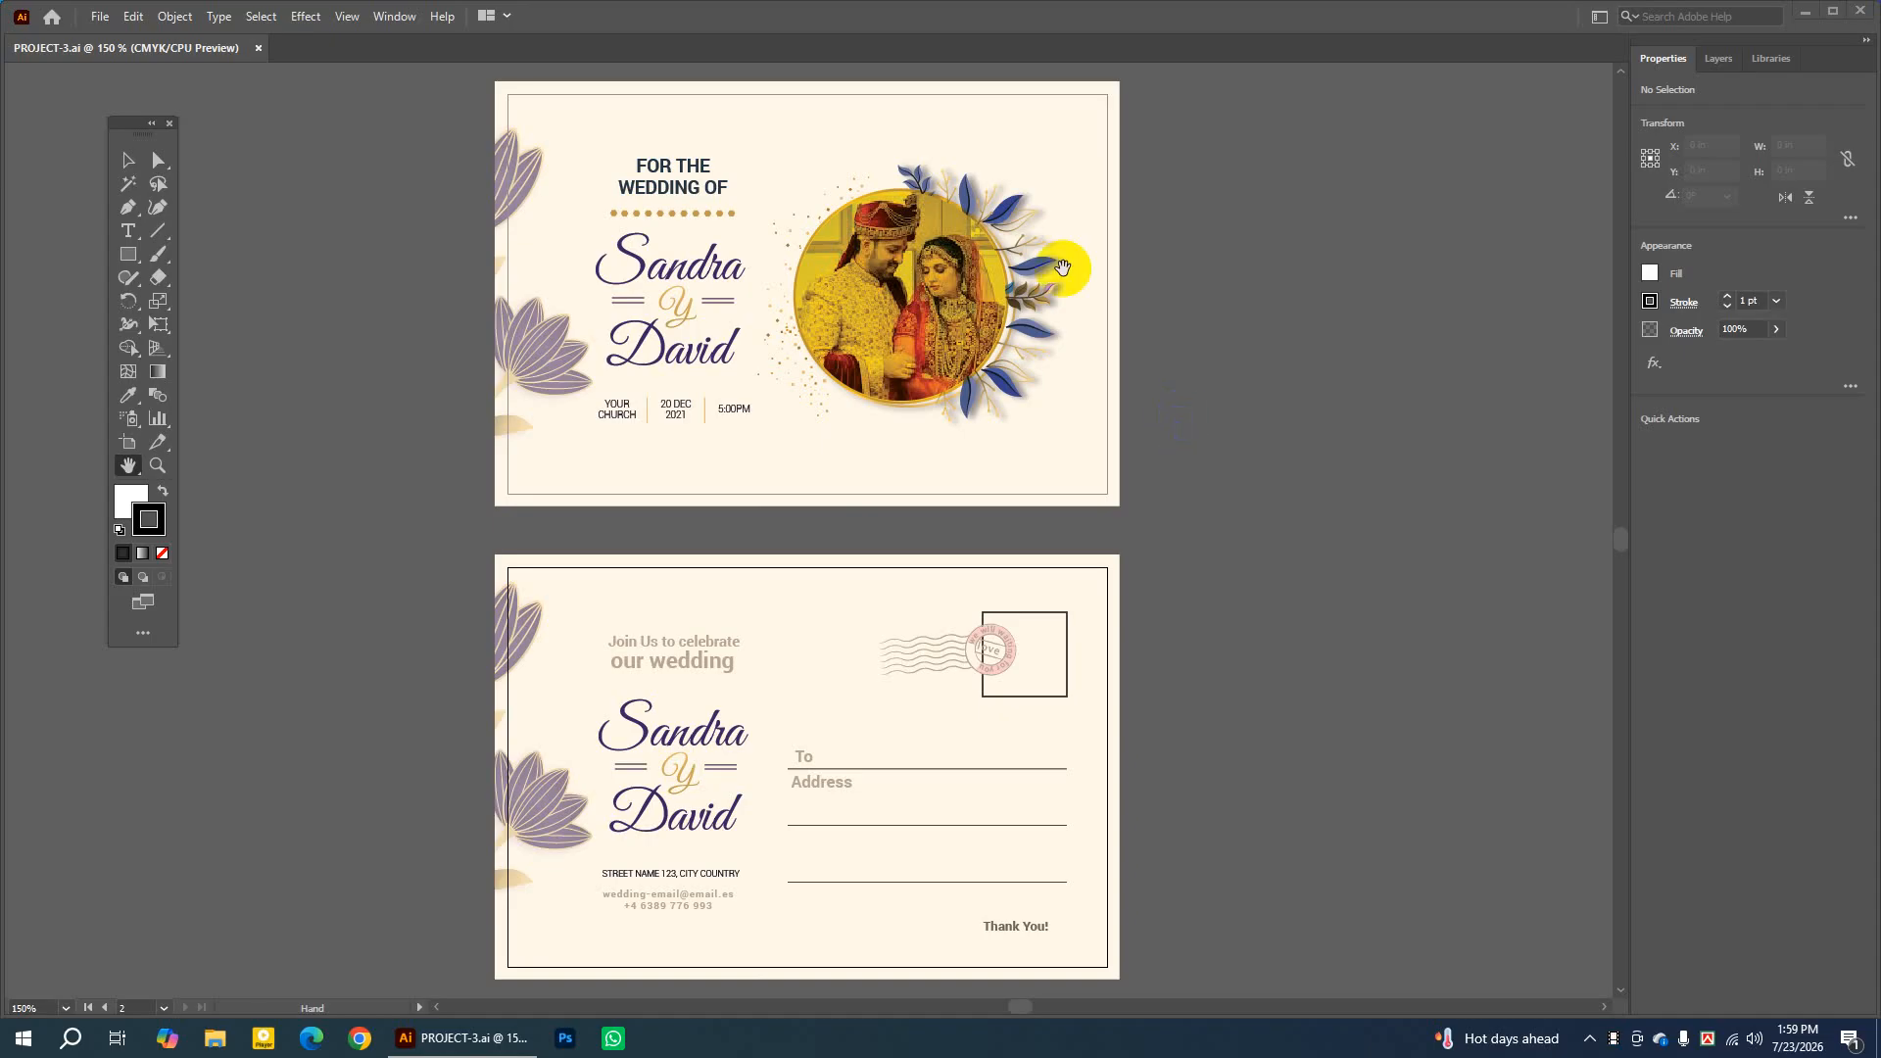
Switch to Chrome, search Google for freepik and open the Magnific (formerly Freepik) website
left_click(360, 1037)
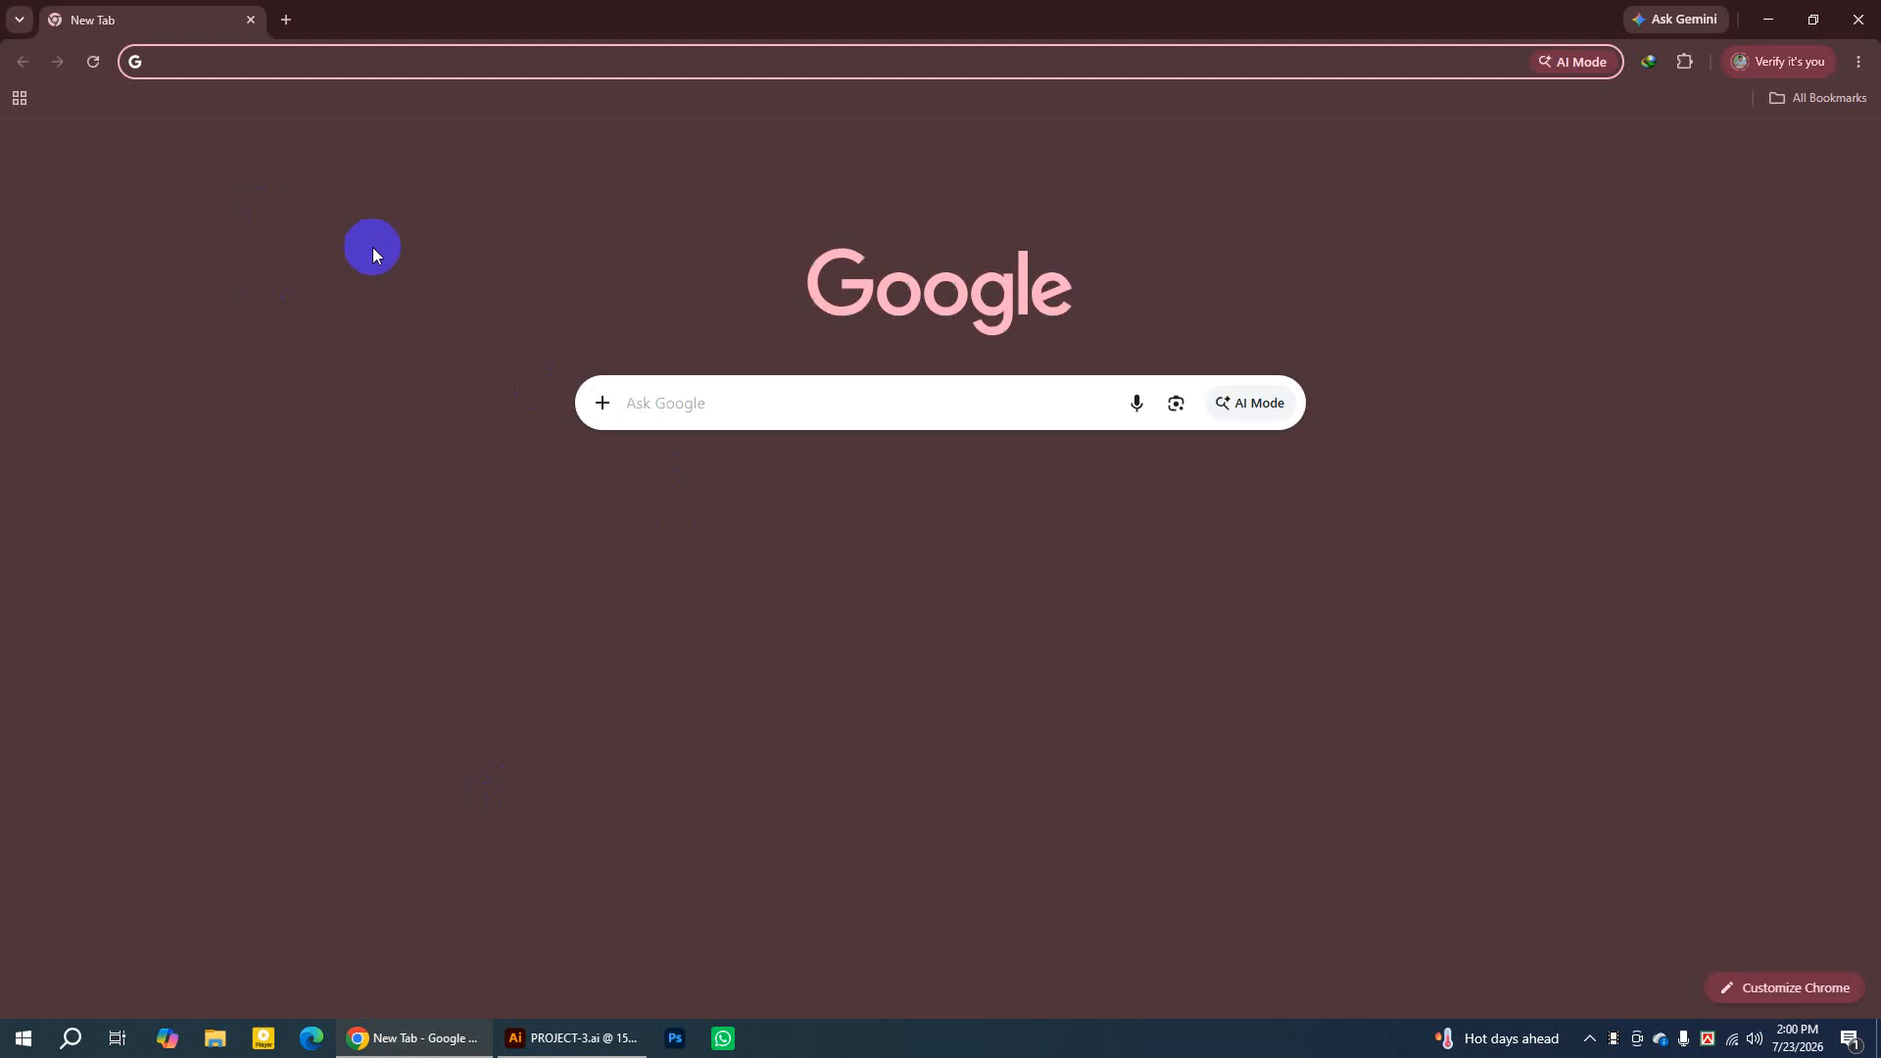
left_click(662, 407)
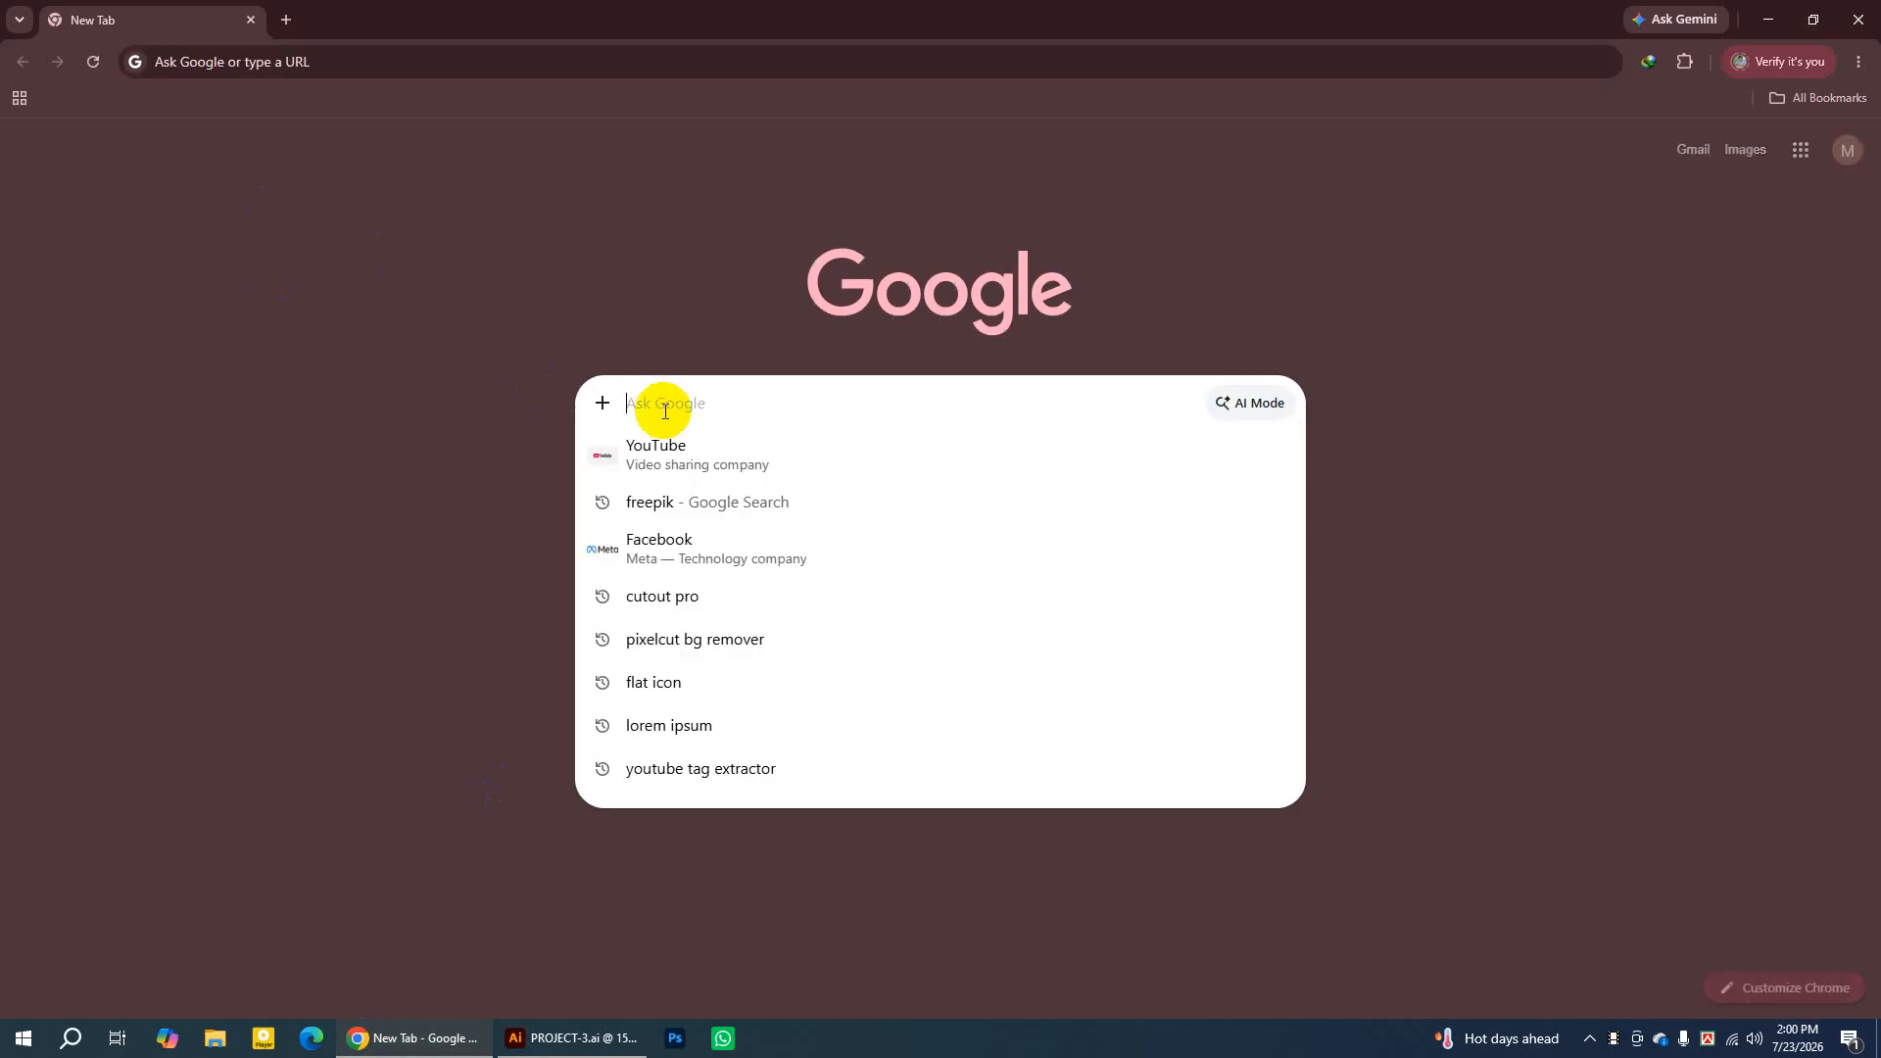
type("fee")
key("BackSpace")
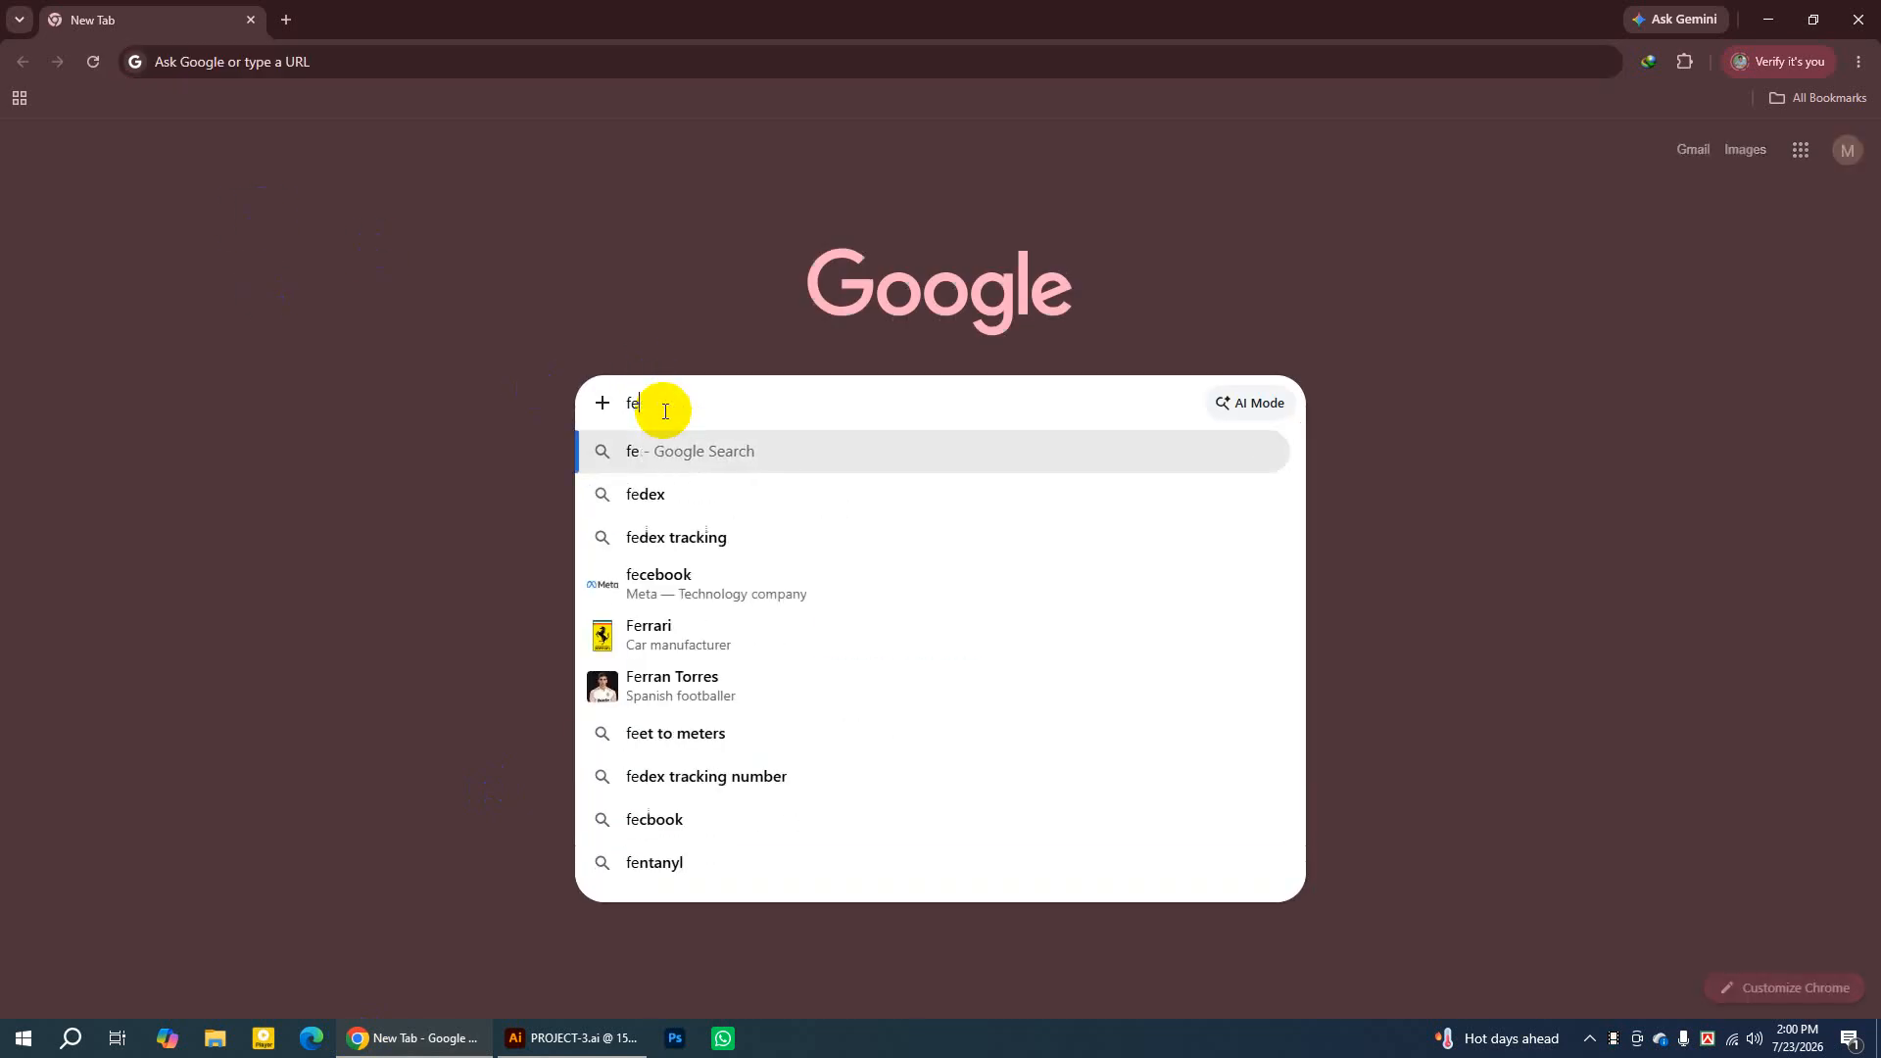
type("r")
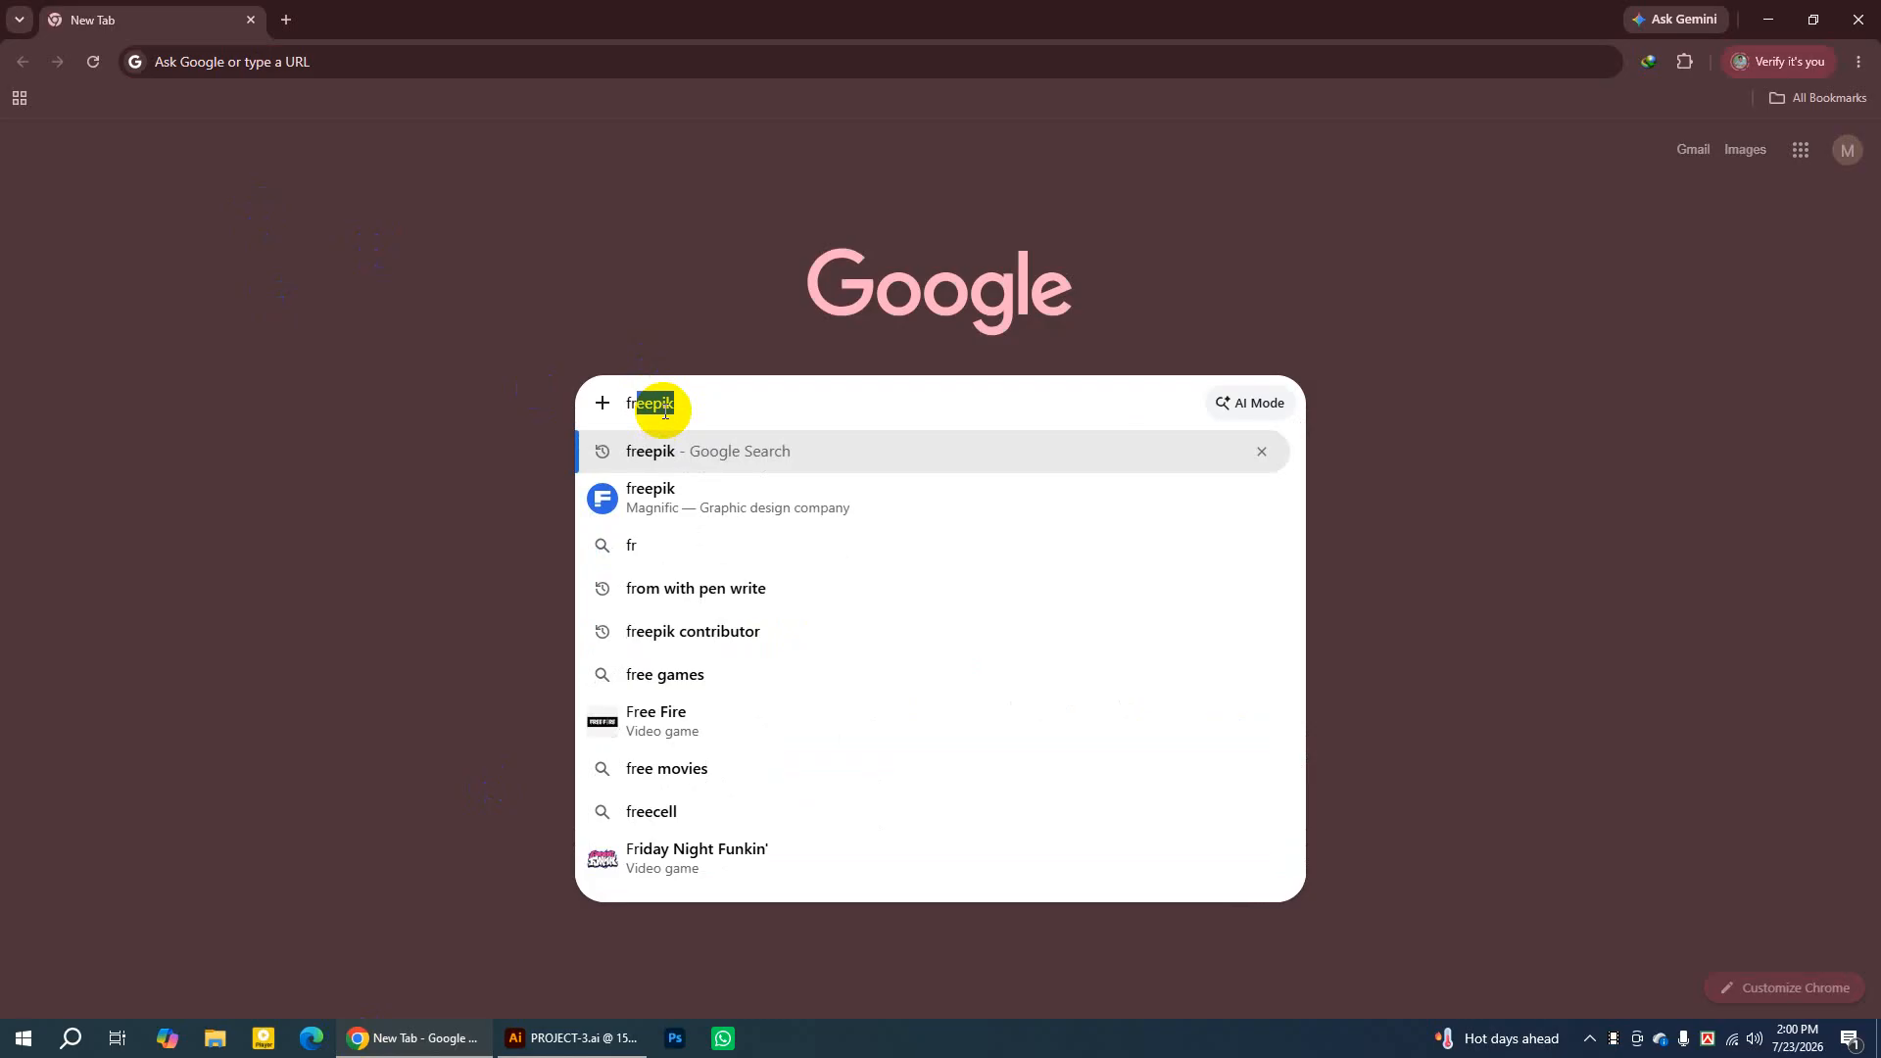
key("Return")
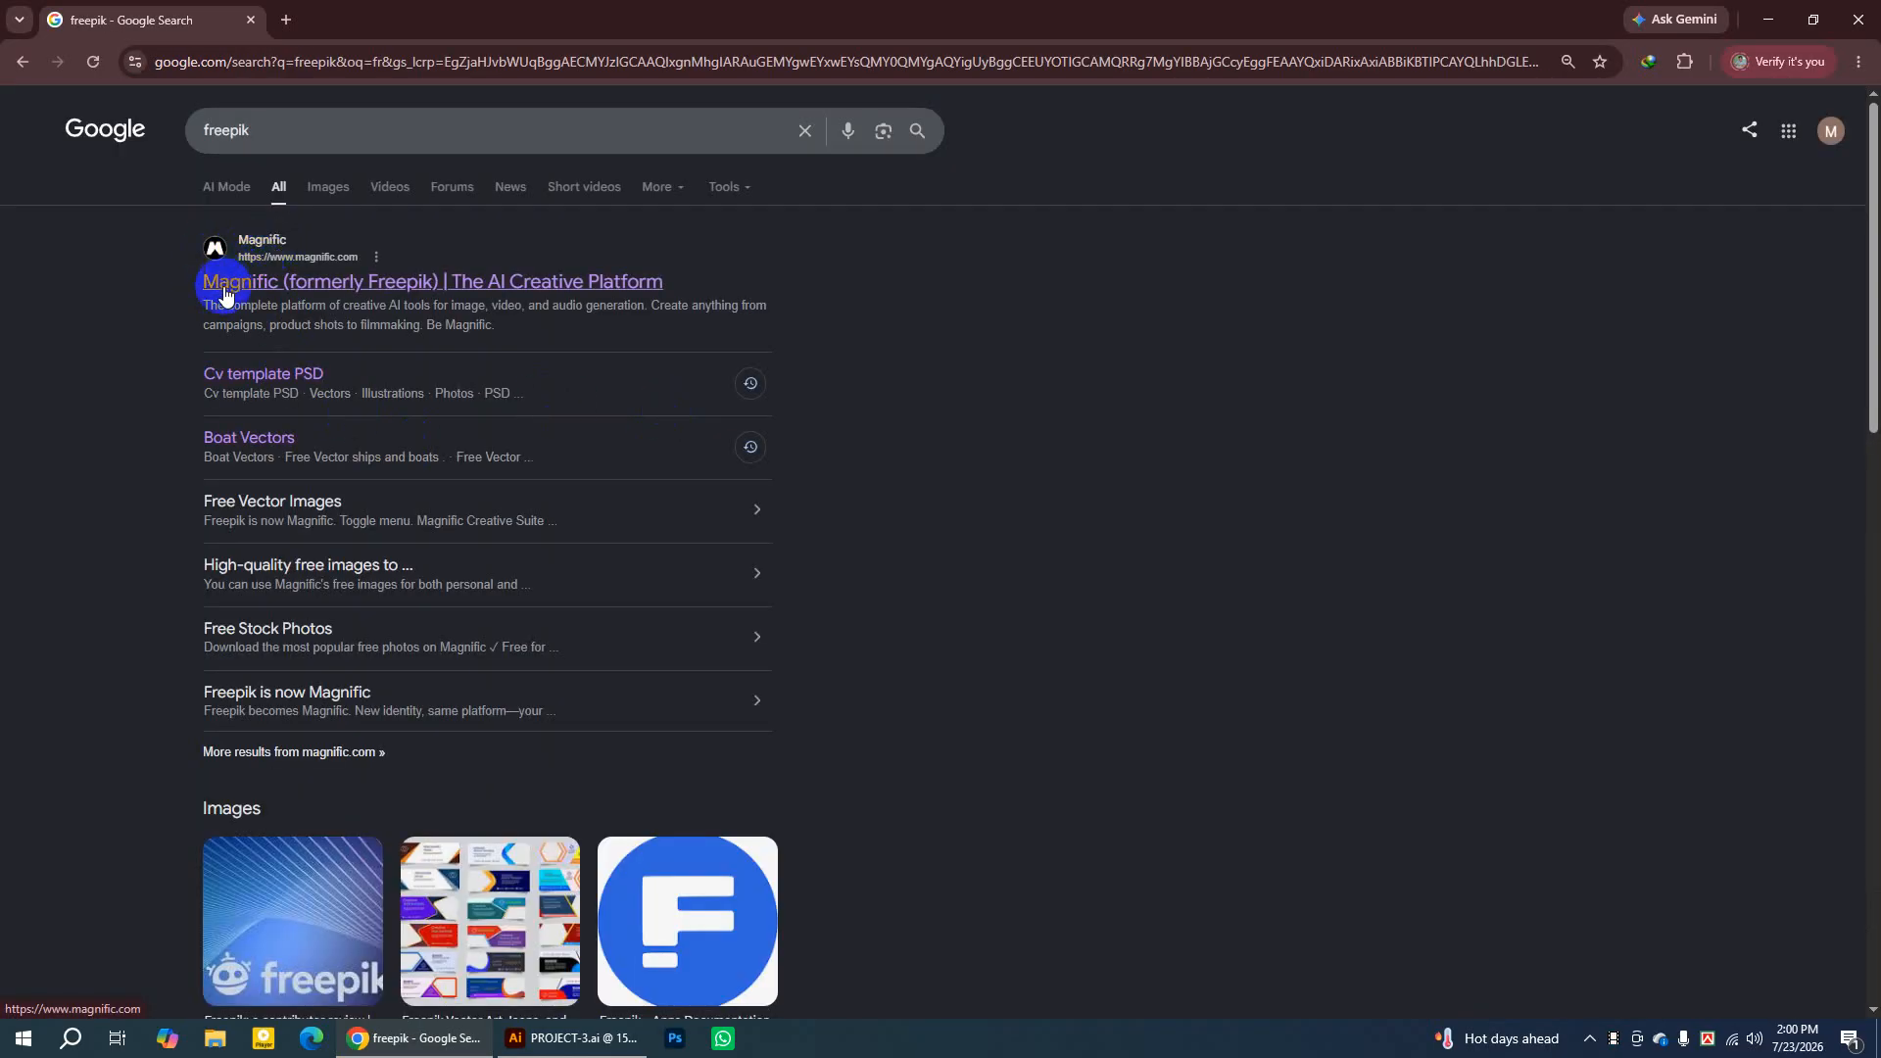
left_click(328, 289)
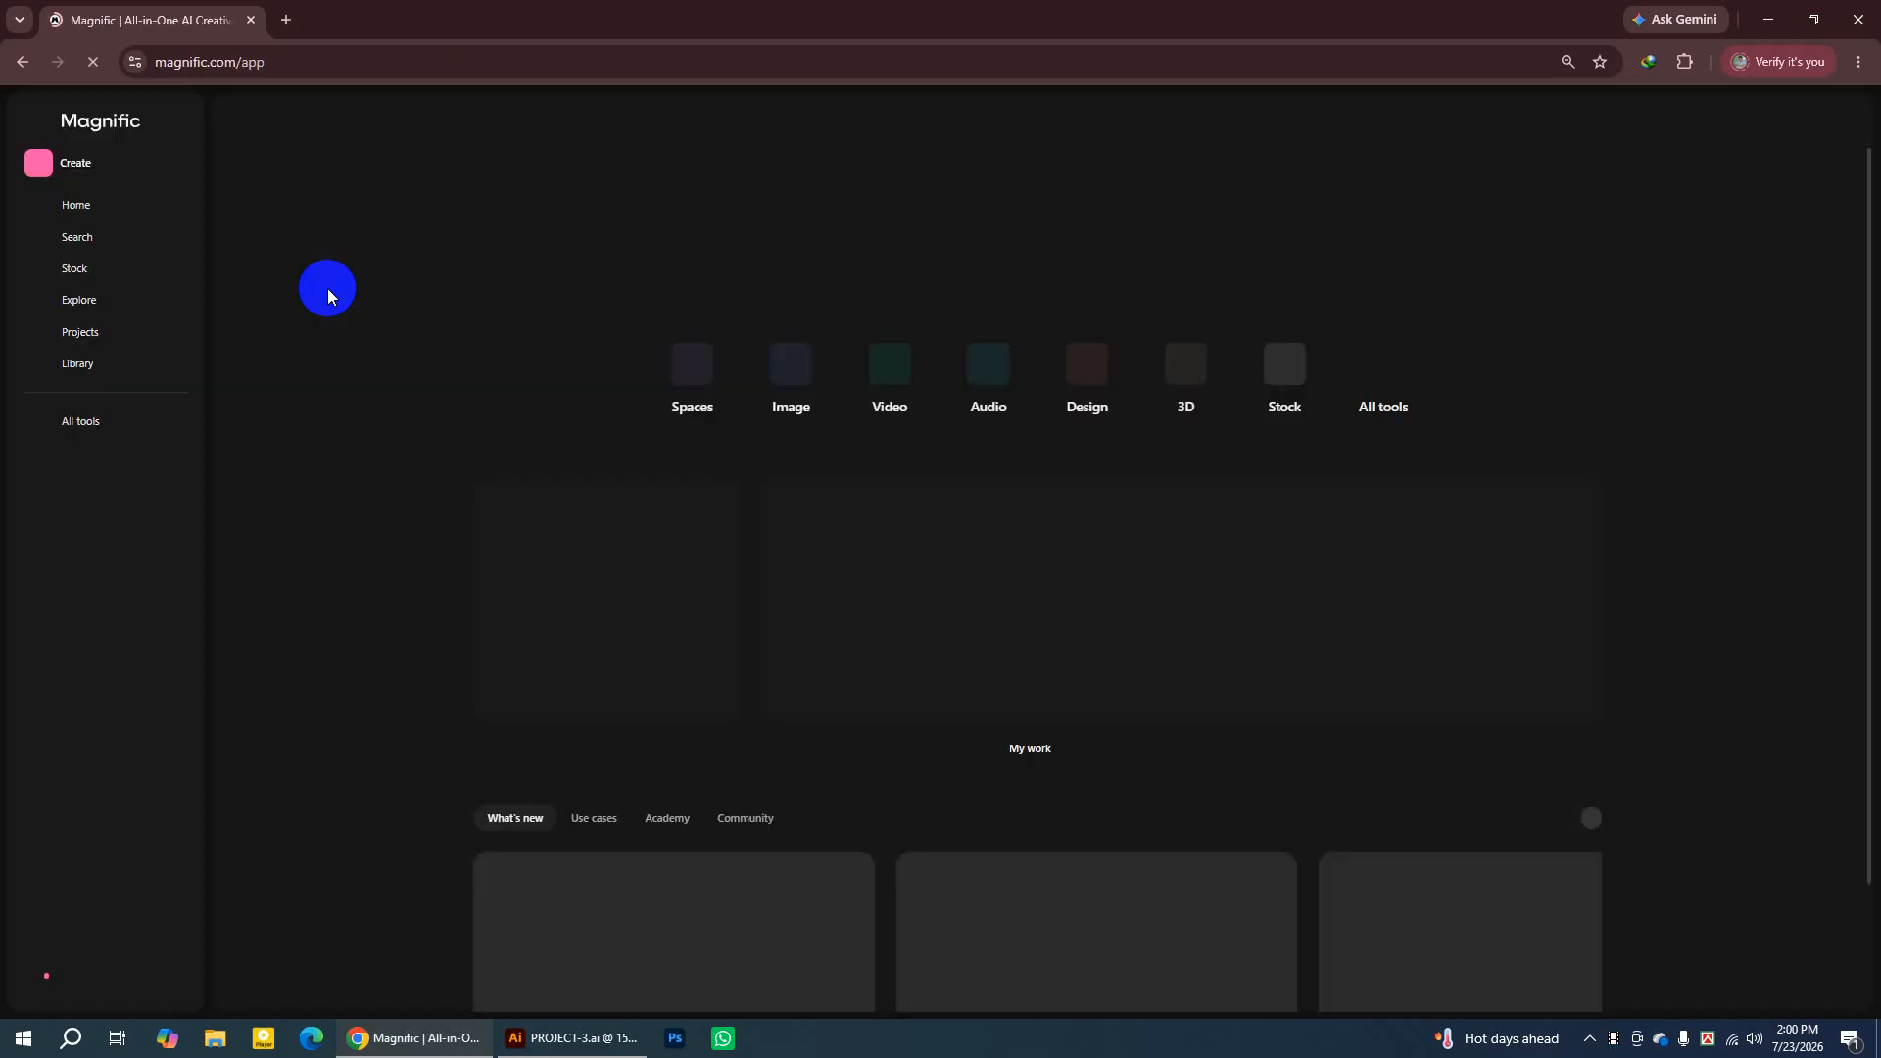
Glance at the postcard in Illustrator, return to Chrome and search Magnific for images of "wedding postcard design"
left_click(562, 1048)
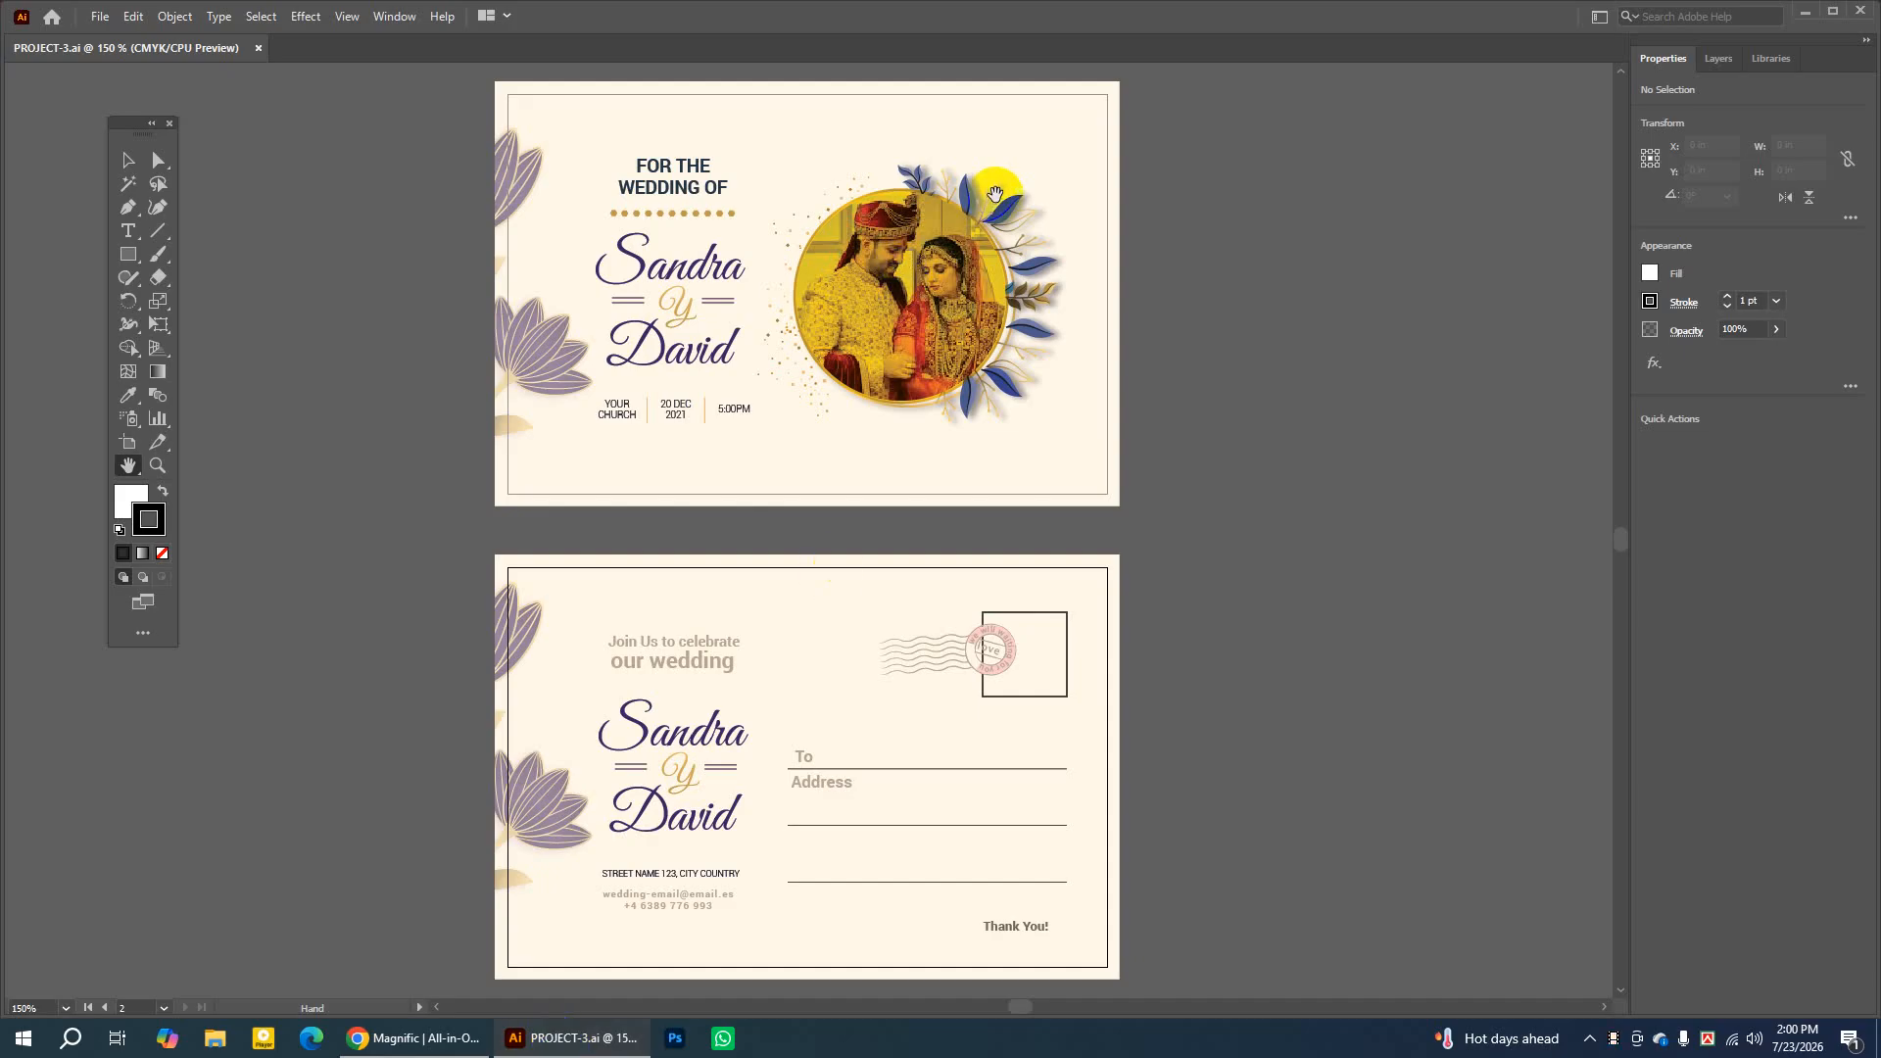
left_click(433, 1046)
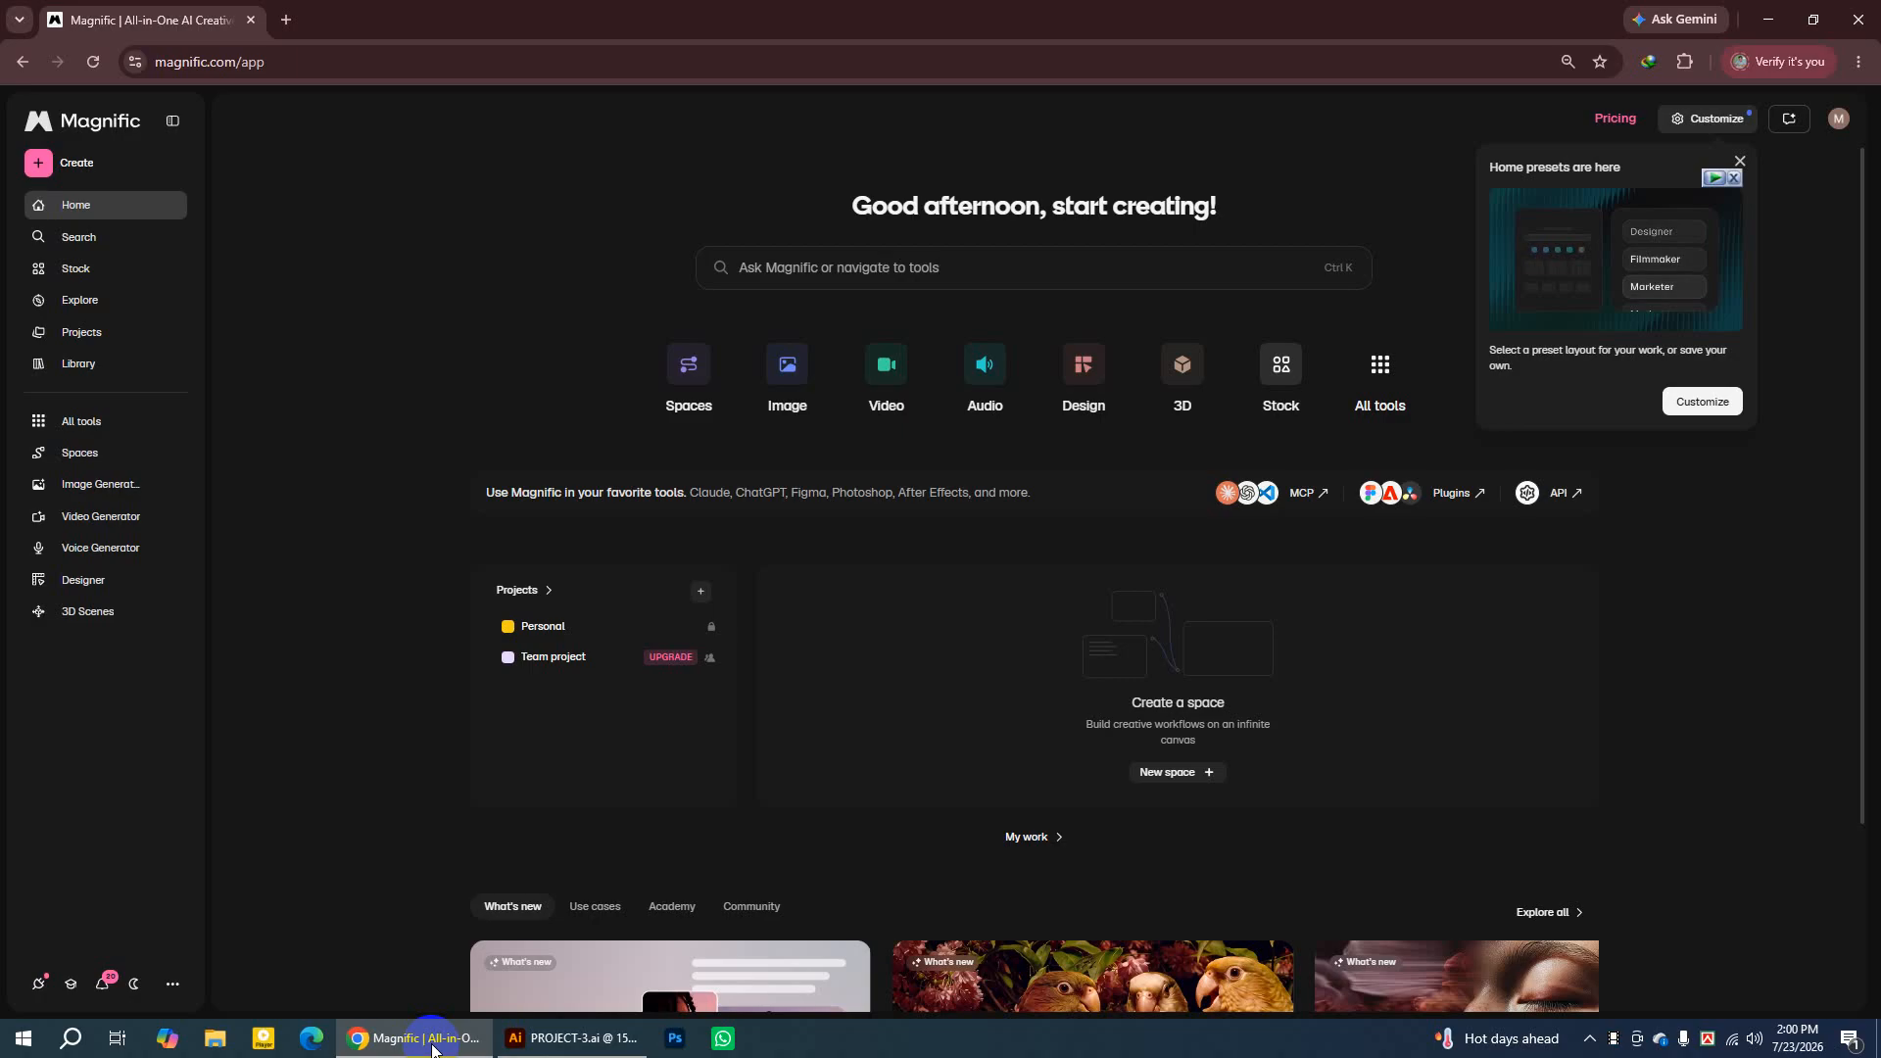
left_click(848, 267)
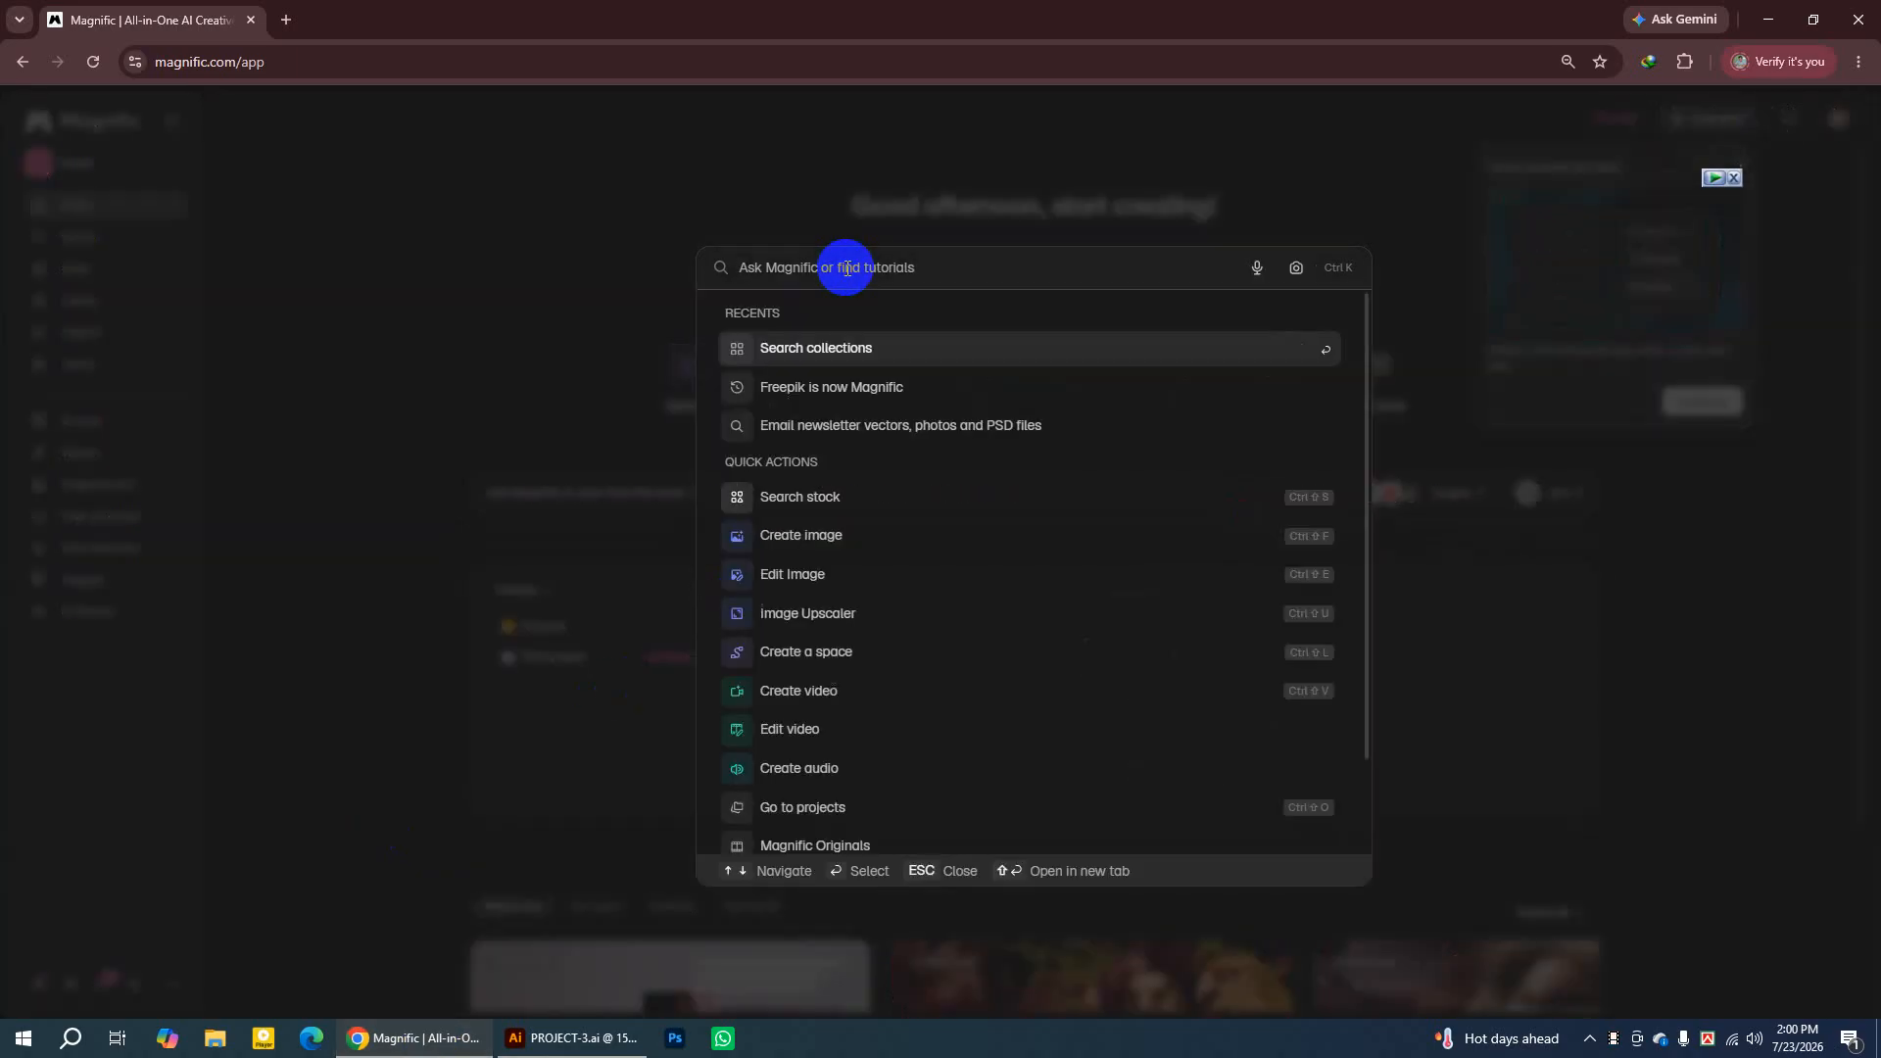
type("wee")
key("Escape")
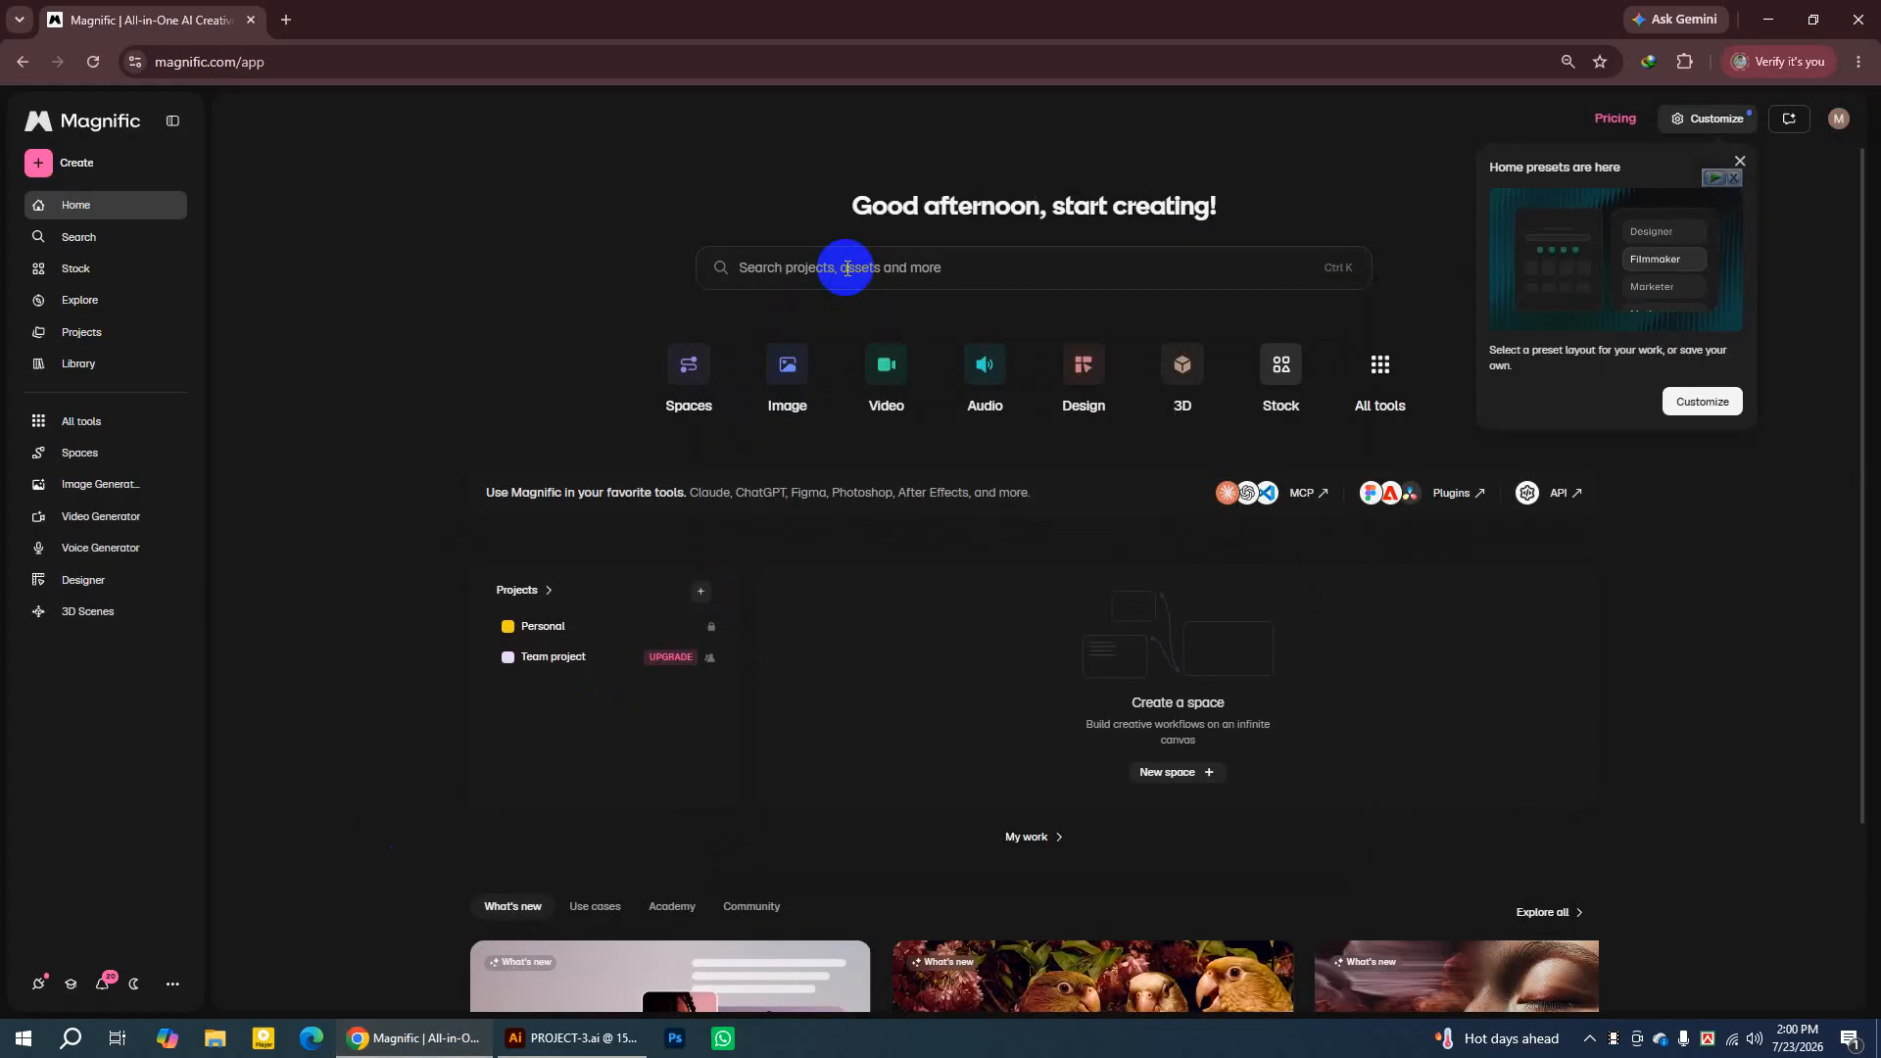
left_click(847, 268)
type("weddihng")
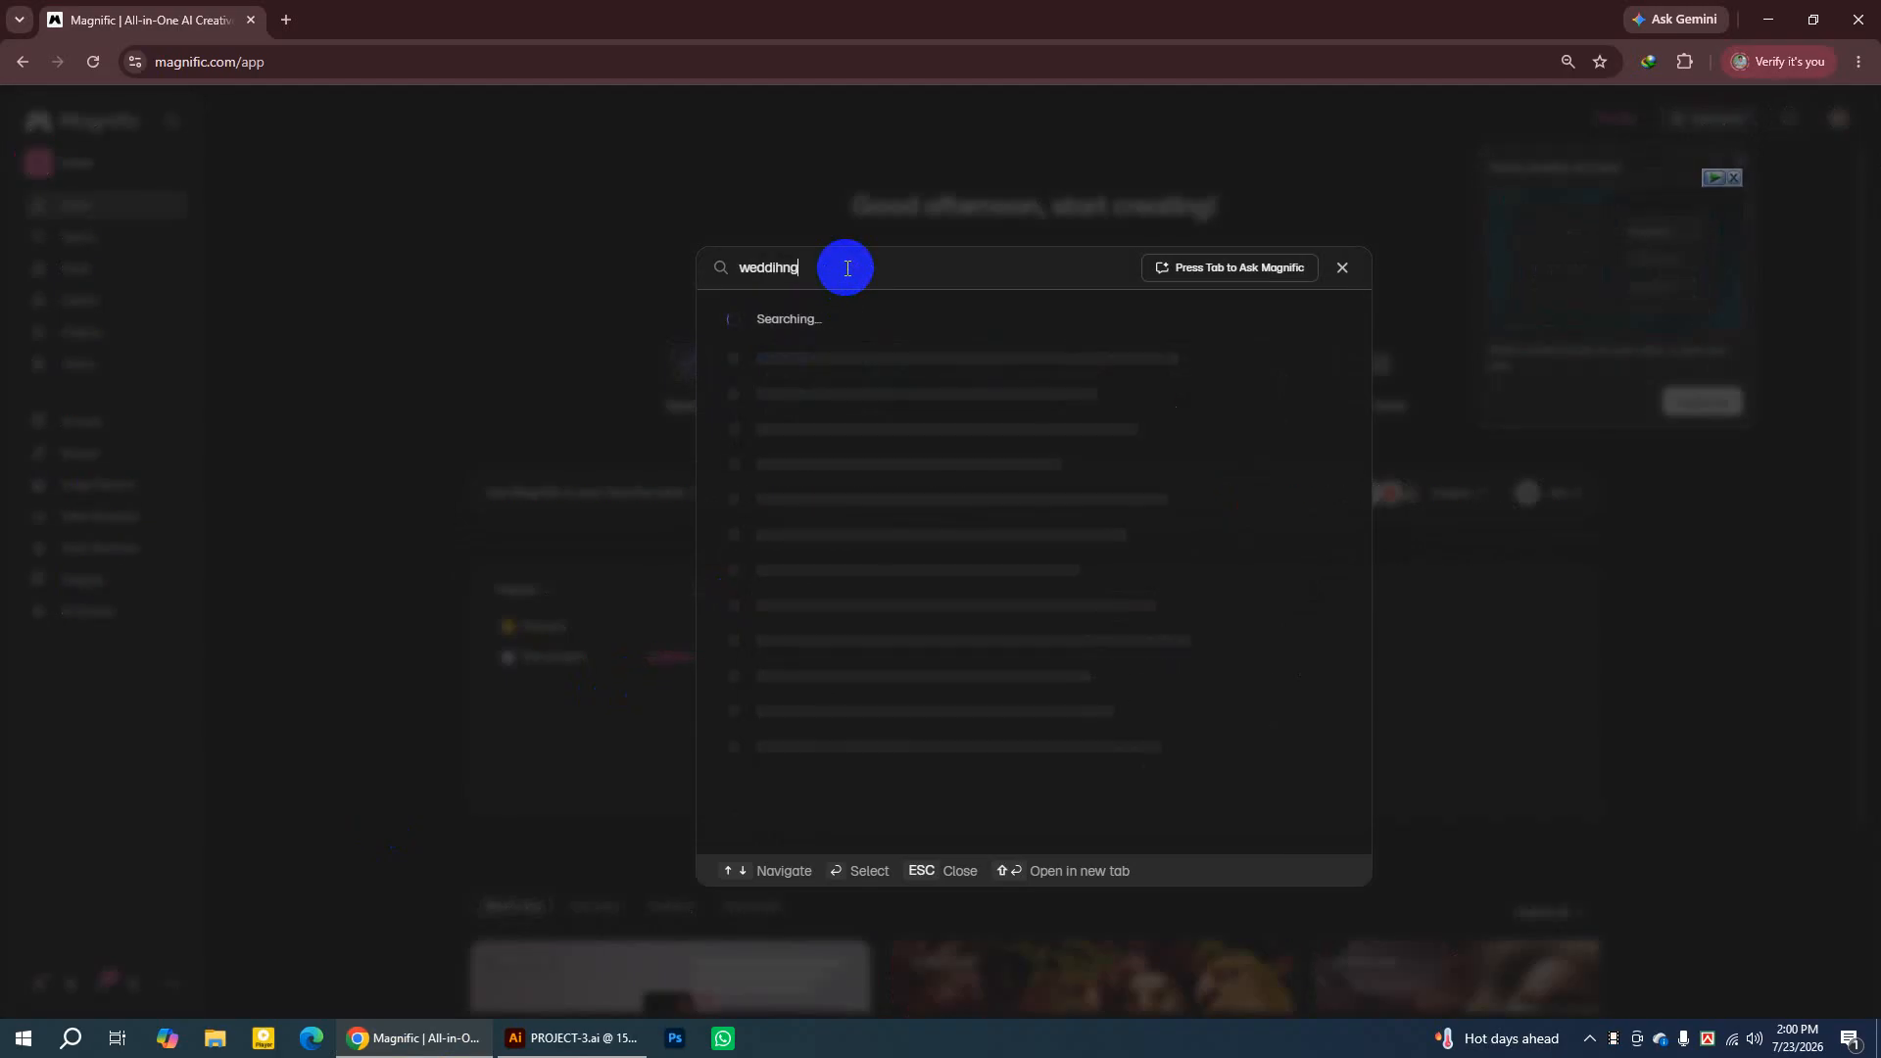
key("Escape")
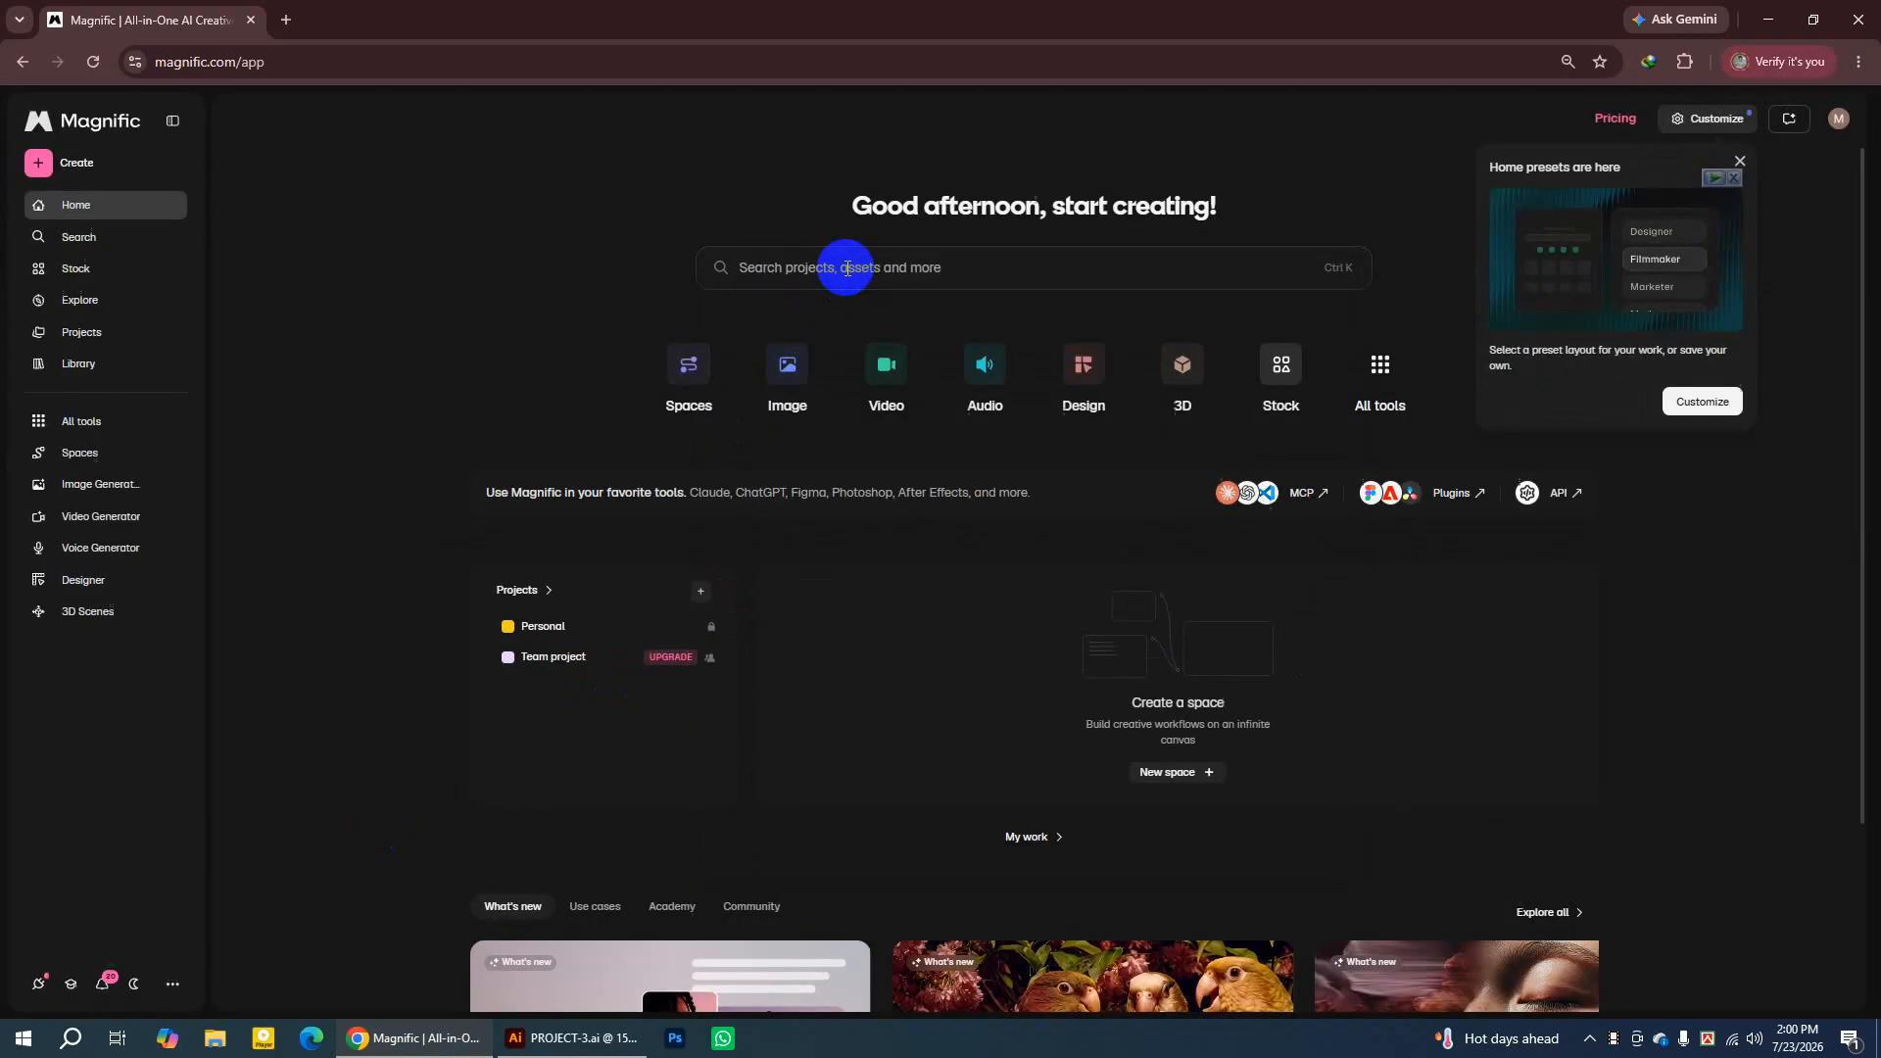
key("BackSpace")
key("BackSpace")
key("BackSpace")
type("ng post")
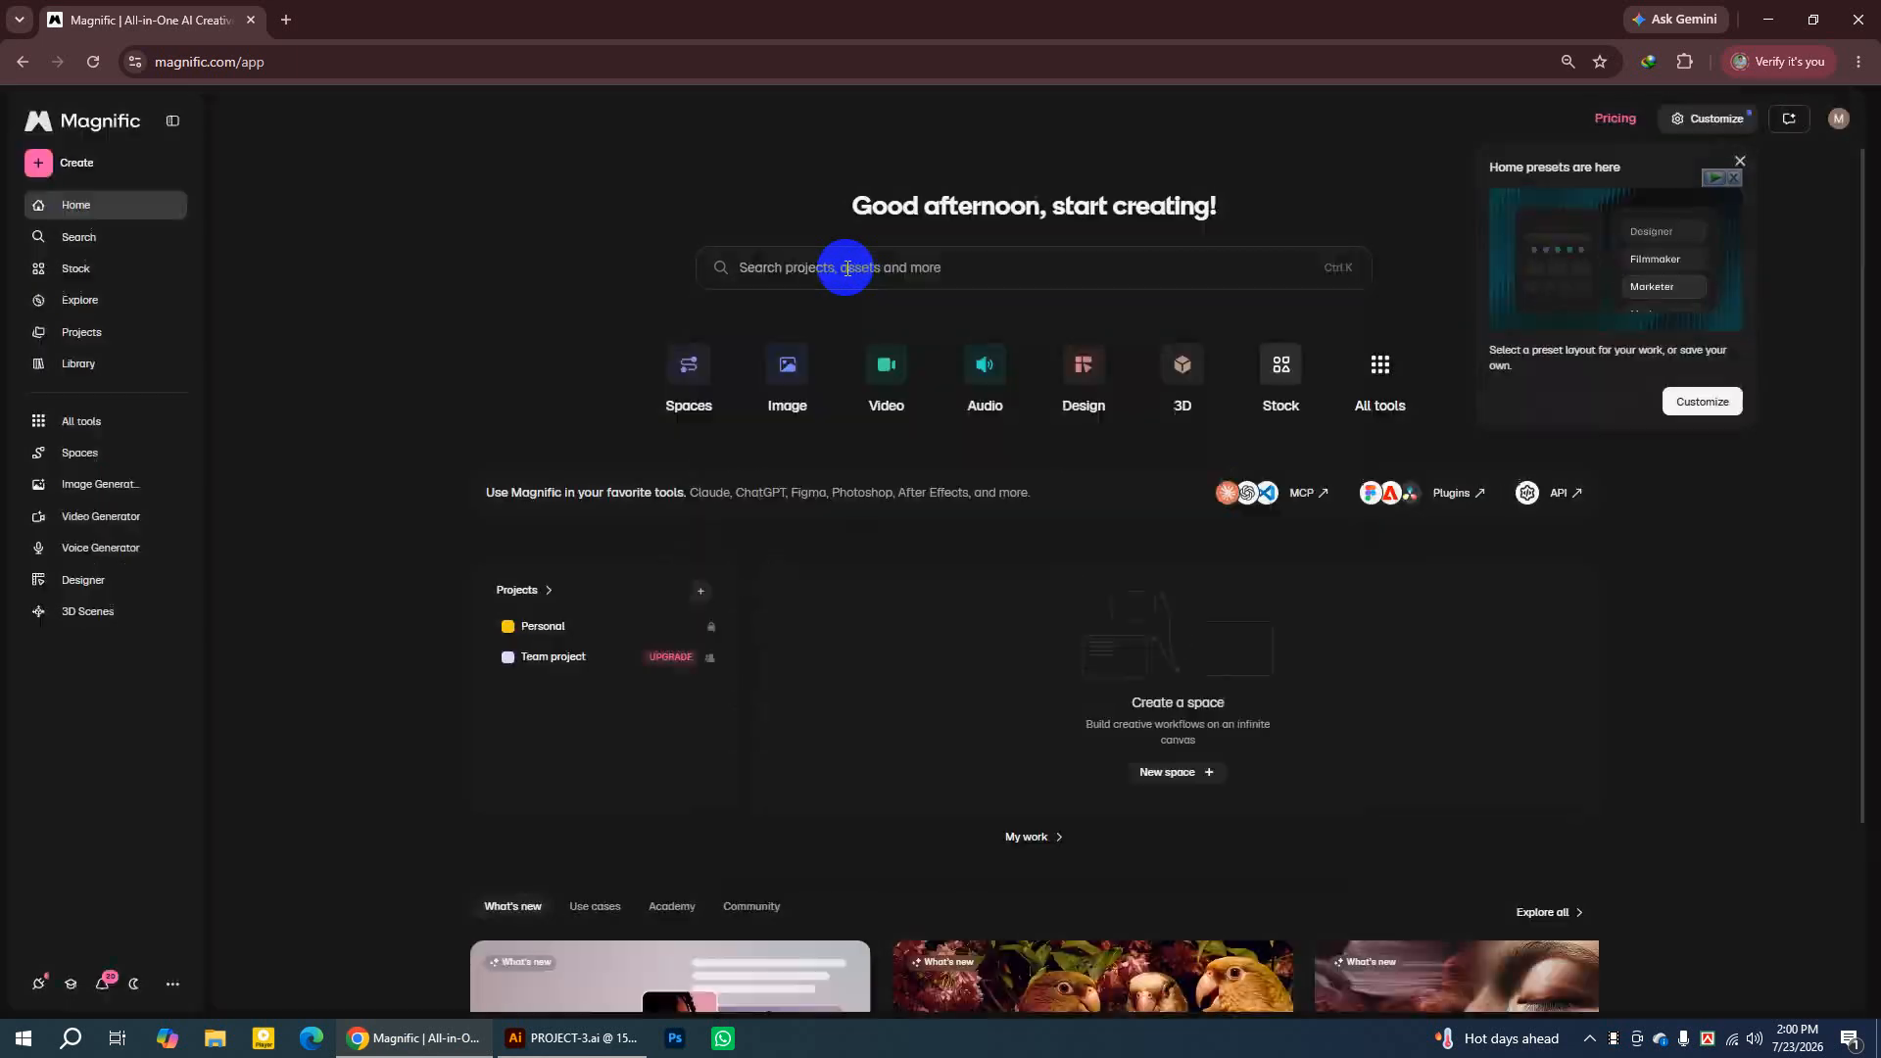
type("card")
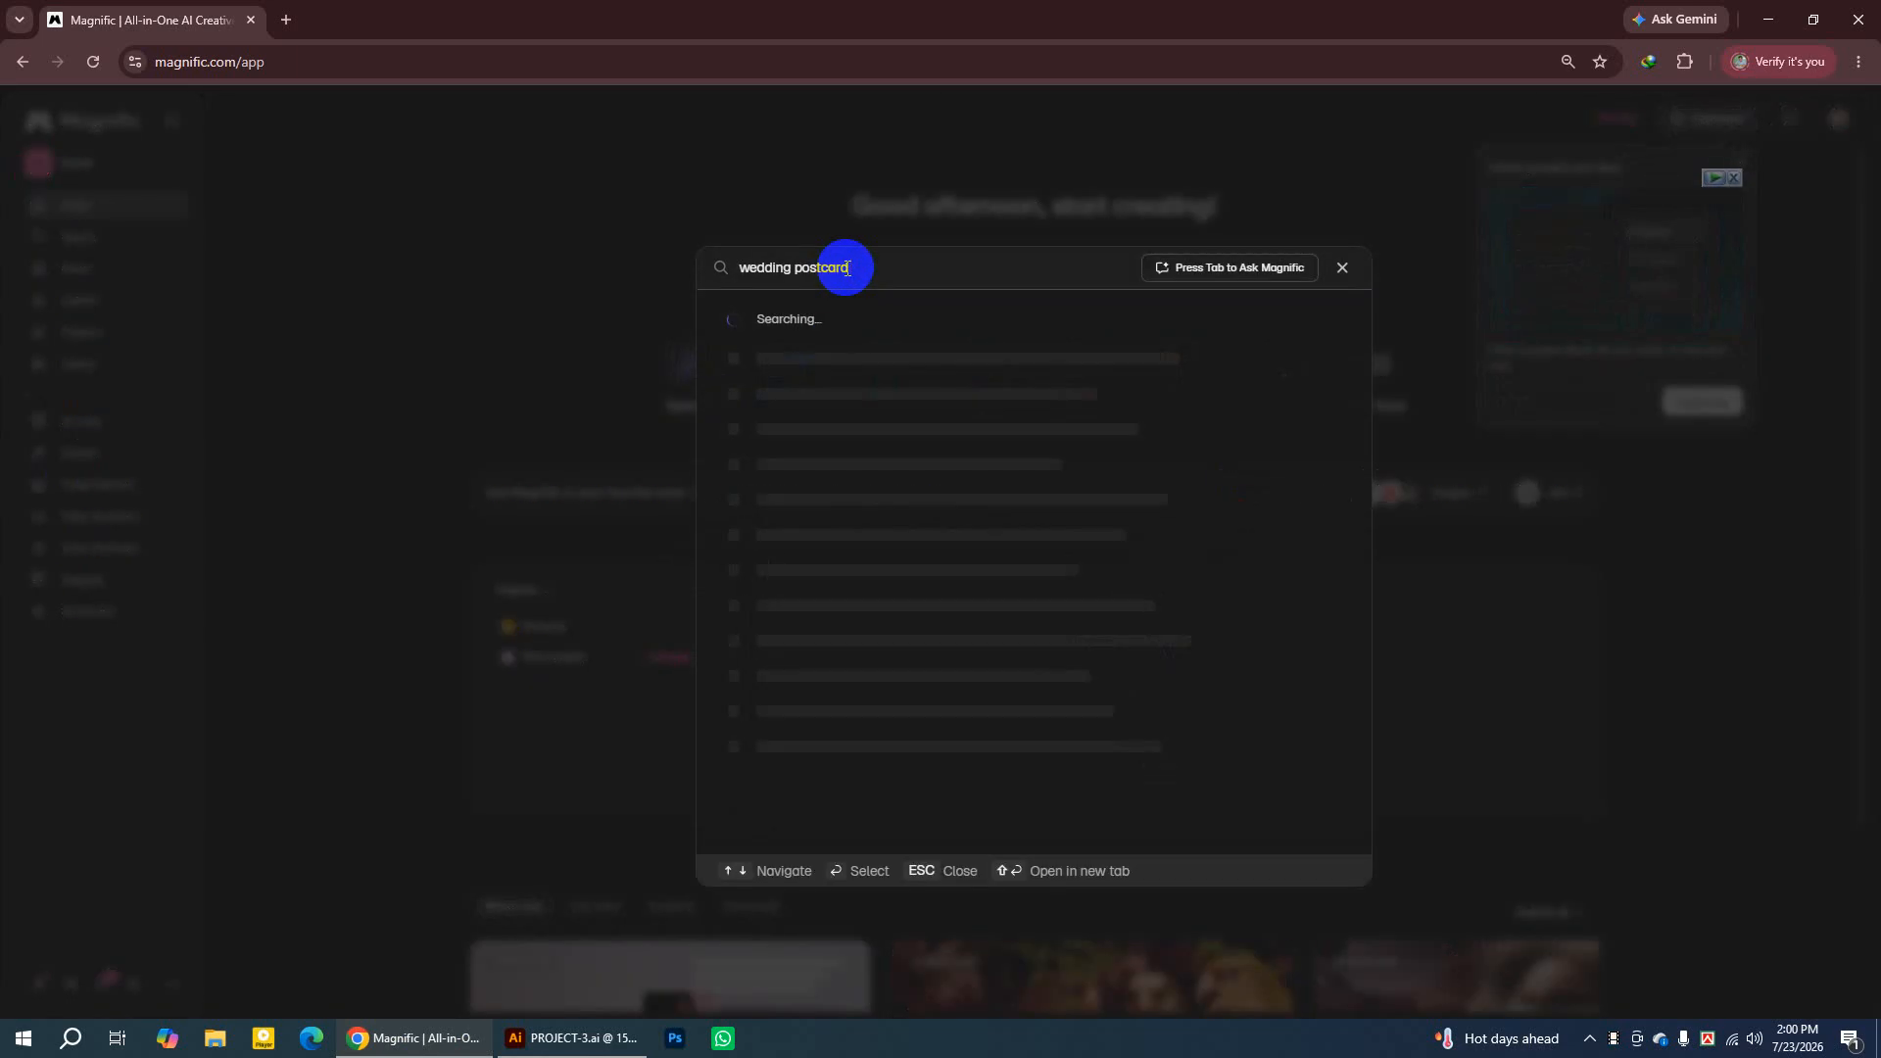
type(" design")
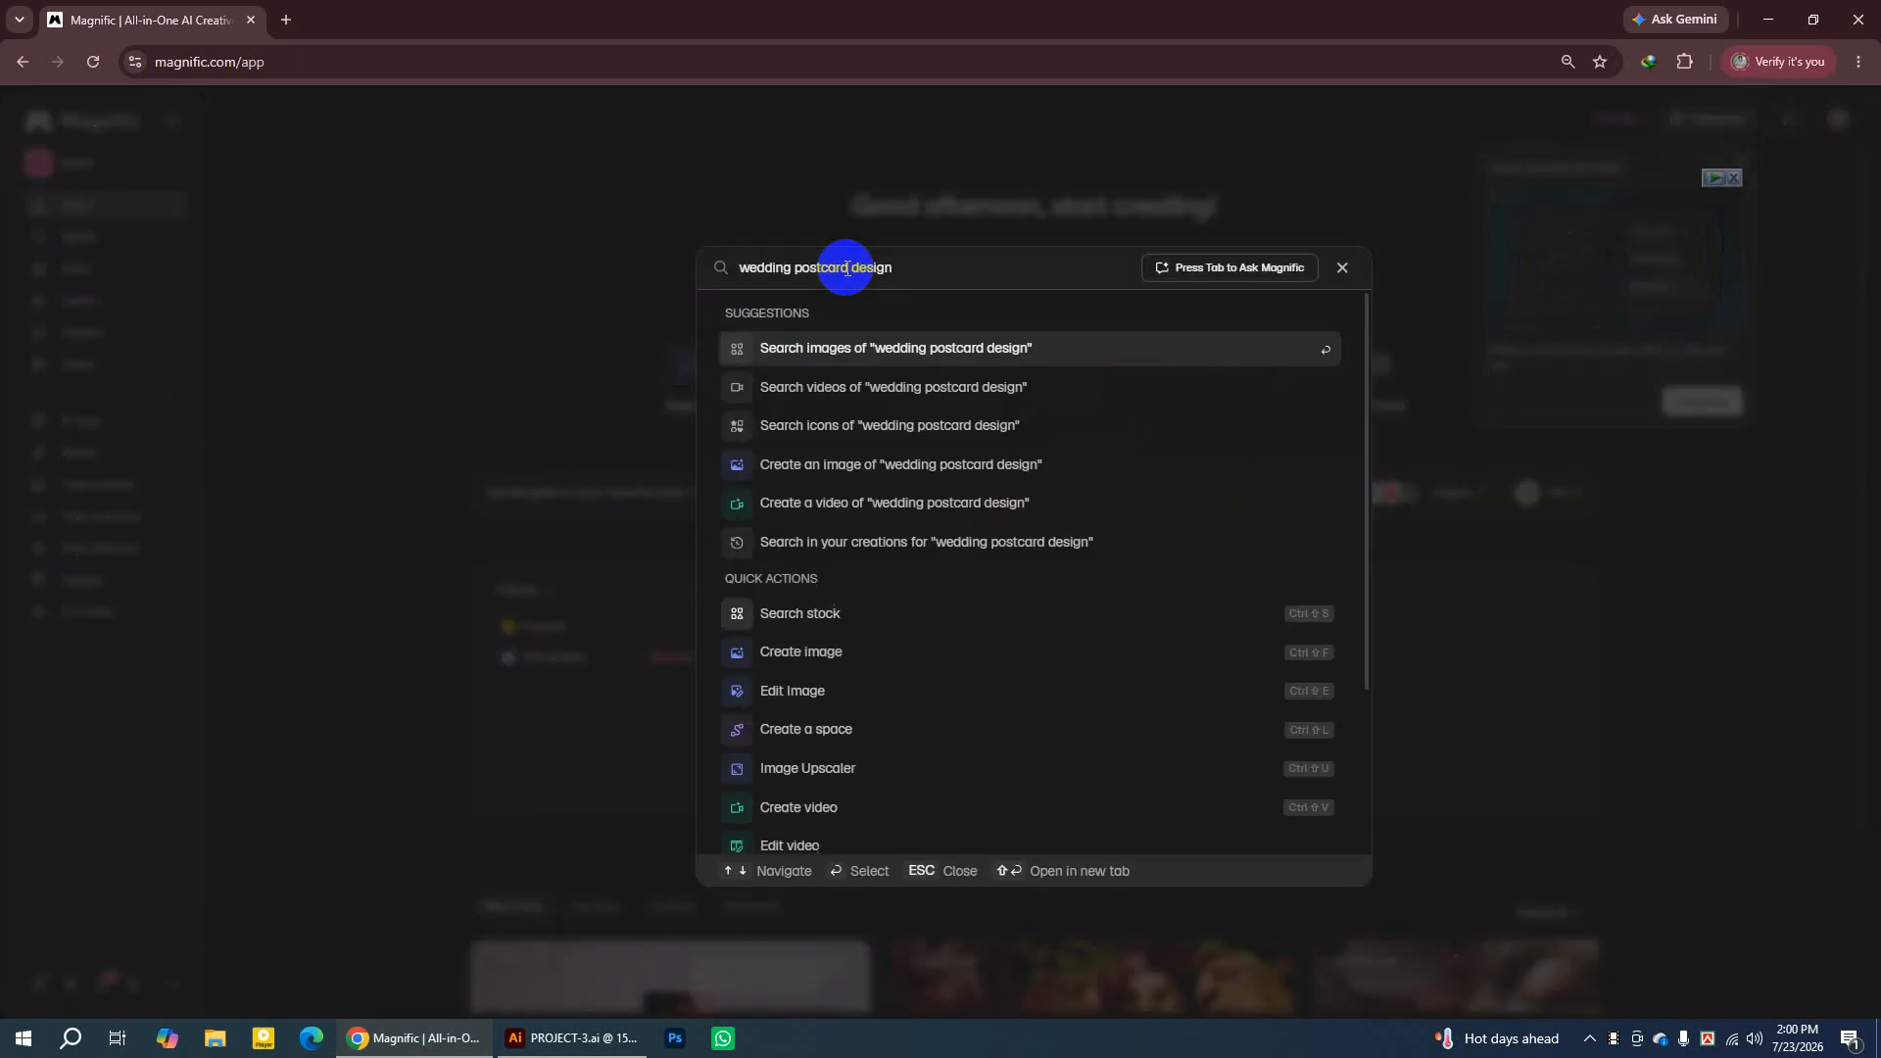
key("Return")
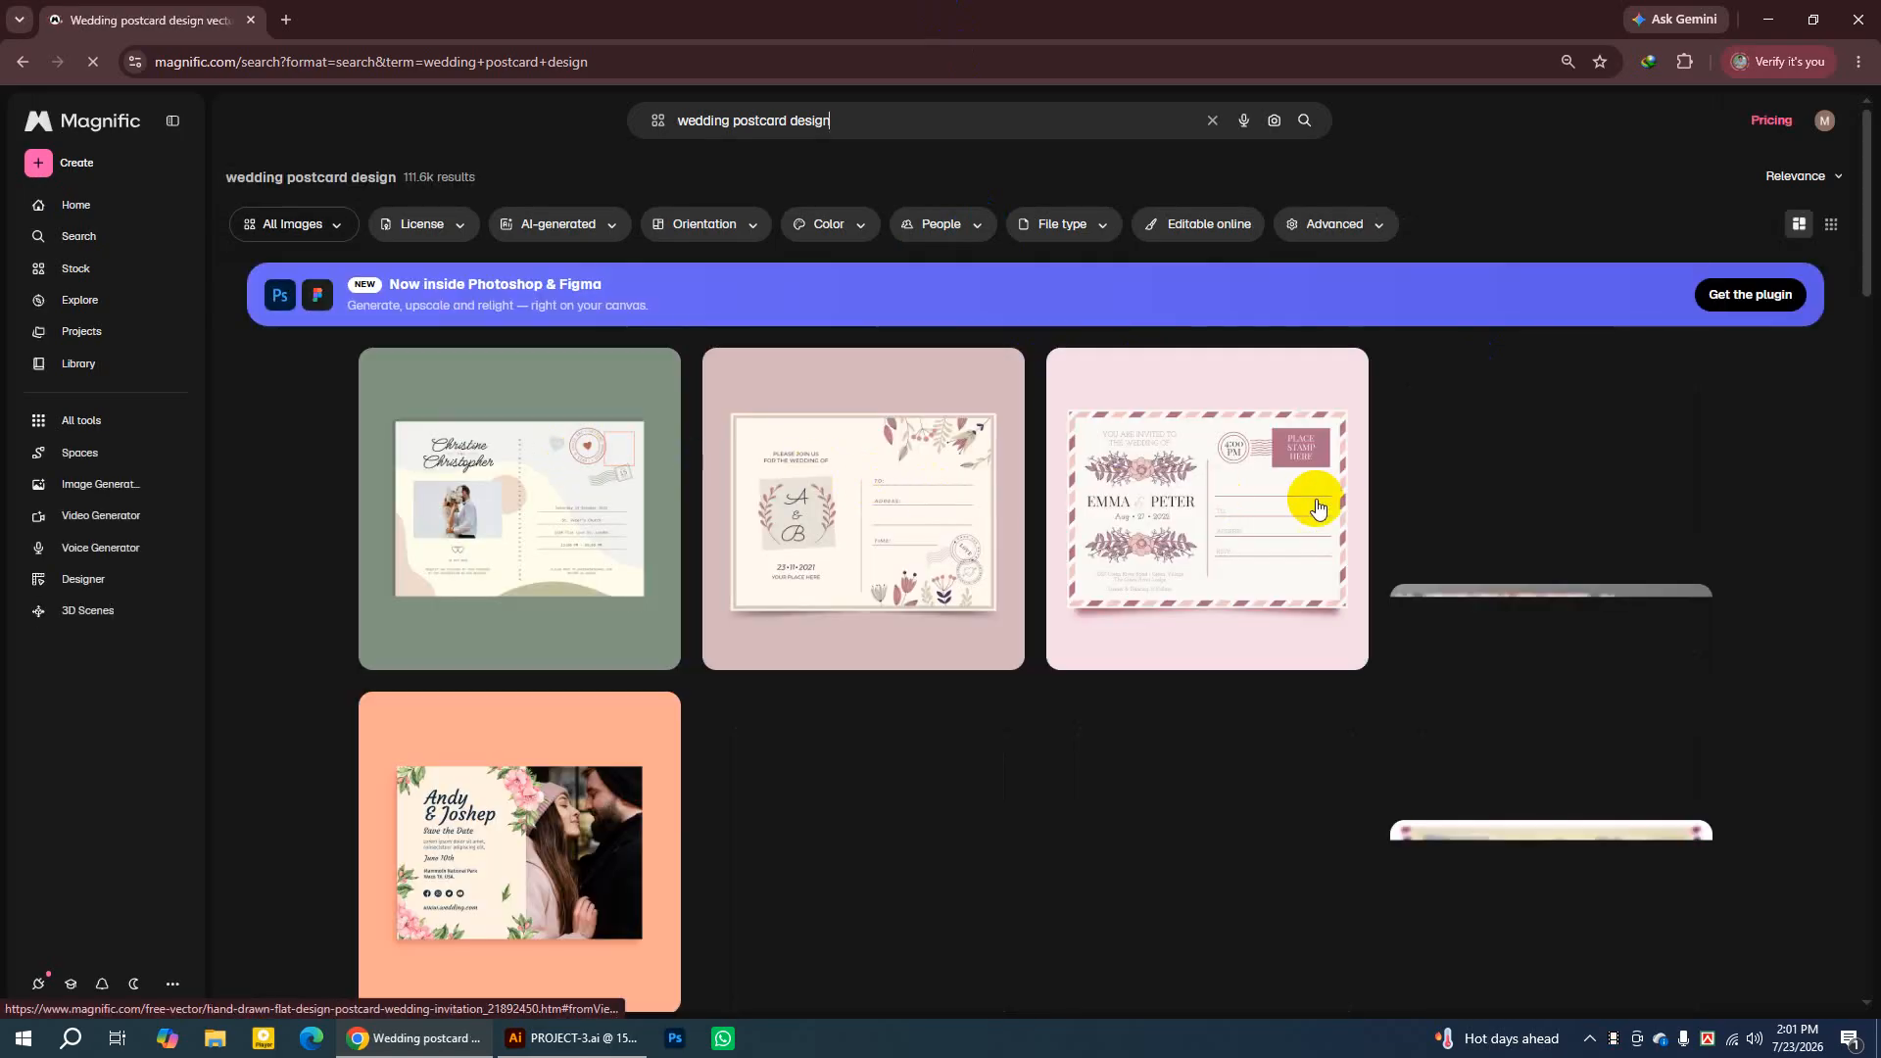
Browse the wedding postcard results and preview the maroon and peach floral and leaves invitation card, closing its preview again
scroll(1371, 578, "down", 2)
scroll(1175, 630, "down", 3)
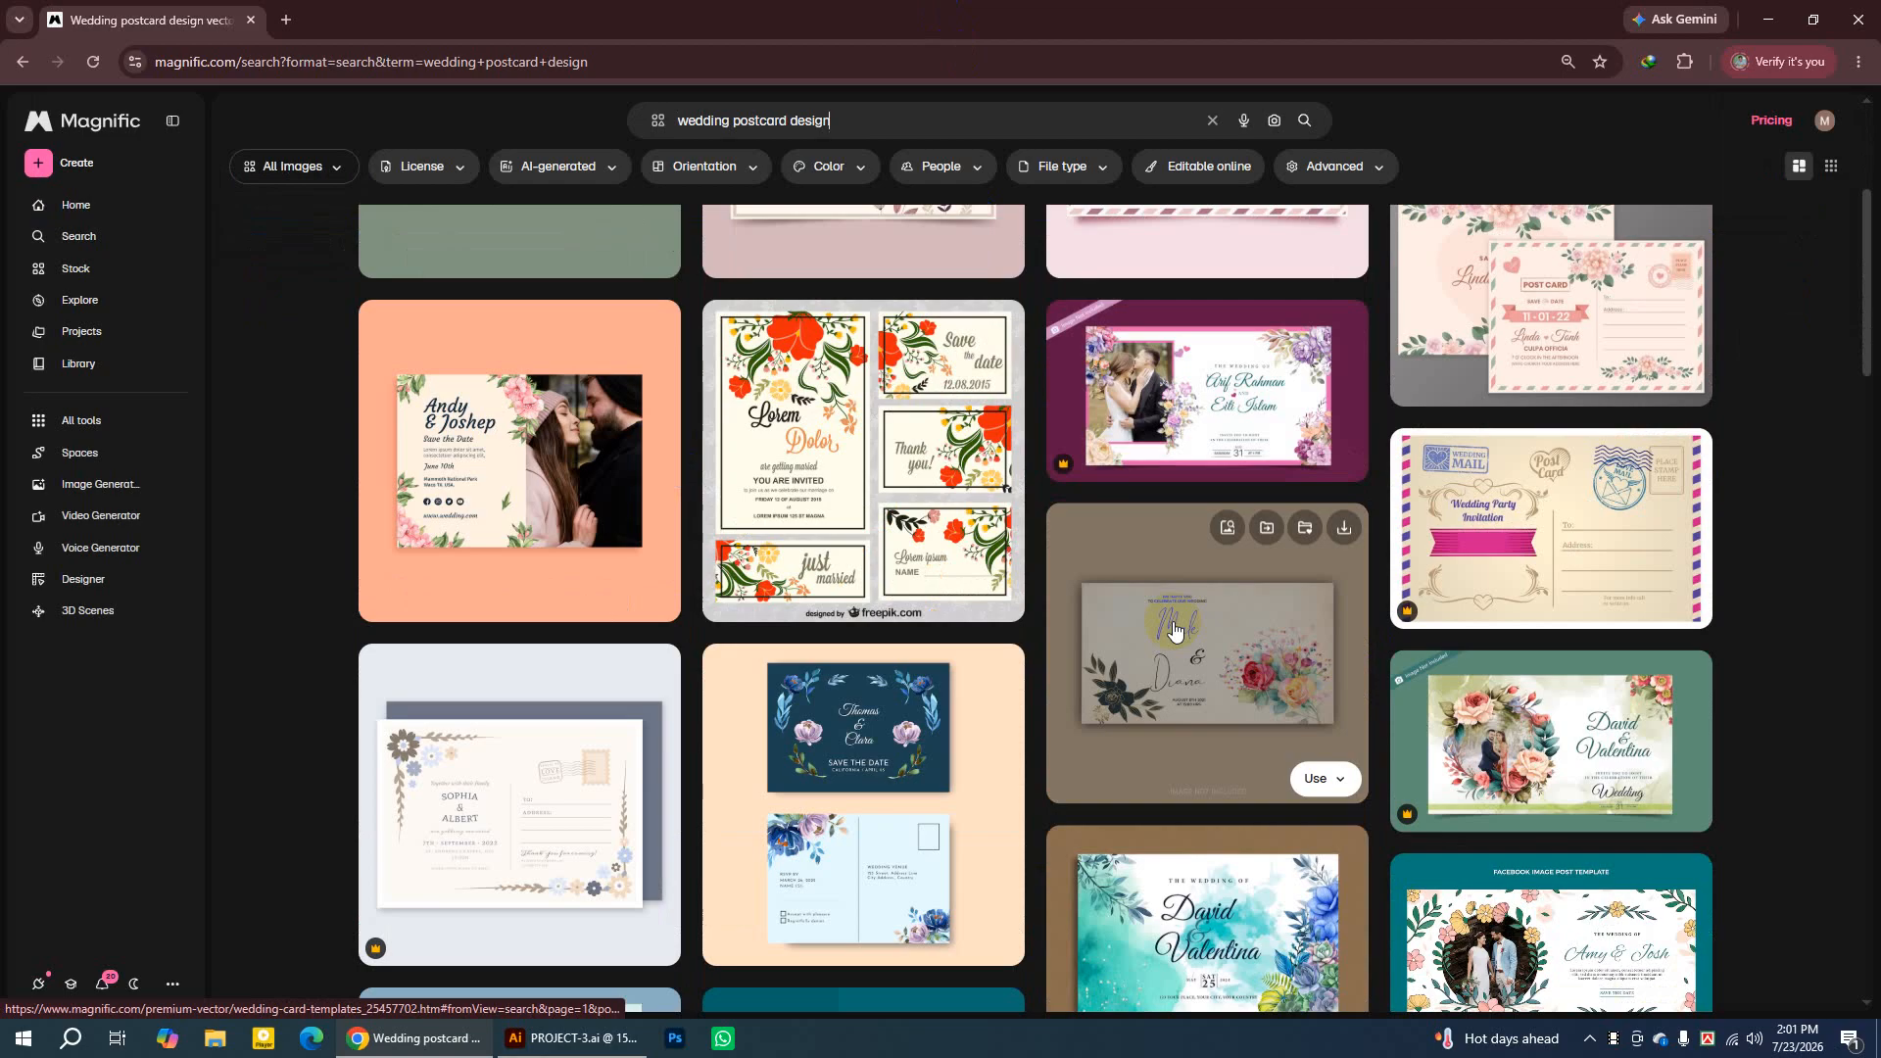
scroll(1172, 655, "down", 2)
scroll(1172, 656, "down", 4)
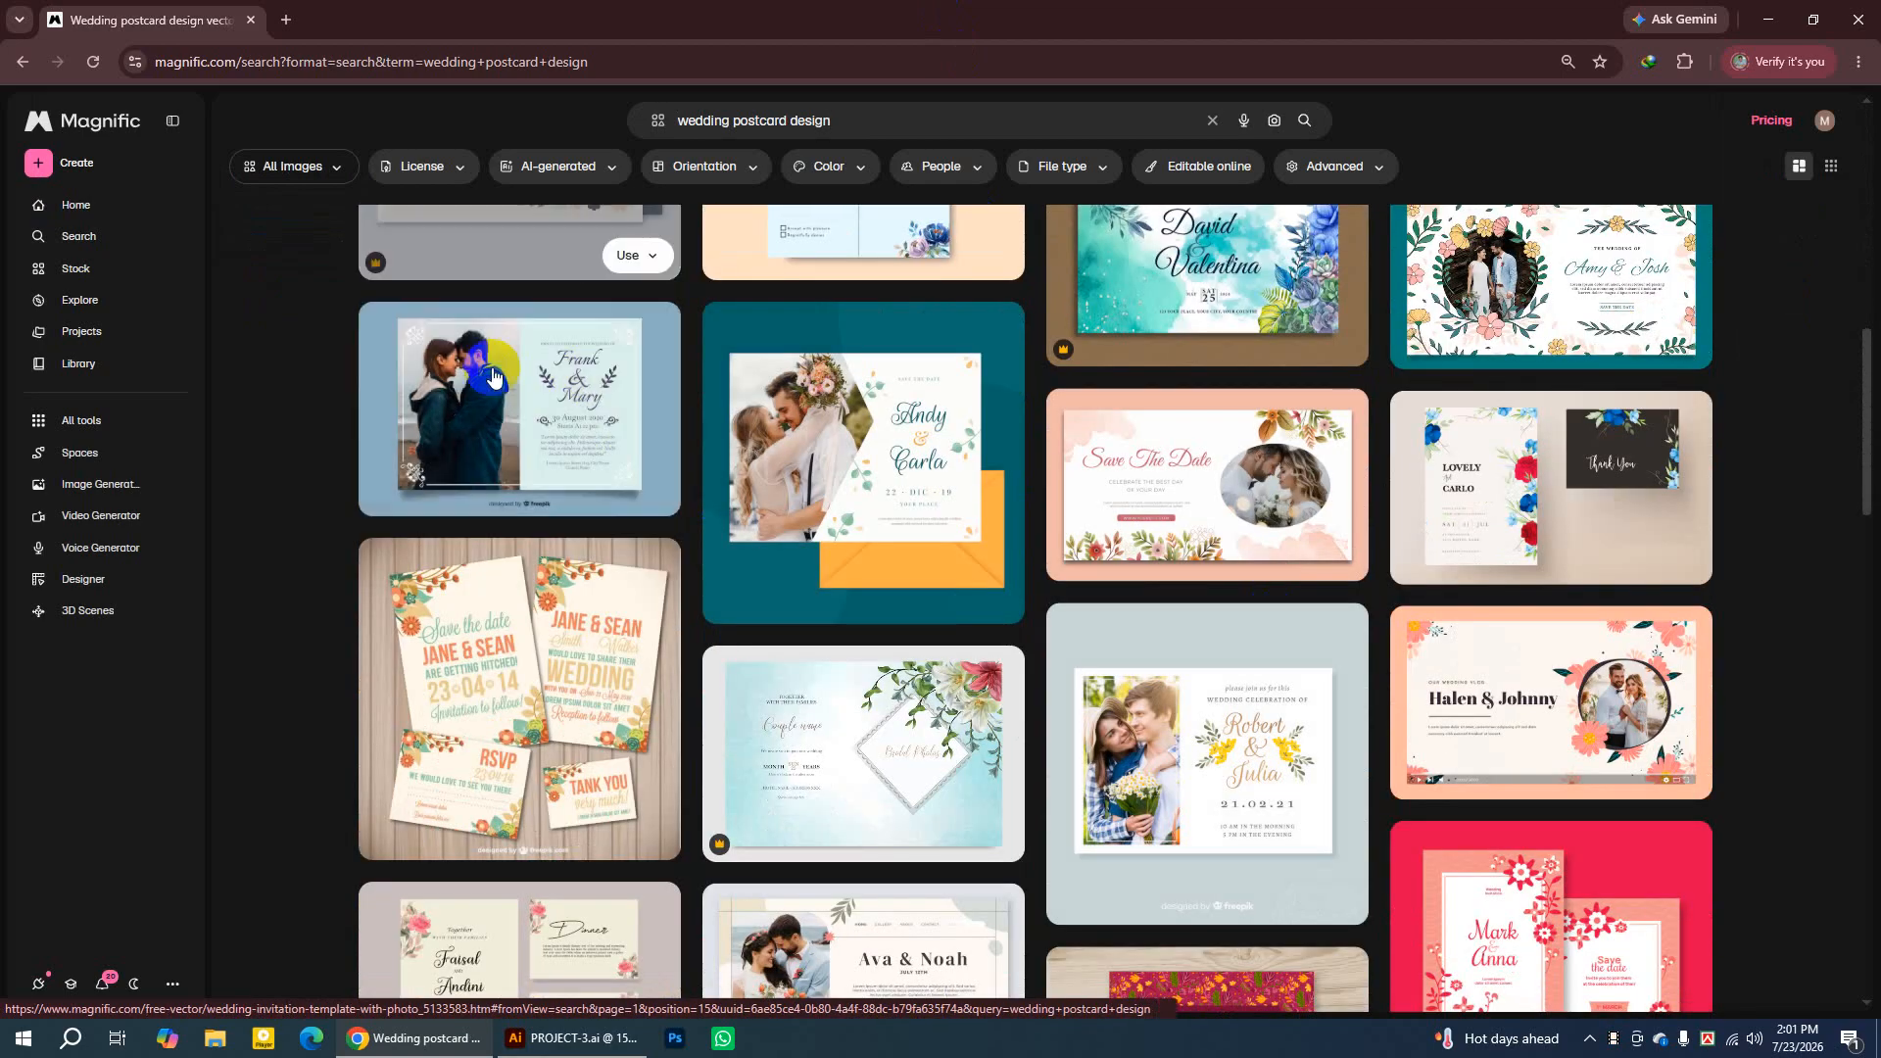
scroll(597, 485, "up", 3)
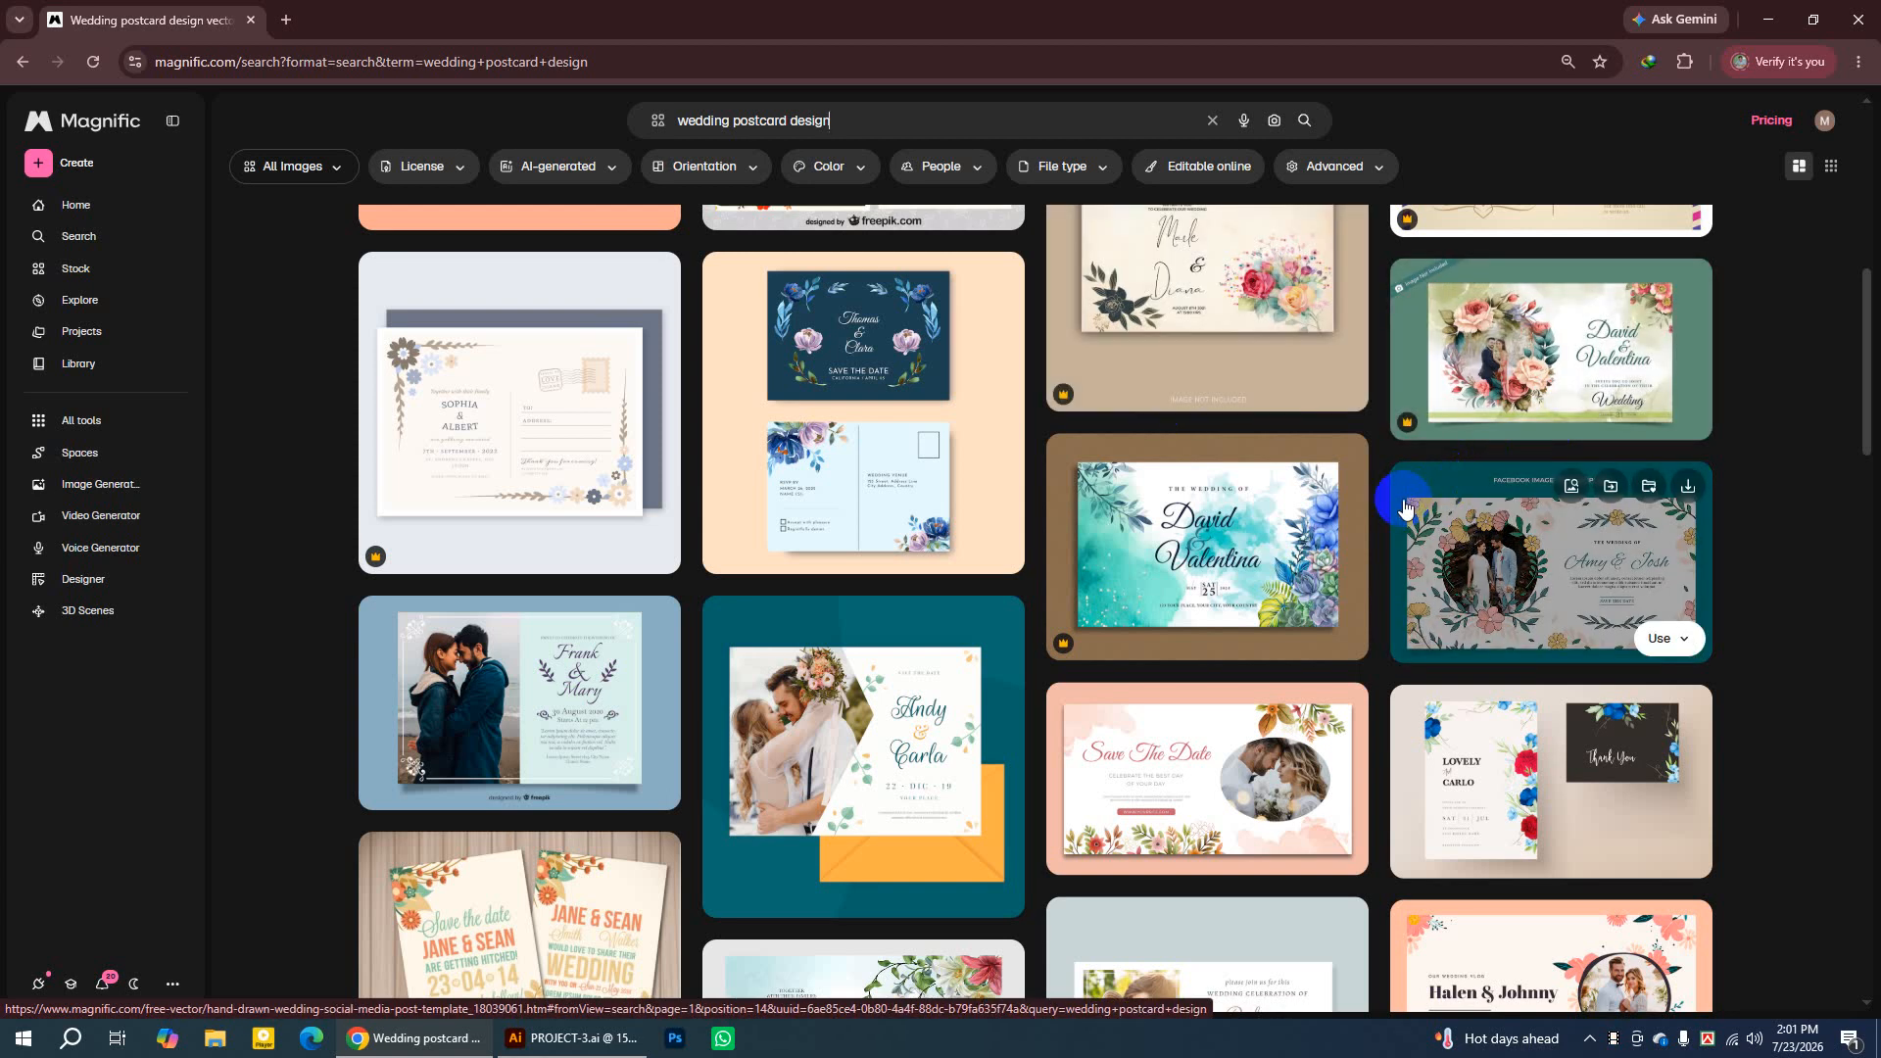
scroll(1403, 506, "up", 1)
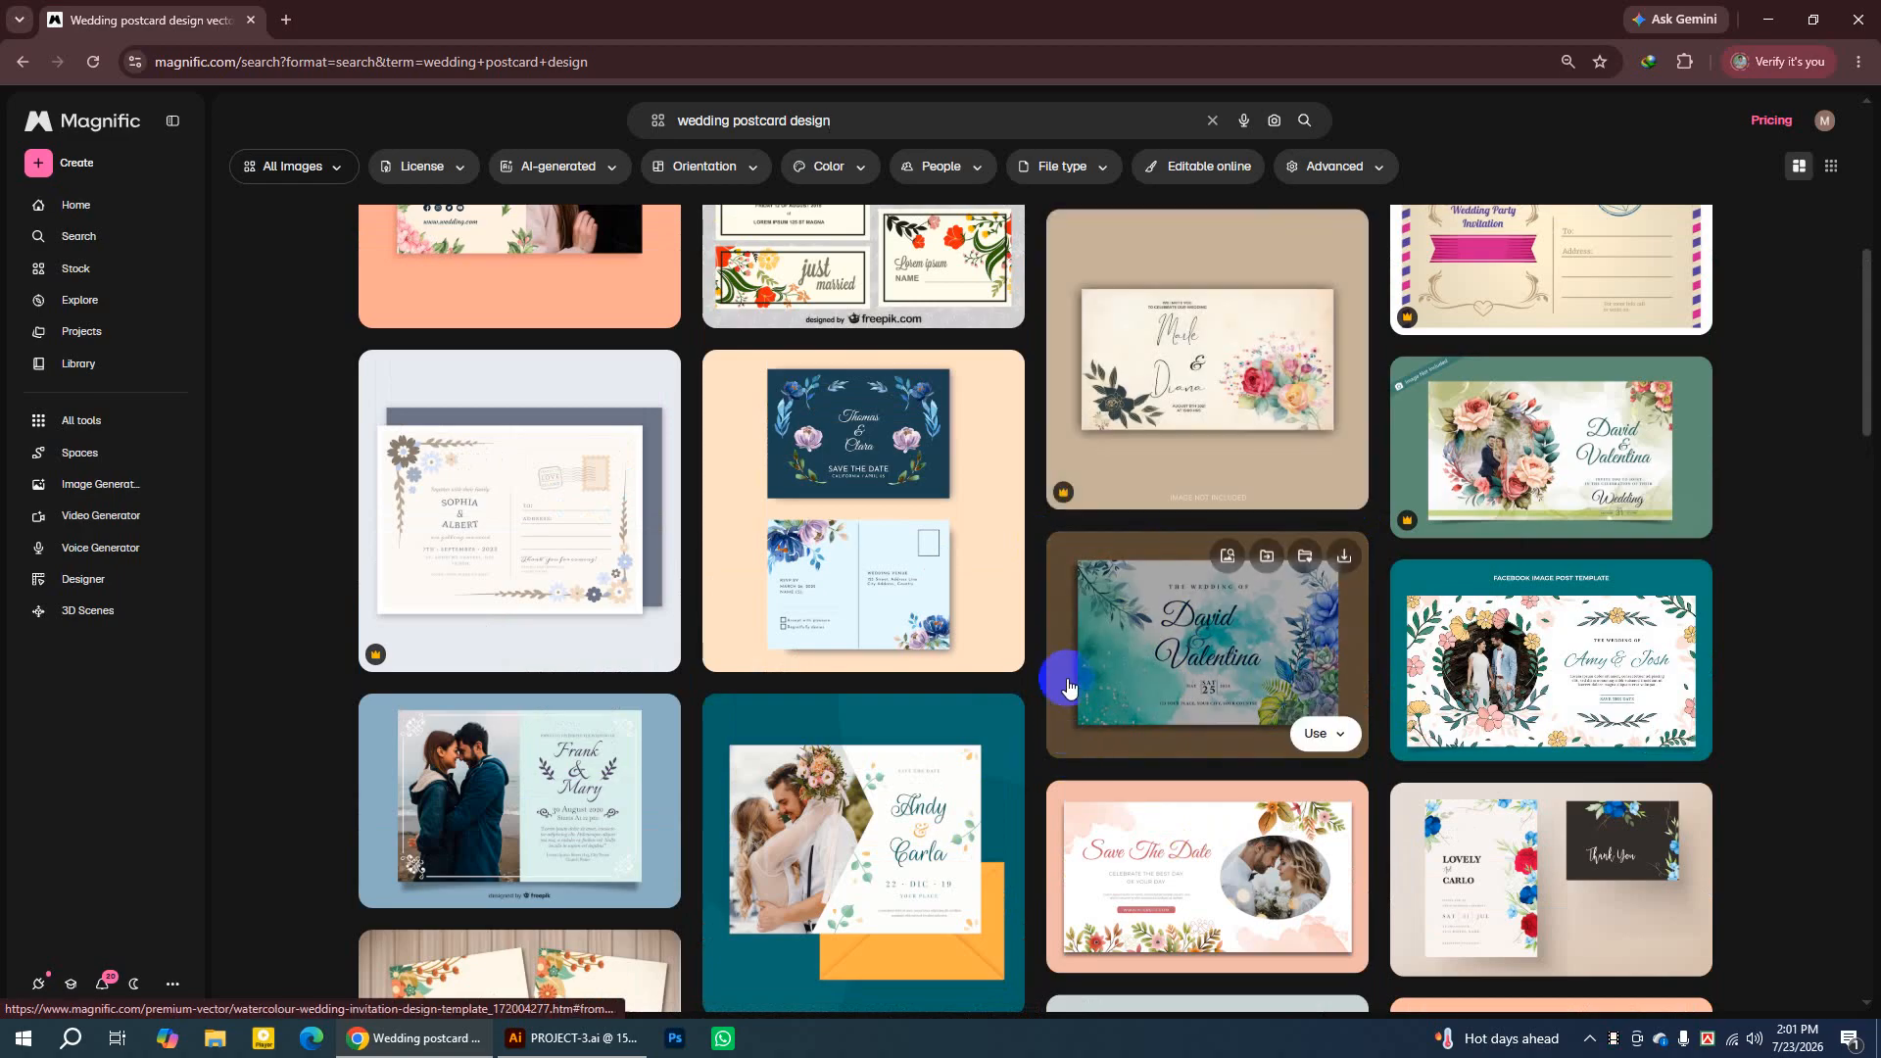
scroll(1068, 686, "down", 2)
scroll(1068, 684, "down", 2)
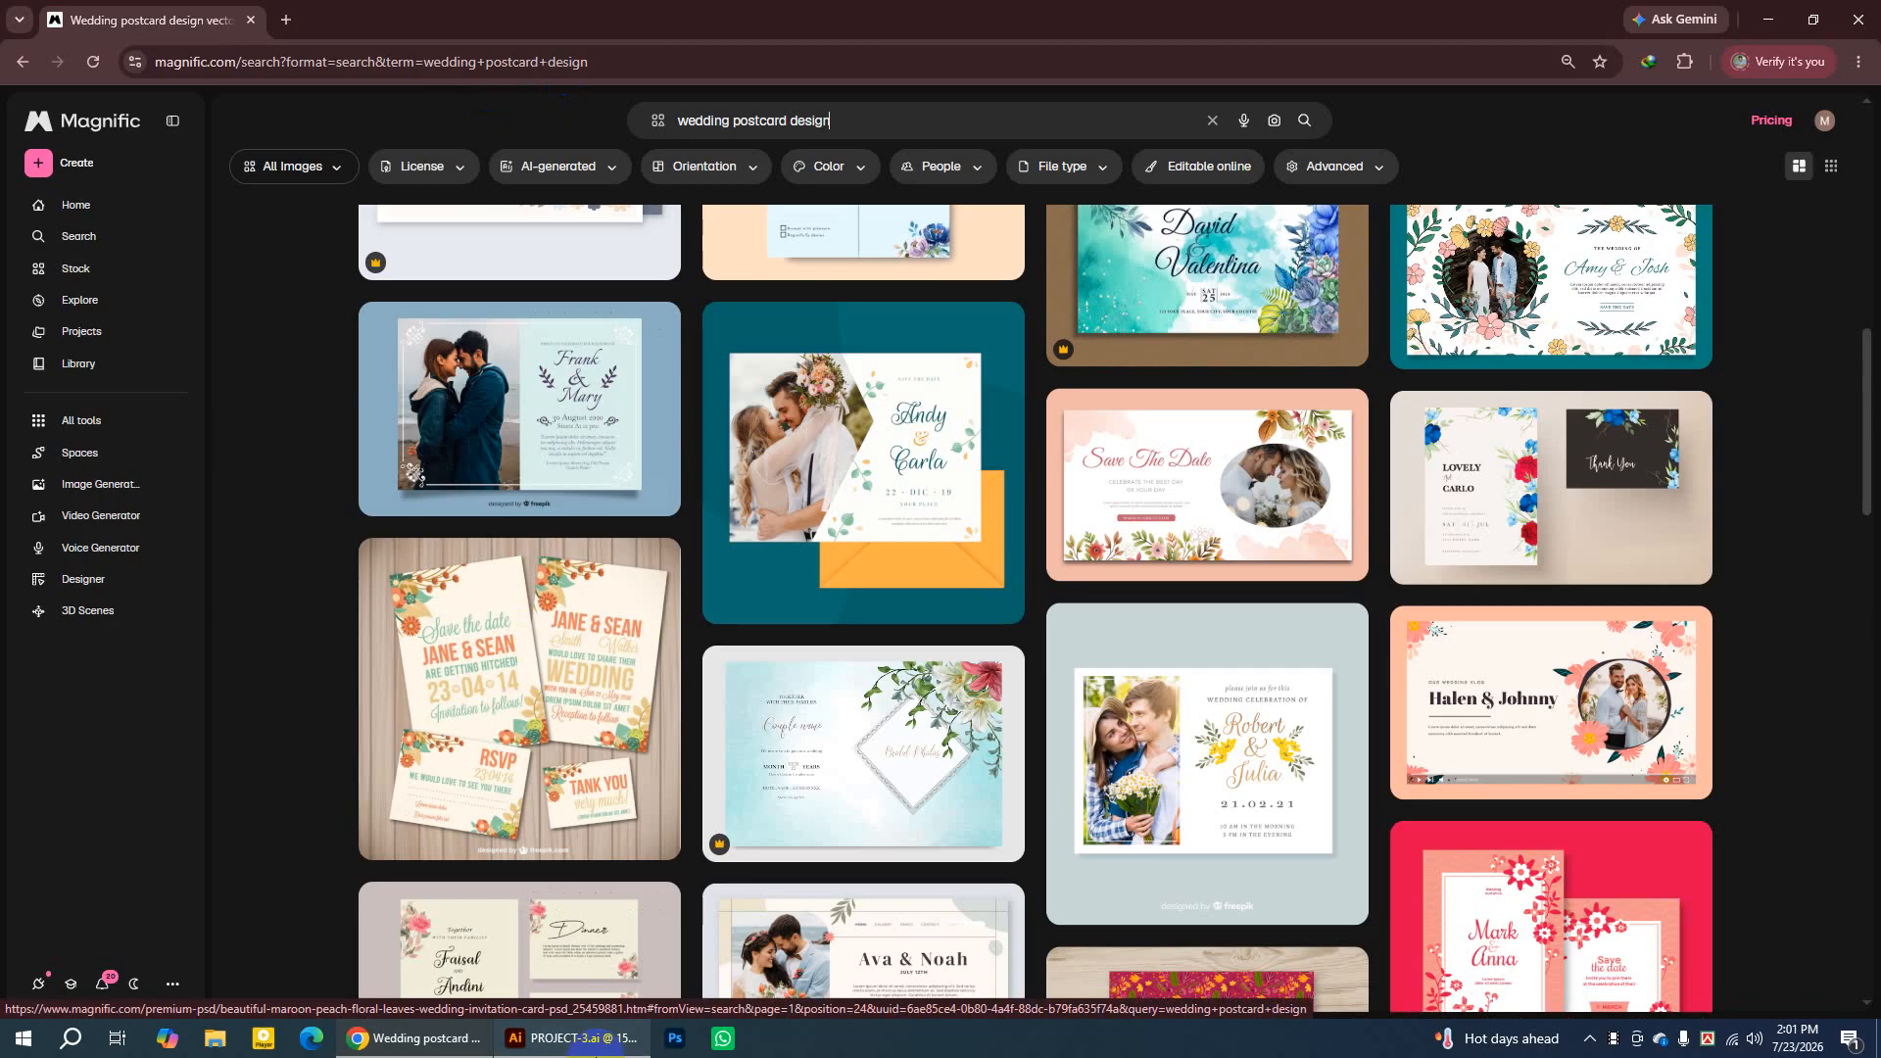
scroll(678, 852, "down", 3)
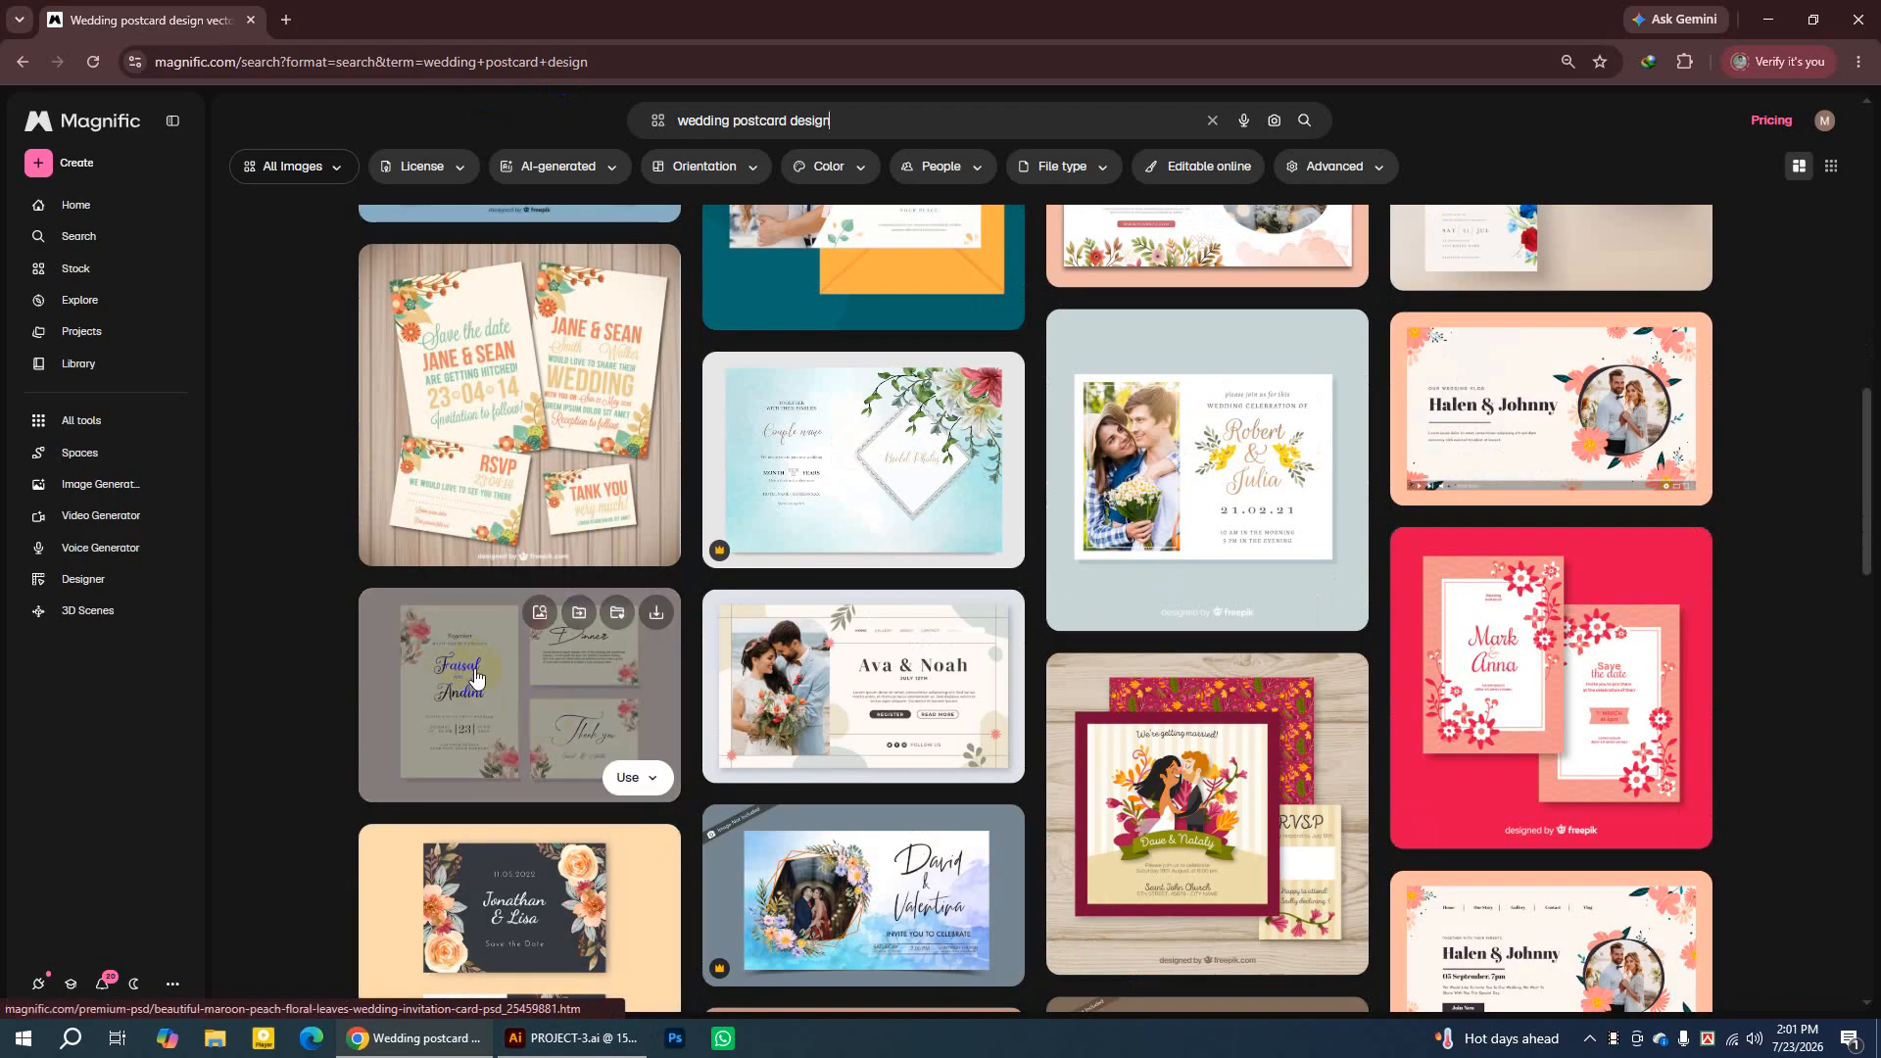
left_click(562, 683)
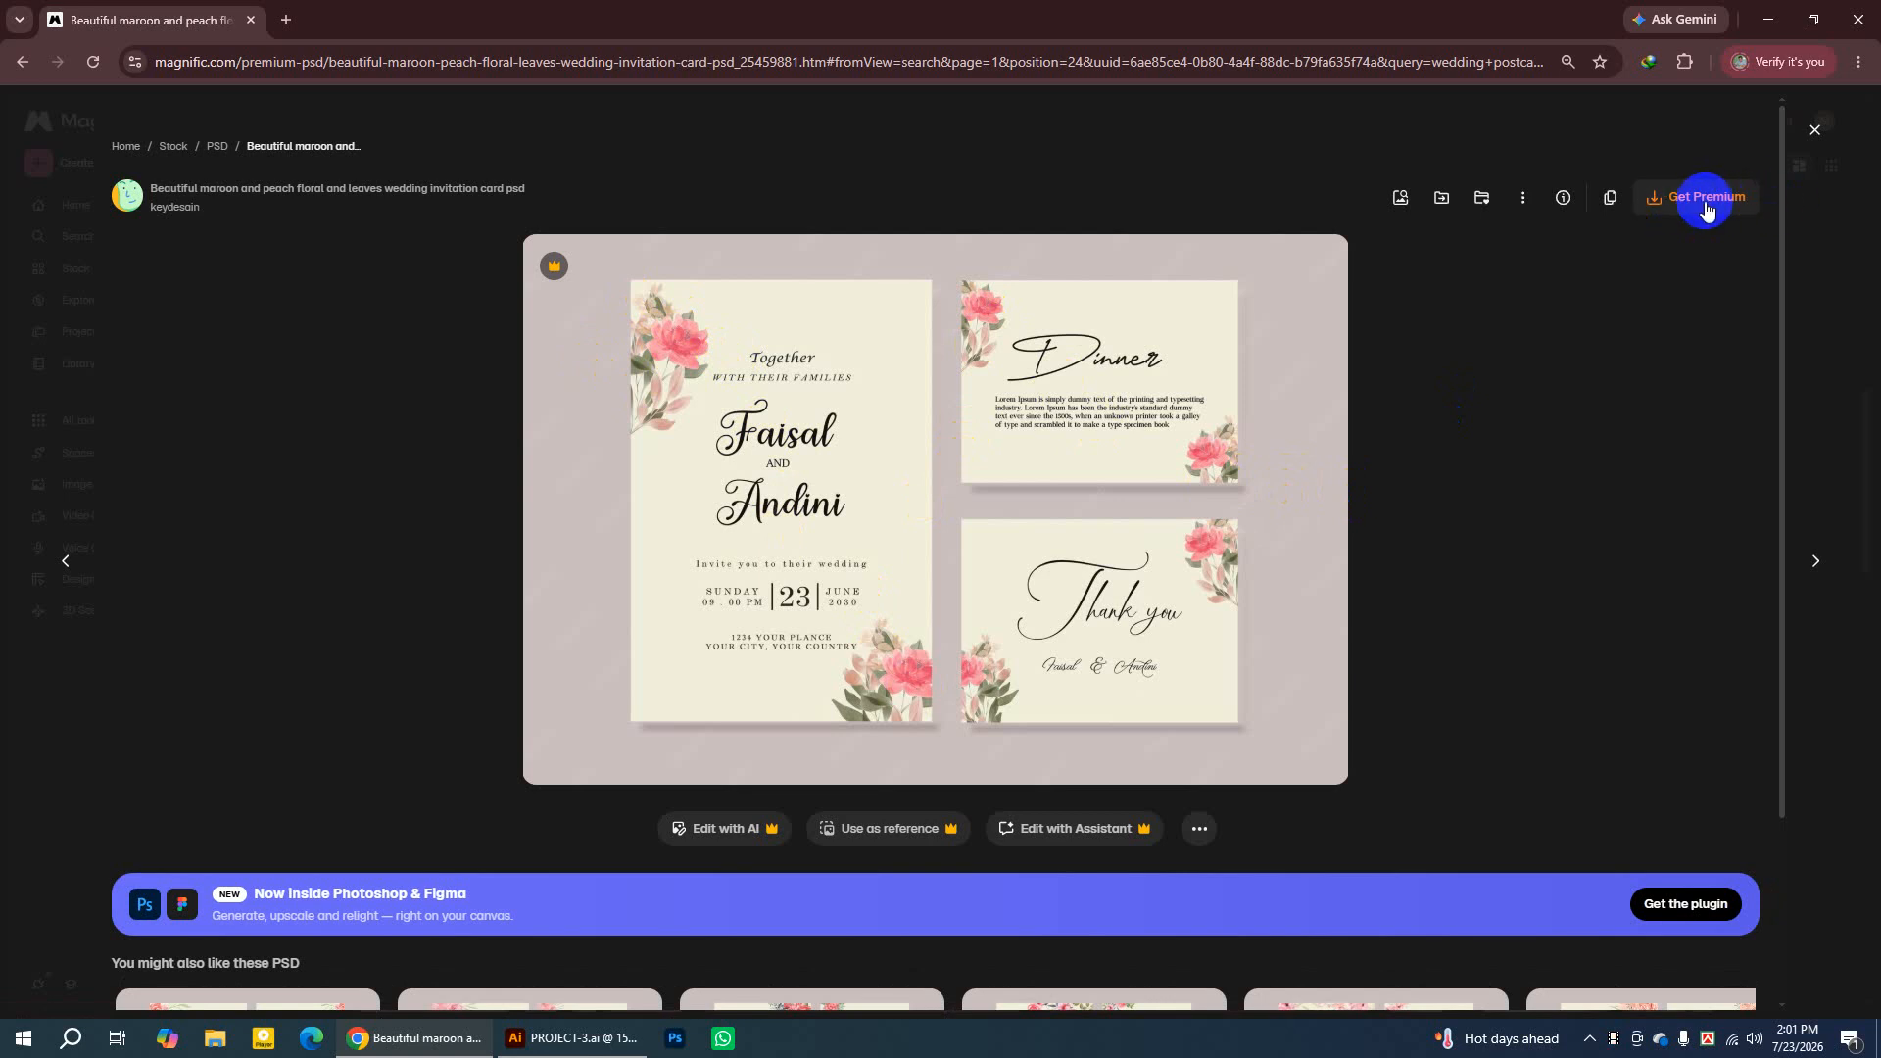
left_click(1814, 128)
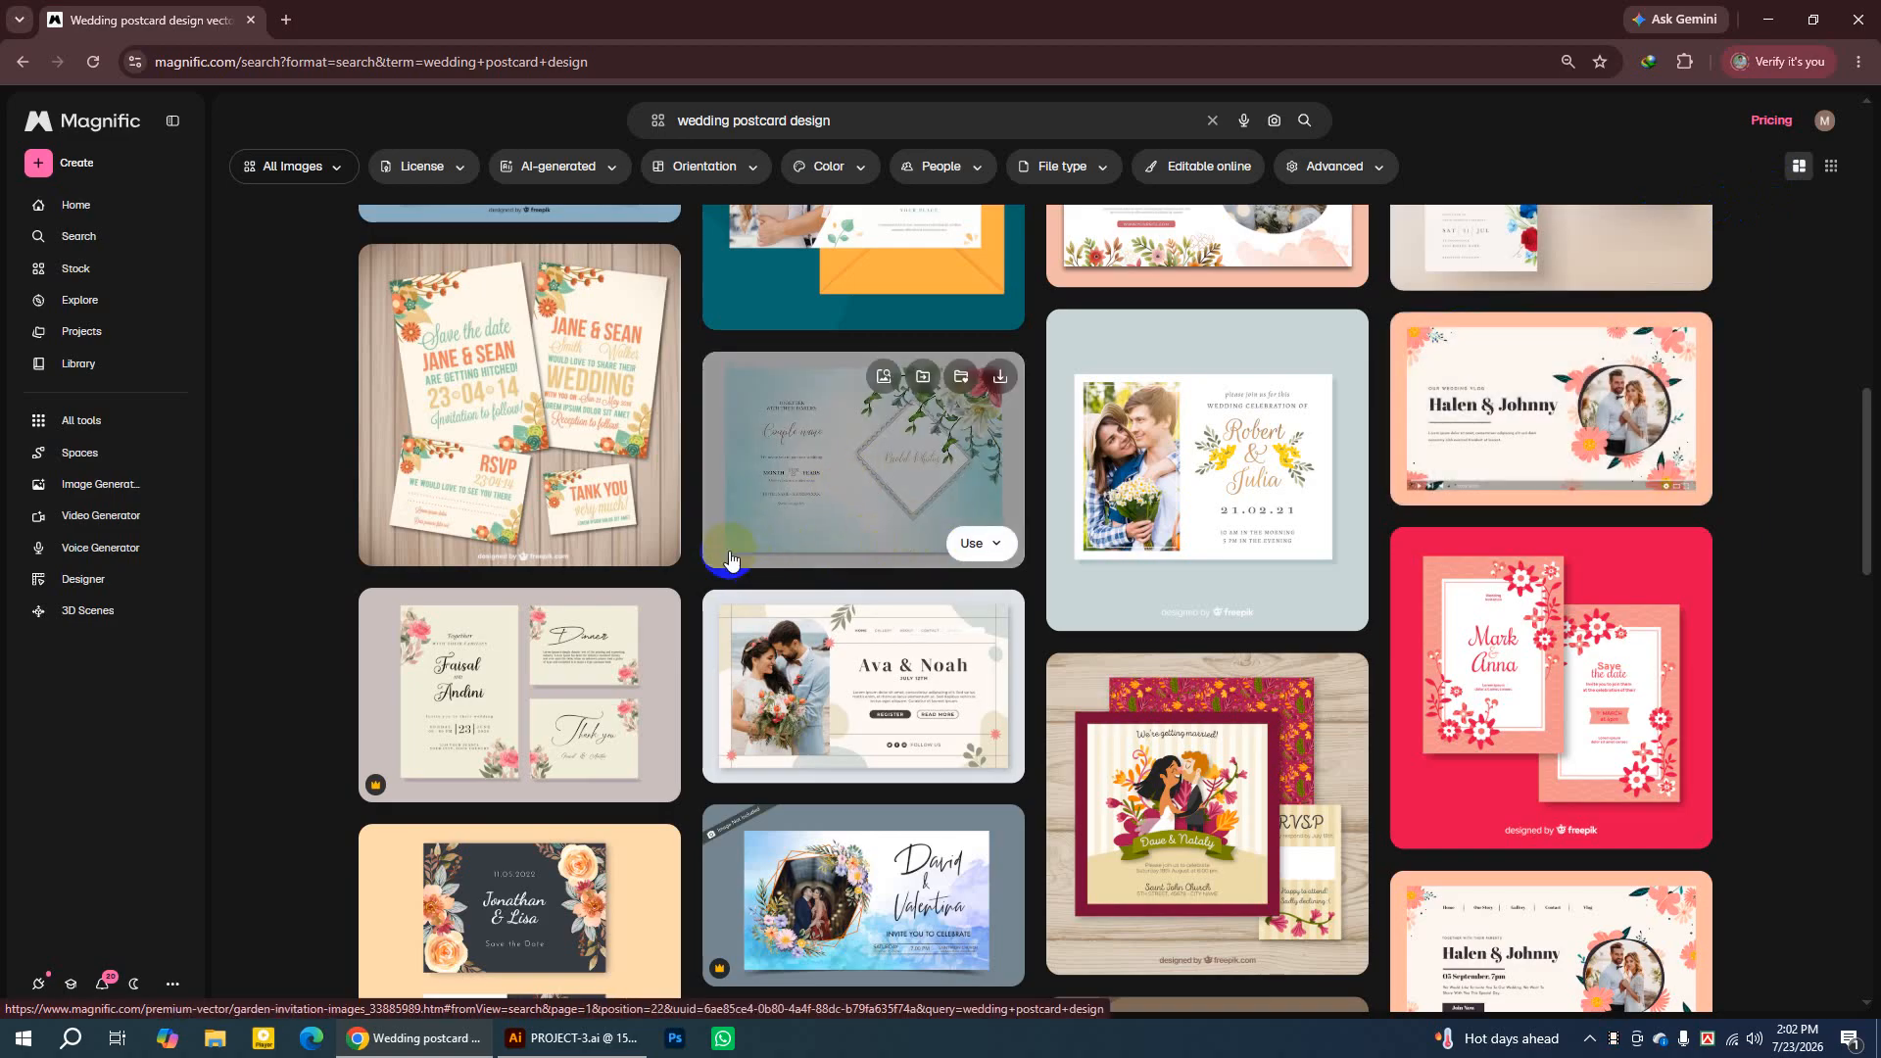
Find the "Postponed wedding card template" vector further down the results and download it
scroll(1008, 498, "down", 2)
scroll(1008, 497, "down", 4)
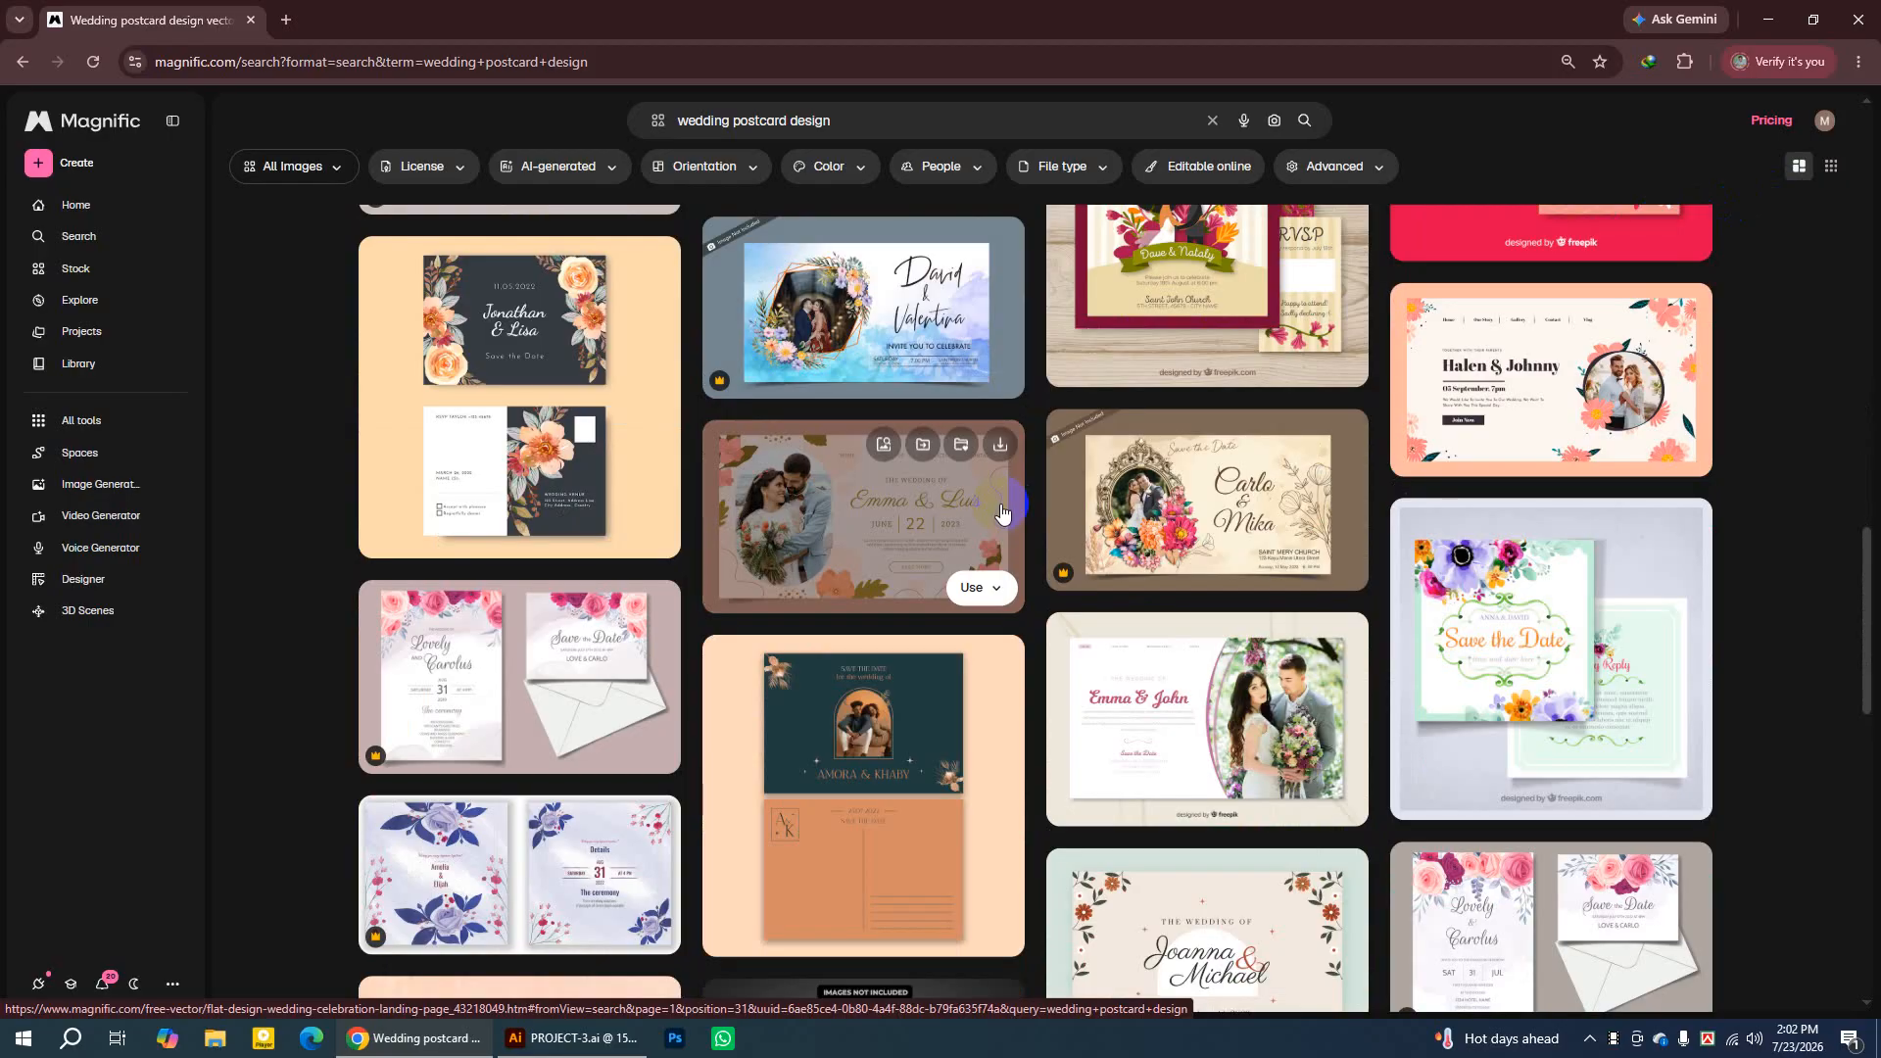
scroll(1000, 510, "down", 2)
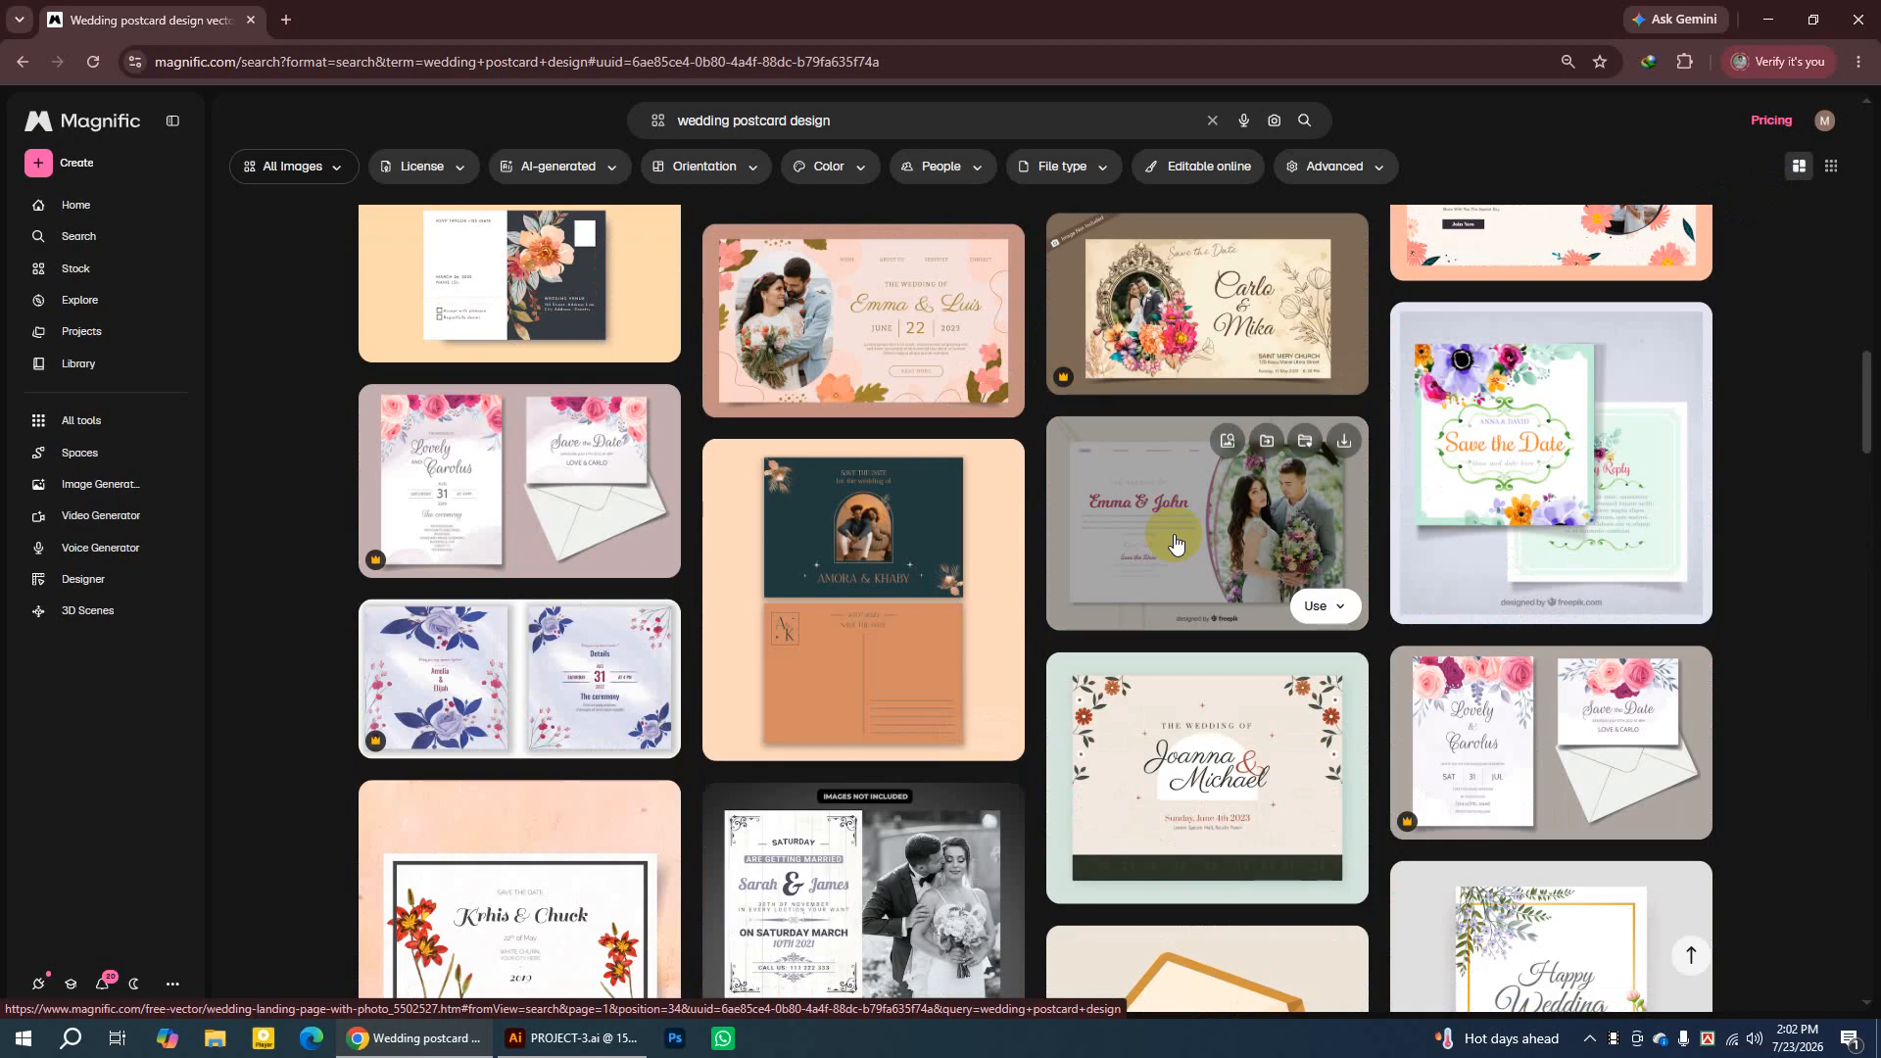
scroll(1090, 559, "down", 3)
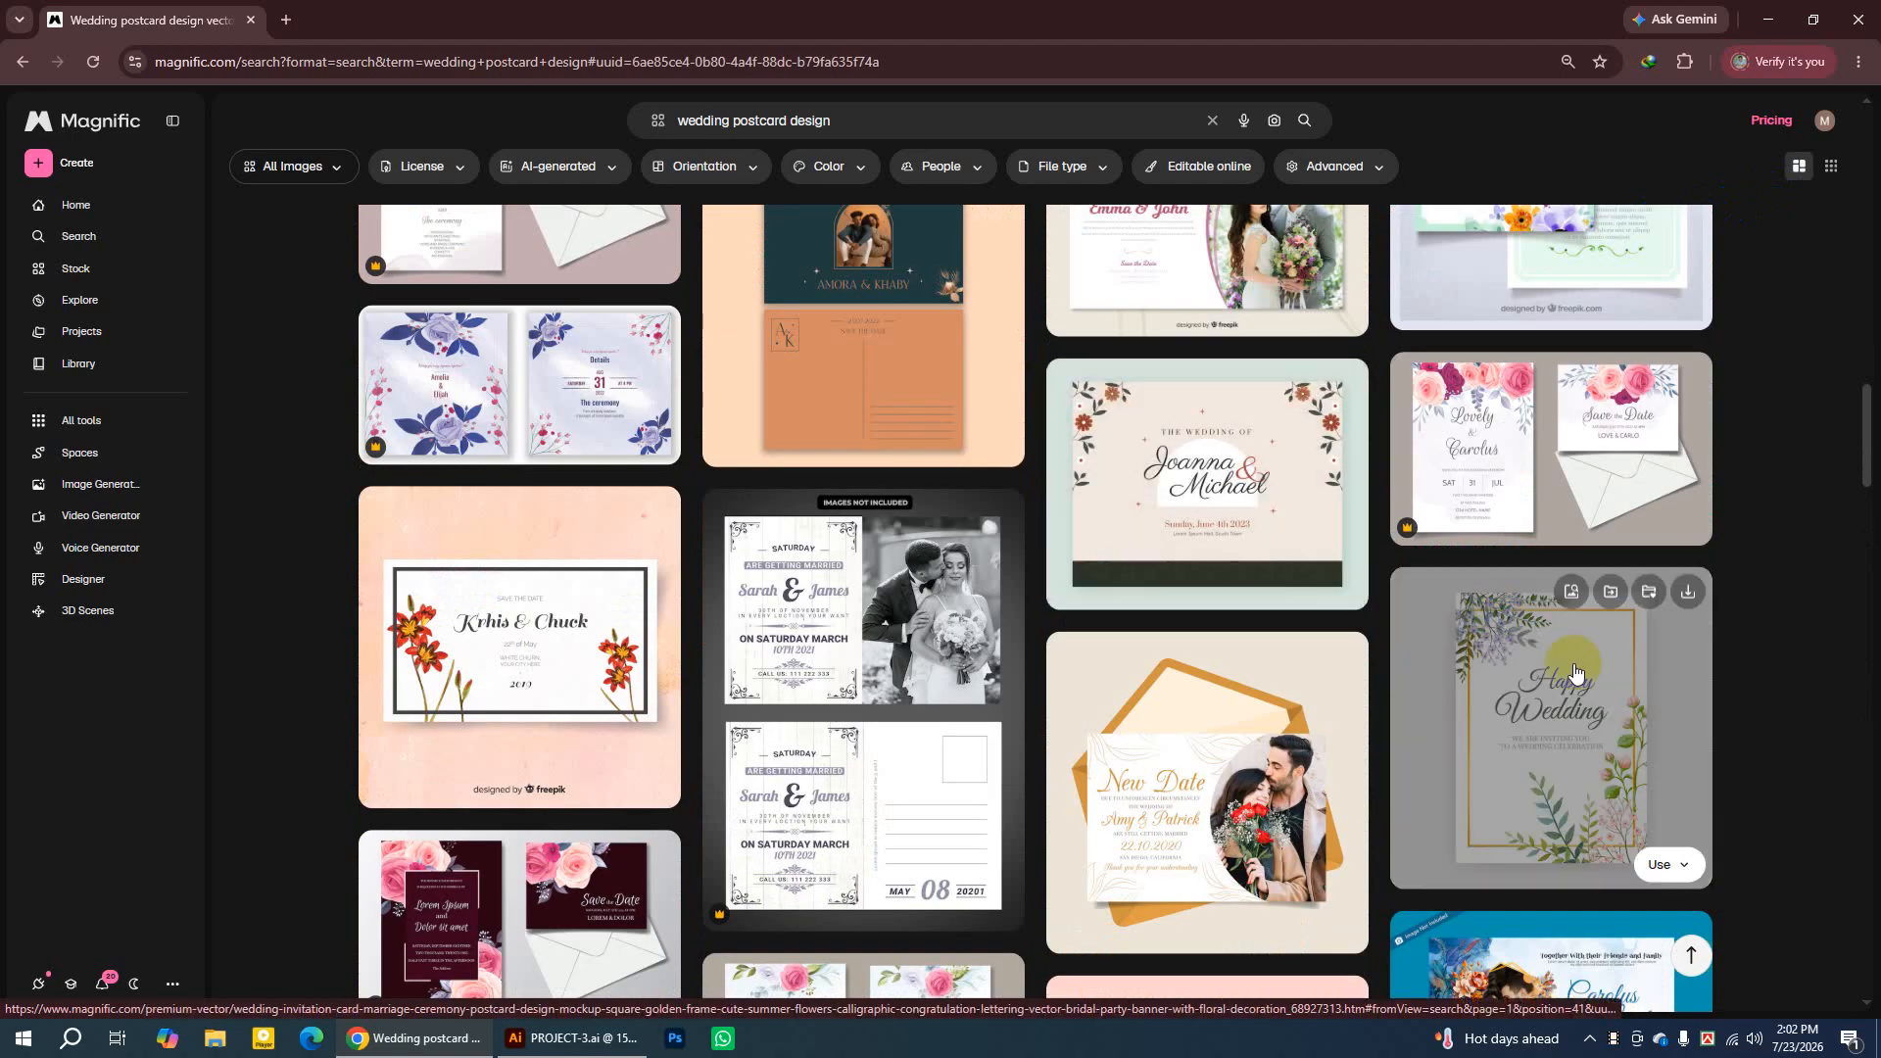
scroll(1195, 803, "down", 4)
scroll(1173, 777, "down", 3)
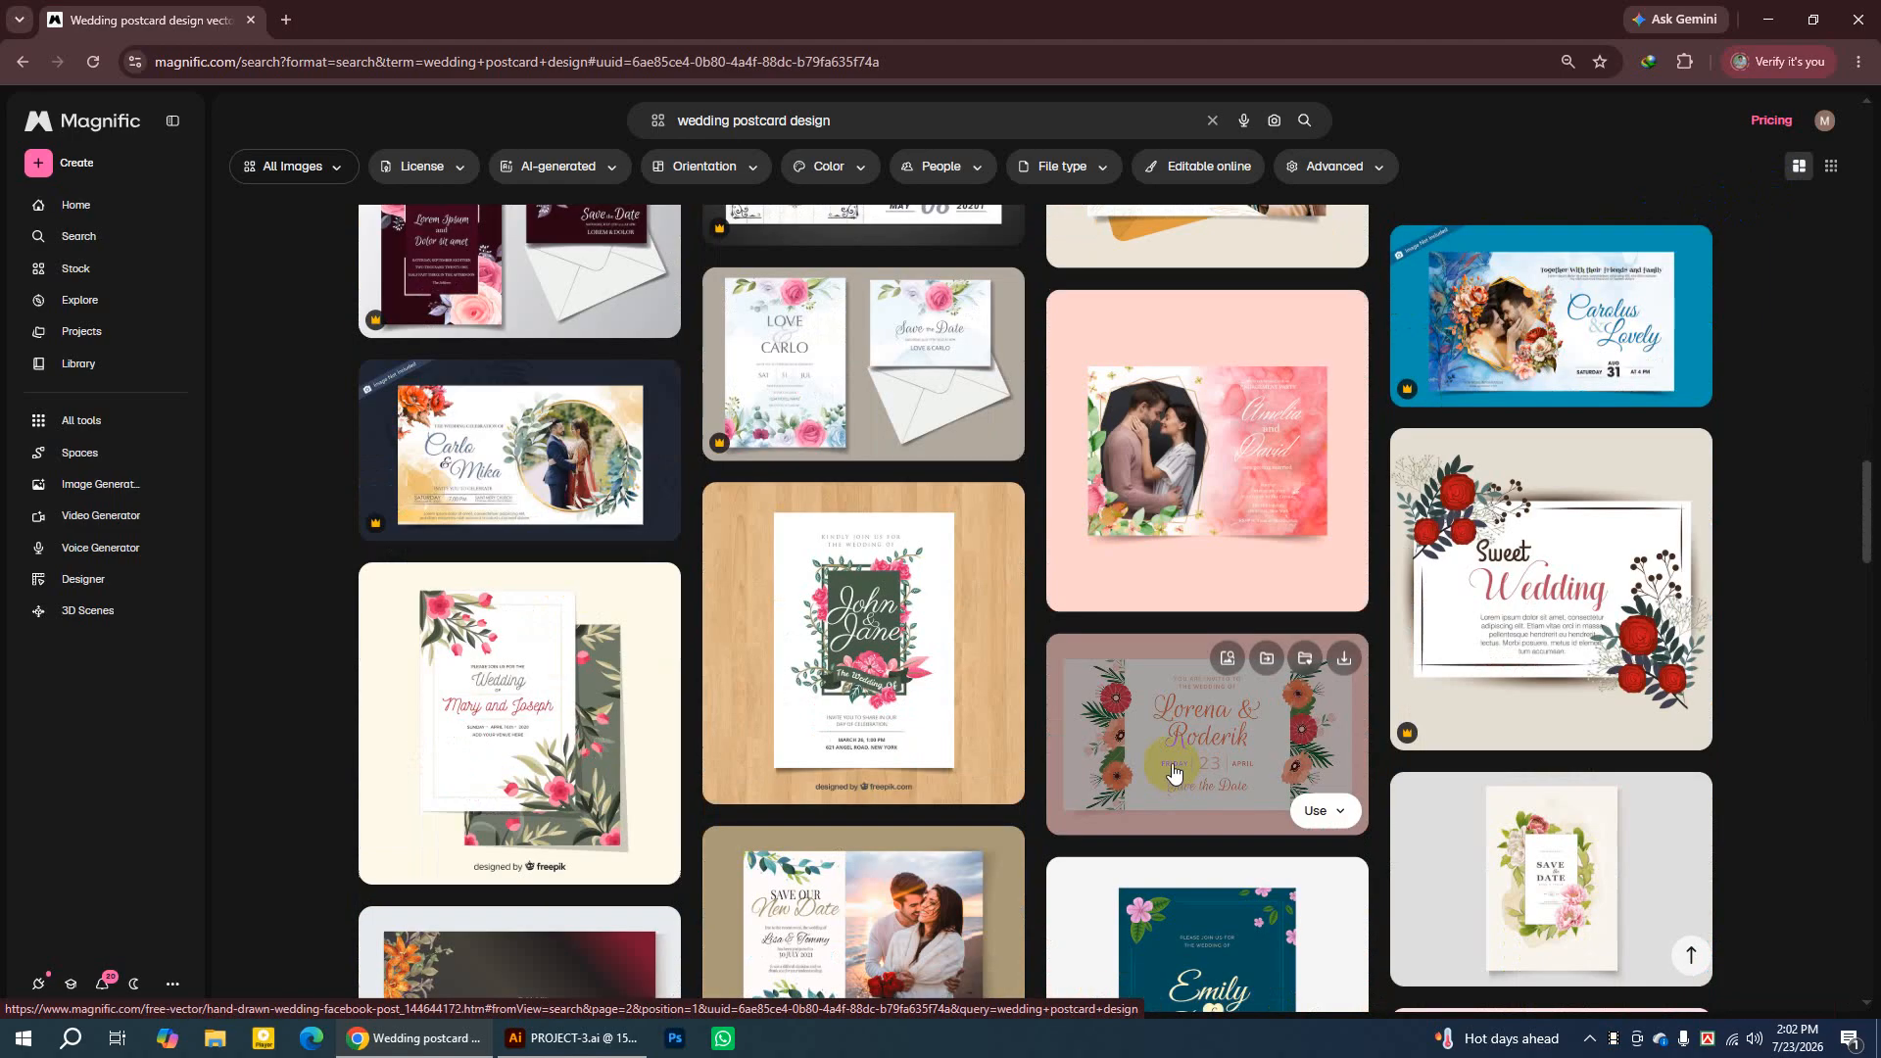
scroll(886, 649, "down", 2)
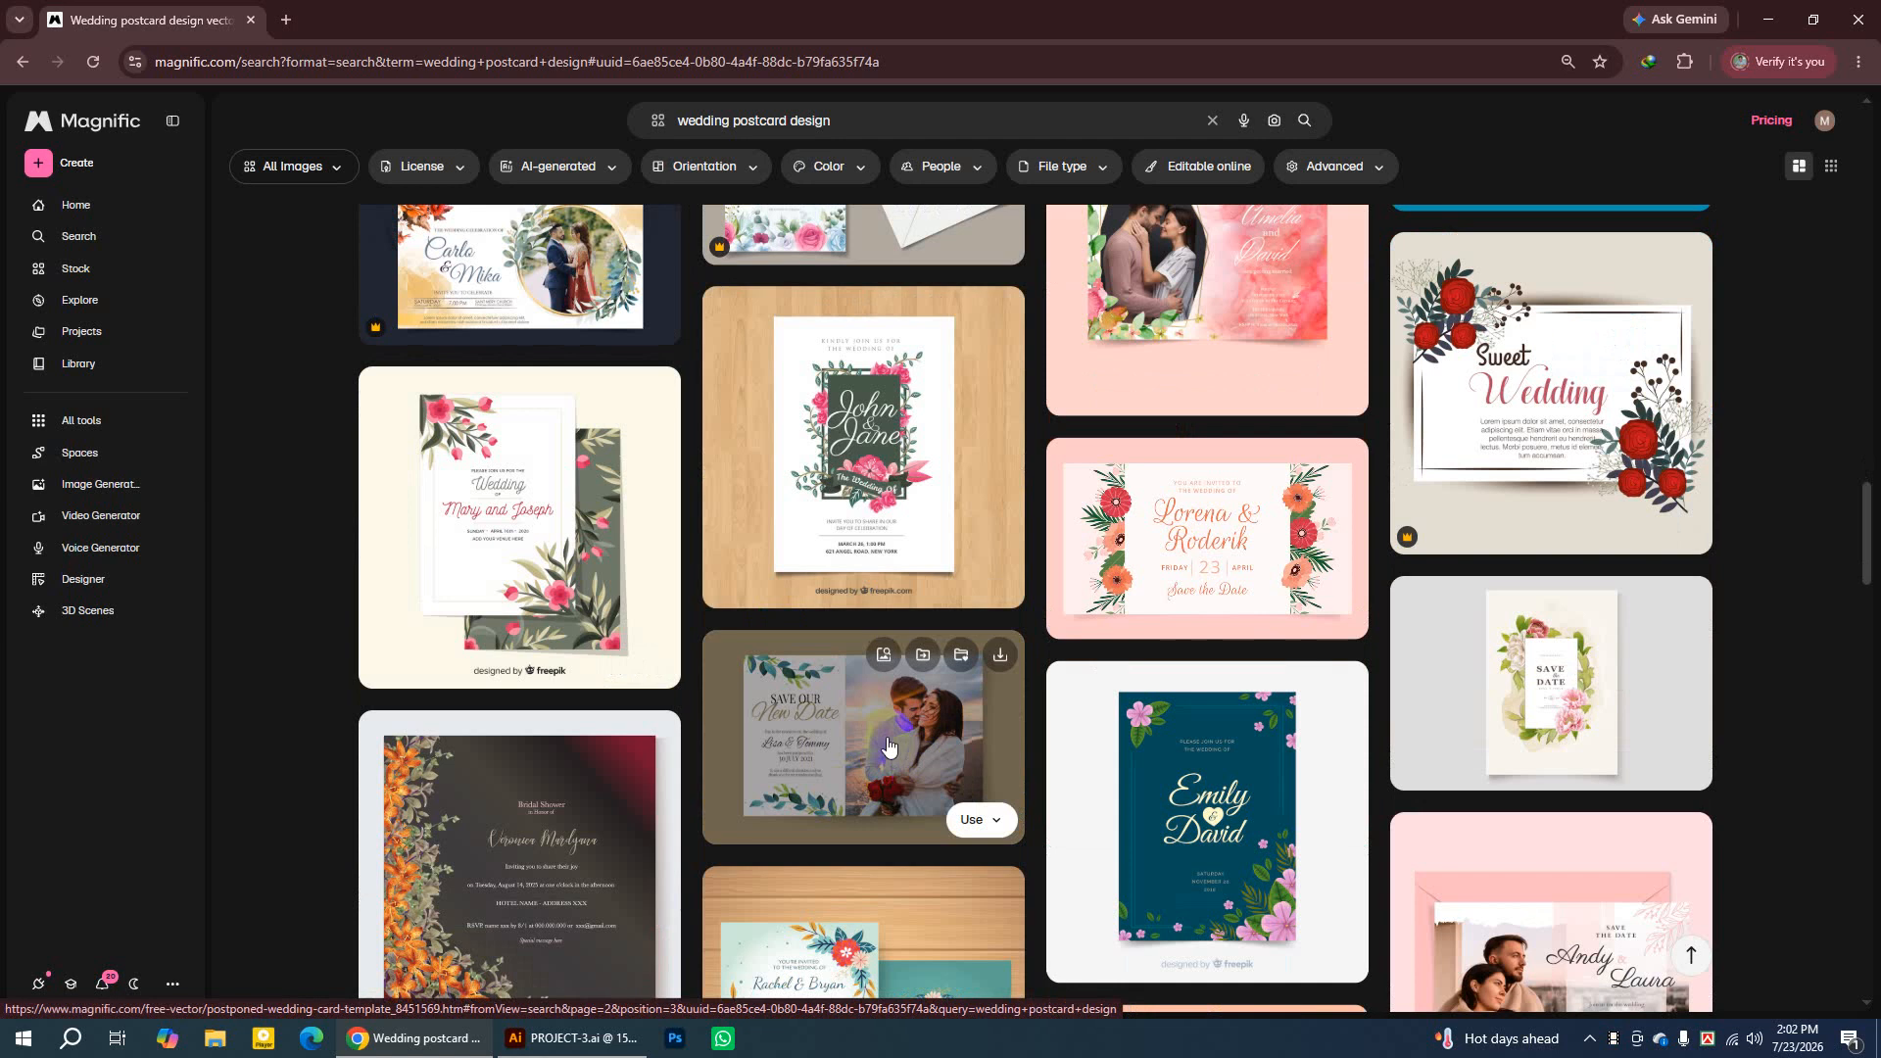
left_click(887, 743)
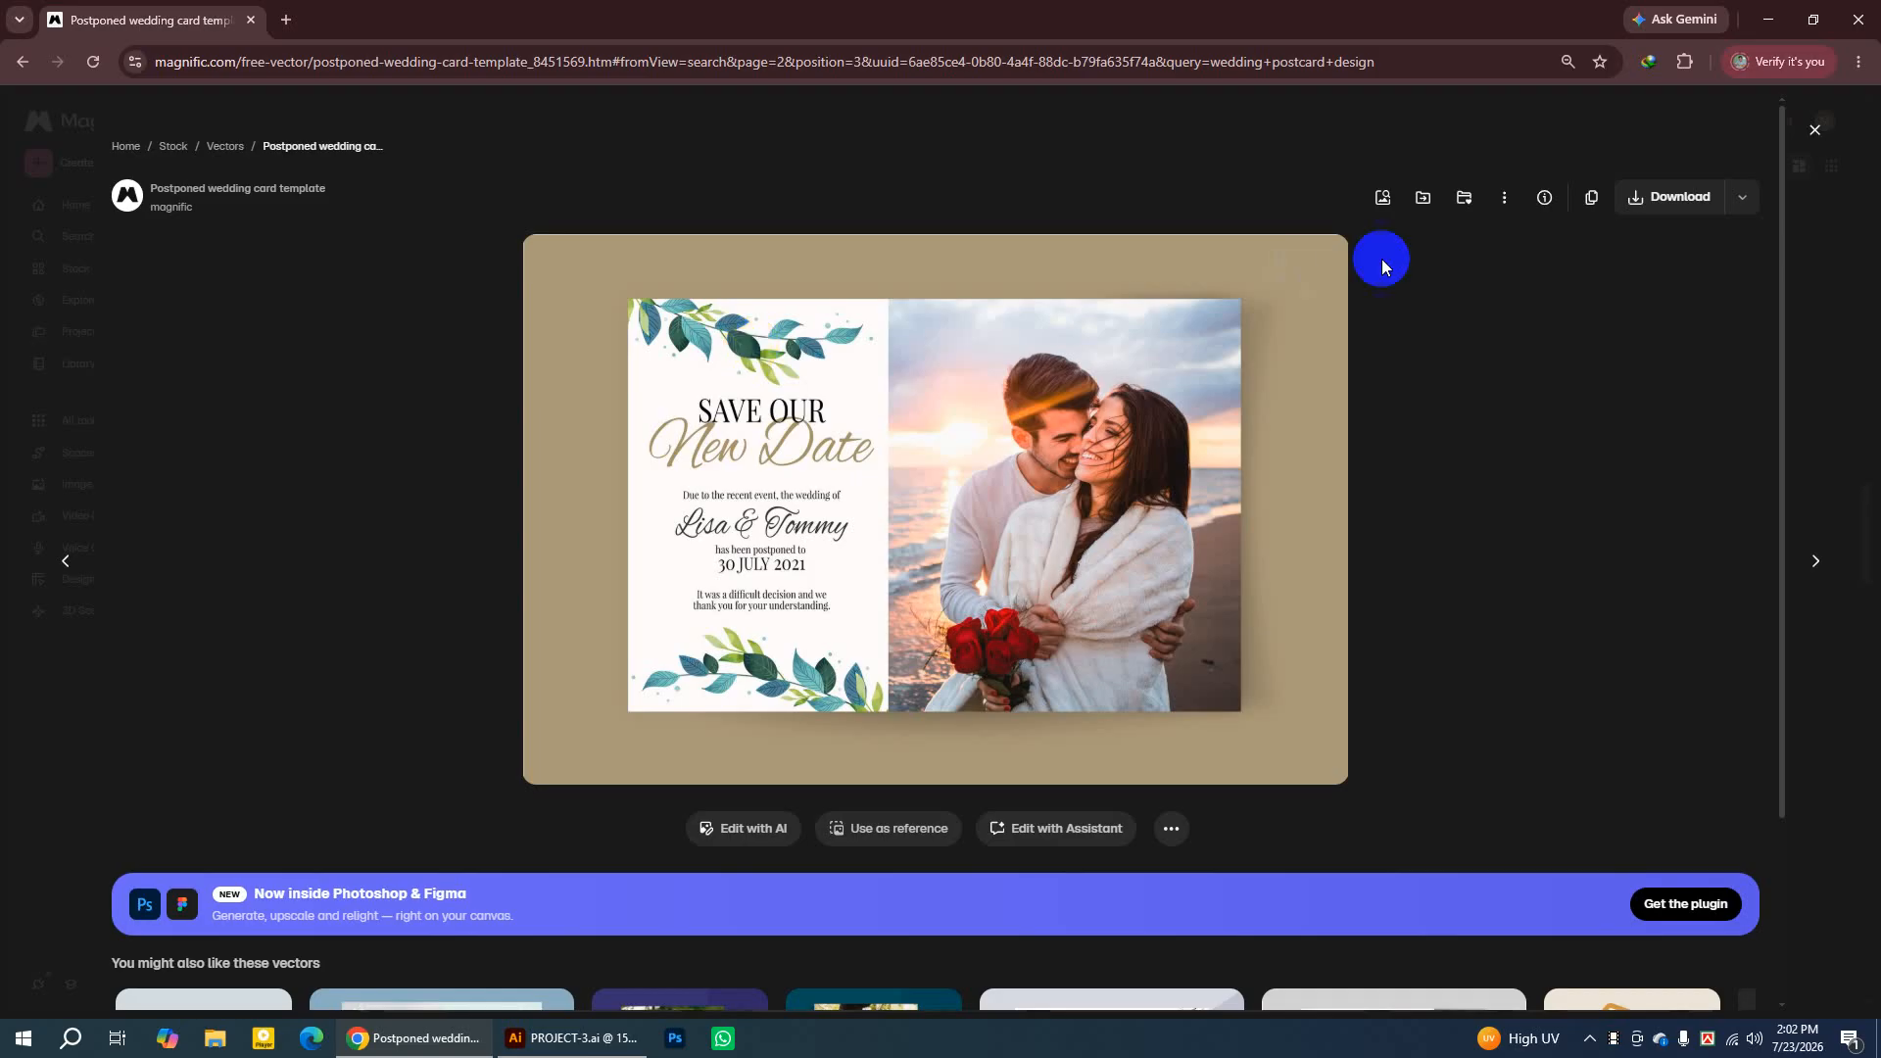
left_click(1674, 200)
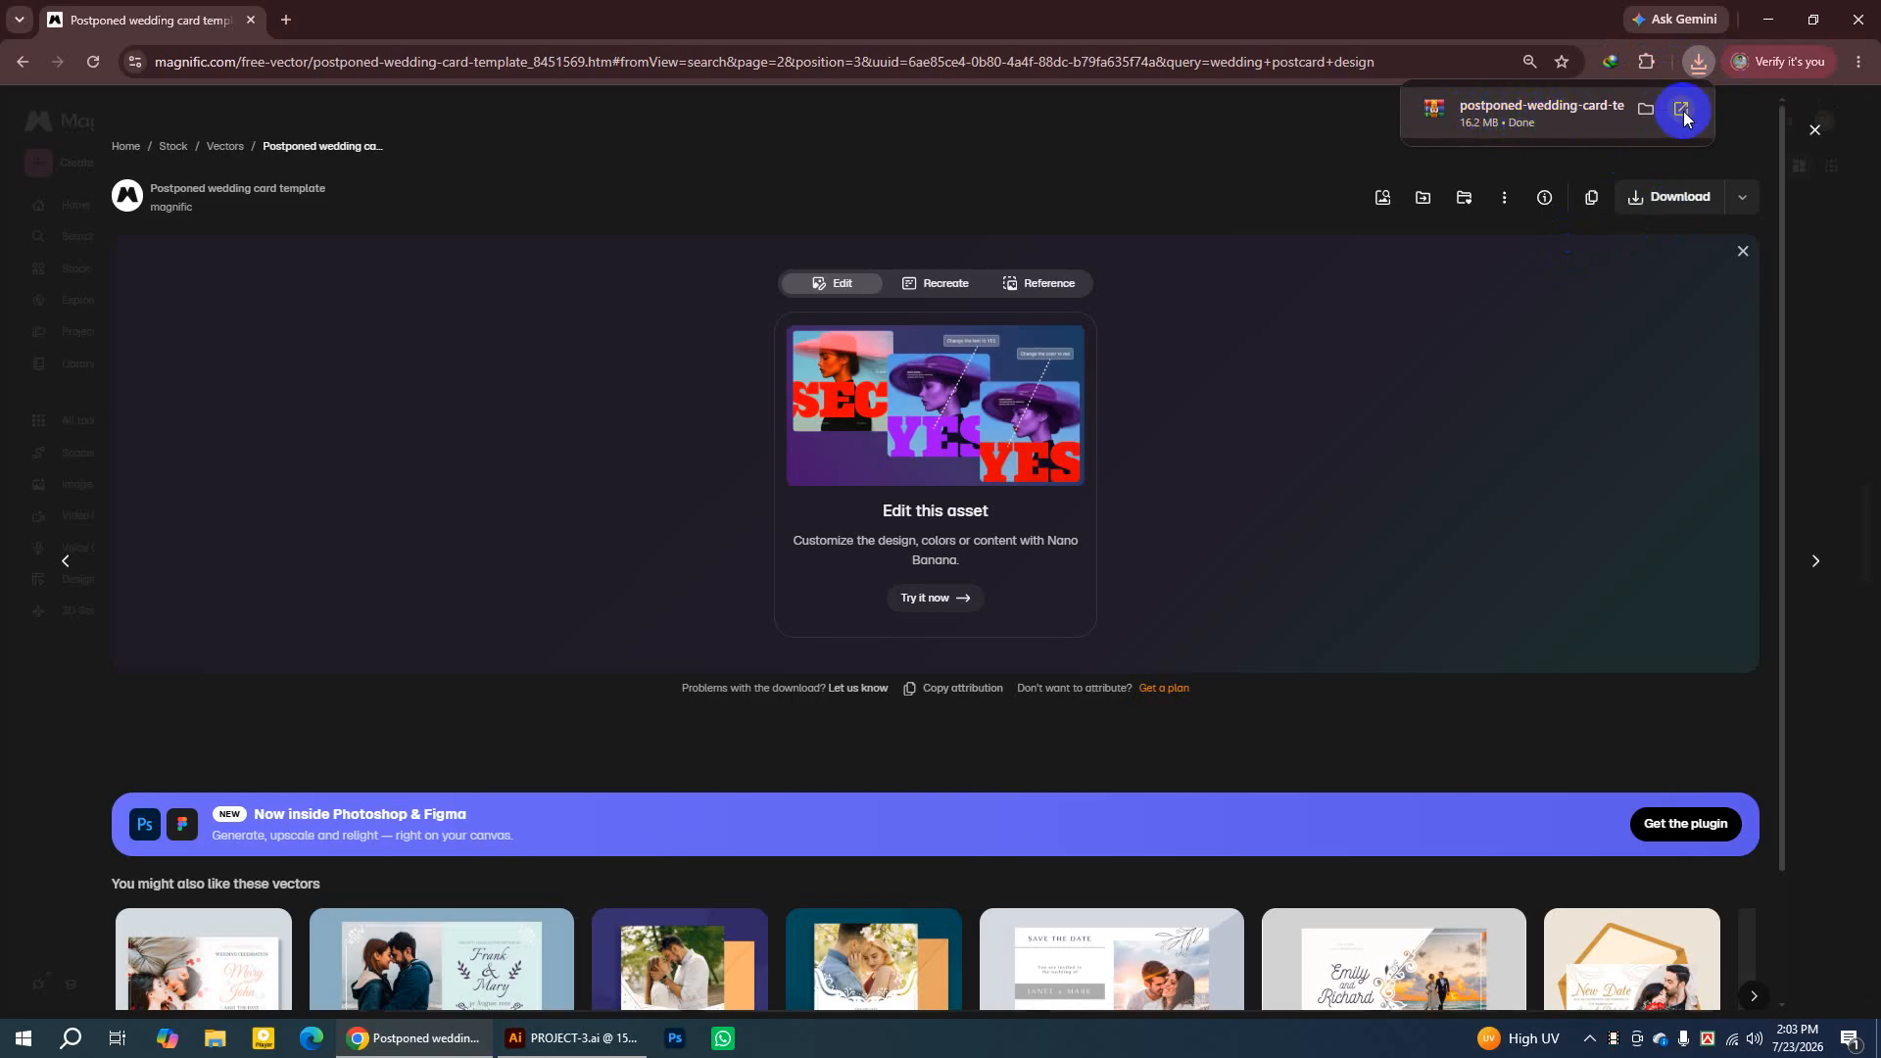
Show the downloaded archive in its folder and extract postponed-wedding-card-template.zip into a postponed-wedding-card-template folder in Downloads
left_click(1647, 113)
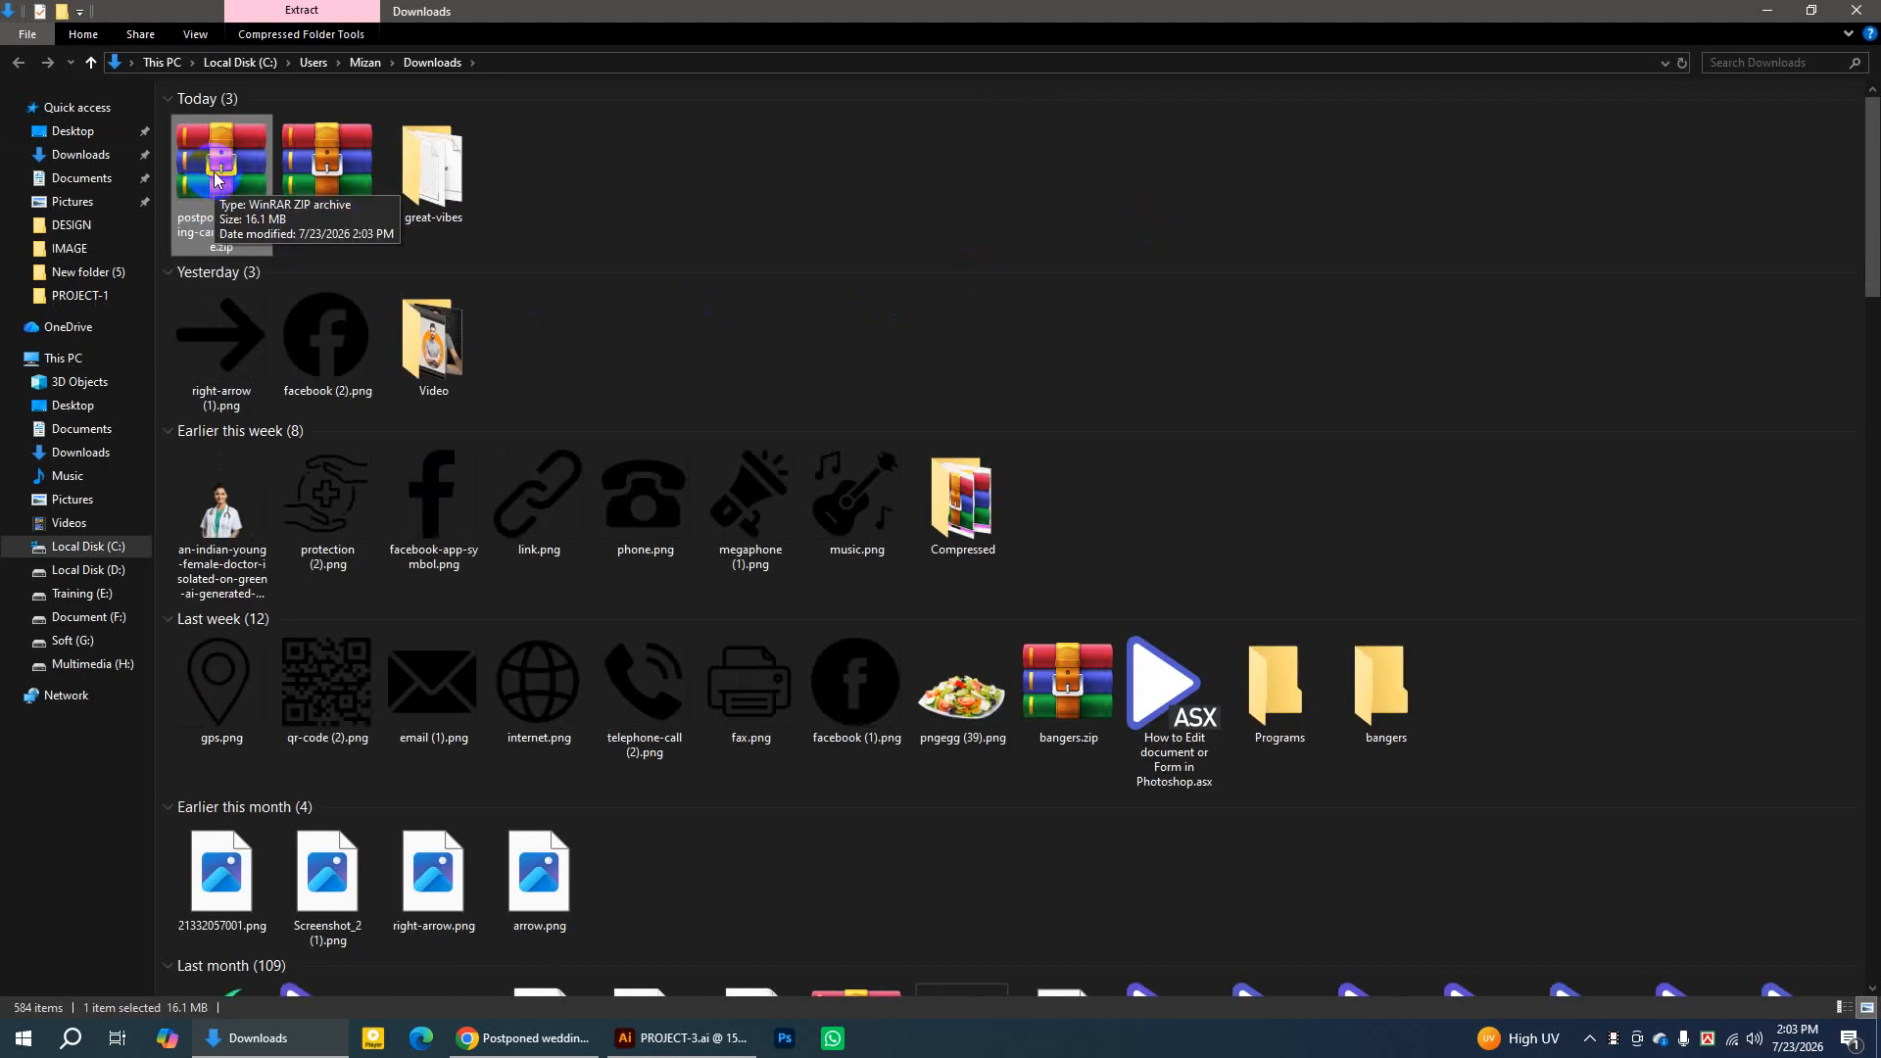
right_click(219, 183)
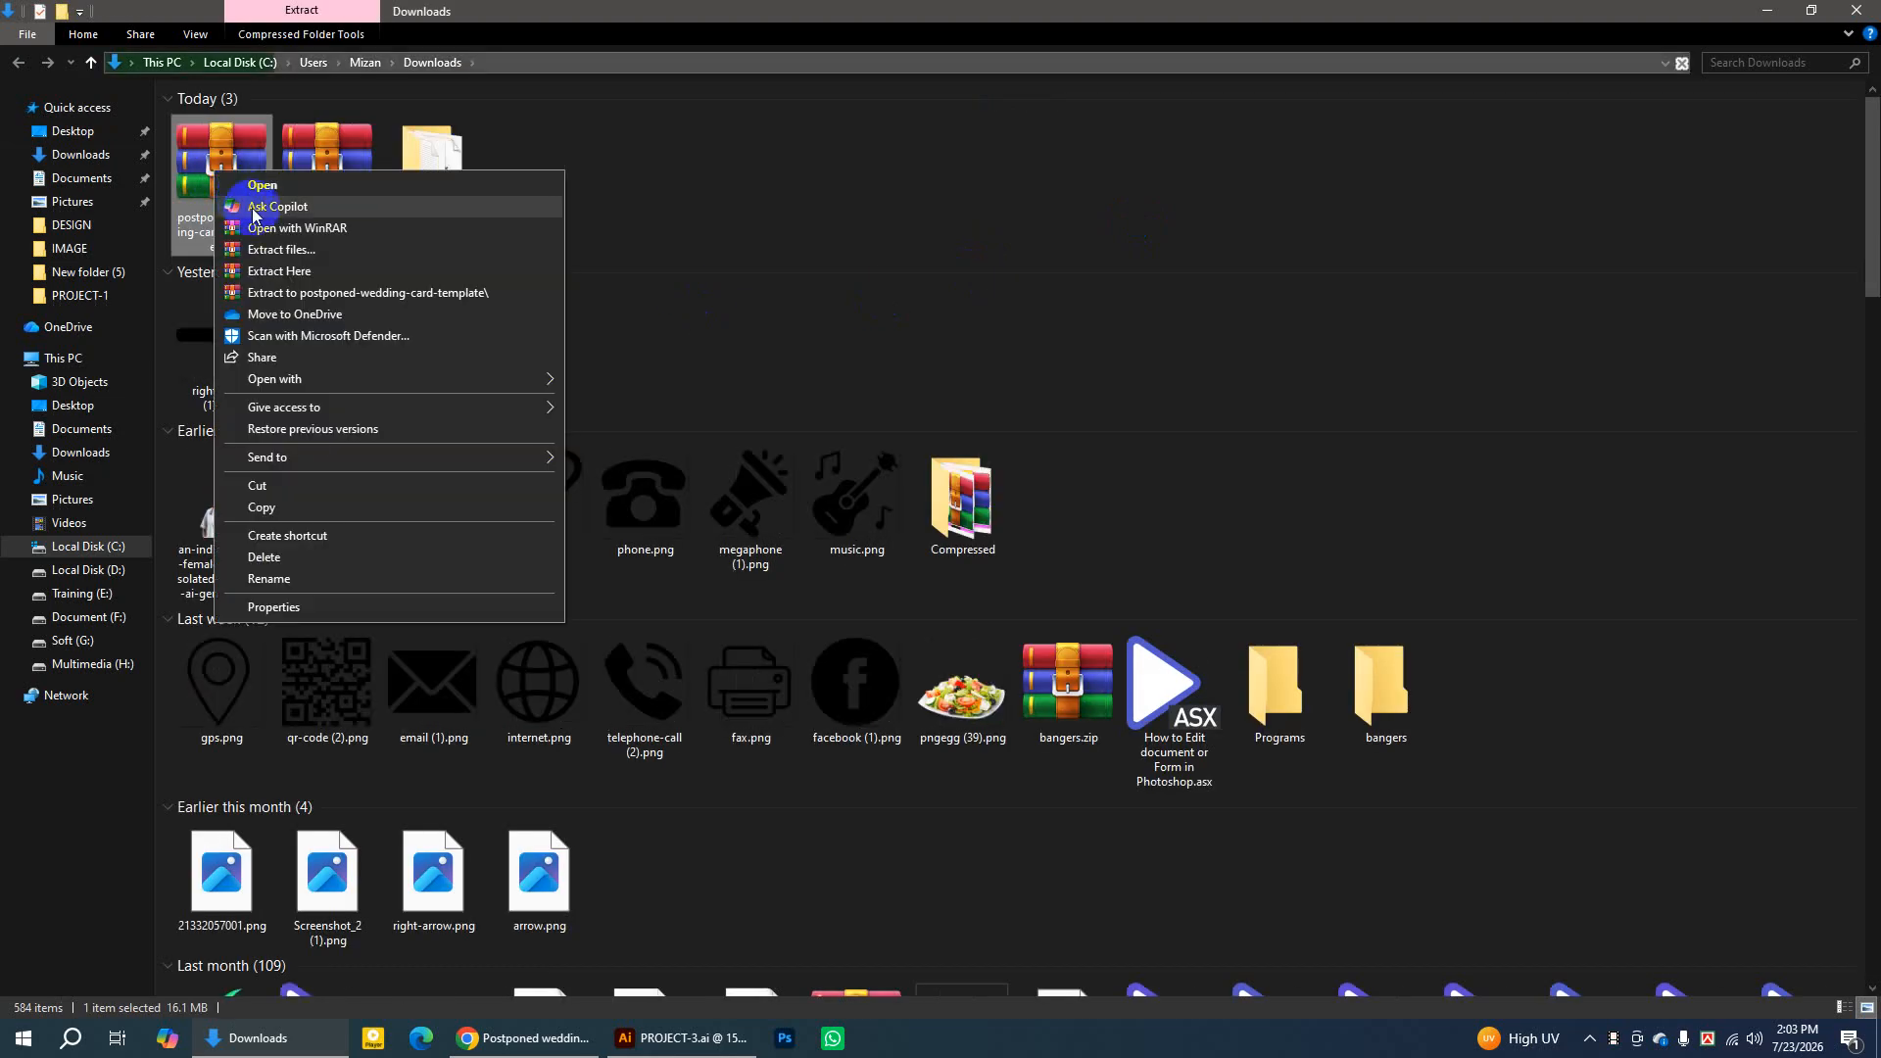
left_click(284, 252)
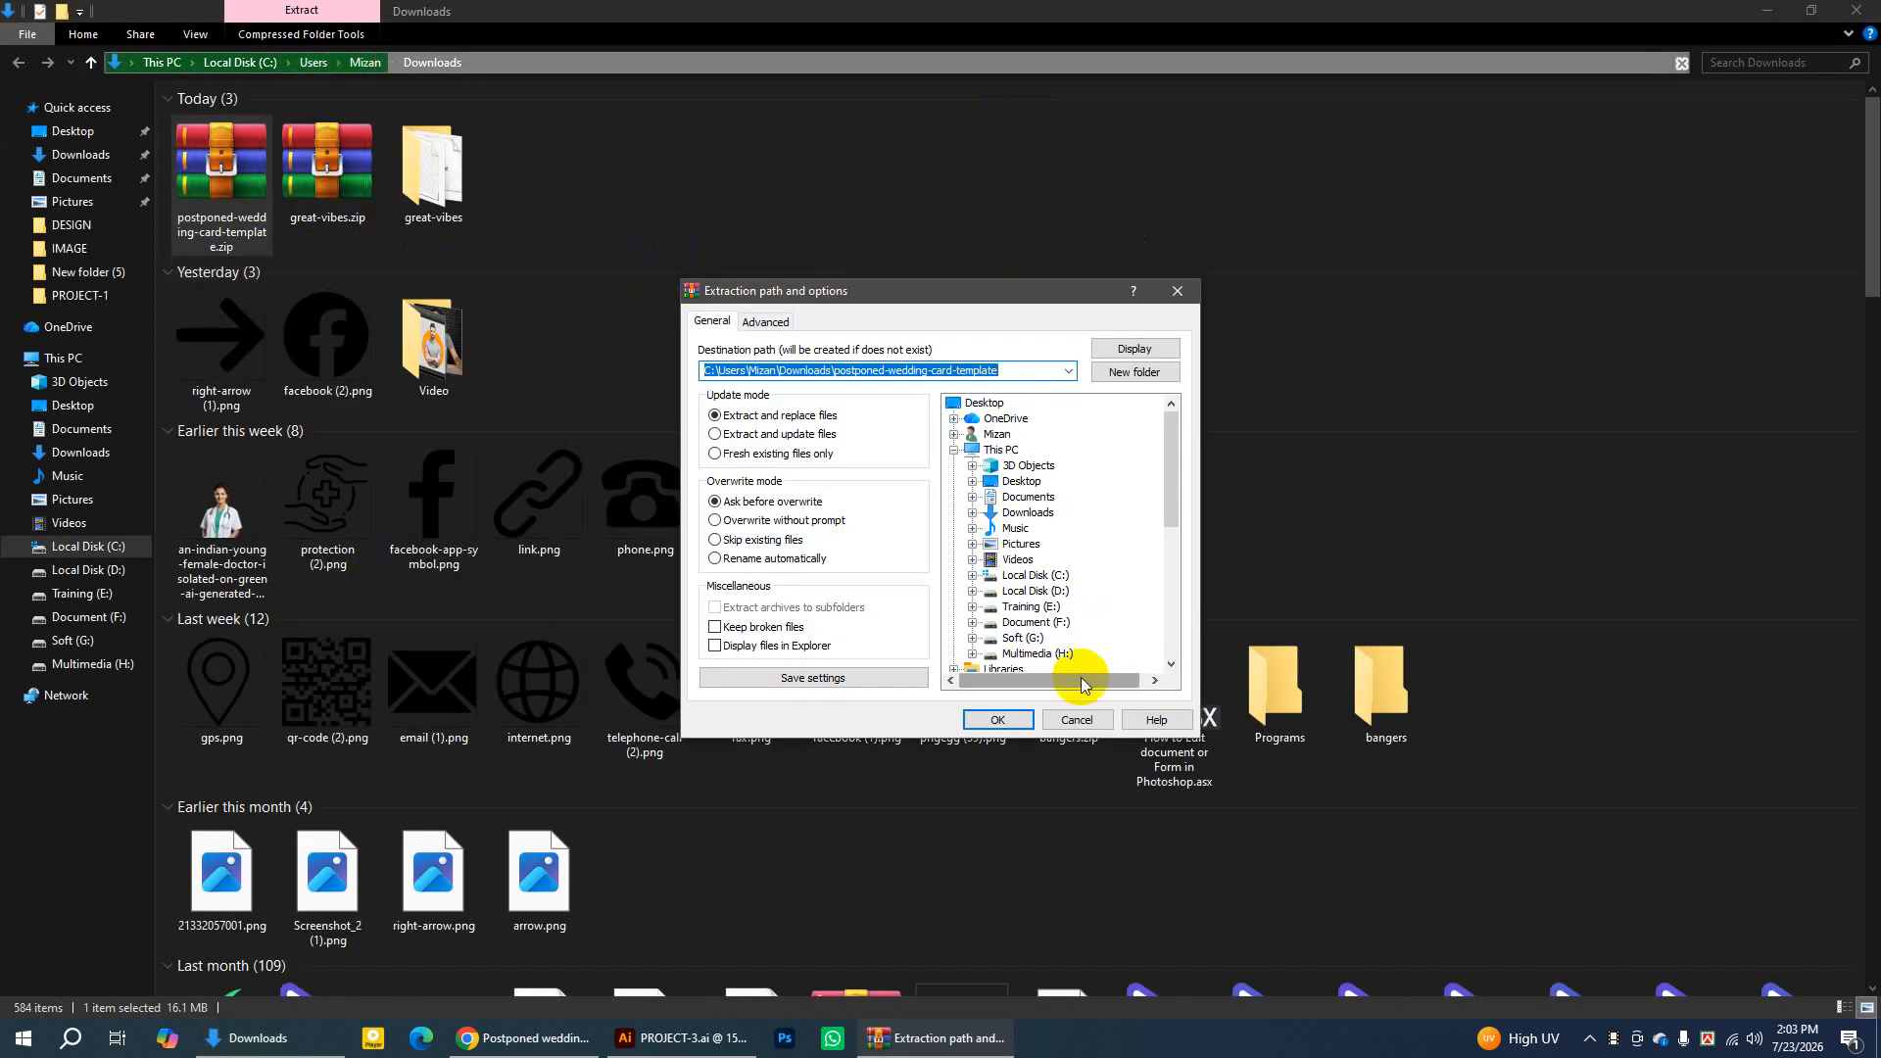
left_click(988, 722)
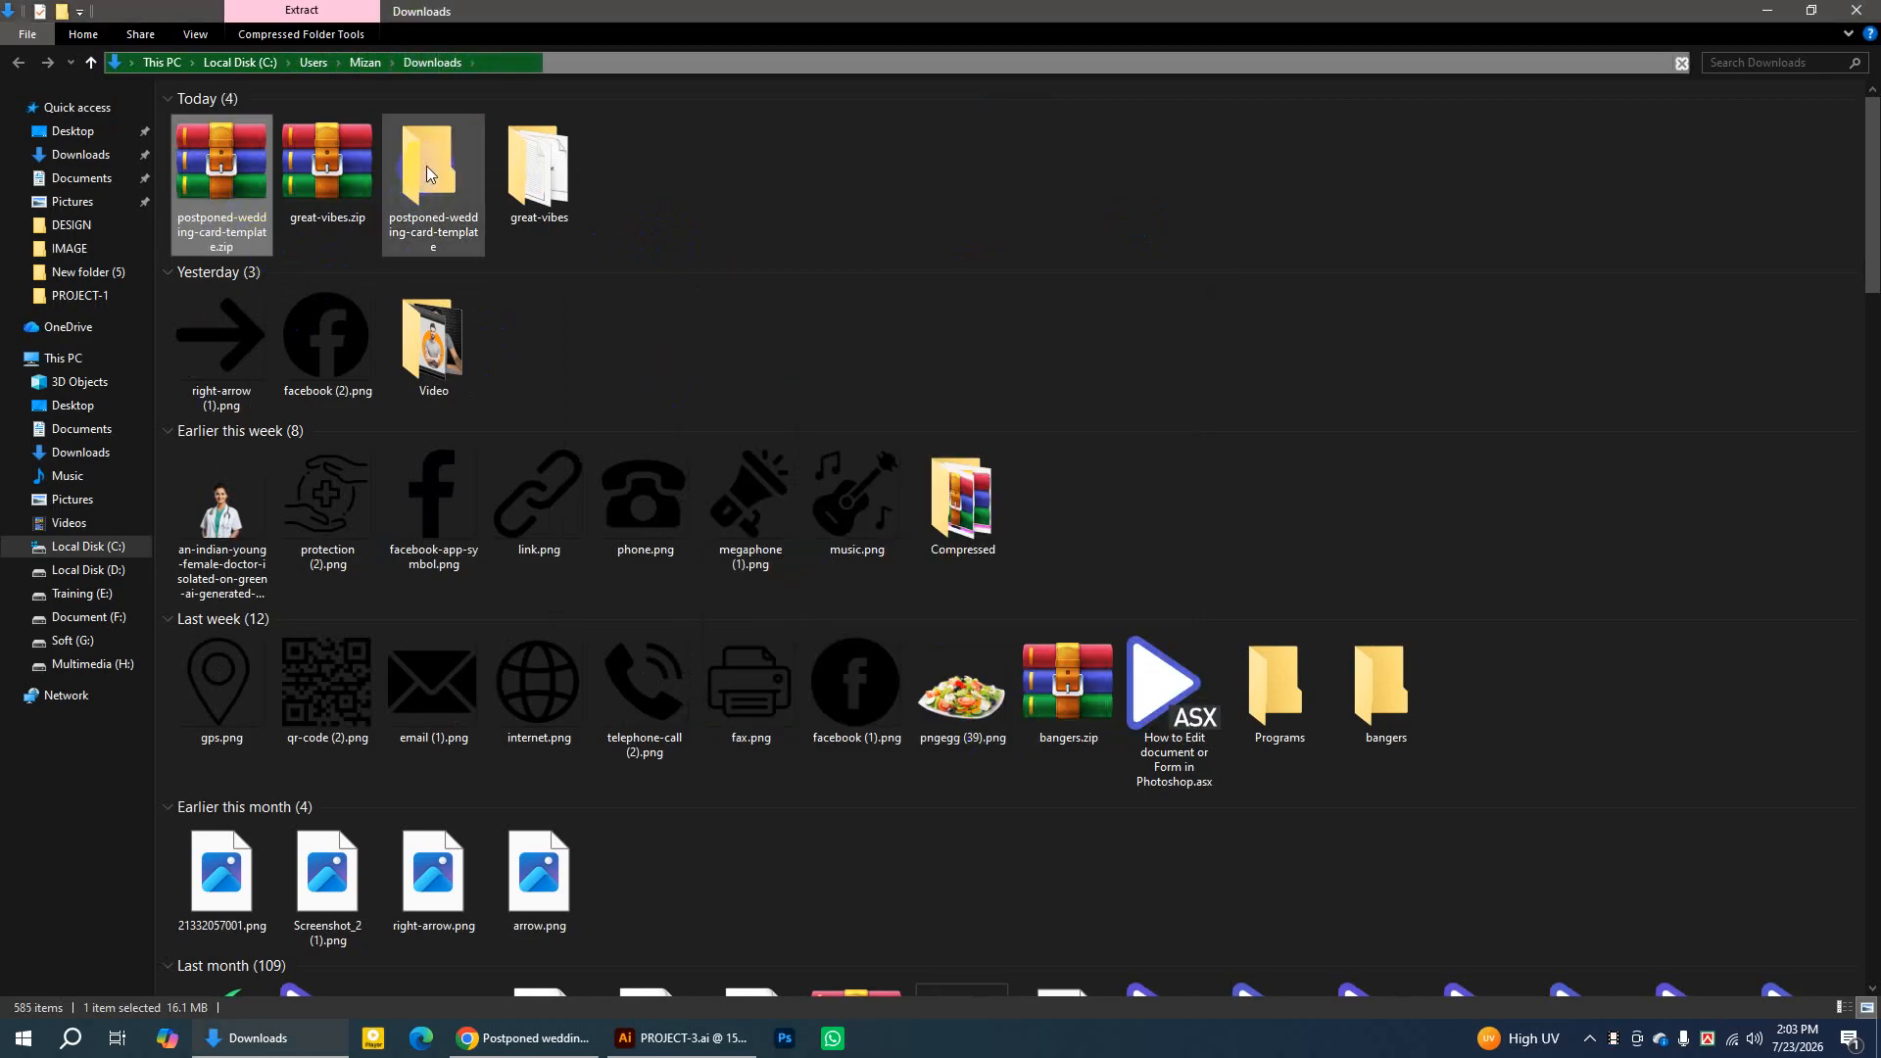
Open the extracted postponed-wedding-card-template folder, display its contents as large thumbnails and examine the template files
double_click(426, 167)
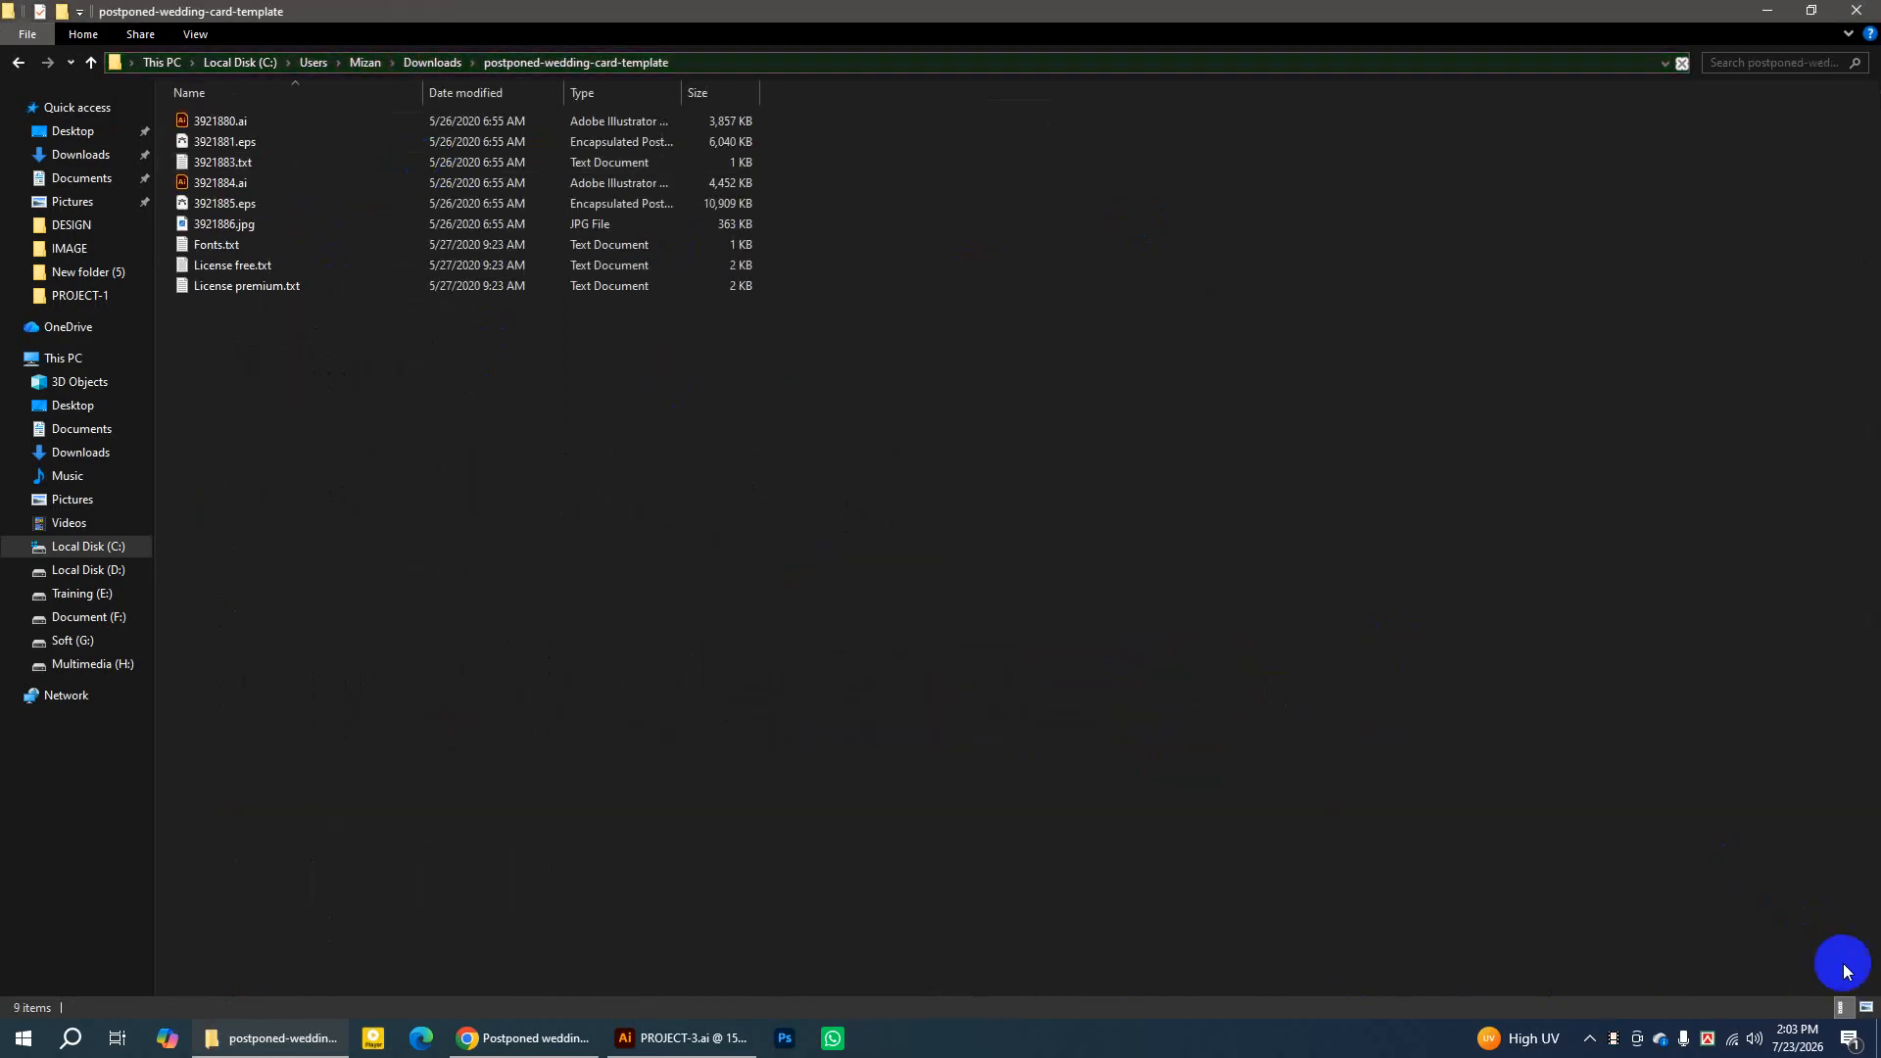
left_click(1867, 1007)
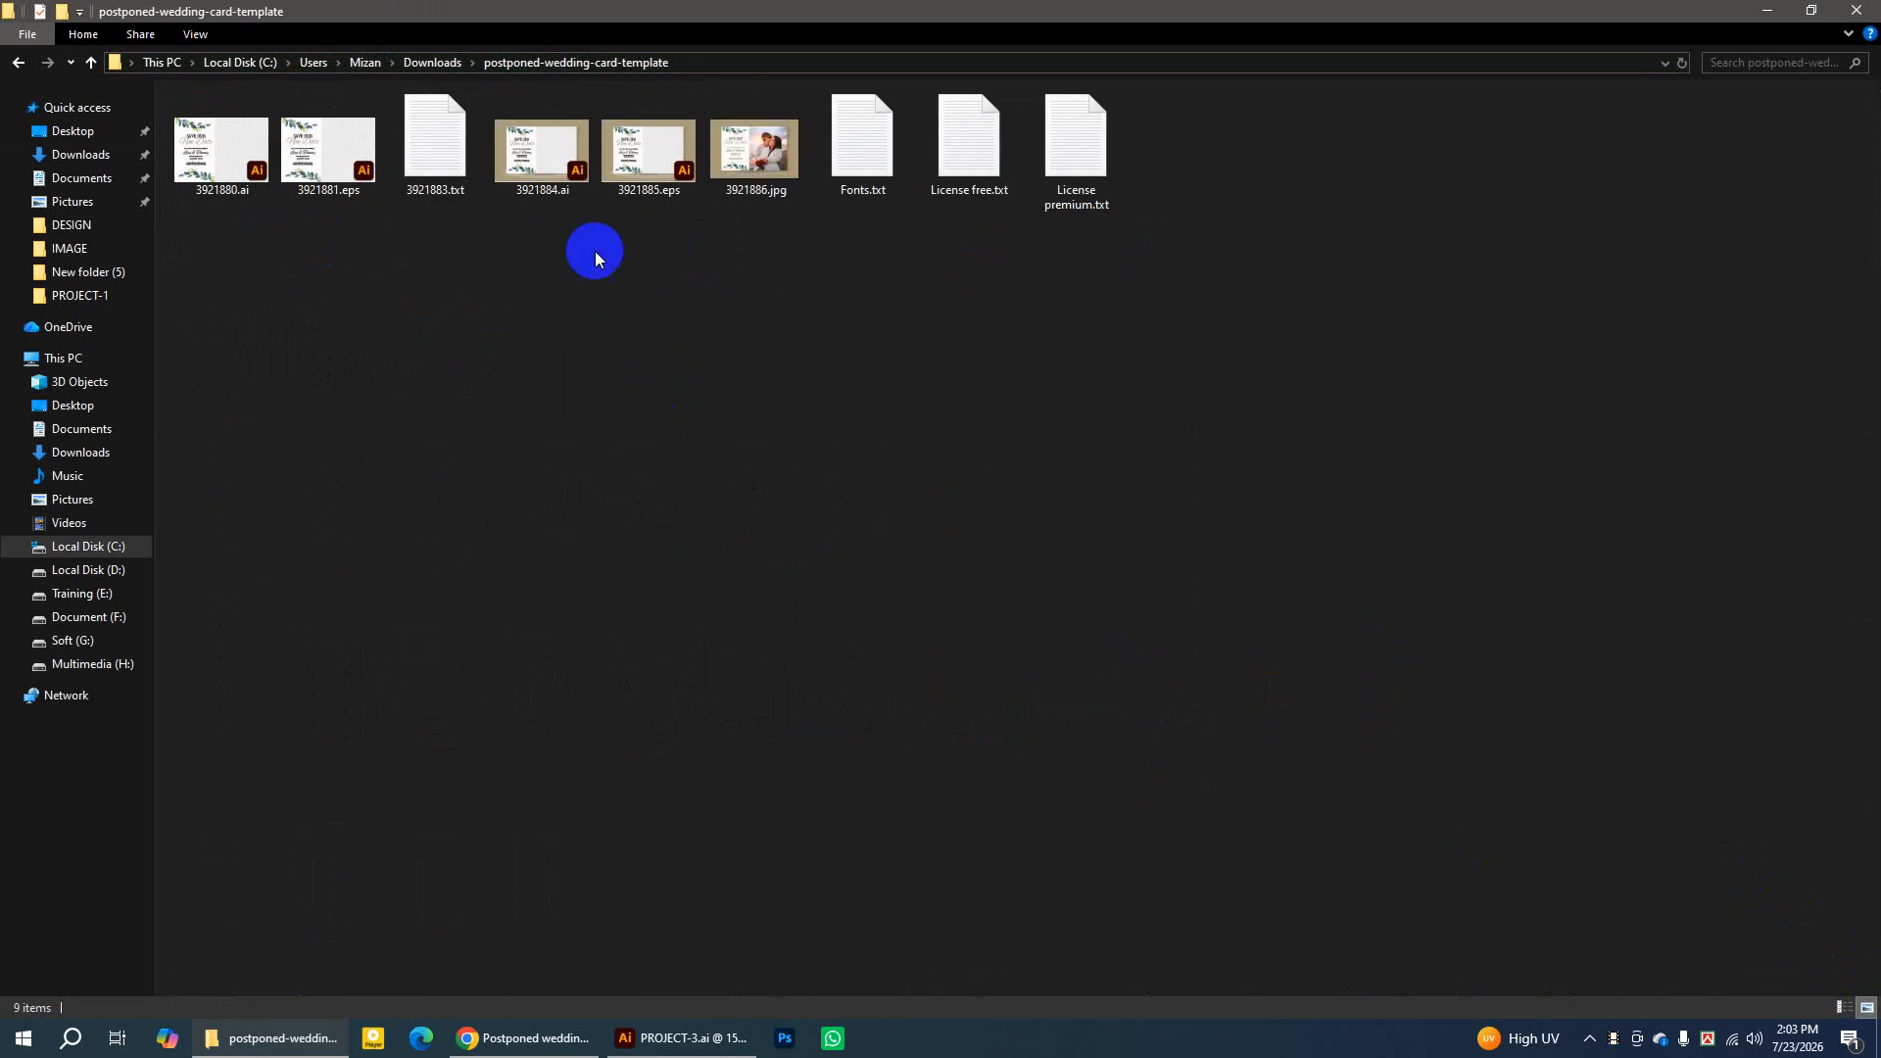
left_click(209, 153)
left_click(345, 179)
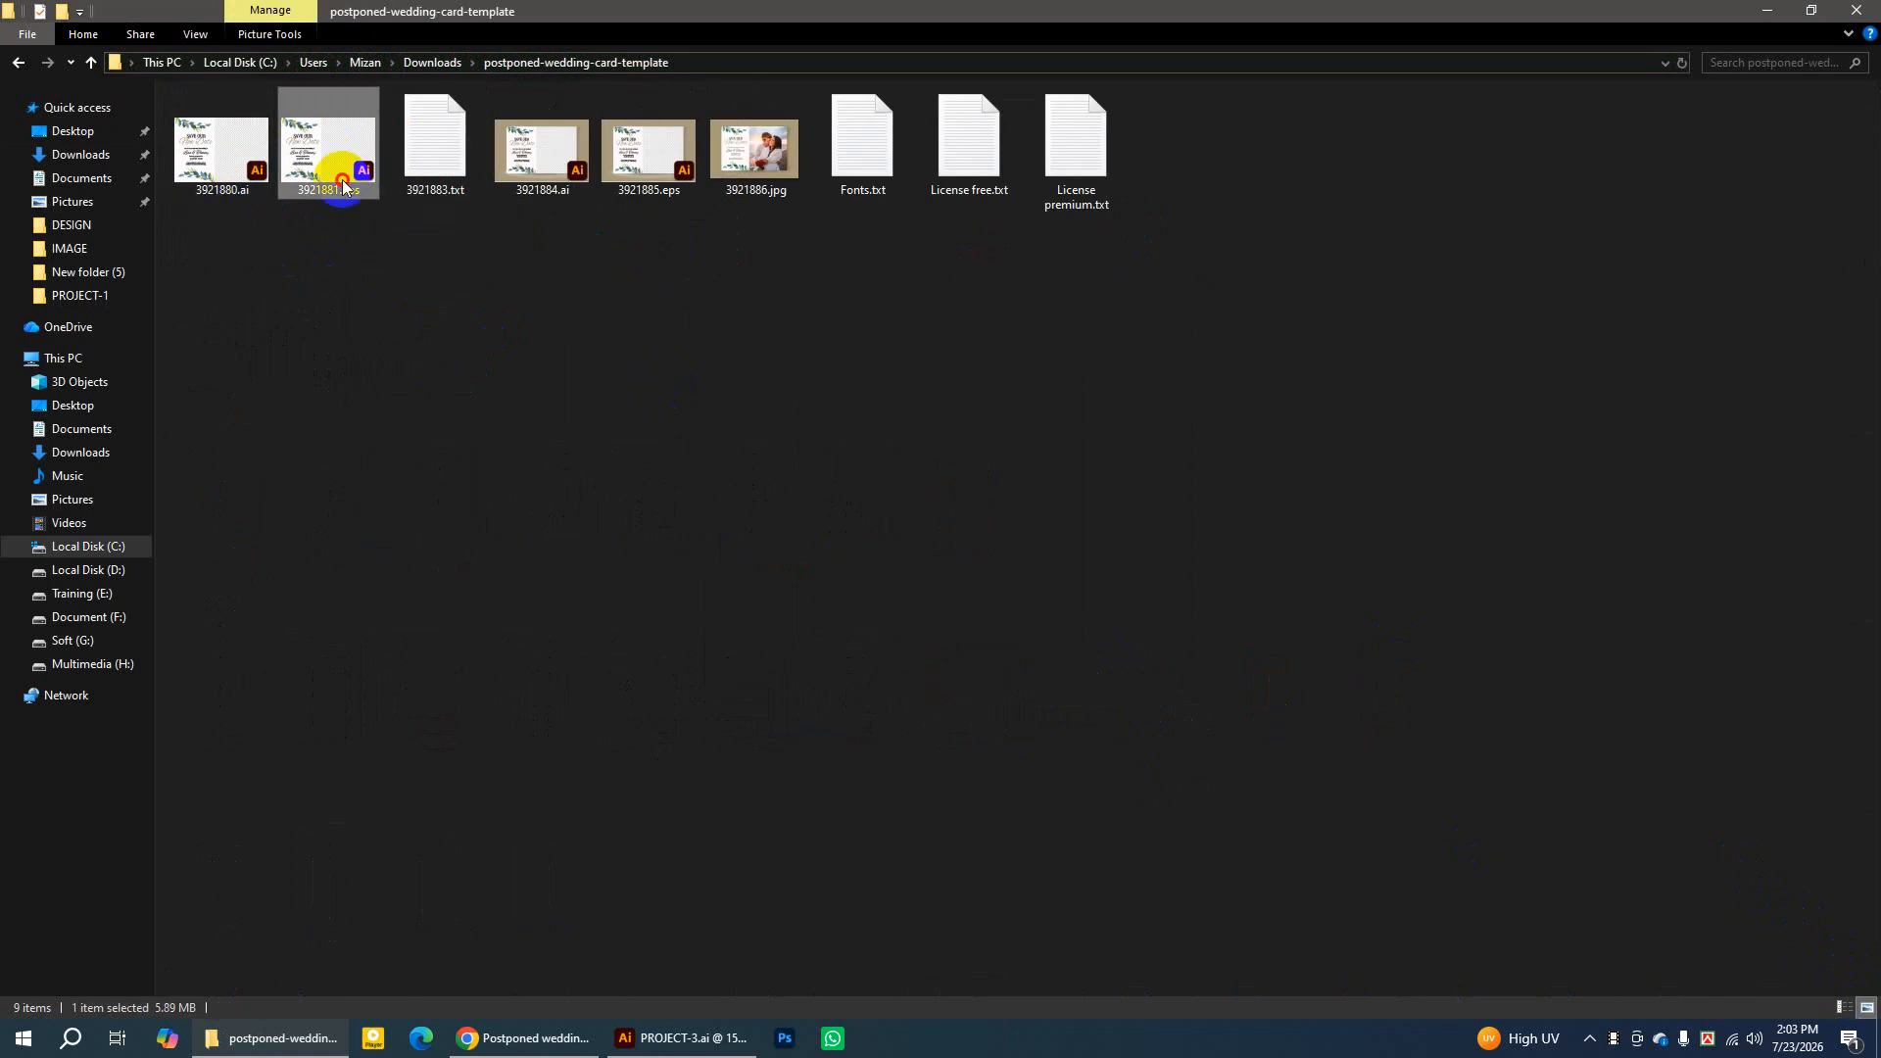
left_click(229, 157)
left_click(327, 170)
left_click(714, 218)
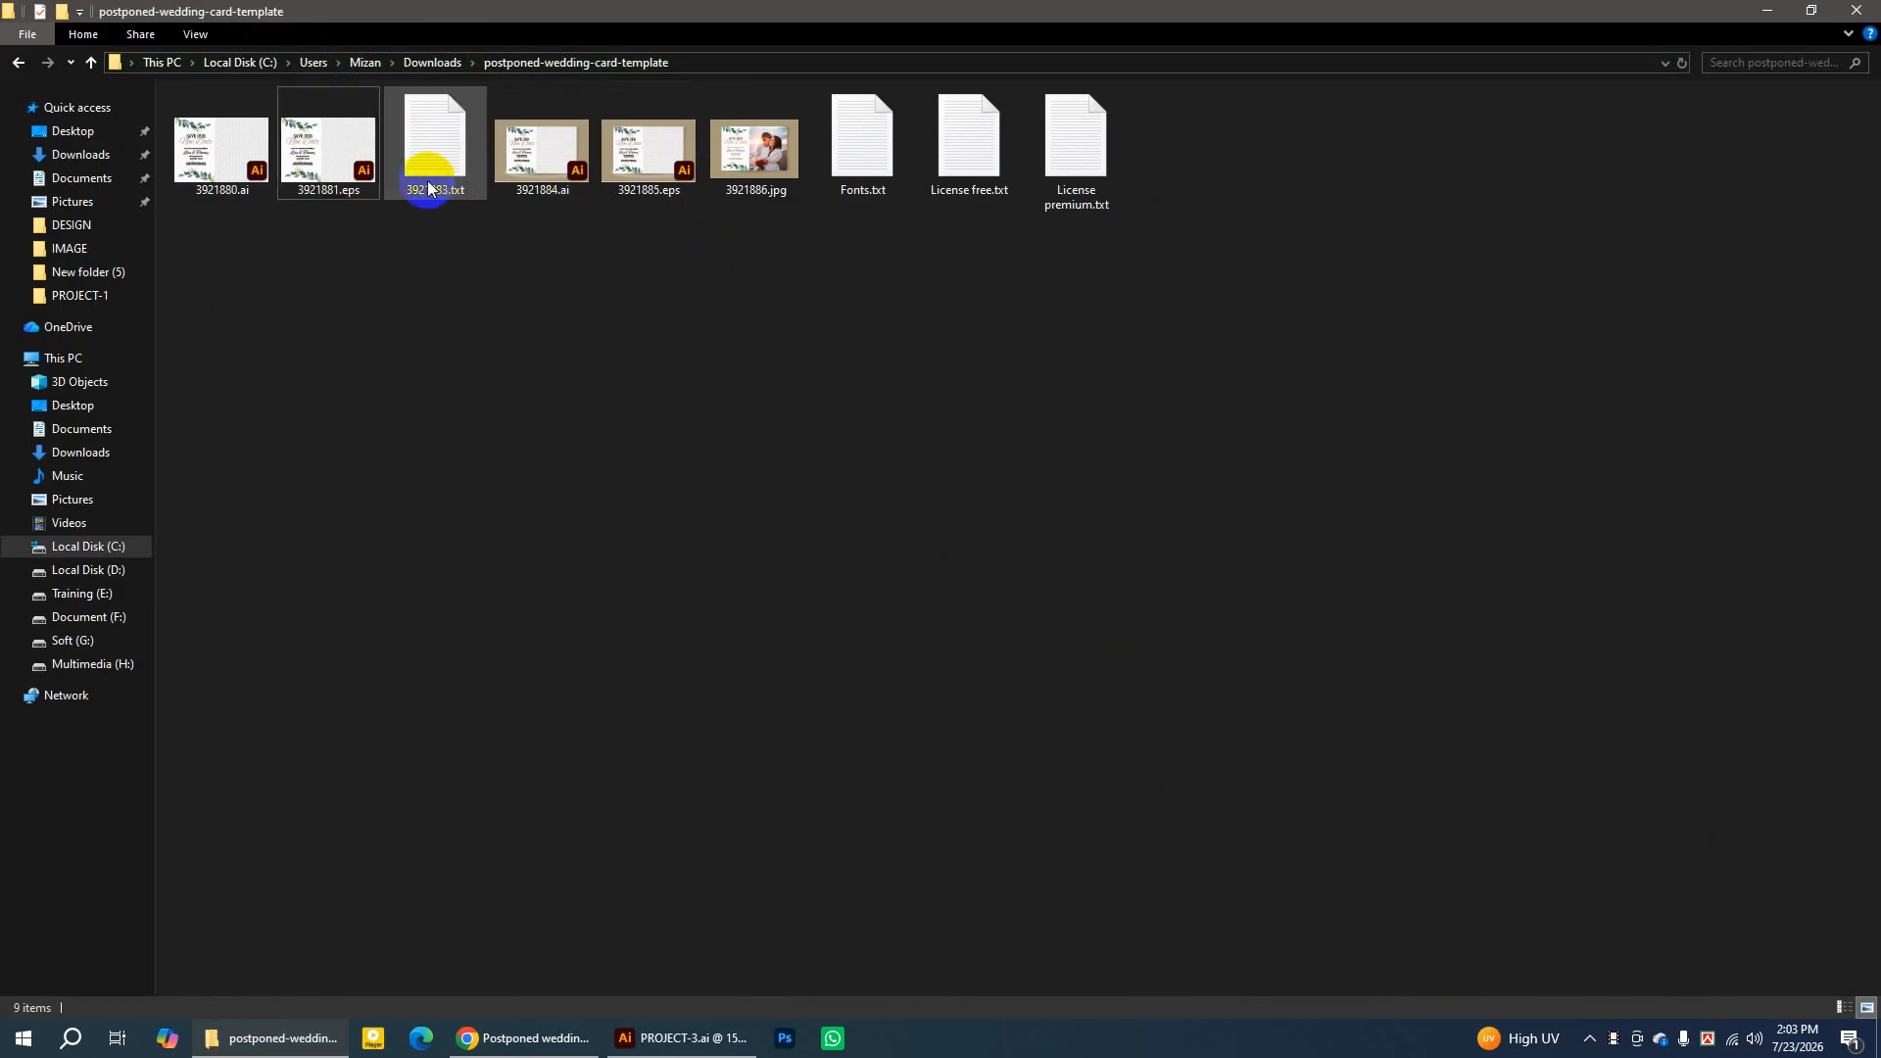
left_click(760, 167)
left_click(797, 353)
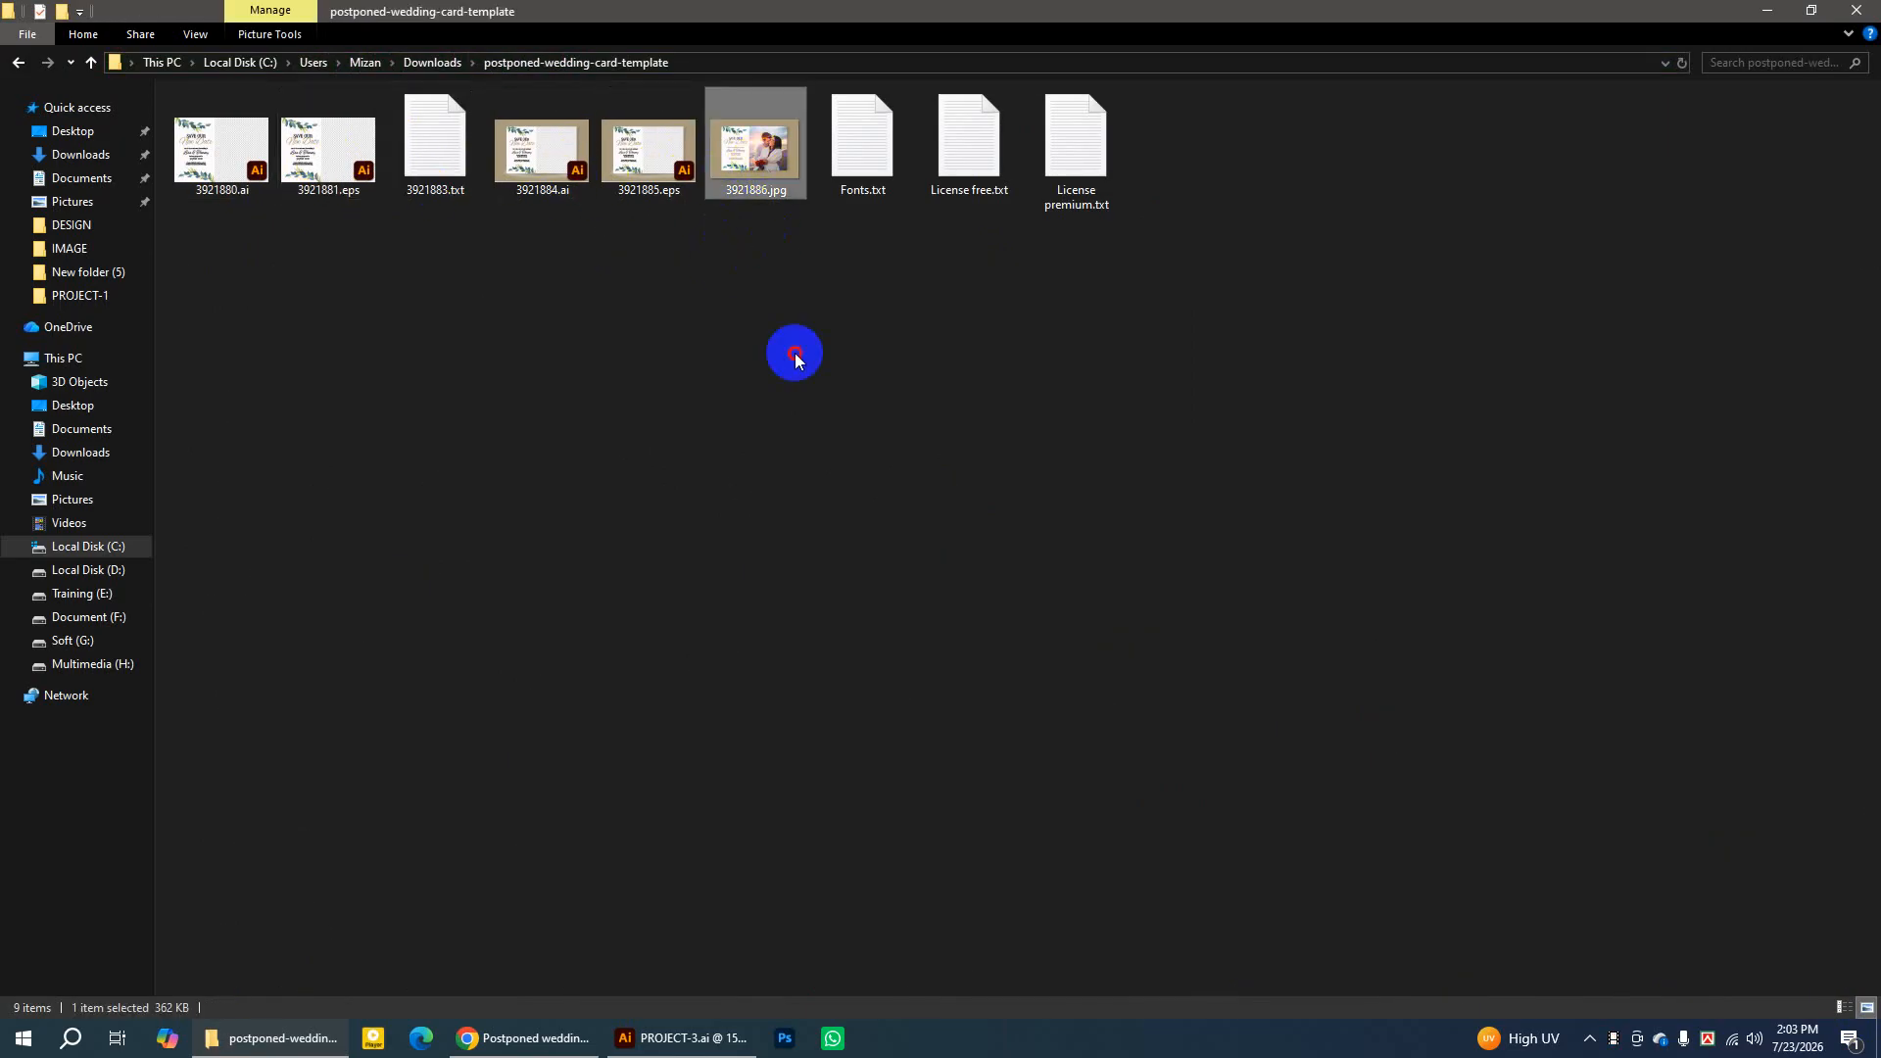
Close the template folder and minimize Chrome and Illustrator to reach the desktop
left_click(1859, 12)
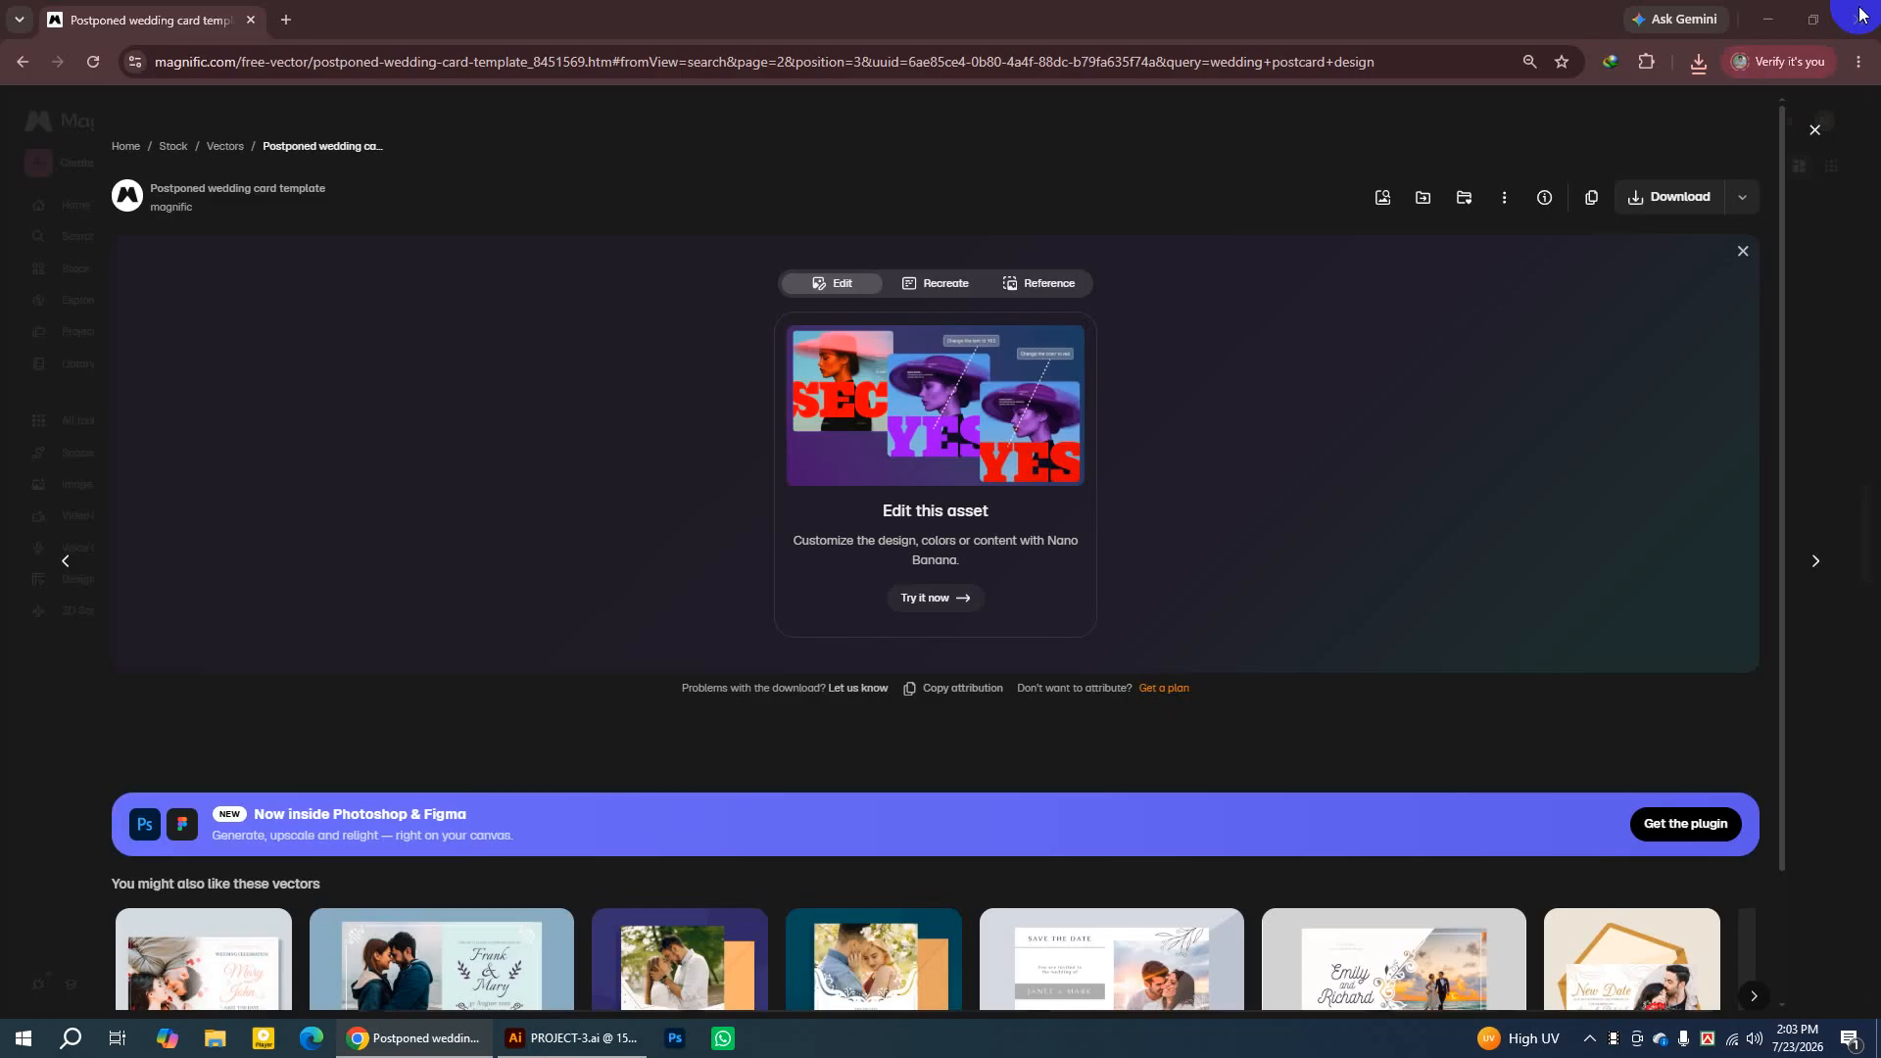
left_click(1763, 35)
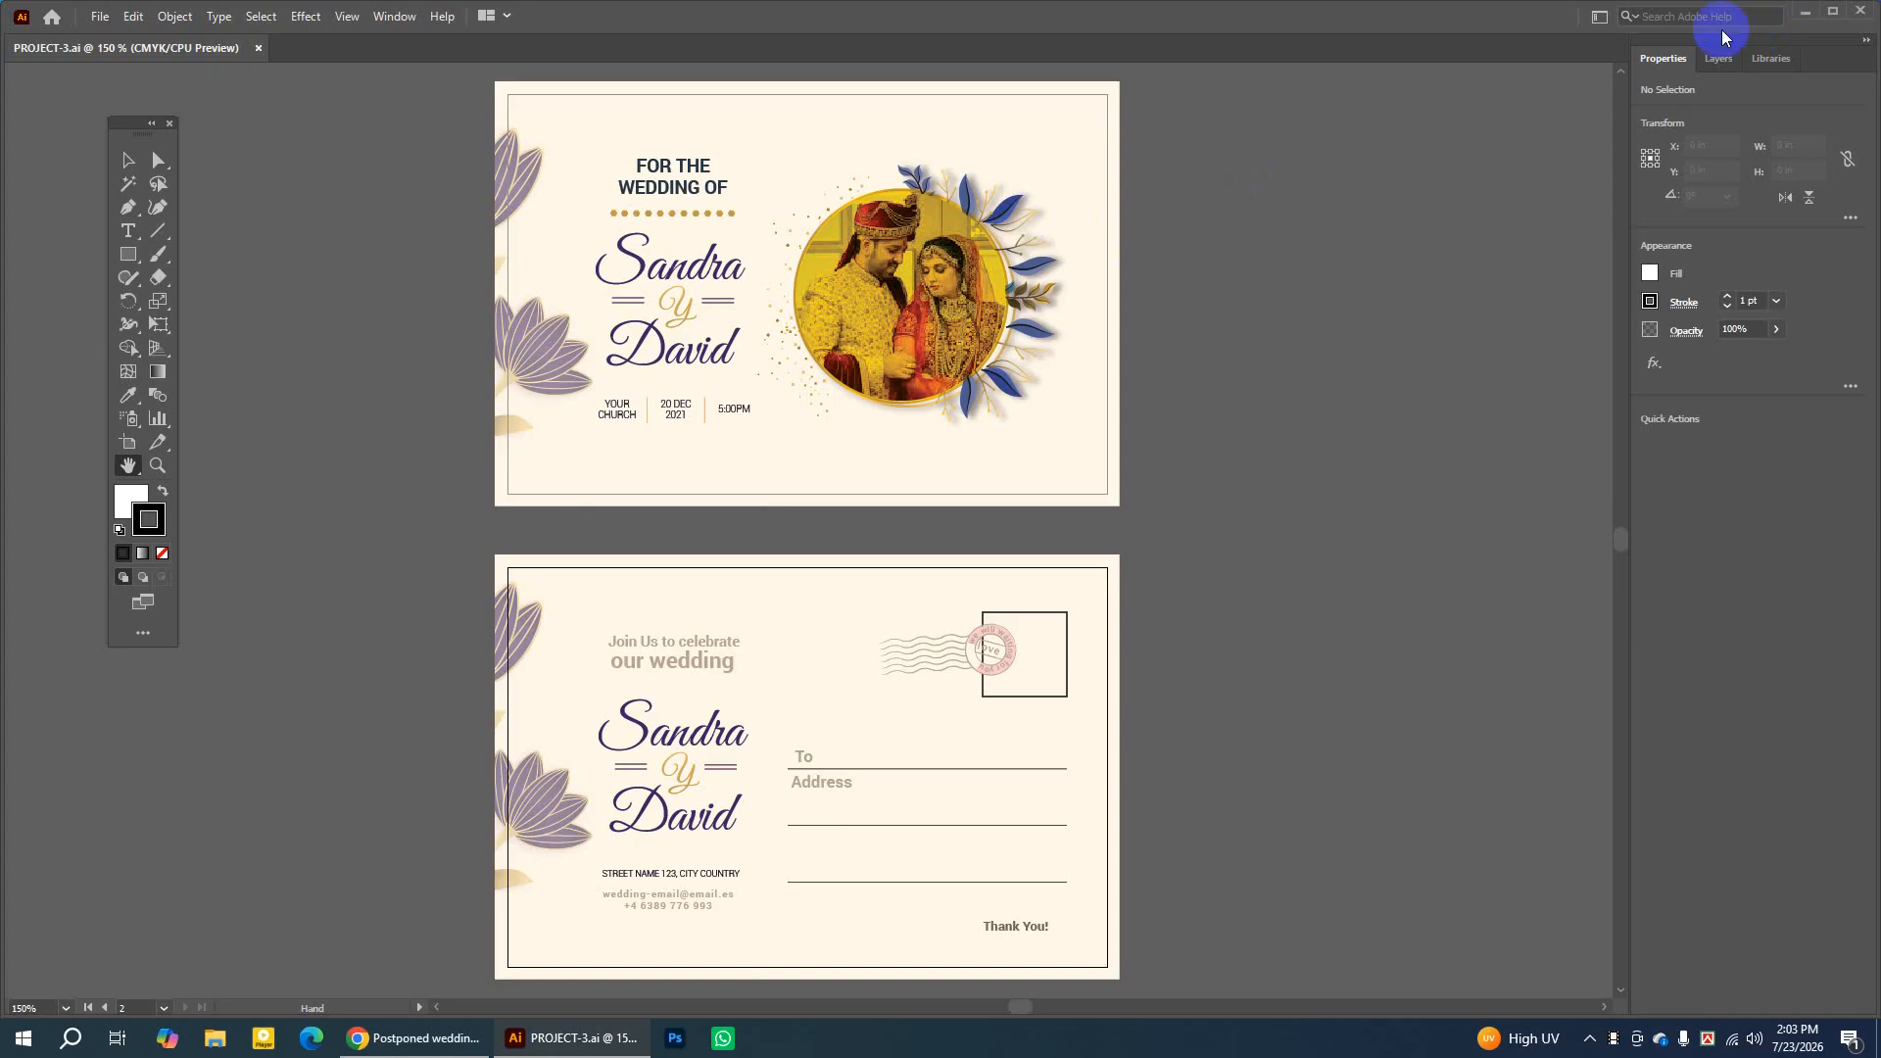
left_click(1809, 15)
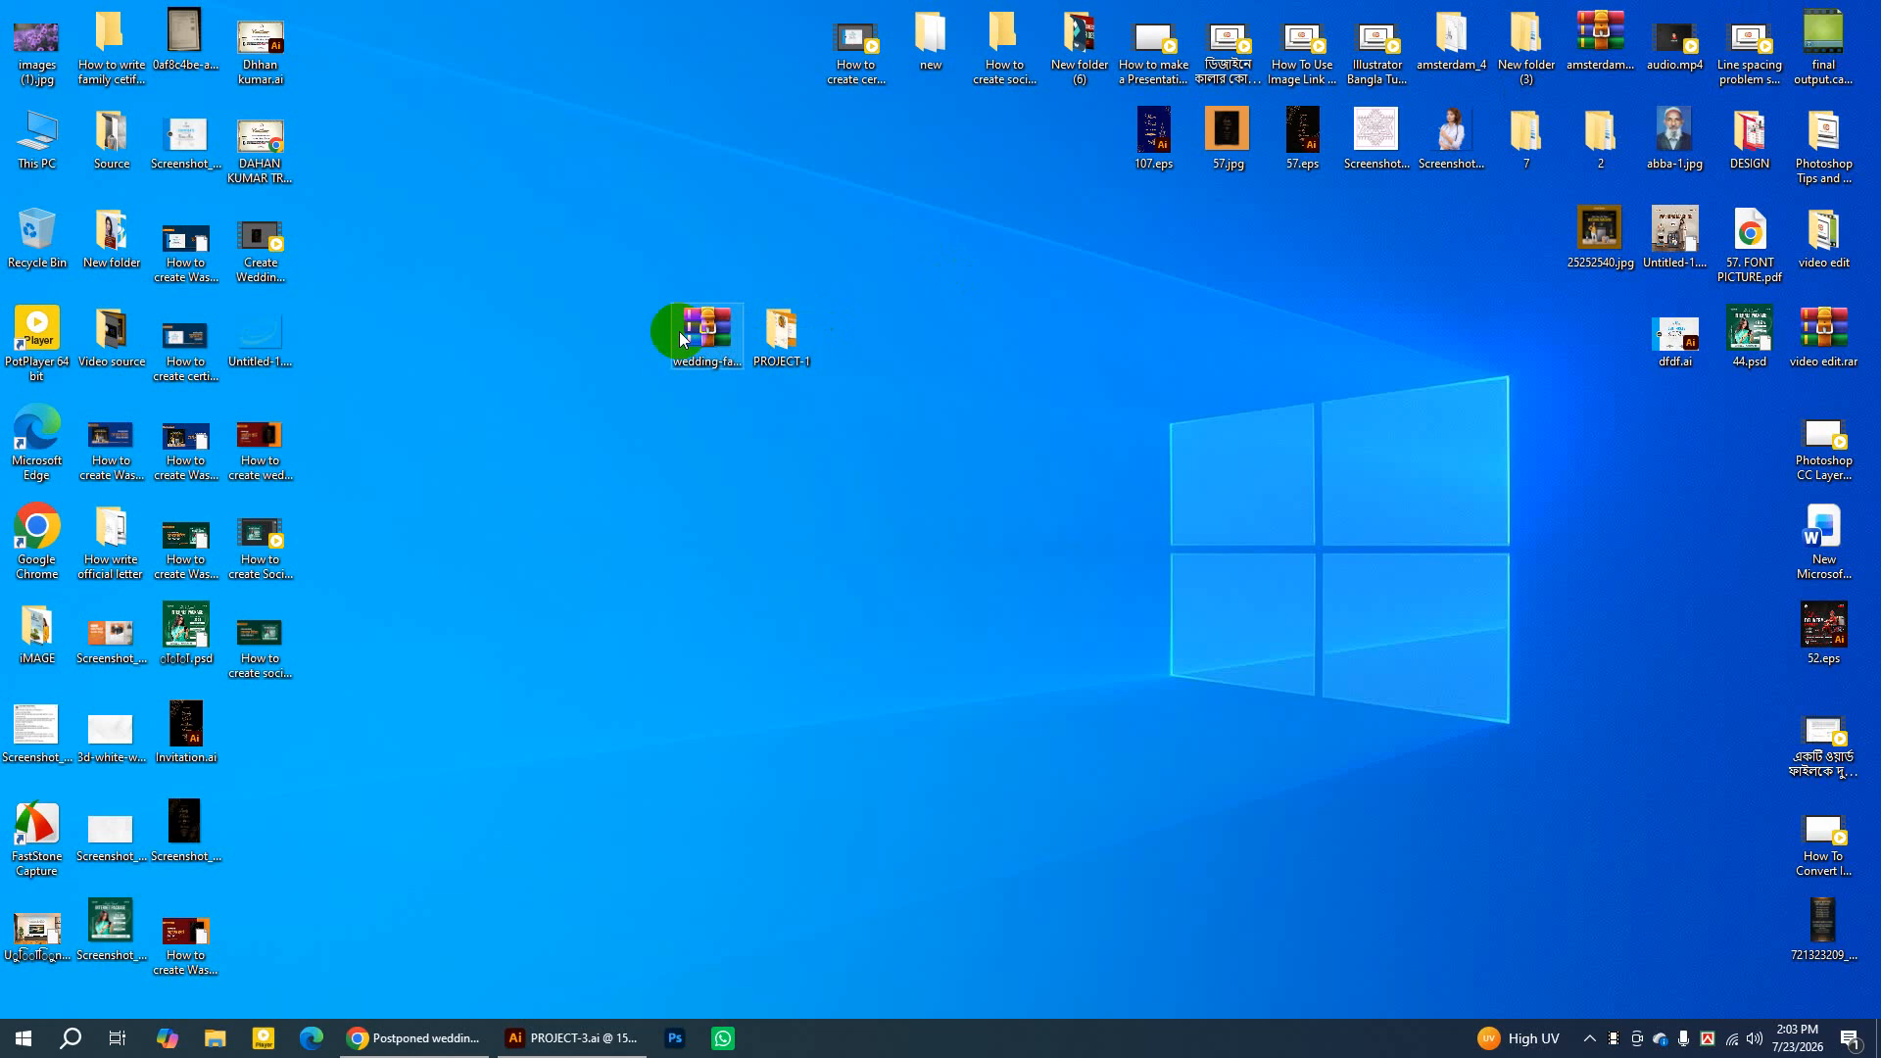
Extract wedding-facebook-post-template.zip on the desktop, place the extracted folder beside the archive and open it
left_click_drag(707, 341, 702, 328)
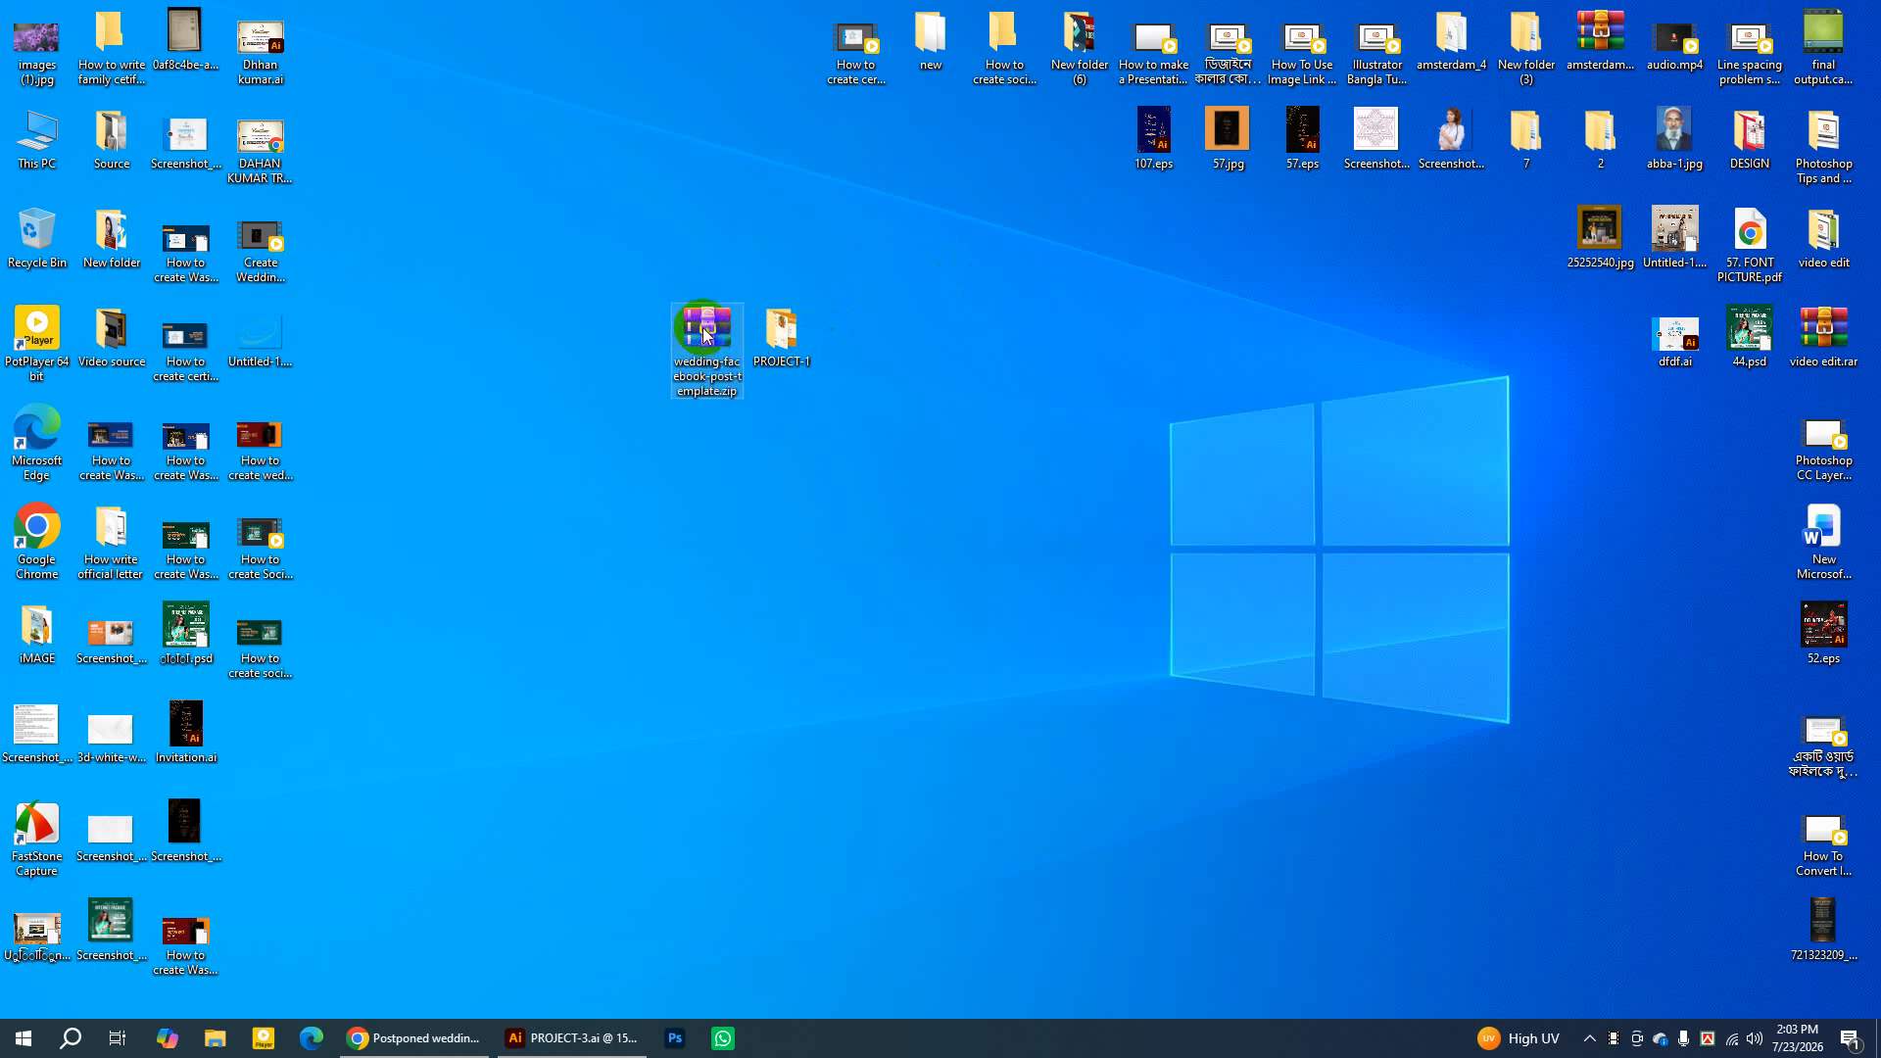
right_click(702, 328)
left_click(770, 407)
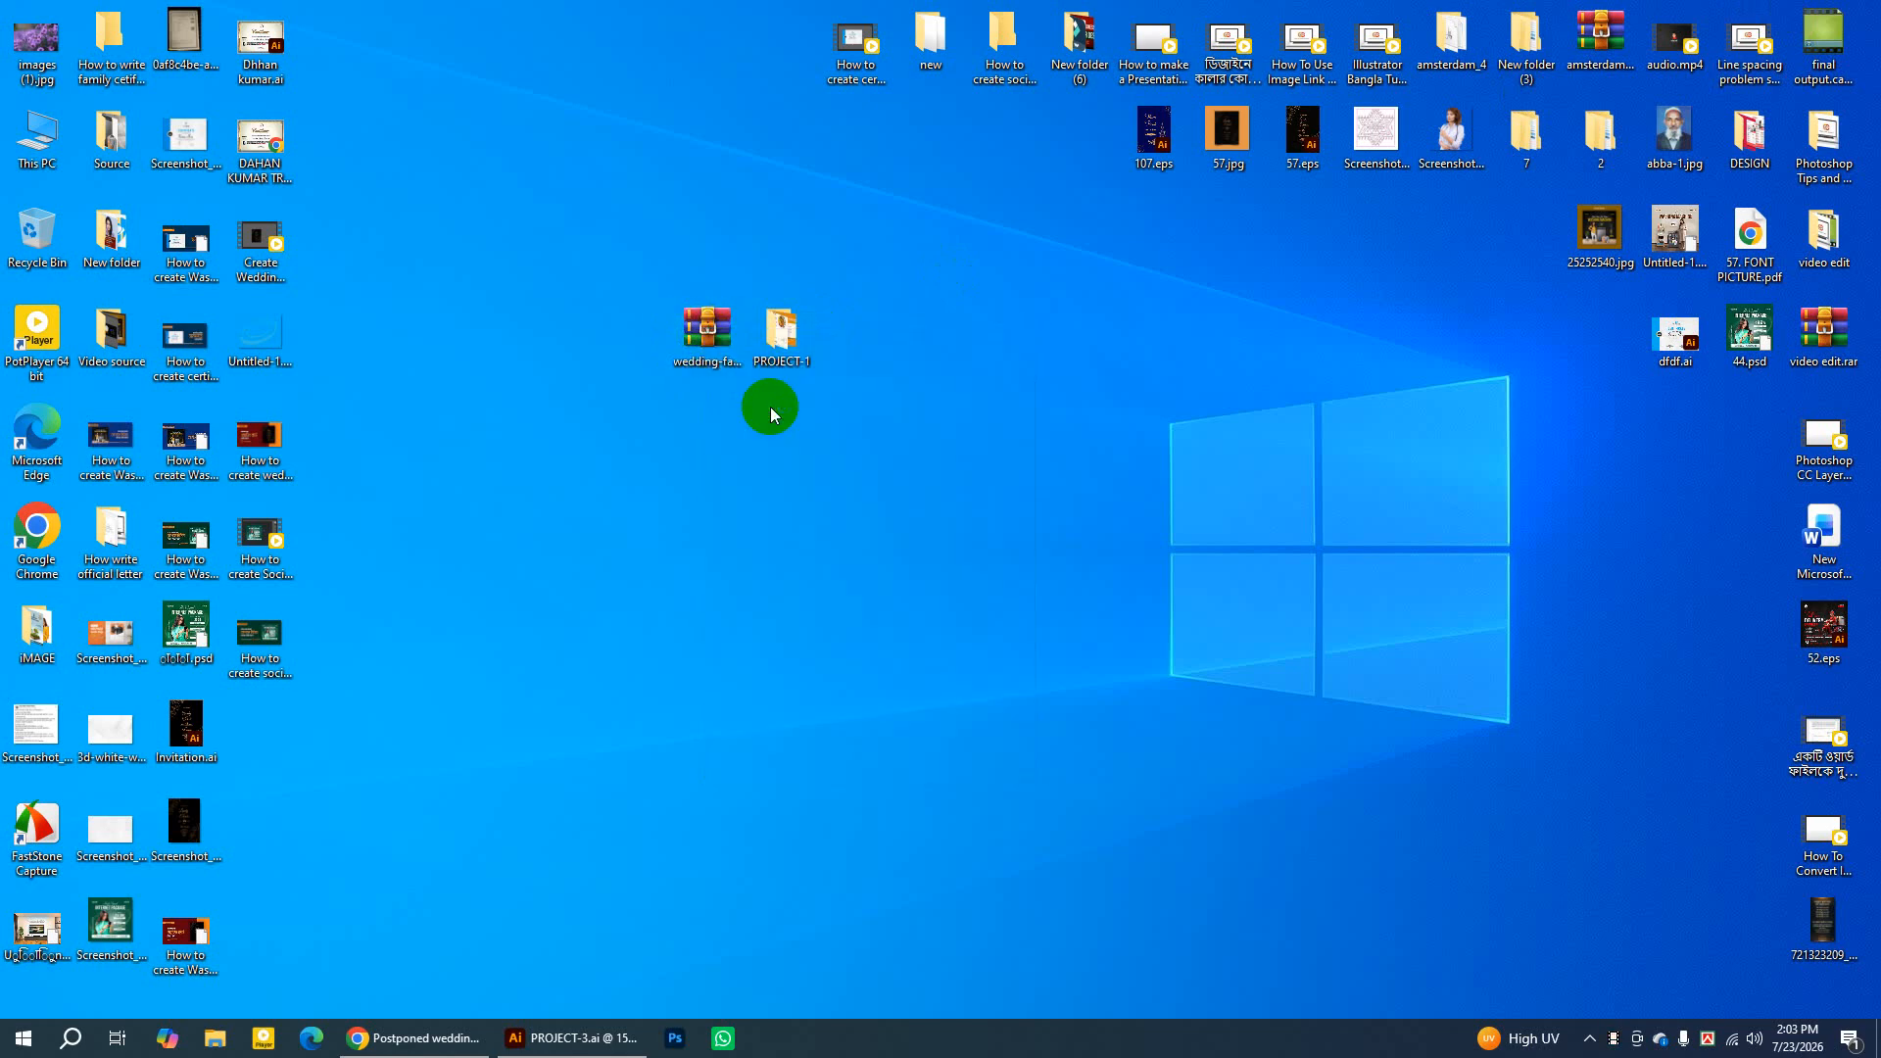
left_click(988, 719)
left_click_drag(269, 762, 632, 339)
double_click(631, 335)
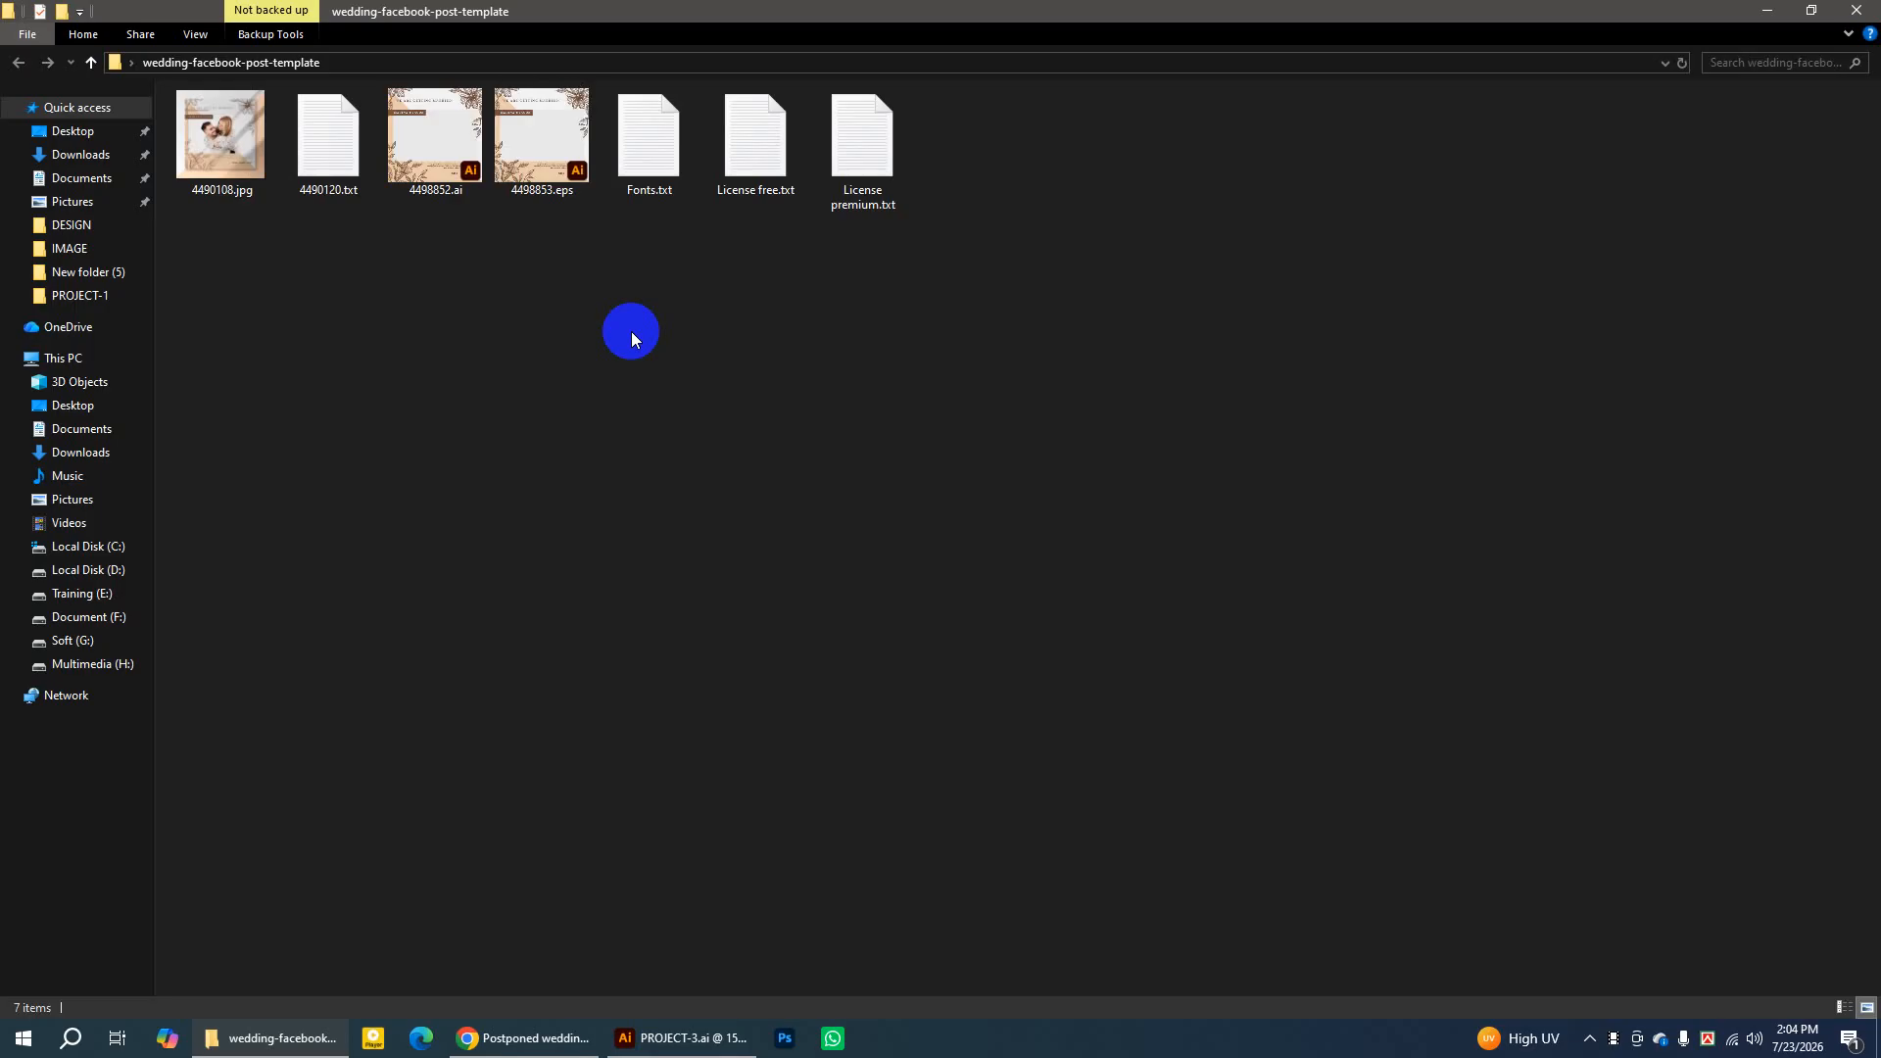
Look over the files in wedding-facebook-post-template and open 4498852.ai in Illustrator
left_click(461, 187)
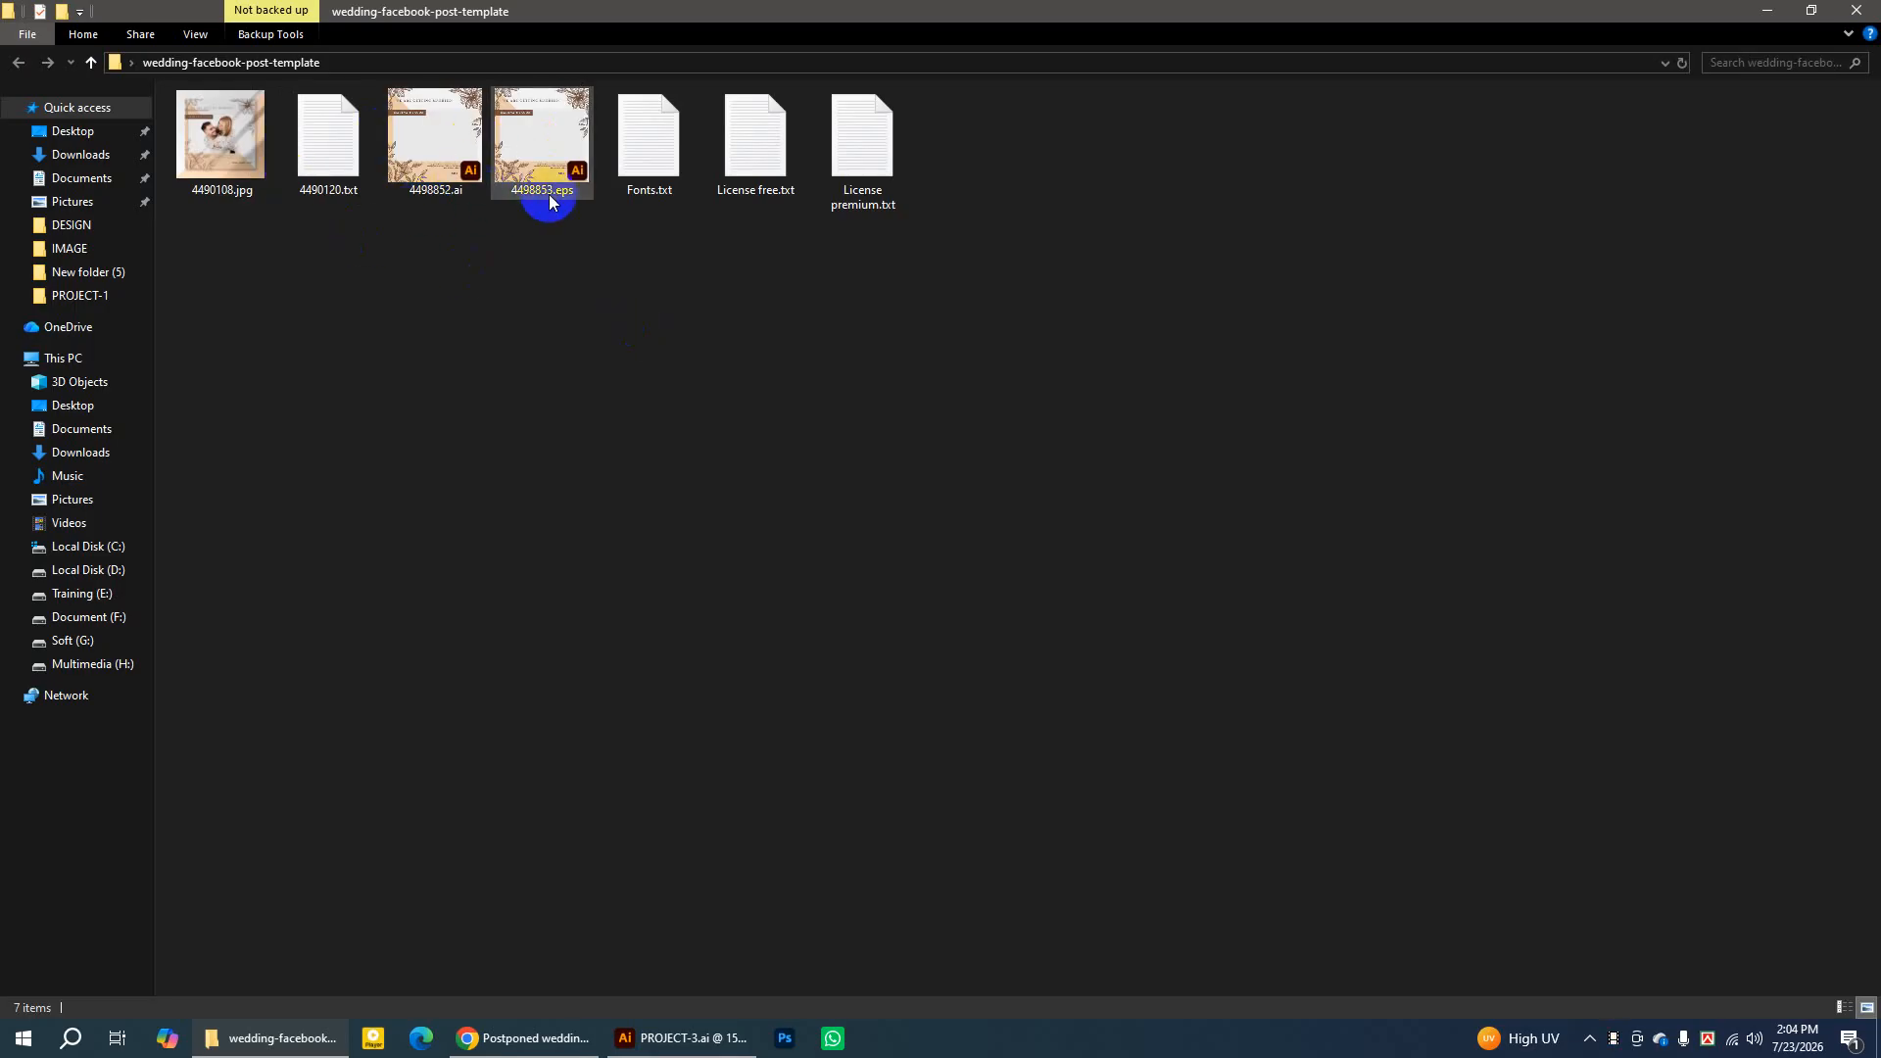
left_click(446, 199)
left_click(574, 285)
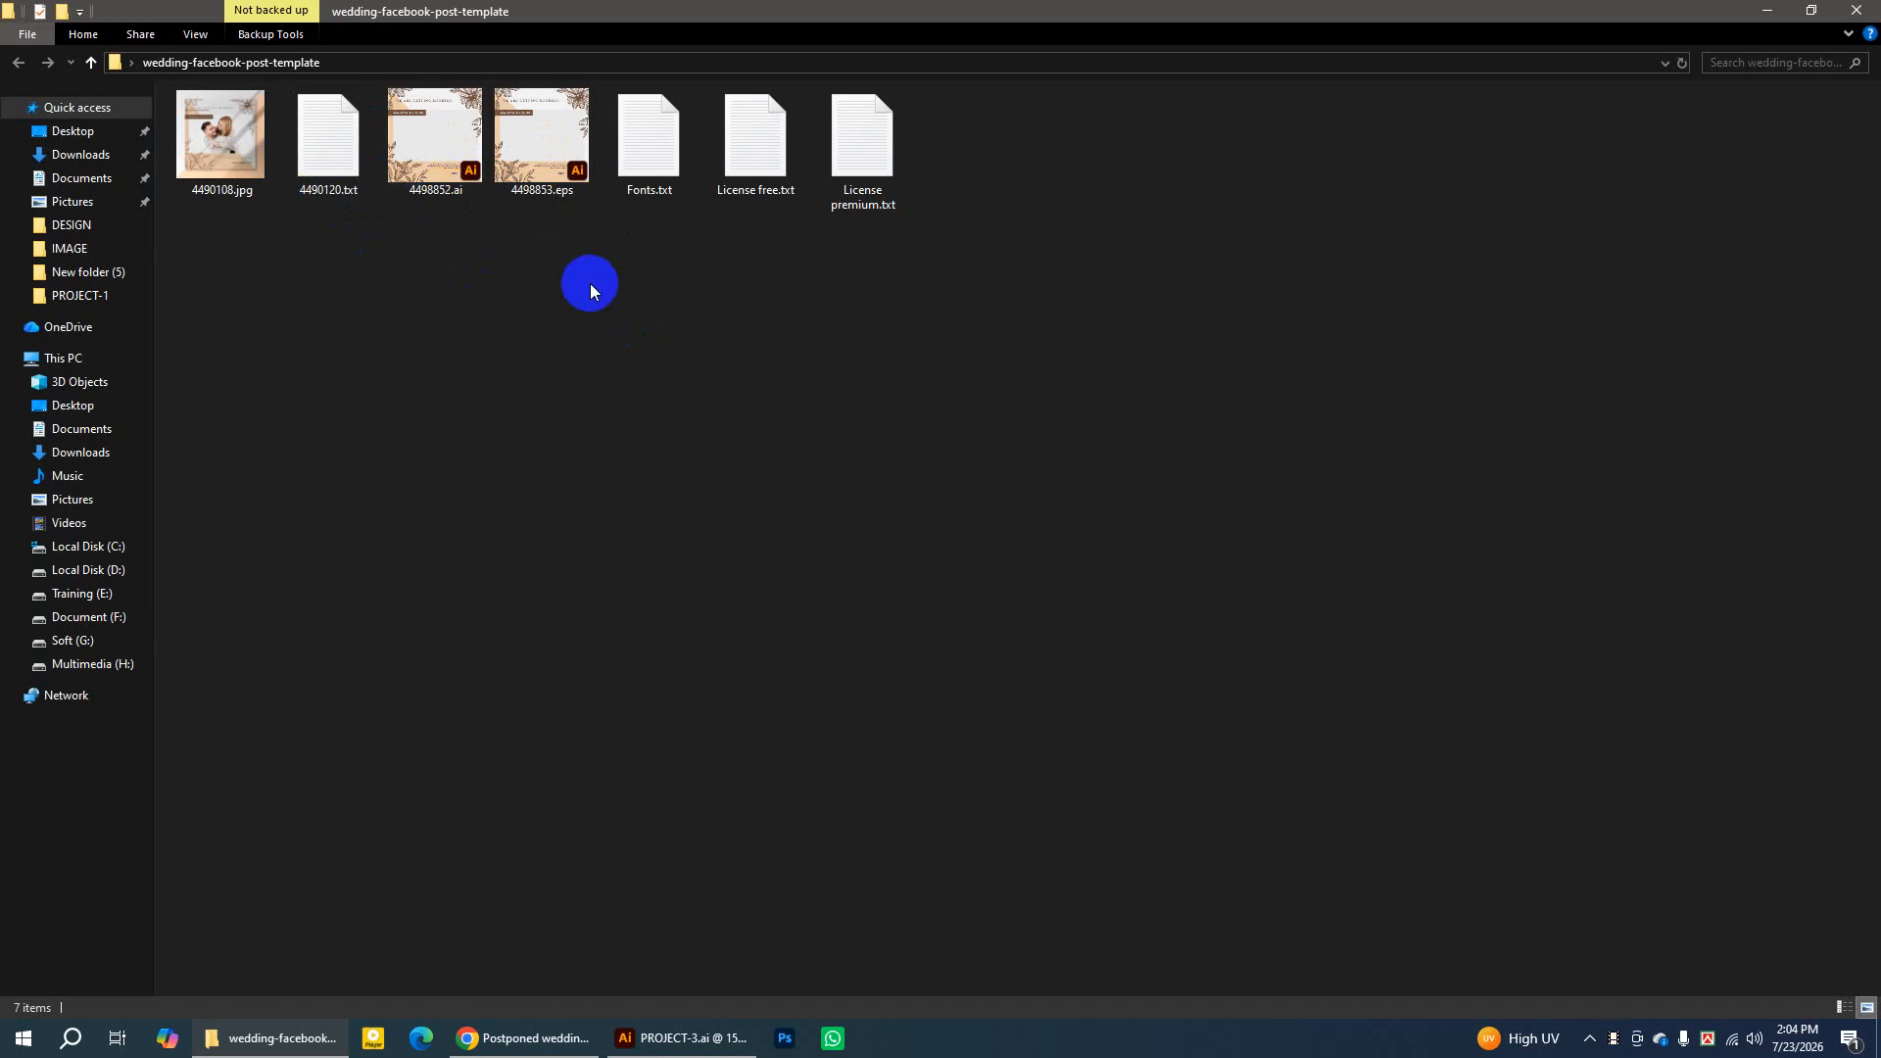
double_click(442, 148)
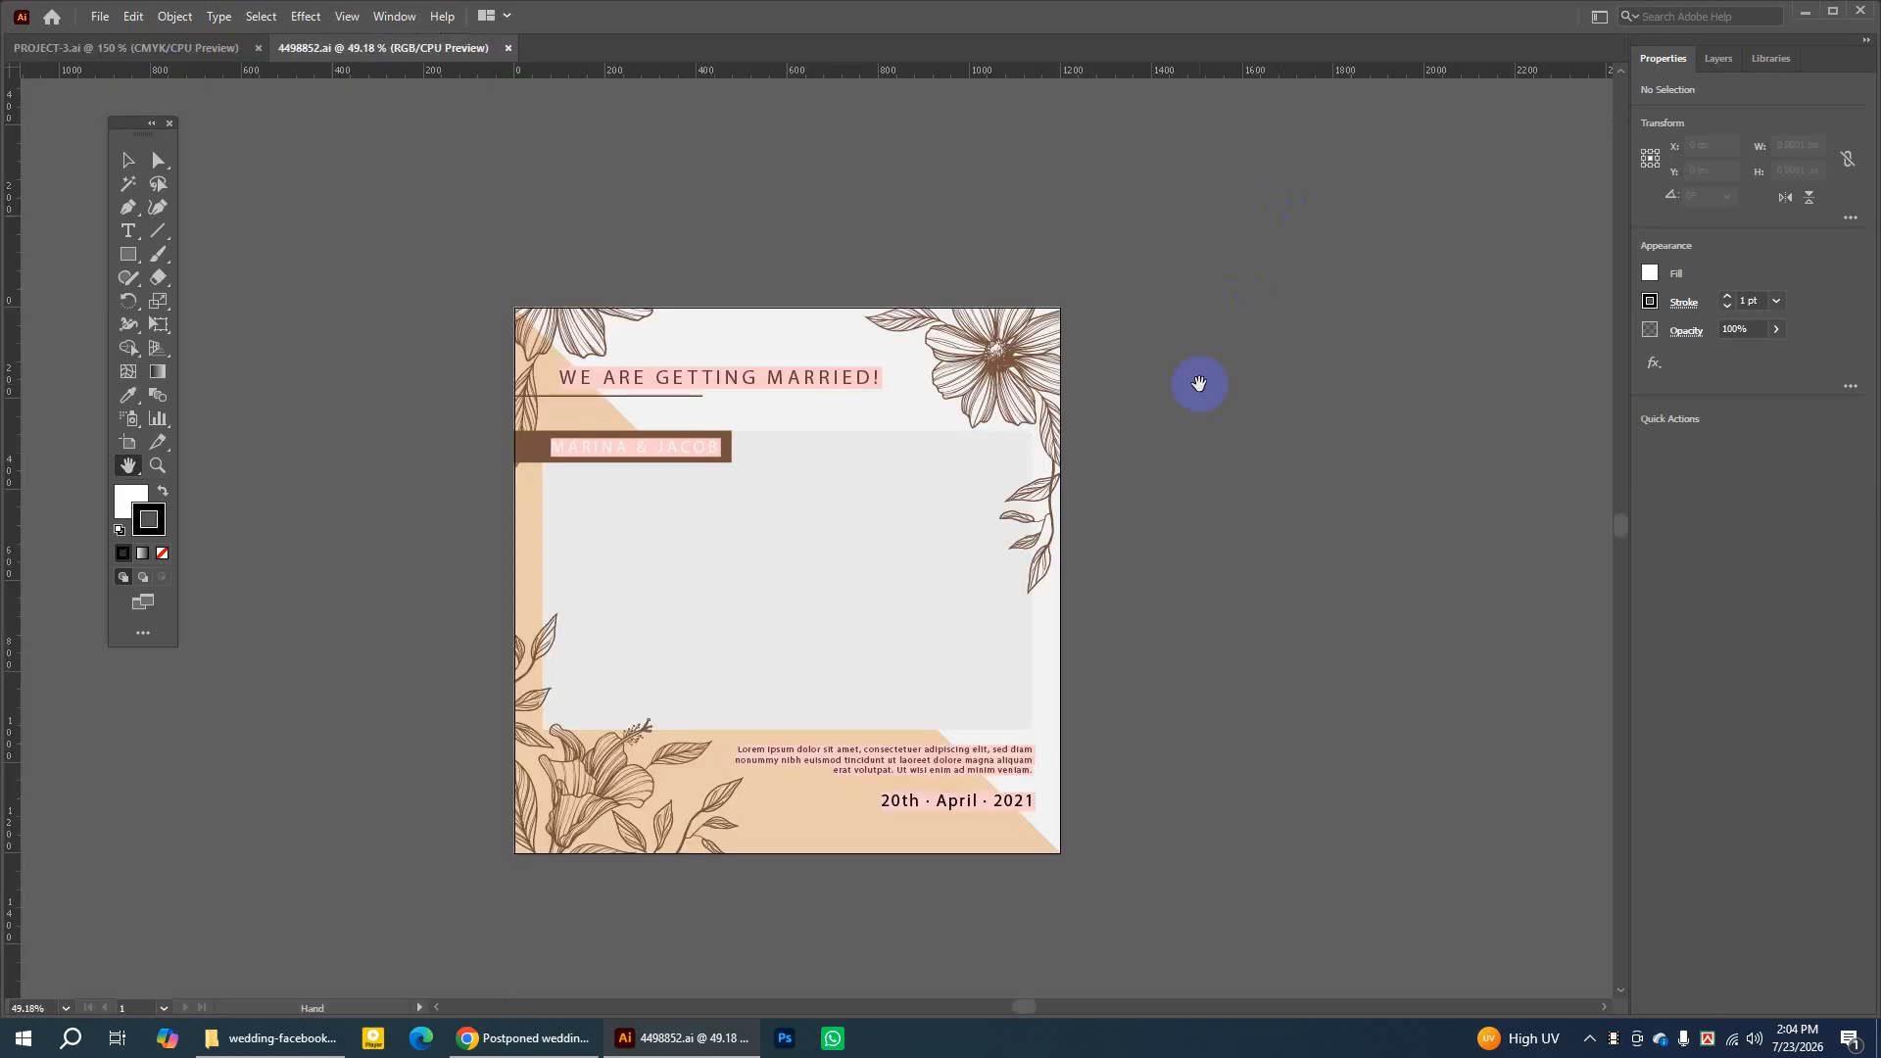
Release the clipping mask around the template's floral artwork and check that the lower-left flower can be selected separately
left_click(128, 160)
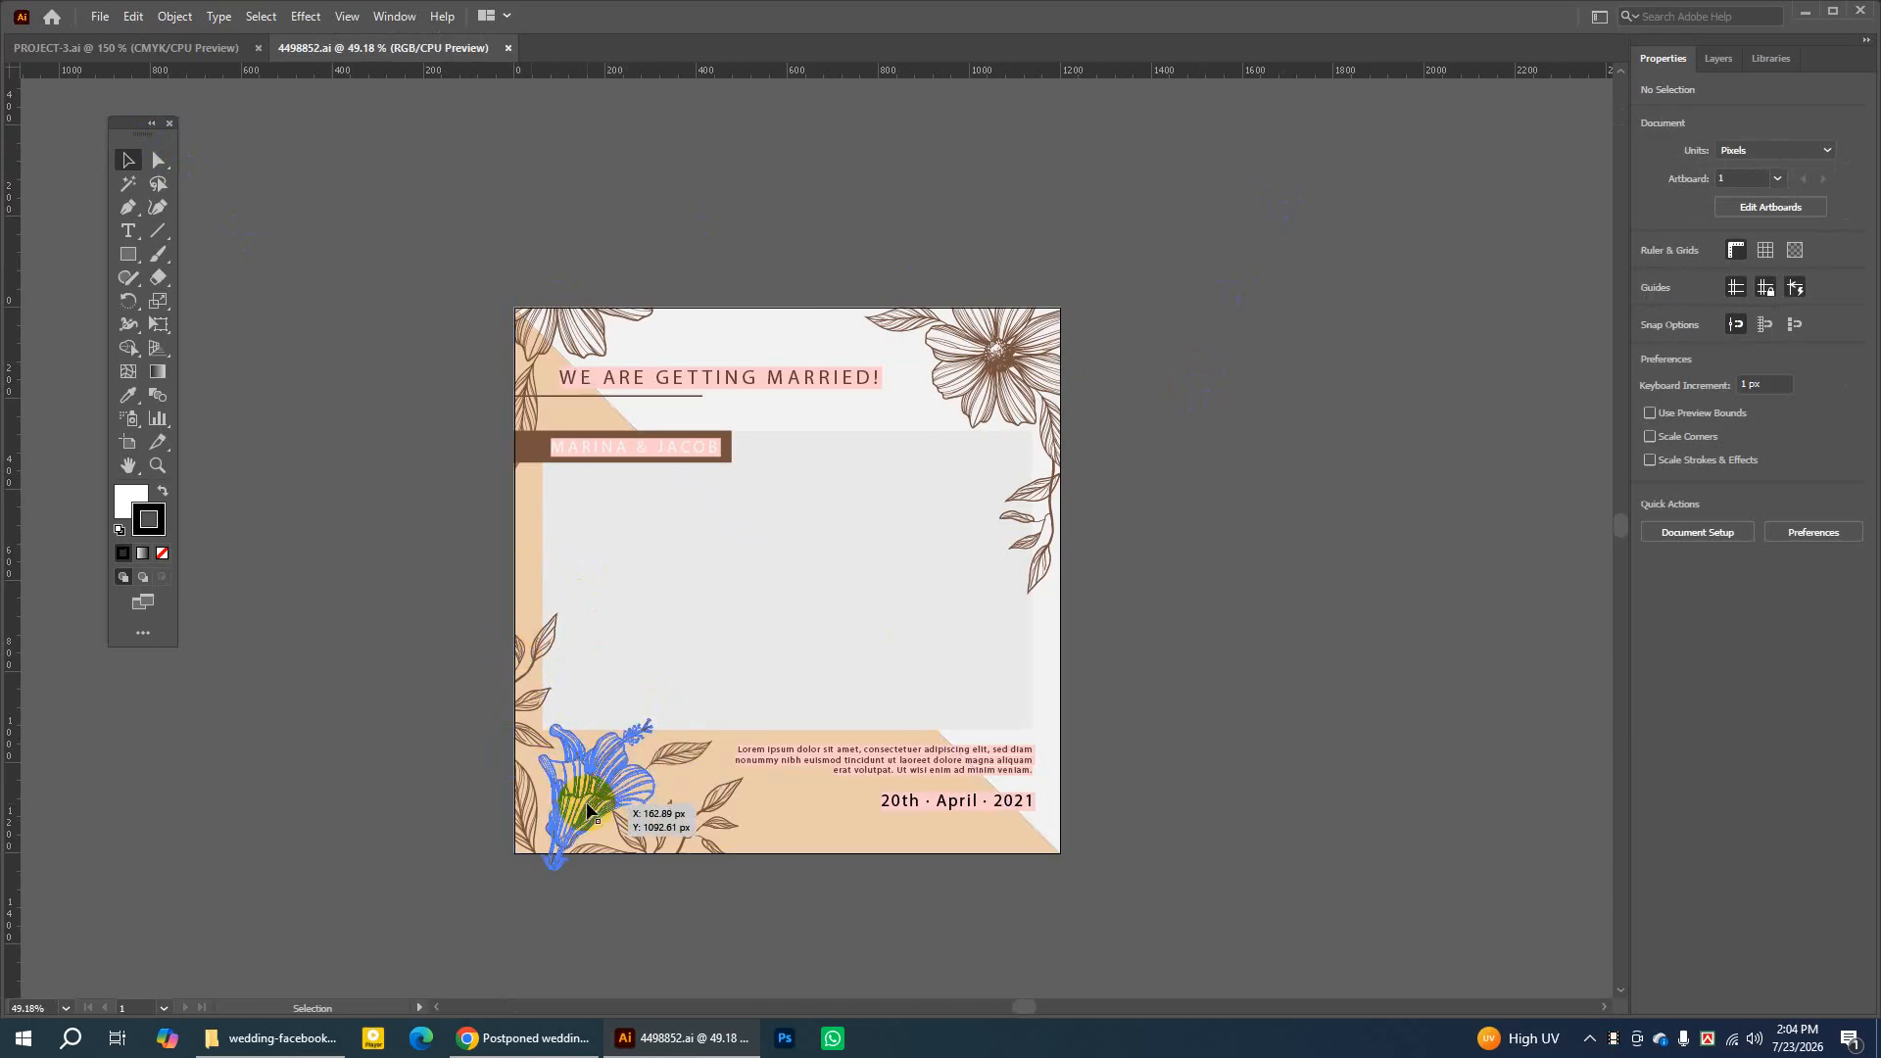
left_click(948, 332)
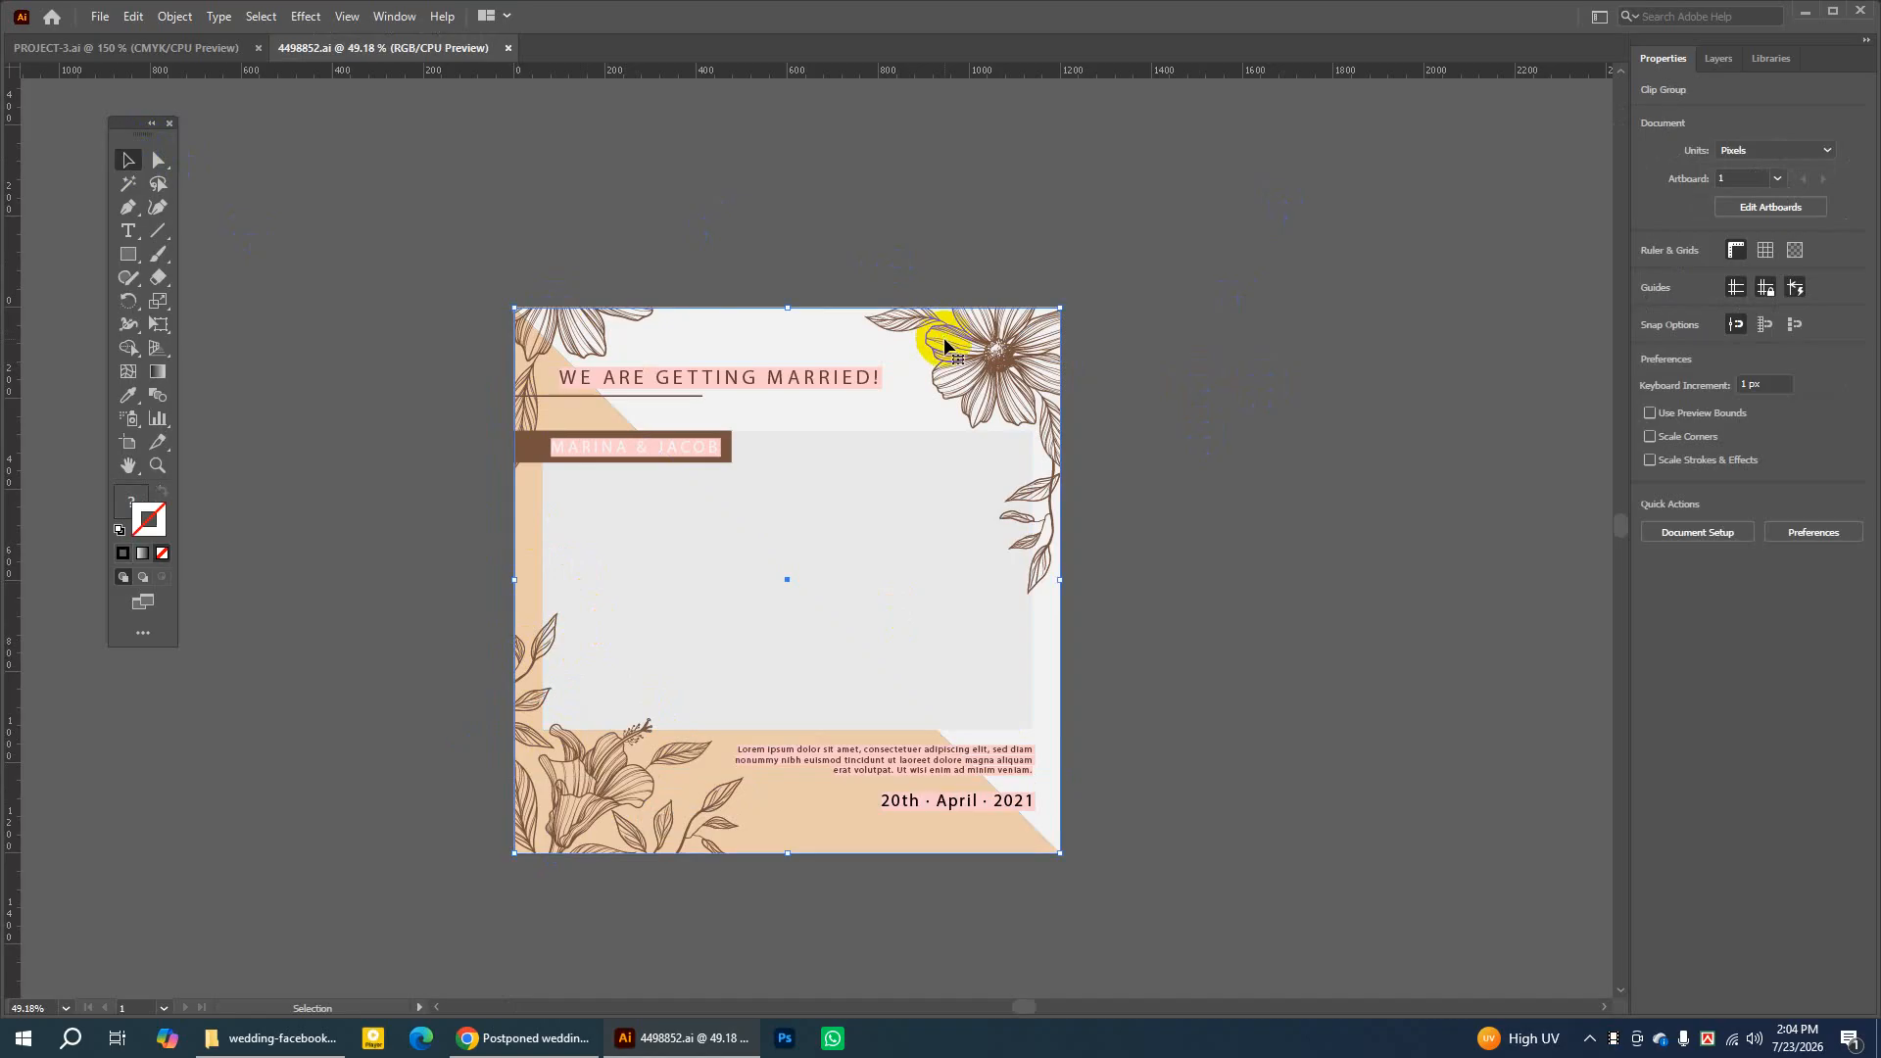
right_click(947, 338)
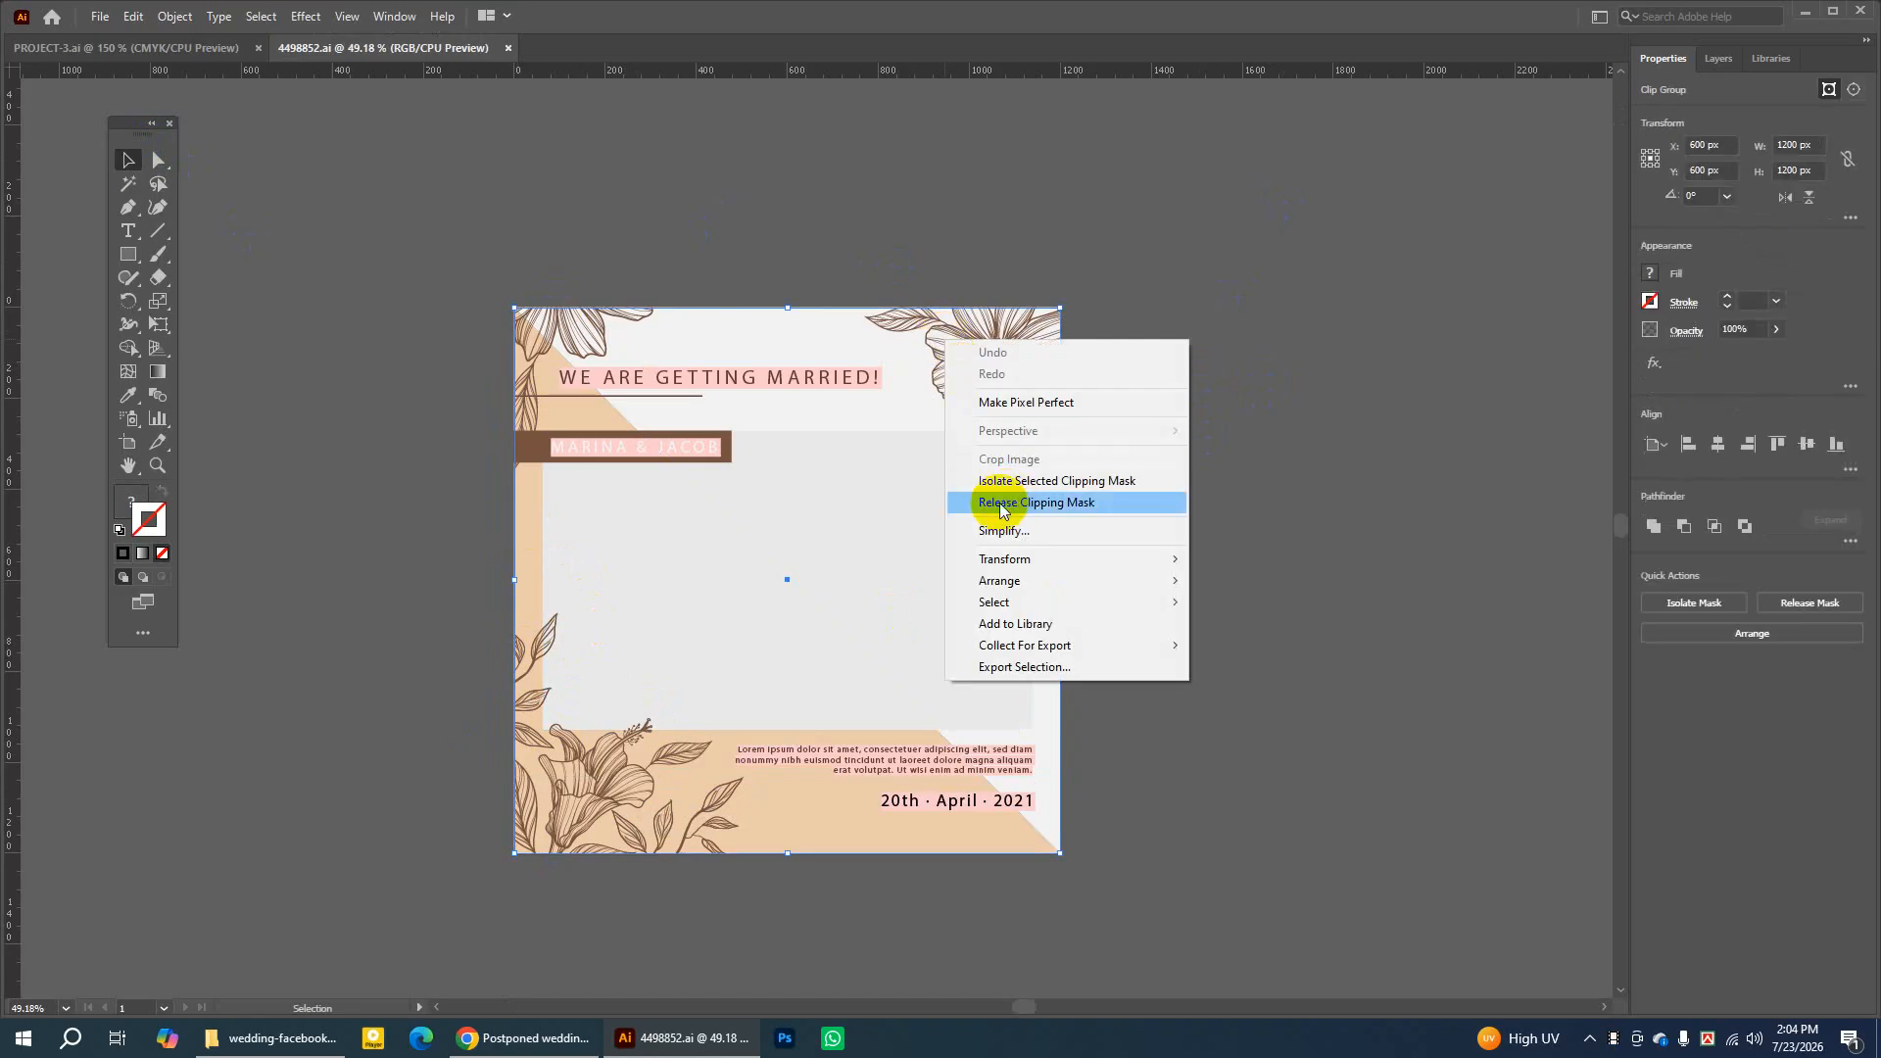
left_click(1000, 504)
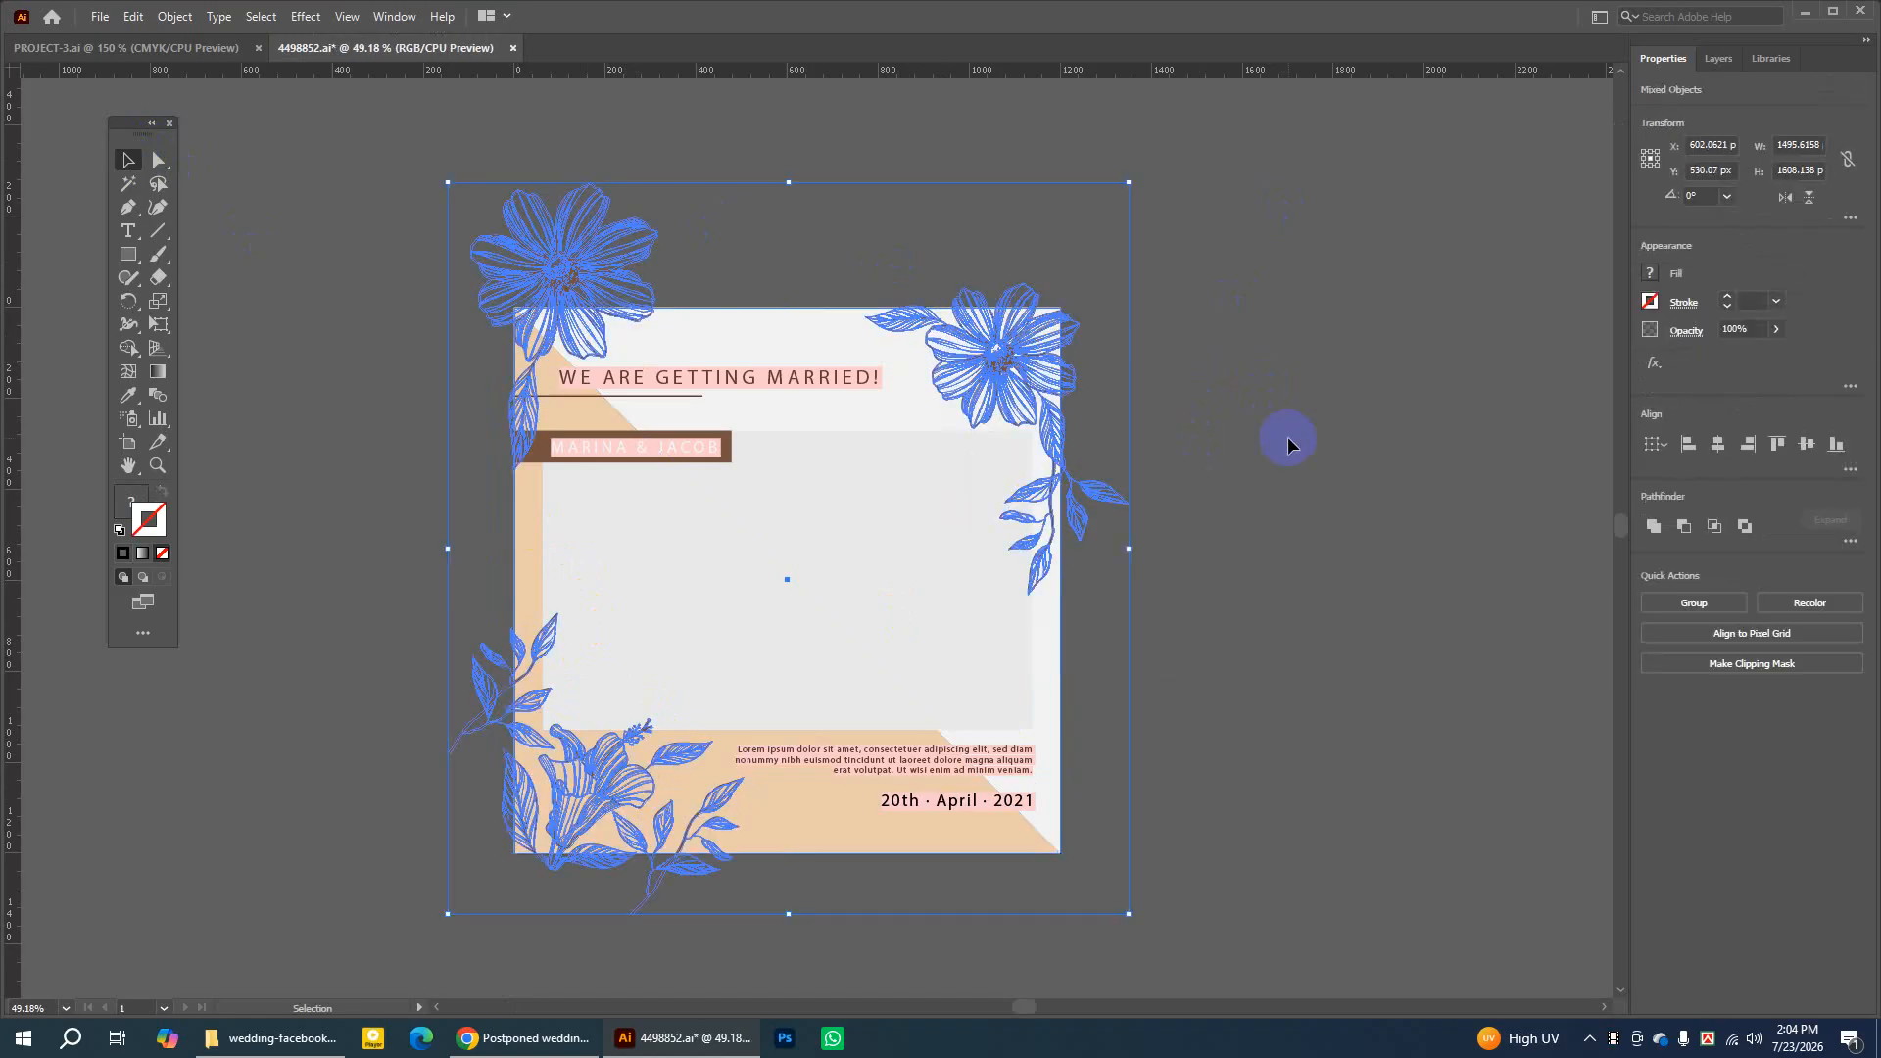
left_click(797, 302)
left_click(596, 776)
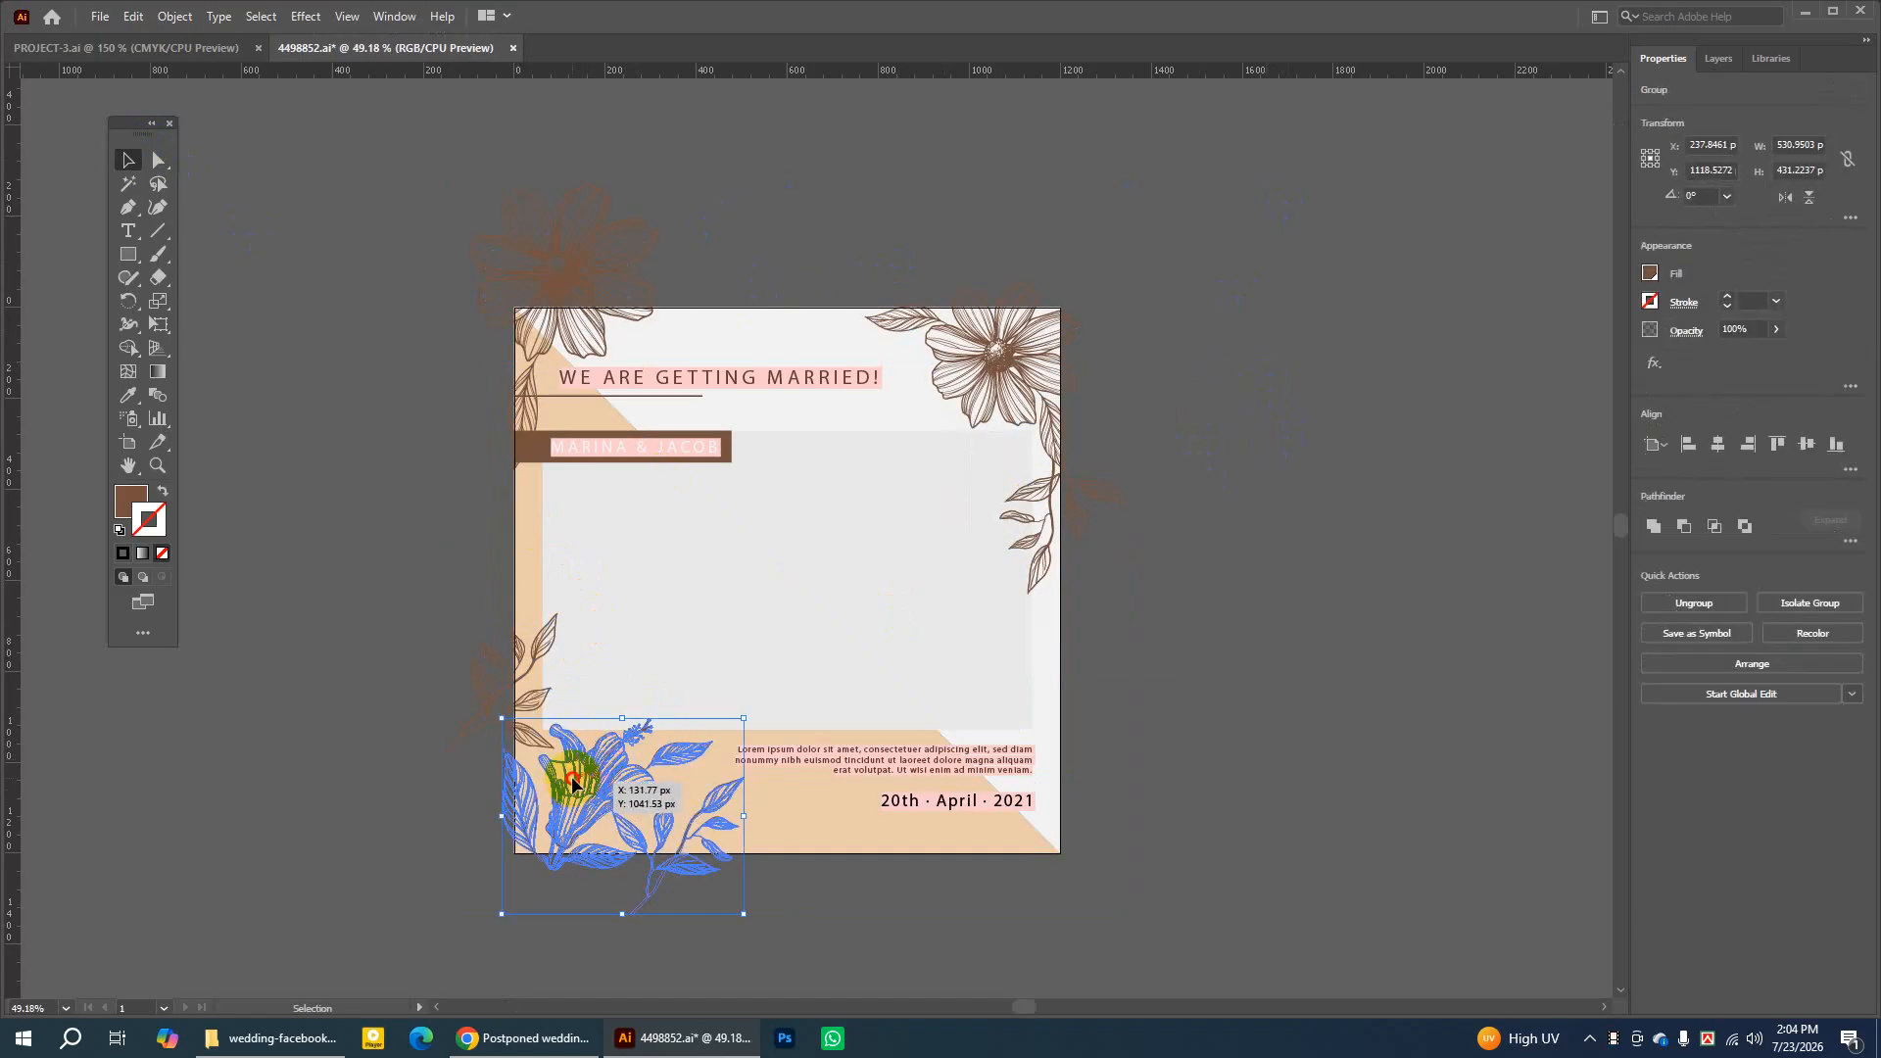
left_click(1117, 367)
Move the light grey background square off the artboard to its right and delete the flowers in both upper corners
left_click_drag(777, 328, 1430, 218)
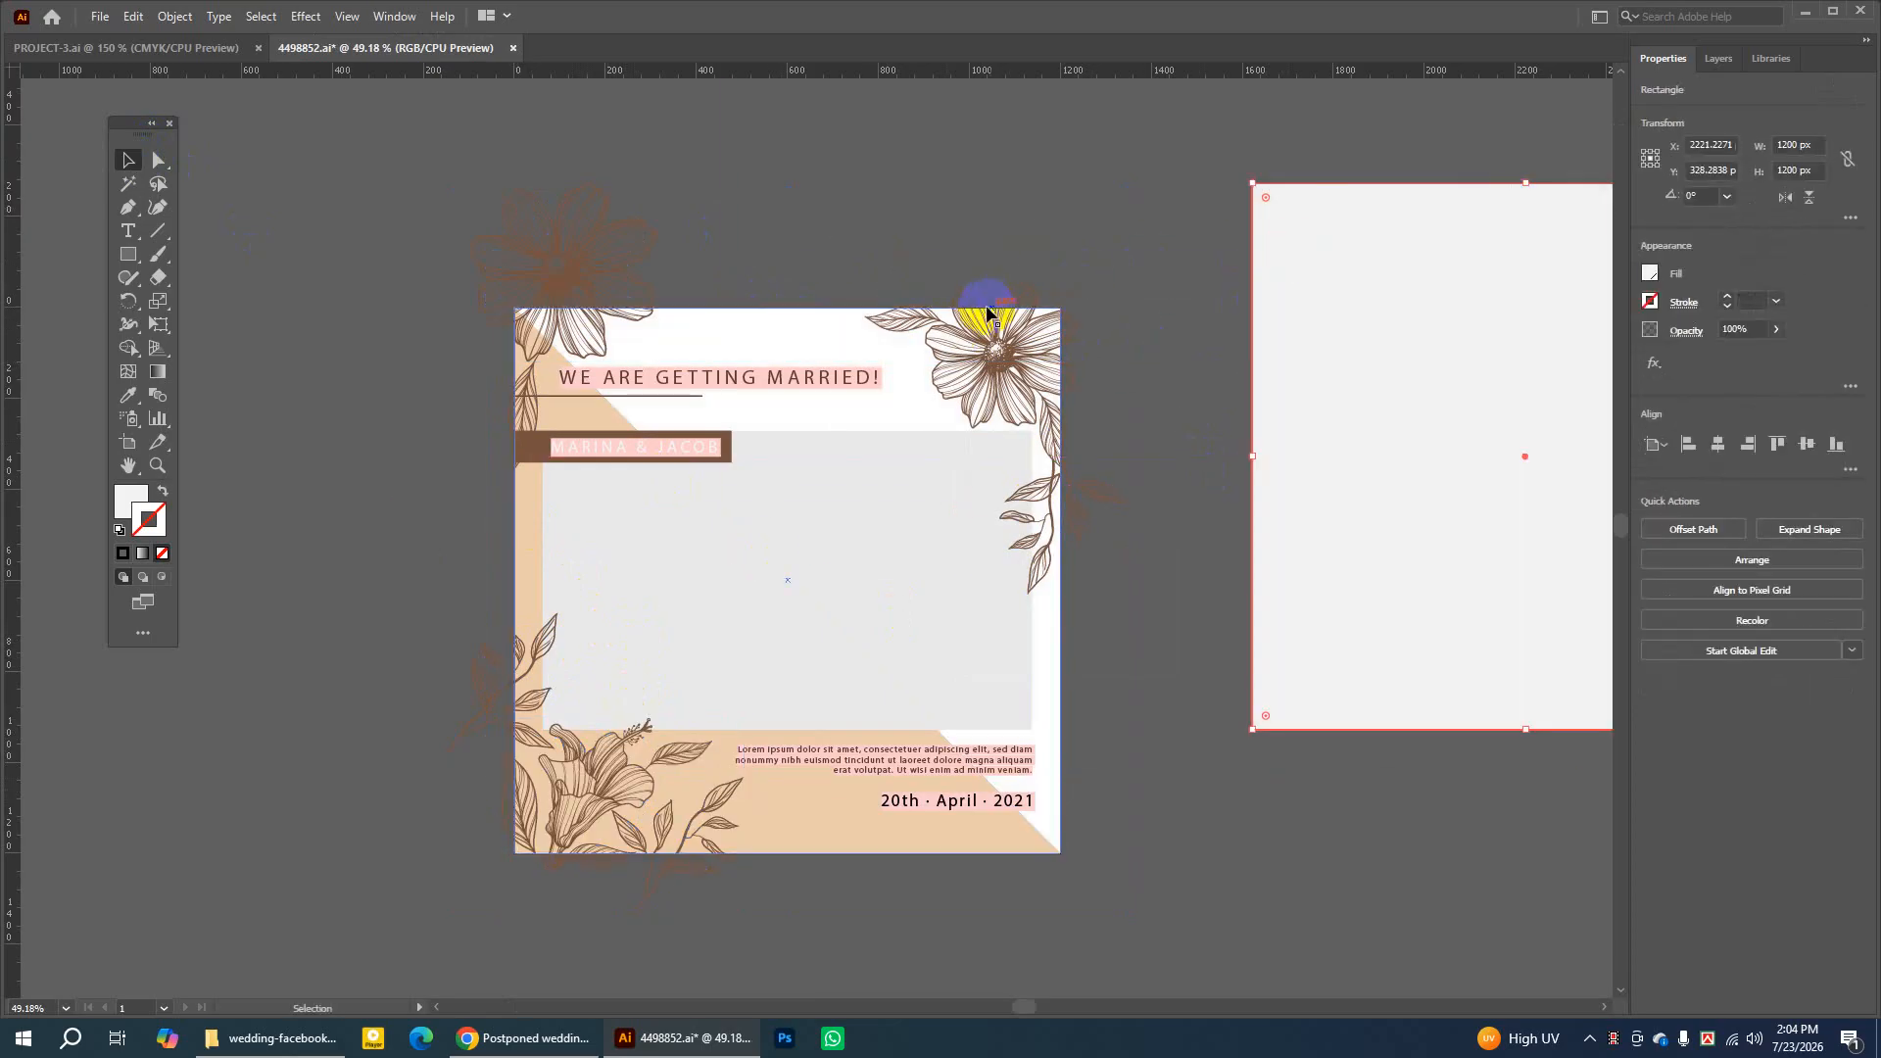
left_click(1095, 365)
key("Delete")
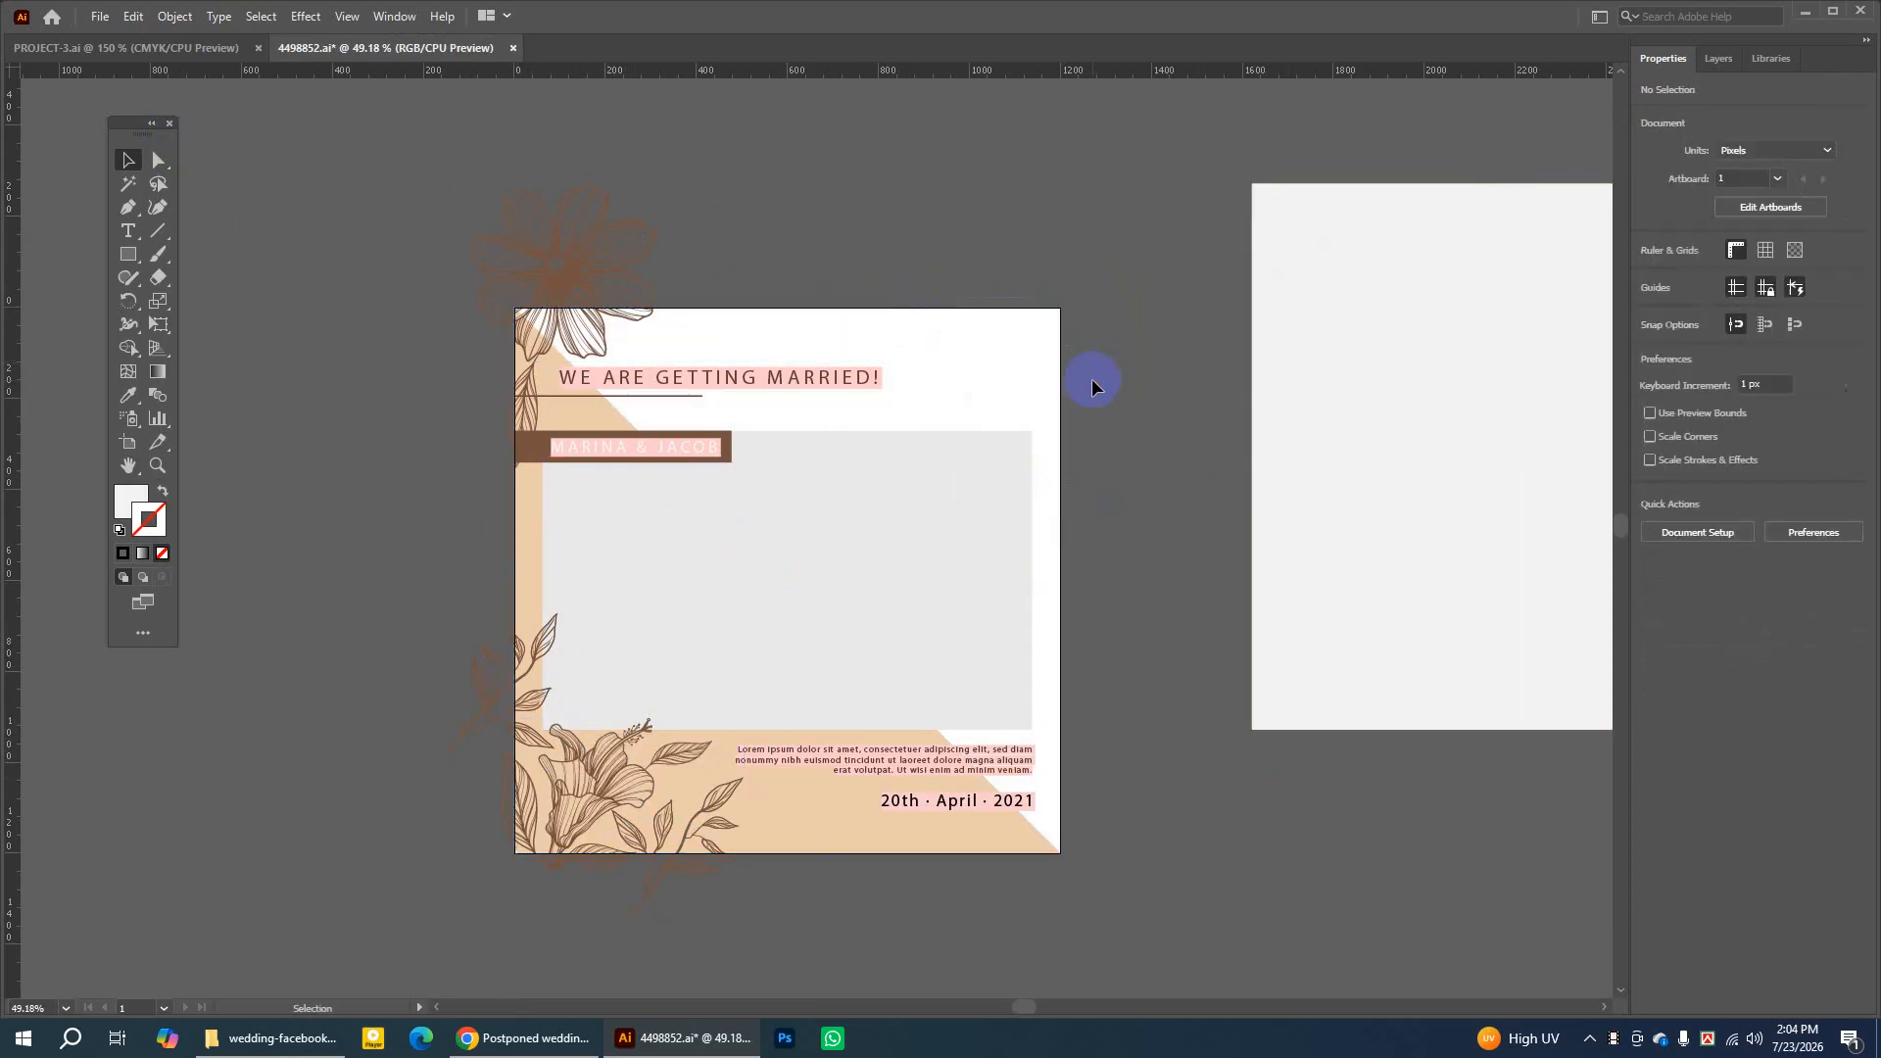
left_click(578, 324)
key("Delete")
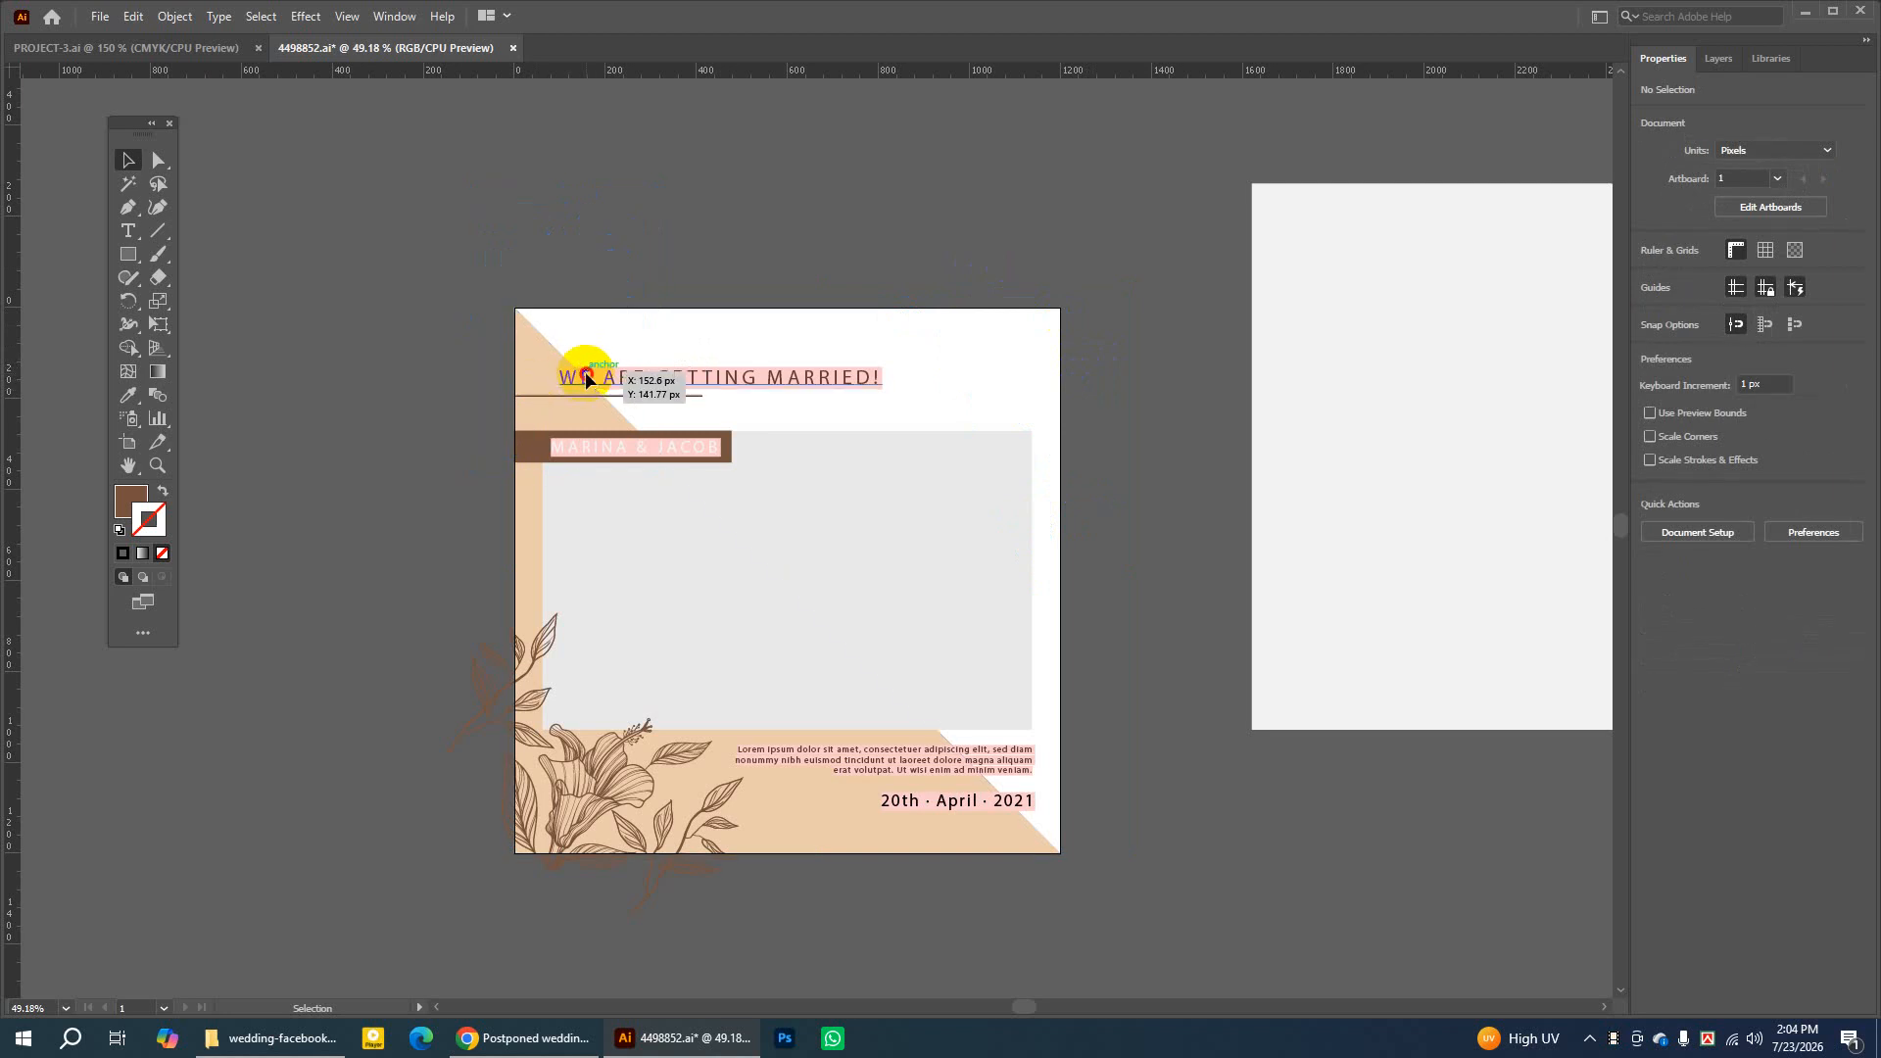
Delete the "WE ARE GETTING MARRIED!" heading, the beige background shape, the lorem ipsum paragraph and the grey photo placeholder
left_click(586, 374)
key("Delete")
left_click(546, 366)
key("Delete")
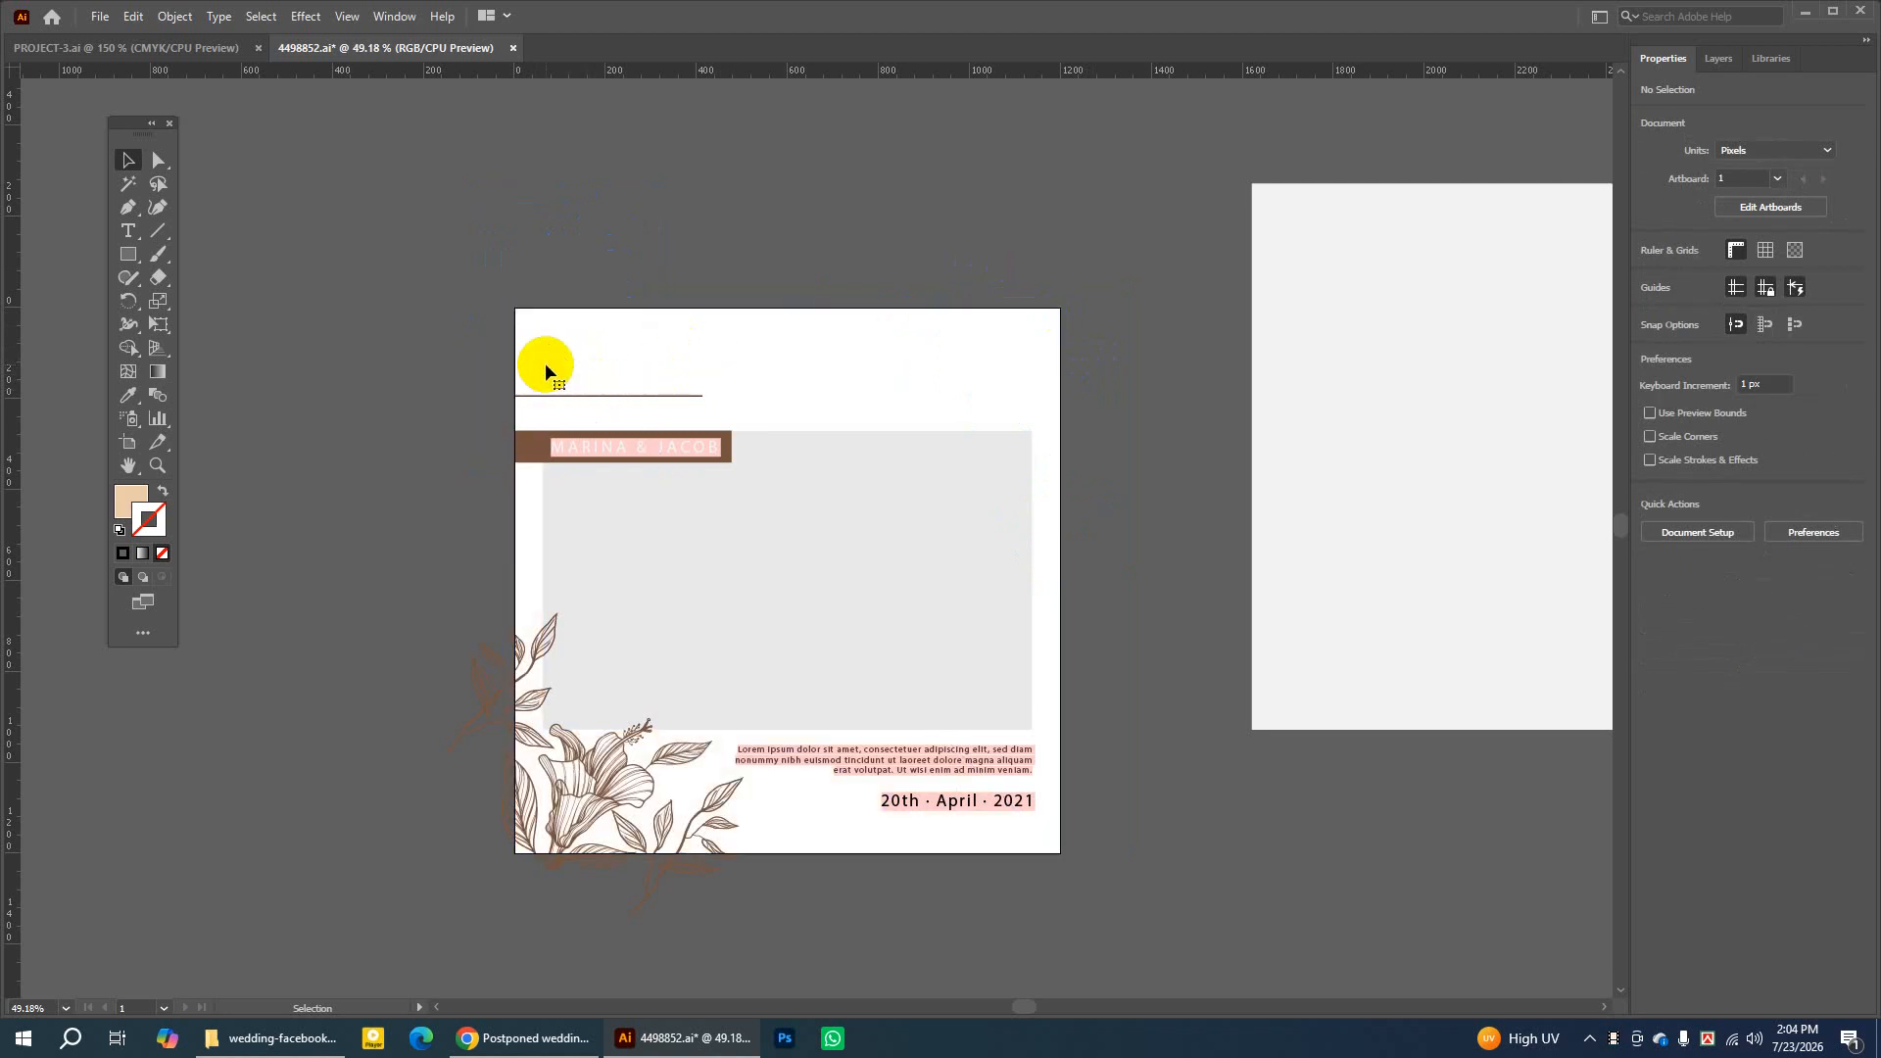
left_click(965, 766)
key("Delete")
left_click(960, 574)
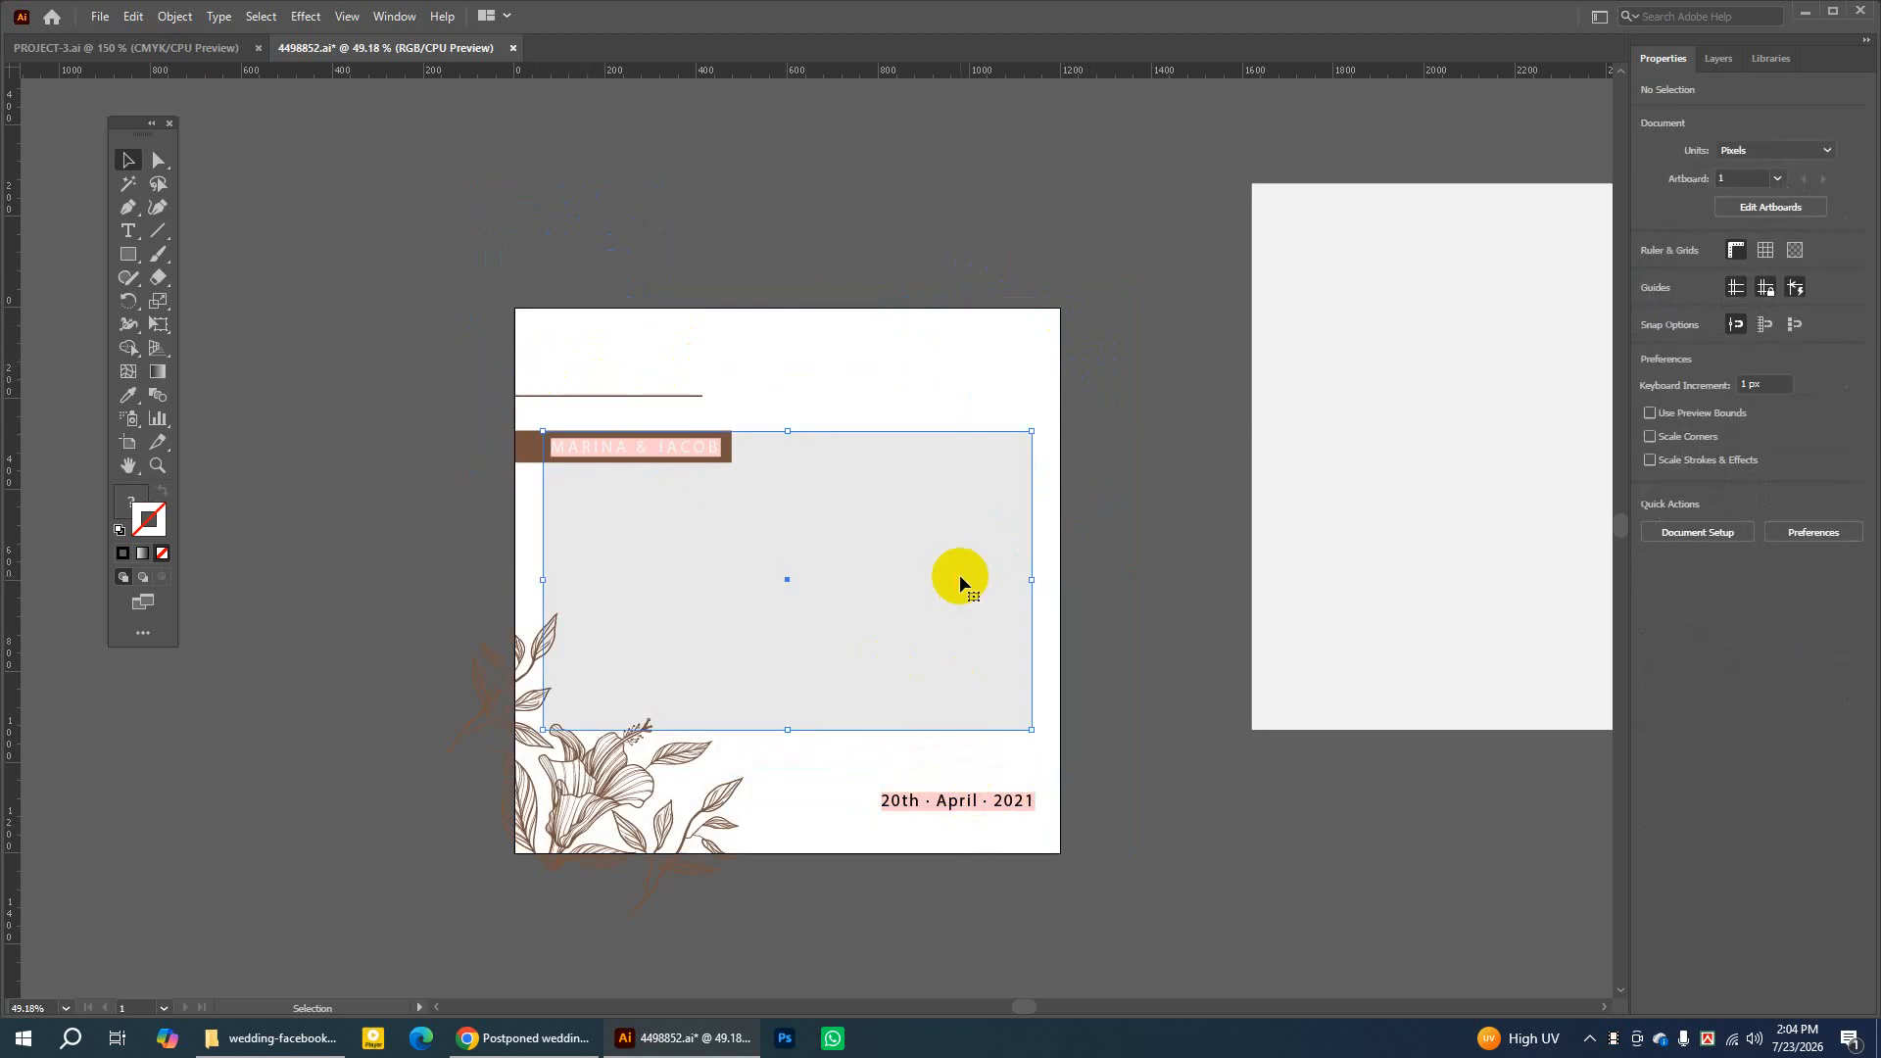
key("Delete")
Delete the brown banner, the couple's names on it, the thin horizontal line and the date text from the template
left_click(537, 445)
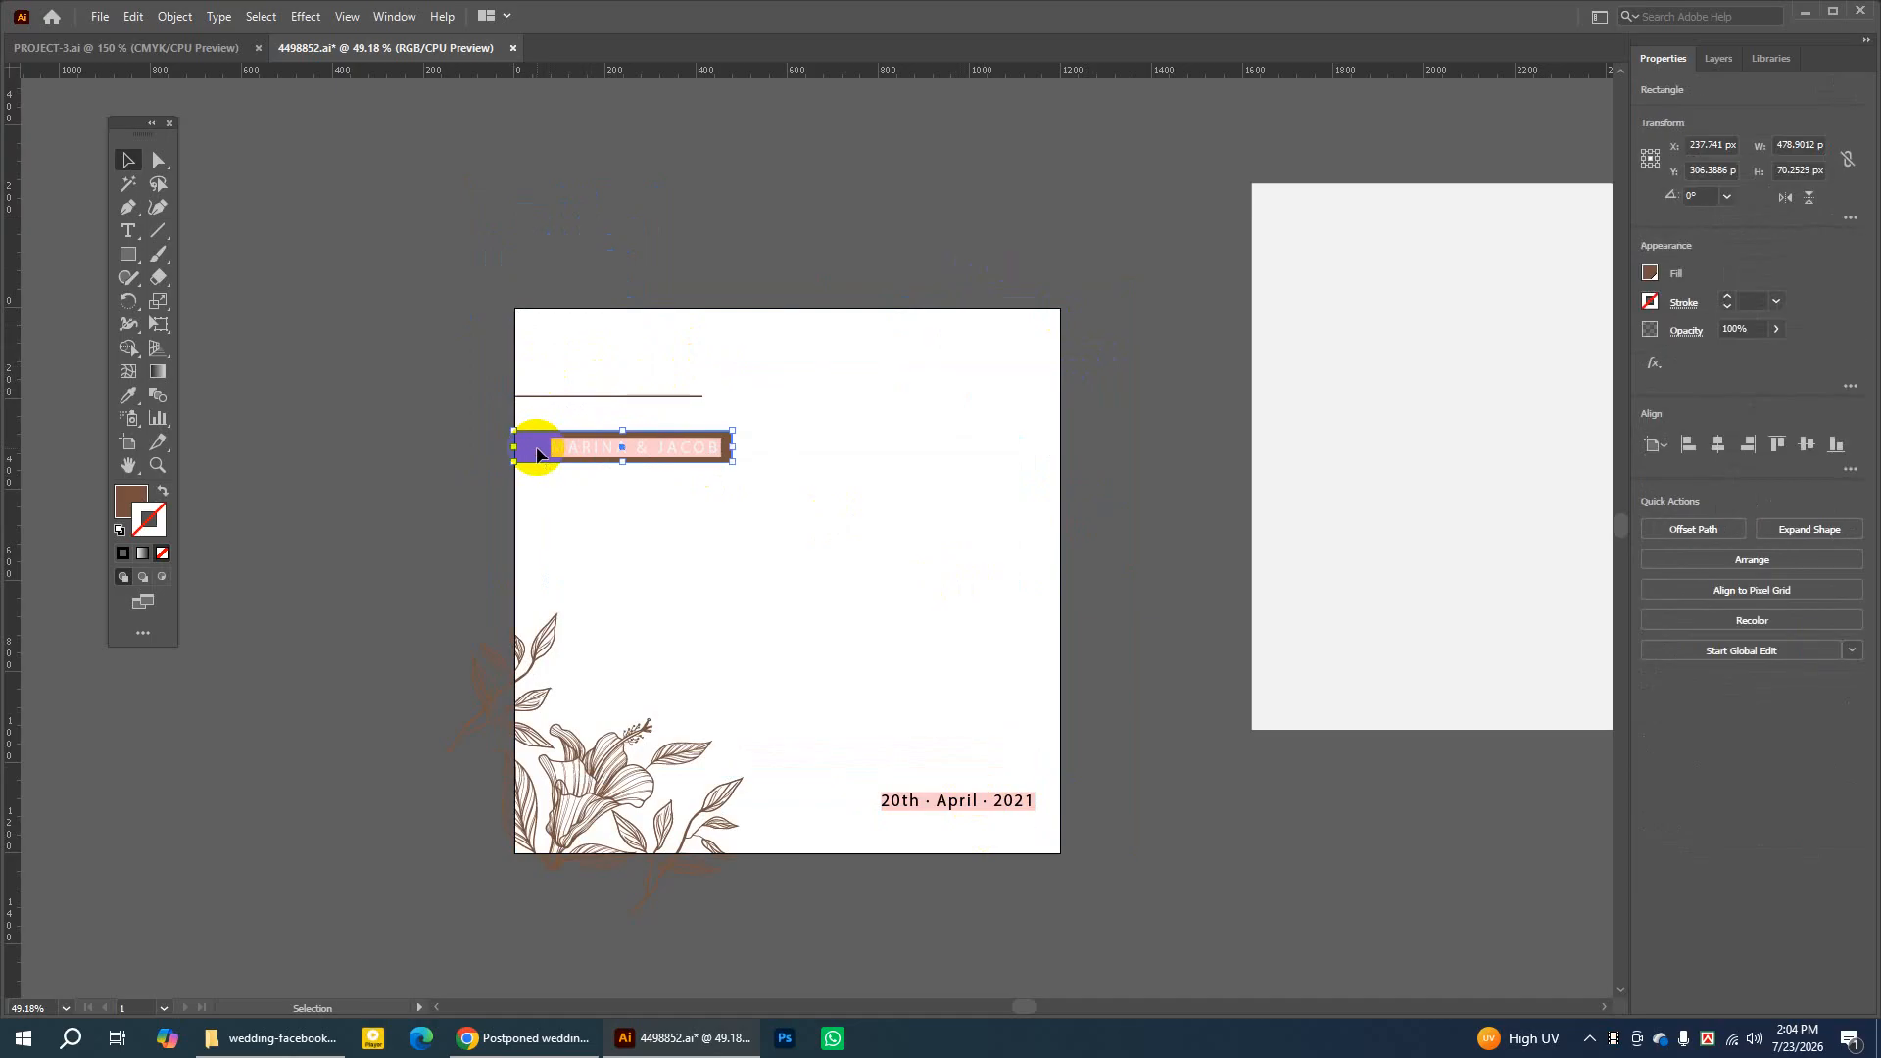
key("Delete")
left_click(588, 450)
key("Delete")
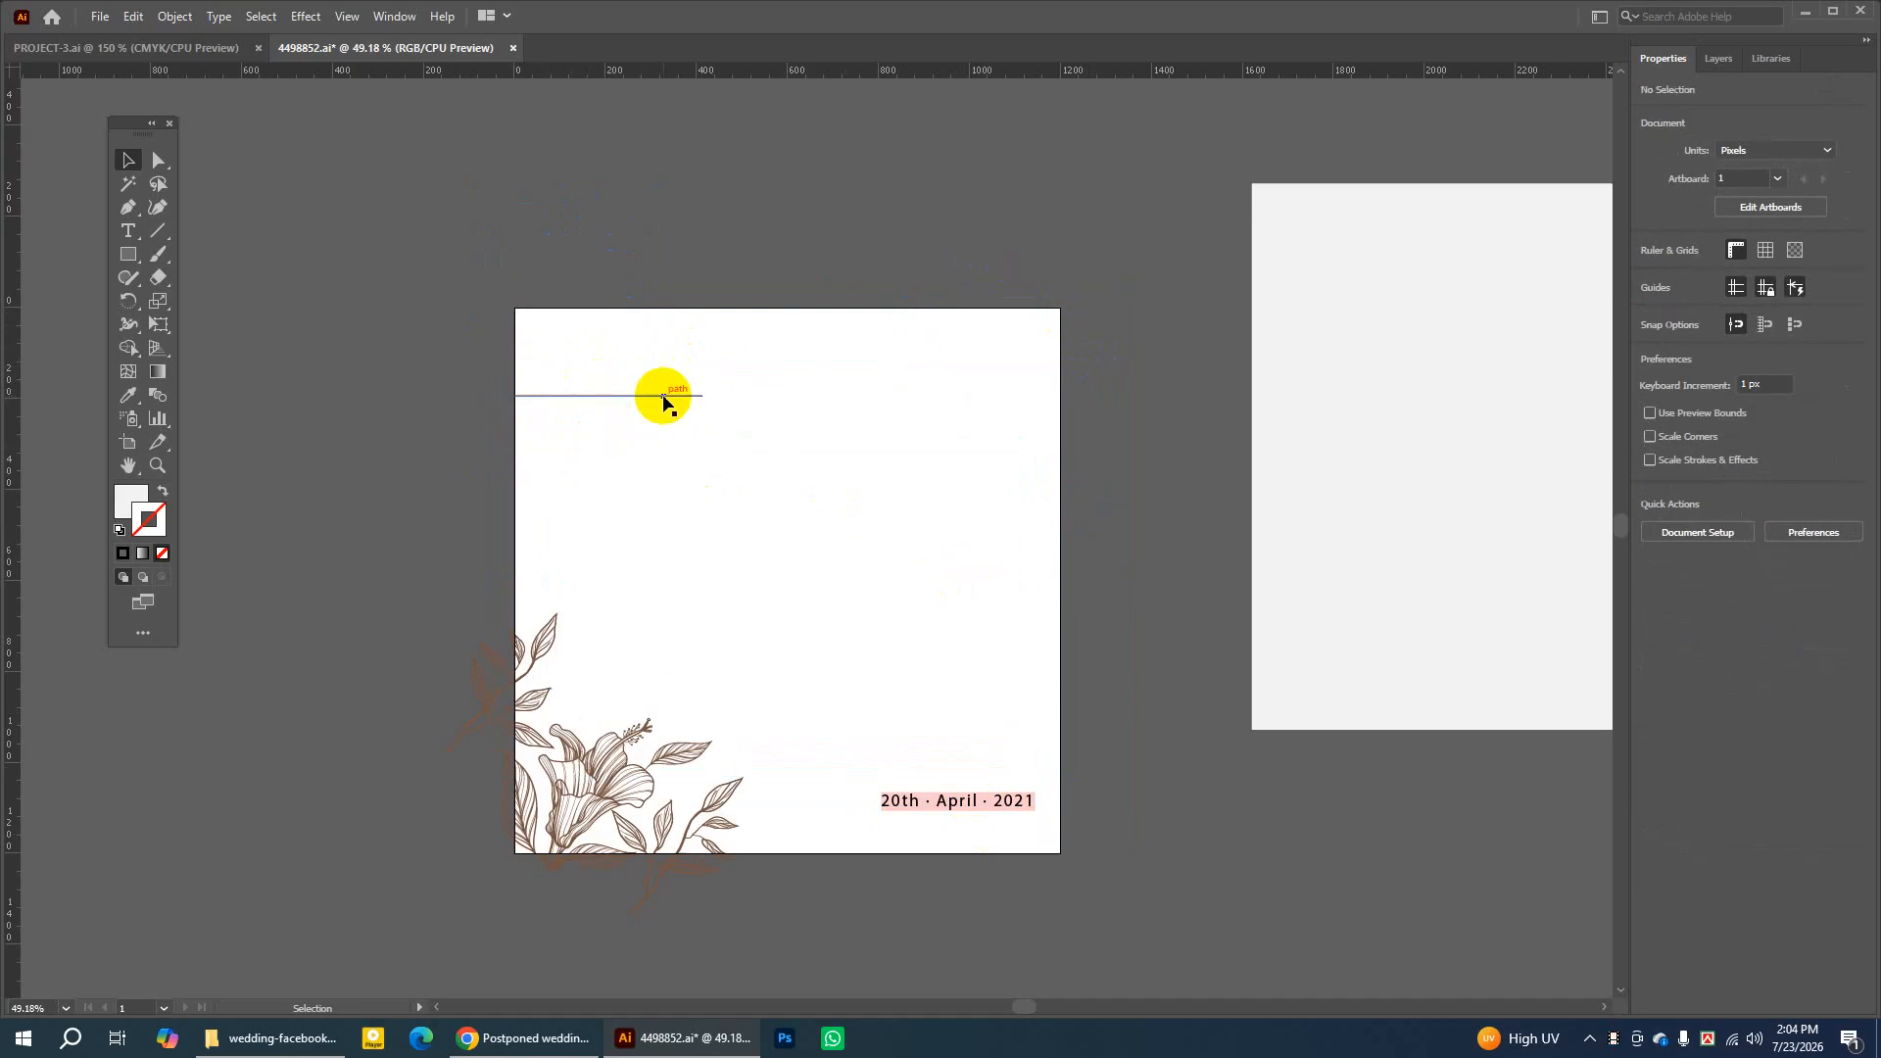
left_click(663, 398)
key("Delete")
left_click(958, 801)
key("Delete")
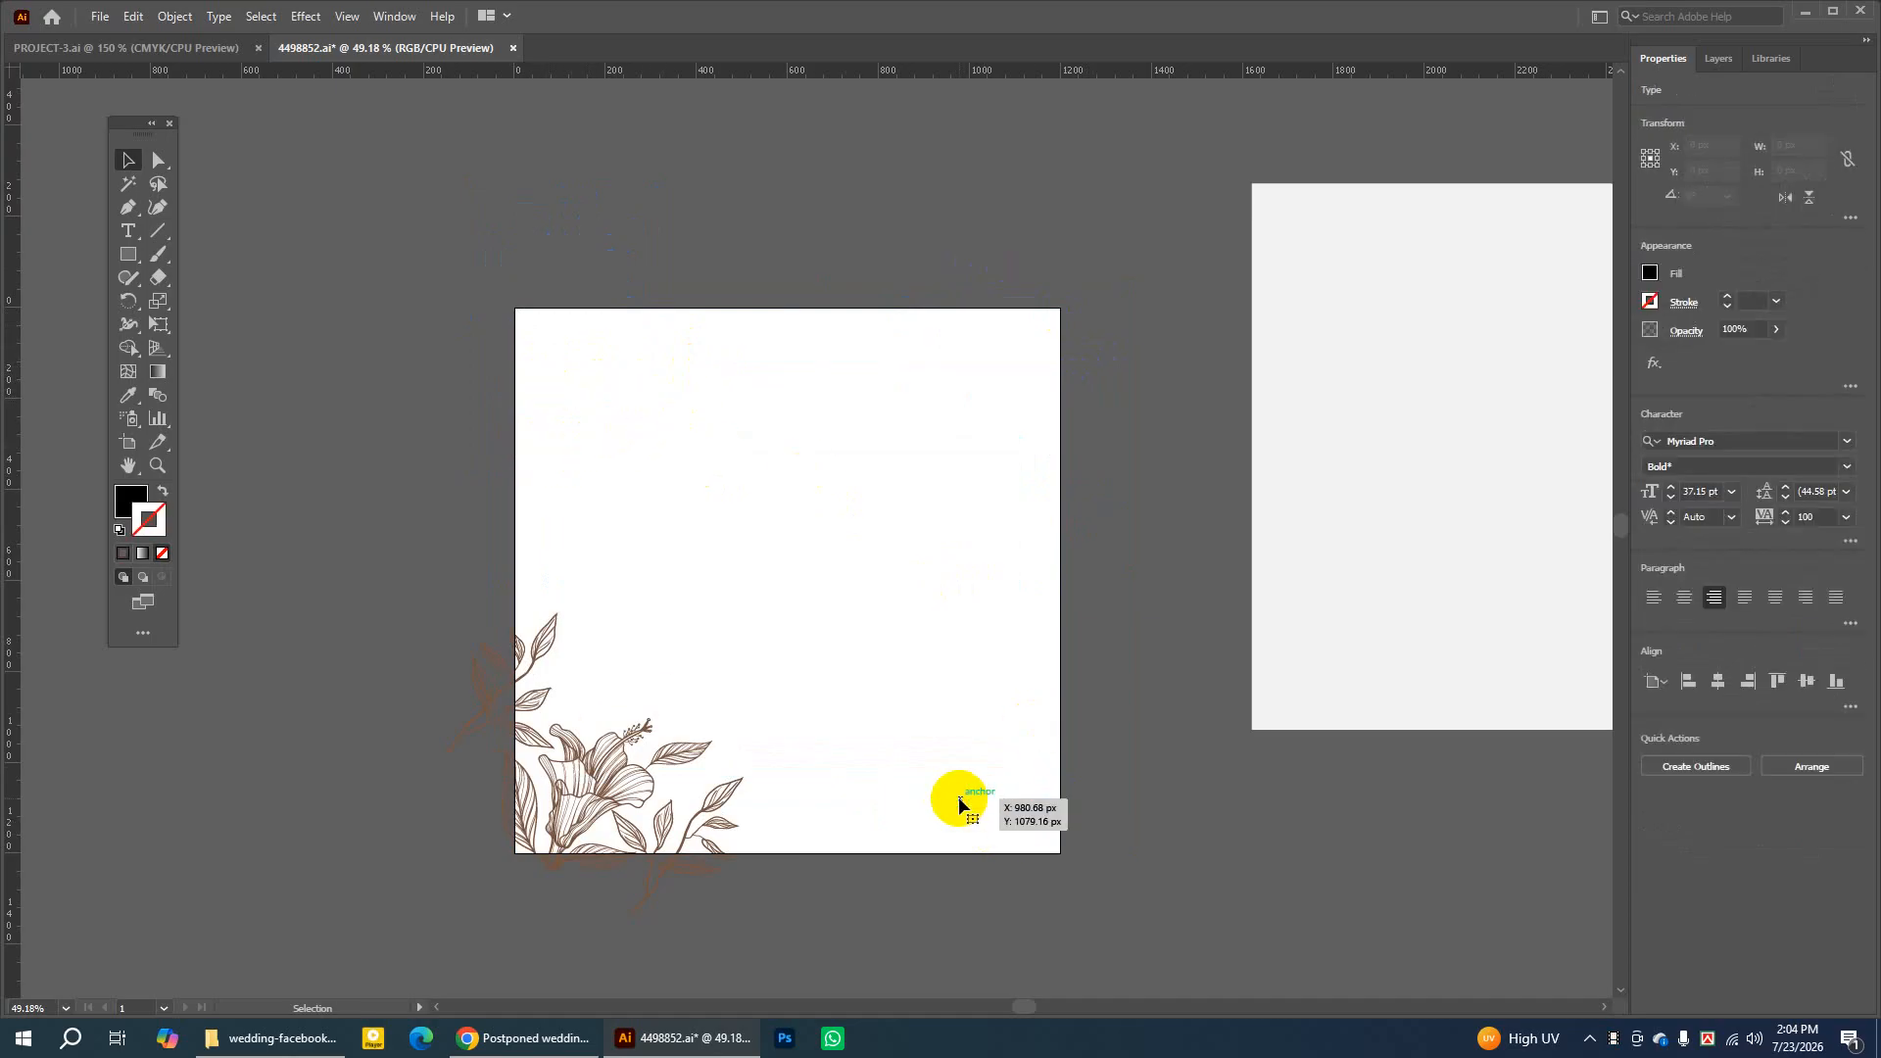
Select all the remaining flower and leaf line art in the artboard's lower-left corner and copy it
left_click_drag(329, 529, 821, 936)
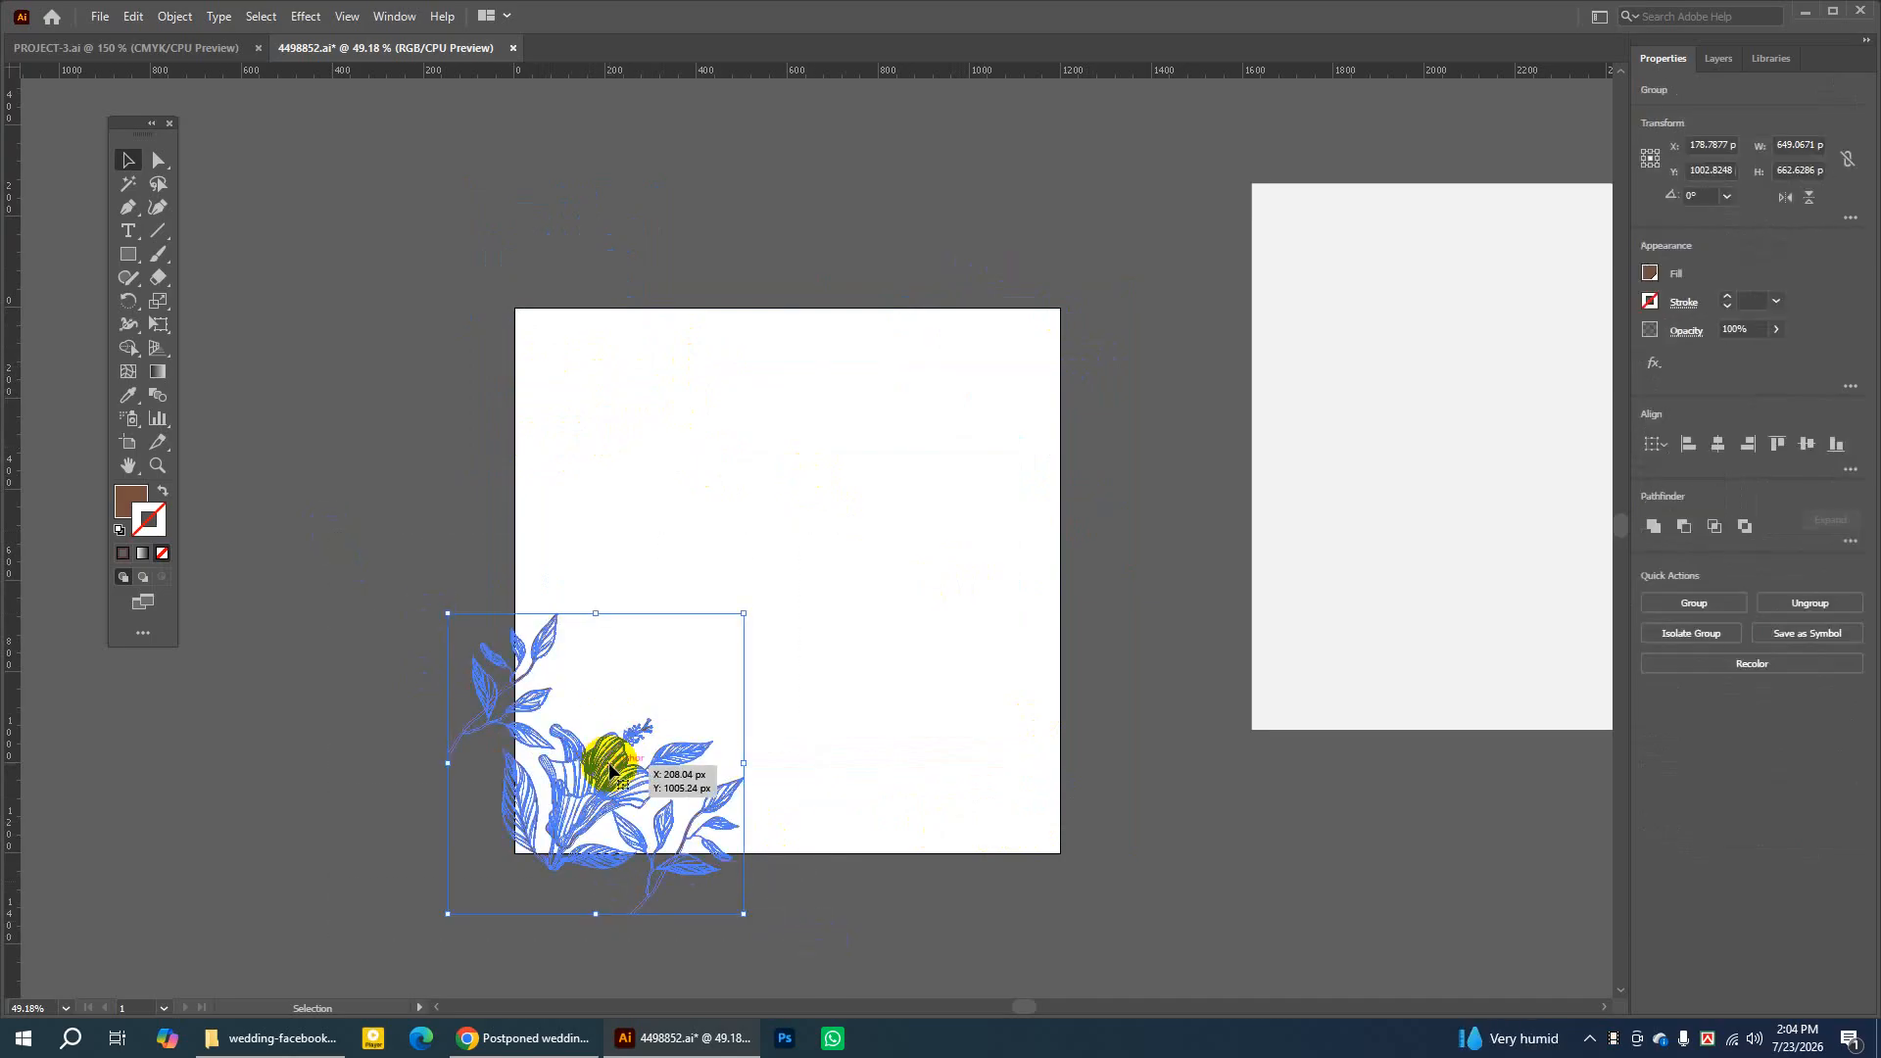
left_click(416, 545)
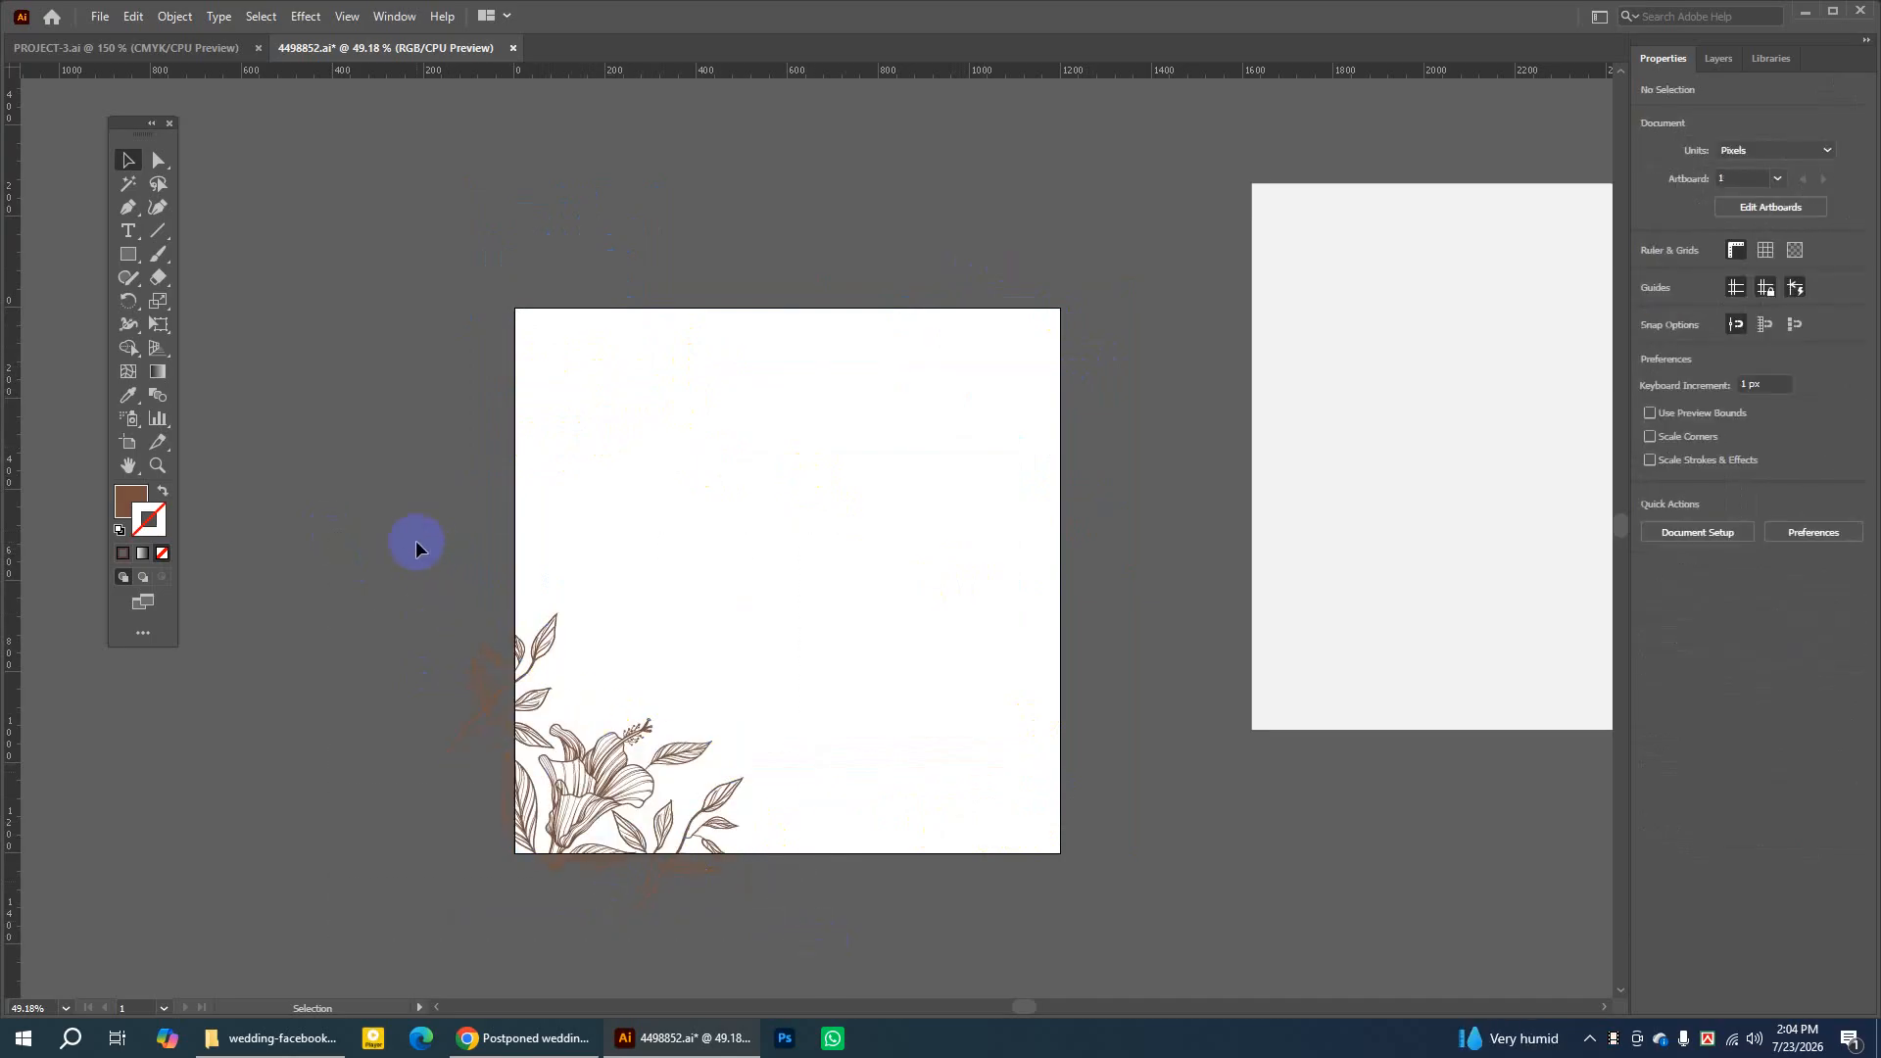
left_click_drag(415, 545, 814, 886)
left_click_drag(684, 750, 691, 755)
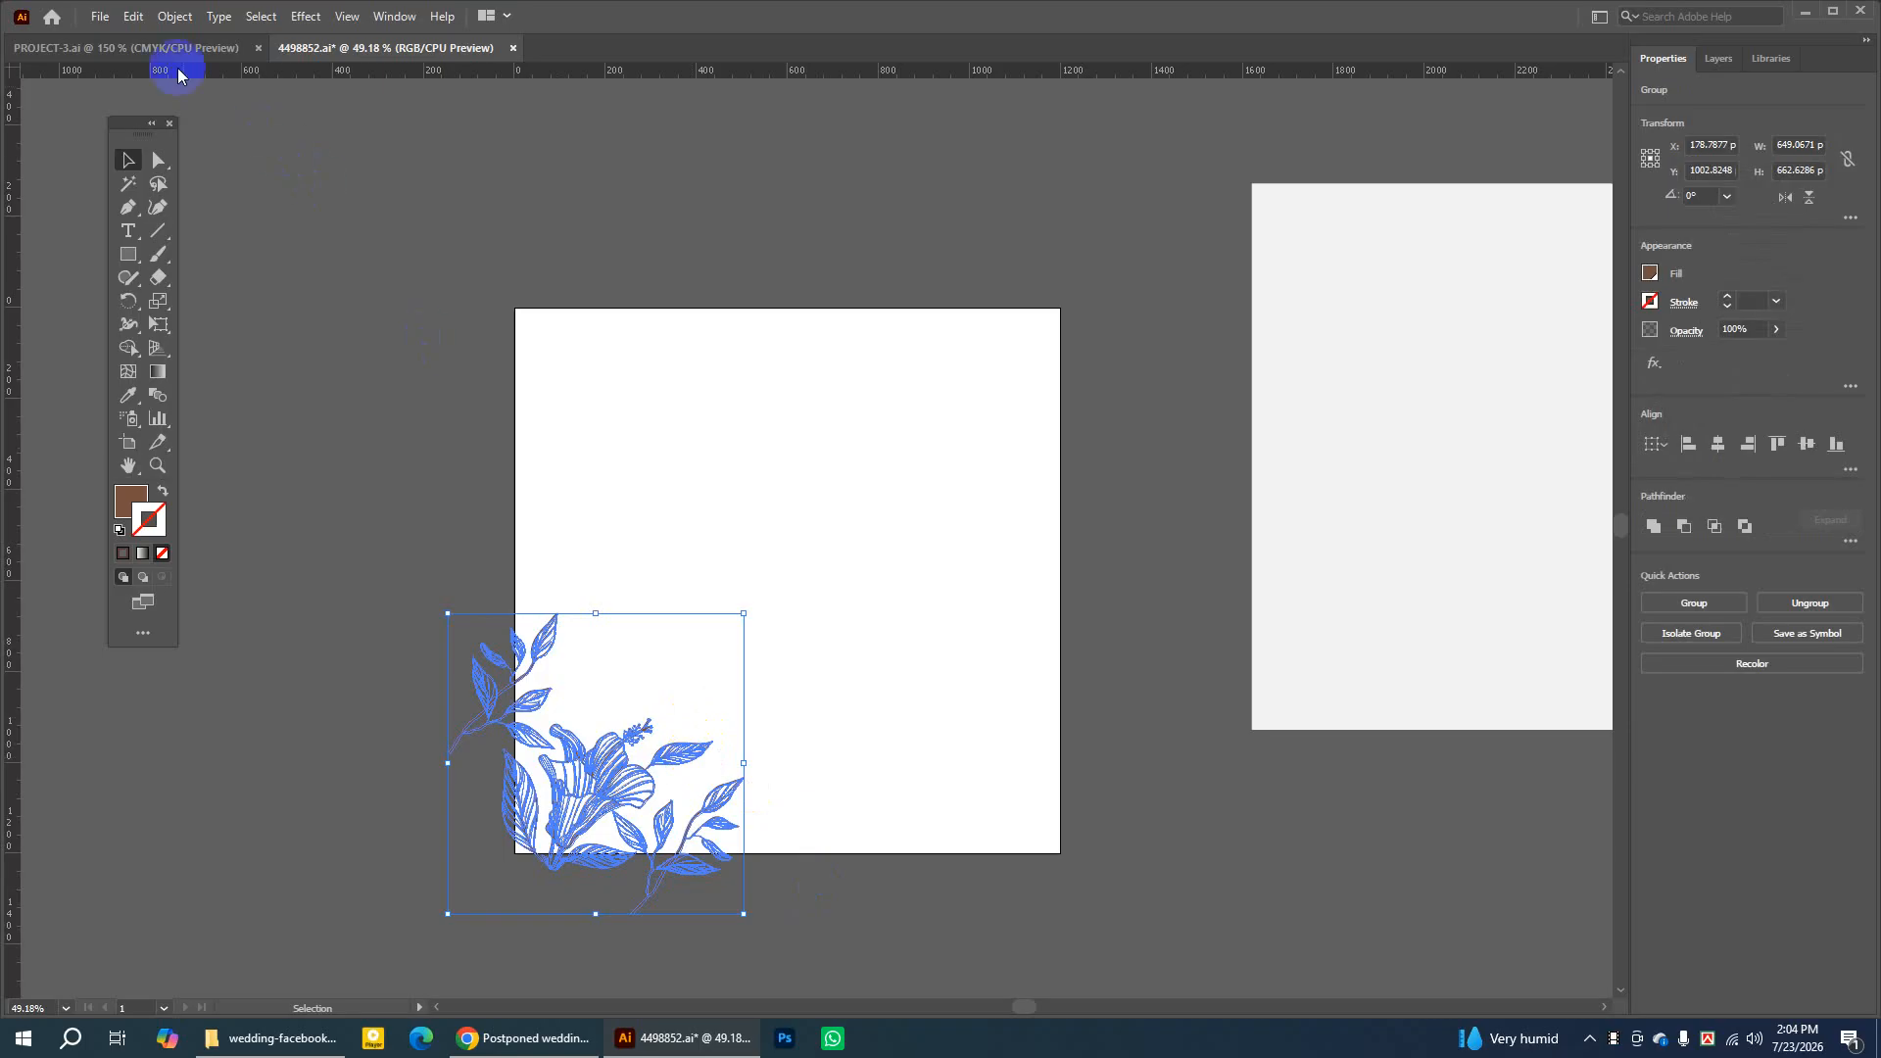
left_click(136, 21)
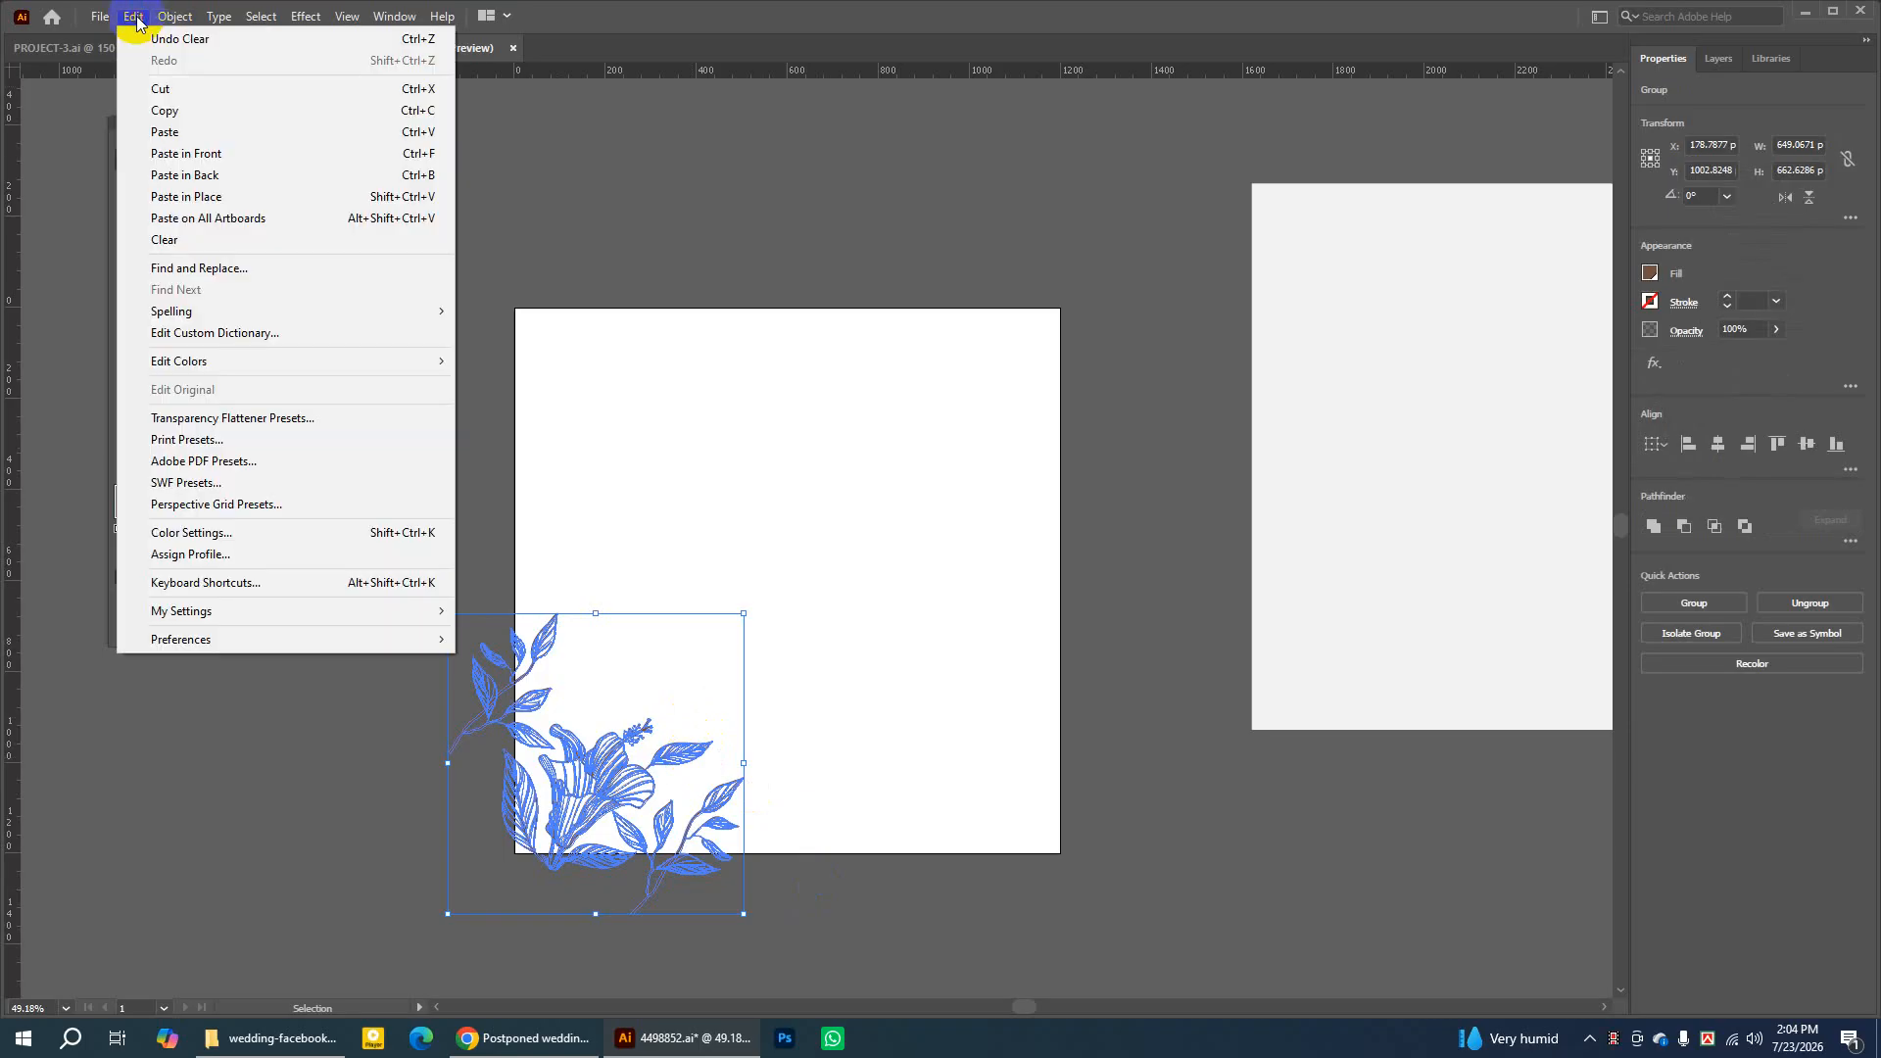
left_click(164, 115)
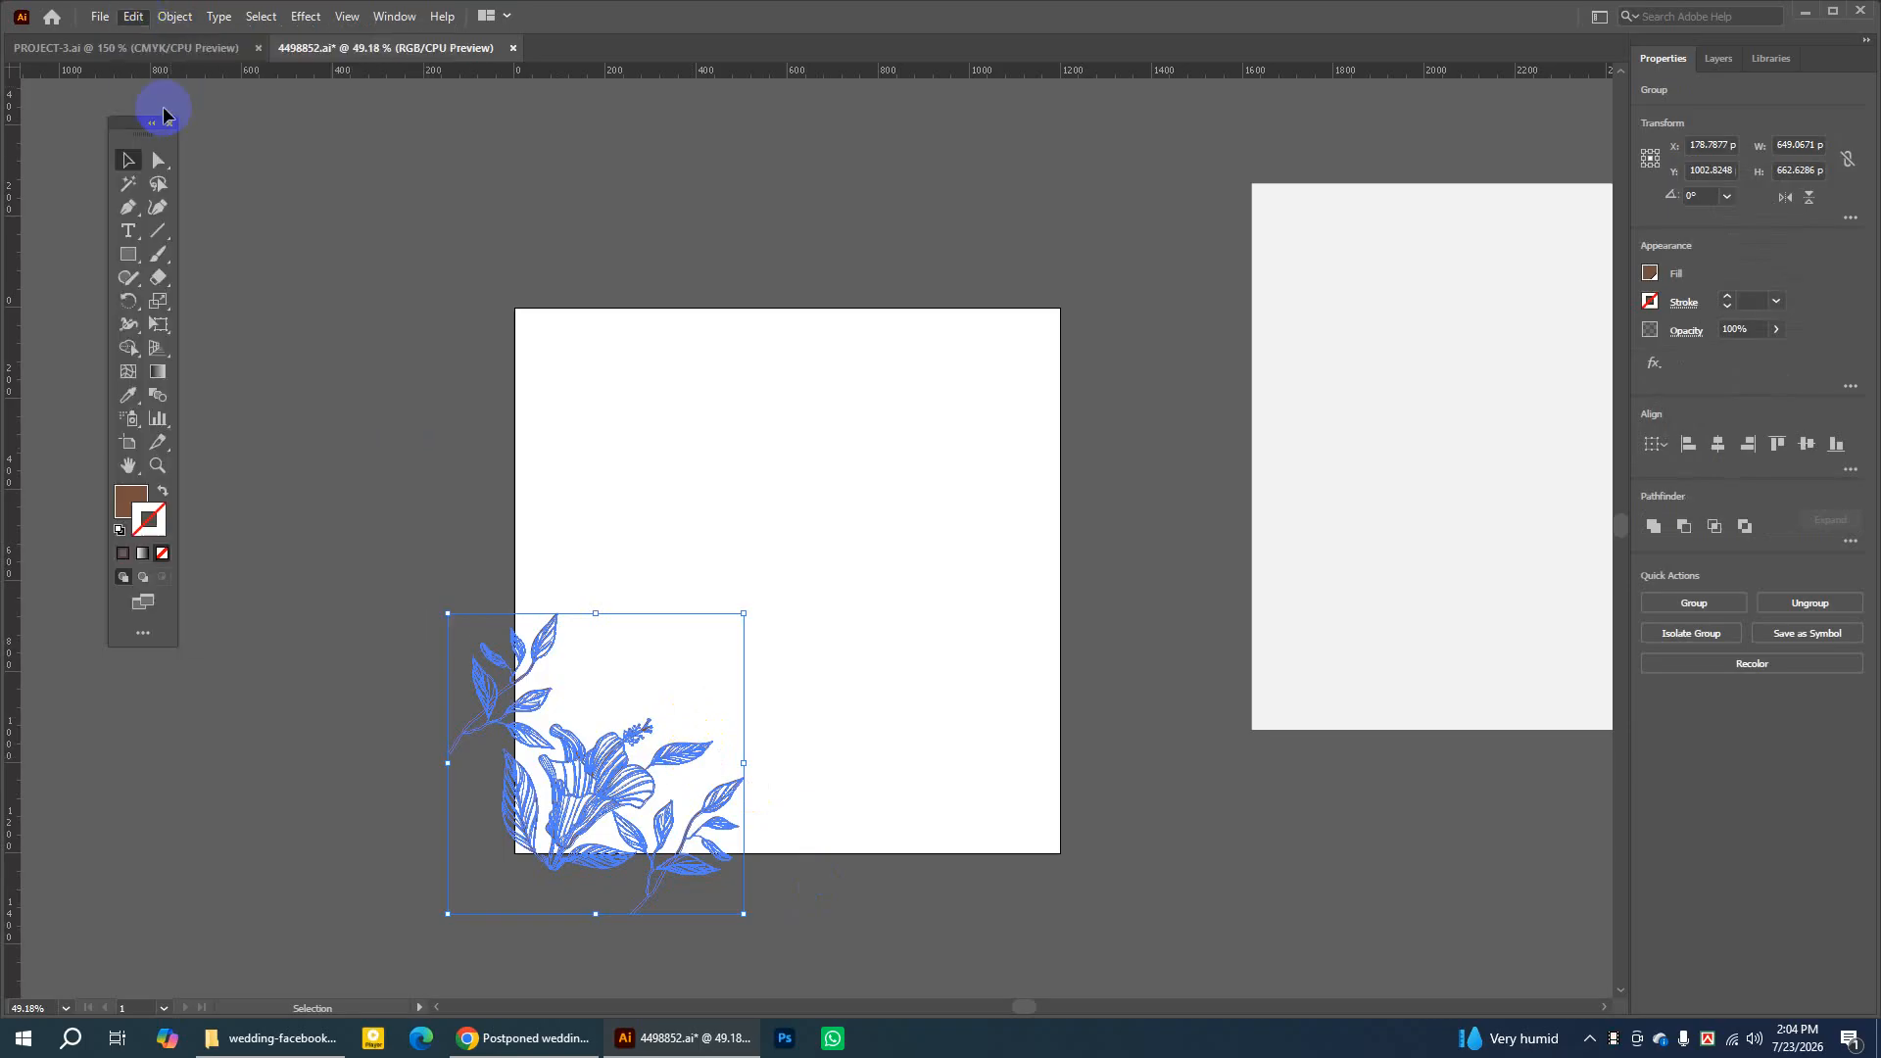
Paste the copied floral line art into PROJECT-3.ai and show both postcard artboards at 100% zoom
left_click(190, 49)
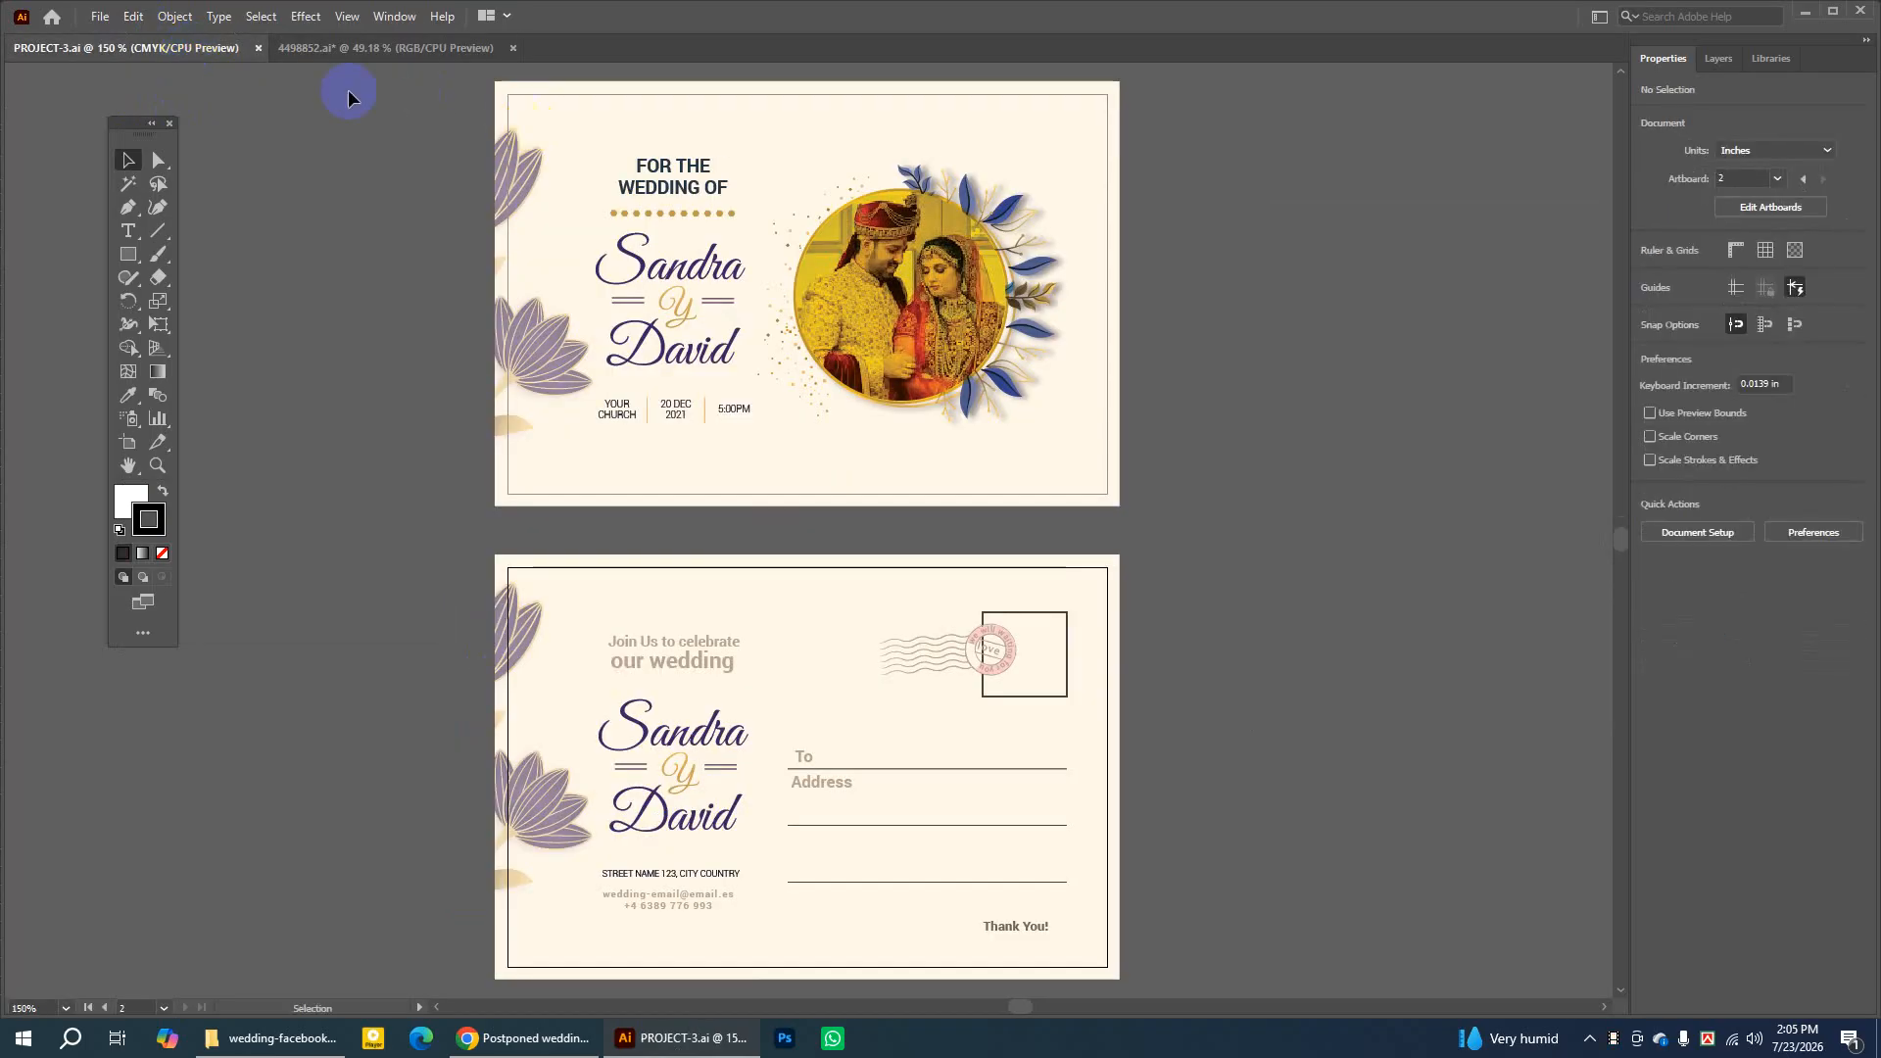
left_click(134, 16)
left_click(165, 132)
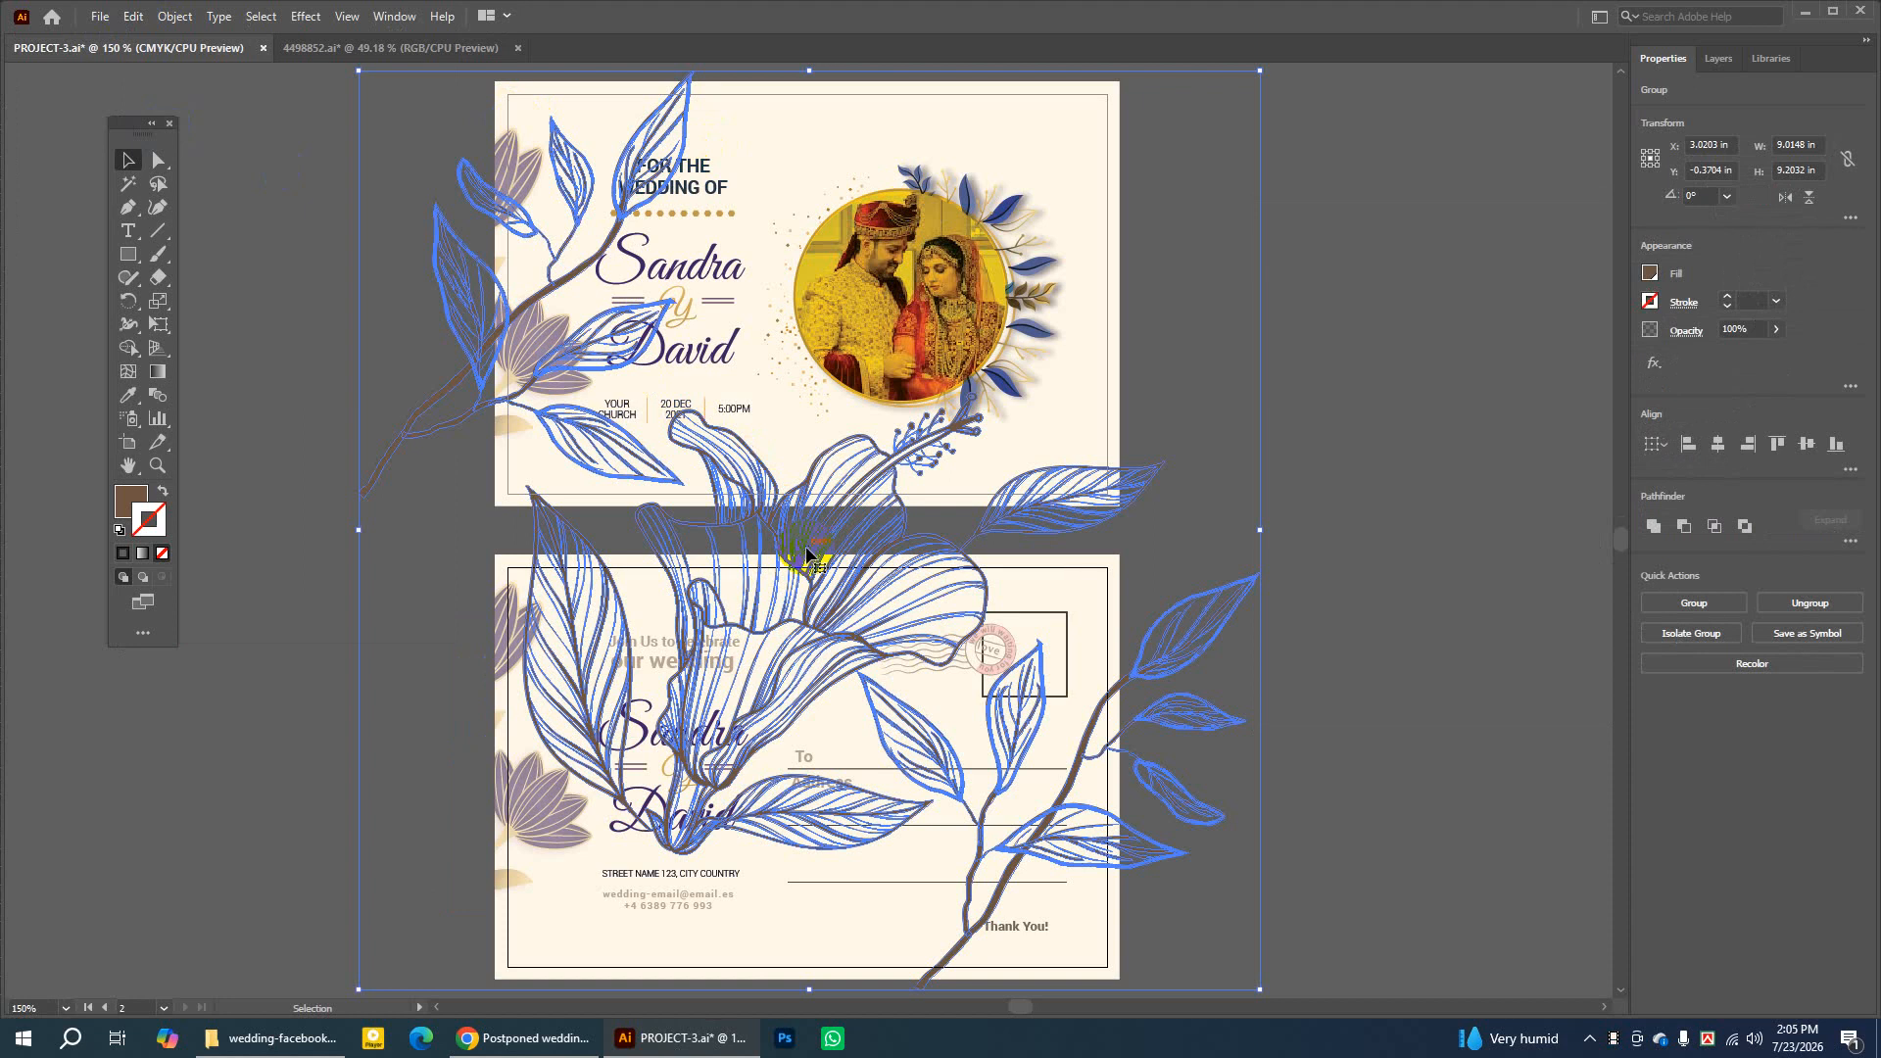
key("a")
key("ctrl+minus")
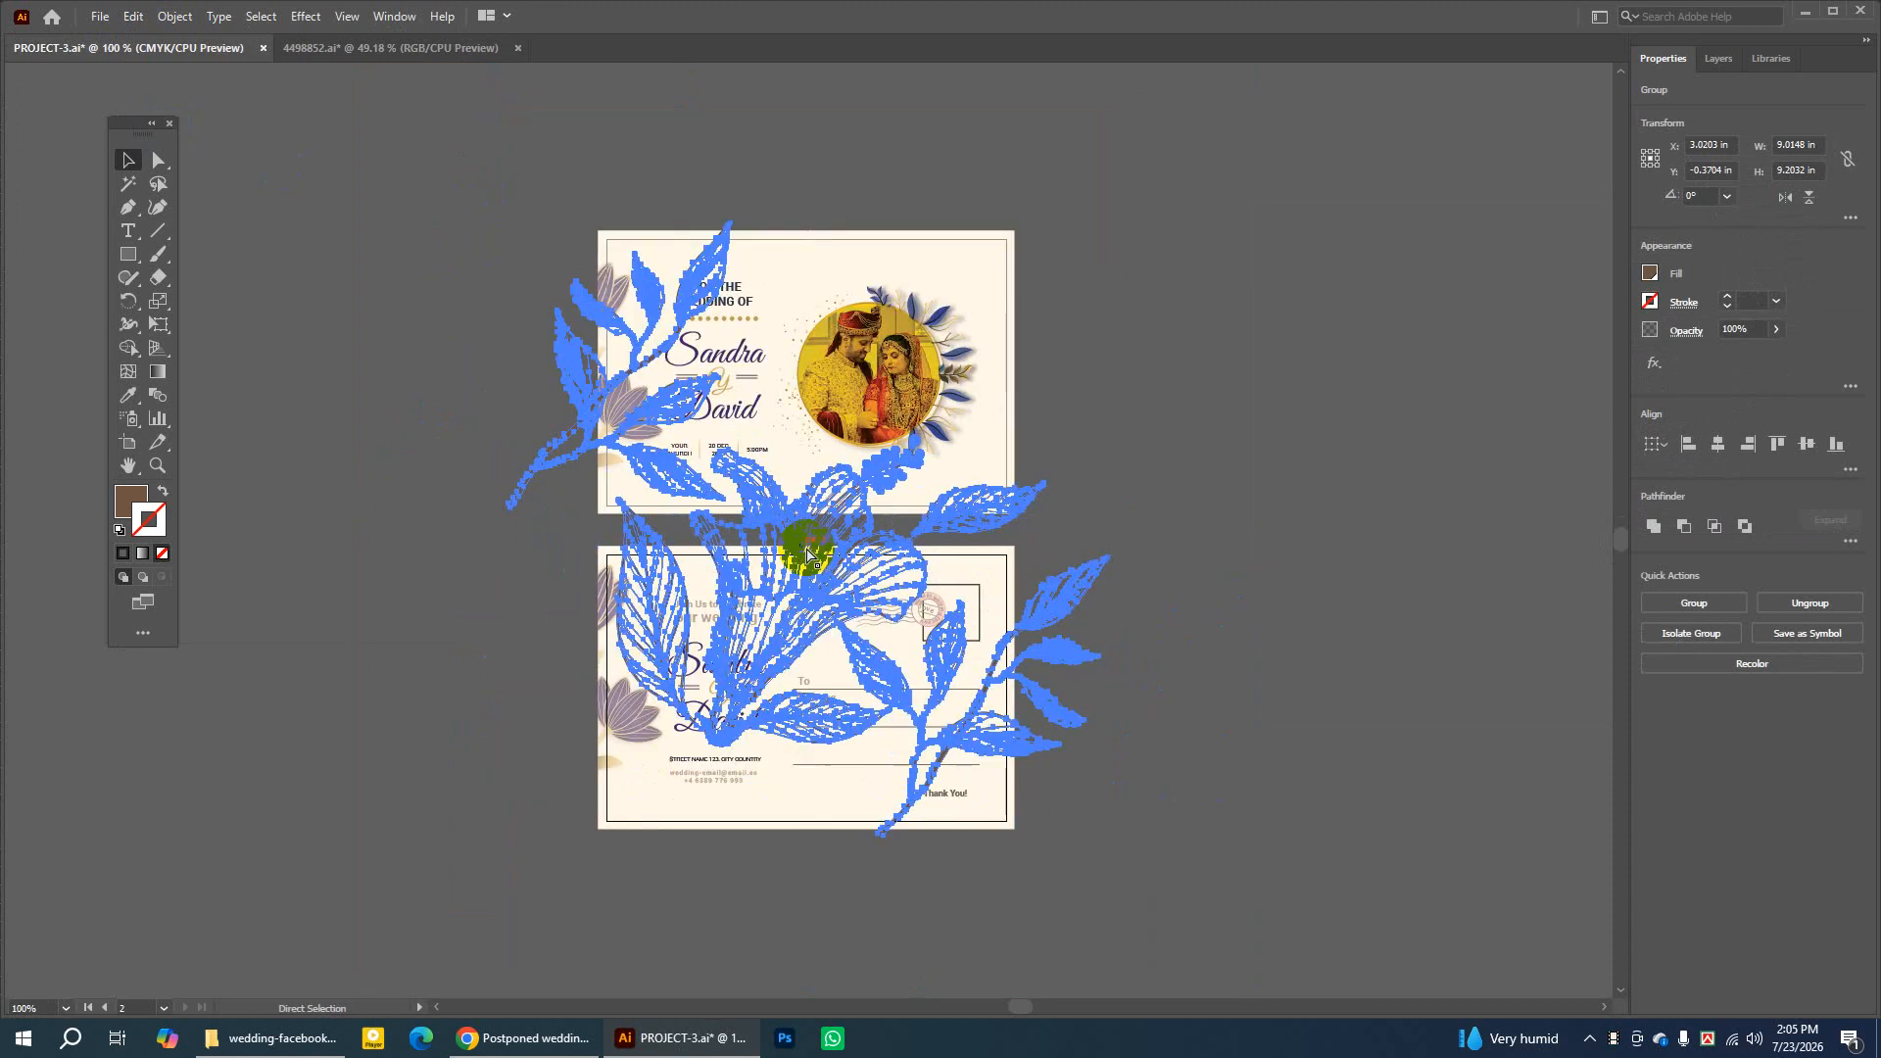
Try to move the pasted floral line art off the postcards onto the empty canvas beside them
key("ctrl+minus")
key("v")
left_click_drag(656, 460, 1125, 468)
key("ctrl+z")
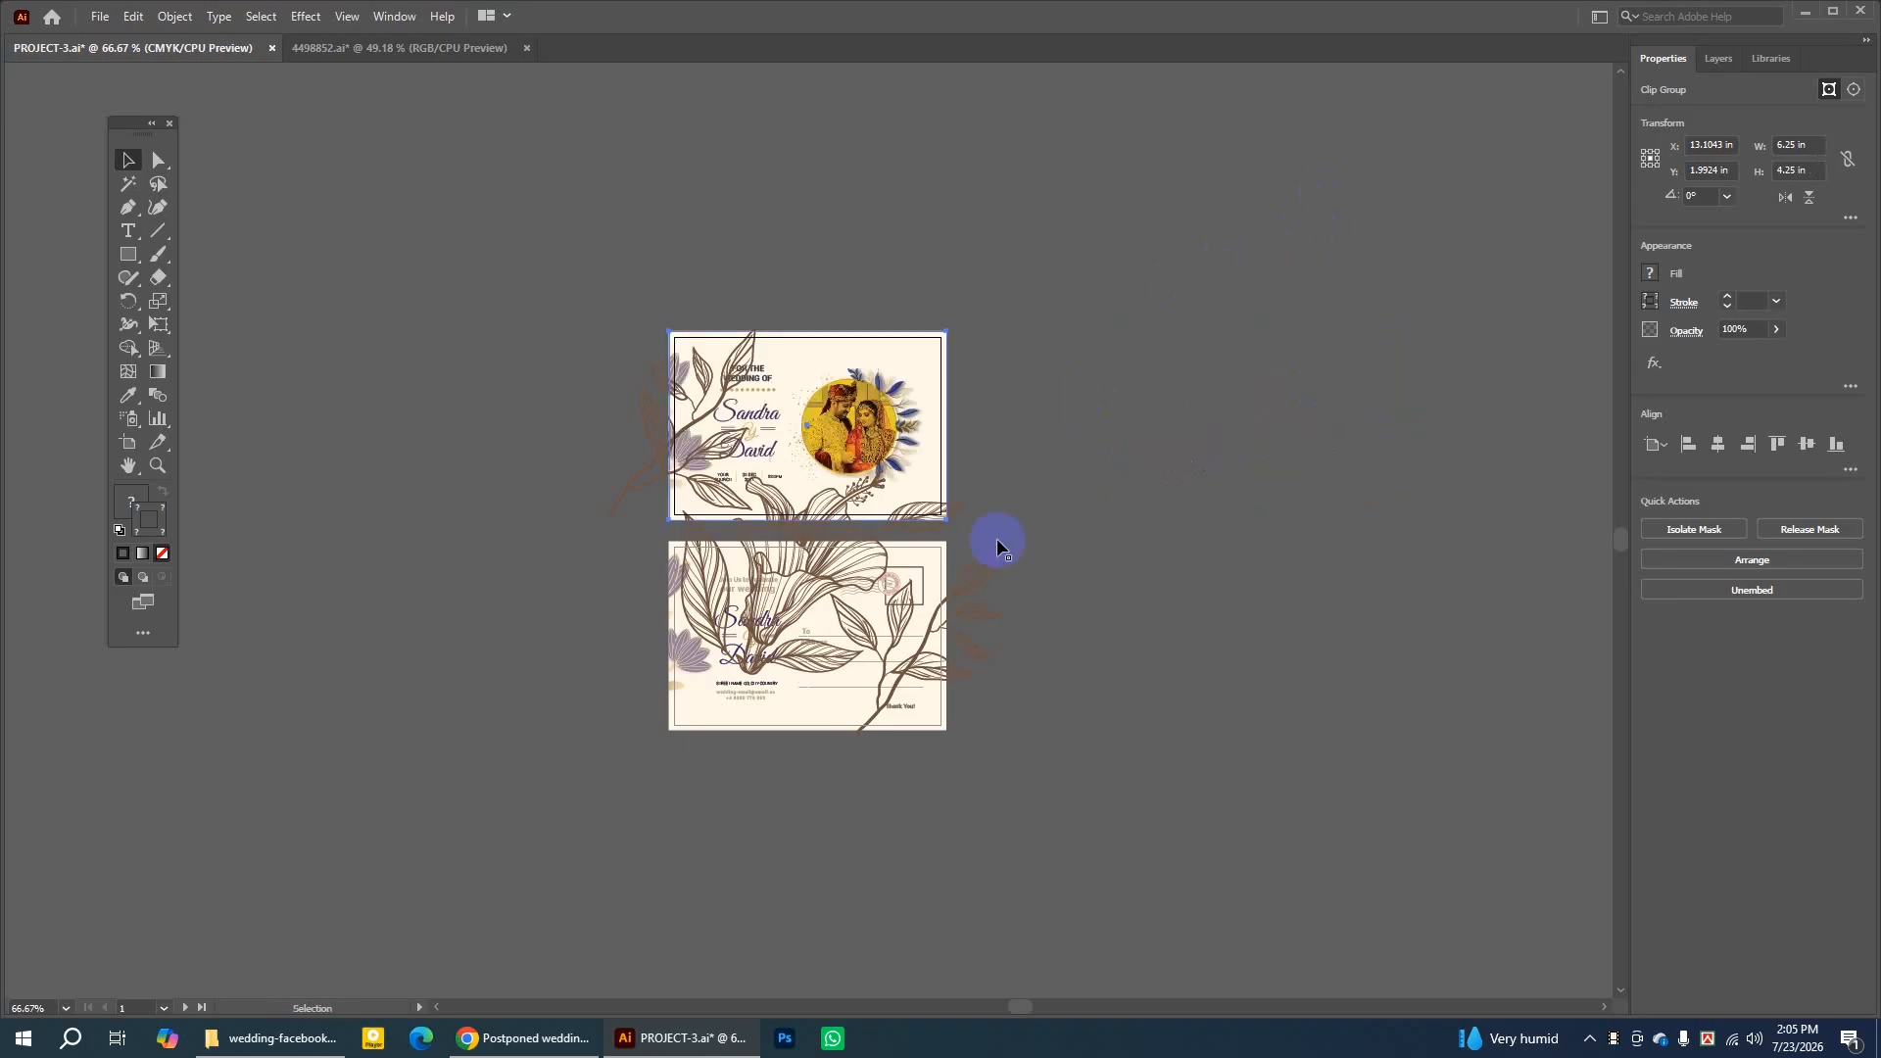
left_click(916, 631)
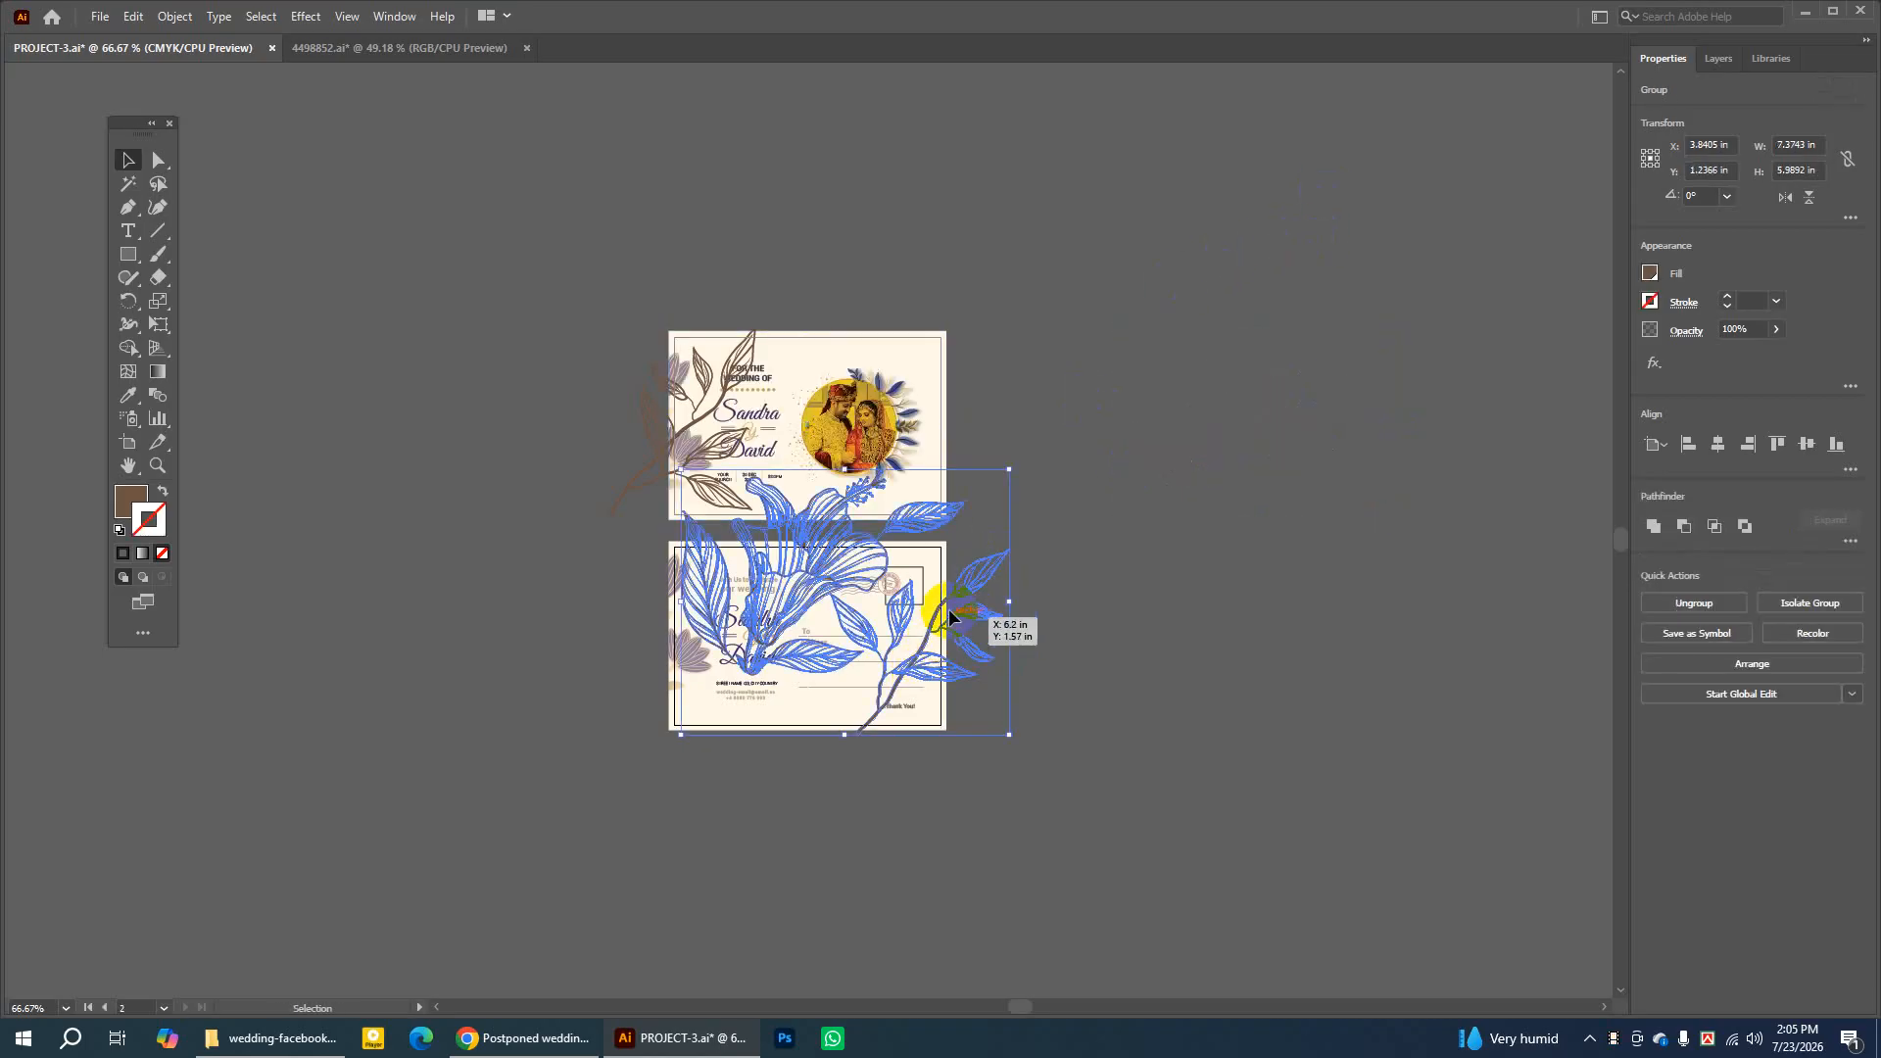
left_click_drag(946, 599, 1318, 572)
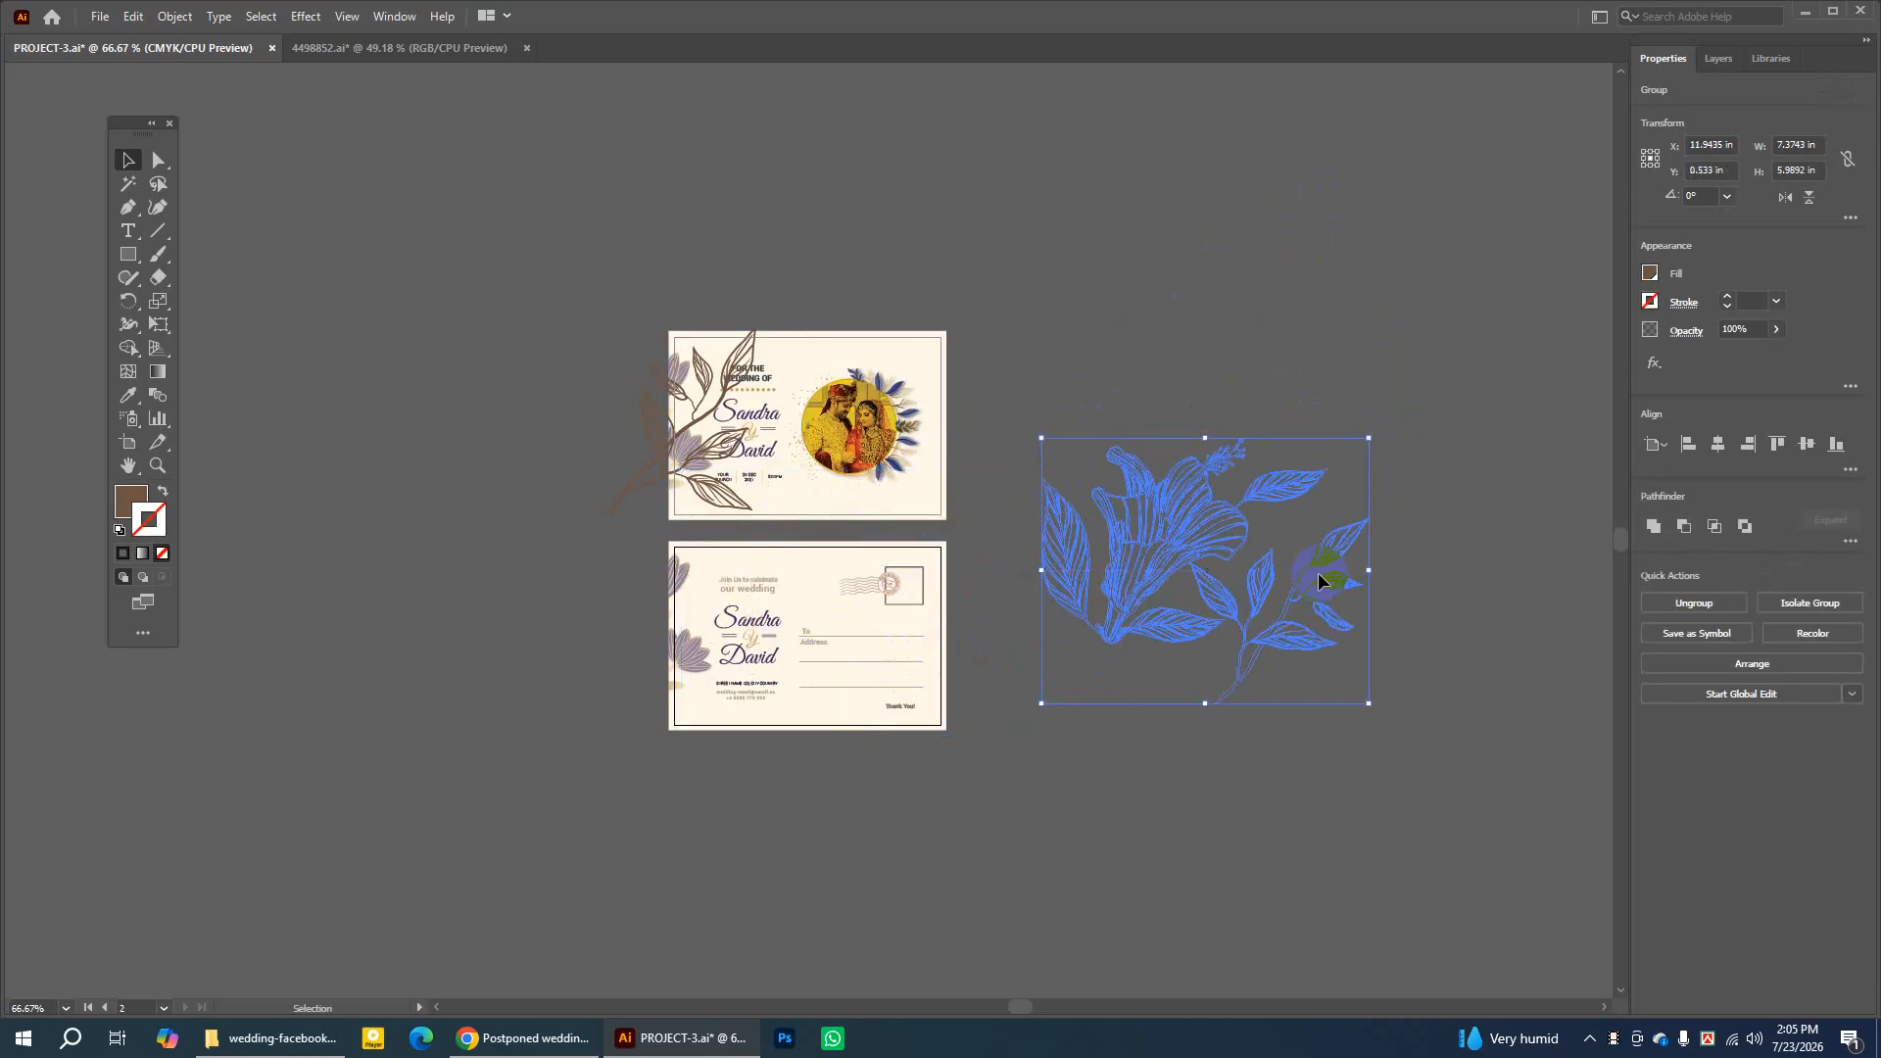
left_click(1159, 244)
left_click(1214, 470)
left_click(1449, 621)
left_click_drag(1017, 300, 1305, 589)
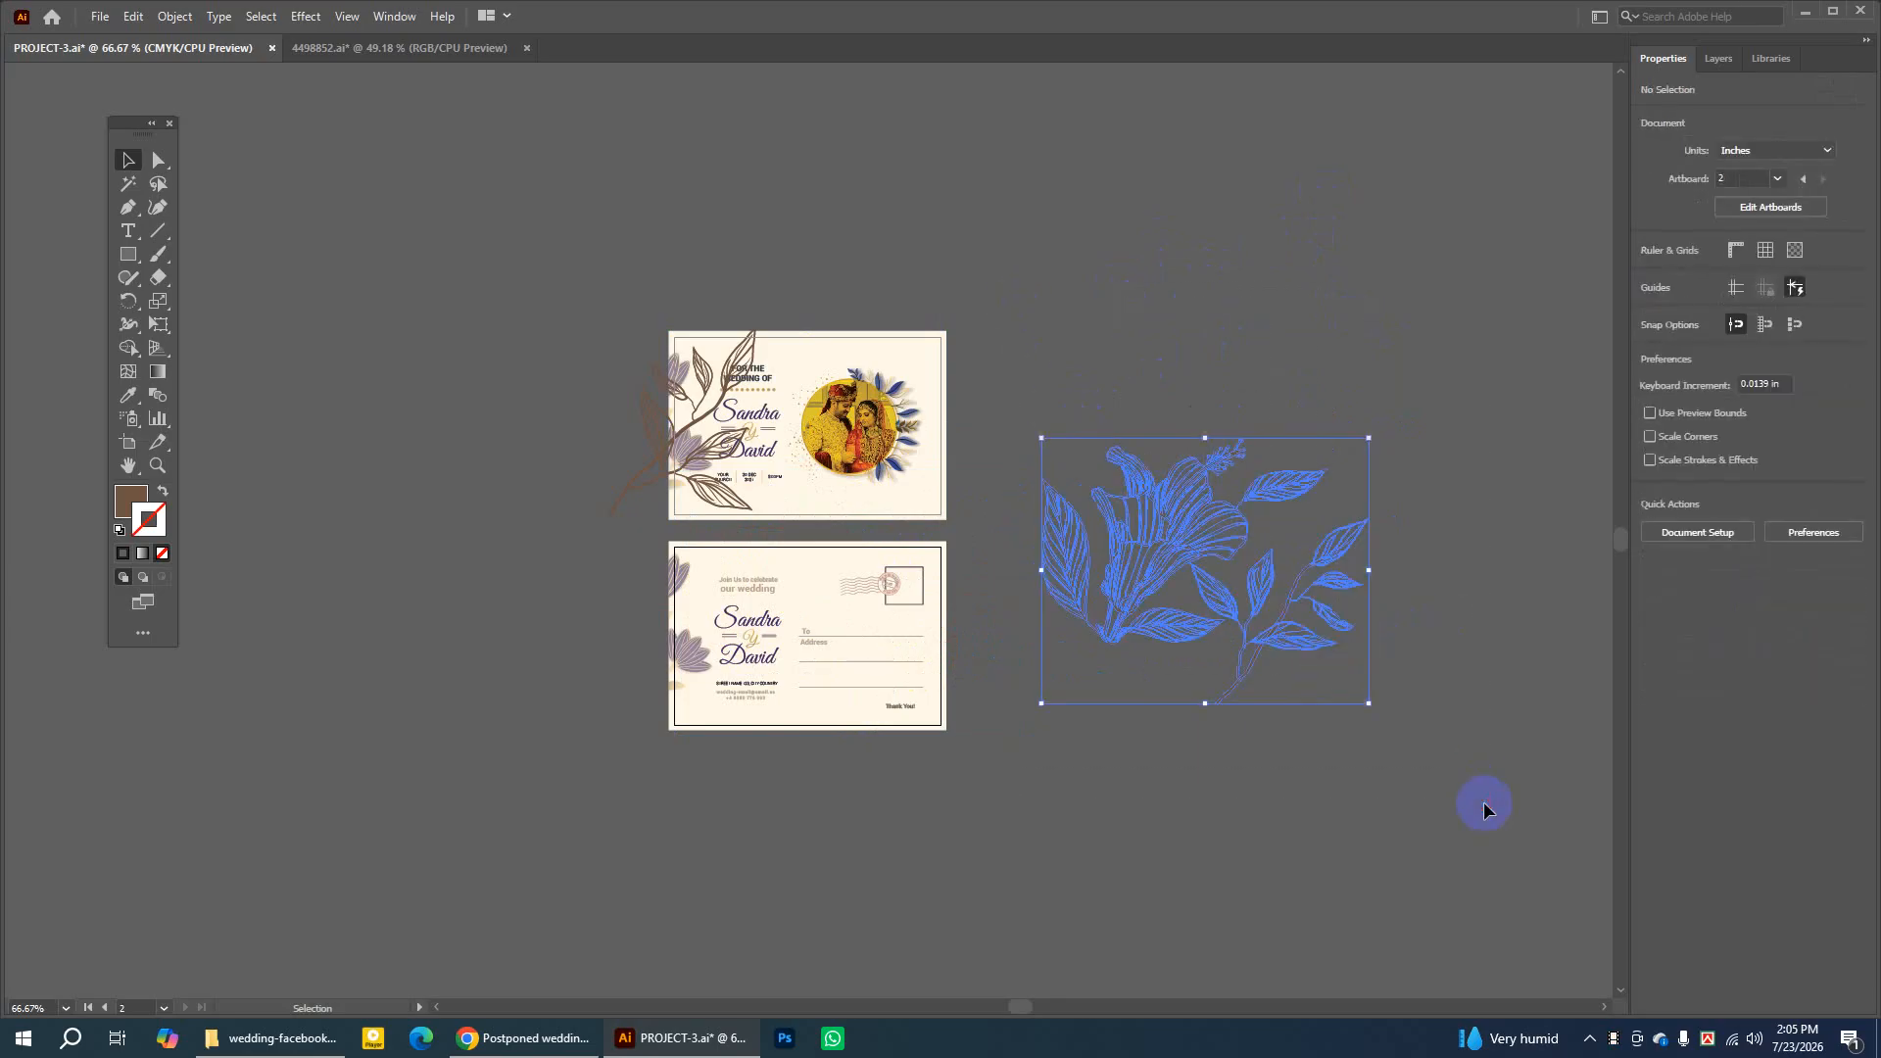
left_click(1497, 702)
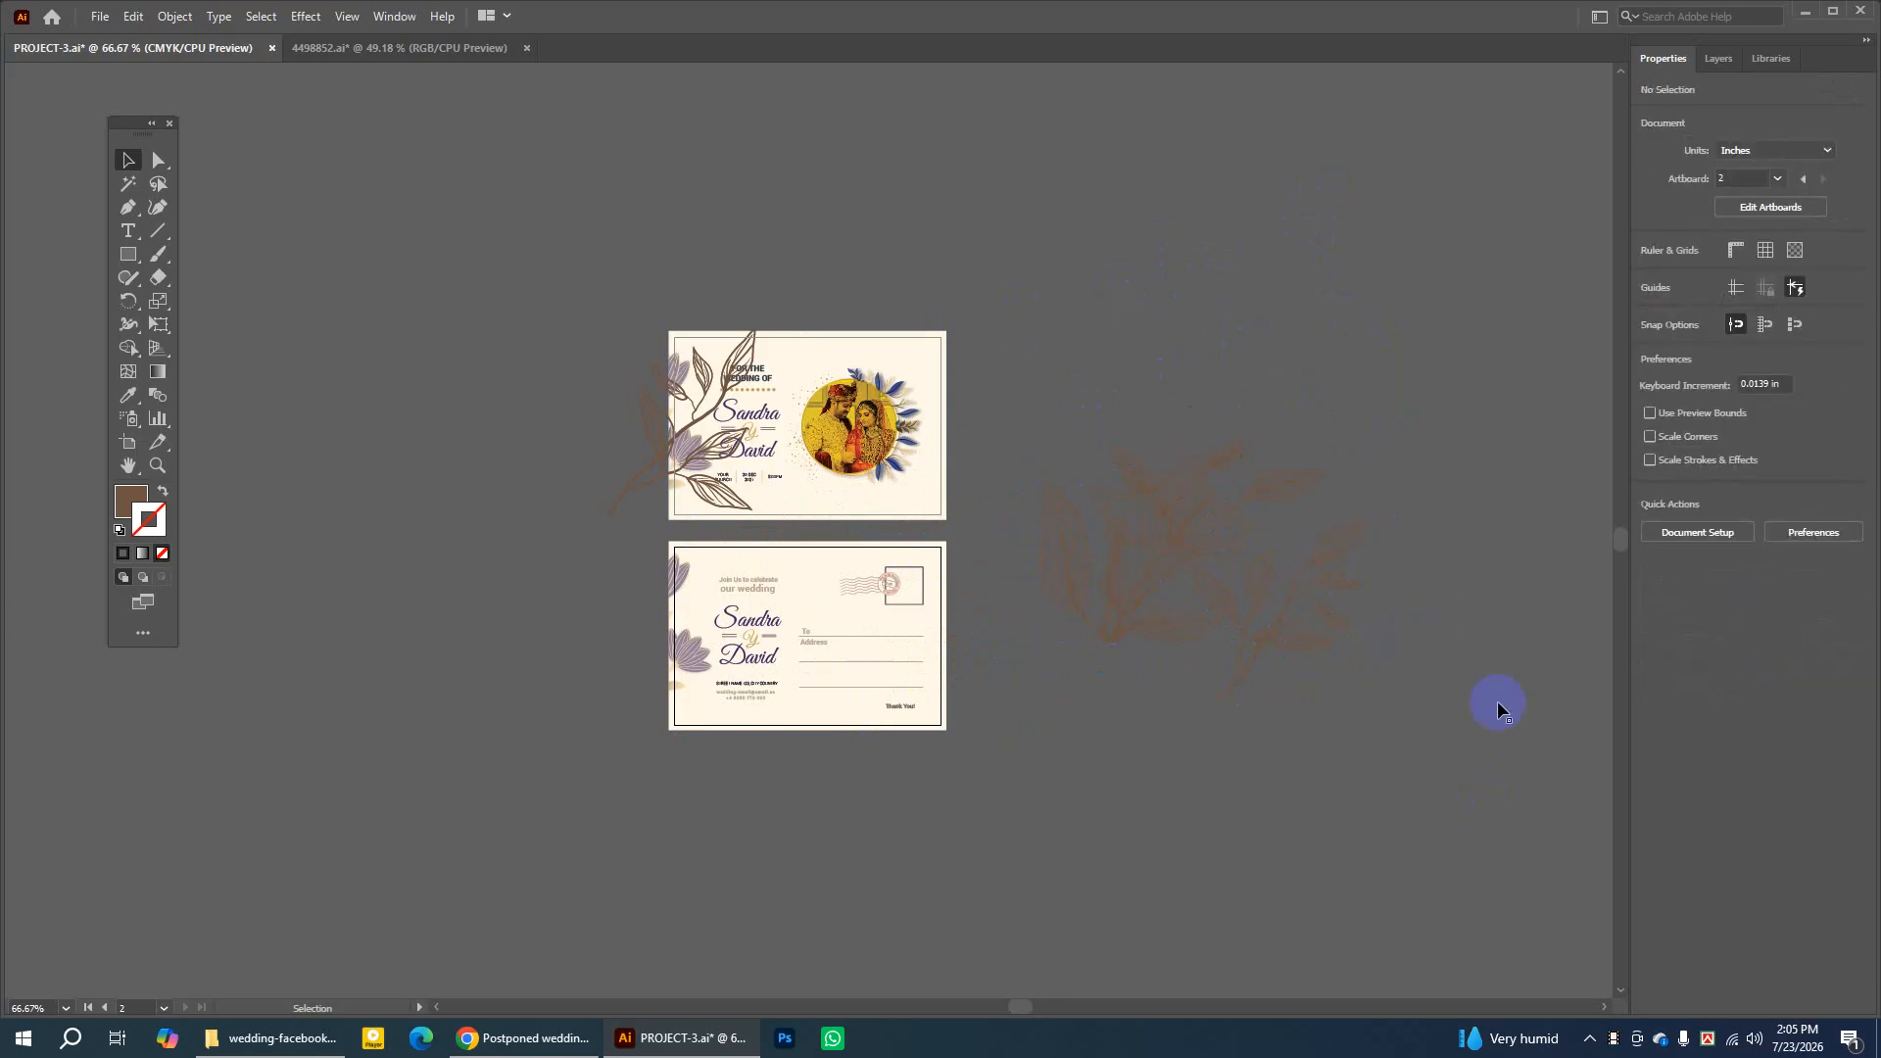
Paste another copy of the floral group, then undo every floral paste and move in PROJECT-3.ai
key("a")
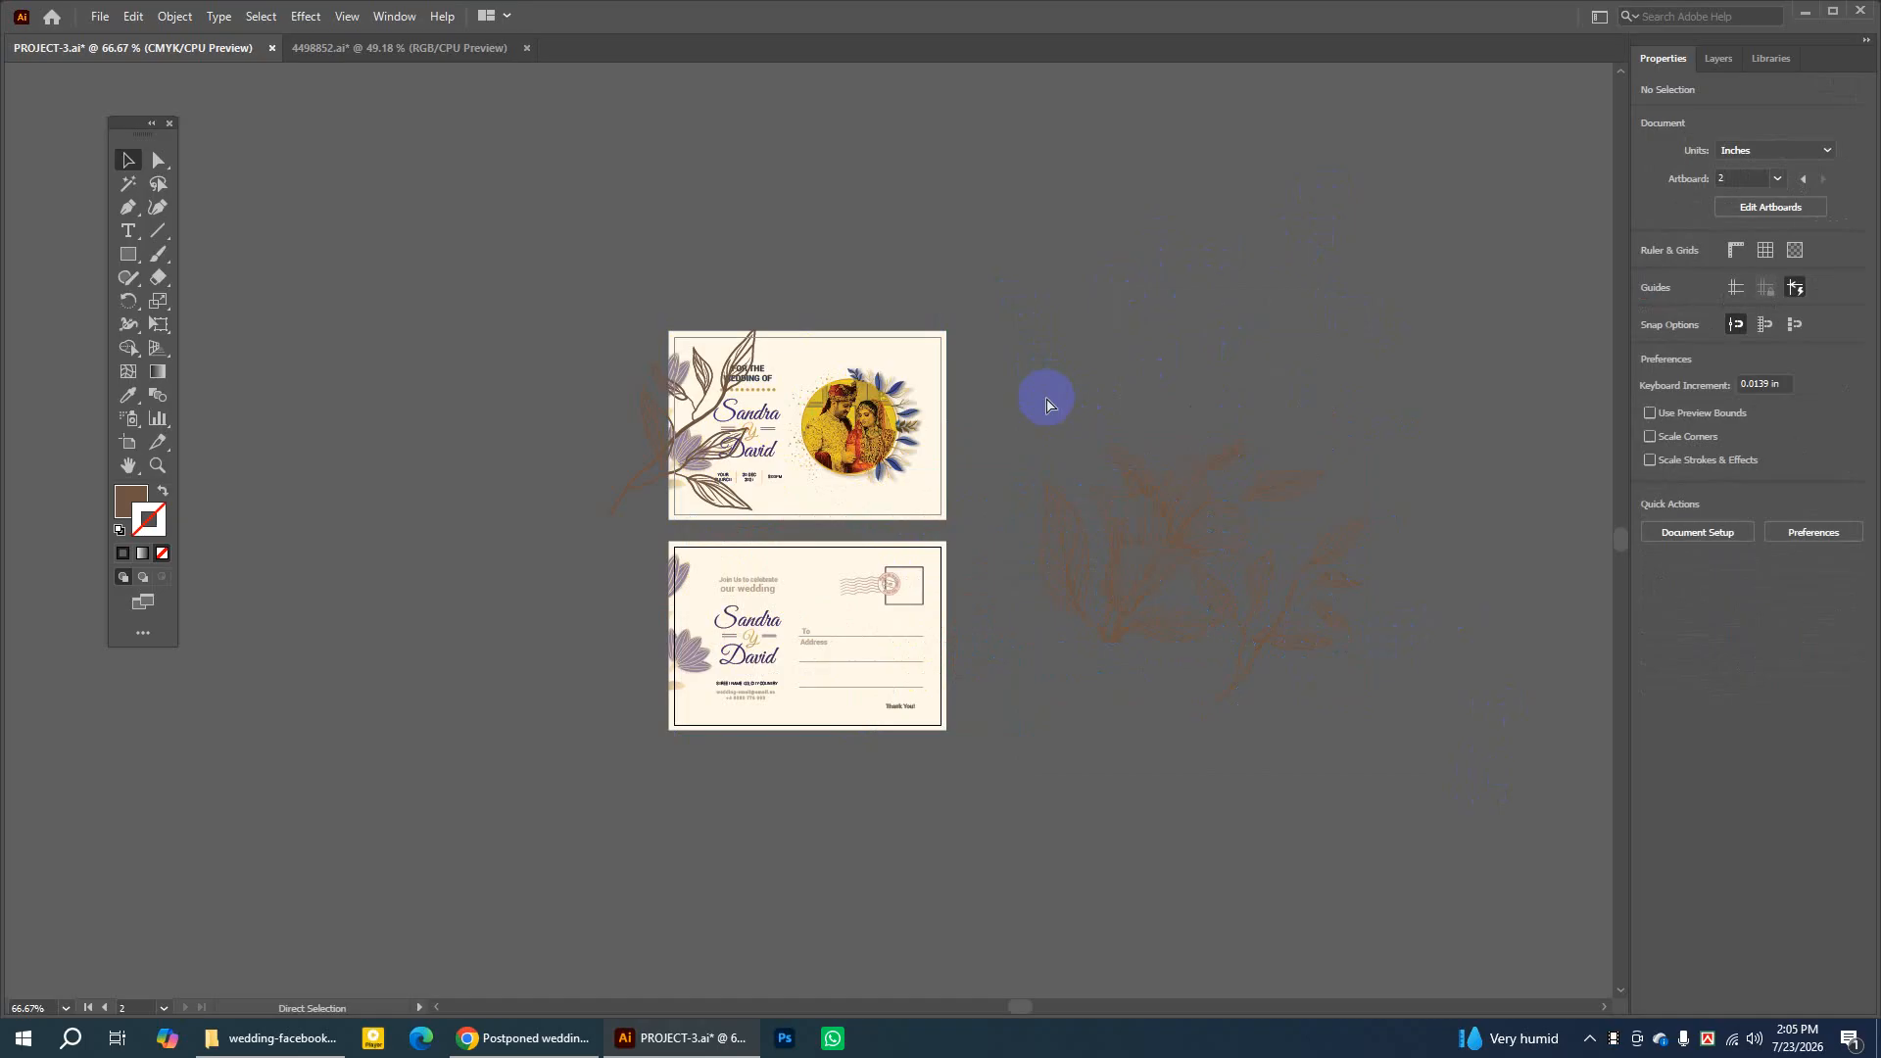
key("ctrl+v")
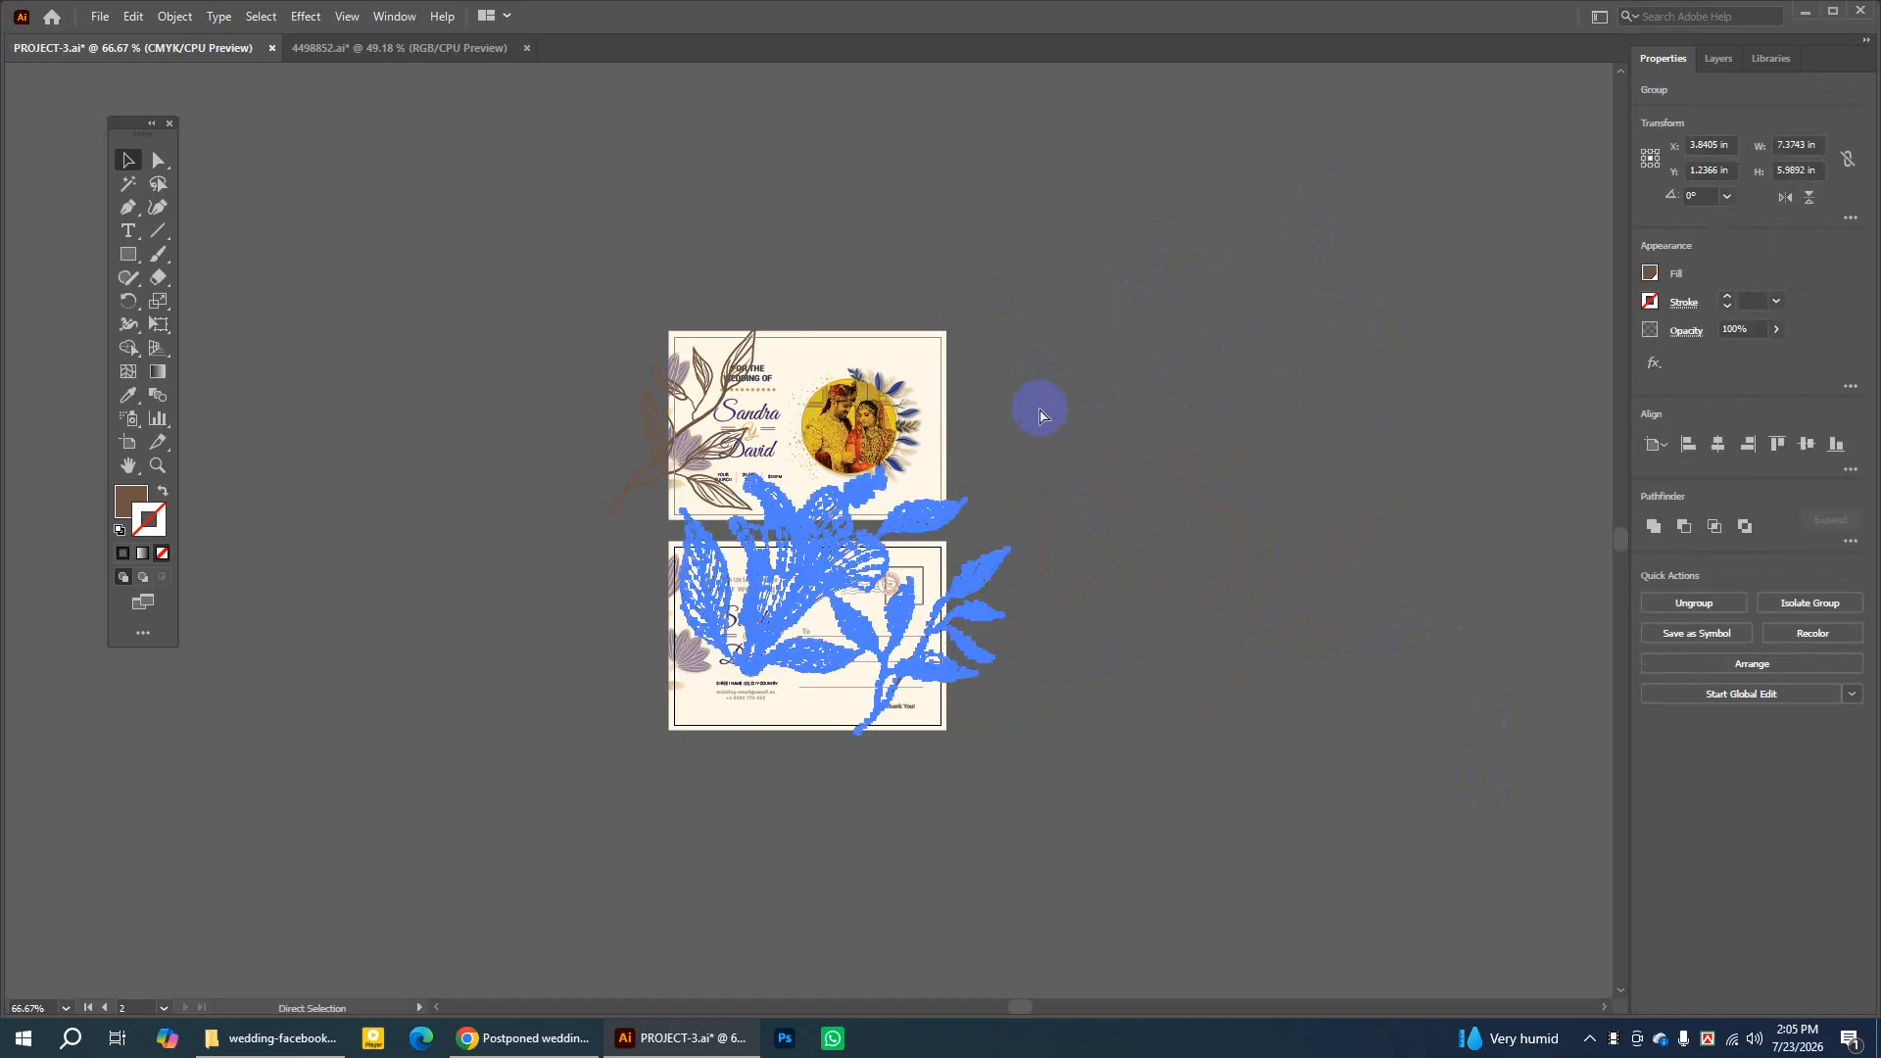
key("ctrl+z")
key("ctrl+z")
key("ctrl+z")
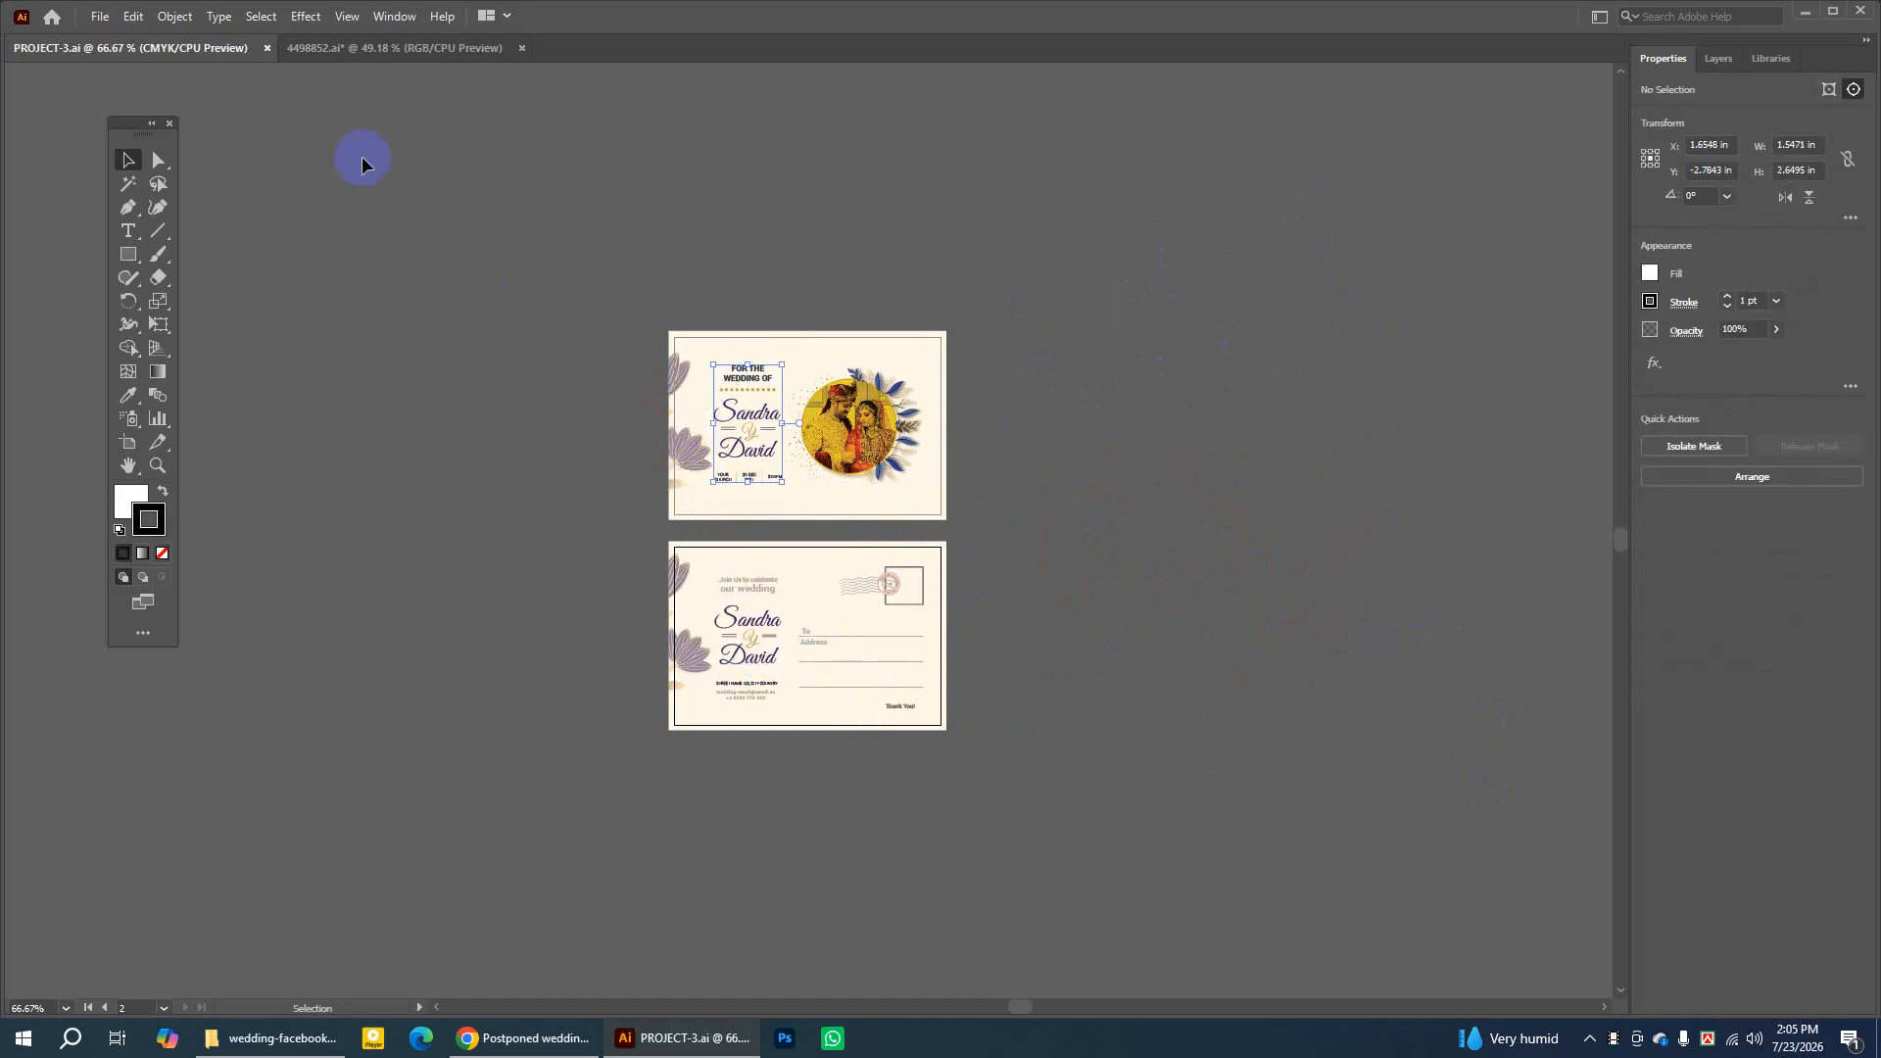
Paste the floral line art again and move it onto the empty canvas beside the postcards
left_click(132, 16)
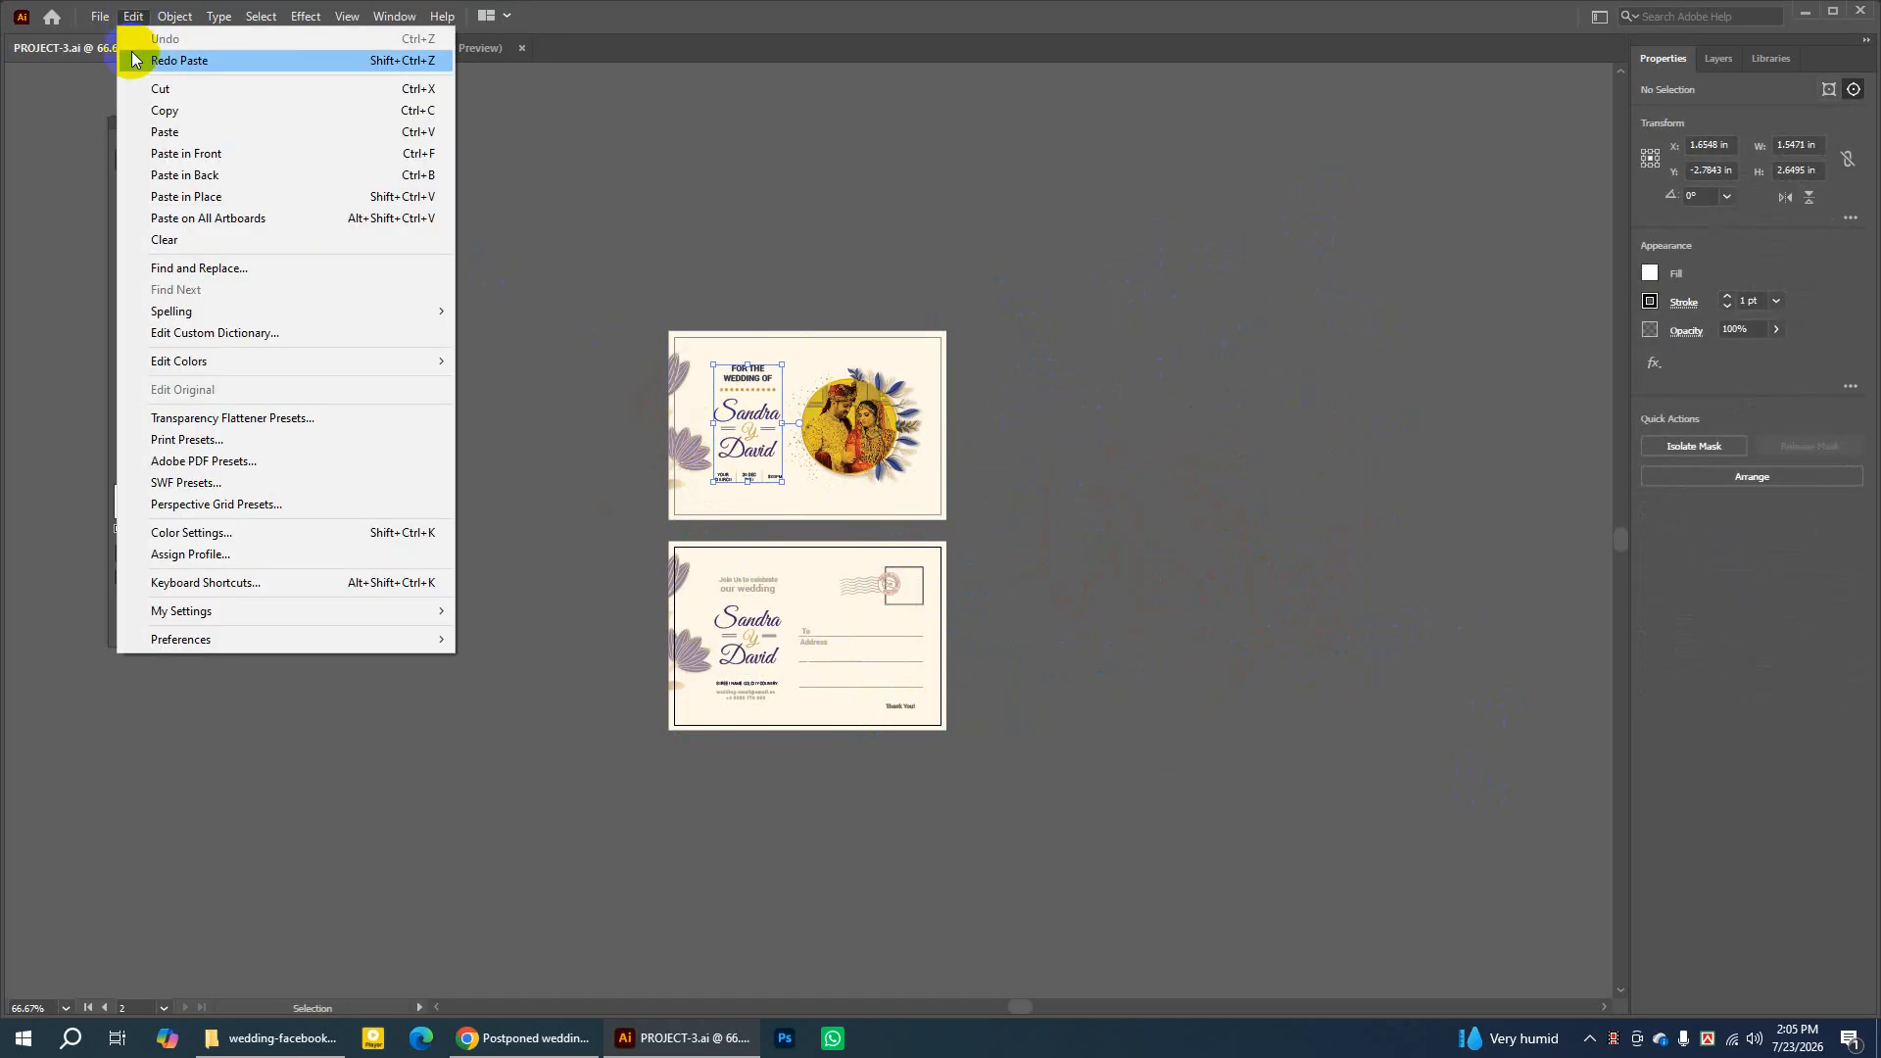
left_click(166, 133)
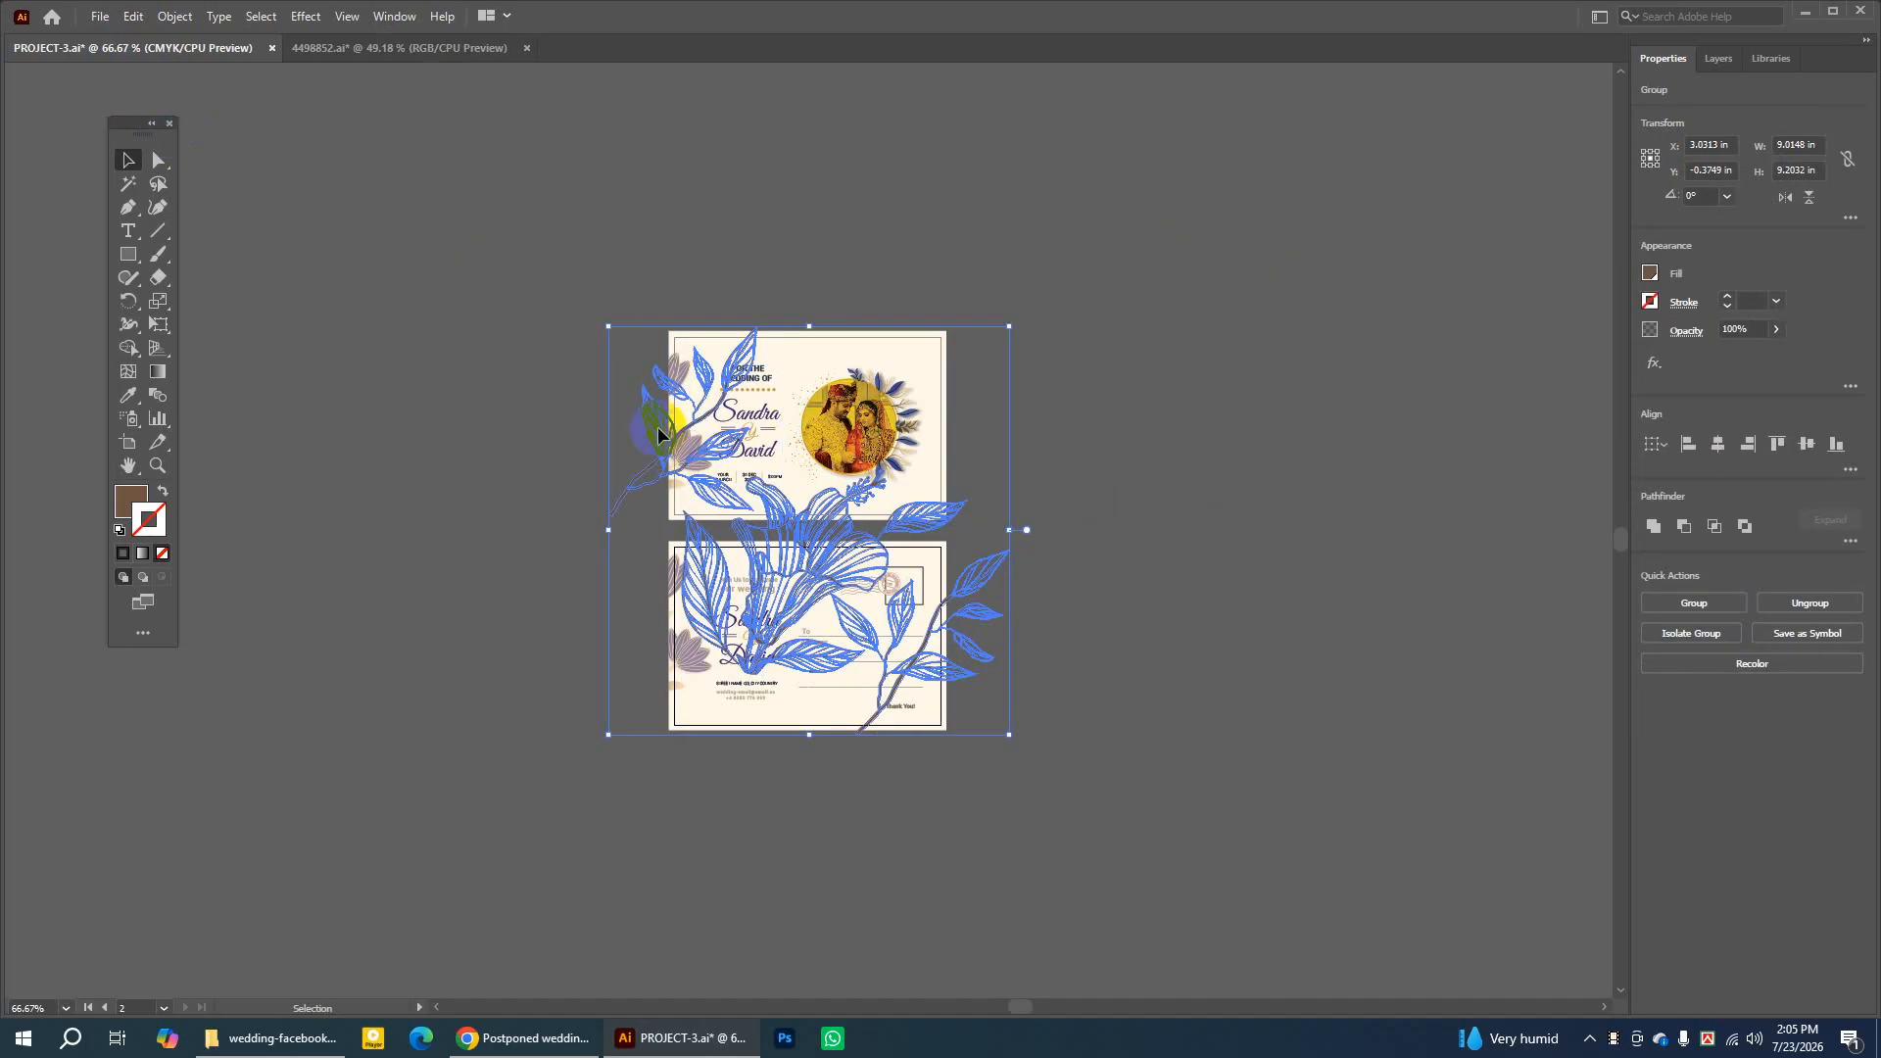
left_click_drag(659, 432, 1108, 442)
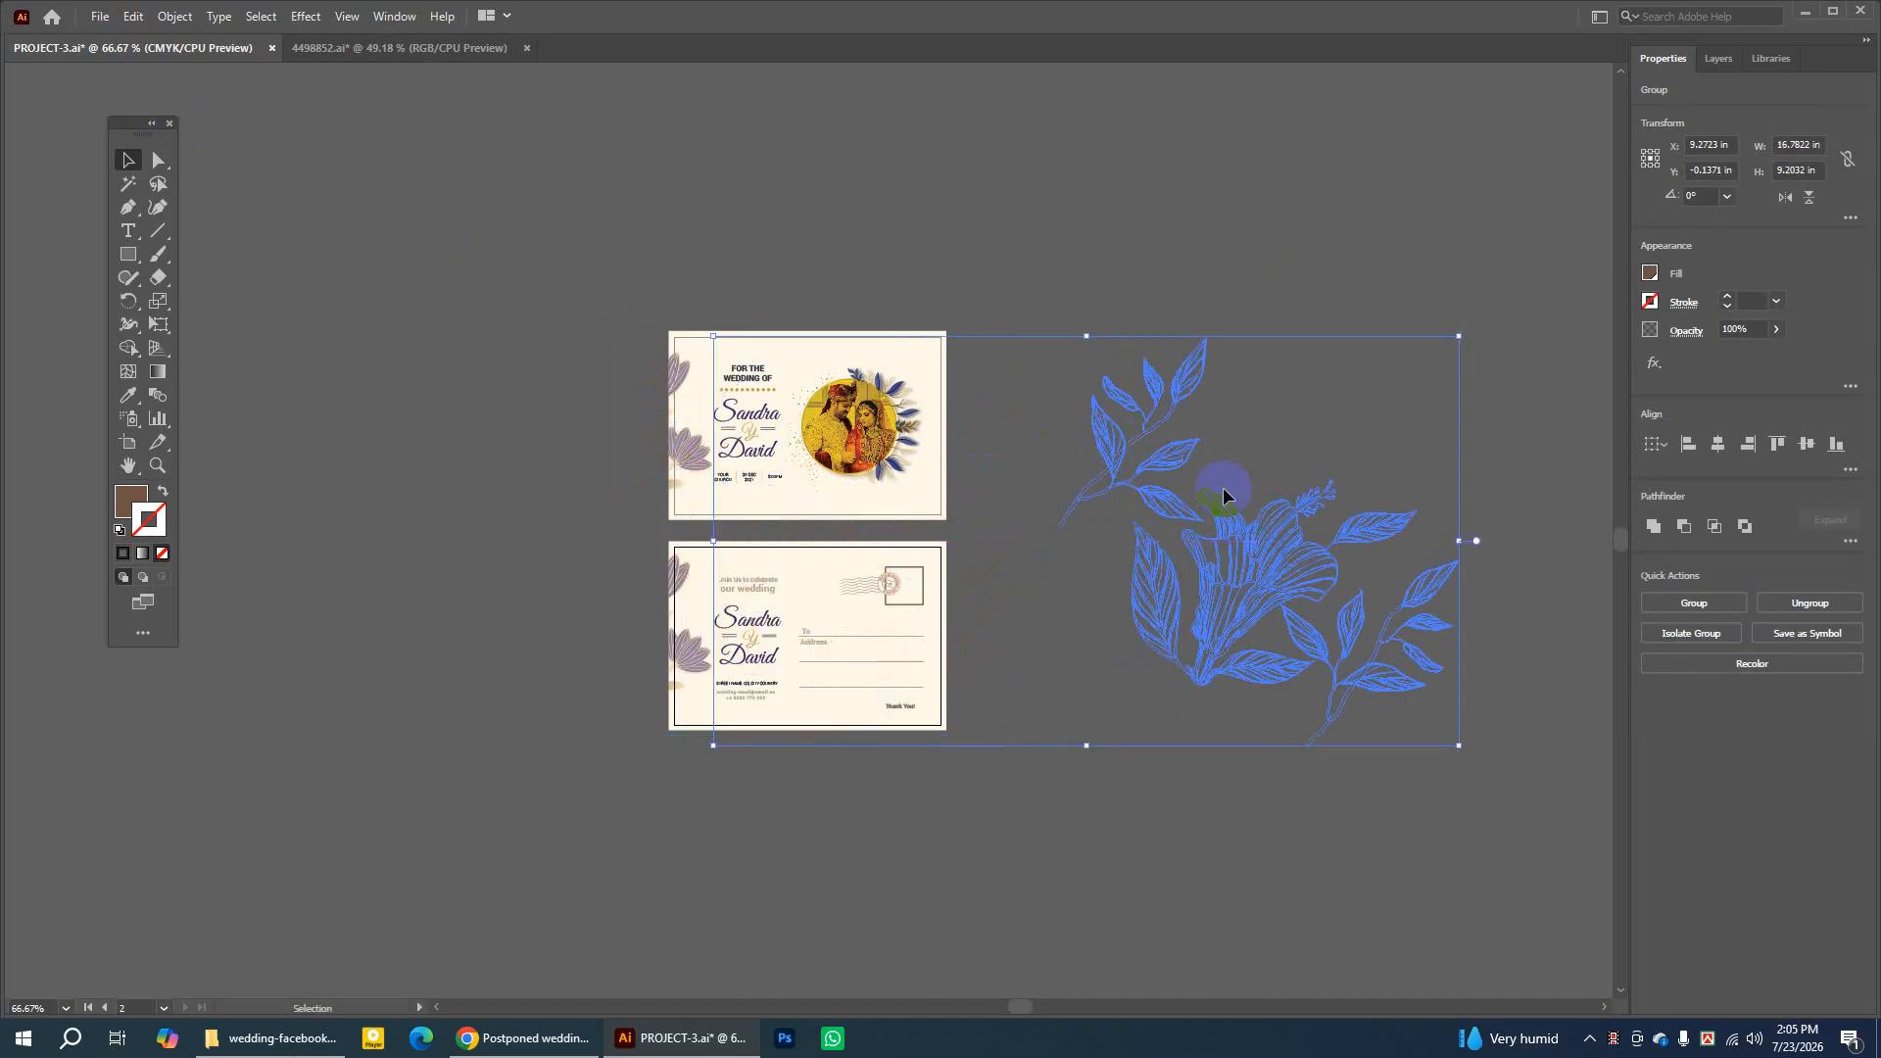
left_click(1123, 296)
left_click_drag(1209, 391, 1466, 764)
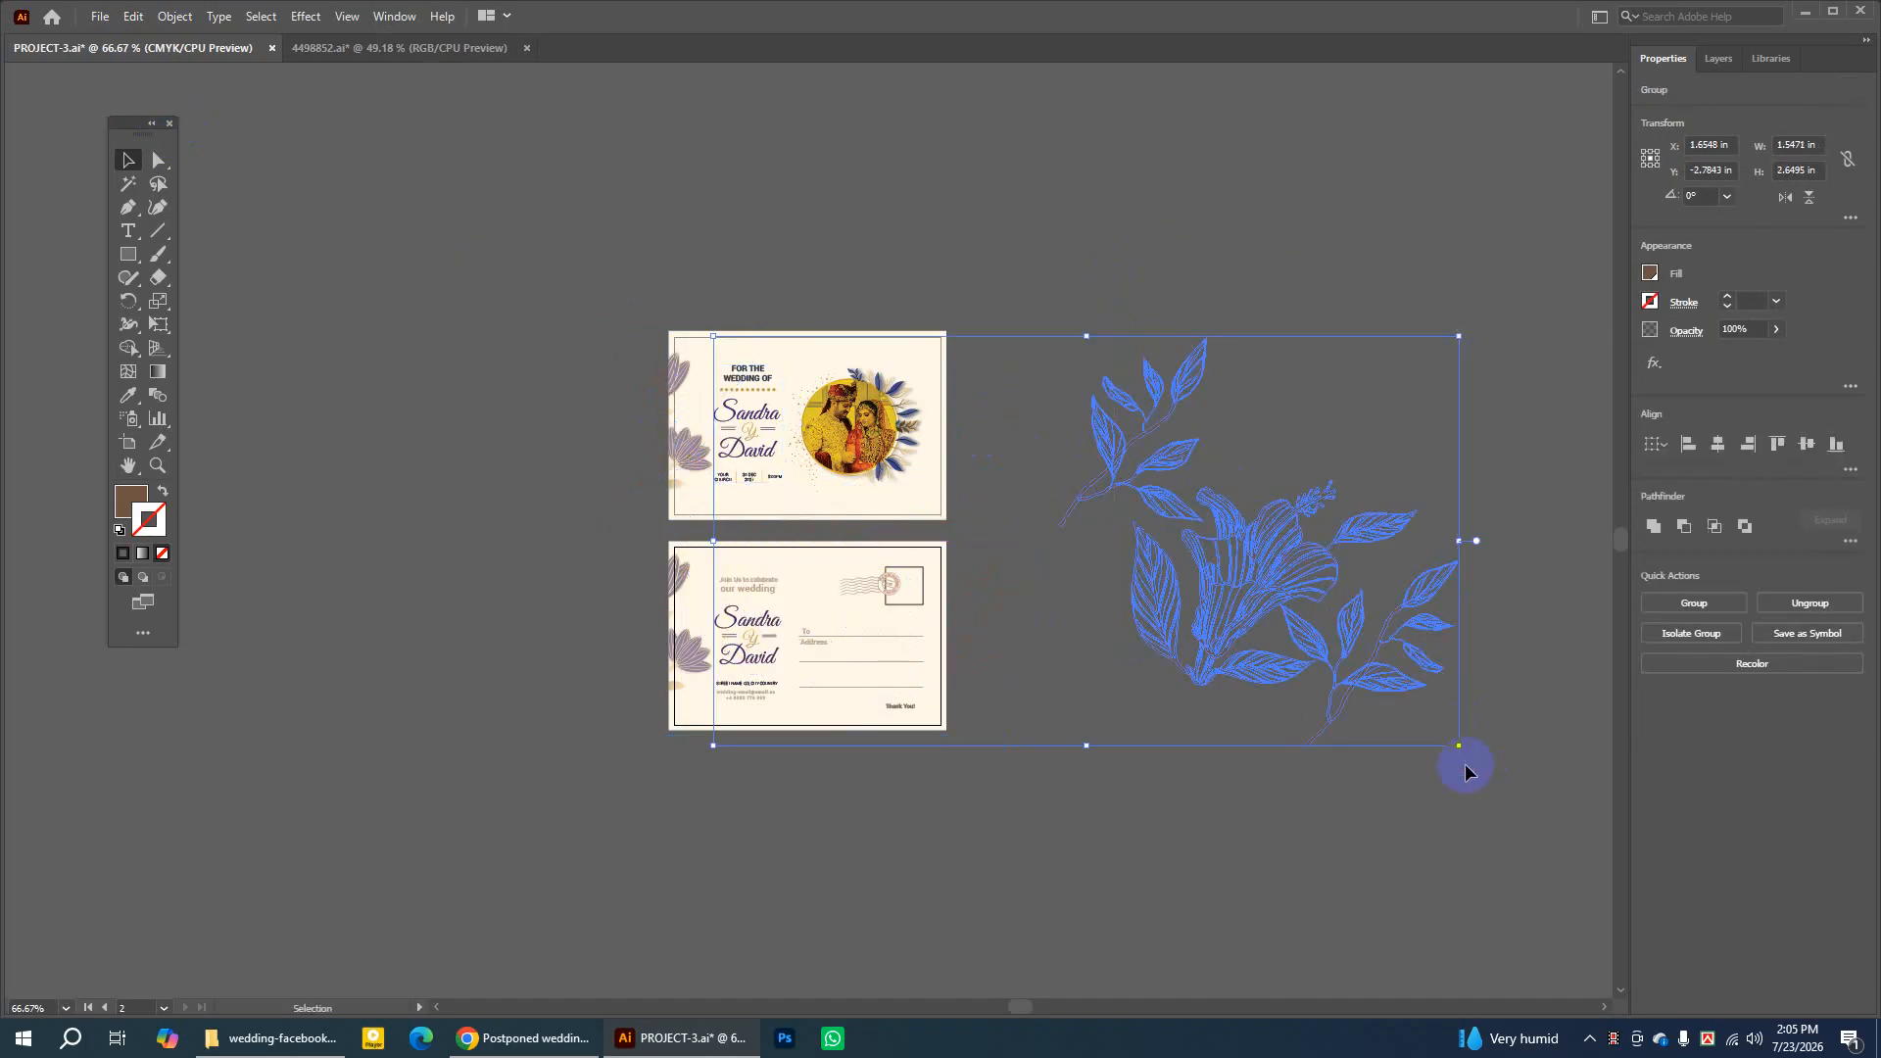
Ungroup the upper leaf branch and the lower flower-and-leaves group of the pasted line art
left_click(1026, 115)
left_click(1107, 400)
right_click(1089, 414)
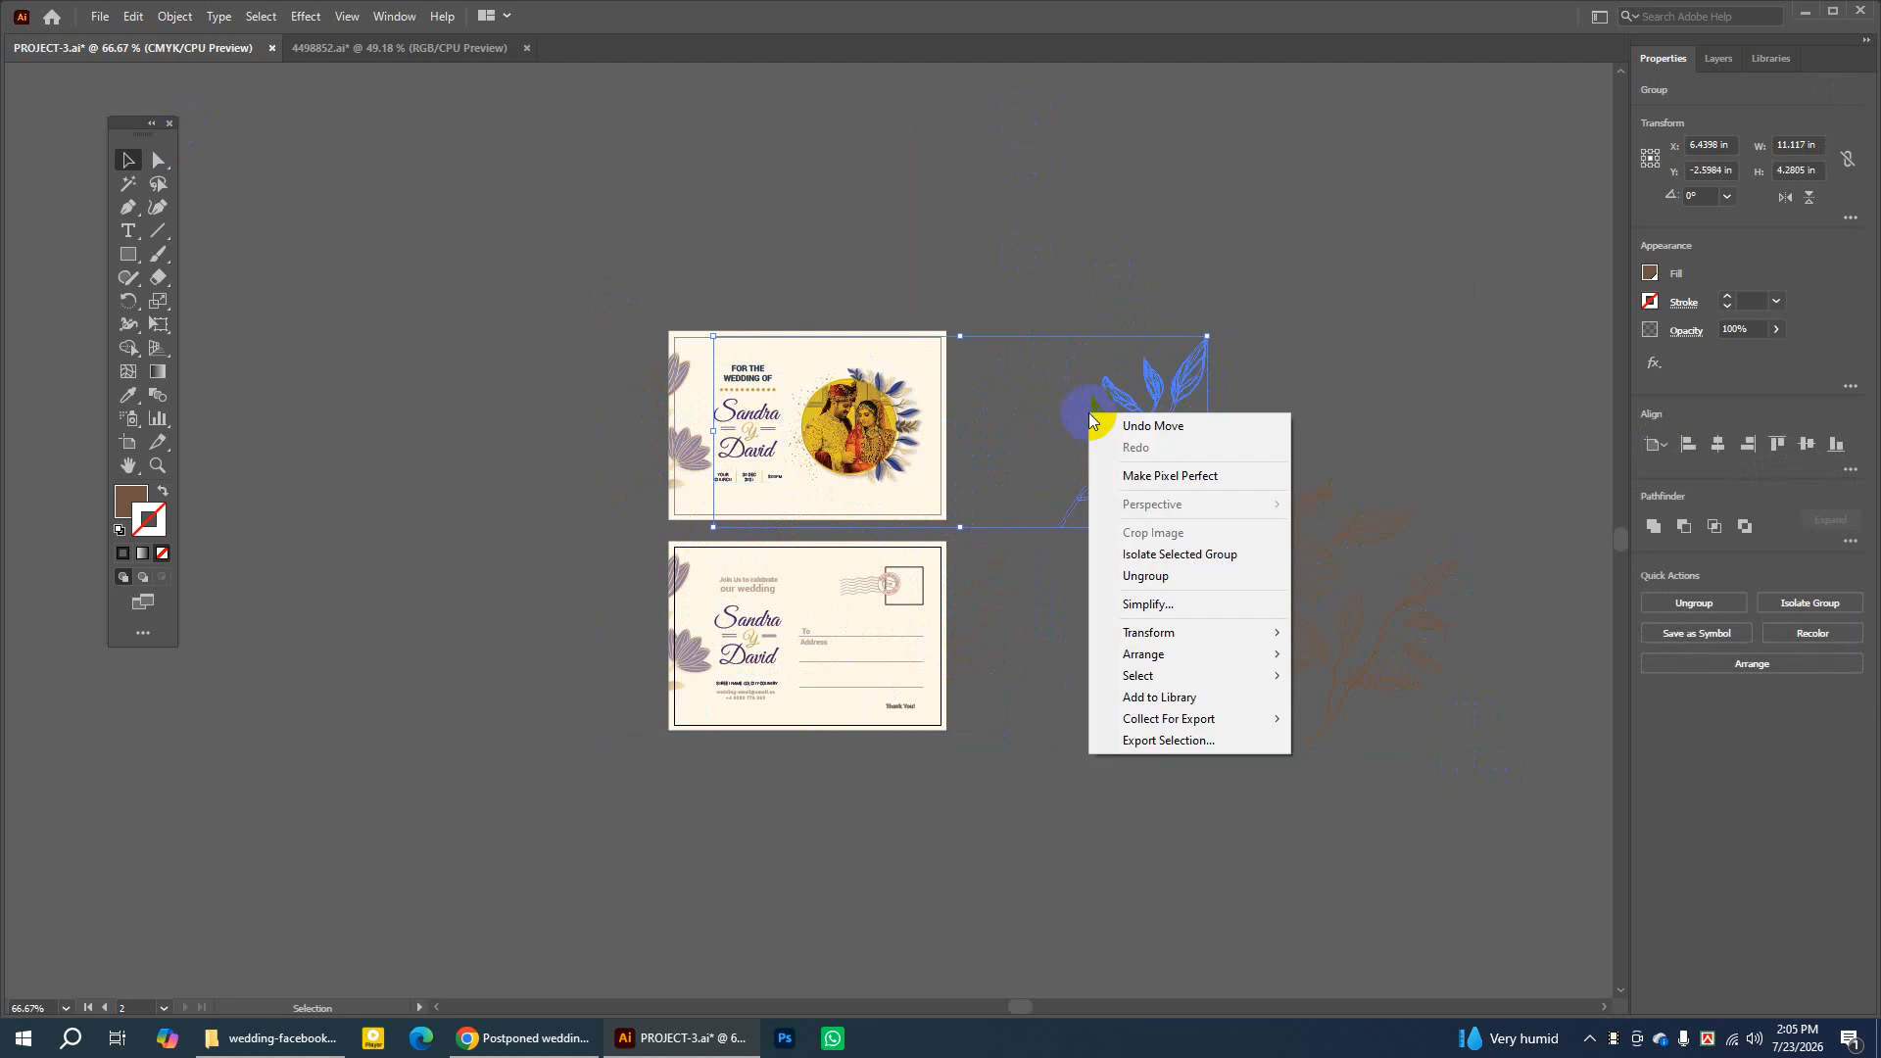
left_click(1132, 578)
left_click(1200, 229)
left_click(1297, 555)
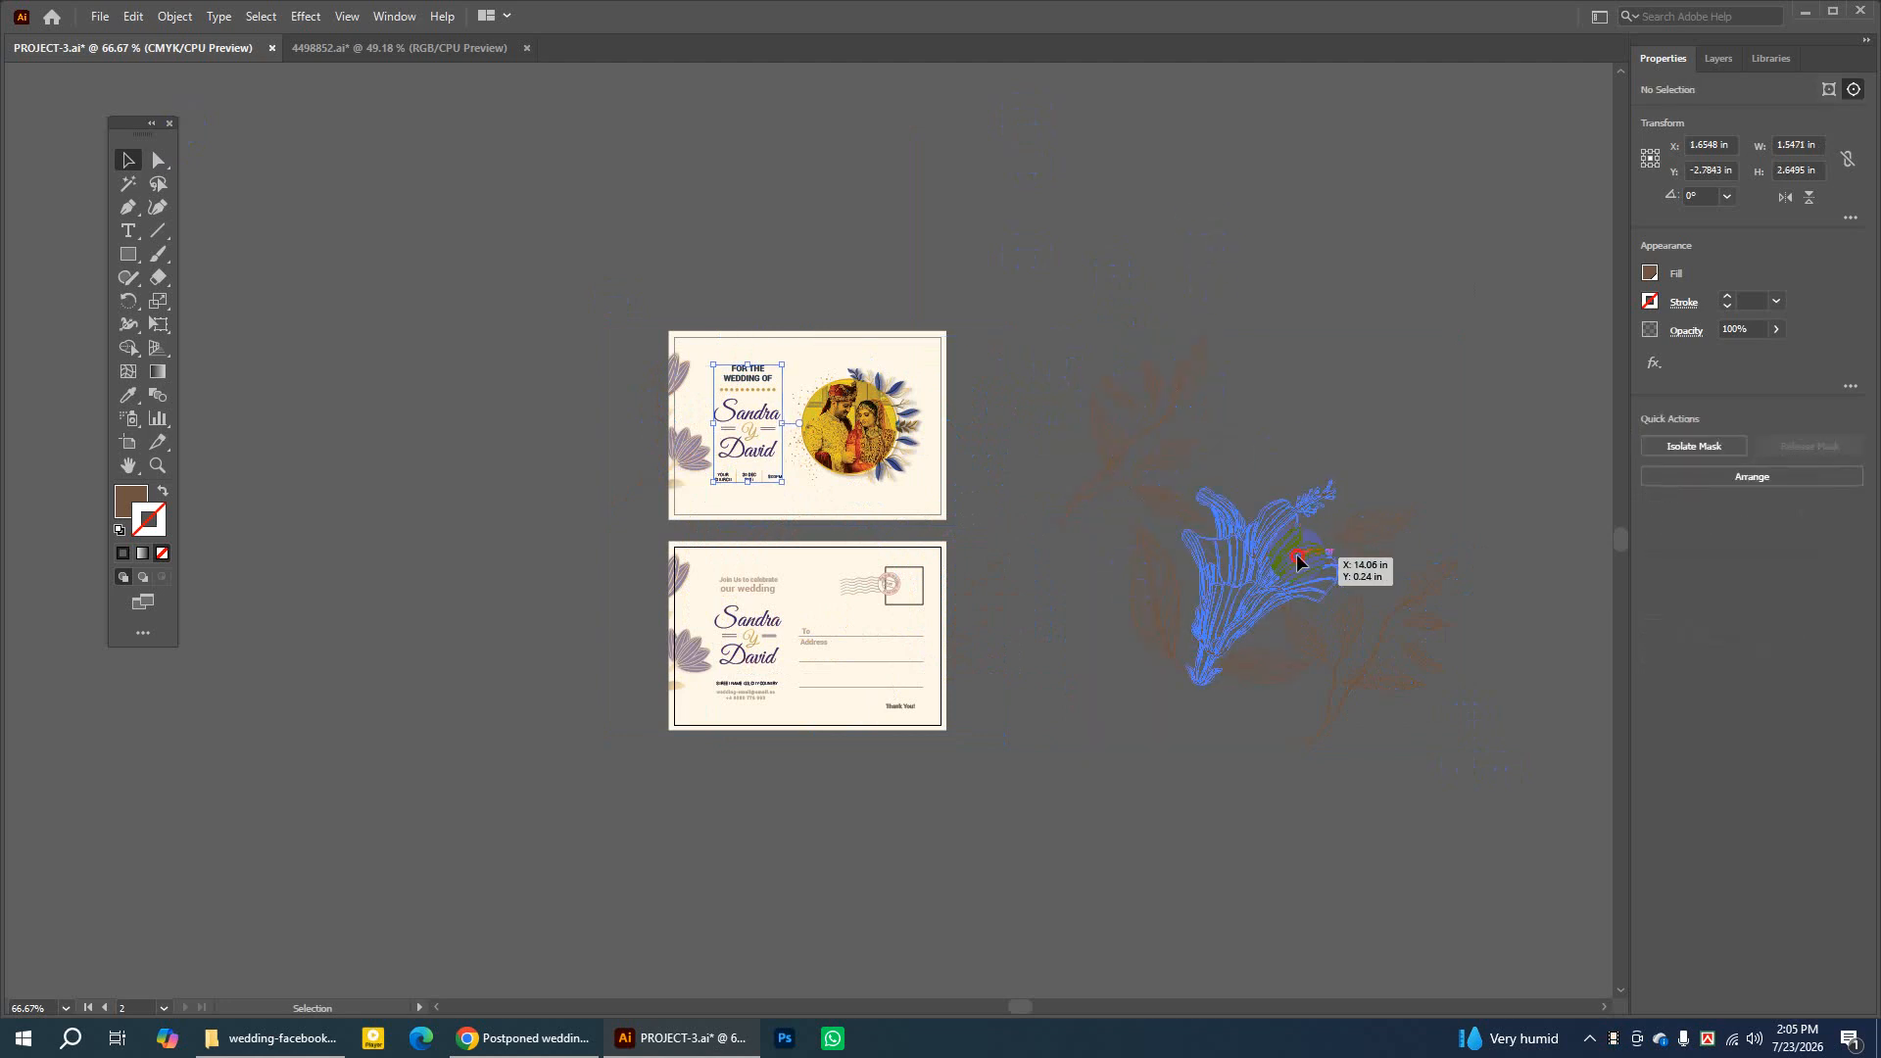
right_click(1301, 559)
left_click(1323, 714)
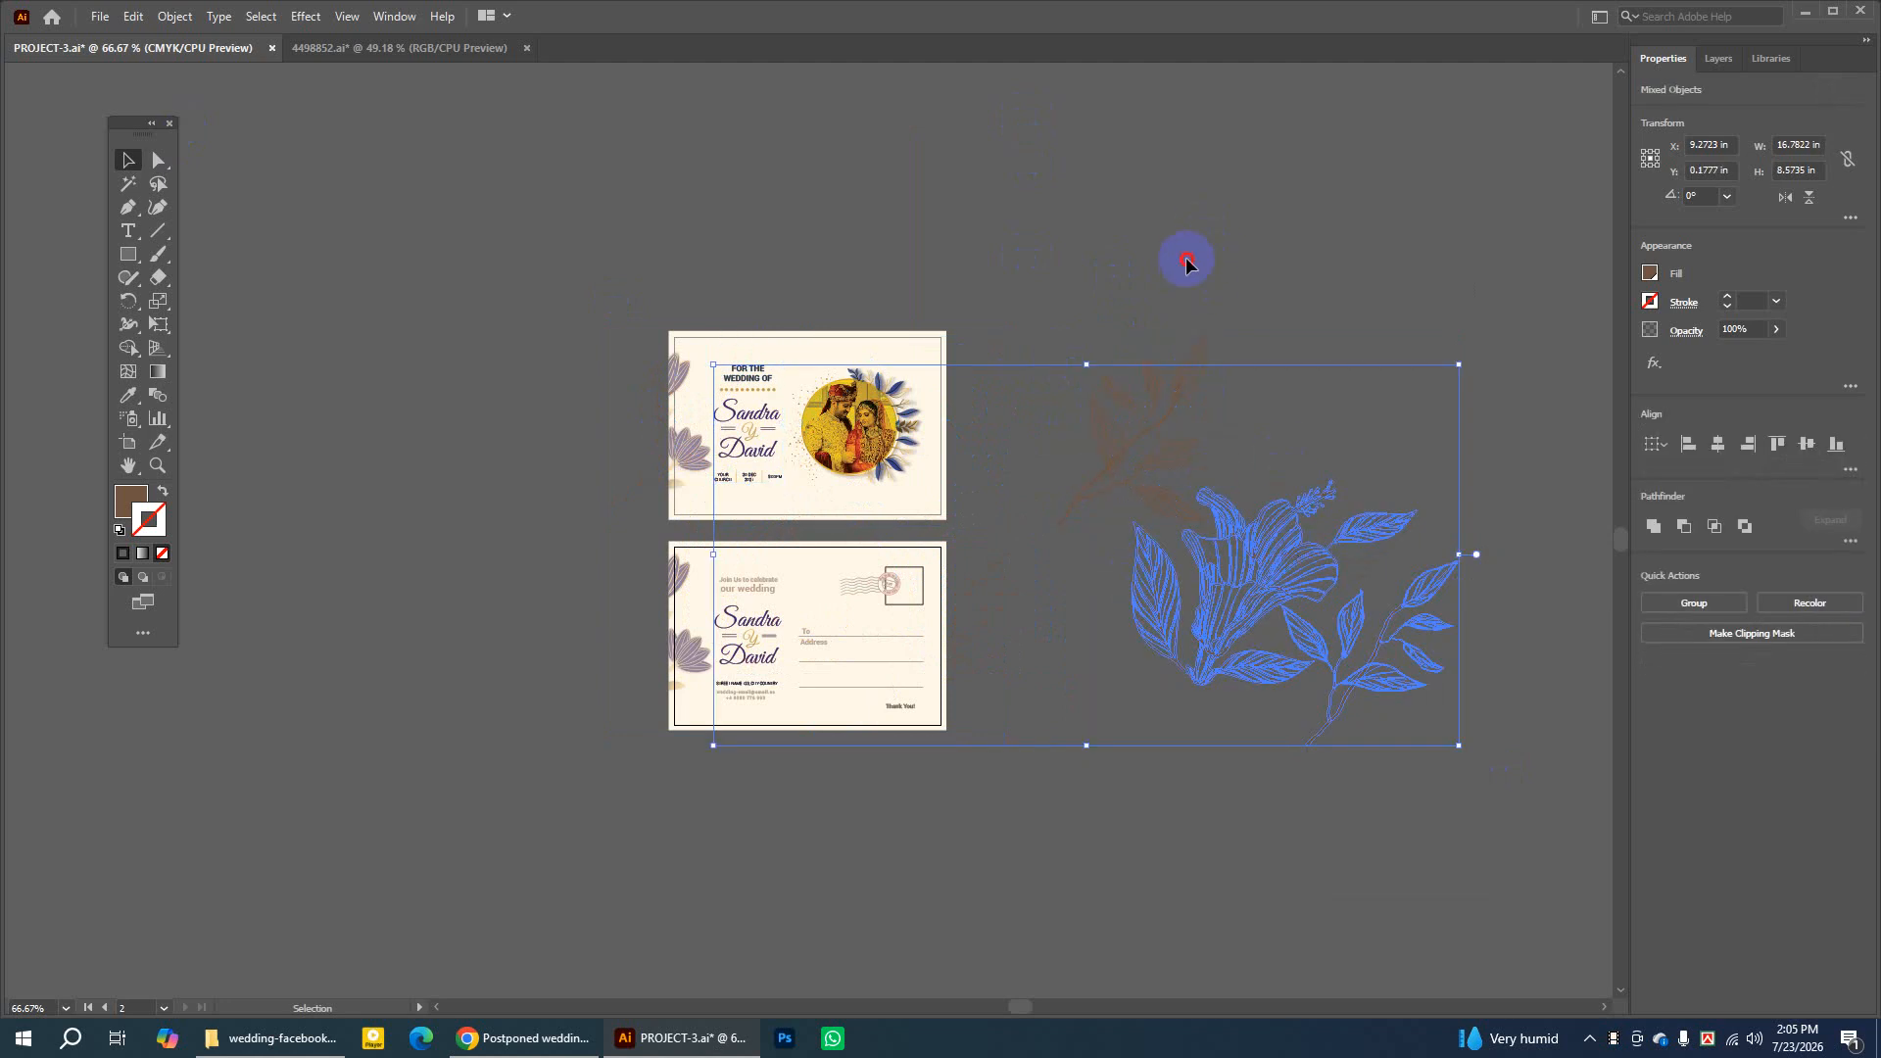
left_click(1185, 263)
left_click(1205, 510)
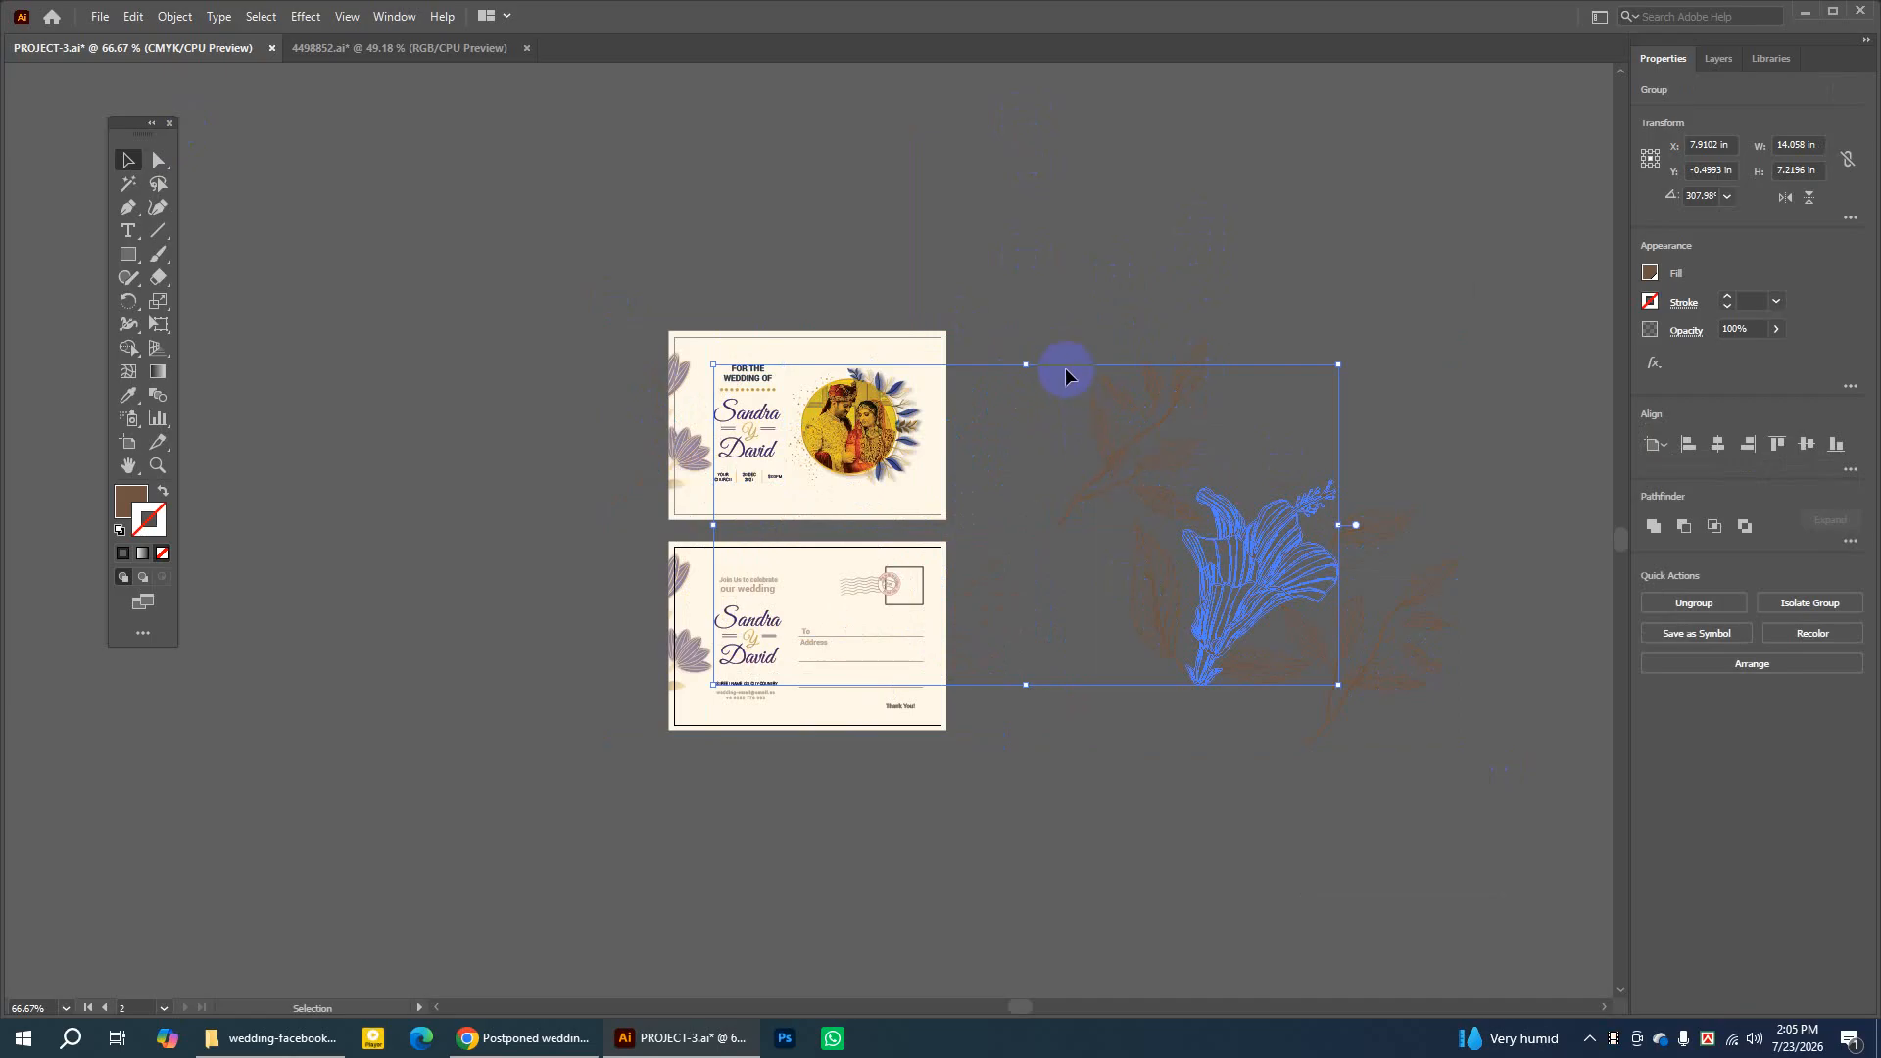
key("Delete")
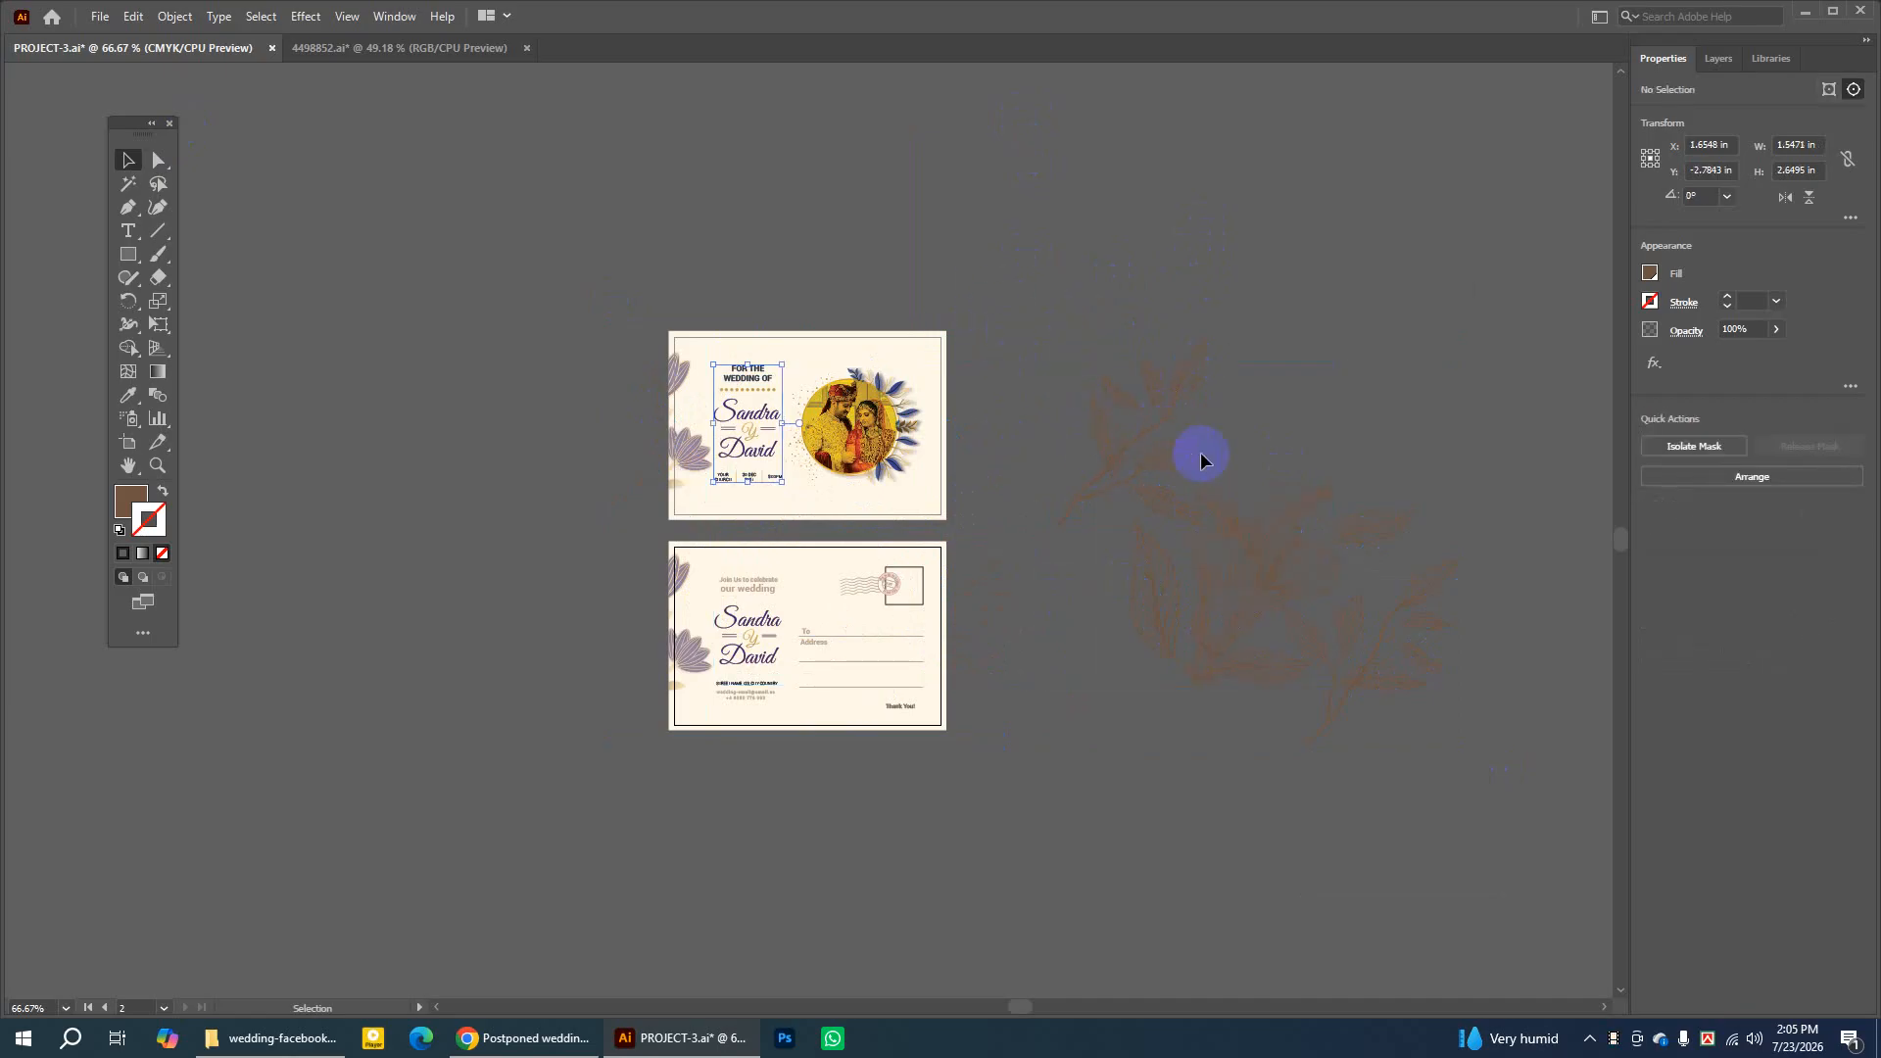
left_click(1170, 475, "shift")
left_click(1273, 551, "shift")
left_click(1356, 383)
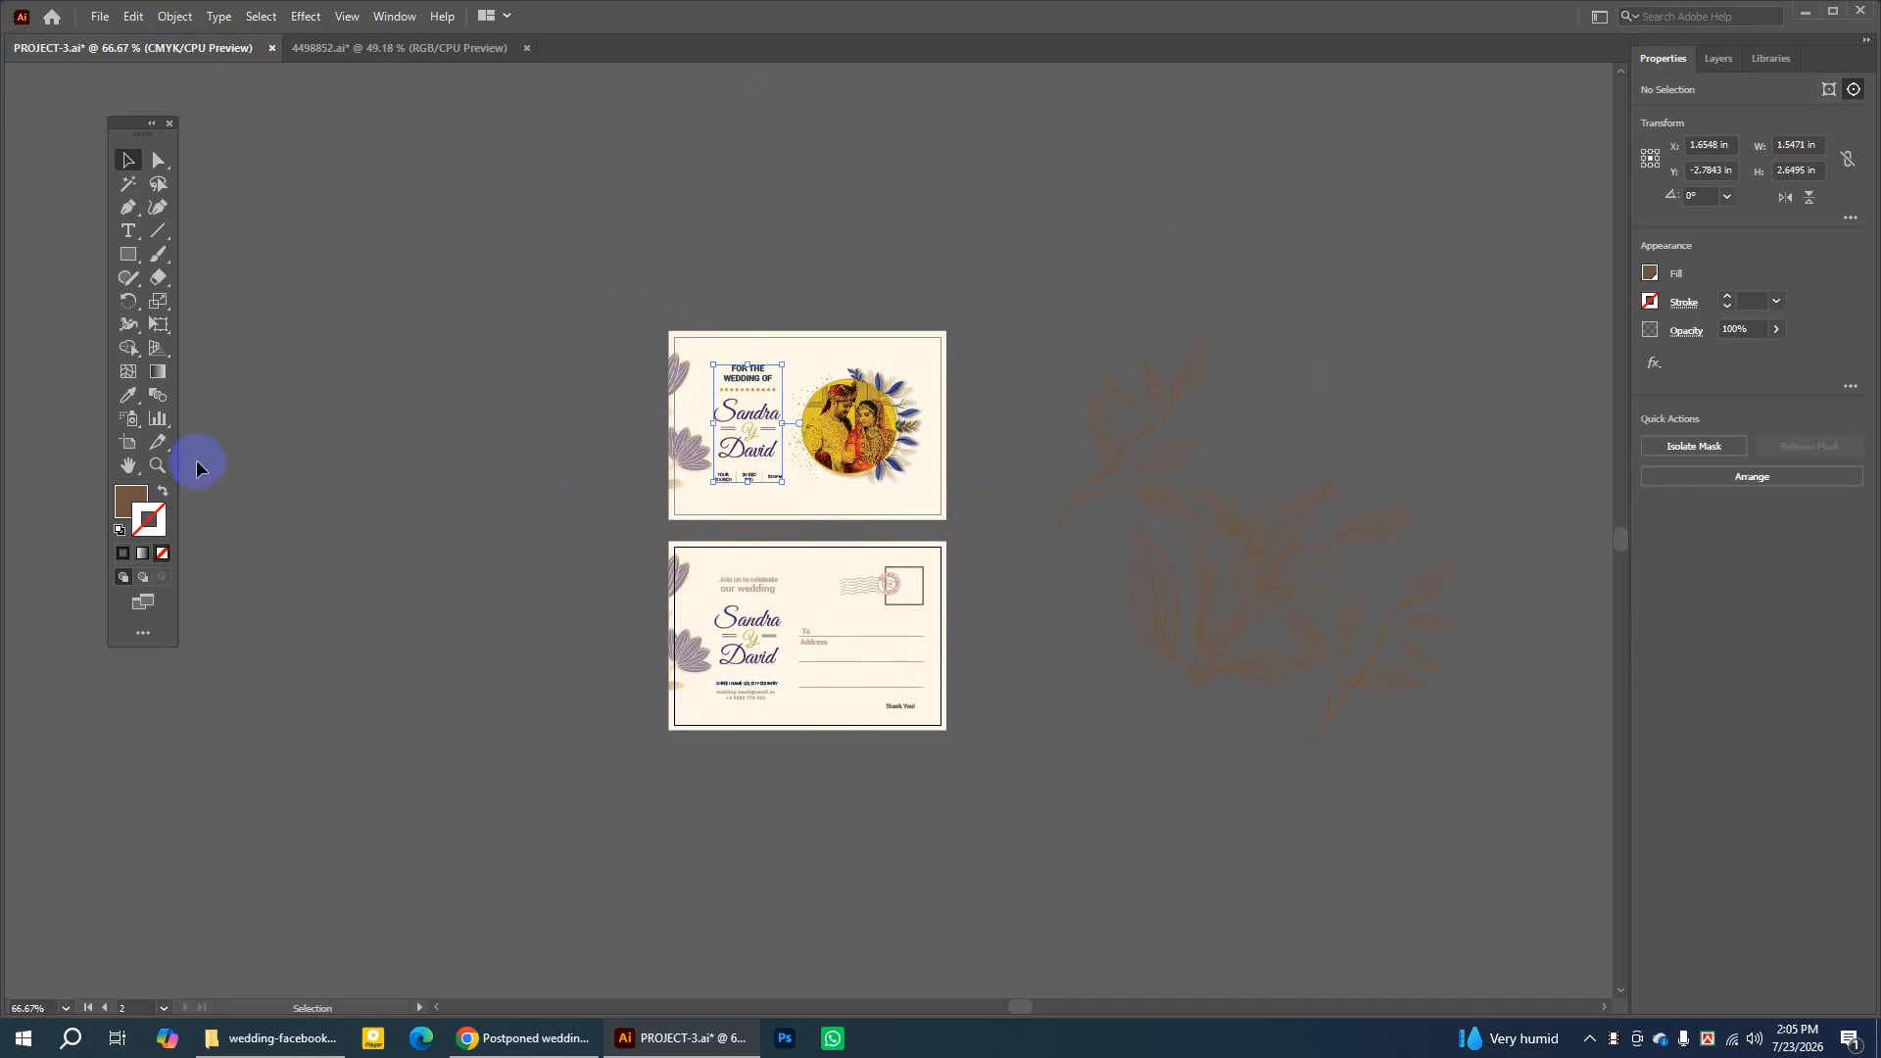
Examine the front and back wedding postcards at 150% zoom
left_click(157, 465)
left_click(797, 488)
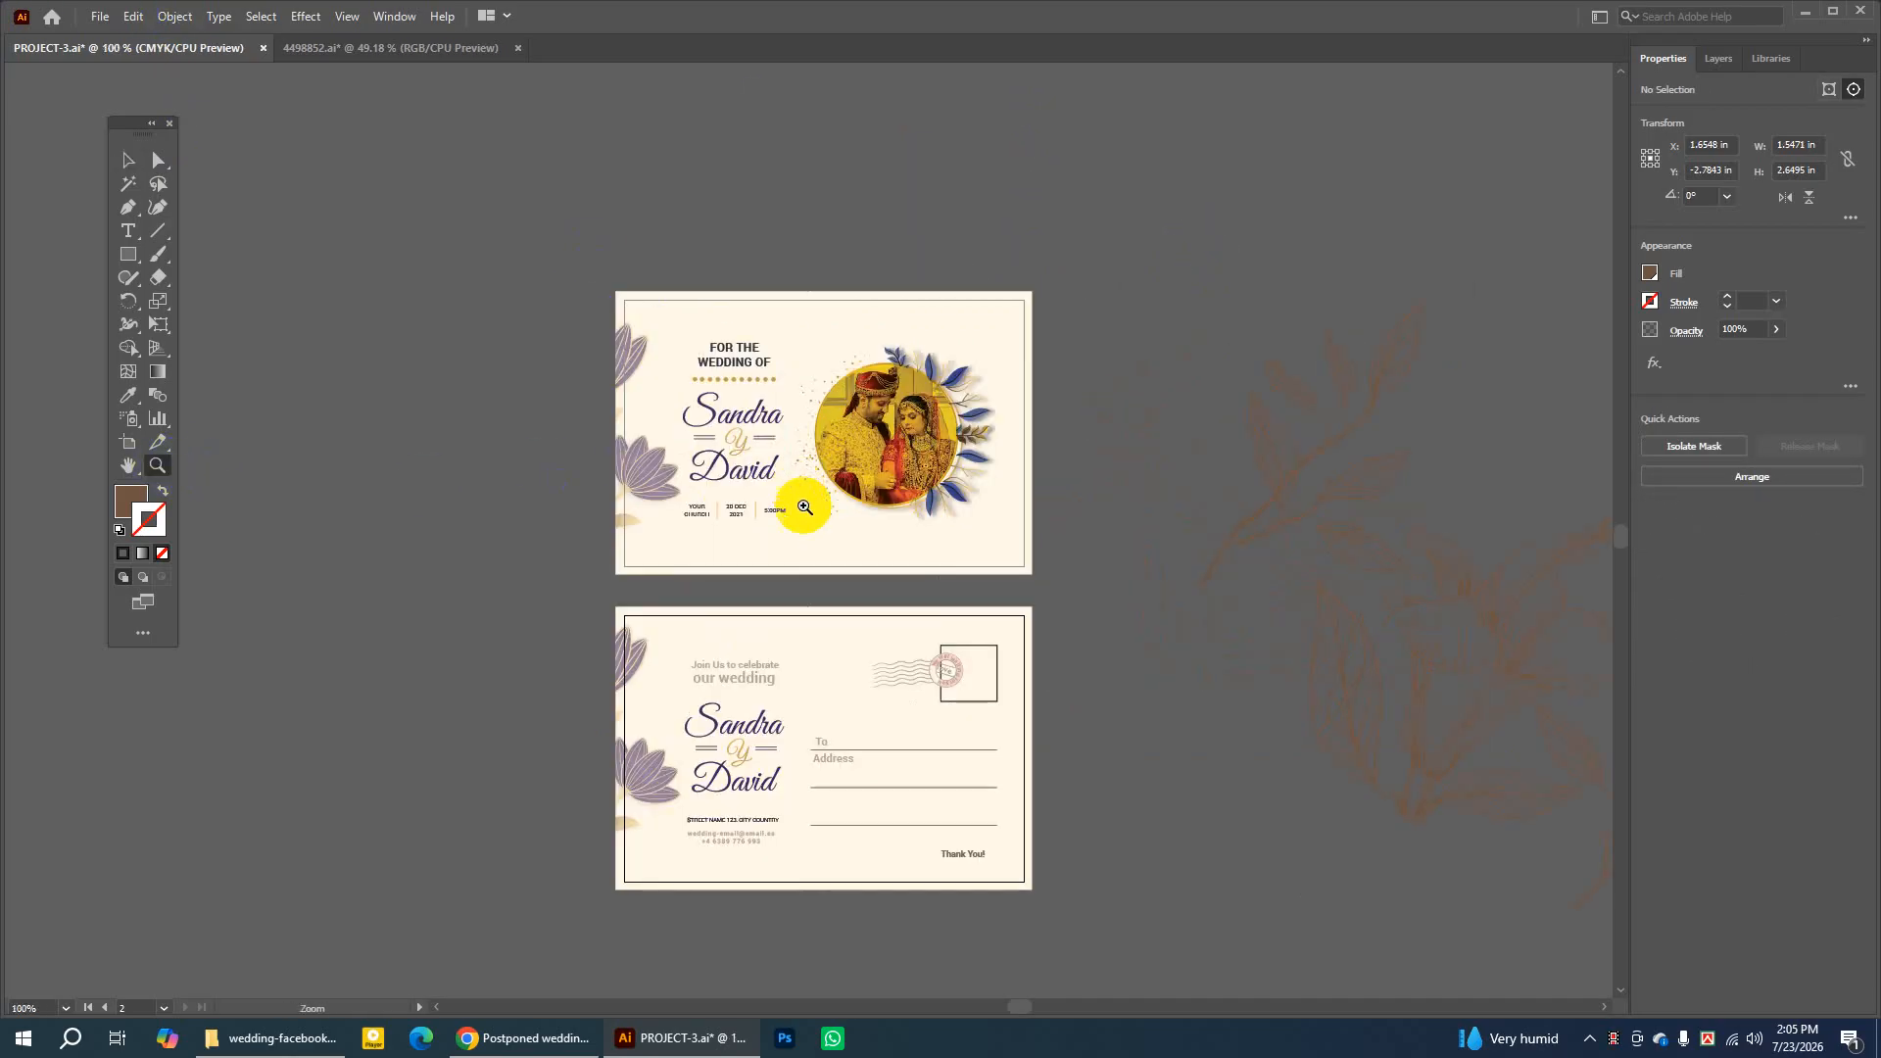
left_click(832, 557)
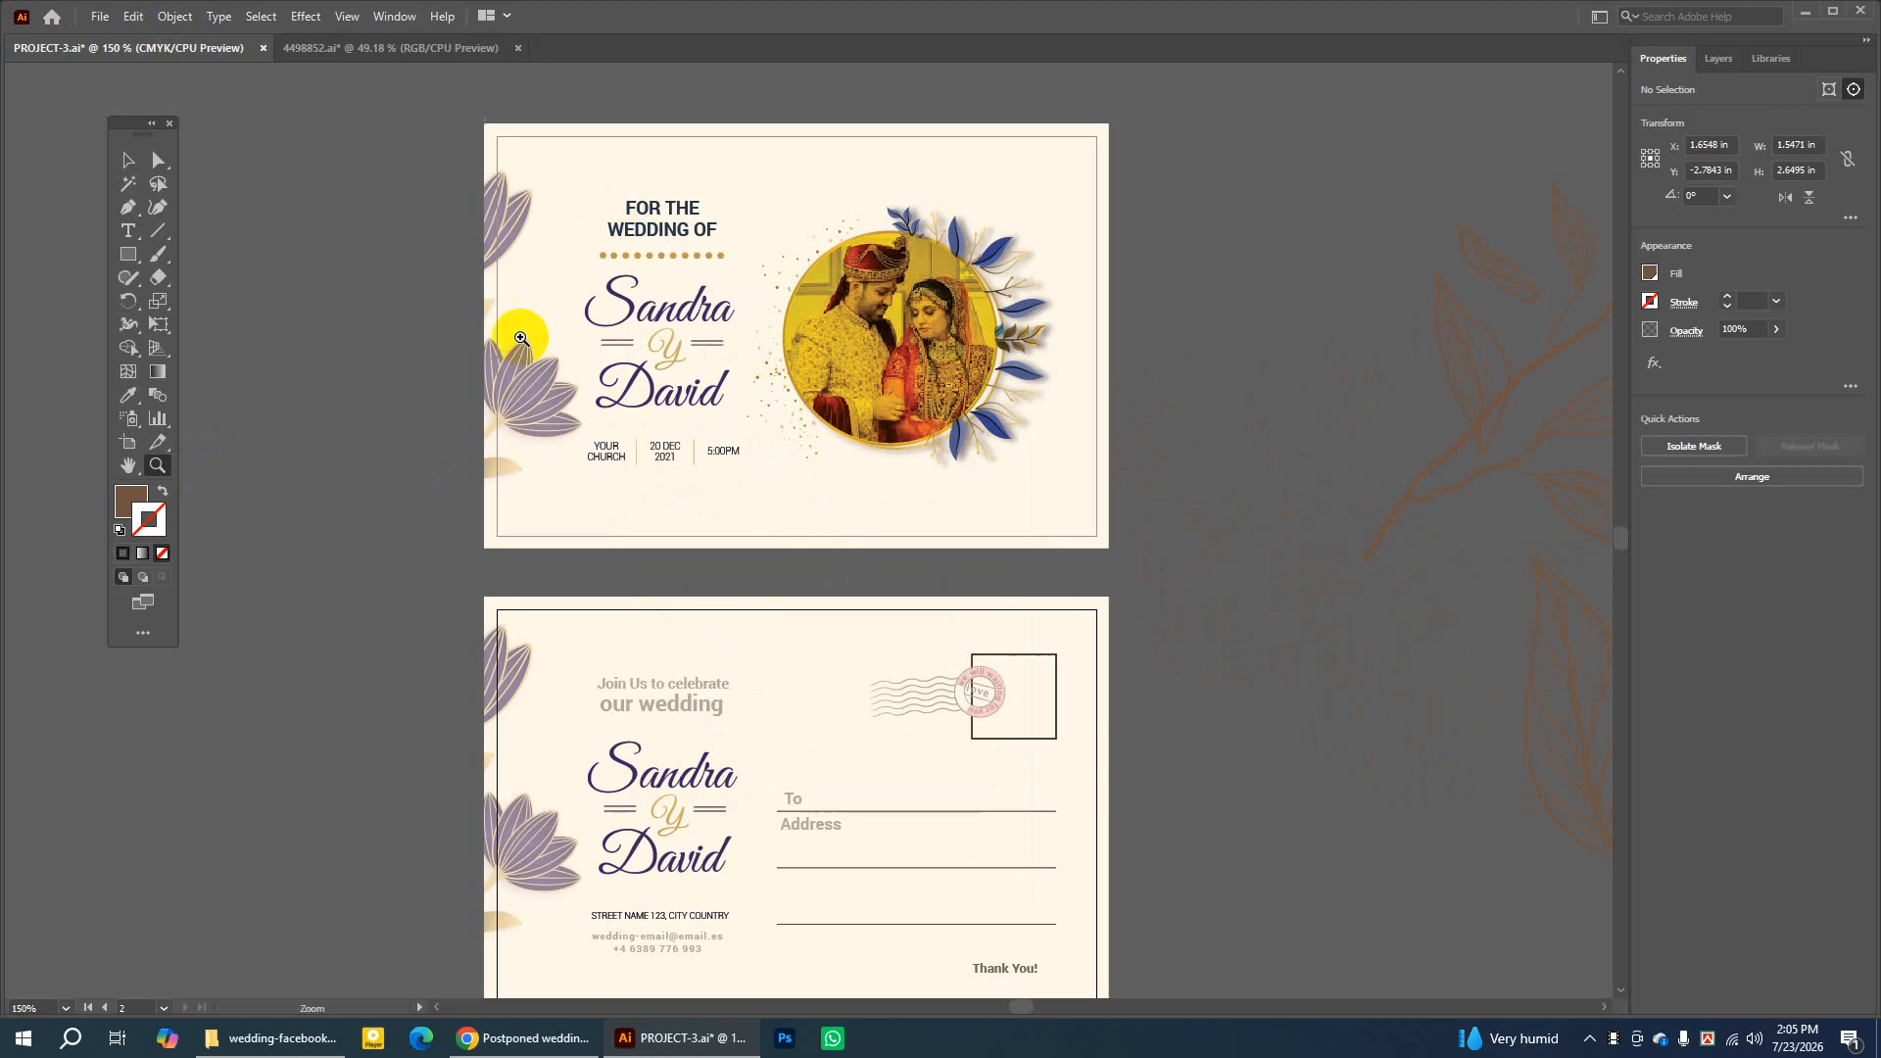
left_click(128, 160)
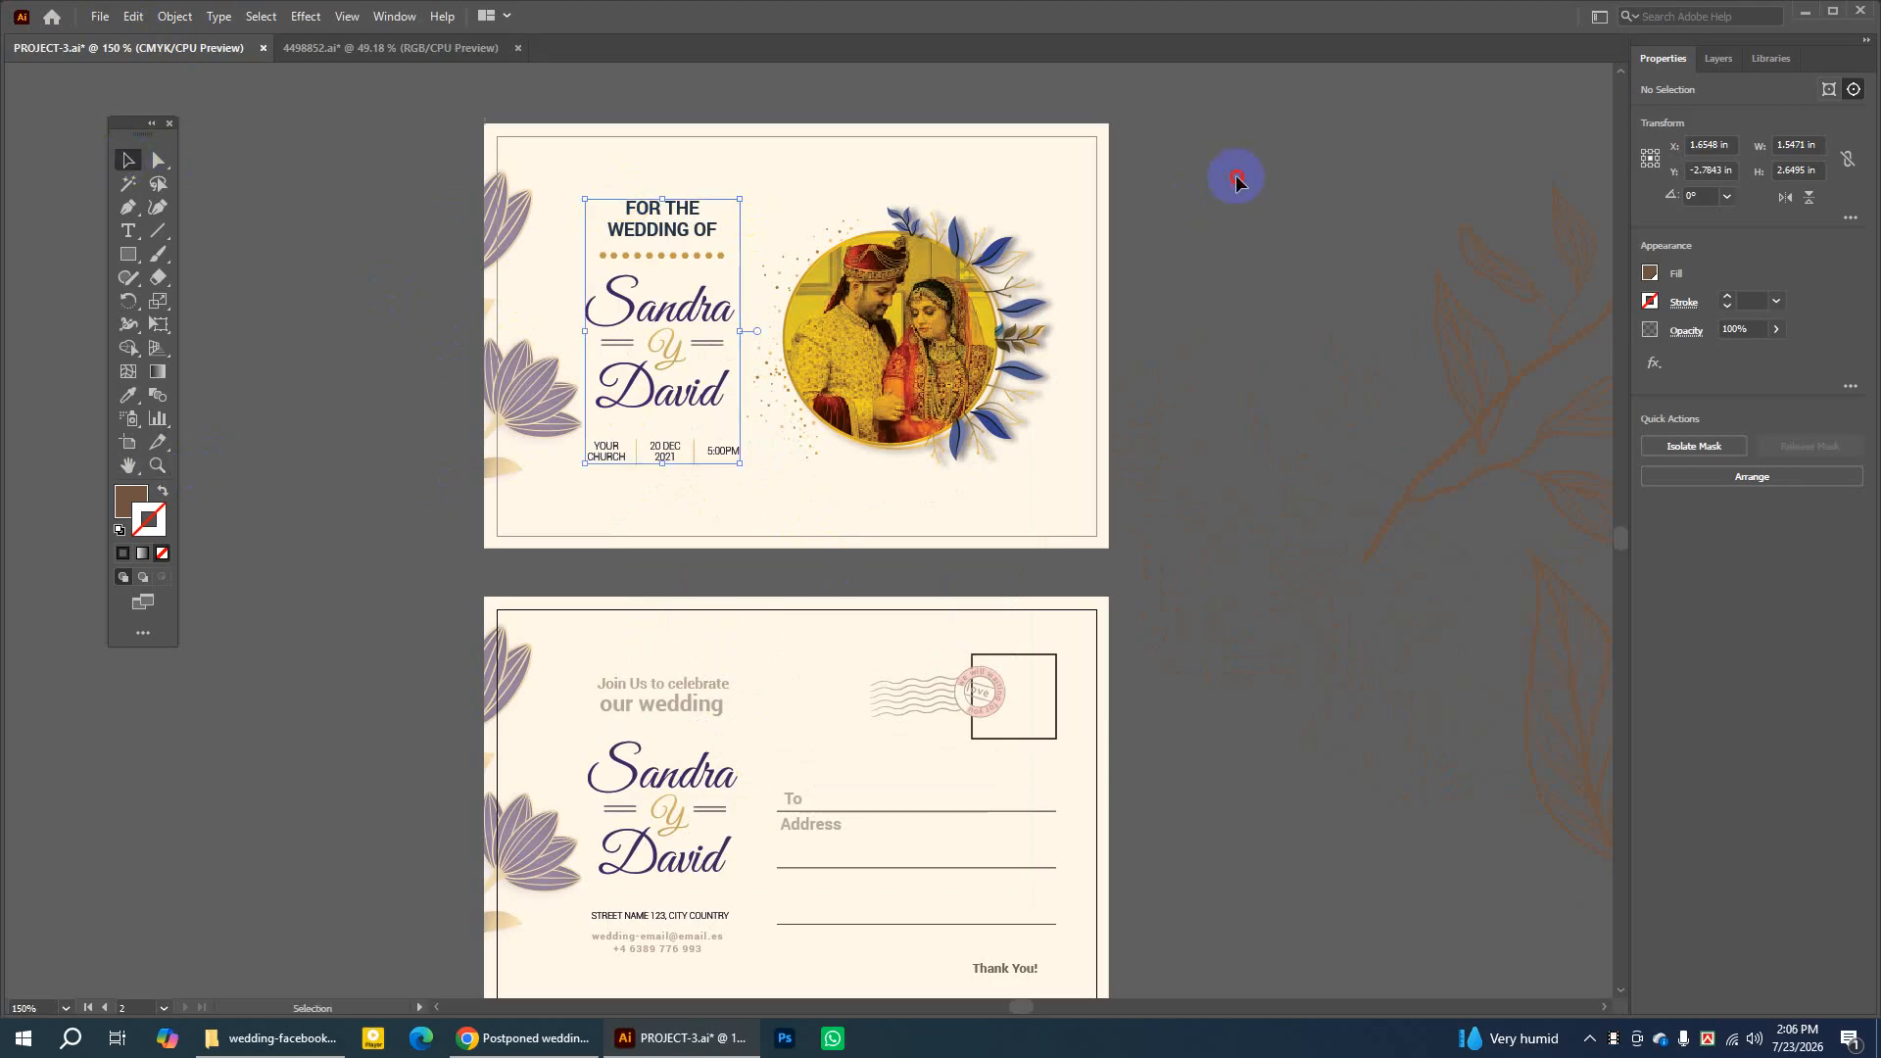
left_click(101, 17)
left_click(1039, 154)
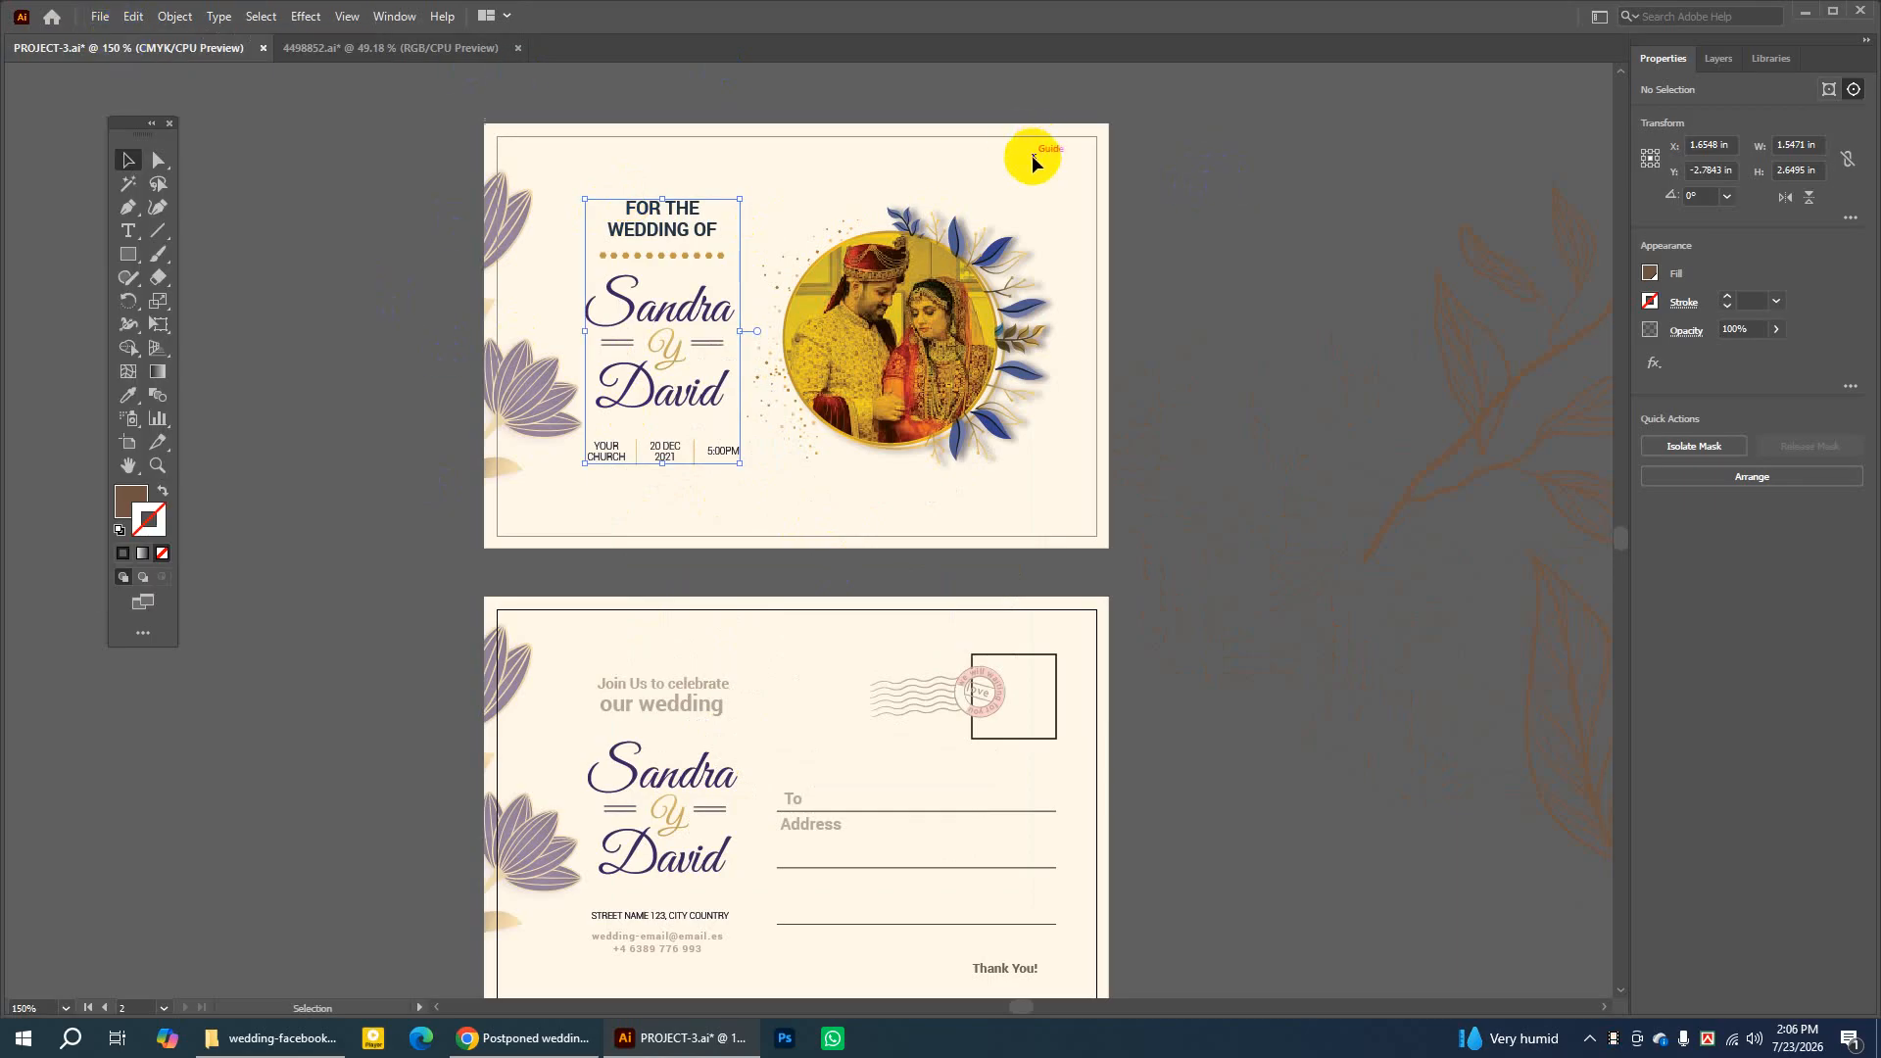
Start a new document, compare the Print and Web preset categories, and settle on the Web presets
key("ctrl+n")
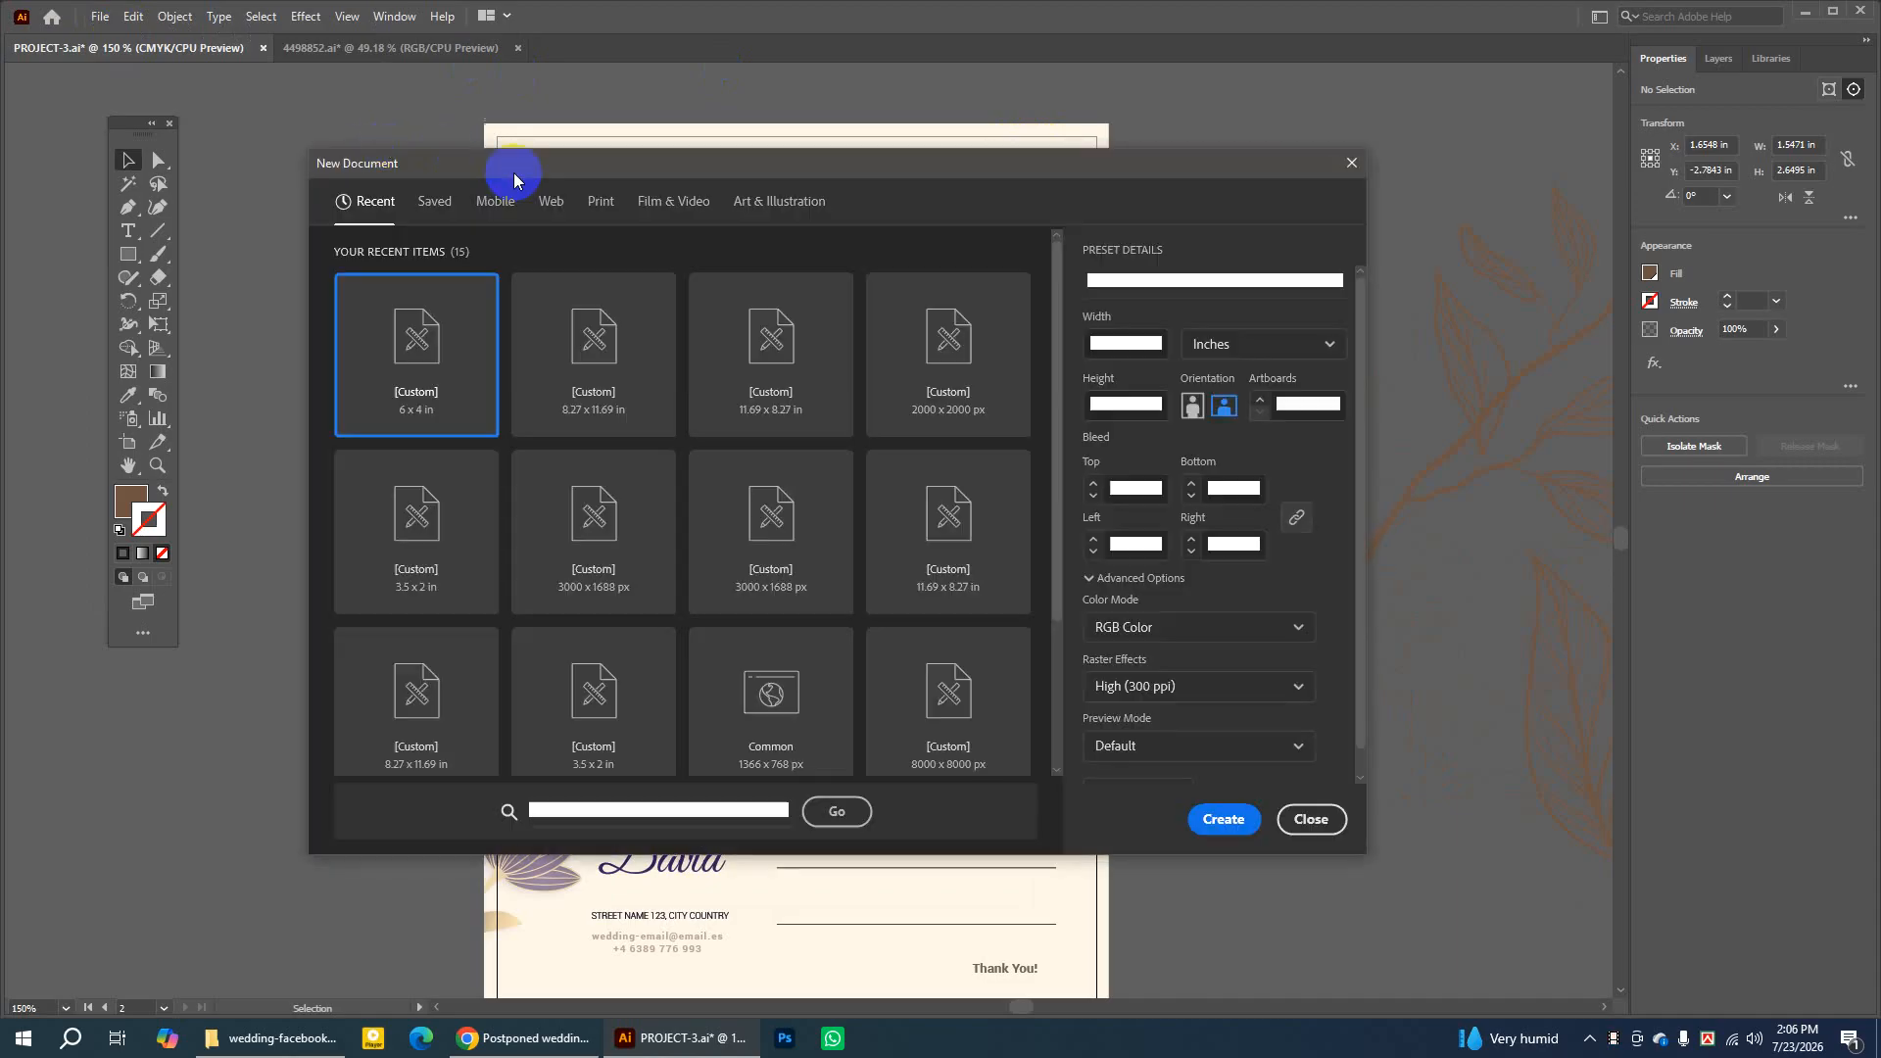
left_click_drag(415, 166, 419, 135)
left_click(1101, 303)
left_click(1234, 312)
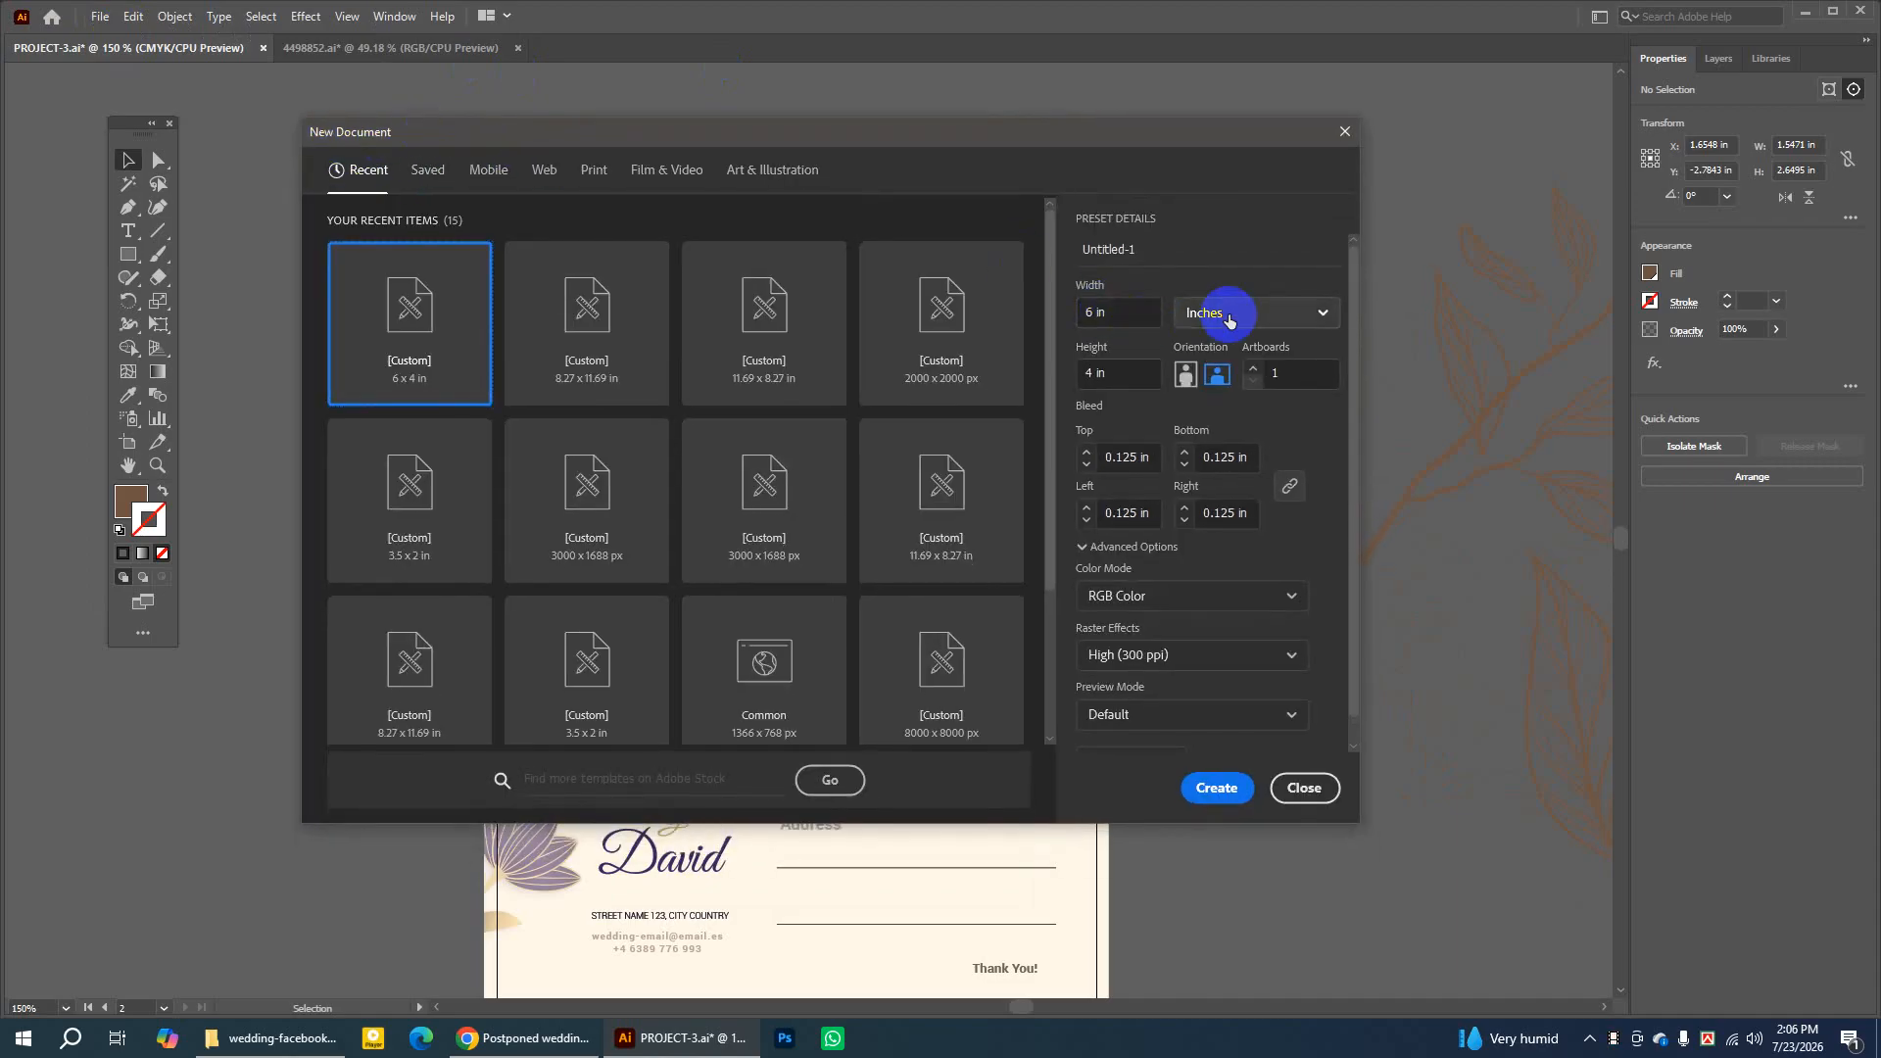
left_click(770, 152)
left_click(595, 172)
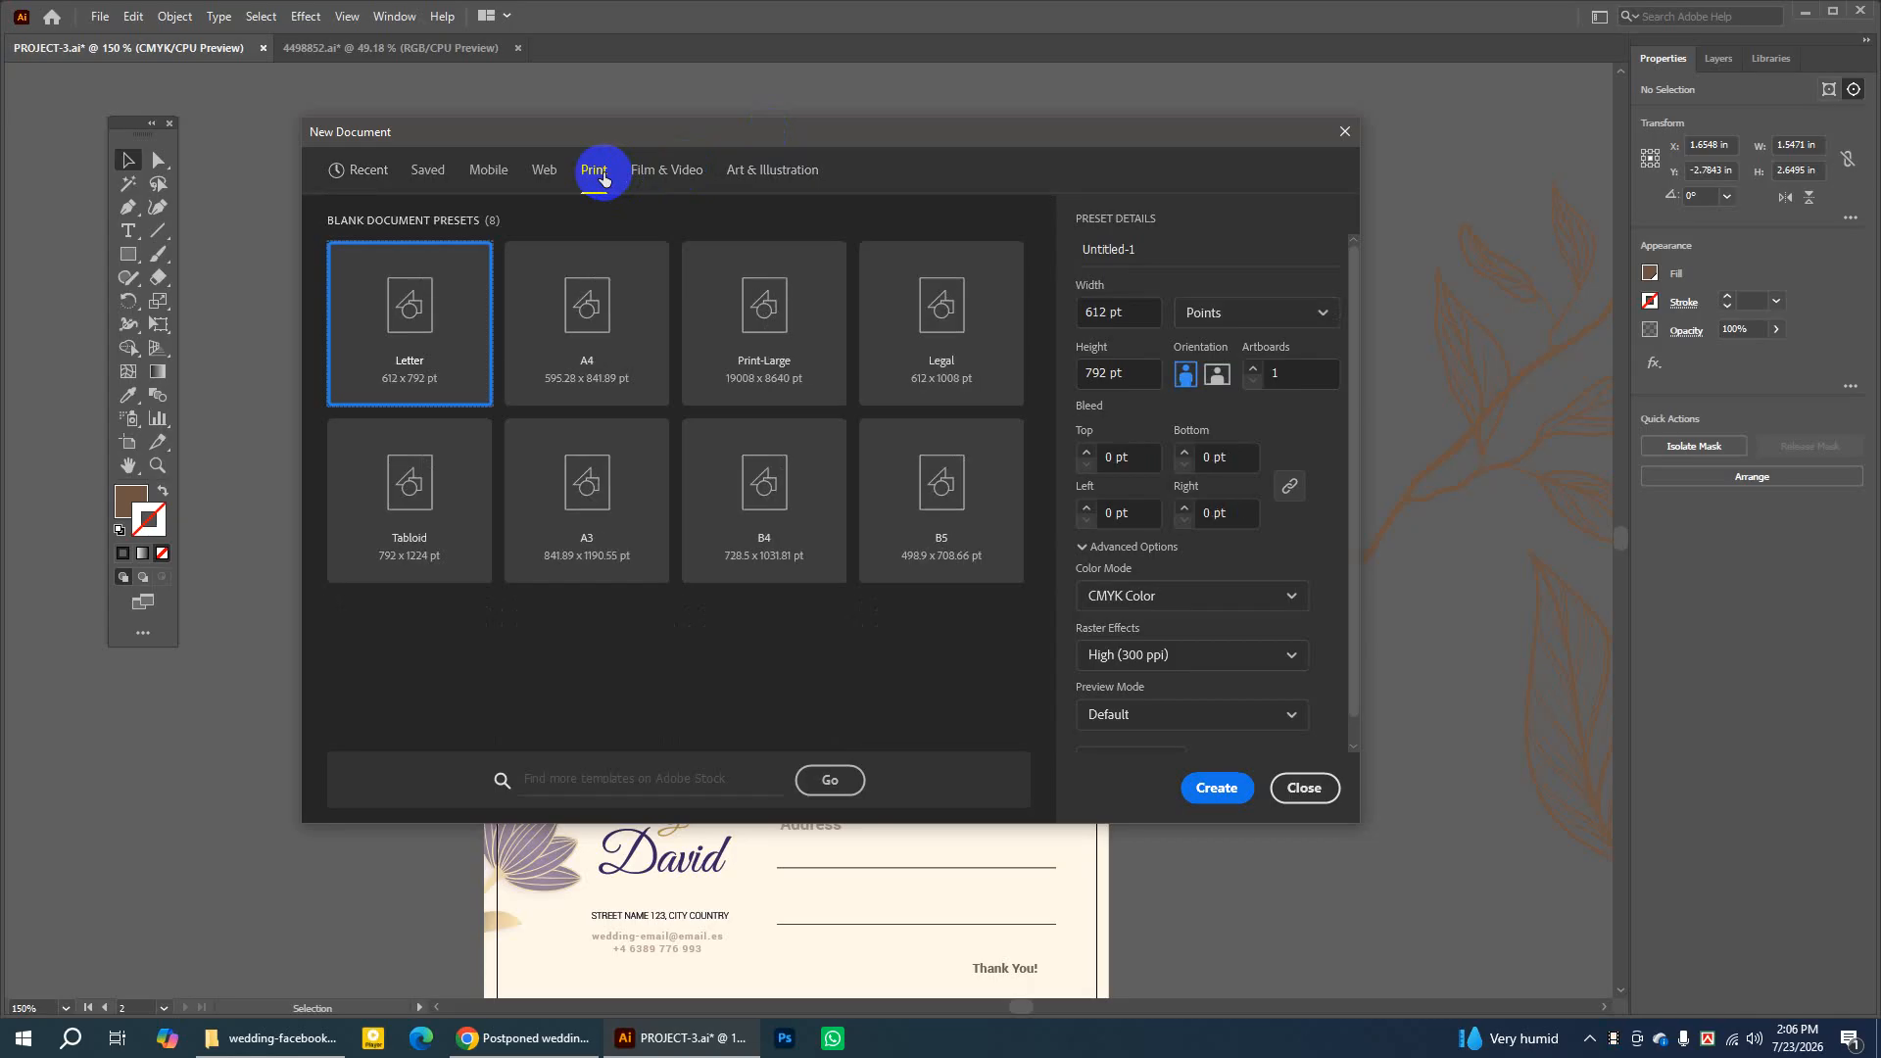
left_click(543, 171)
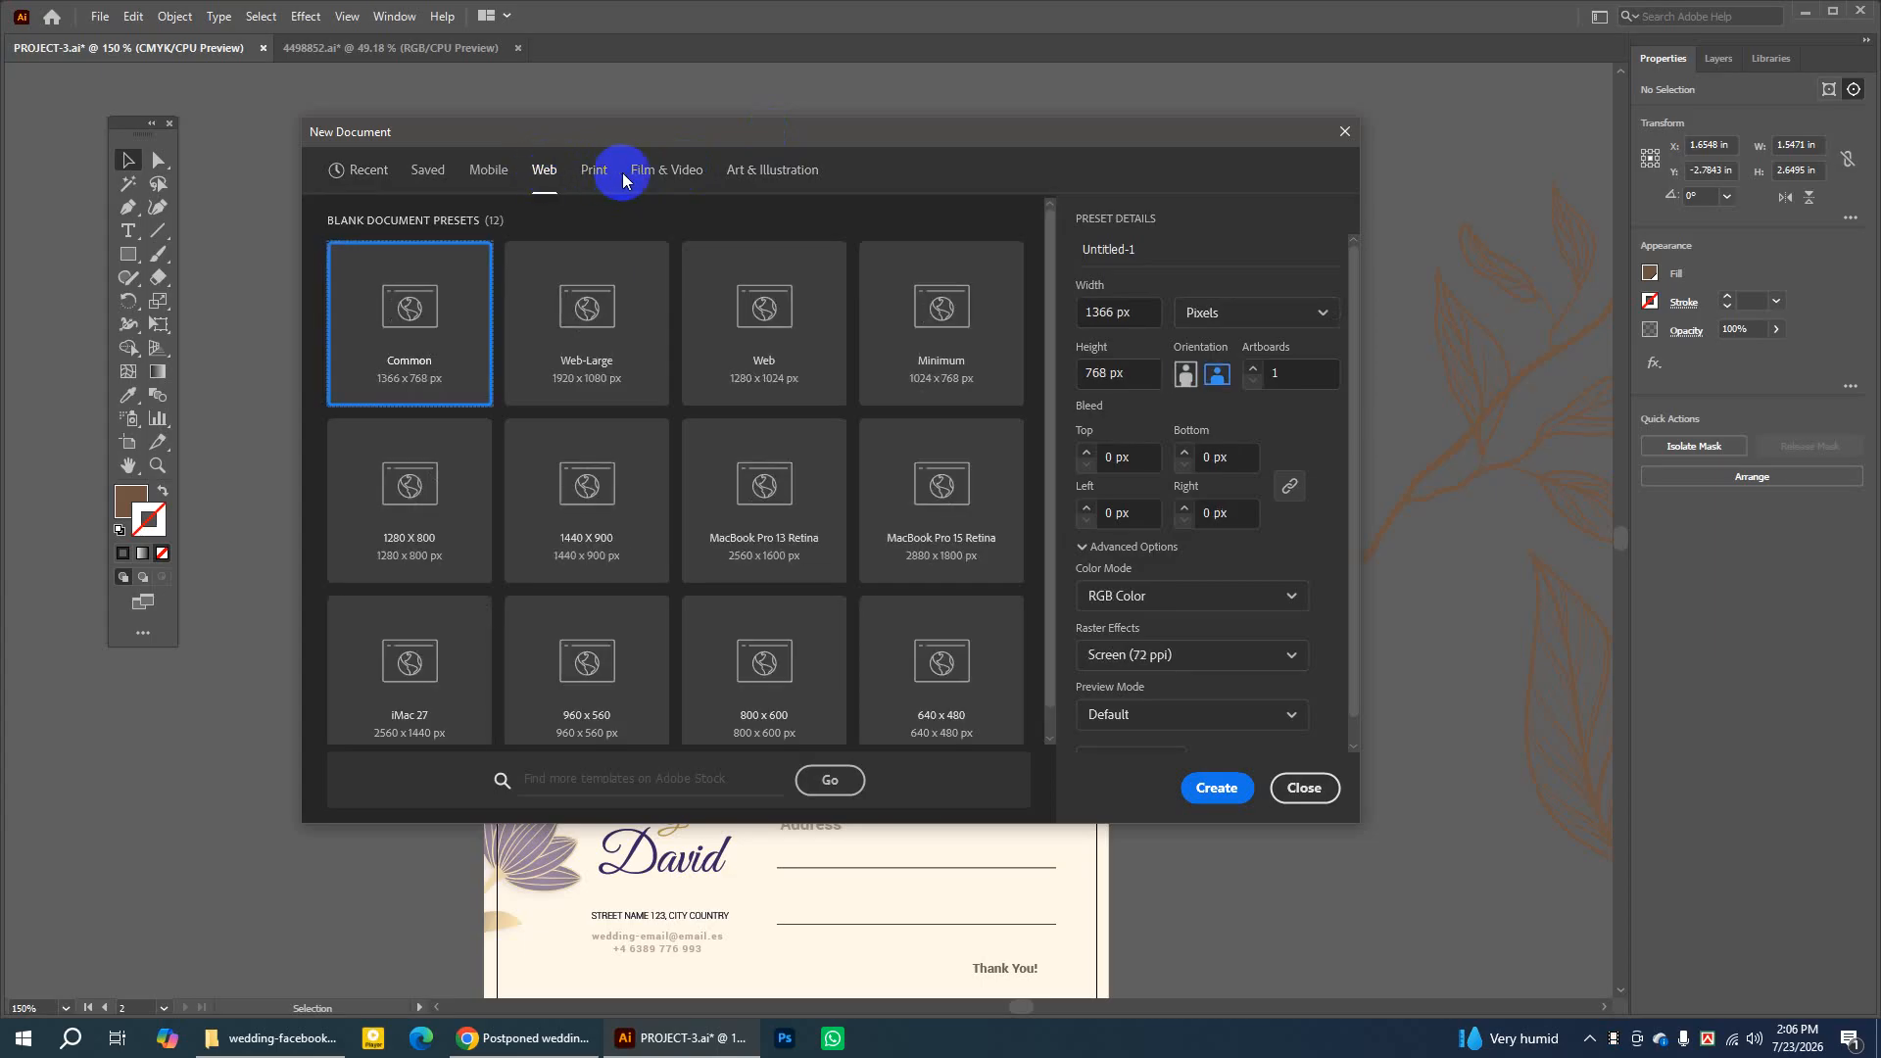
left_click(596, 172)
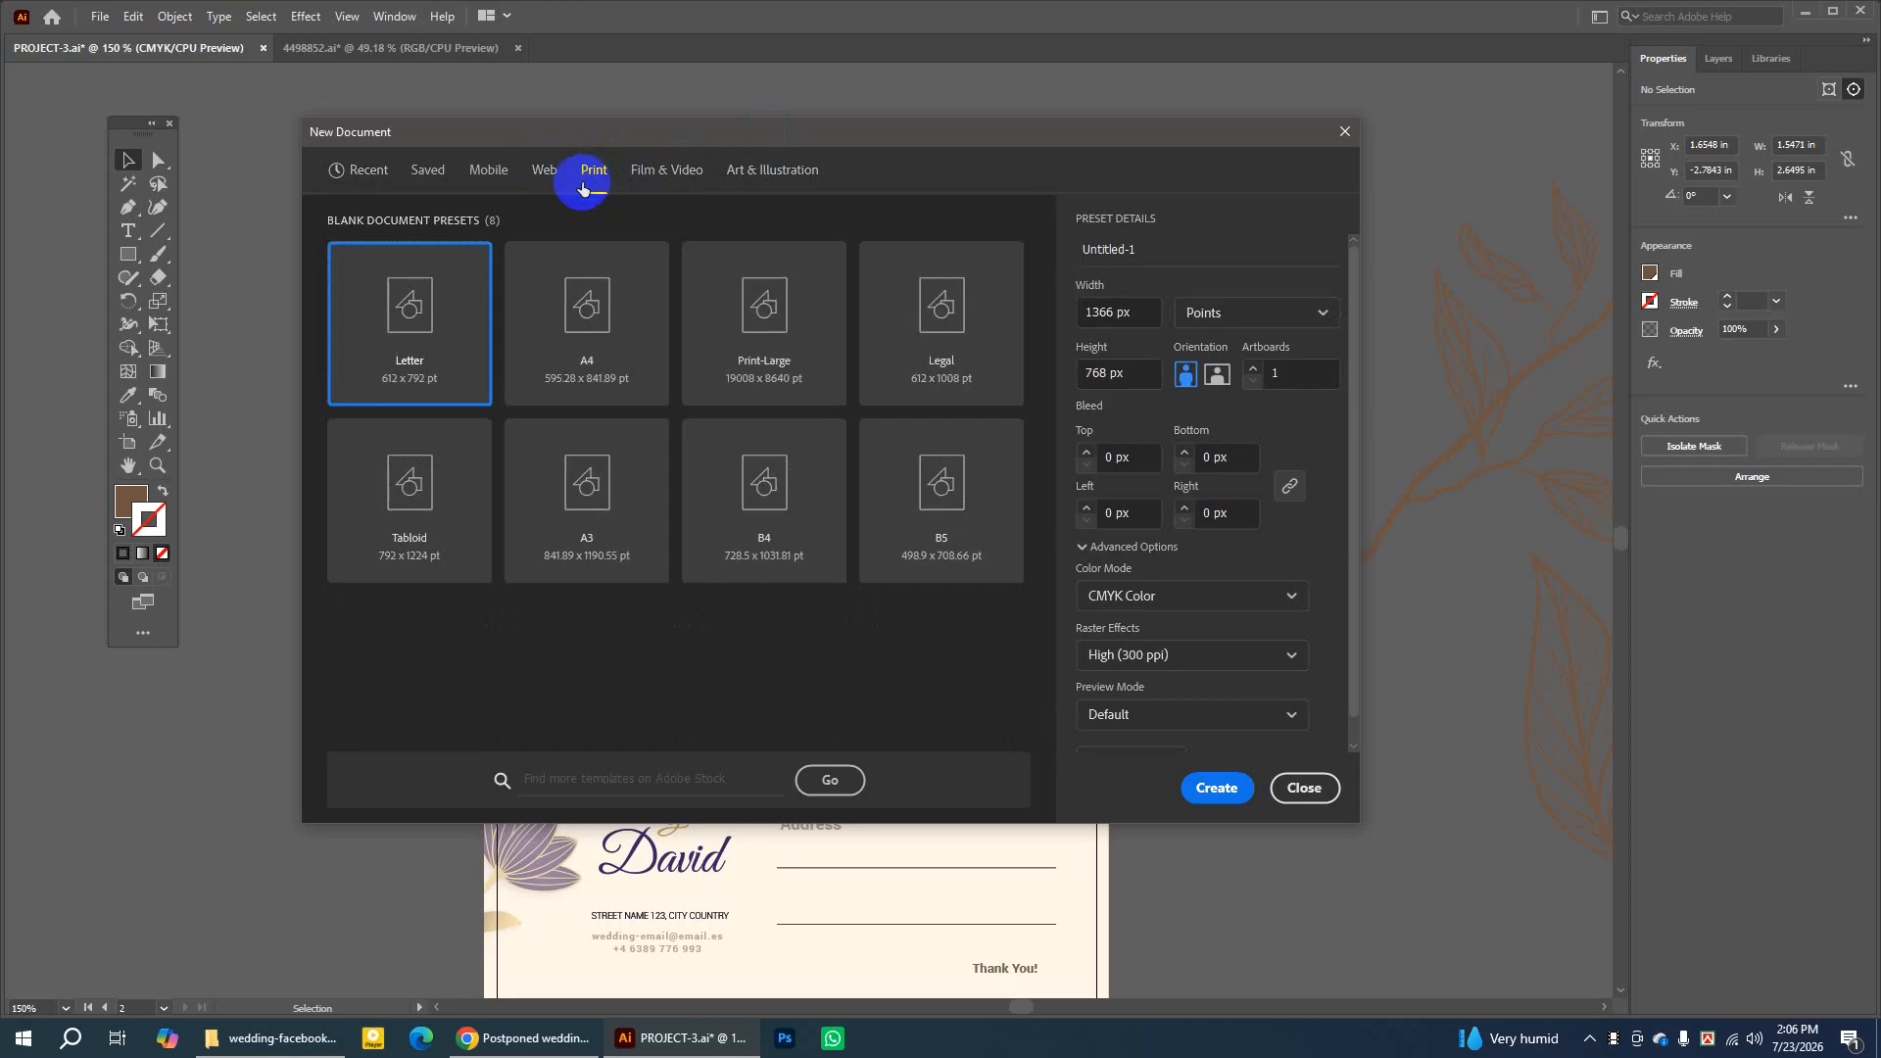
left_click(545, 173)
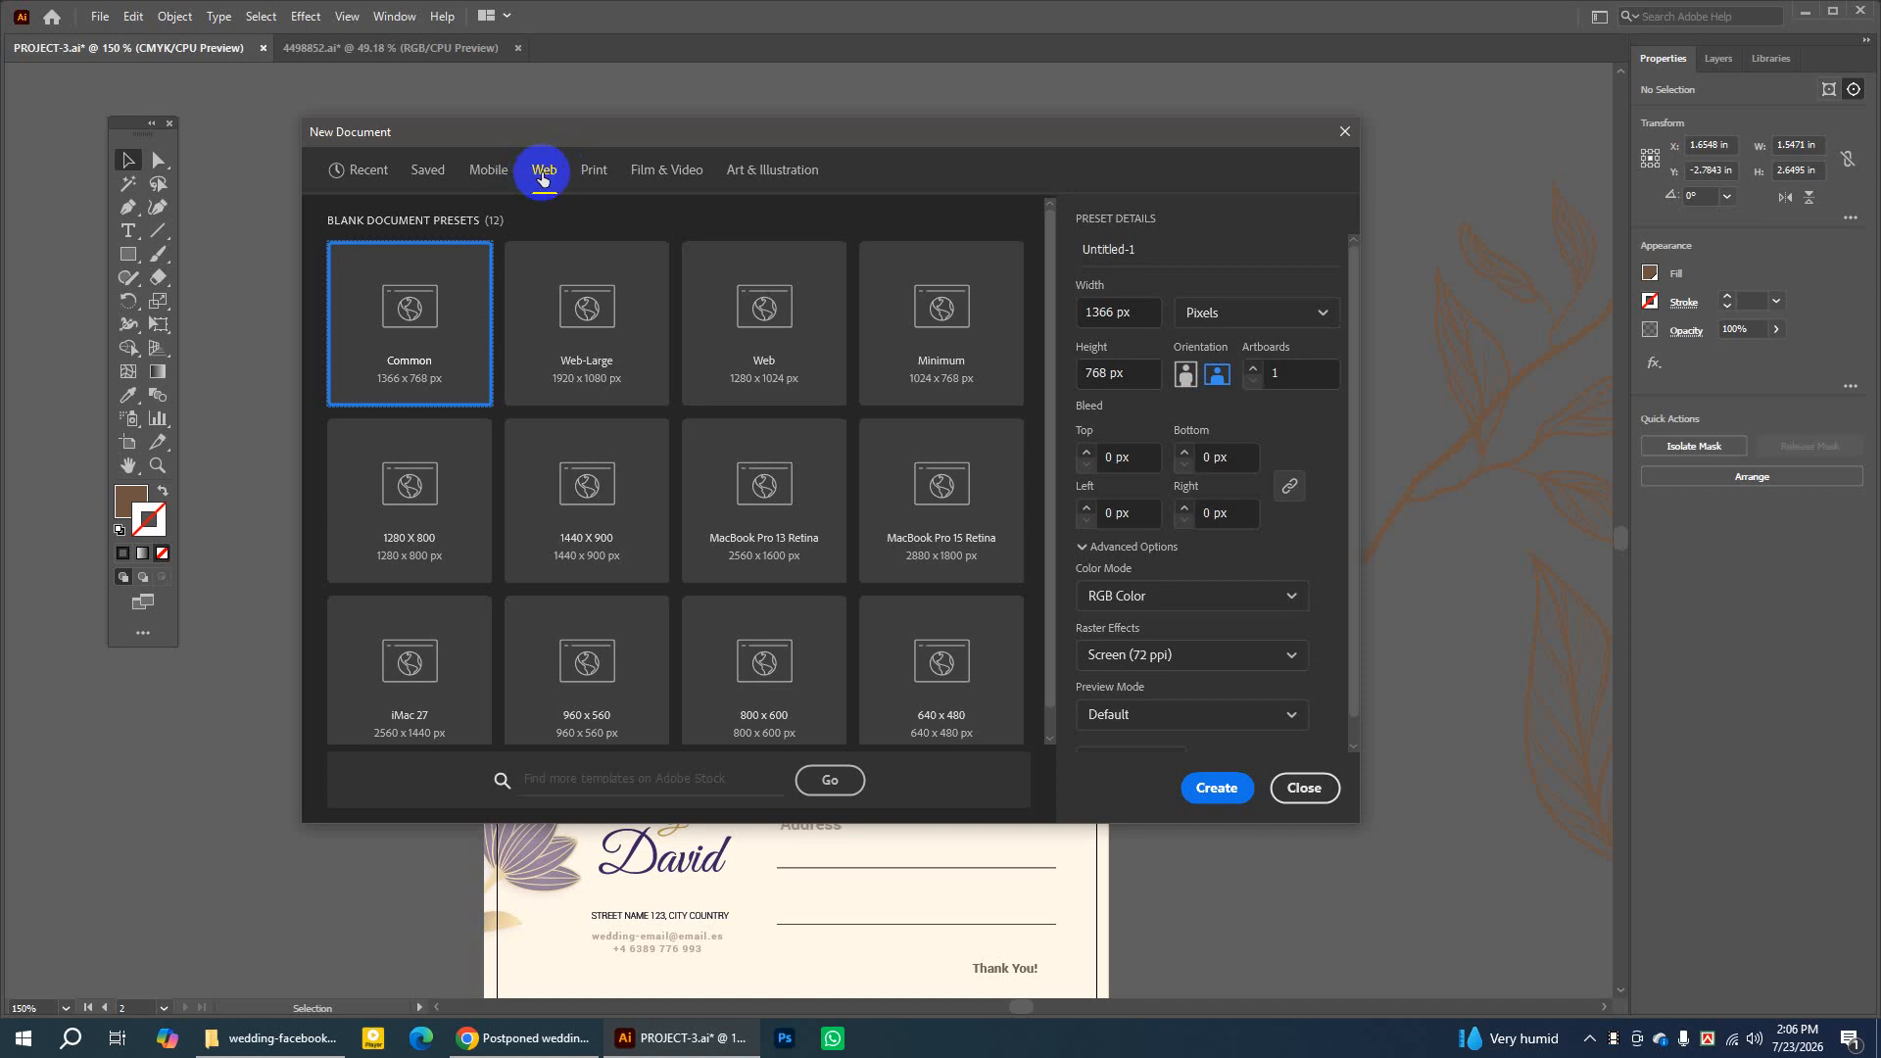
Set the new document's units to inches and its width to 6 in
left_click(1240, 316)
left_click(1205, 447)
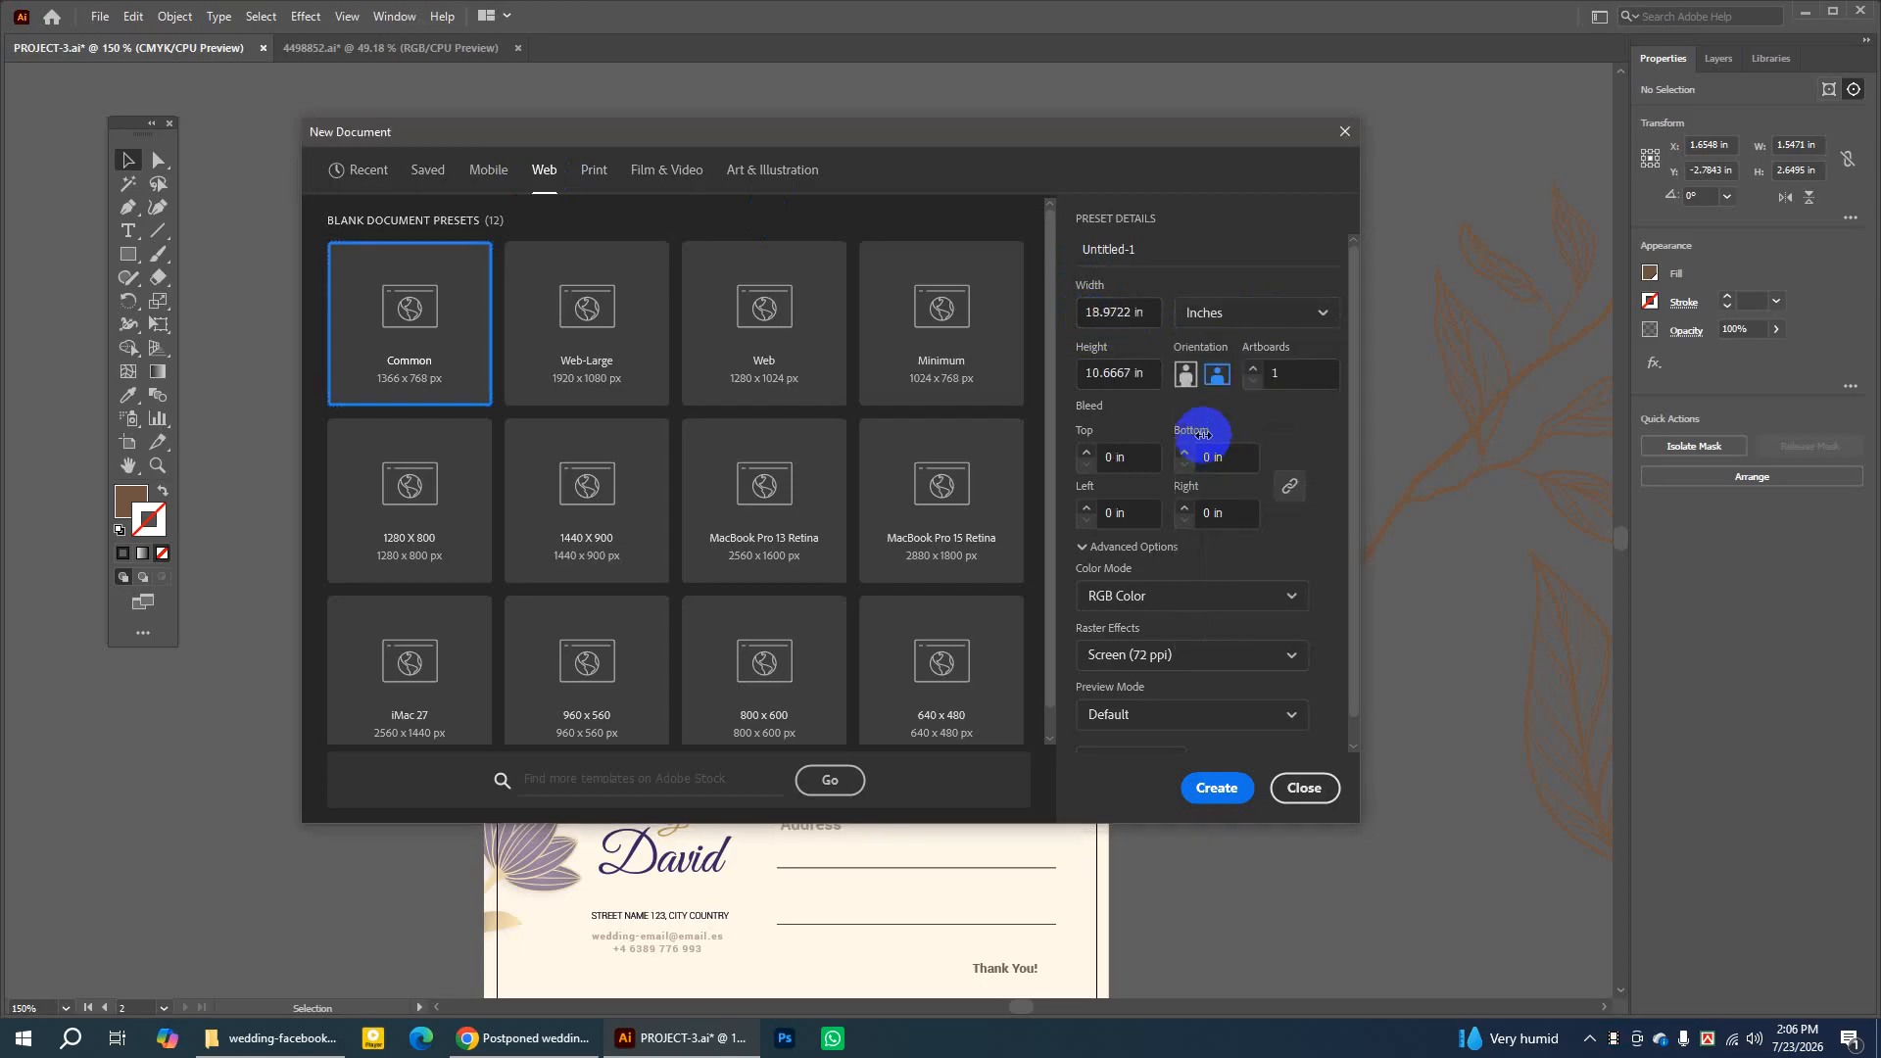
left_click(1134, 314)
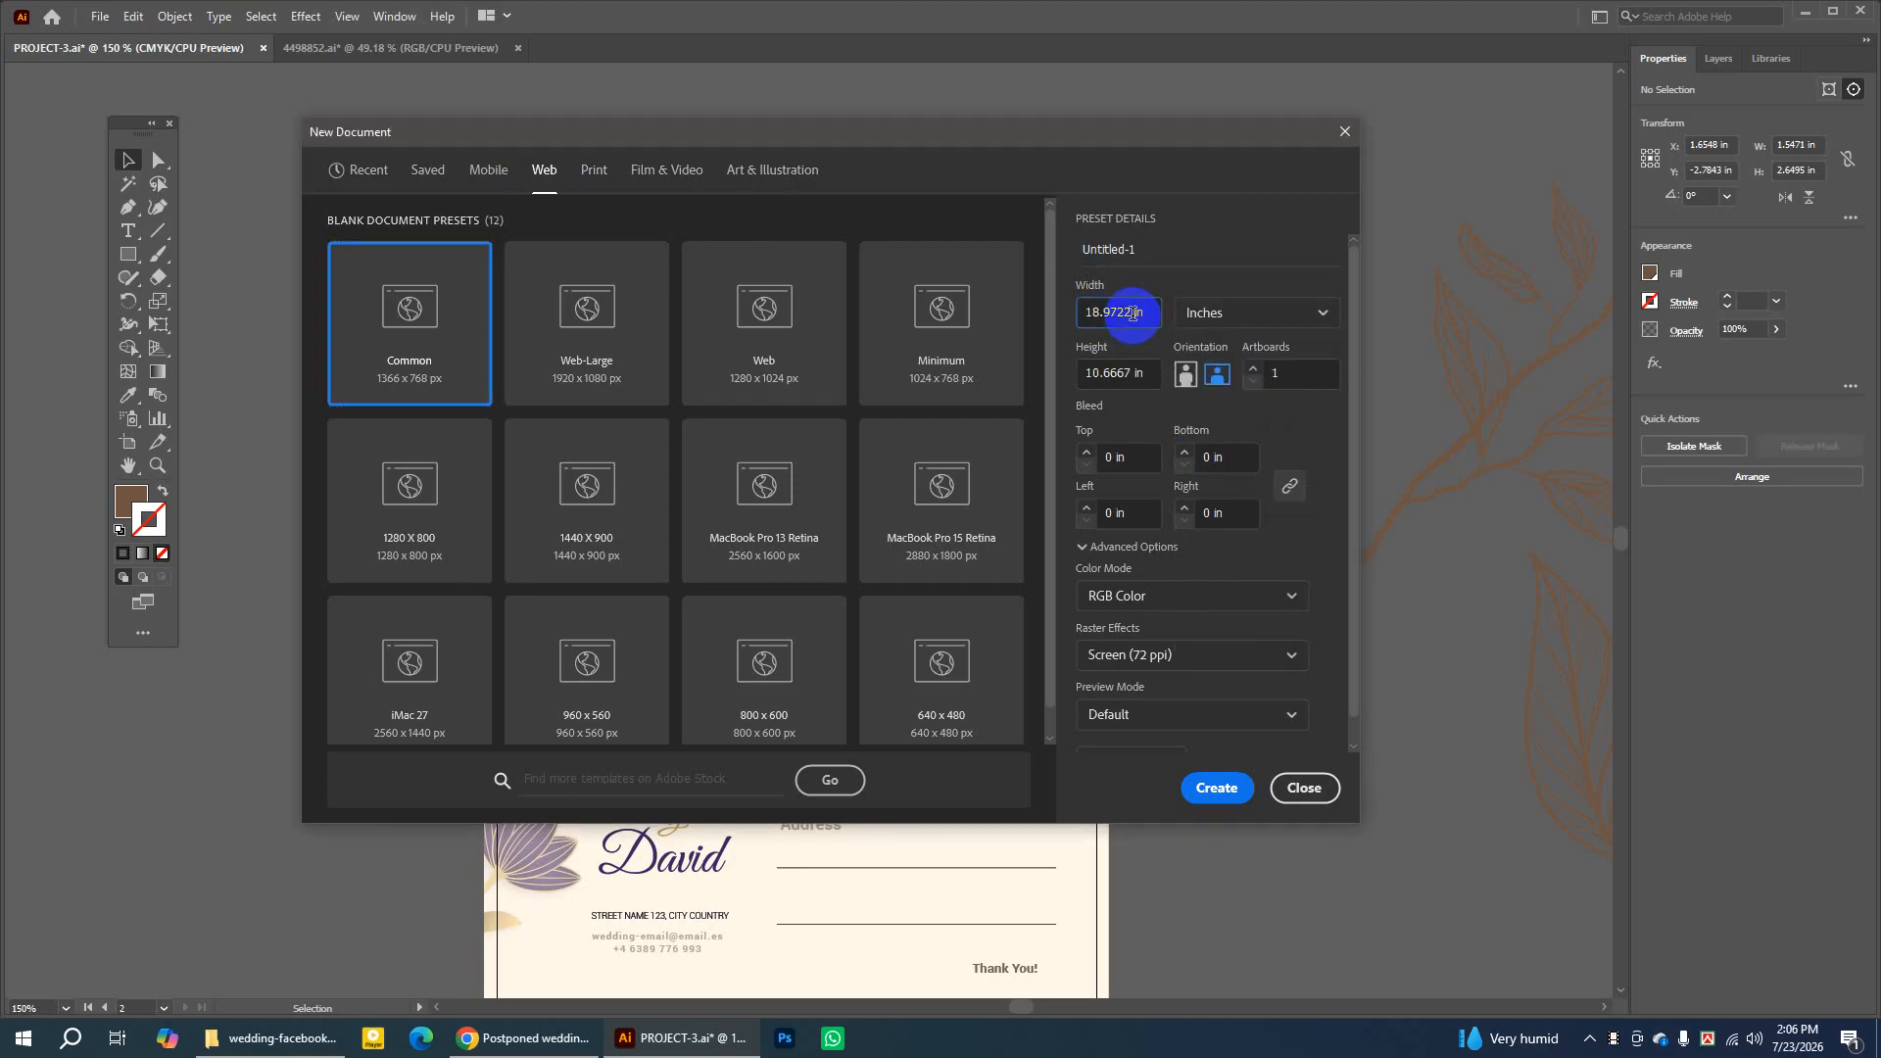
key("BackSpace")
key("BackSpace")
key("BackSpace")
key("BackSpace")
key("BackSpace")
key("BackSpace")
key("BackSpace")
type("6")
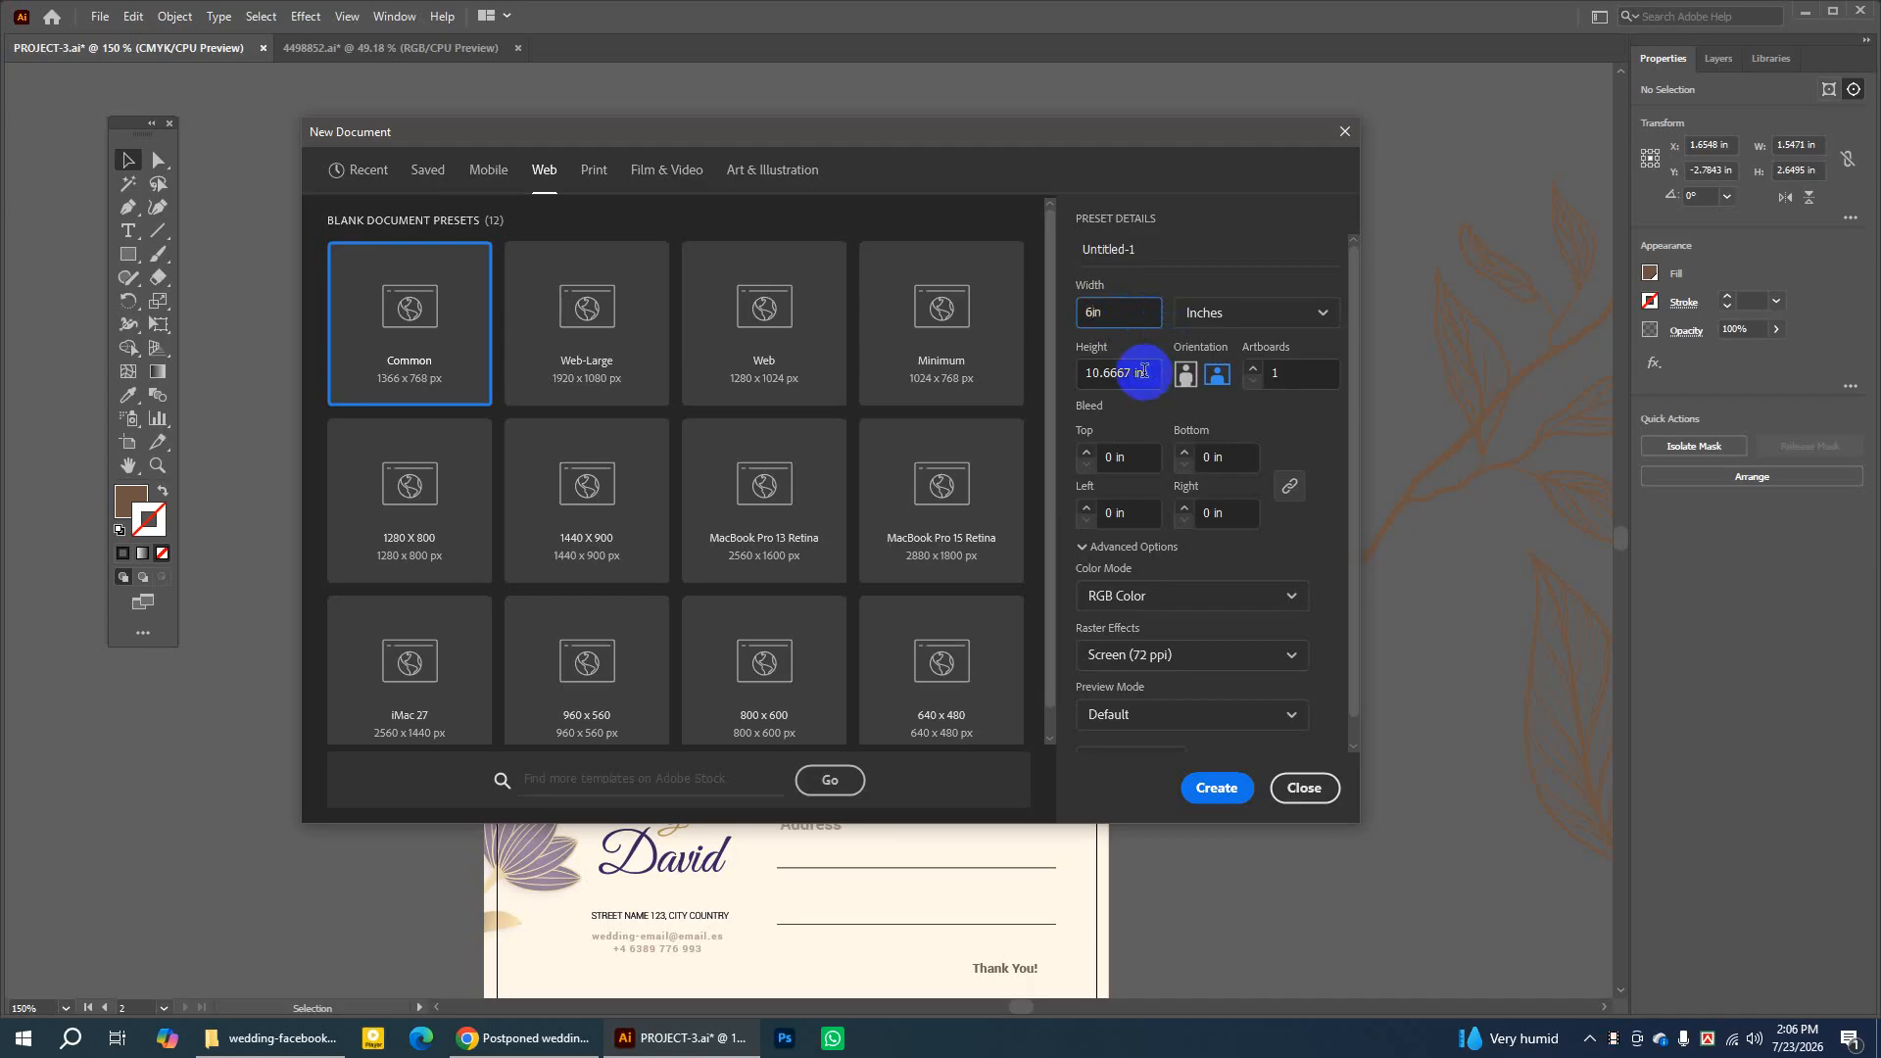
Set the new document's height to 4 in and choose landscape orientation
left_click(1136, 372)
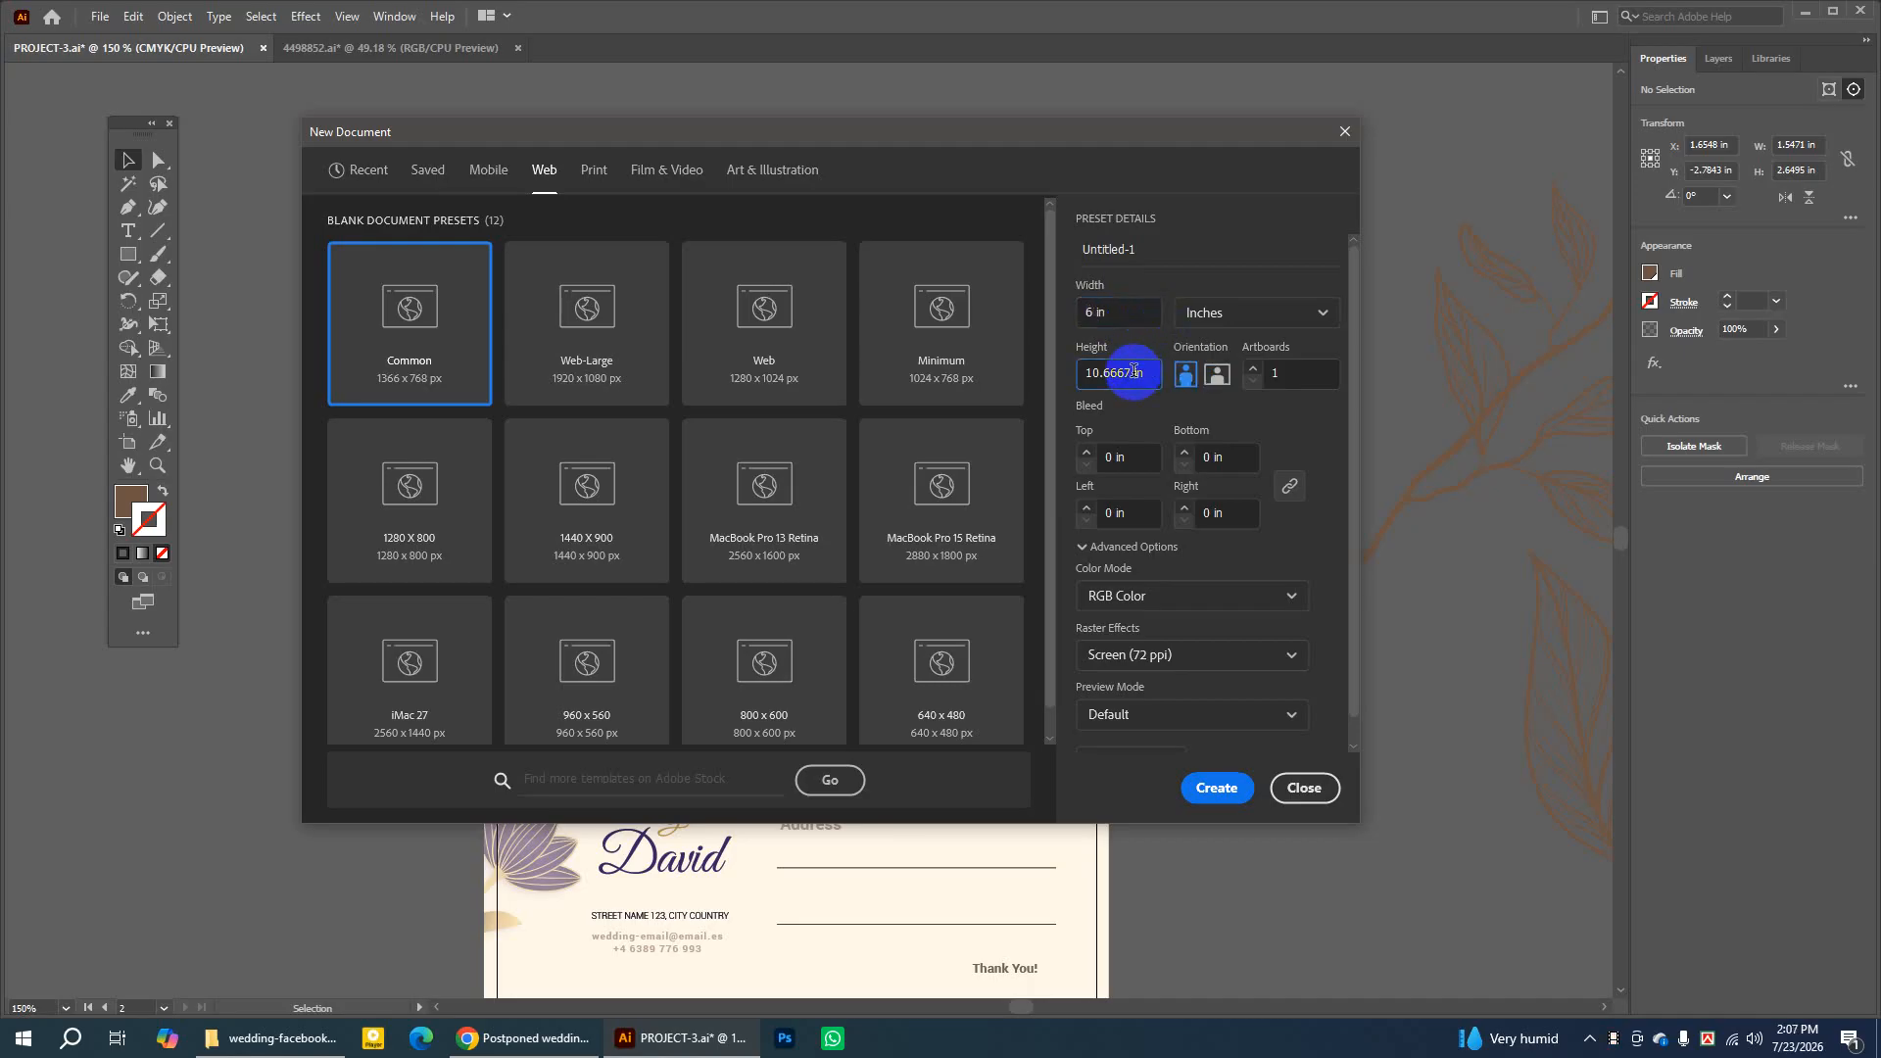
key("BackSpace")
key("BackSpace")
key("BackSpace")
key("BackSpace")
key("BackSpace")
key("BackSpace")
key("BackSpace")
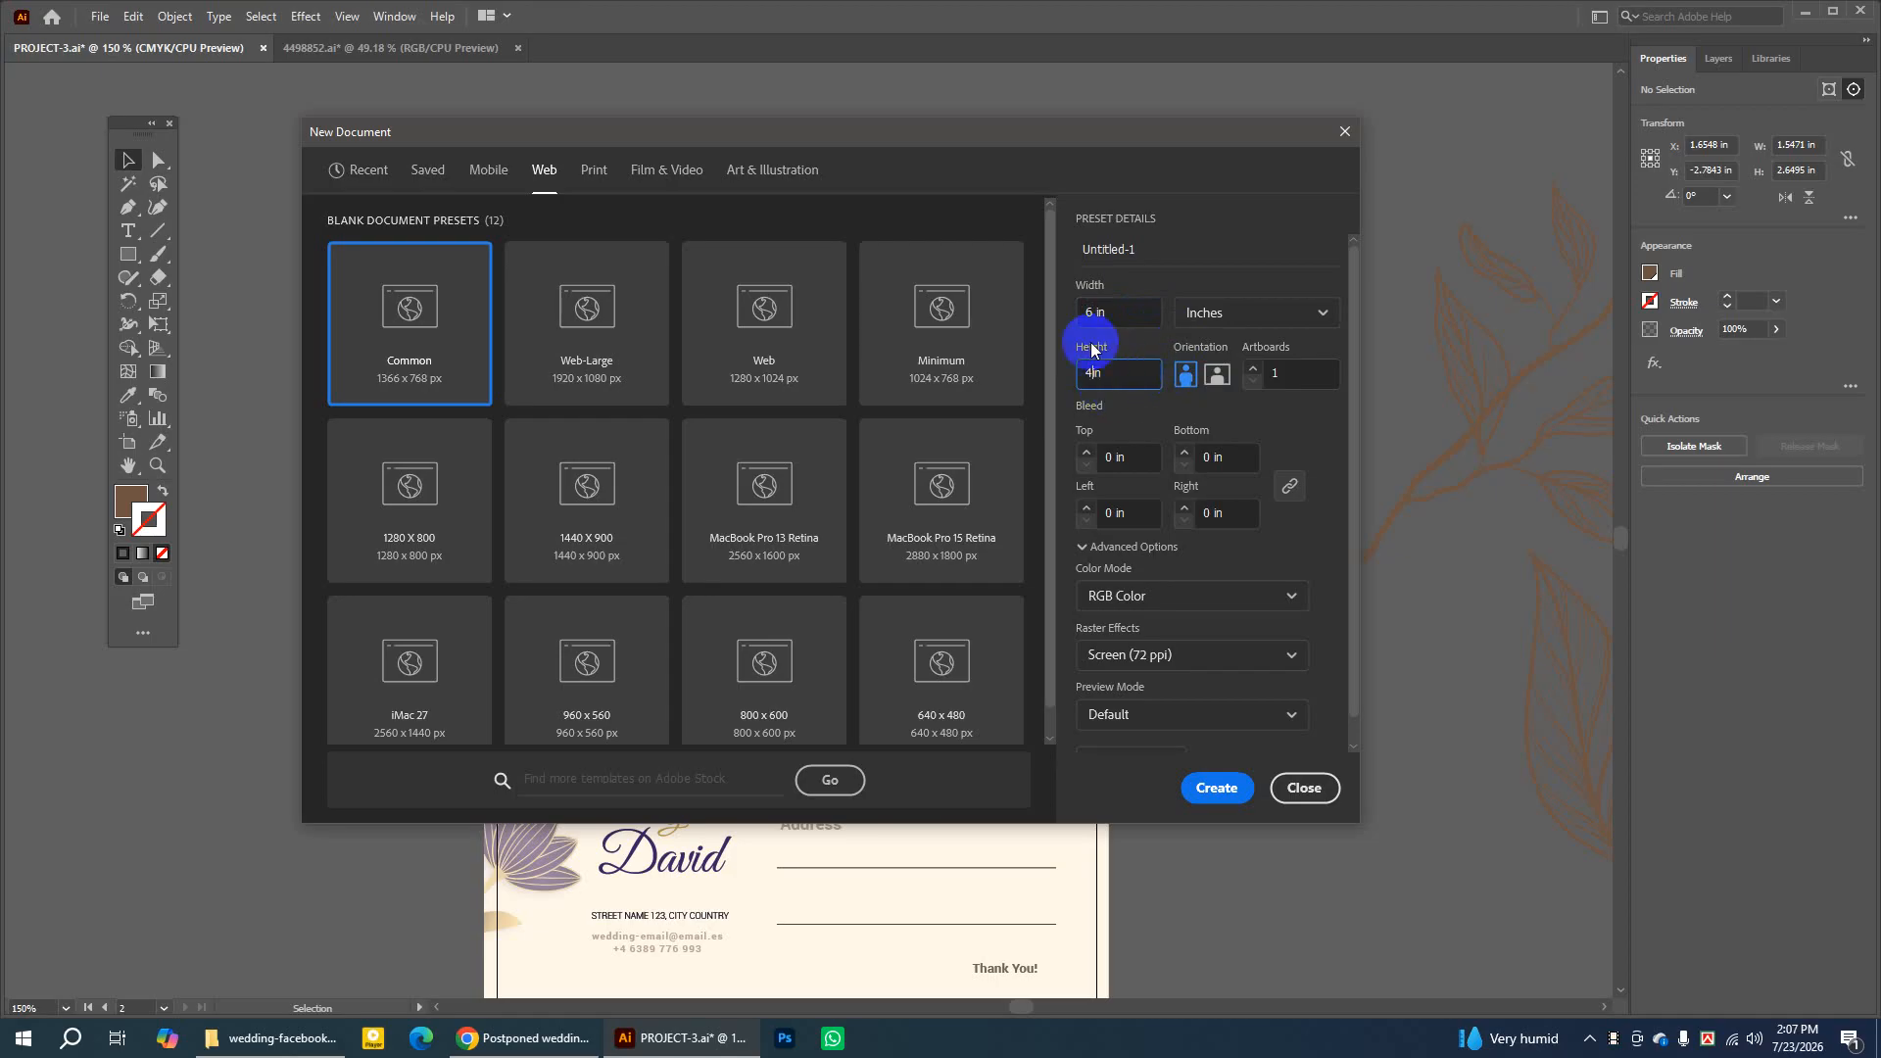
left_click(1217, 380)
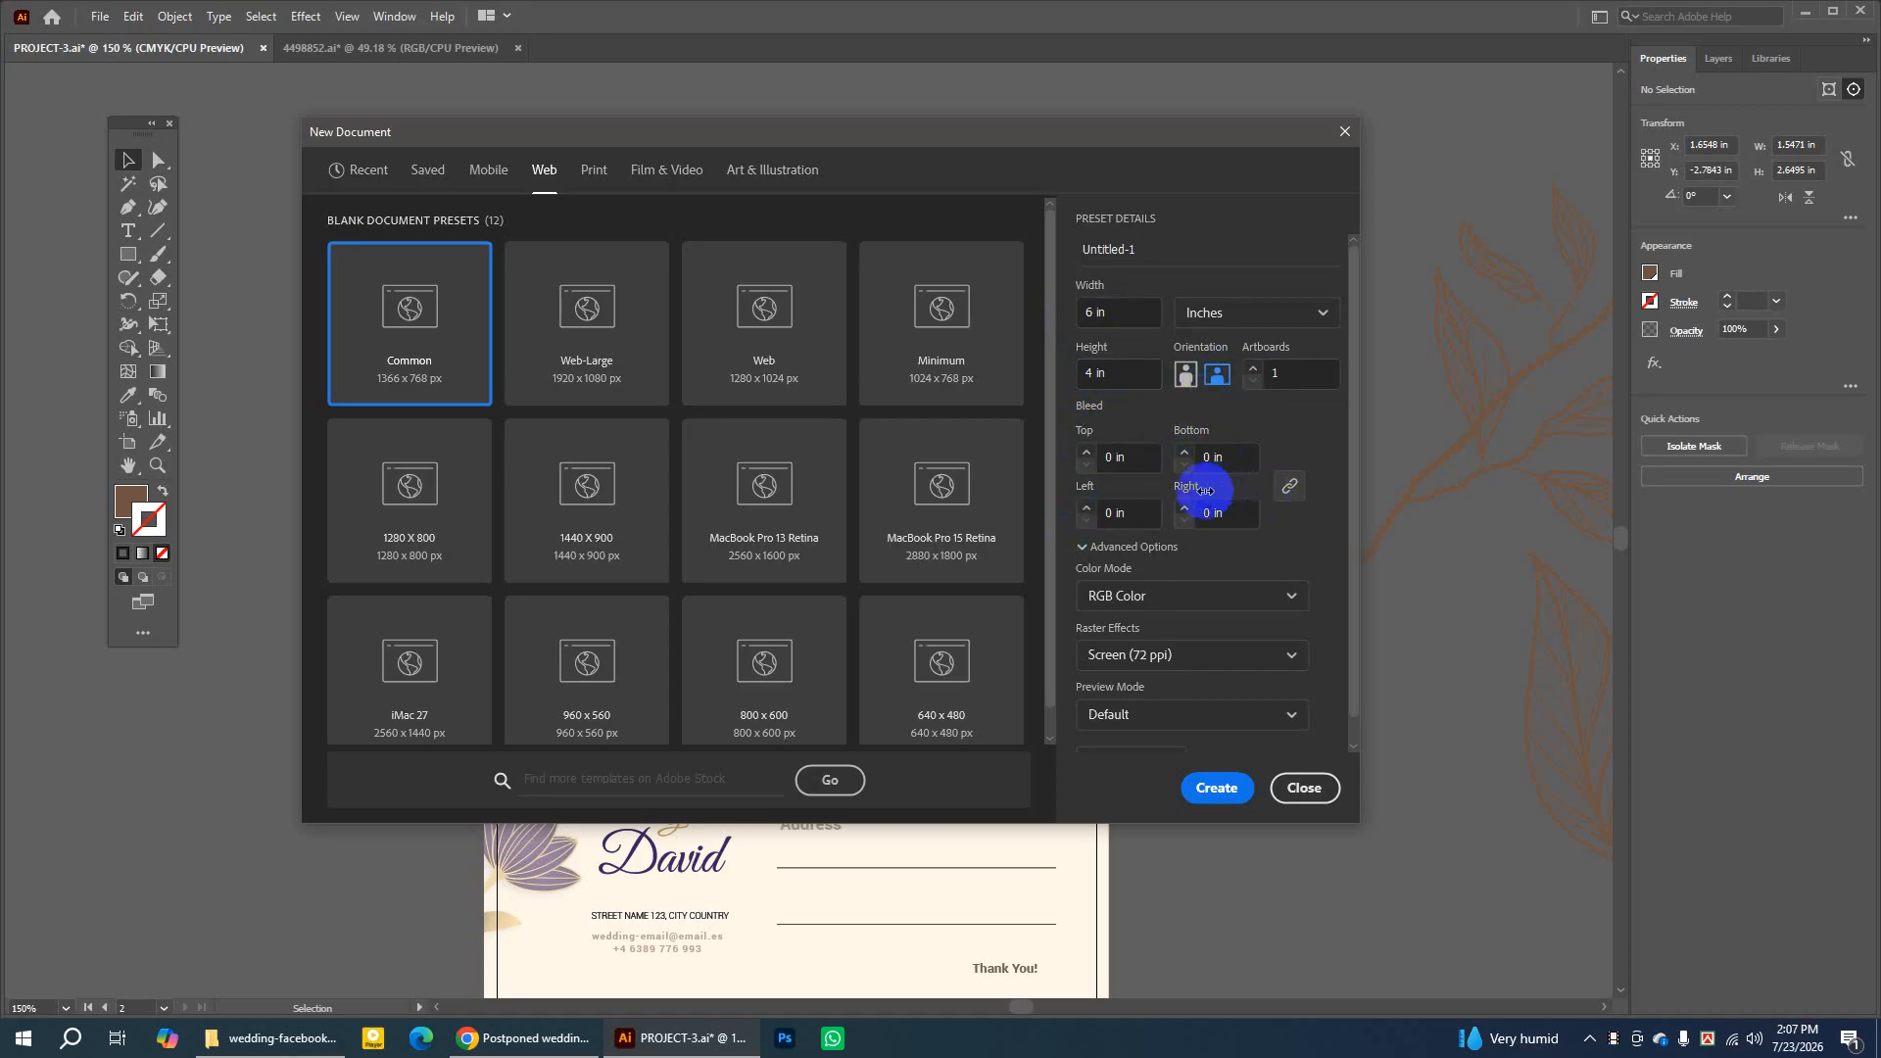
Link the bleed values and set the bleed to 0.125 in on all four sides
left_click(1289, 486)
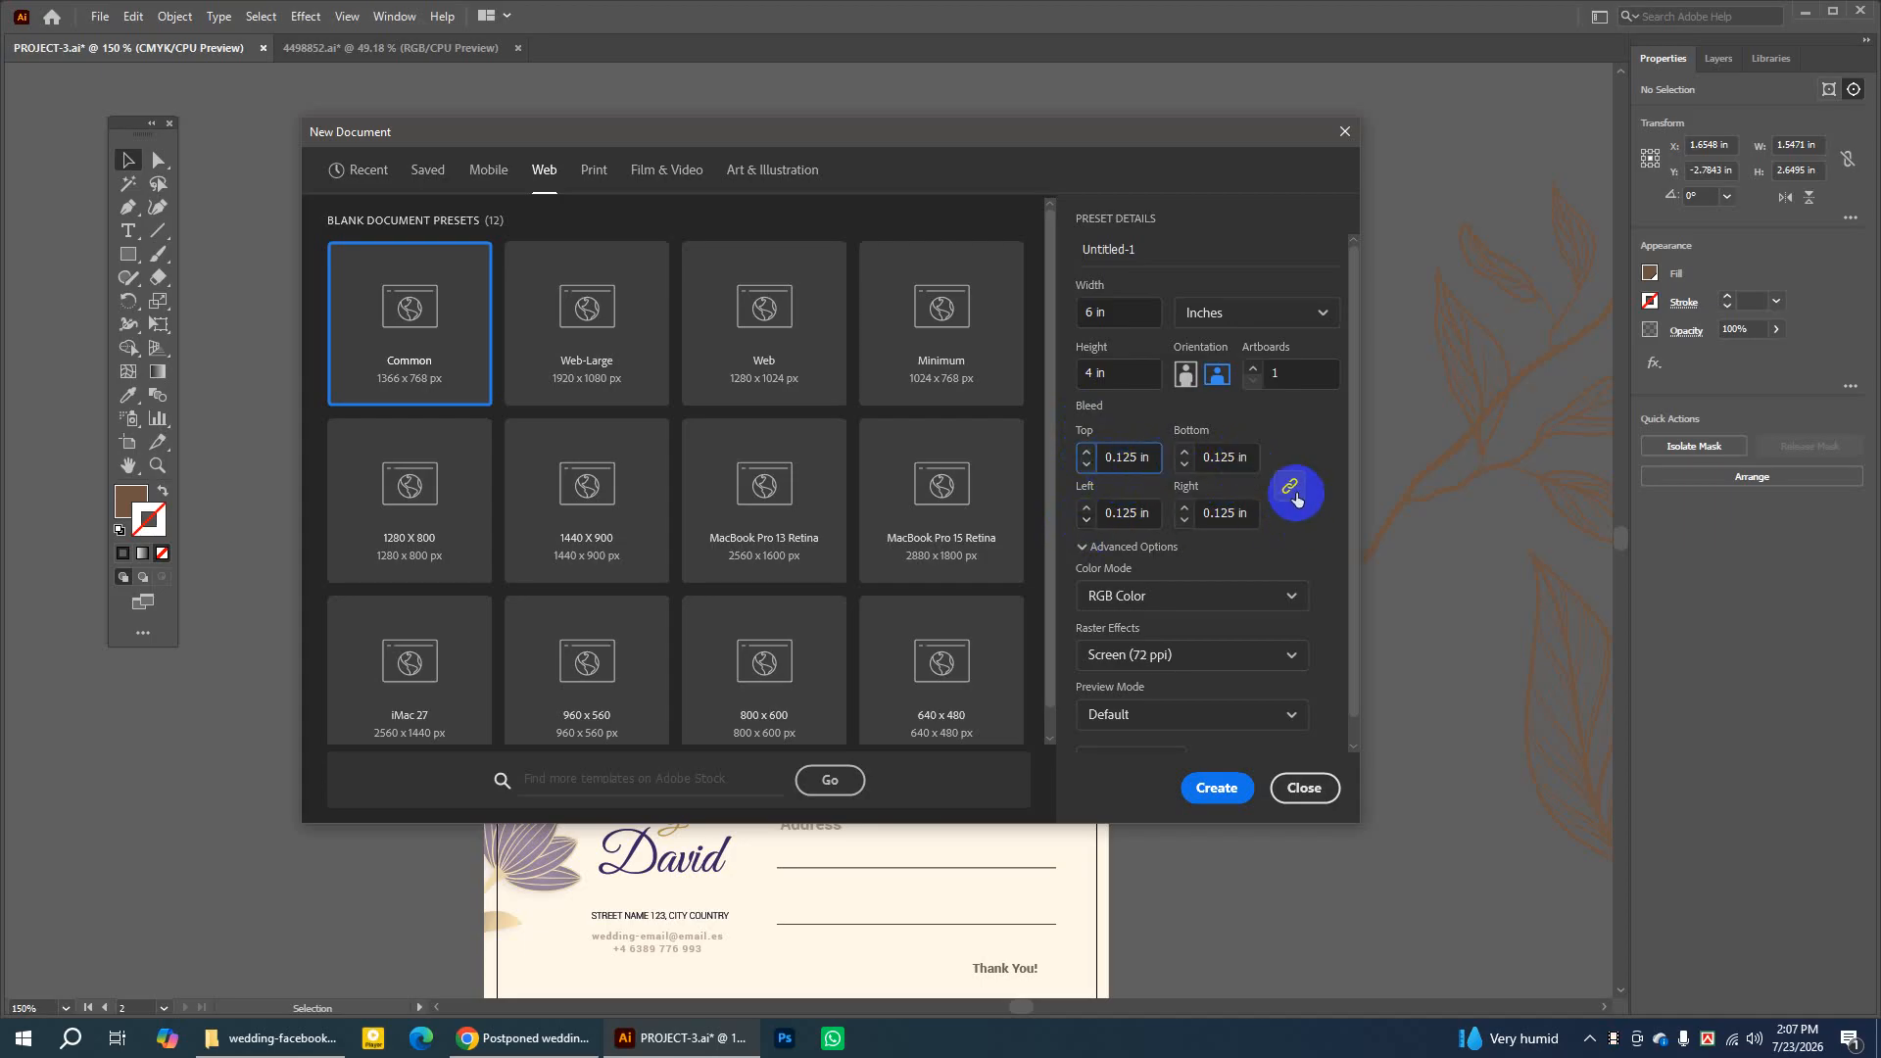
Try CMYK Color as the new document's color mode and check the warning about it
left_click(1127, 595)
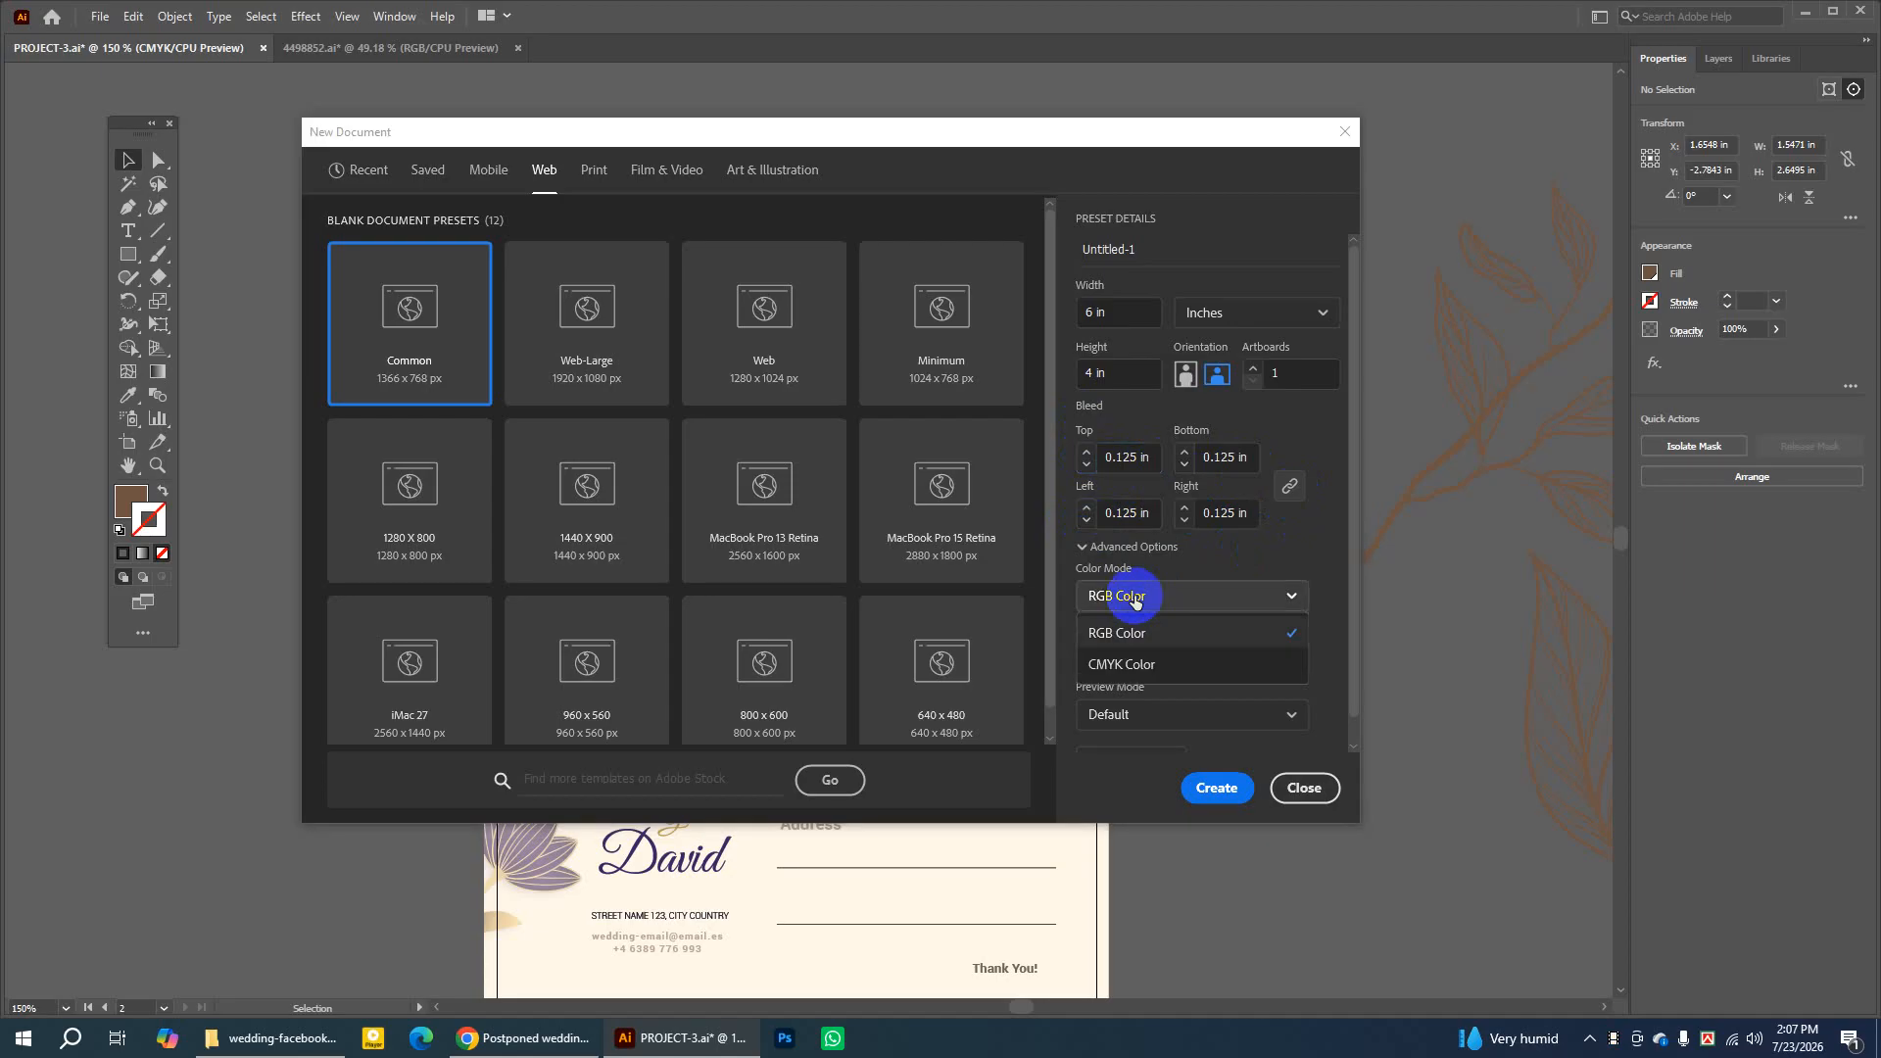
left_click(1177, 594)
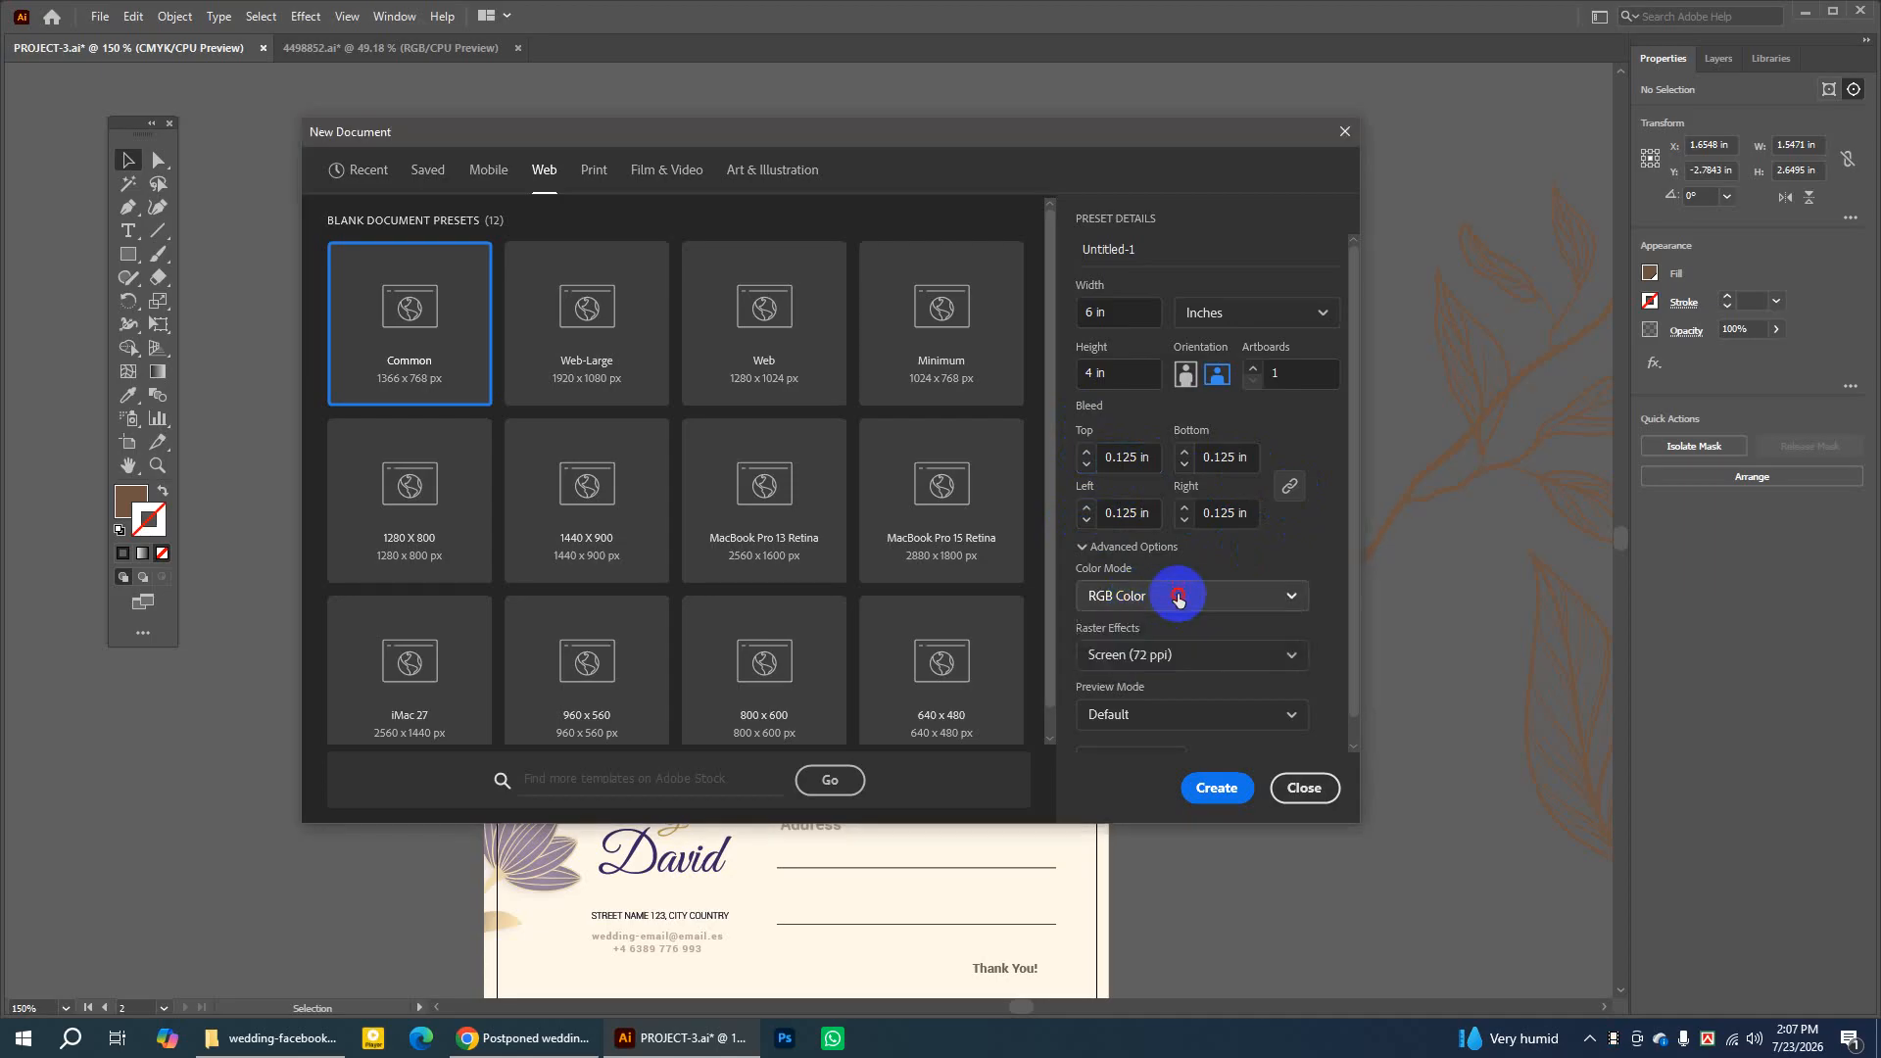
left_click(1178, 592)
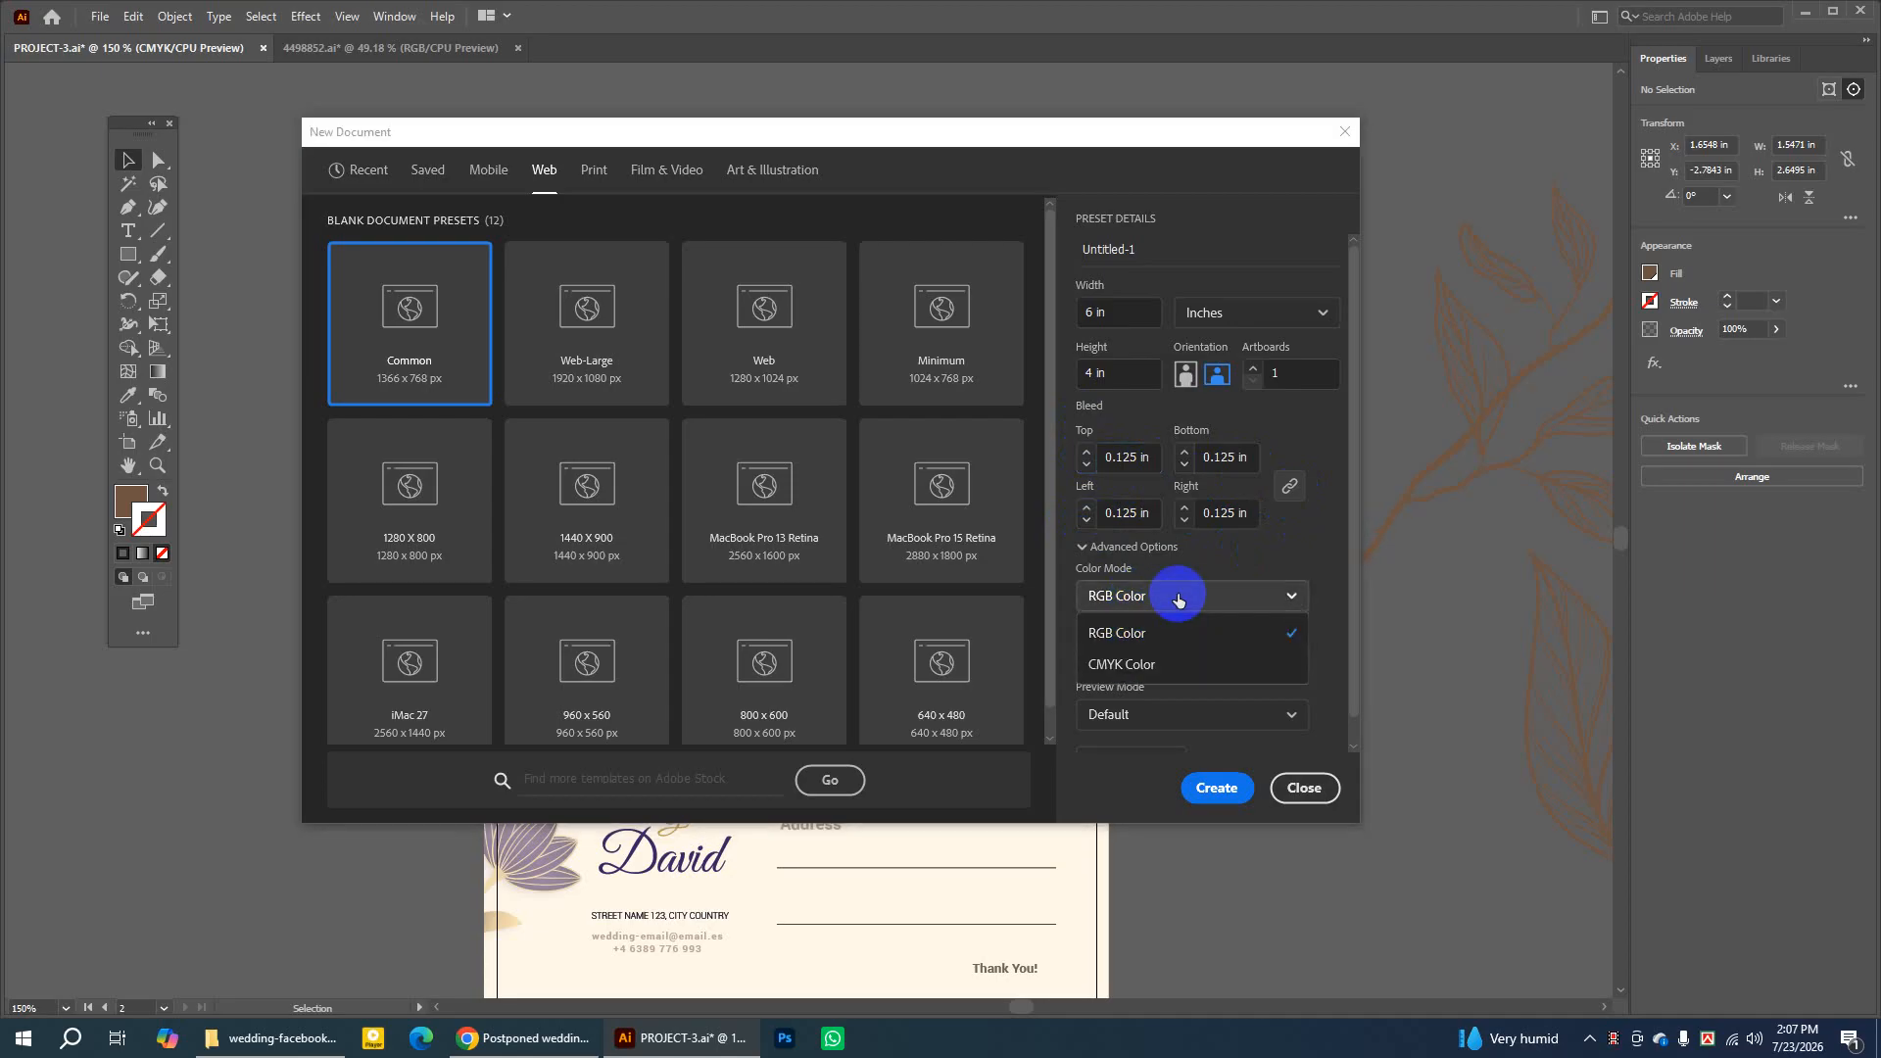
left_click(1123, 678)
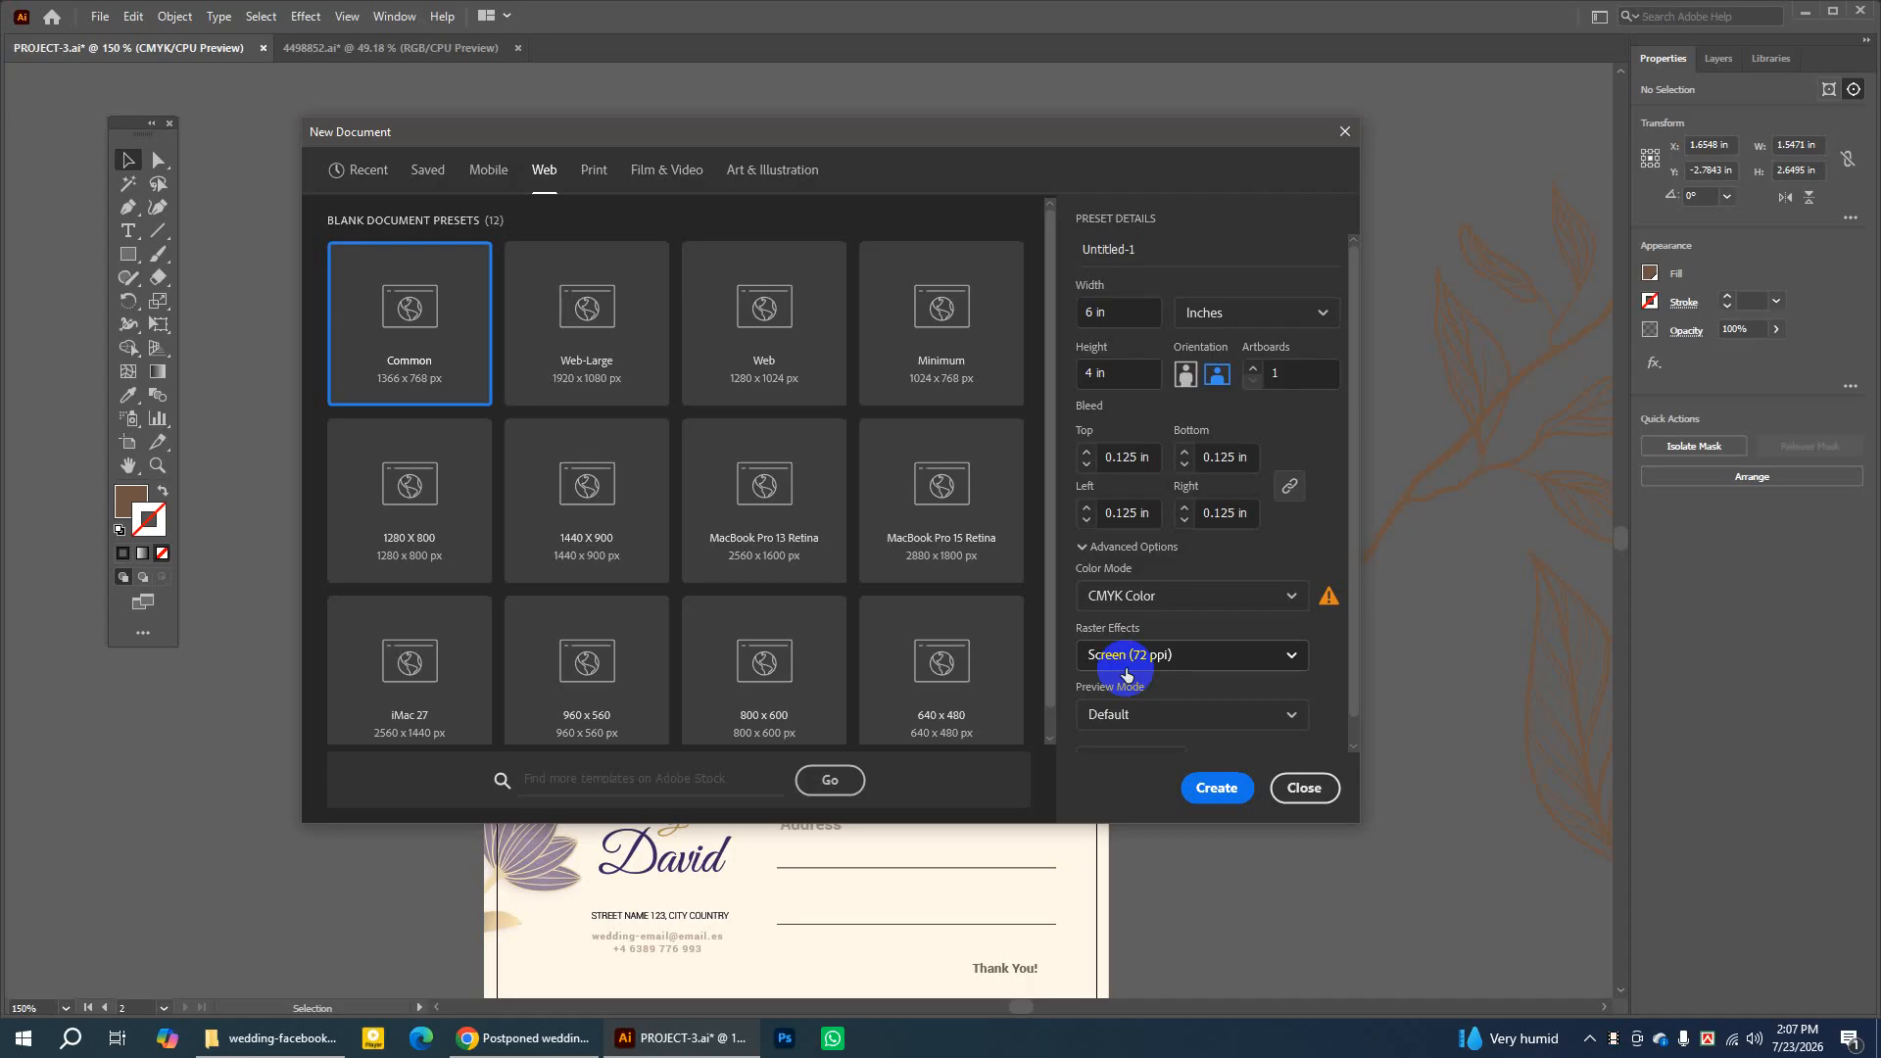
left_click(1115, 597)
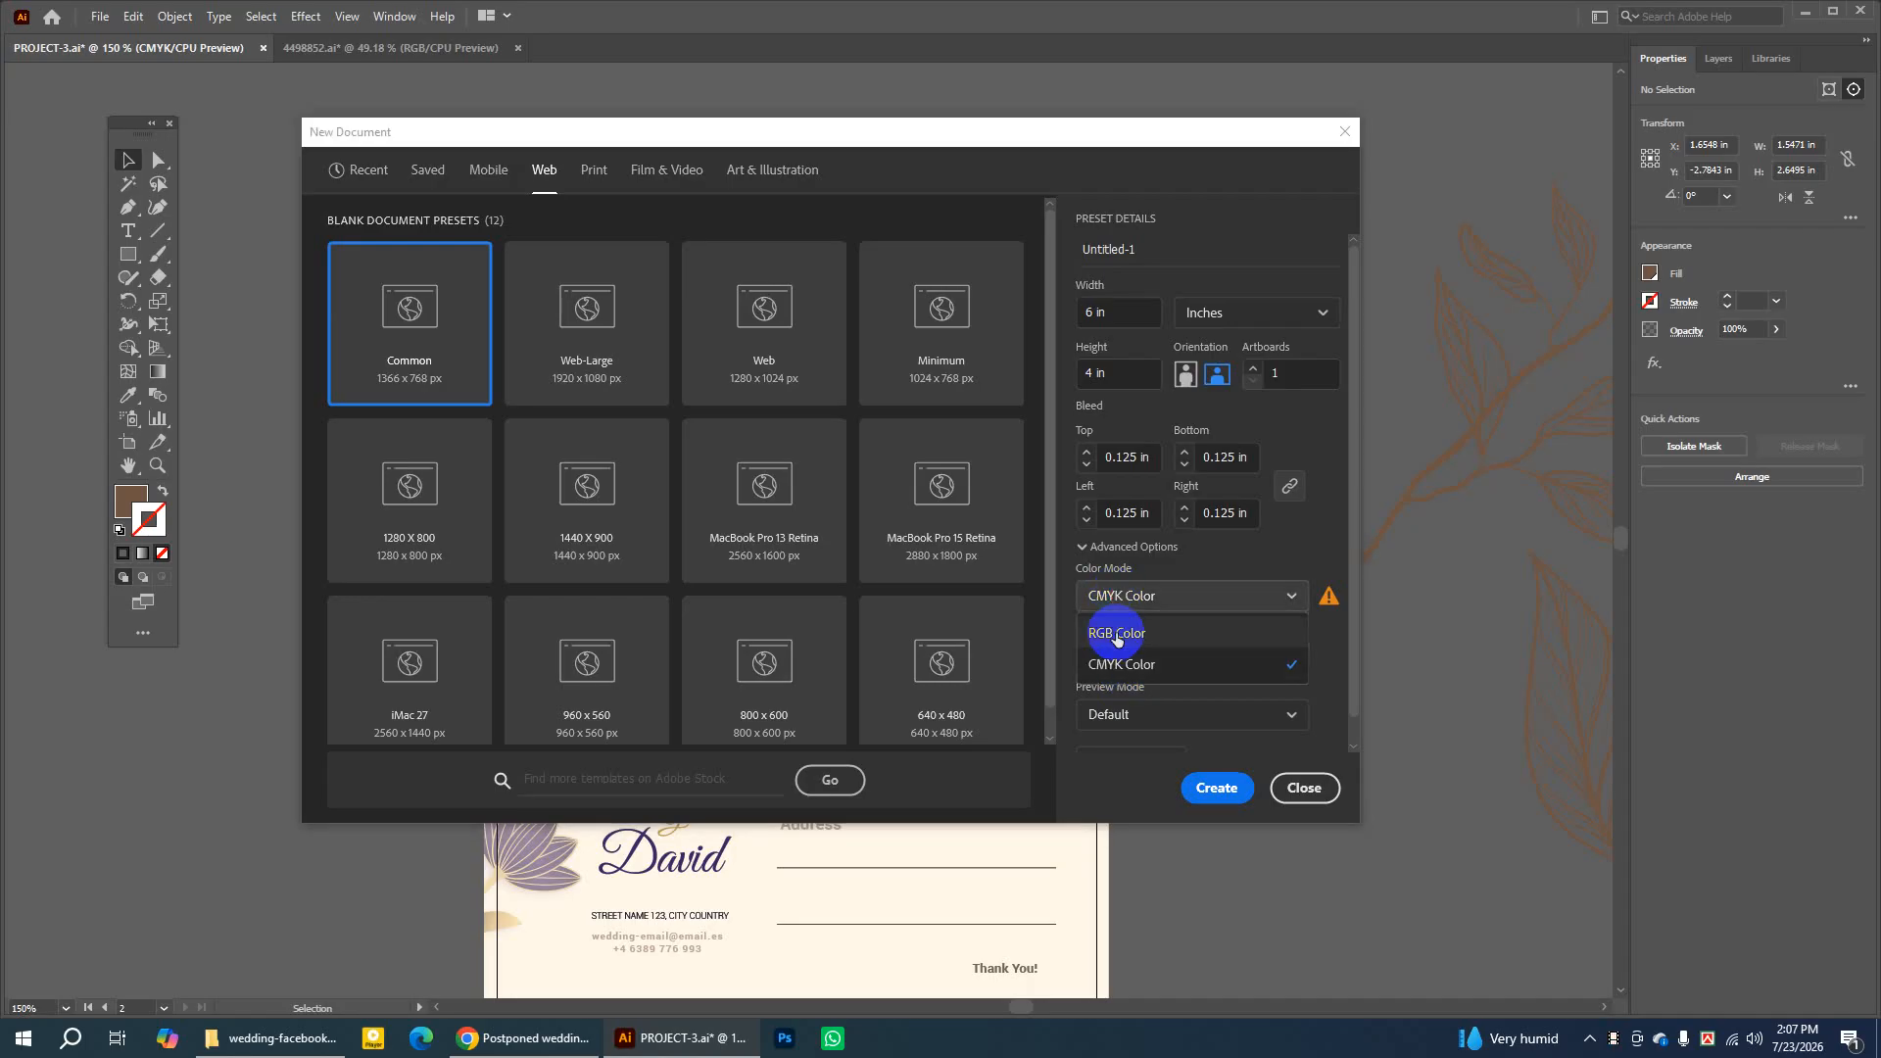
left_click(1119, 598)
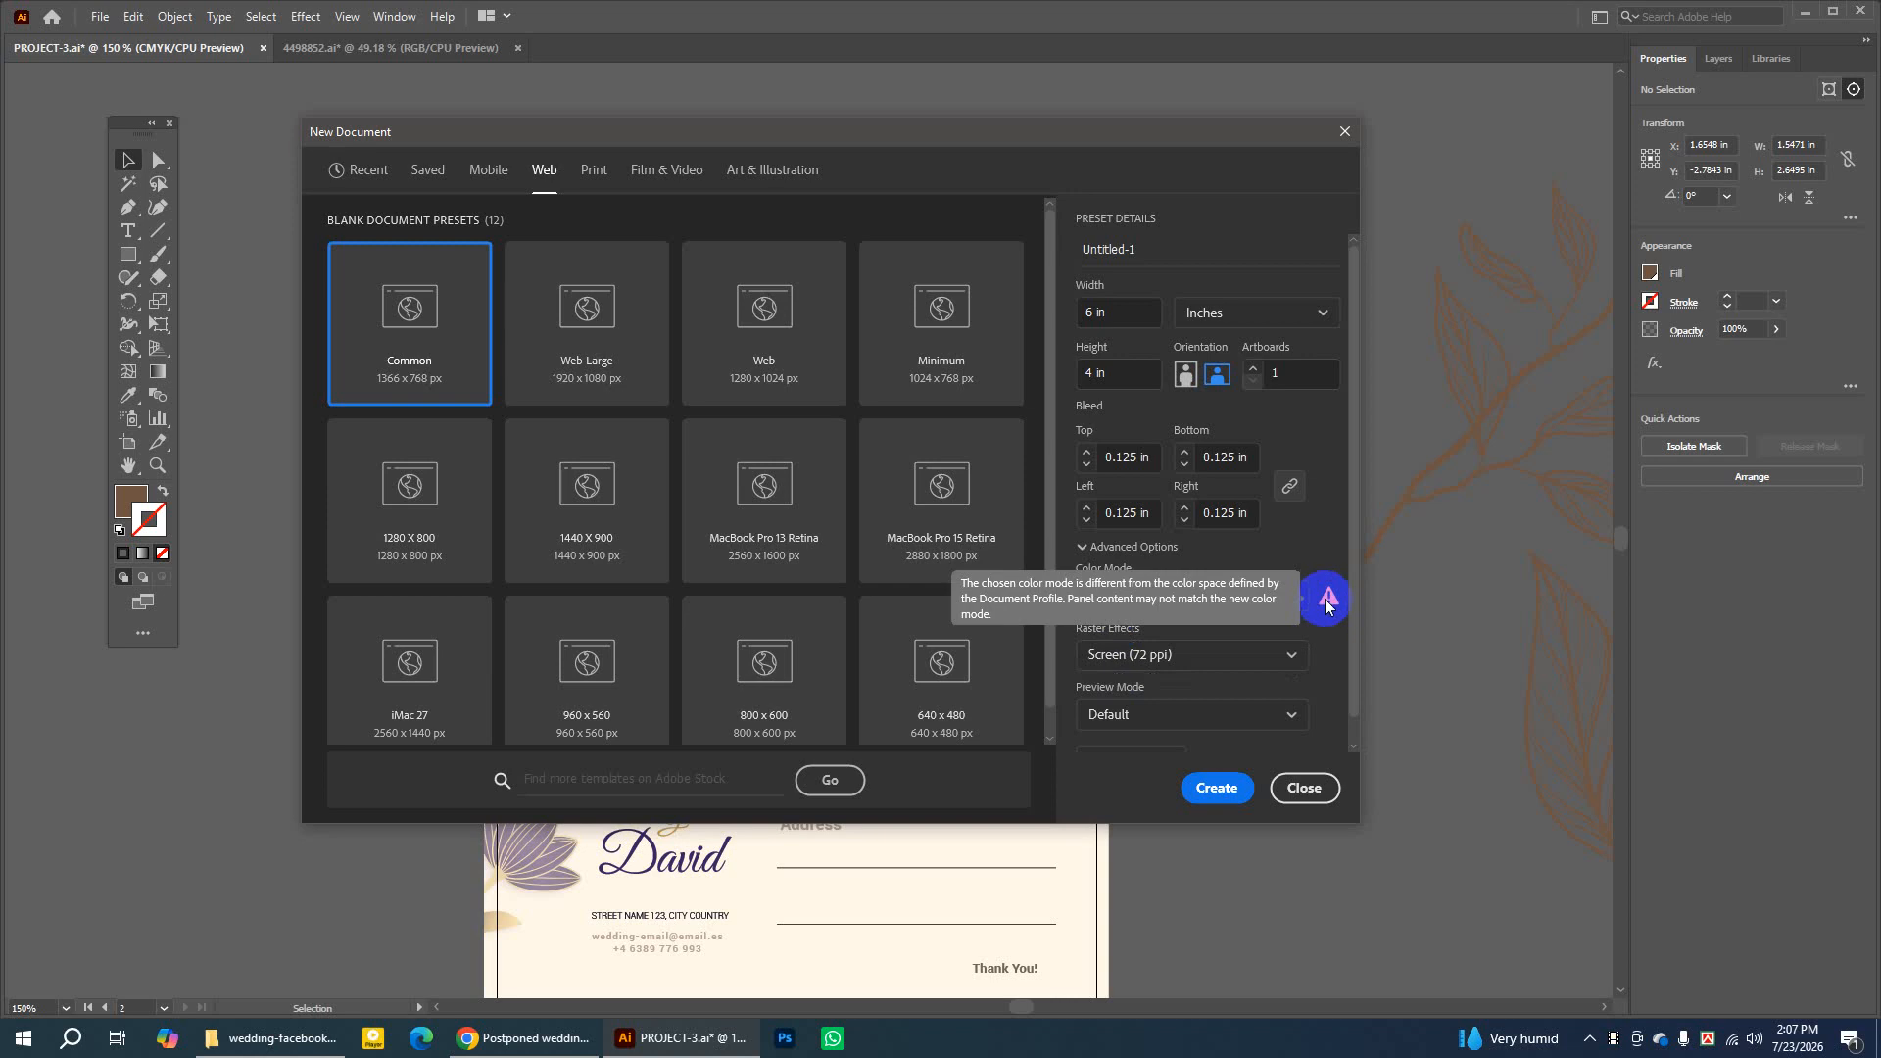
Reopen the new document's advanced options and set the color mode to RGB Color
scroll(1214, 568, "down", 3)
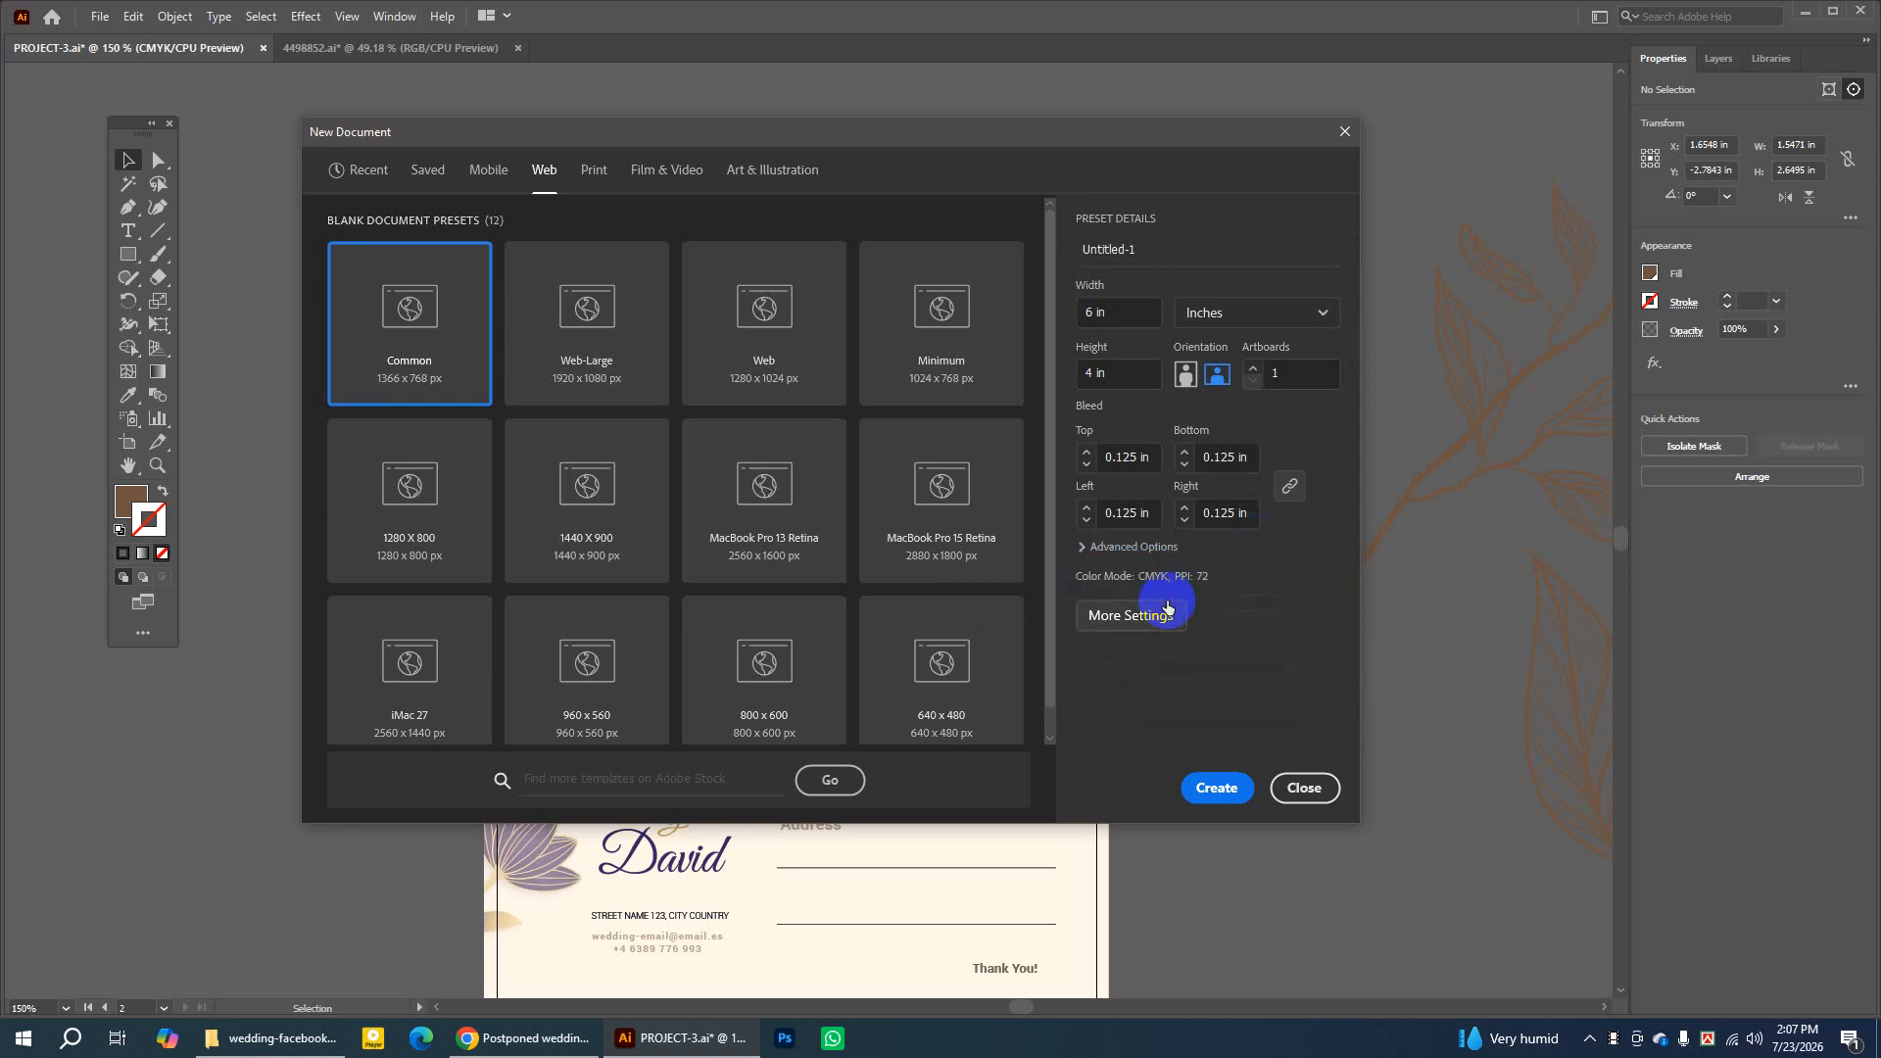
left_click(1142, 612)
left_click(1154, 764)
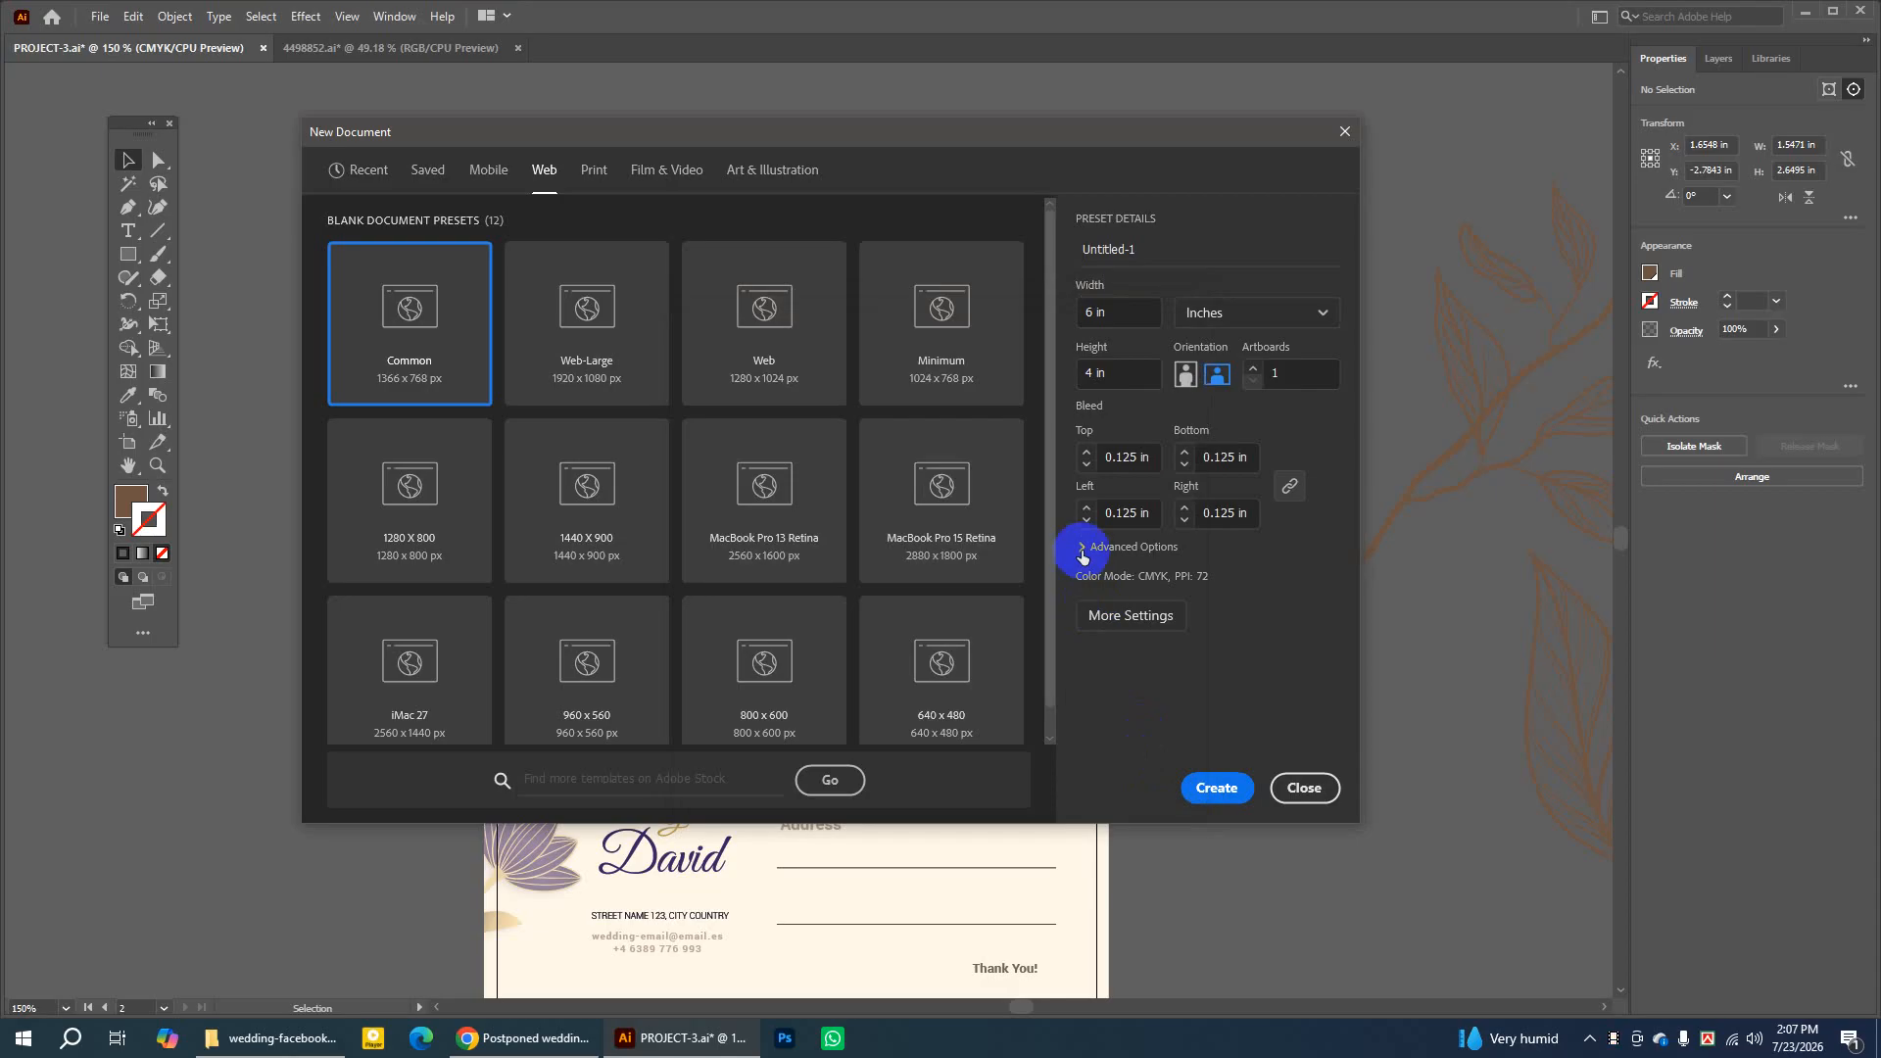
left_click(1081, 550)
left_click(1148, 570)
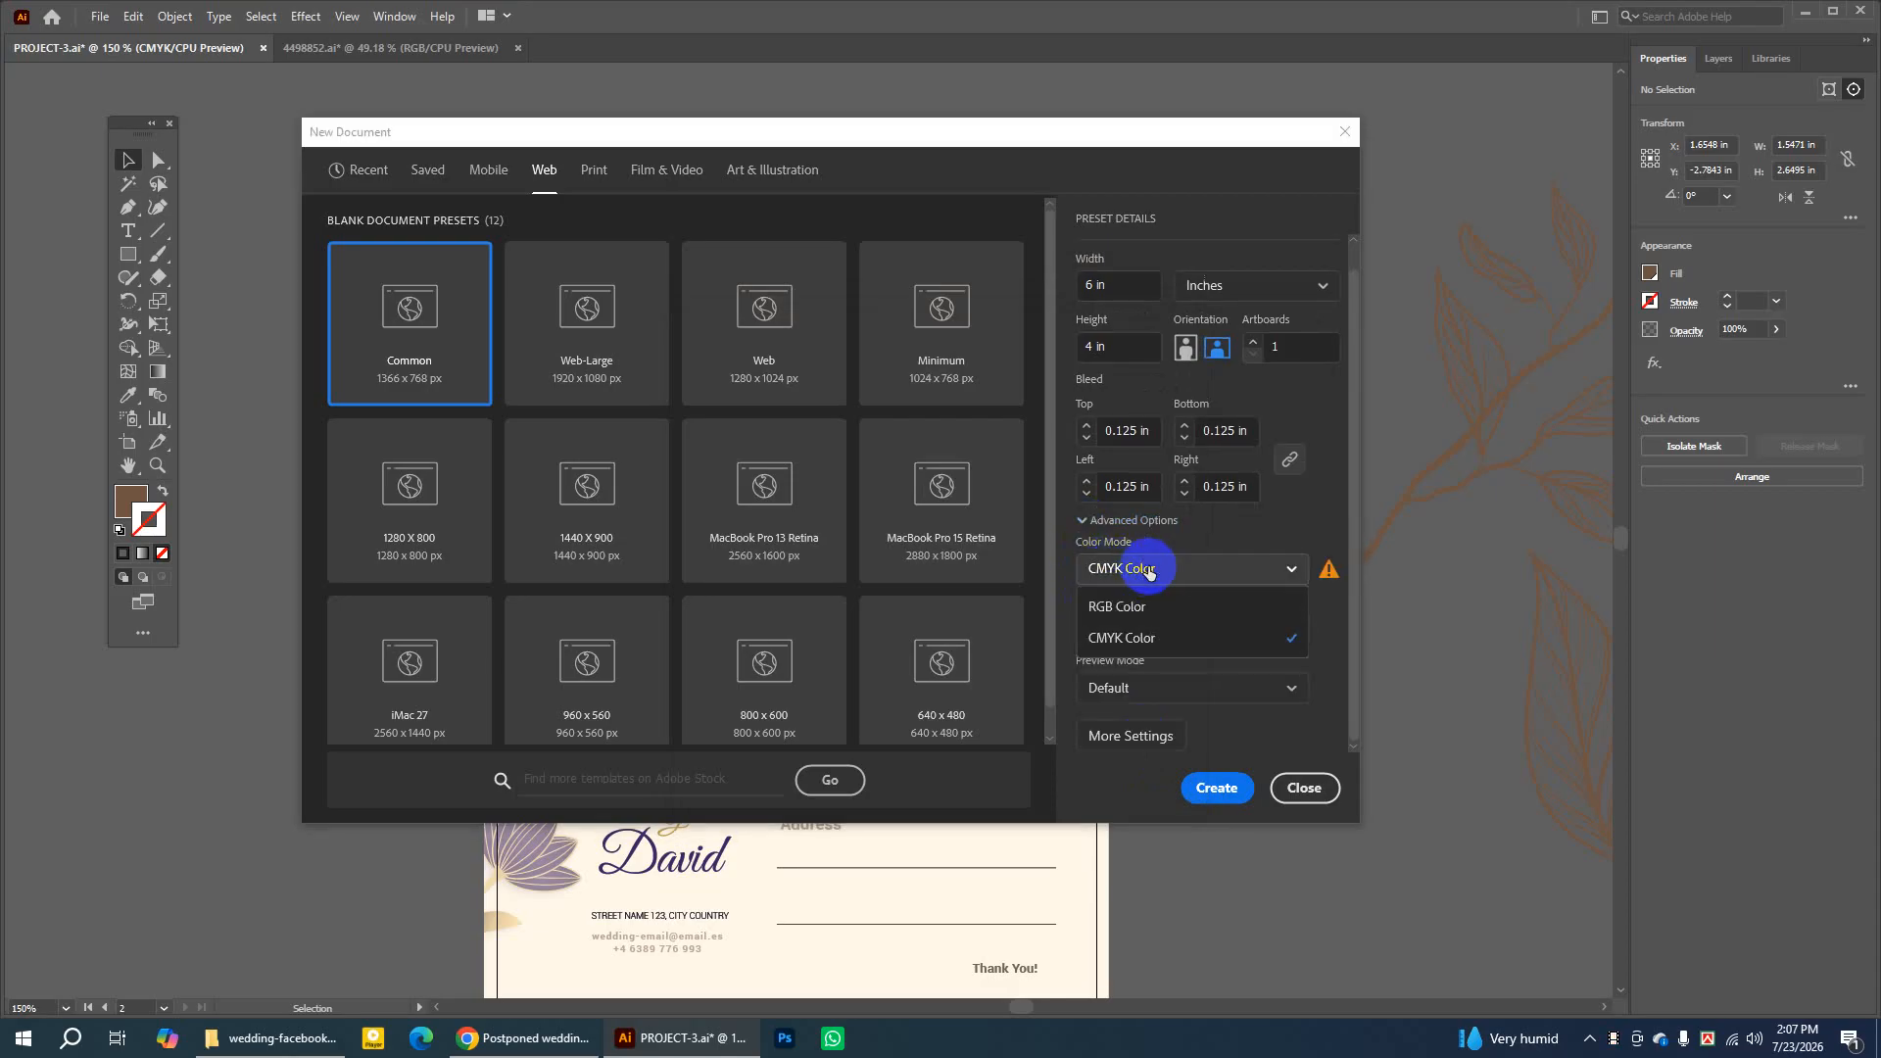
left_click(1133, 606)
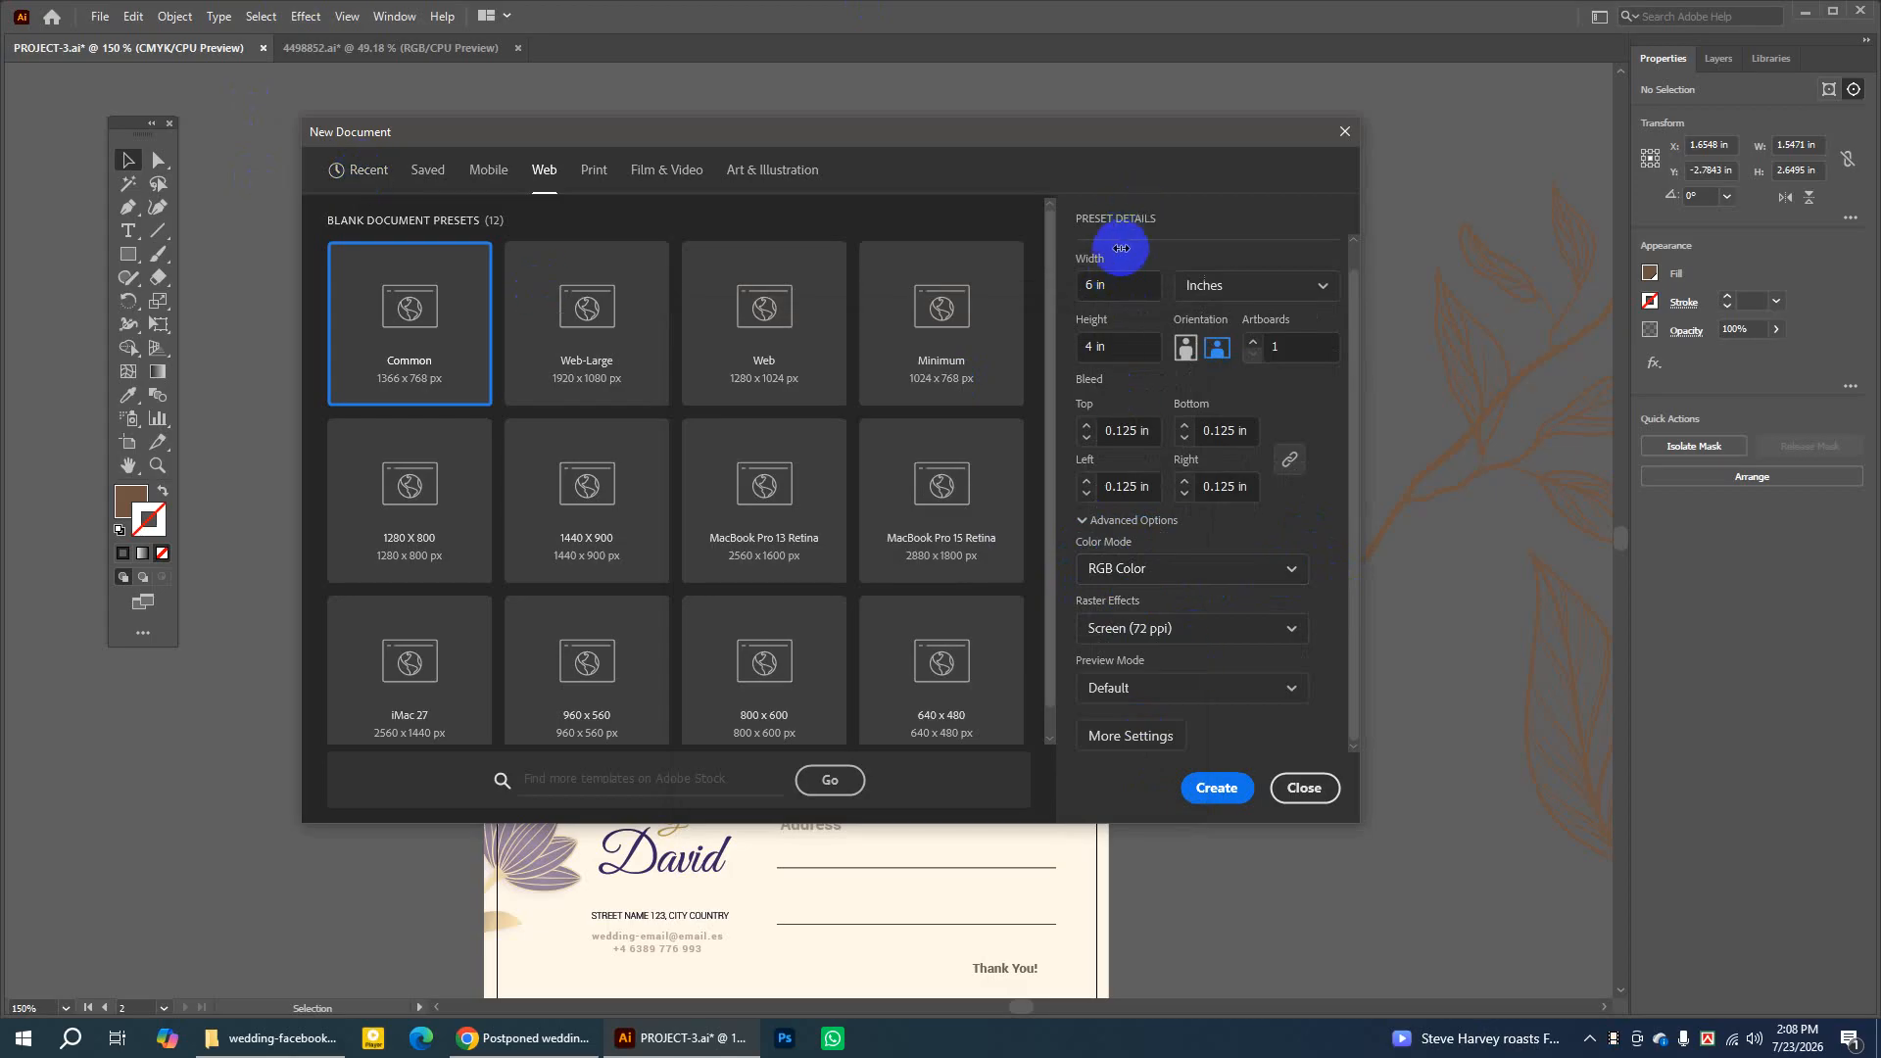
Replace the new document's default name with "postcard"
scroll(1156, 255, "up", 1)
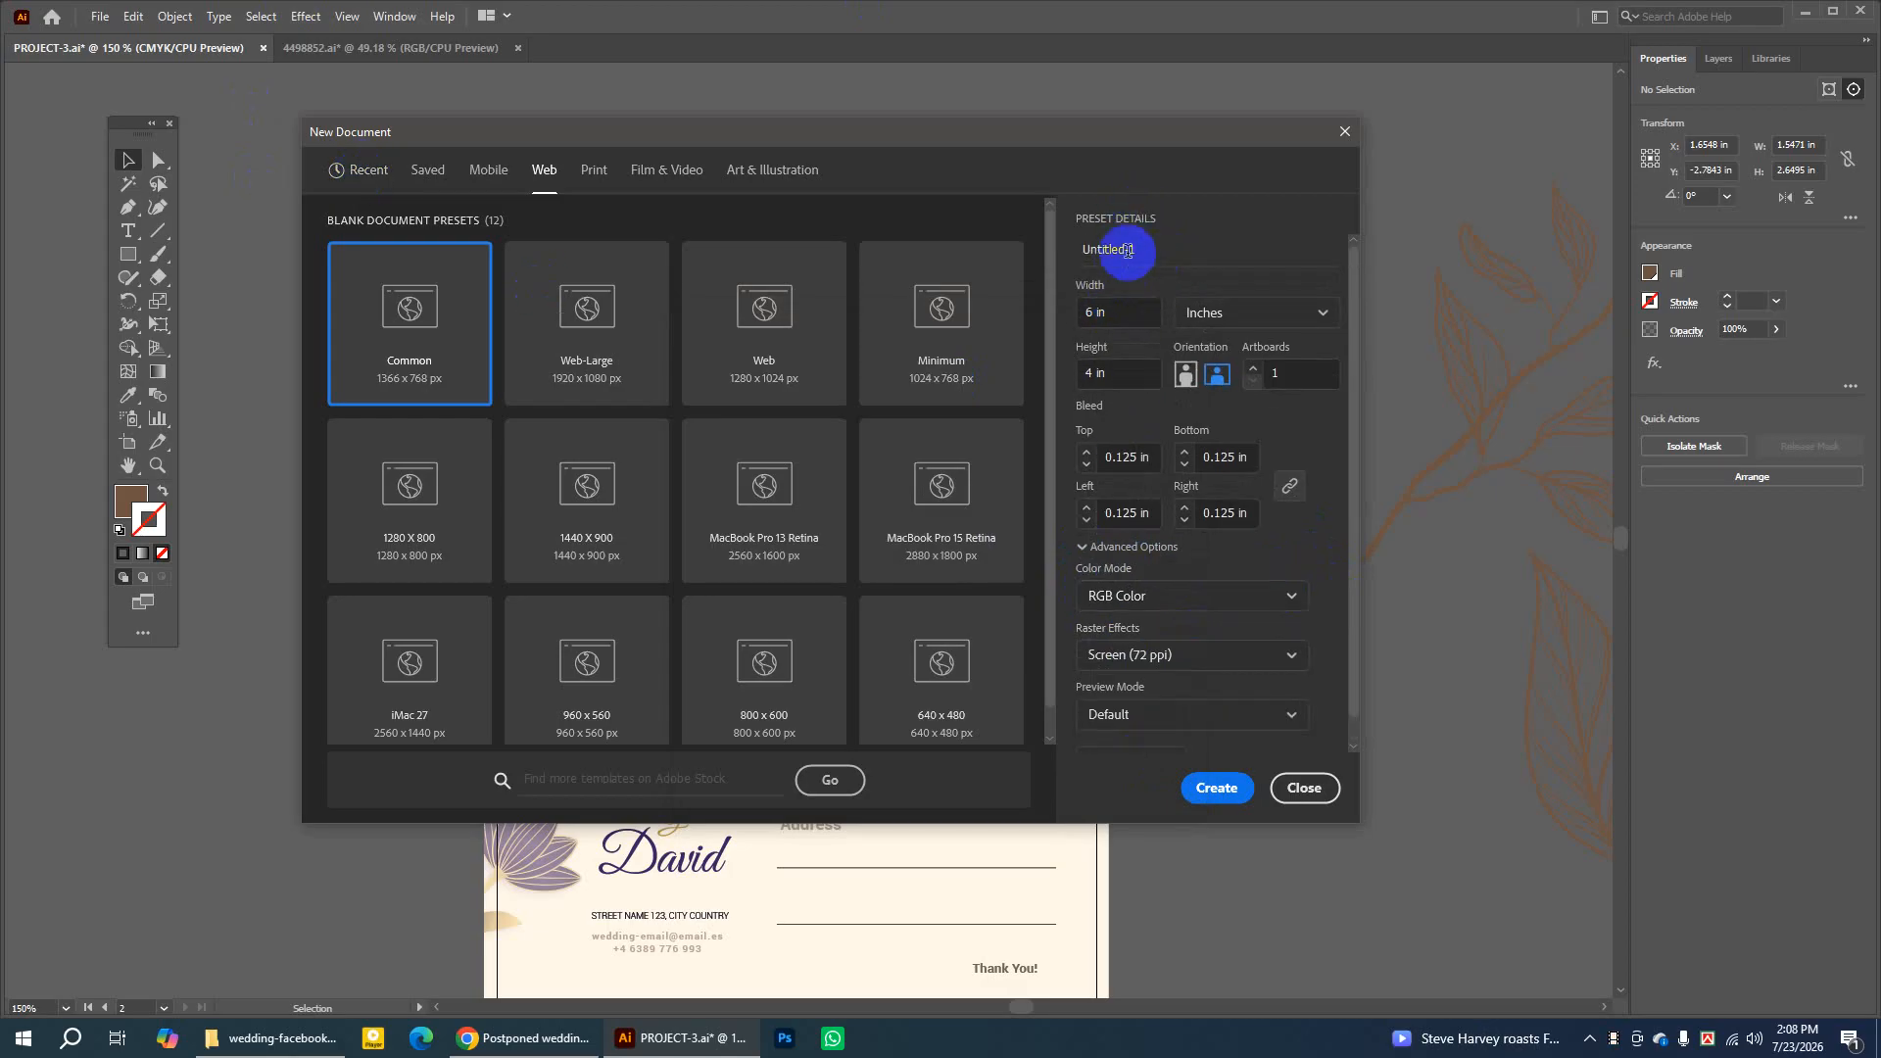
left_click(1136, 251)
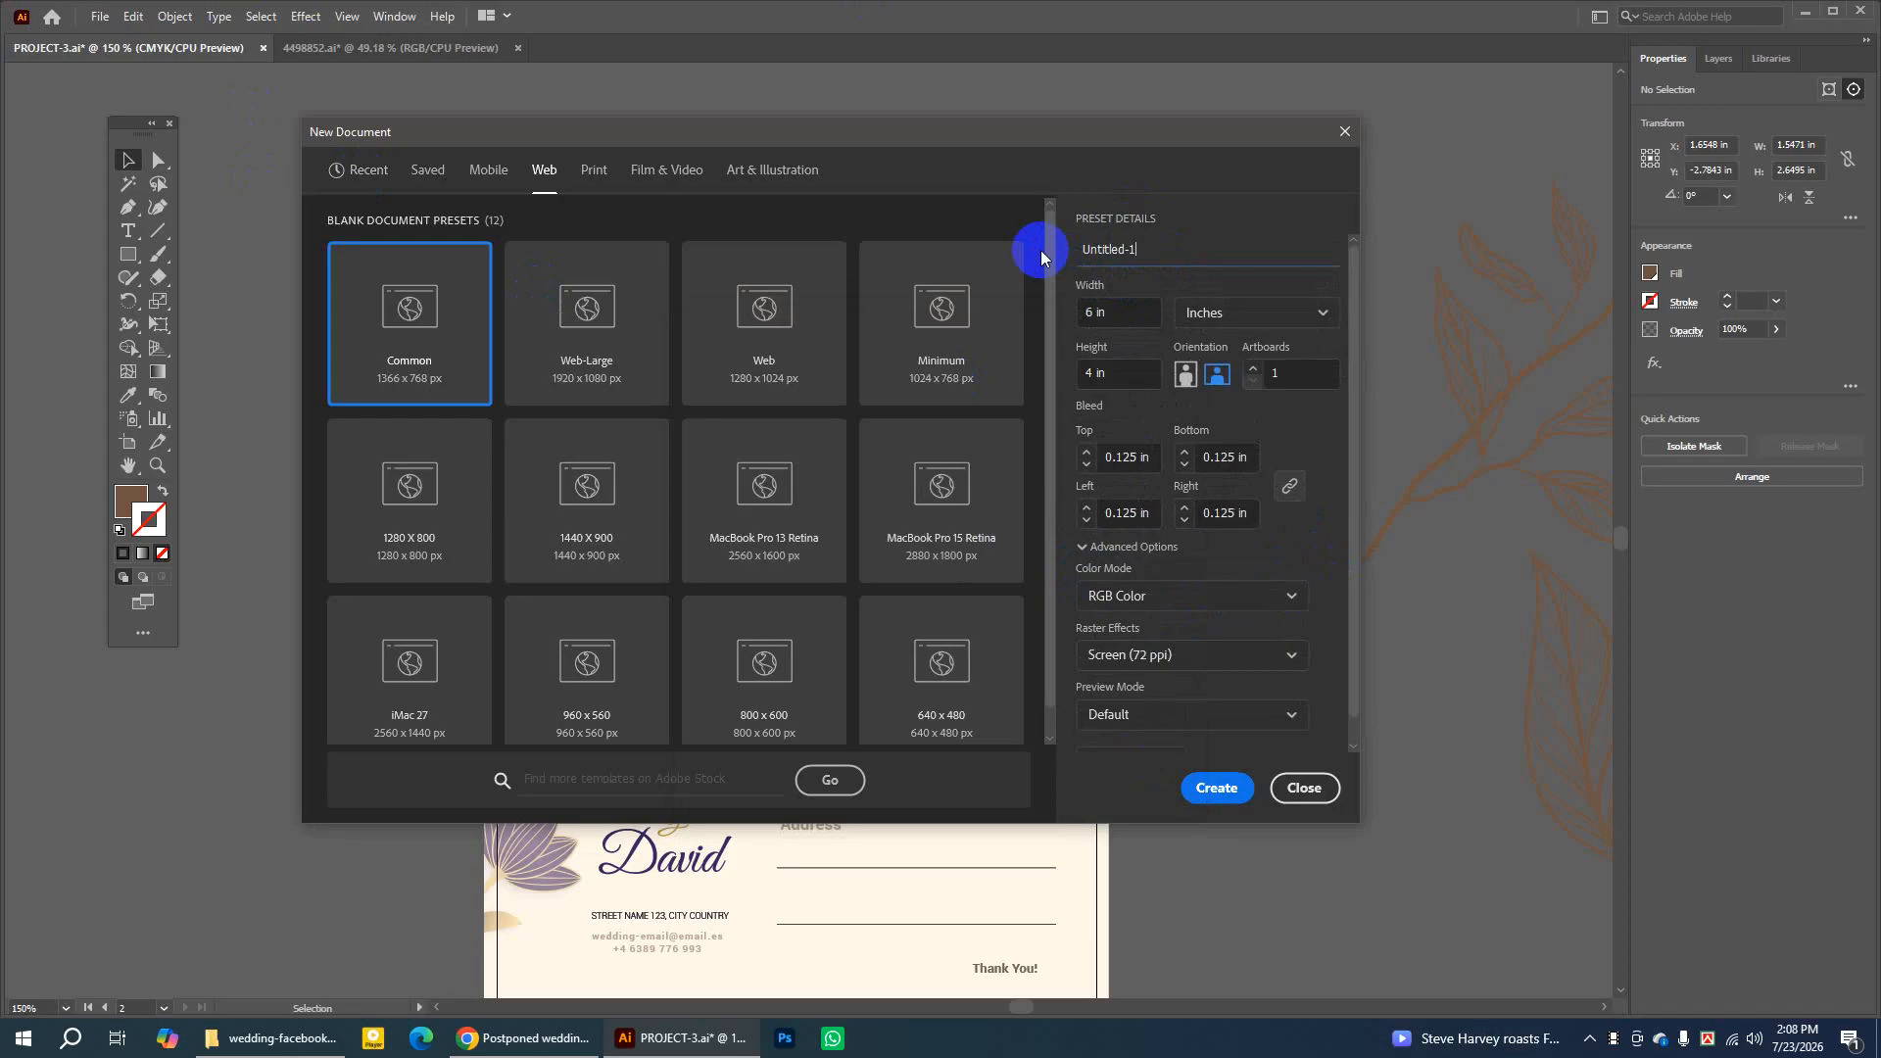
key("BackSpace")
key("BackSpace")
key("BackSpace")
key("BackSpace")
key("BackSpace")
key("BackSpace")
key("BackSpace")
key("BackSpace")
key("BackSpace")
key("BackSpace")
type("postcard")
Check the raster effects resolution and create the postcard document
left_click(1181, 653)
left_click(1152, 703)
left_click(1217, 788)
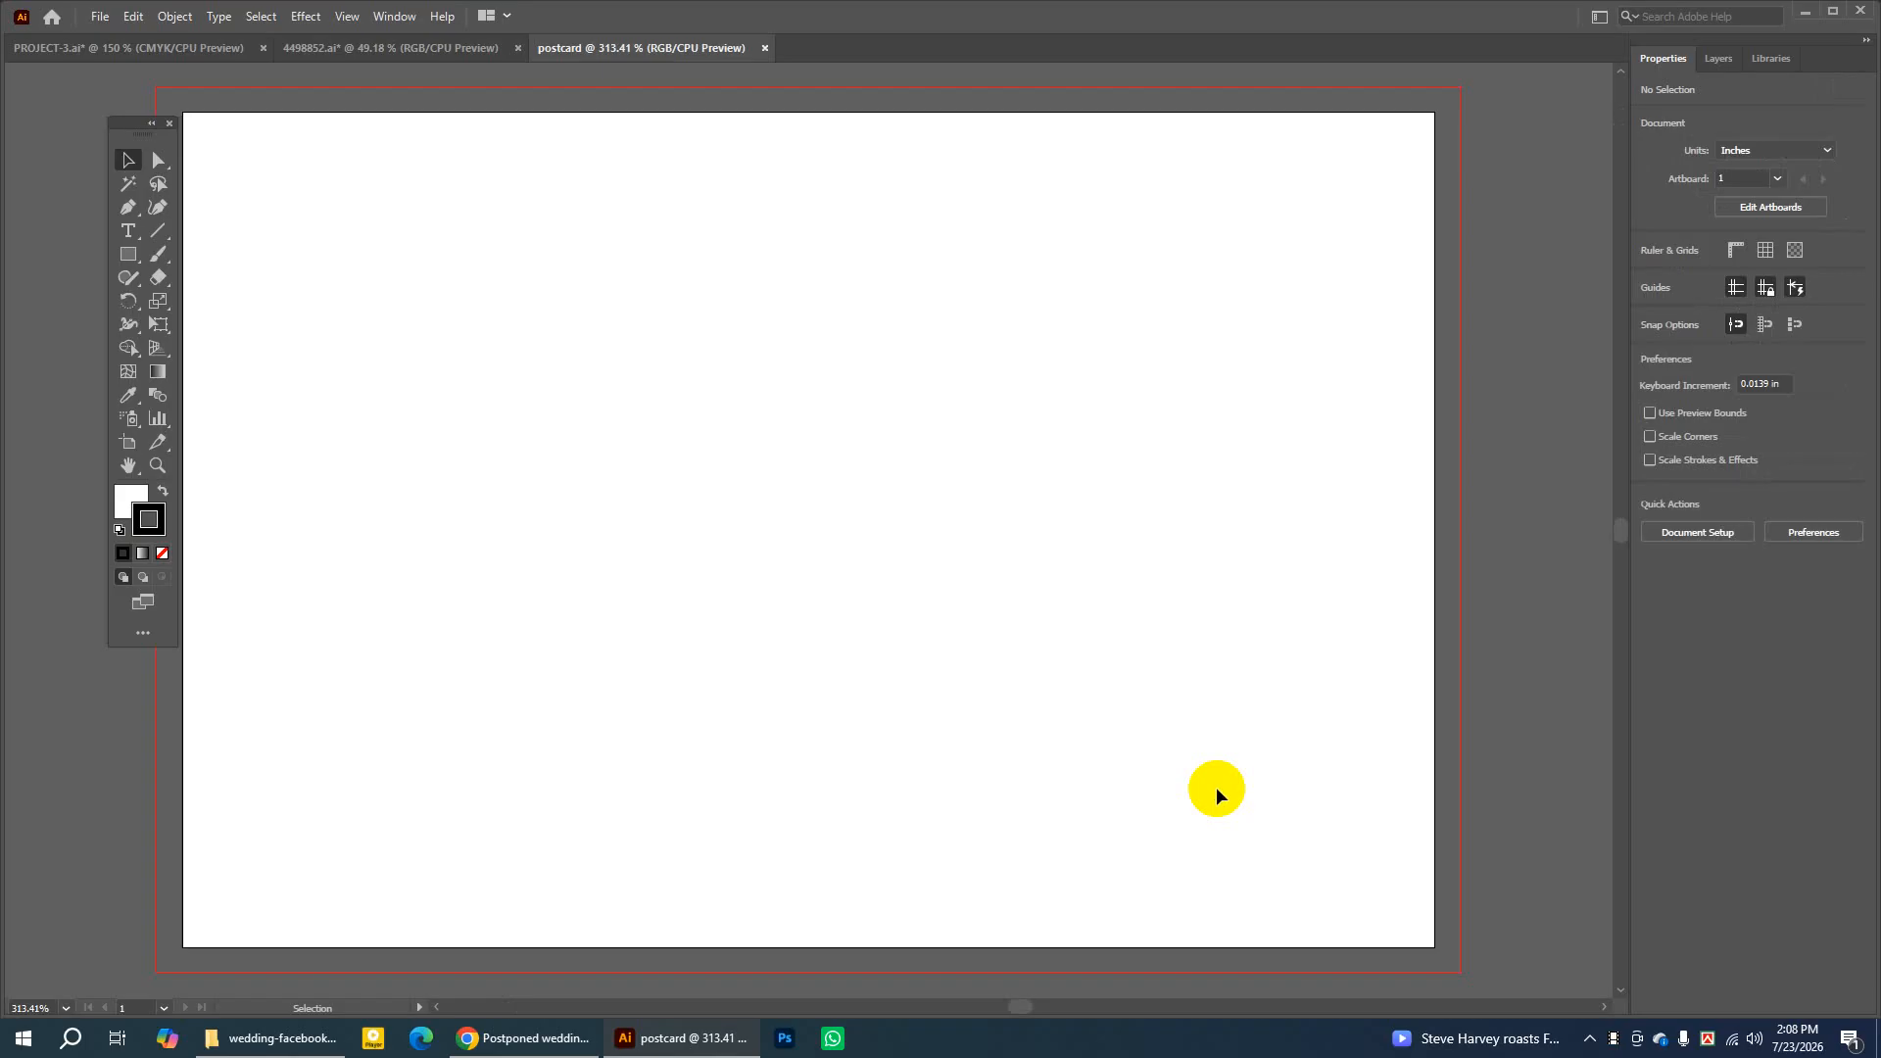
Remove the default stroke color and make the fill the active color for new shapes
key("a")
key("ctrl+minus")
key("ctrl+minus")
key("v")
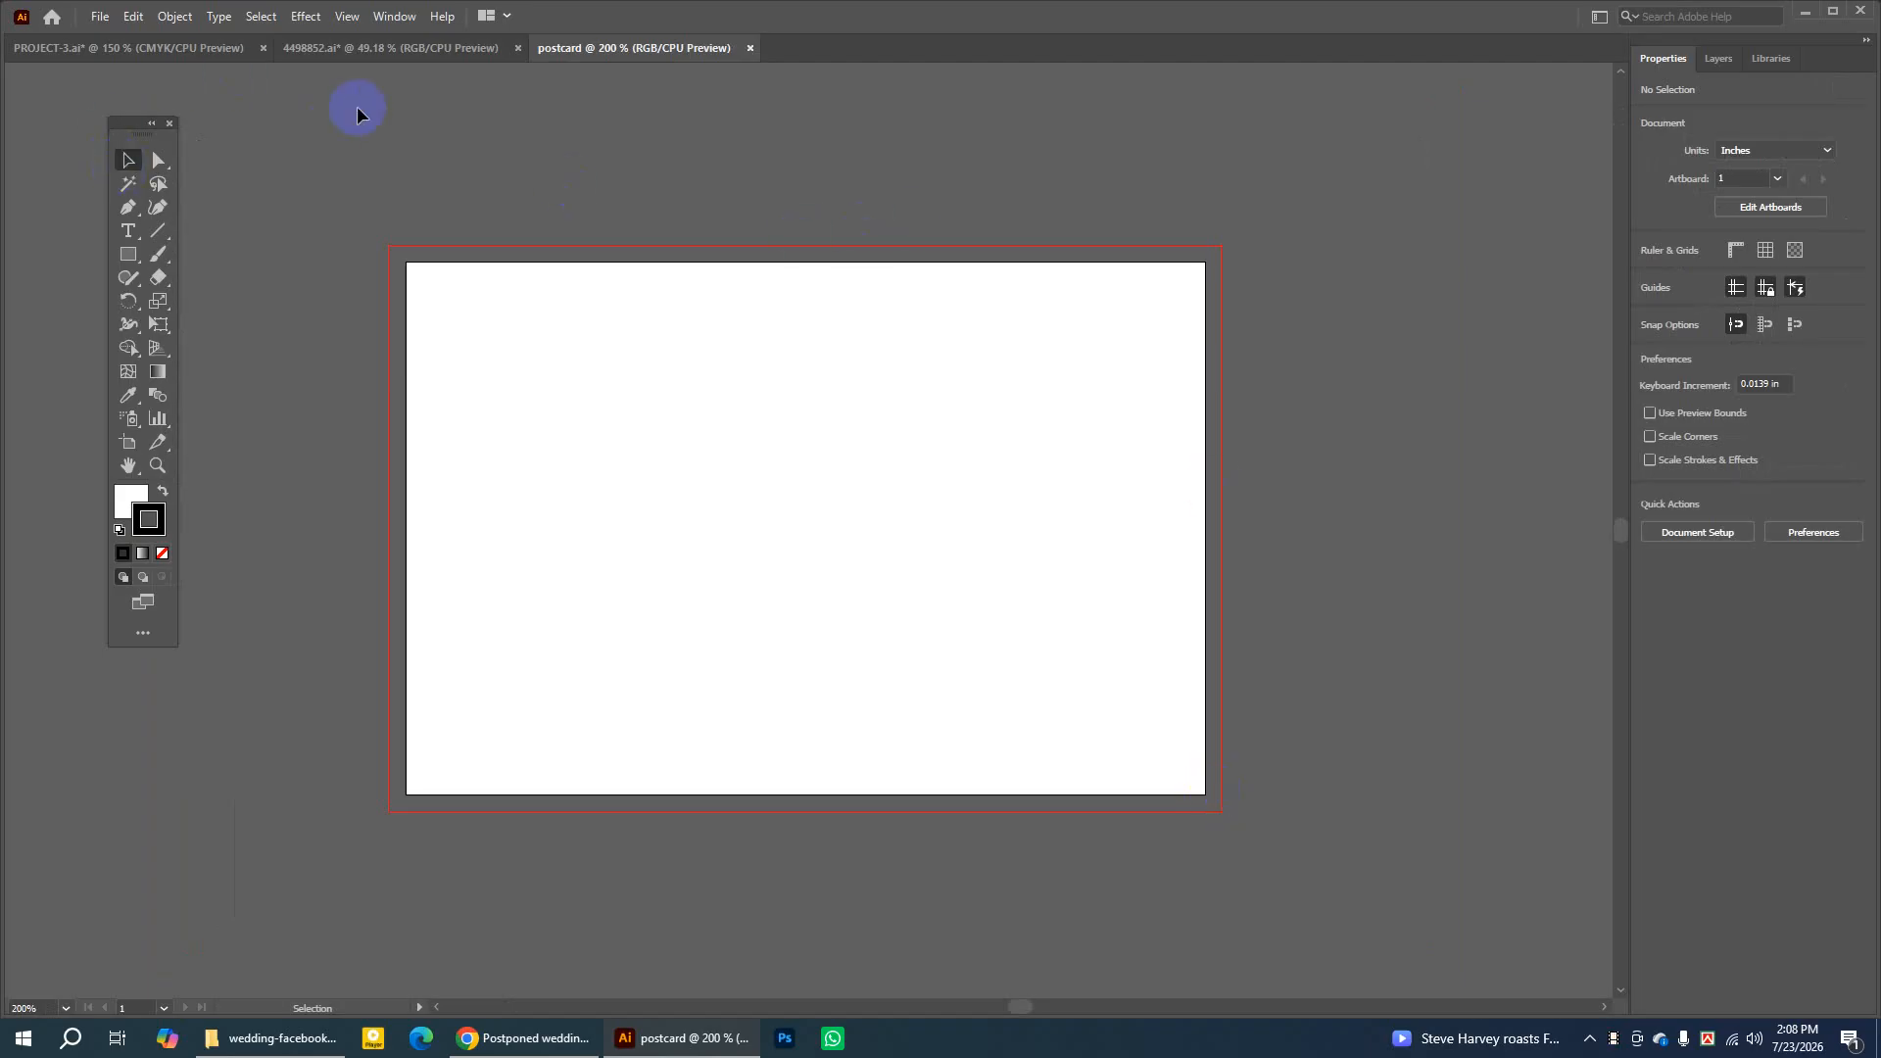
key("ctrl")
key("ctrl+minus")
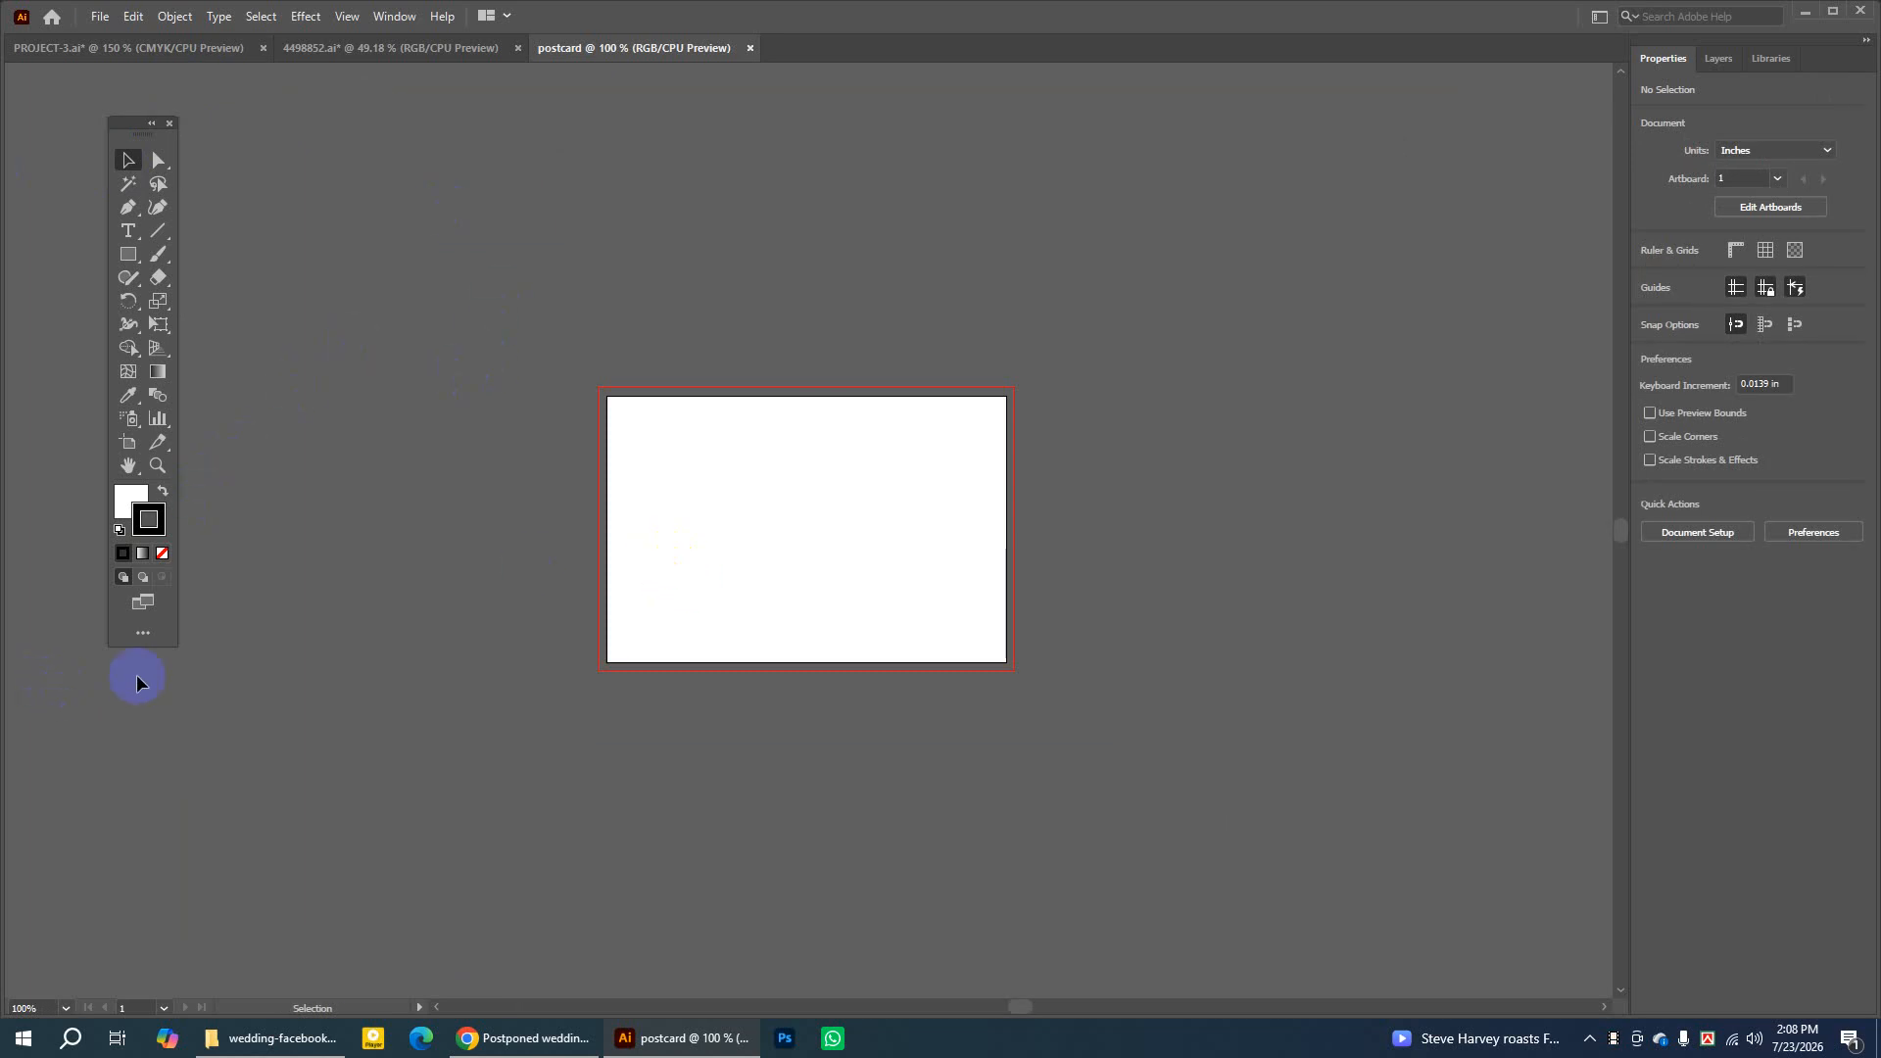
left_click(163, 554)
left_click(126, 503)
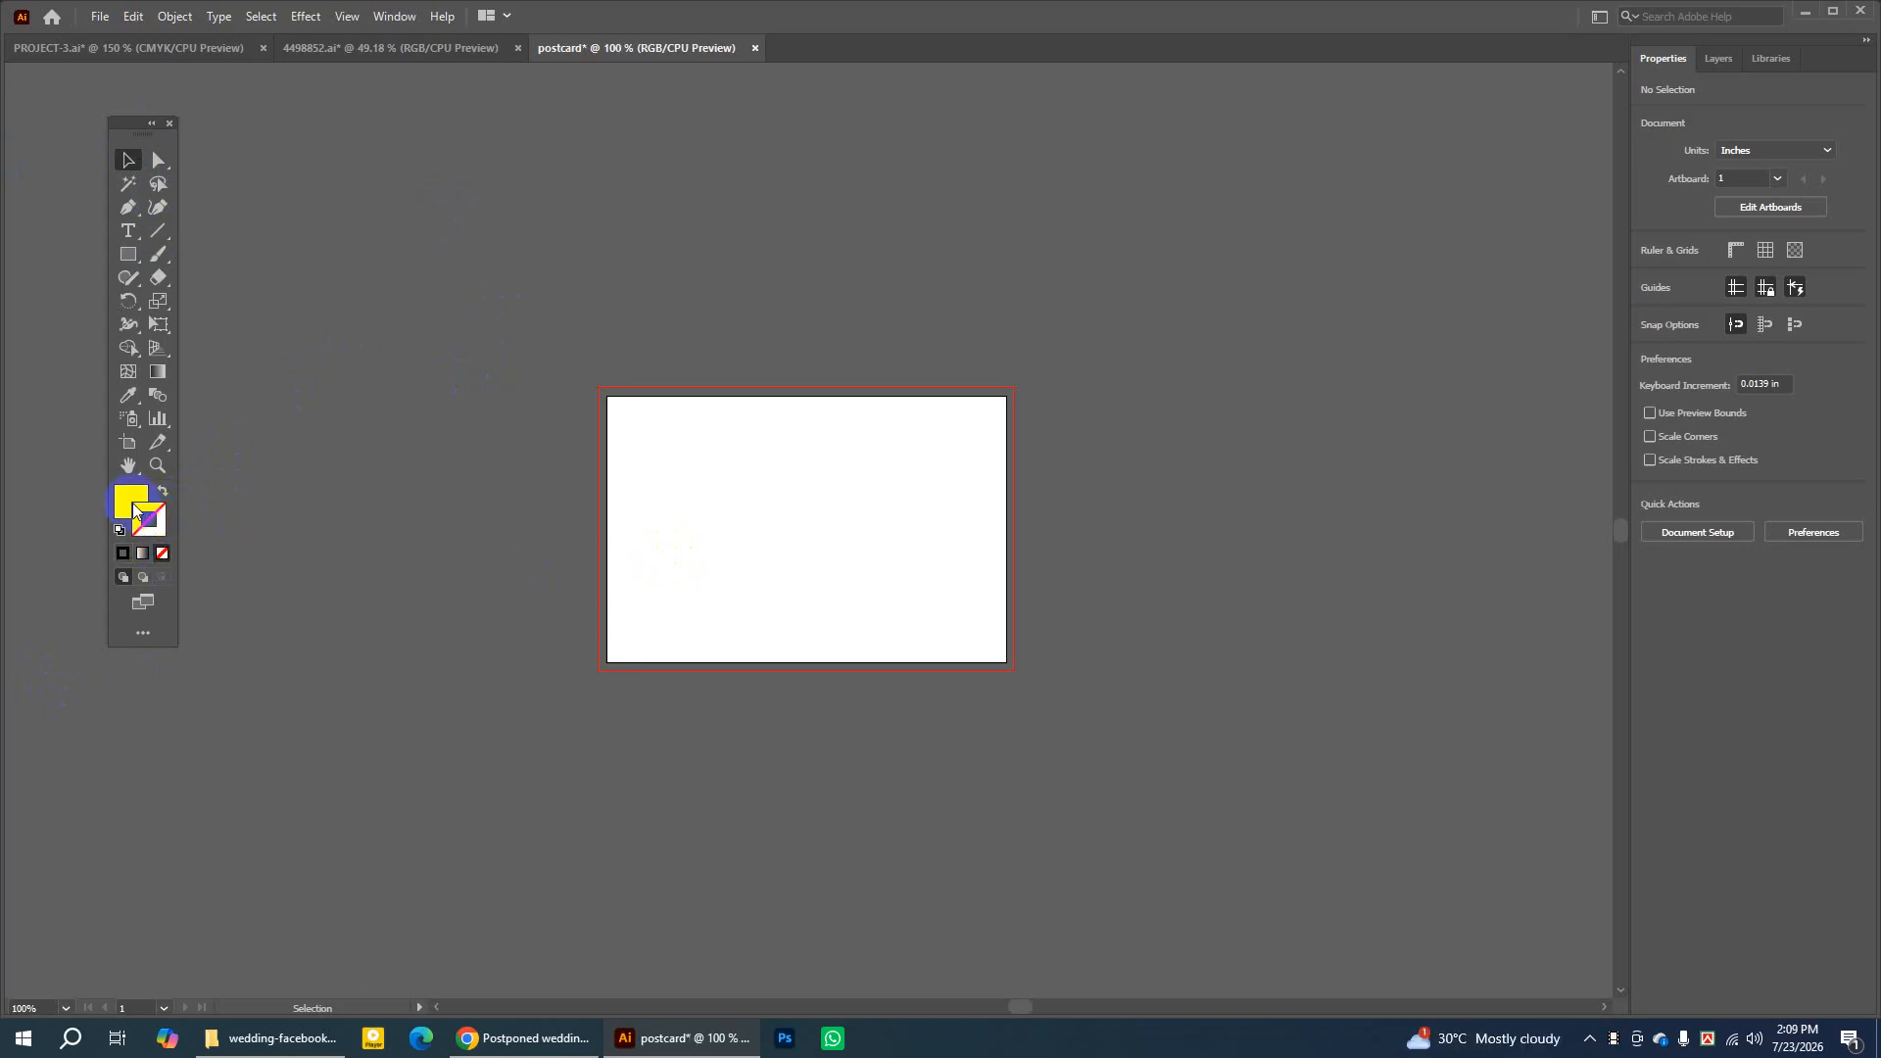
left_click(127, 503)
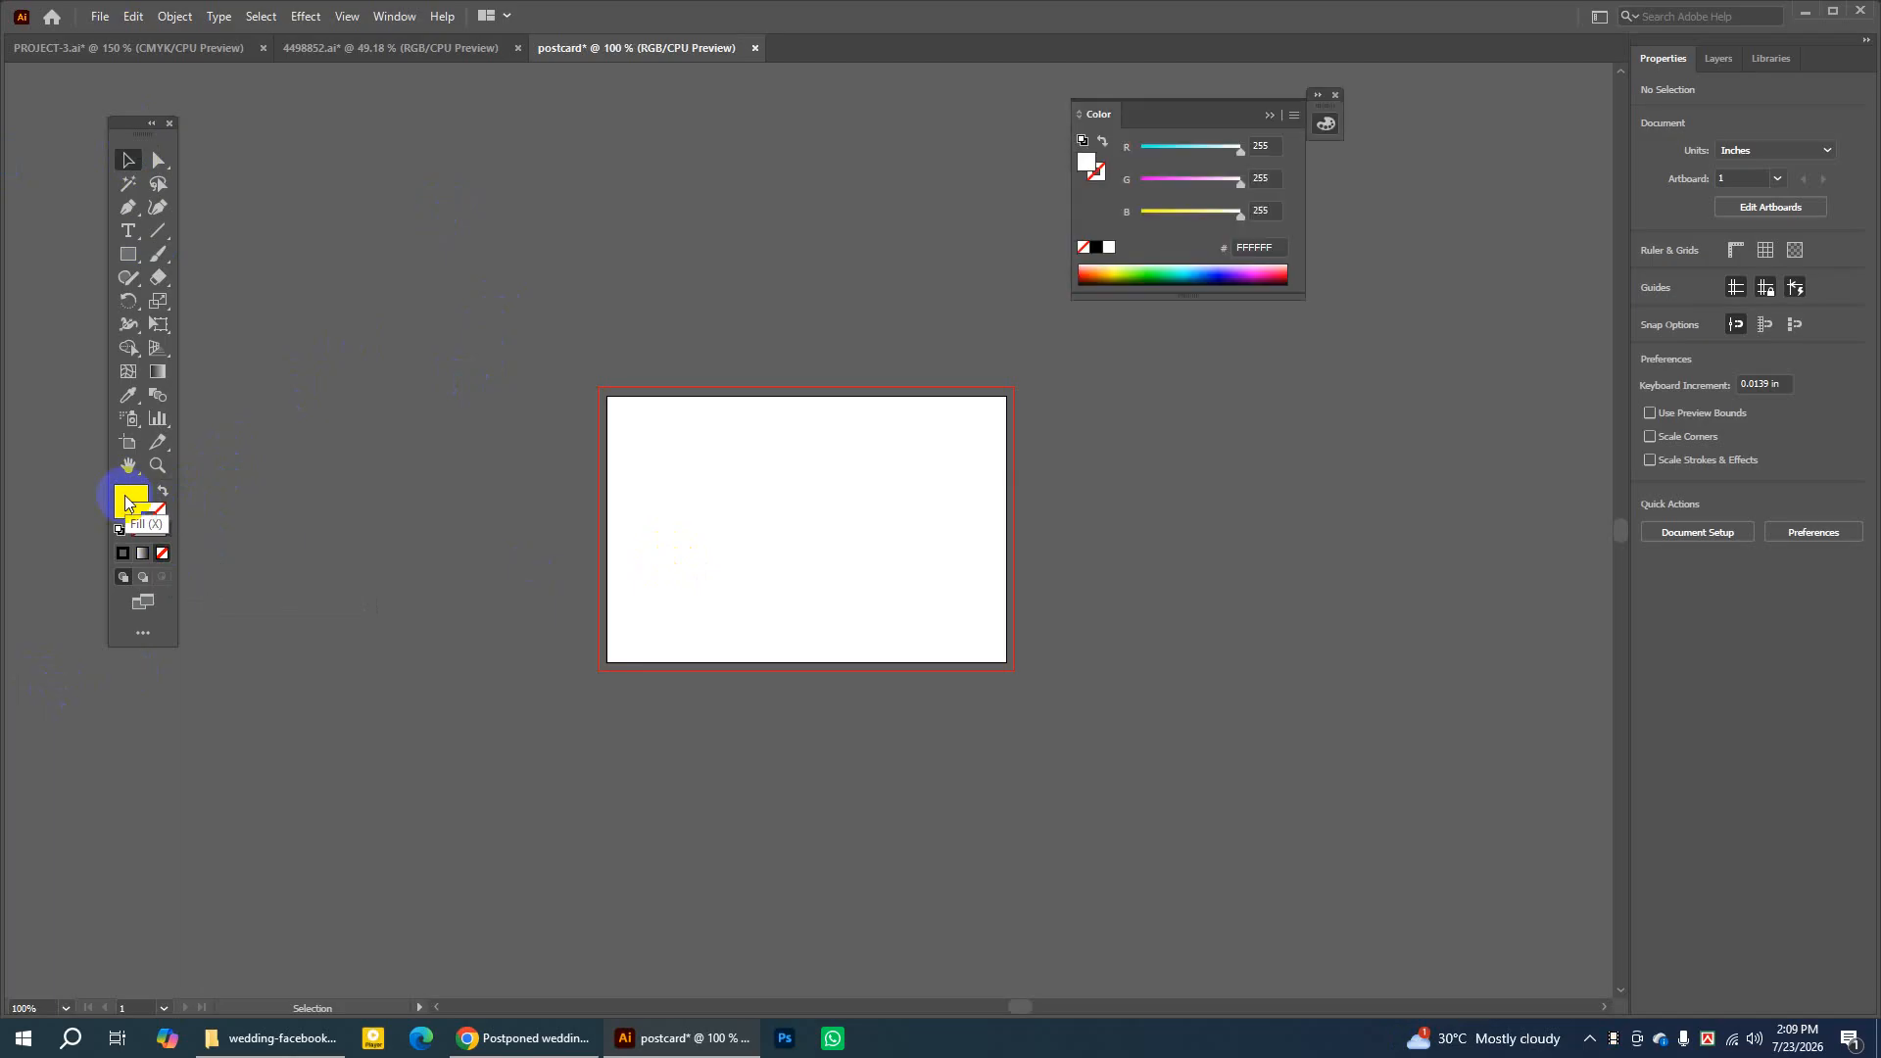
Start a rectangle by exact dimensions on the artboard and set its width to 6 in
left_click(129, 254)
left_click_drag(130, 256, 235, 258)
left_click(806, 516)
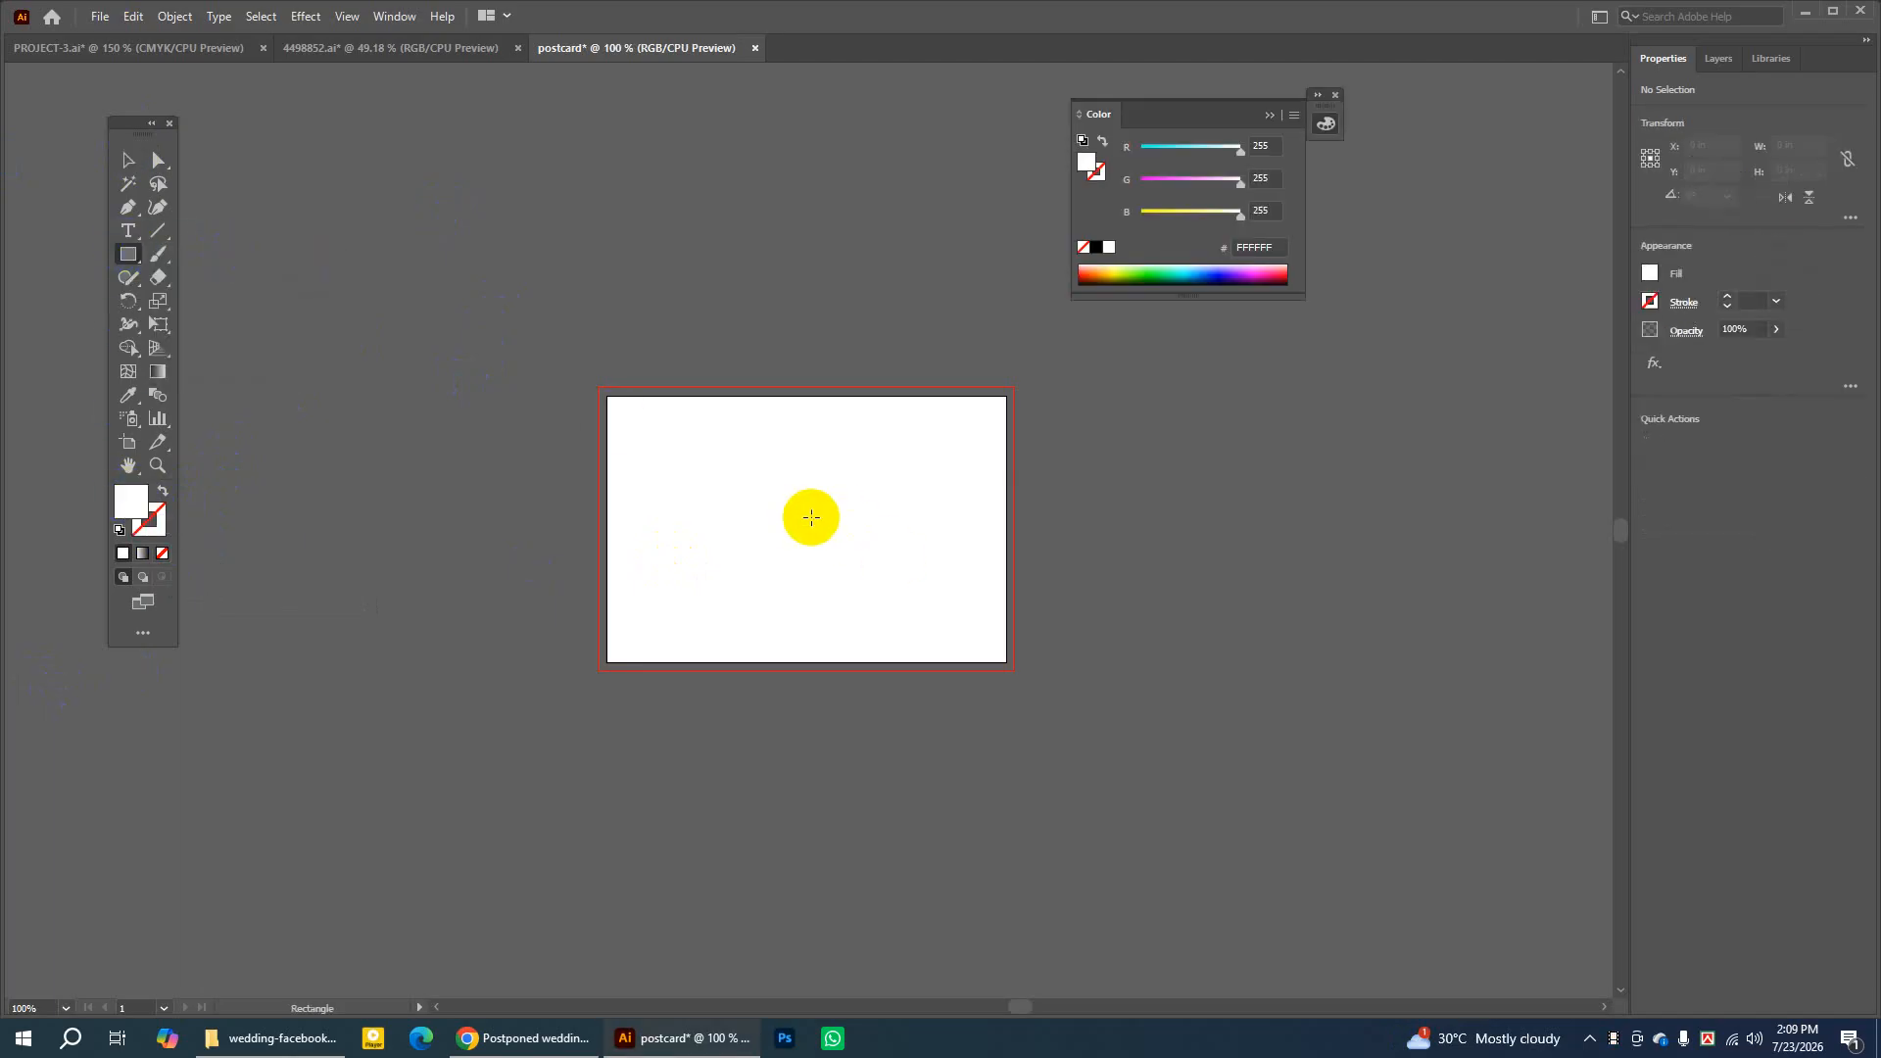
double_click(916, 478)
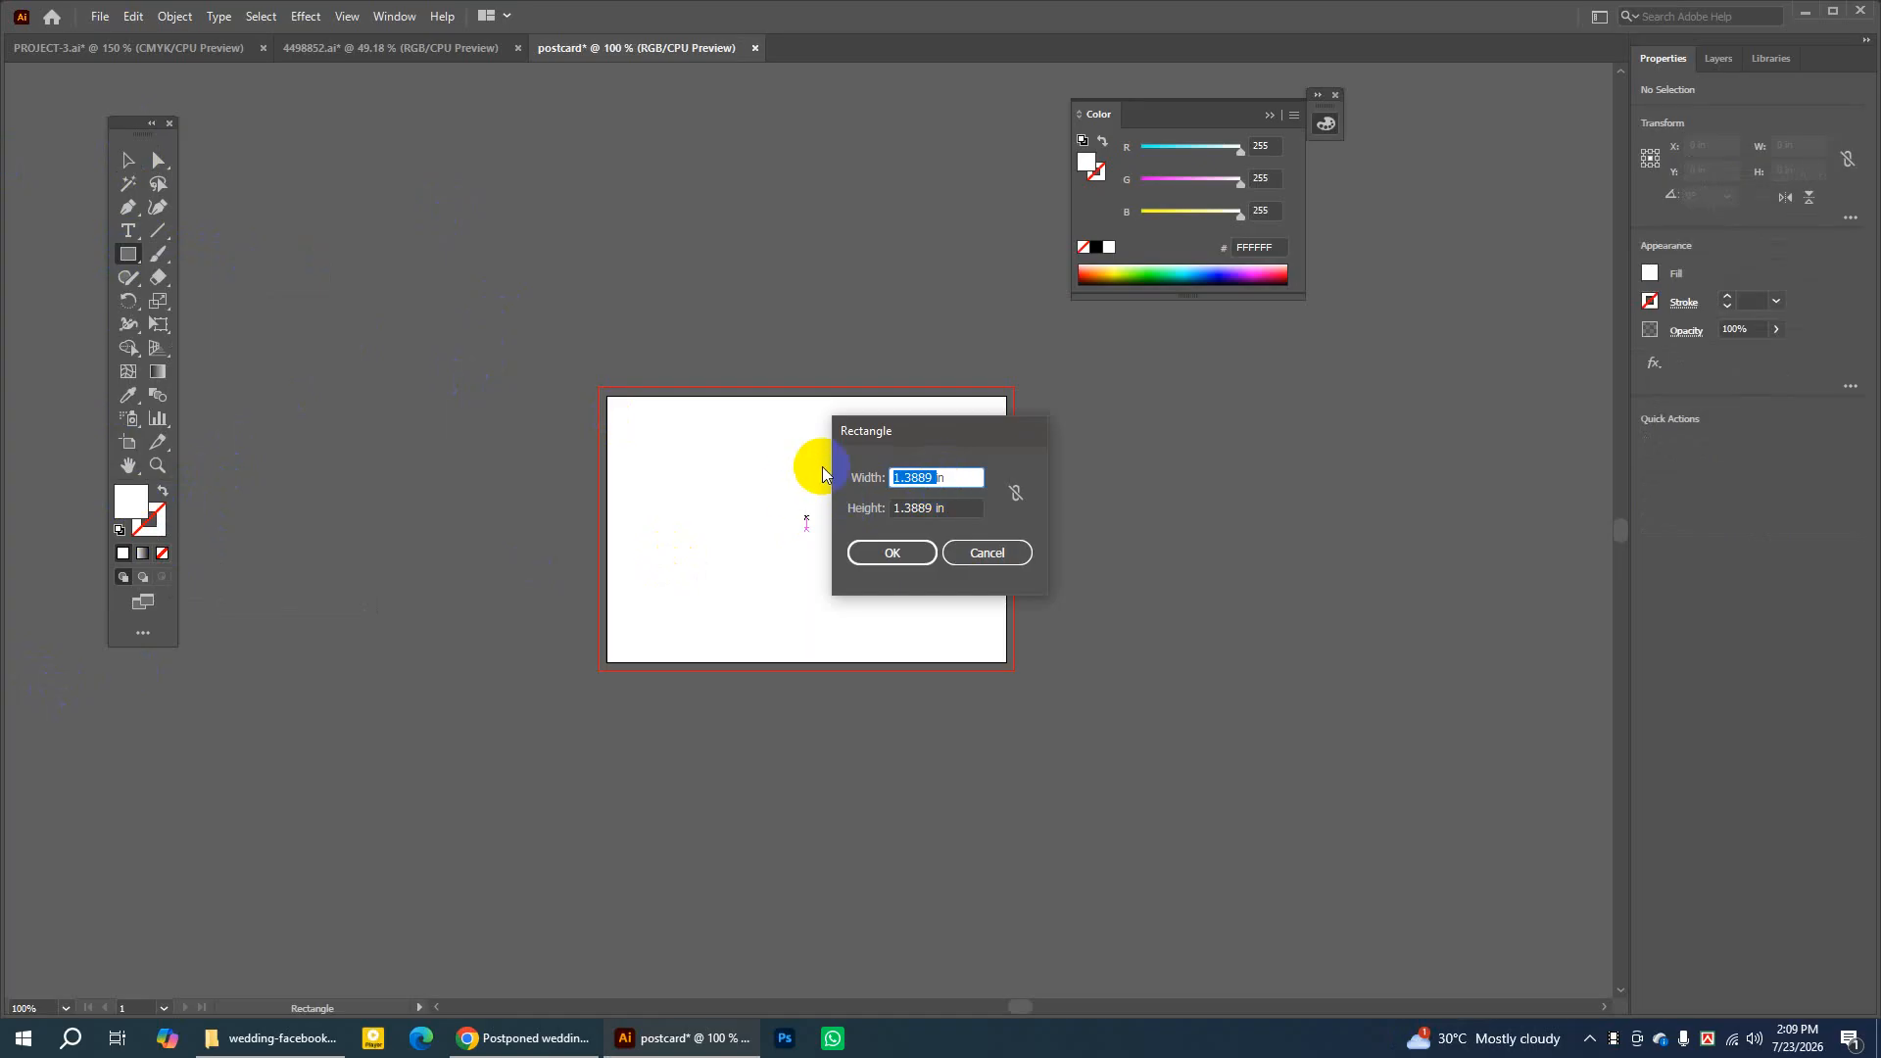
type("6")
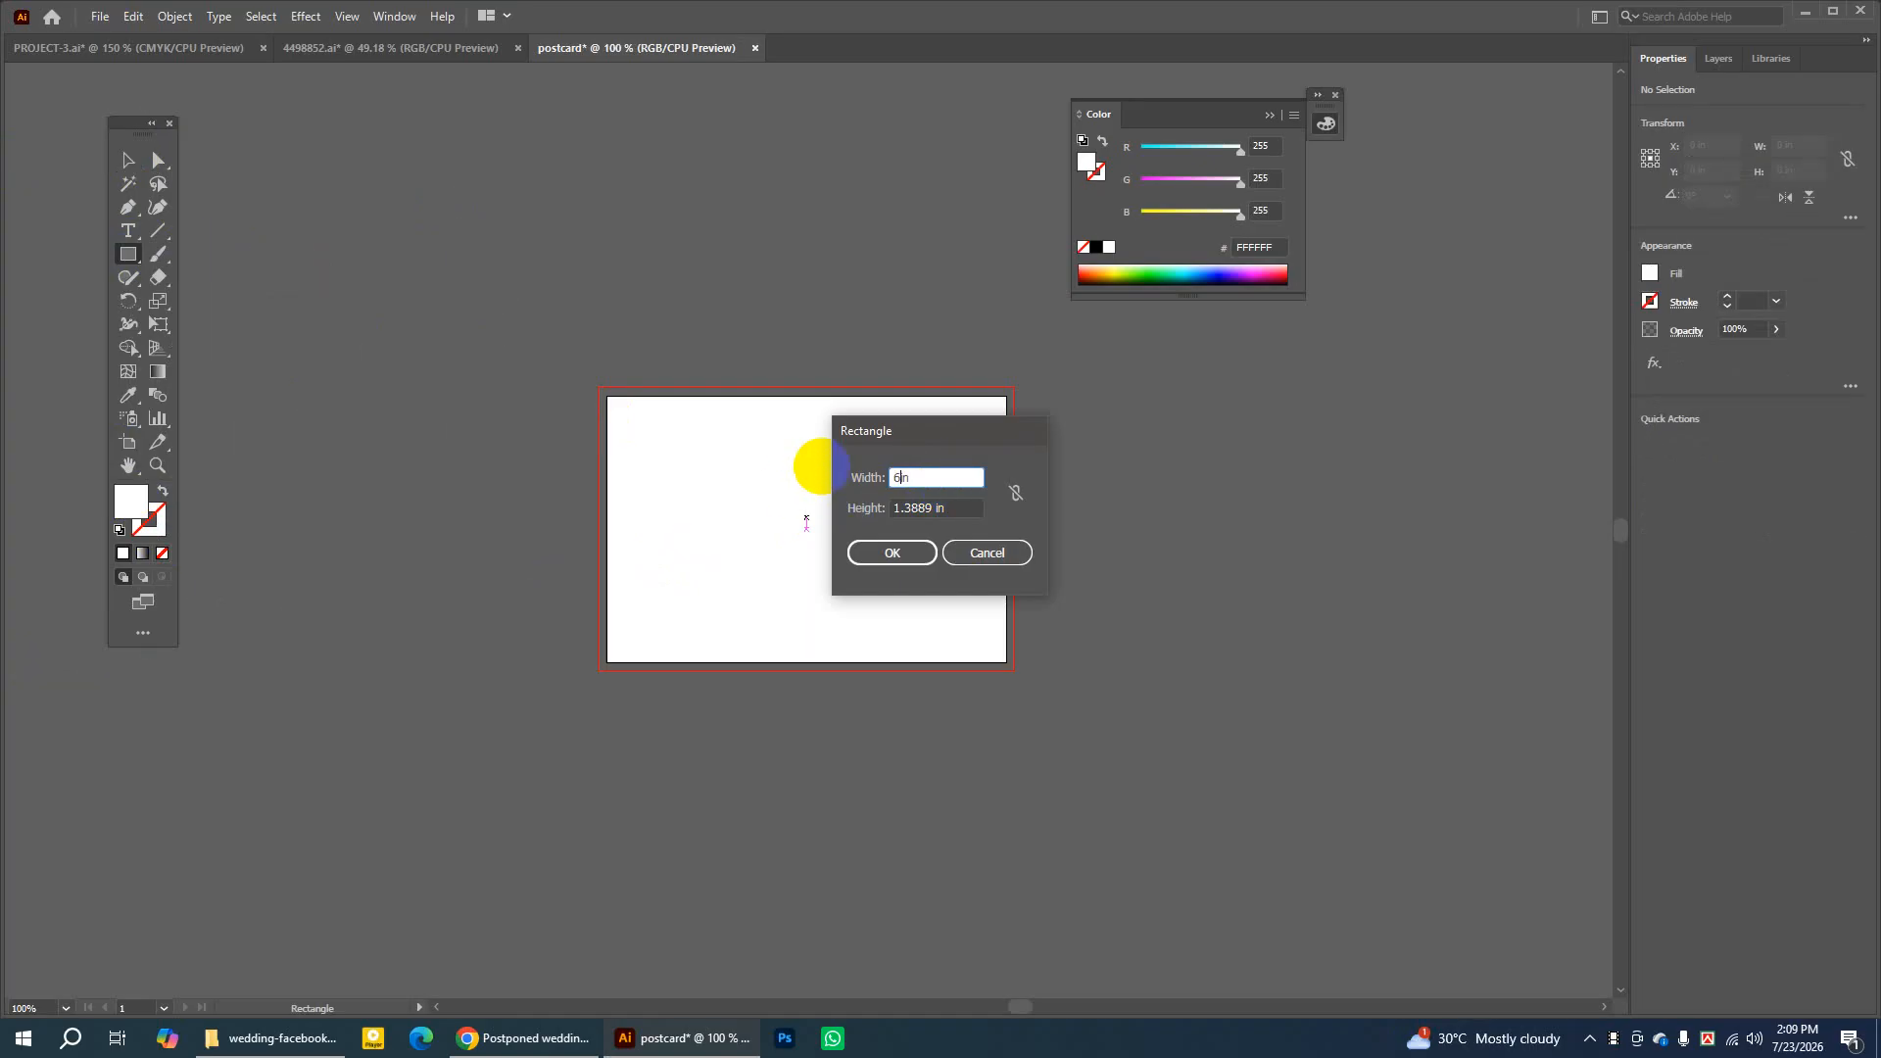
Set the rectangle's height to 4 in and create it
left_click(933, 507)
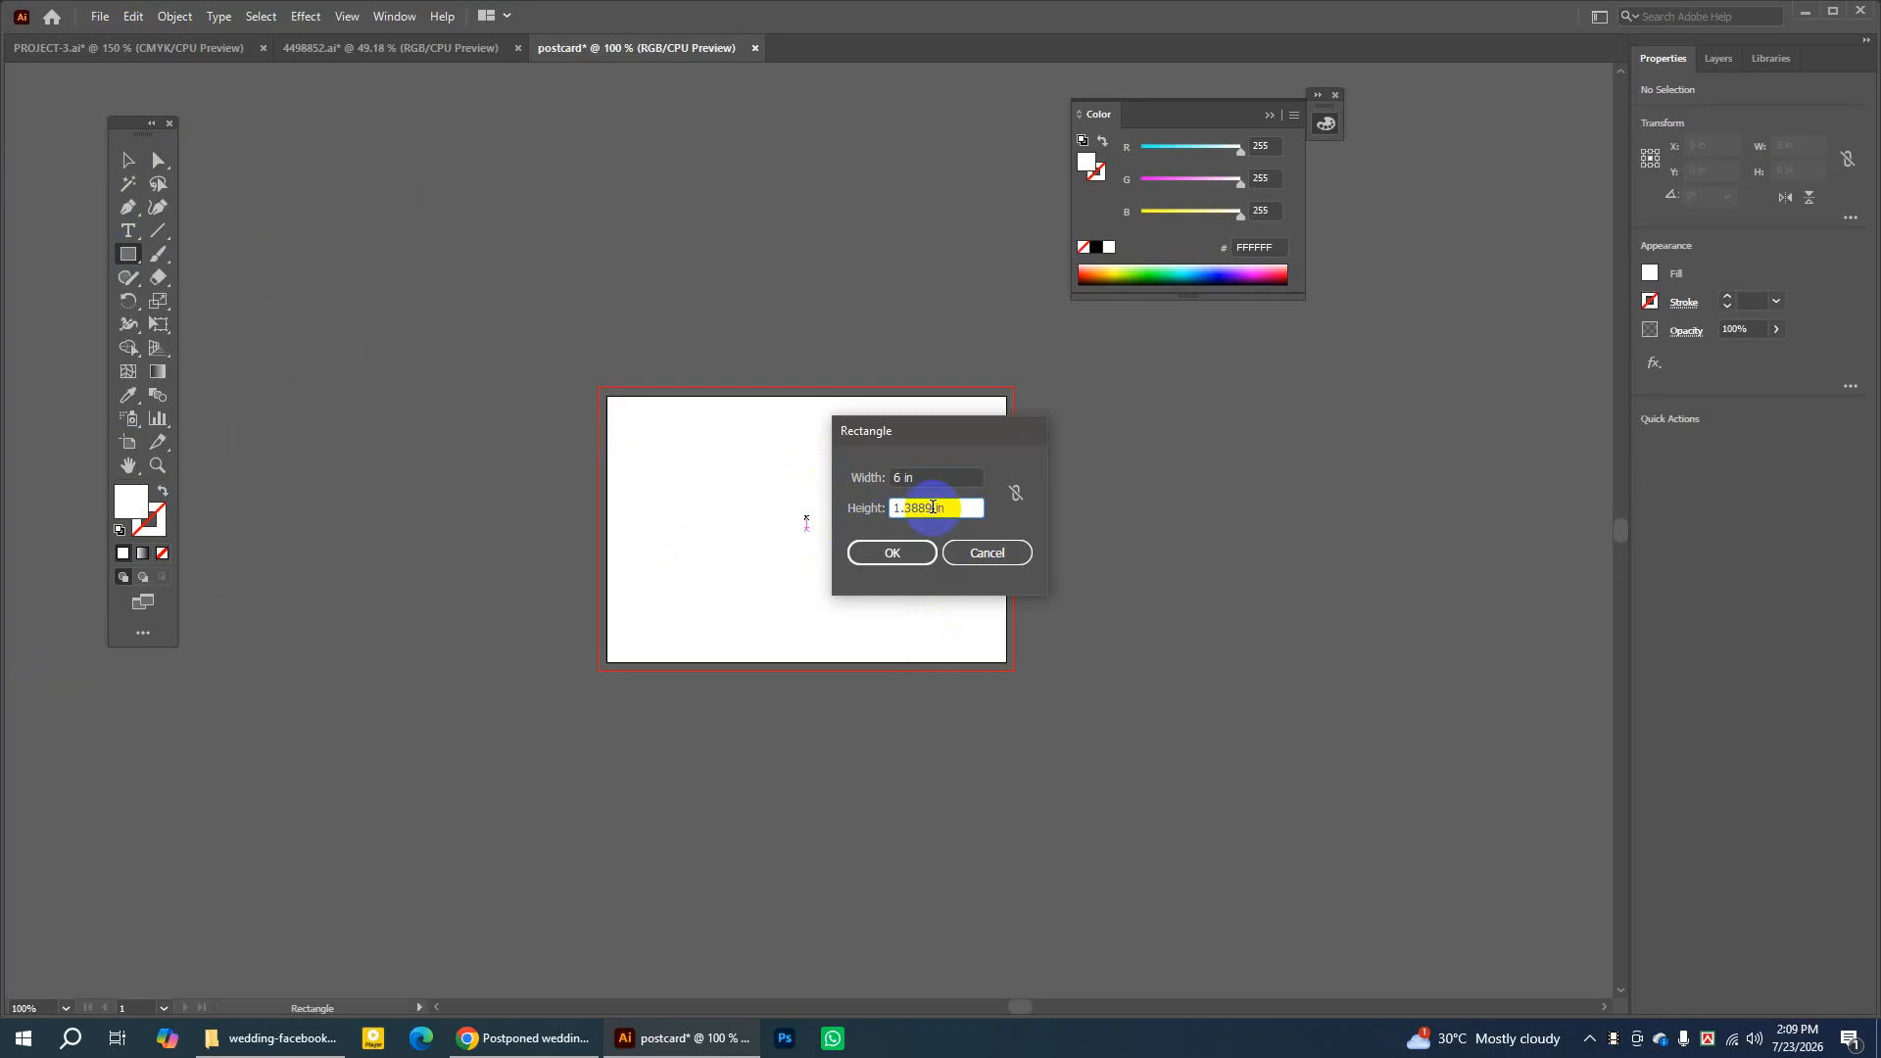
key("BackSpace")
key("BackSpace")
key("BackSpace")
key("BackSpace")
key("BackSpace")
key("BackSpace")
type("4")
left_click(889, 554)
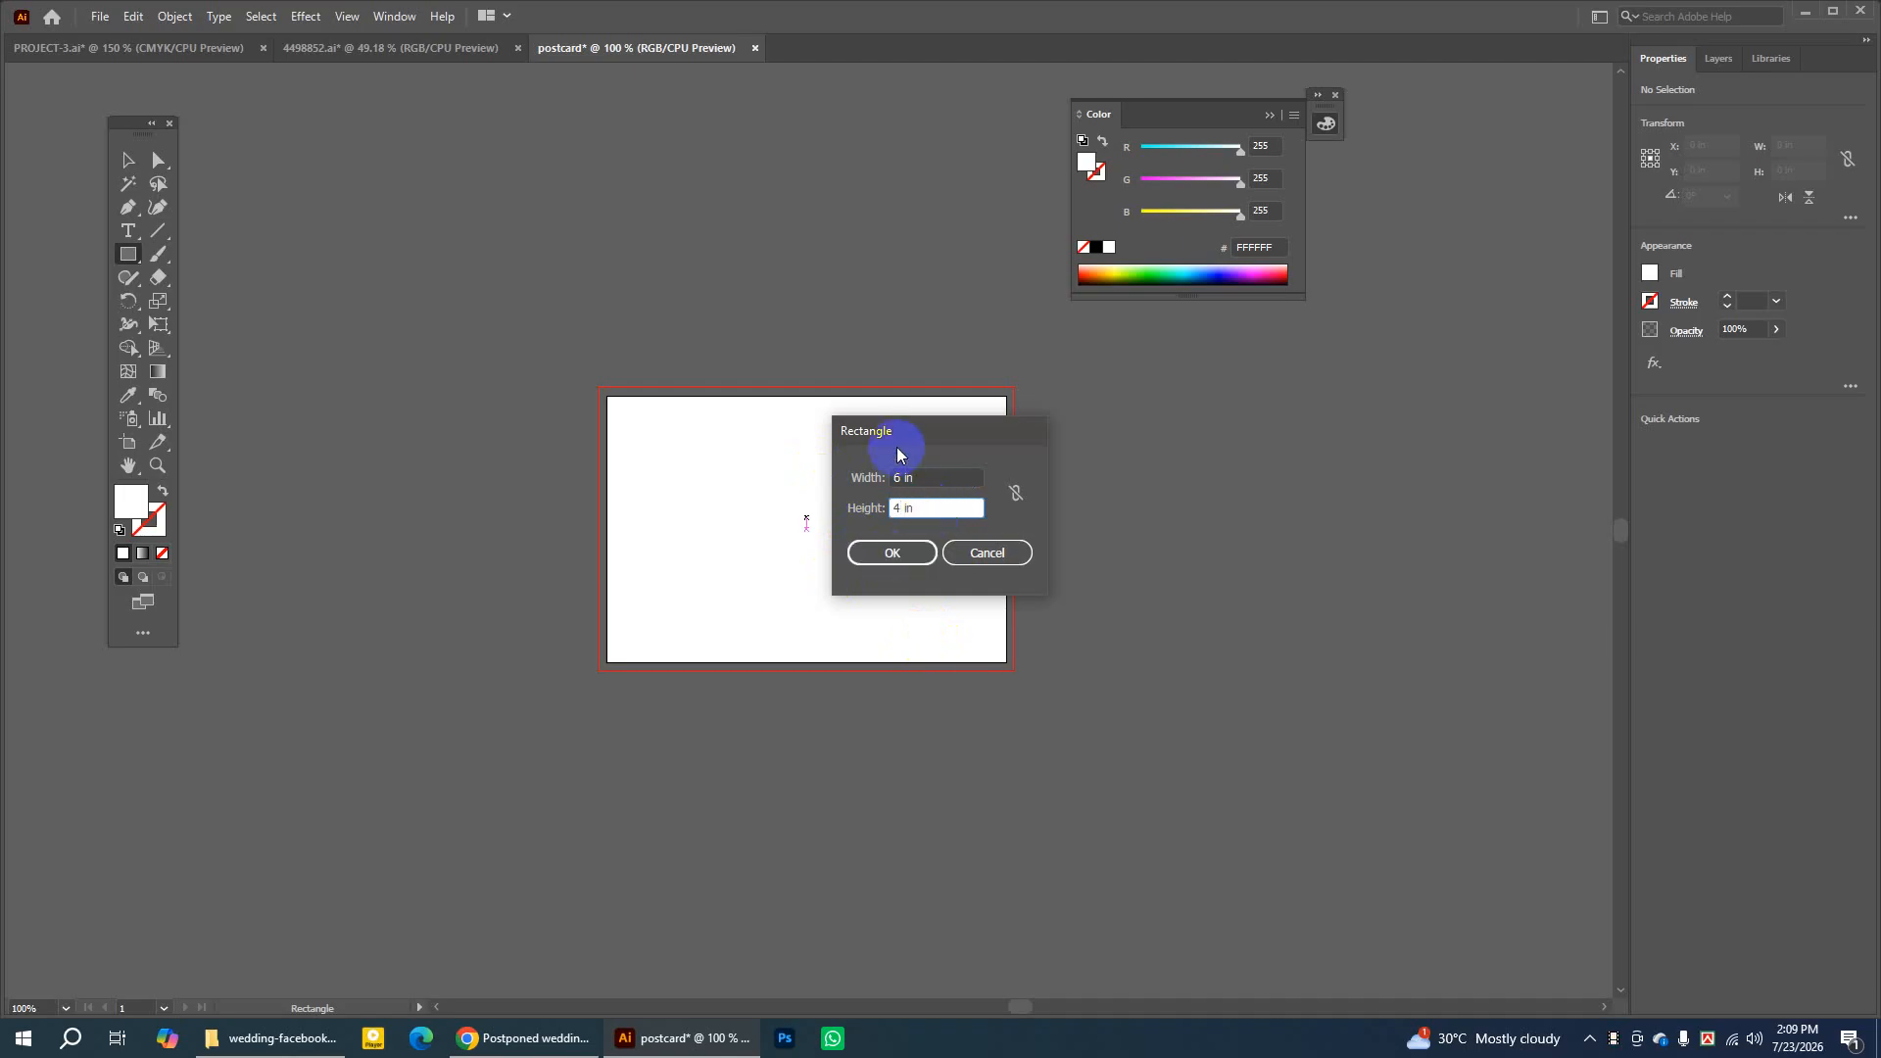
left_click(887, 553)
left_click(886, 506)
left_click(890, 509)
left_click(891, 550)
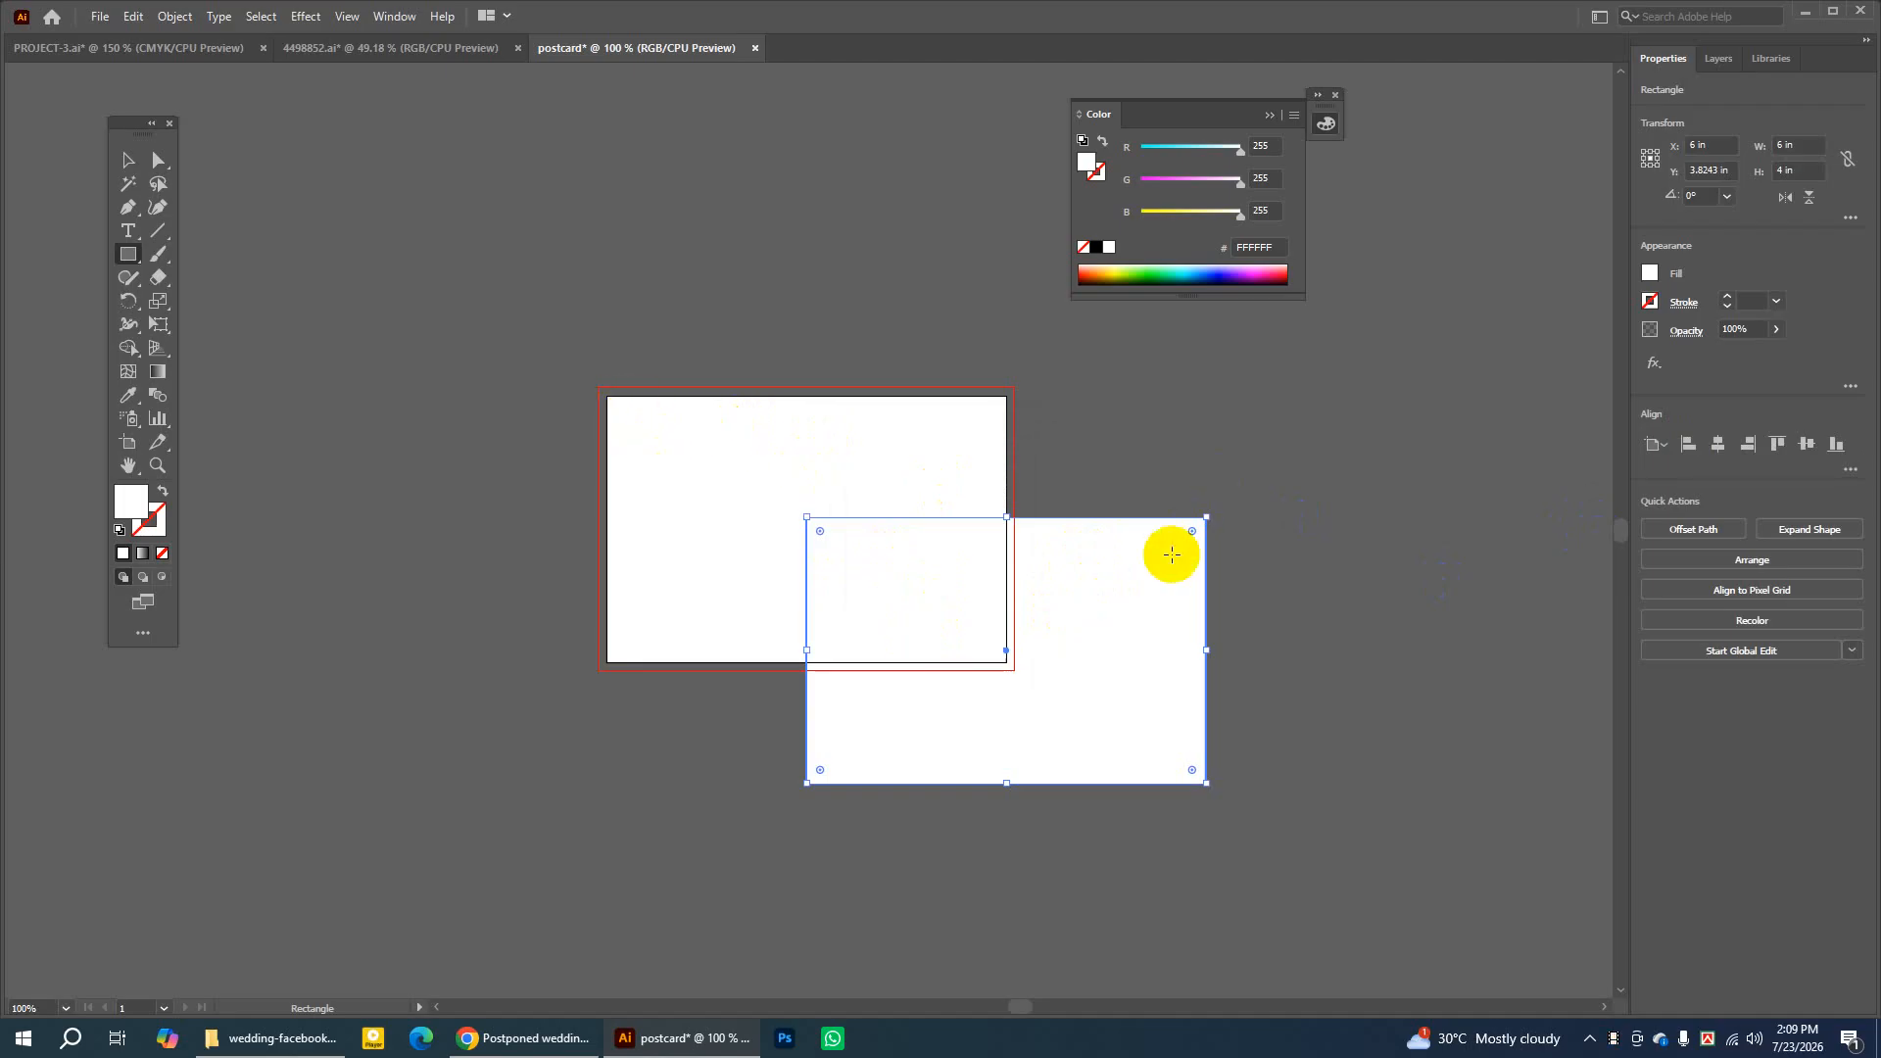
Center the rectangle horizontally and vertically on the artboard
left_click(1715, 446)
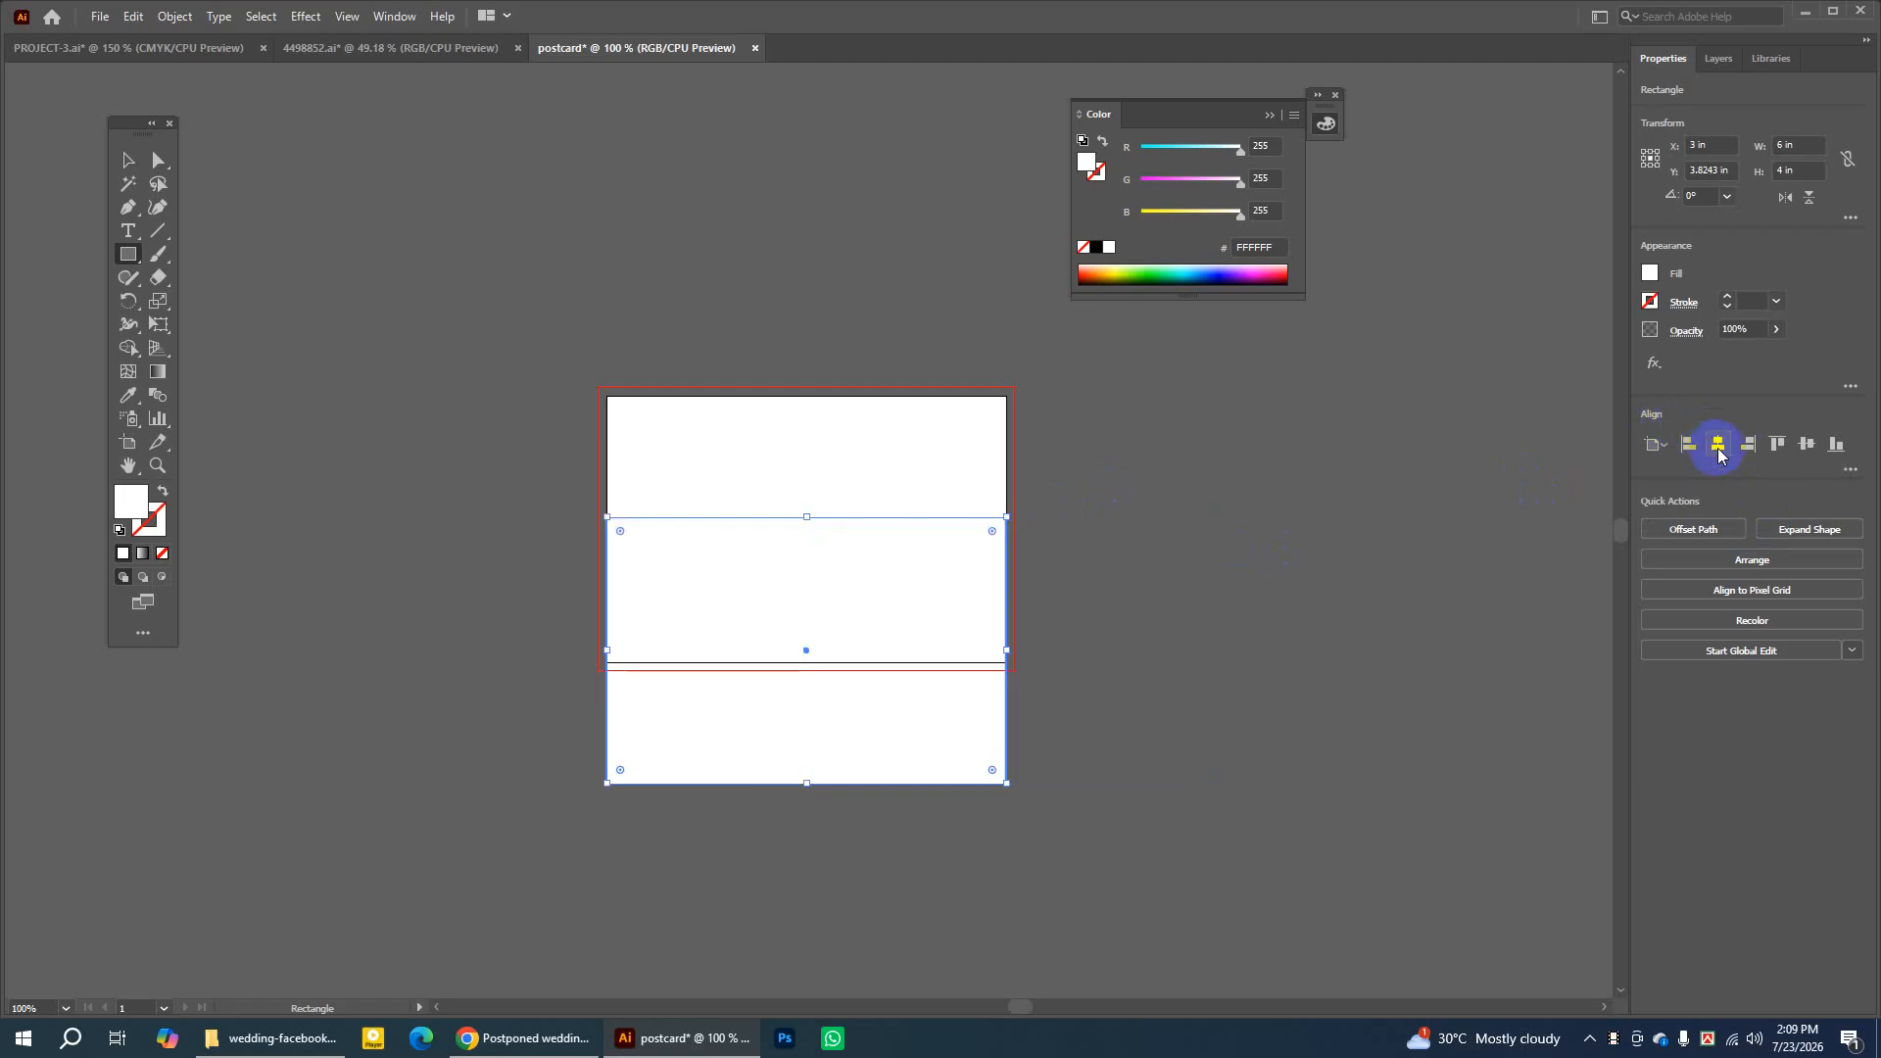
left_click(1809, 445)
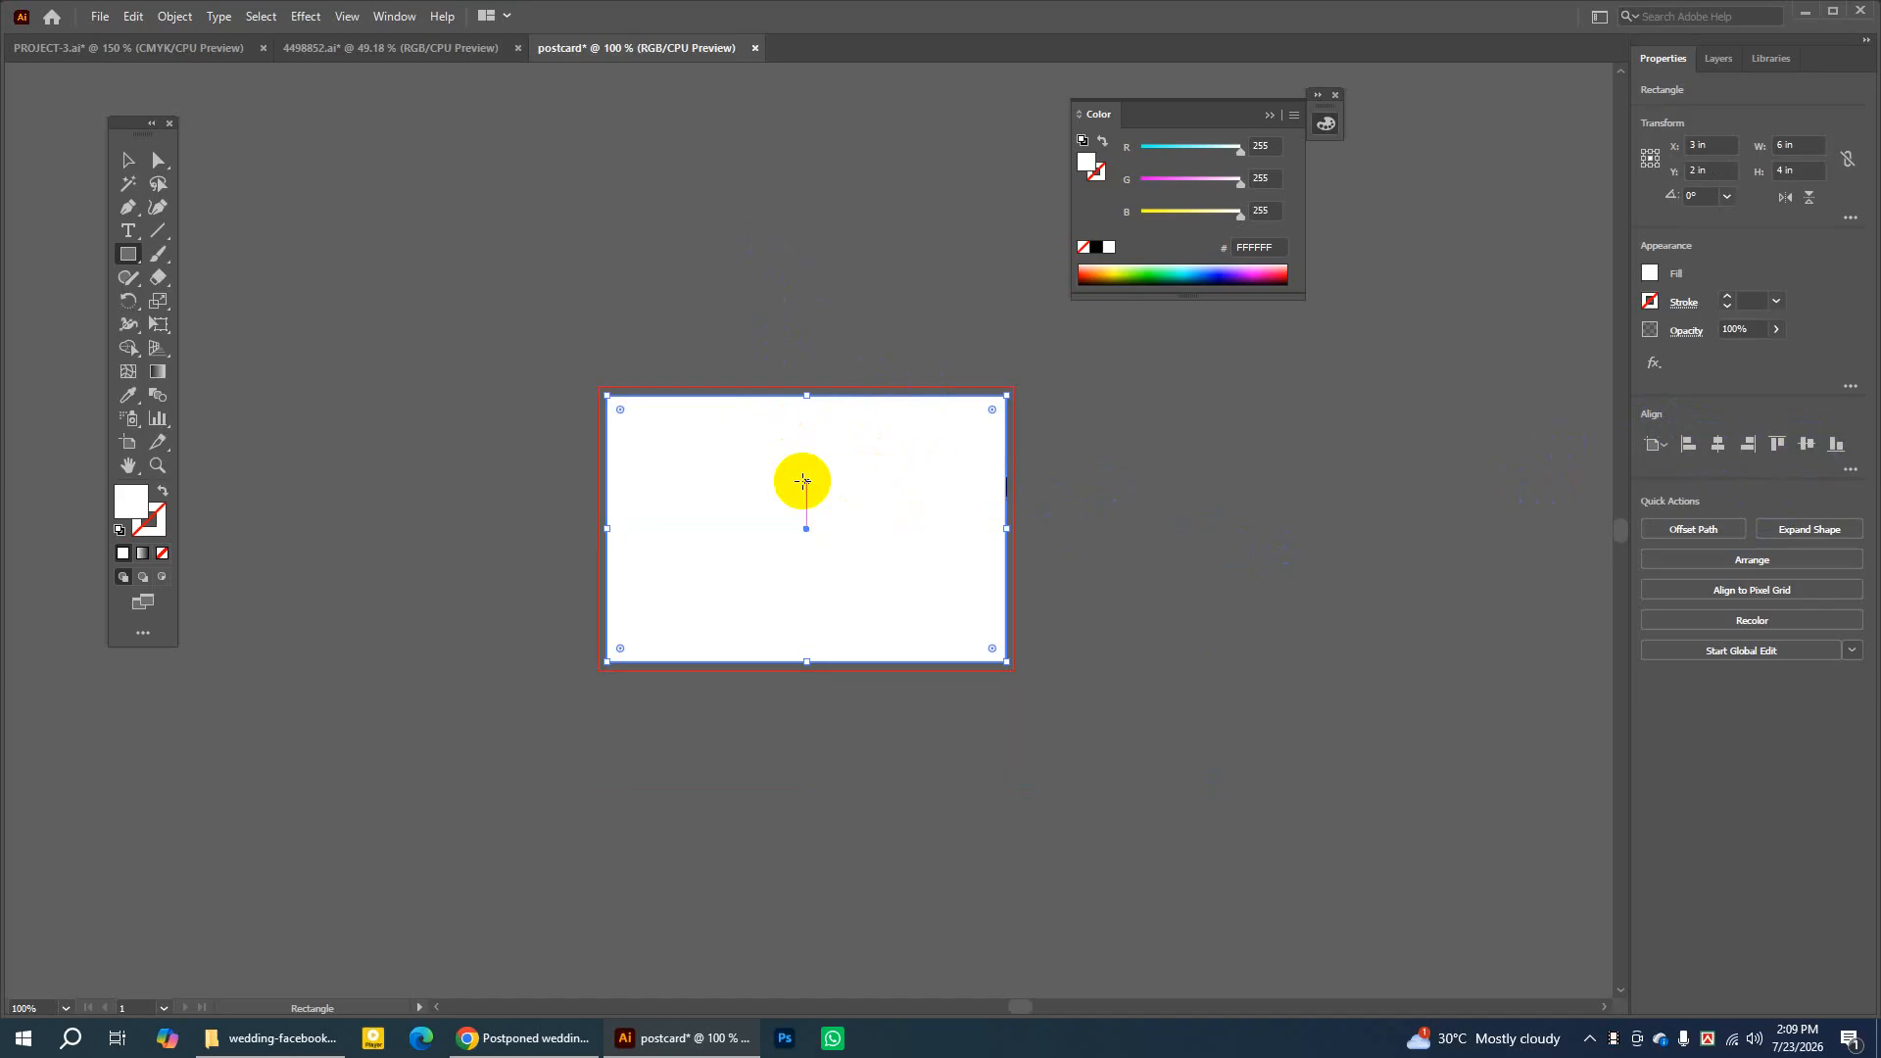
Extend all four sides of the white rectangle to the red bleed lines, making it 6.25 x 4.25 in
left_click(157, 465)
left_click(793, 511)
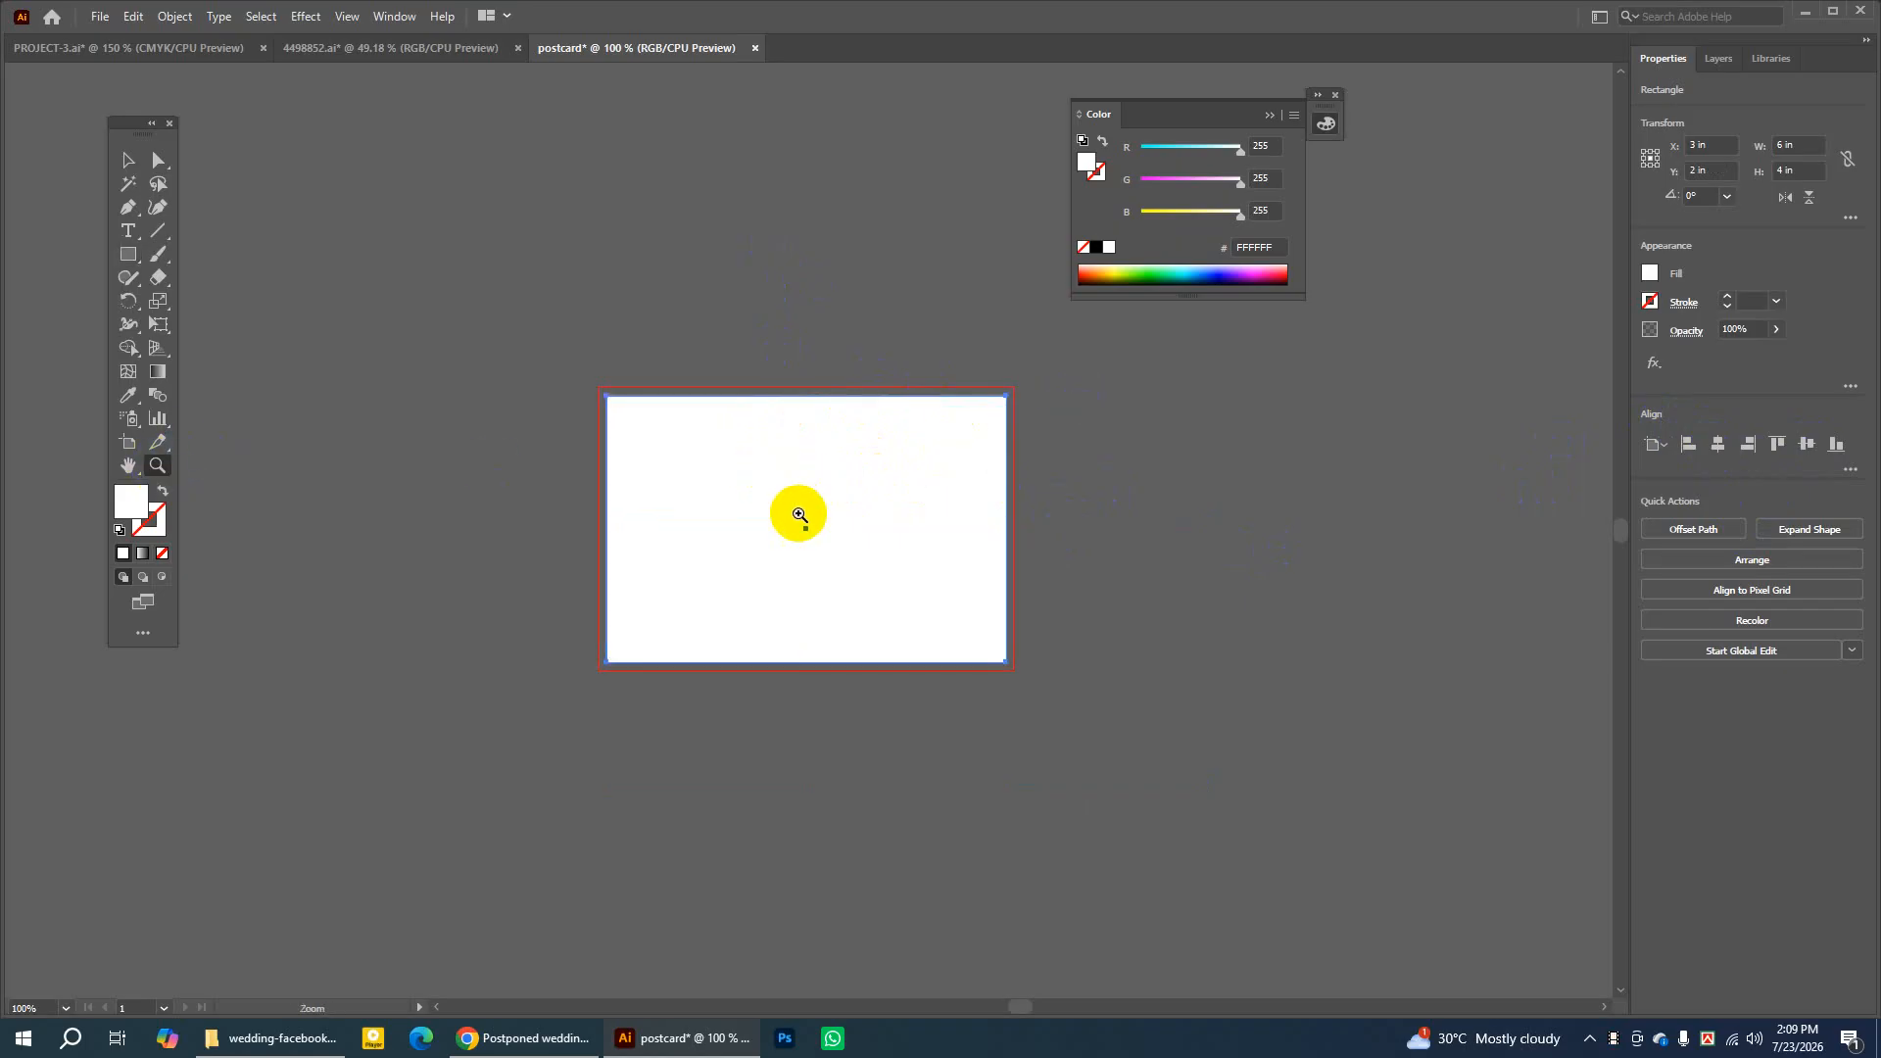
left_click_drag(1167, 115, 1436, 88)
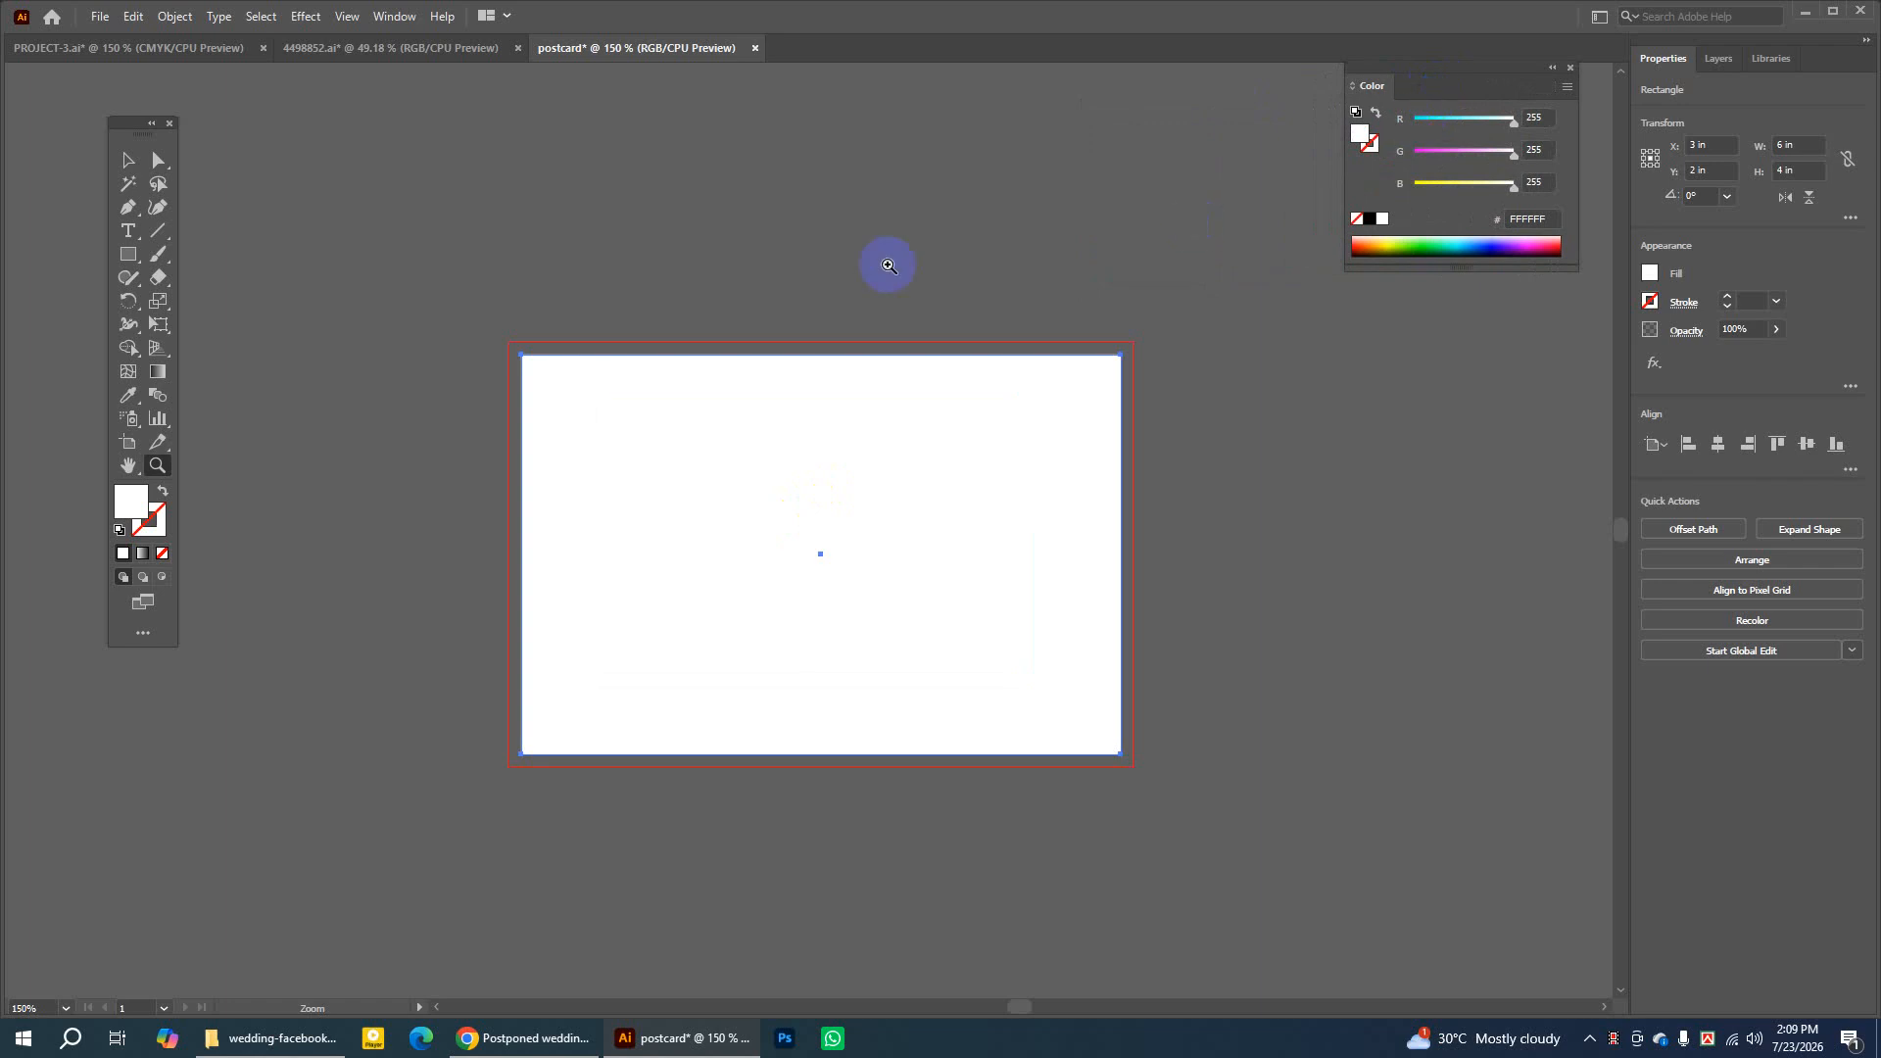
left_click(128, 161)
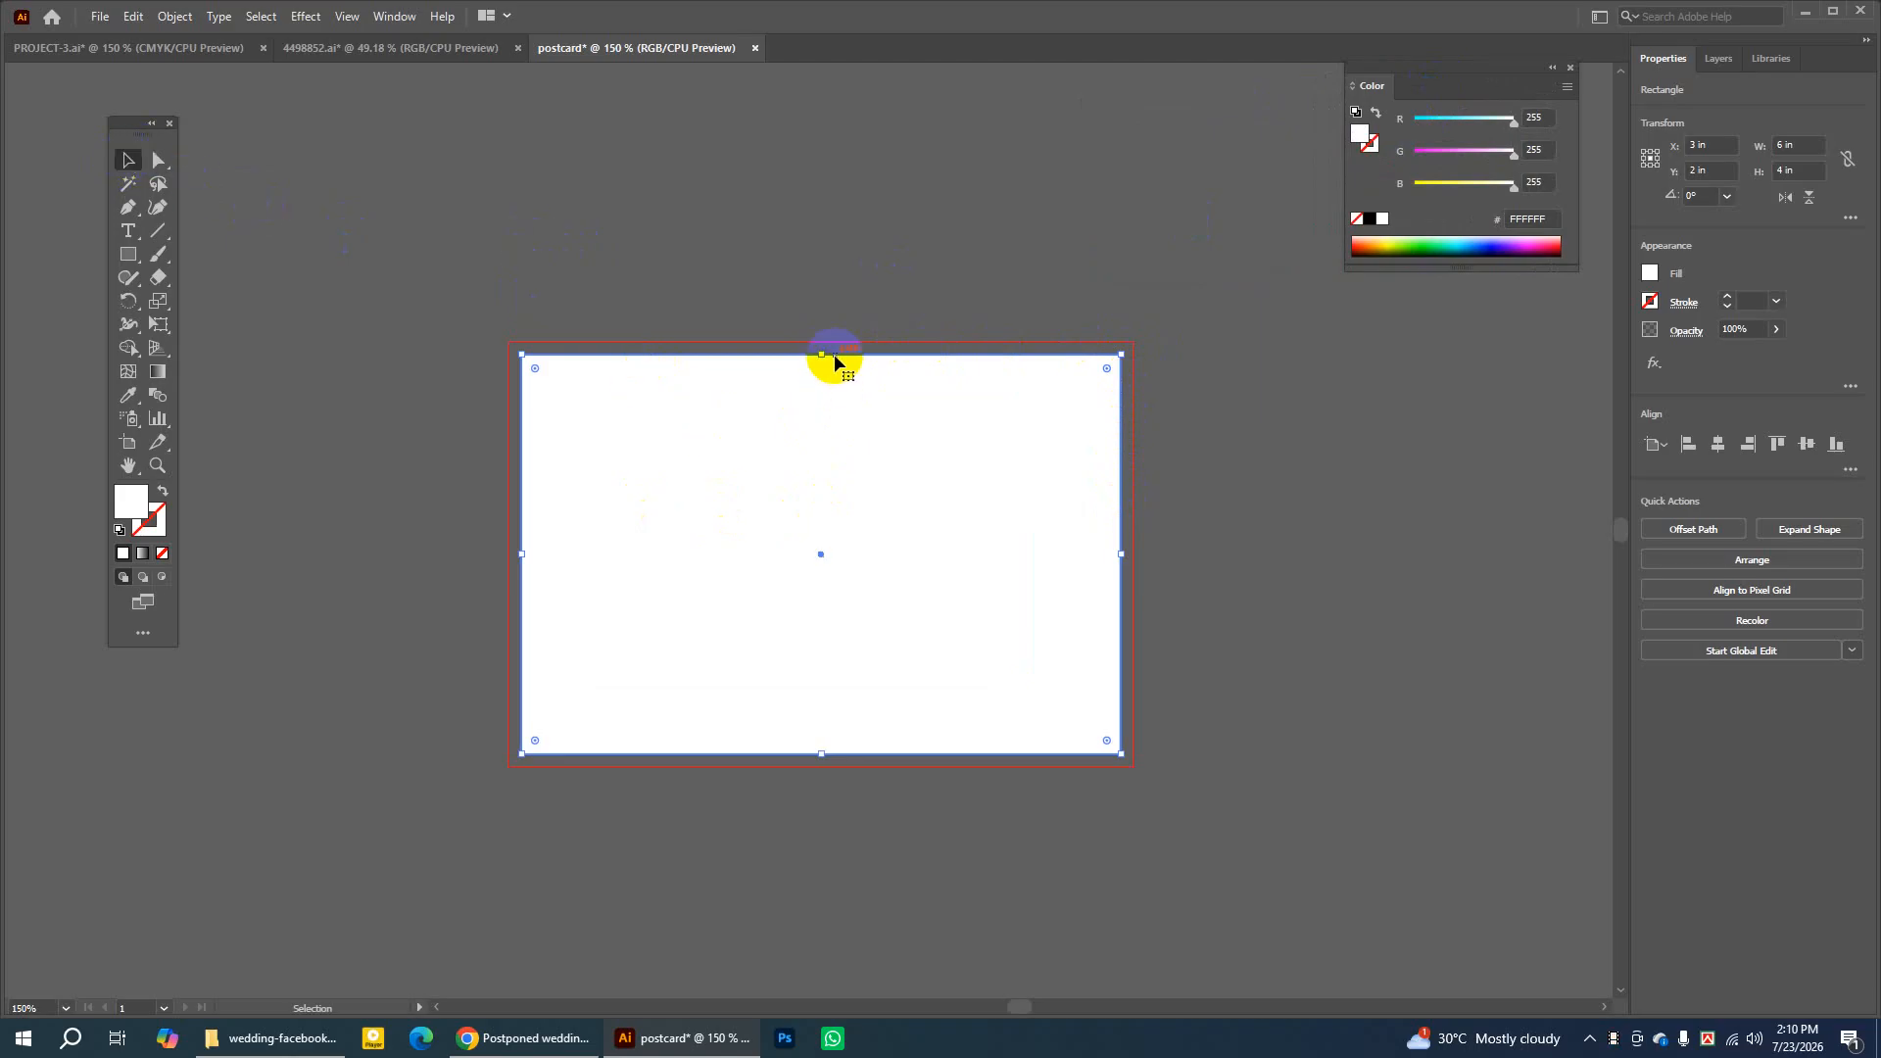
left_click_drag(821, 353, 821, 342)
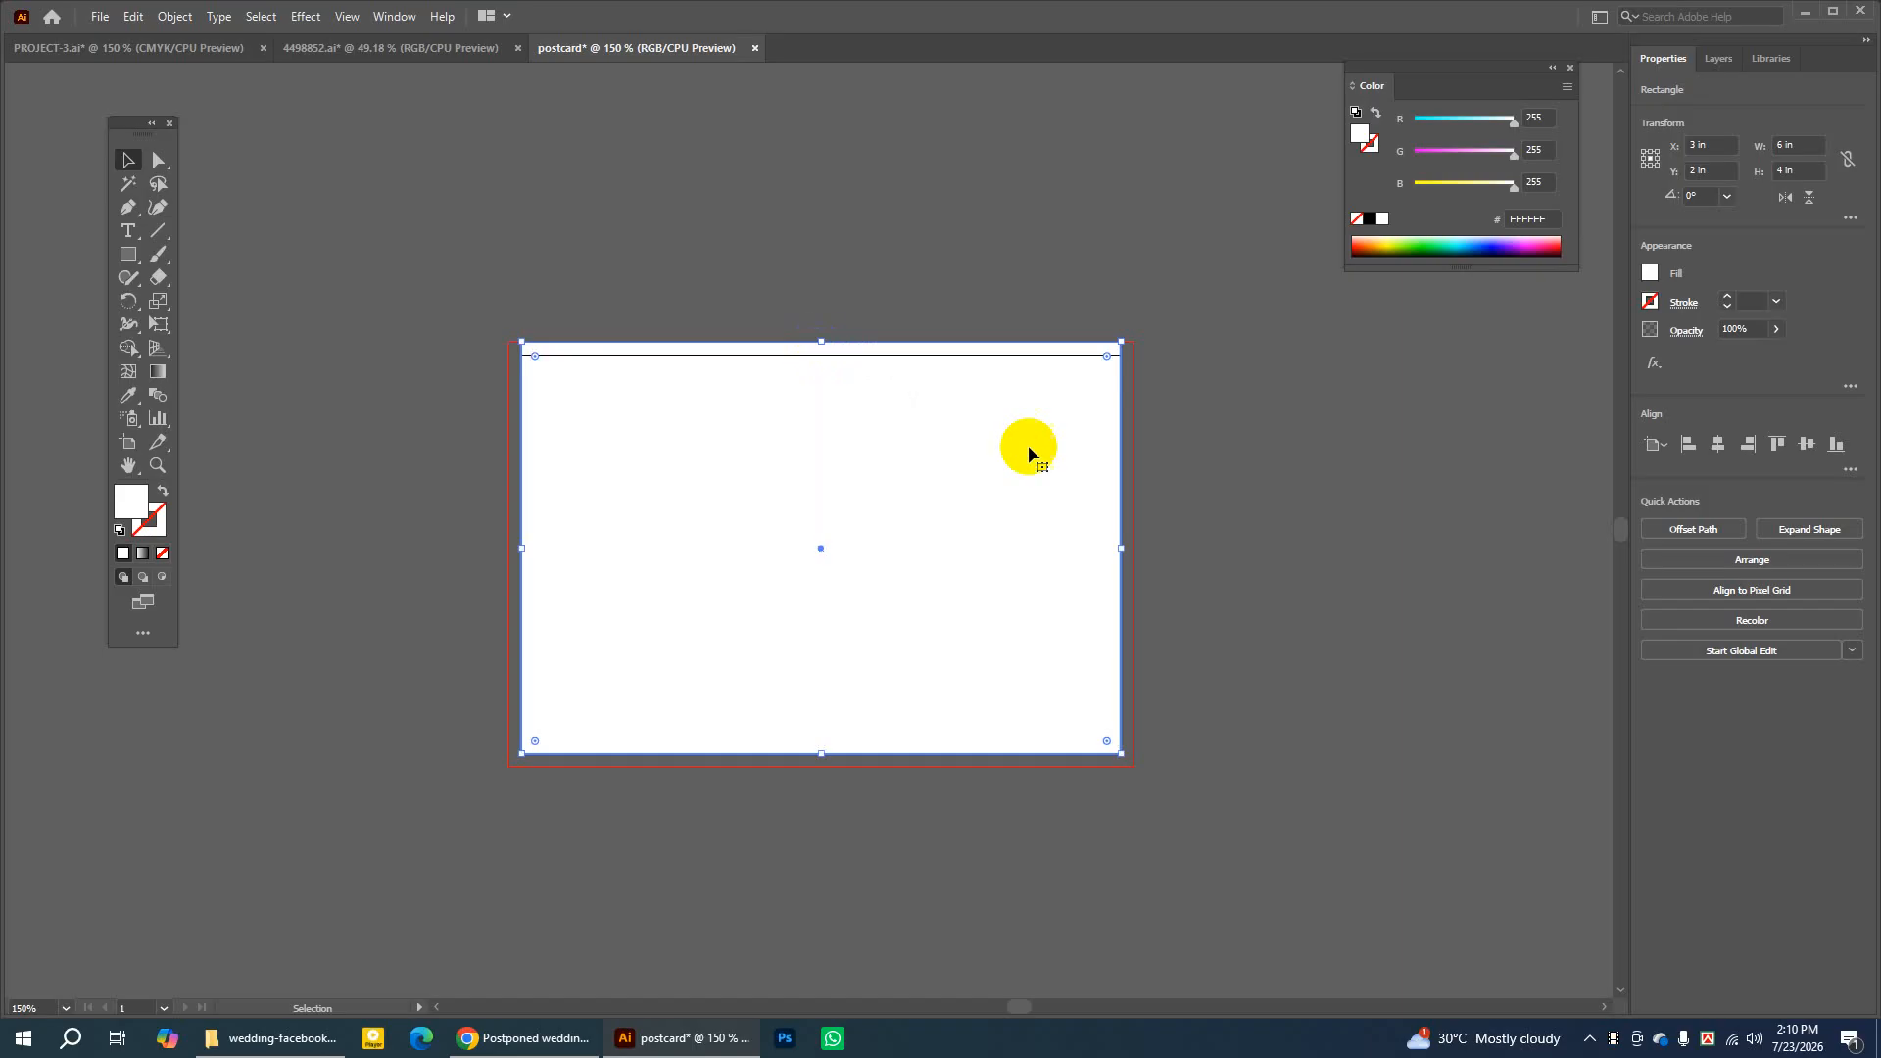
left_click_drag(1123, 553, 1134, 552)
left_click_drag(521, 549, 510, 545)
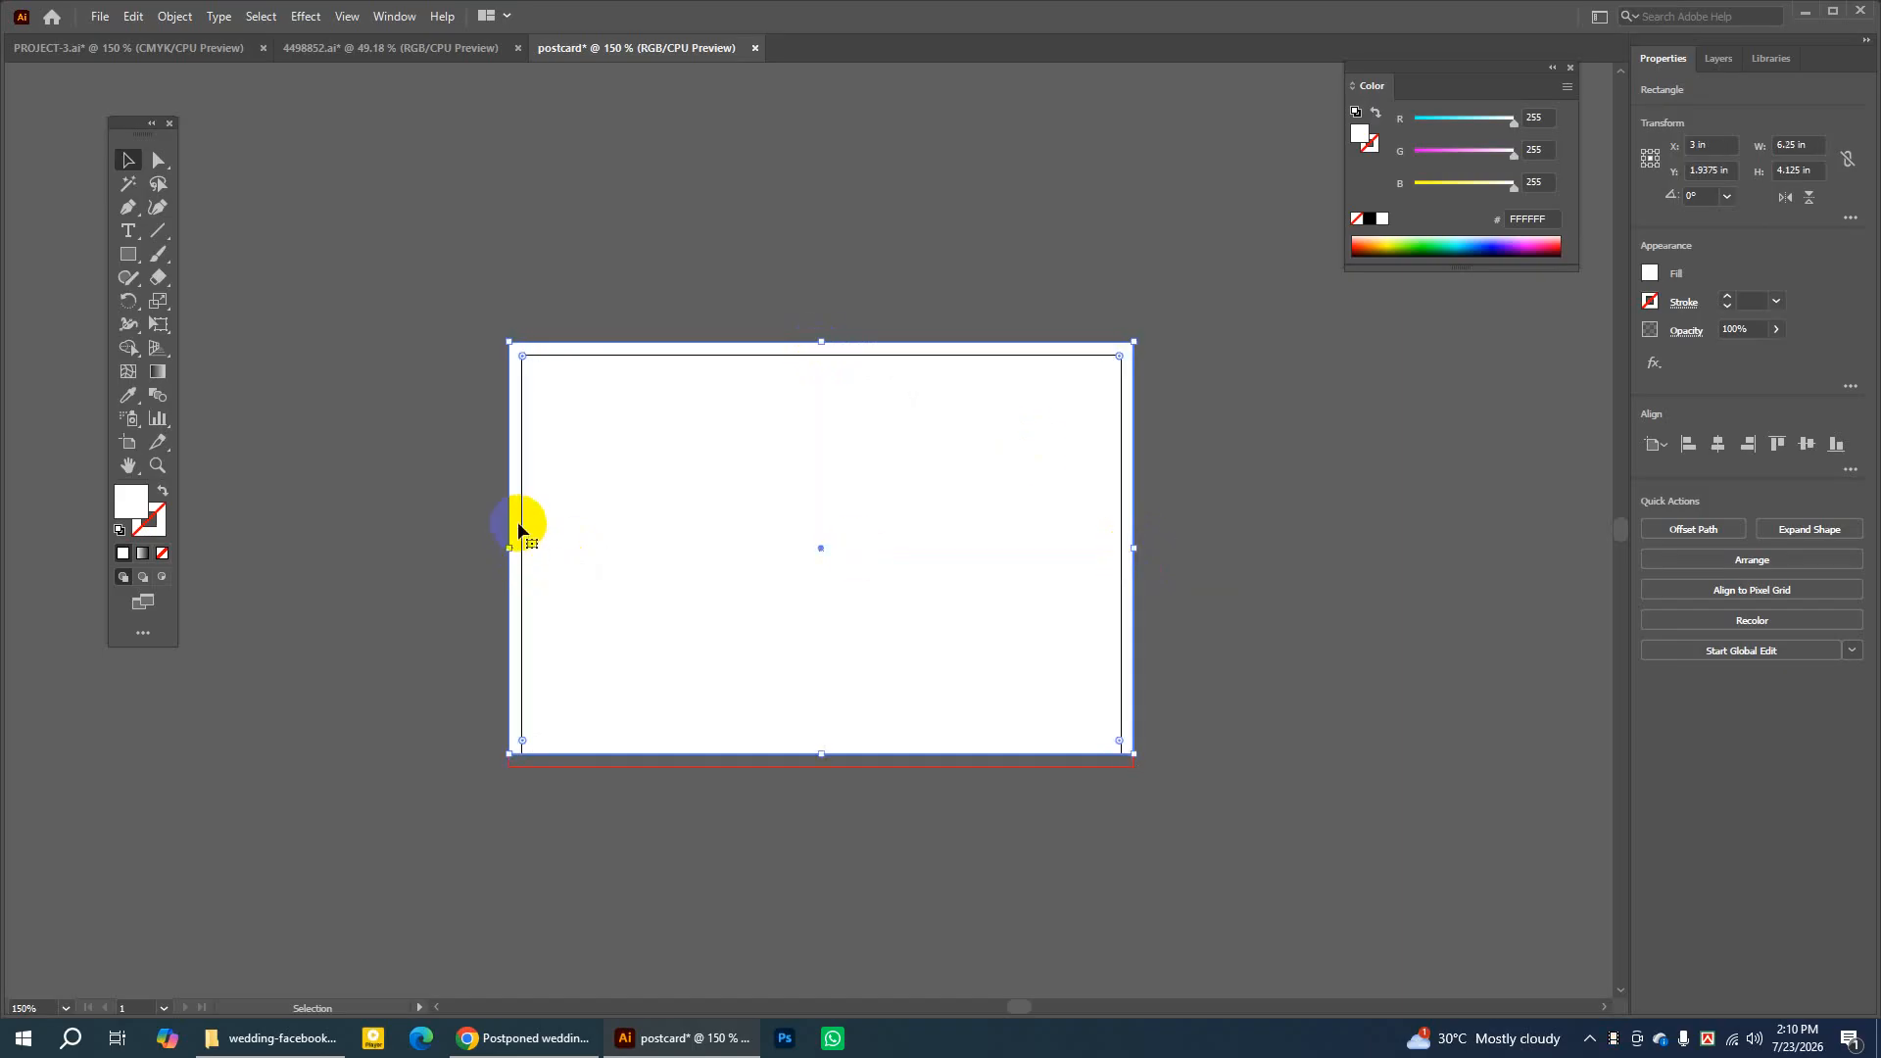
left_click_drag(821, 754, 821, 765)
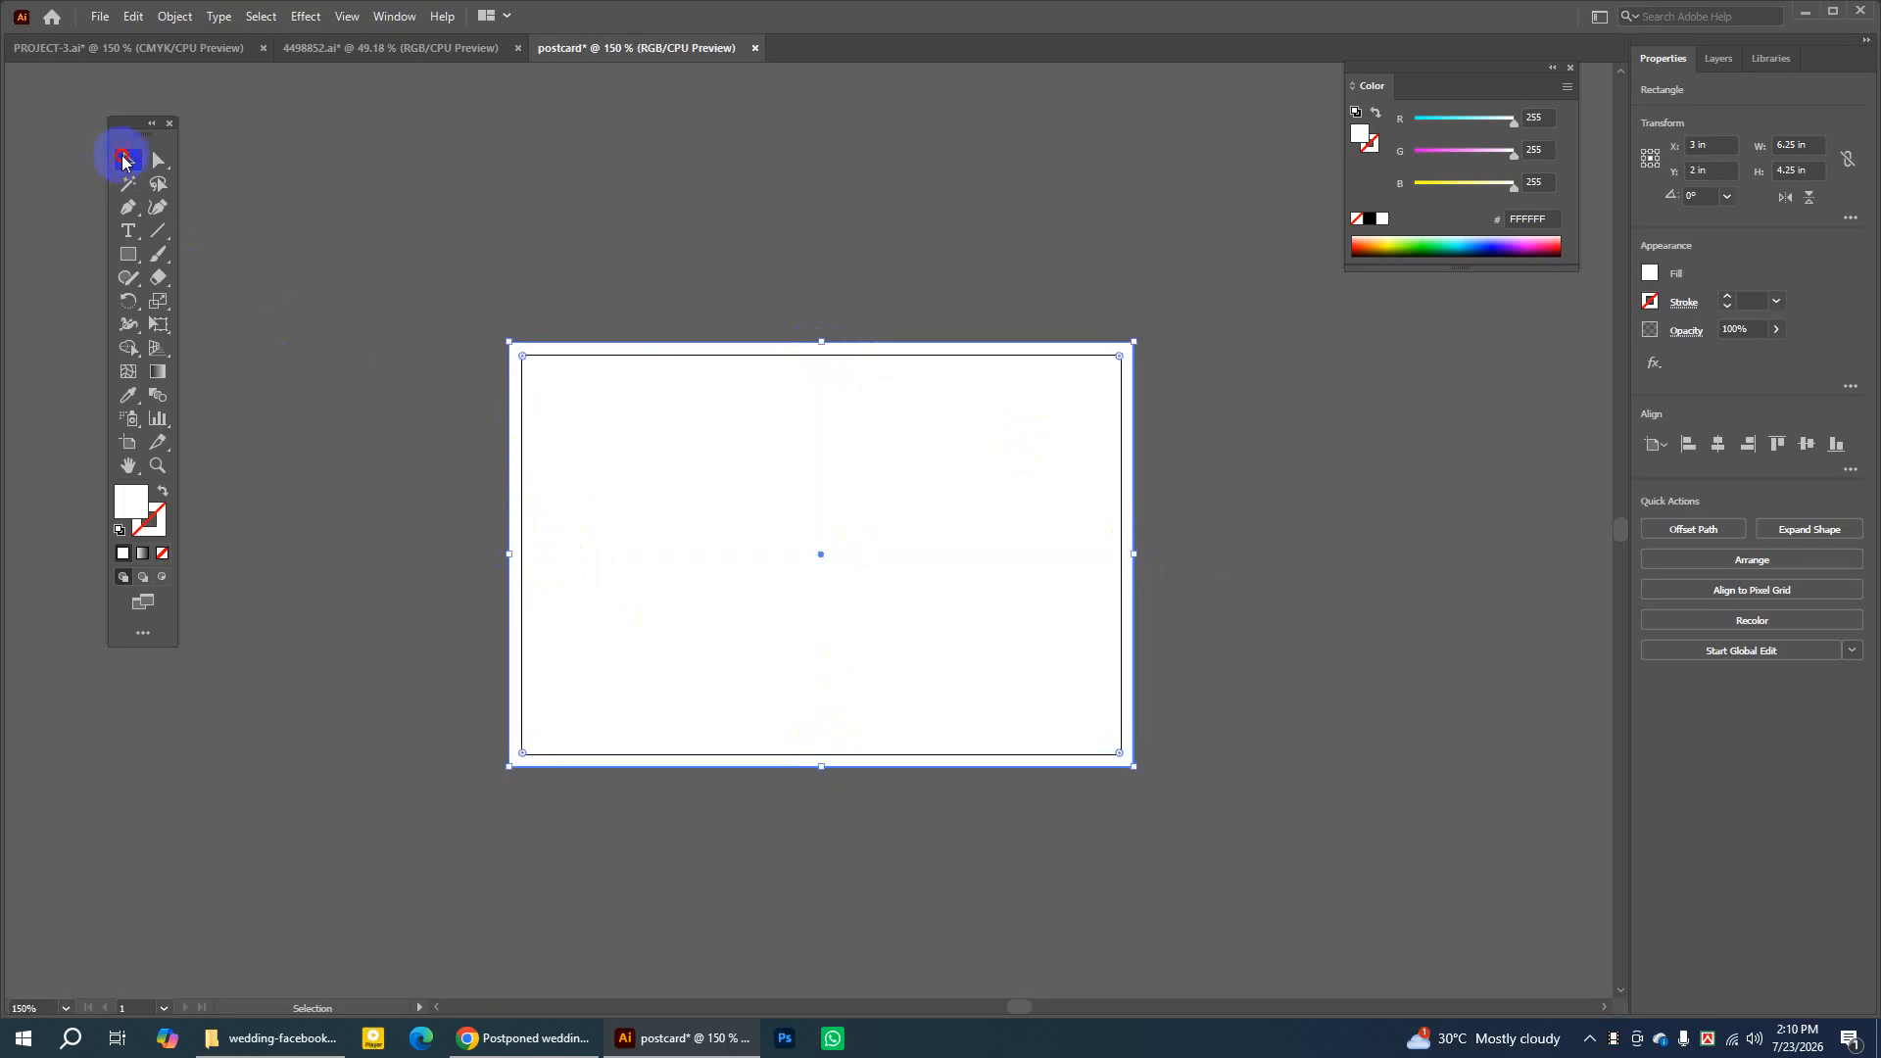
Start an Offset Path on the white background rectangle and preview an offset of -0.4 in
left_click(375, 168)
left_click(602, 410)
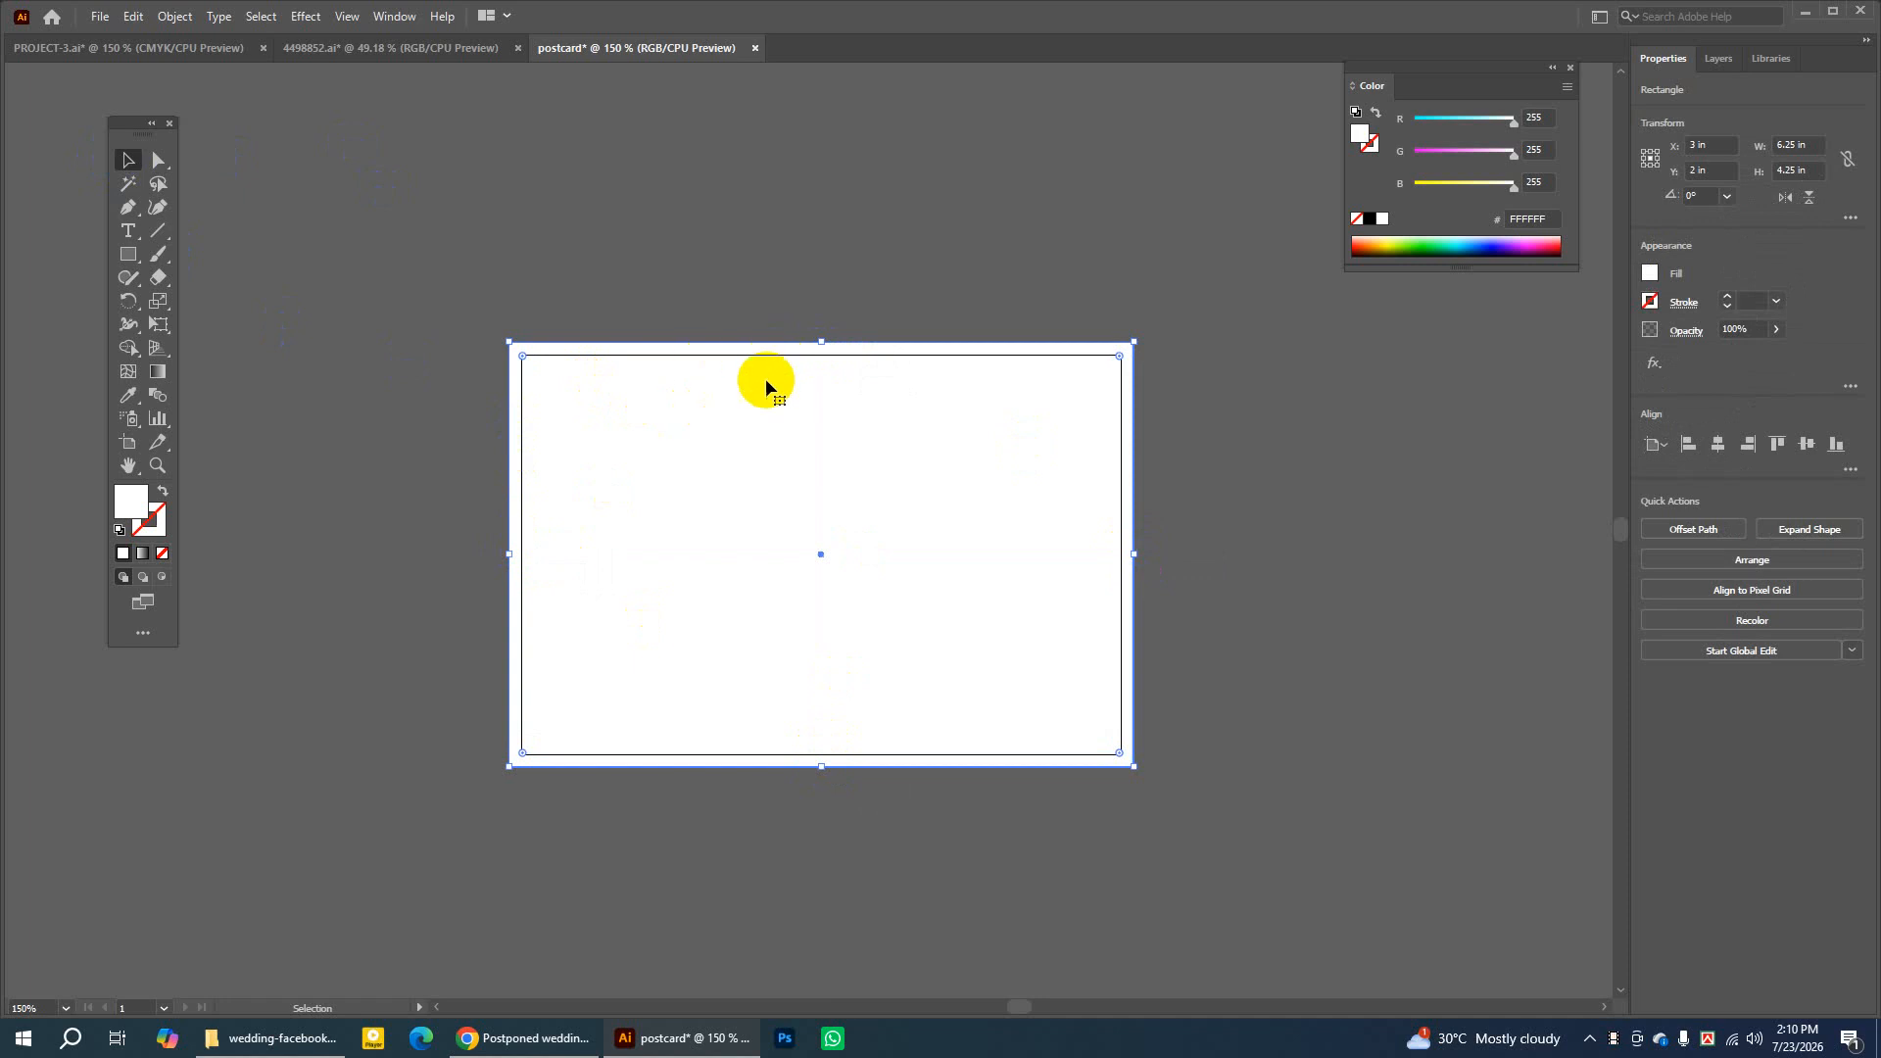
left_click(695, 292)
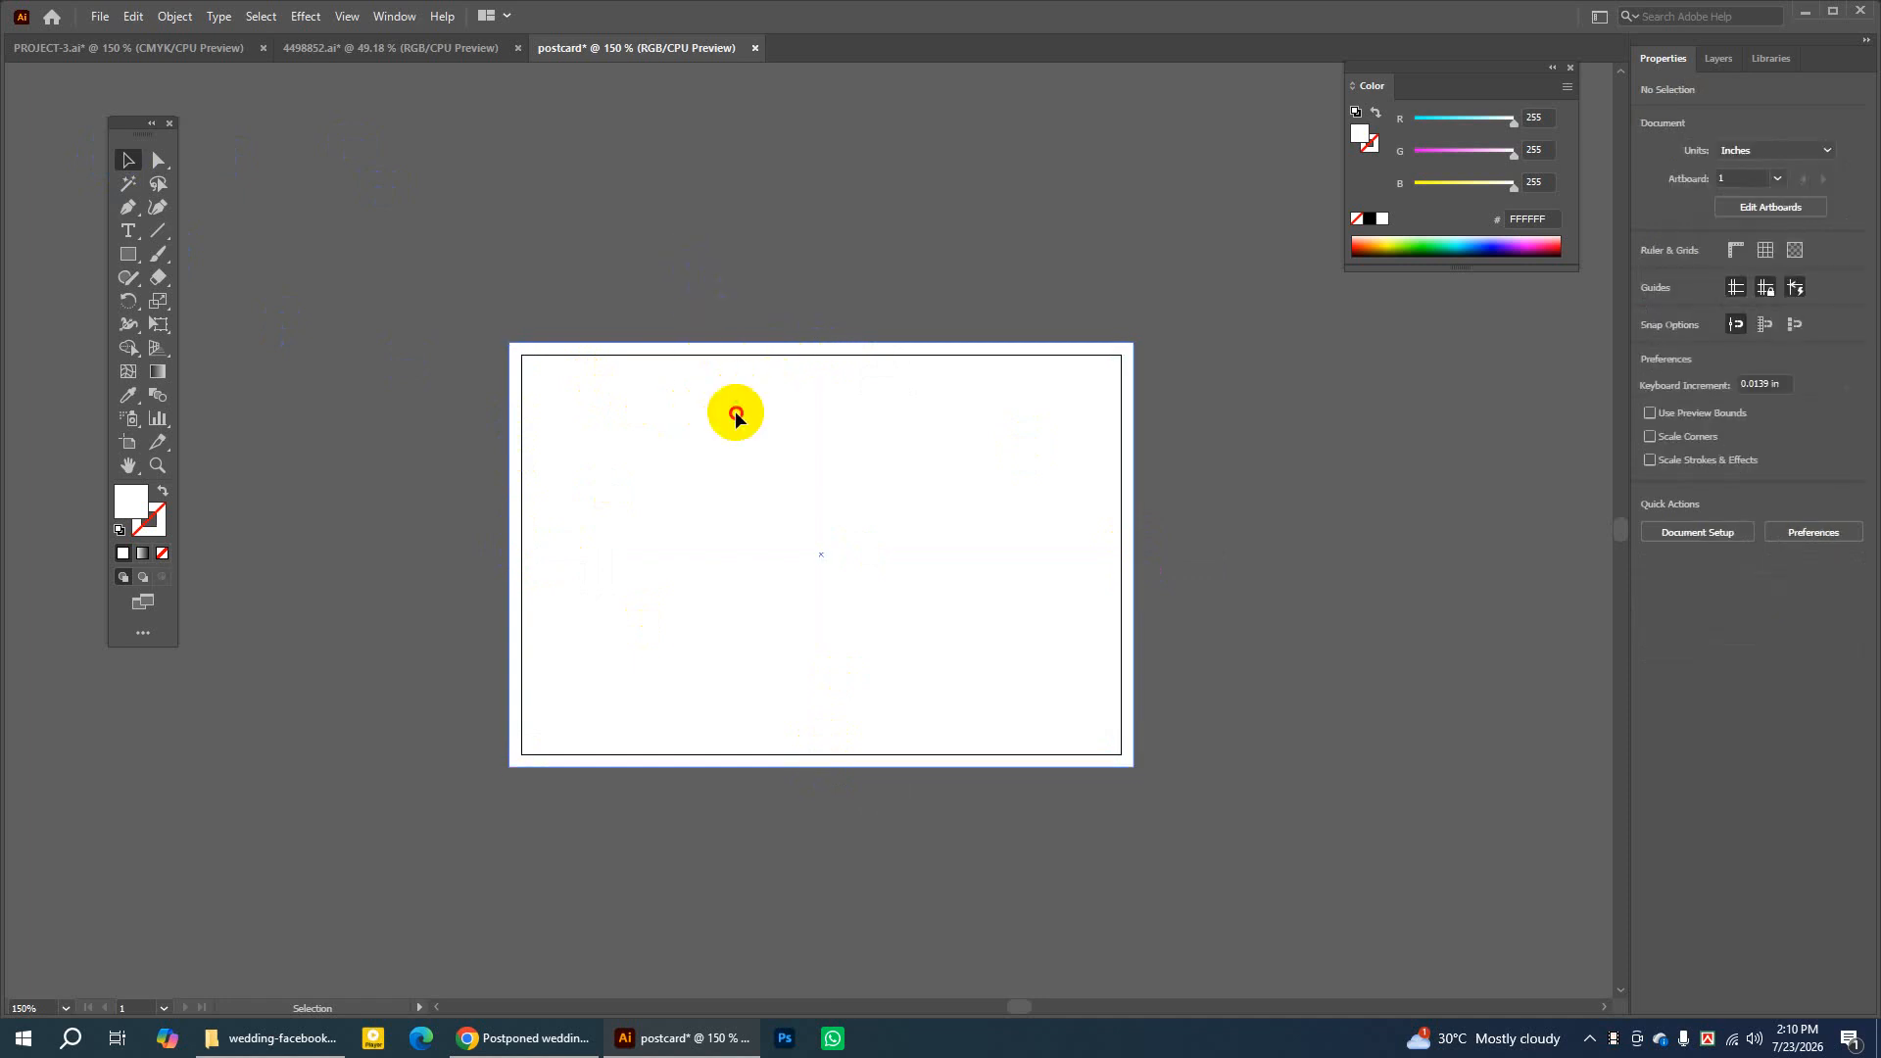
left_click(735, 417)
left_click(1709, 532)
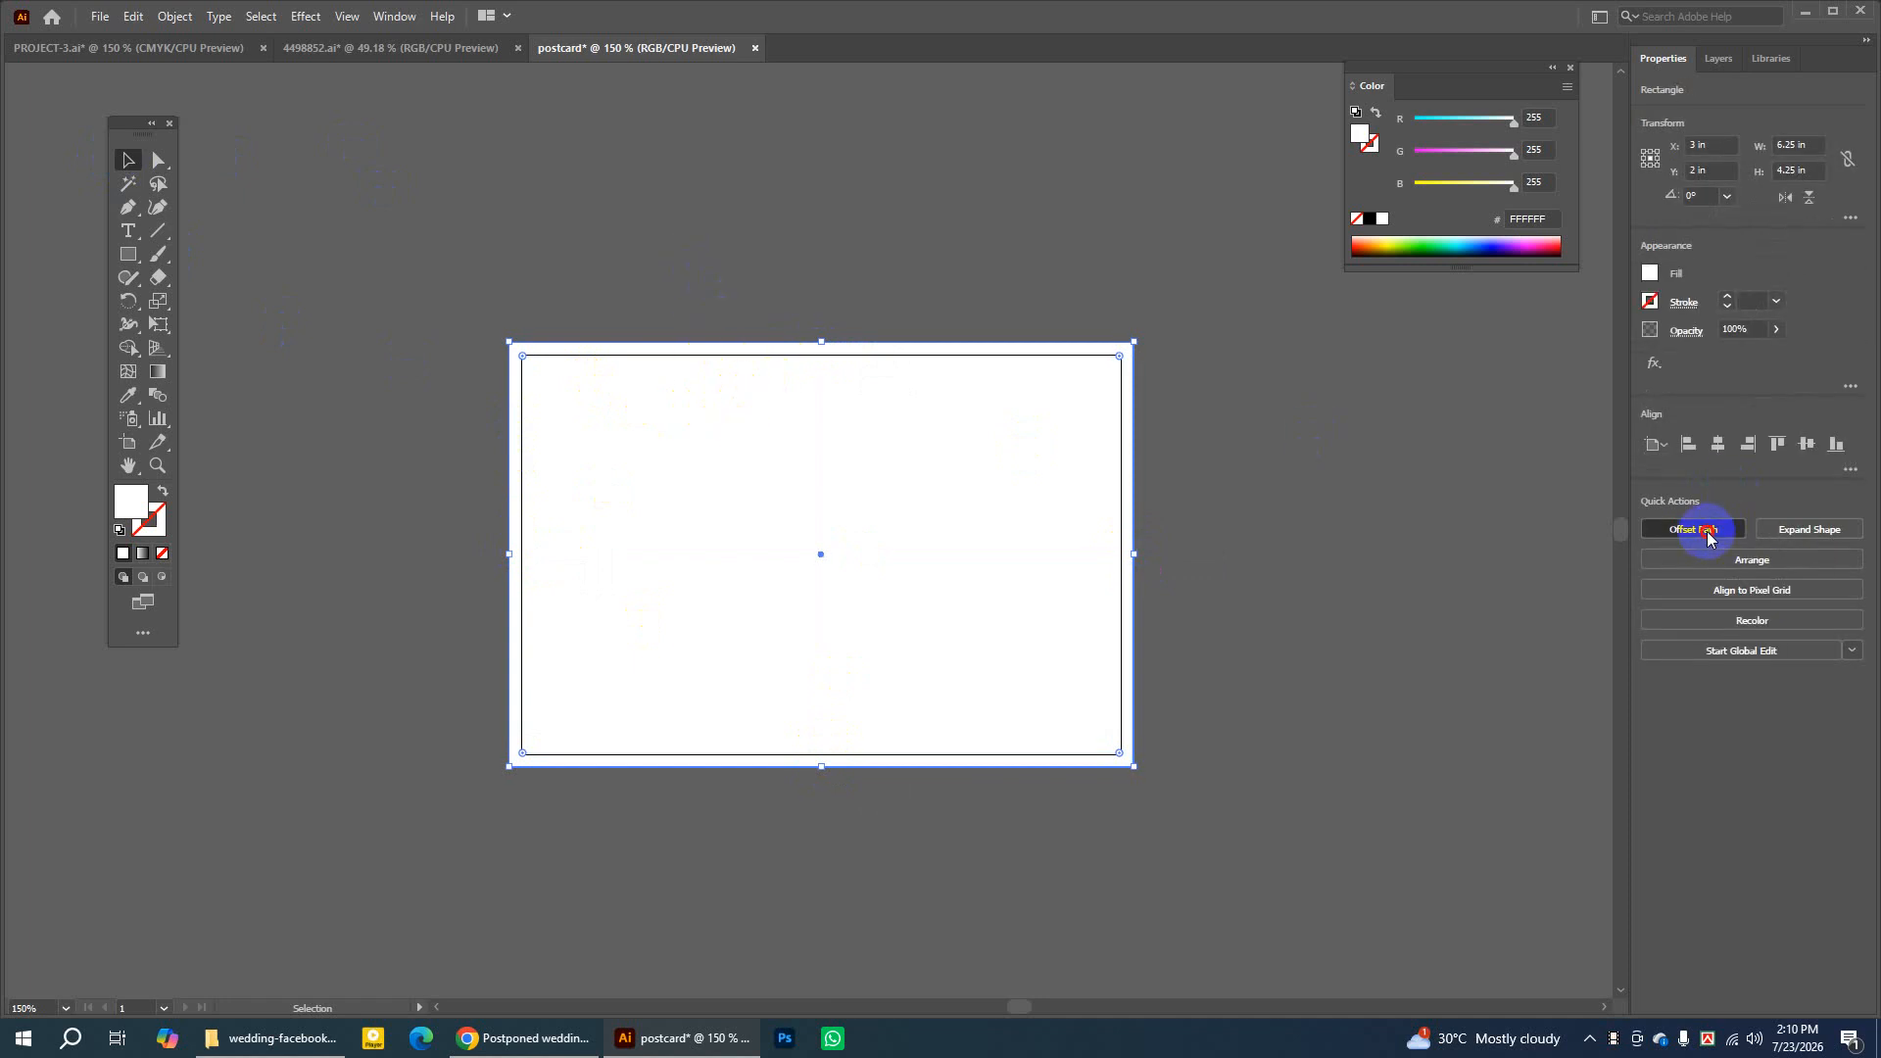
double_click(769, 442)
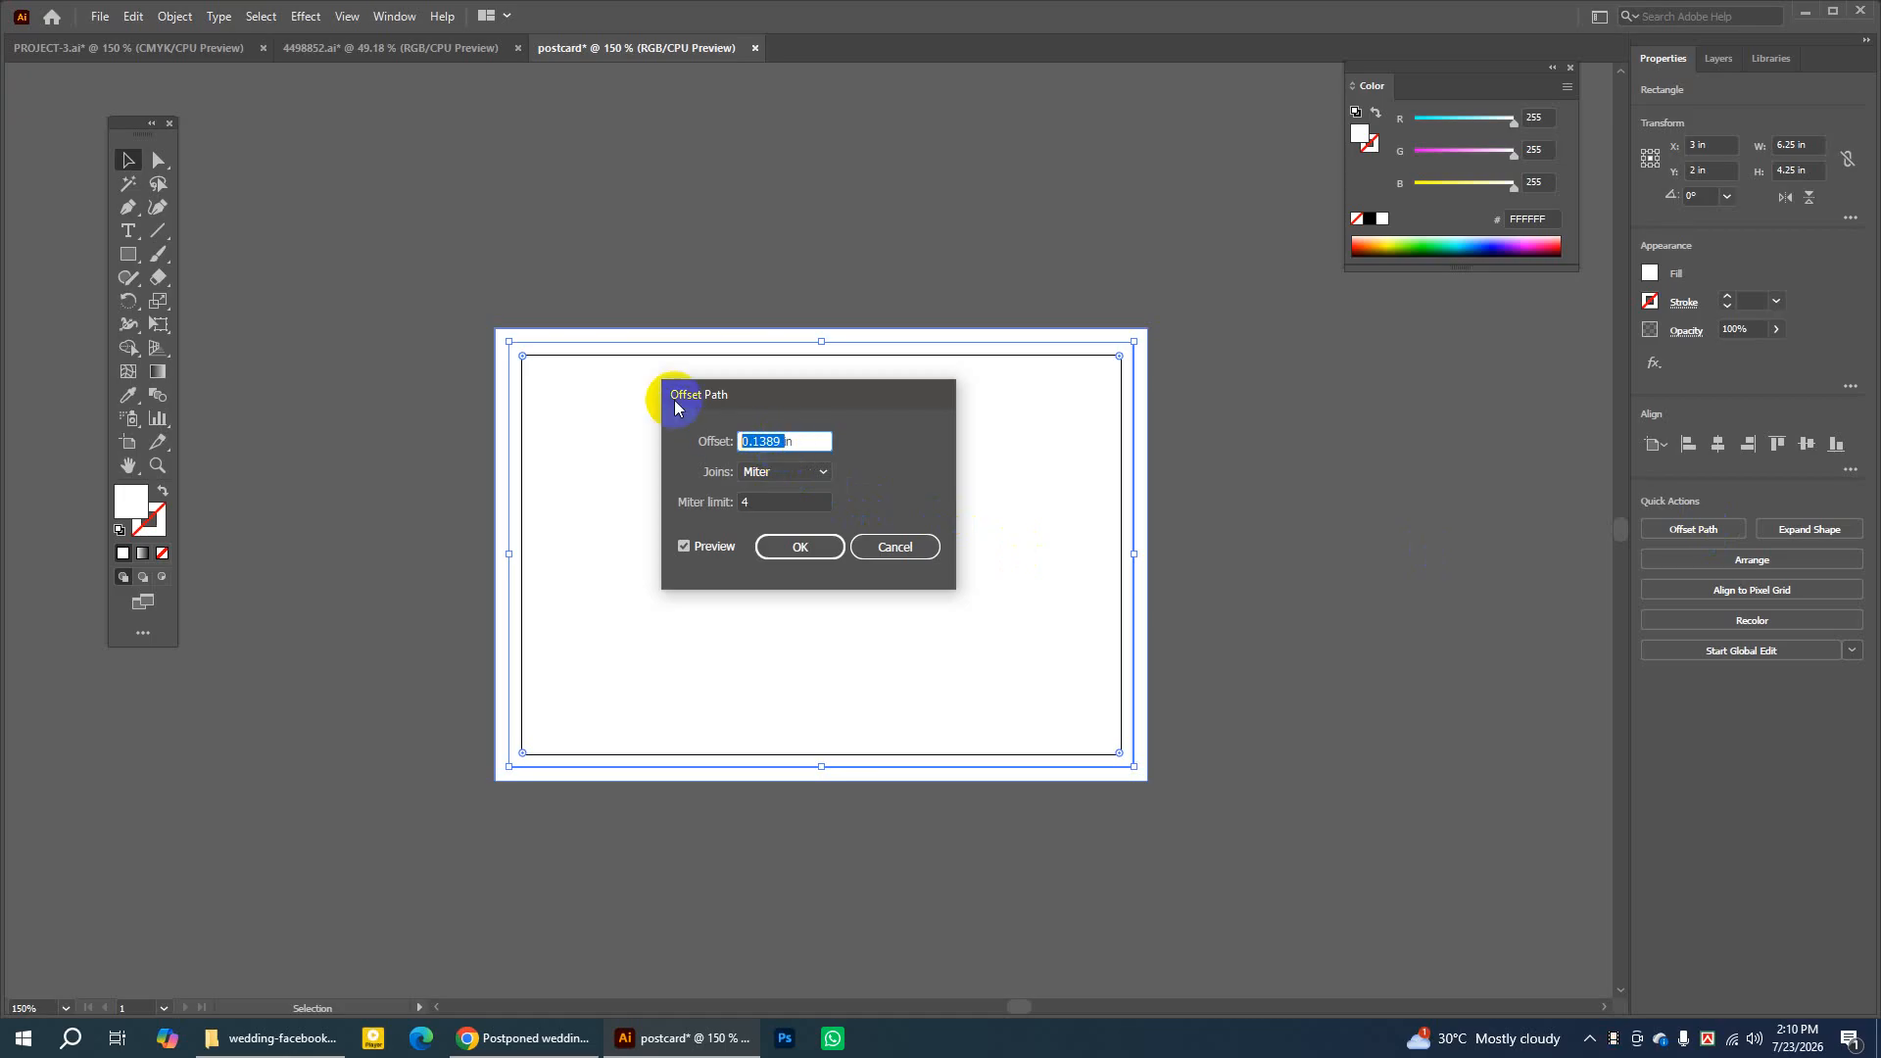
type("-.4")
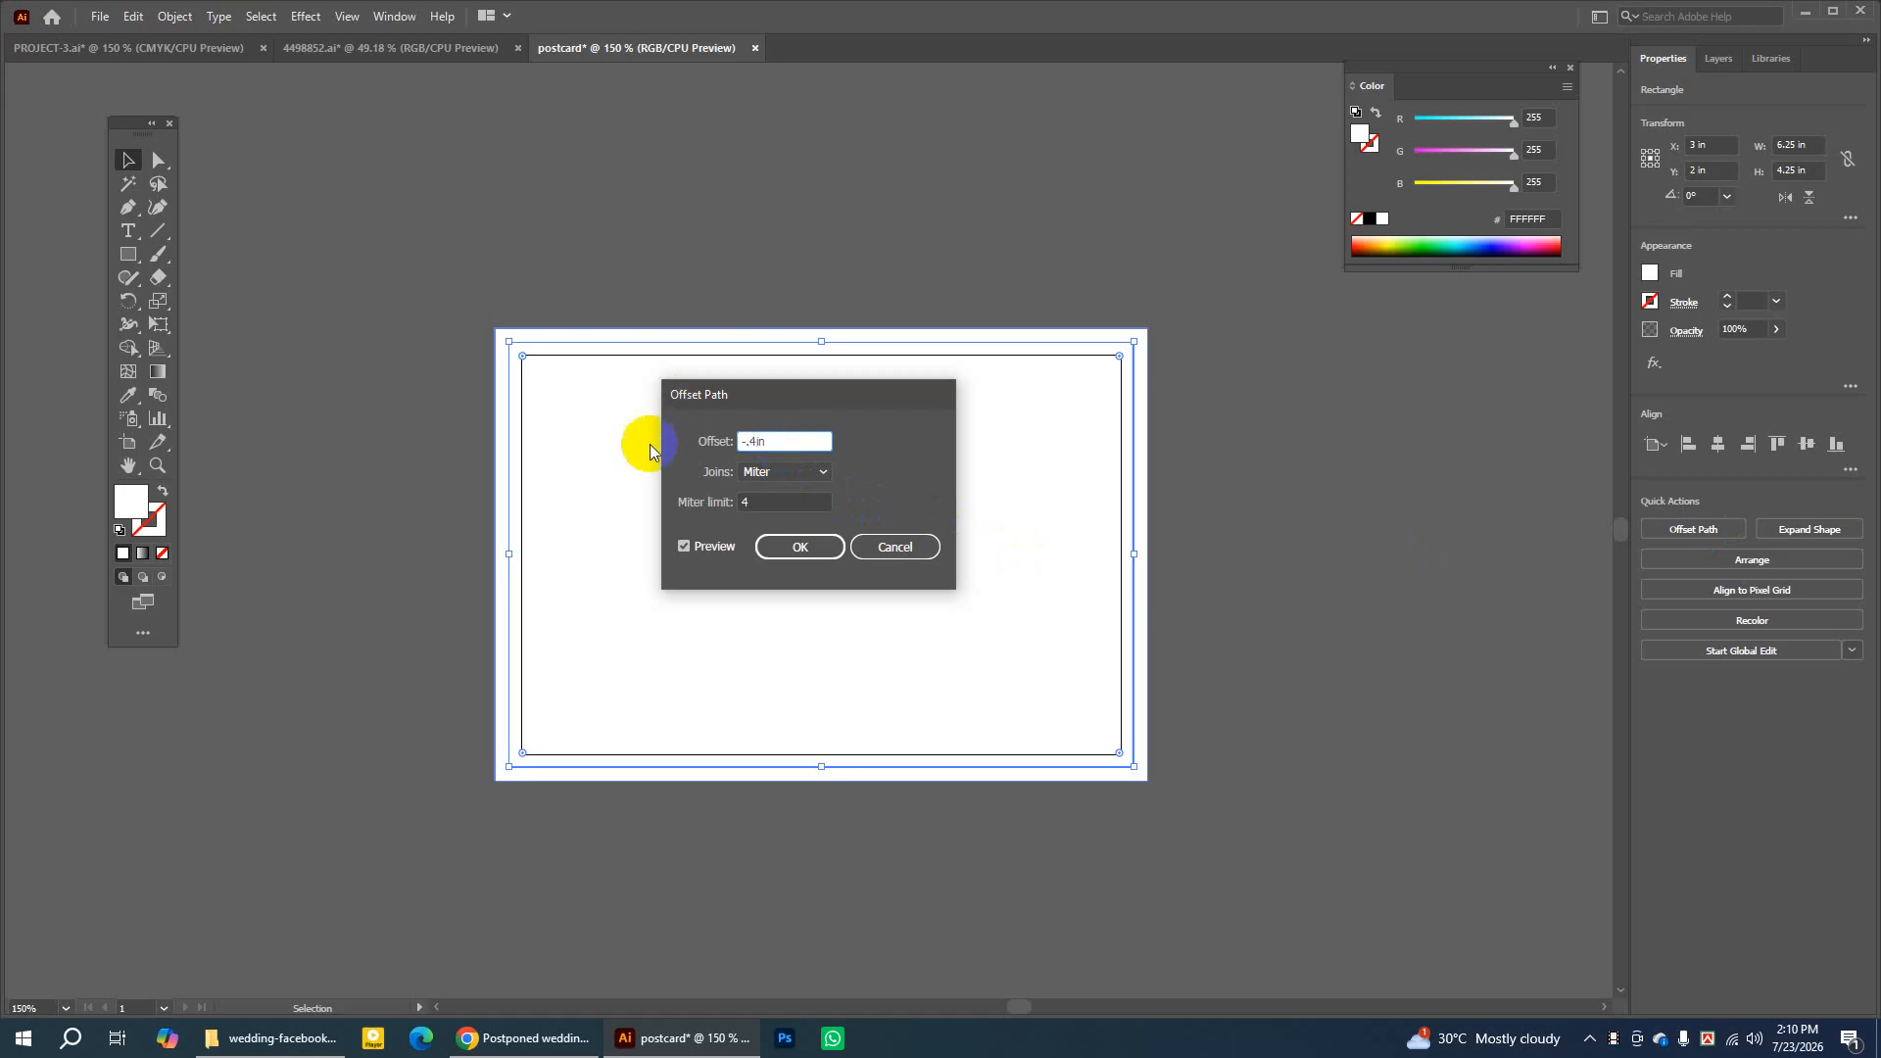
left_click(685, 547)
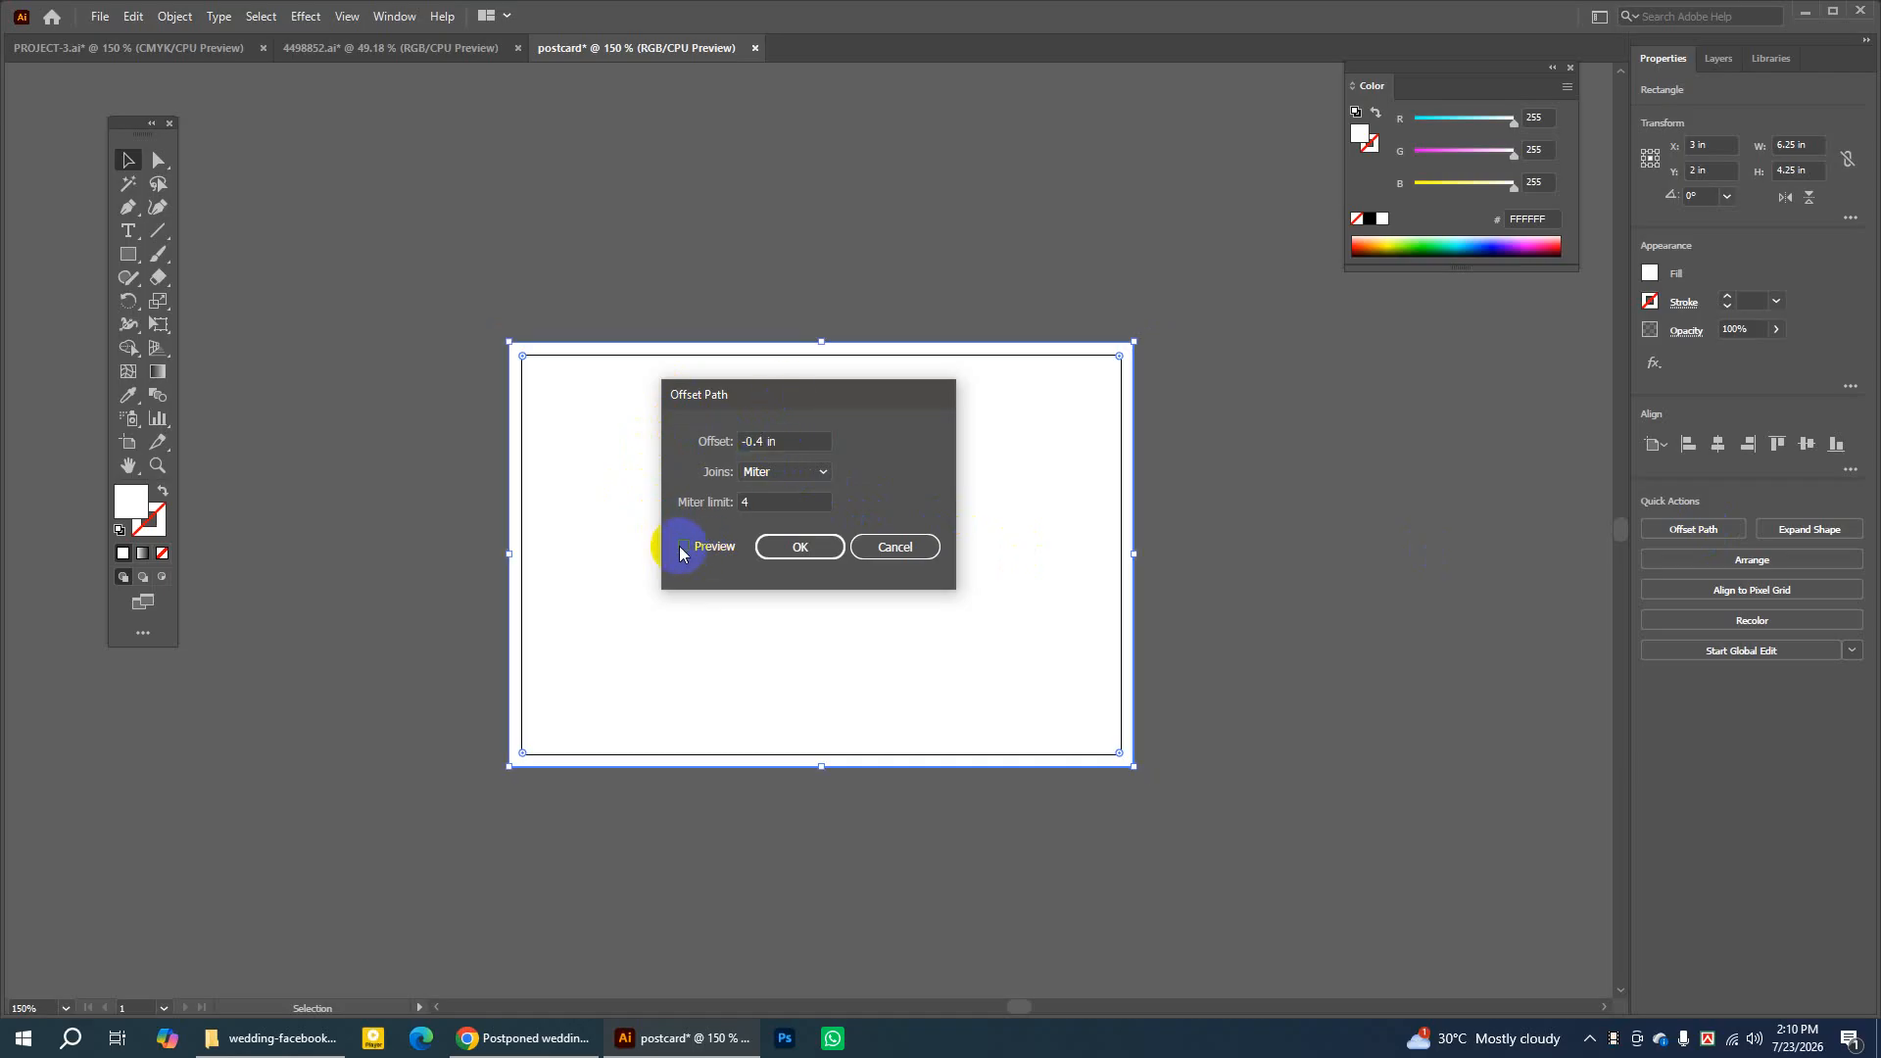
left_click(685, 547)
left_click_drag(756, 396, 907, 446)
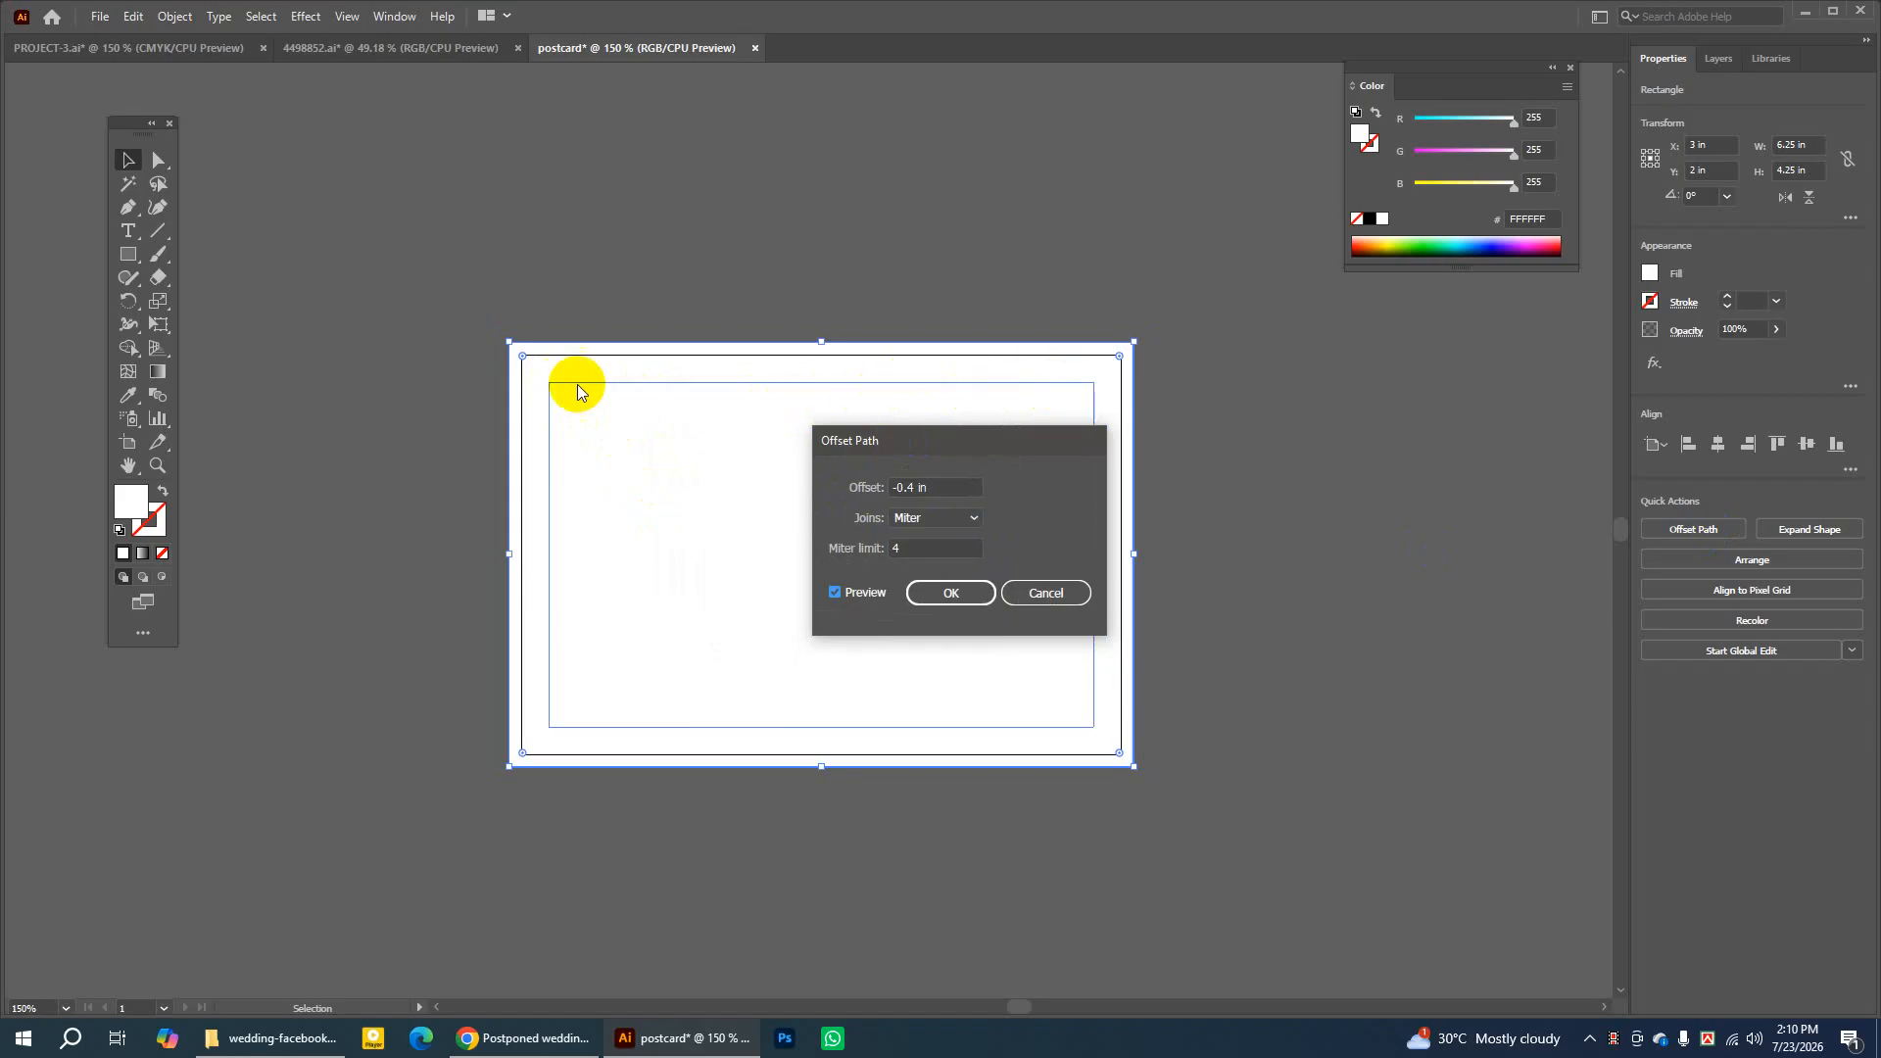
Set the offset to -0.5 in, compare it with the preview off and on, and create the inset rectangle
left_click_drag(917, 486, 906, 487)
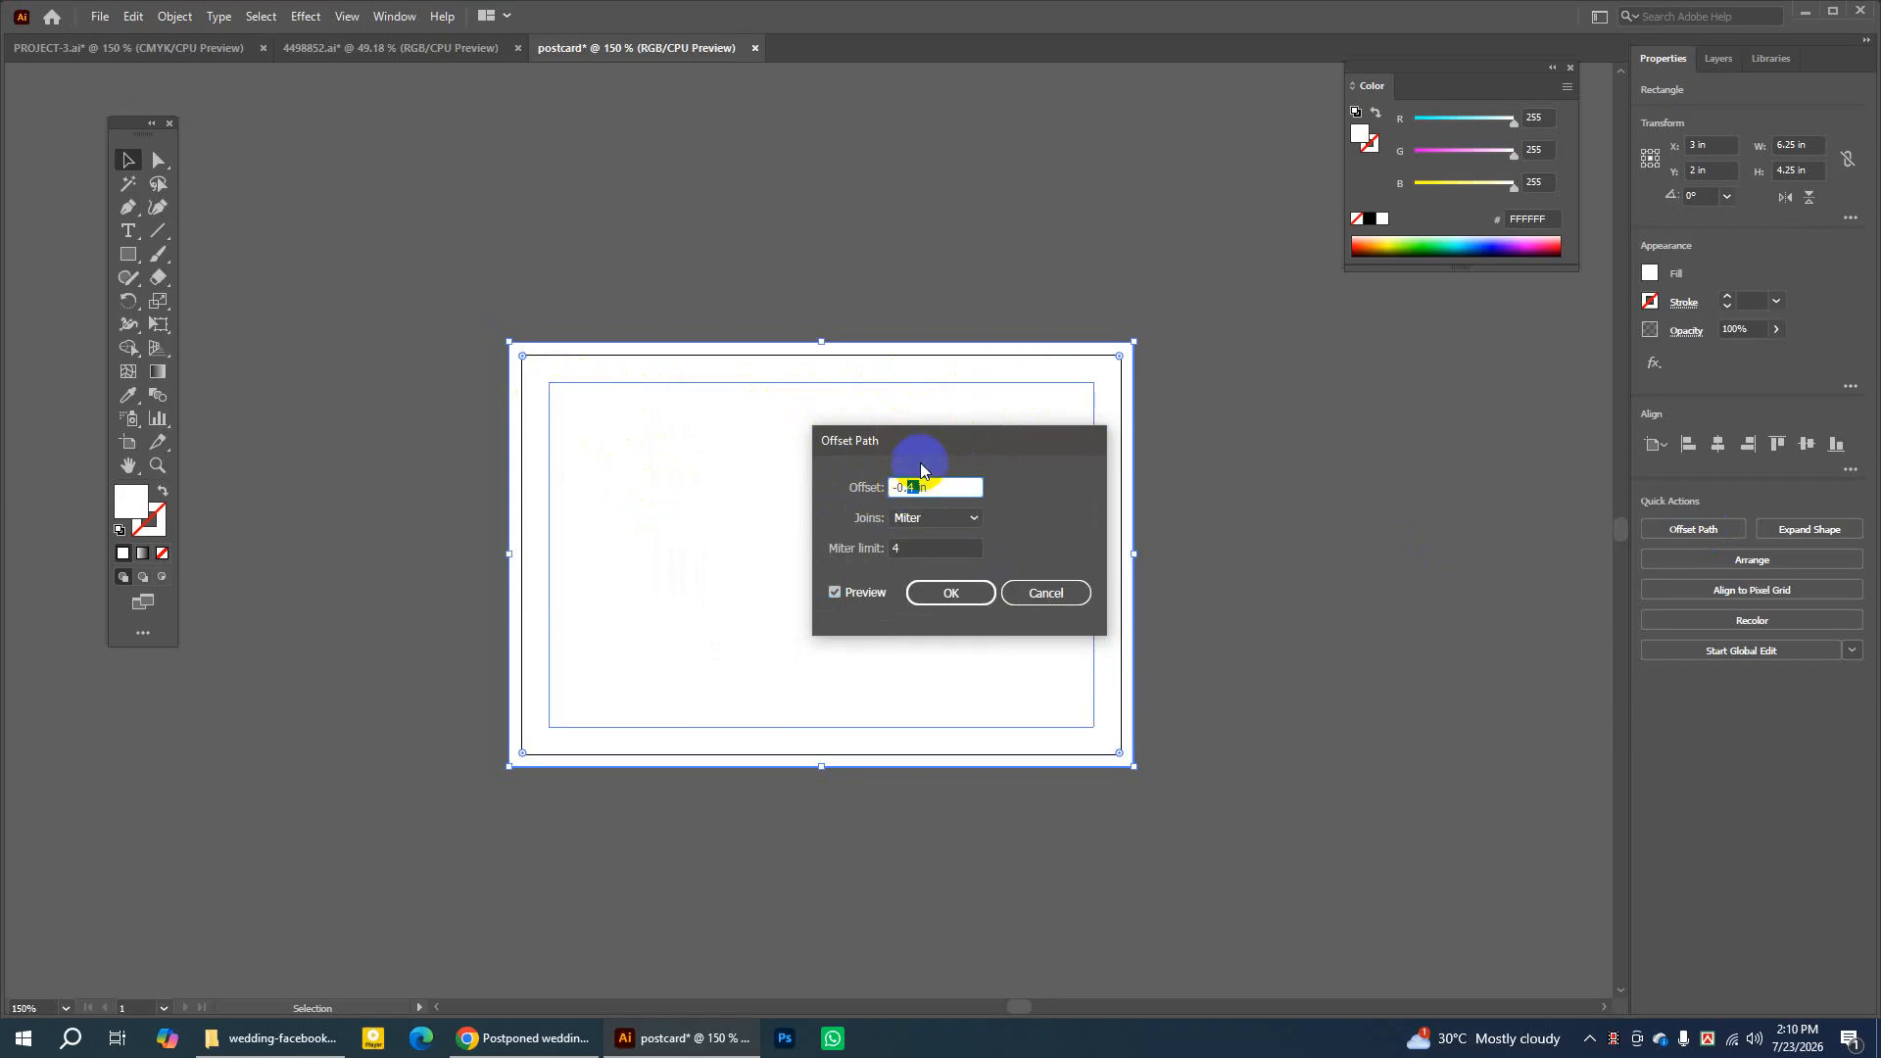
type("5")
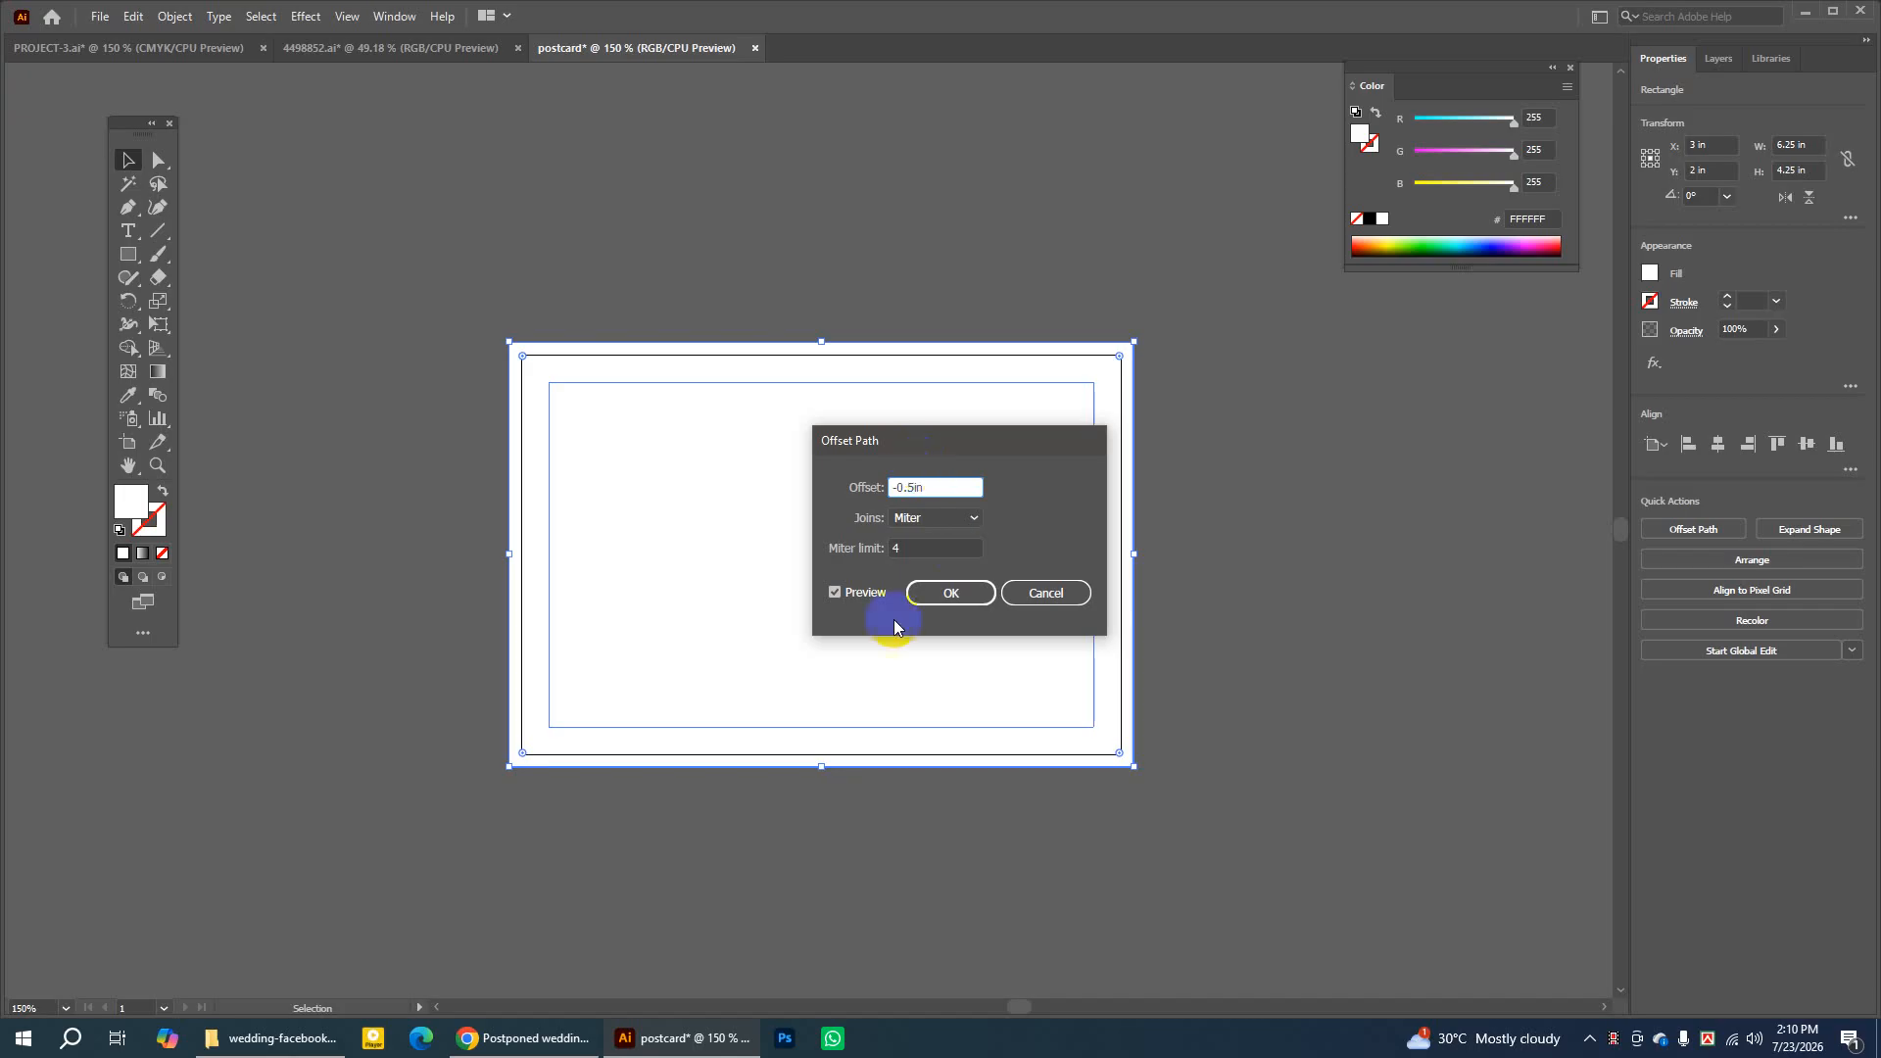
left_click(835, 592)
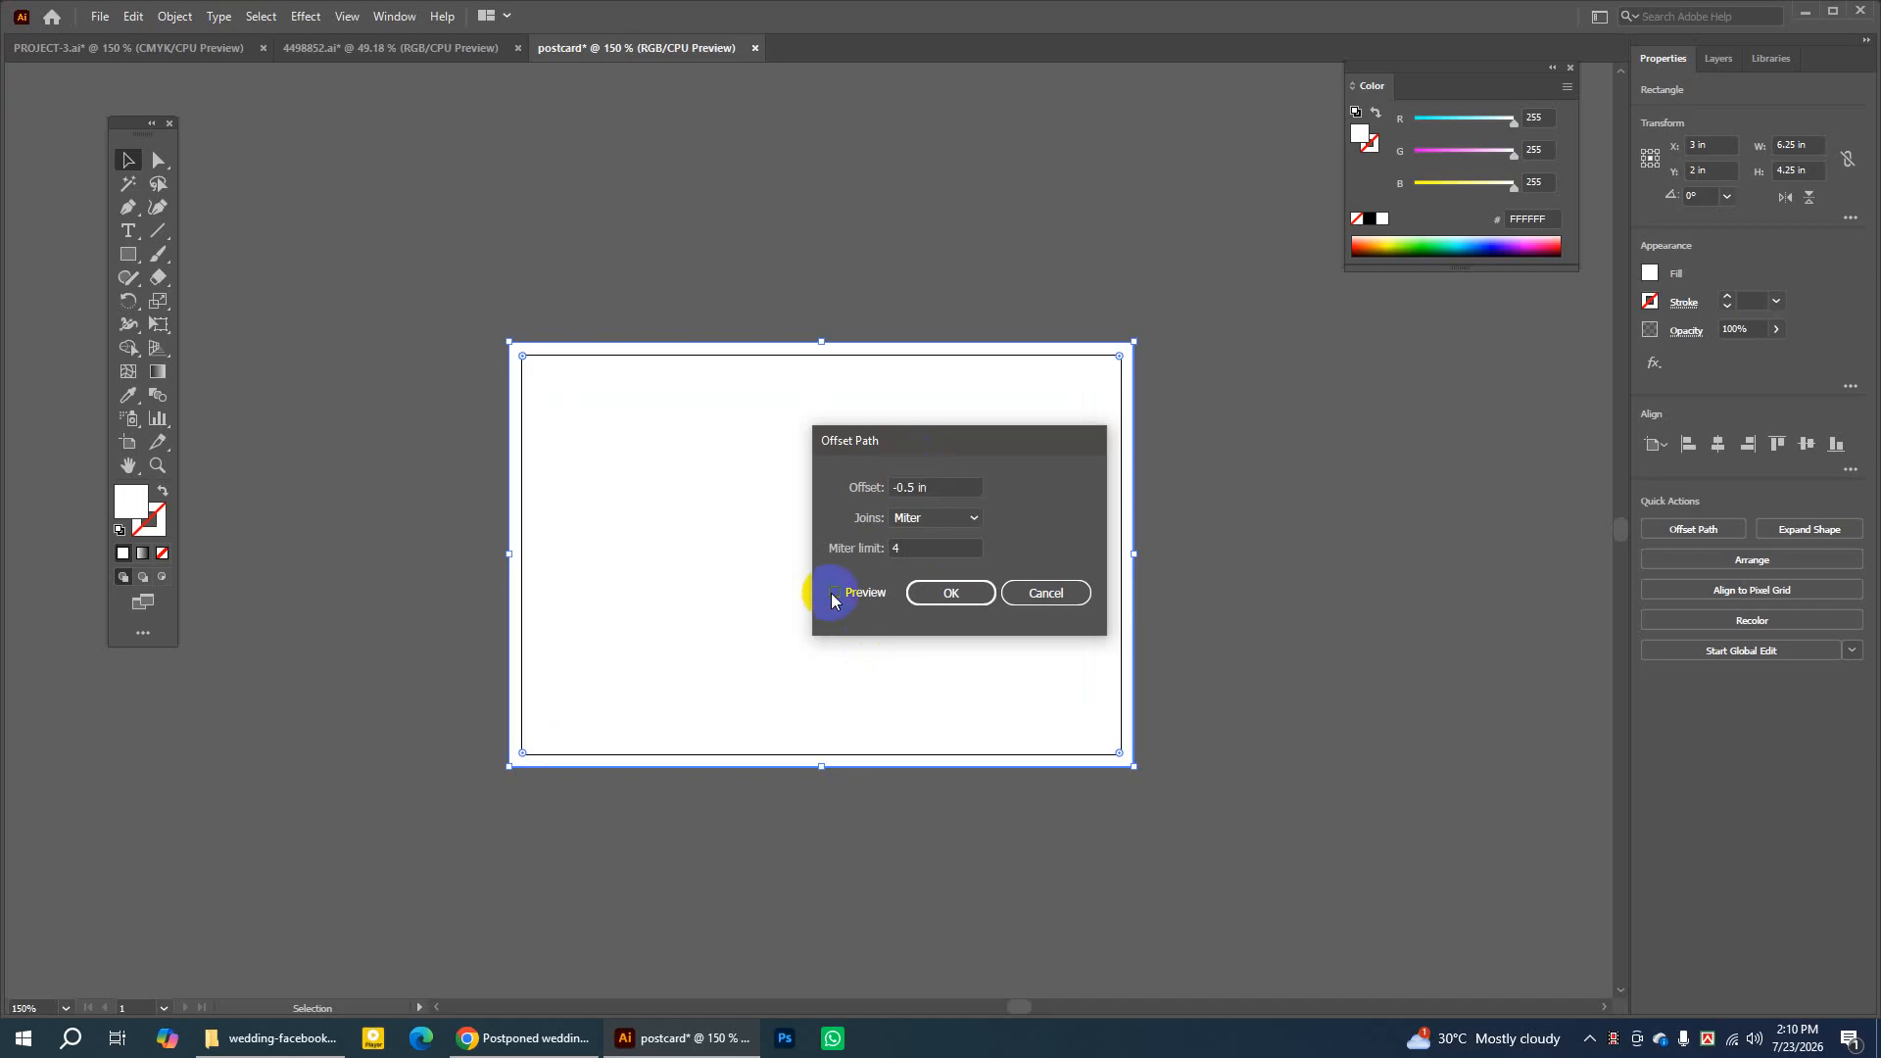
left_click(832, 594)
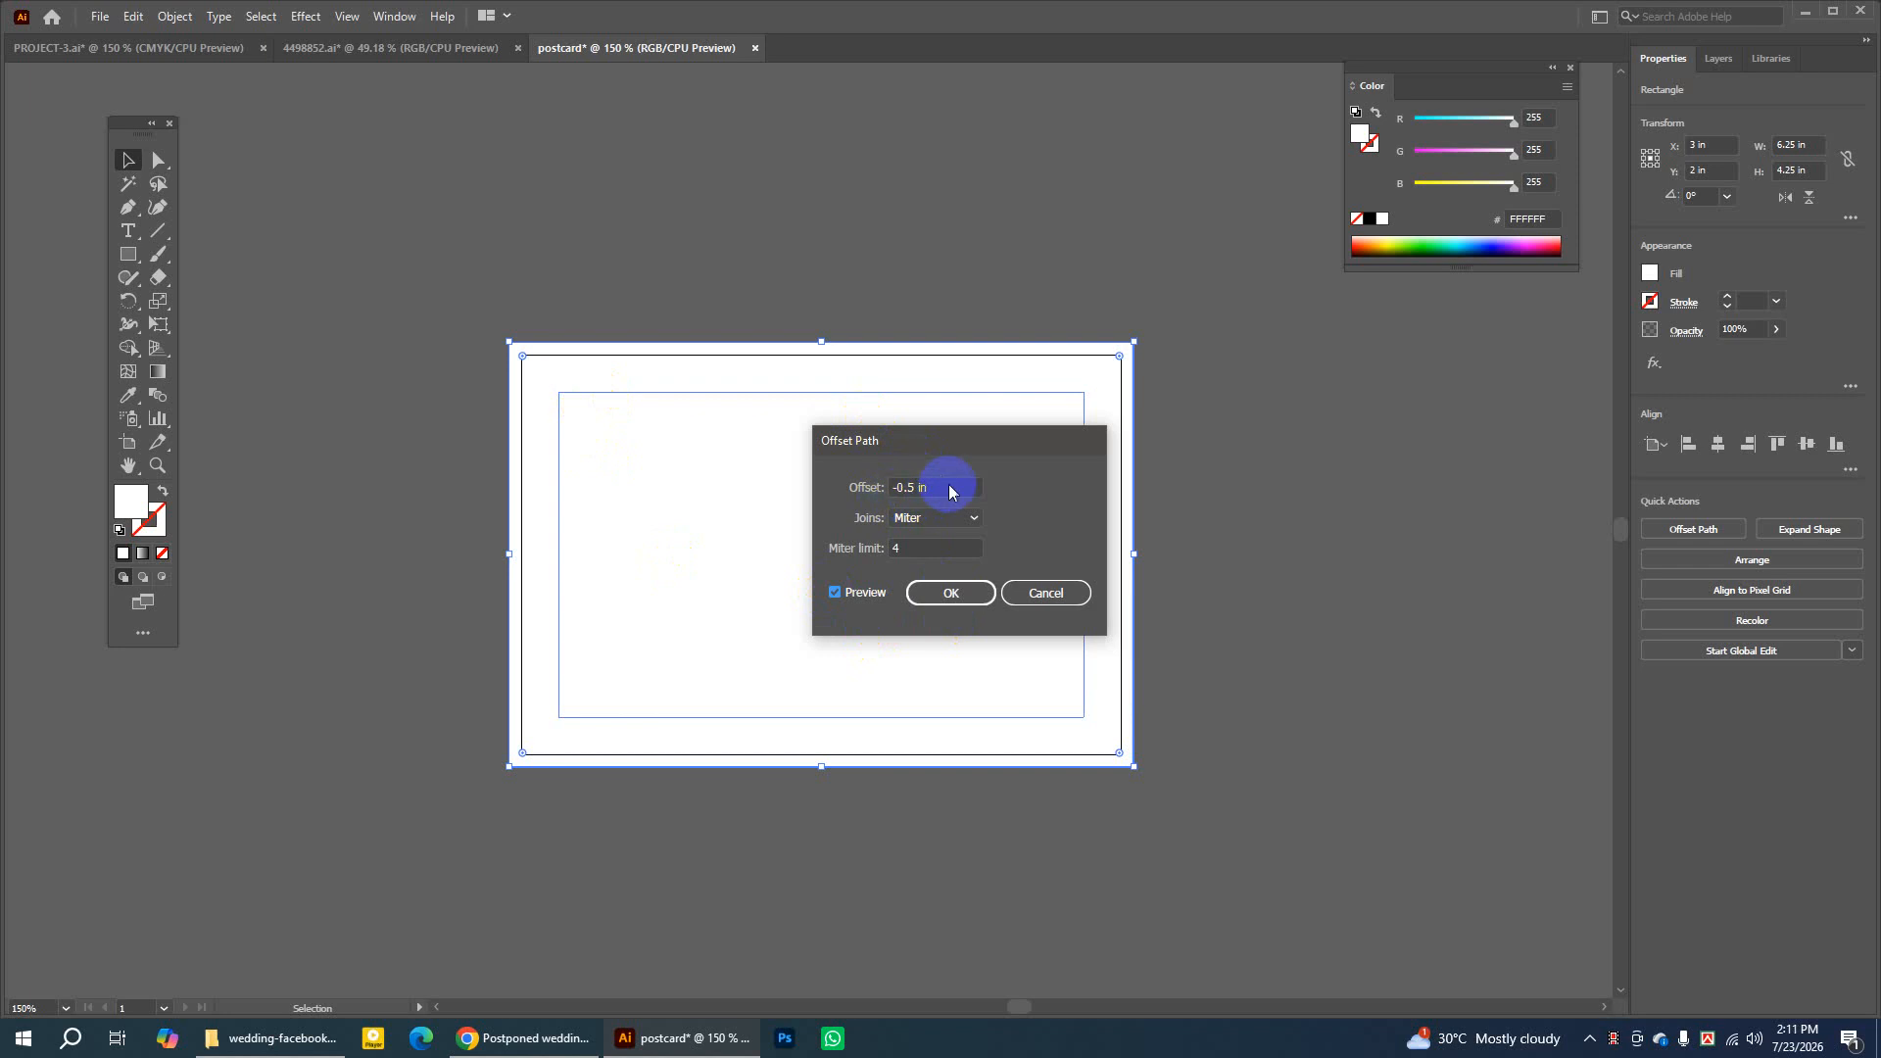
left_click(839, 592)
left_click(836, 596)
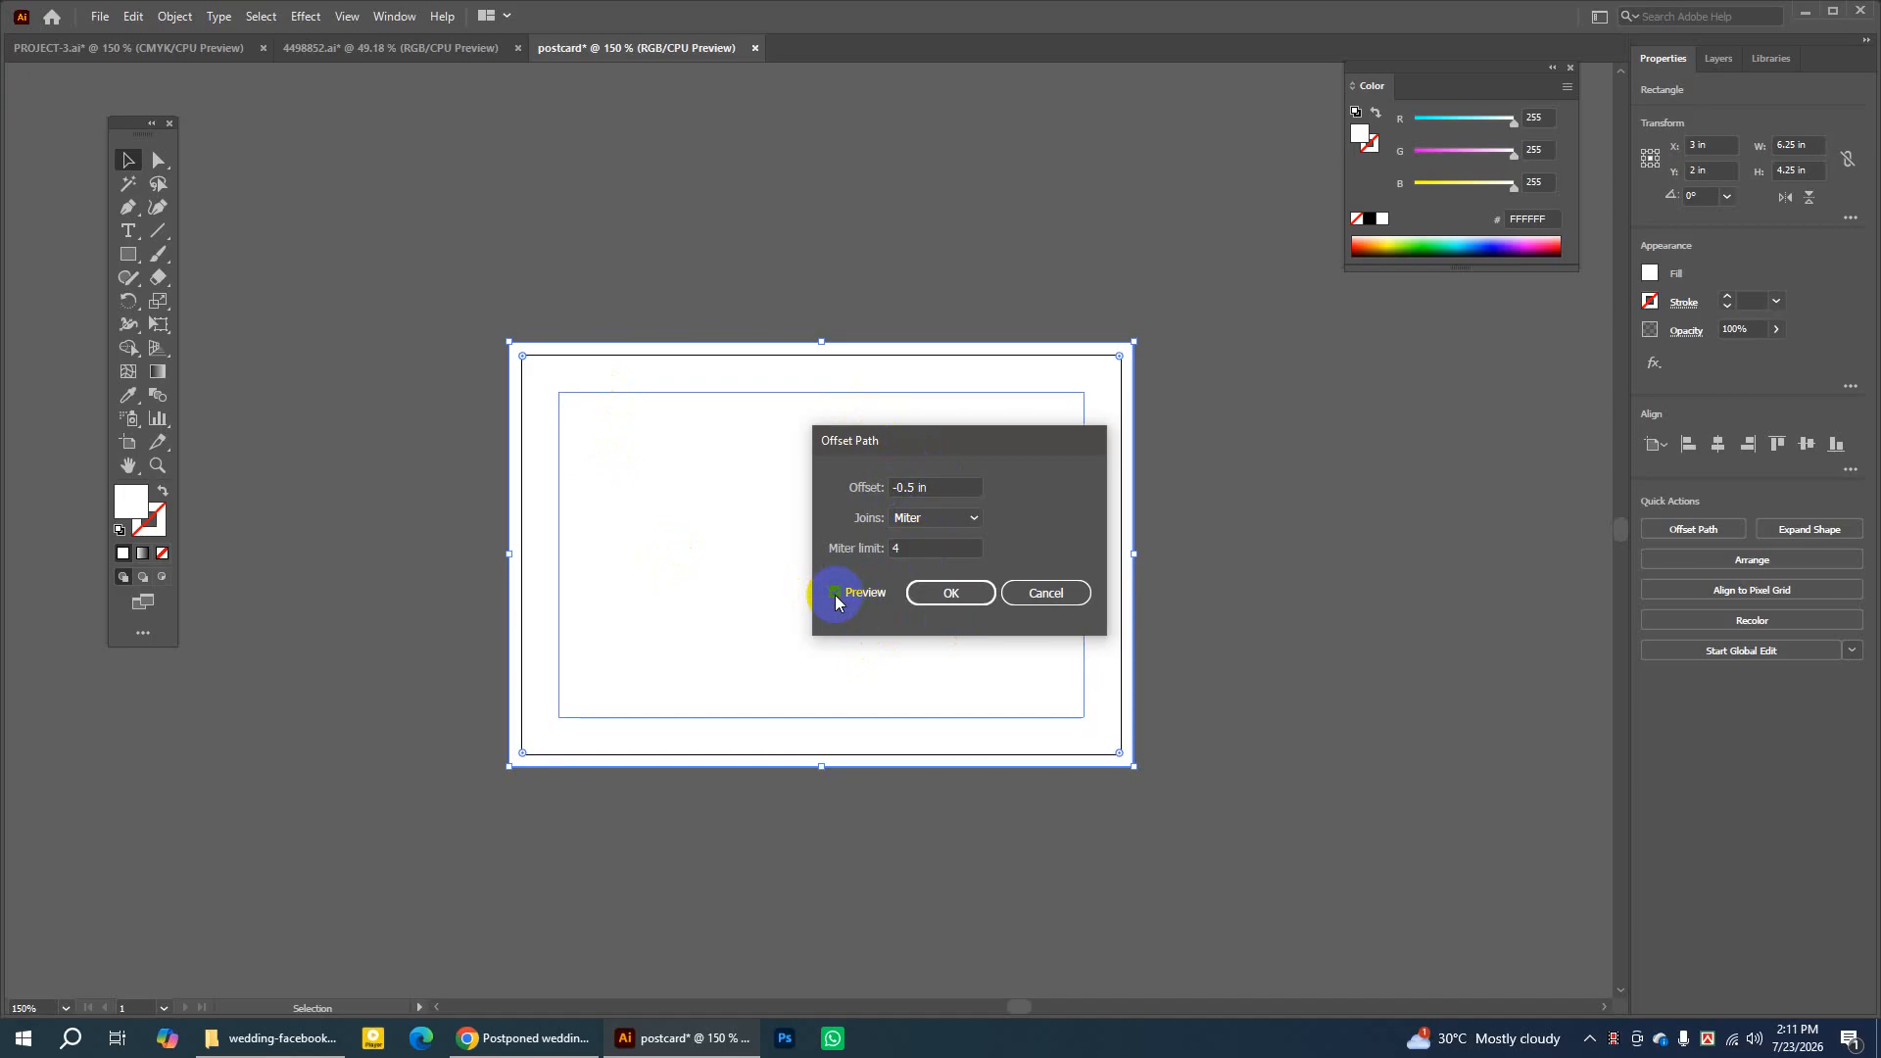
left_click(835, 594)
left_click(836, 594)
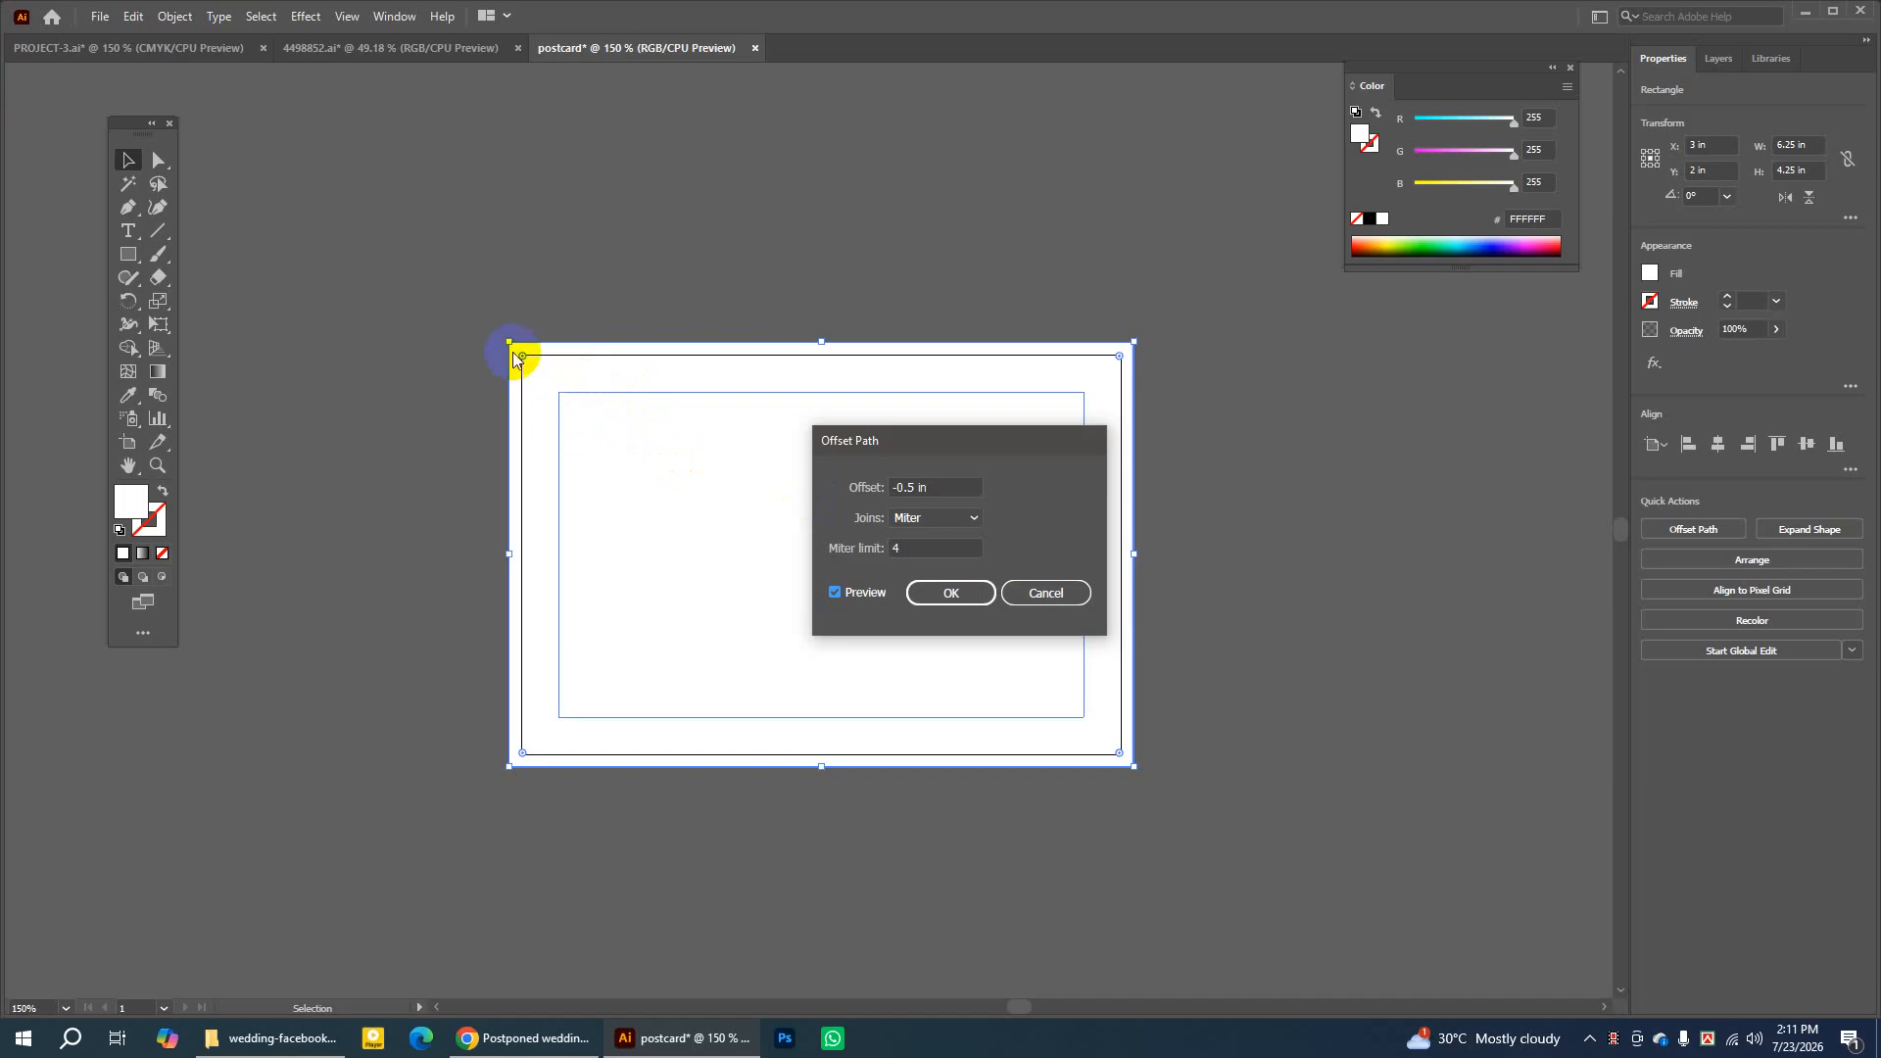
left_click(984, 591)
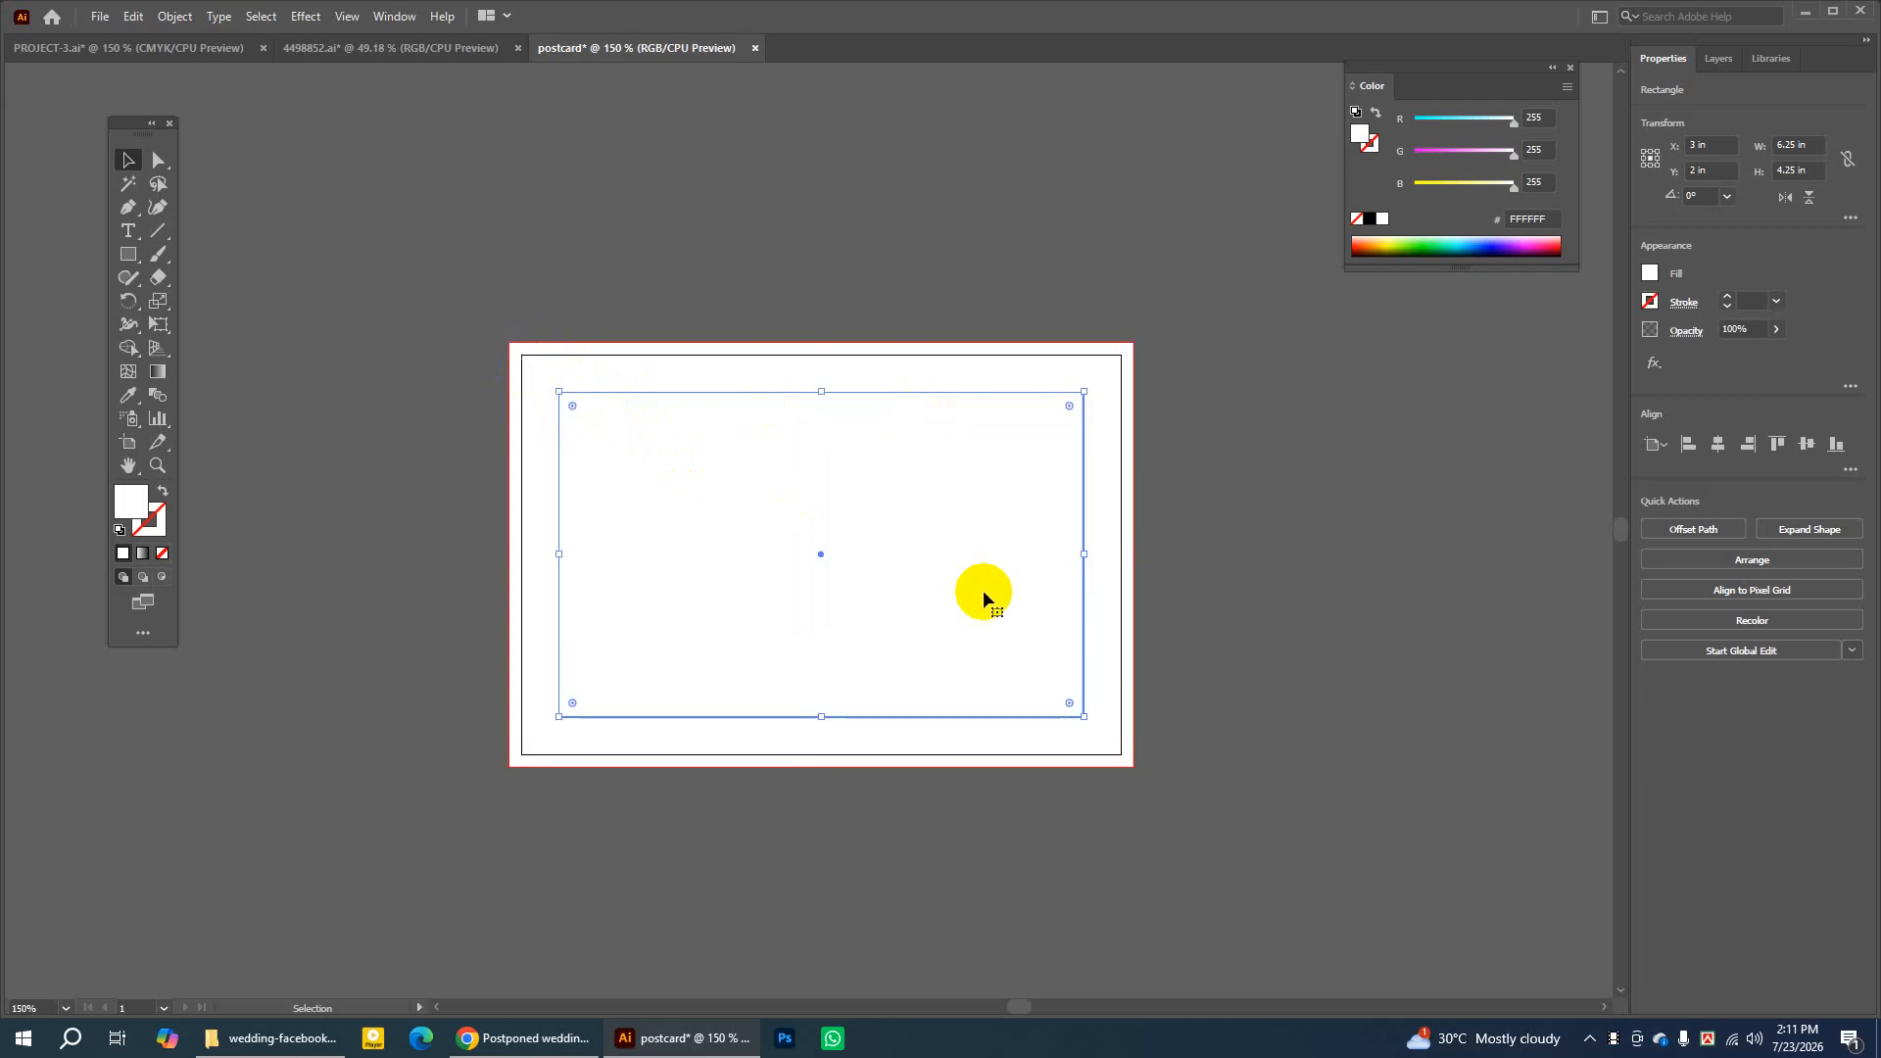
Convert the inset rectangle into guides marking the postcard's safe area
right_click(750, 459)
left_click(833, 763)
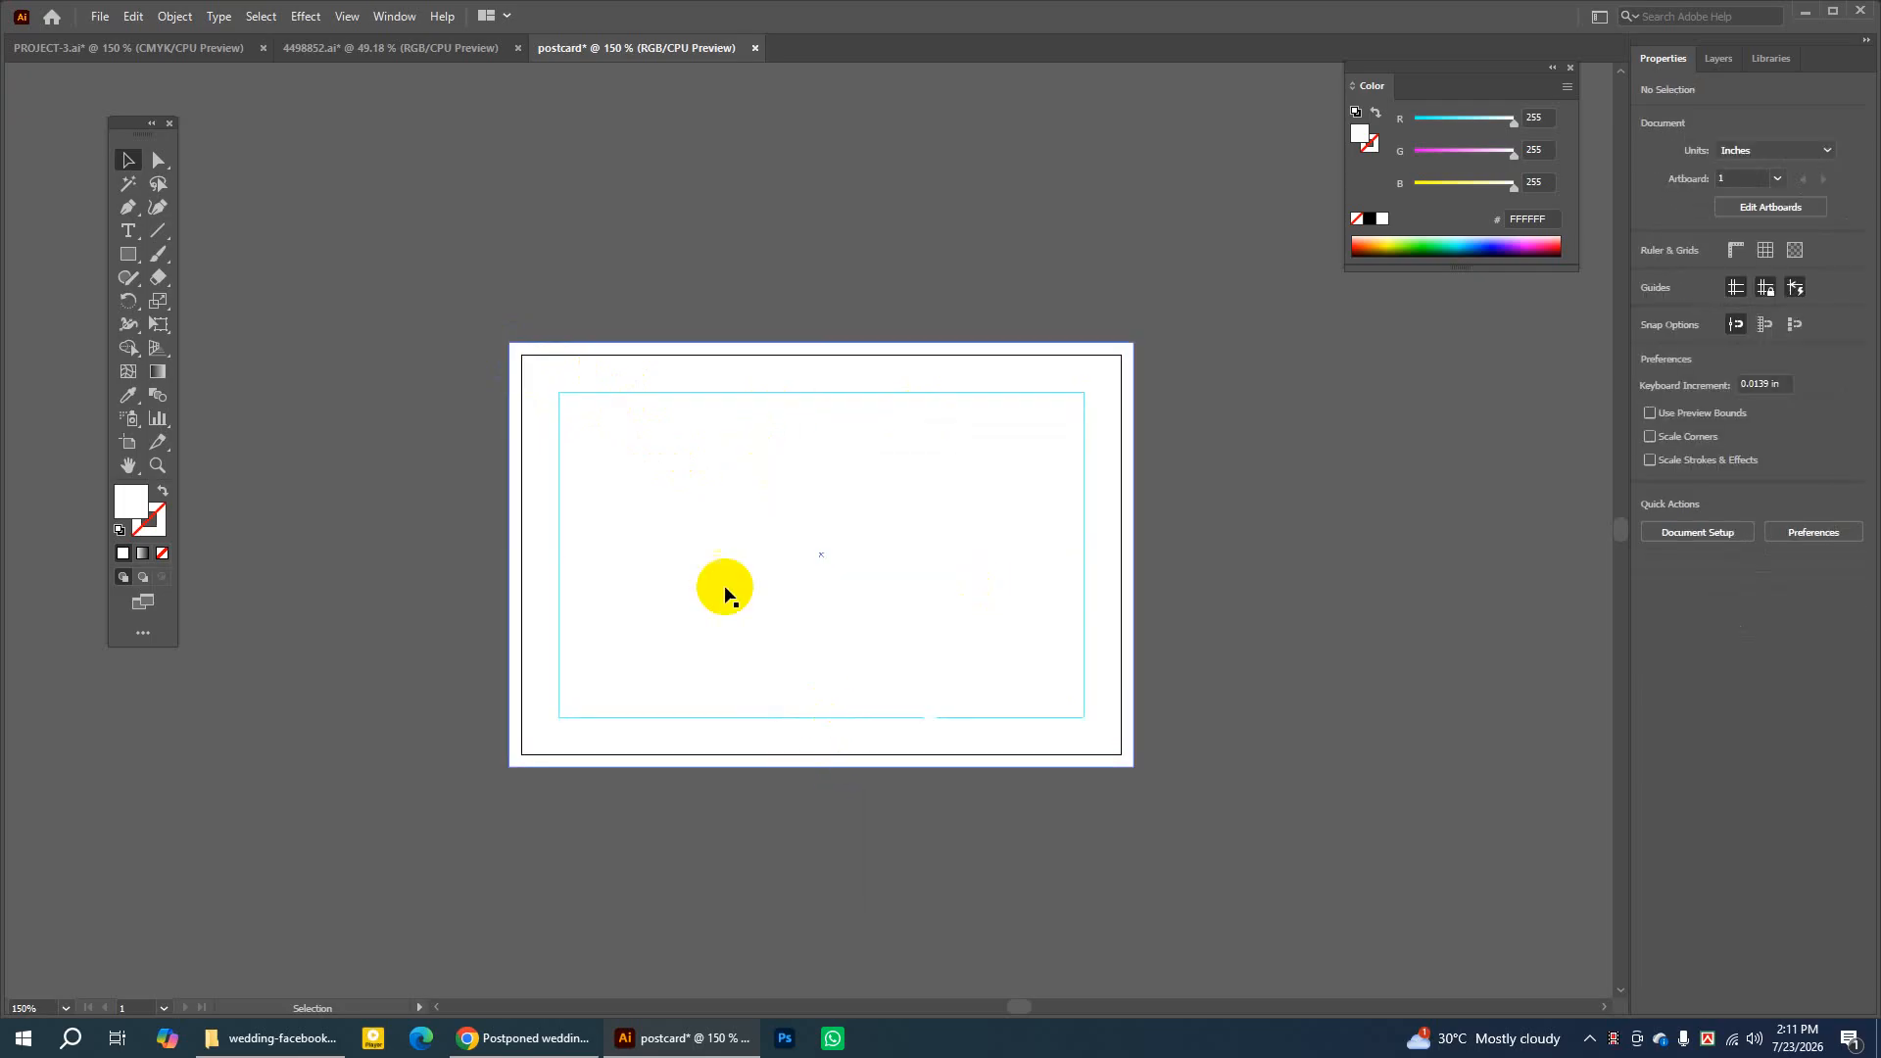
left_click(714, 345)
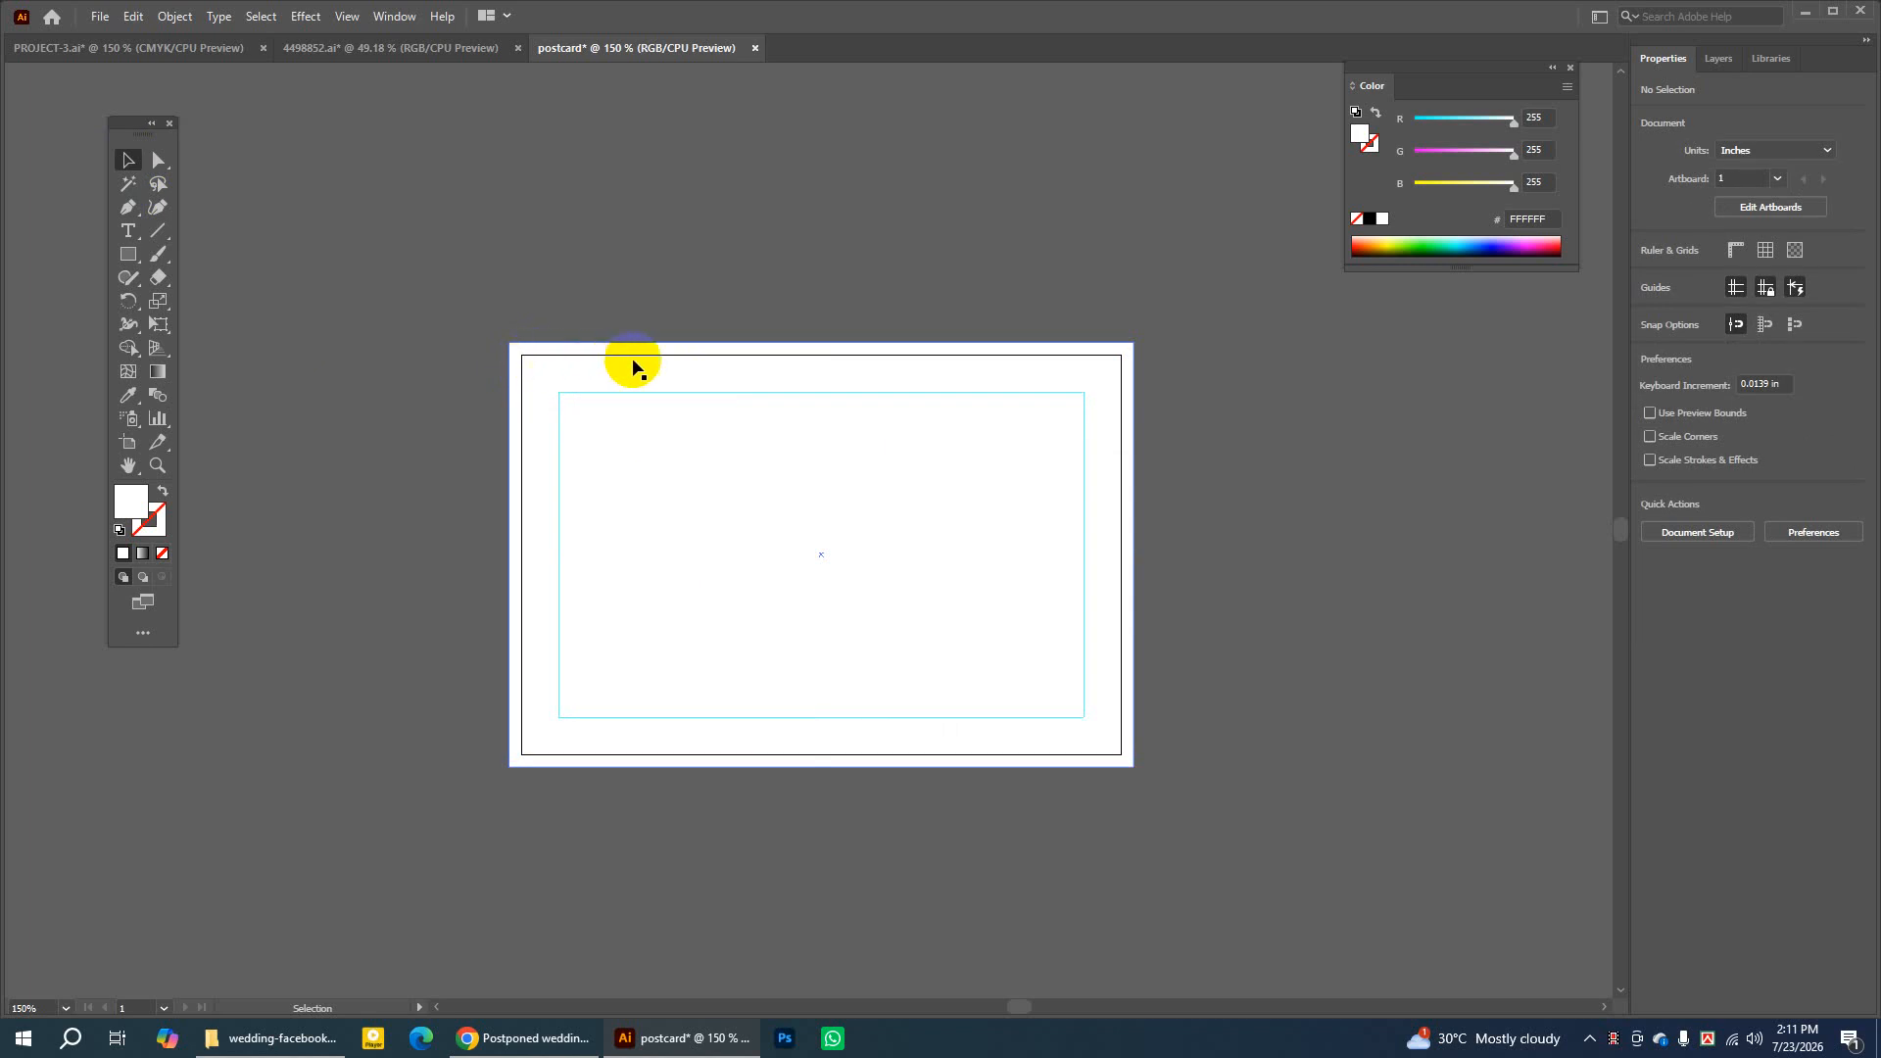
left_click(516, 347)
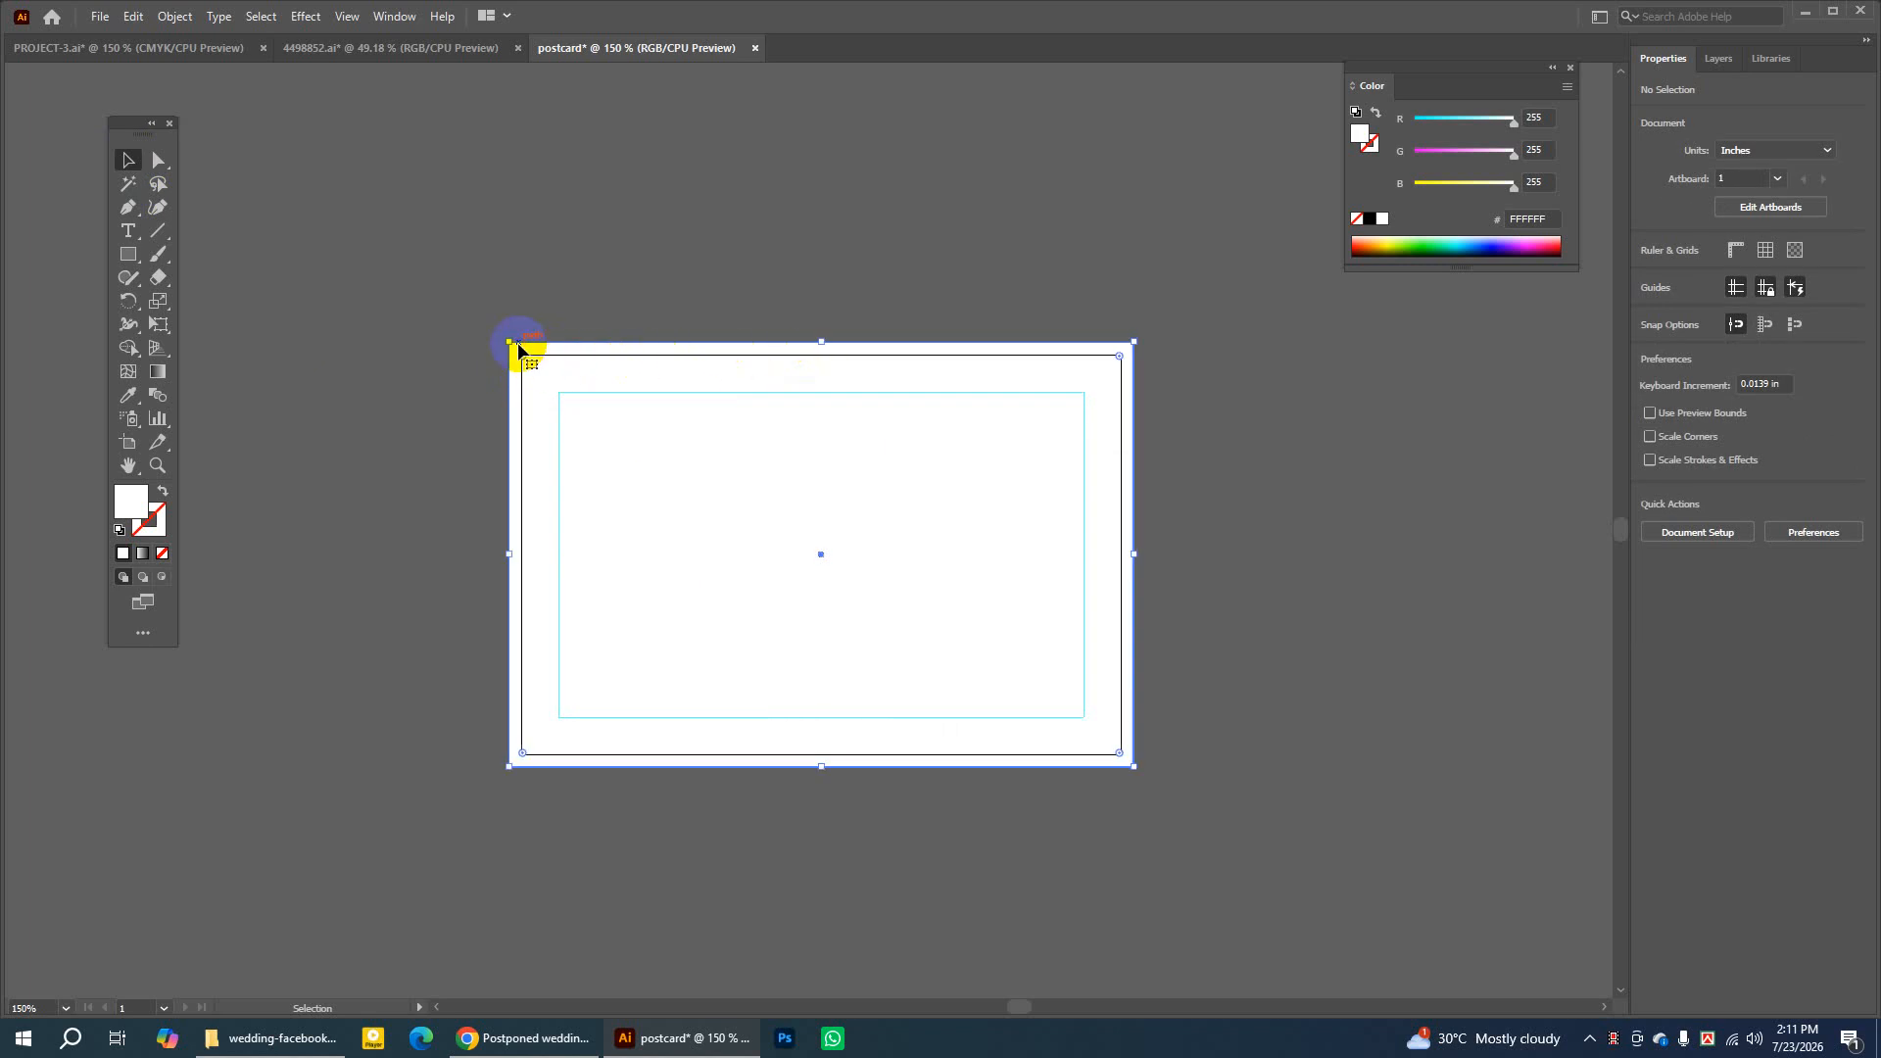
left_click(790, 293)
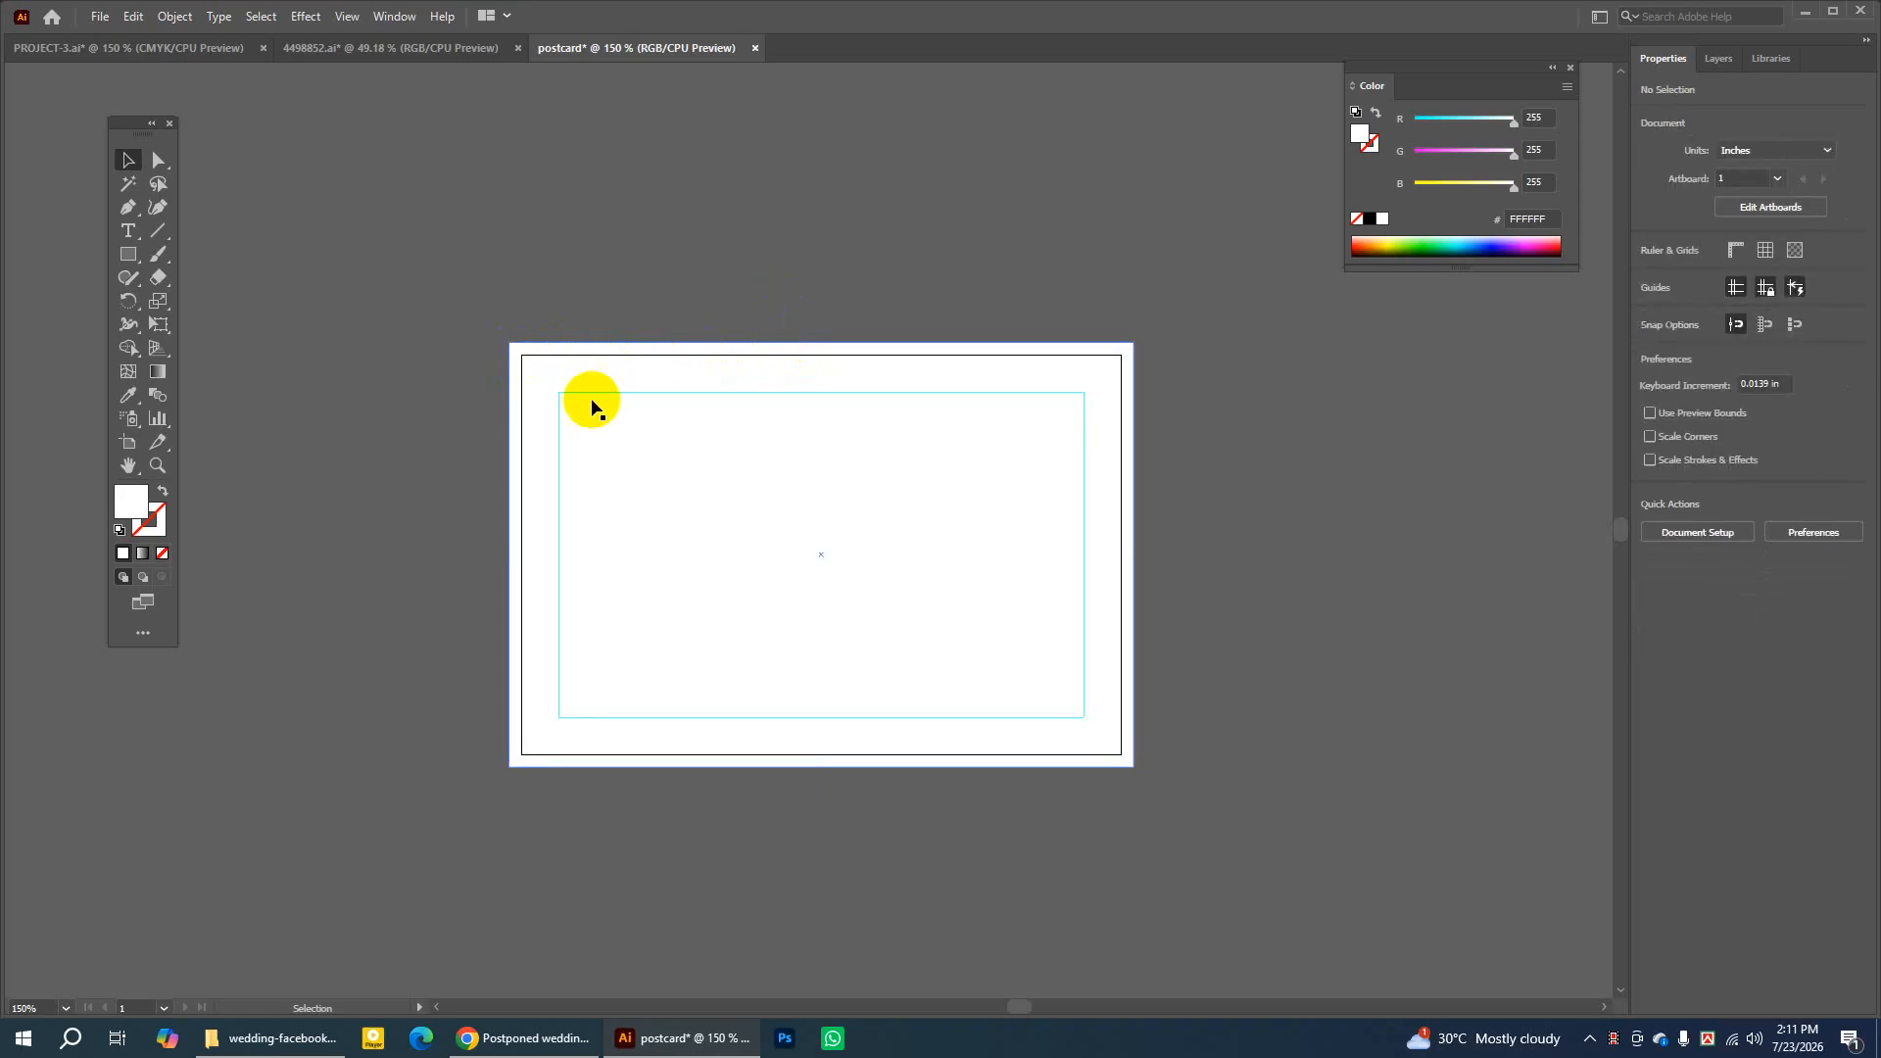
left_click(632, 435)
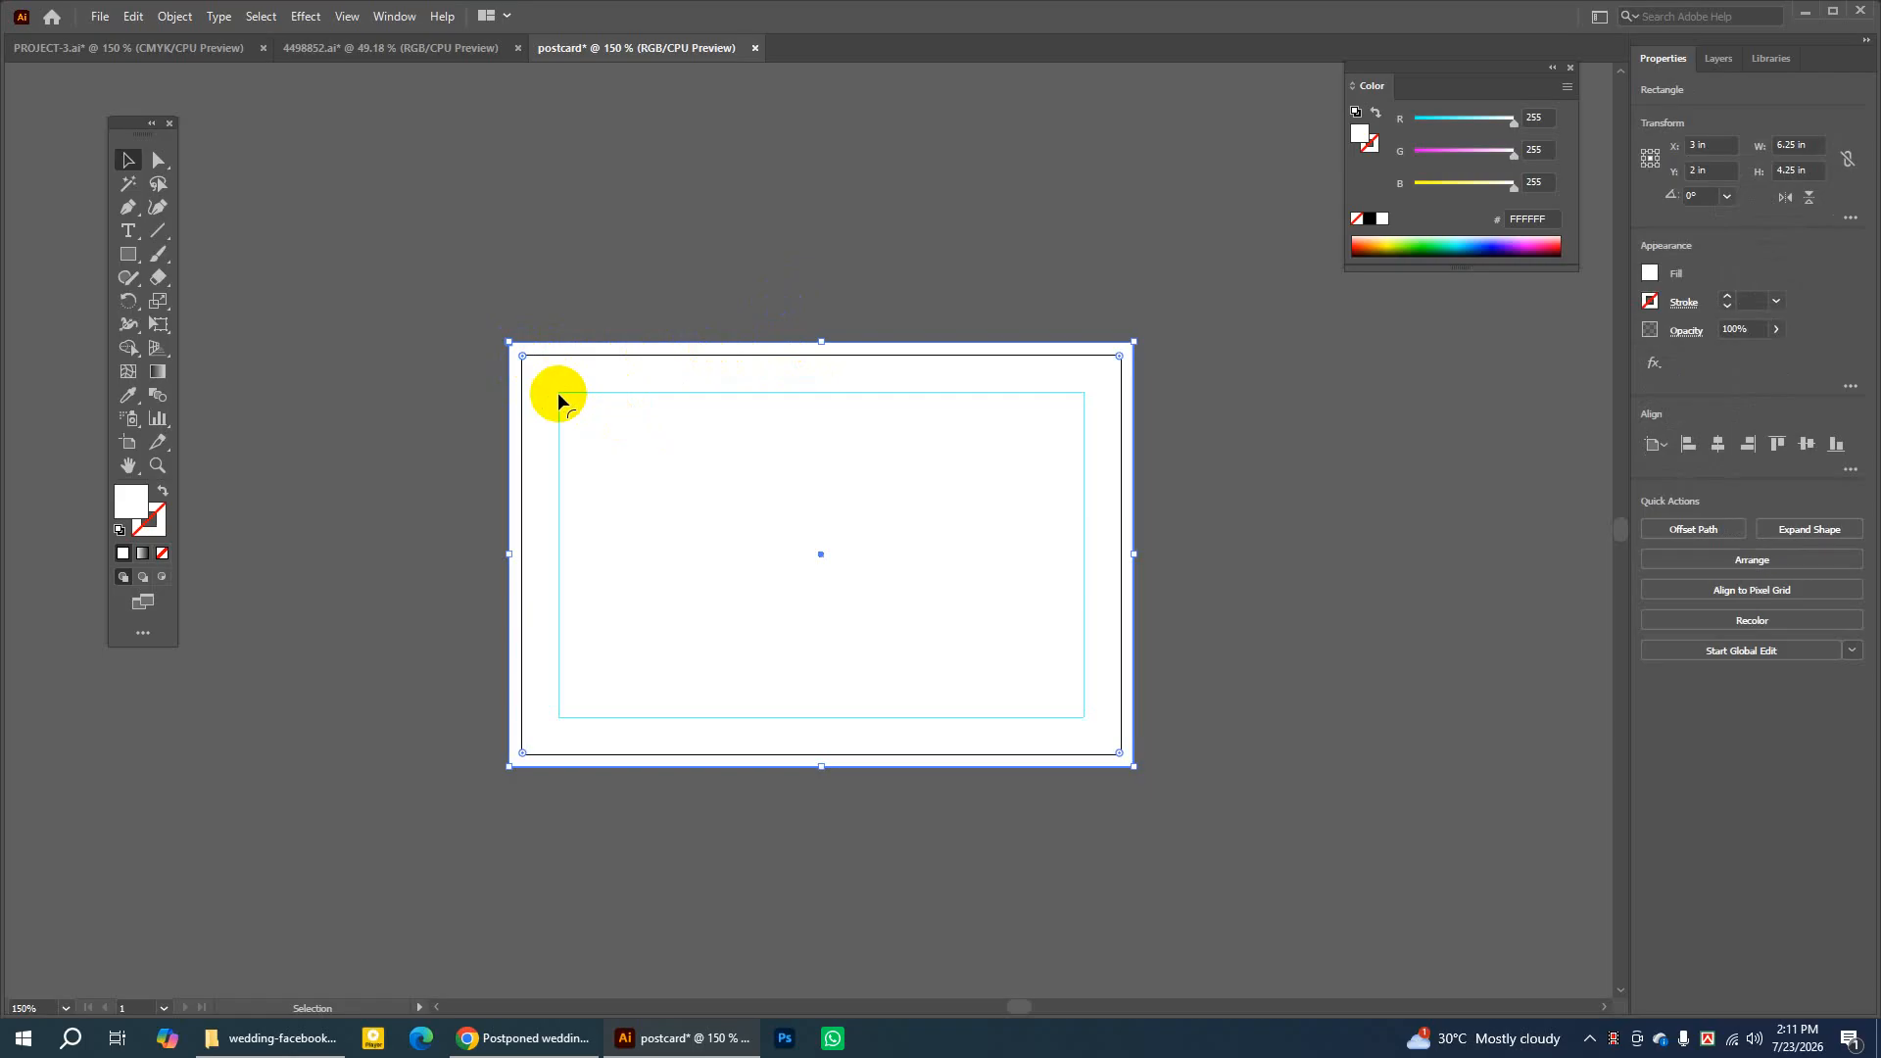
left_click(672, 297)
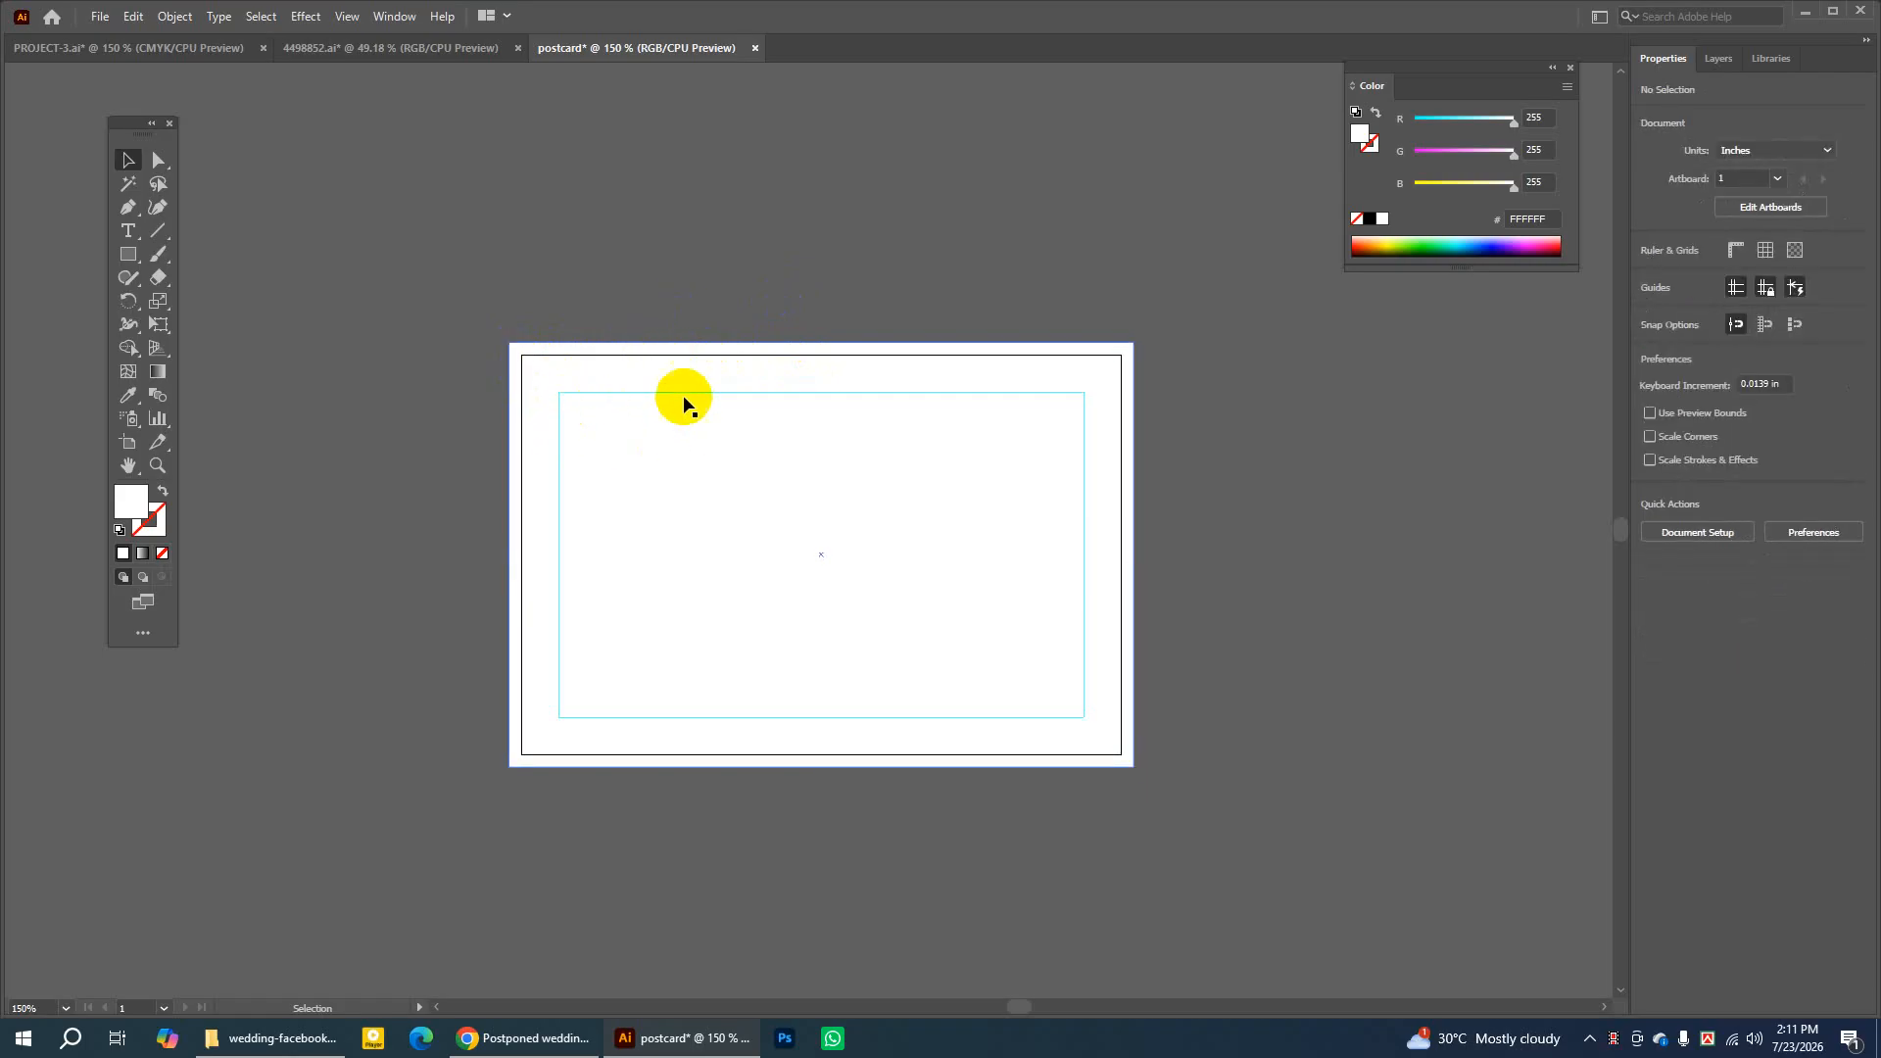
Fill the background rectangle with the pale cream color F7F7D7
left_click(697, 502)
double_click(137, 504)
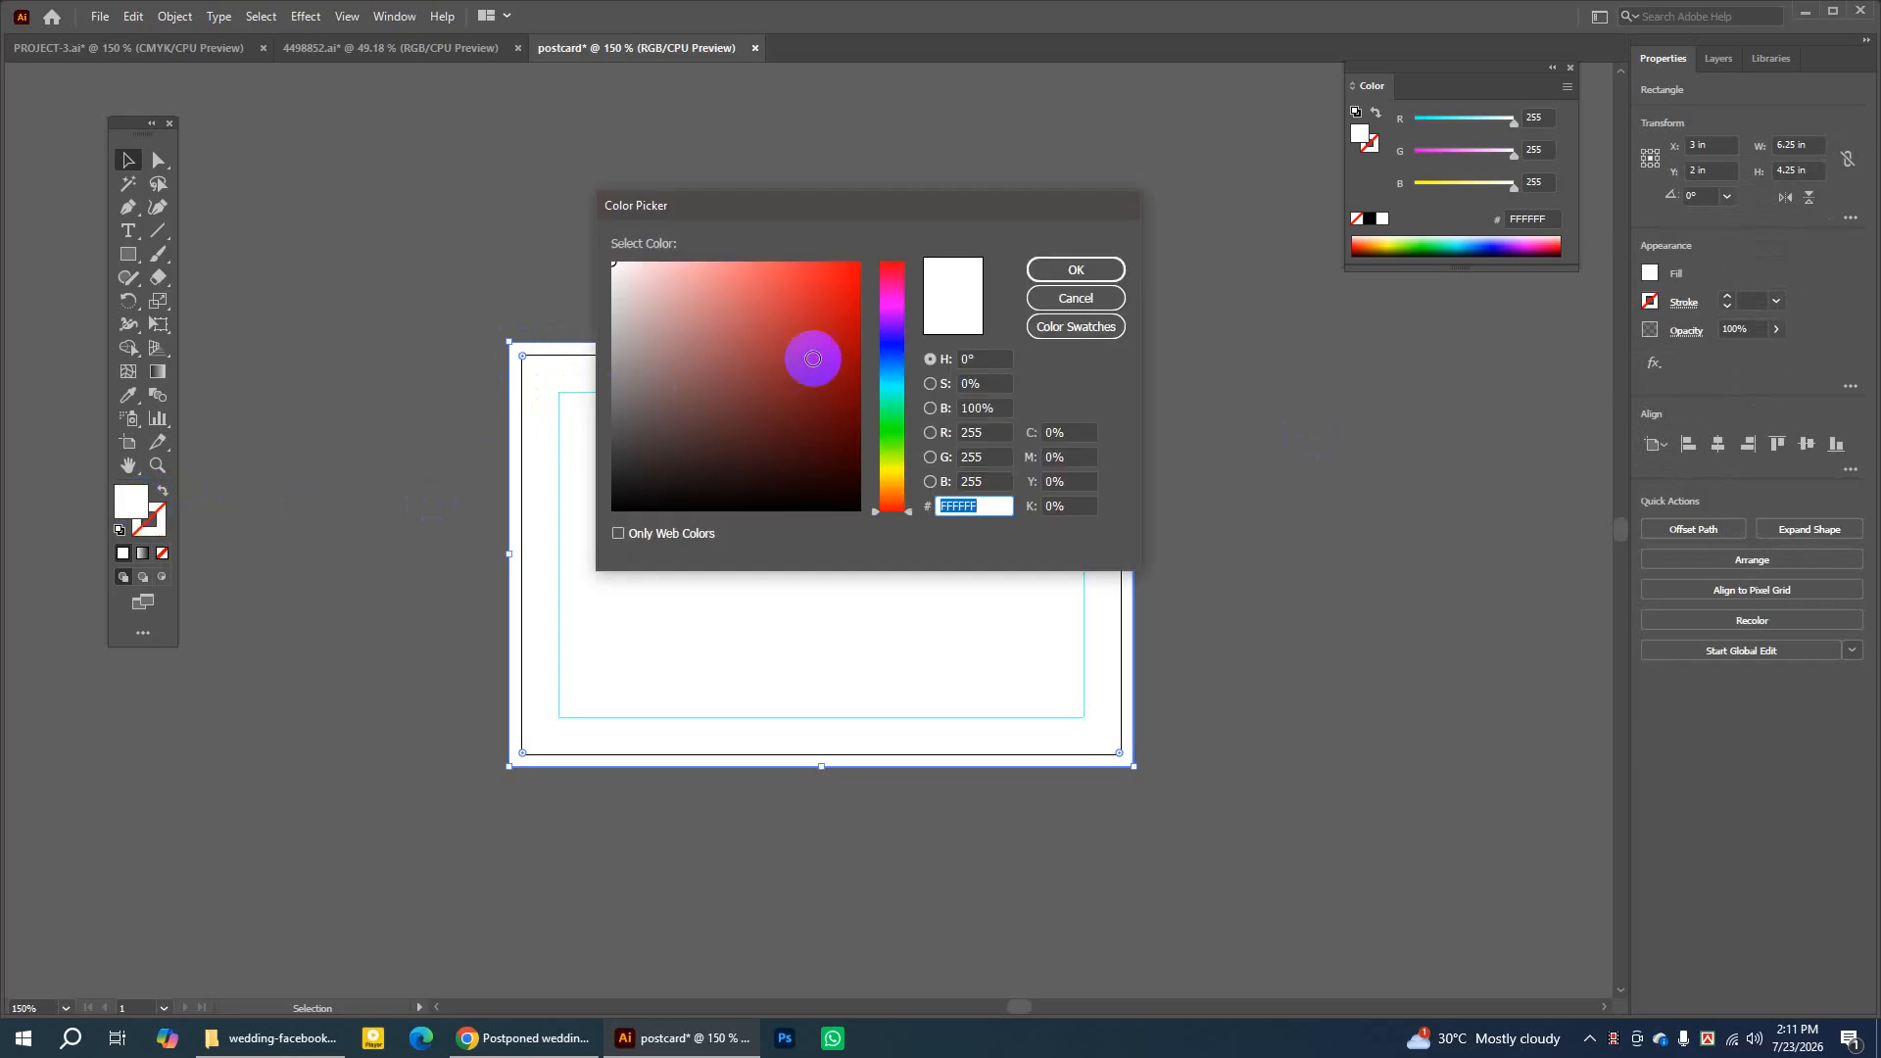
left_click(888, 470)
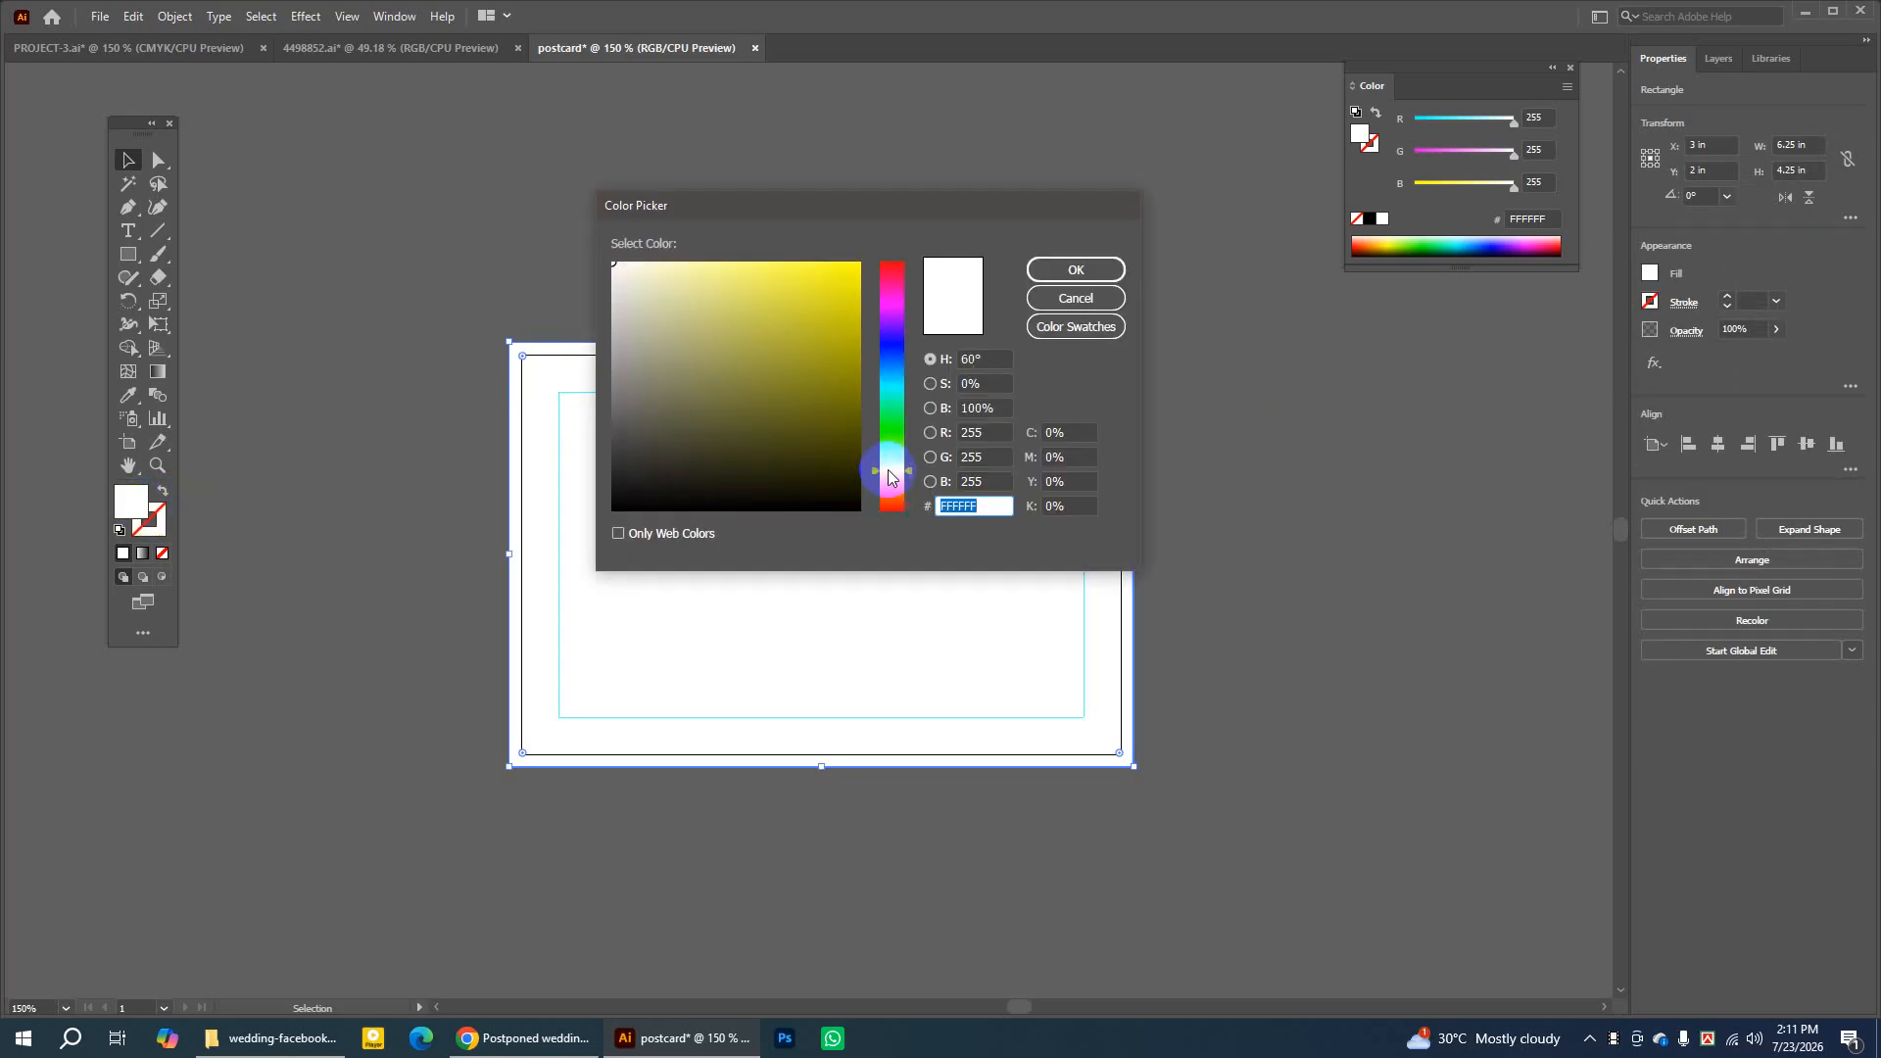
left_click(641, 267)
left_click(662, 272)
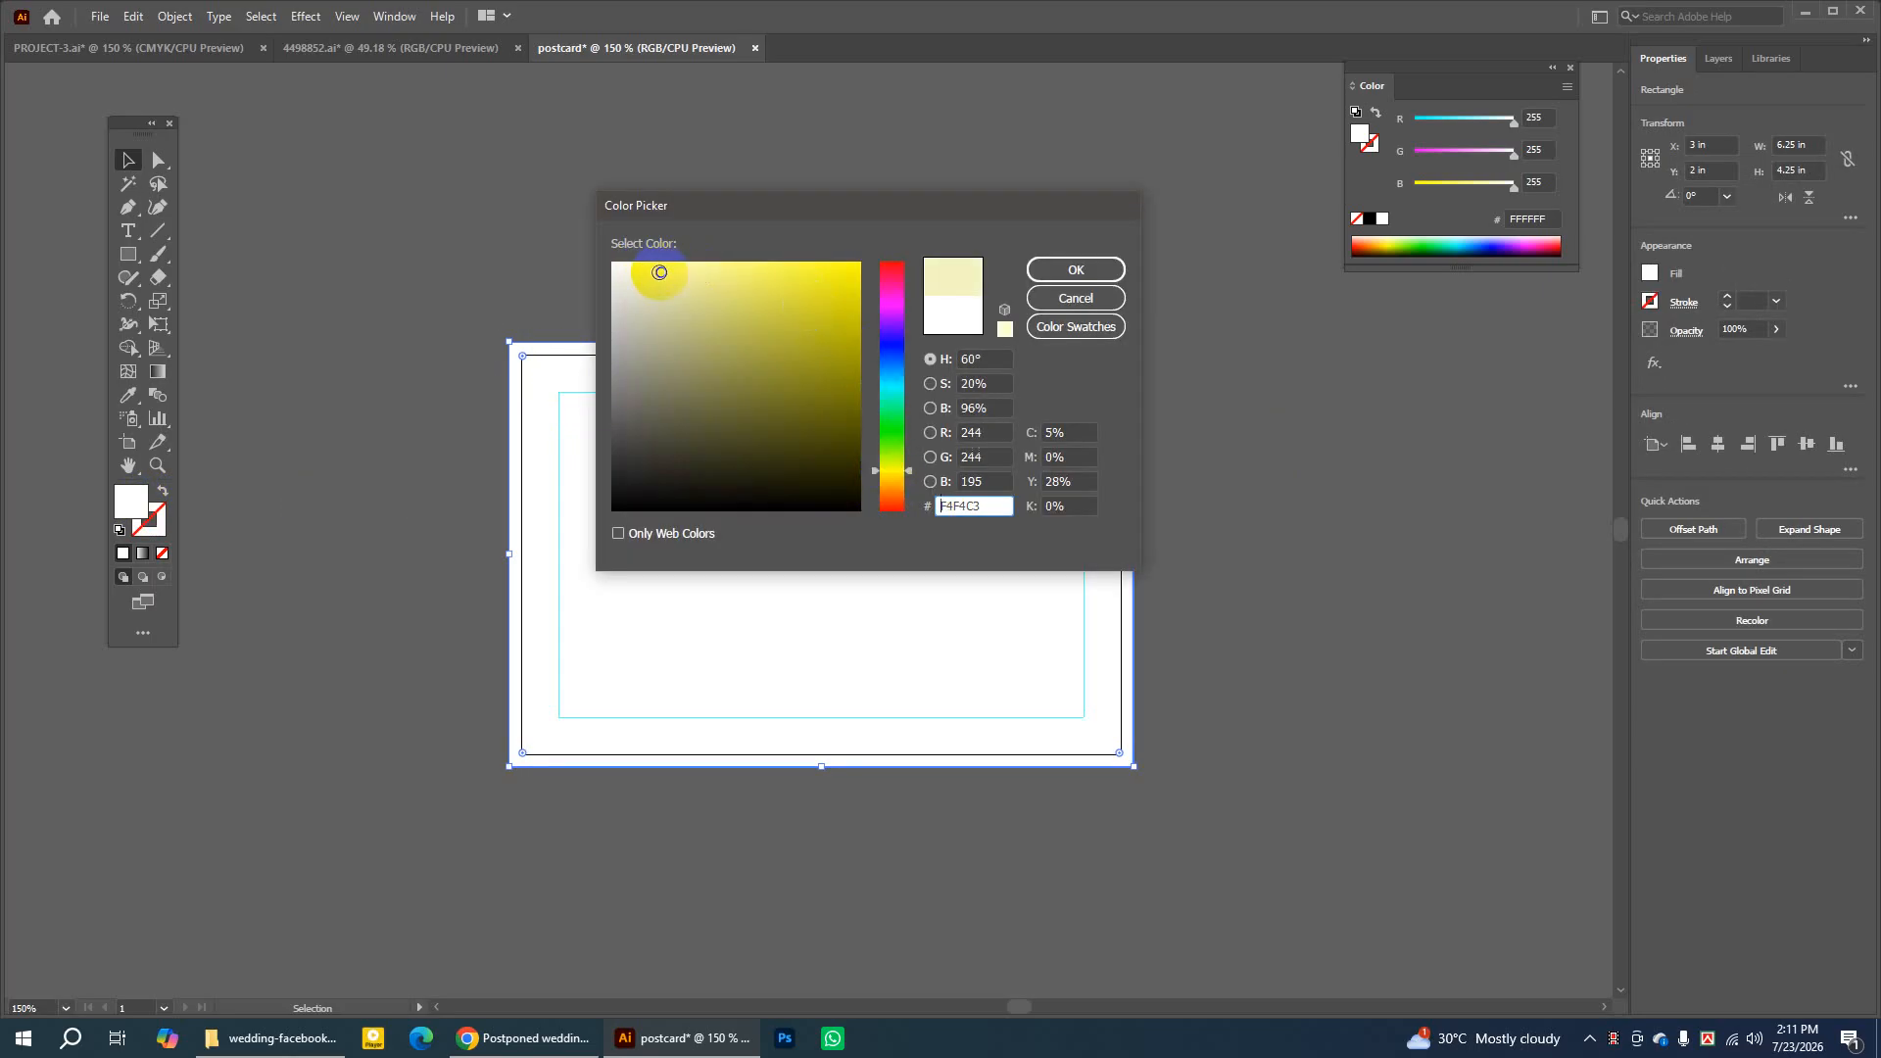
left_click(642, 269)
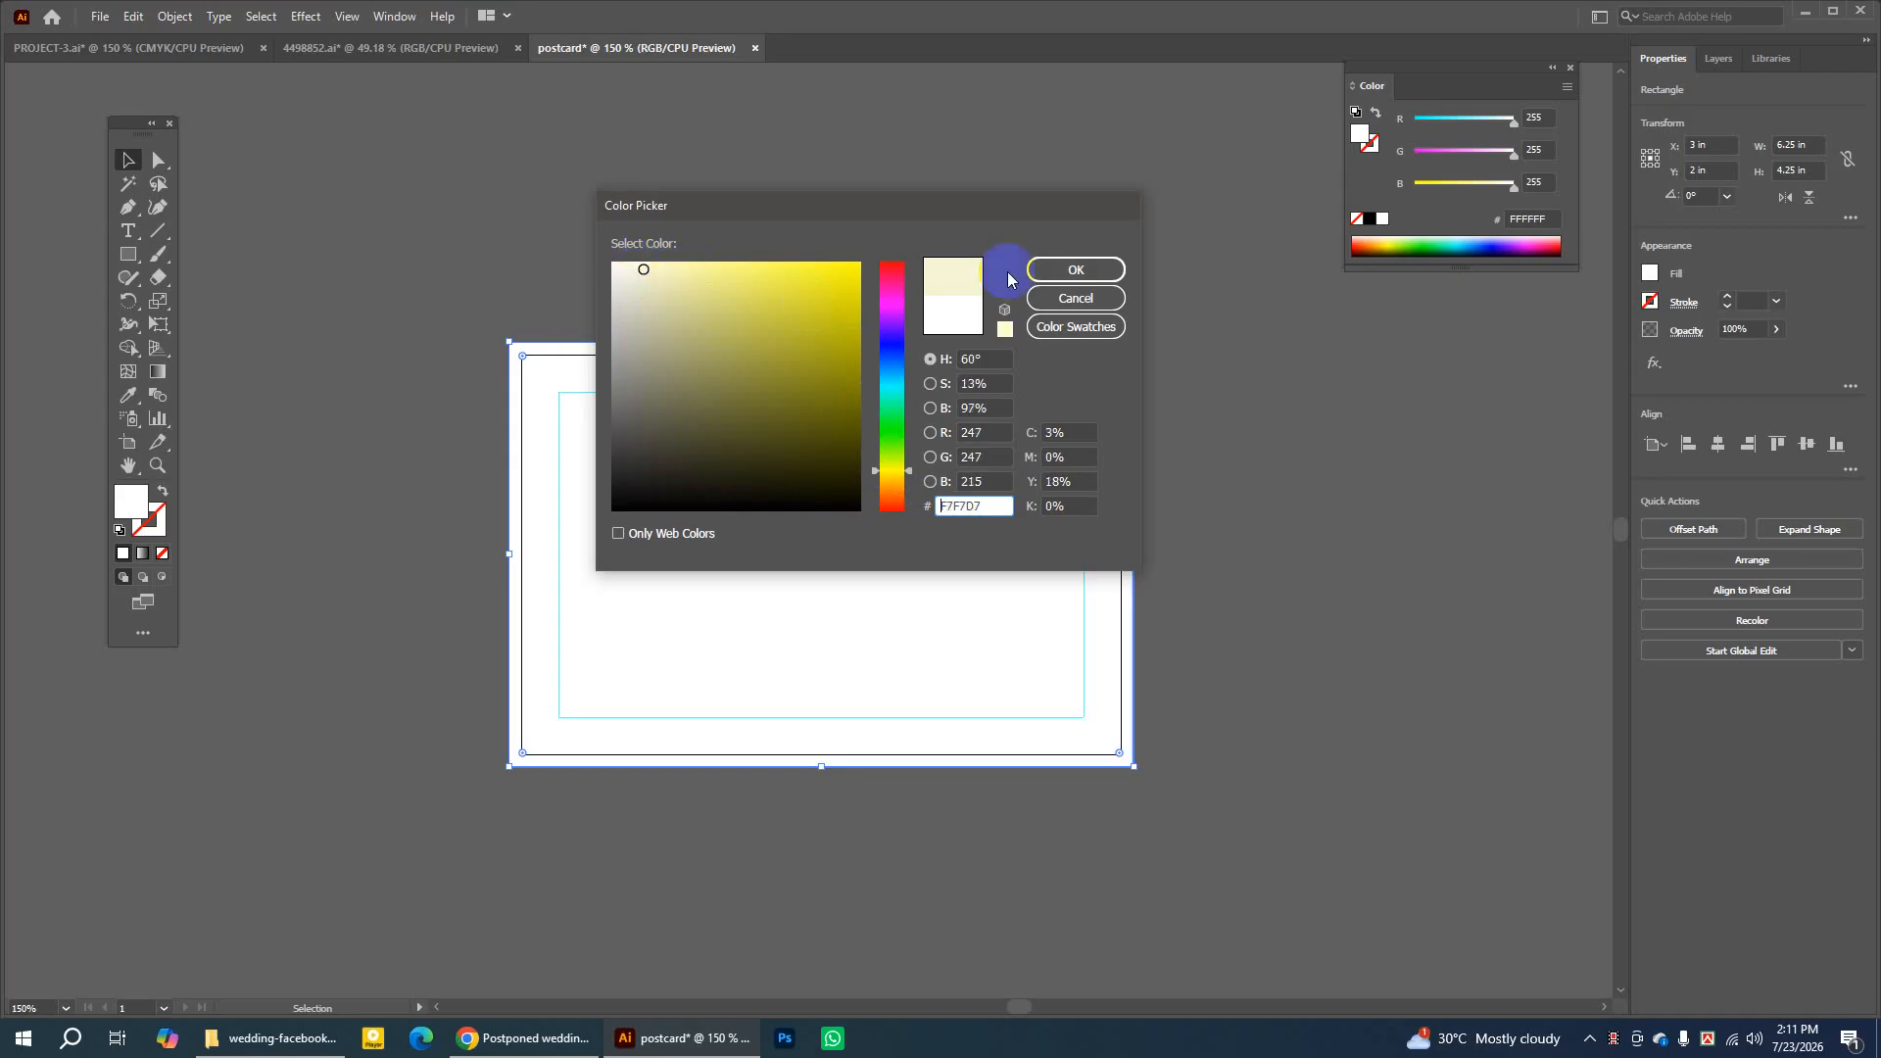
left_click(1088, 273)
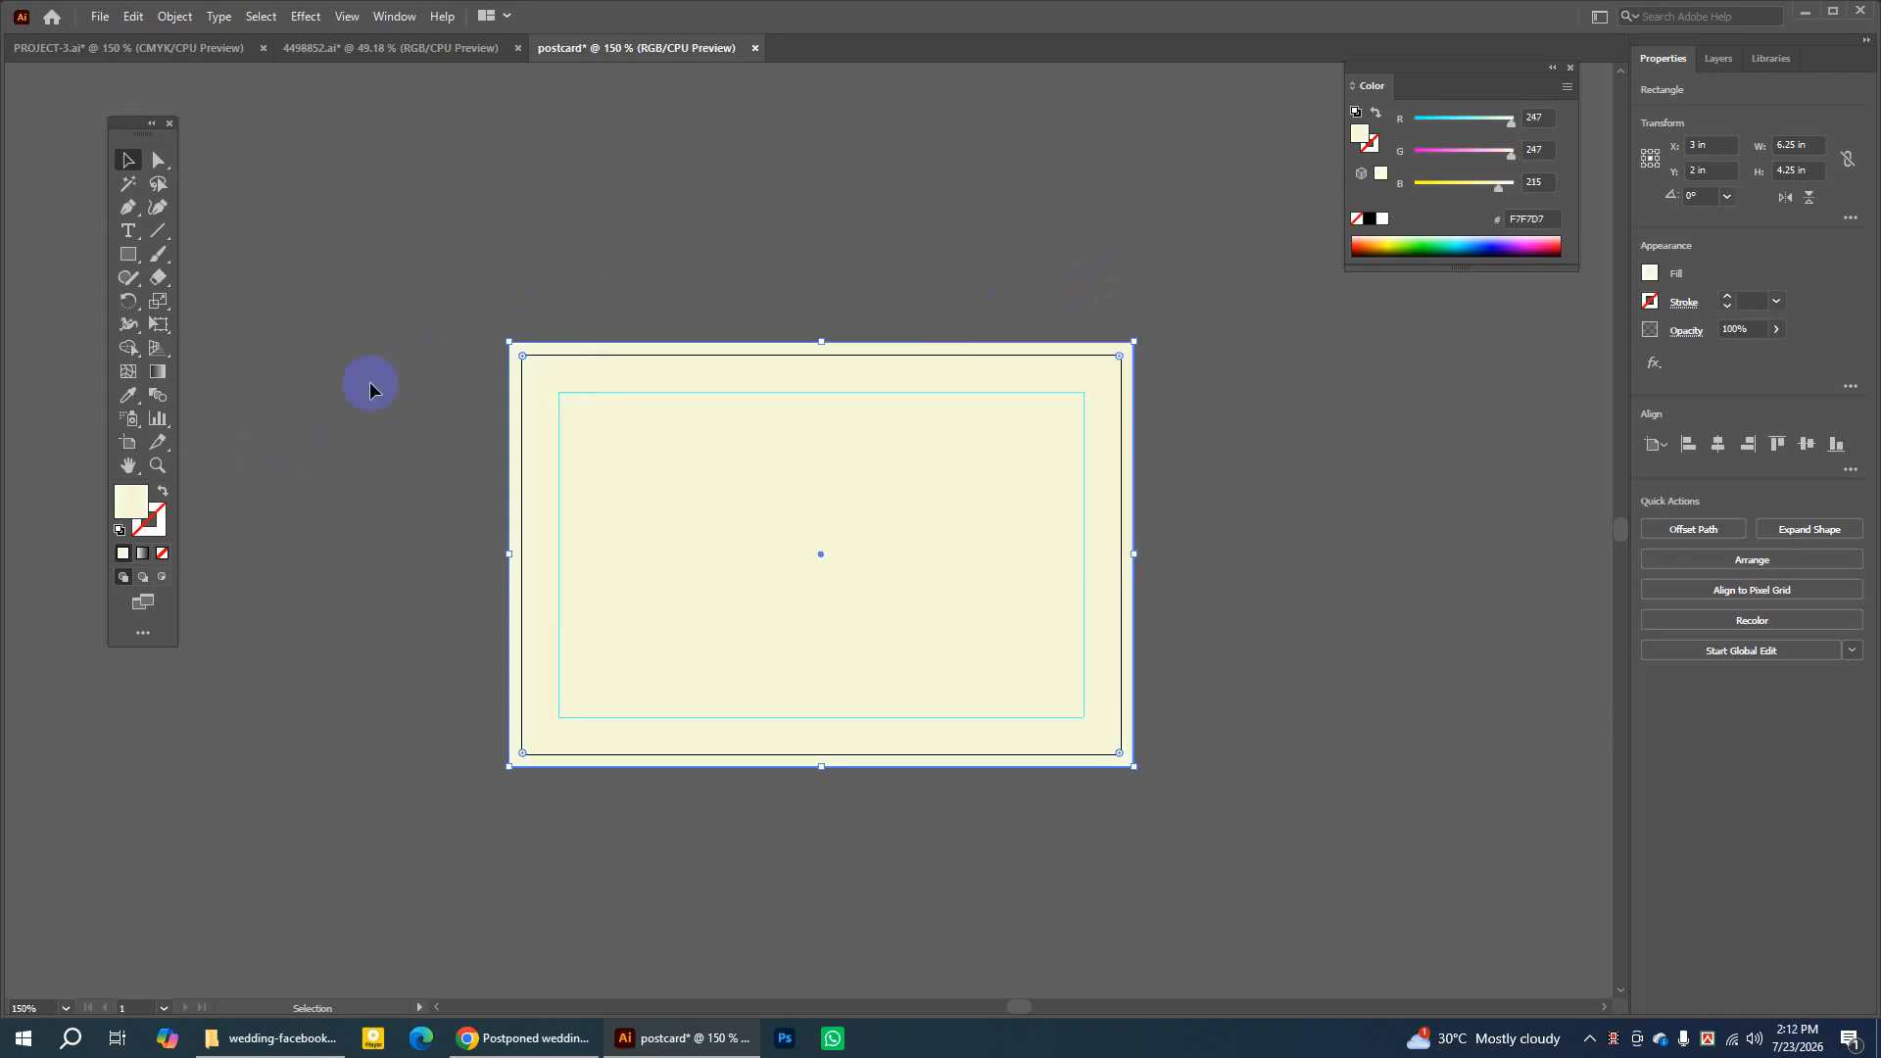
Lighten the background rectangle's fill to the off-white cream F9F8E5 and deselect it
left_click(132, 505)
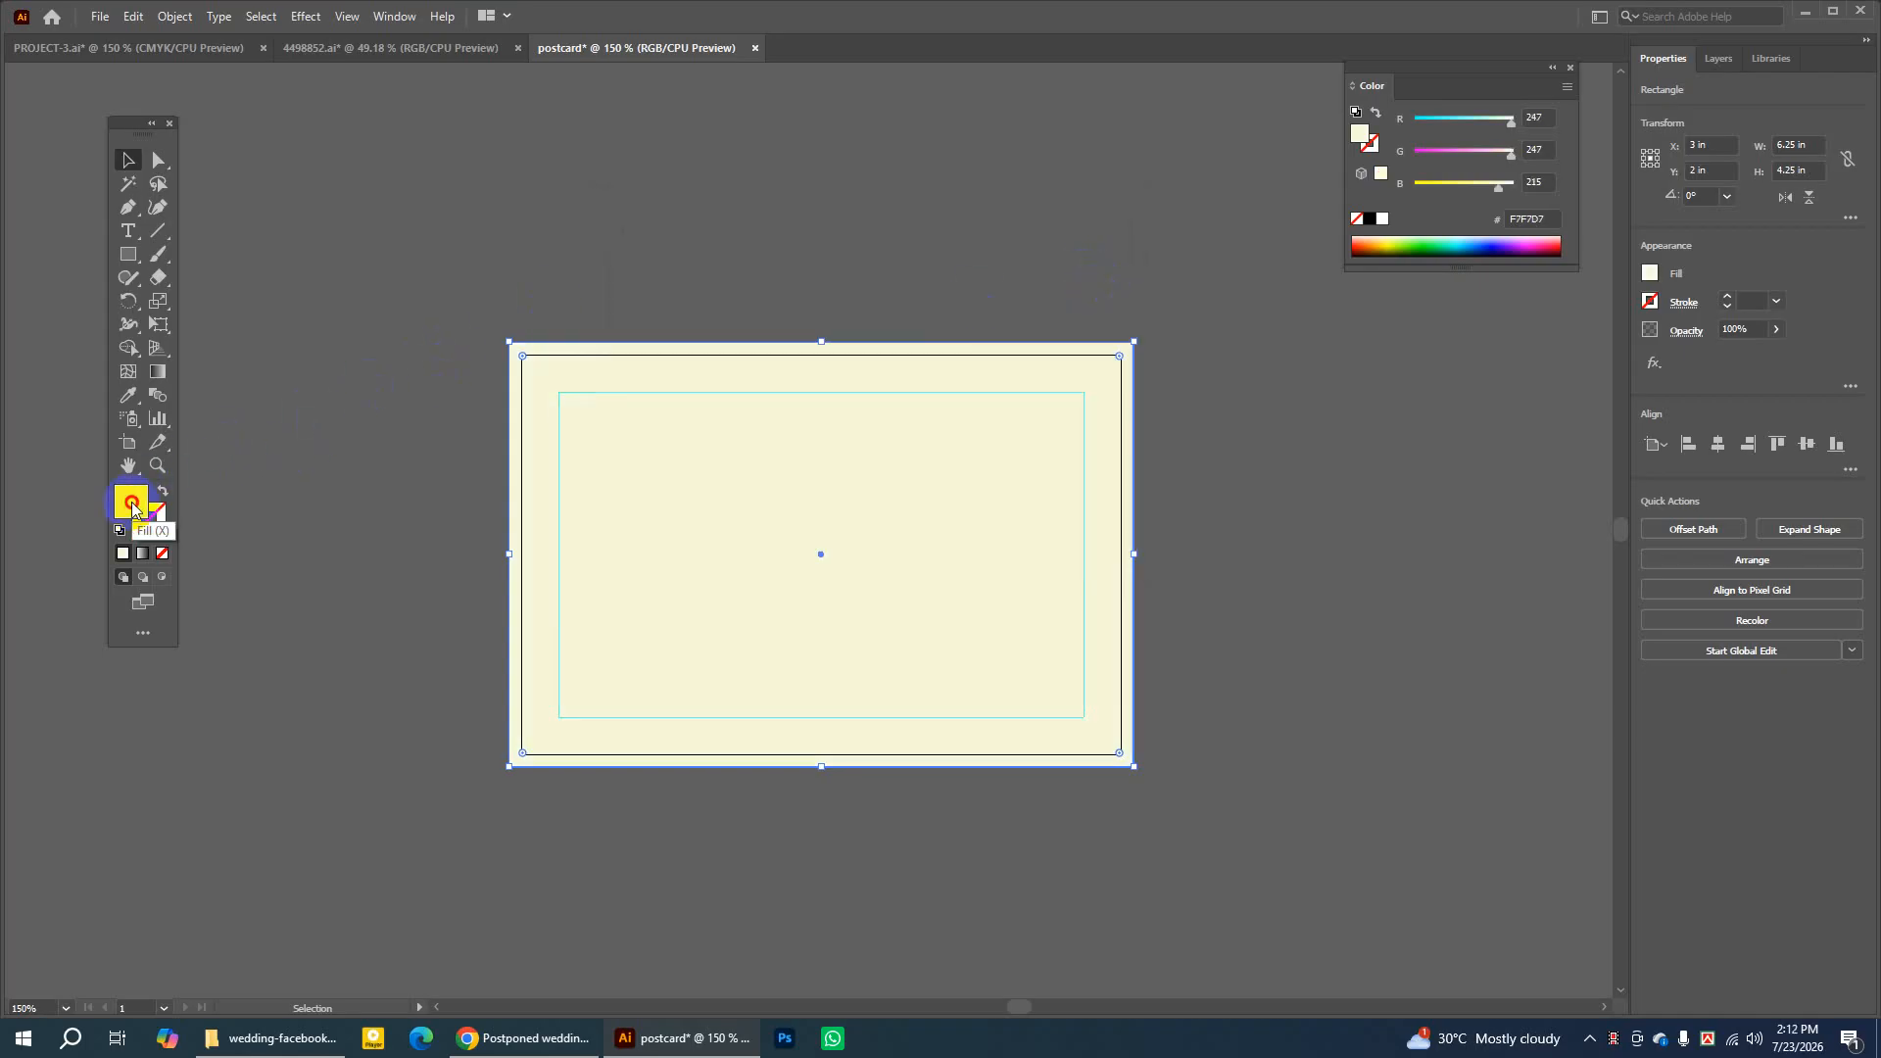
double_click(132, 506)
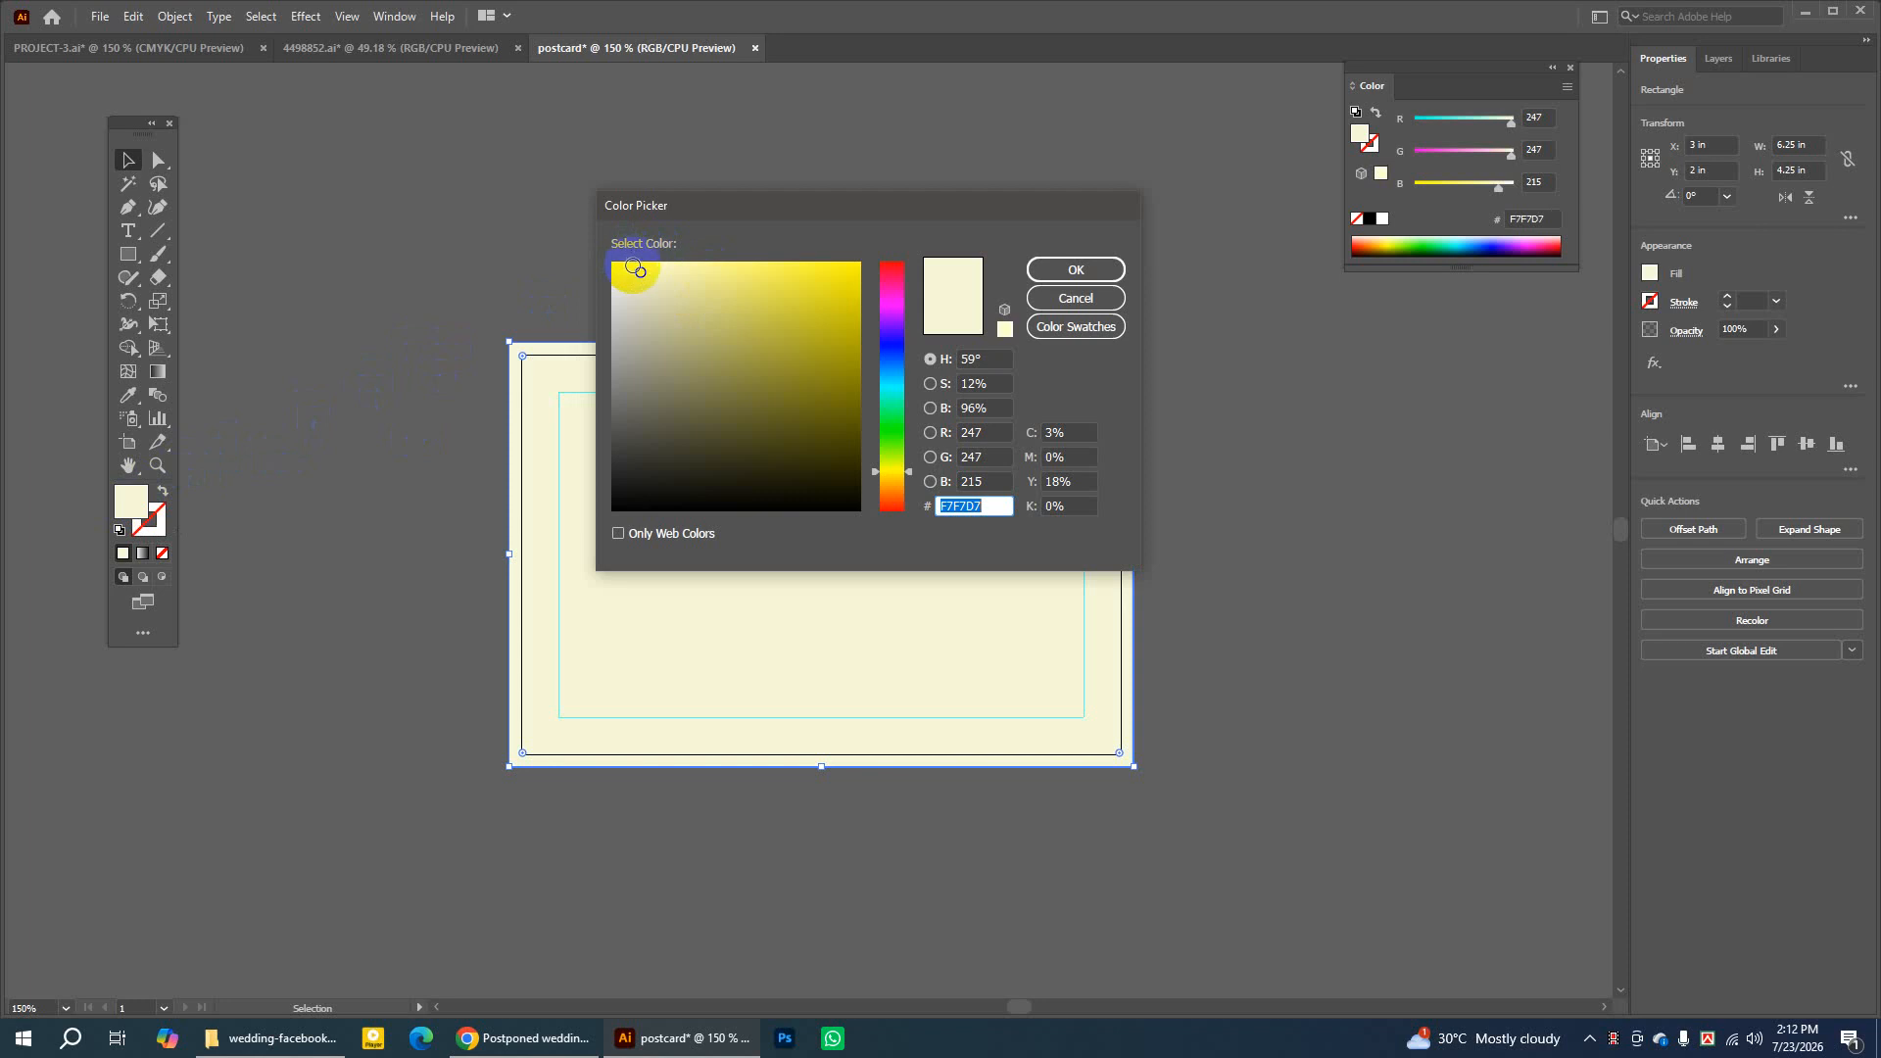
left_click(628, 266)
left_click(1075, 269)
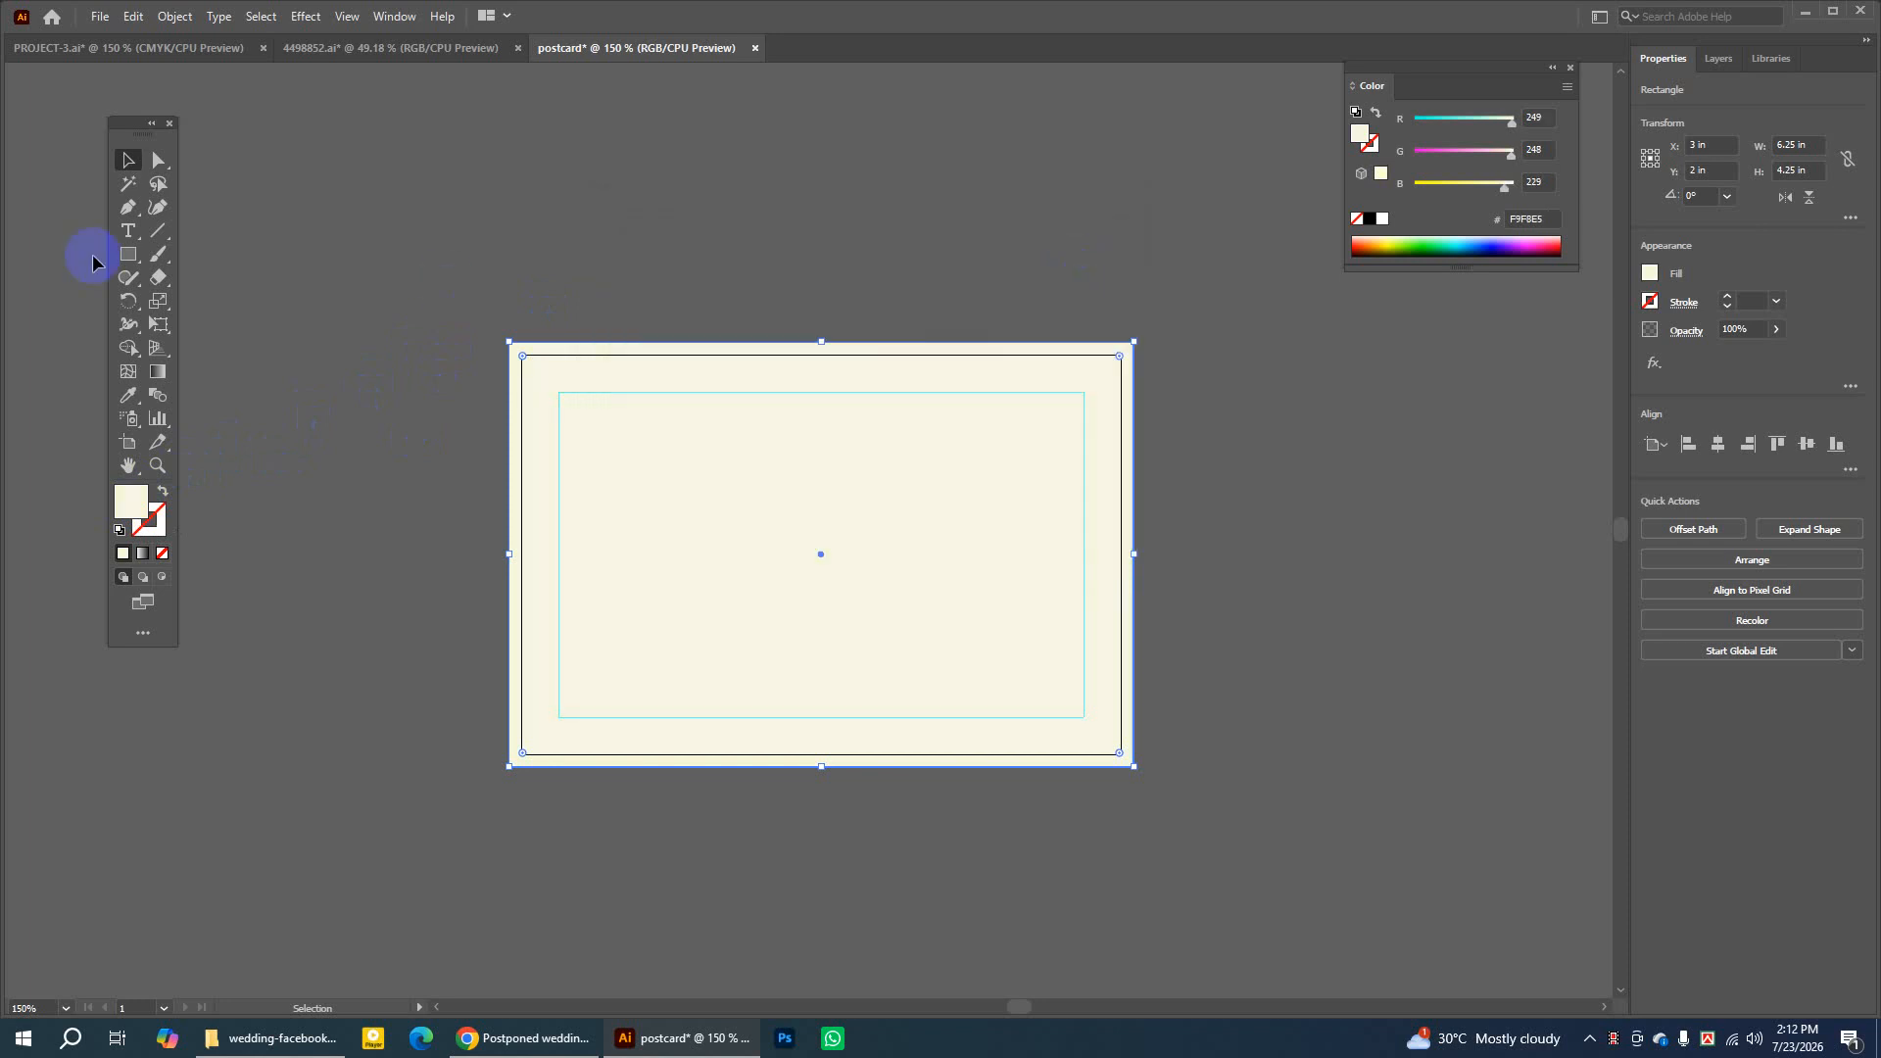
left_click(567, 190)
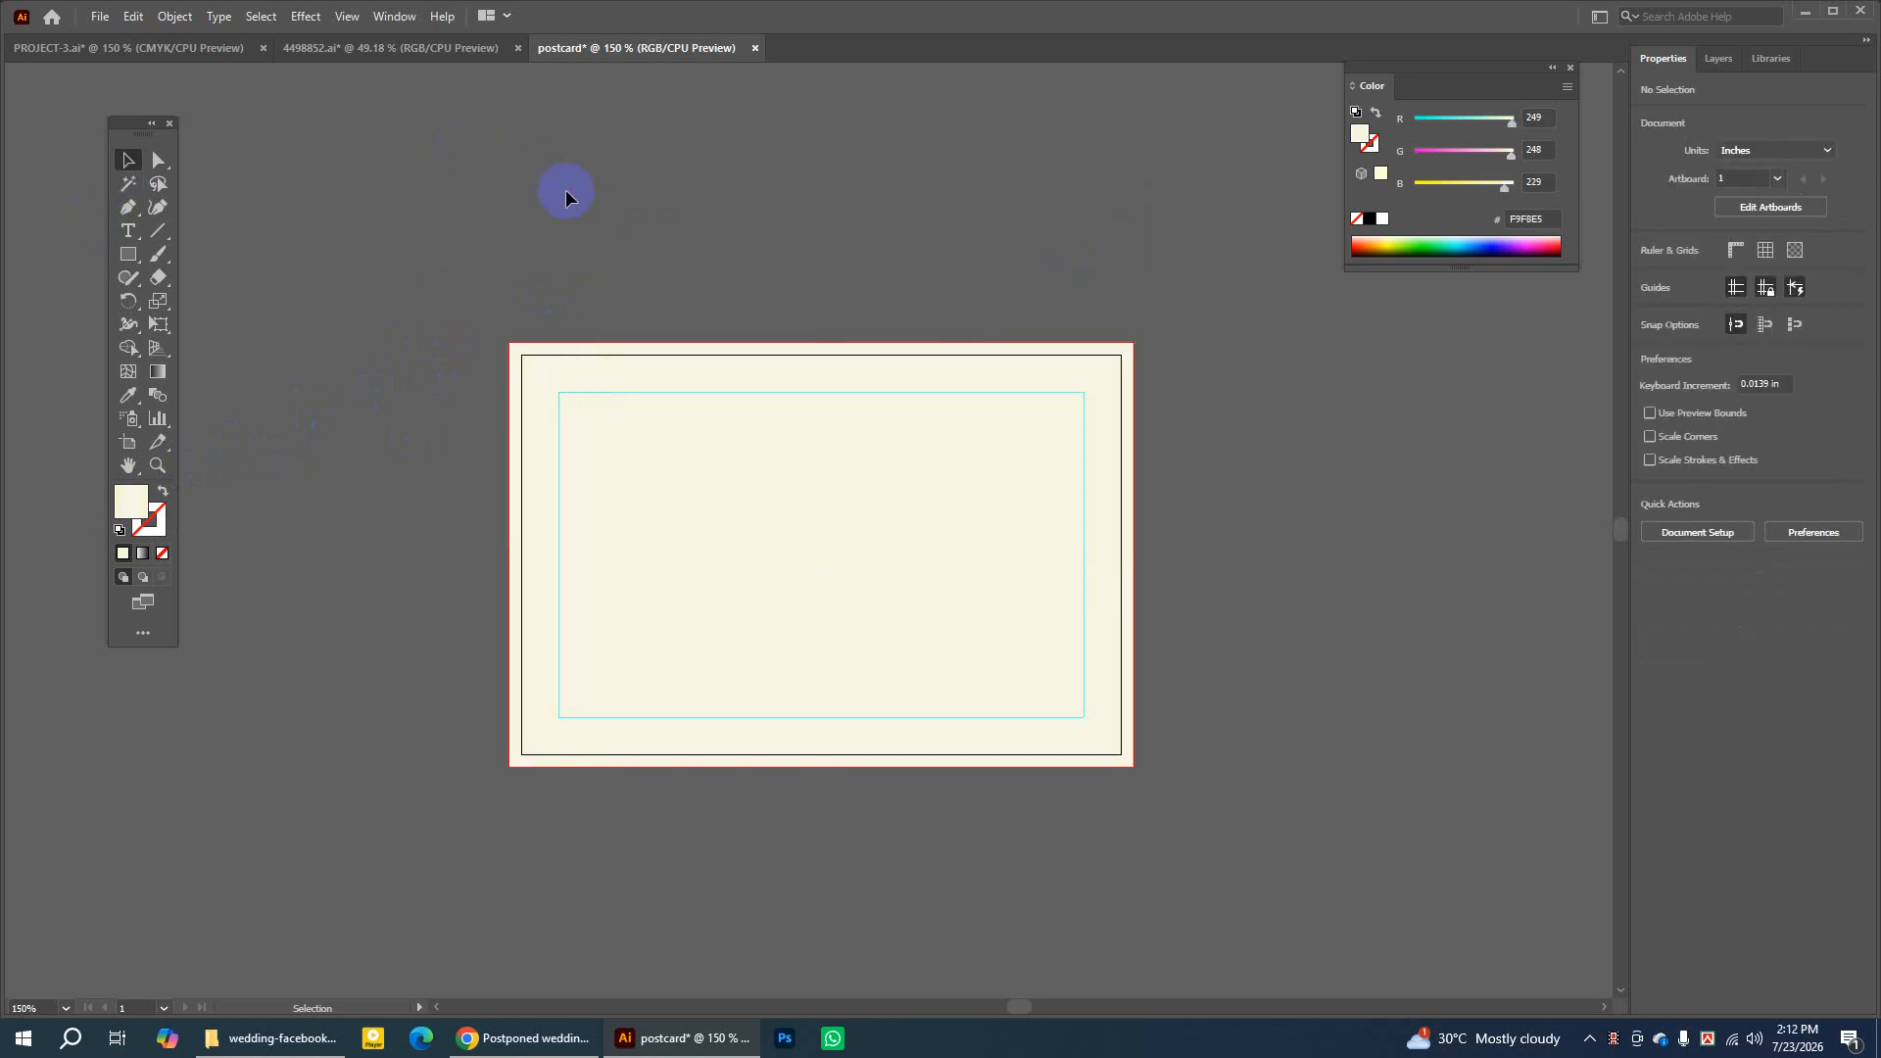
left_click(127, 467)
left_click_drag(660, 509, 670, 362)
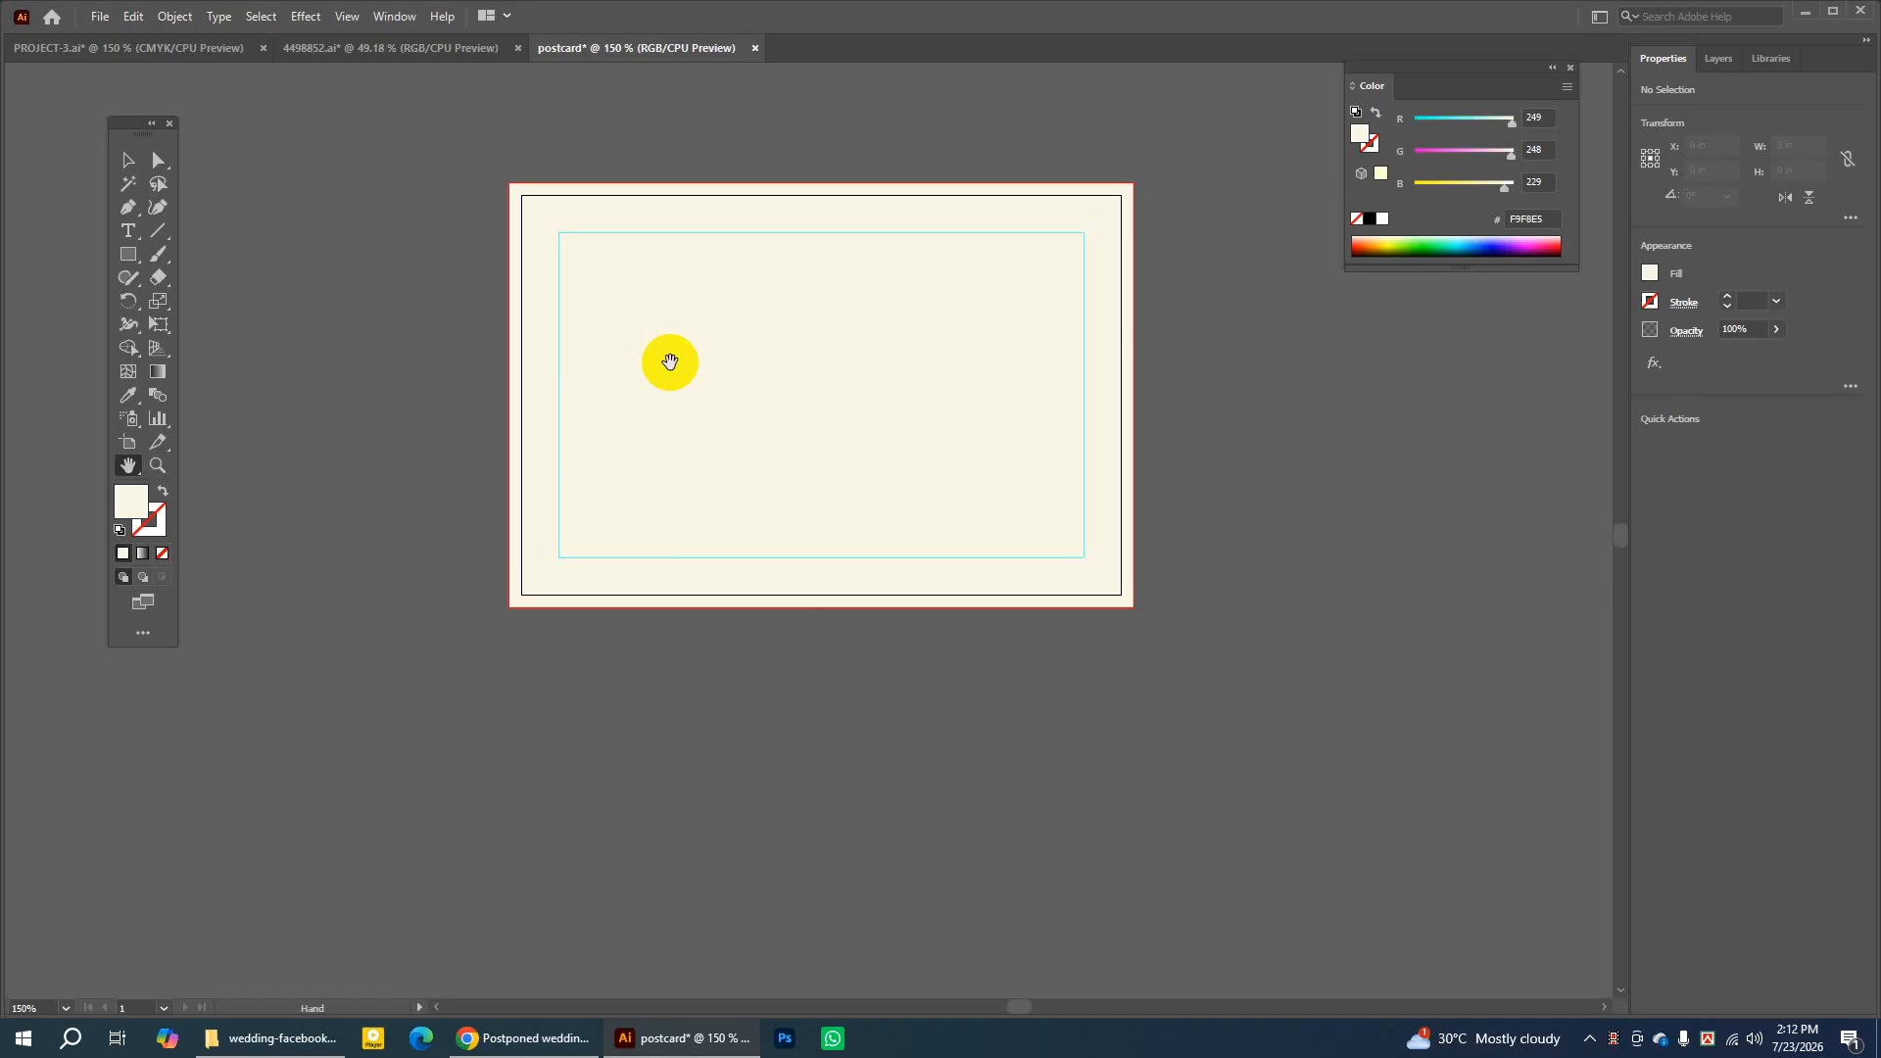
left_click(127, 160)
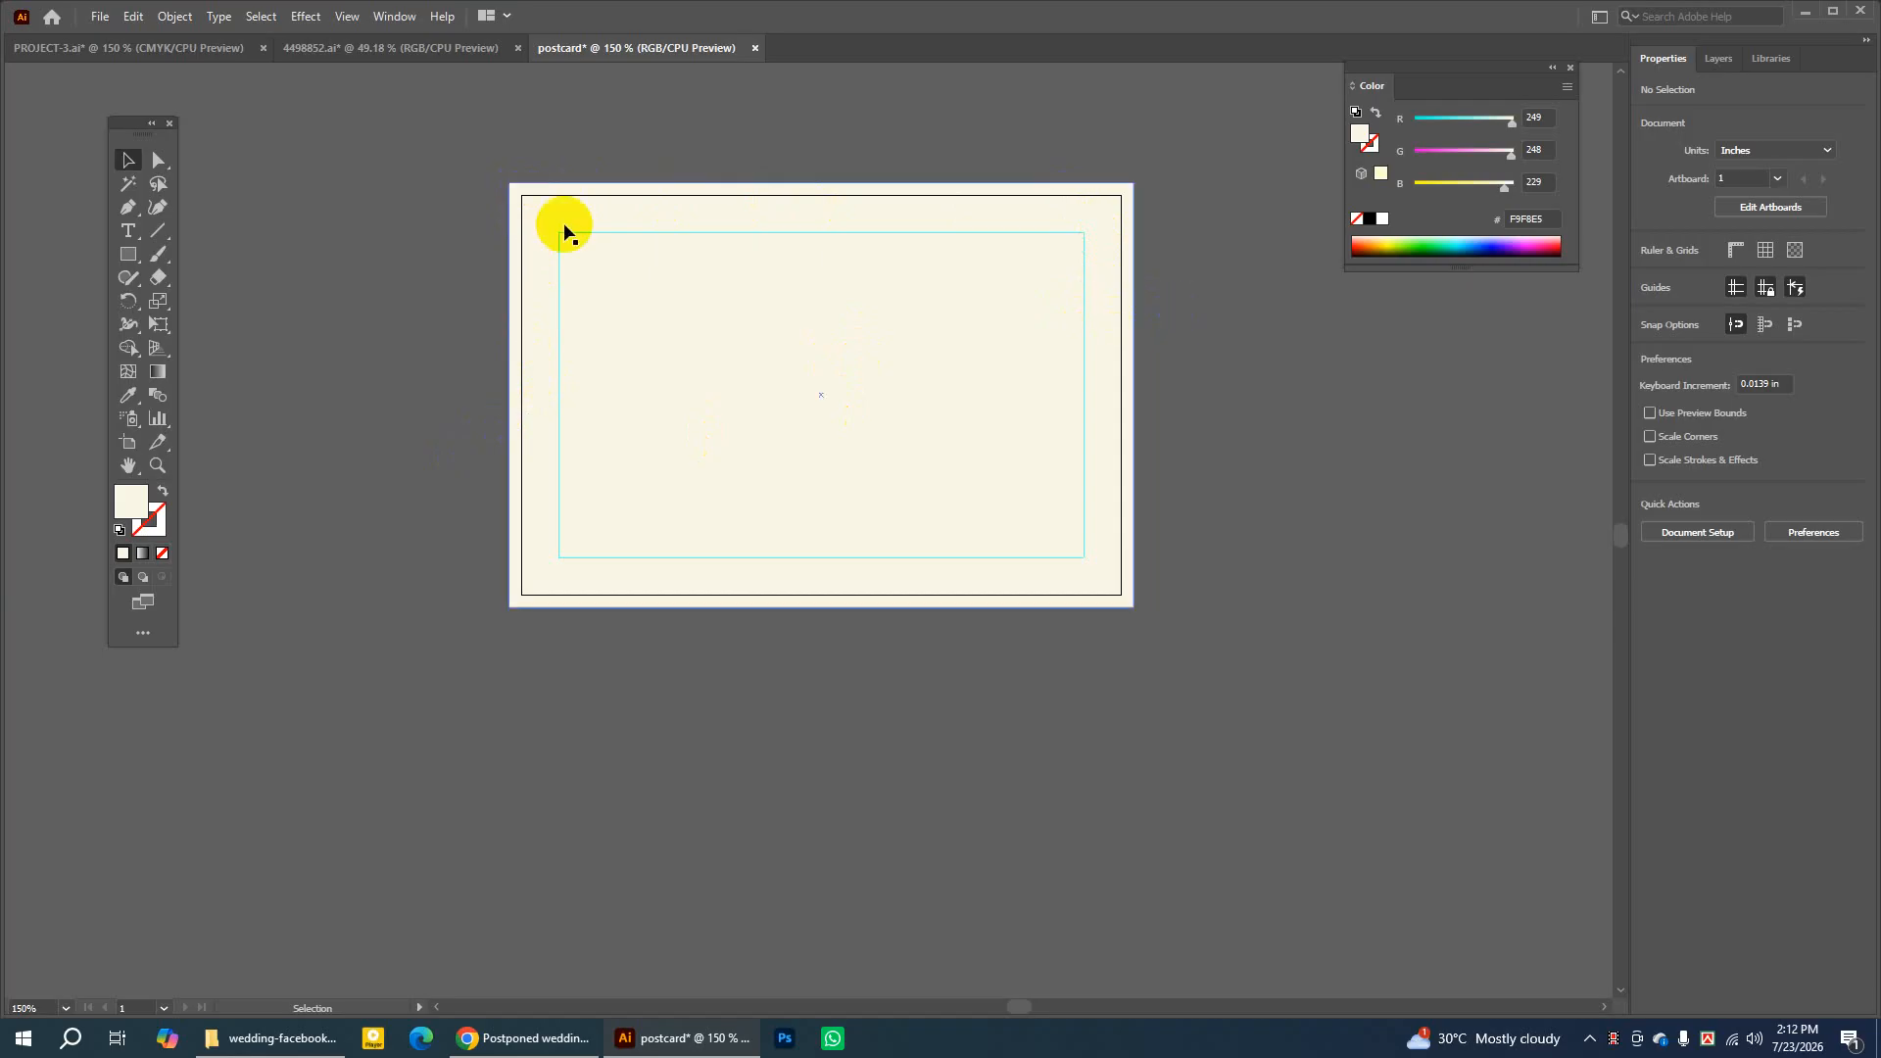
left_click(628, 181)
left_click(674, 143)
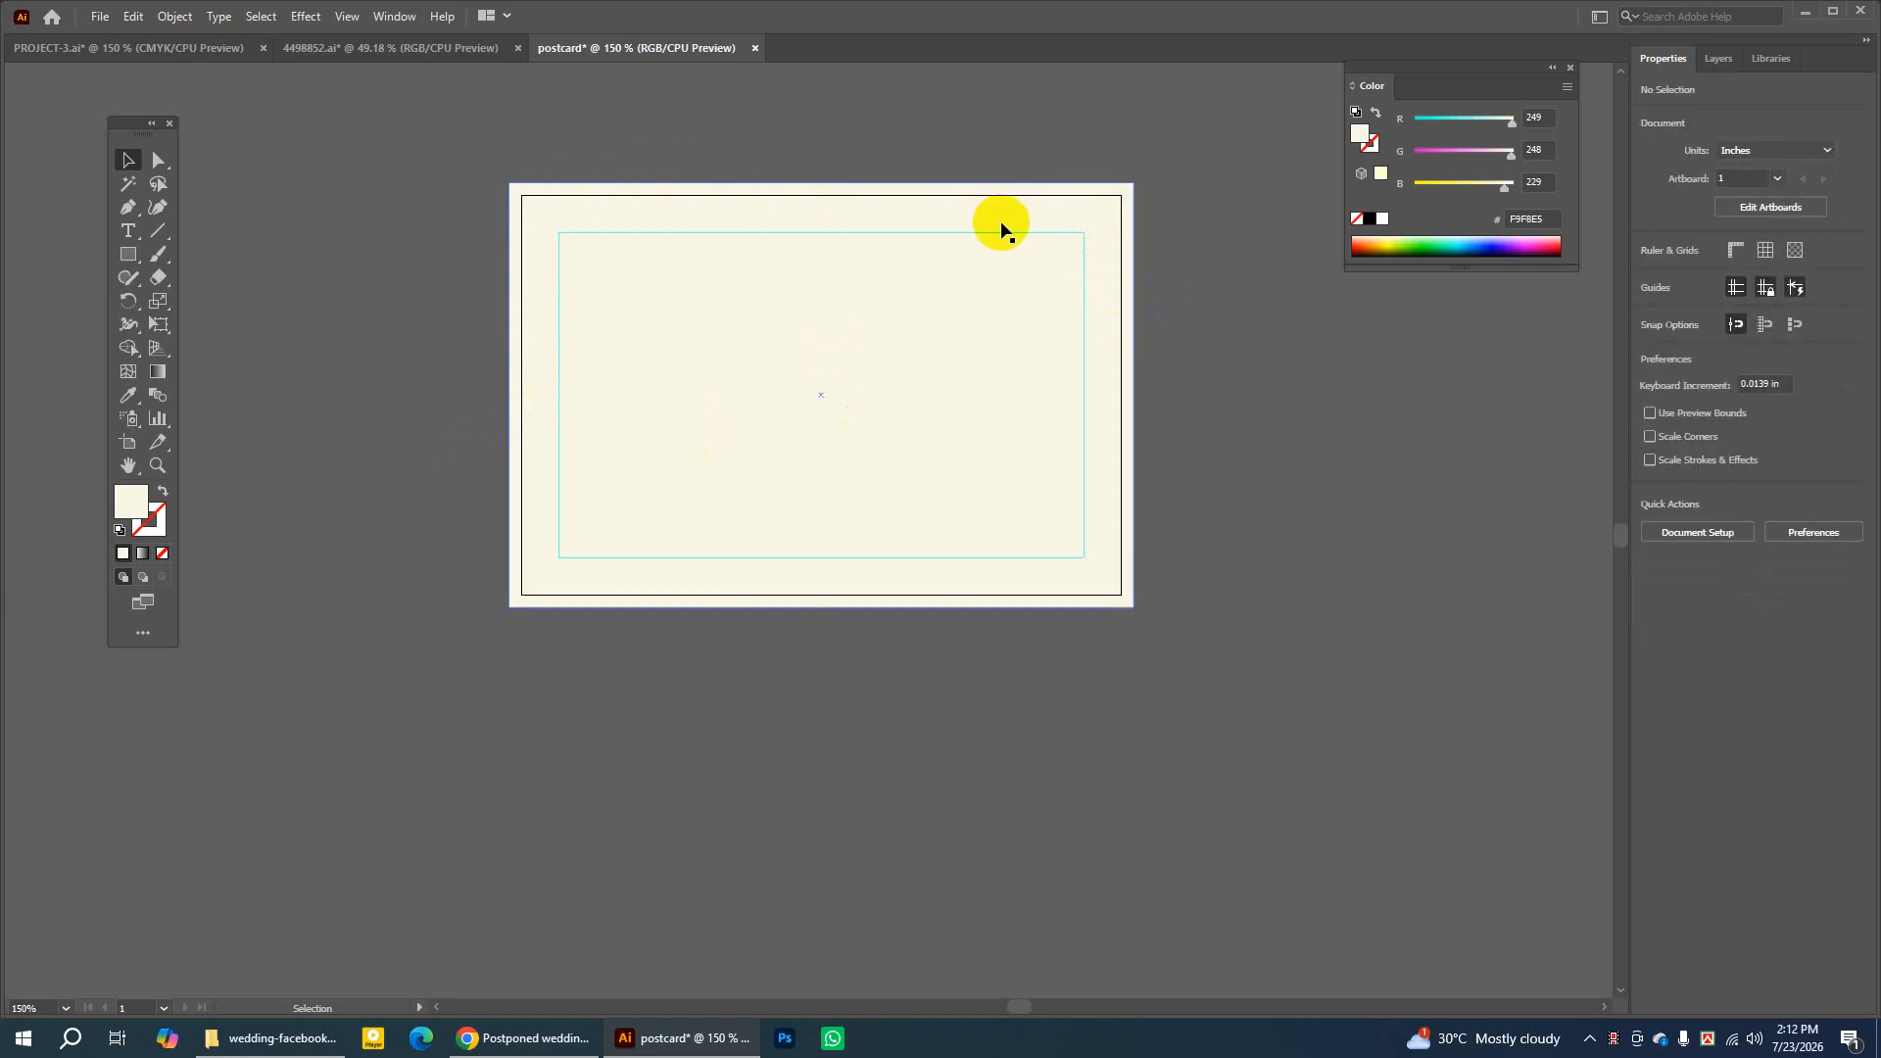
left_click(1058, 184)
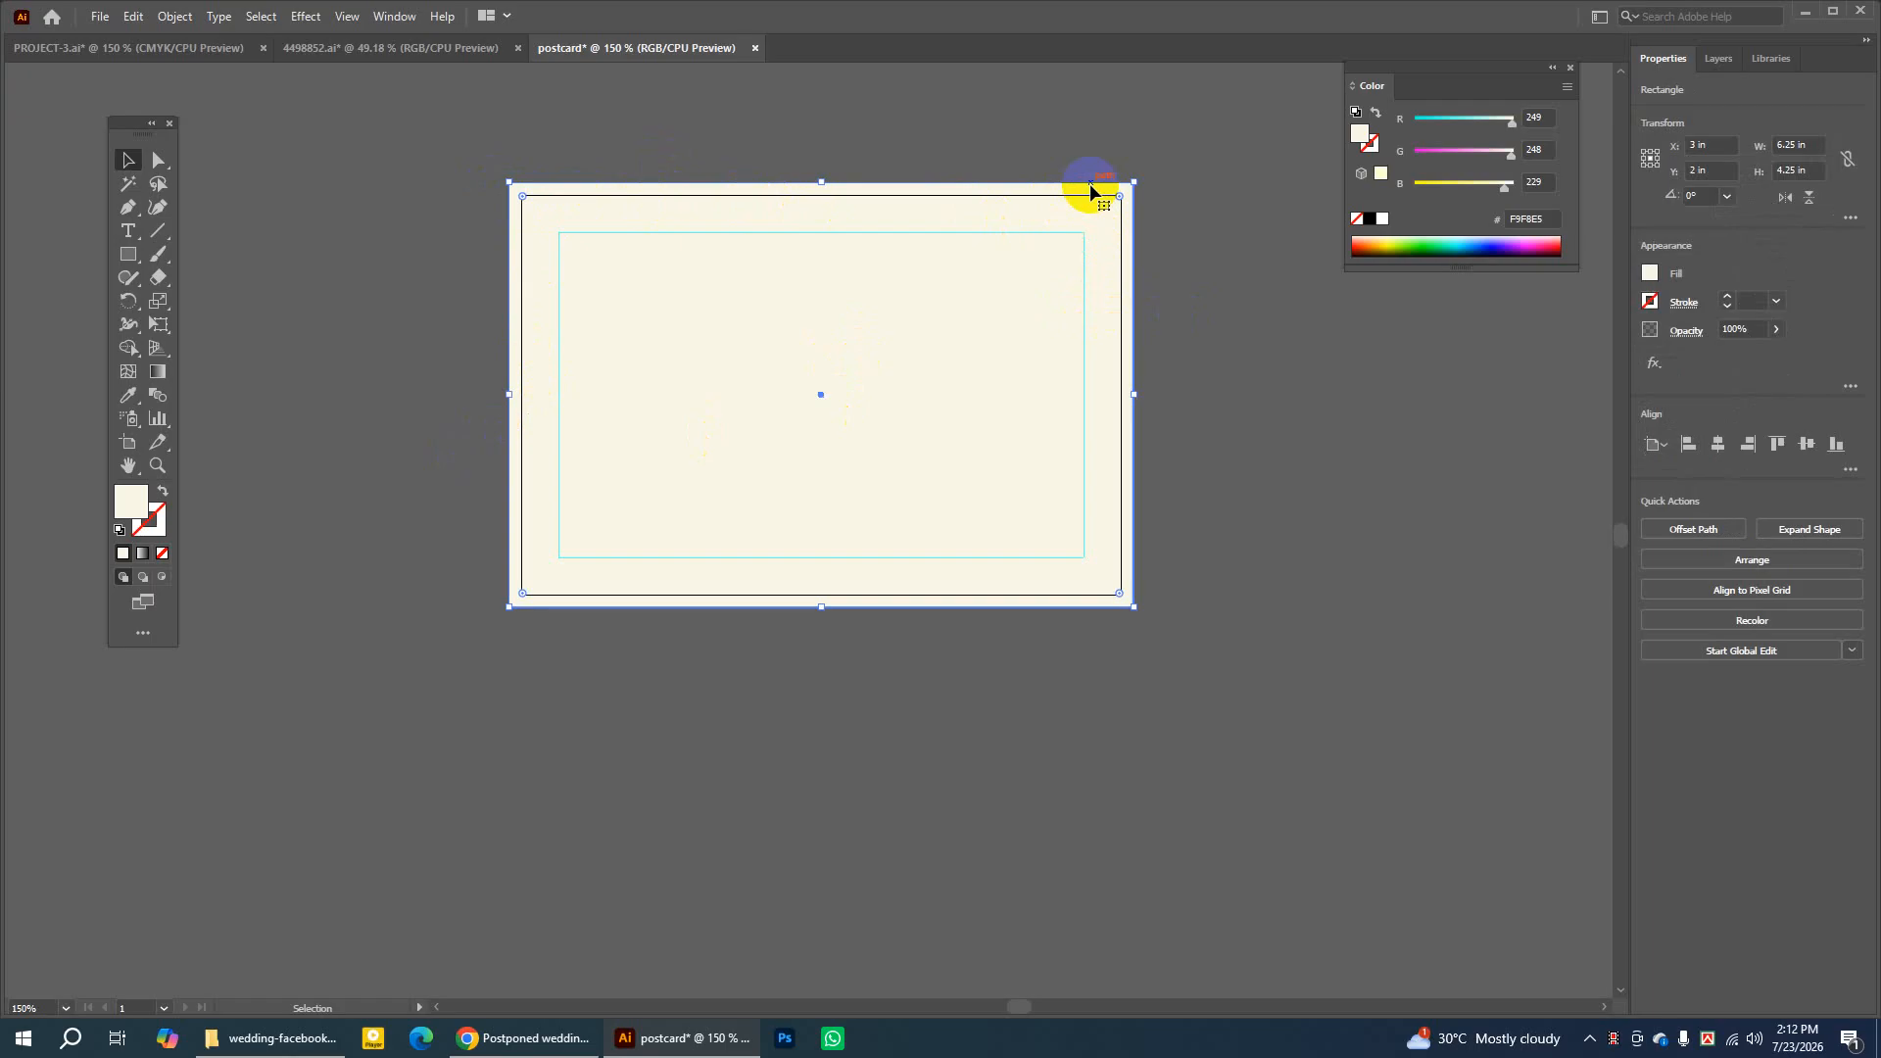
left_click(1220, 322)
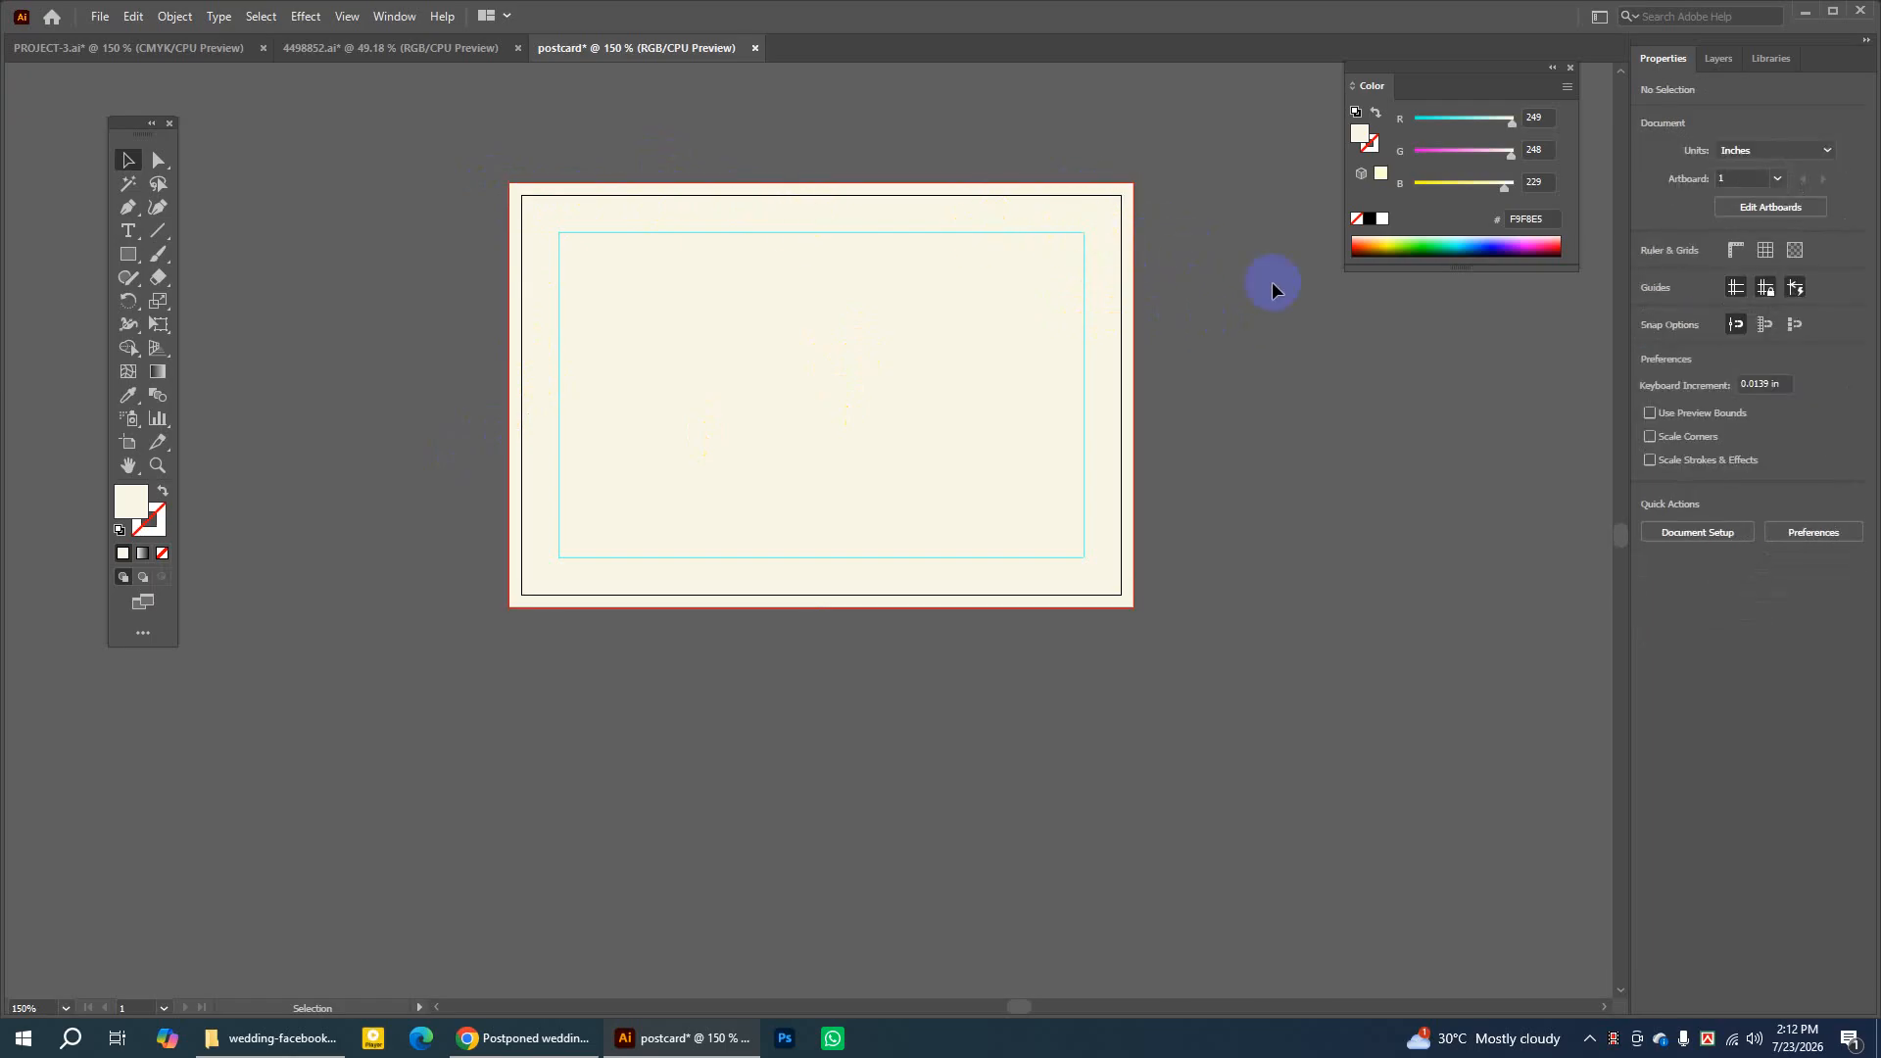
Unlock the guides in the postcard document
right_click(1234, 291)
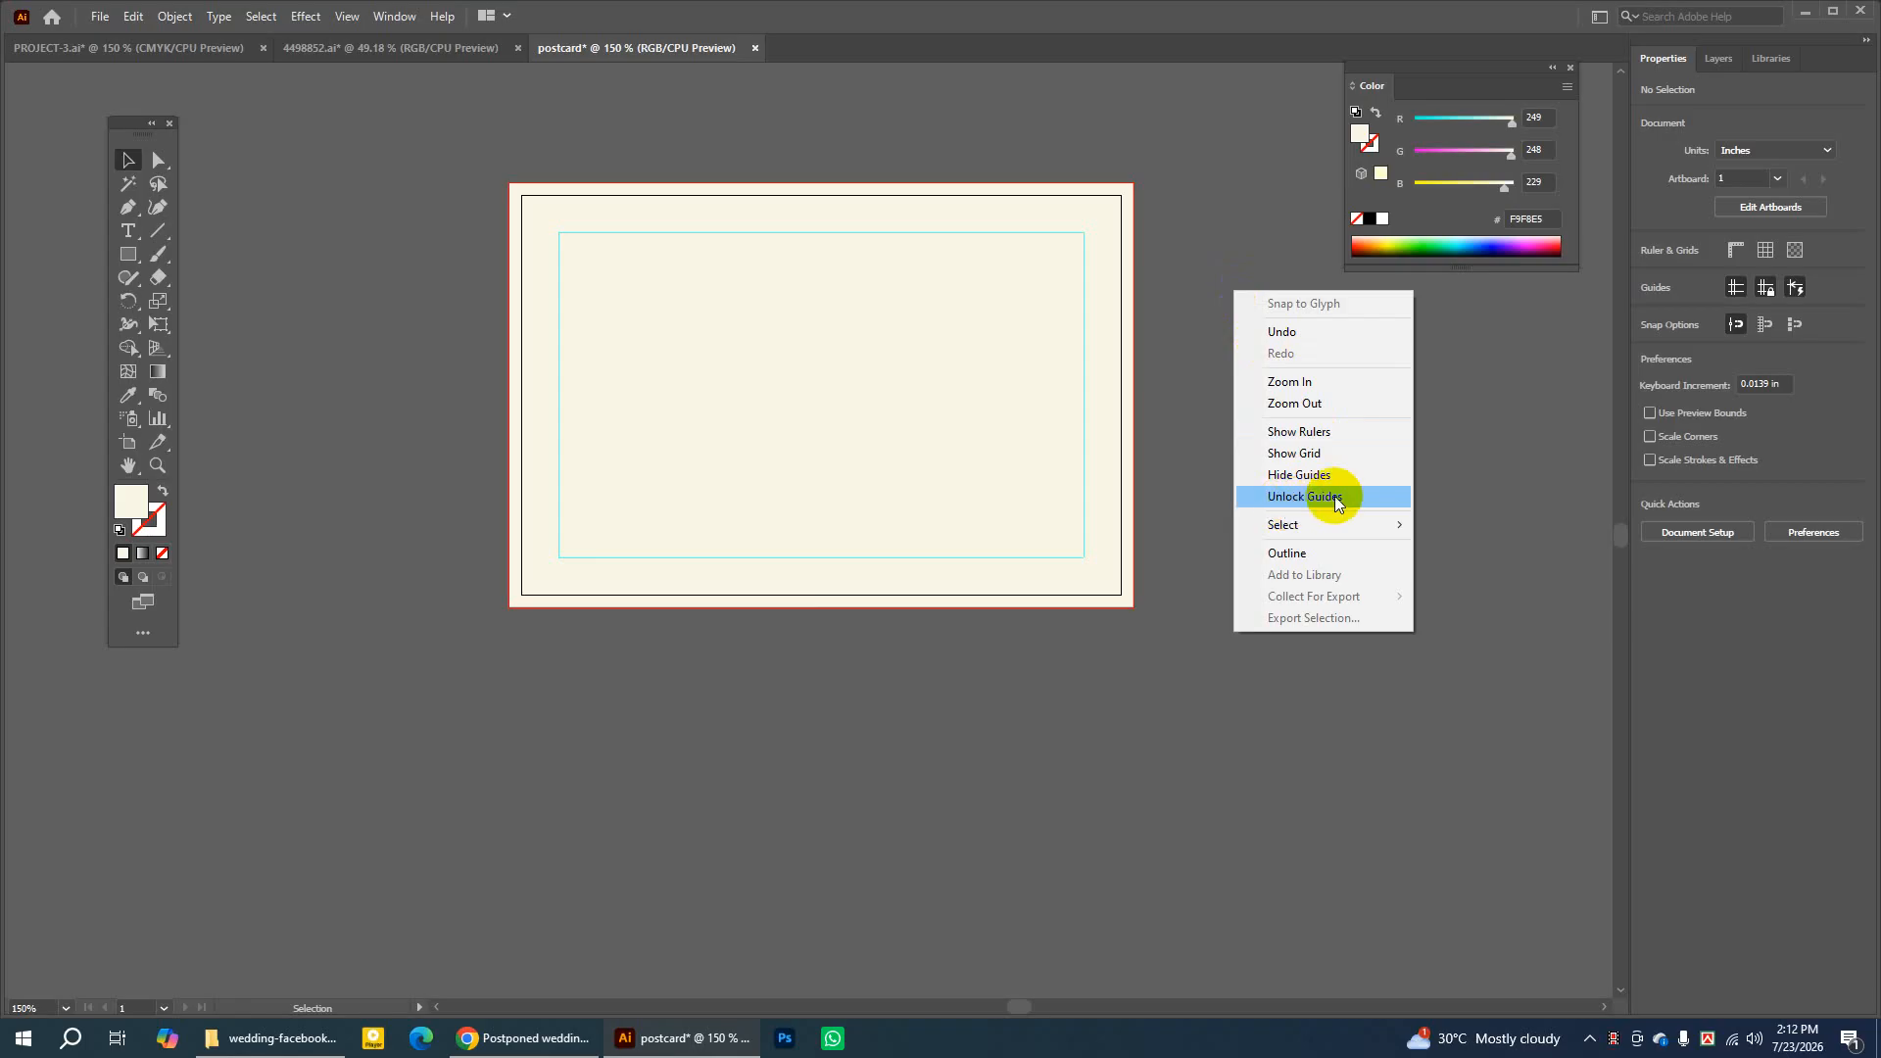
left_click(1524, 437)
left_click_drag(481, 143, 1189, 706)
left_click(1284, 538)
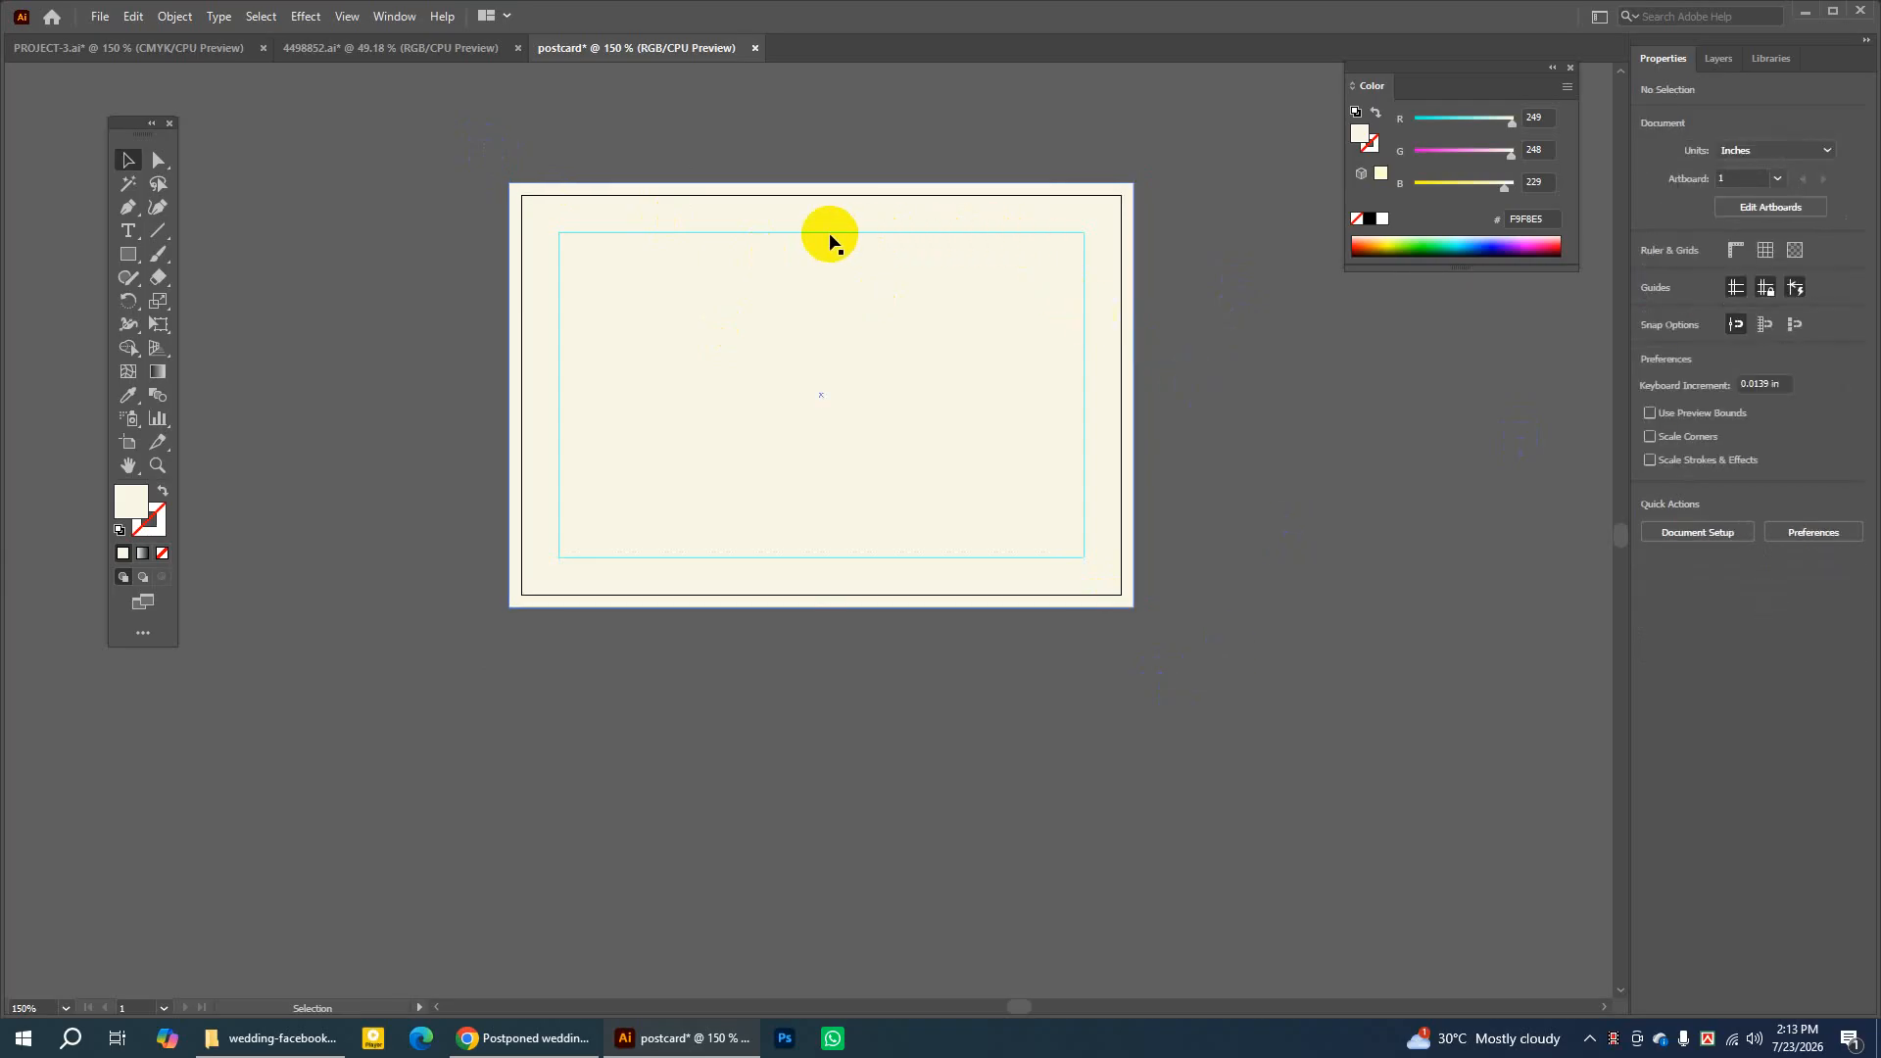
right_click(1273, 324)
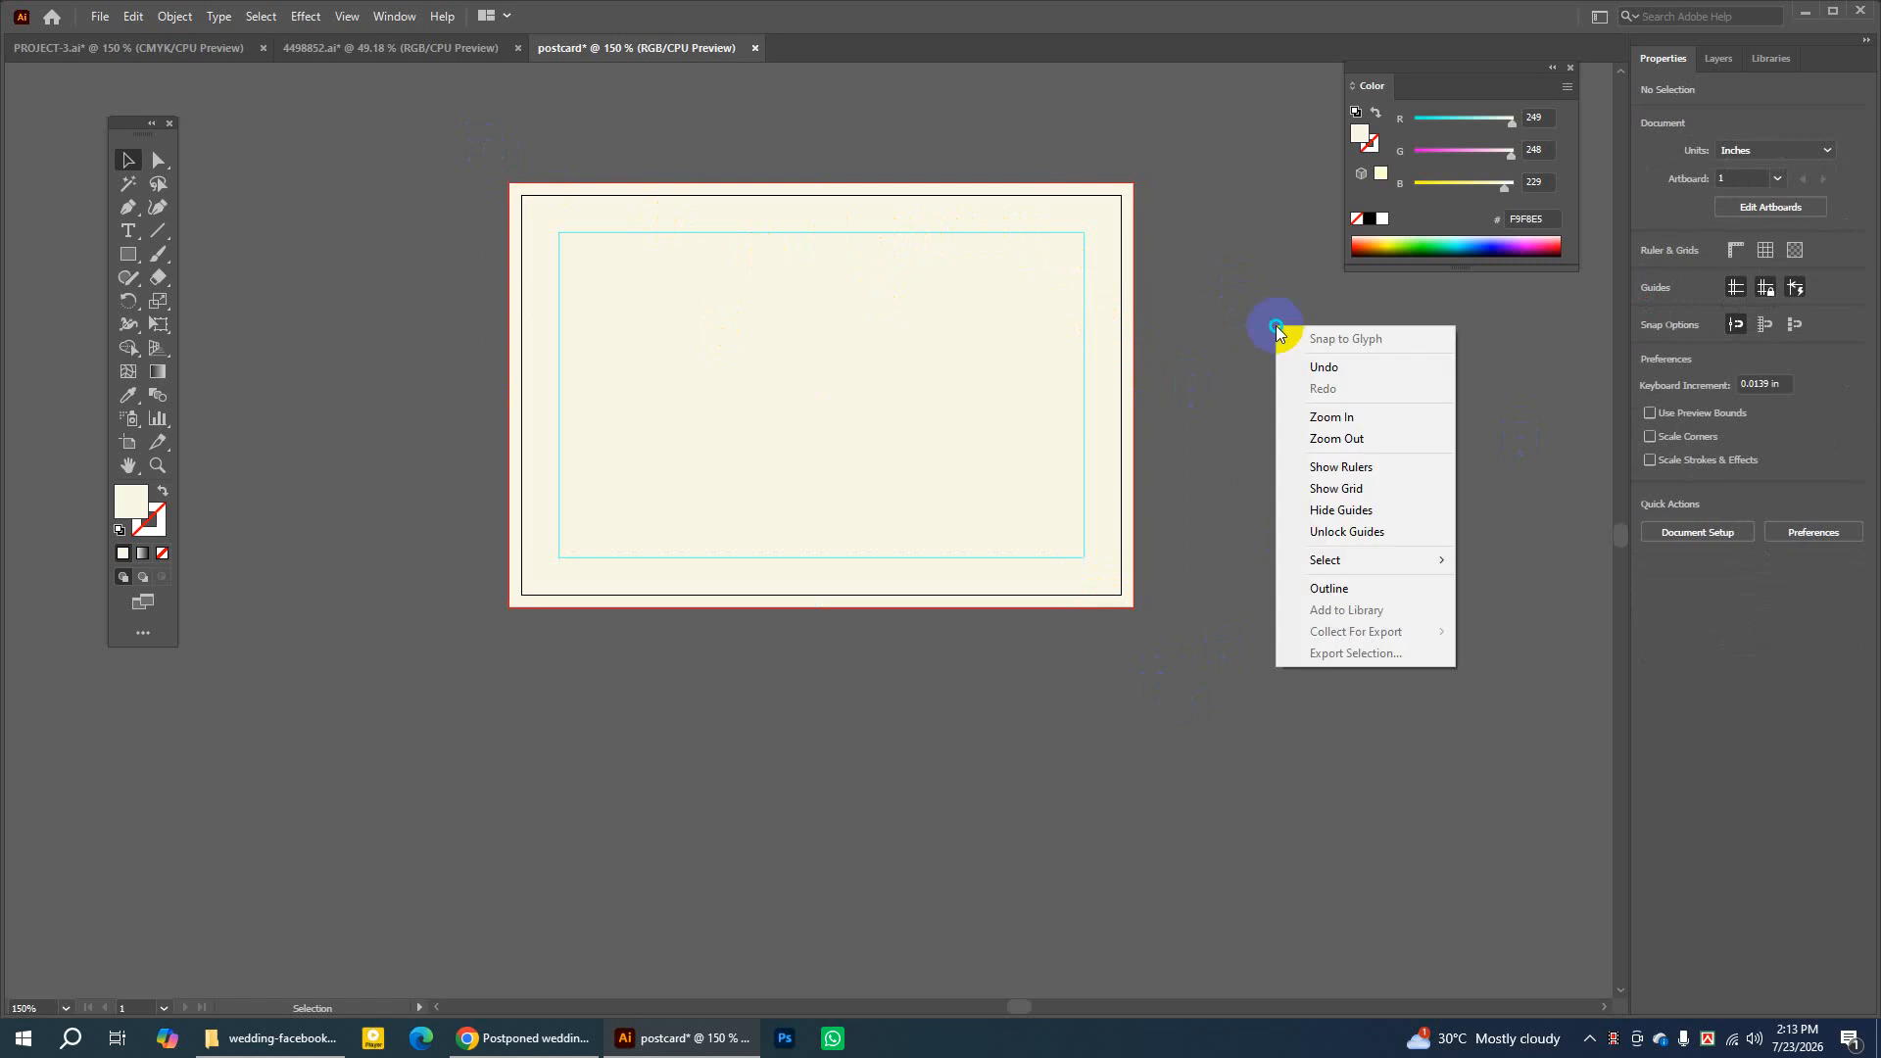
left_click(1370, 532)
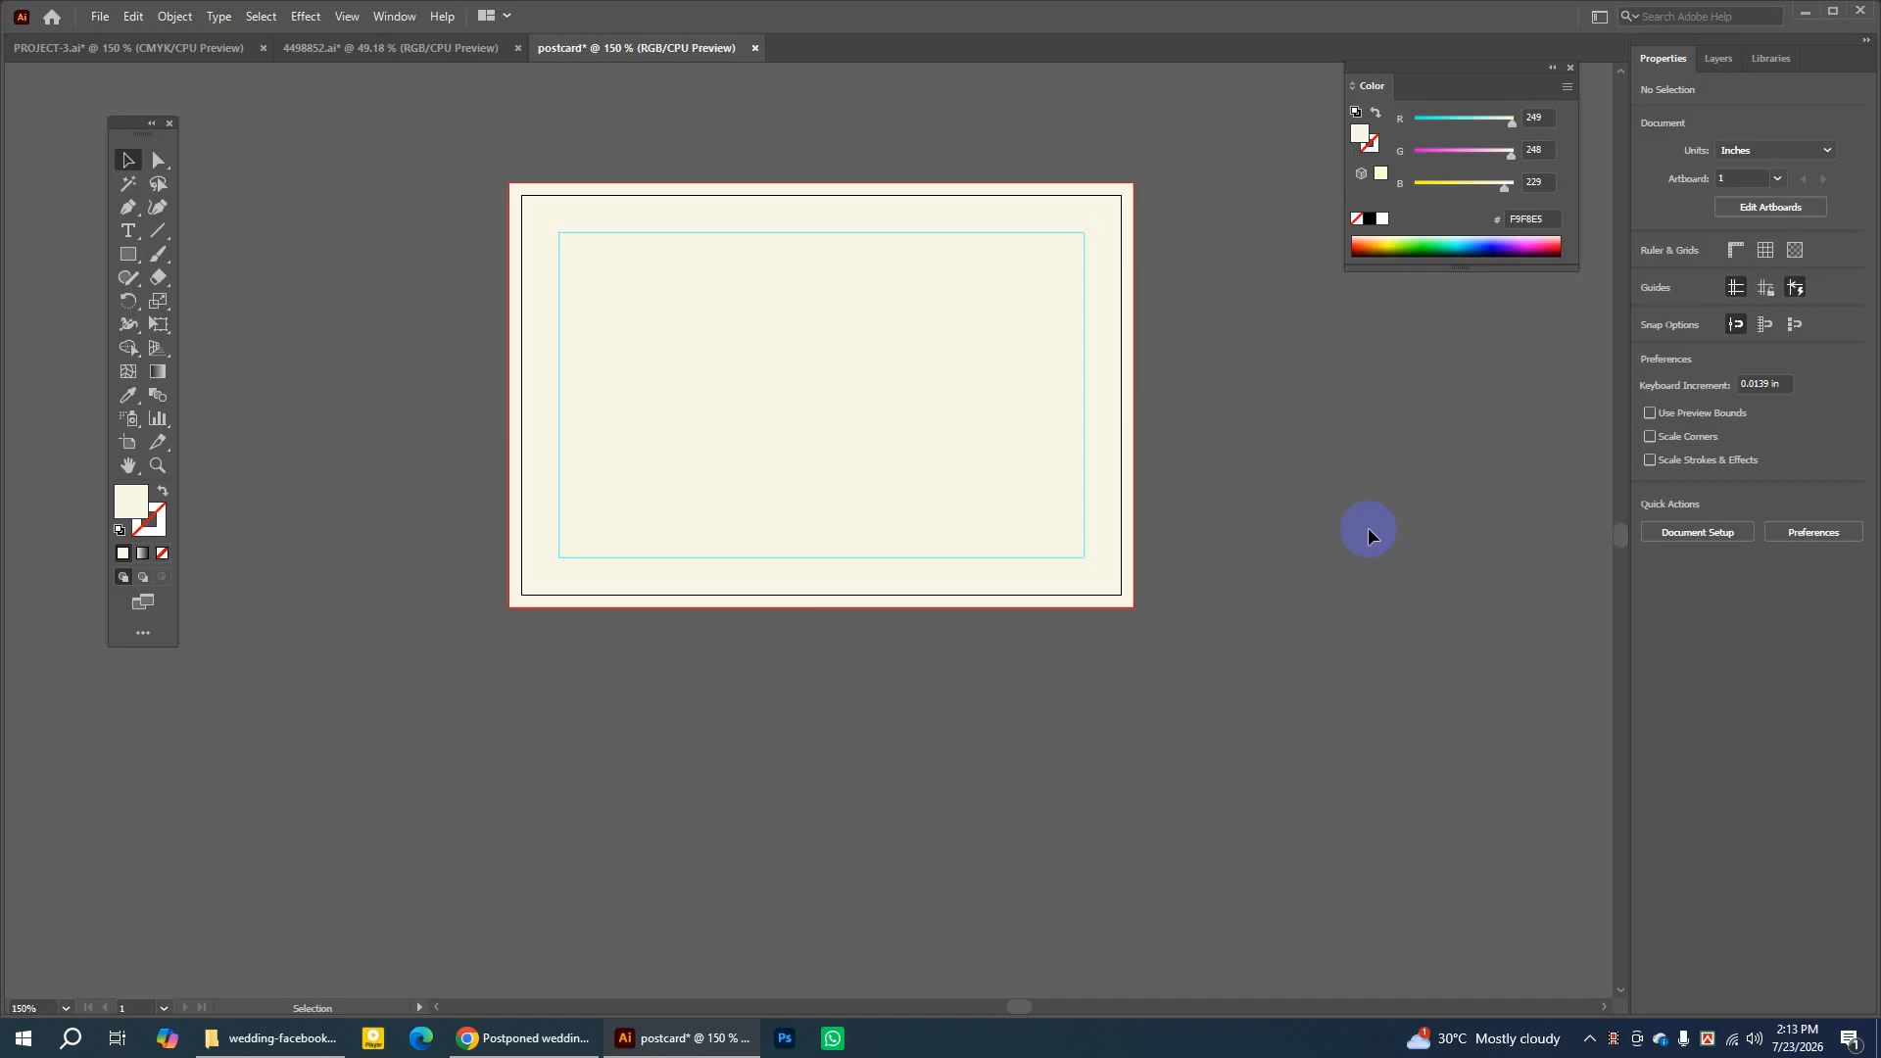
right_click(1212, 369)
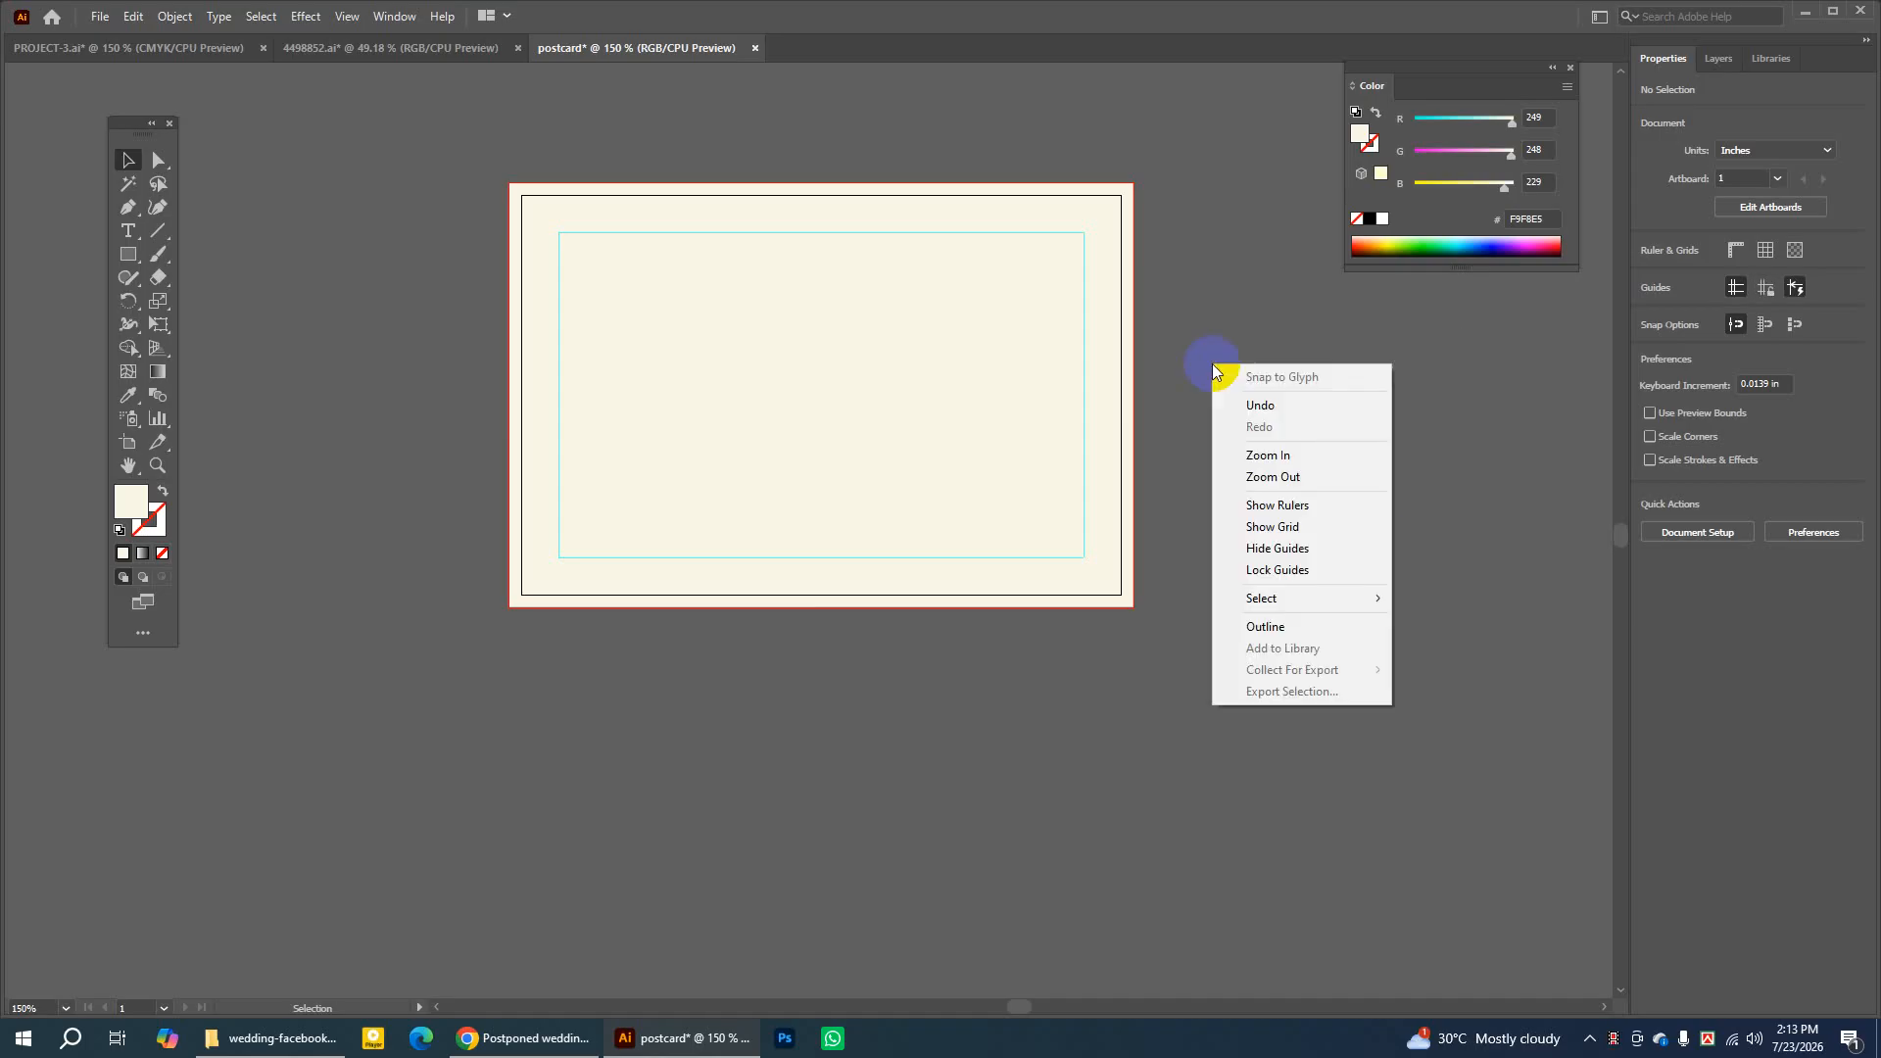
left_click(1268, 573)
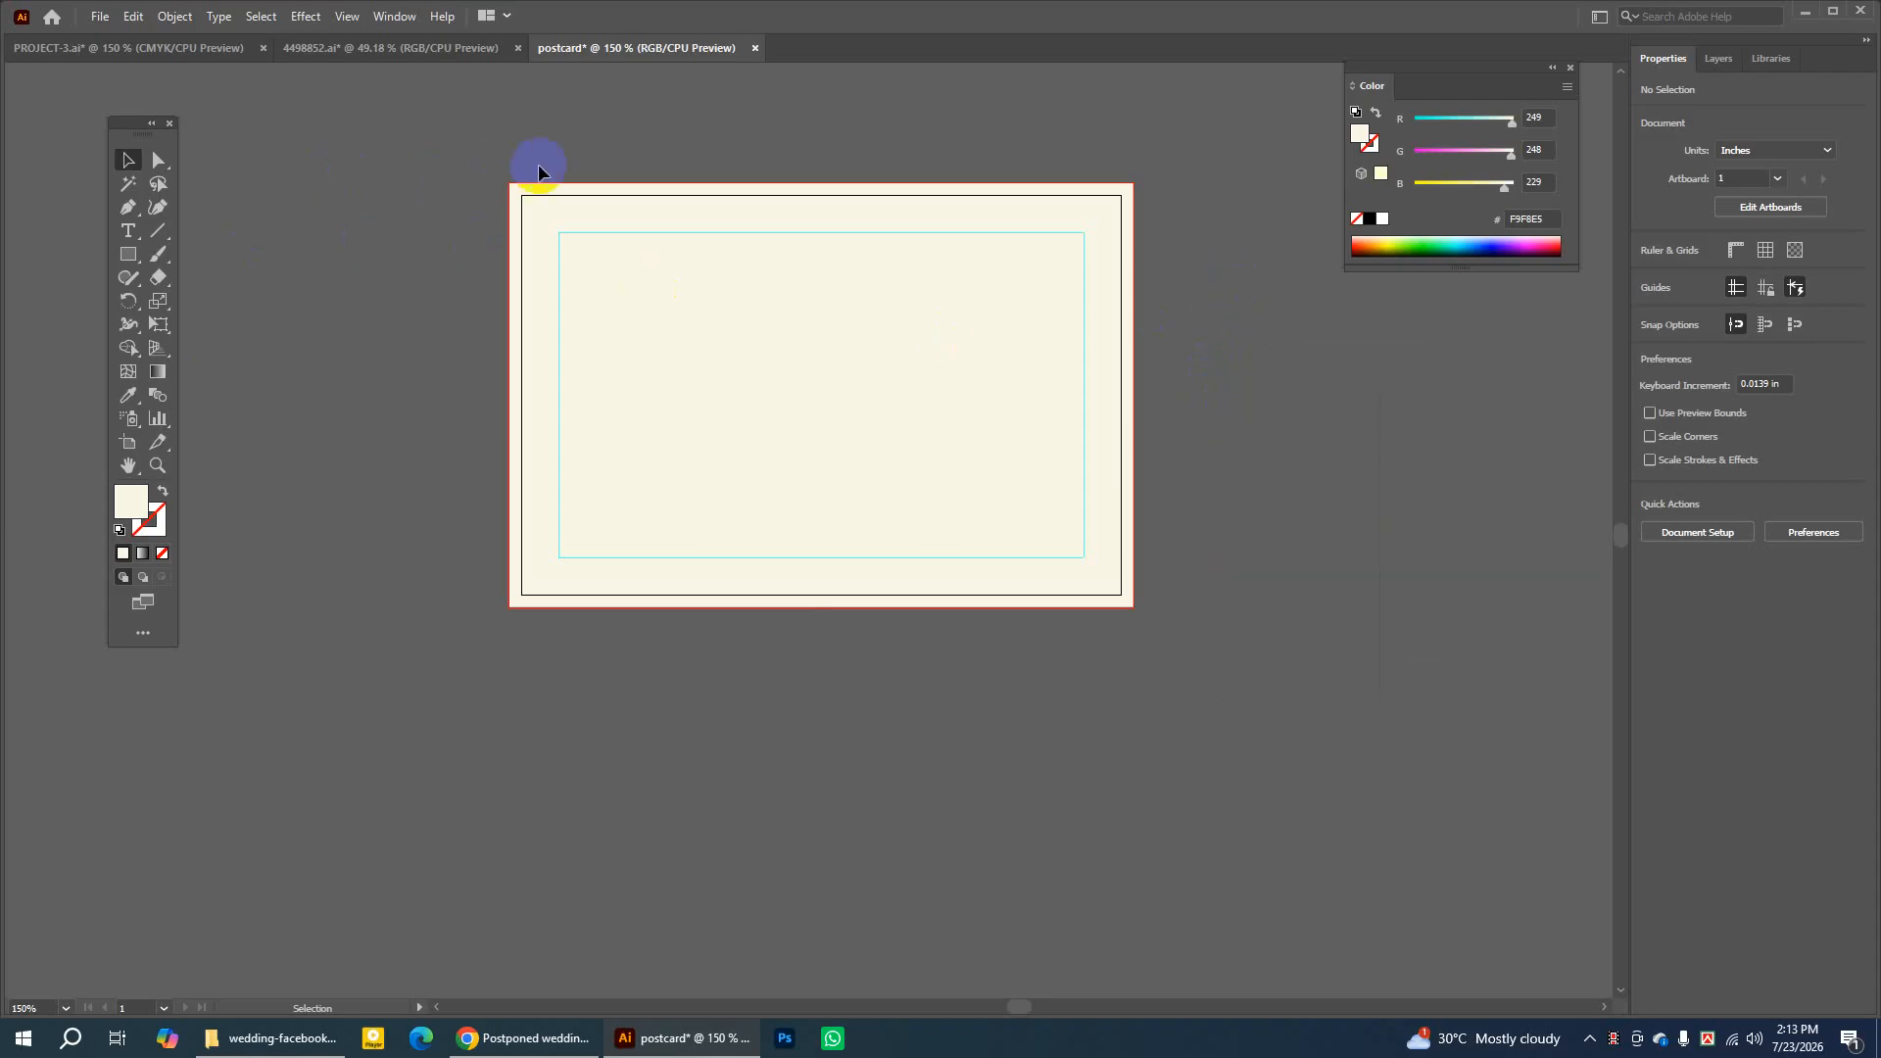
left_click(520, 193)
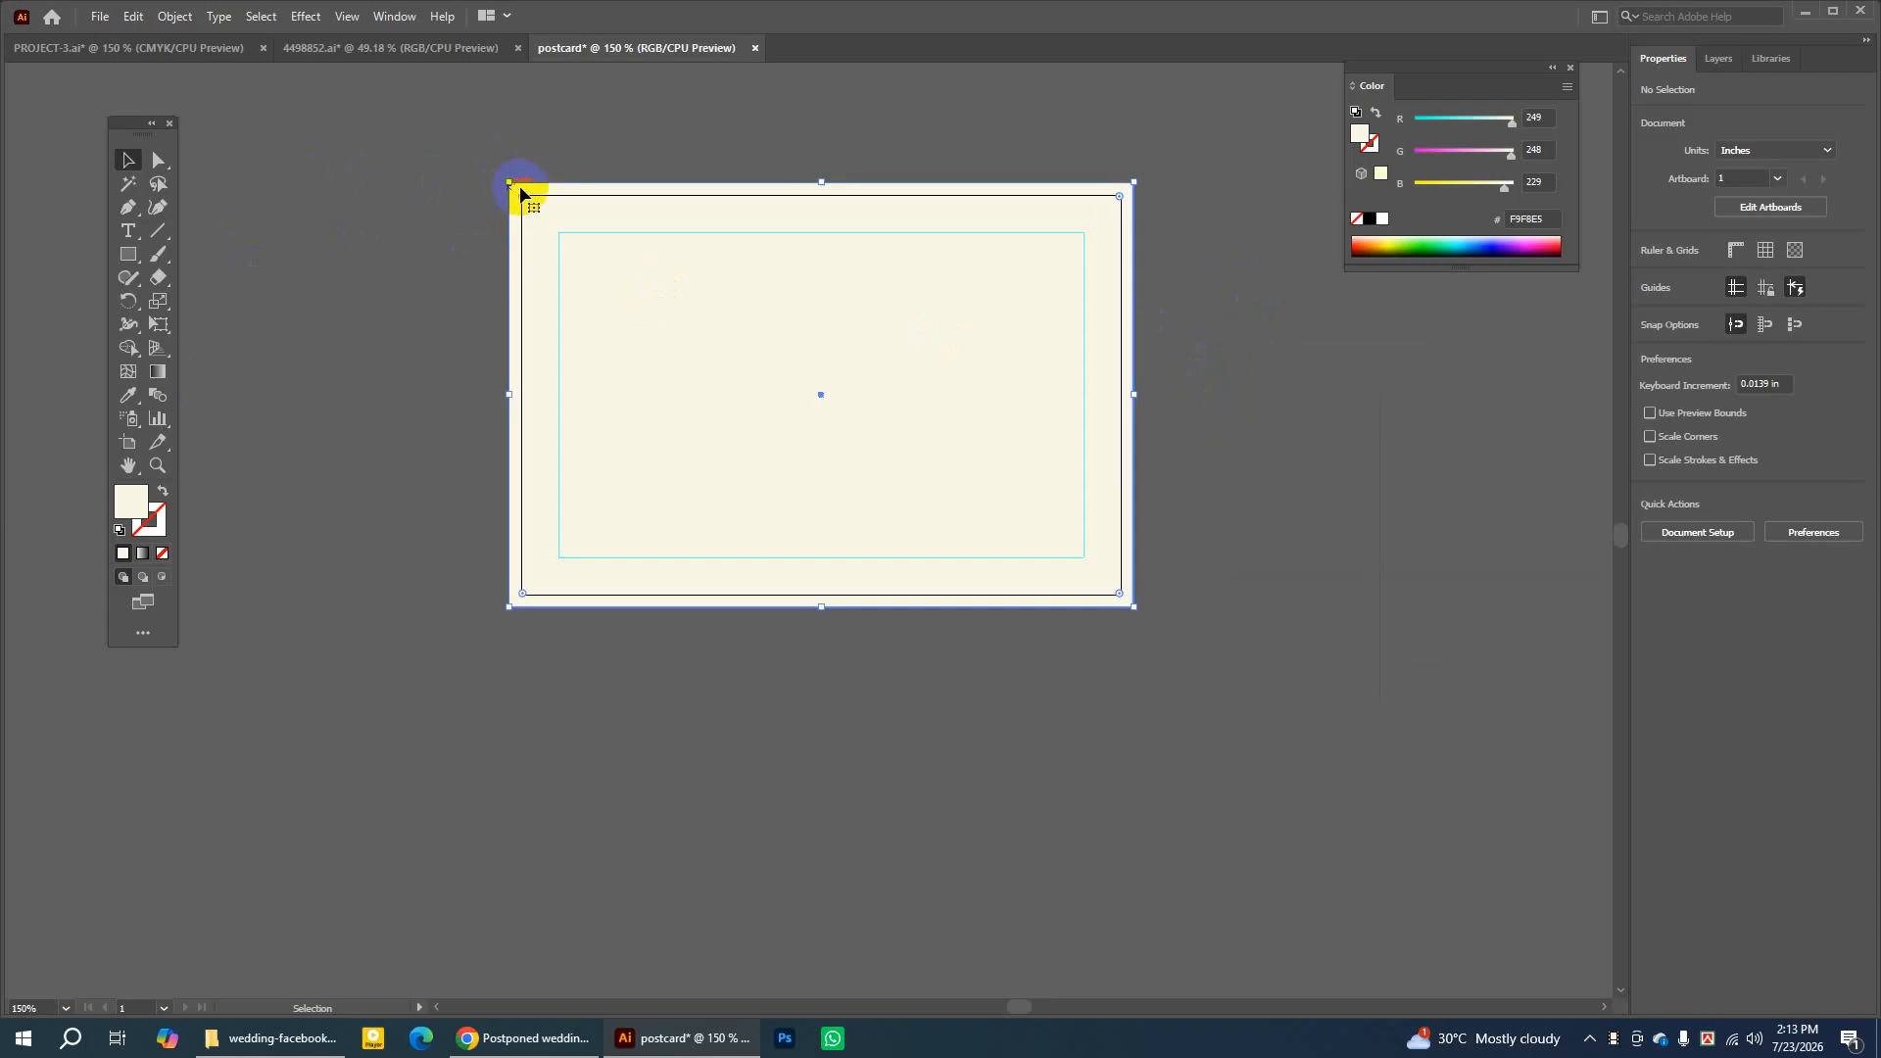
left_click(1196, 315)
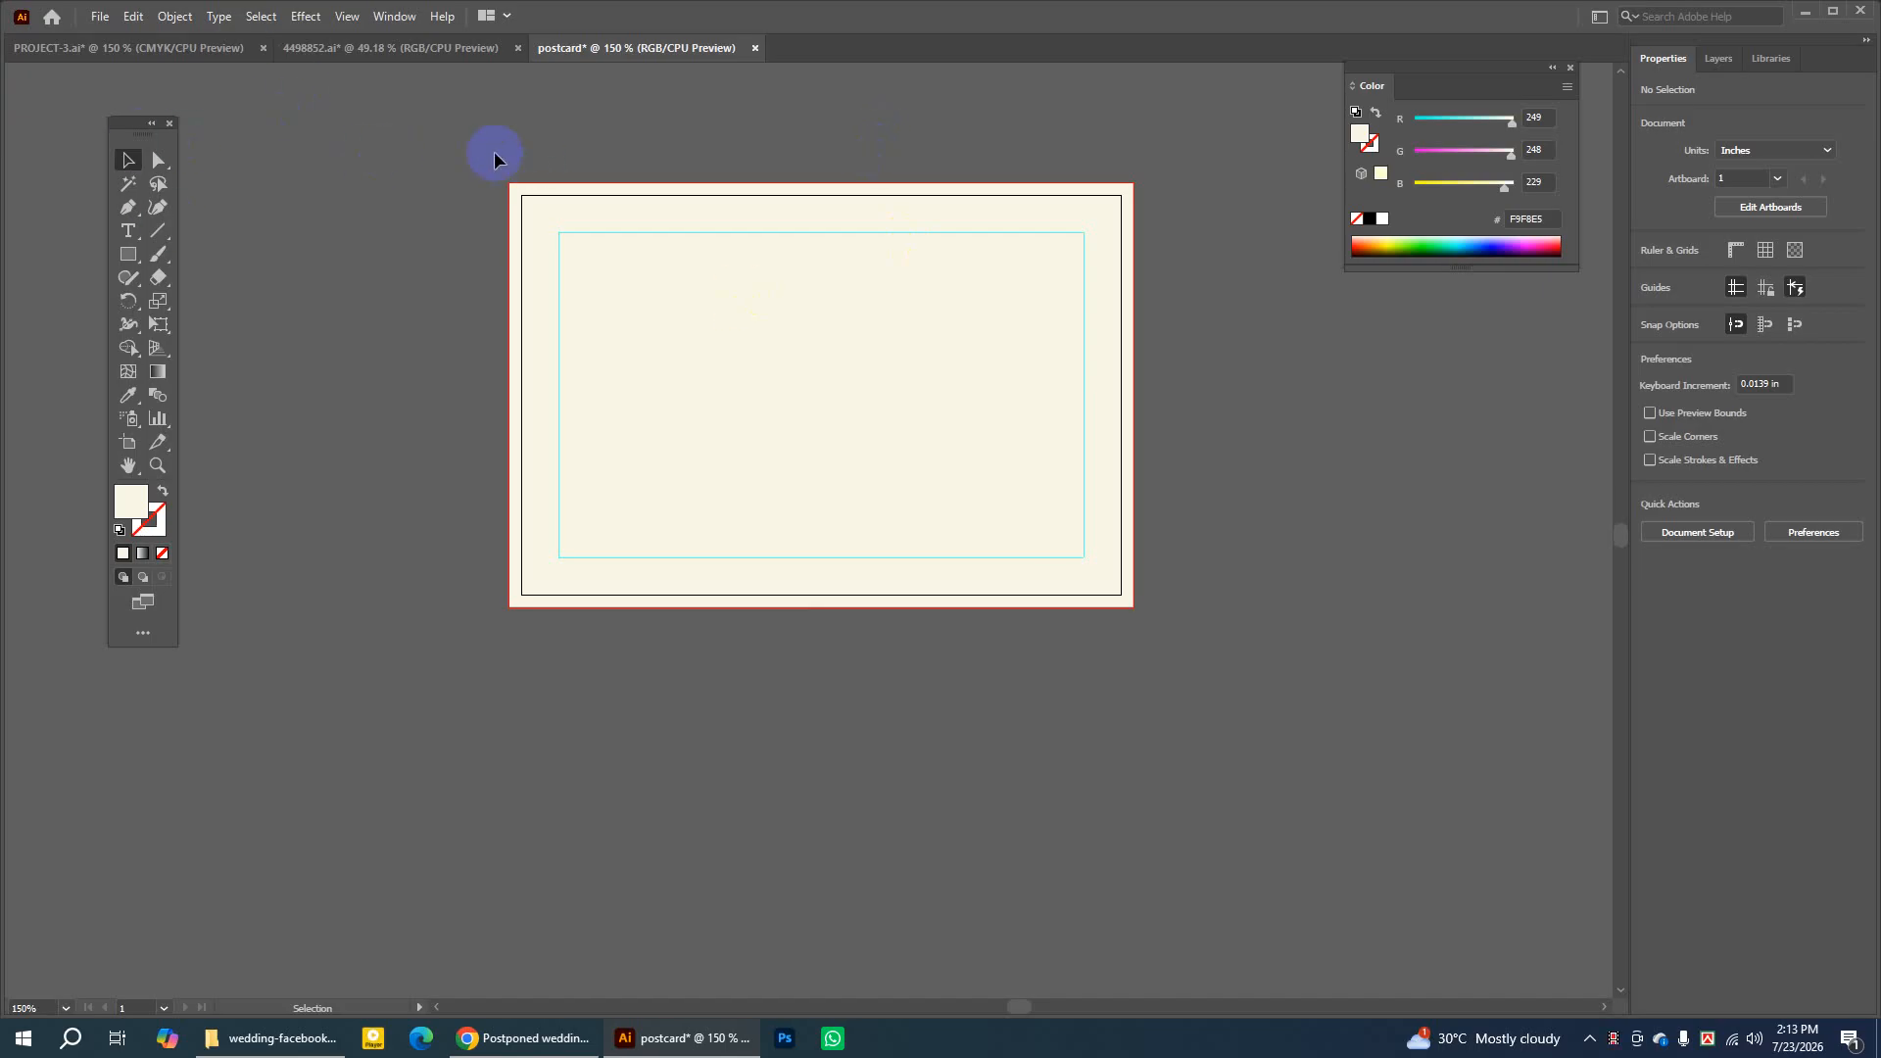
key("ctrl+a")
left_click(1292, 530)
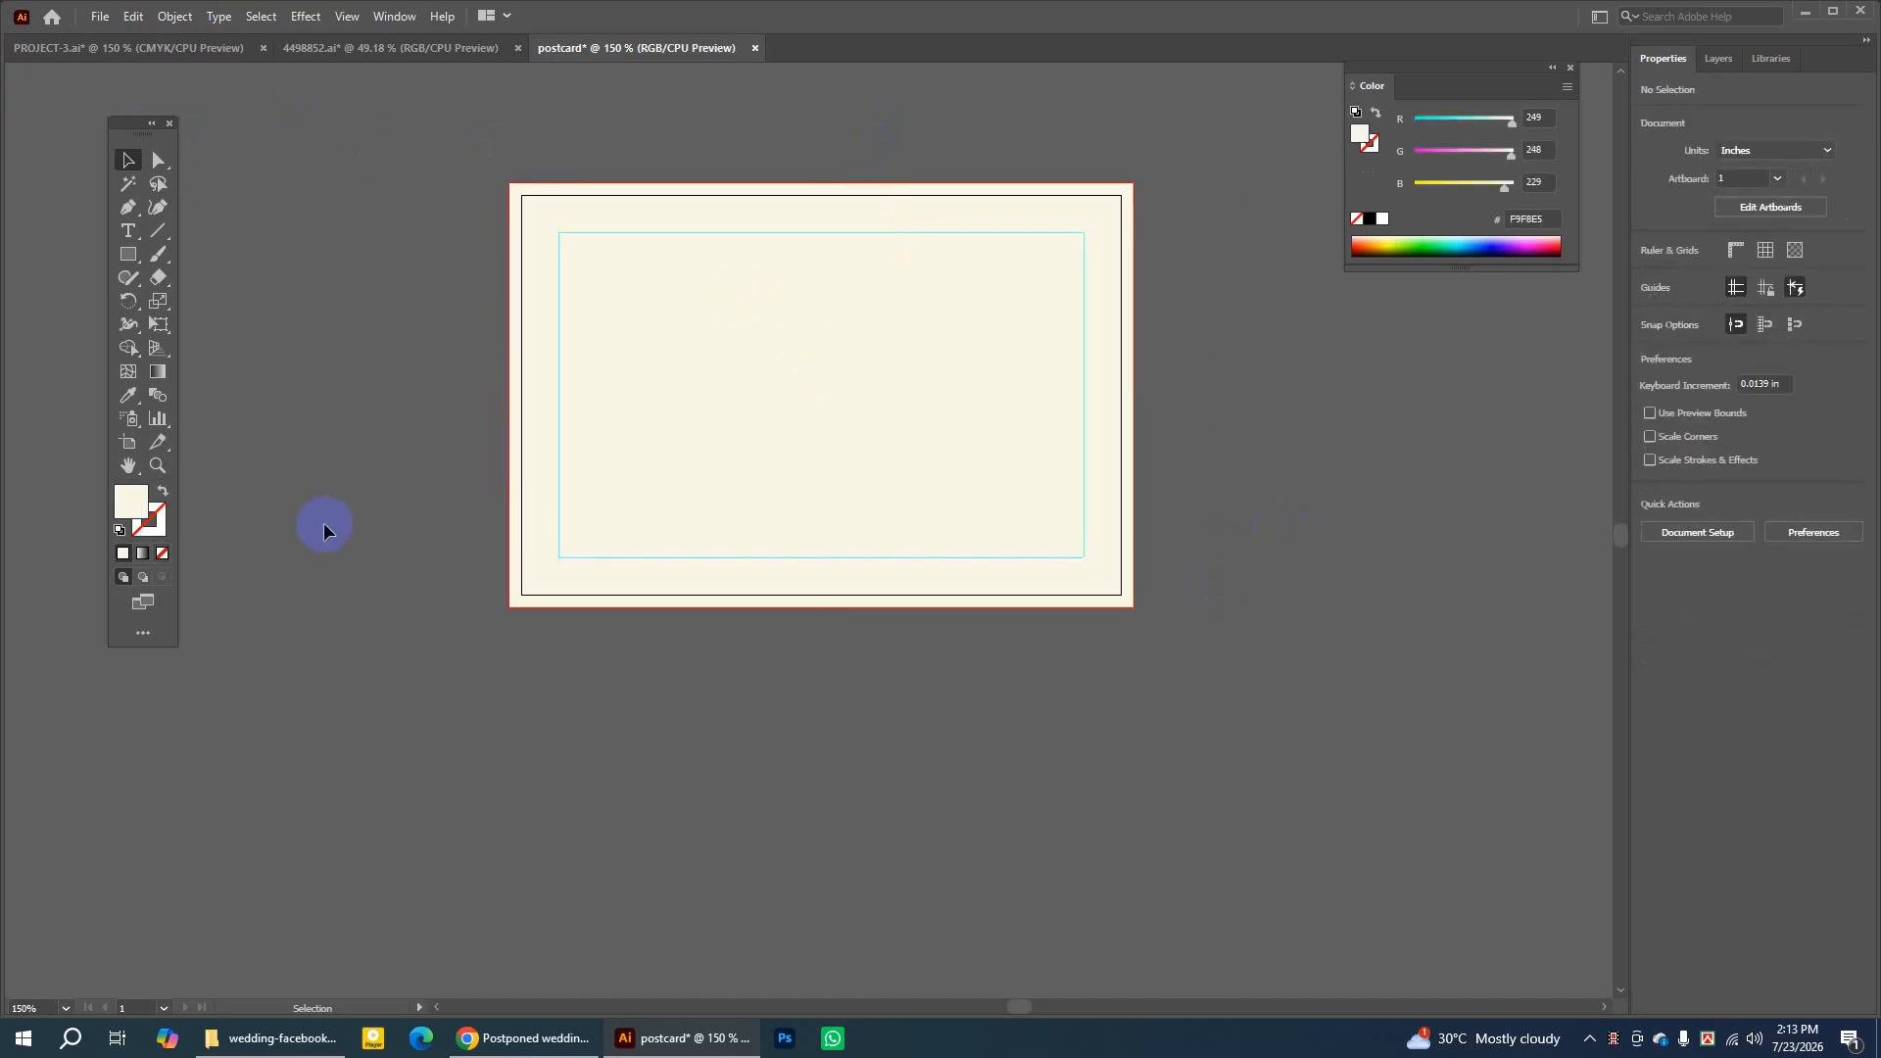
Duplicate Artboard 1 with its background and guides directly below the original, at about Y 7.36 in
left_click(129, 441)
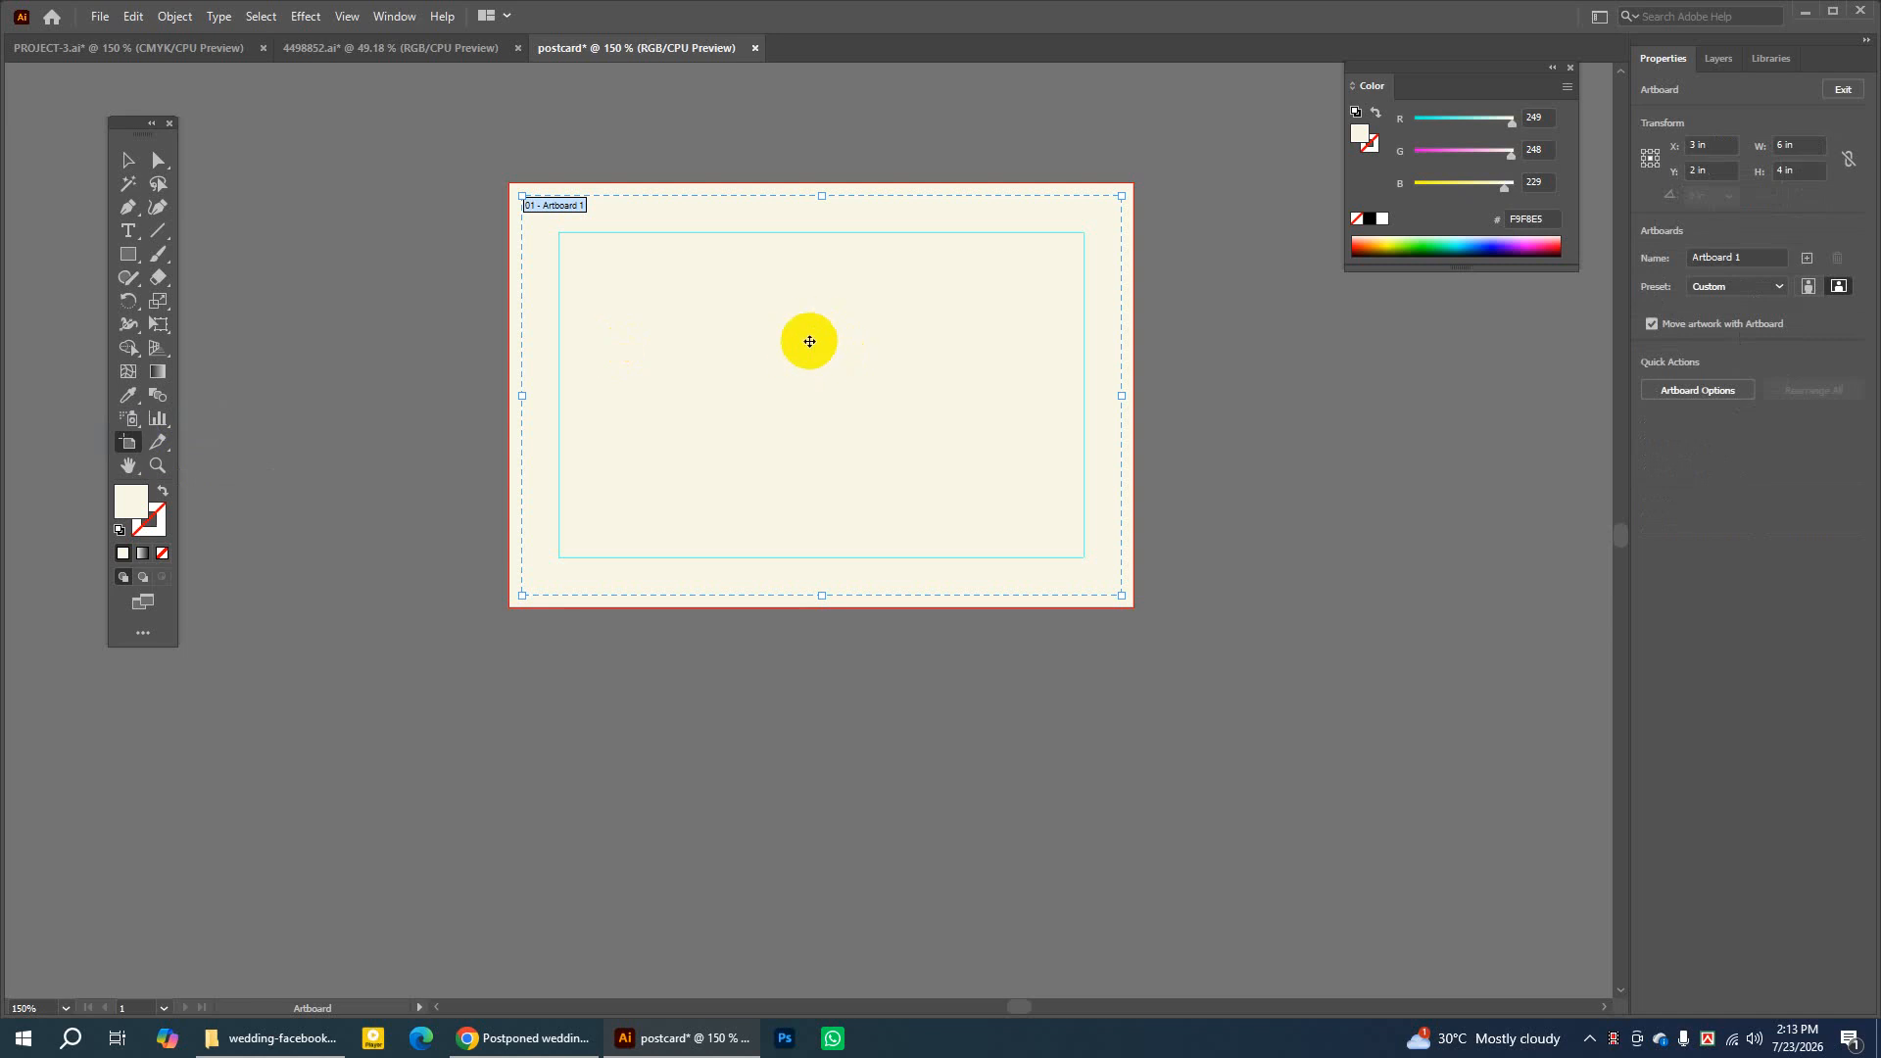
left_click(795, 310)
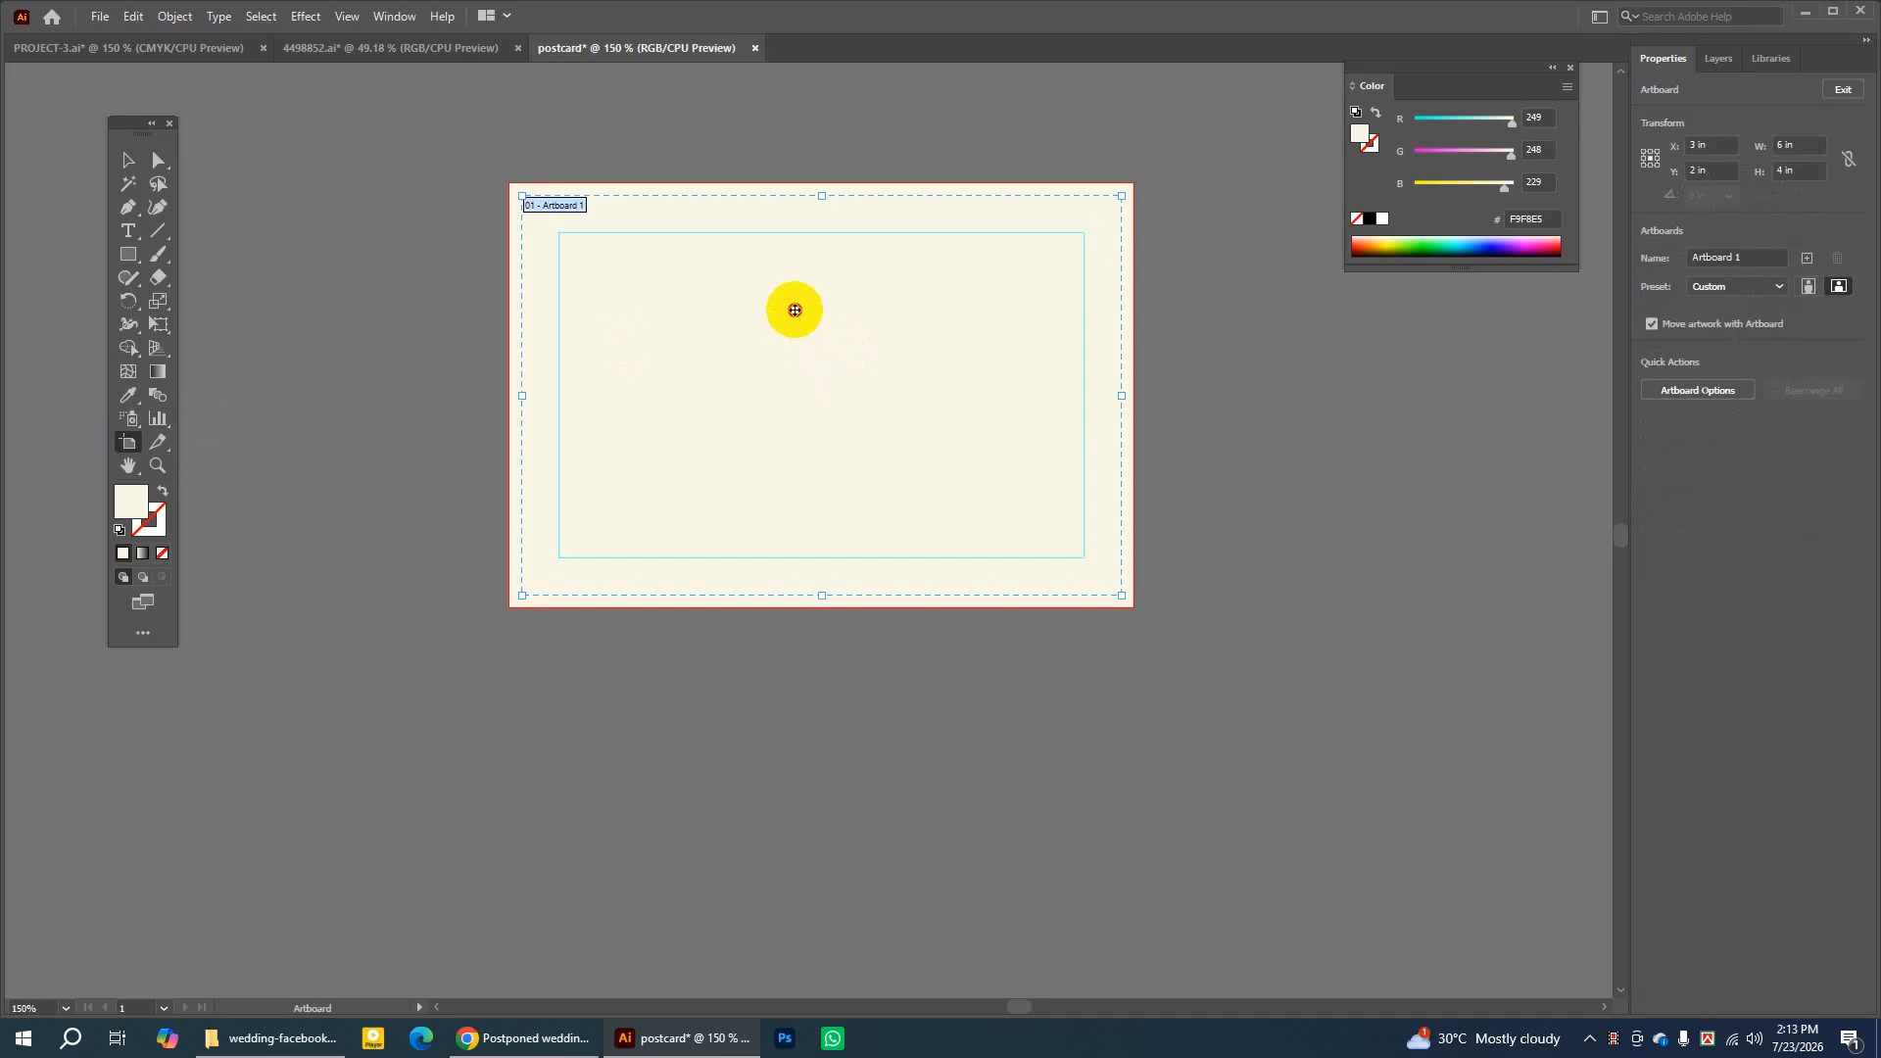
left_click_drag(794, 309, 801, 850)
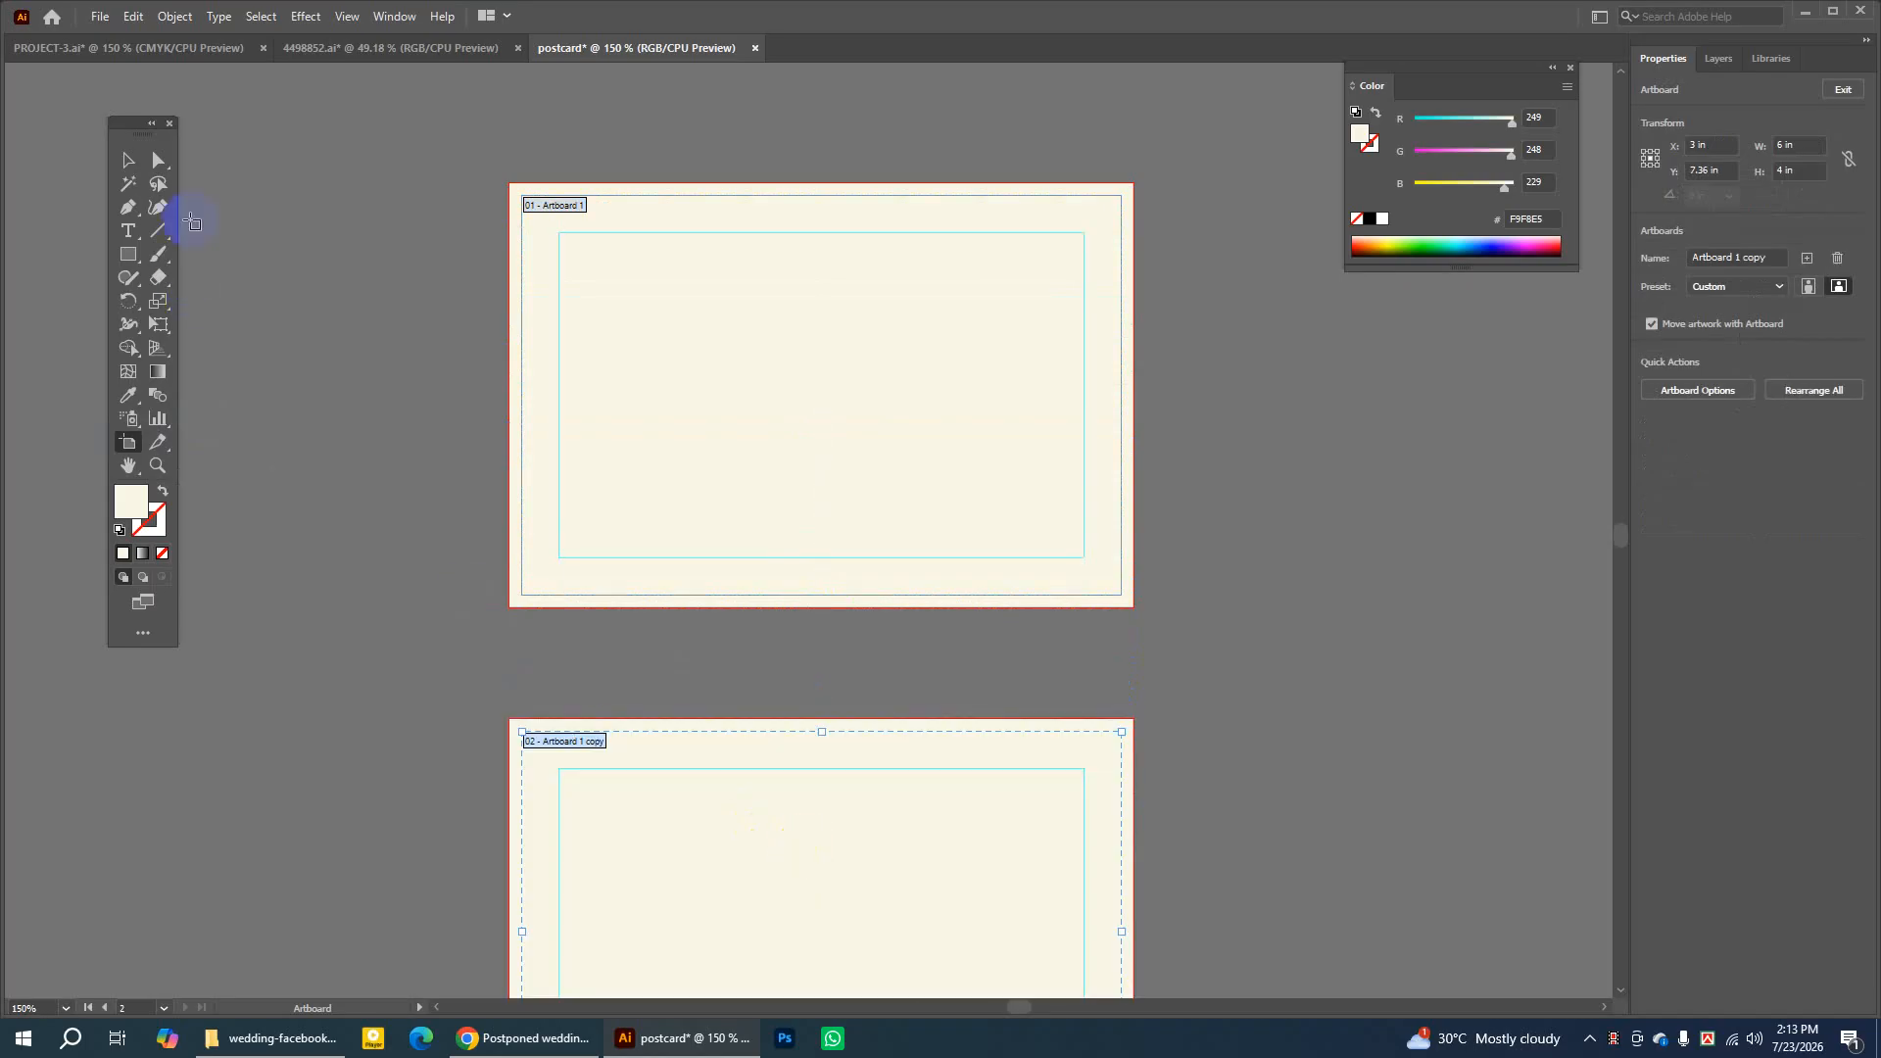
left_click(128, 160)
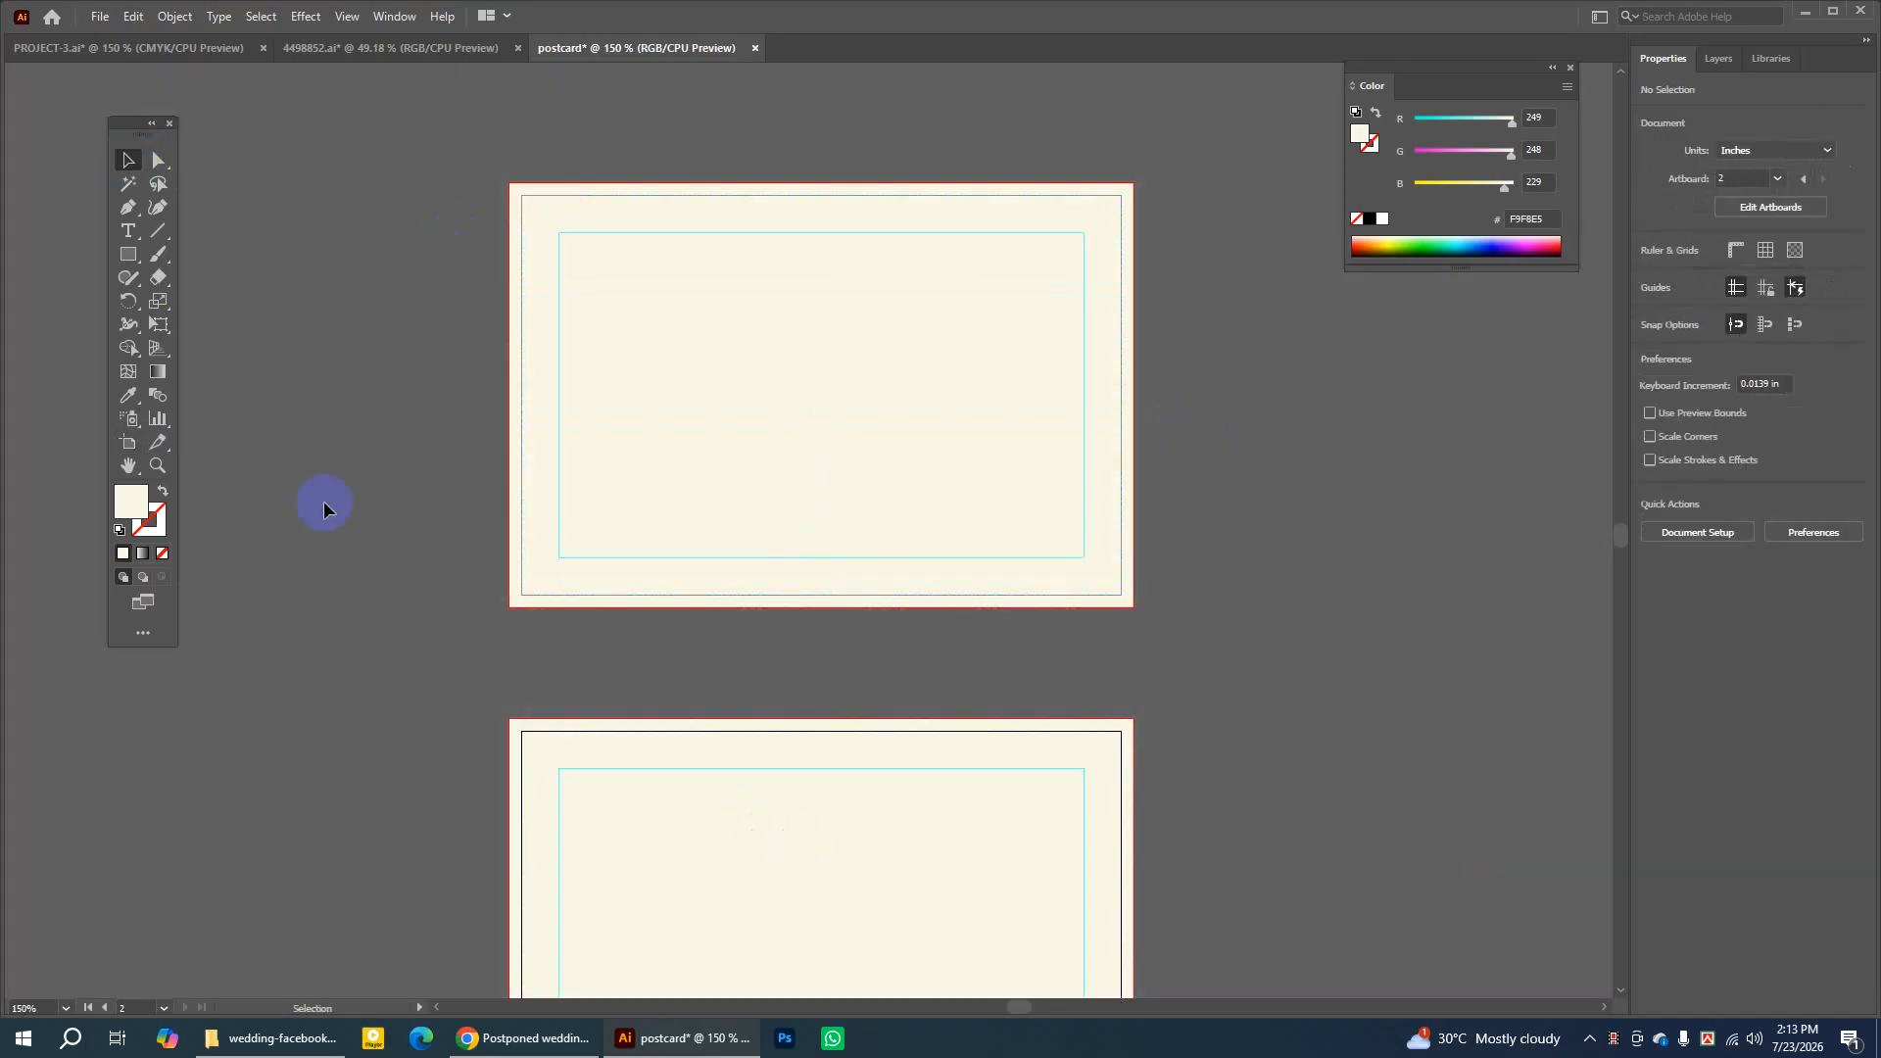
left_click(133, 475)
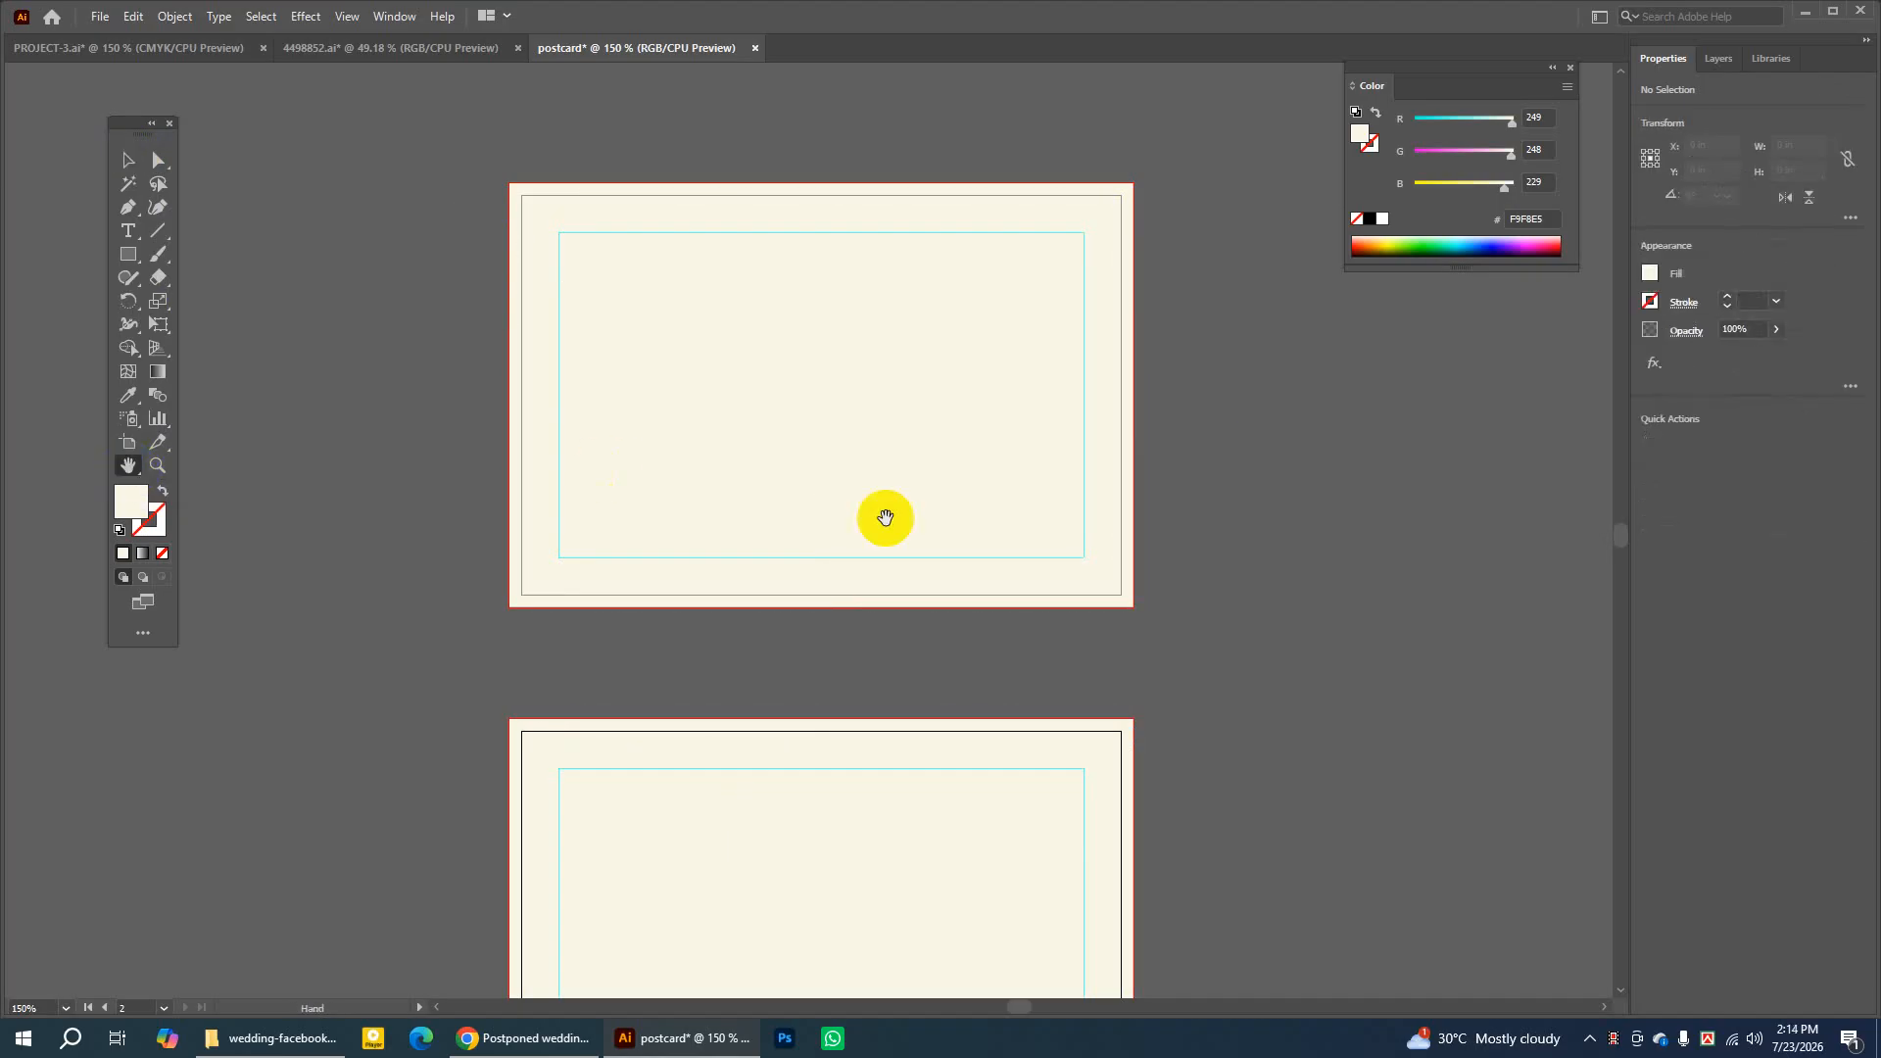
mouse_move(882, 516)
left_mouse_down()
mouse_move(877, 269)
mouse_move(898, 684)
mouse_move(879, 552)
left_mouse_up()
left_click(156, 464)
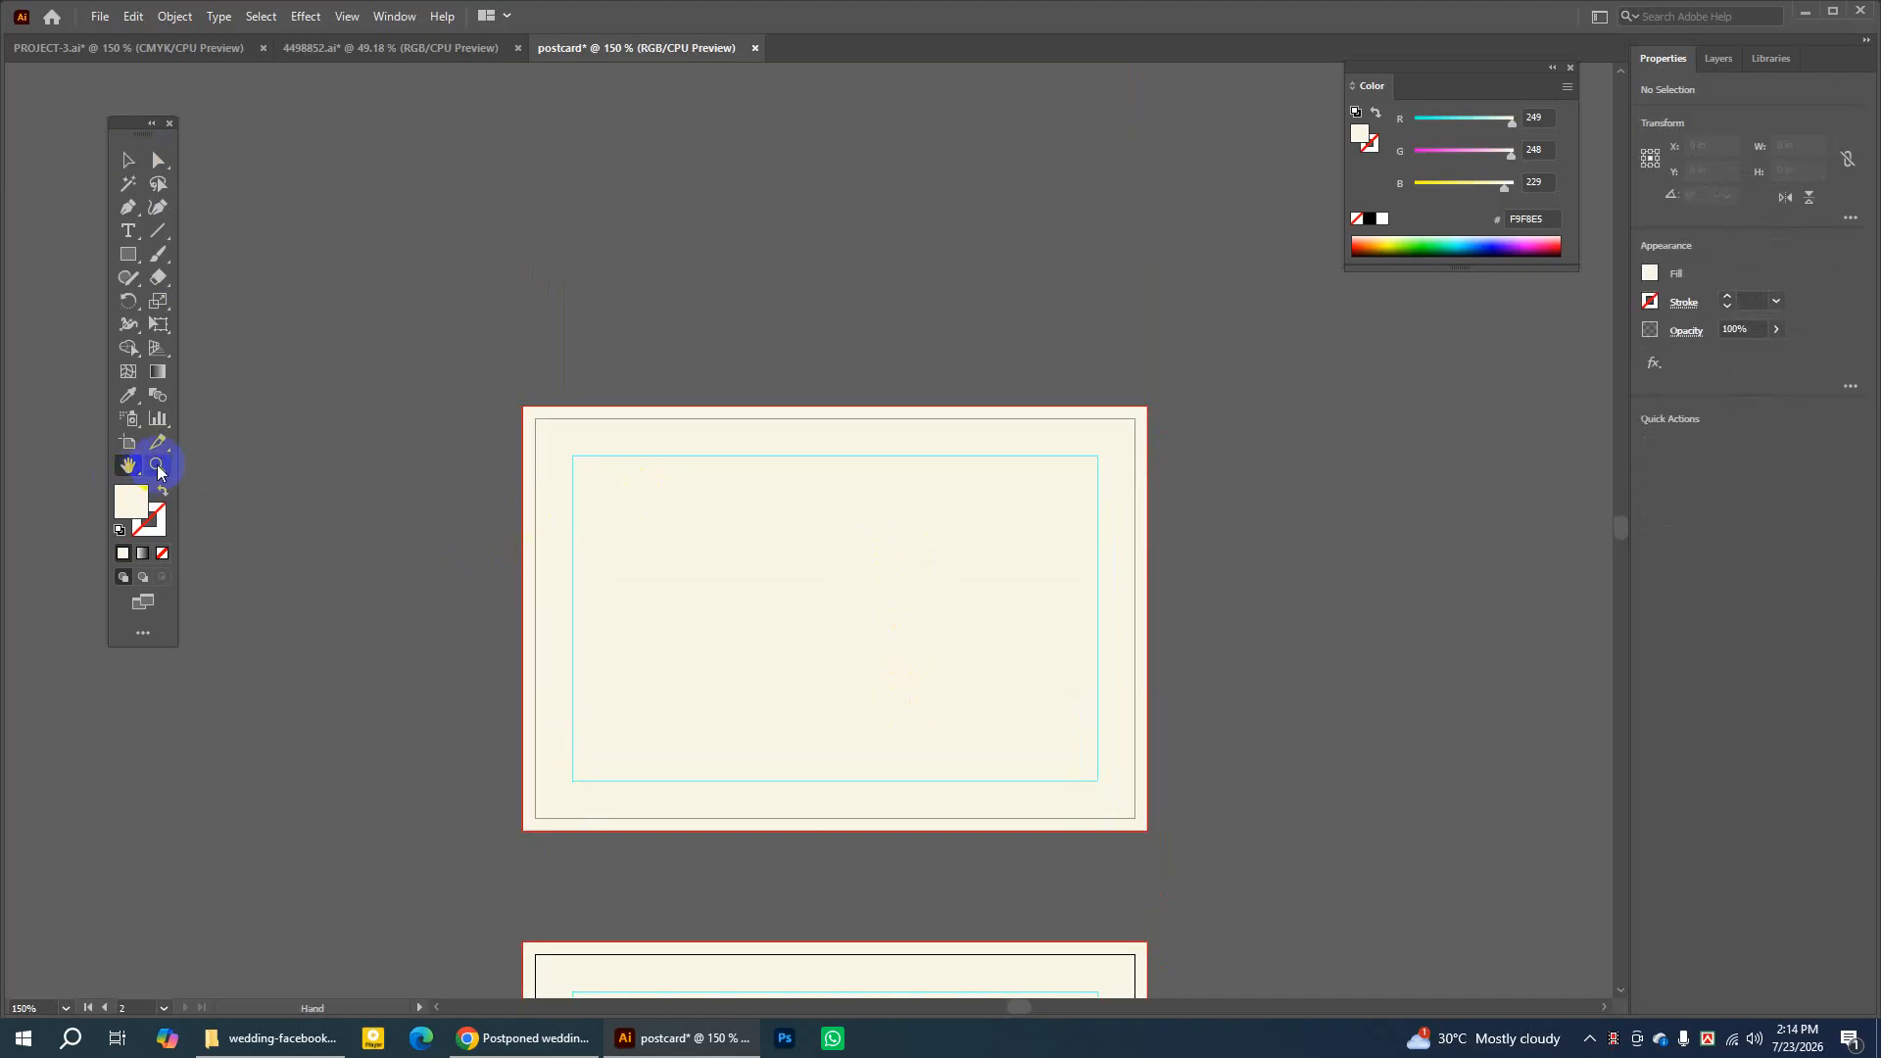
left_click(804, 649)
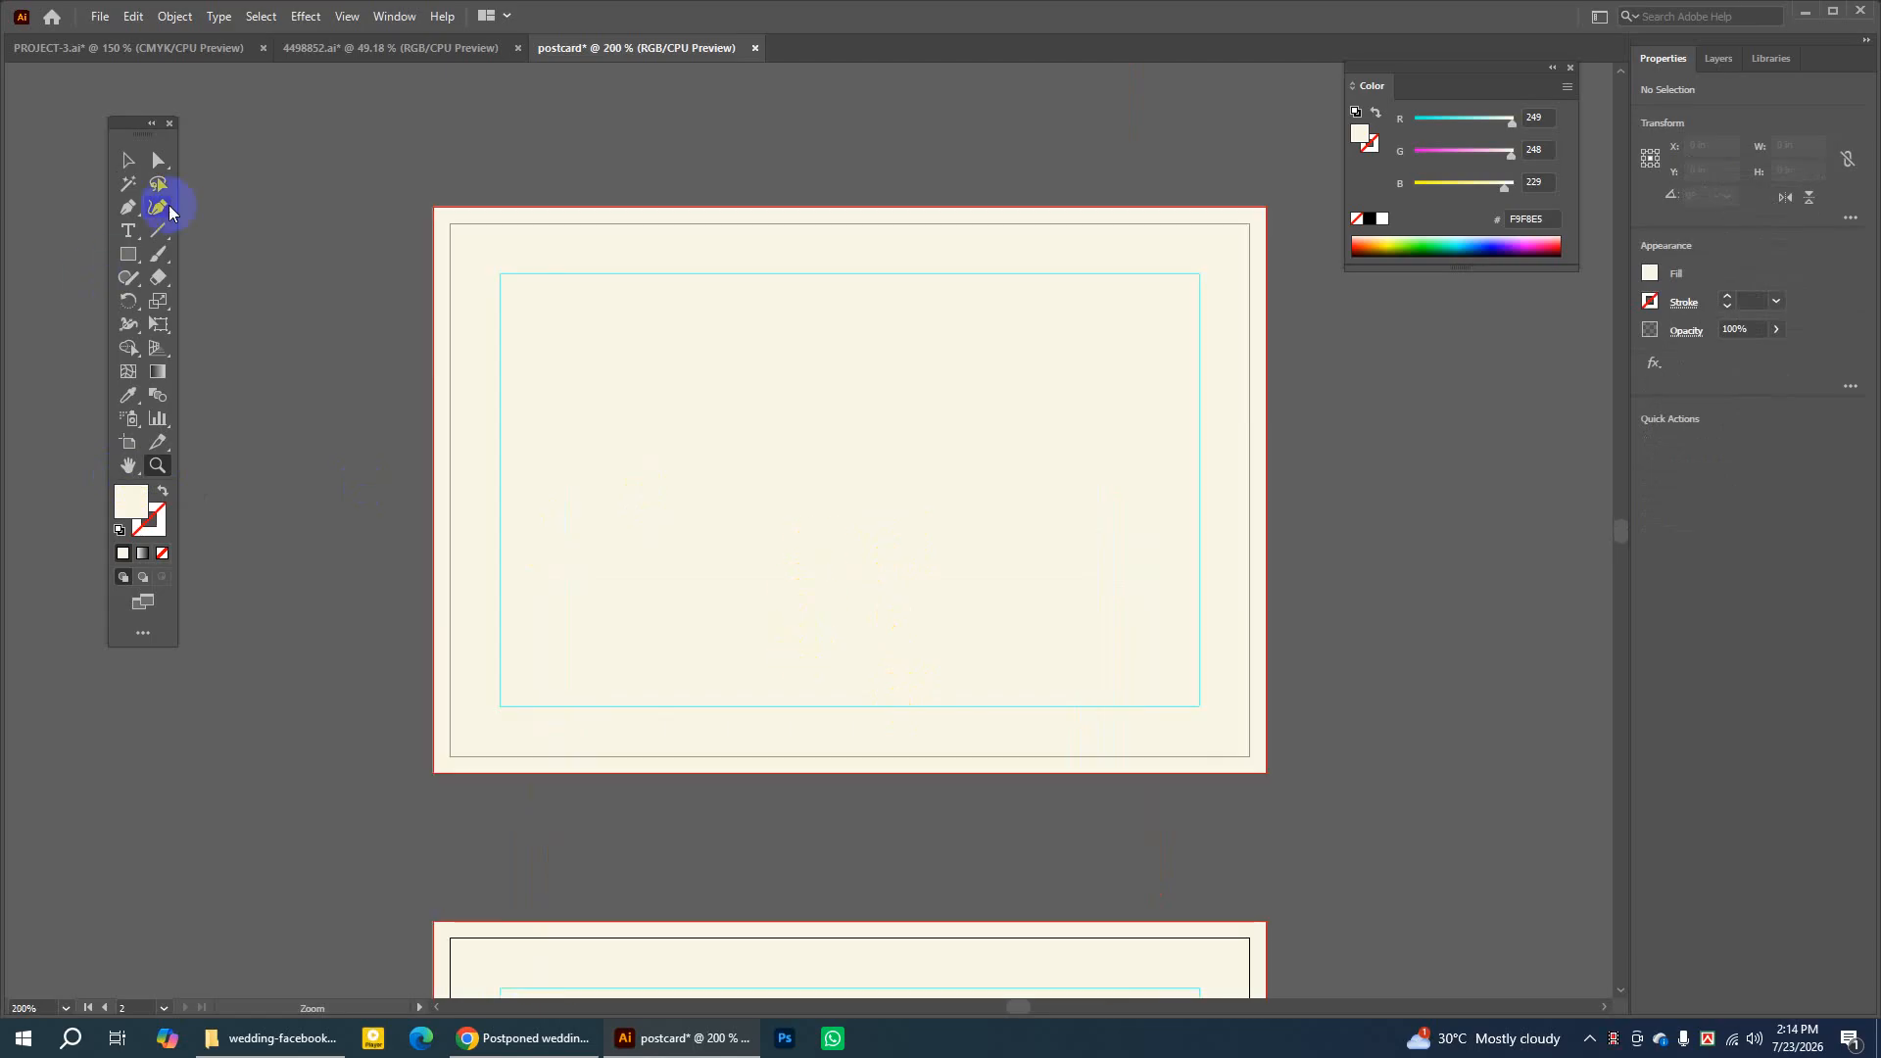
left_click(126, 160)
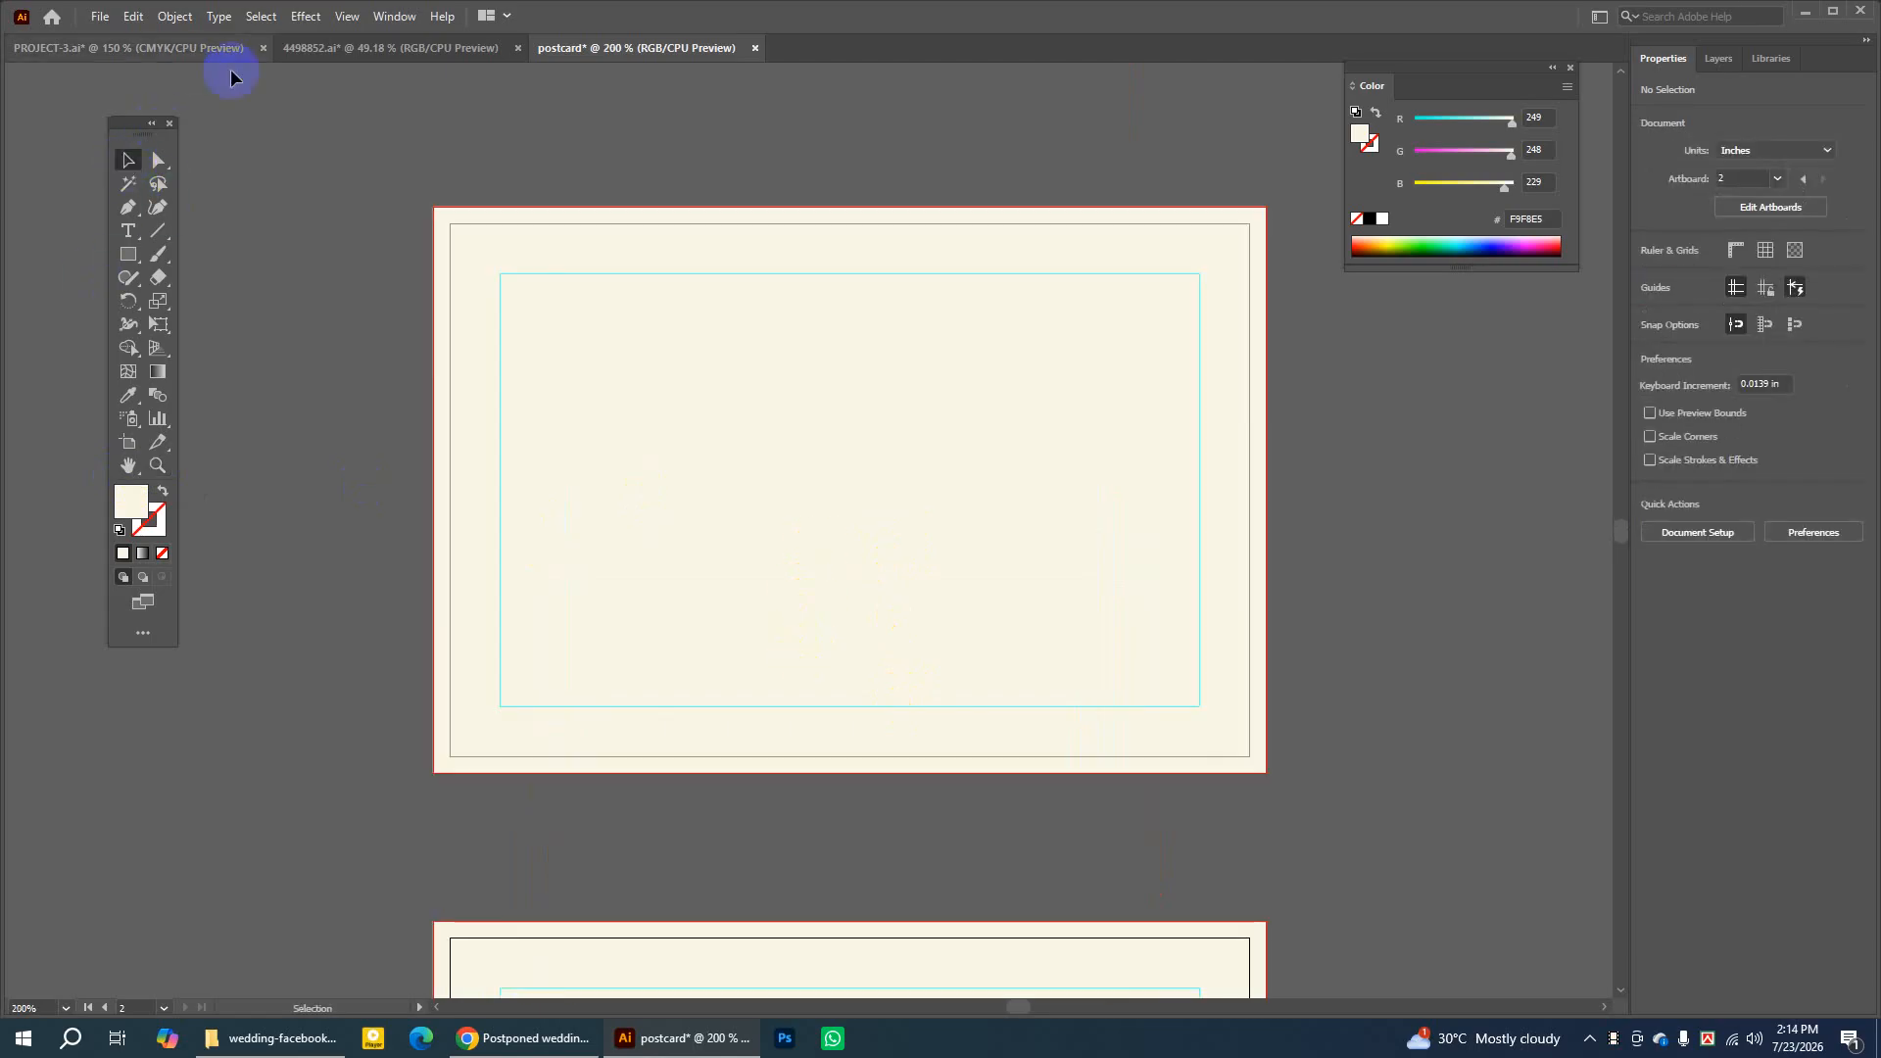
Switch to the 4498852.ai document and select all the brown flower and leaf groups around the artboard's lower-left corner
left_click(351, 47)
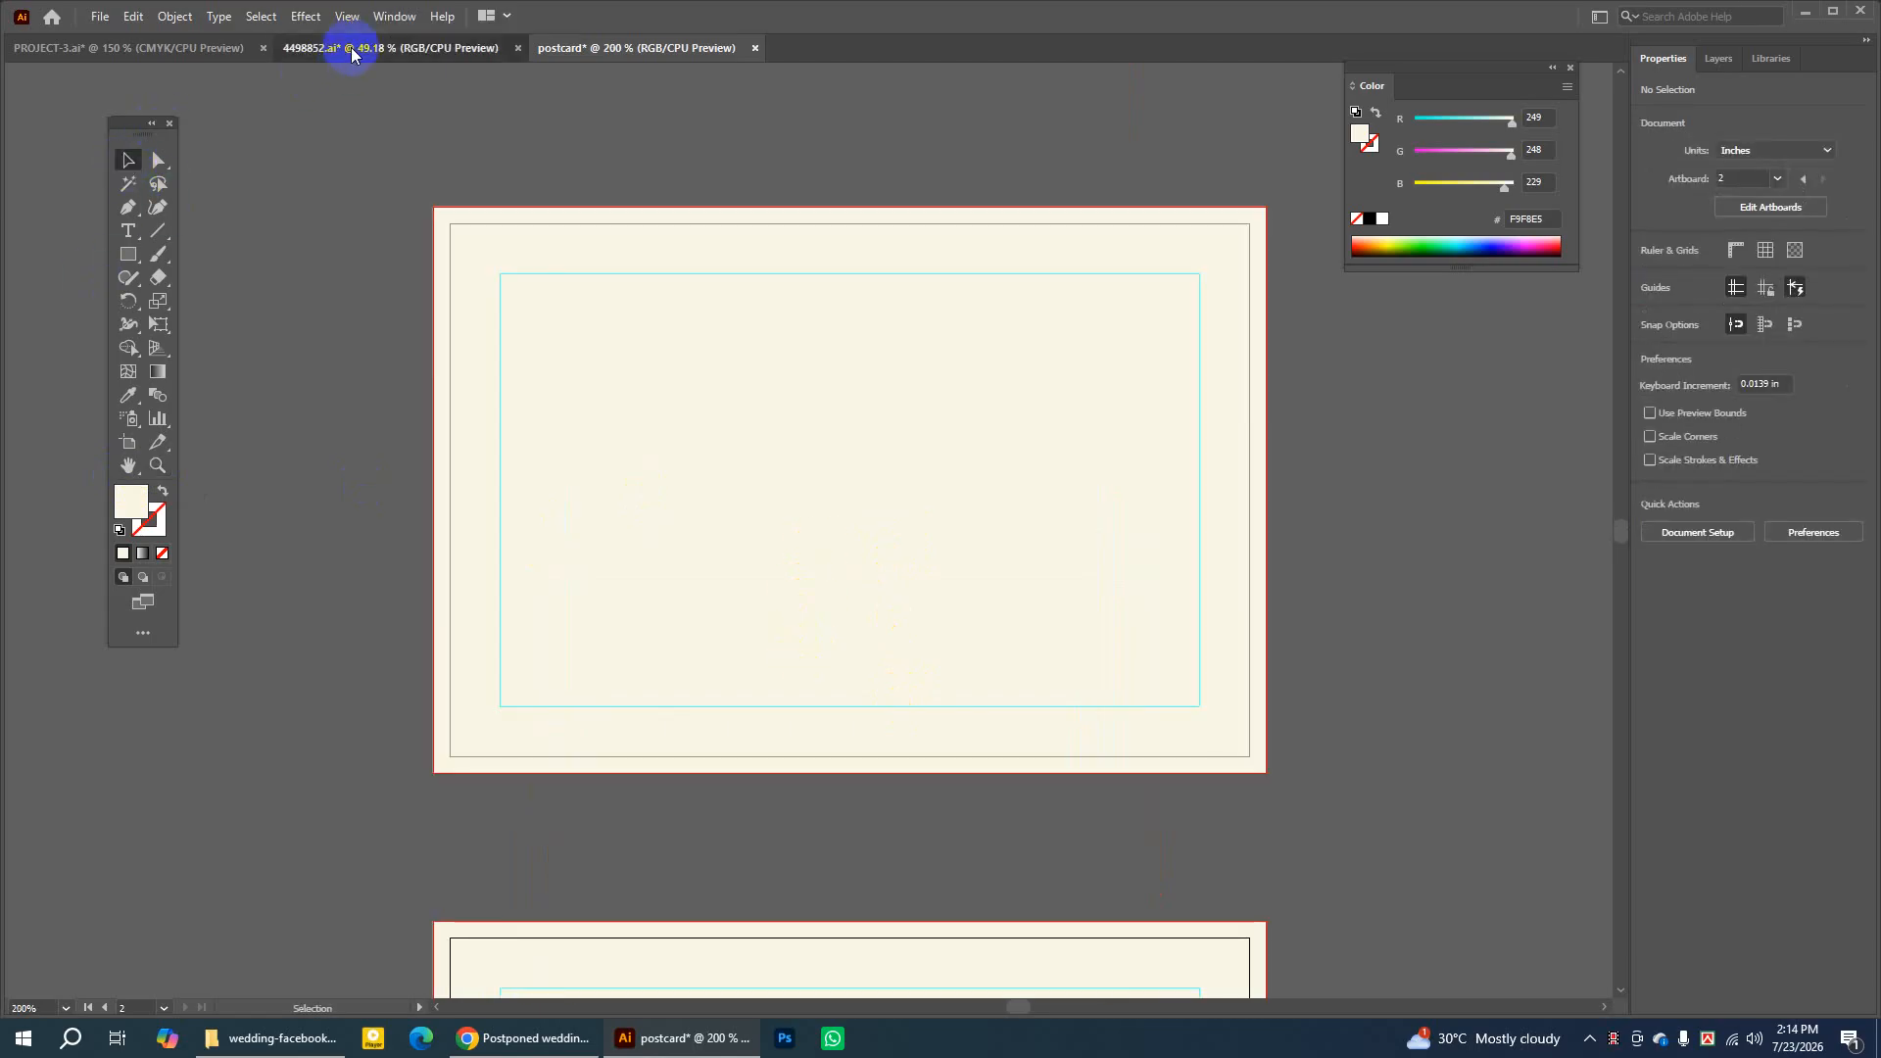
left_click(379, 555)
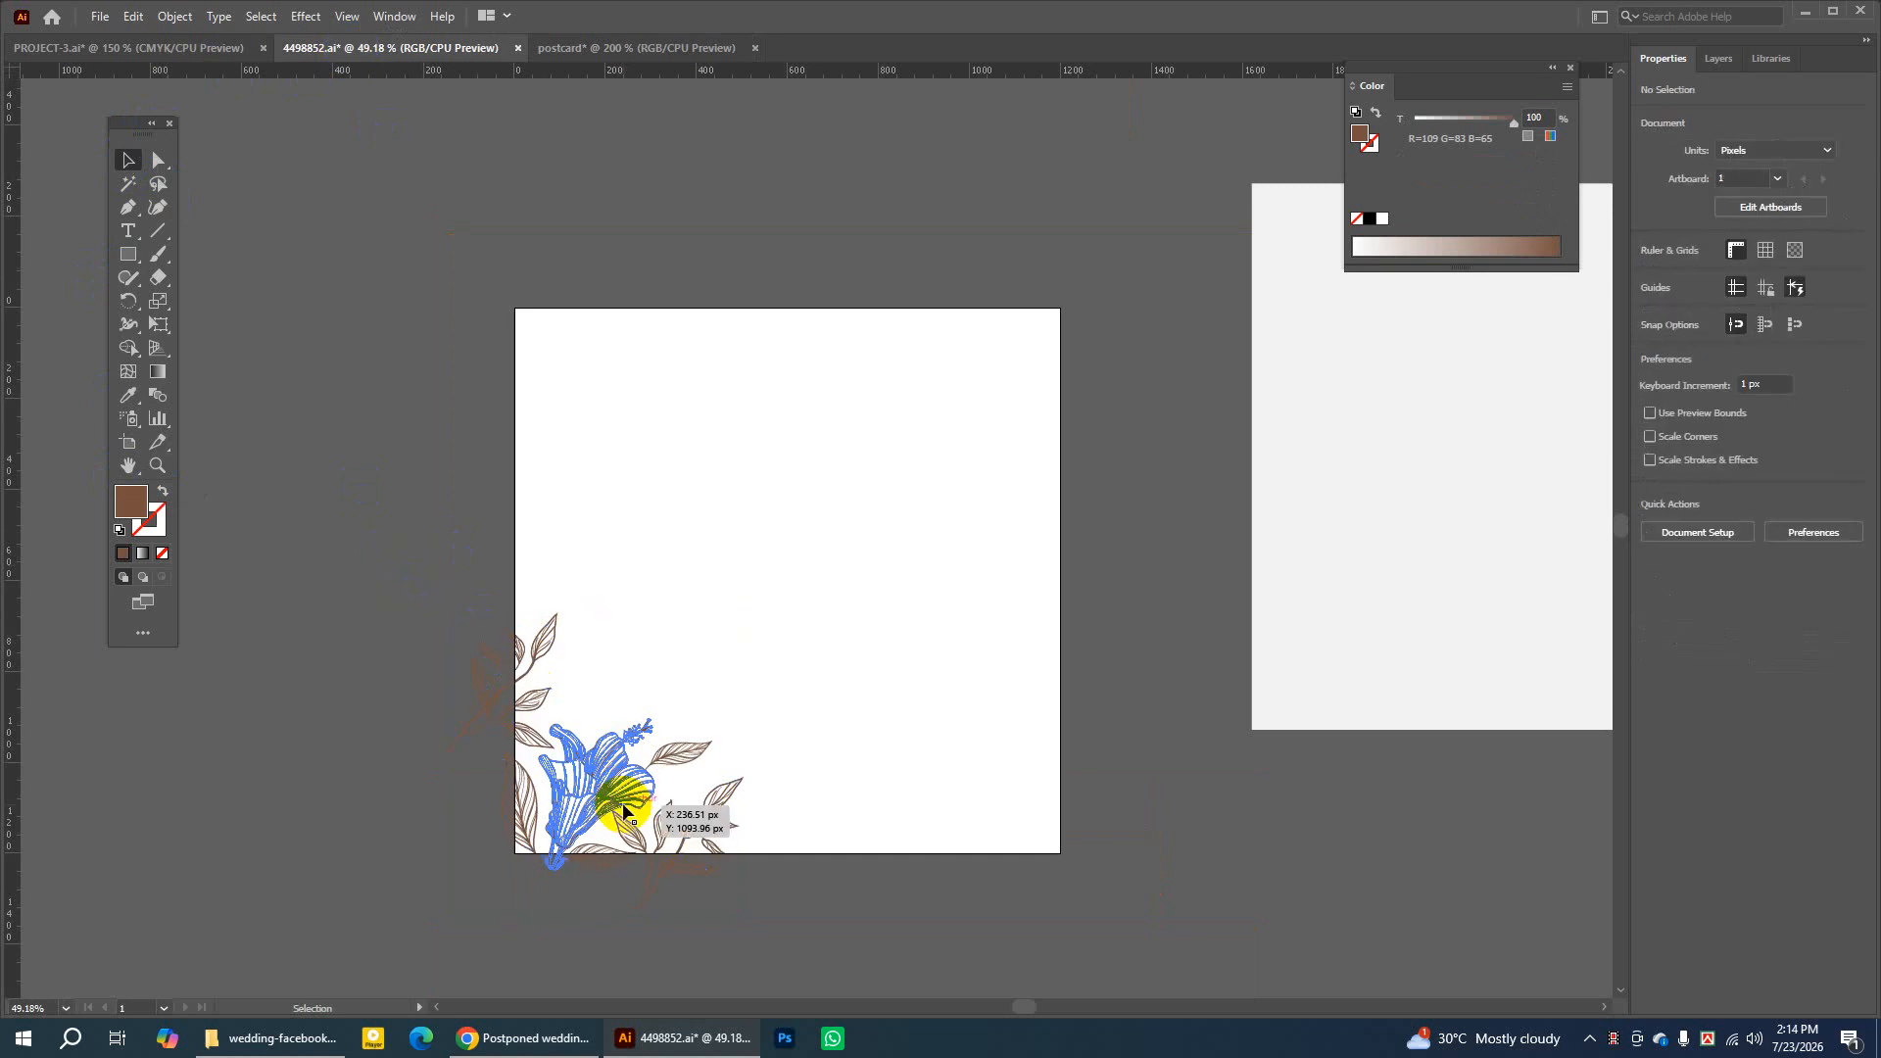
left_click(593, 786)
left_click(404, 650)
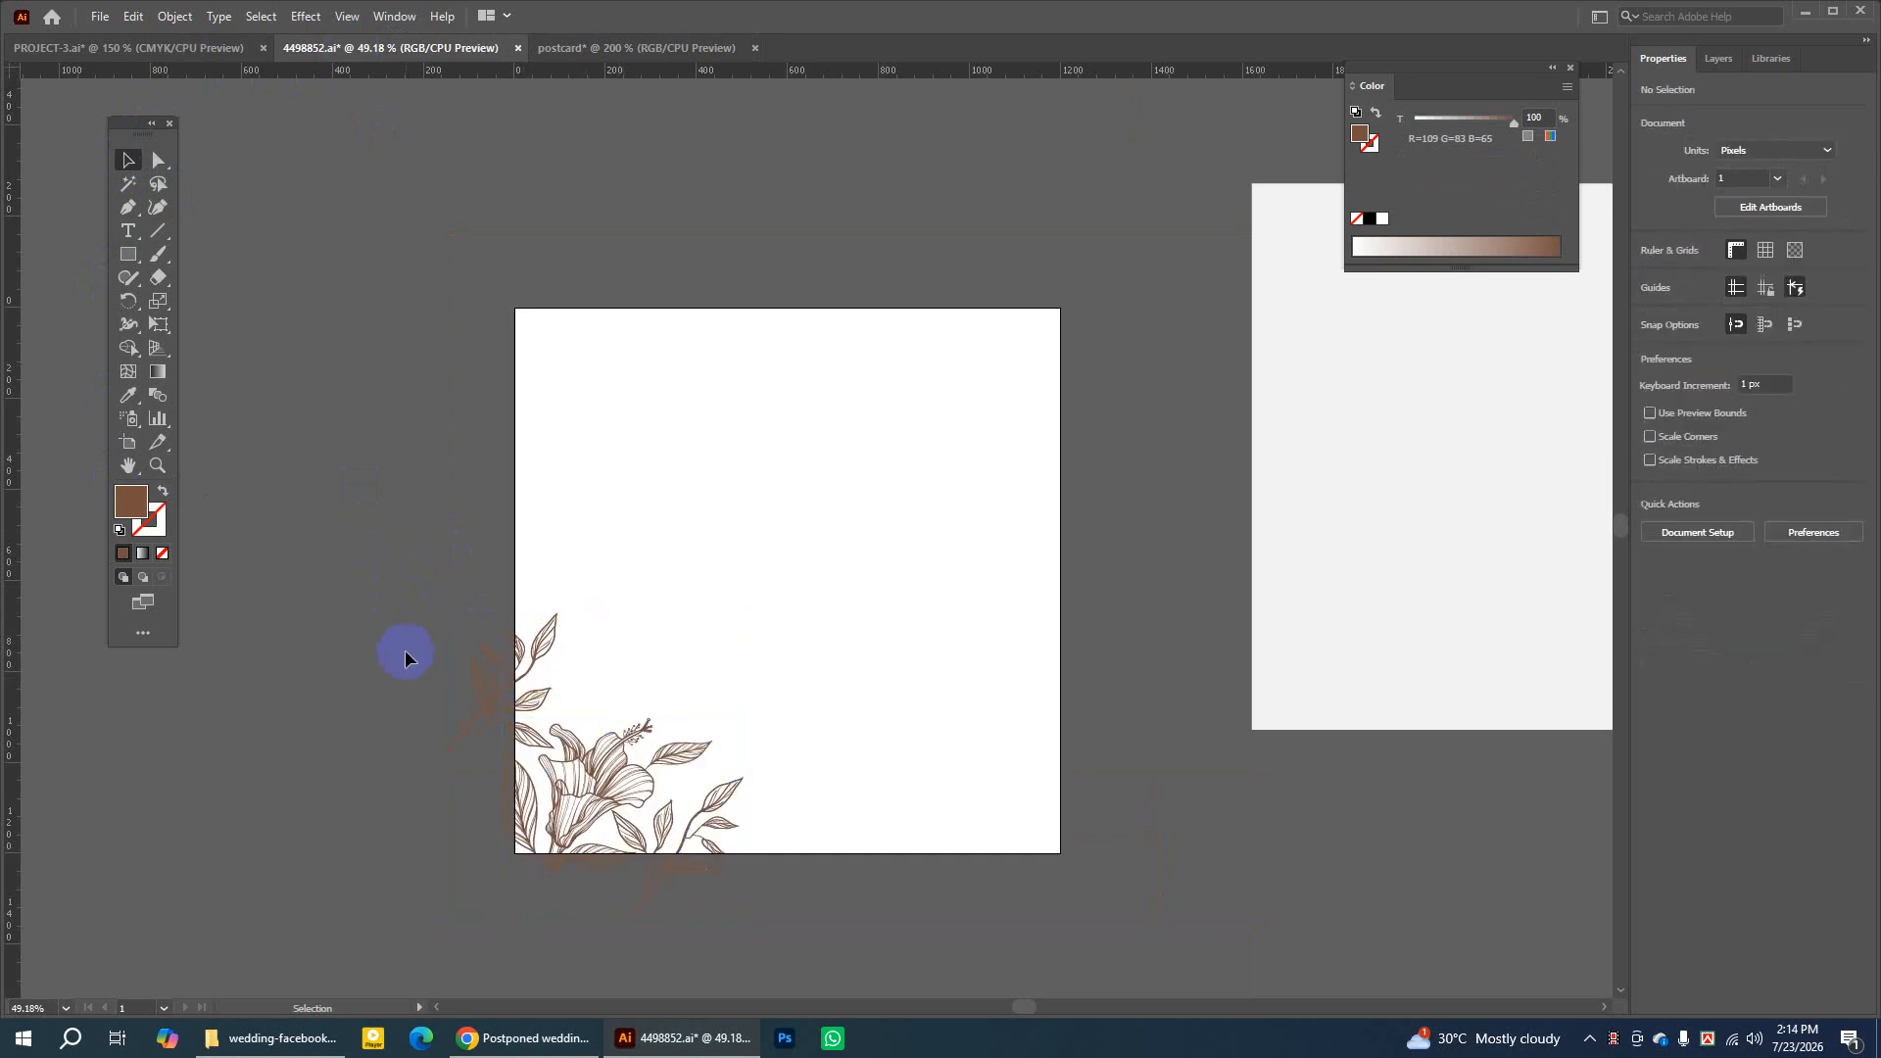
left_click_drag(496, 721, 437, 574)
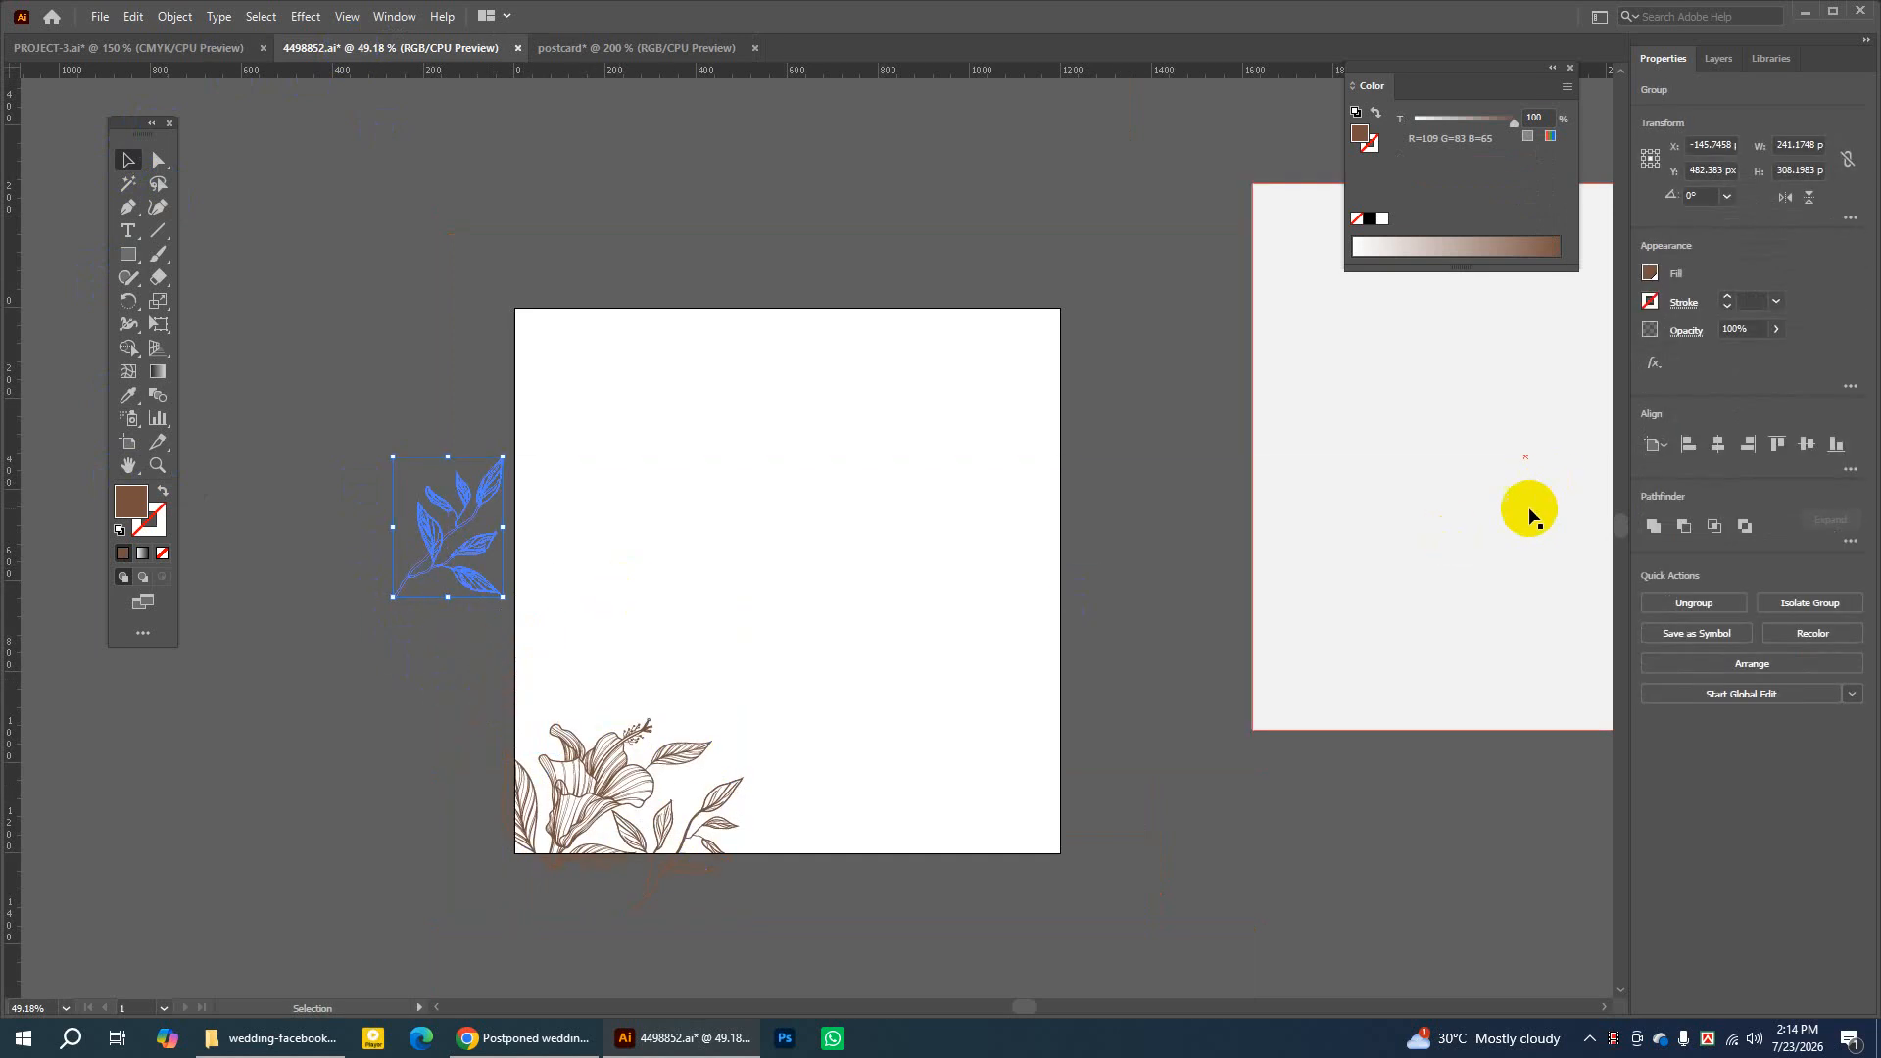
key("ctrl+z")
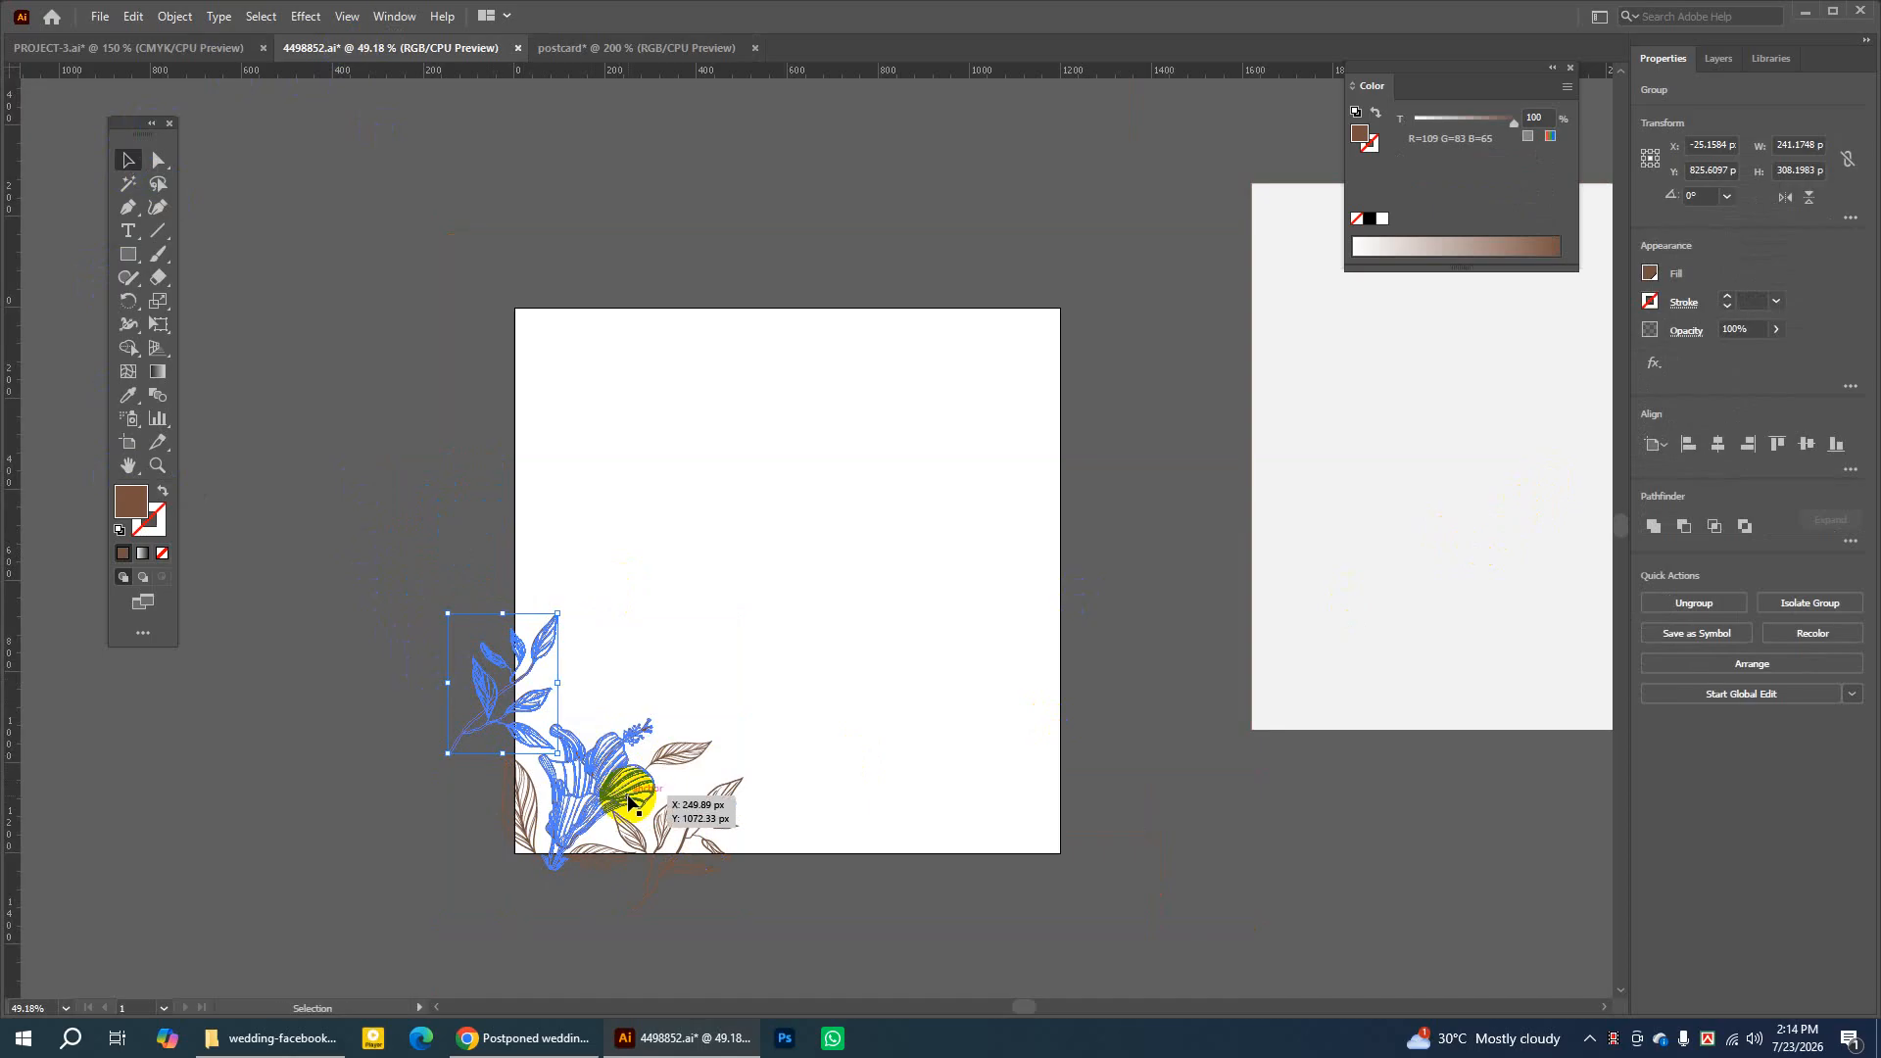
left_click(628, 802, "shift")
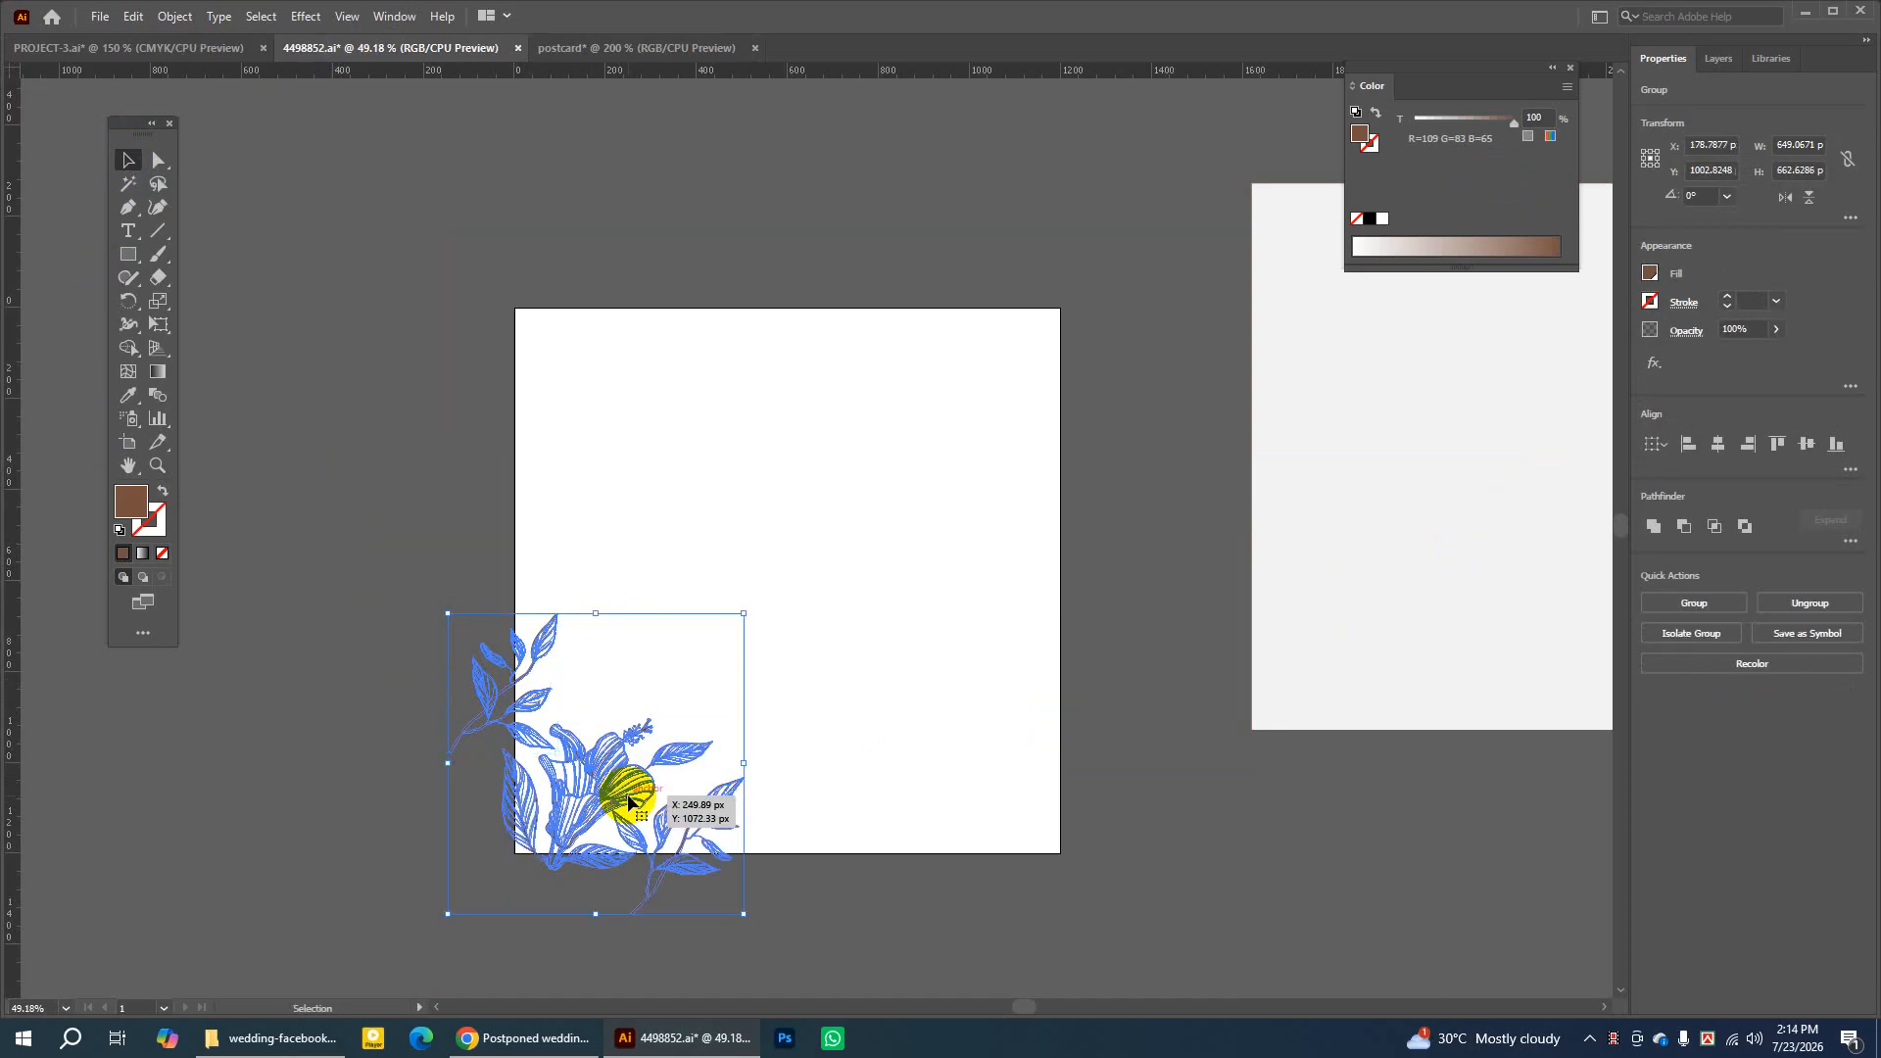
Replace the Color panel with Pathfinder and unite the selected flower and leaf groups into a compound shape
left_click(1573, 77)
left_click(394, 17)
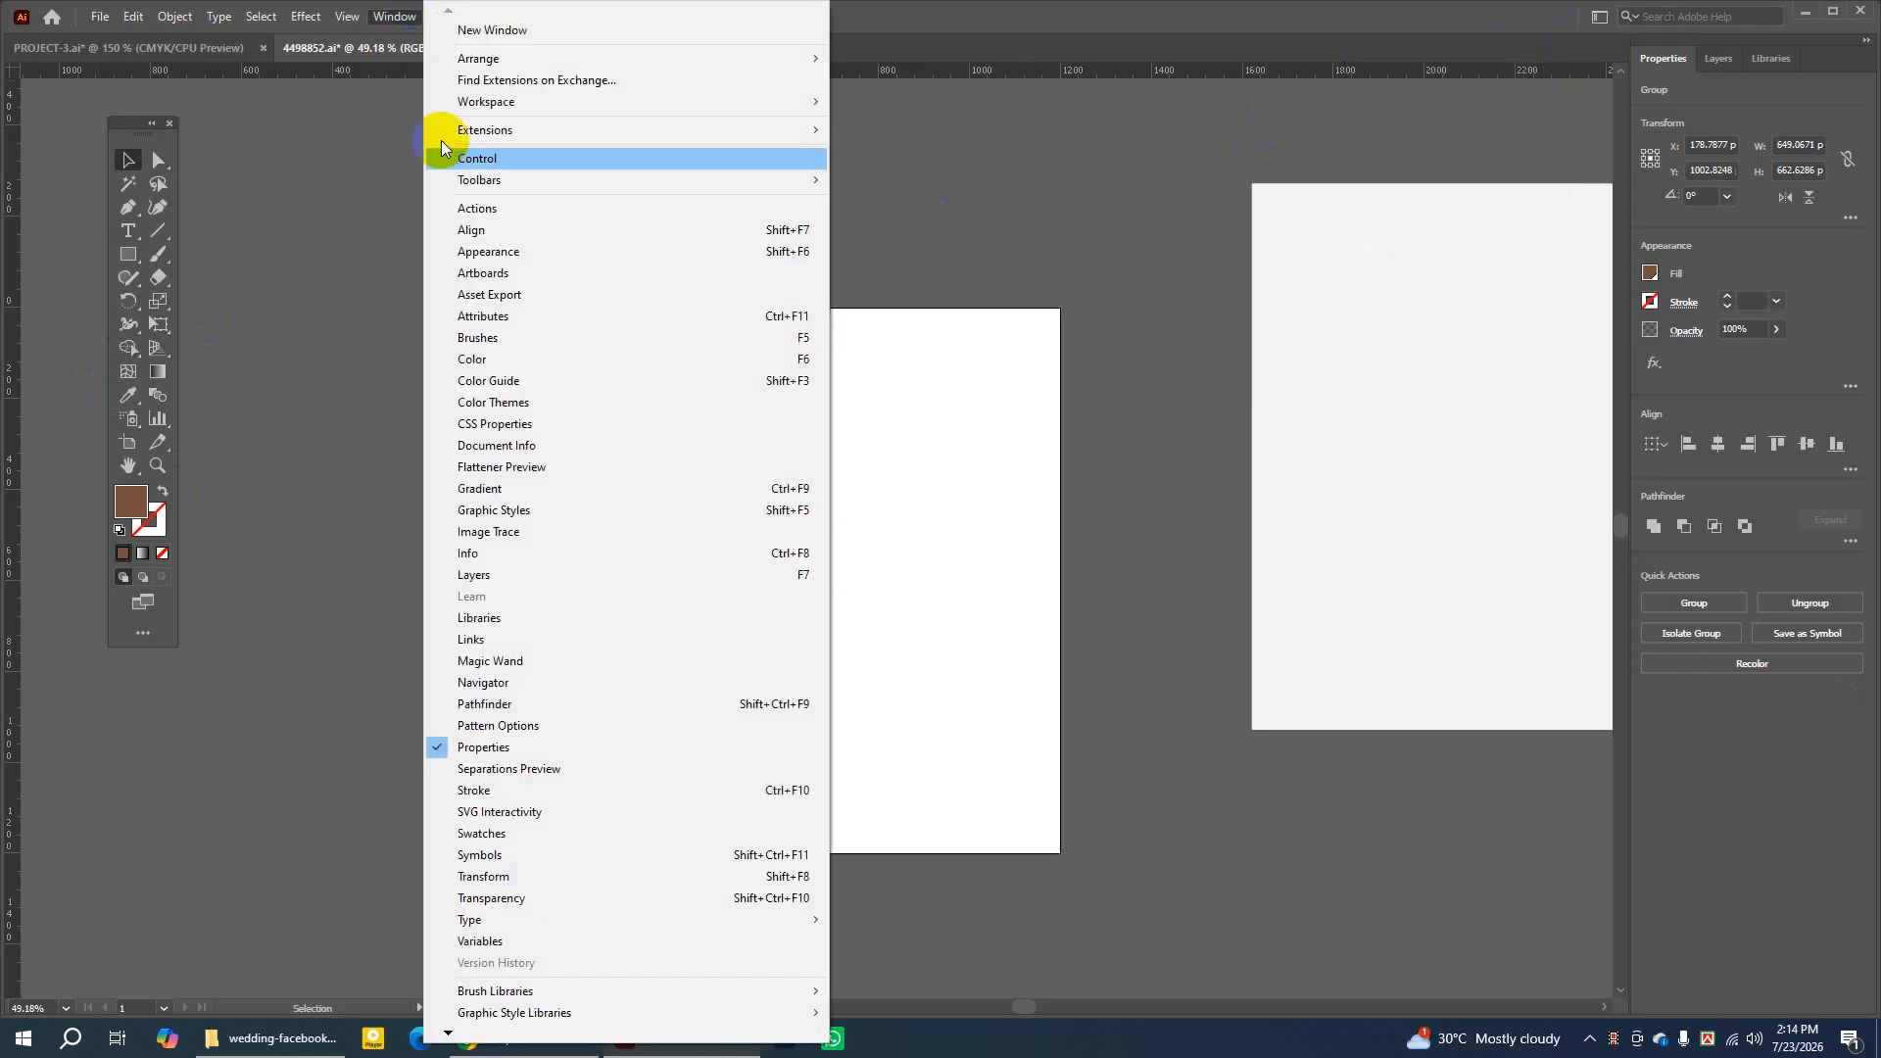
left_click(492, 703)
left_click_drag(955, 496, 1237, 368)
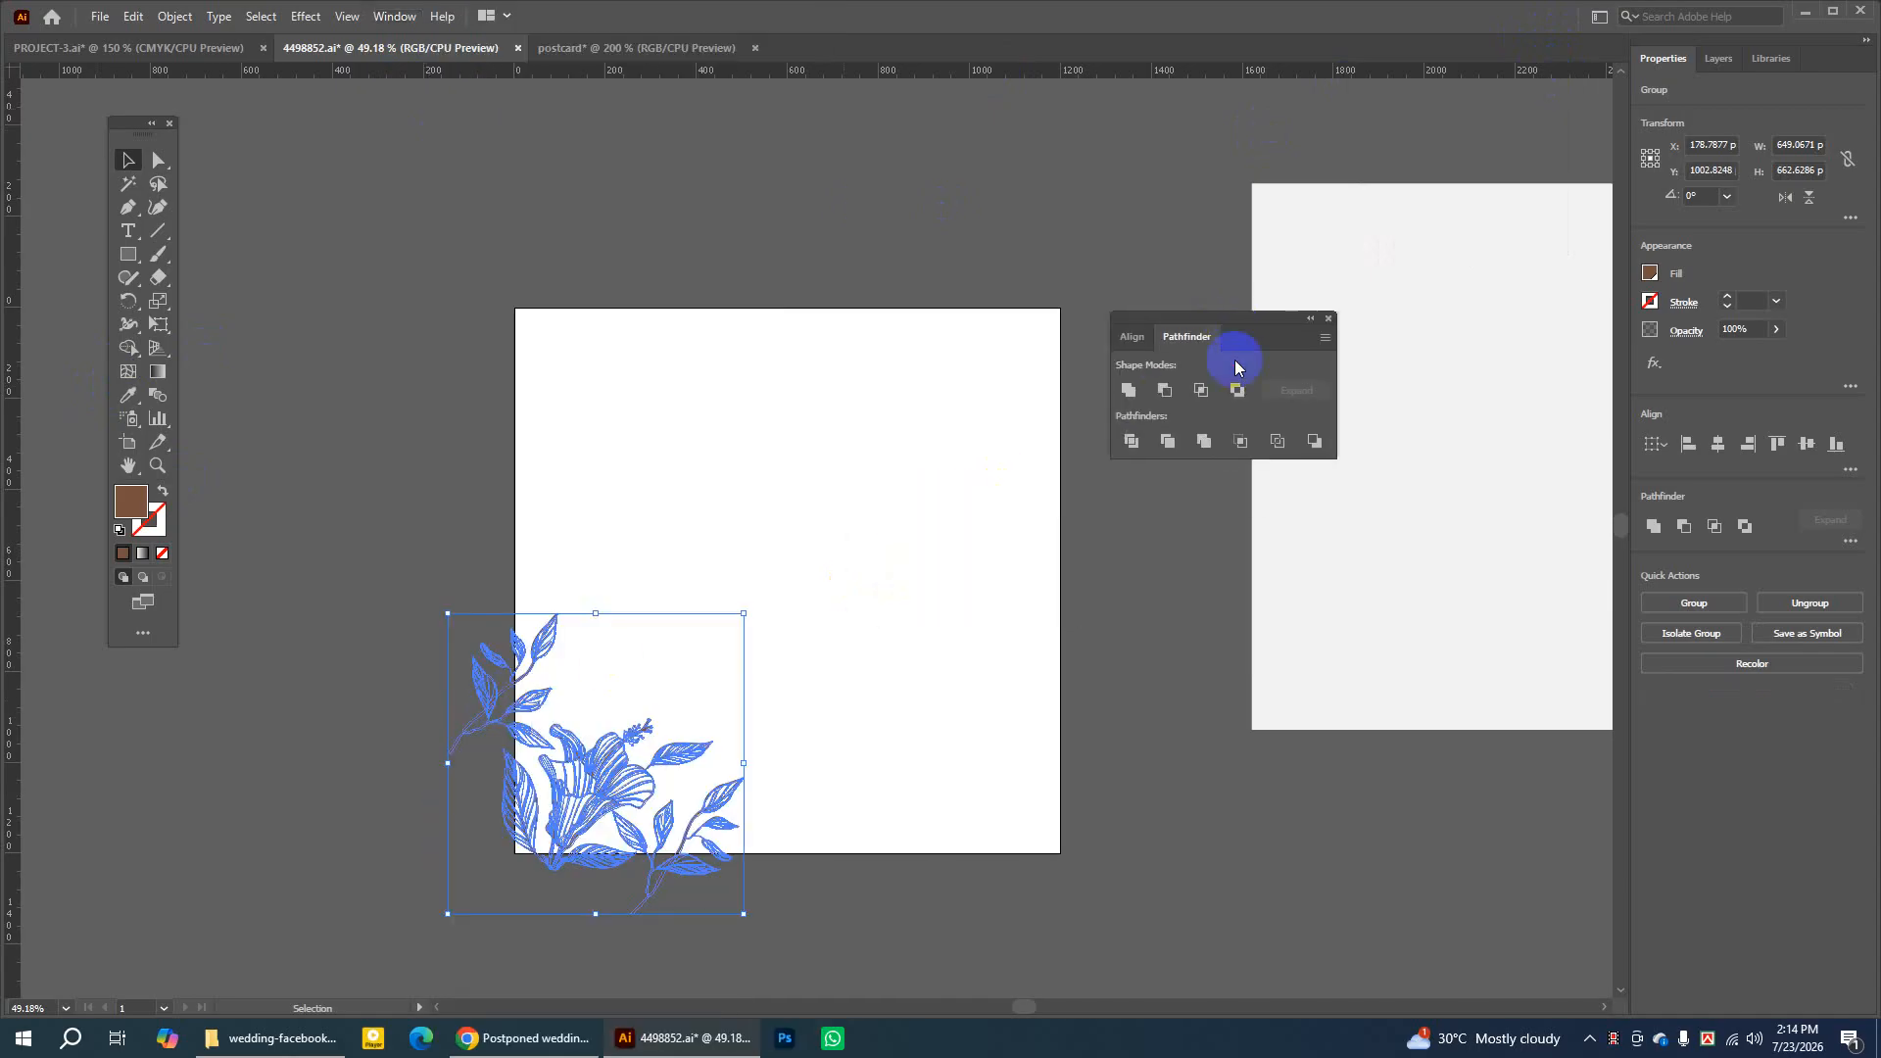
left_click(1131, 392)
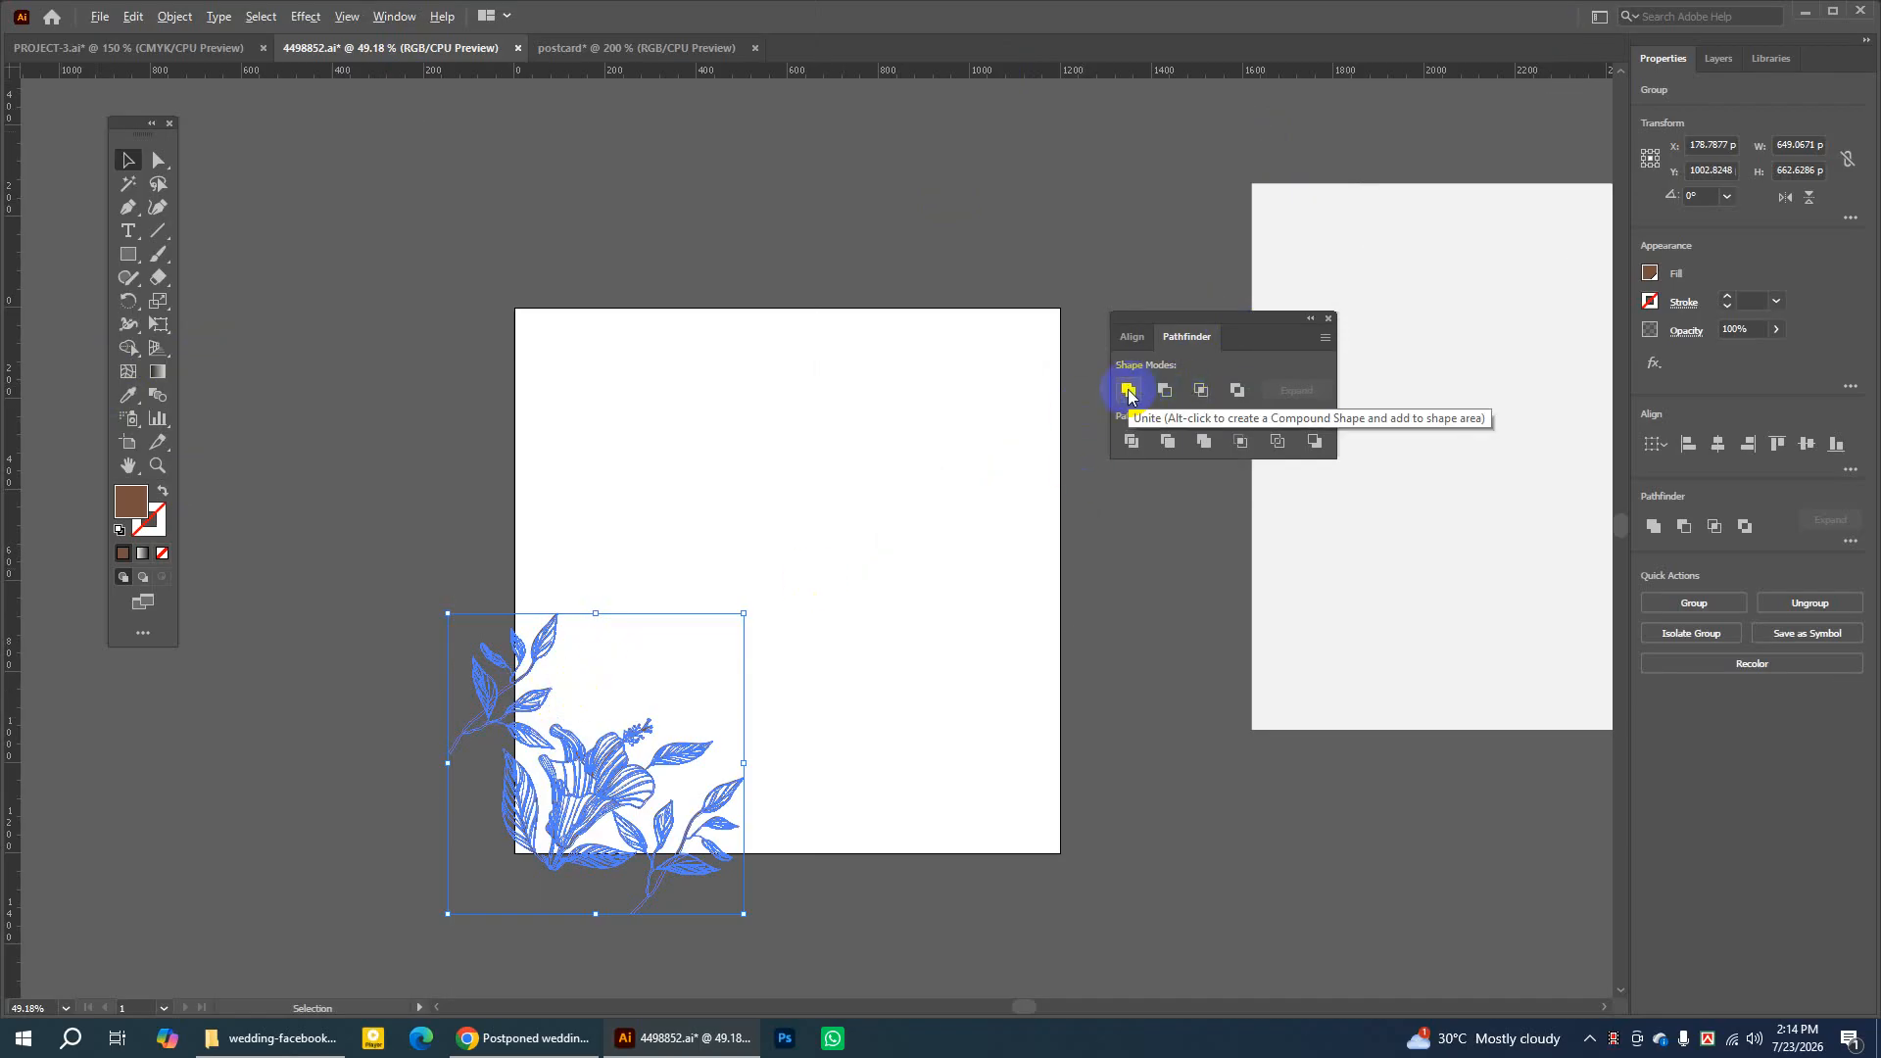
left_click(1129, 391)
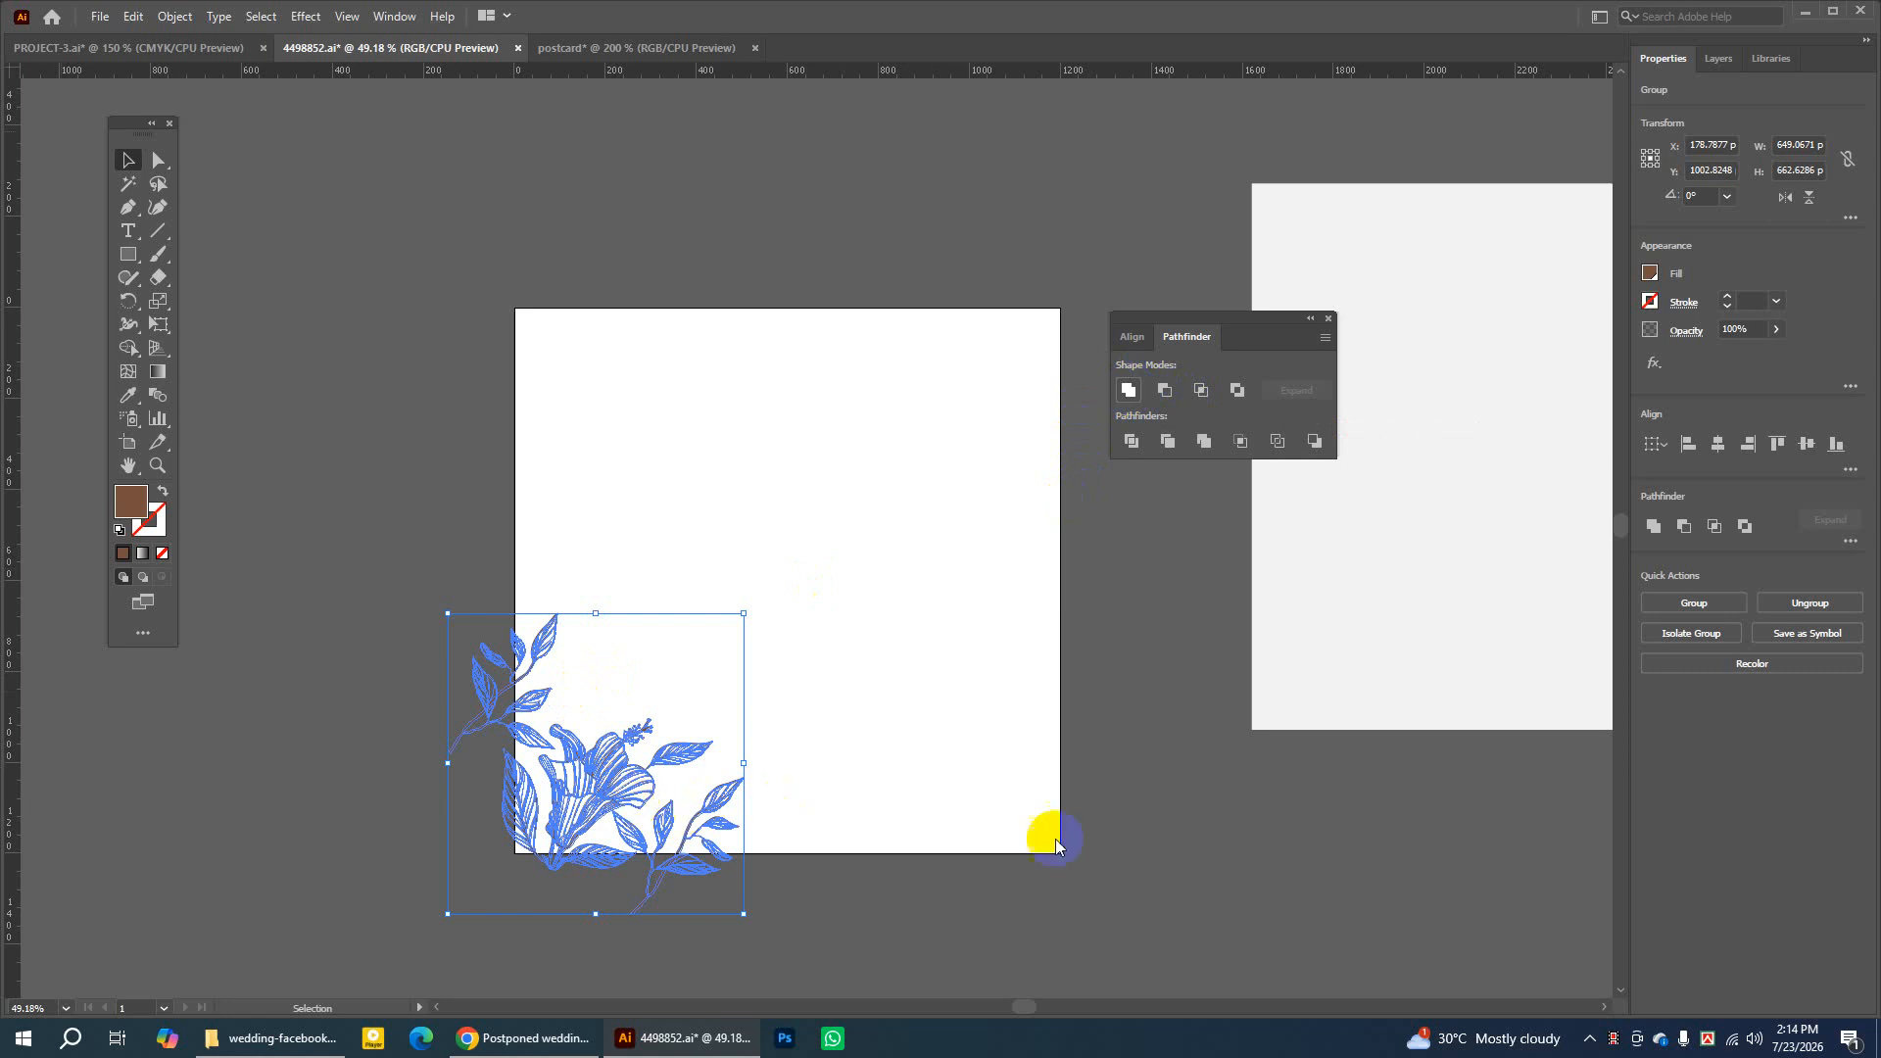
Move the united floral shape fully onto the artboard, to about X 331.5 px, Y 820.8 px, and copy it
left_click(1147, 828)
left_click_drag(671, 833, 686, 707)
left_click(862, 752)
left_click(133, 17)
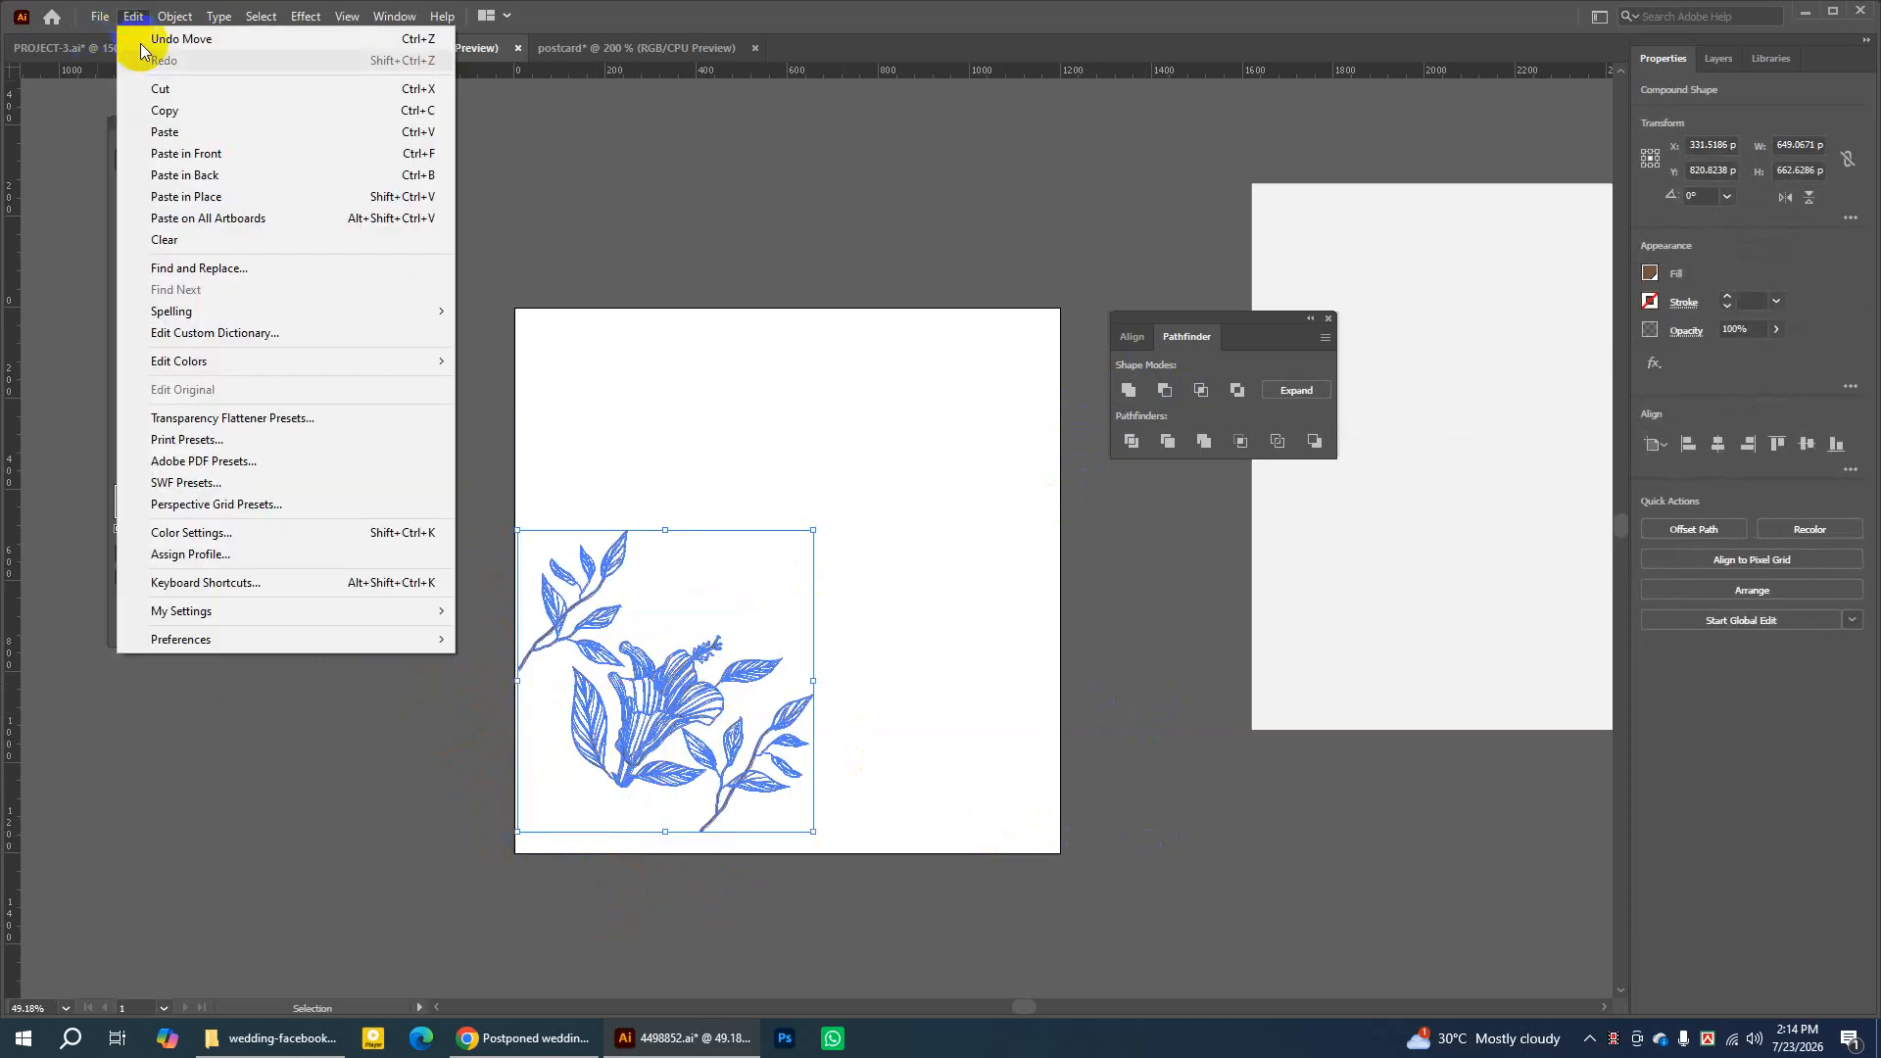
left_click(168, 115)
Glance at the PROJECT-3.ai reference design, return to the postcard document and paste the copied floral shape there
left_click(186, 47)
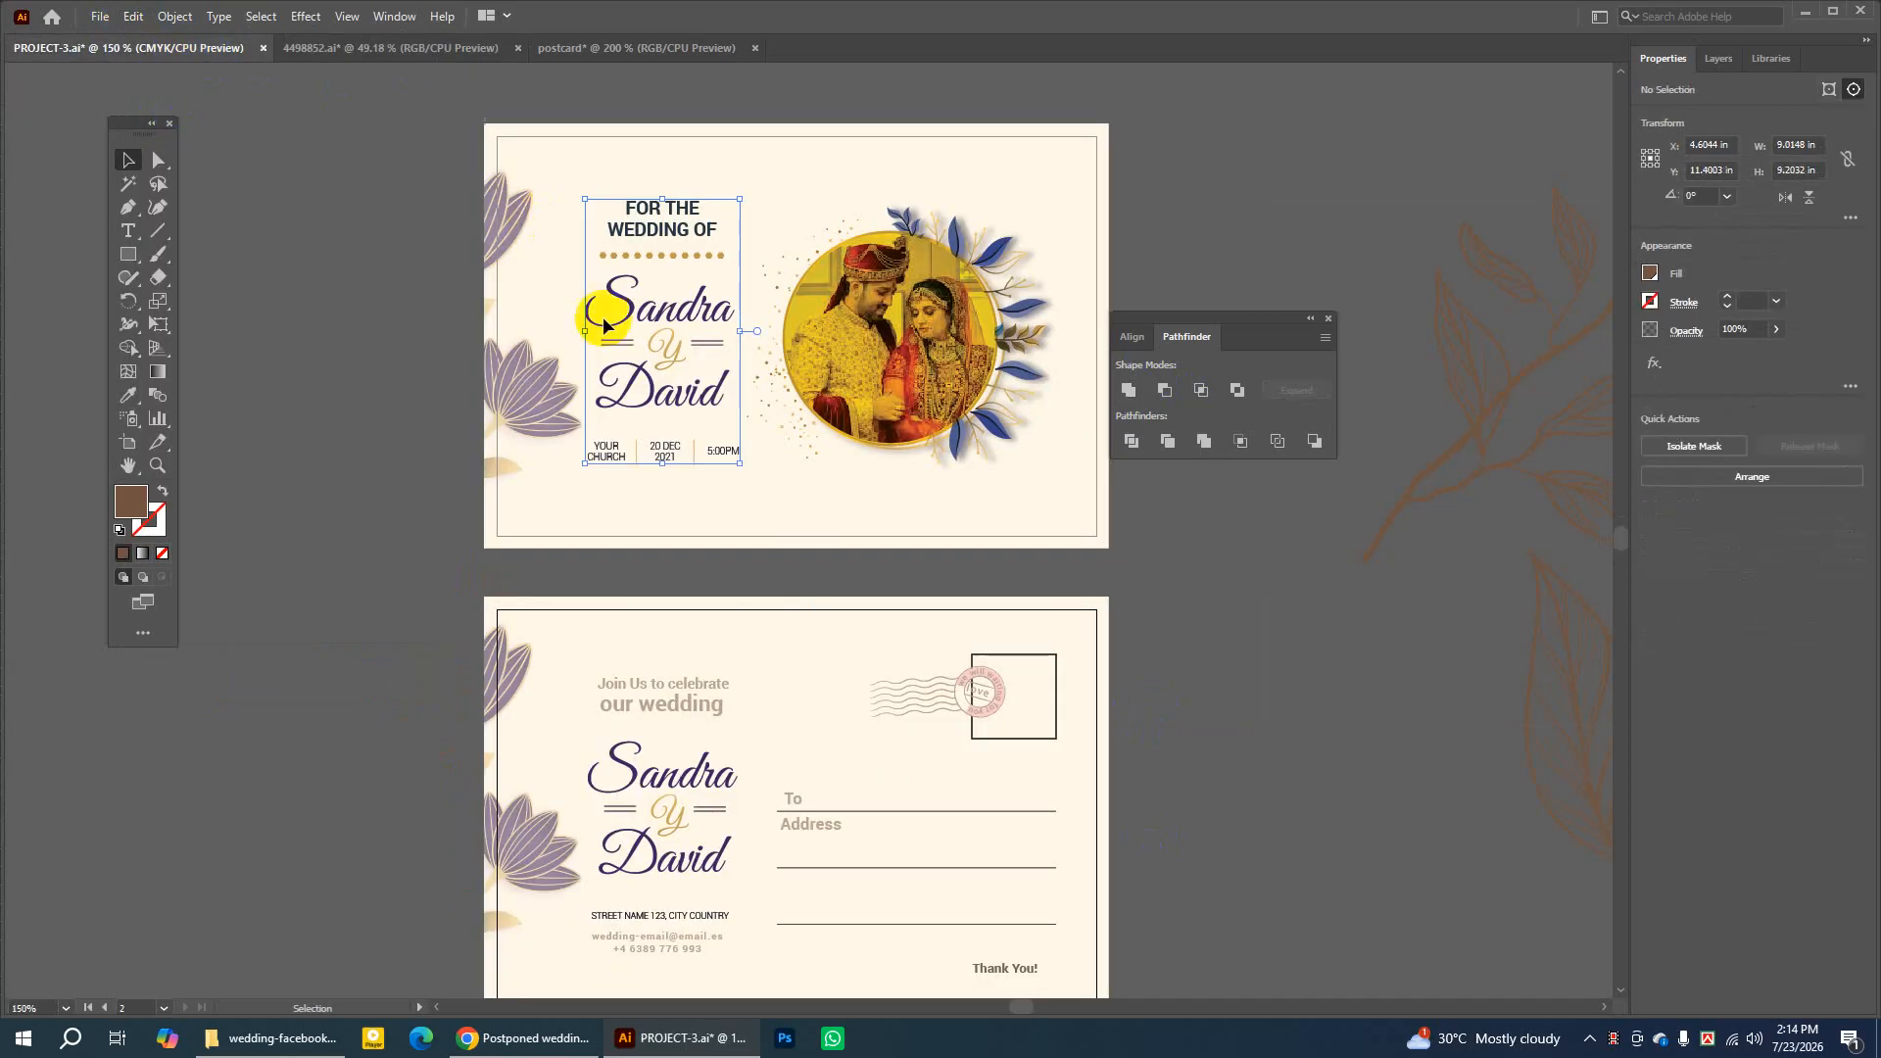
left_click(591, 47)
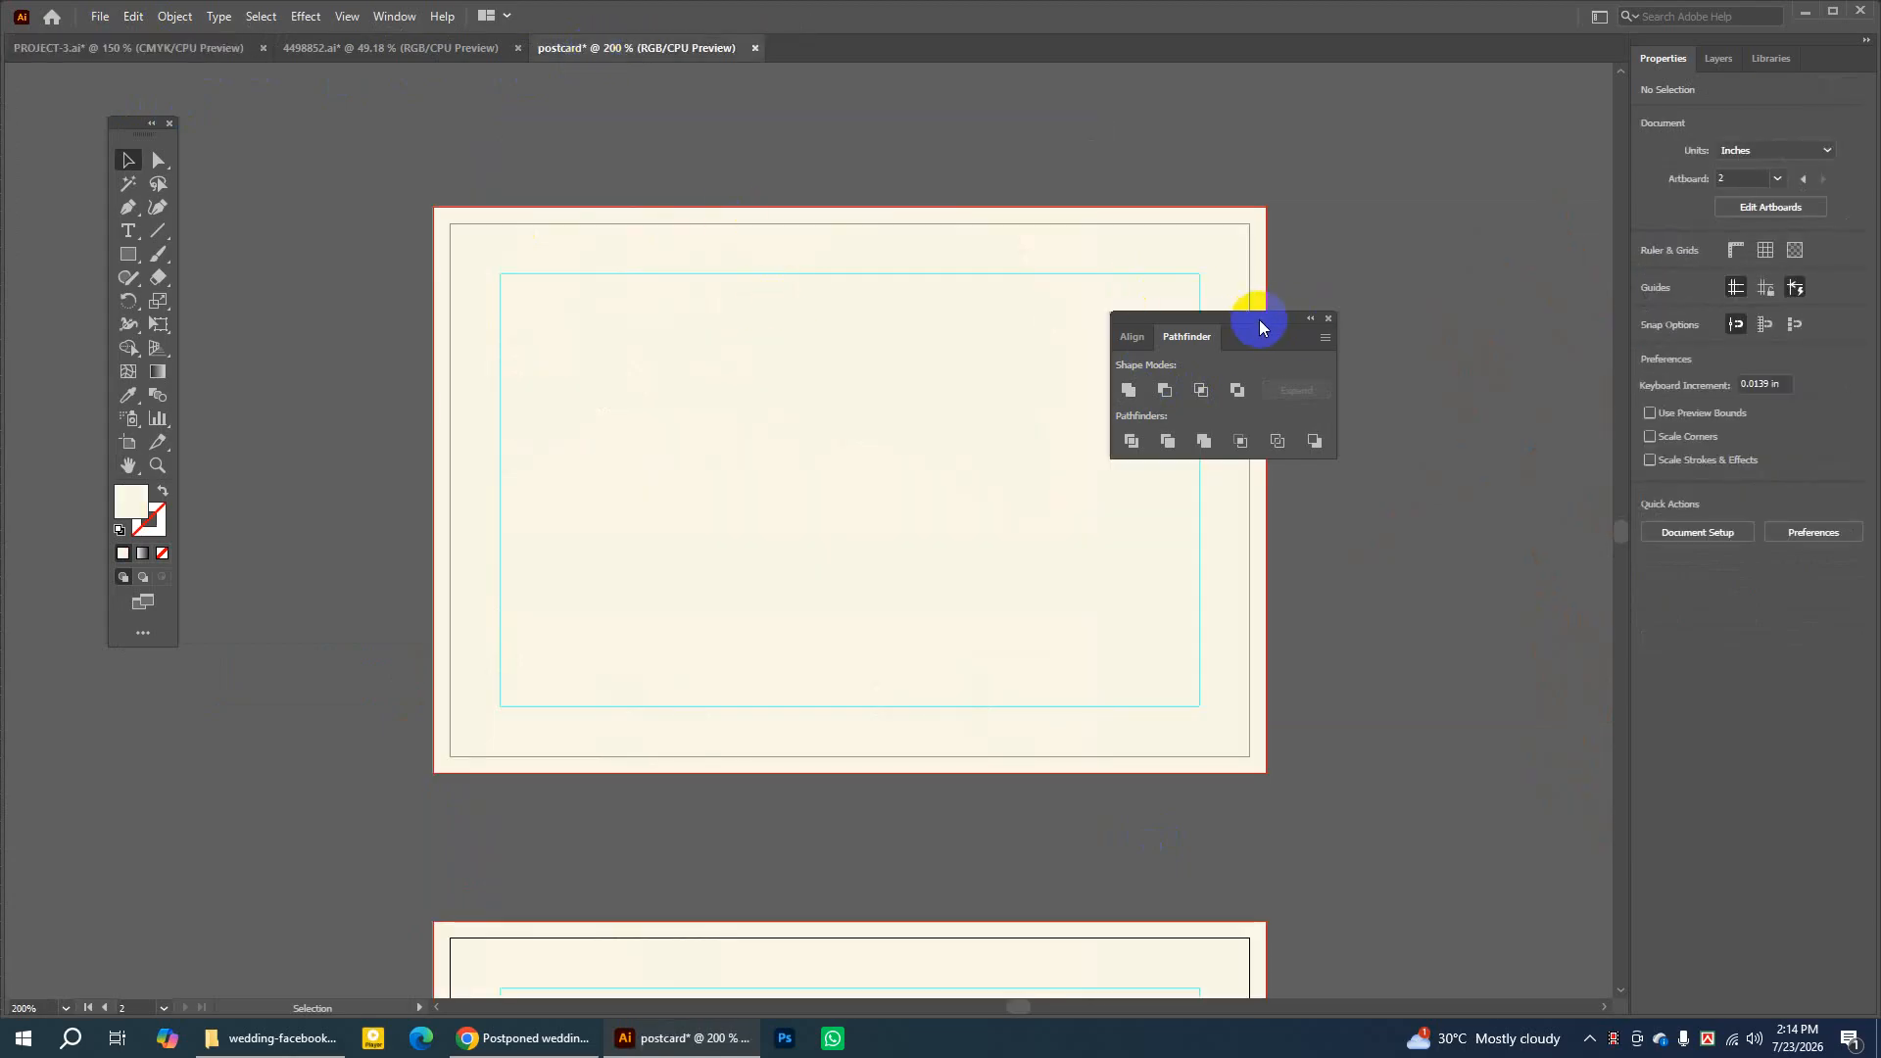
left_click_drag(1260, 319, 1469, 100)
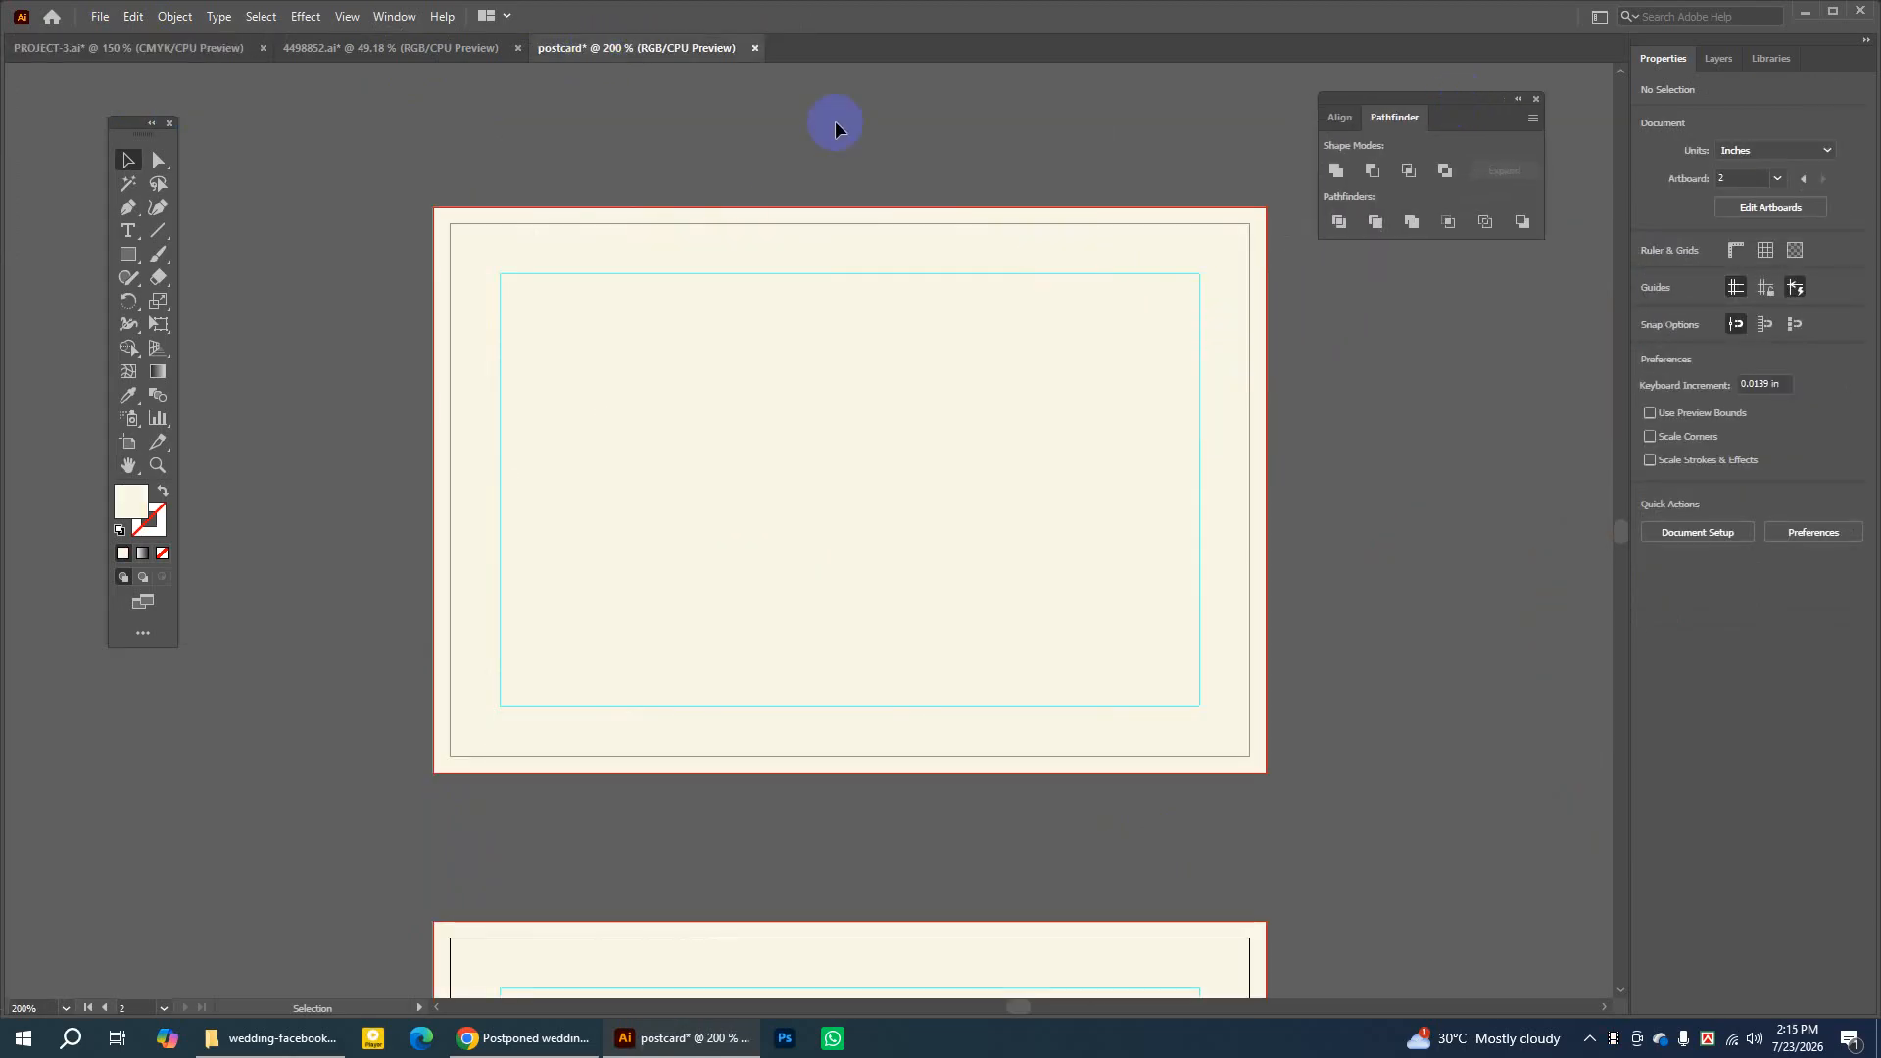
left_click(133, 17)
left_click(181, 132)
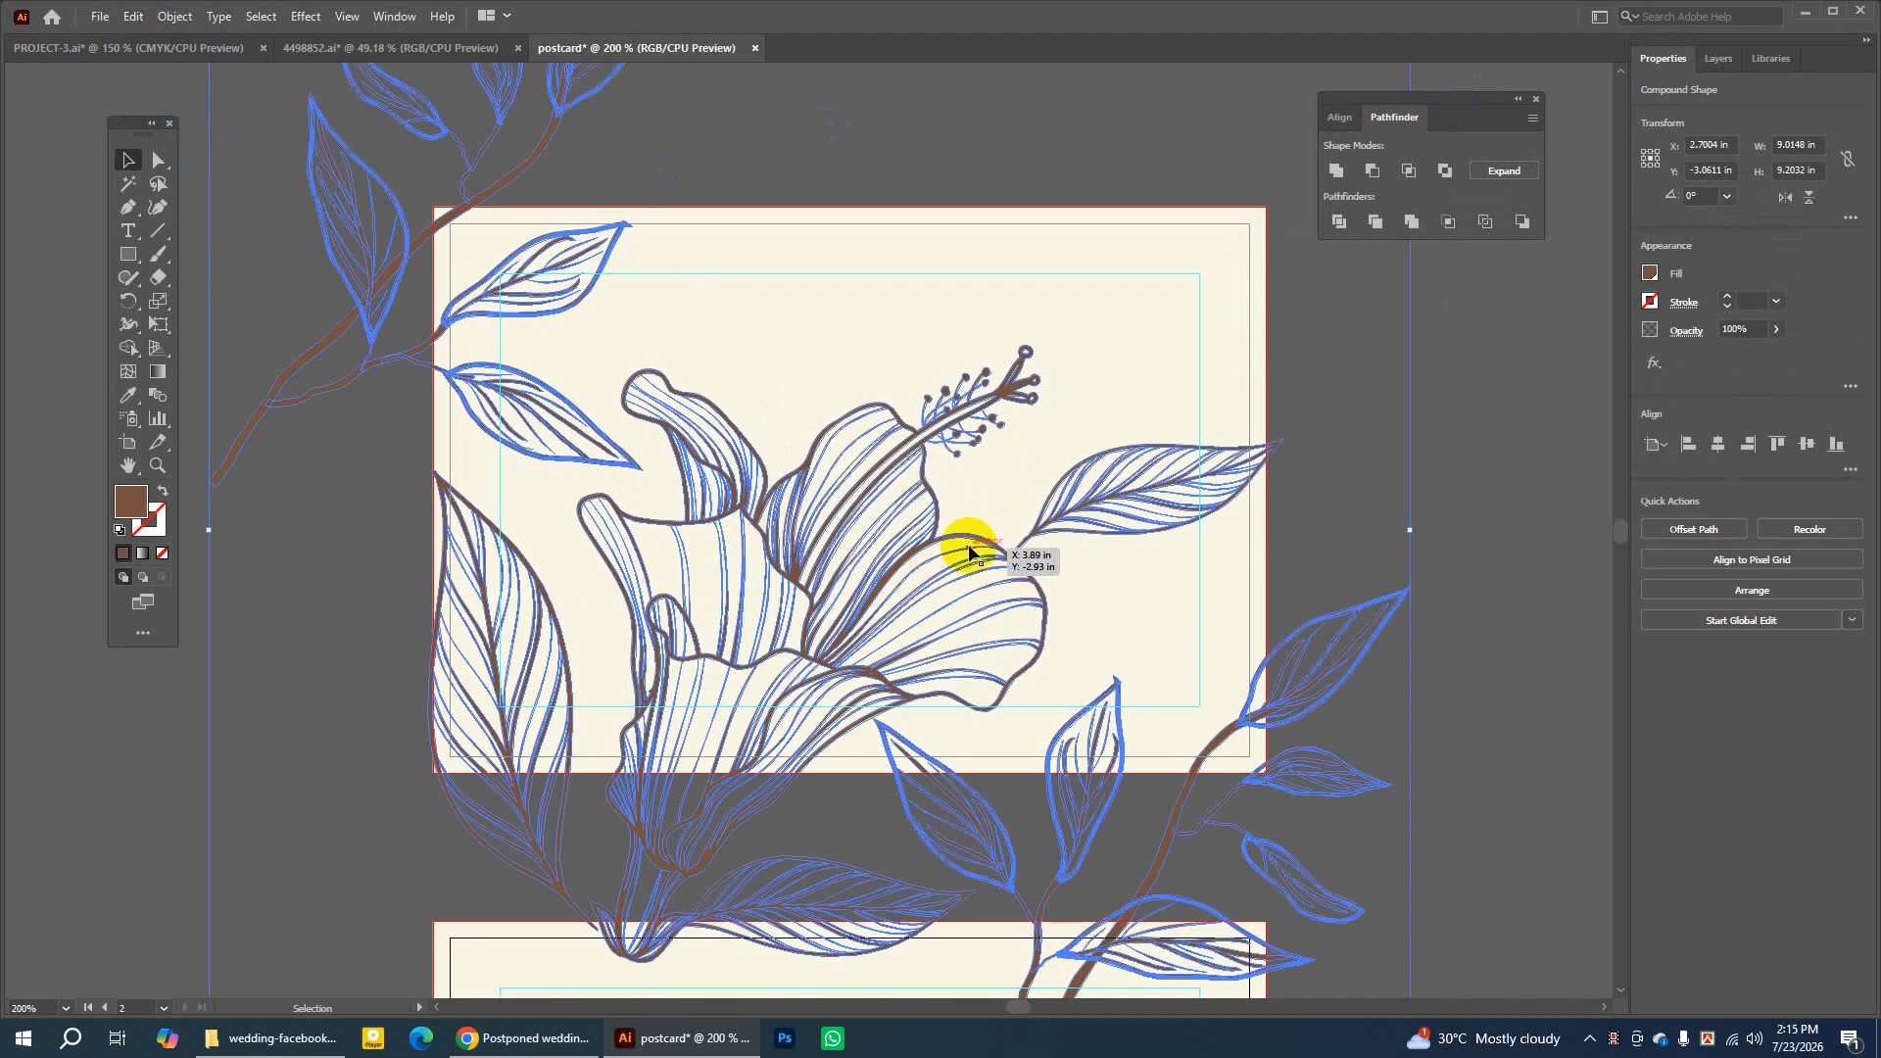
Move the pasted floral shape off the artboards onto the empty canvas to their right and select it
key("ctrl+minus")
key("ctrl+minus")
key("ctrl+minus")
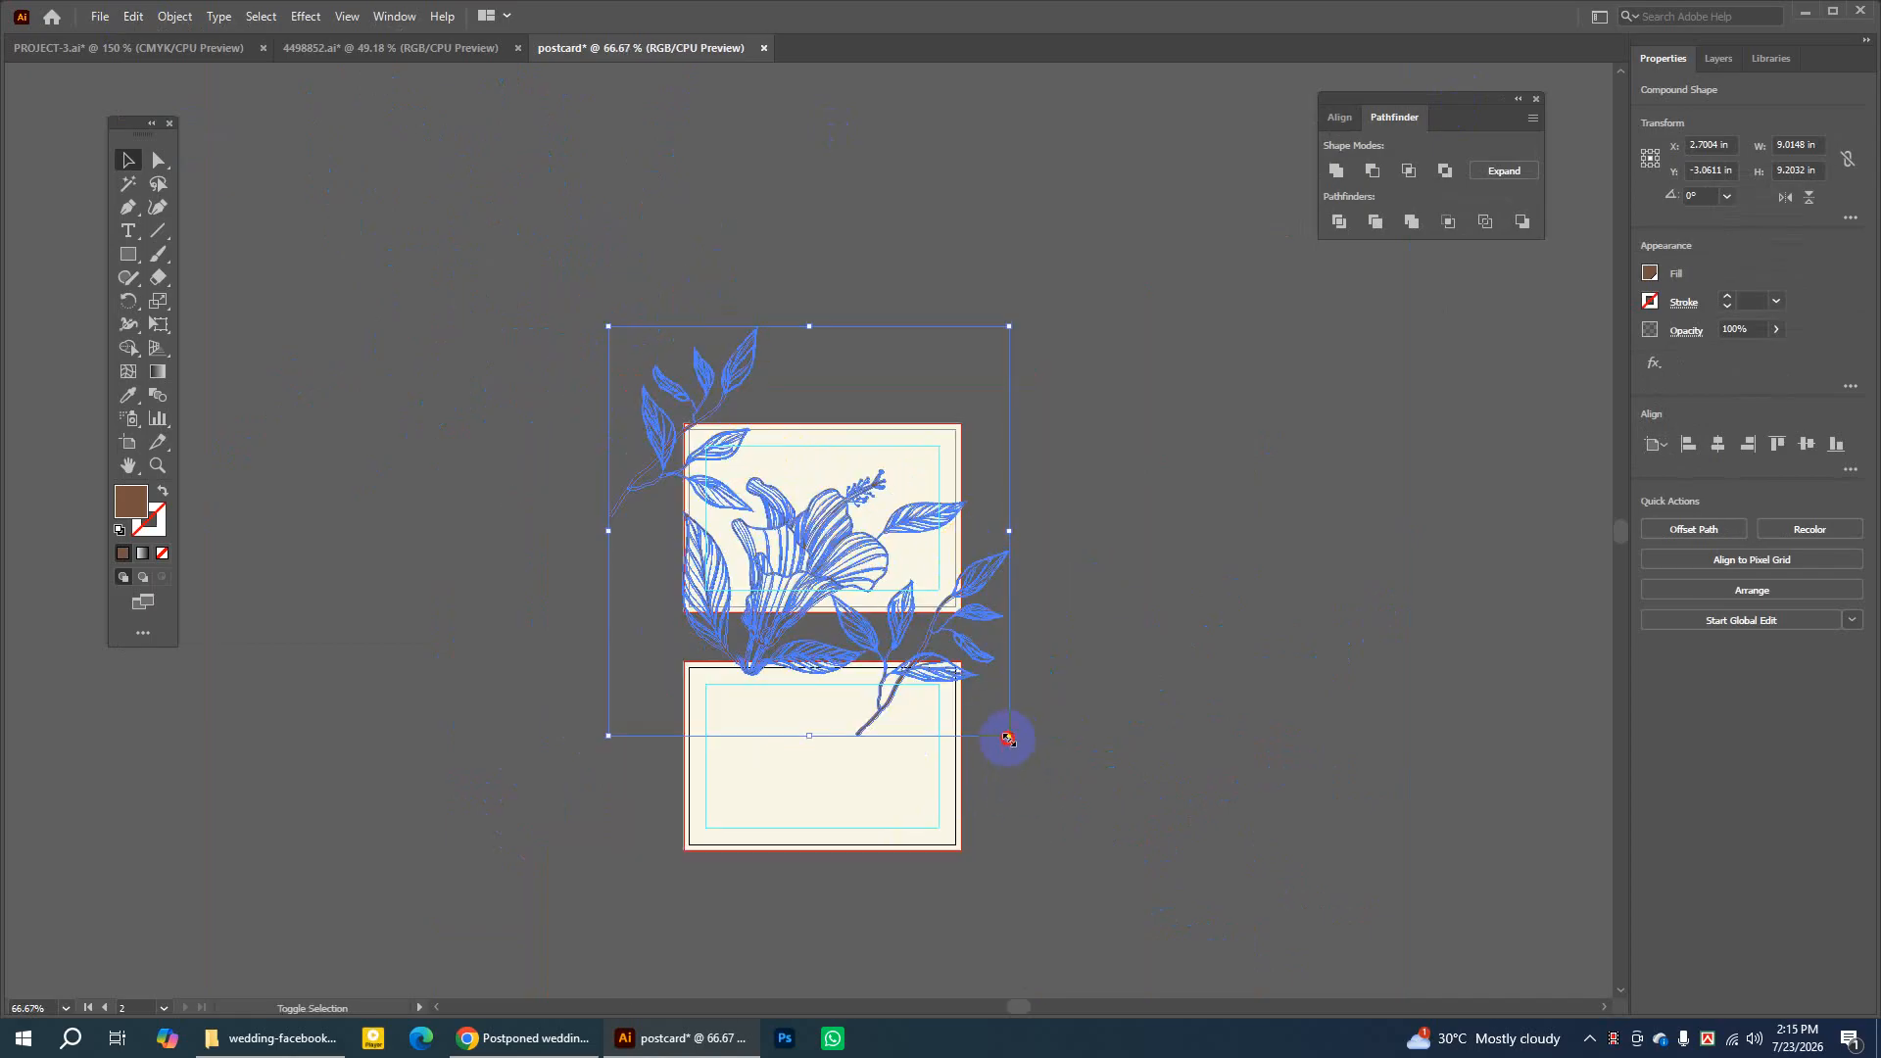
left_click_drag(1008, 737, 1063, 682)
left_click(114, 166)
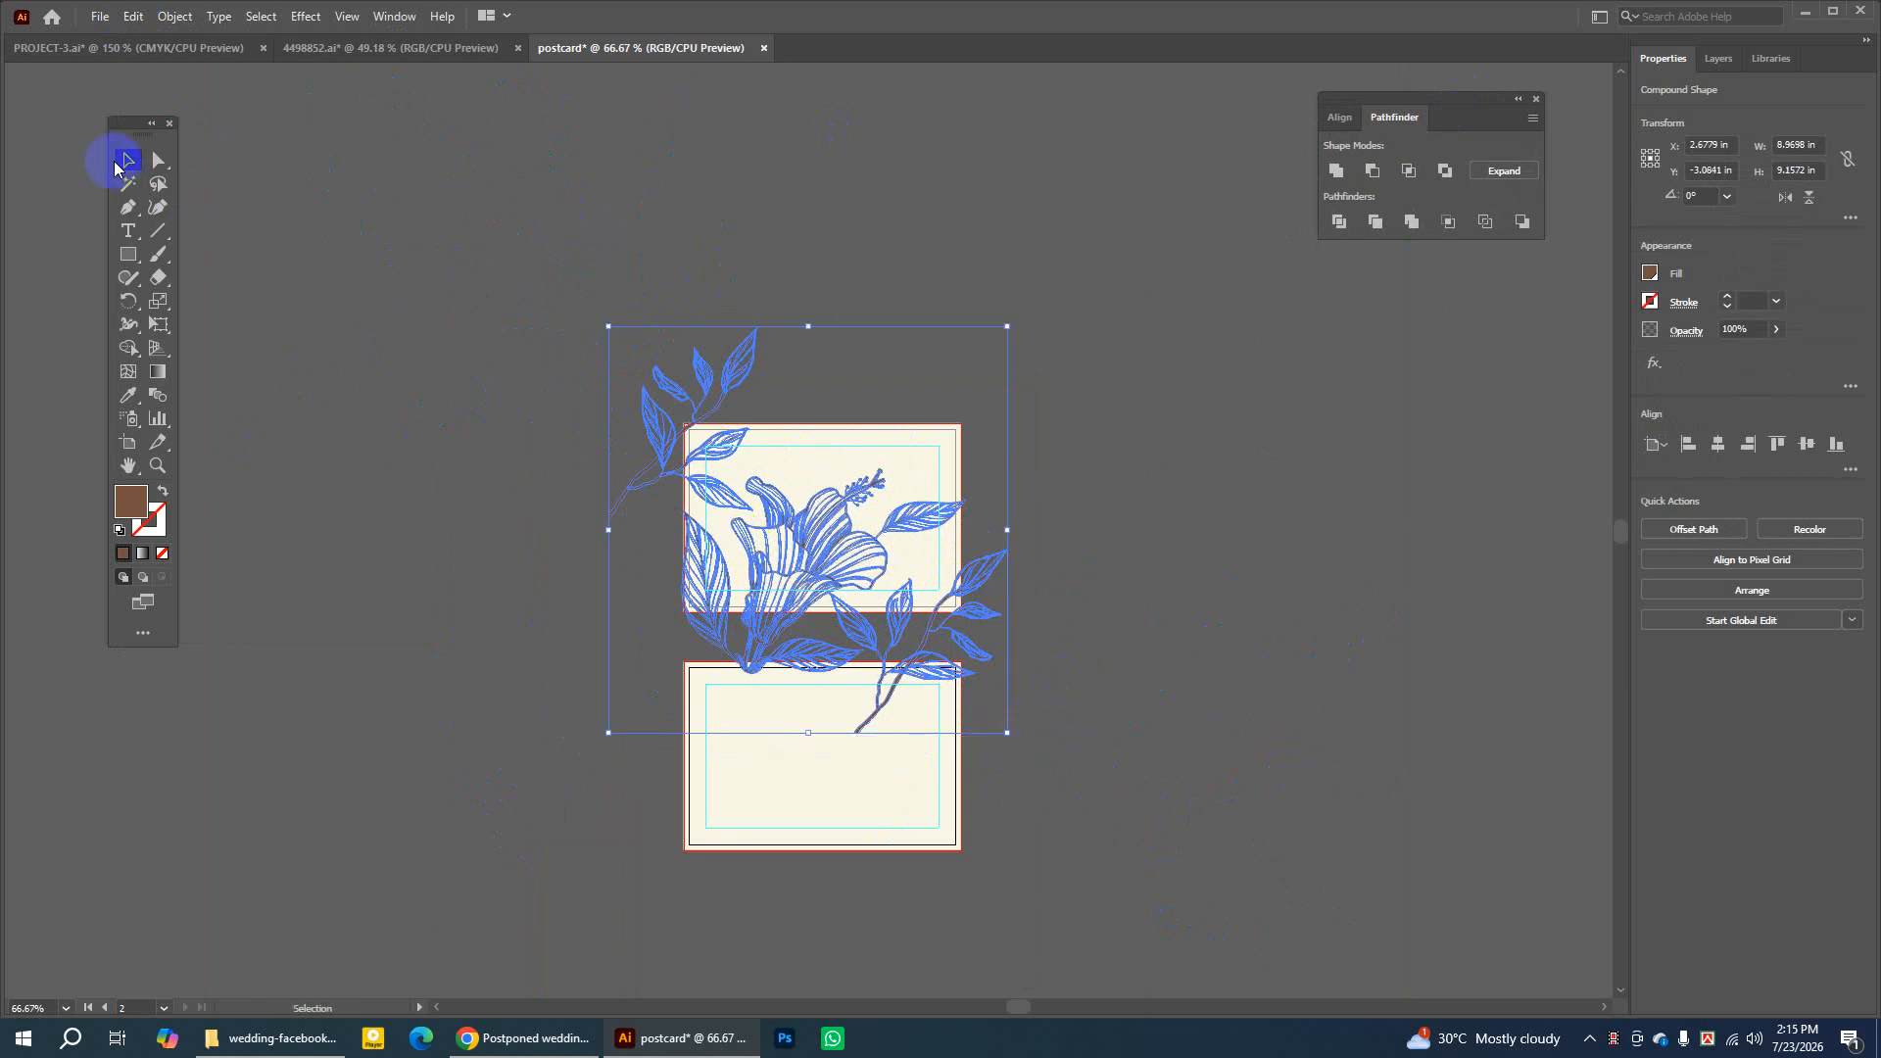
left_click(345, 152)
left_click(861, 560)
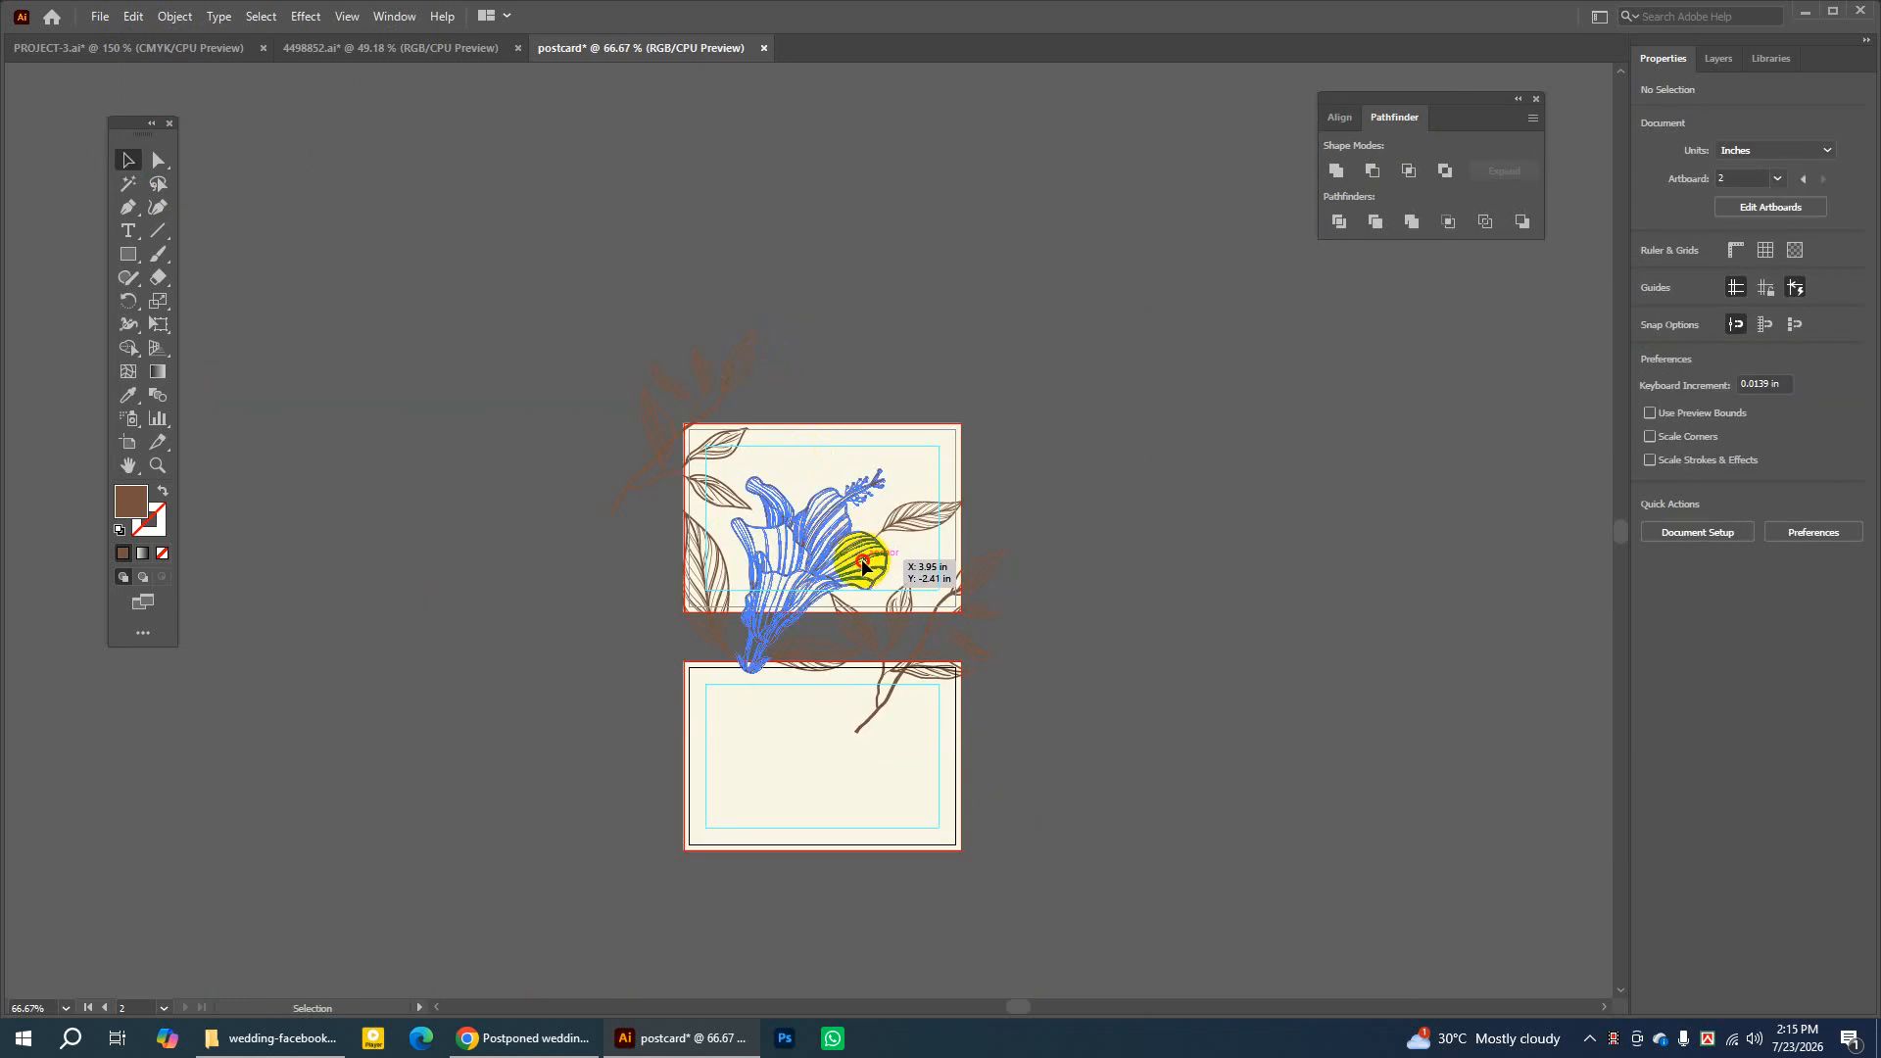
left_click_drag(808, 574, 1245, 593)
left_click(1227, 415)
left_click(1235, 551)
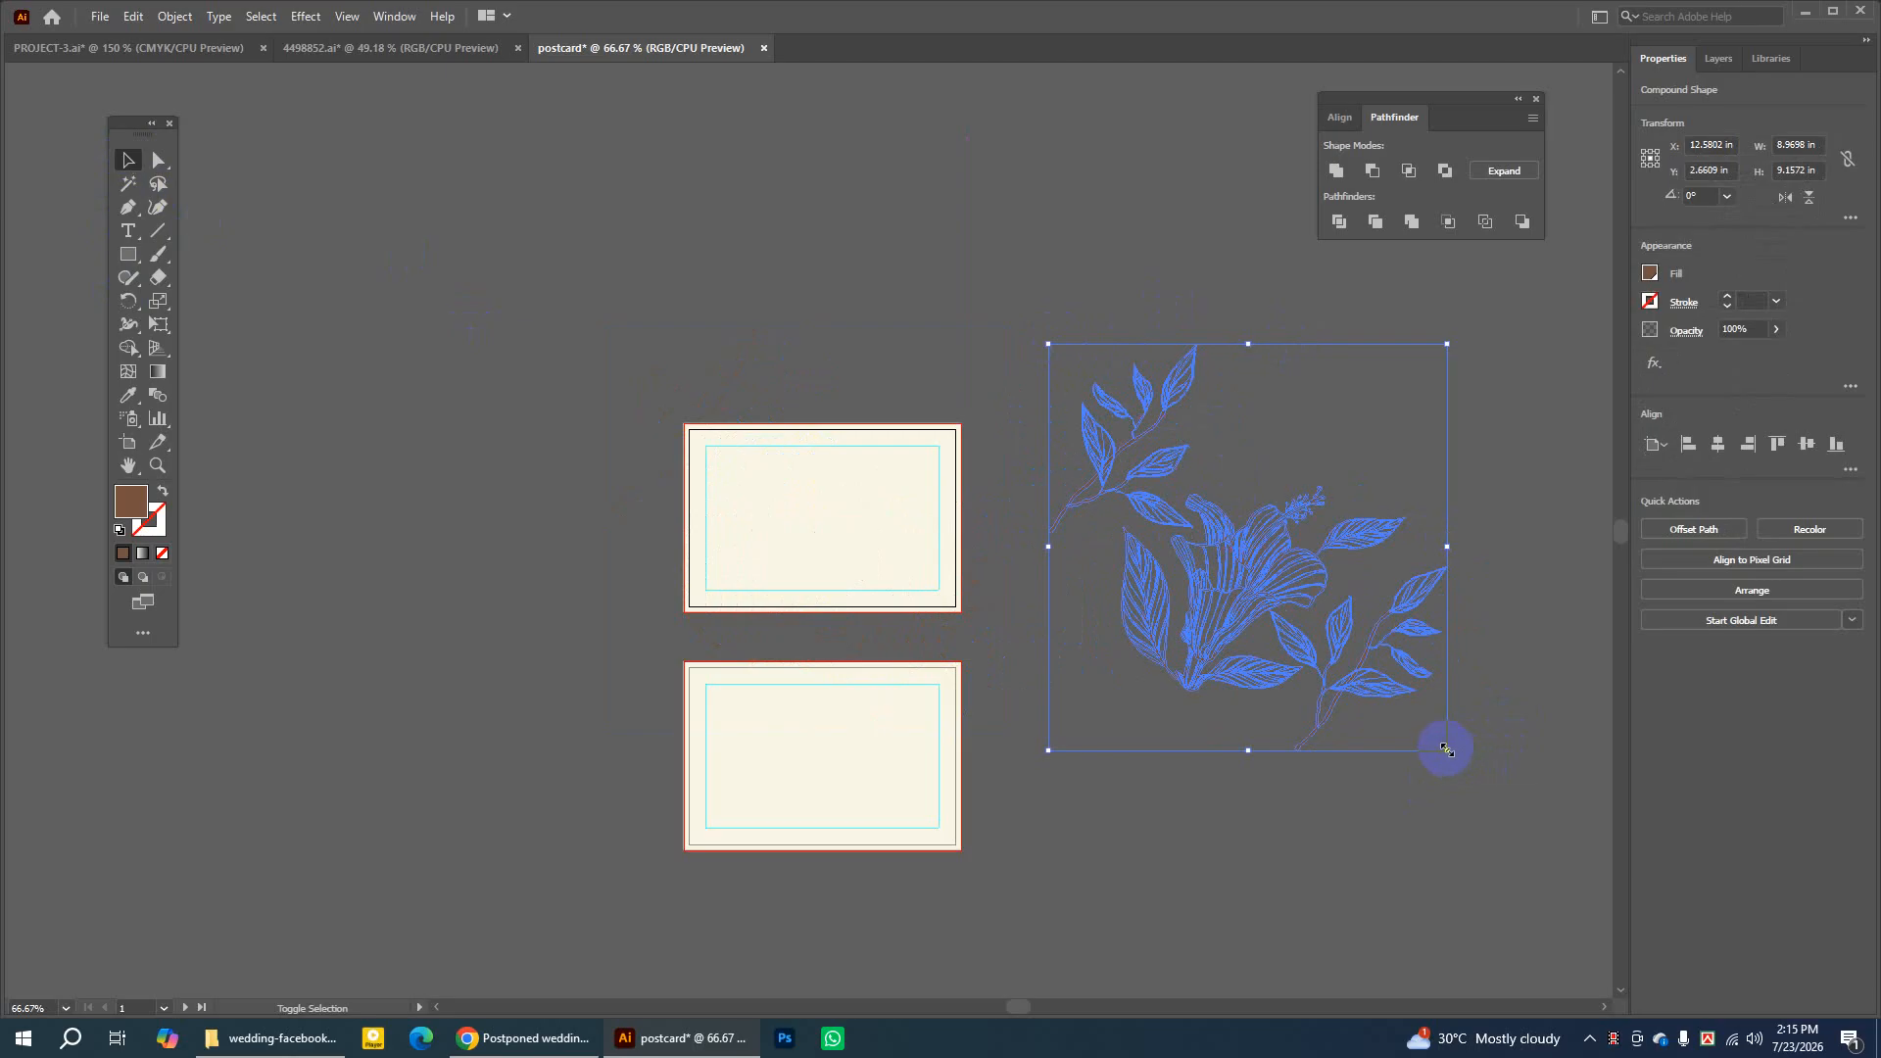
Scale the floral shape to about 5.53 x 5.65 in and move it over the first artboard's lower-left corner
left_click_drag(1446, 749, 1295, 706)
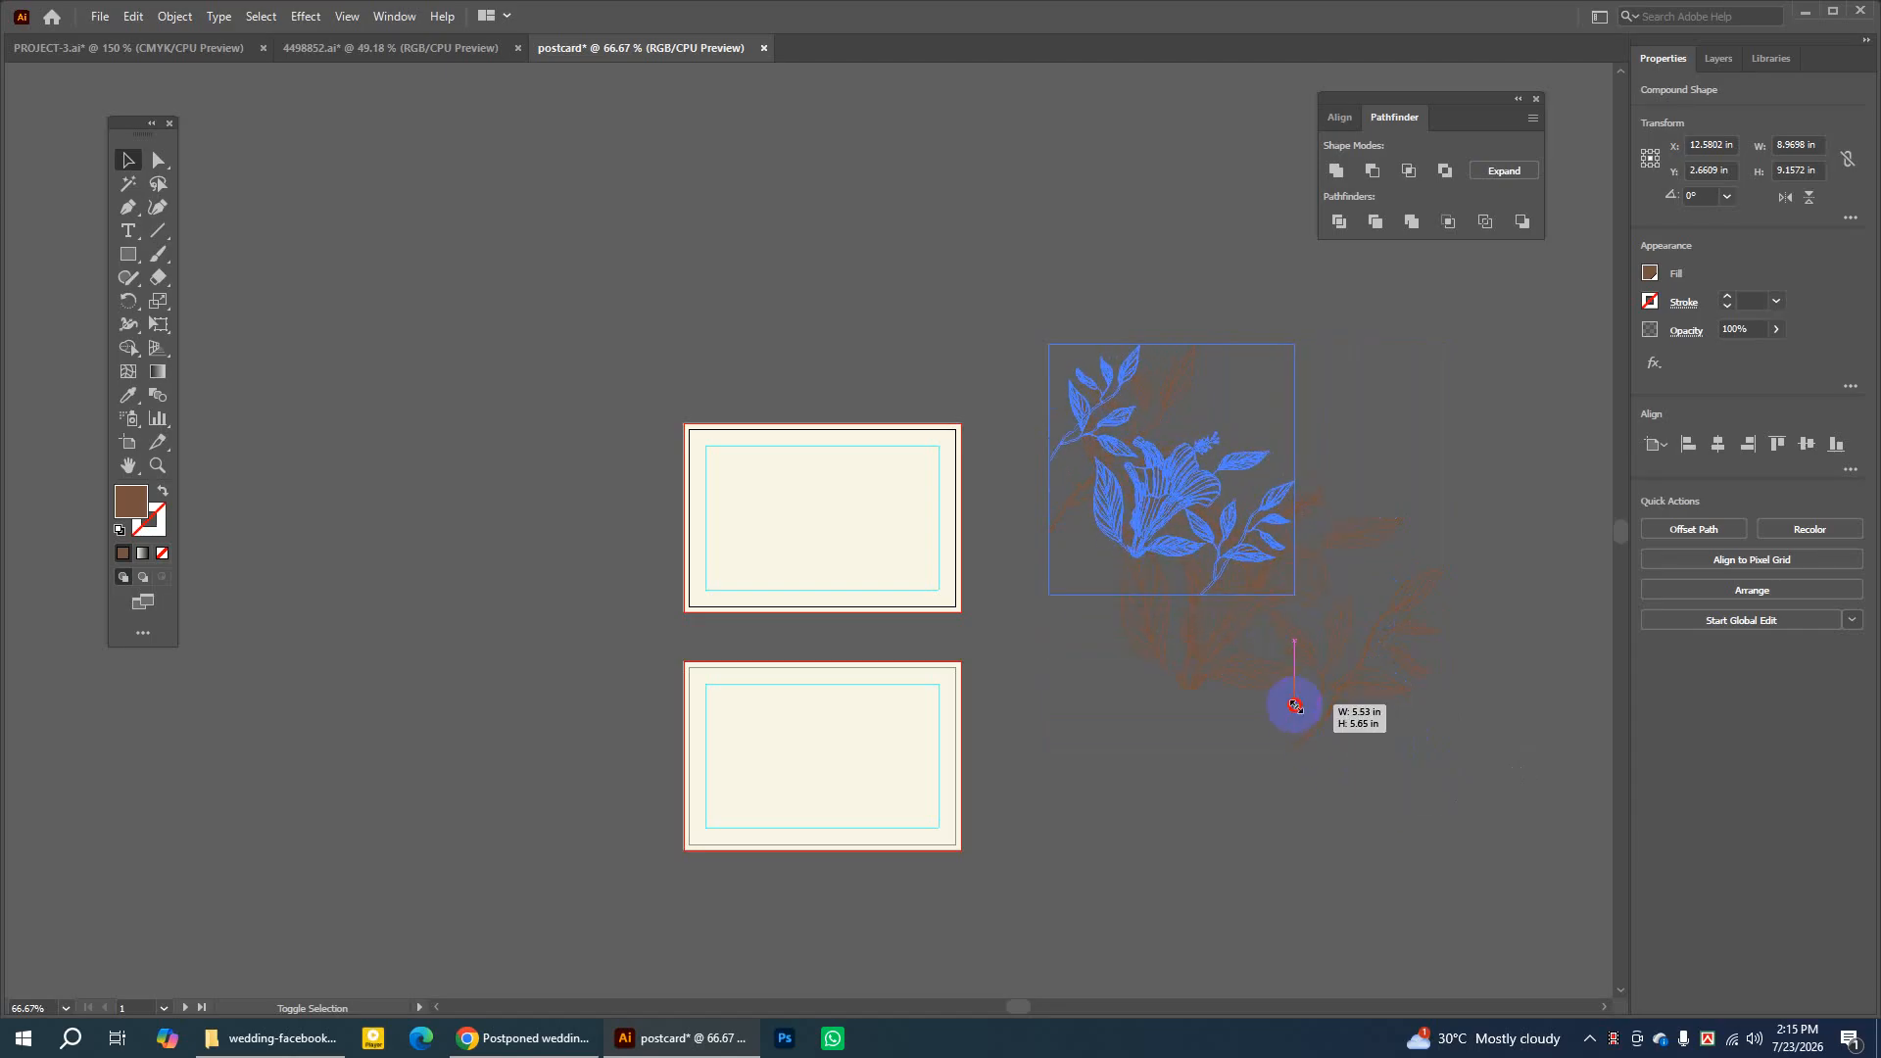
left_click_drag(1295, 706, 1295, 705)
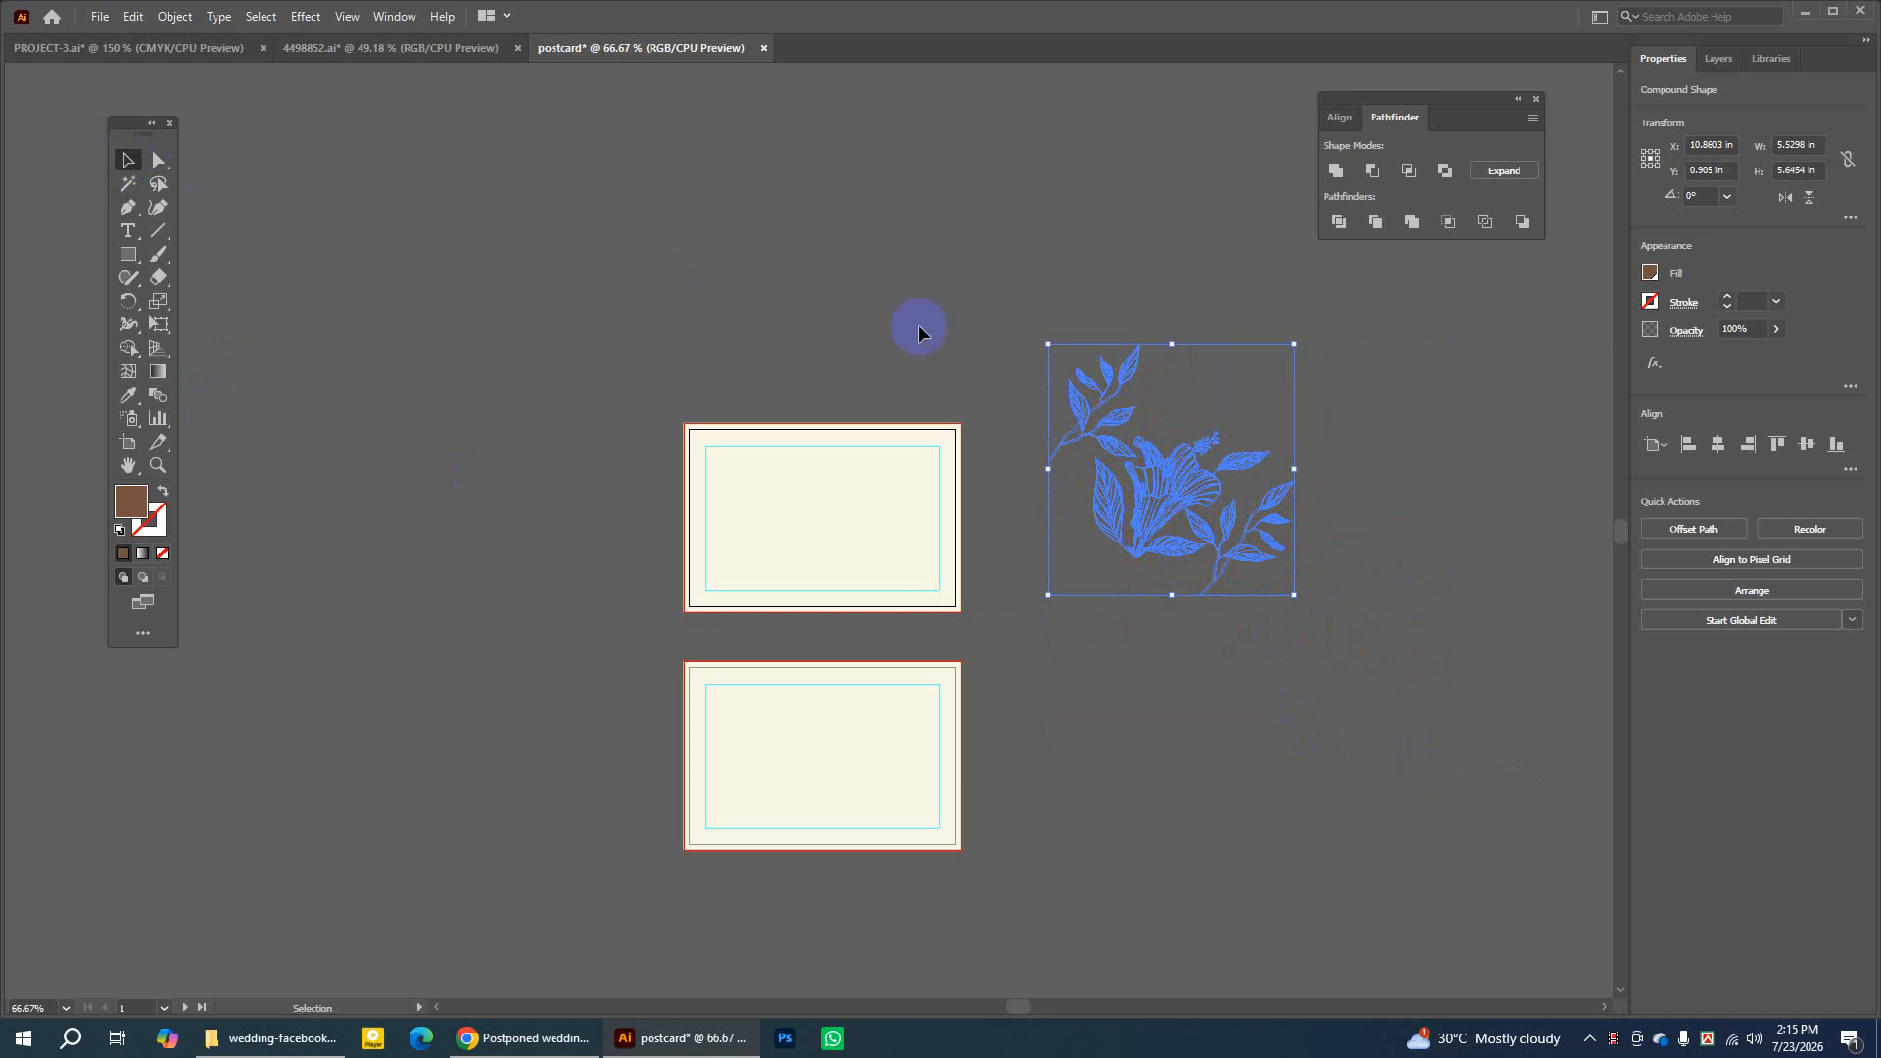
left_click_drag(1188, 512, 725, 620)
left_click(158, 466)
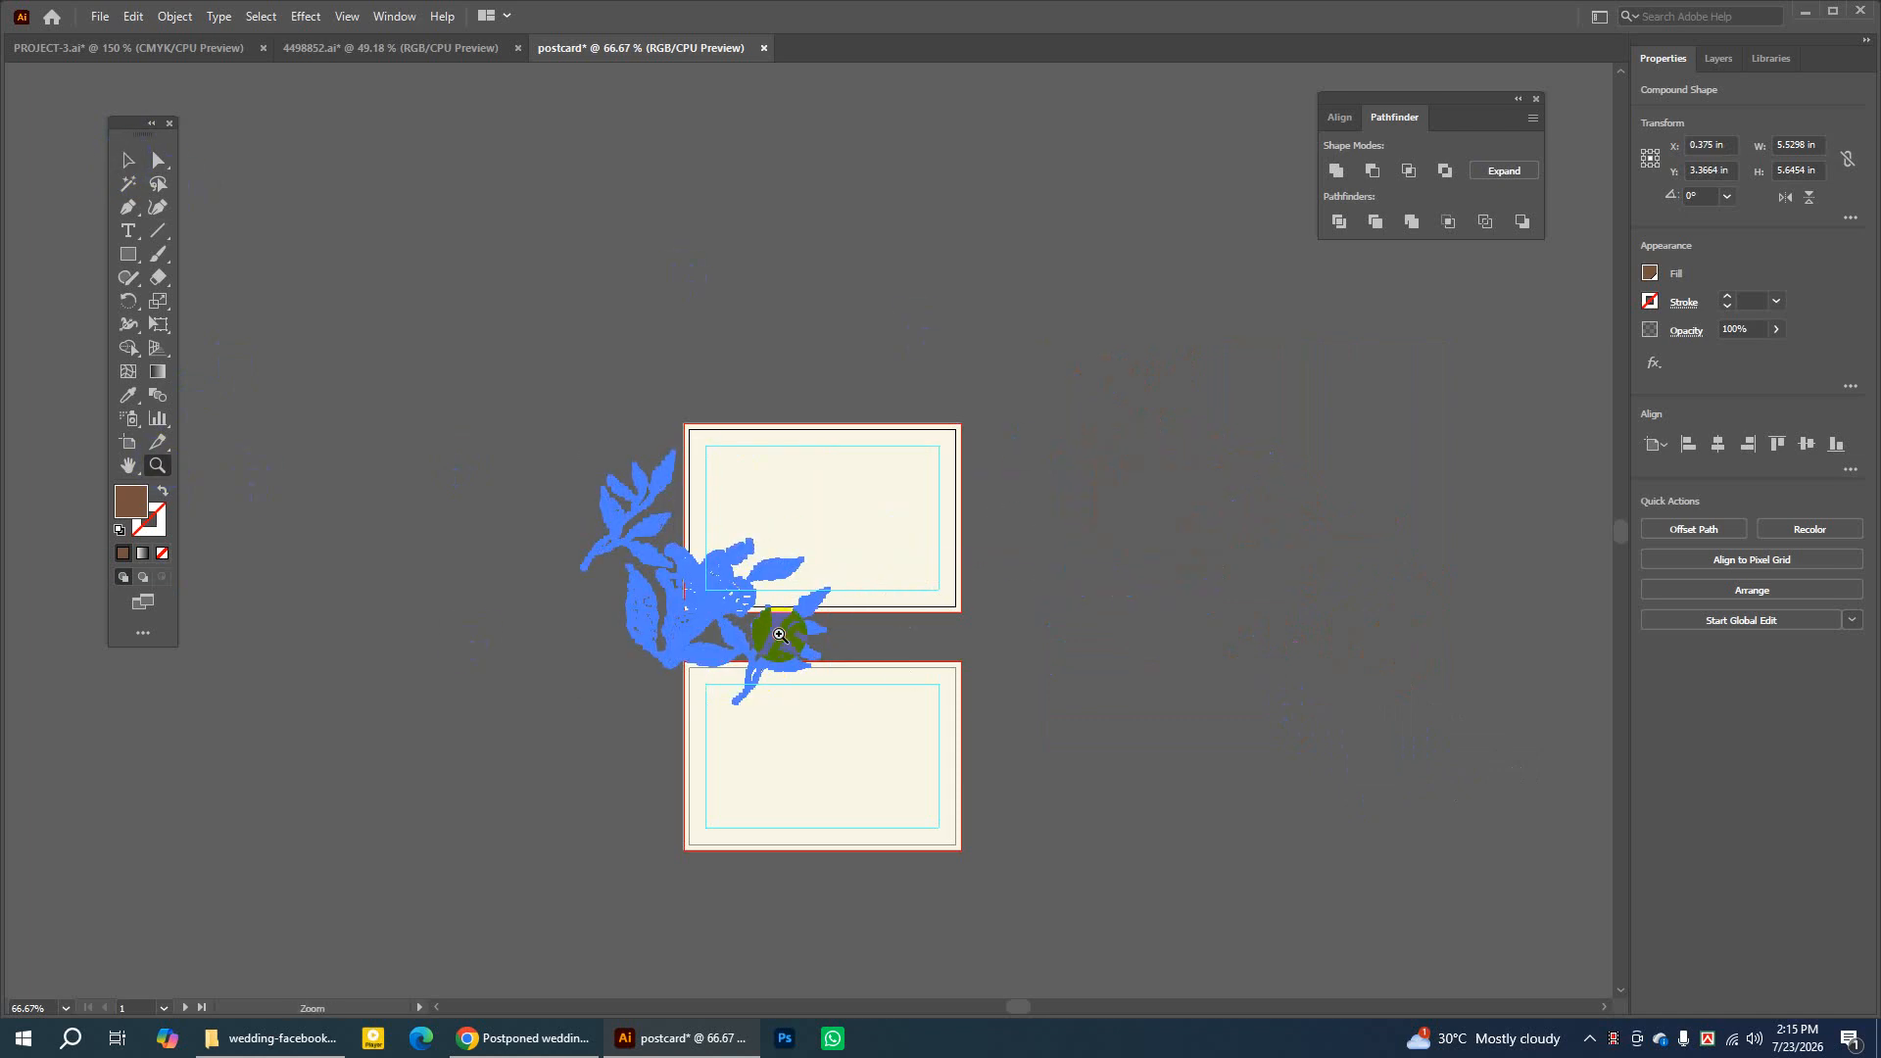
left_click(780, 635)
left_click(792, 525)
left_click(787, 507)
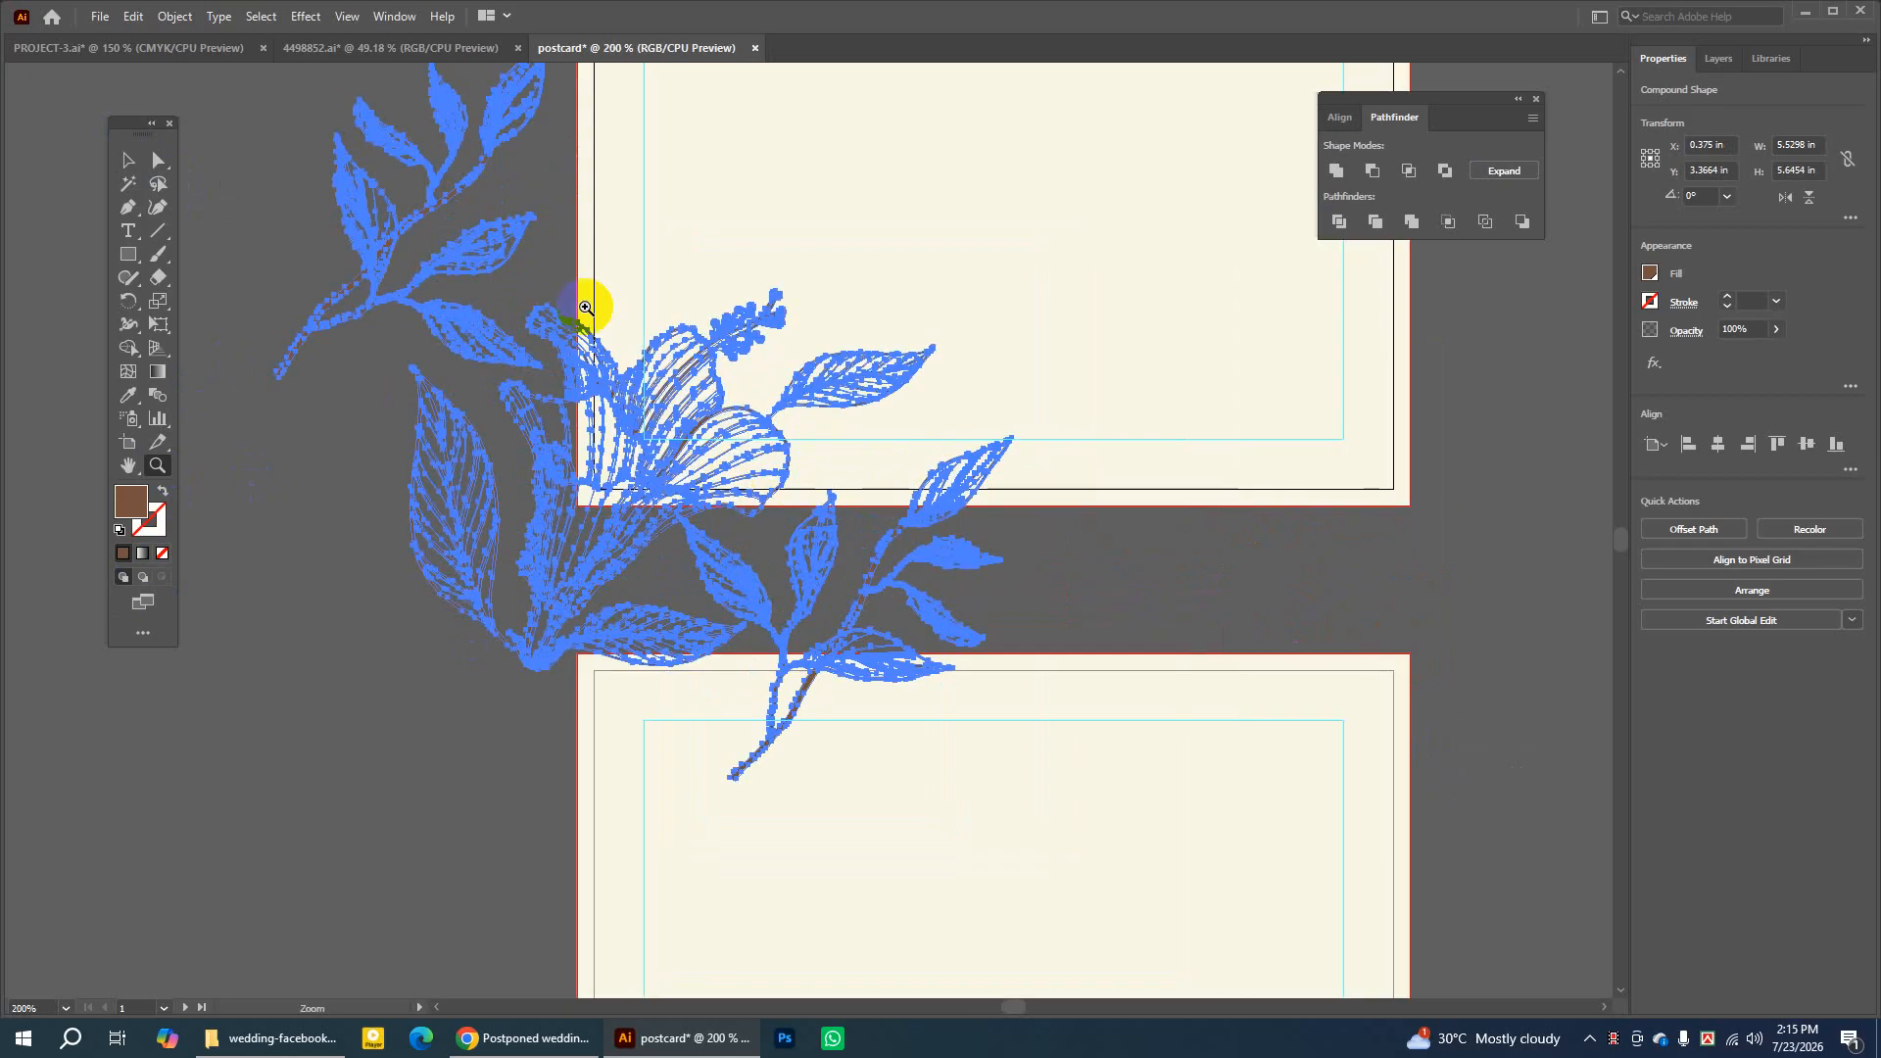
left_click_drag(654, 263, 651, 377)
left_click(128, 160)
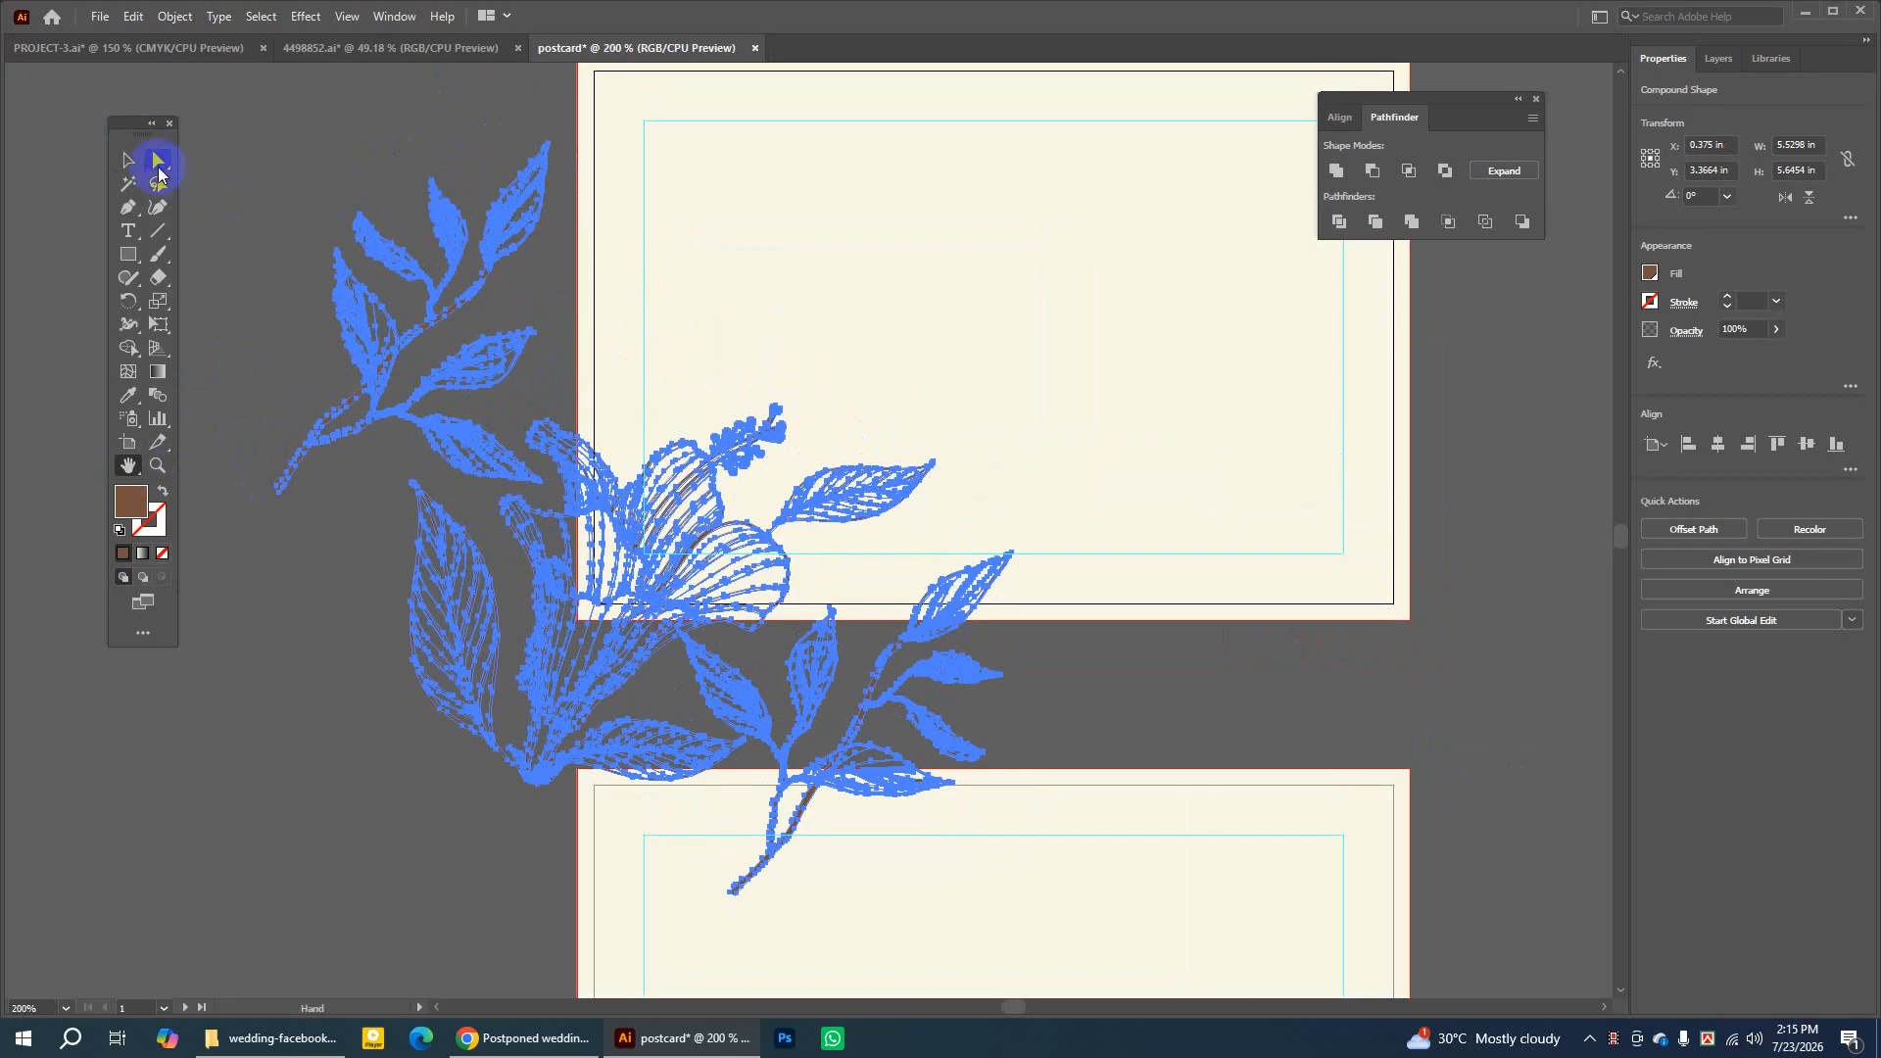
left_click_drag(663, 507, 691, 468)
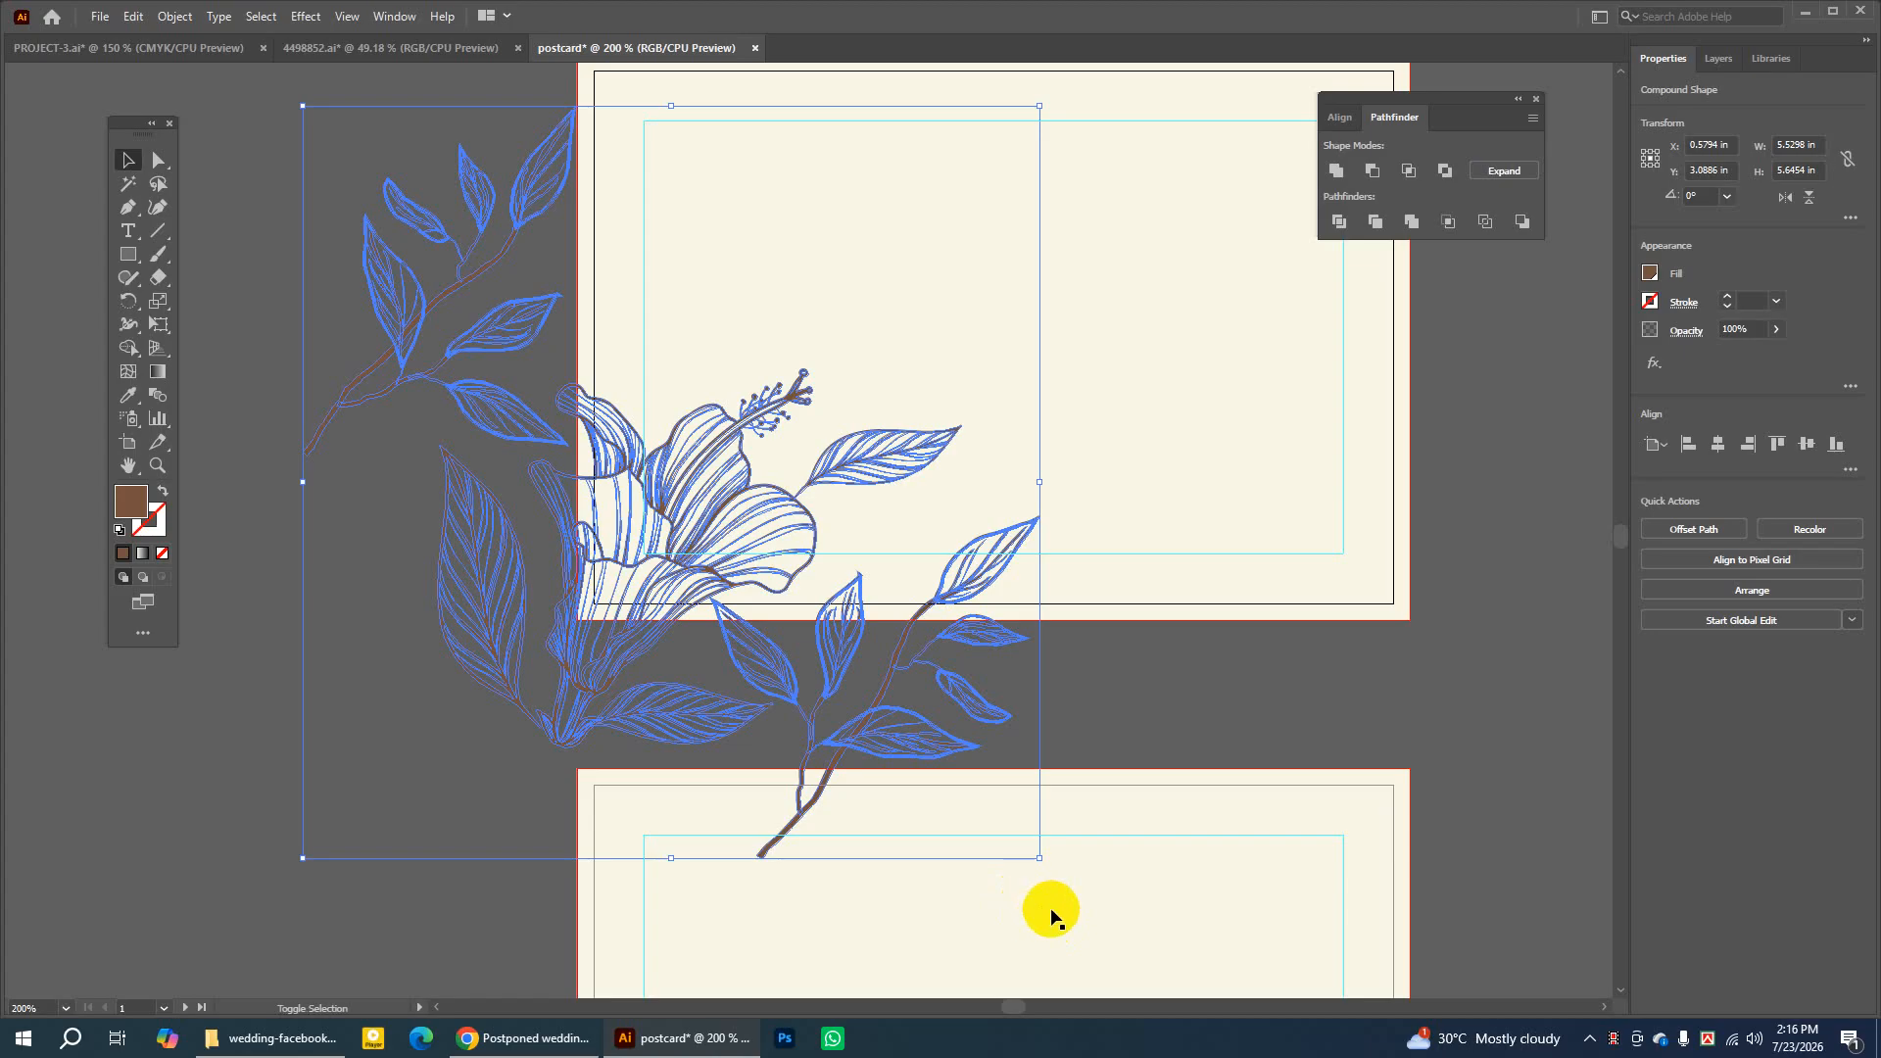
Shrink the floral shape to about 2.17 x 2.22 in and place it over the first artboard's lower-left corner
left_click_drag(1041, 858, 535, 454)
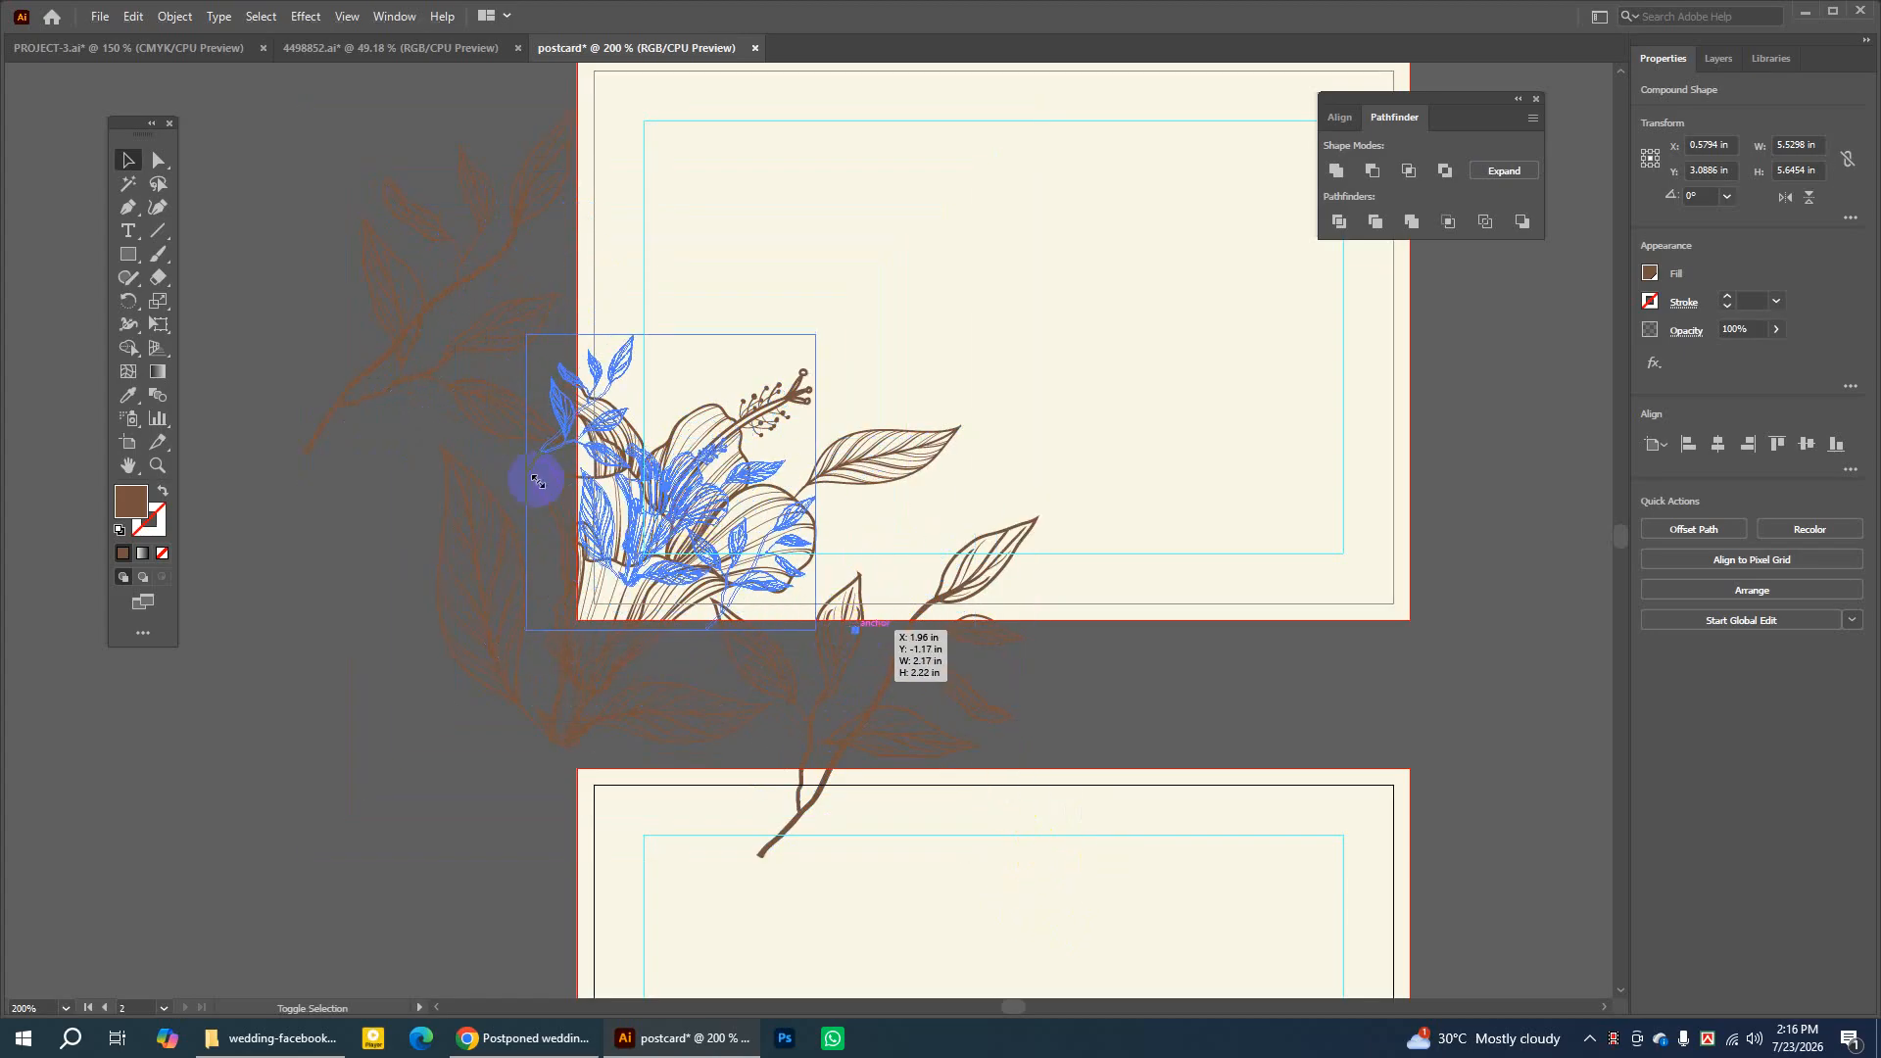
left_click(432, 474)
left_click_drag(694, 527, 677, 566)
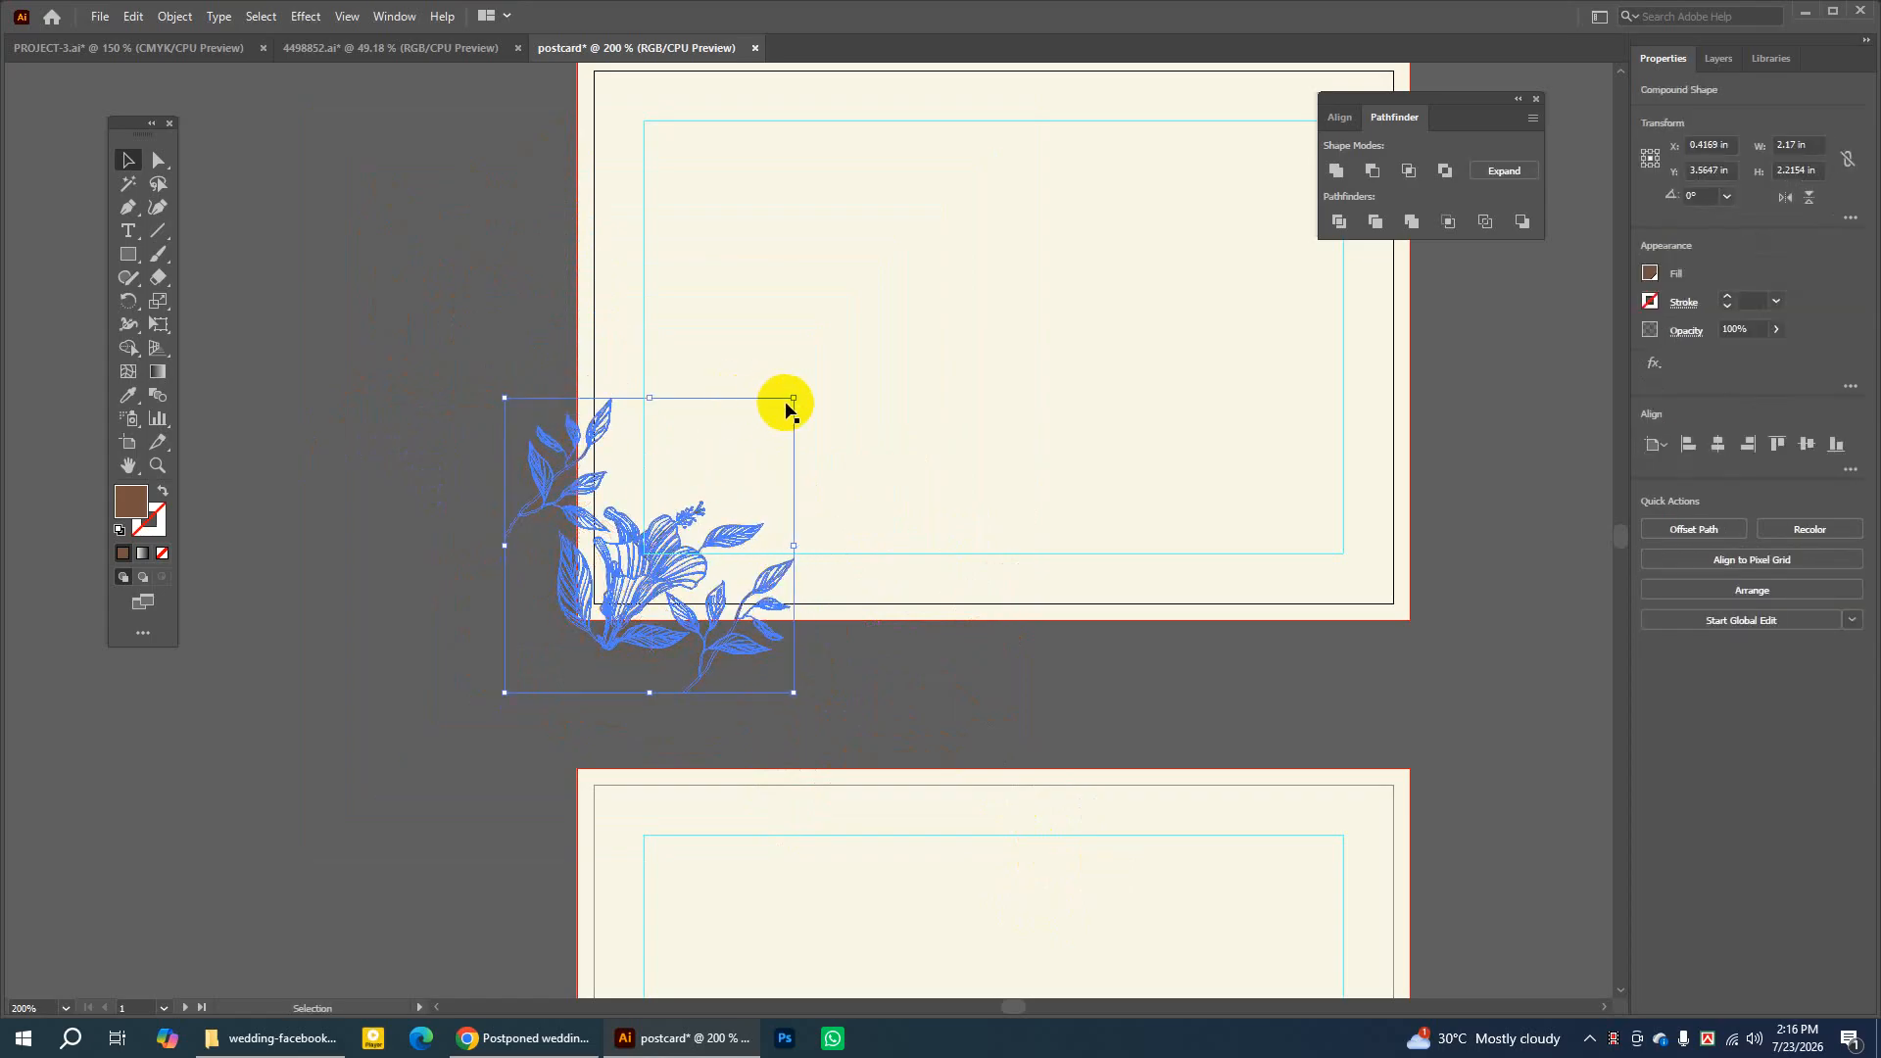
Enlarge the floral shape slightly and shift it so it fills the first artboard's lower-left corner, overhanging both edges
left_click_drag(796, 397, 800, 623)
left_click(376, 625)
left_click(129, 162)
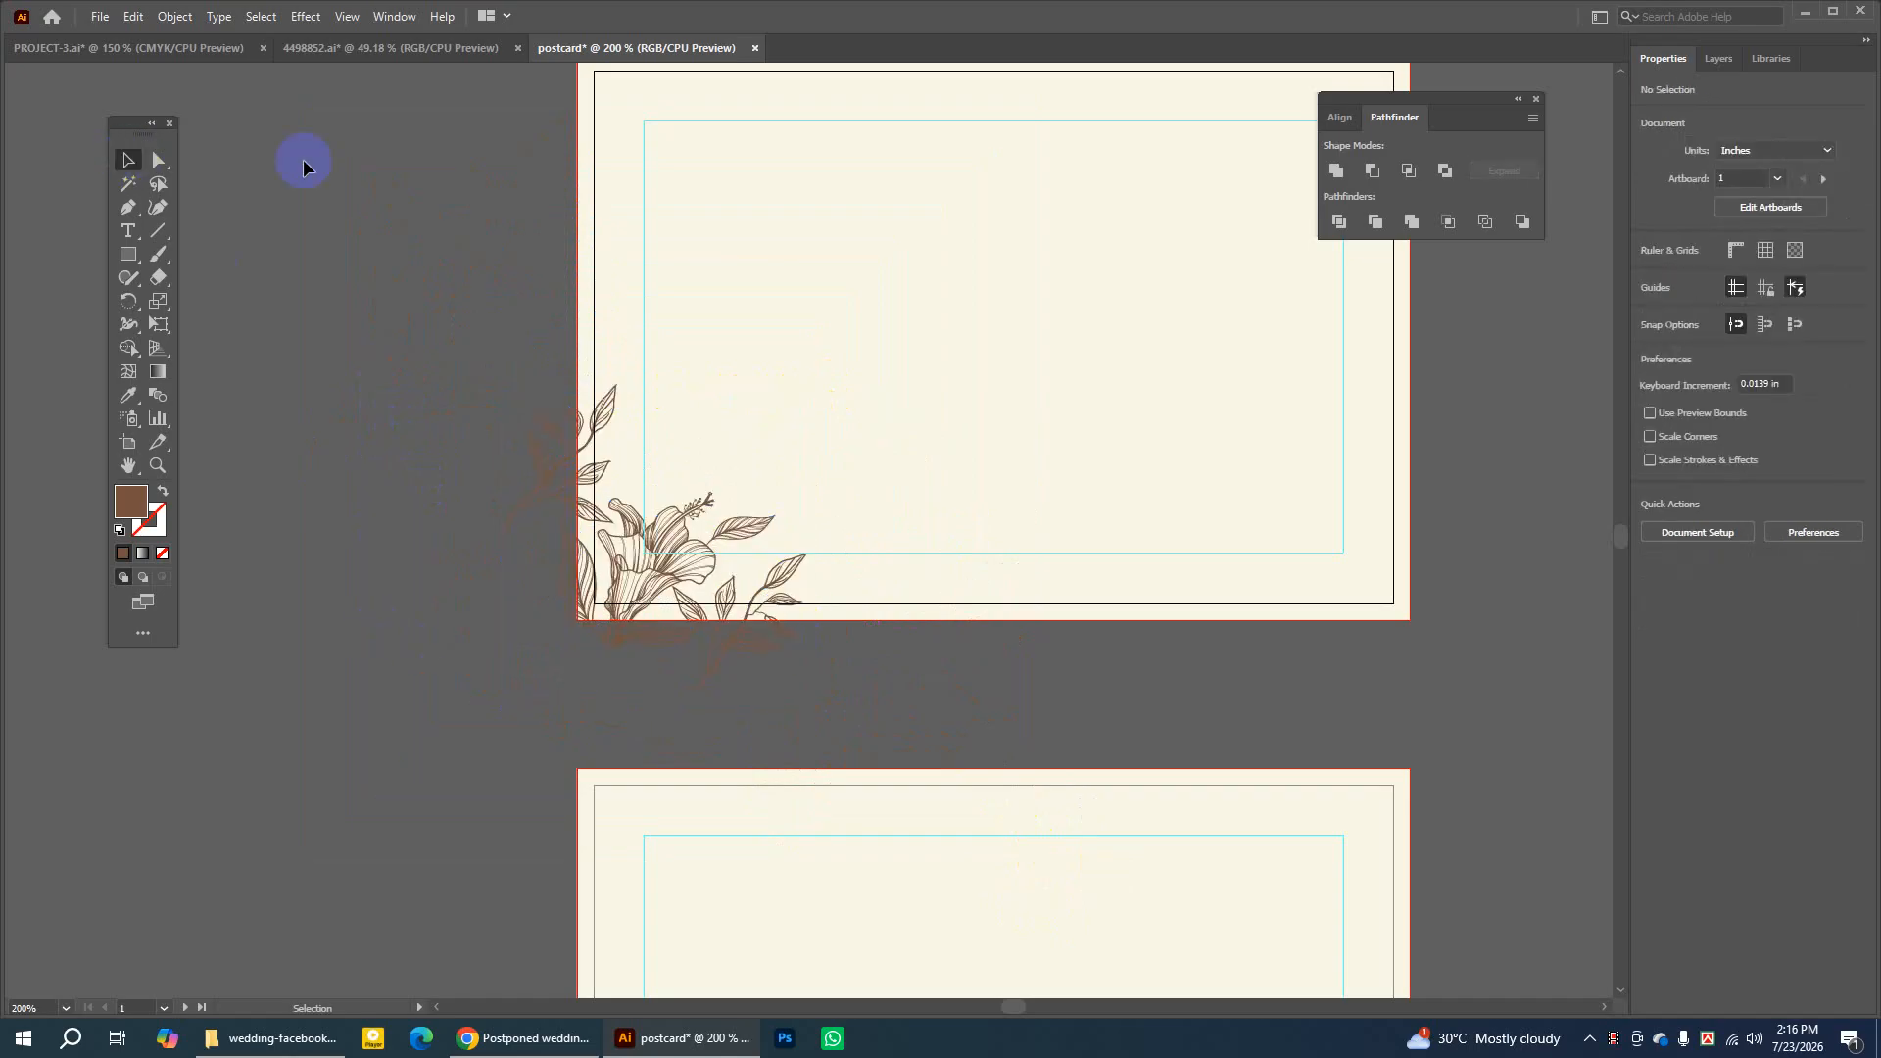
left_click_drag(661, 539, 672, 536)
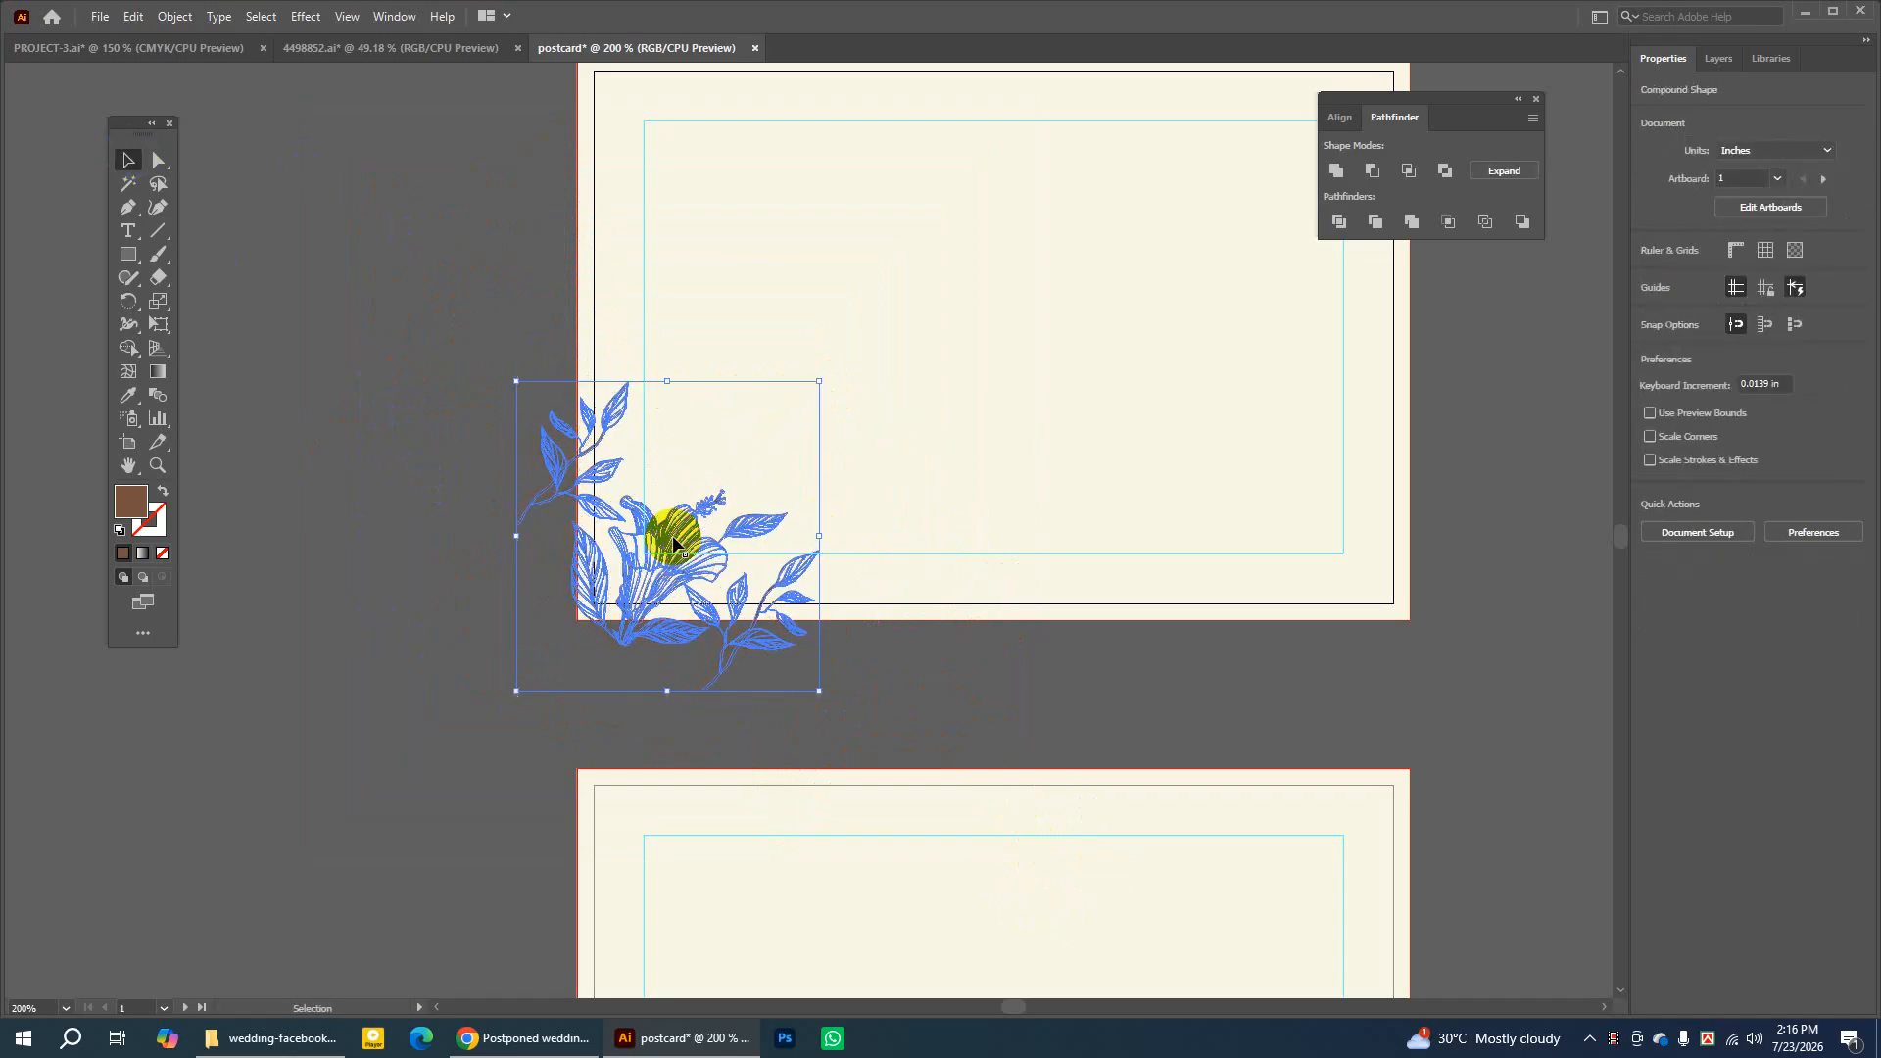
left_click(394, 495)
left_click(160, 554)
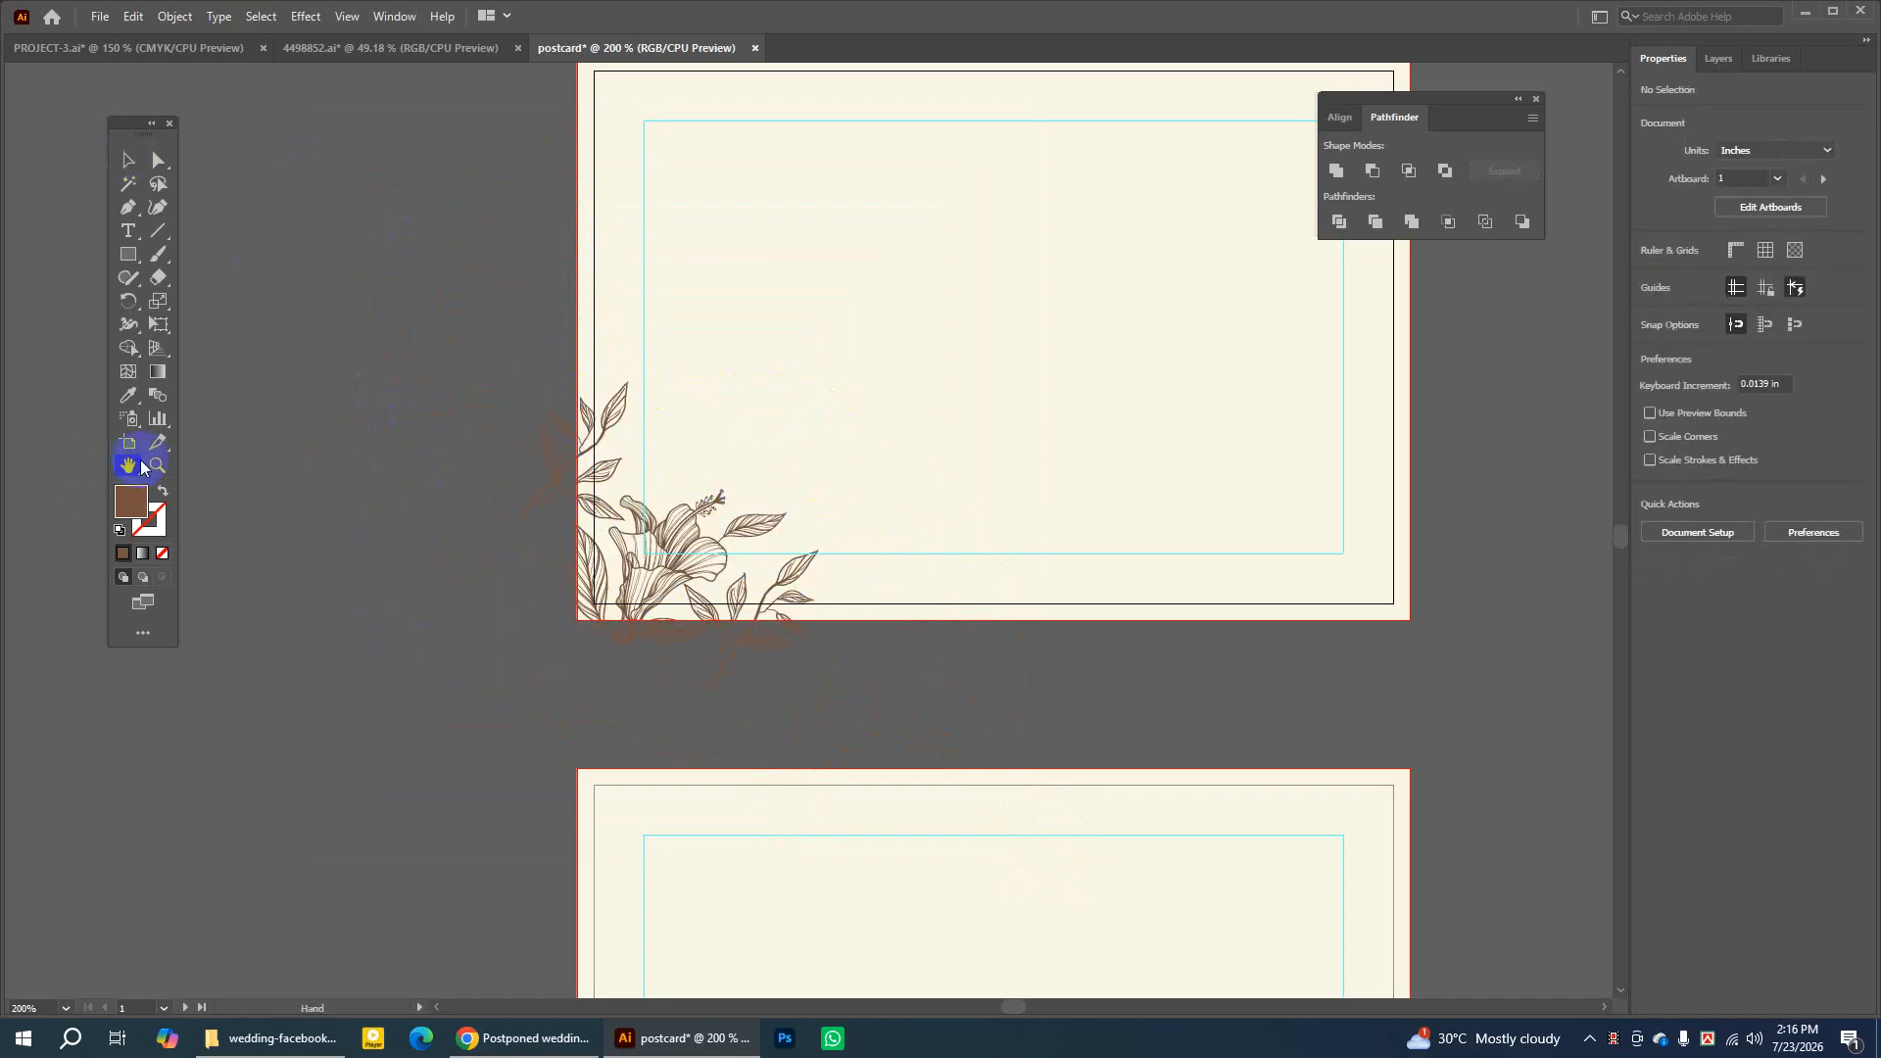
left_click_drag(685, 303, 688, 435)
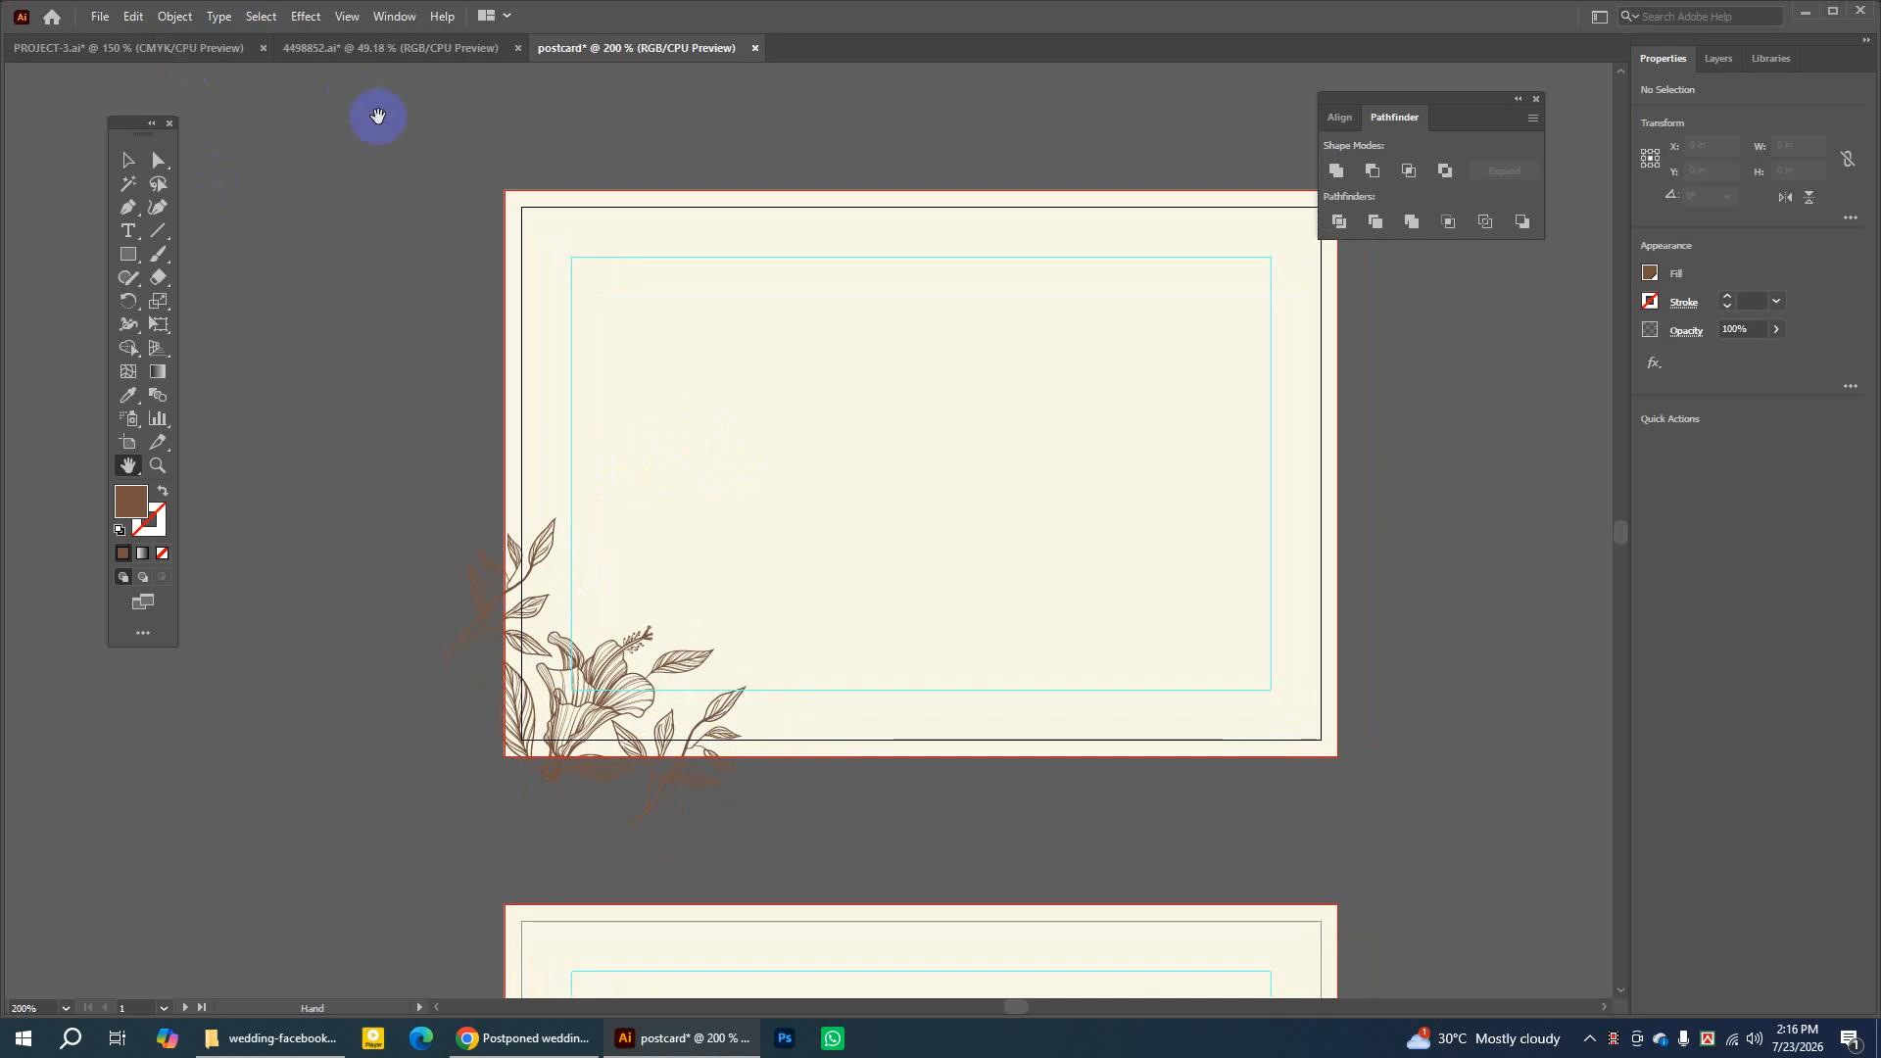
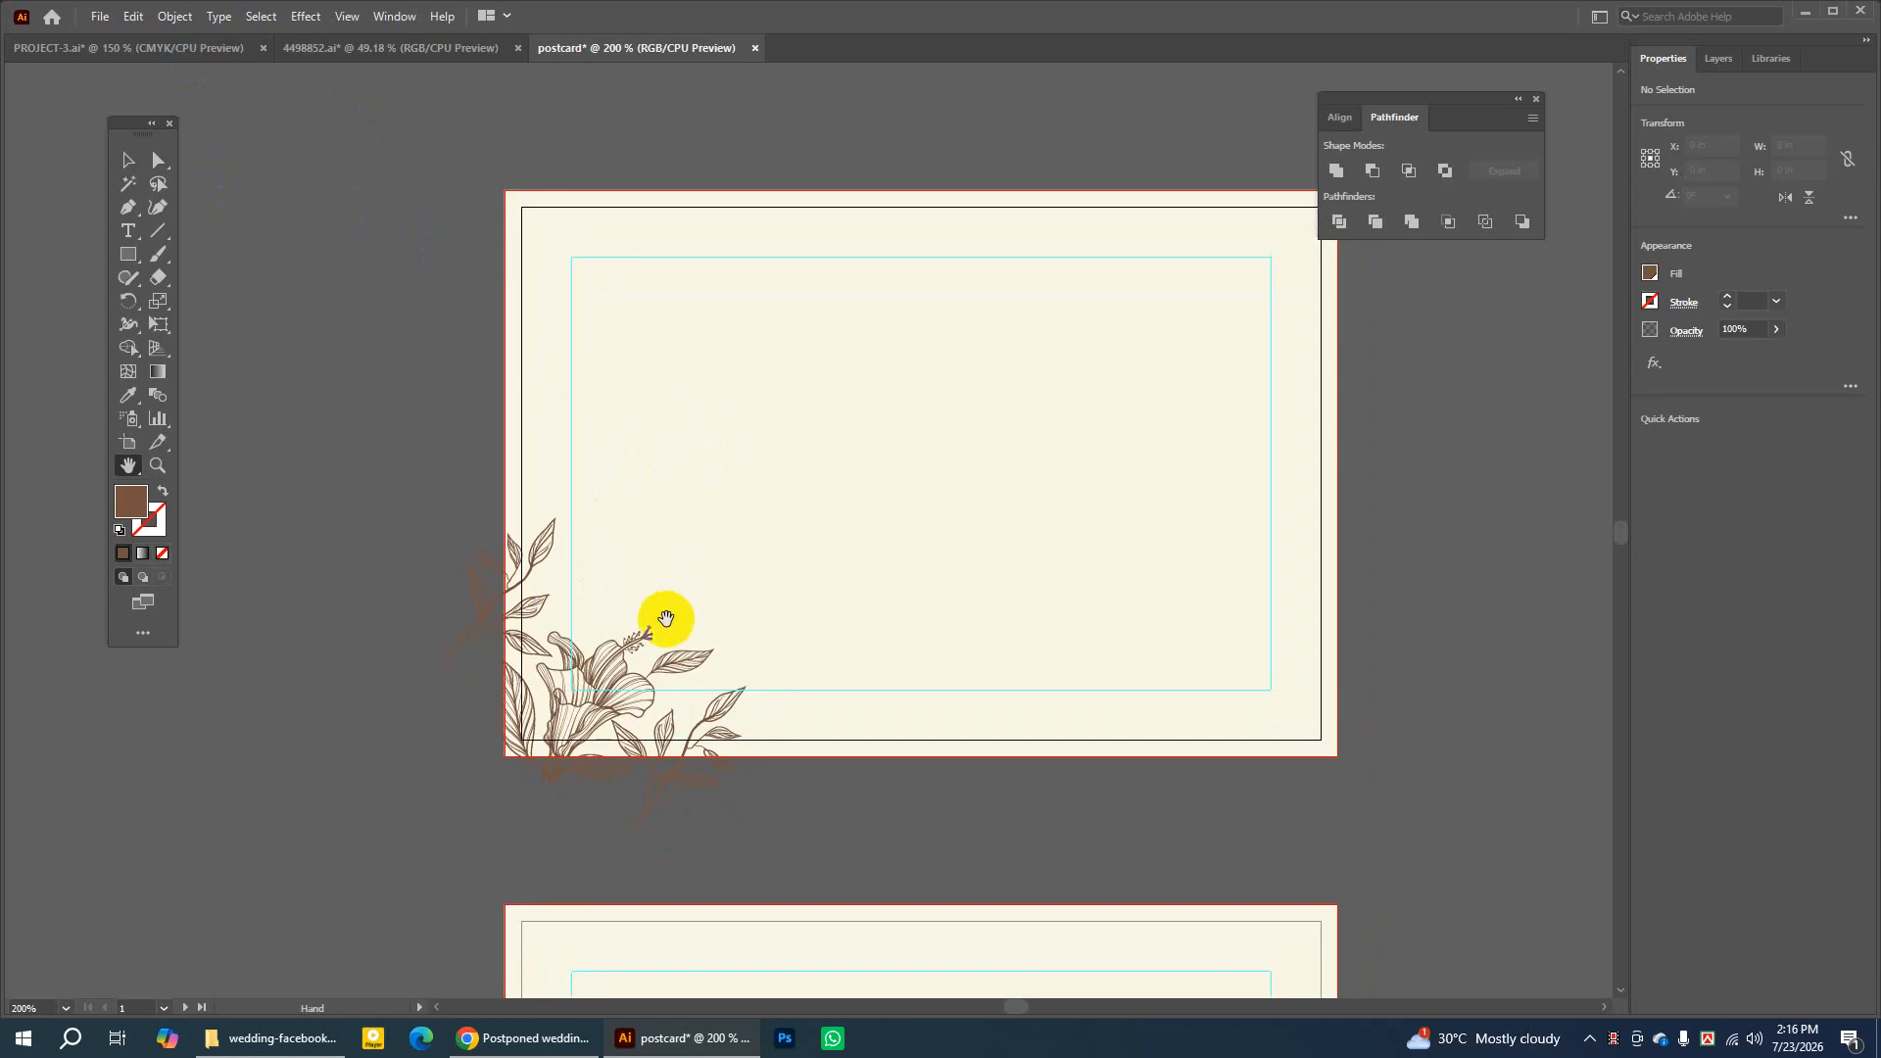
Switch to PROJECT-3.ai and try to pick out the wedding text block on the front card
left_click(130, 159)
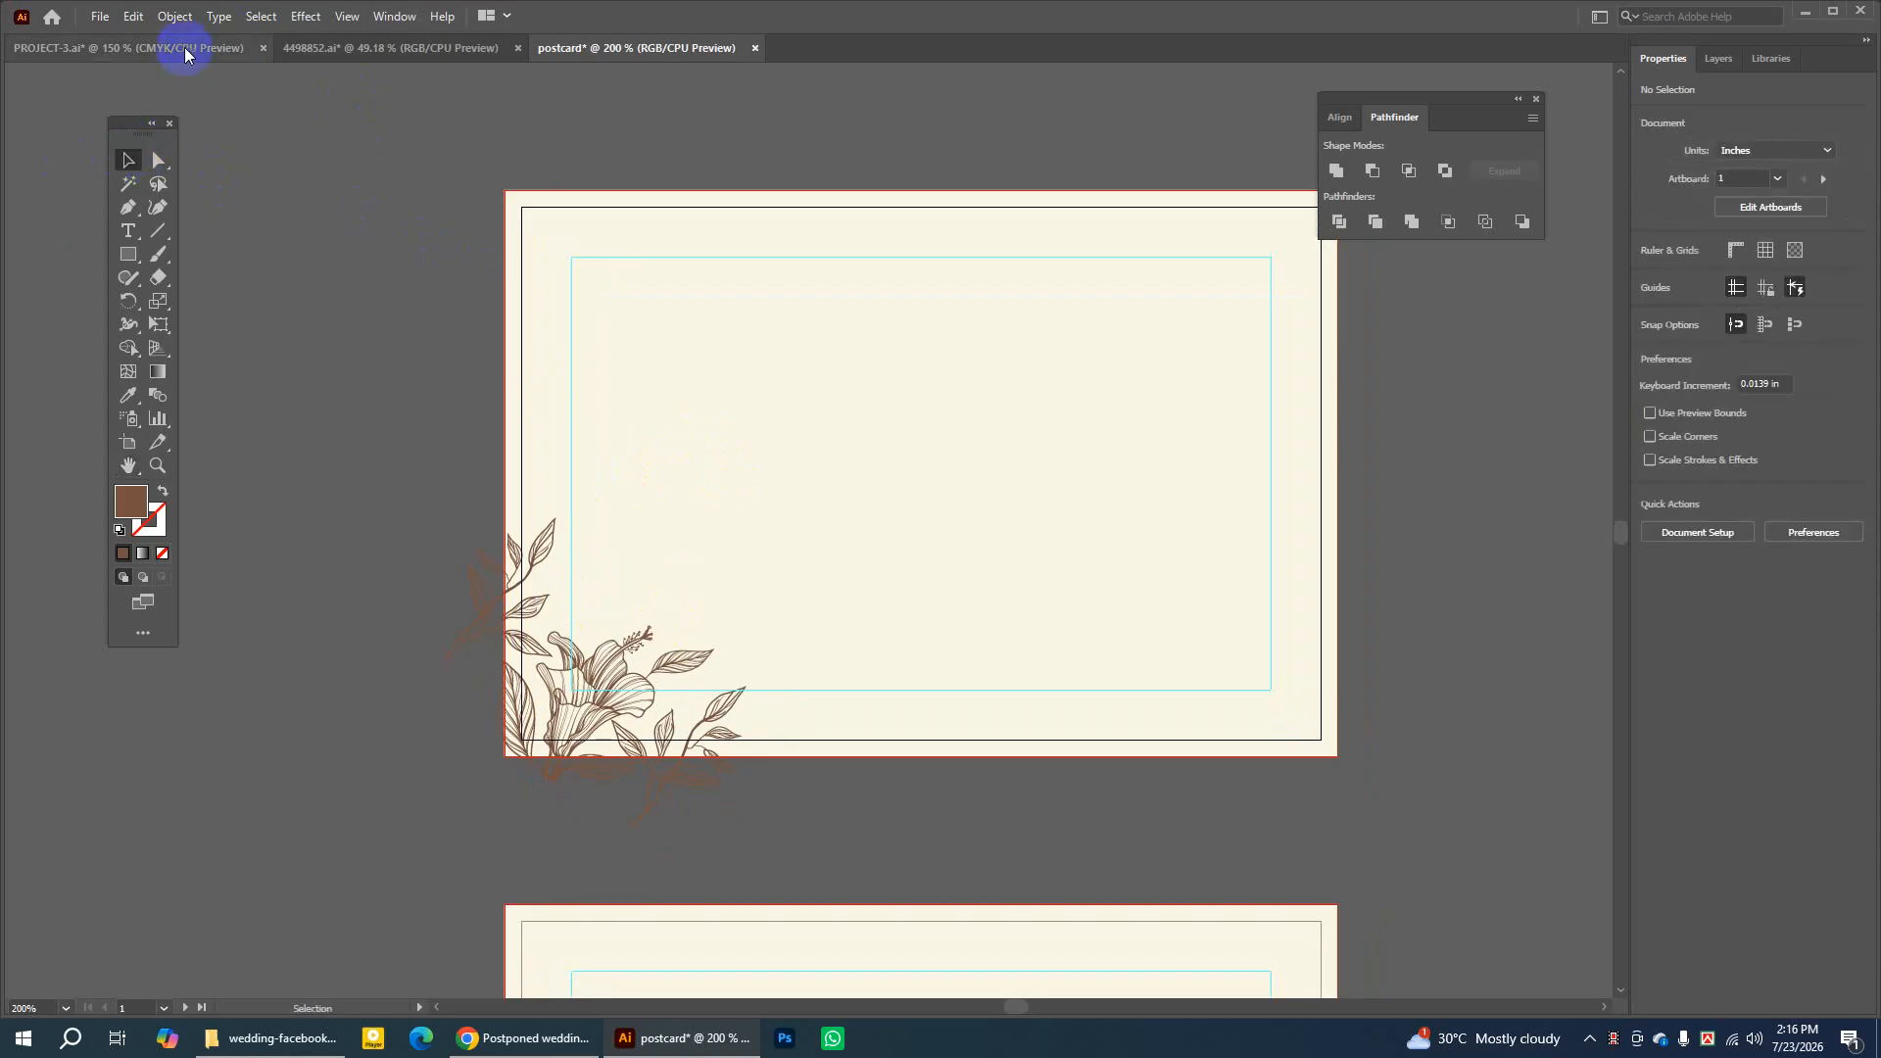
left_click(185, 49)
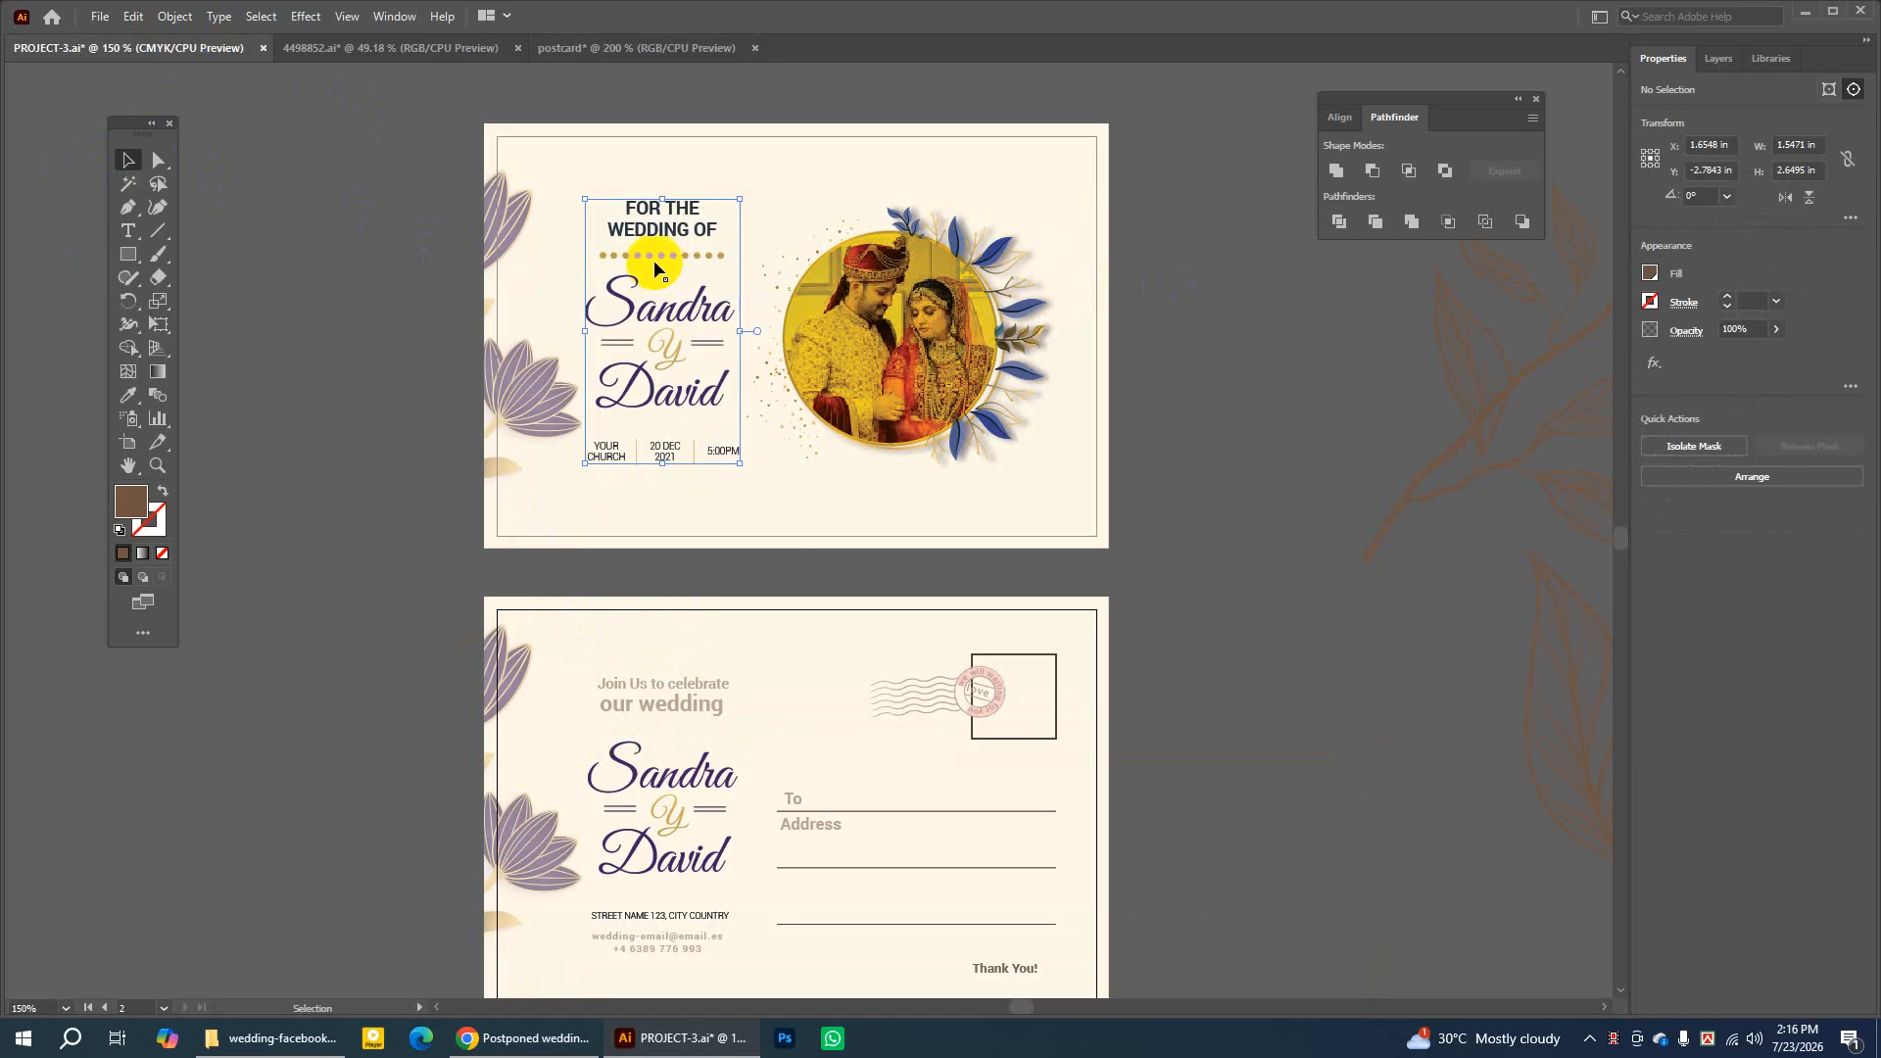
left_click(667, 203)
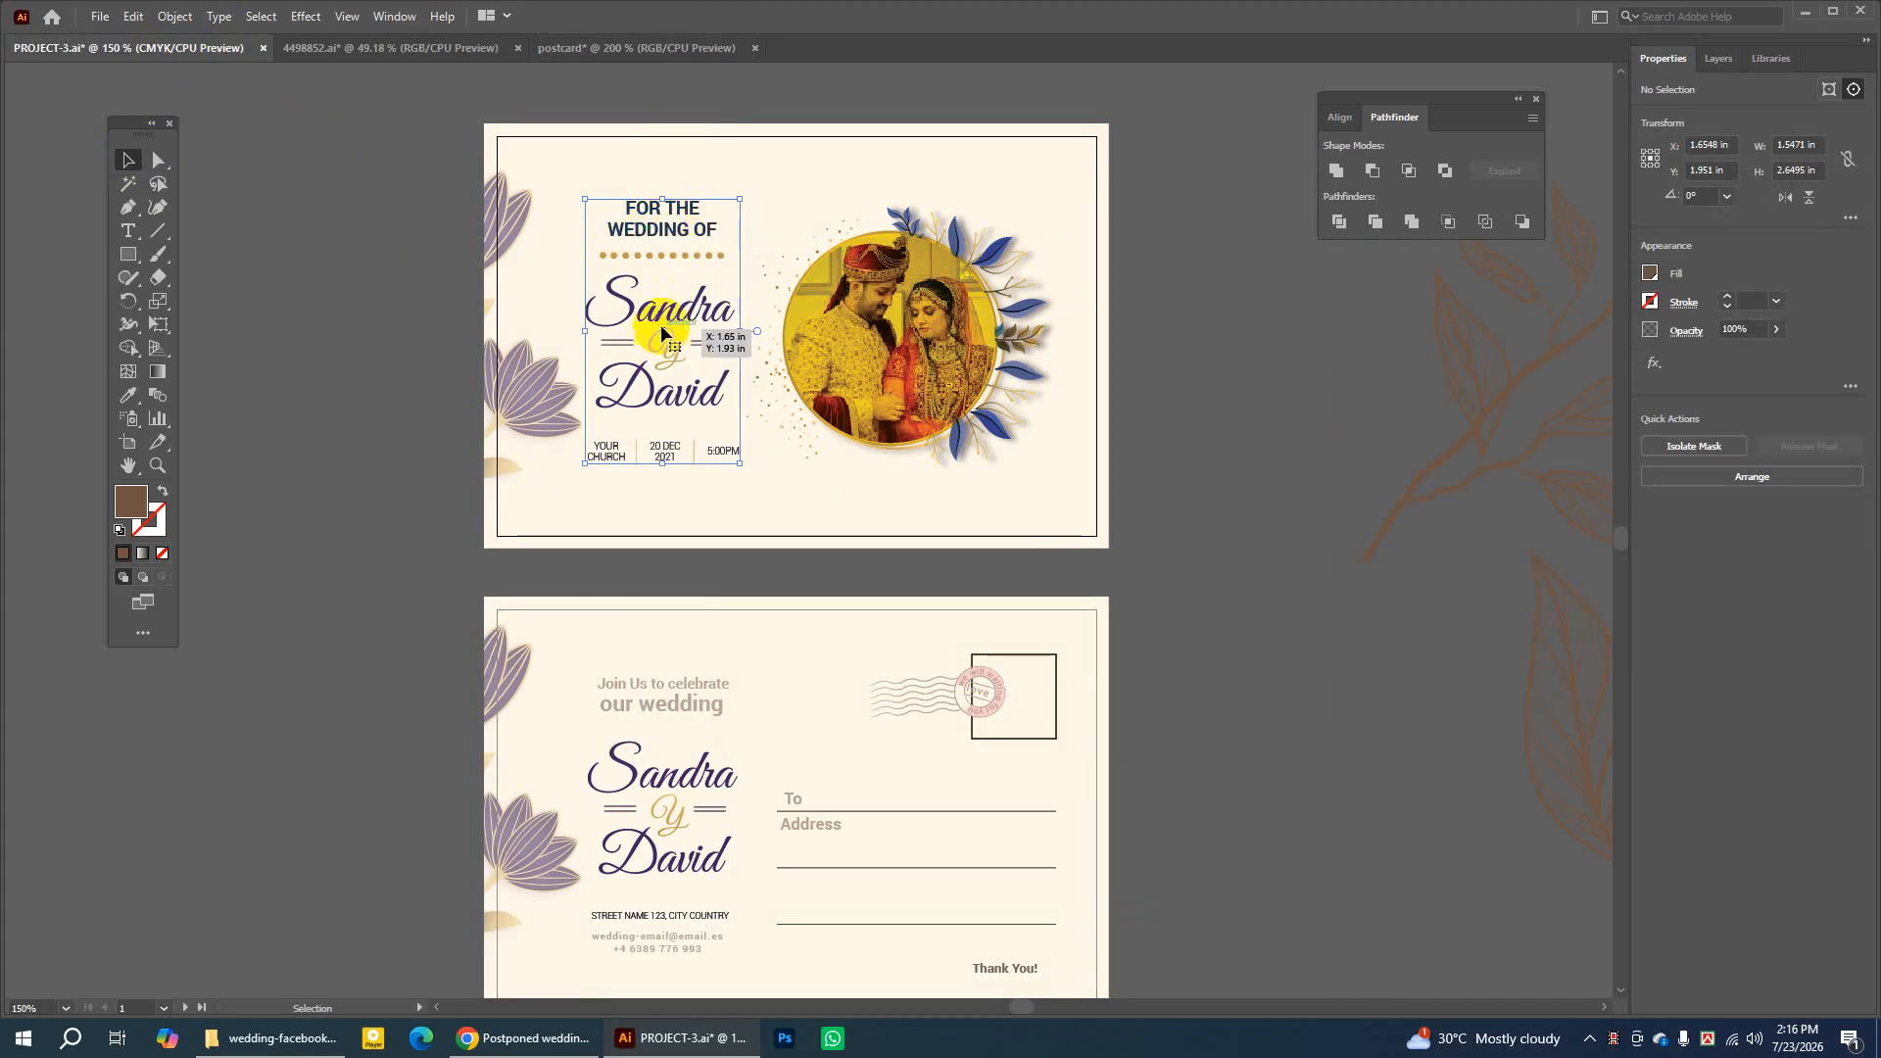
left_click(156, 466)
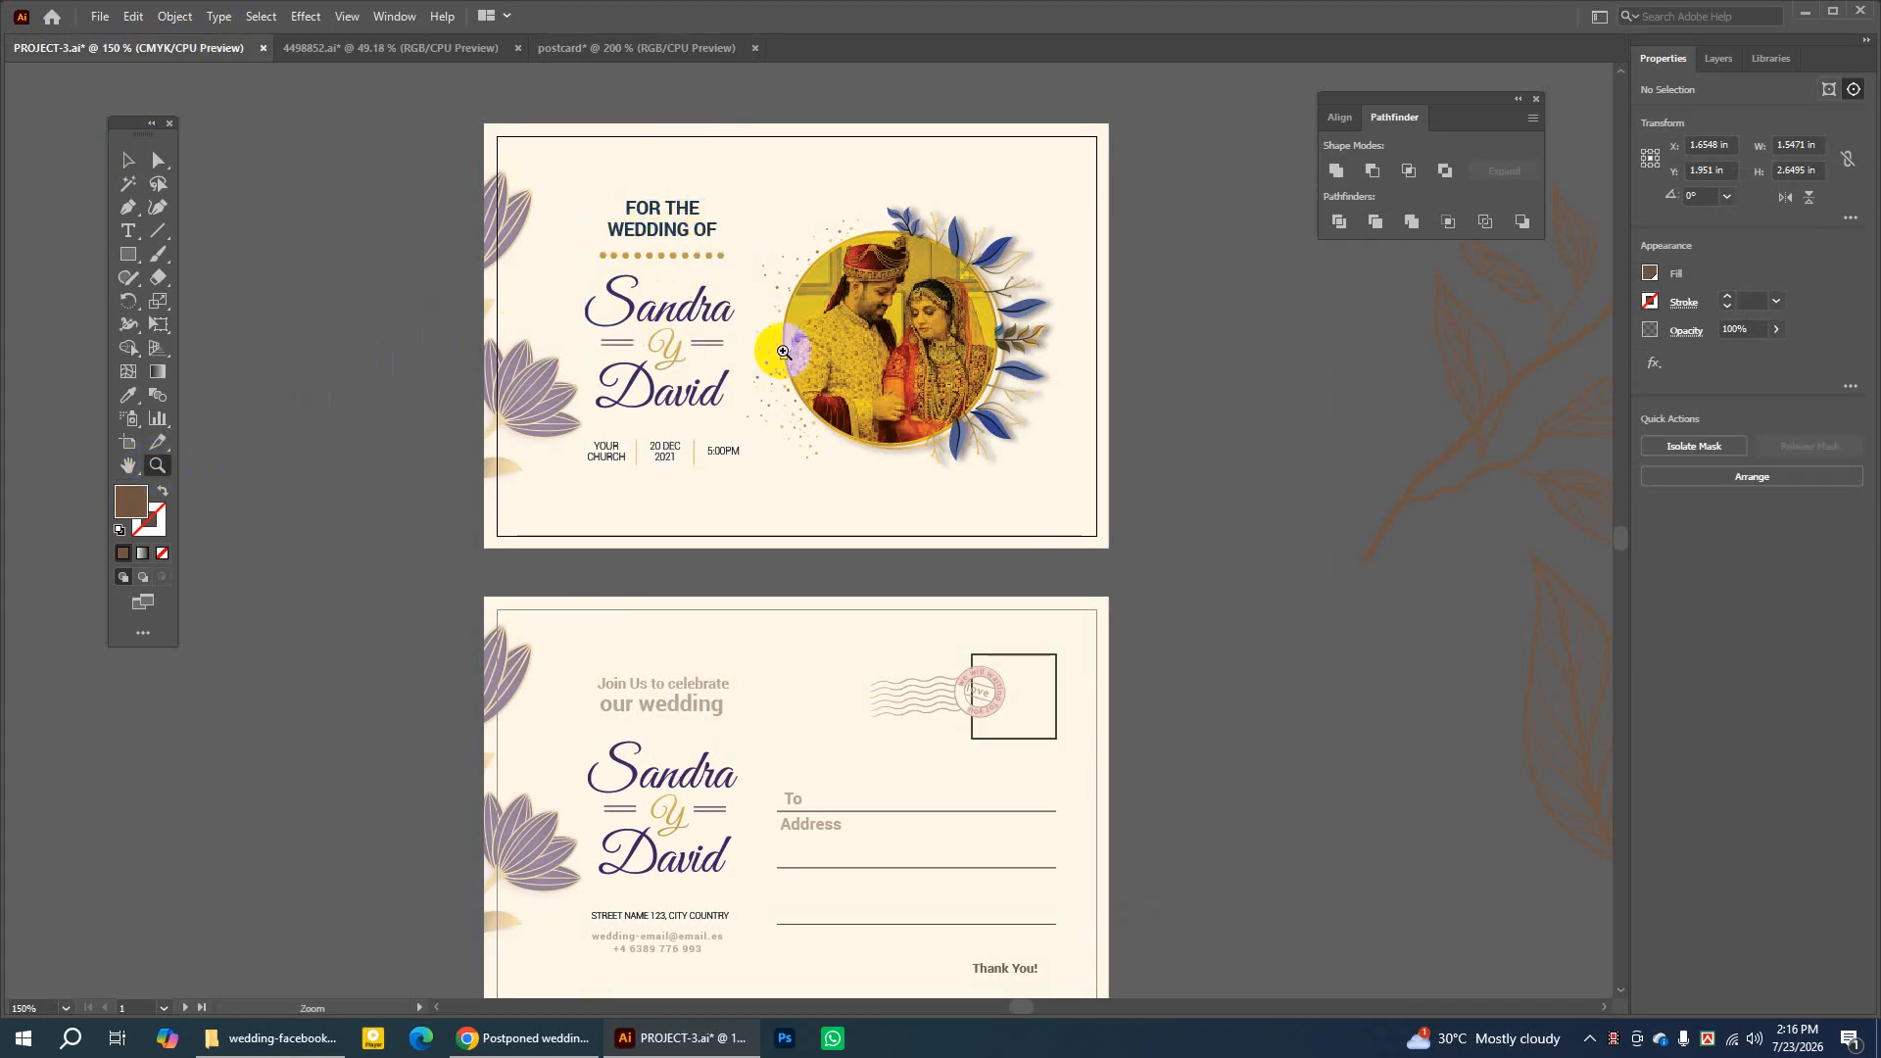
left_click(782, 347)
left_click(128, 160)
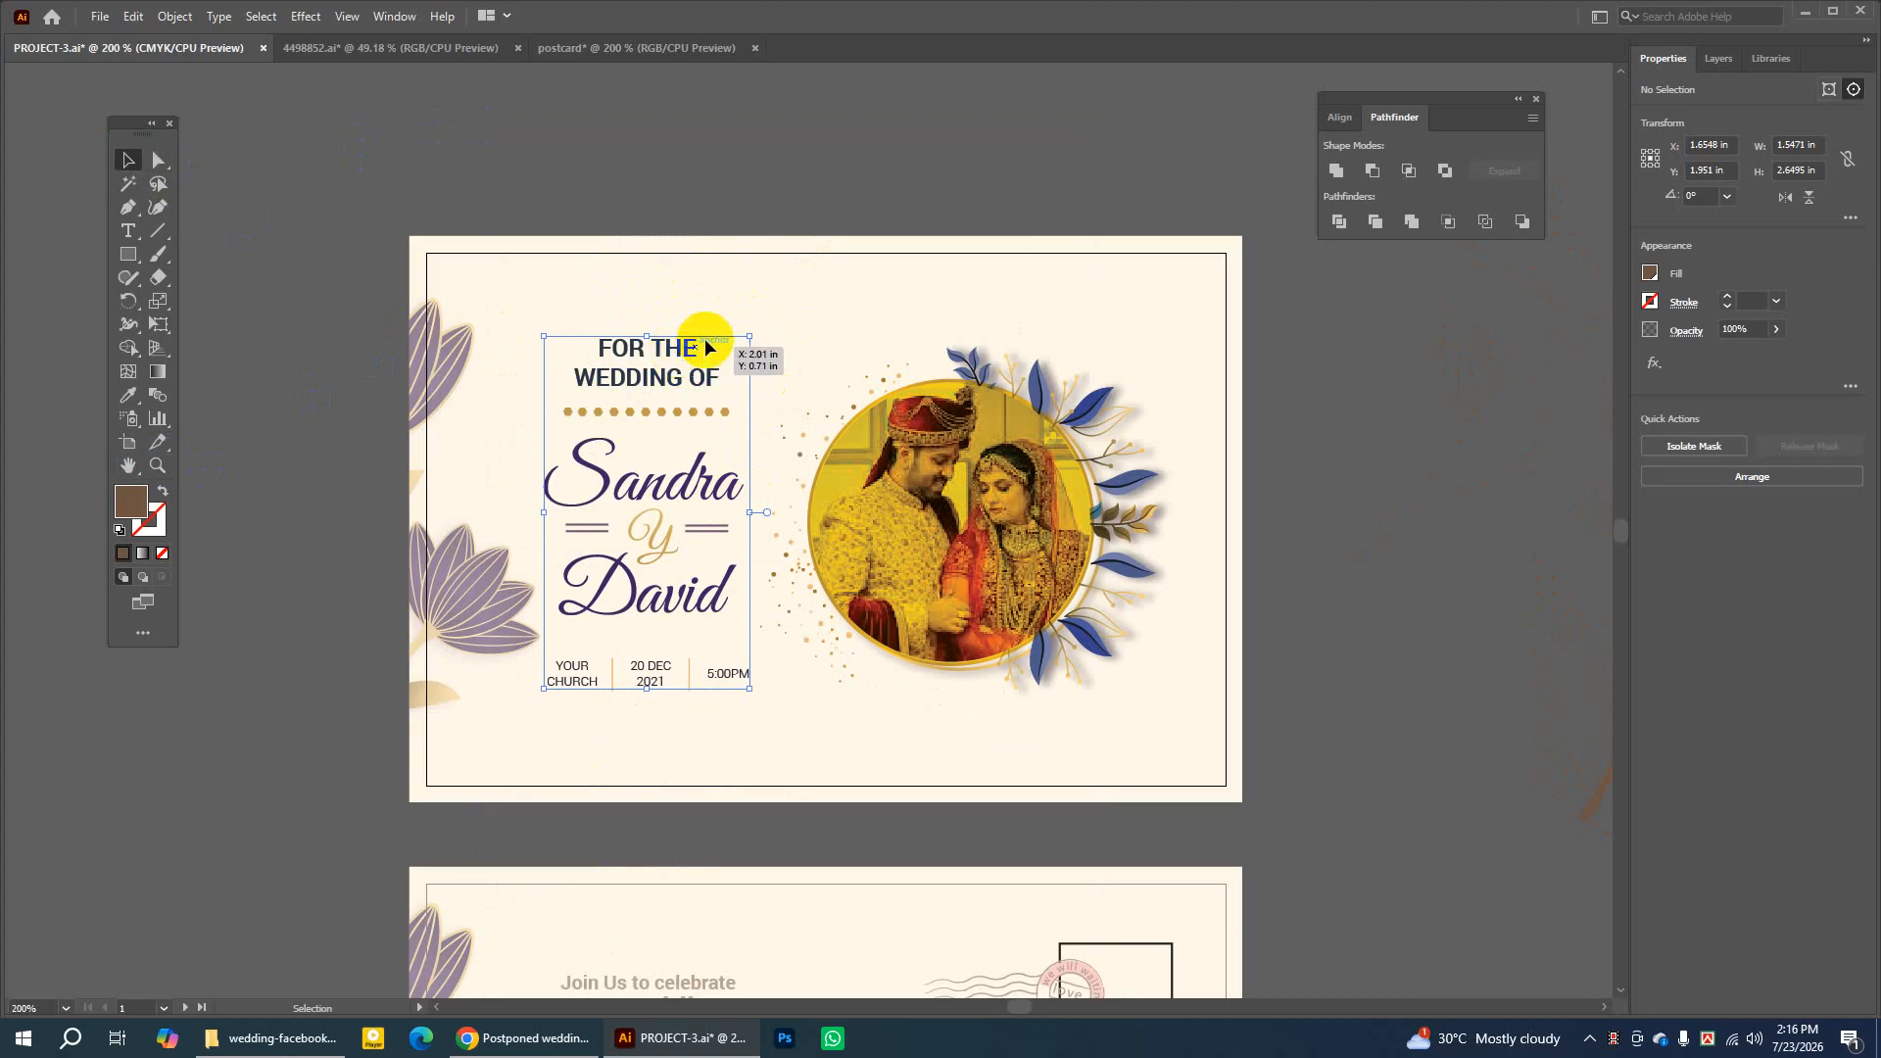
right_click(672, 379)
left_click(680, 302)
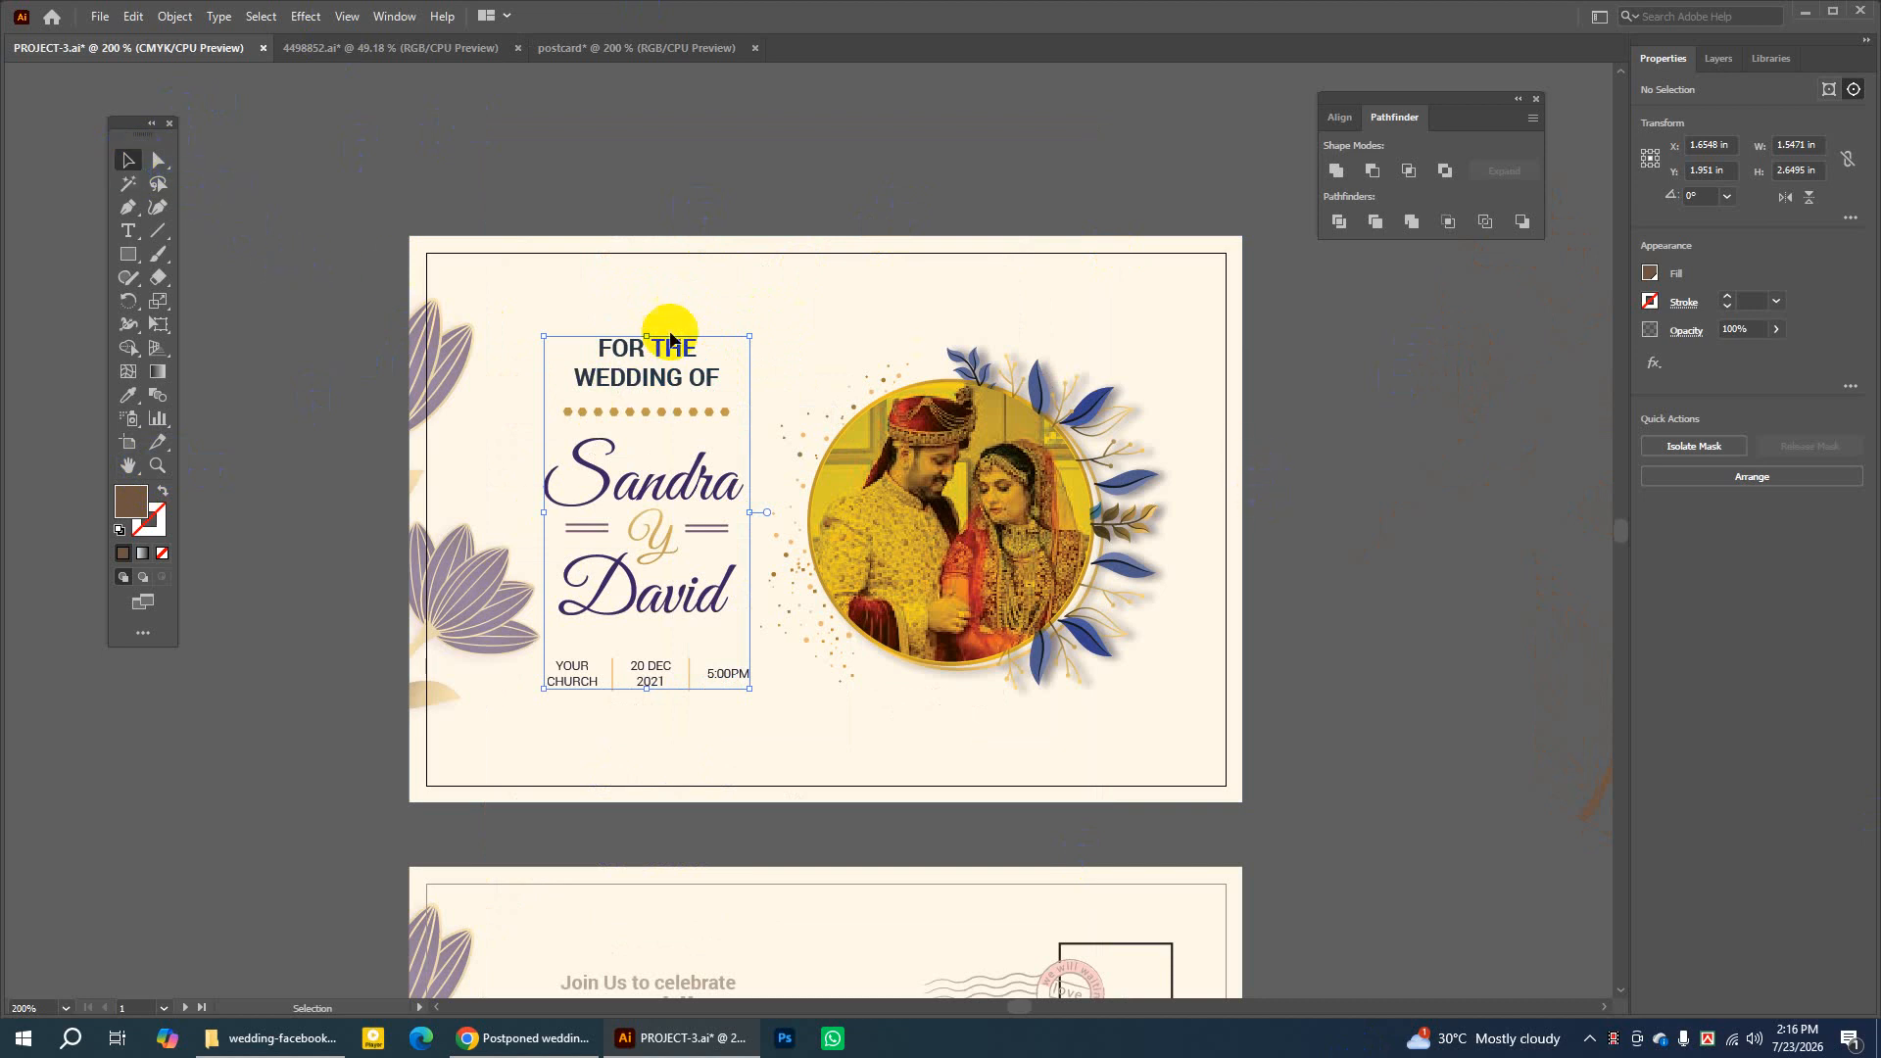
left_click_drag(673, 354, 684, 306)
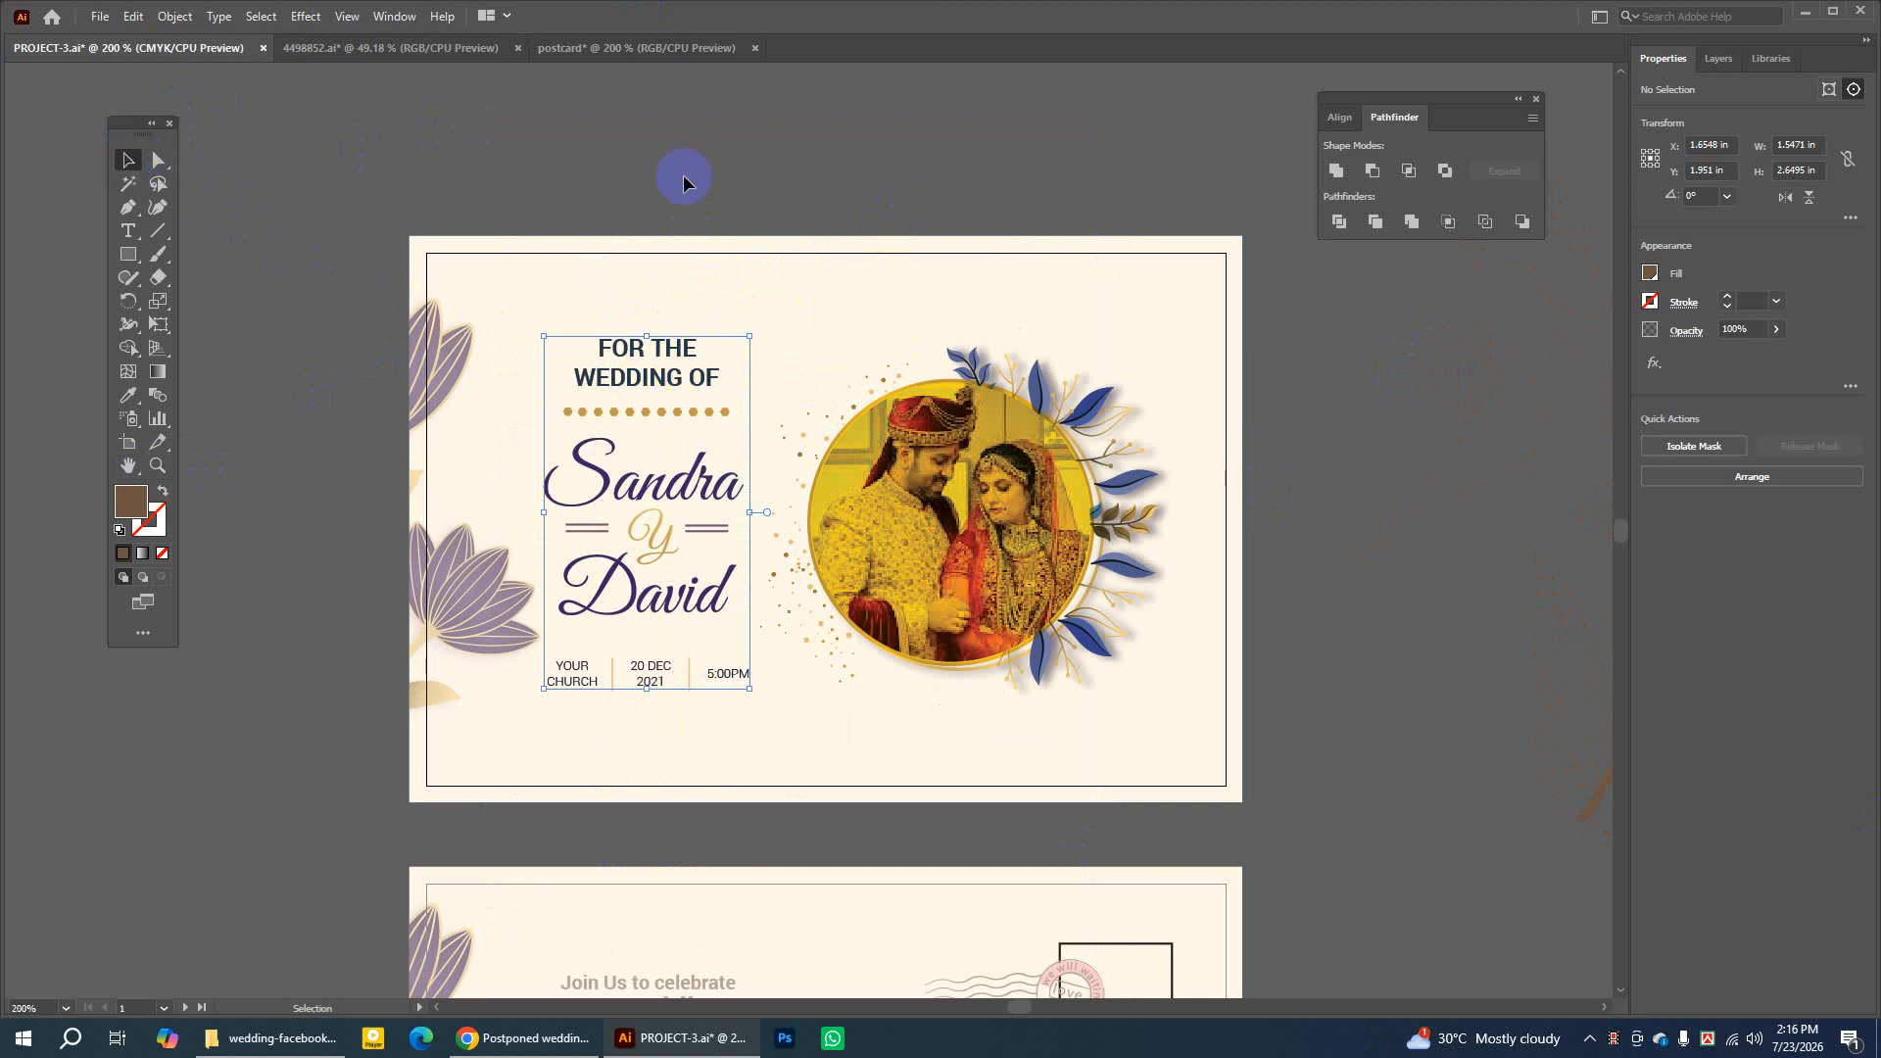
Glance at 4498852.ai, return to PROJECT-3.ai and ungroup the front card's artwork
left_click(415, 57)
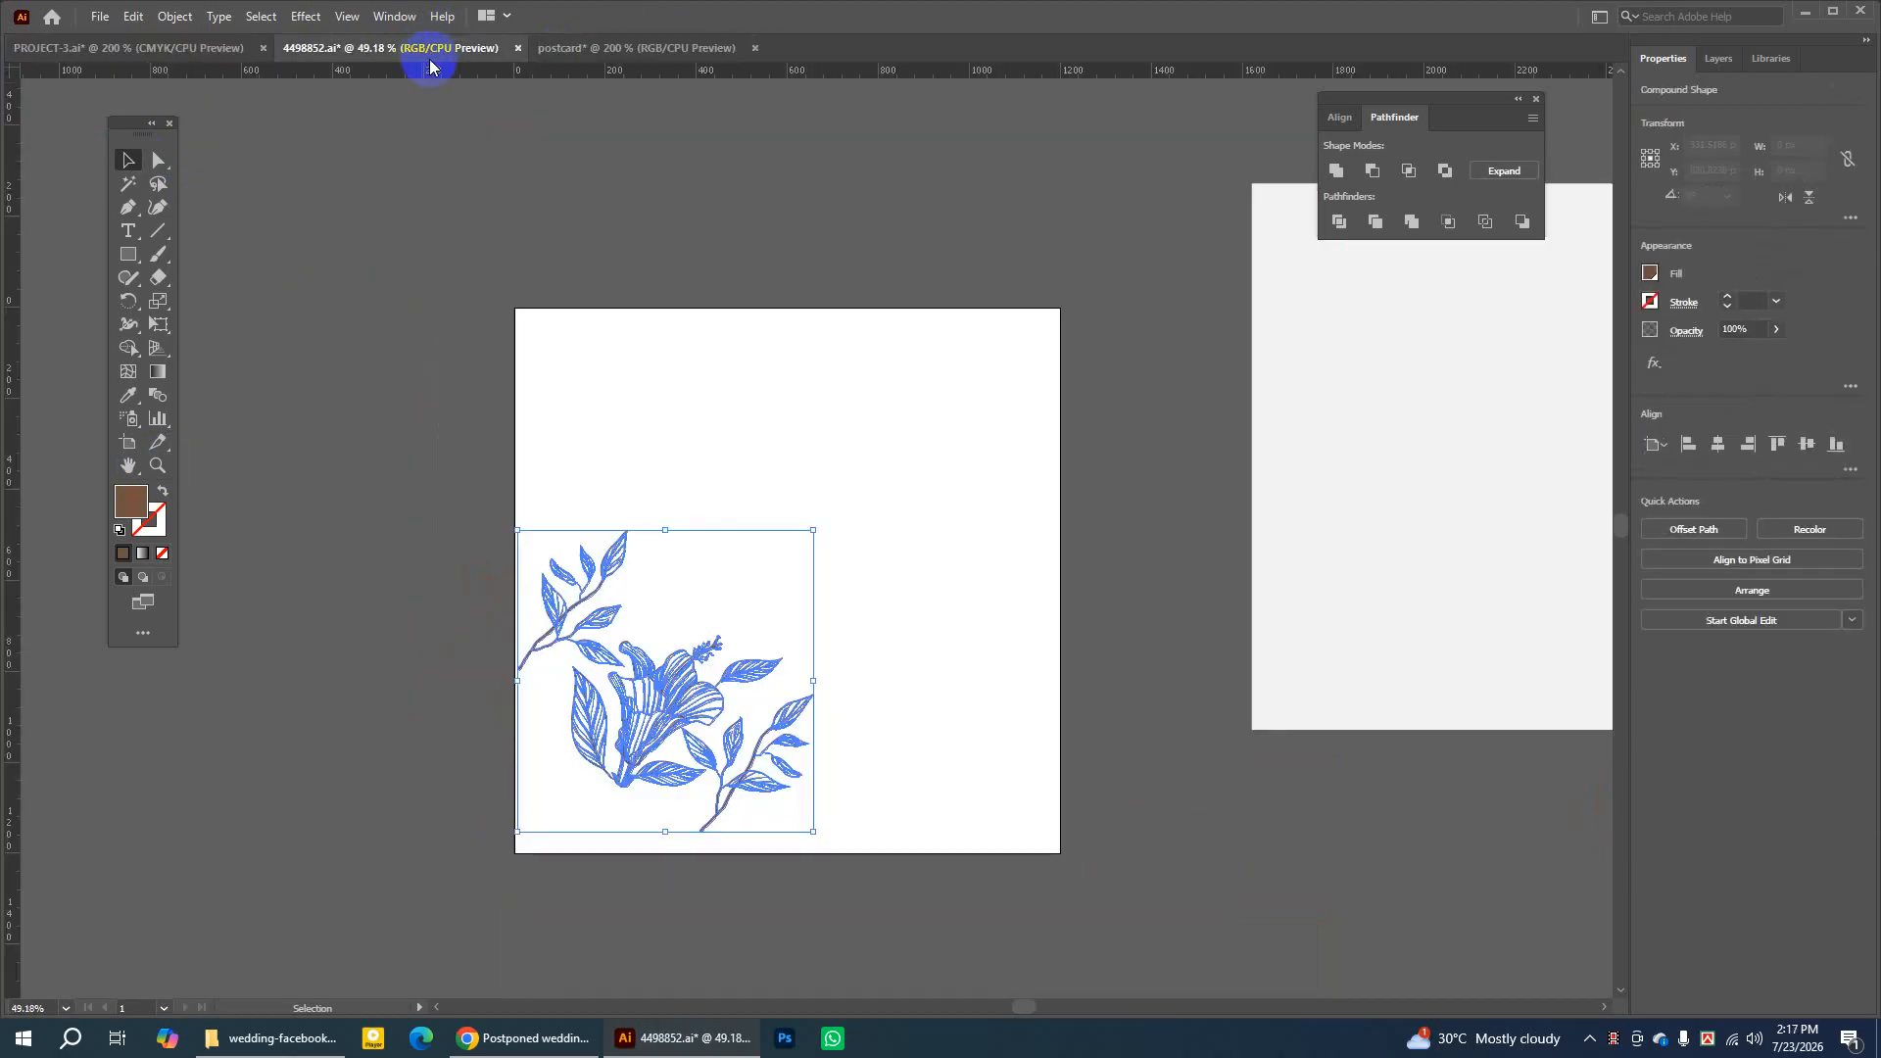
left_click(167, 49)
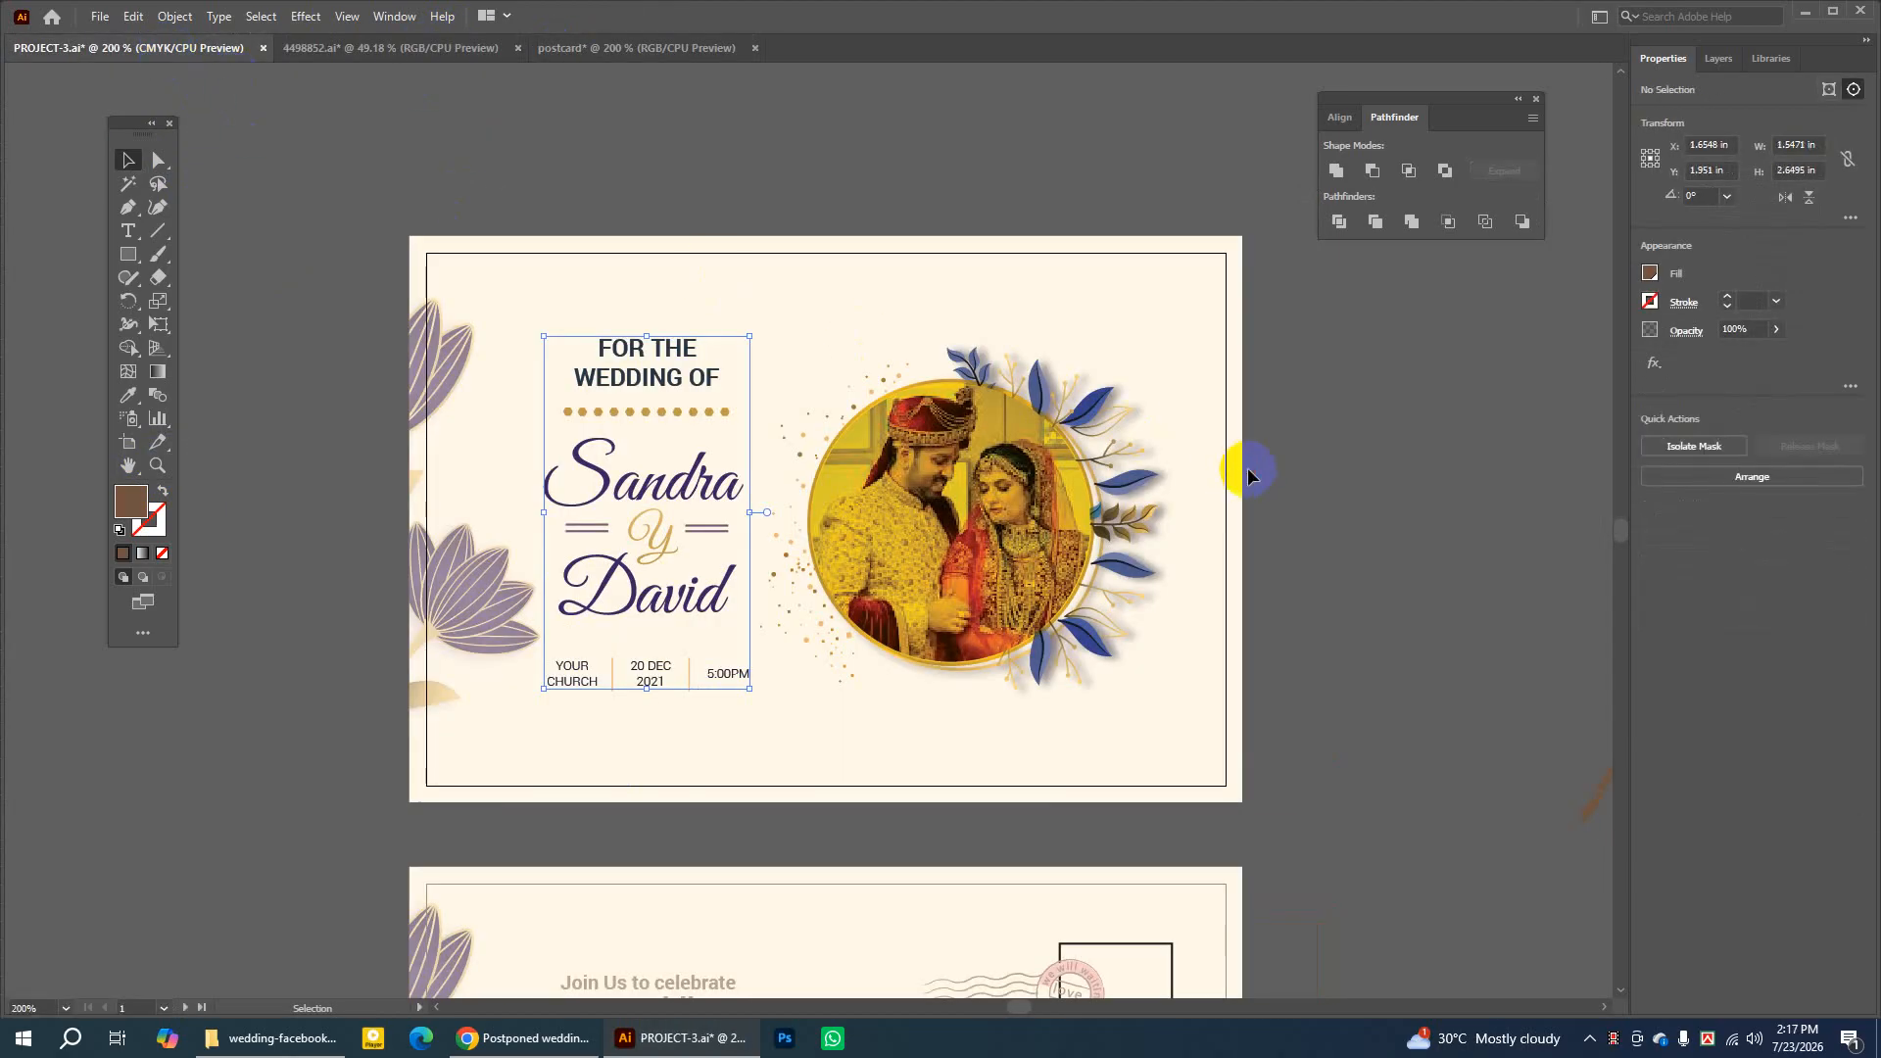
right_click(1287, 470)
left_click(1271, 425)
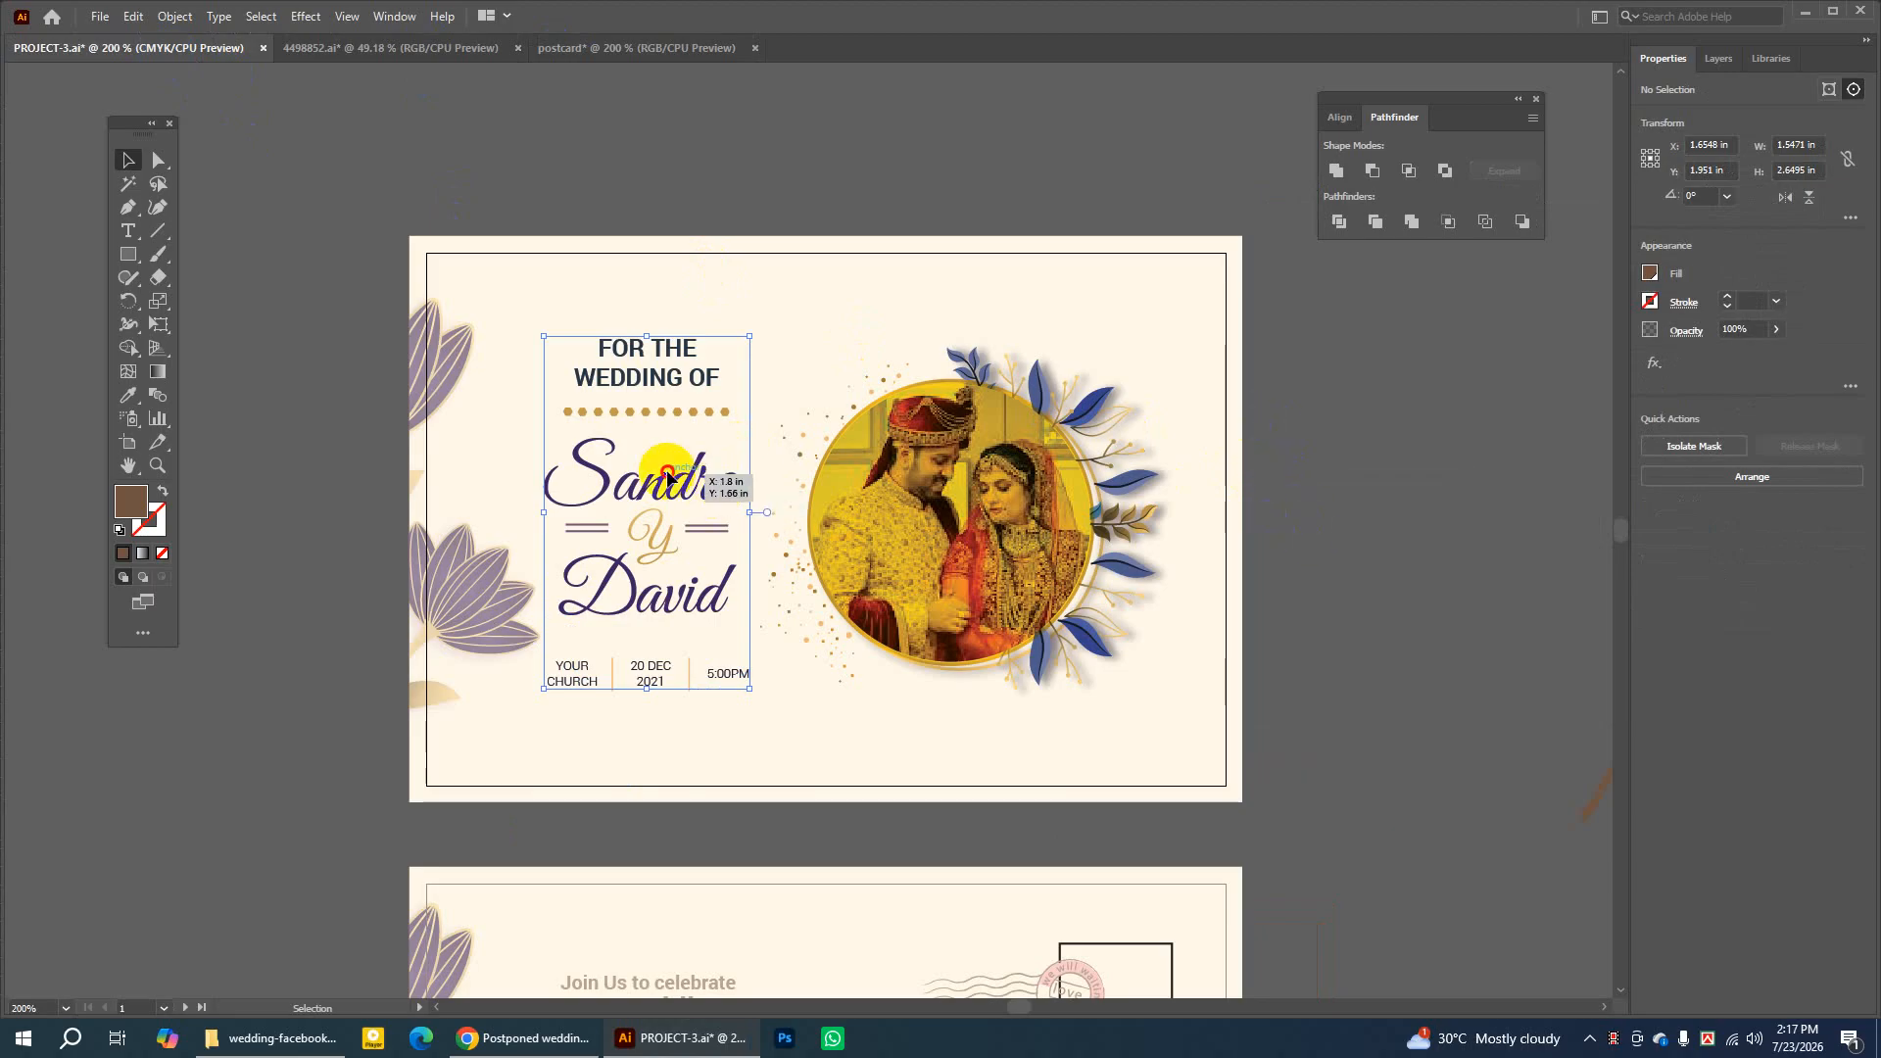
left_click(882, 431)
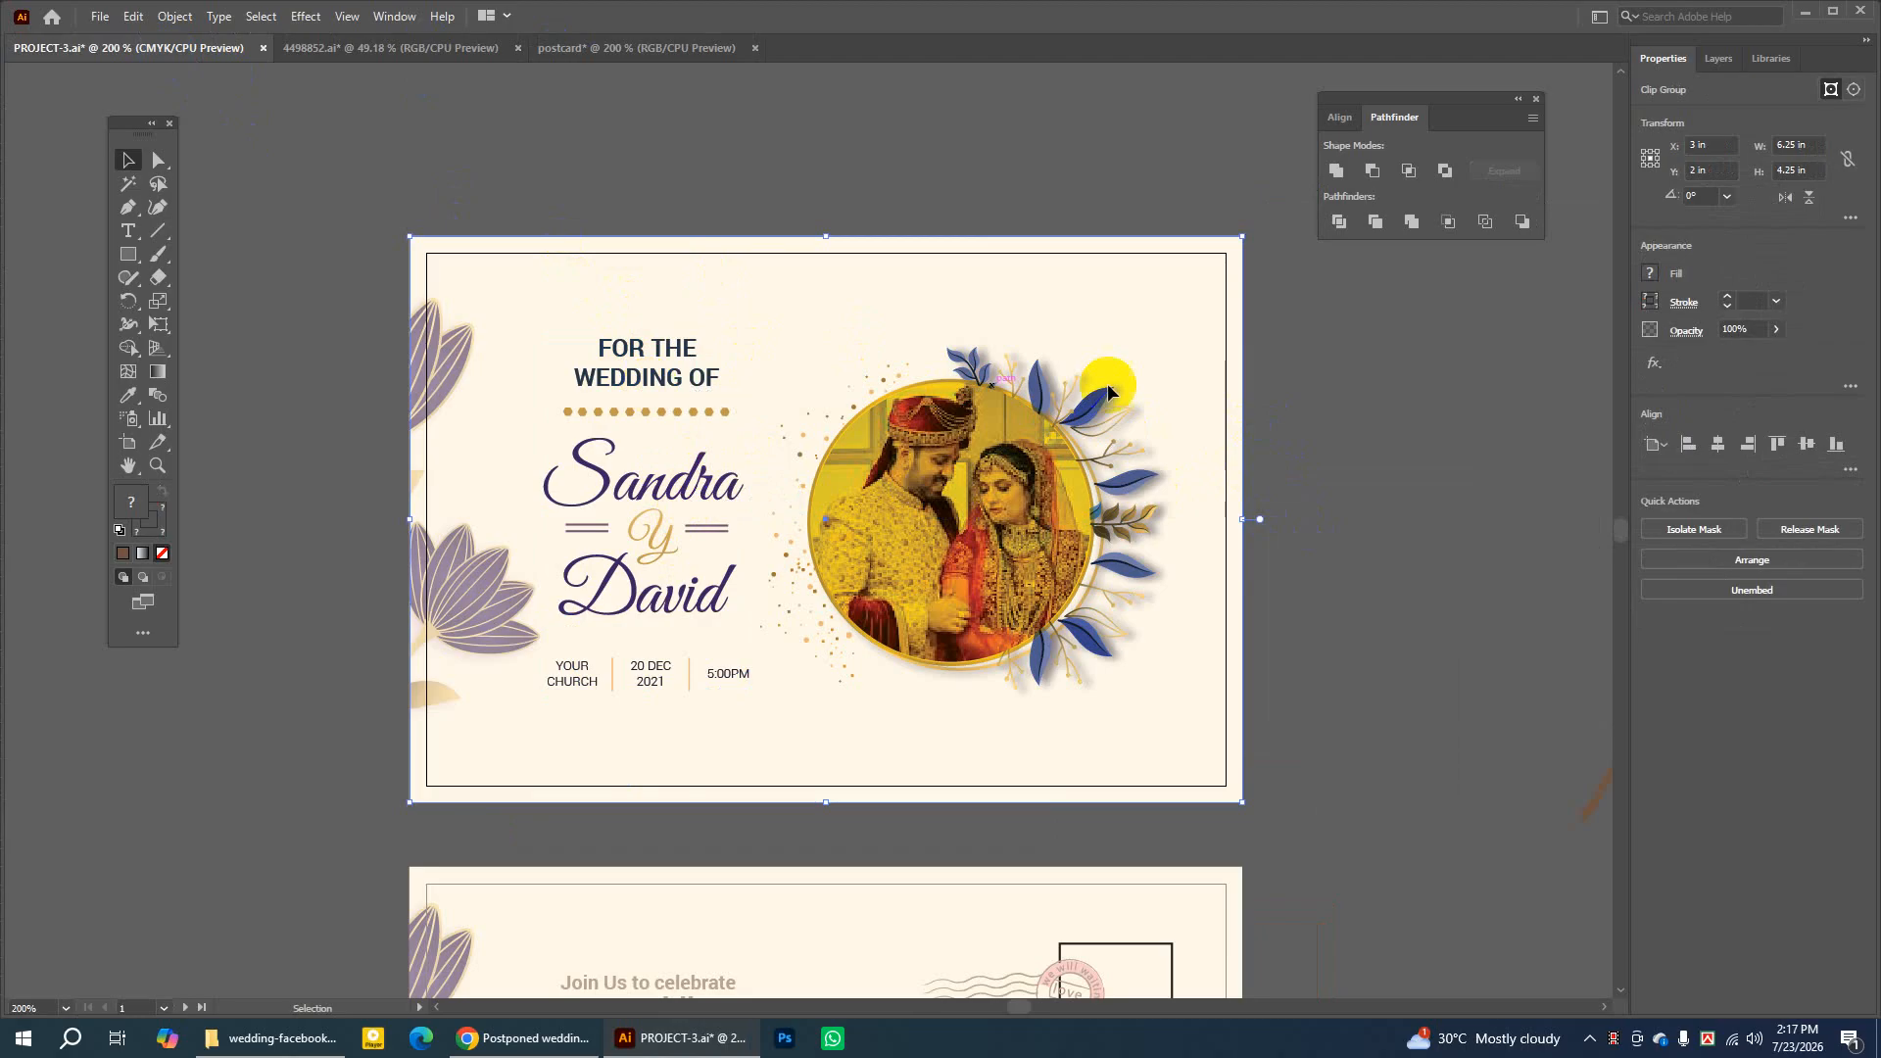
left_click(1388, 380)
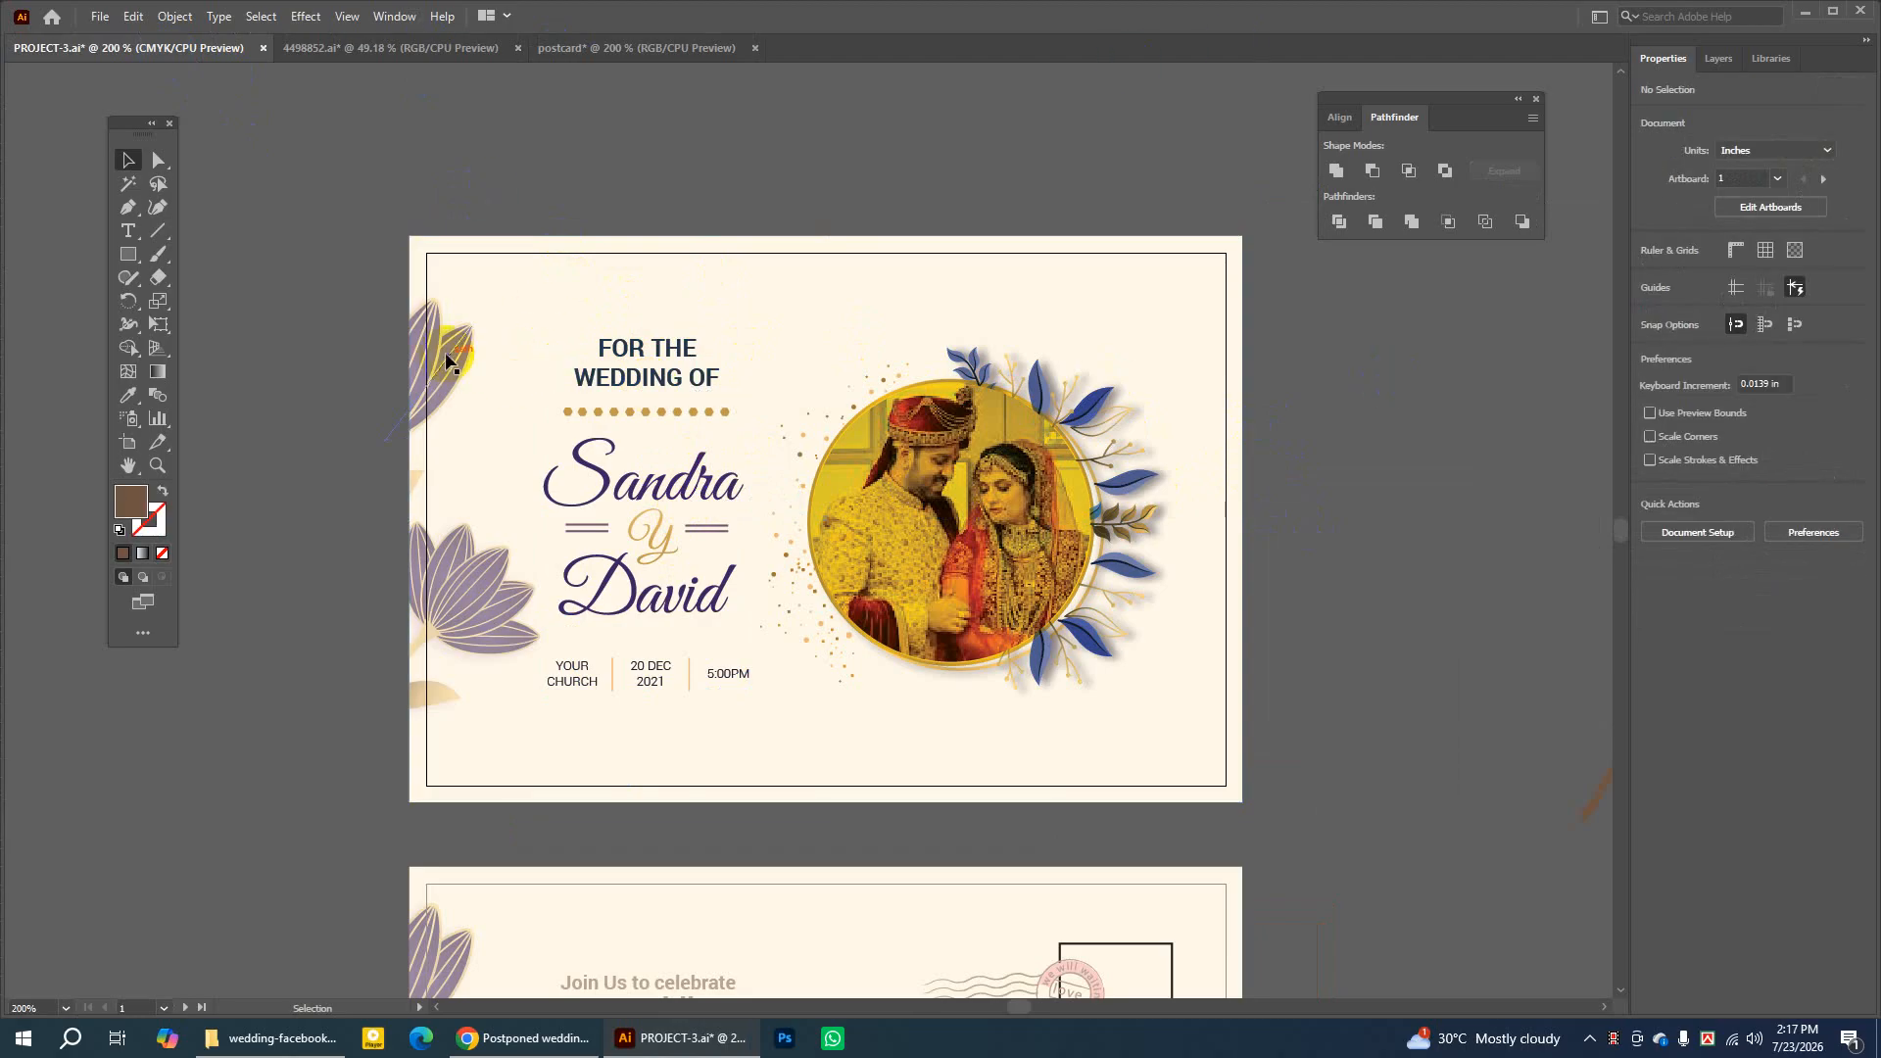
Select the front card's 6.25 x 4.25 in clip group and release its clipping mask
left_click(638, 384)
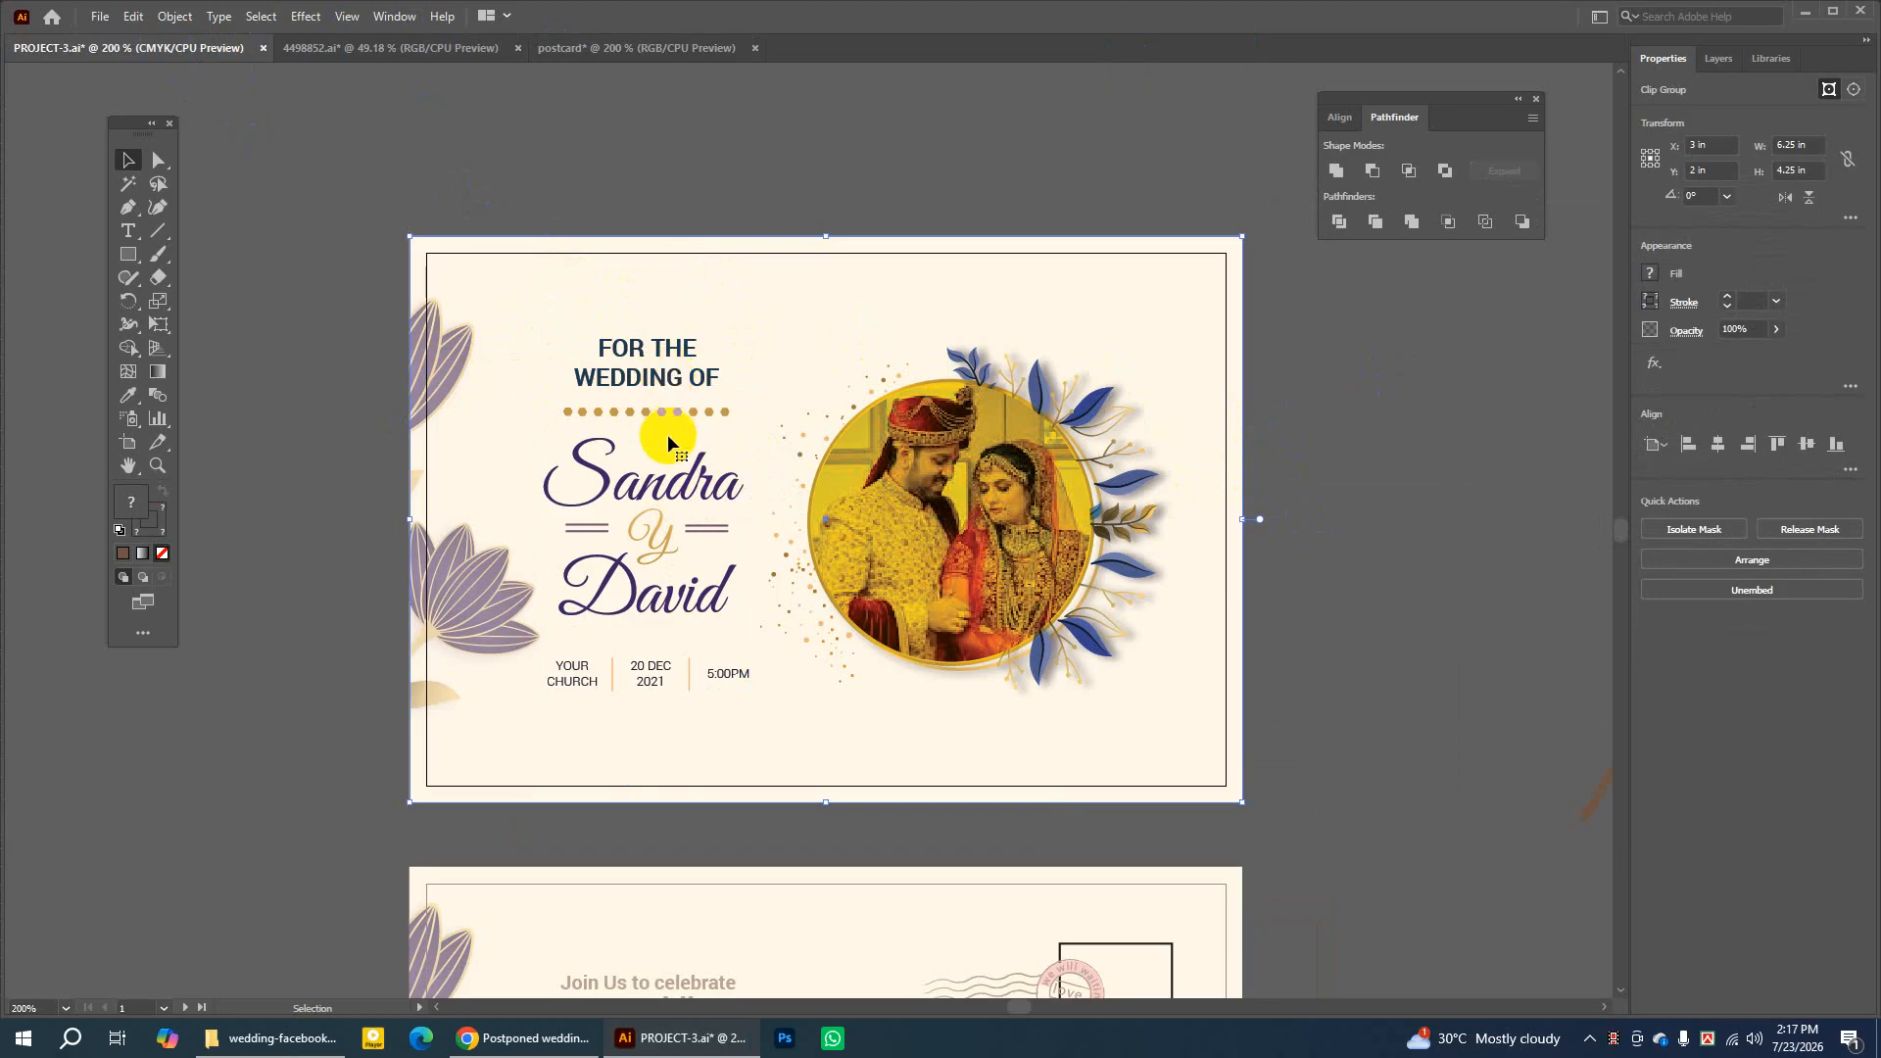
left_click_drag(605, 435, 611, 402)
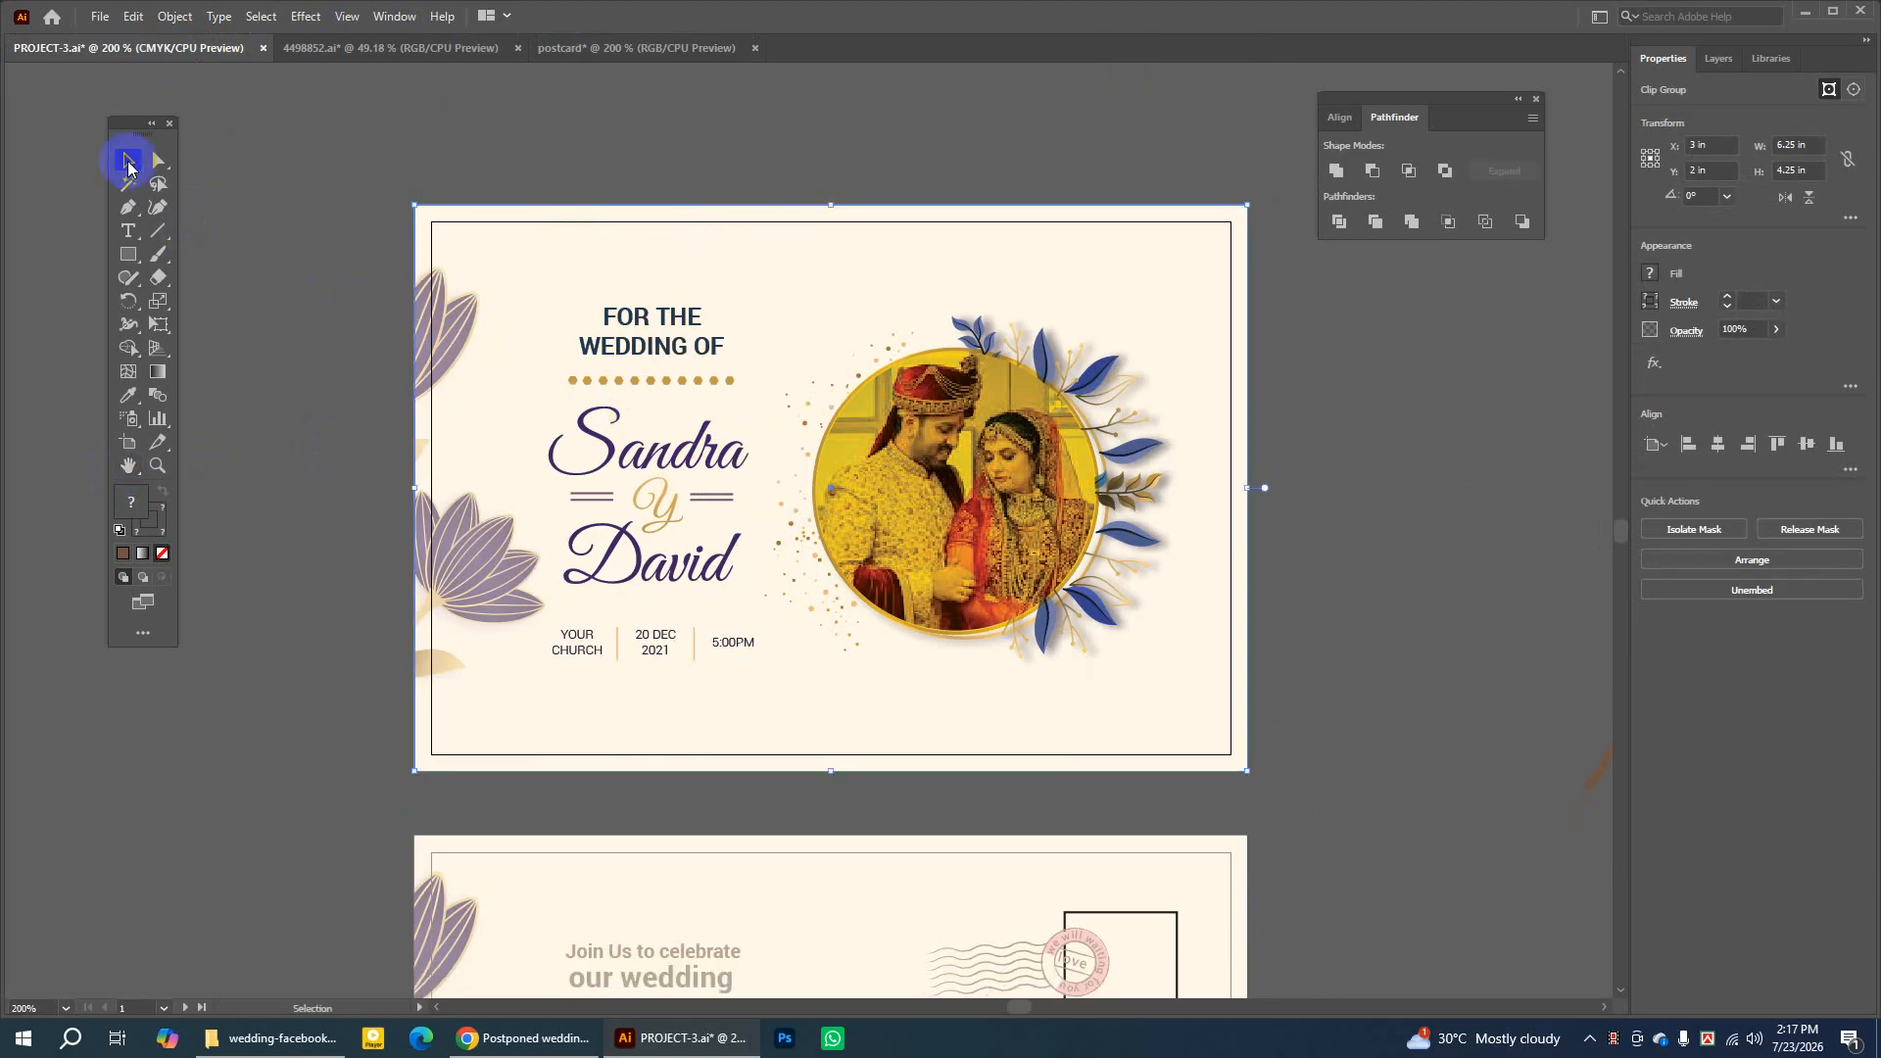
left_click(618, 196)
left_click(656, 312)
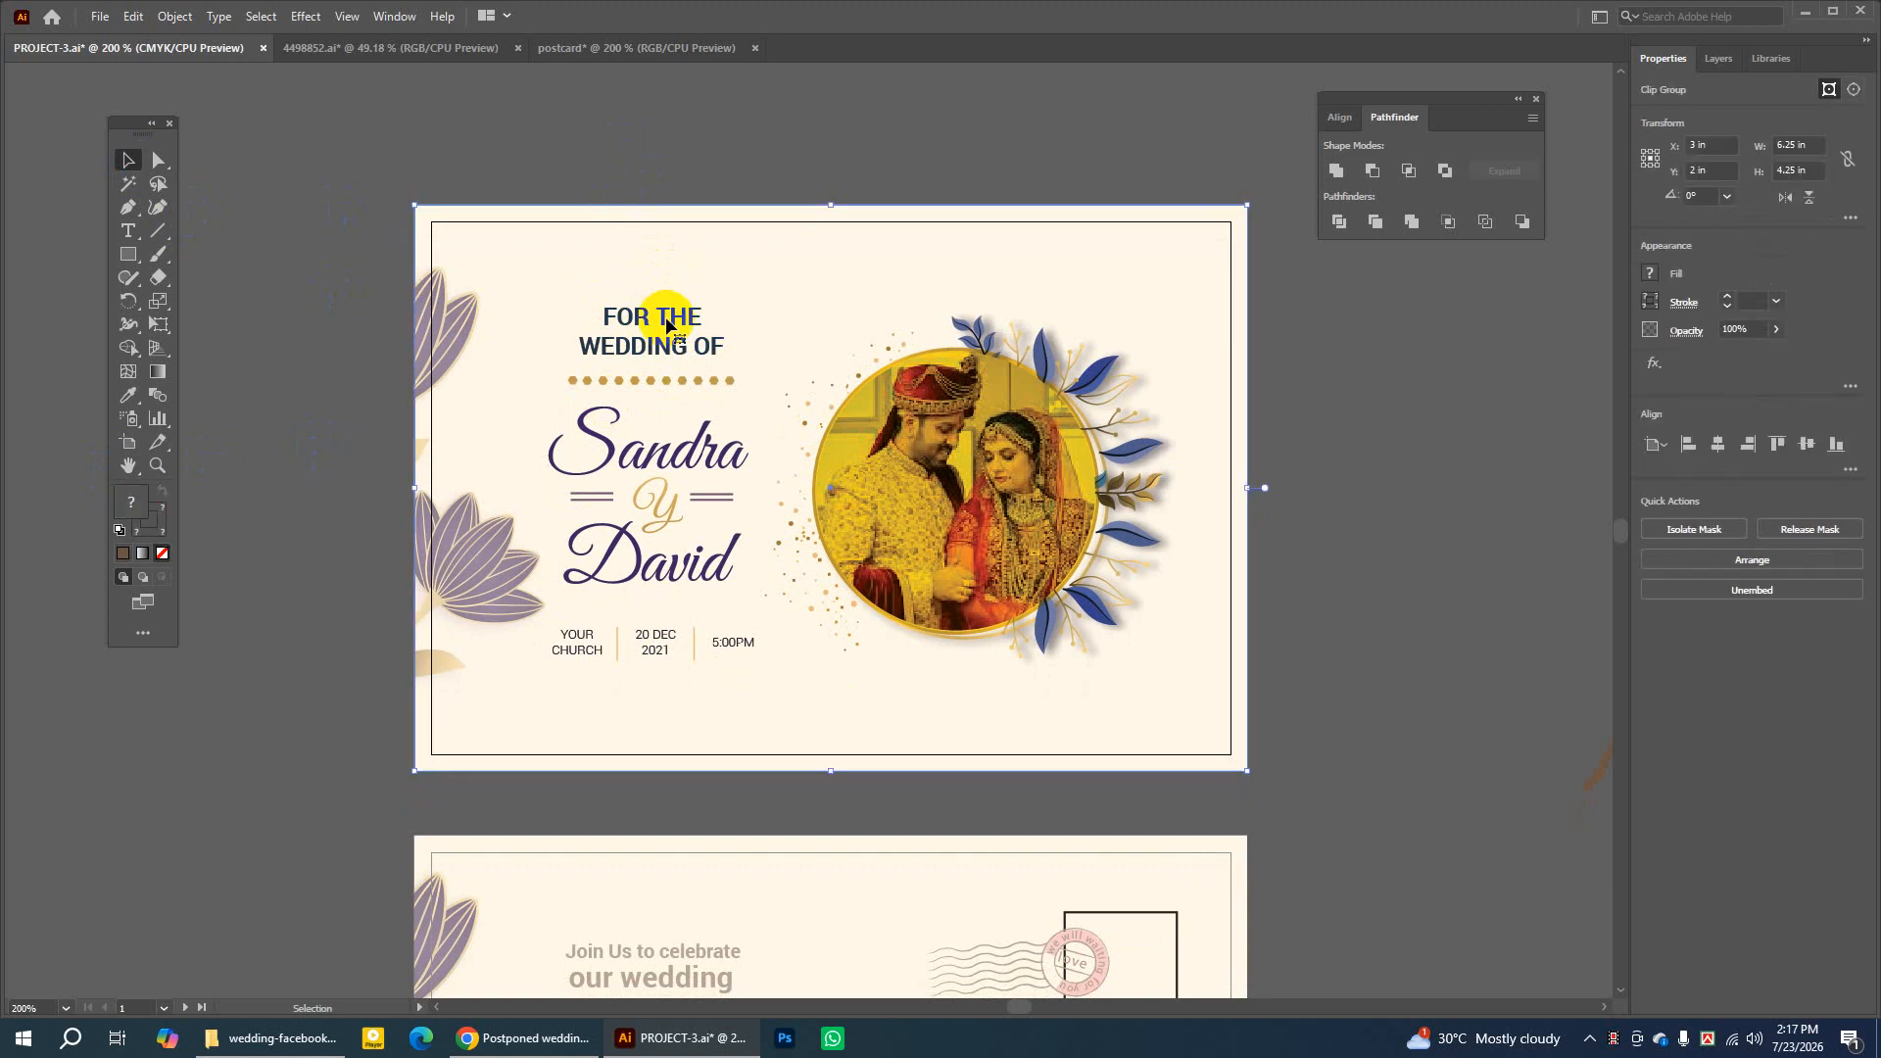
right_click(667, 325)
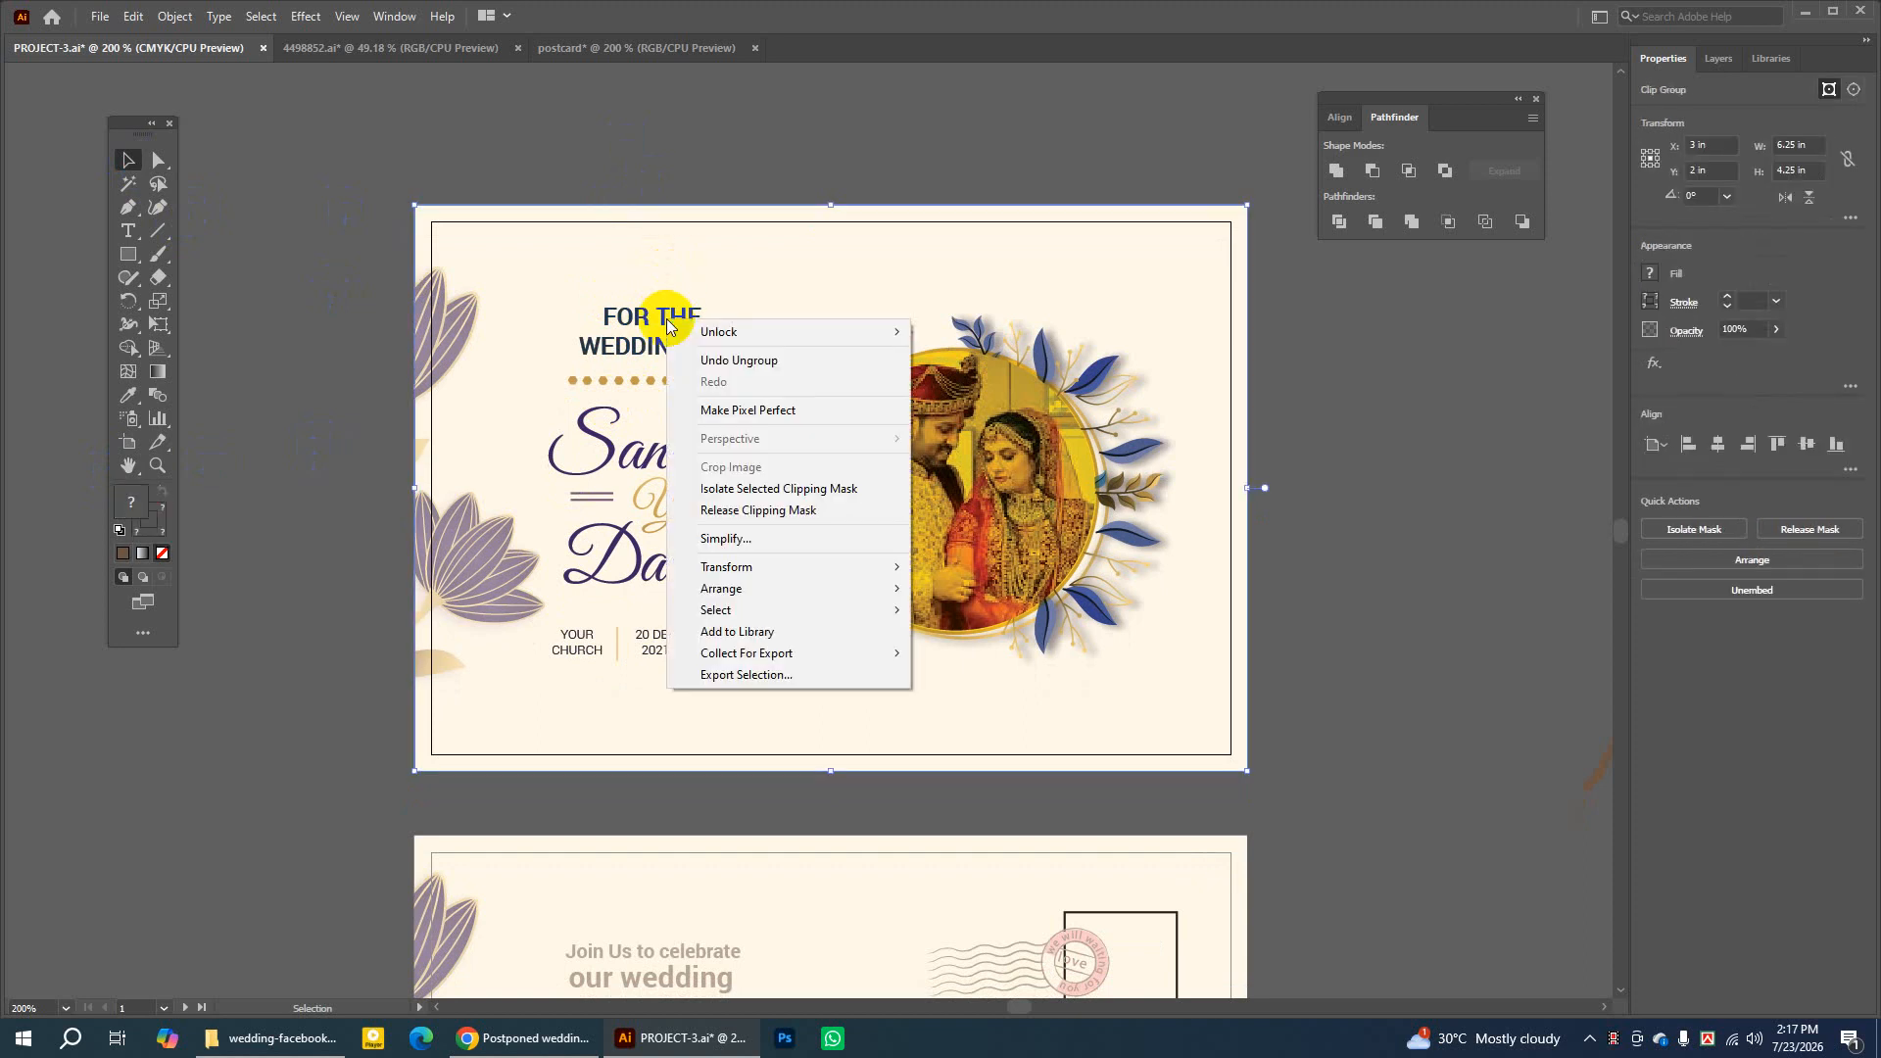
left_click(819, 509)
Move the purple flower artwork off the front card, well beyond its left edge
left_click(1457, 396)
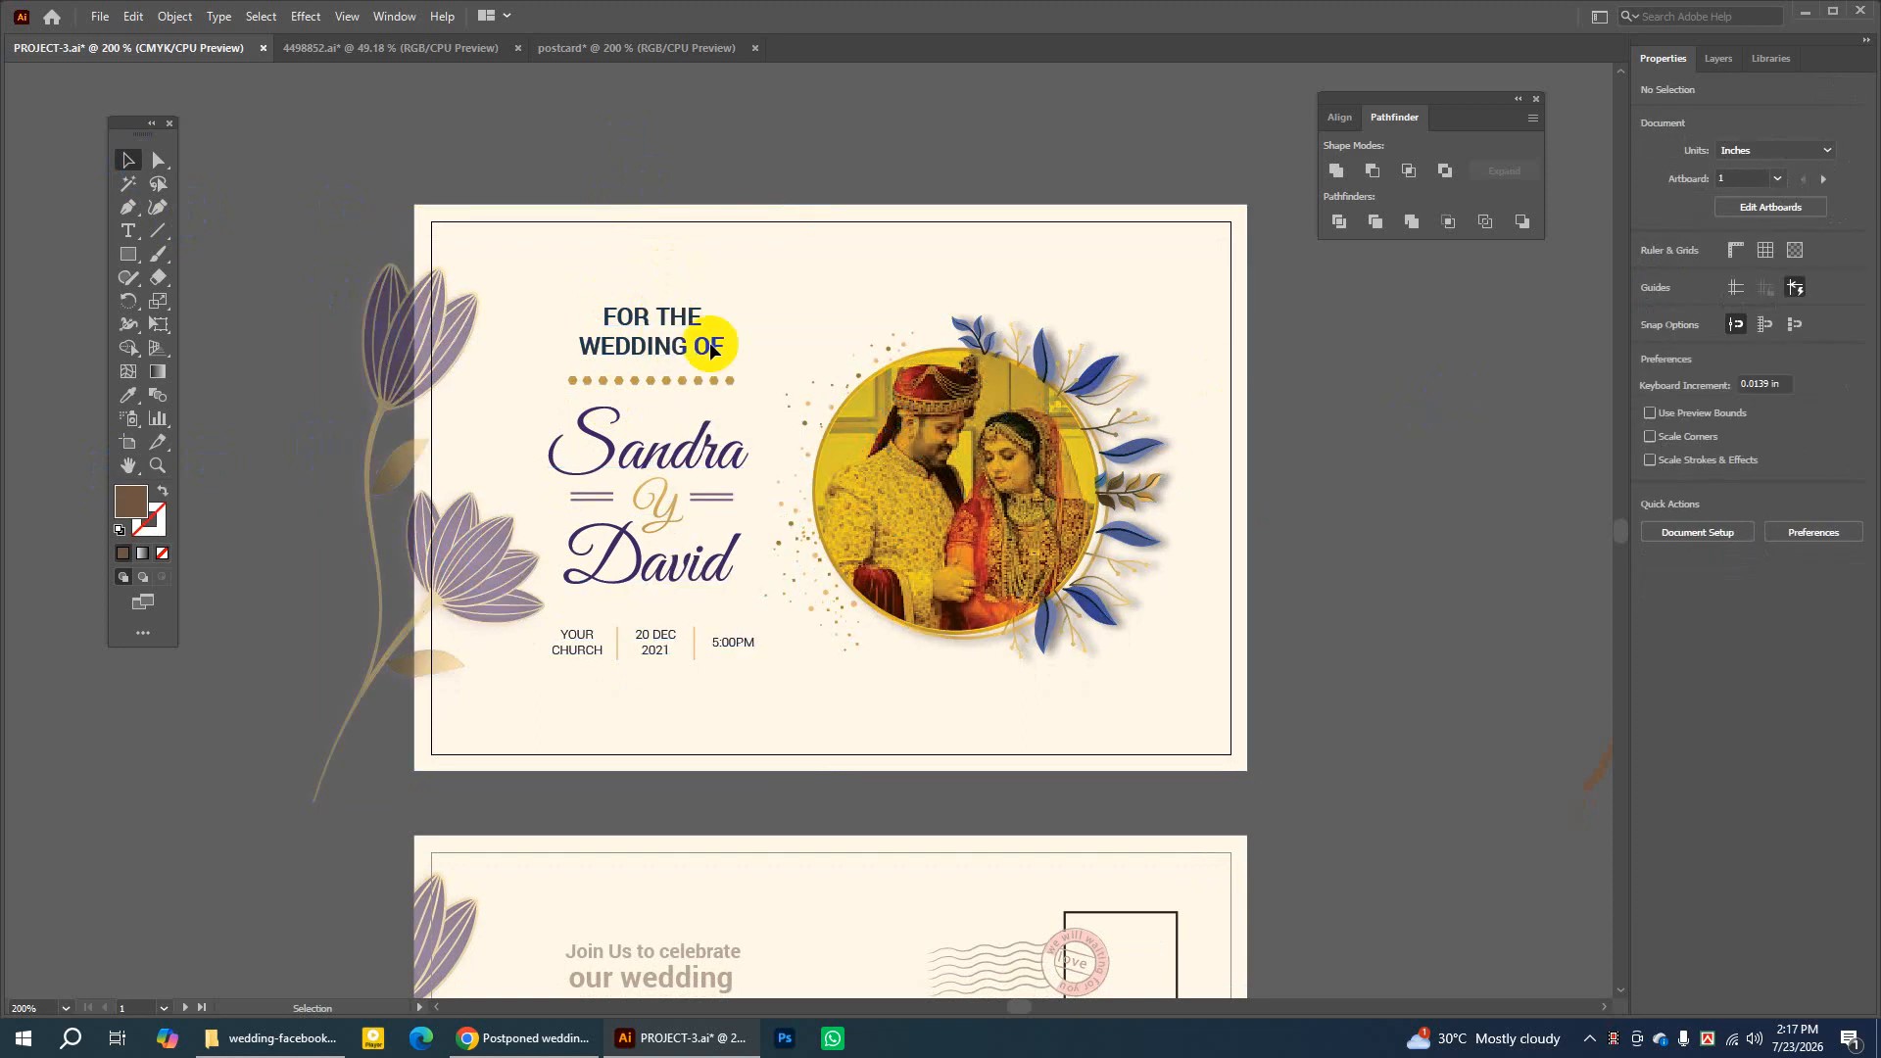
left_click(710, 343)
left_click(663, 466)
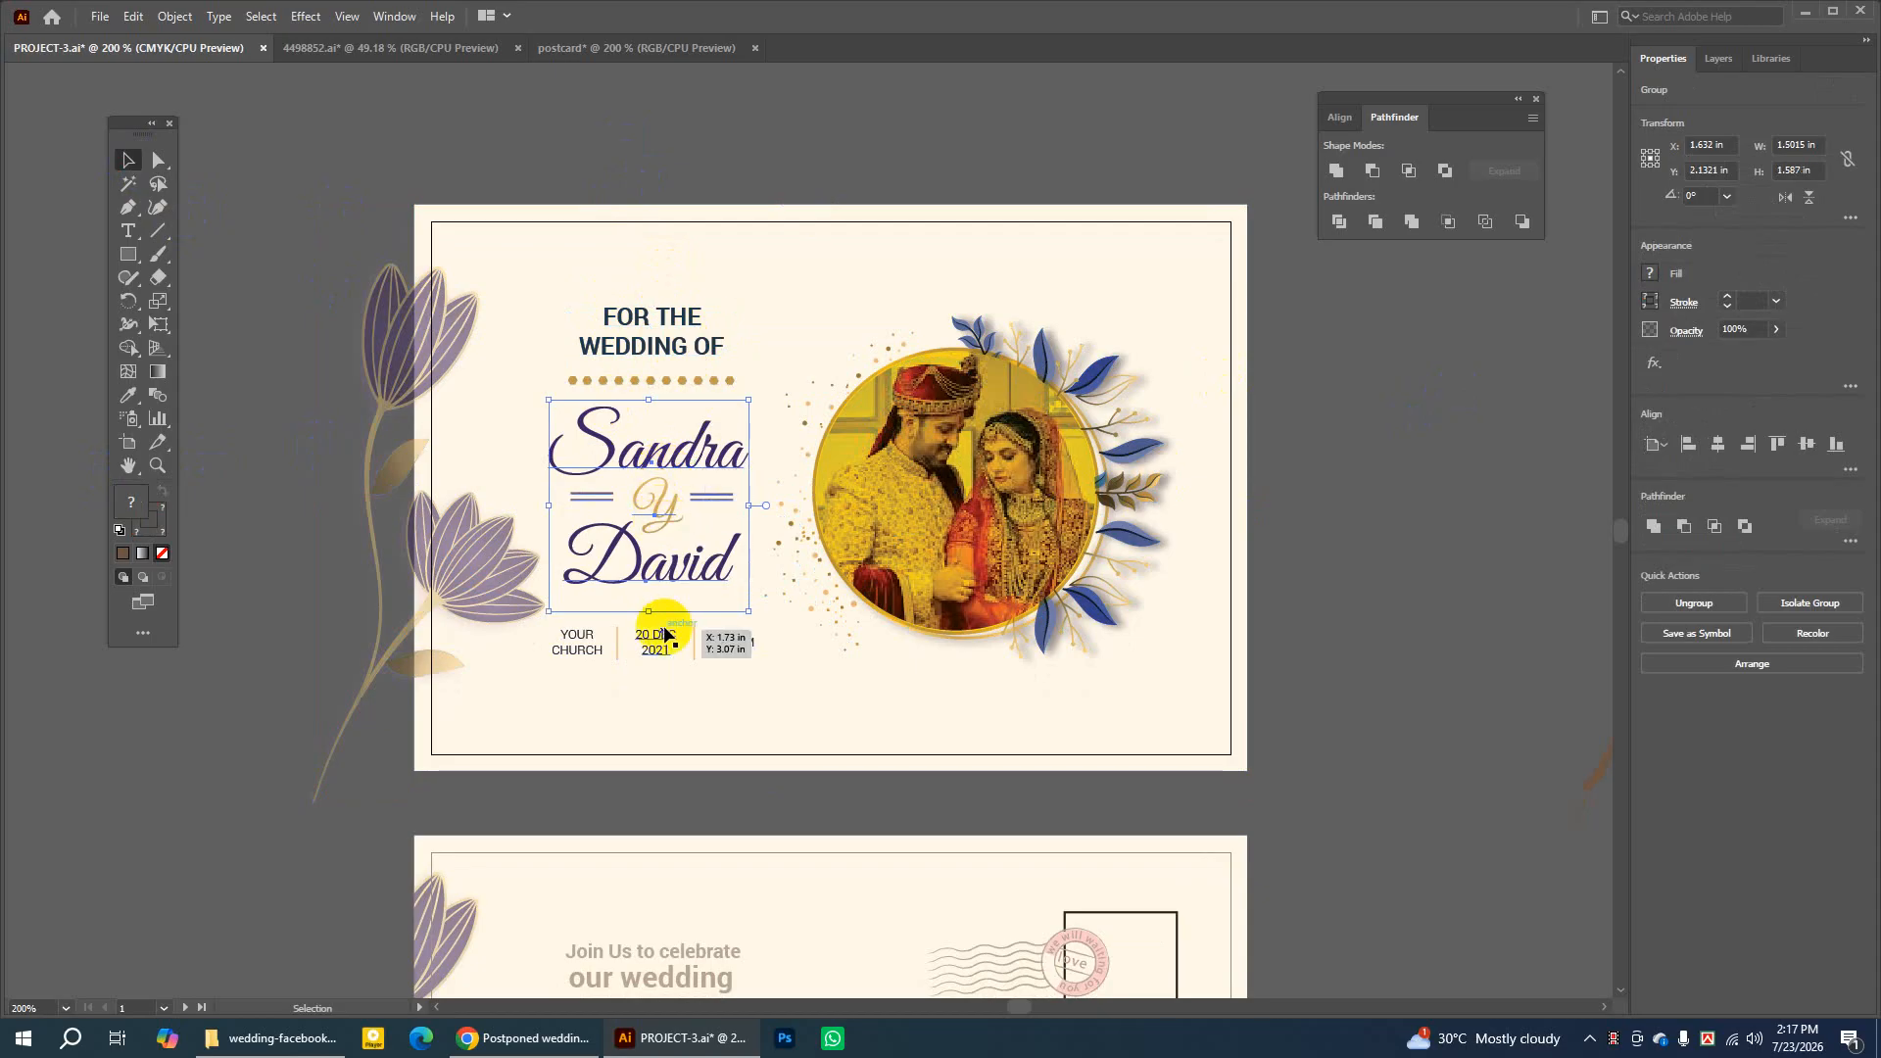
left_click(1399, 345)
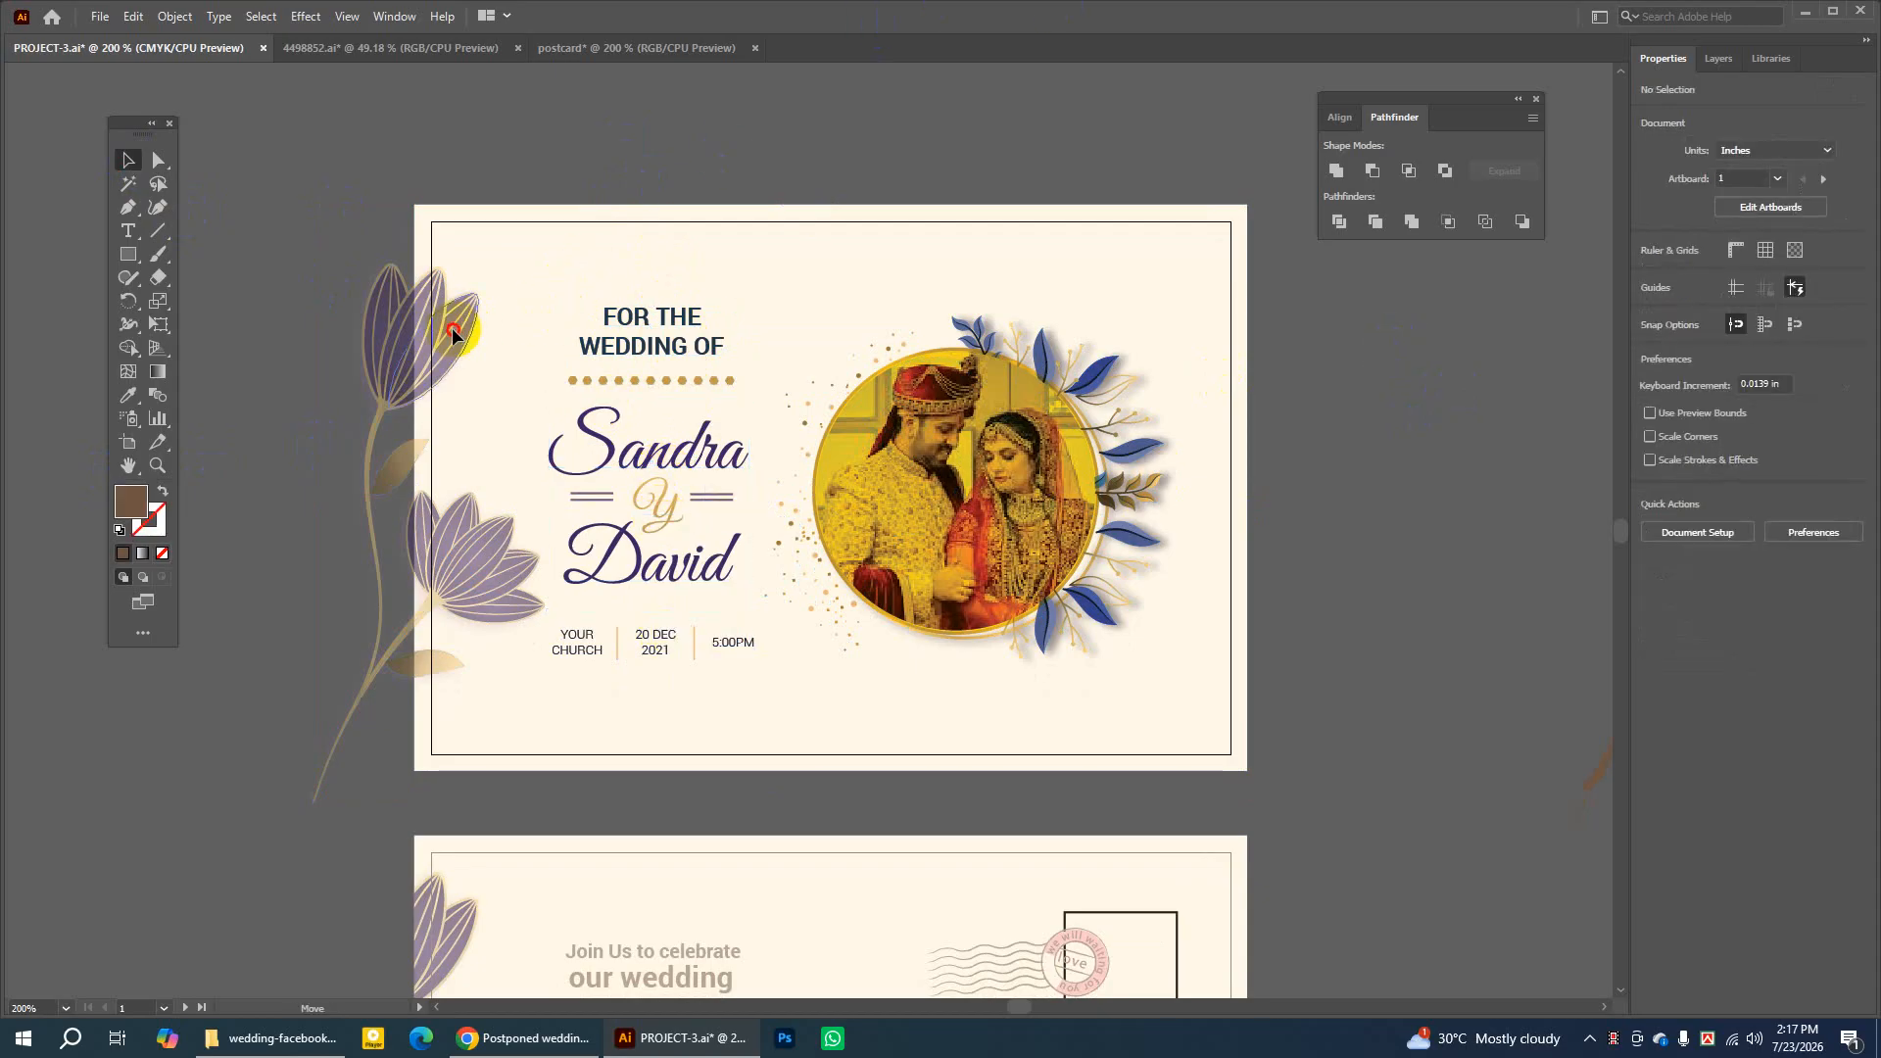
left_click_drag(451, 327, 241, 329)
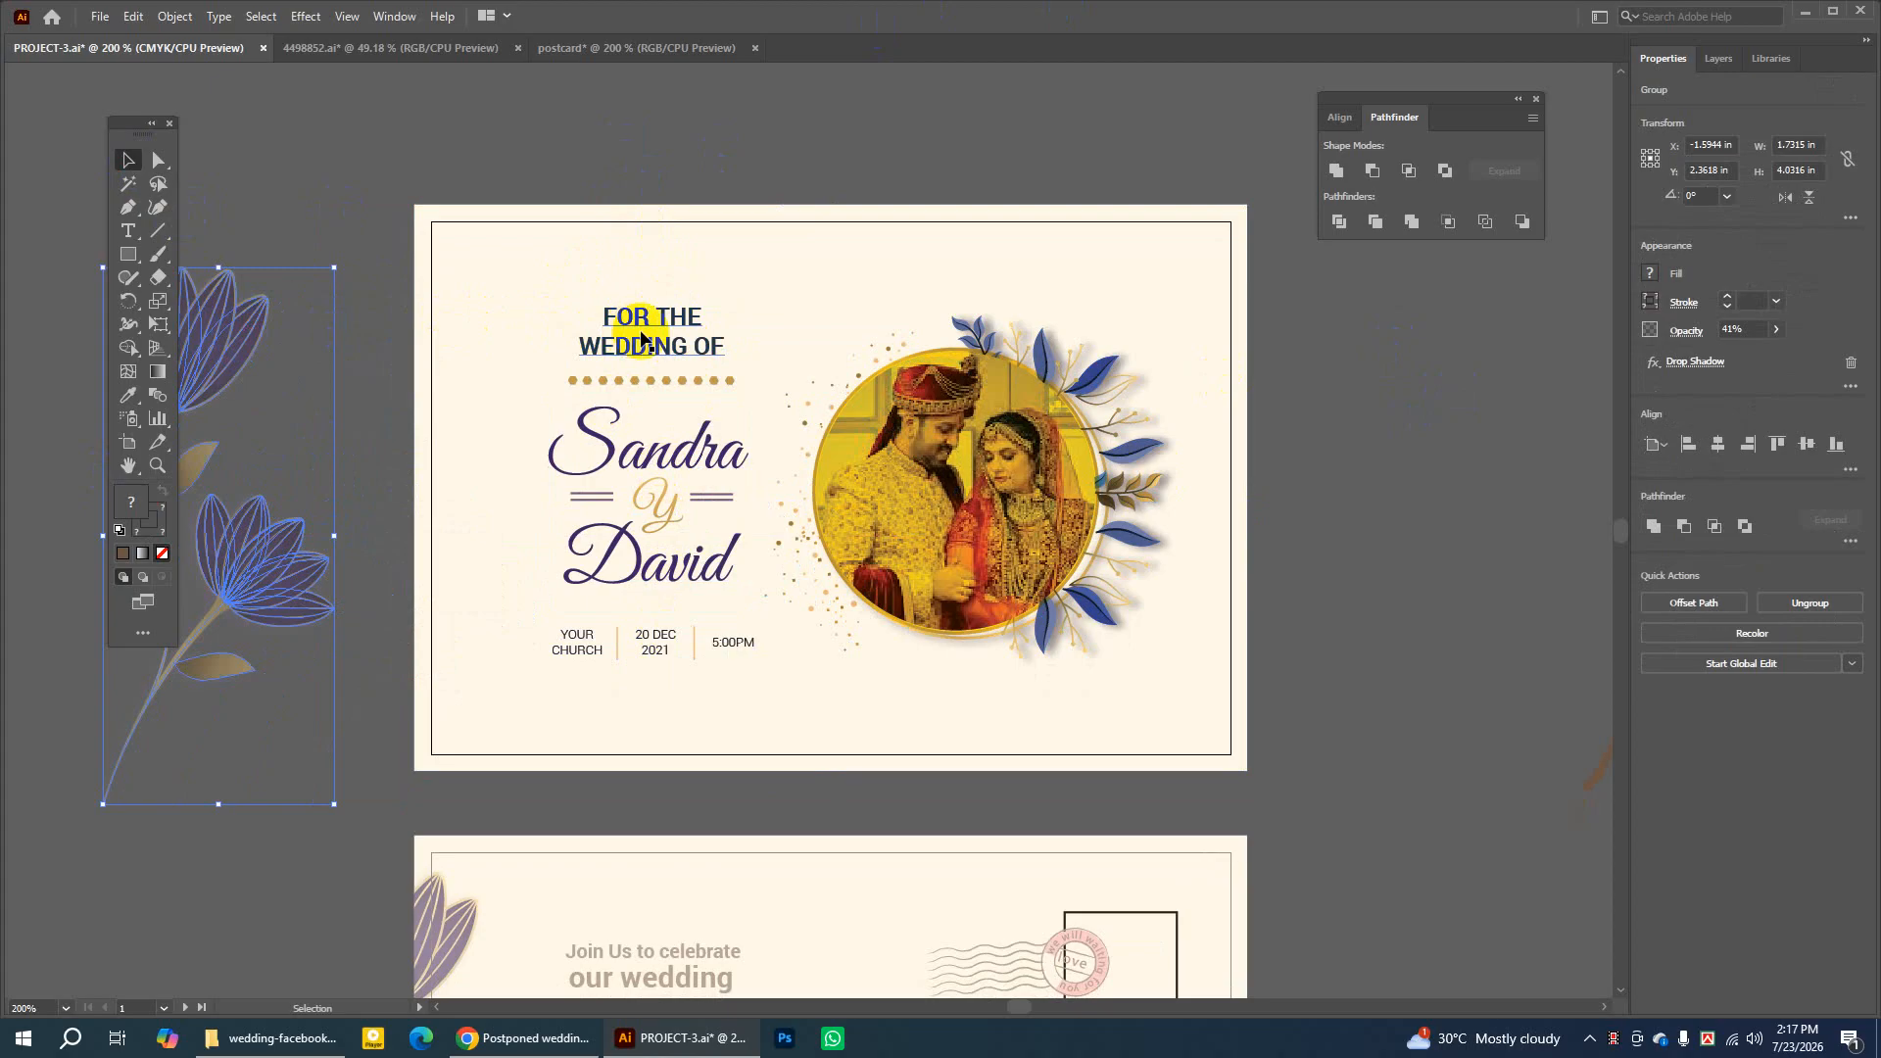
Ungroup the couple's names block on the front card
left_click(726, 460)
right_click(726, 460)
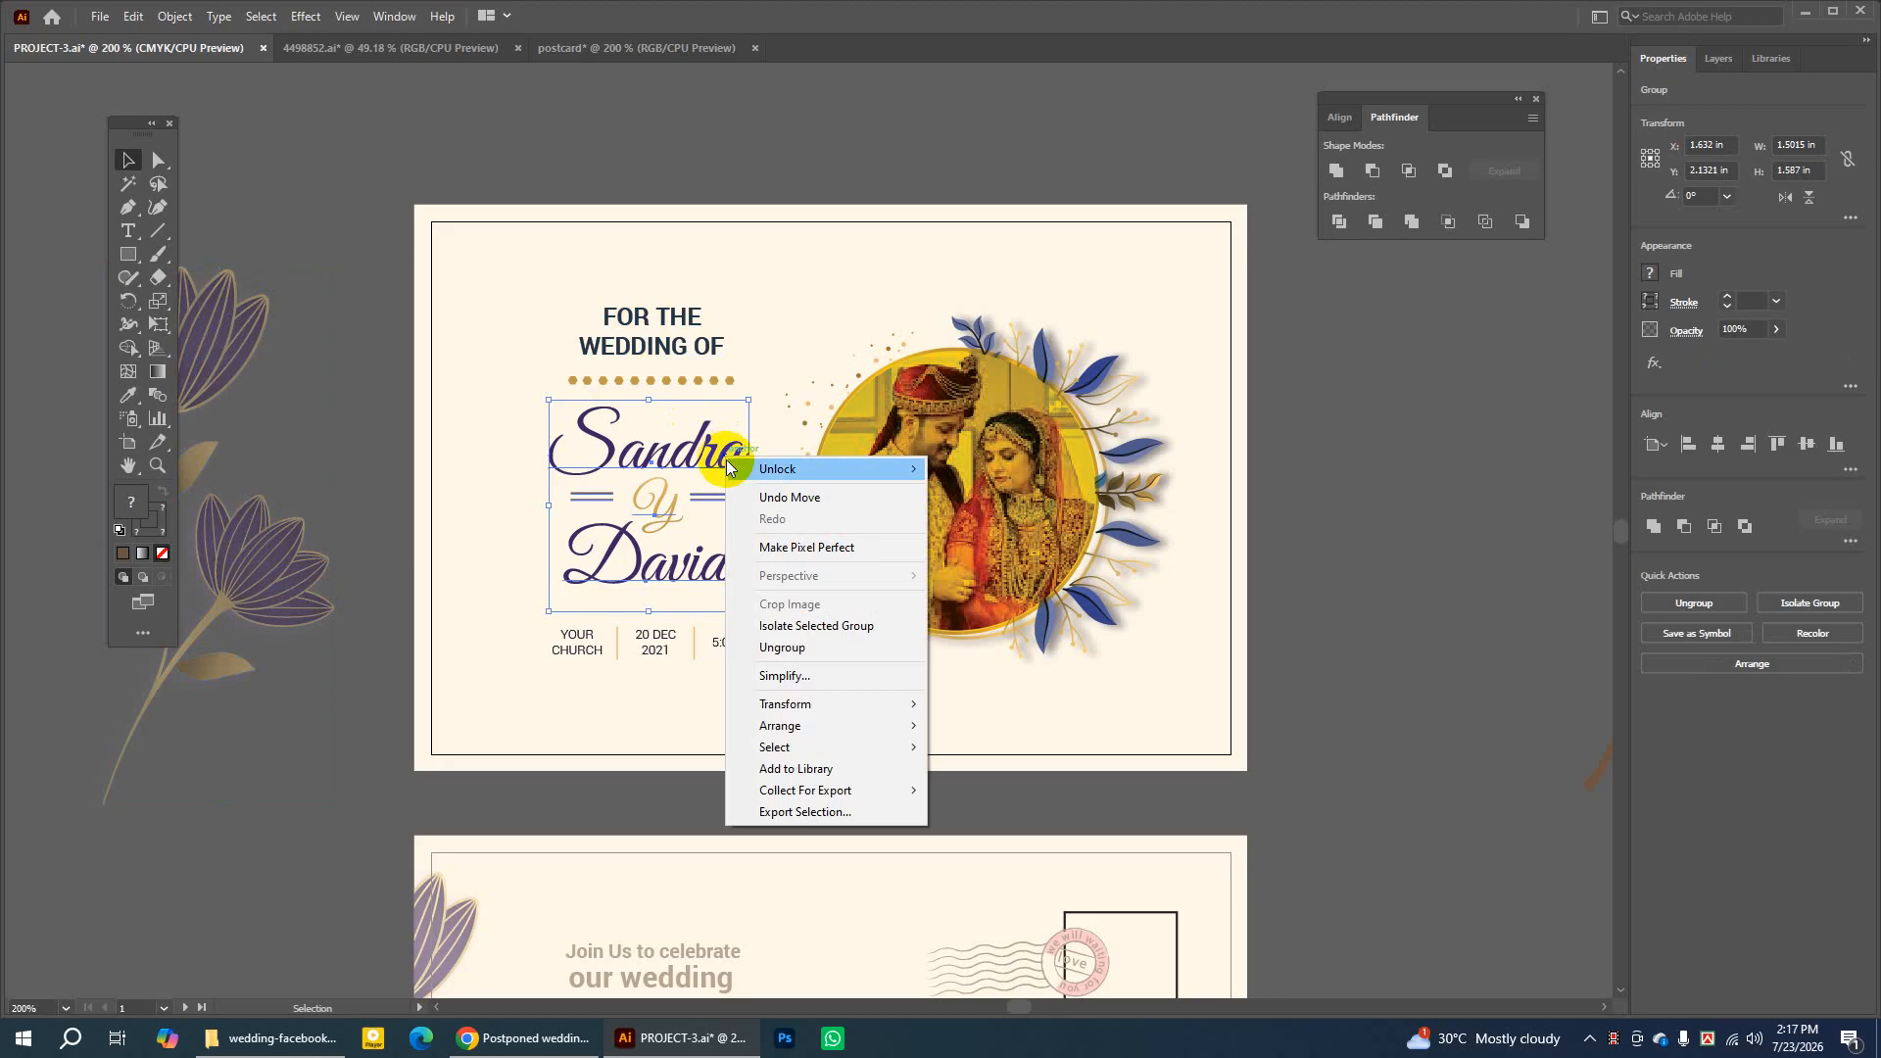
left_click(778, 642)
left_click(776, 495)
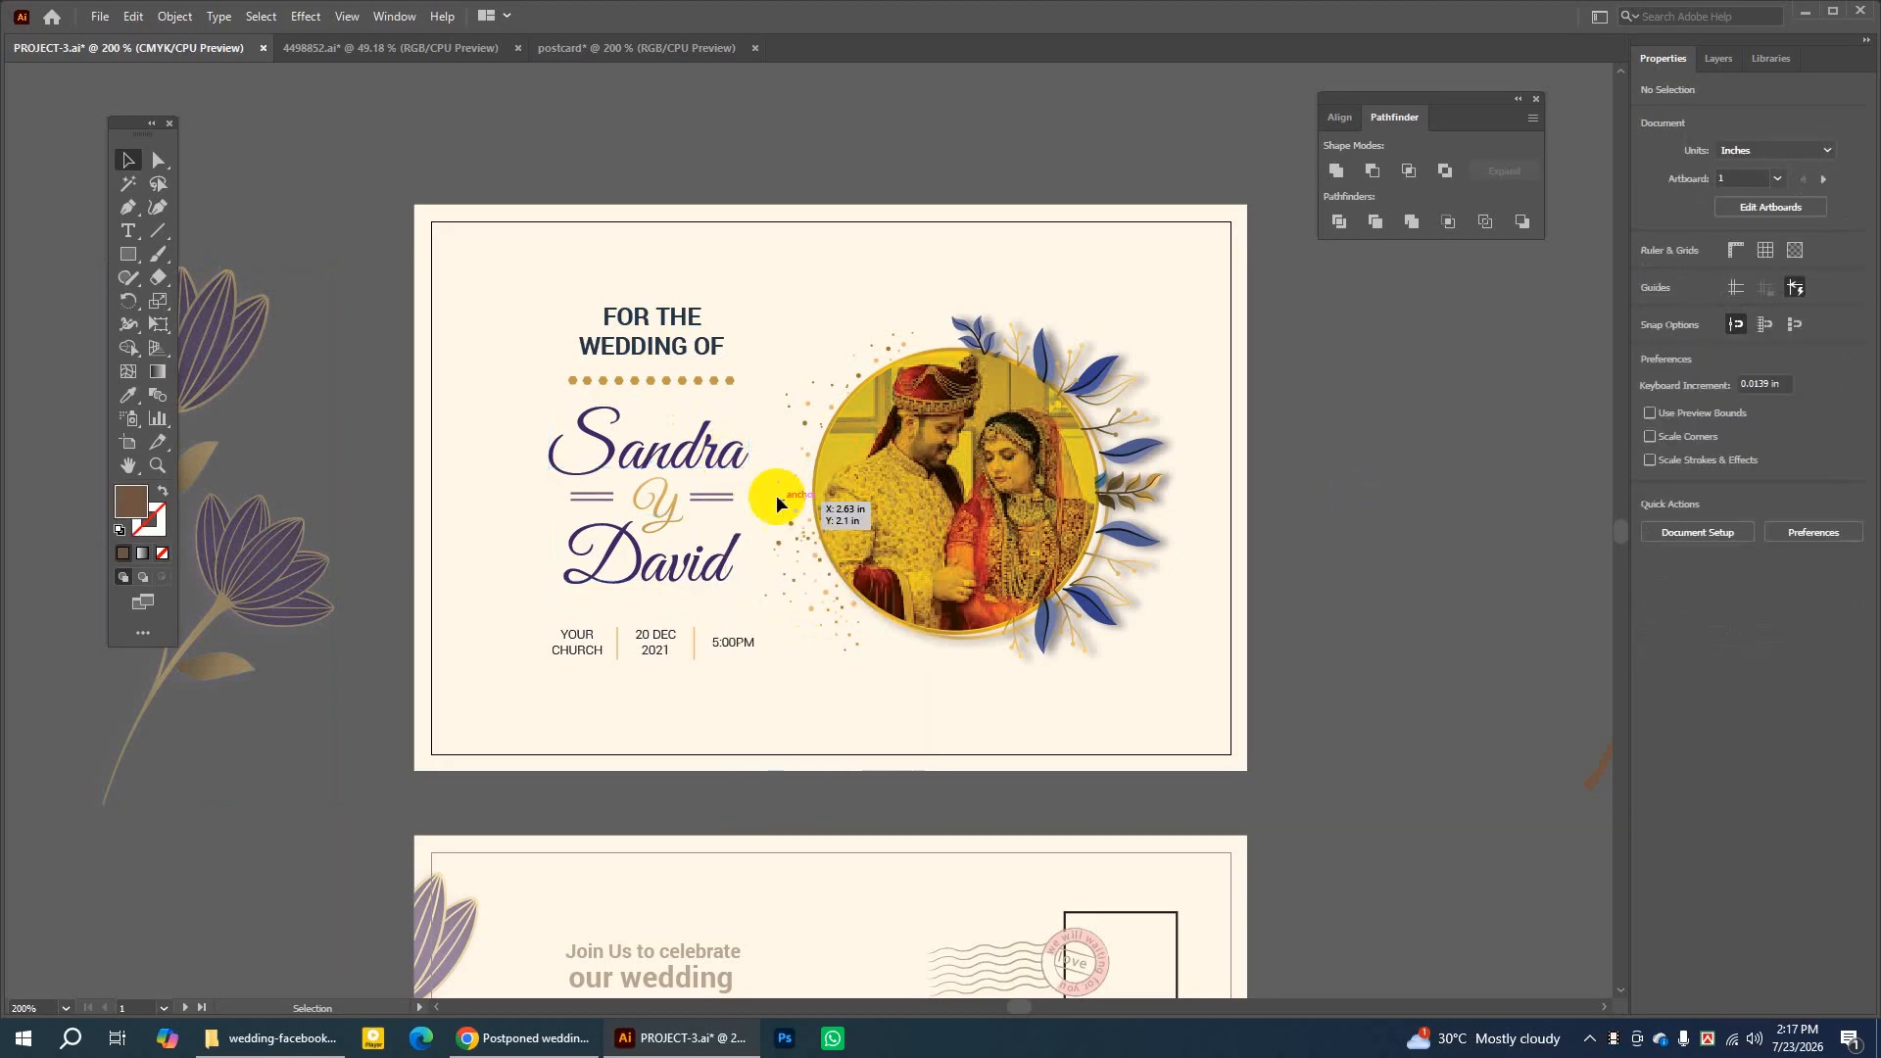
Check the font of the upper name on the front card and inspect the church, date and time row
left_click(711, 445)
left_click(1730, 442)
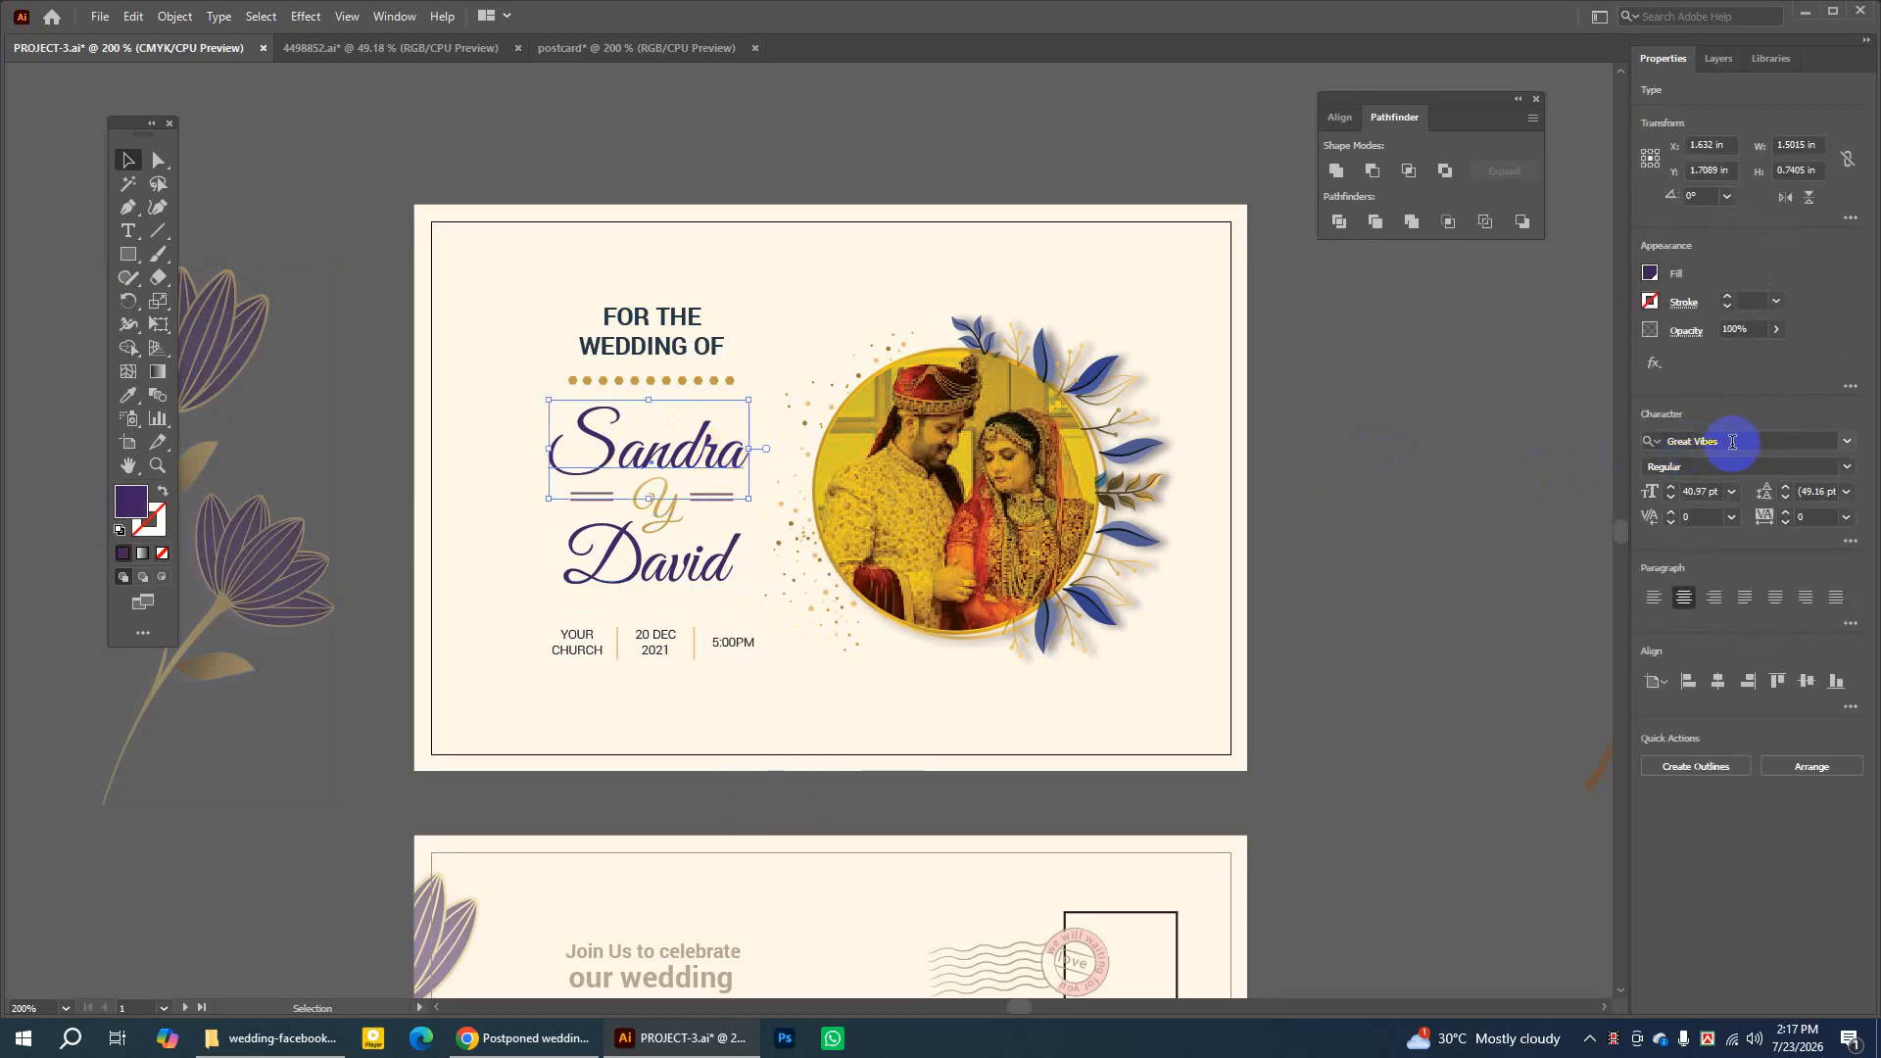
left_click(1660, 443)
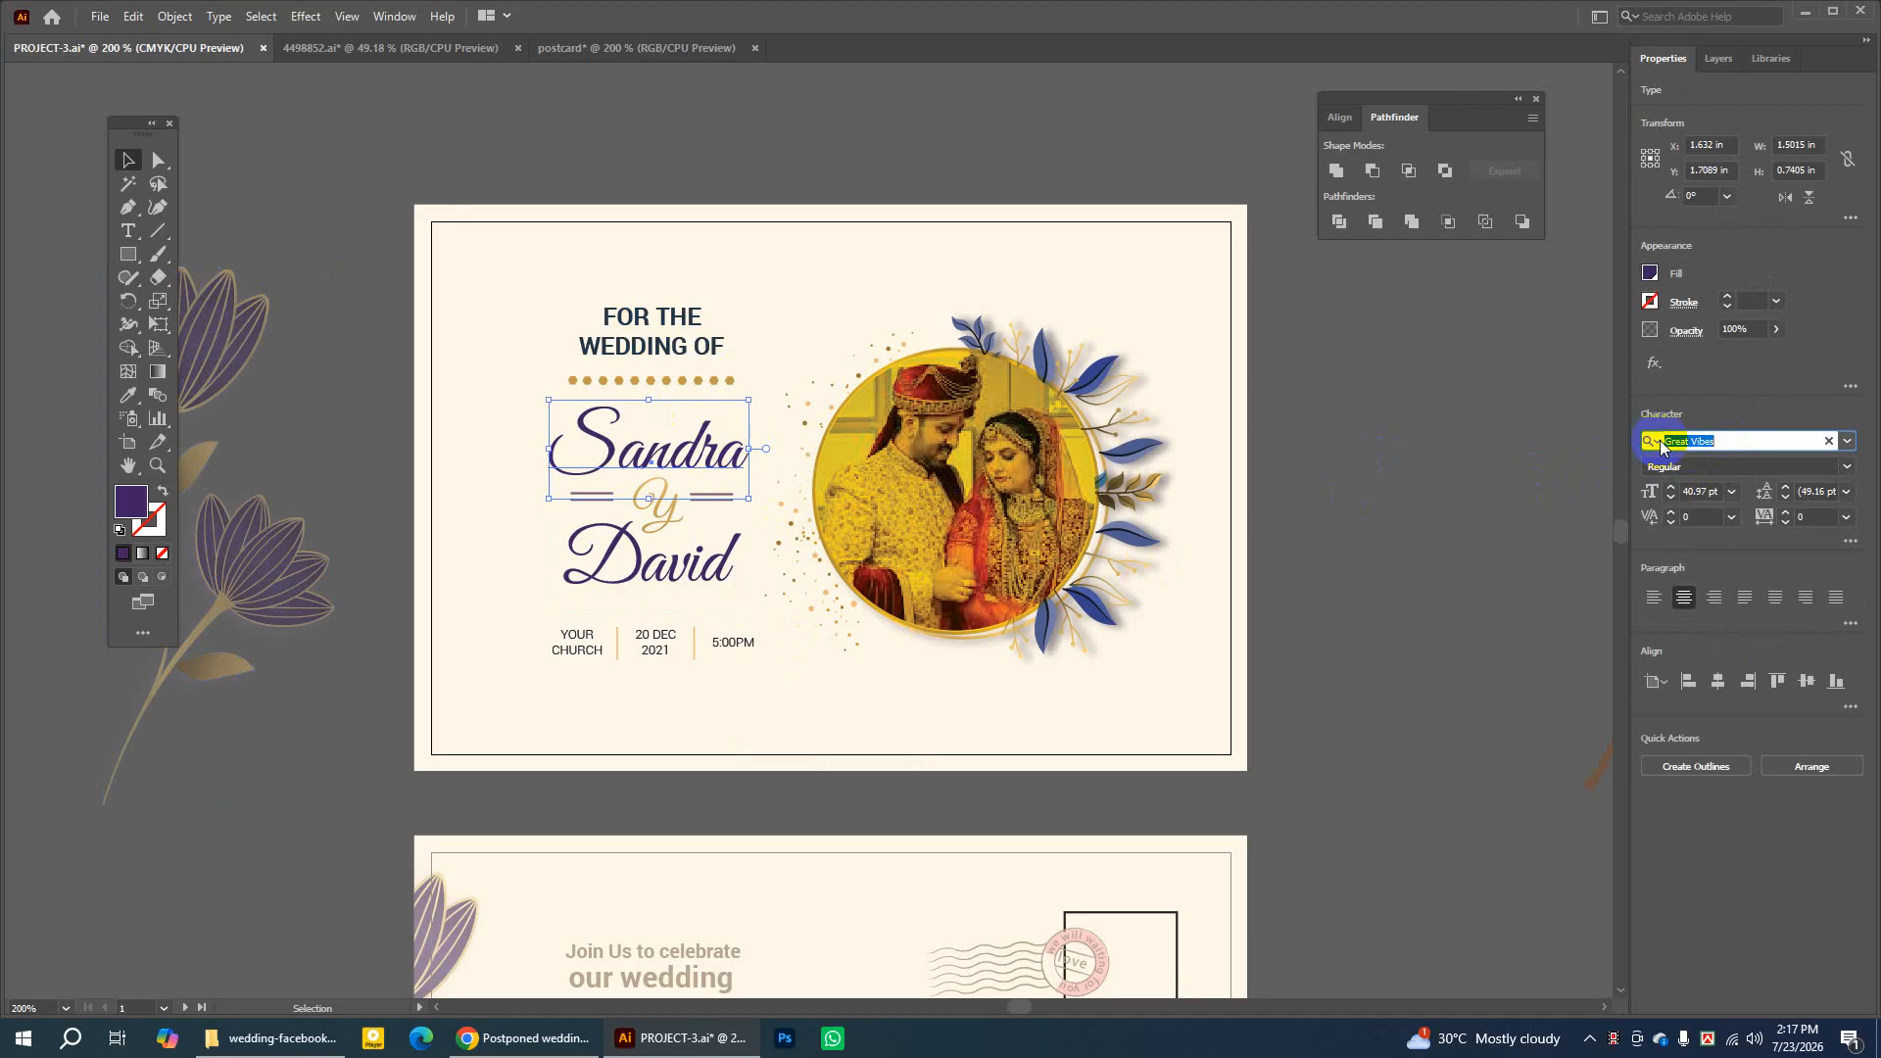
left_click(1297, 517)
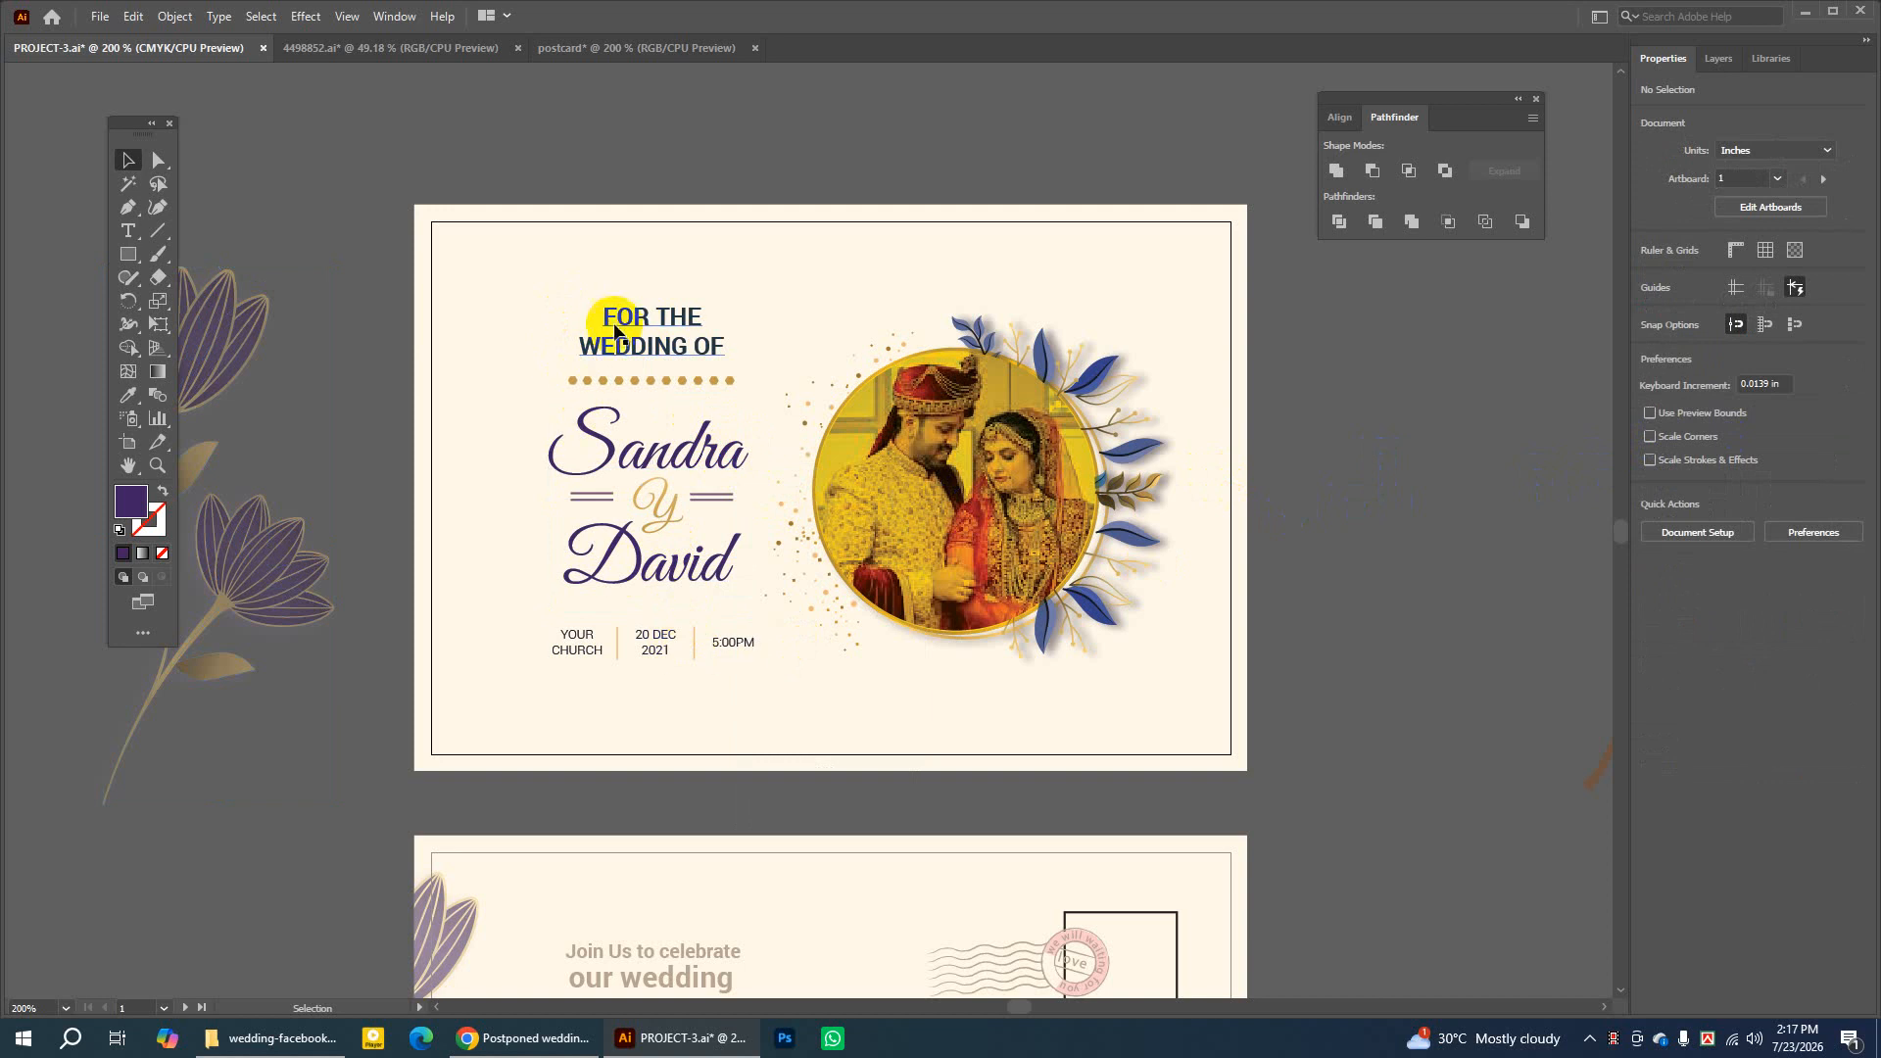
left_click(619, 648)
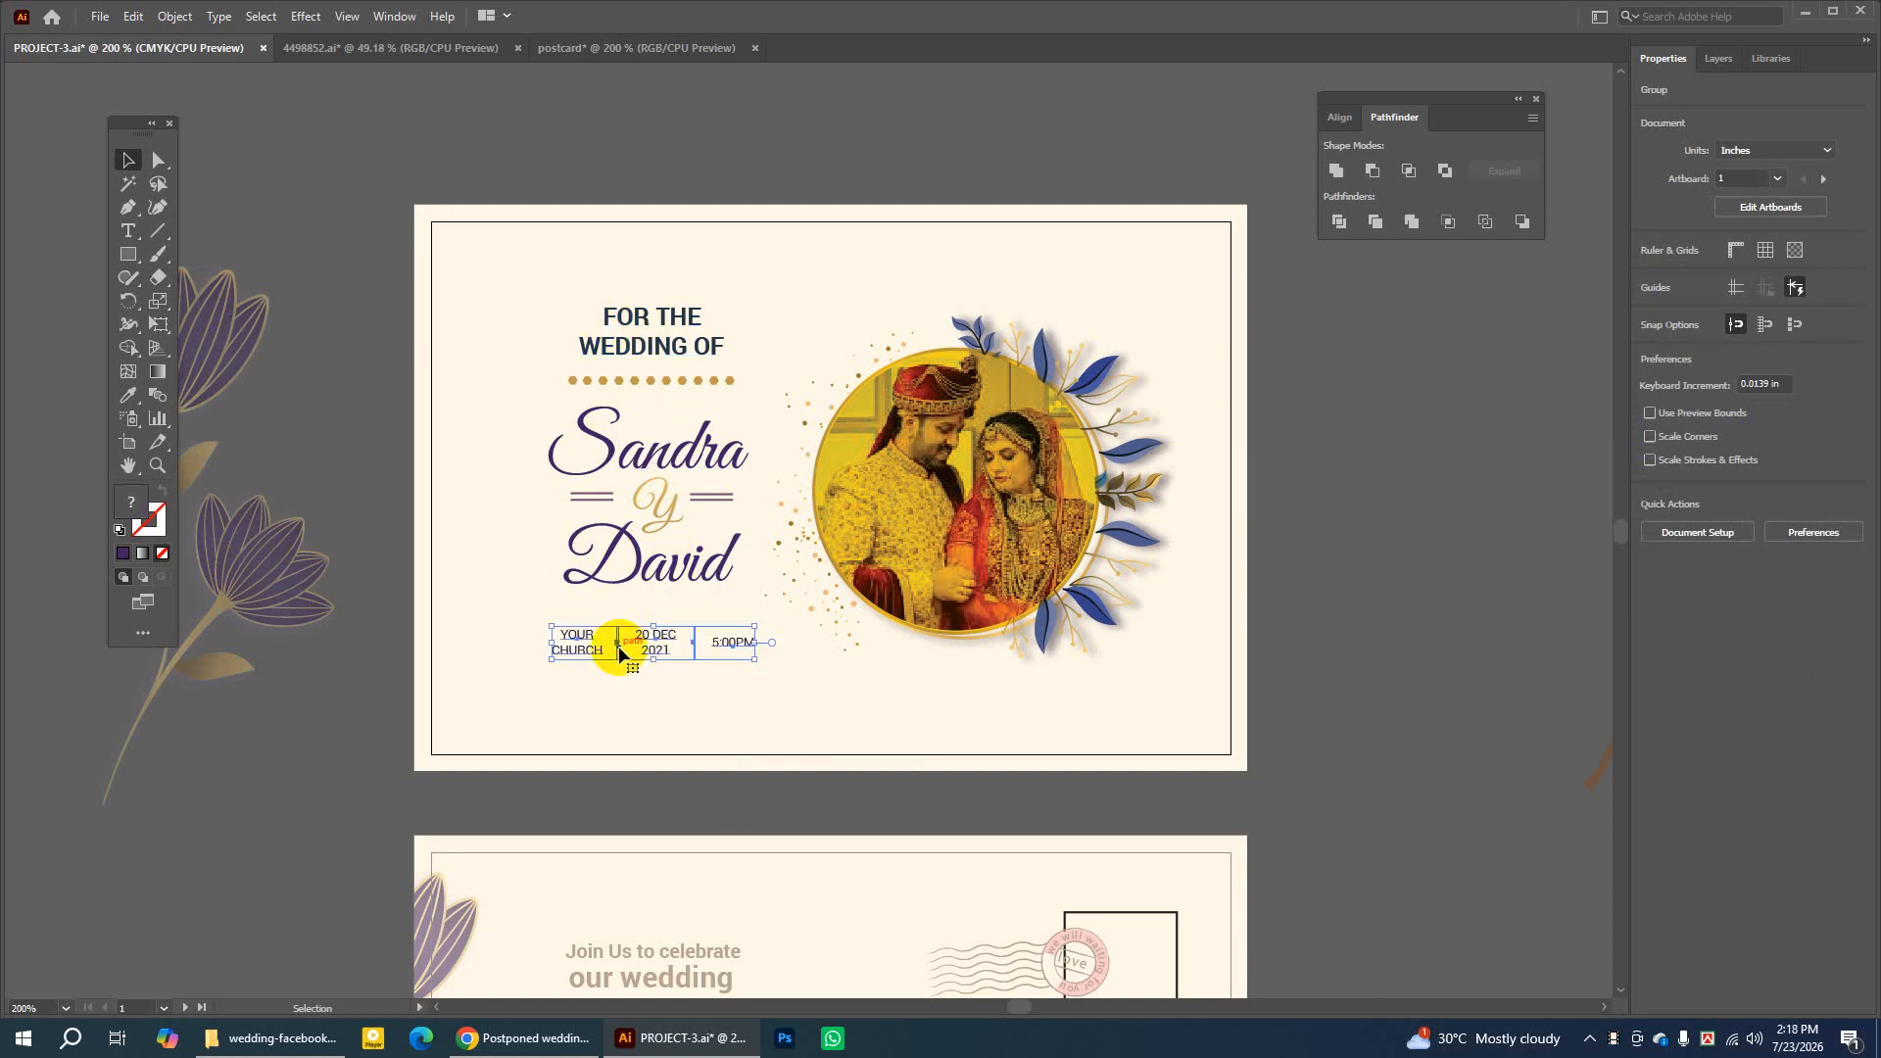
left_click(398, 444)
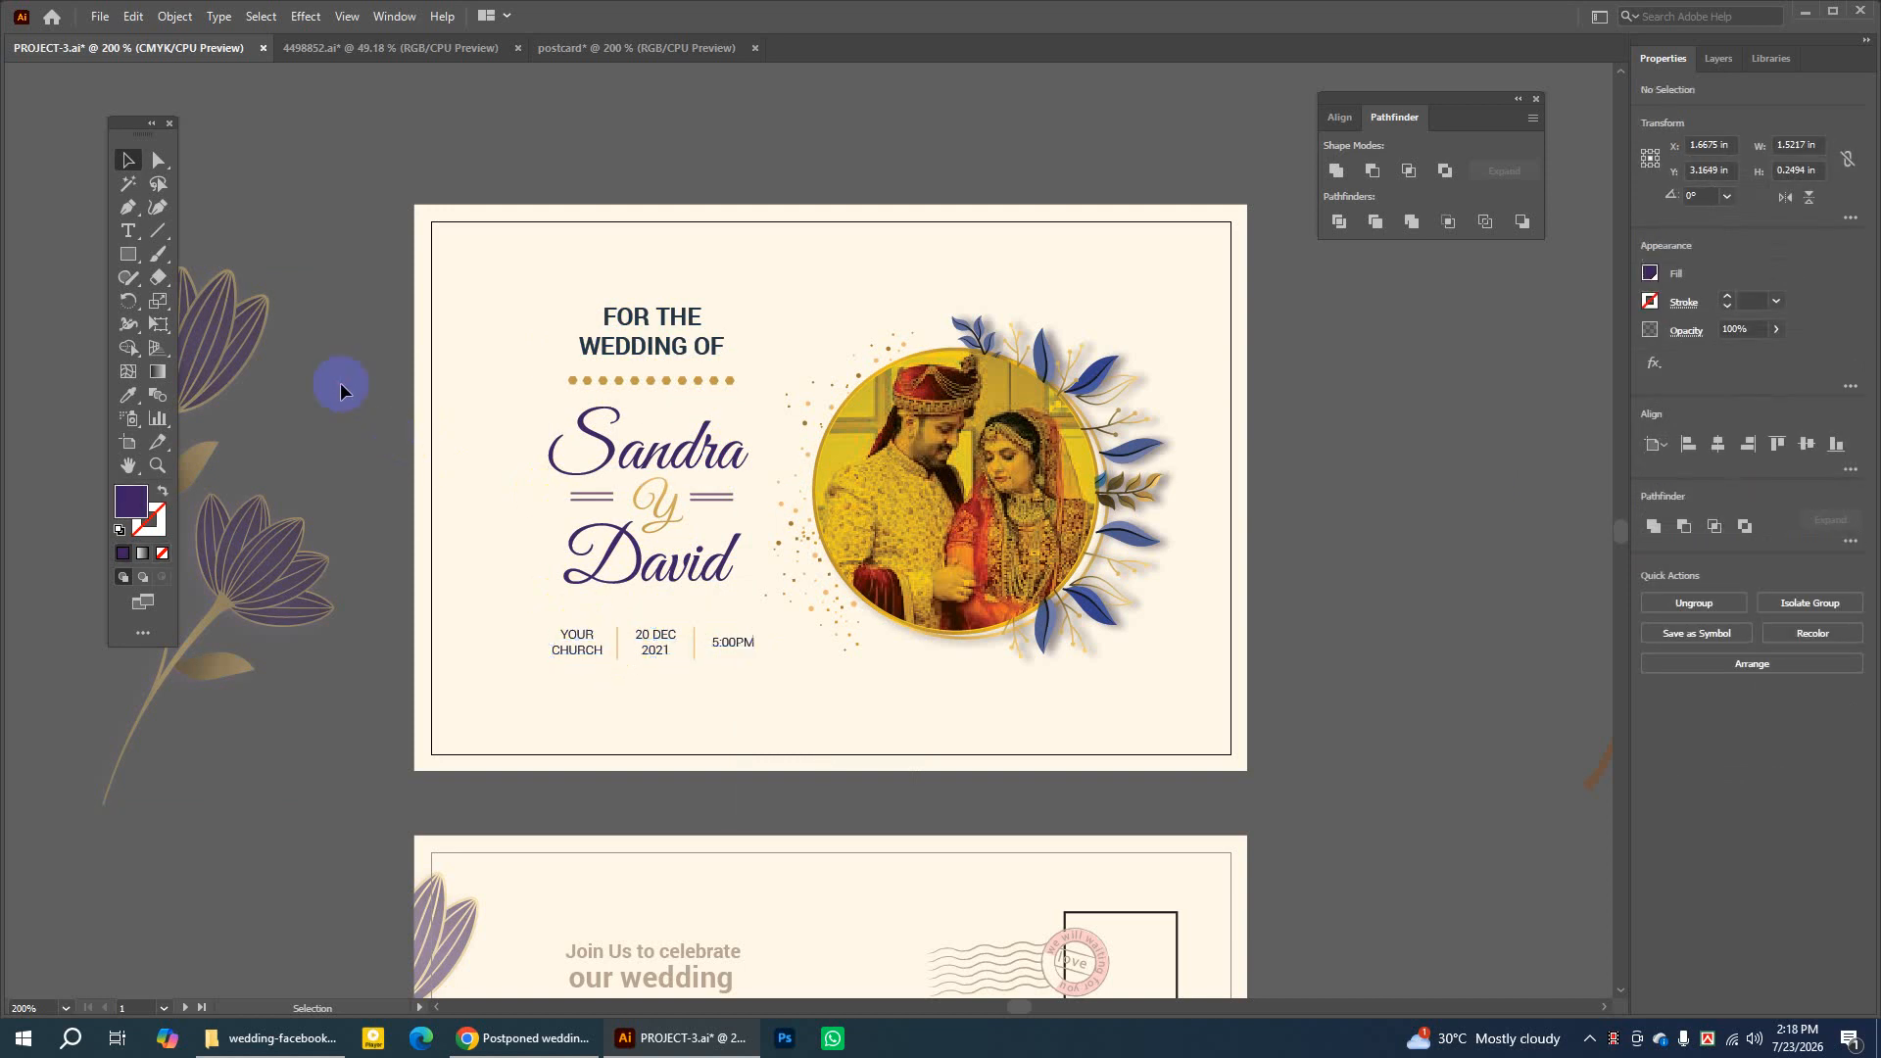
Draw a horizontal line about 0.48 in long above the front card and give it a 0.75 pt stroke
left_click(157, 232)
left_click_drag(590, 145, 660, 152)
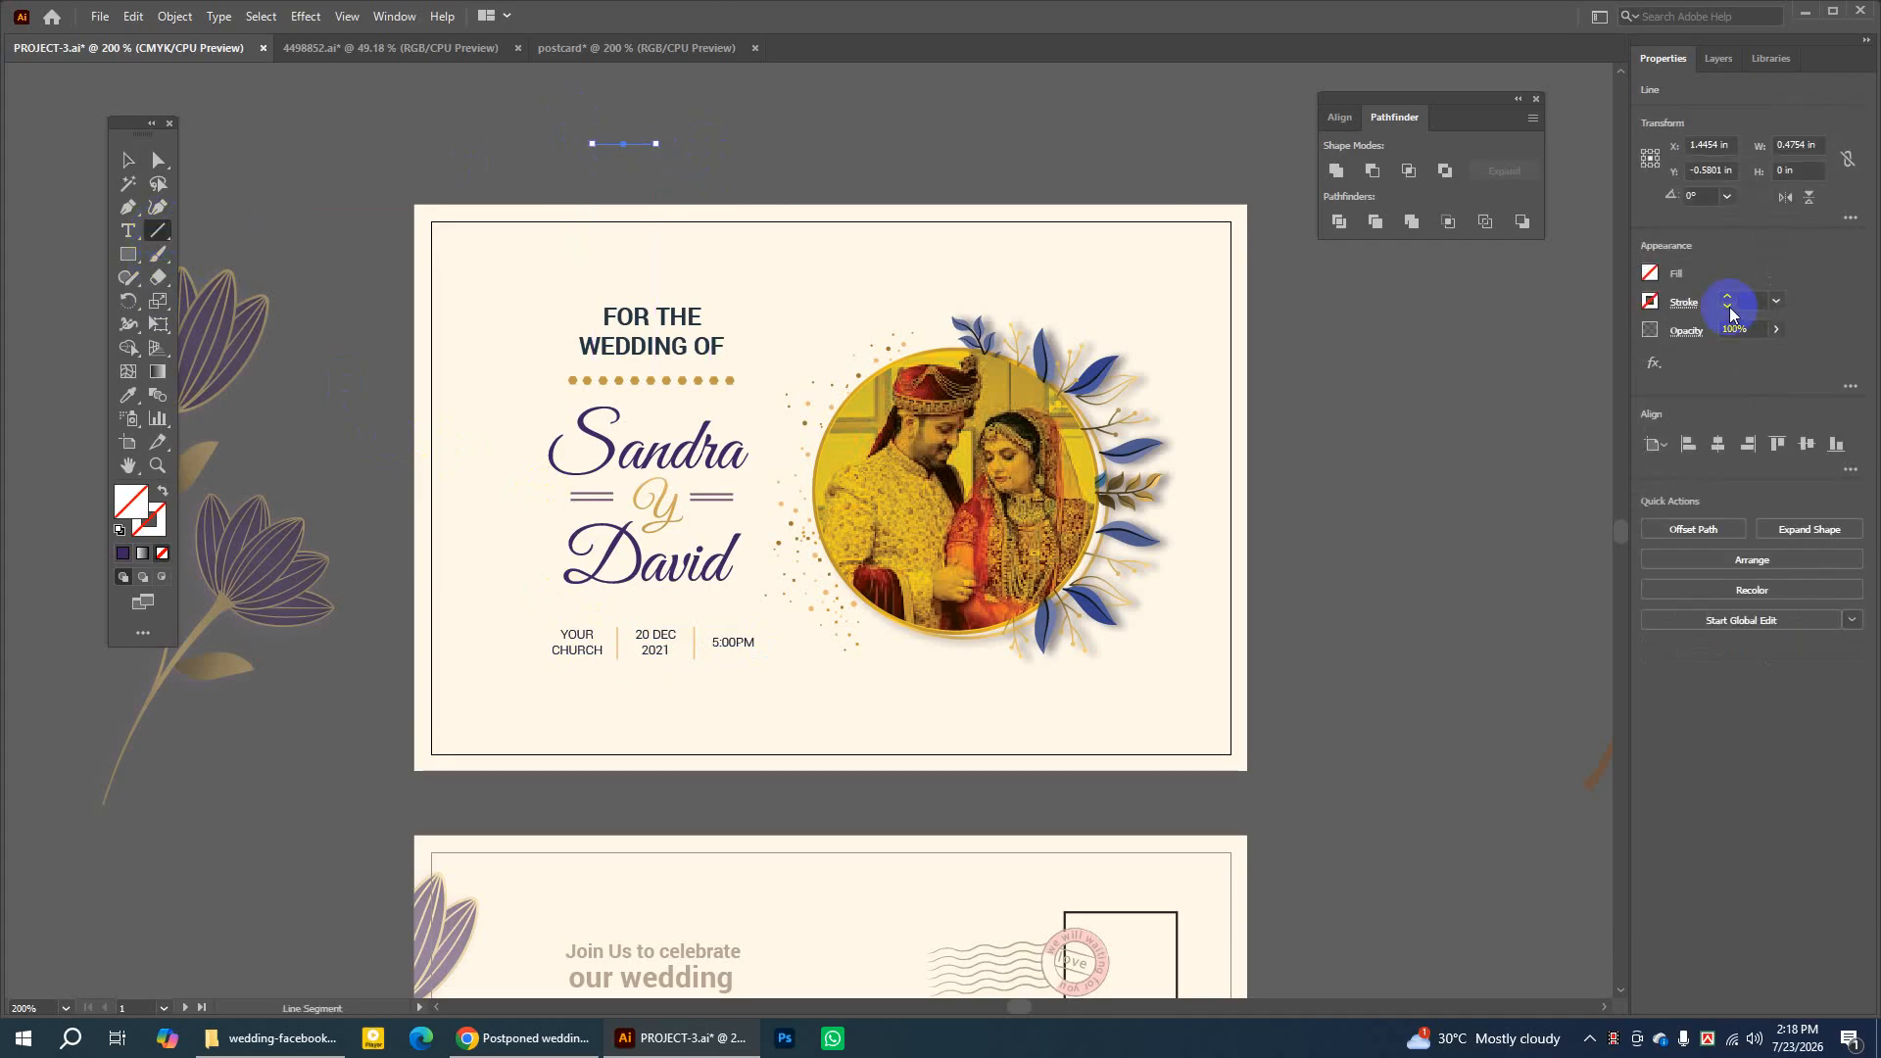
left_click(1726, 296)
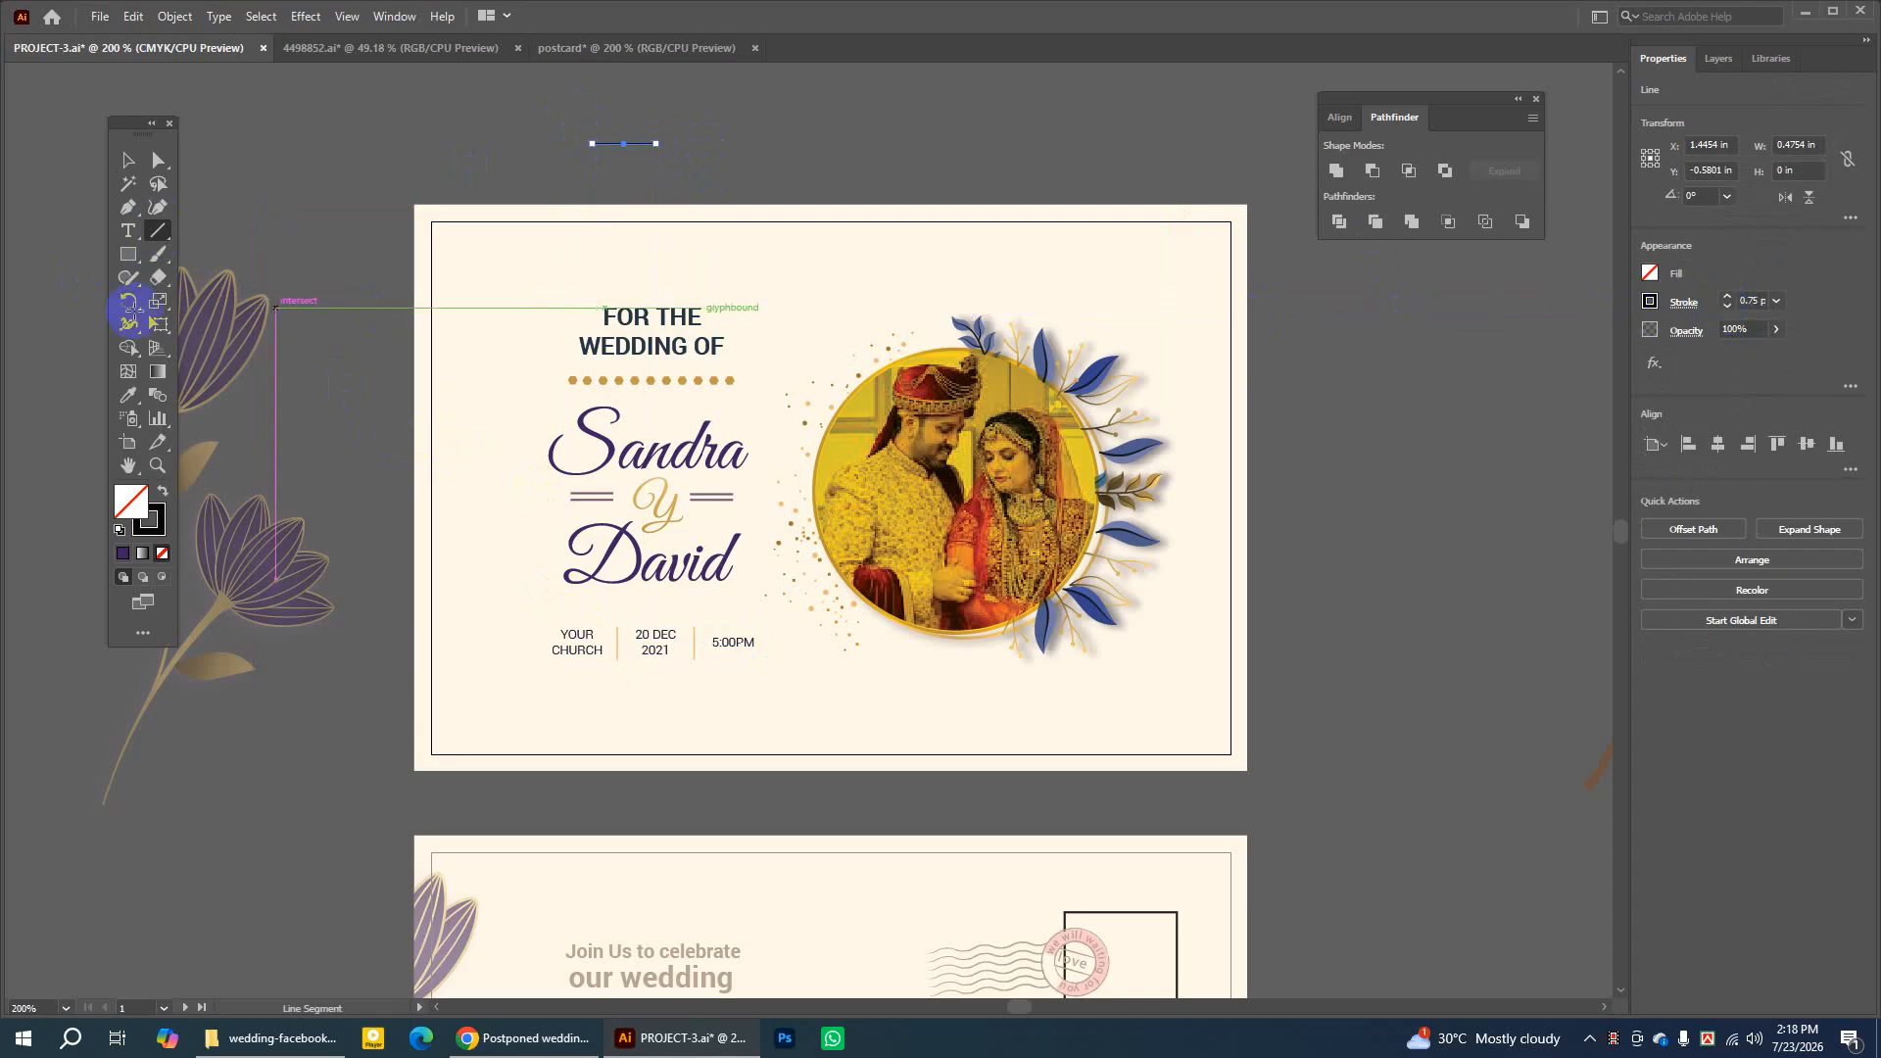
Colour the line's stroke light gold, FCD077
double_click(158, 530)
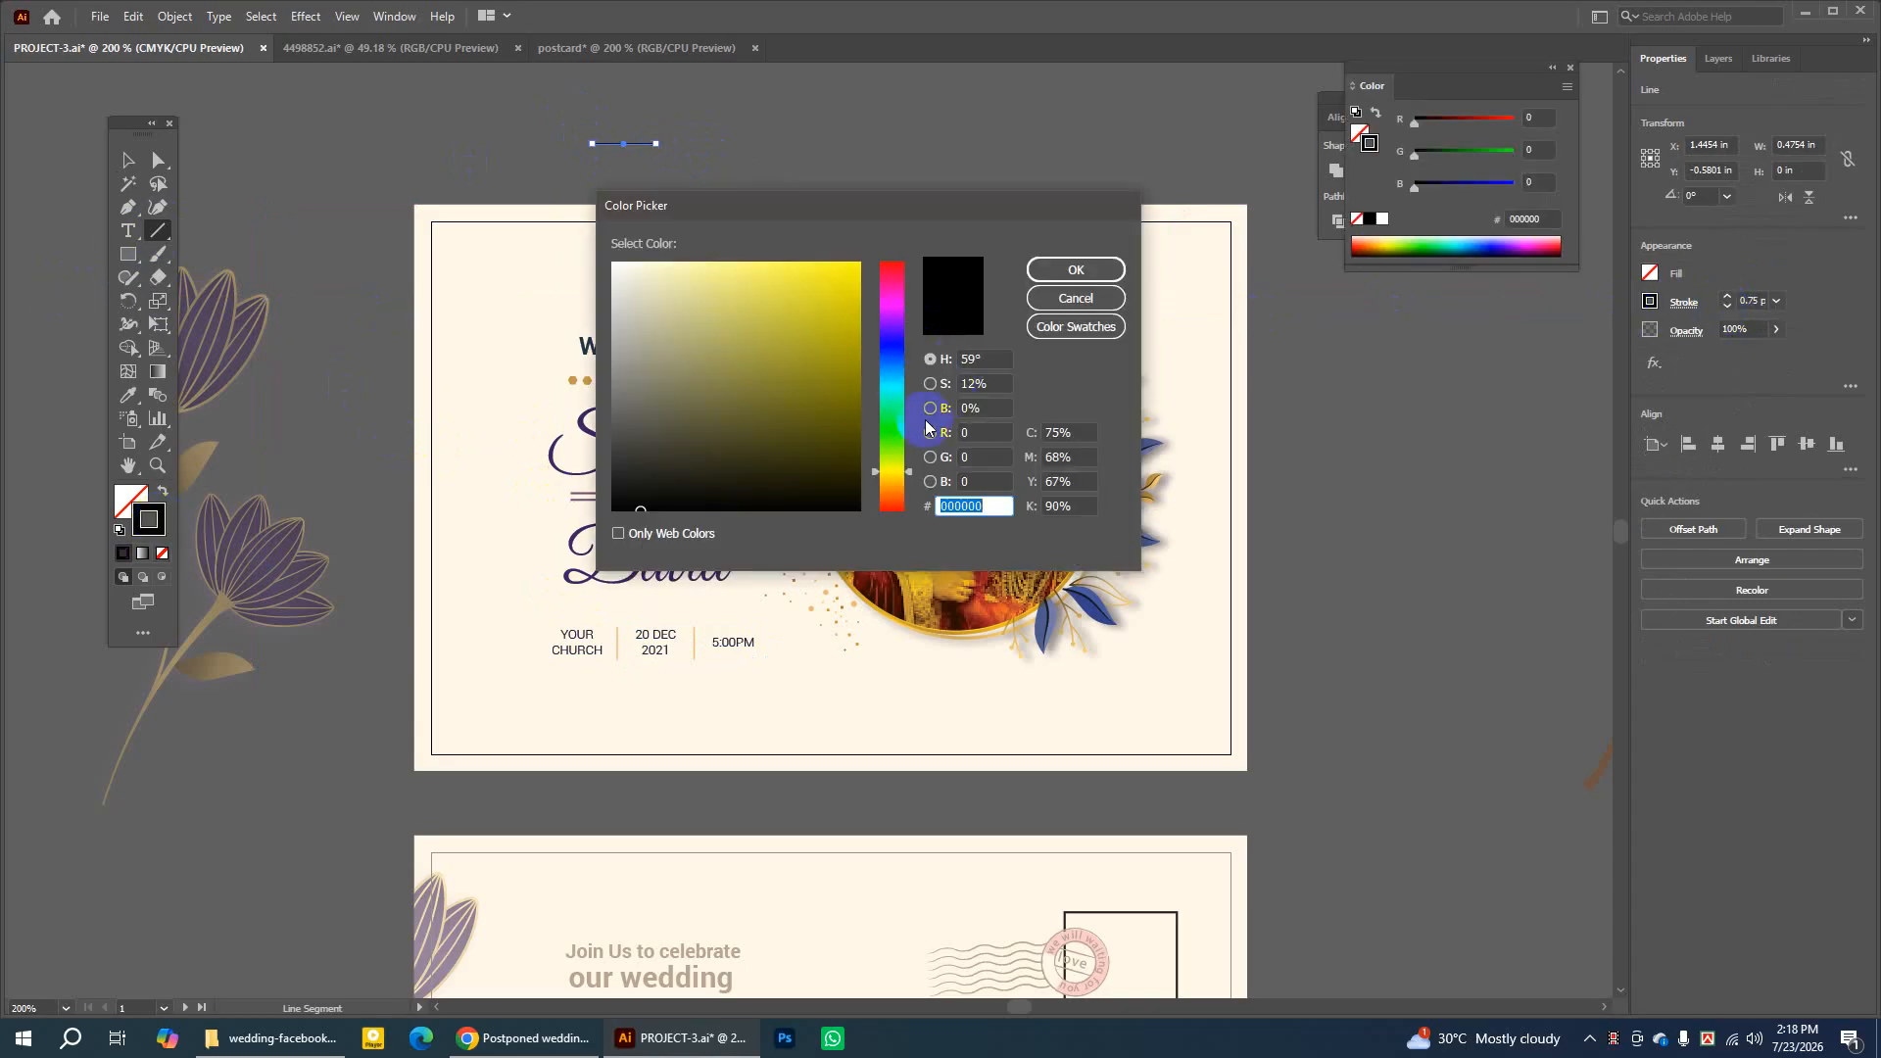
left_click(892, 484)
left_click(759, 270)
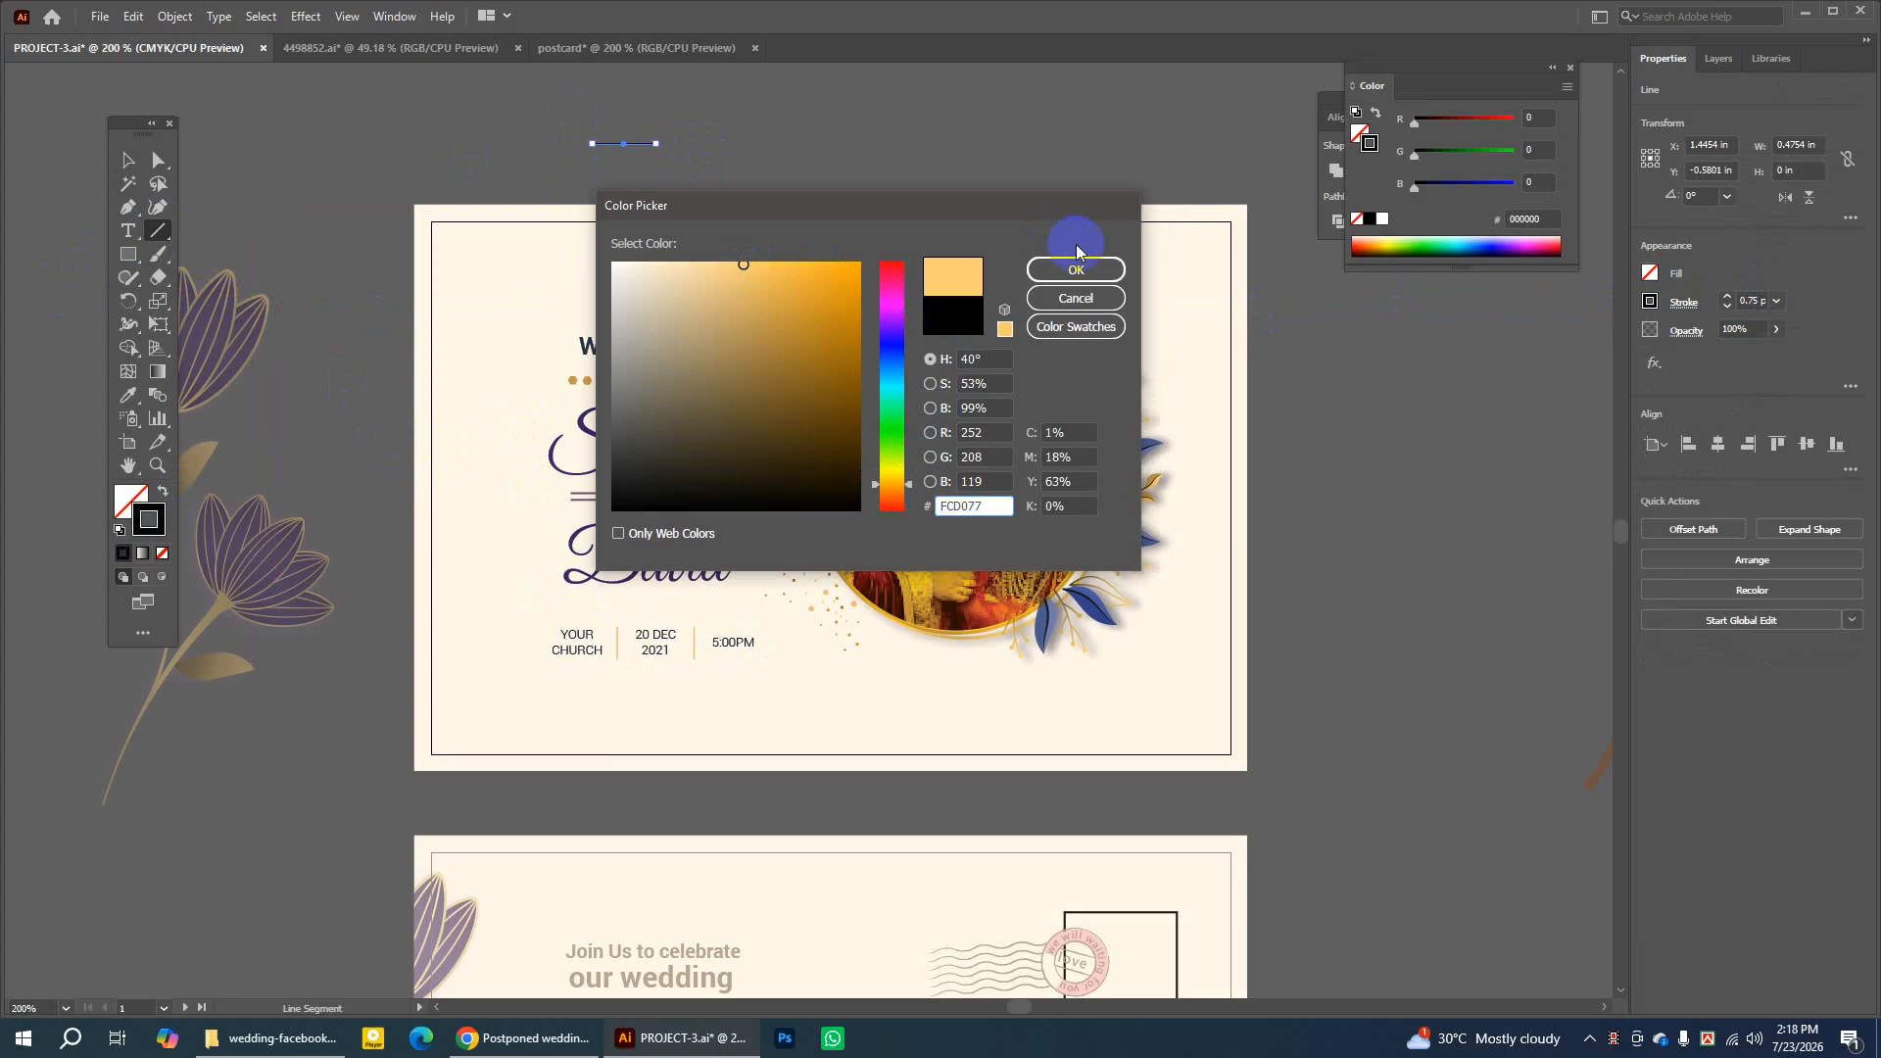
left_click(1075, 270)
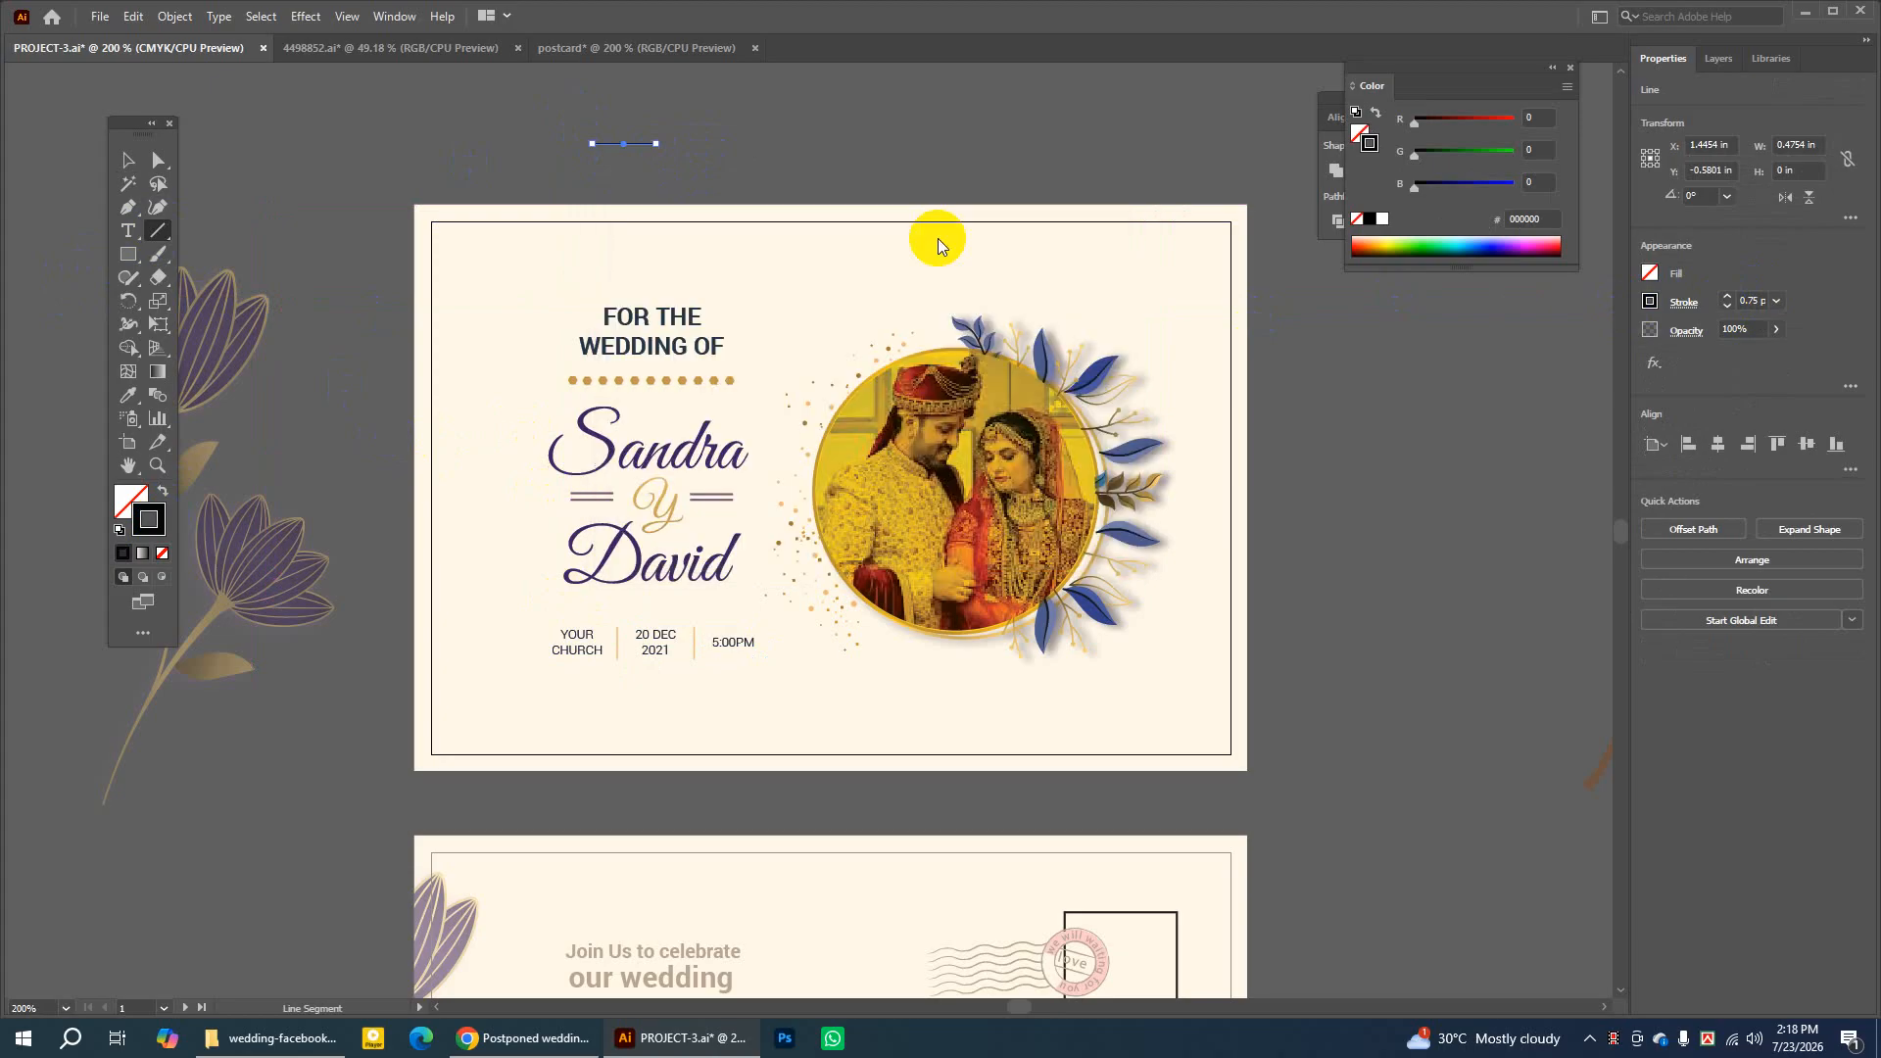
left_click(127, 161)
left_click(788, 159)
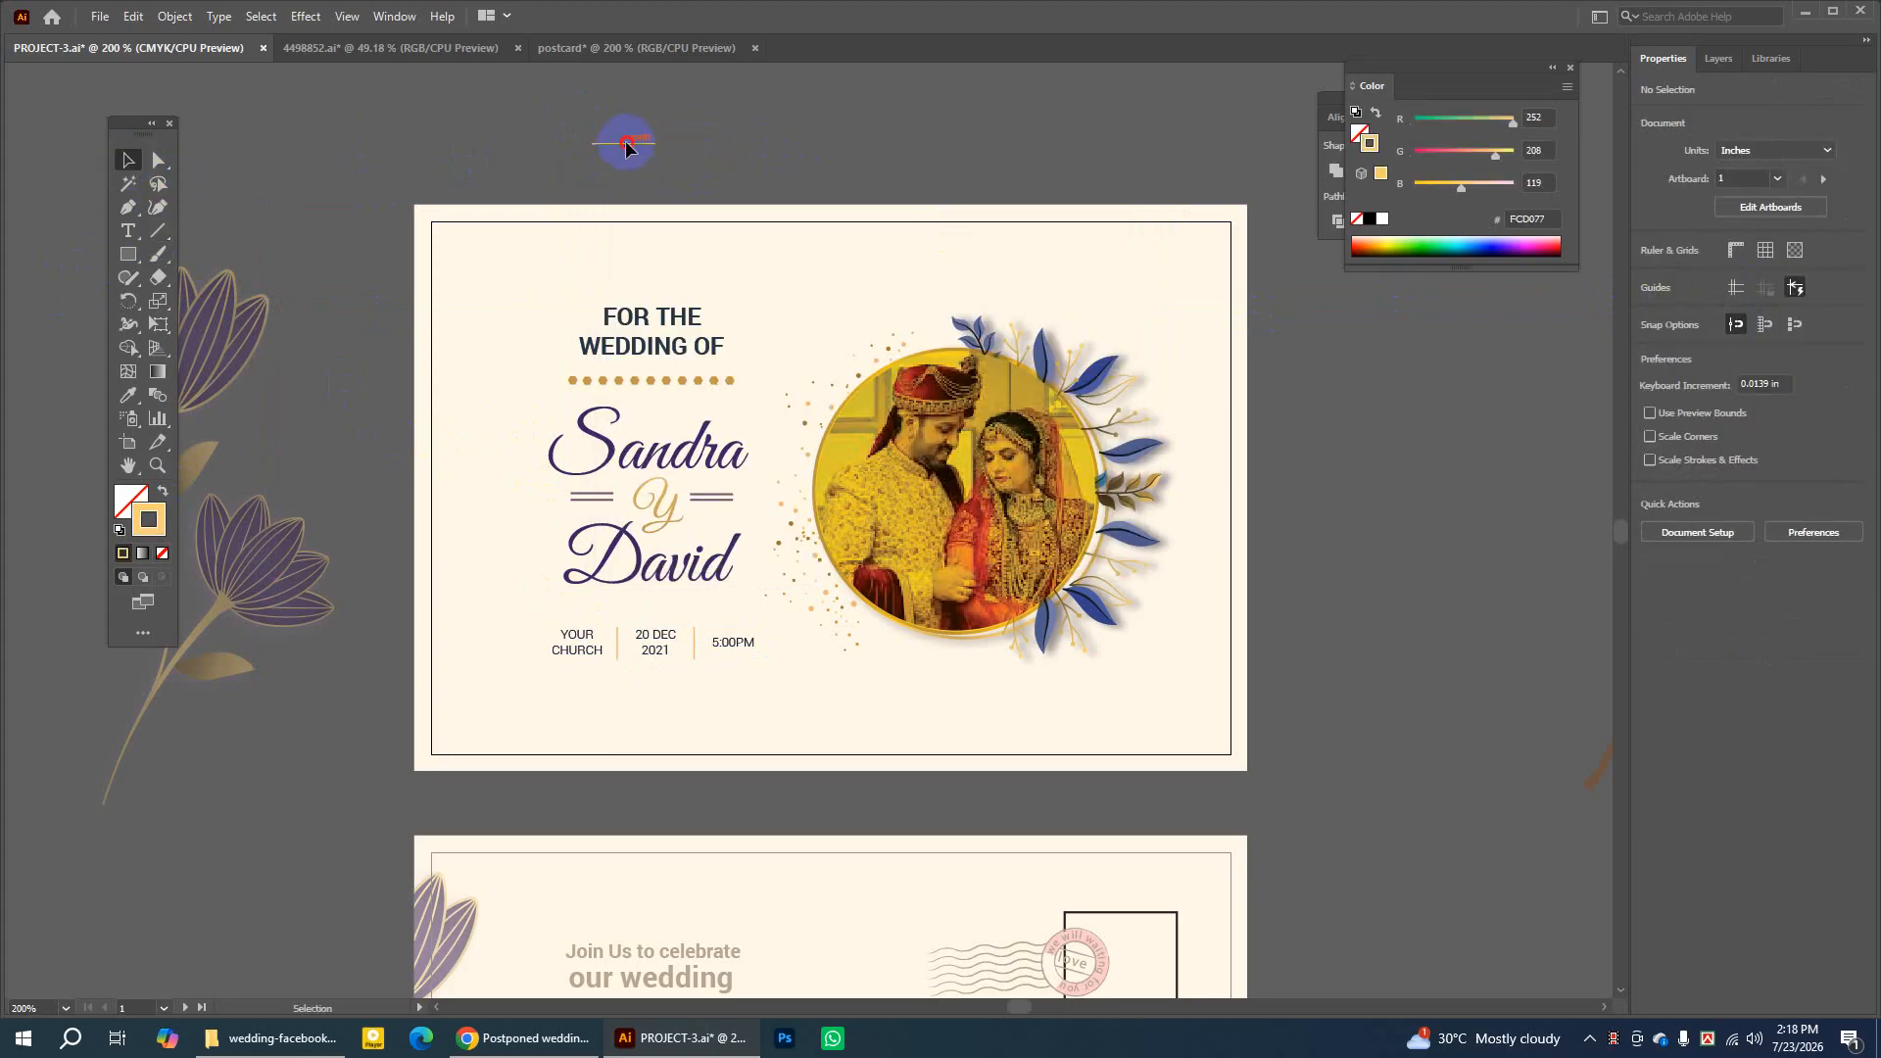
Rotate the gold line by 90° and position it above the front card, centred over the heading
left_click(627, 144)
left_click_drag(665, 139, 620, 92)
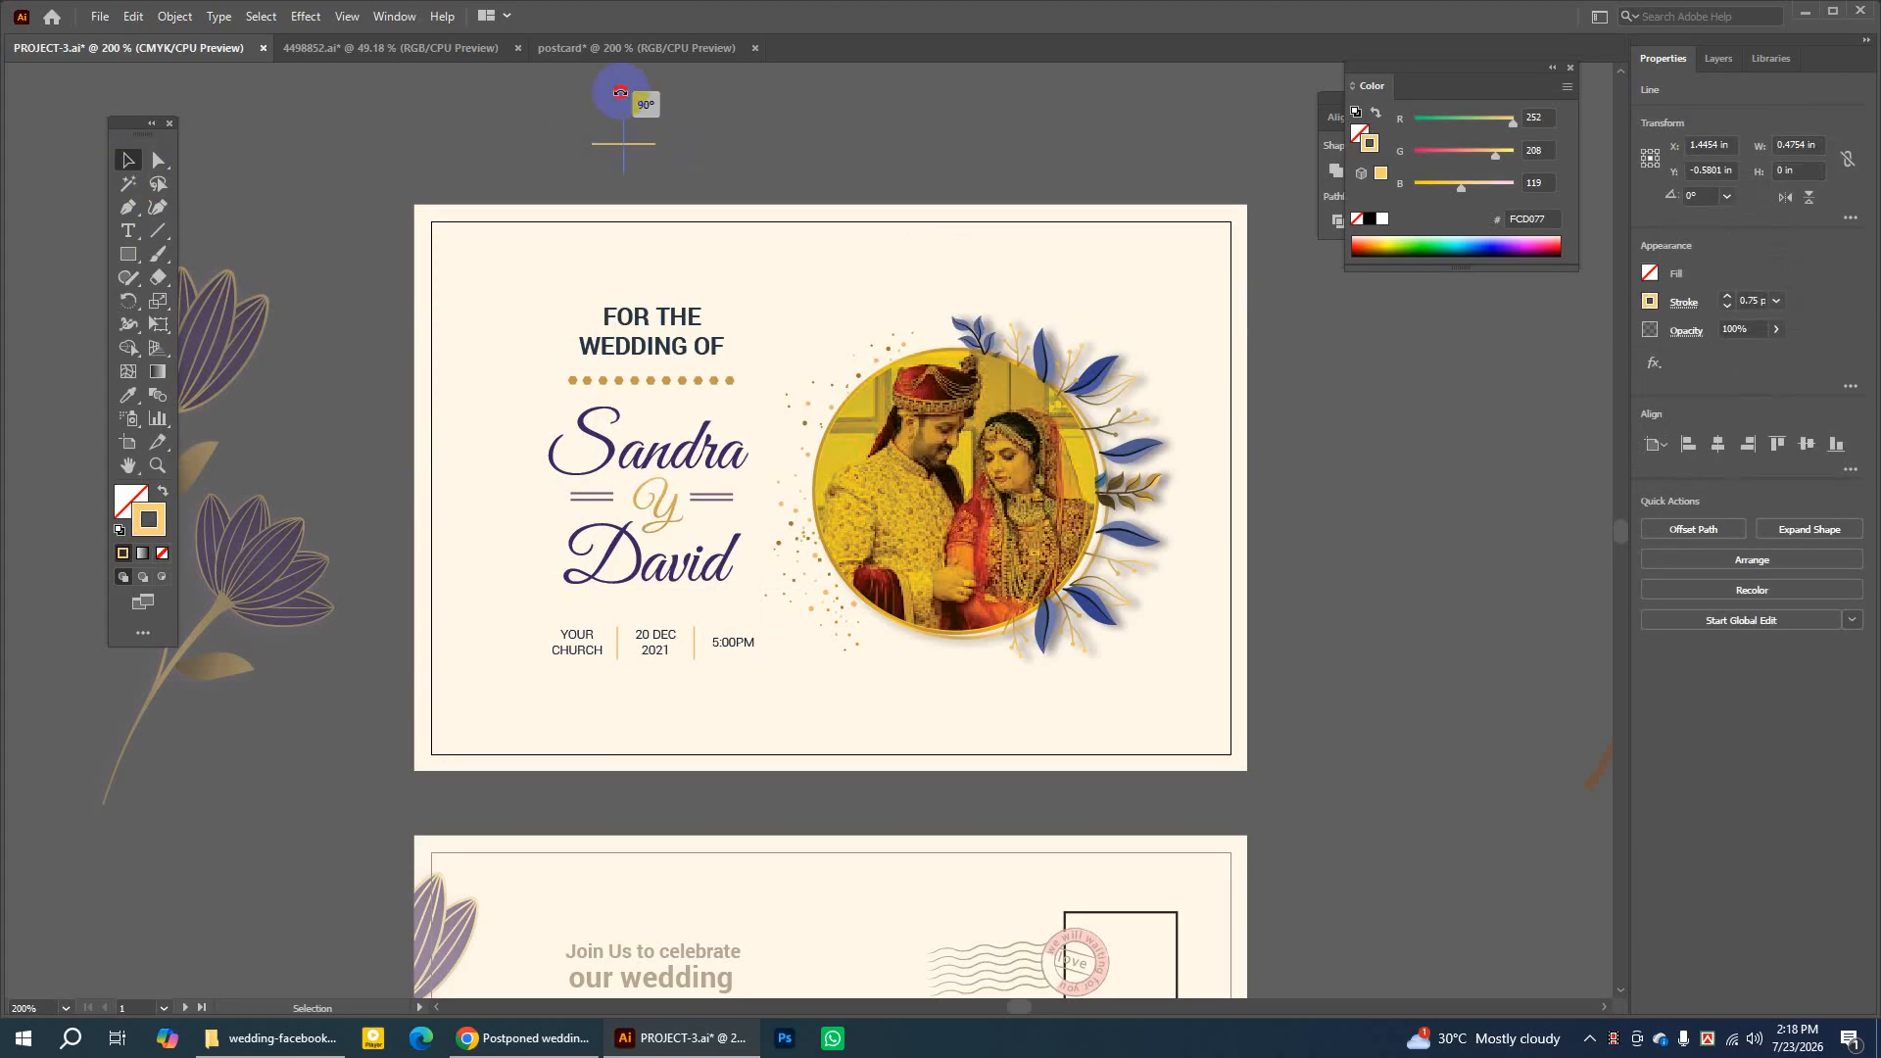
left_click(630, 154)
left_click_drag(624, 157, 820, 126)
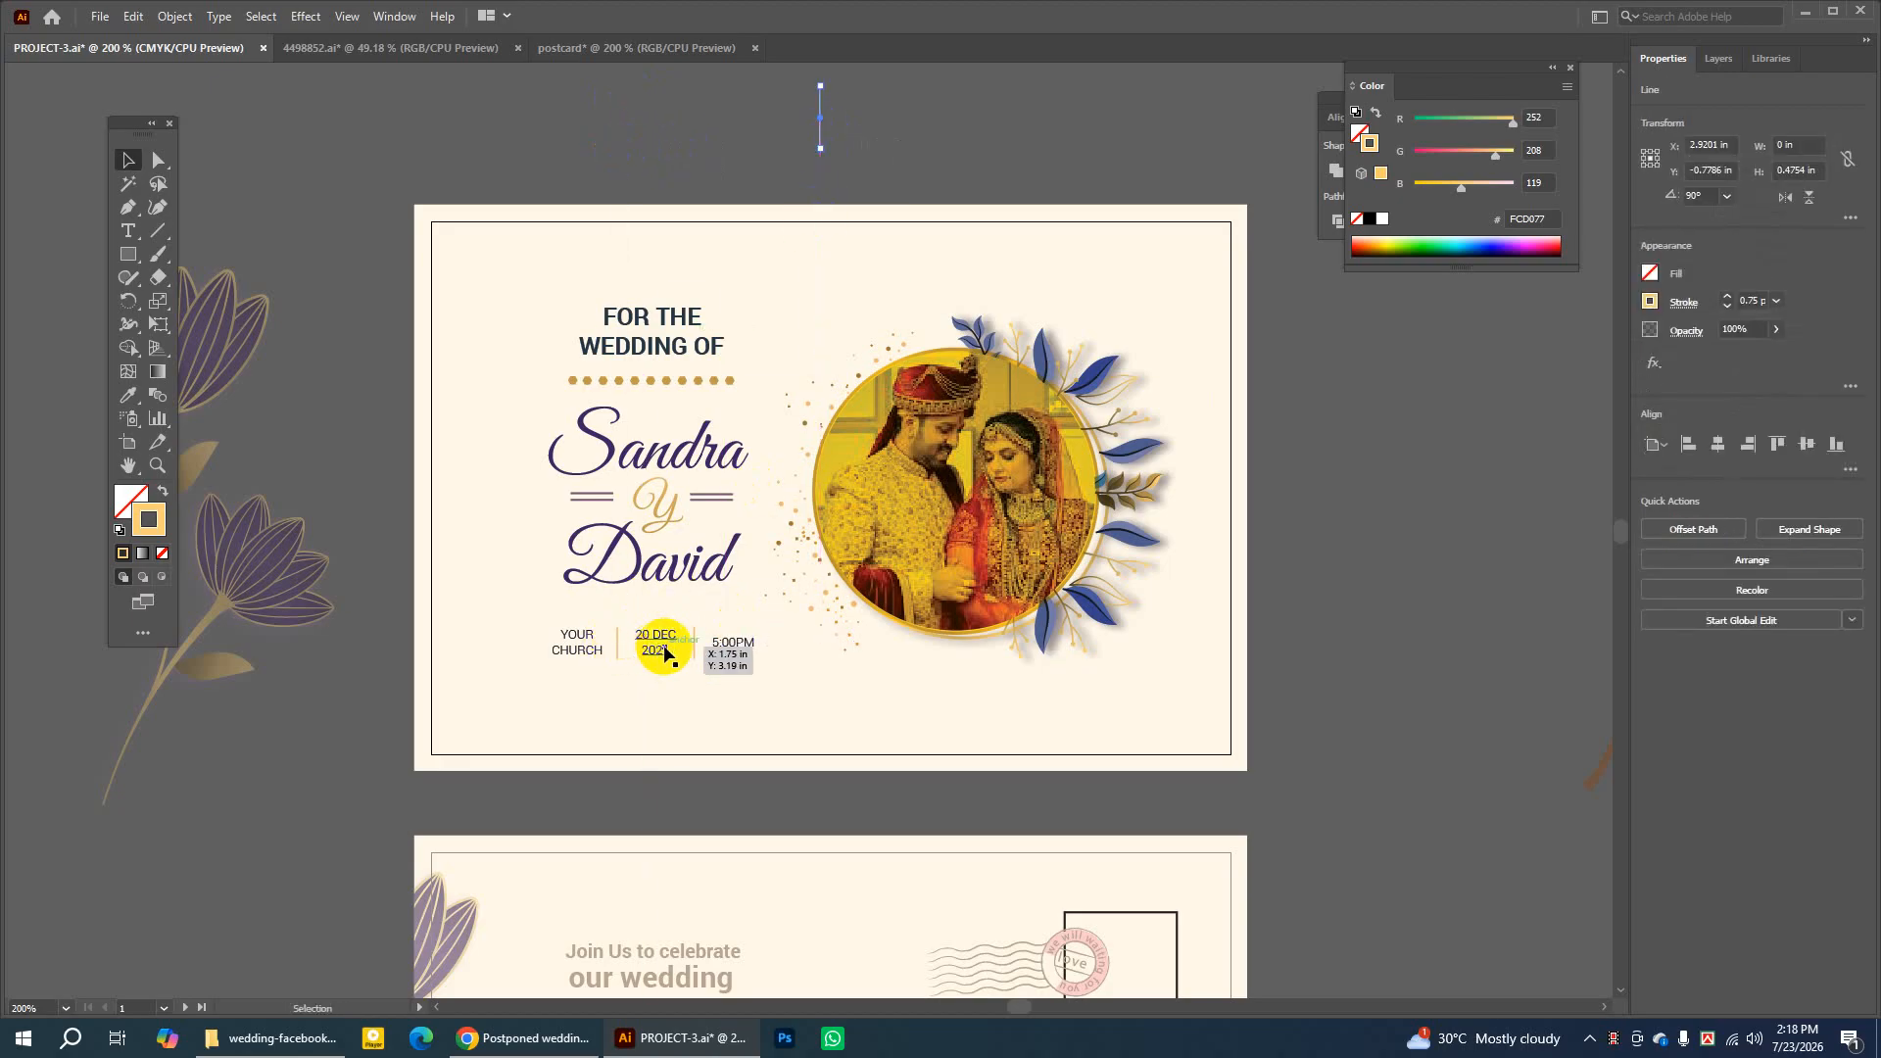
left_click(853, 86)
left_click_drag(820, 111, 651, 138)
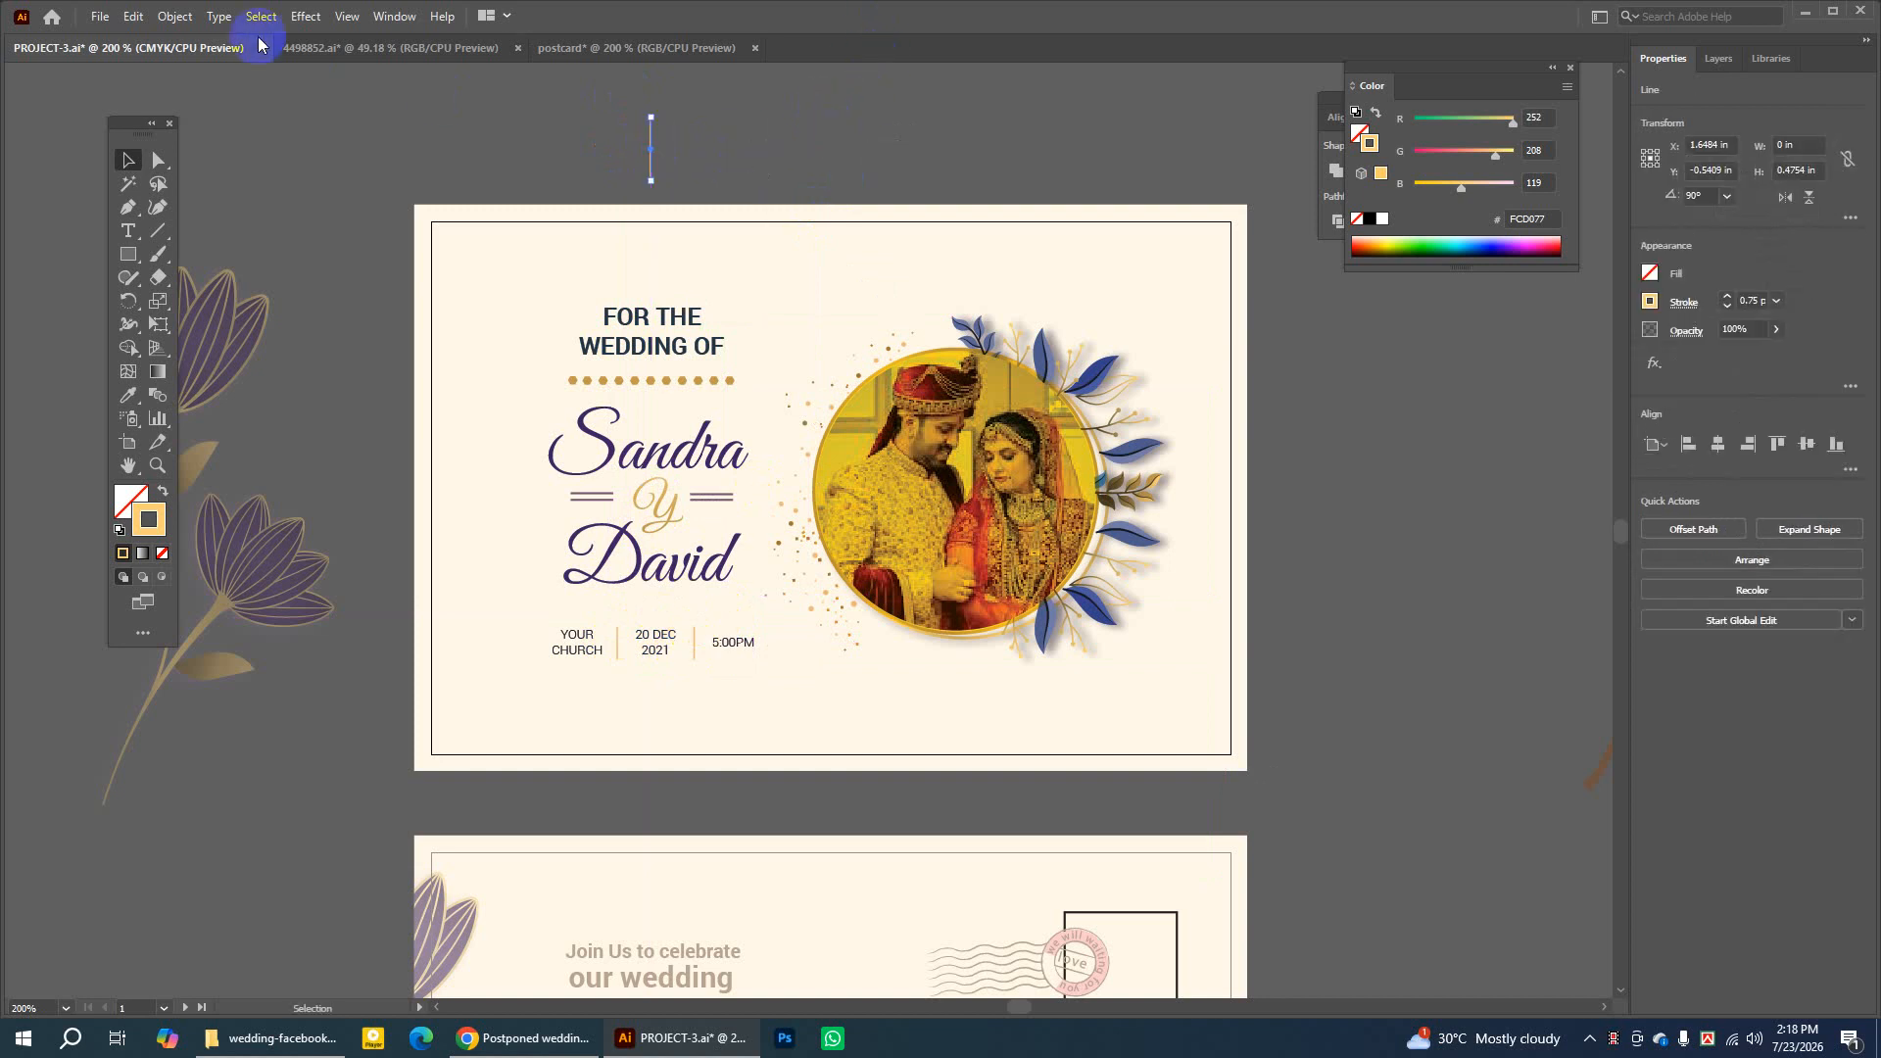
Duplicate the vertical gold line in place and shift the copy about 0.88 in to the right
left_click(133, 16)
left_click(159, 110)
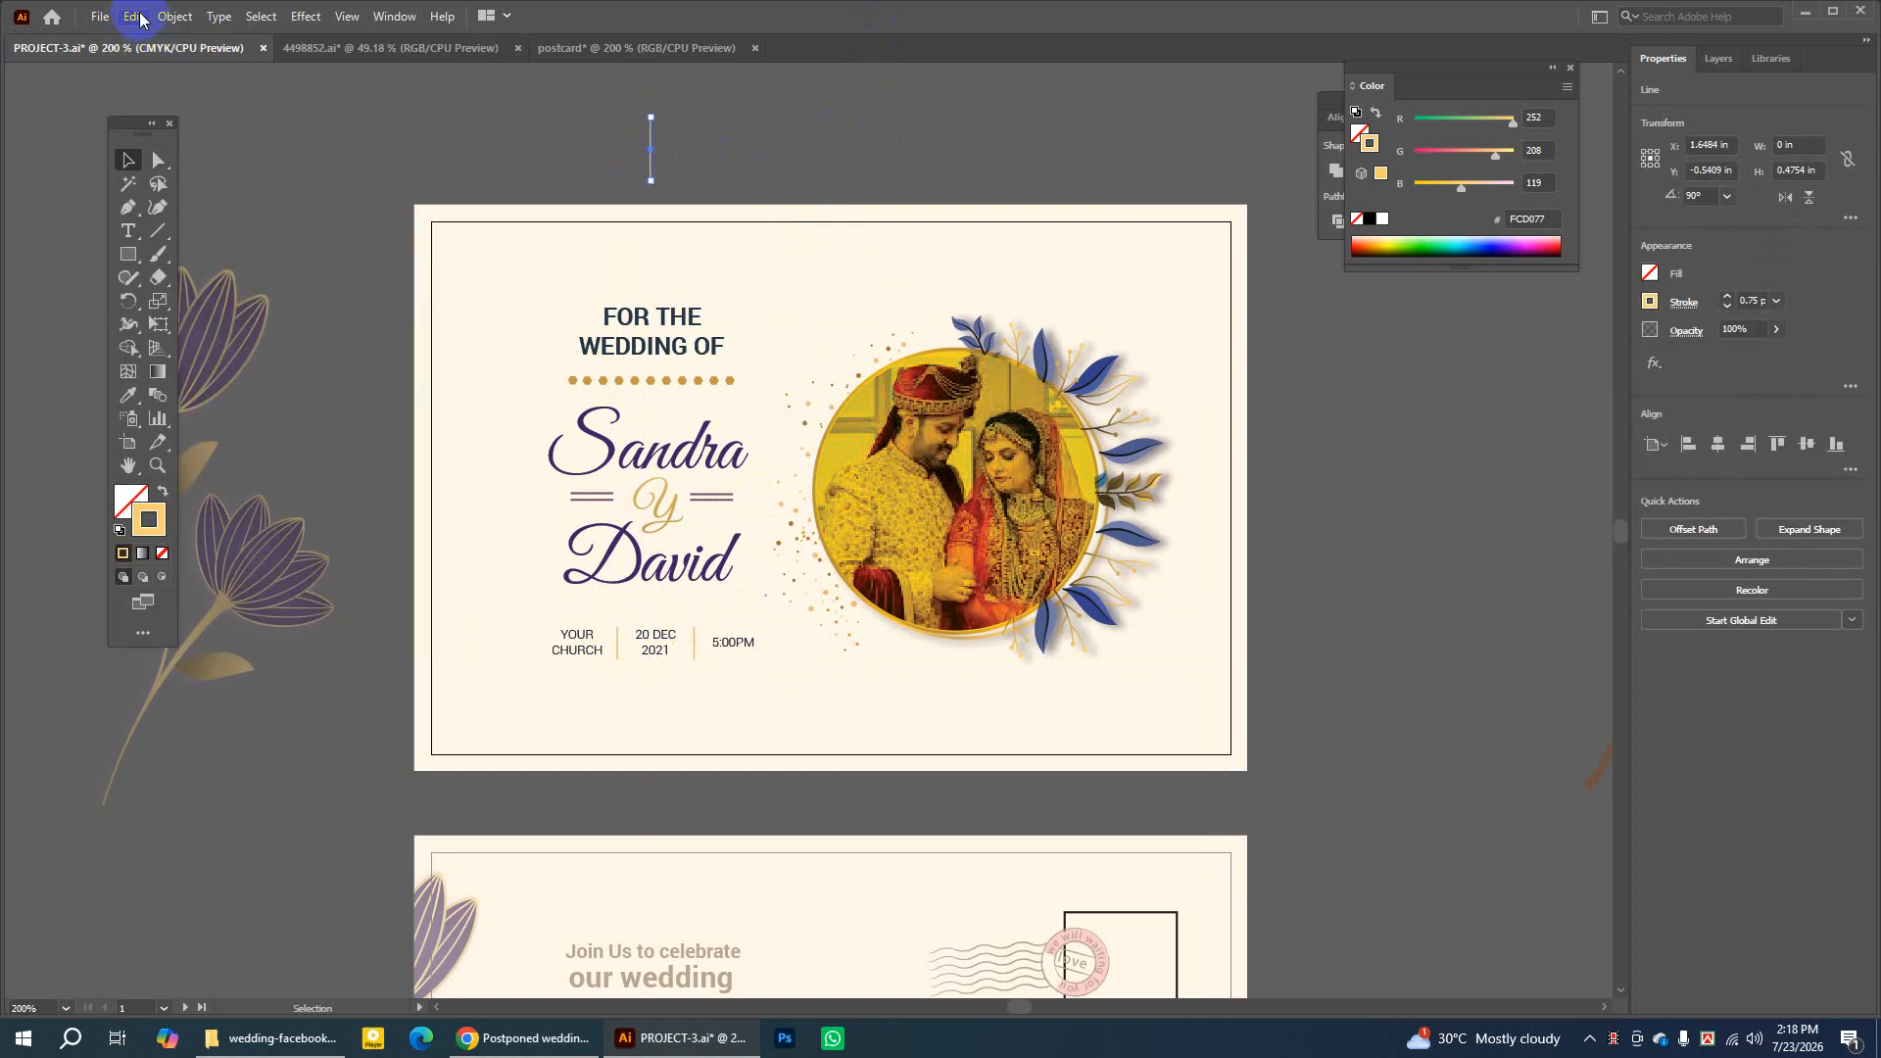
left_click(135, 16)
left_click(188, 157)
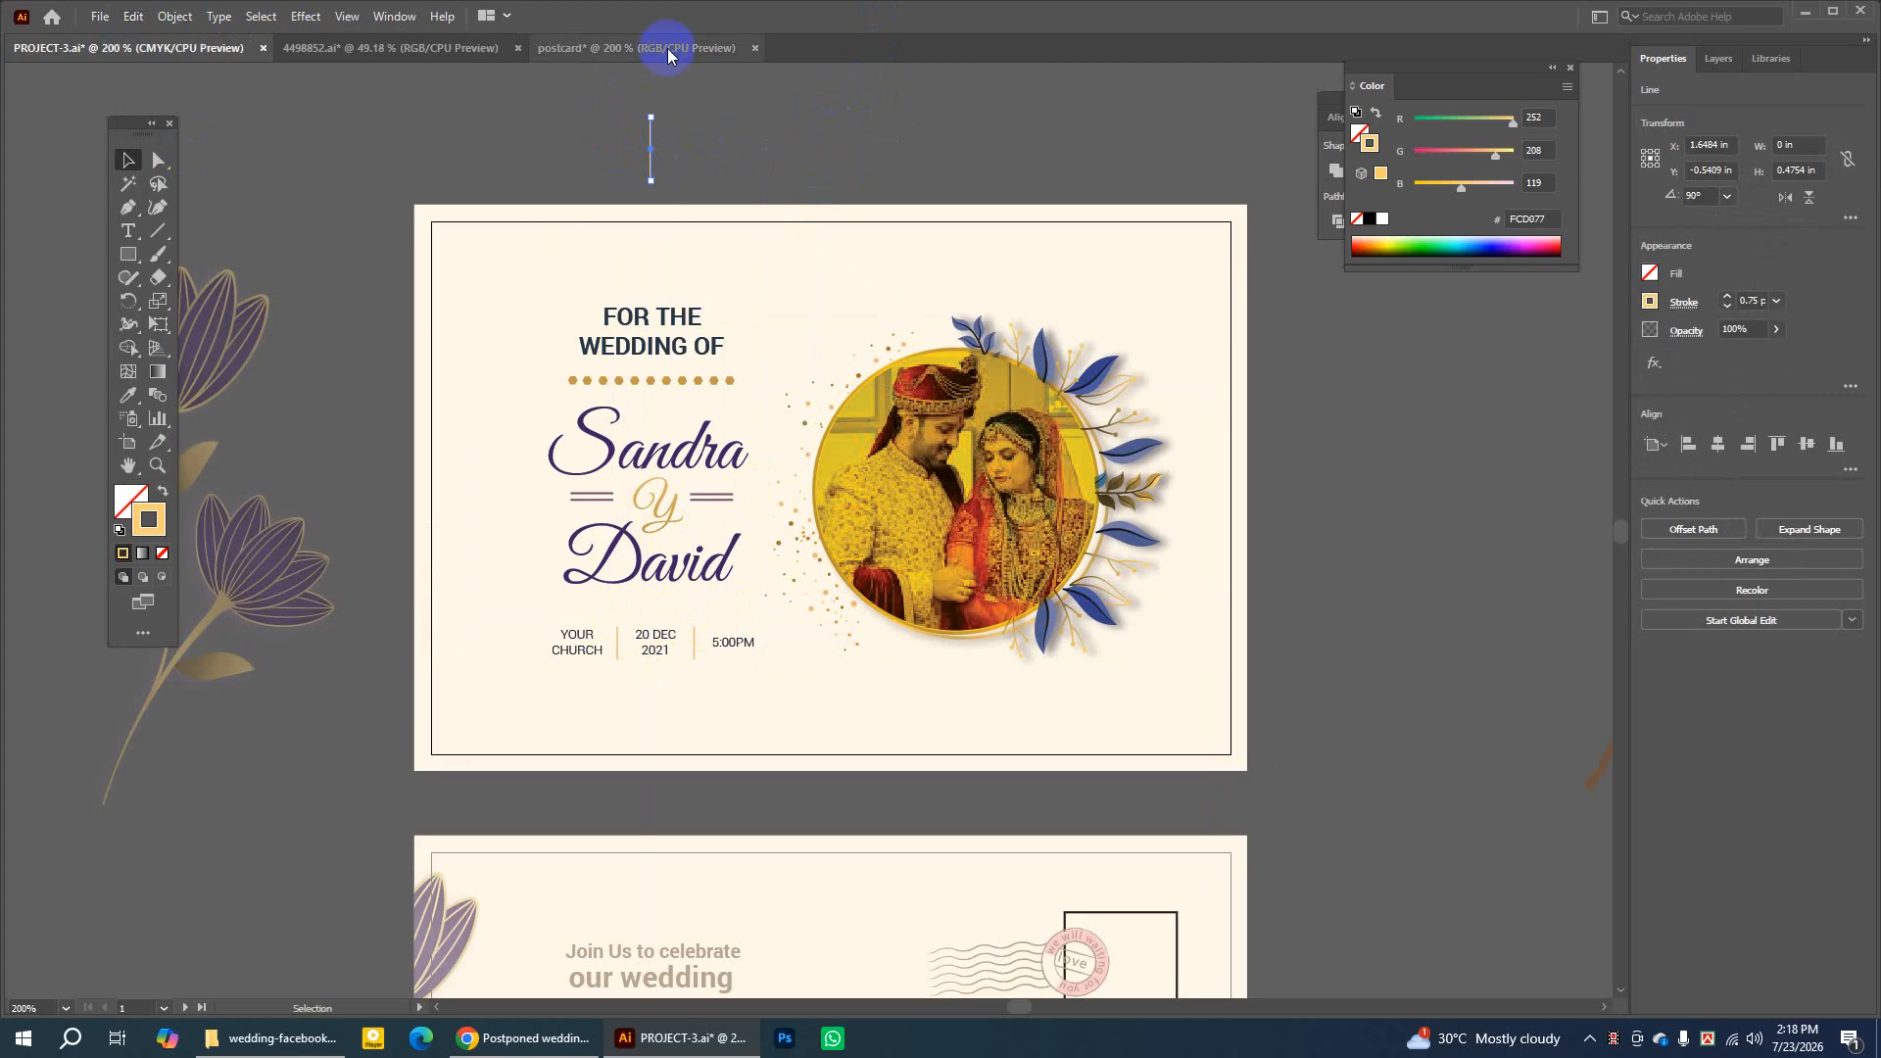
key("Right")
key("Right")
key("Right")
key("Right")
key("Right")
key("Right")
key("Right")
key("Right")
key("Right")
key("Right")
key("Right")
key("Right")
key("Right")
key("Right")
key("Right")
key("Right")
key("Right")
key("Right")
key("Right")
key("Right")
key("Right")
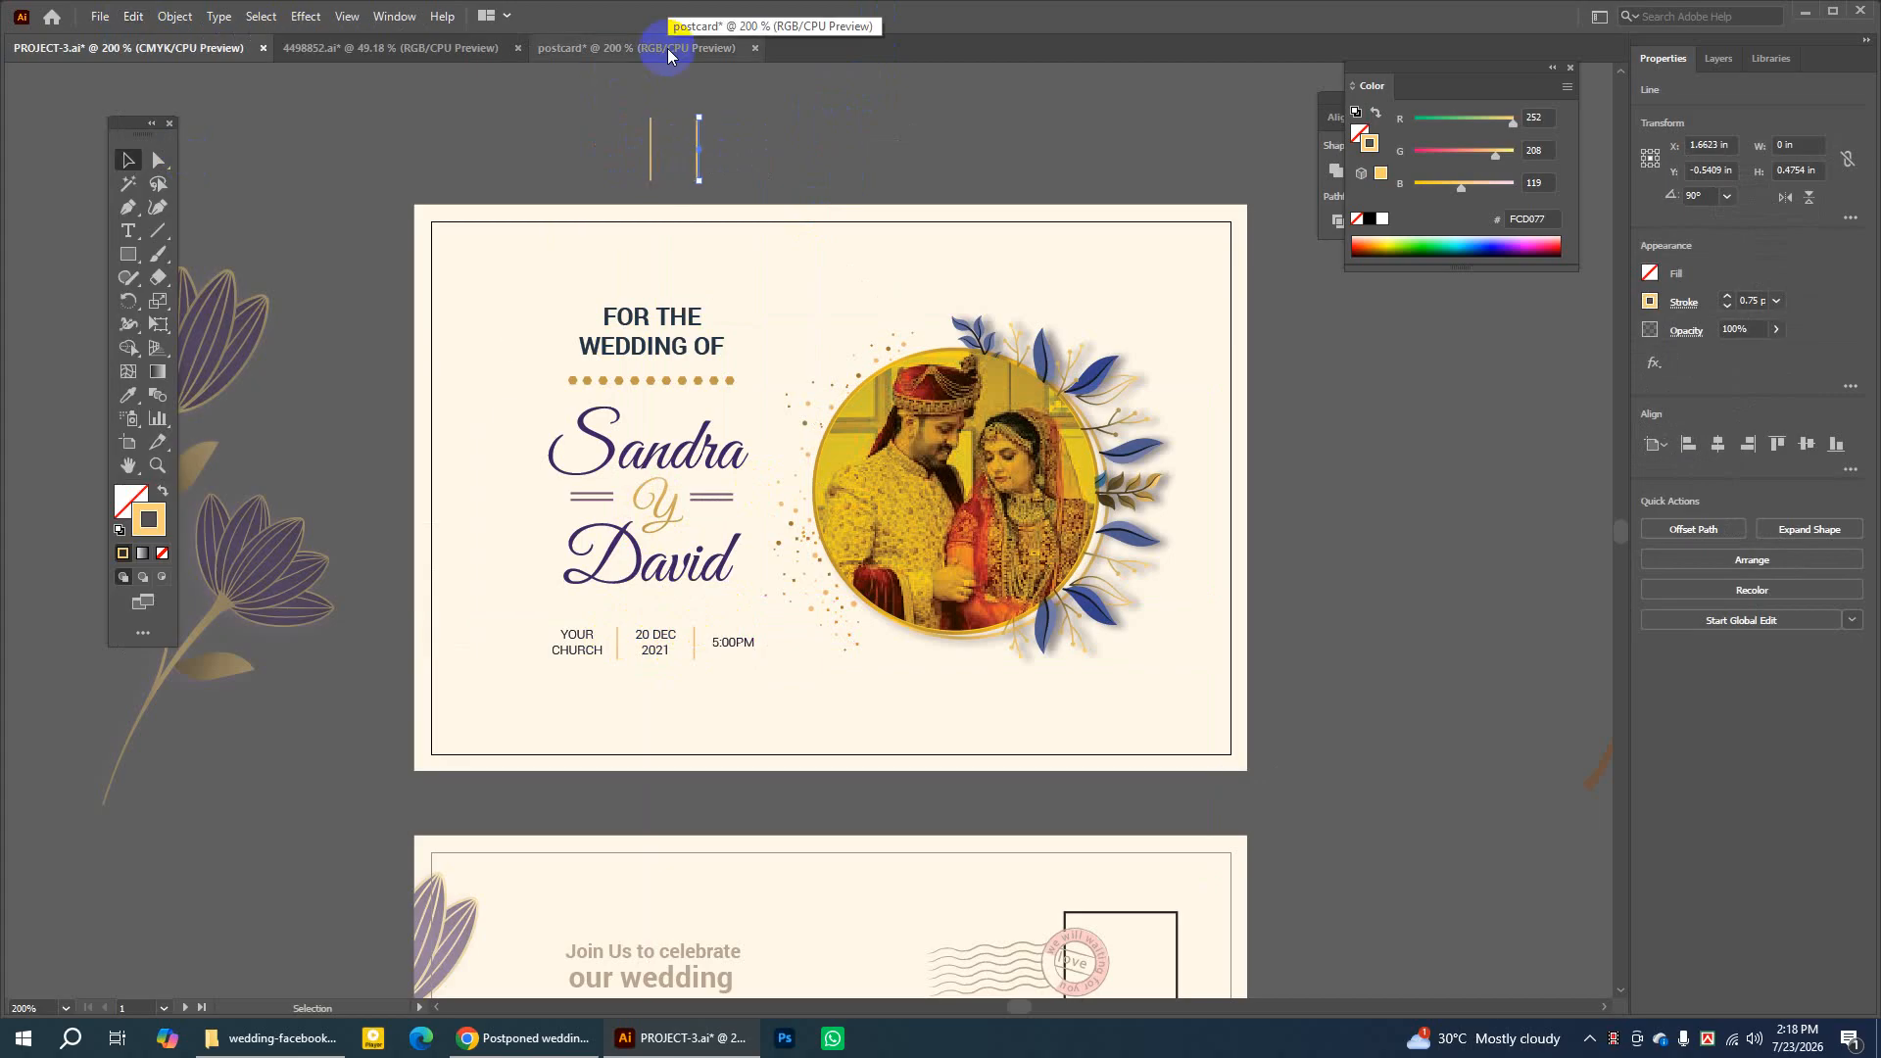
key("Right")
key("Right")
key("Right")
key("Right")
key("Right")
key("Right")
key("Right")
key("Right")
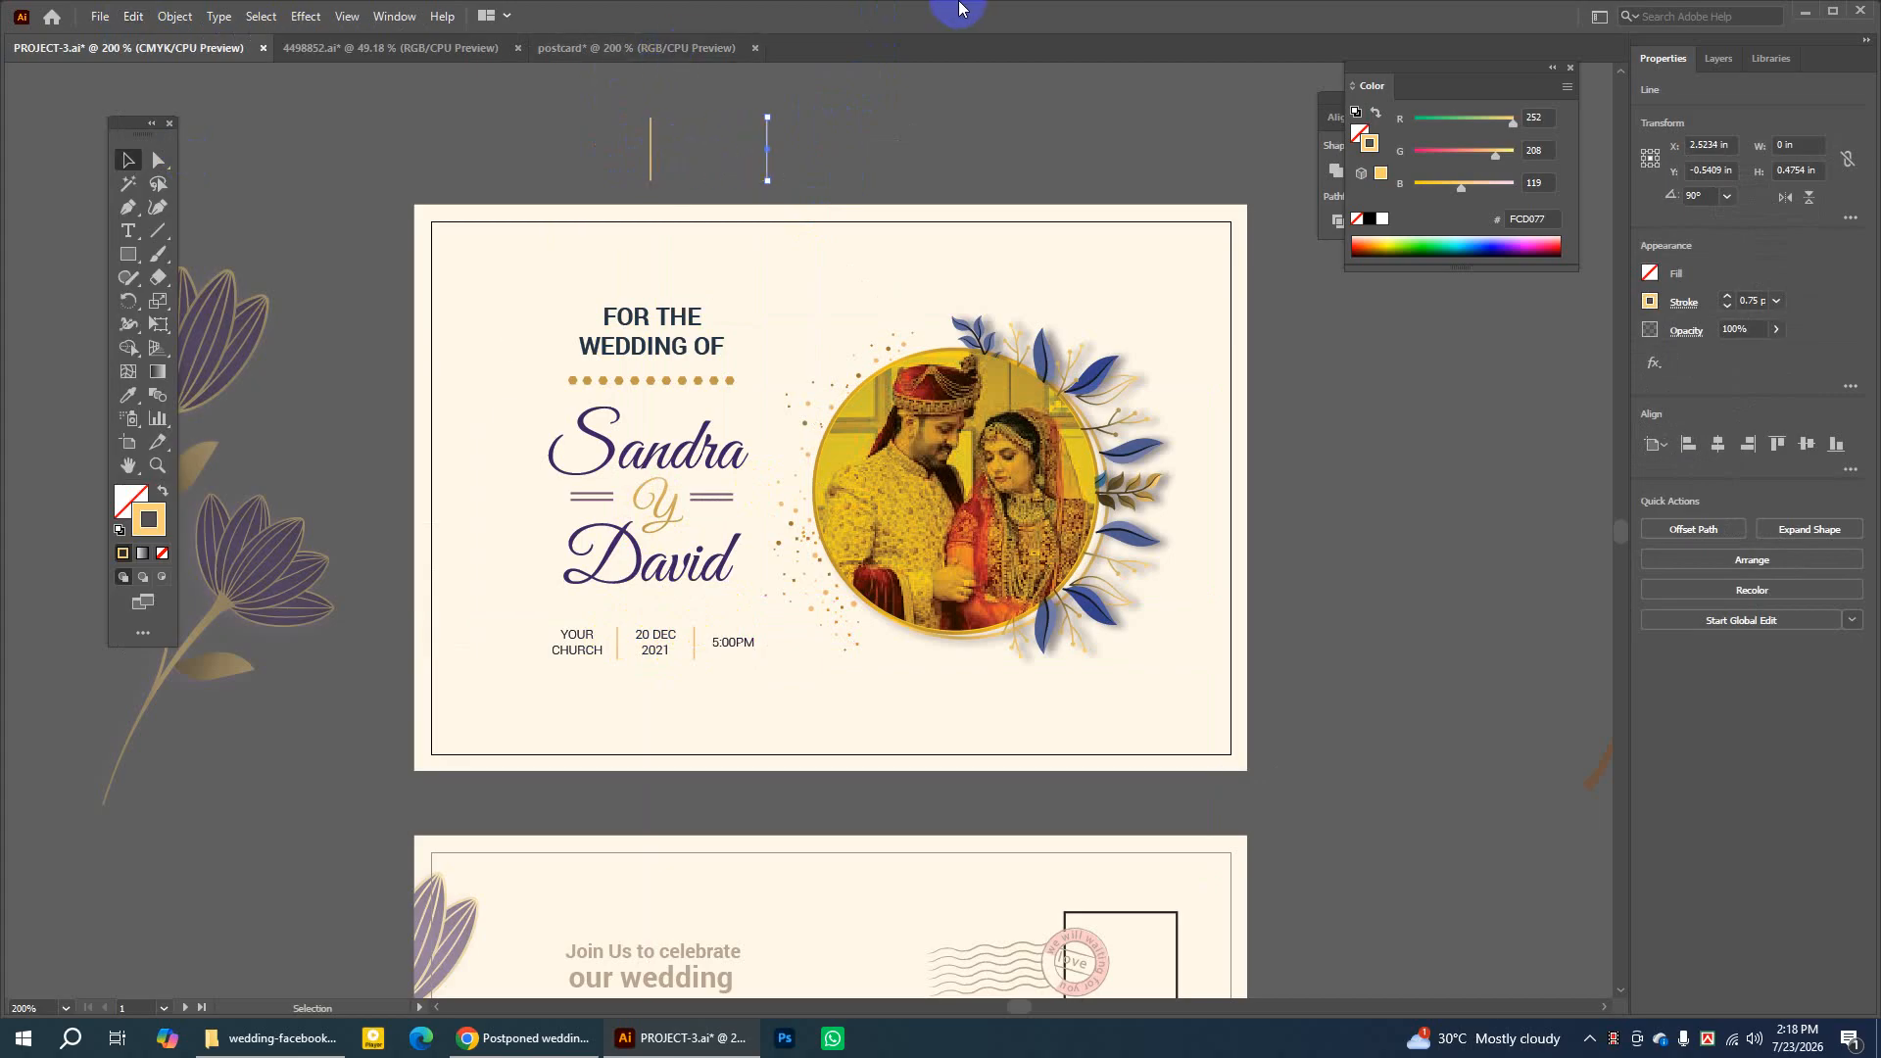
left_click(757, 182)
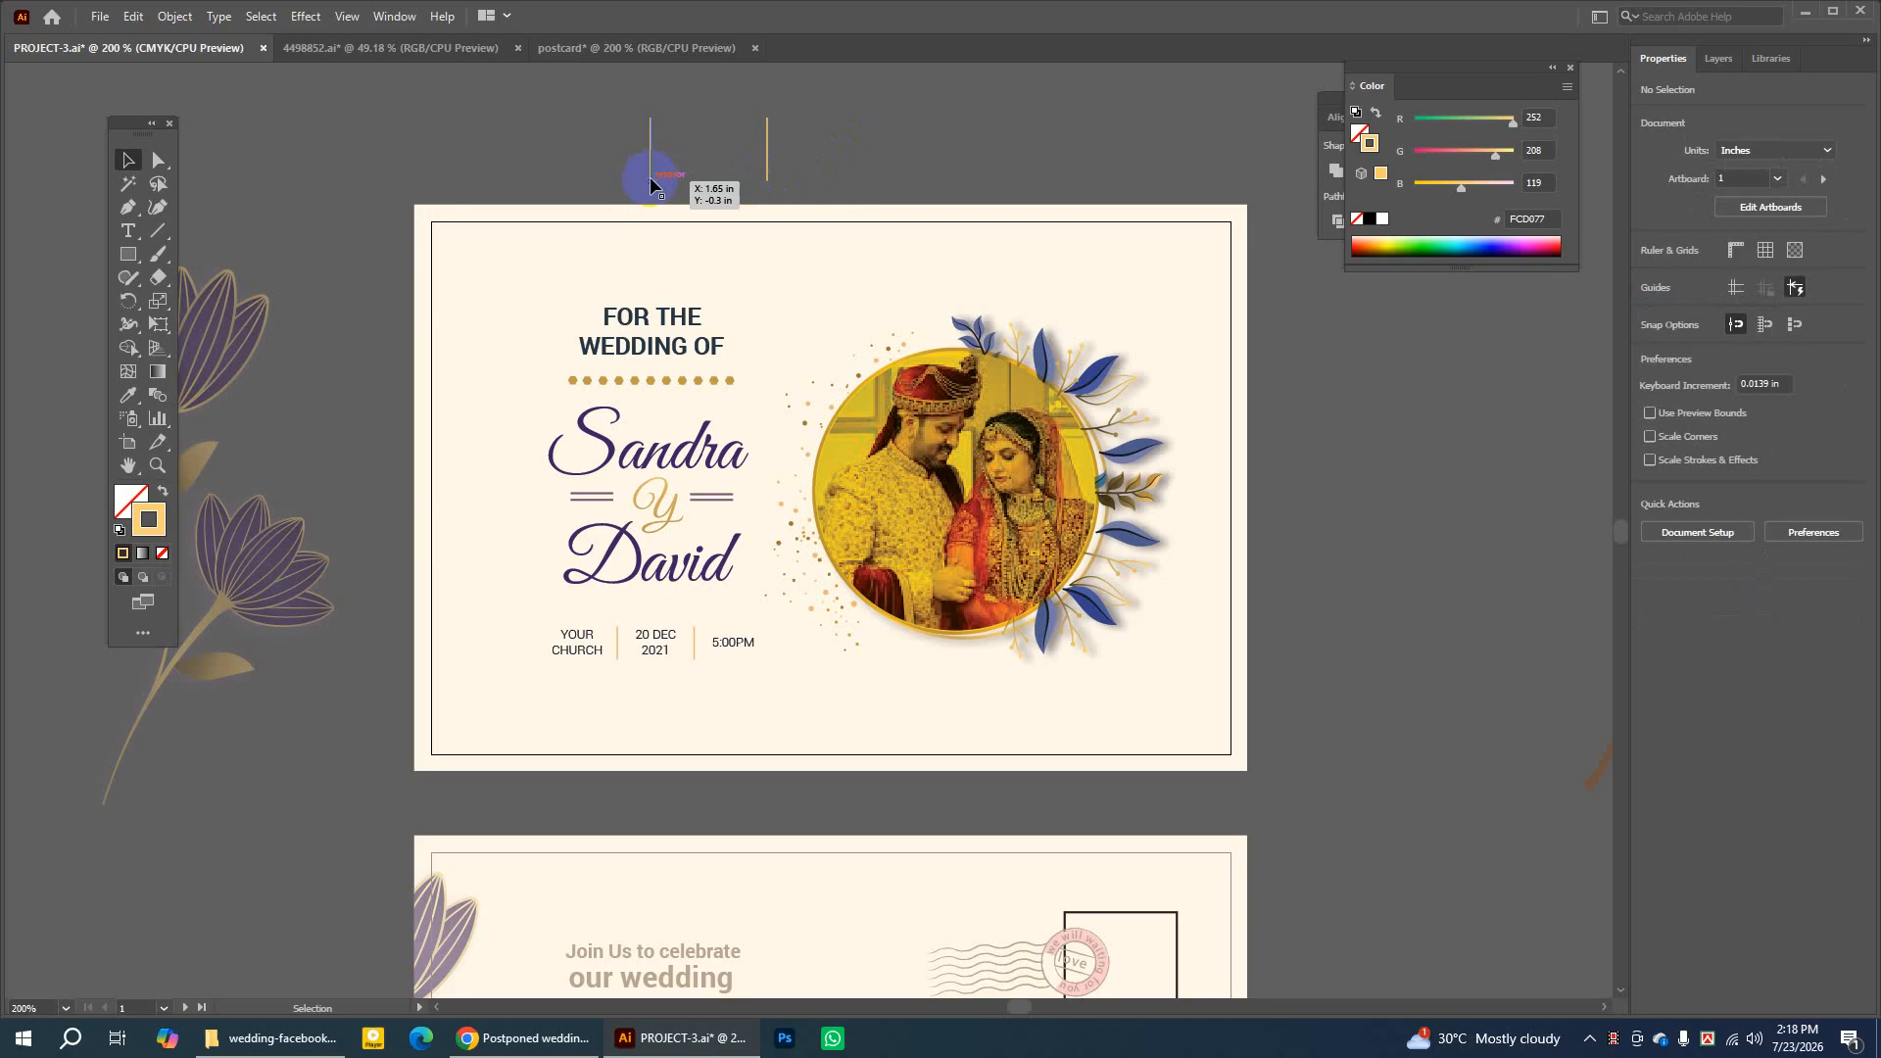
Shorten both vertical gold lines together to a height of about 0.24 in
left_click_drag(571, 100, 571, 100)
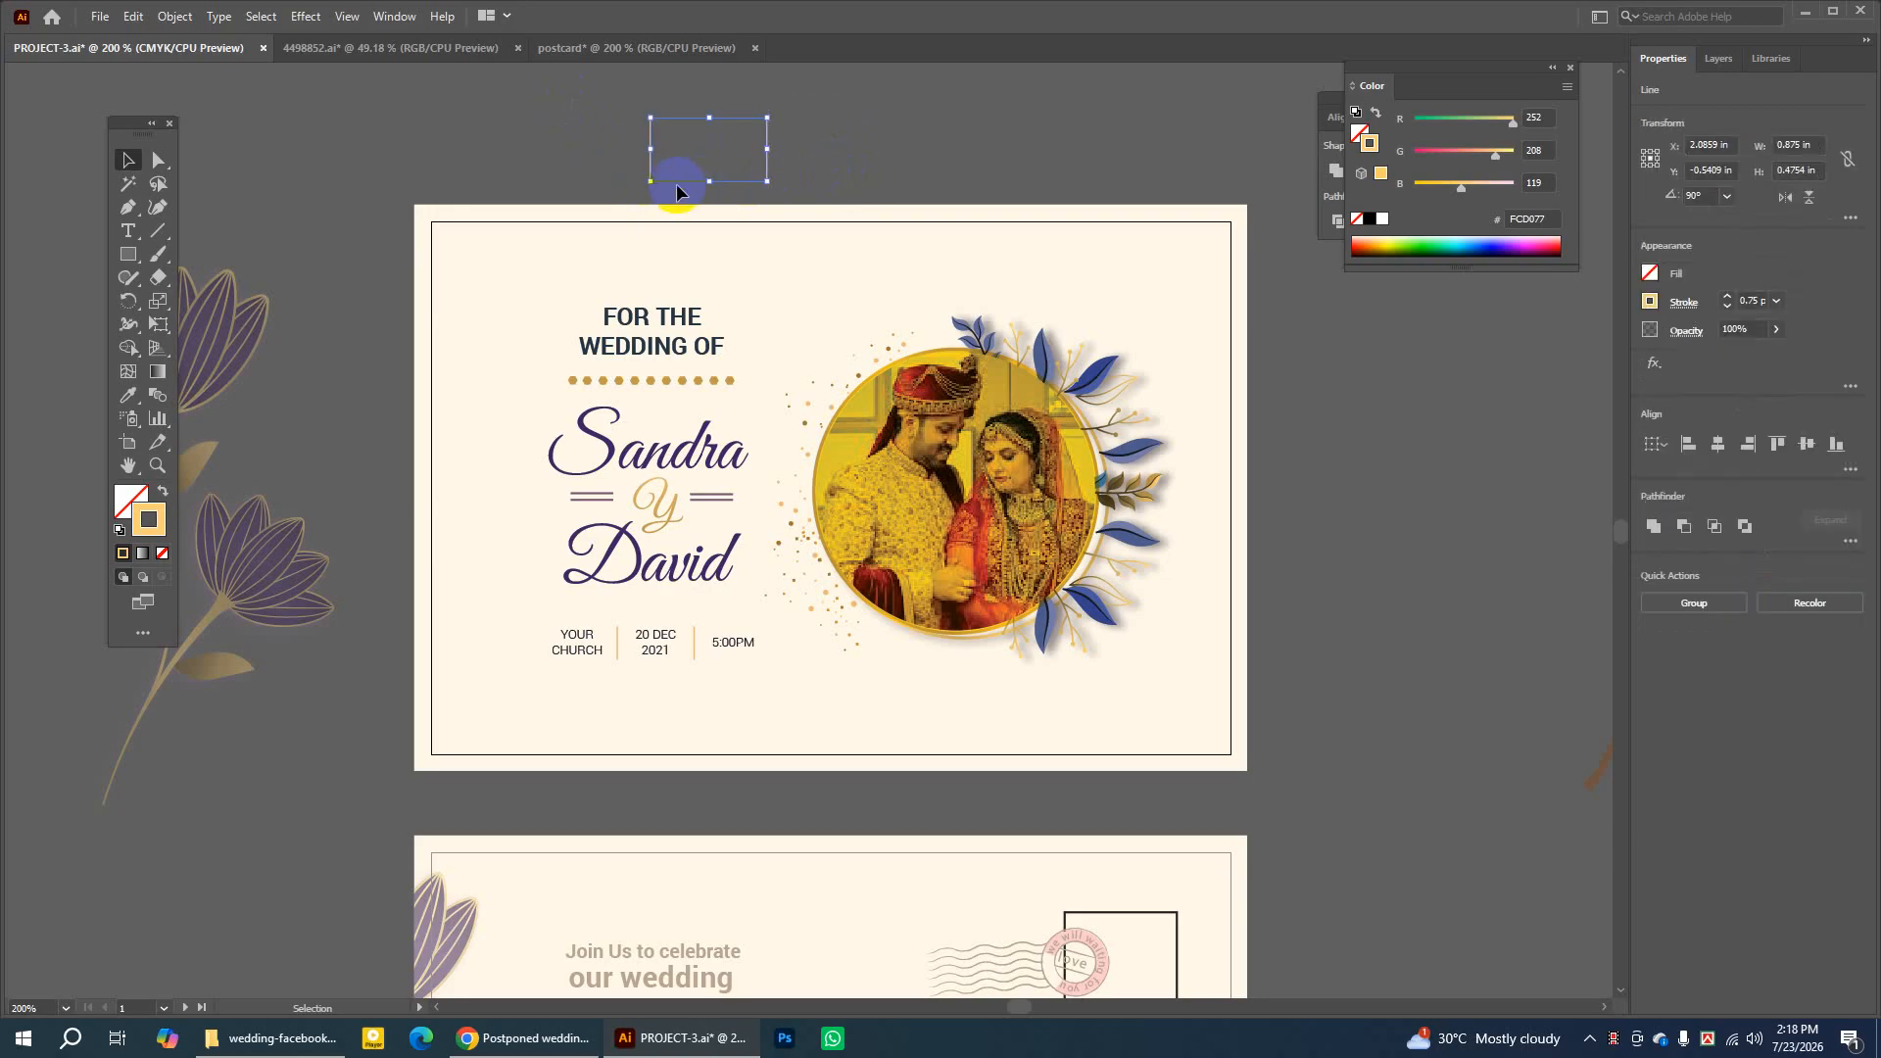
left_click_drag(709, 184, 705, 149)
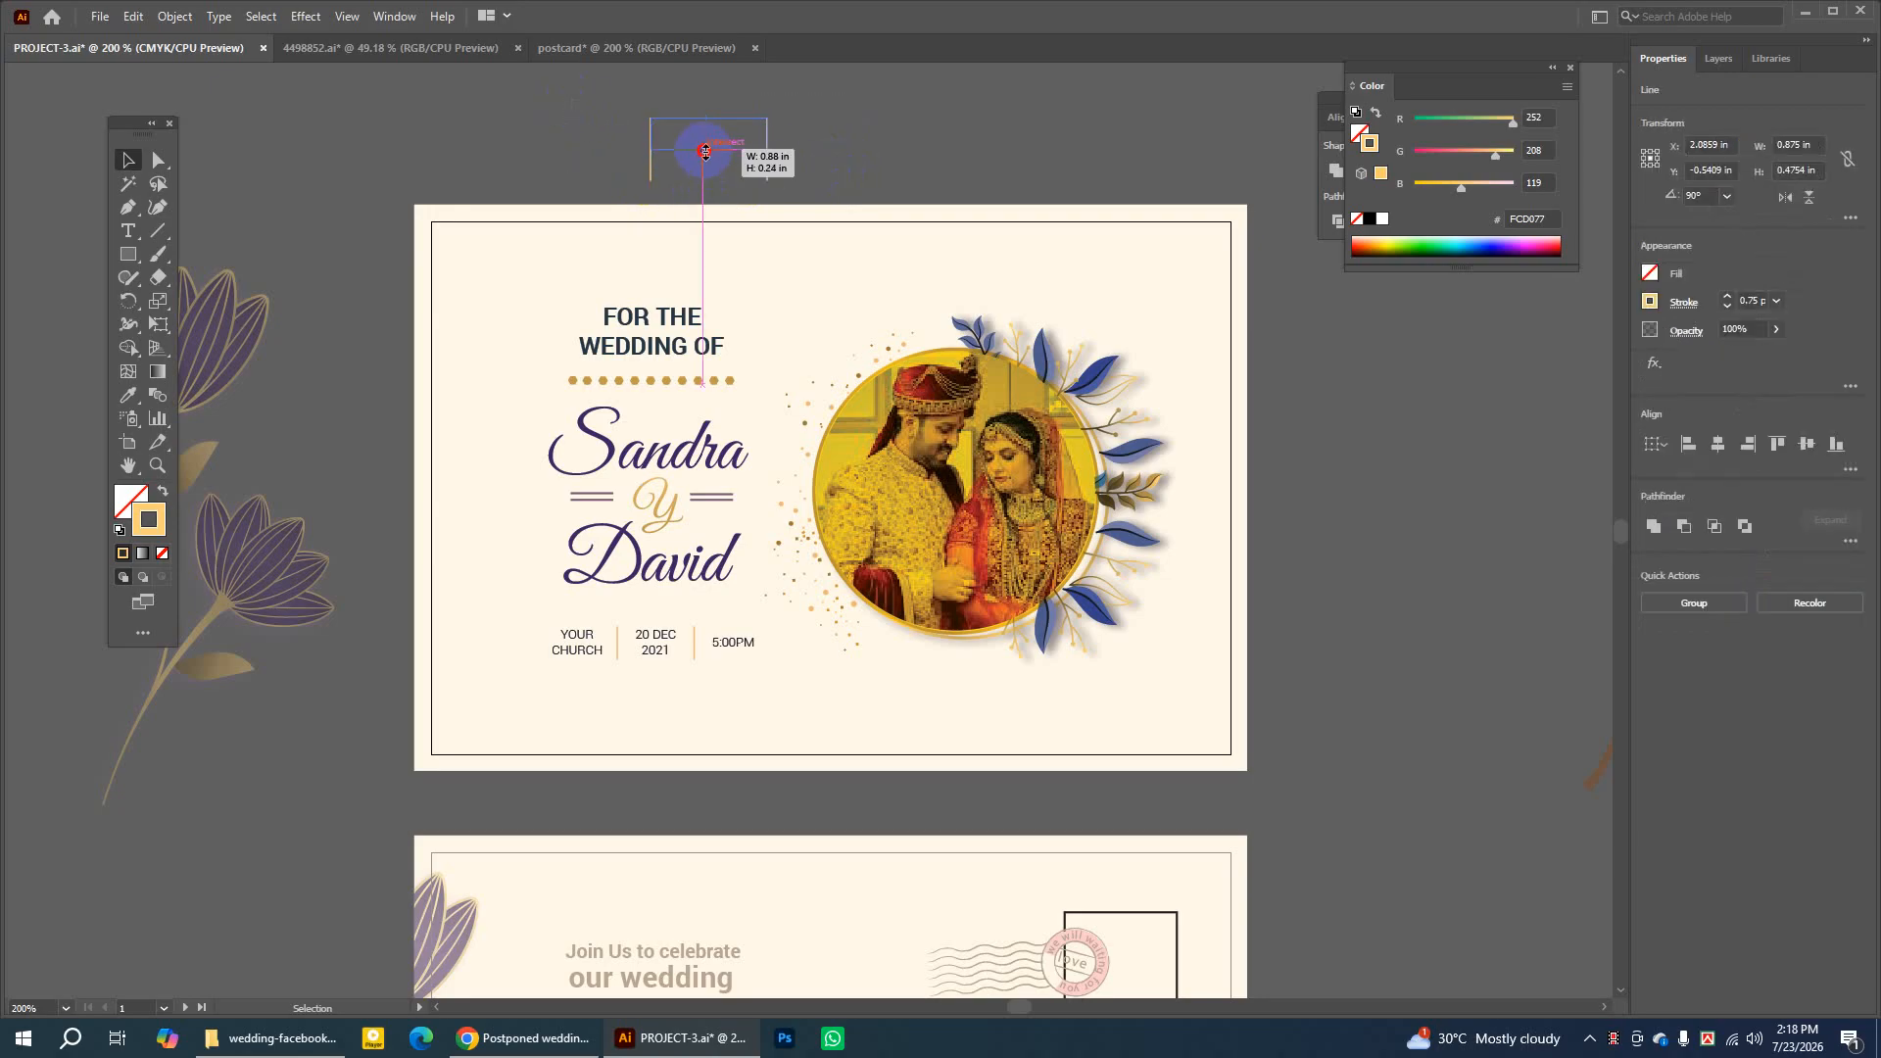
left_click(999, 110)
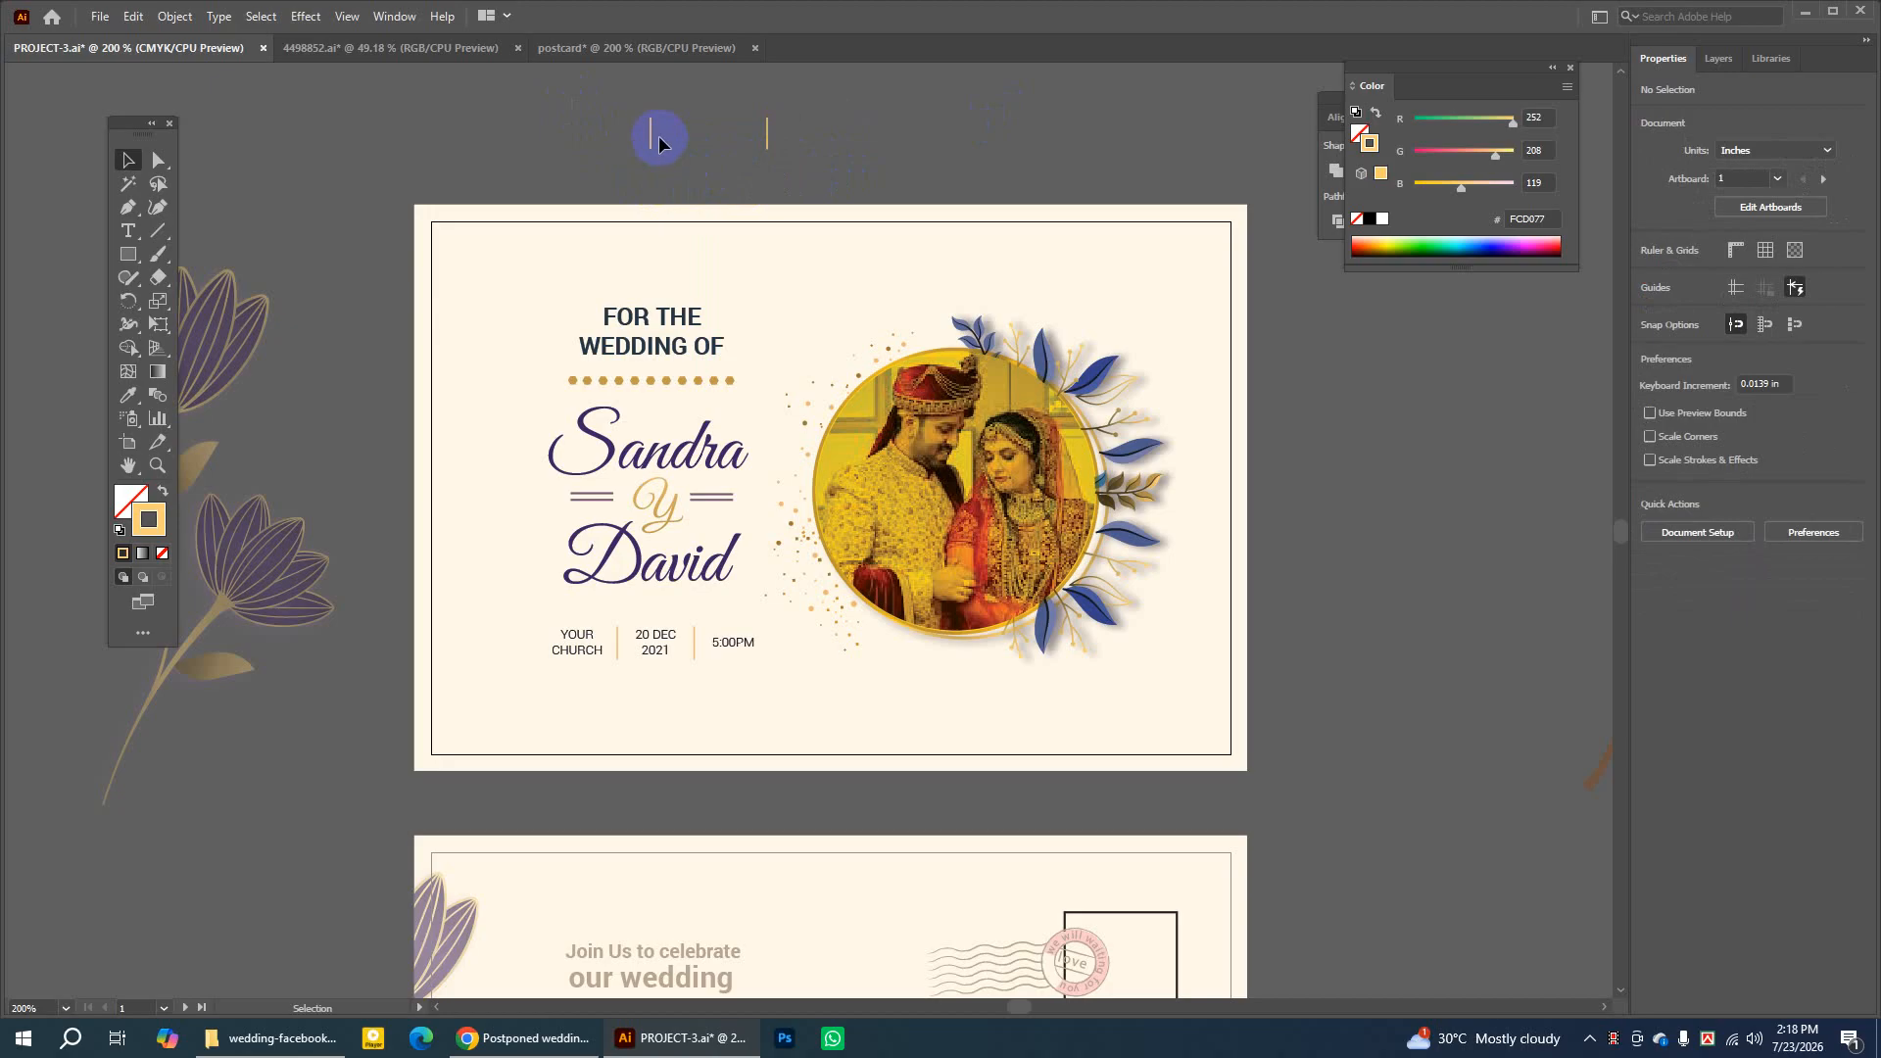
Shift the left gold line past the other one and delete both lines
left_click_drag(656, 142, 799, 123)
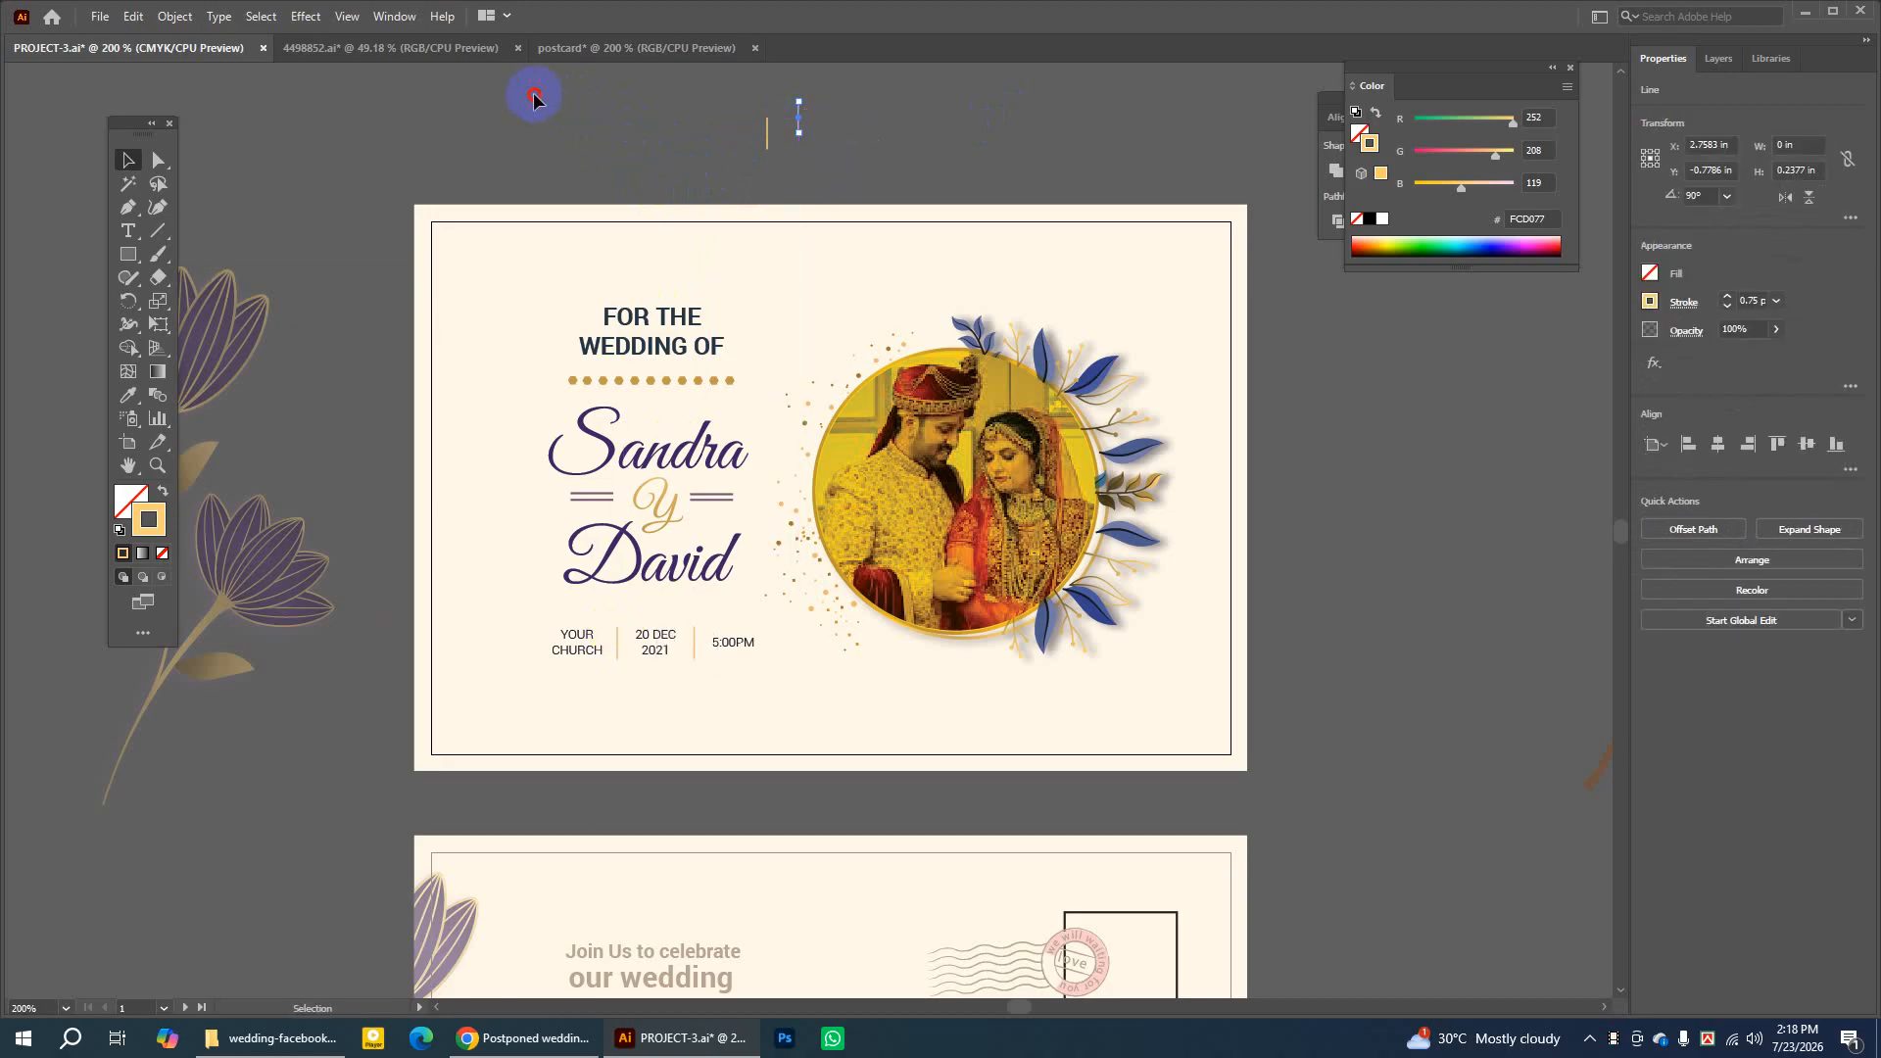
left_click_drag(909, 162, 915, 163)
left_click(915, 162)
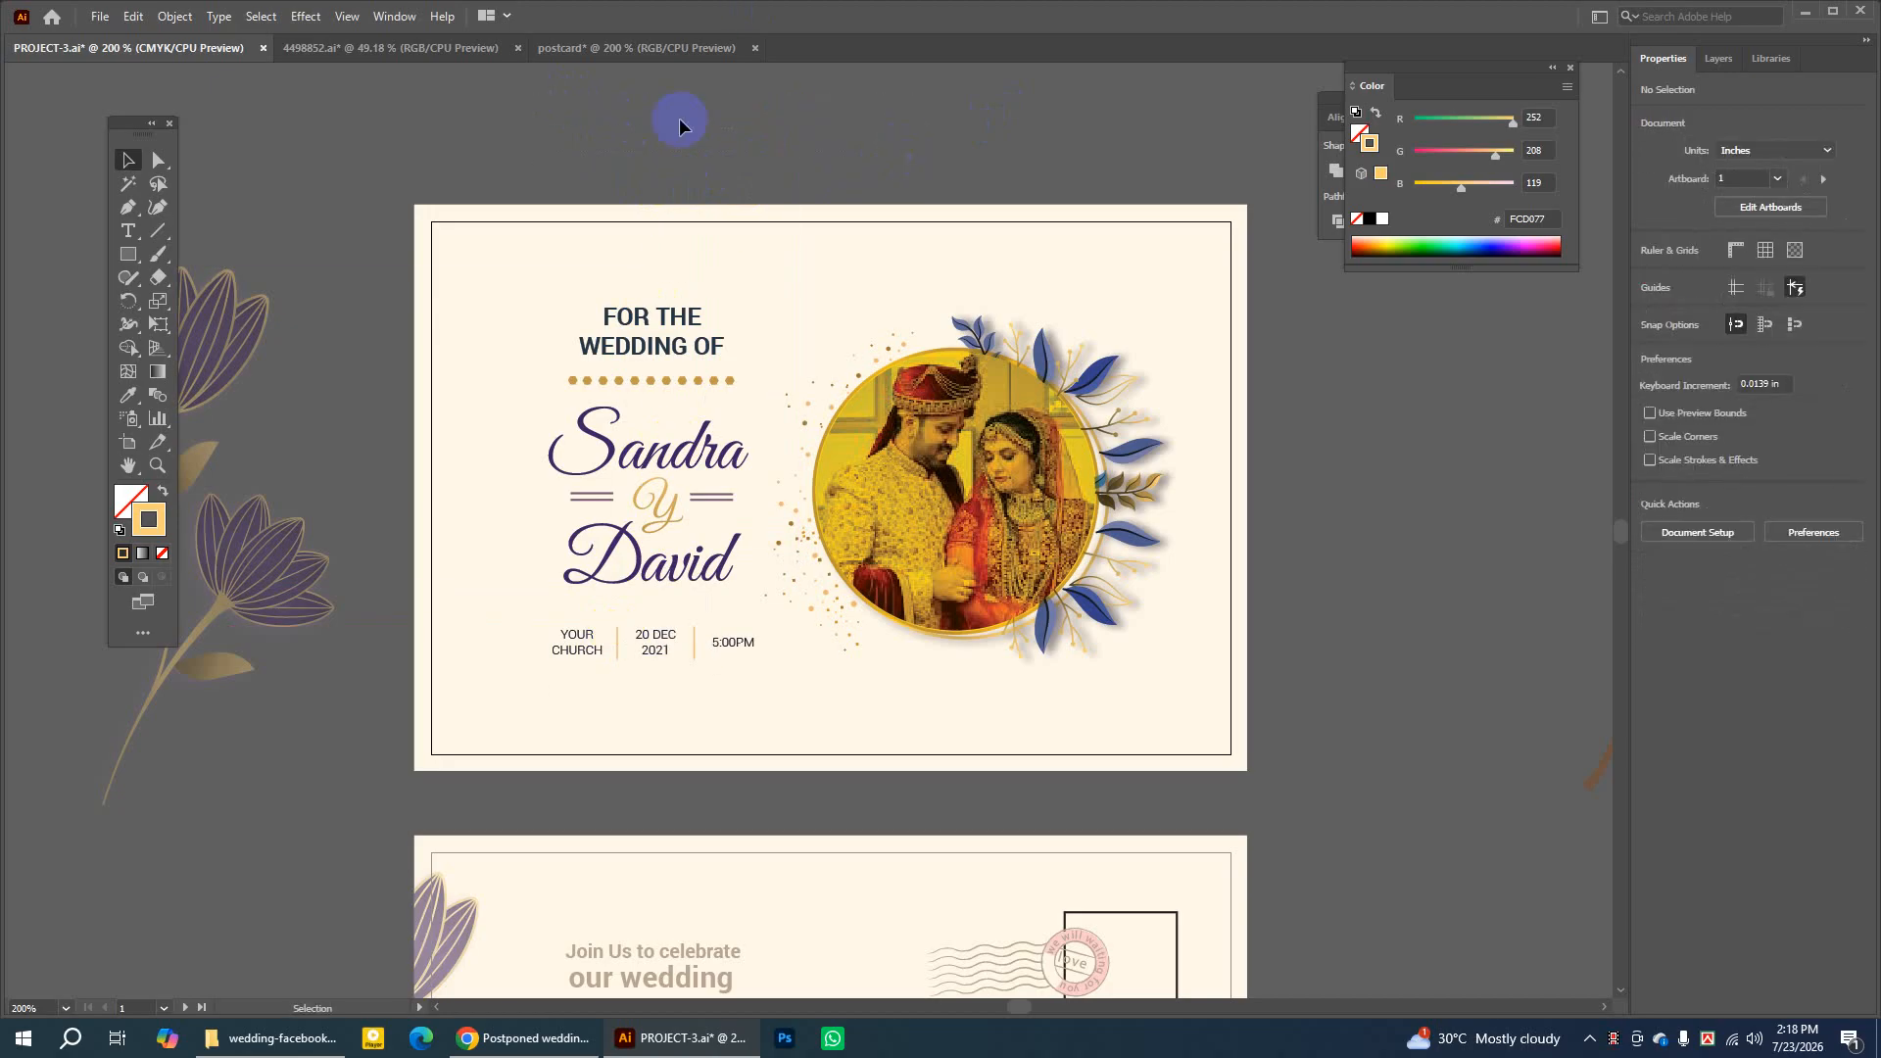
Copy the front card's whole text block, from the heading down to the church, date and time row
left_click_drag(521, 269, 744, 692)
left_click(134, 17)
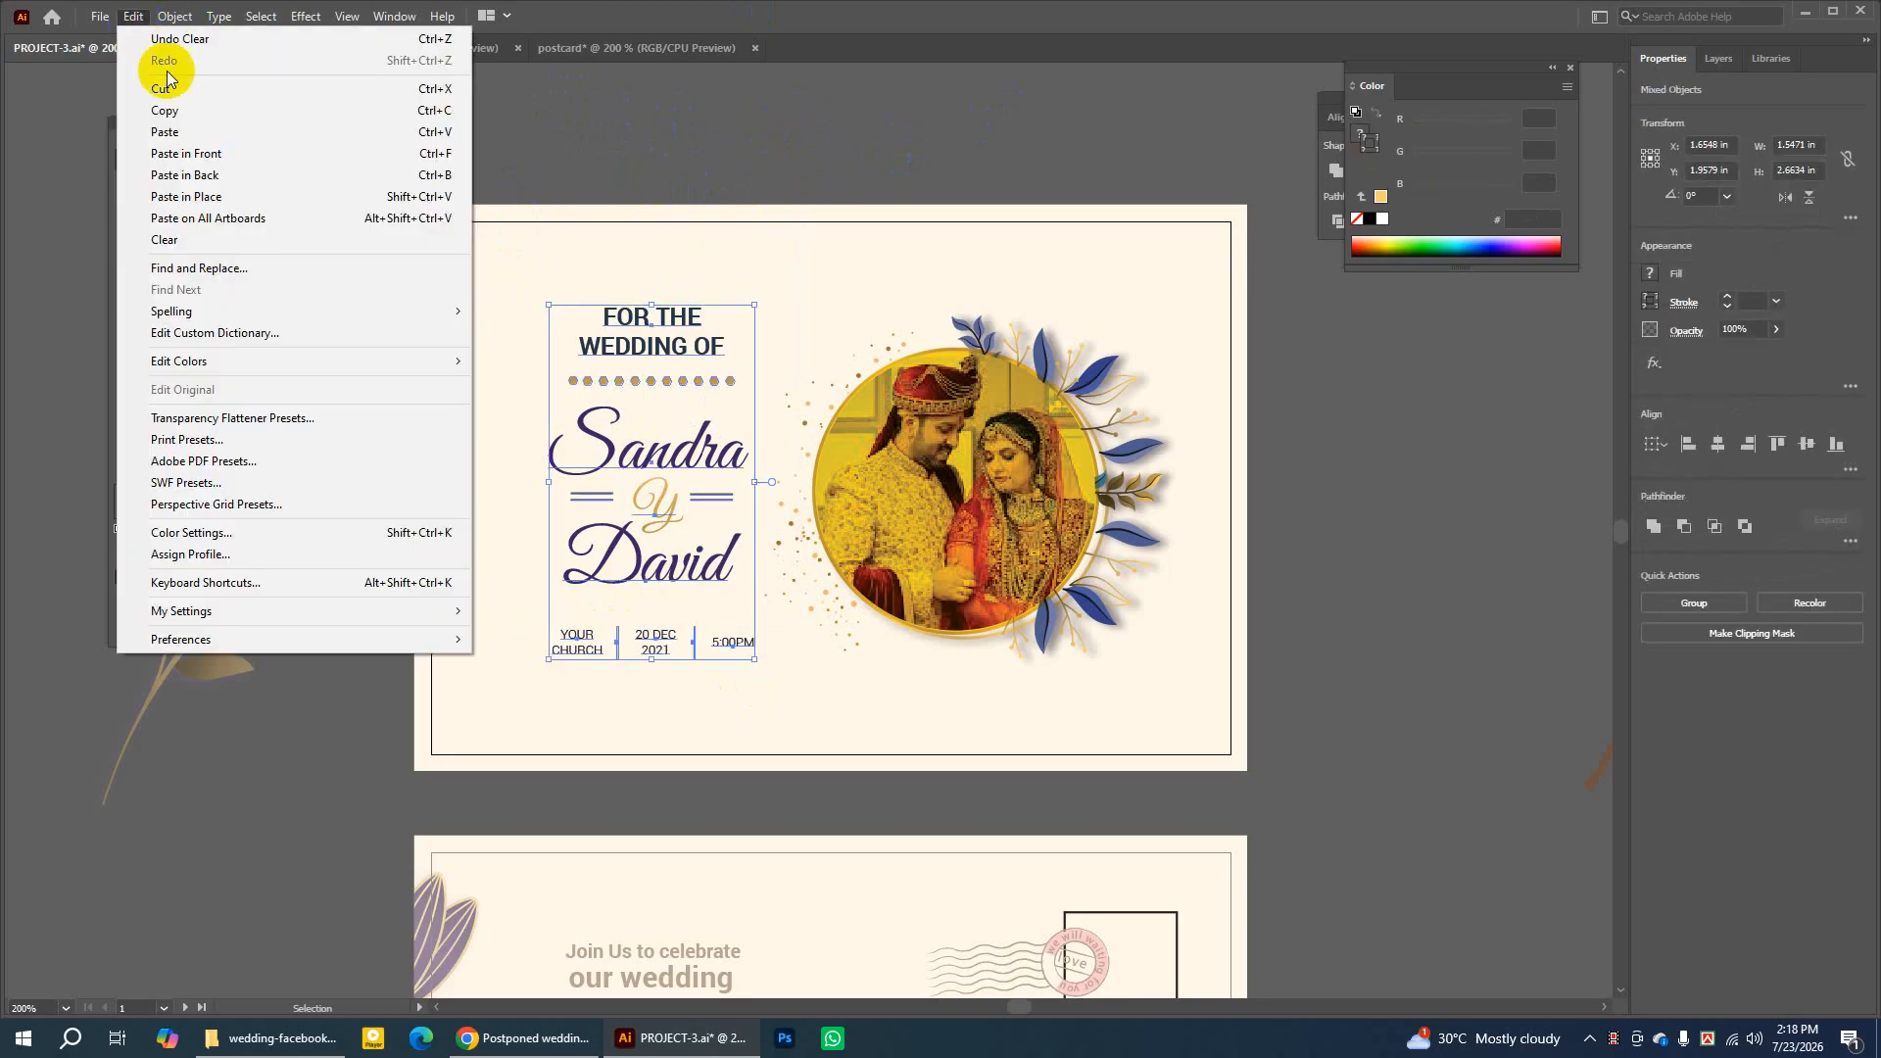
left_click(168, 109)
left_click(348, 48)
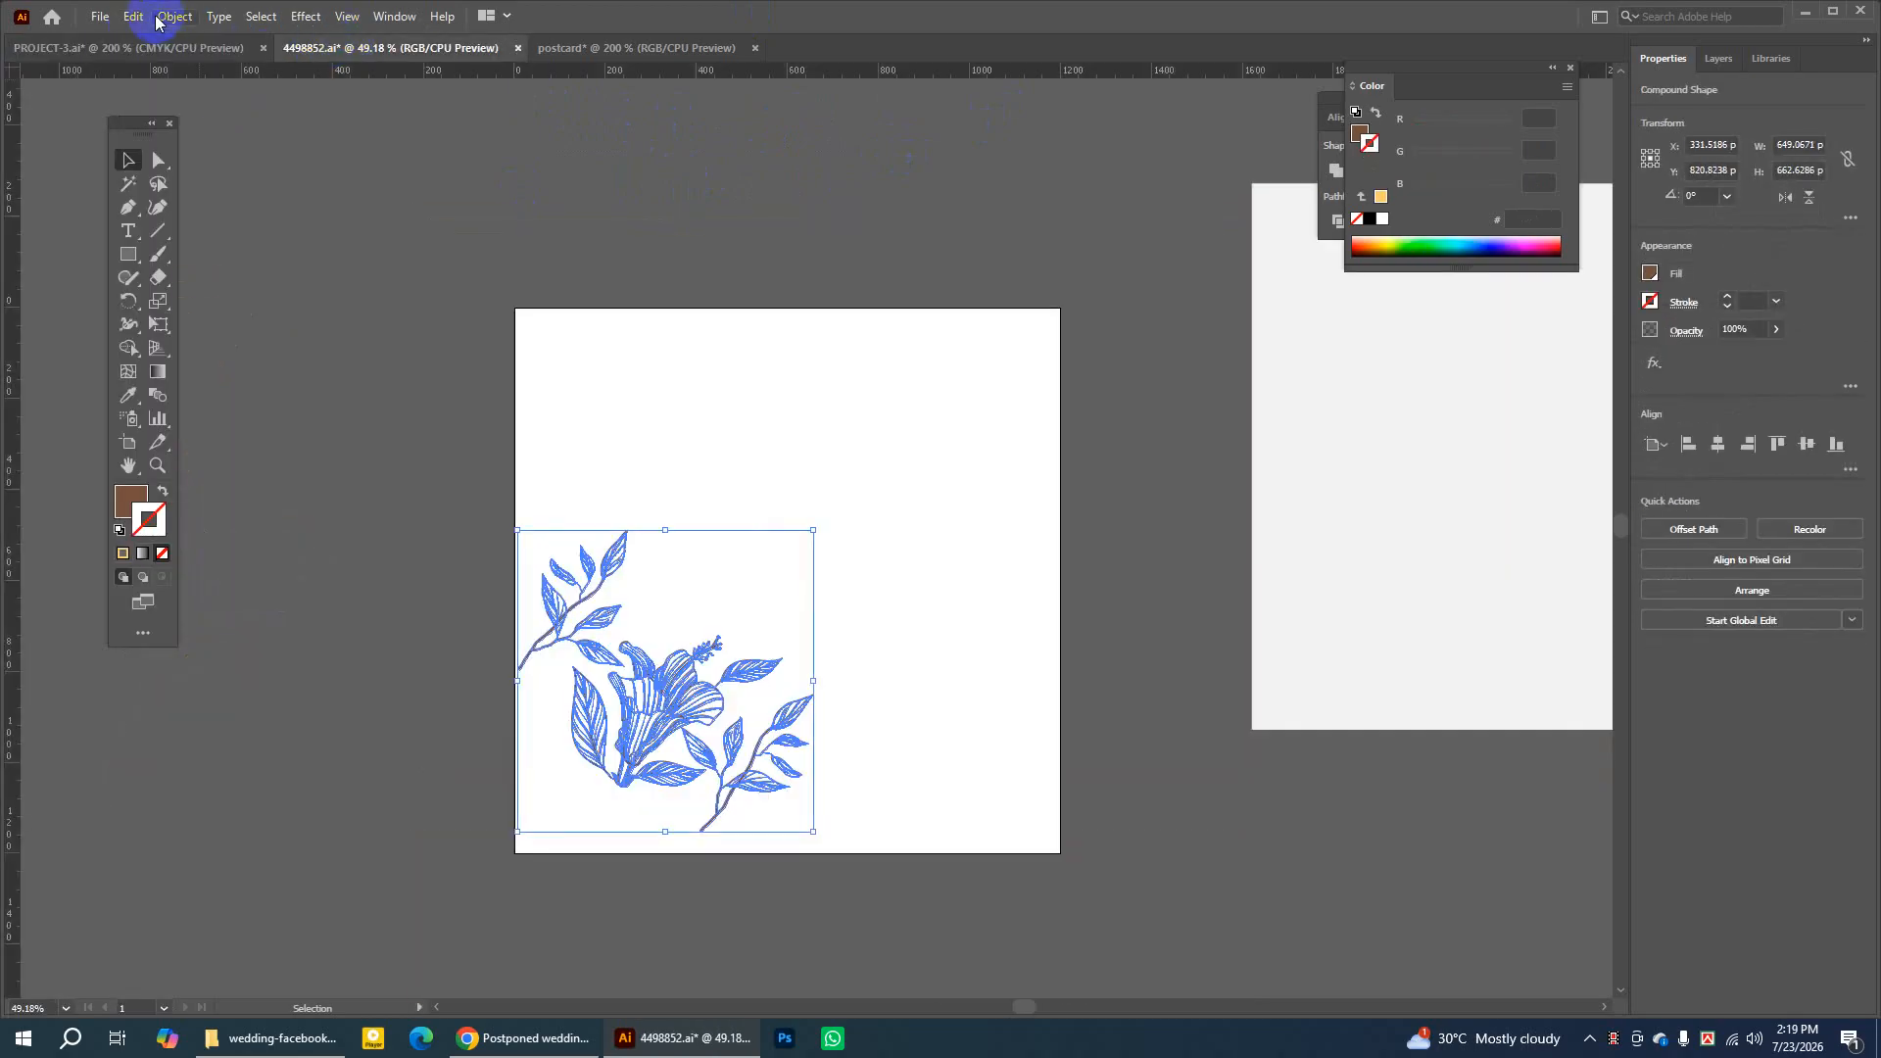
Switch to the postcard document, paste the wedding text block and place it in the first artboard's left half, inside the guides
left_click(600, 47)
left_click(129, 14)
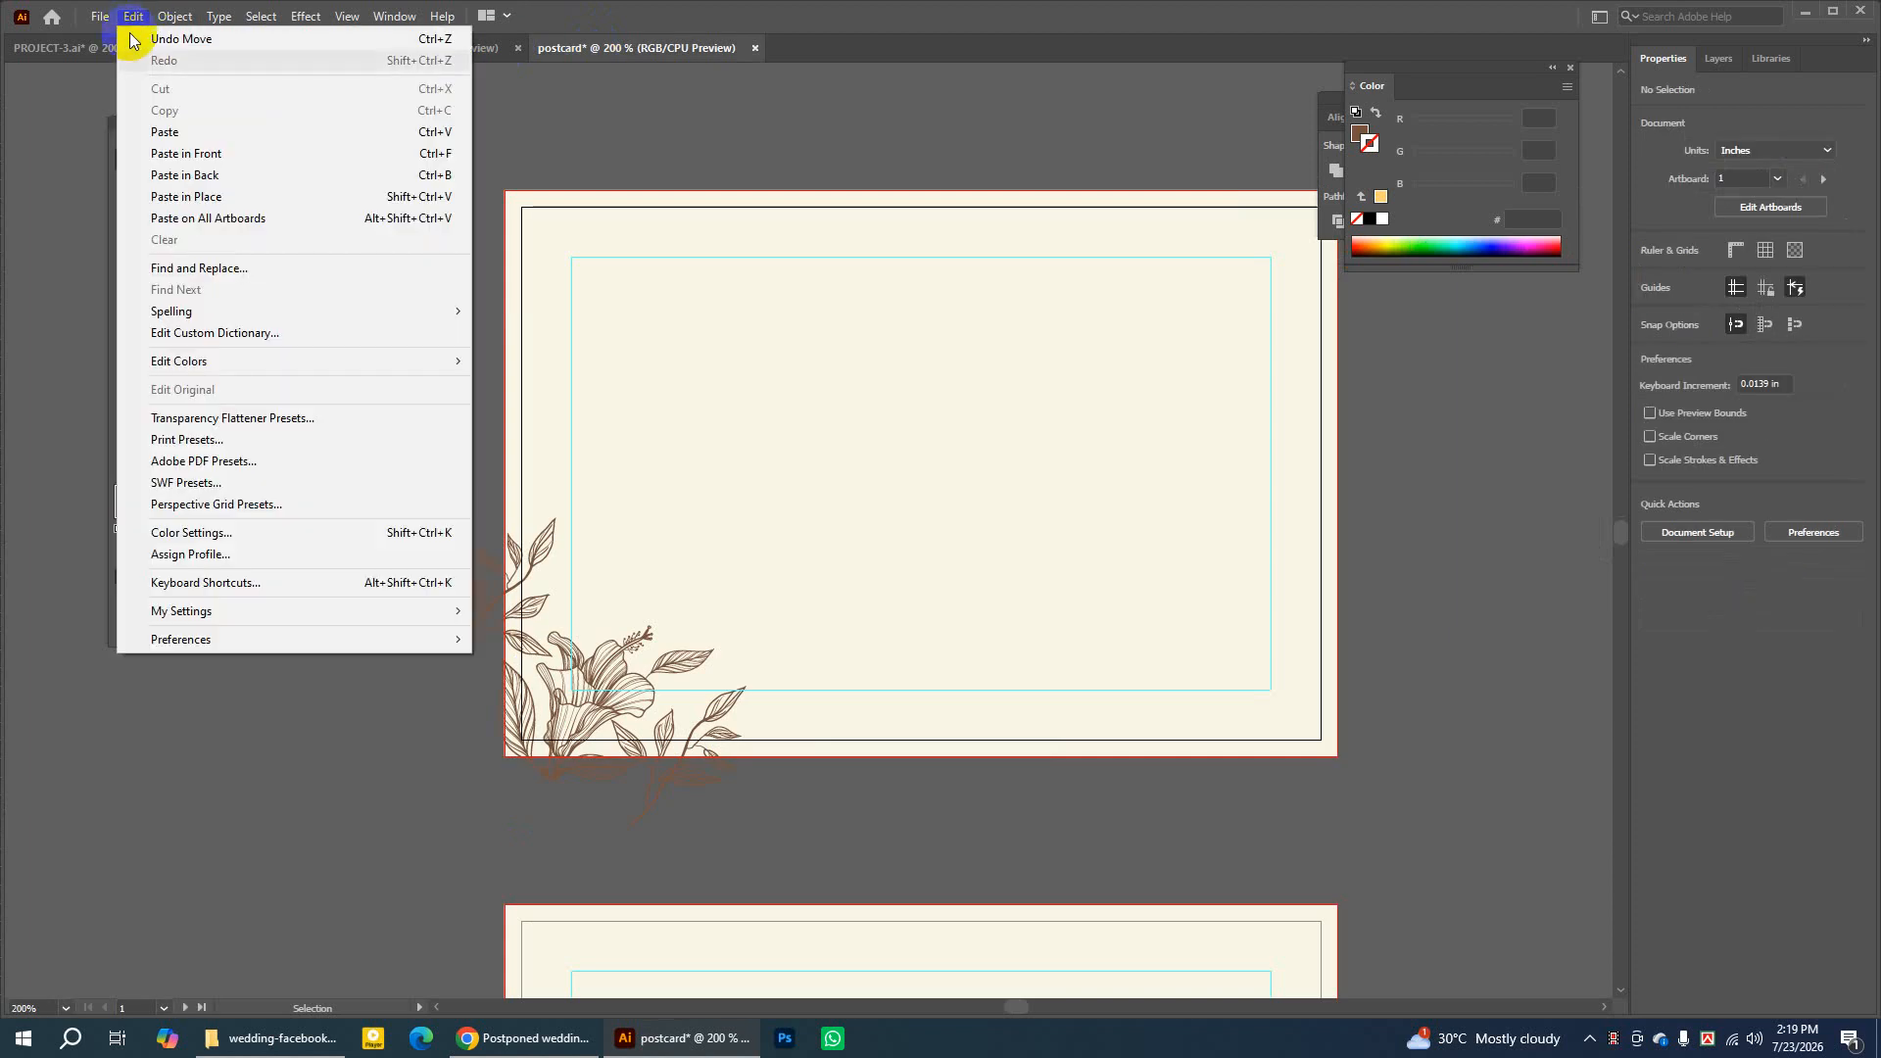
left_click(159, 126)
left_click_drag(841, 427, 738, 349)
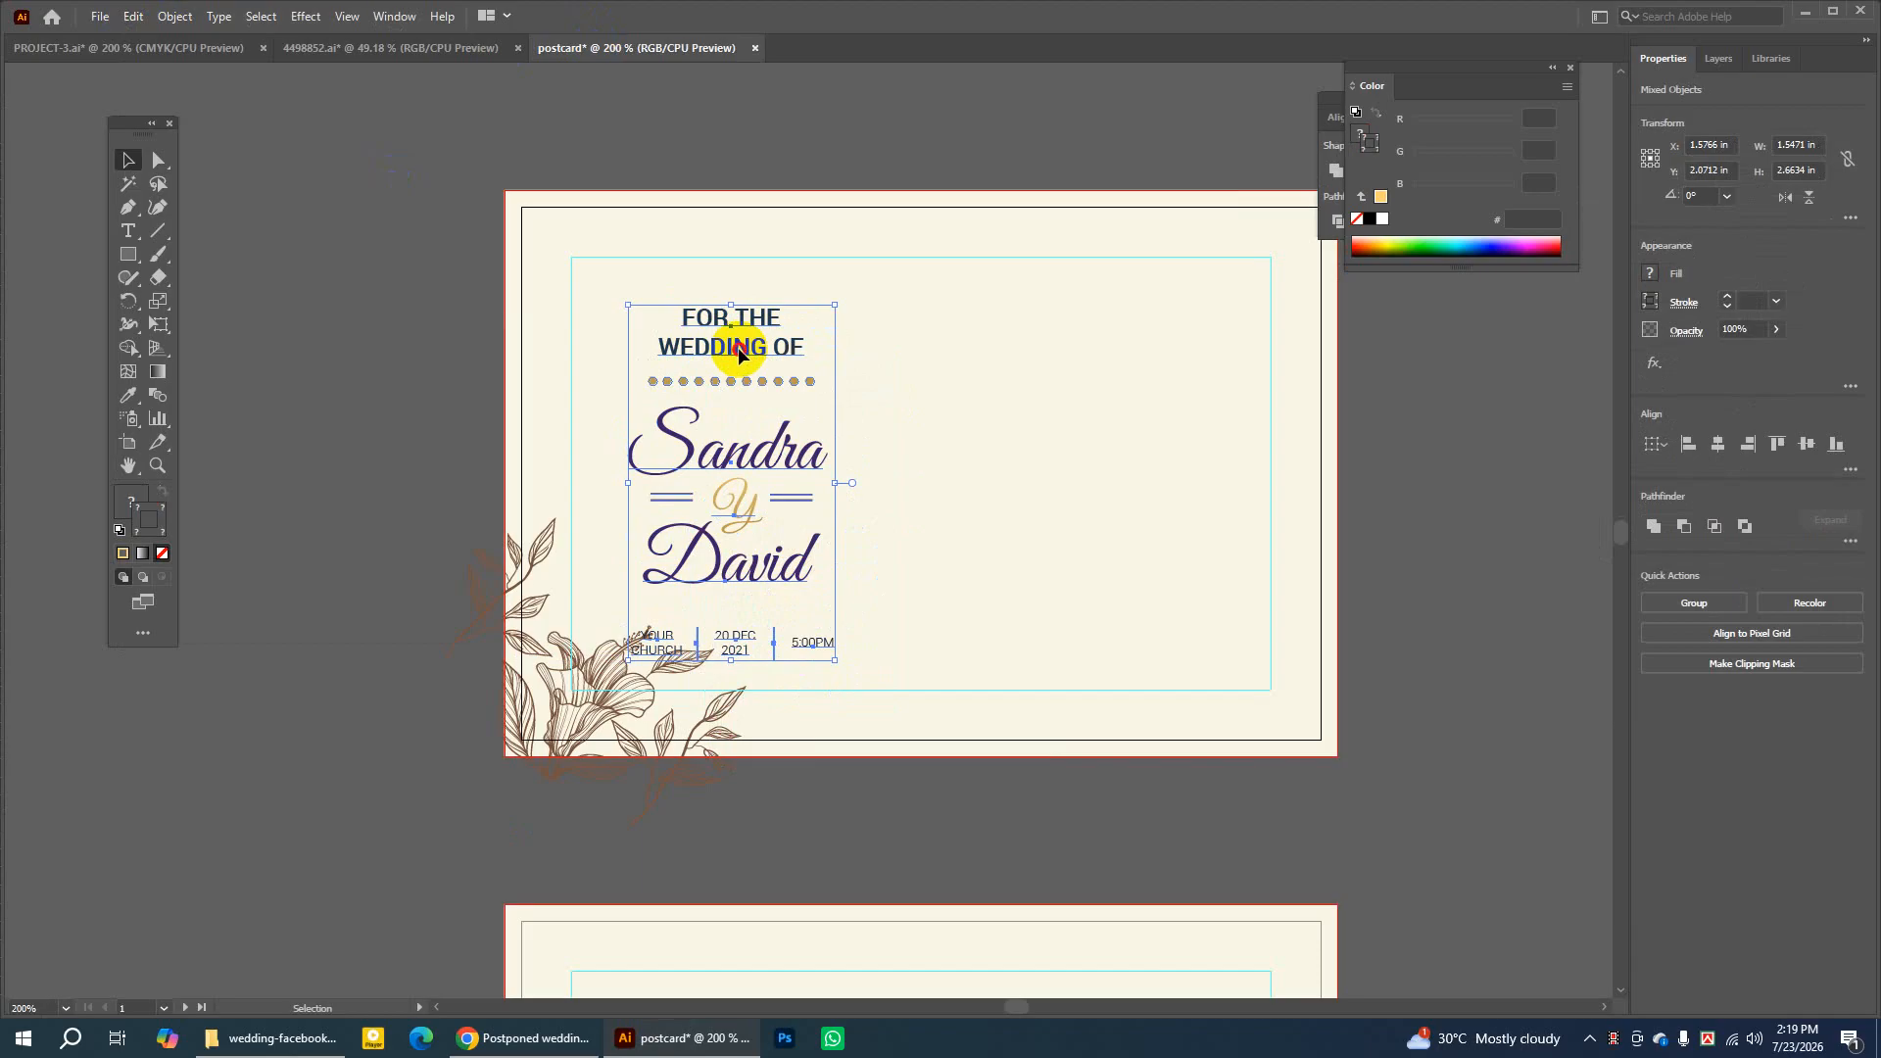
left_click(737, 348)
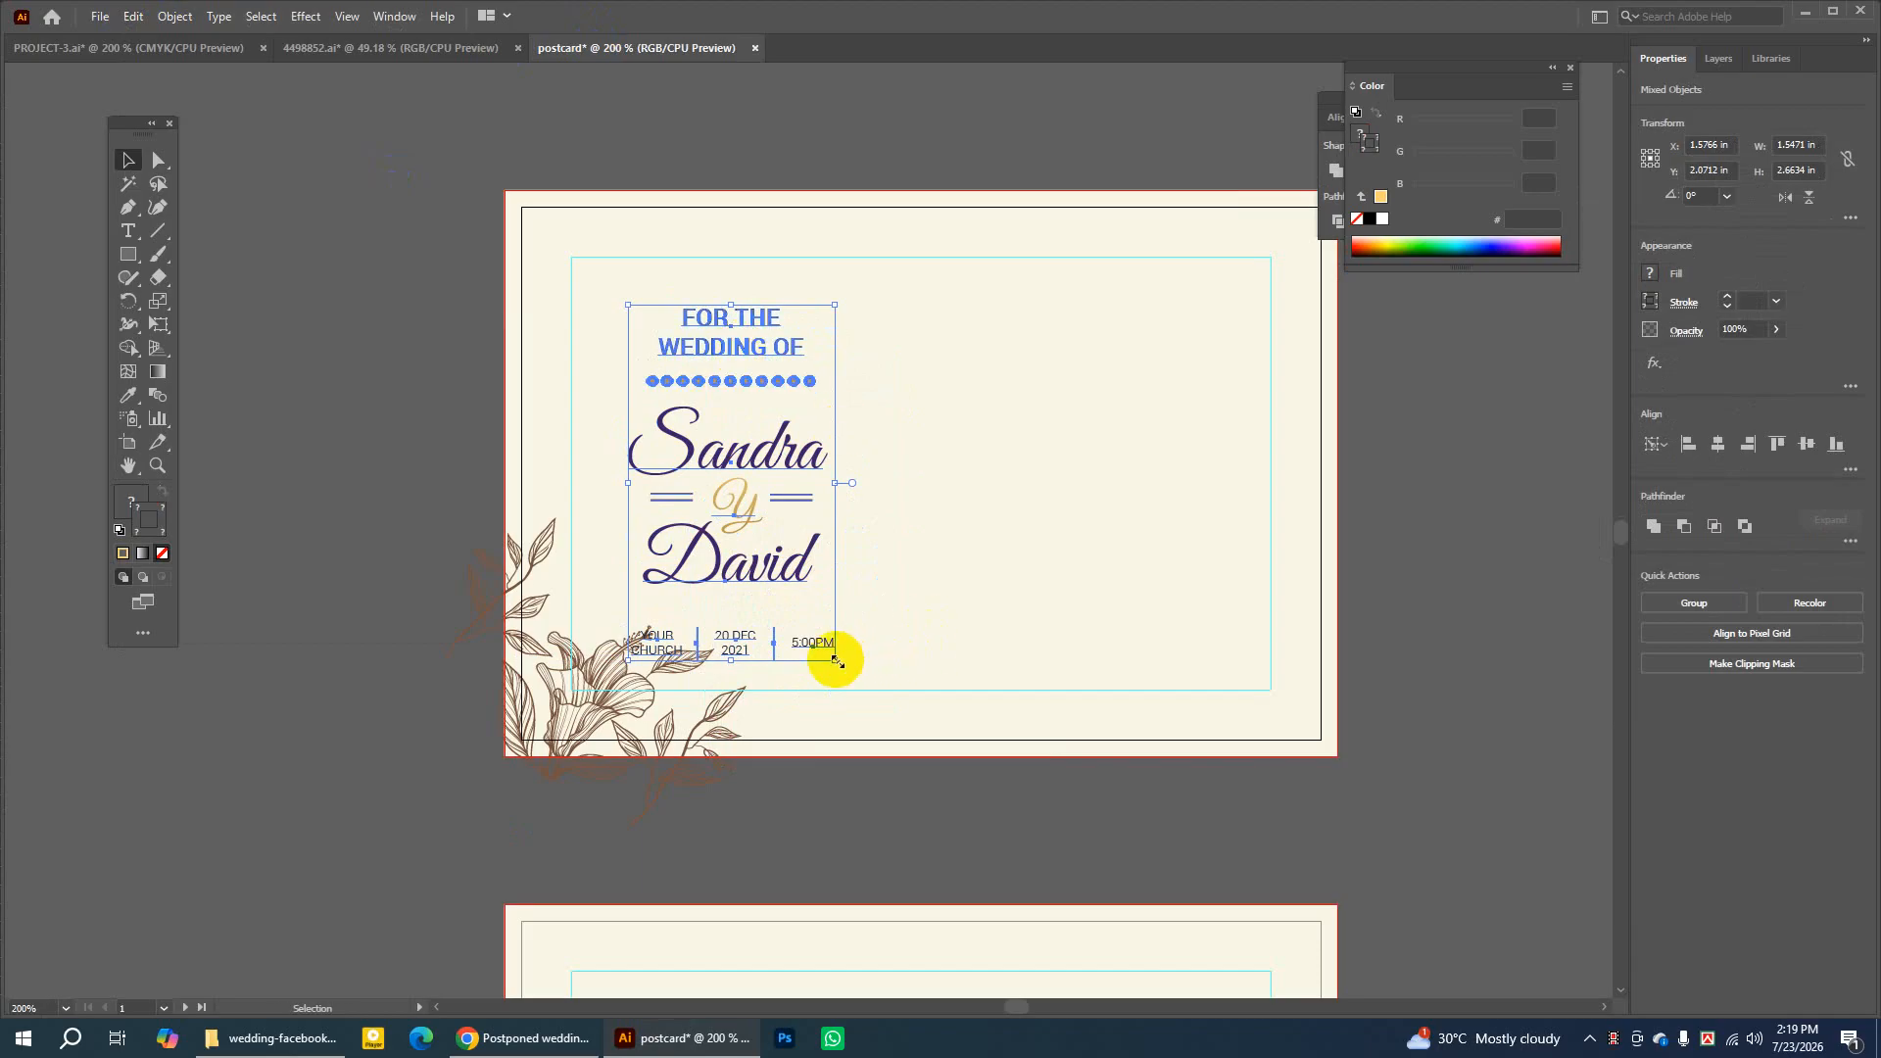
Enlarge the wedding text block slightly about its centre and deselect it
left_click_drag(836, 662, 840, 658)
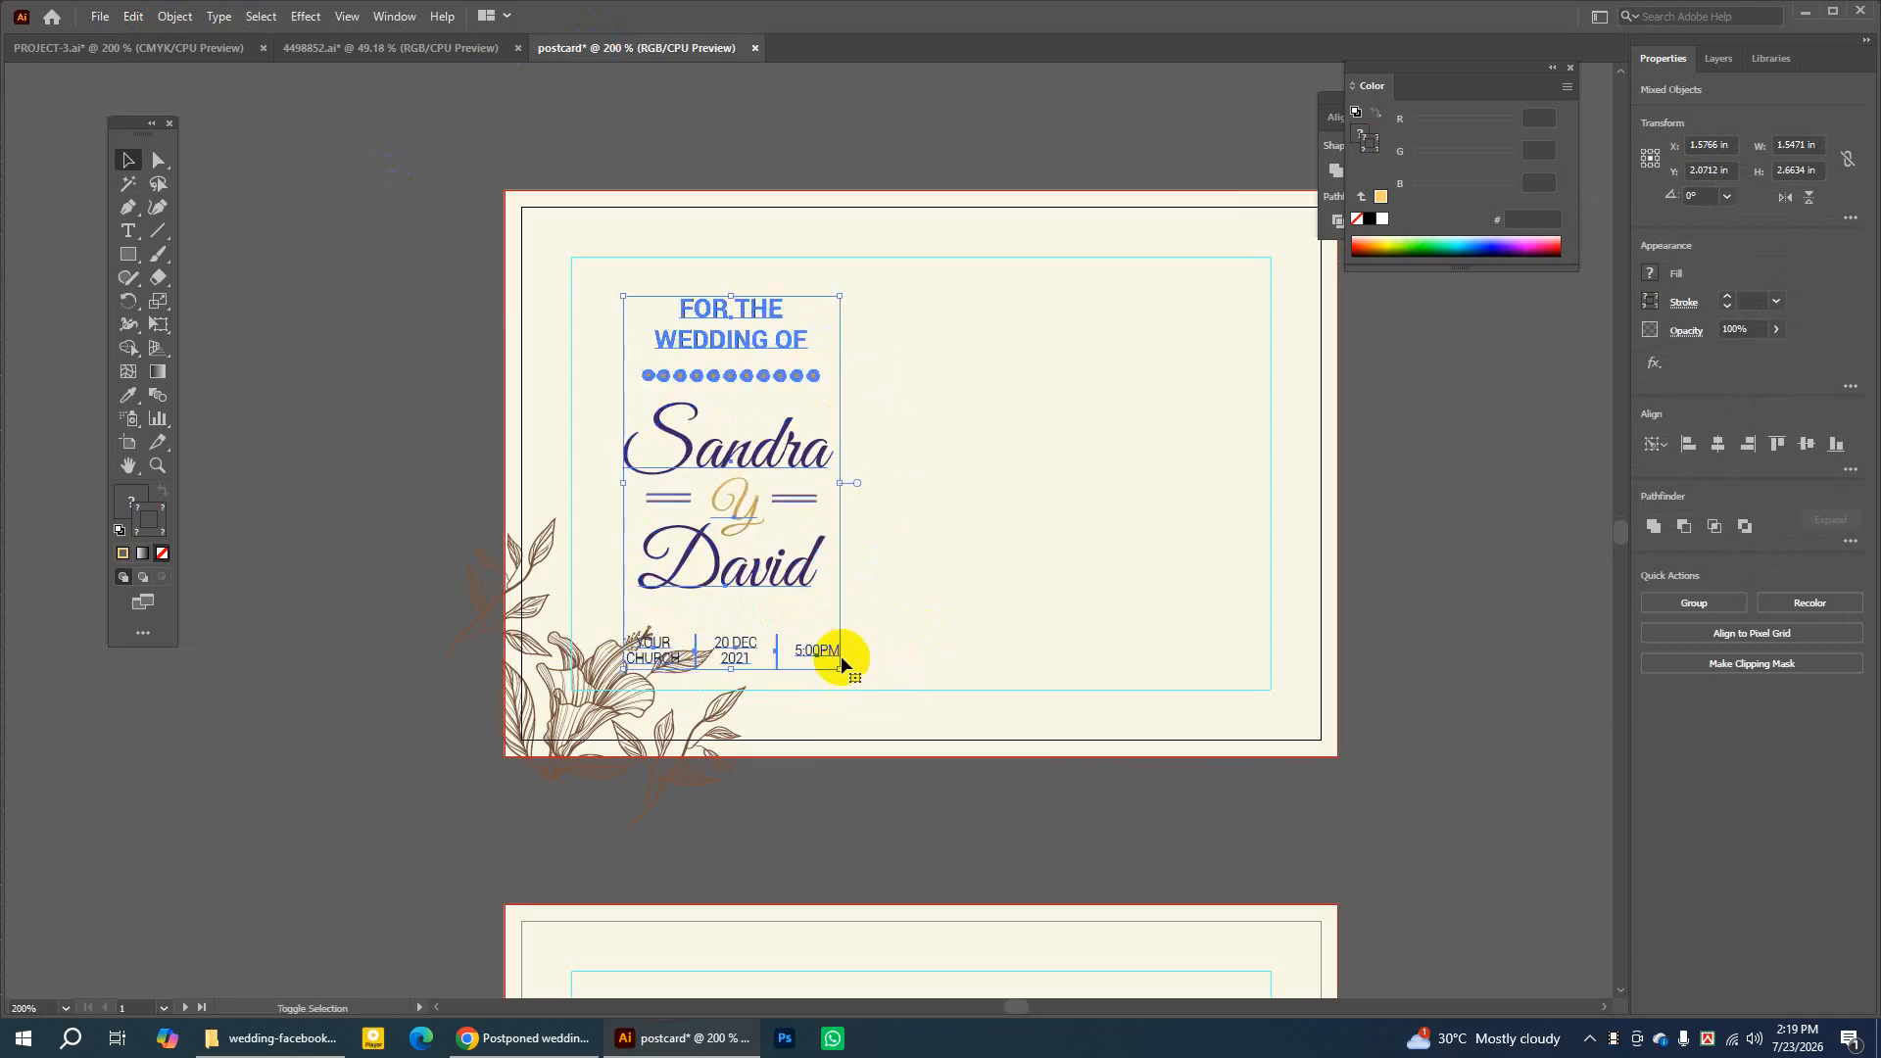
left_click(338, 356)
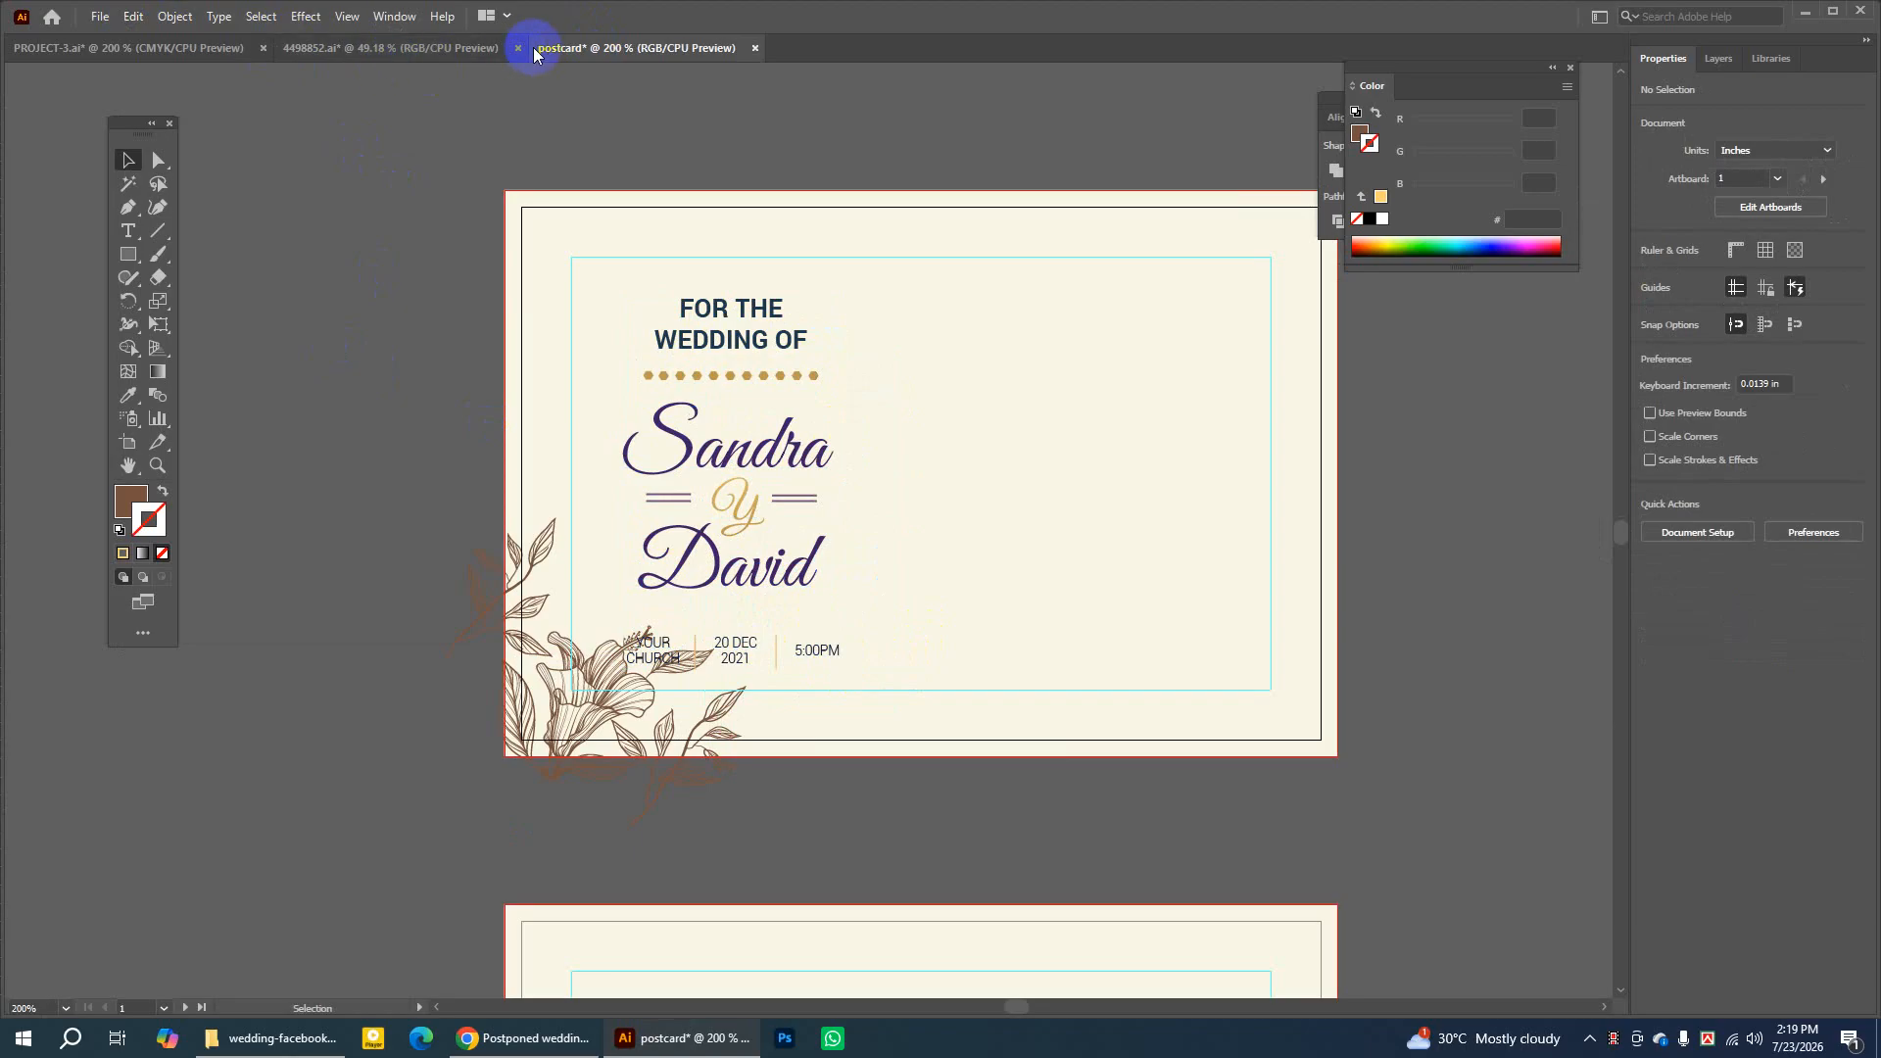
Switch to PROJECT-3.ai and copy the scattered gold dots group beside the round couple photo
left_click(147, 46)
left_click(922, 228)
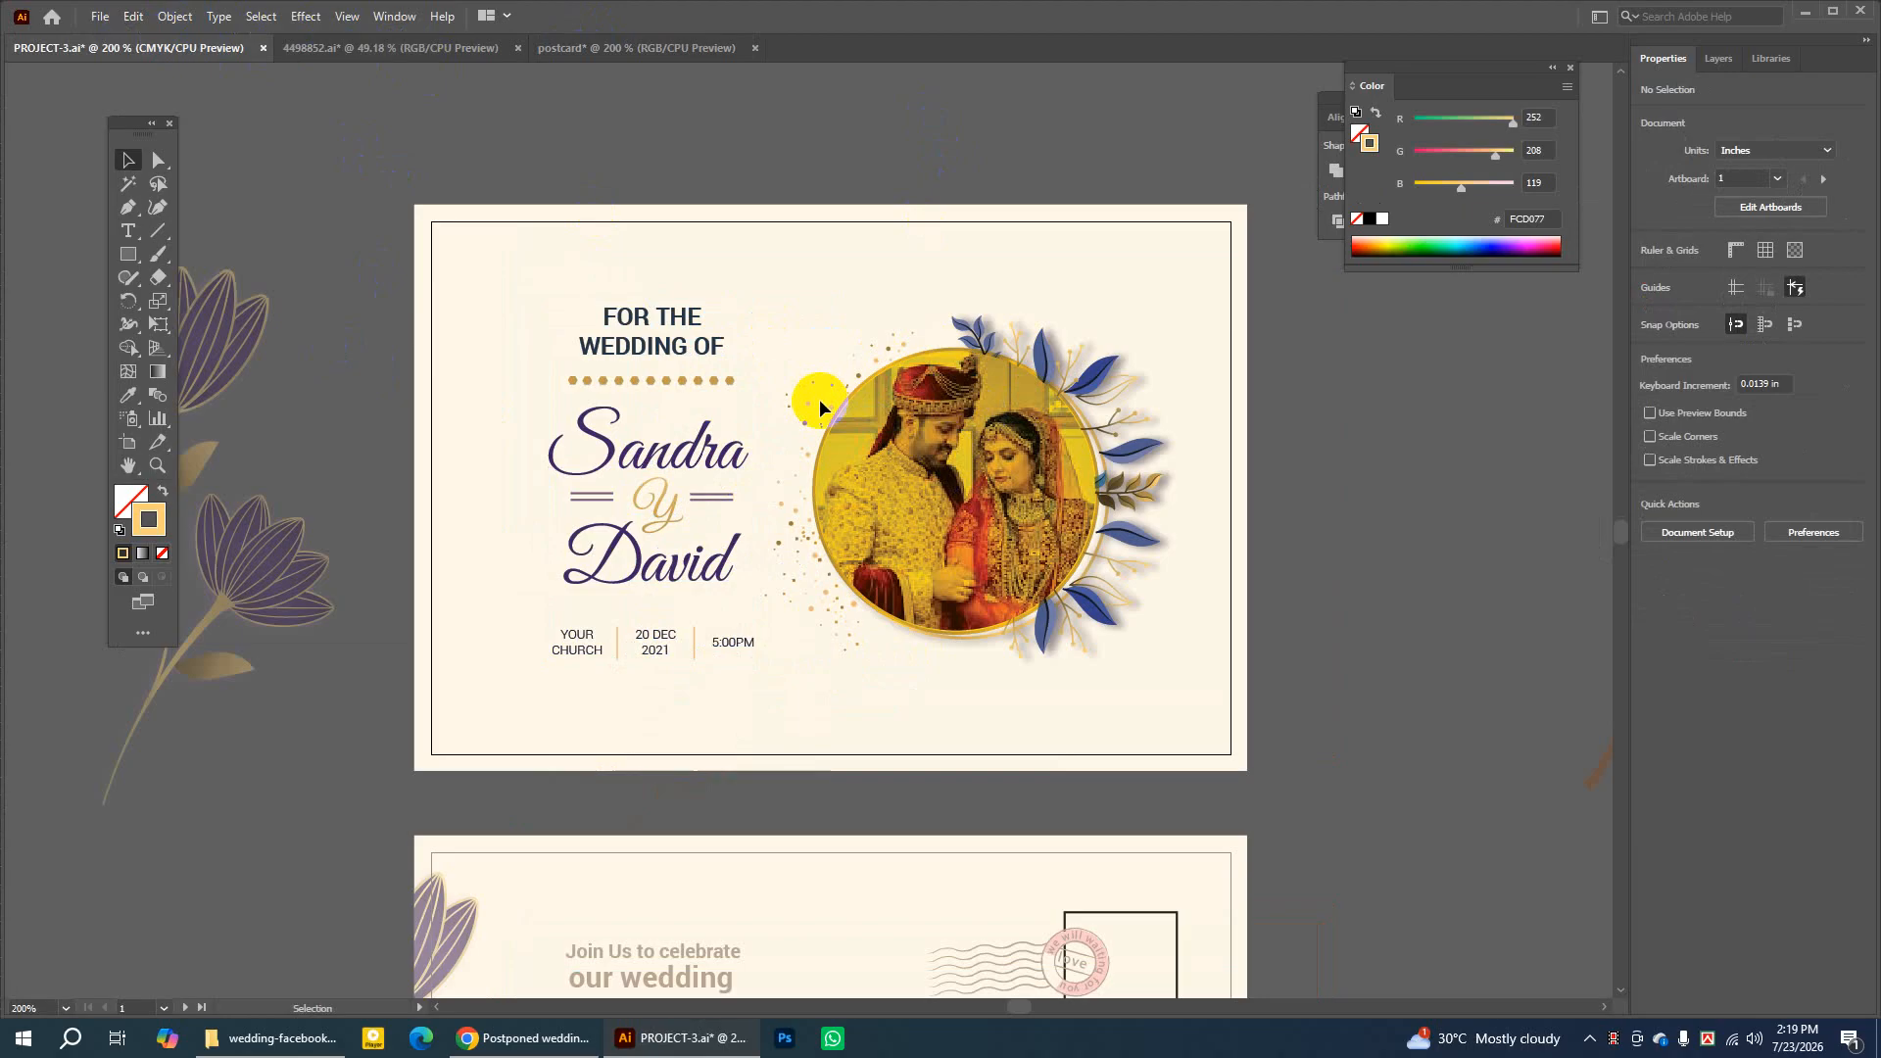
left_click_drag(823, 138, 1101, 509)
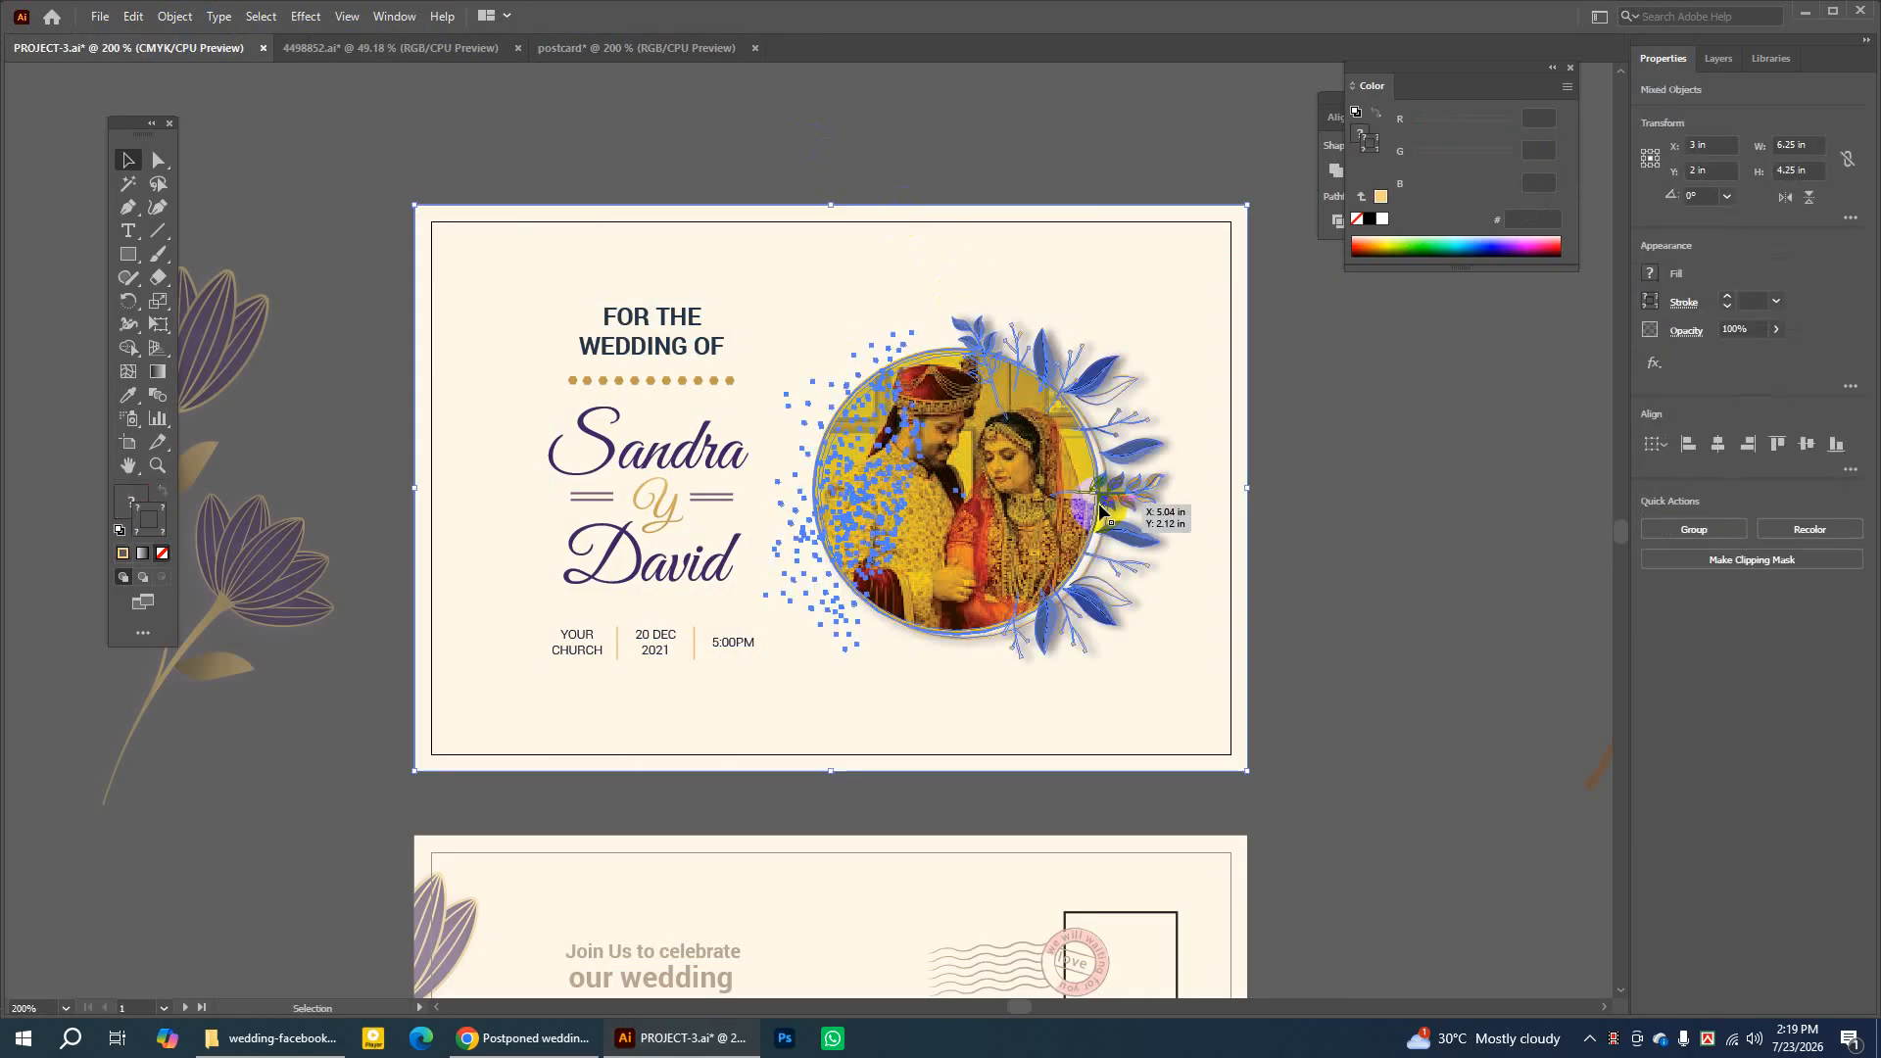
left_click(1411, 445)
left_click(1123, 409)
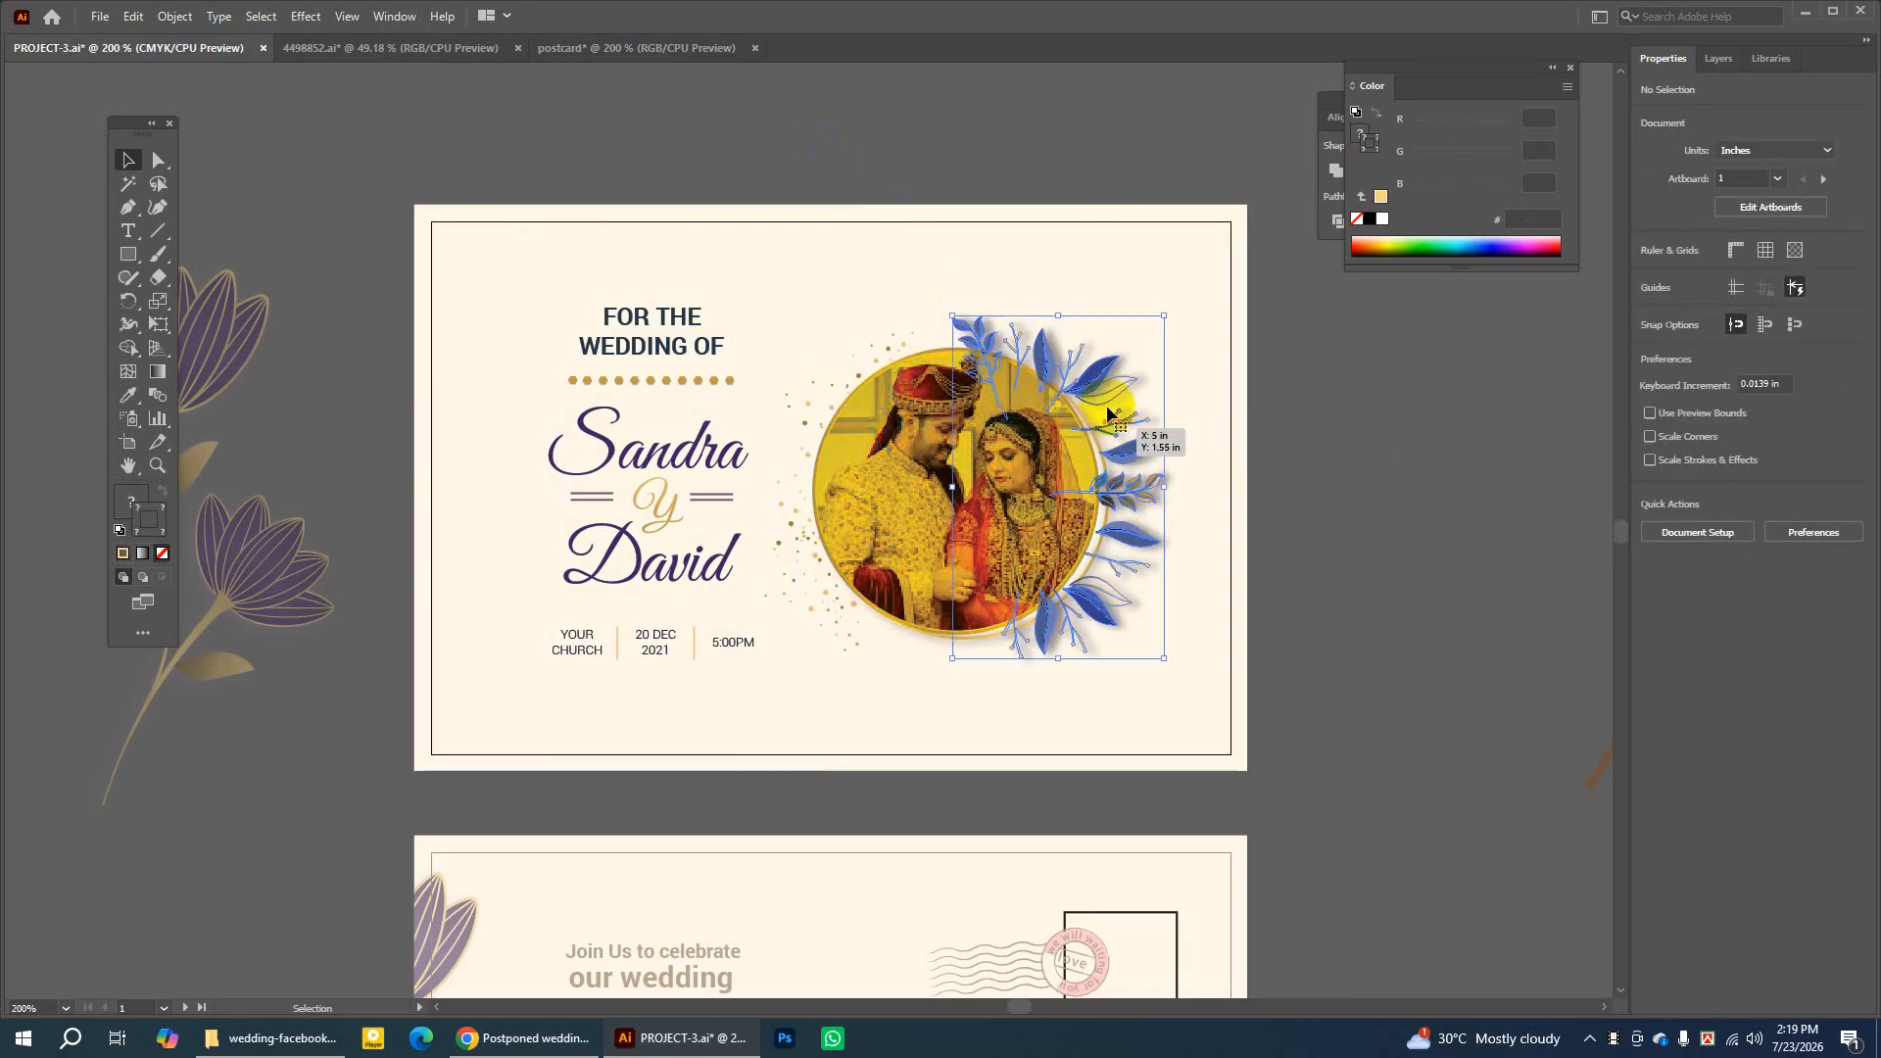
left_click(858, 378)
left_click_drag(850, 378, 1364, 487)
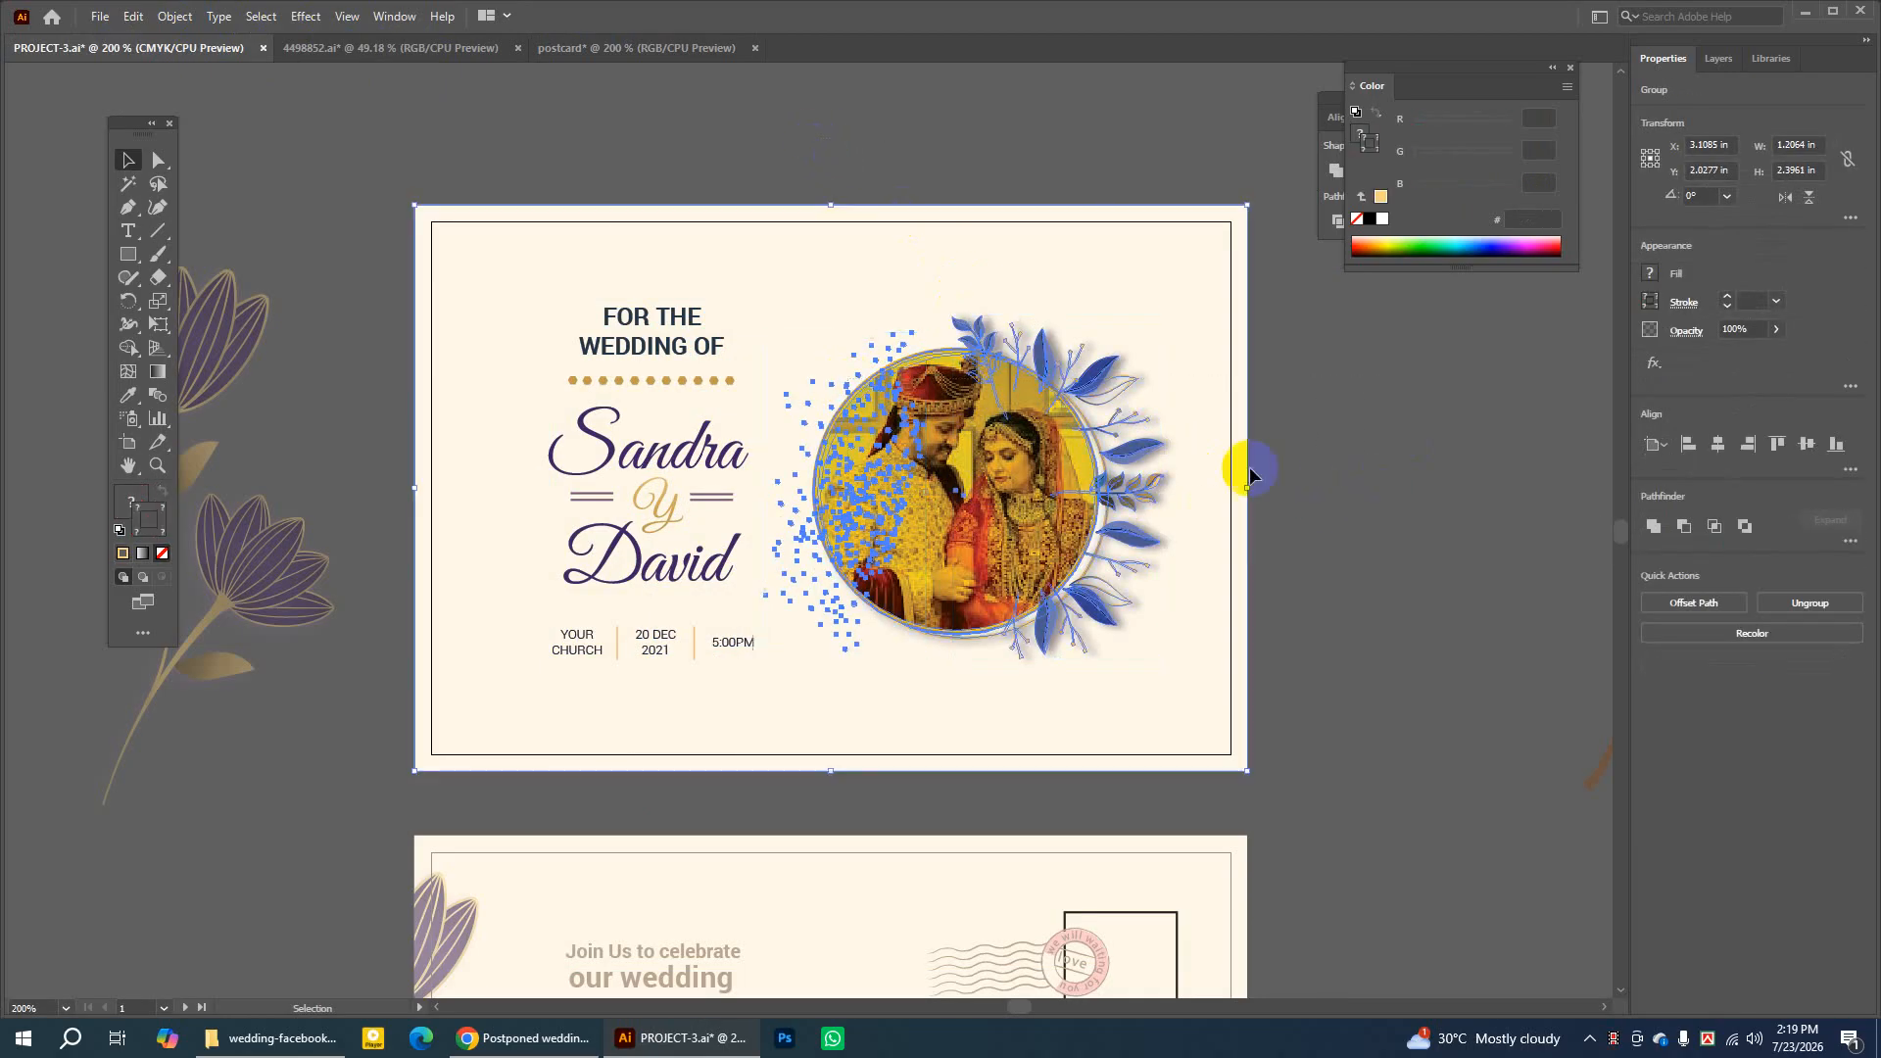
left_click(846, 392)
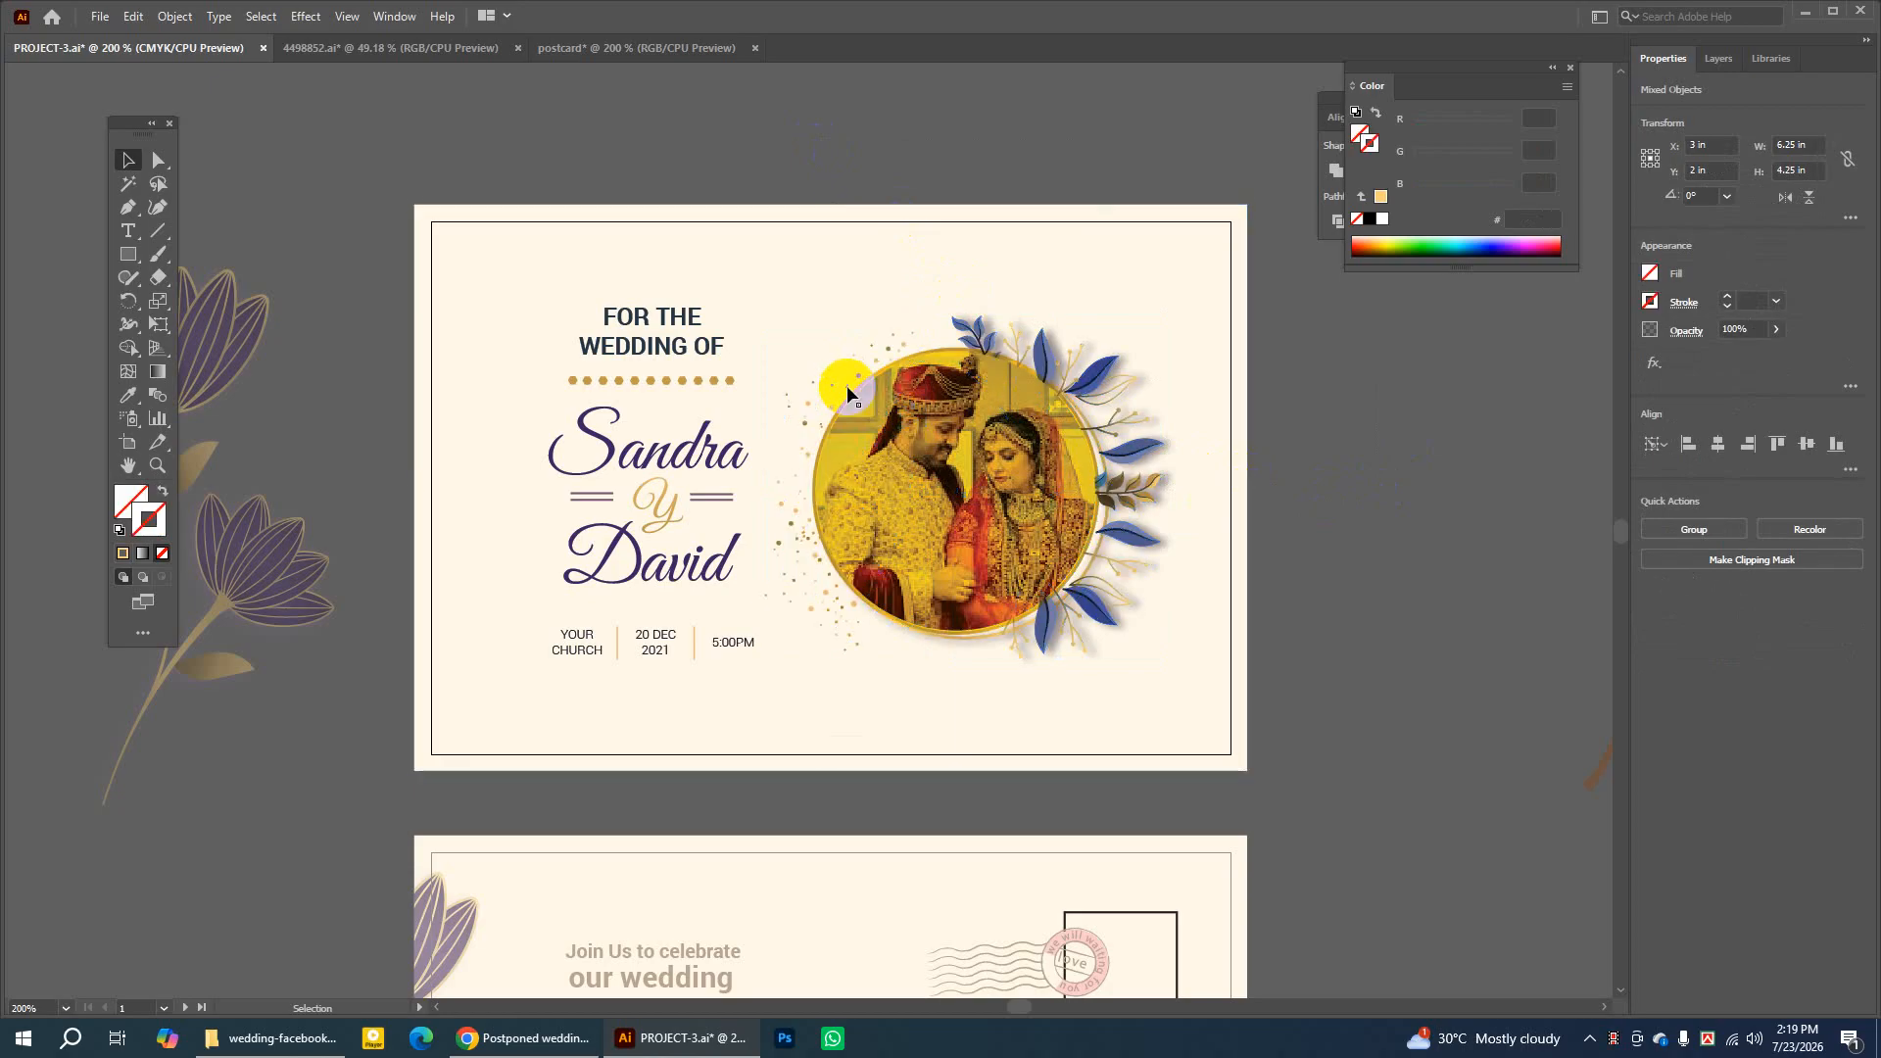
left_click(847, 385)
left_click(132, 16)
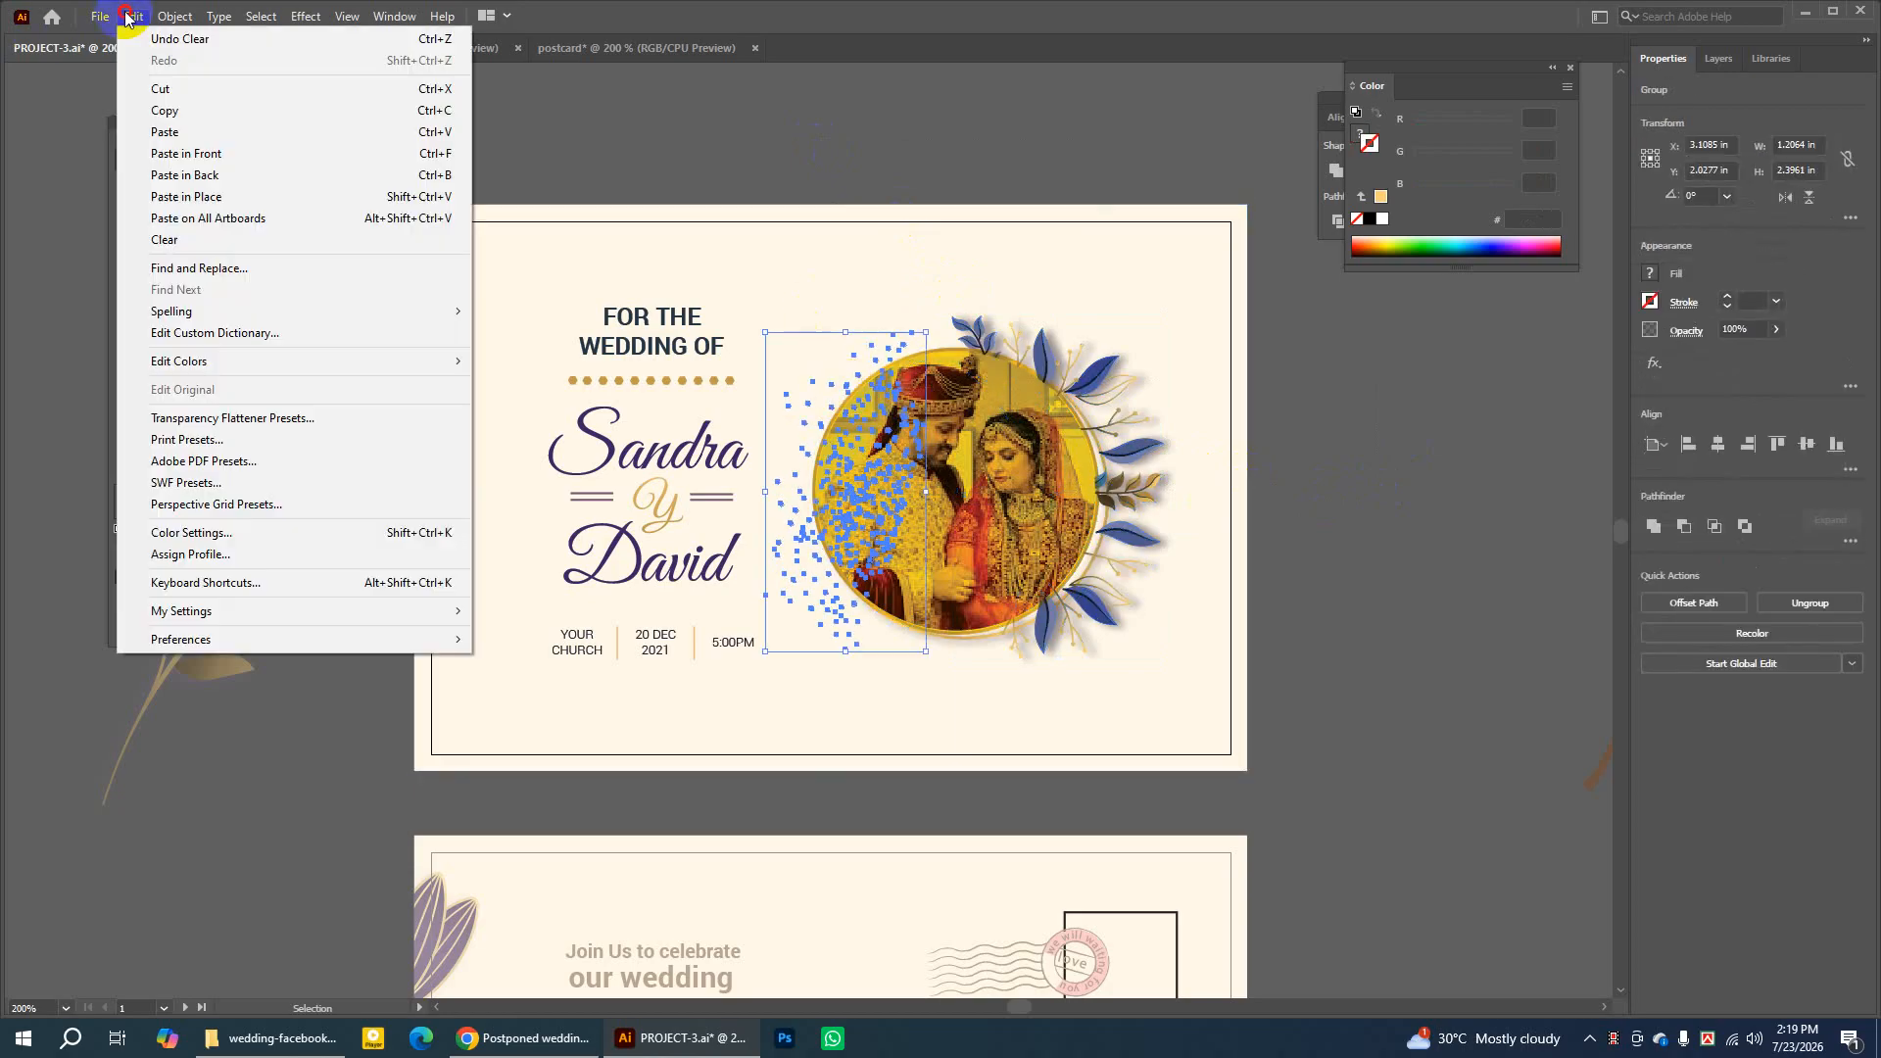
left_click(165, 112)
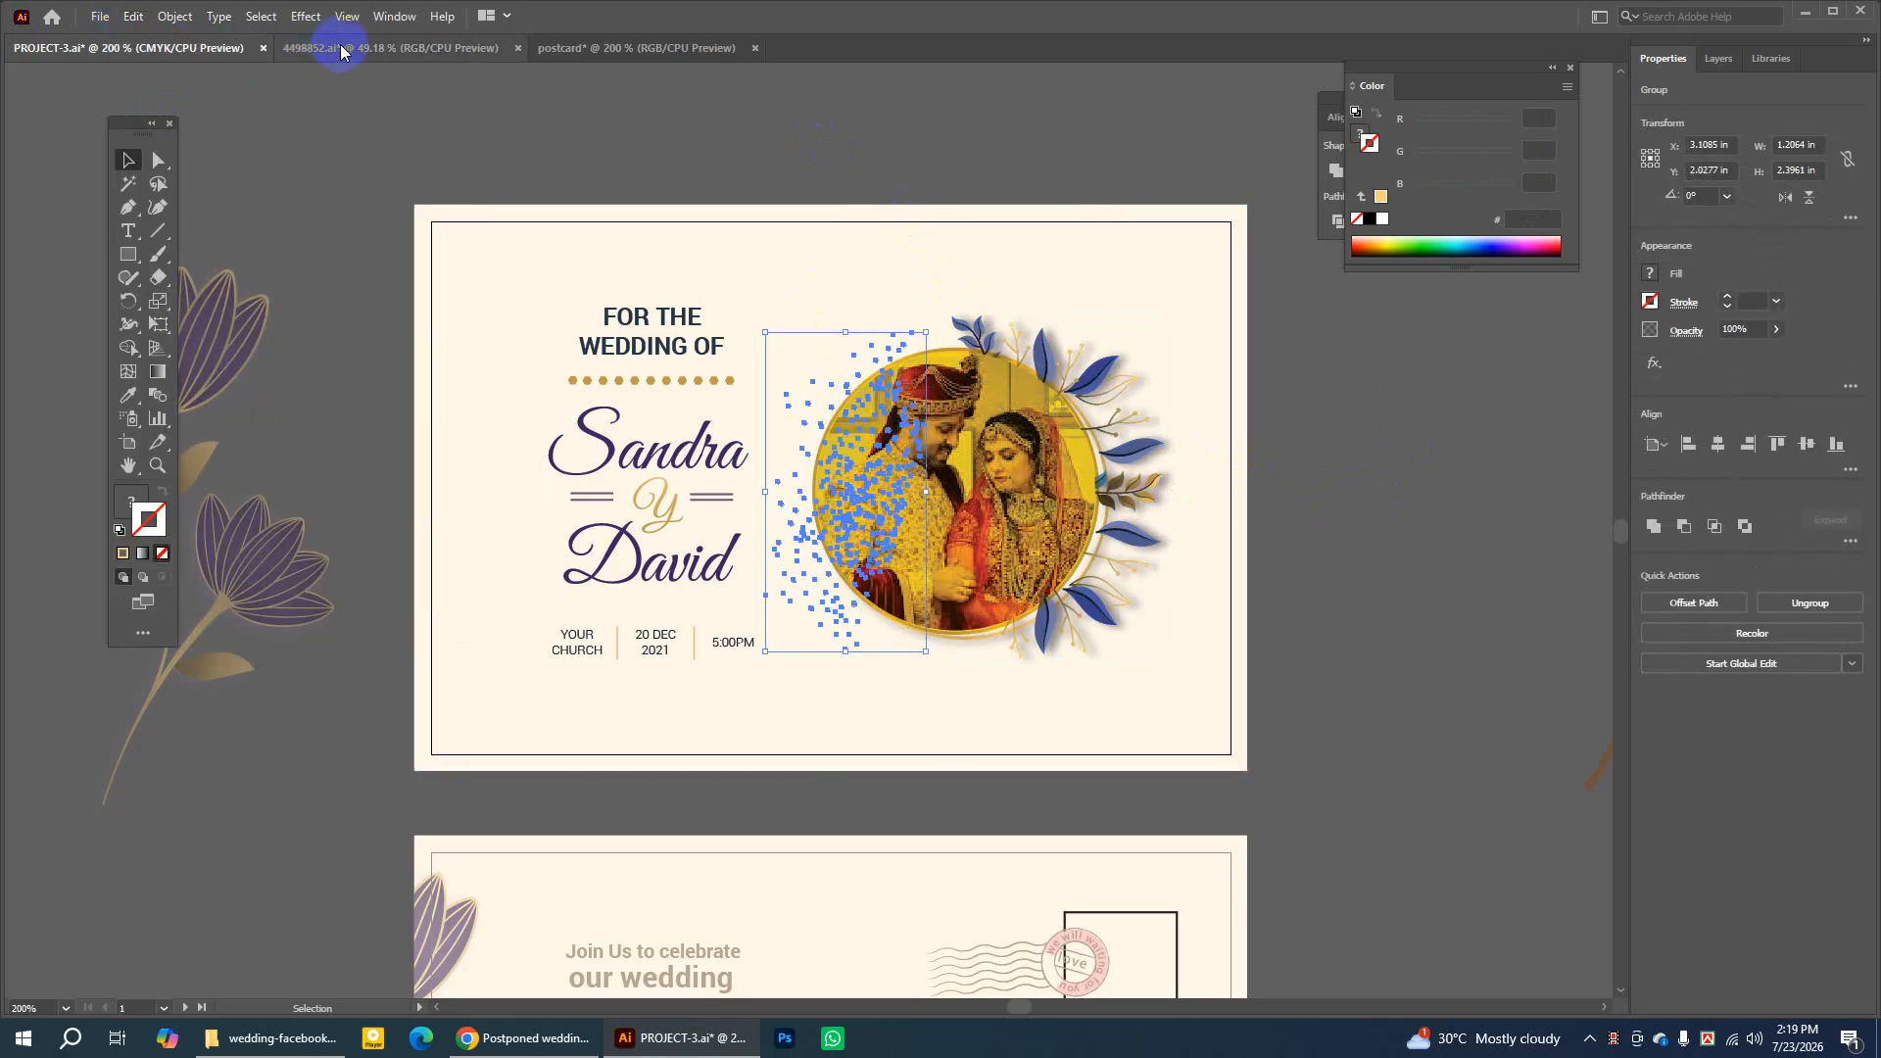
Switch back to the postcard document and paste the gold dots group onto the first artboard
left_click(584, 48)
left_click(133, 16)
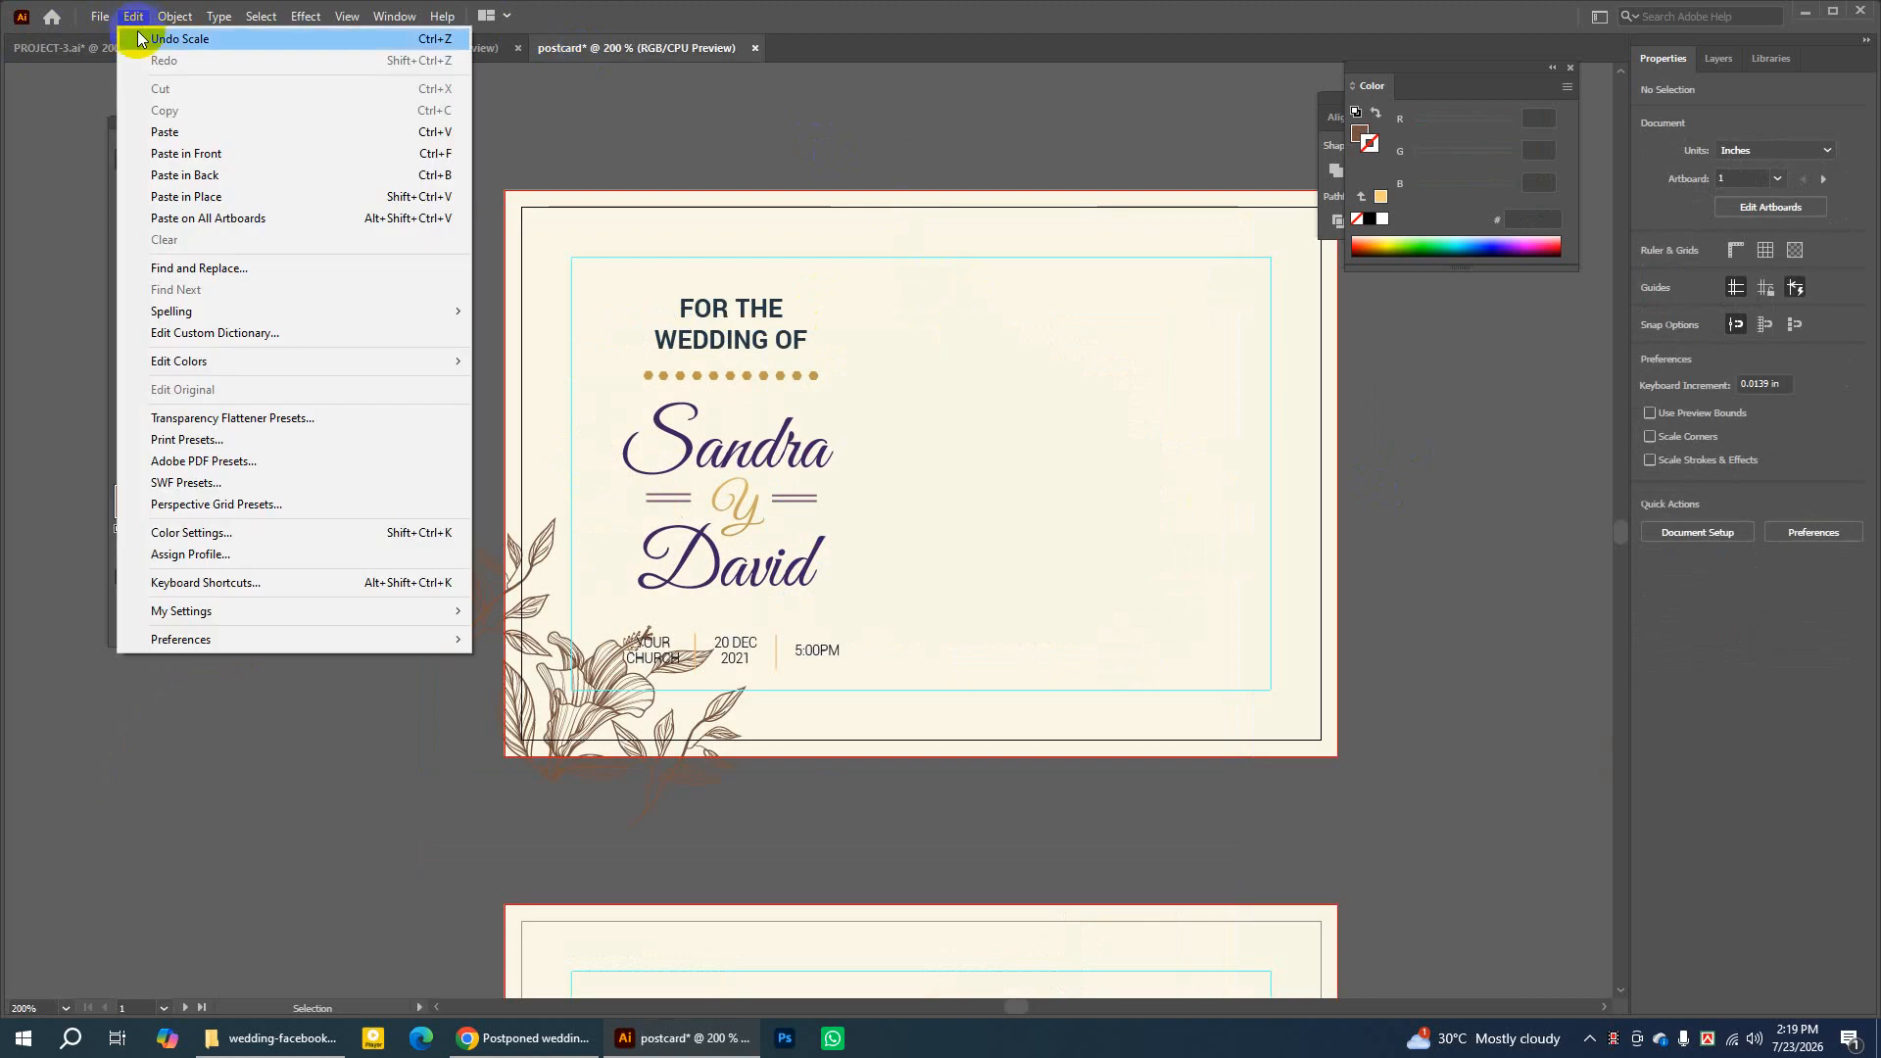
left_click(162, 131)
left_click(928, 370)
left_click_drag(798, 504, 397, 439)
left_click(648, 433)
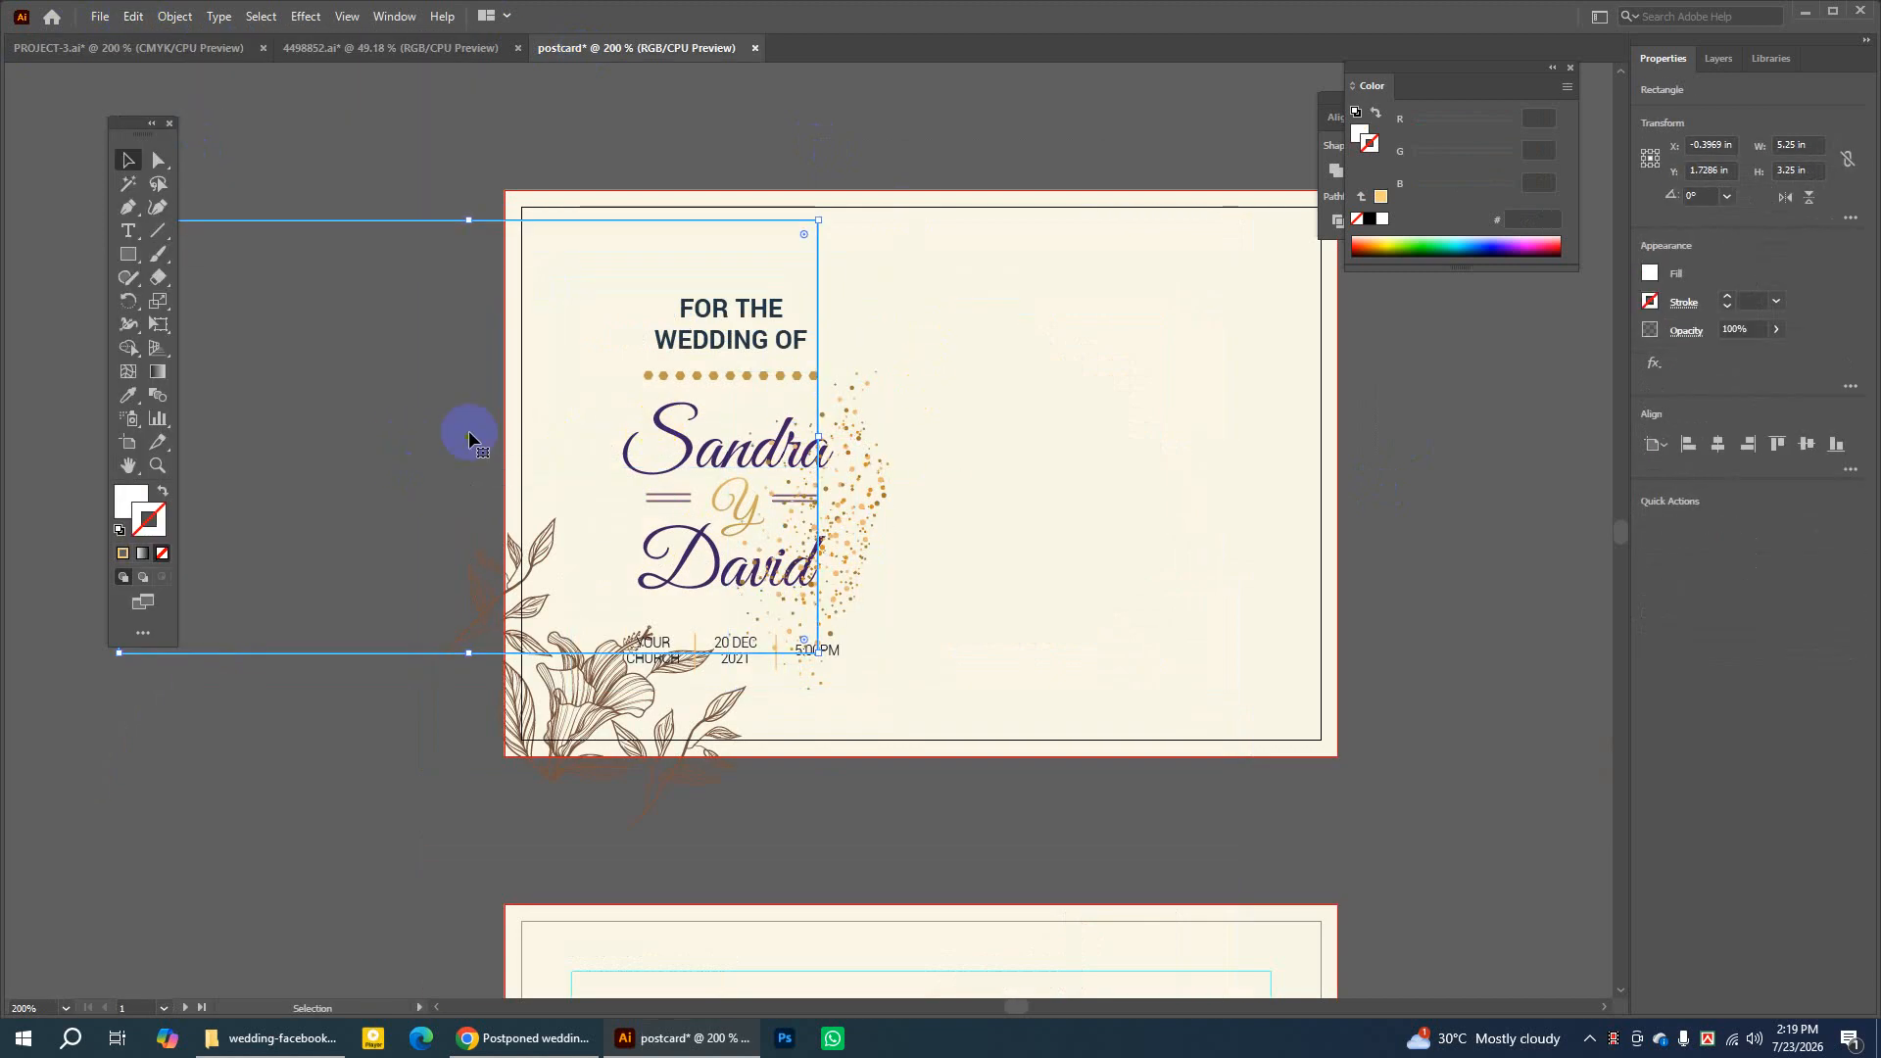
key("ctrl+z")
left_click(889, 108)
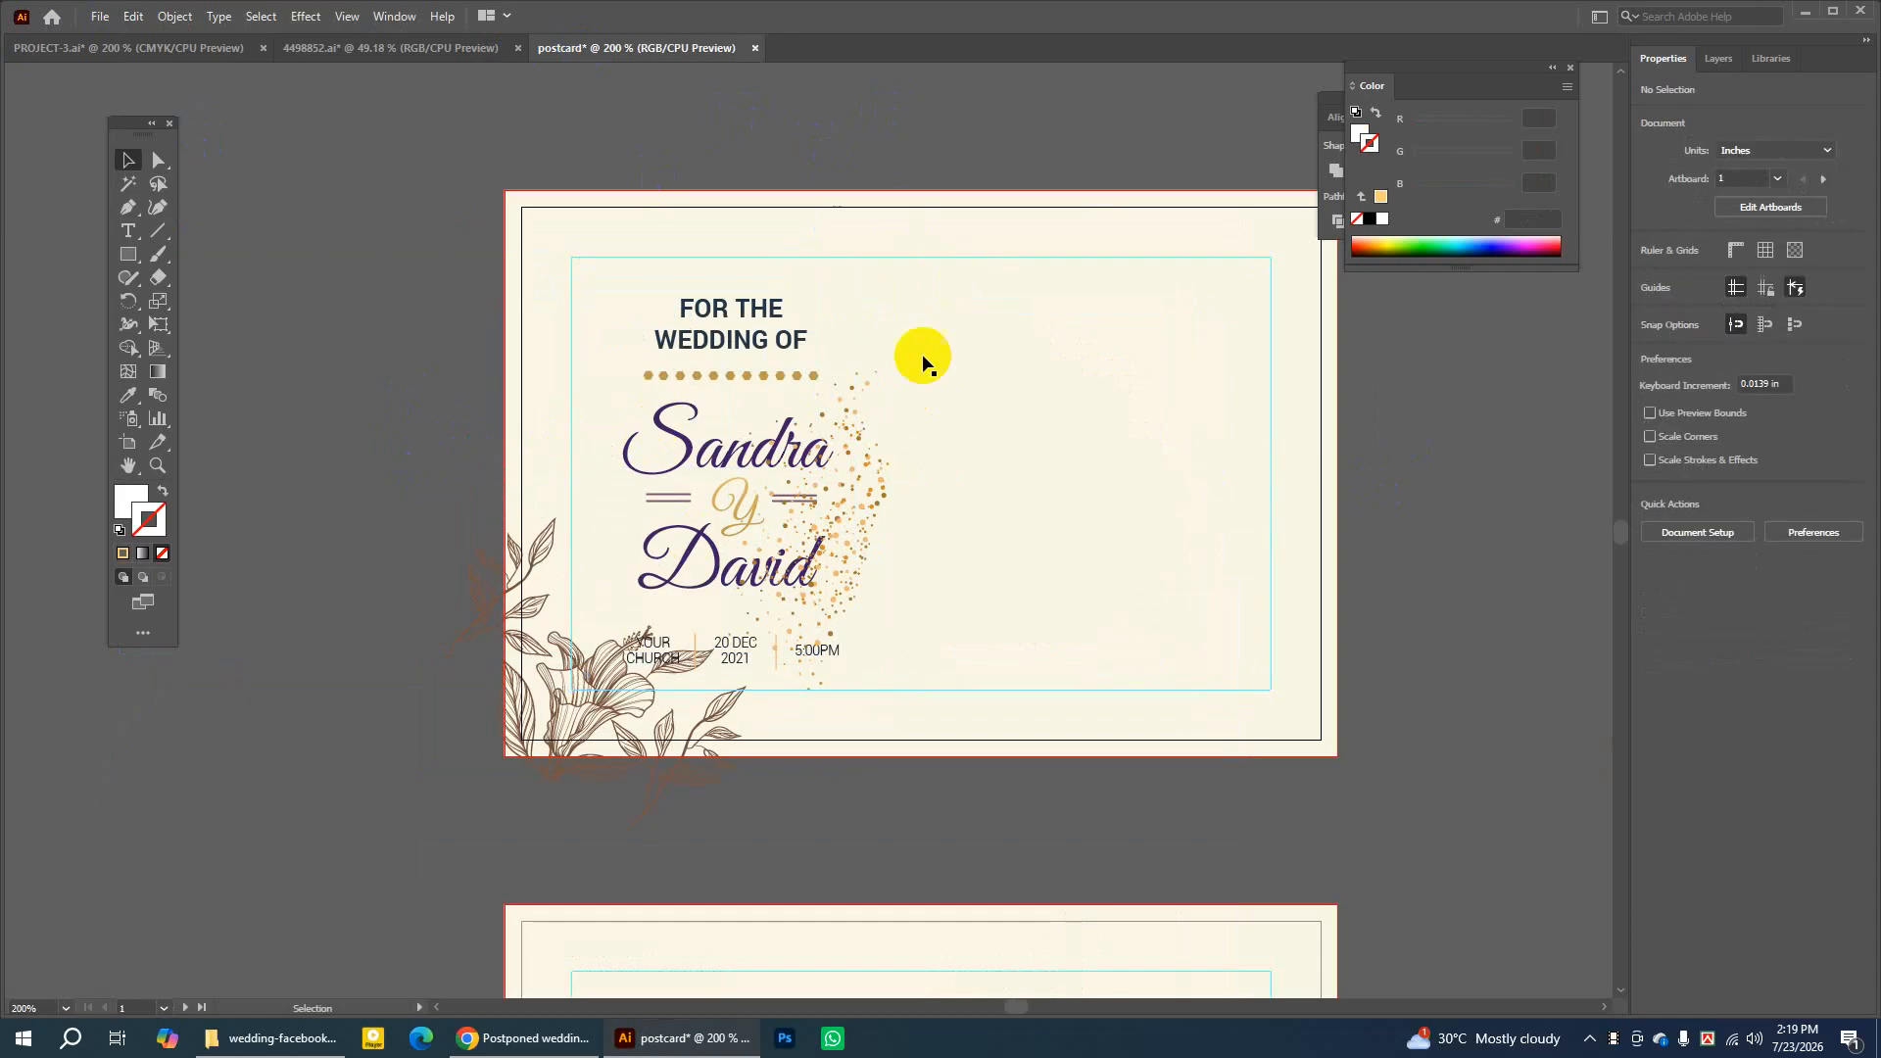
Lock the guides in the postcard document
left_click(864, 436)
left_click(1218, 302)
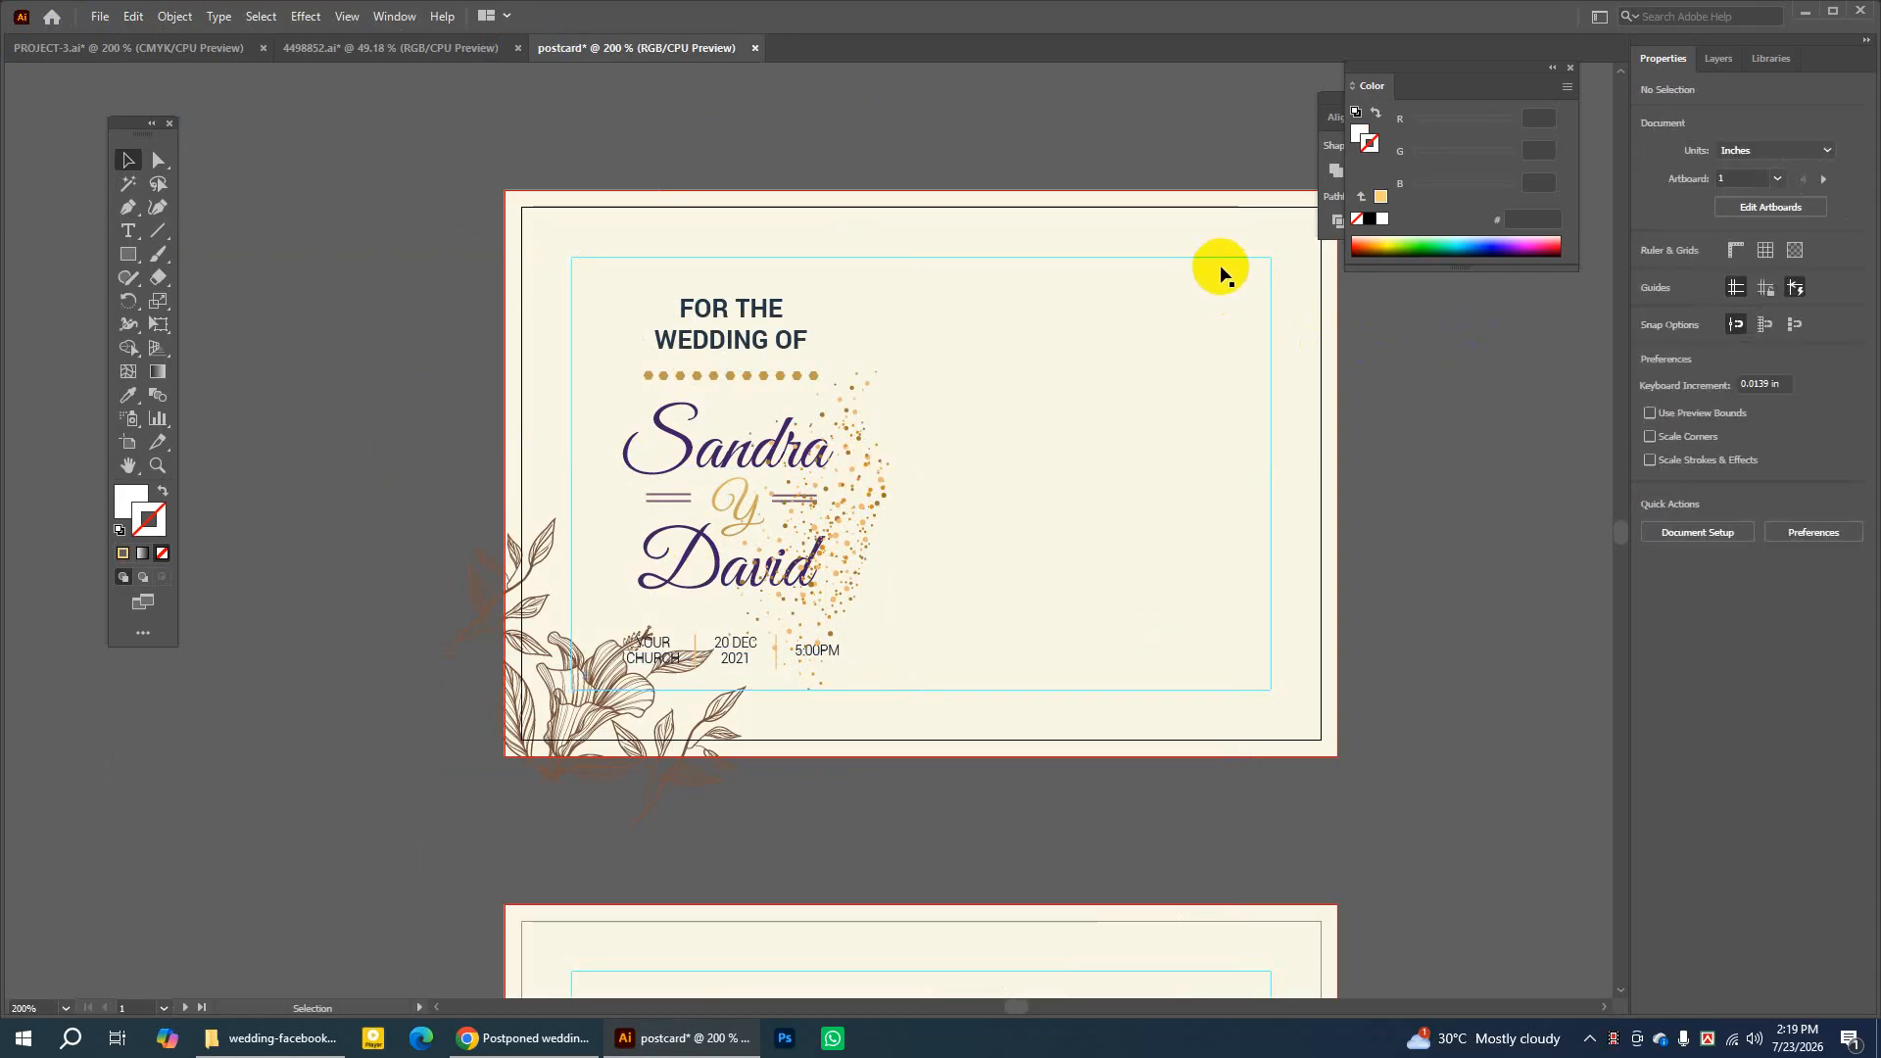
right_click(1426, 334)
left_click(1480, 541)
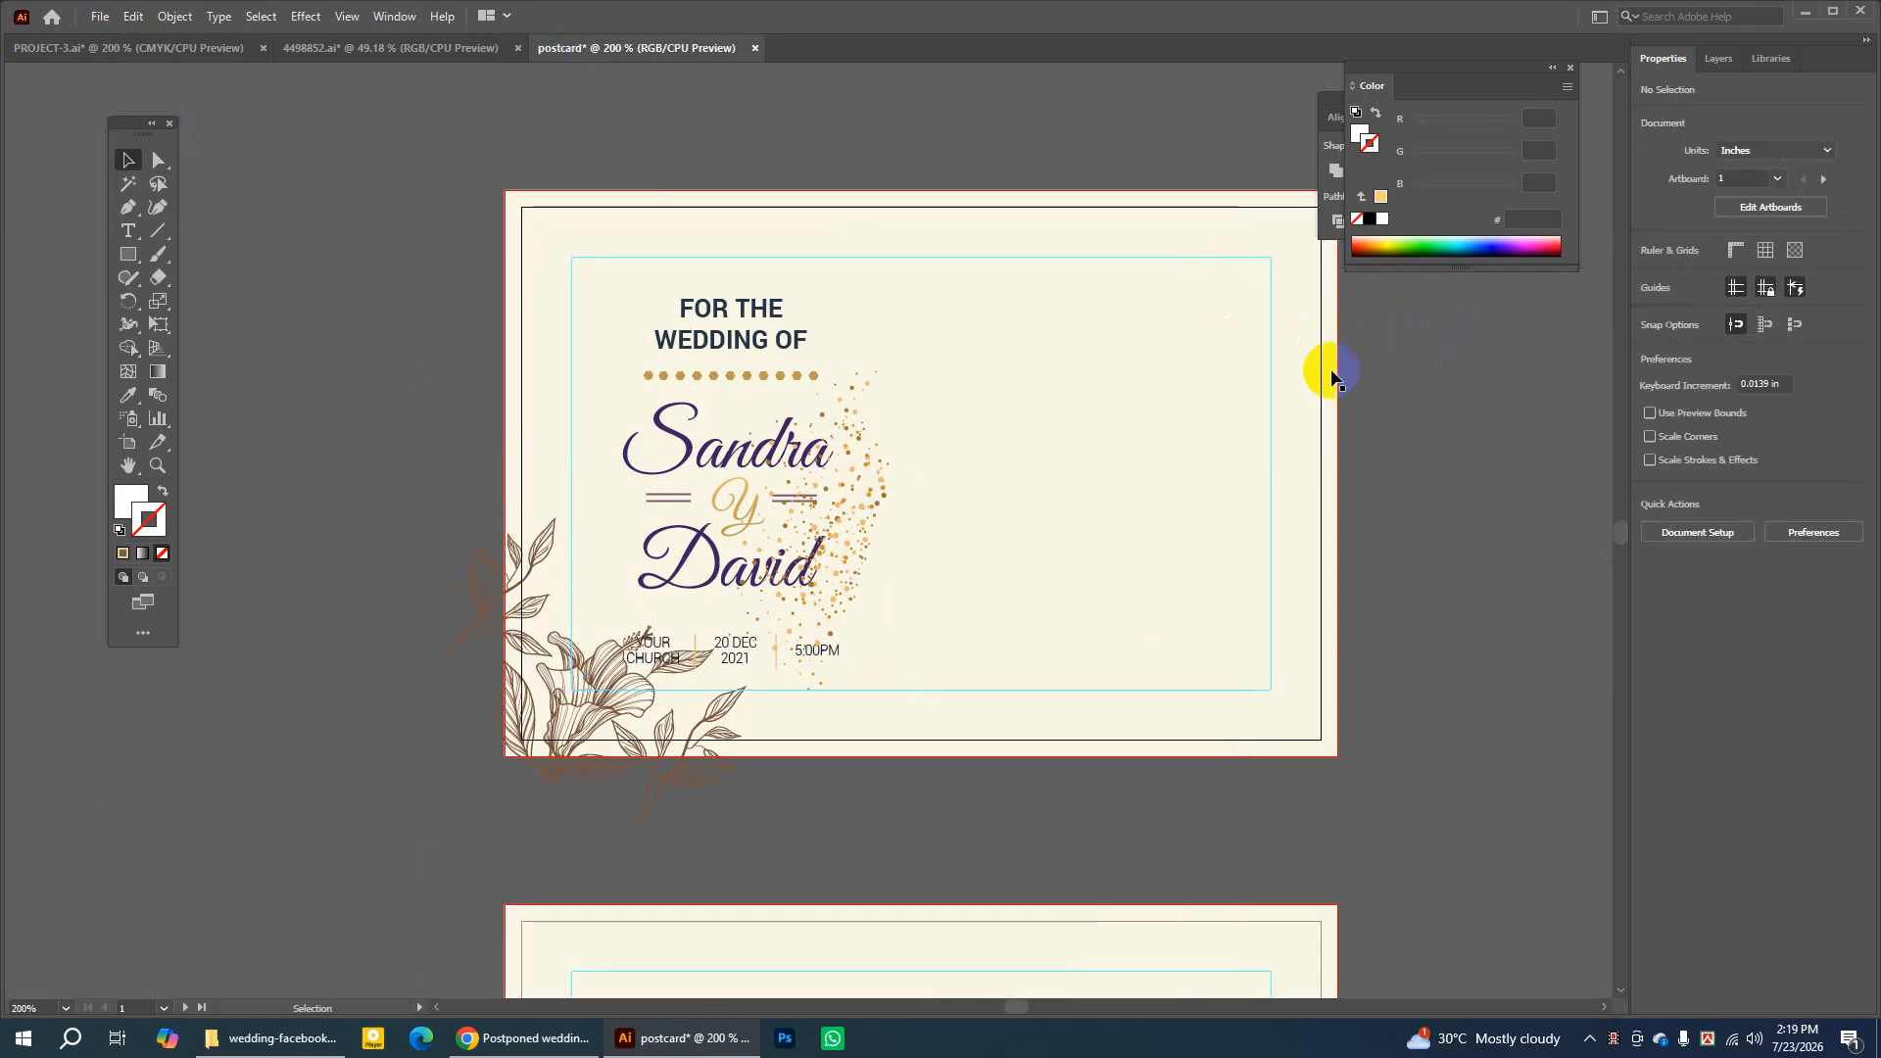
Lock the first artboard's full-size cream background rectangle
left_click(510, 193)
left_click(174, 16)
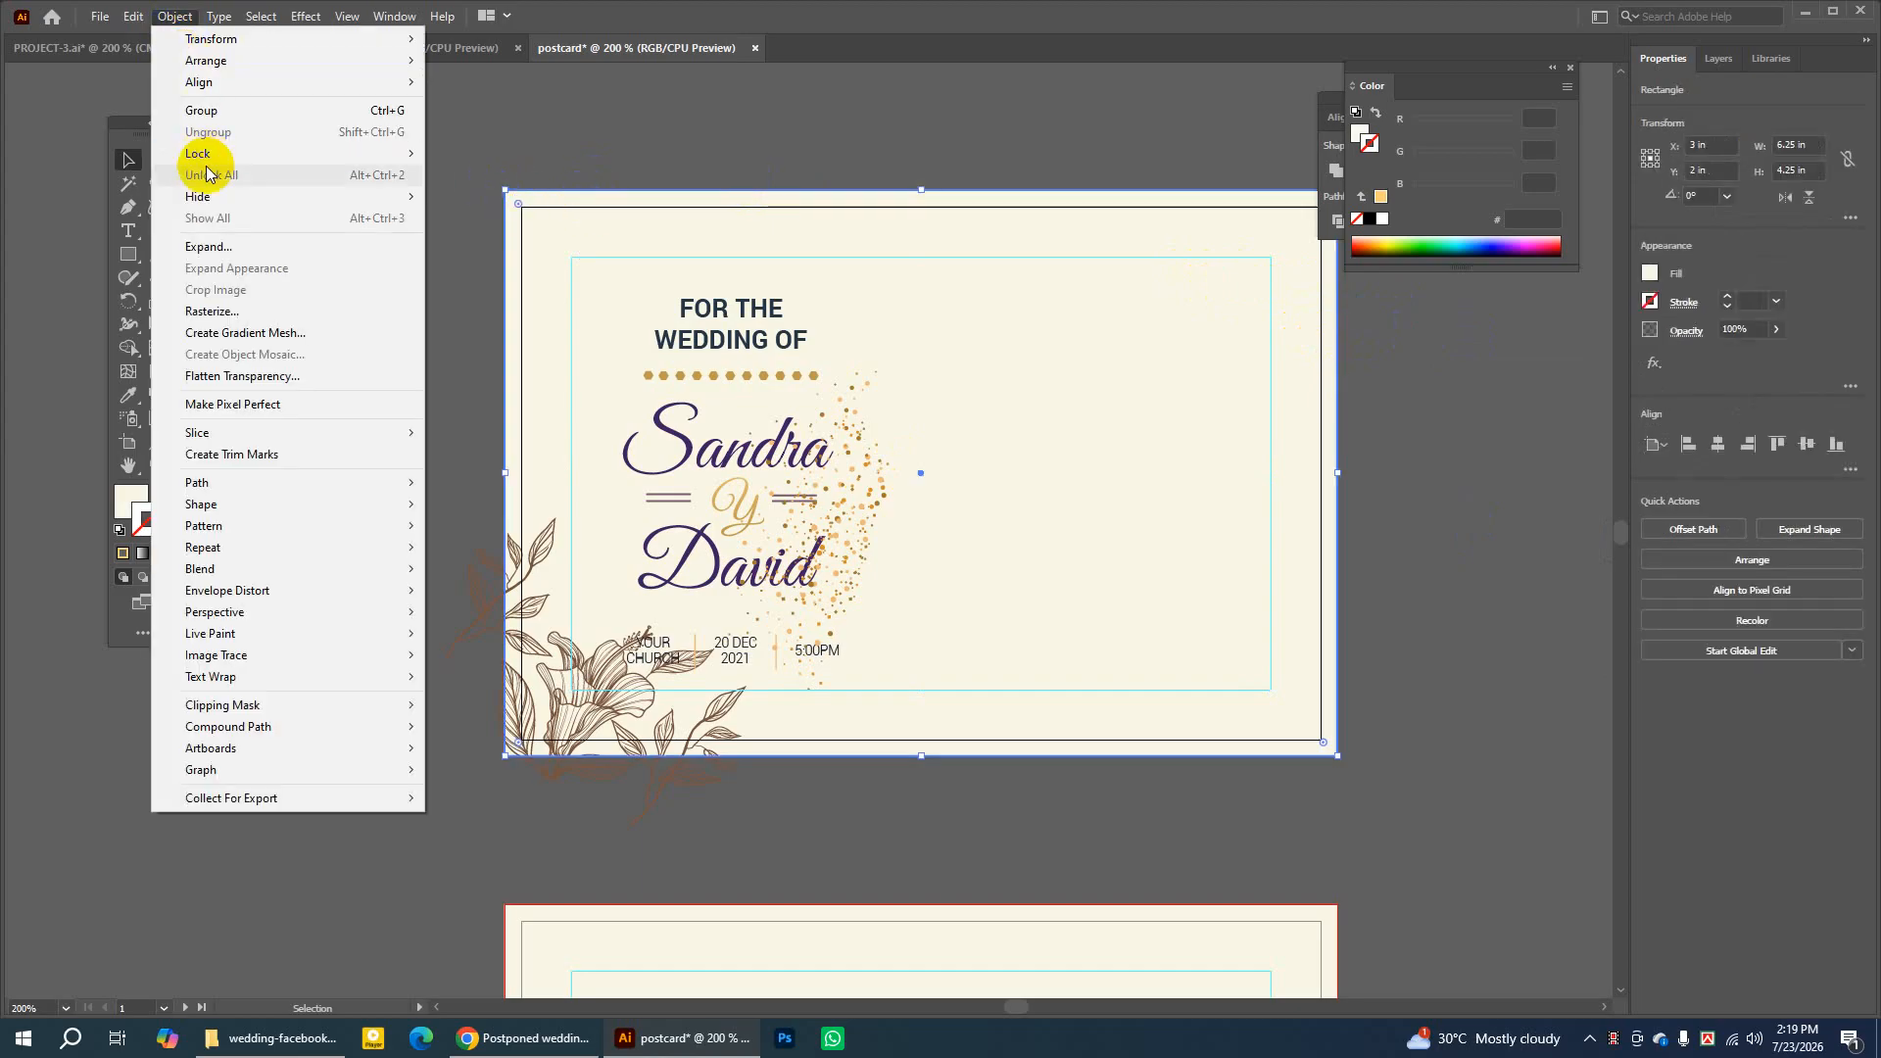
mouse_move(201, 154)
left_click(484, 163)
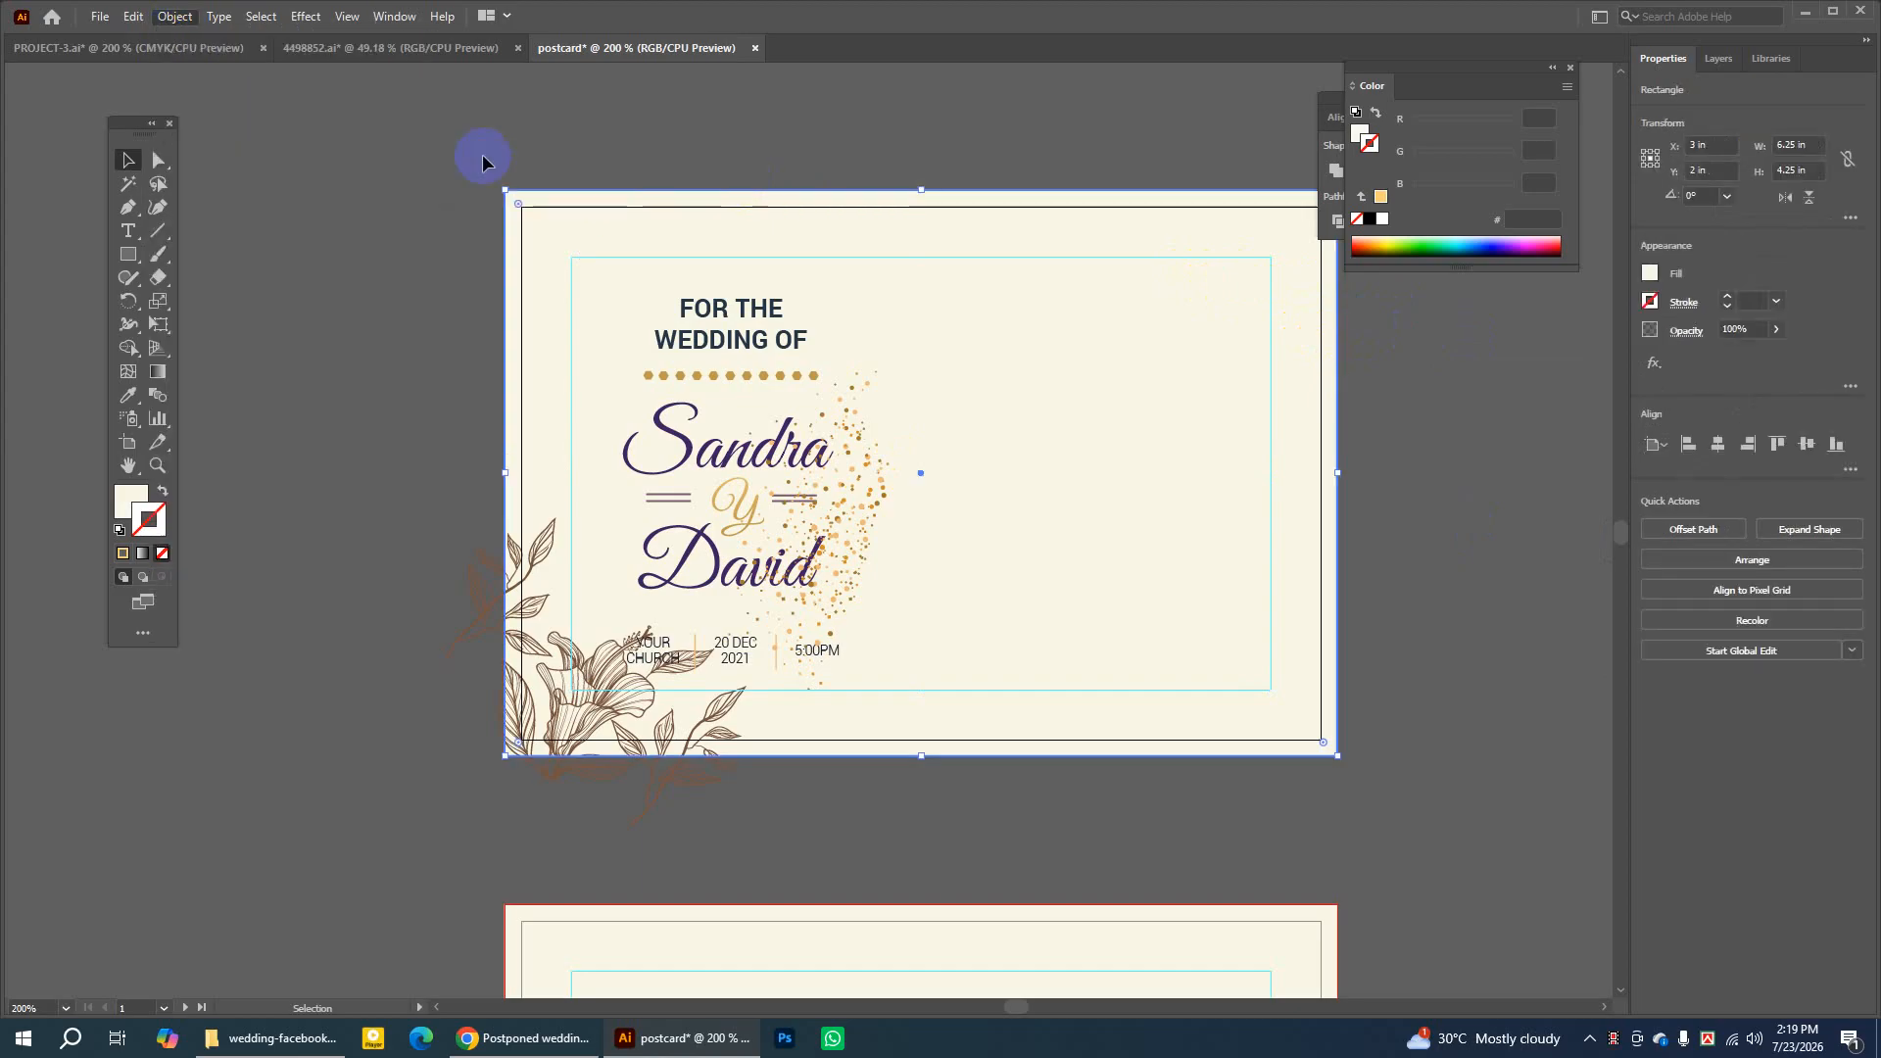
Move the gold dots group off the first artboard onto the empty canvas to its left
left_click(840, 455)
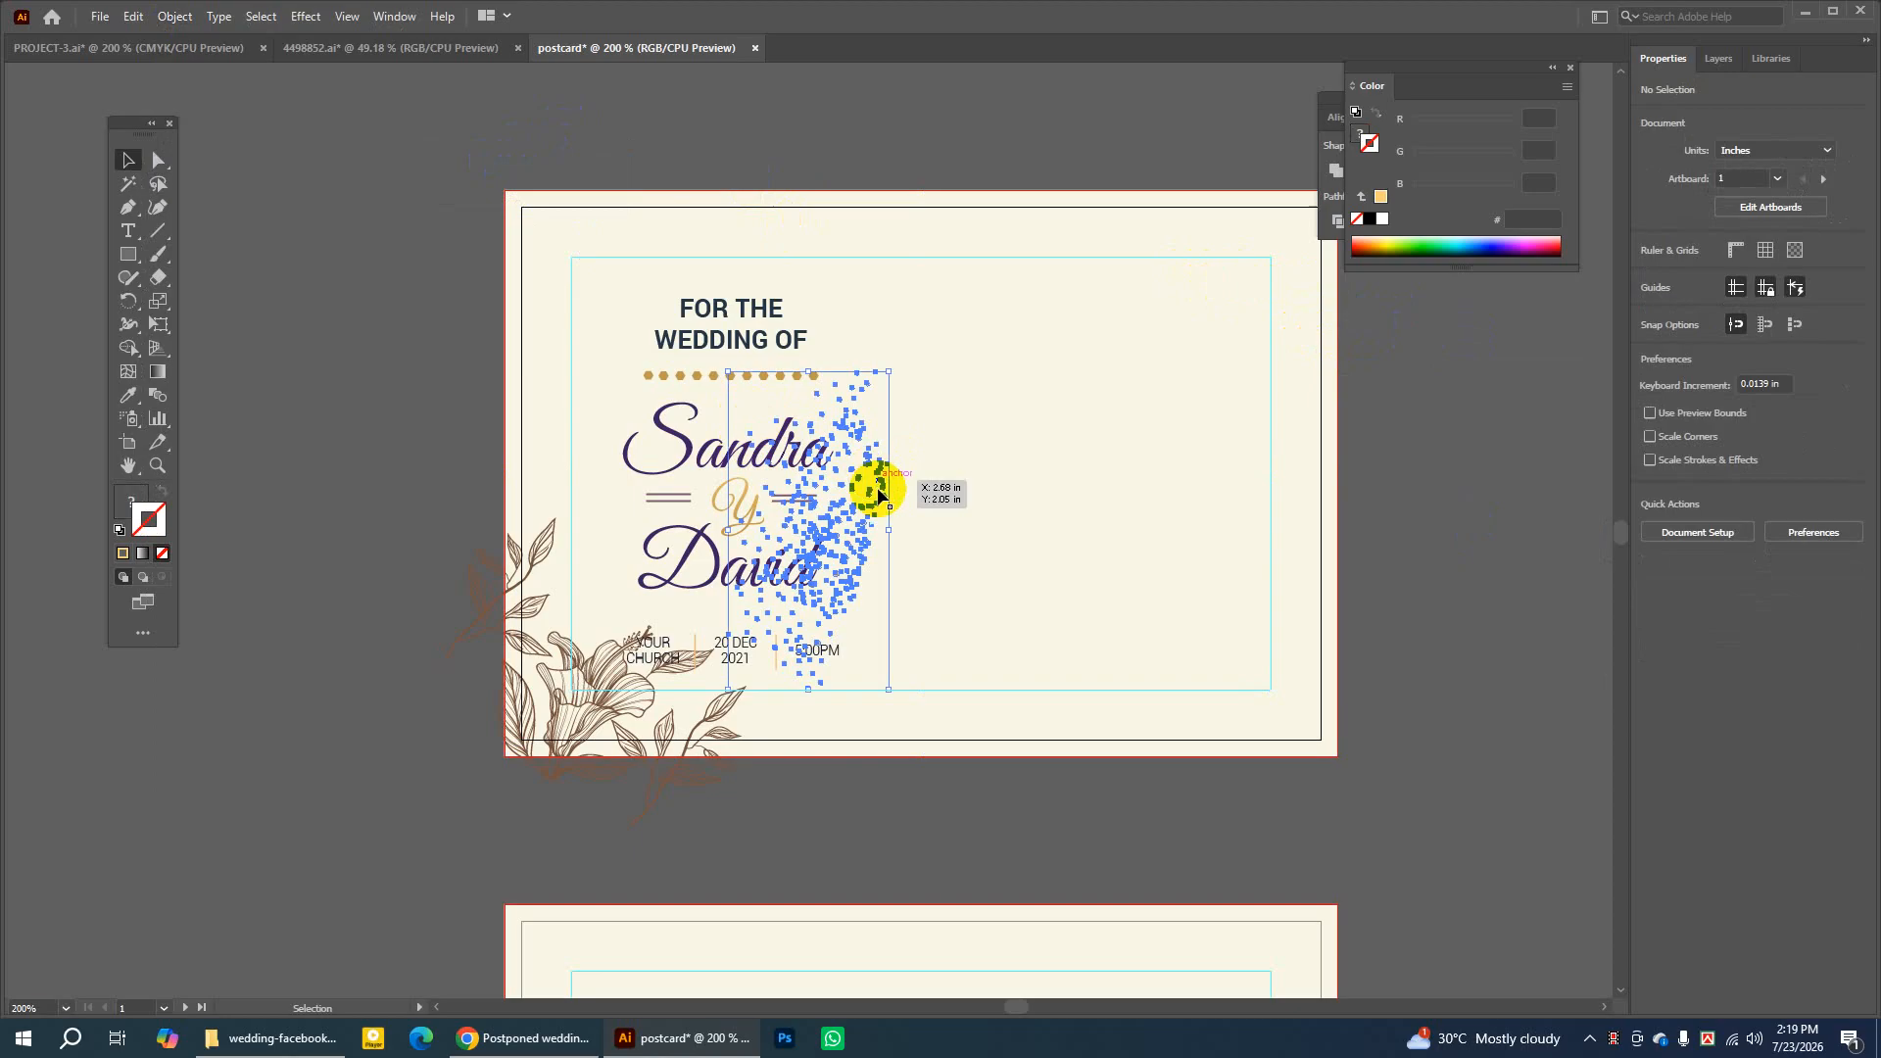
left_click_drag(874, 483, 413, 448)
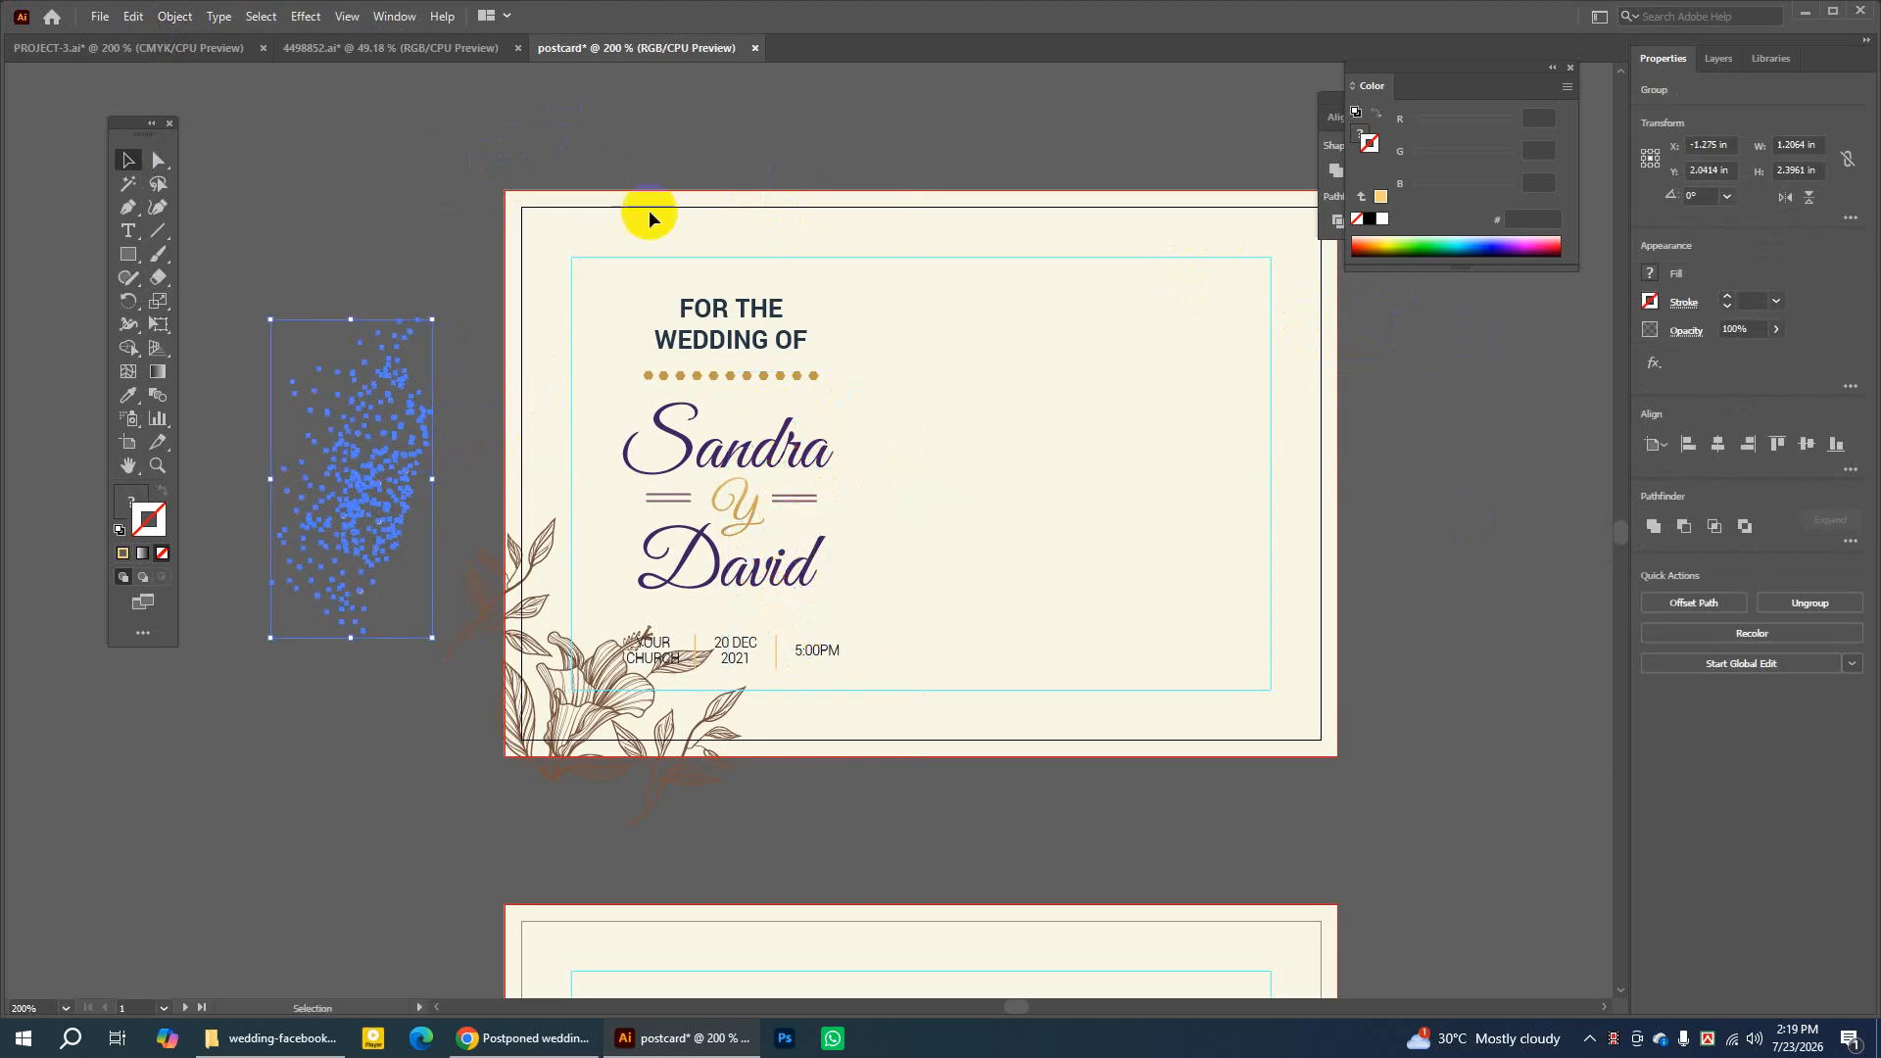
Switch to PROJECT-3.ai and copy the blue and gold leaf wreath group around the couple photo
left_click(186, 49)
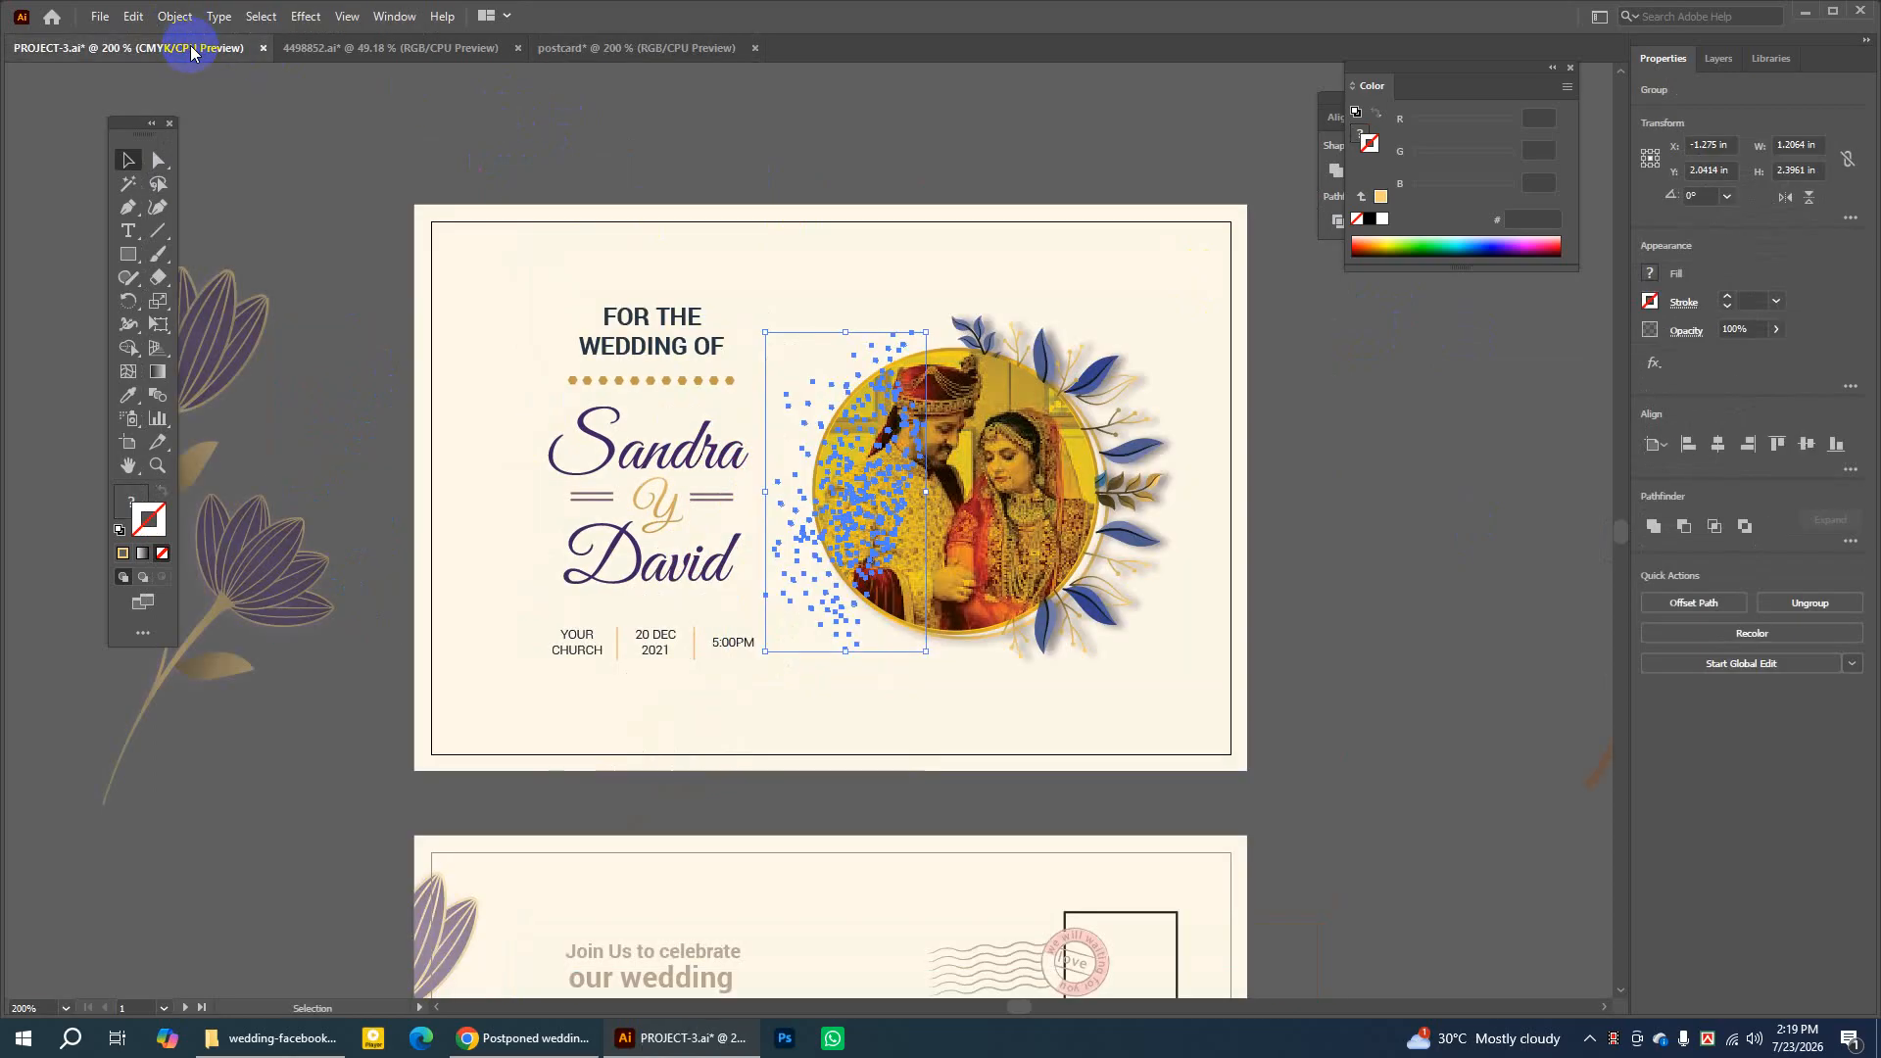
left_click(1105, 405)
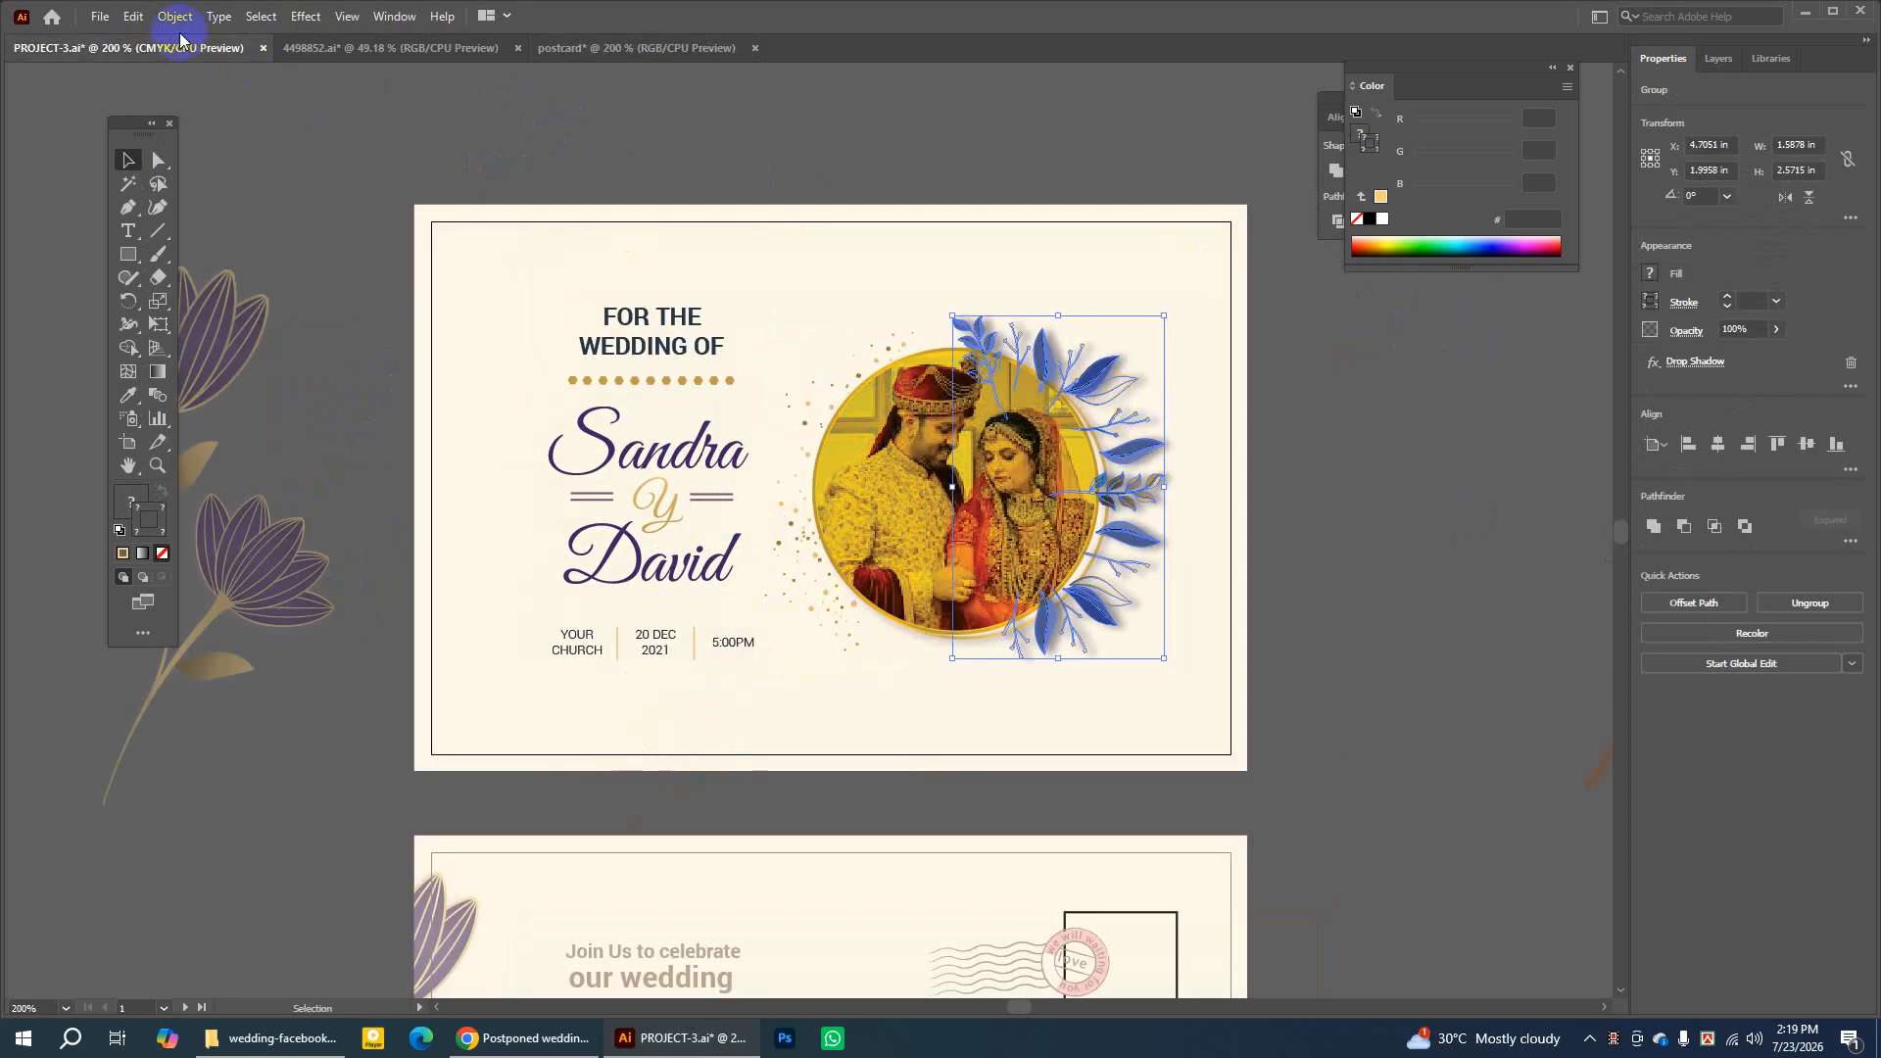
left_click(134, 16)
left_click(147, 103)
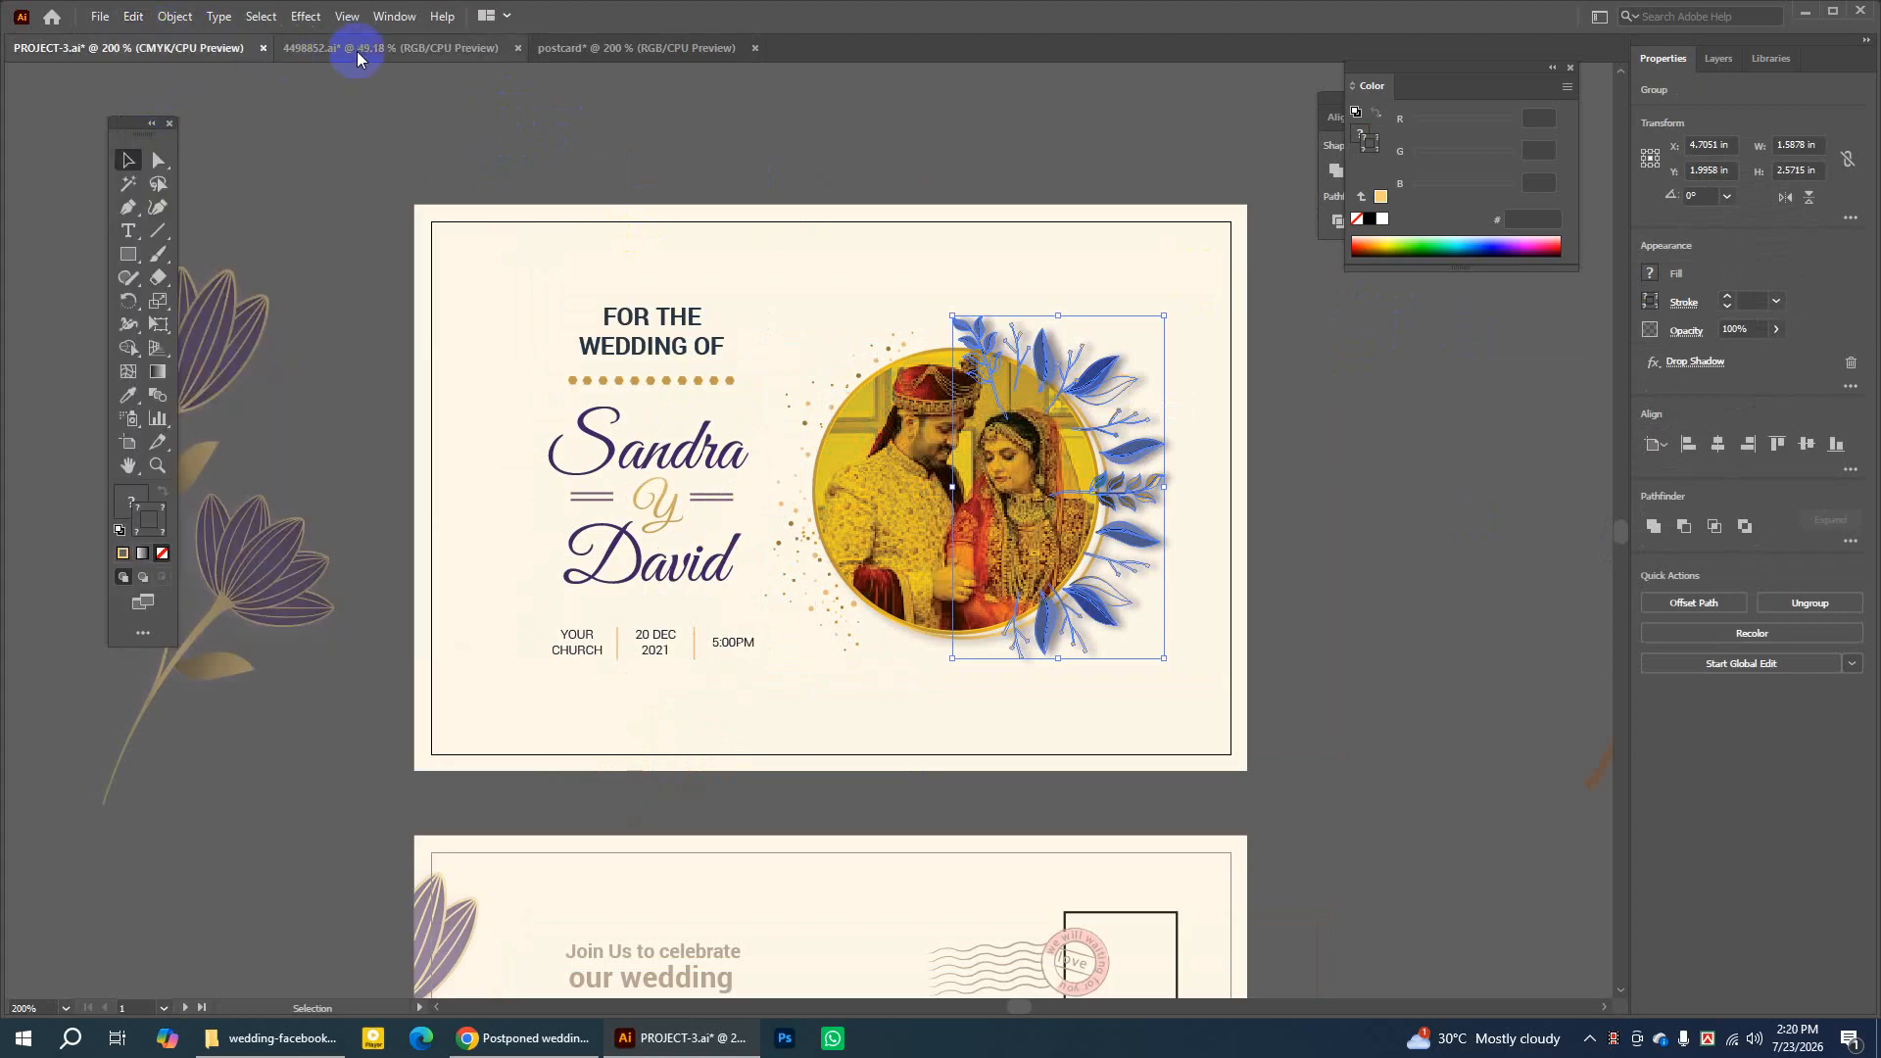
Paste the leaf wreath into the postcard document and move it onto the canvas right of the first artboard
left_click(580, 49)
left_click(132, 17)
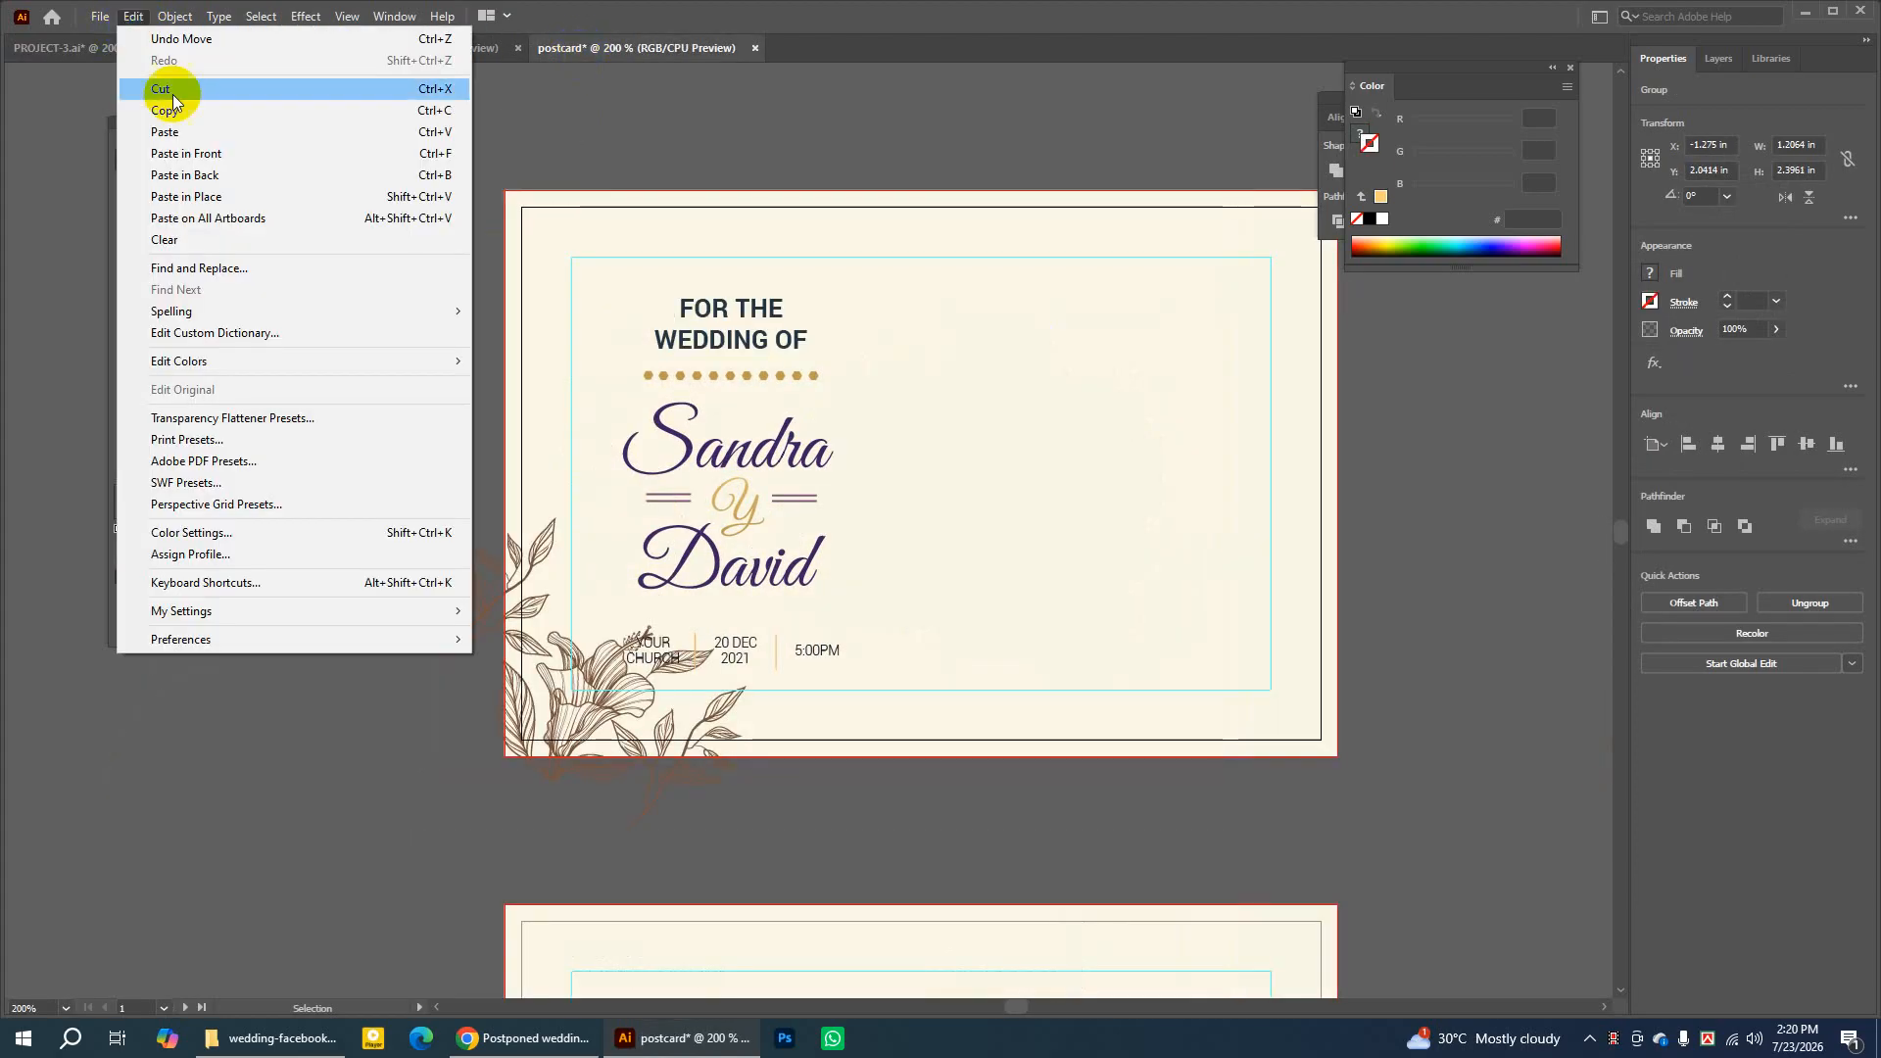
left_click(173, 128)
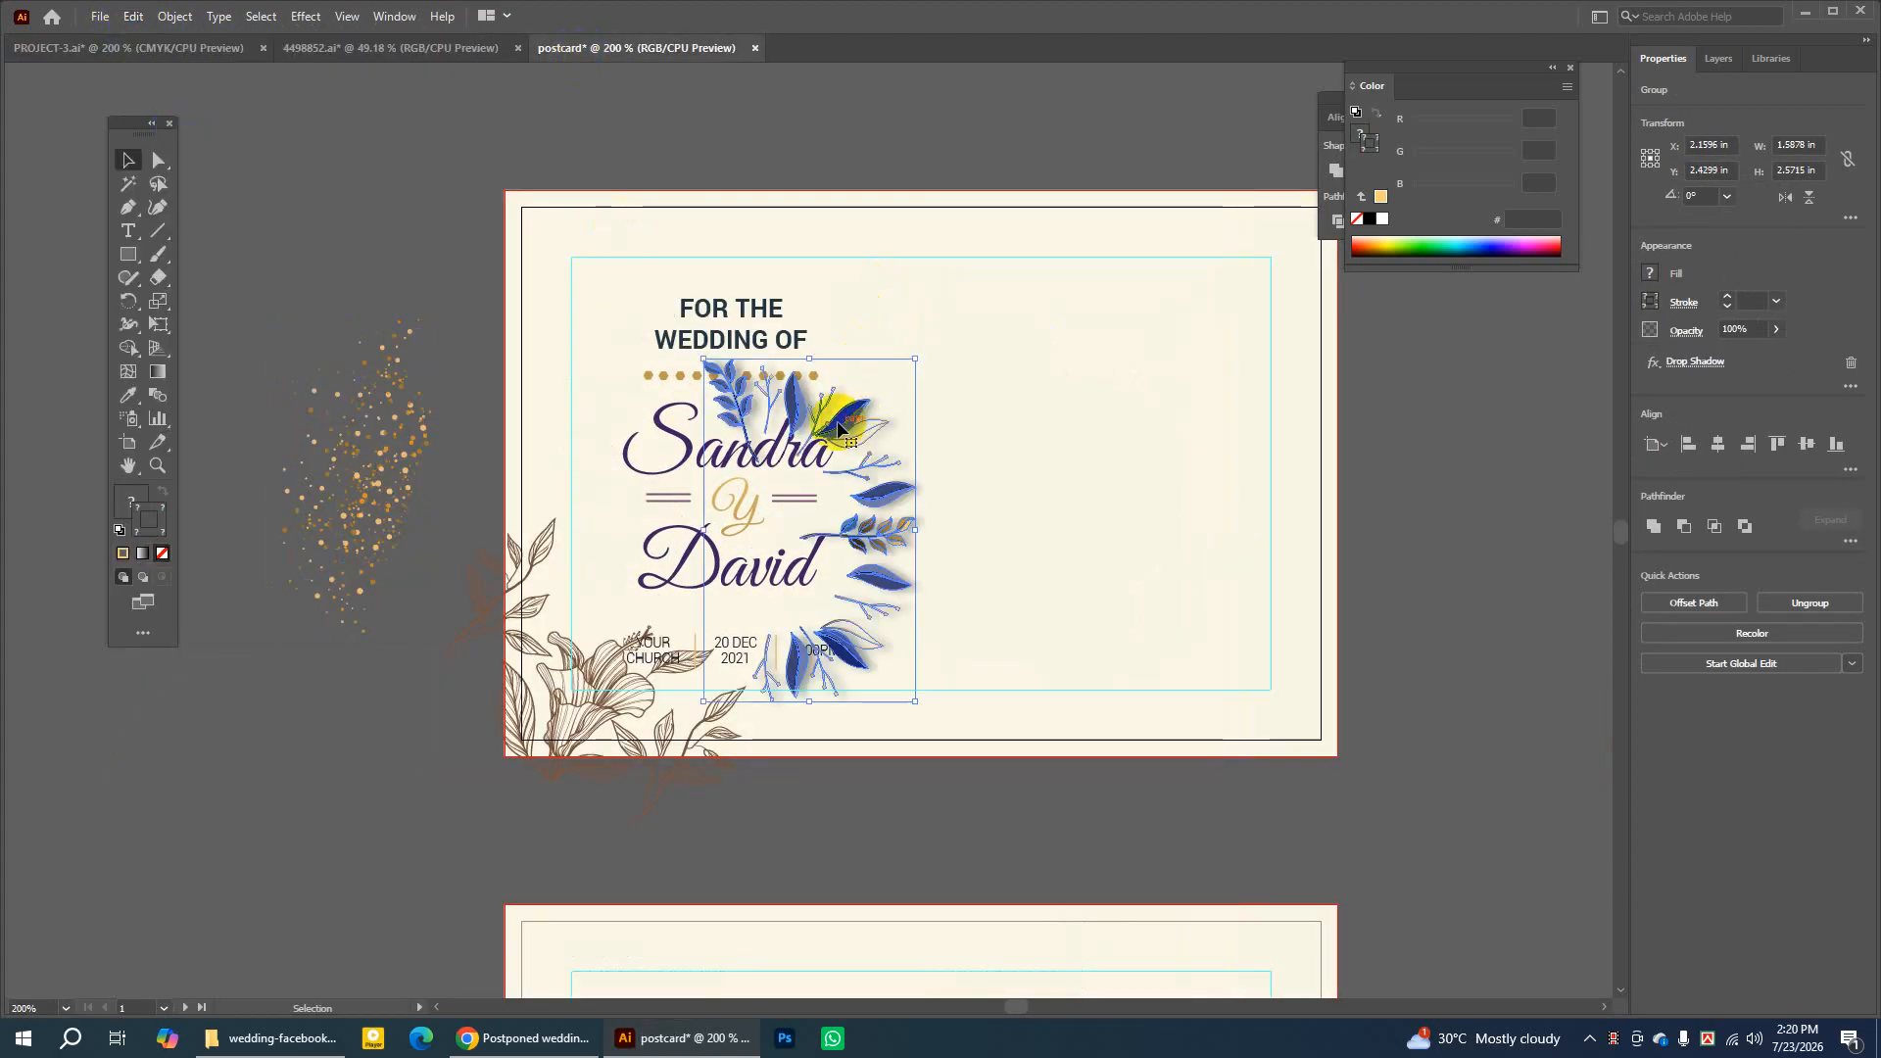
left_click_drag(853, 407, 1478, 372)
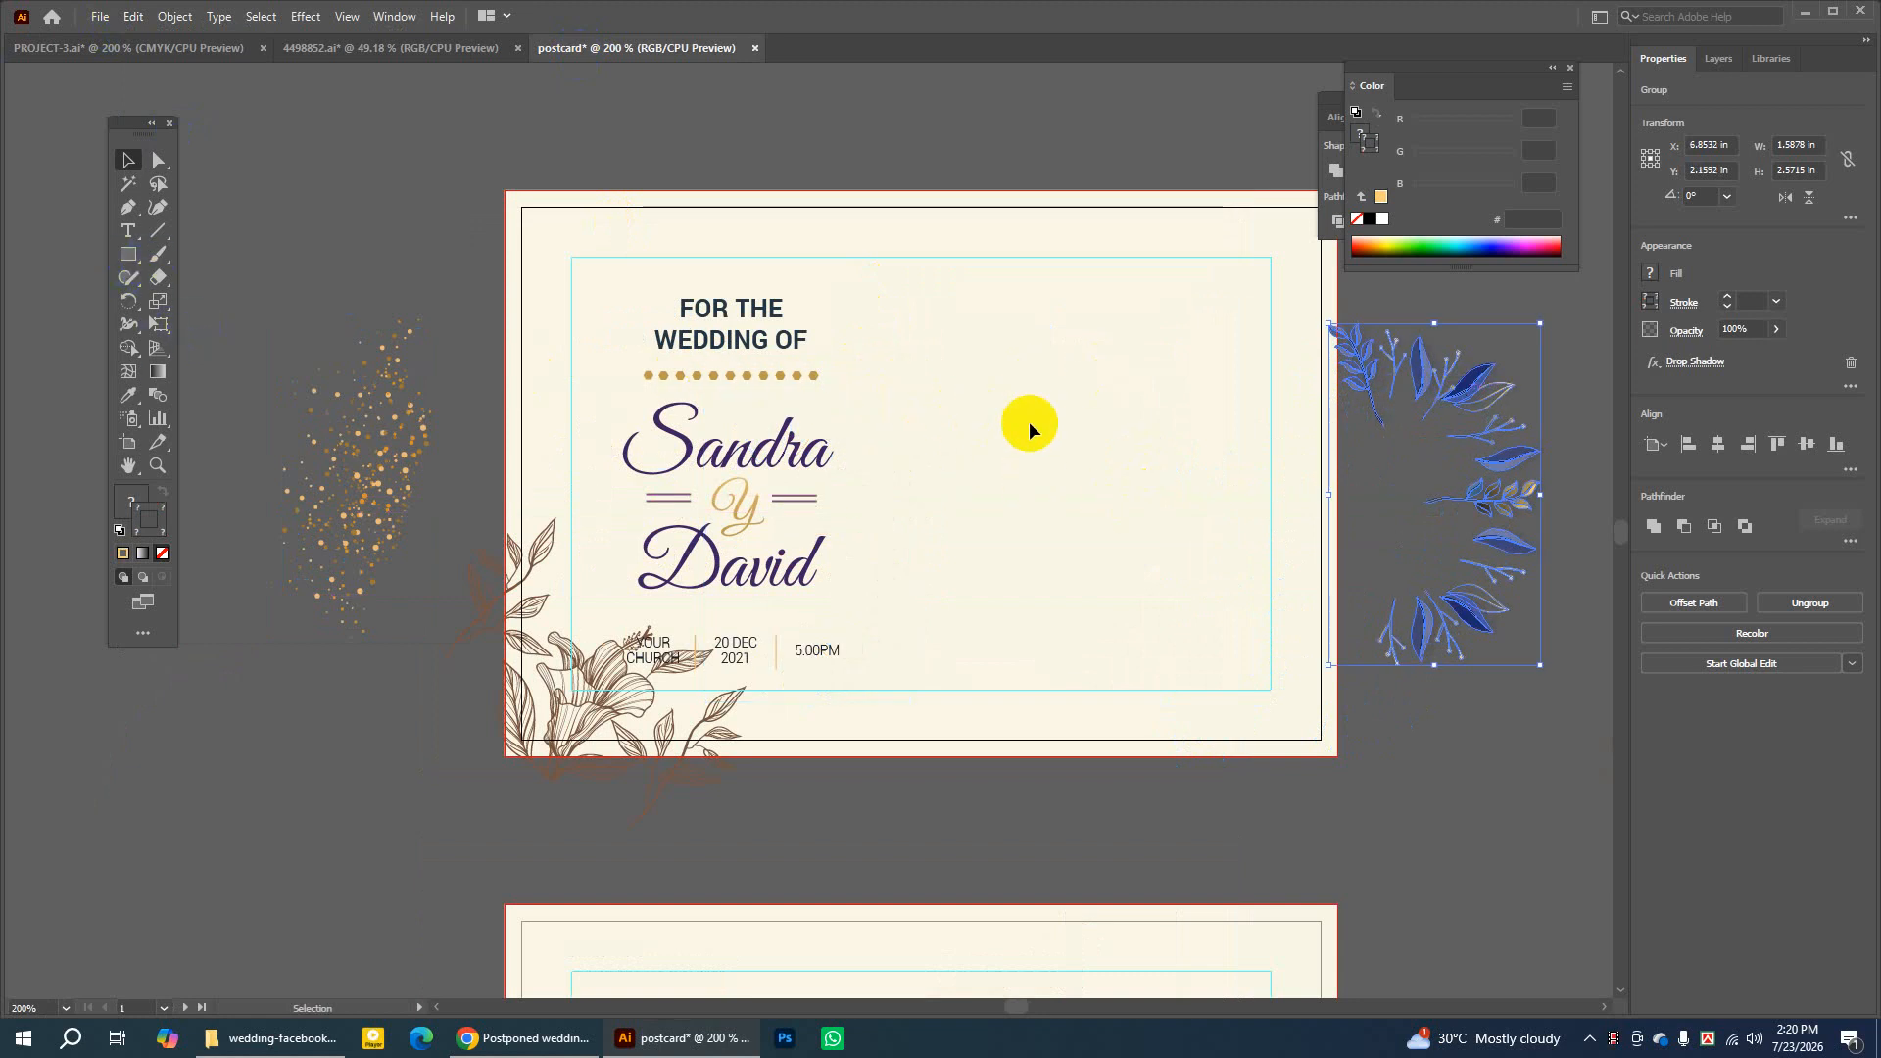
Draw a circle about 2.18 in wide in the first artboard's right half and fill it with grey A8A8A8
left_click_drag(133, 247, 229, 306)
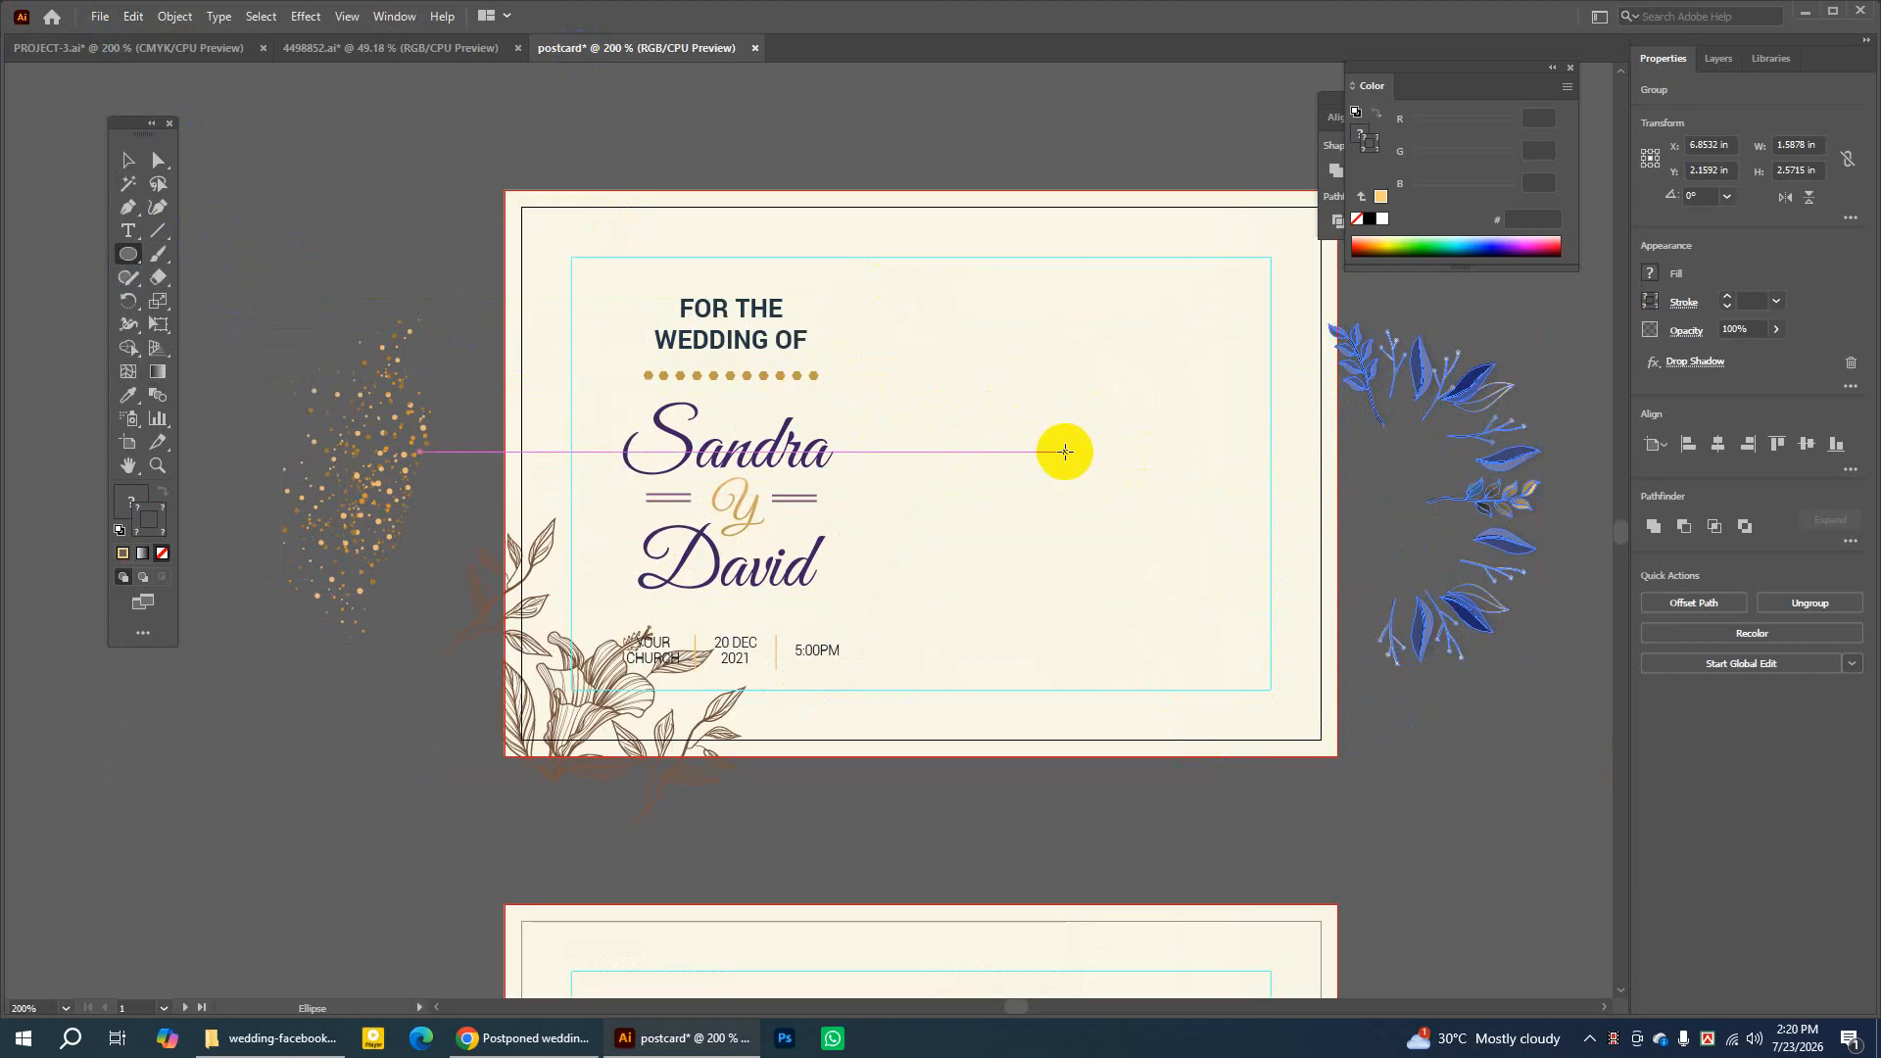
left_click_drag(1066, 451, 1147, 596)
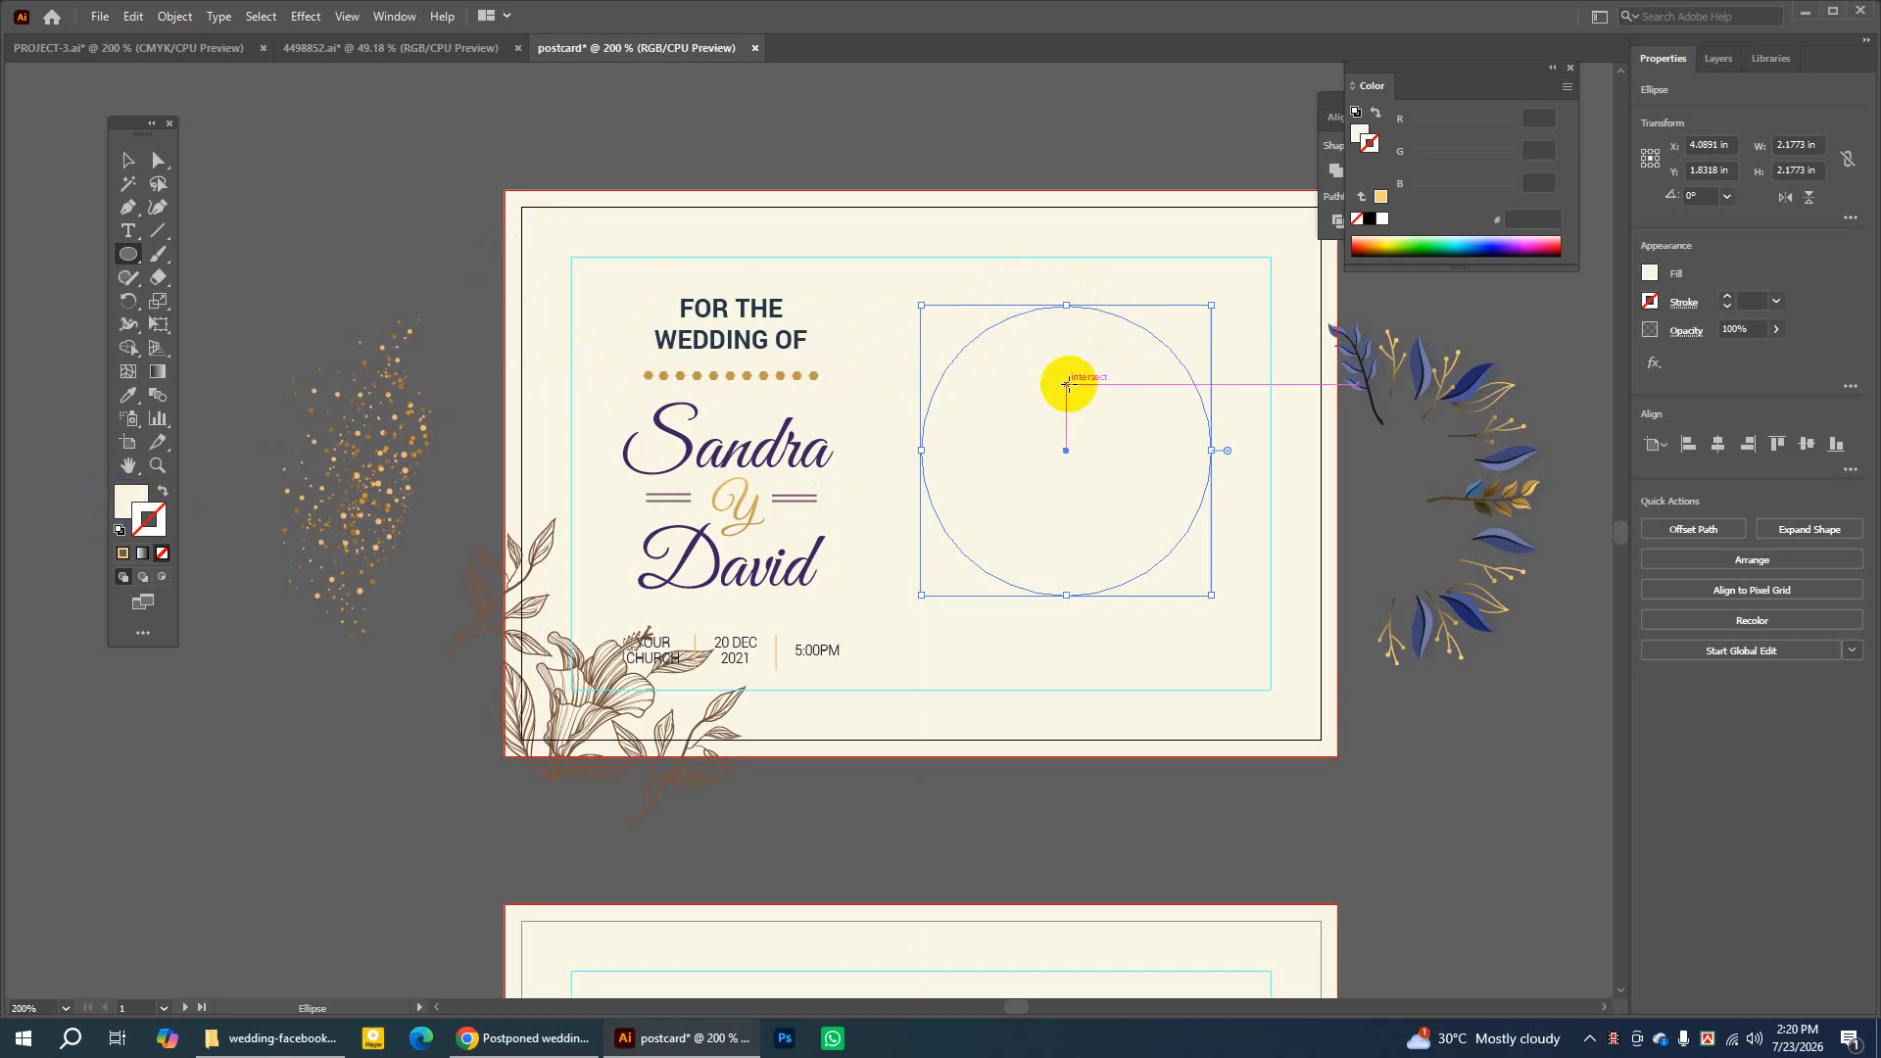
double_click(125, 506)
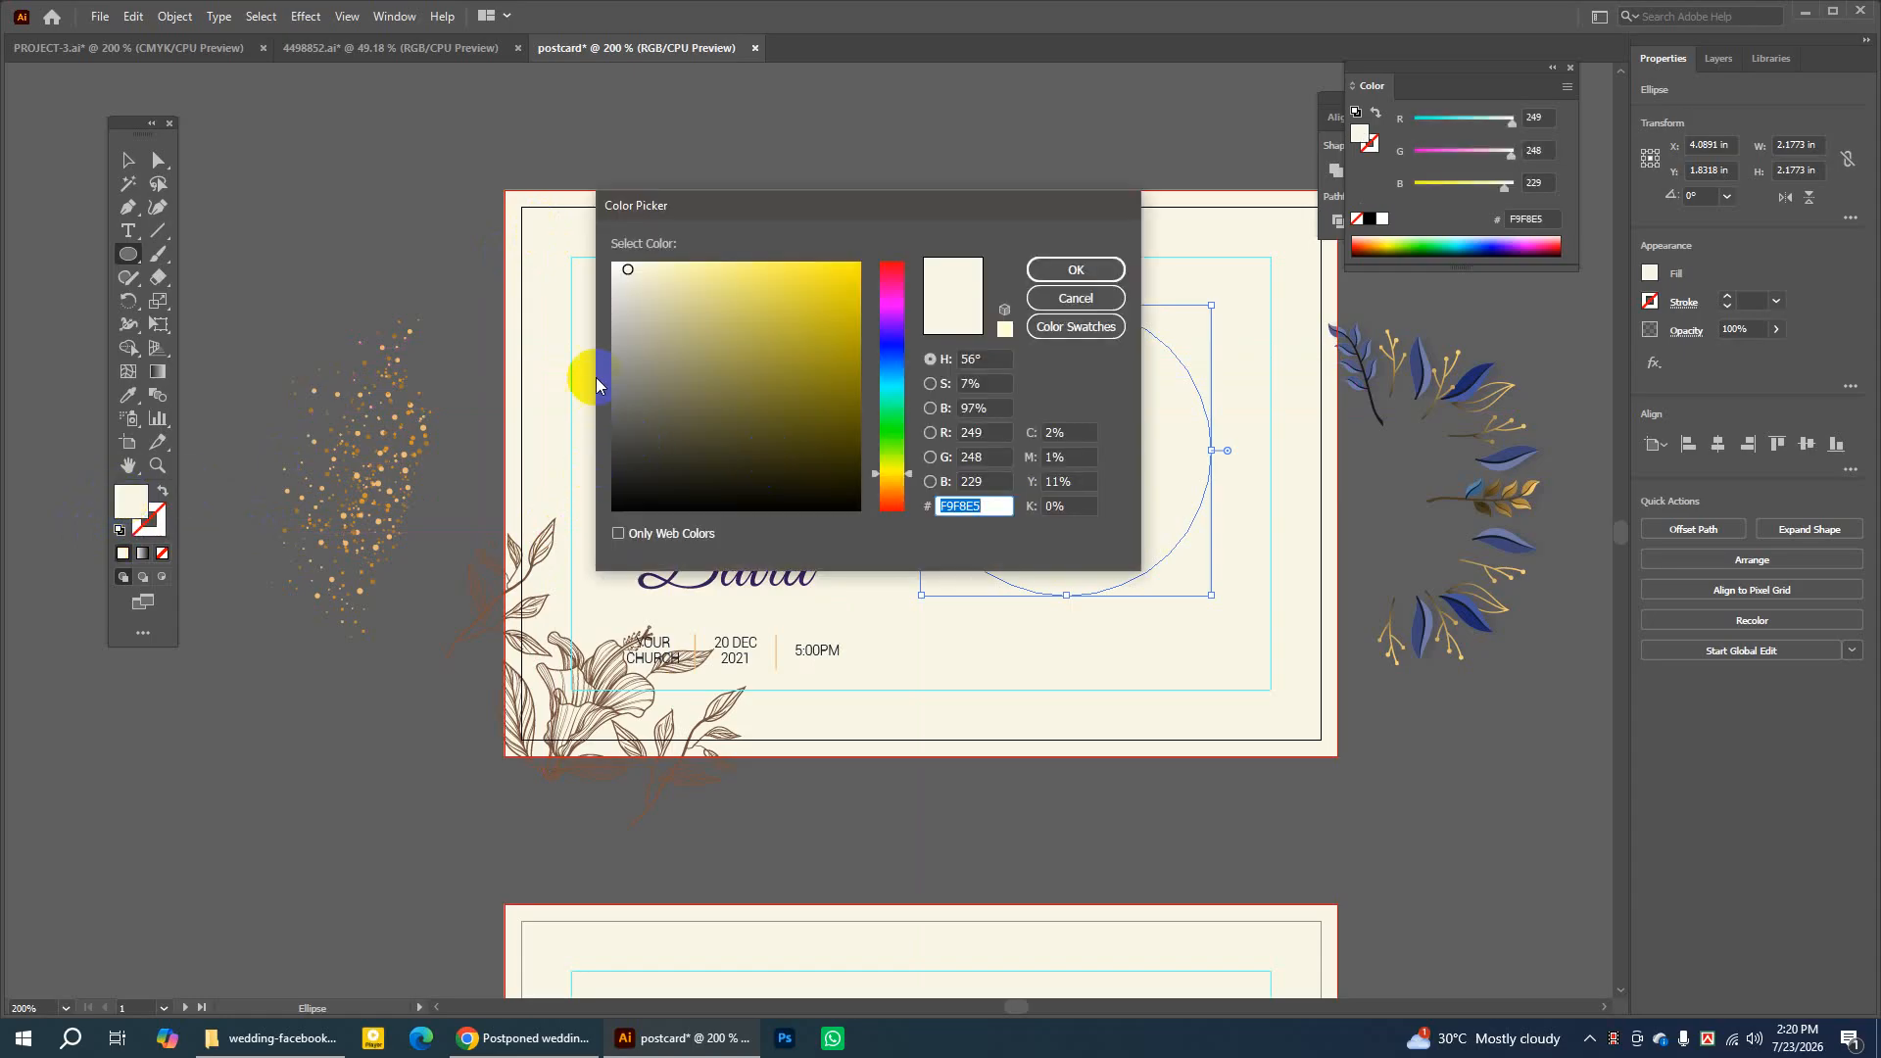
left_click(610, 378)
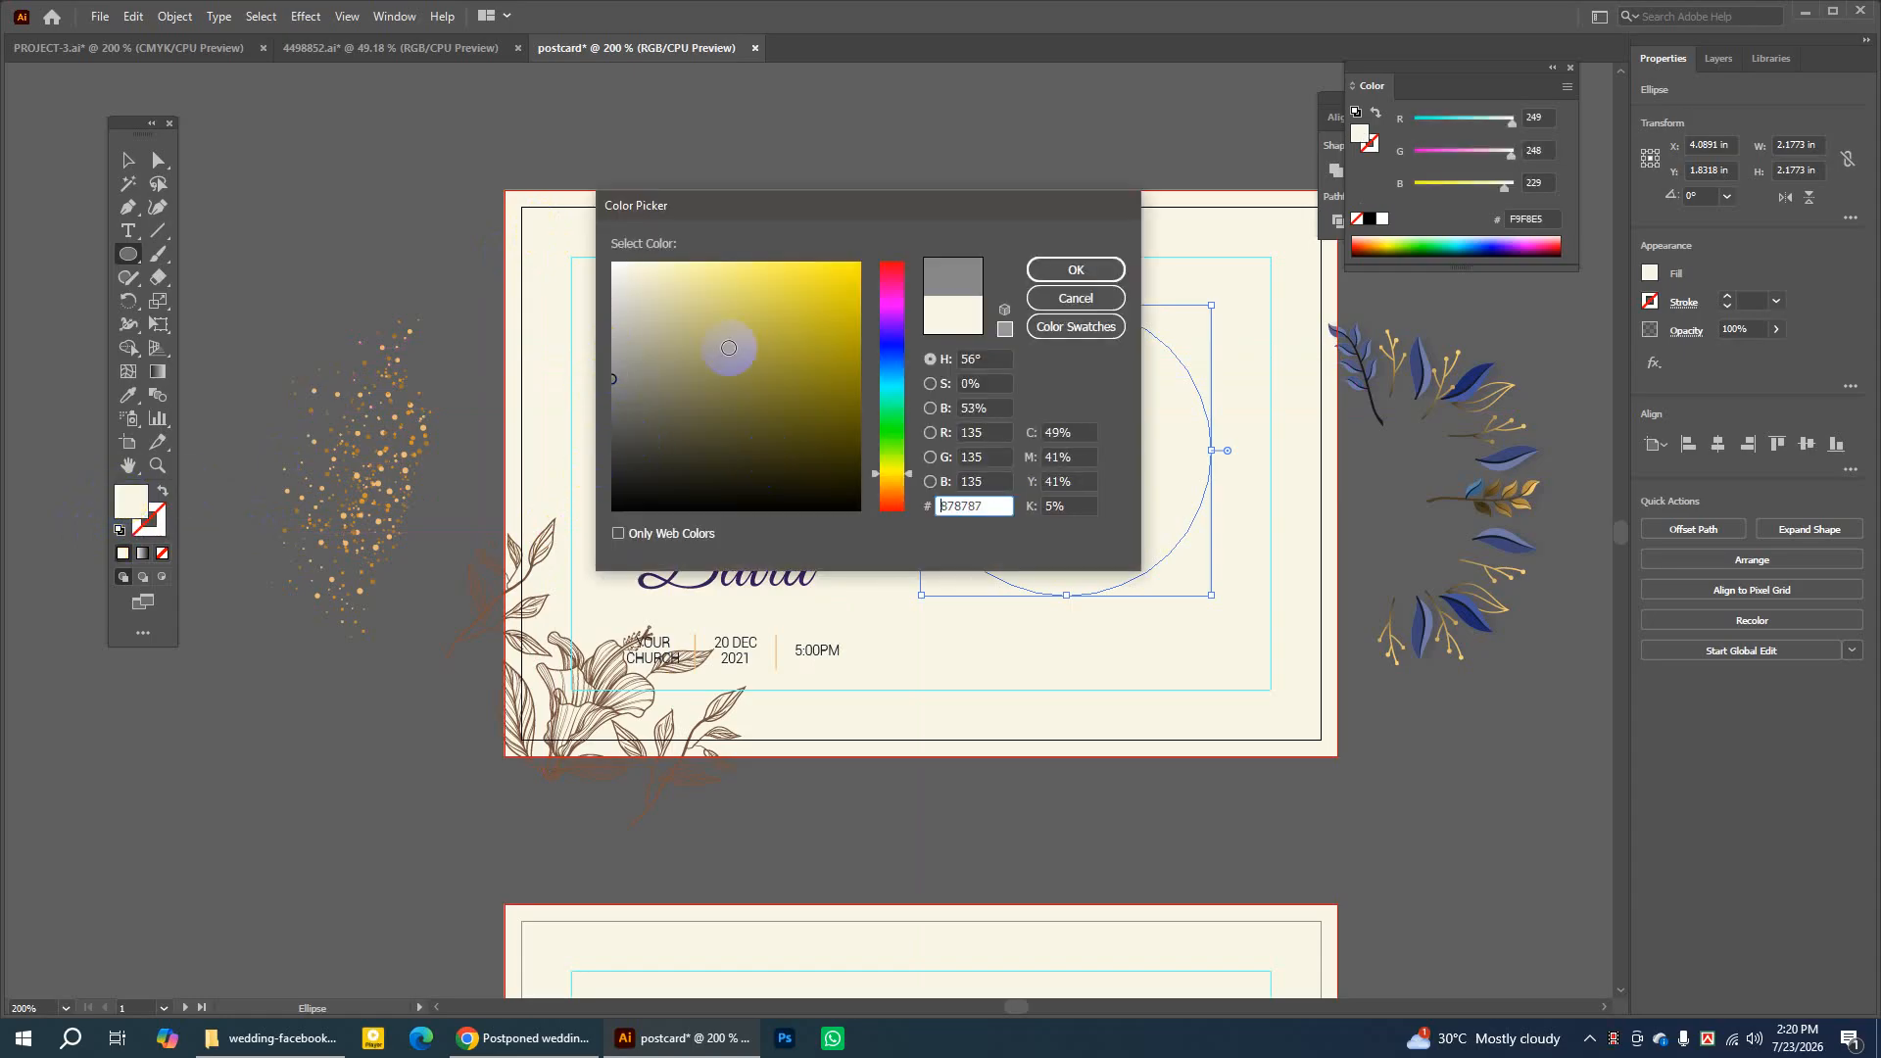
left_click(611, 349)
left_click(1075, 270)
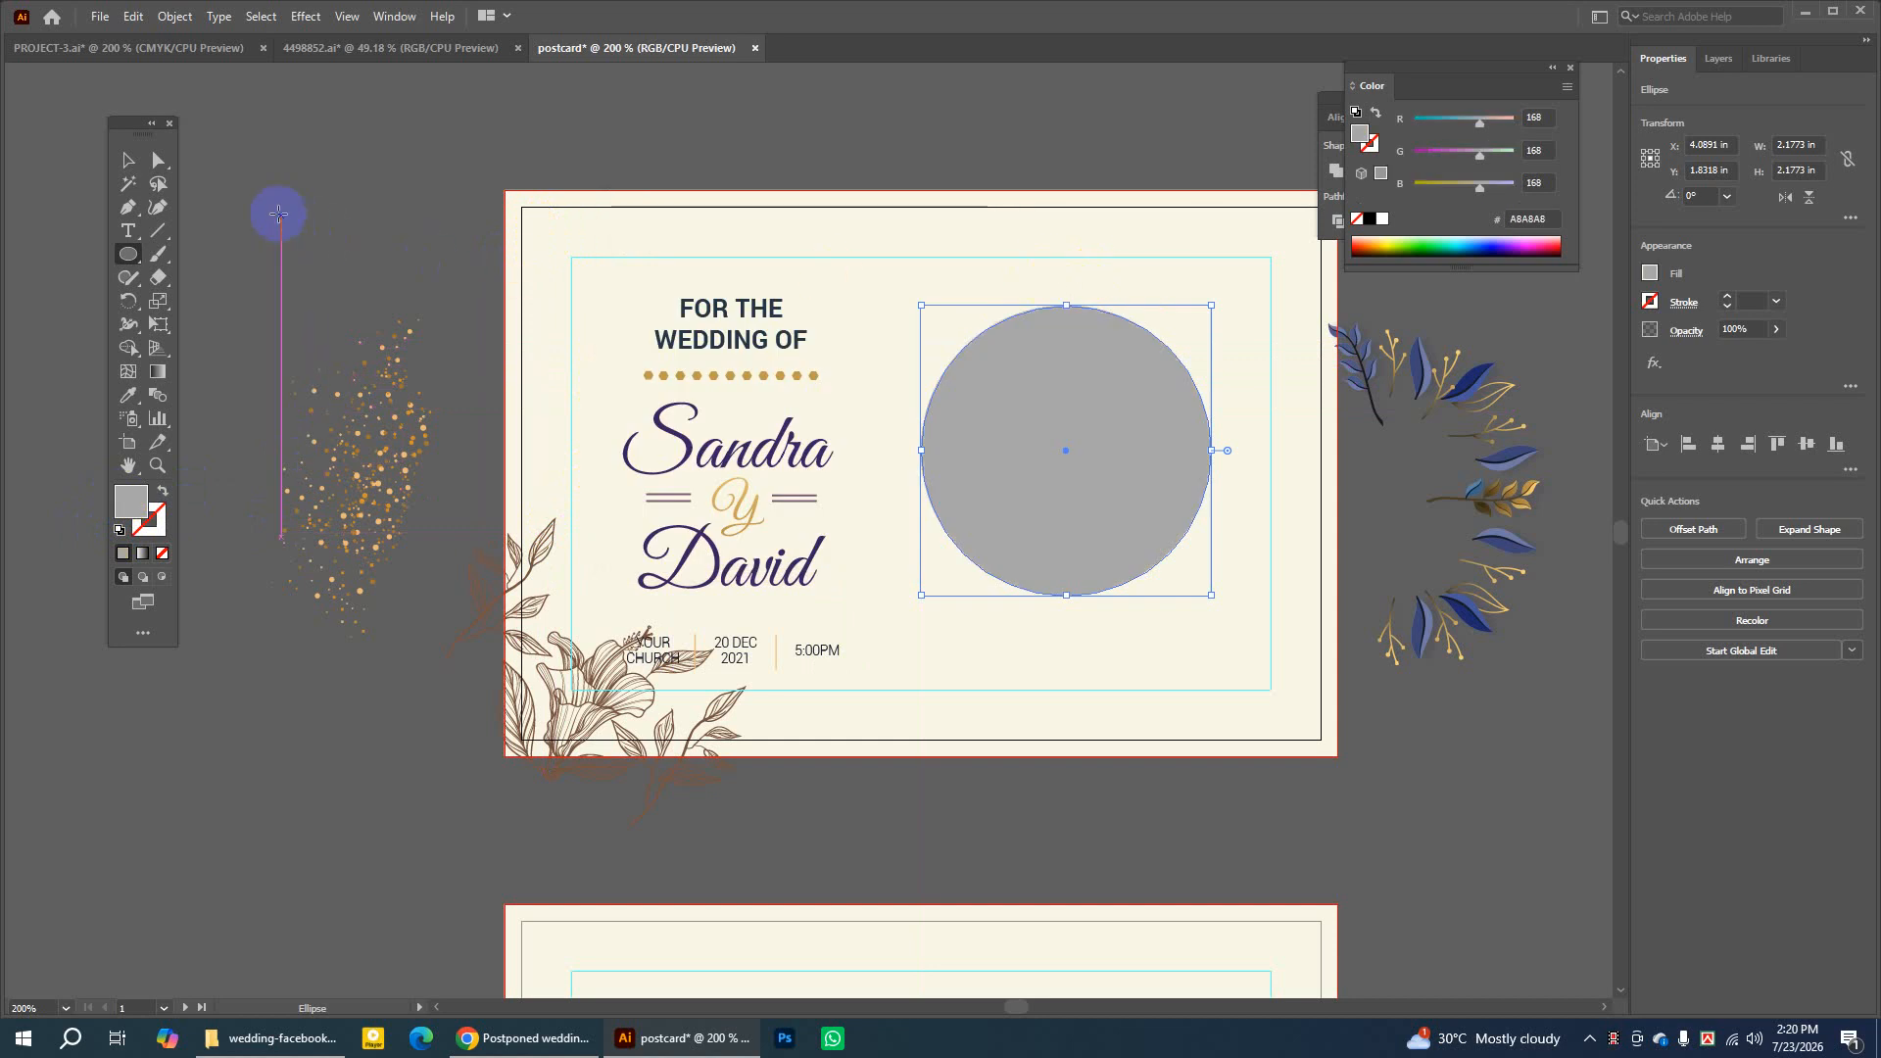
Select the grey circle on the first artboard with the Selection tool
left_click(128, 160)
left_click(325, 135)
left_click(1080, 382)
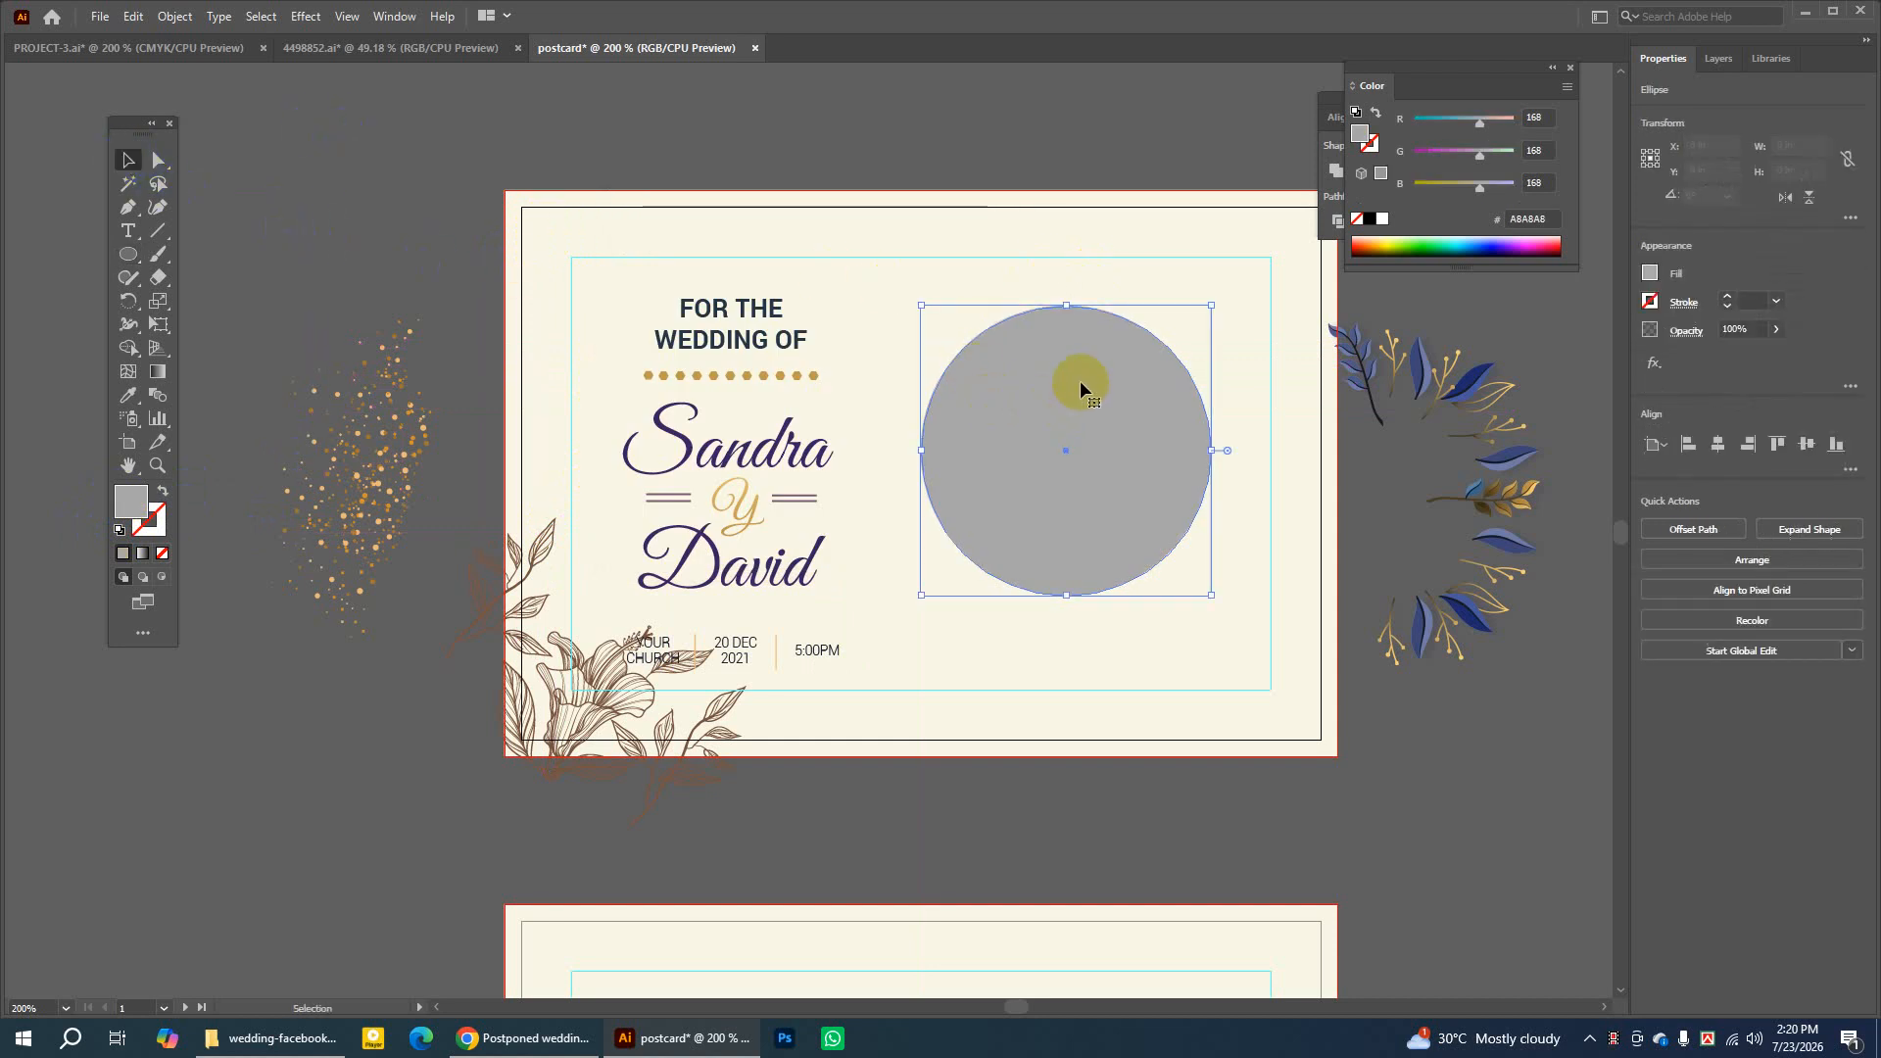
Move the grey circle slightly down on the postcard front and shrink it to about 1.9 in in diameter
left_click_drag(1080, 382, 1083, 404)
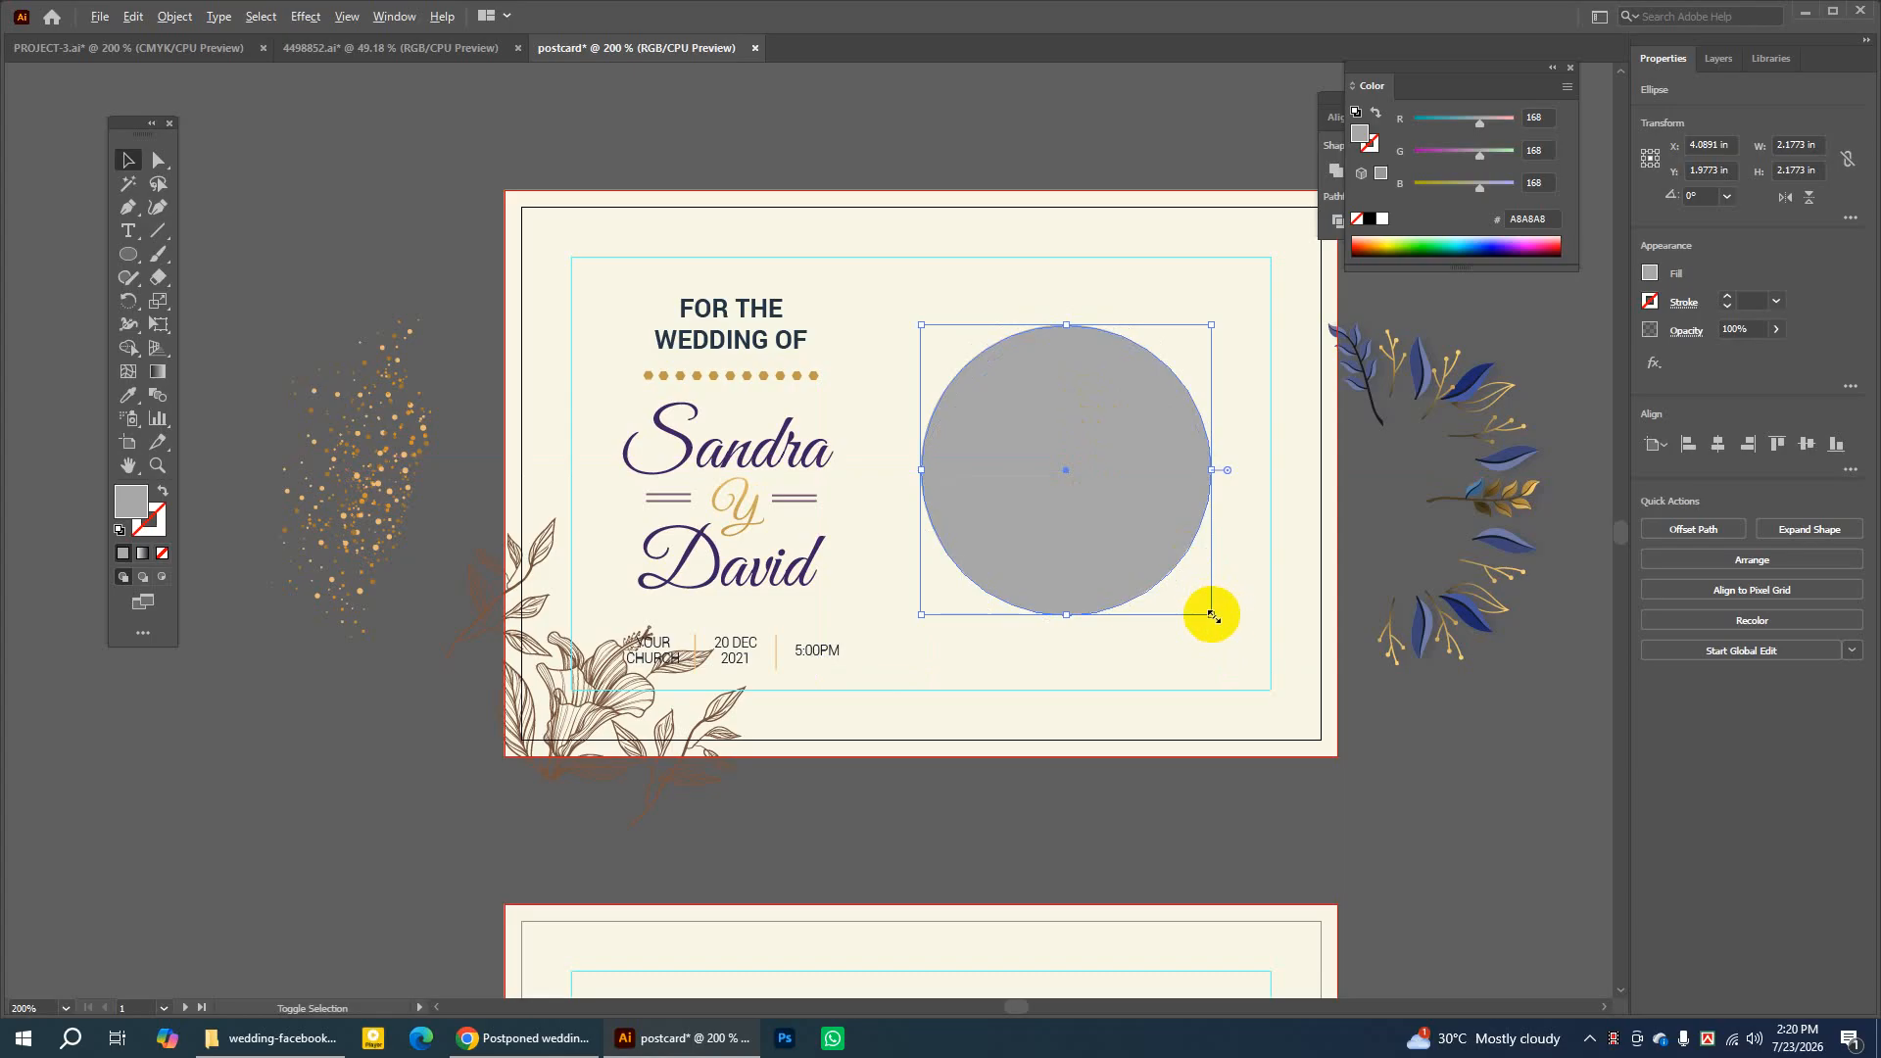
left_click_drag(1212, 615, 1189, 600)
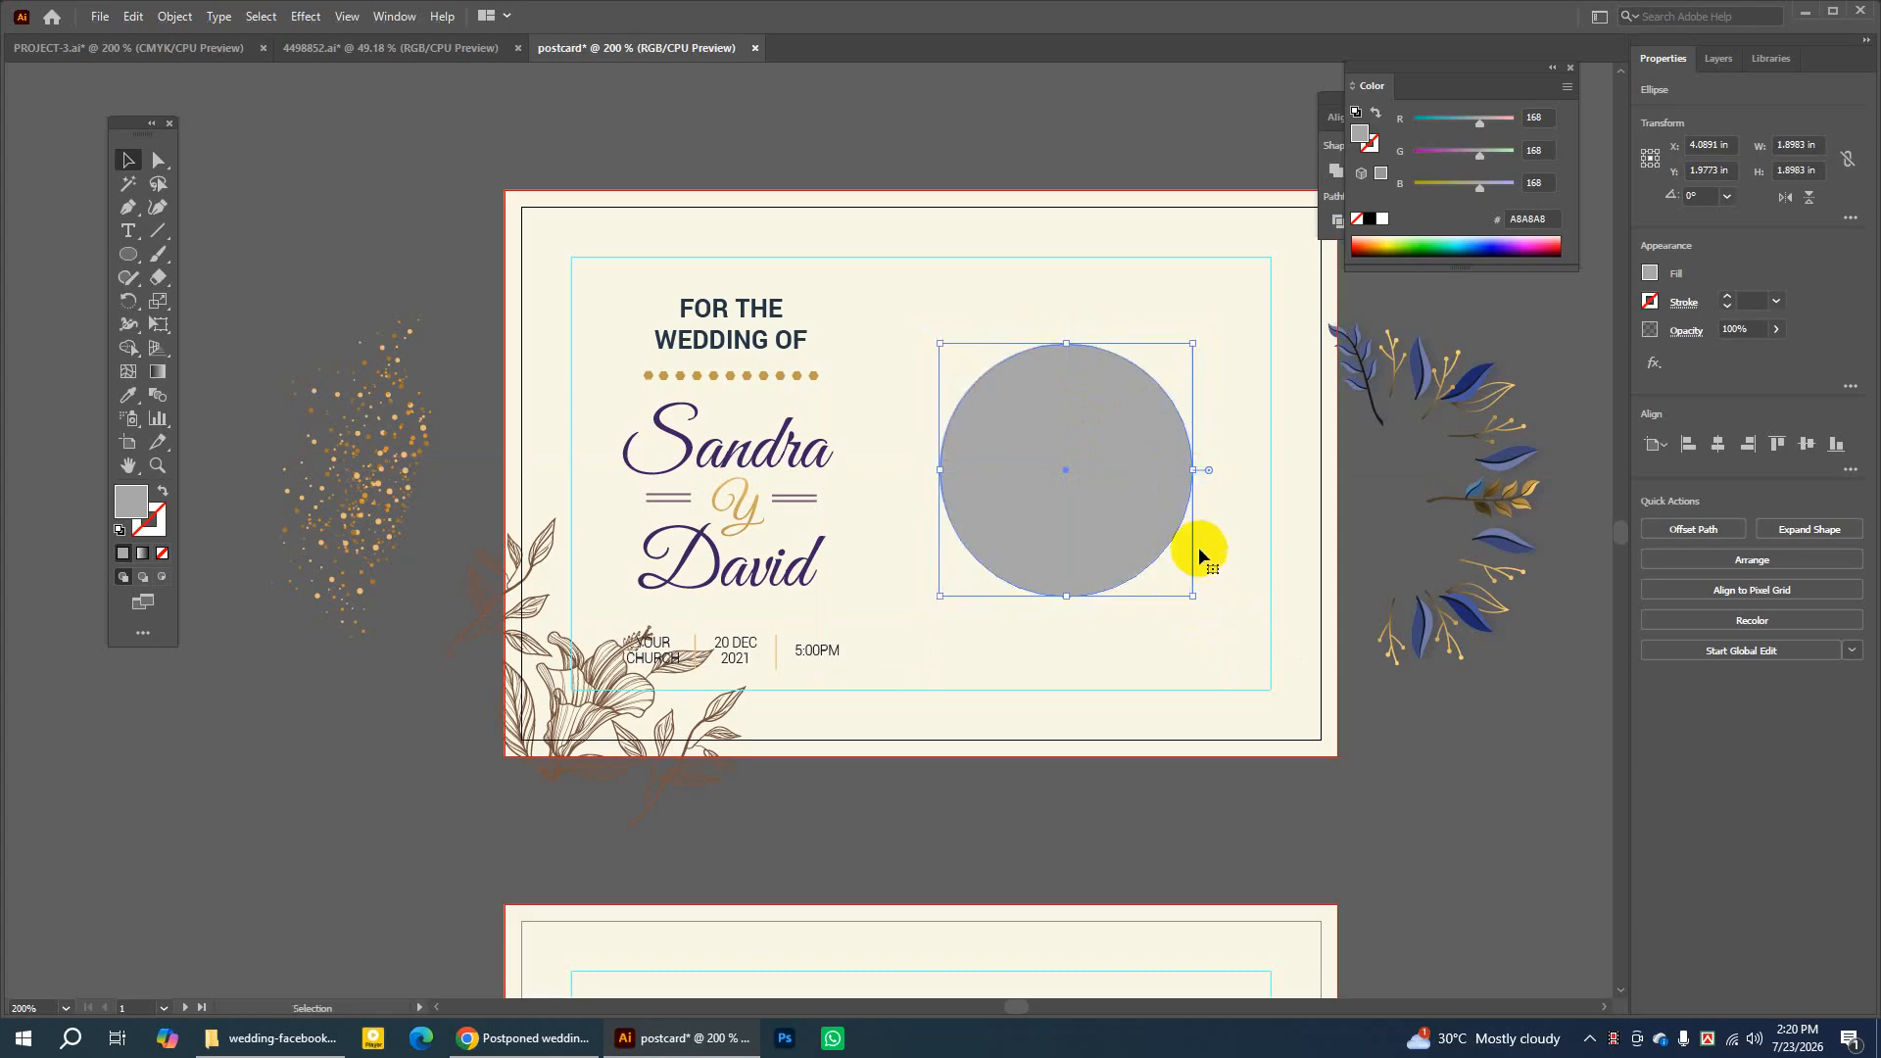
left_click(1029, 122)
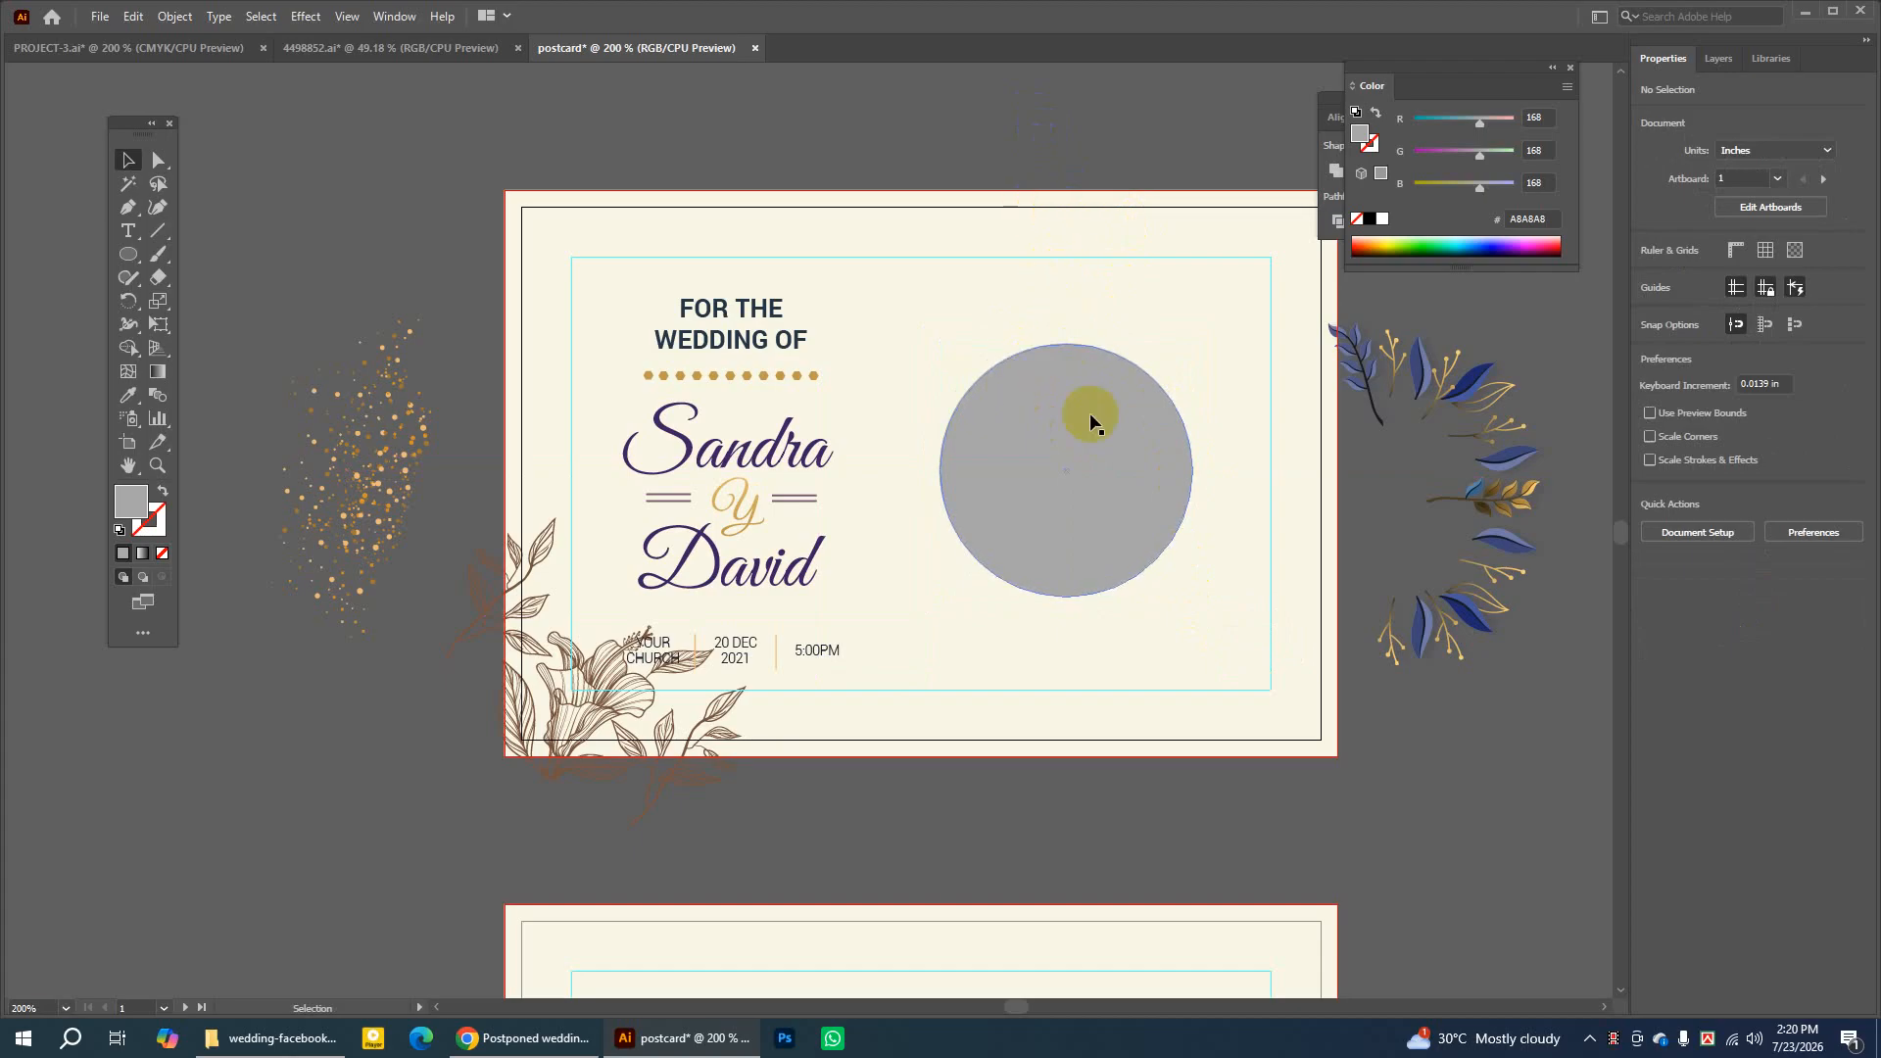
left_click(388, 463)
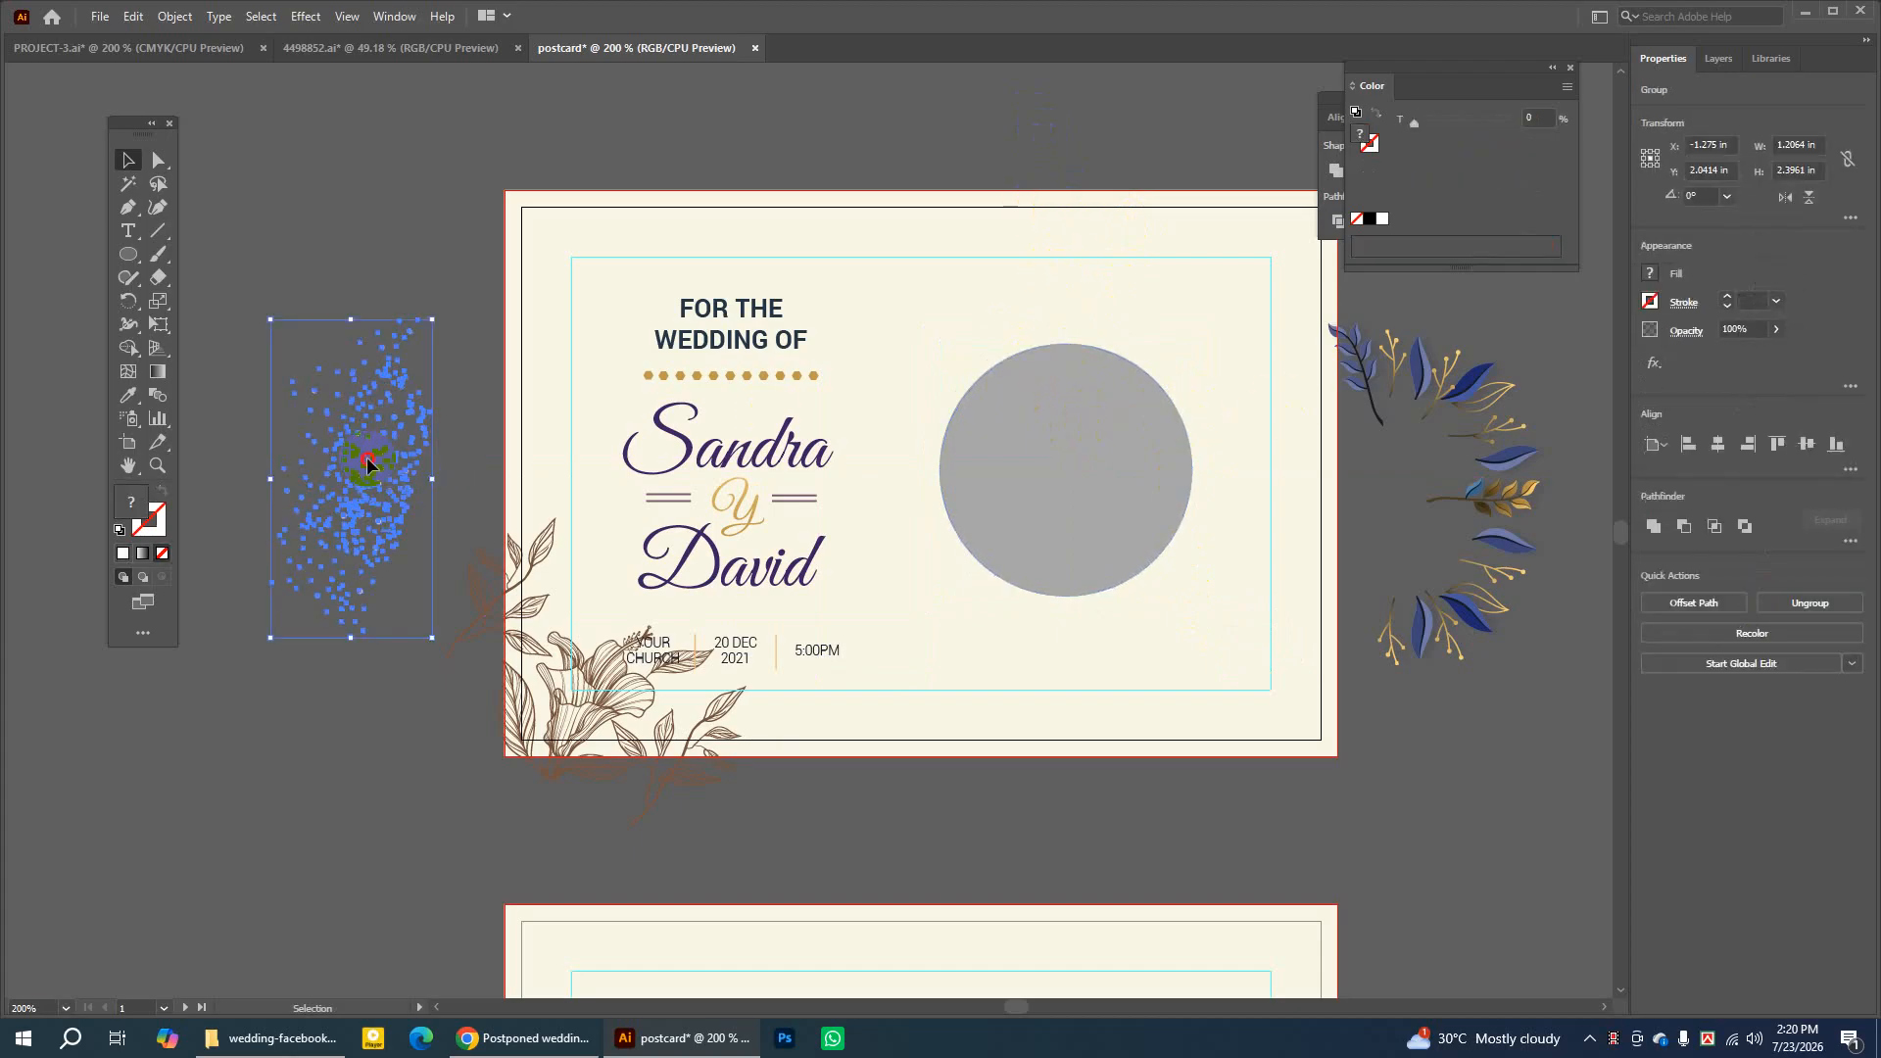
left_click(369, 464)
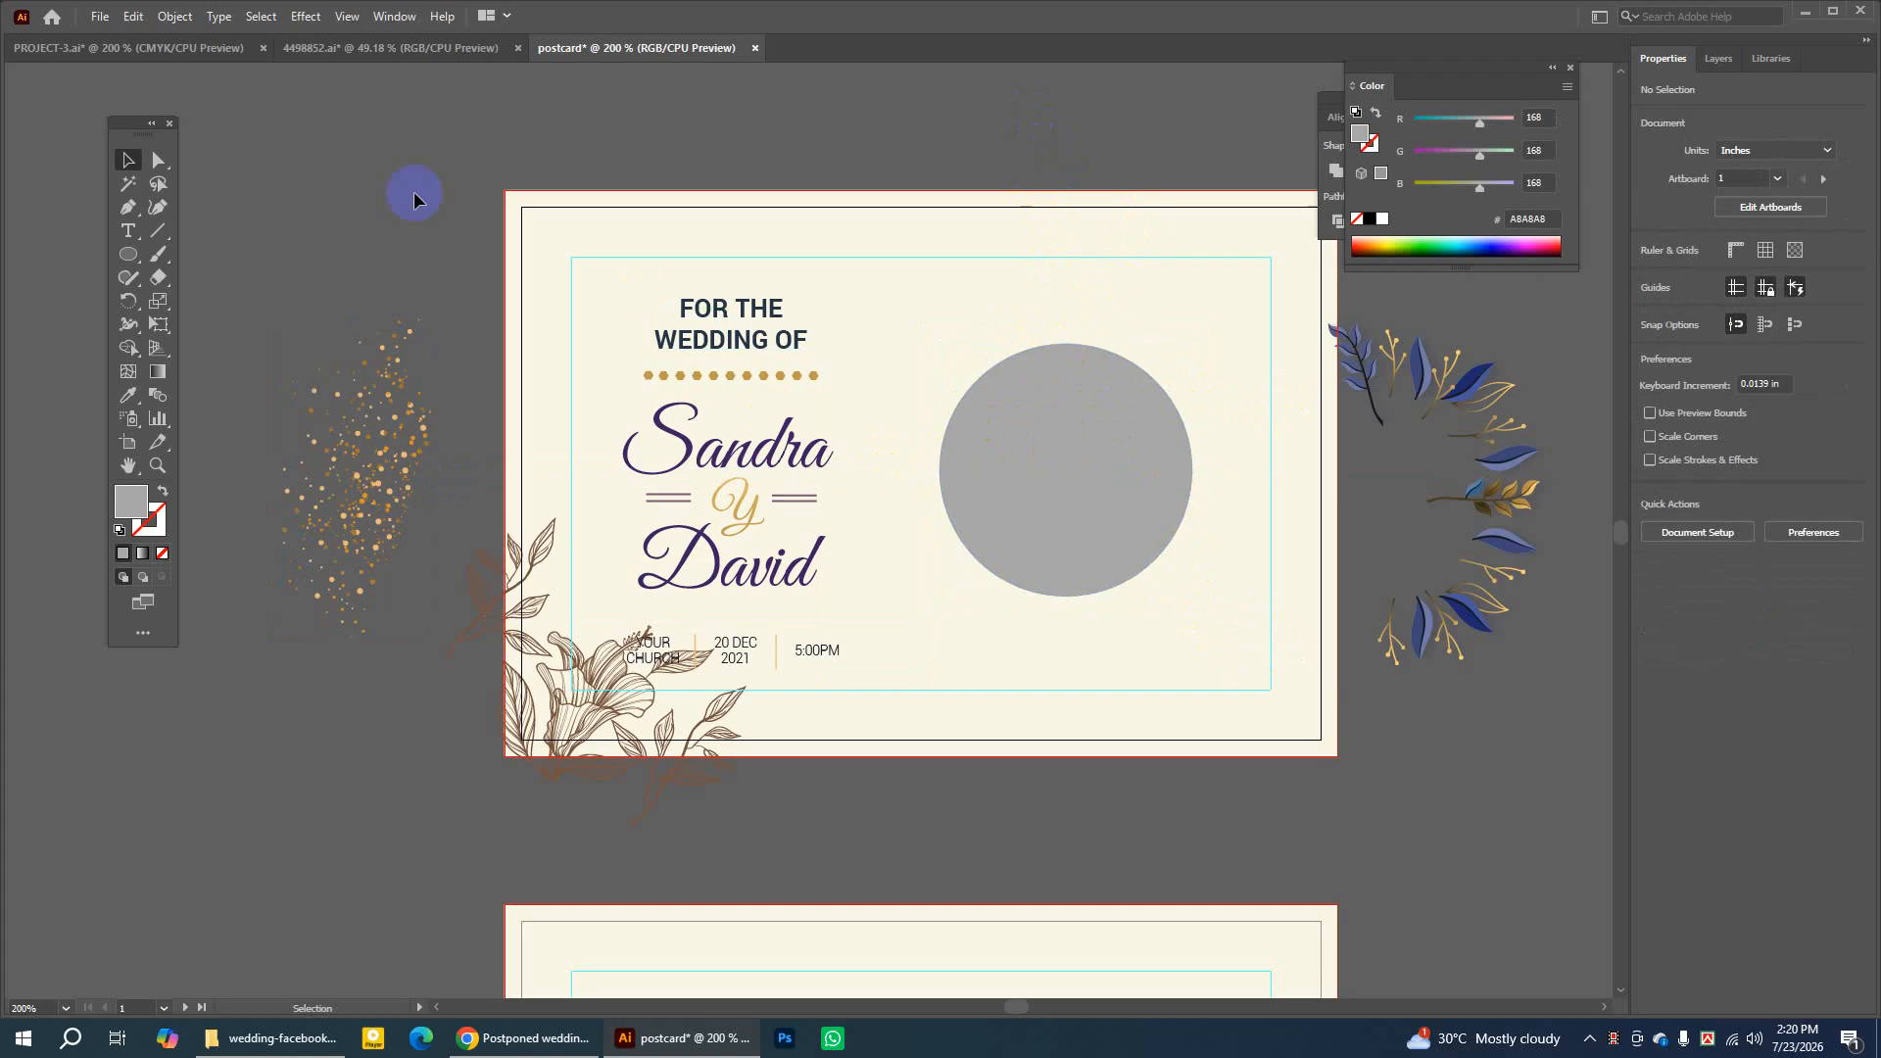
In PROJECT-3.ai, delete the brown leaf branch and flower line art beside the front card
left_click(181, 49)
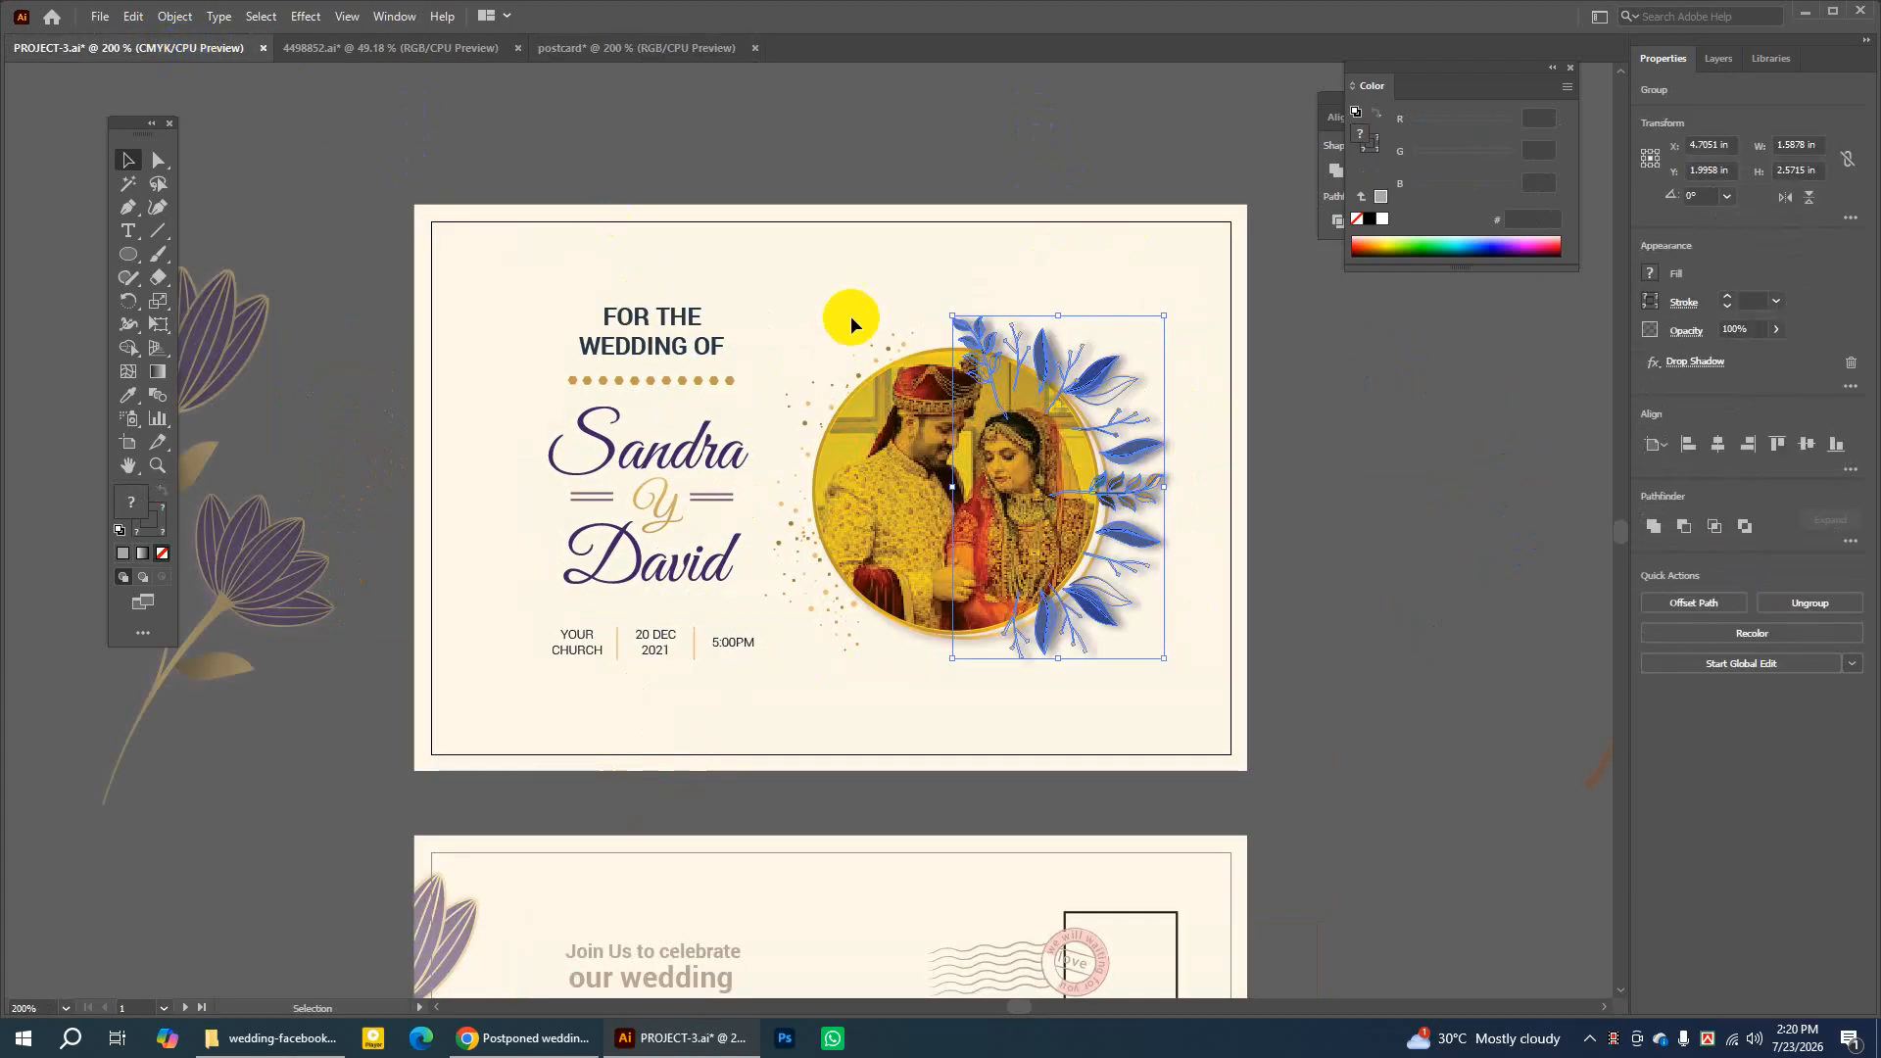
left_click(955, 482)
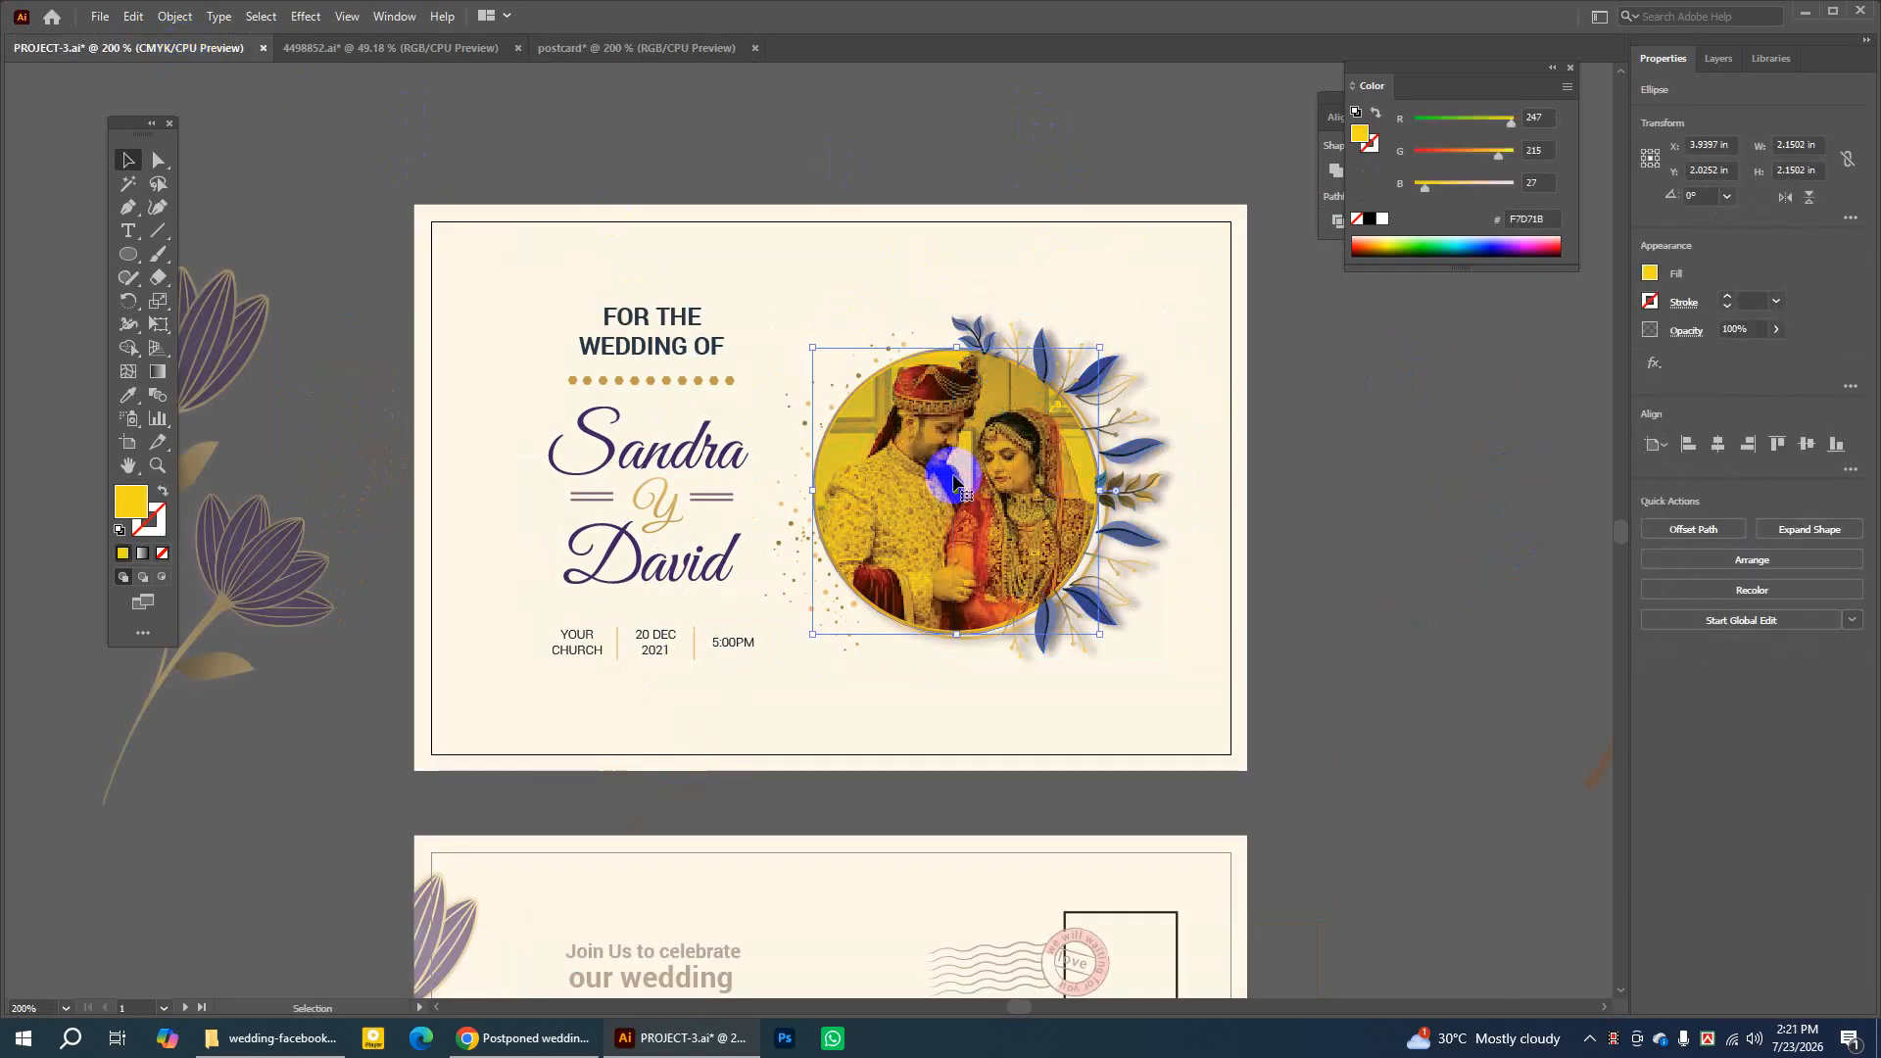
left_click(128, 466)
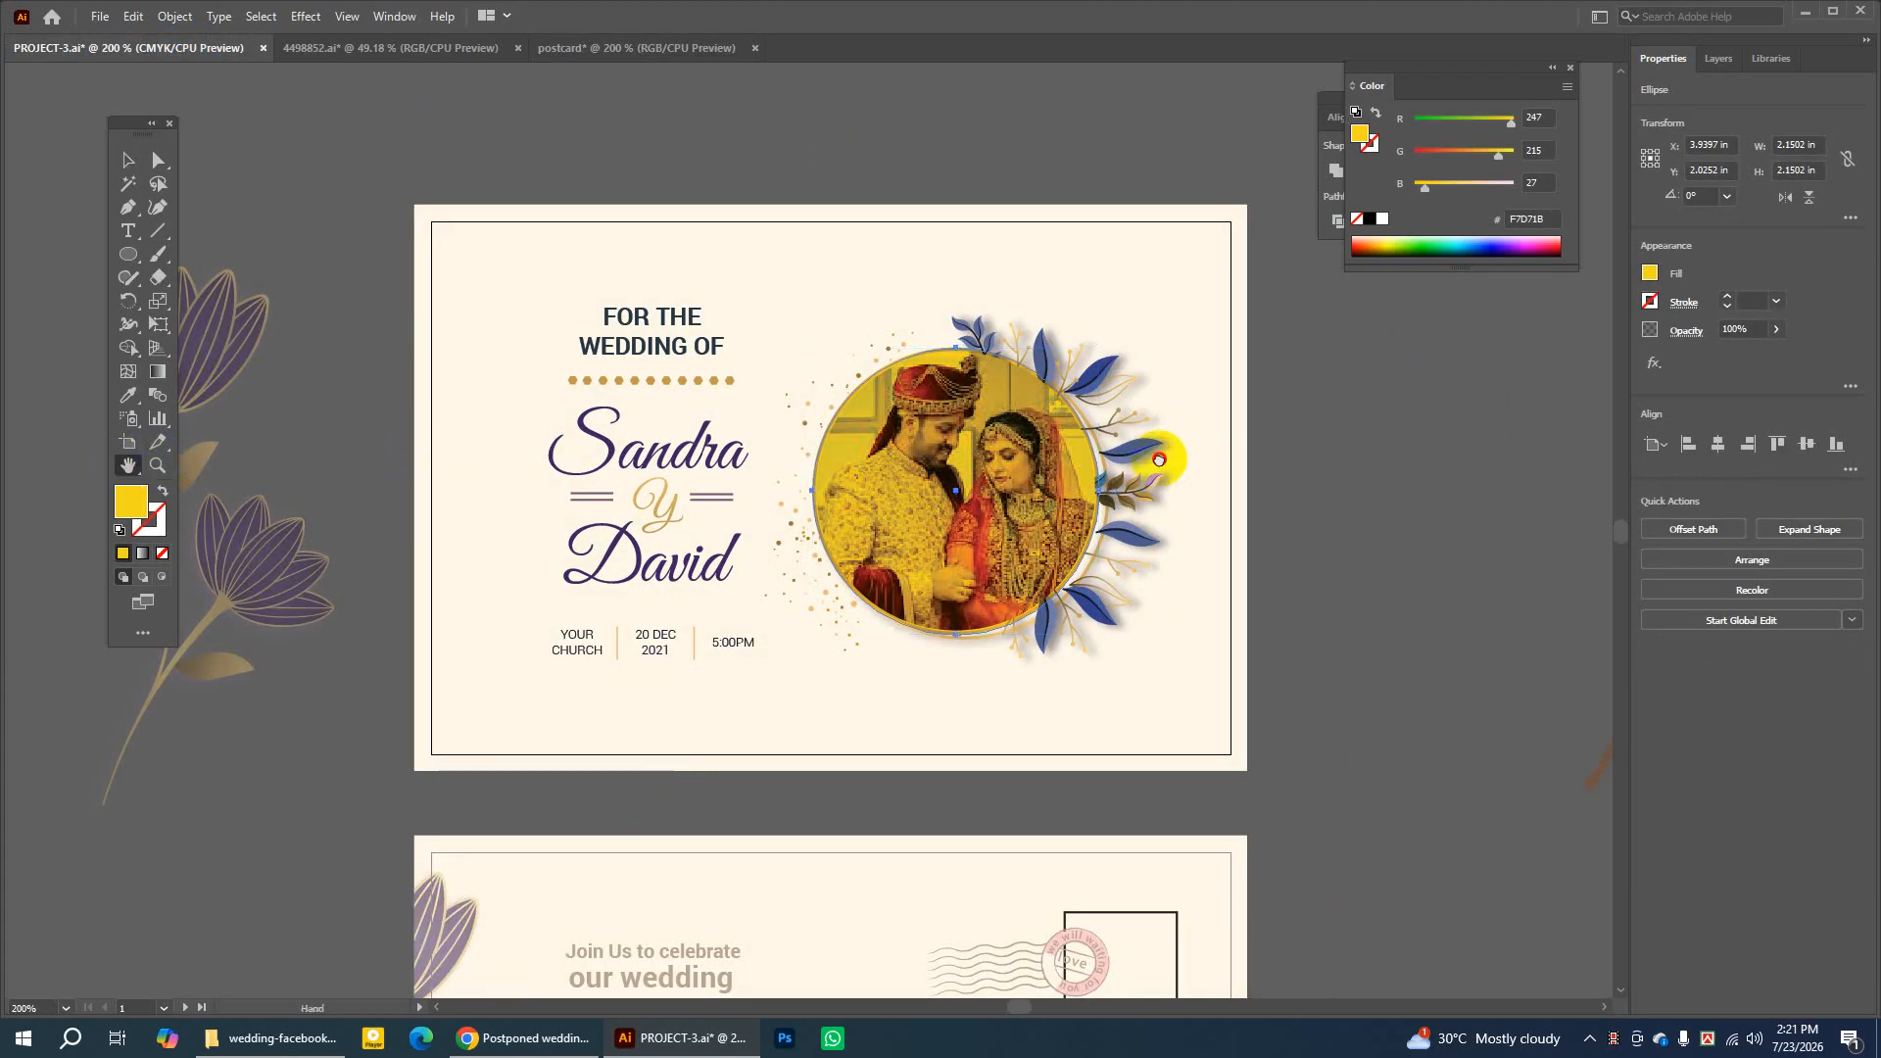
left_click_drag(1159, 459, 504, 464)
left_click(127, 162)
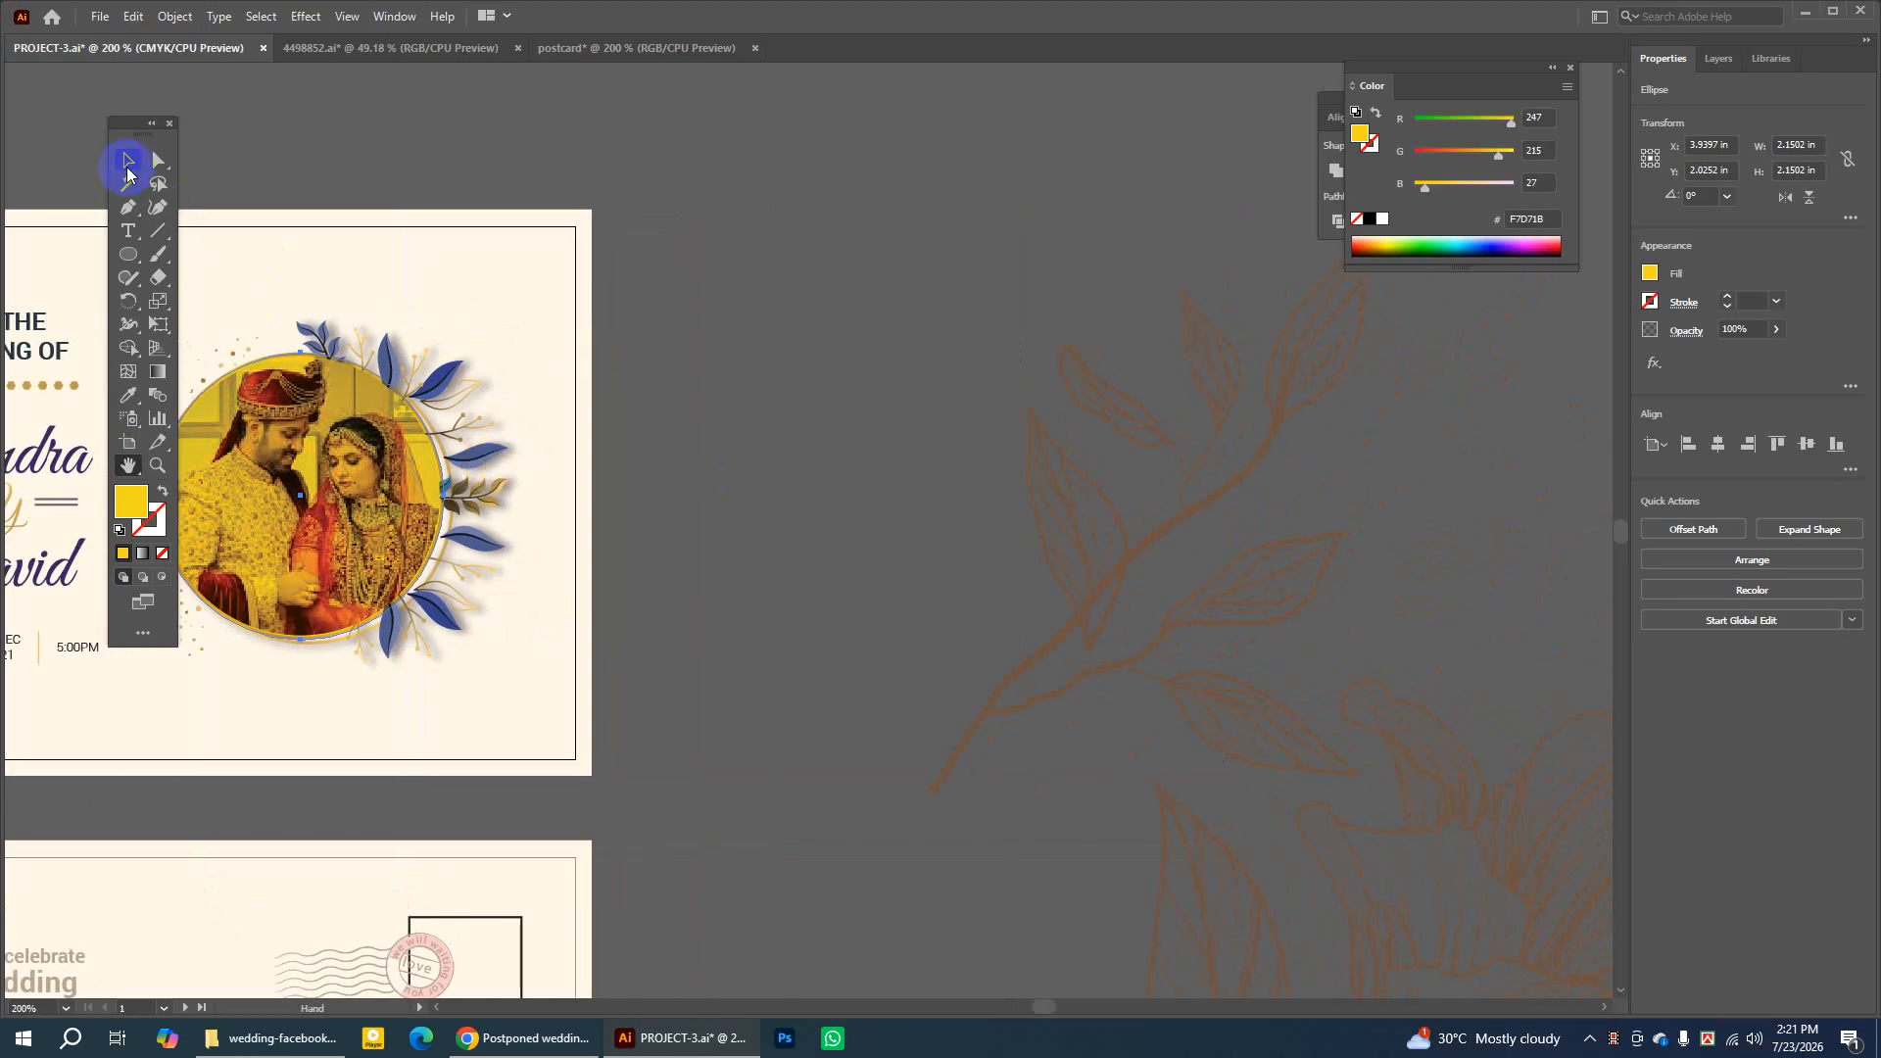
left_click(1112, 426)
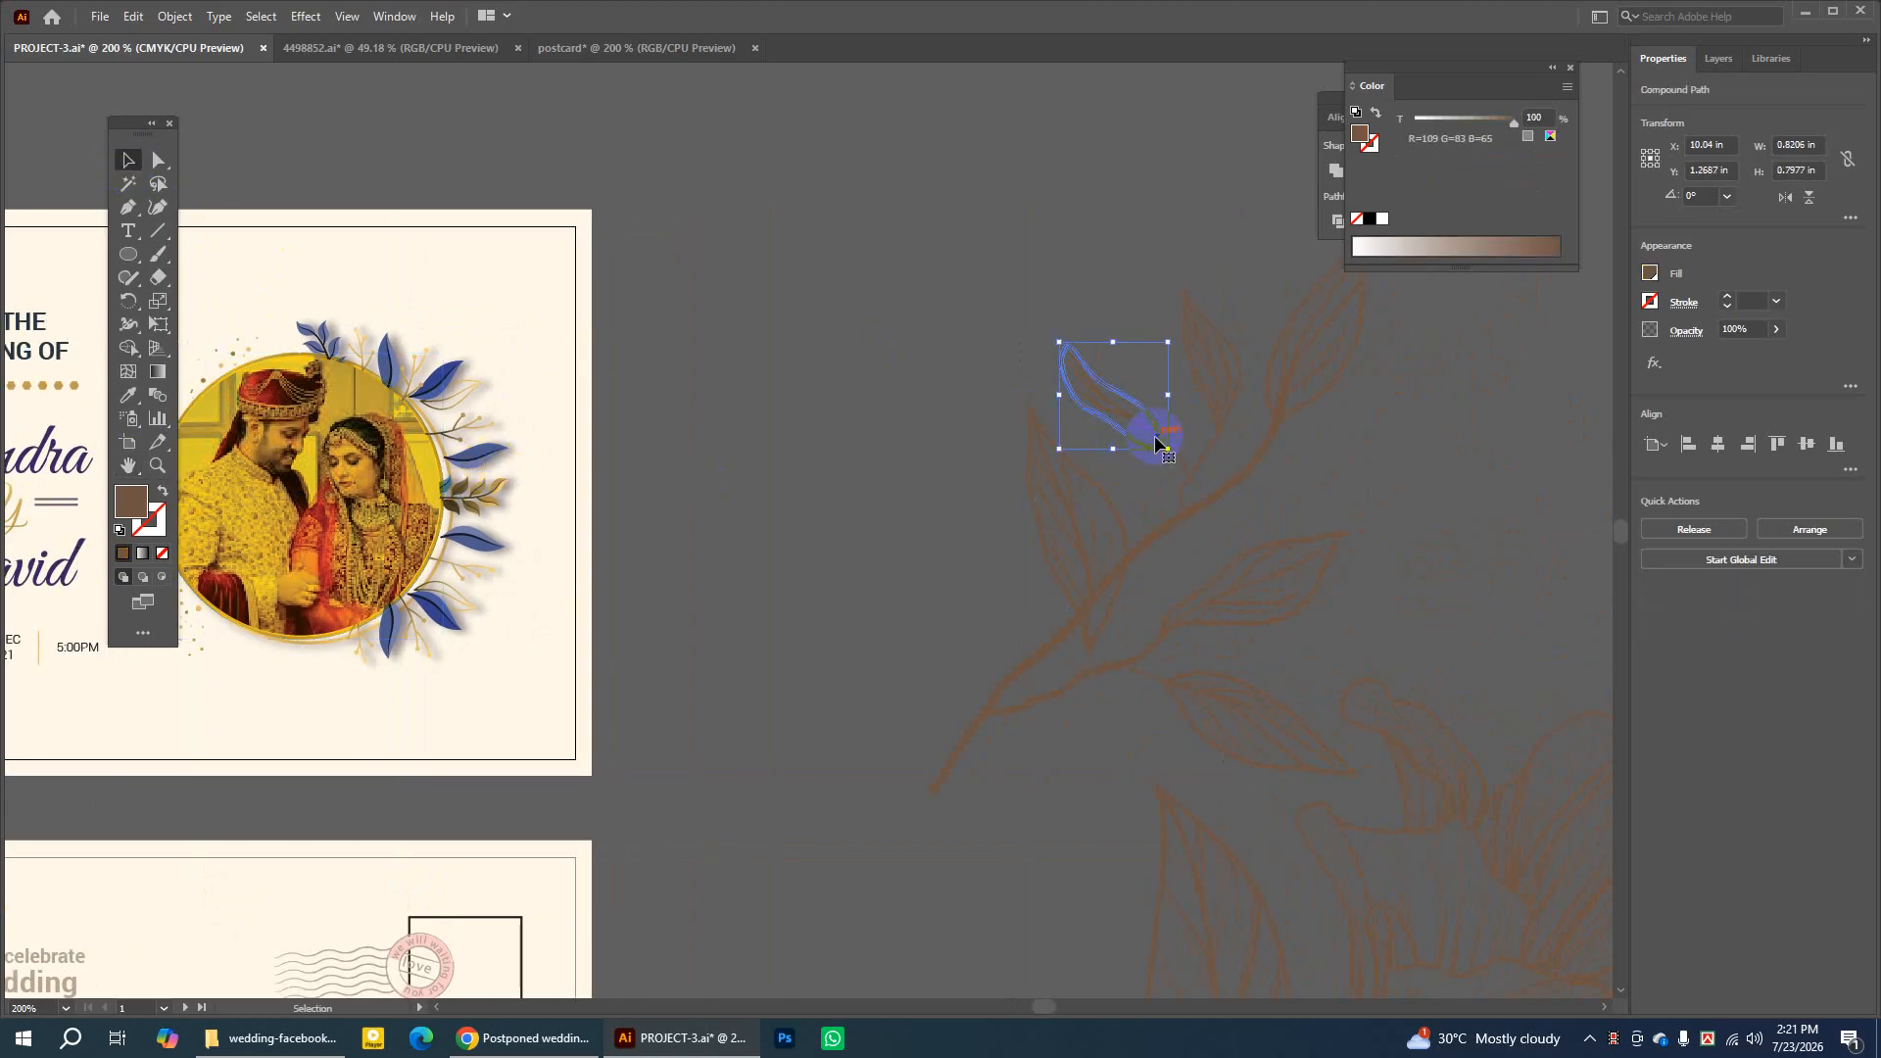
left_click(919, 305)
left_click(1356, 672)
key("Delete")
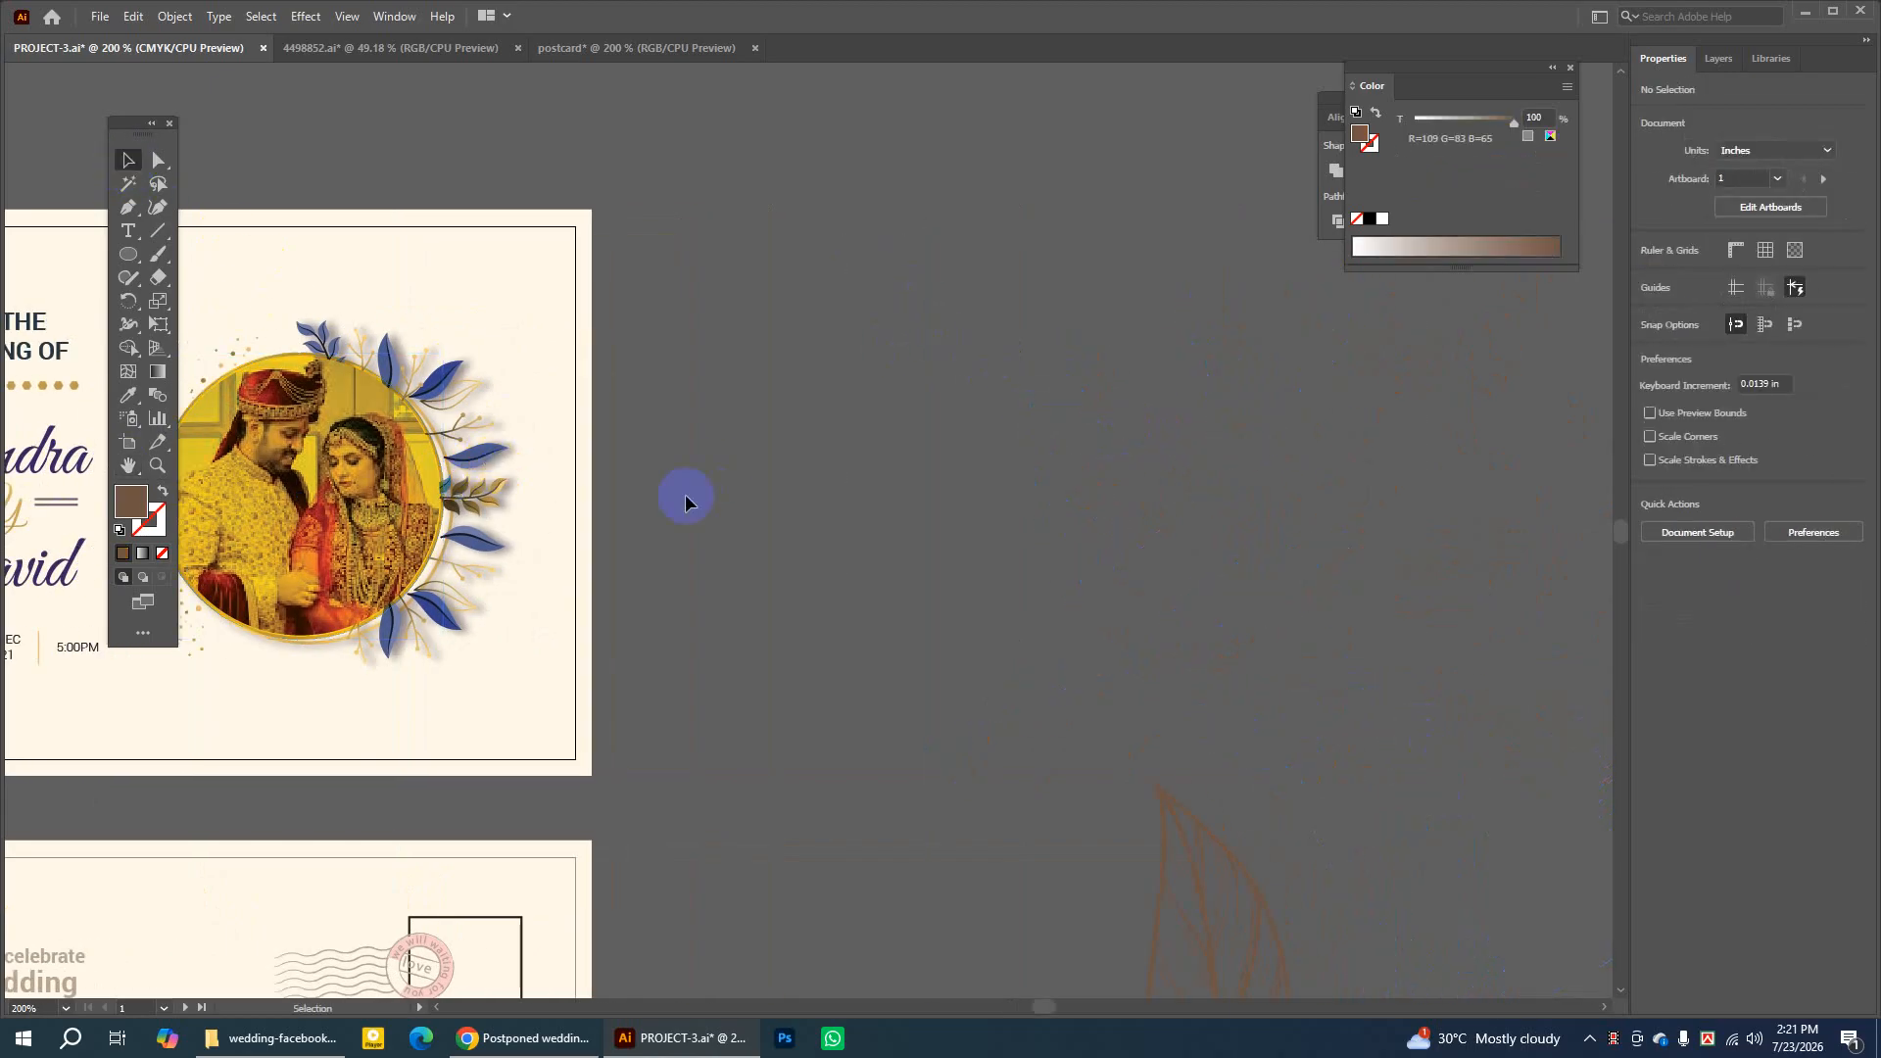
Move the whole round couple-photo composition off the front card onto the empty canvas beside it
left_click_drag(138, 126, 102, 123)
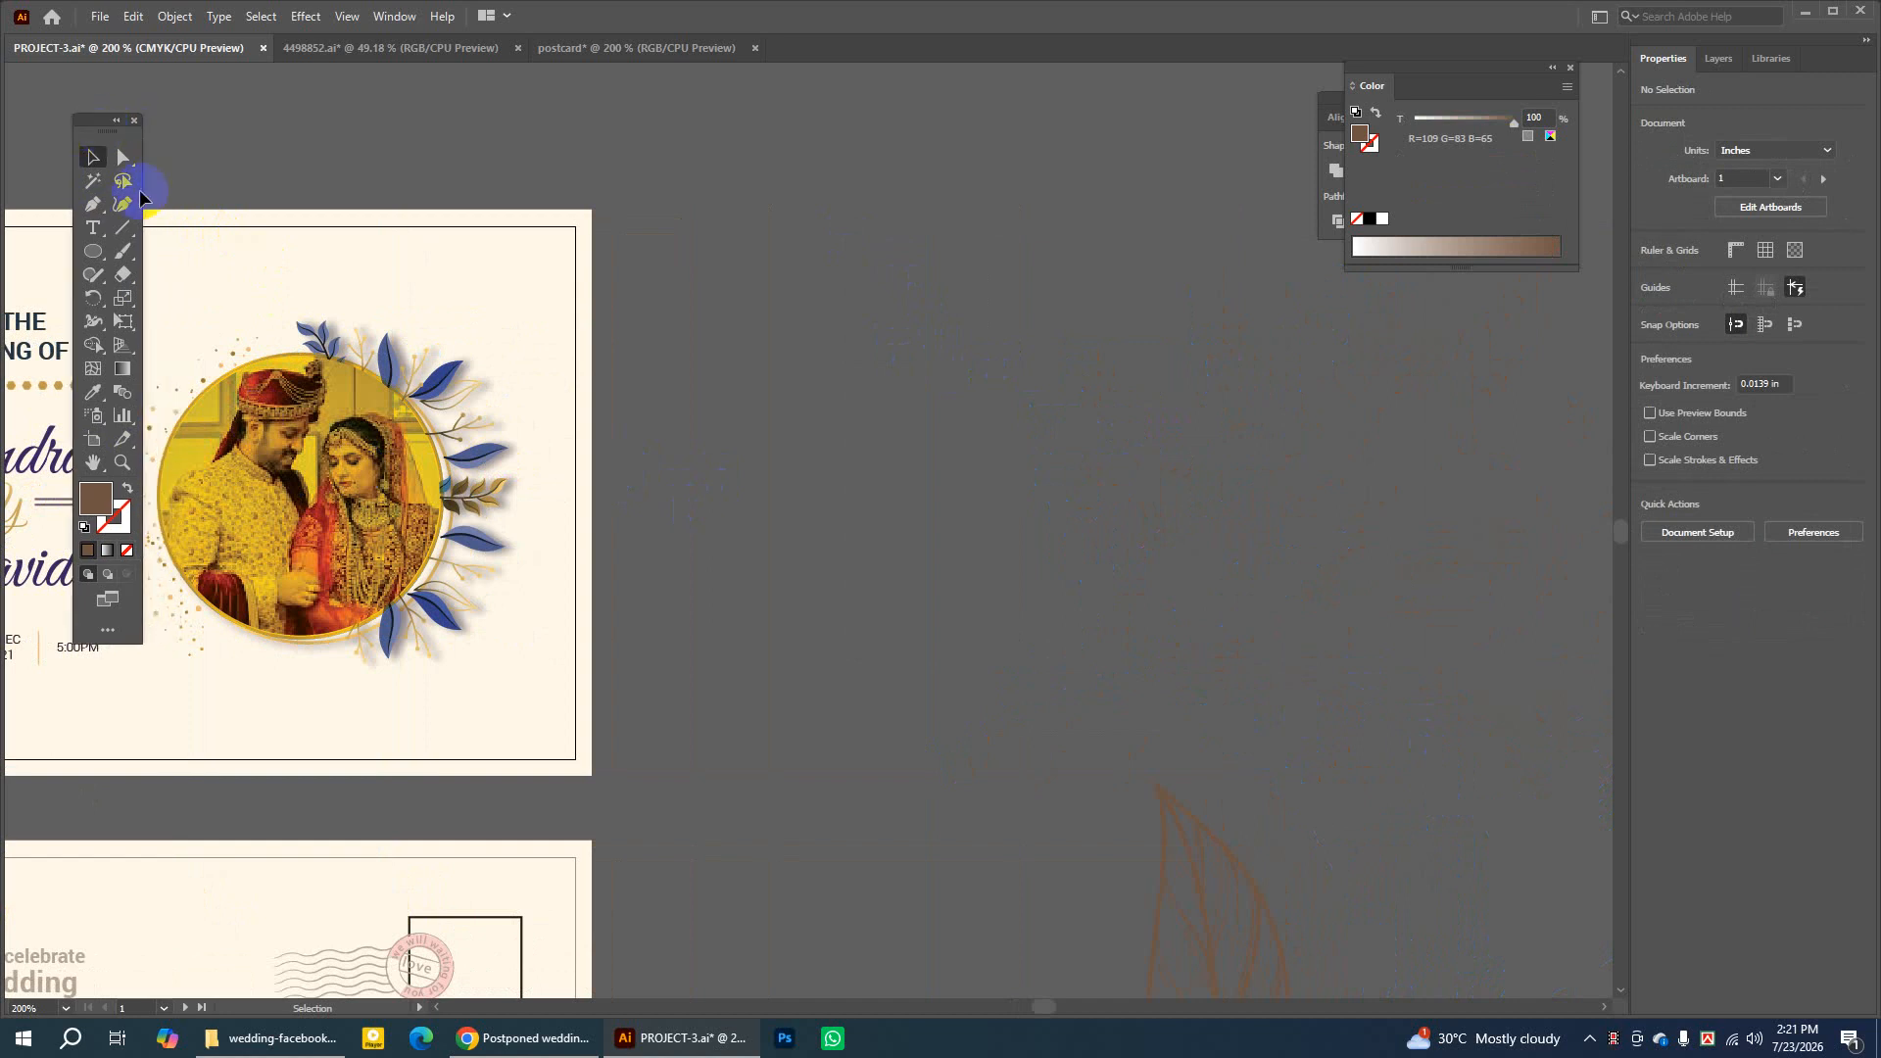
left_click_drag(308, 505, 1019, 509)
left_click(1207, 385)
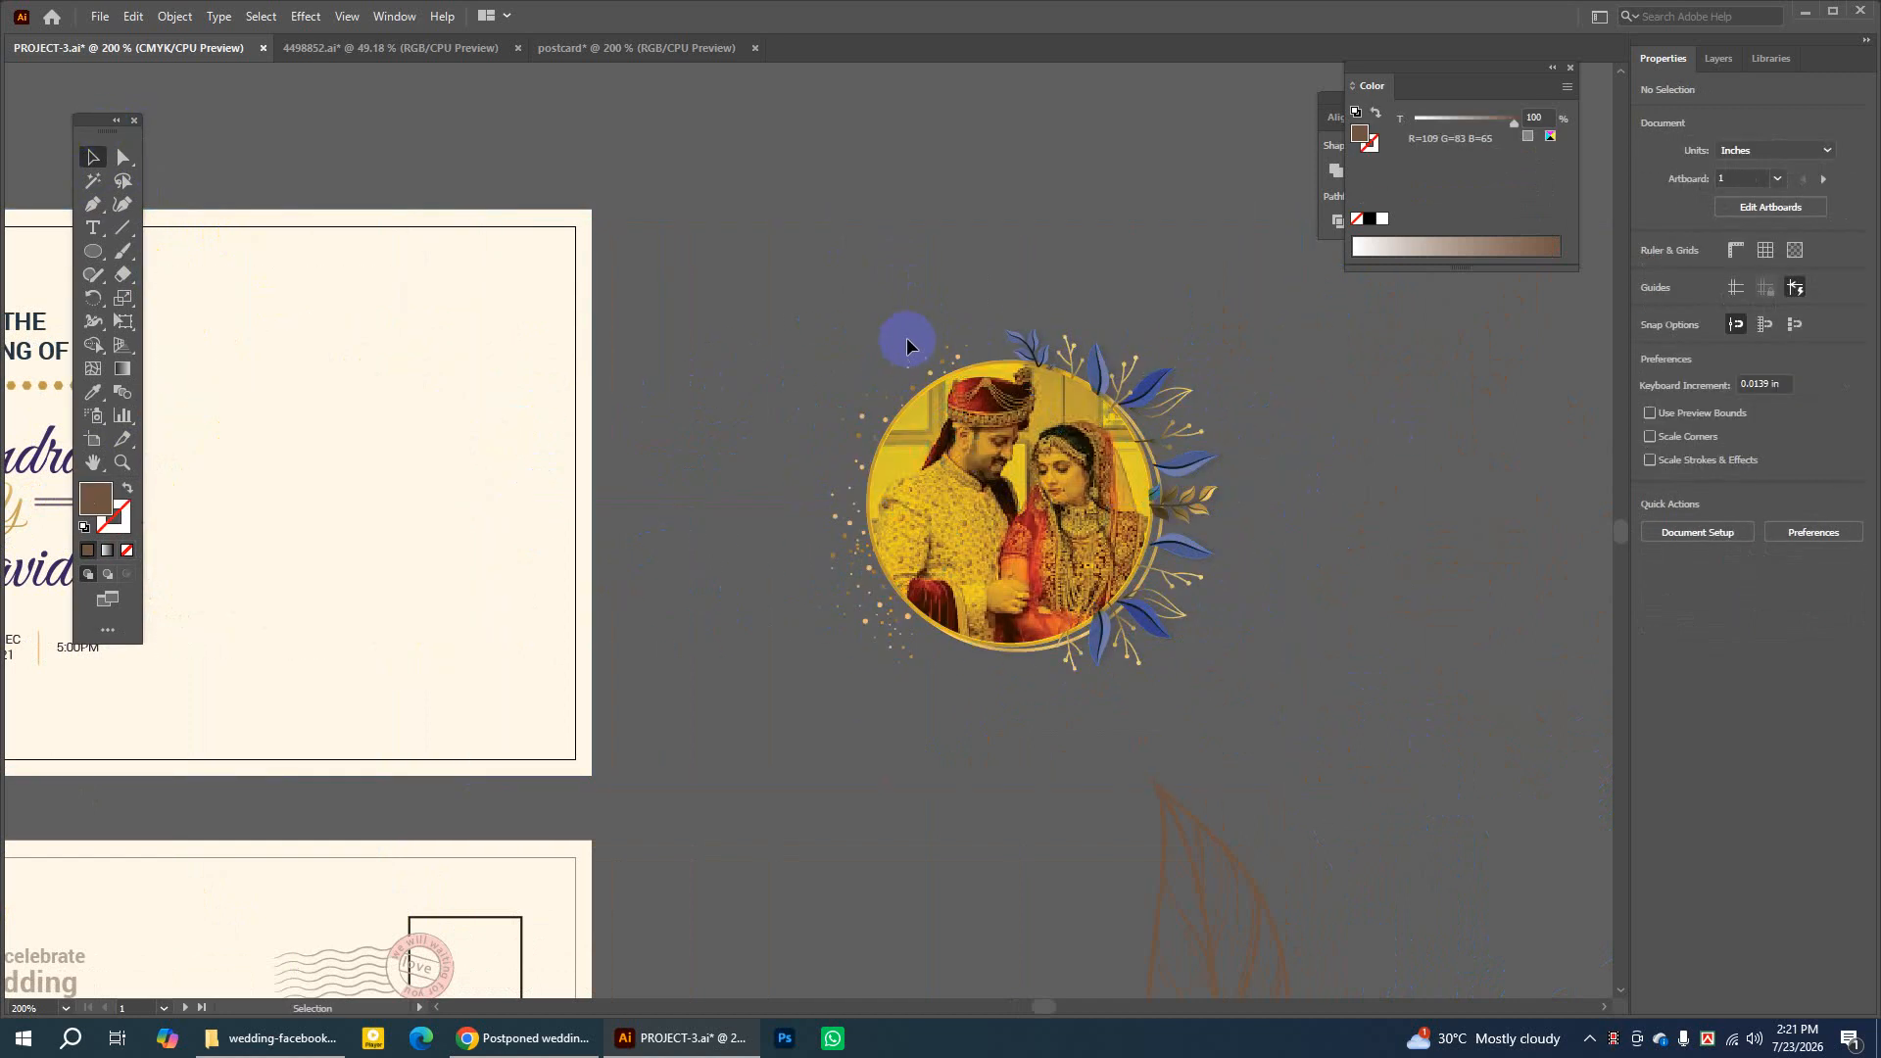
left_click(1085, 431)
left_click(1239, 432)
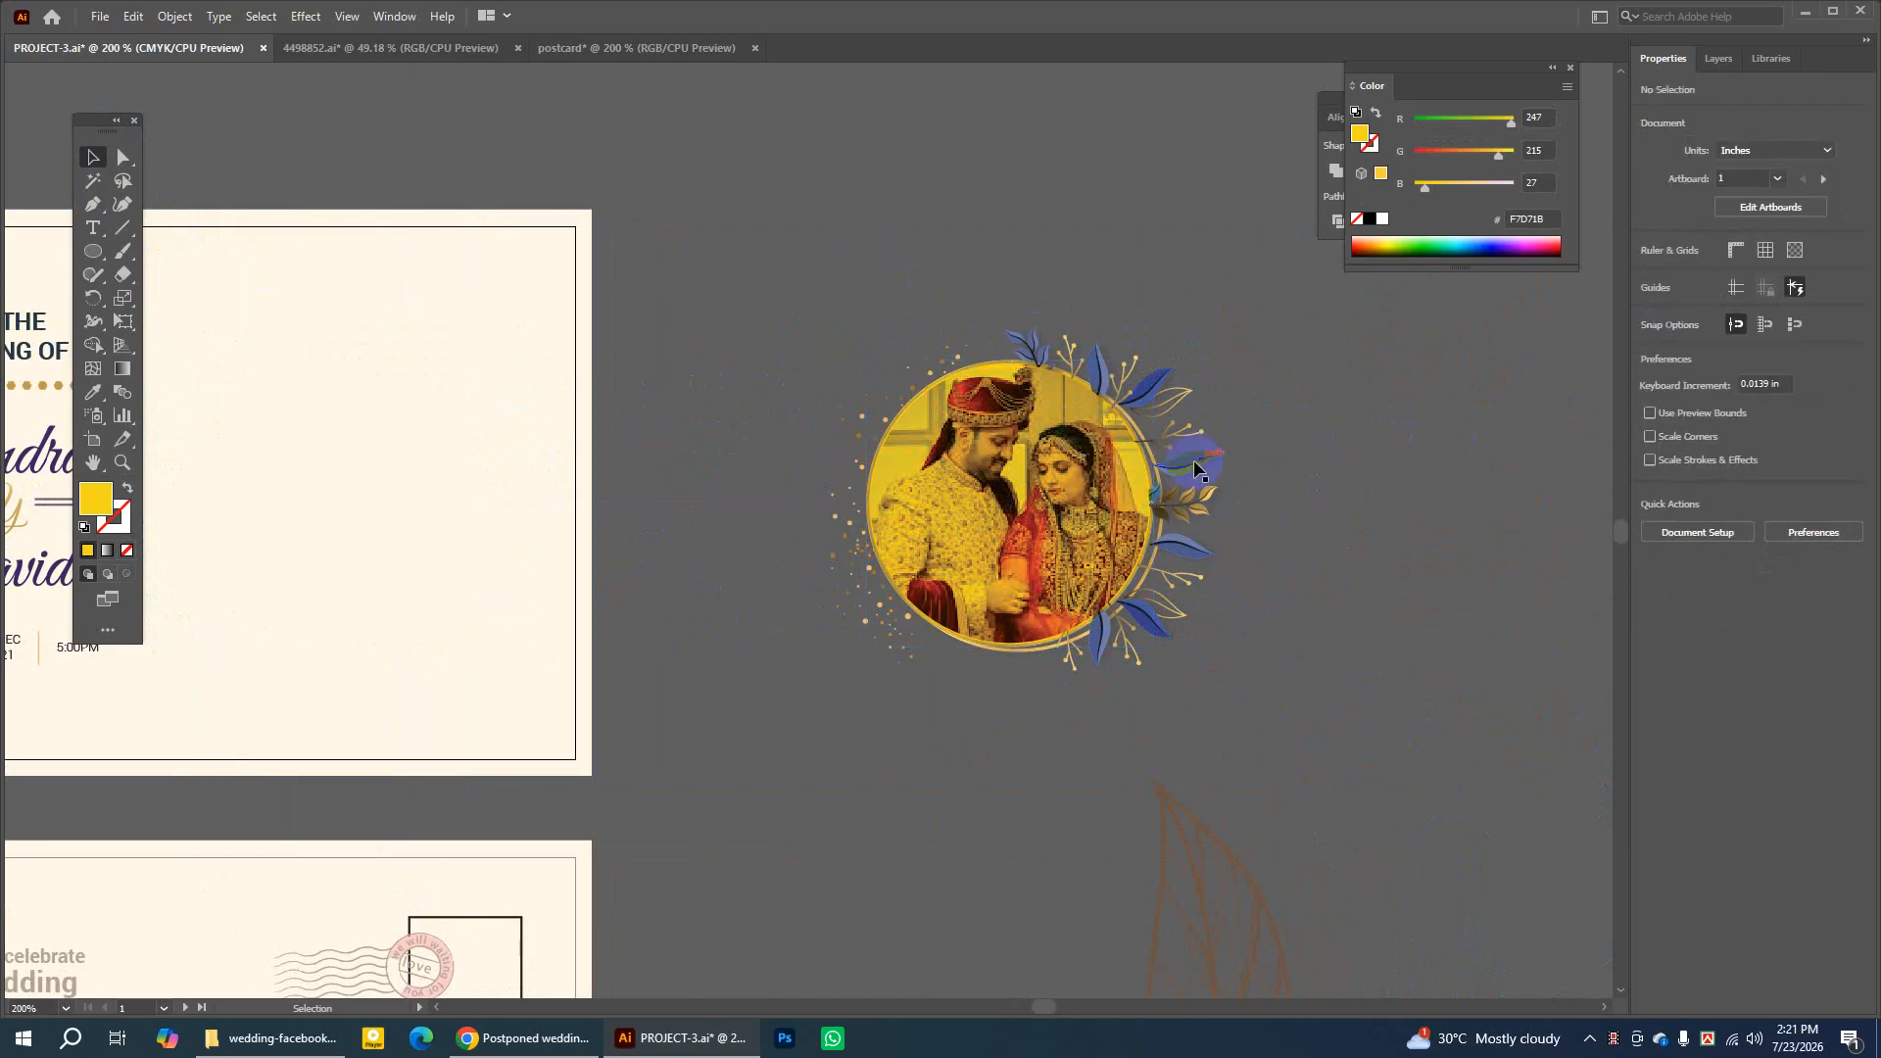
Pull the composition apart, moving the yellow circle, the couple photo, the blue leaf wreath and the gold glitter away from the ringed white circle
left_click_drag(1009, 505, 1440, 517)
left_click(1046, 471)
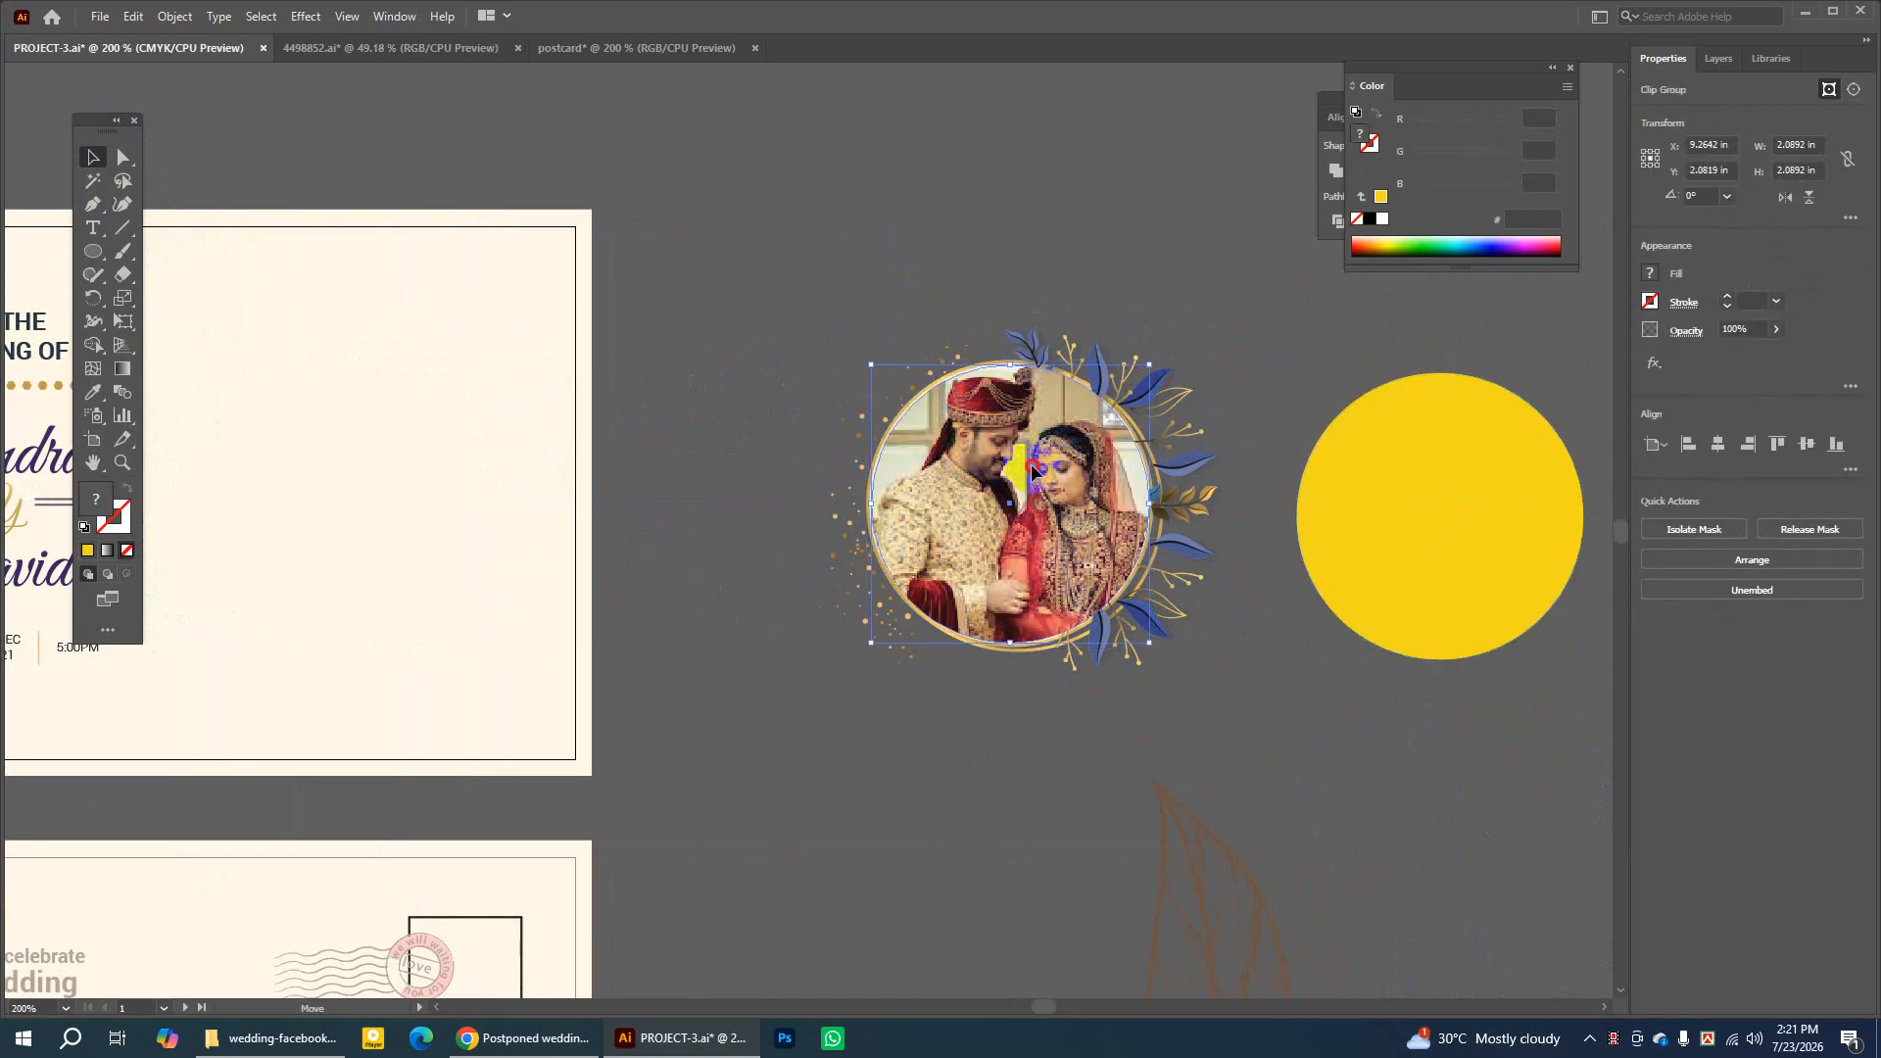
left_click_drag(1046, 471, 767, 204)
left_click(1061, 256)
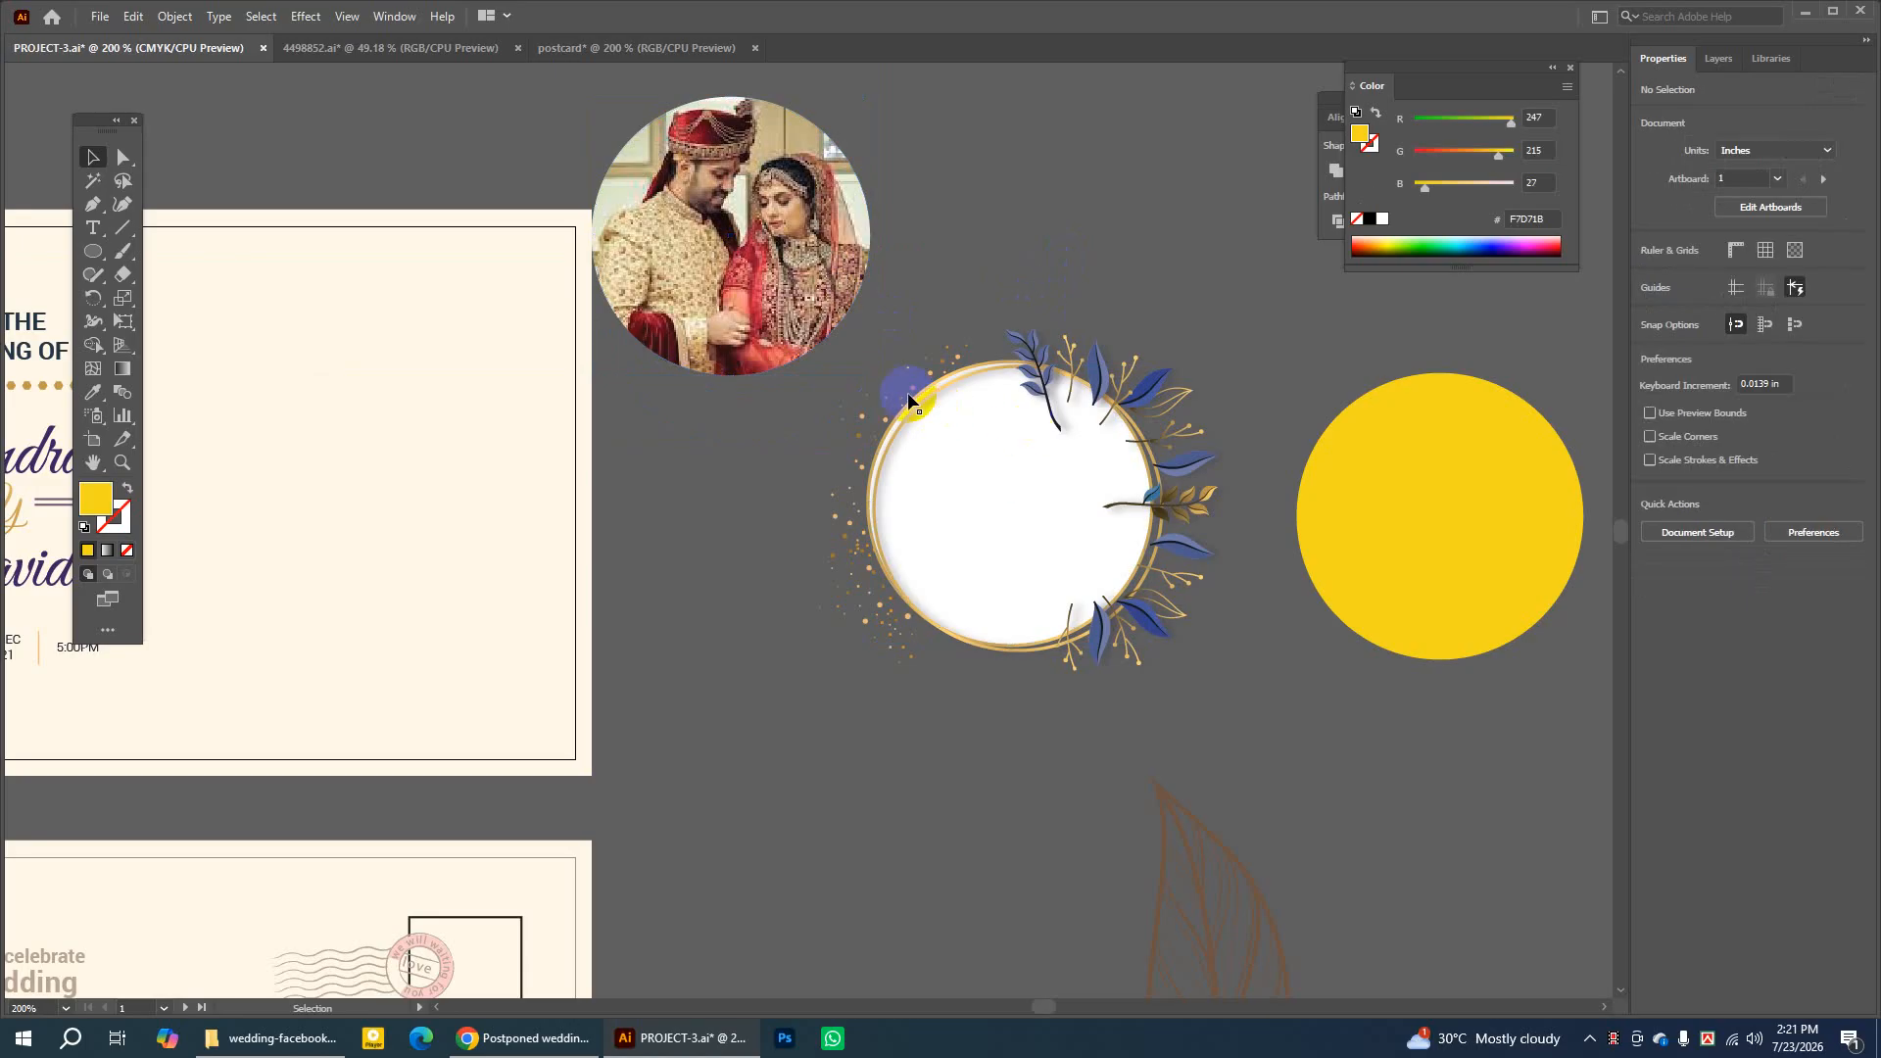
left_click_drag(1129, 388, 1476, 805)
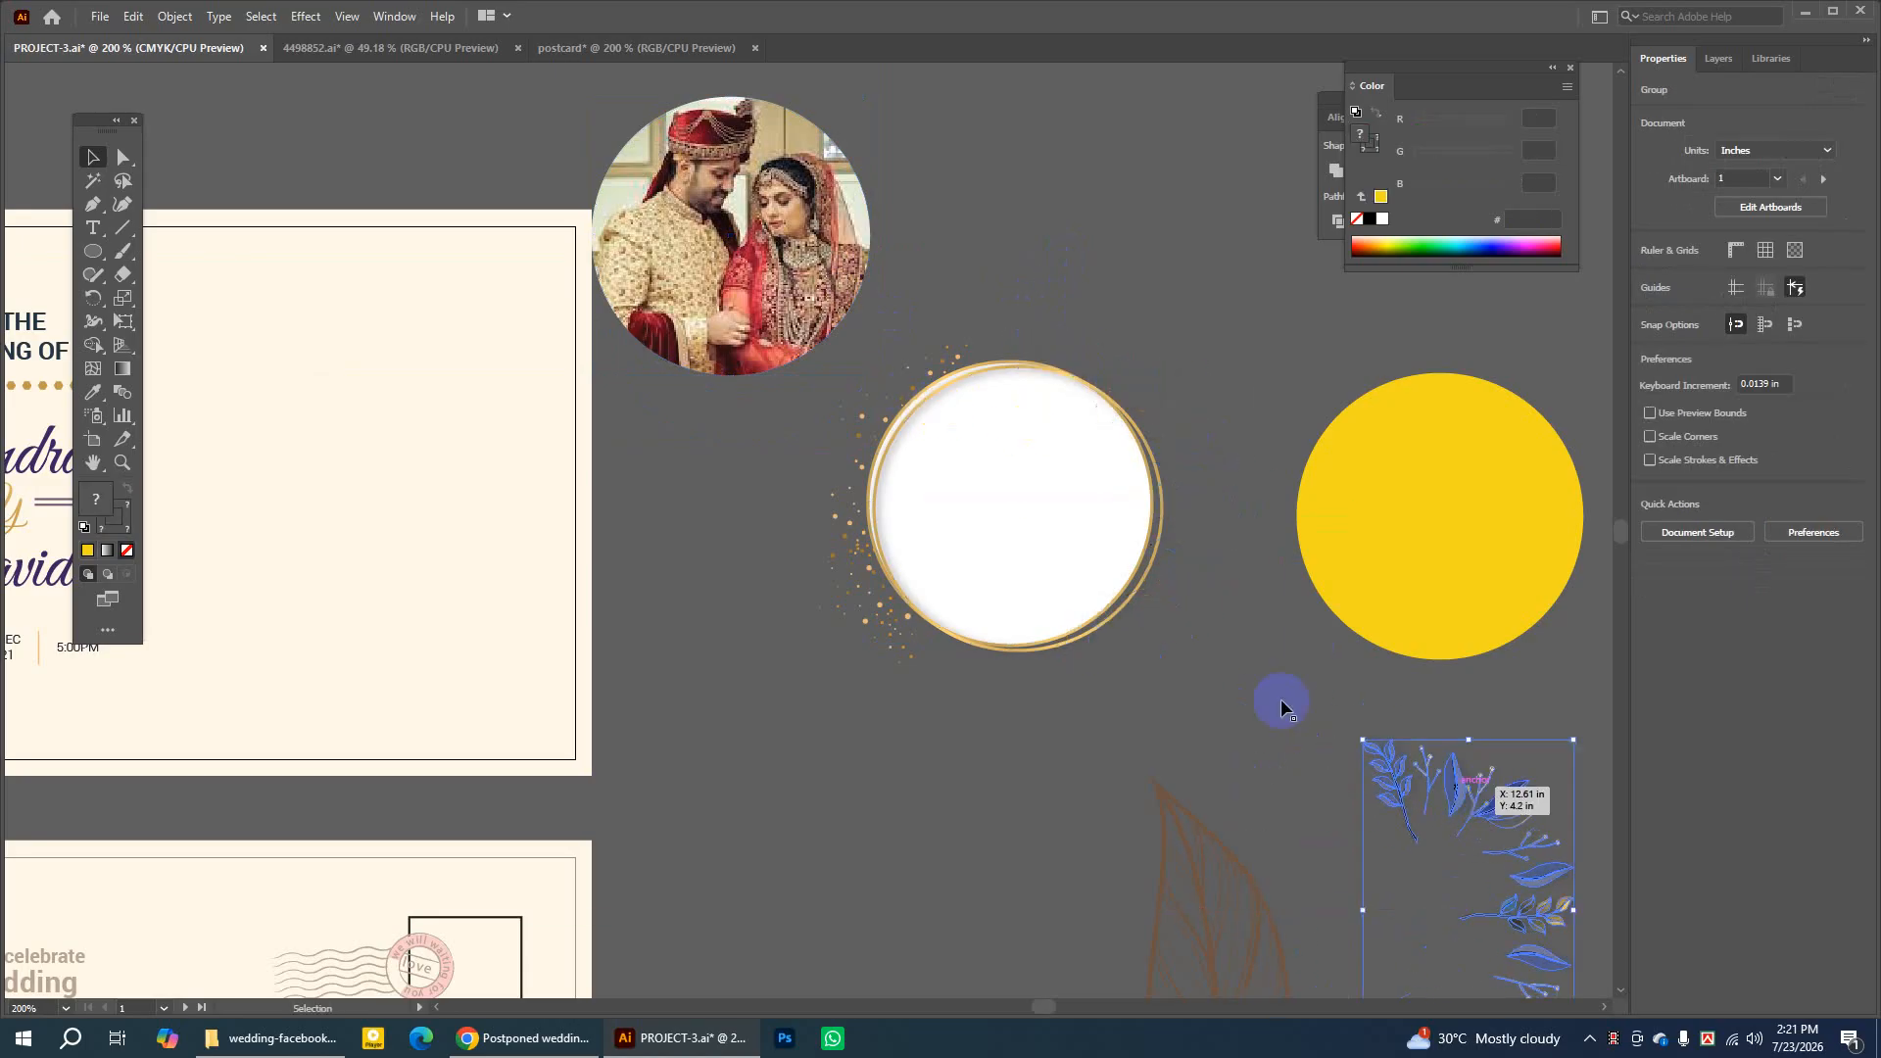
left_click_drag(849, 446, 676, 703)
left_click(1084, 388)
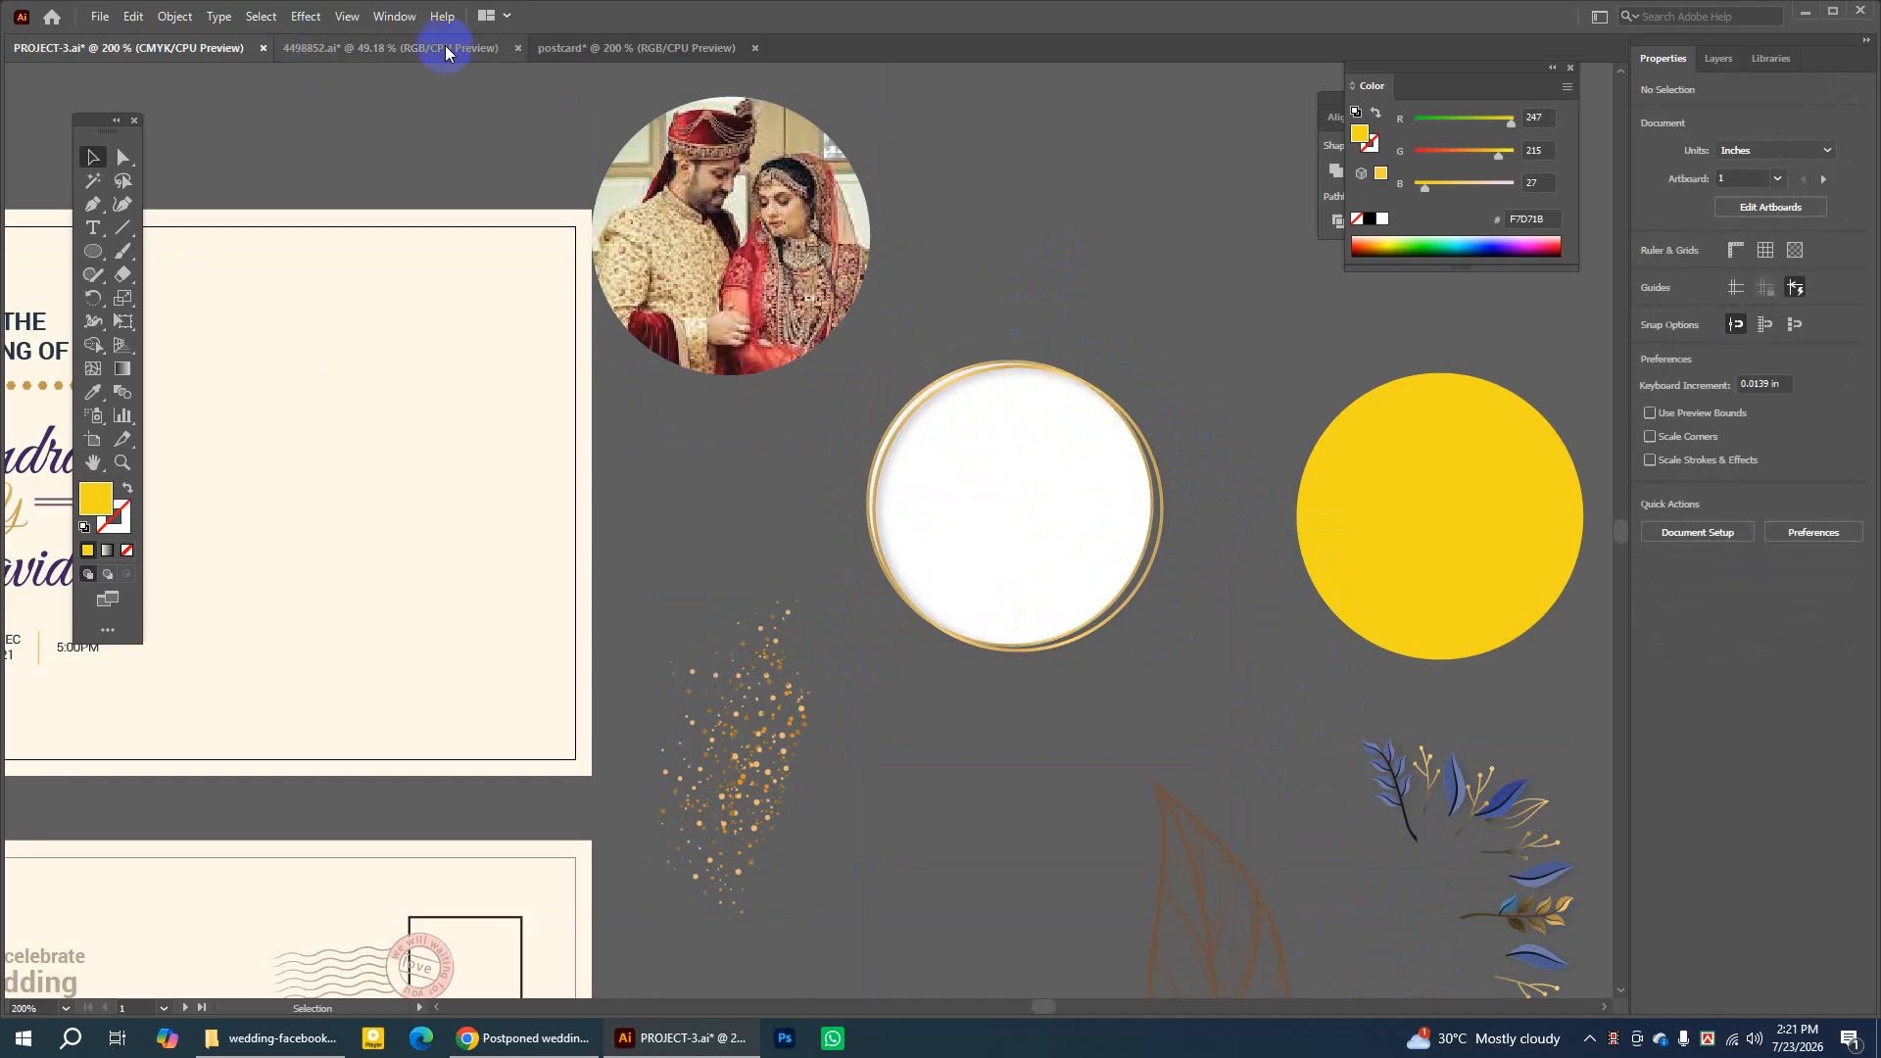
Copy the outer gold-stroked ring around the white circle in PROJECT-3.ai
left_click(580, 45)
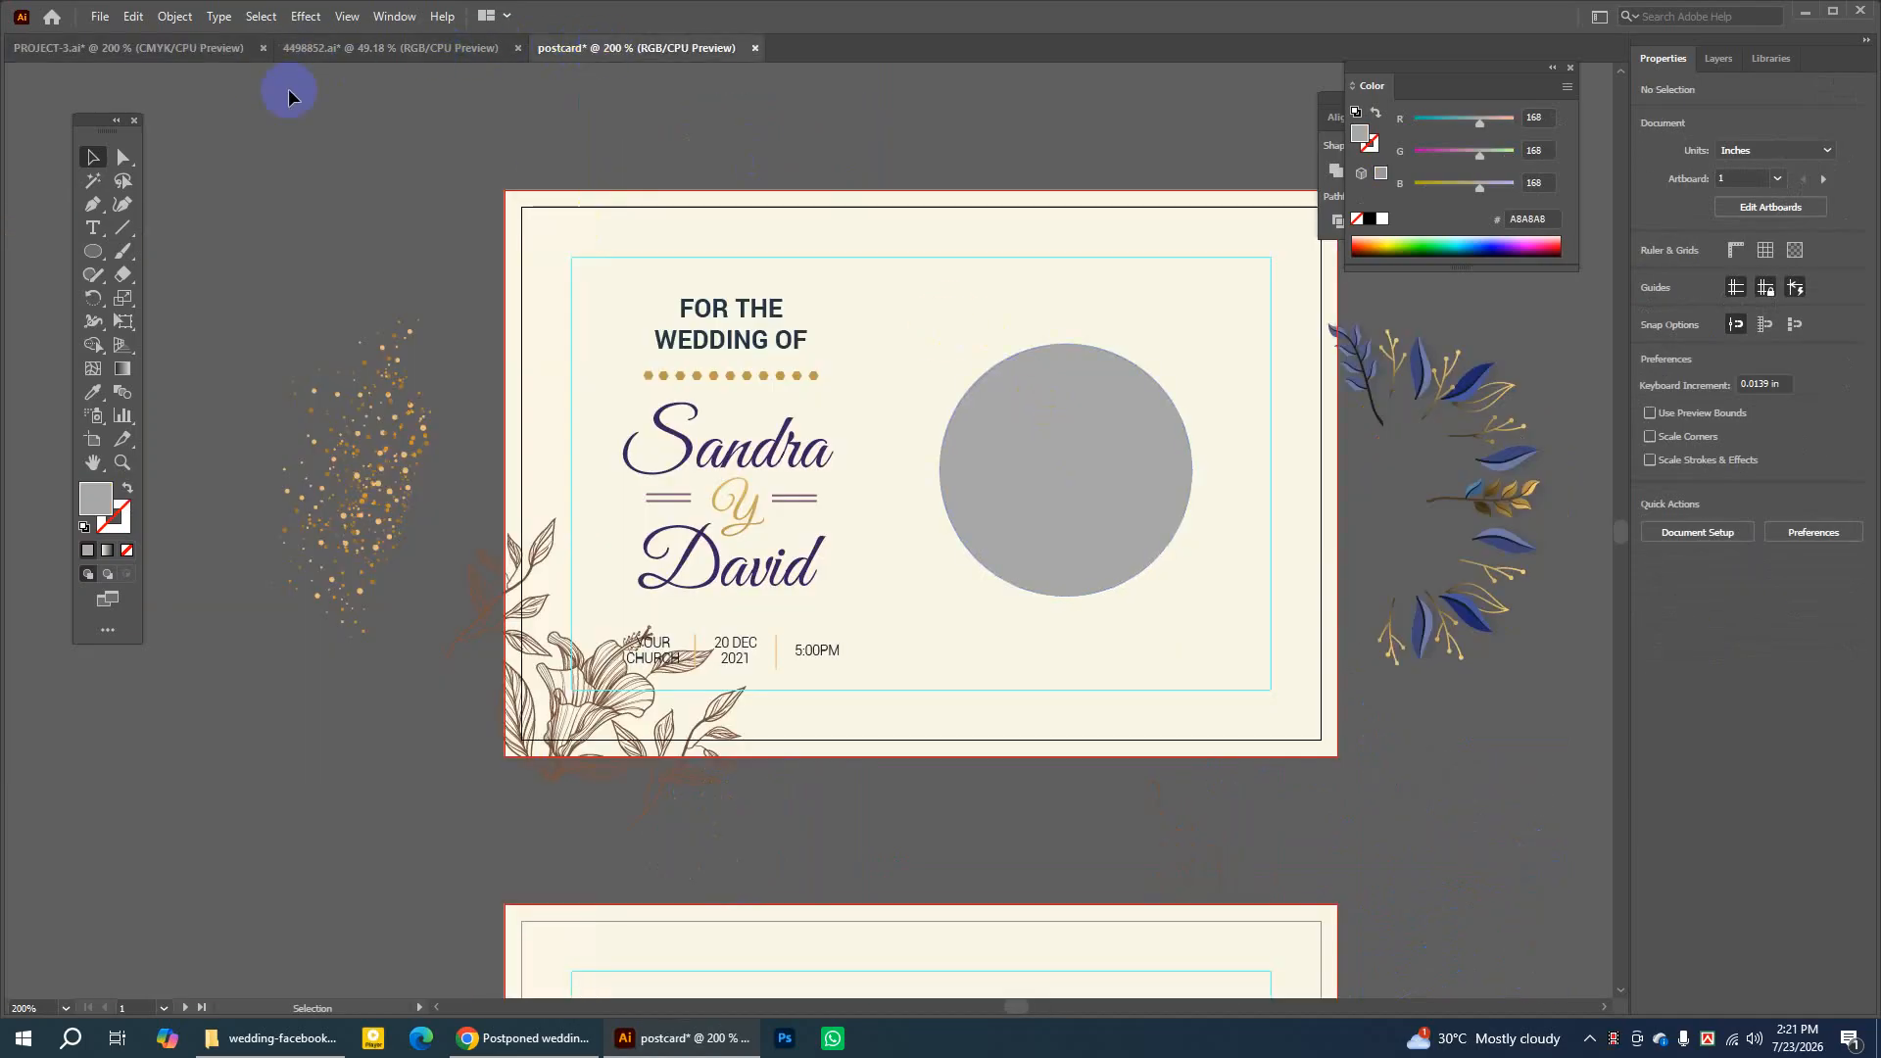
left_click(180, 46)
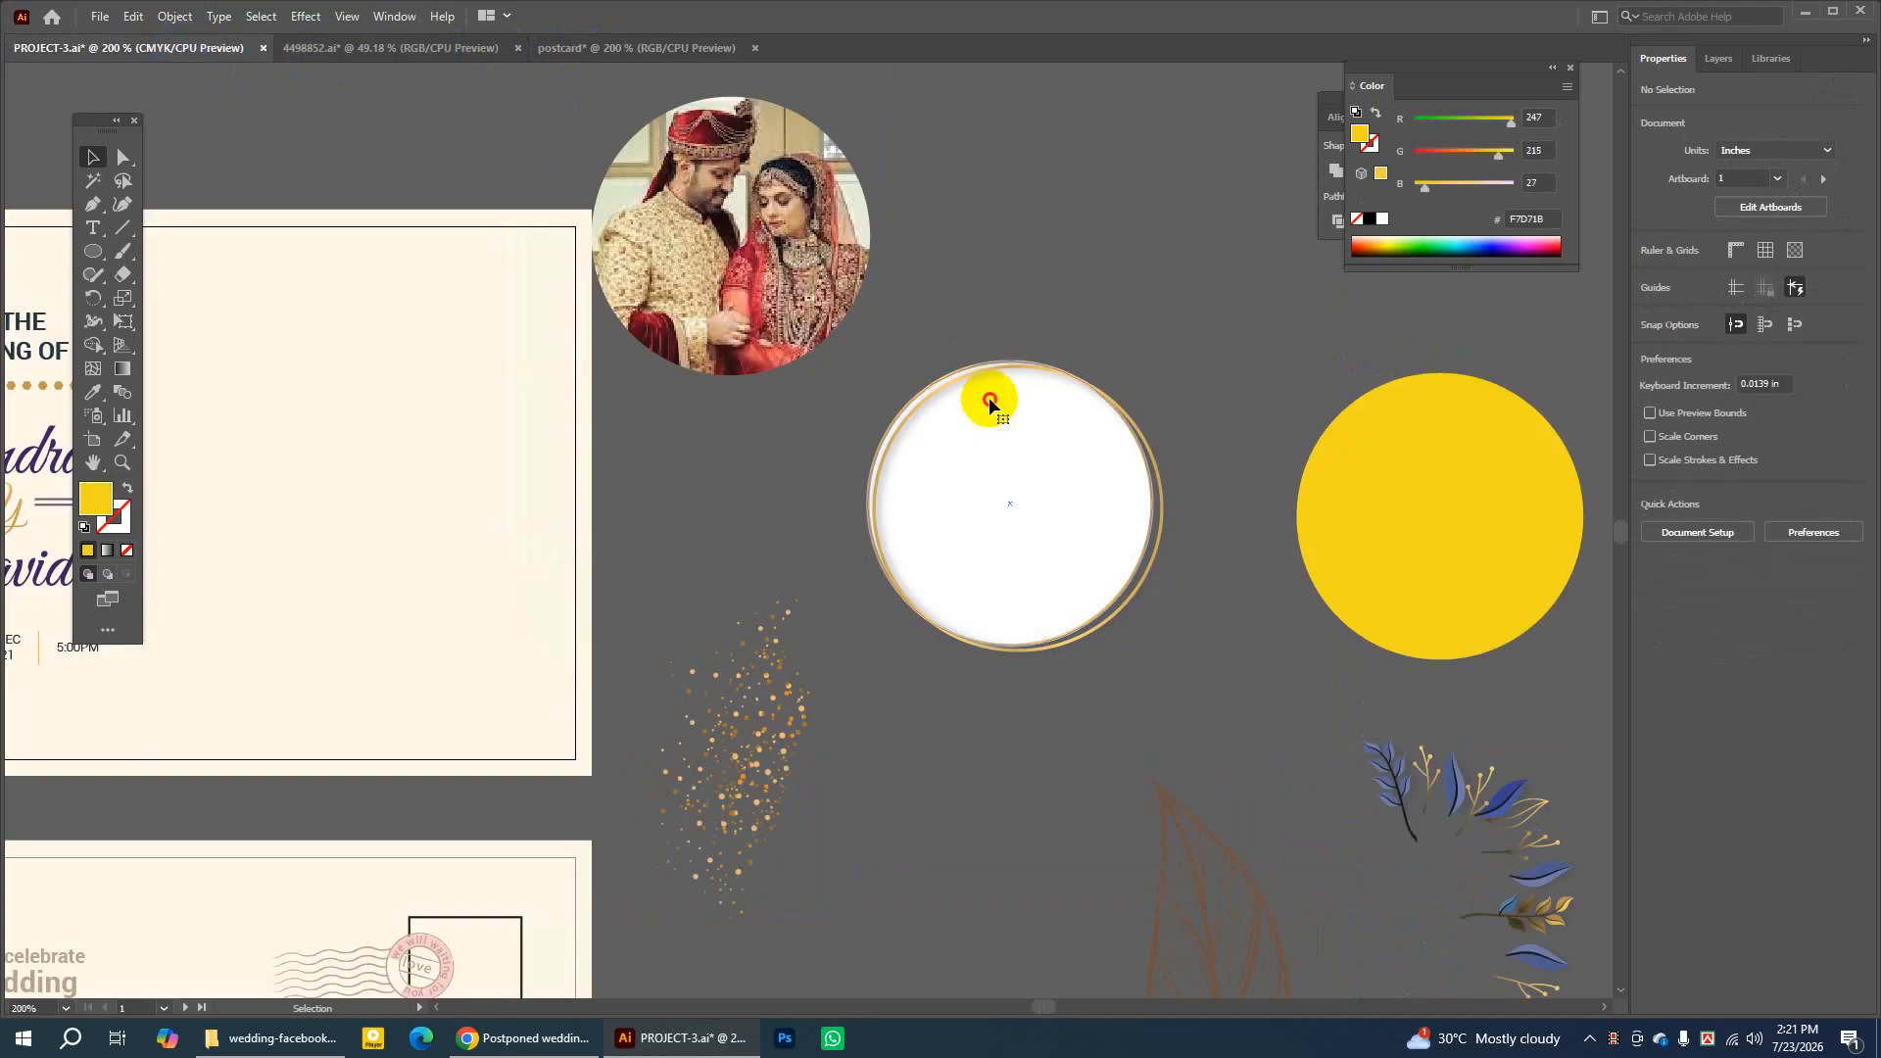
left_click(989, 402)
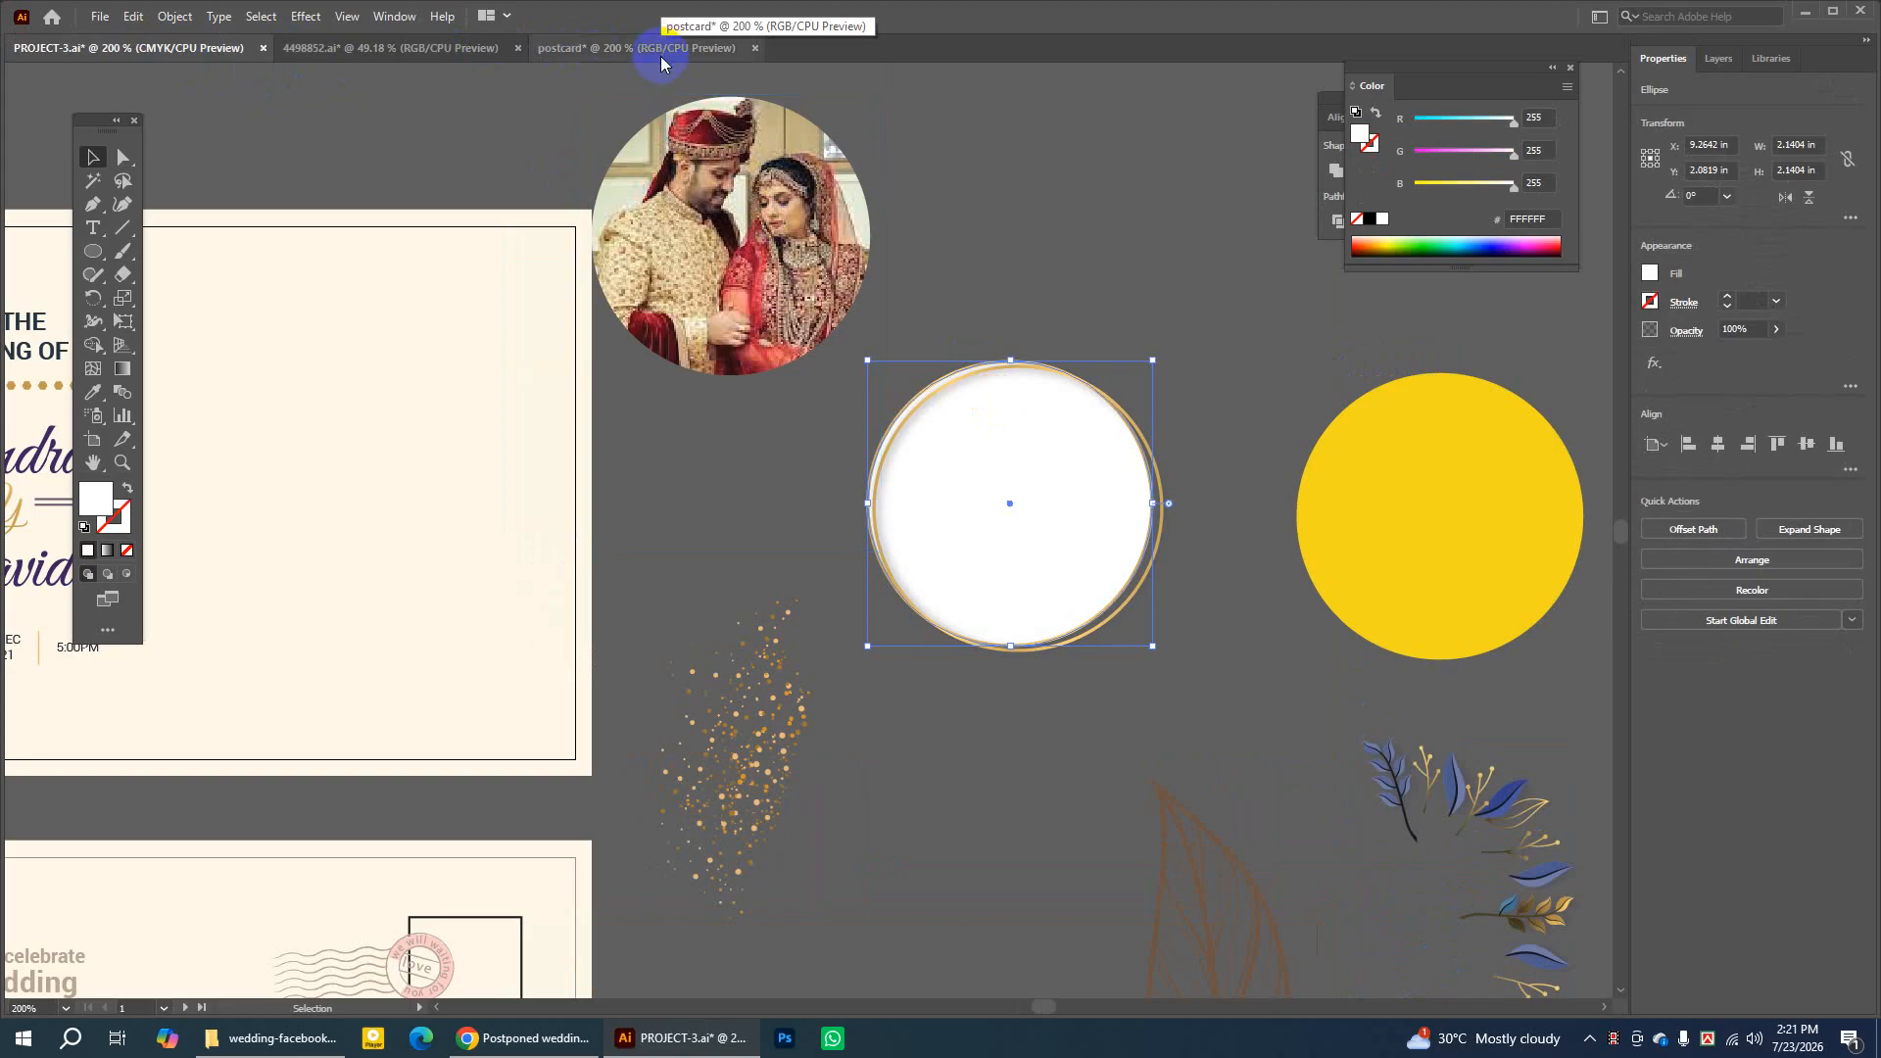
left_click(1187, 425)
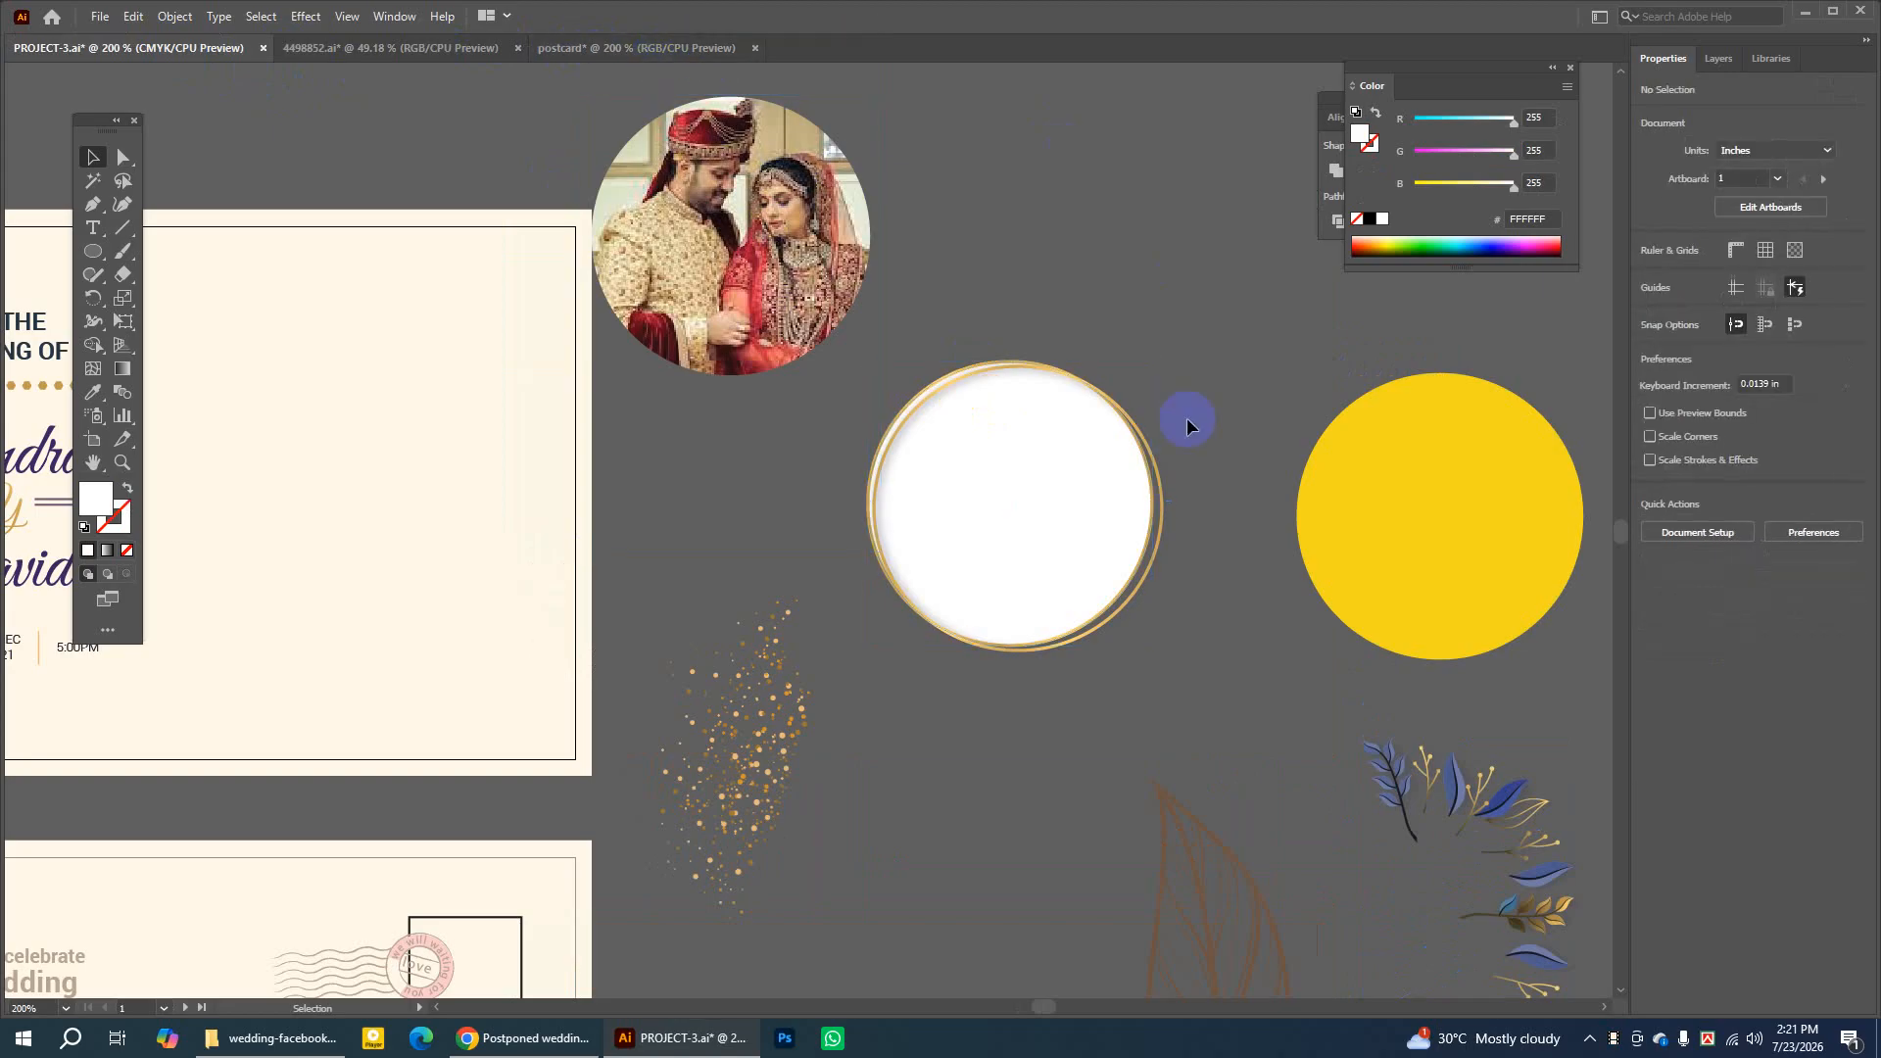
left_click(1163, 496)
left_click(1183, 486)
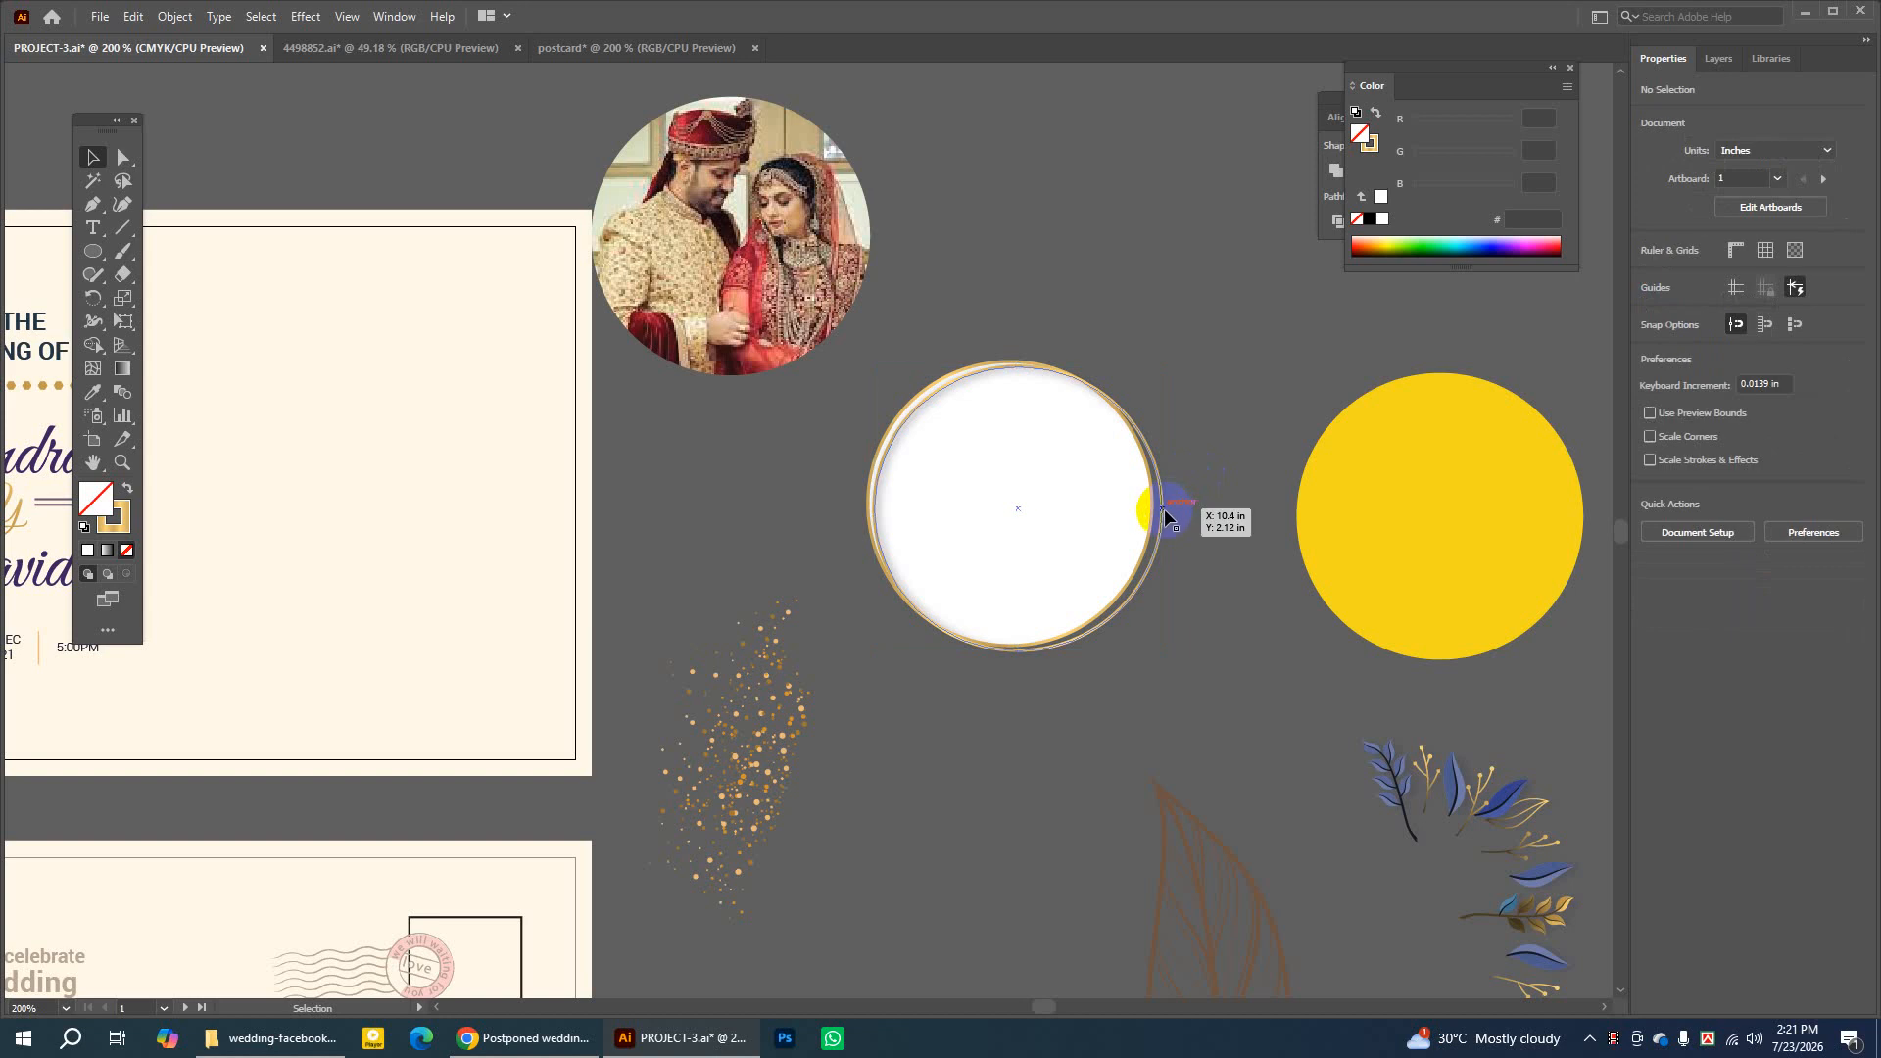
left_click(1164, 509)
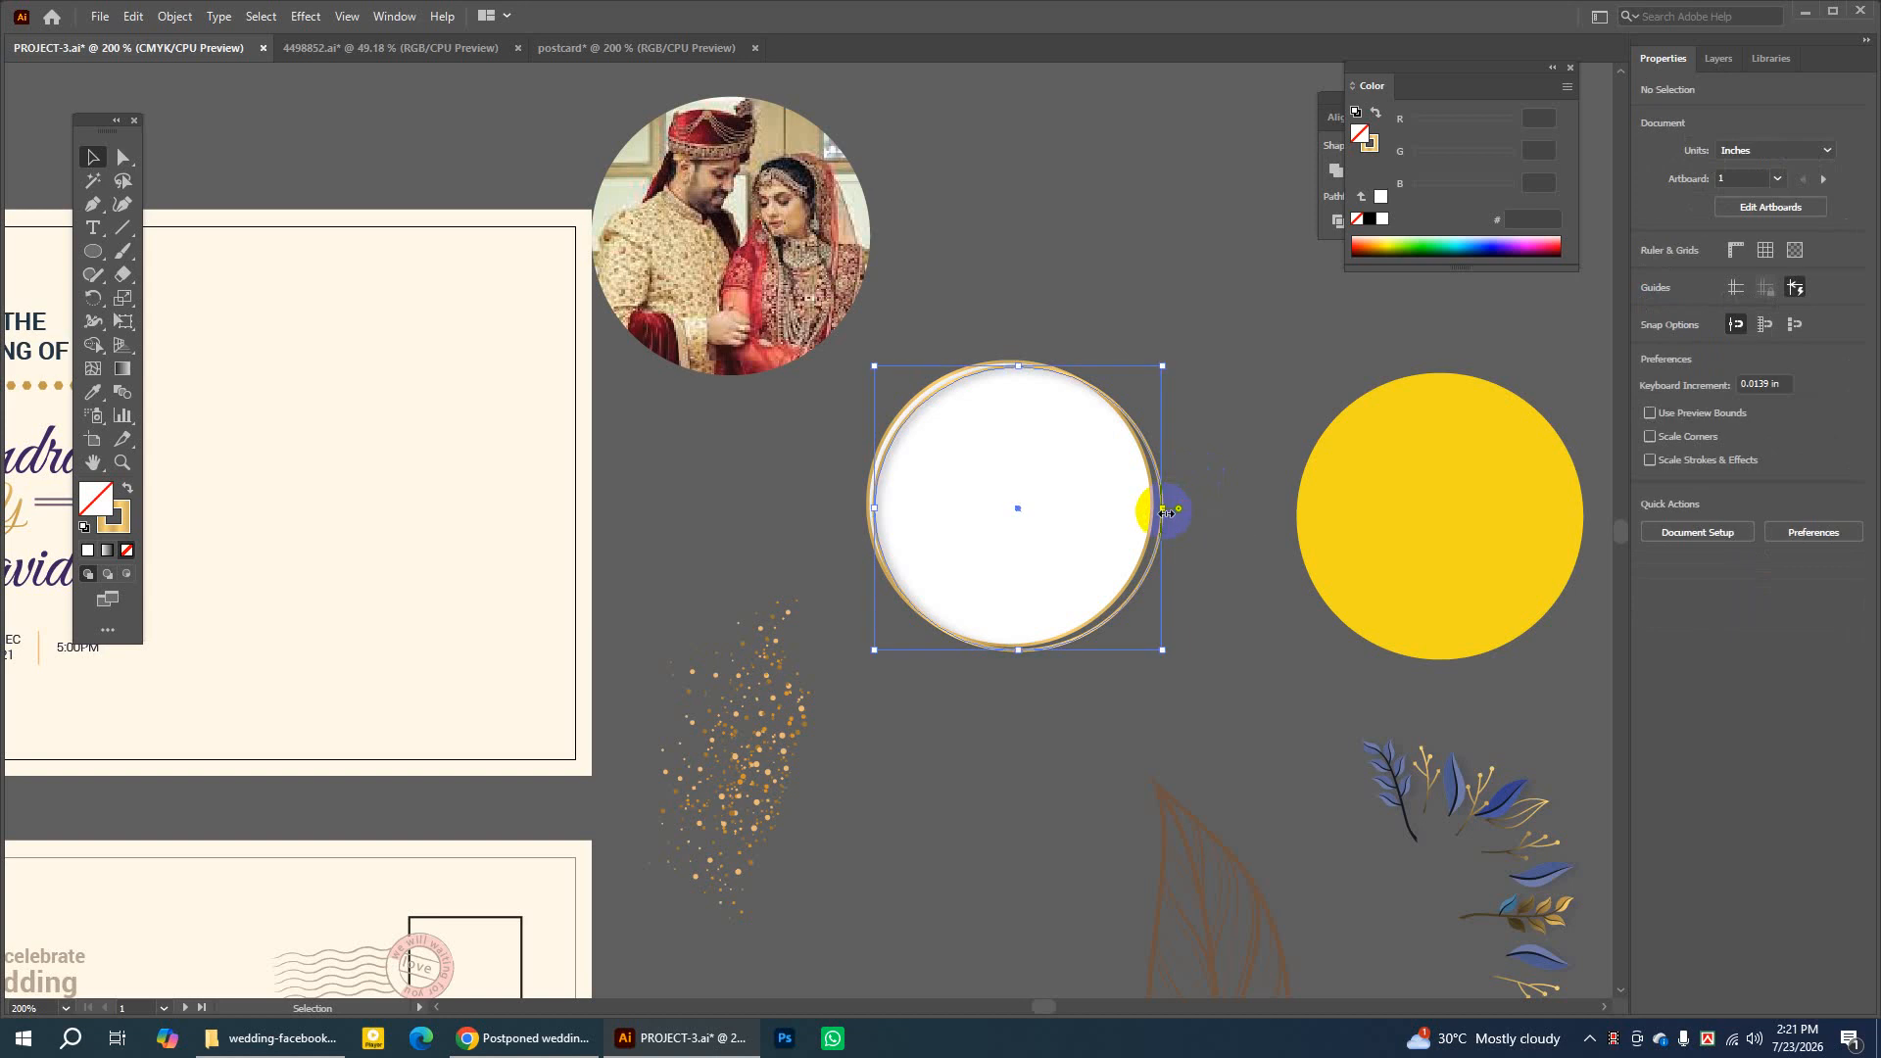
left_click(142, 21)
left_click(157, 111)
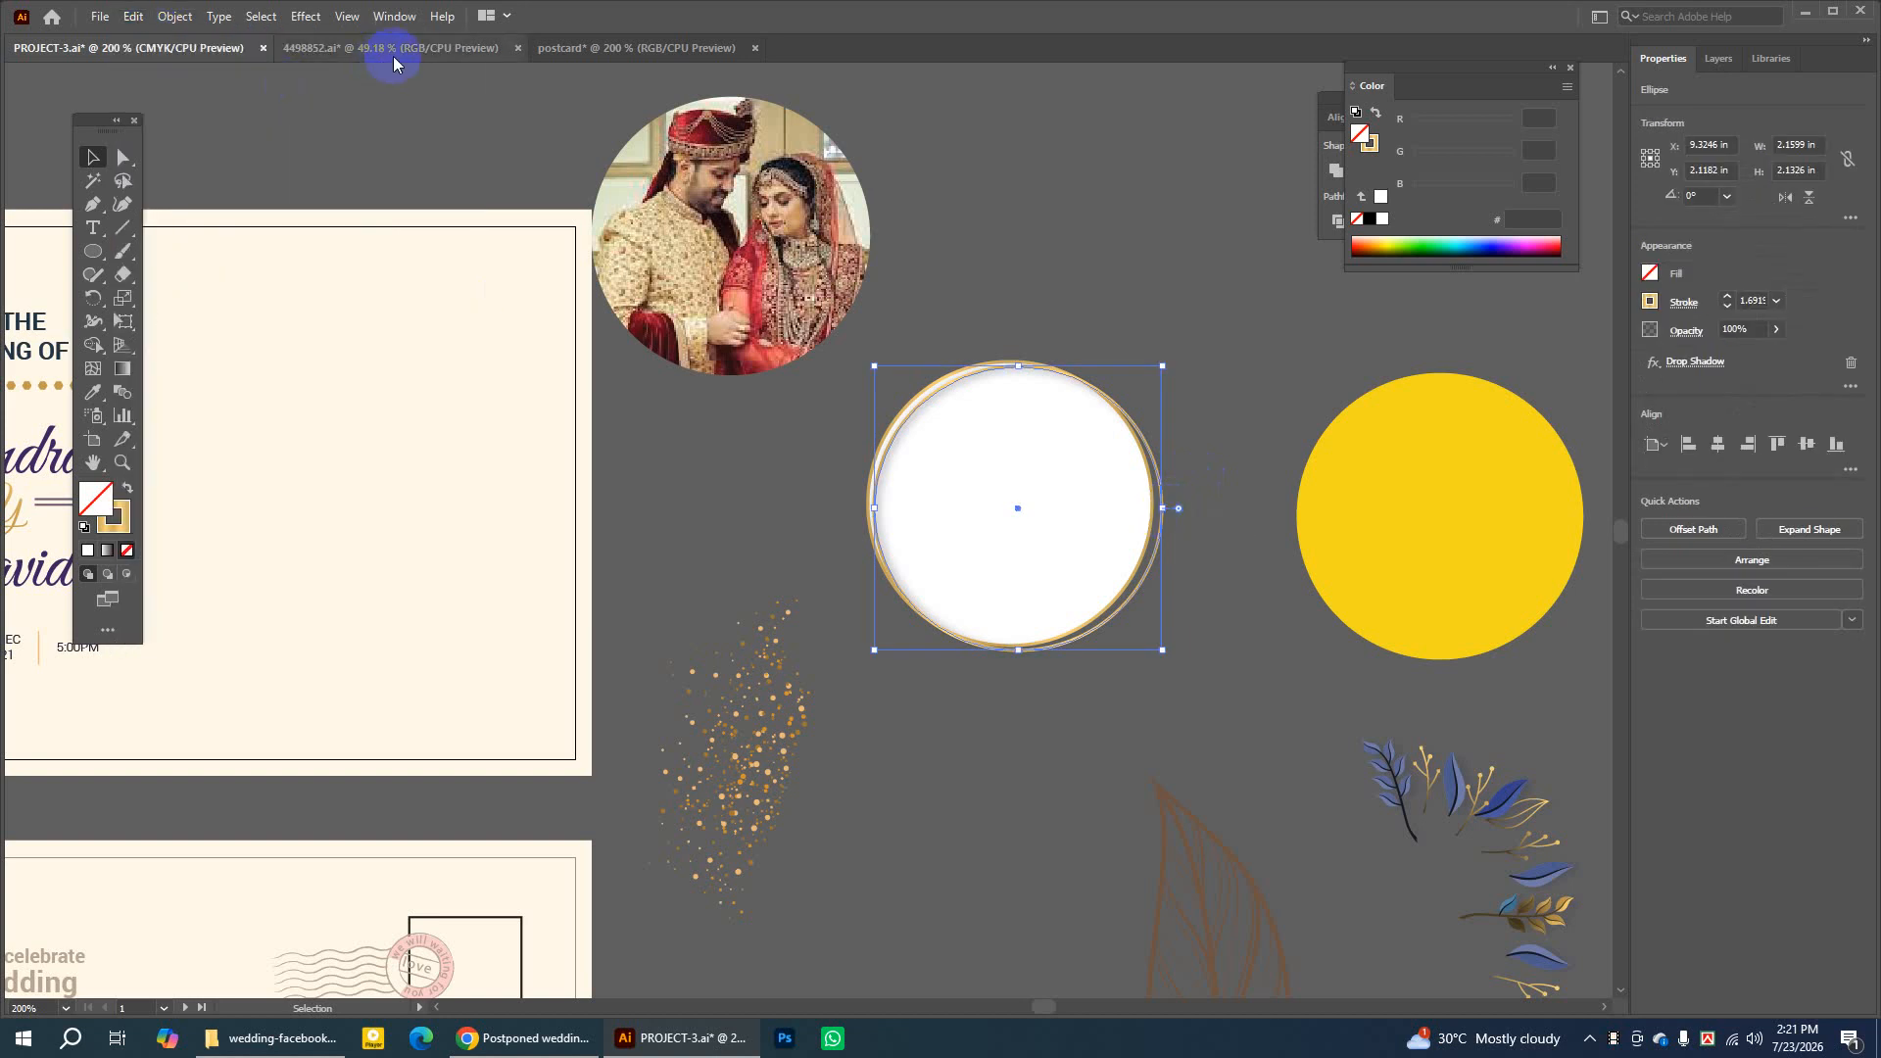
Paste the gold ring into the postcard document, place it around the grey circle and shrink it to about 2.04 × 2.02 in
left_click(558, 49)
left_click(134, 17)
left_click(203, 137)
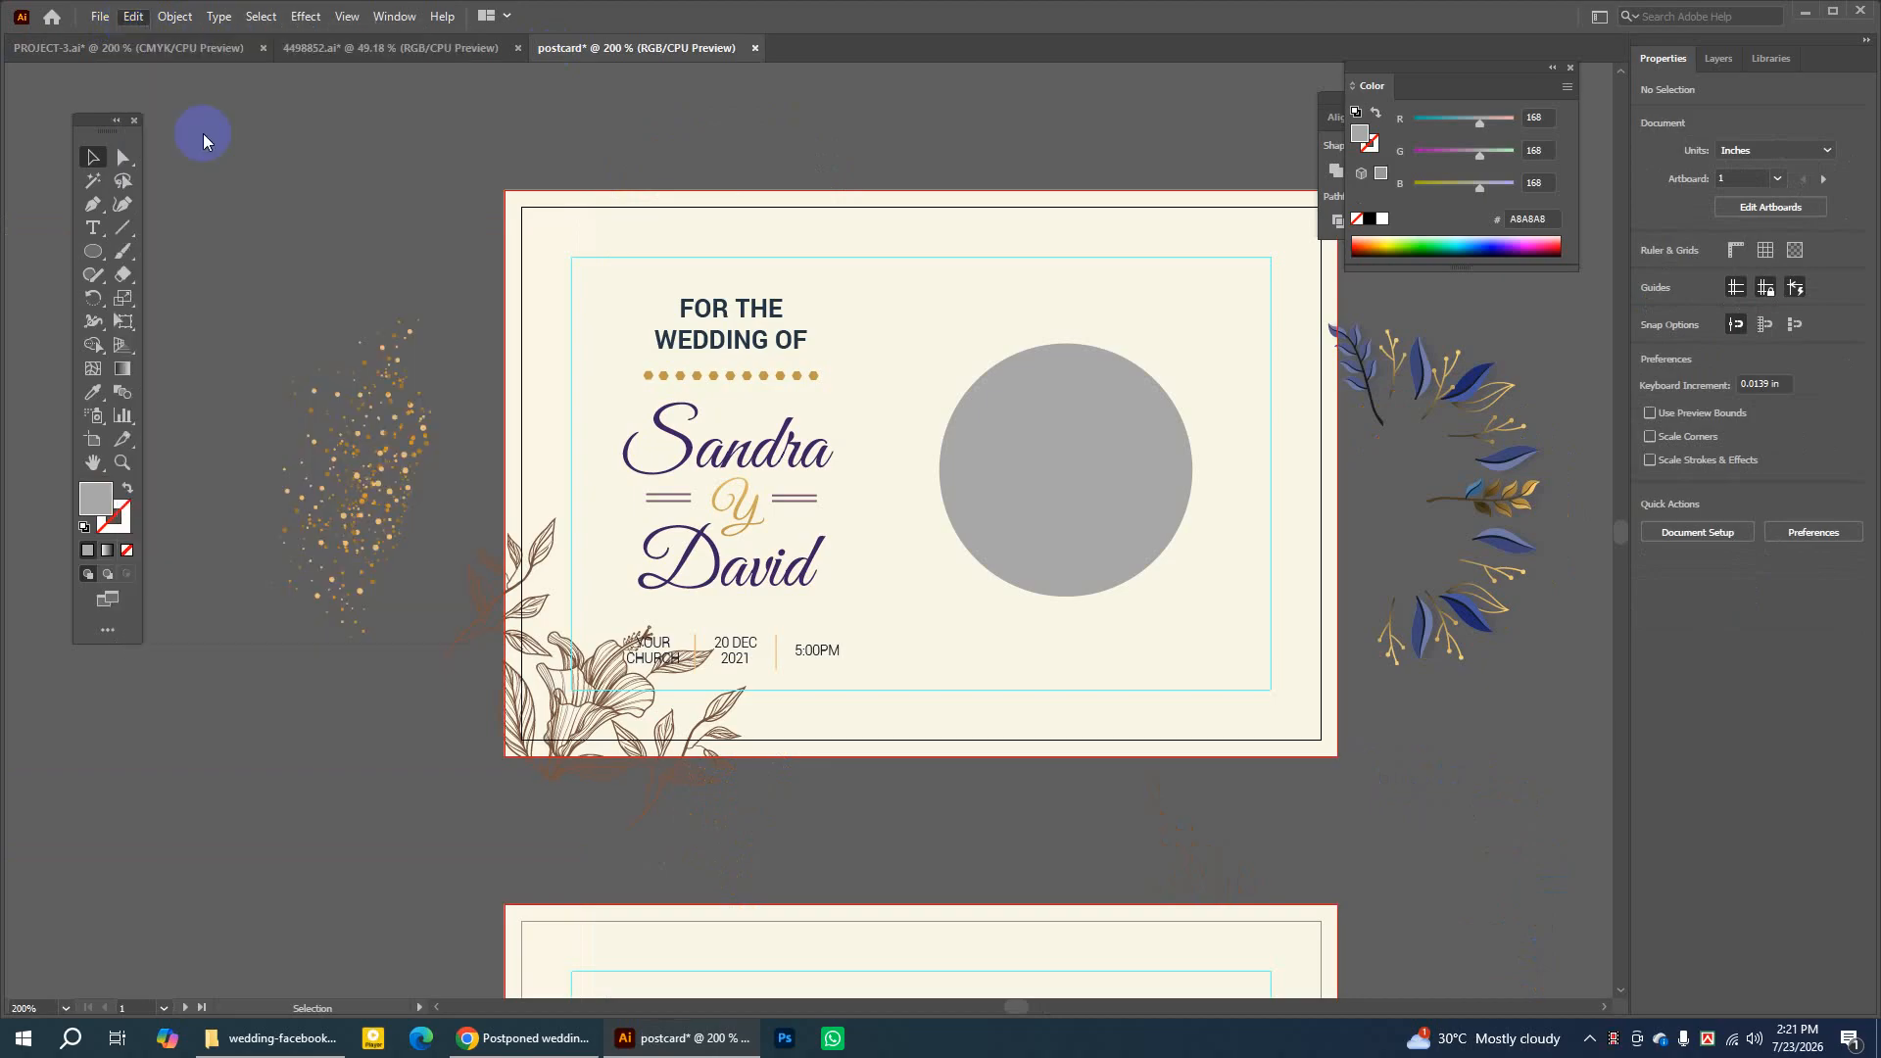
left_click_drag(931, 608, 1194, 551)
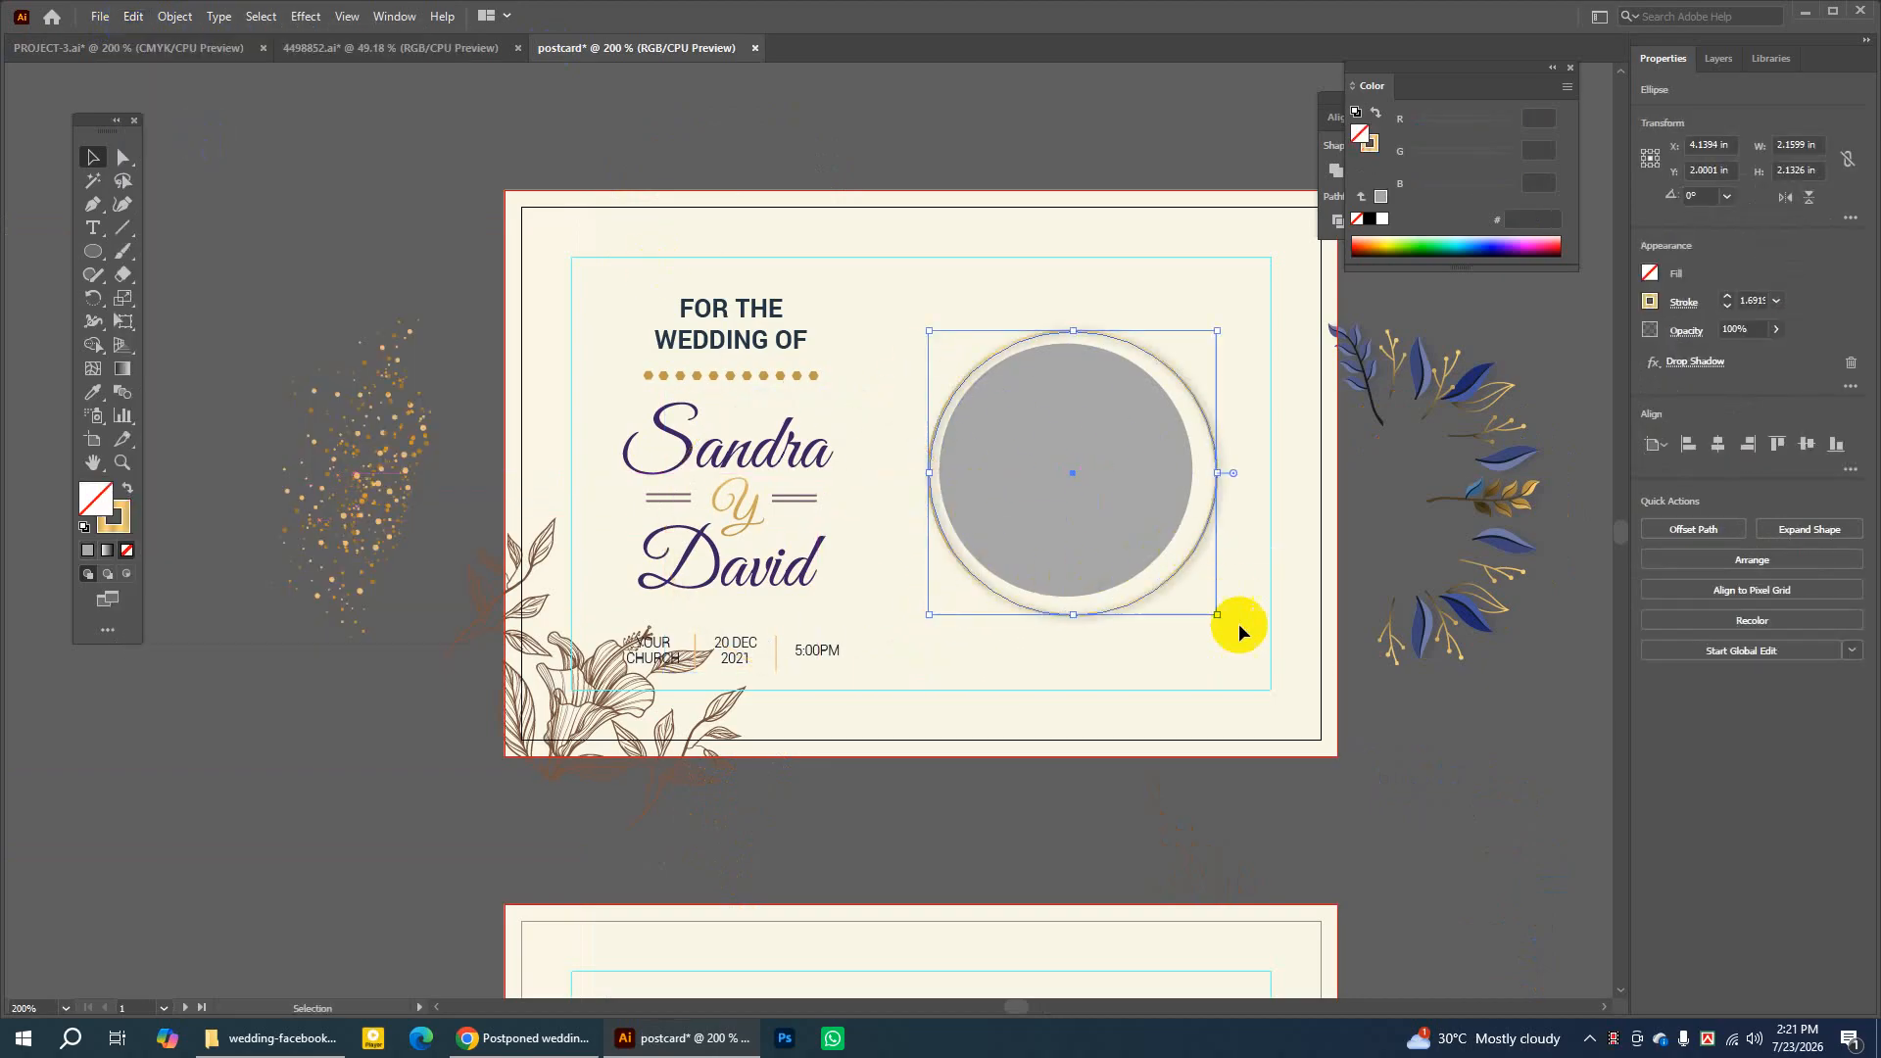
left_click_drag(1215, 614, 1213, 599)
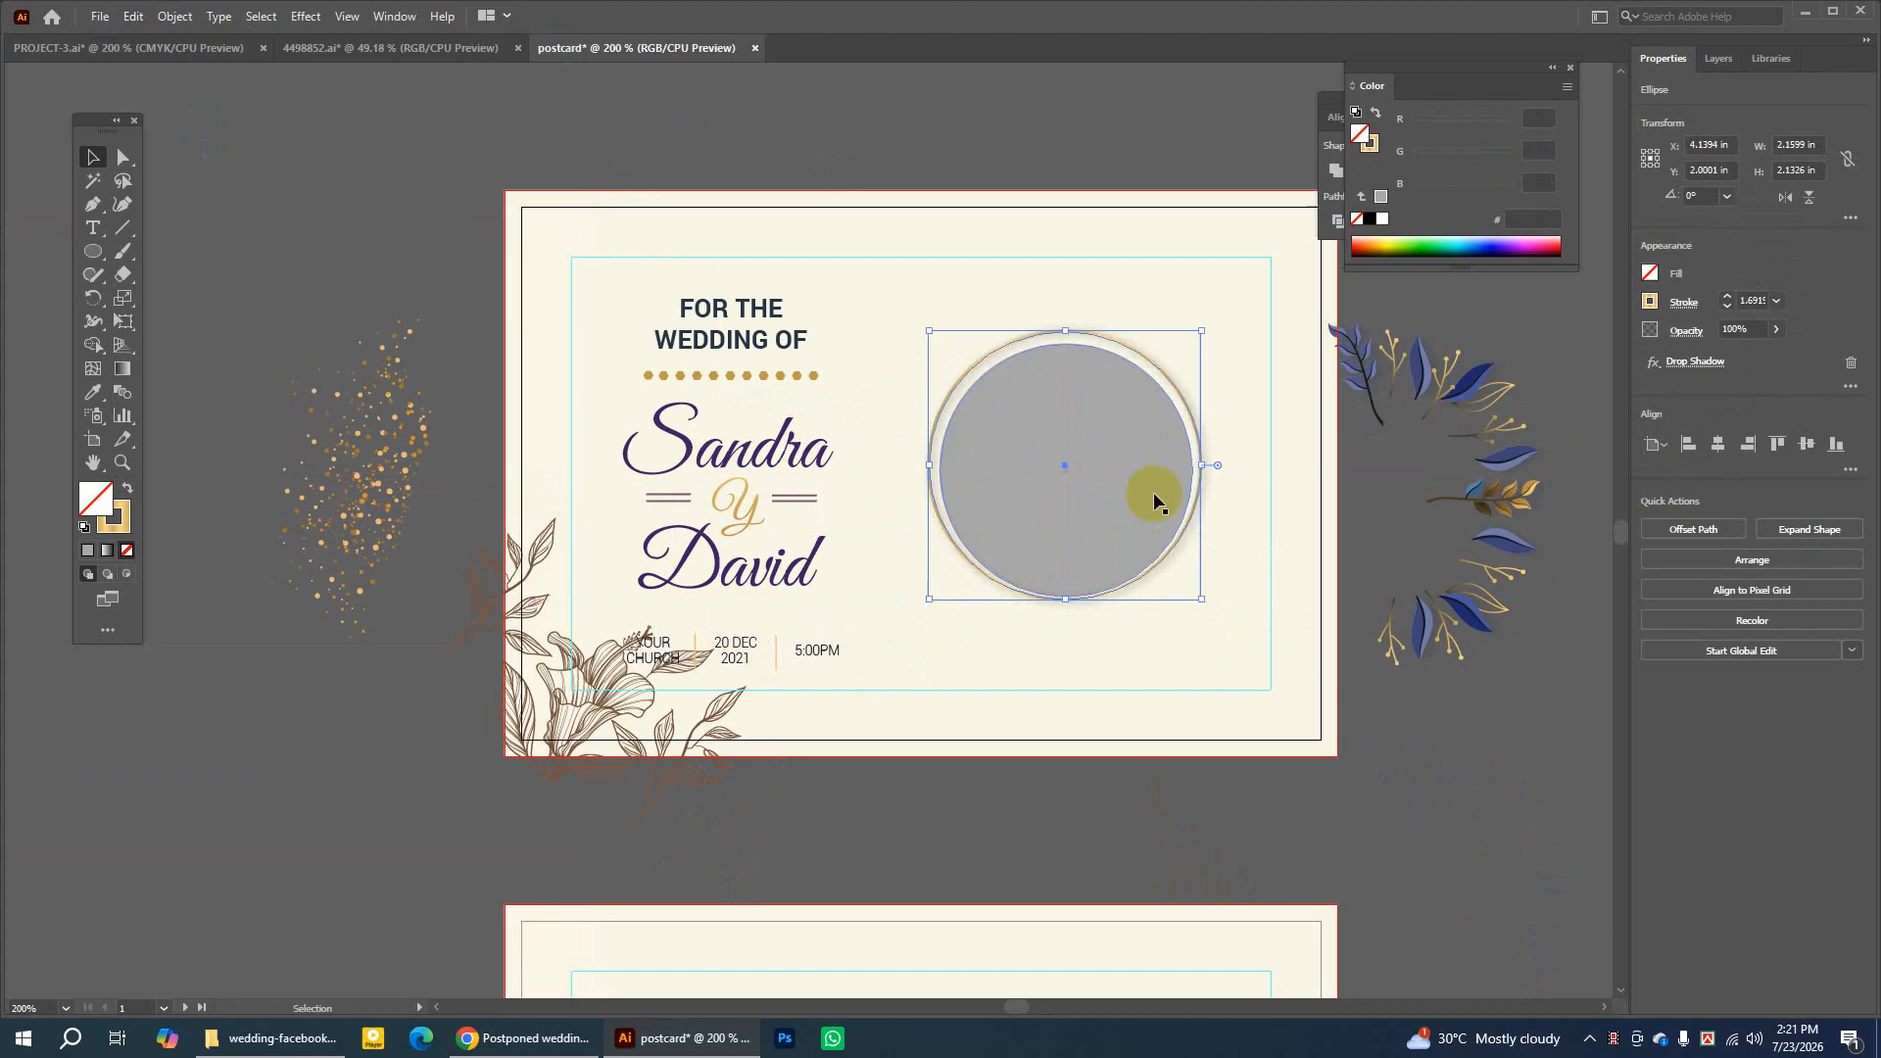
Nudge the gold ring so it sits centred around the grey circle
left_click(1403, 291)
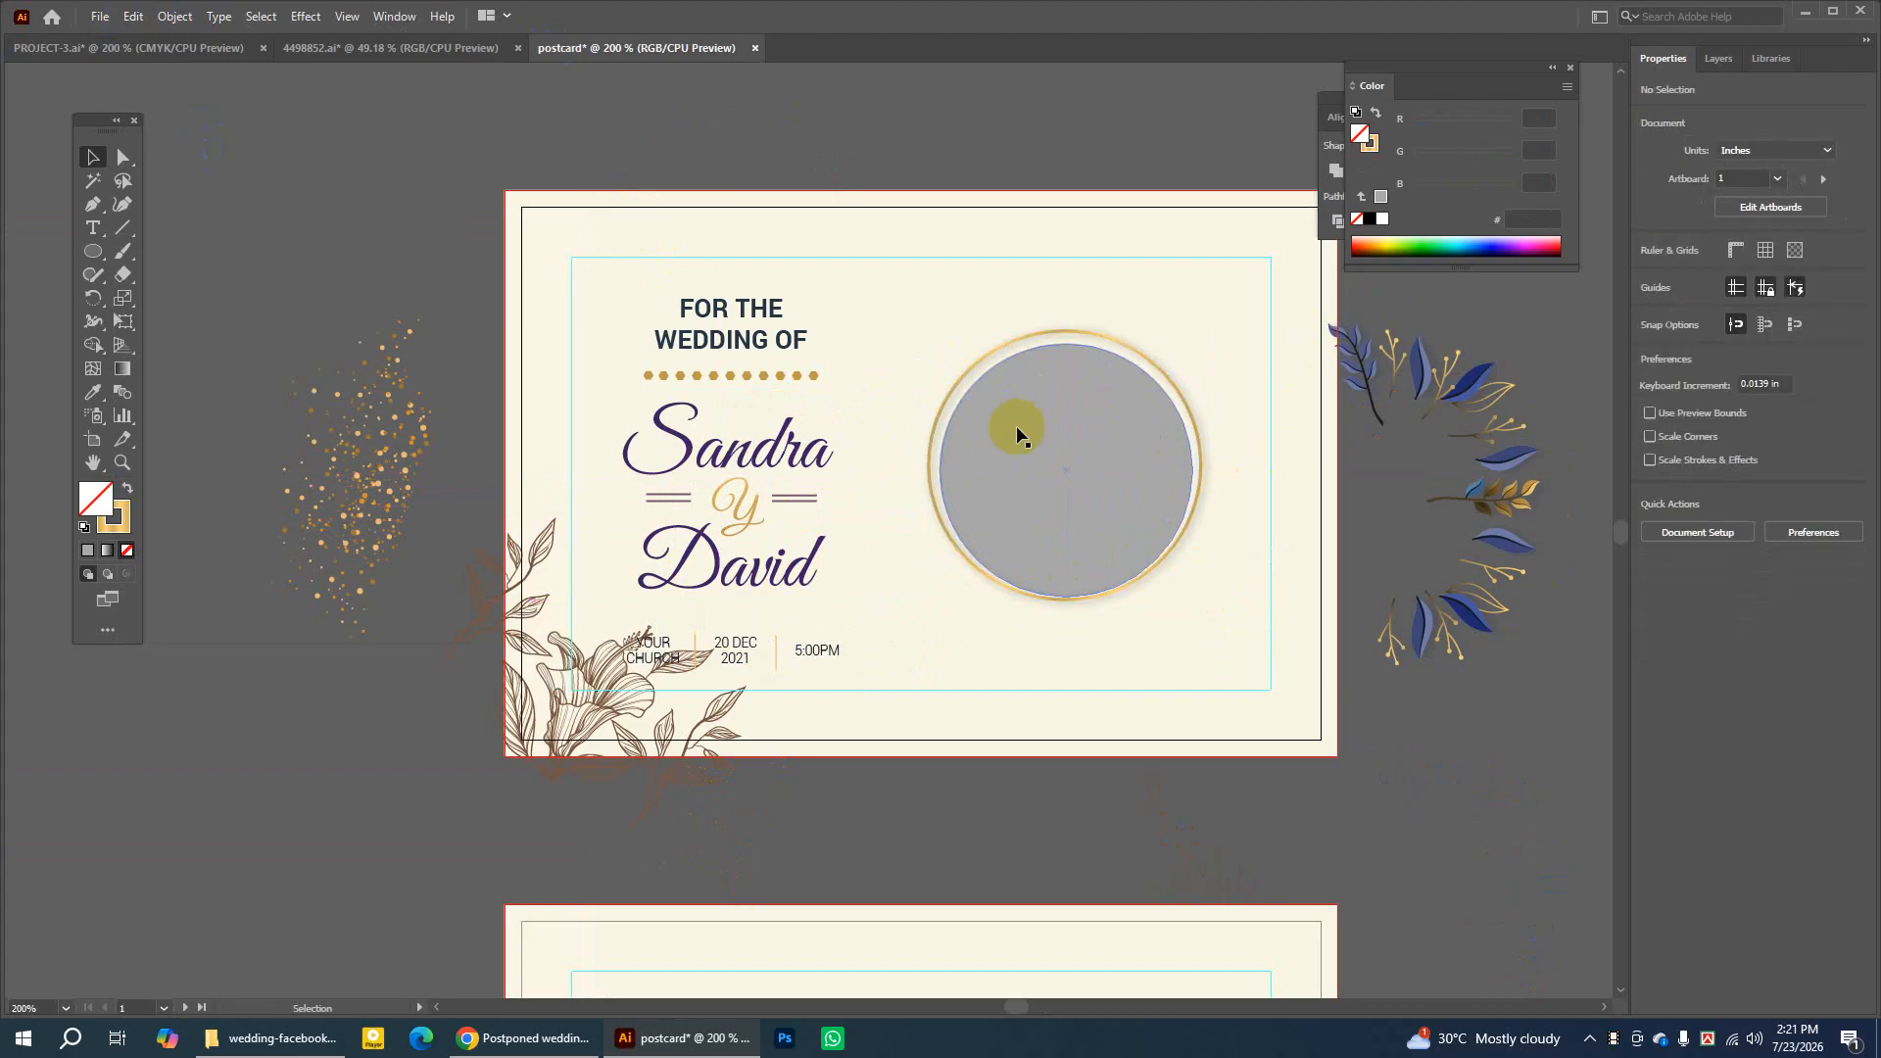
left_click(1198, 456)
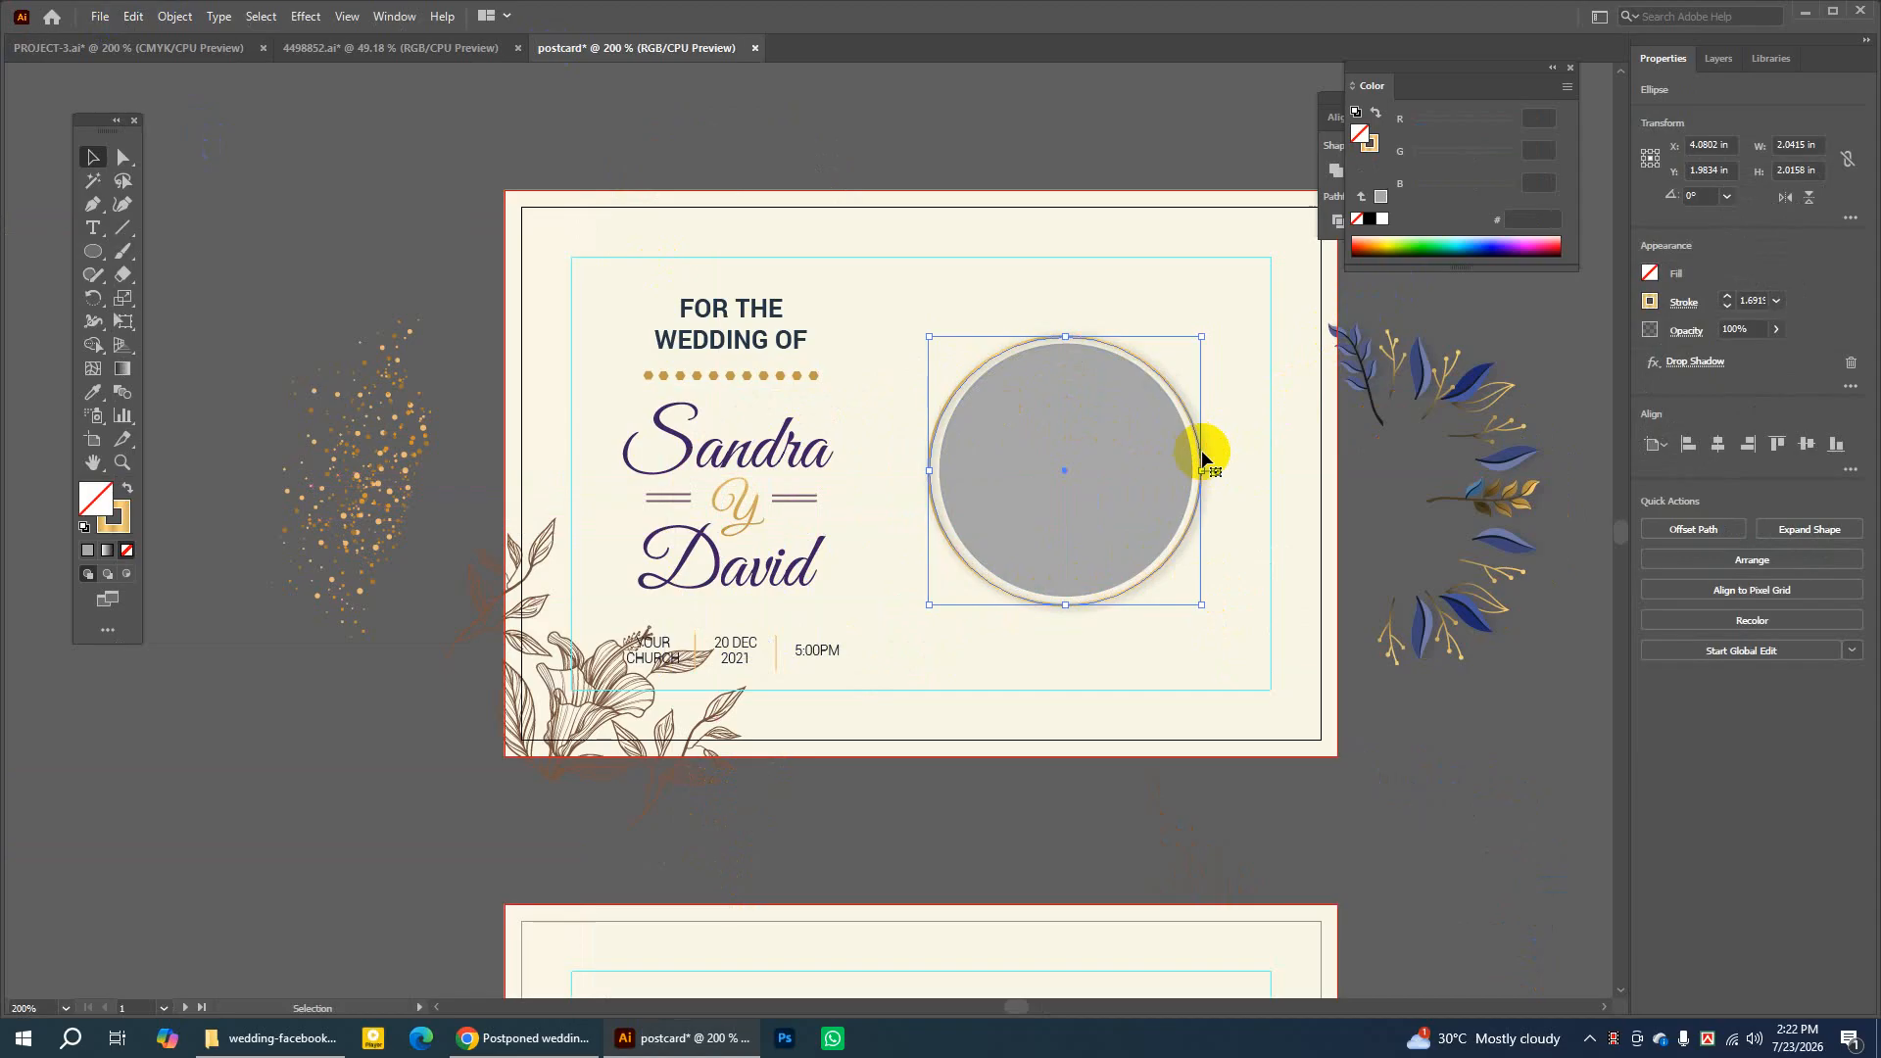
key("Up")
left_click(1256, 335)
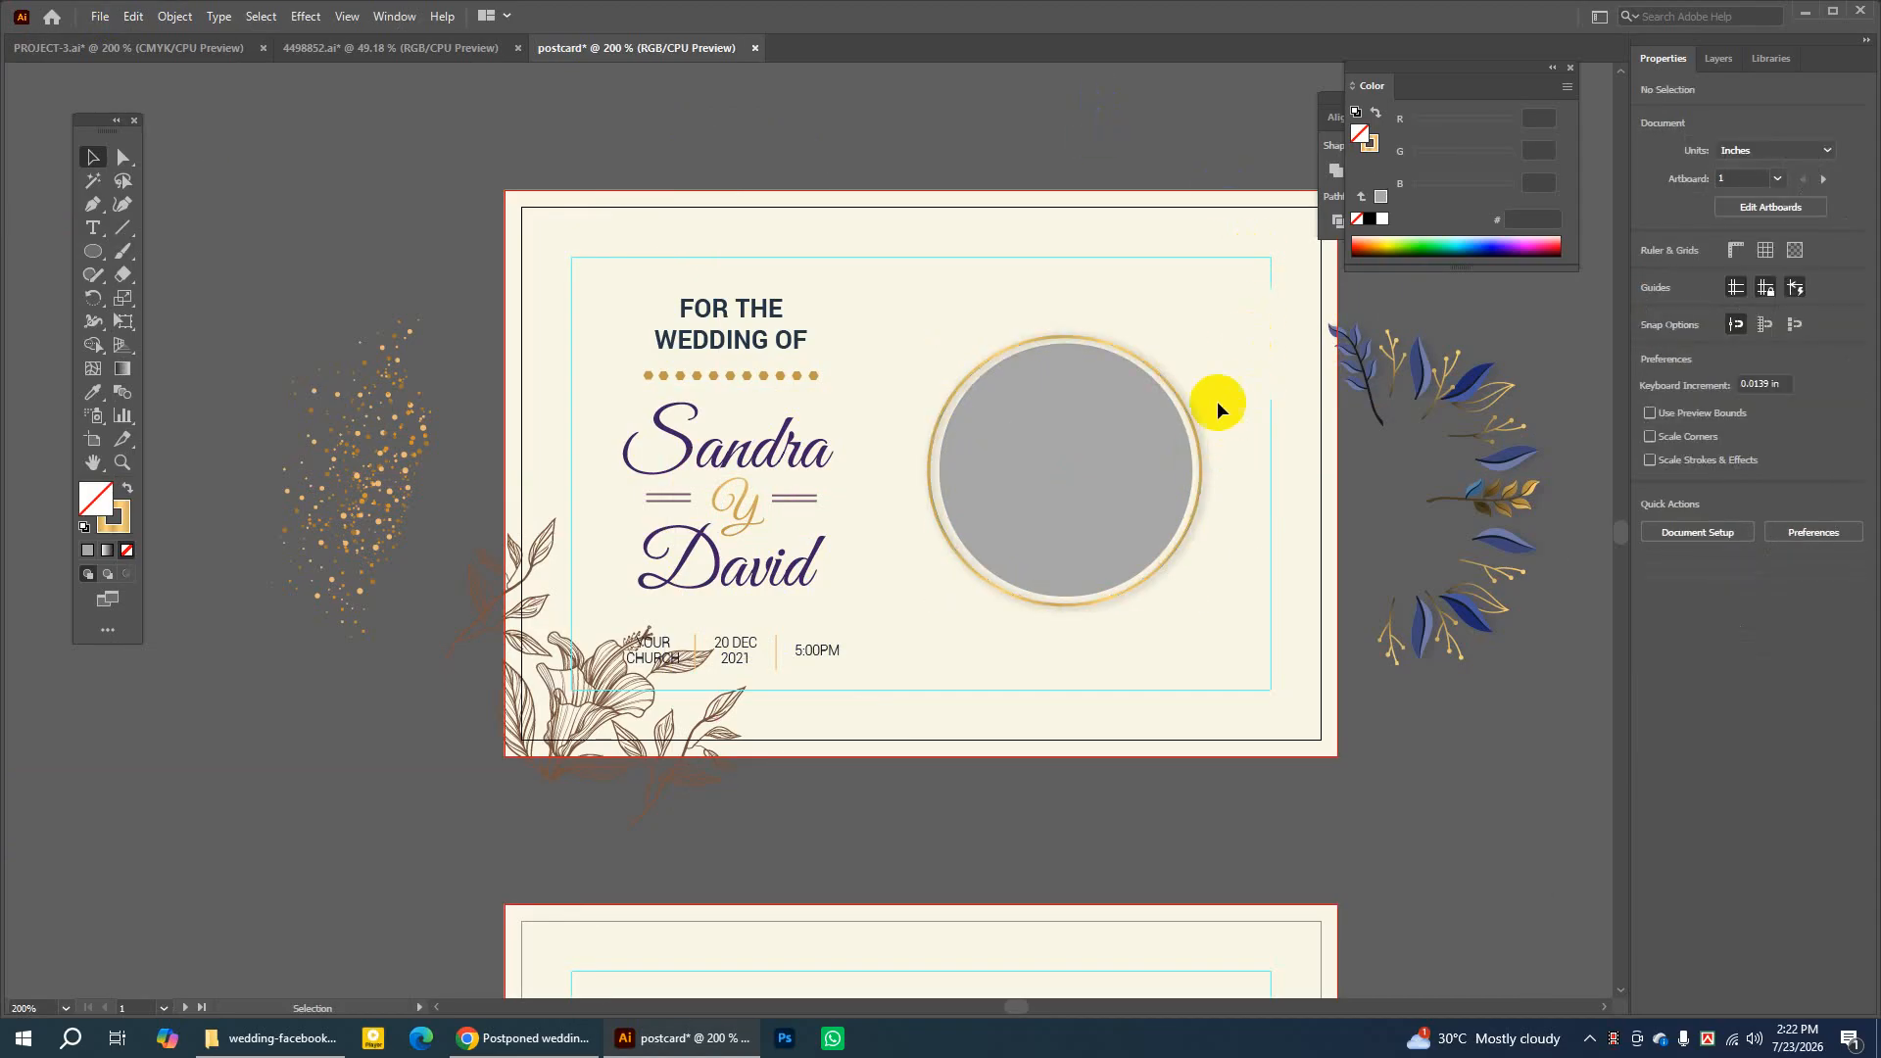
Switch to PROJECT-3.ai and move the ringed white circle lower, clear of the round couple photo
left_click(147, 46)
left_click_drag(763, 176, 833, 186)
left_click(1051, 504)
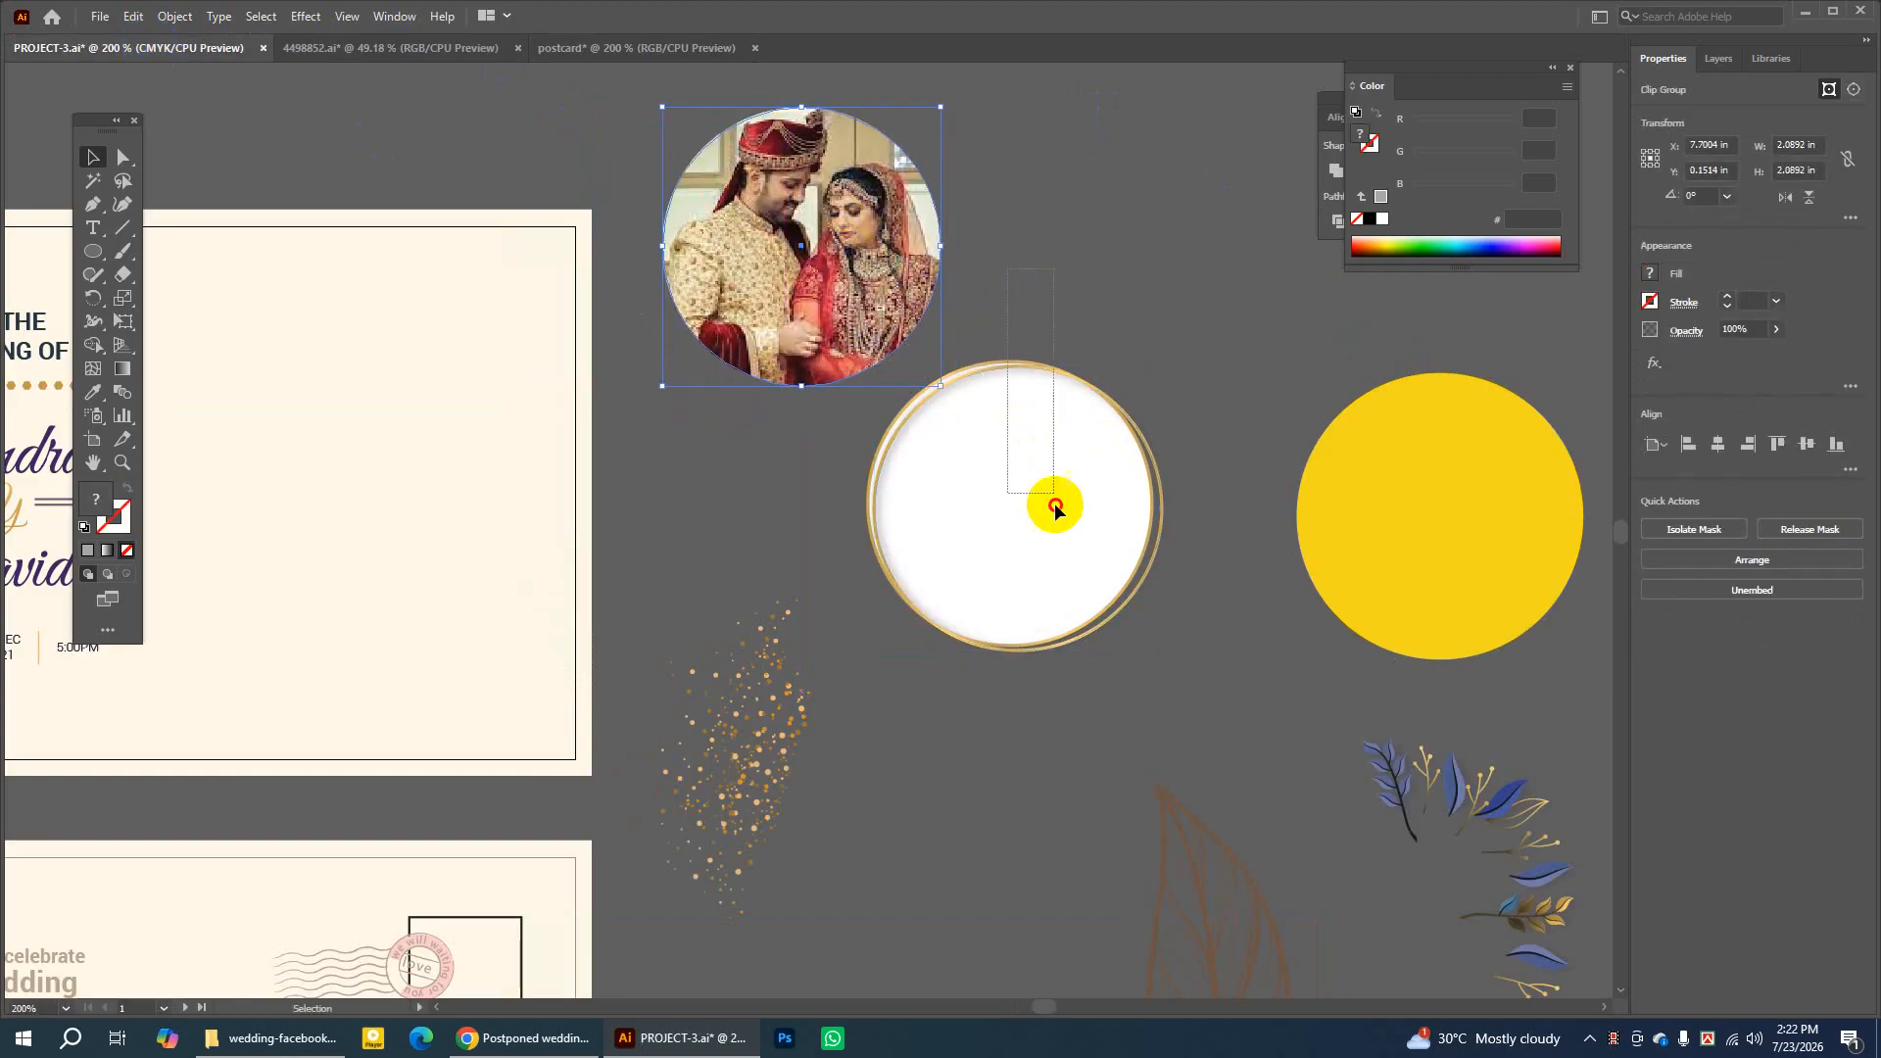
left_click(856, 223)
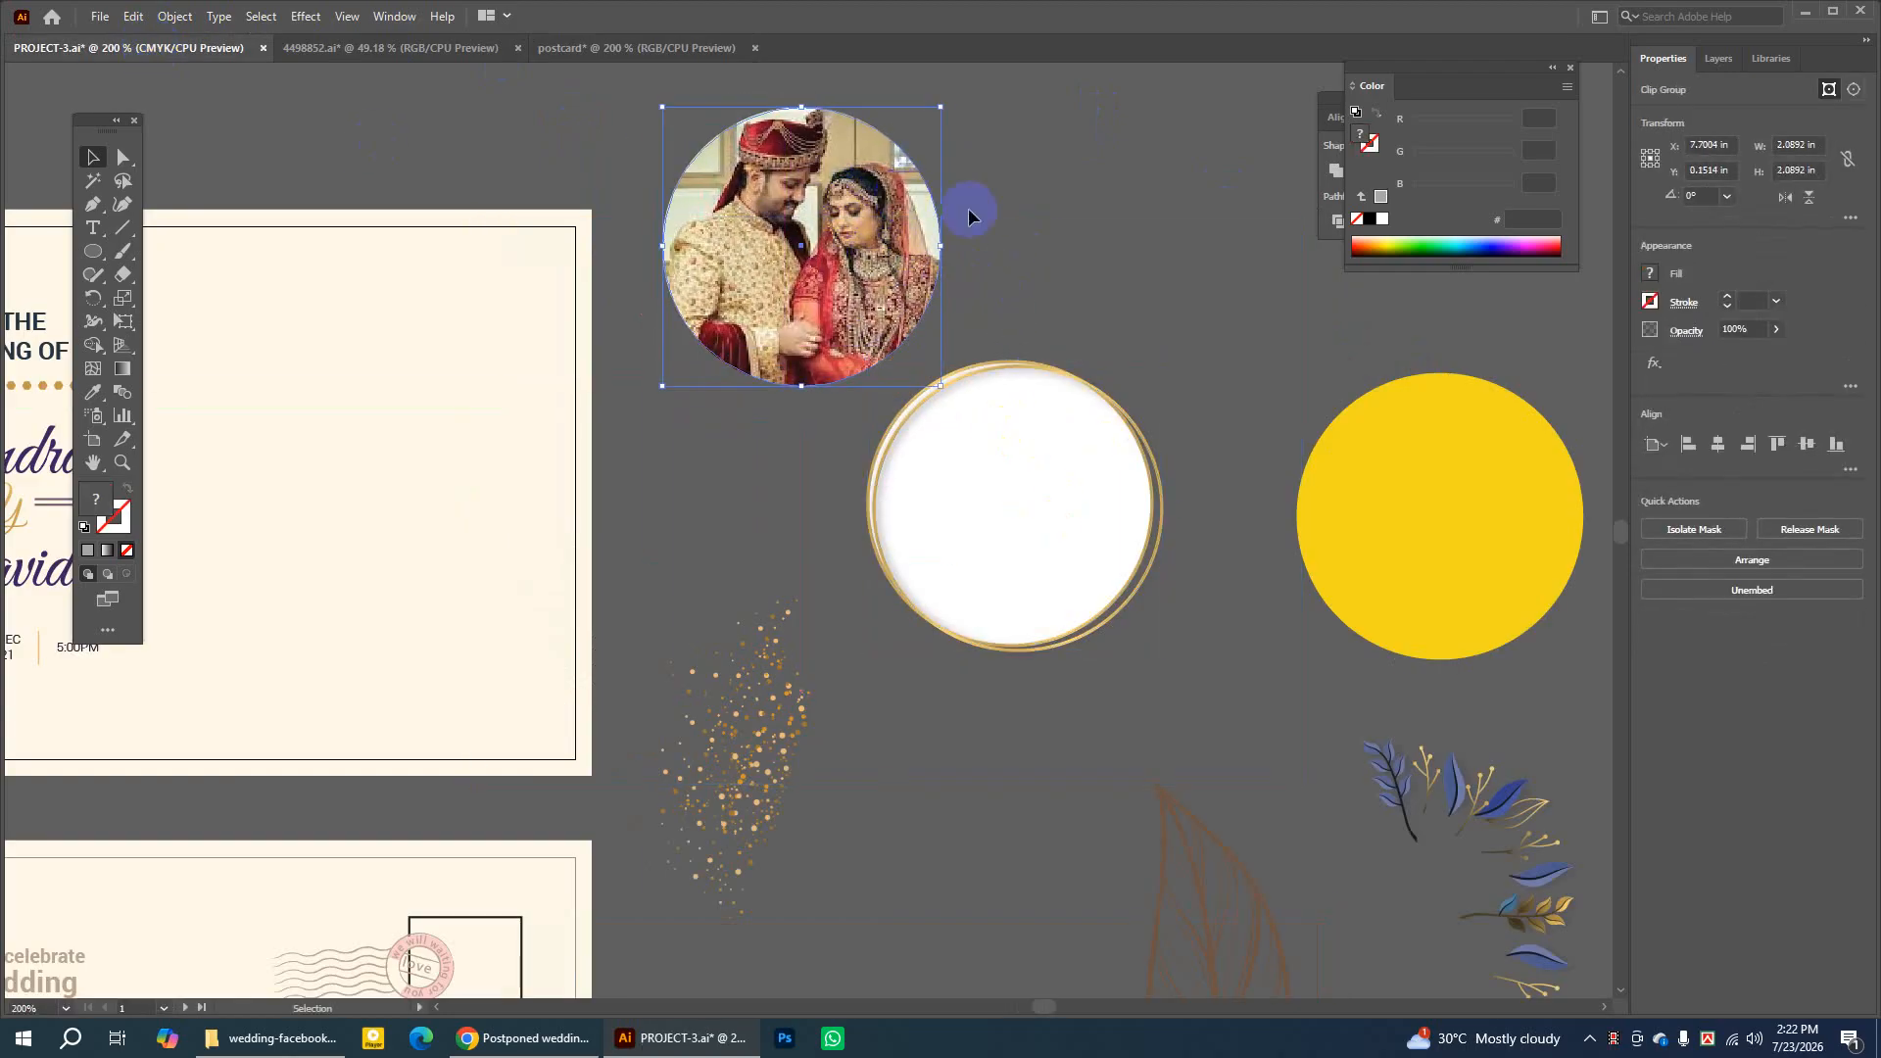
left_click(1070, 262)
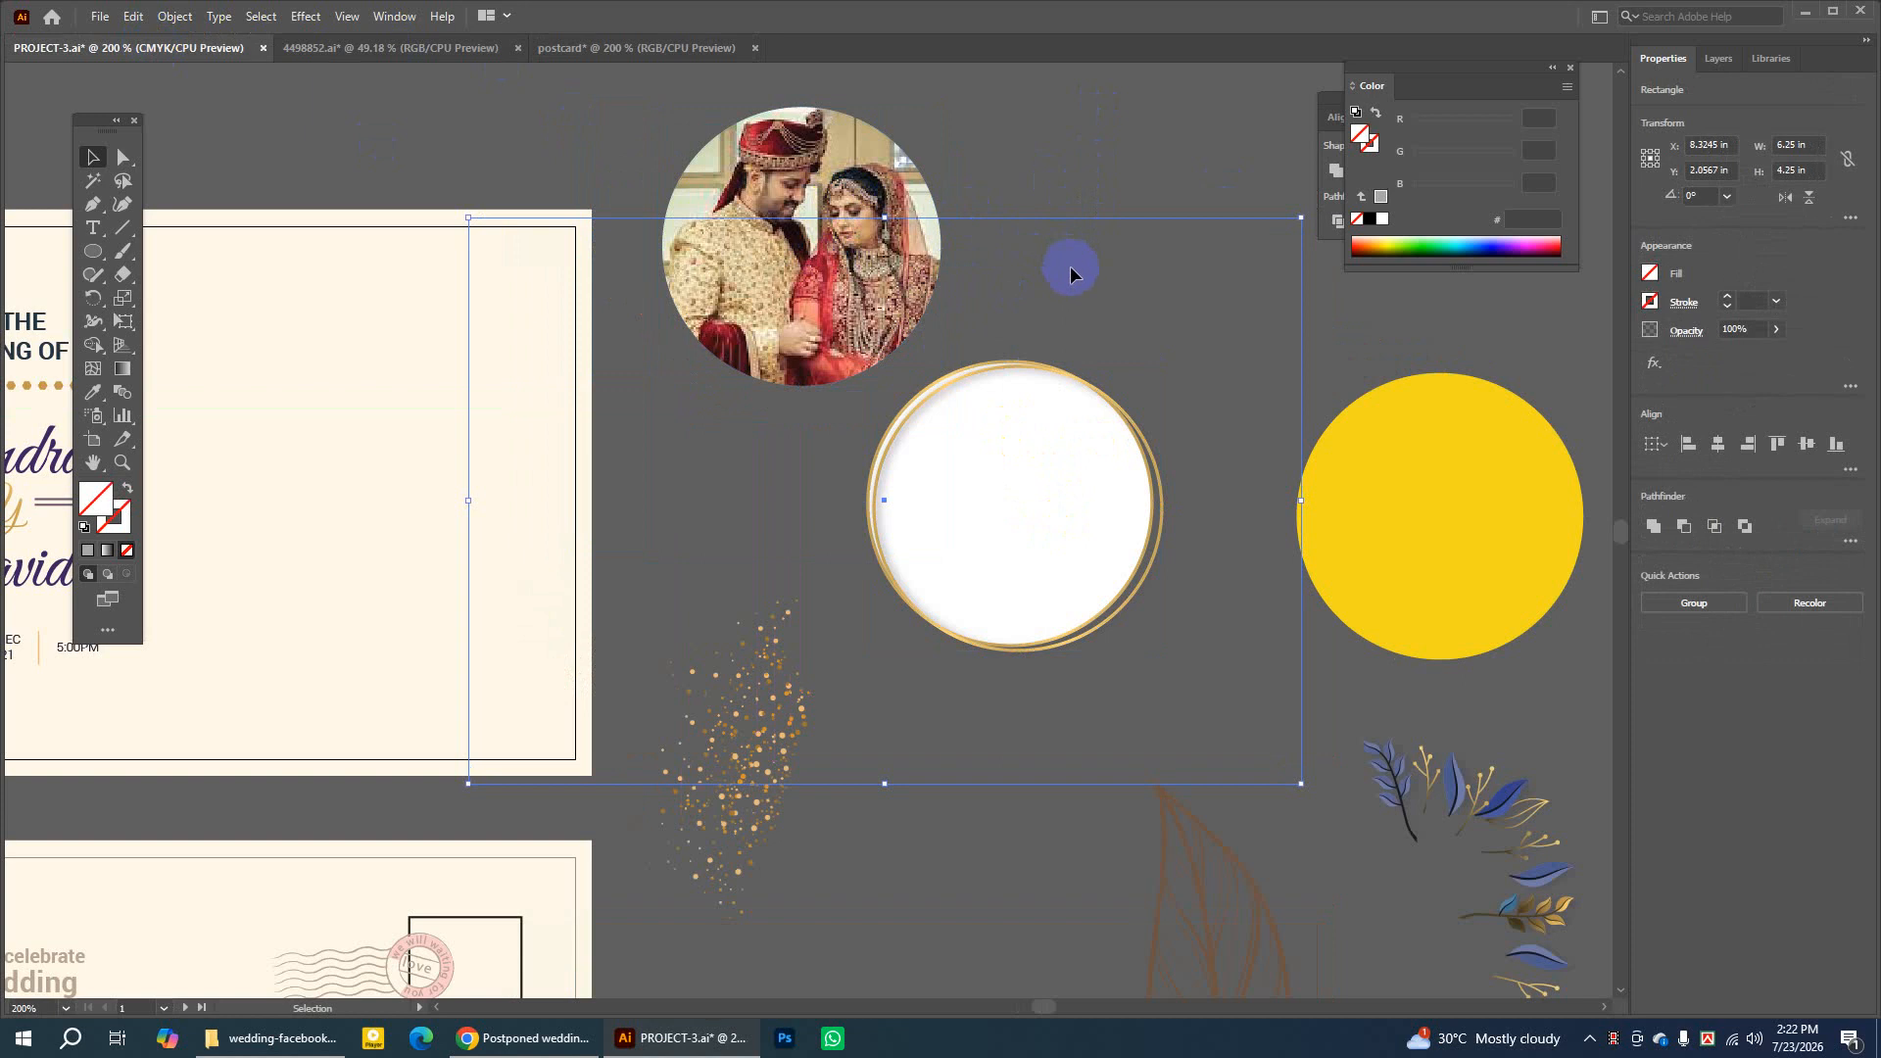
left_click(1070, 266)
left_click(831, 245)
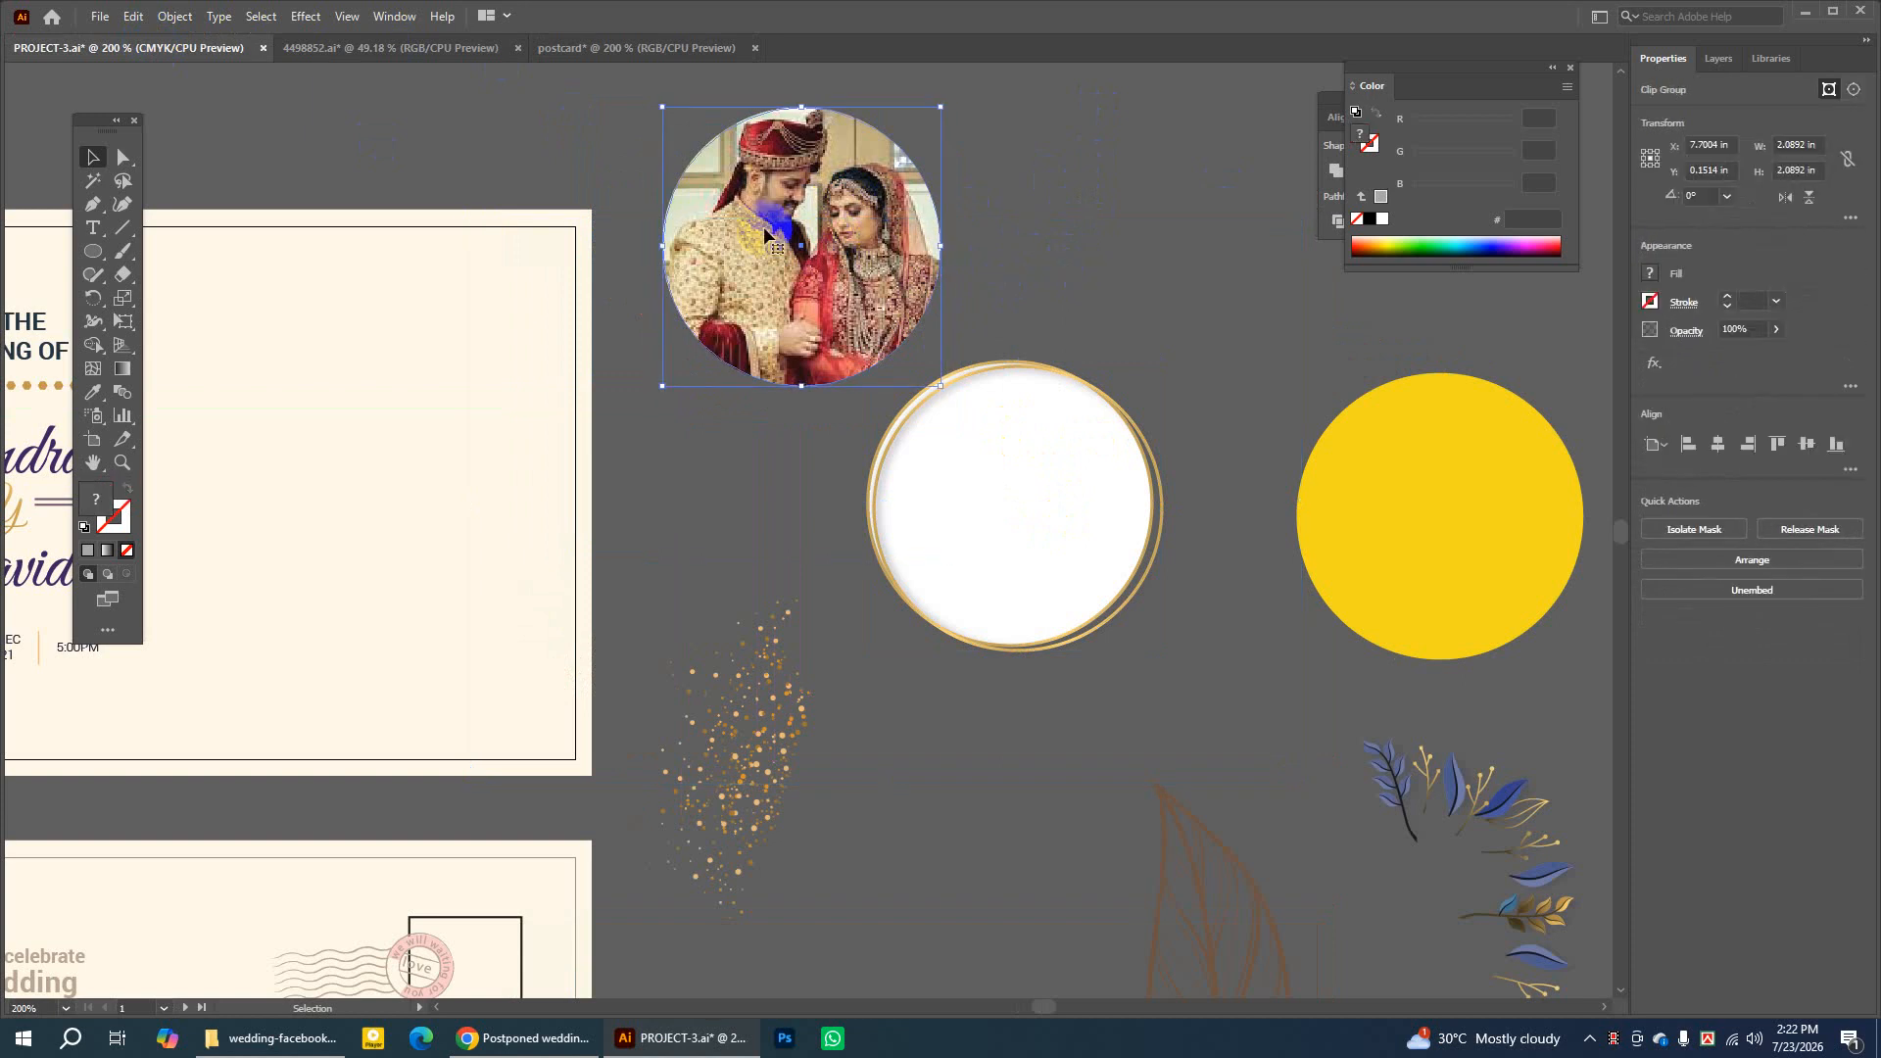
left_click_drag(1021, 463, 1089, 634)
left_click(990, 235)
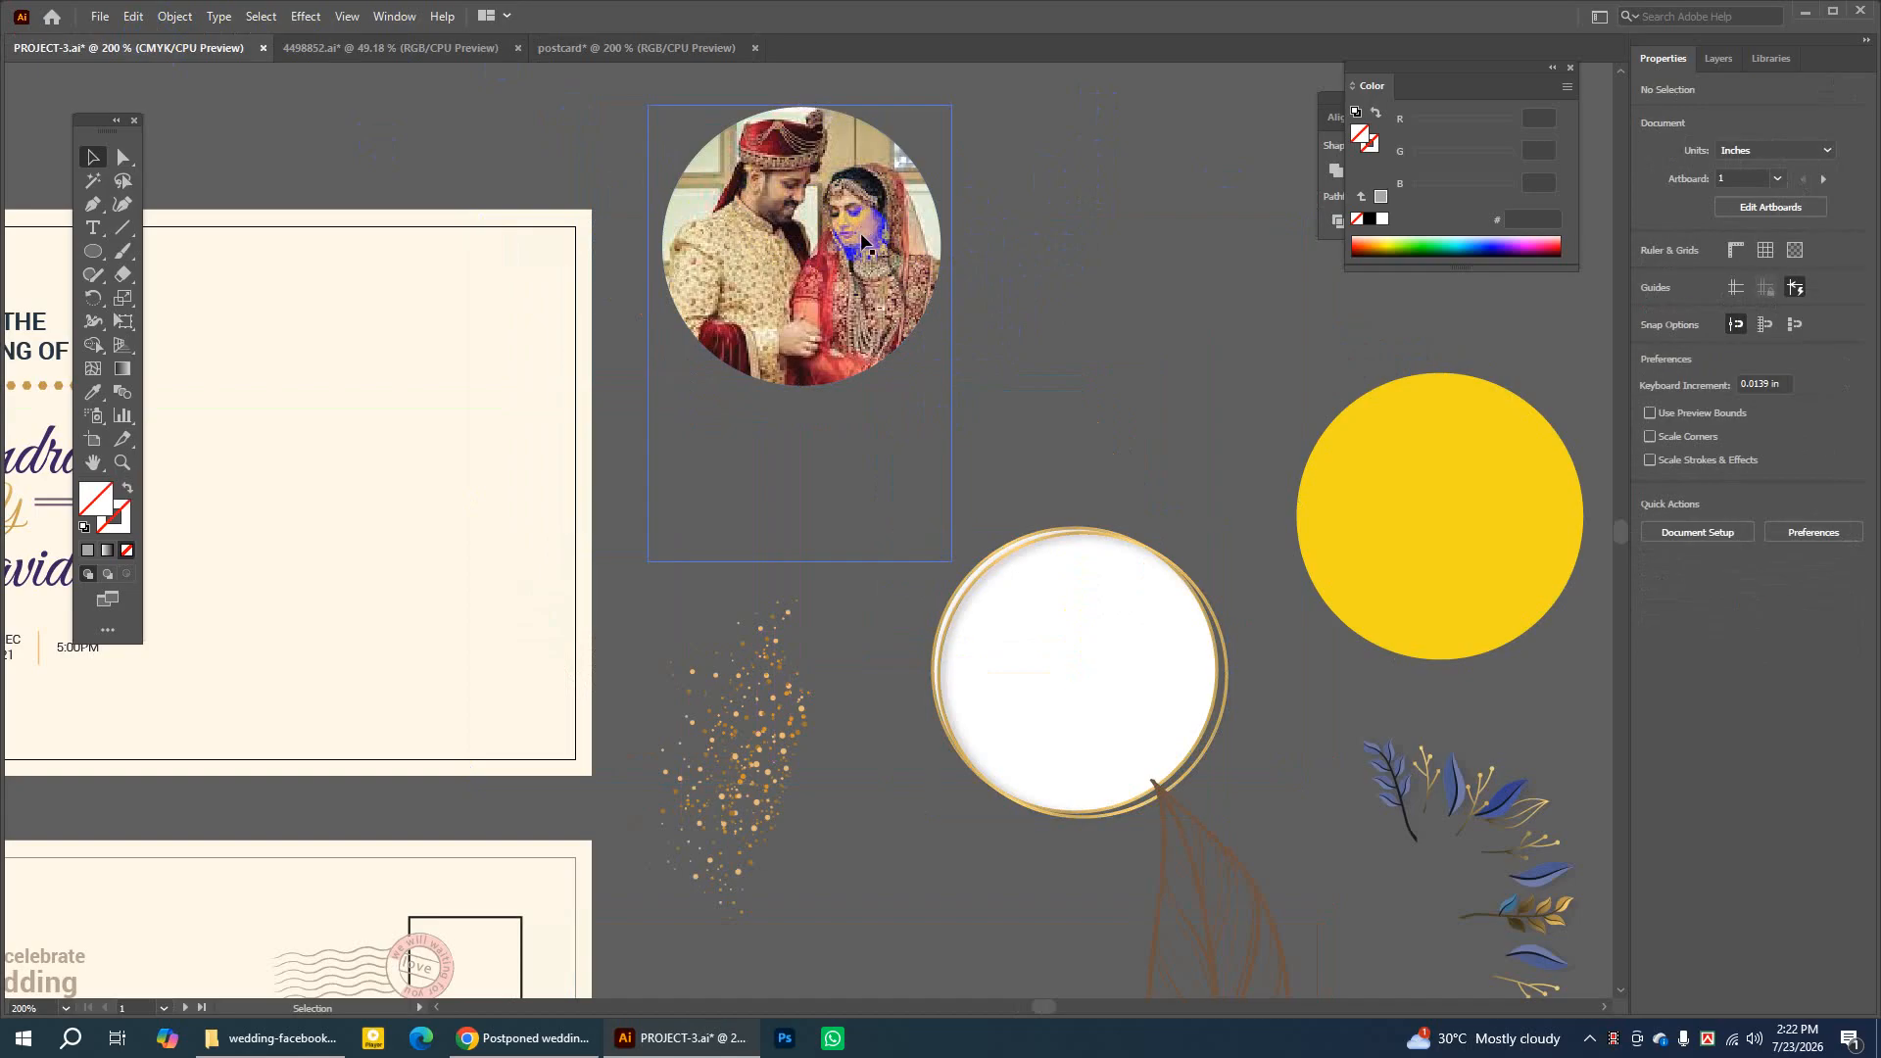
Release the round couple photo's clipping mask and fill the freed circle with grey AAAAA9
left_click(862, 240)
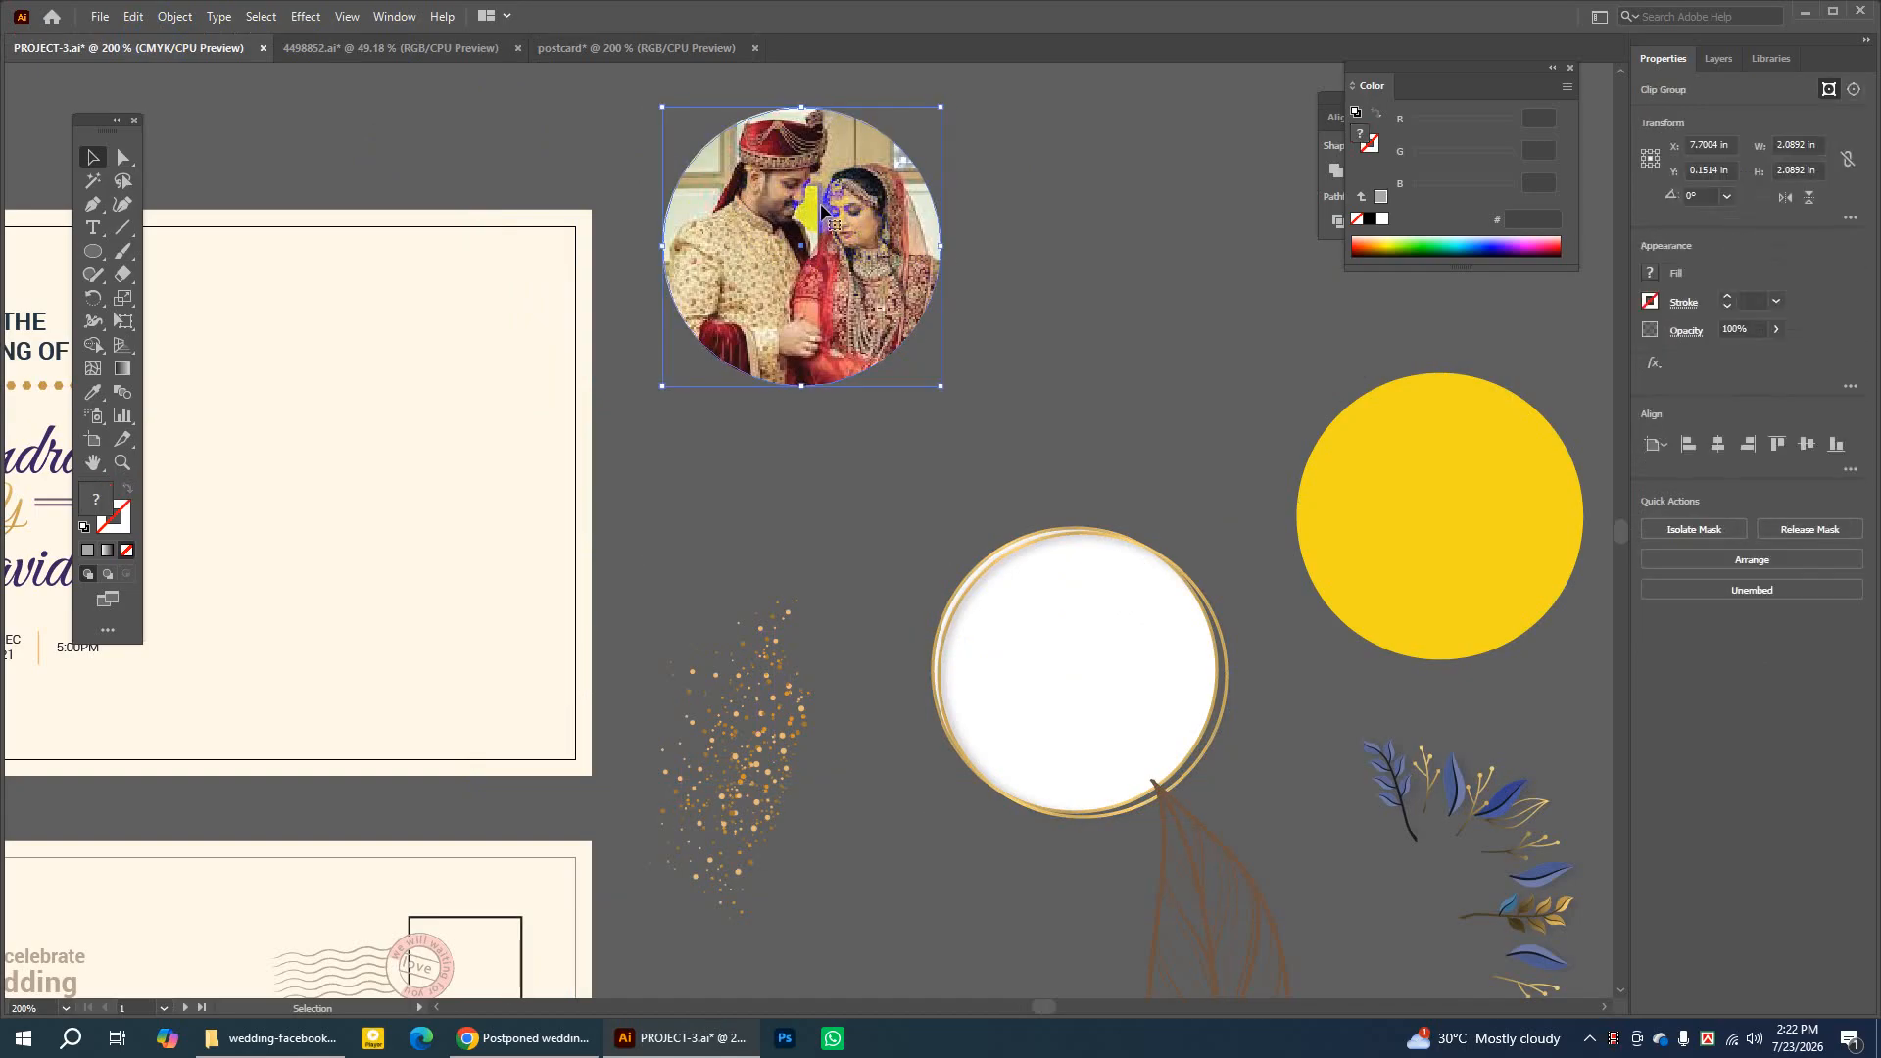
right_click(835, 201)
left_click(895, 364)
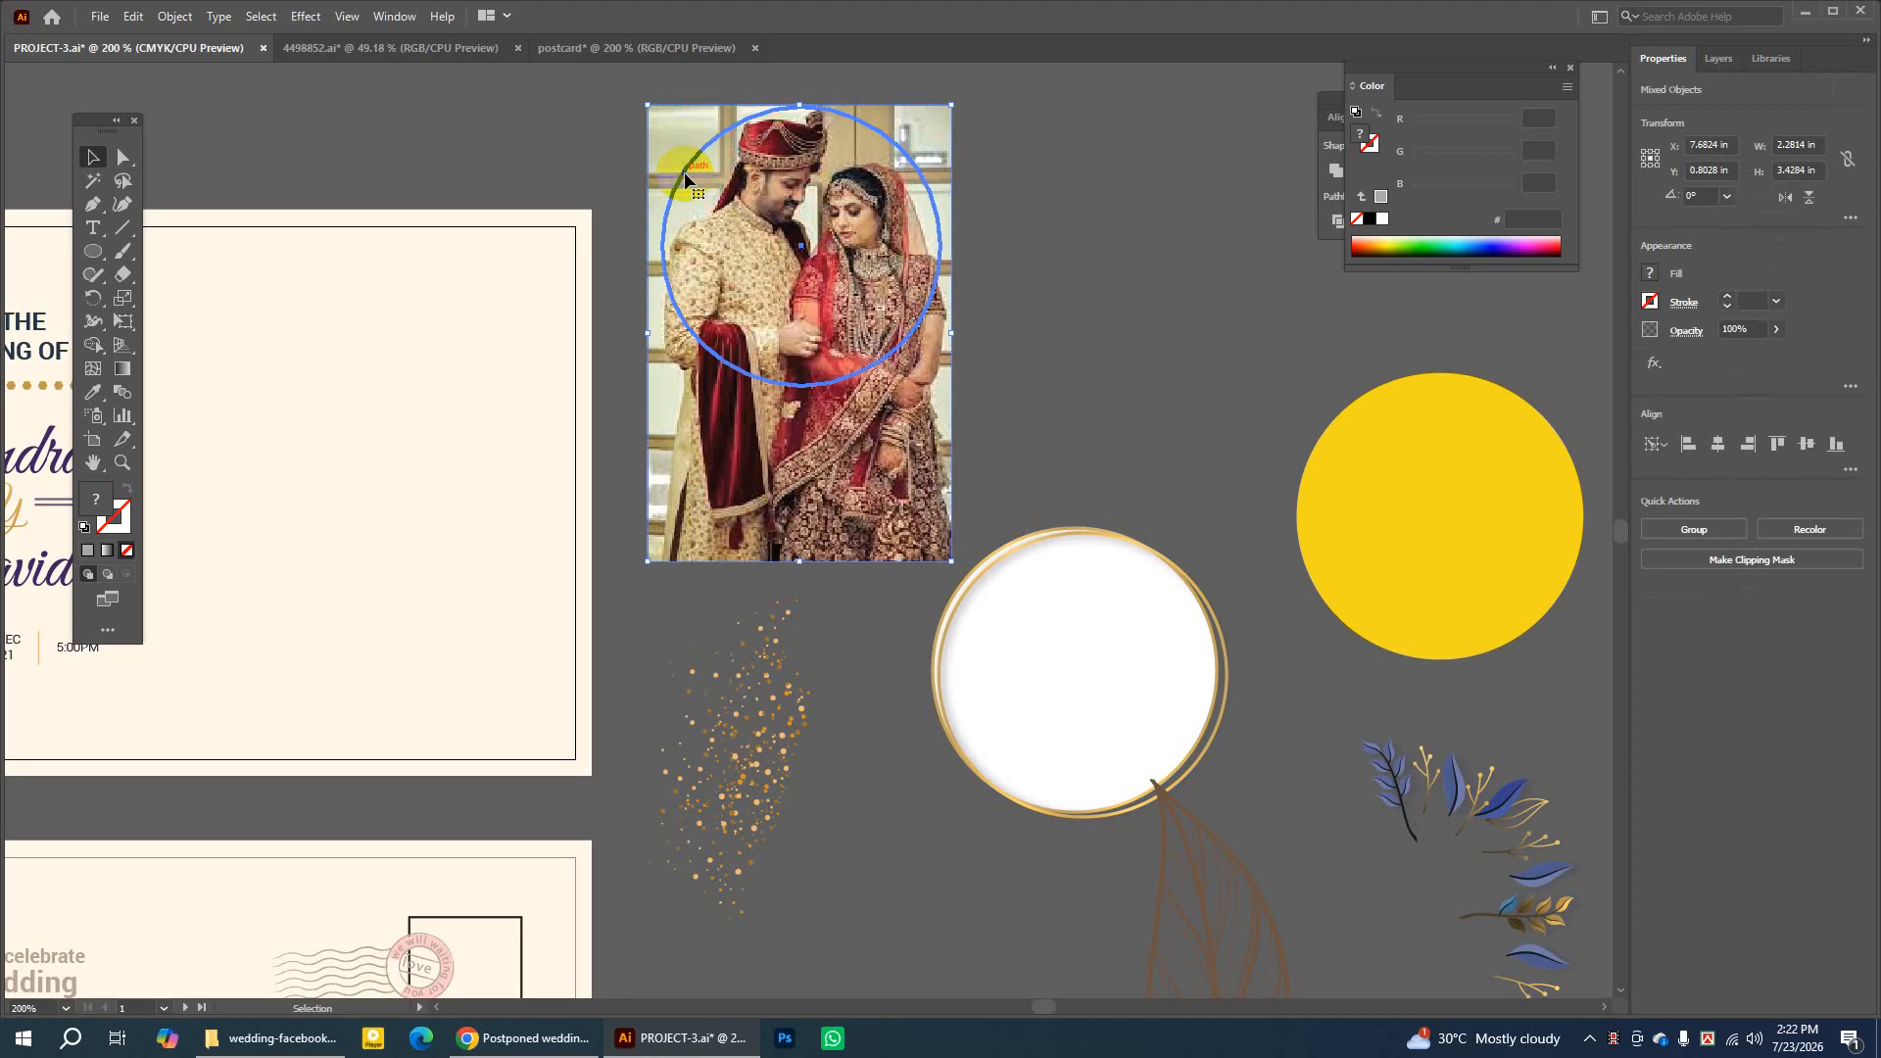
left_click(99, 505)
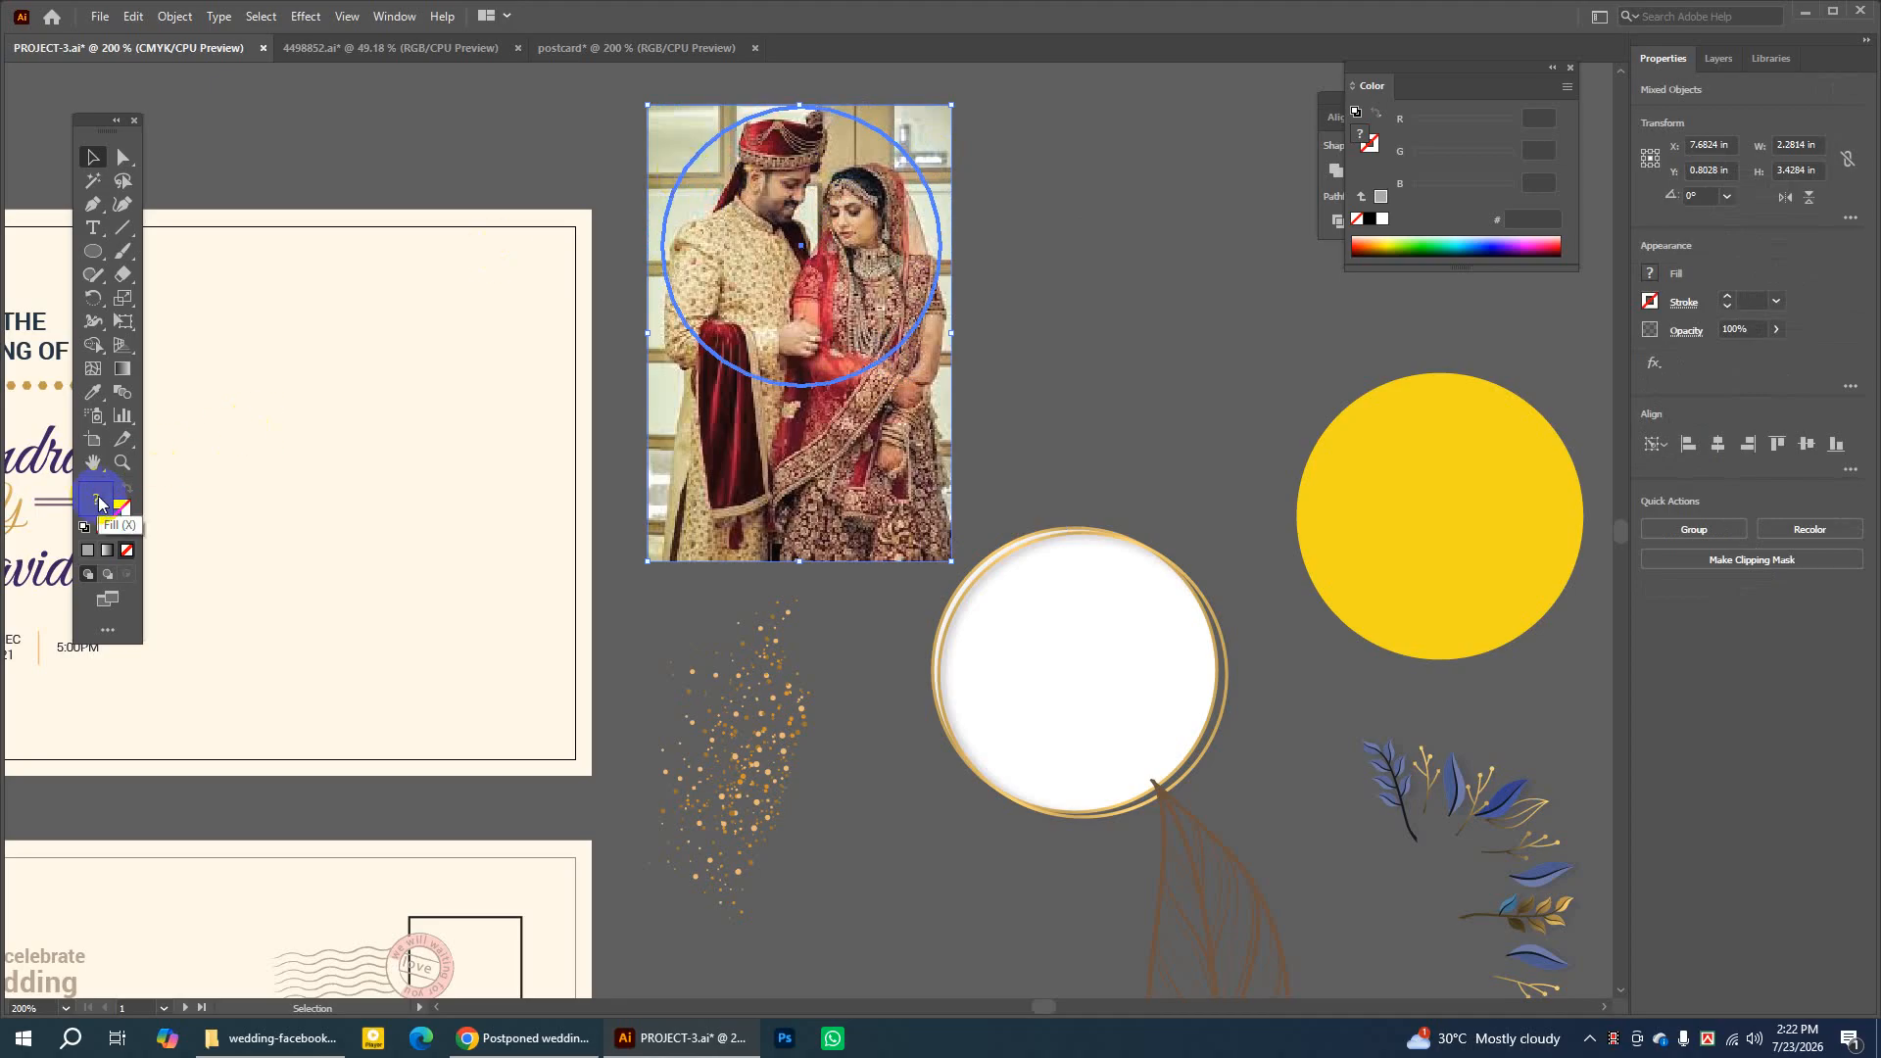
left_click(614, 343)
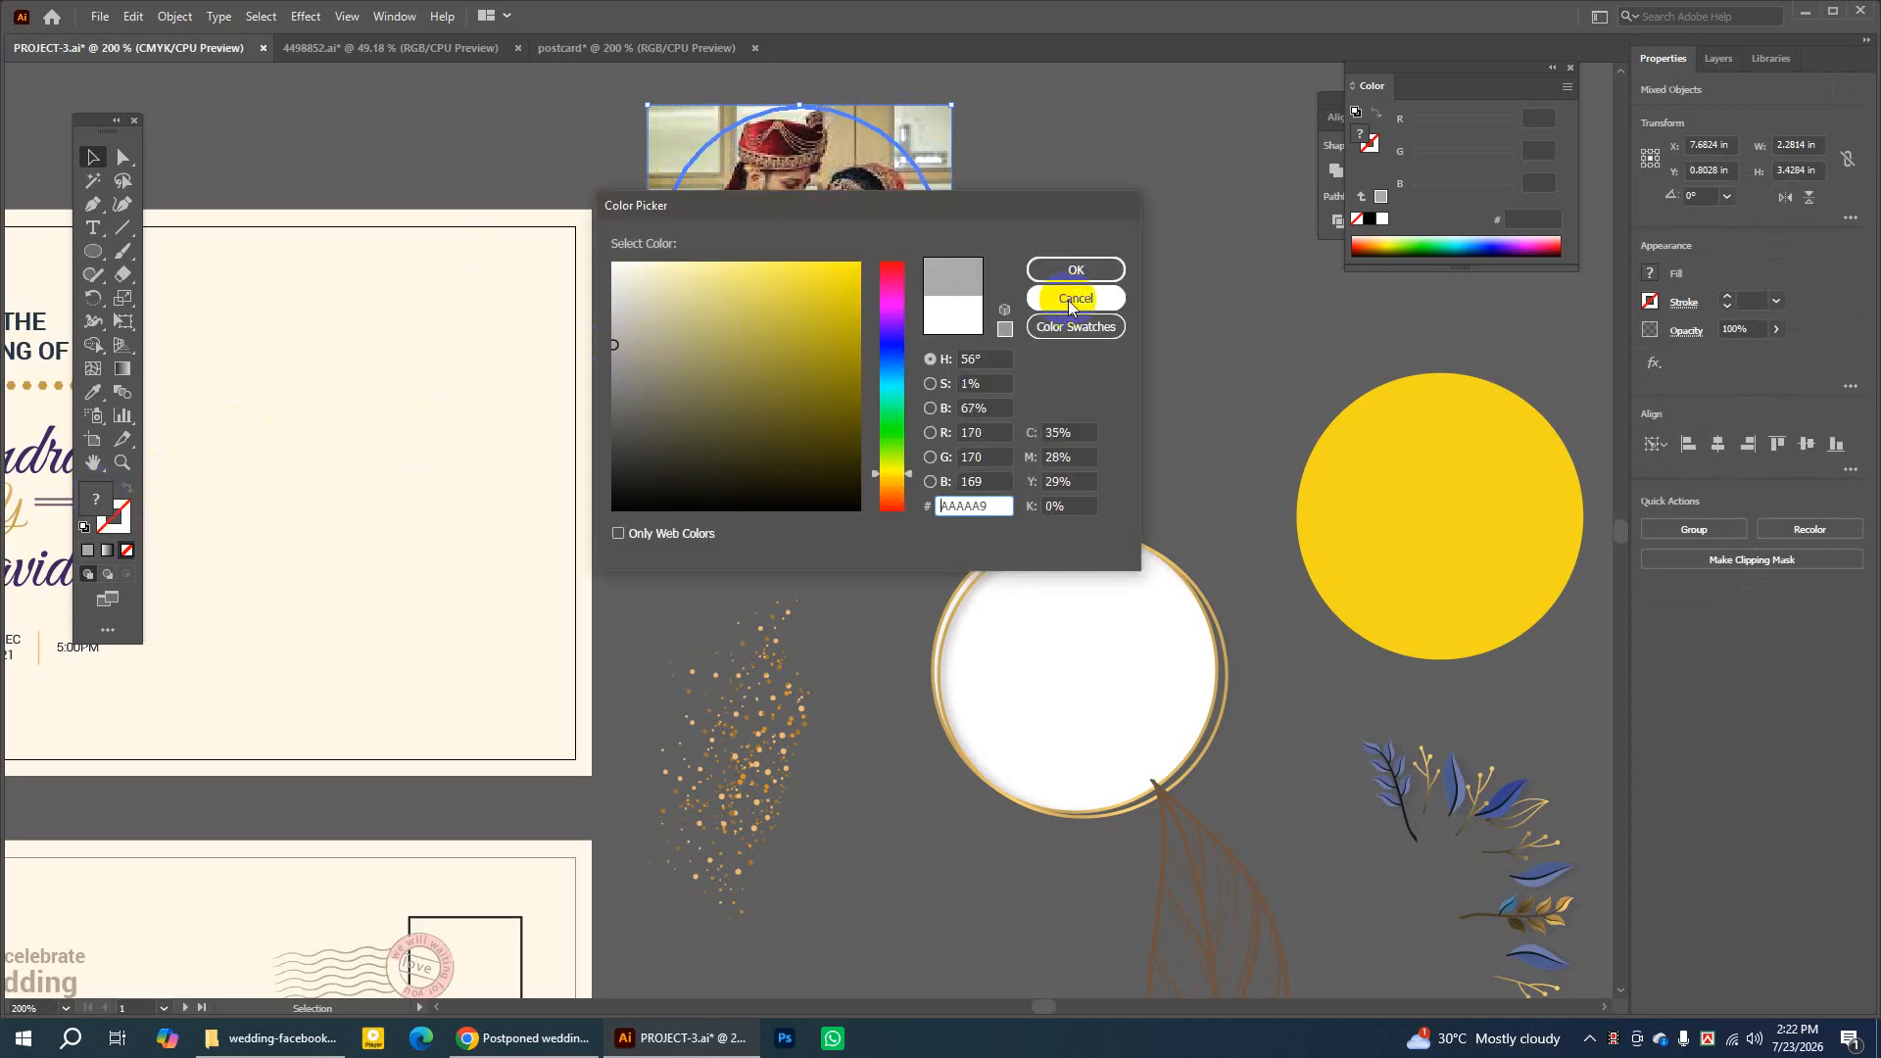
left_click(1075, 270)
Move the unmasked couple photo off the grey circle and copy it
left_click_drag(945, 127, 1172, 286)
left_click(130, 27)
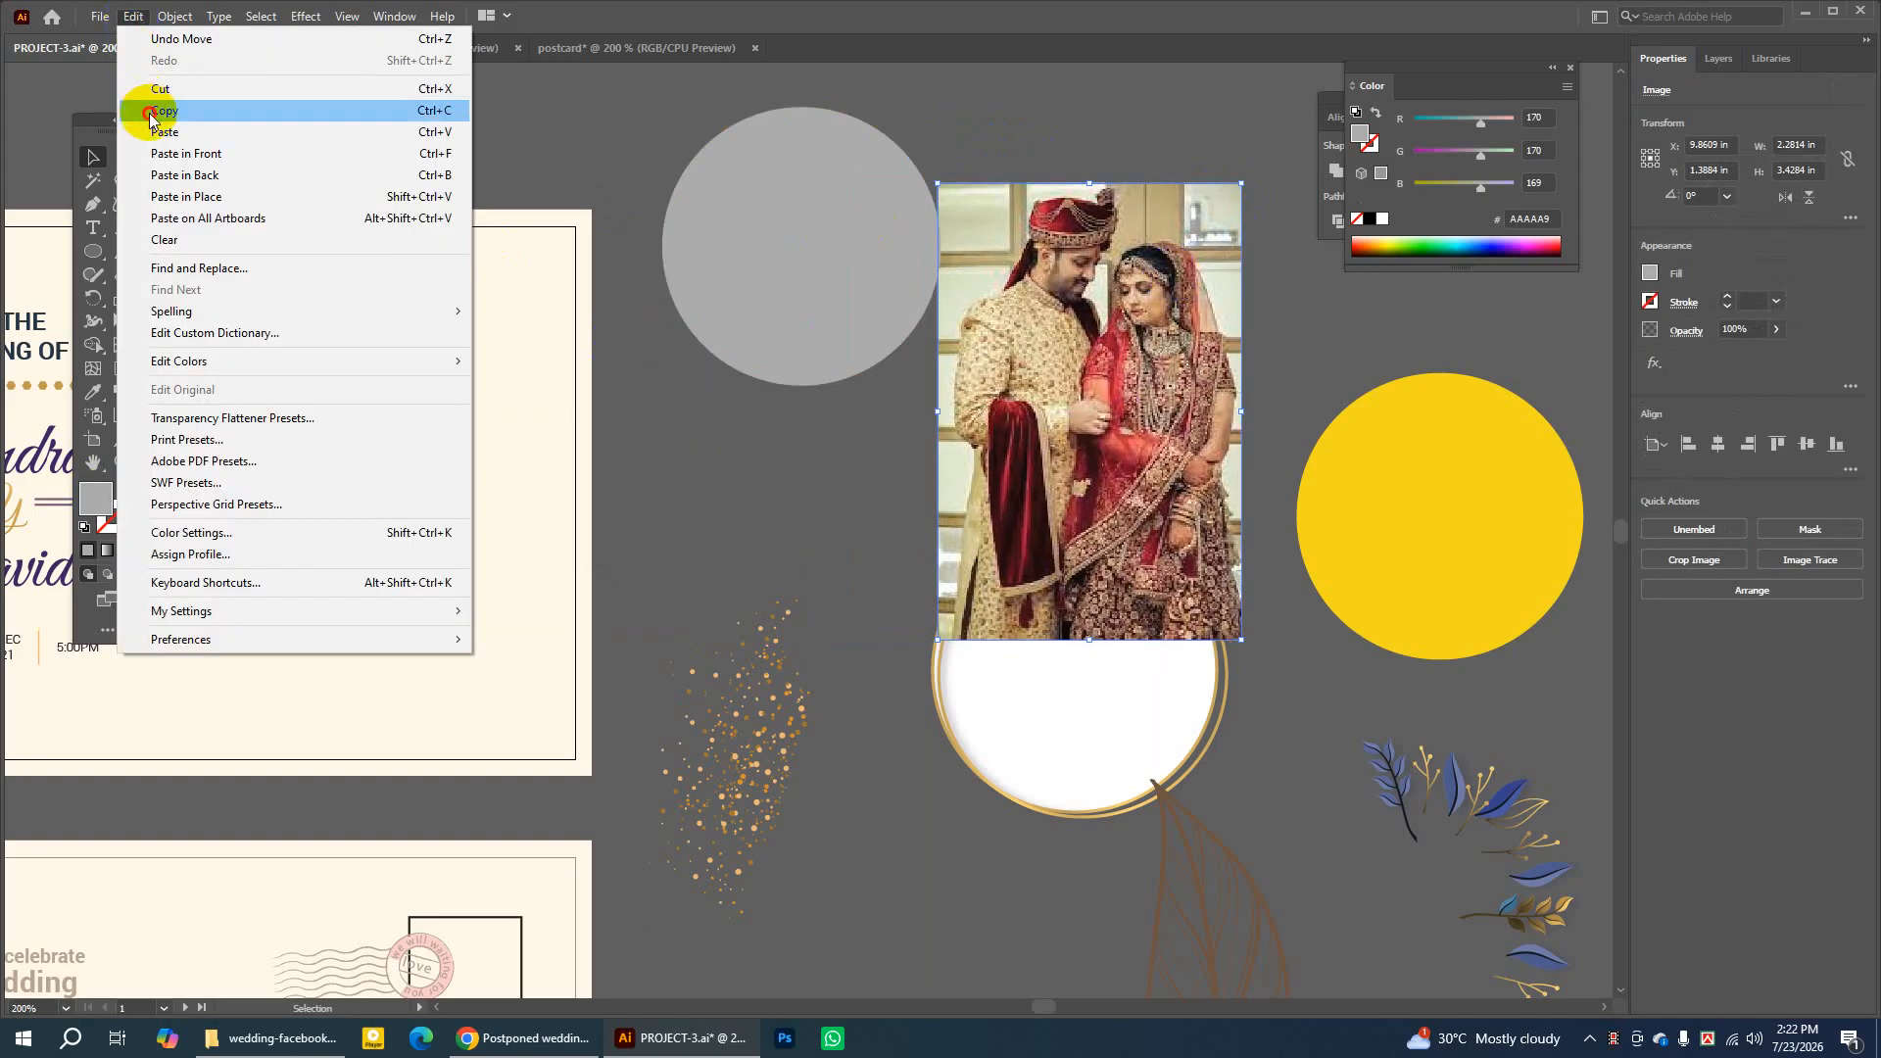
left_click(147, 105)
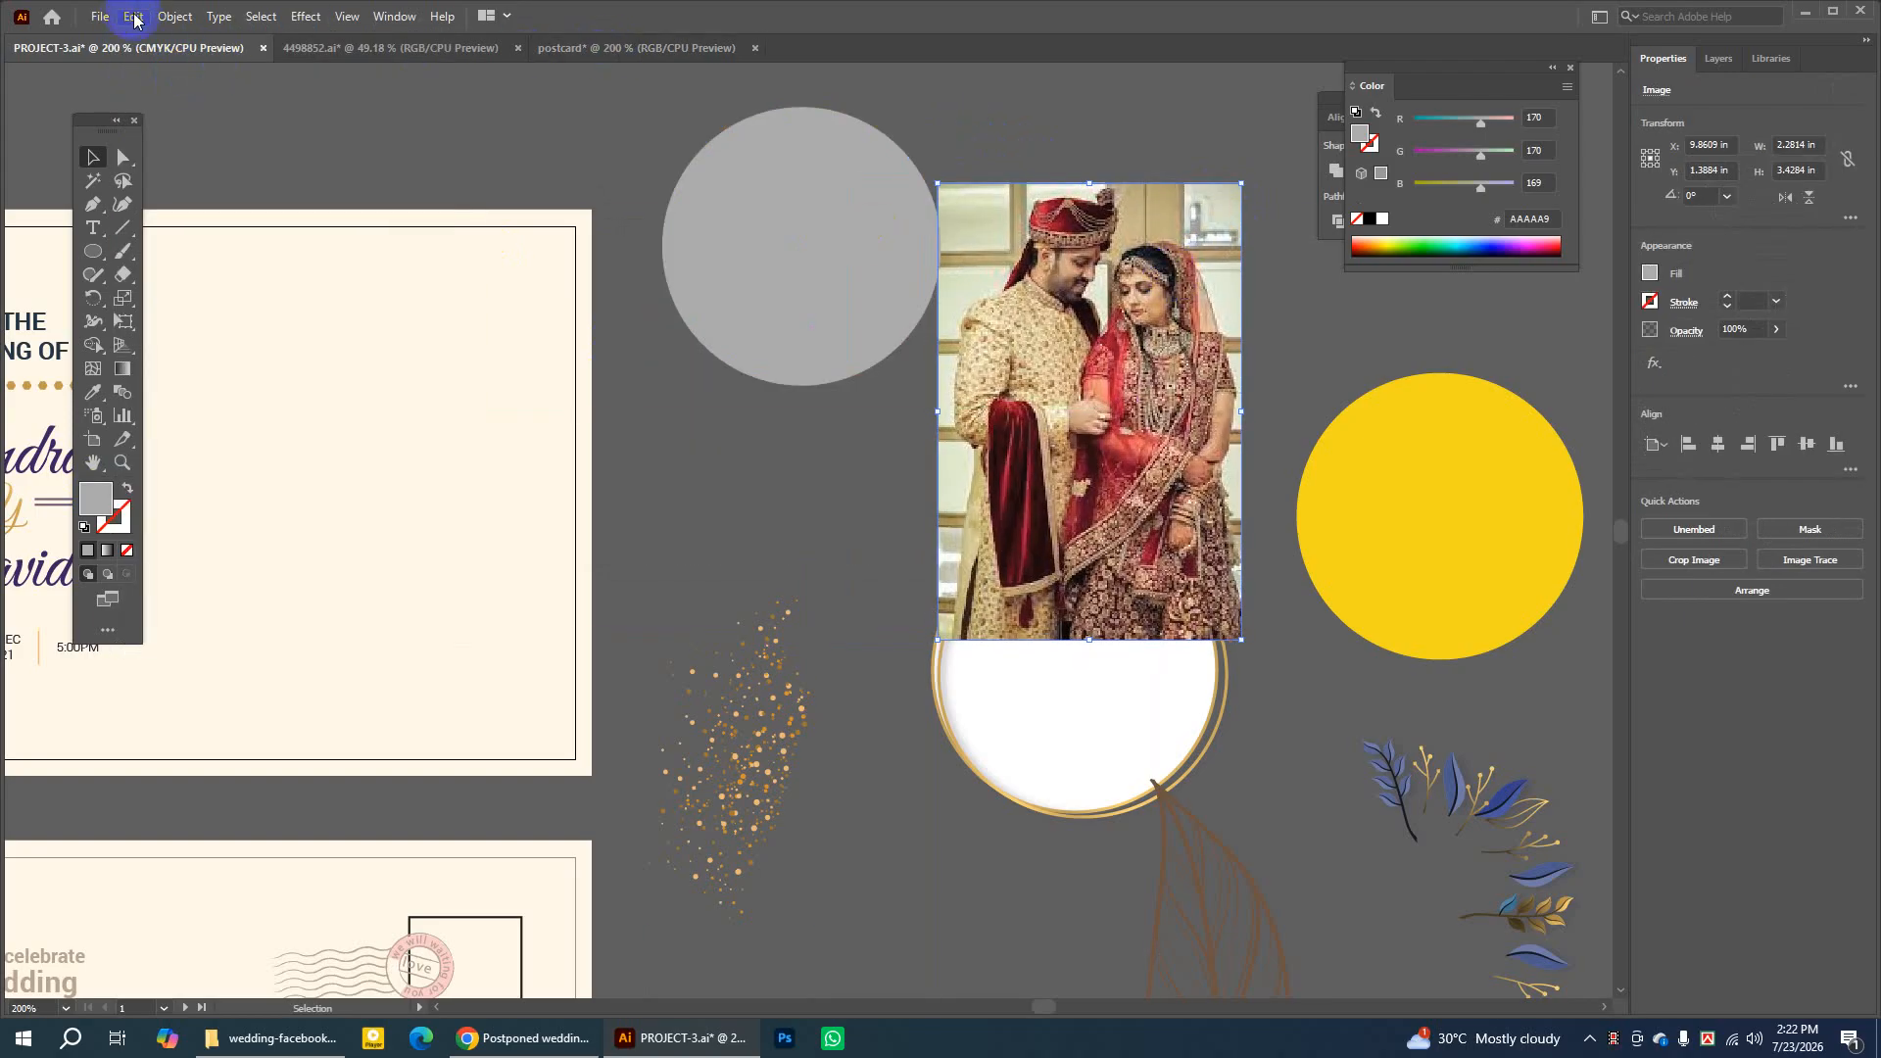
Paste the couple photo into the postcard document and place it so it partly overlaps the grey circle
left_click(580, 46)
left_click(132, 16)
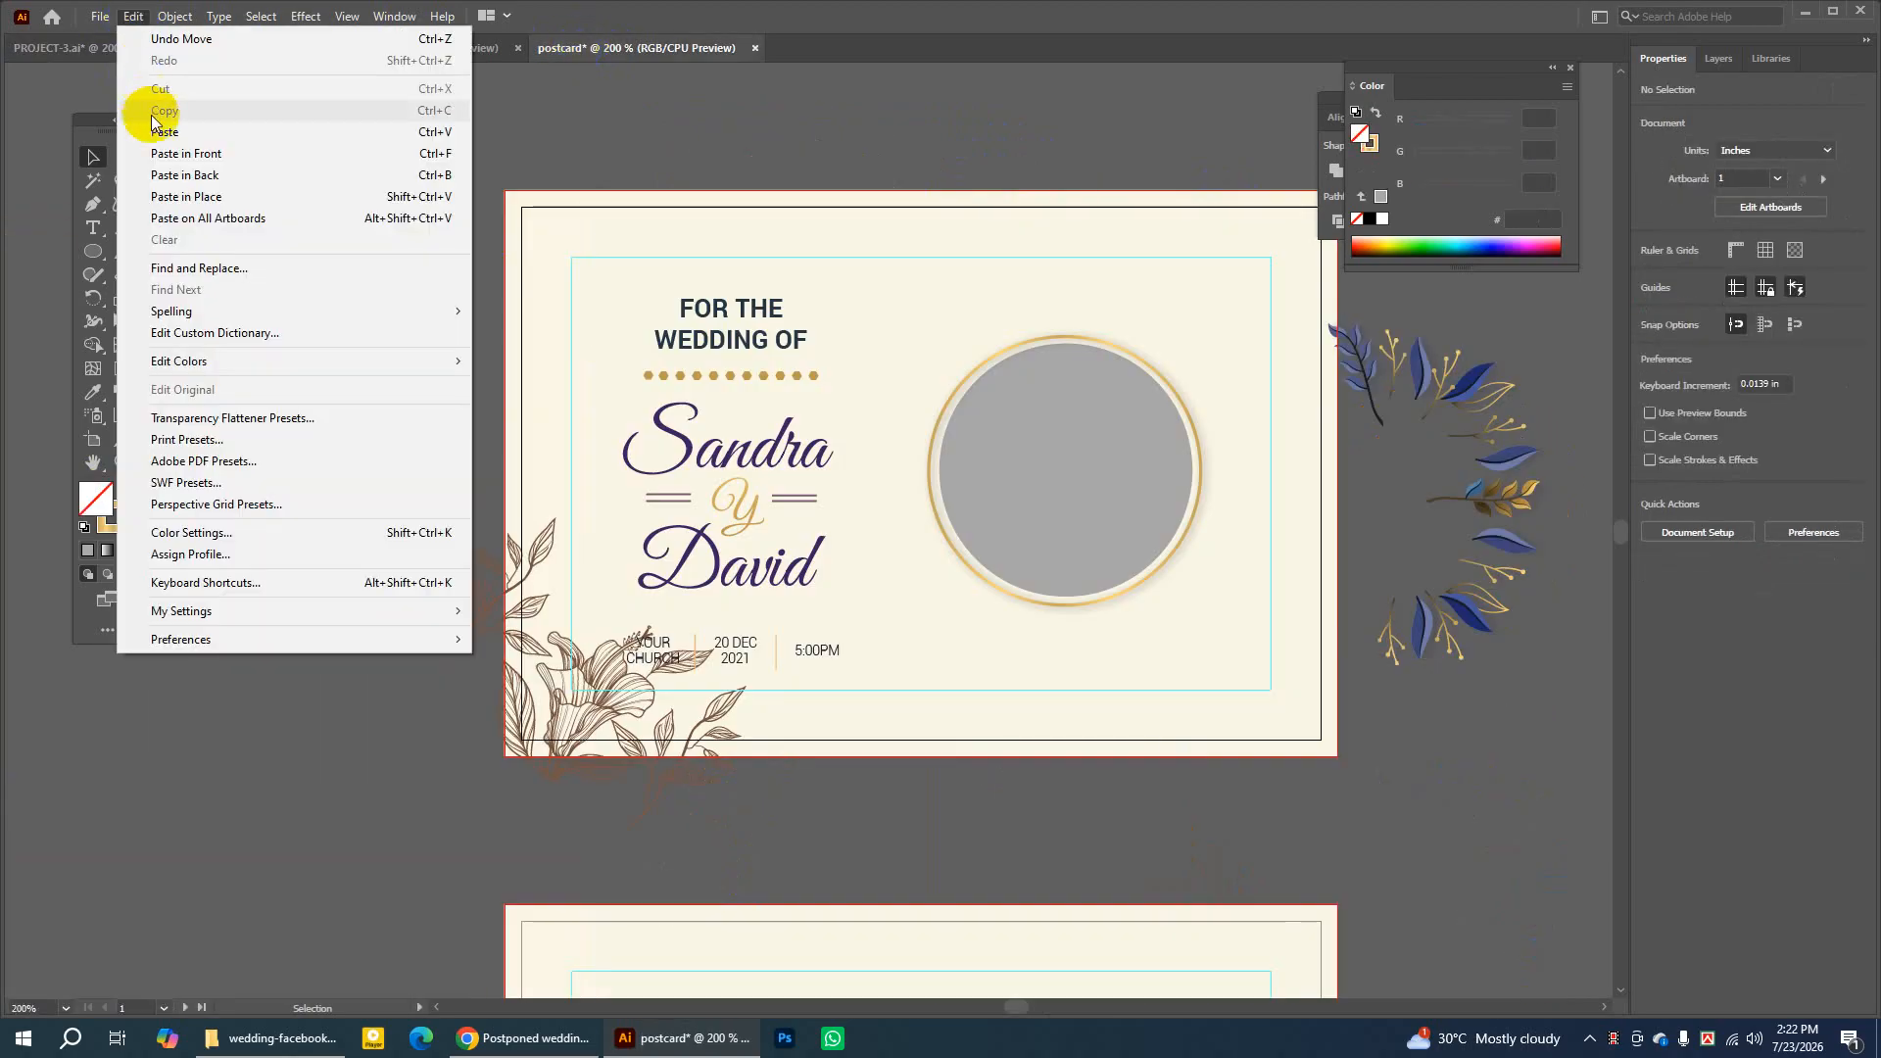
left_click(154, 127)
left_click_drag(858, 422, 941, 324)
left_click(1127, 125)
left_click(1188, 481)
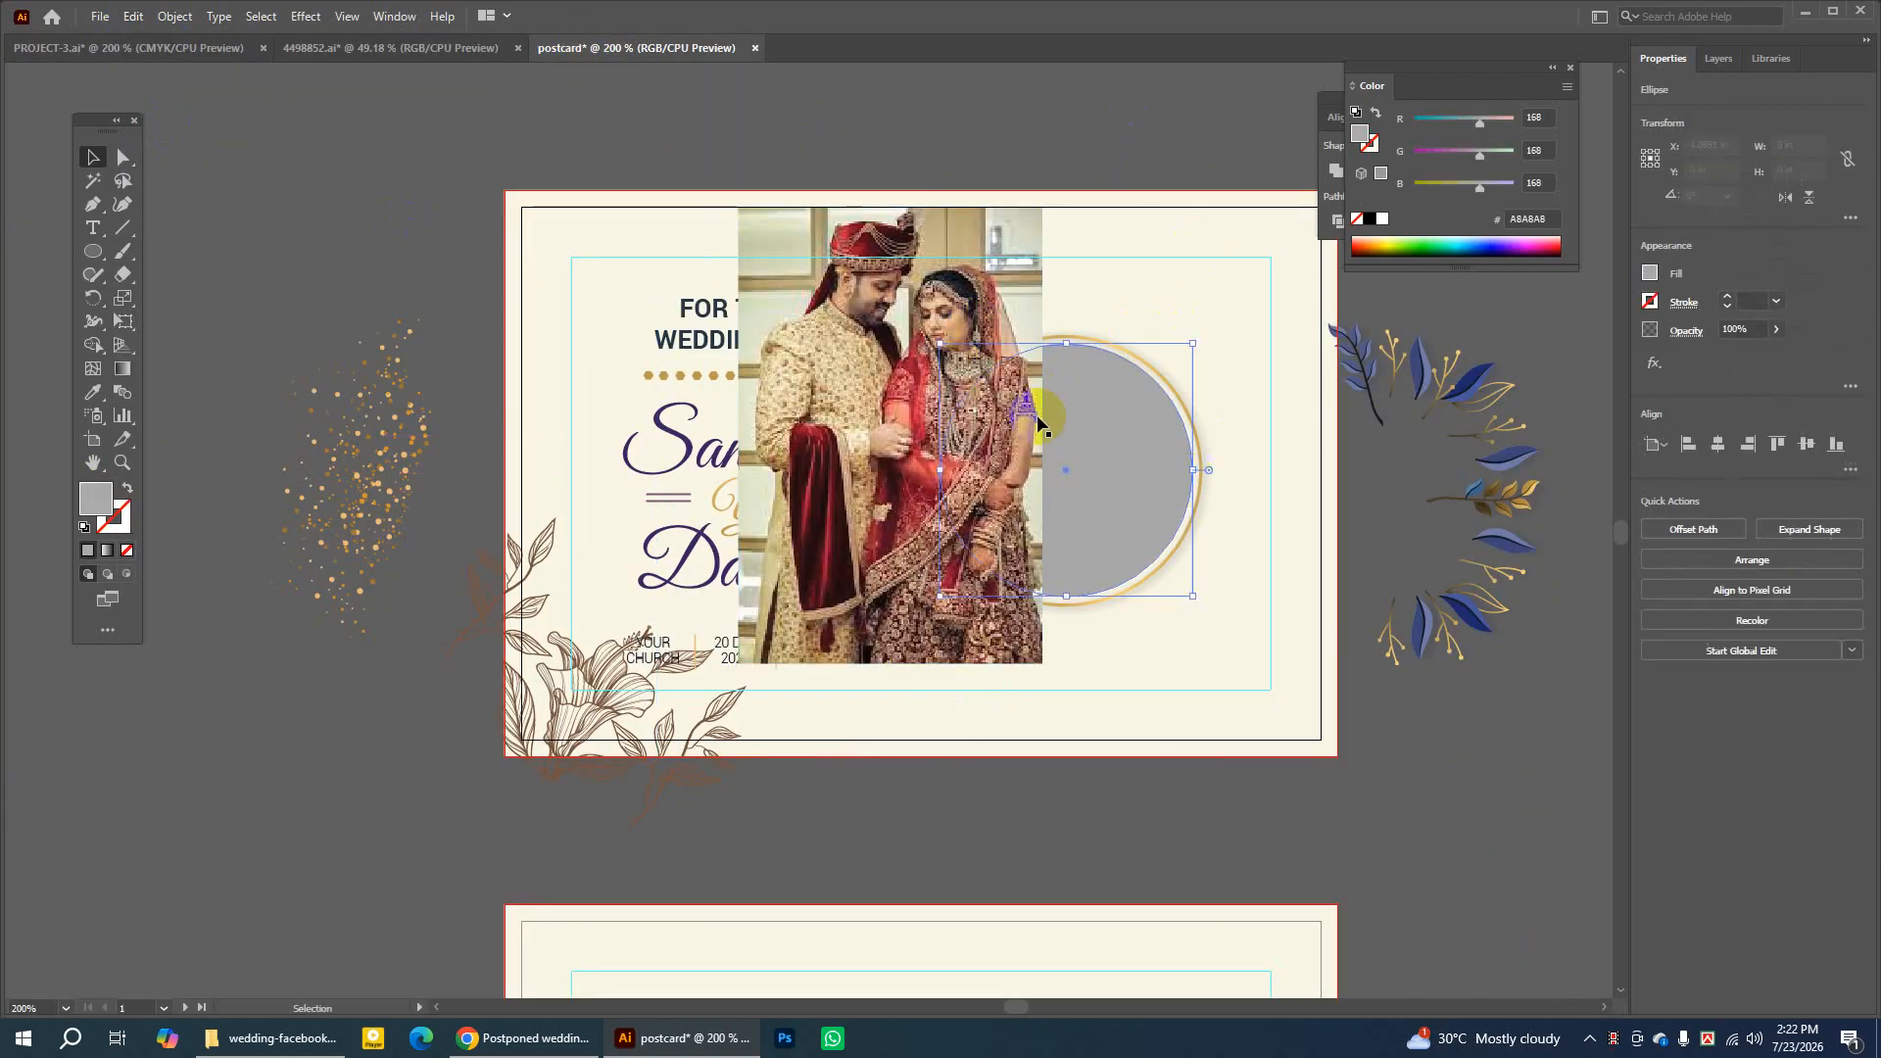
left_click(886, 323)
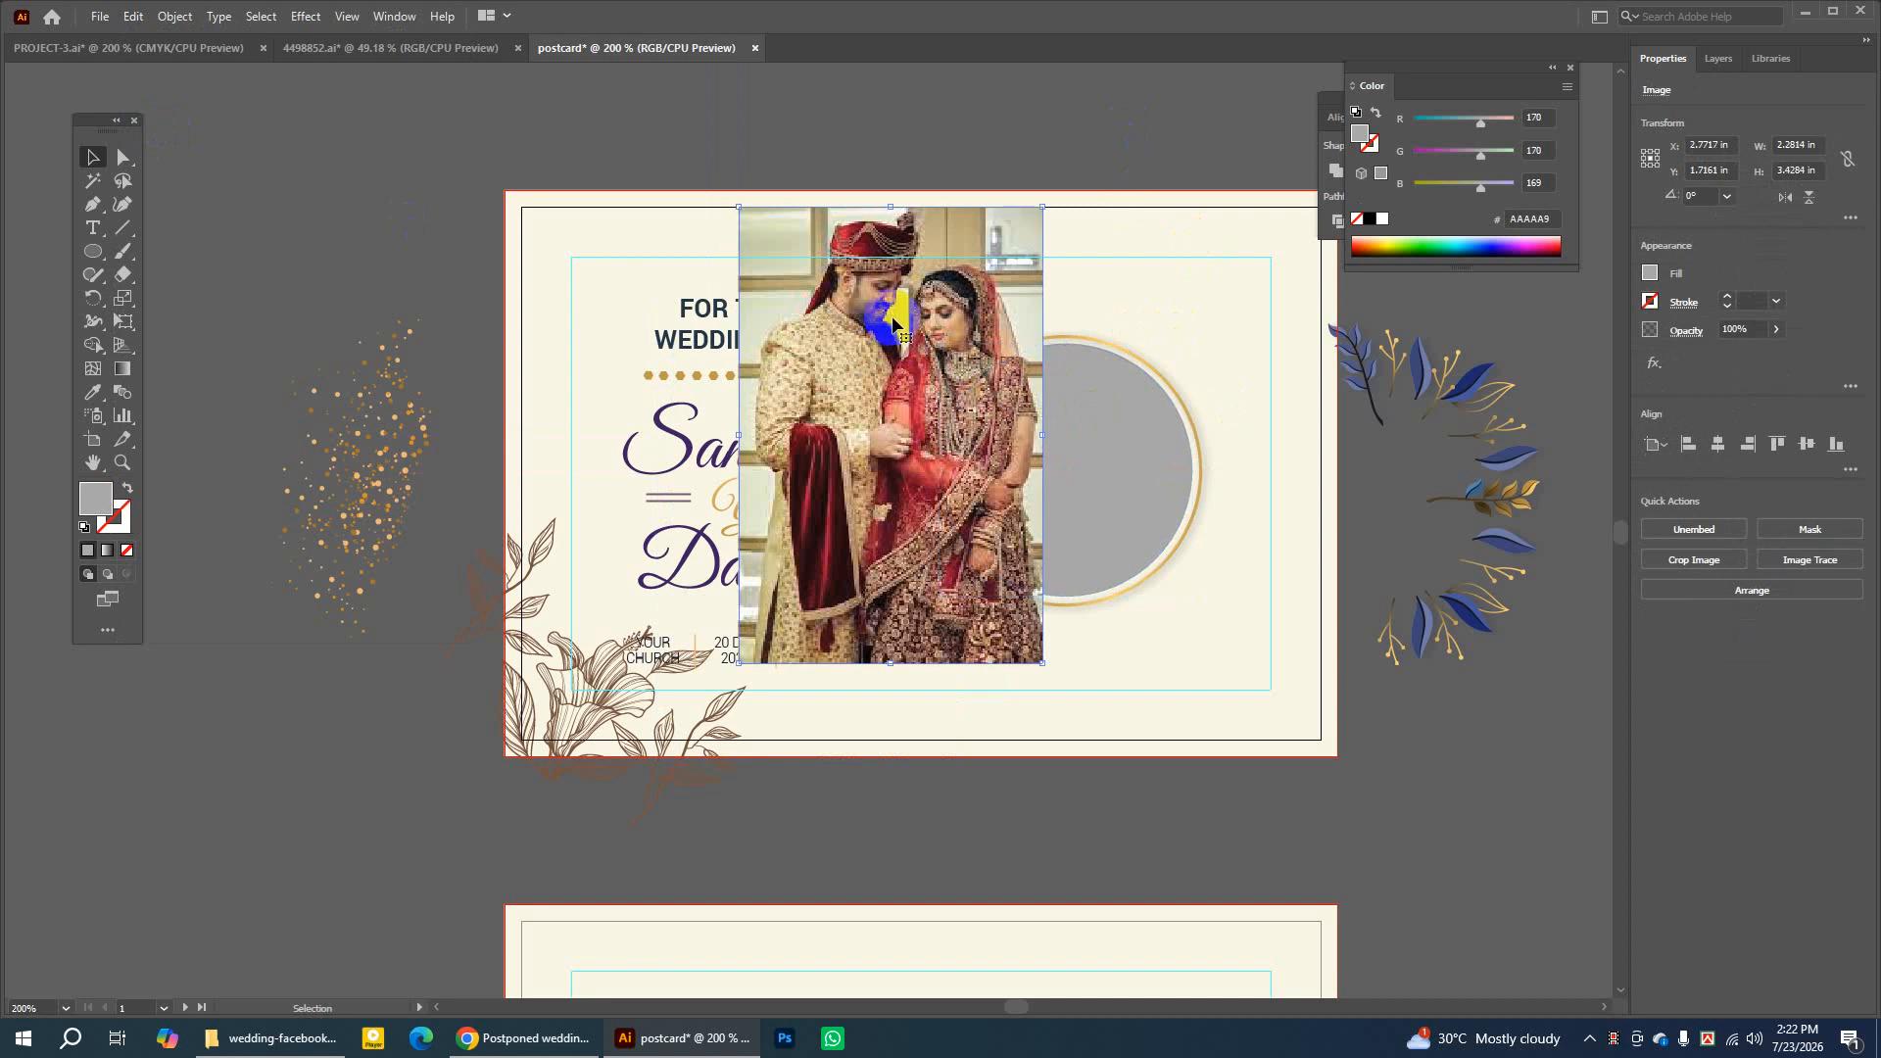
left_click(472, 292)
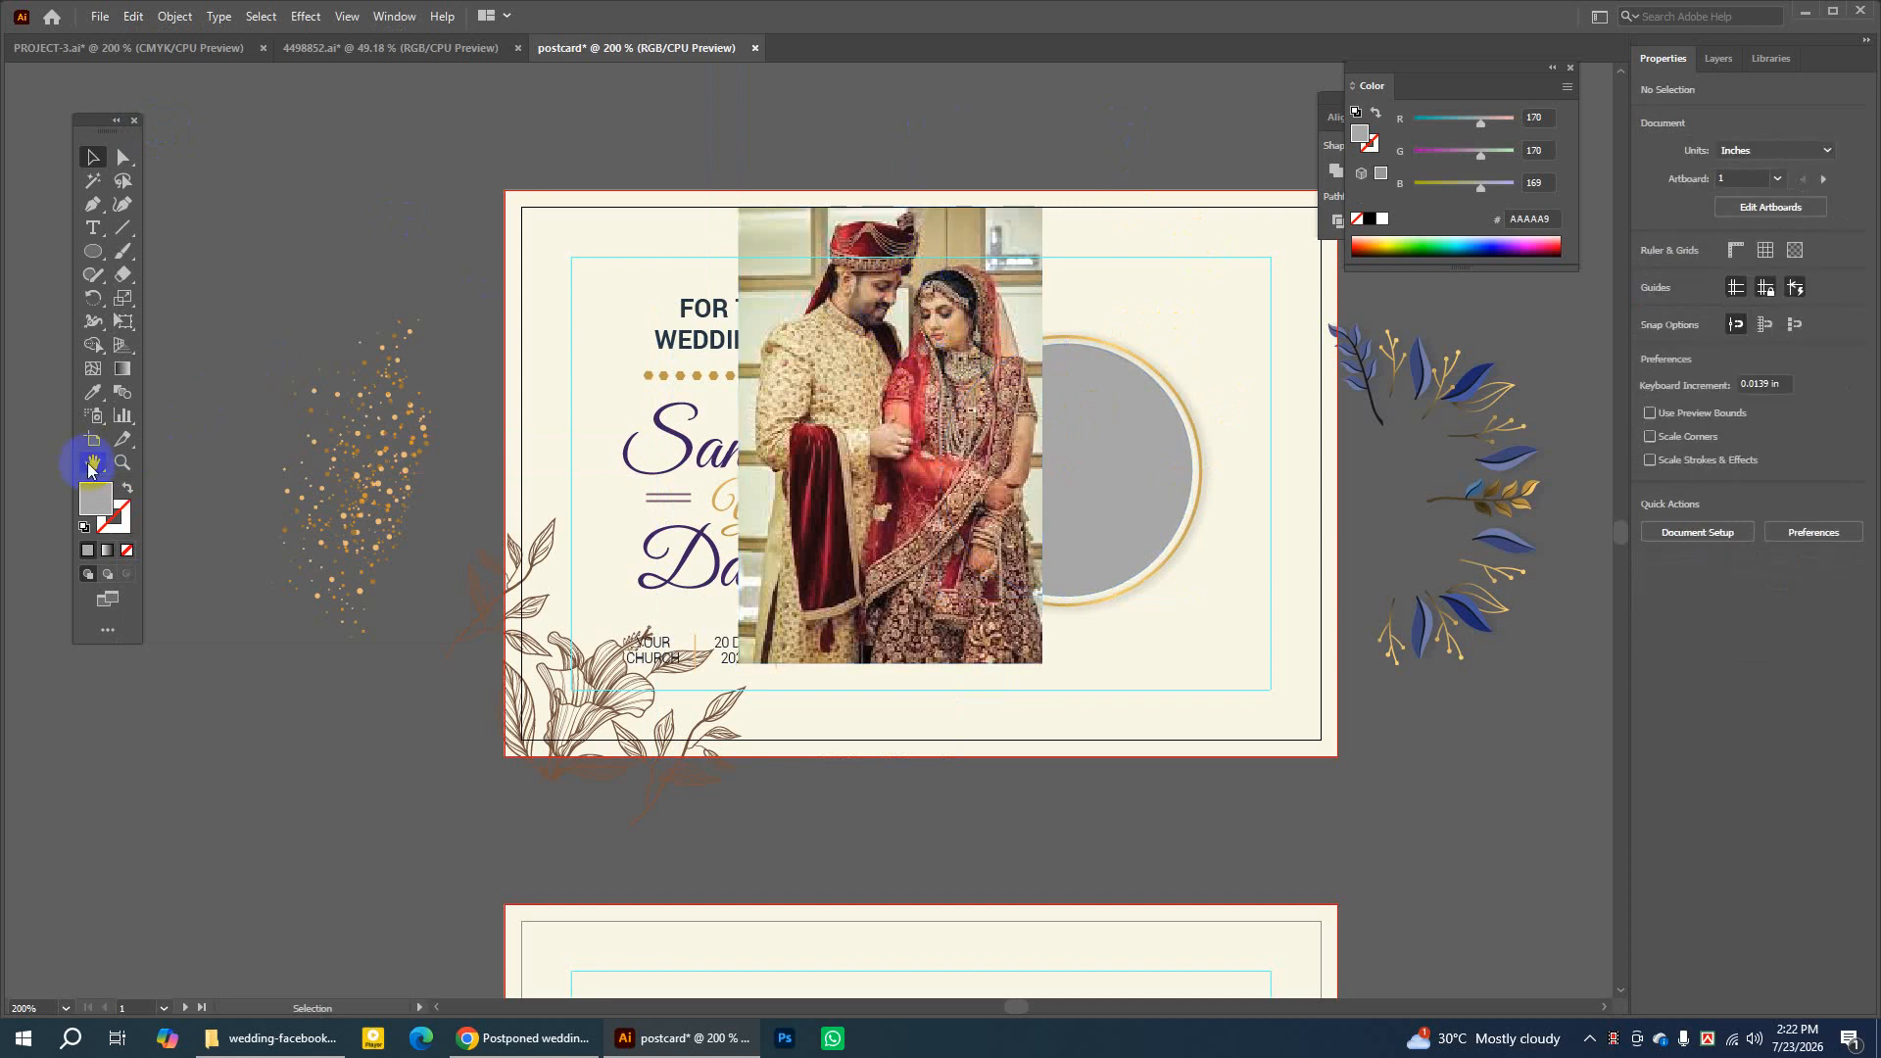
Move the blue leaf wreath farther away from the right edge of the postcard front
left_click(92, 462)
left_click_drag(1078, 450, 890, 453)
left_click(95, 157)
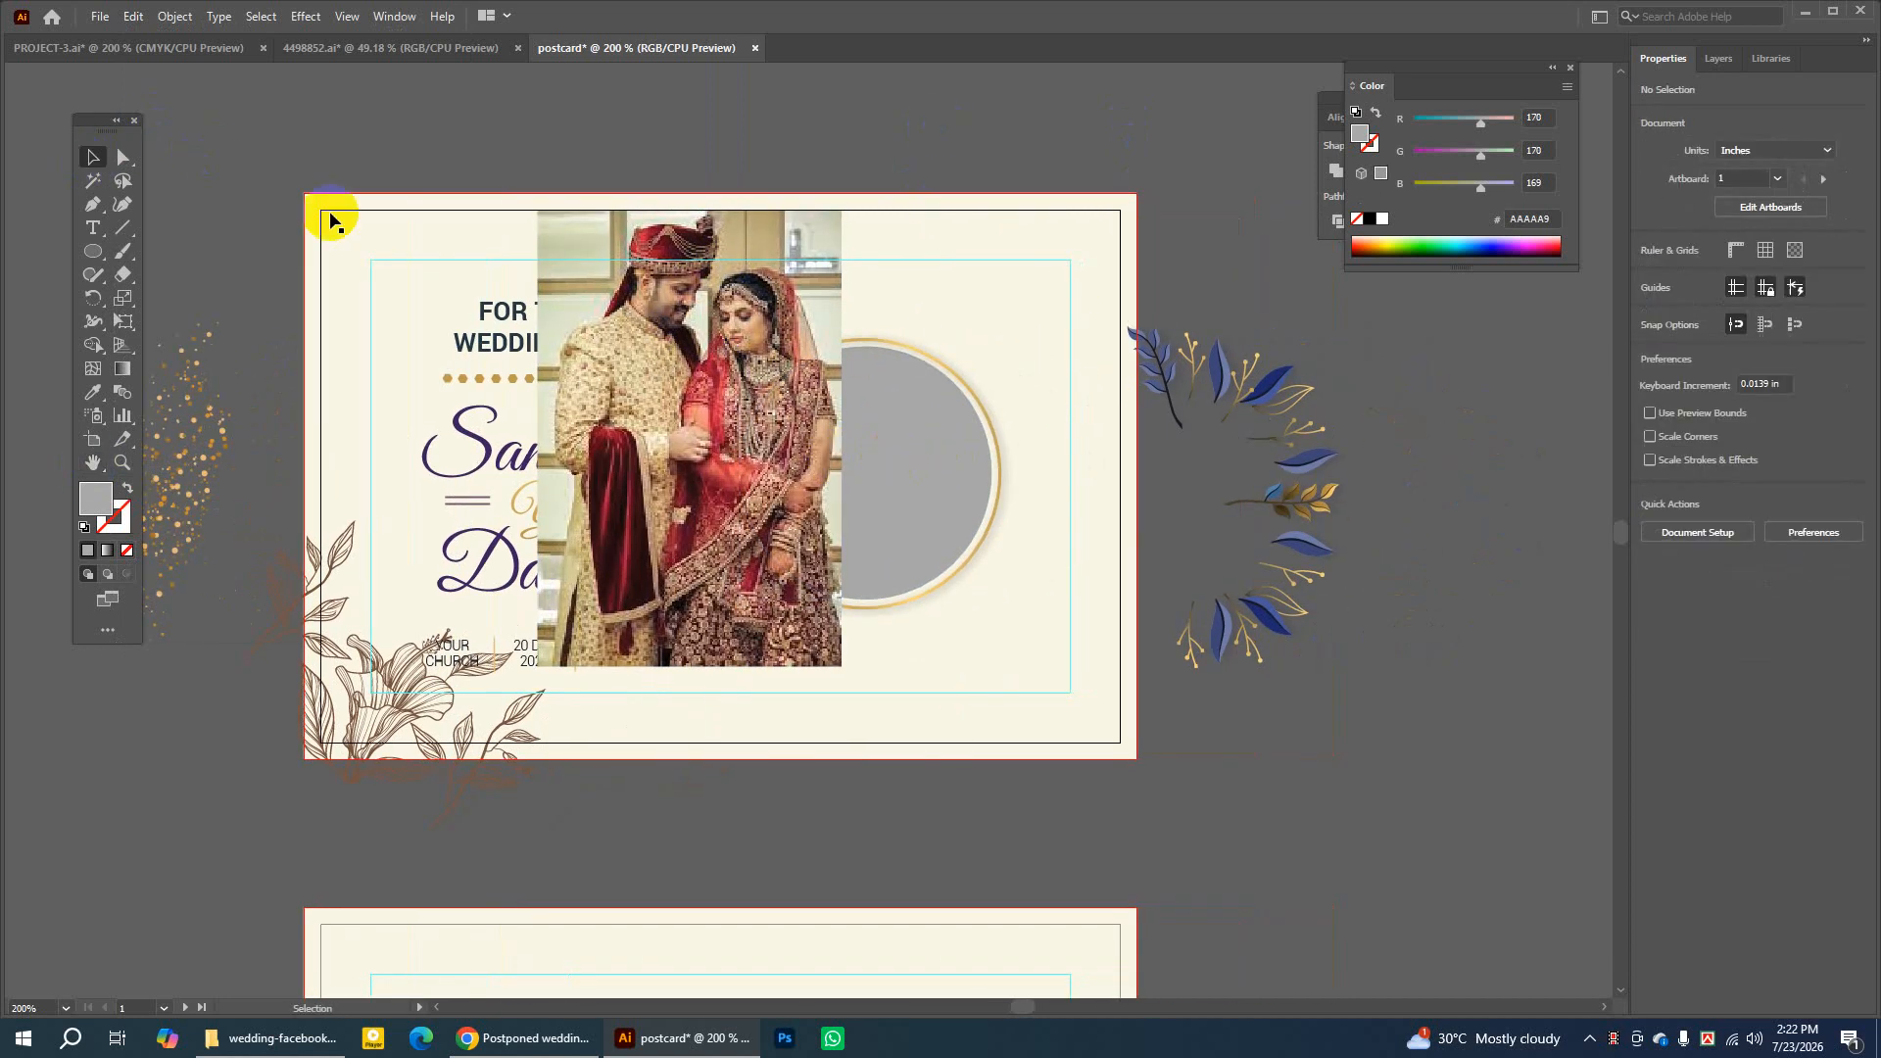
left_click_drag(1245, 396, 1392, 403)
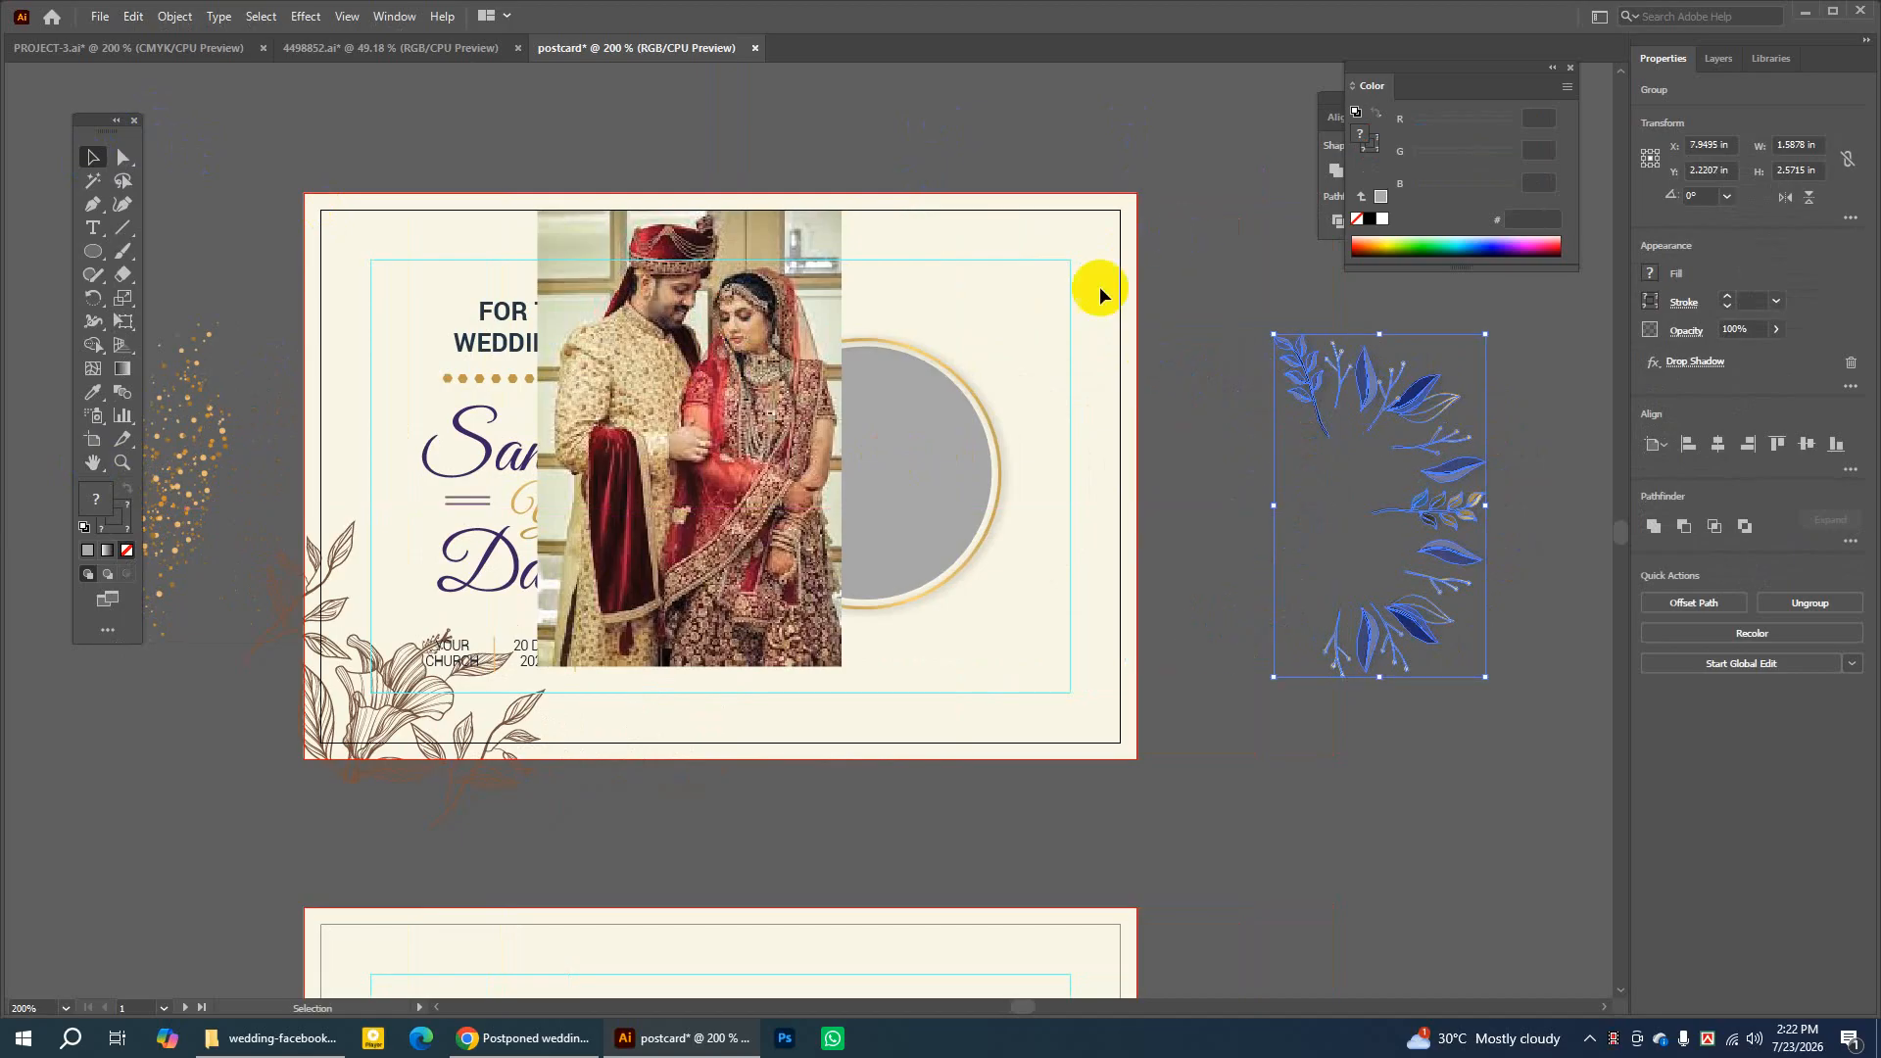
Bring the grey circle in front of the couple photo and clip the photo to it with a clipping mask
left_click(938, 450)
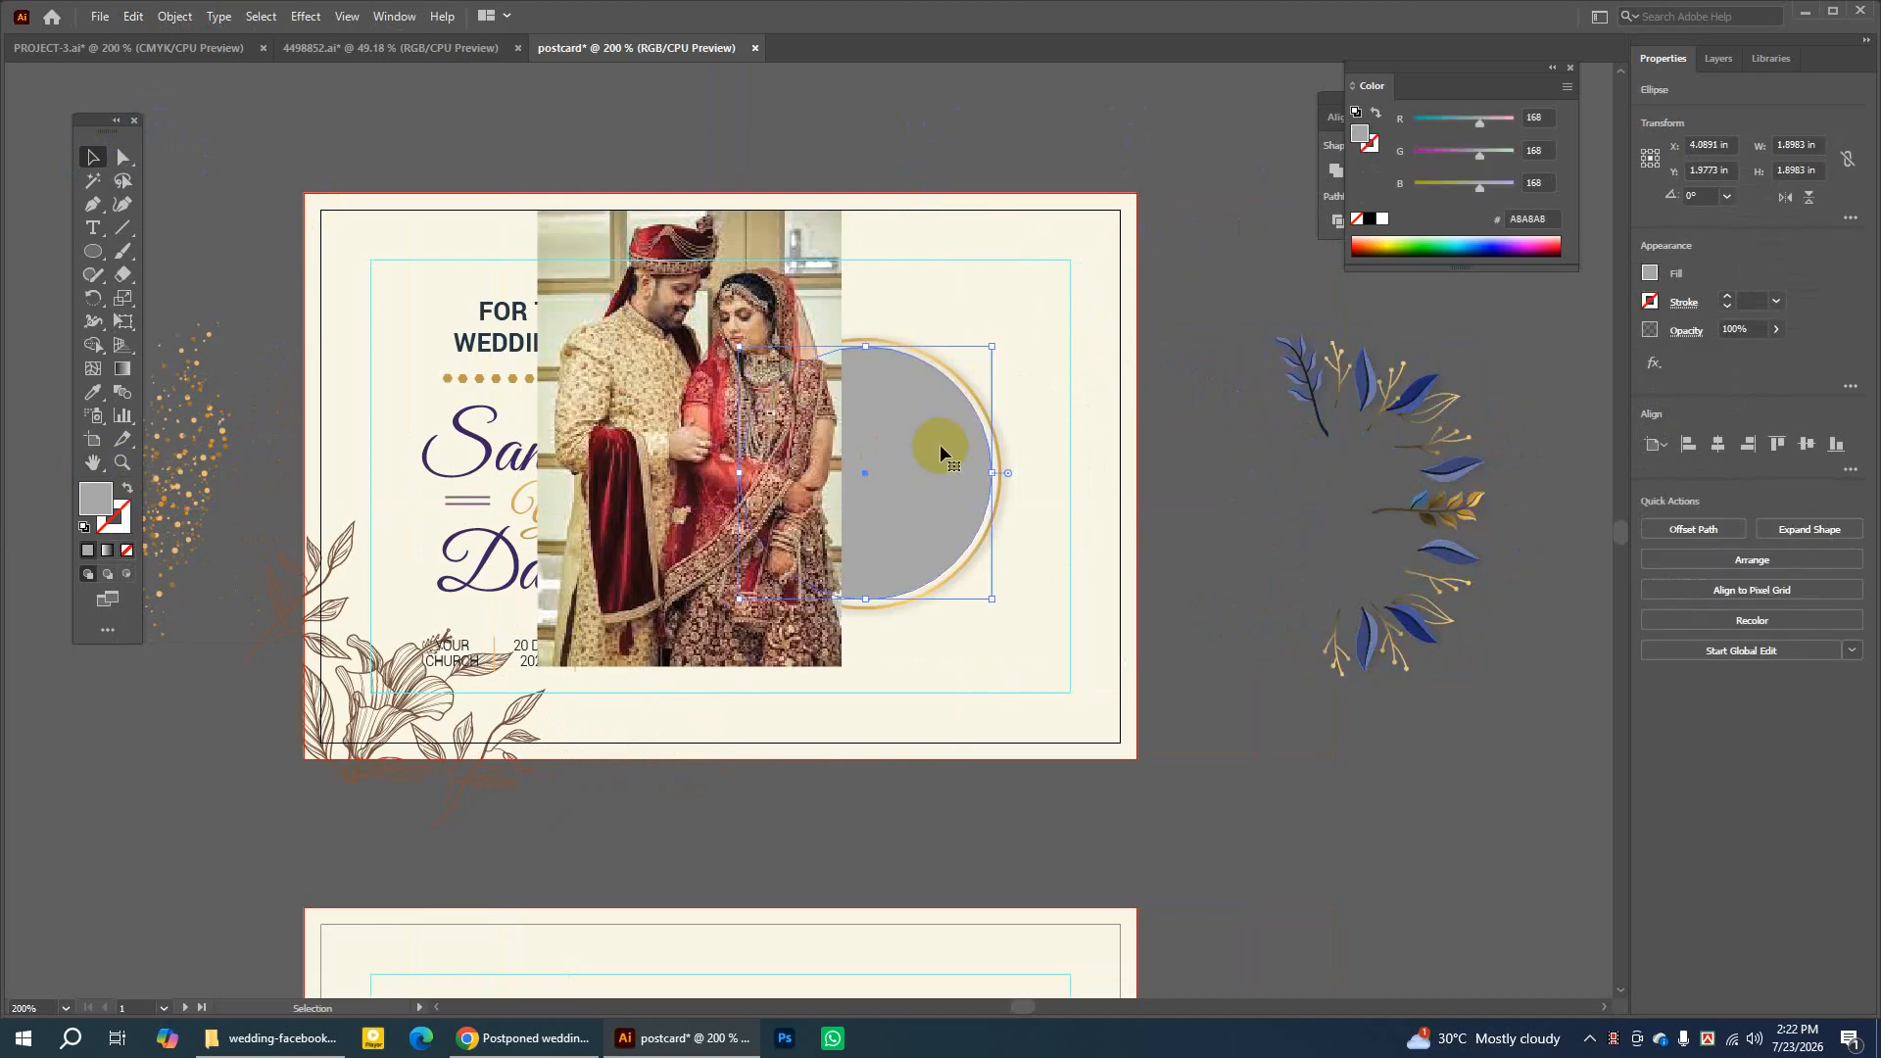
right_click(940, 450)
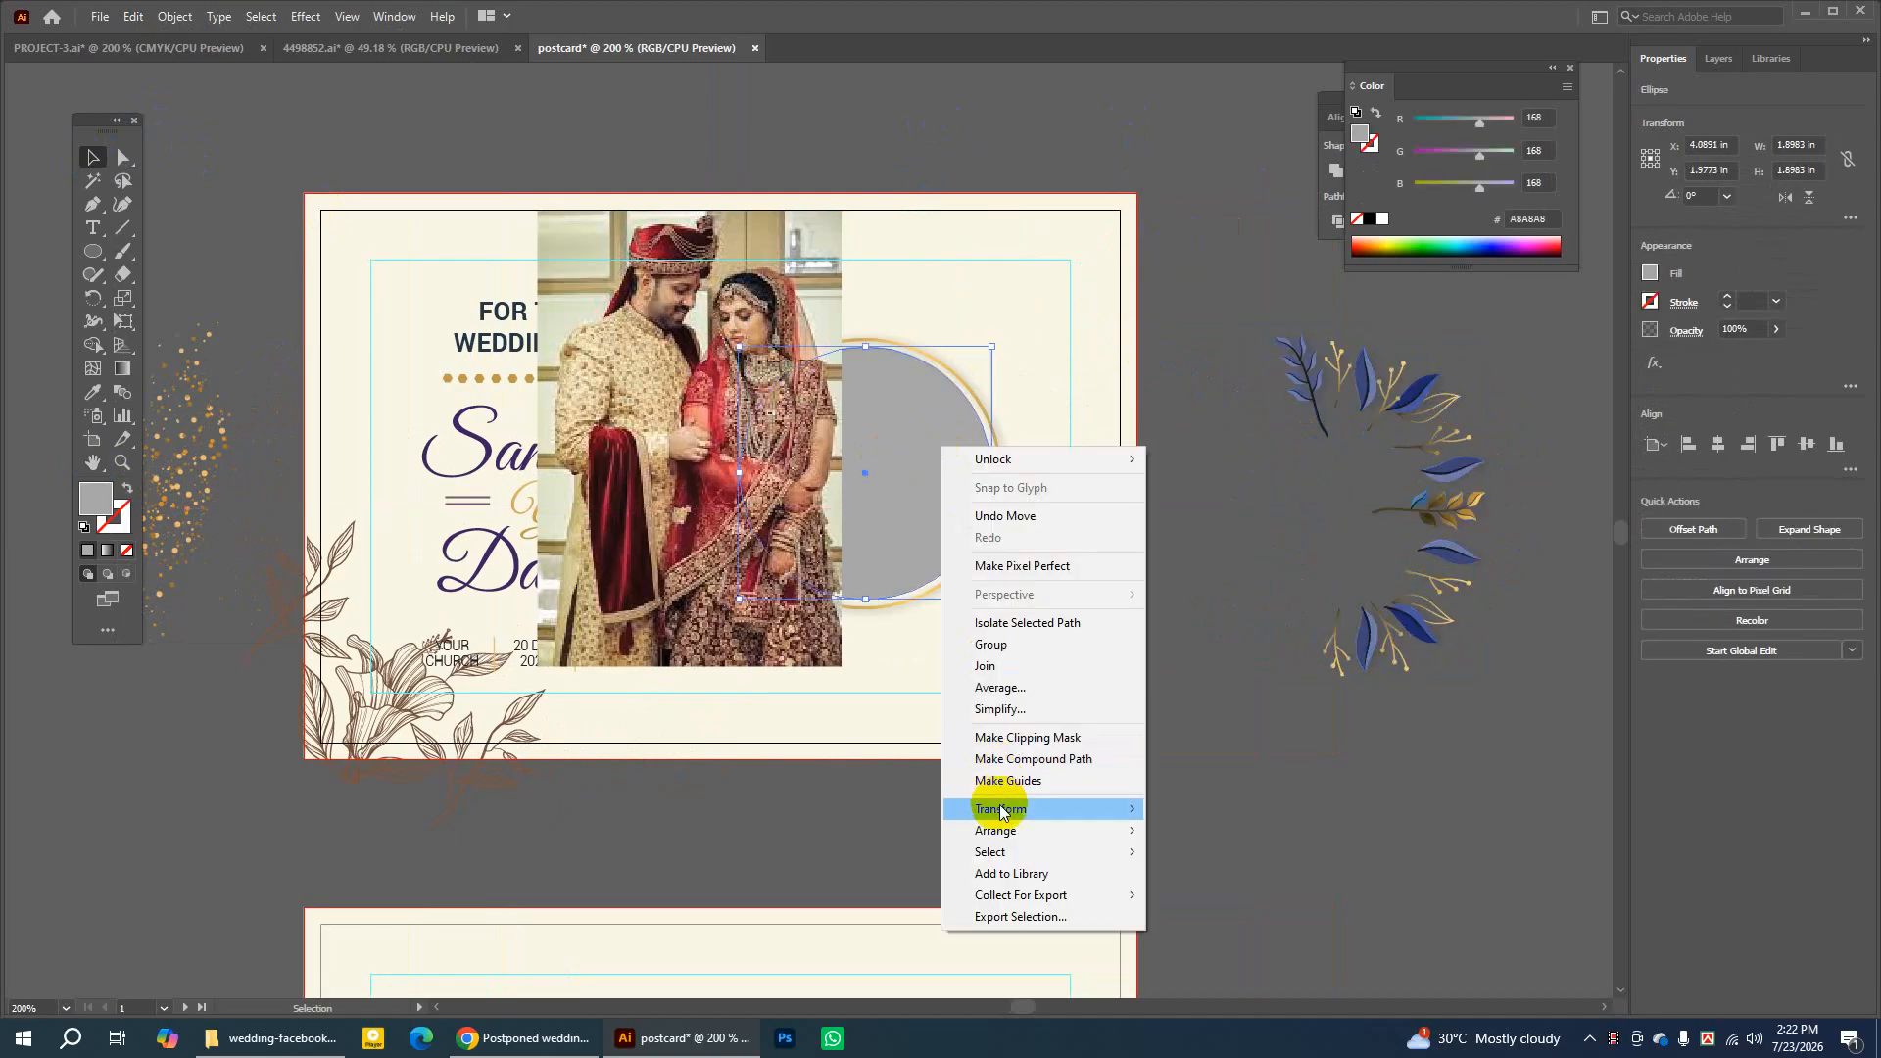
mouse_move(1048, 831)
left_click(1181, 835)
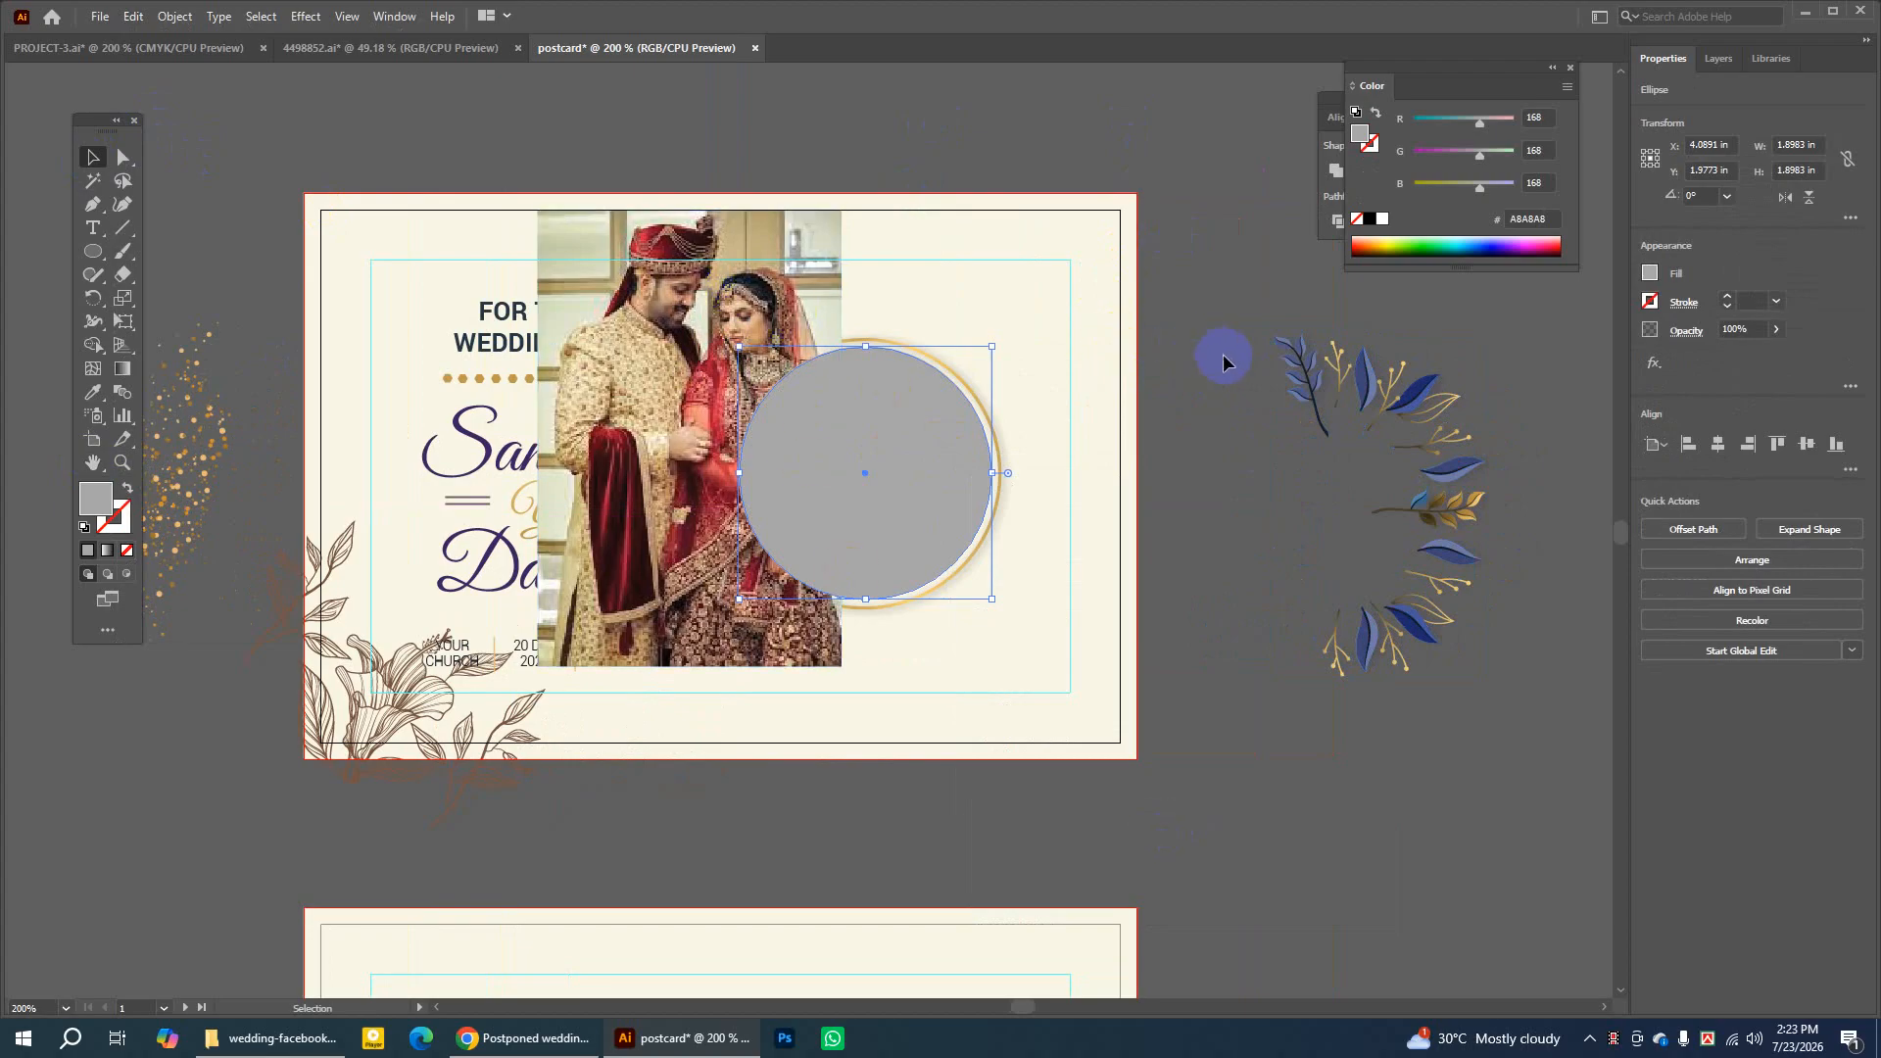
left_click(731, 275, "shift")
right_click(731, 274)
left_click(796, 469)
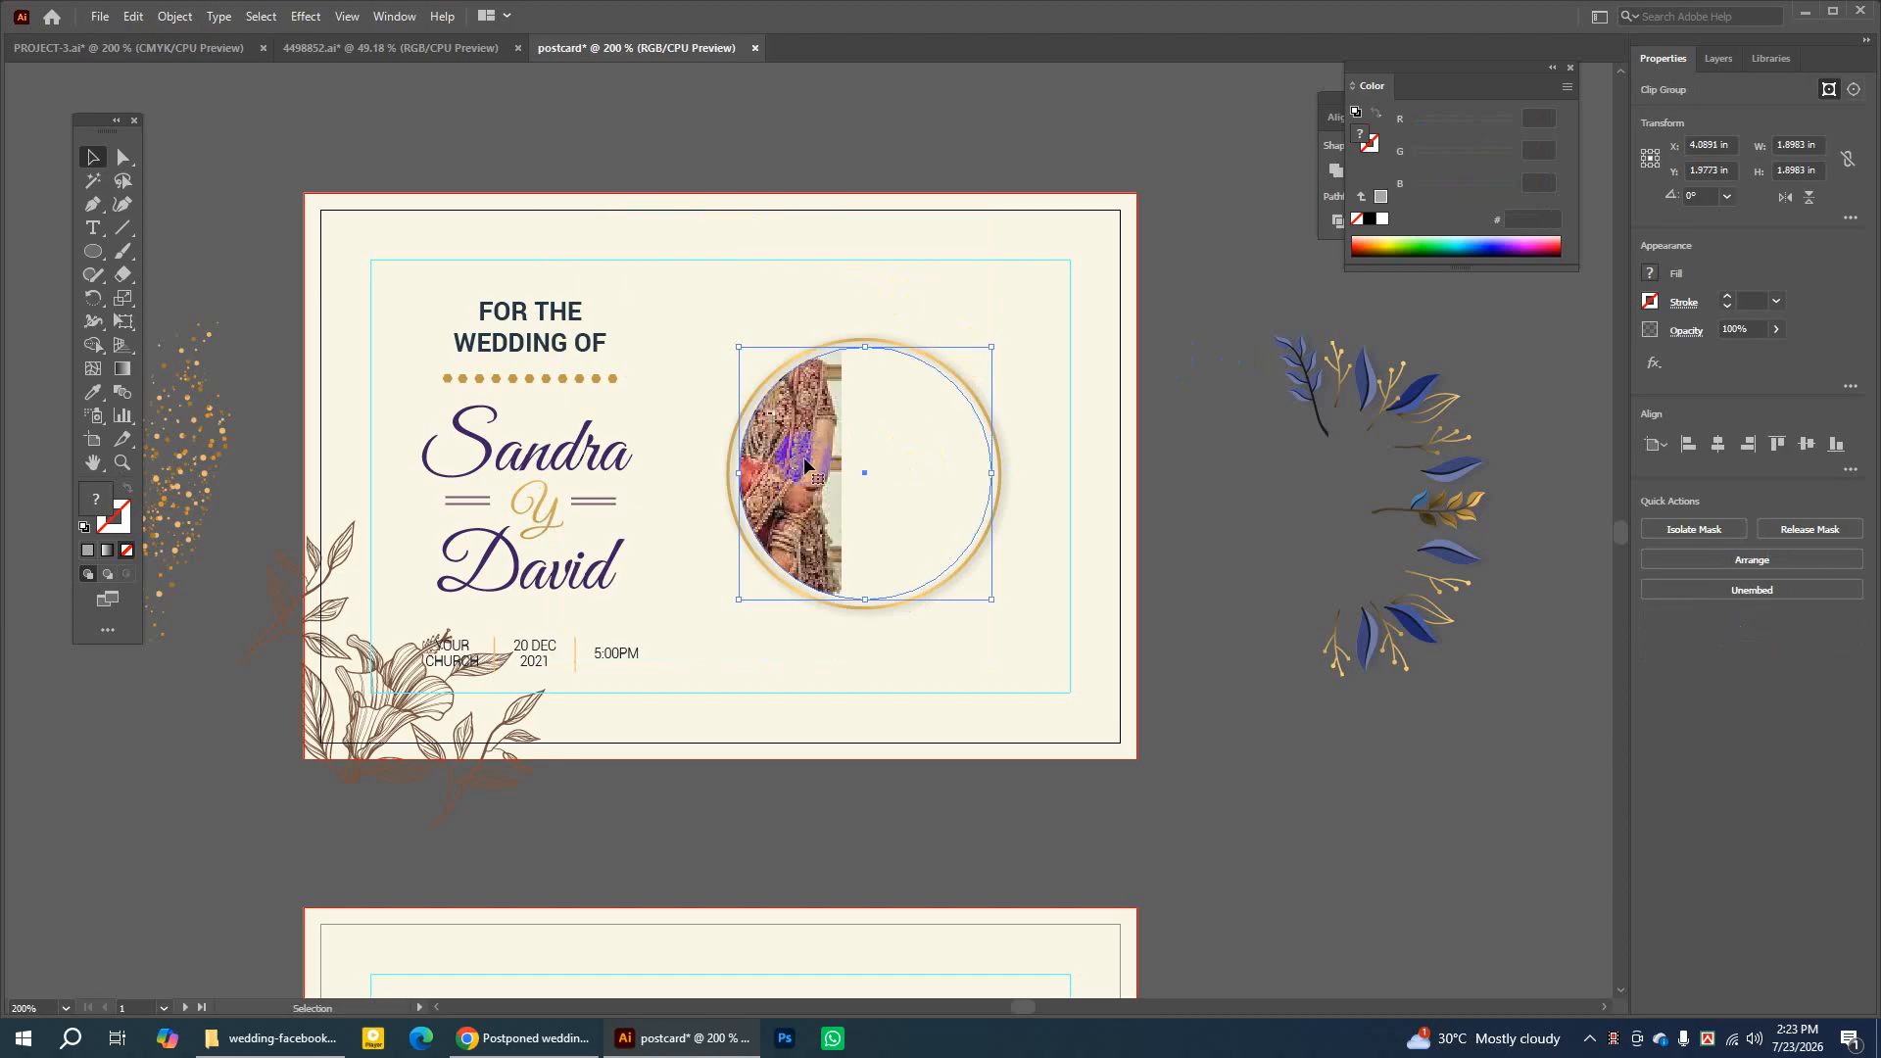
Reposition the photo inside its circular mask to about X 4.06, Y 2.61 in, framing both faces, and leave isolation mode
double_click(806, 466)
left_click_drag(793, 458, 879, 460)
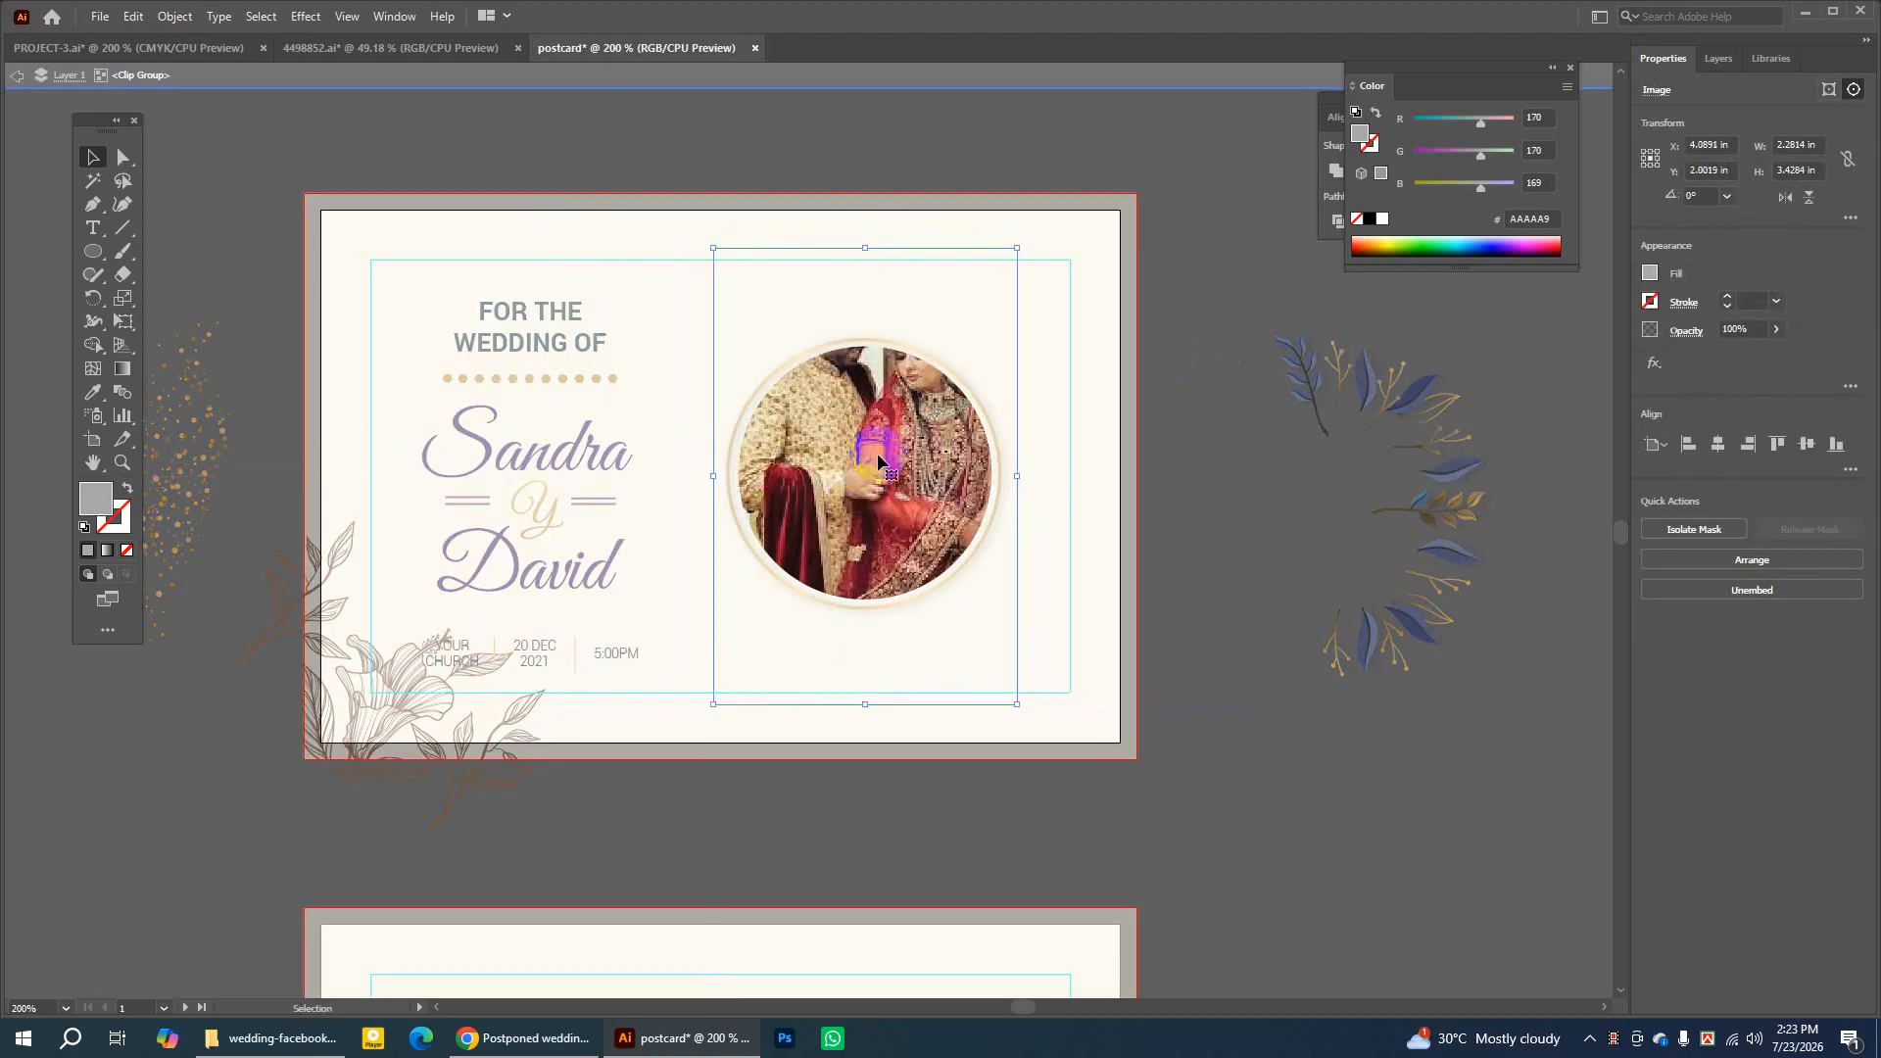
key("Down")
key("Down")
key("Down")
key("Down")
key("Down")
key("Down")
key("Down")
key("Down")
key("Down")
key("Down")
key("Down")
key("Down")
key("Down")
key("Down")
key("Down")
key("Down")
key("Down")
key("Down")
key("Down")
key("Down")
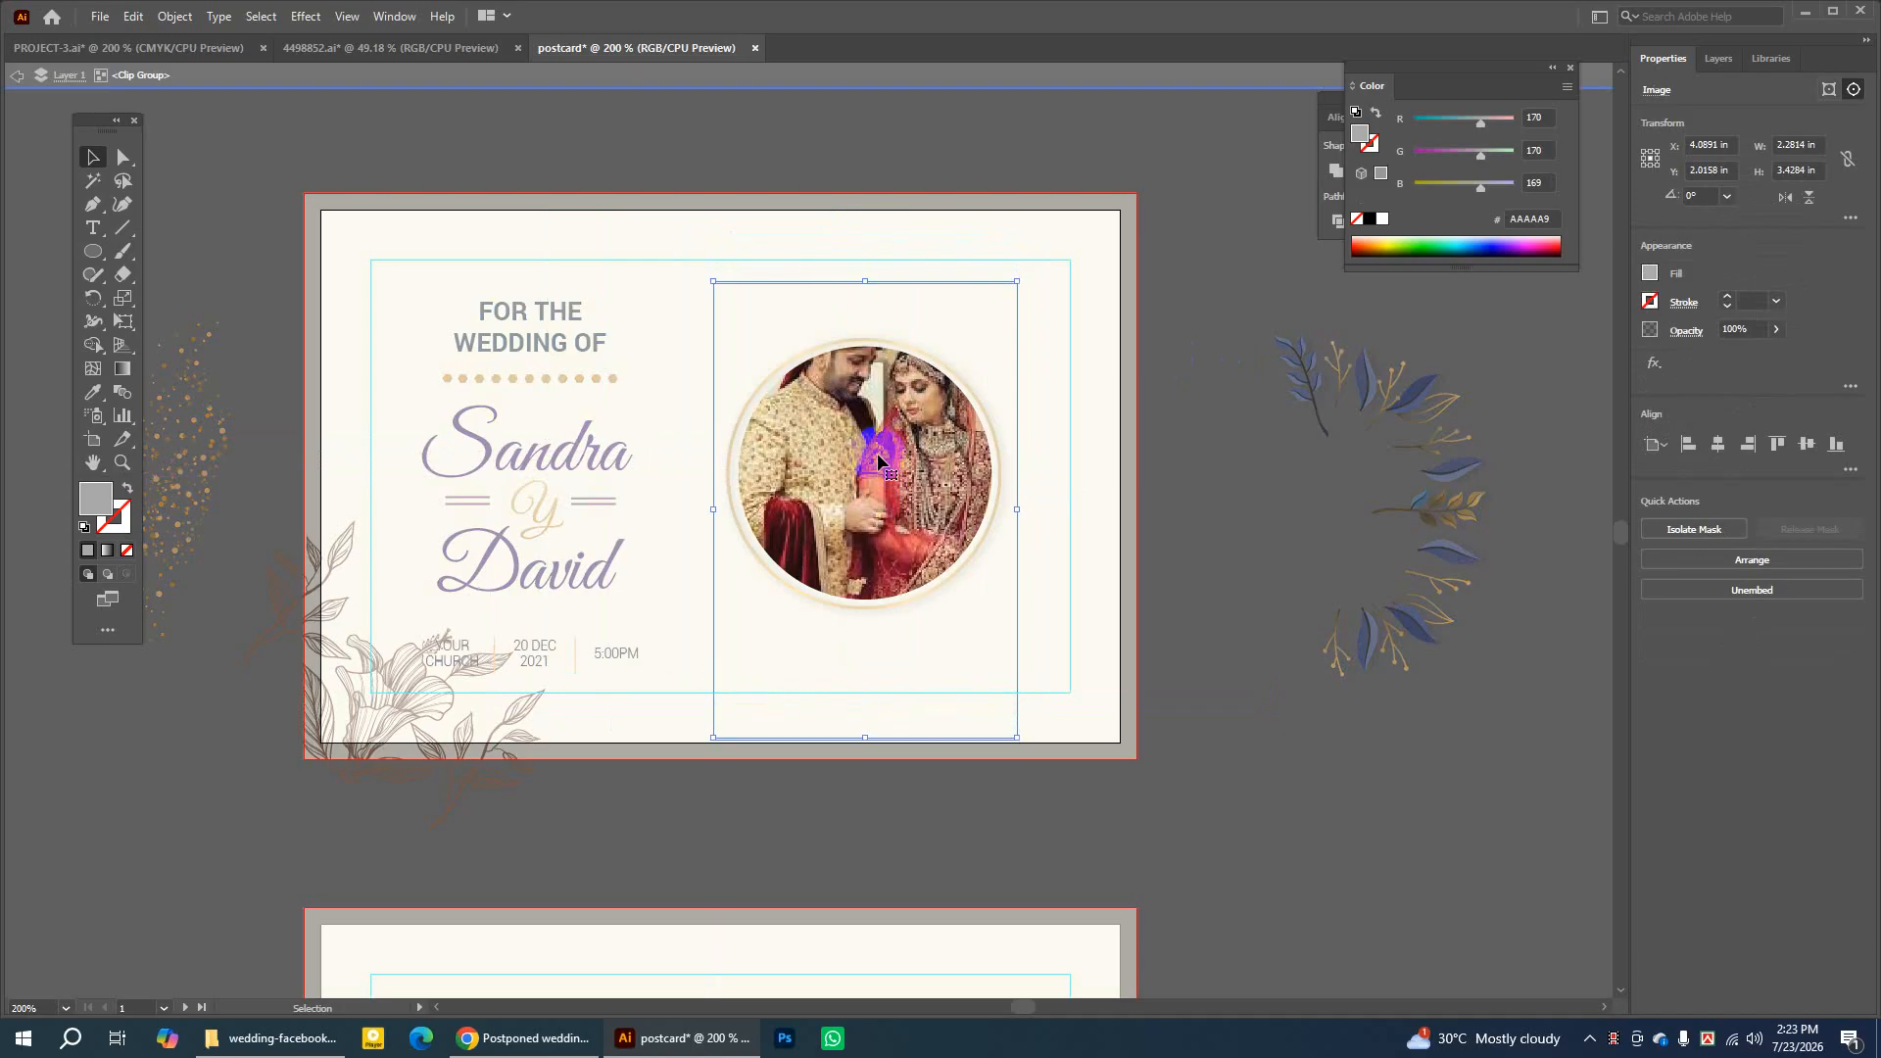
key("Down")
key("Down")
key("Down")
key("Down")
key("Down")
key("Down")
key("Down")
key("Down")
key("Down")
key("Down")
key("Down")
key("Down")
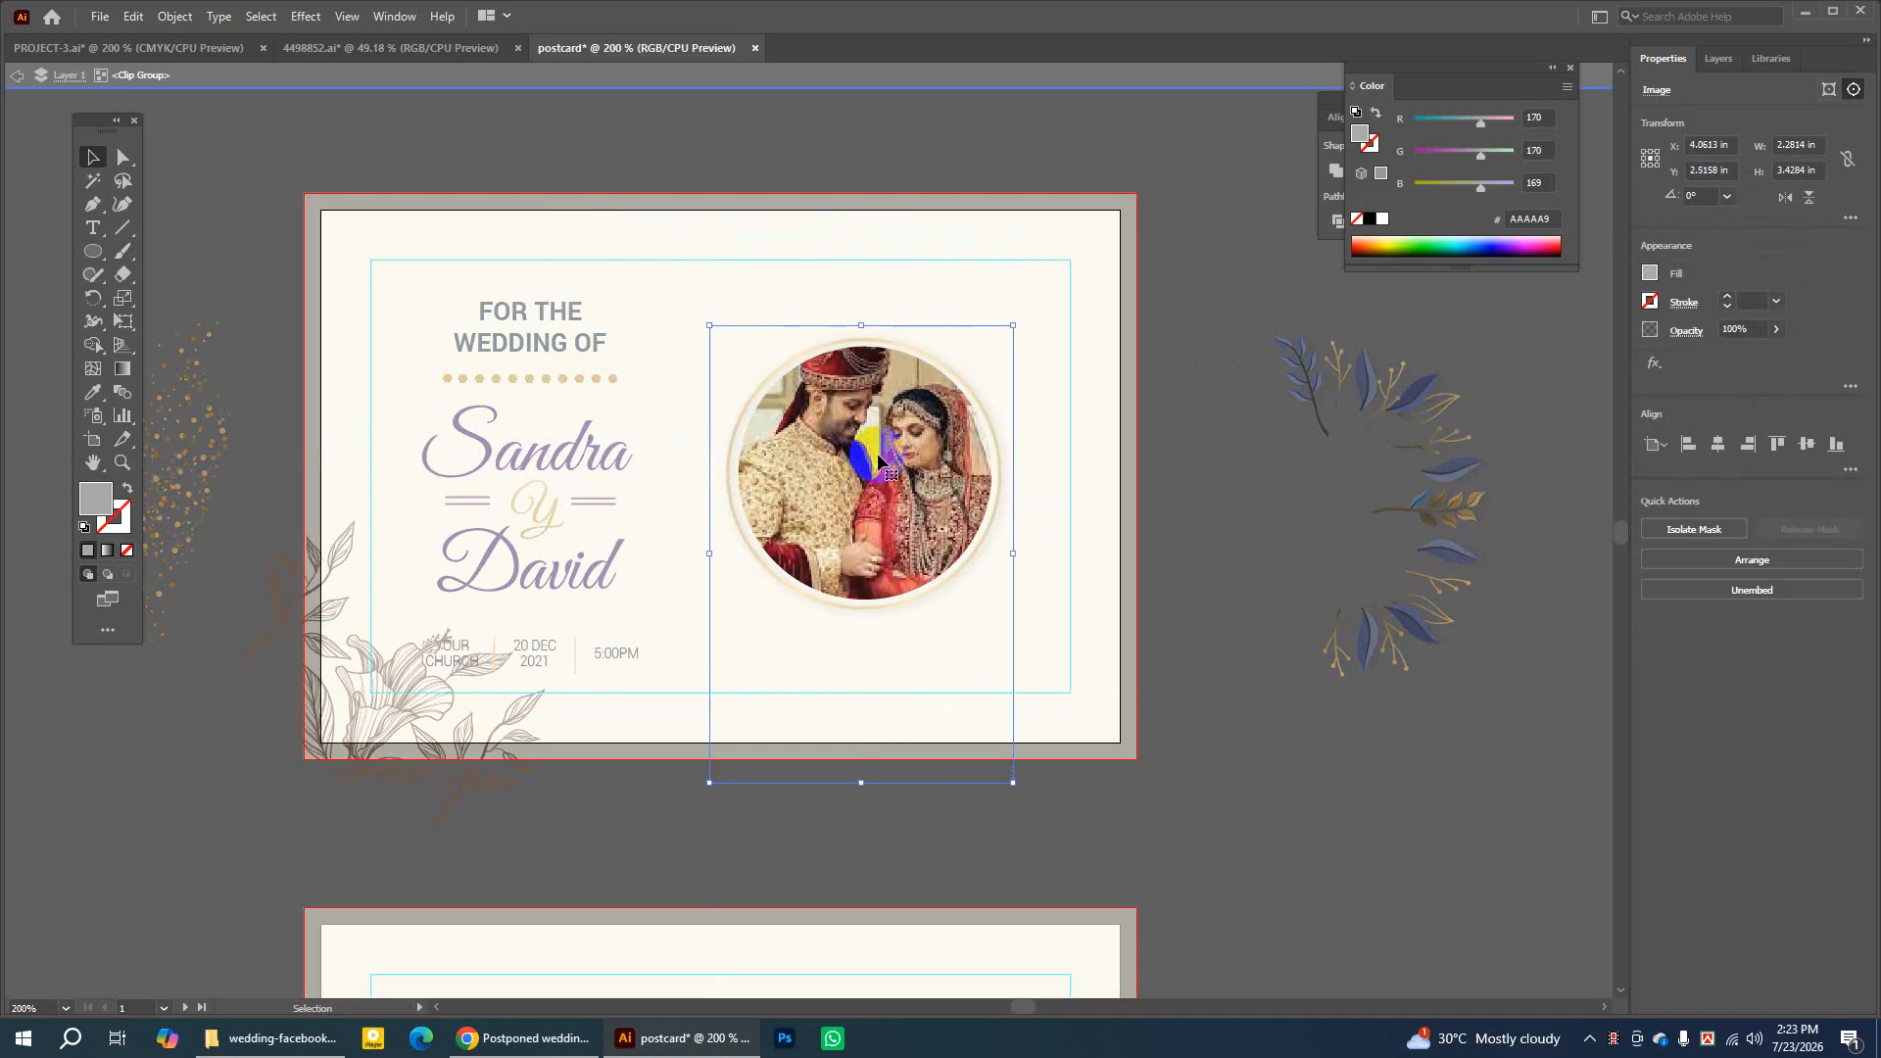
key("Left")
key("Left")
key("Down")
key("Down")
key("Down")
key("Down")
key("Up")
key("Up")
key("Up")
key("Up")
key("Up")
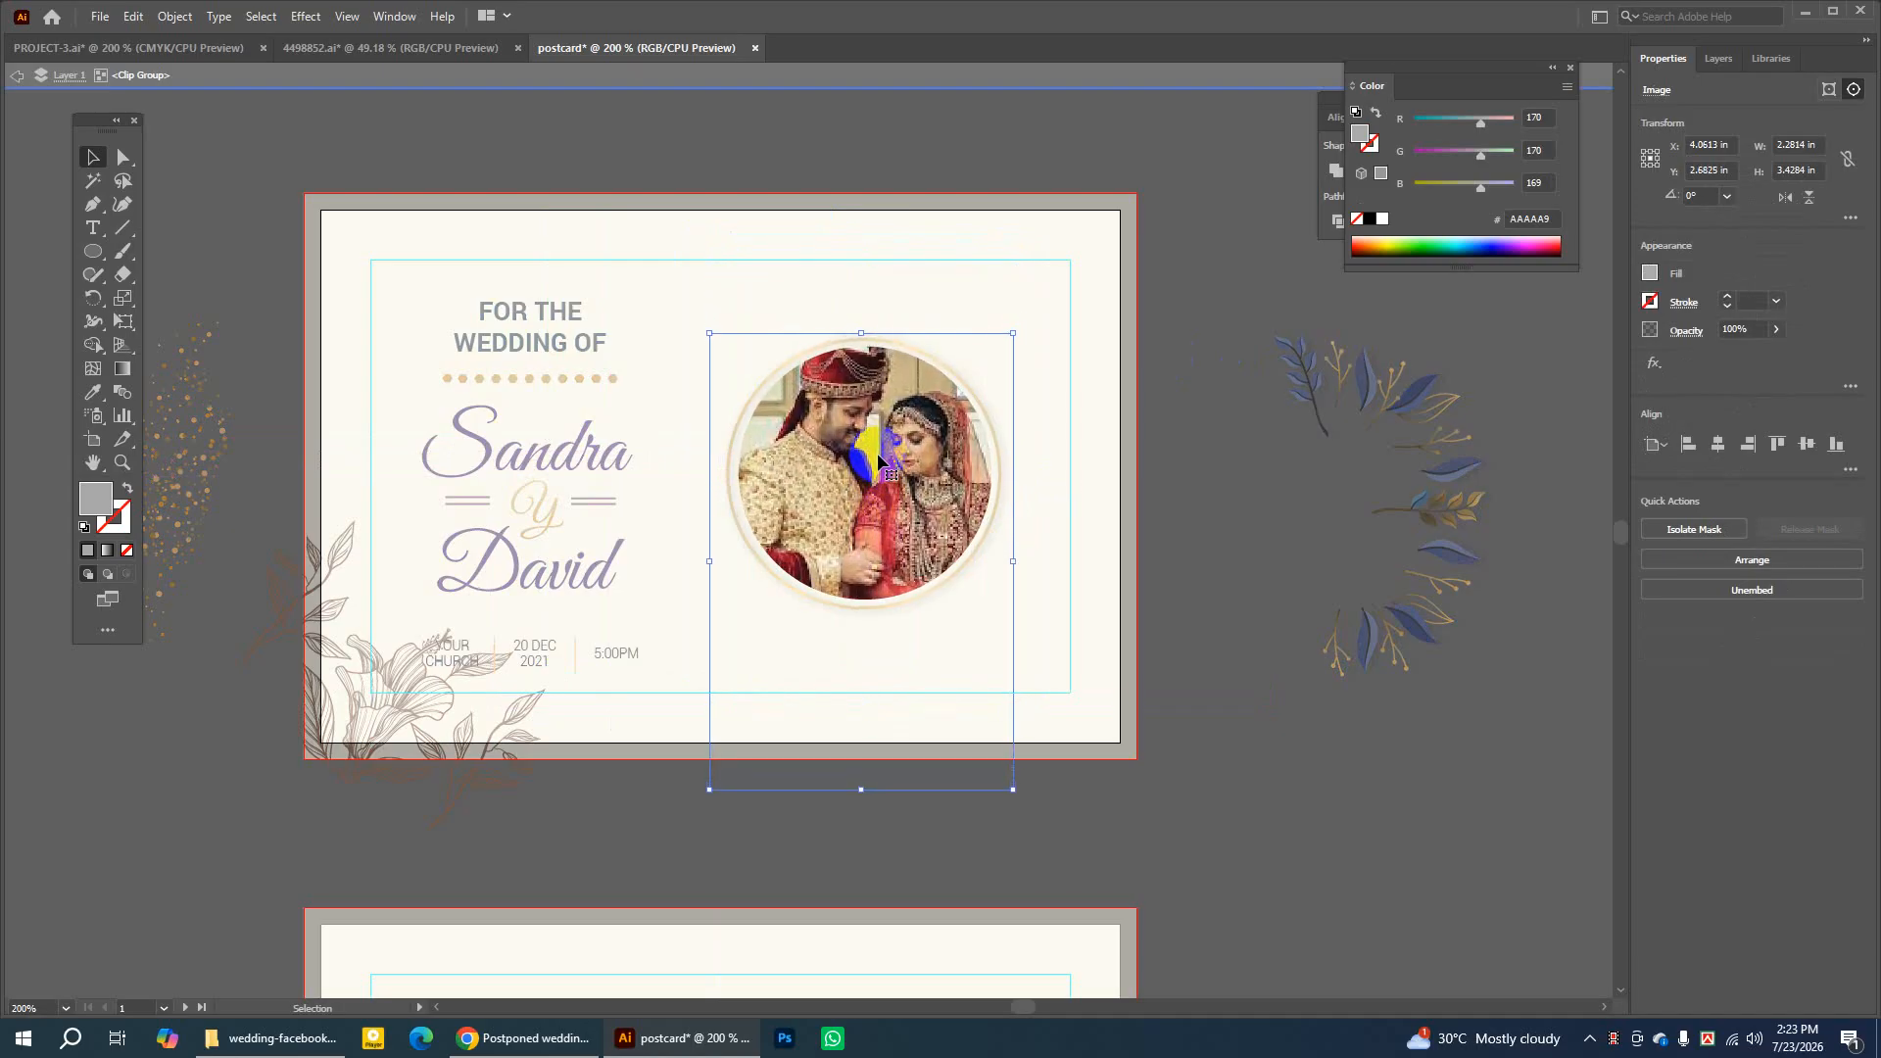
key("Left")
key("Right")
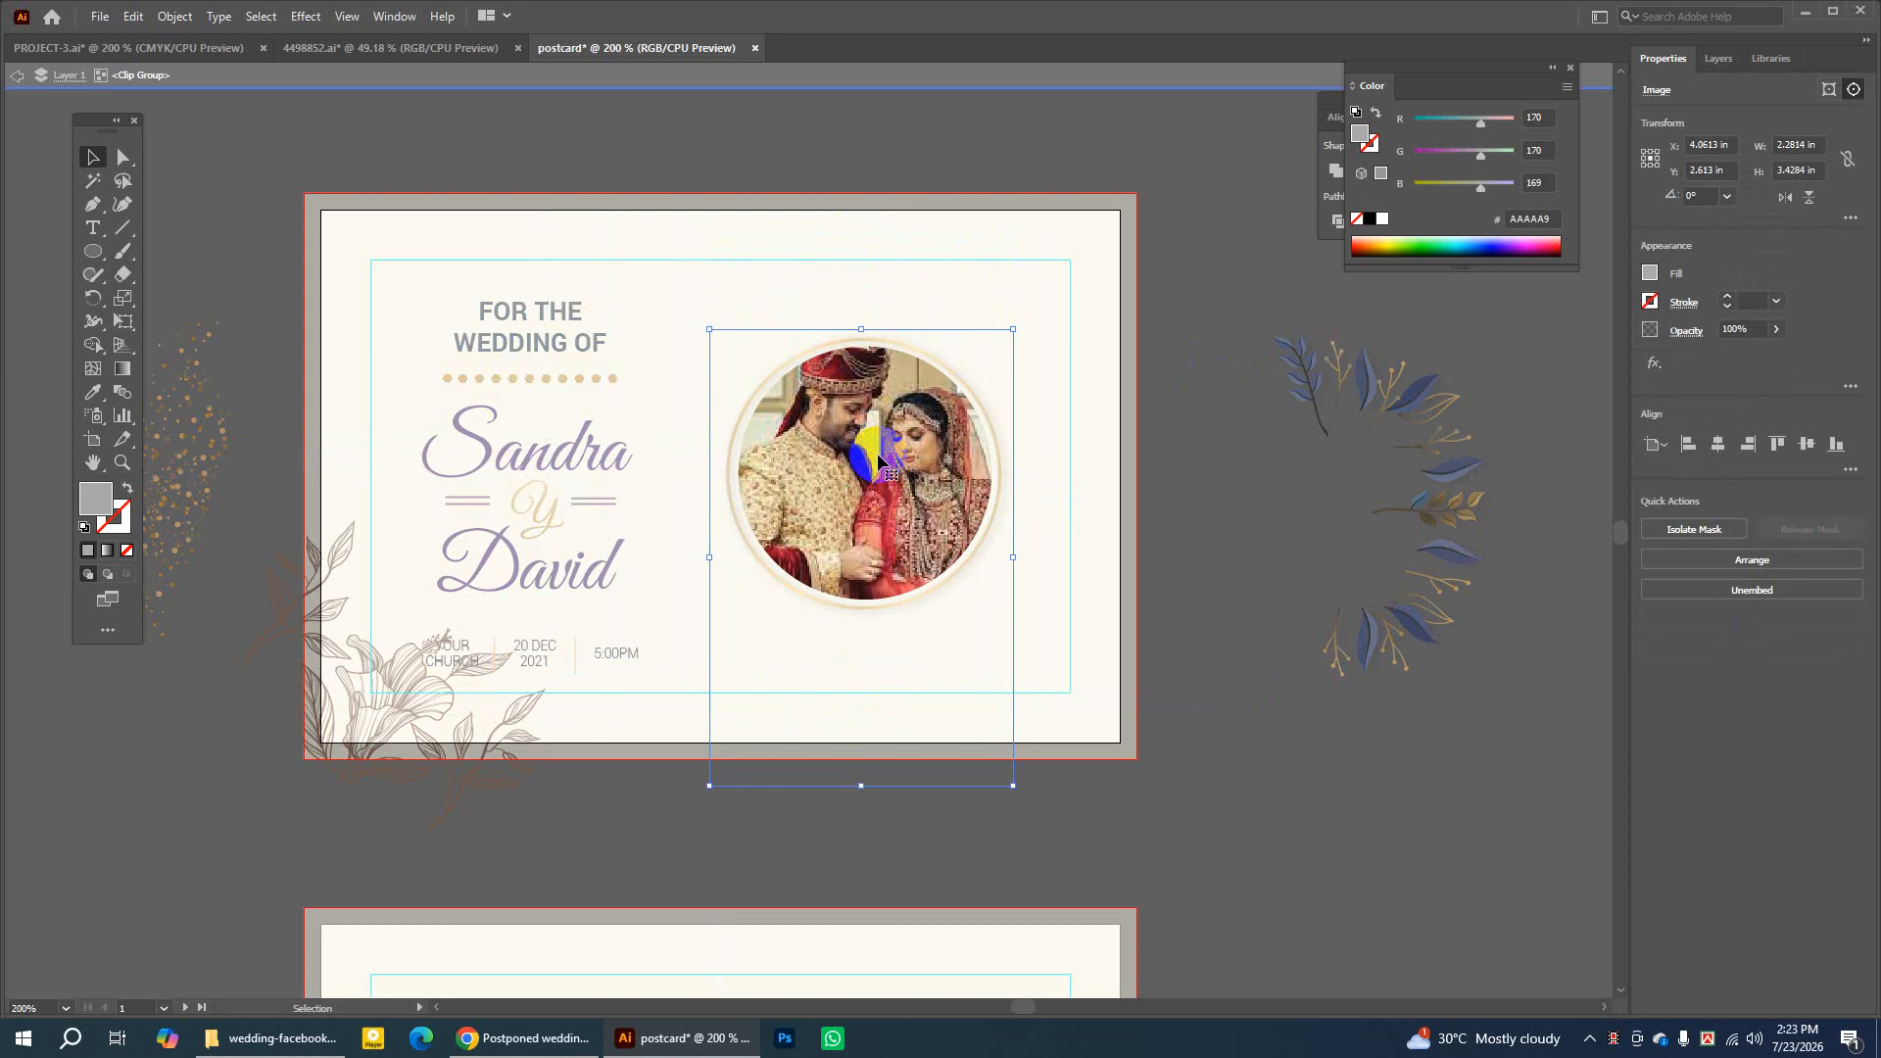
double_click(1189, 235)
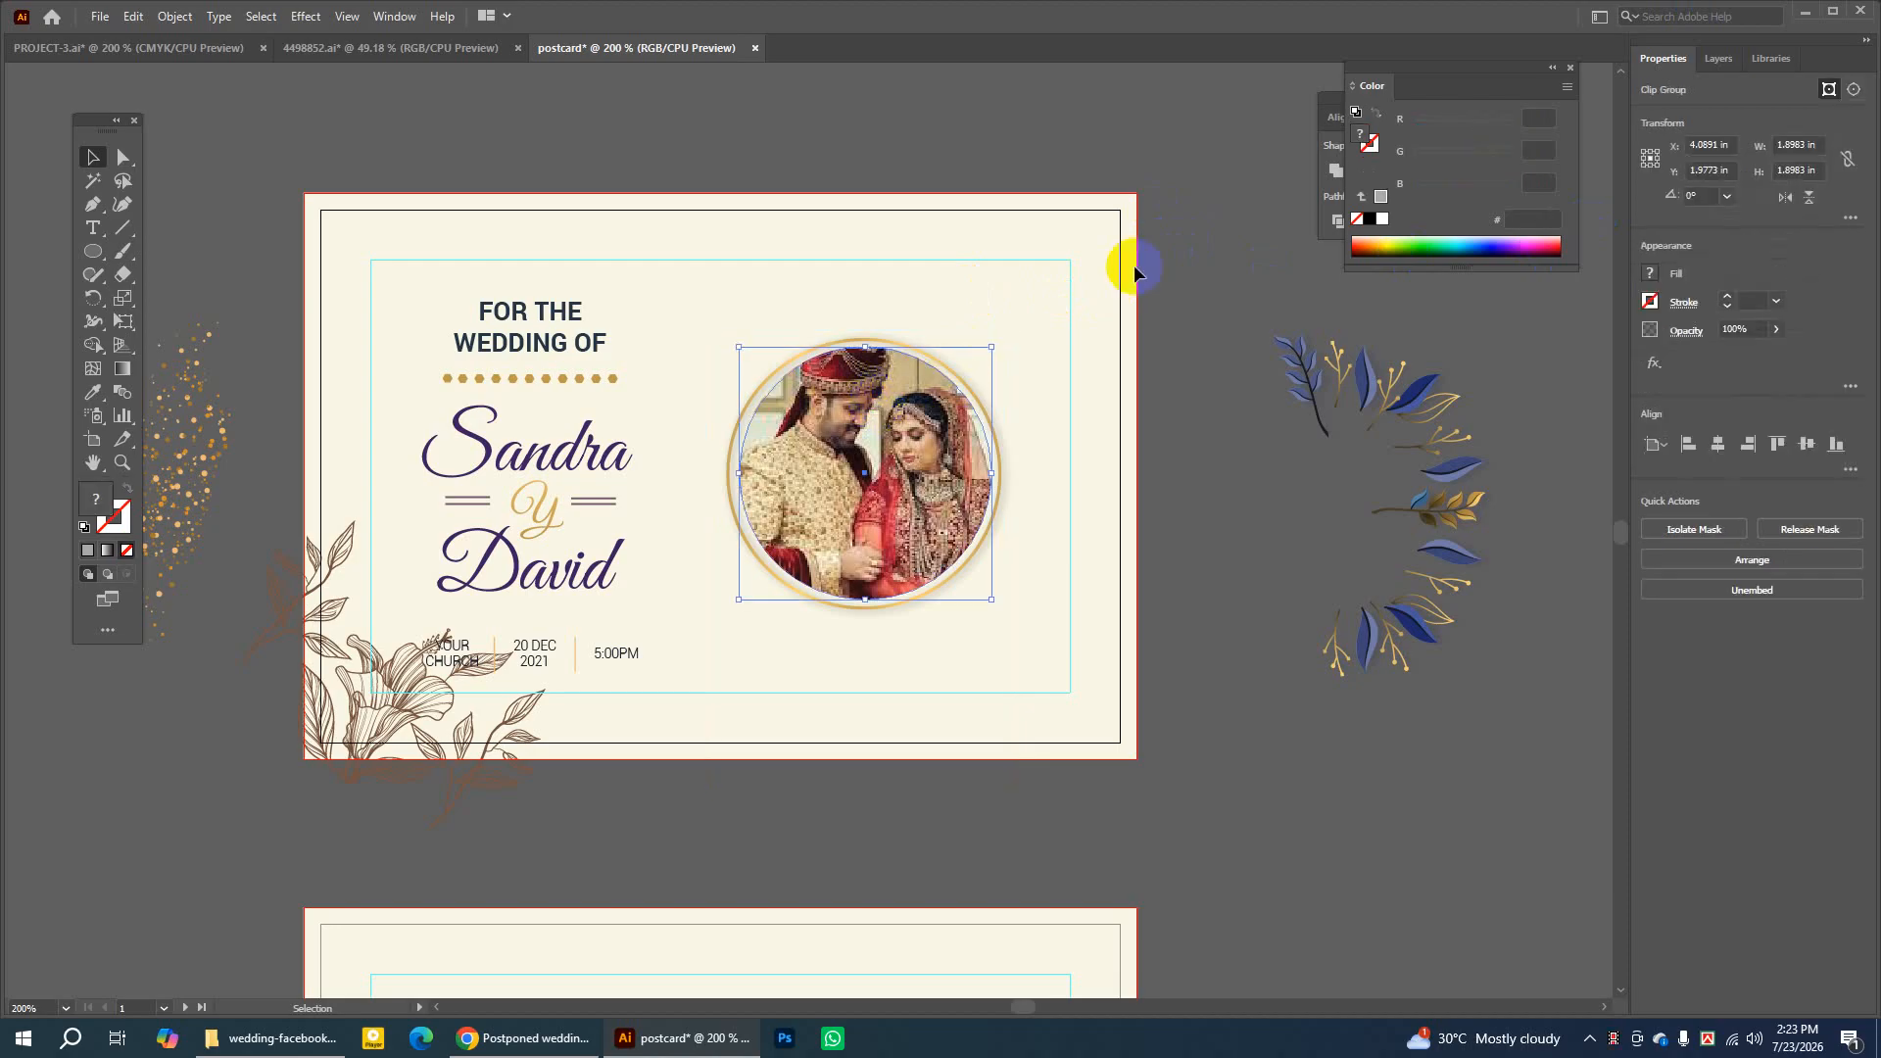
left_click(878, 418)
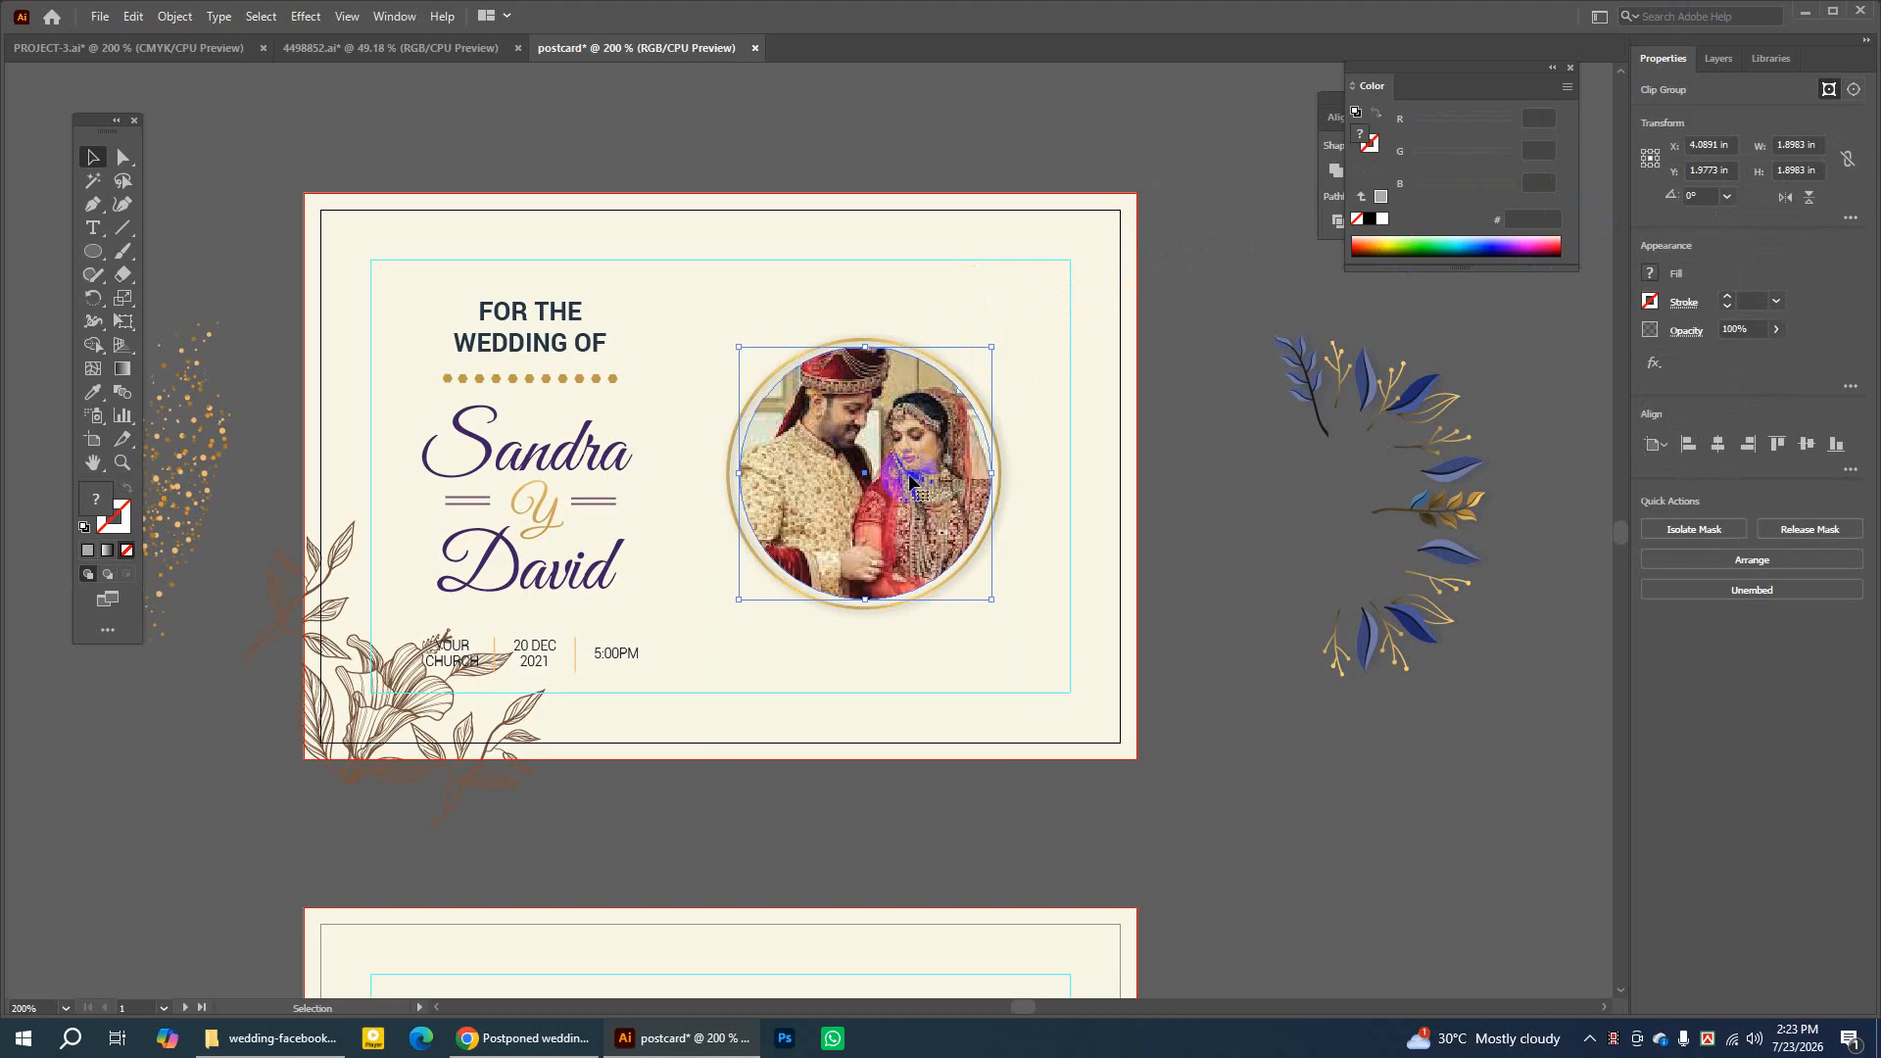
left_click(1307, 262)
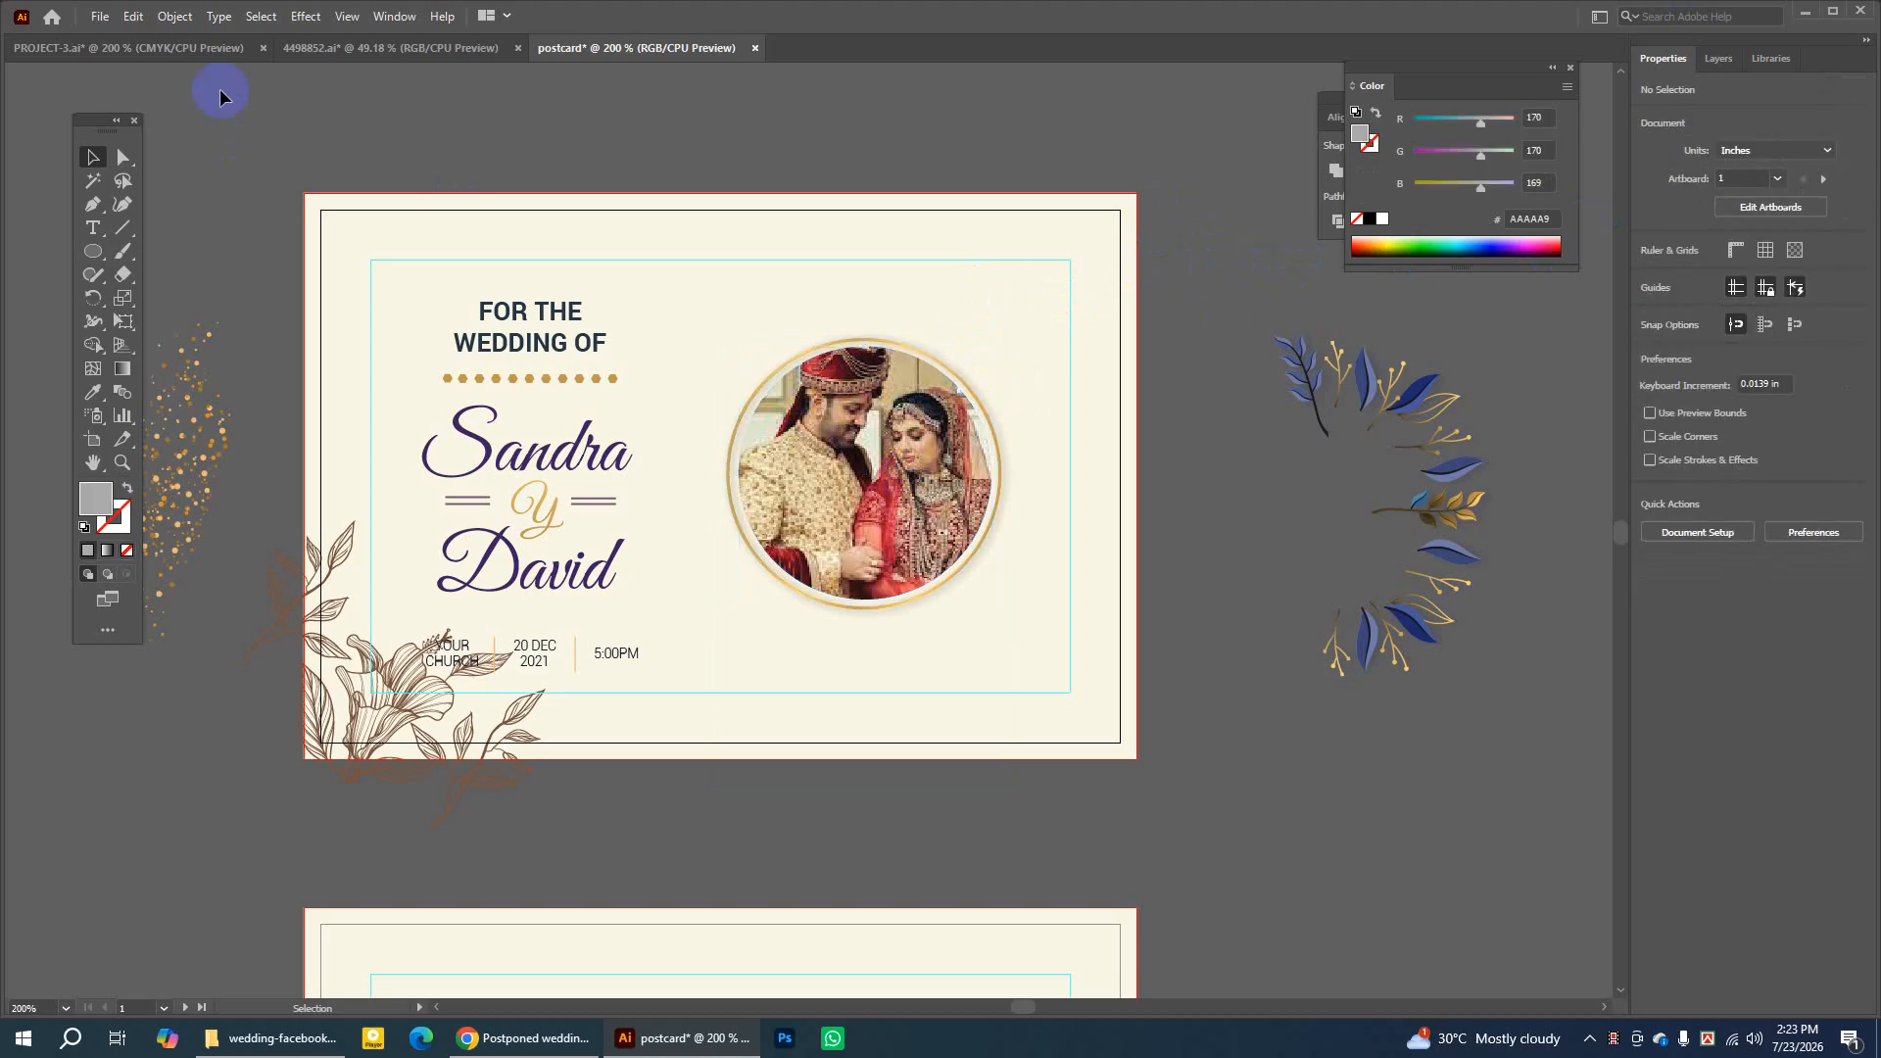
left_click(187, 47)
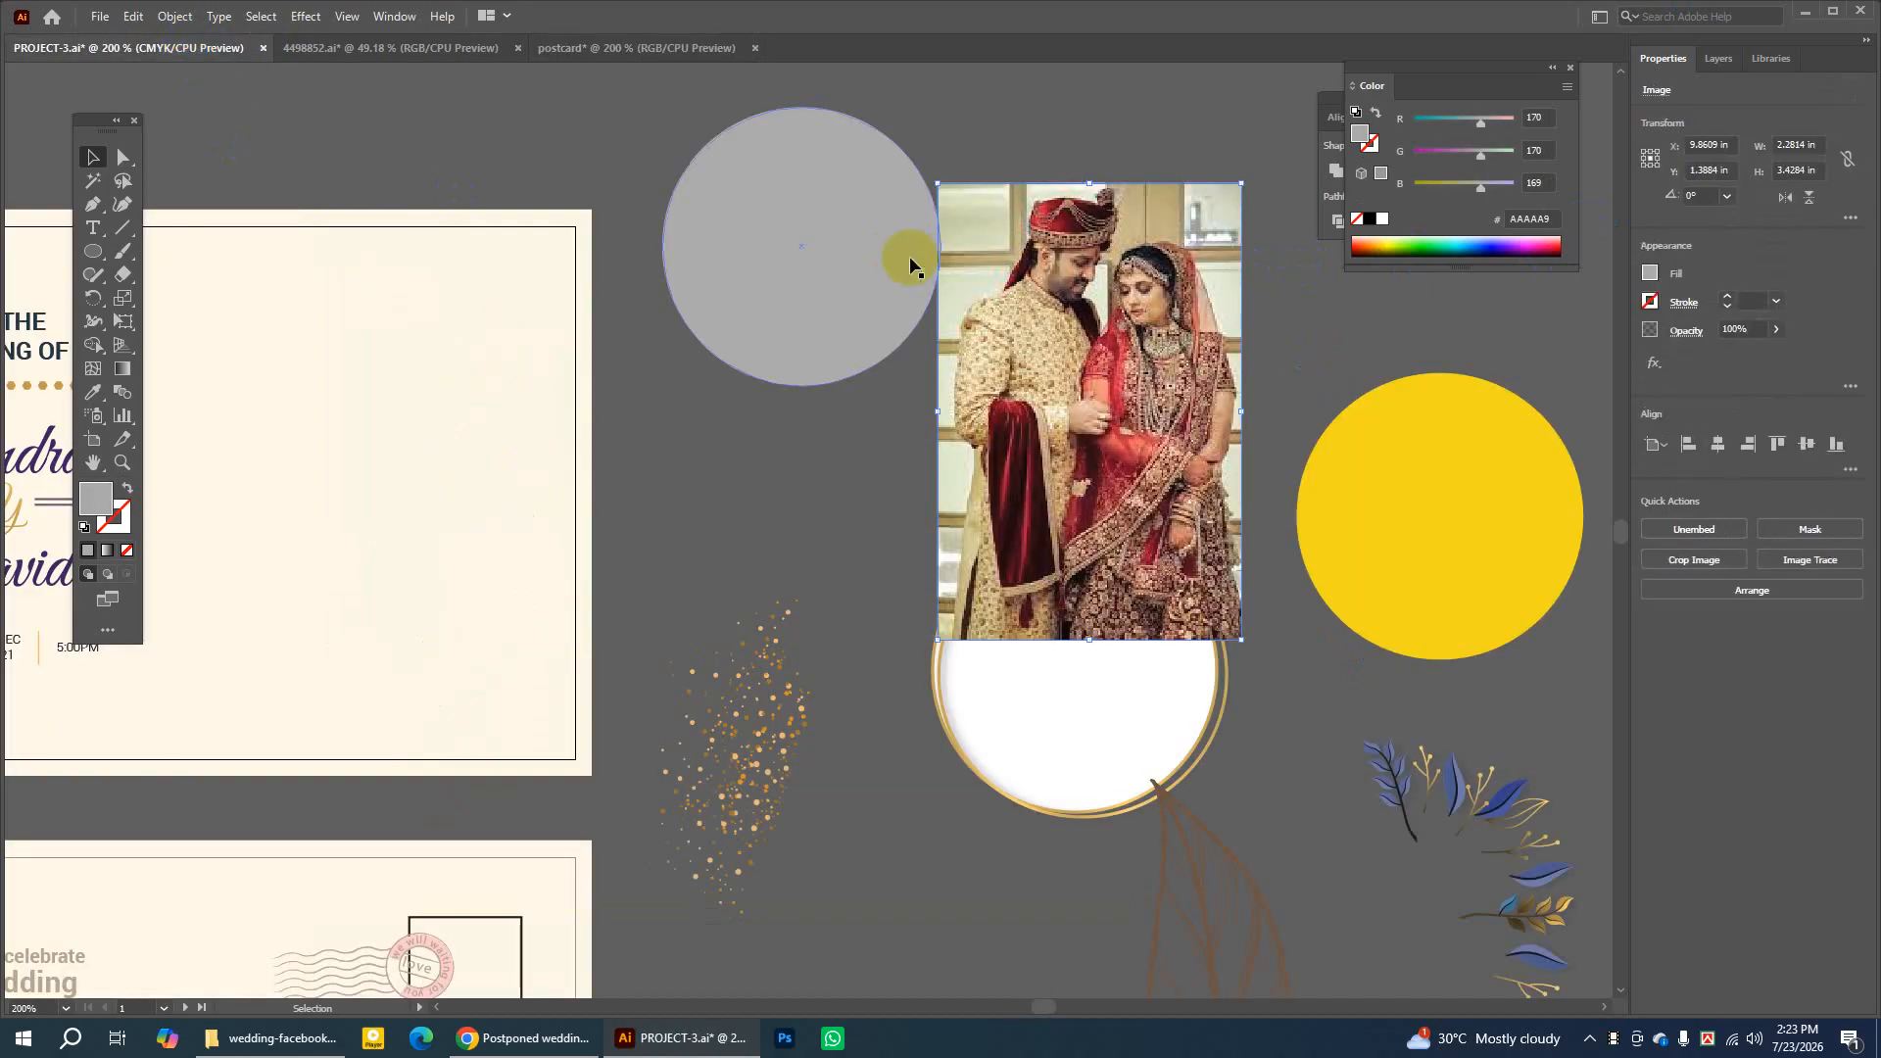
left_click(596, 48)
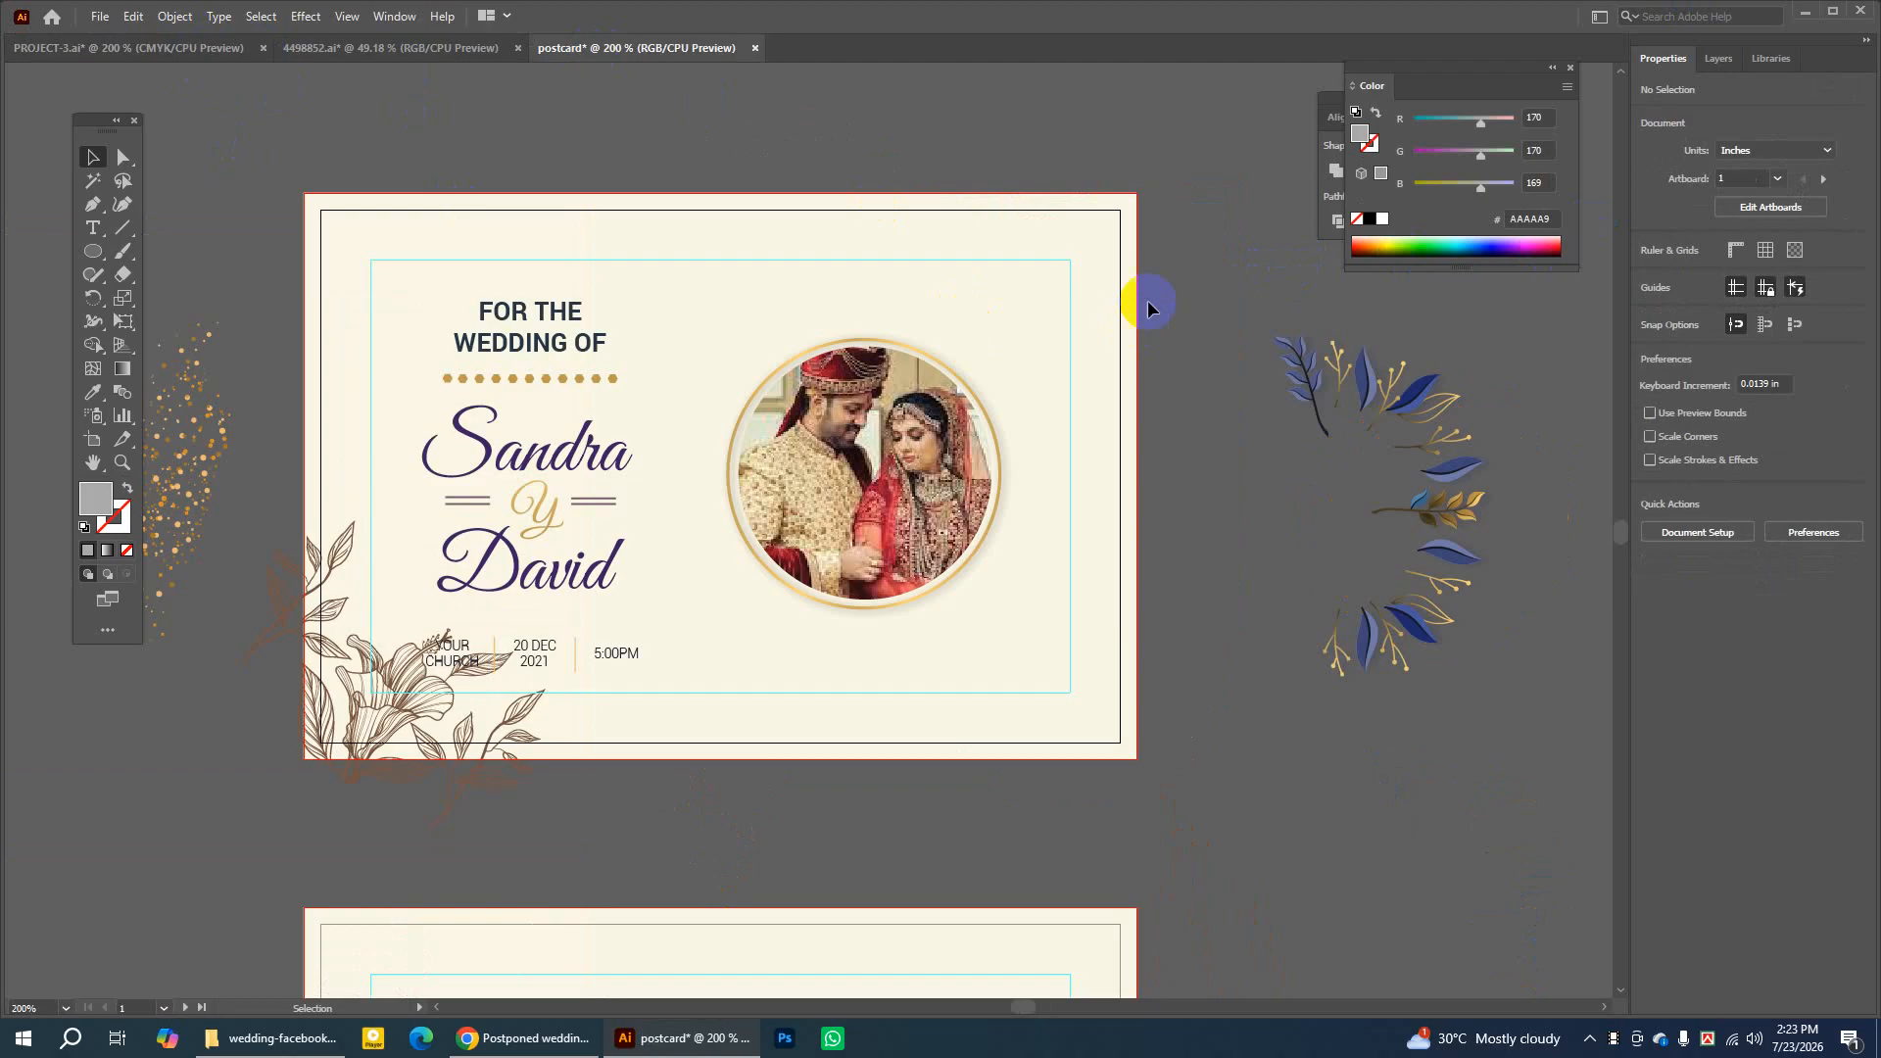
Place the gold glitter along the left side of the ringed photo and the blue leaf wreath around its right side
left_click(192, 423)
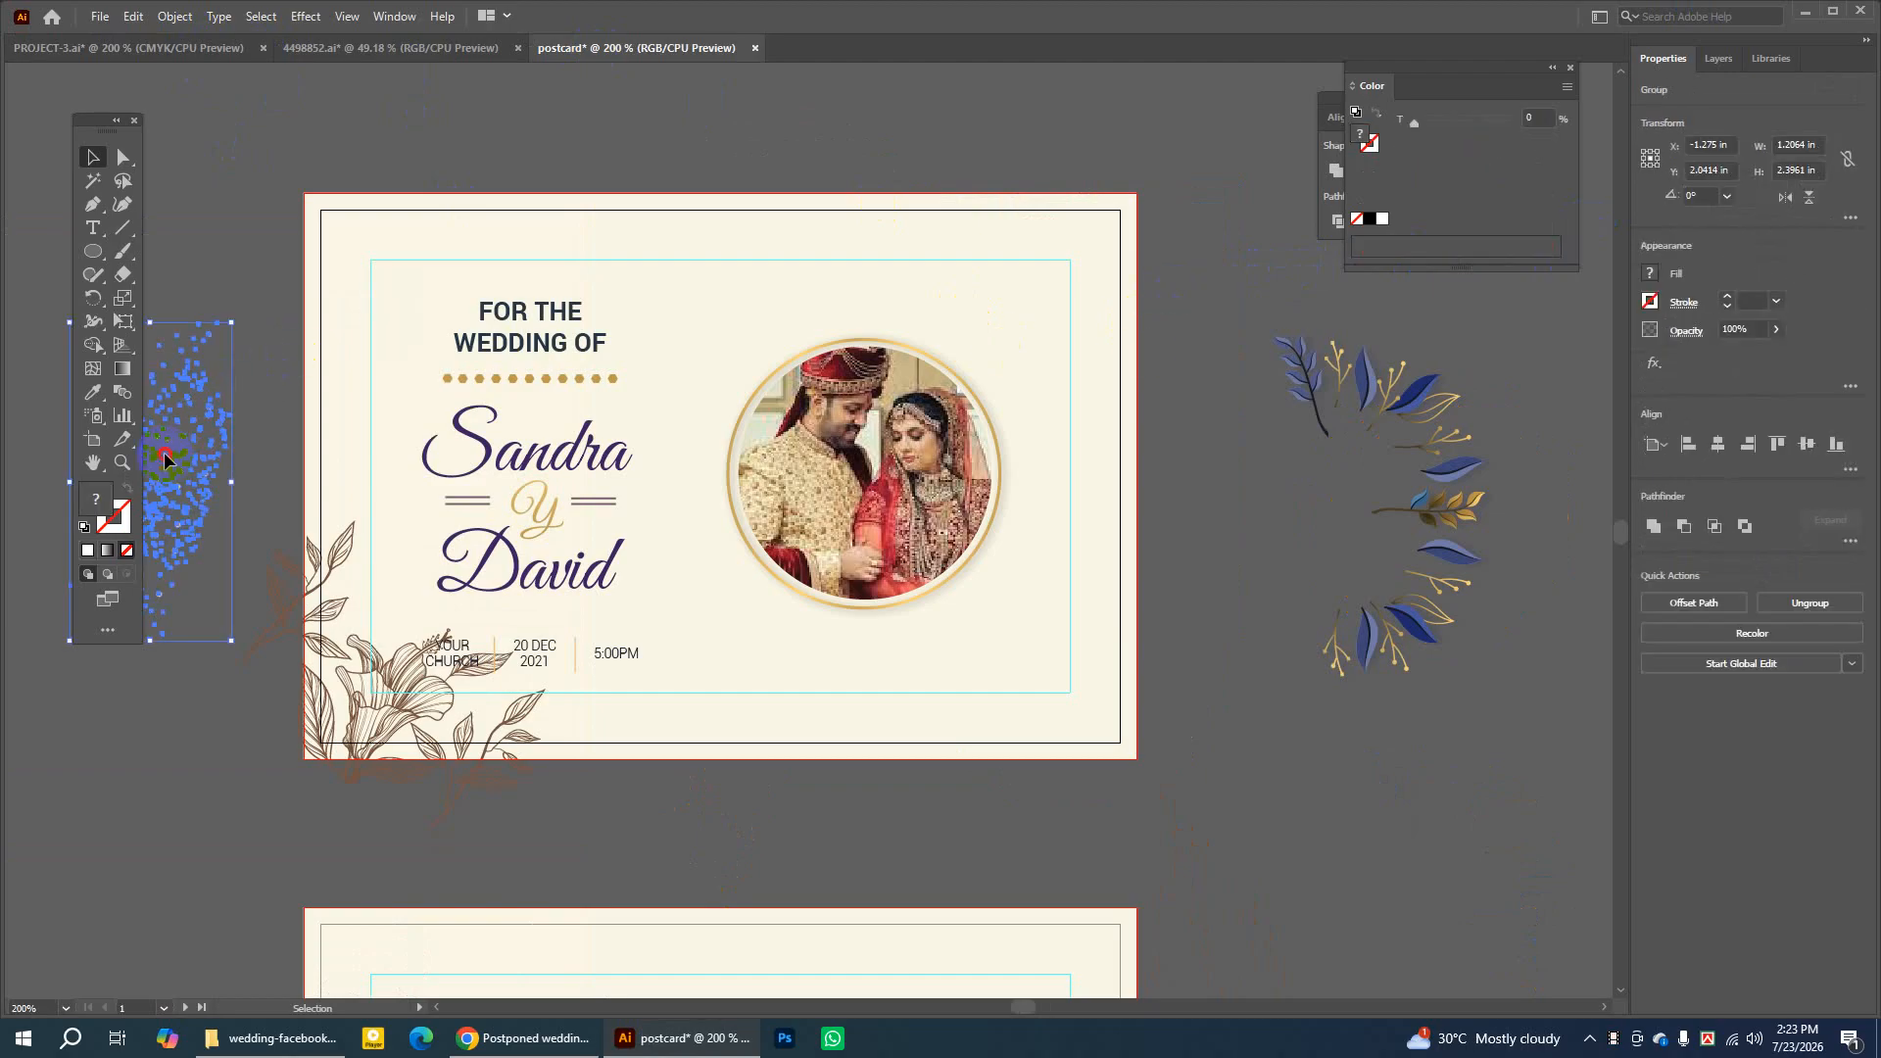
left_click(200, 278)
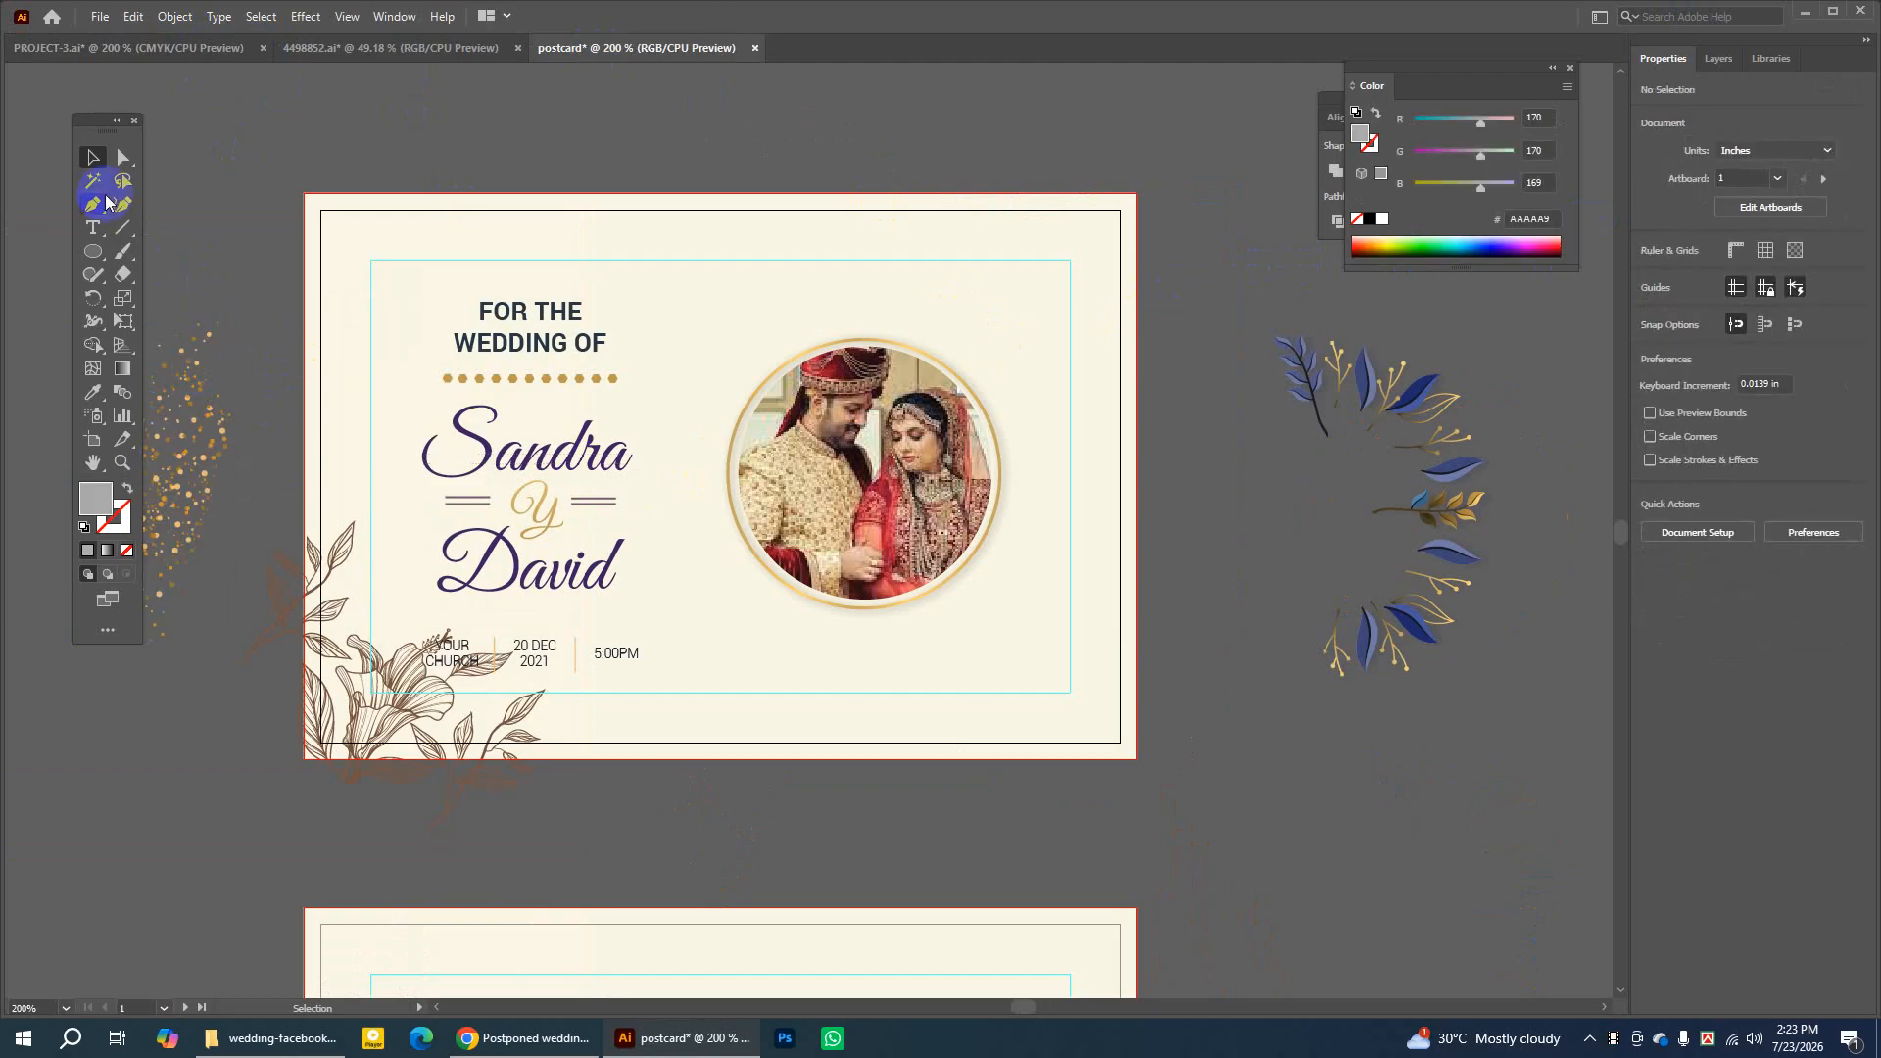
left_click_drag(216, 419, 814, 403)
left_click(849, 144)
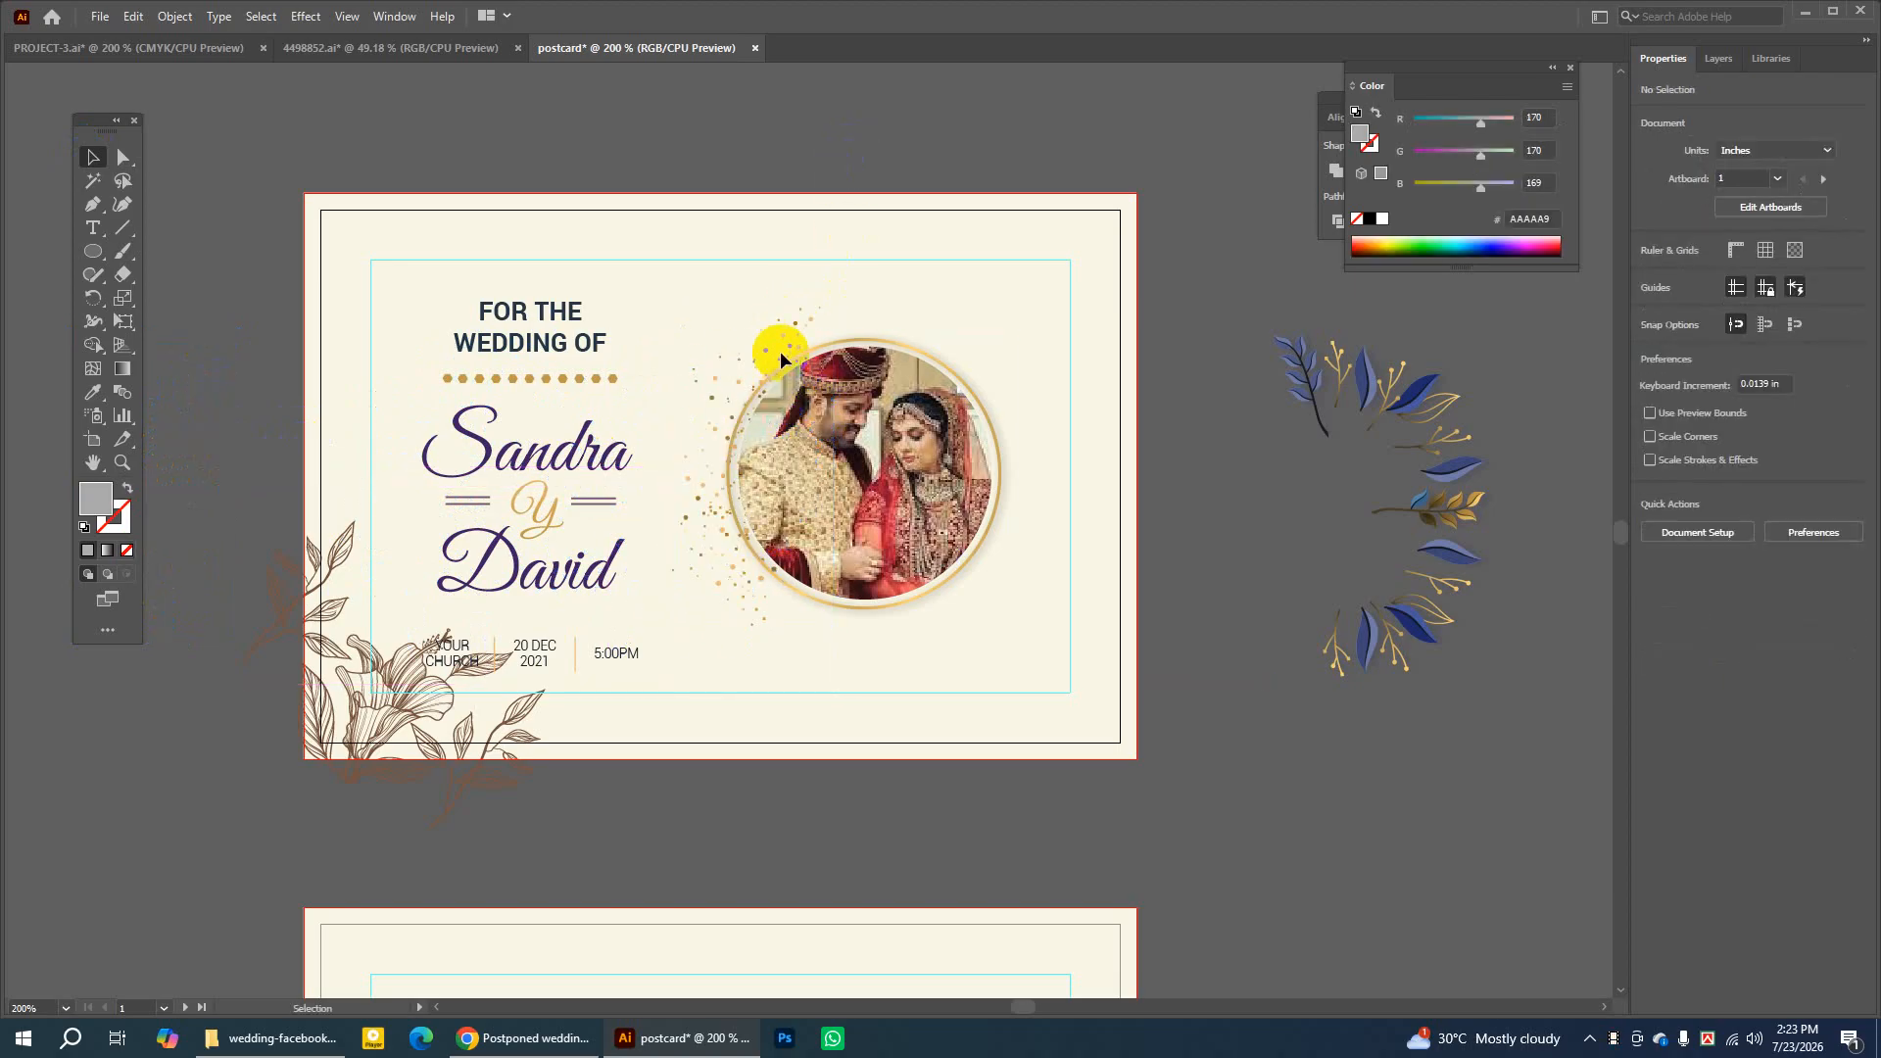
left_click_drag(1384, 420, 995, 382)
left_click(1344, 382)
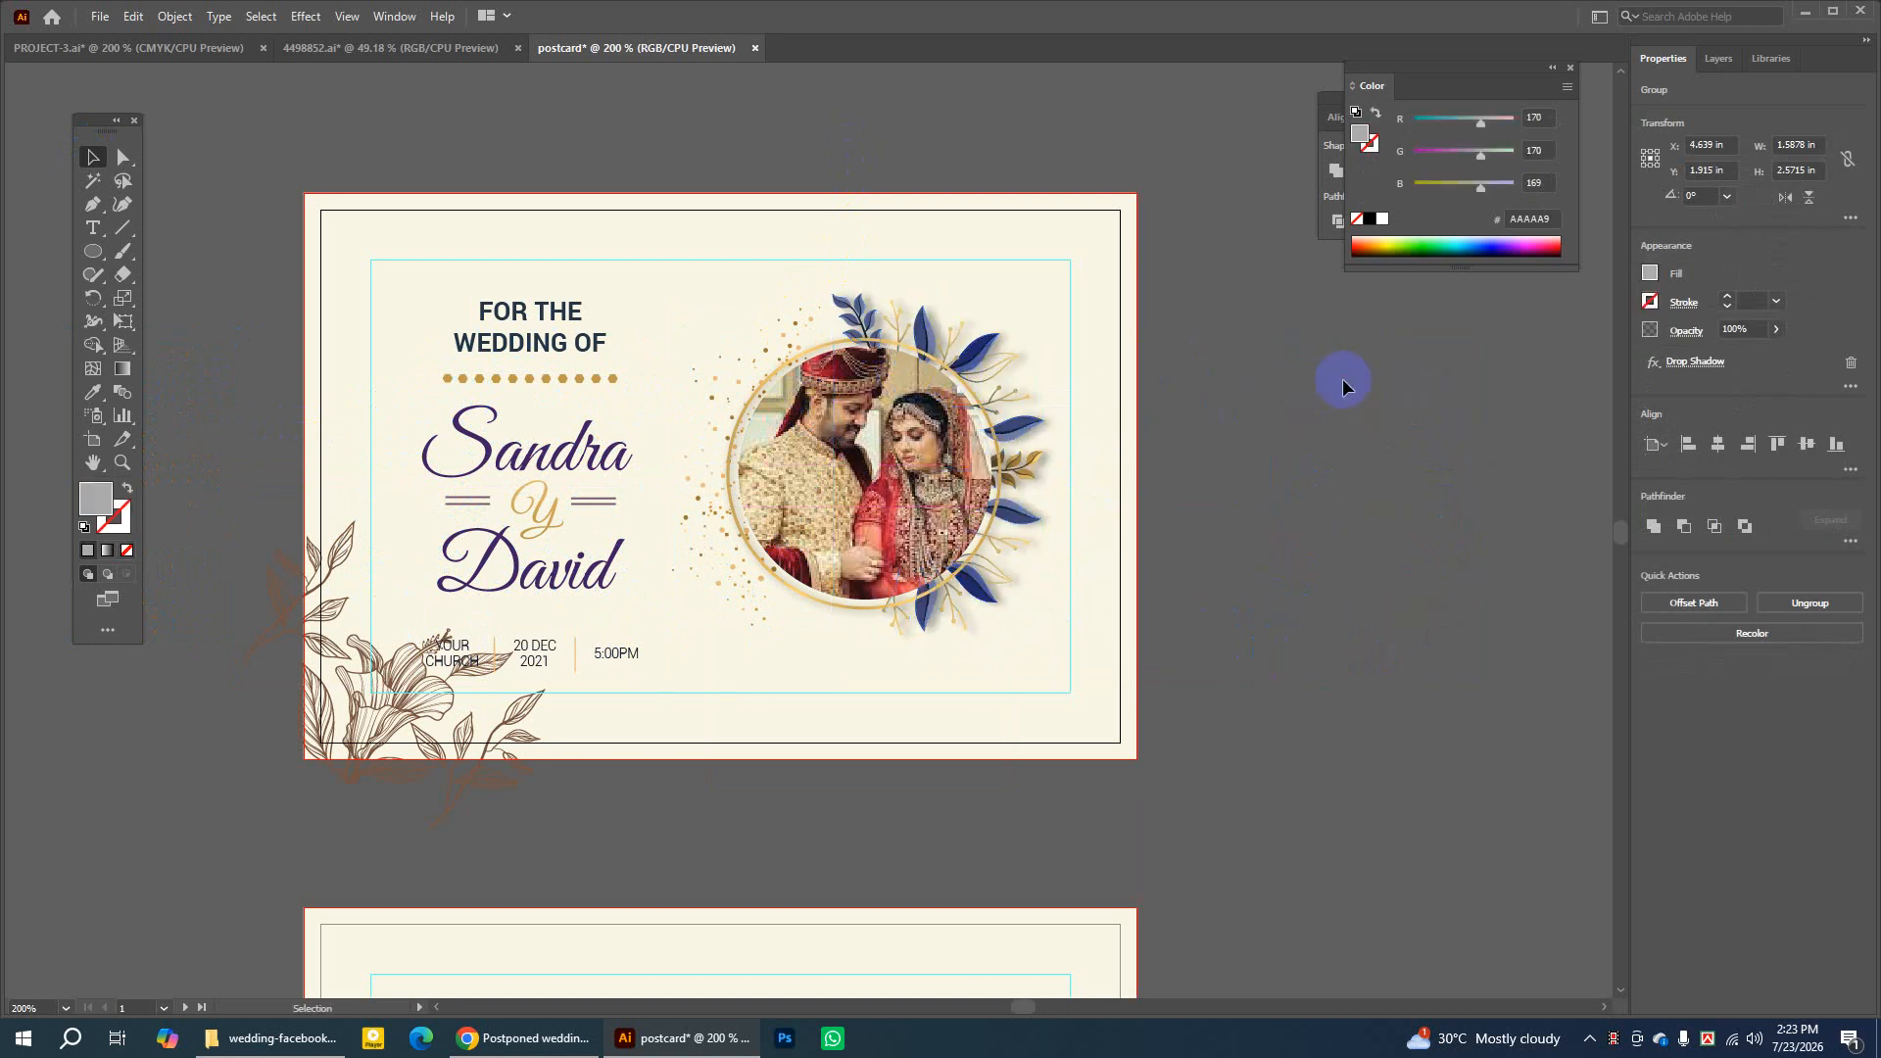
Move the blue leaf wreath and the gold glitter off the postcard front, one to each side of the card
left_click(1009, 370)
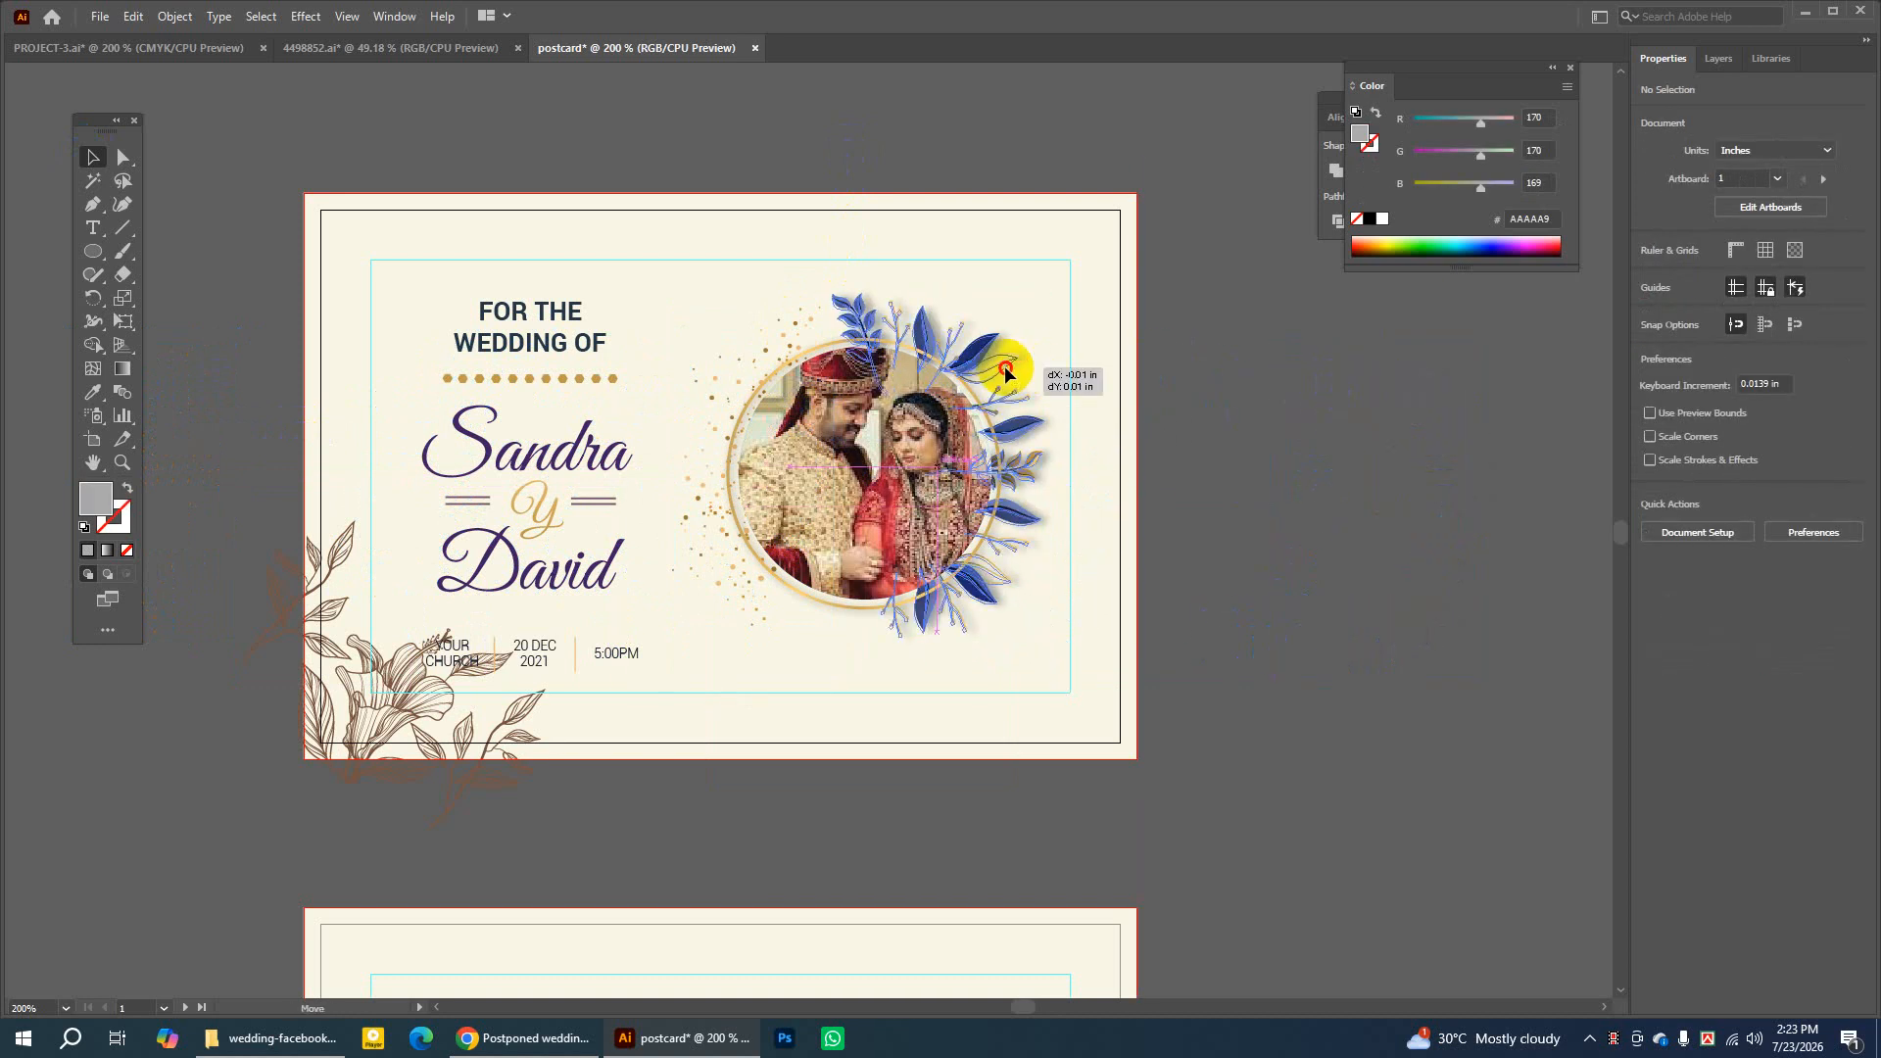
left_click(1356, 387)
left_click_drag(911, 355, 1378, 399)
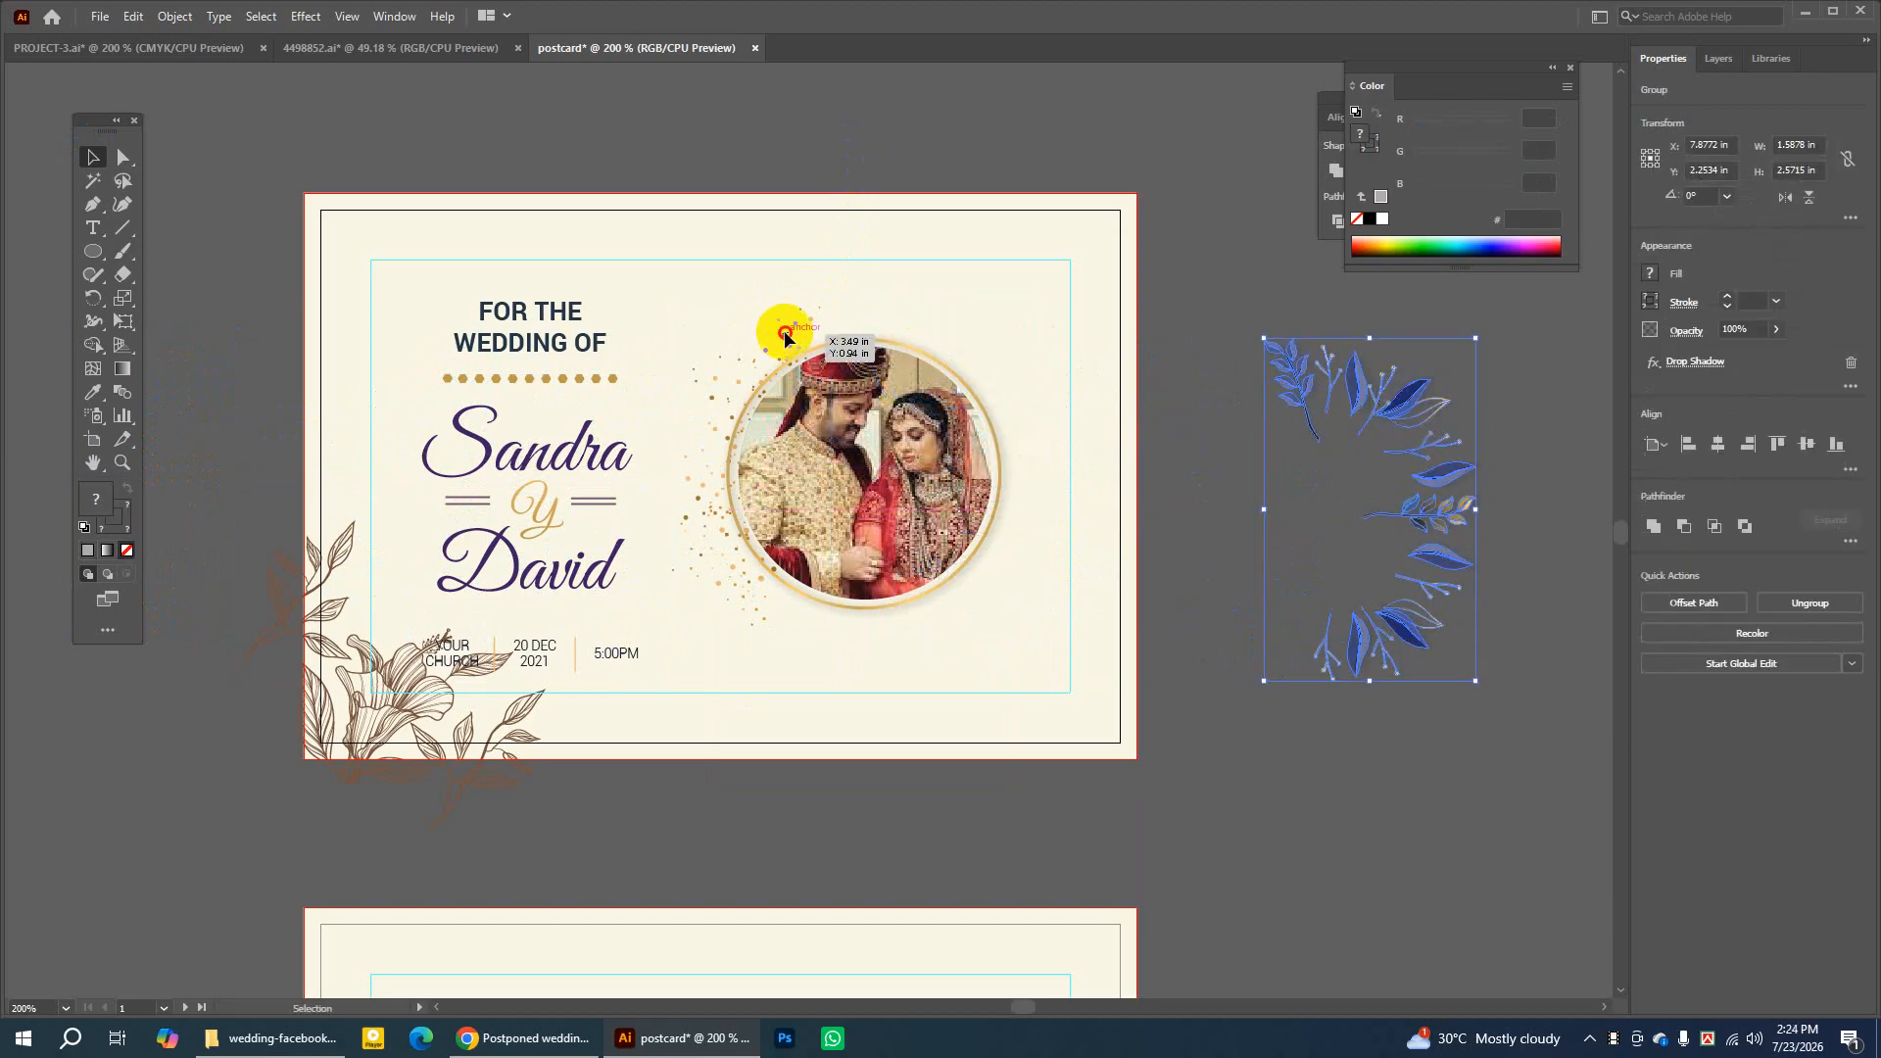
left_click_drag(776, 339, 291, 376)
left_click_drag(196, 390, 196, 390)
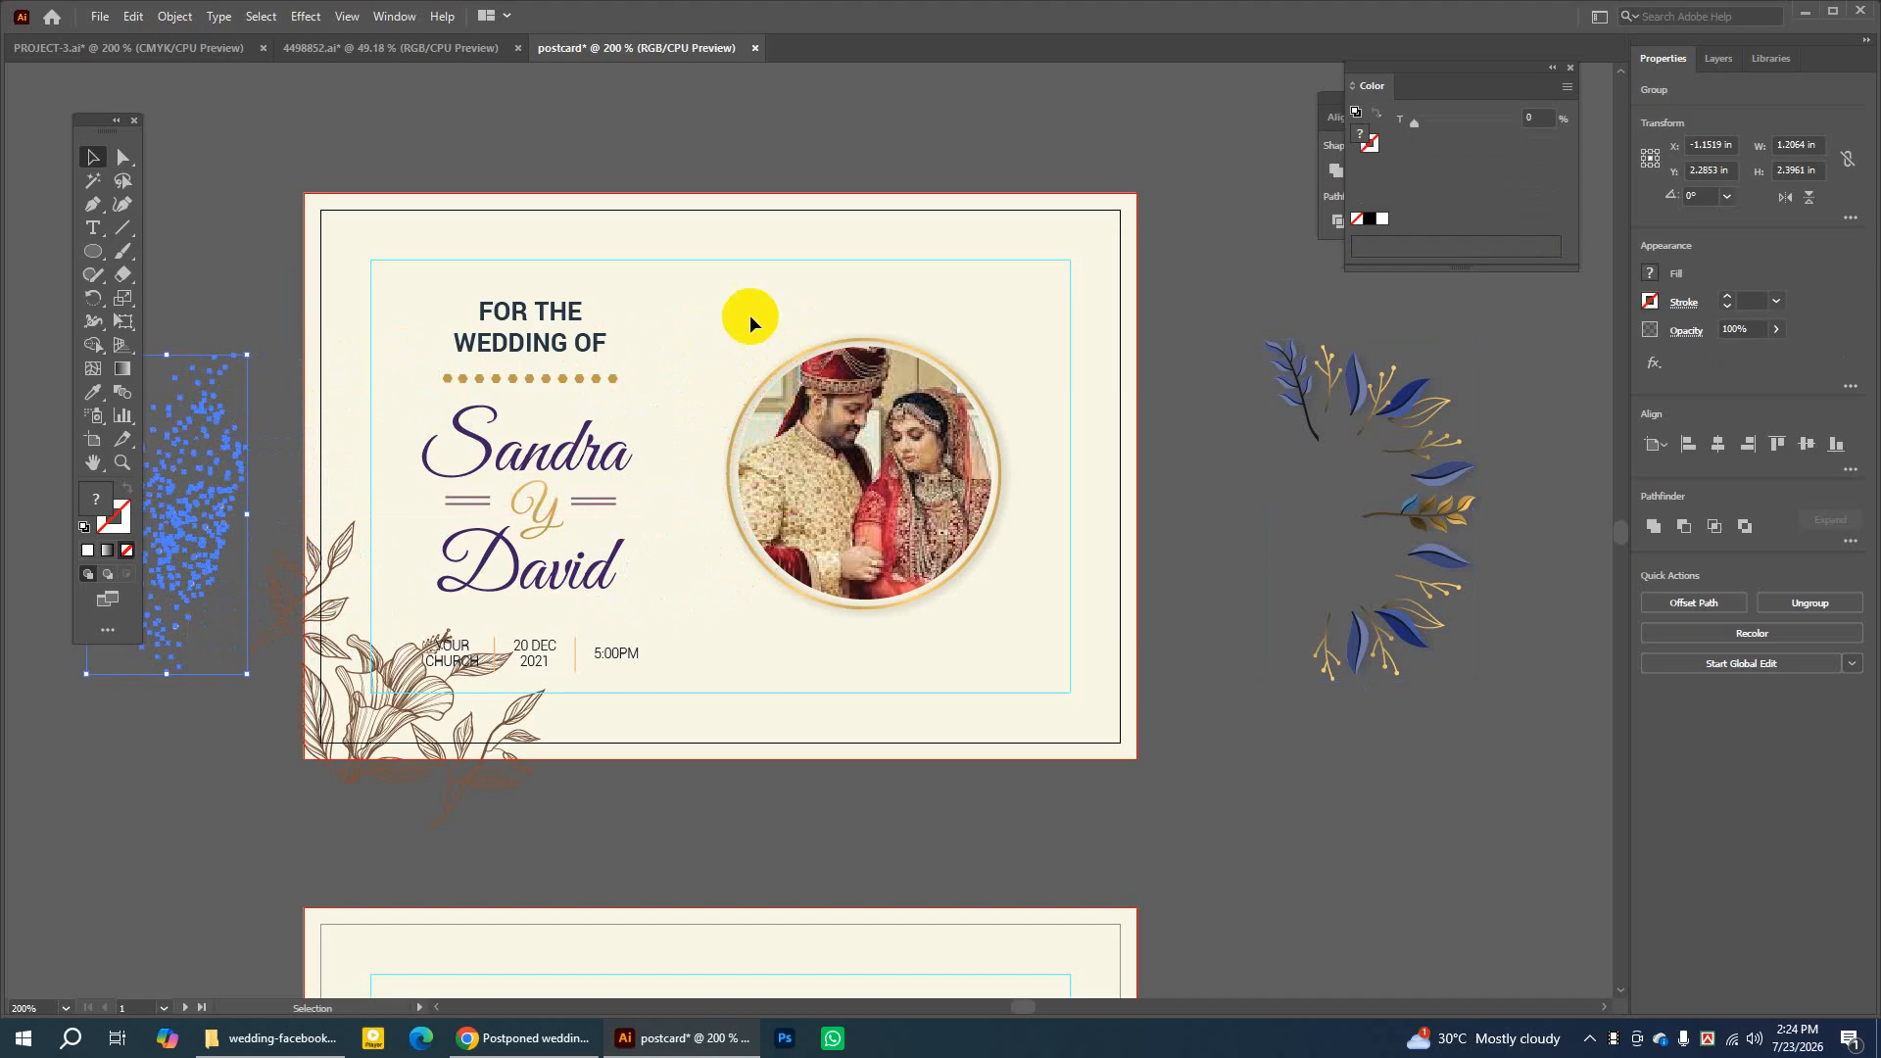
Bring the round couple photo together with its gold ring to the front of the stacking order
left_click_drag(752, 306, 996, 643)
right_click(931, 567)
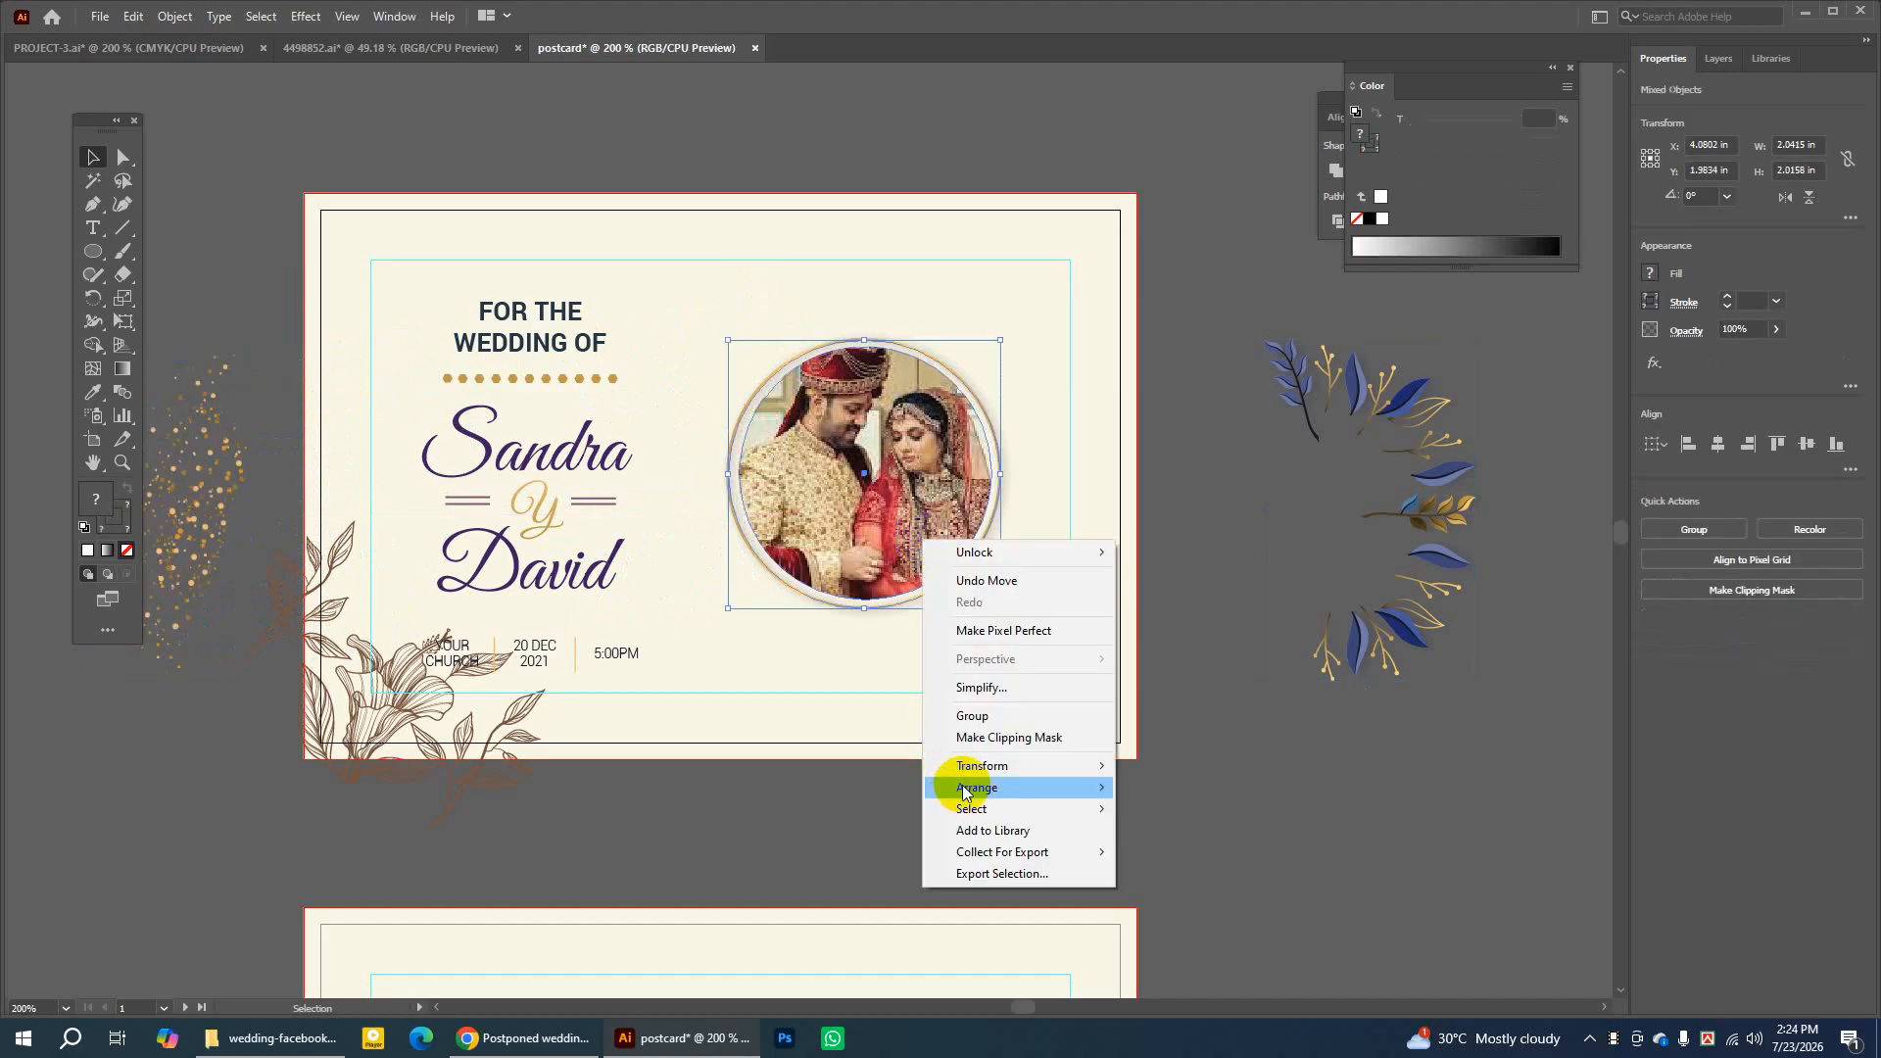
mouse_move(975, 787)
left_click(1147, 789)
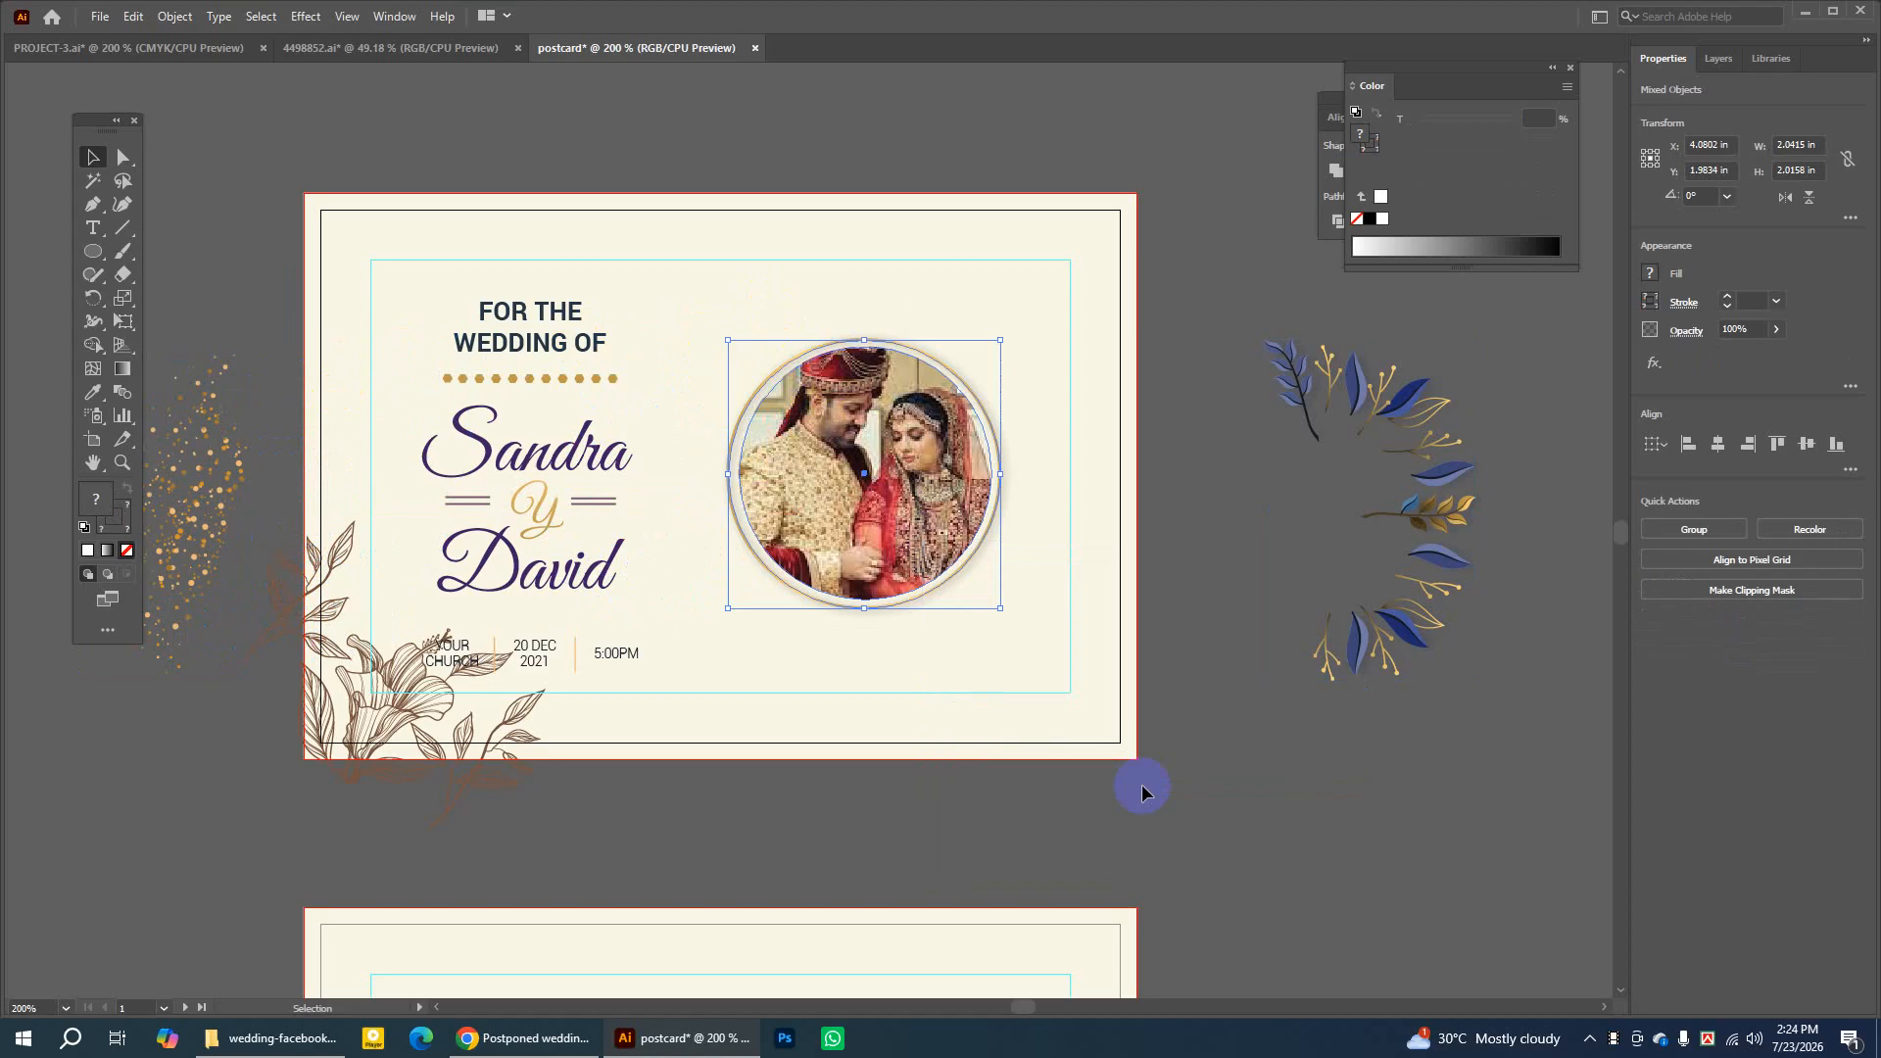
Place the leaf wreath behind the ringed photo's right side at about X 4.69, Y 1.88 in and the glitter along its left side
left_click(1302, 768)
left_click_drag(1413, 421, 975, 370)
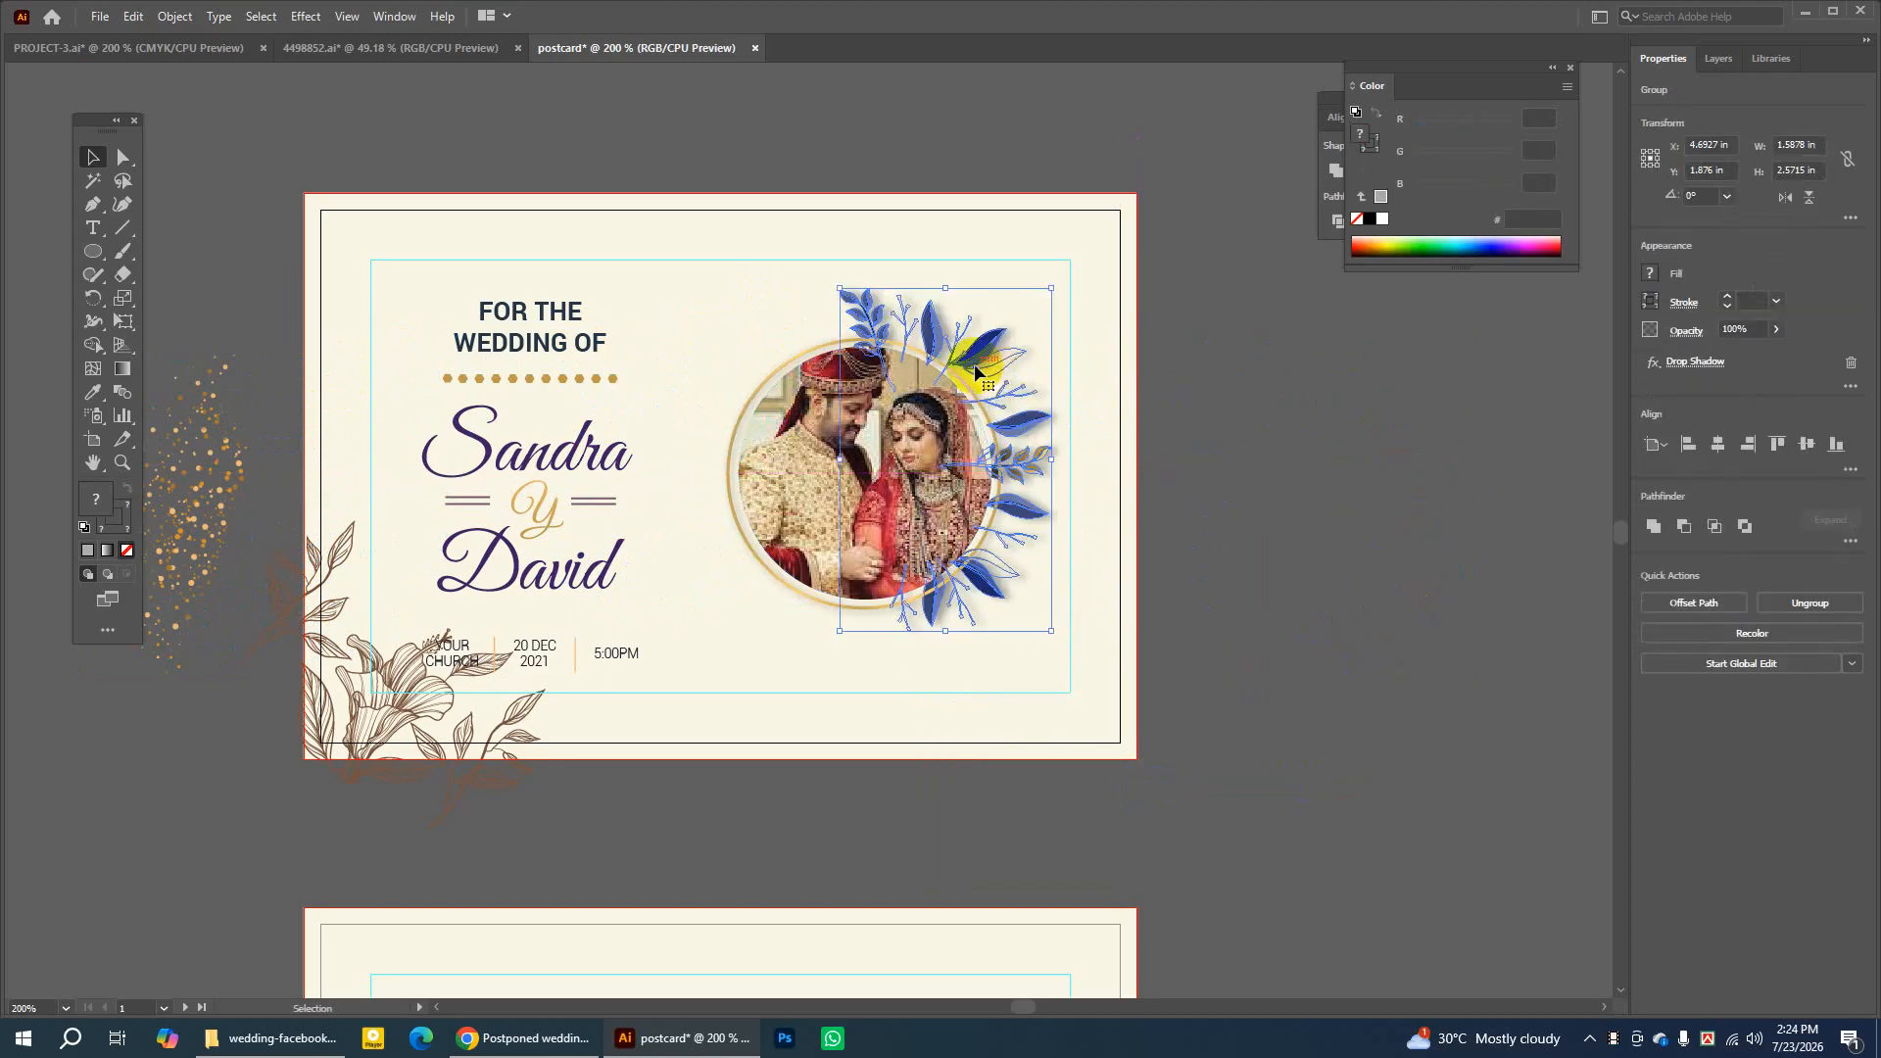
left_click(1214, 394)
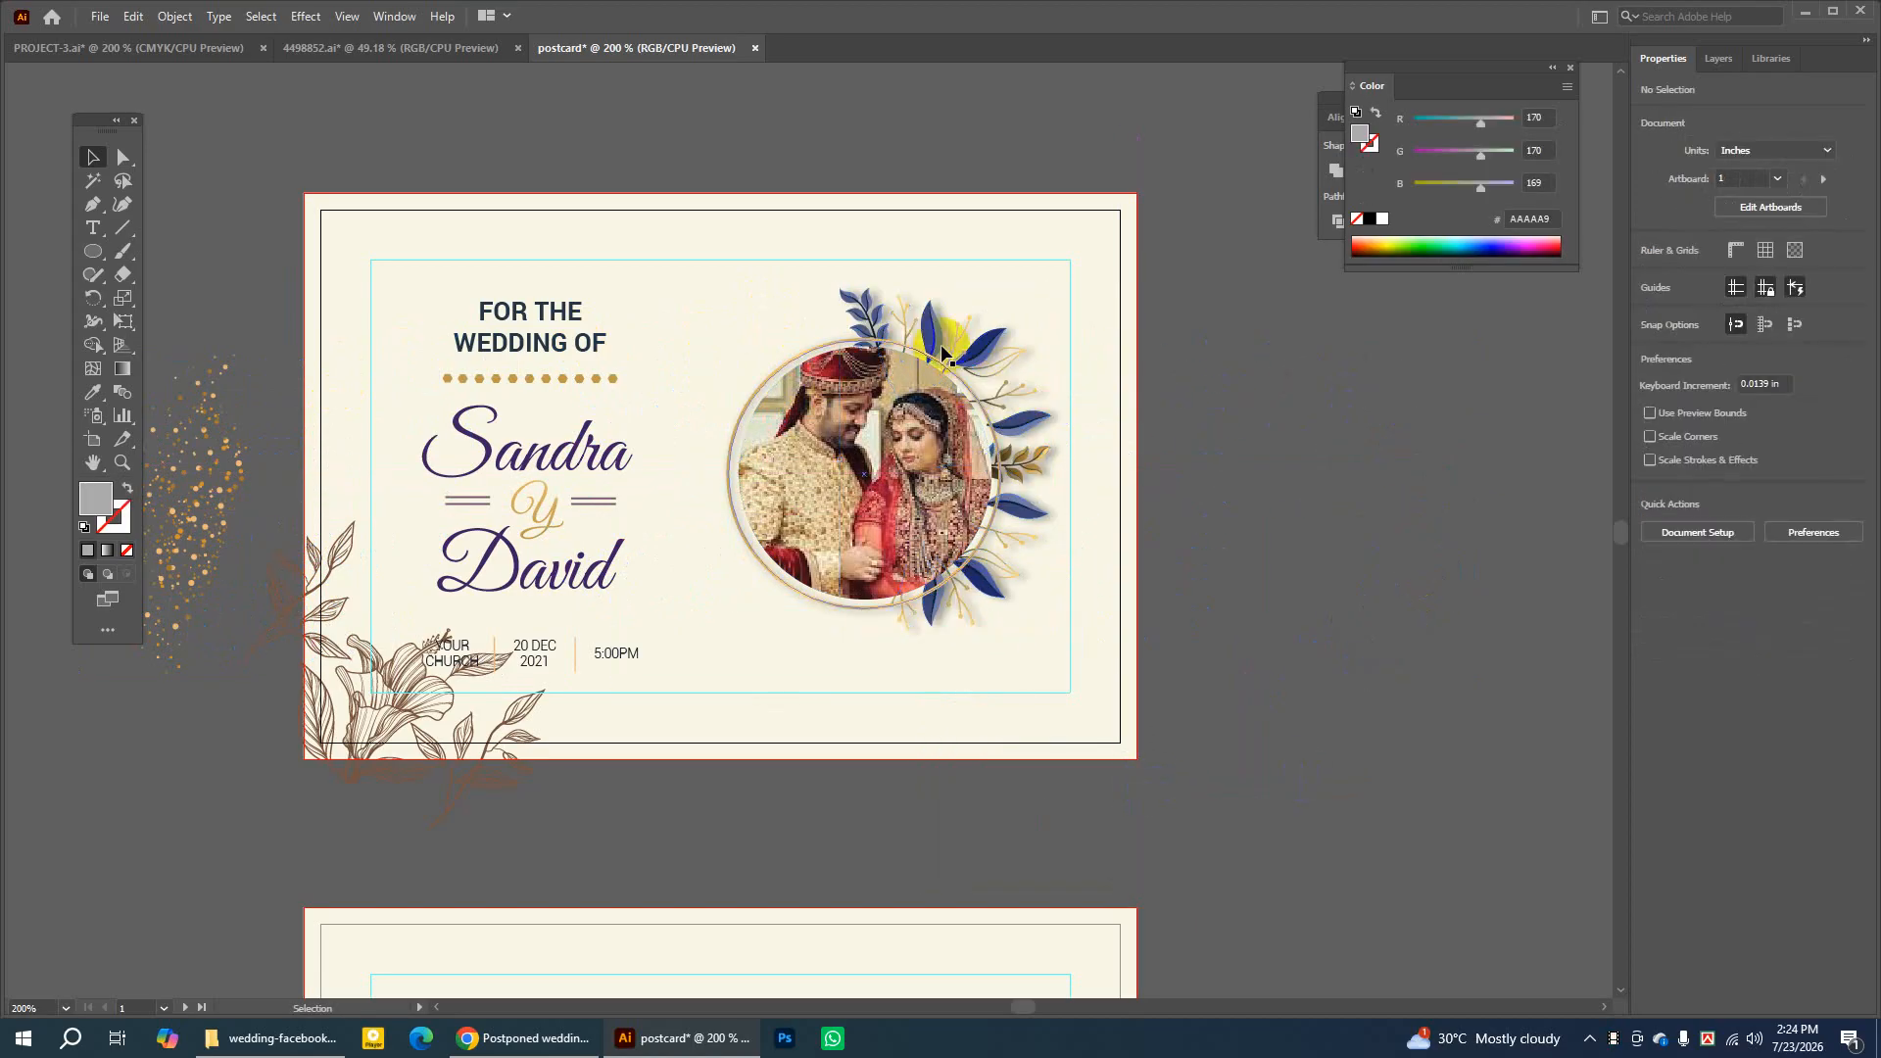
left_click(866, 313)
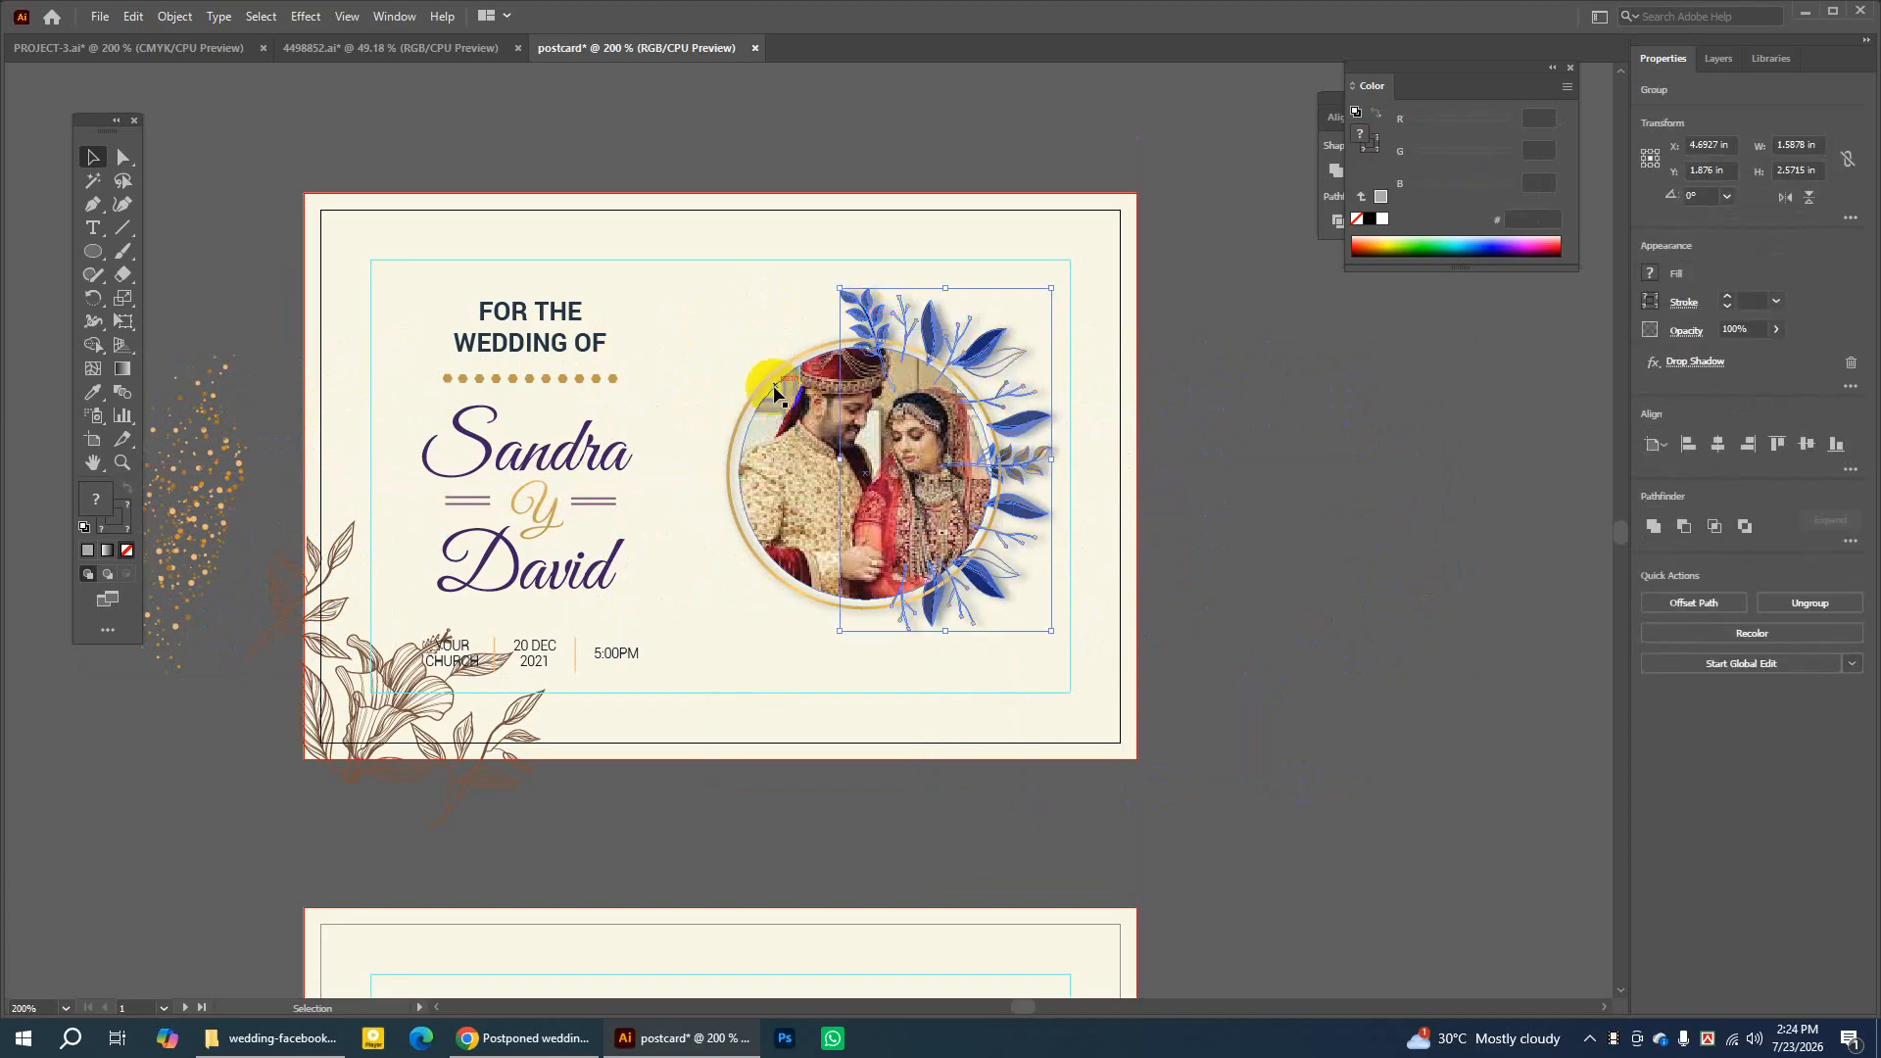
left_click(1320, 449)
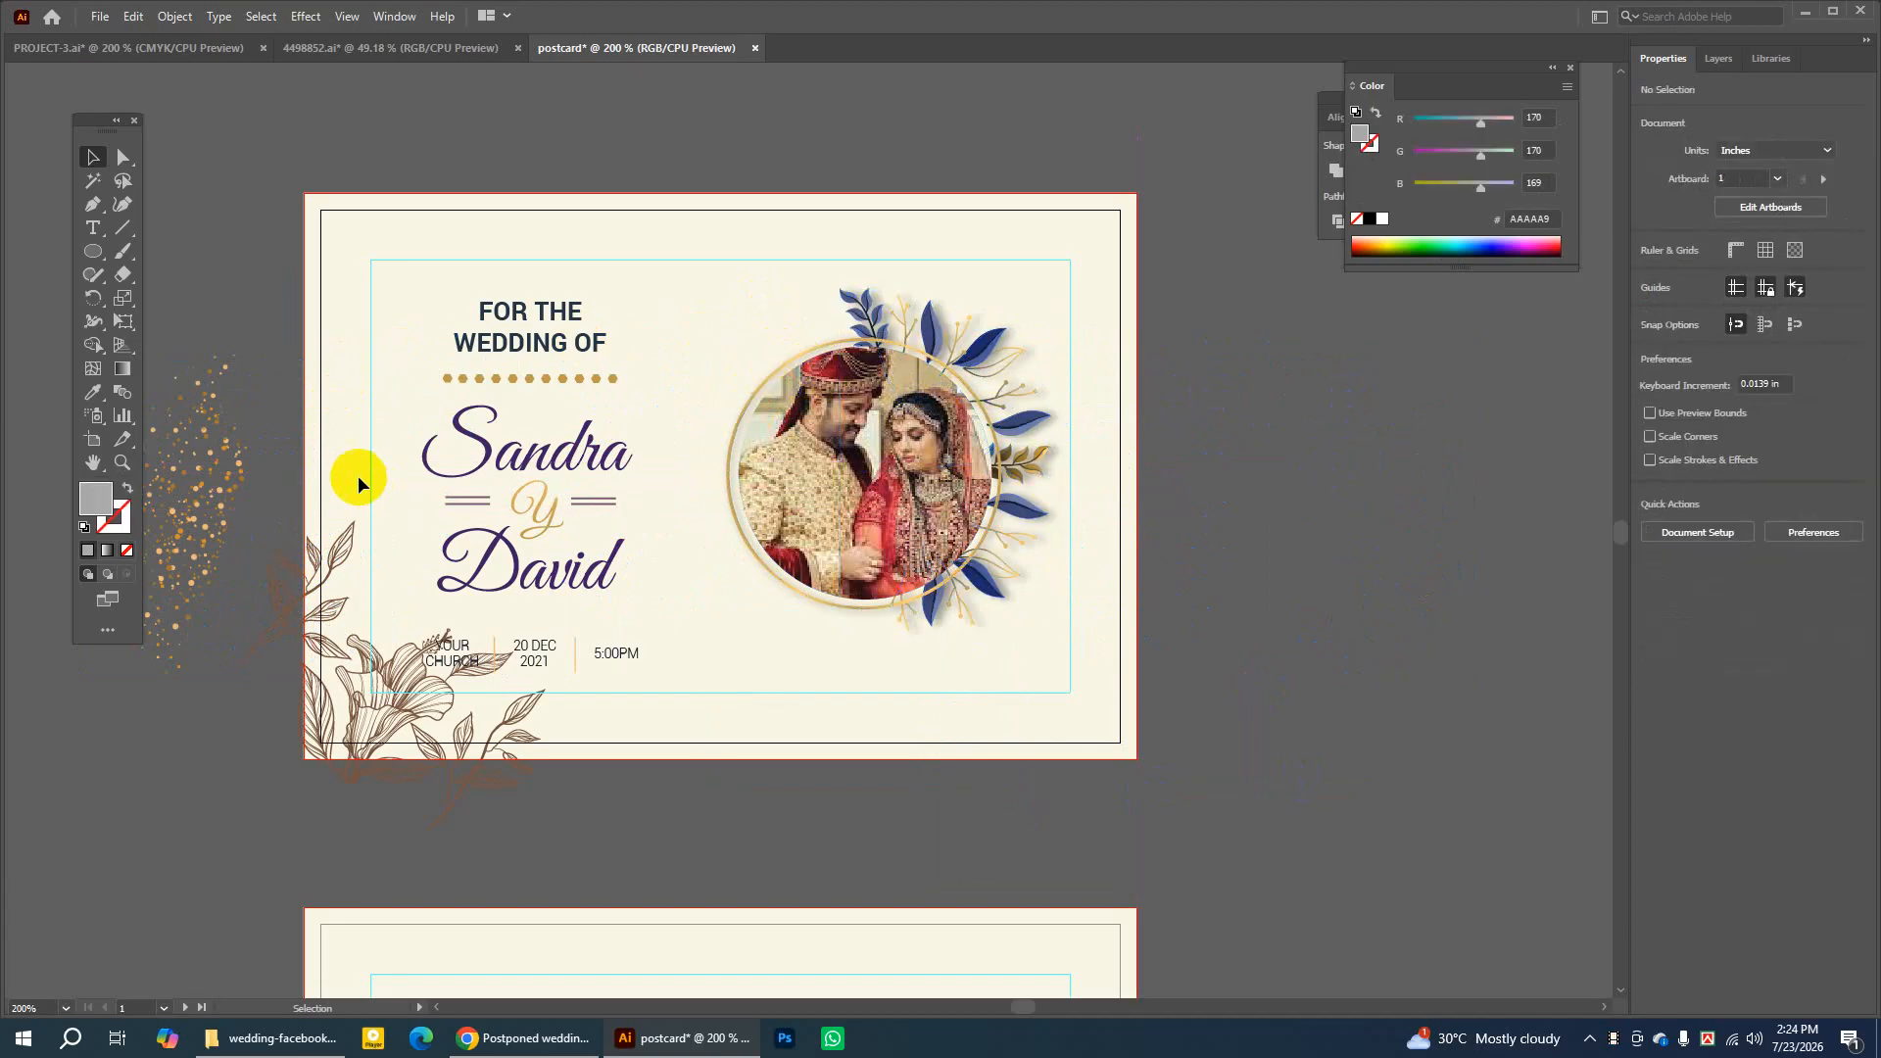
left_click_drag(197, 466, 770, 421)
left_click(1097, 400)
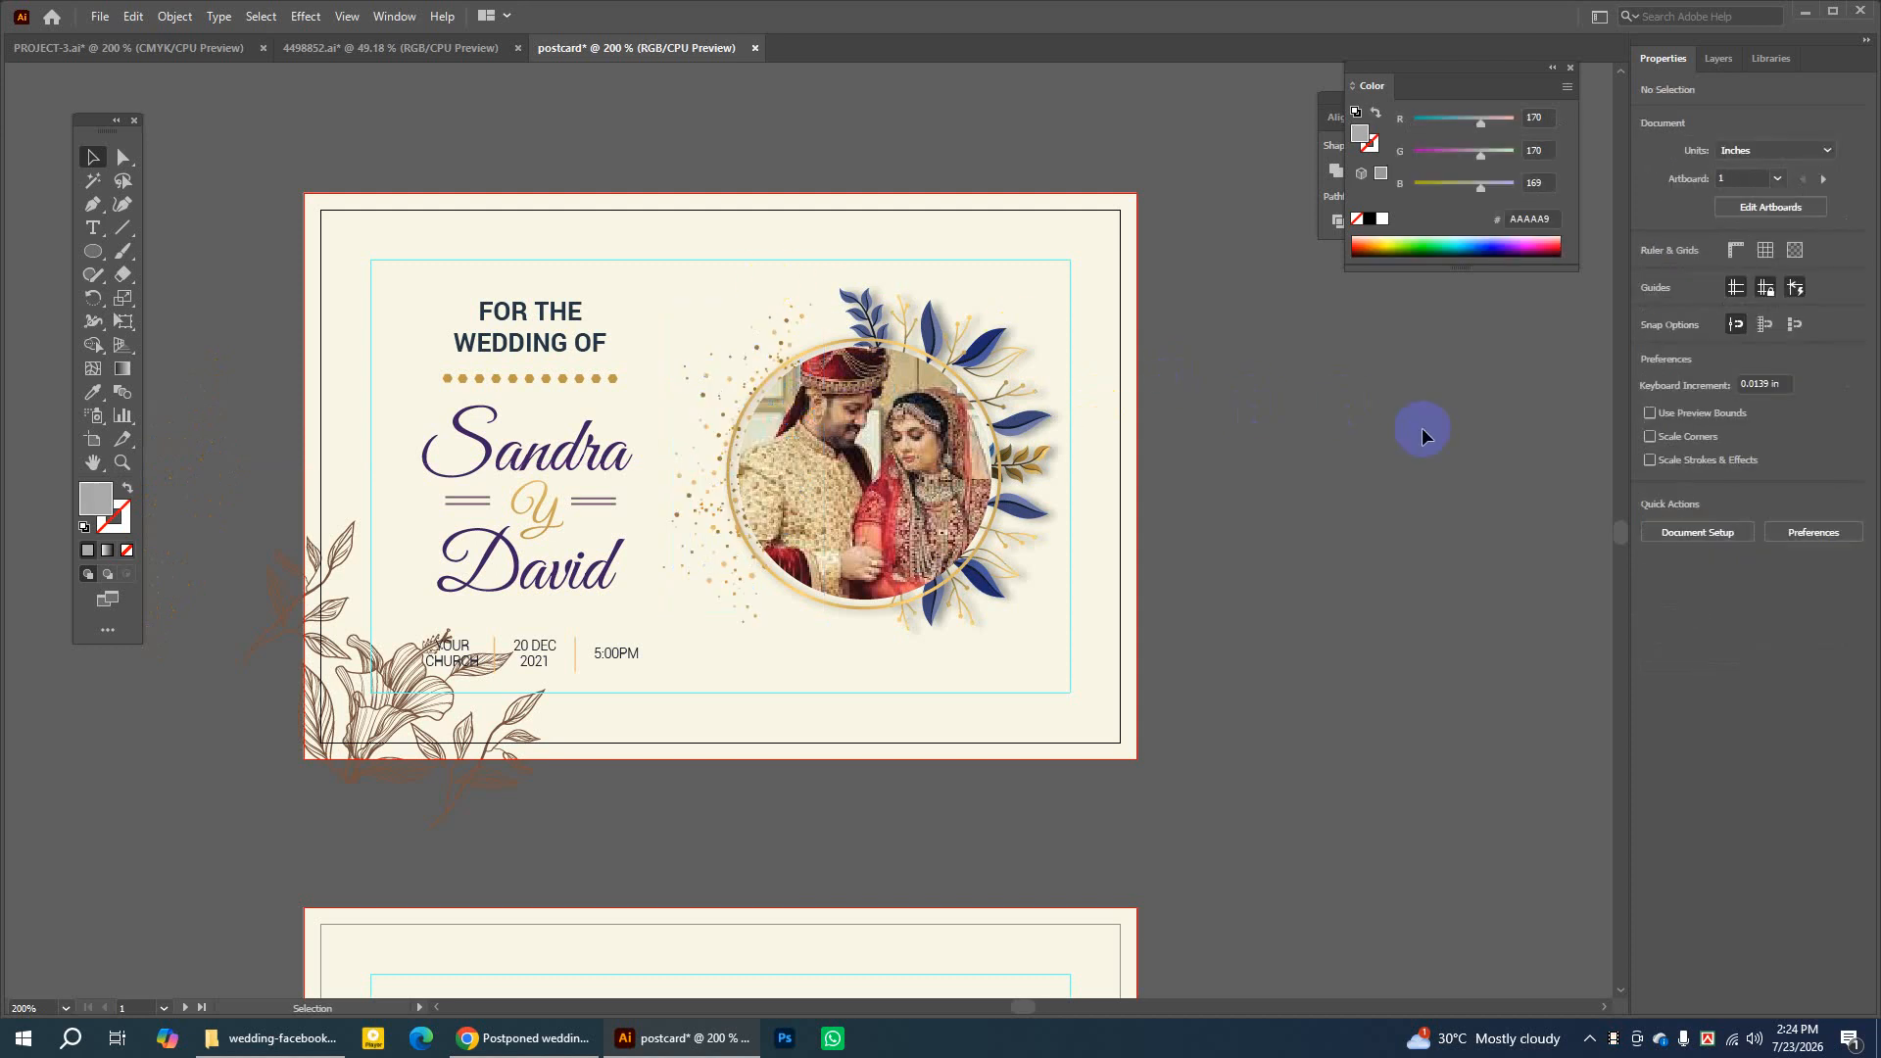
Move the photo, ring, glitter and wreath together slightly down to about X 4.02, Y 1.98 in
left_click_drag(680, 285, 986, 651)
left_click_drag(973, 498, 971, 513)
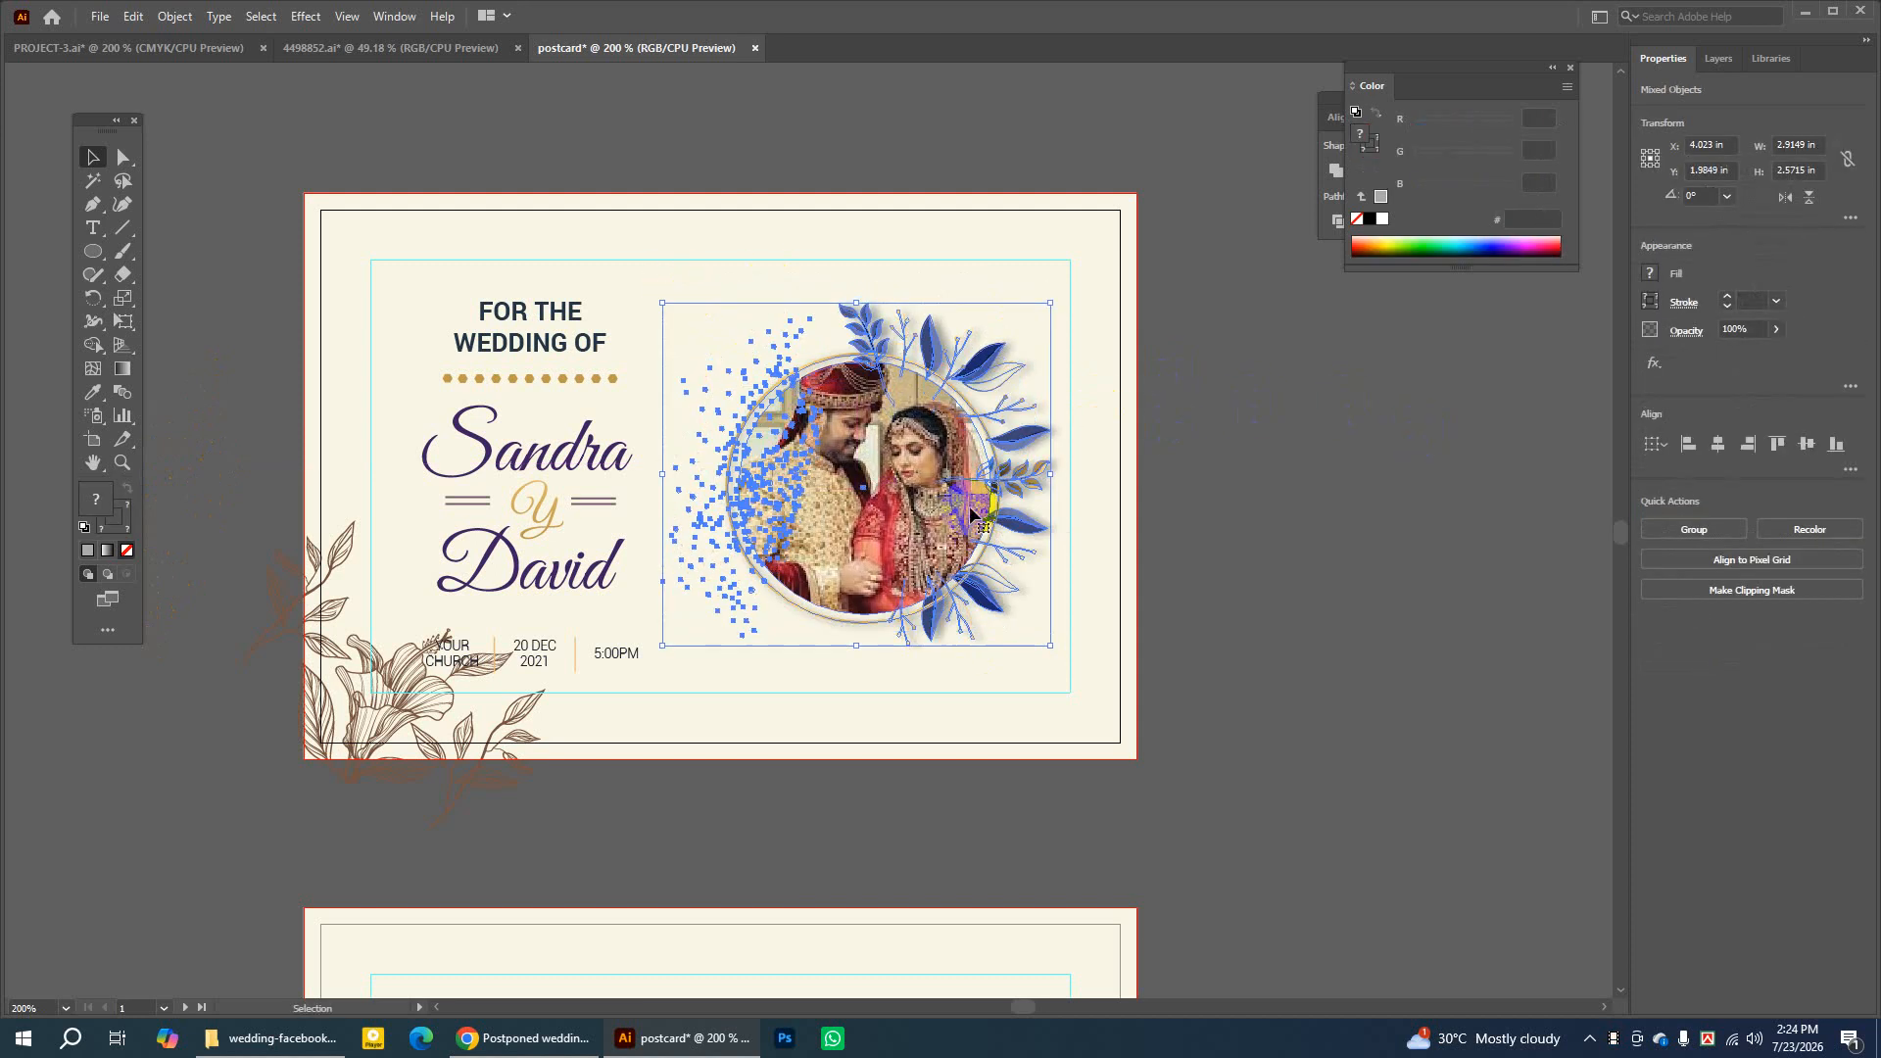
left_click(1316, 503)
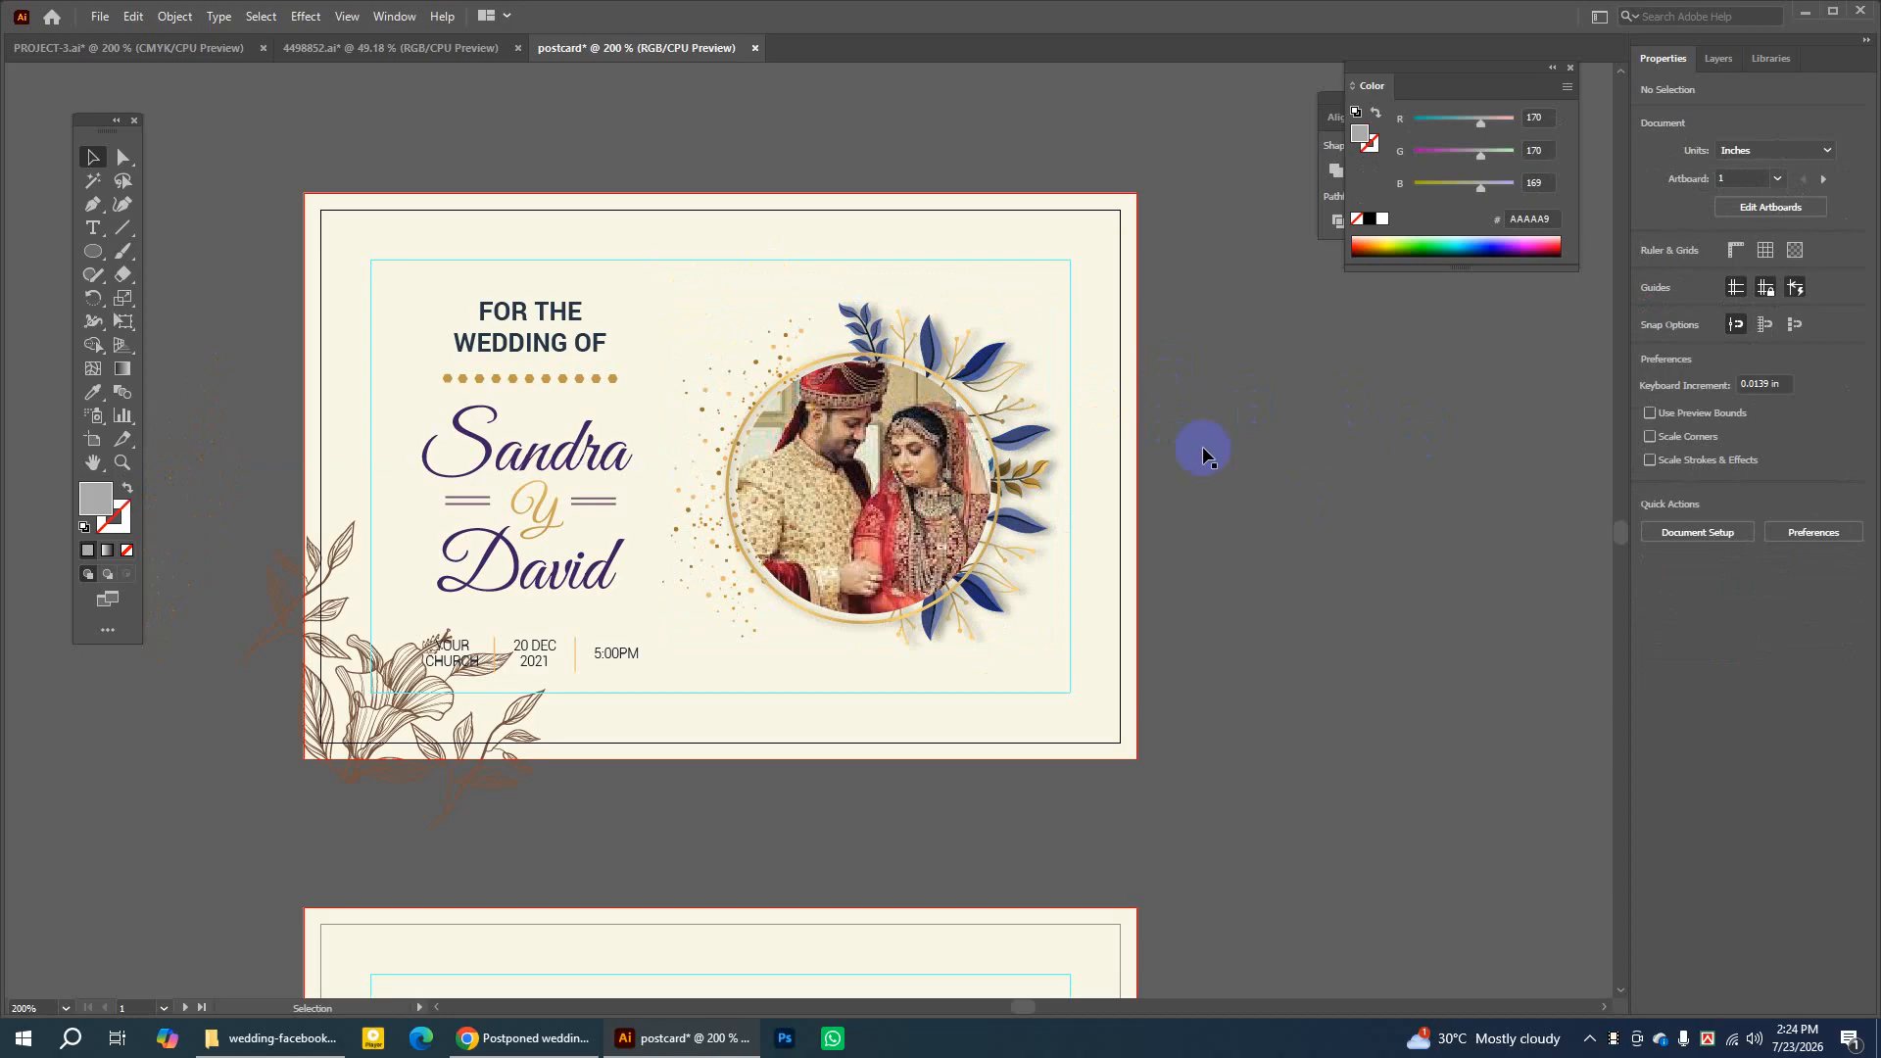
Copy the brown flower art on the postcard front, paste it in front, and move both flowers onto the blank back side
left_click(93, 462)
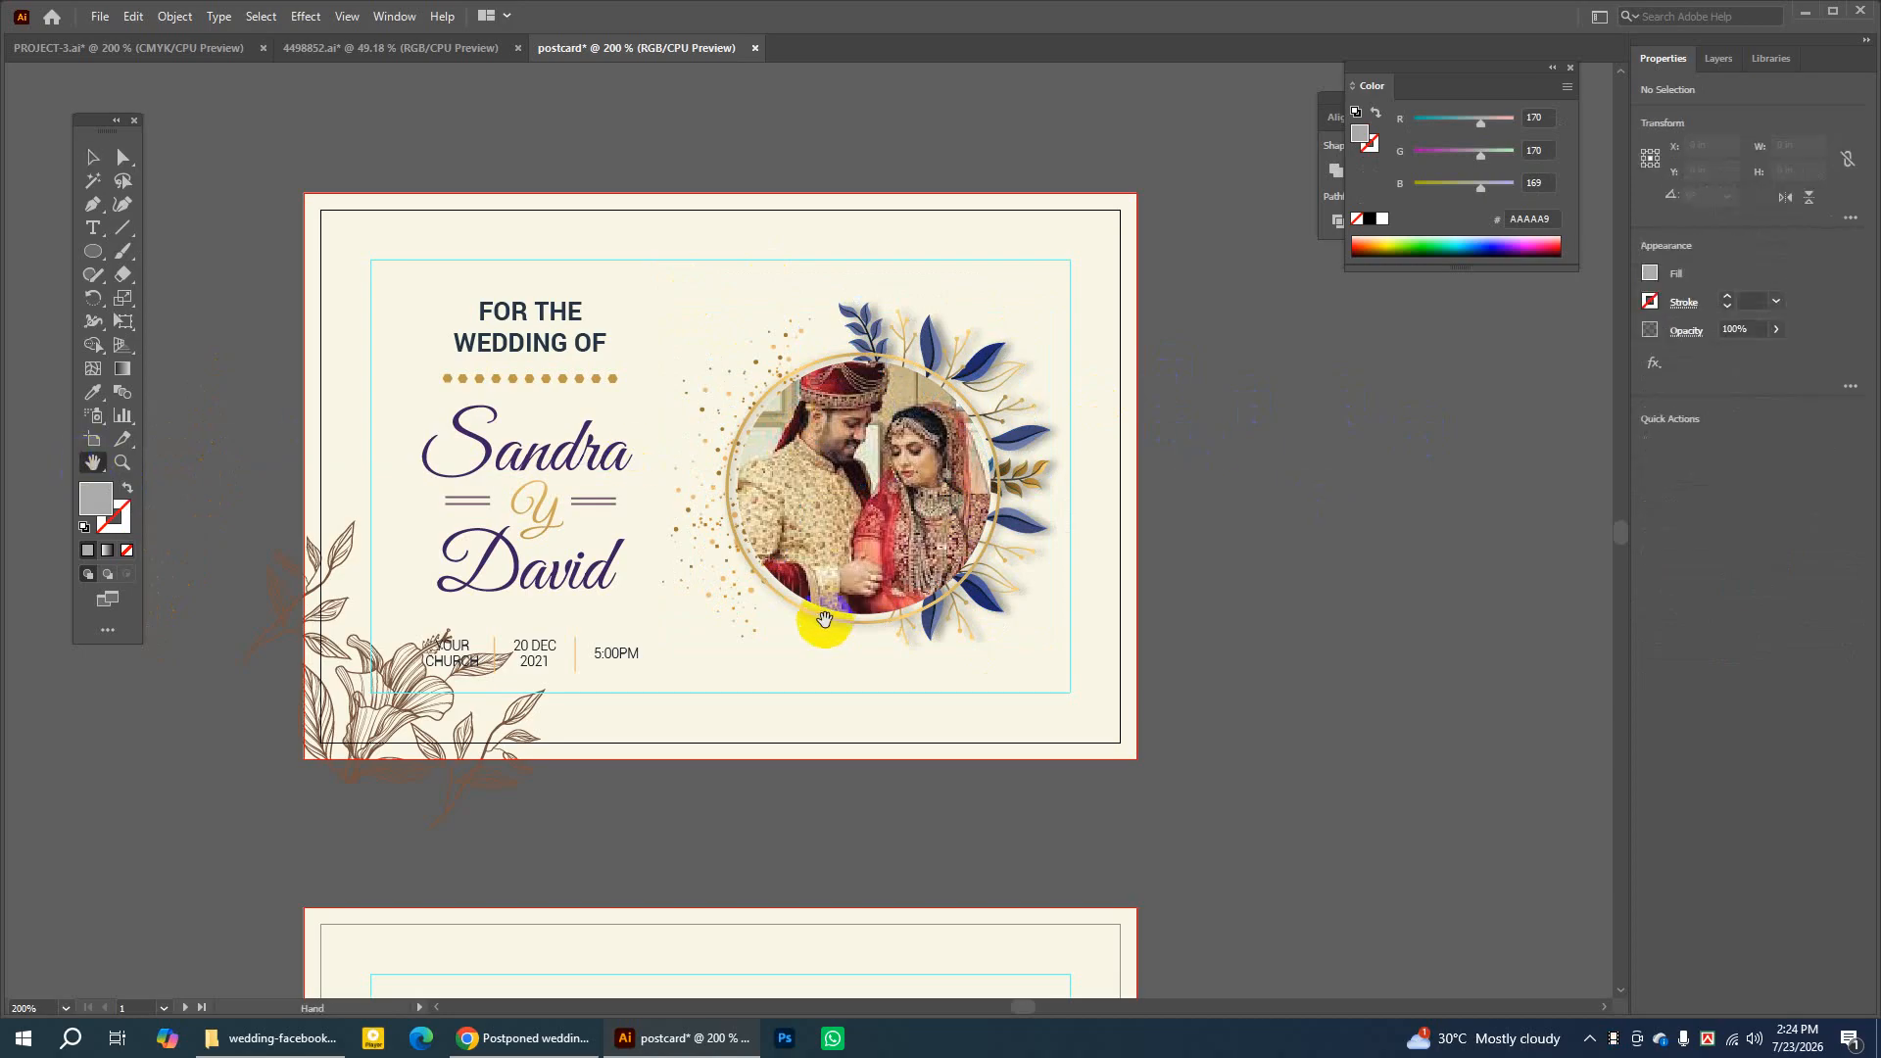
left_click_drag(819, 693, 847, 396)
left_click_drag(853, 691, 882, 325)
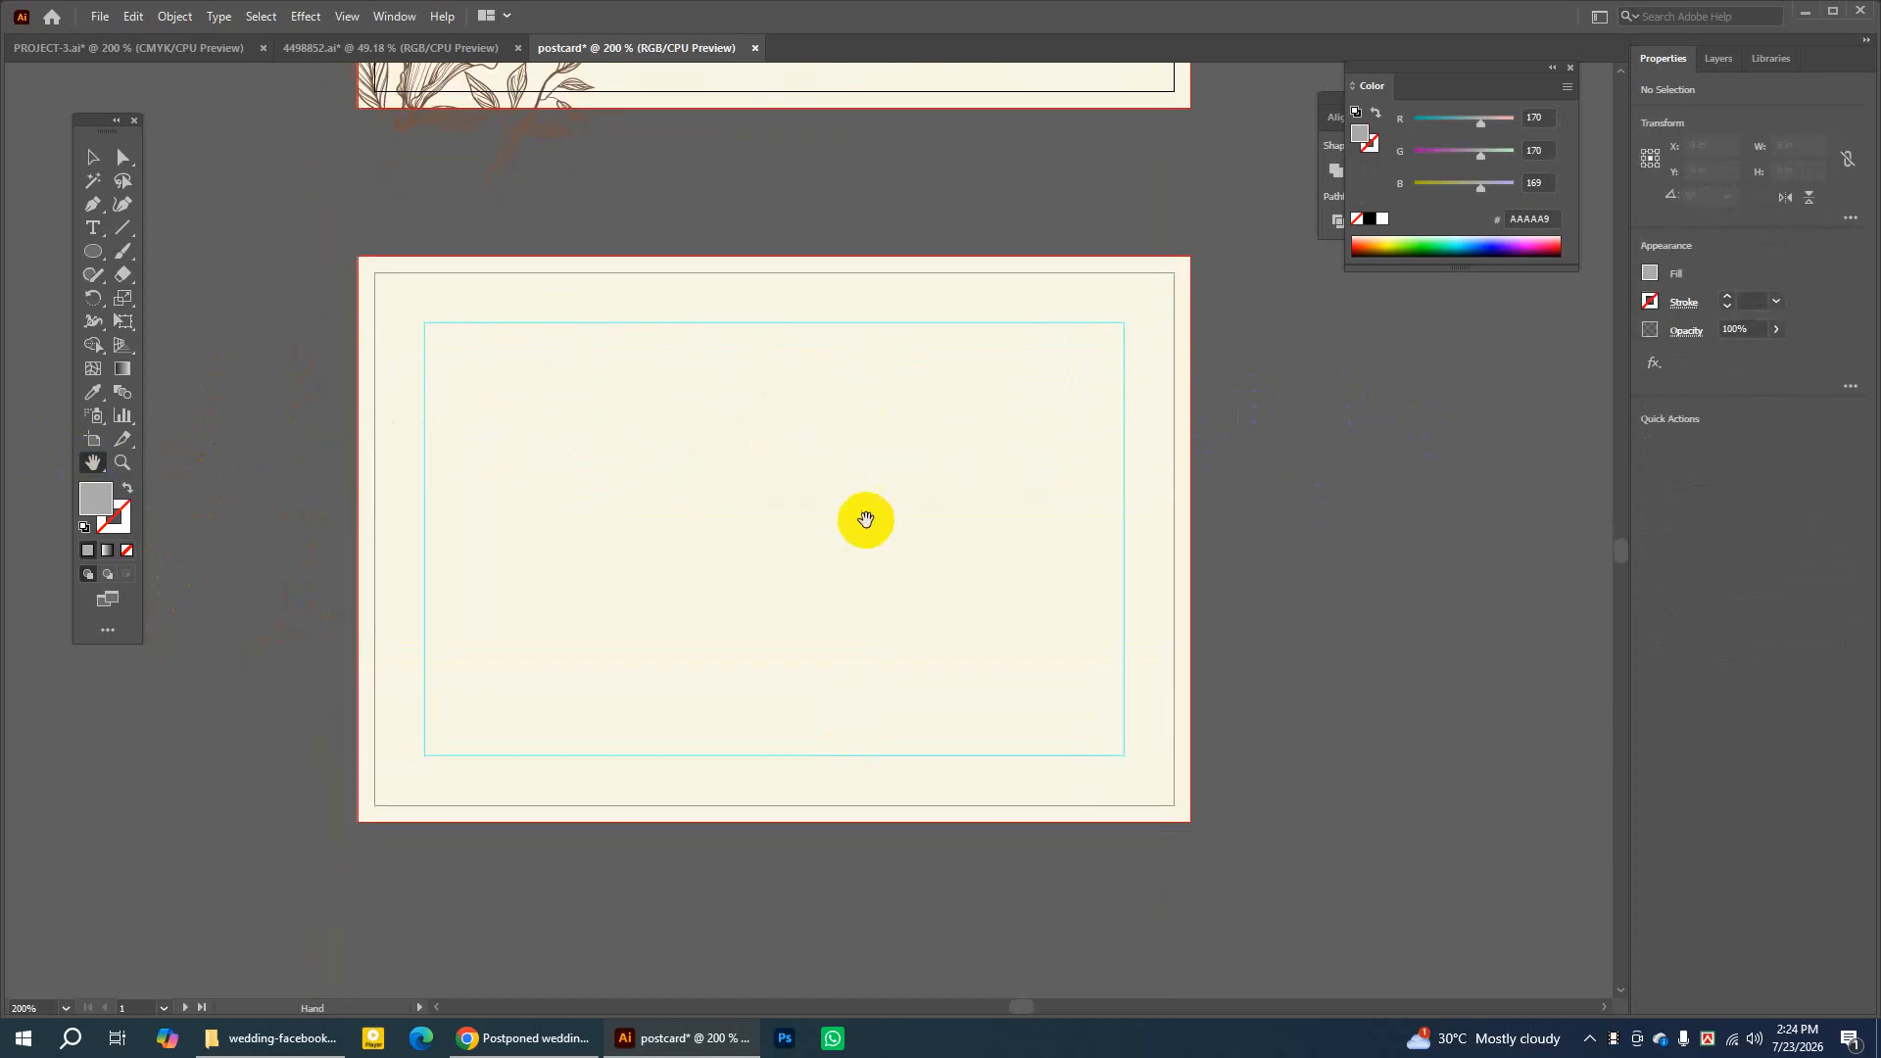
left_click_drag(675, 257, 676, 343)
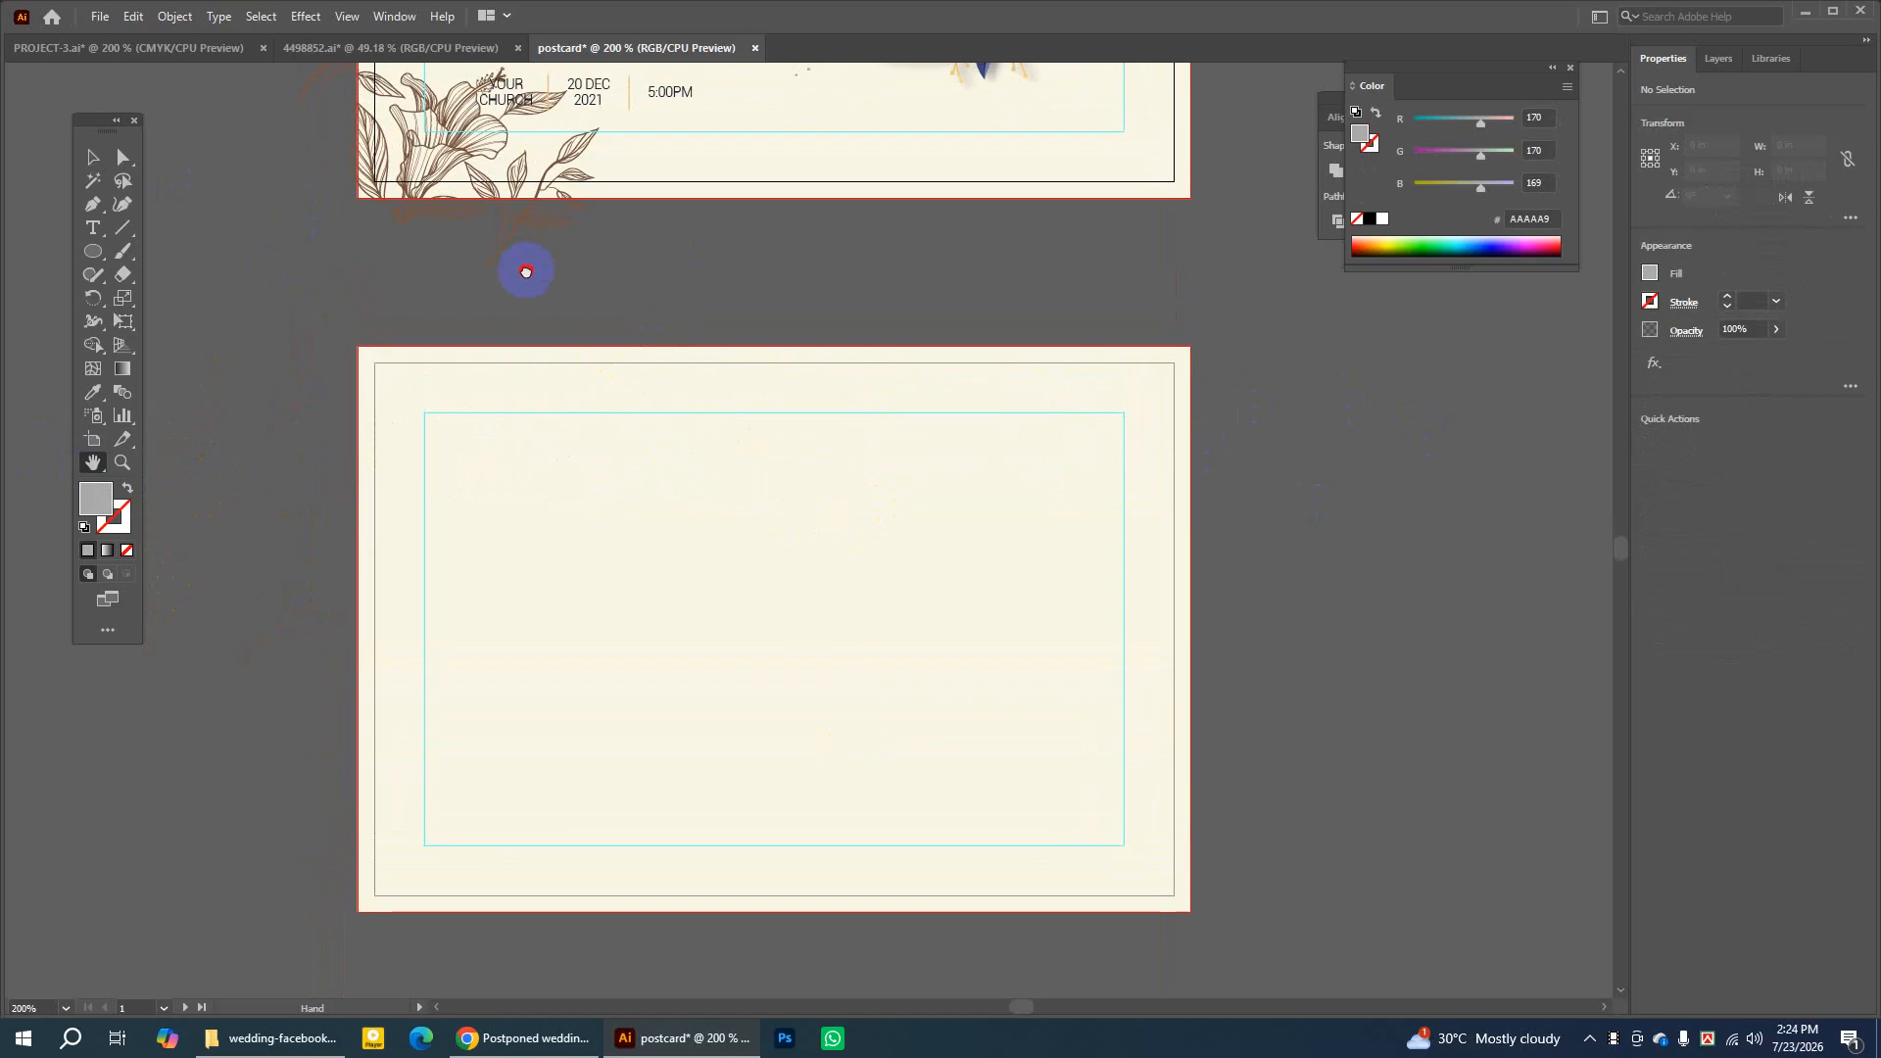
left_click_drag(526, 268, 536, 388)
left_click(91, 156)
left_click(432, 210)
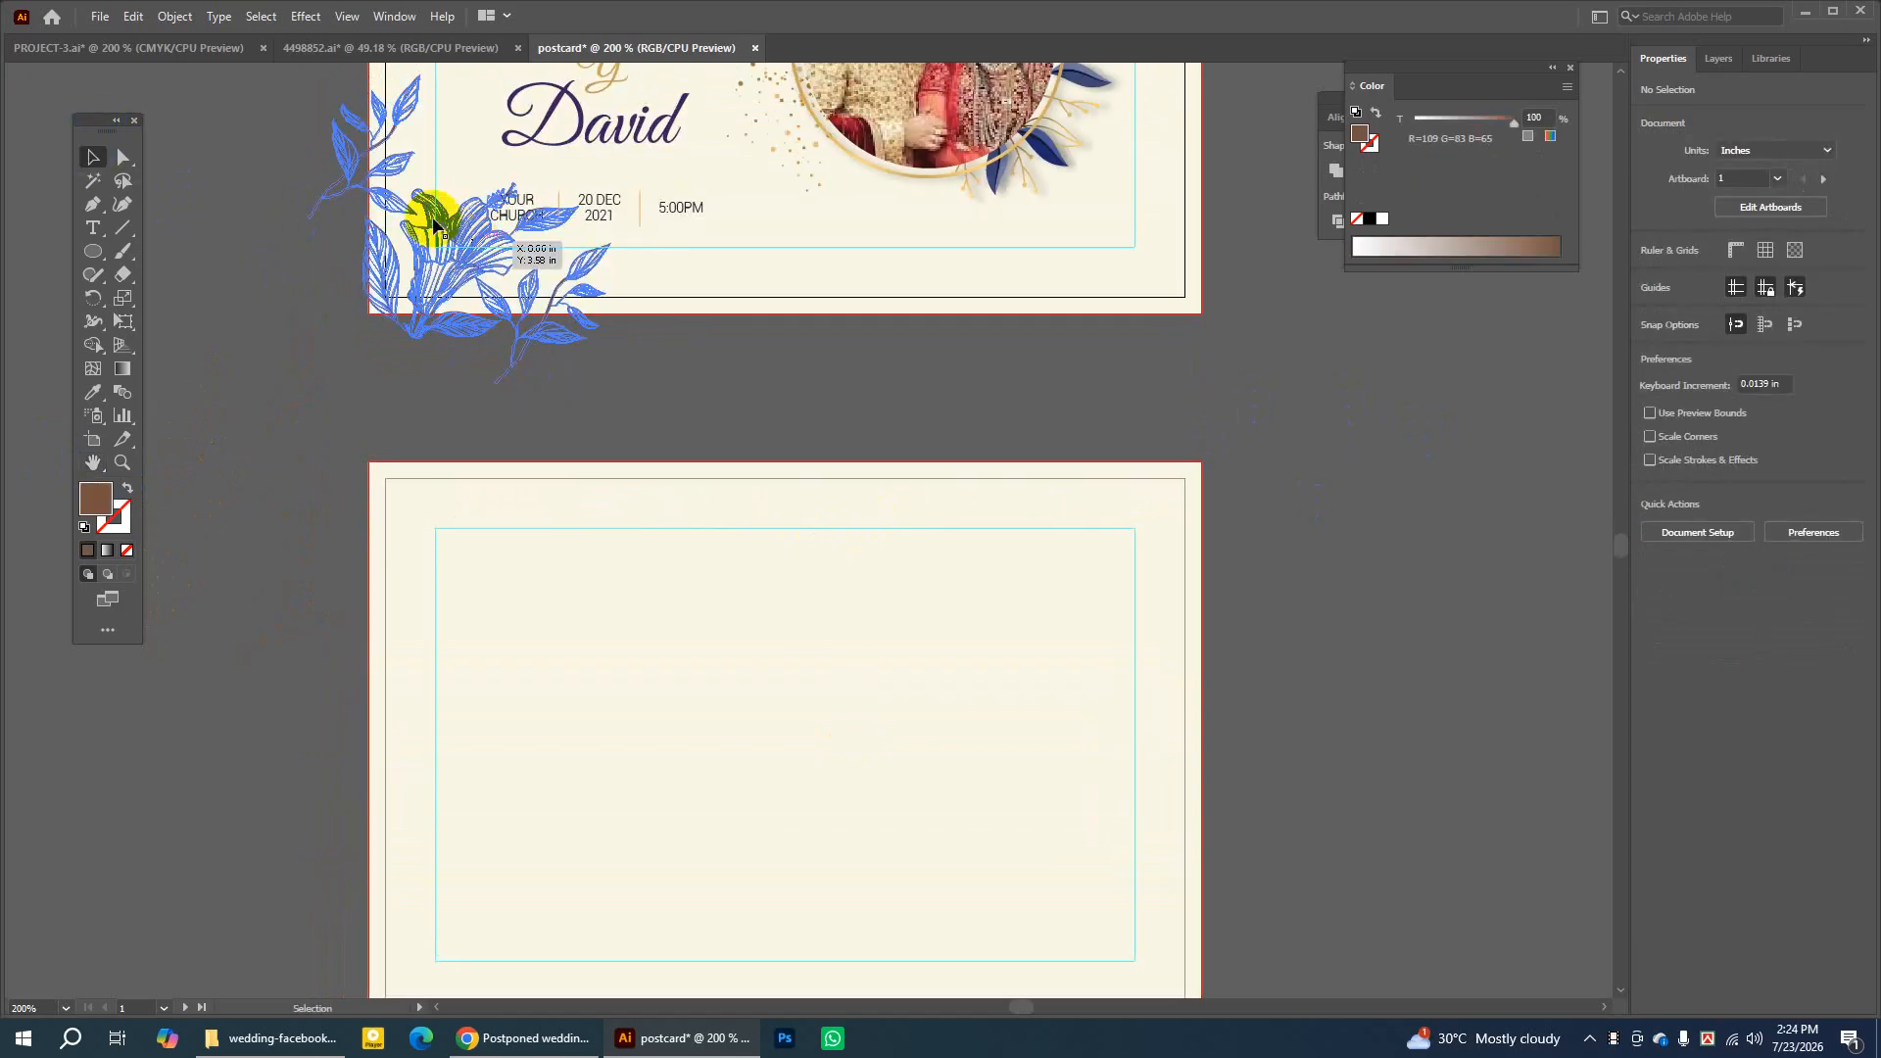
left_click(133, 16)
left_click(178, 109)
left_click(133, 16)
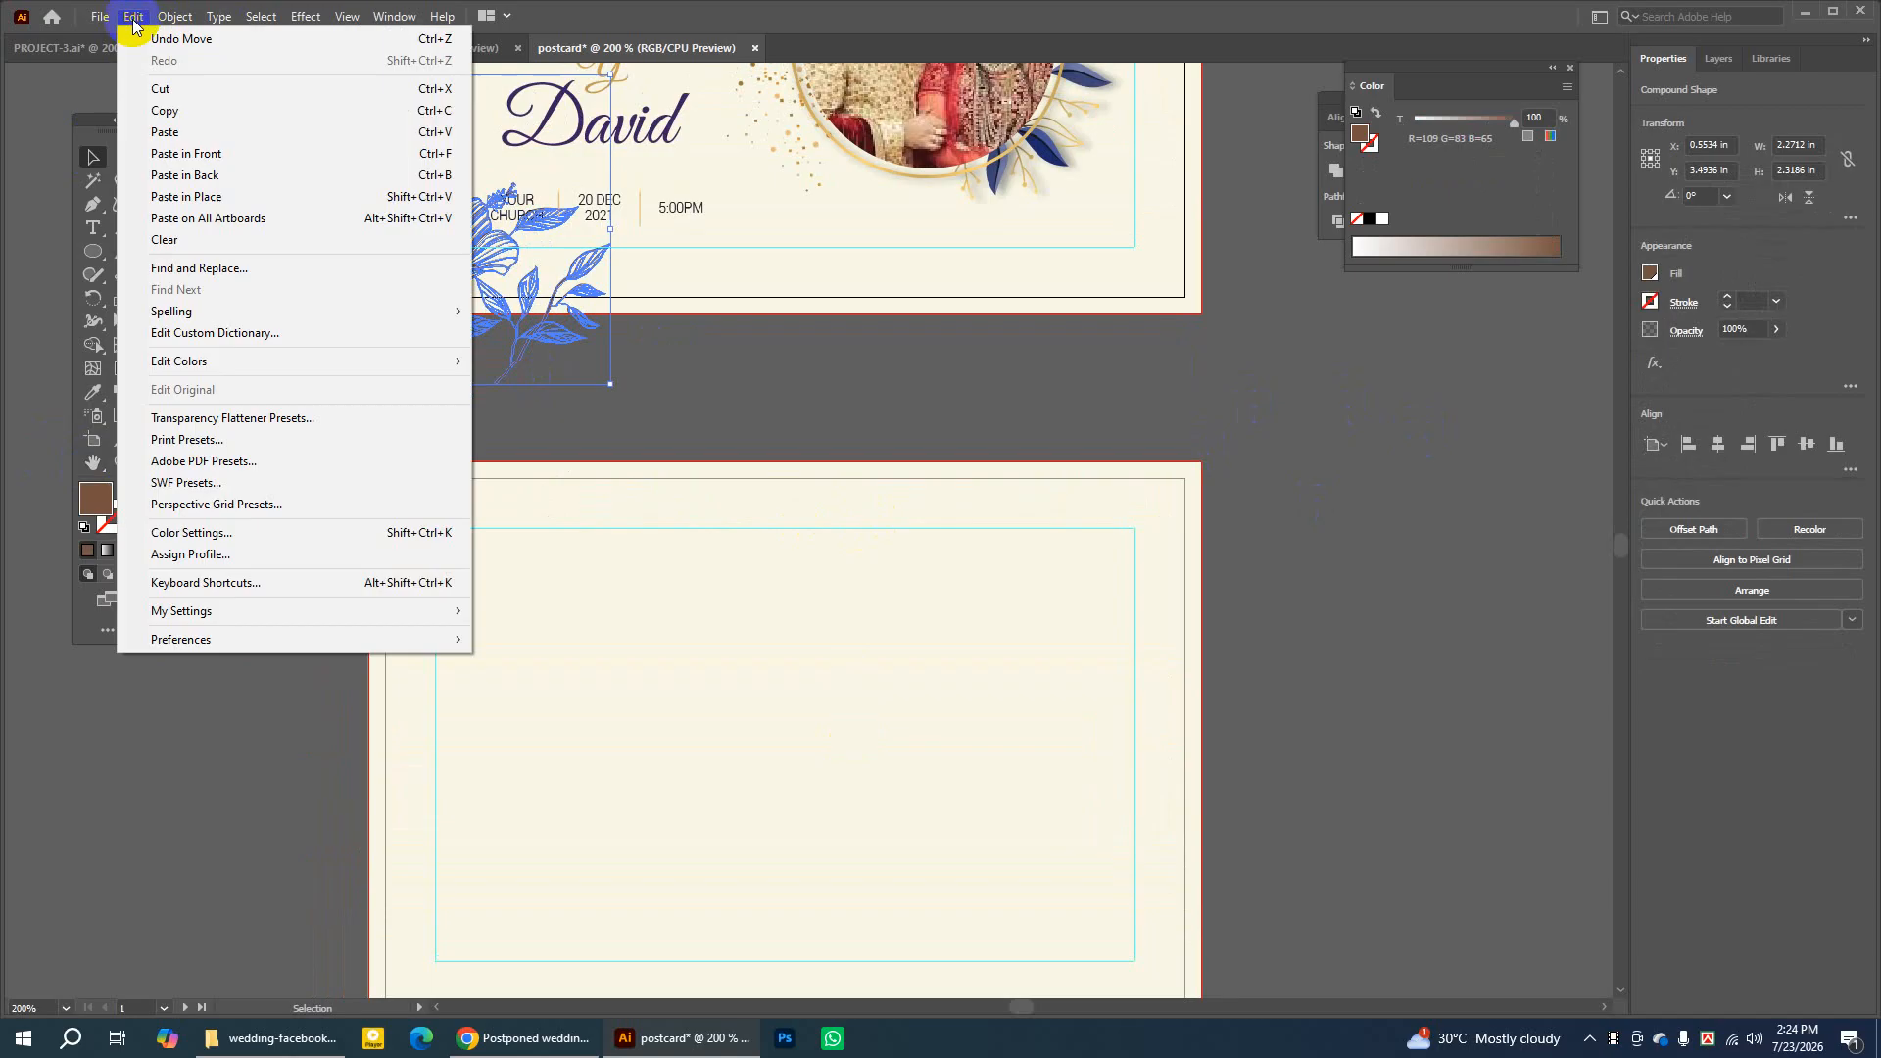
left_click(185, 153)
left_click_drag(447, 260, 420, 750)
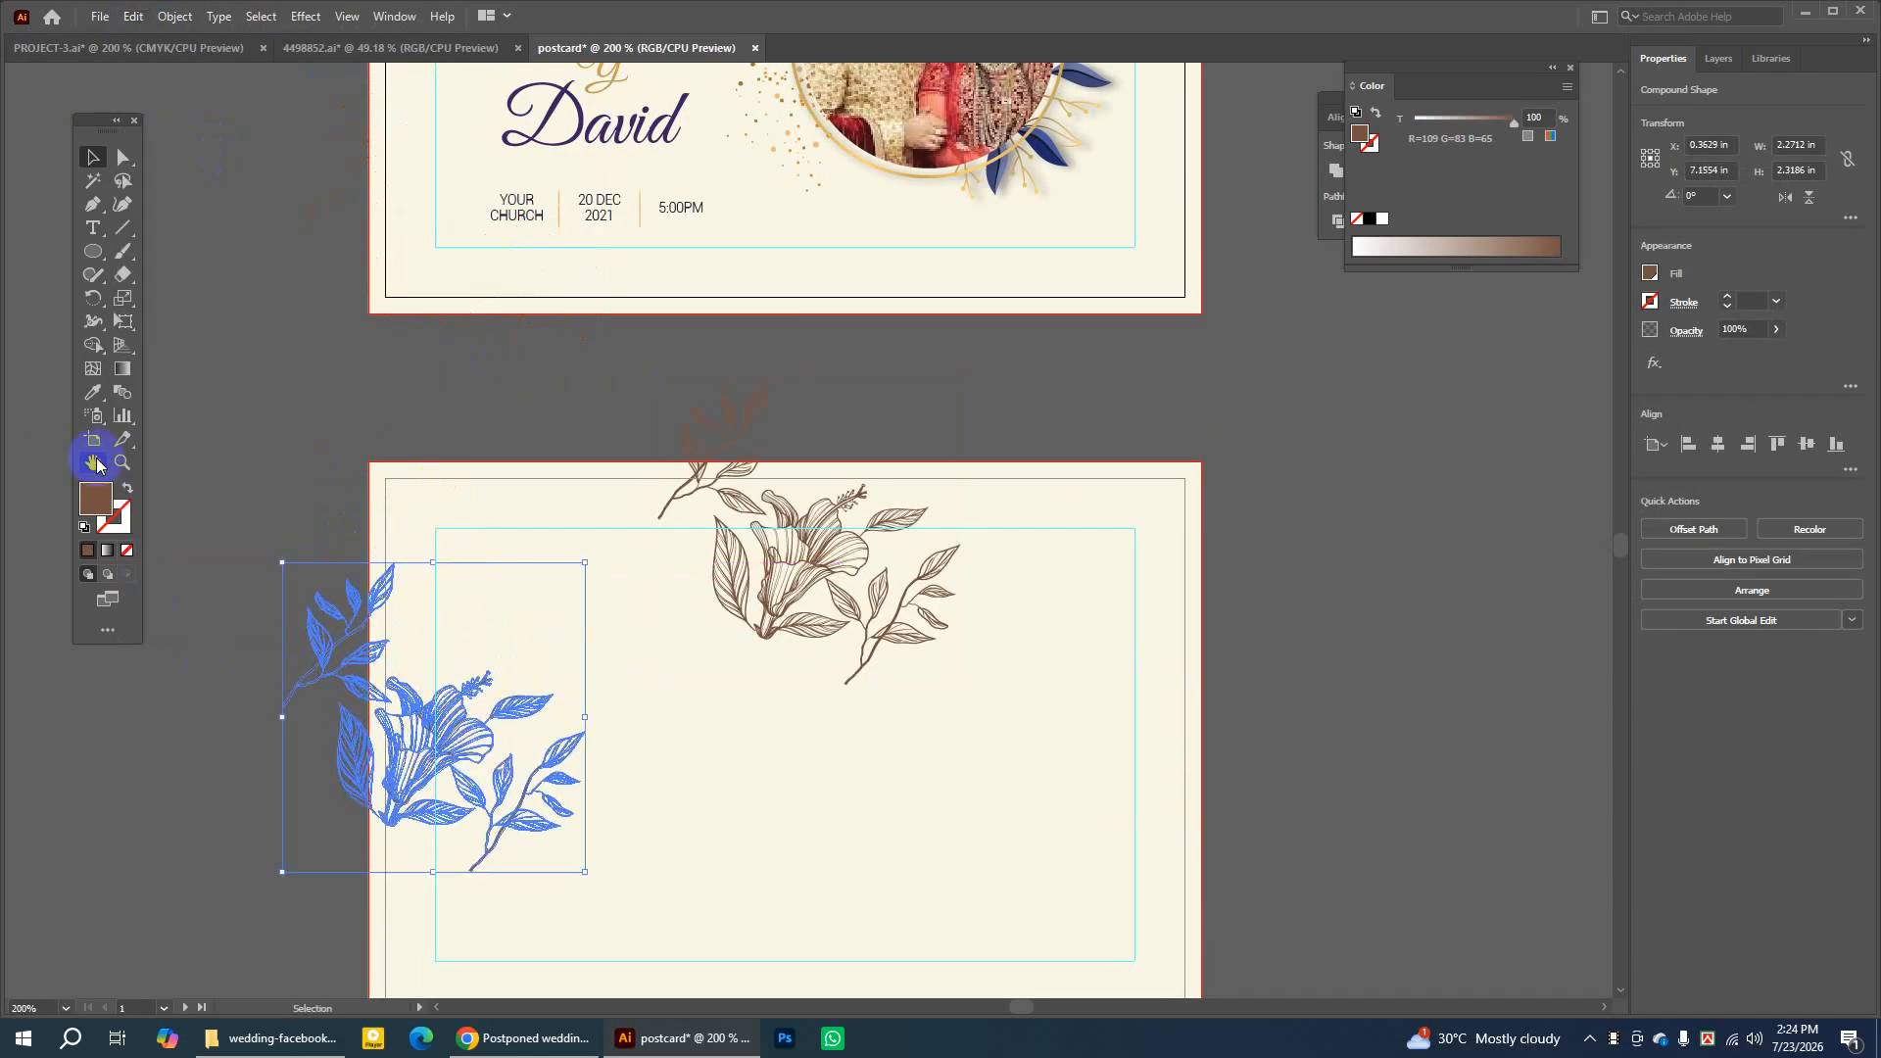
Place one brown flower in the back side's lower-left corner, overlapping the card's edges, and delete the extra flower
left_click_drag(478, 601, 495, 336)
key("v")
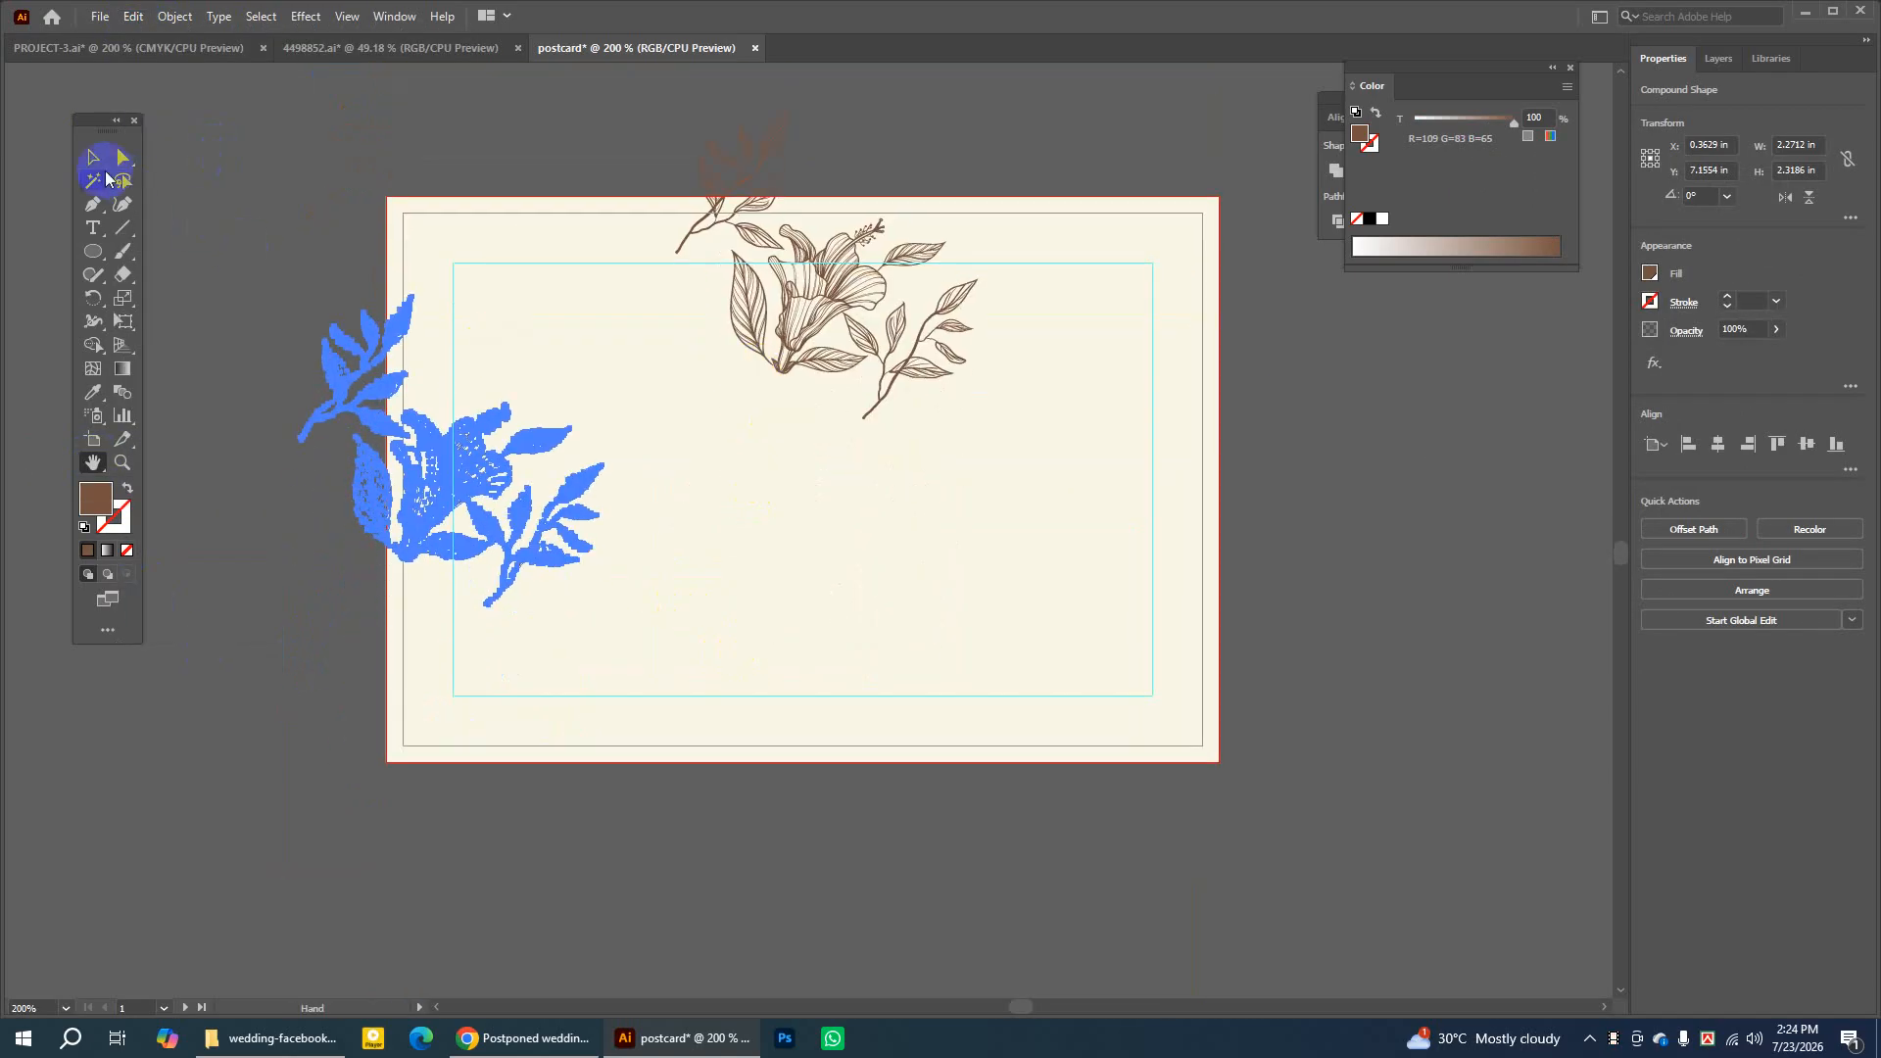
left_click_drag(790, 303, 432, 716)
left_click(854, 867)
left_click(449, 495)
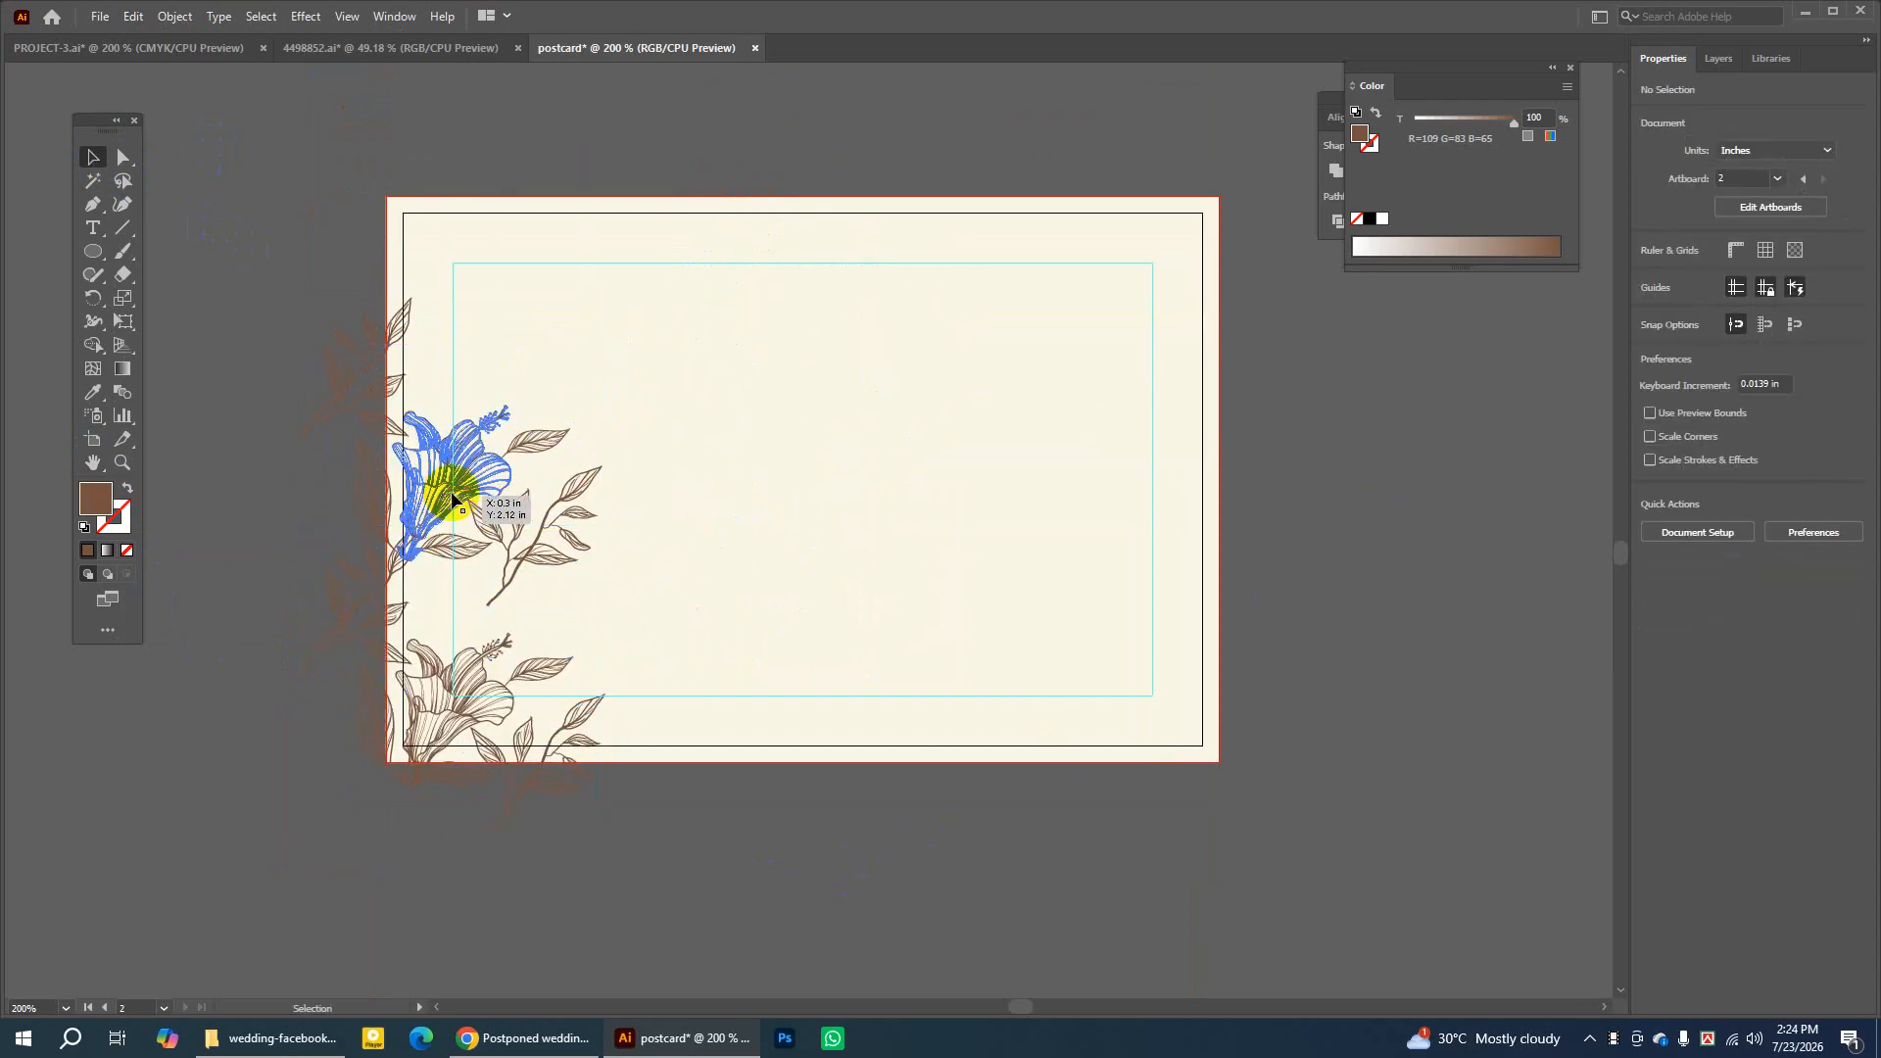
key("Delete")
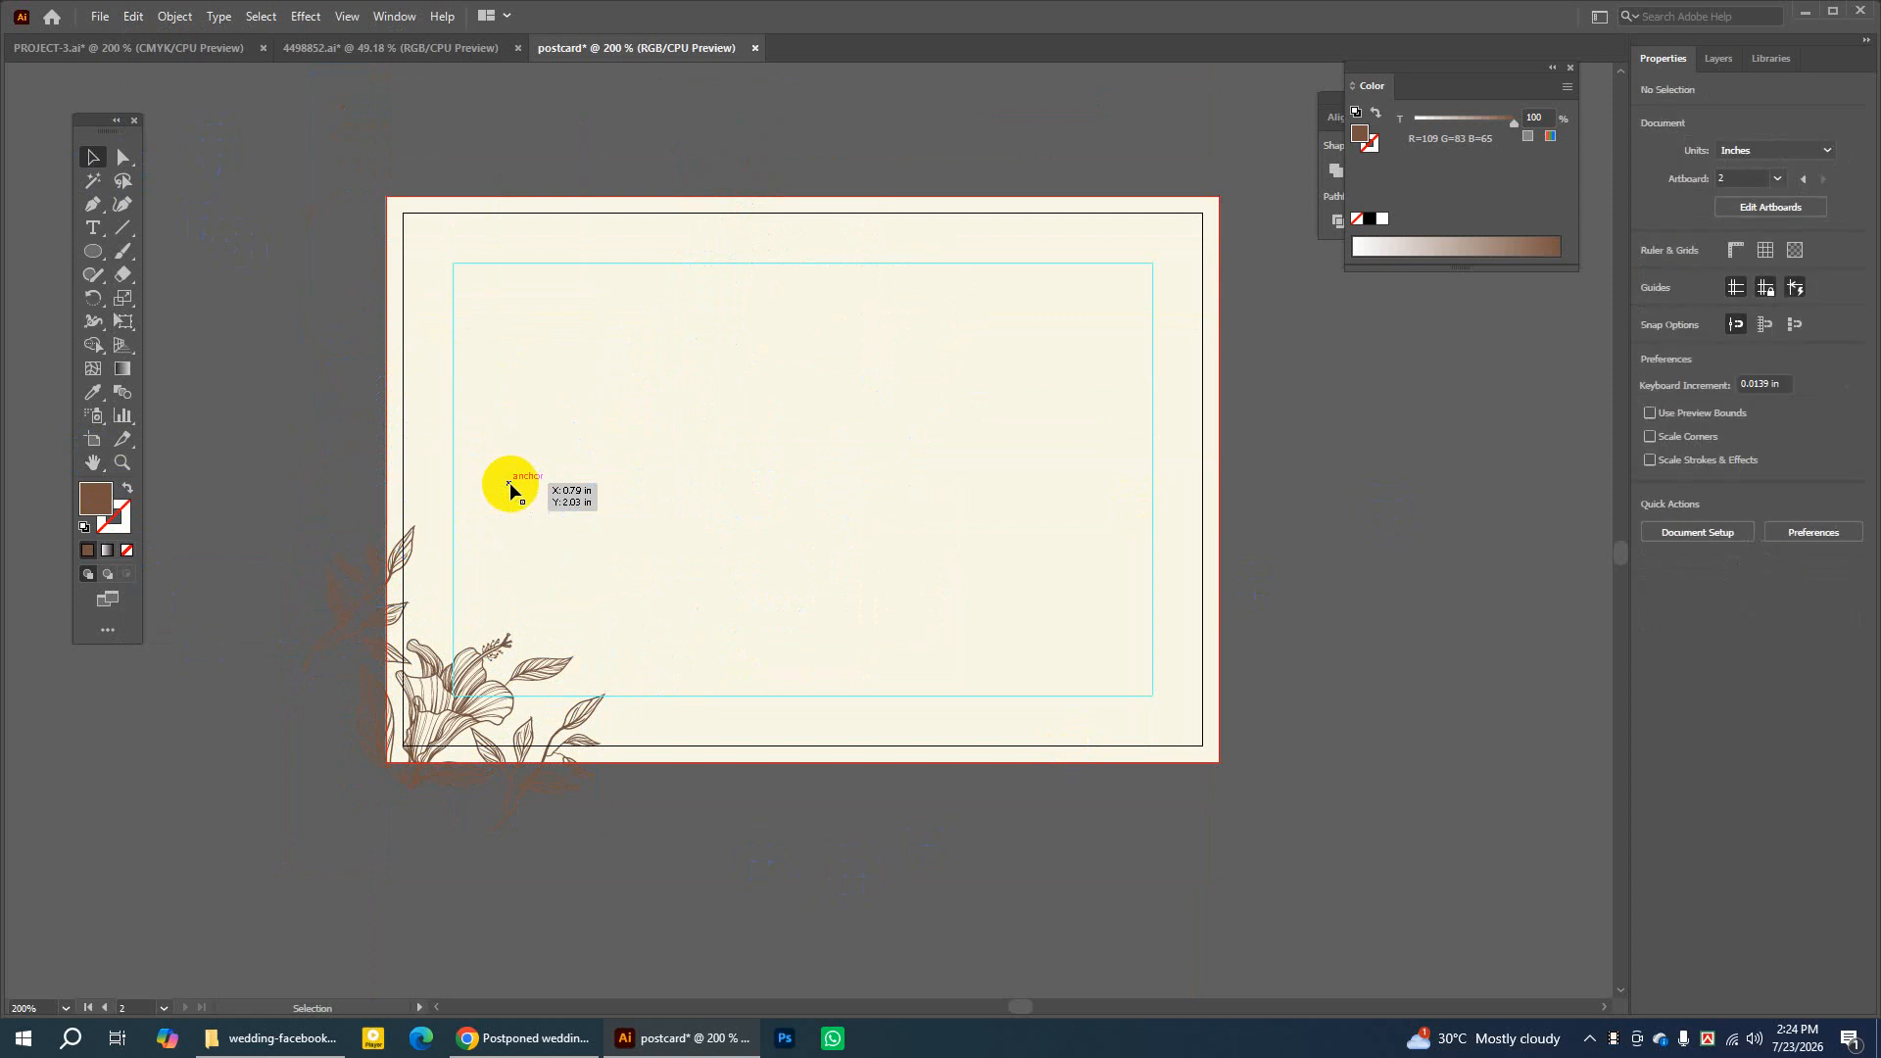
mouse_move(493, 692)
left_mouse_down()
mouse_move(514, 676)
mouse_move(486, 703)
mouse_move(526, 701)
left_mouse_up()
left_click(715, 814)
In PROJECT-3.ai, release the clipping mask of the postcard back and move the purple flower off the card's left side
left_click(91, 465)
left_click_drag(572, 250, 584, 277)
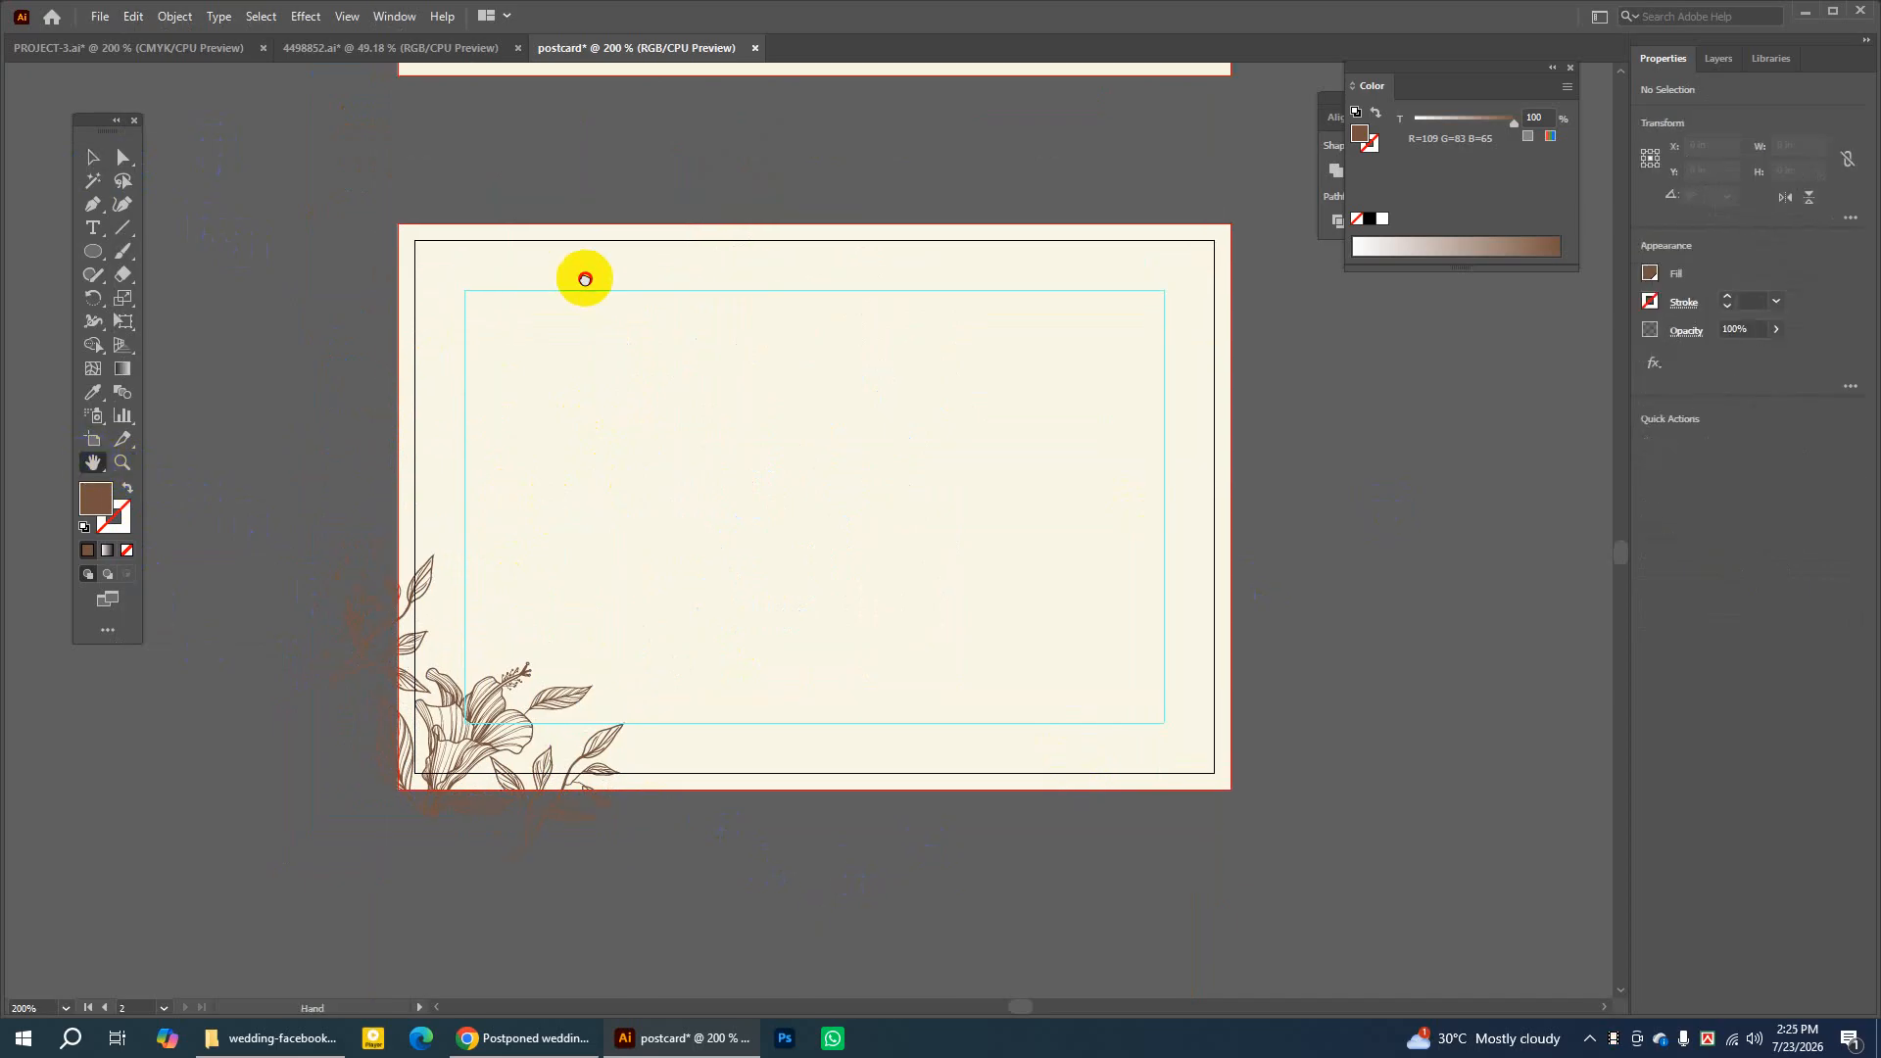
left_click(147, 47)
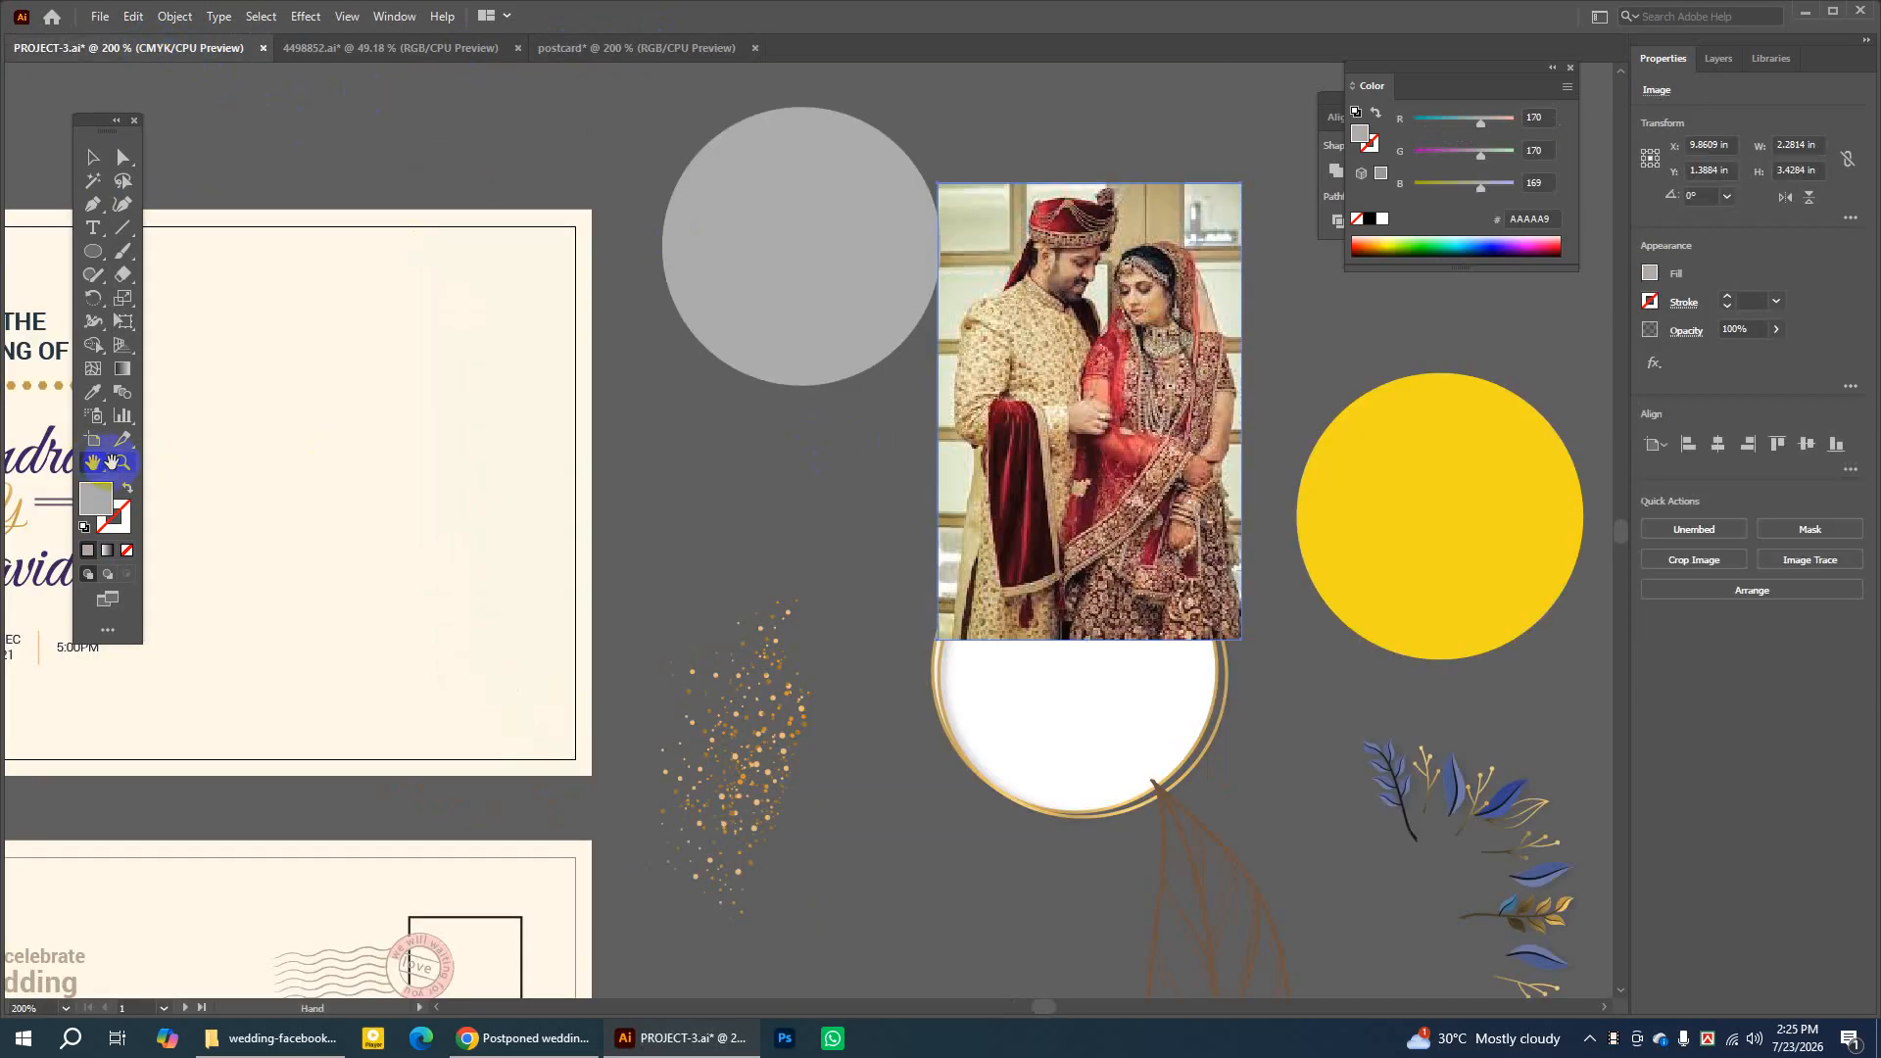
left_click_drag(576, 509, 999, 332)
left_click_drag(836, 688, 976, 316)
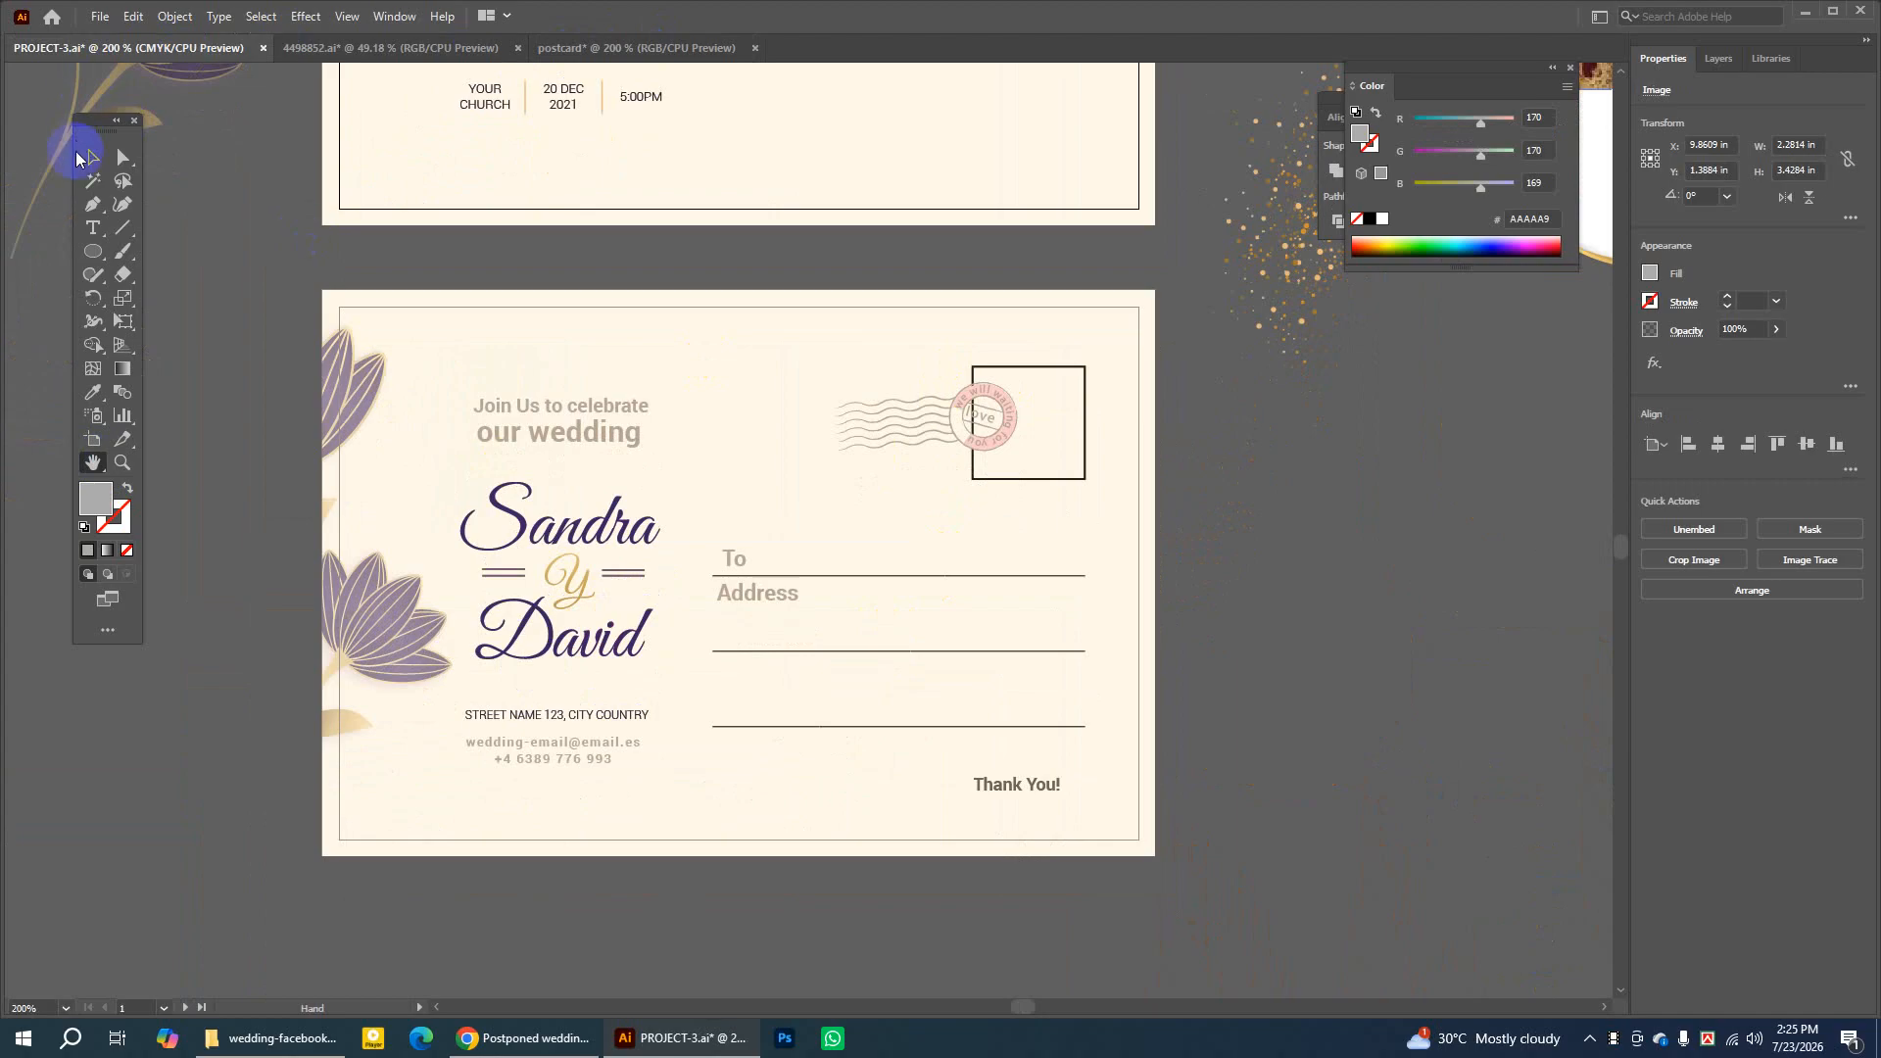
left_click(80, 156)
left_click_drag(472, 367, 648, 792)
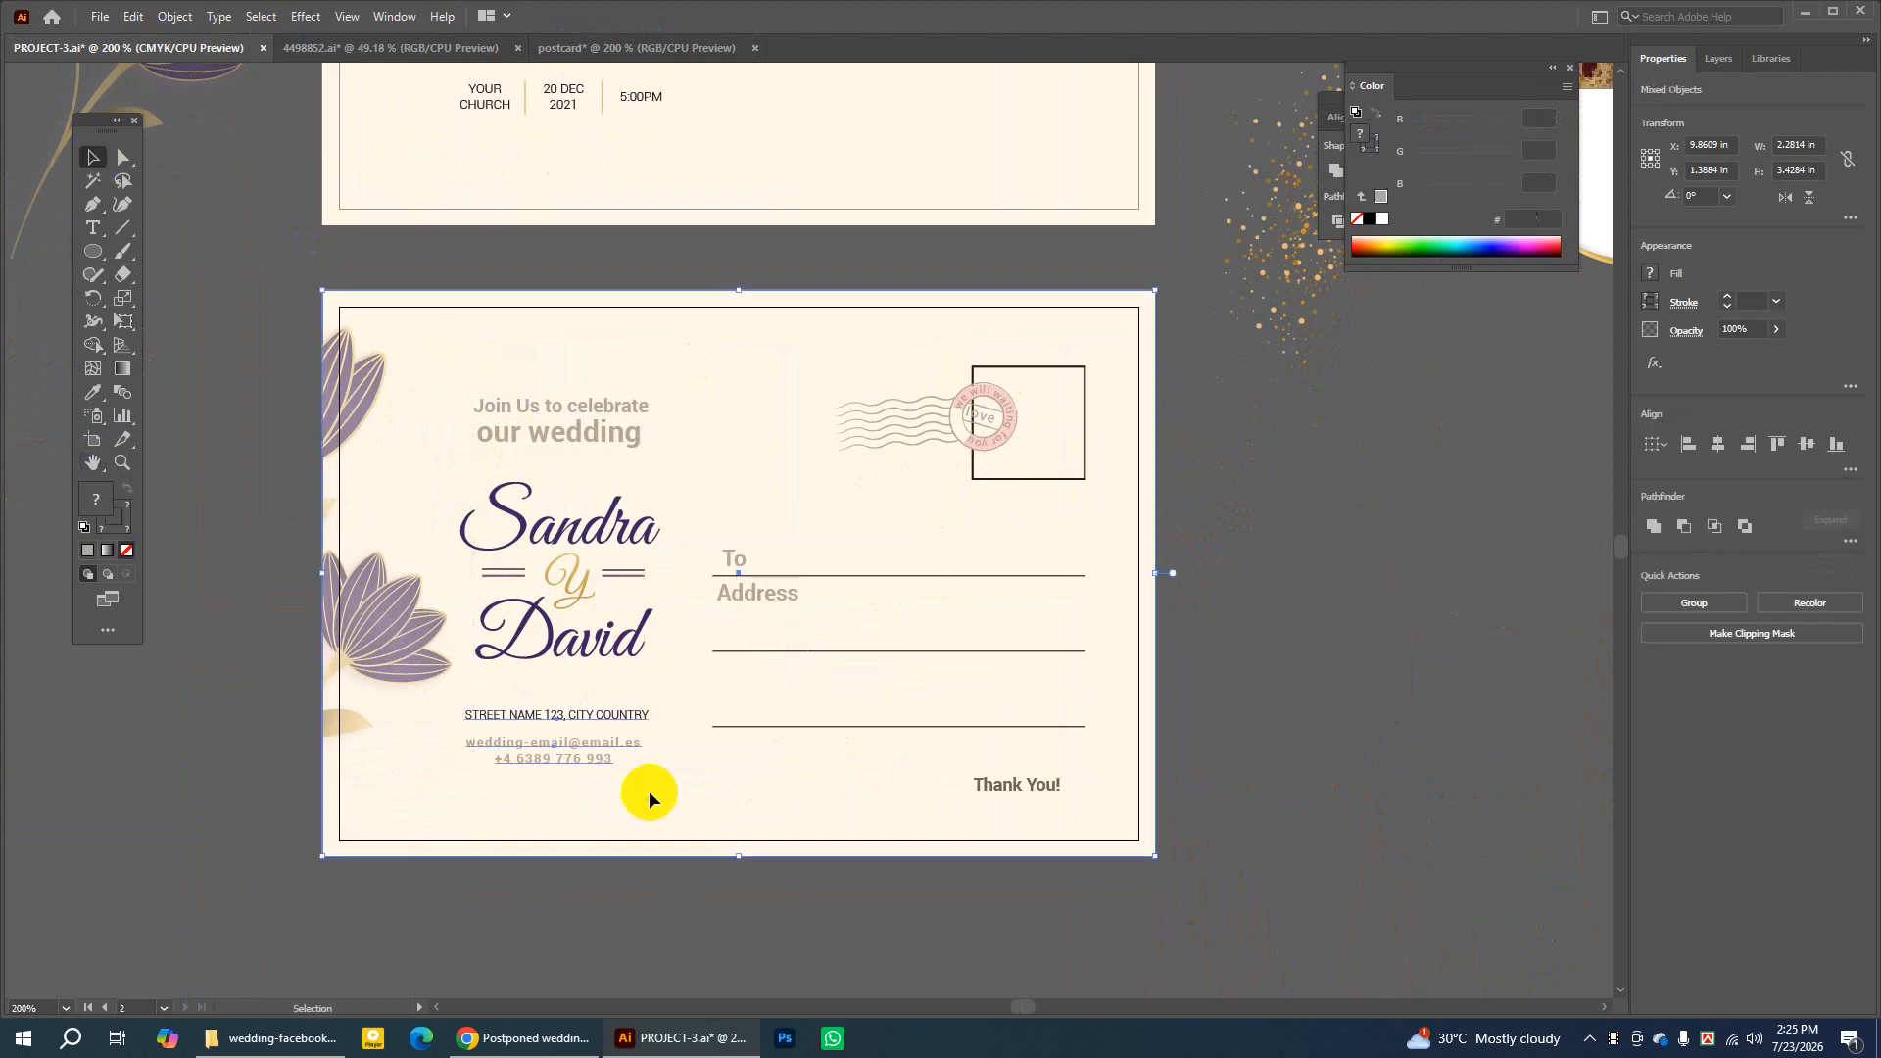
right_click(610, 372)
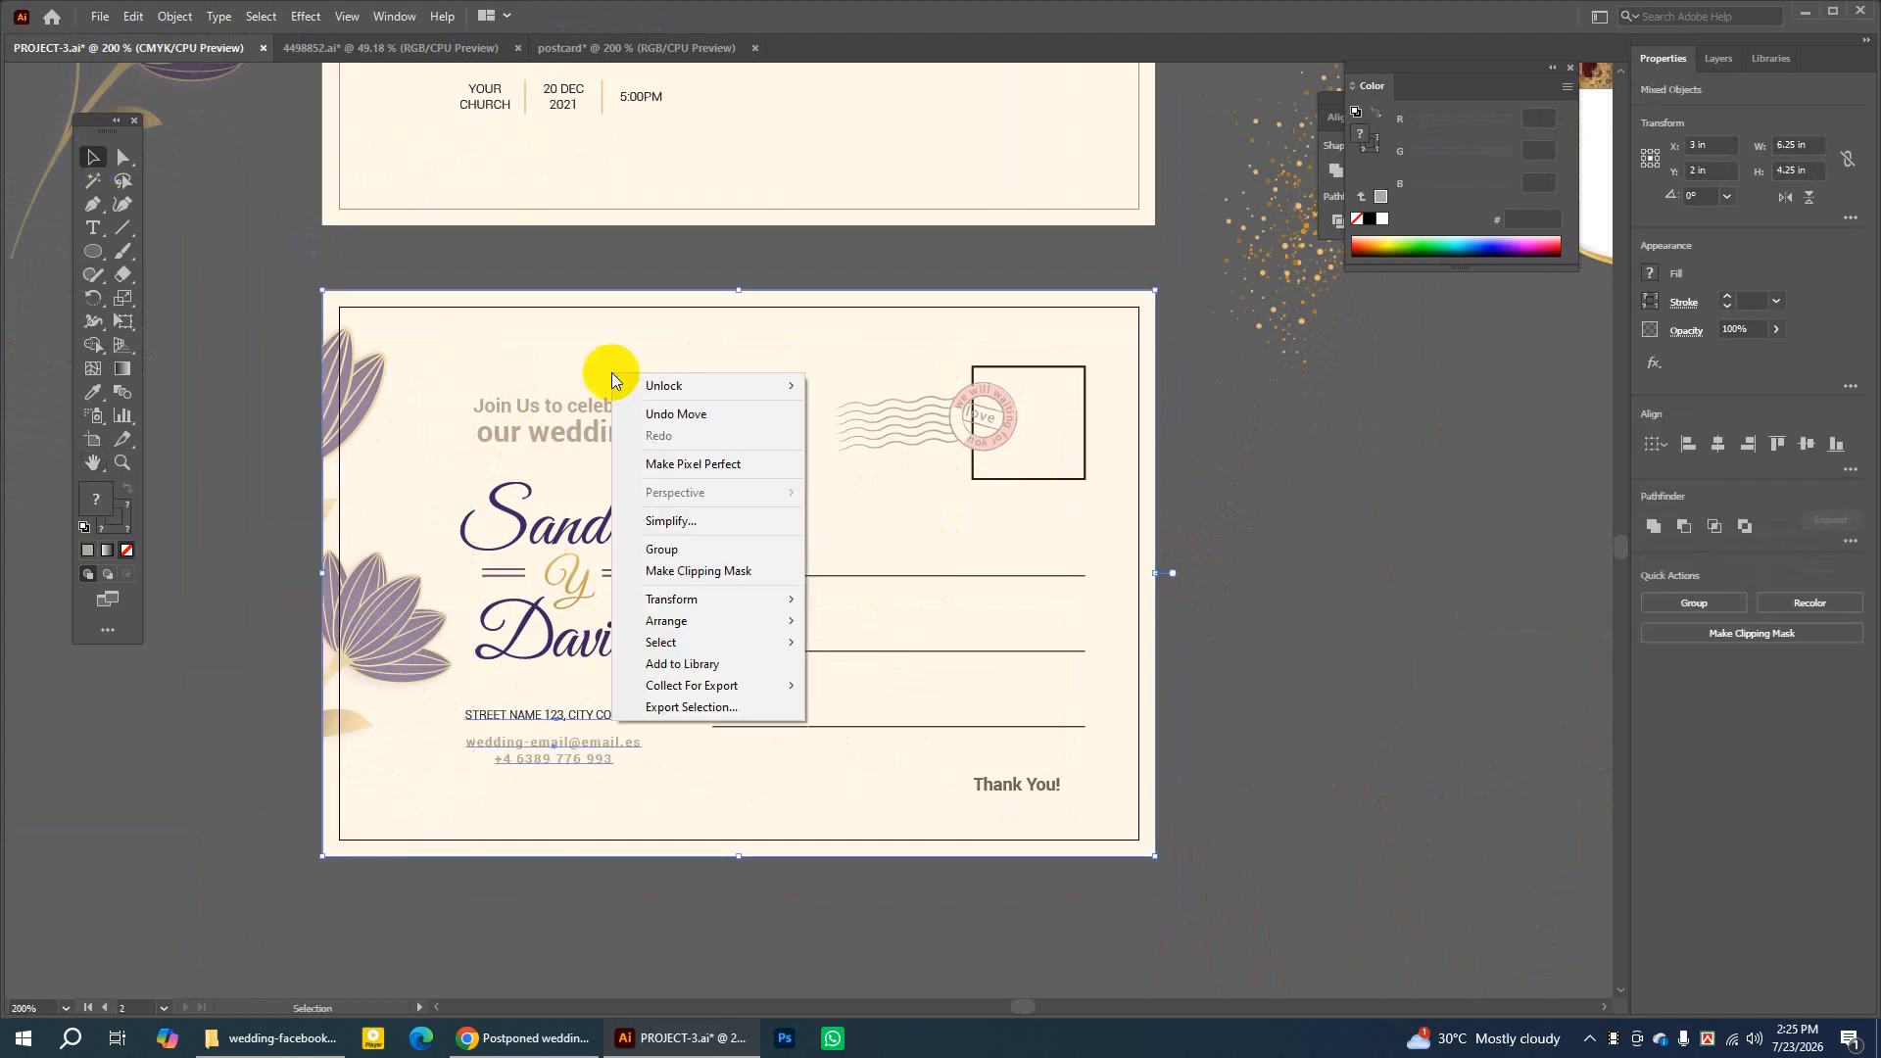
left_click(698, 570)
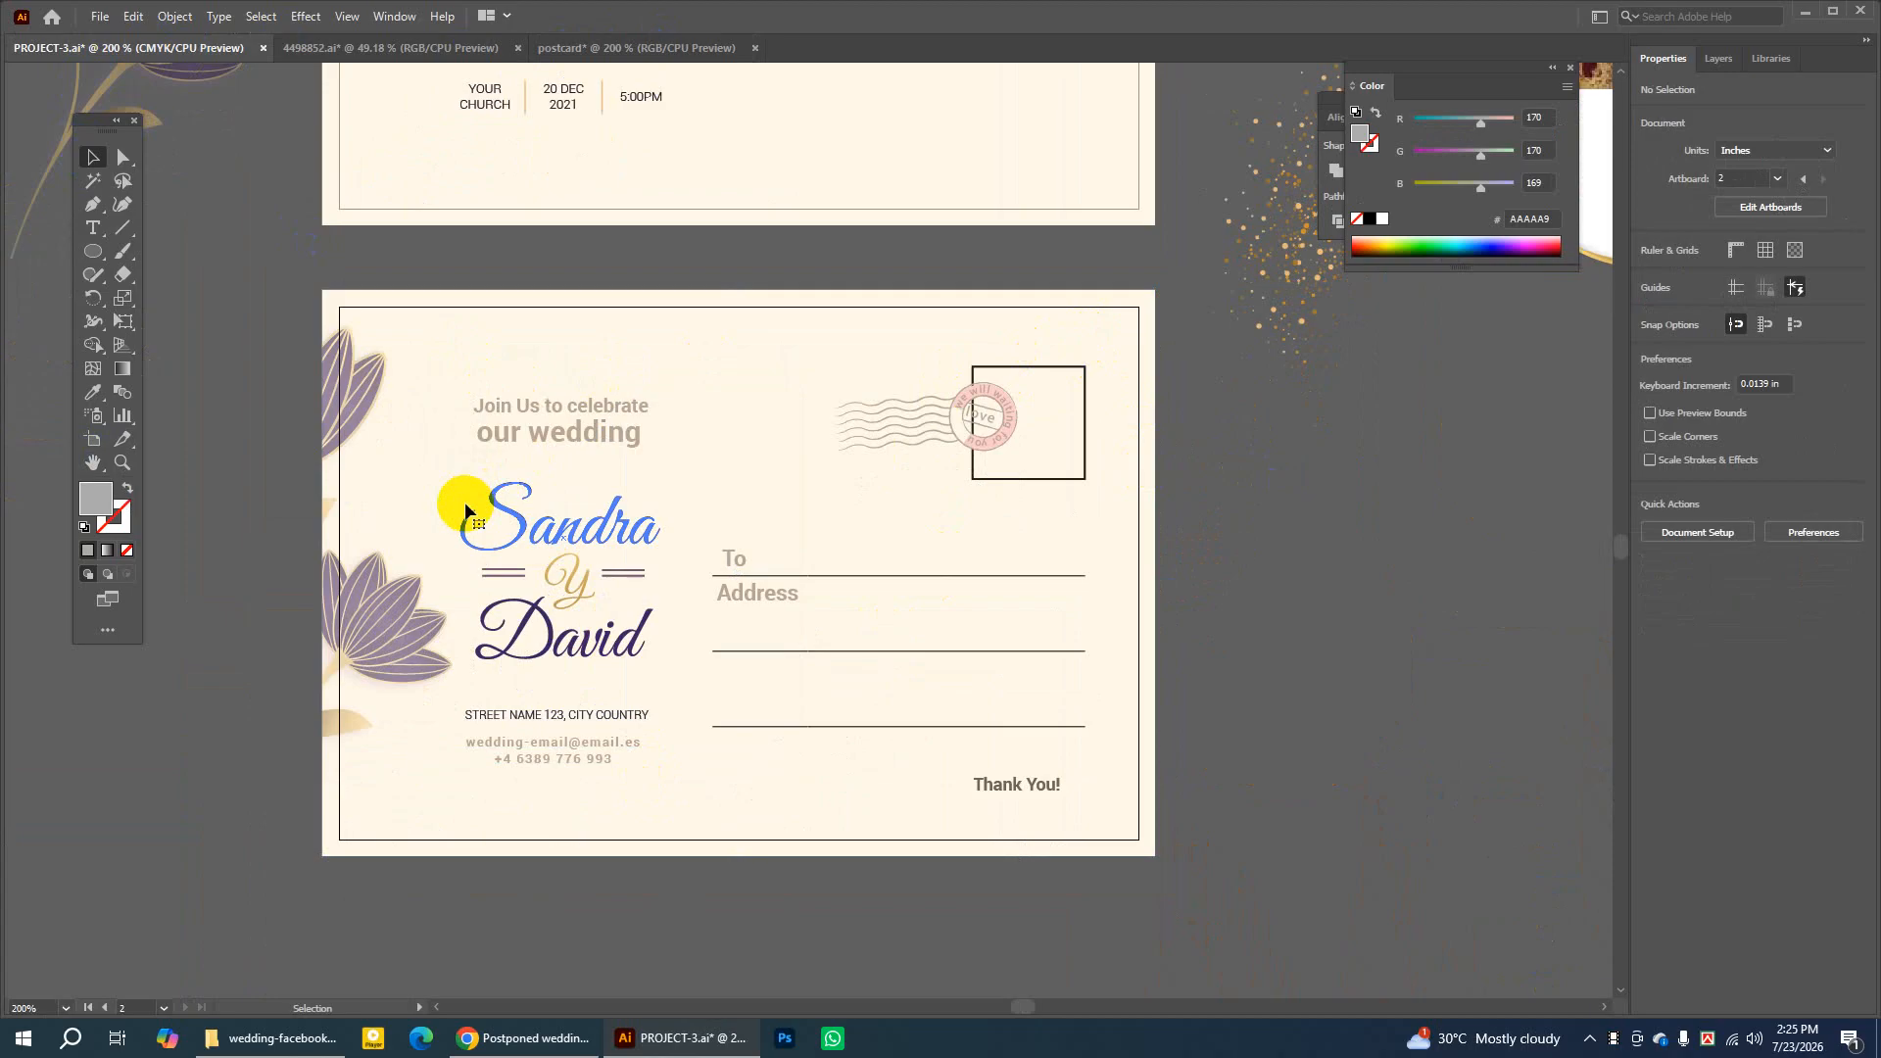
right_click(404, 586)
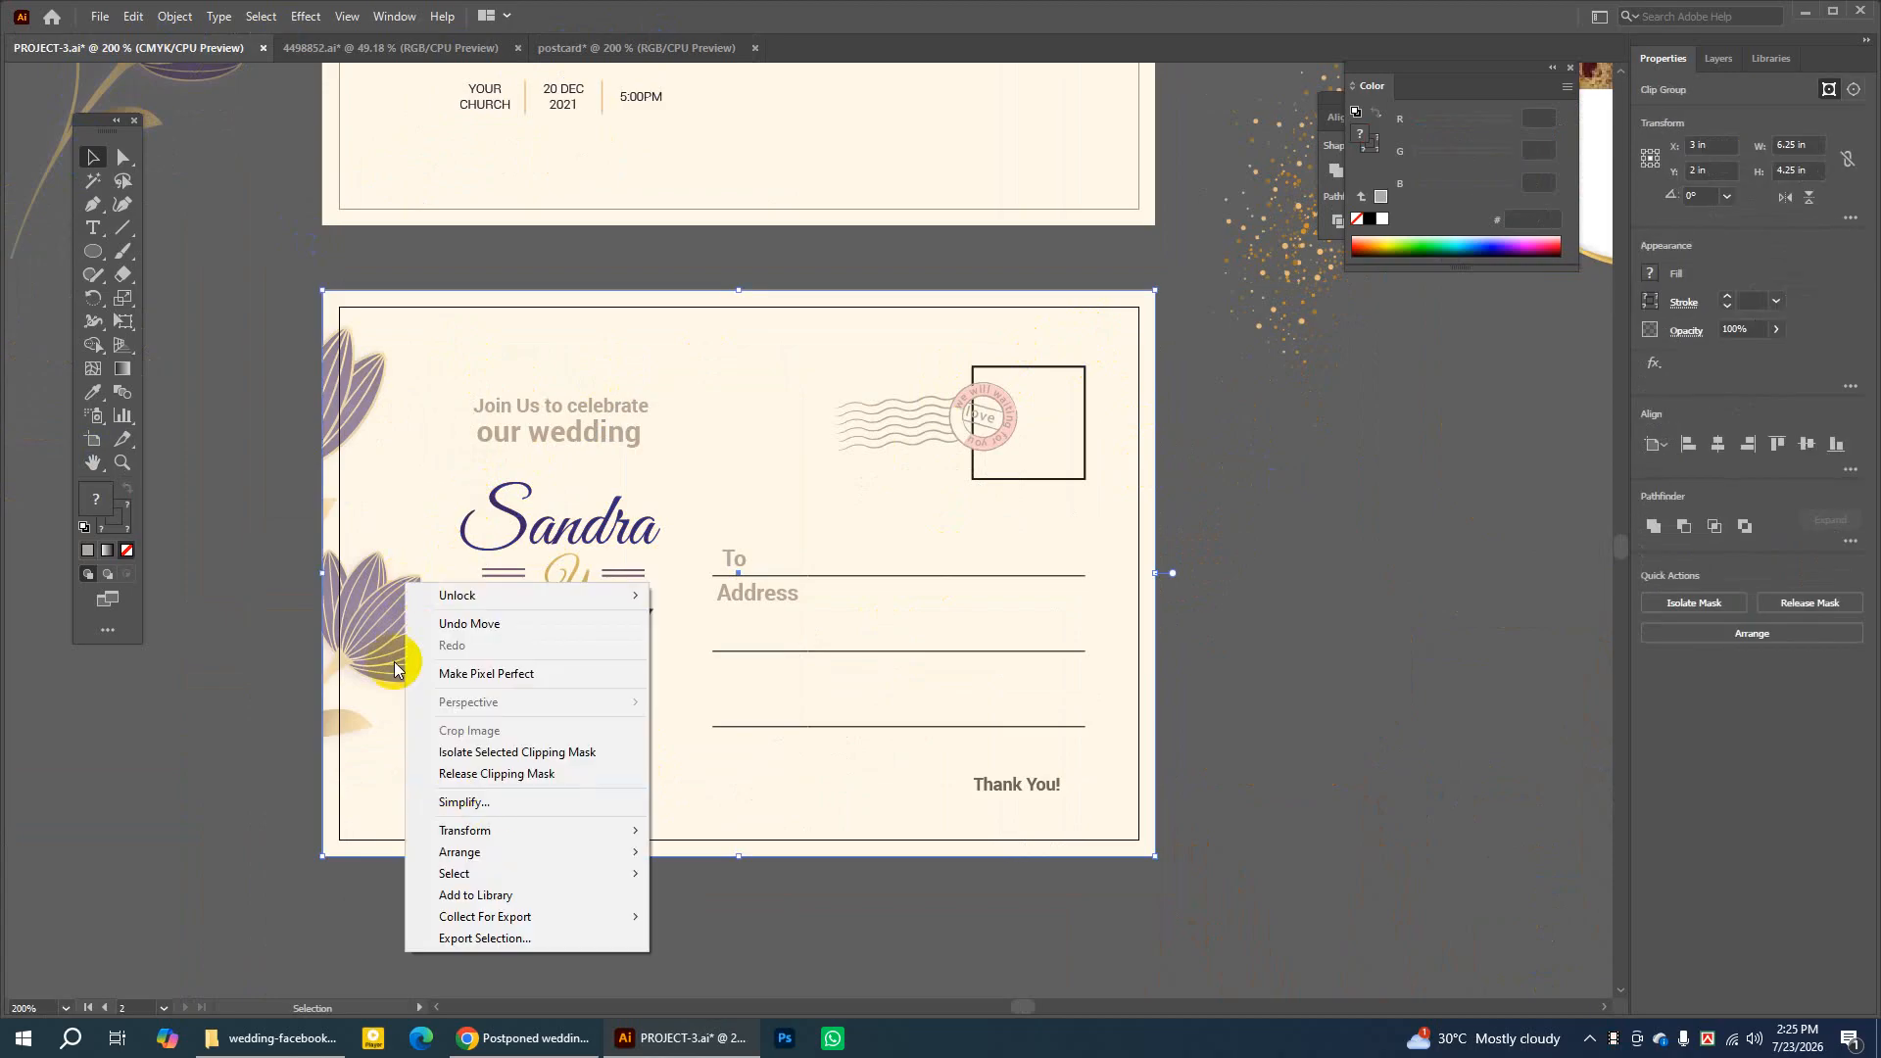
right_click(386, 620)
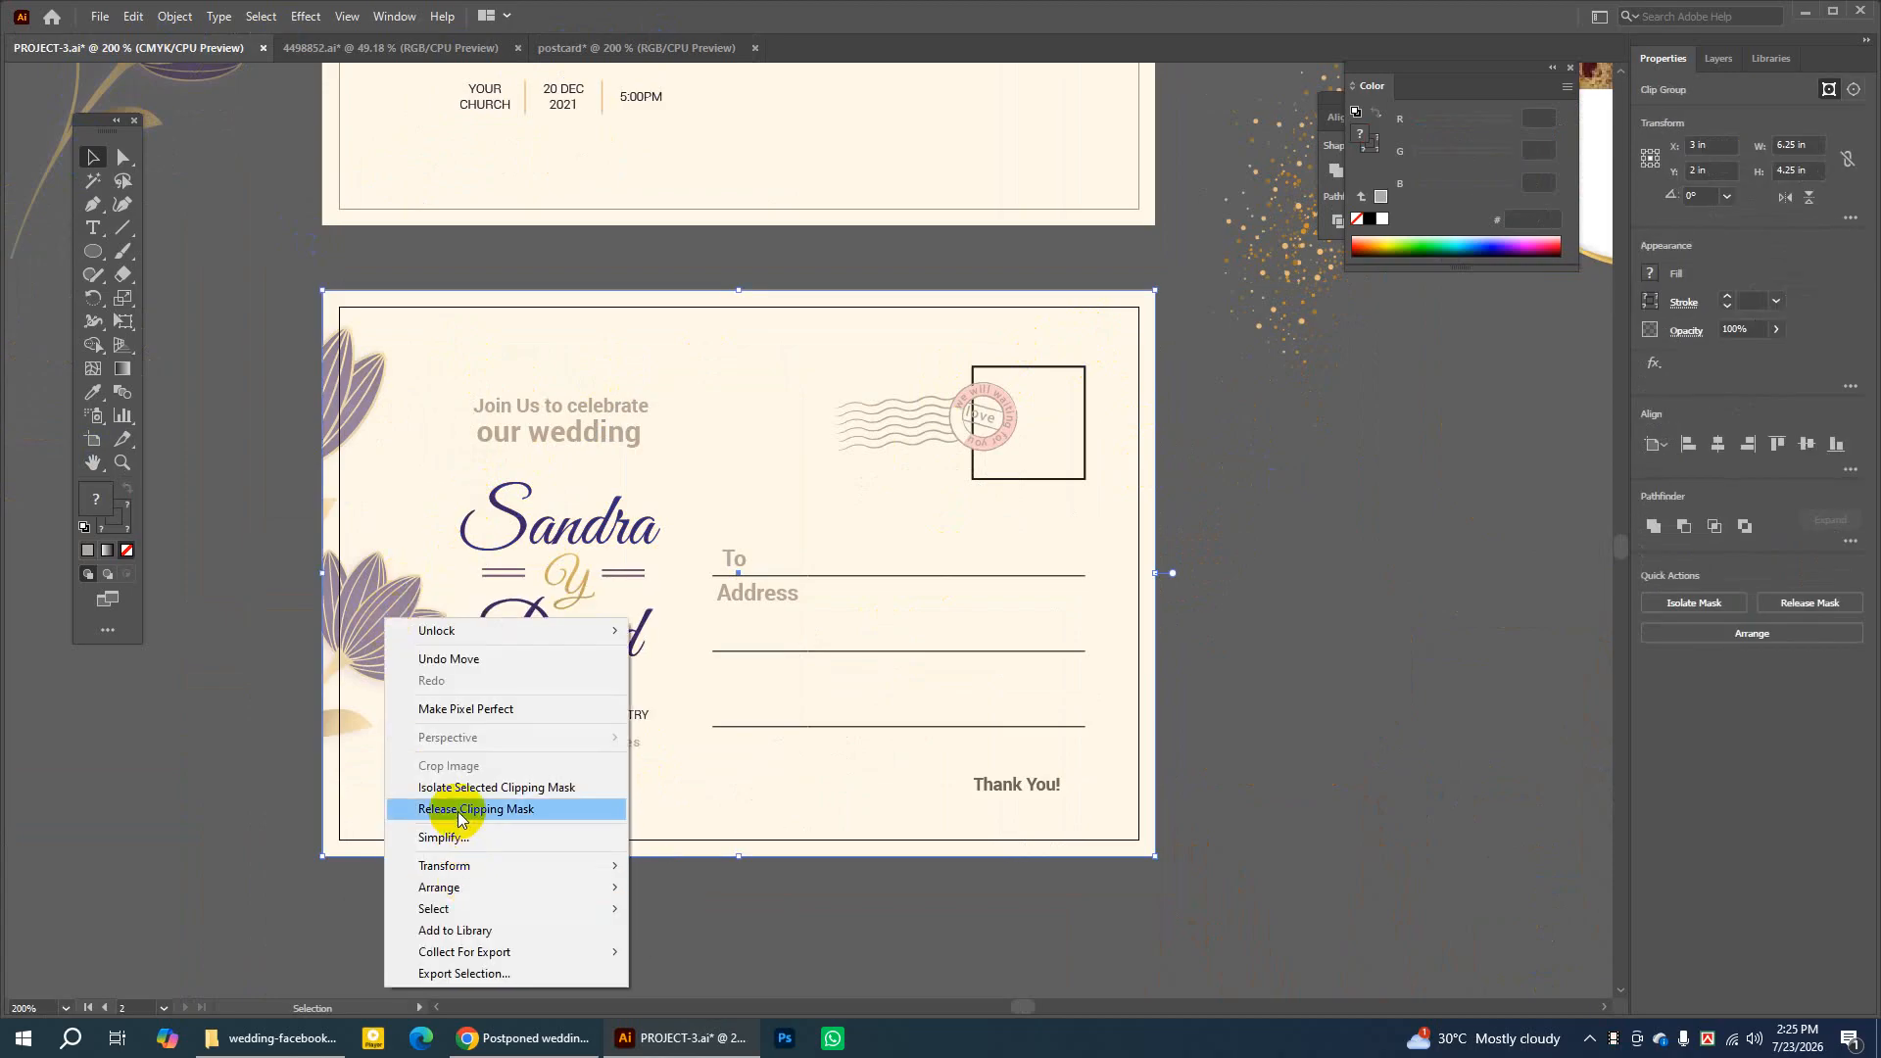
left_click(459, 813)
left_click(1334, 416)
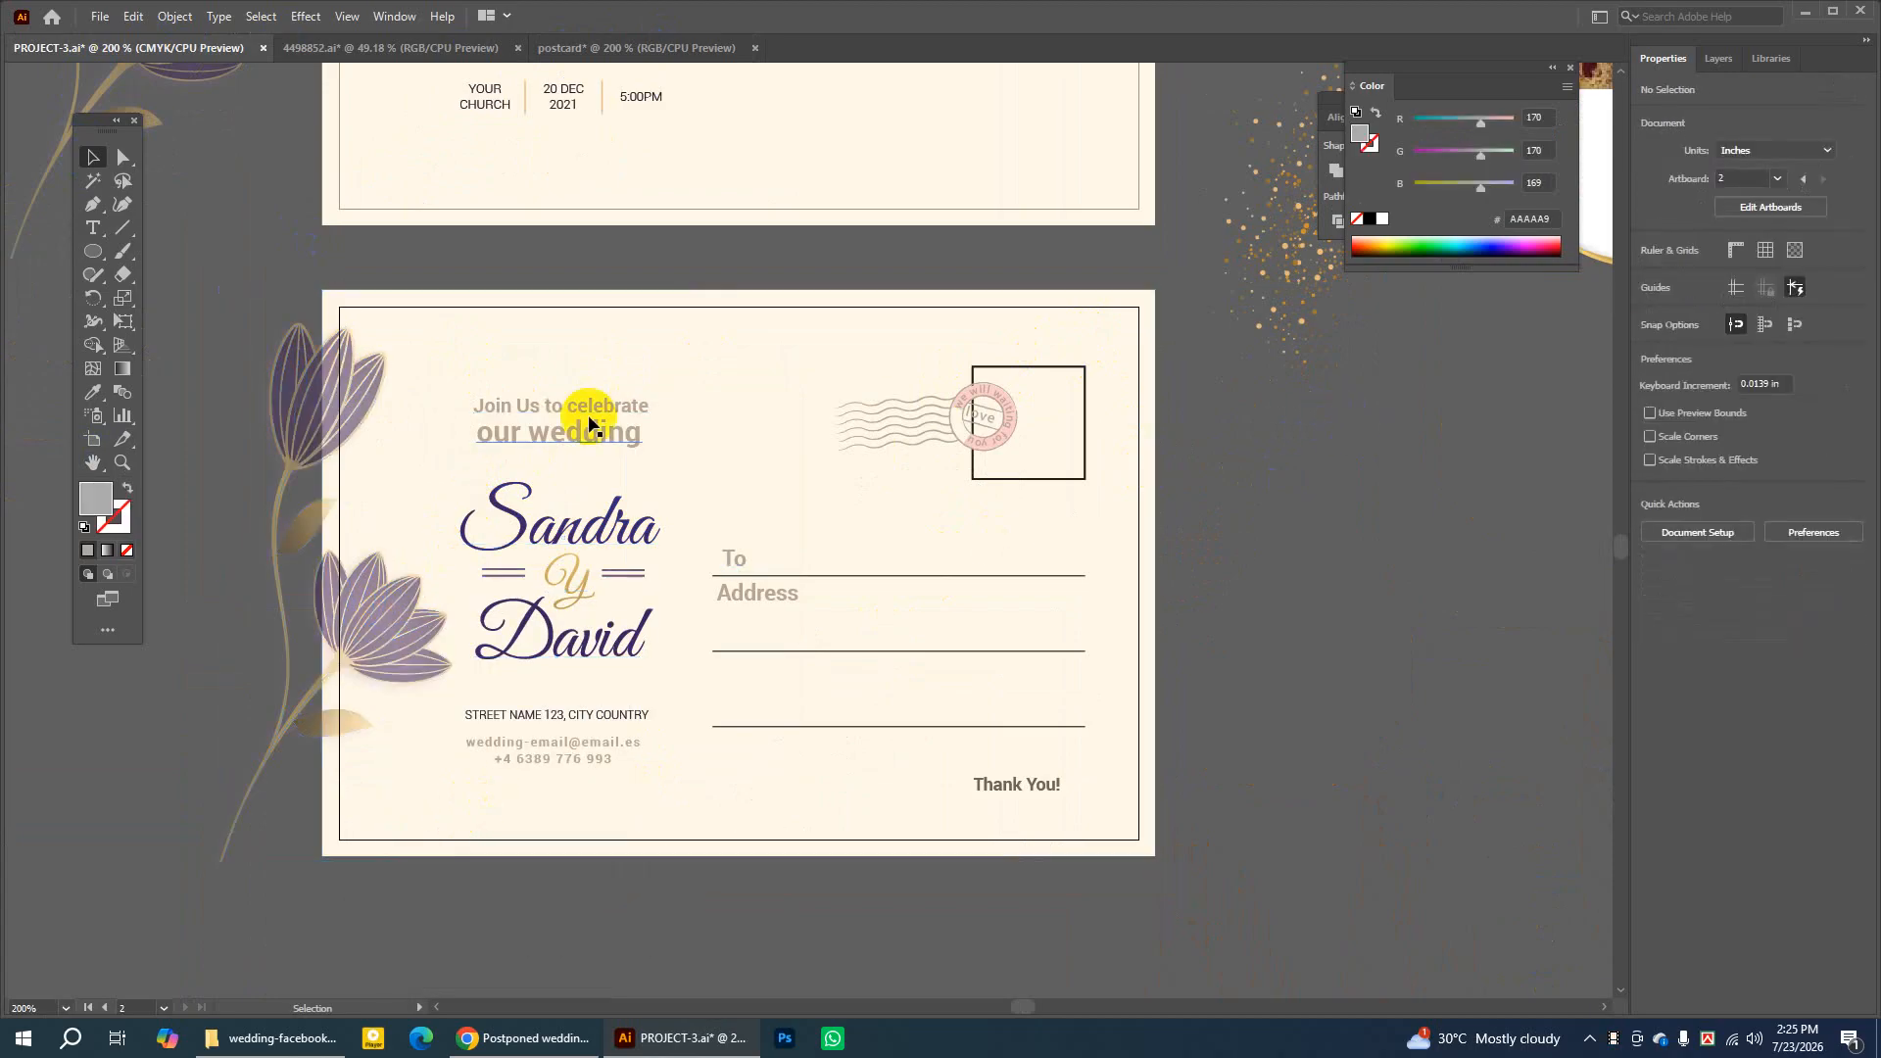
left_click_drag(360, 384, 168, 419)
Copy the heading, couple's names and contact lines into the postcard document, placing them on the back's left half at about X 1.39, Y 2.07 in
left_click_drag(444, 373, 621, 797)
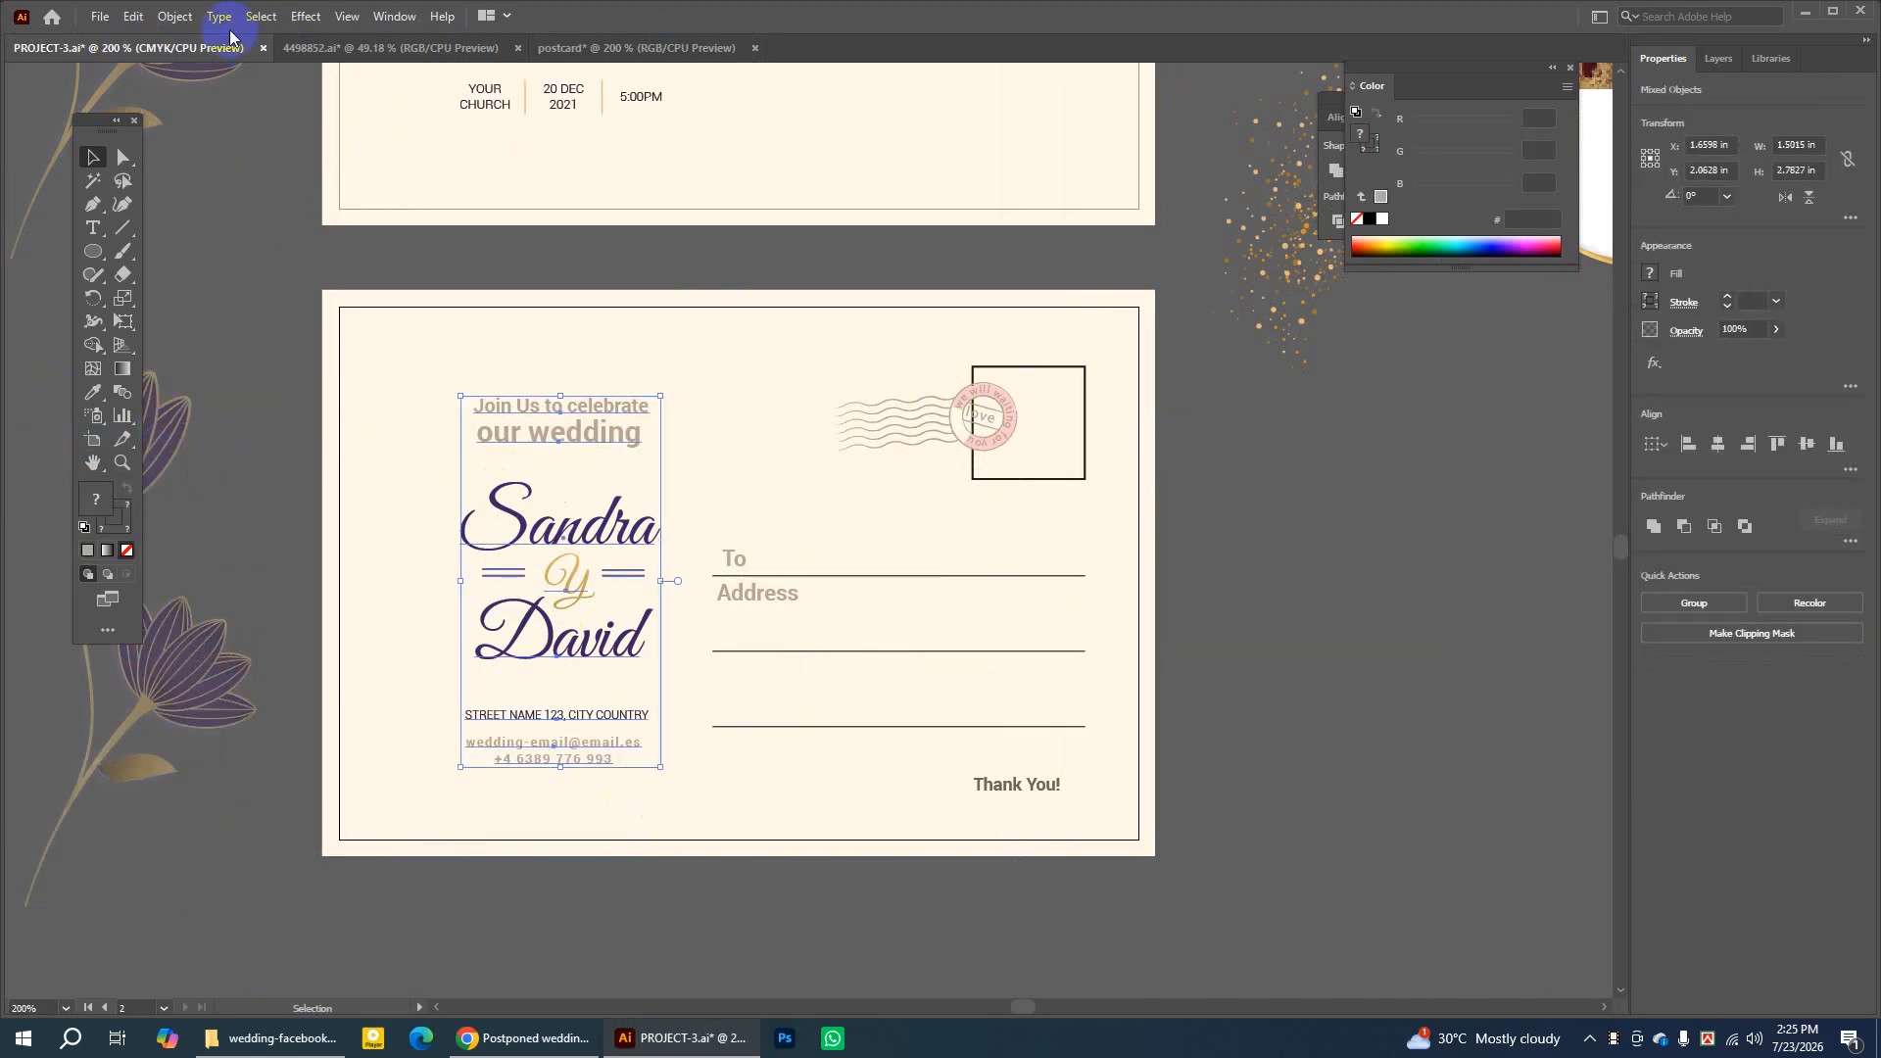
left_click(134, 16)
left_click(168, 111)
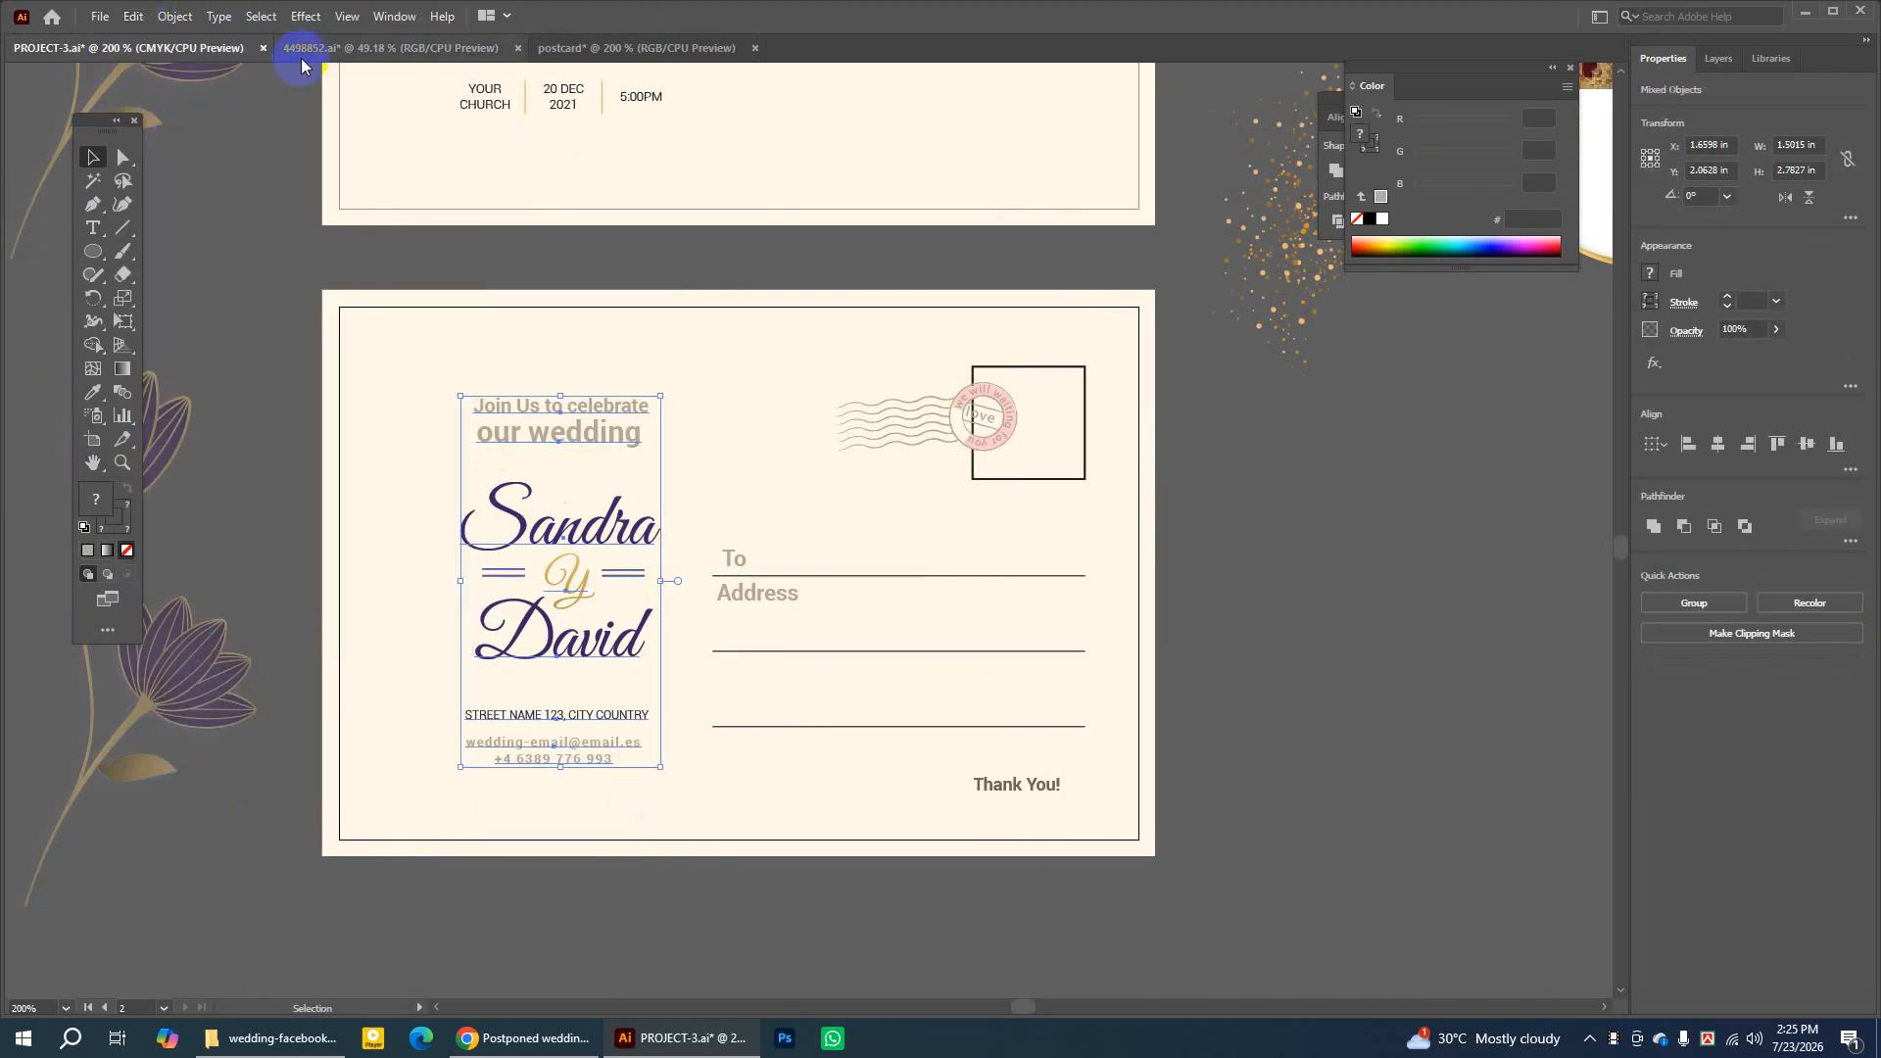
left_click(609, 48)
left_click(133, 17)
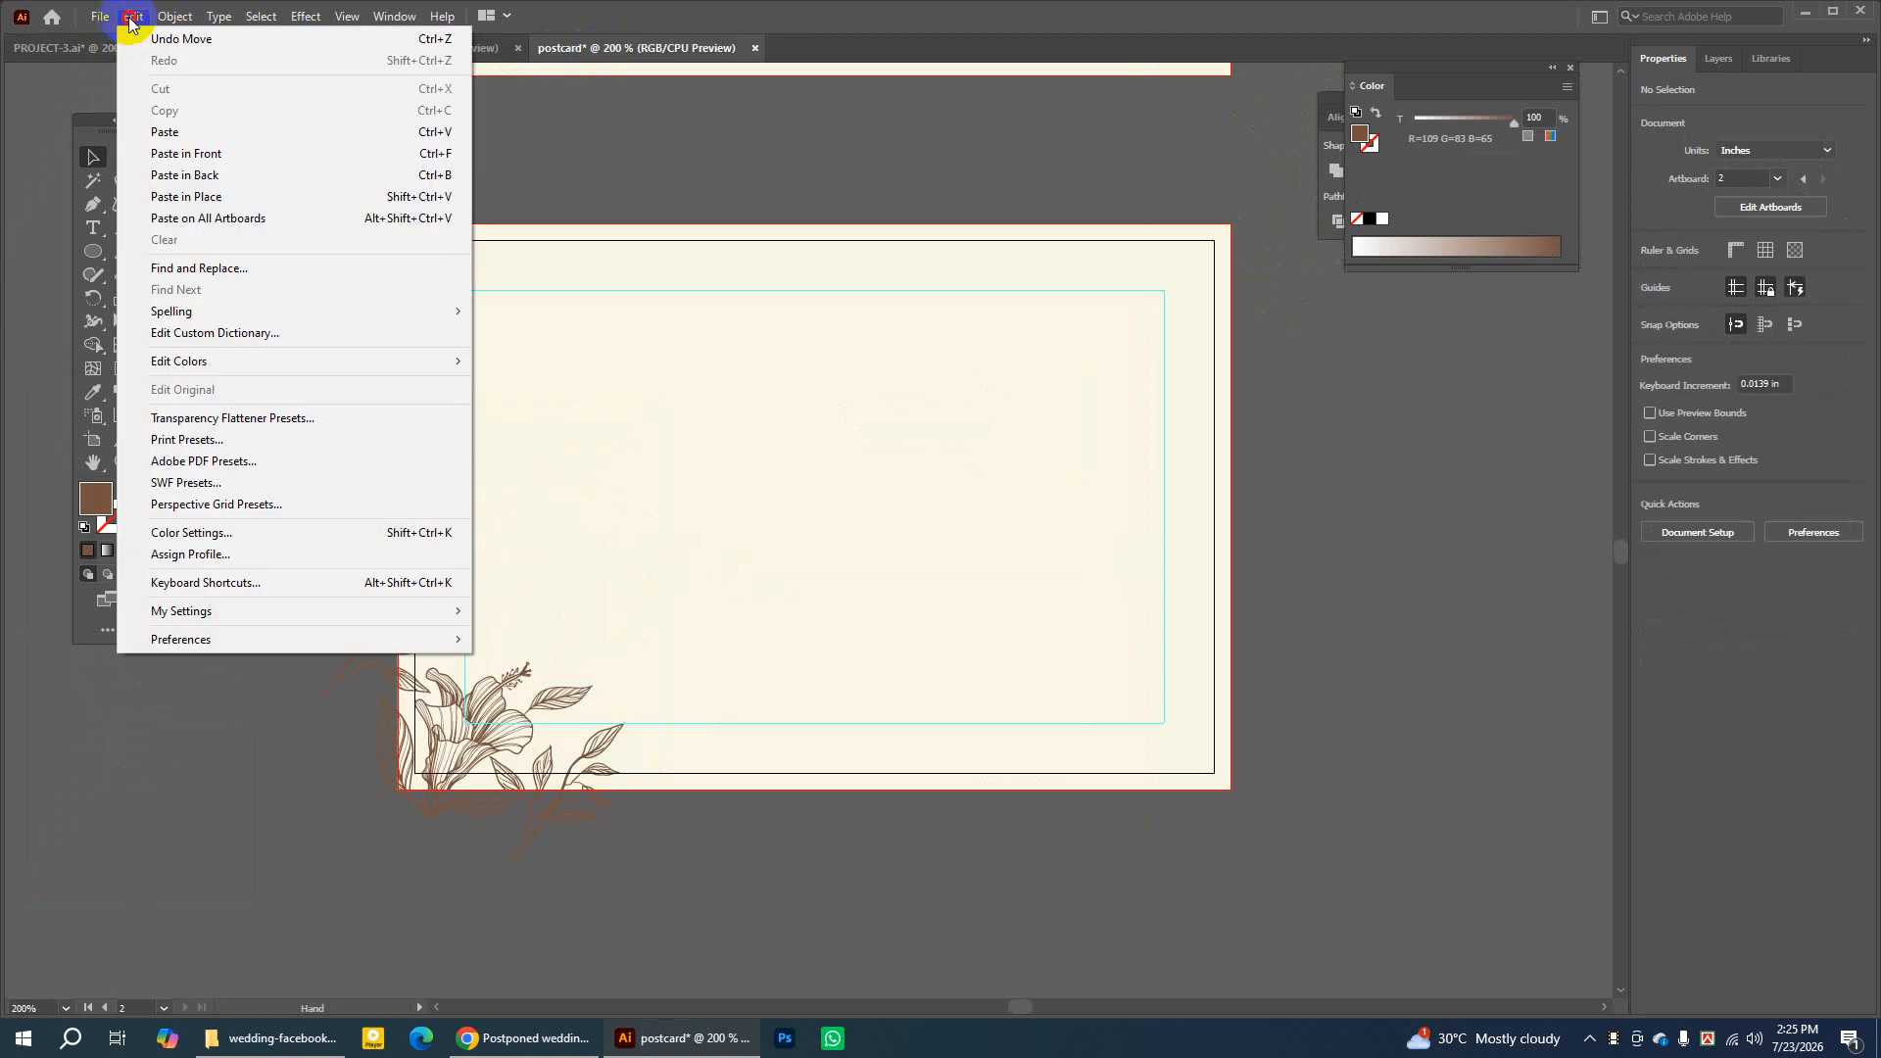
left_click(164, 131)
left_click_drag(809, 488, 619, 470)
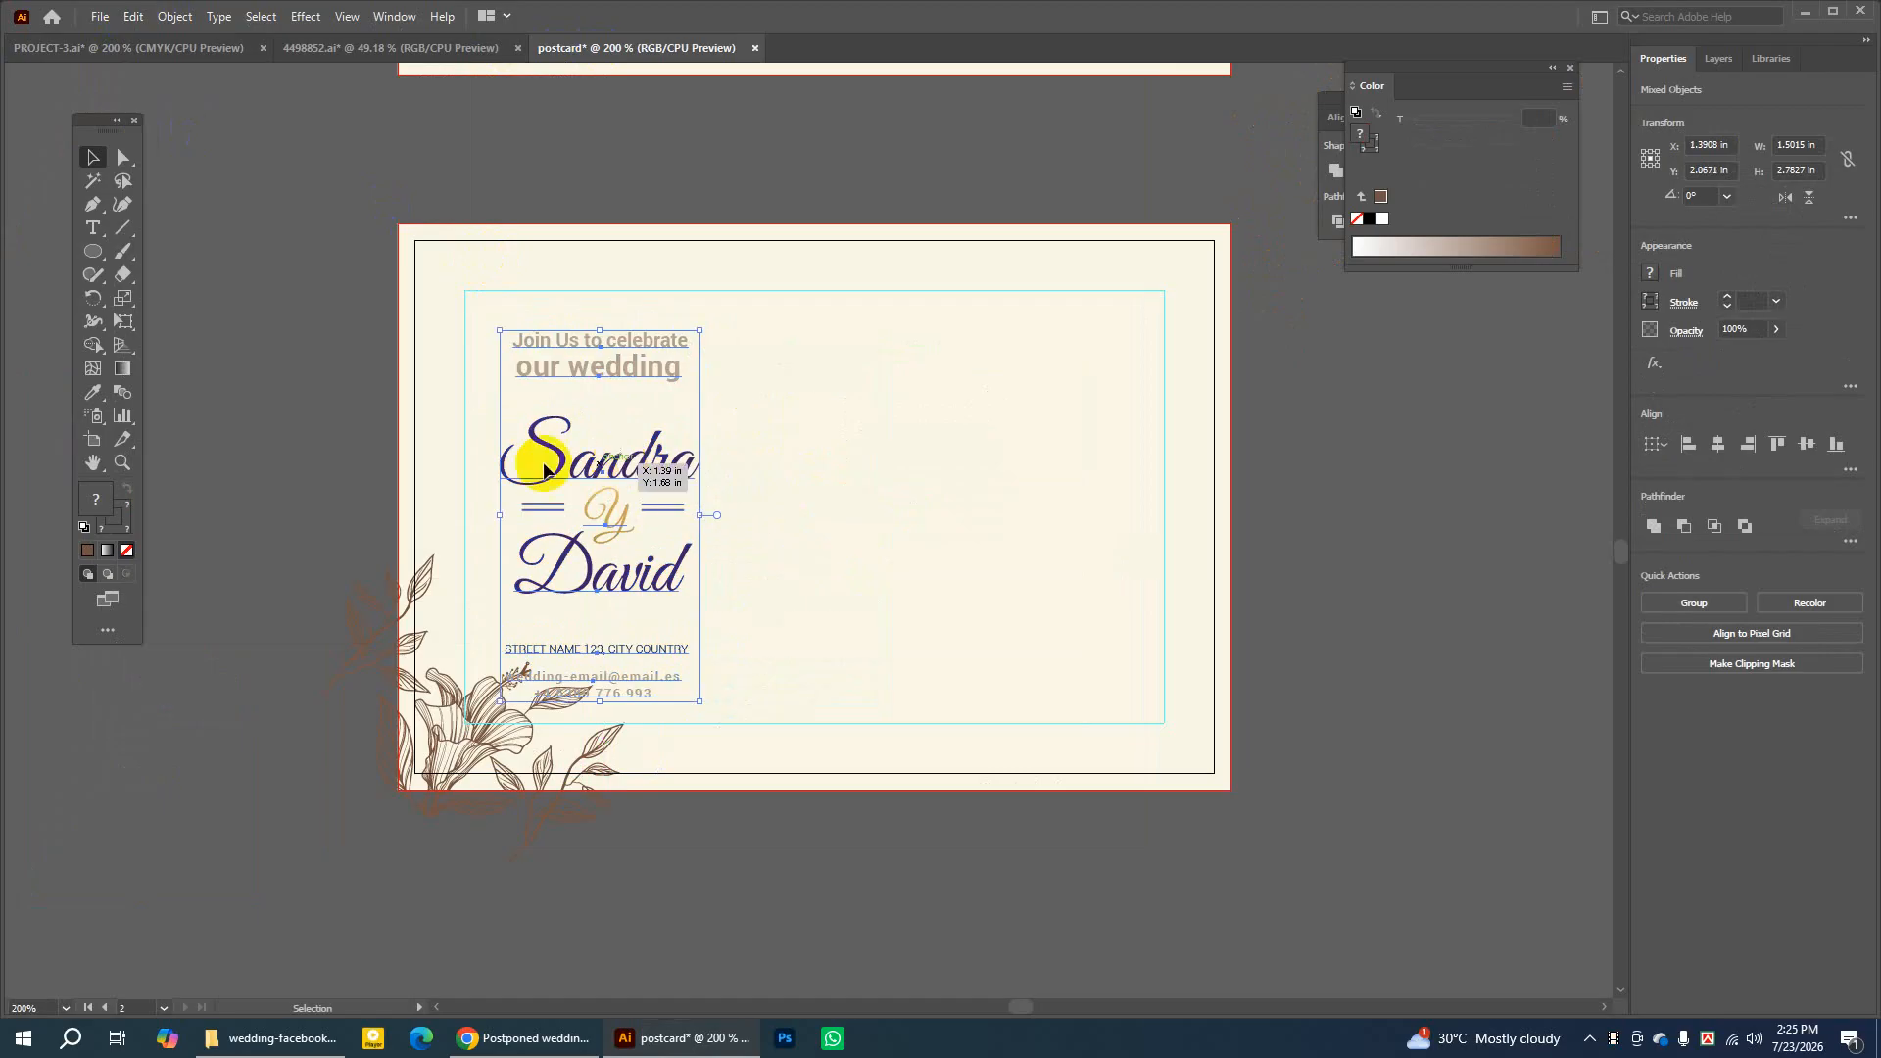
left_click(231, 411)
left_click(566, 51)
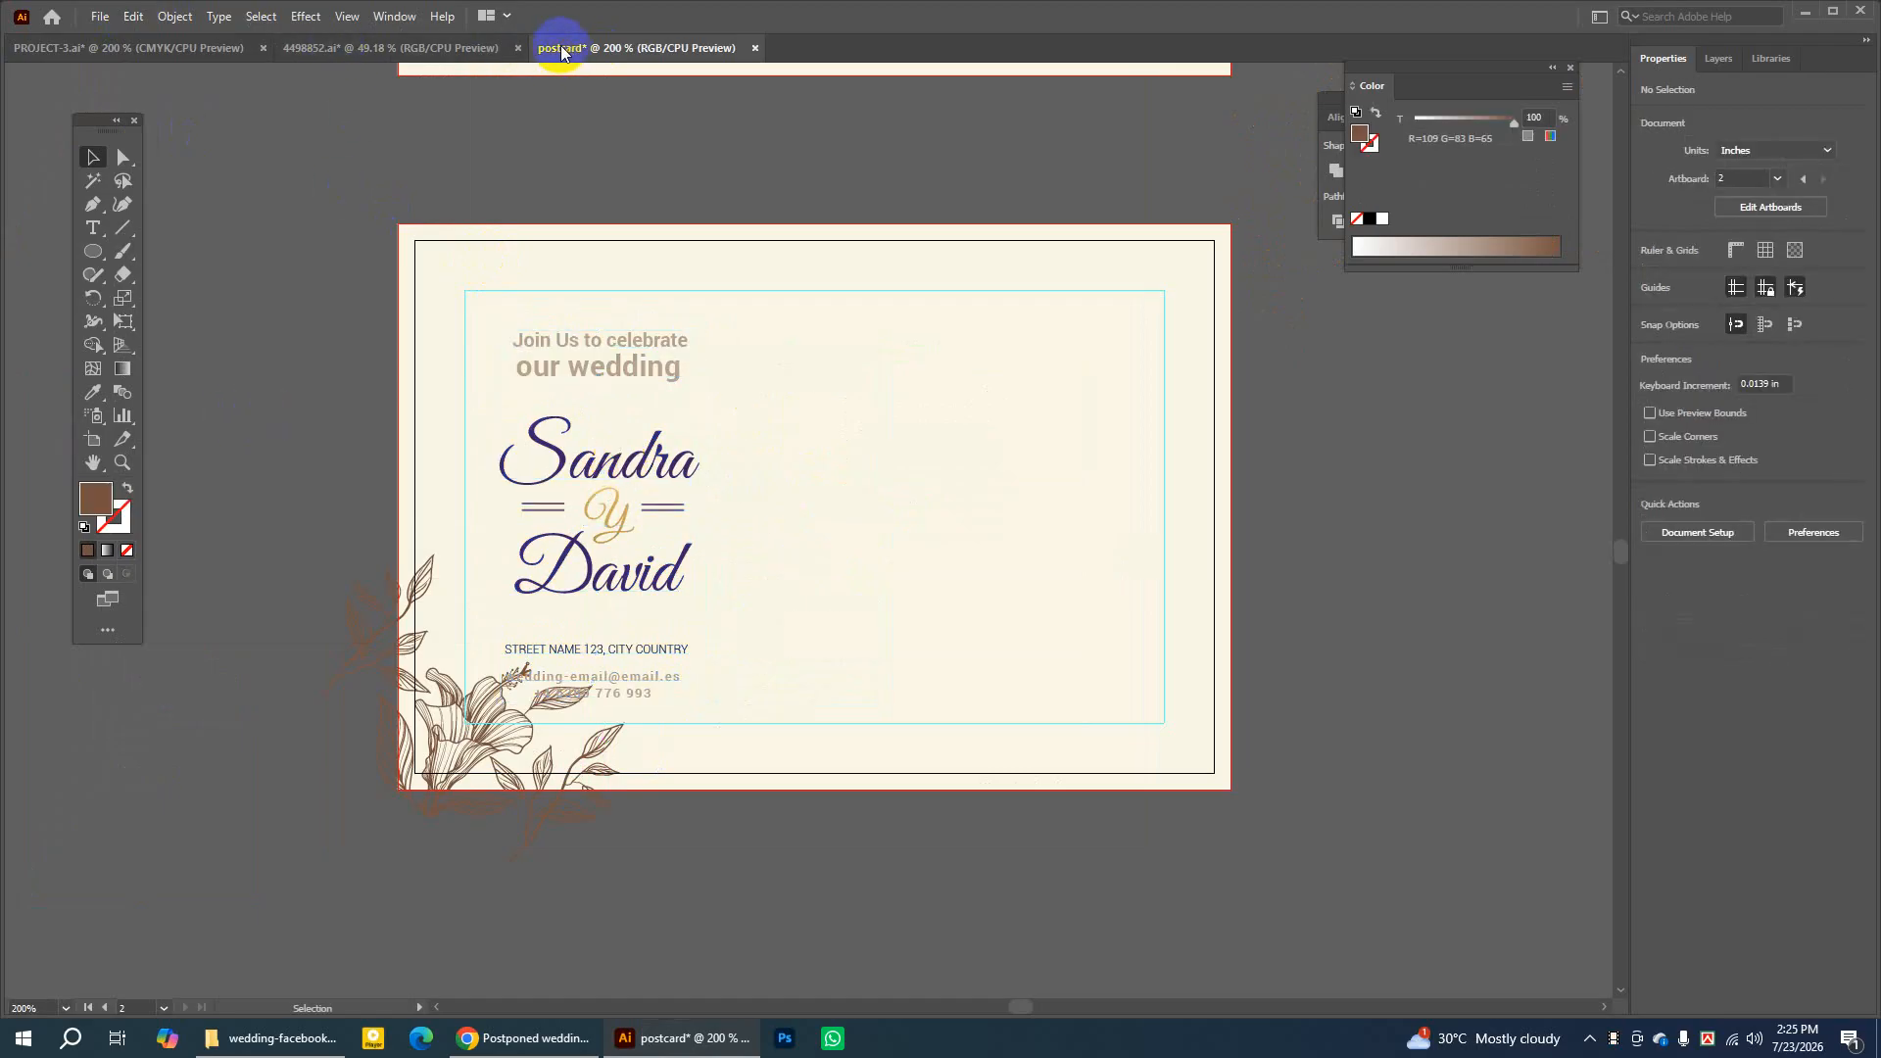
In PROJECT-3.ai, ungroup the block with the couple's names on the postcard back
left_click(127, 47)
left_click(980, 419)
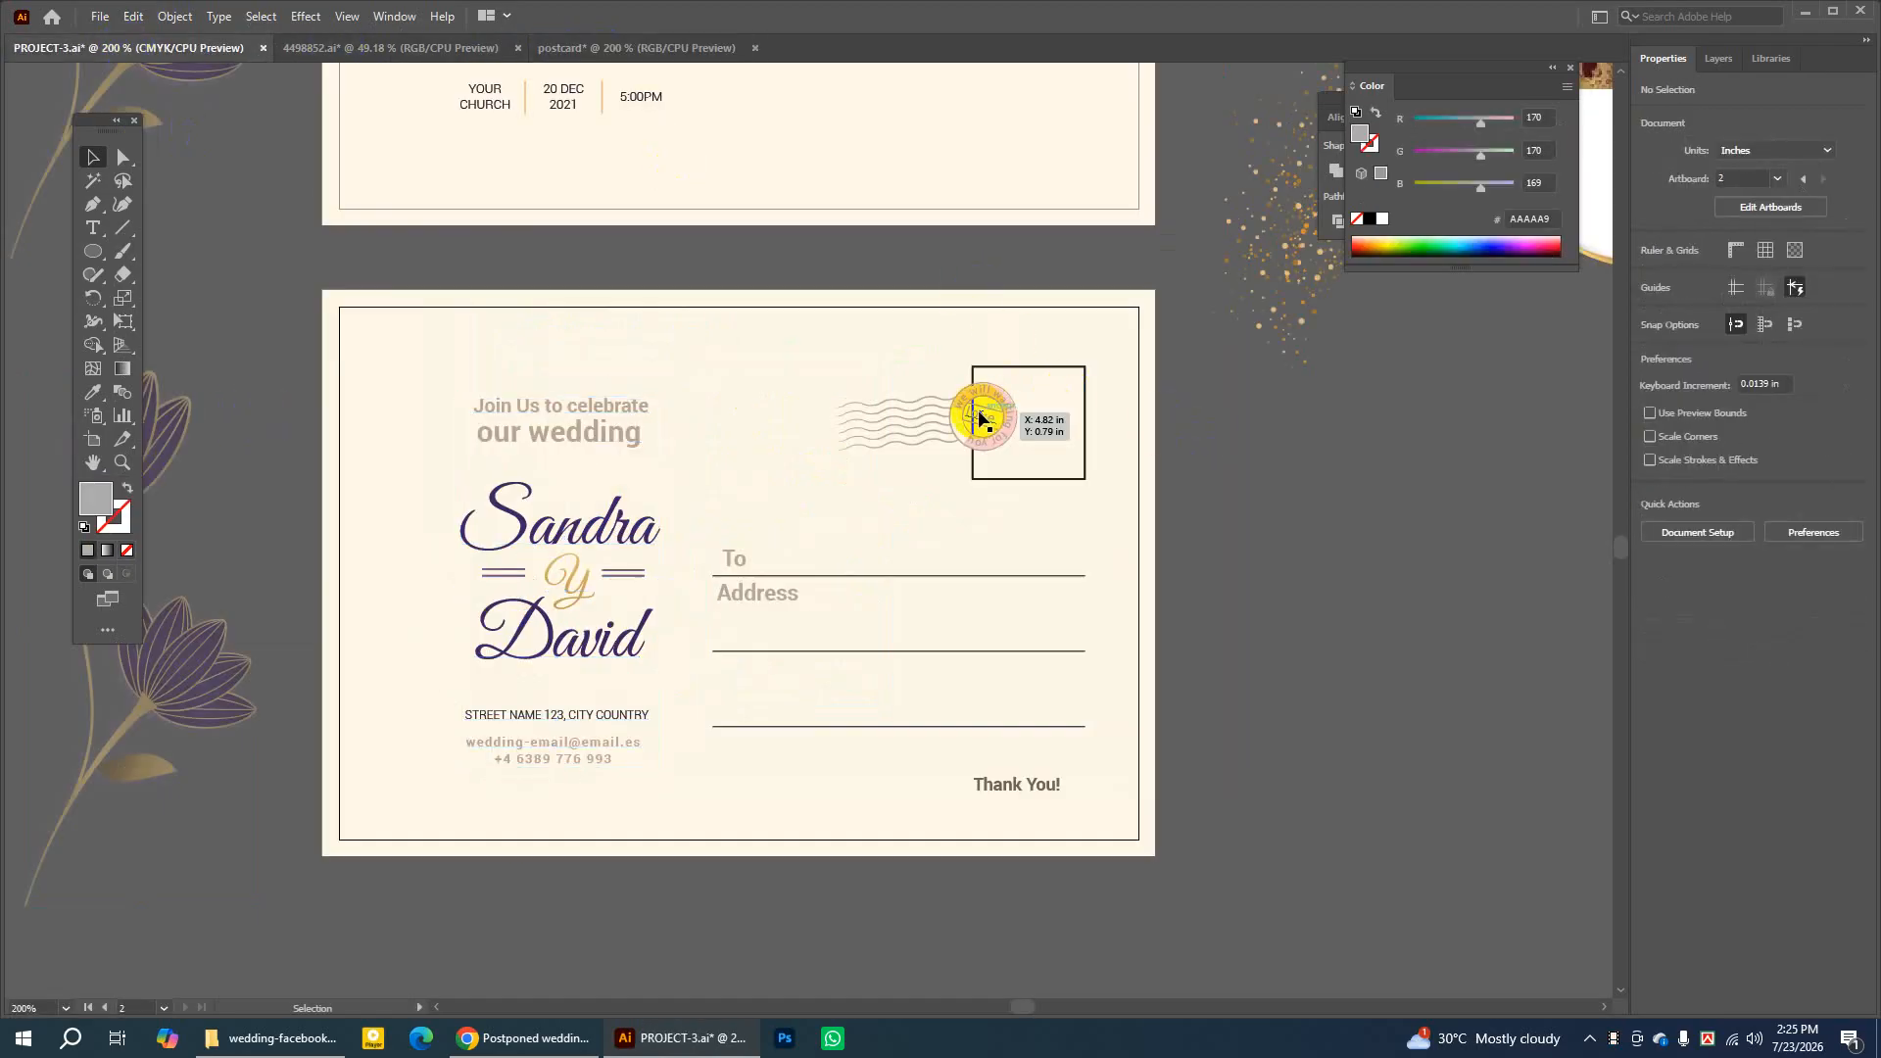
left_click(93, 463)
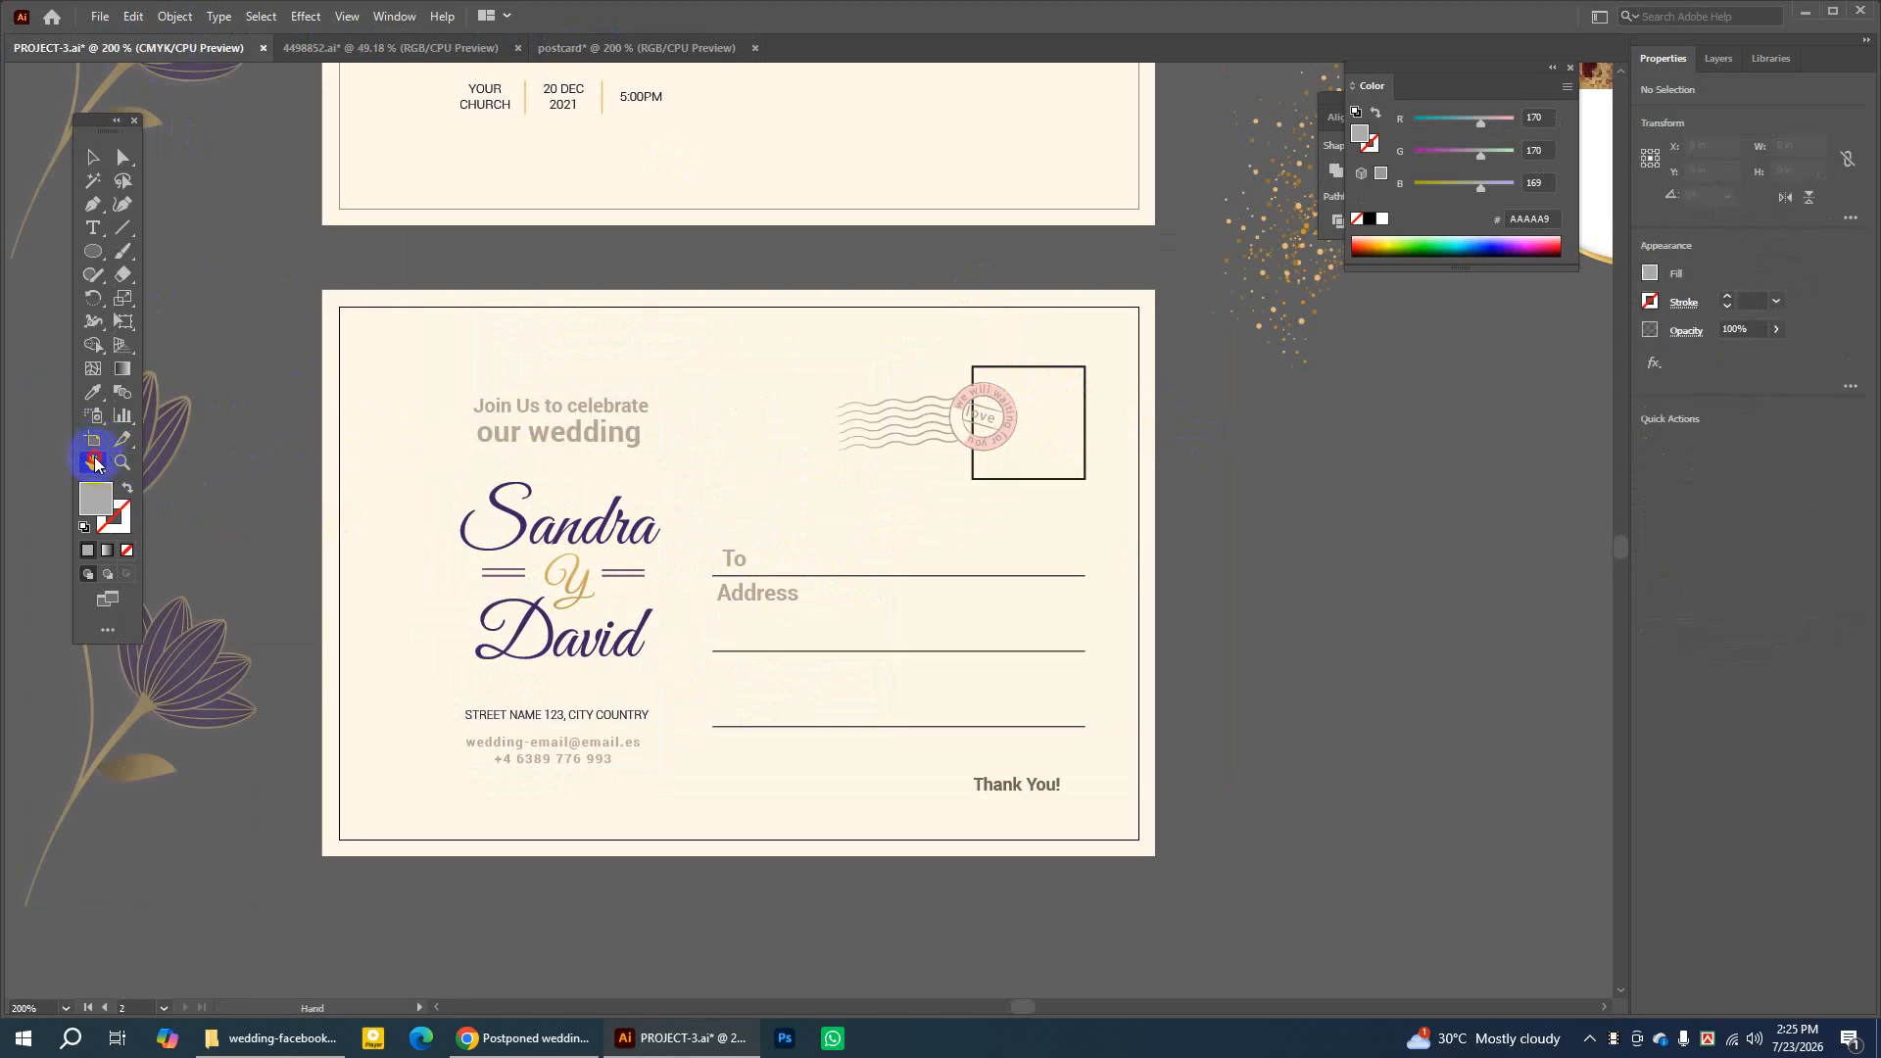
left_click_drag(558, 344, 451, 239)
key("v")
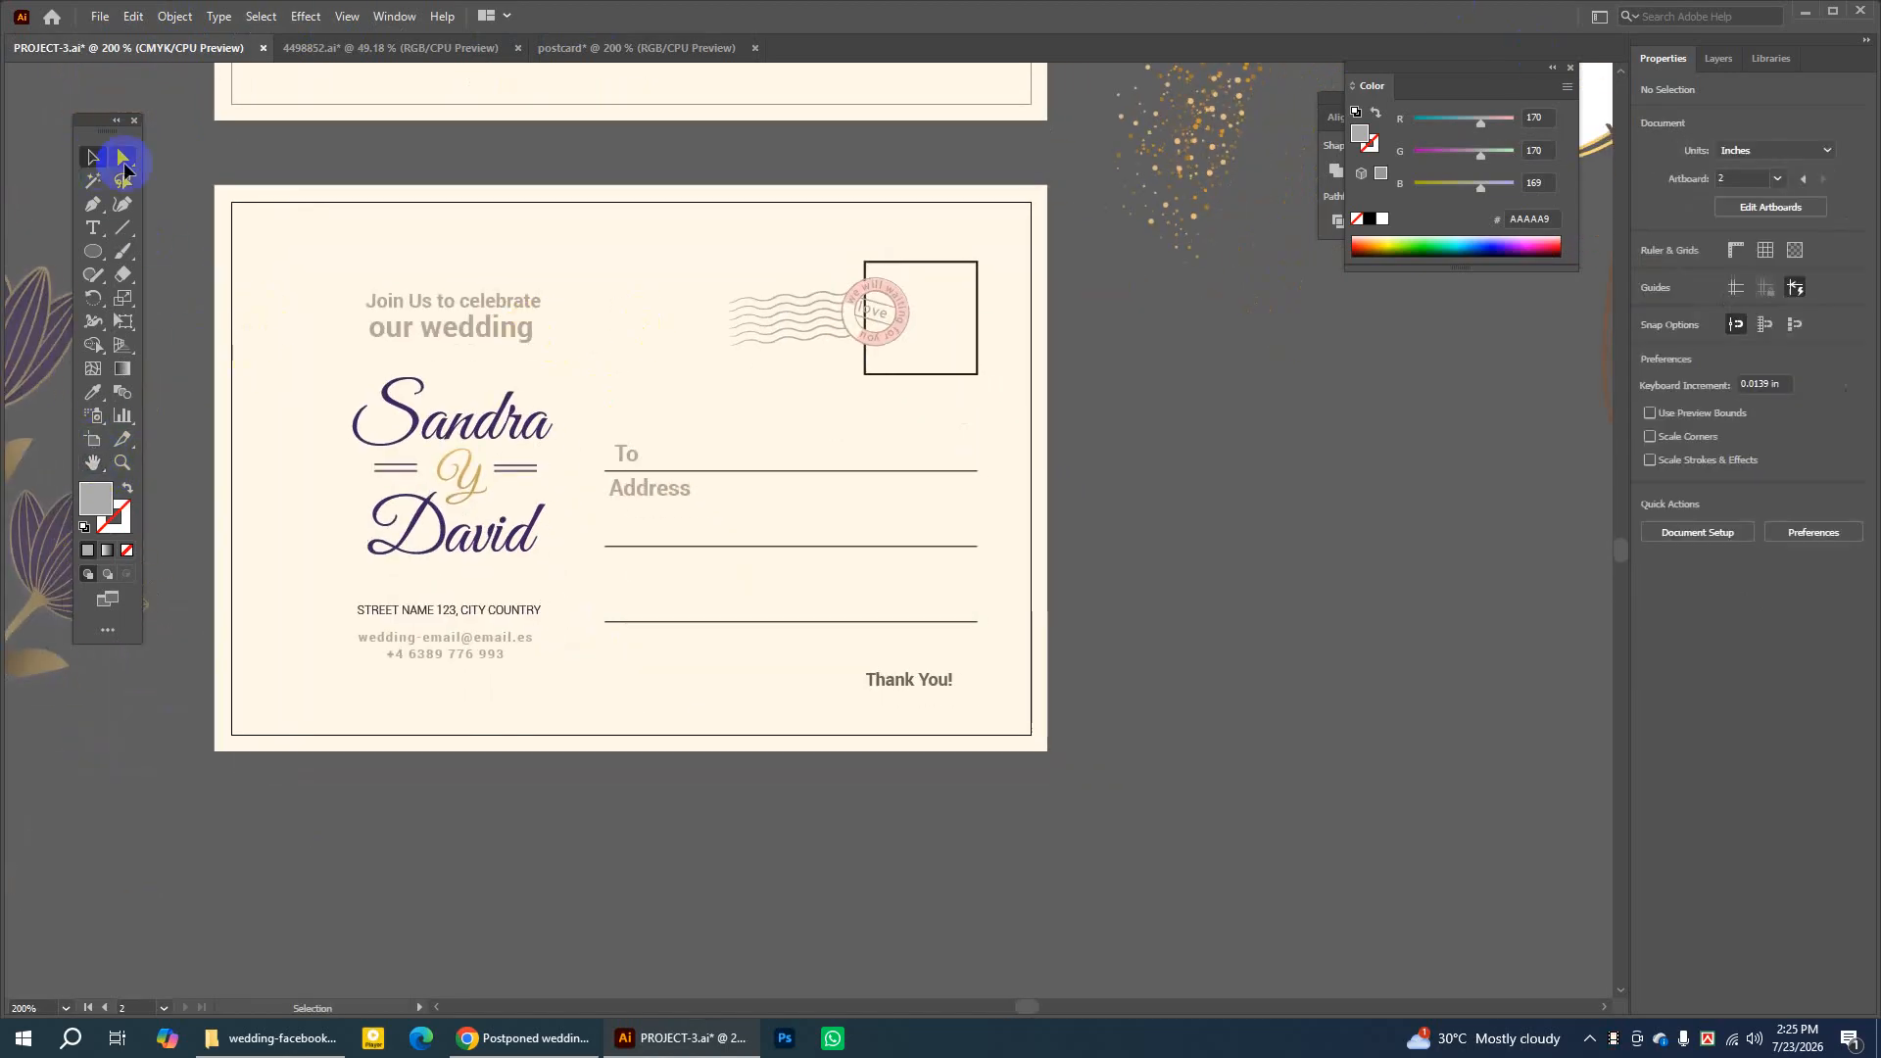
left_click(492, 421)
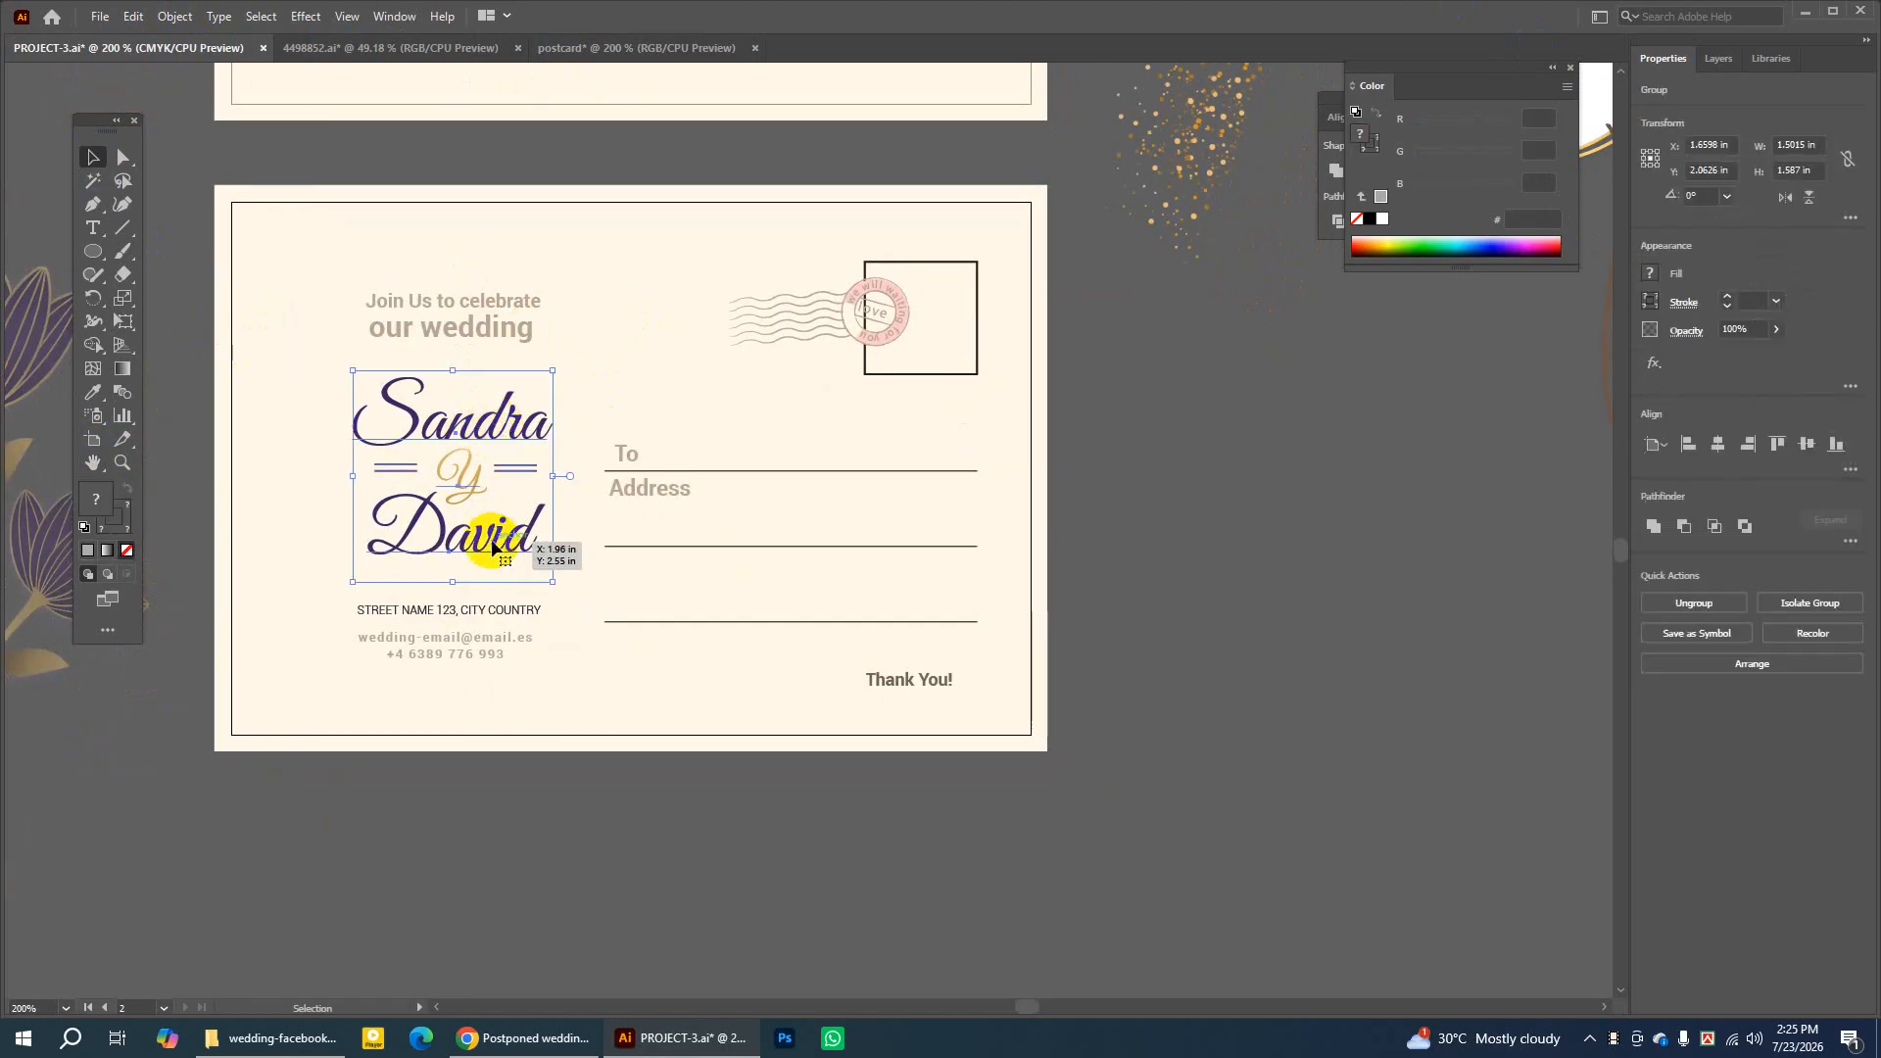
right_click(464, 428)
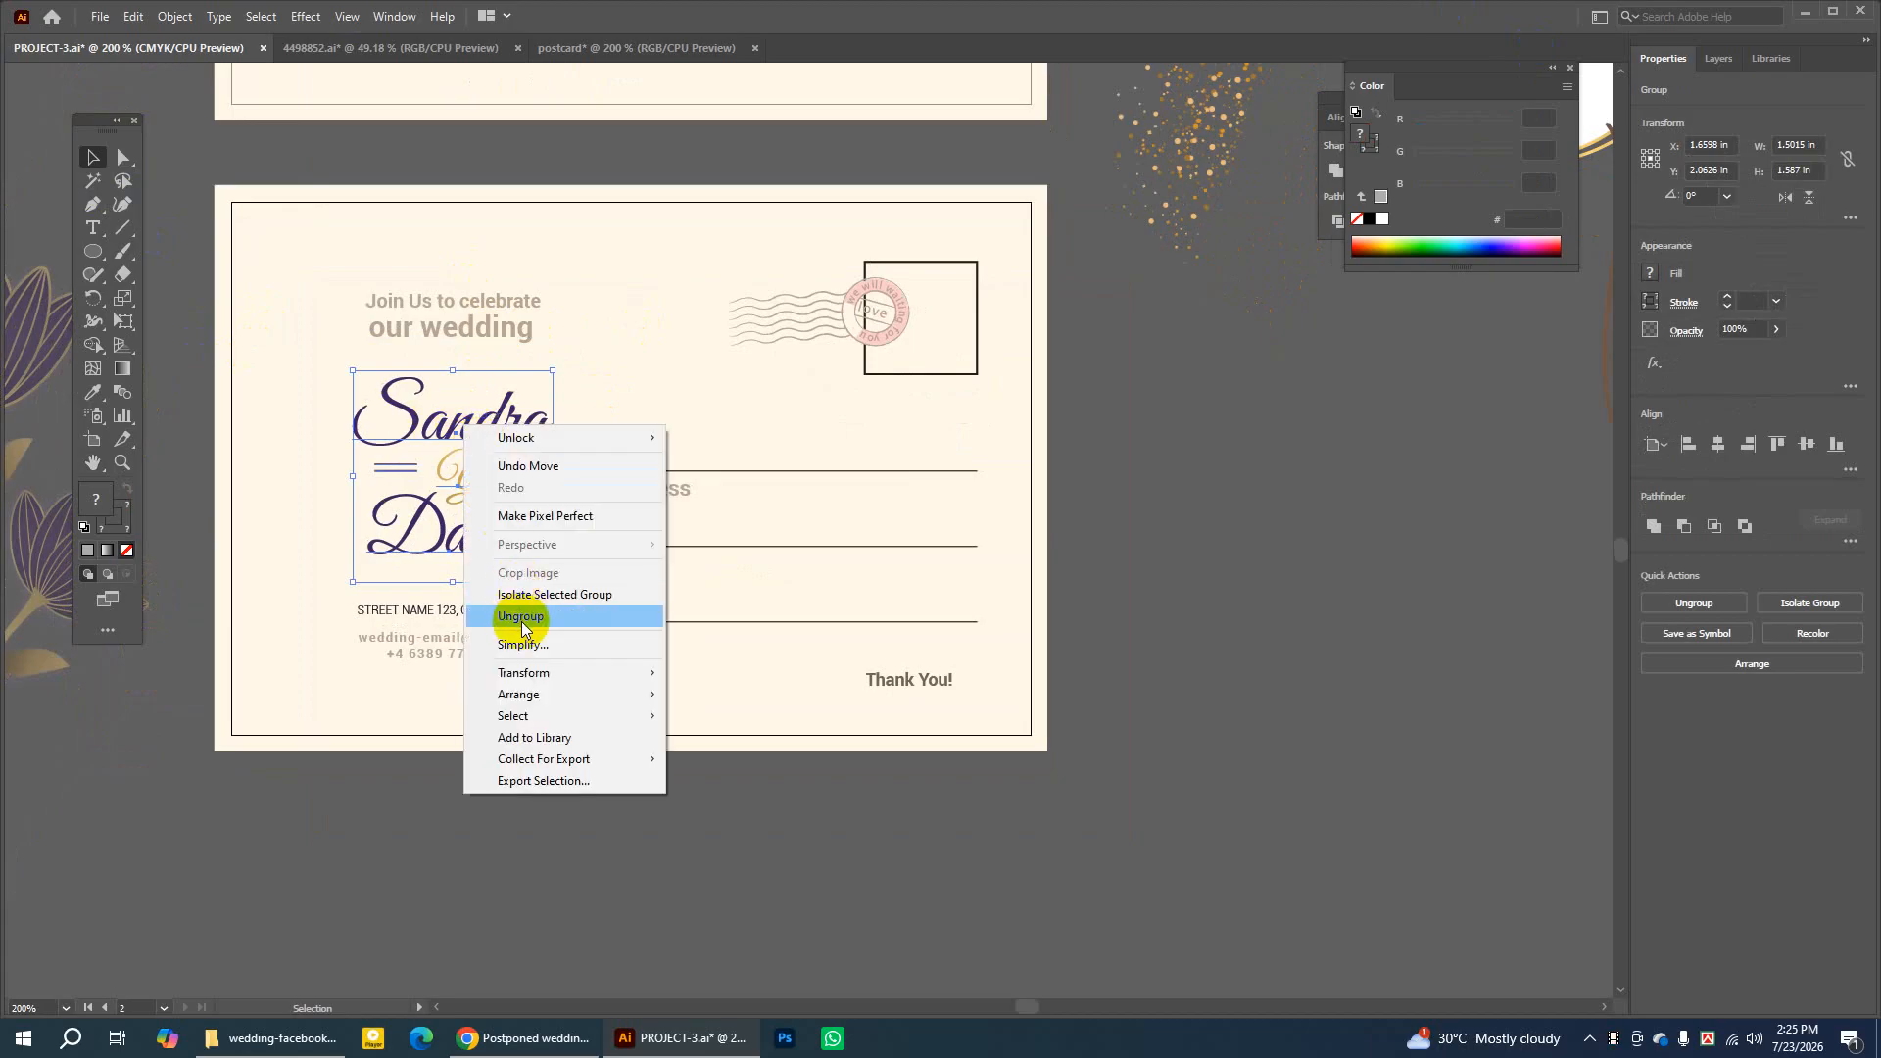
left_click(521, 617)
Examine the font and colour settings of the two names and the "our wedding" heading on the postcard back
left_click(557, 421)
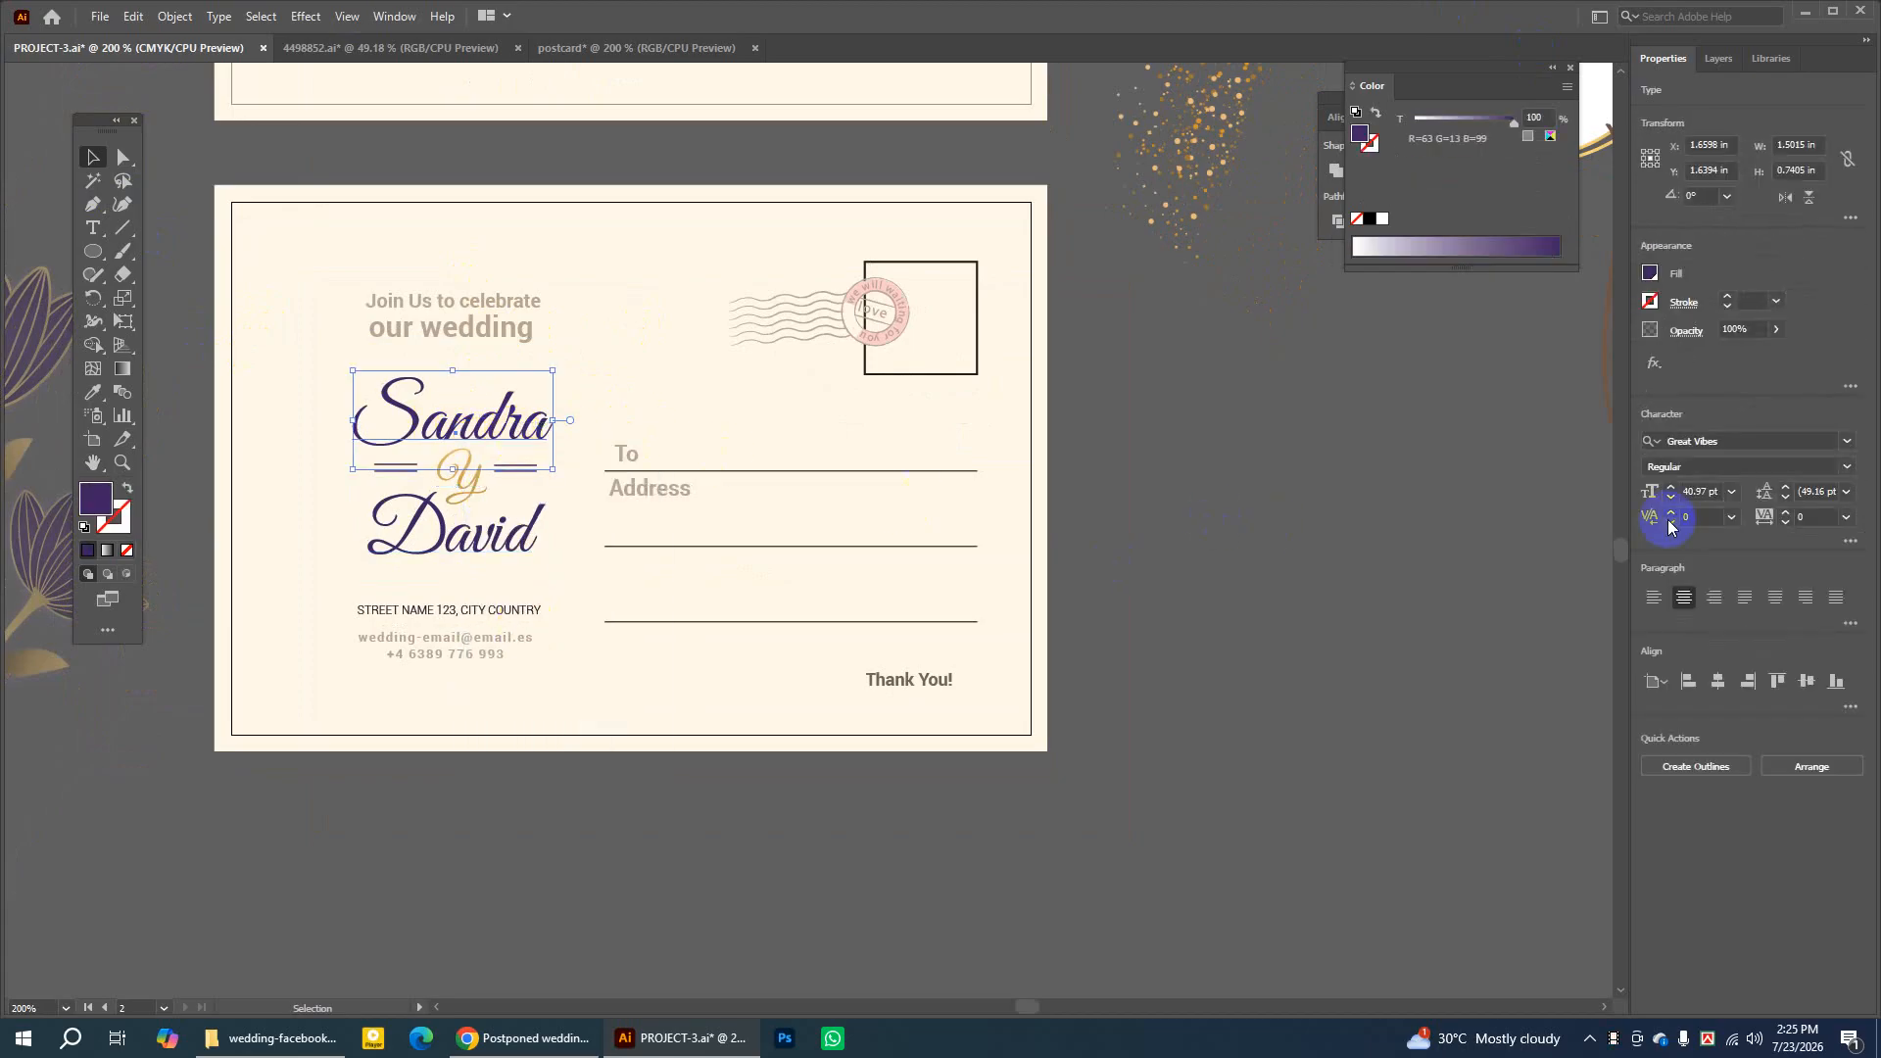
left_click(942, 478)
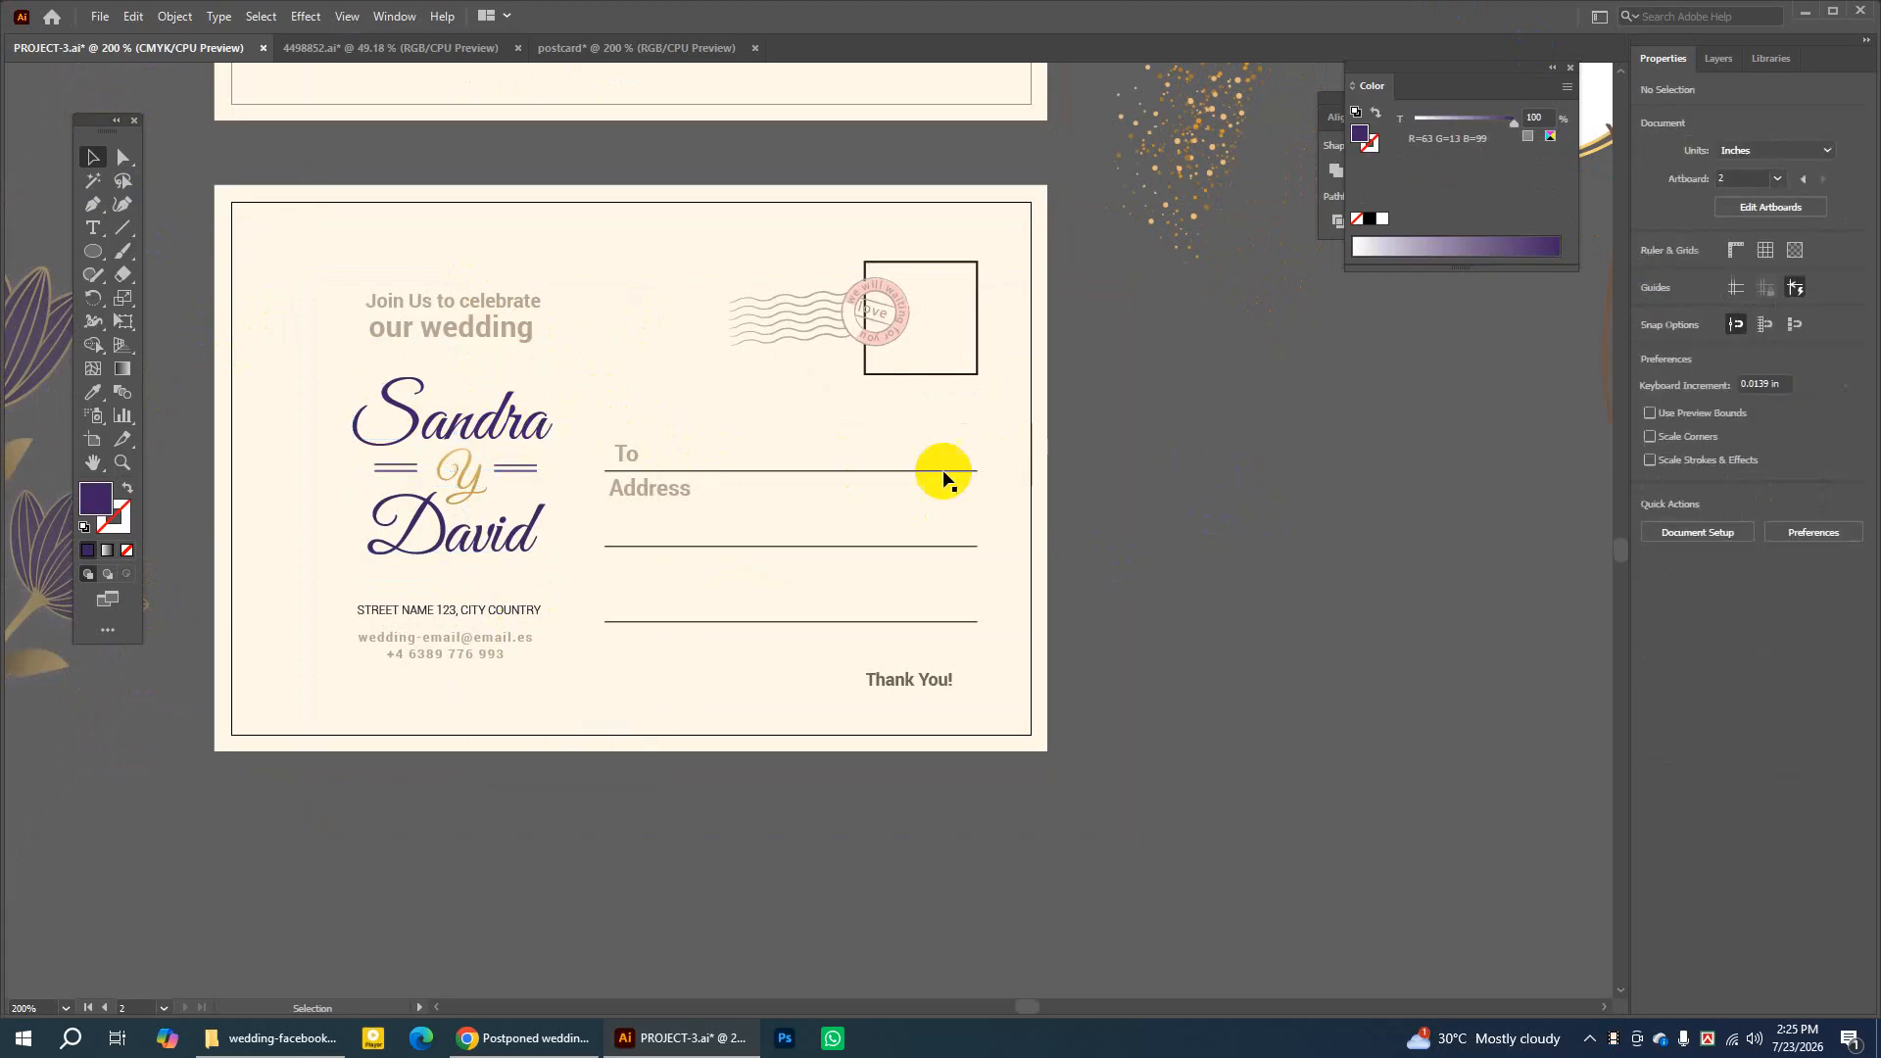
left_click(505, 422)
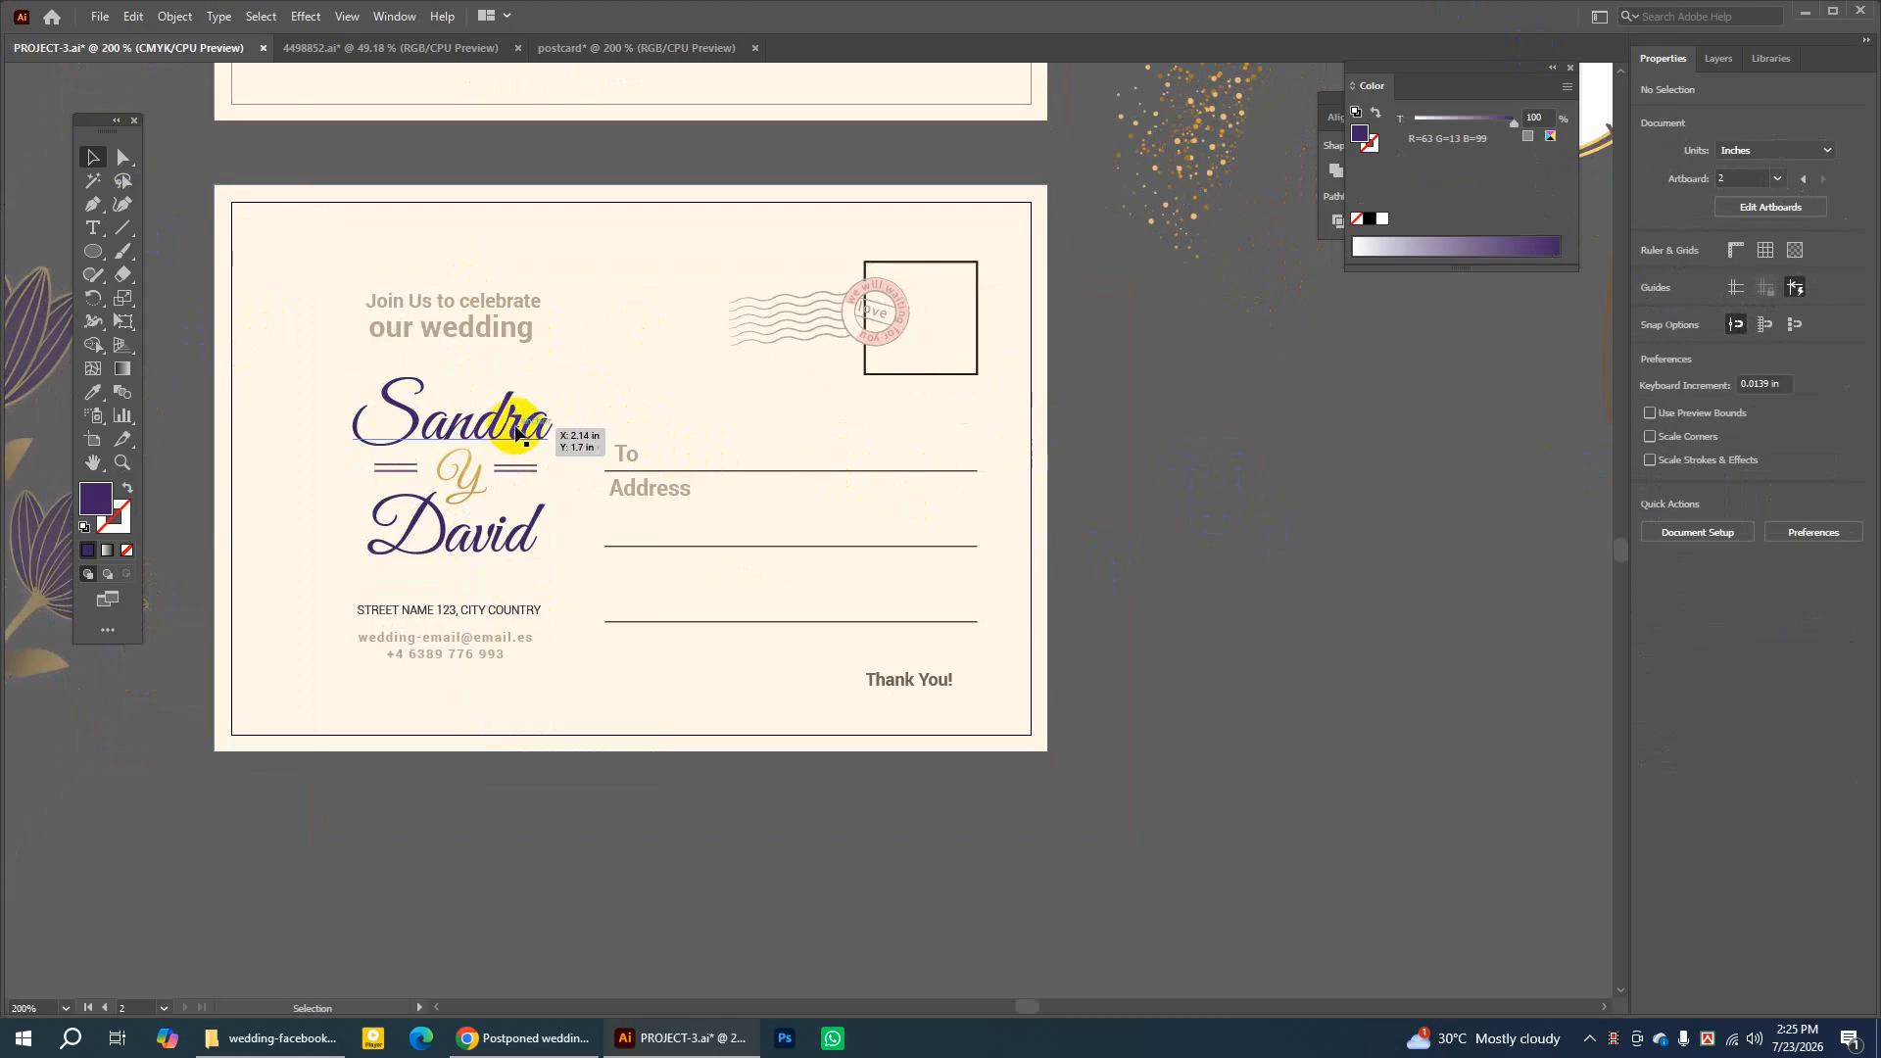
left_click(1340, 455)
left_click(449, 461)
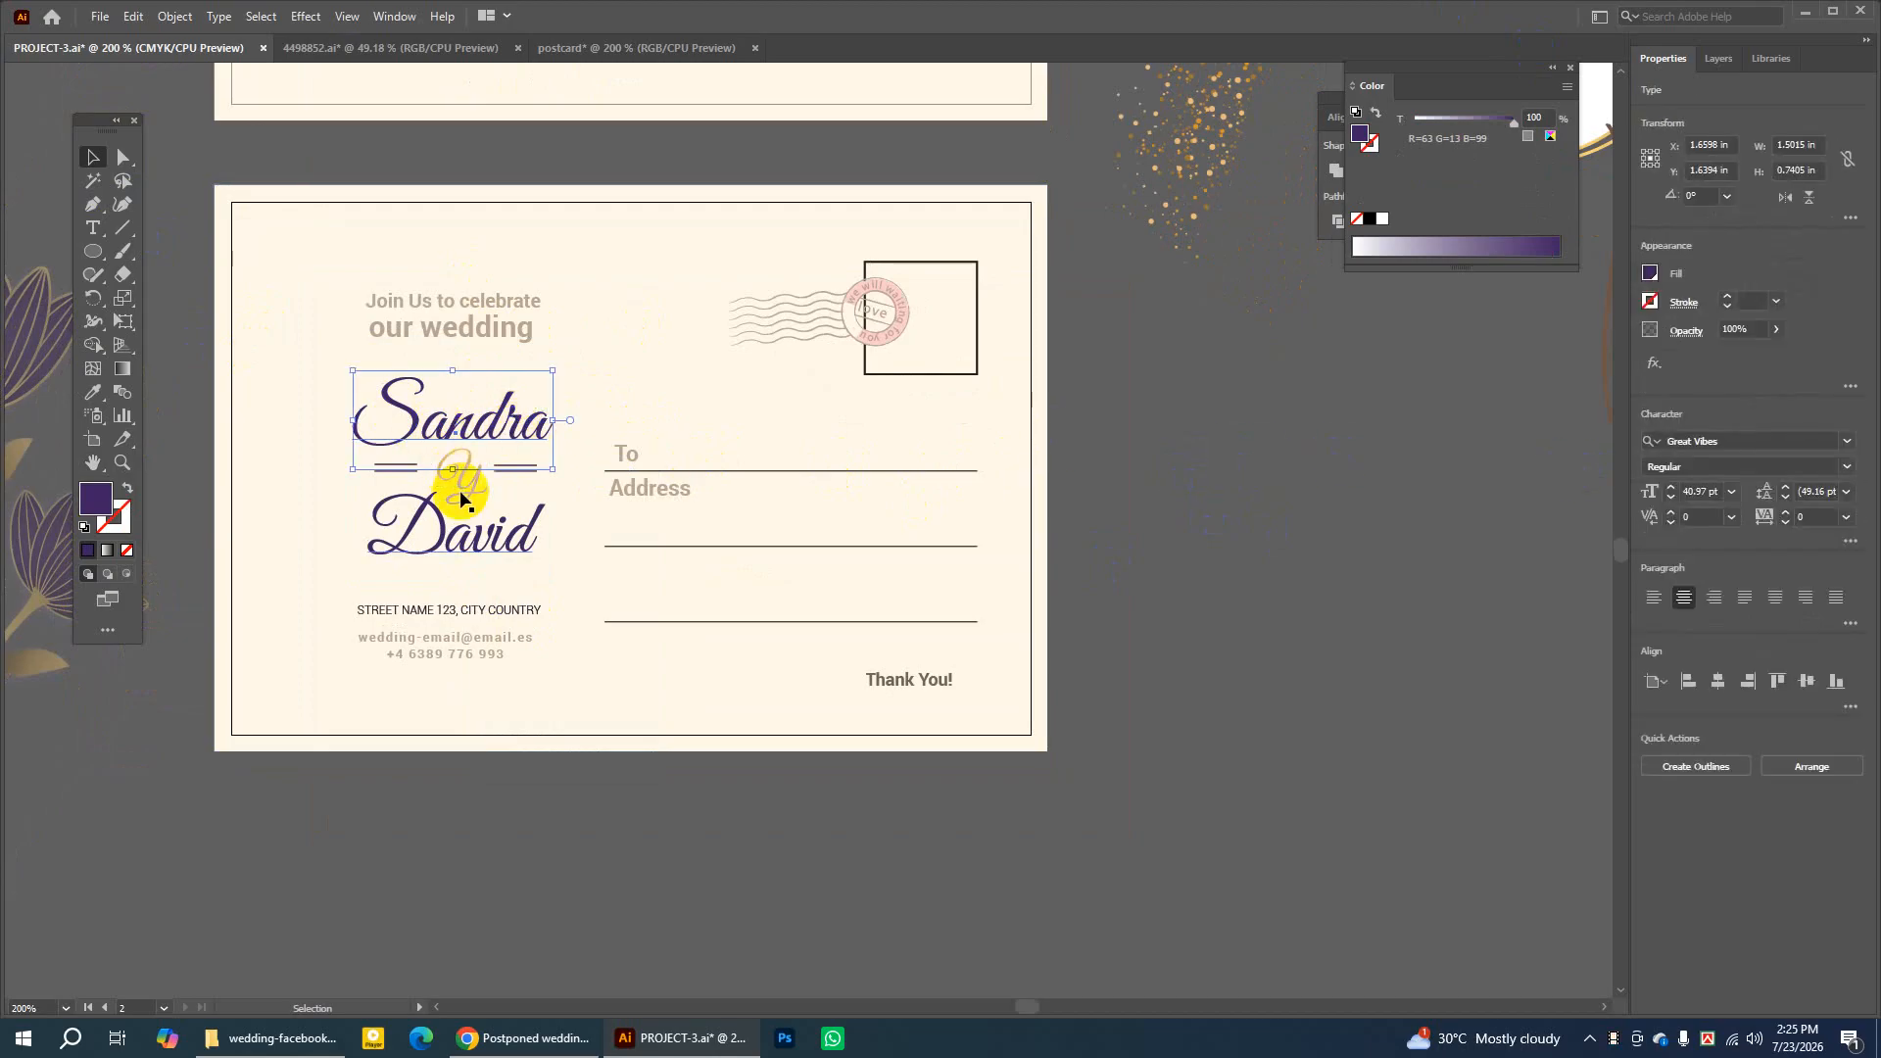
left_click(468, 539)
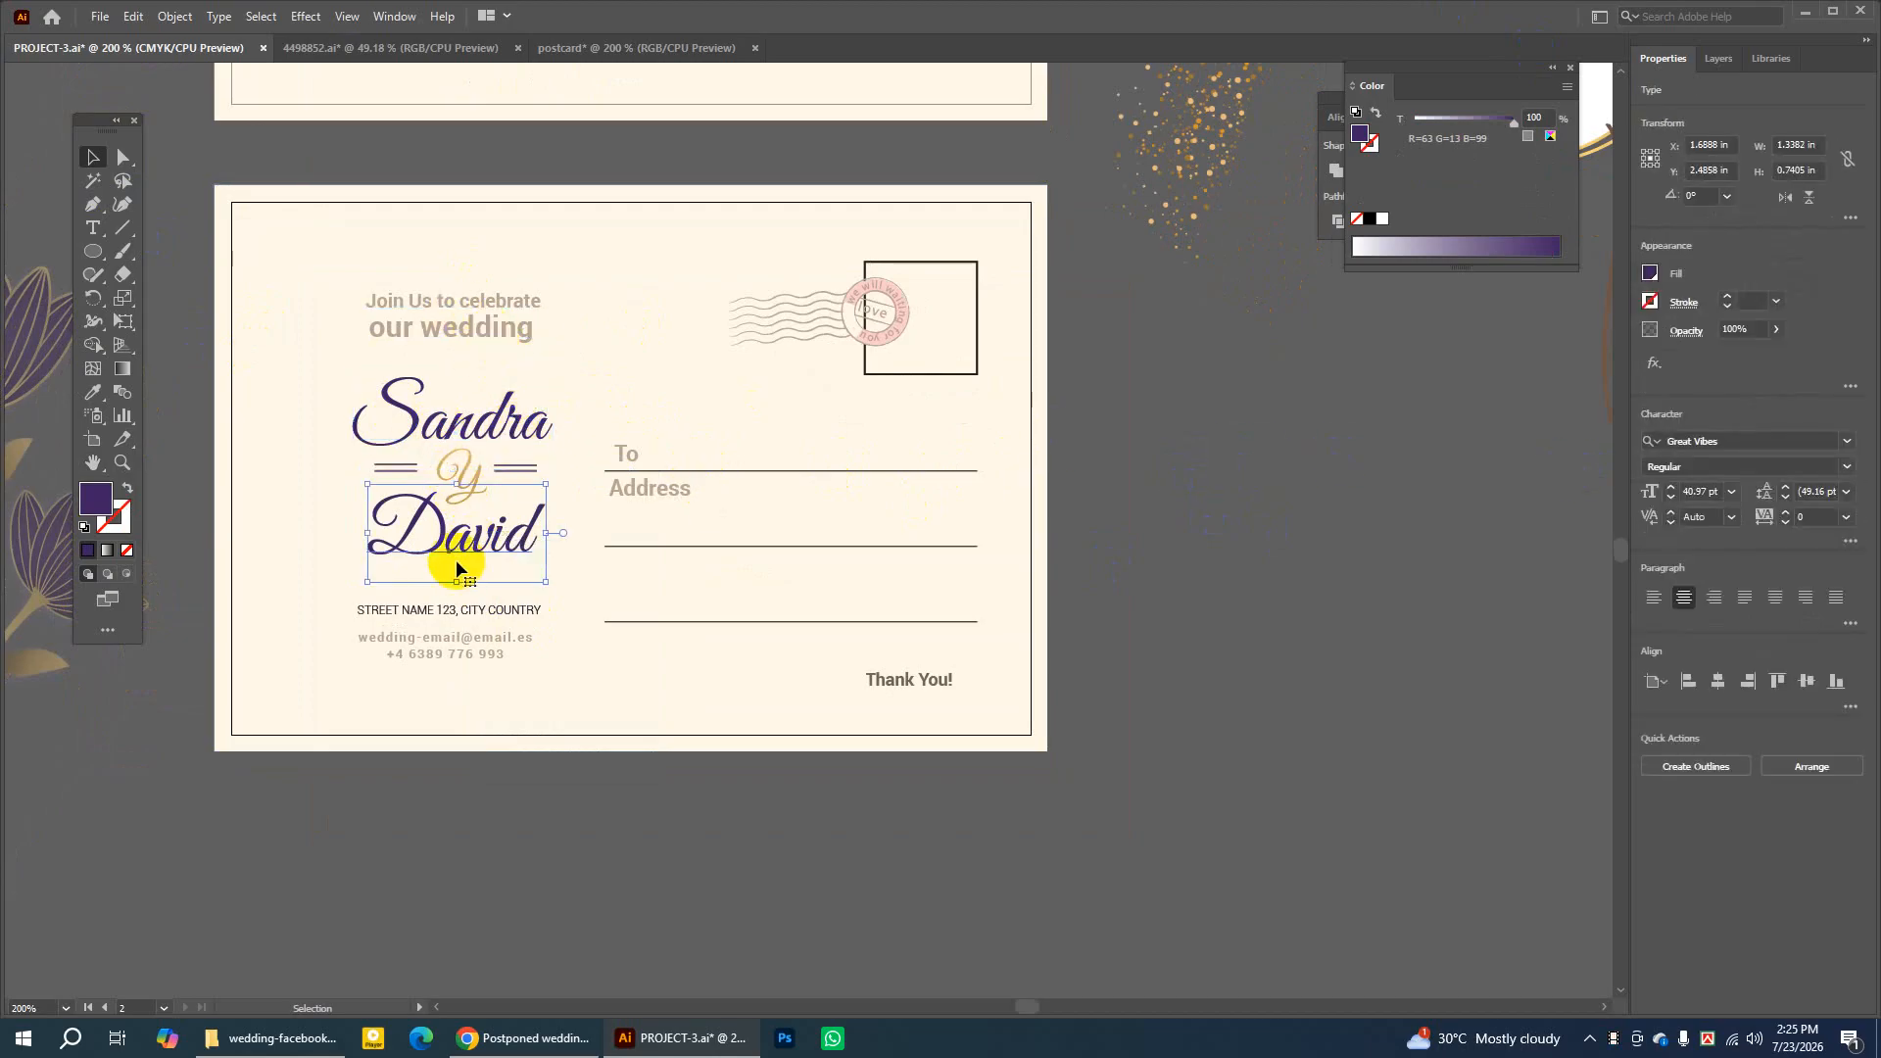
left_click(480, 331)
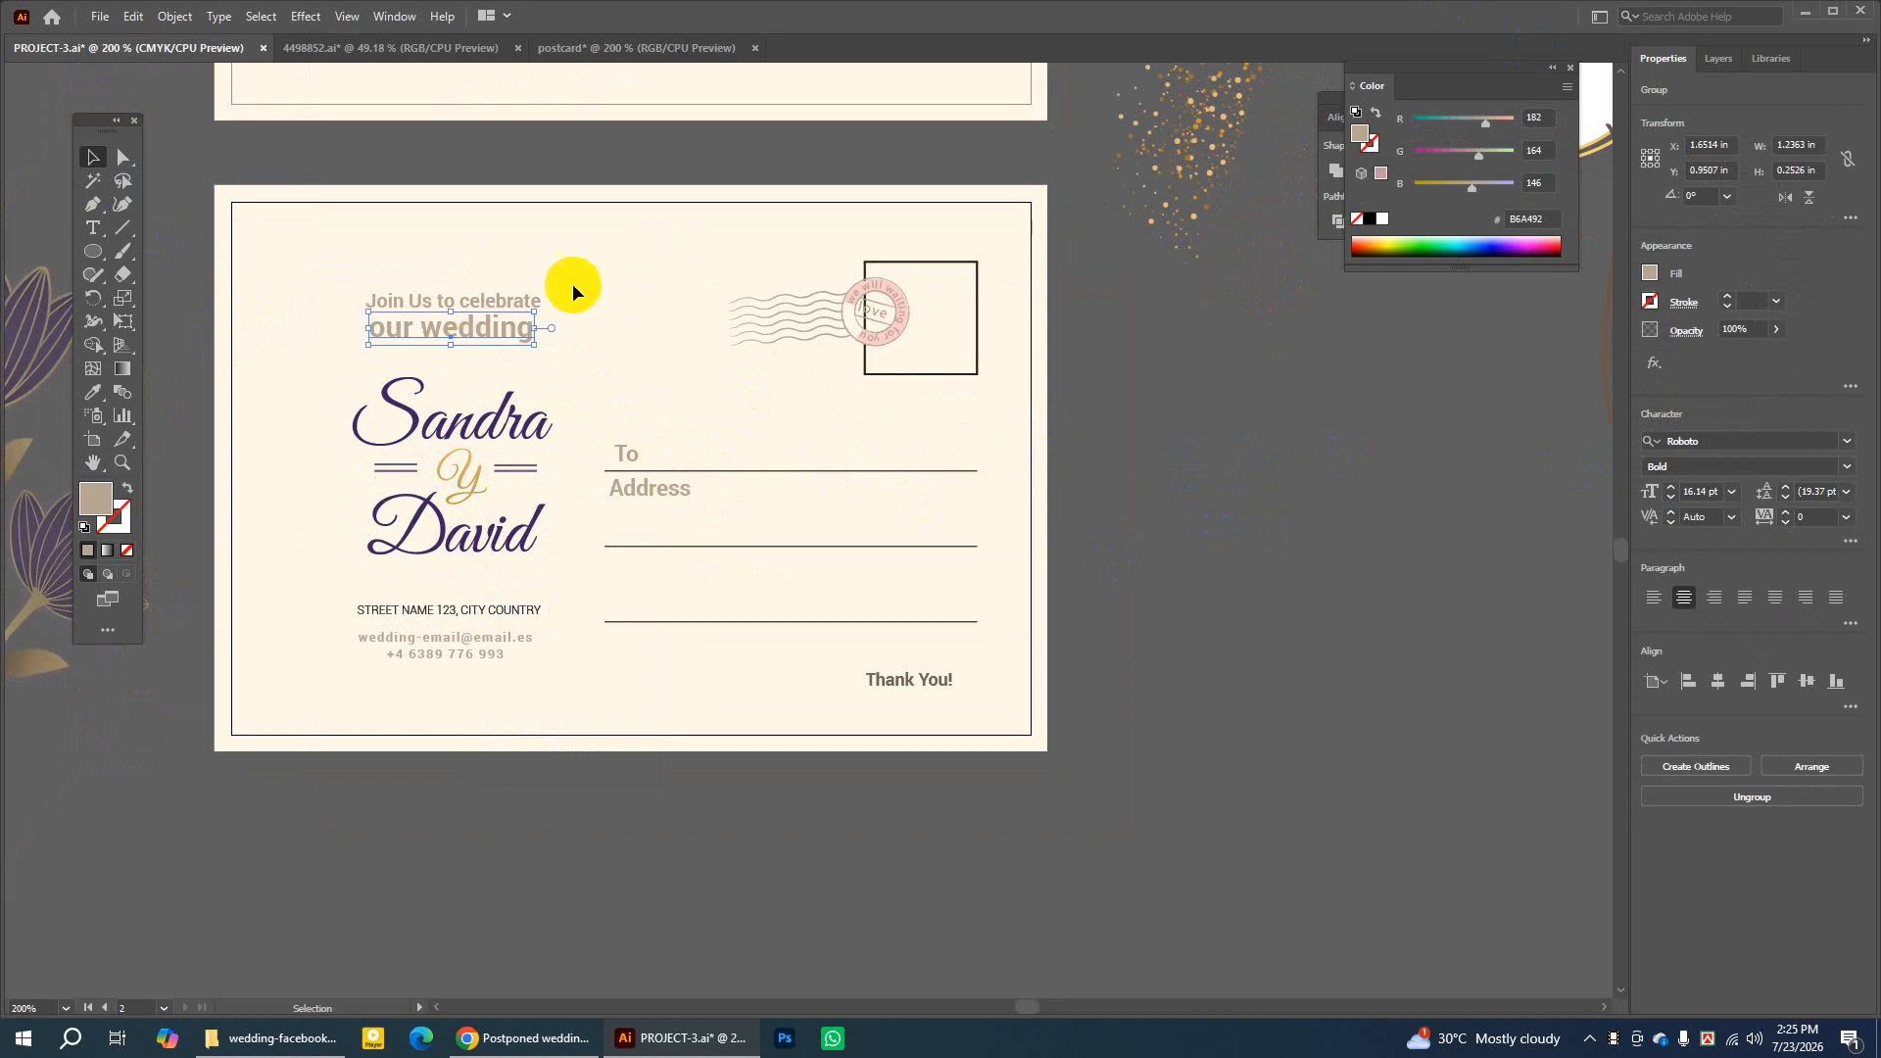
left_click(1138, 329)
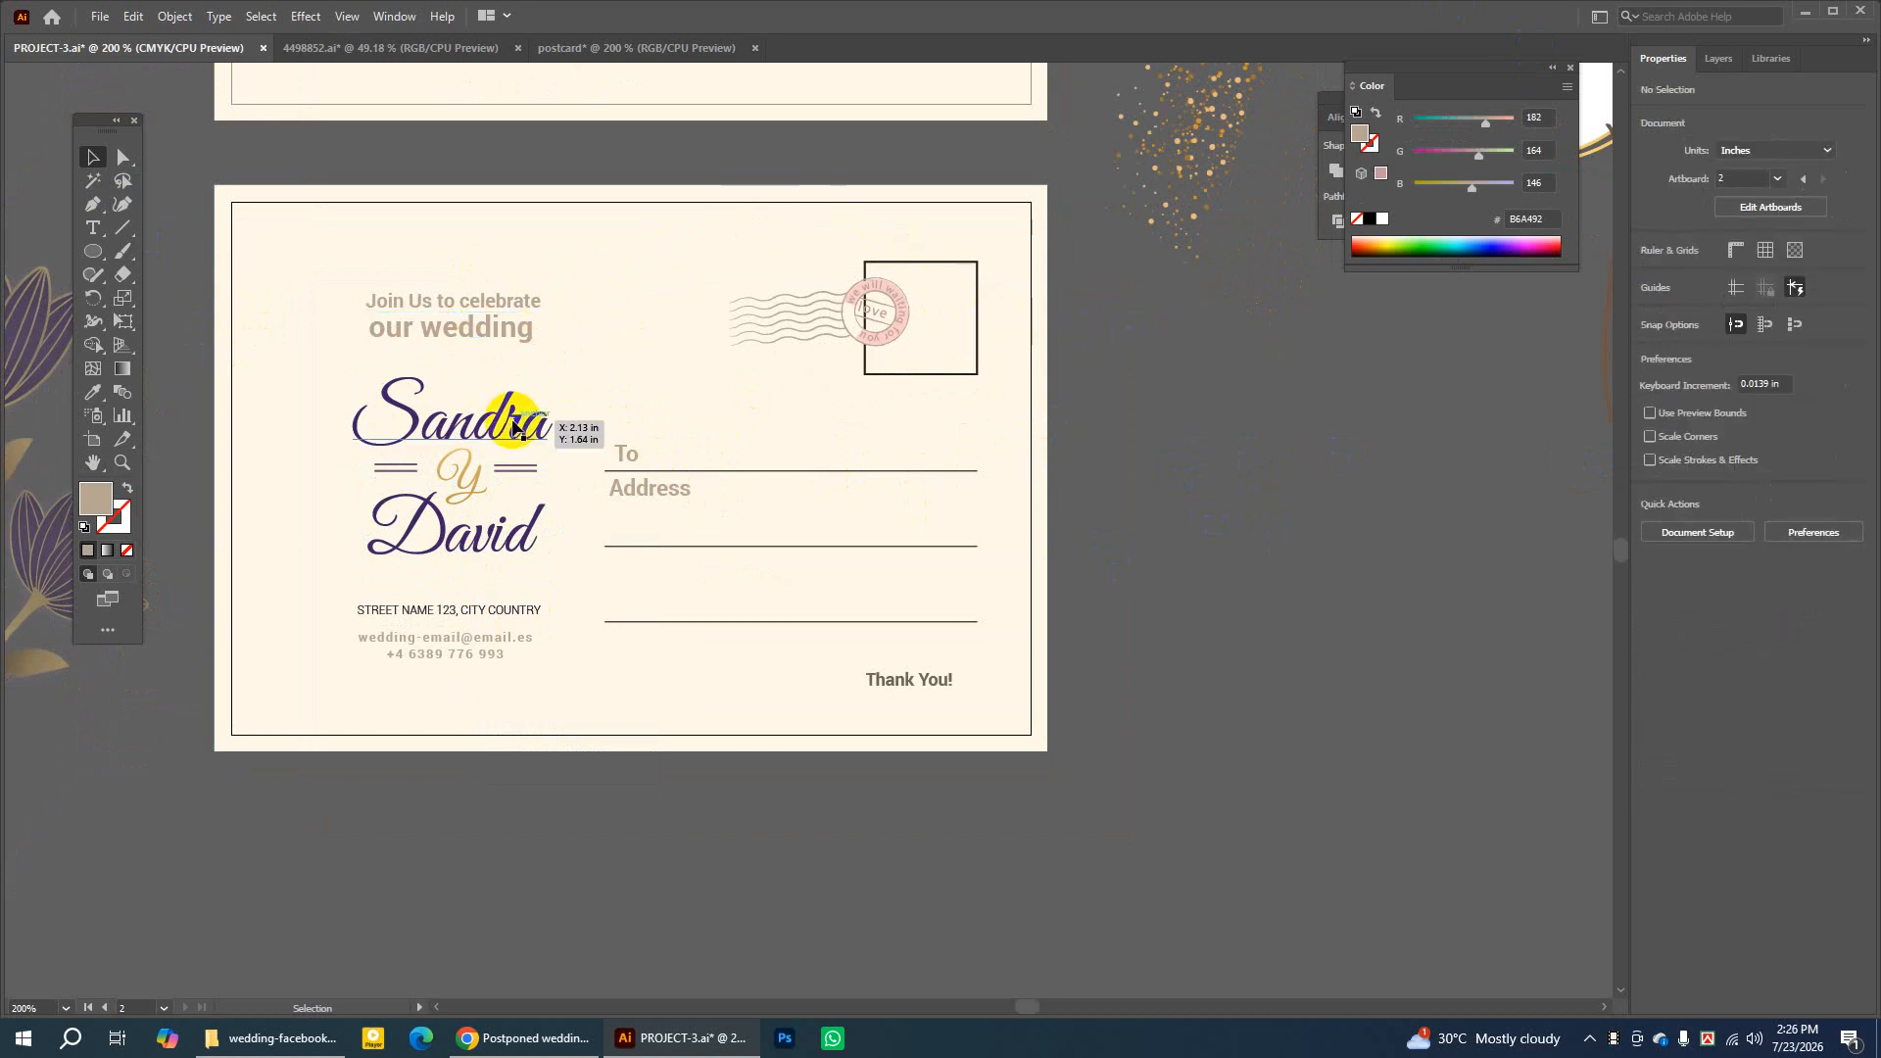
left_click(486, 337)
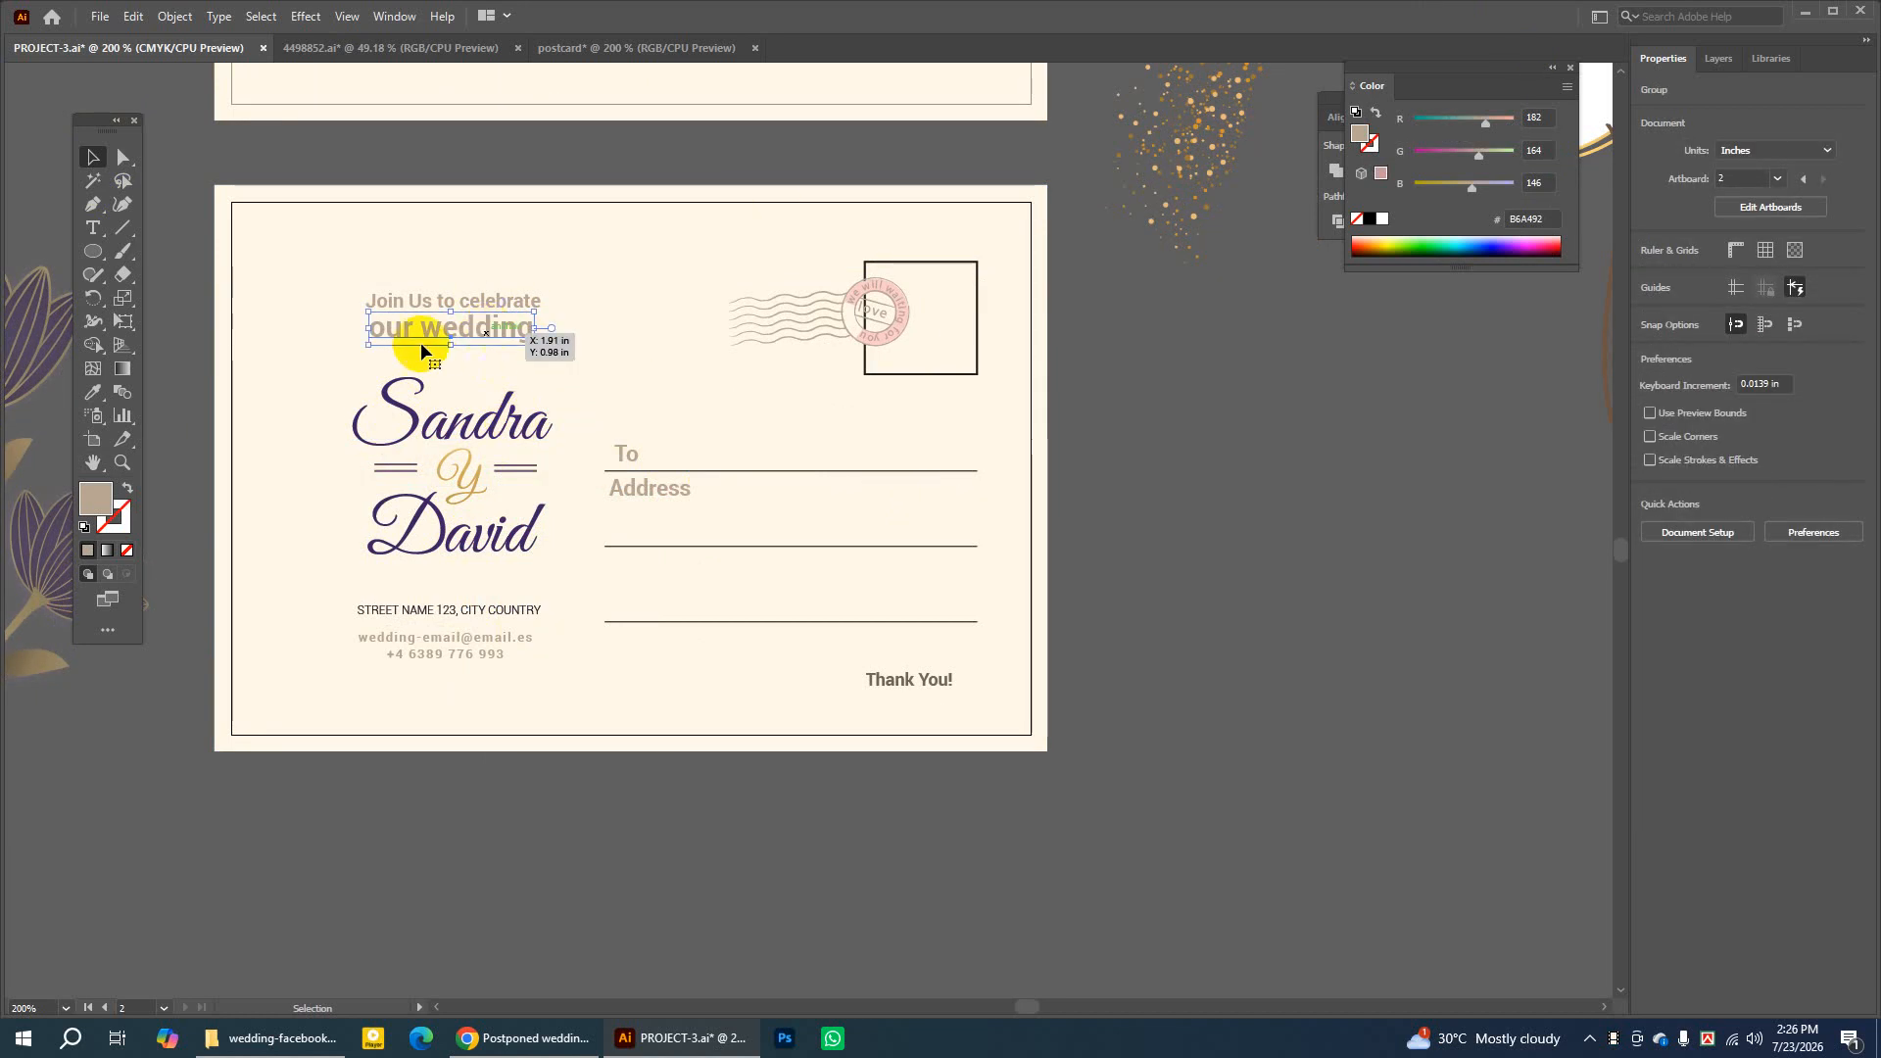
Move the upper name off the card's right side and recolour it with the Eyedropper from the beige "our wedding" heading
left_click(496, 424)
left_click_drag(504, 431, 1258, 472)
left_click(1311, 448)
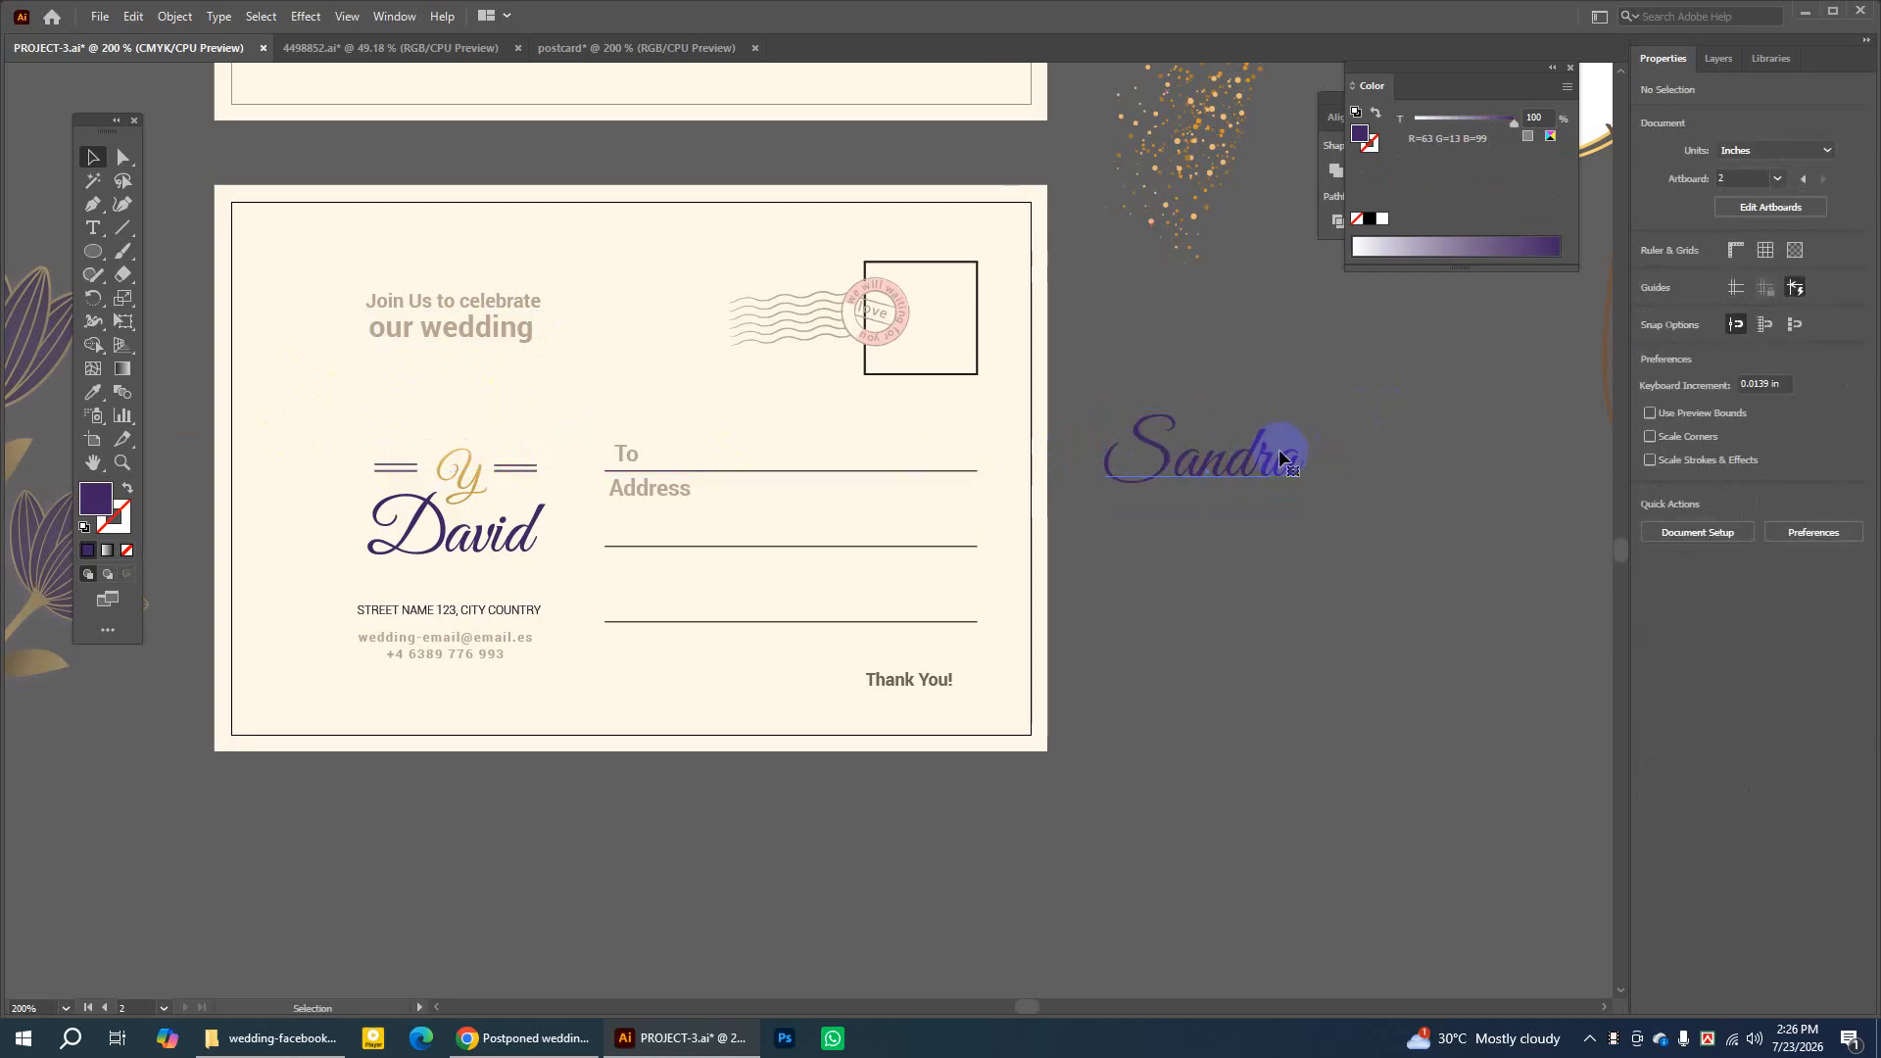
left_click(1281, 458)
left_click(94, 394)
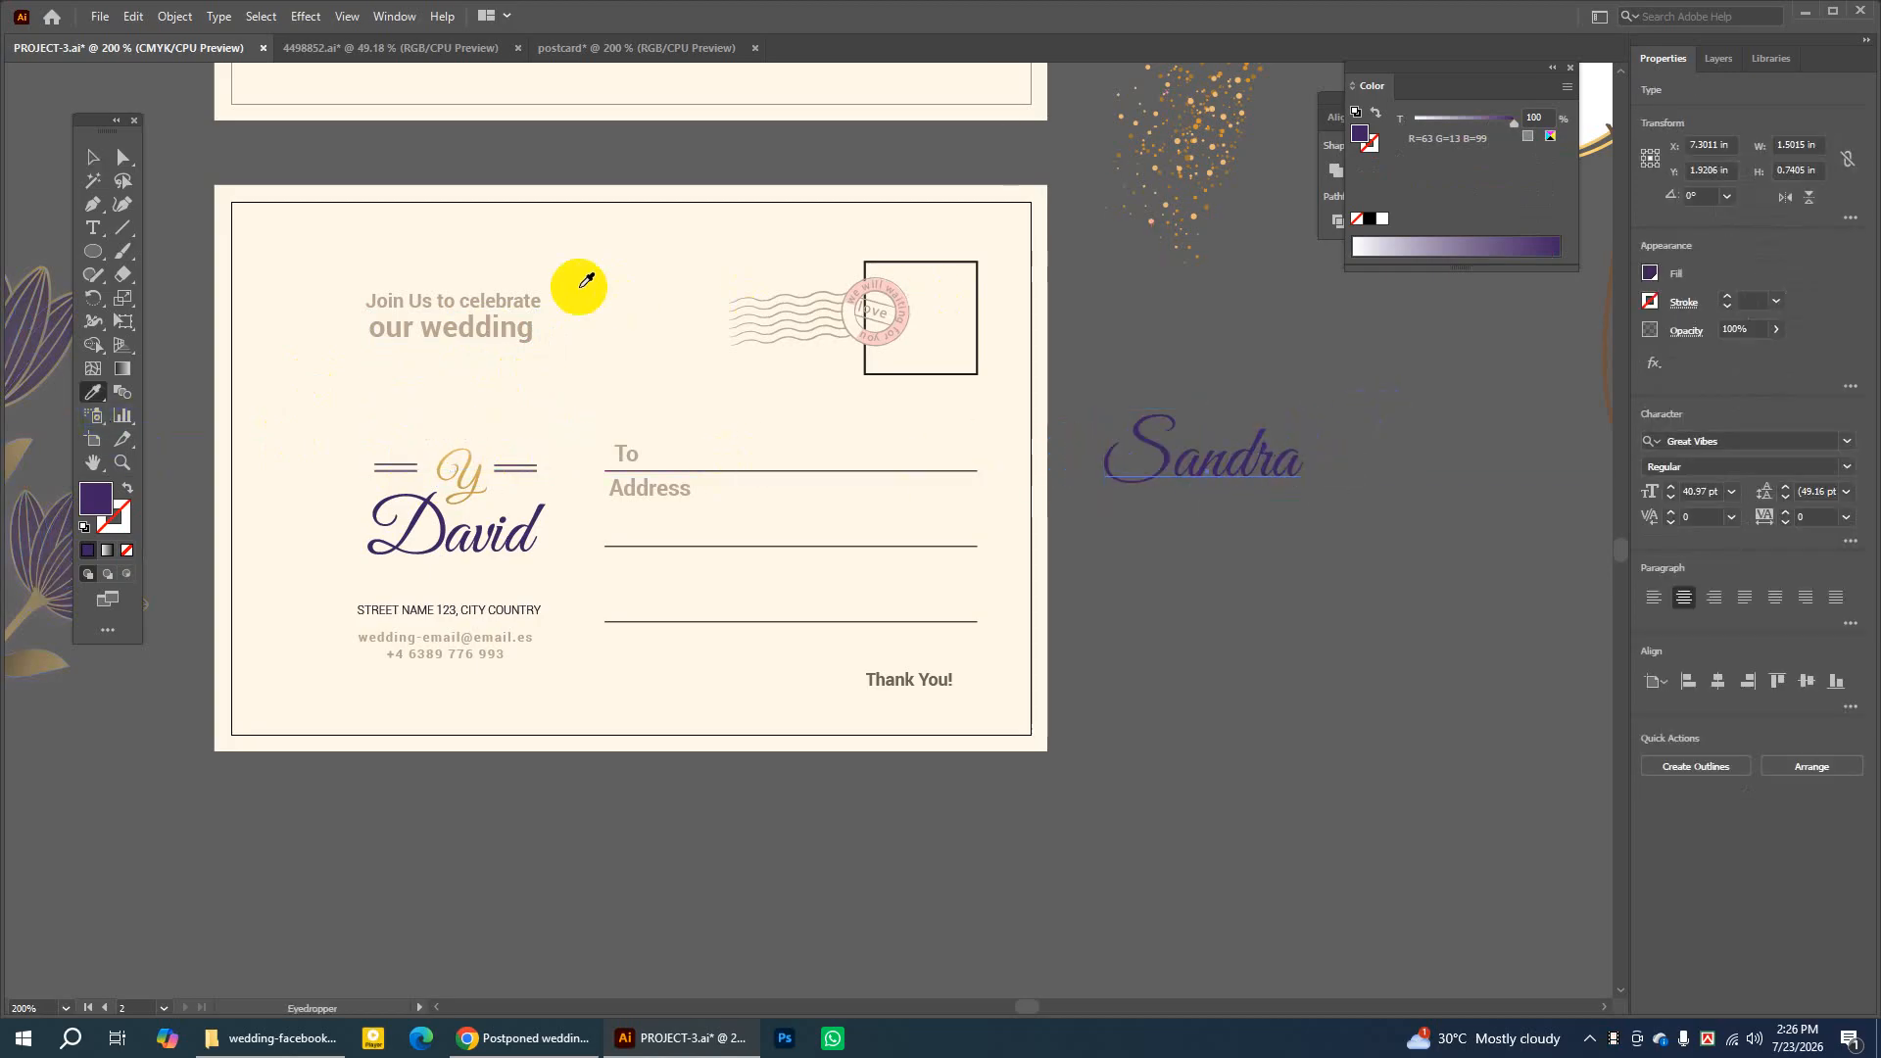
left_click(478, 311)
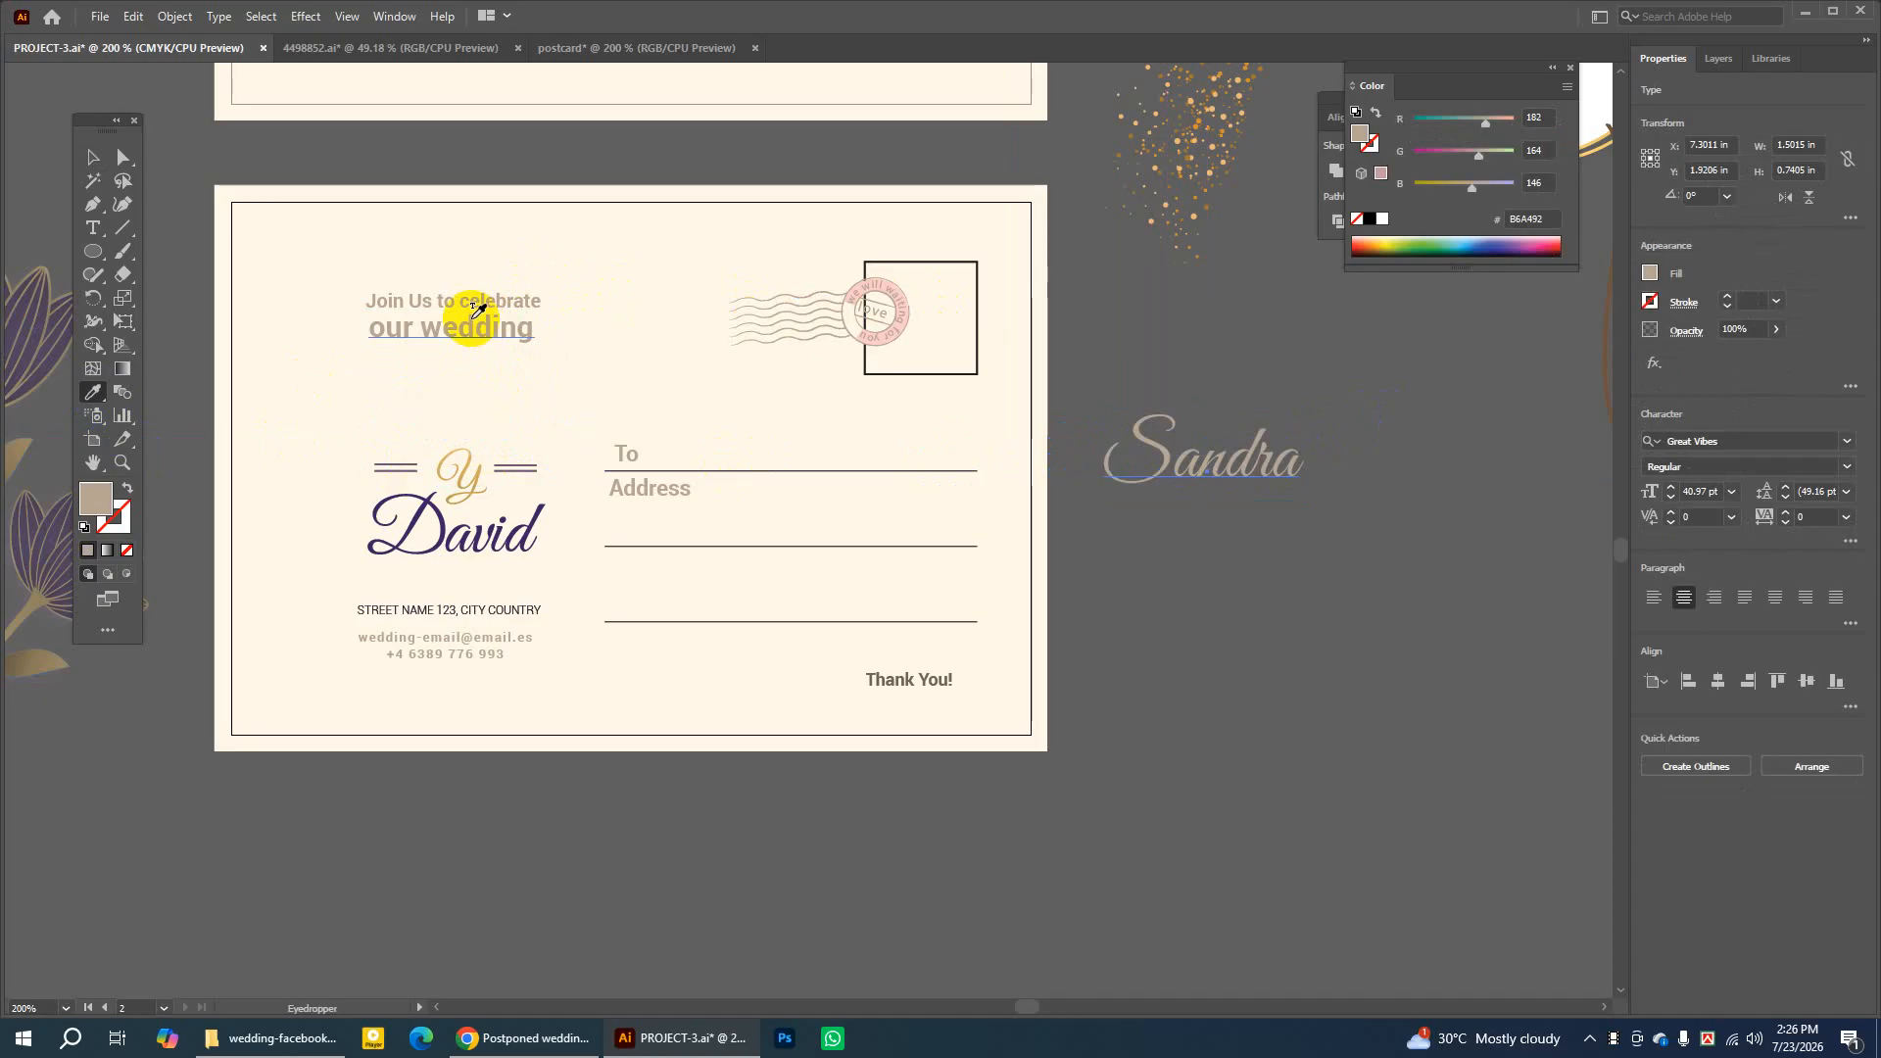
key("v")
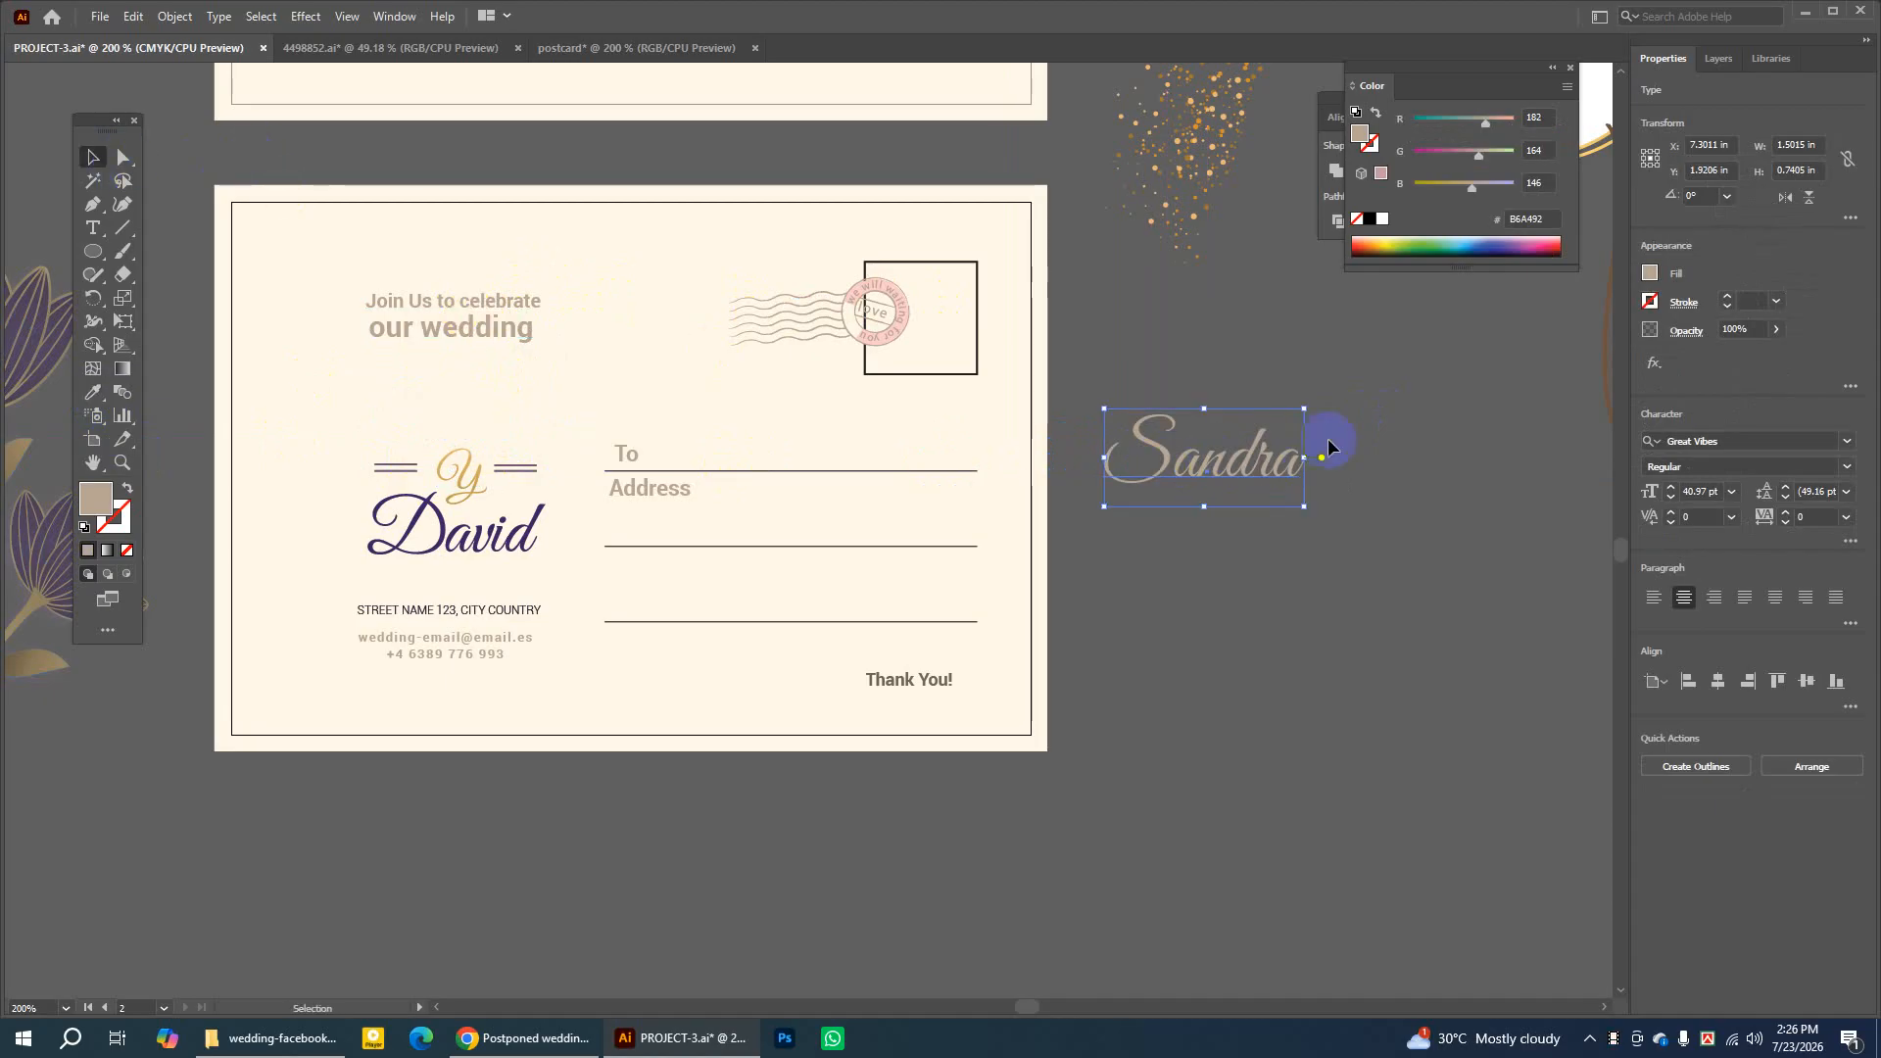
Delete the beige name lying beside the card
left_click(1277, 475)
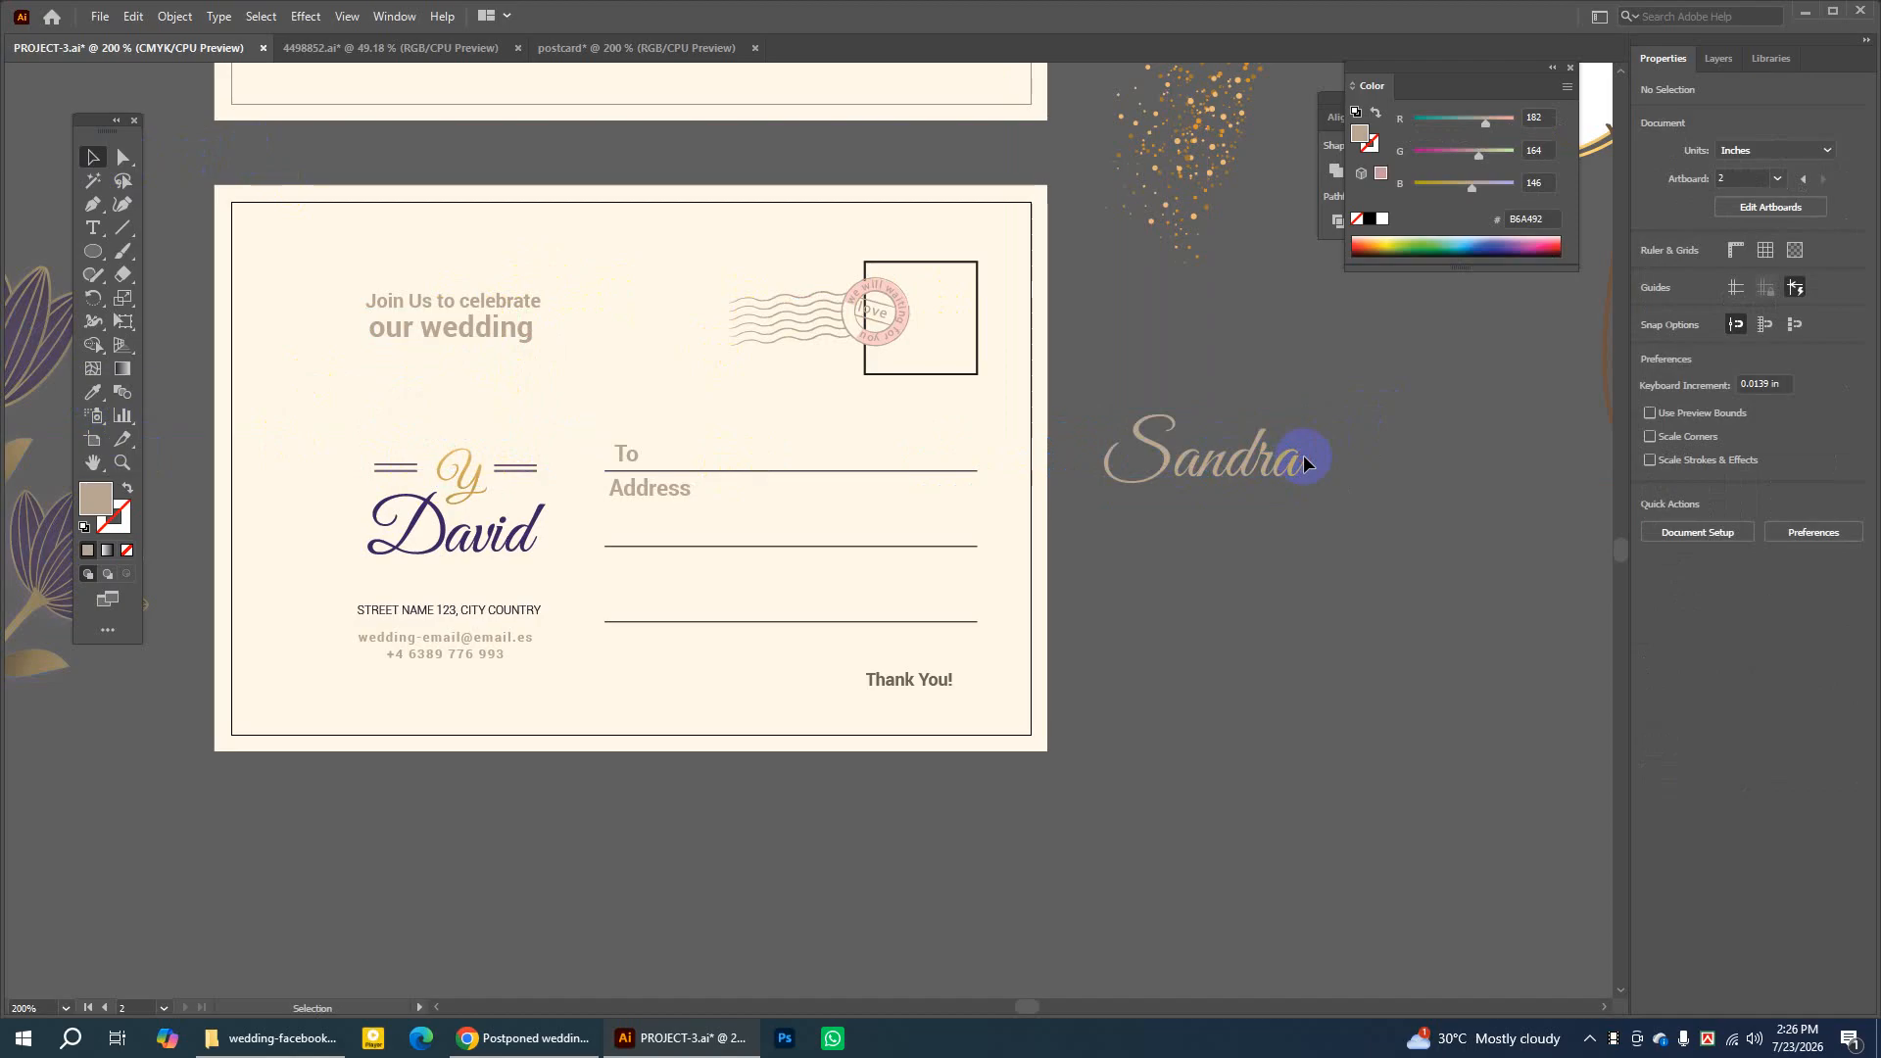
left_click(1208, 482)
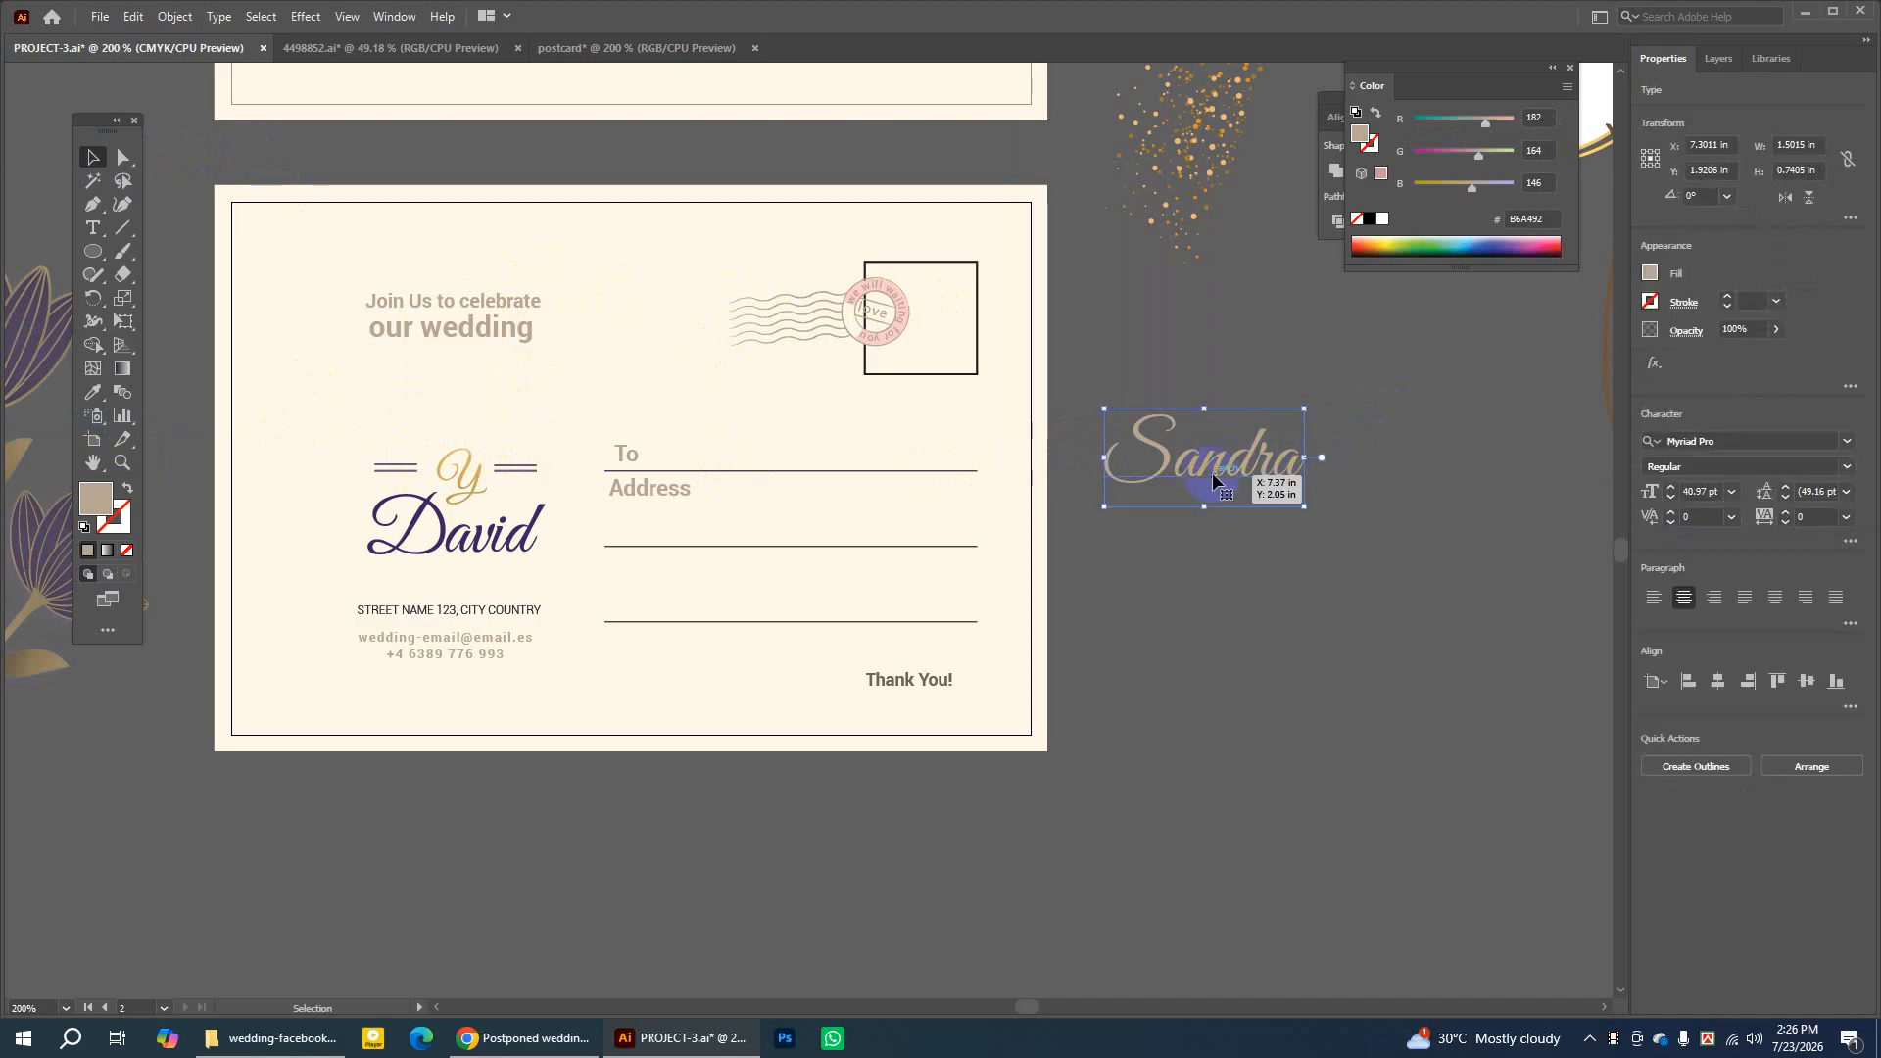
key("Delete")
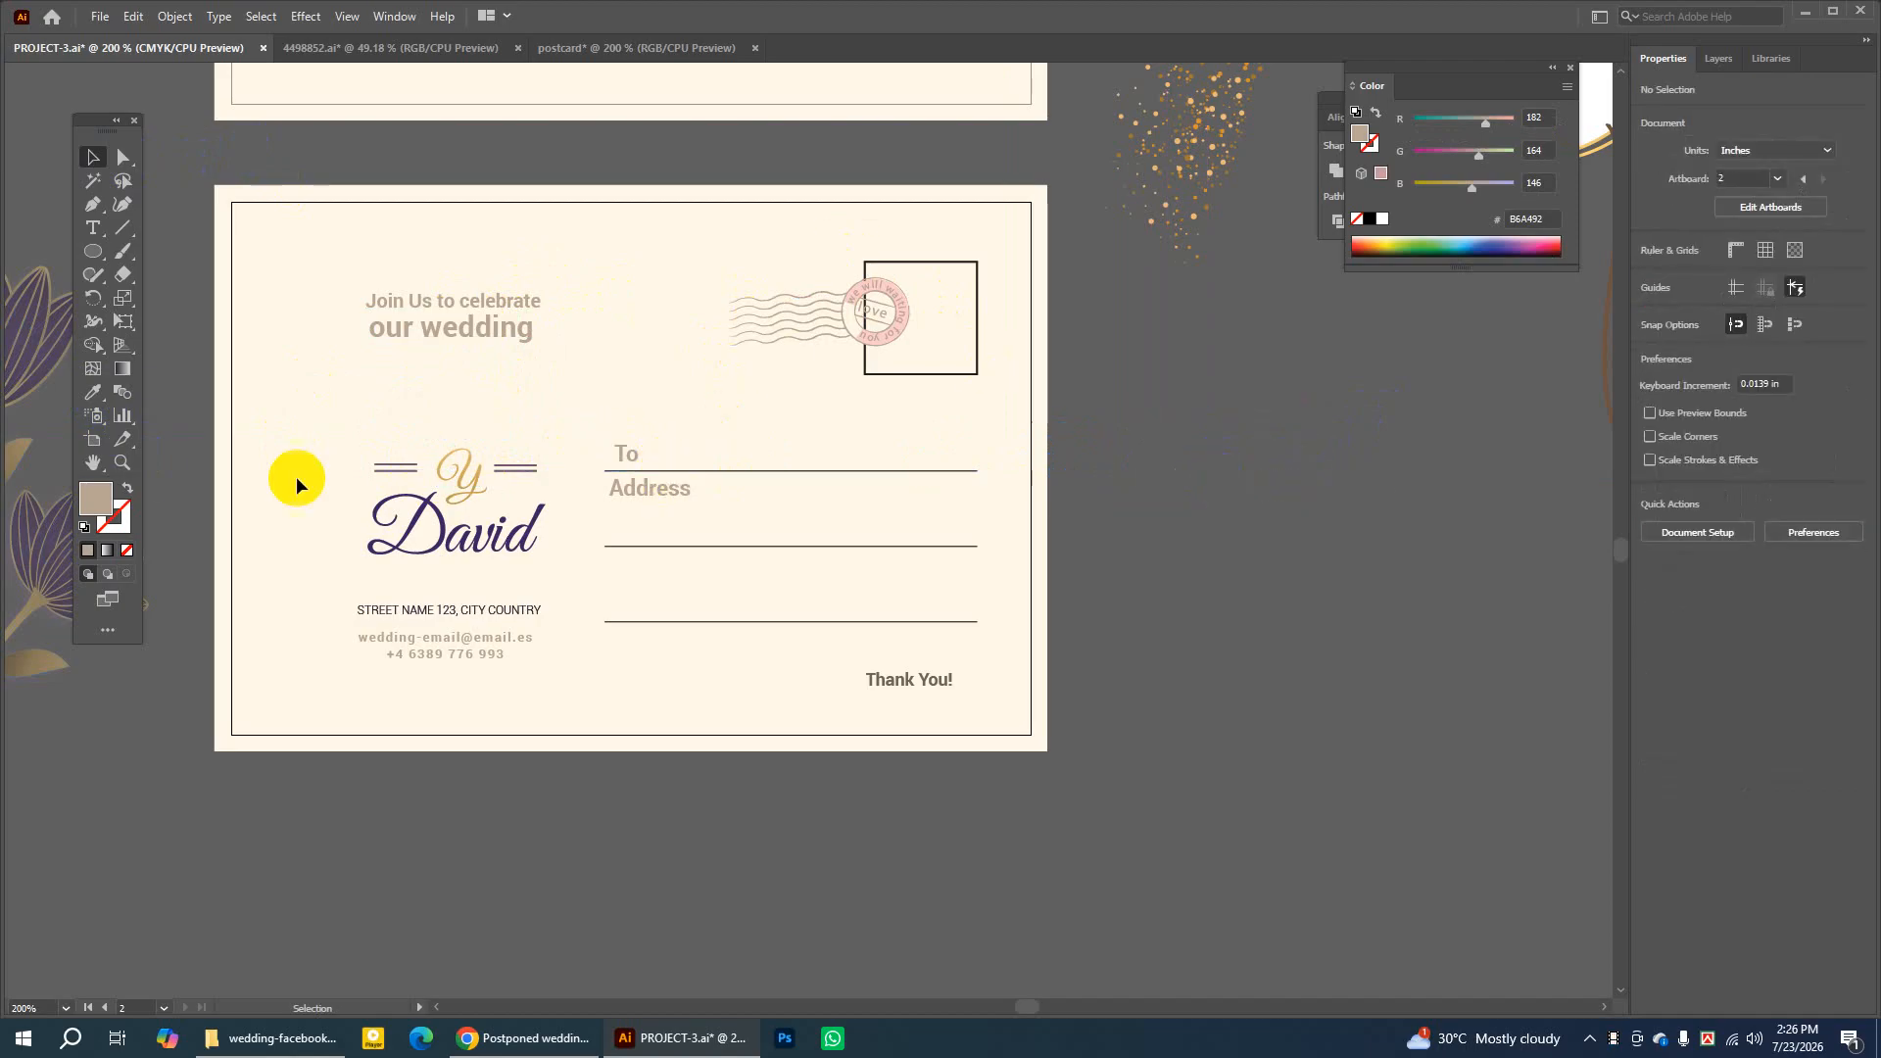
Draw a horizontal line about 3.05 in long below the postcard back and give it a 1 pt pale yellow stroke, #FCFCA7
left_click_drag(507, 582, 508, 281)
left_click(122, 228)
left_click_drag(399, 561, 804, 561)
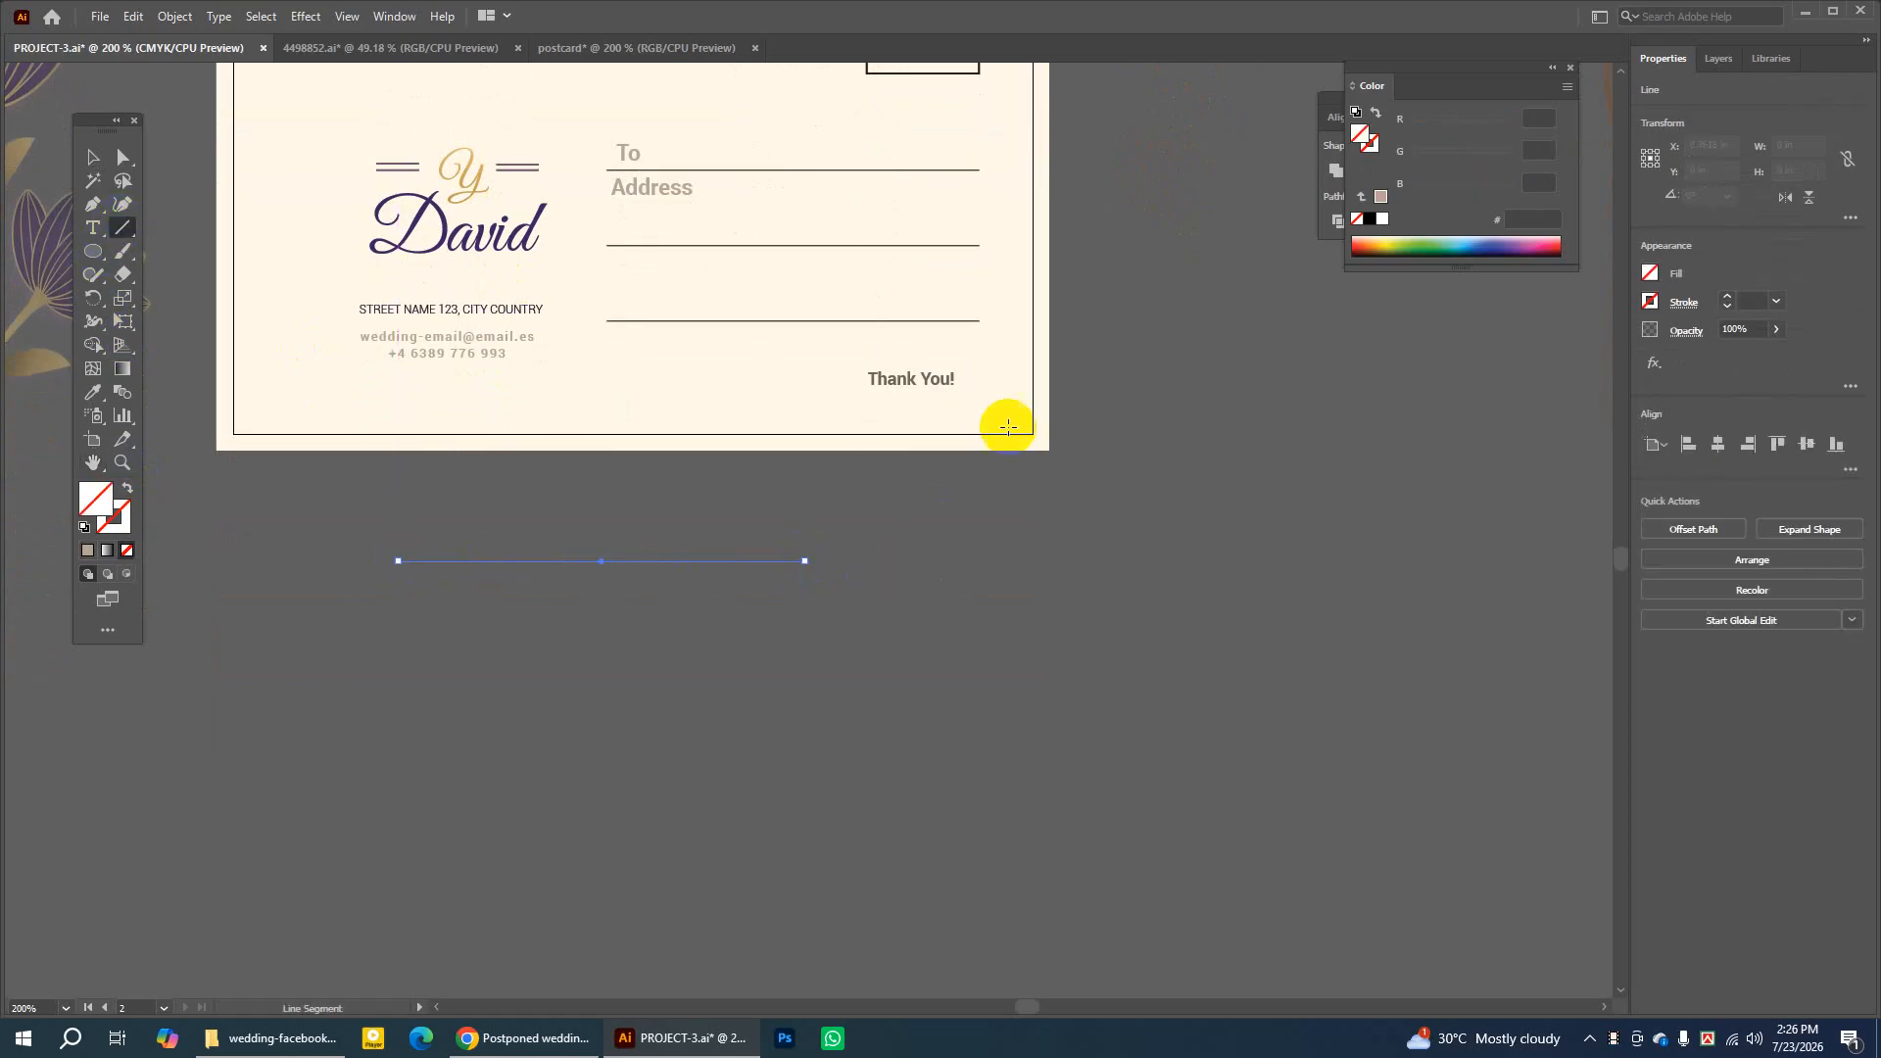
left_click(1731, 301)
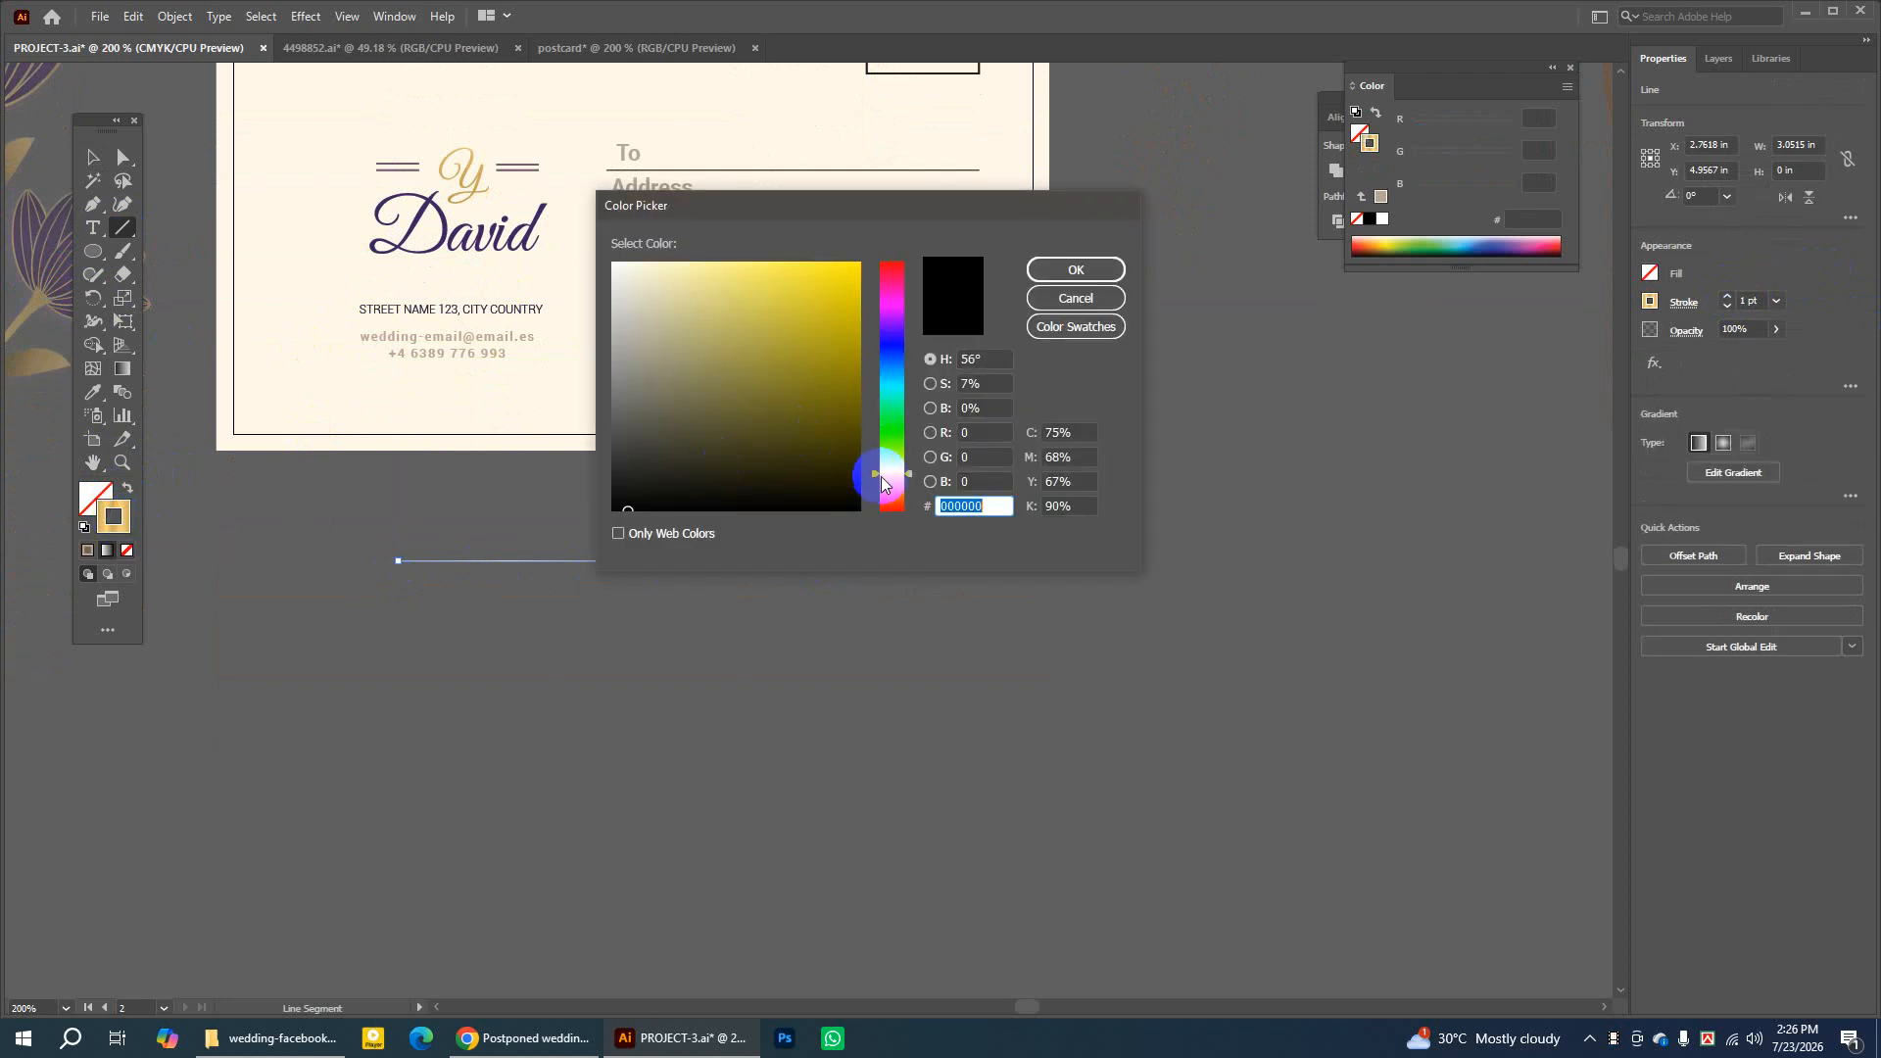
left_click(724, 268)
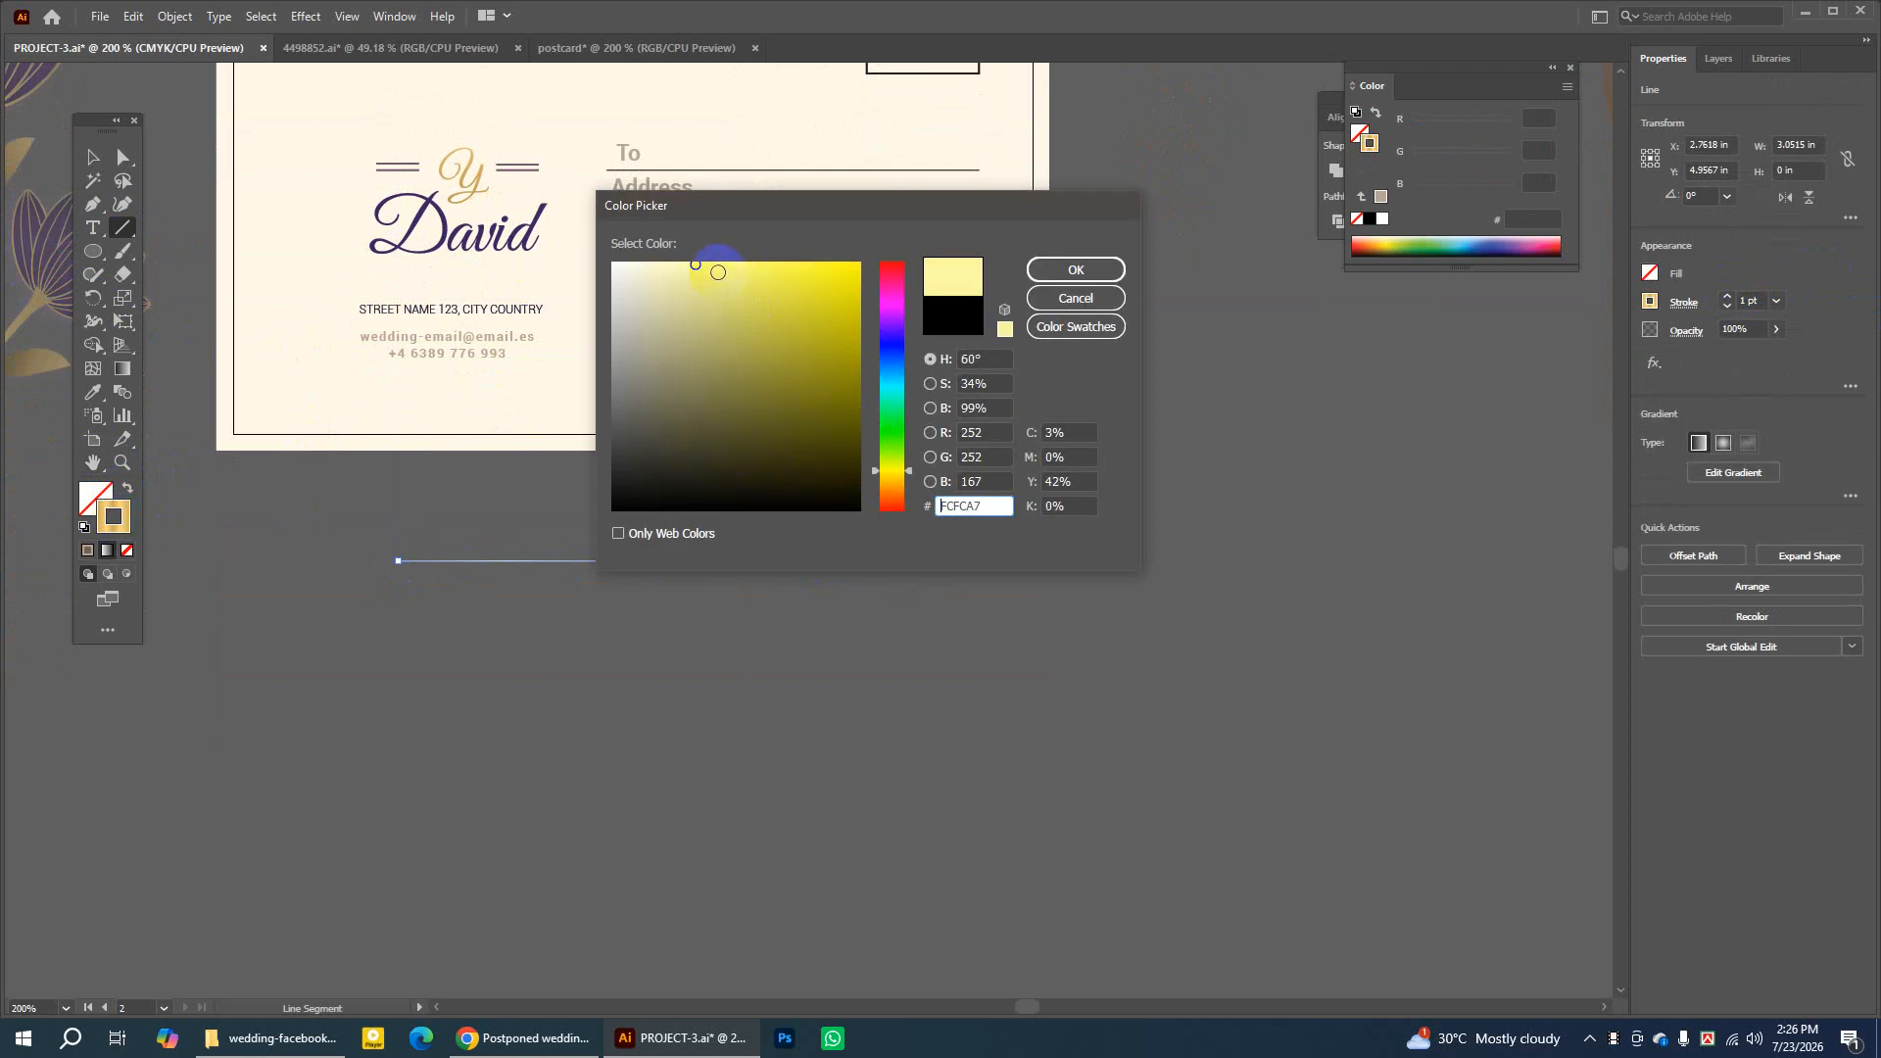
left_click(1075, 270)
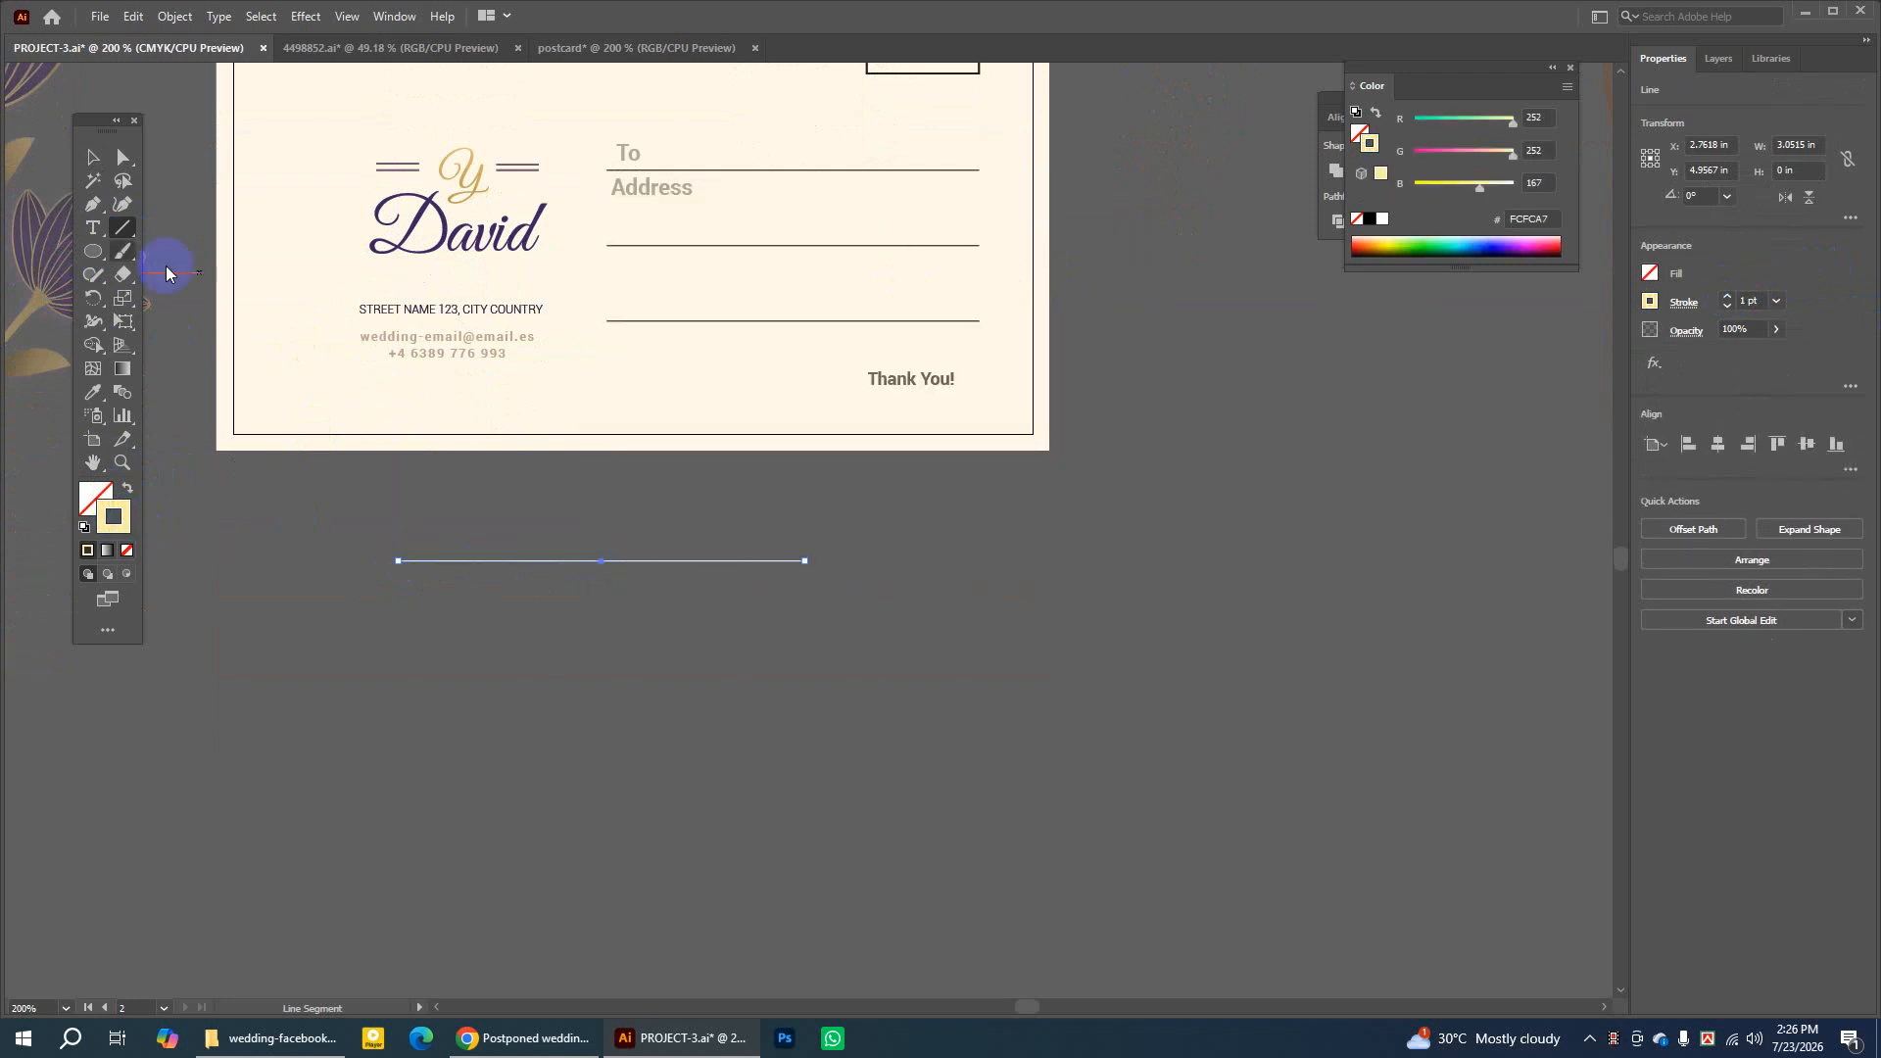
left_click(93, 156)
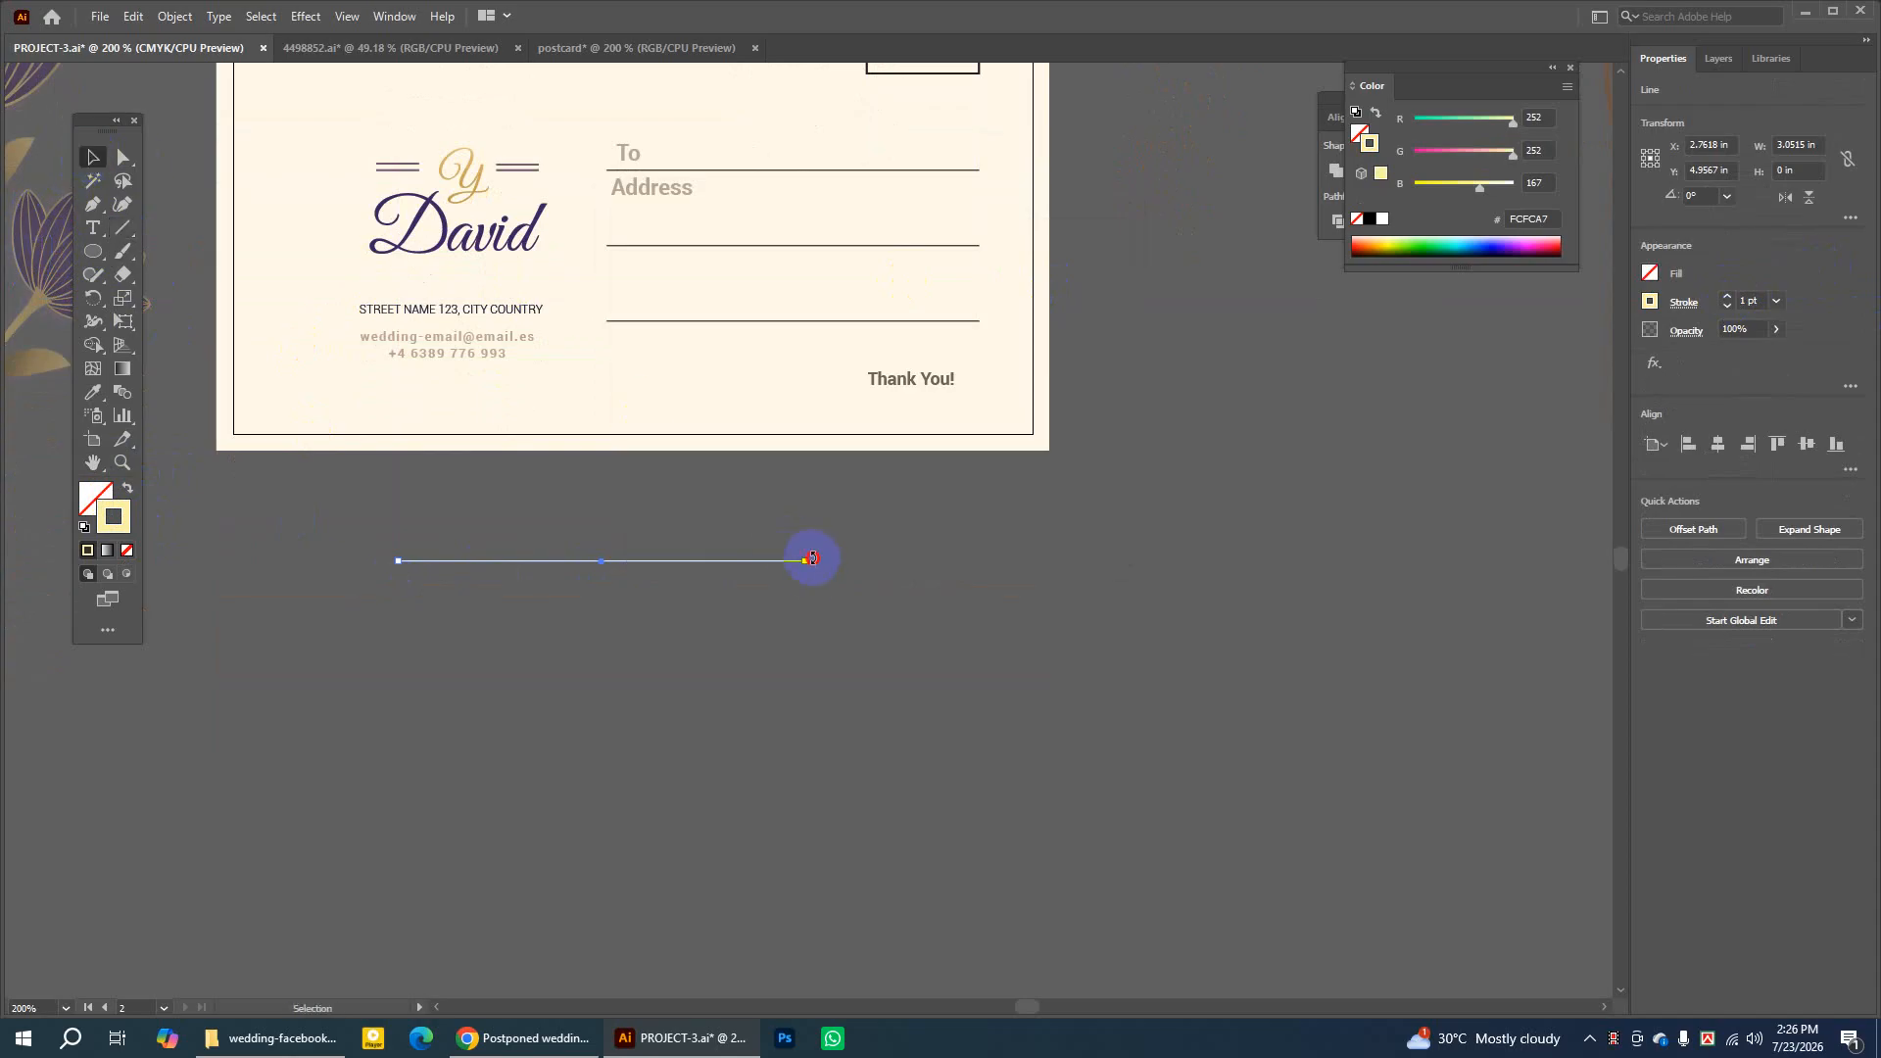
left_click(953, 529)
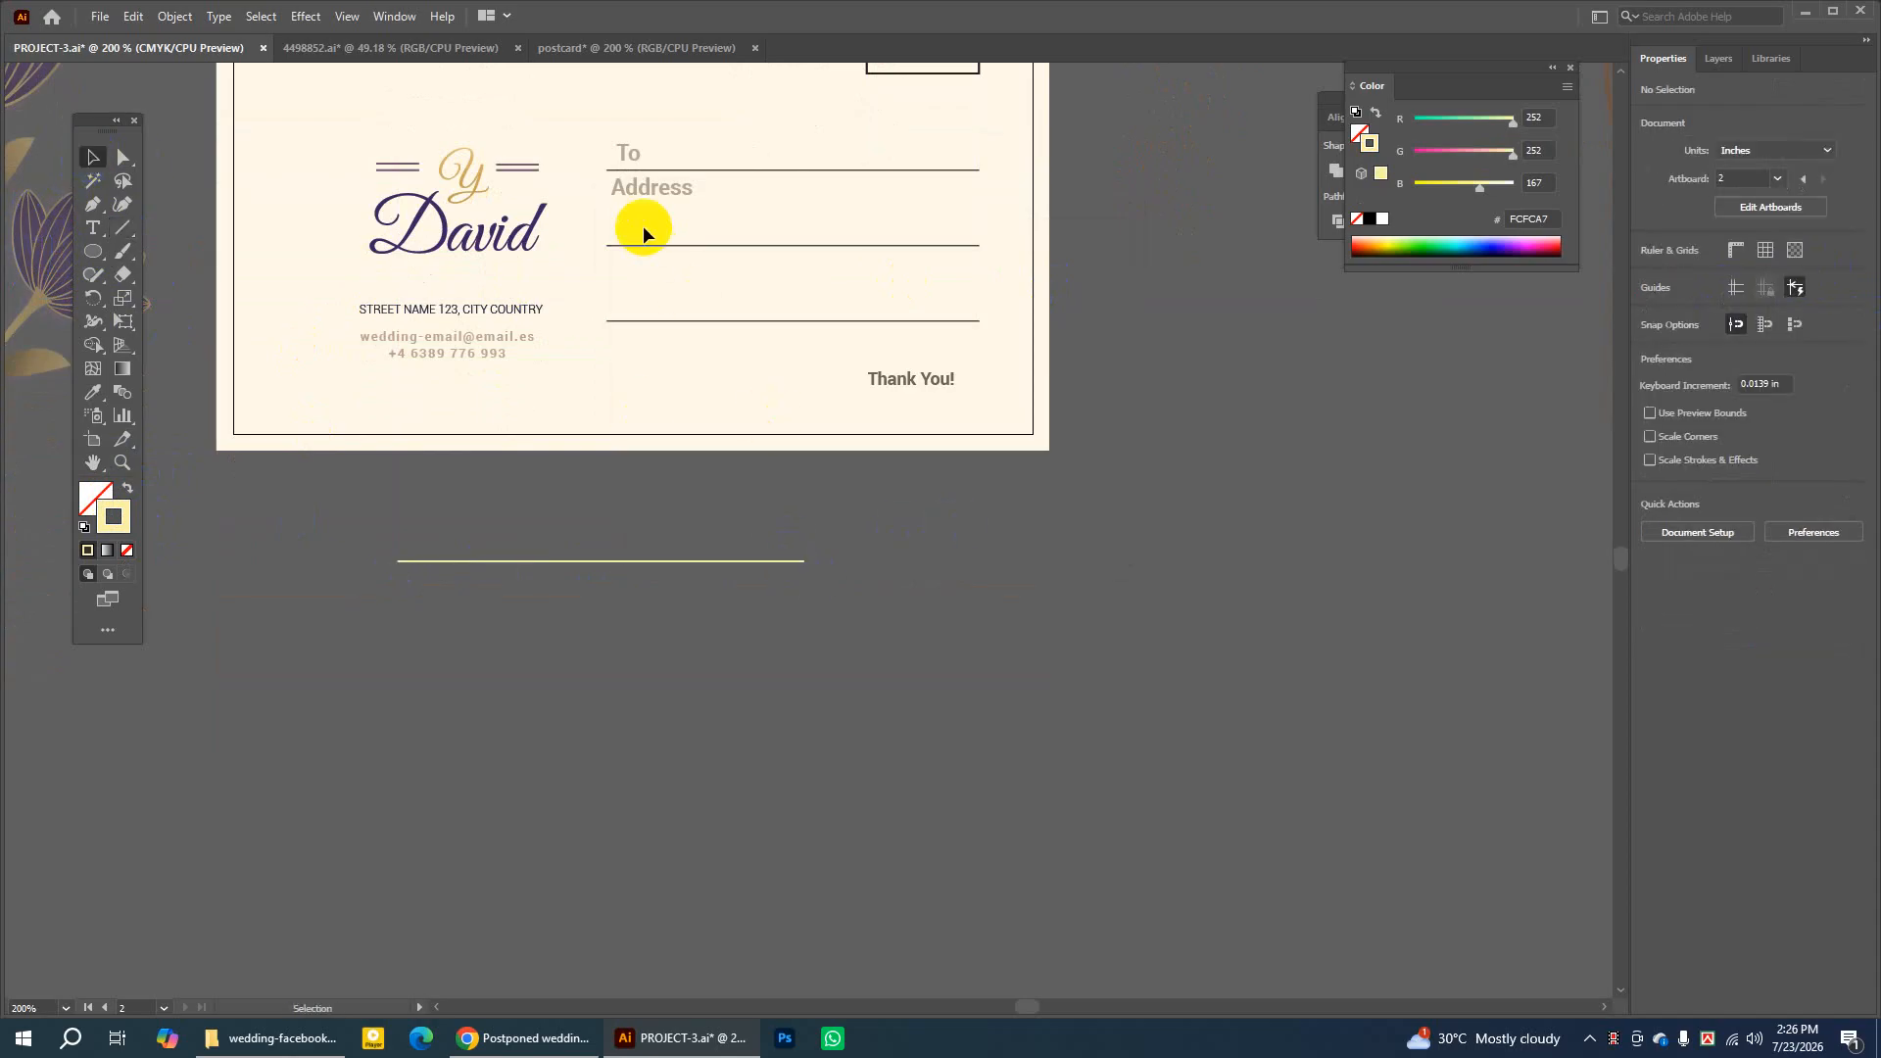
Change the stroke of the line below the card to black
left_click(702, 563)
left_click(1370, 220)
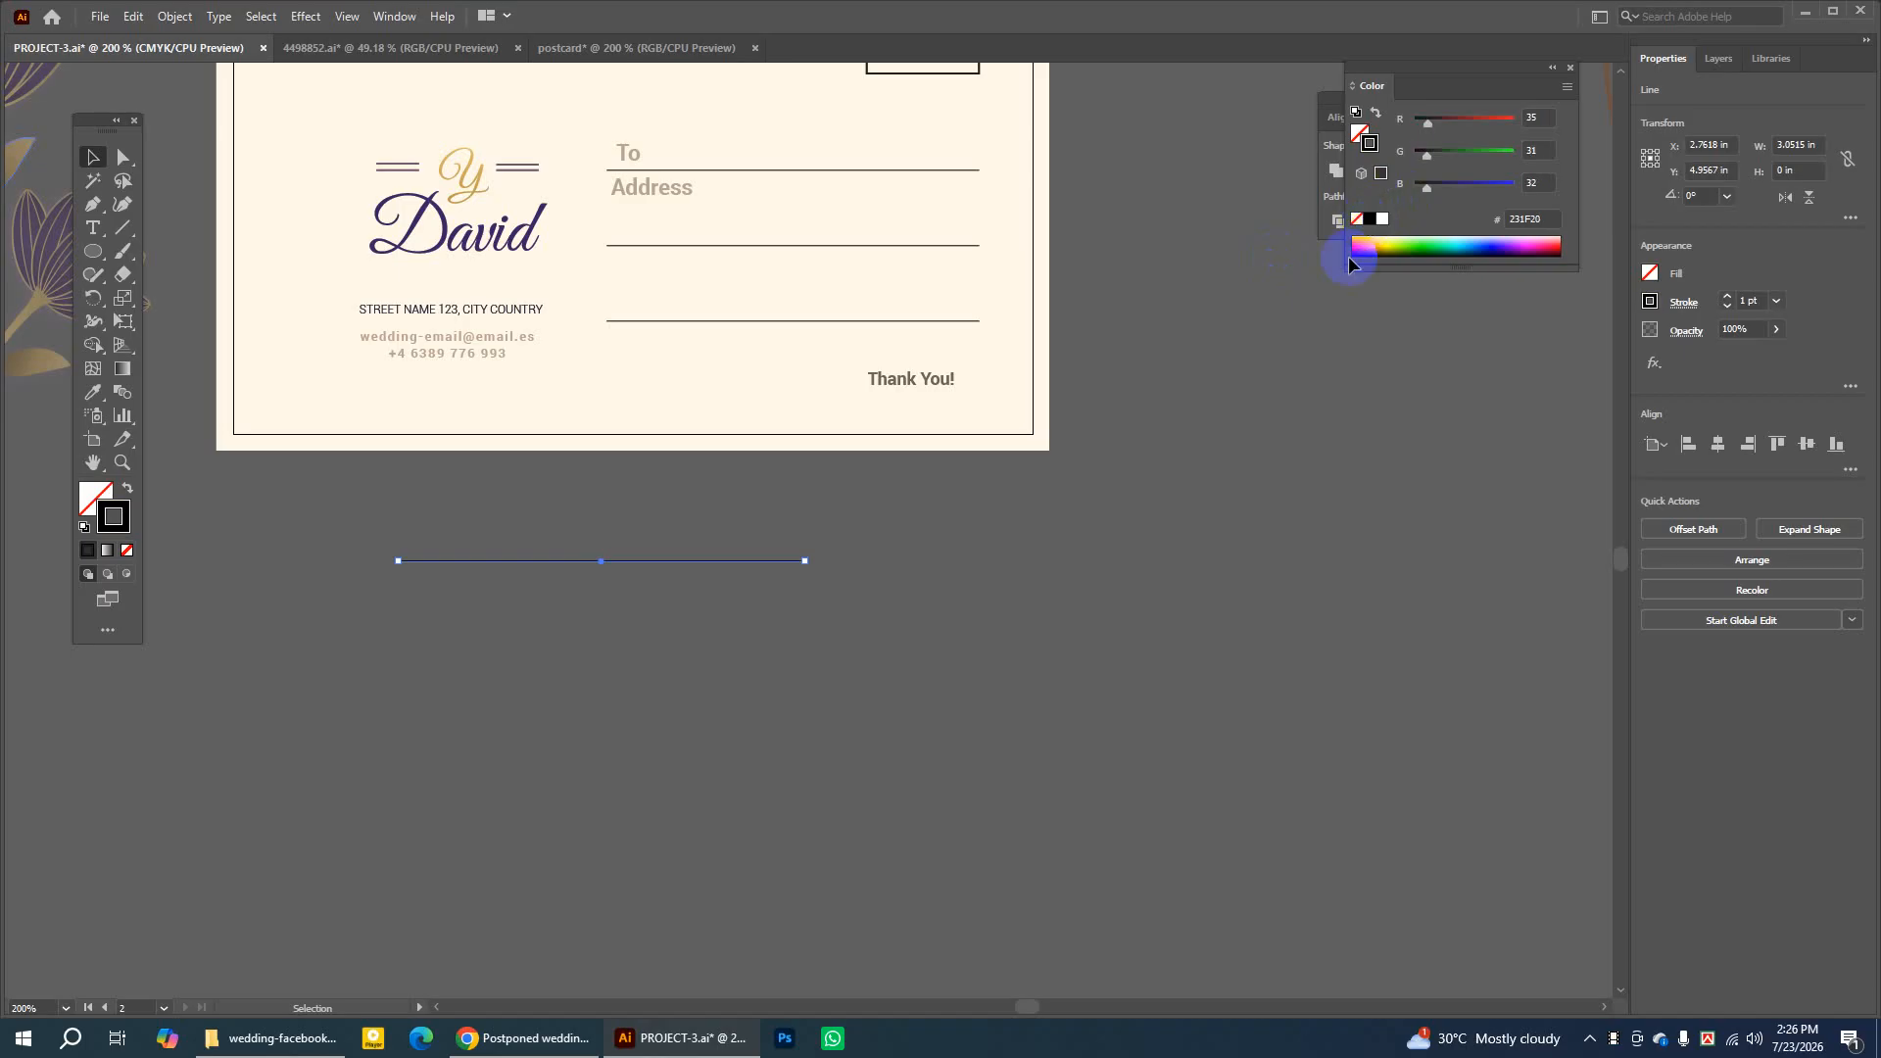
left_click(607, 574)
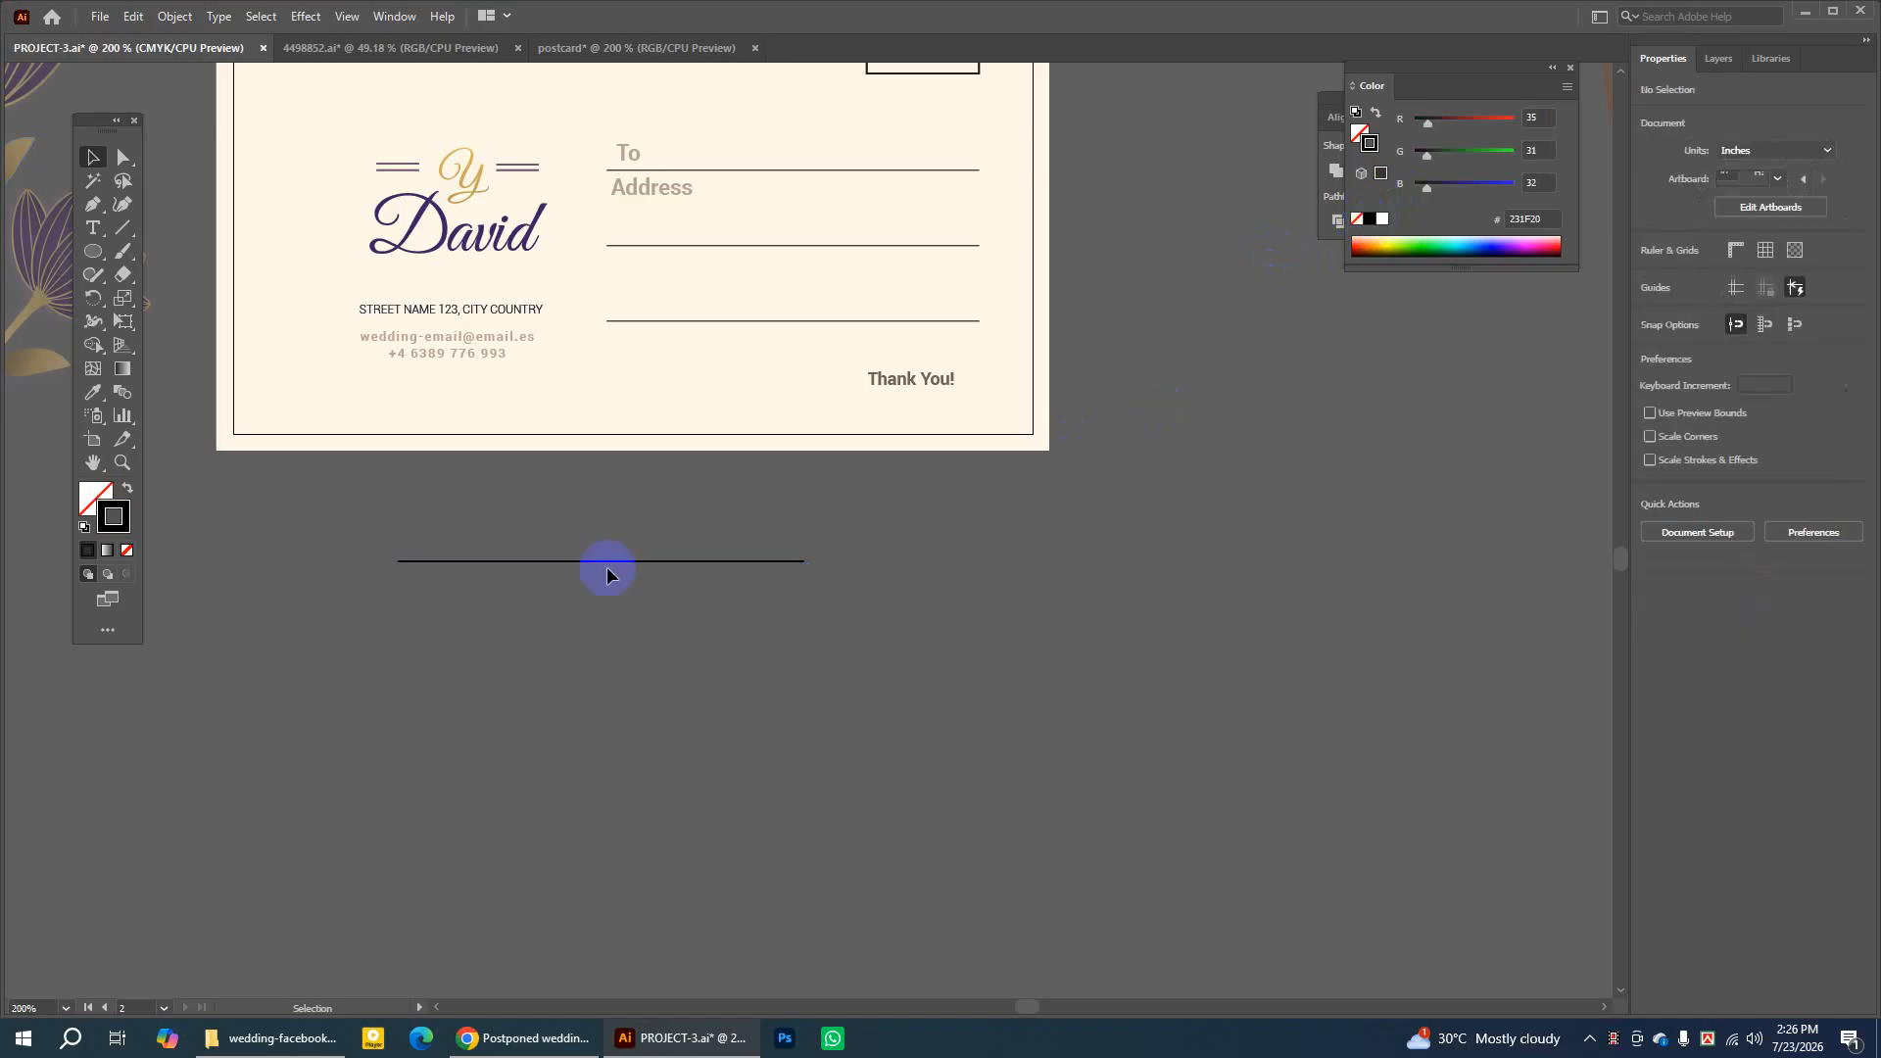
left_click(674, 563)
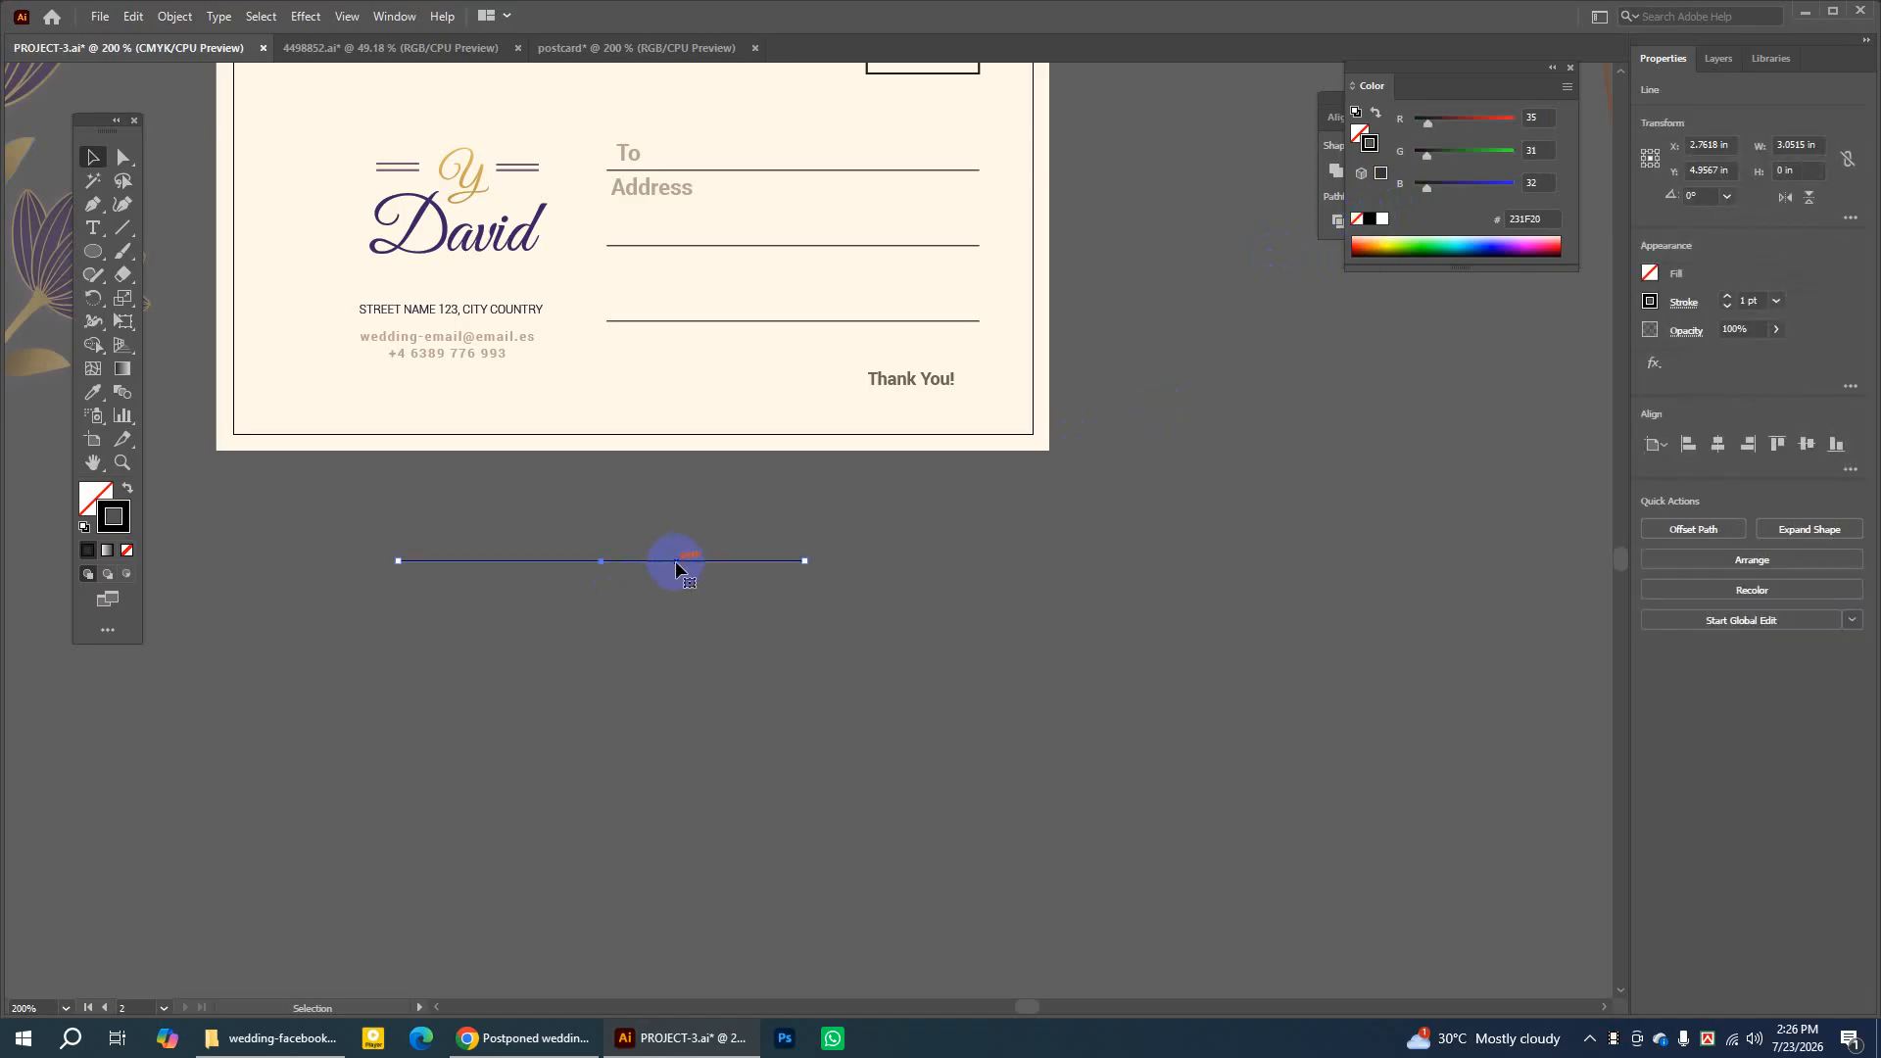
left_click(388, 509)
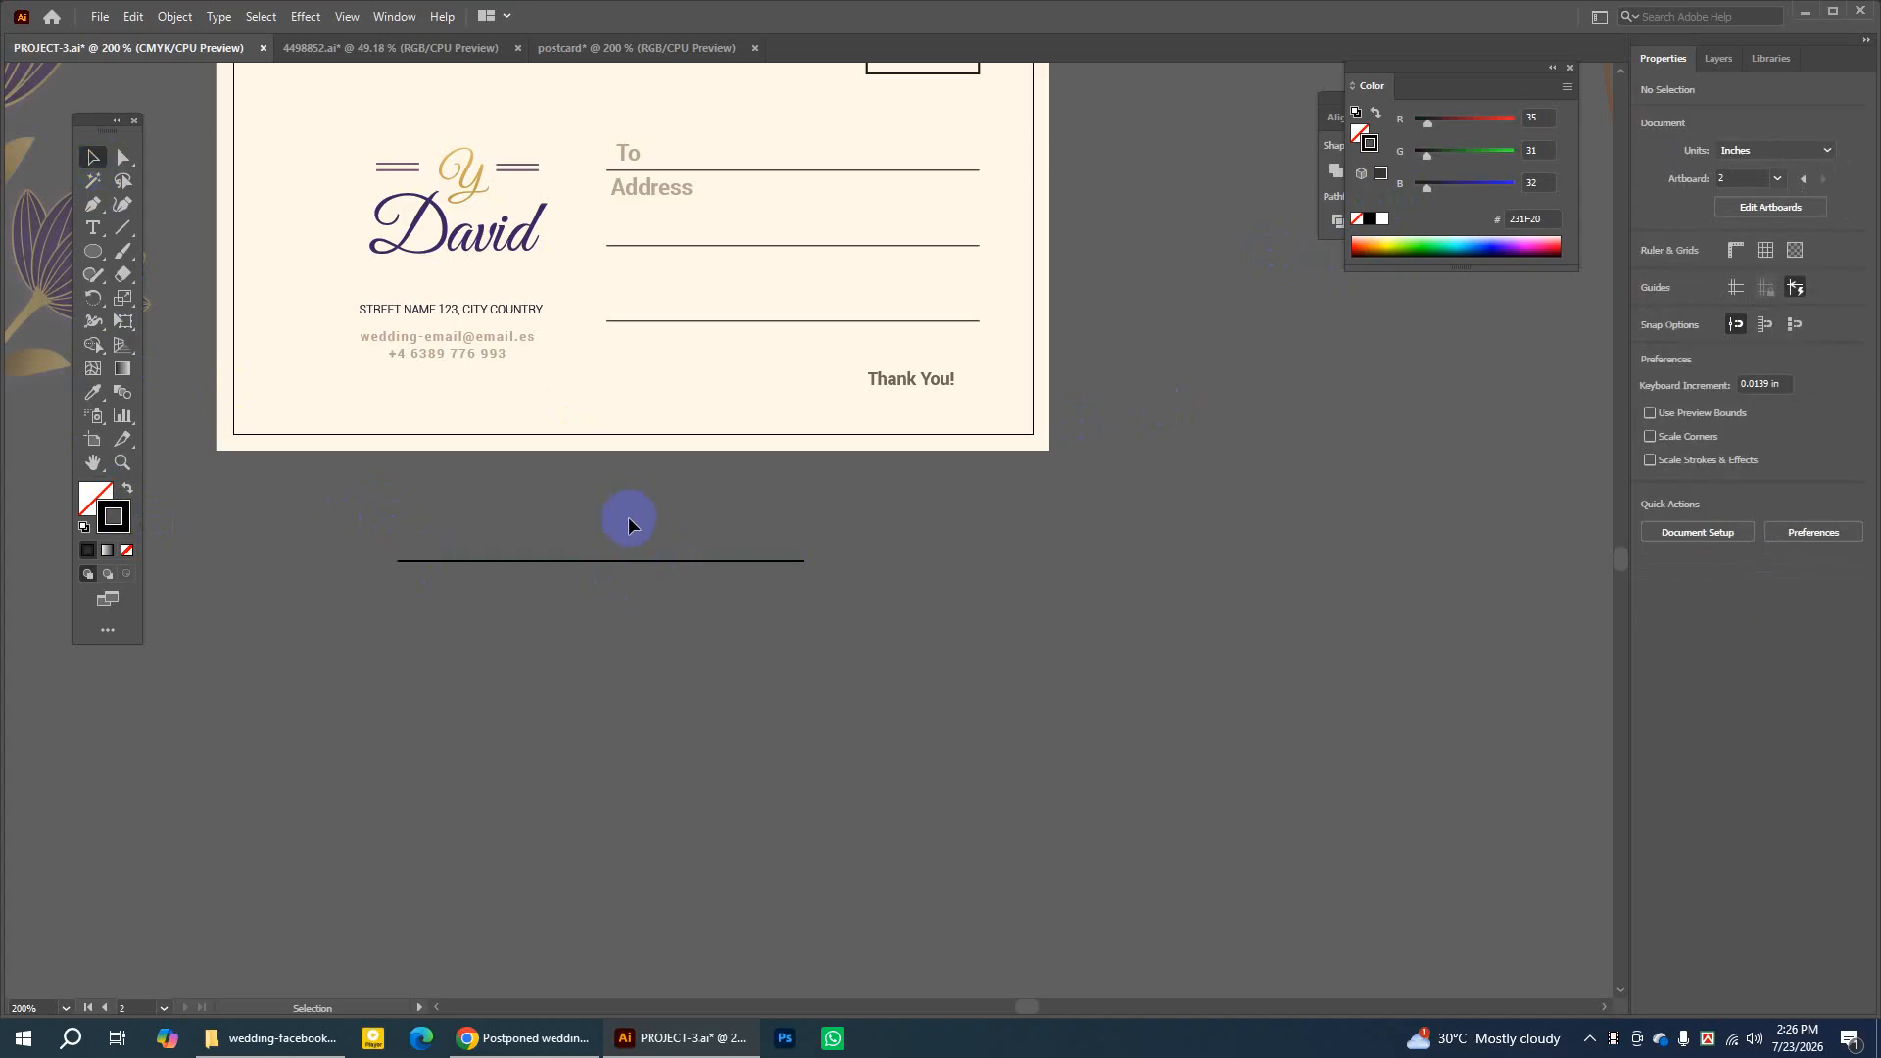
left_click(627, 563)
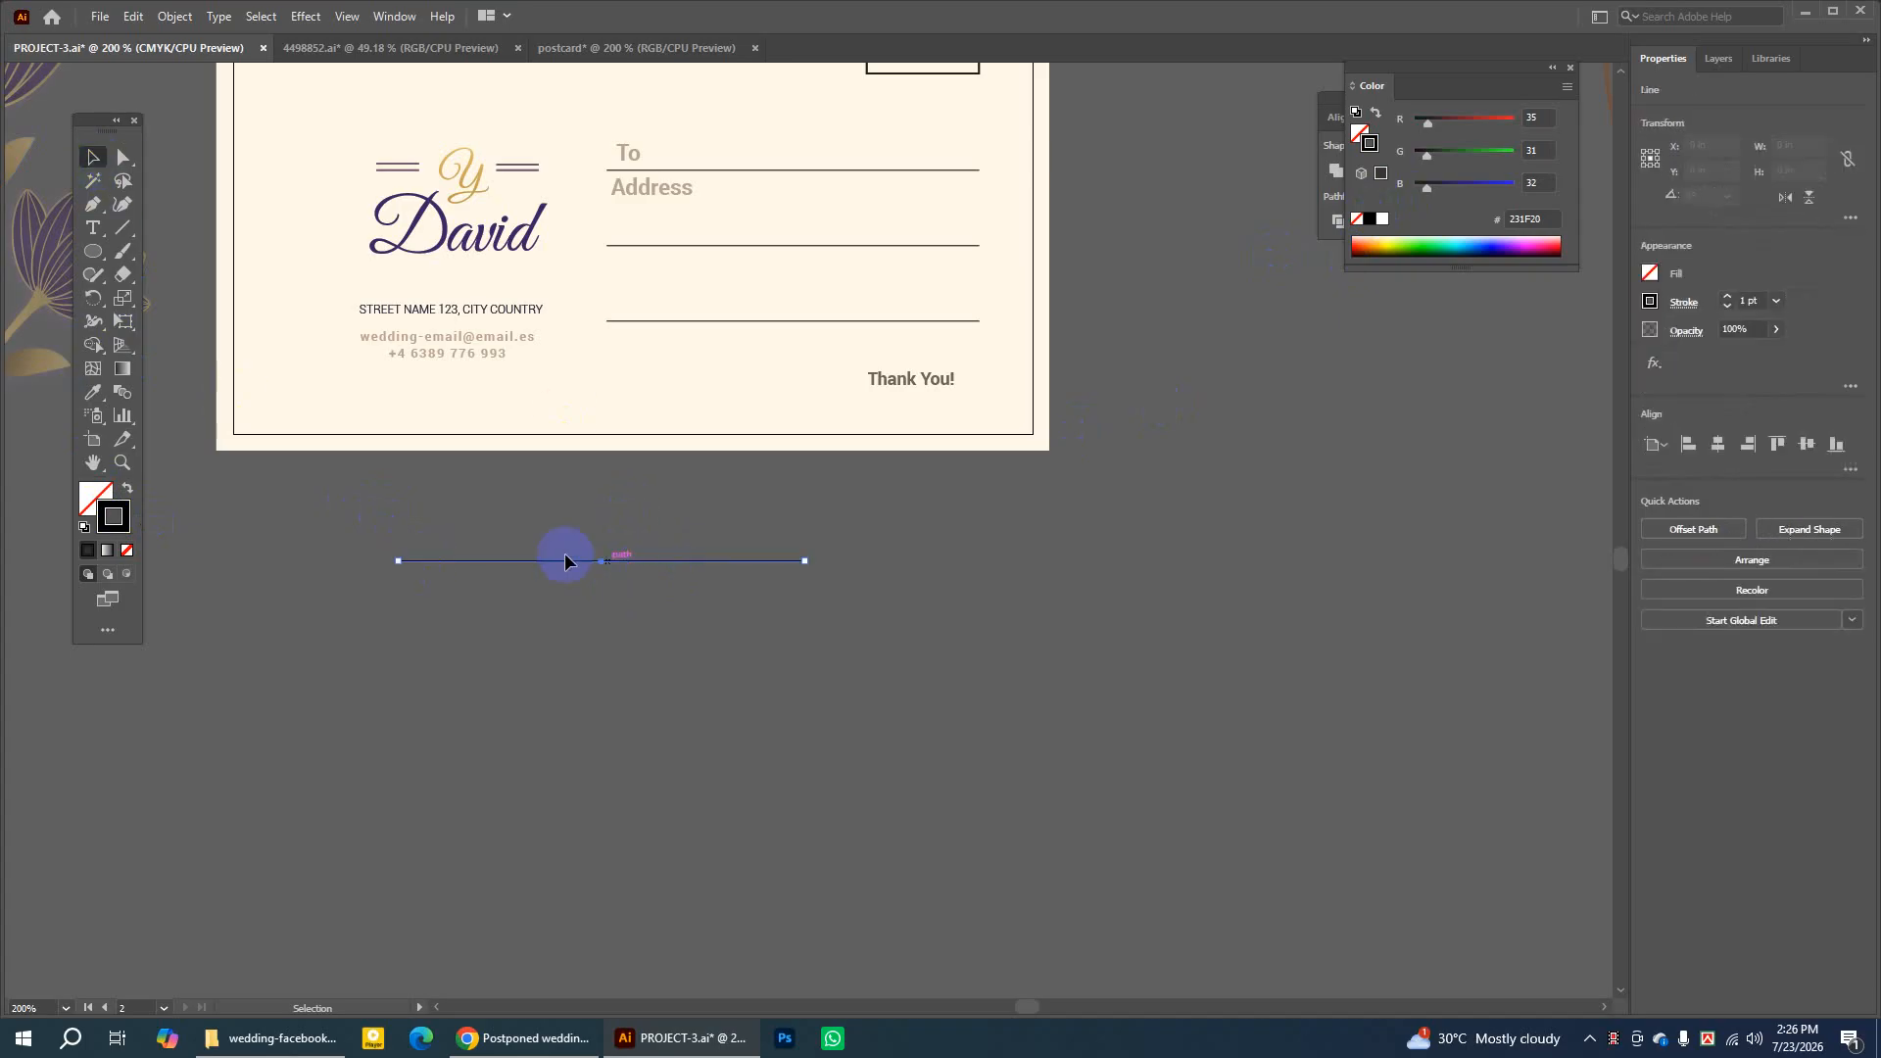
Apply the card's cream background appearance to the line with the Eyedropper
left_click(95, 394)
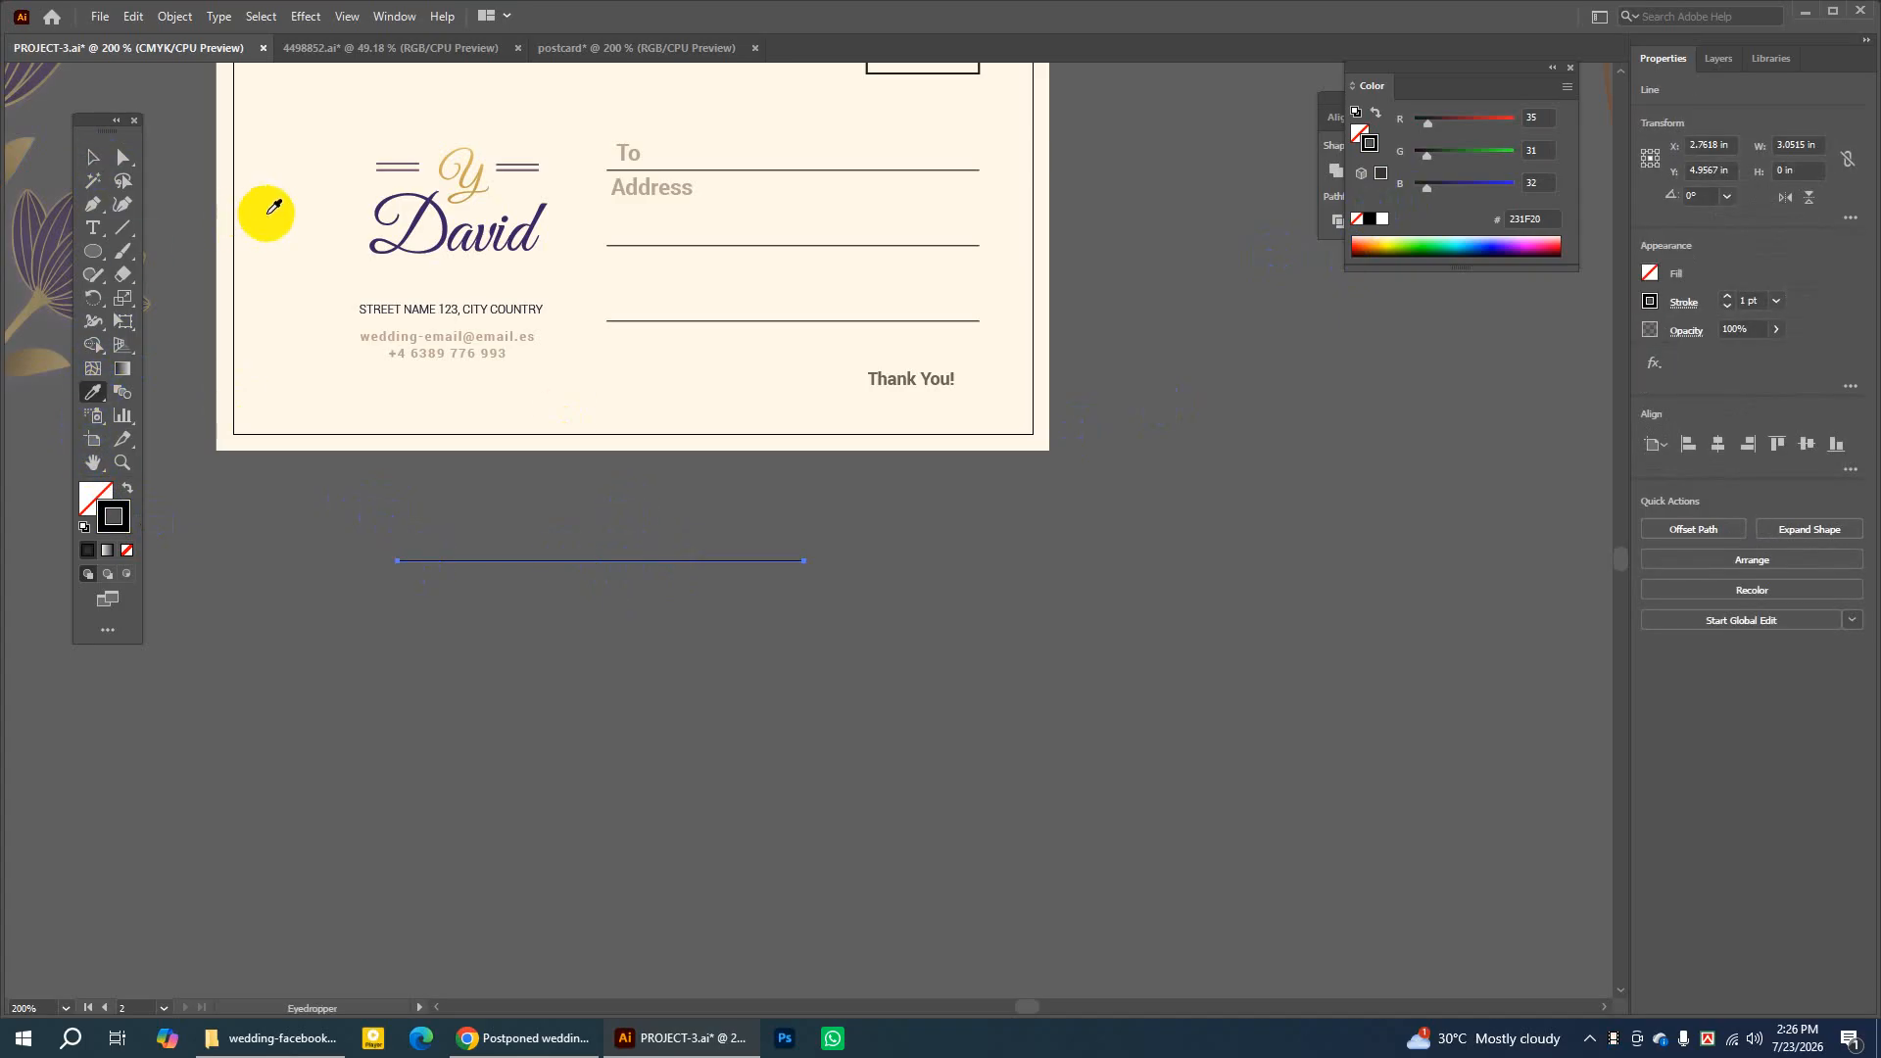
left_click(268, 202)
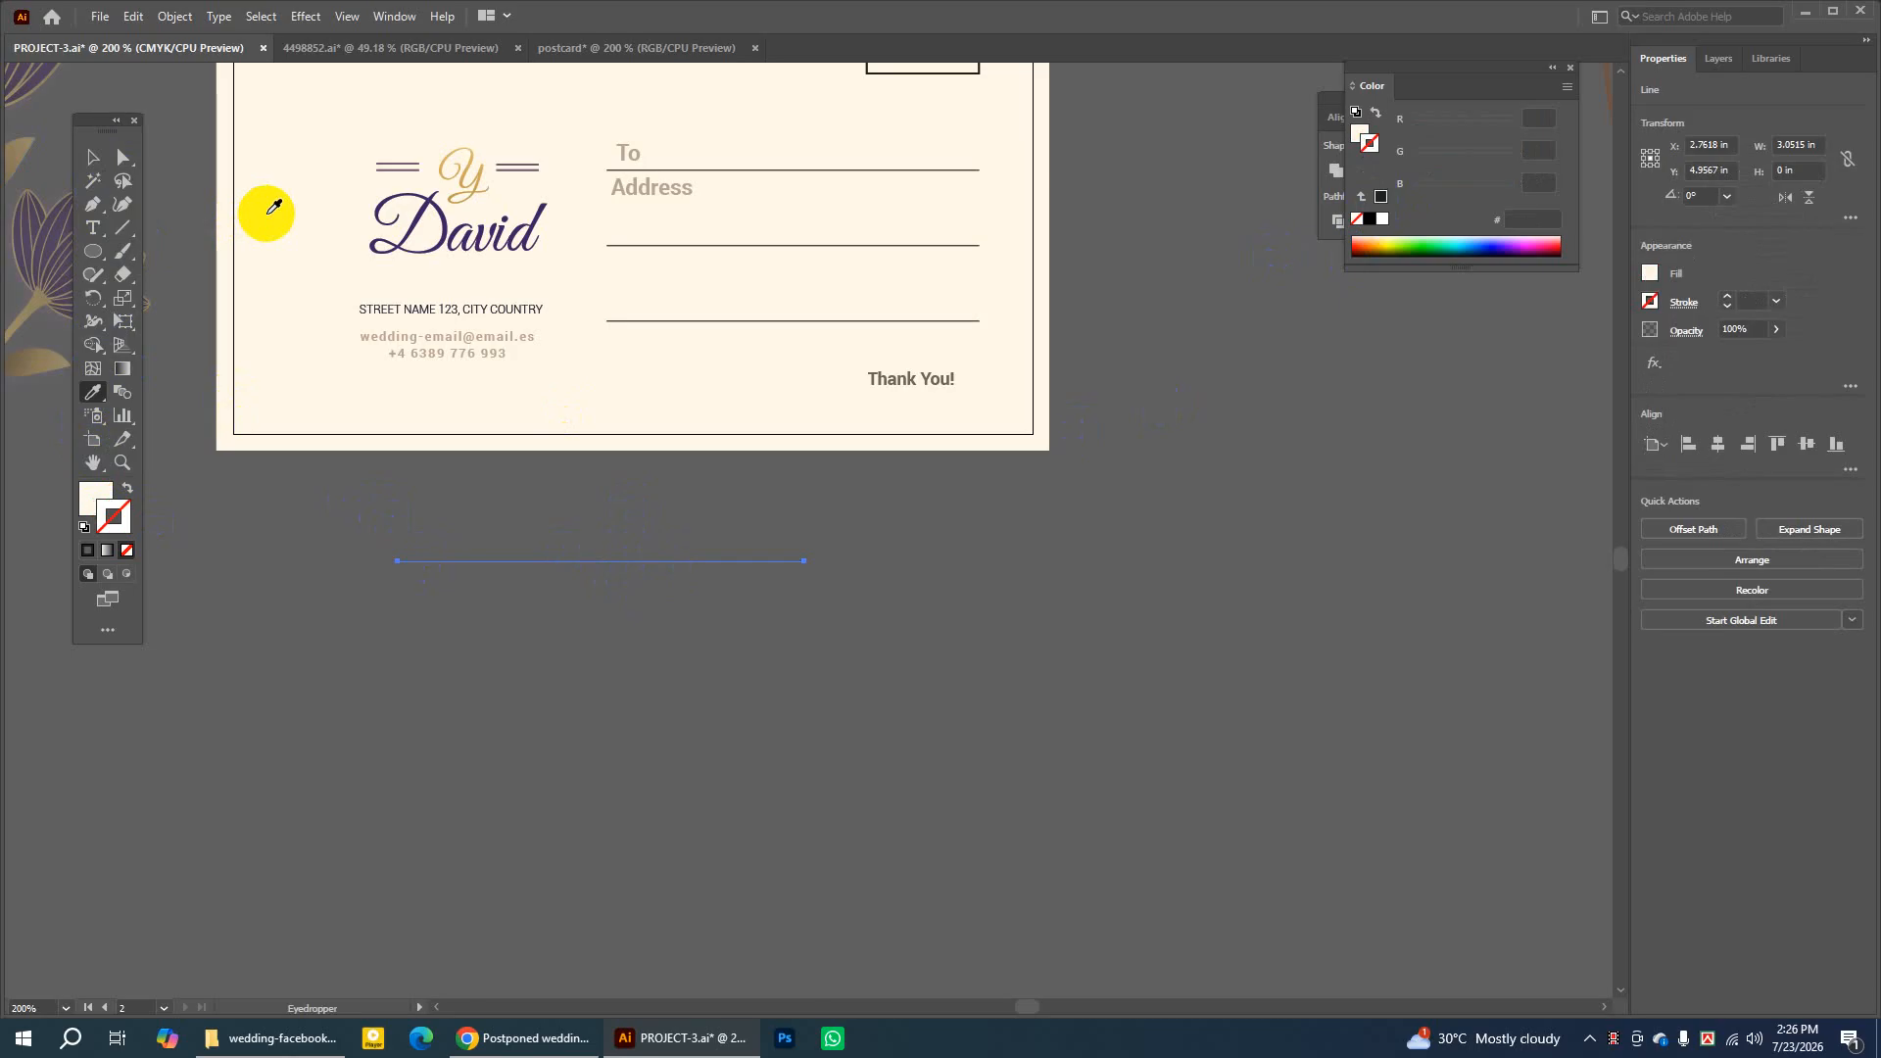
left_click(910, 578)
Give the cream-filled line below the card a black stroke again
left_click(751, 566)
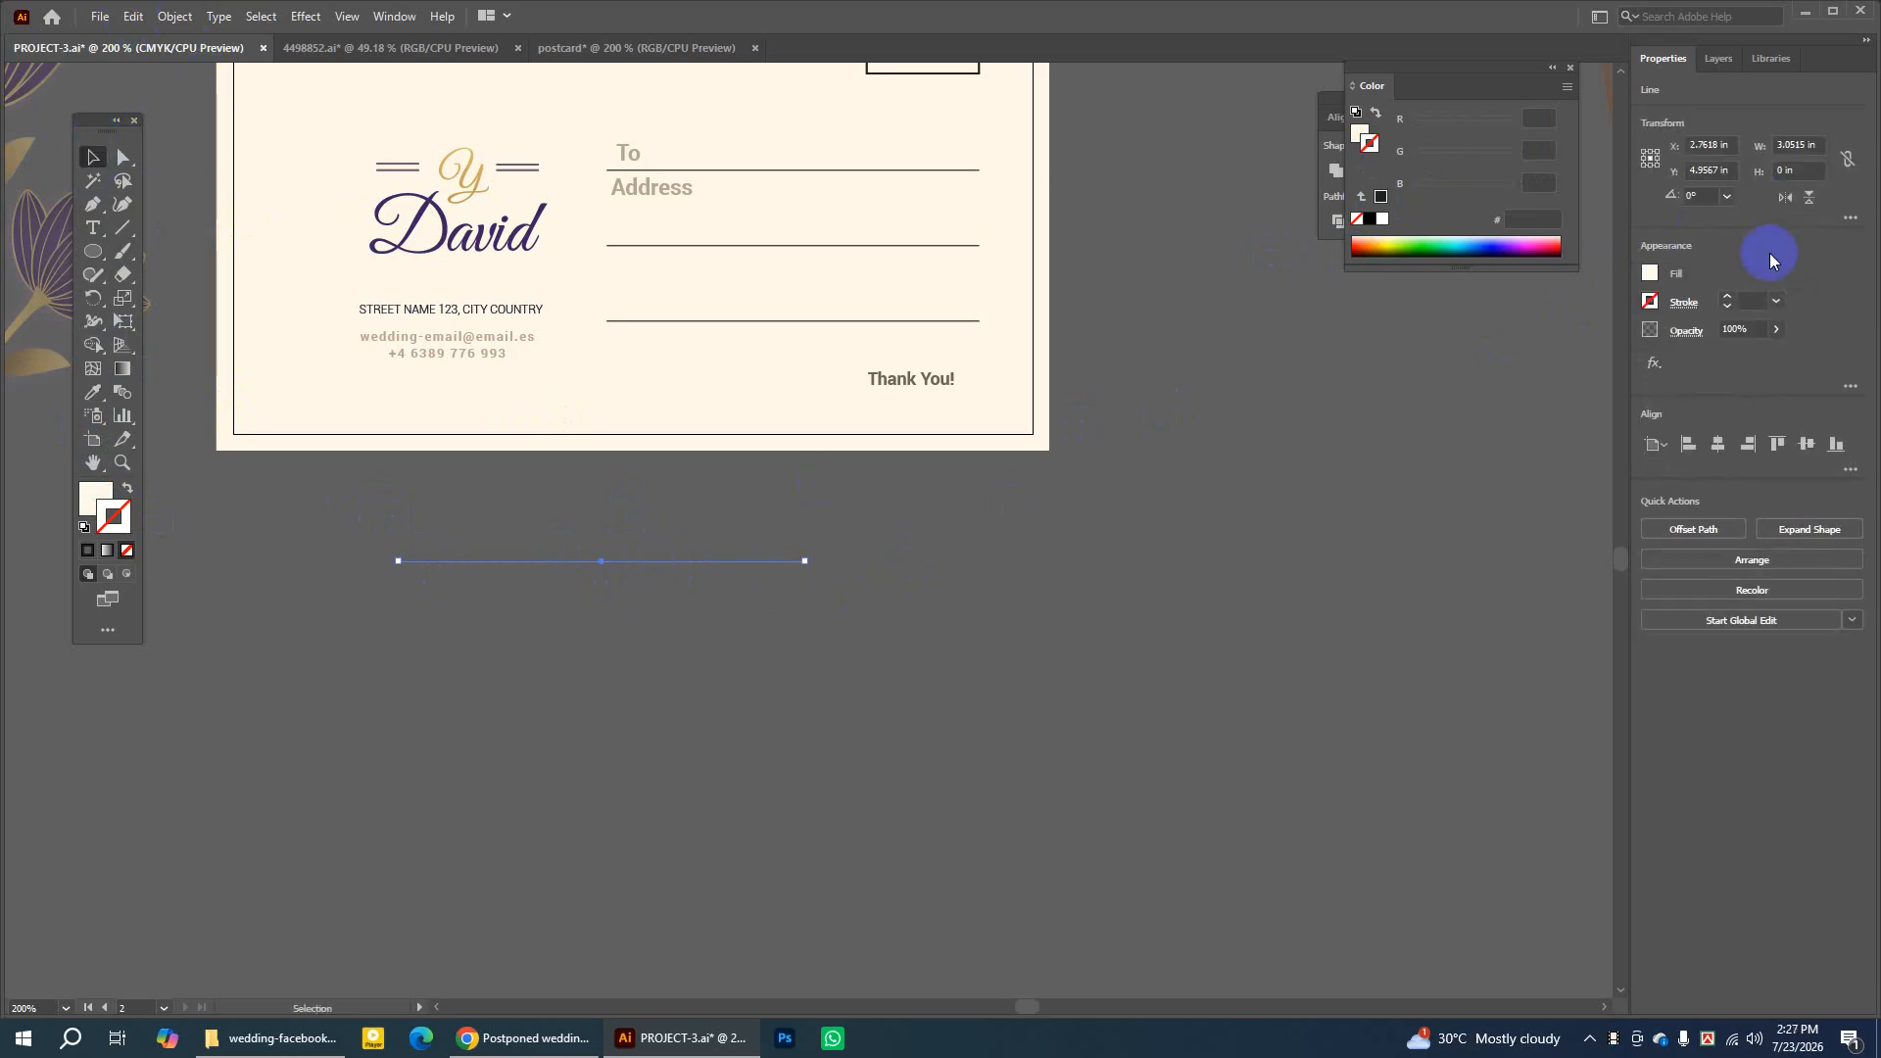
left_click(1727, 297)
left_click(781, 578)
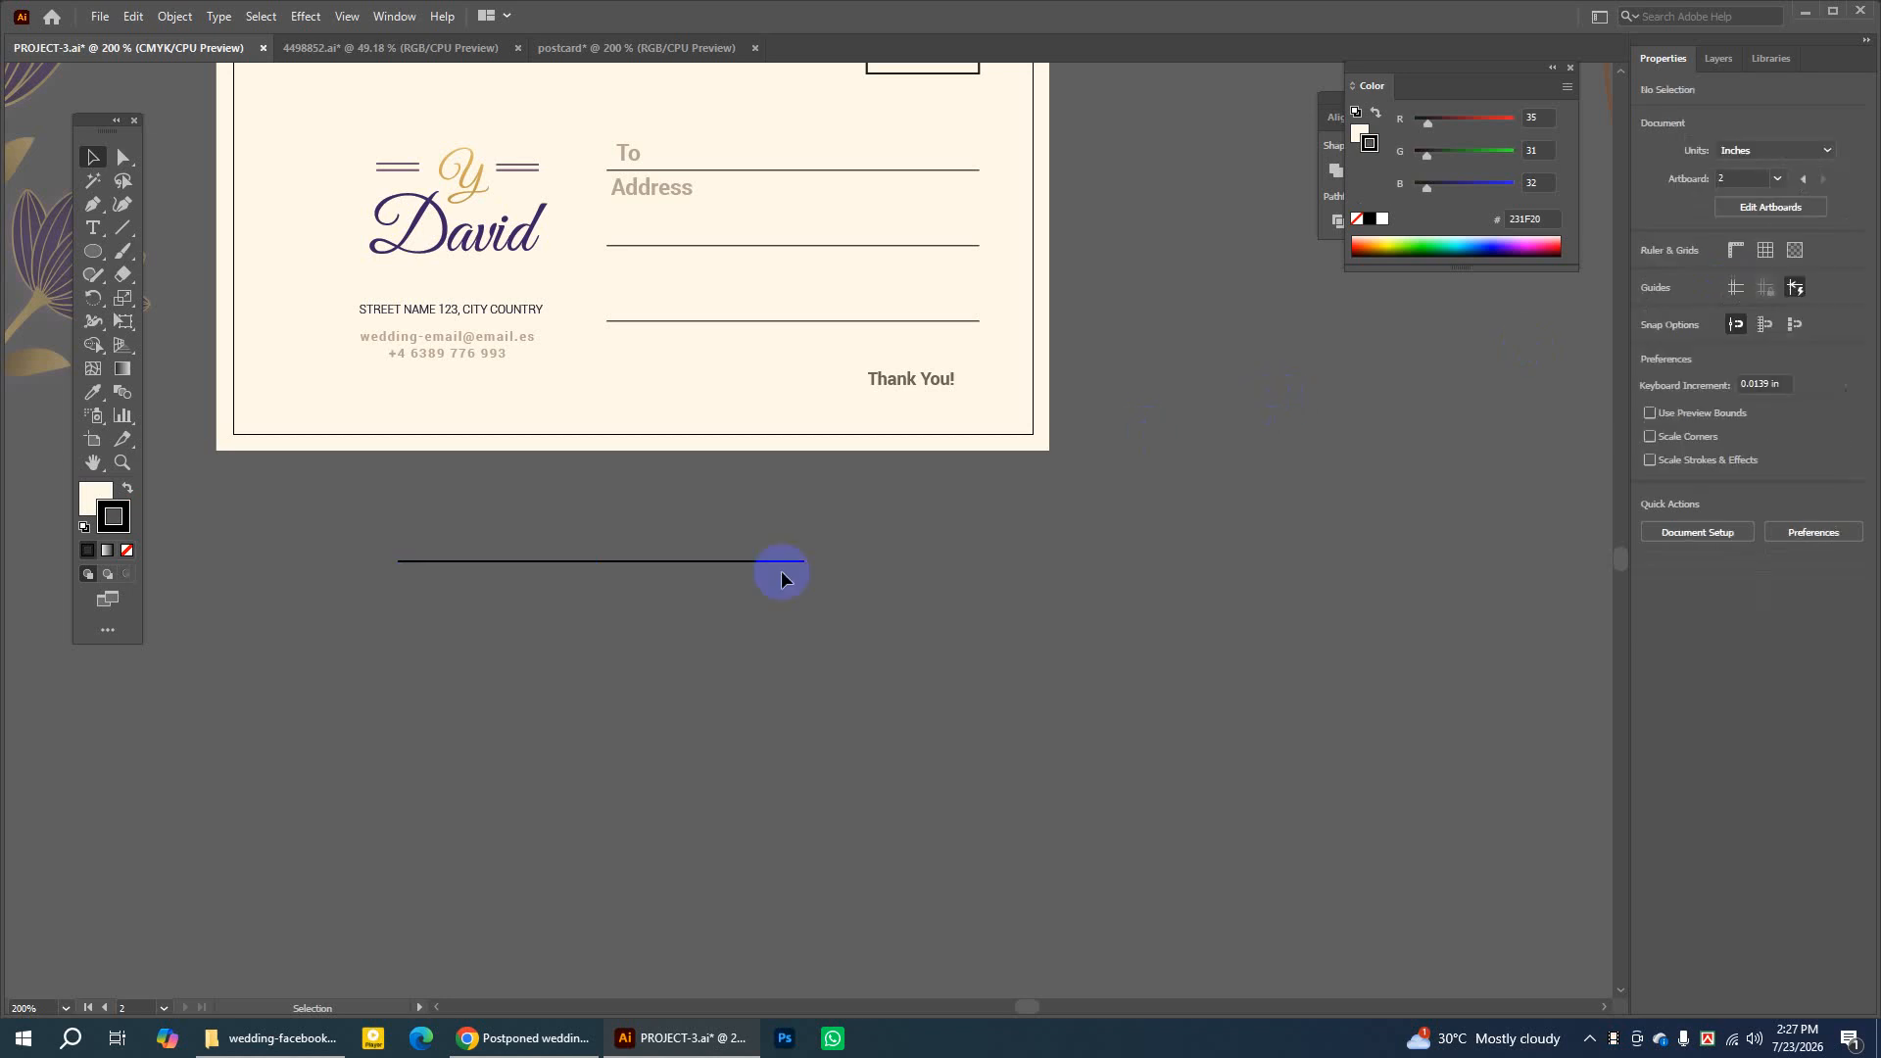
Sample the card's cream appearance onto the line below it with the Eyedropper, and swap the cream from fill to stroke
left_click(682, 563)
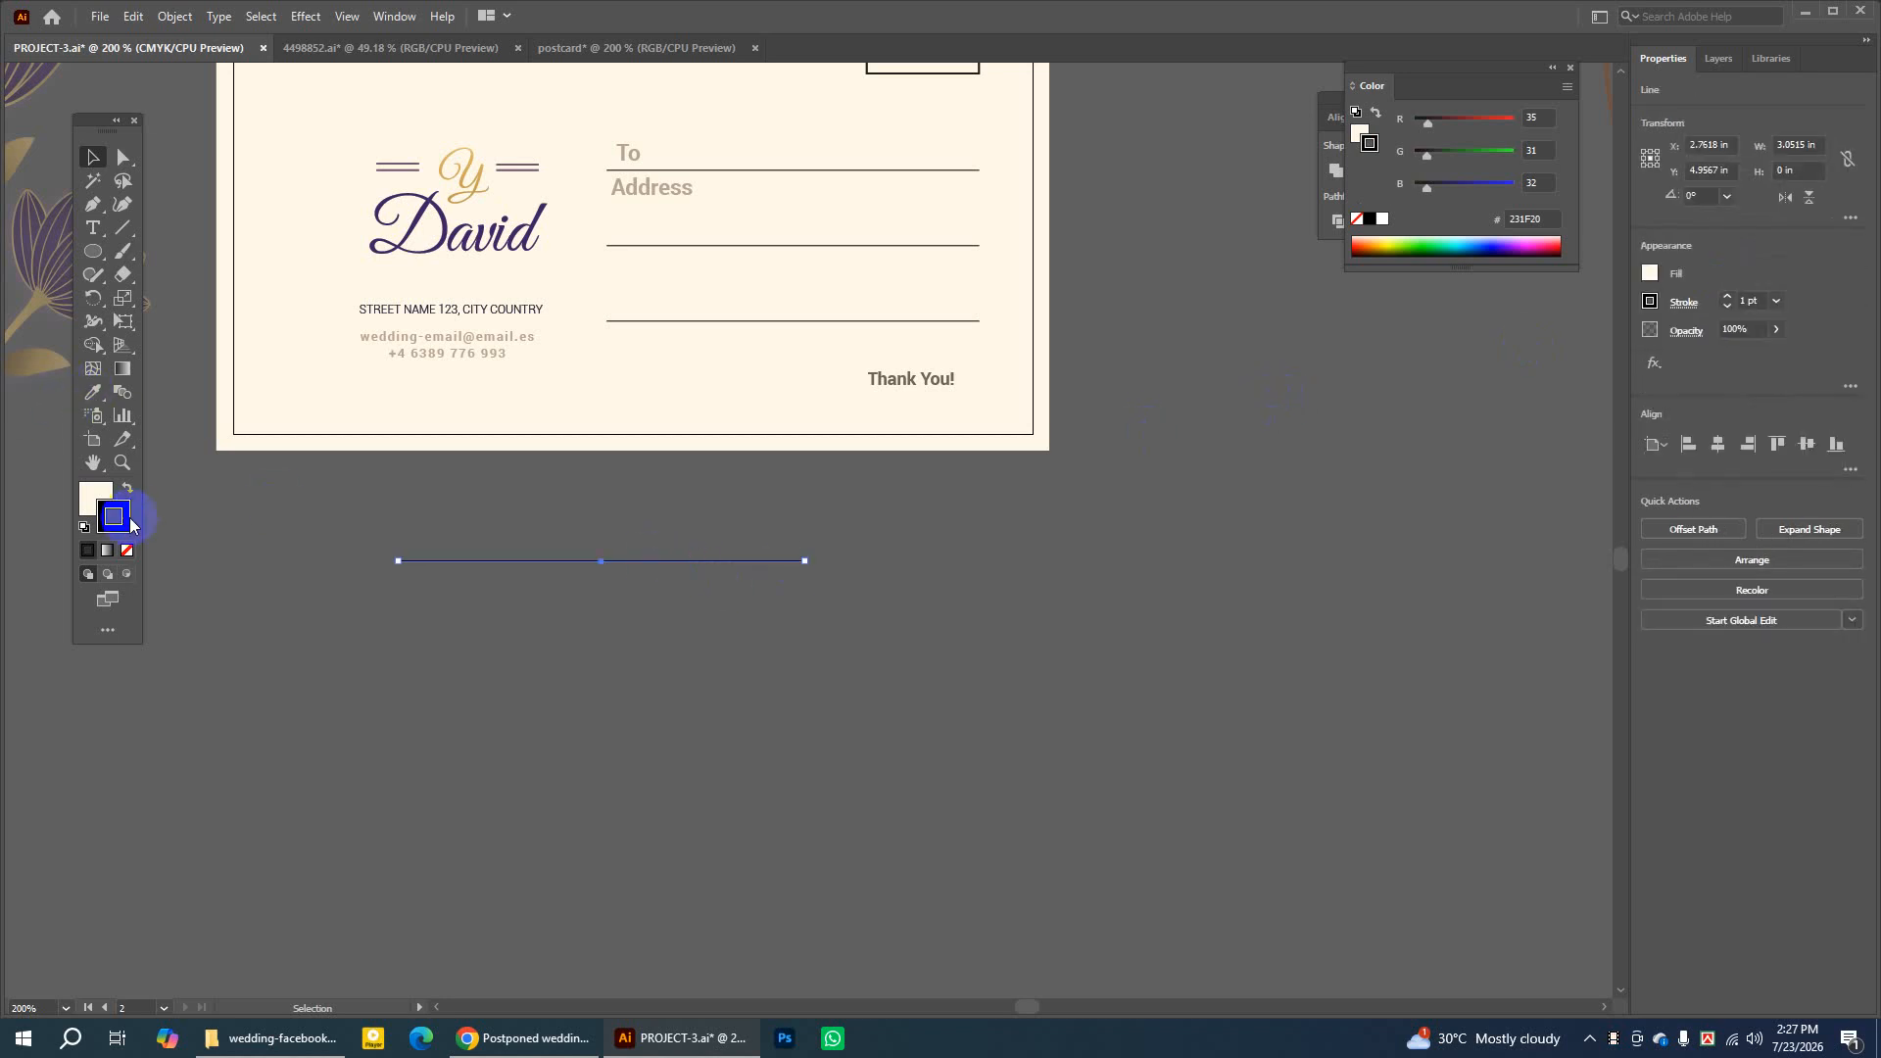
left_click(94, 393)
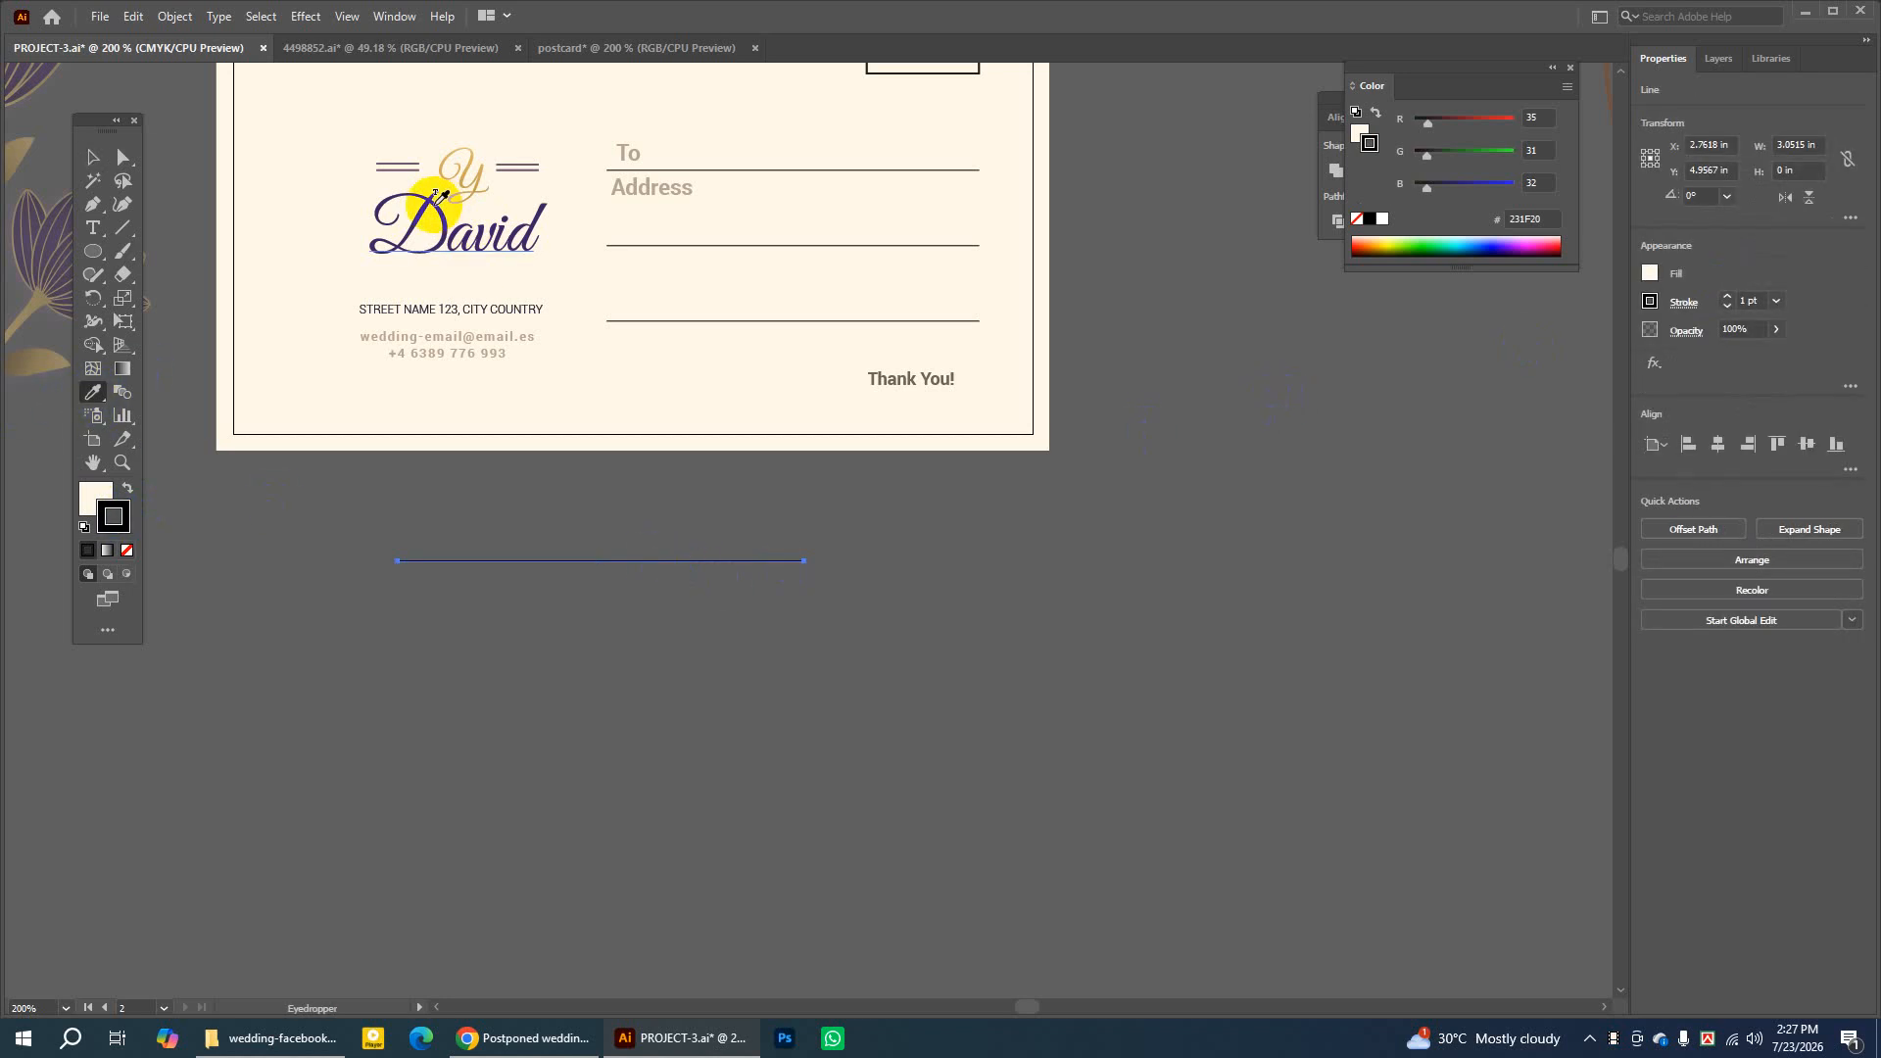
left_click(324, 202)
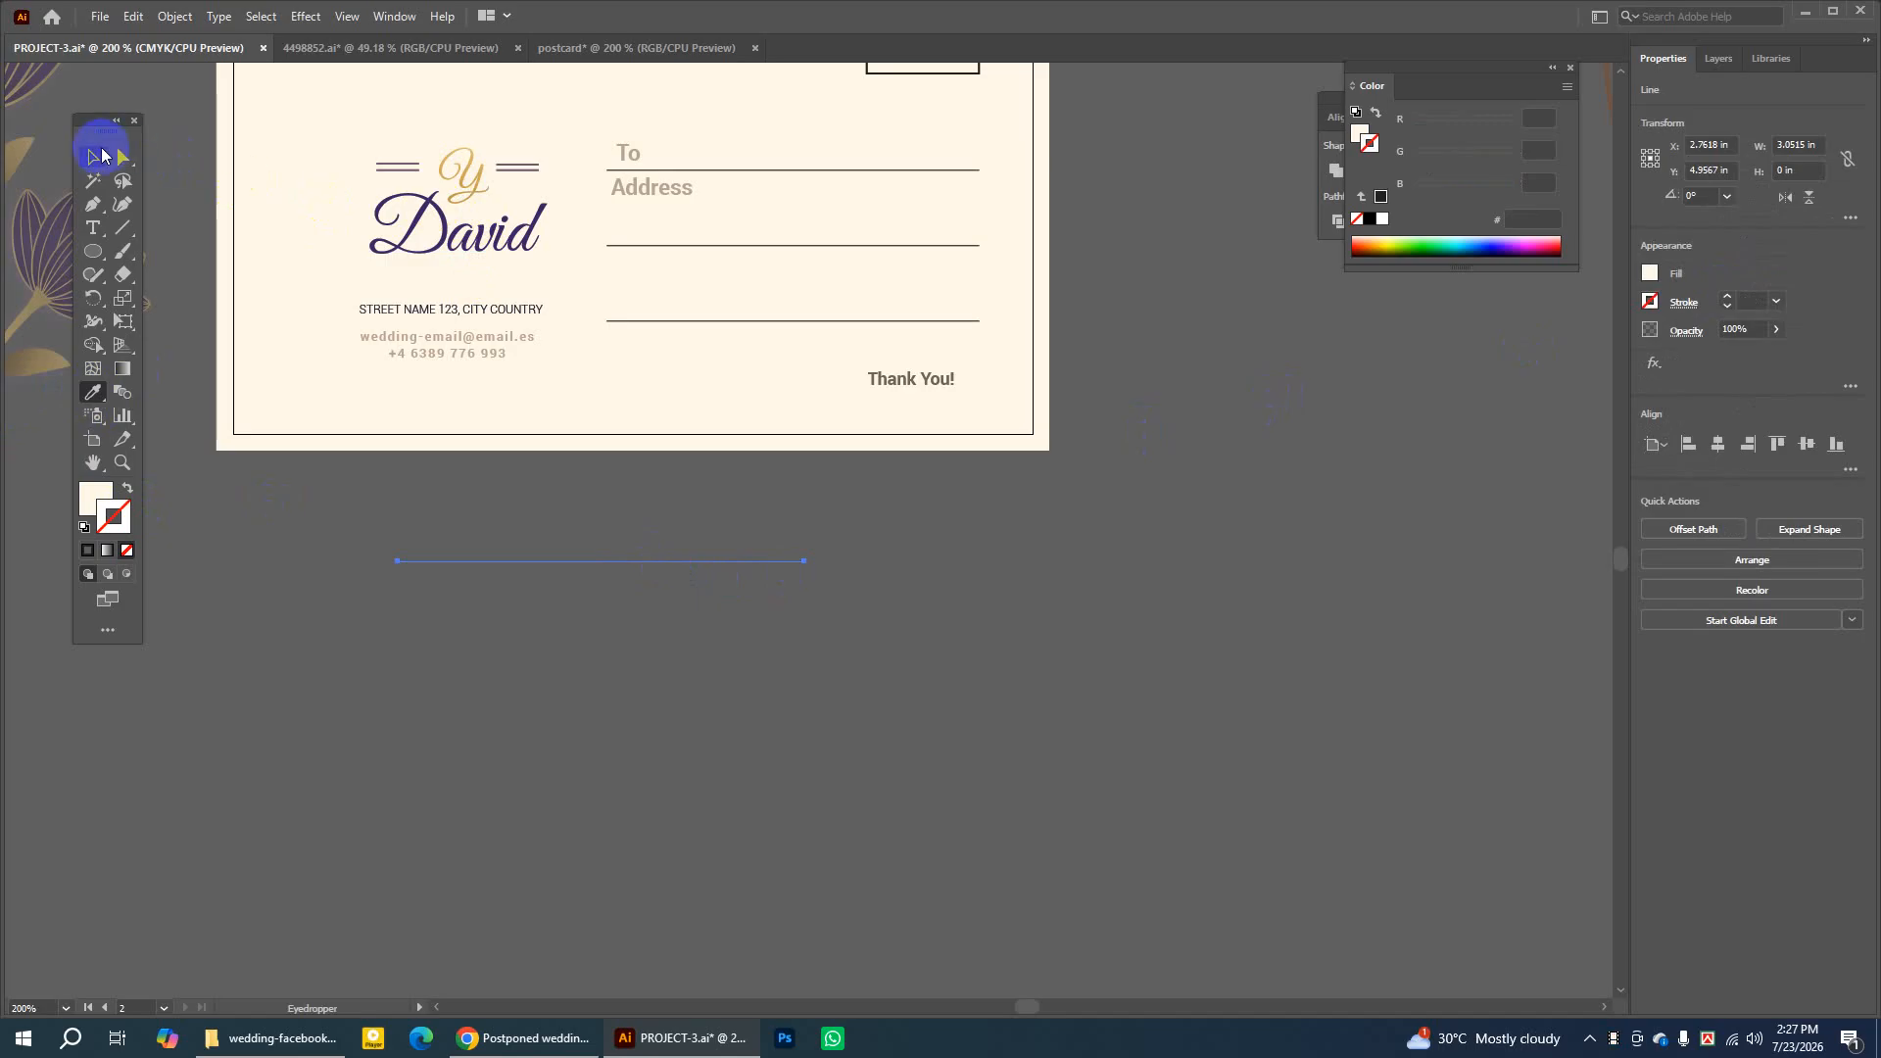
left_click(98, 155)
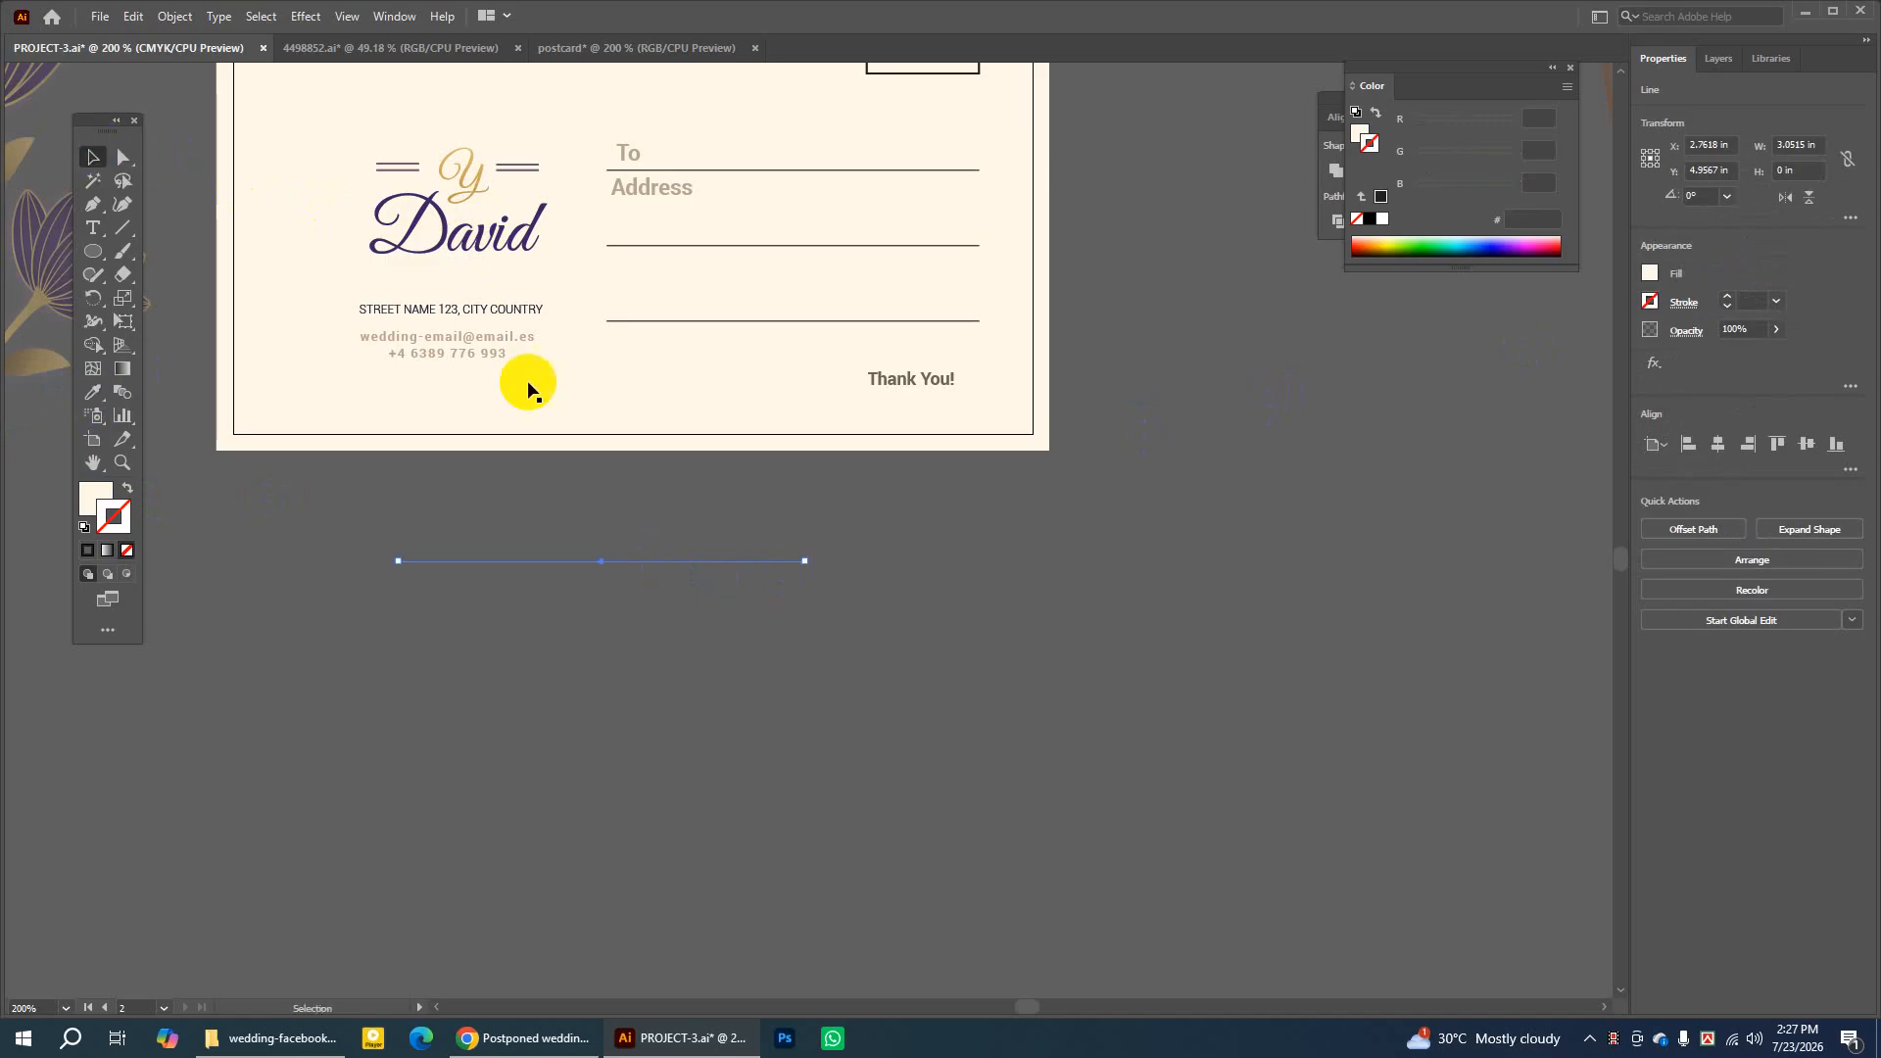
left_click(644, 535)
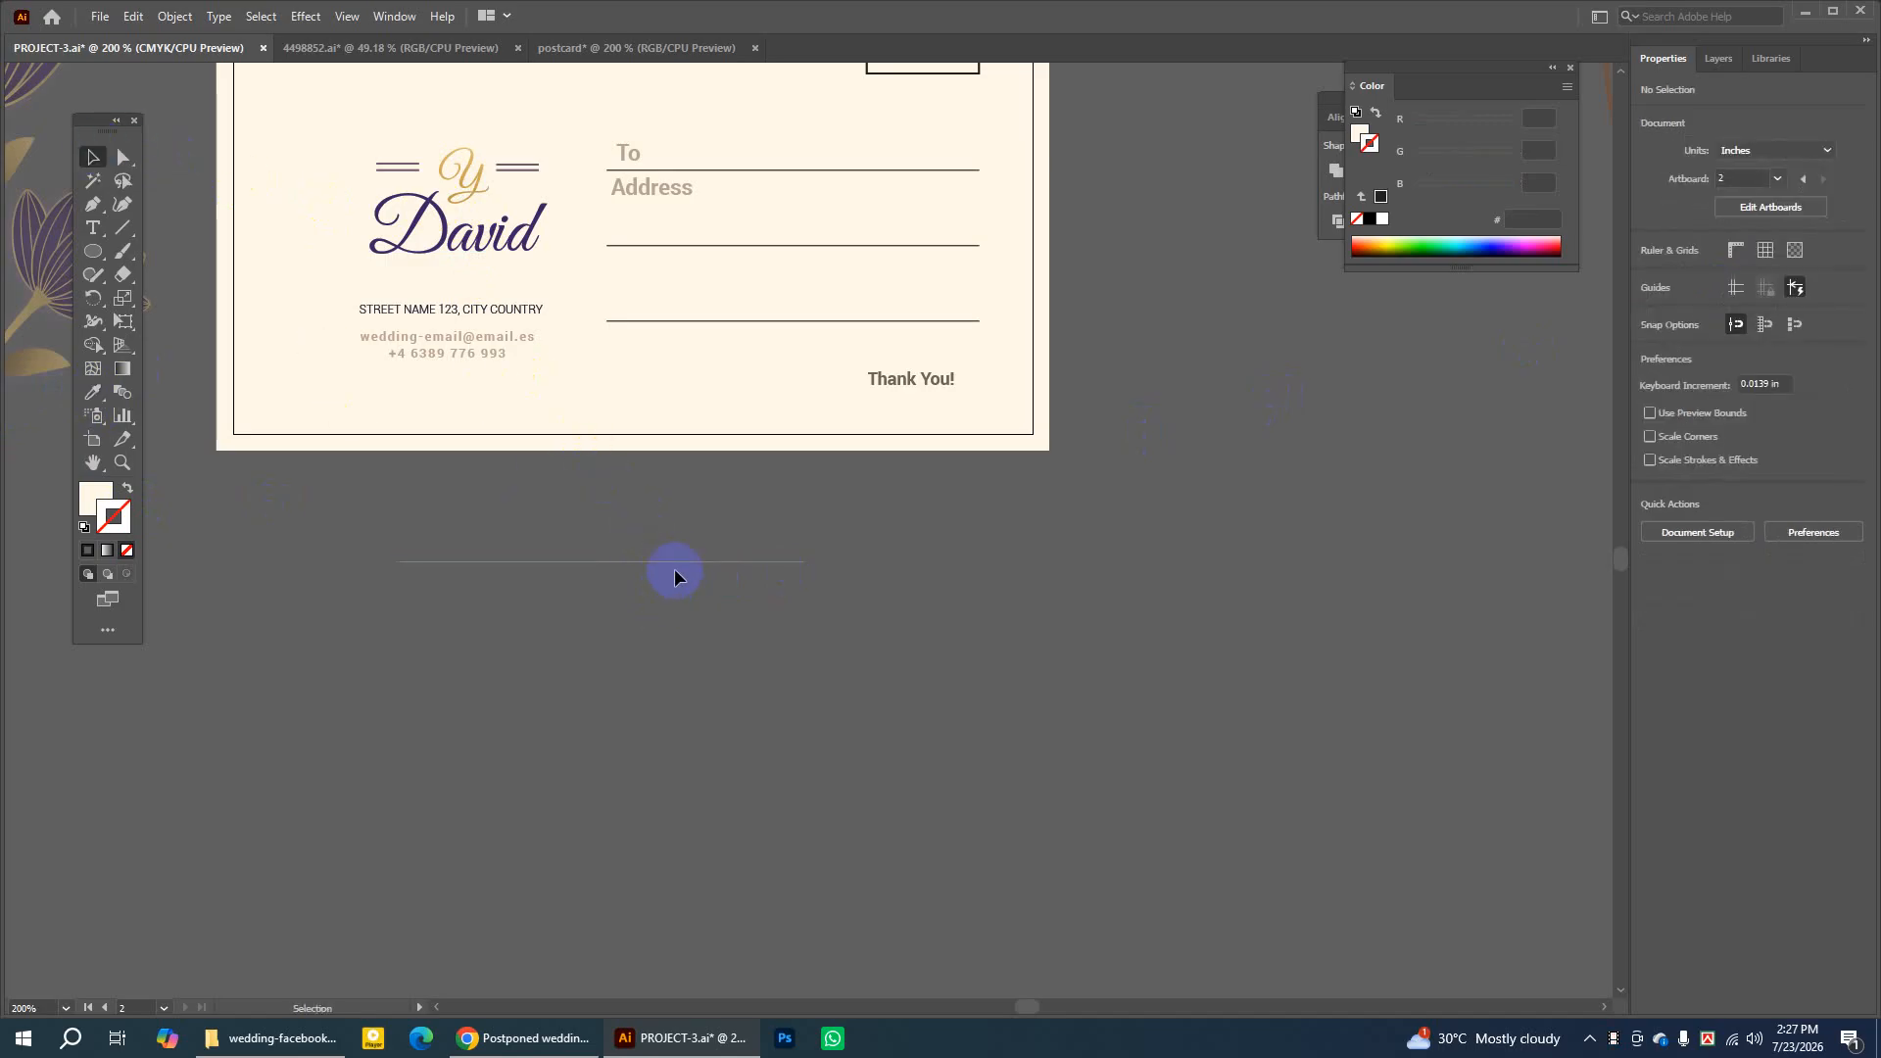
left_click(683, 564)
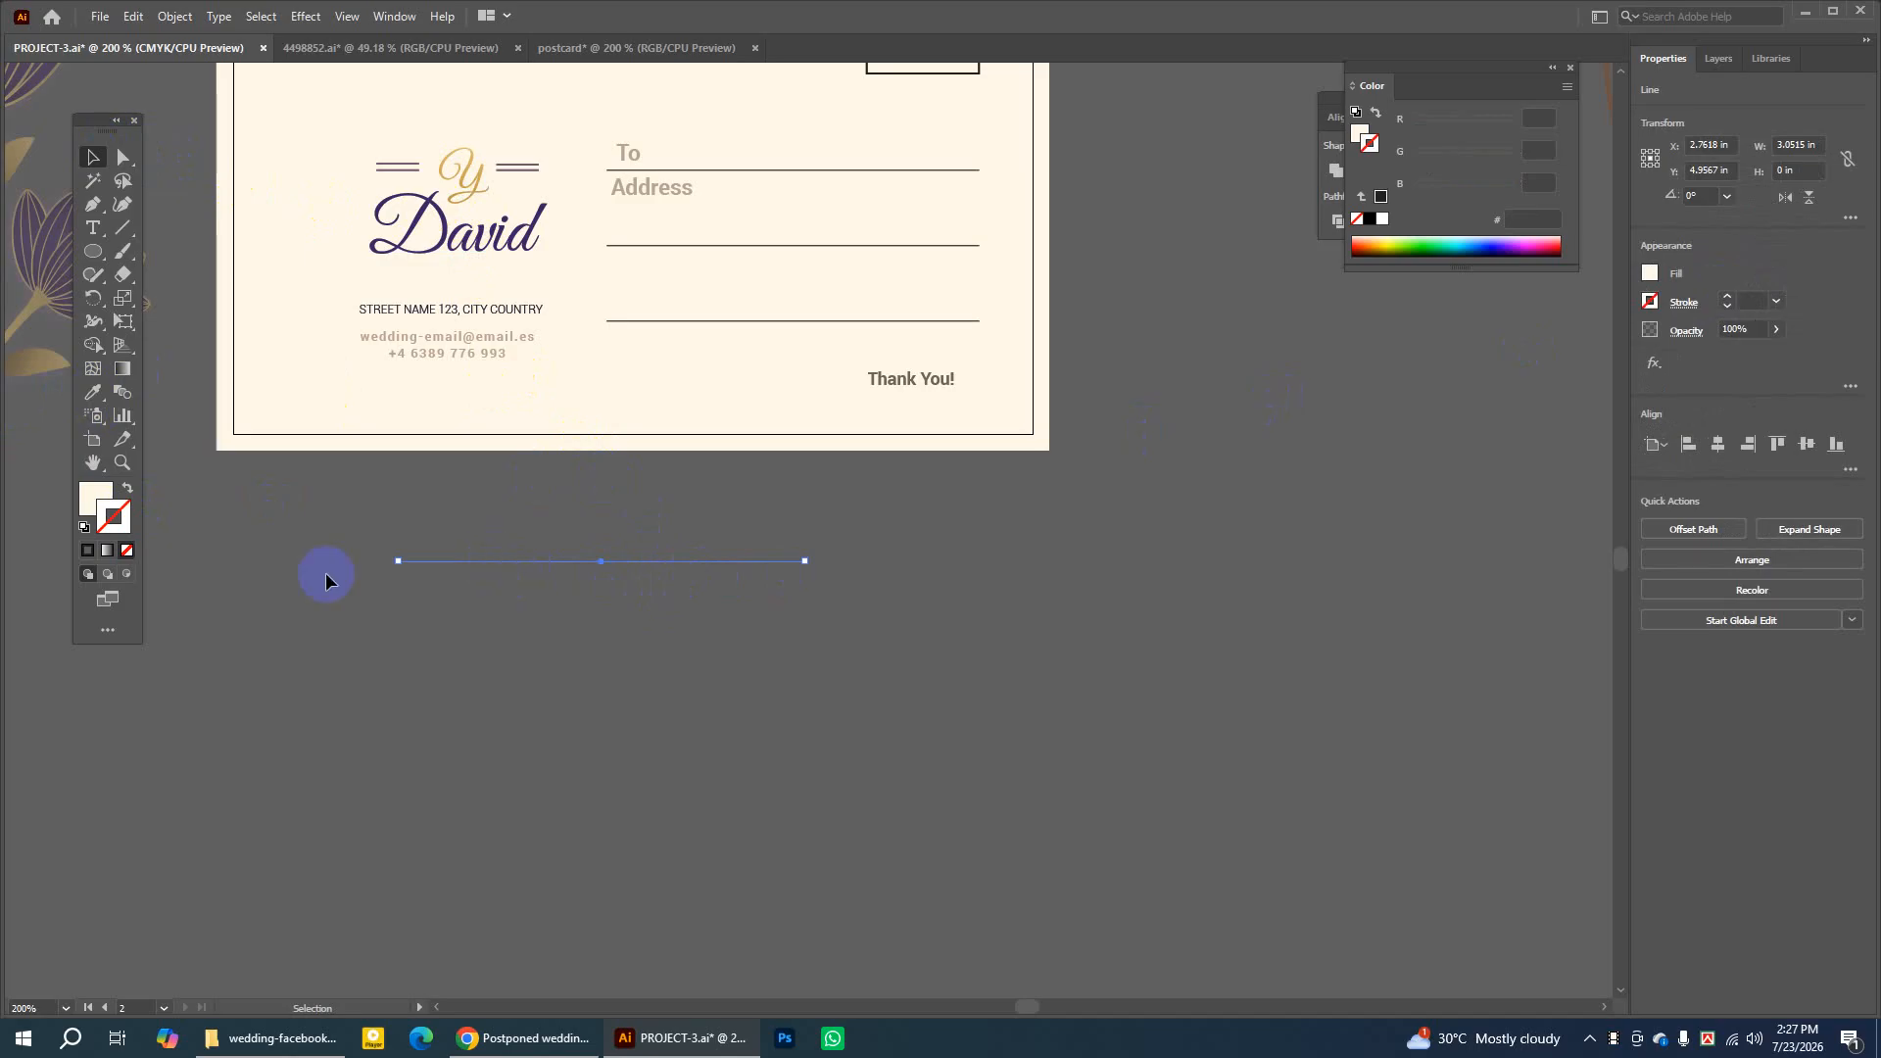
left_click(129, 490)
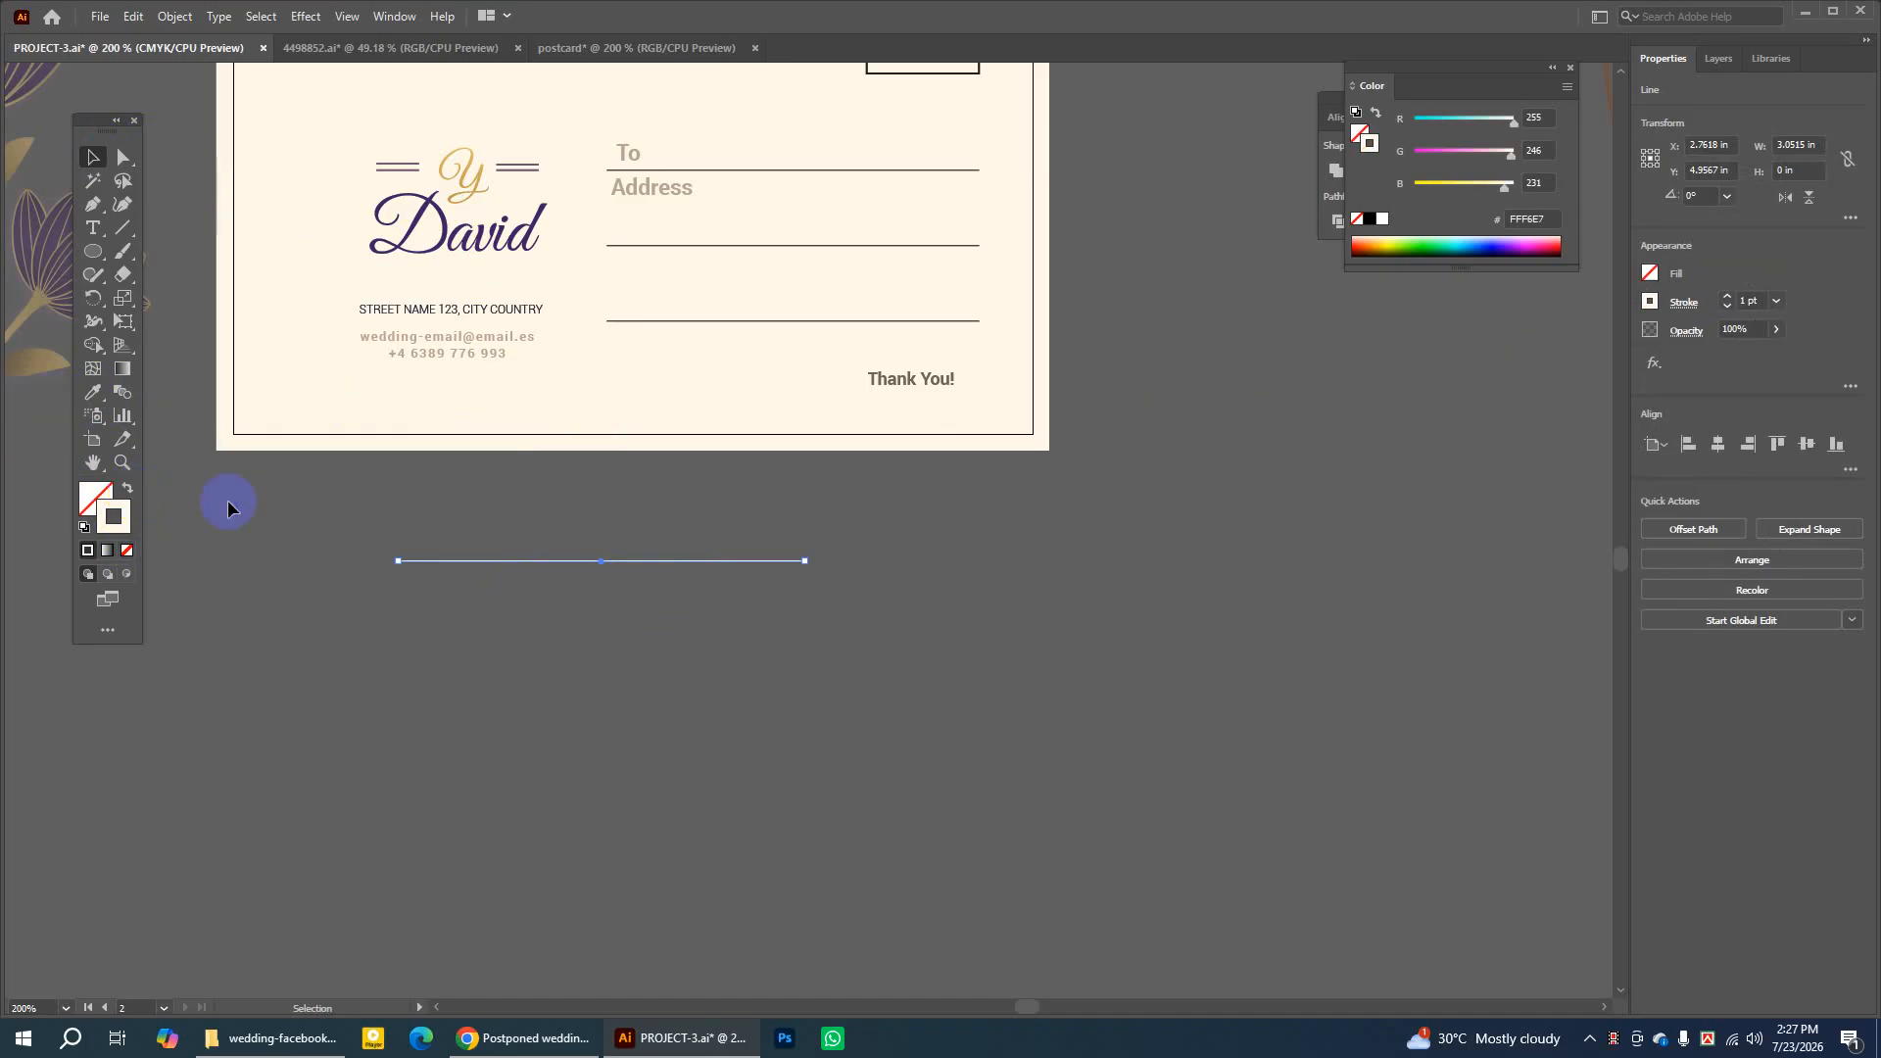
Copy the cream line, paste it in front and move the duplicate down about 0.47 in
left_click(715, 563)
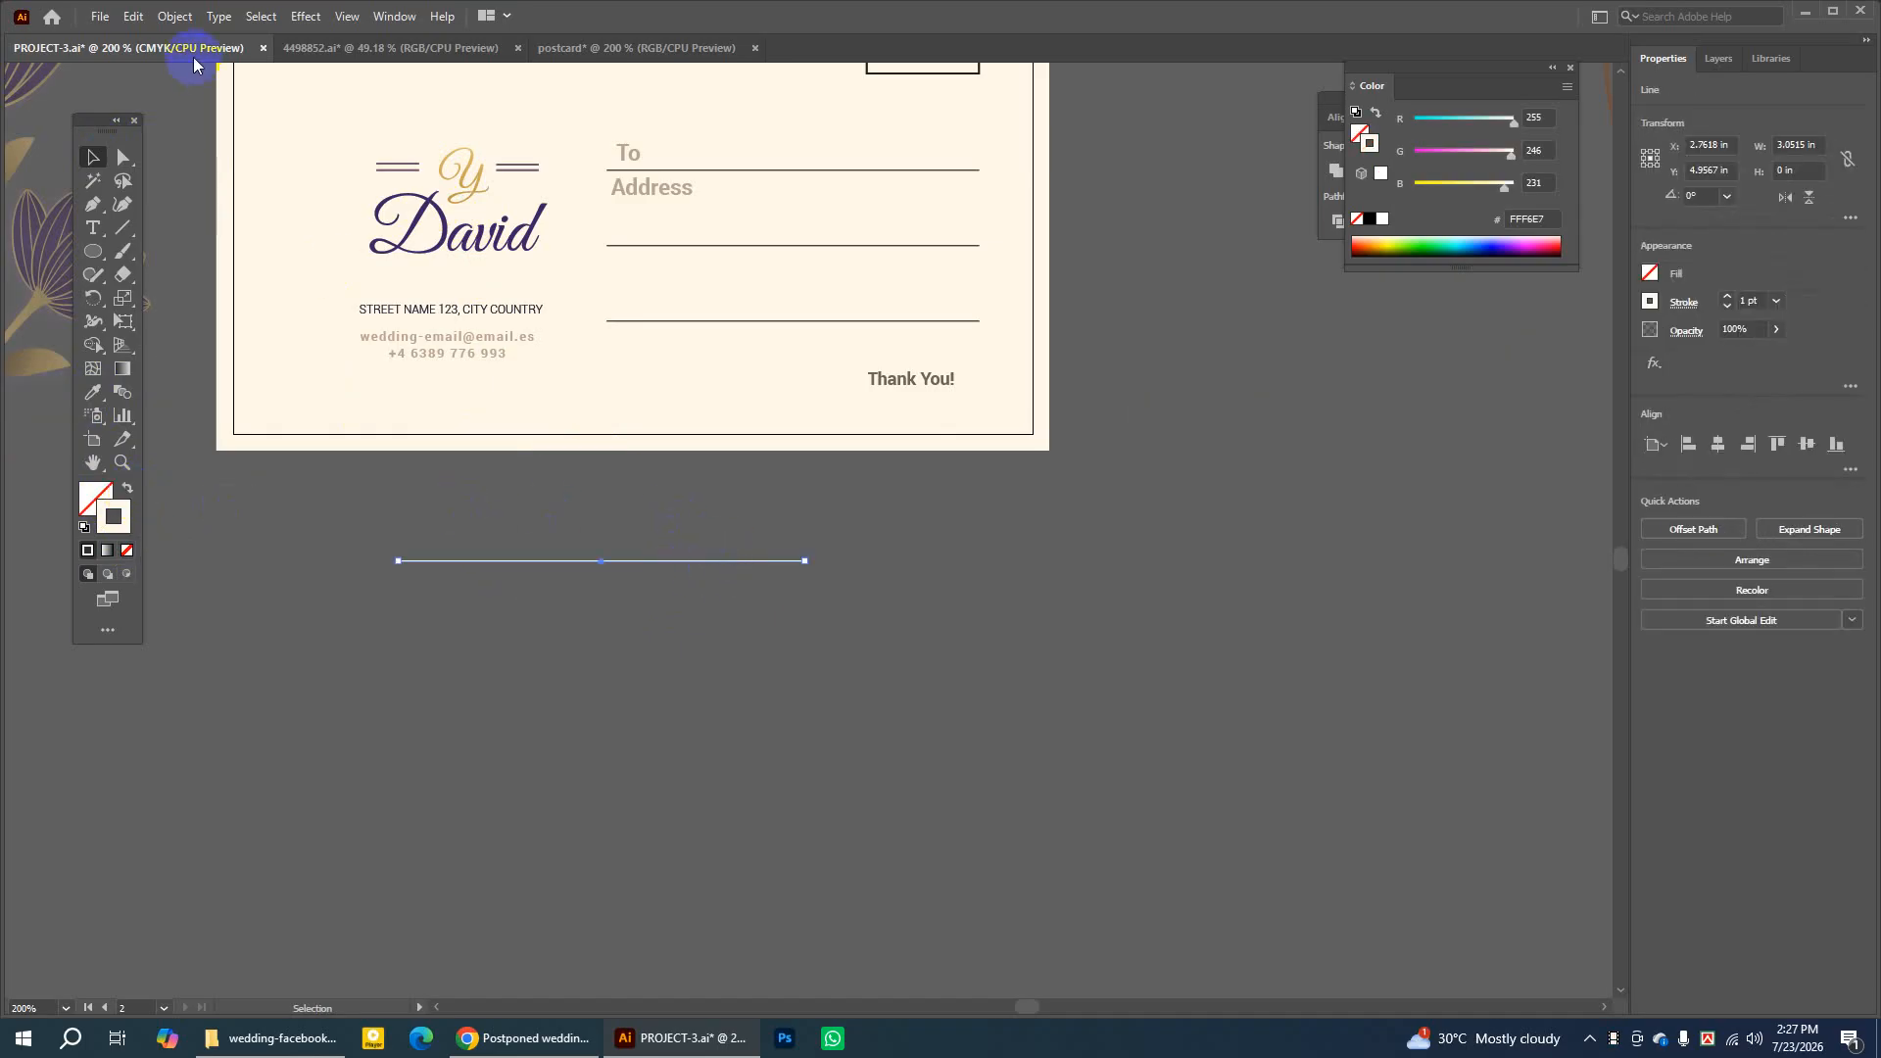
left_click(134, 18)
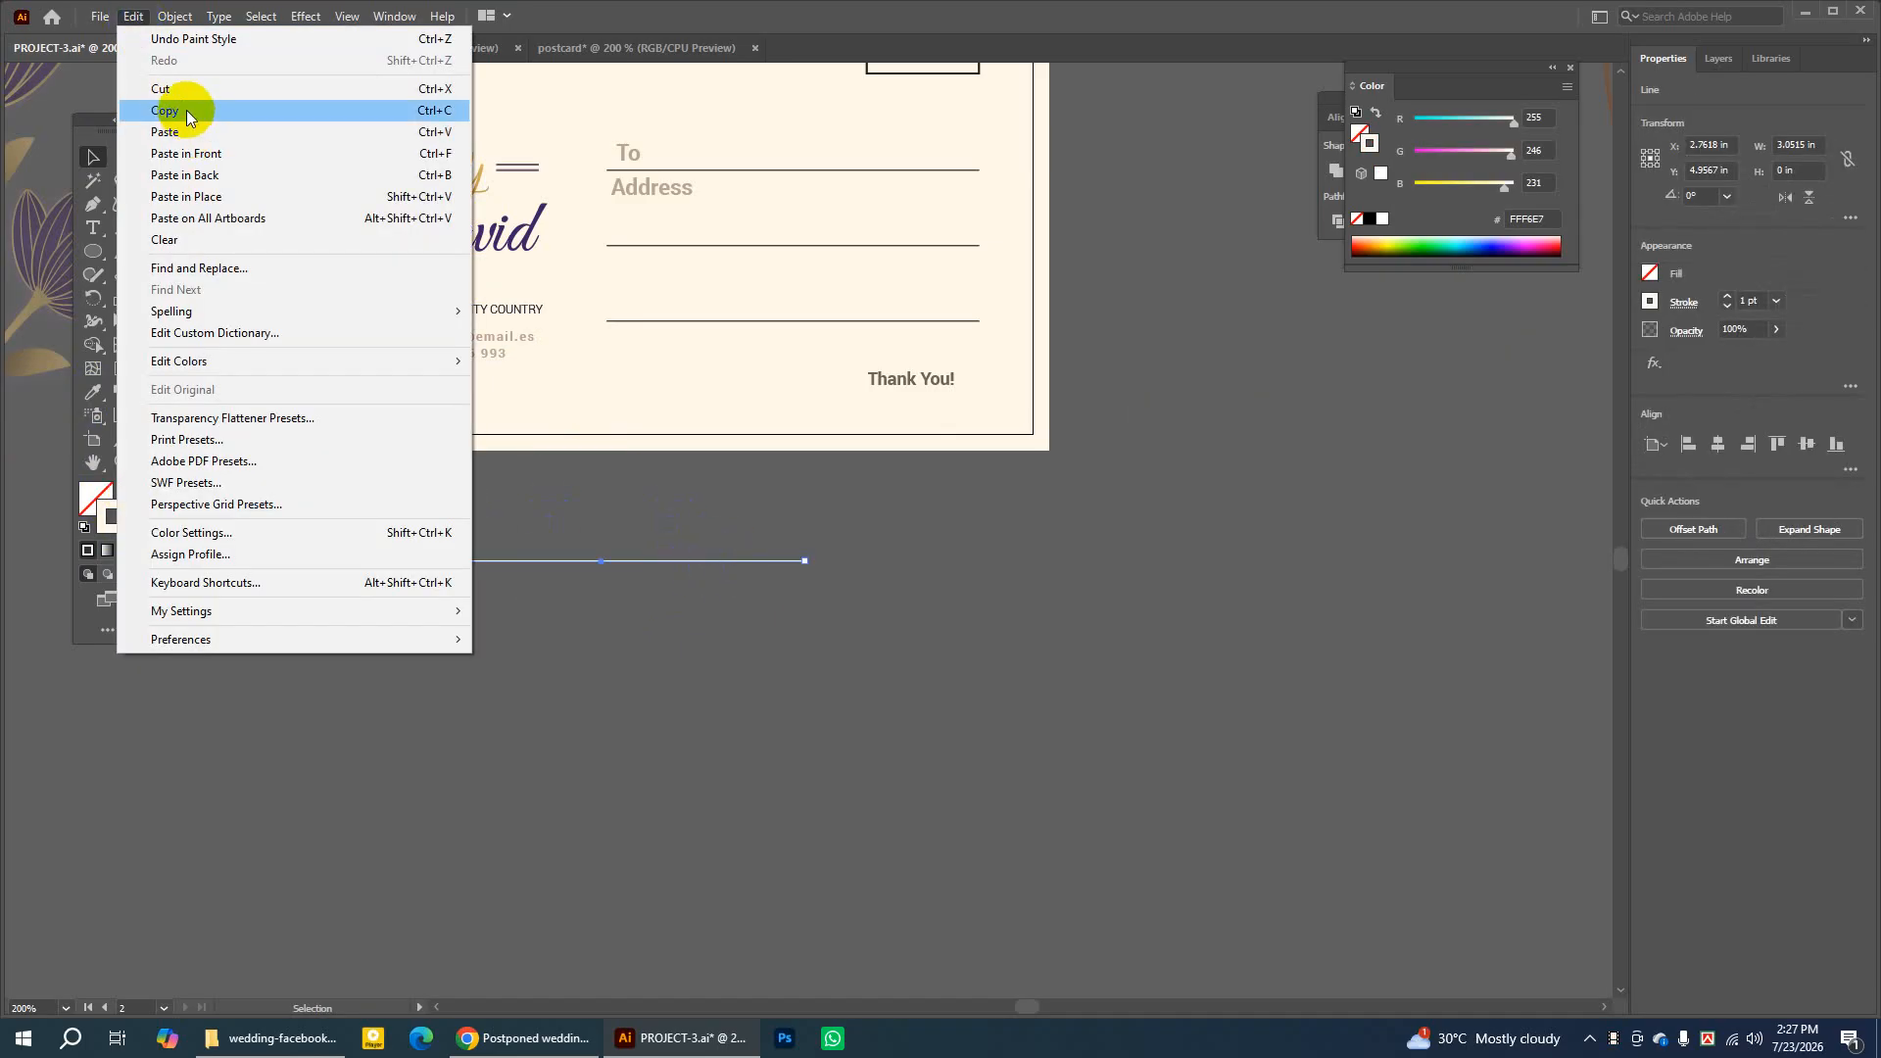
left_click(186, 110)
left_click(134, 16)
left_click(166, 153)
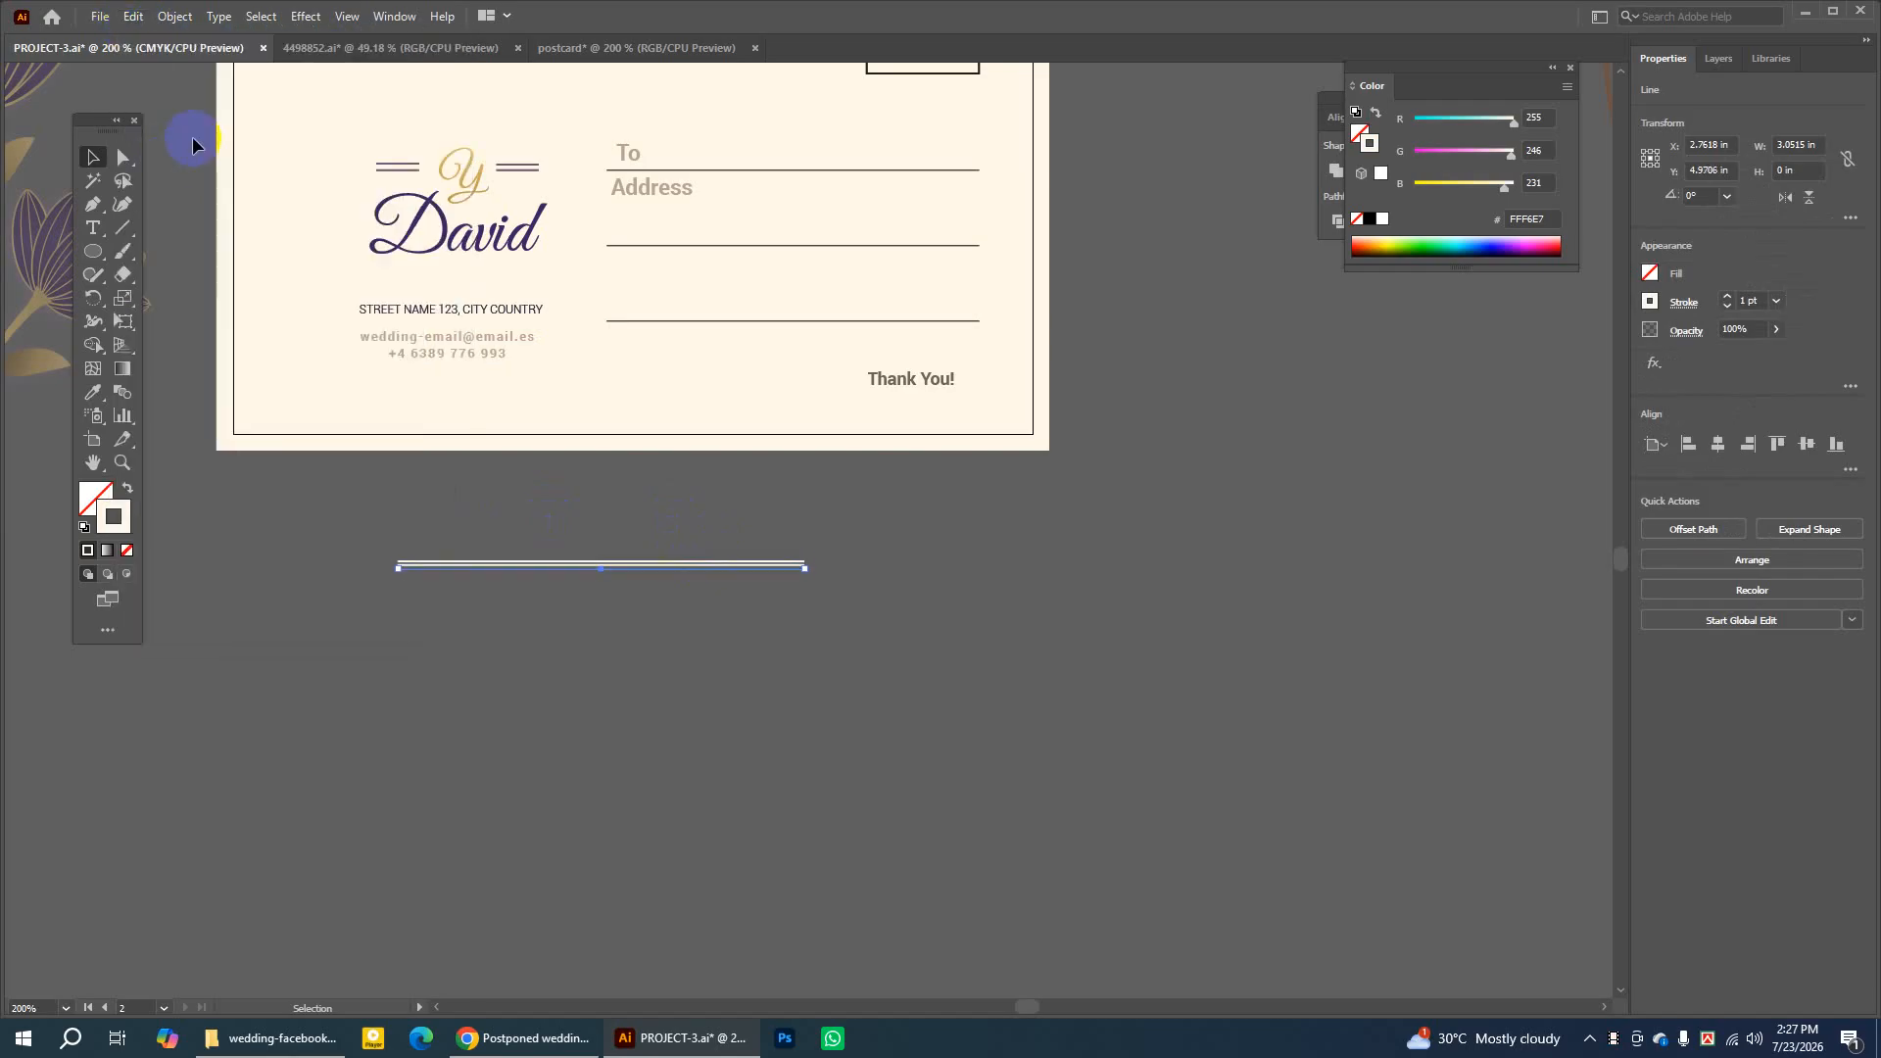
key("Down")
key("Down")
key("Down")
key("Down")
key("Down")
key("Down")
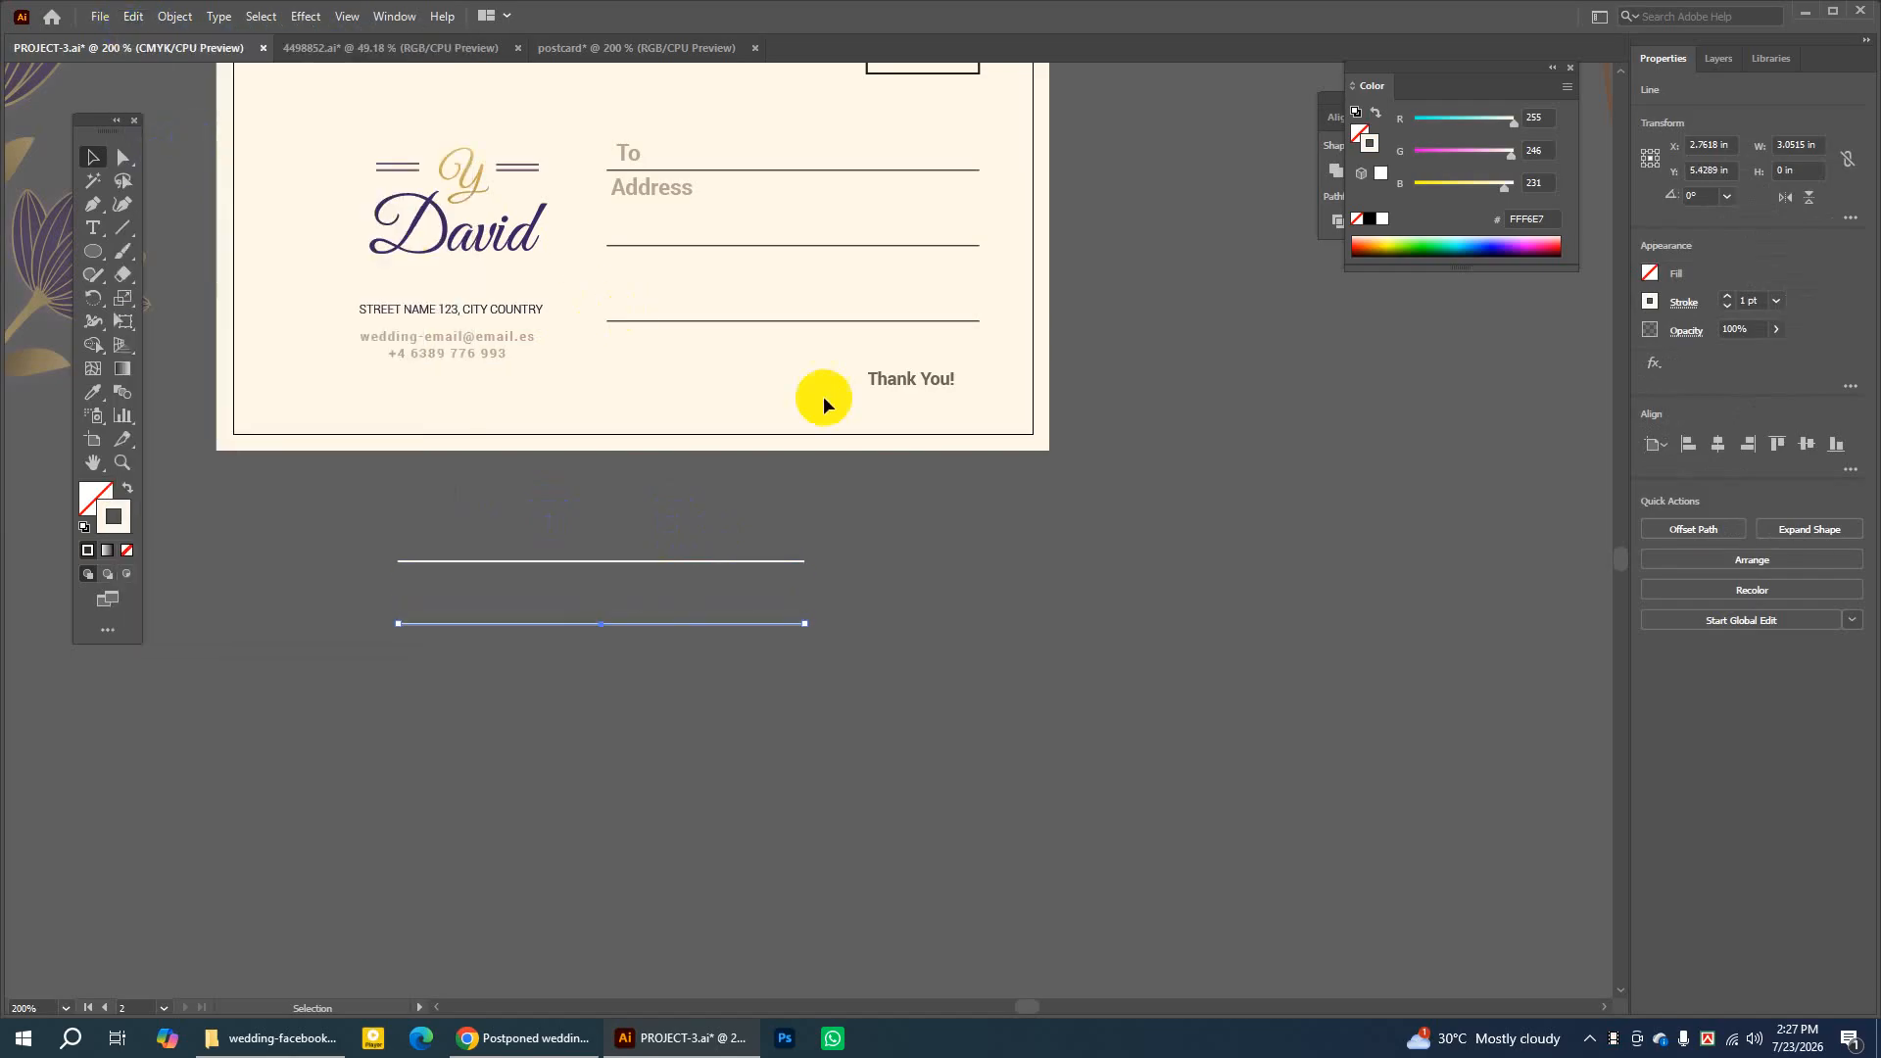
left_click(687, 494)
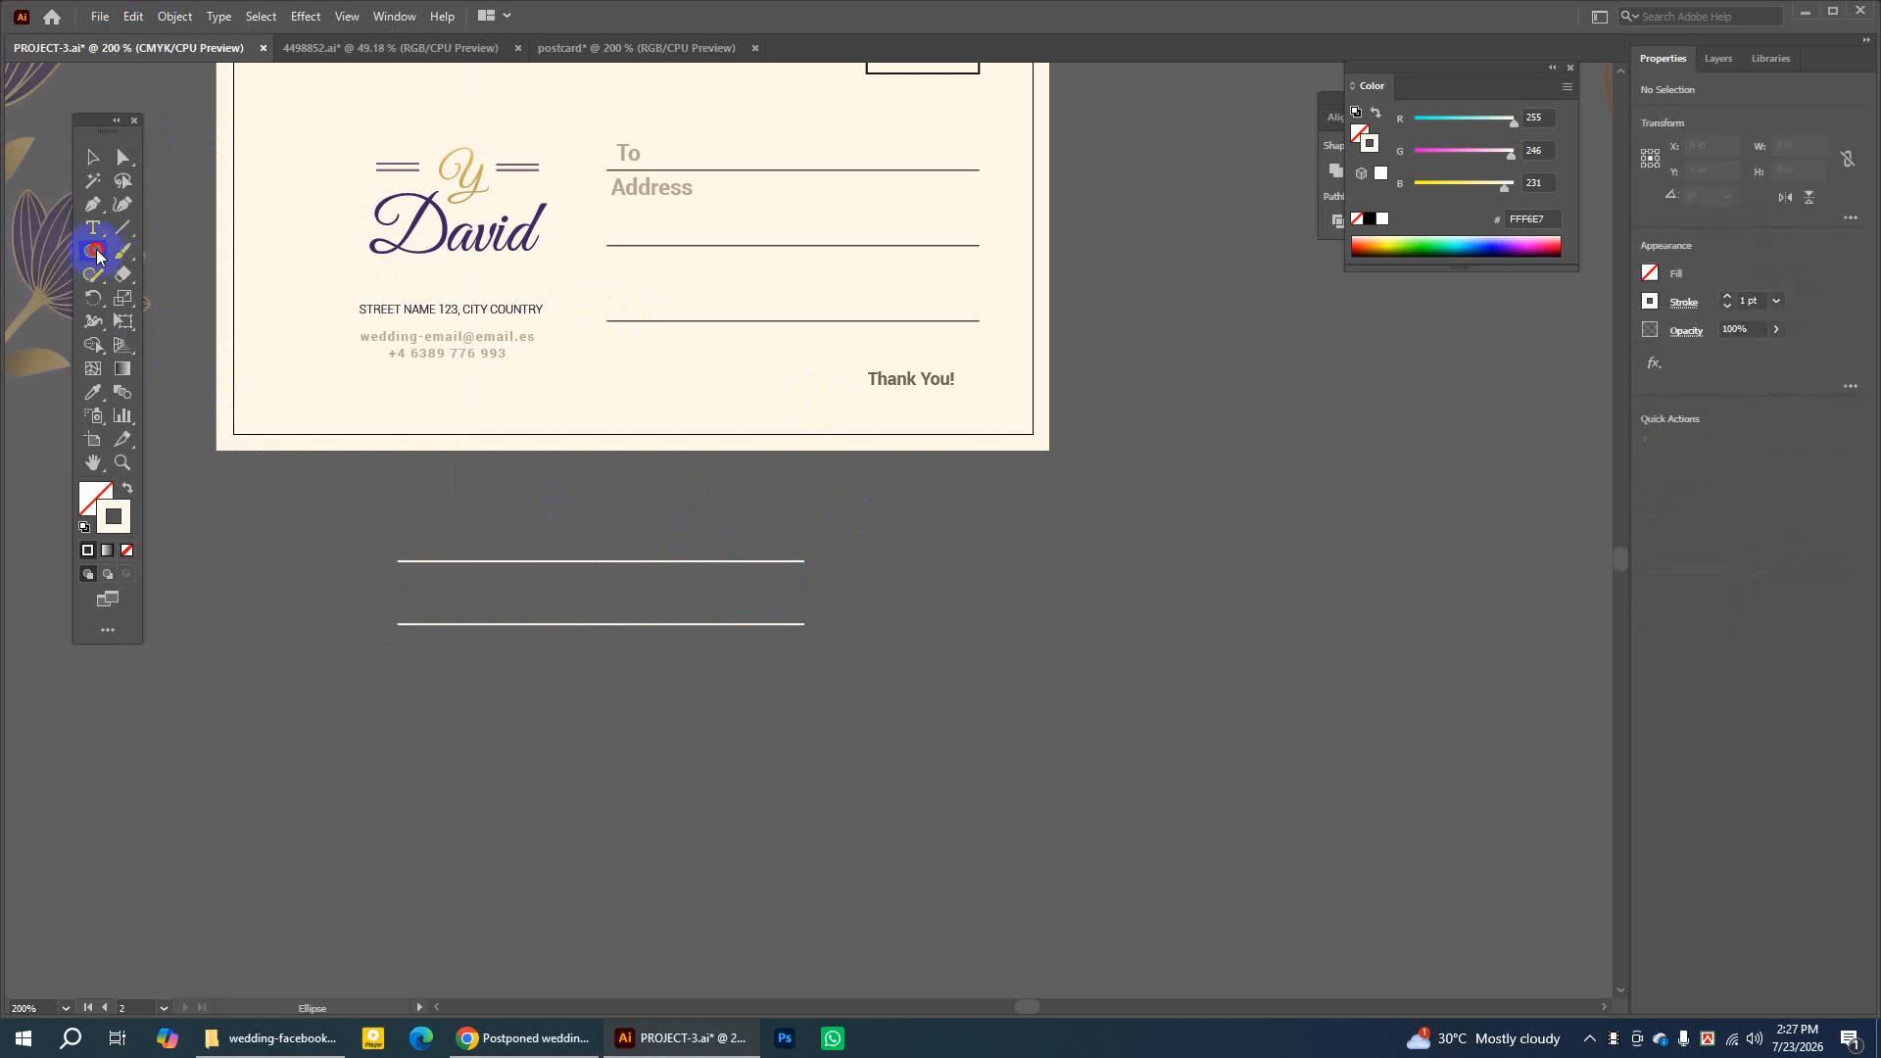
Draw a cream-filled spacer rectangle about 0.54 x 0.47 in between the two lines and move it directly beneath the lower line
left_click_drag(92, 251, 166, 250)
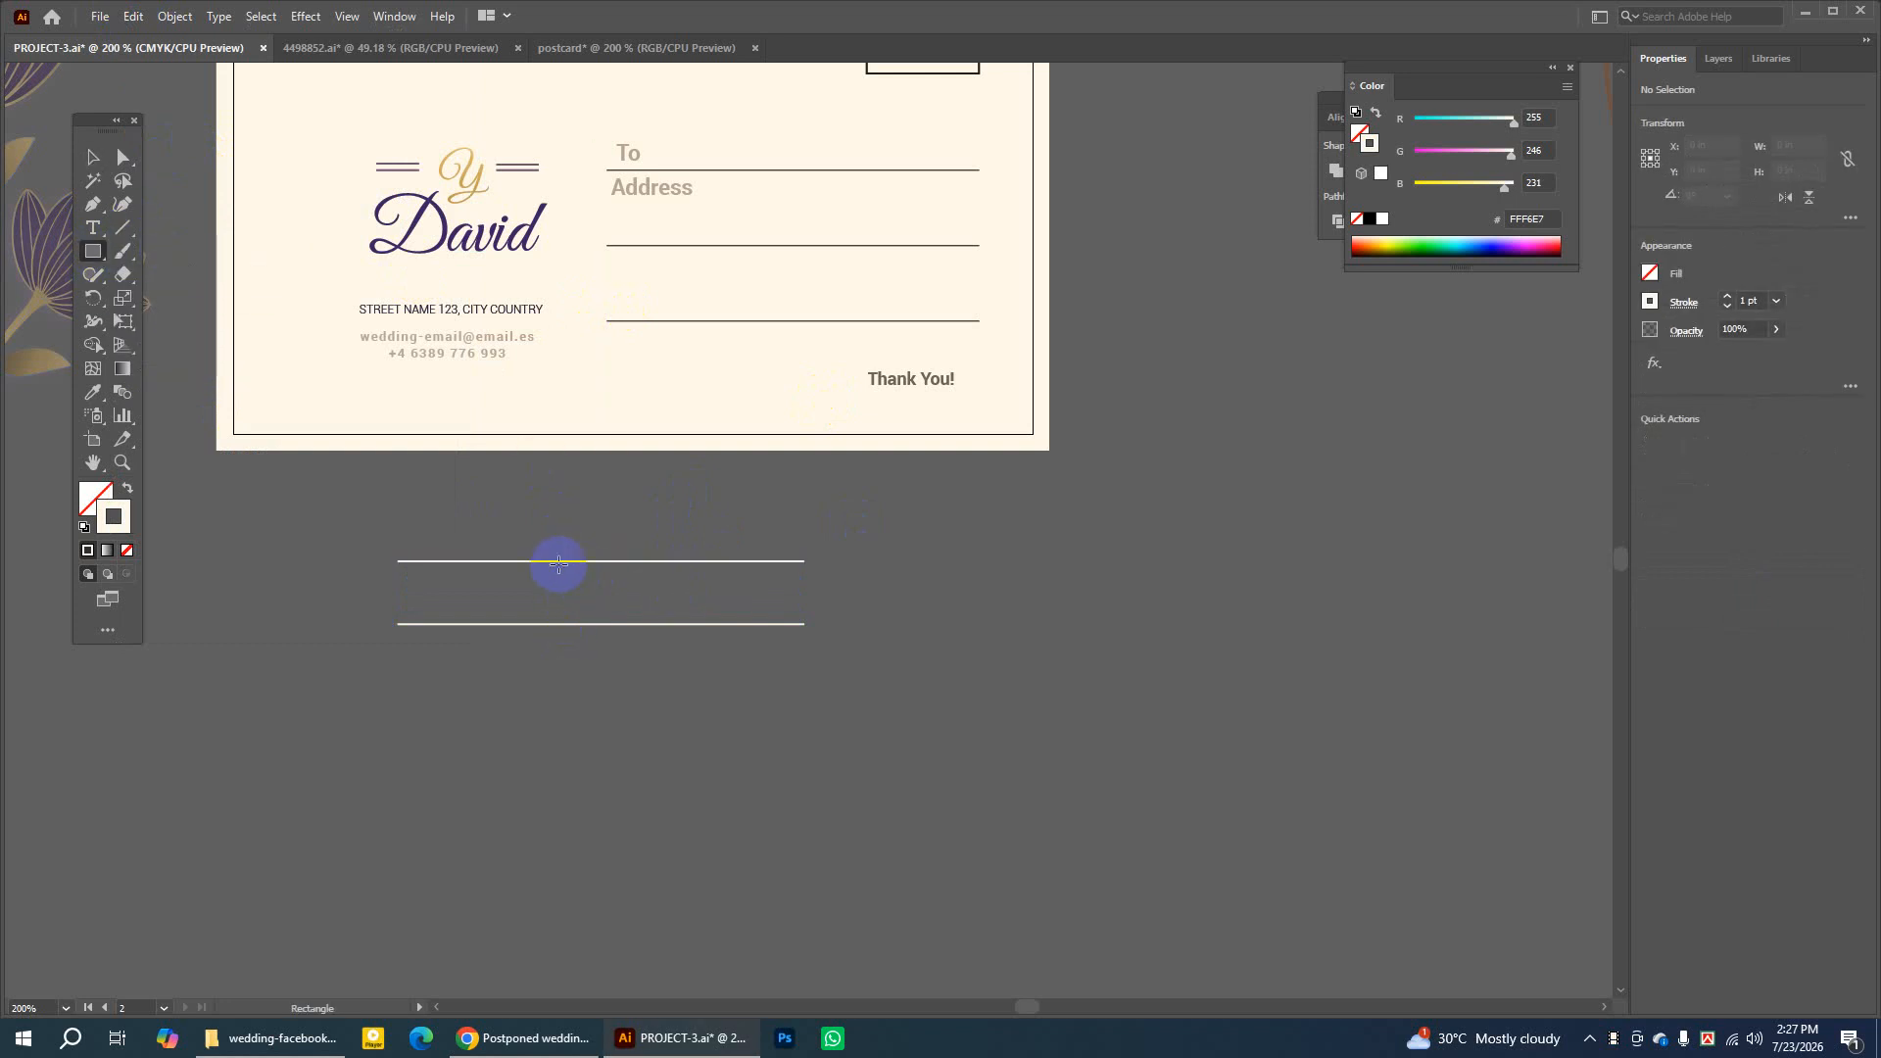
left_click_drag(555, 557, 628, 623)
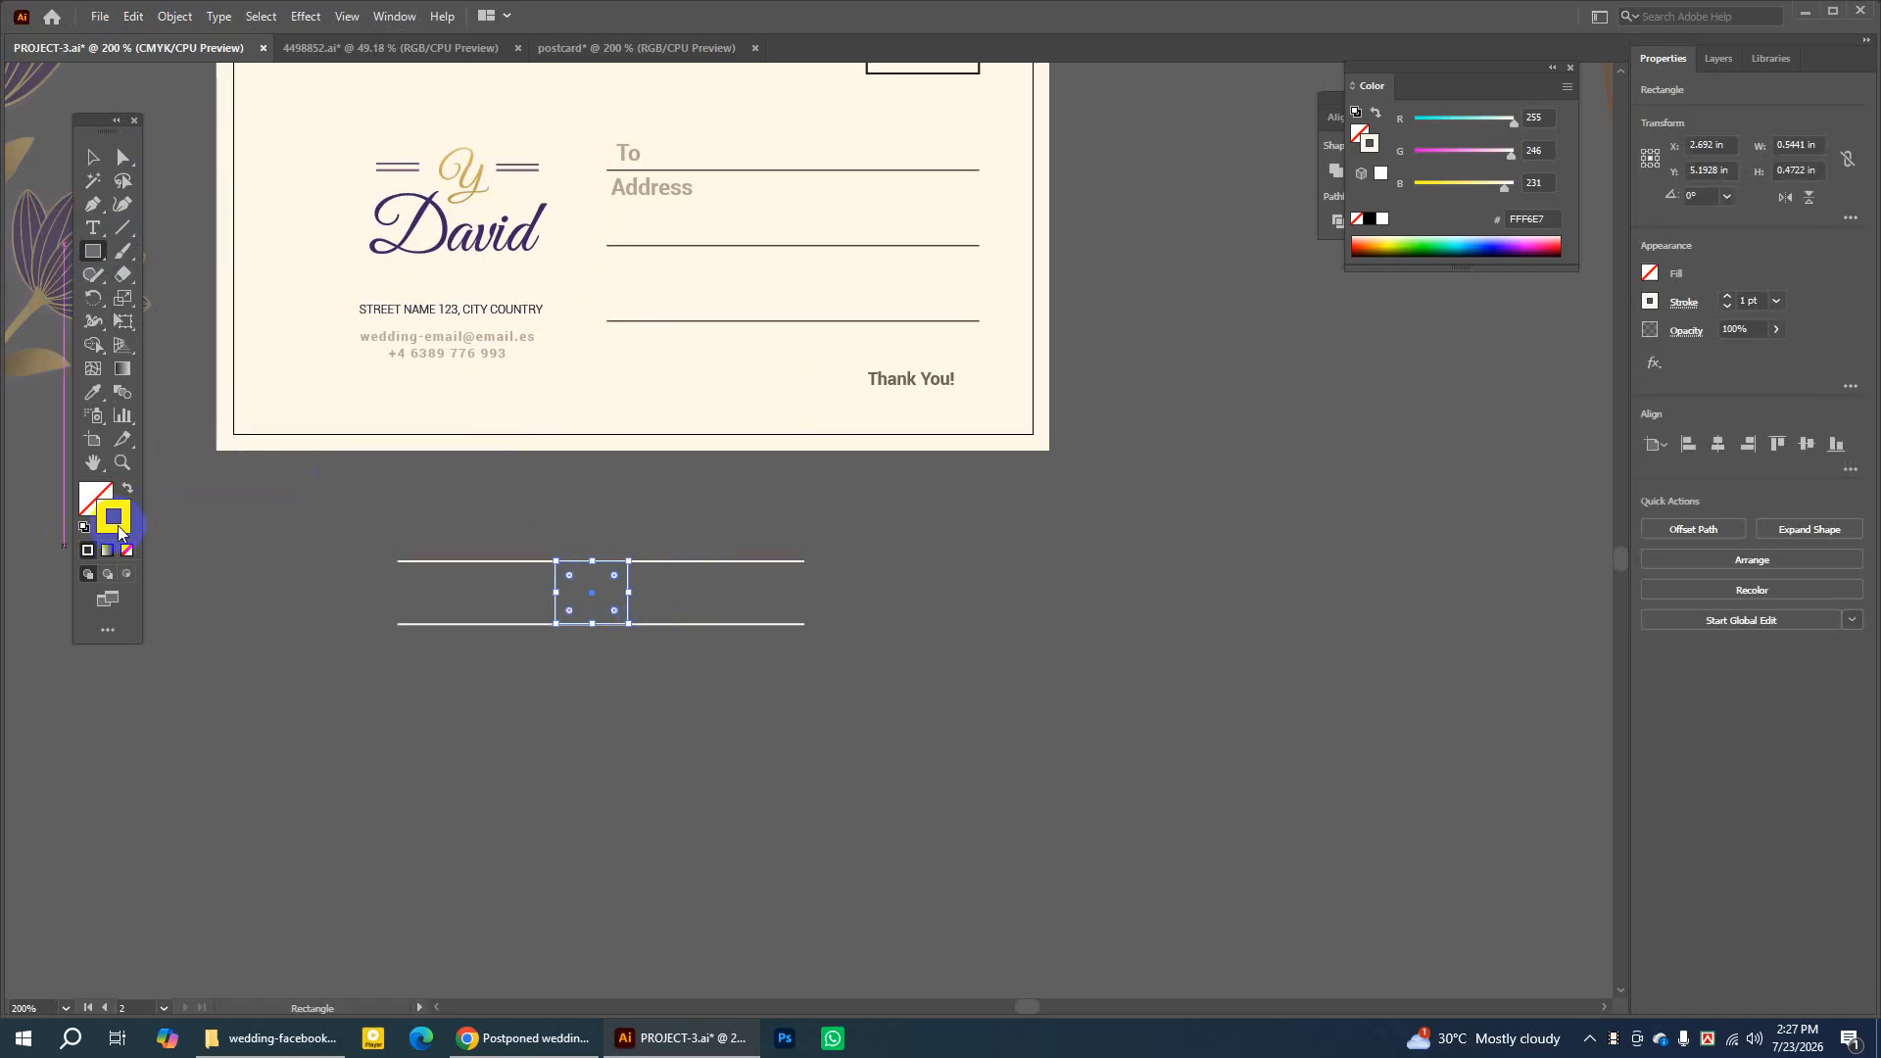
left_click(127, 489)
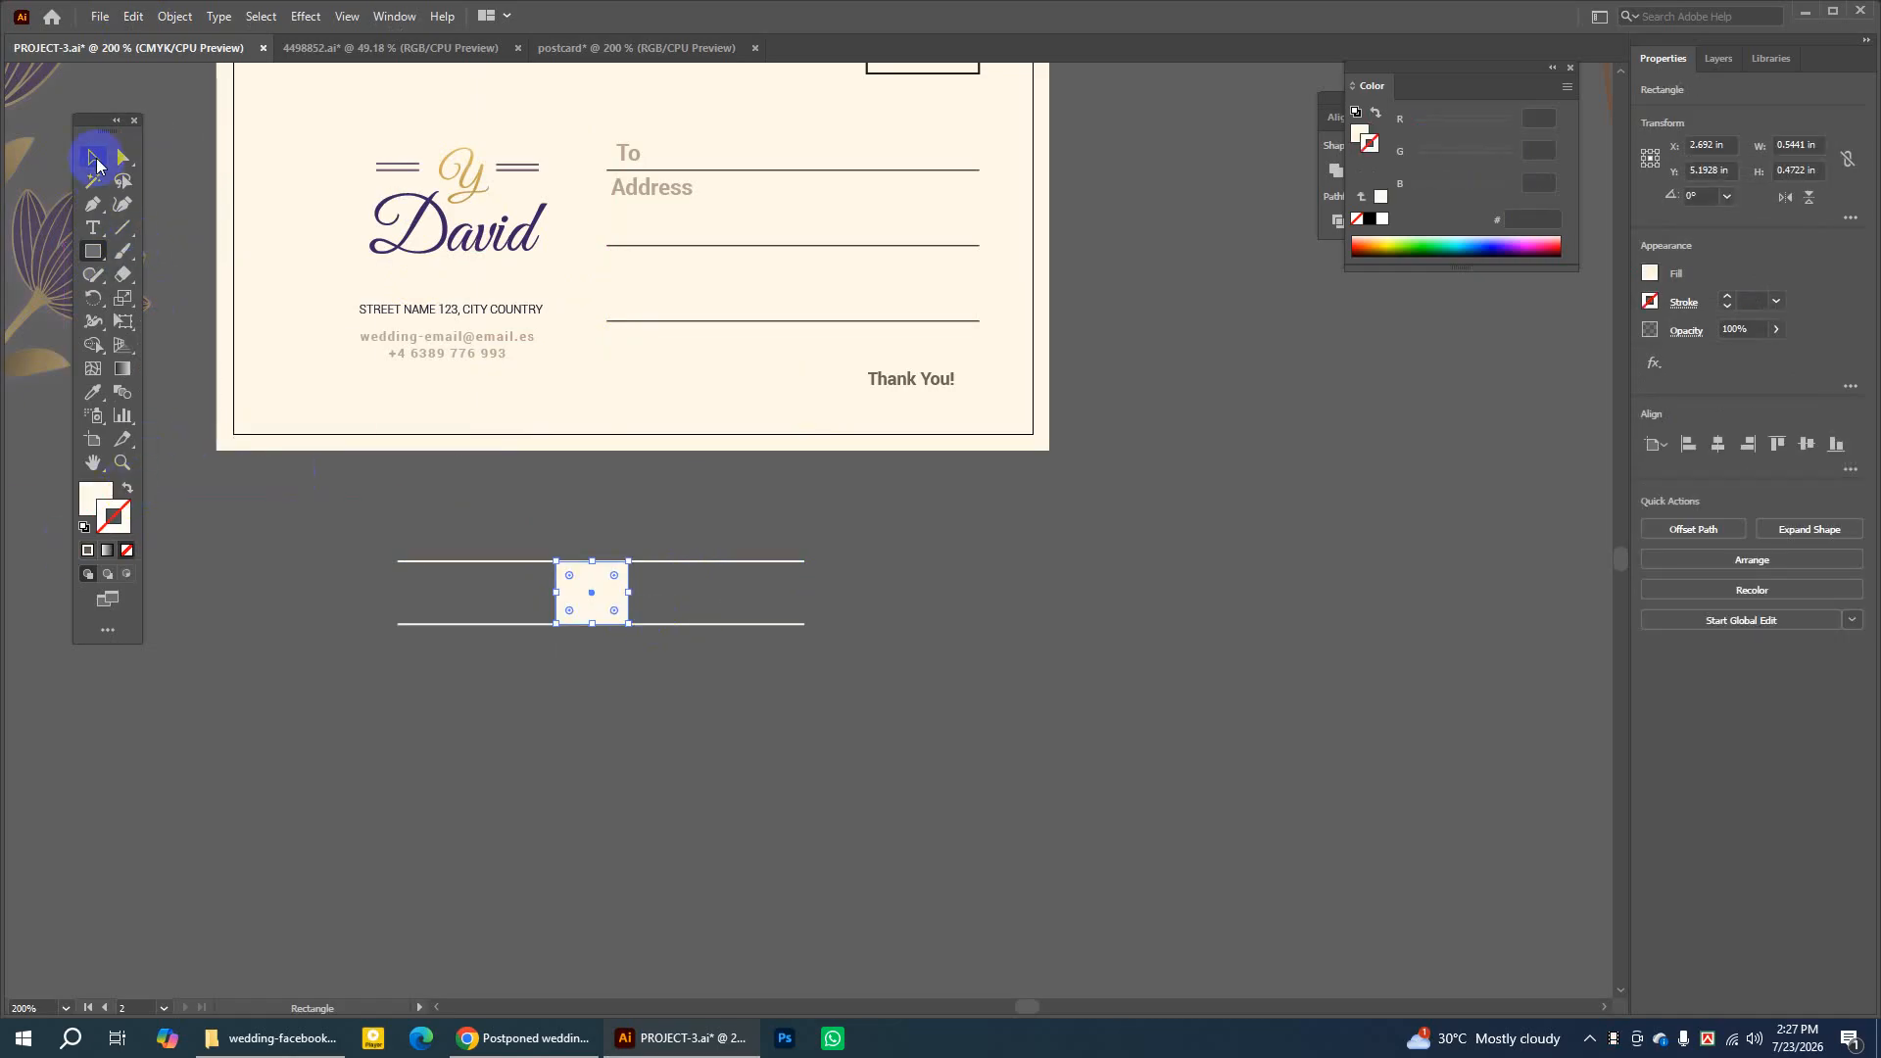
left_click(93, 159)
left_click(845, 507)
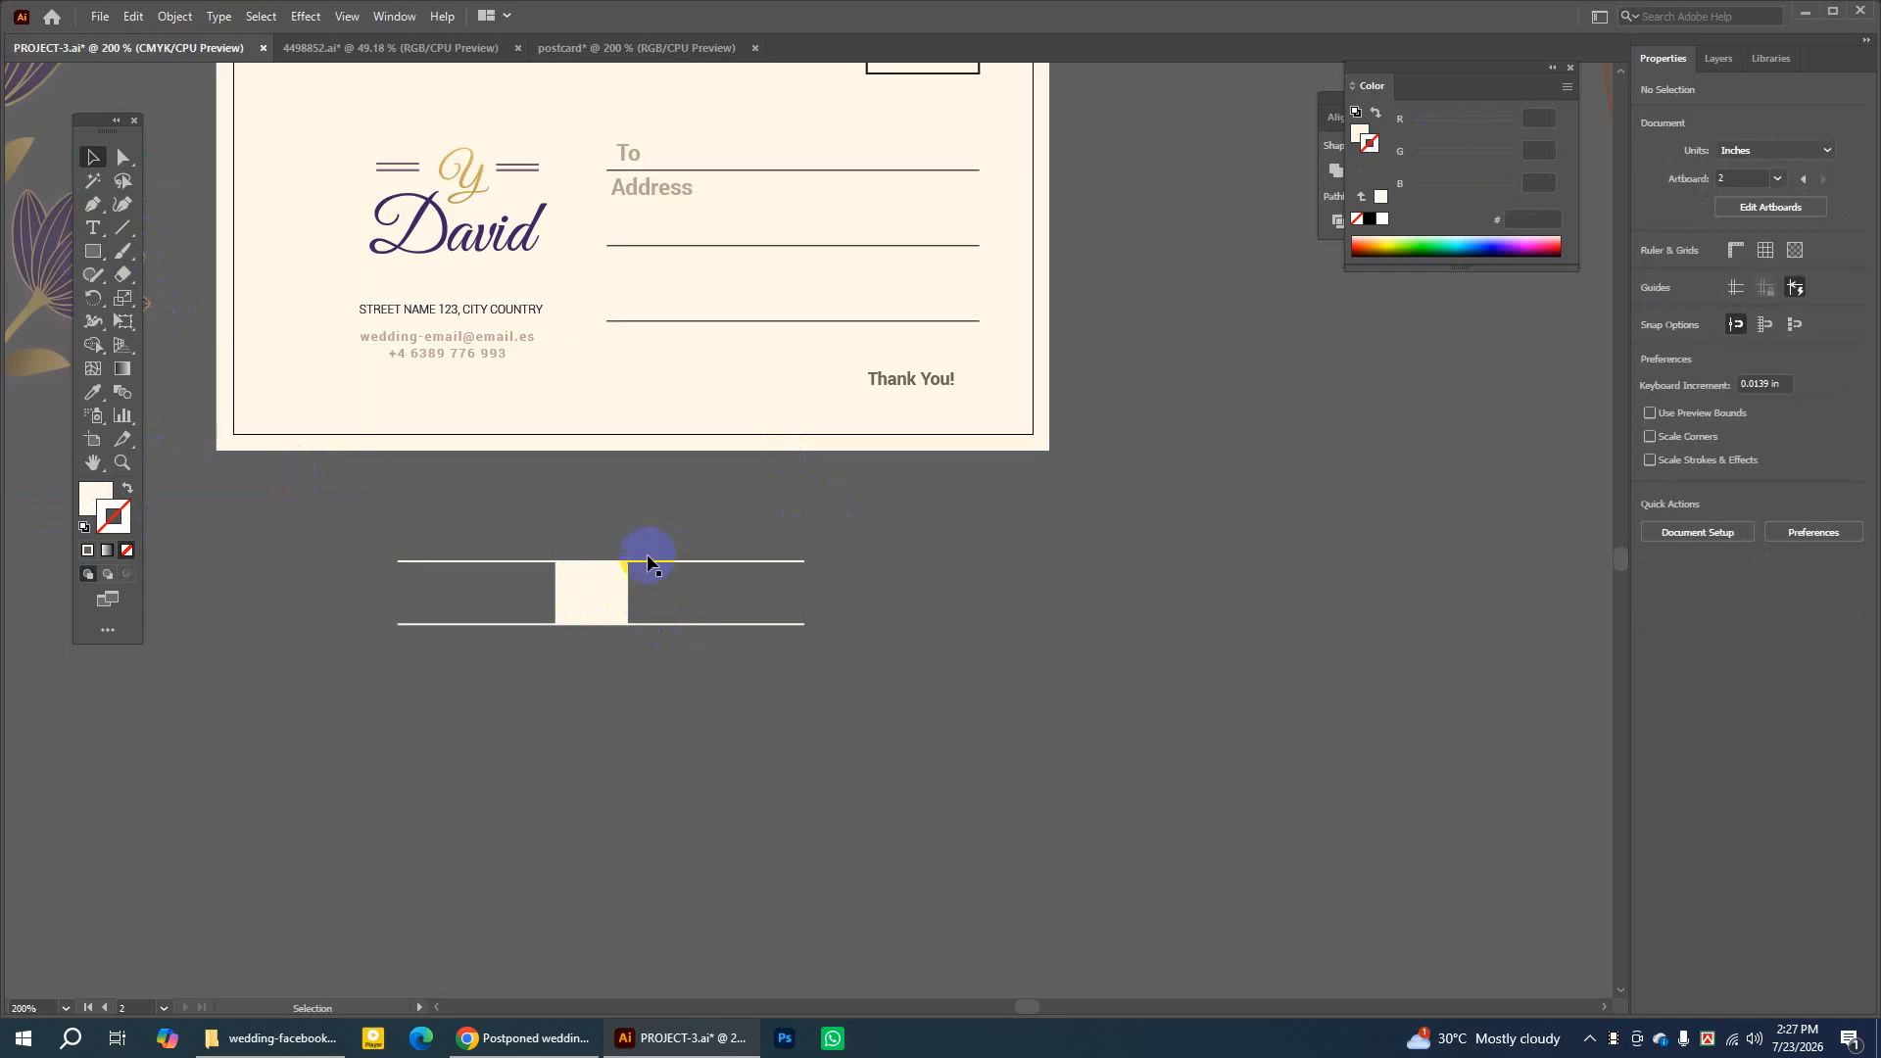
left_click_drag(617, 578, 618, 640)
left_click(772, 600)
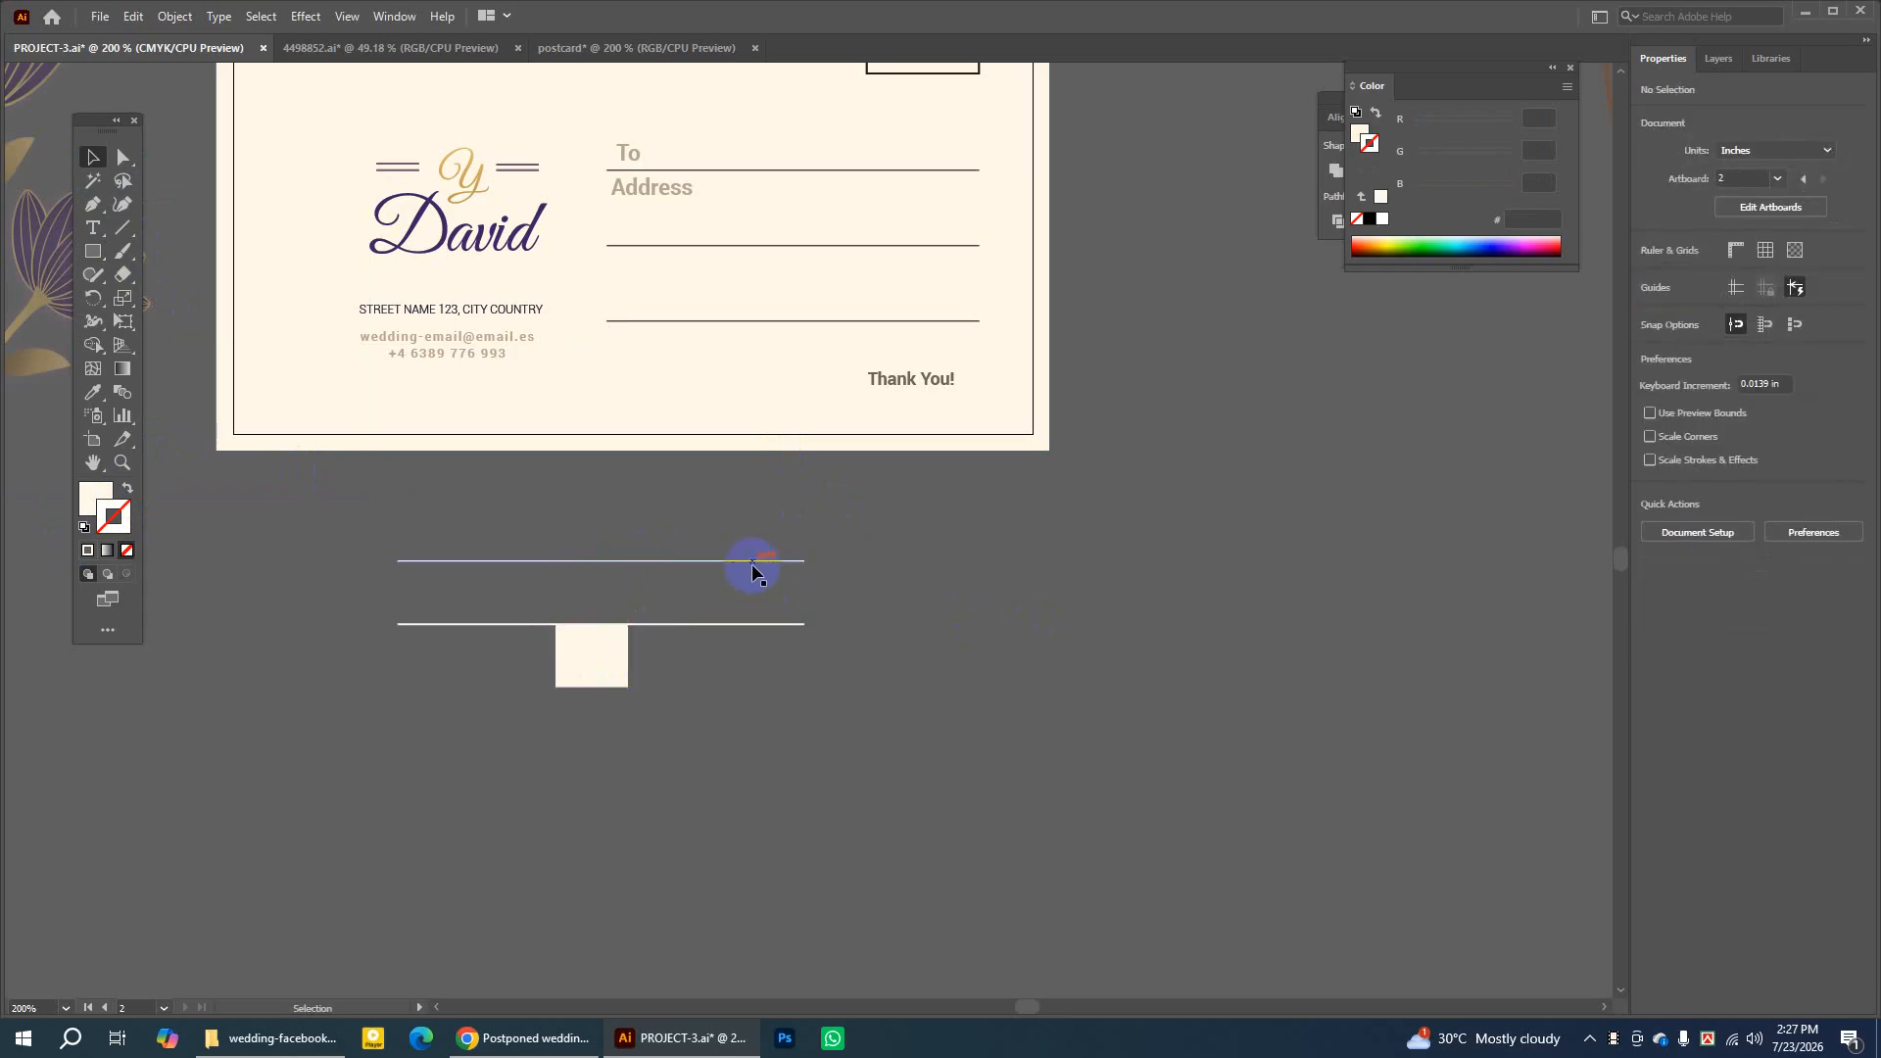
Duplicate the upper cream line in front and move the copy down to the spacer rectangle's lower edge, about 0.94 in below the original
left_click(752, 562)
left_click(133, 17)
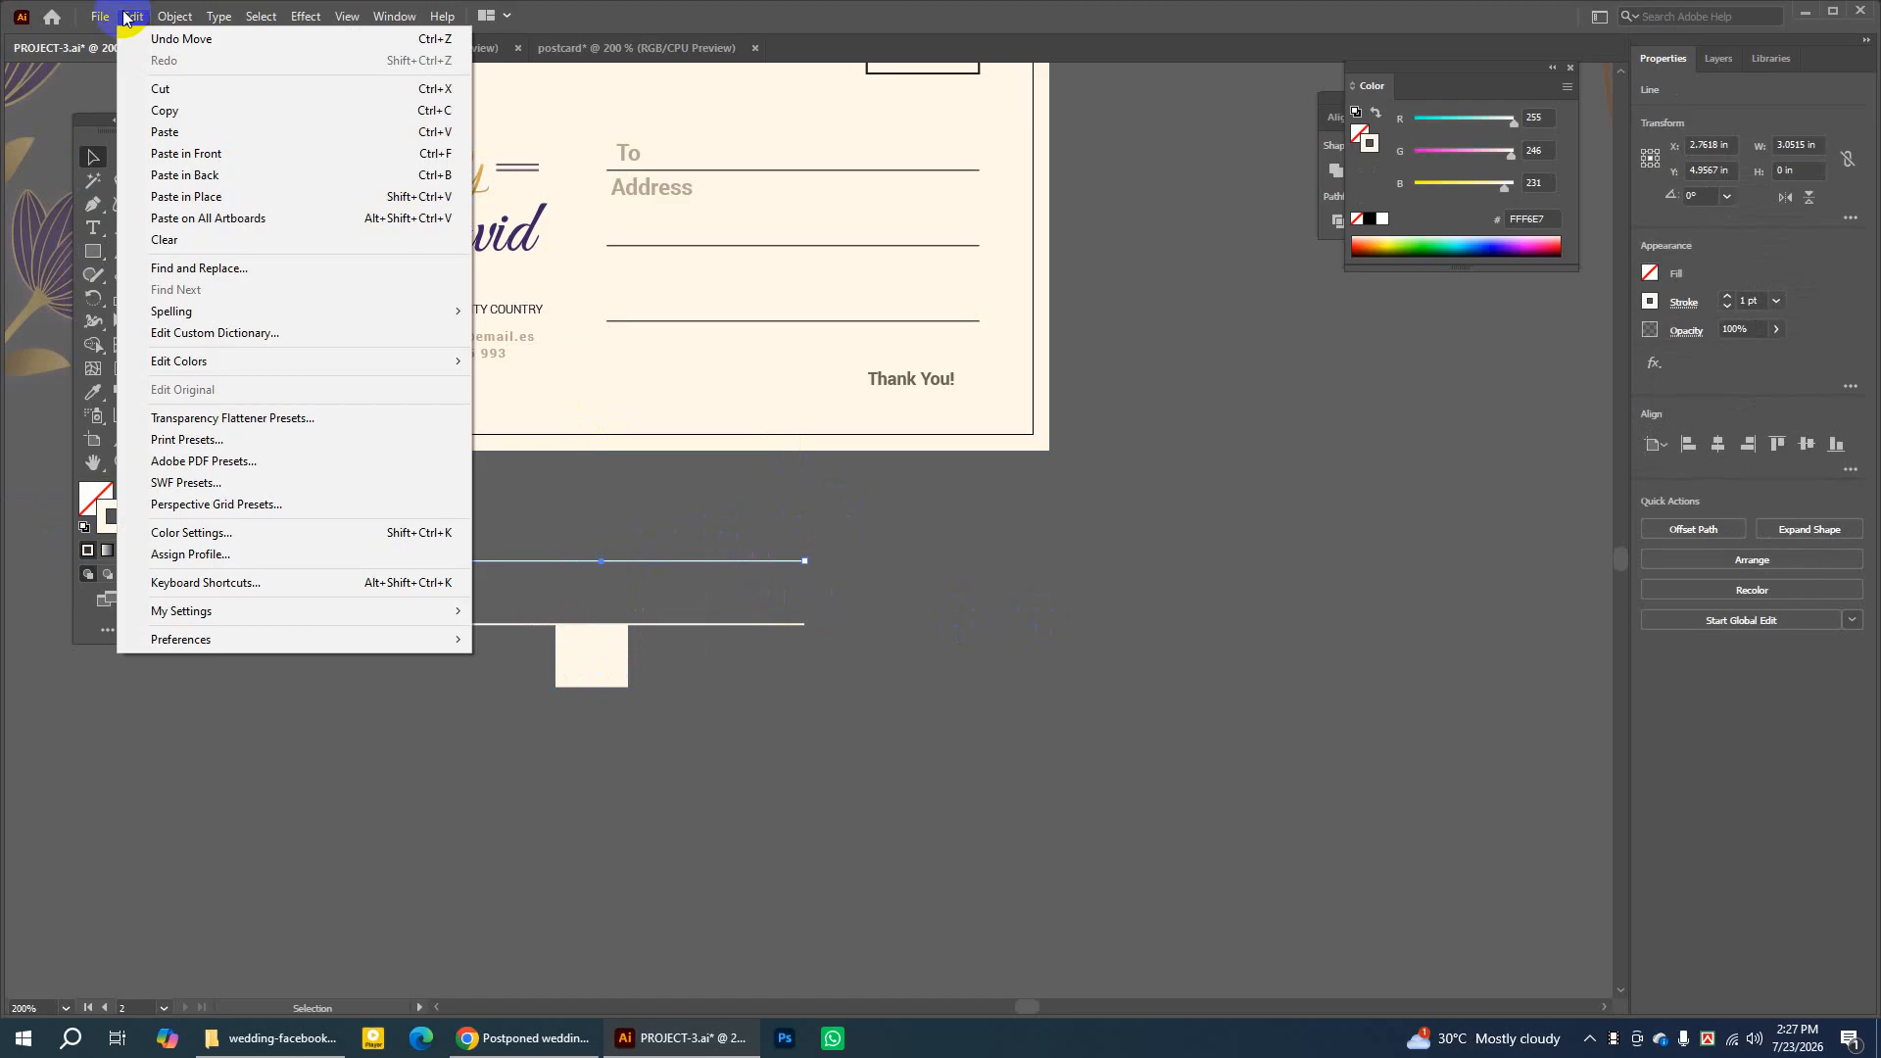
left_click(162, 111)
left_click(133, 17)
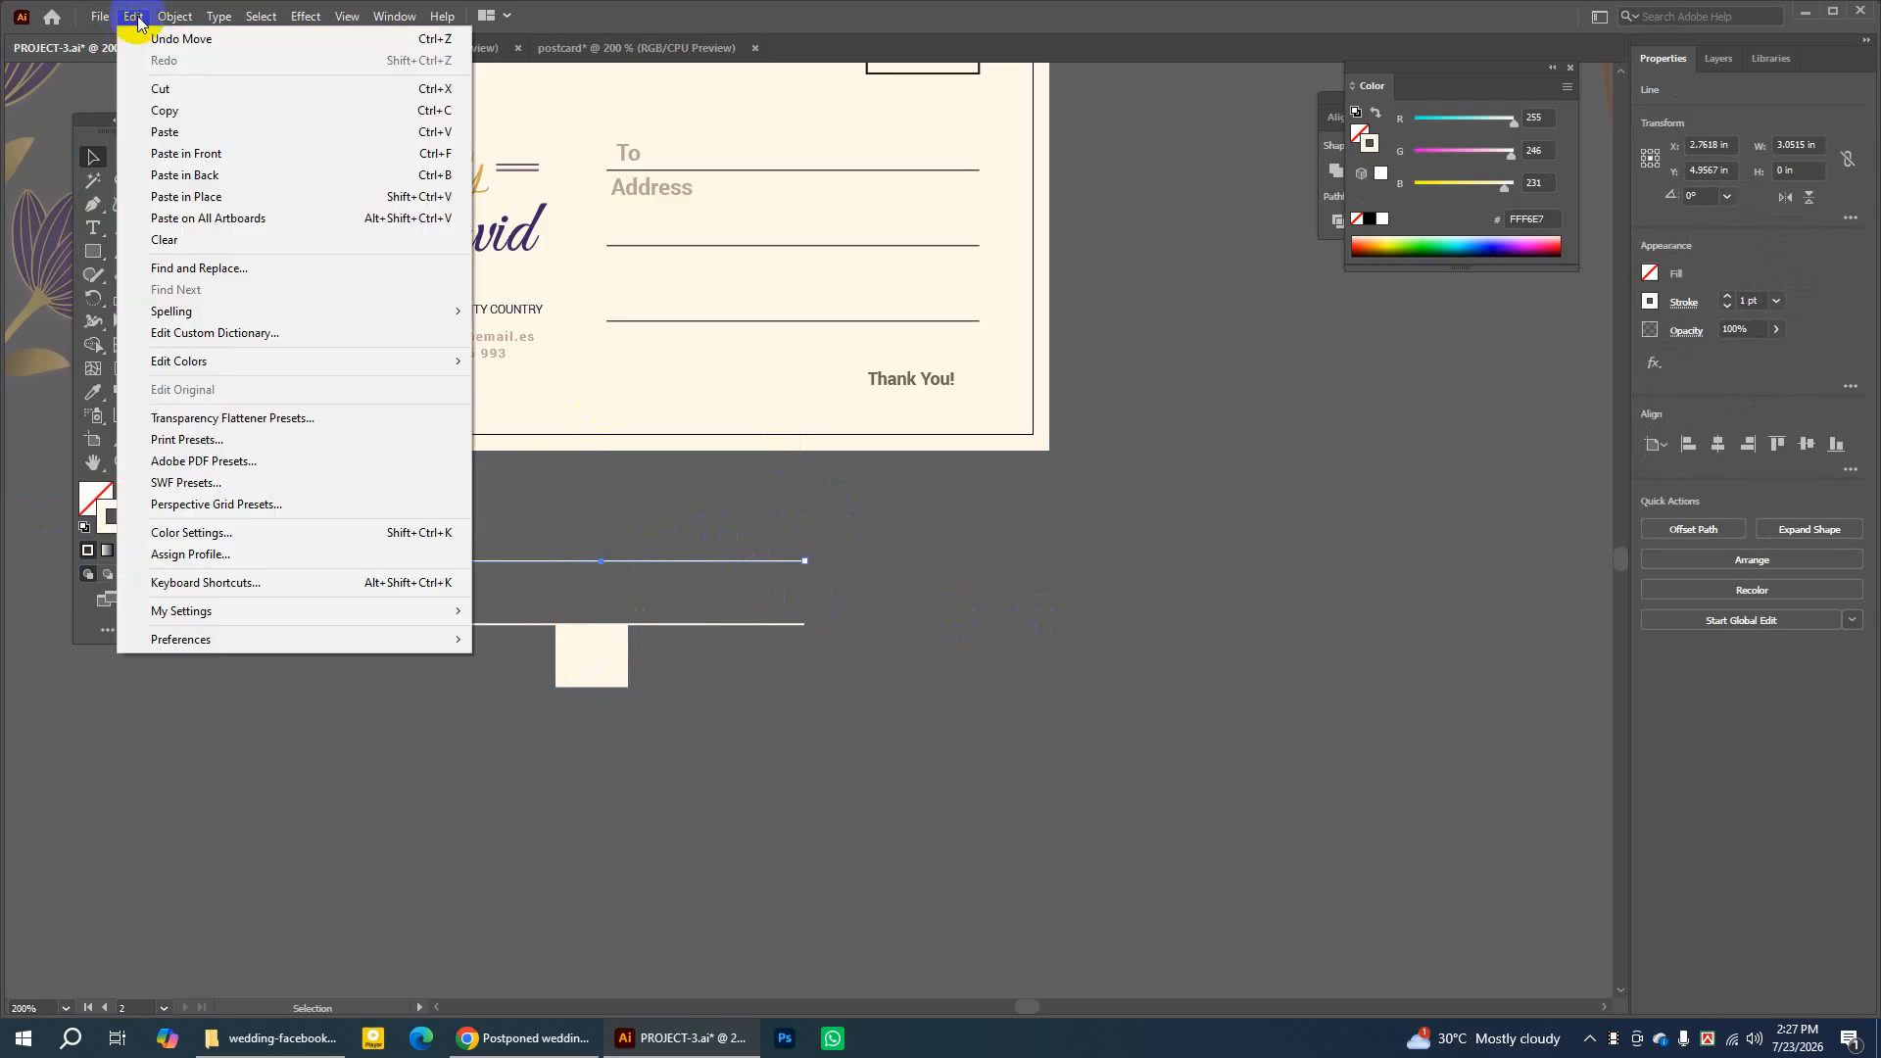
left_click(186, 154)
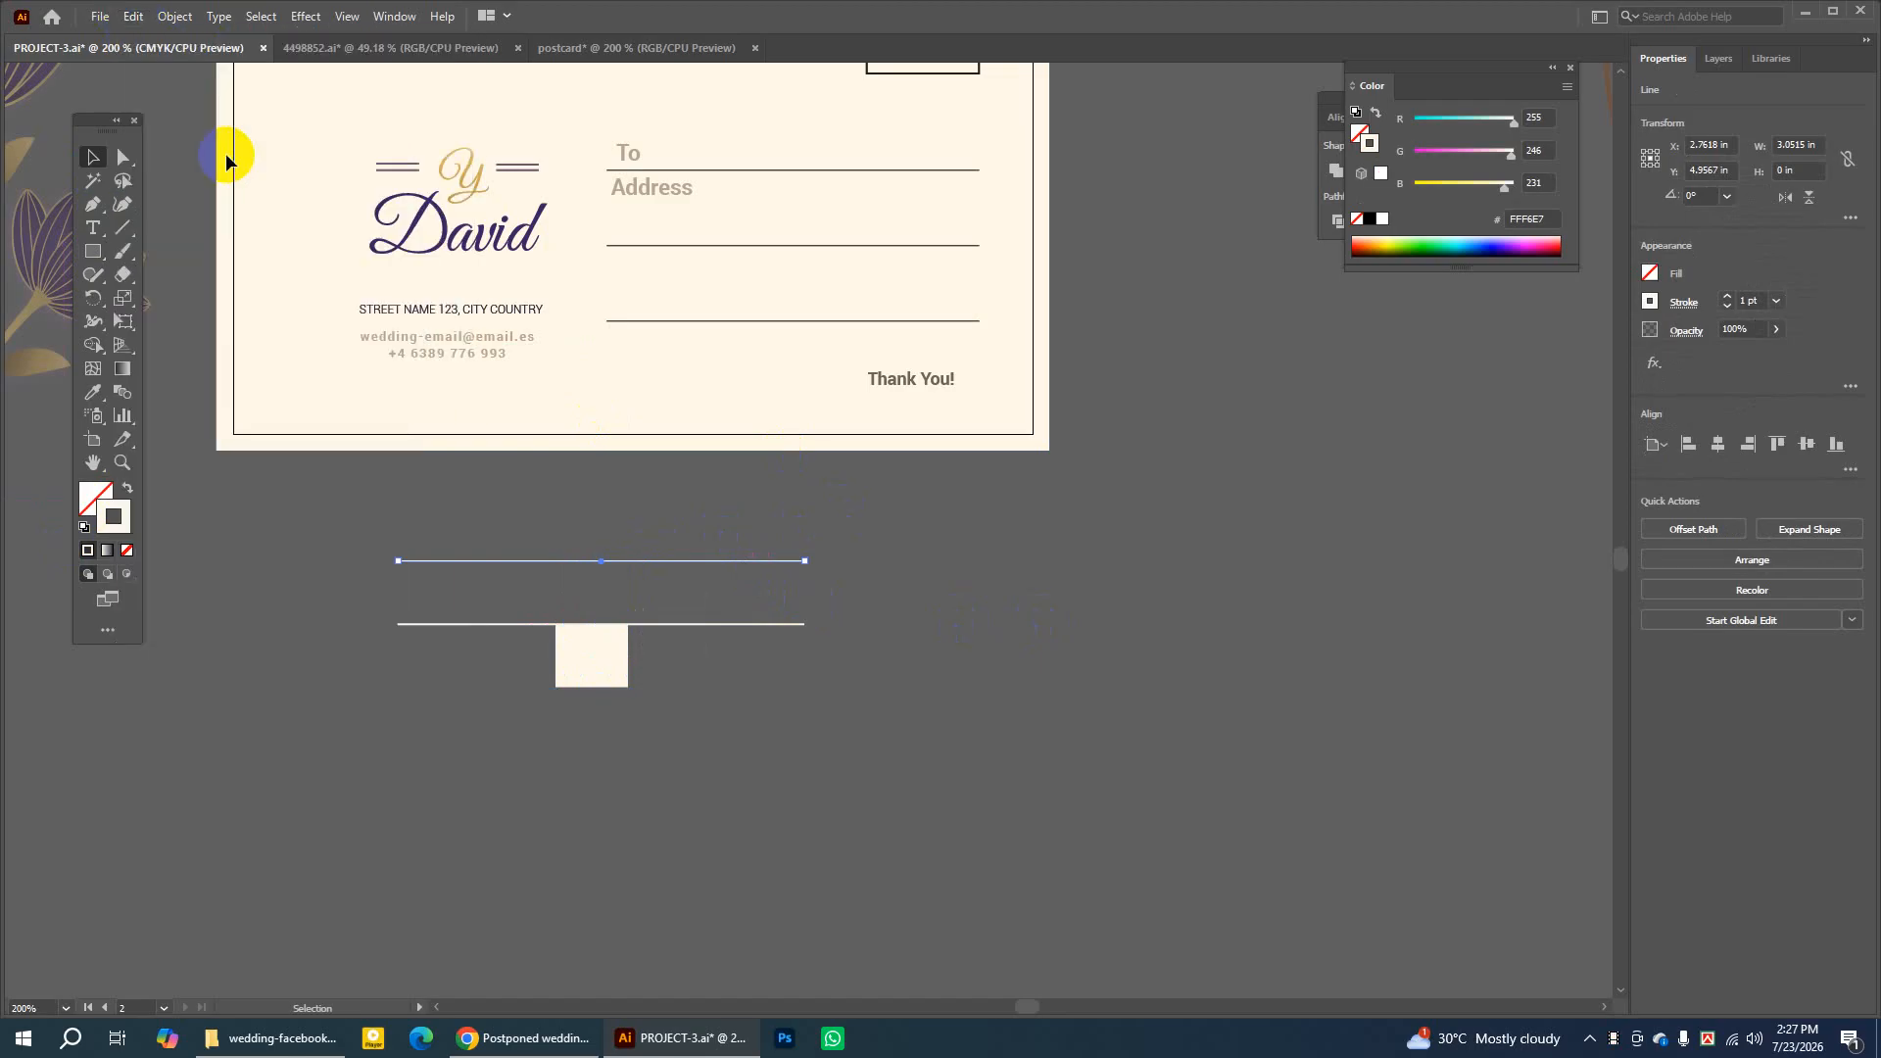
key("Down")
key("Down")
key("Down")
key("Down")
key("Down")
key("Down")
key("Down")
key("Down")
key("Down")
key("Down")
key("Down")
key("Down")
key("Down")
key("Down")
key("Down")
key("Down")
key("Down")
key("Down")
key("Down")
key("Down")
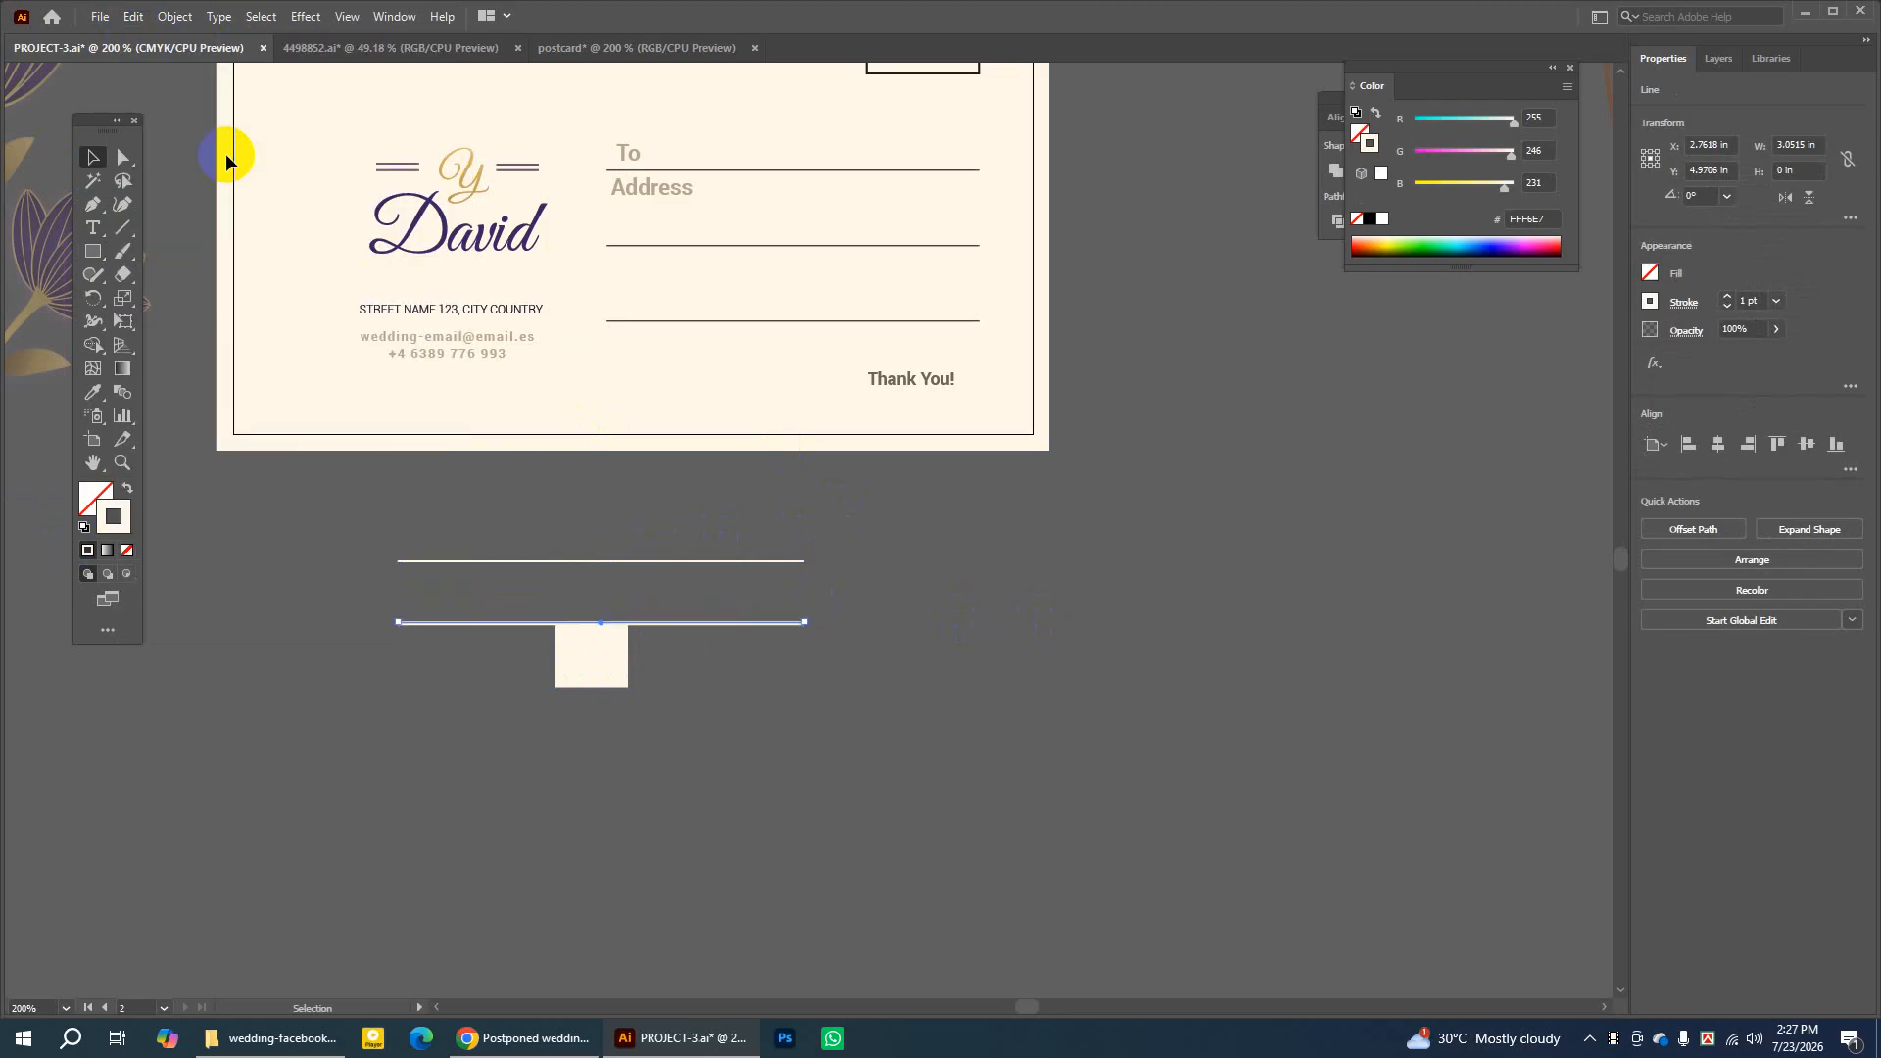
key("Down")
key("Down")
key("Down")
key("Down")
key("Down")
key("Down")
key("Down")
key("Down")
key("Down")
key("Down")
key("Down")
key("Down")
key("Down")
key("Down")
key("Down")
key("Down")
key("Down")
key("Down")
key("Down")
key("Down")
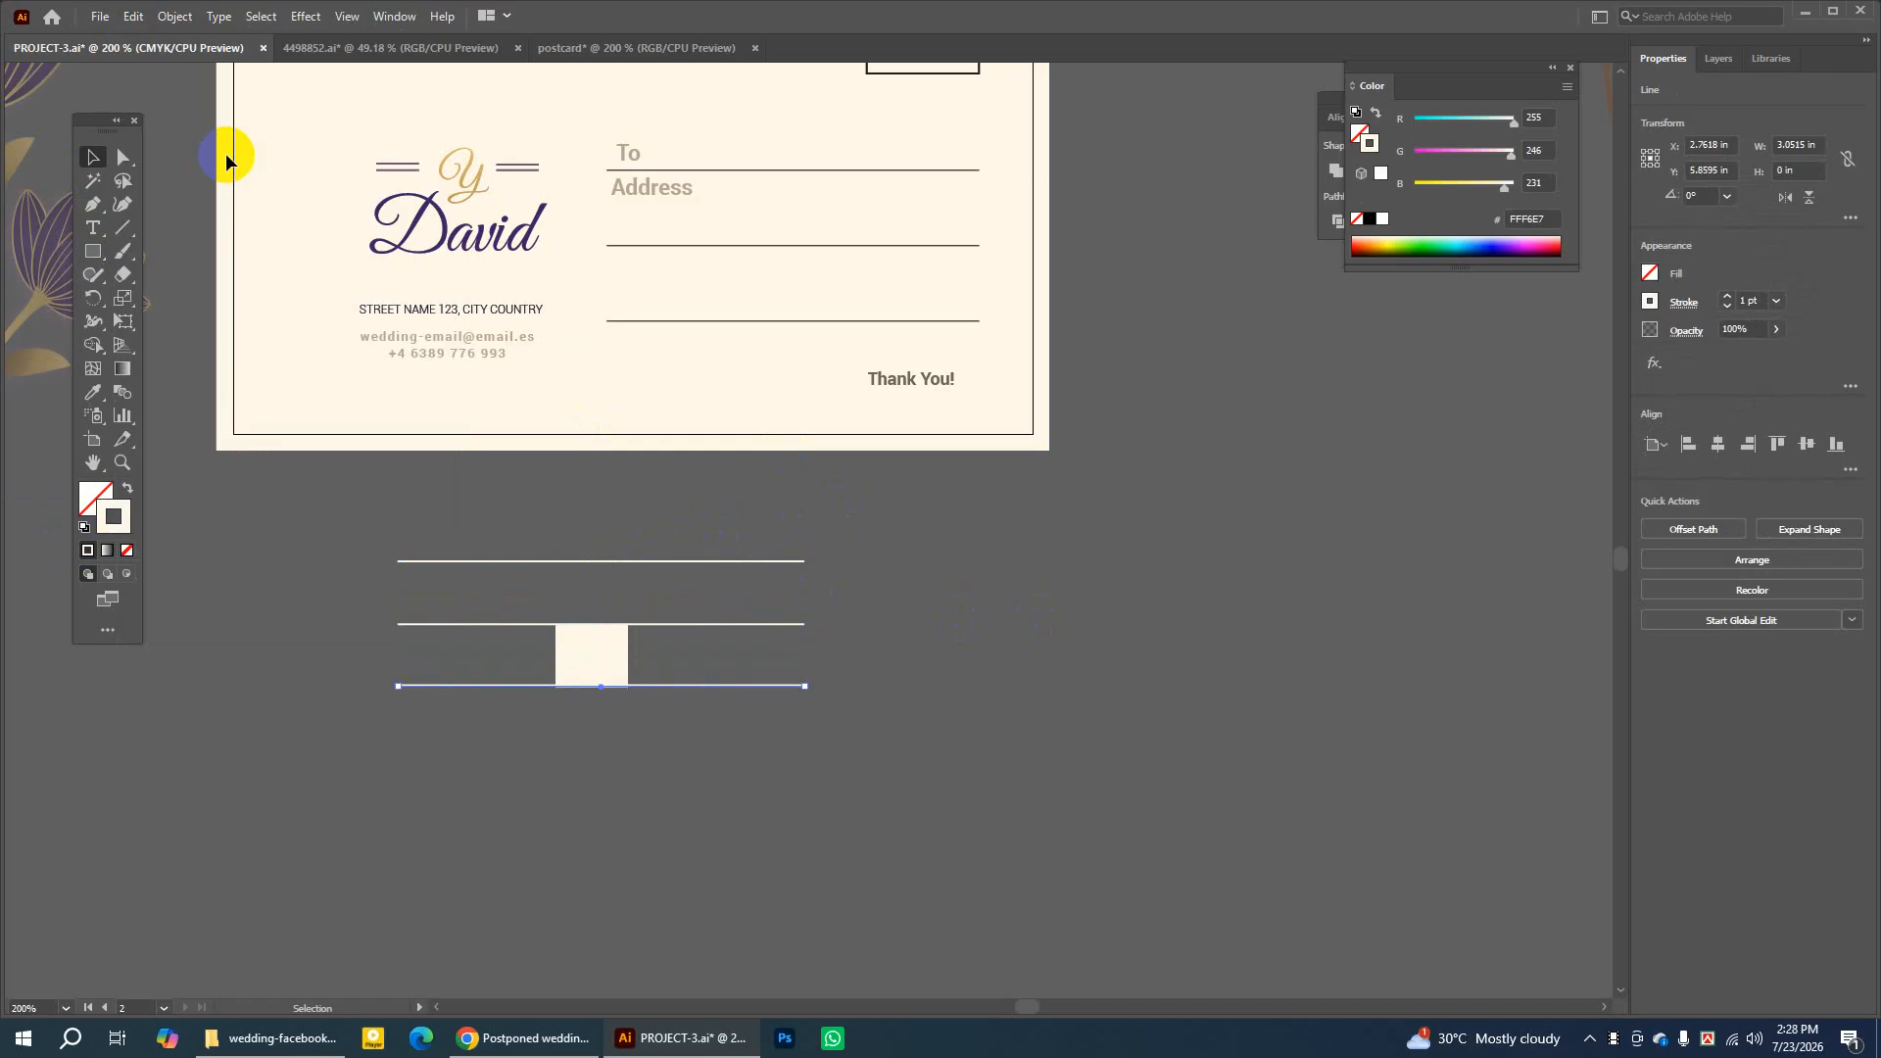
Move the spacer rectangle clear of the three lines and delete it
left_click(903, 530)
left_click_drag(593, 652, 1100, 654)
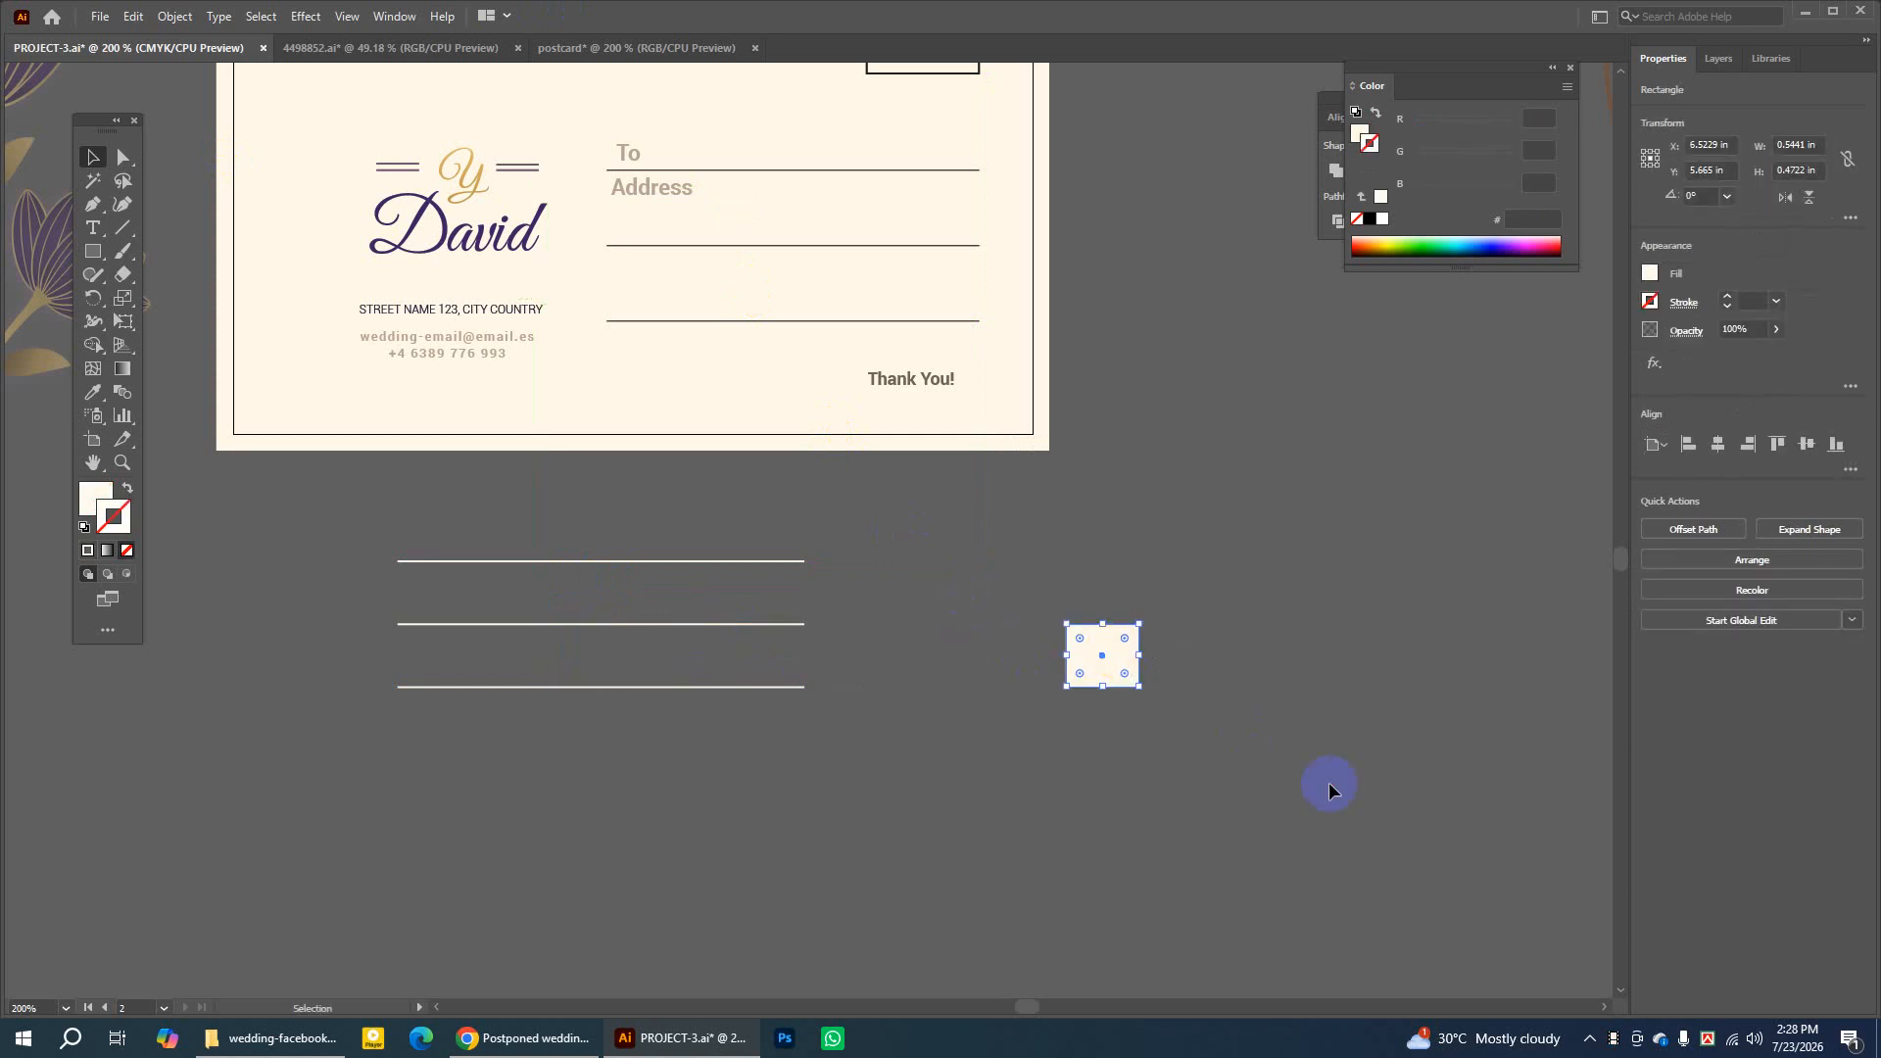
key("Delete")
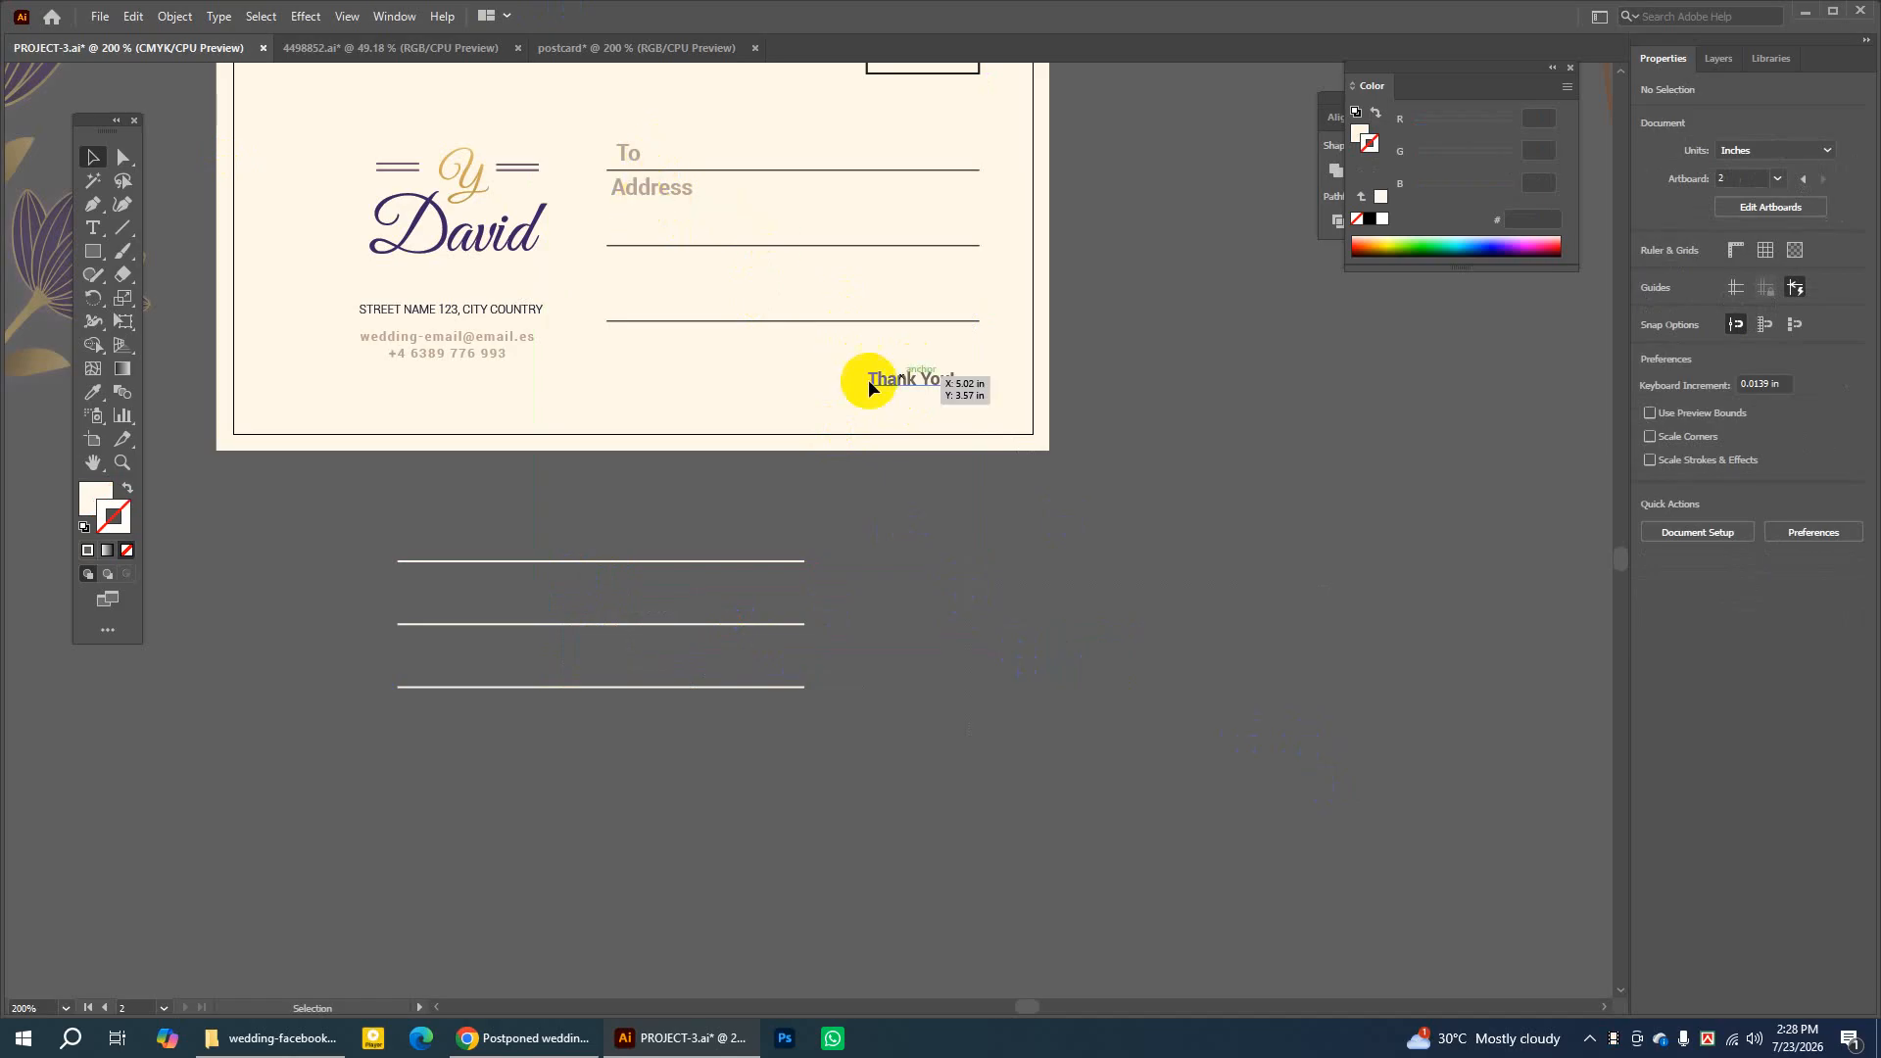
Examine the three lines' spacing and the arrangement of the card's outer frame, postmark, stamp box, address lines and closing text
left_click_drag(503, 652, 502, 651)
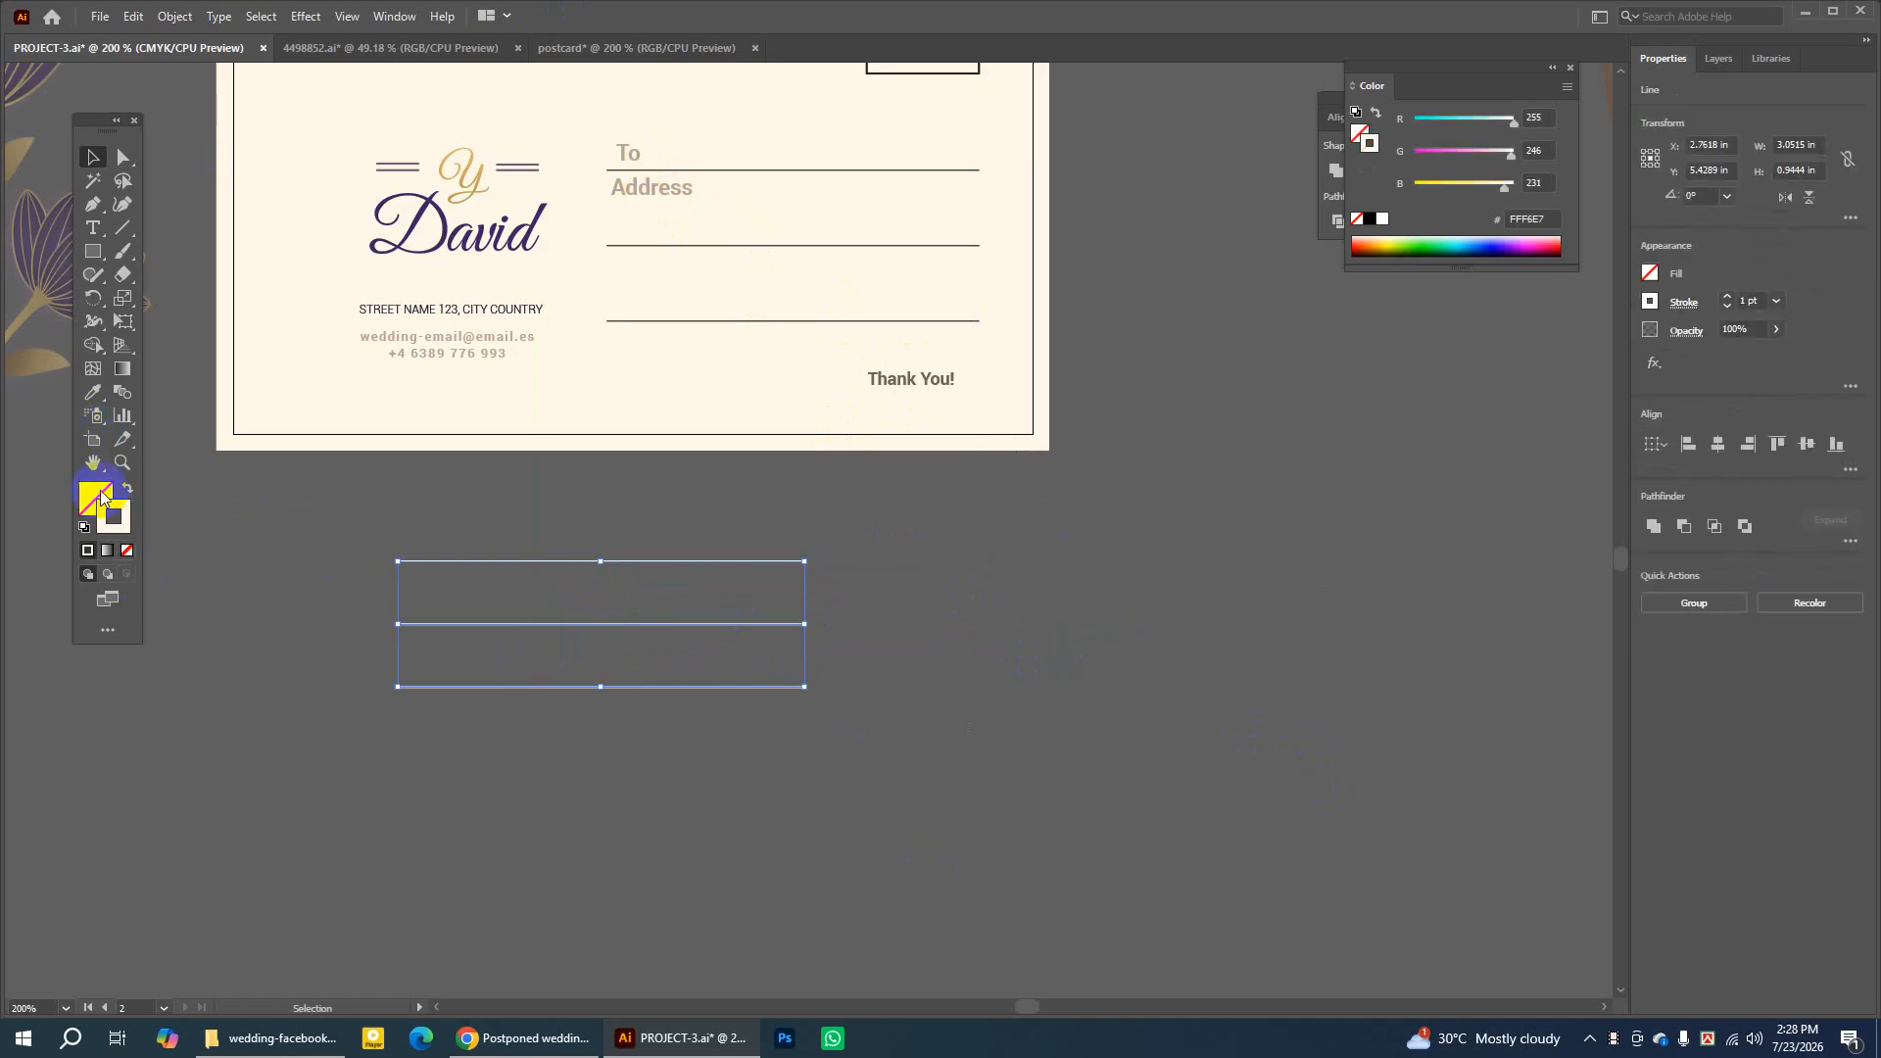
left_click(93, 462)
left_click_drag(489, 261, 481, 503)
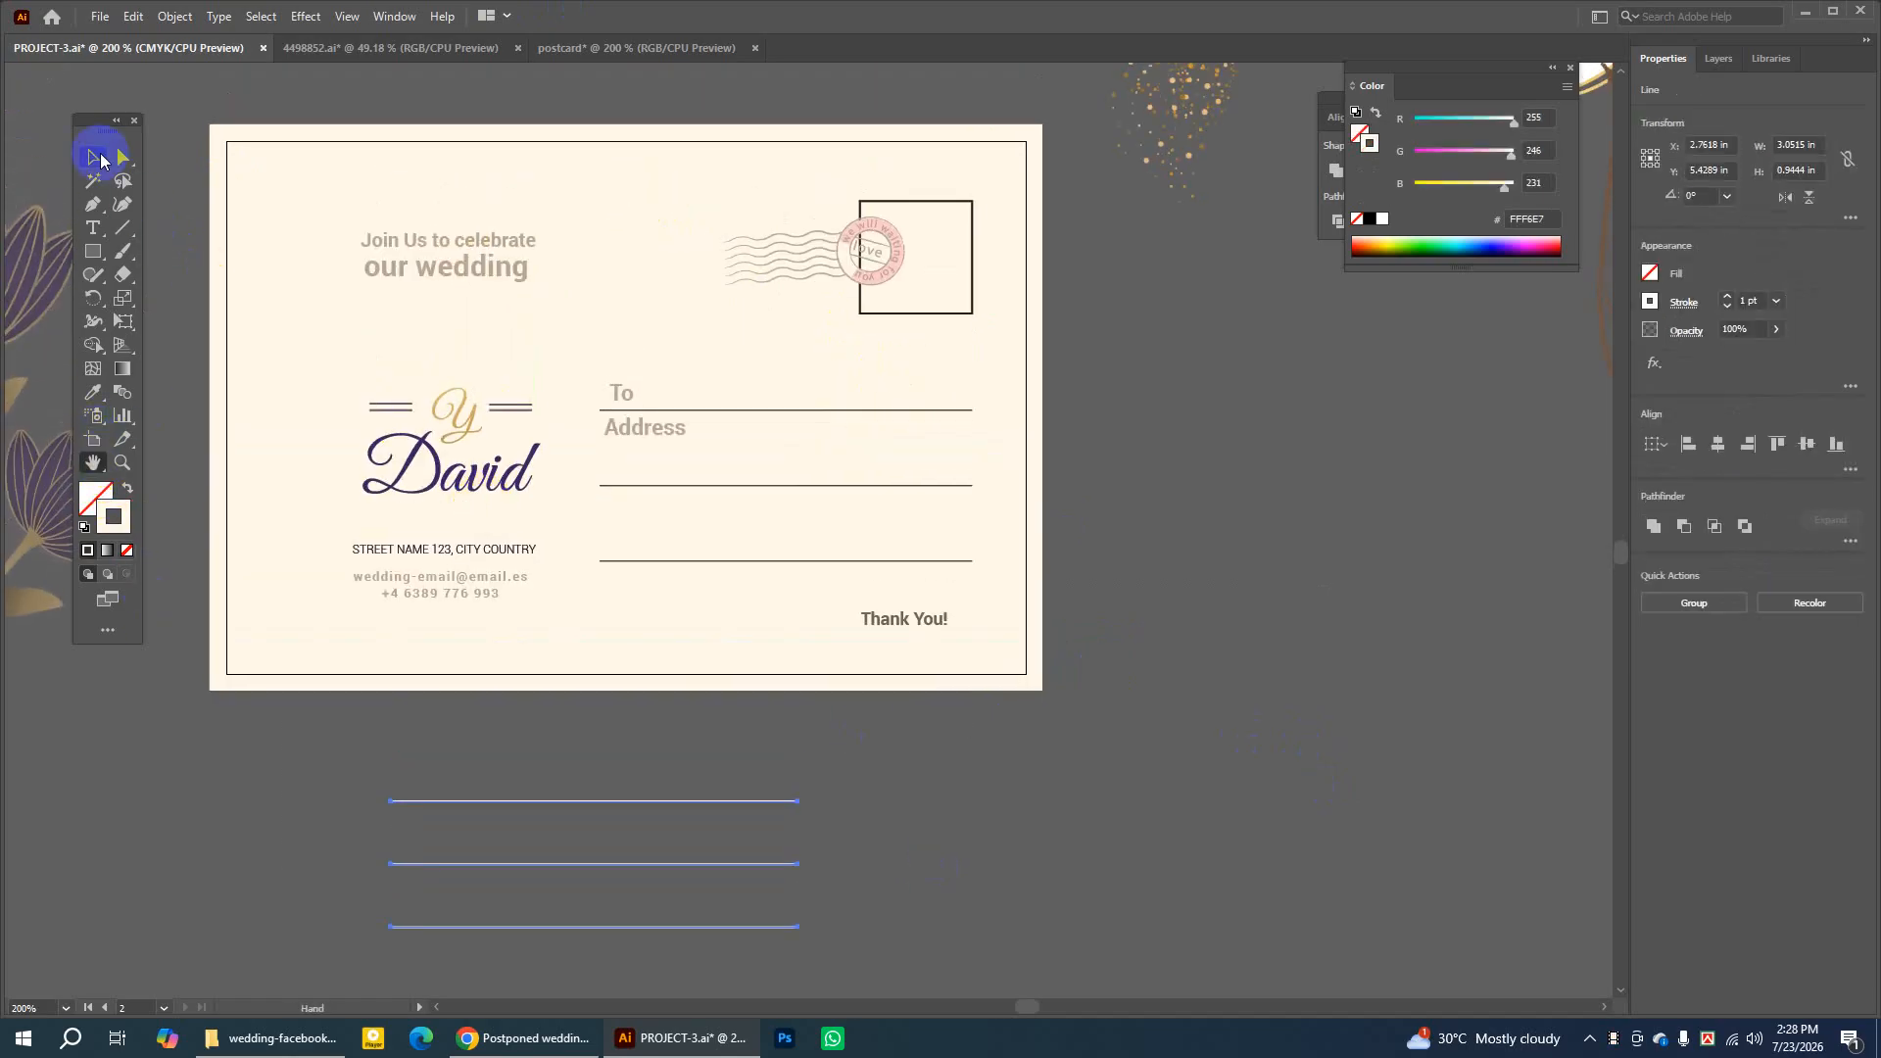
left_click_drag(591, 178, 982, 632)
left_click(1217, 356)
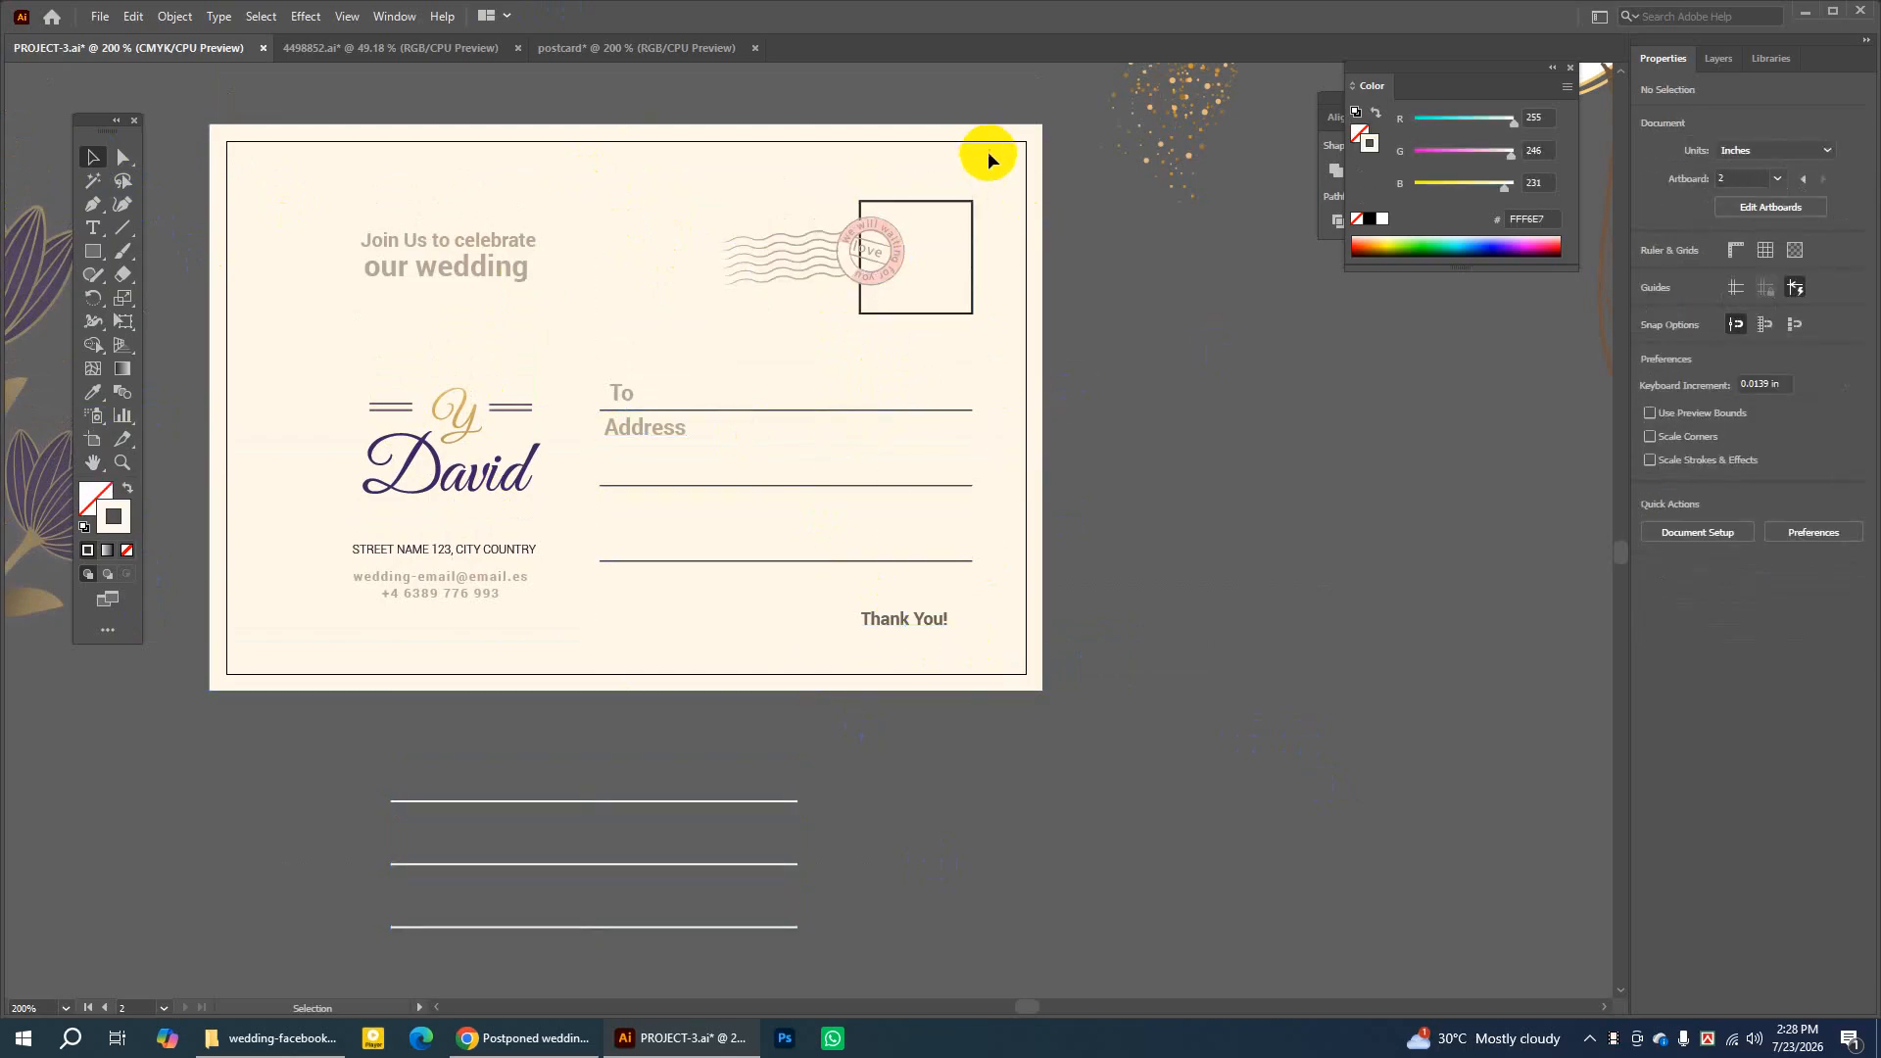
left_click(1031, 137)
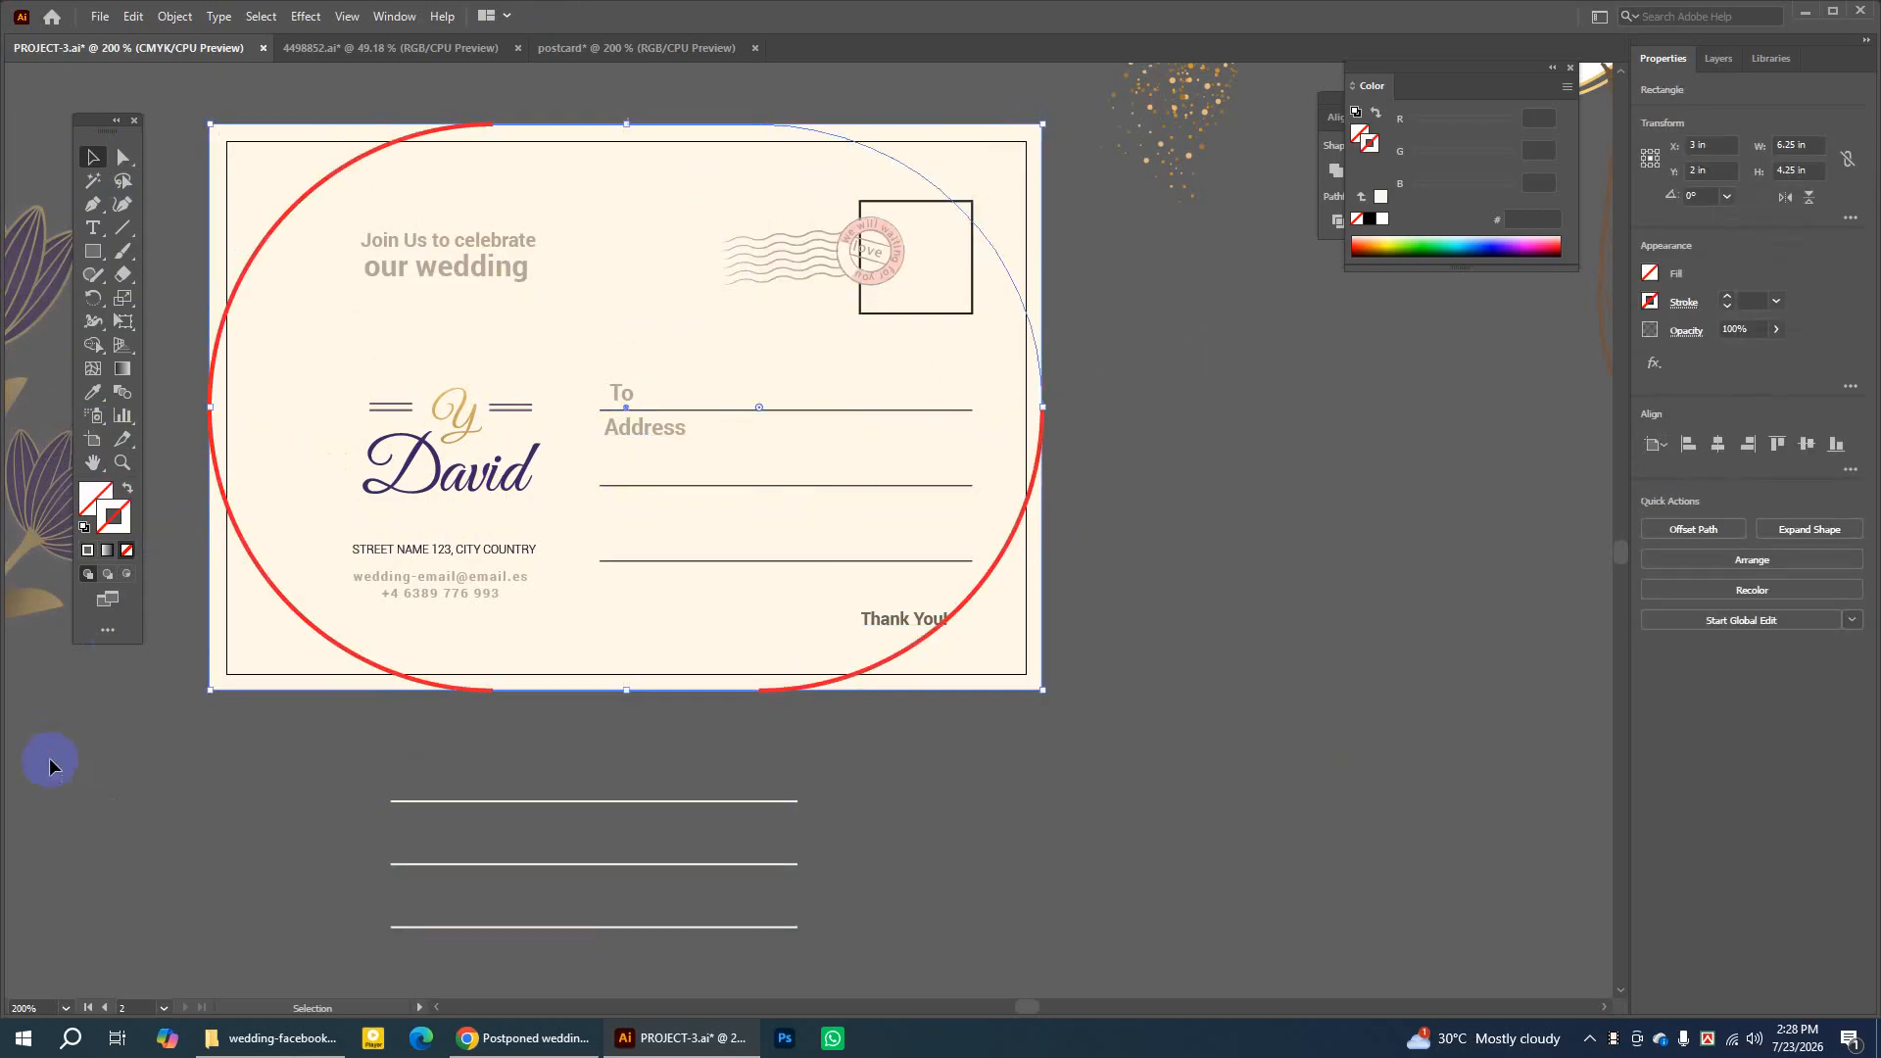
left_click(1044, 147)
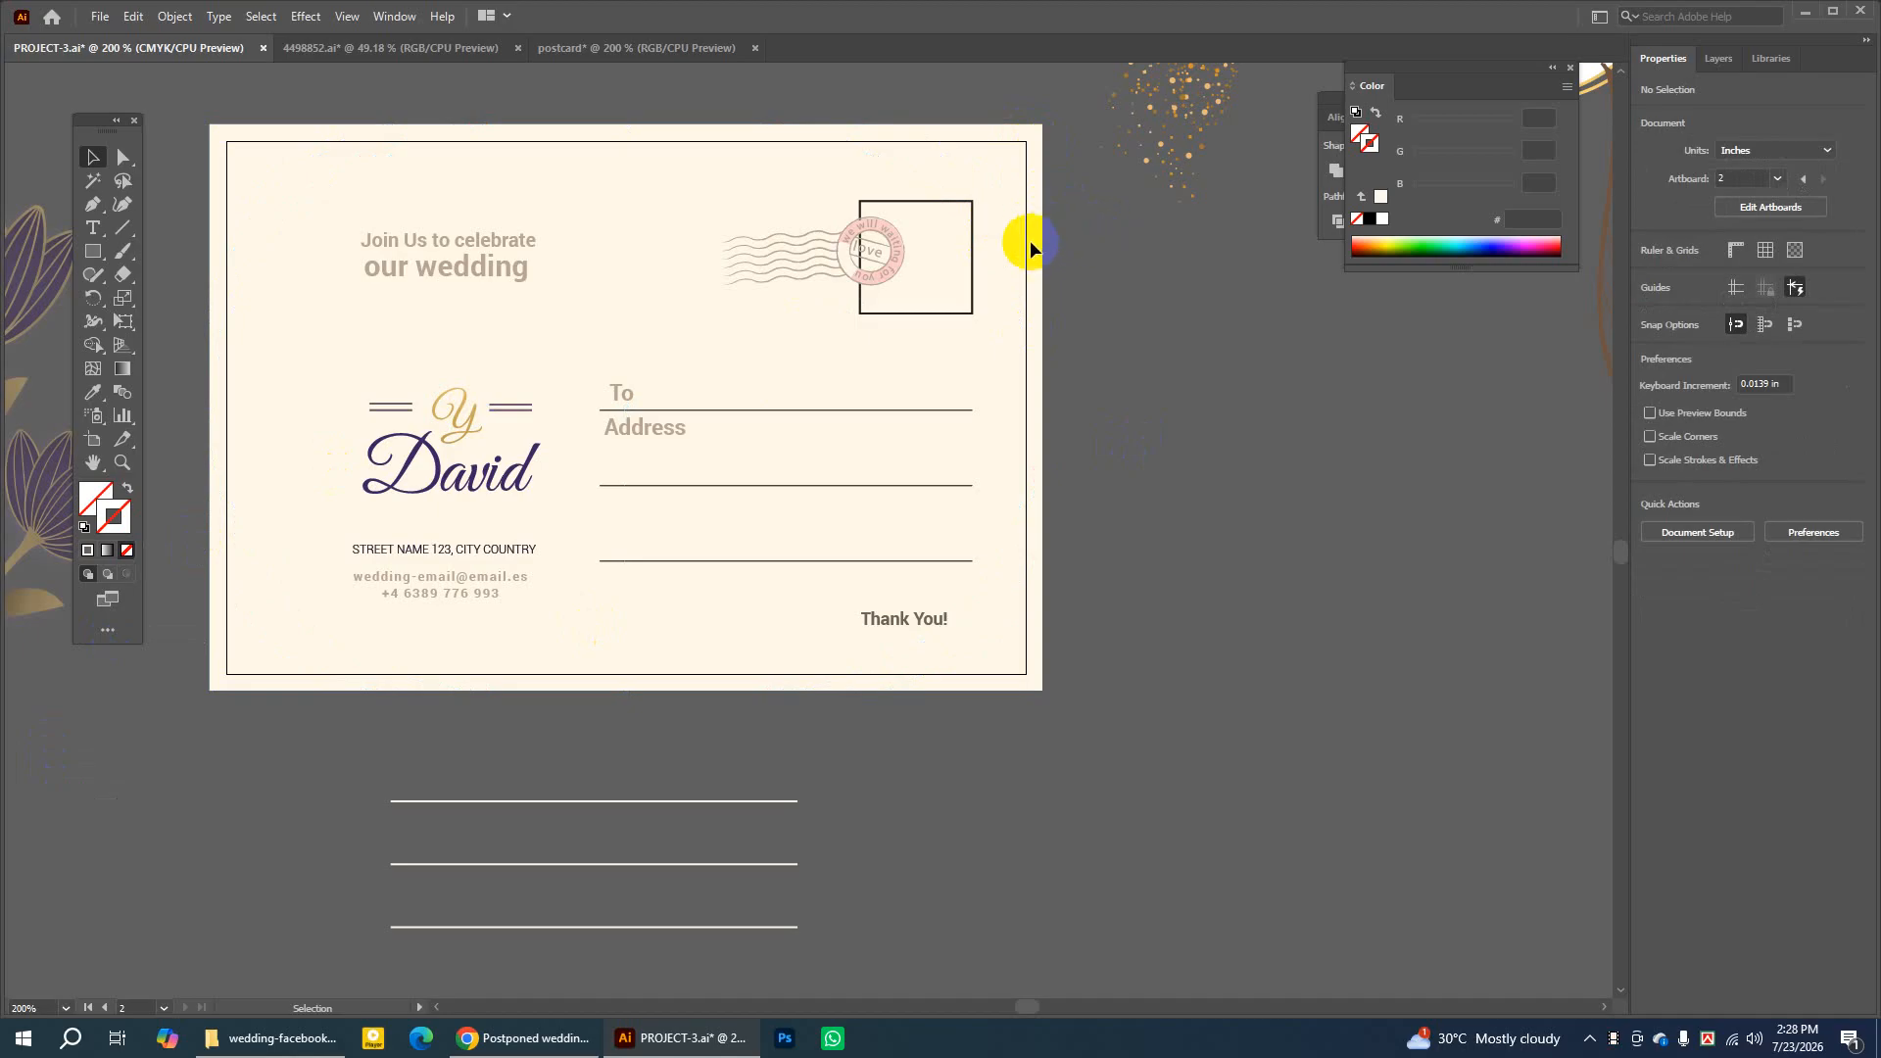
left_click_drag(632, 166, 978, 649)
left_click(1388, 455)
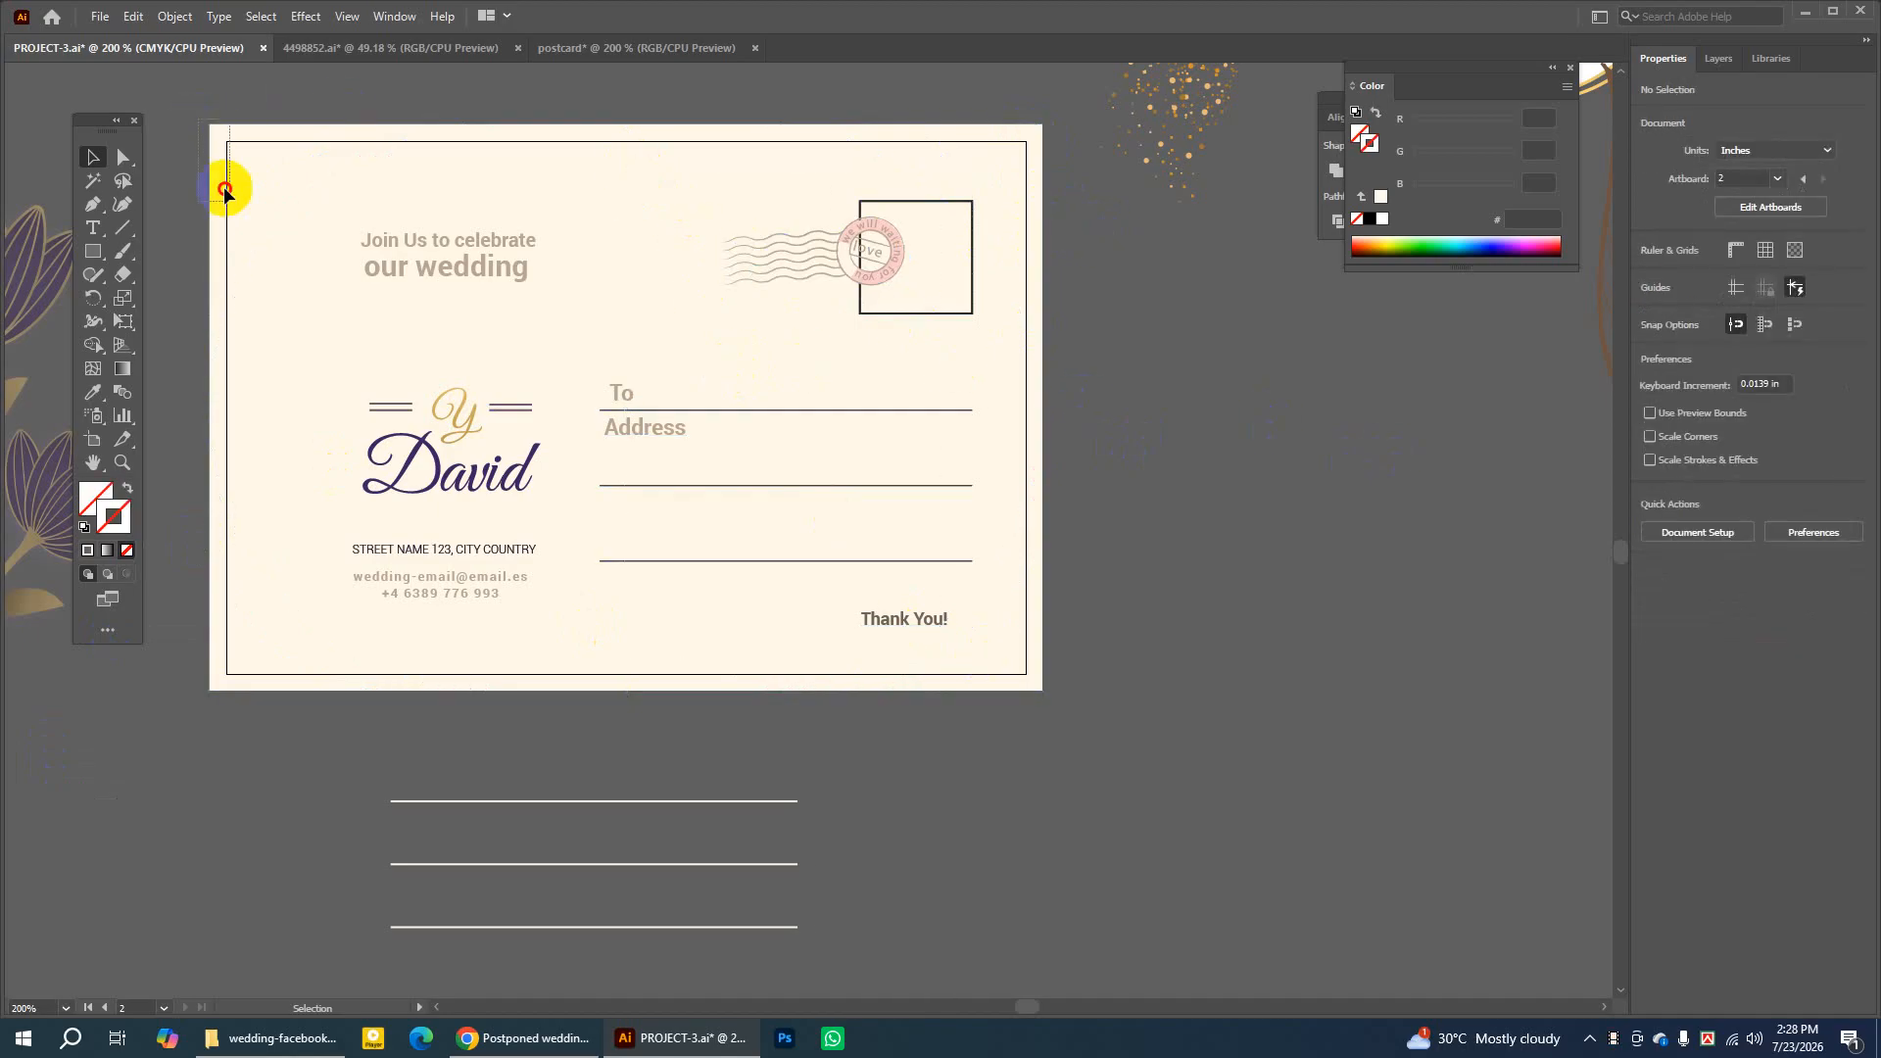
left_click(849, 282)
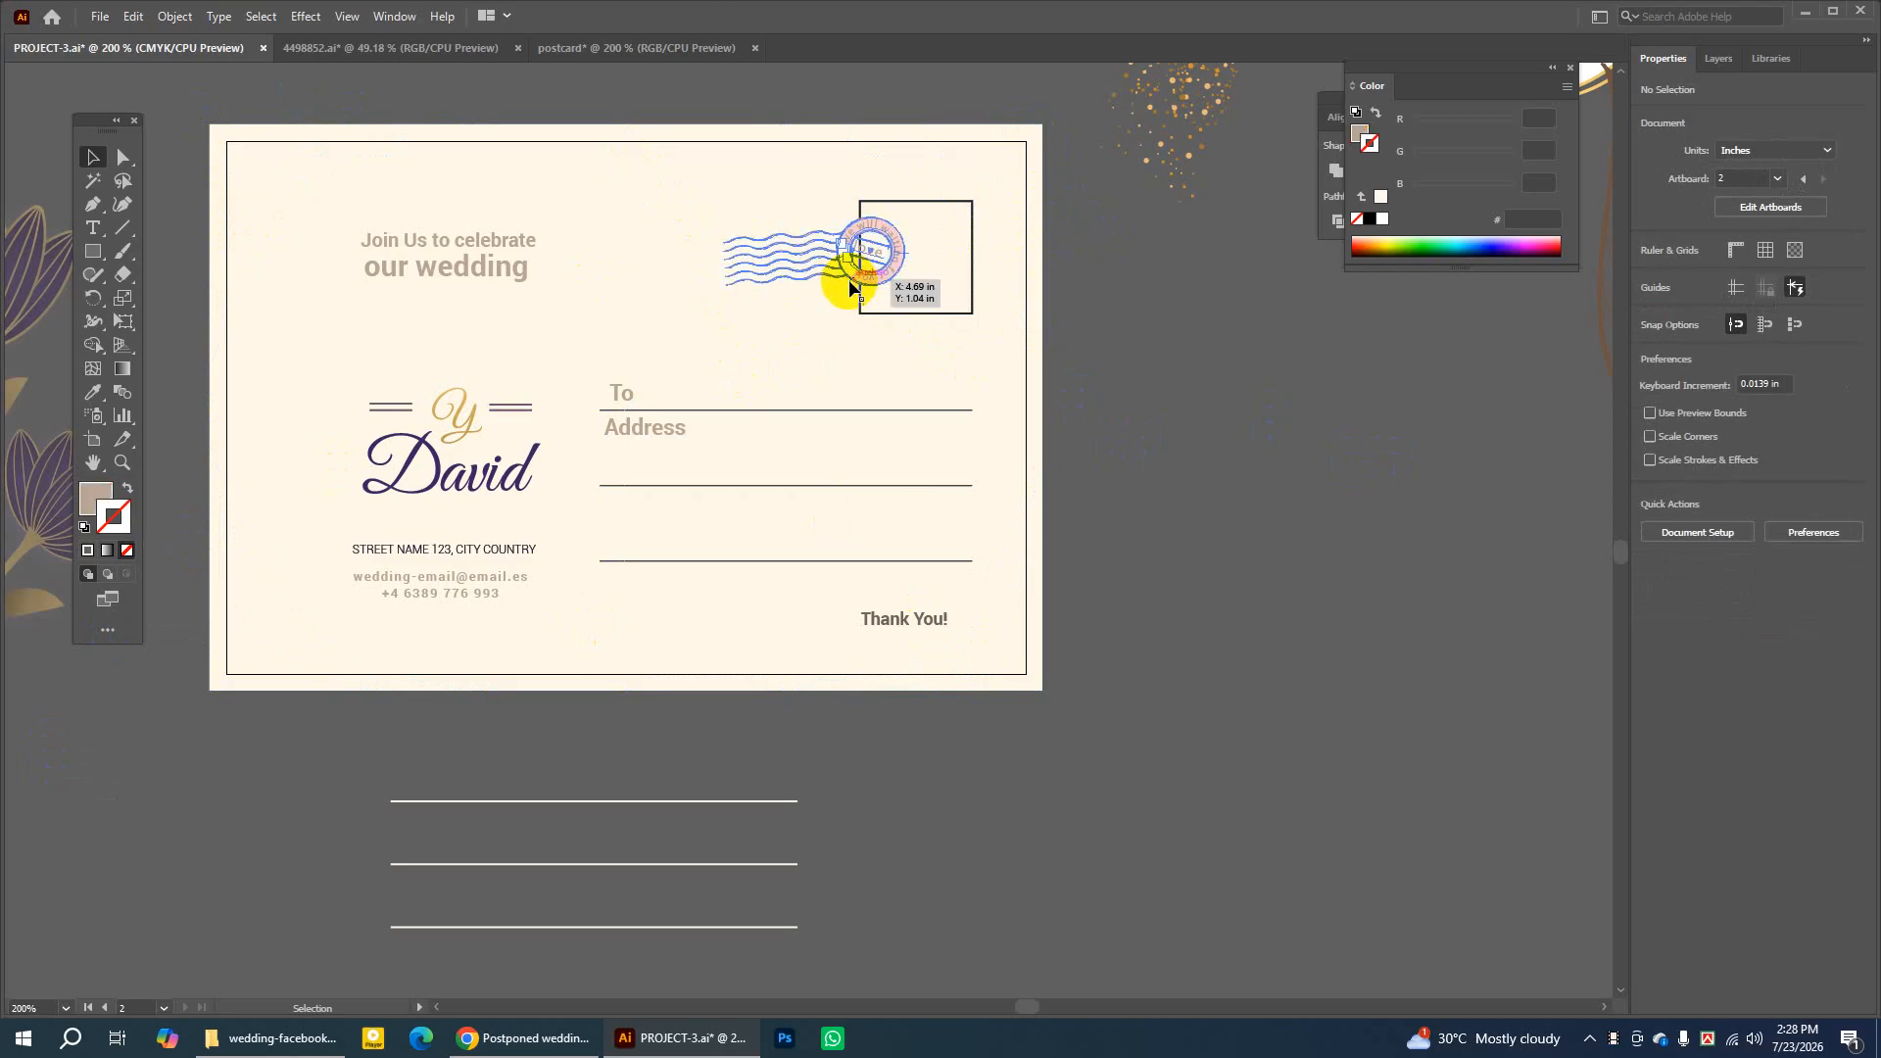
left_click(839, 402)
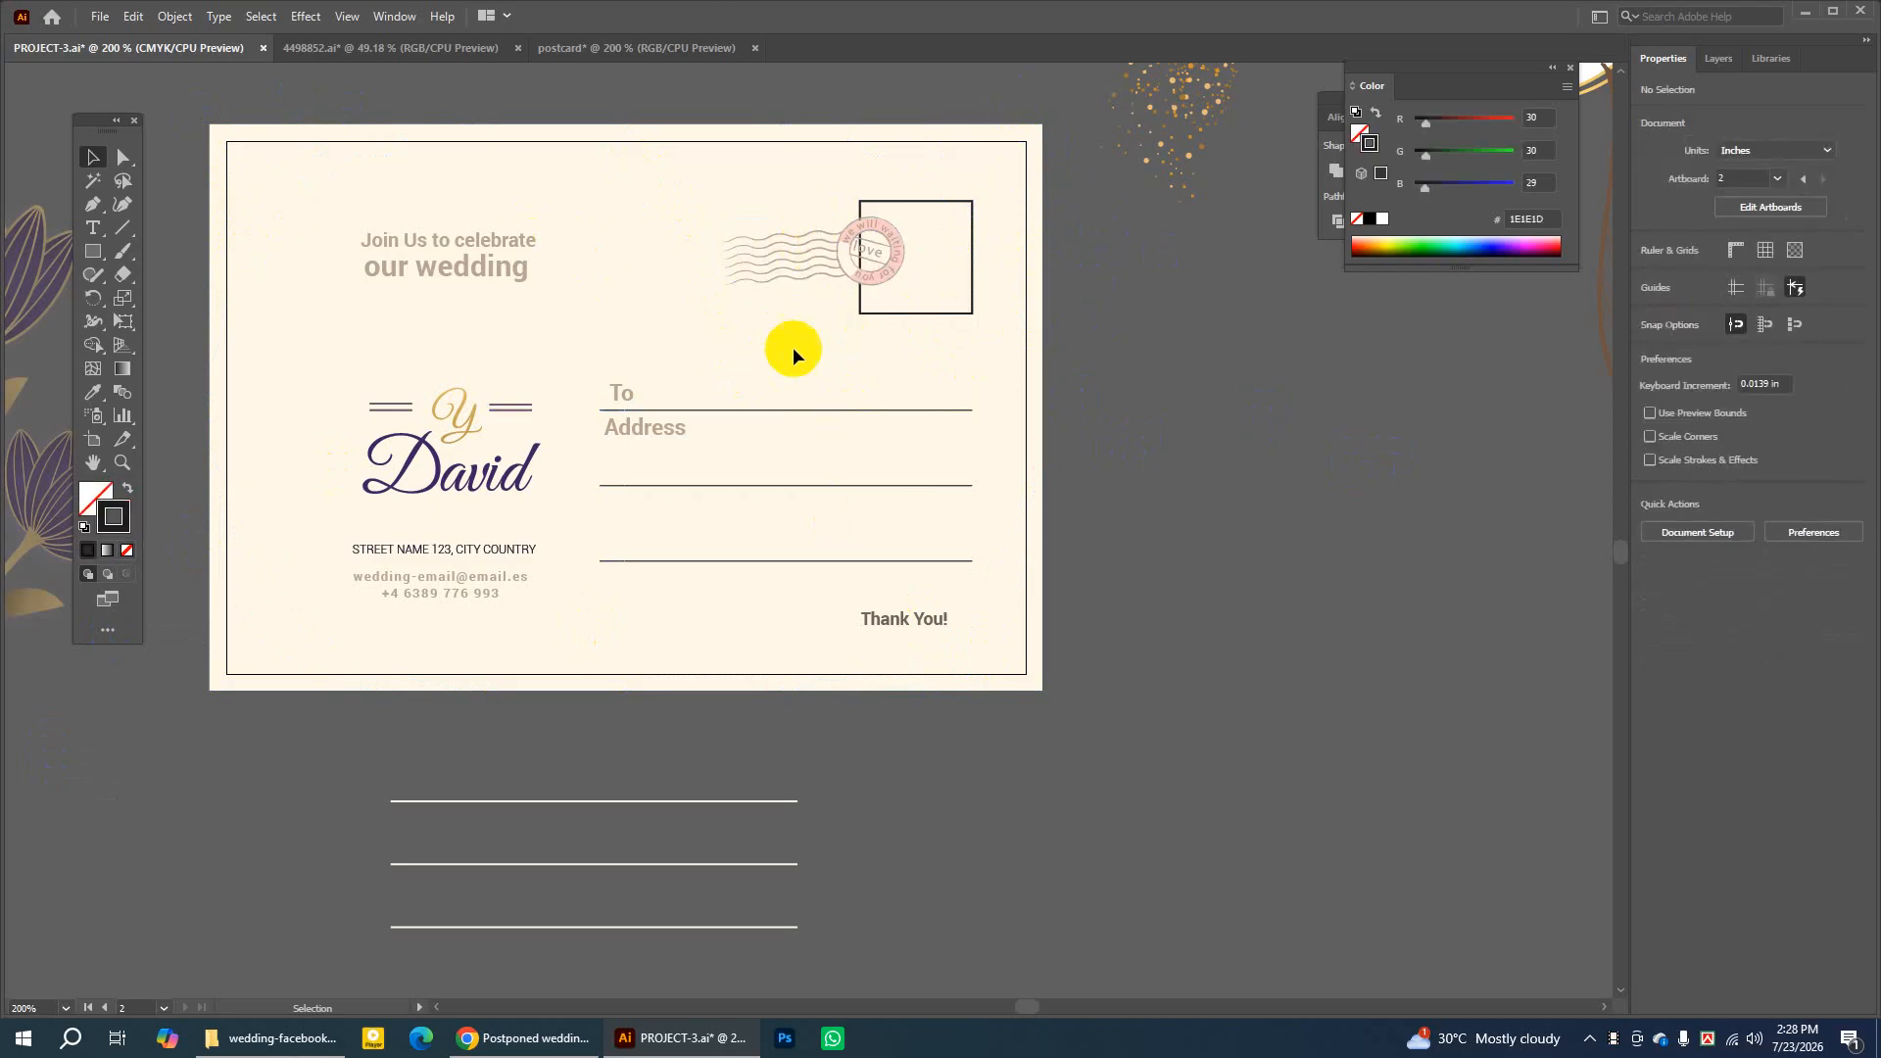
left_click(877, 313)
left_click(720, 222)
left_click(401, 141)
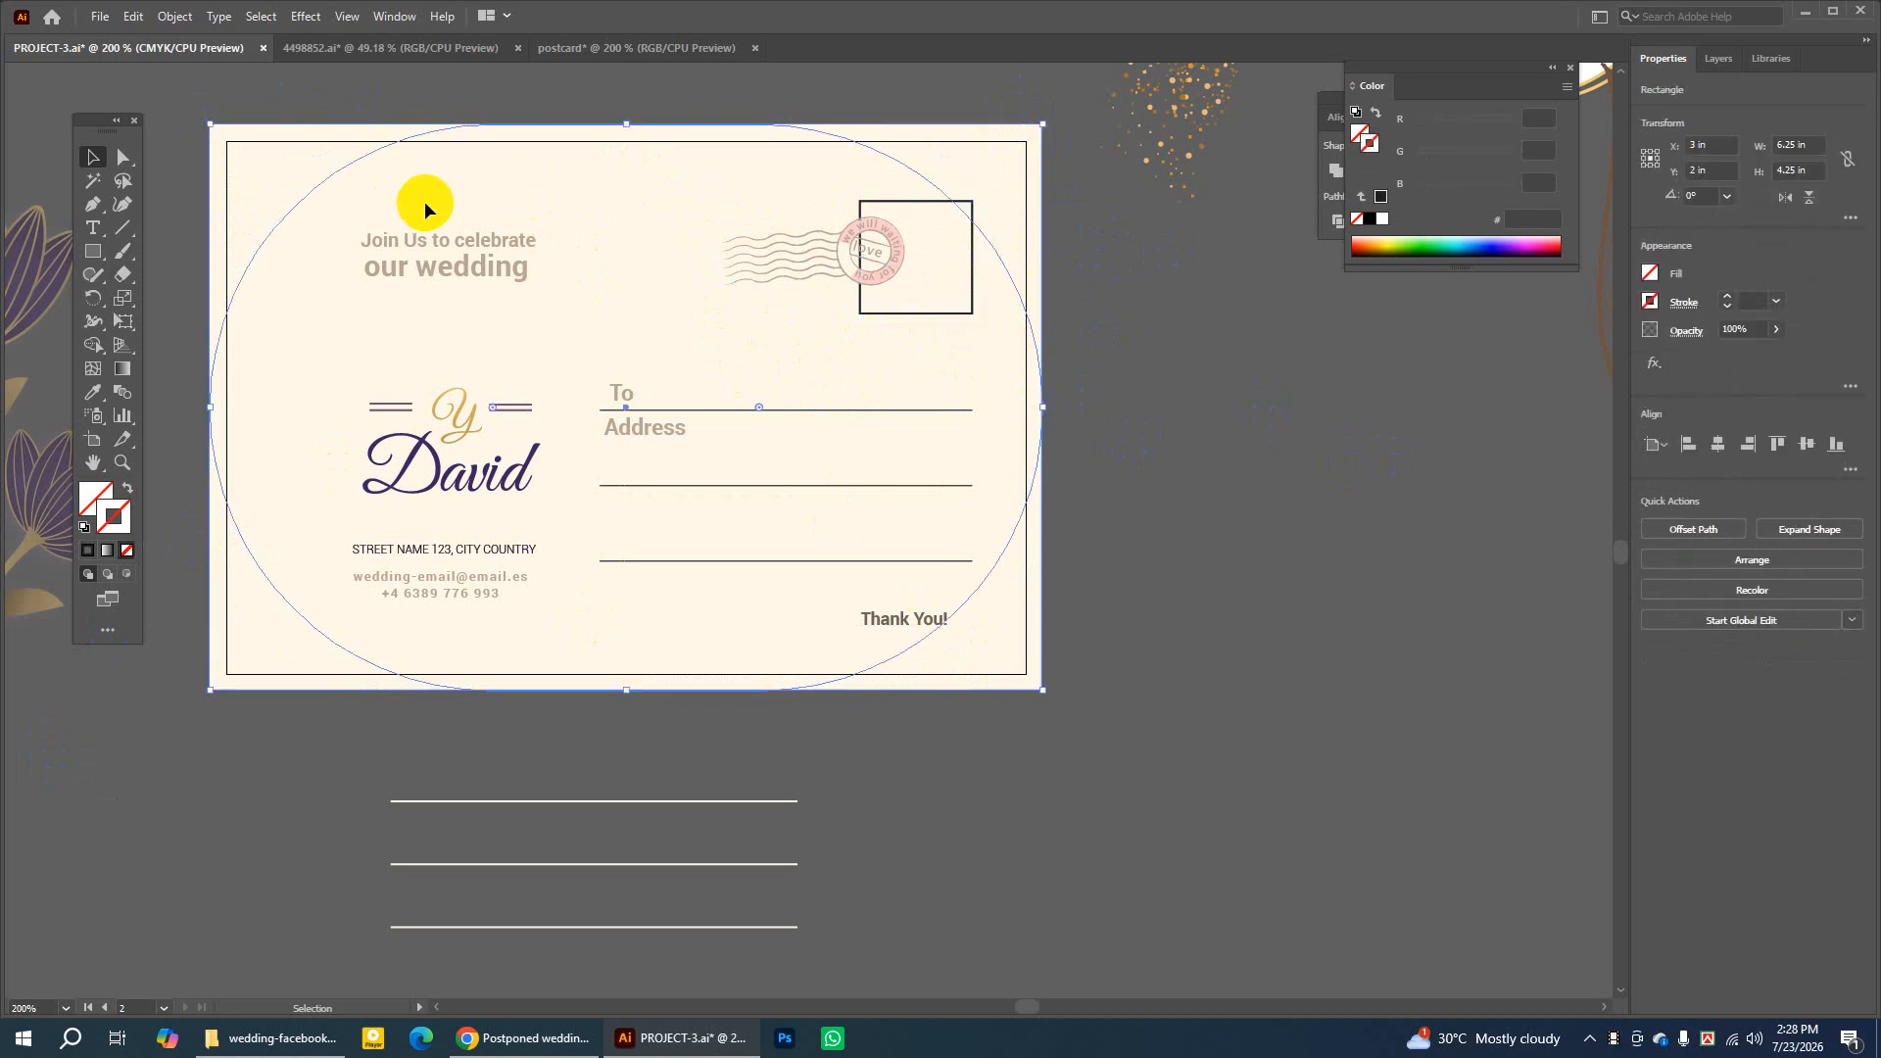
left_click(426, 201)
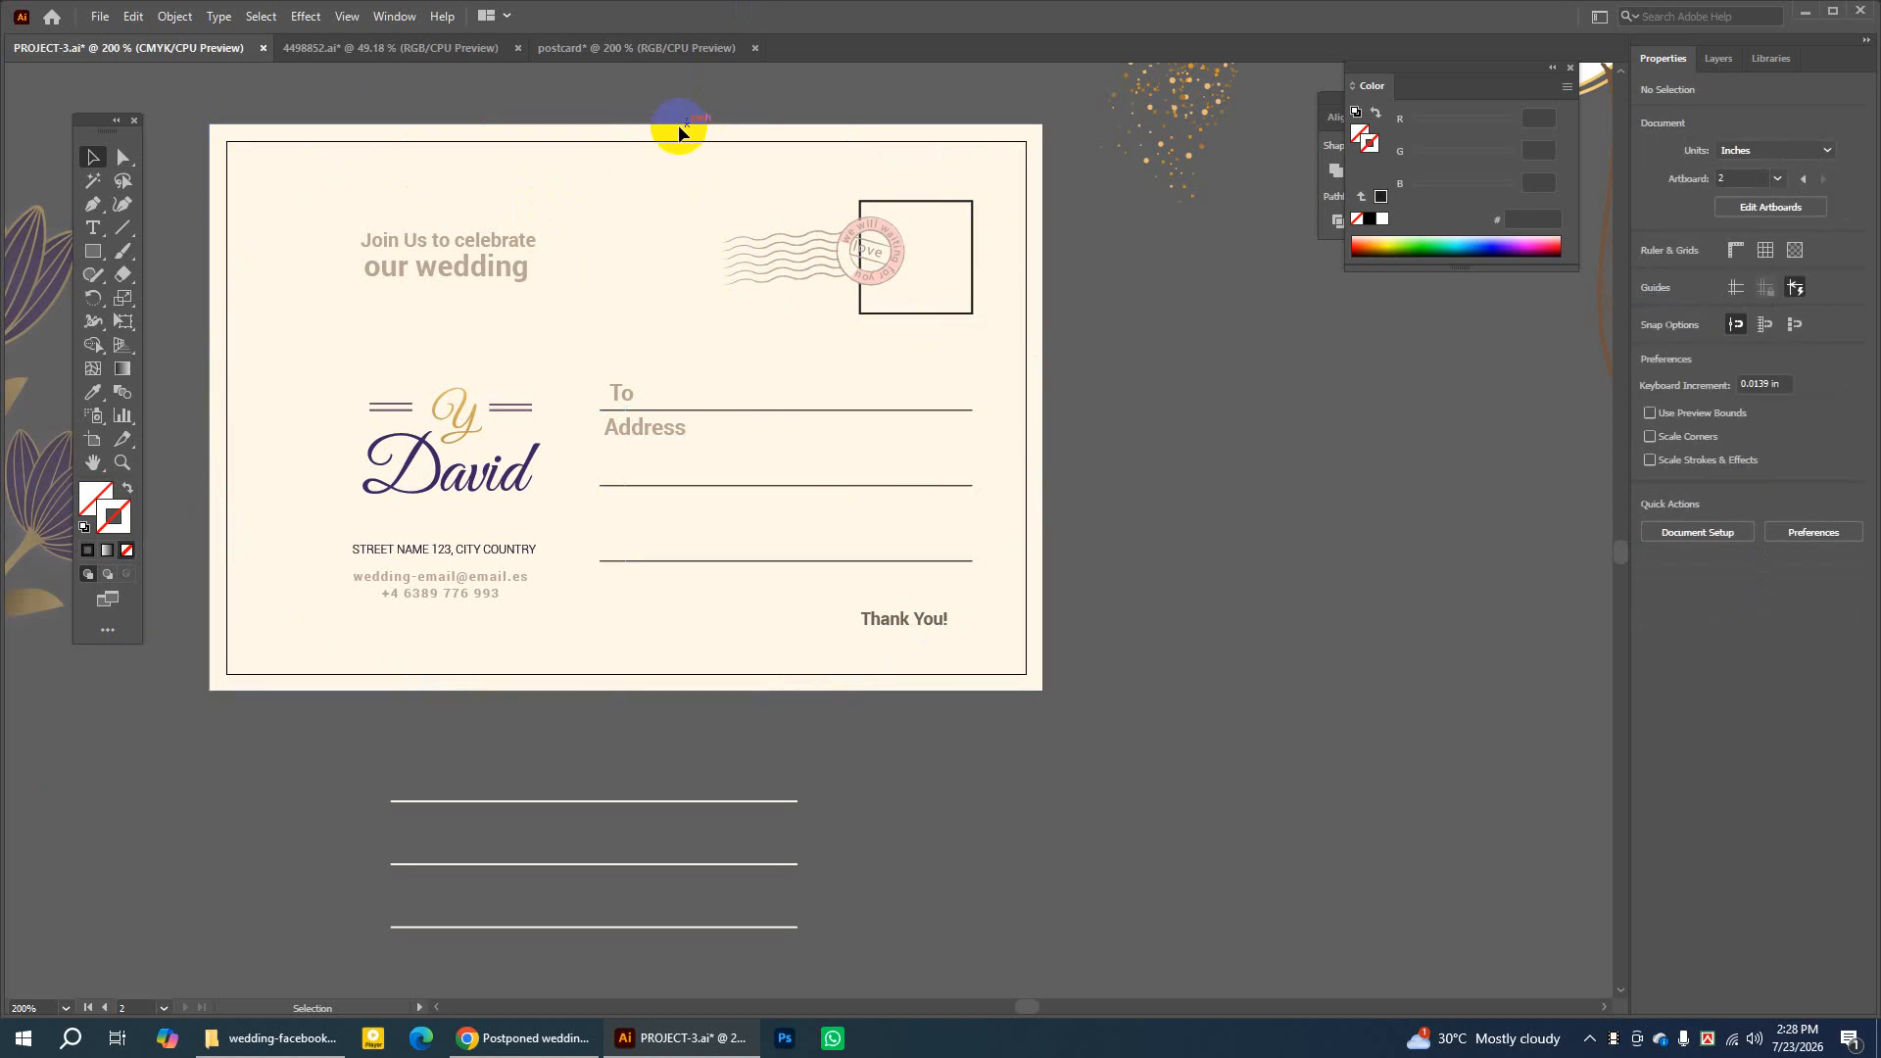
left_click_drag(624, 186, 970, 638)
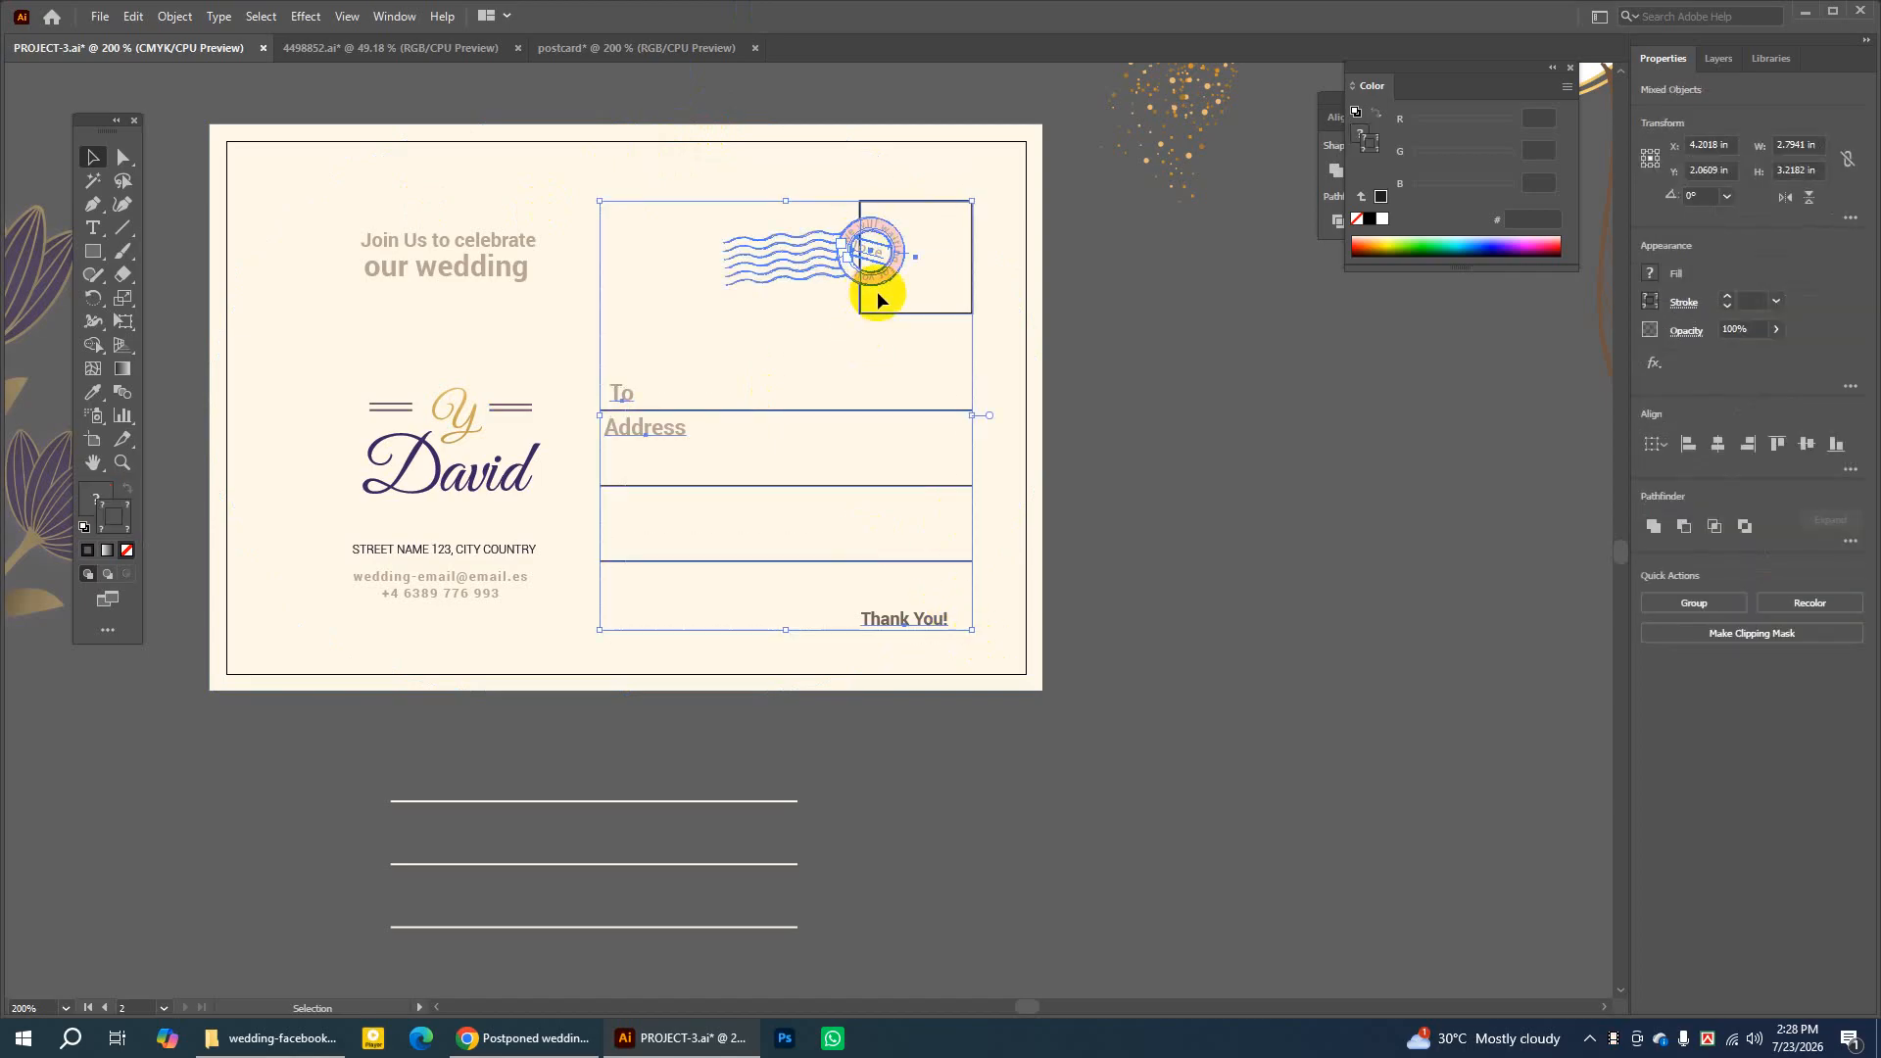
Copy the selected stamp box, postmark, address lines and texts into the postcard document, positioning them inside the back's right margins at about X 4.16, Y 2.04 in
left_click(133, 16)
left_click(175, 105)
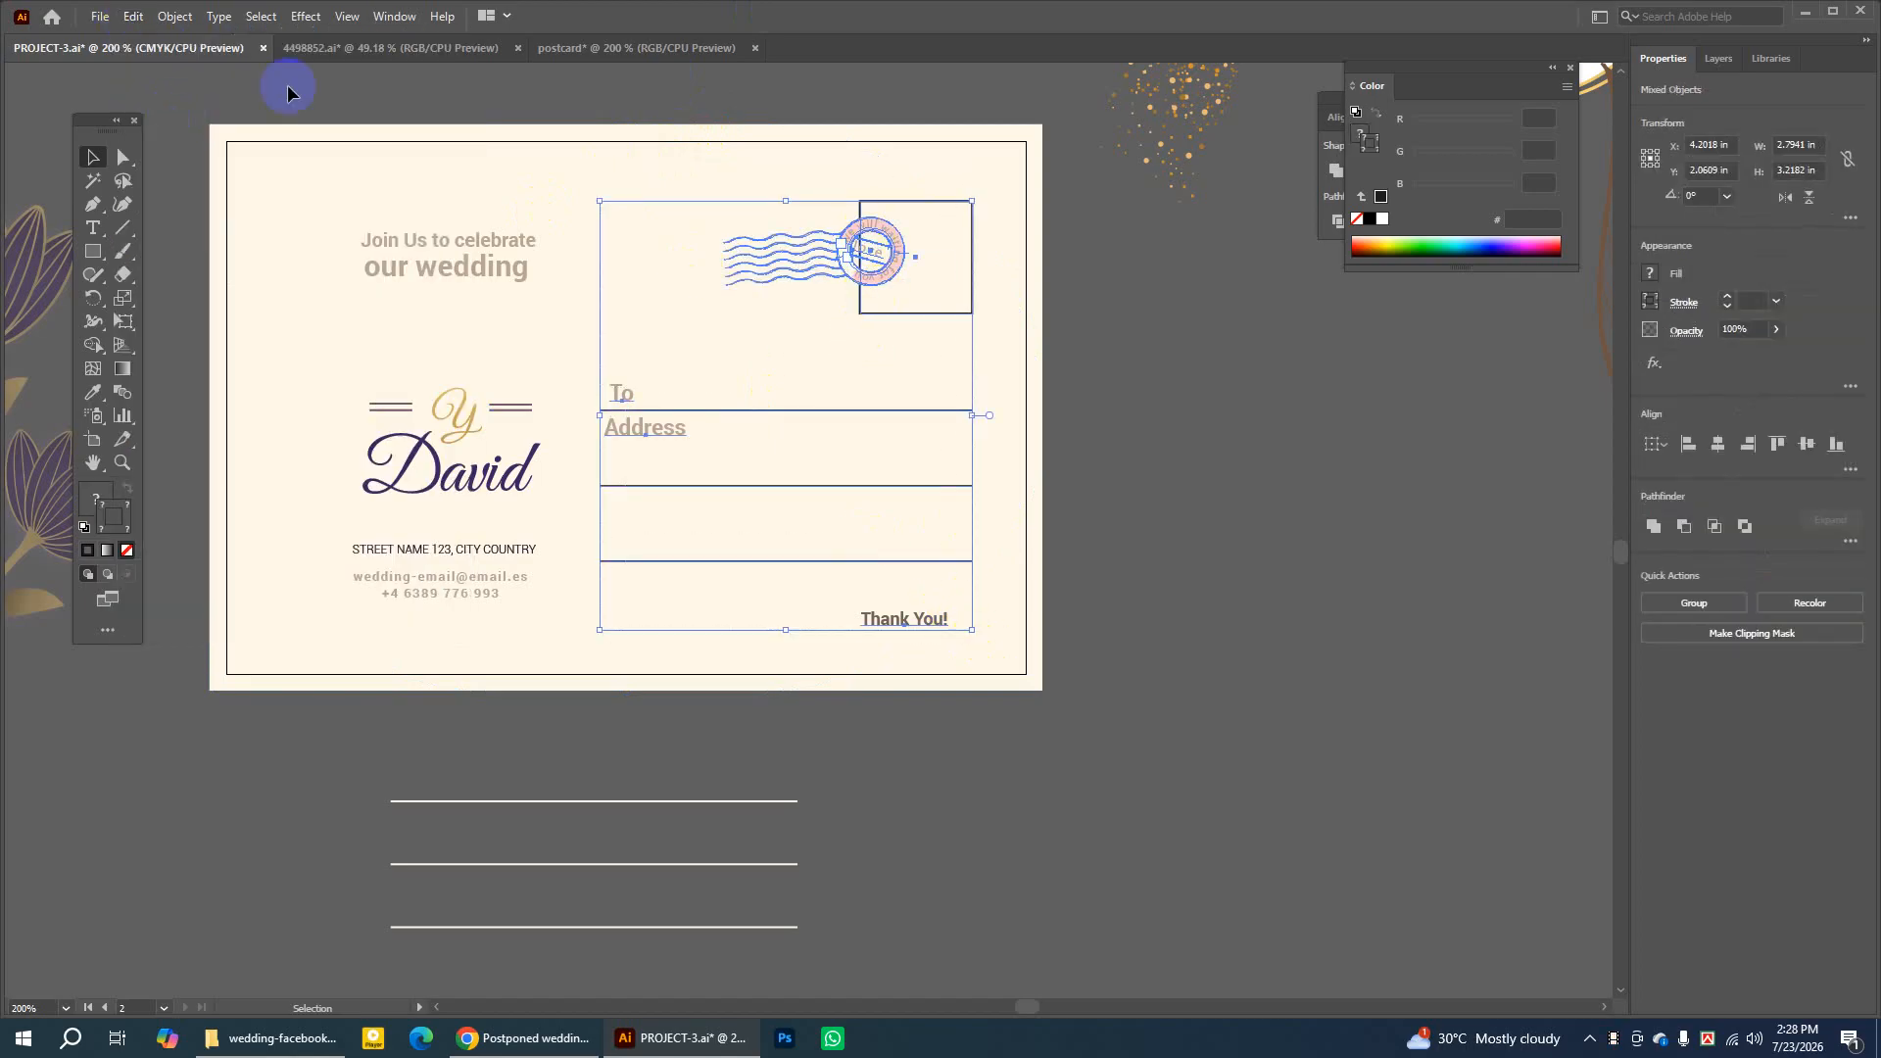
left_click(565, 51)
left_click(133, 16)
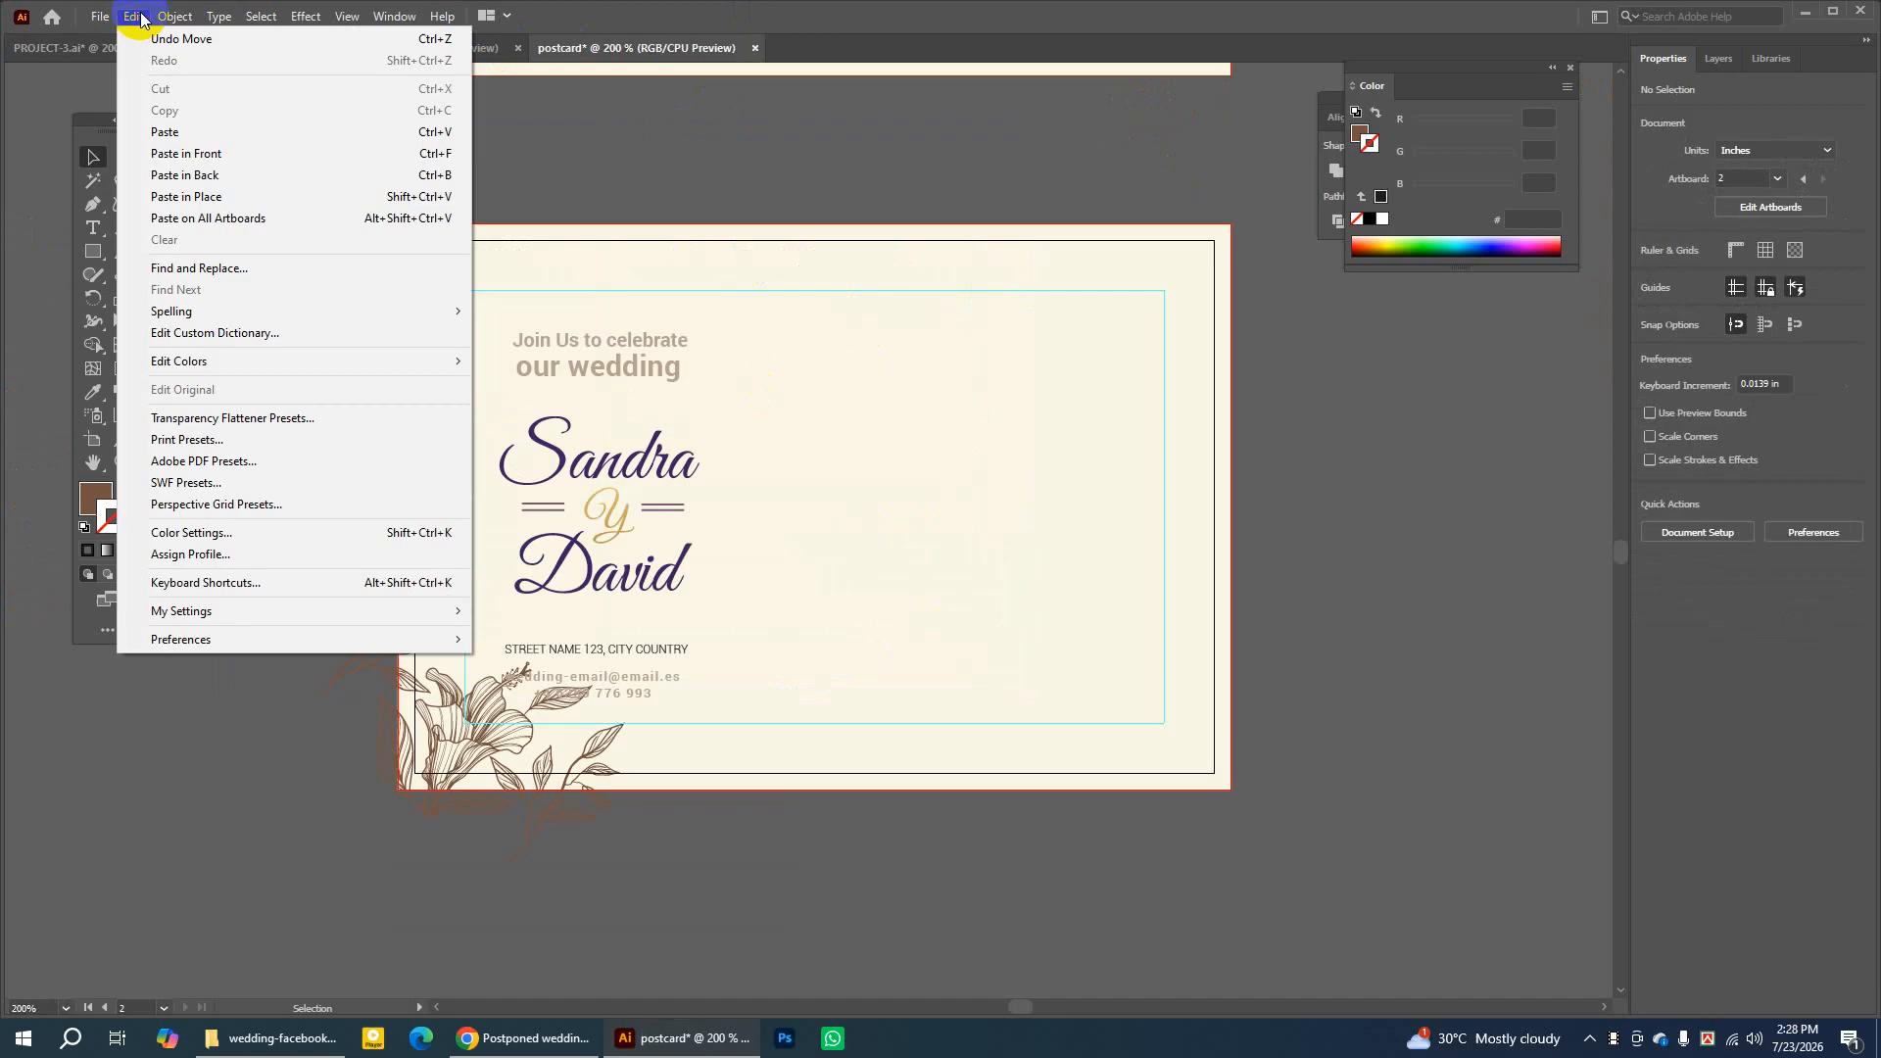
left_click(190, 132)
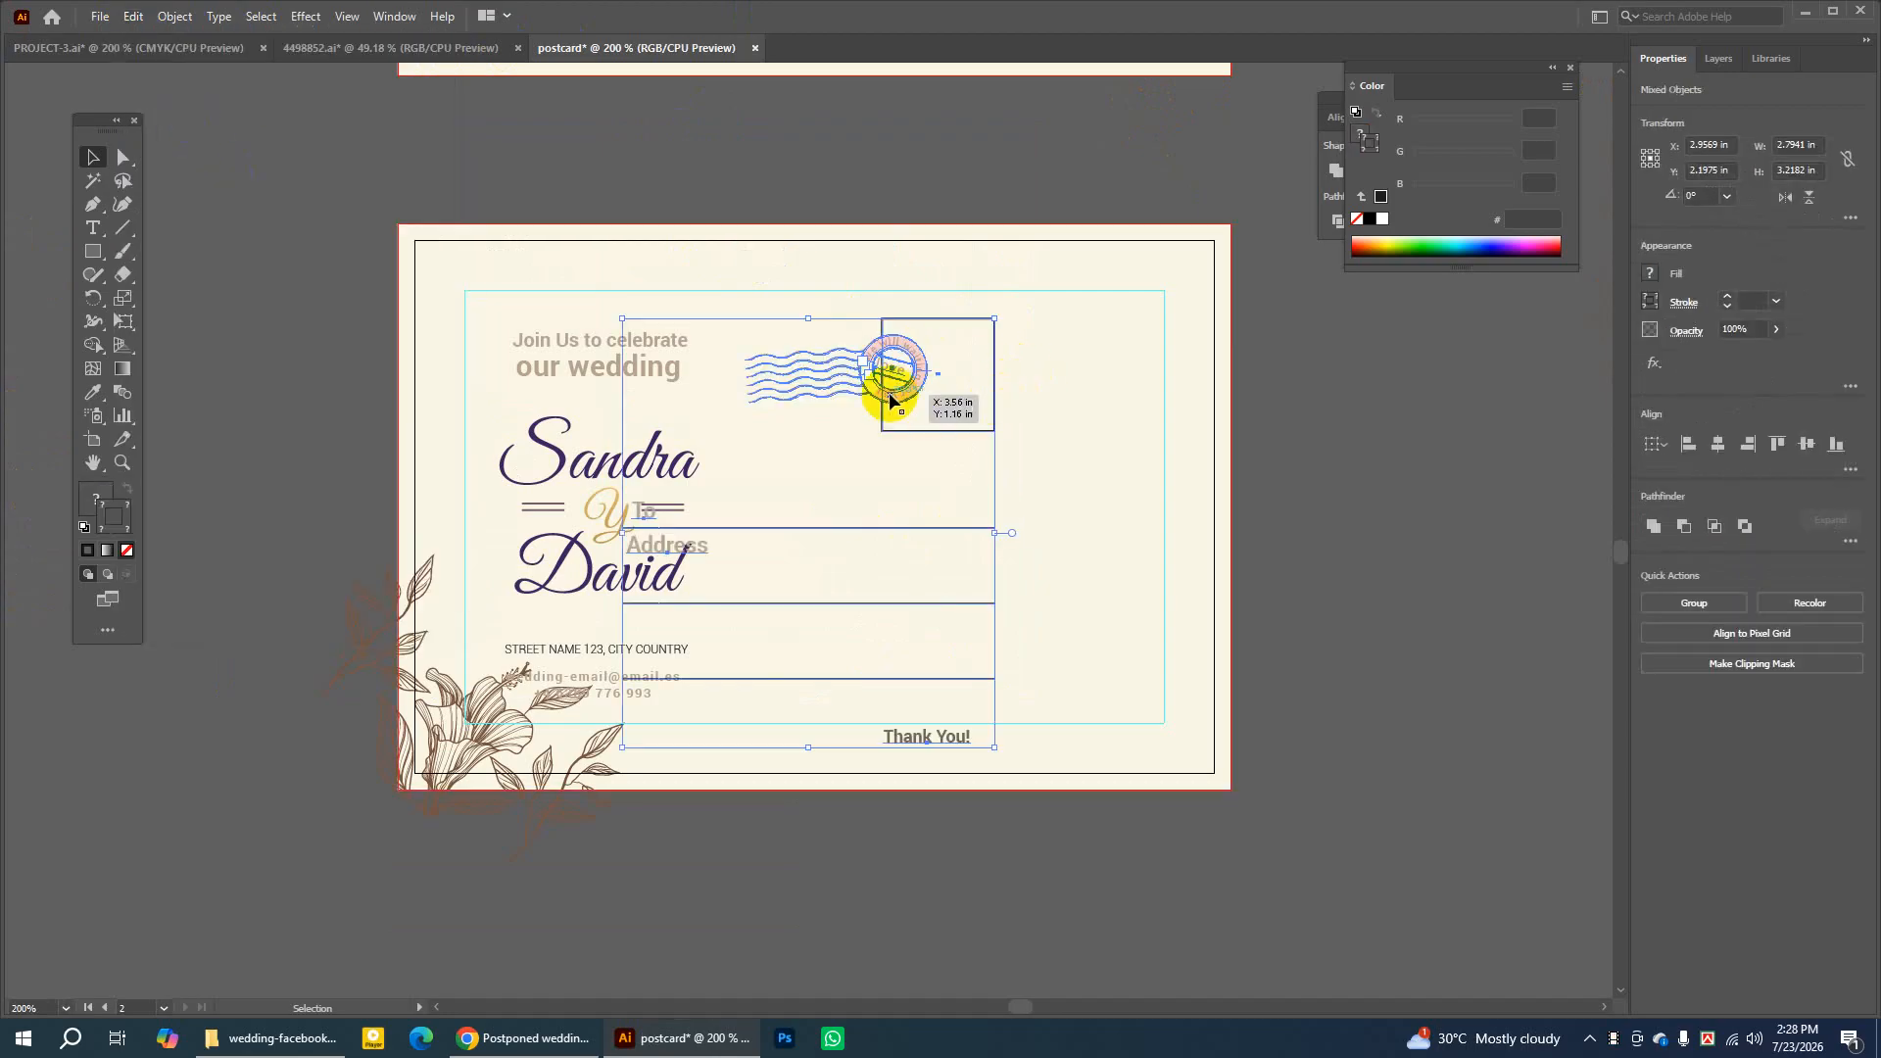
left_click_drag(895, 395, 1059, 375)
left_click(1343, 378)
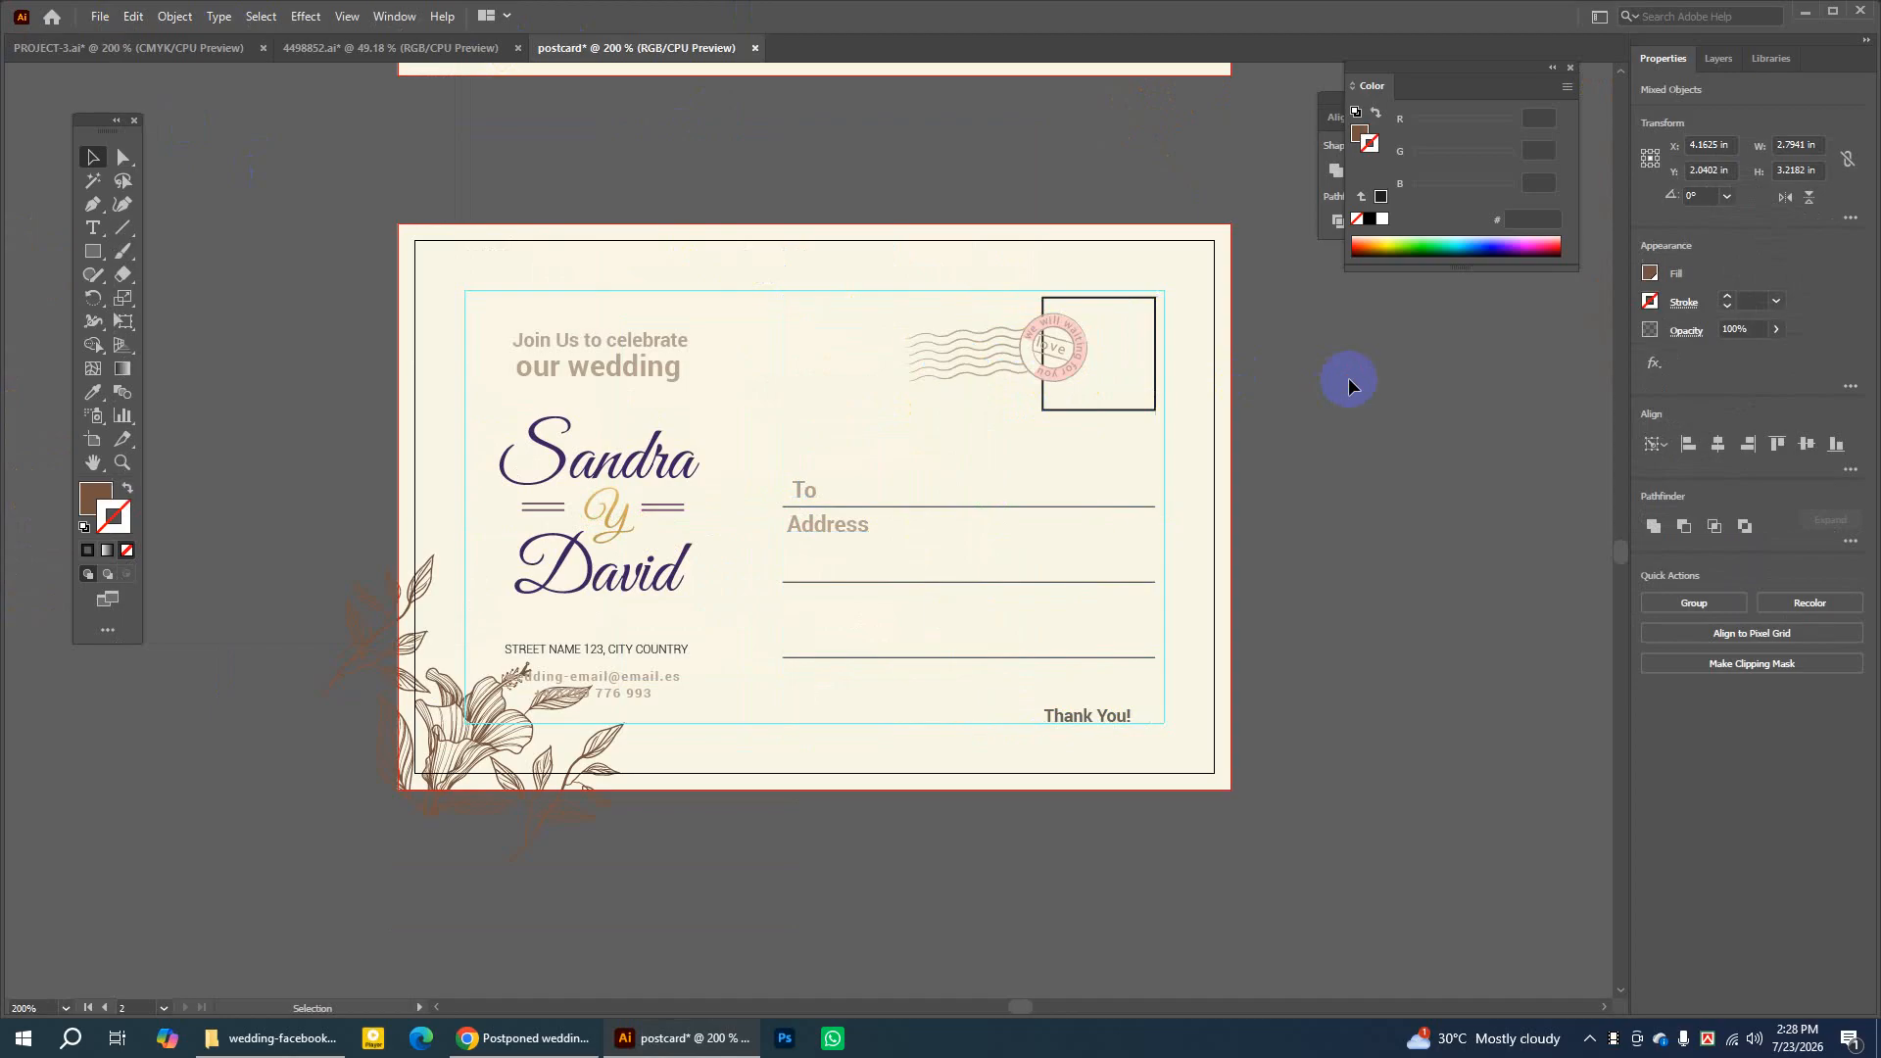
Examine the pasted postmark group, the stamp box and the spacing above the address lines
left_click(1064, 350)
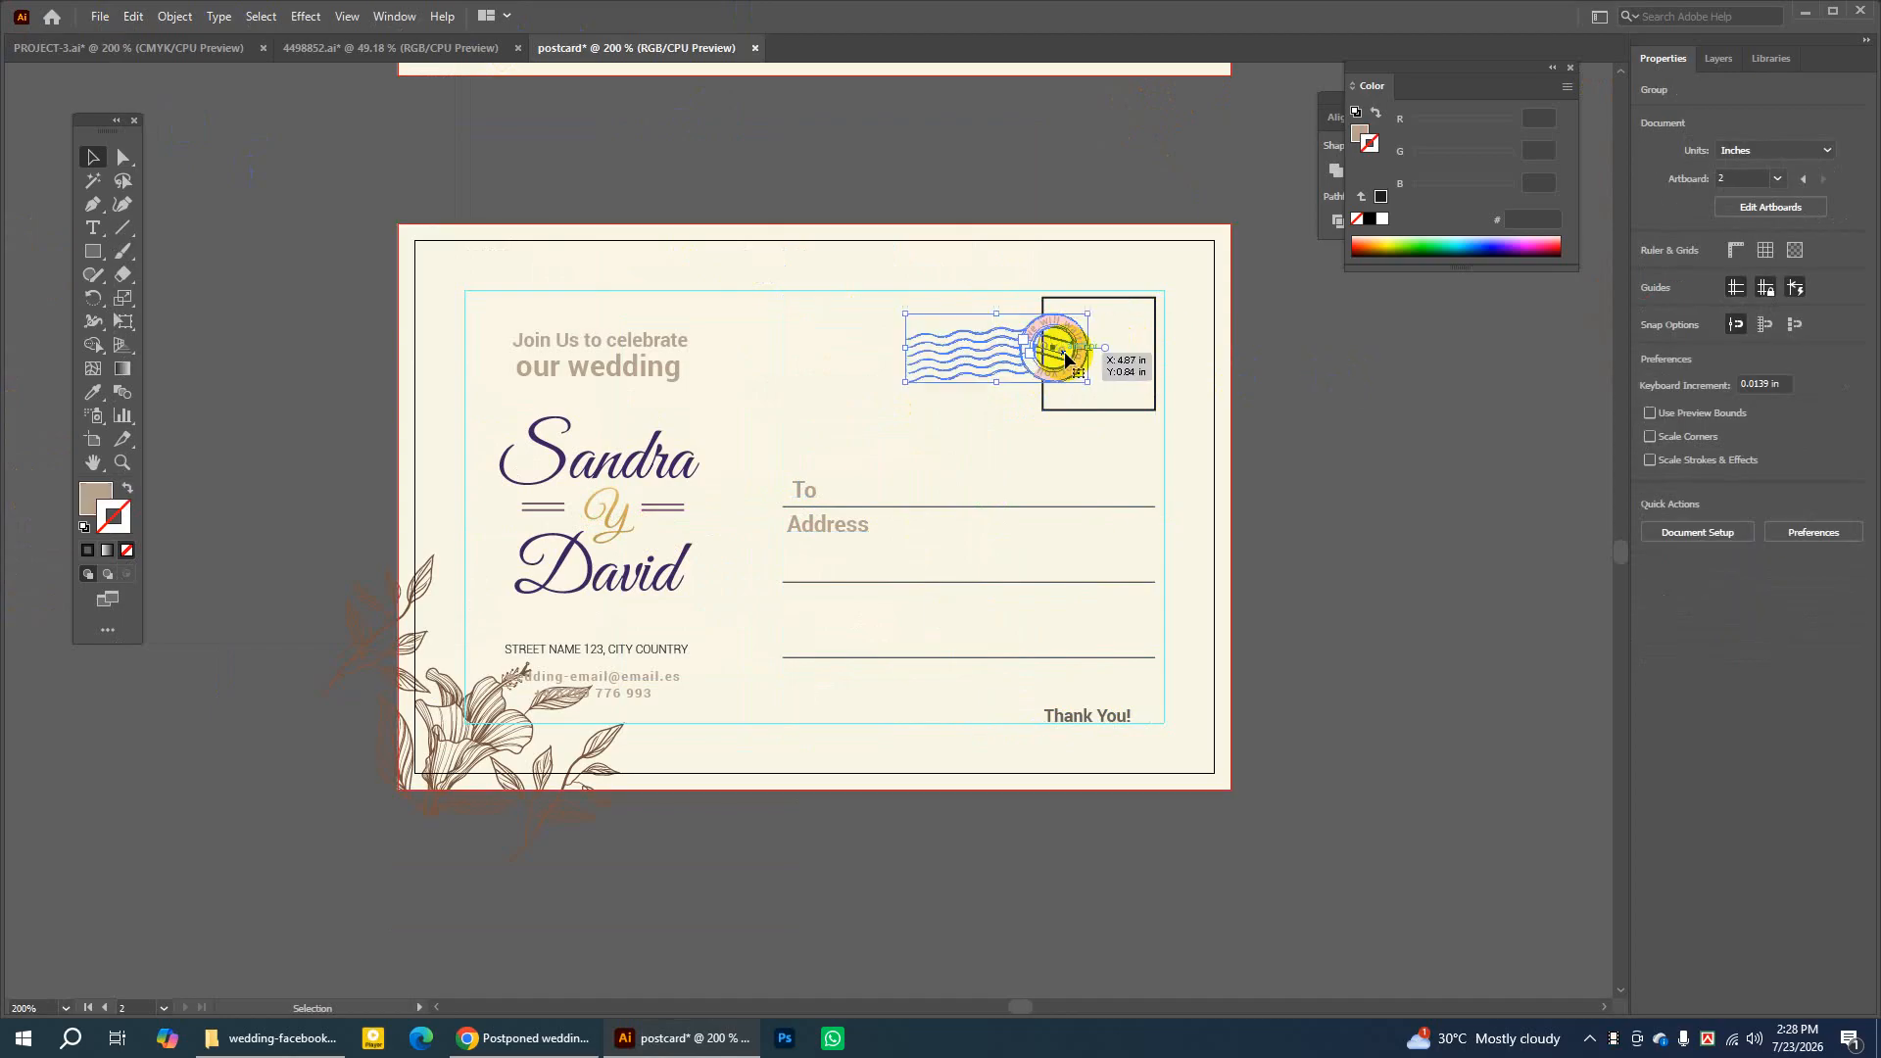
left_click(1273, 338)
left_click(988, 341)
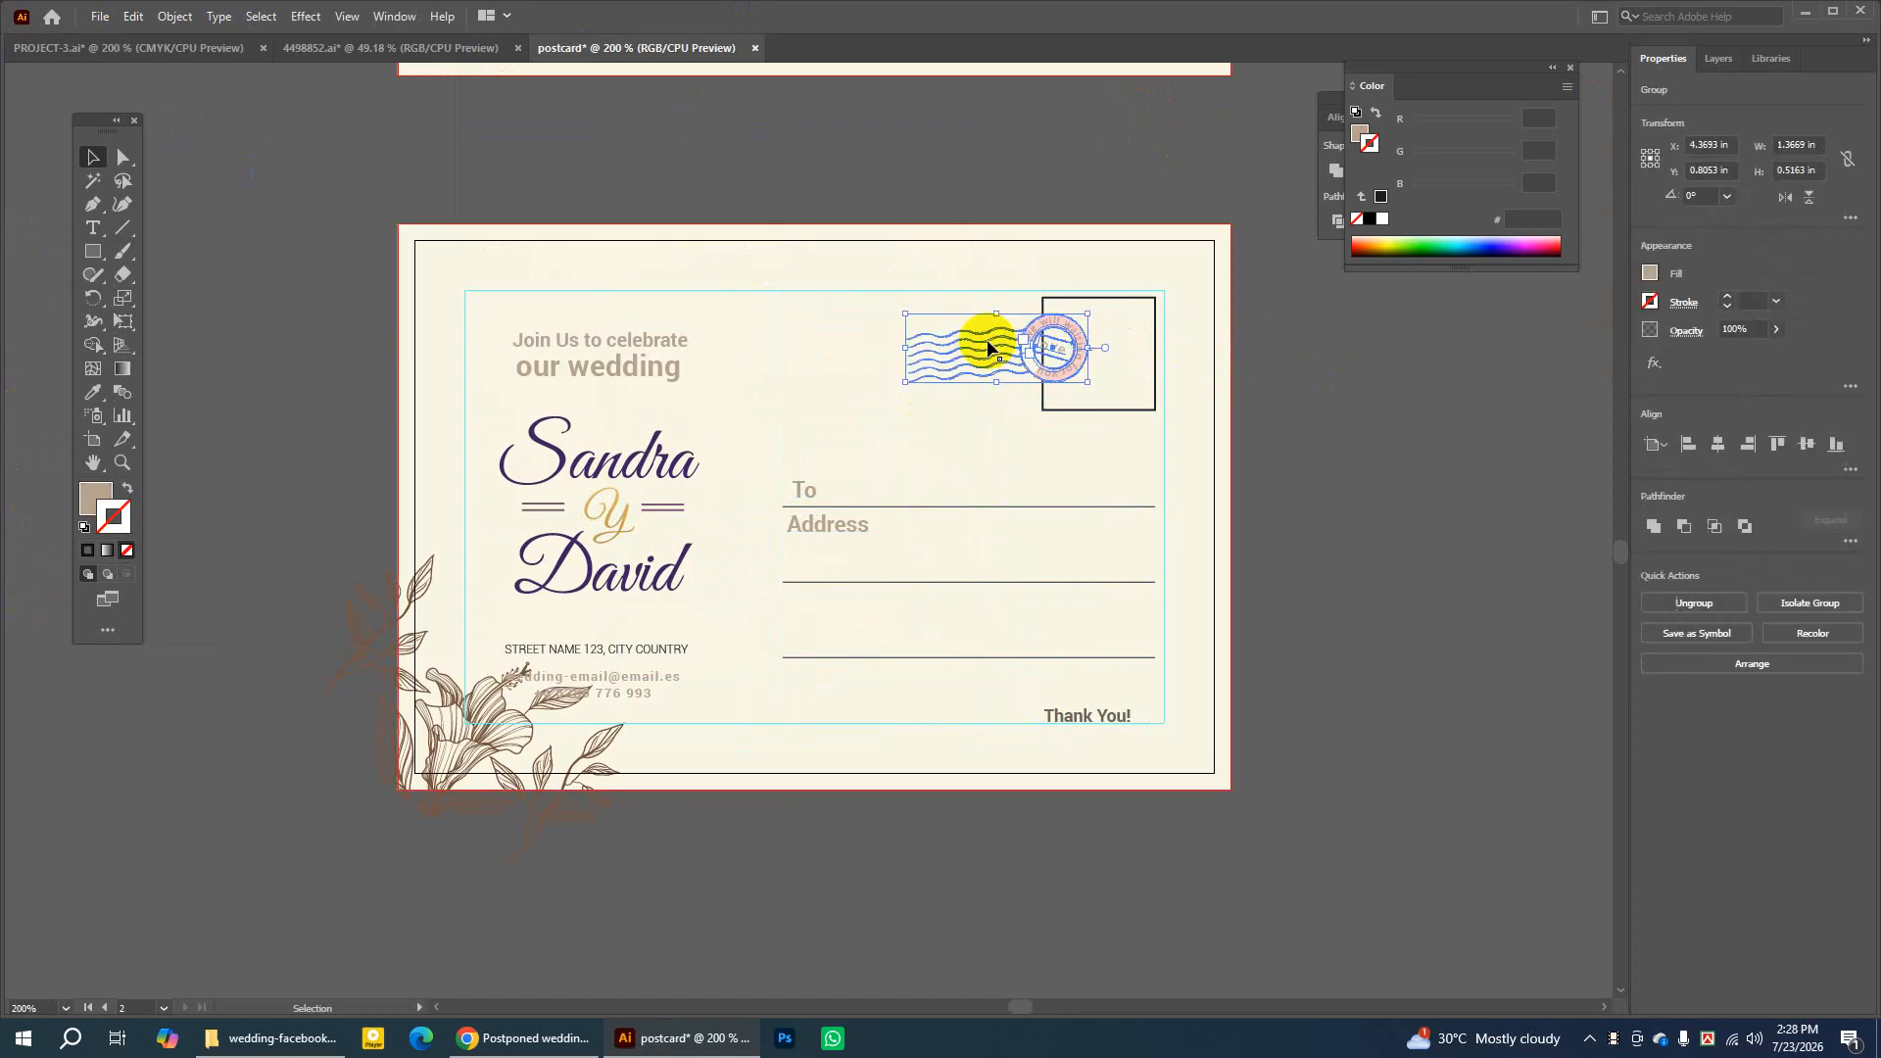
left_click(1319, 362)
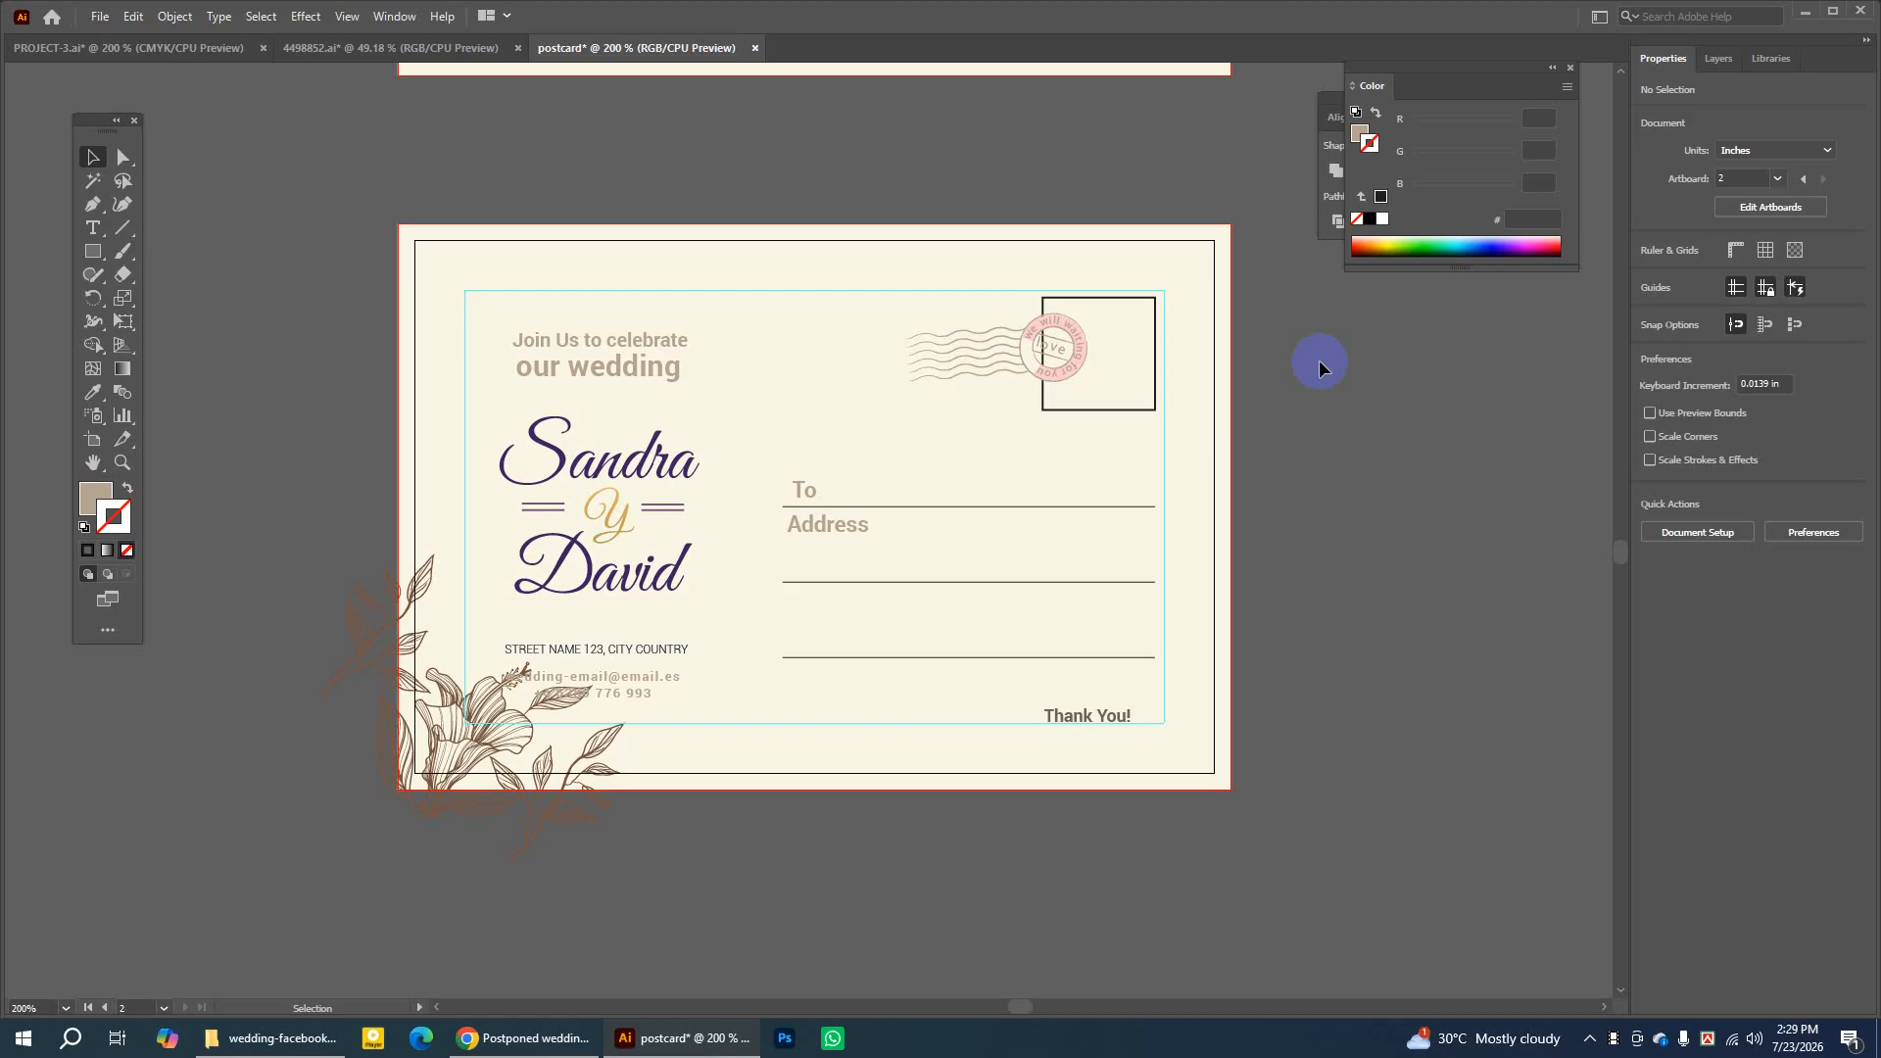
left_click(1029, 338)
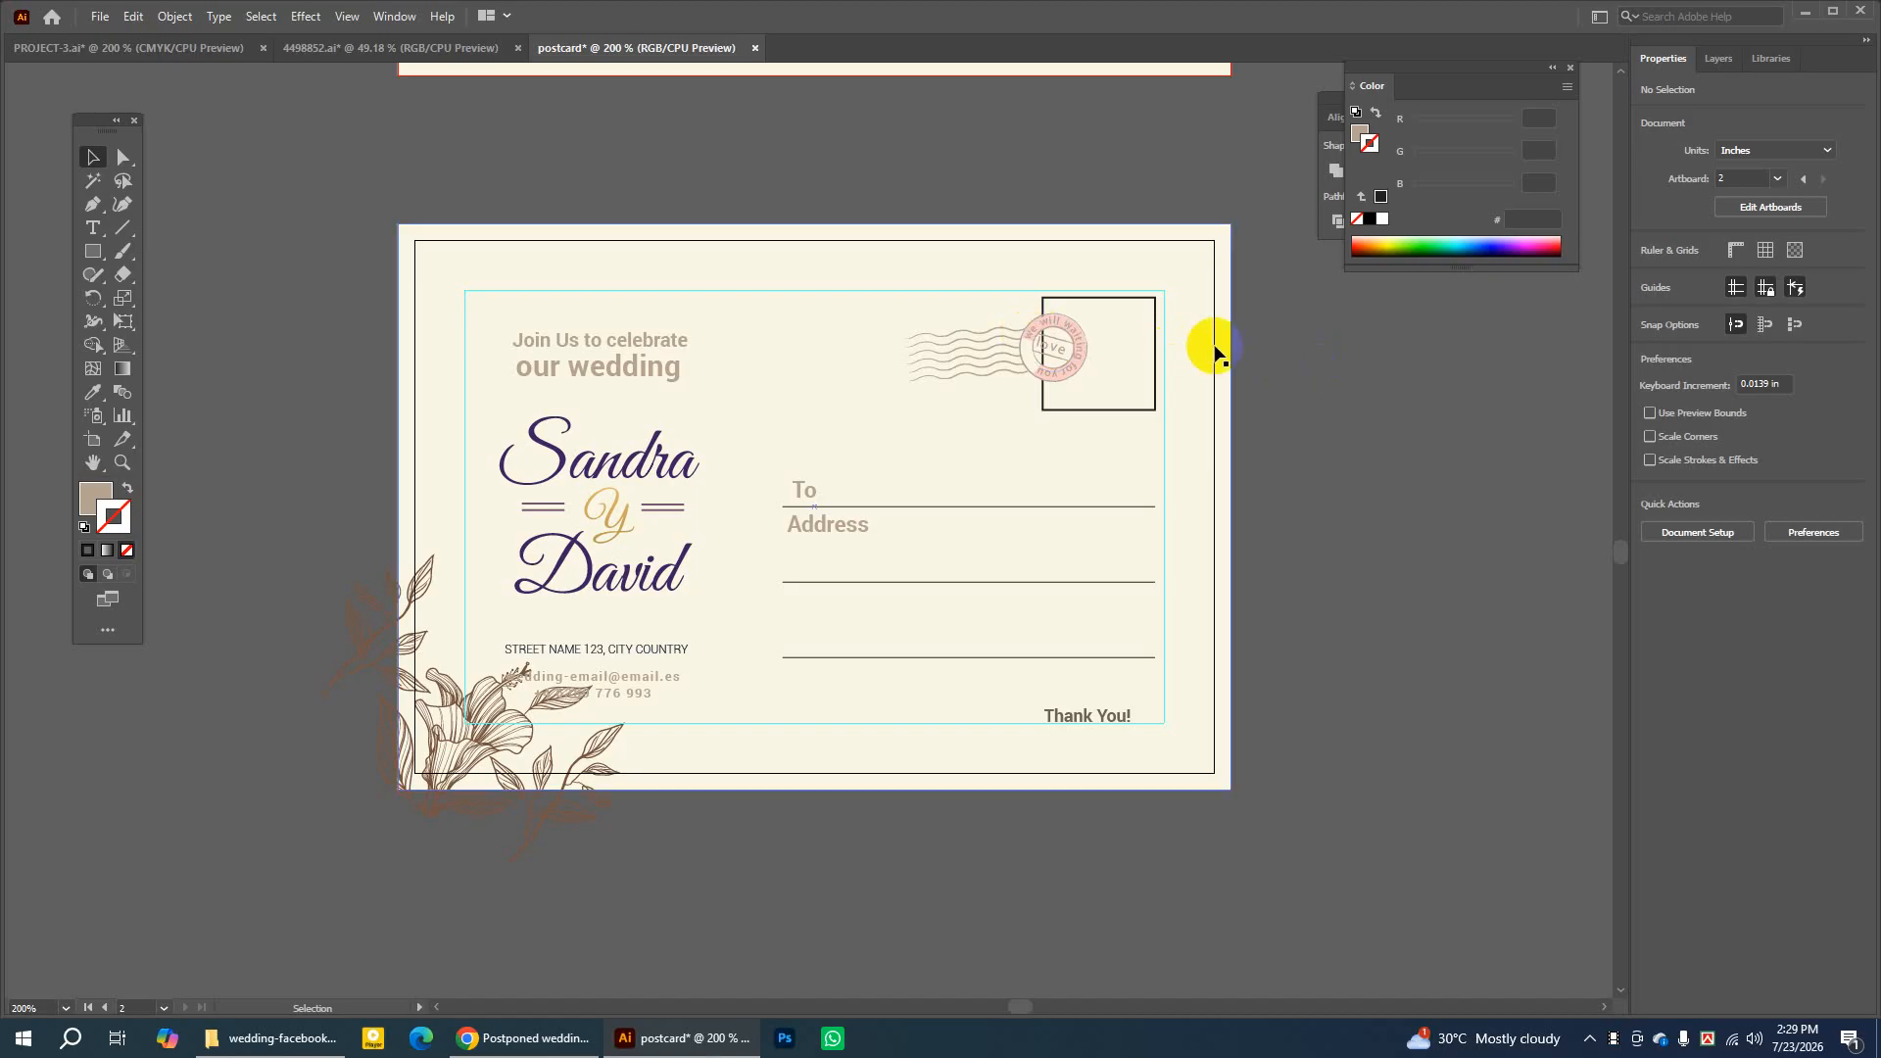
left_click(950, 421)
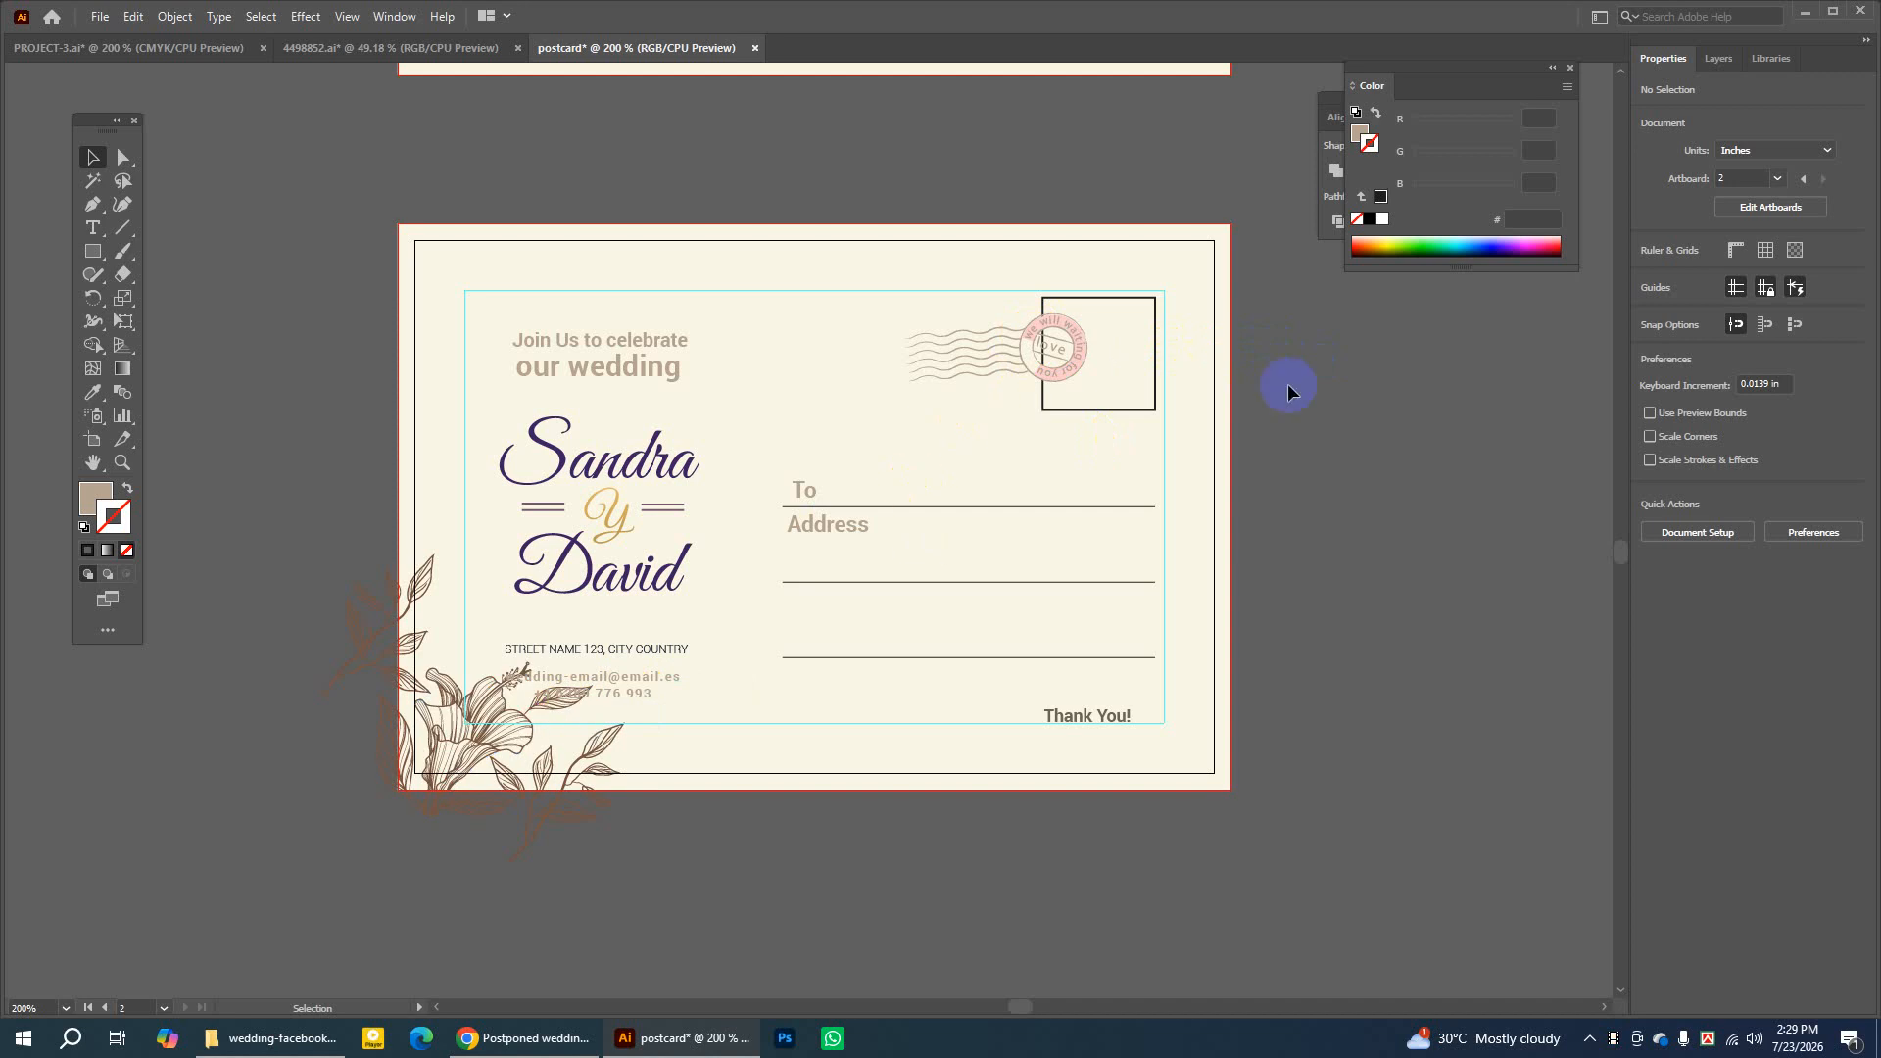
left_click(1149, 410)
left_click(1410, 397)
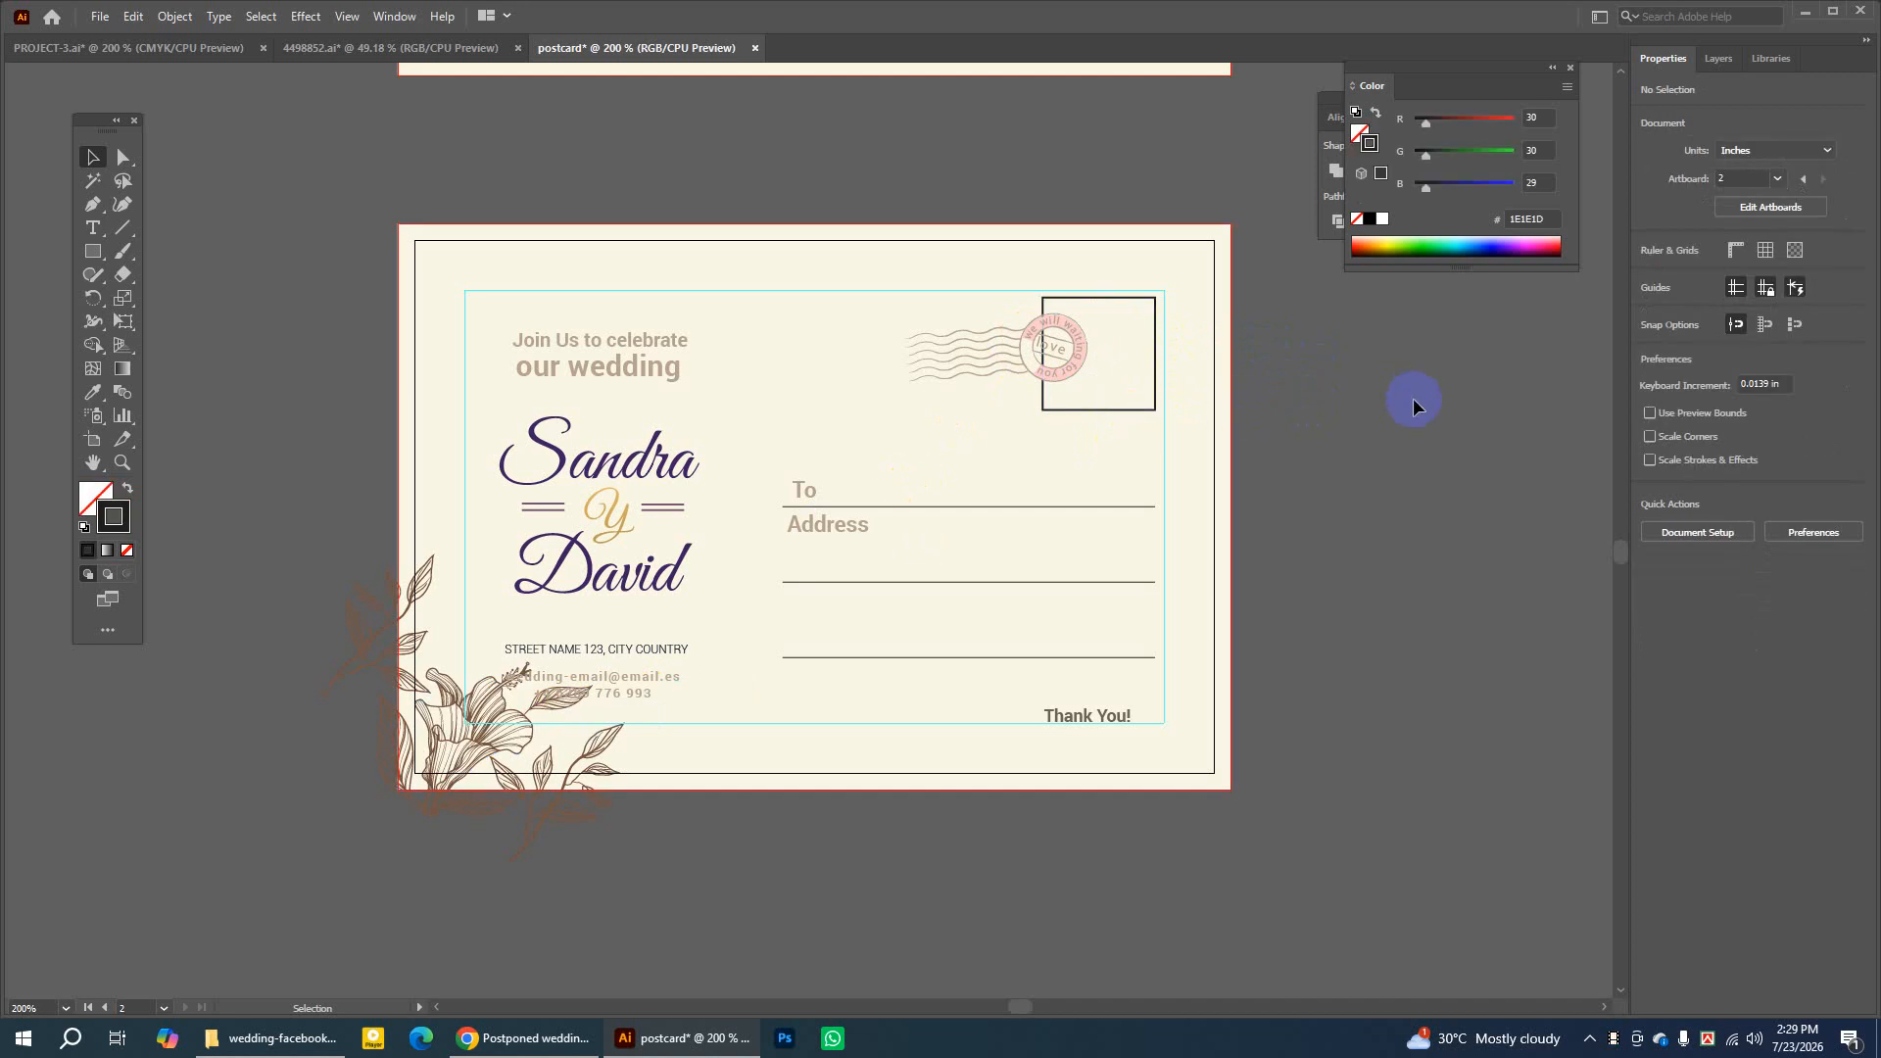
Lower the opacity of the floral artwork in the back card's lower-left corner to 38%
left_click(468, 724)
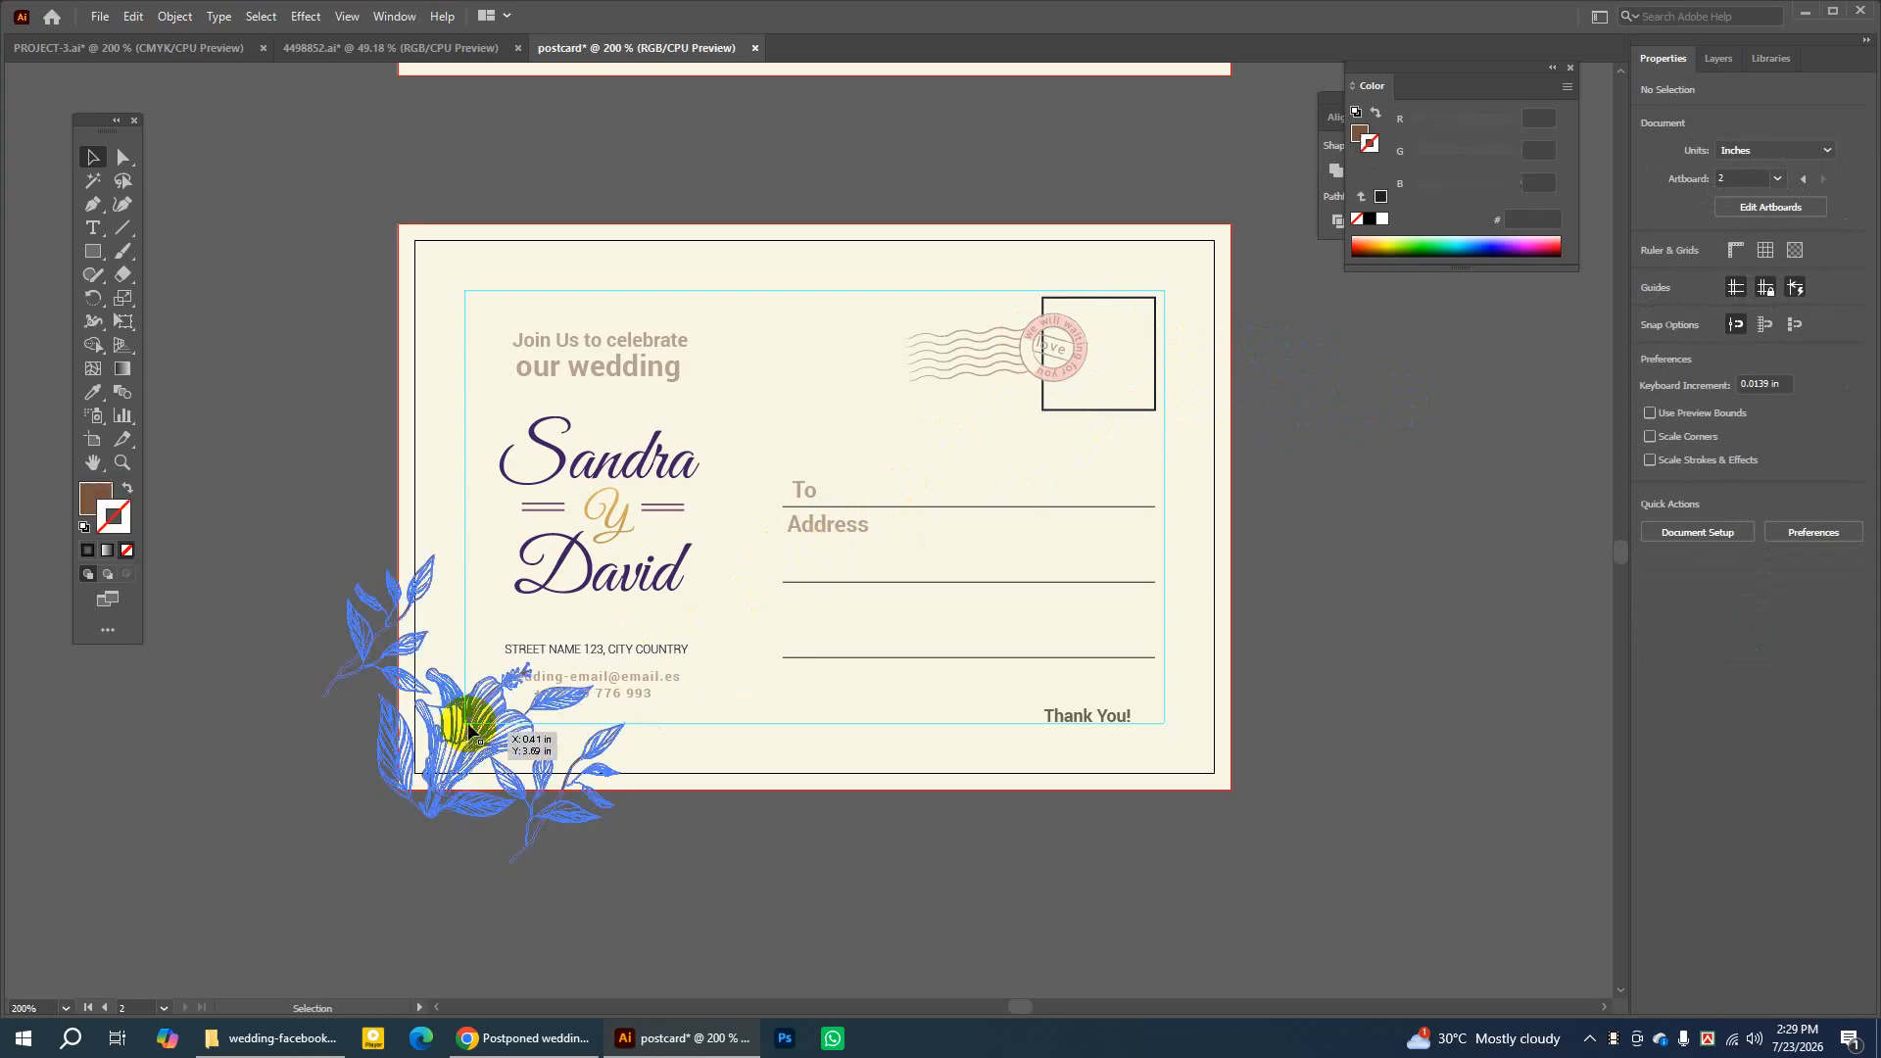
left_click(468, 724)
key("ctrl+shift+g")
left_click(312, 496)
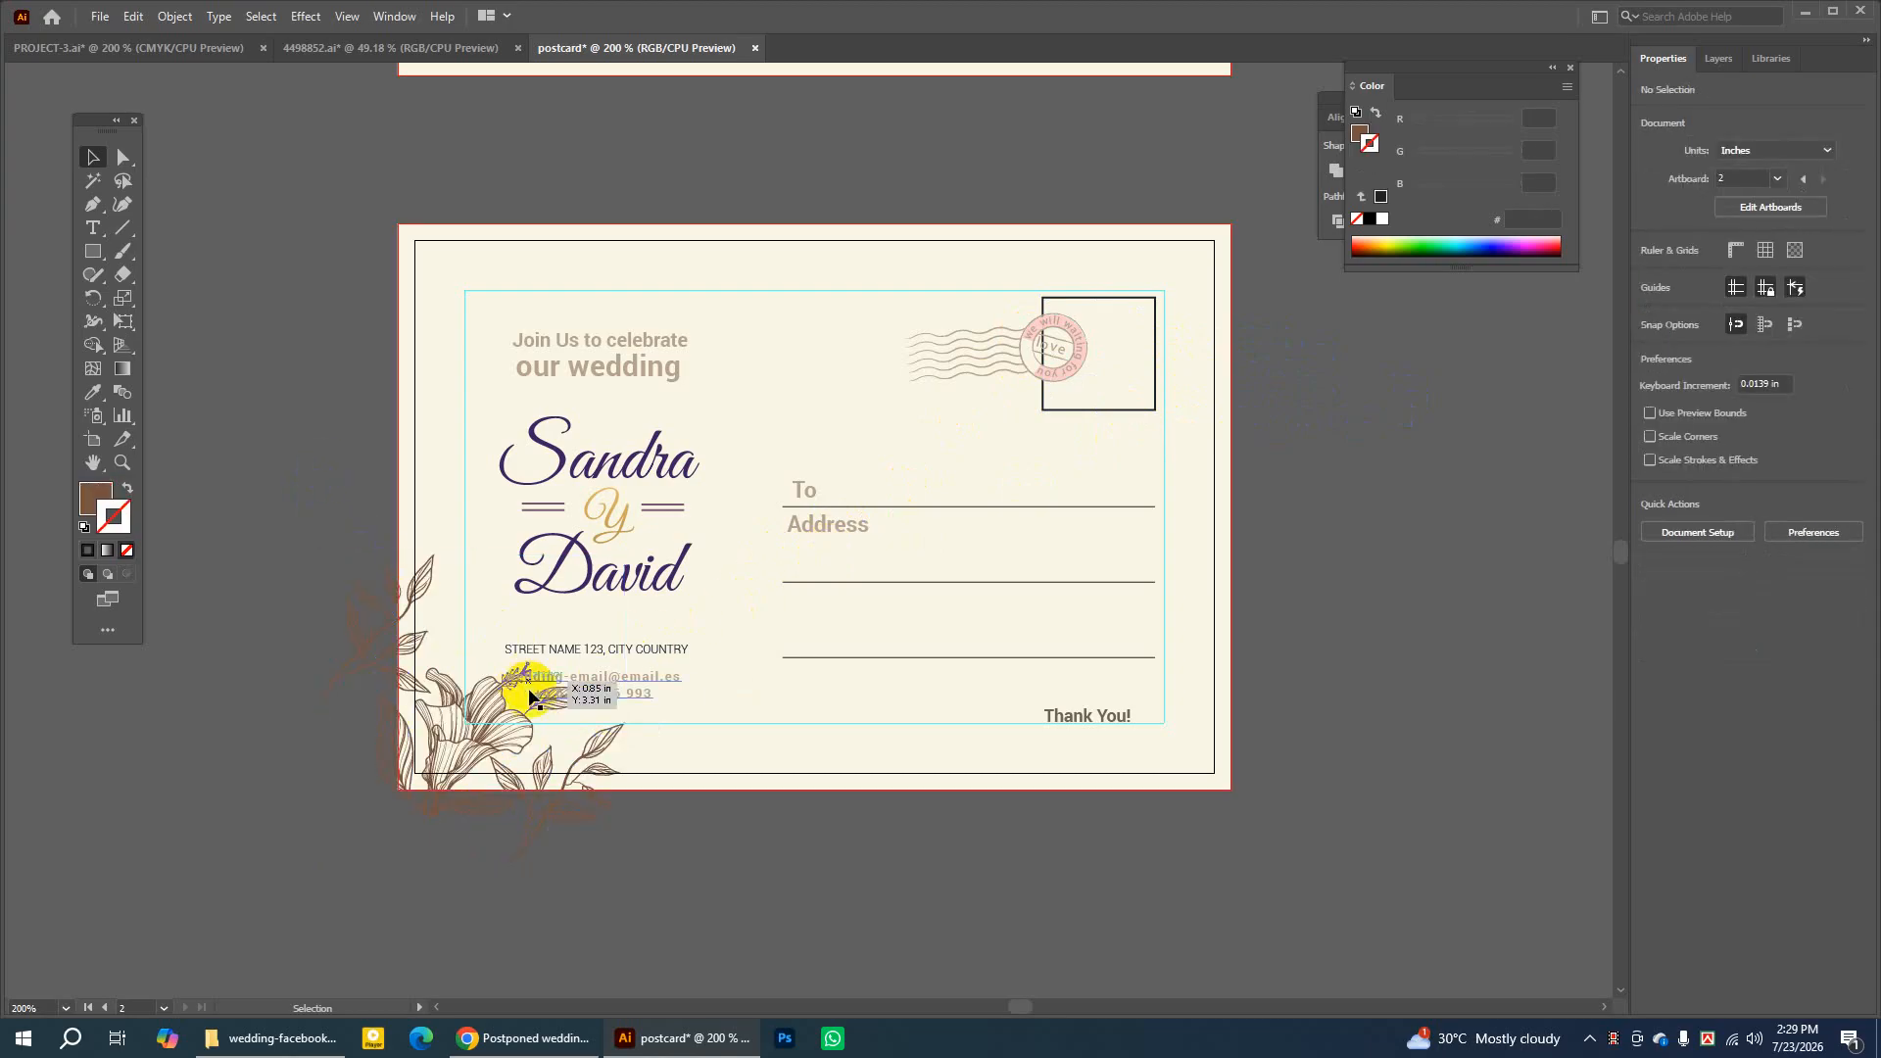
left_click(474, 703)
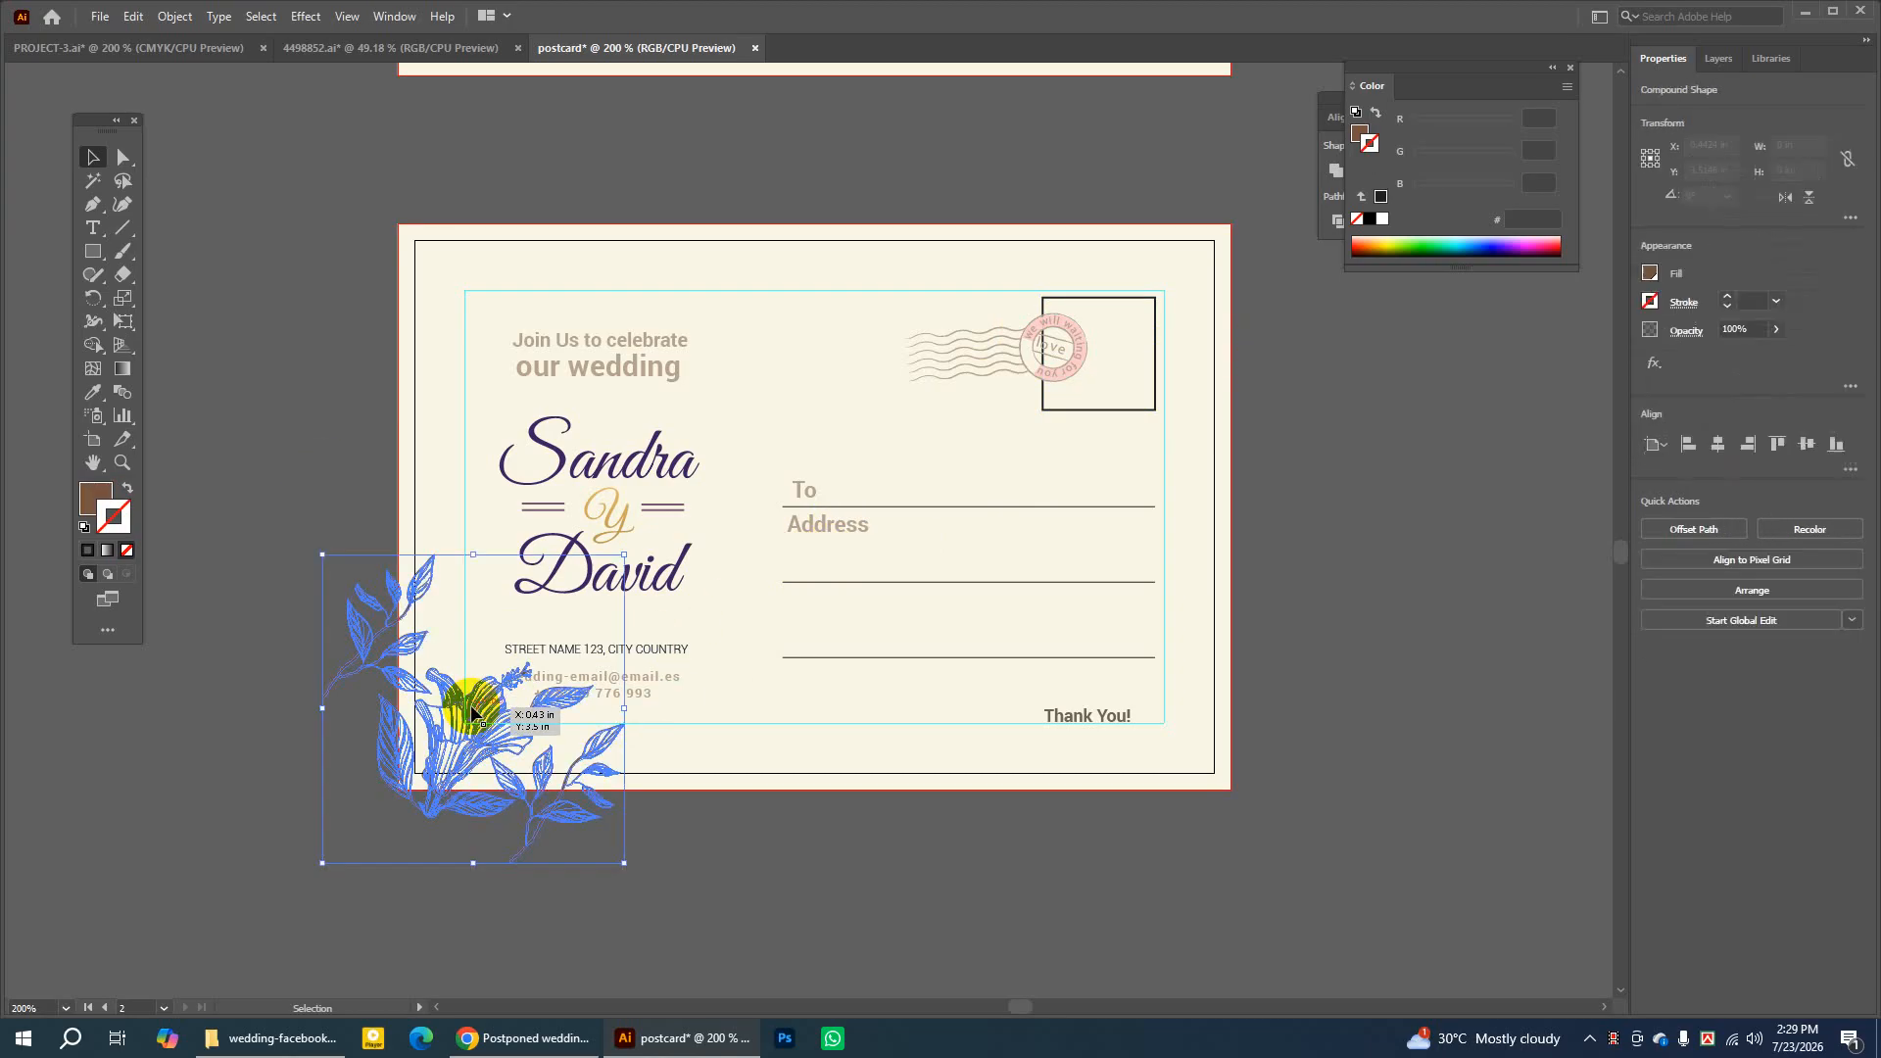
left_click(1777, 332)
left_click_drag(1778, 357, 1734, 361)
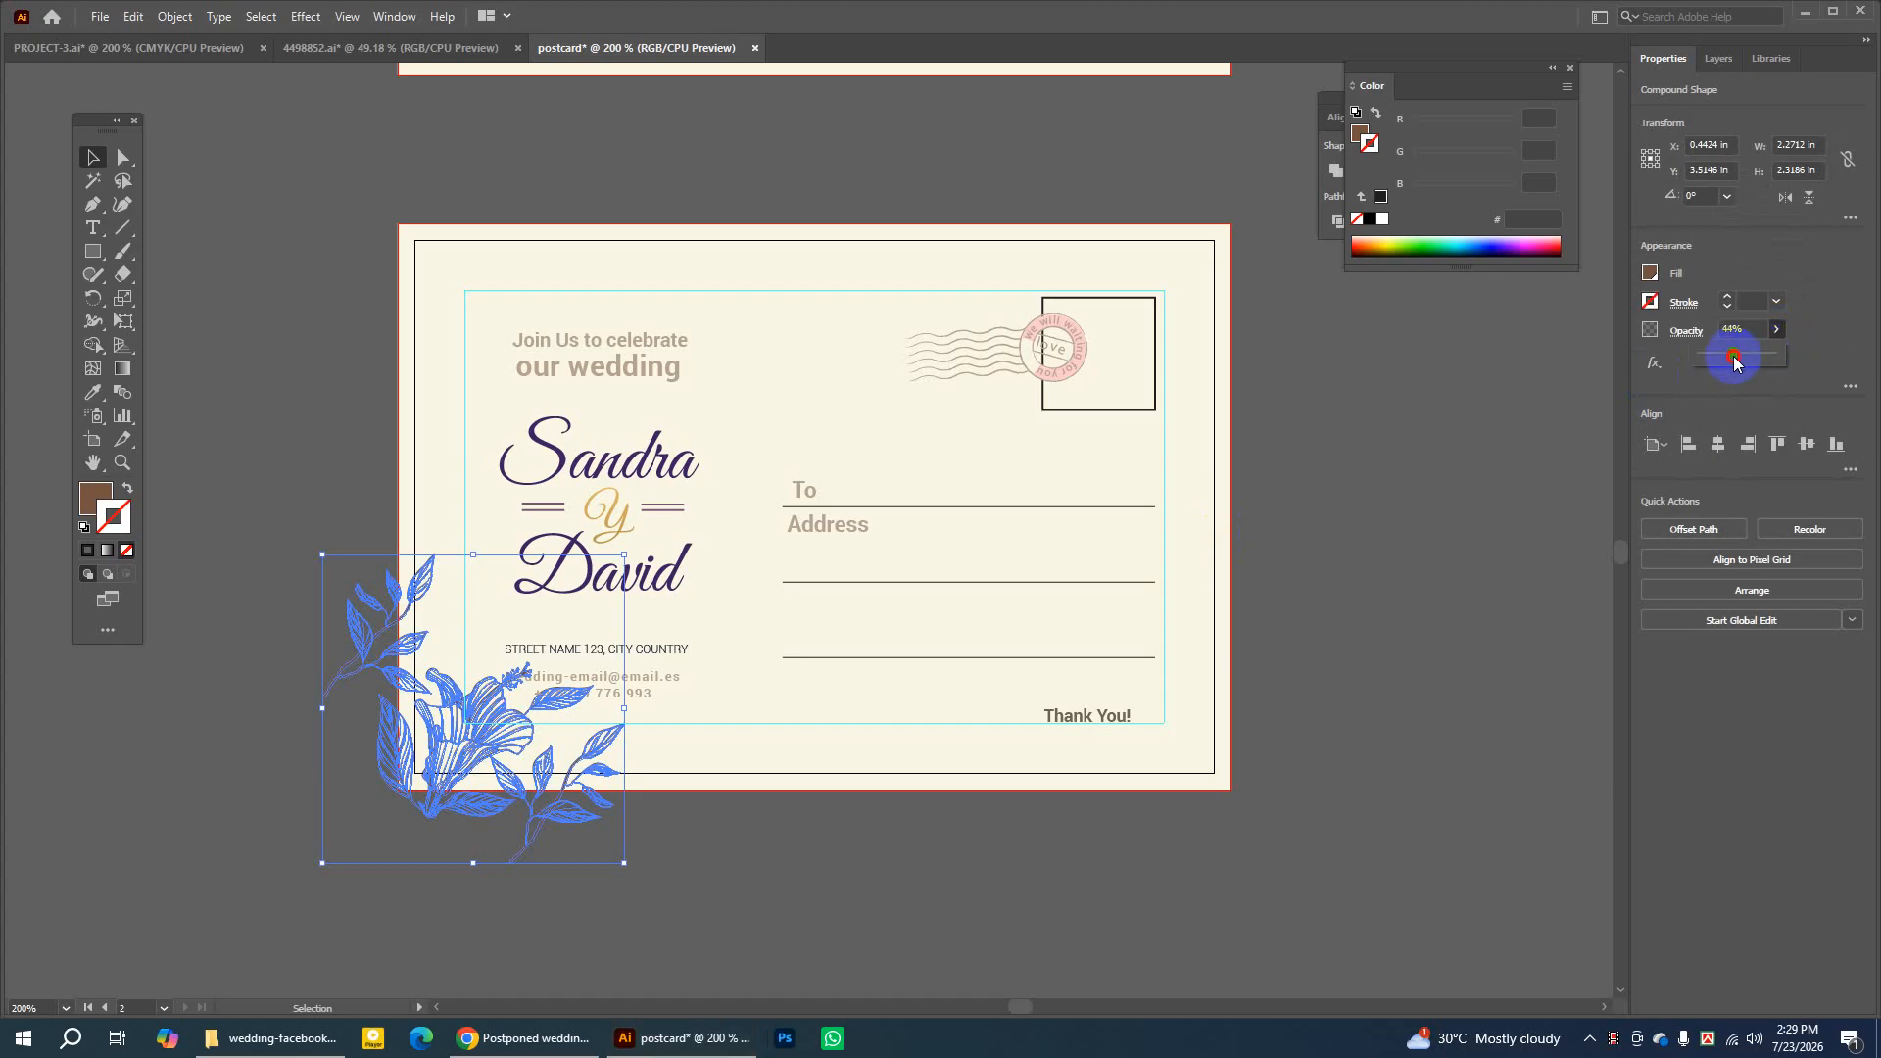
left_click(1466, 430)
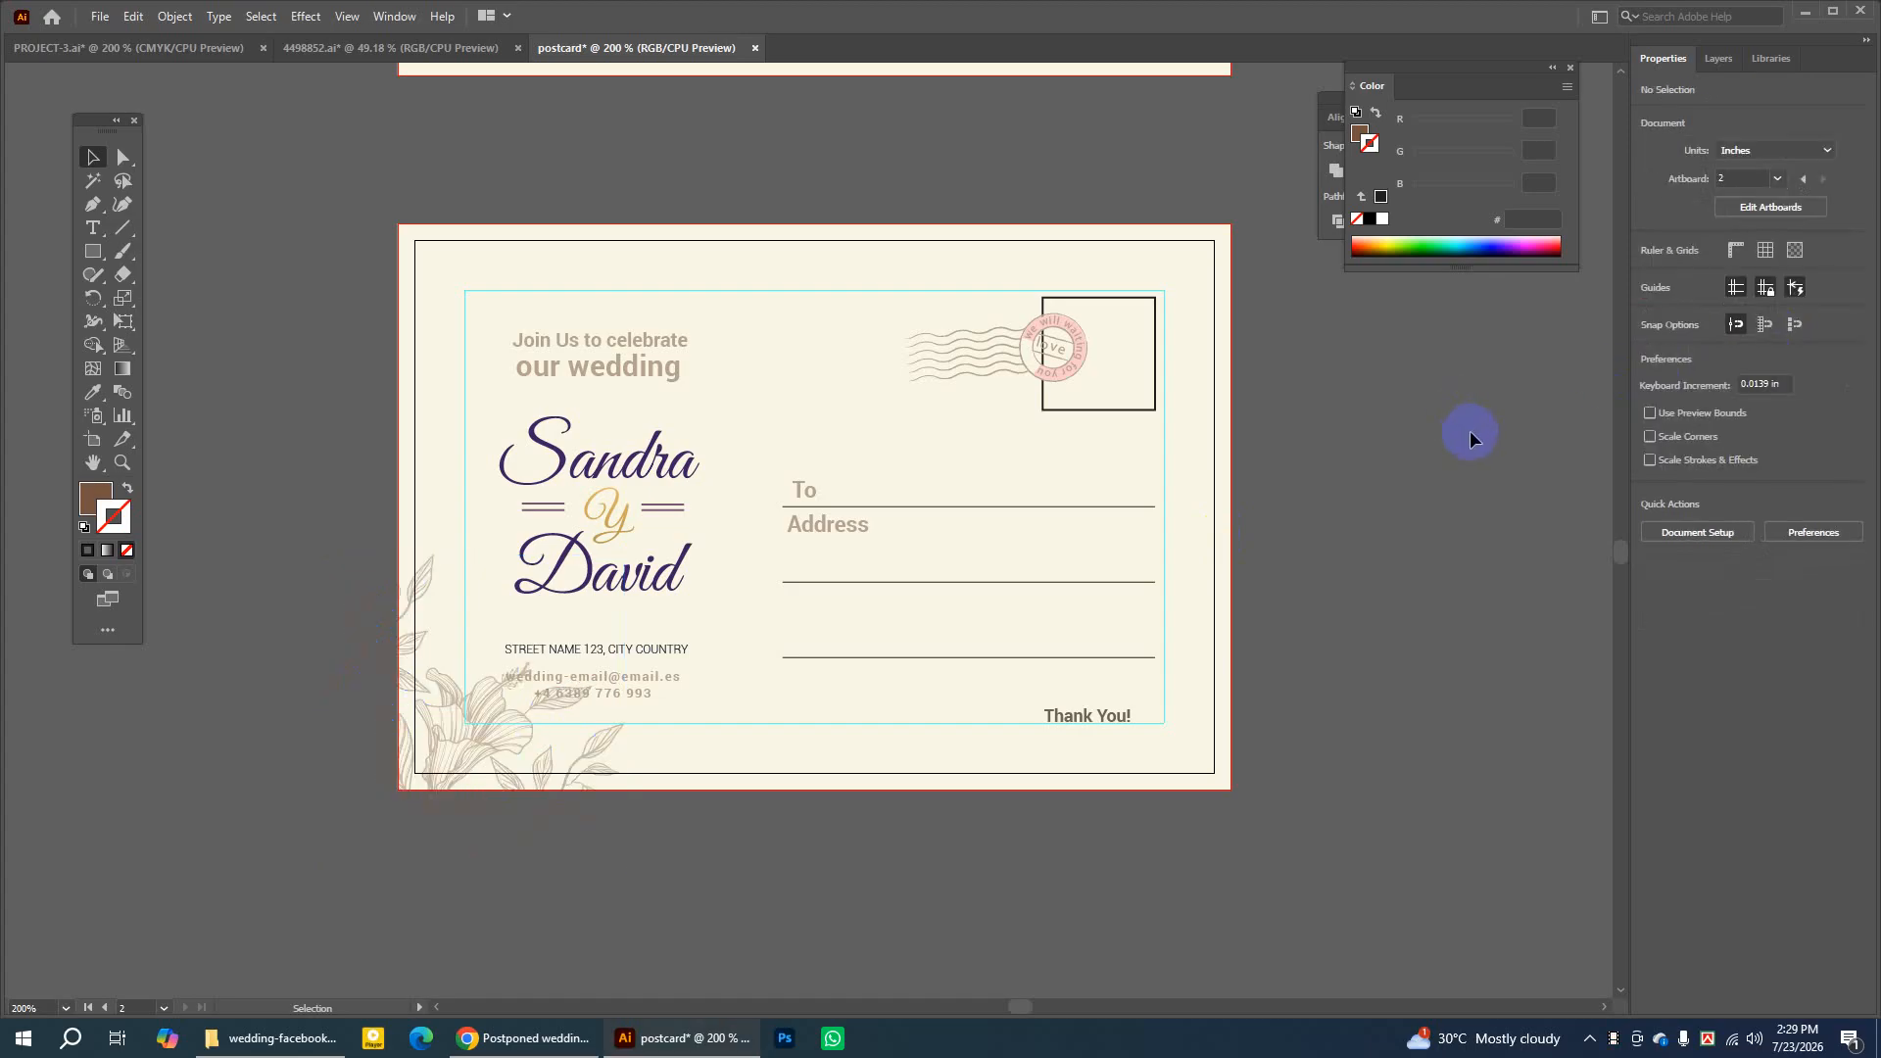
Move the floral artwork off the card's left side and lock the card's cream background rectangle
left_click_drag(474, 685, 321, 737)
left_click(733, 828)
left_click(656, 372)
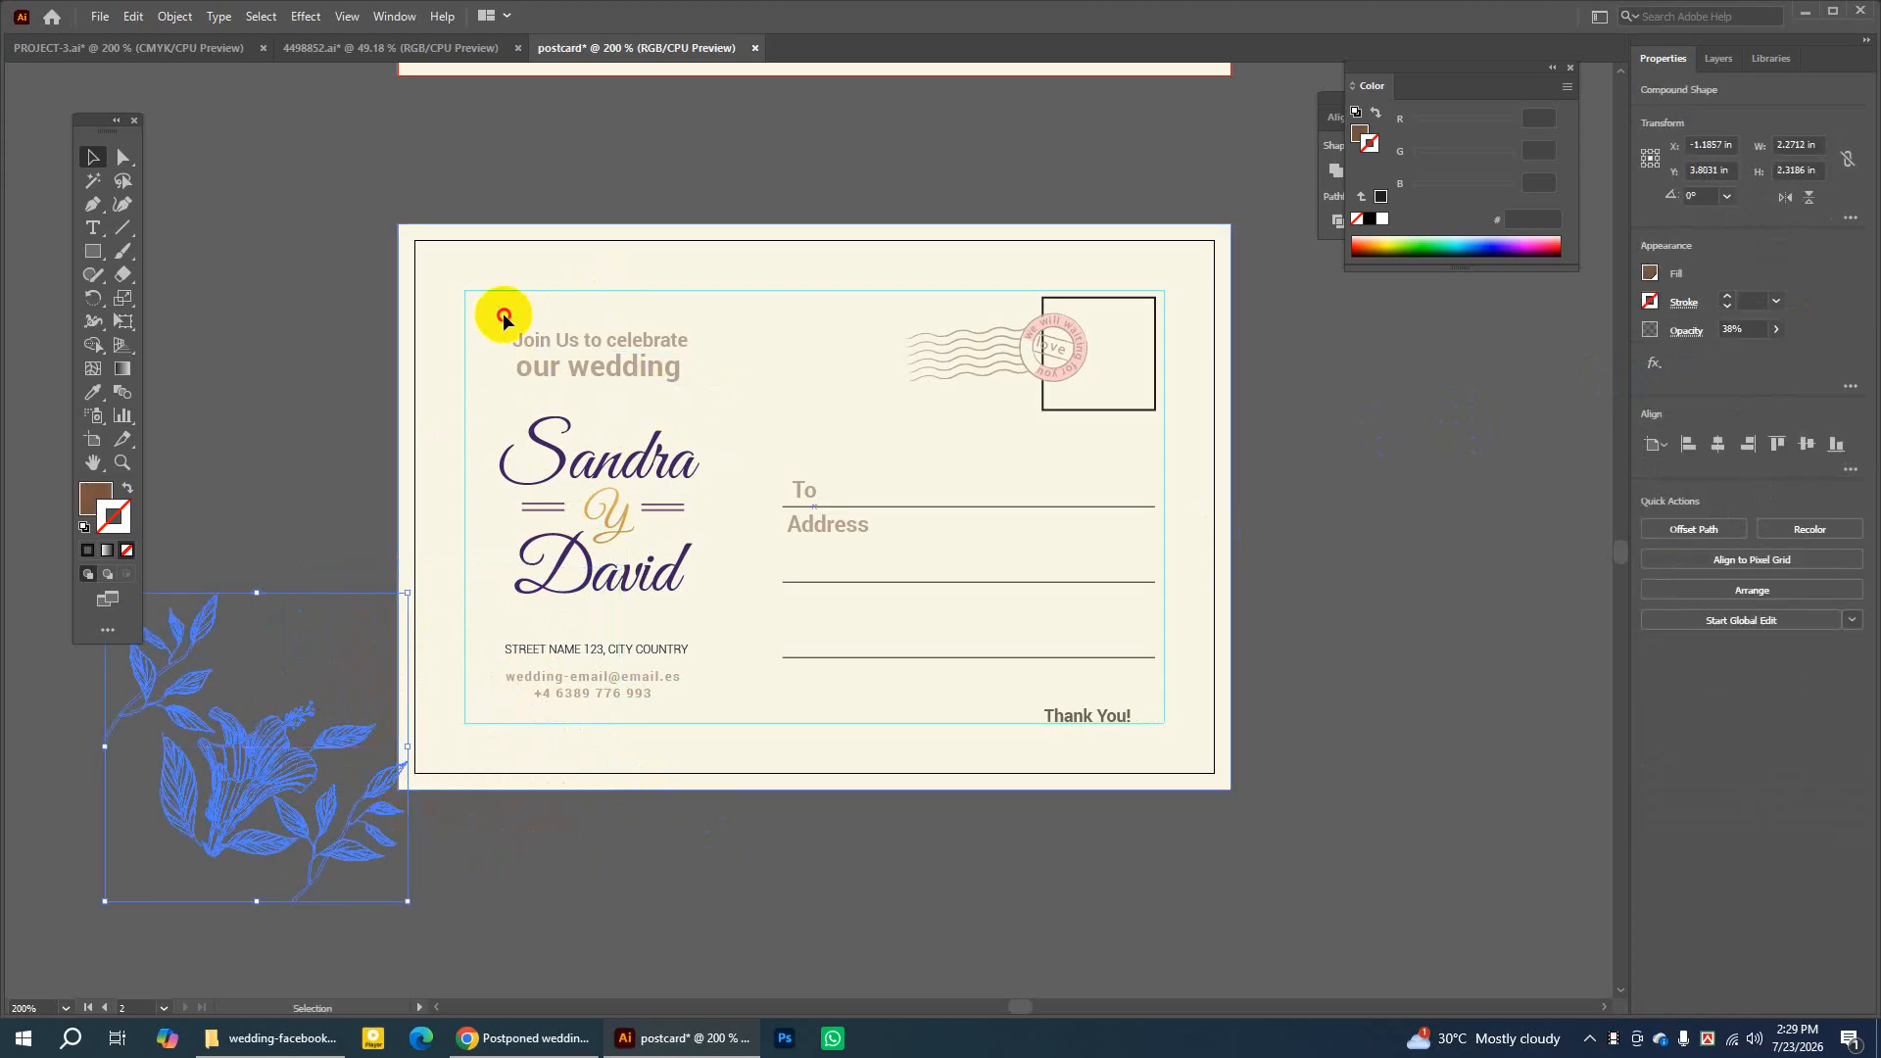
left_click(503, 318)
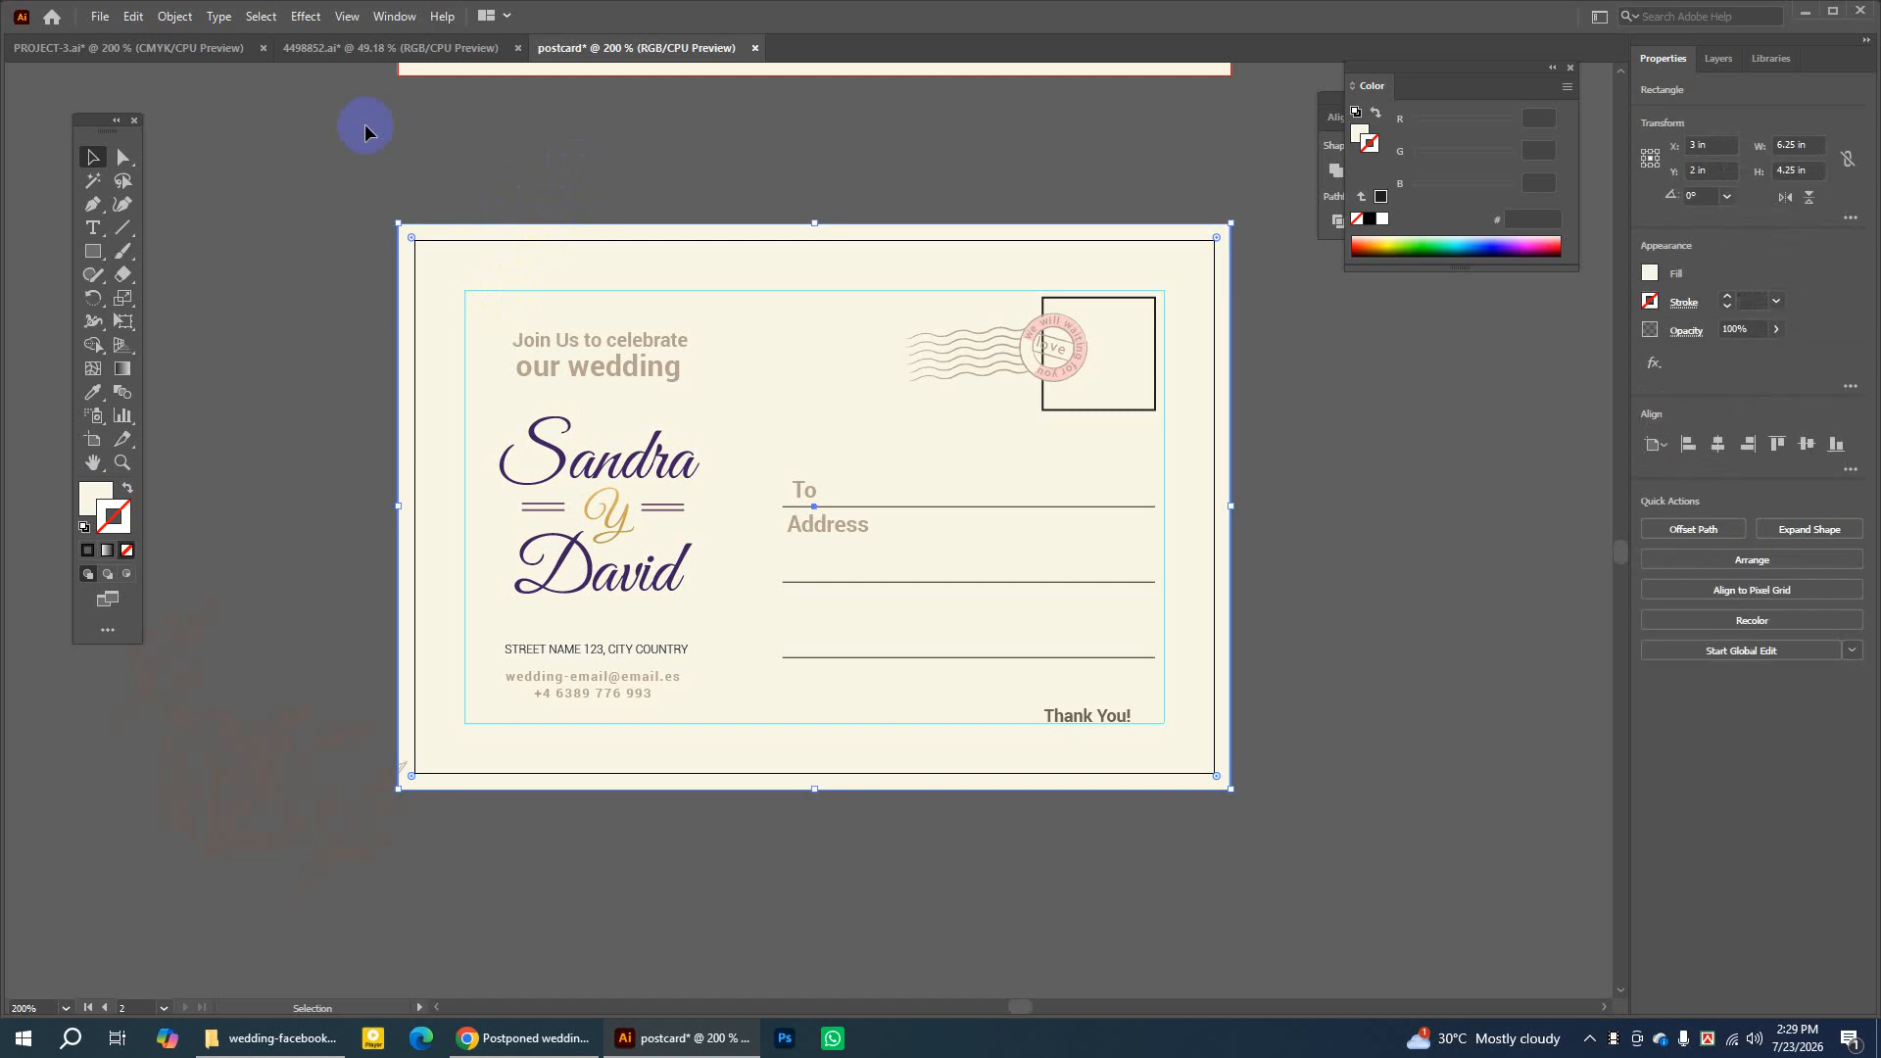
left_click(173, 17)
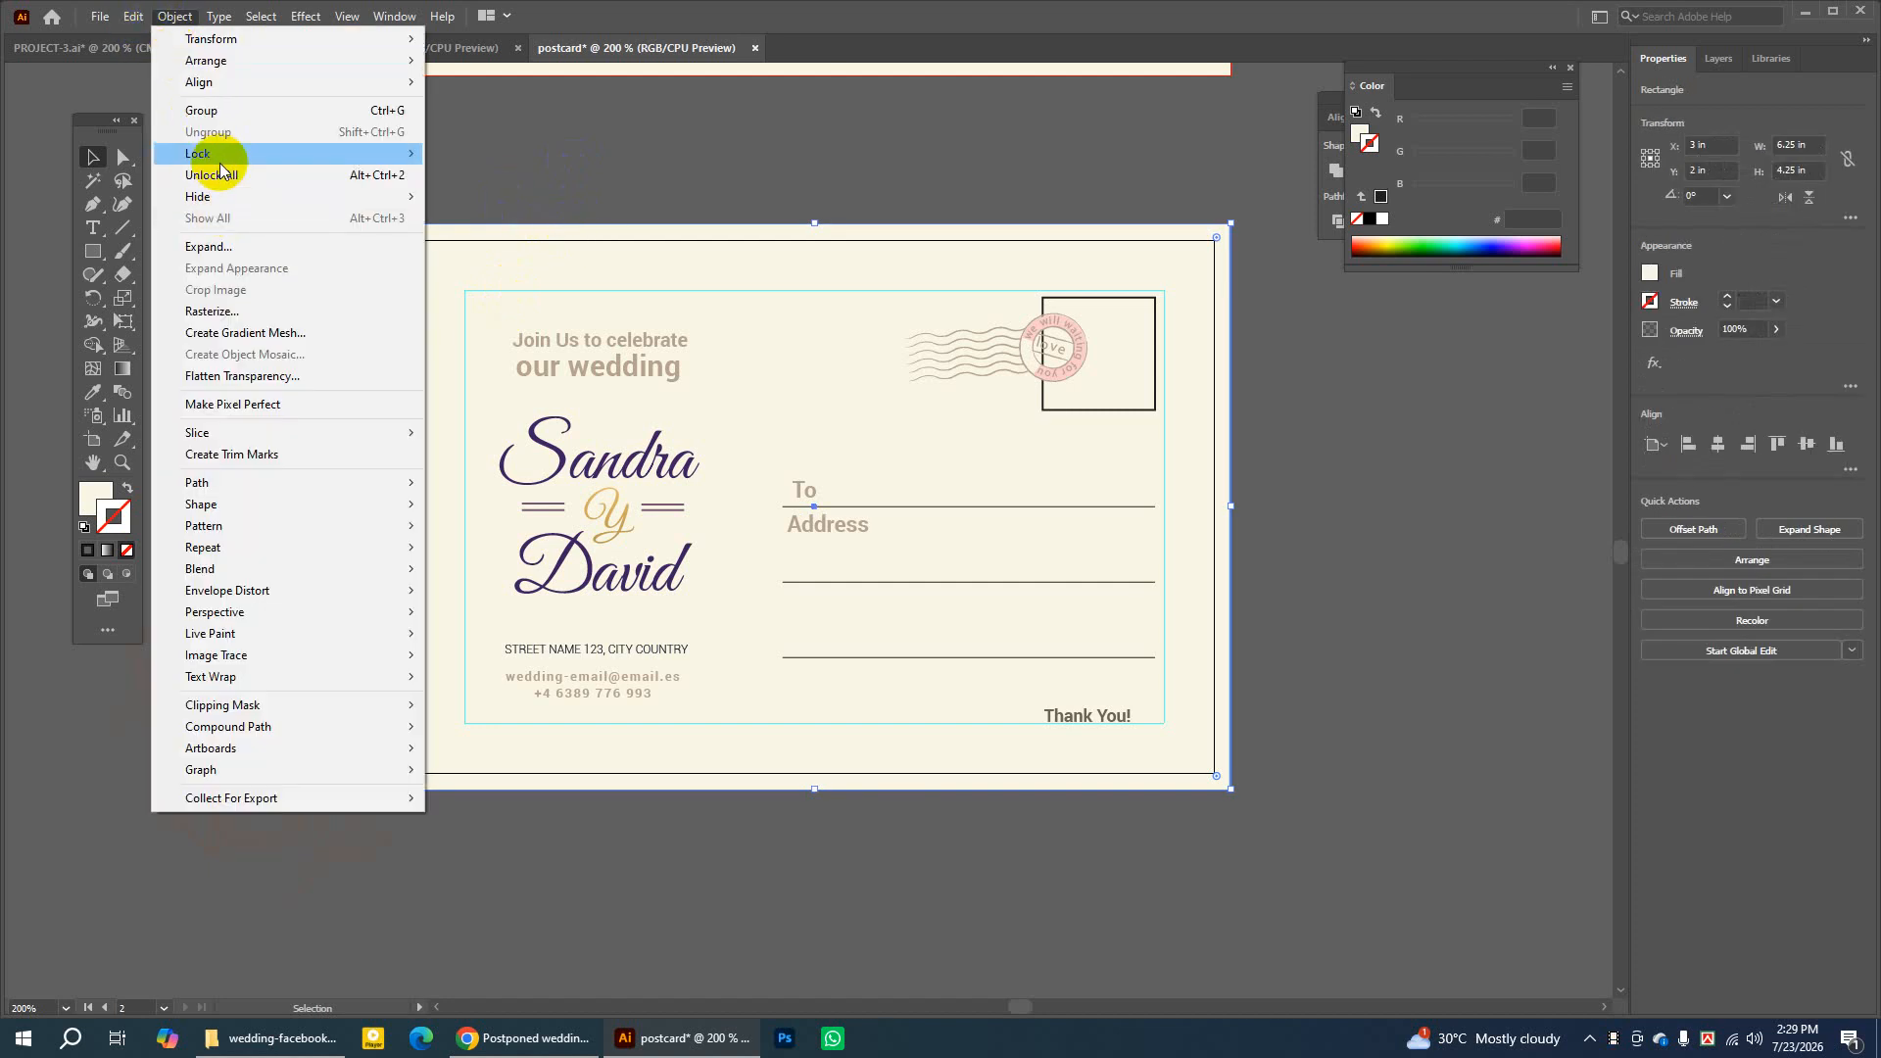
mouse_move(202, 154)
left_click(477, 161)
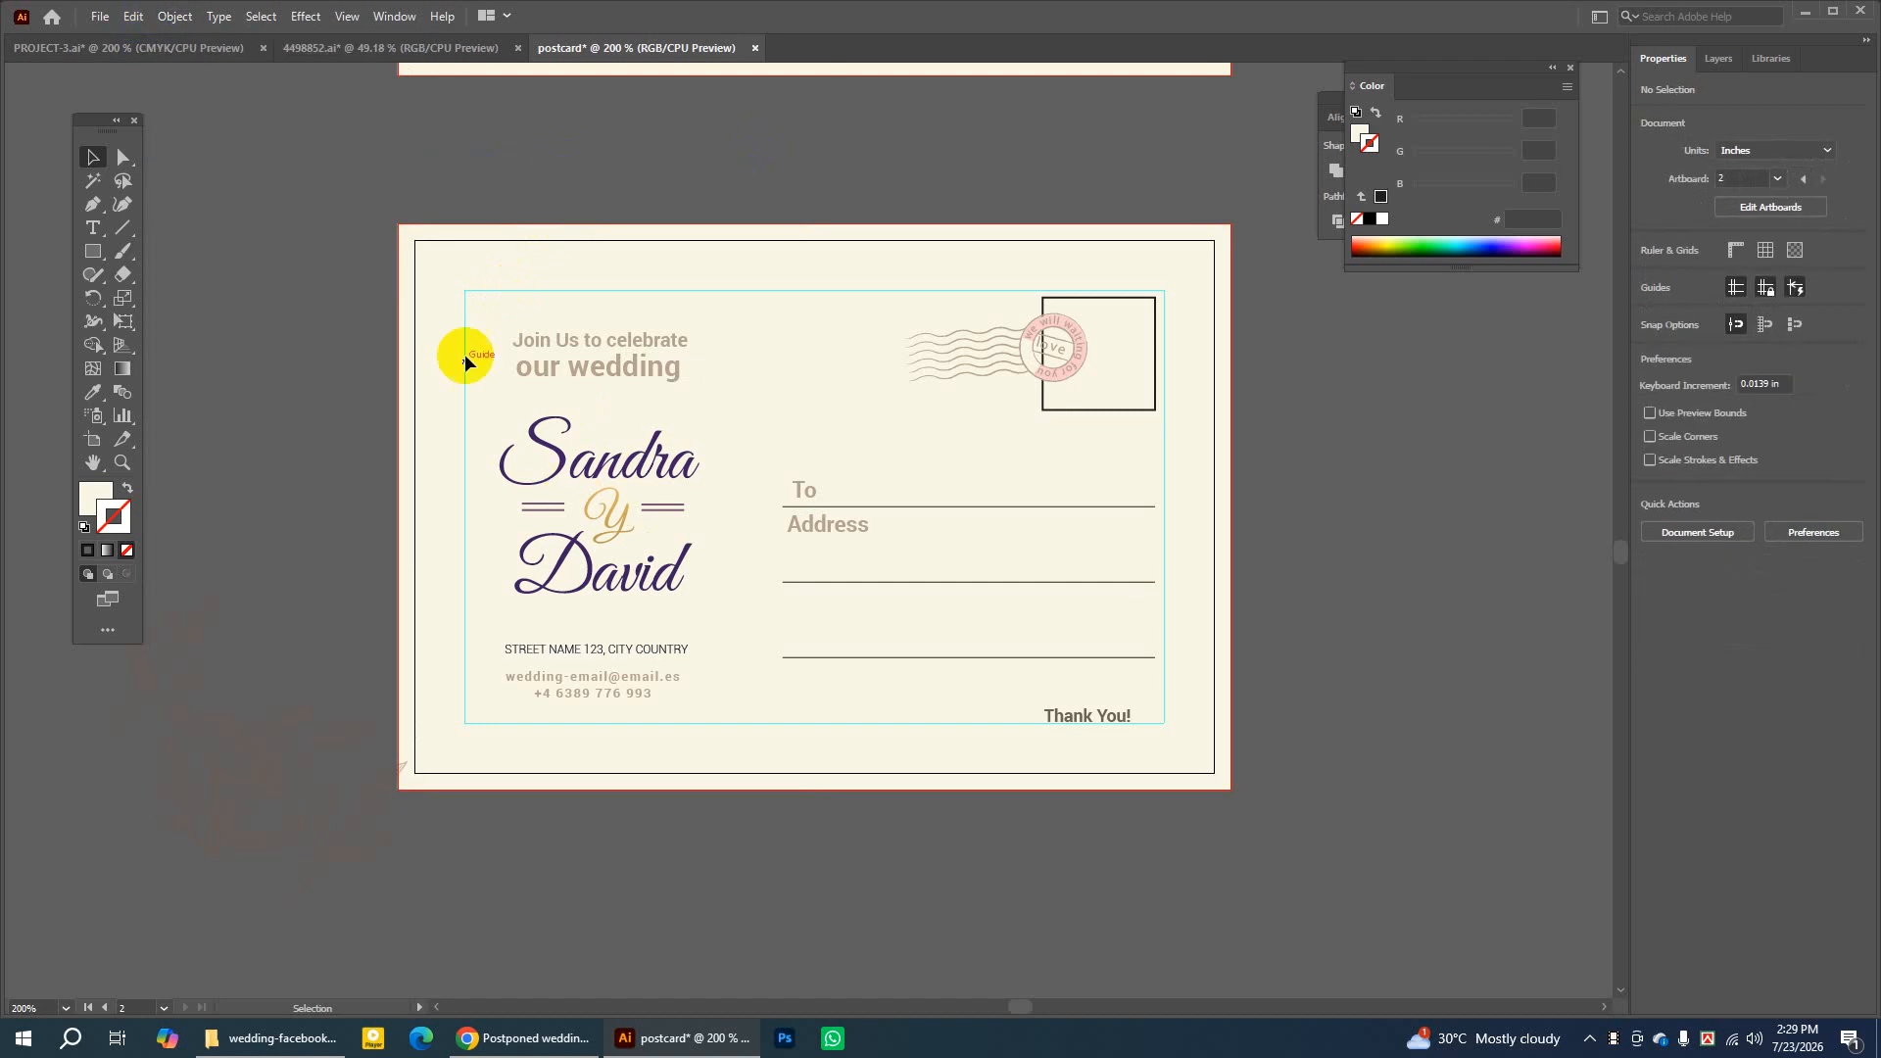
left_click_drag(506, 315, 719, 717)
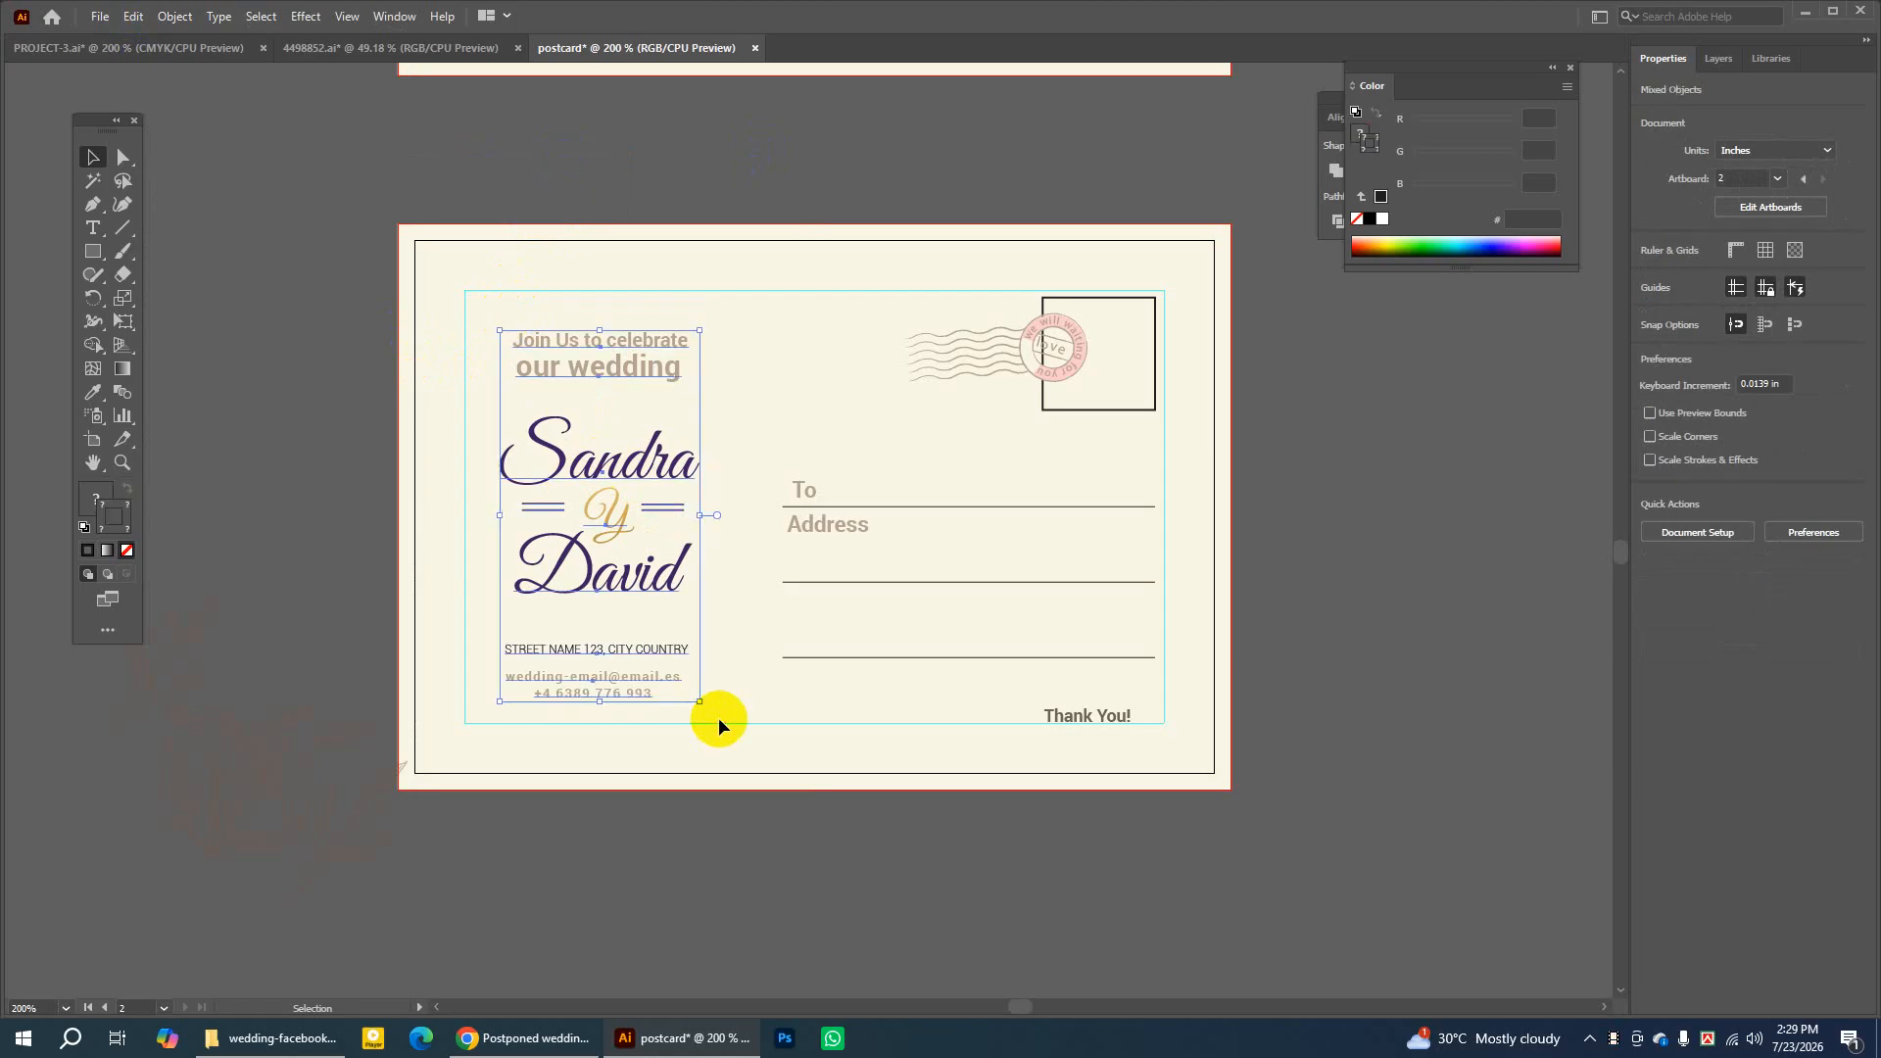
left_click(123, 439)
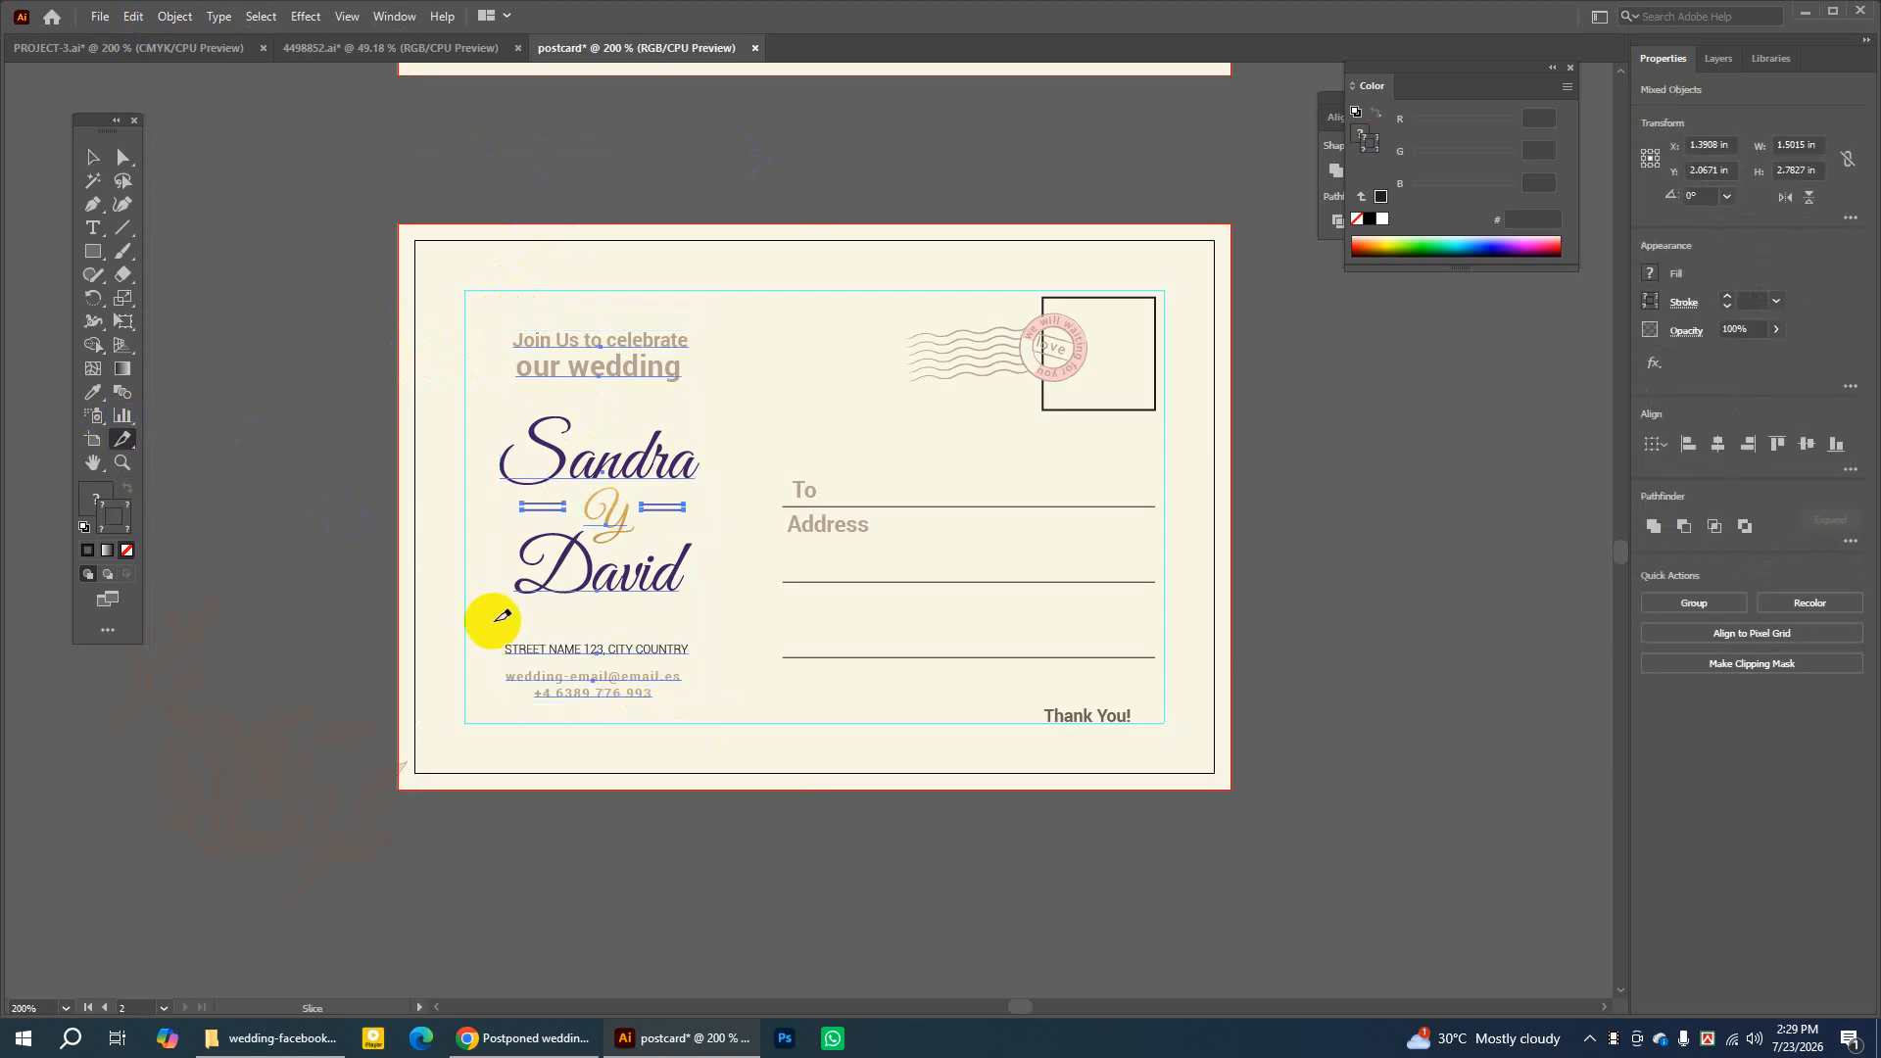
left_click(108, 147)
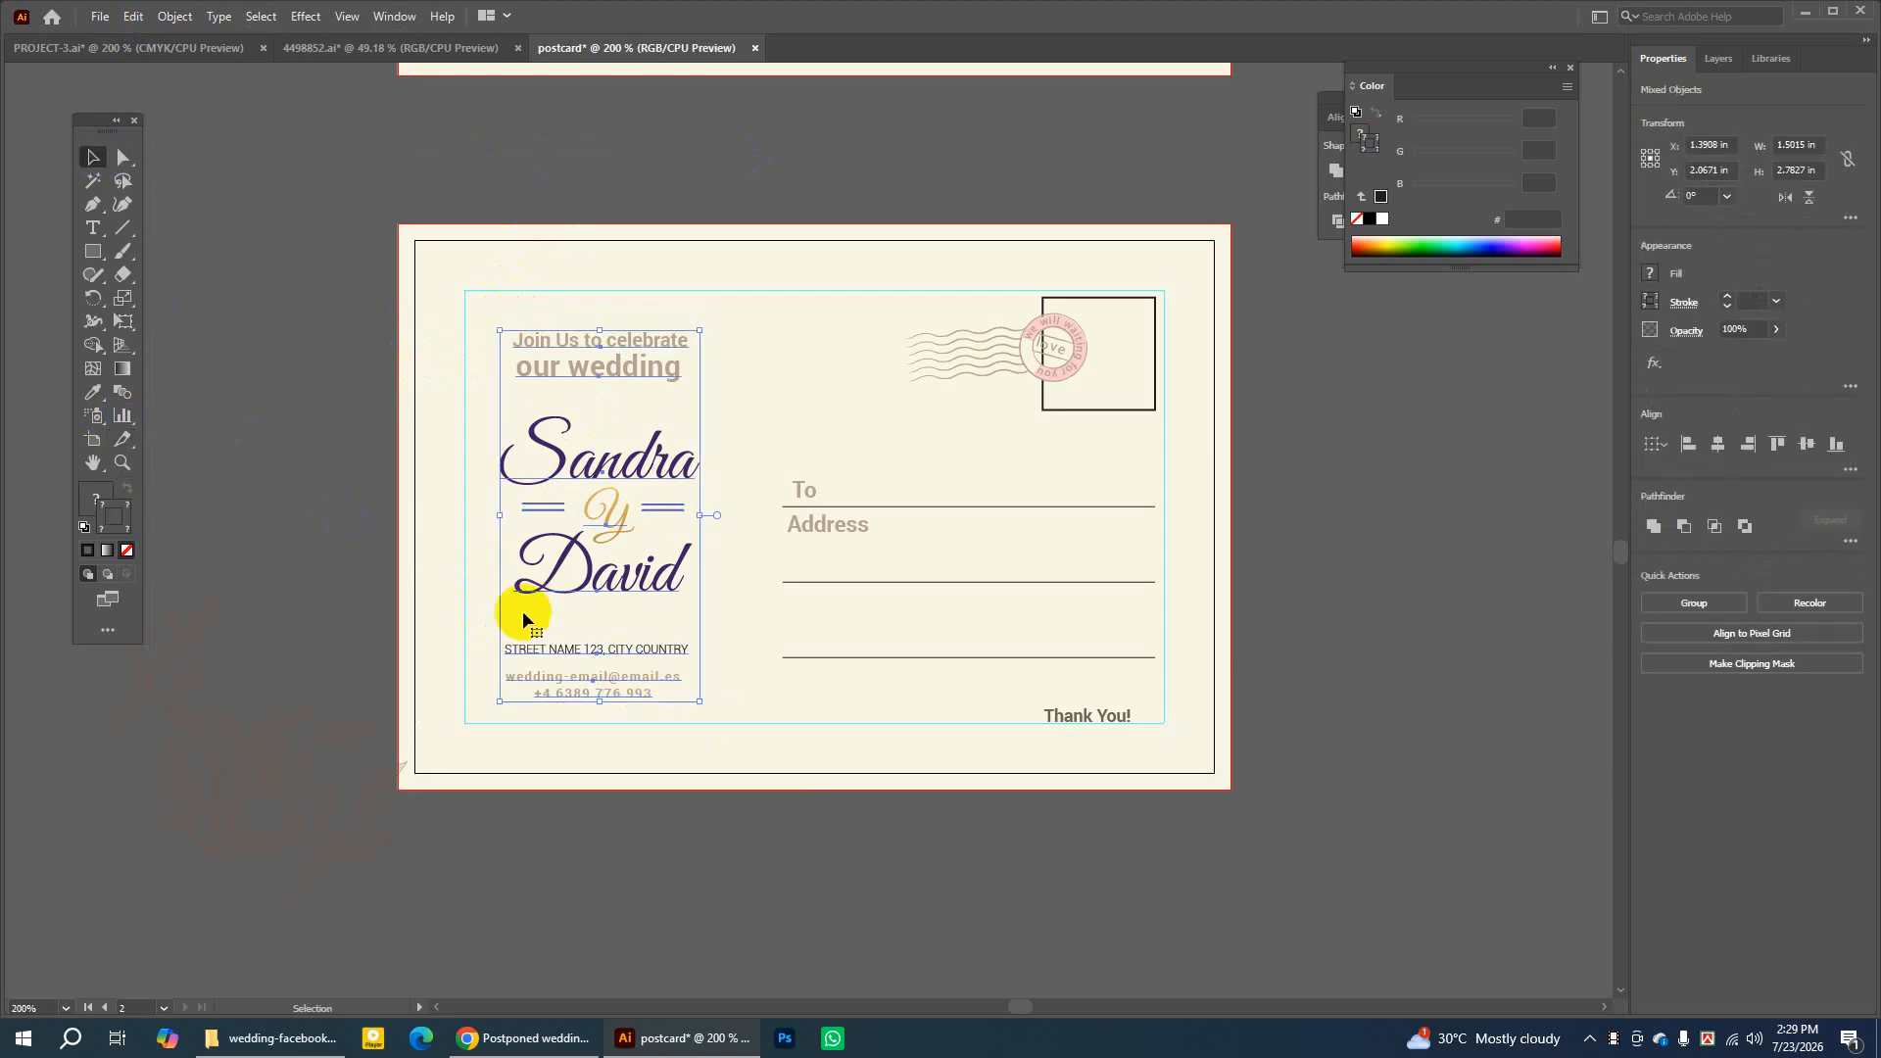
right_click(604, 491)
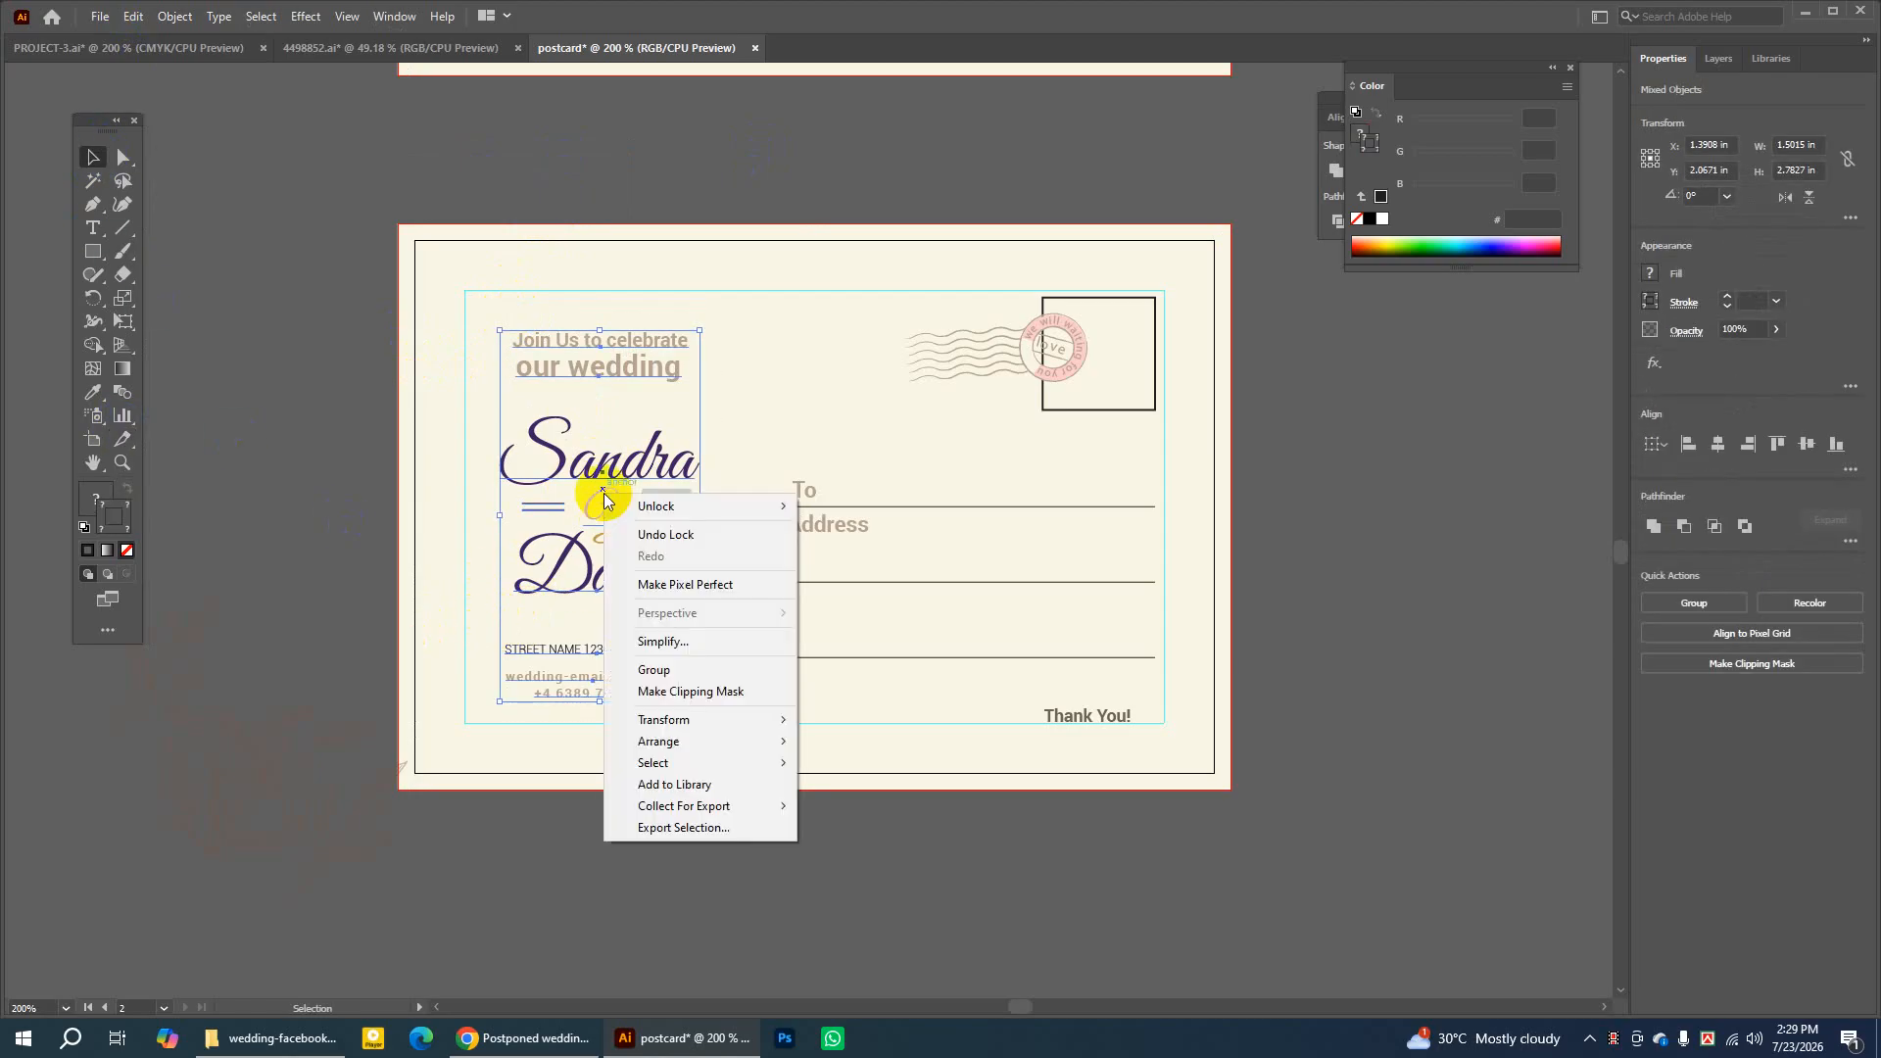
left_click(467, 573)
Nudge the street address and contact lines up to about Y 3.01 in, just beneath the couple's names
left_click(608, 655)
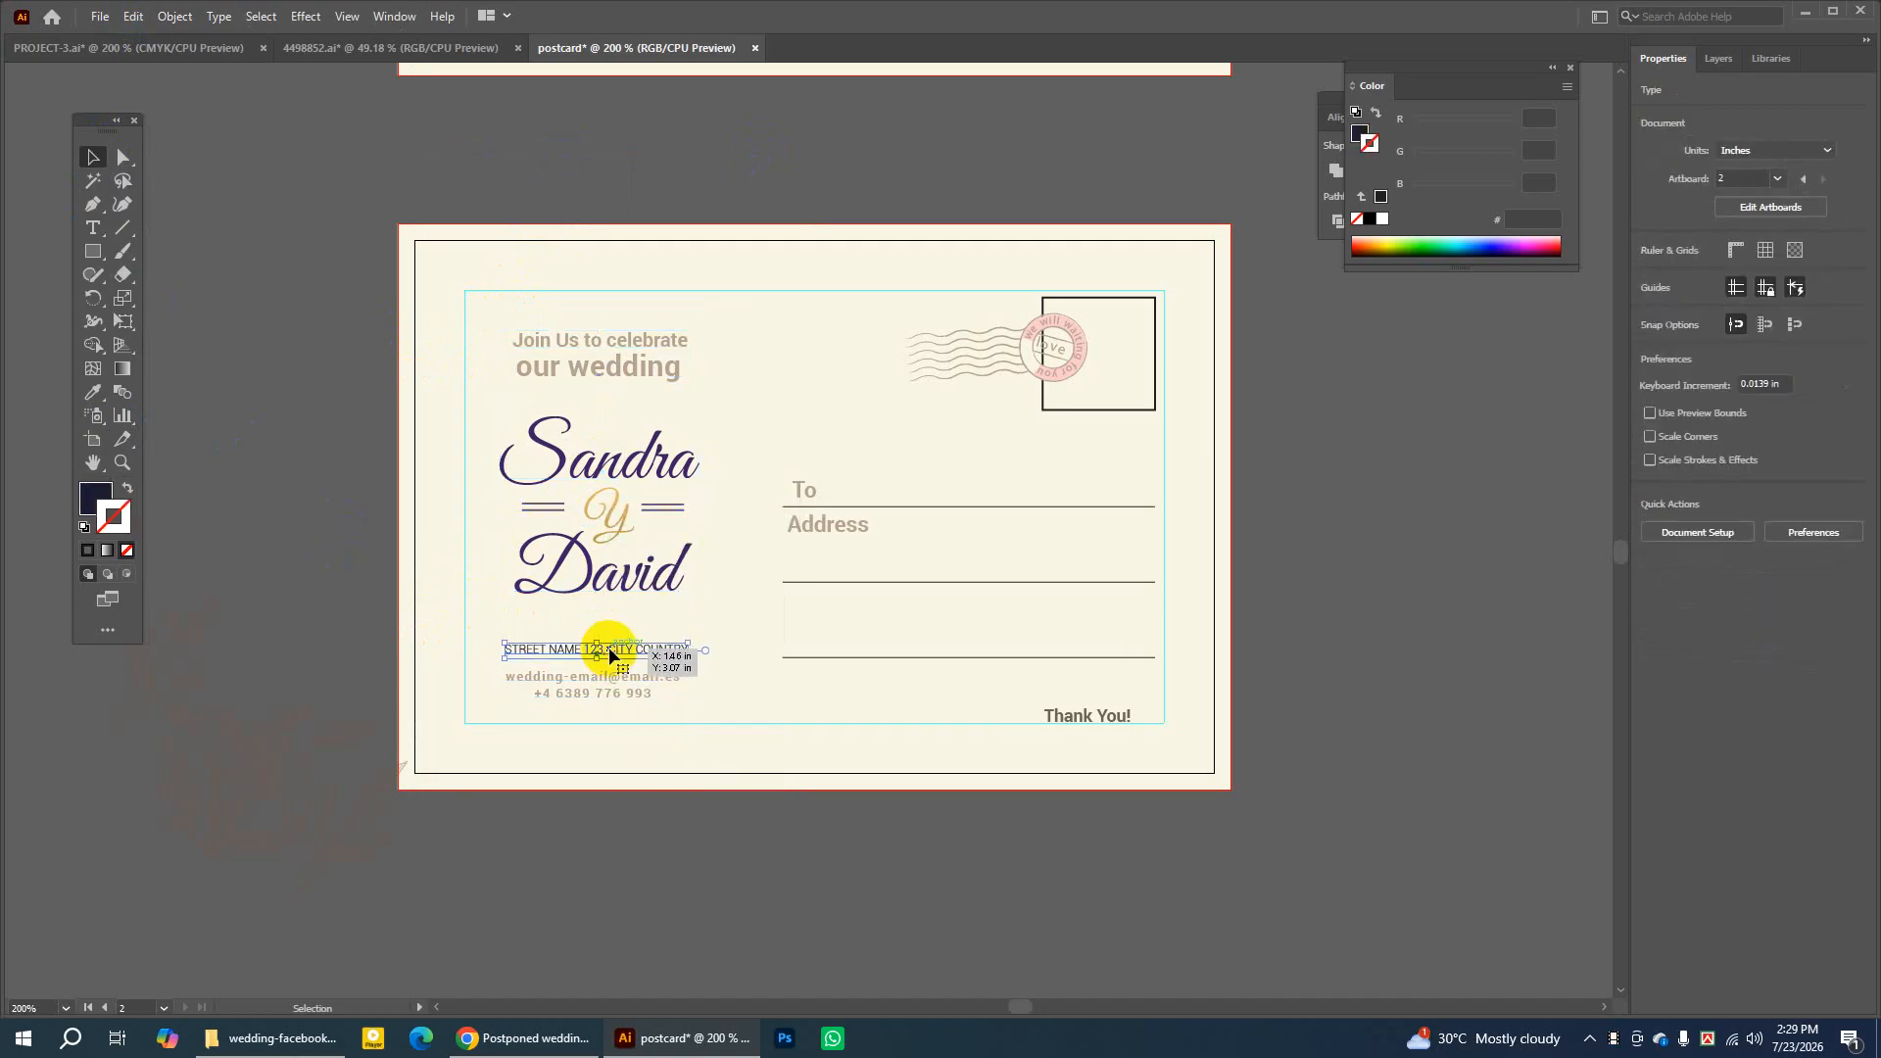
left_click(477, 645)
left_click_drag(490, 650, 682, 715)
key("Up")
key("Up")
key("Up")
key("Up")
key("Up")
key("Up")
key("Up")
key("Up")
key("Up")
key("Up")
key("Up")
key("Up")
key("Up")
key("Up")
key("Up")
key("Up")
key("Up")
key("Up")
key("Up")
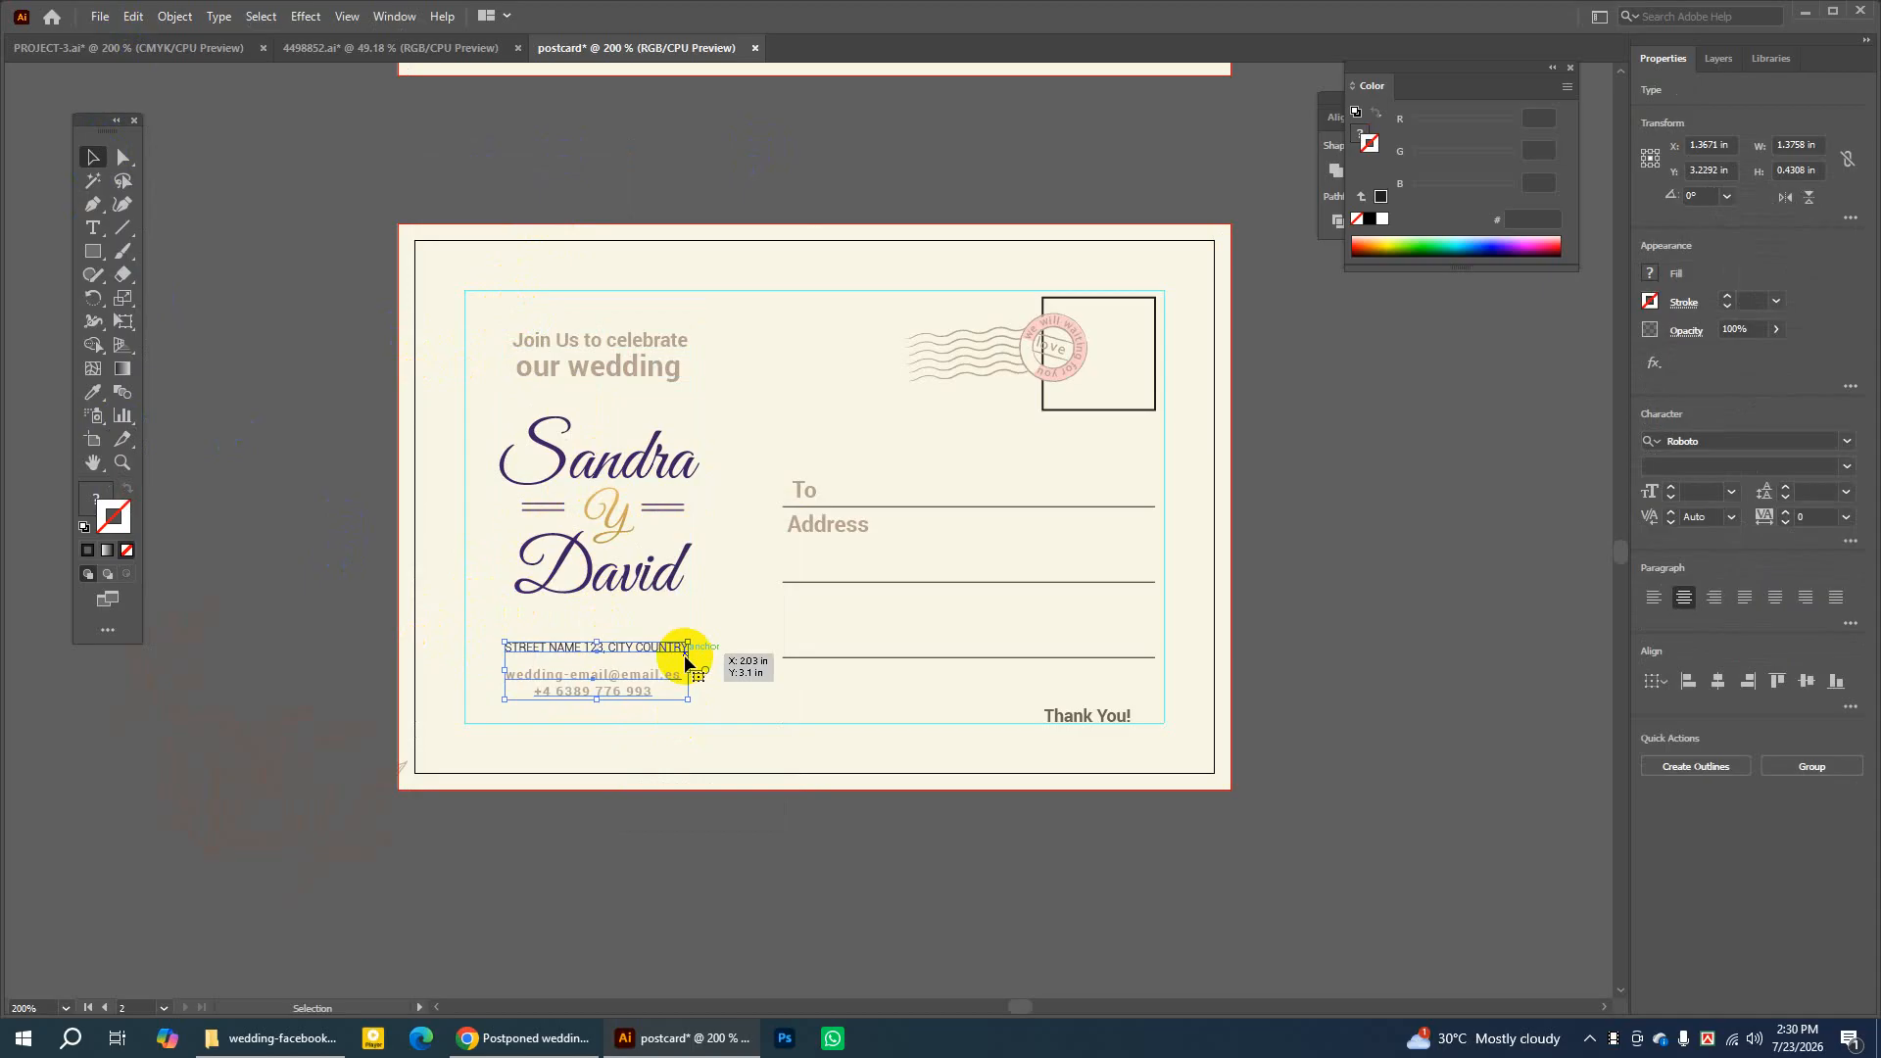
key("Down")
key("Down")
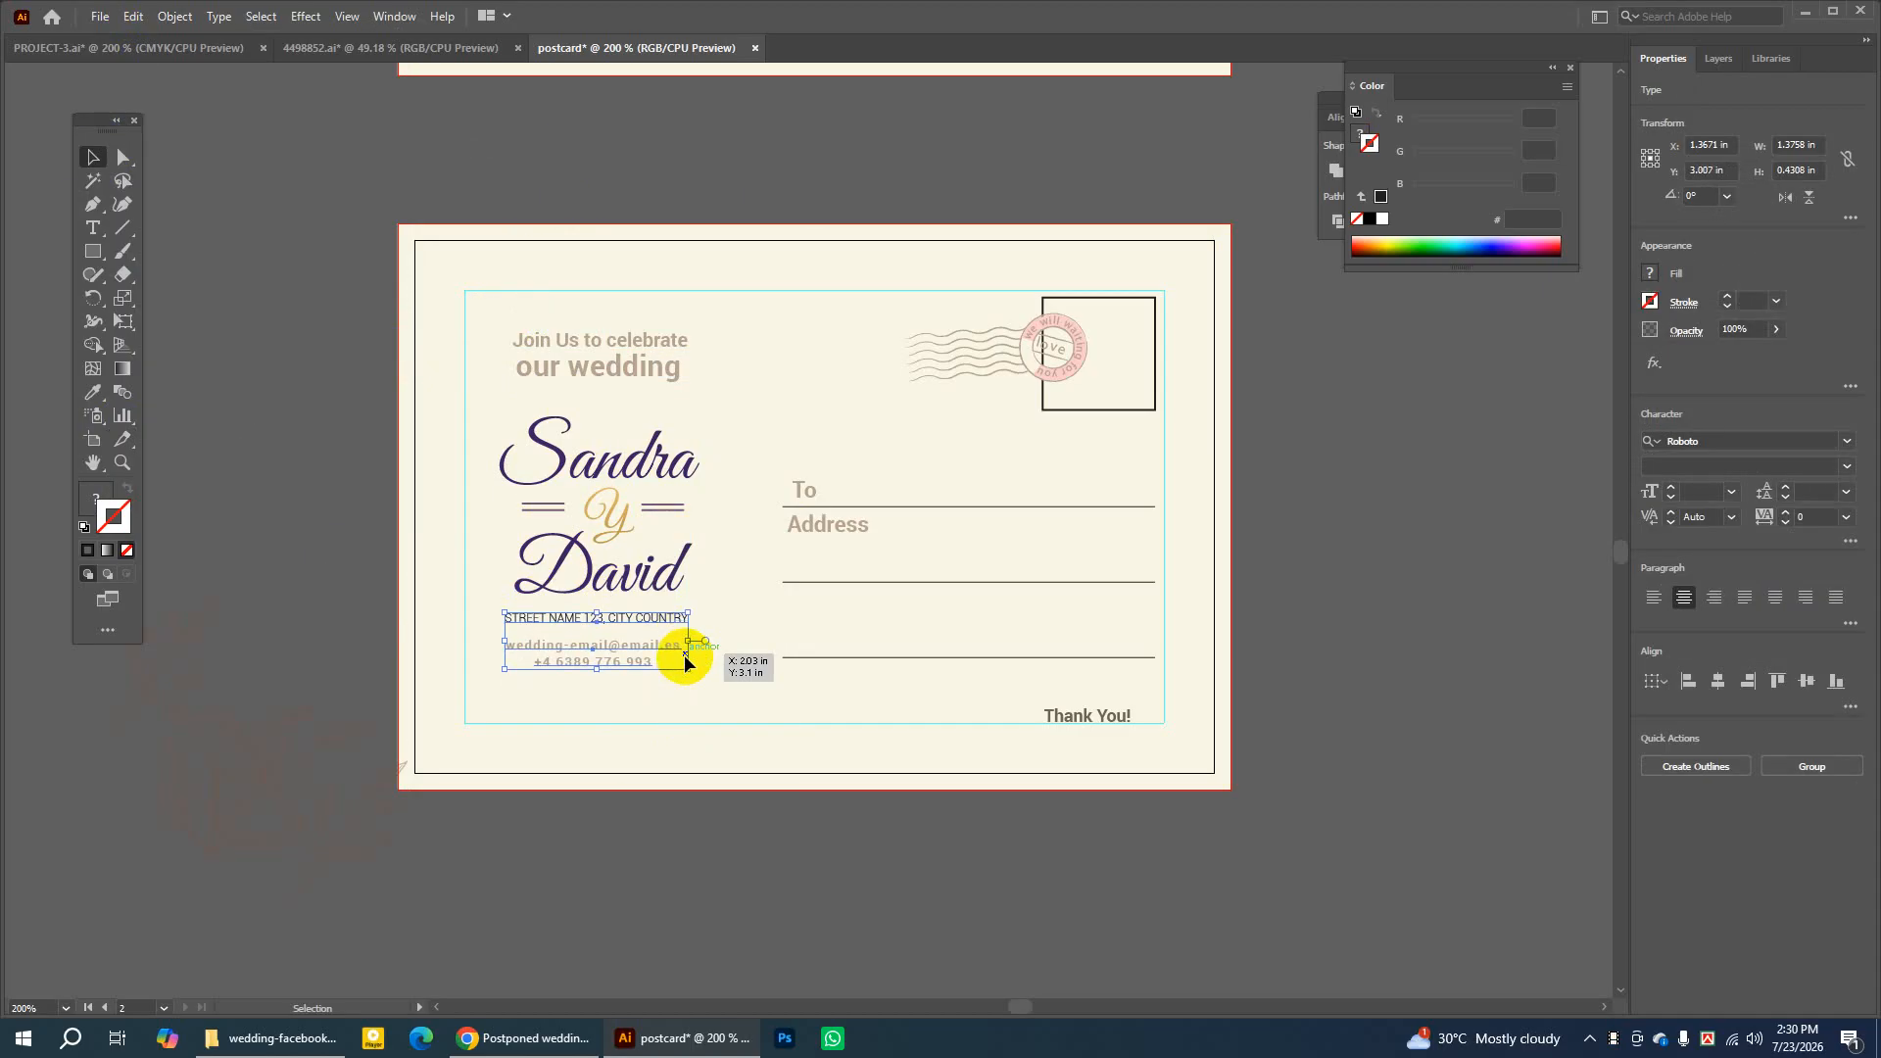
left_click(241, 355)
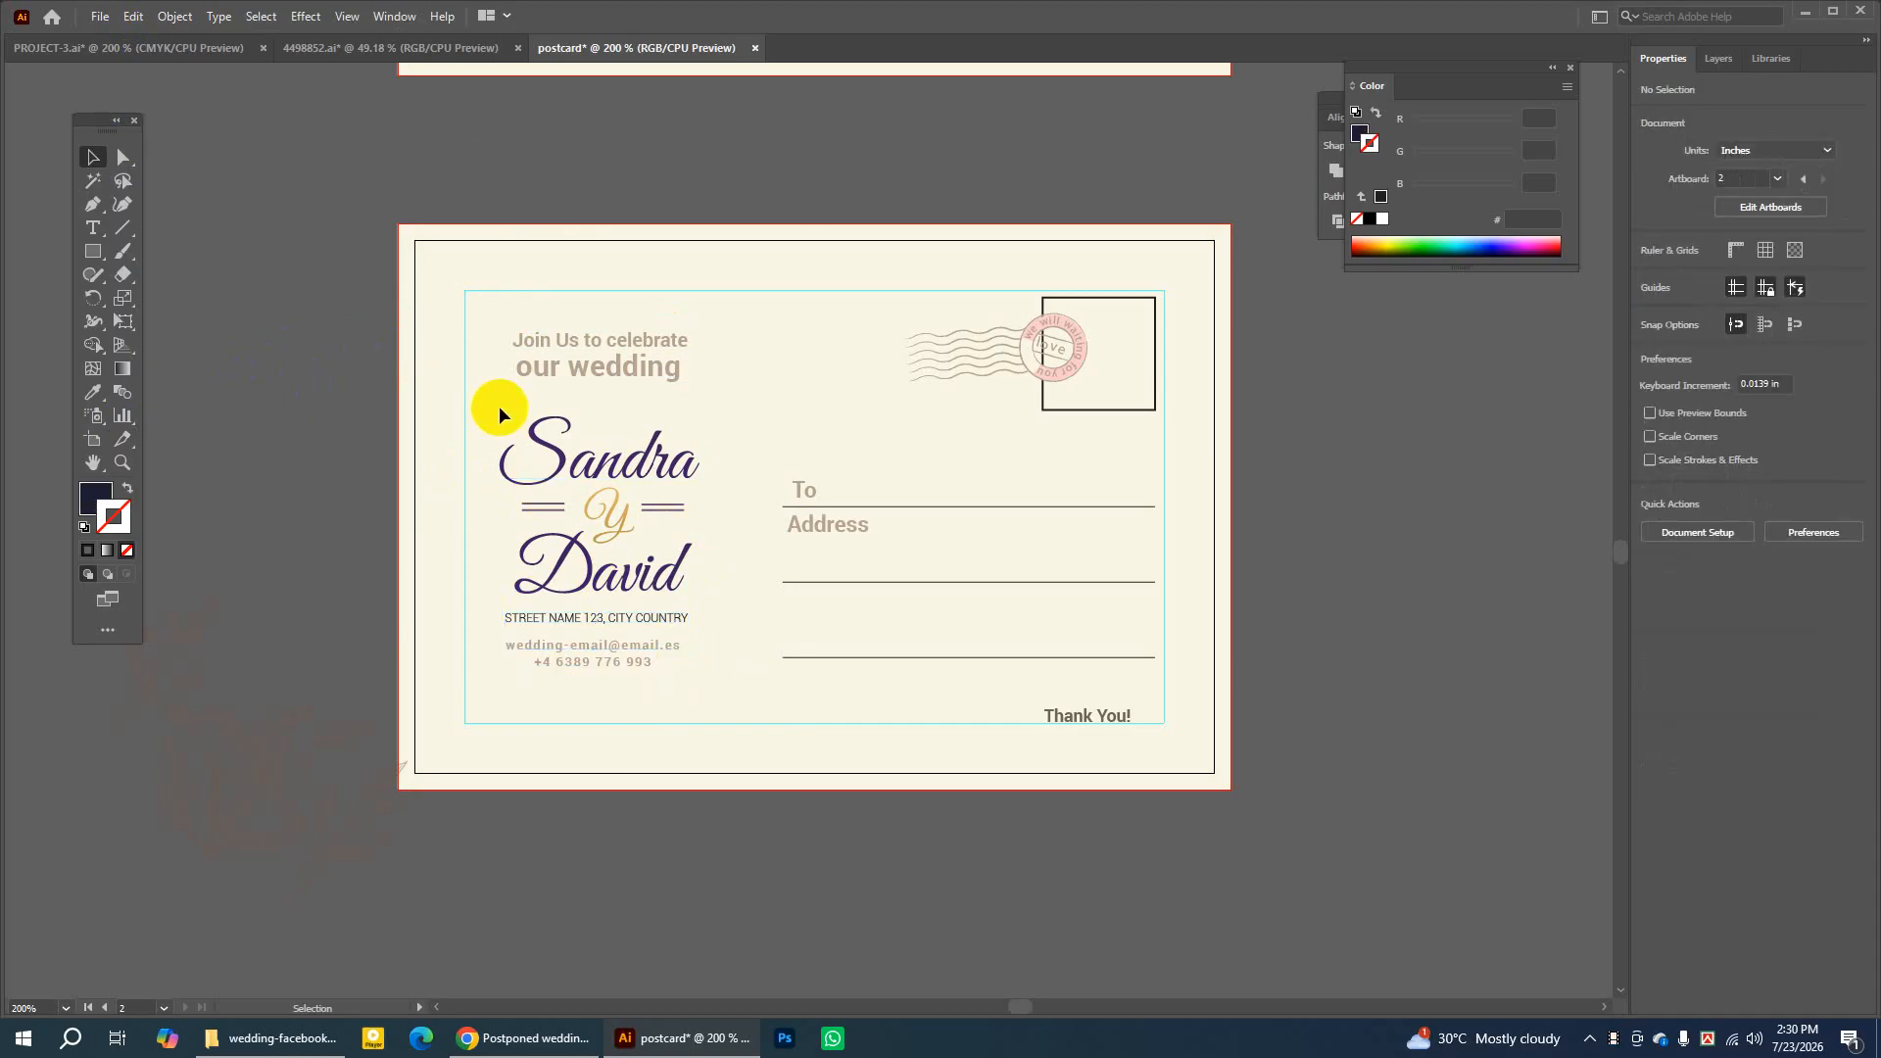
Nudge the couple's names together with the address and contact lines up to about Y 2.12 in, closer to the heading
left_click_drag(495, 406, 683, 675)
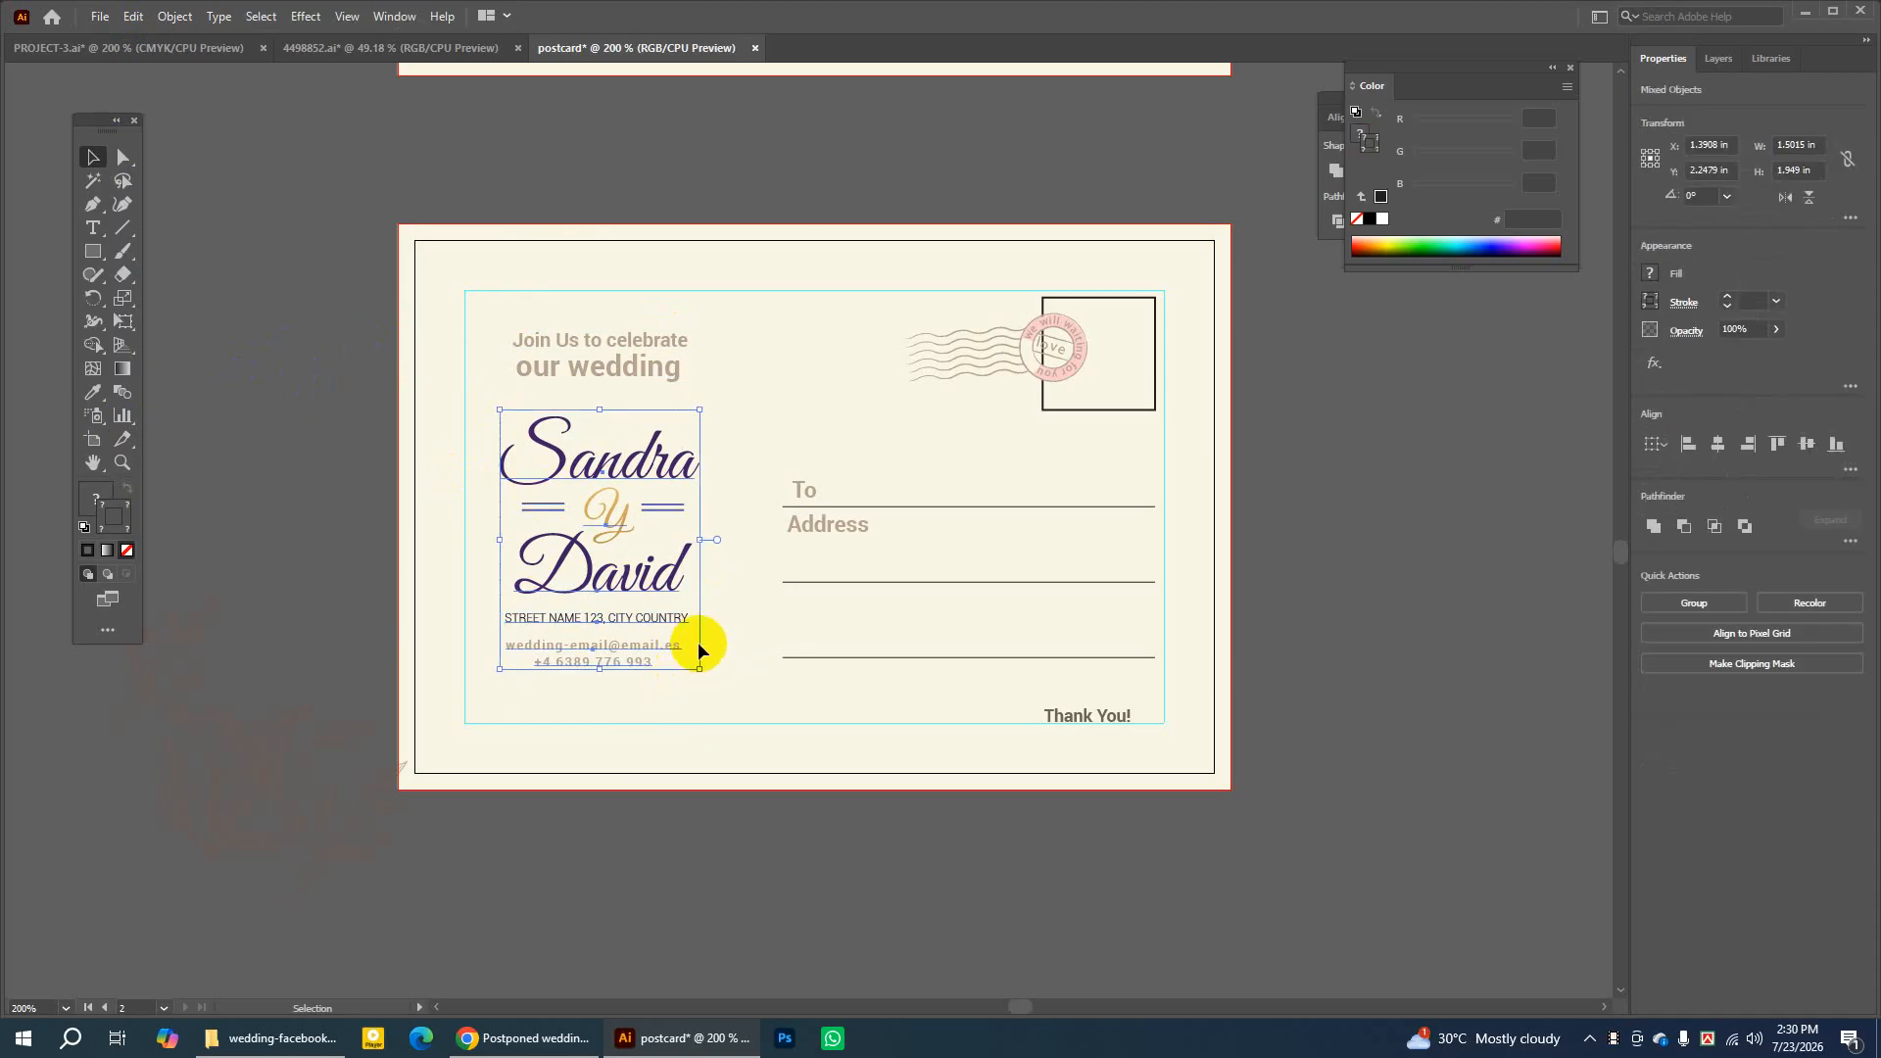
key("Up")
key("Up")
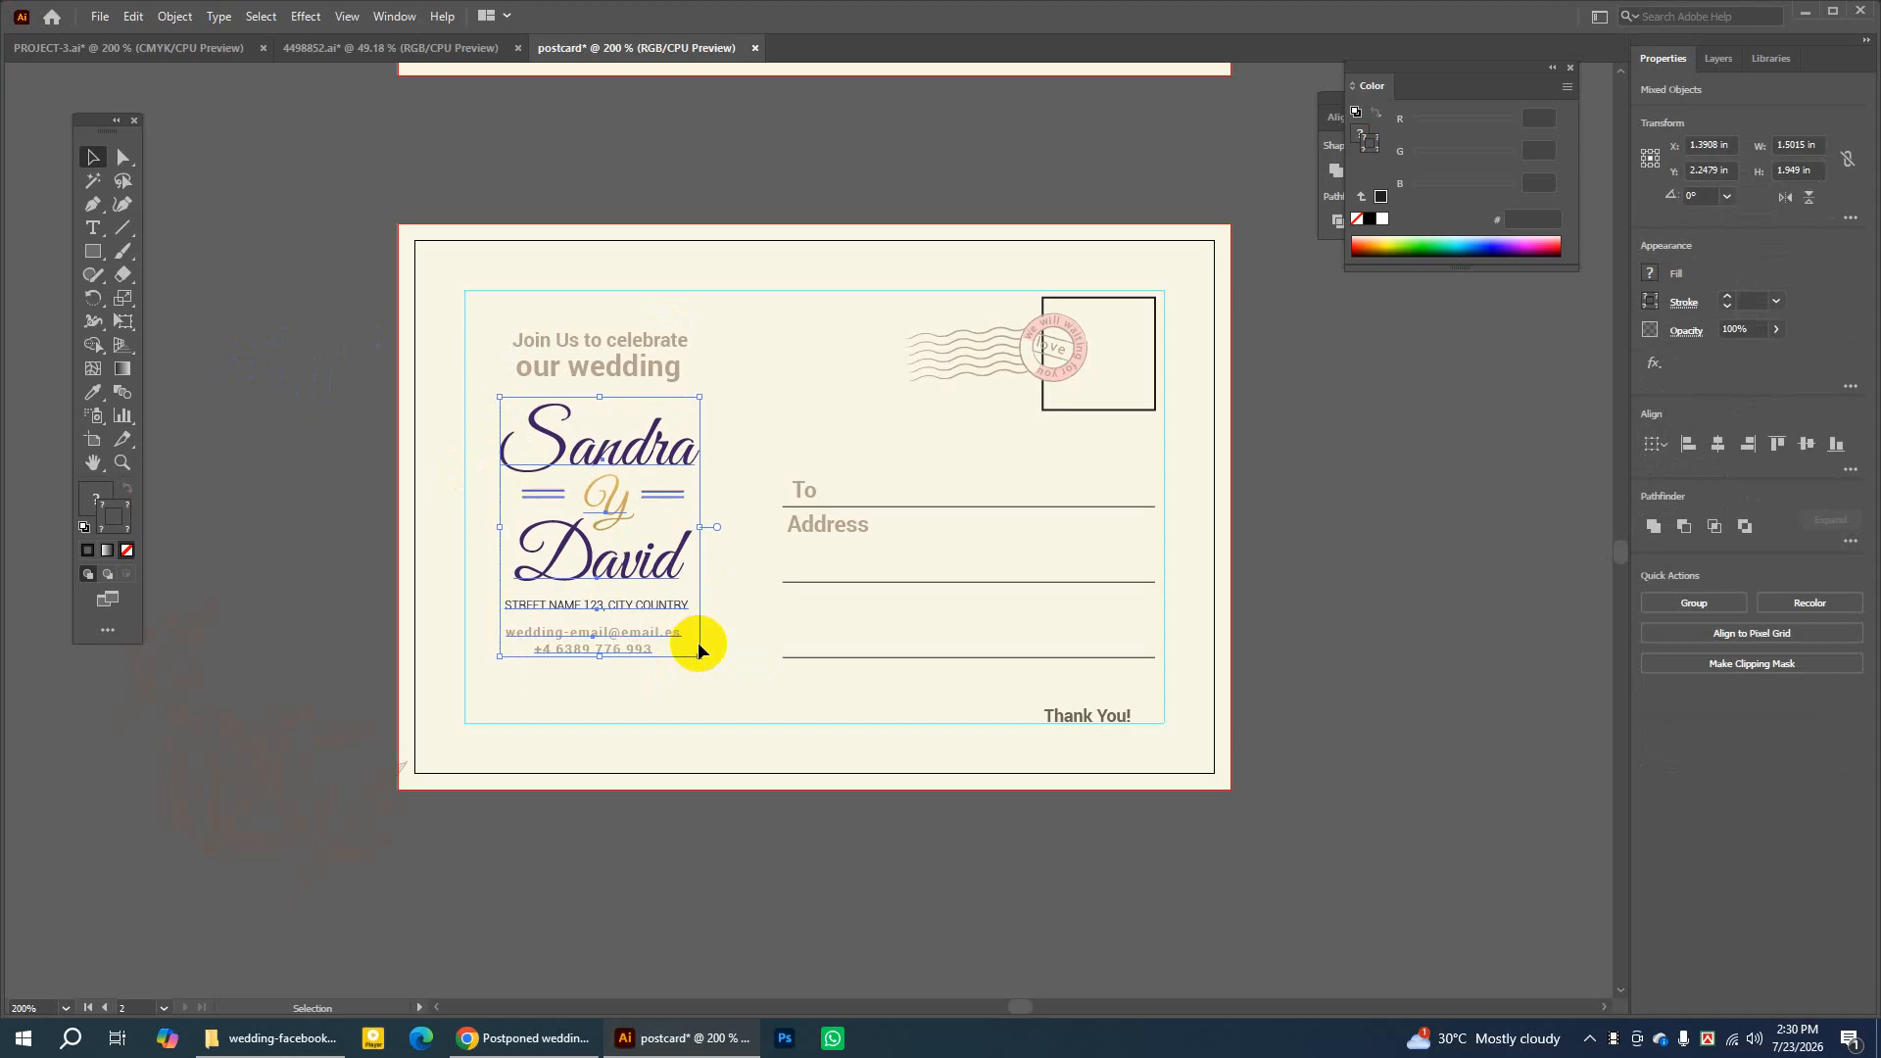
key("Down")
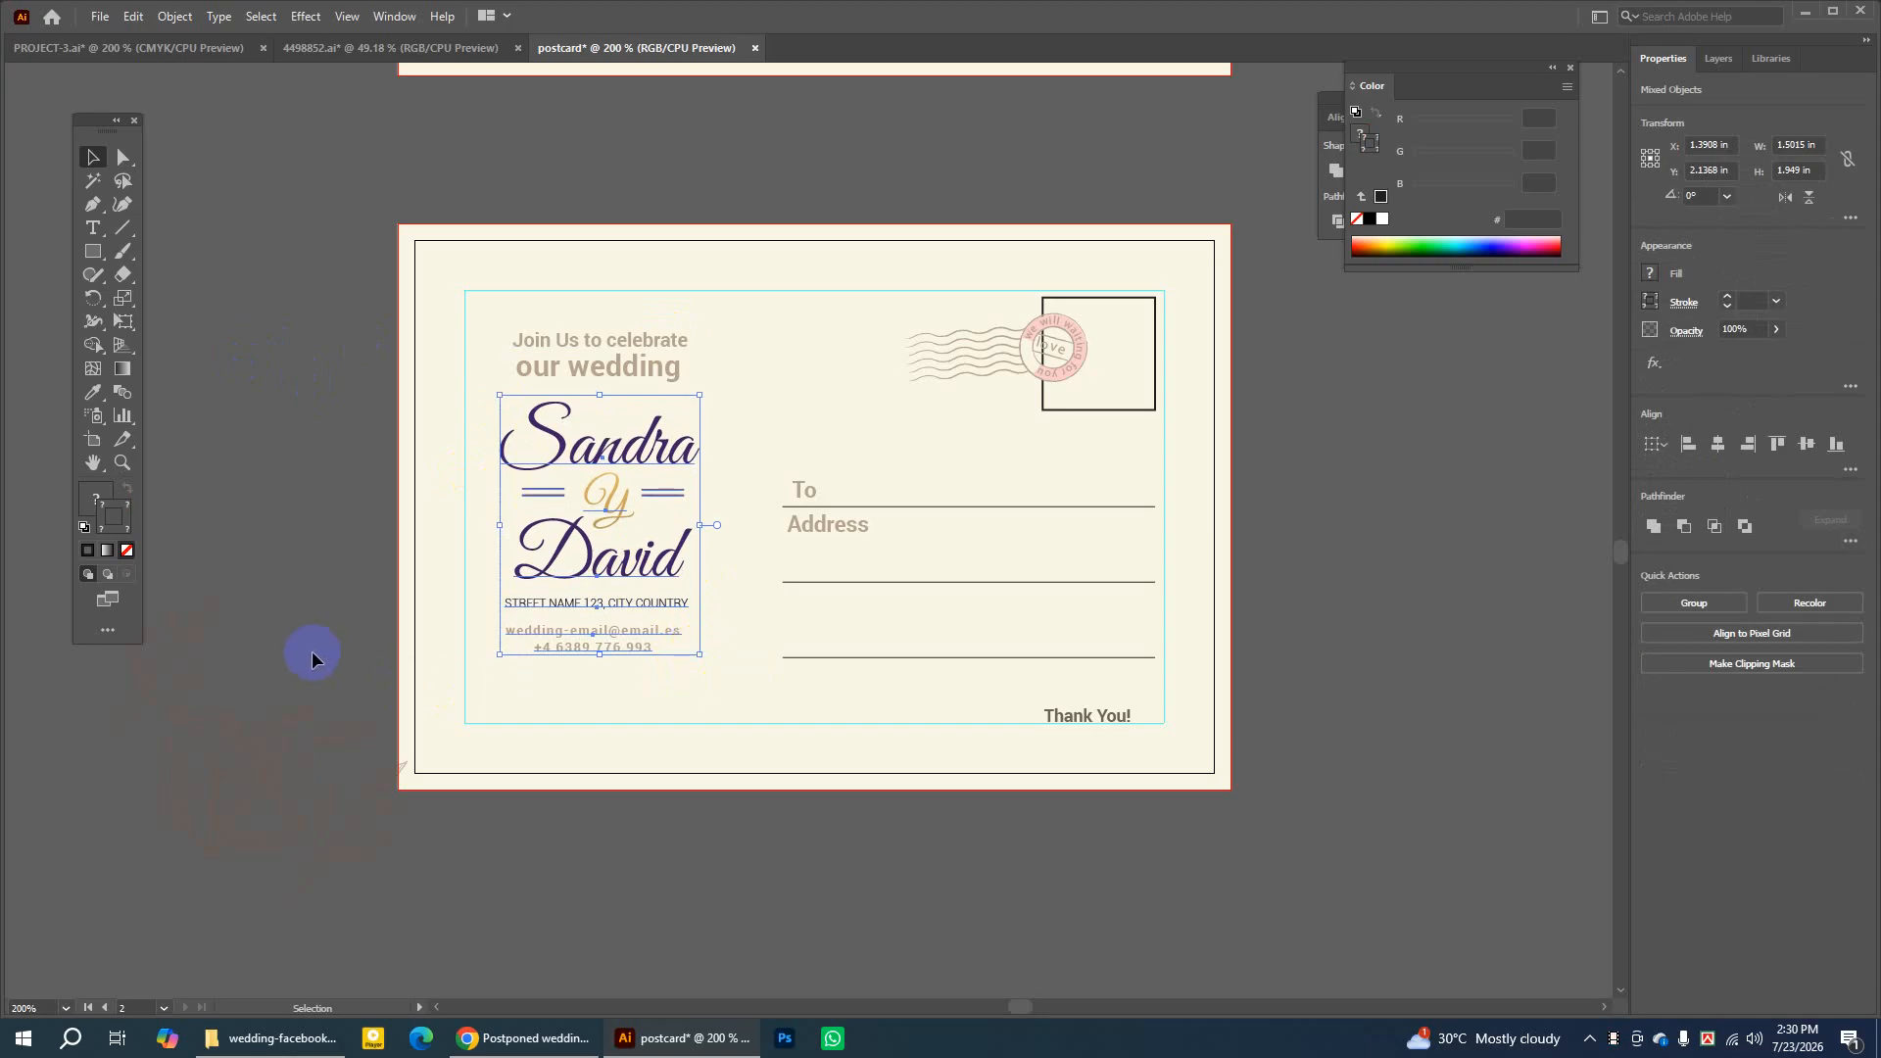
key("Up")
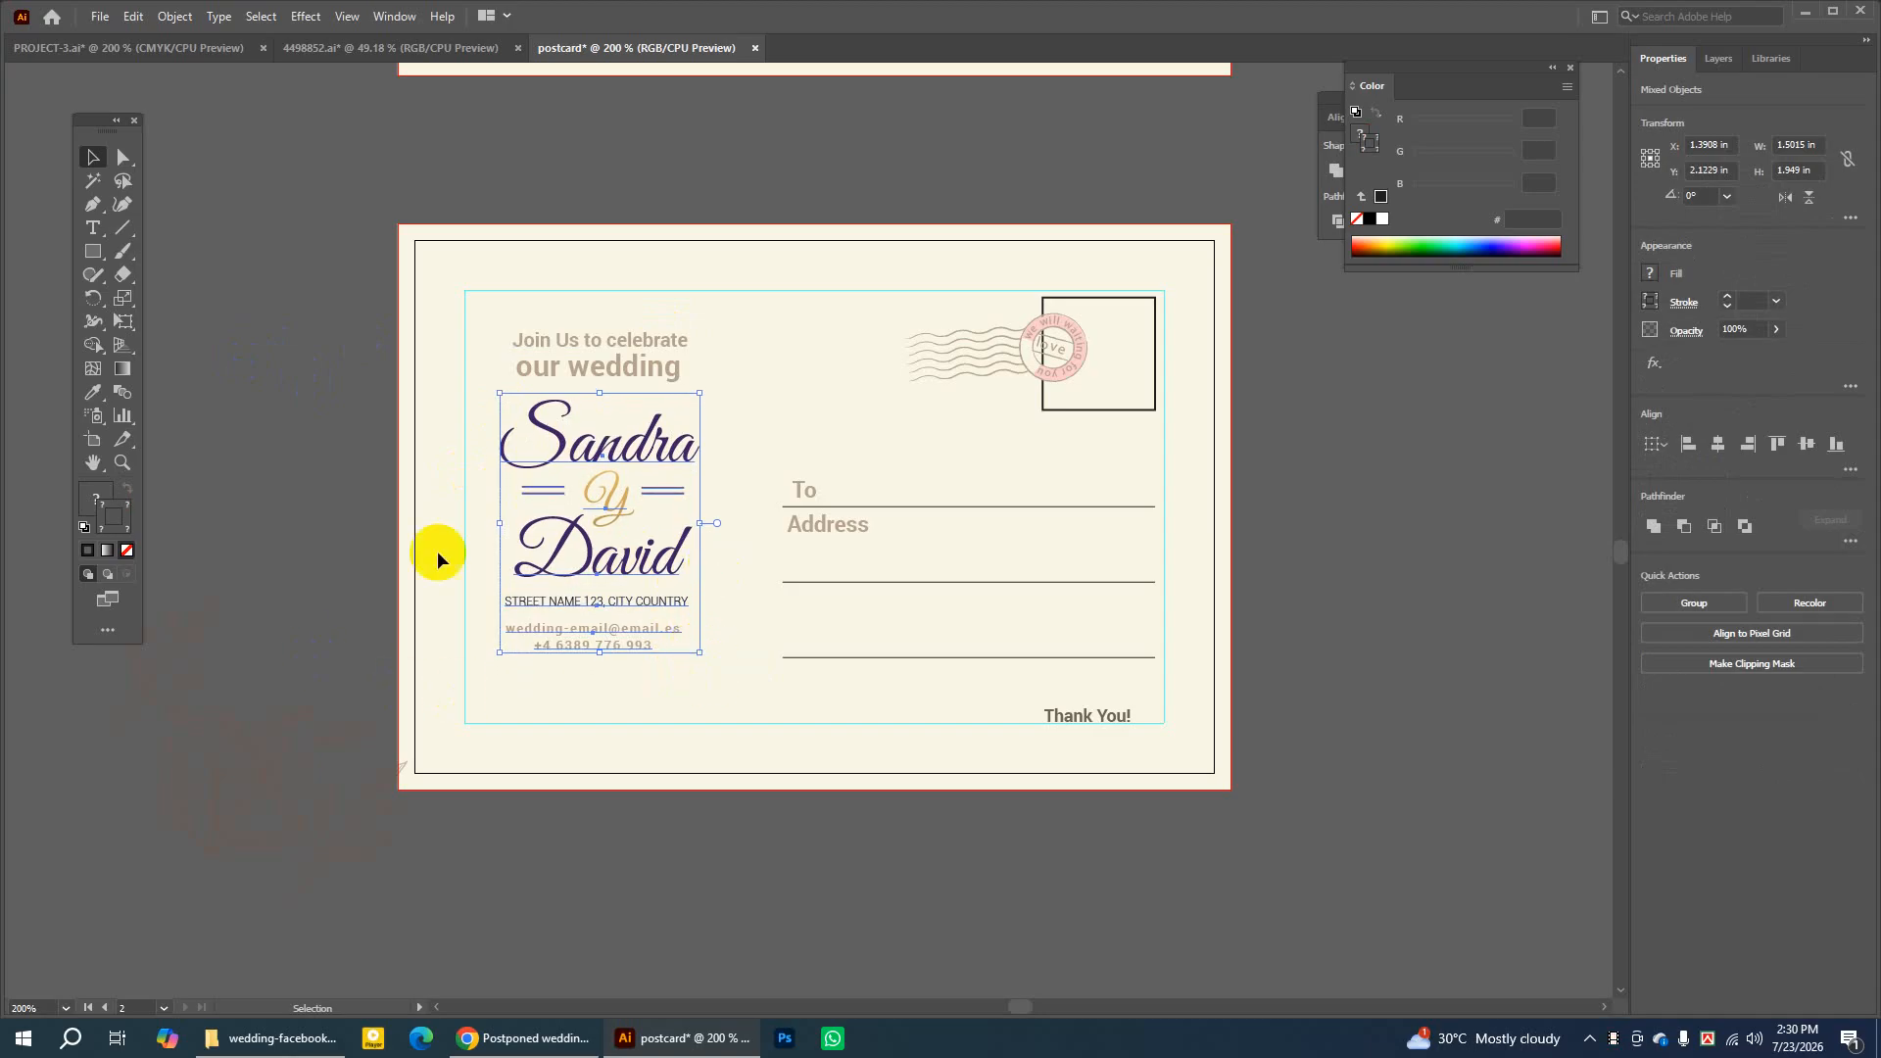
Move the floral artwork back over the card's lower-left corner, centred at about X 0.38, Y 3.53 in
left_click_drag(273, 812, 497, 779)
left_click(691, 884)
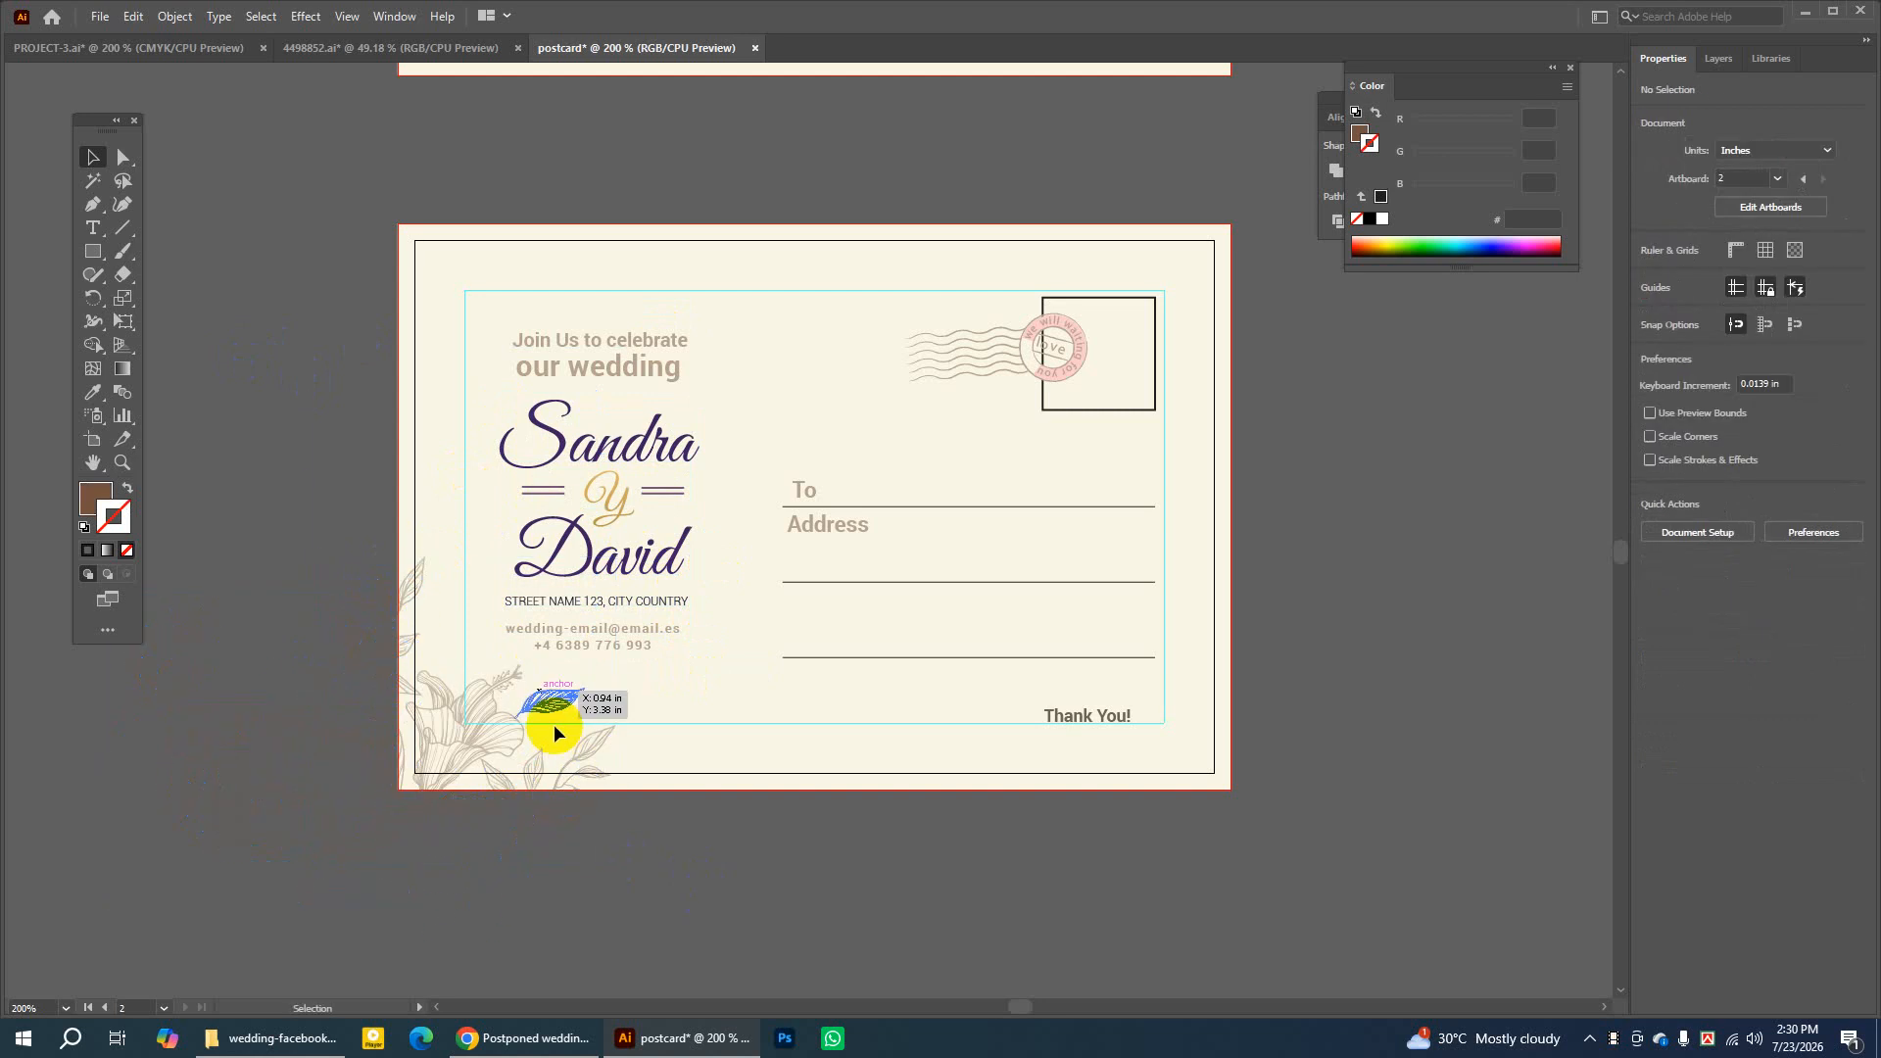
Copy the back card's floral corner artwork and place the copy over the front card's lower-left corner at about X 0.23, Y 3.74 in
left_click(97, 462)
left_click_drag(635, 251, 744, 162)
left_click(92, 157)
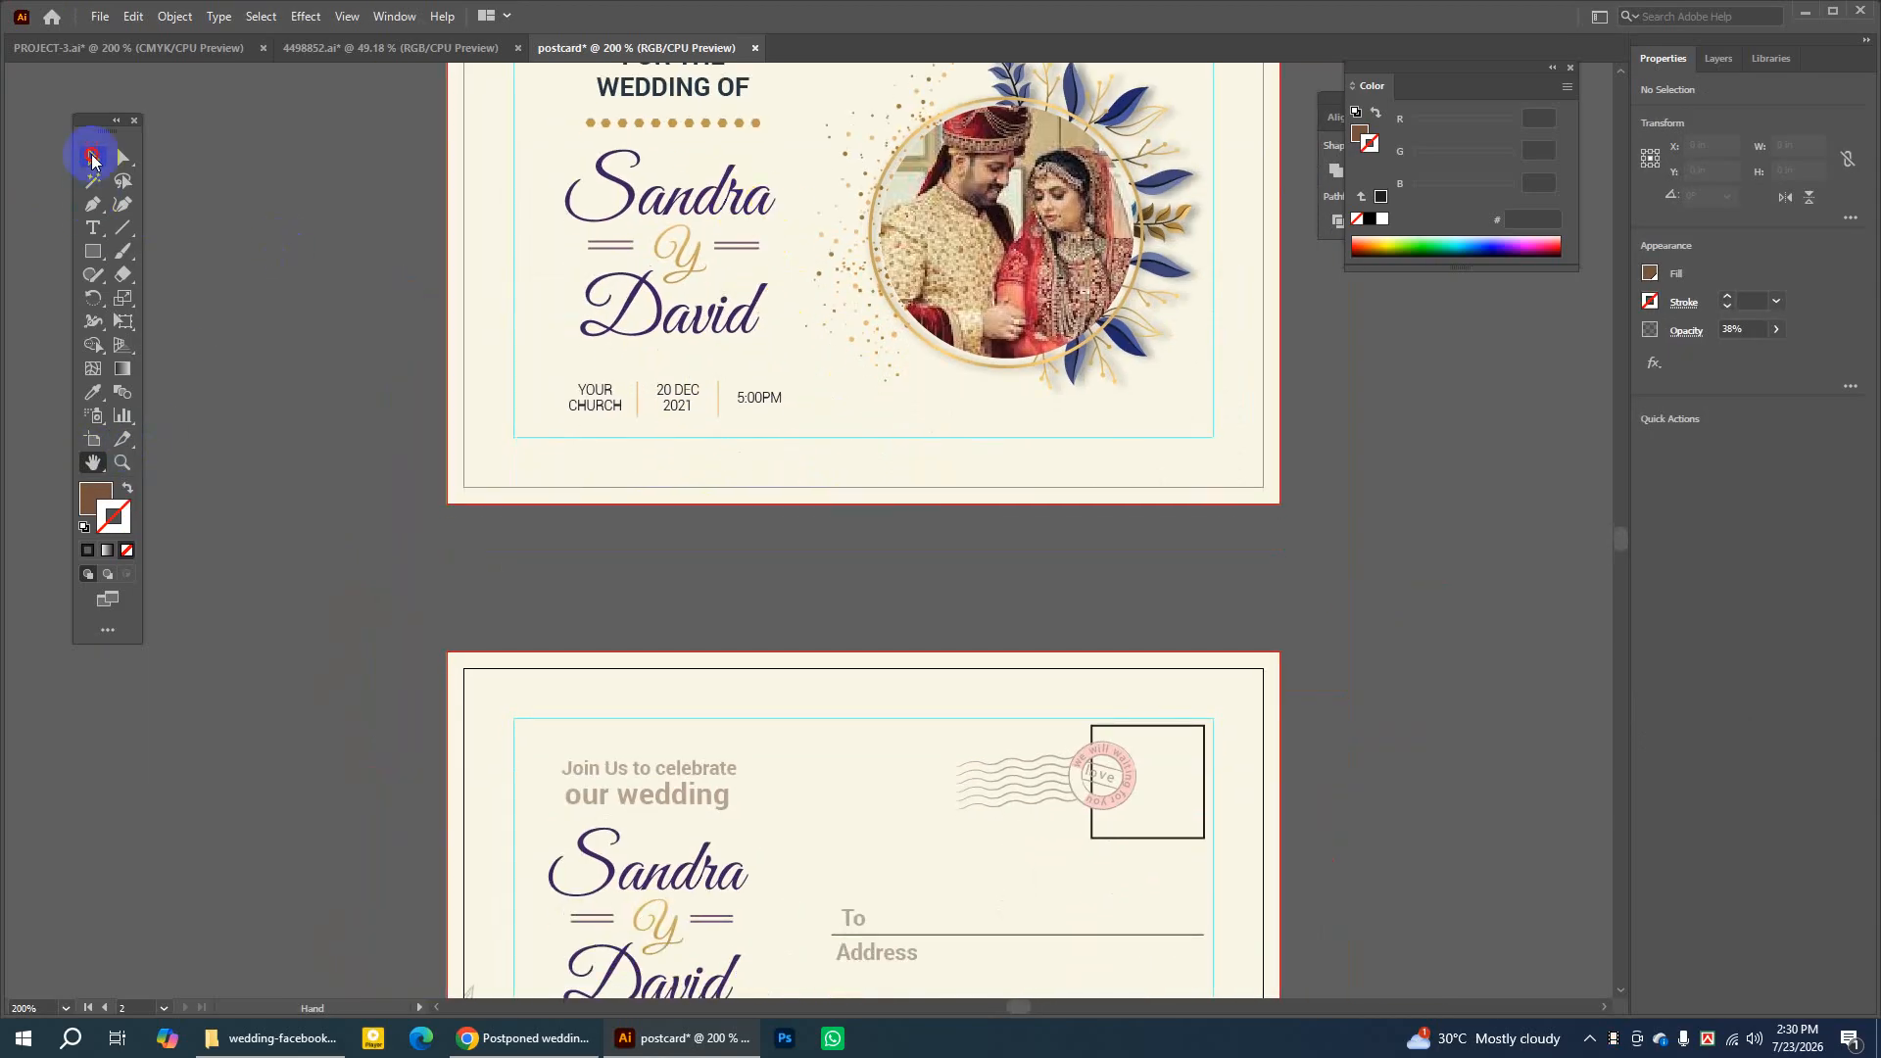
left_click(94, 463)
left_click_drag(566, 649, 517, 486)
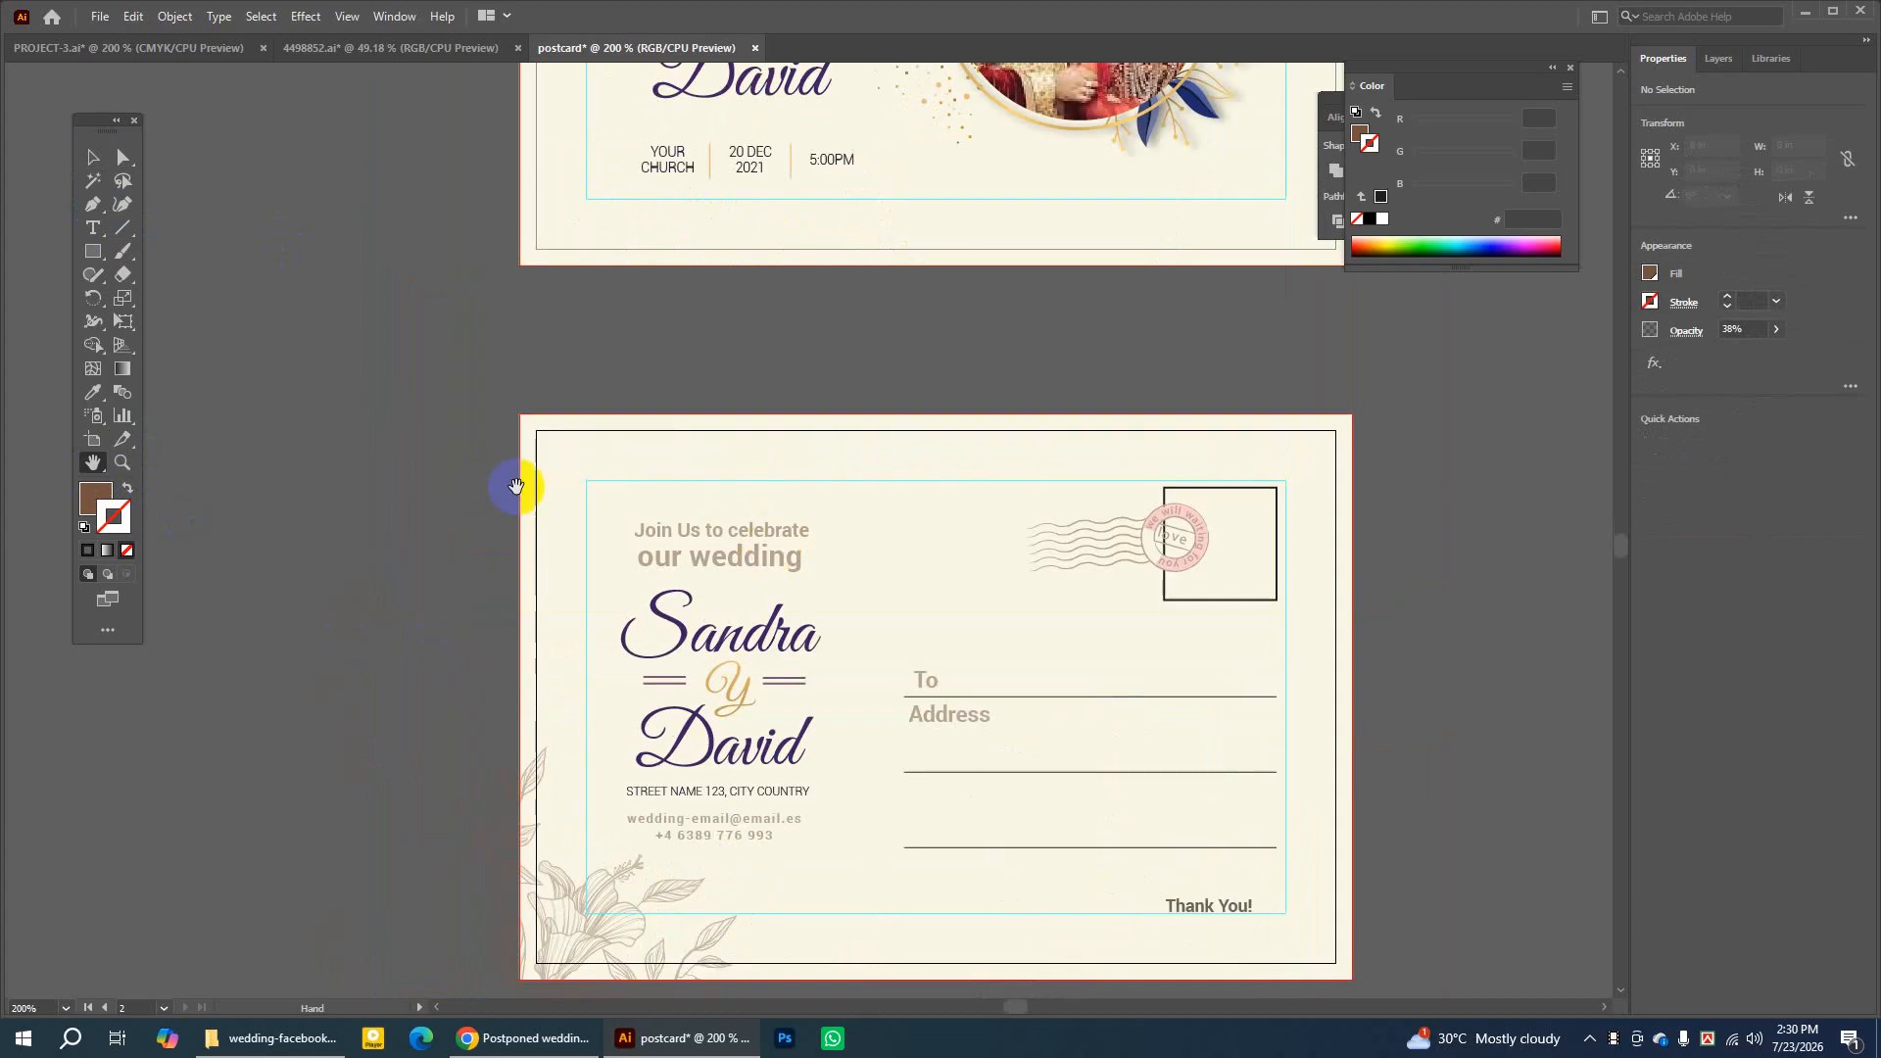
left_click(105, 162)
left_click(617, 894)
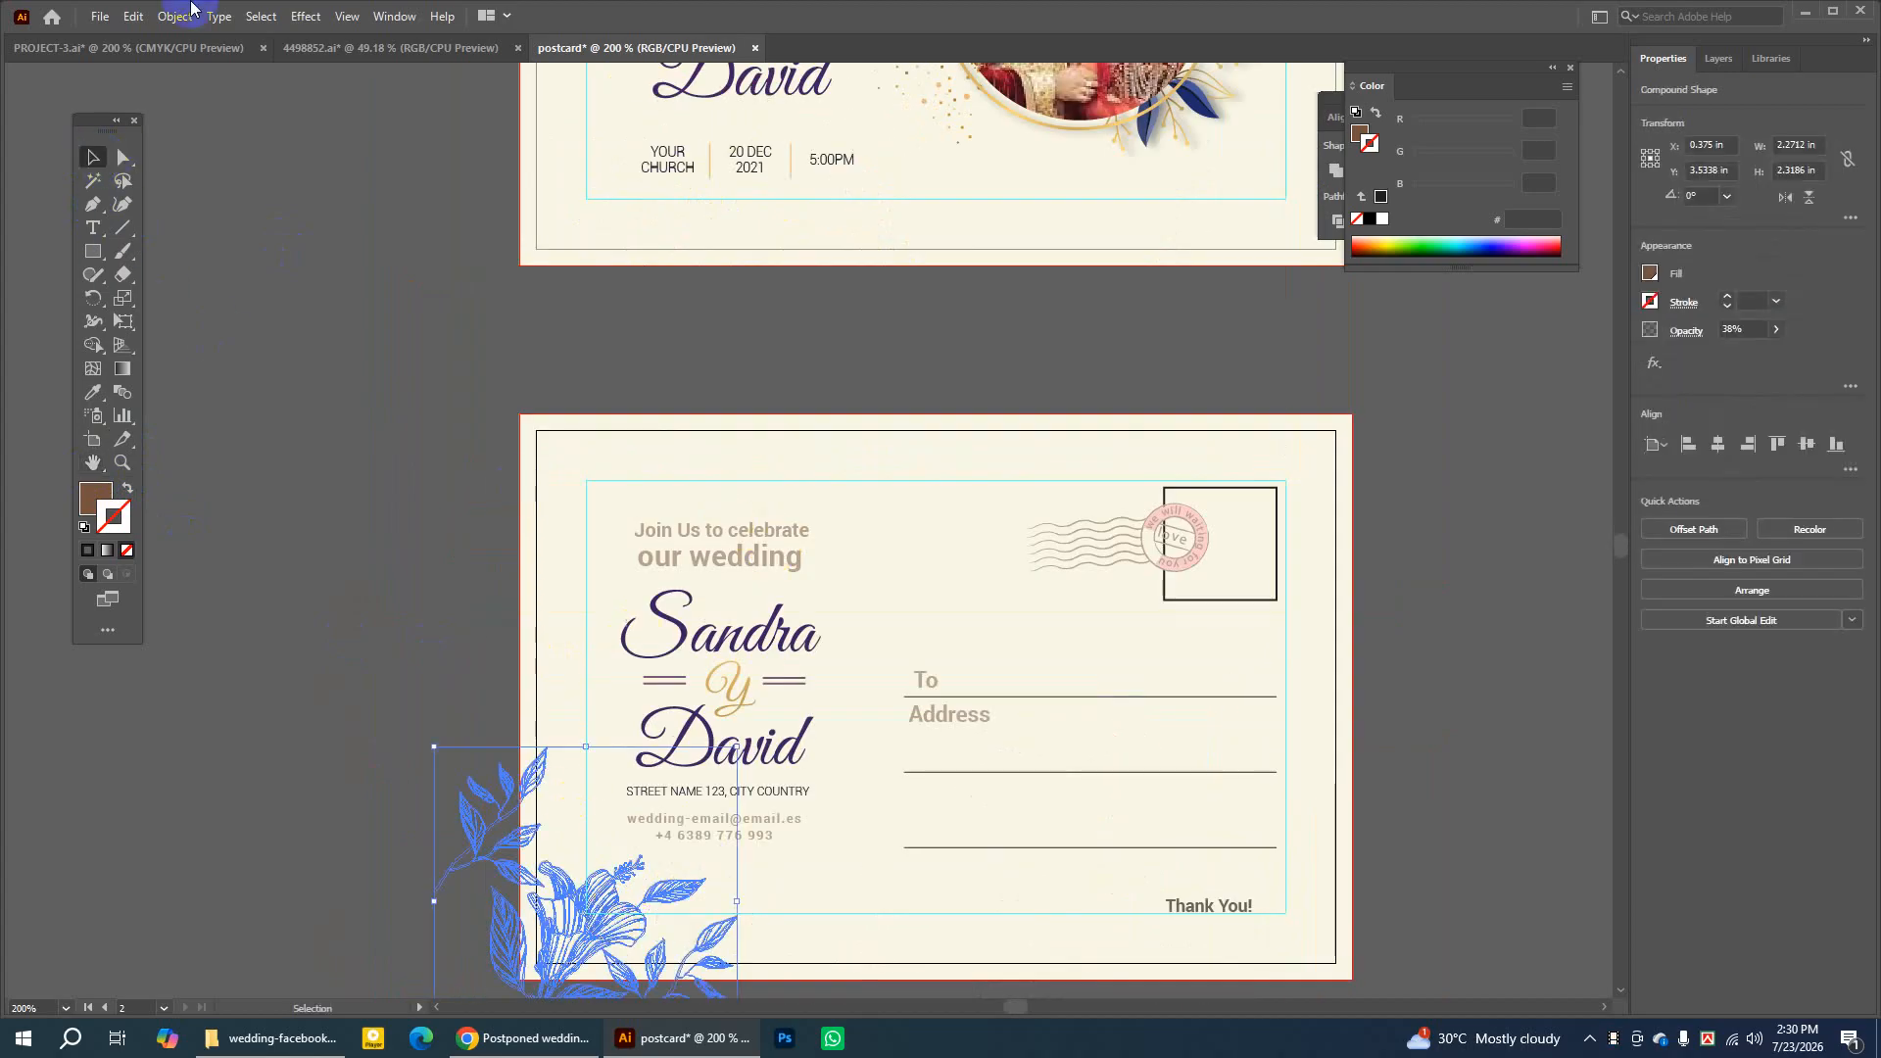
left_click(132, 15)
left_click(132, 16)
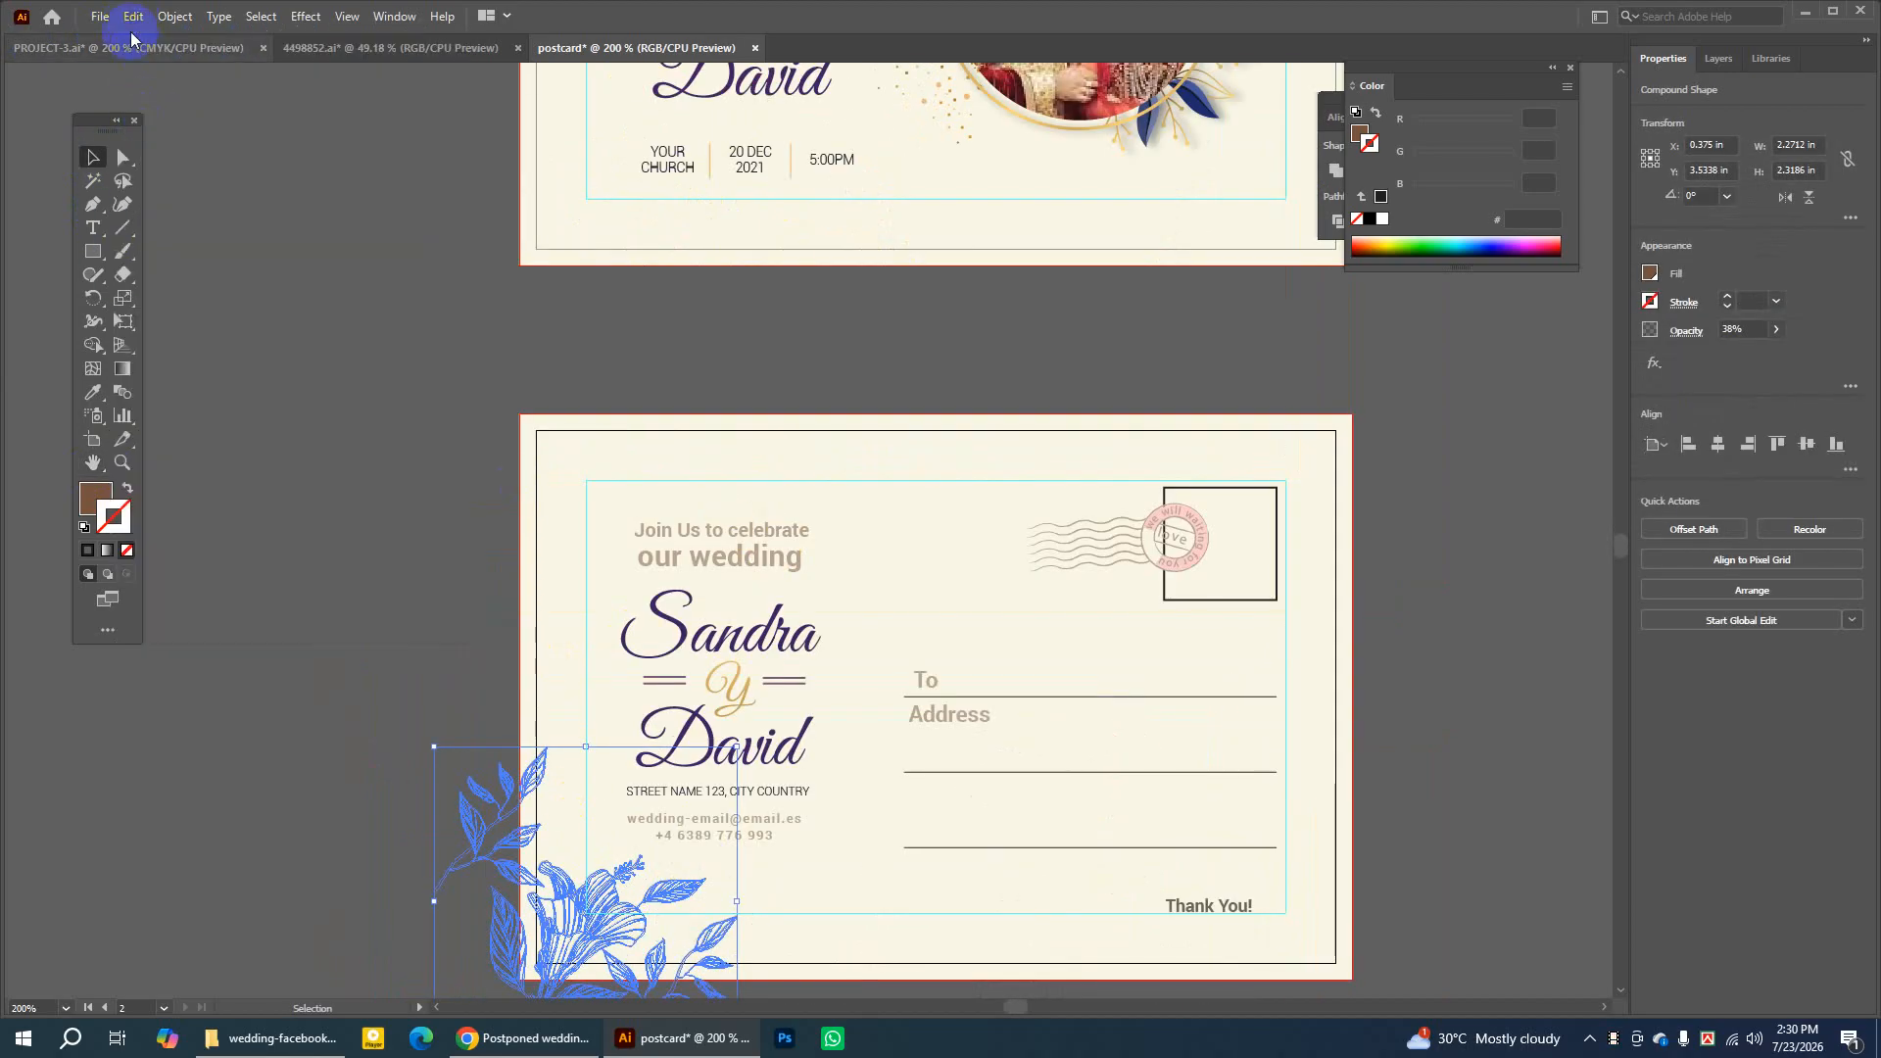
left_click(133, 16)
left_click(184, 153)
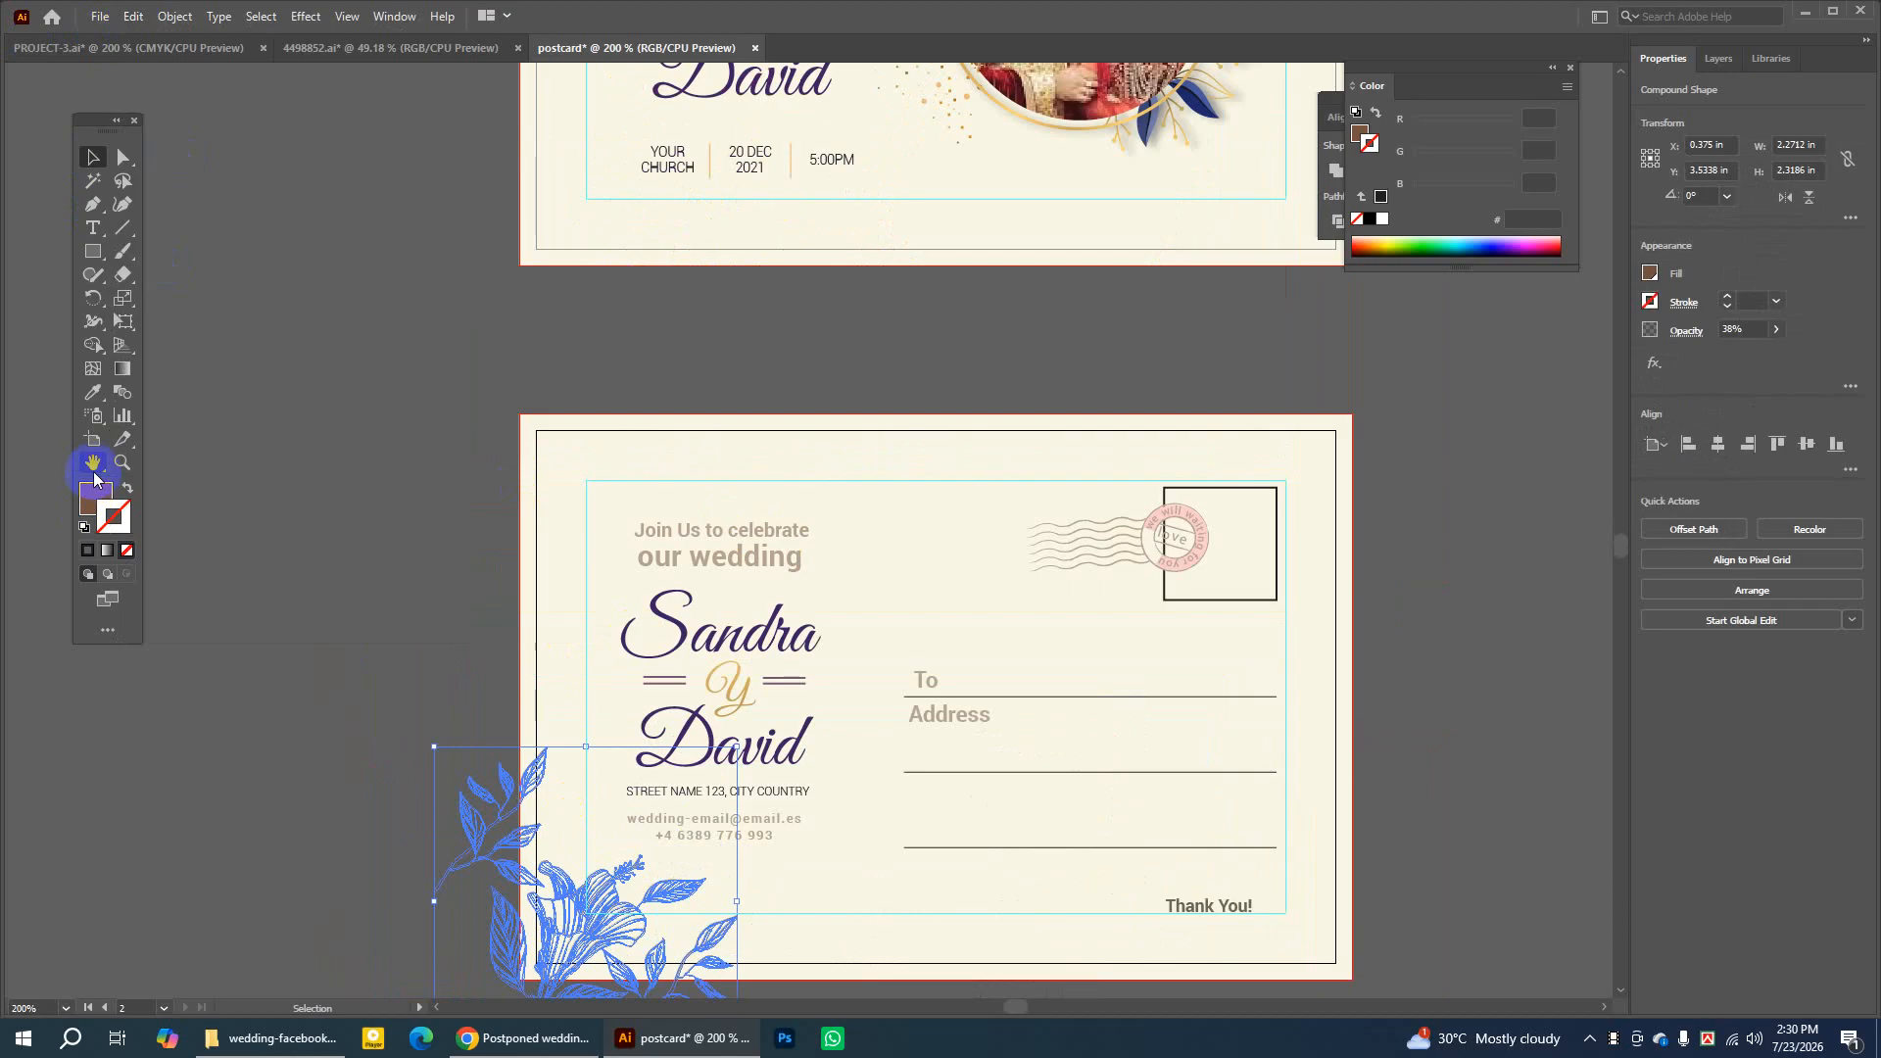
left_click_drag(480, 848, 472, 183)
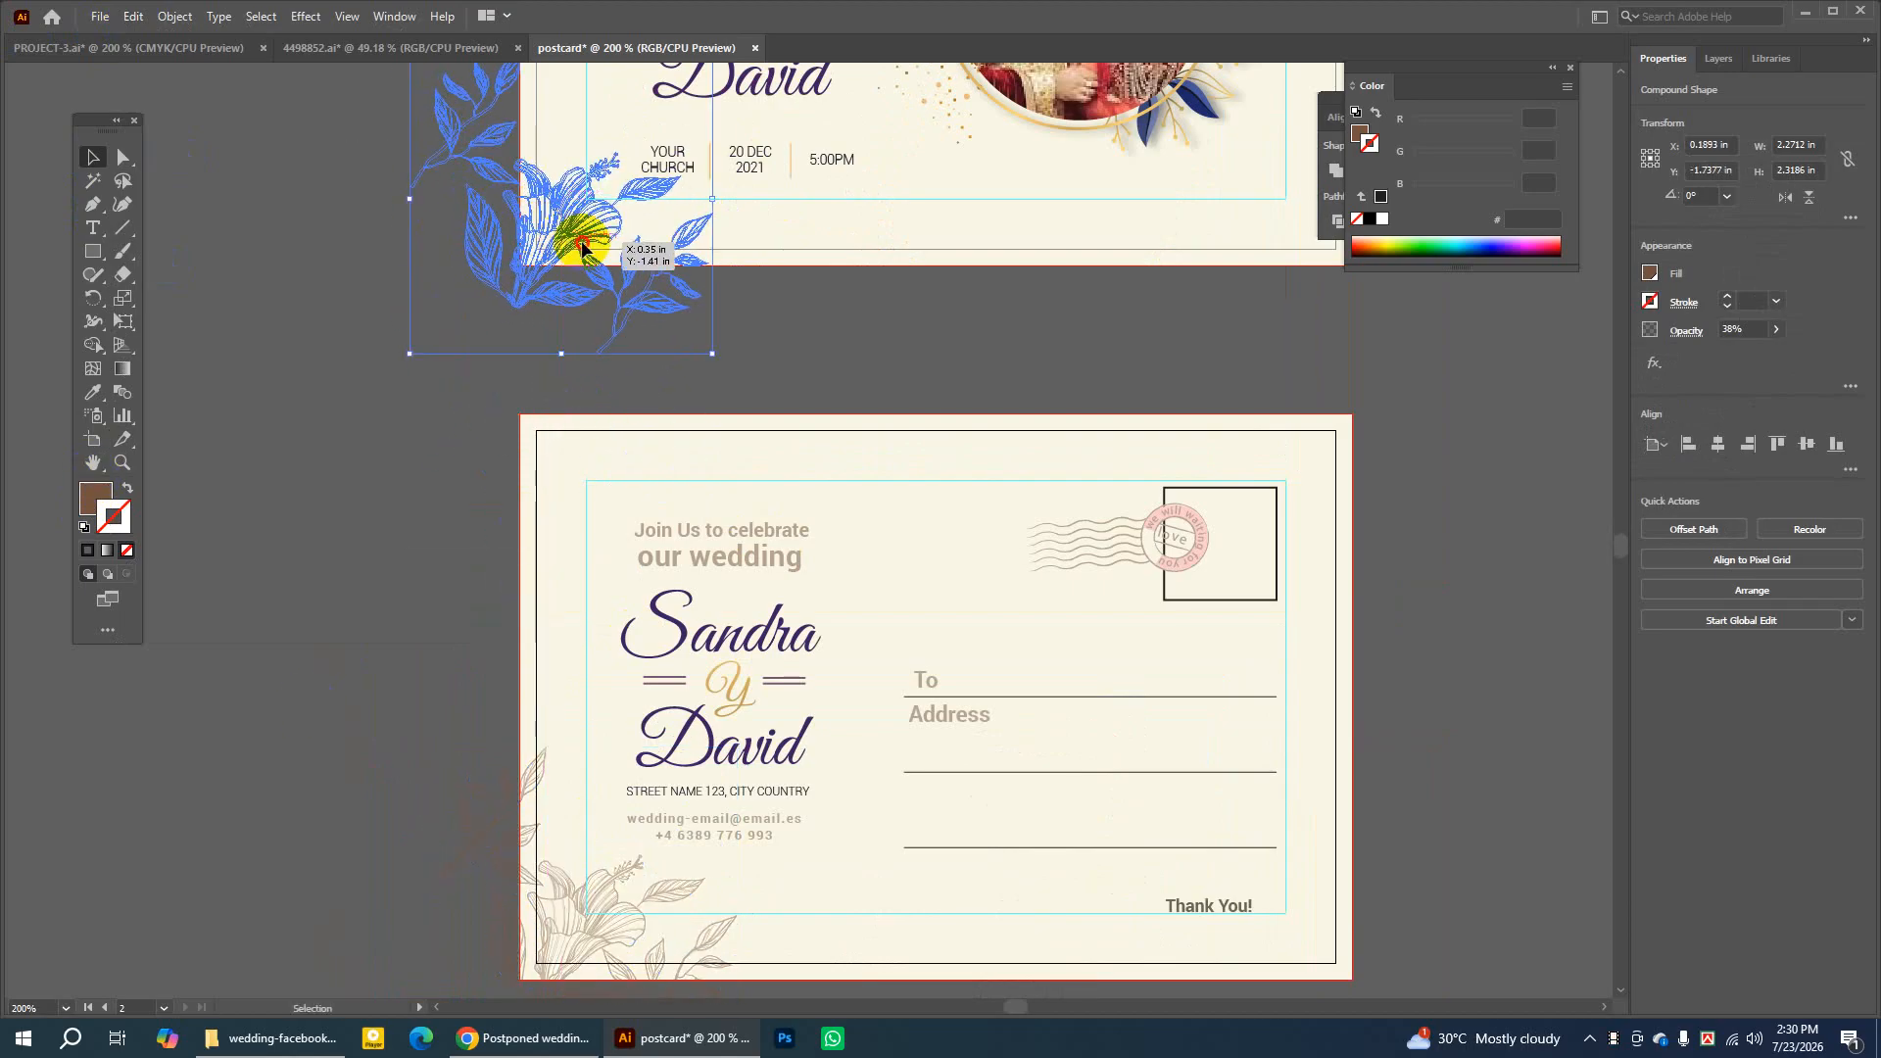
left_click_drag(582, 247, 589, 262)
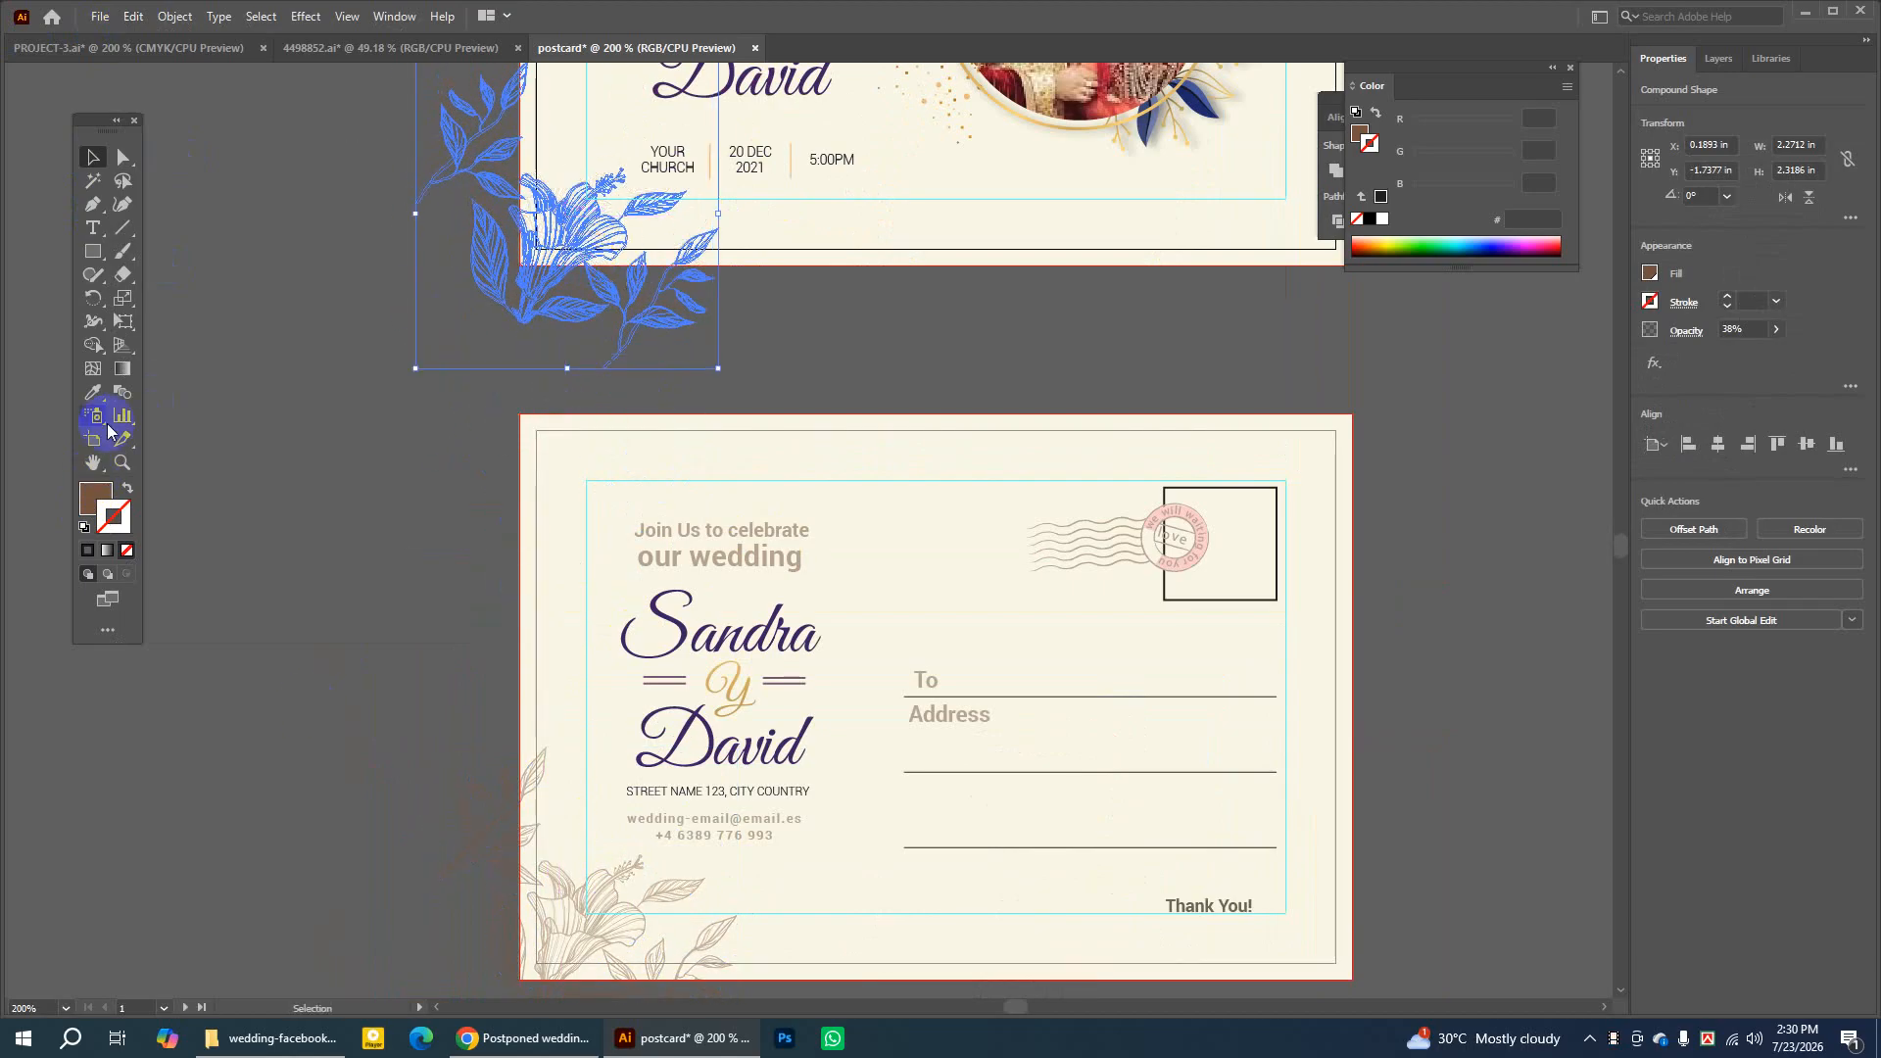
Move the front card's floral copy further into the lower-left corner, centred at about X 0.34, Y 3.57 in
left_click(96, 460)
left_click_drag(677, 205, 589, 516)
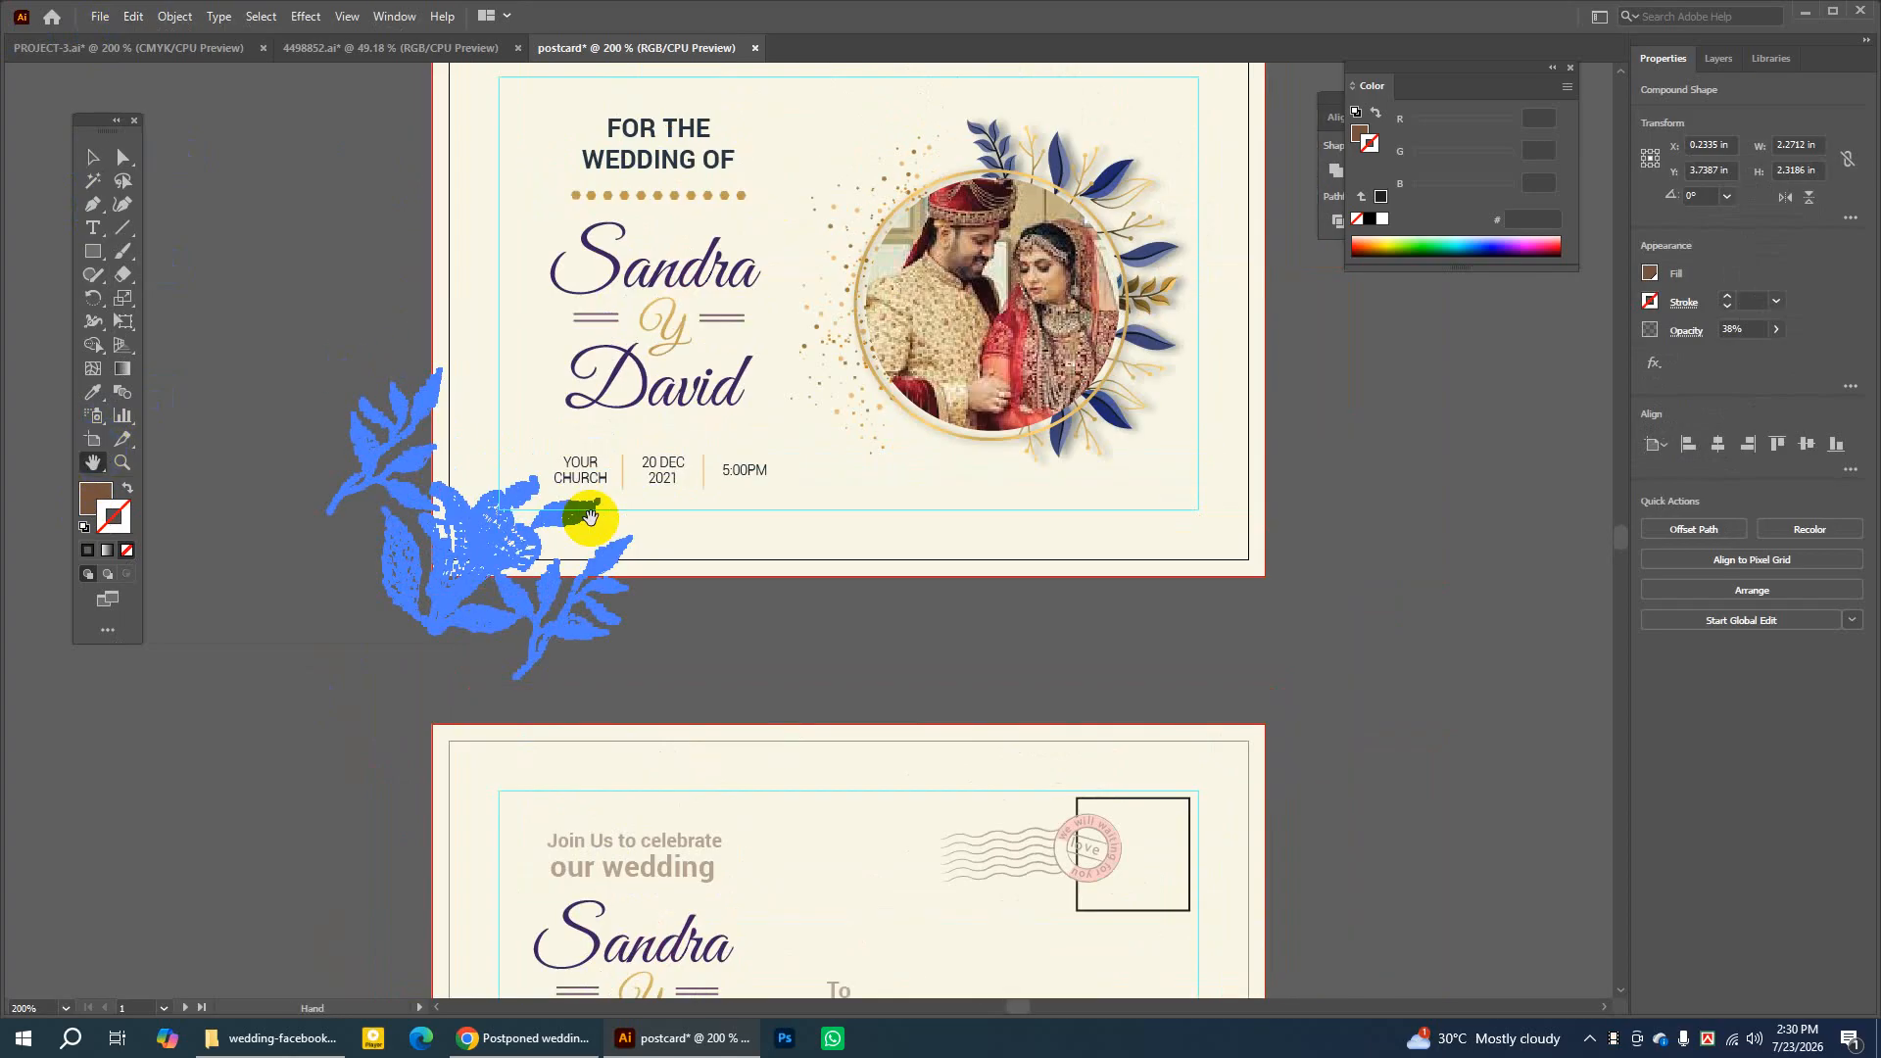
key("v")
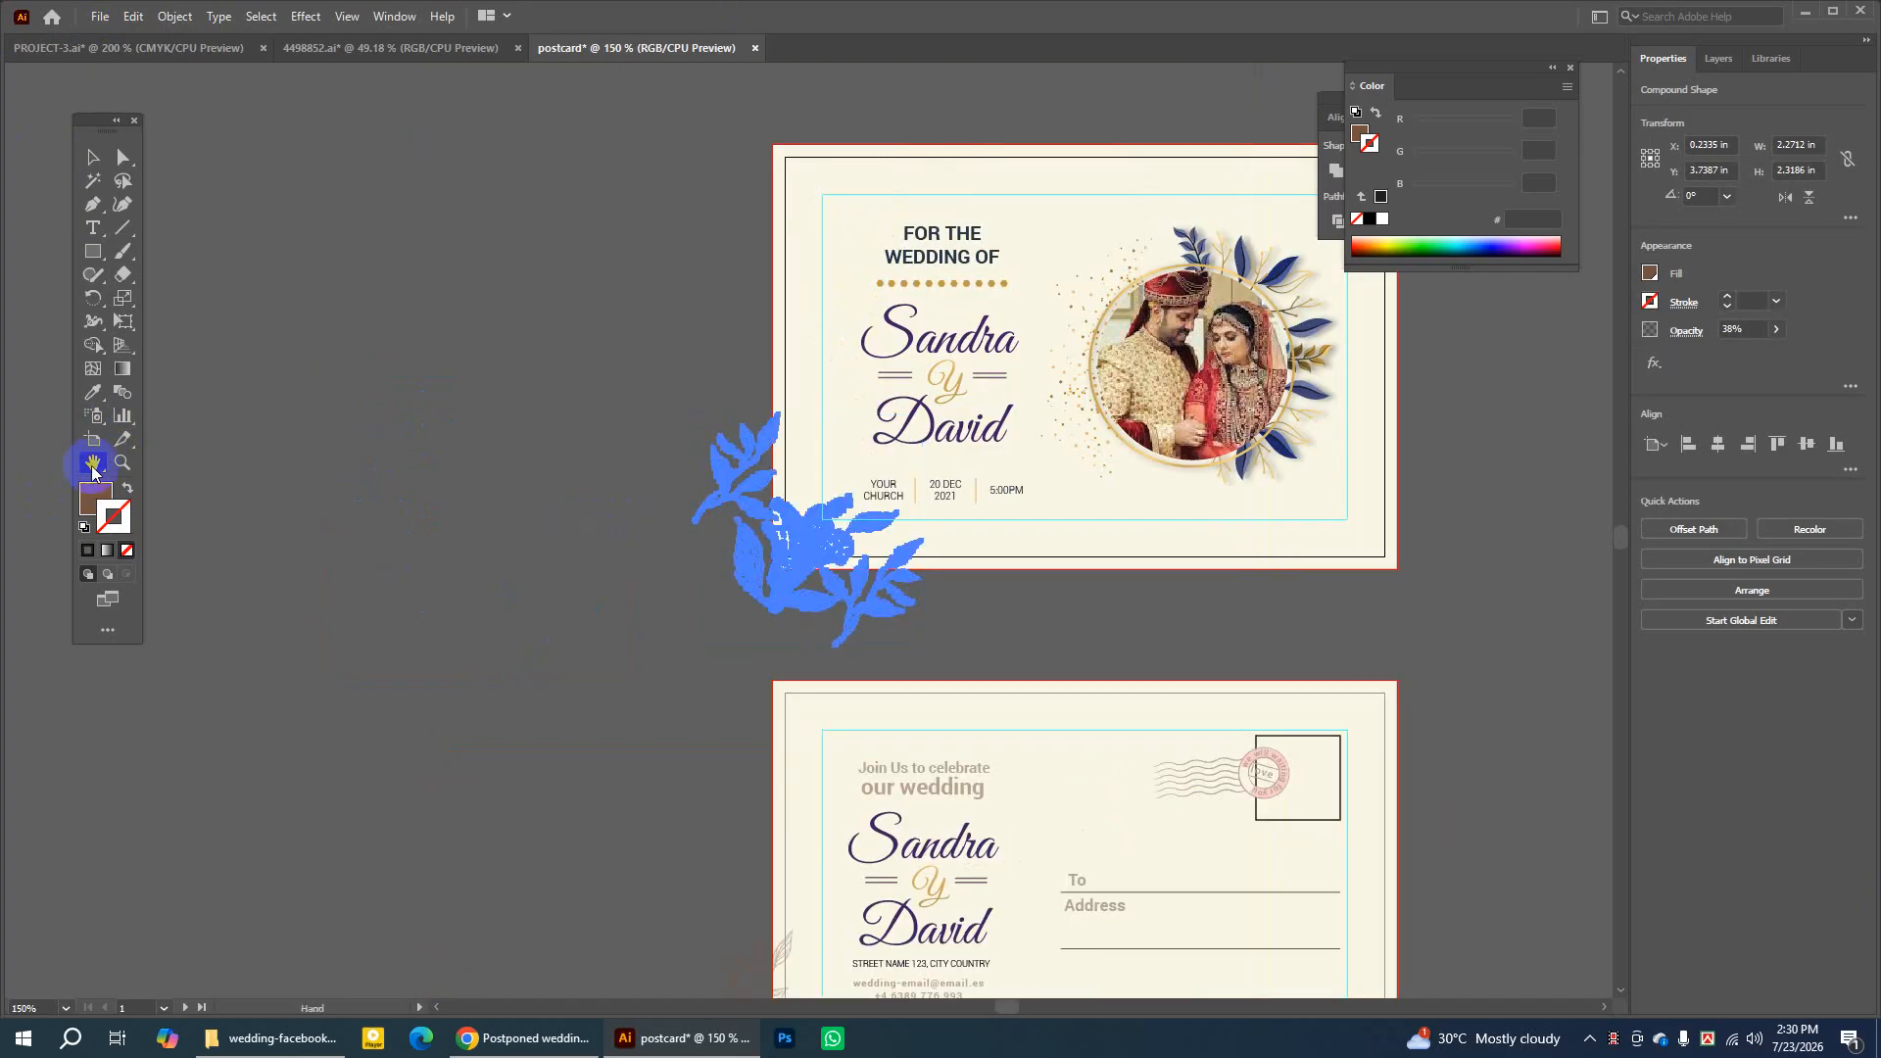
left_click_drag(853, 454, 647, 353)
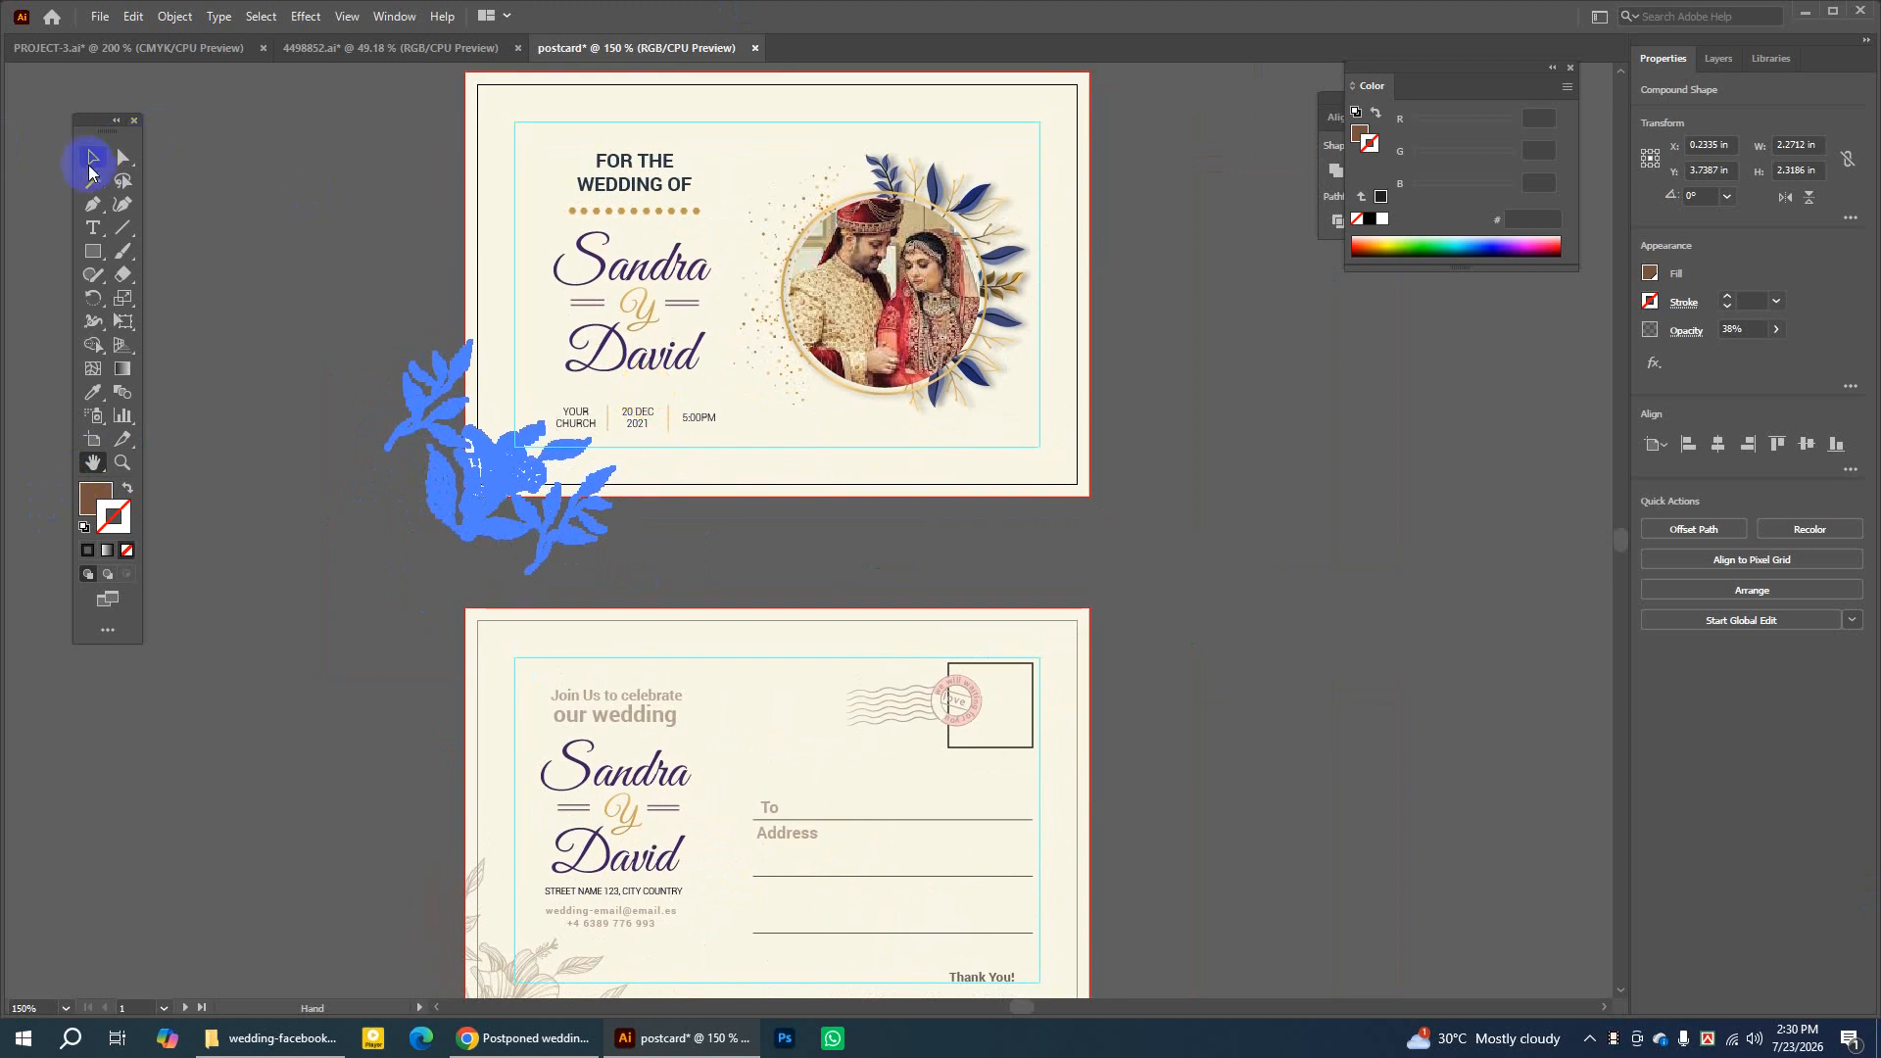
left_click_drag(565, 216, 564, 340)
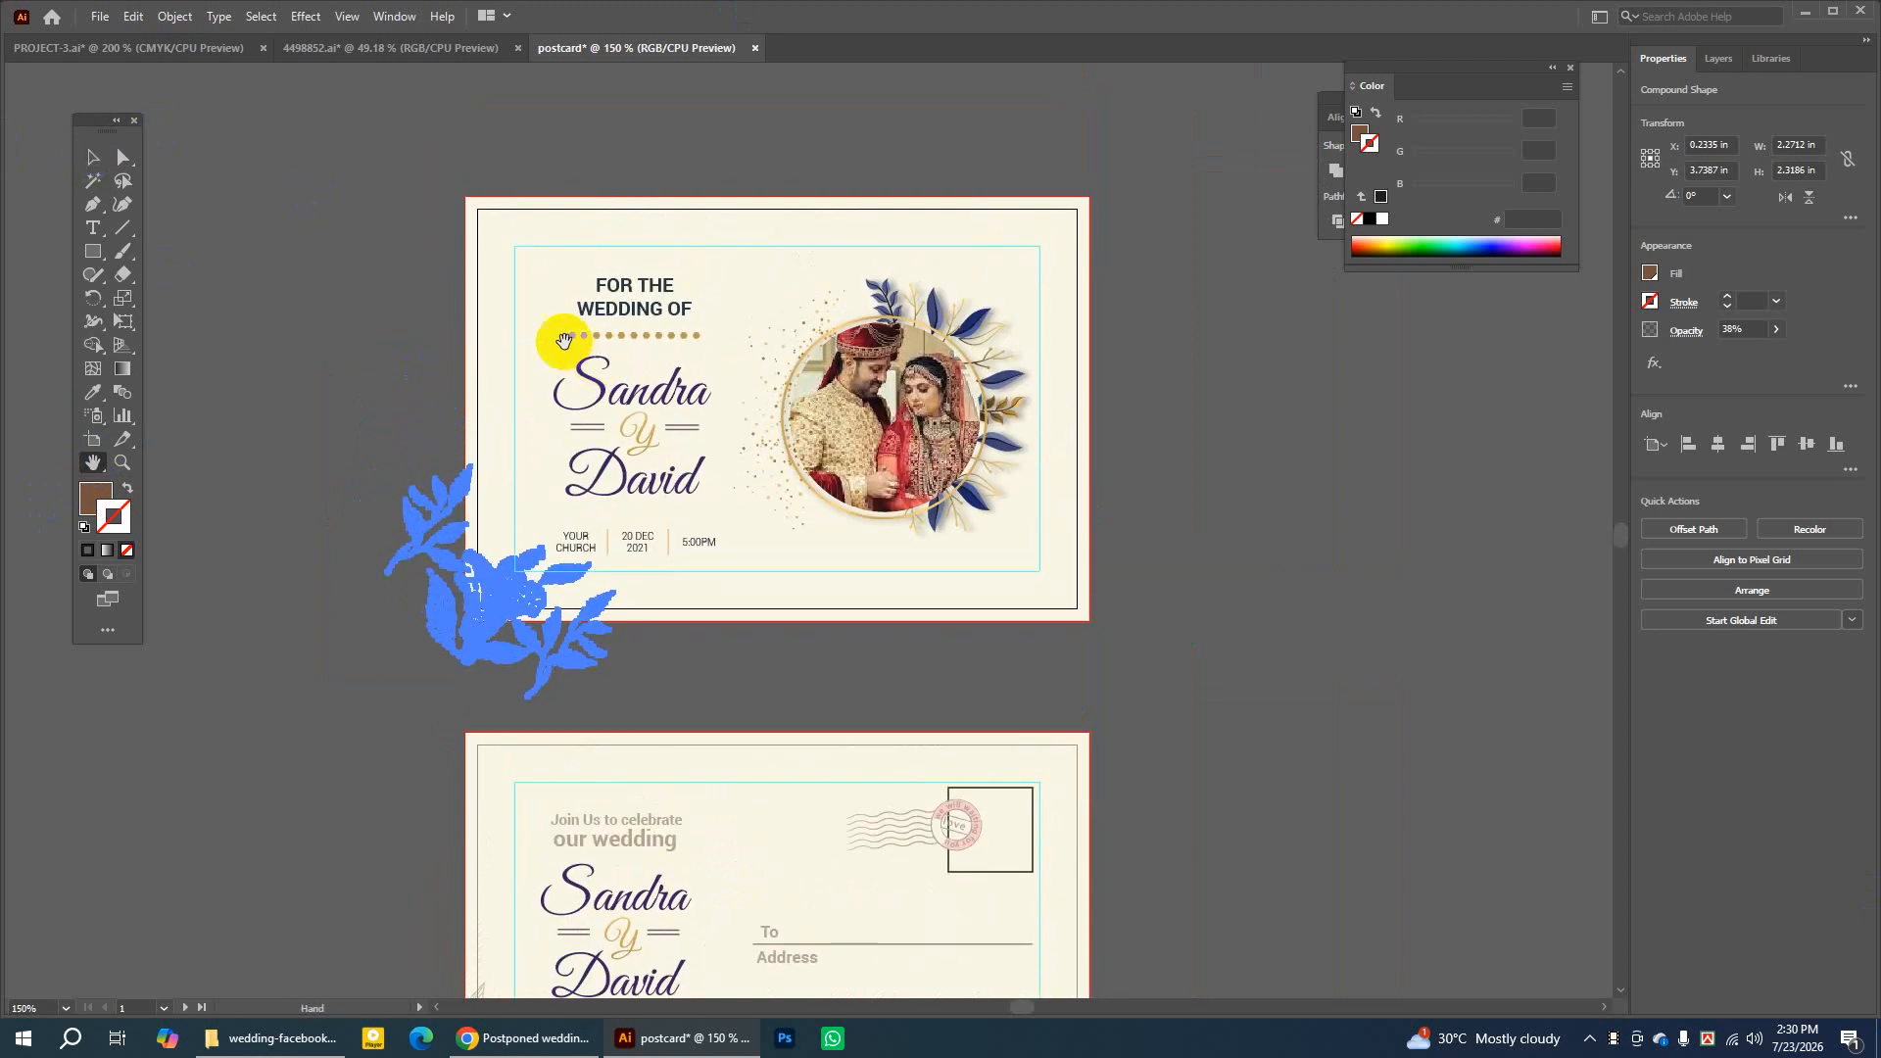
left_click(93, 156)
left_click(168, 156)
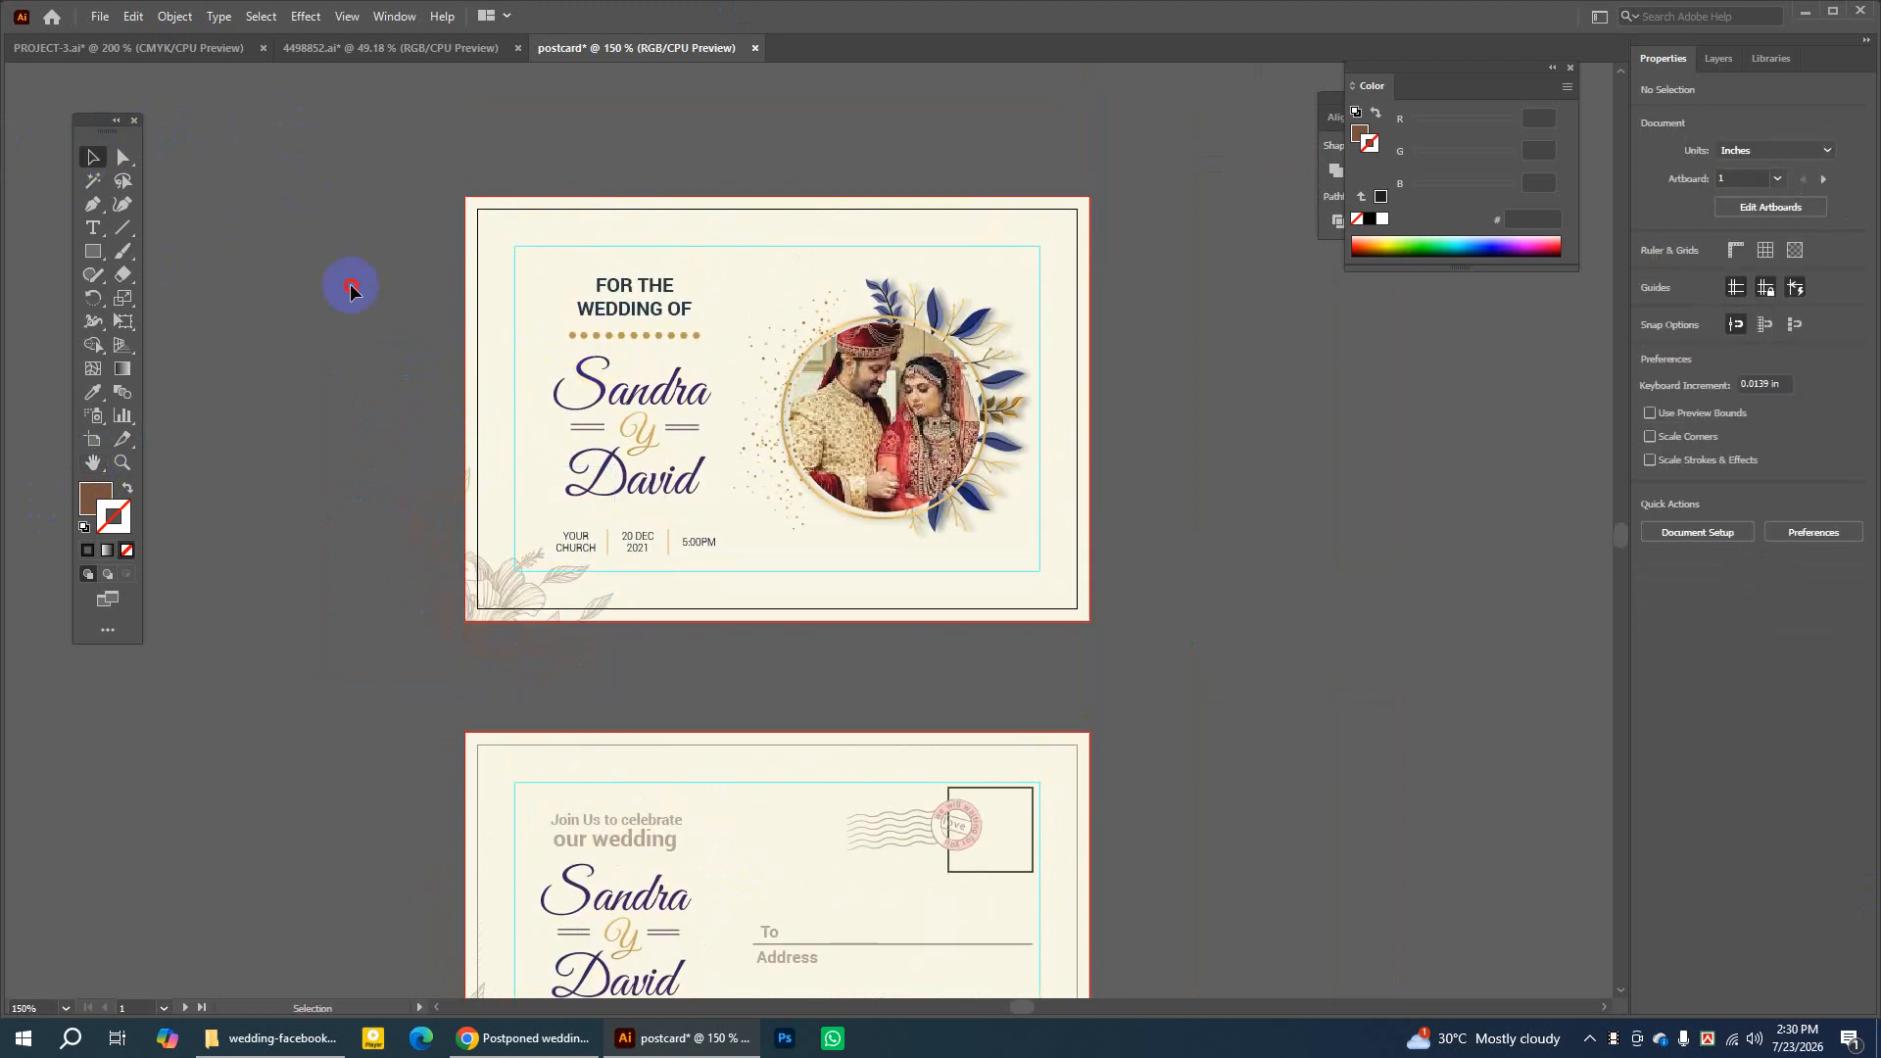
left_click_drag(511, 594, 521, 576)
left_click(336, 522)
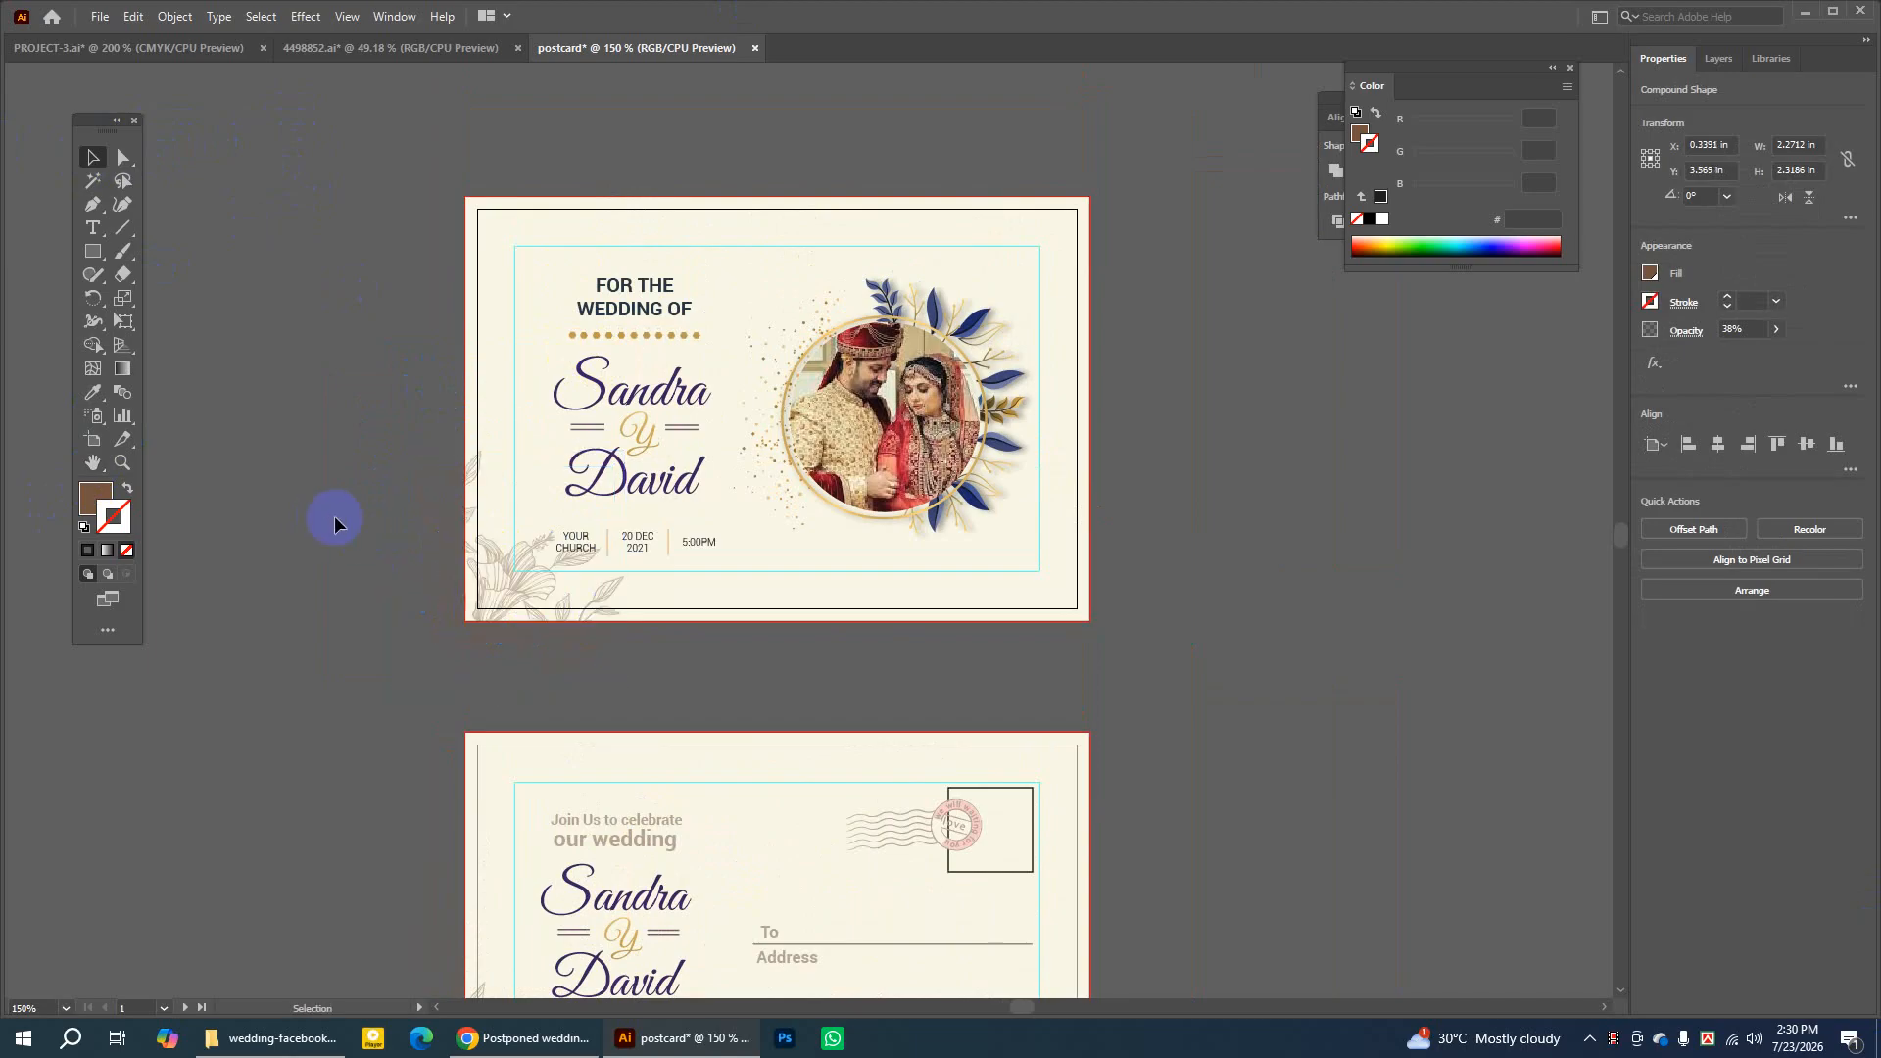
Nudge the front card's floral artwork slightly, to about X 0.31, Y 3.54 in
left_click(540, 588)
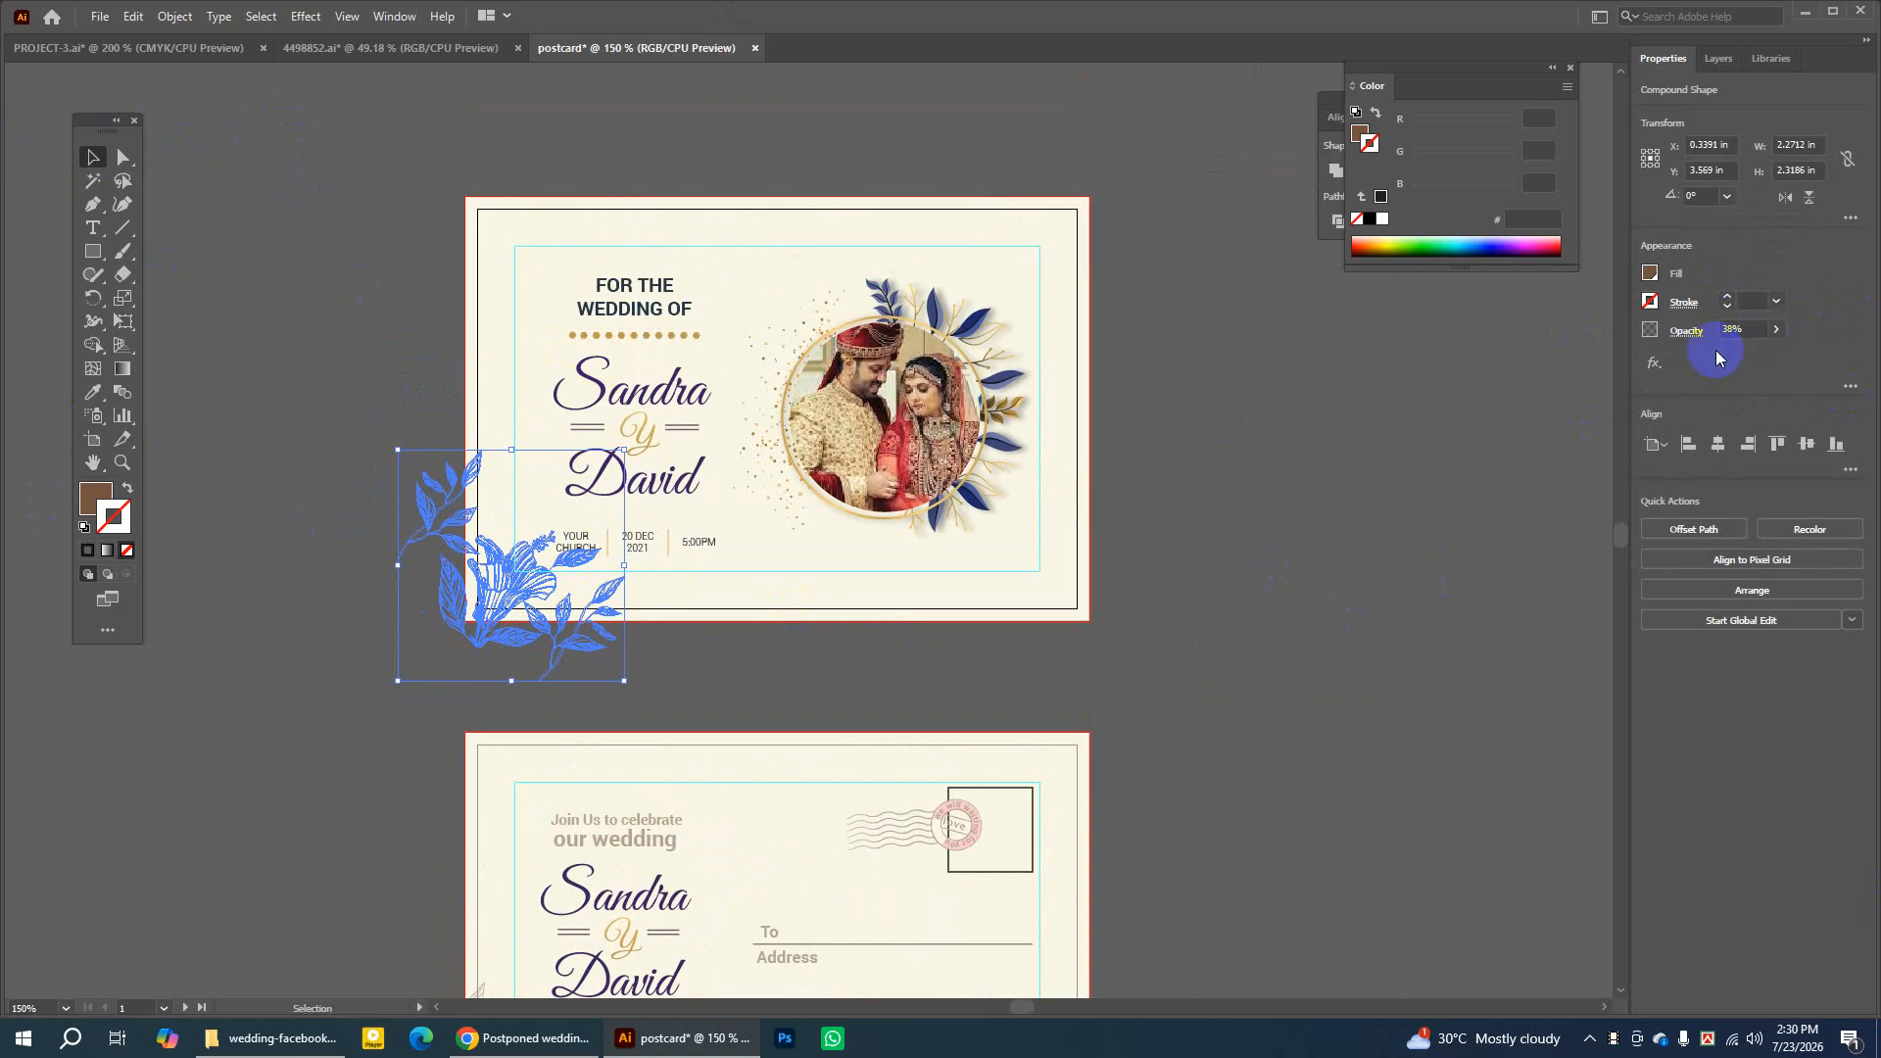
left_click(1522, 405)
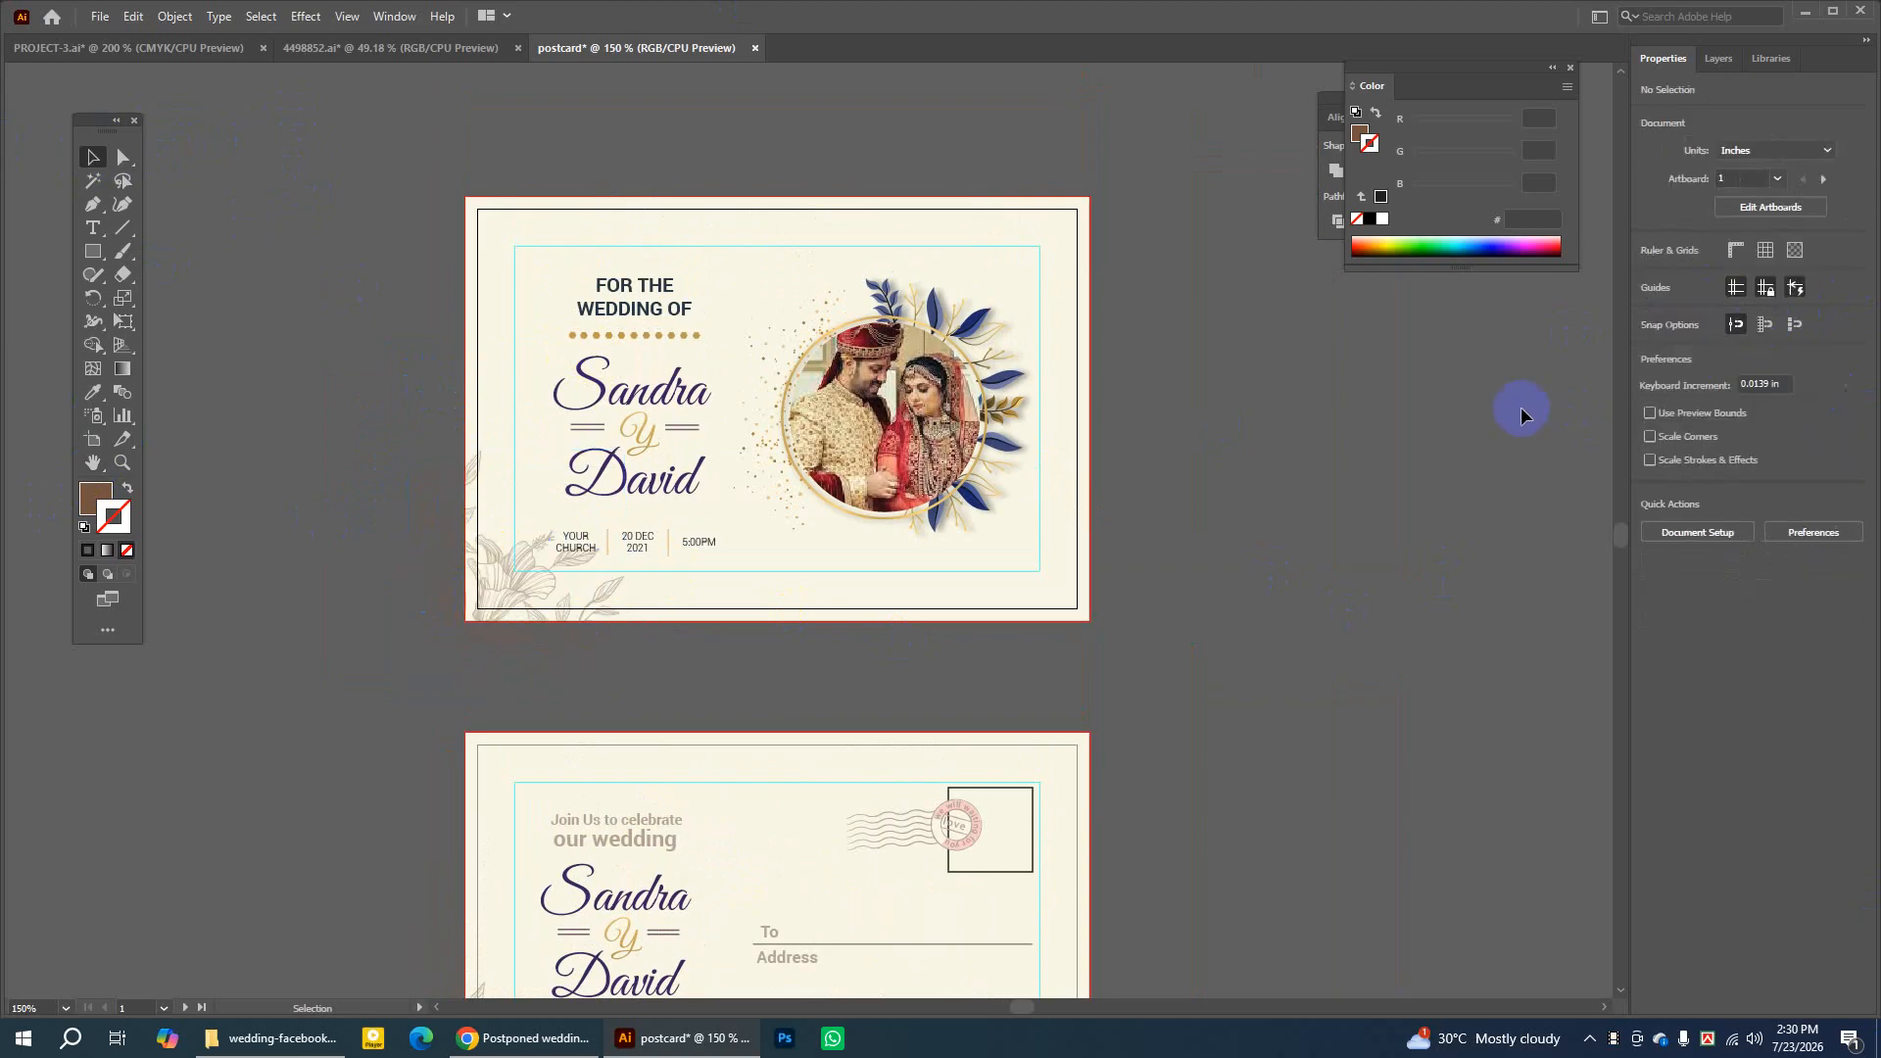
left_click(510, 566)
left_click(915, 543)
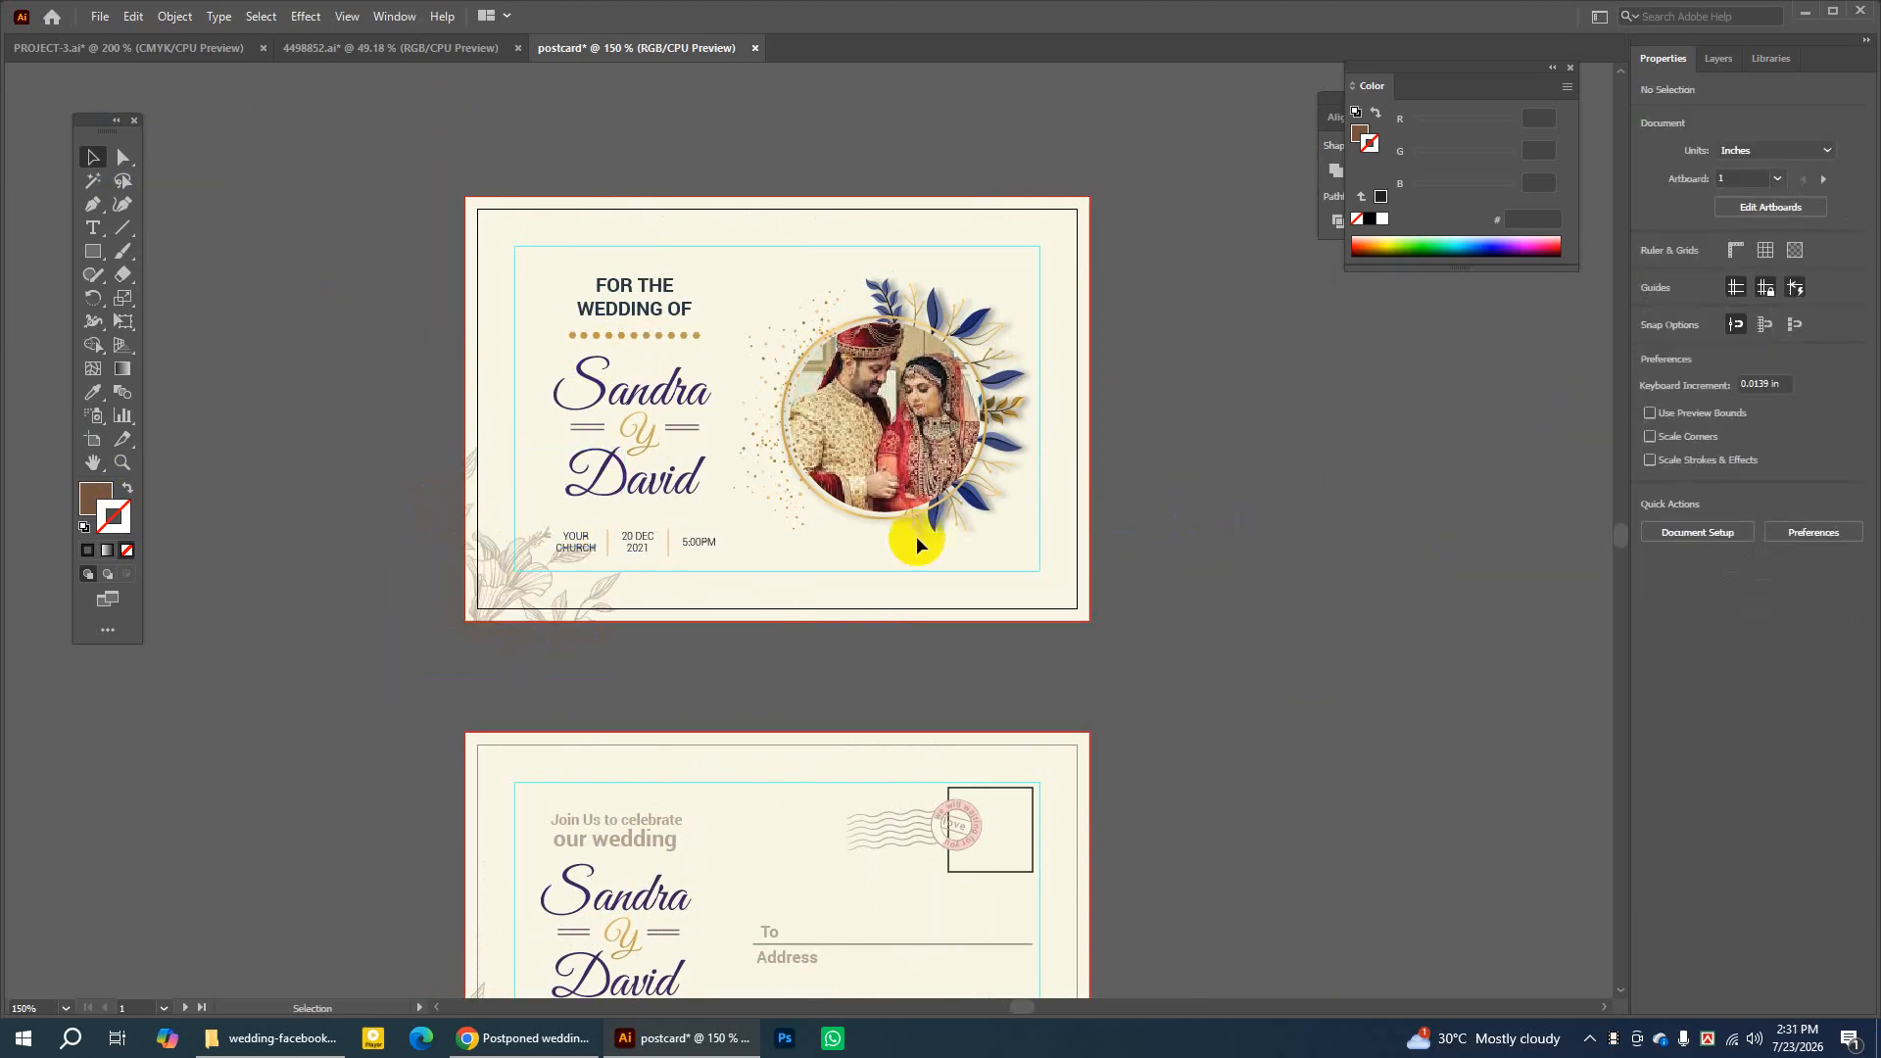
left_click(497, 564)
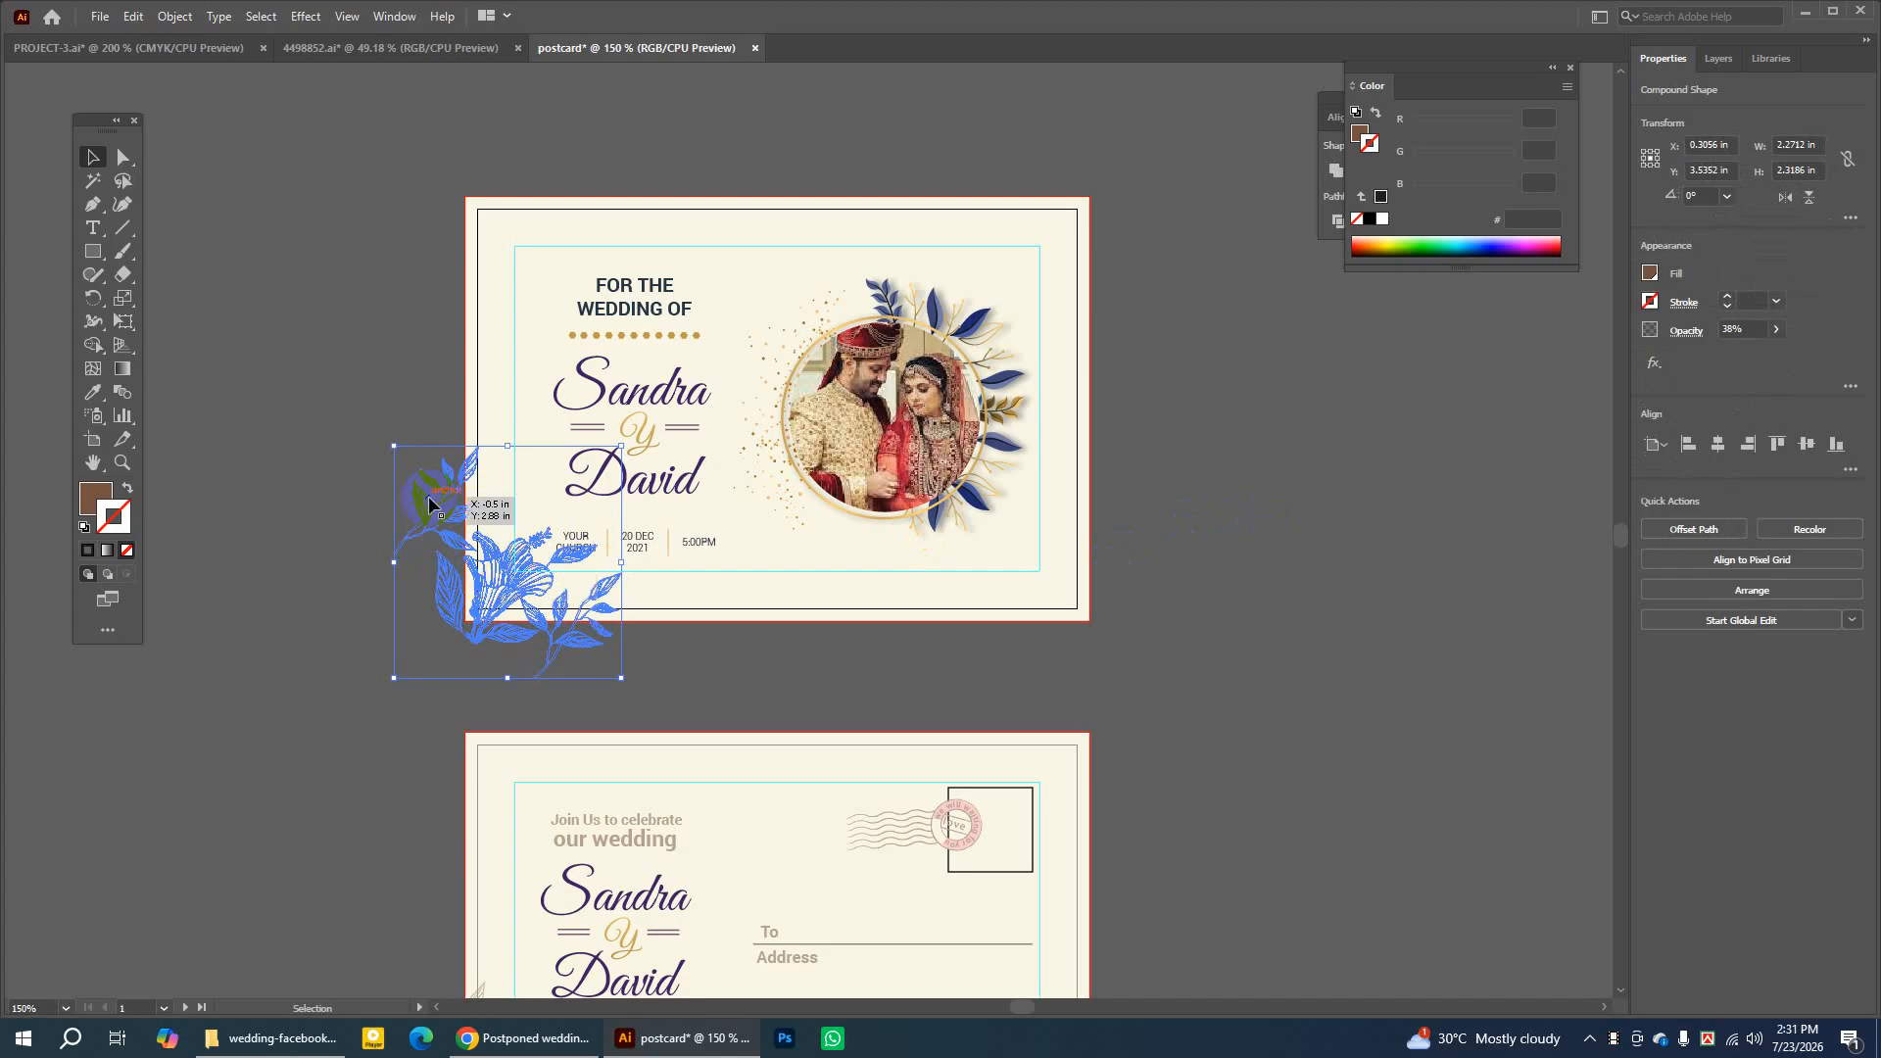
left_click(1177, 509)
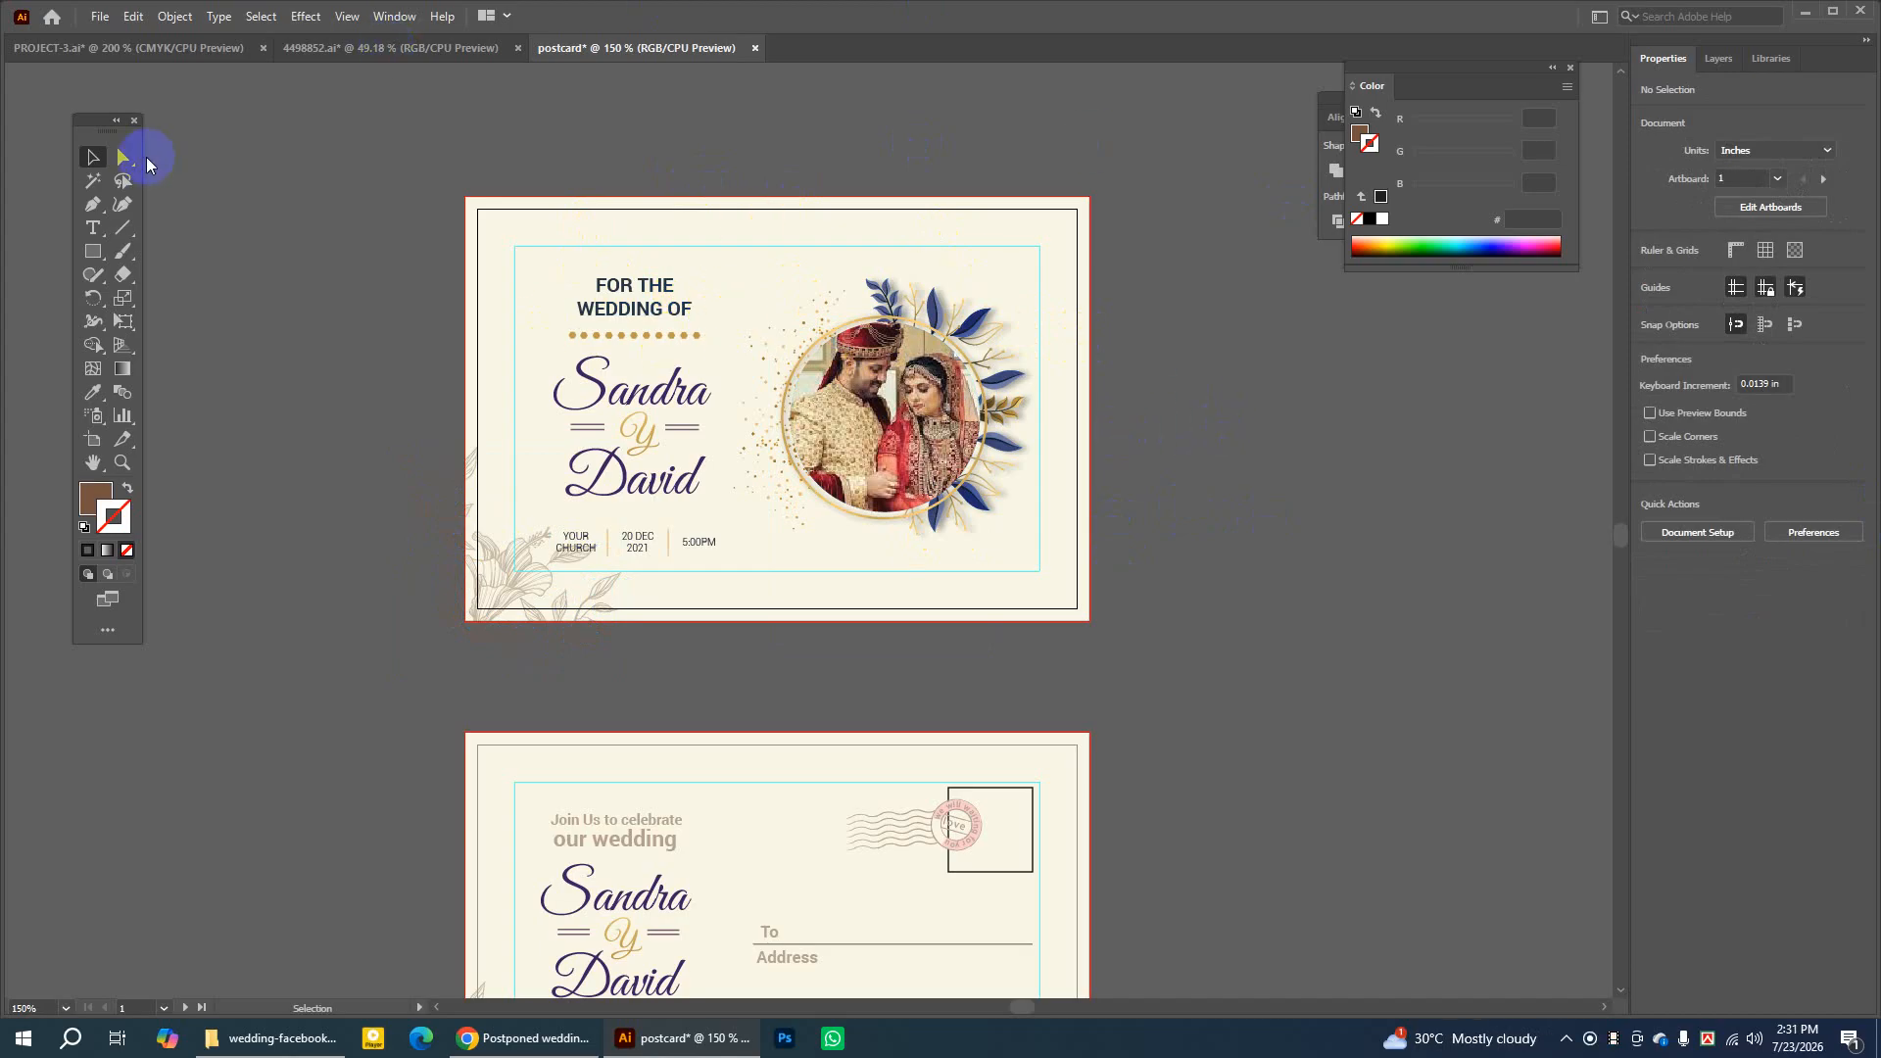
Unlock all locked objects in the postcard document, including both cards' cream background rectangles
left_click_drag(99, 259, 170, 250)
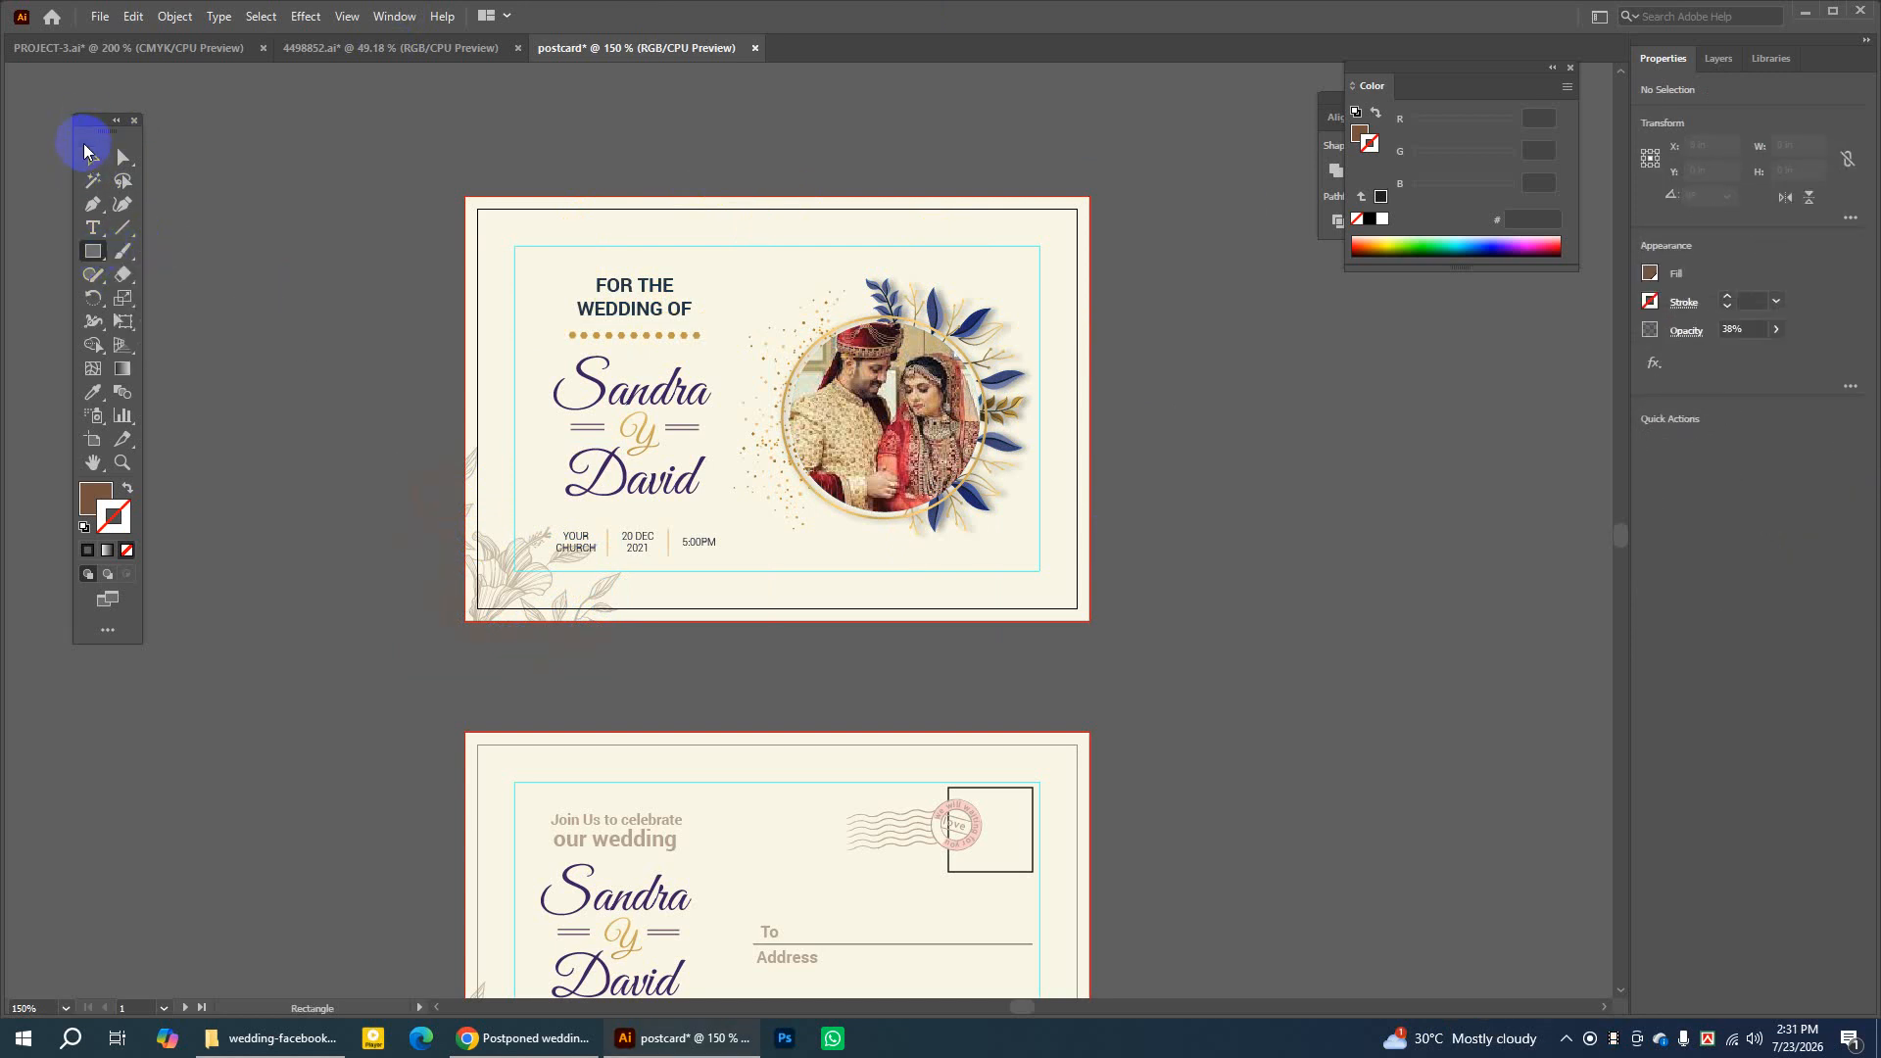
left_click(87, 154)
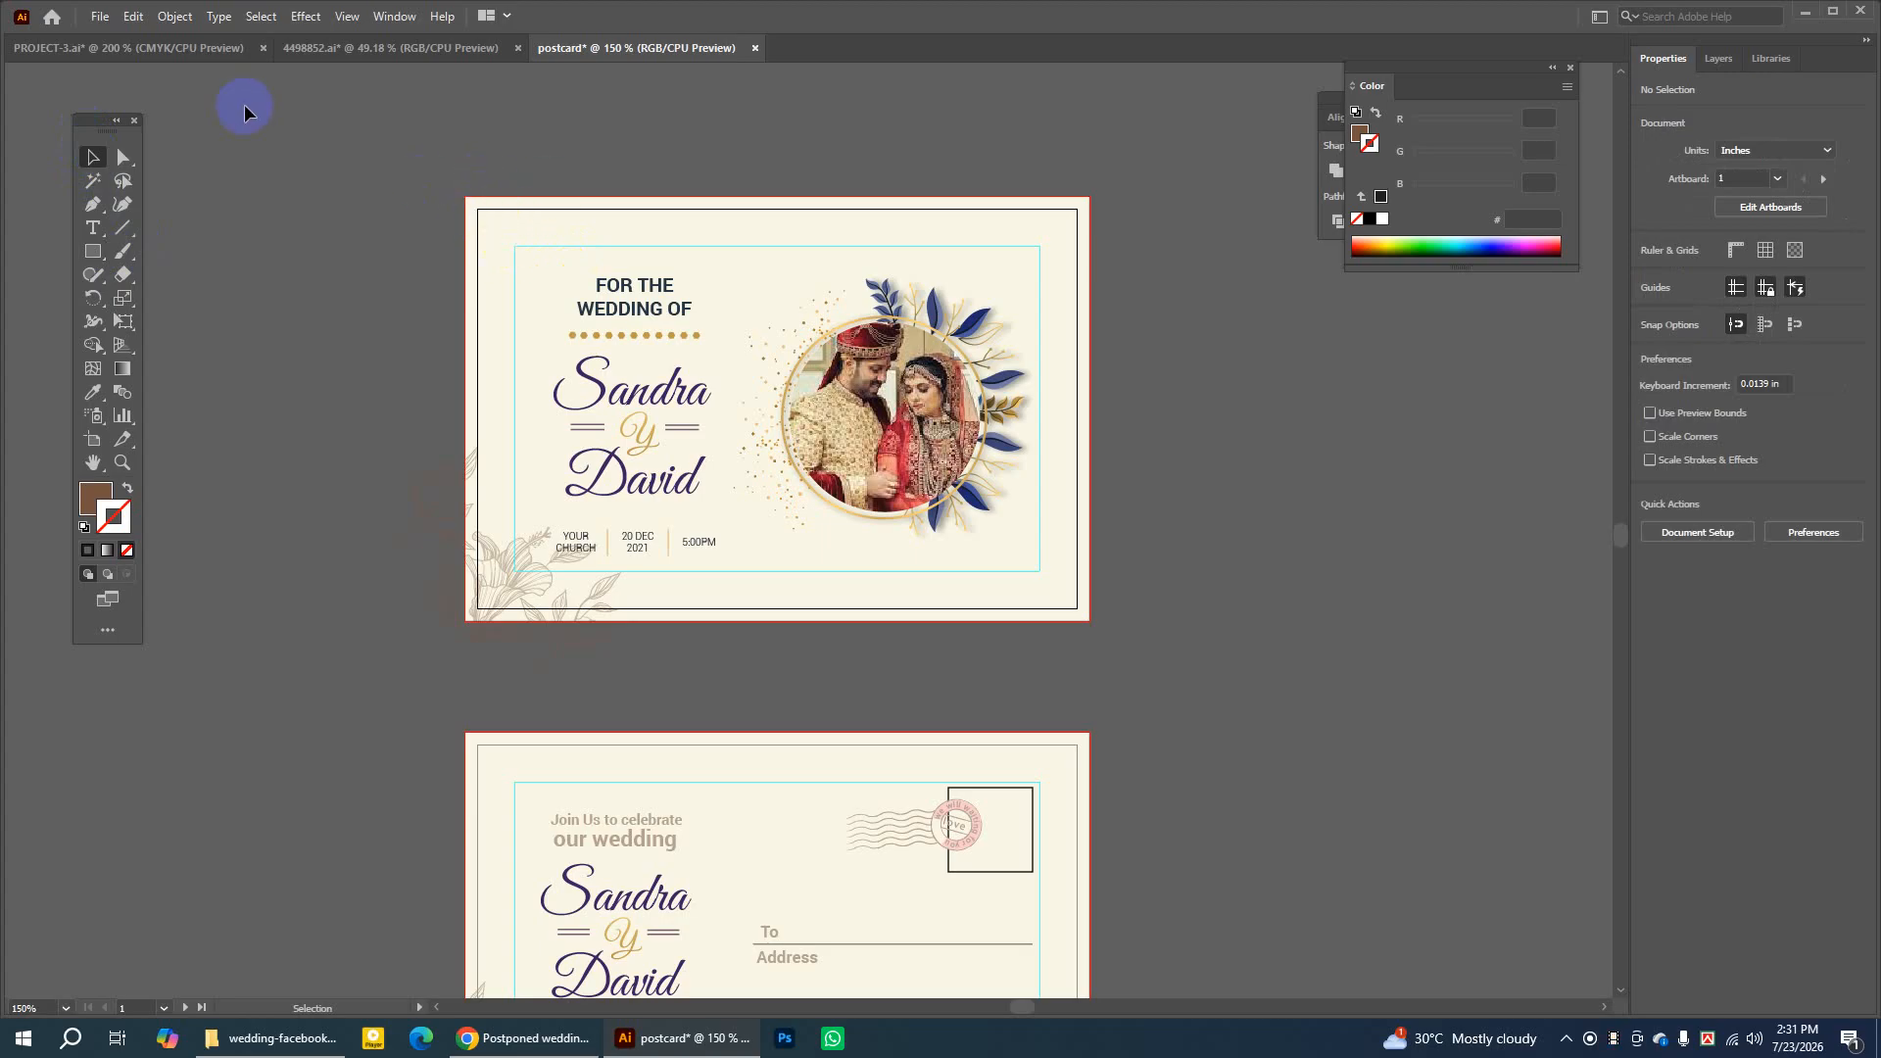
left_click(163, 18)
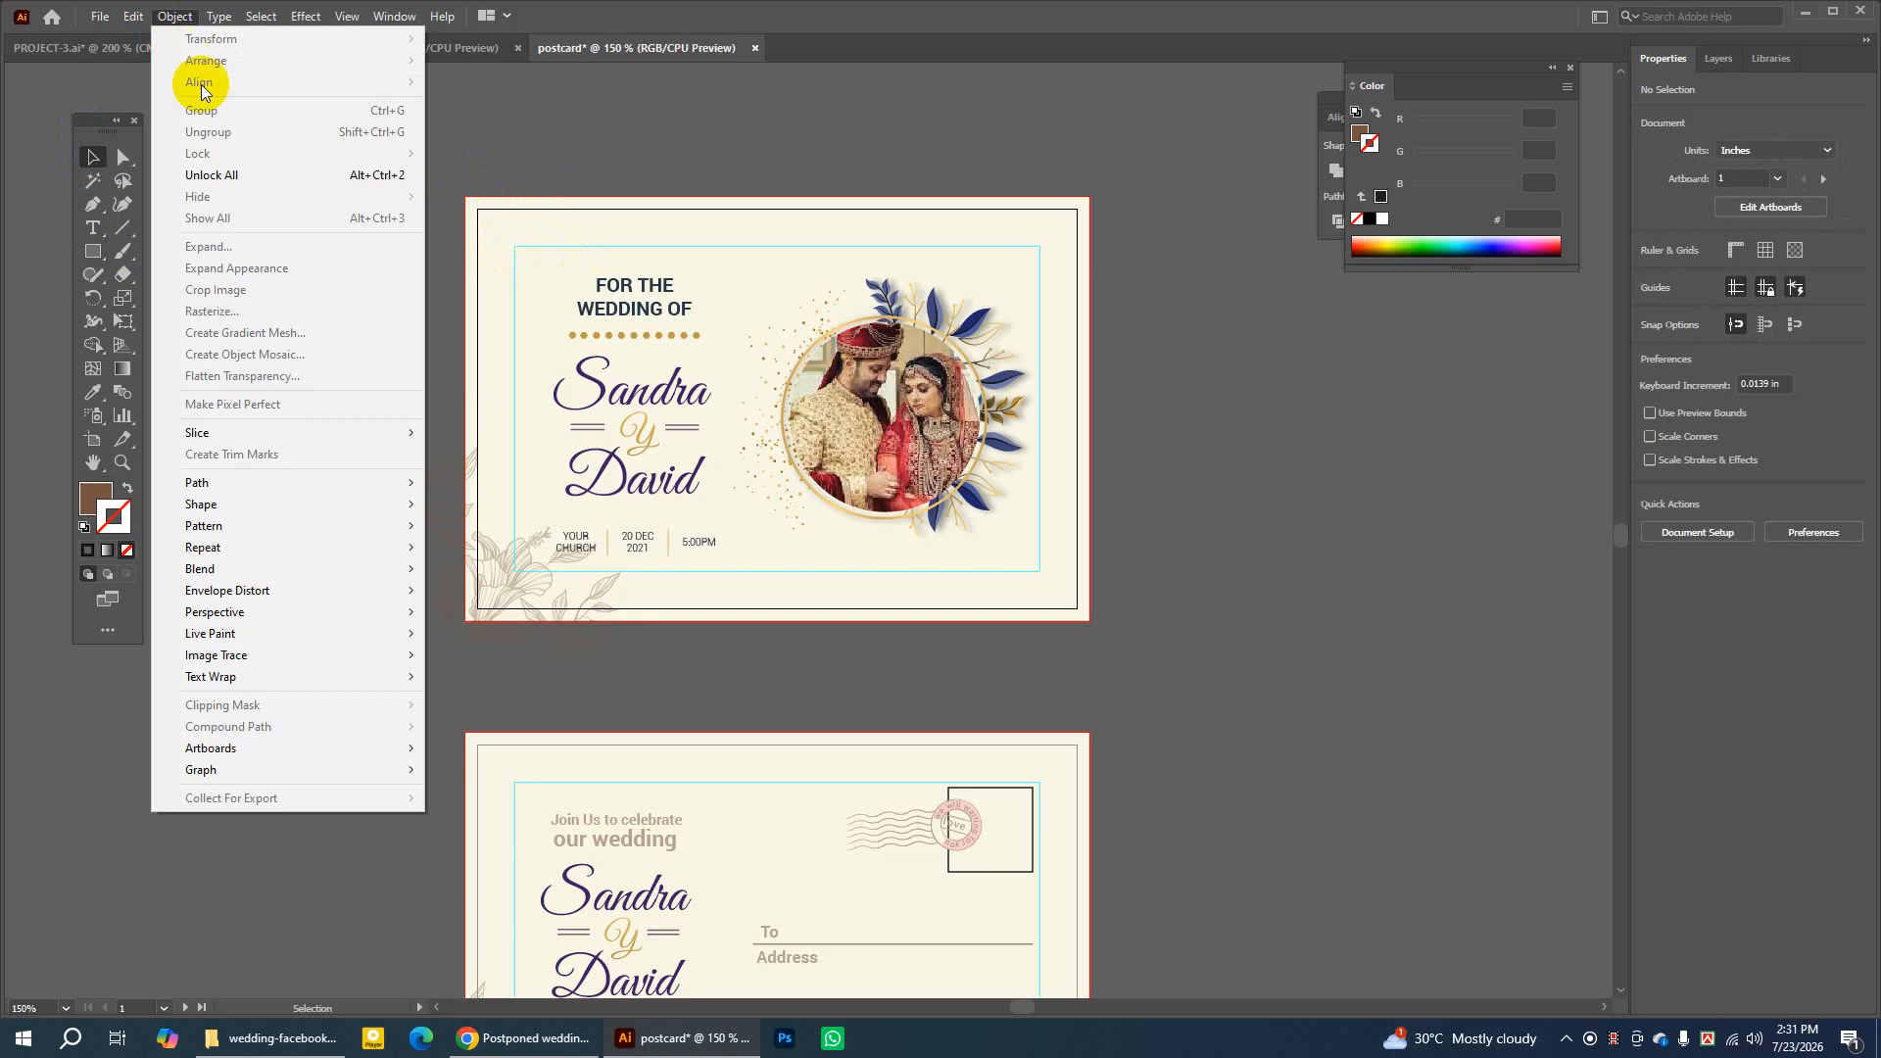
left_click(227, 173)
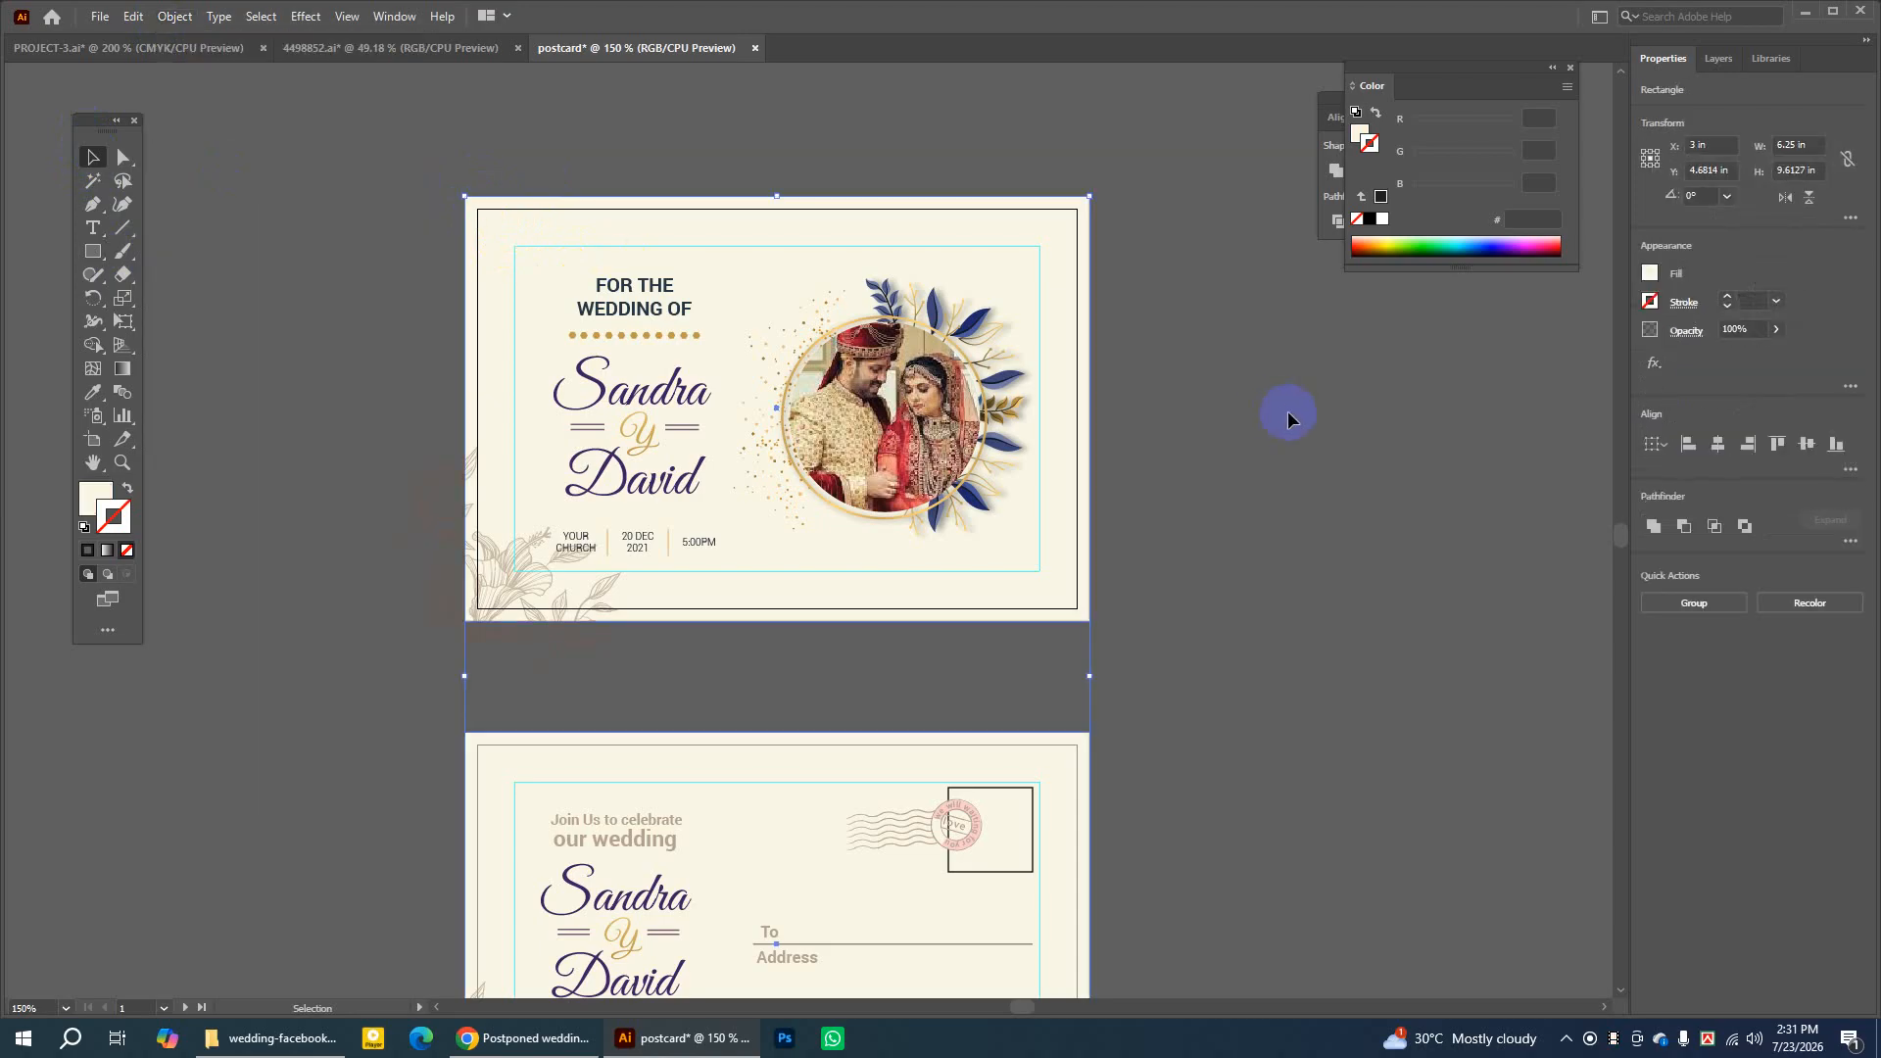
left_click(1285, 412)
Draw a 6.25 × 4.25 in rectangle over the front card and use it as a clipping mask for all of the front artwork
left_click_drag(93, 252, 198, 258)
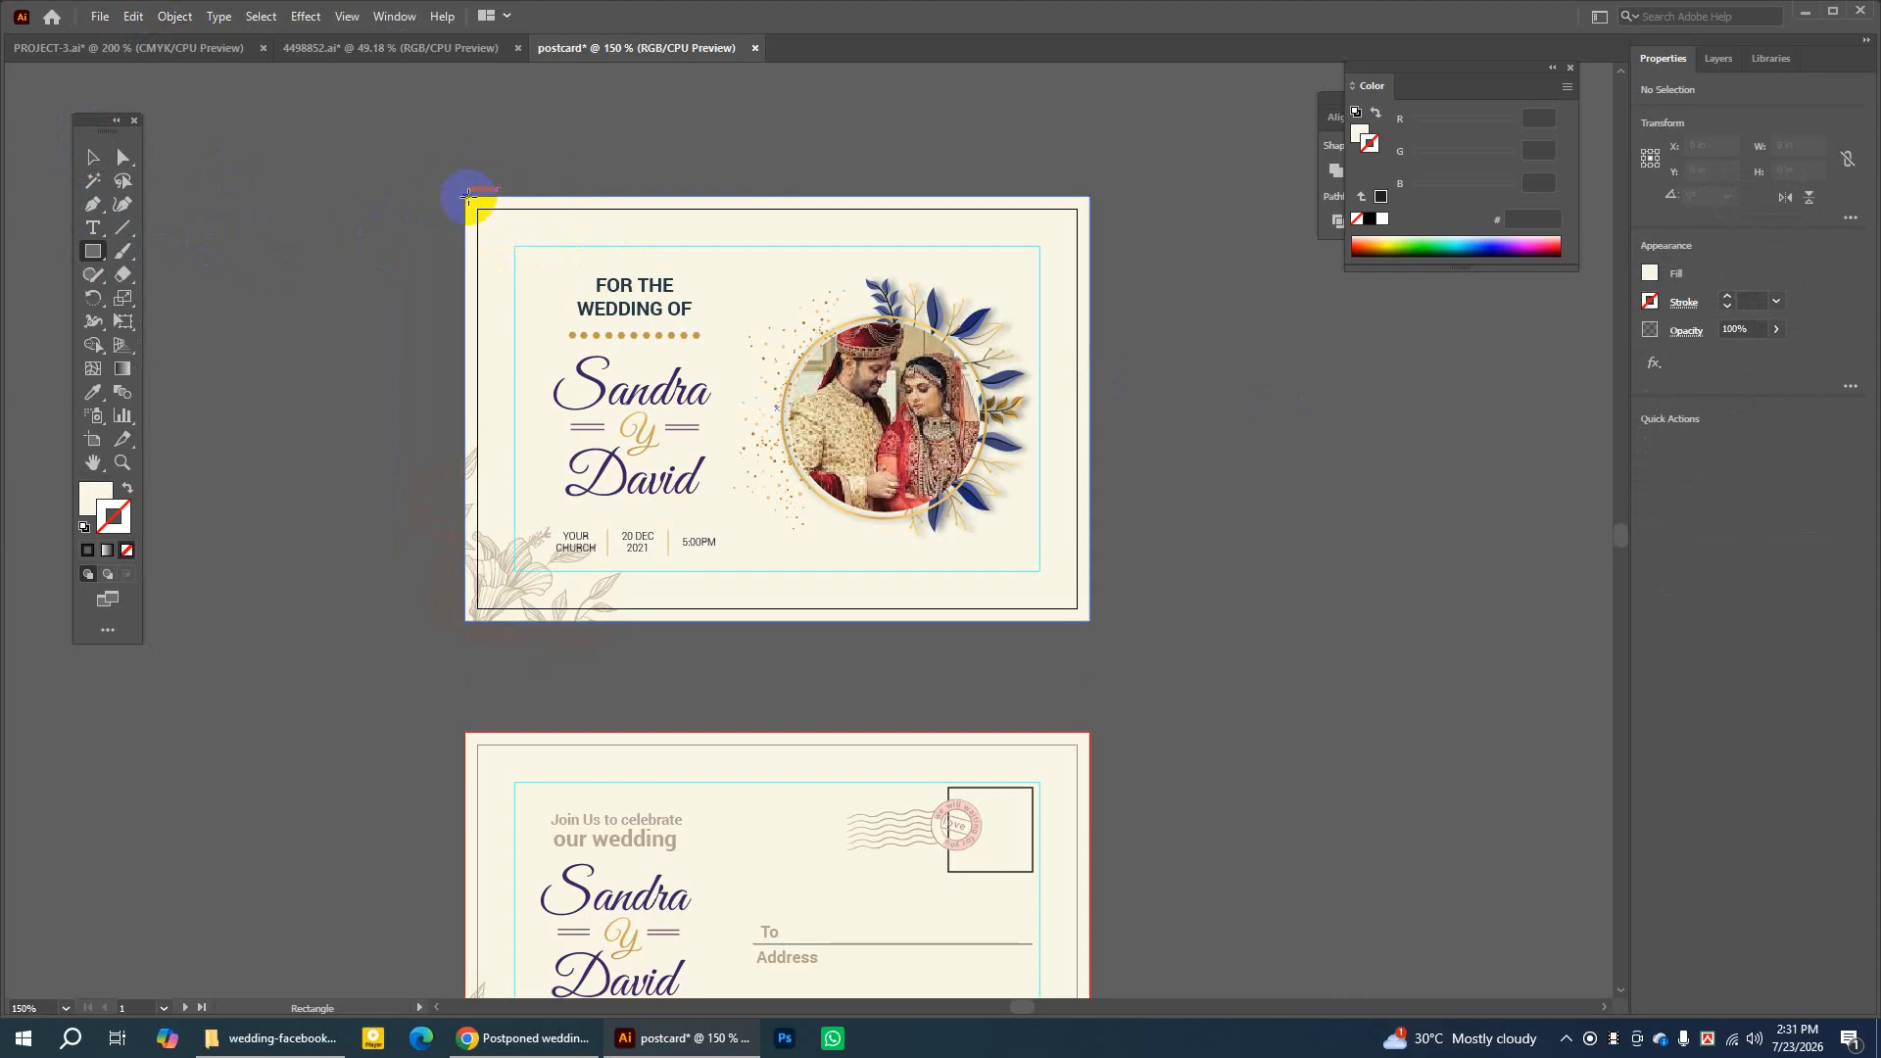
mouse_move(467, 196)
left_mouse_down()
mouse_move(1116, 626)
mouse_move(1090, 621)
left_mouse_up()
left_click(95, 159)
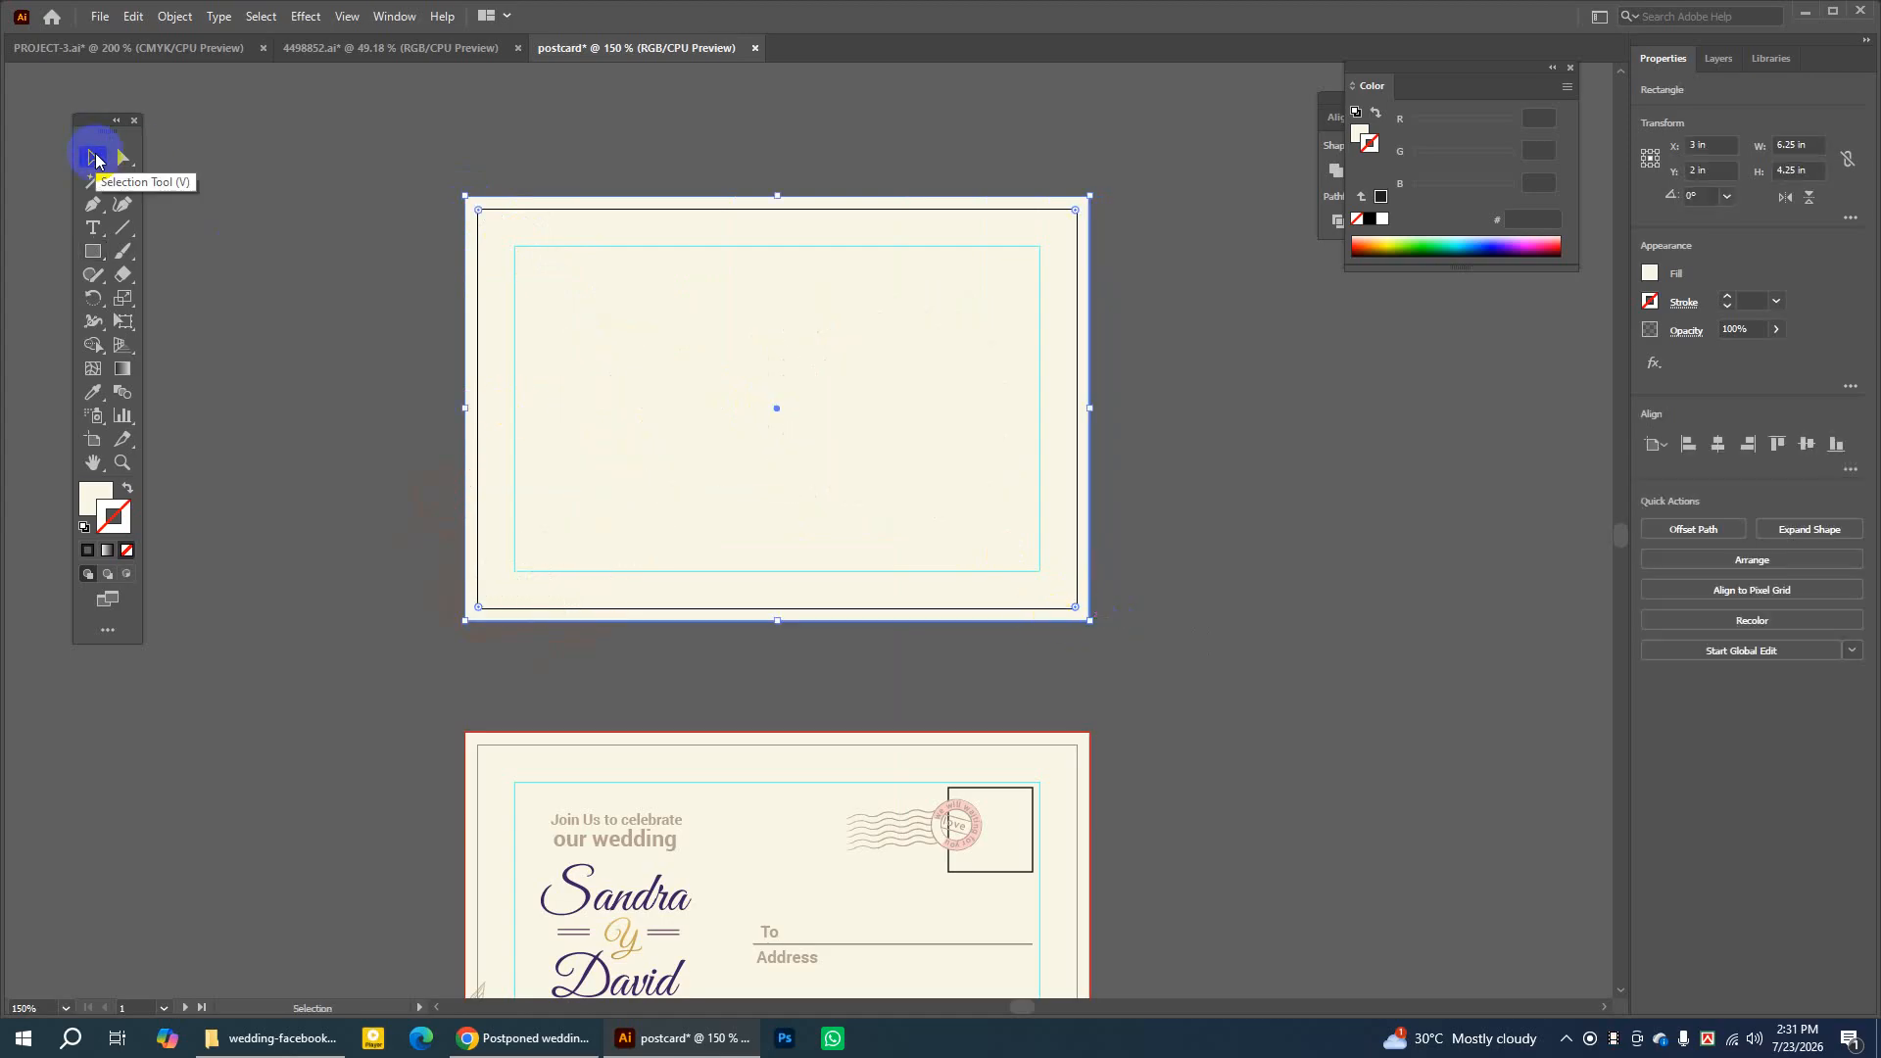
left_click(306, 145)
left_click_drag(307, 145, 1196, 663)
right_click(861, 409)
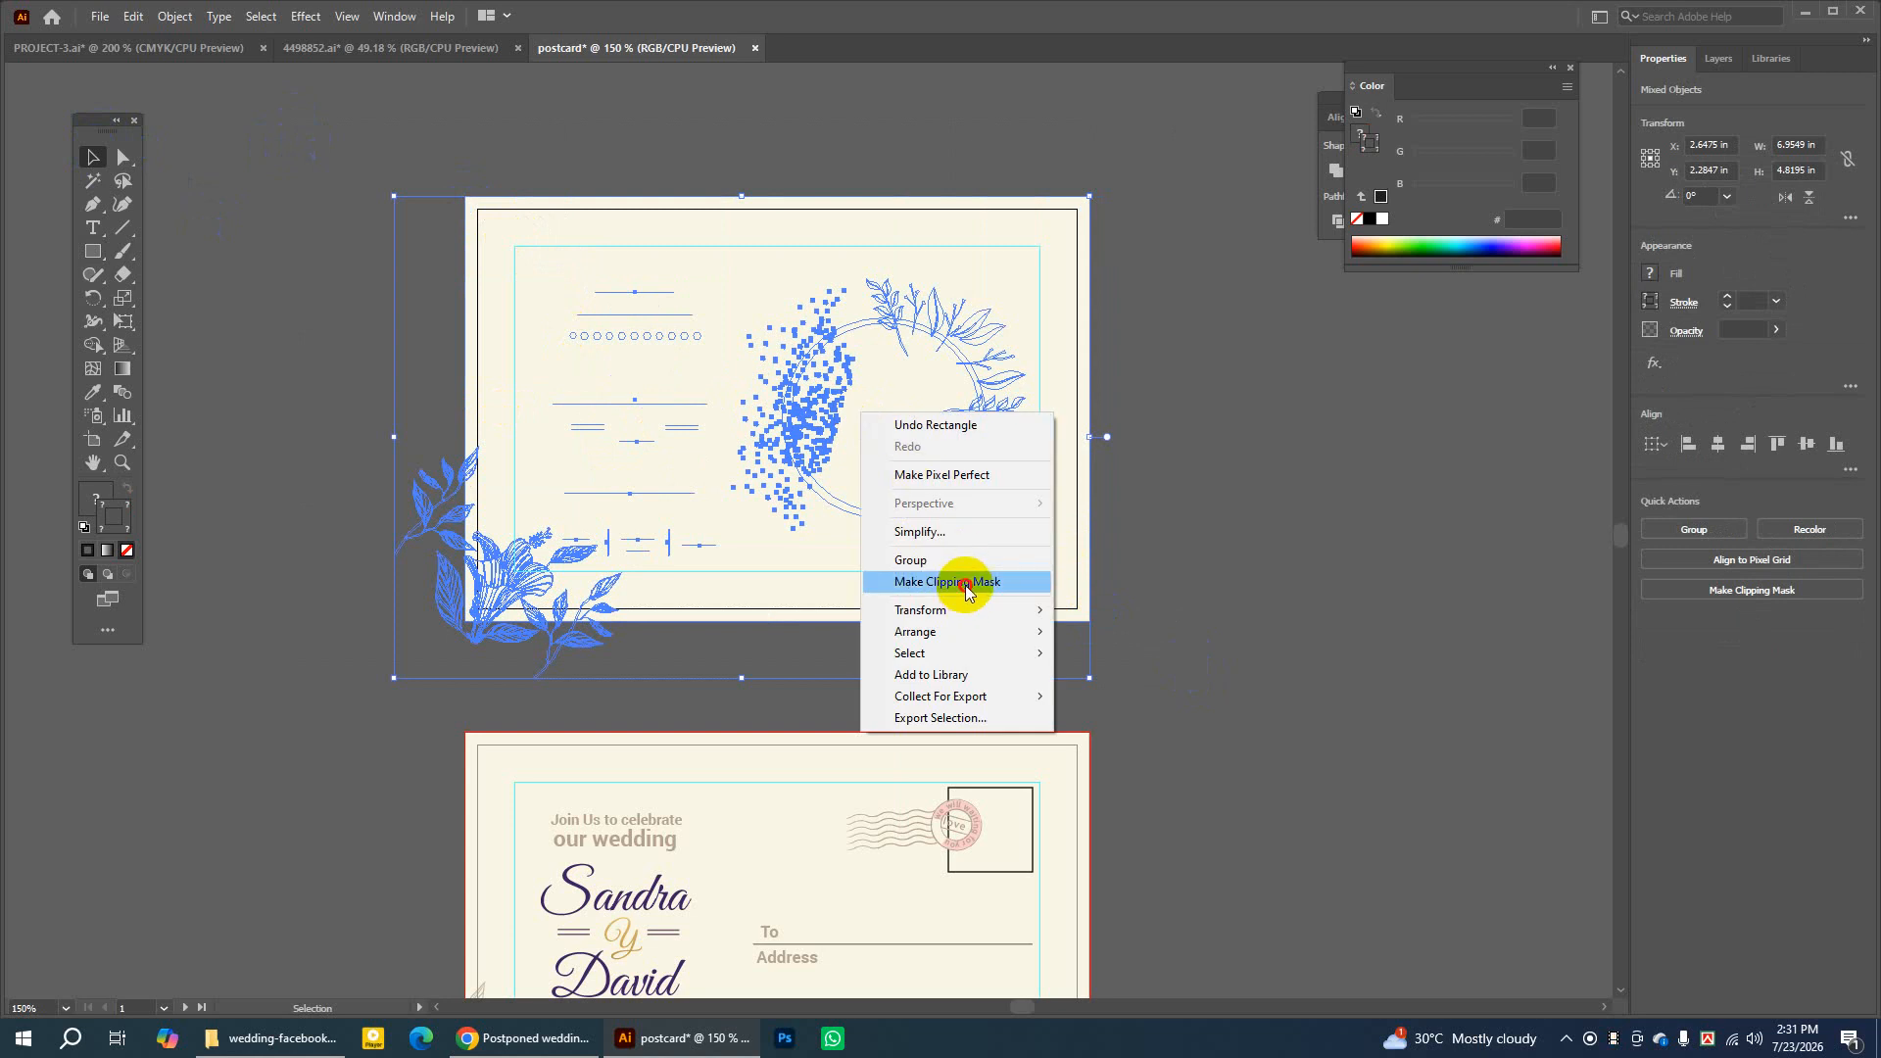
left_click(965, 583)
key("ctrl+shift+a")
Draw a 6.25 × 4.25 in rectangle over the back card and try to make a clipping mask with only it selected
left_click(93, 464)
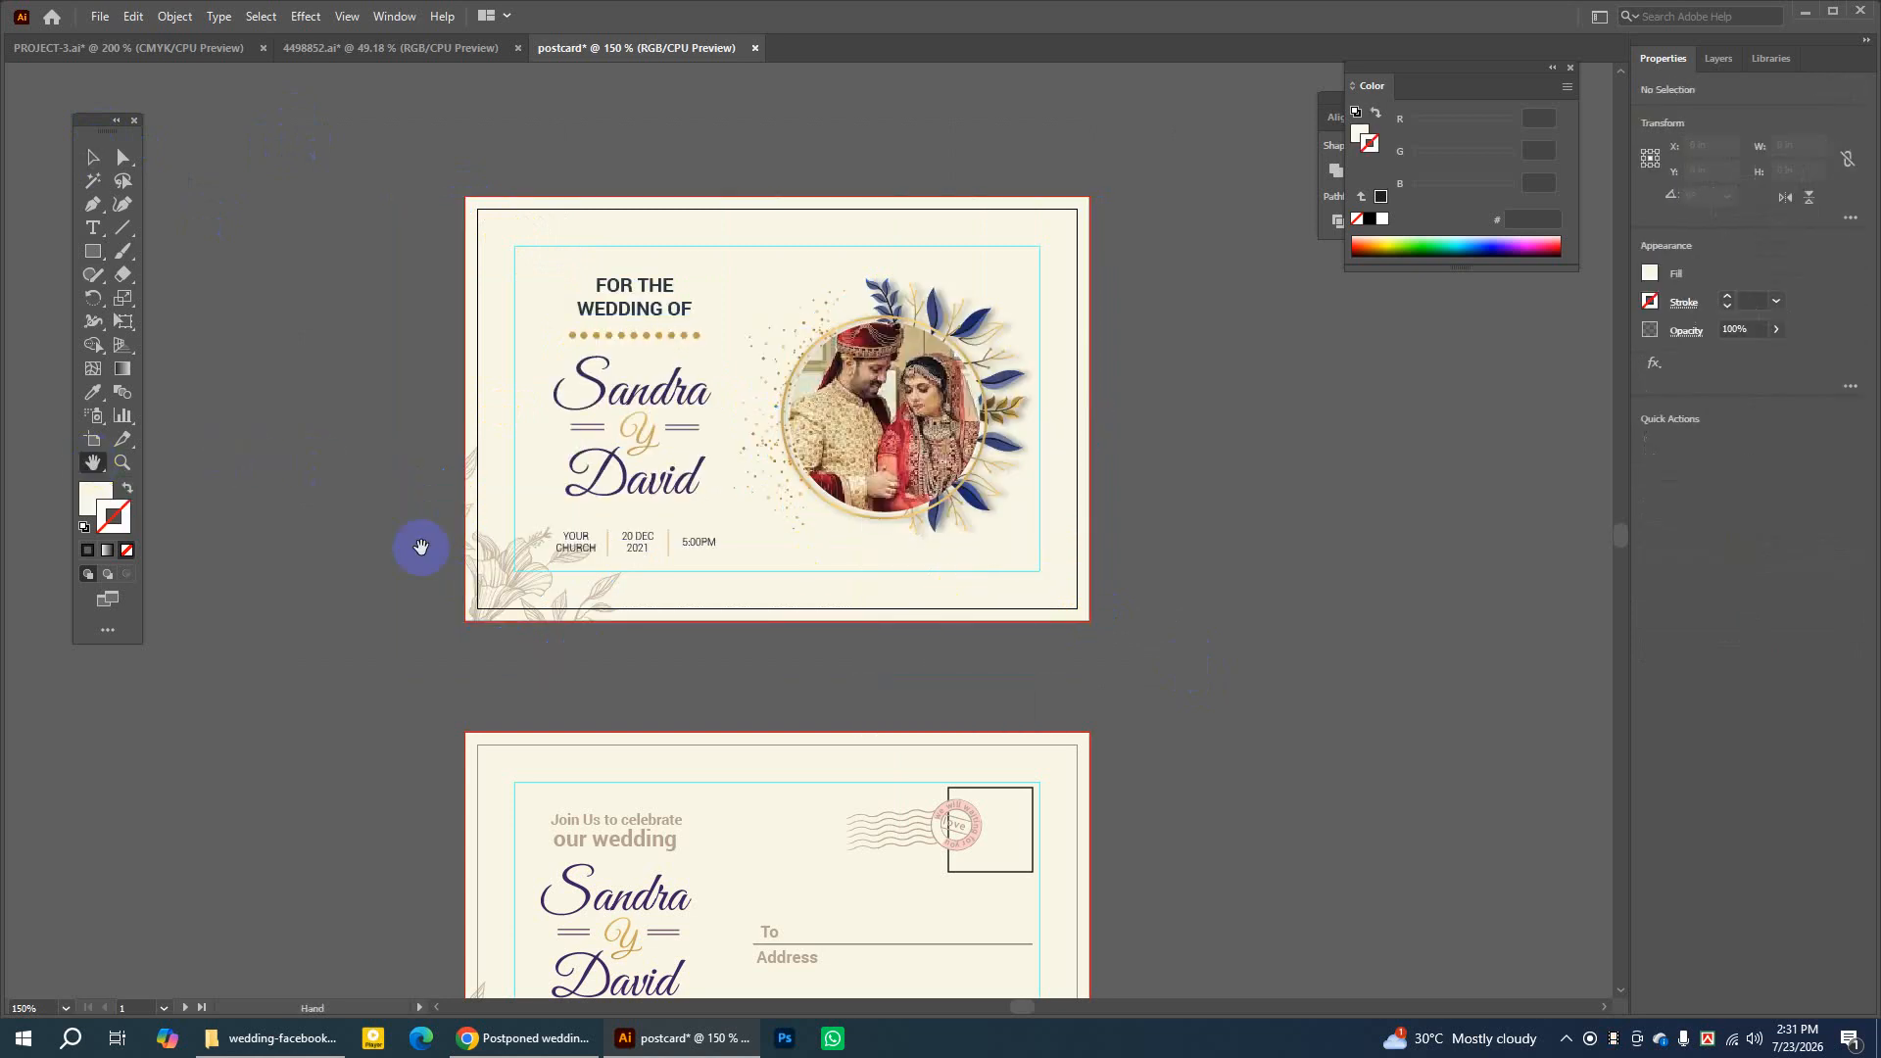
left_click_drag(638, 700, 622, 294)
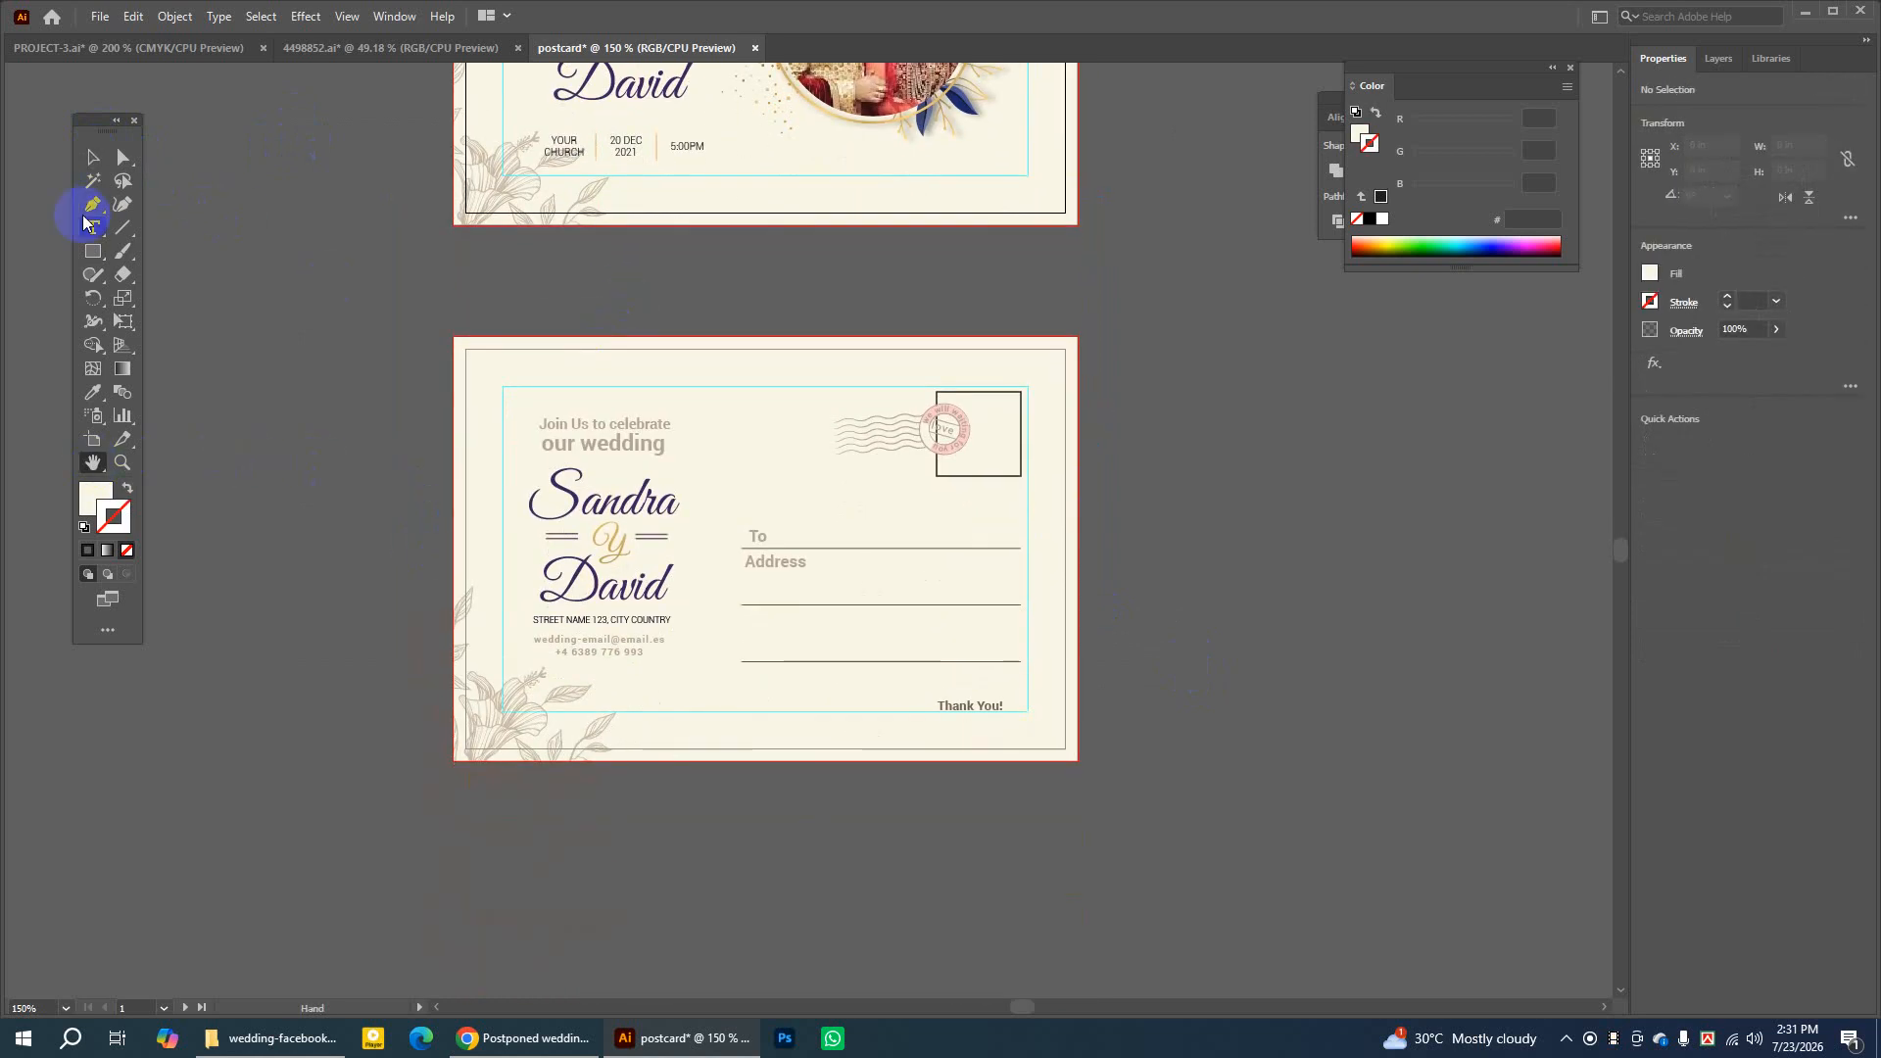
left_click_drag(91, 257, 167, 259)
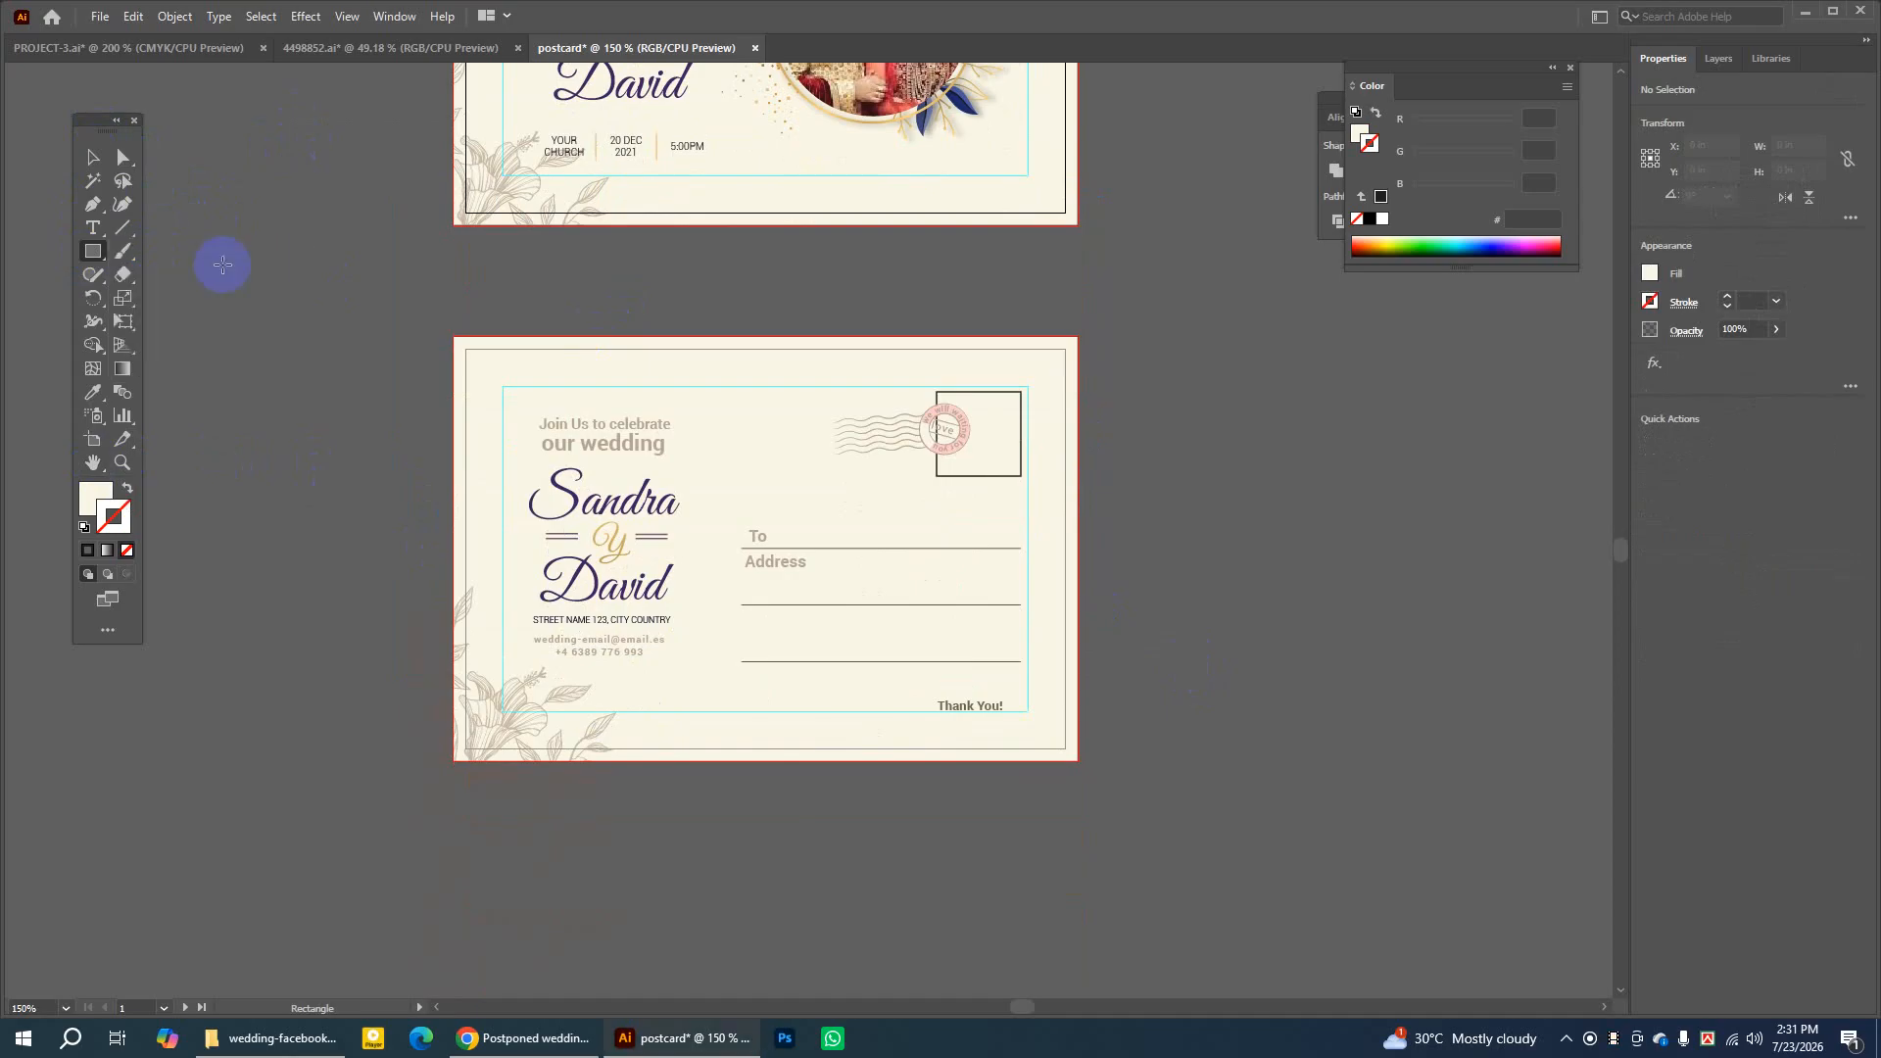
left_click_drag(455, 333, 1078, 760)
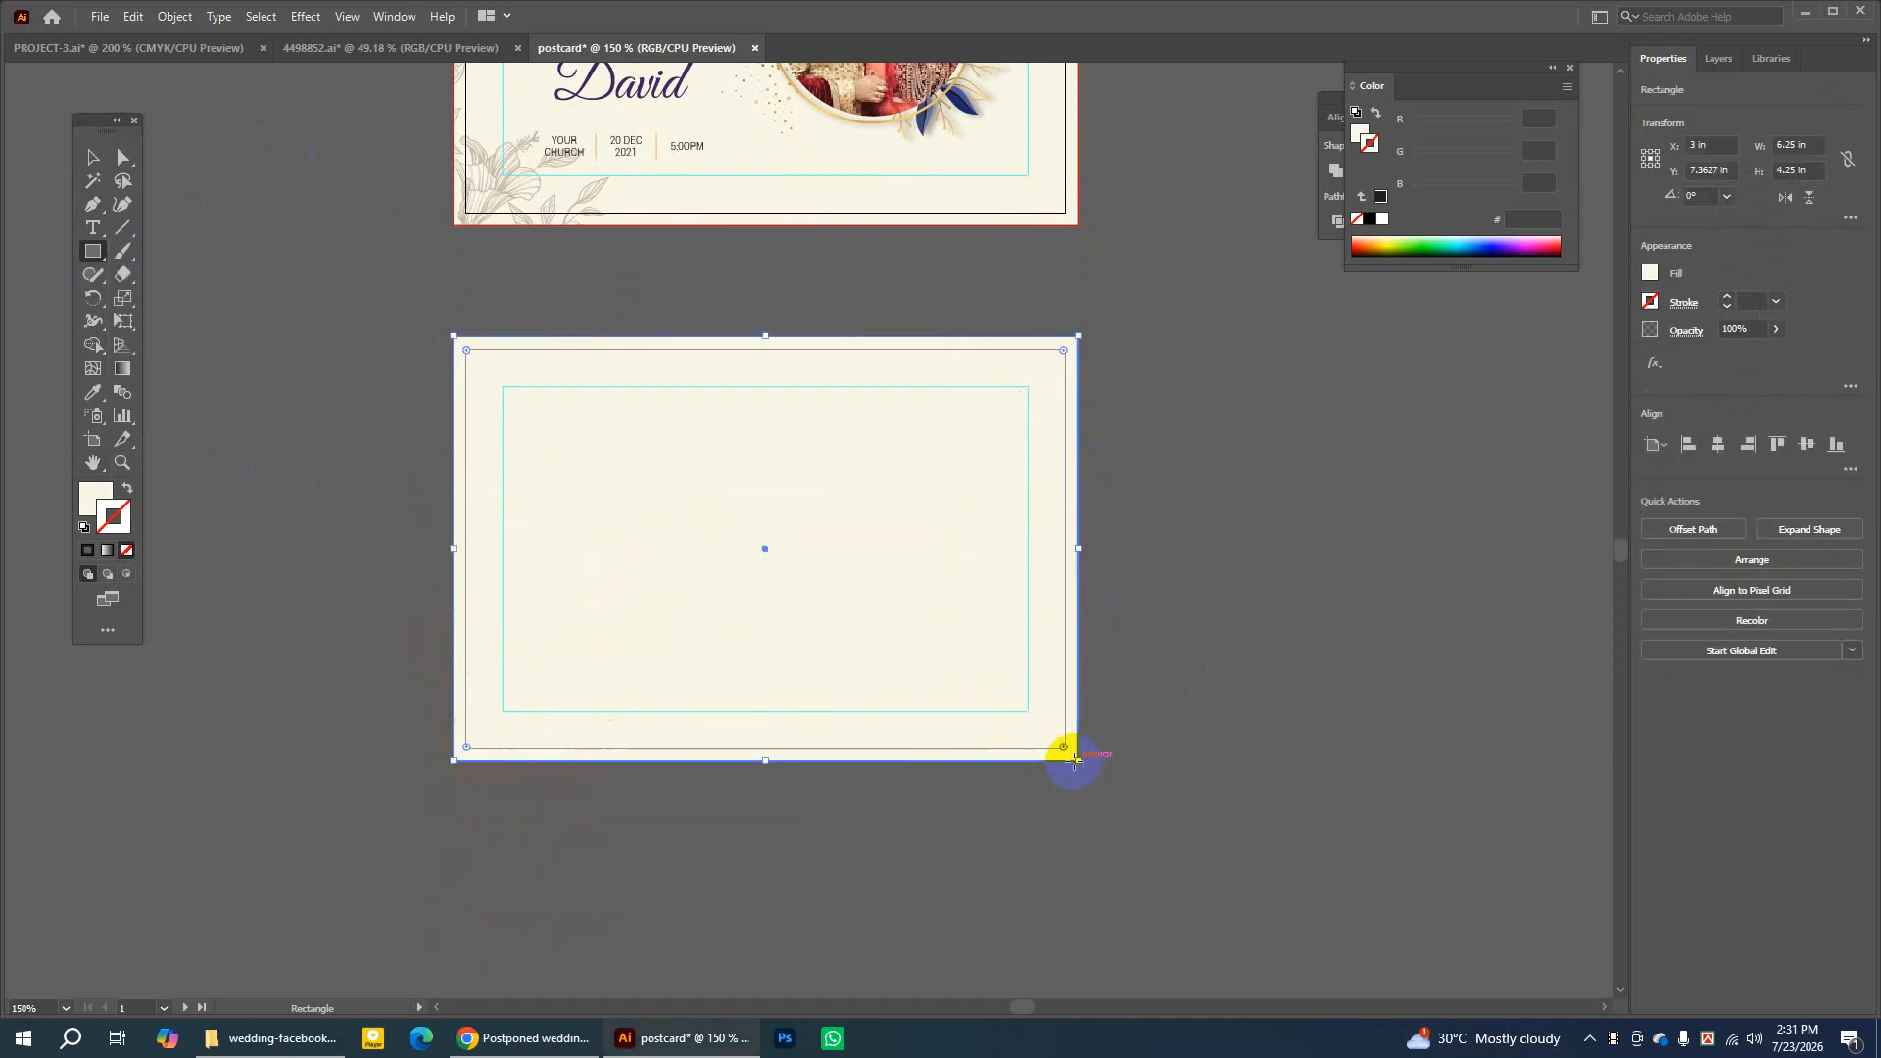
left_click(101, 166)
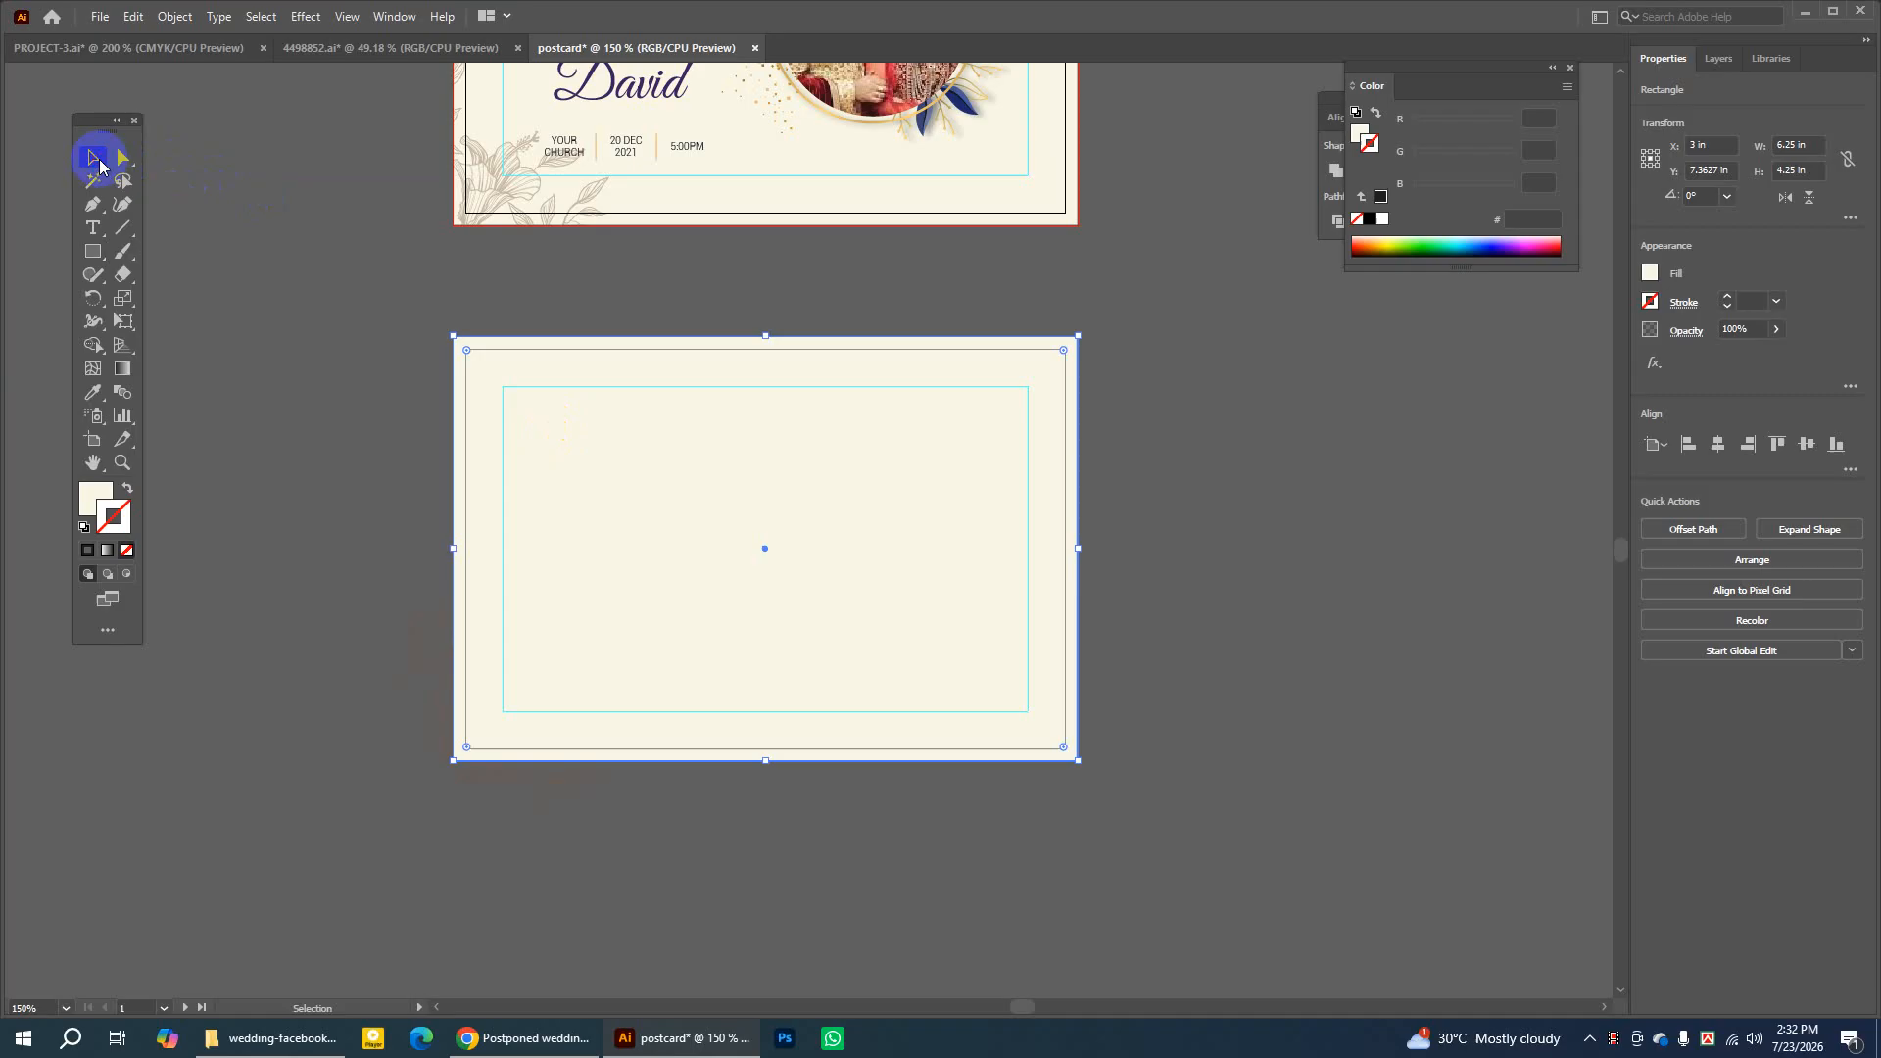
right_click(777, 420)
left_click(862, 680)
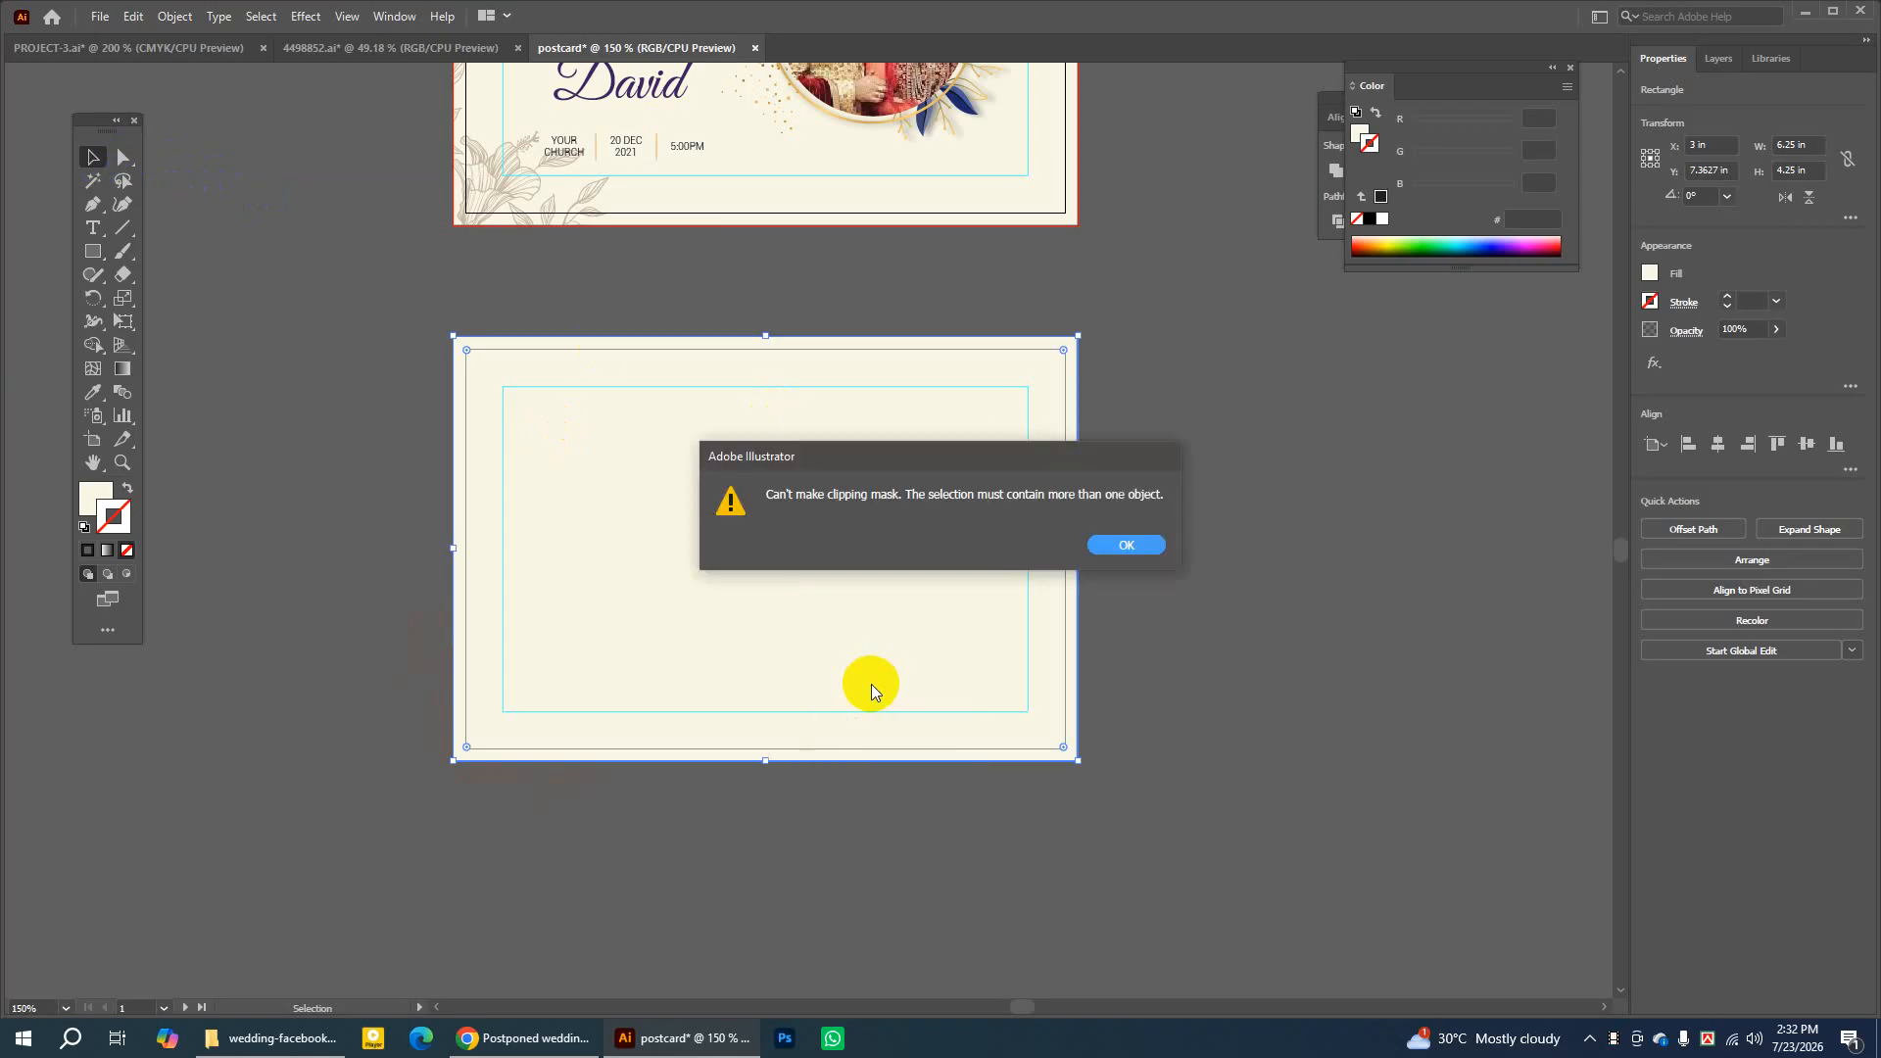
left_click(1105, 548)
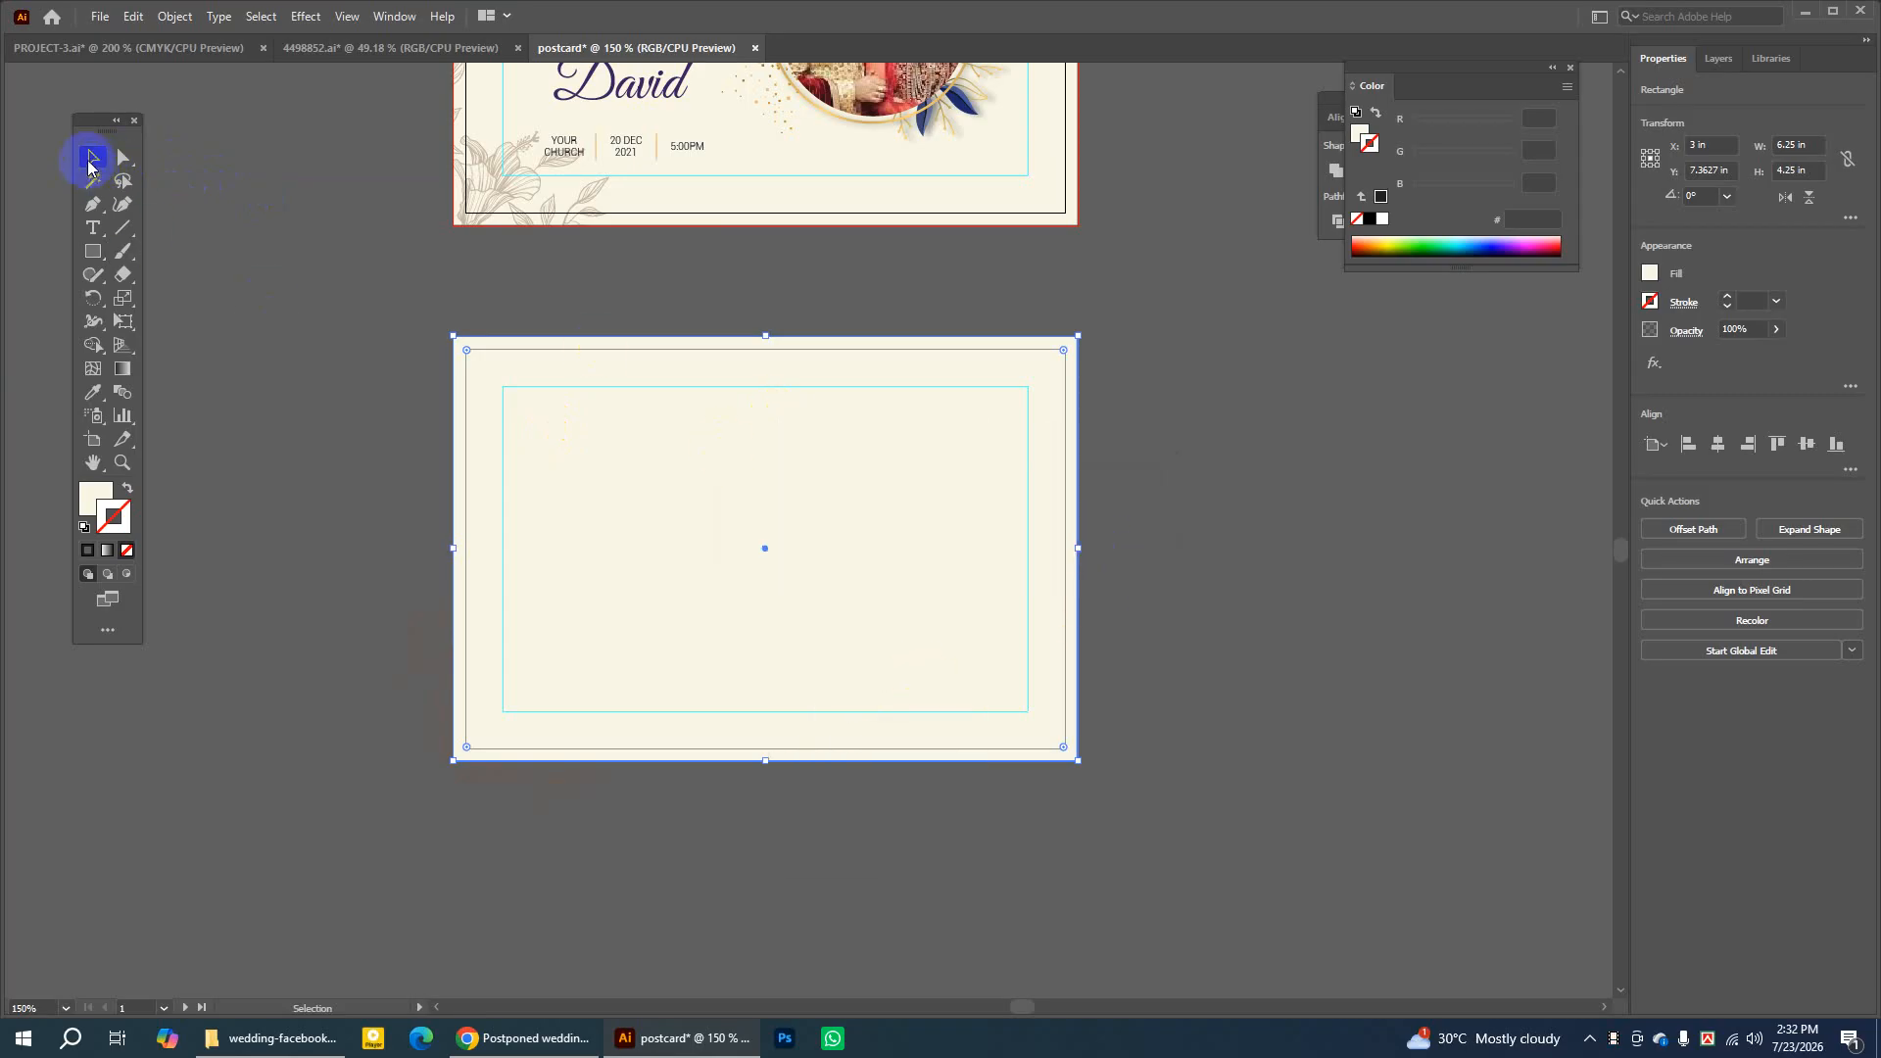
Delete the rectangle covering the back card's artwork
left_click(189, 156)
left_click(756, 484)
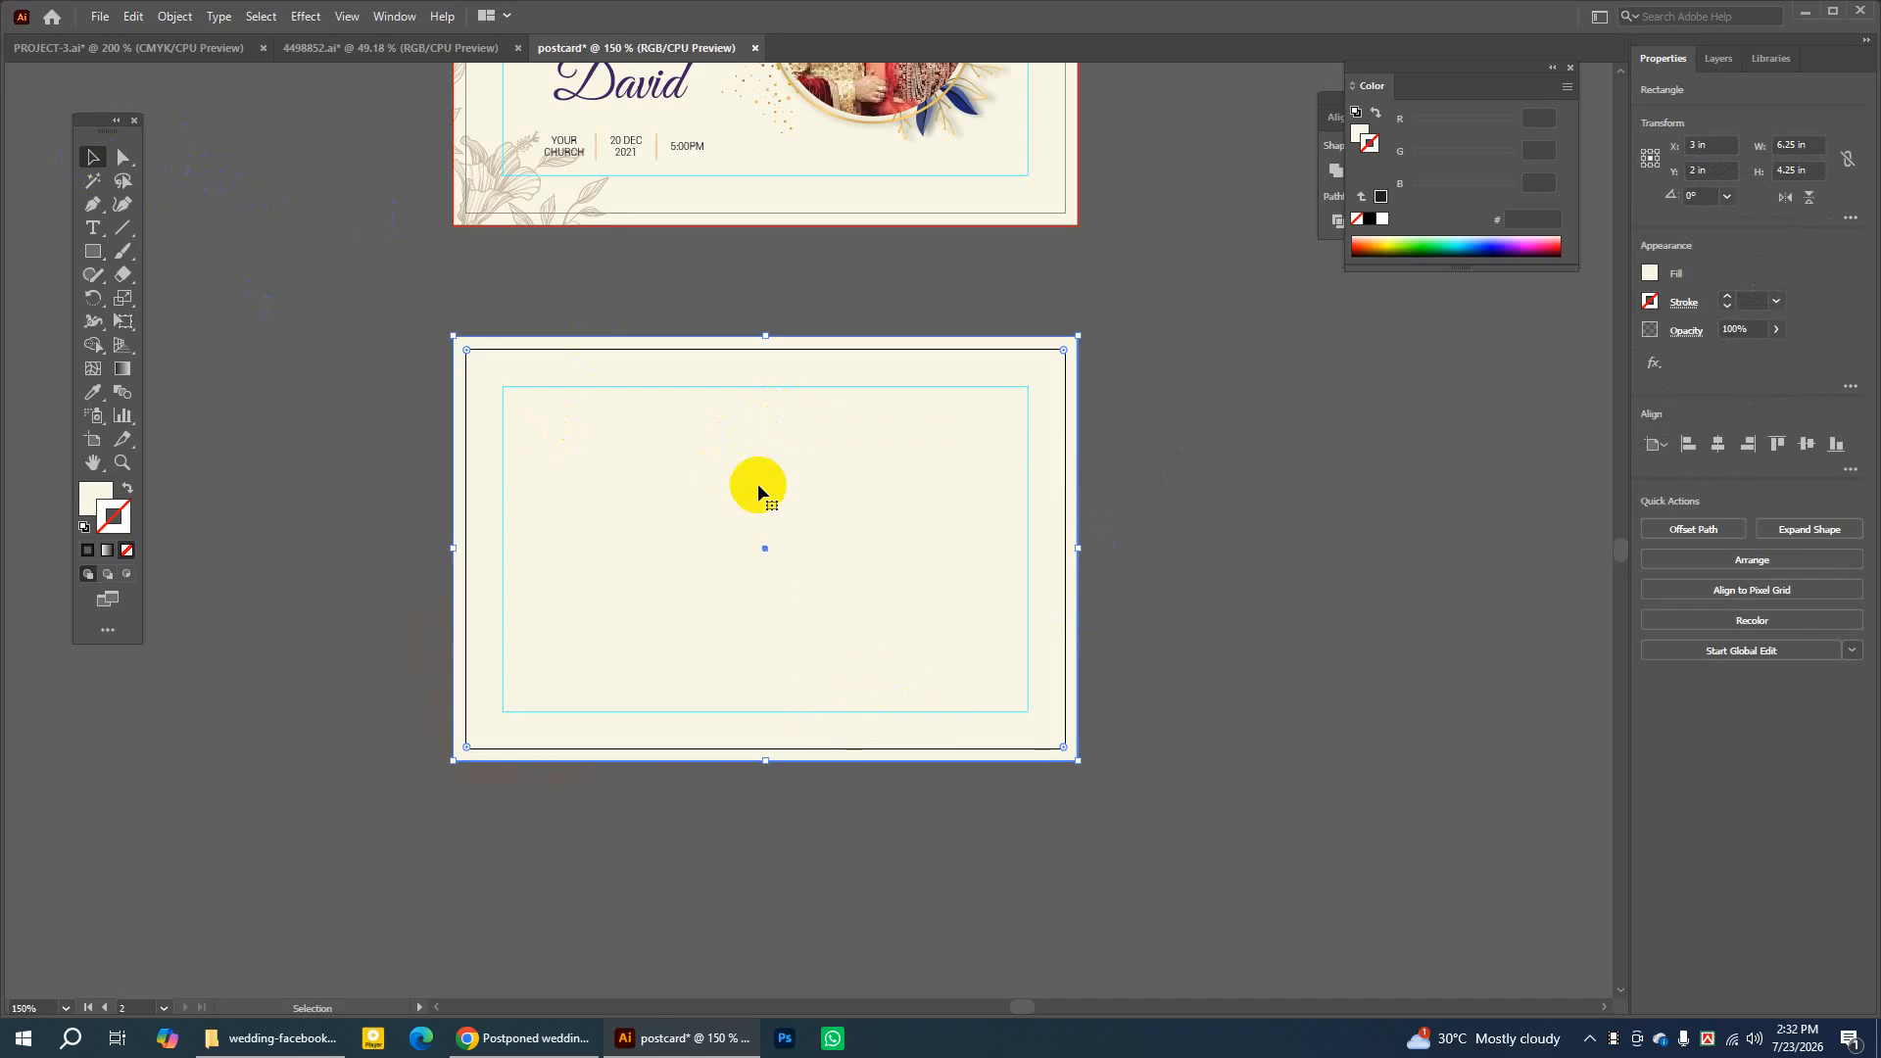
key("Delete")
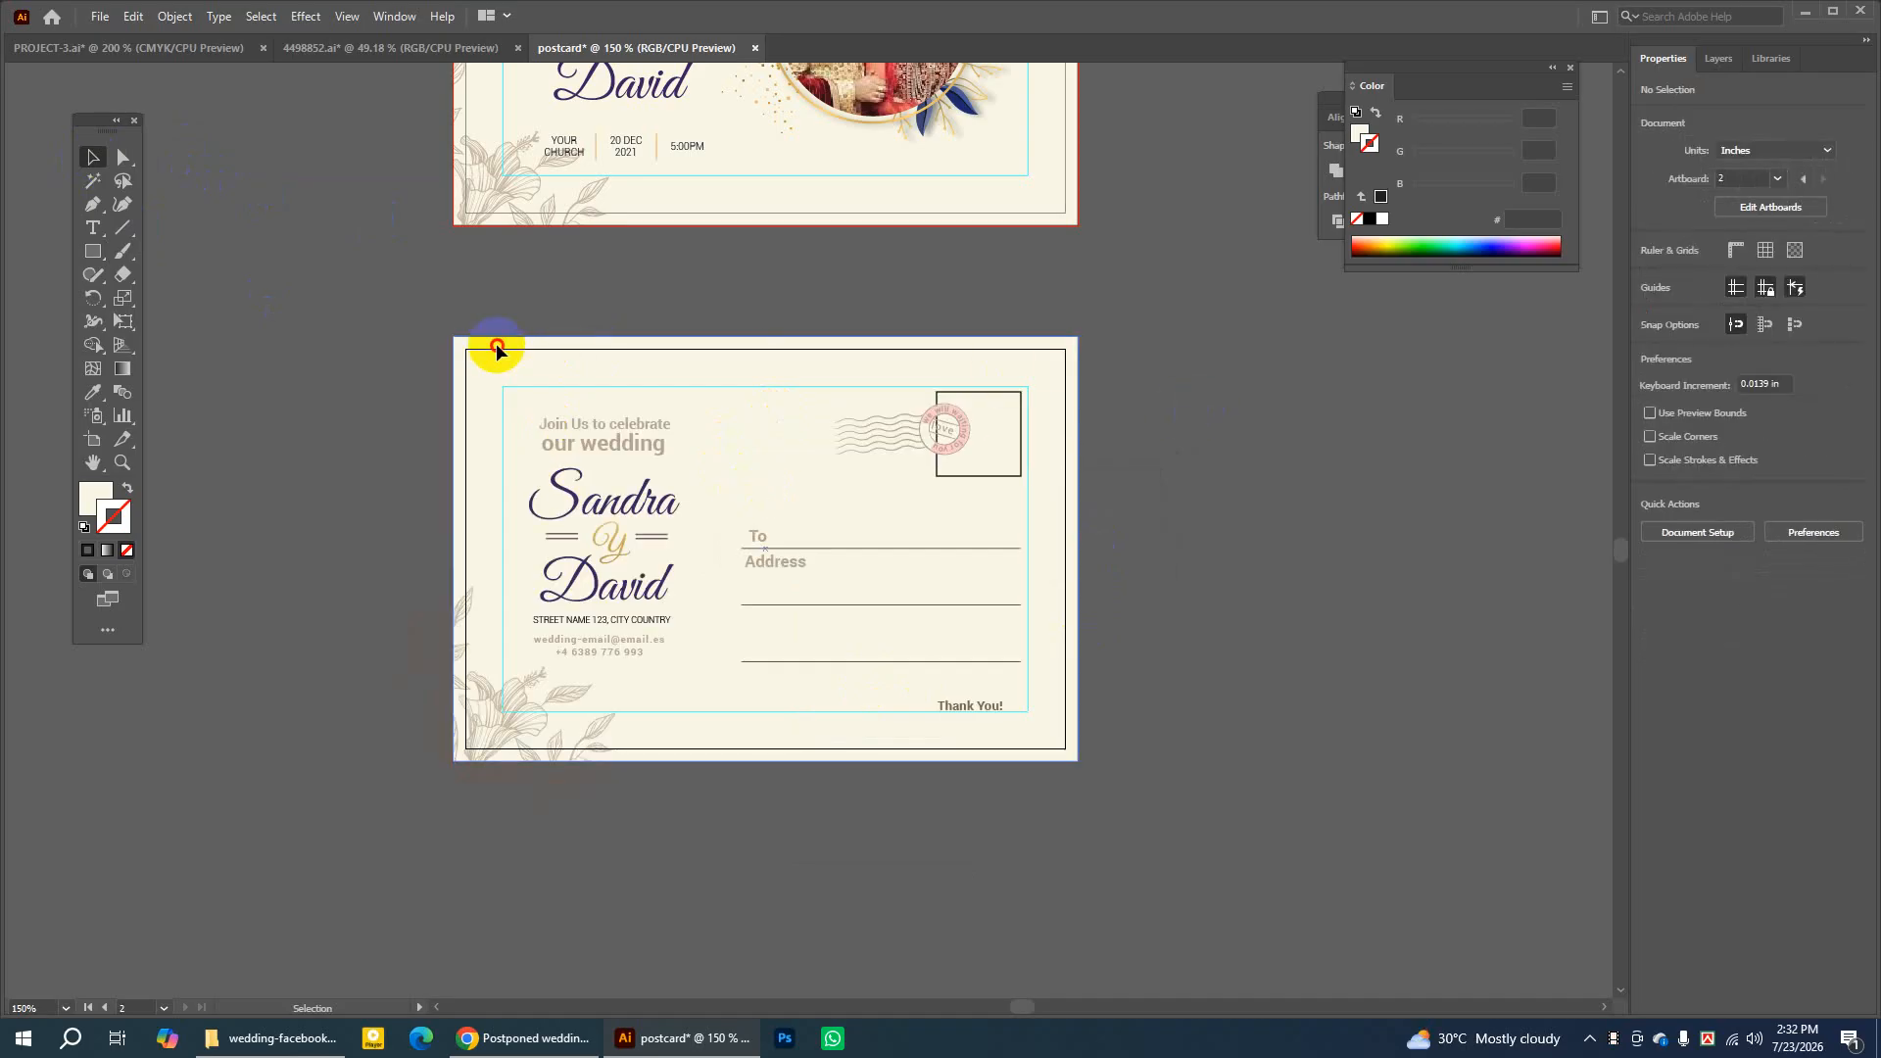
left_click(505, 697)
left_click(248, 550)
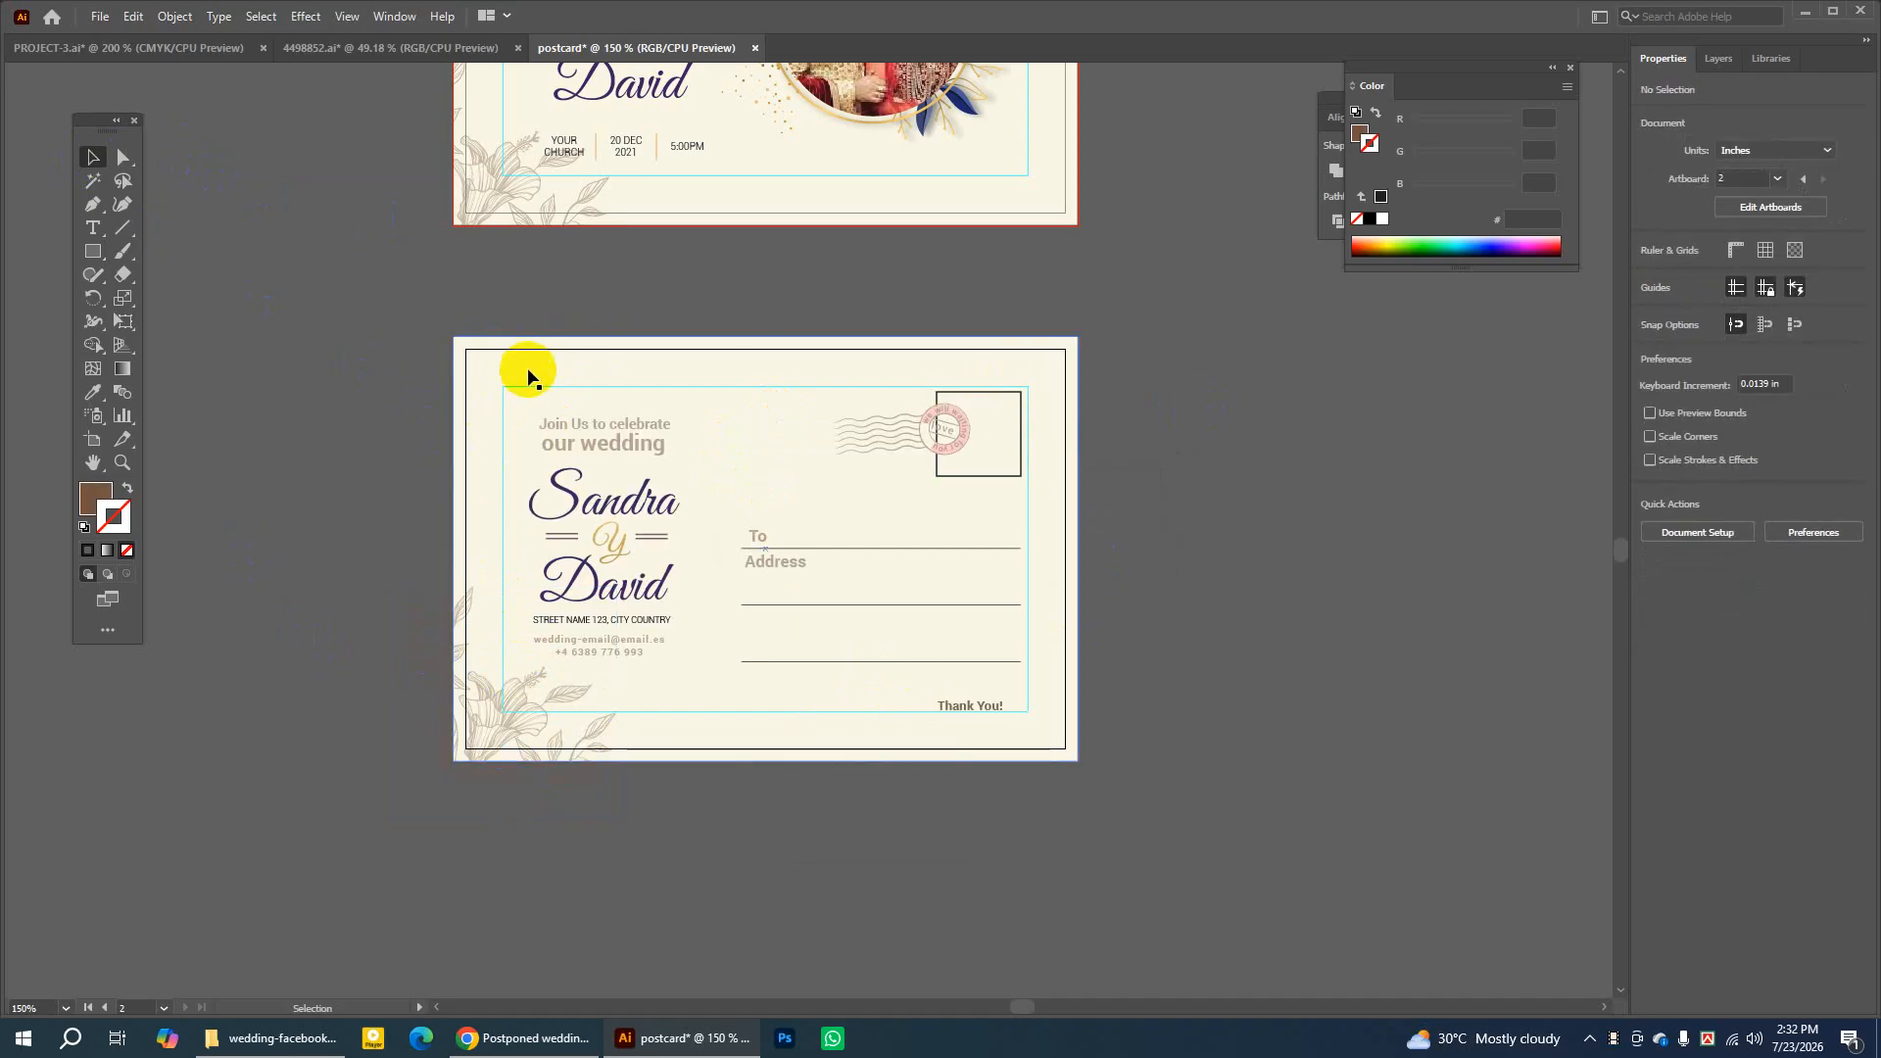
Check the back card's cream background, corner floral artwork and text by selecting them individually
left_click(559, 369)
right_click(562, 374)
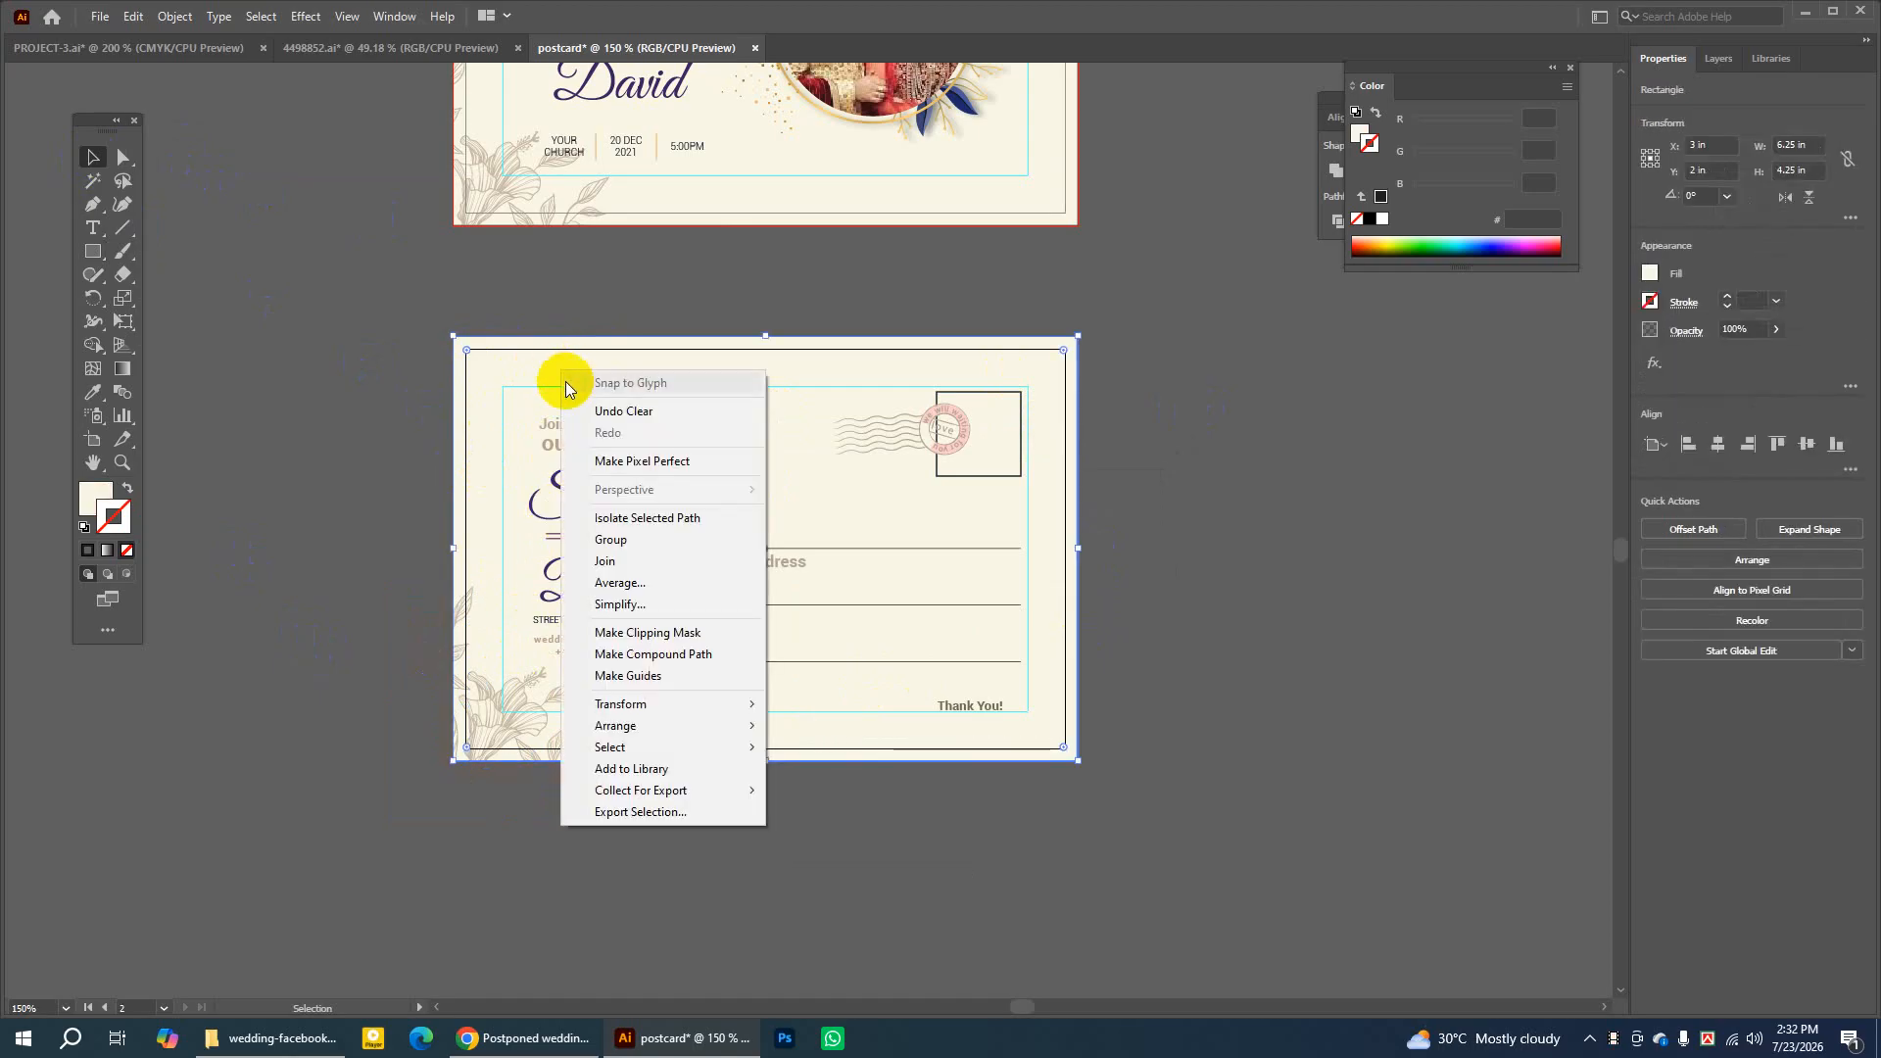
left_click(1306, 549)
left_click(499, 725)
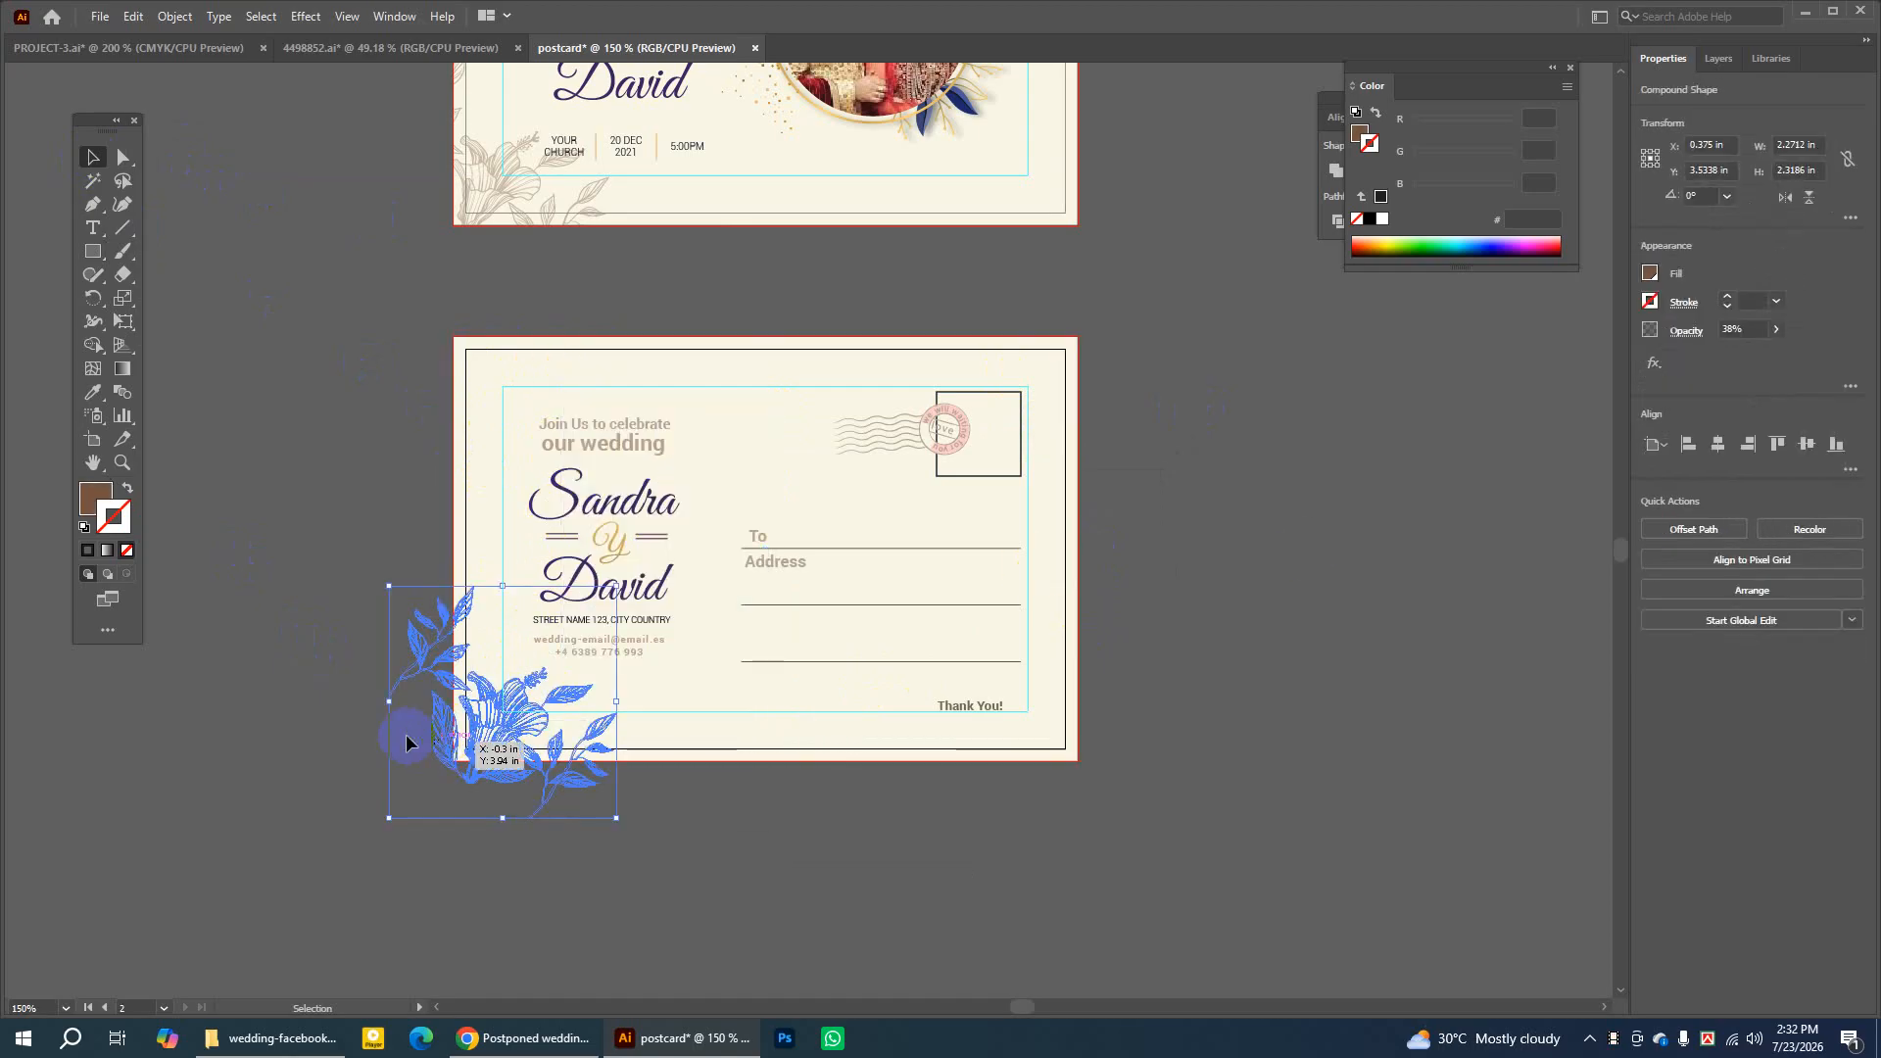
left_click(406, 735)
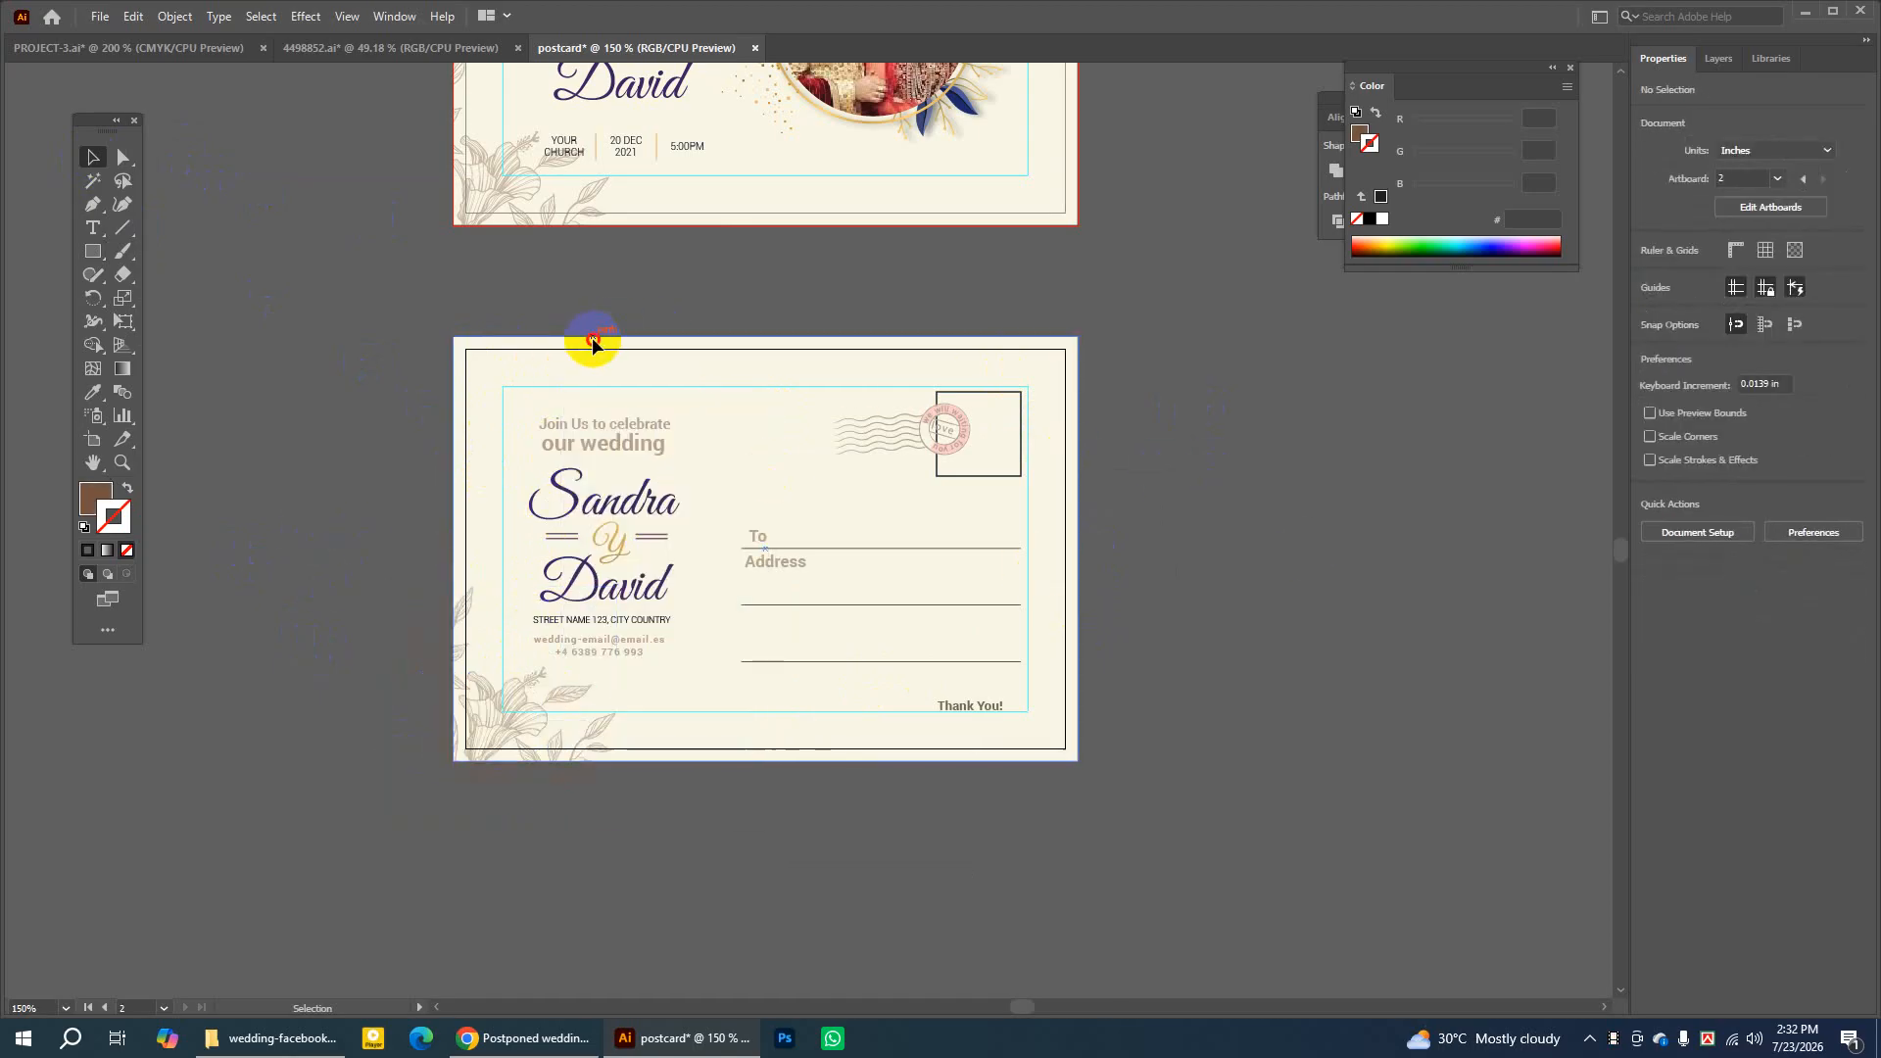
left_click(592, 341)
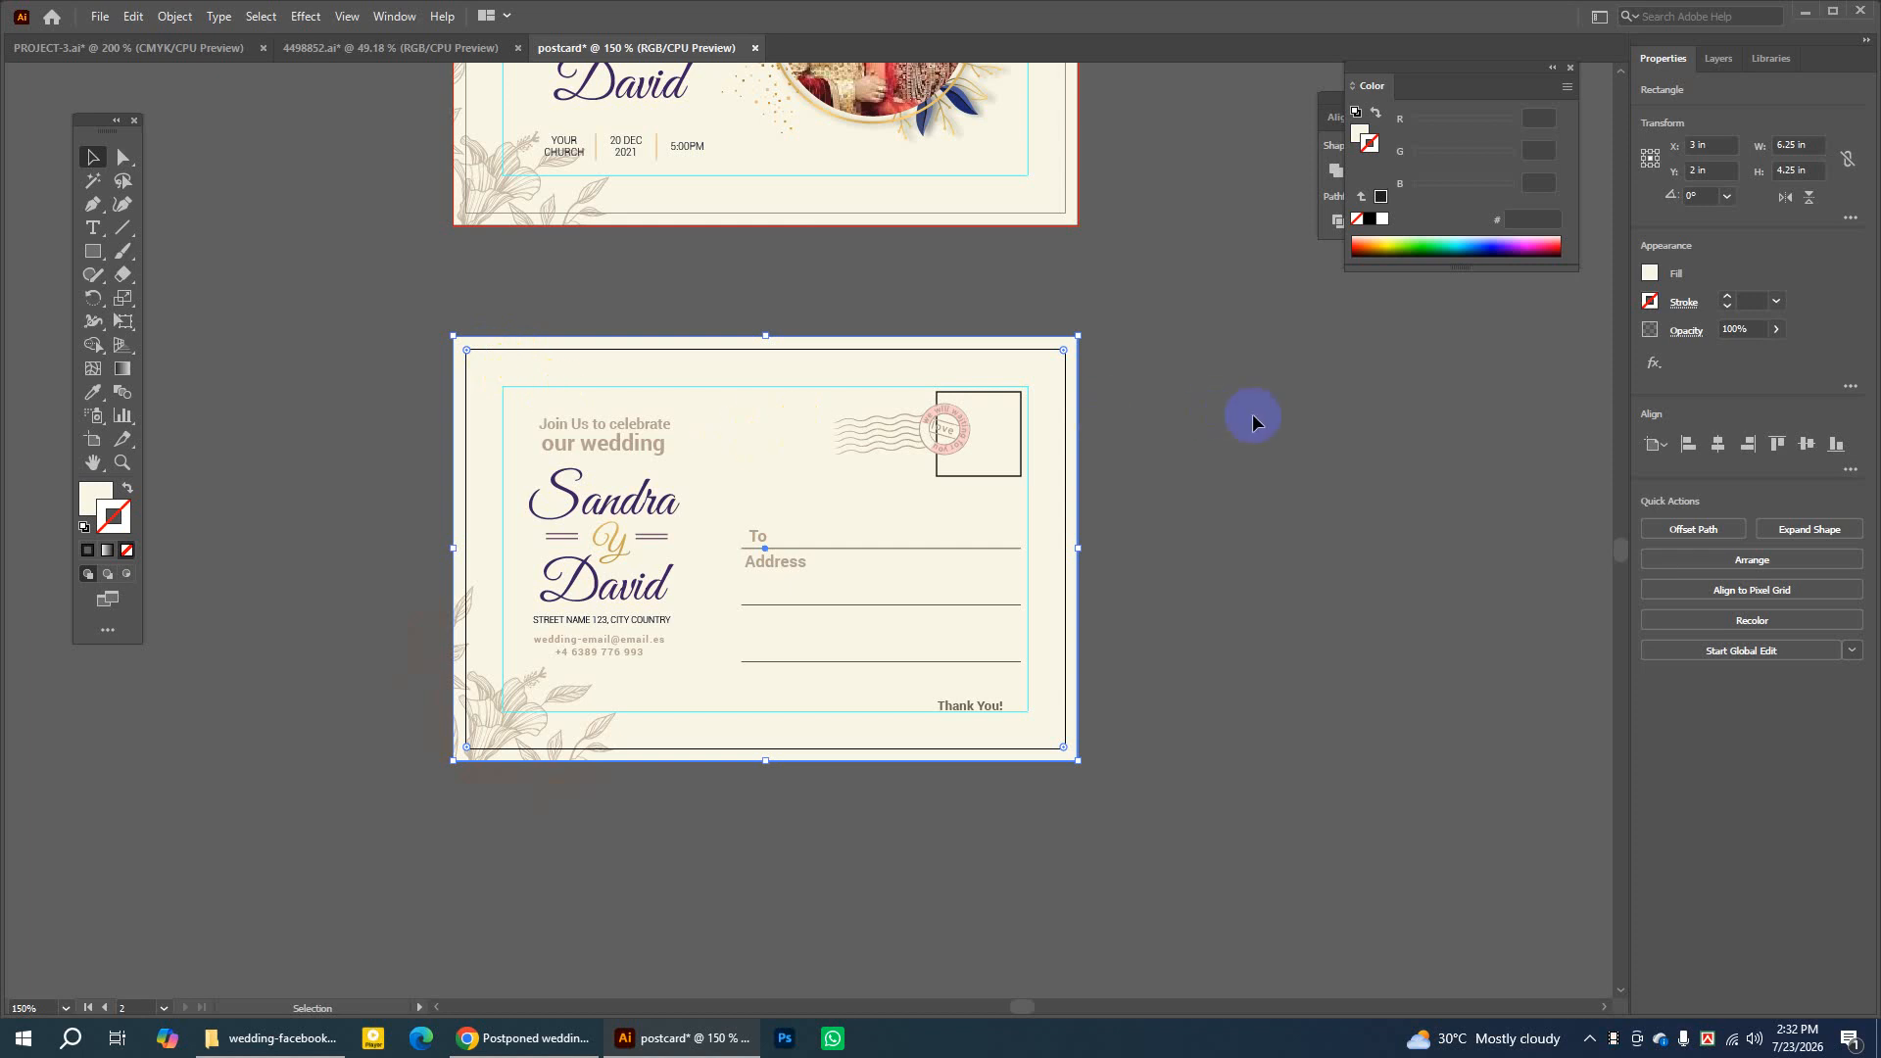
left_click(1253, 421)
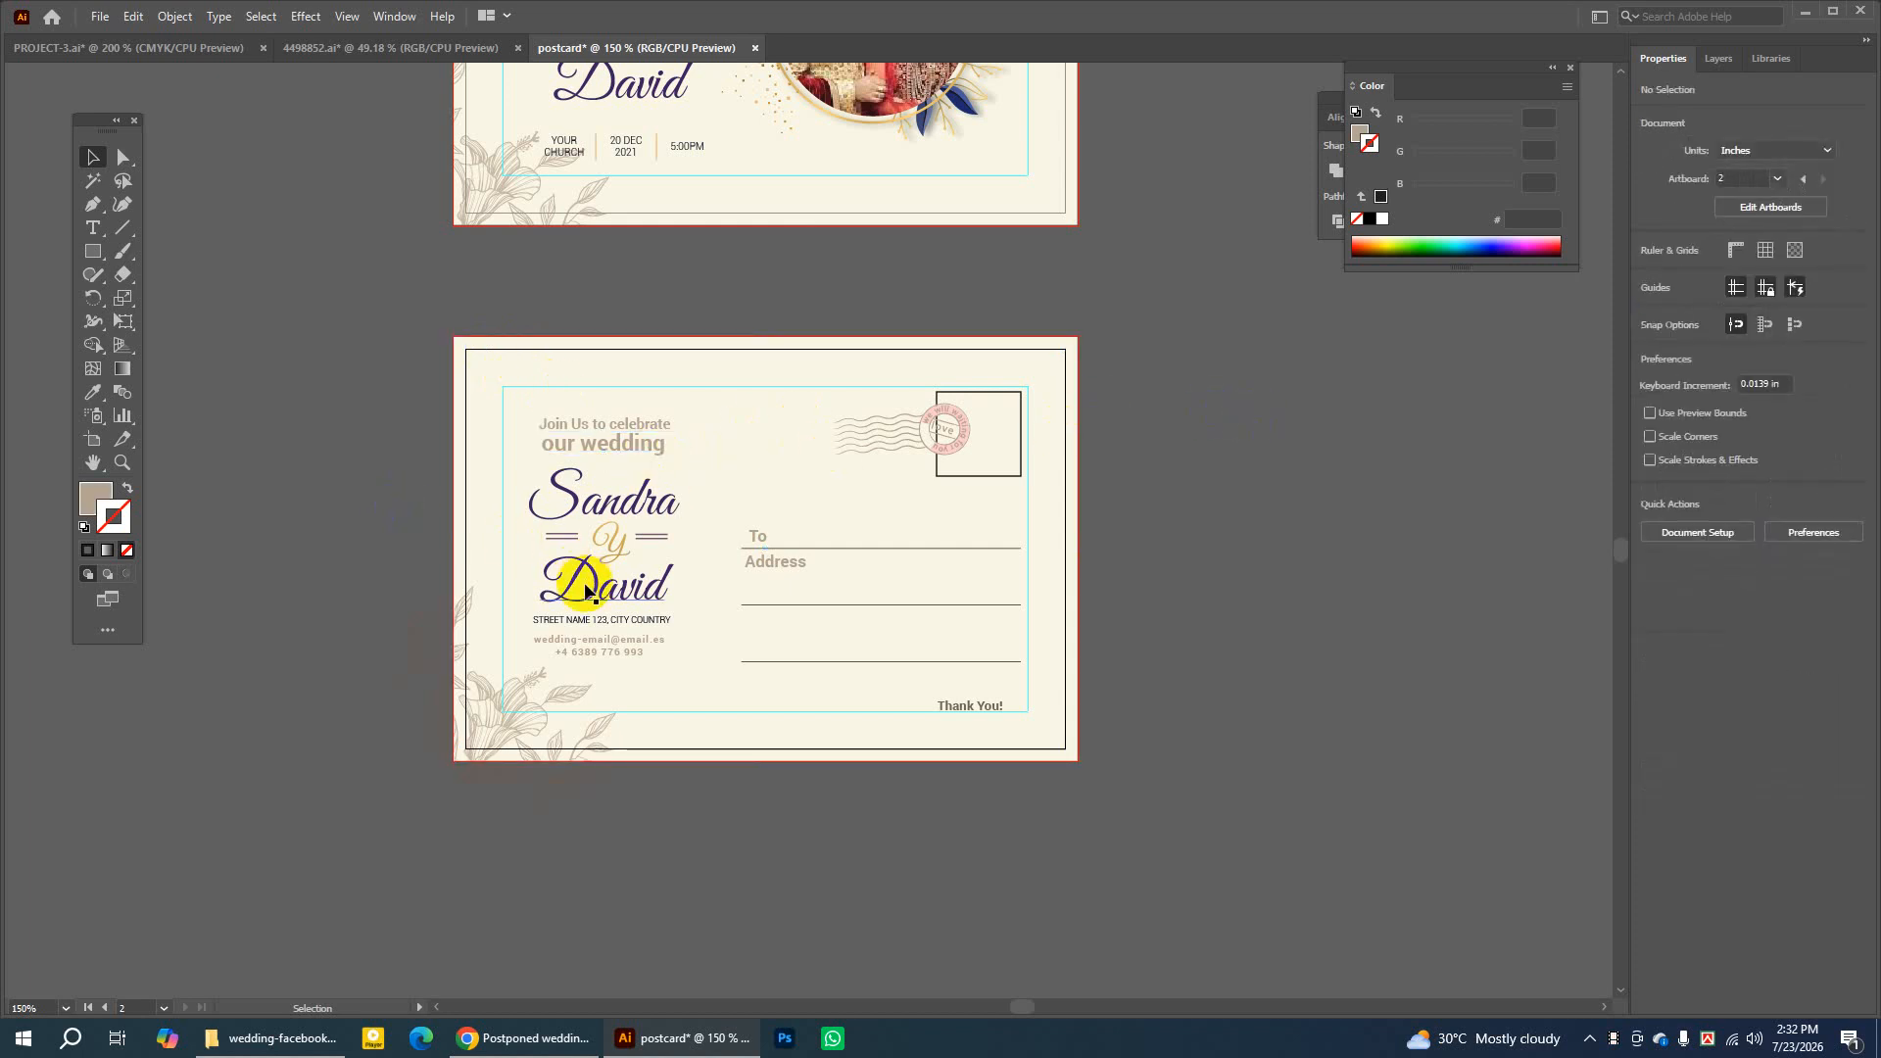
left_click(371, 556)
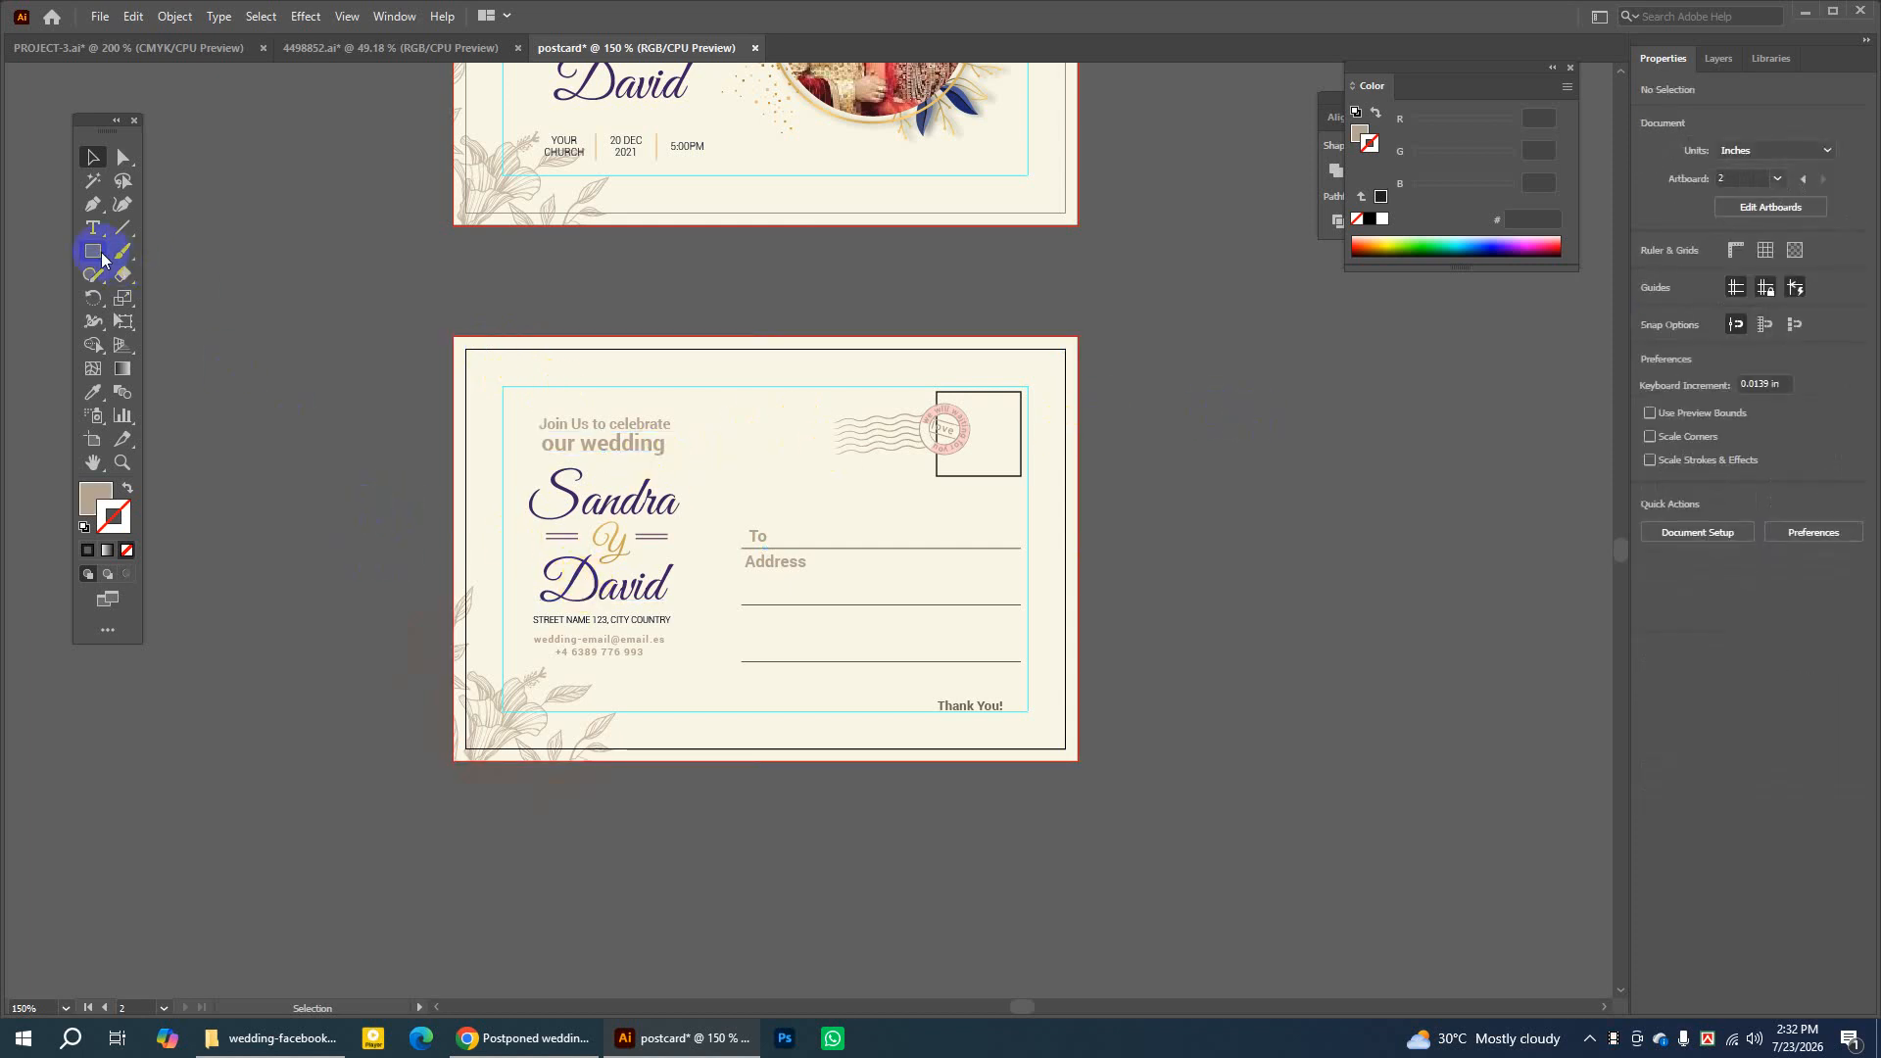
Cover the back card with a tan 6.25 × 4.25 in rectangle and try to make a clipping mask from it alone
left_click_drag(102, 254, 196, 255)
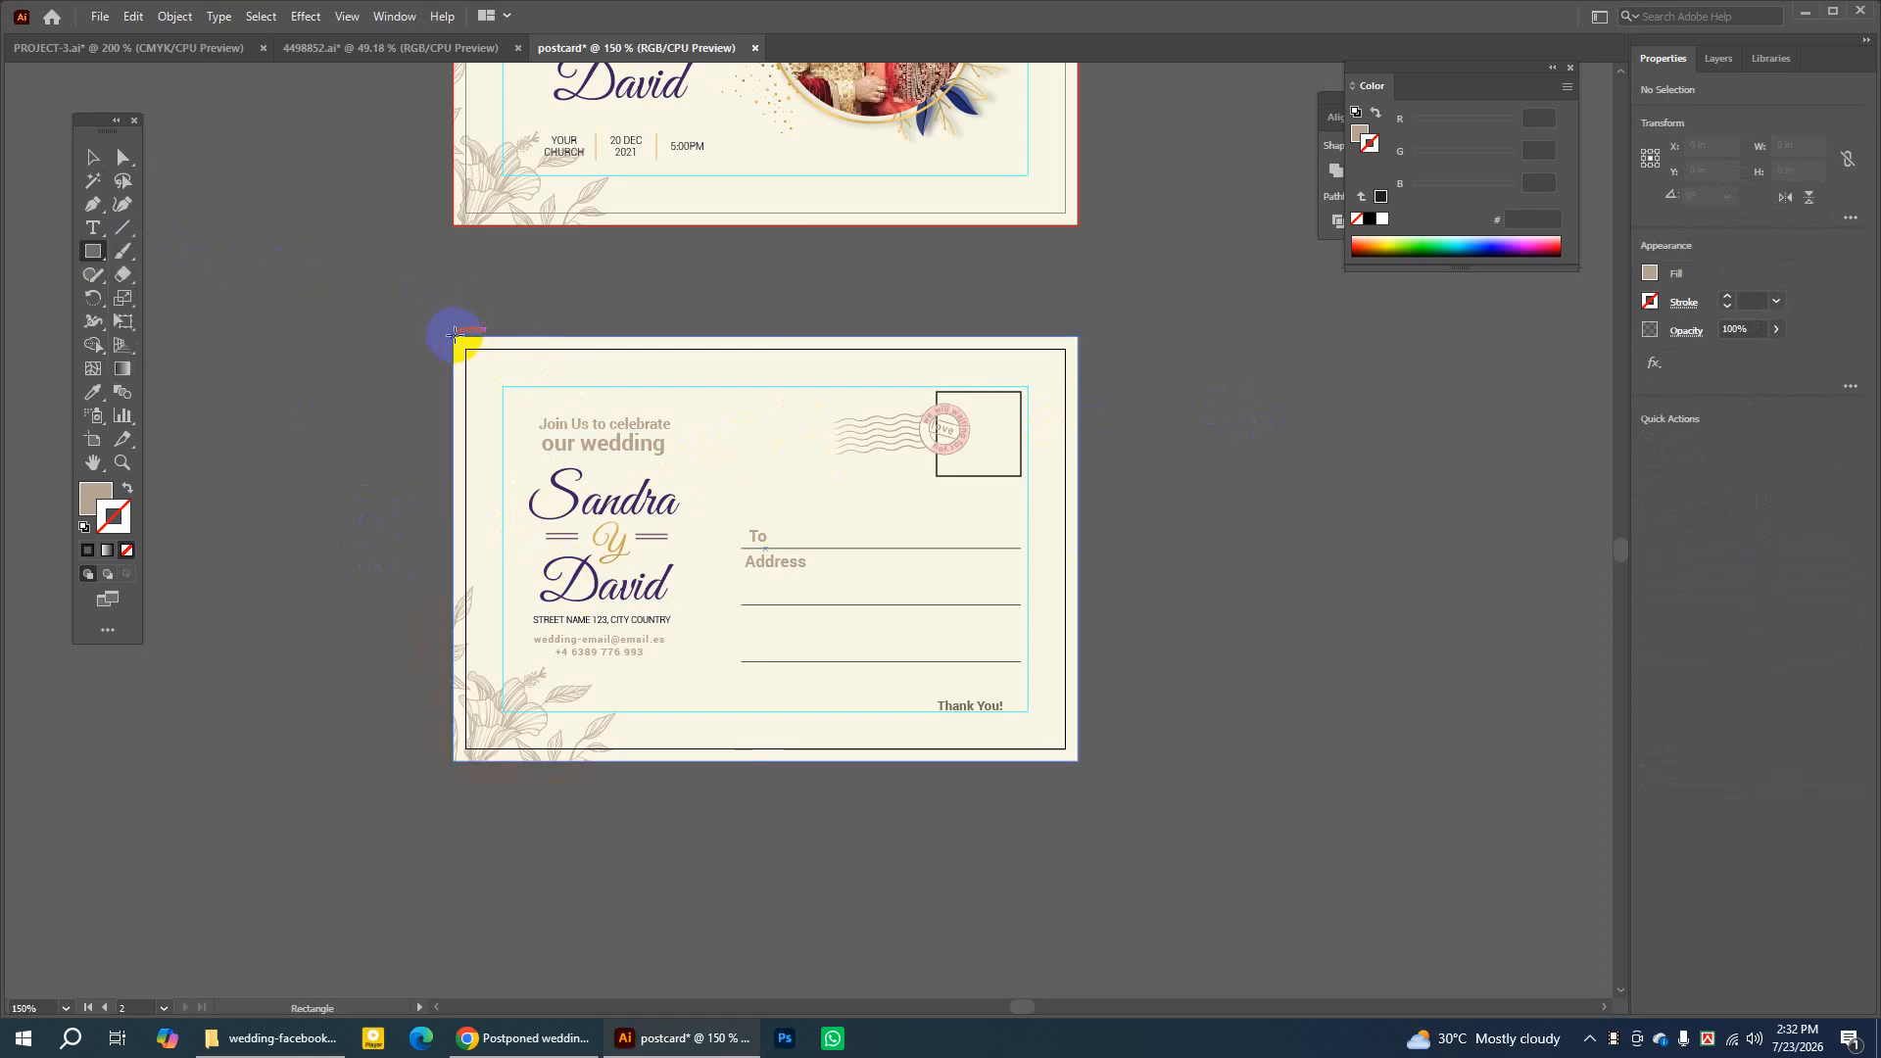
left_click_drag(454, 336, 1077, 761)
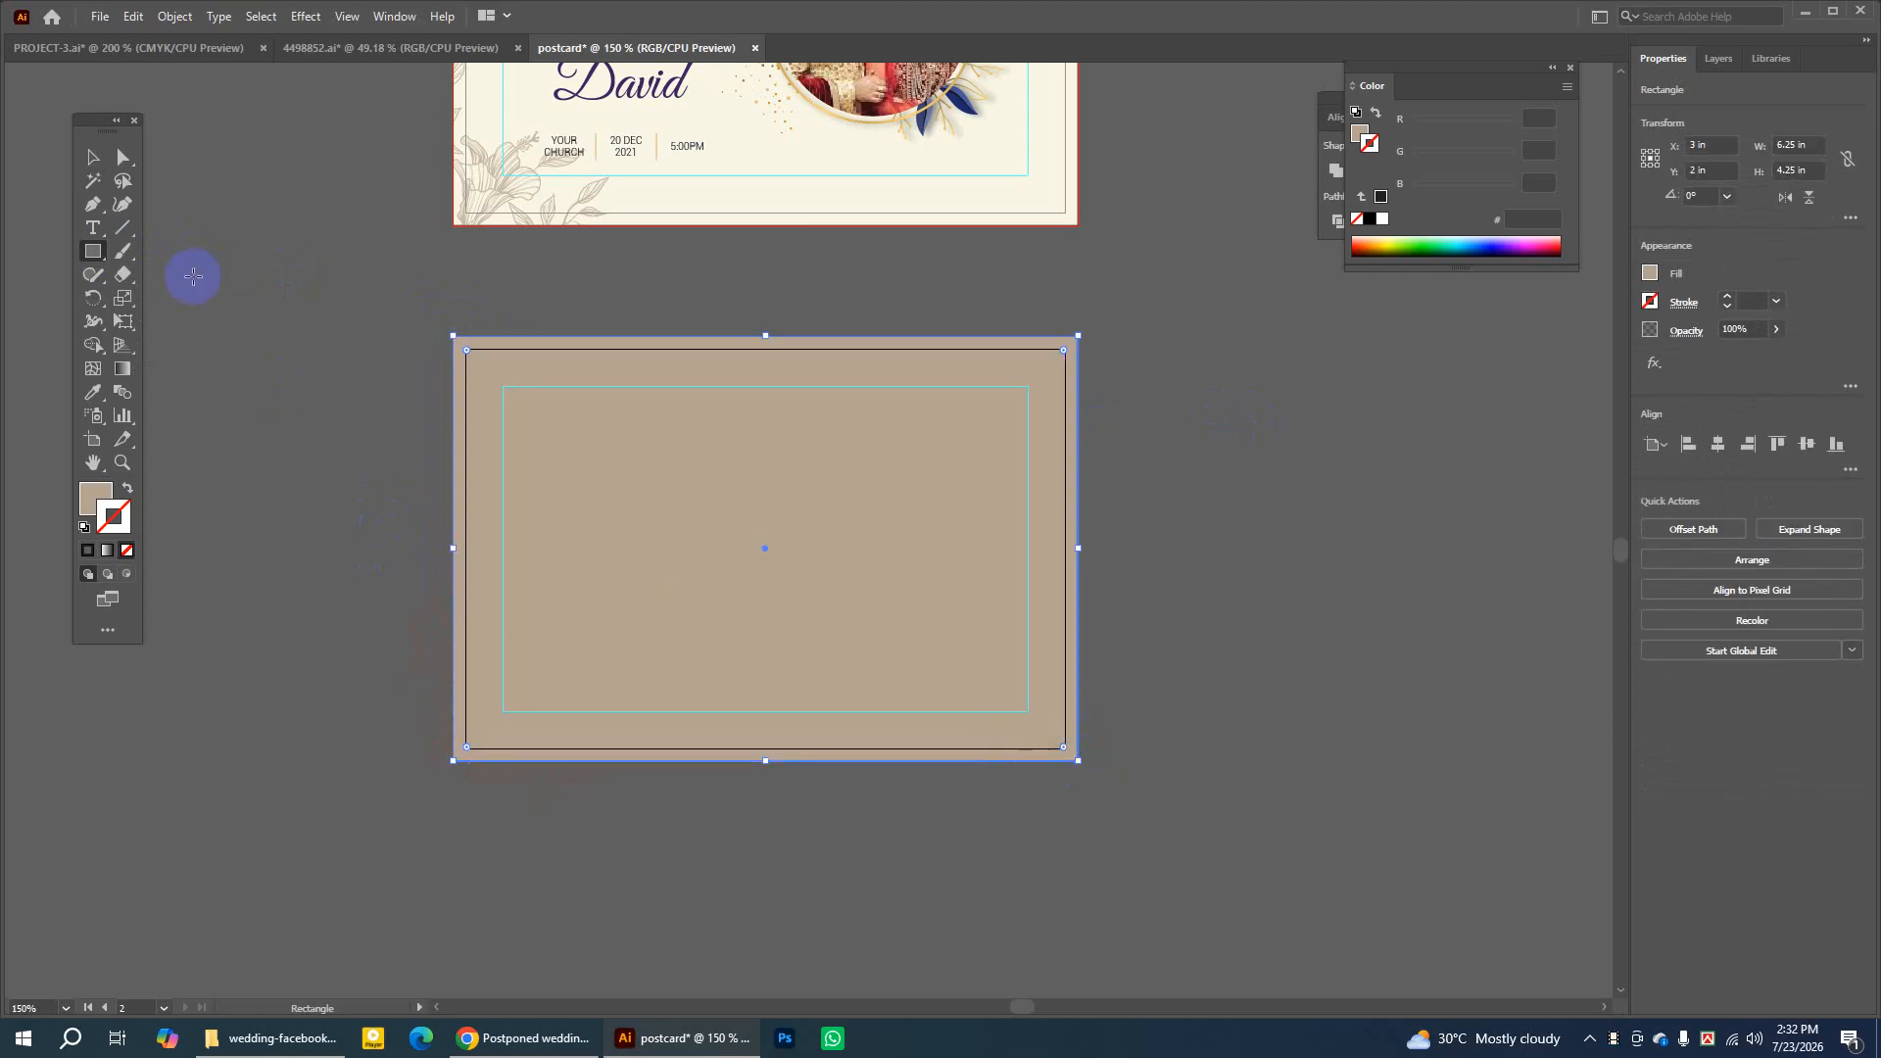
left_click(94, 158)
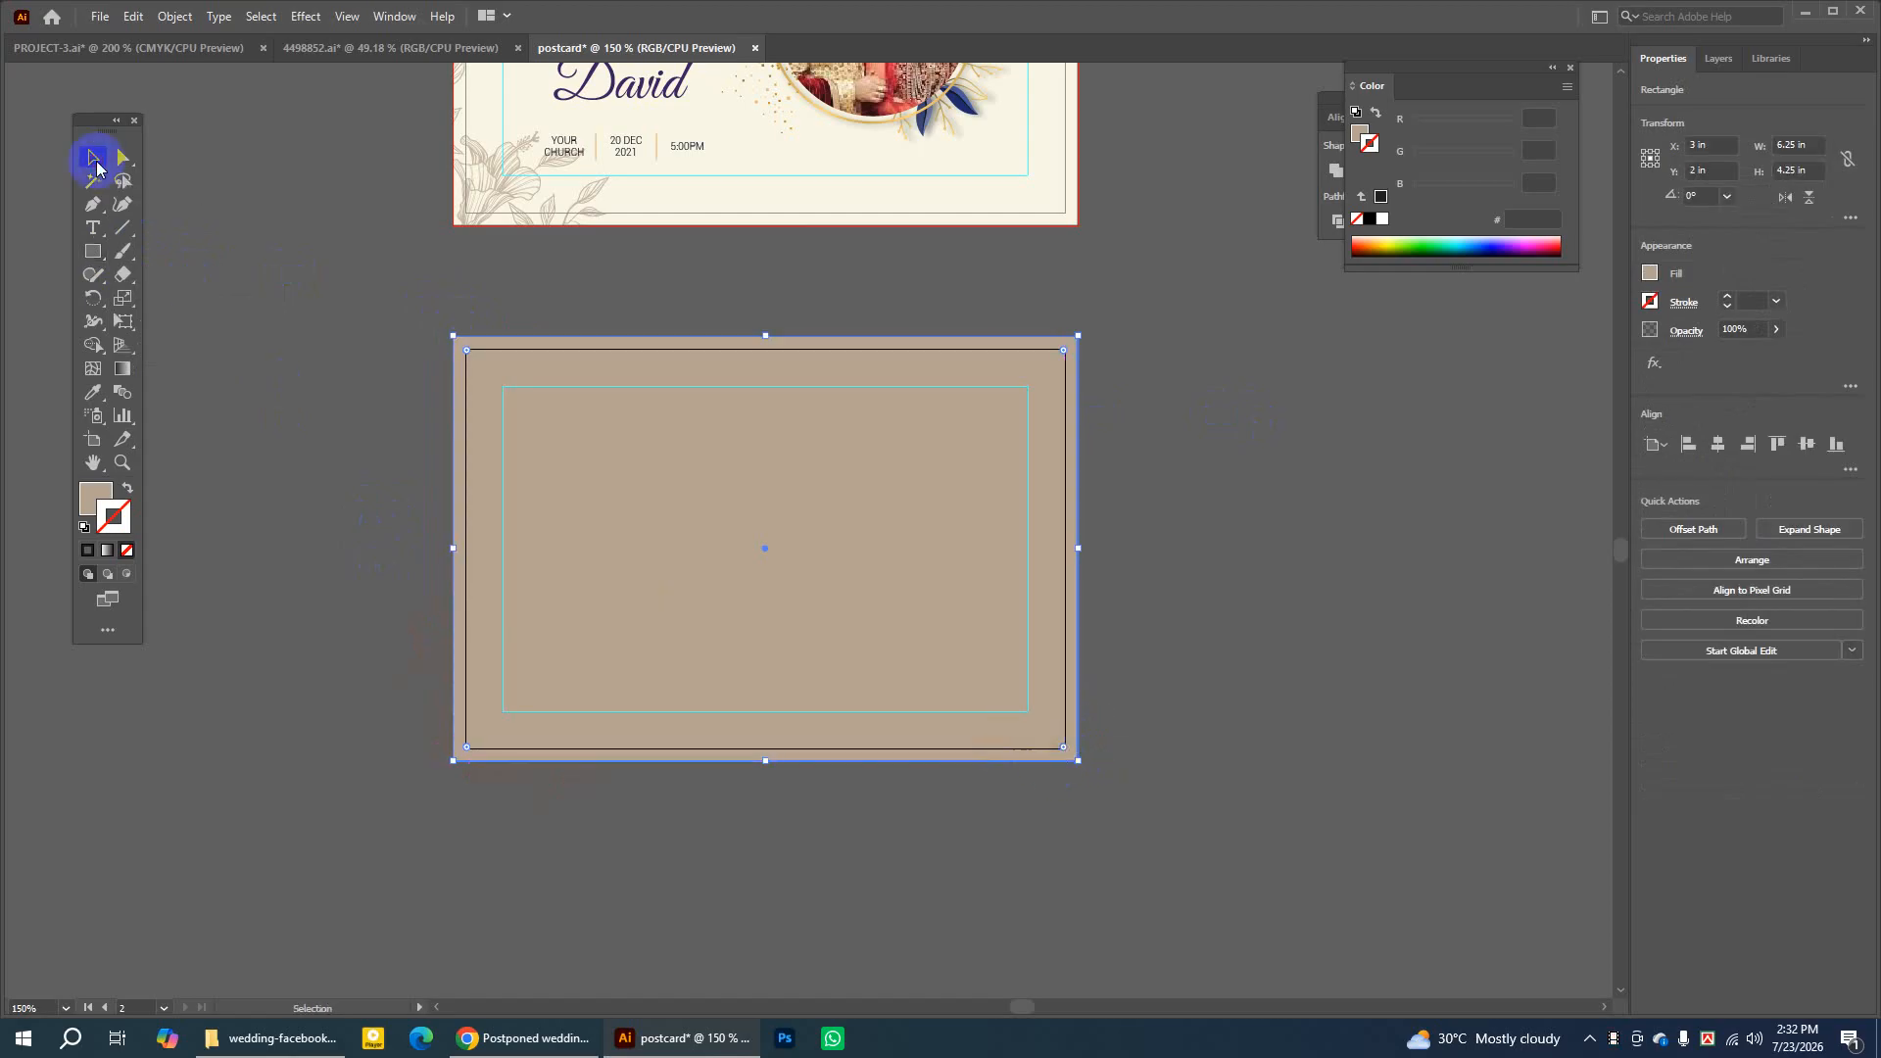
right_click(805, 457)
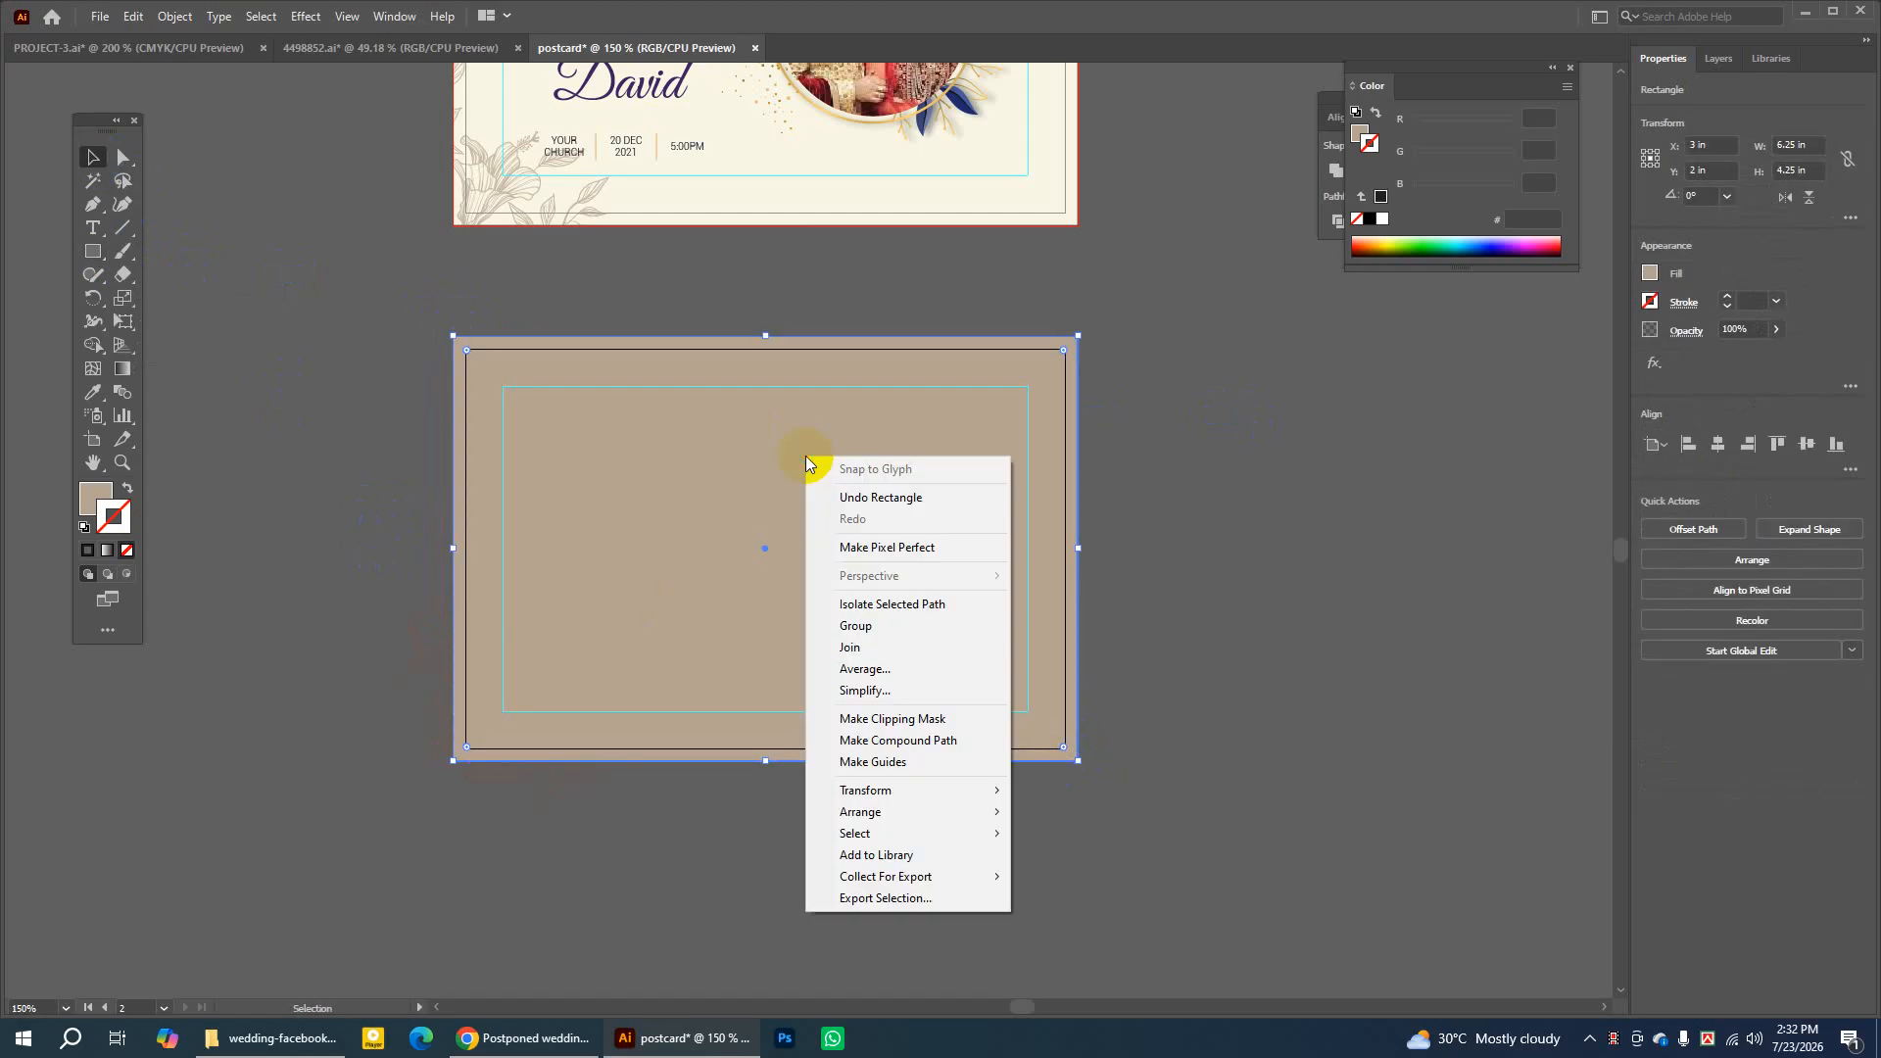
left_click(894, 718)
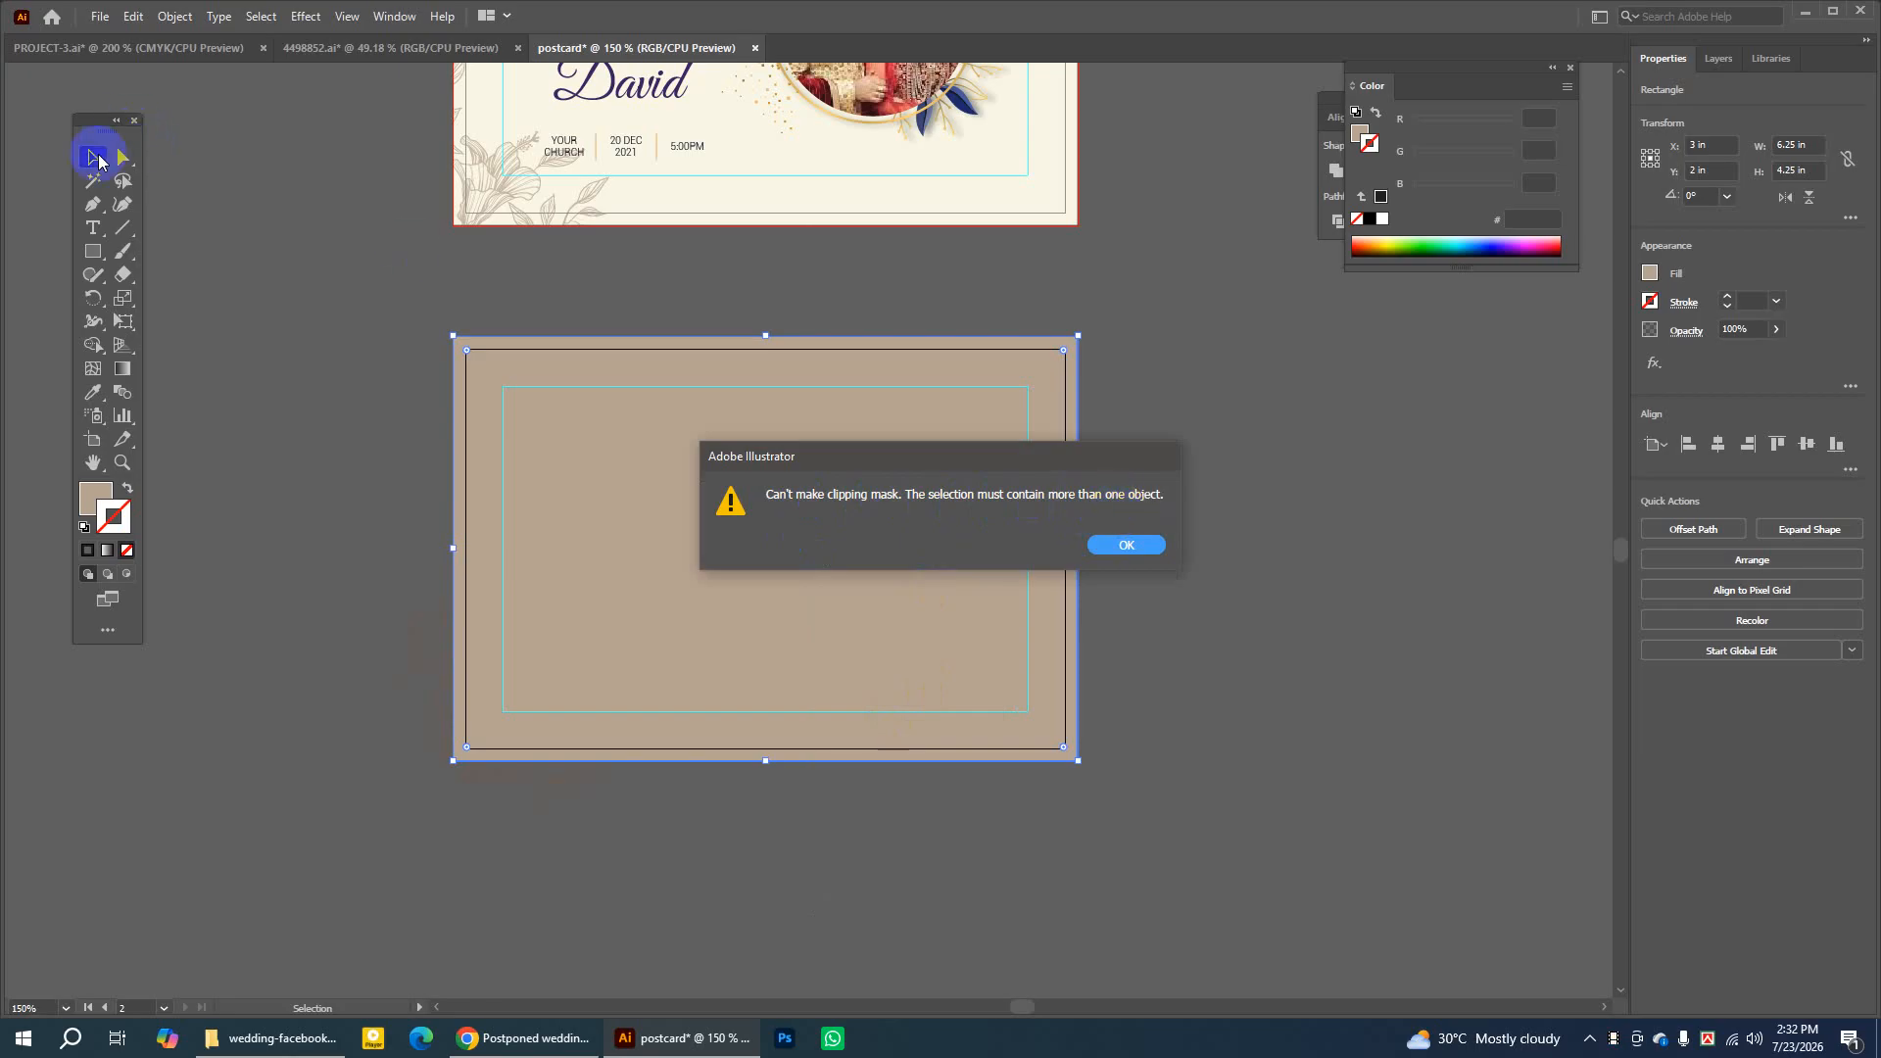
left_click(1139, 547)
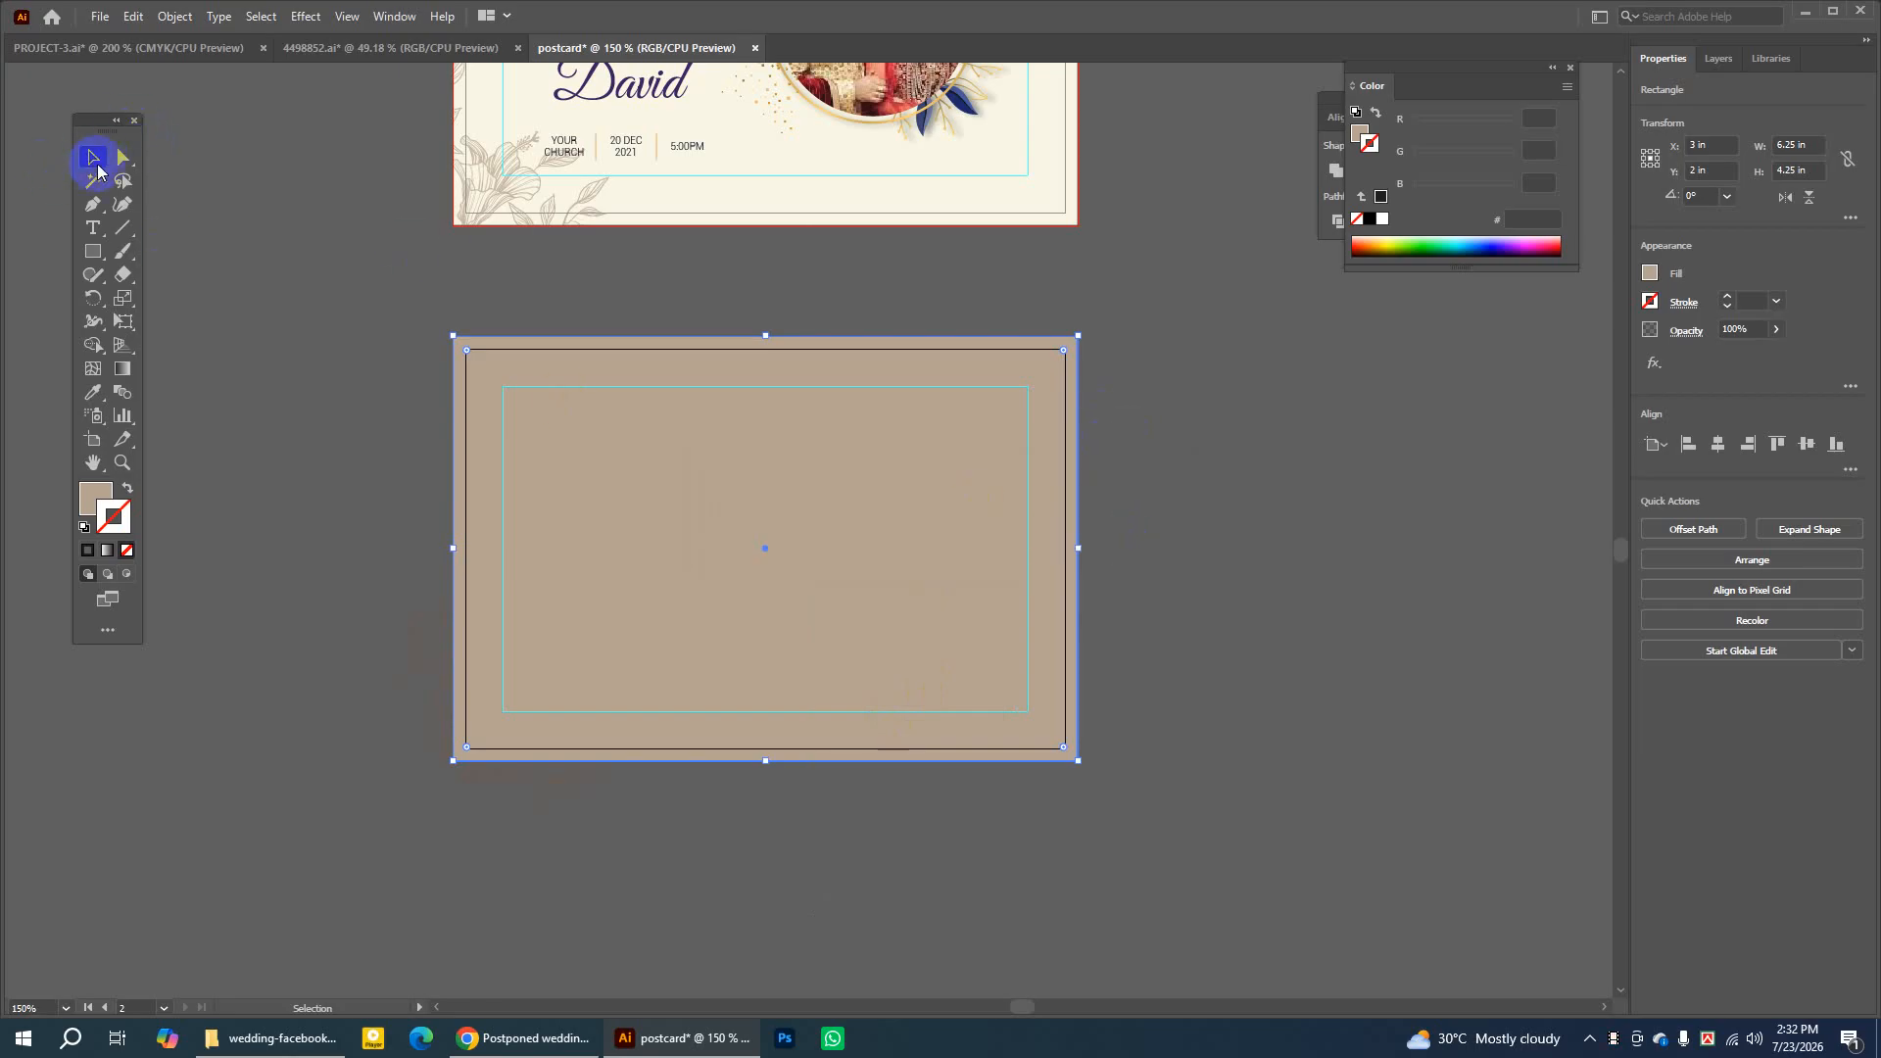
Move the tan rectangle off the back card's artwork and delete it
left_click(669, 475)
left_click(669, 475)
left_click_drag(698, 499, 1144, 527)
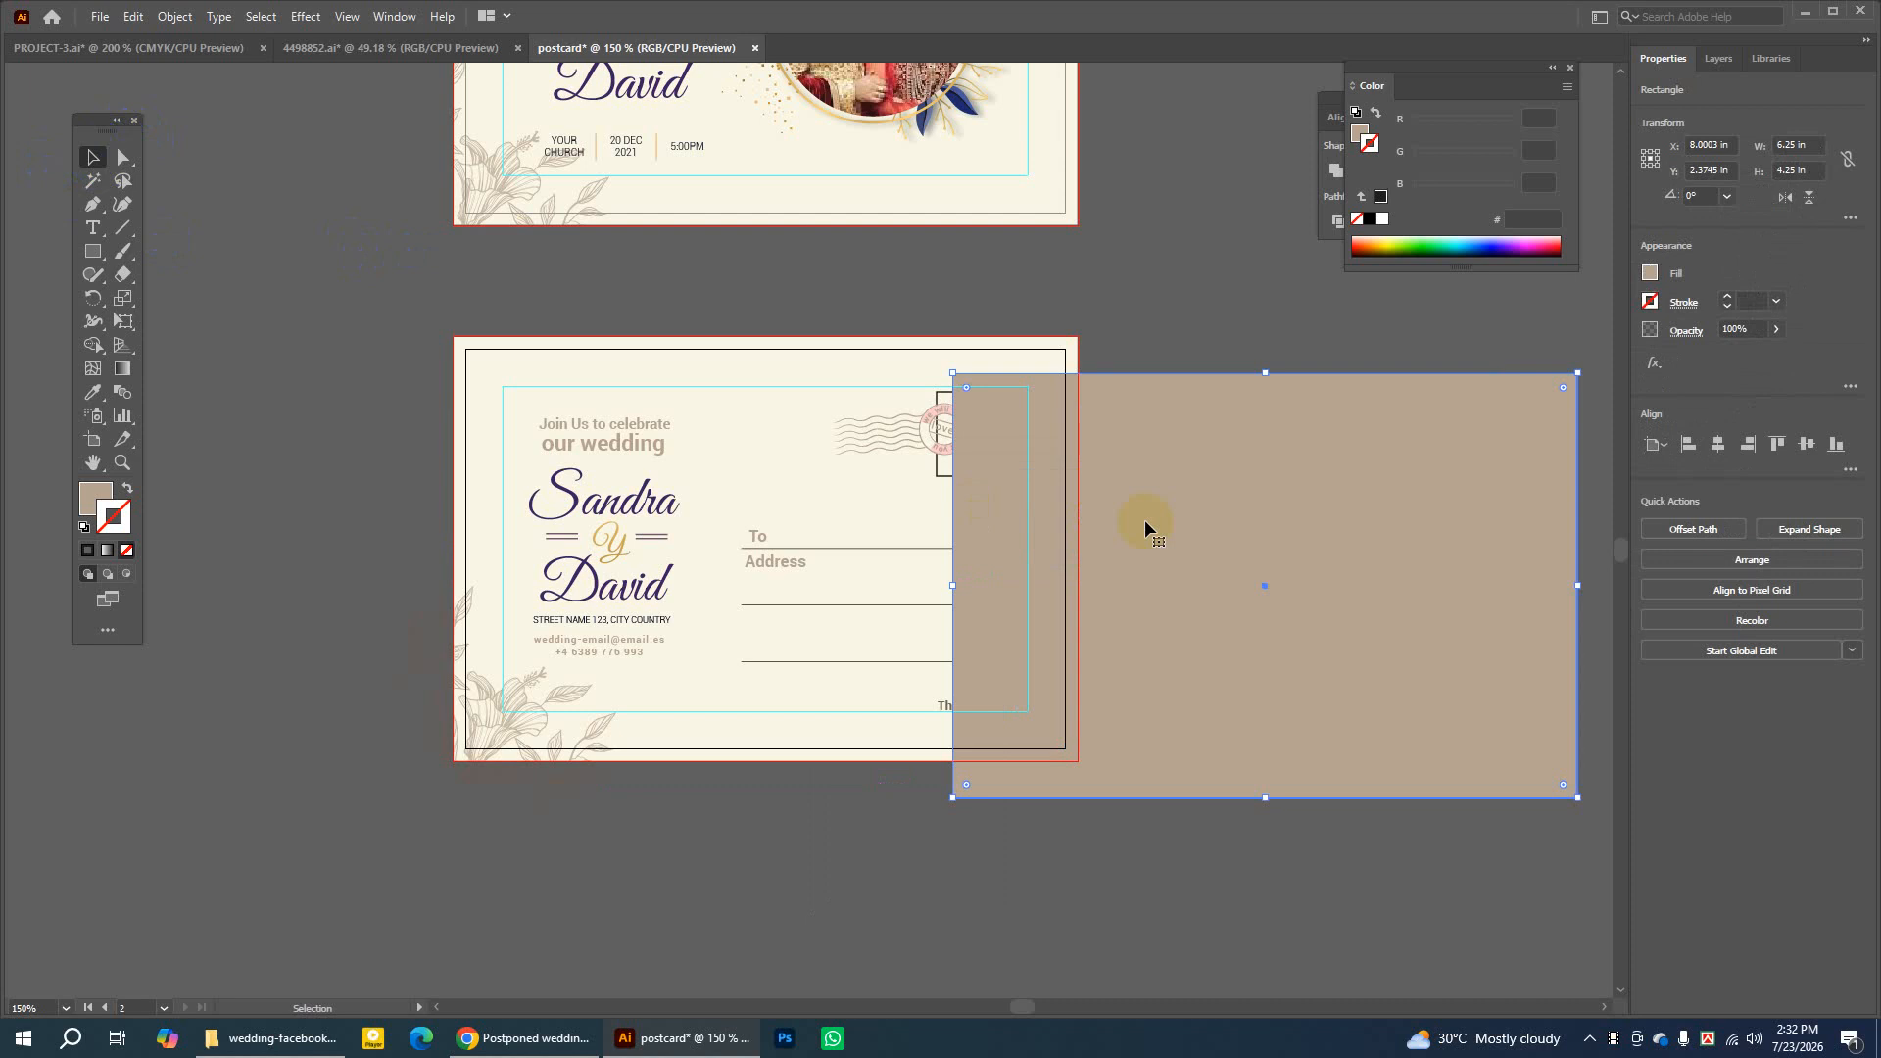
key("Delete")
Unlock the guides and check the back card for objects that are still locked
right_click(1151, 482)
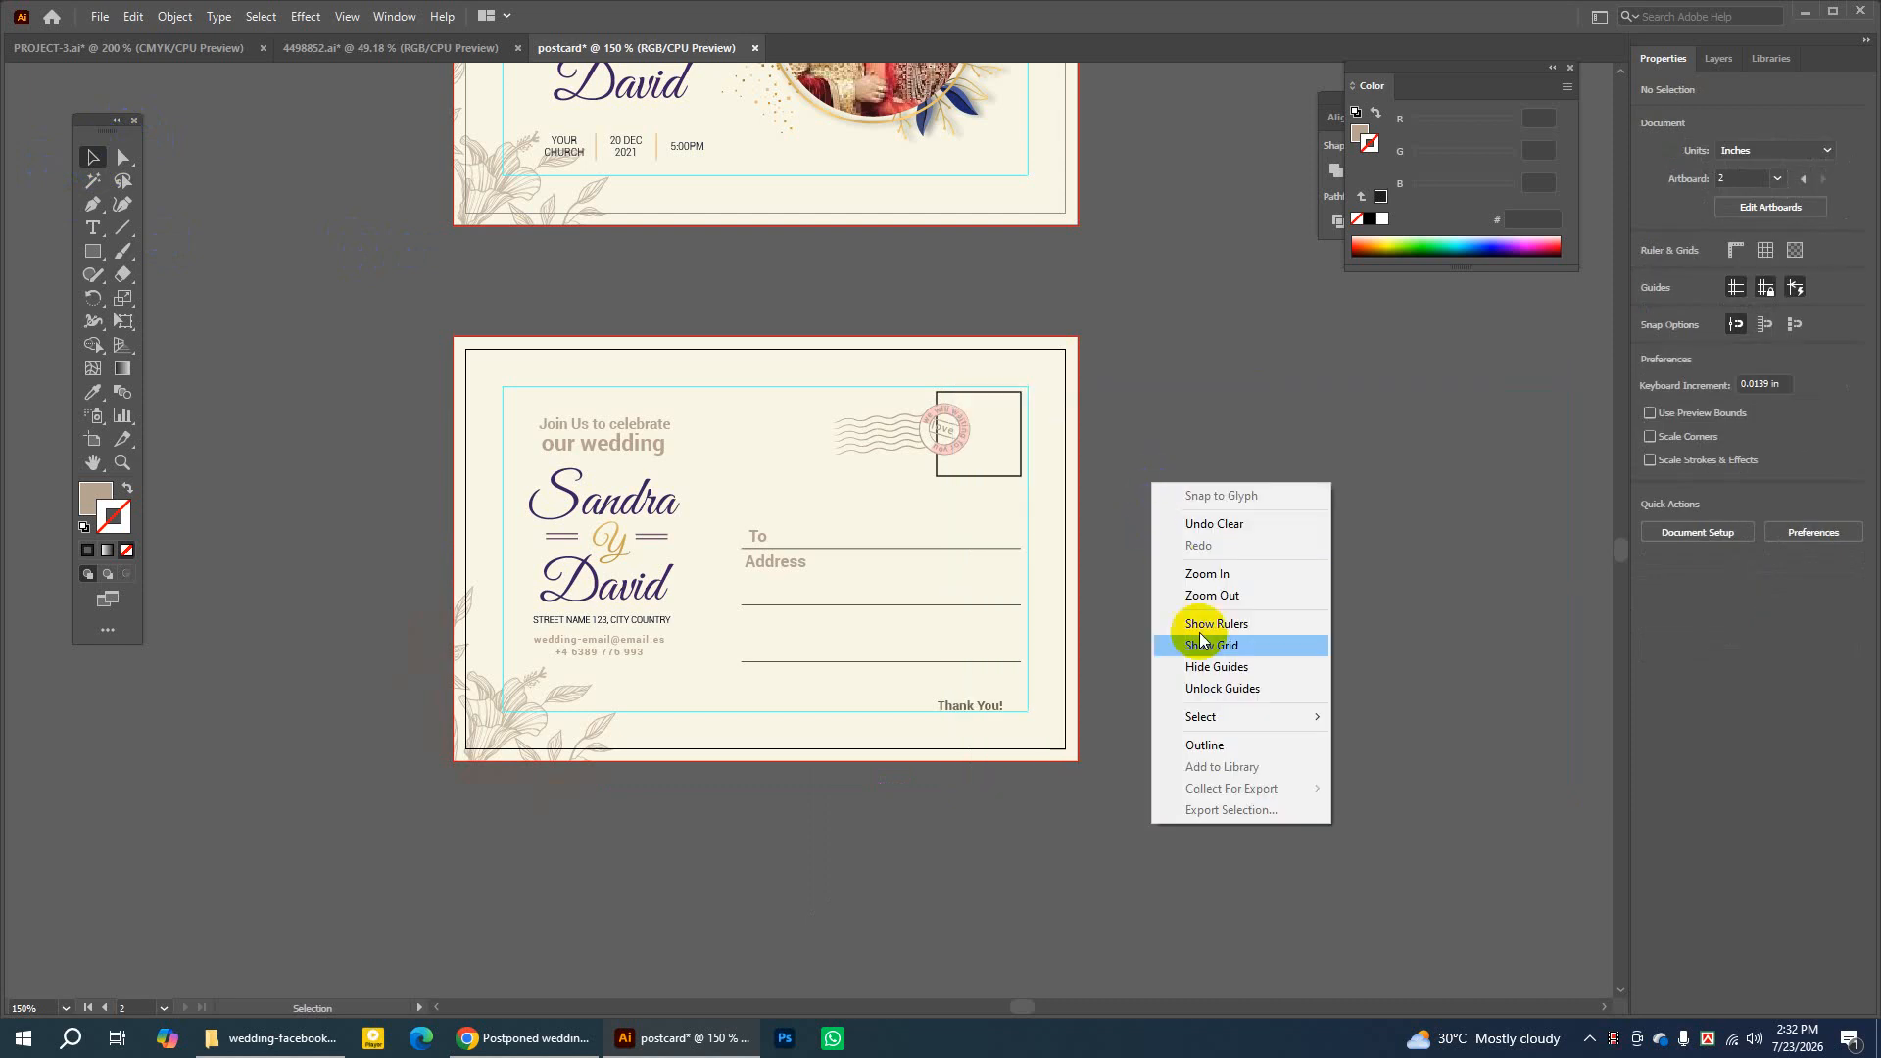
left_click(1194, 690)
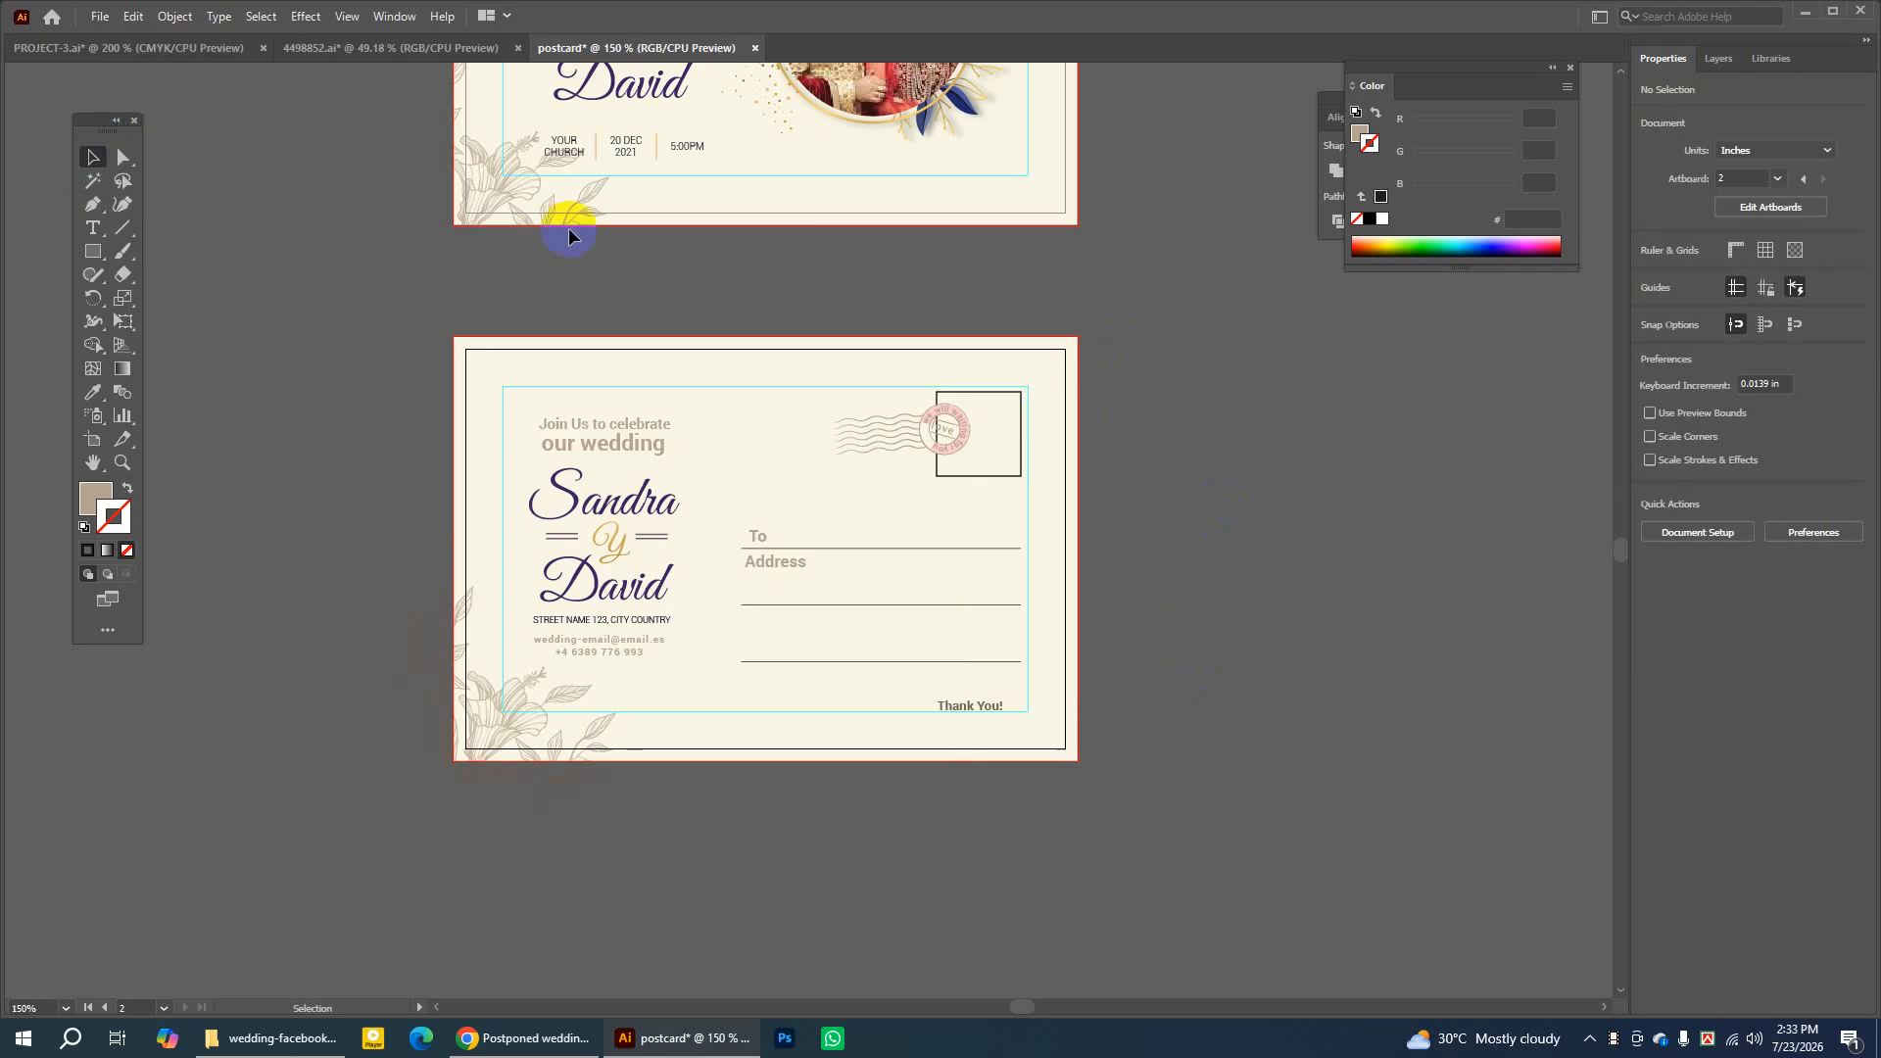
left_click(175, 16)
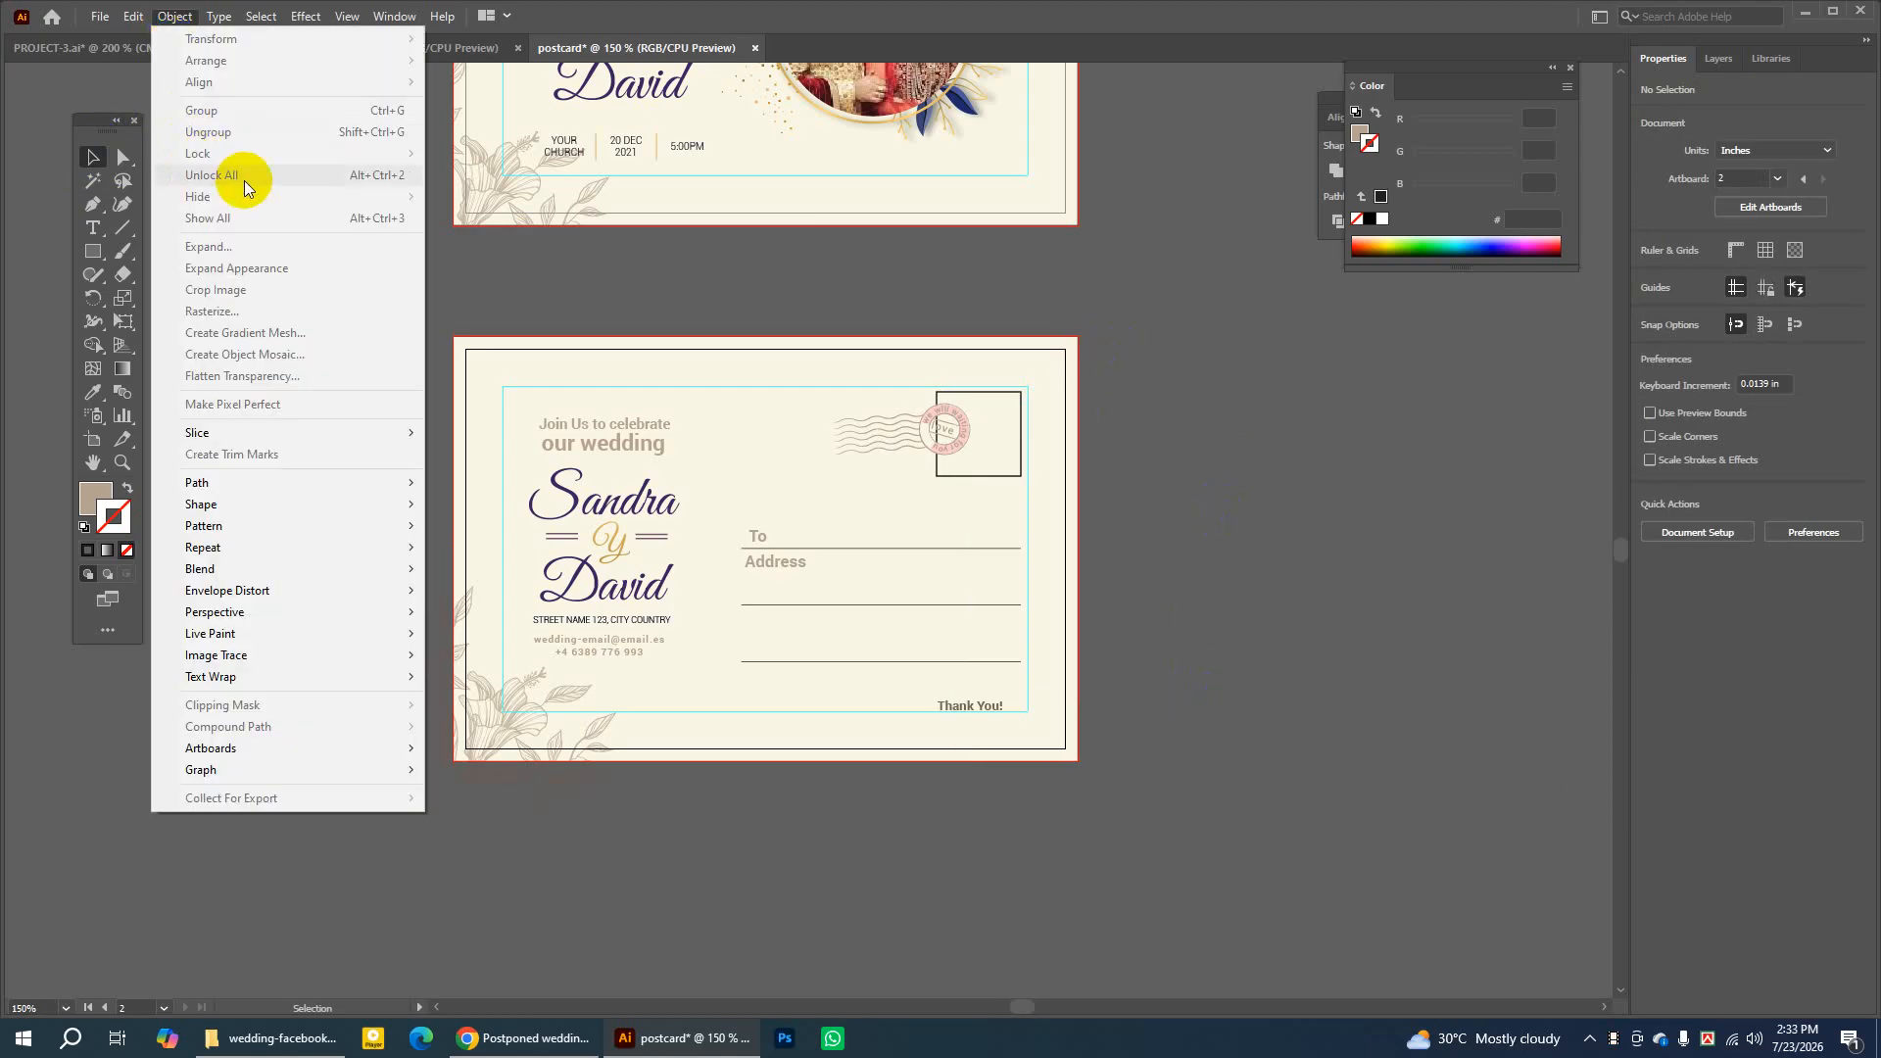
left_click(569, 258)
left_click(527, 387)
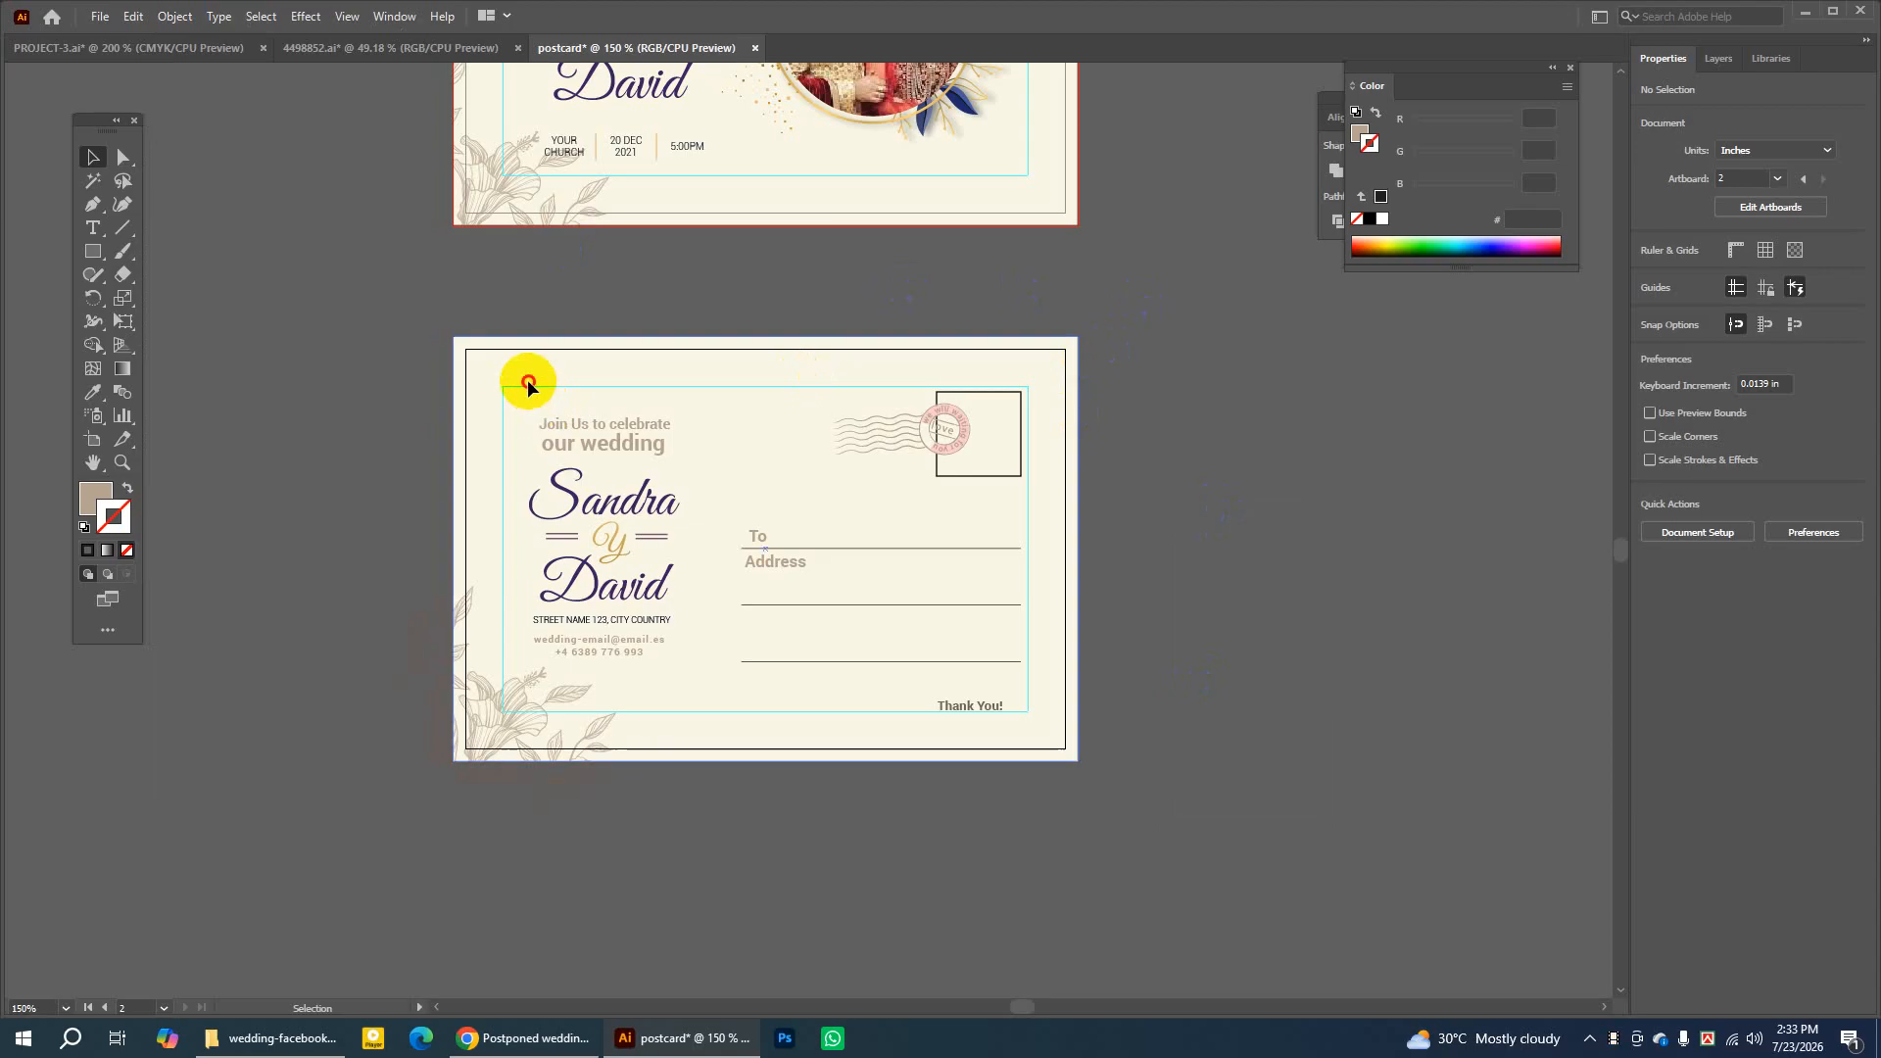
left_click(354, 316)
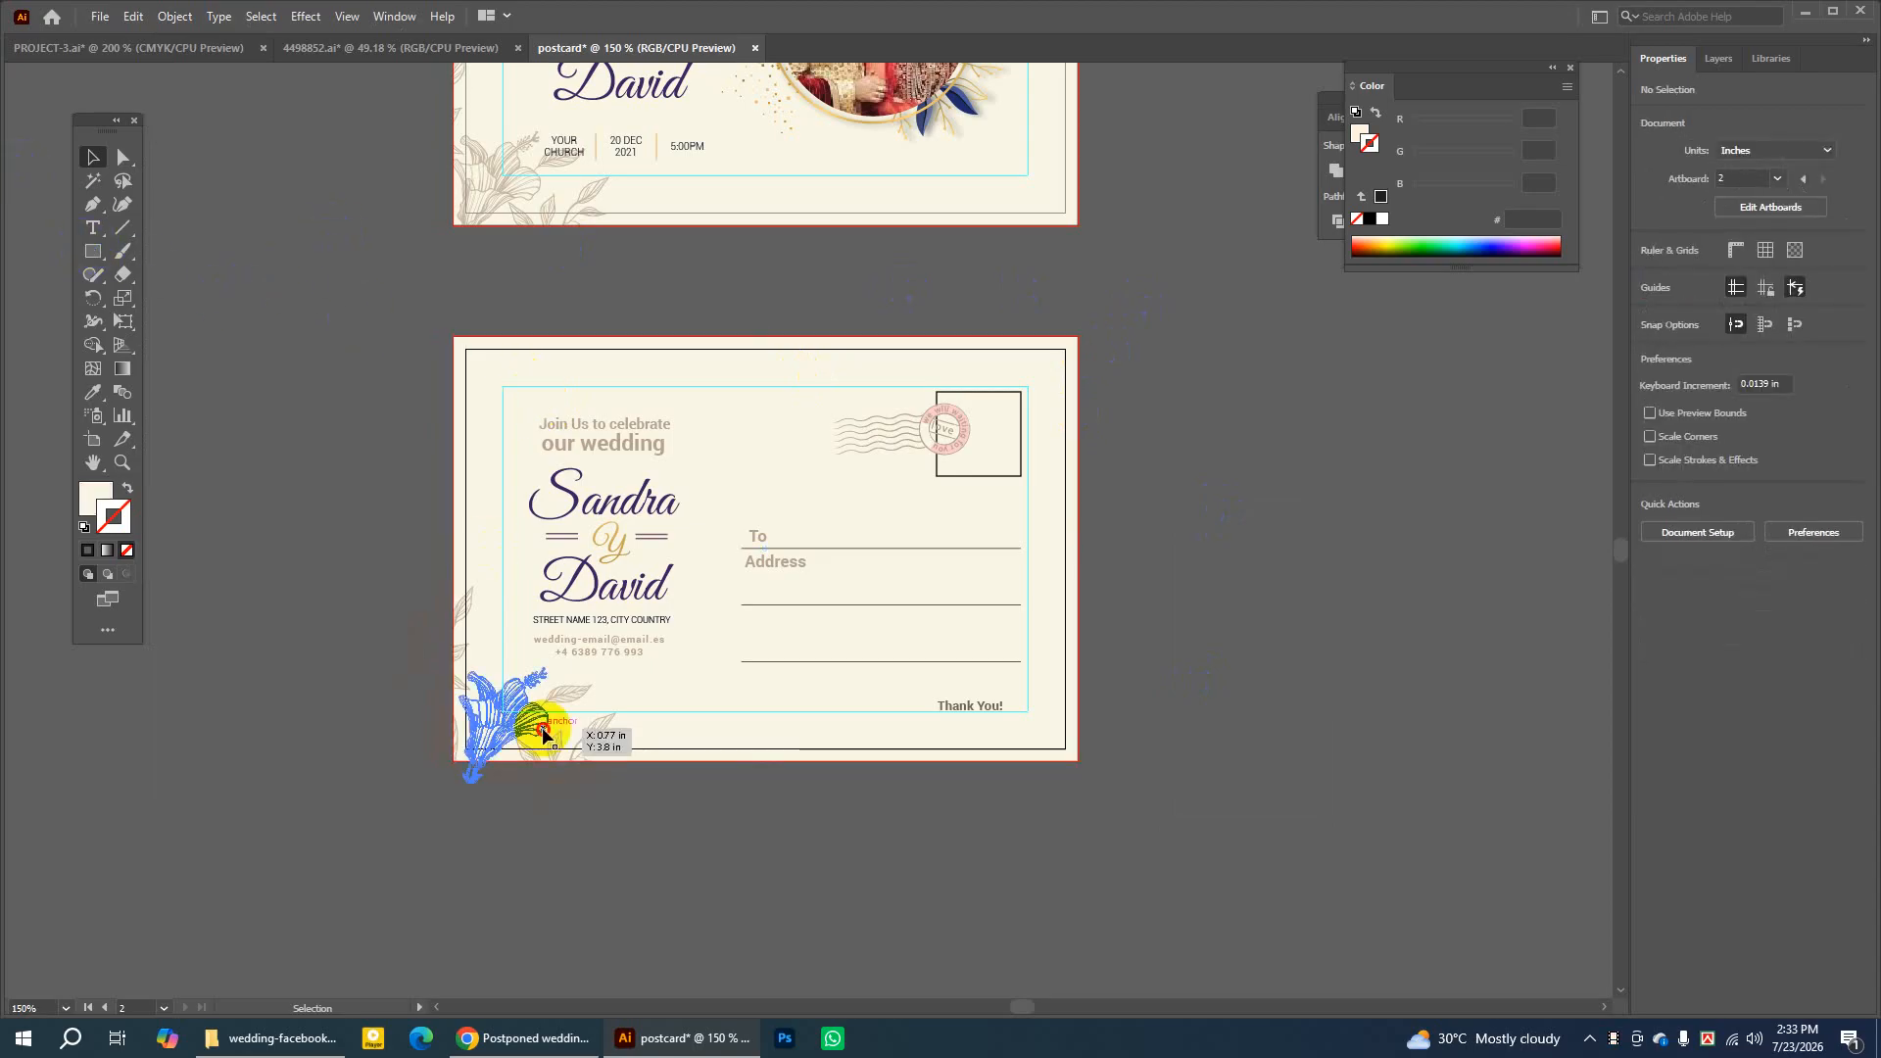
left_click(499, 691)
left_click(781, 556)
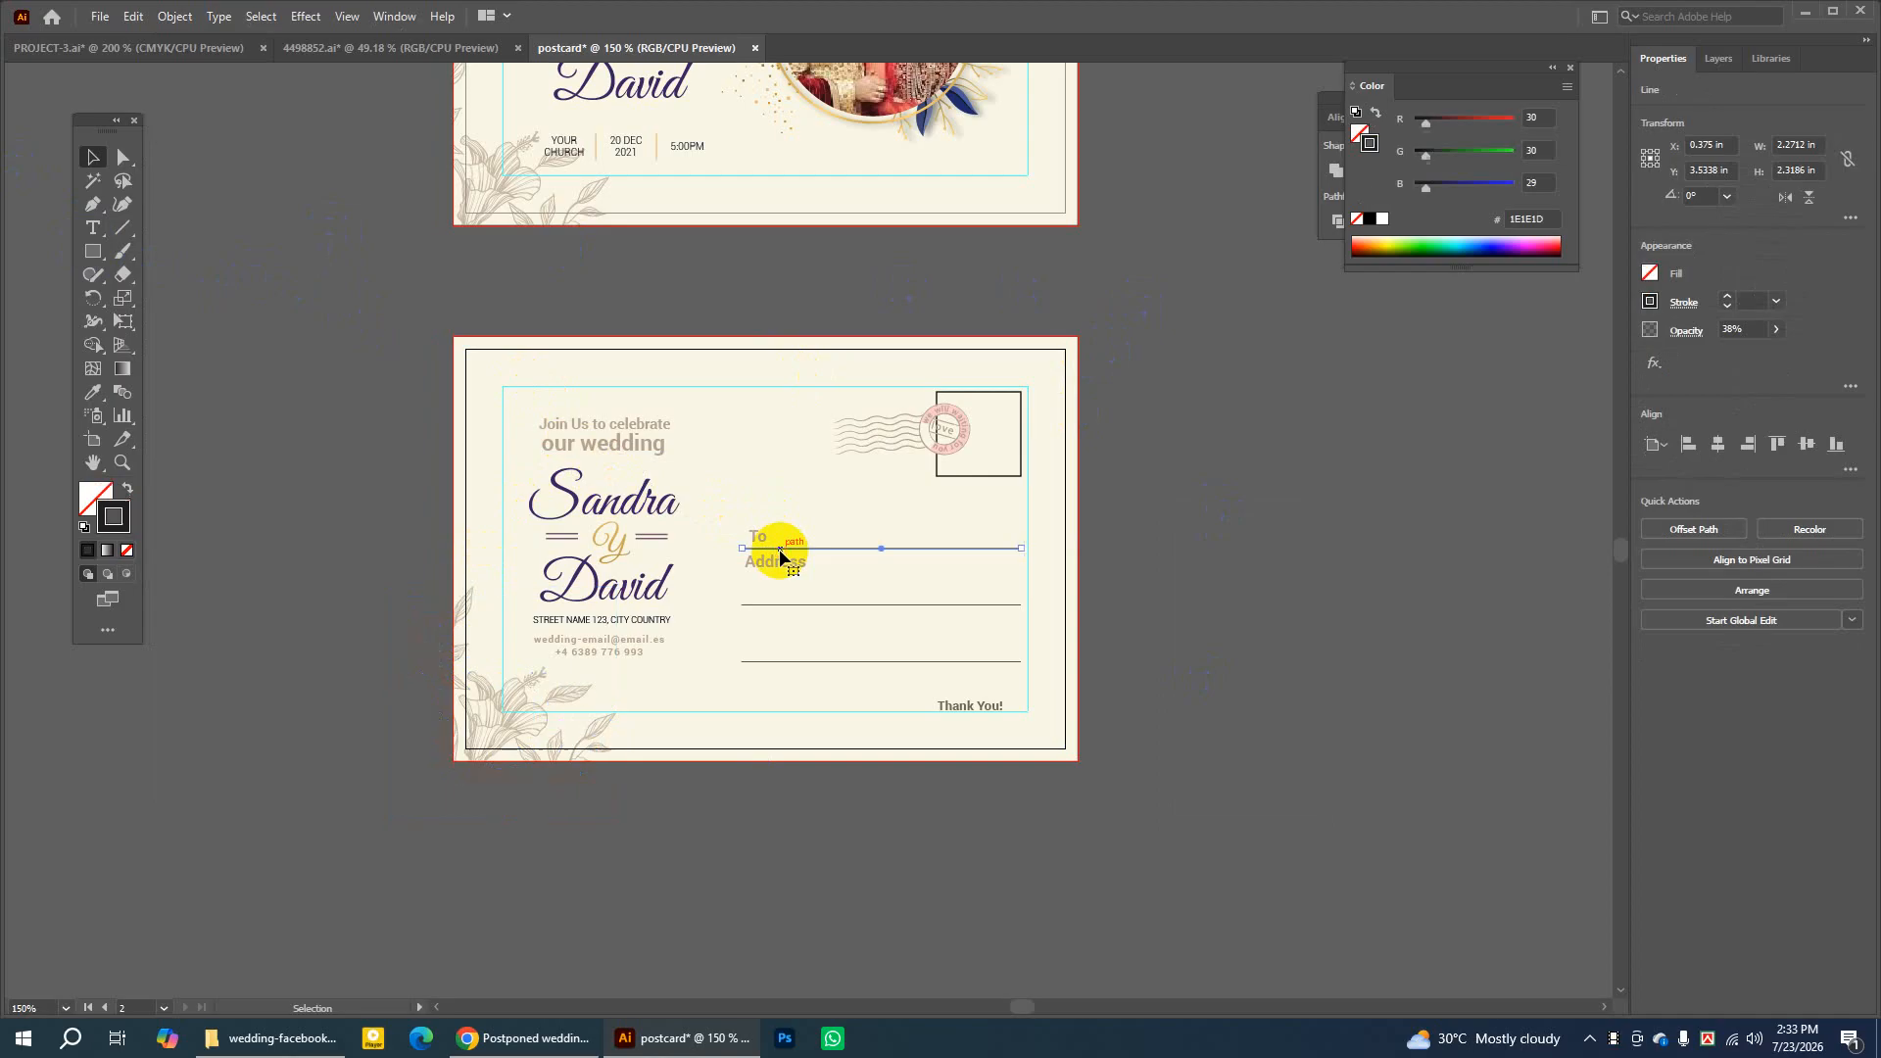
Draw an unfilled 6.25 × 4.25 in rectangle with a 0.5 pt stroke over the back card and select it with the card's artwork
left_click(93, 255)
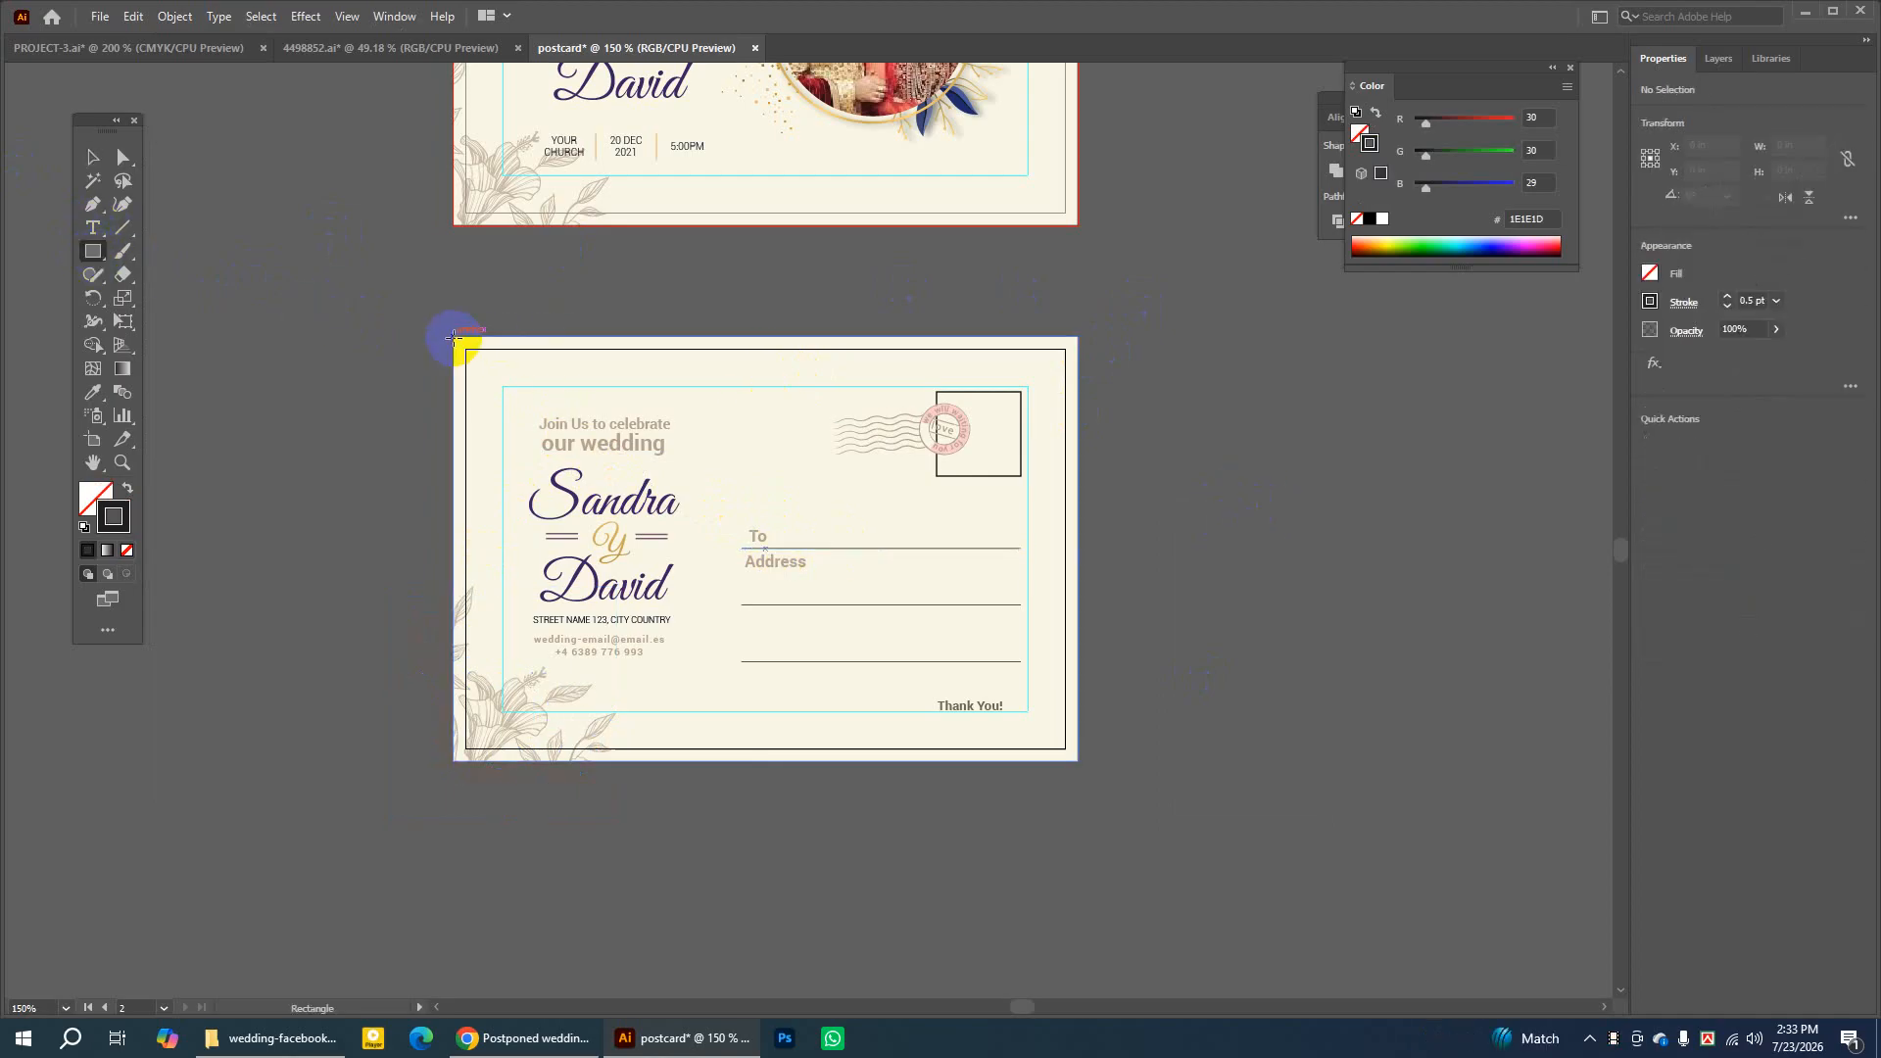
left_click_drag(453, 337, 1077, 760)
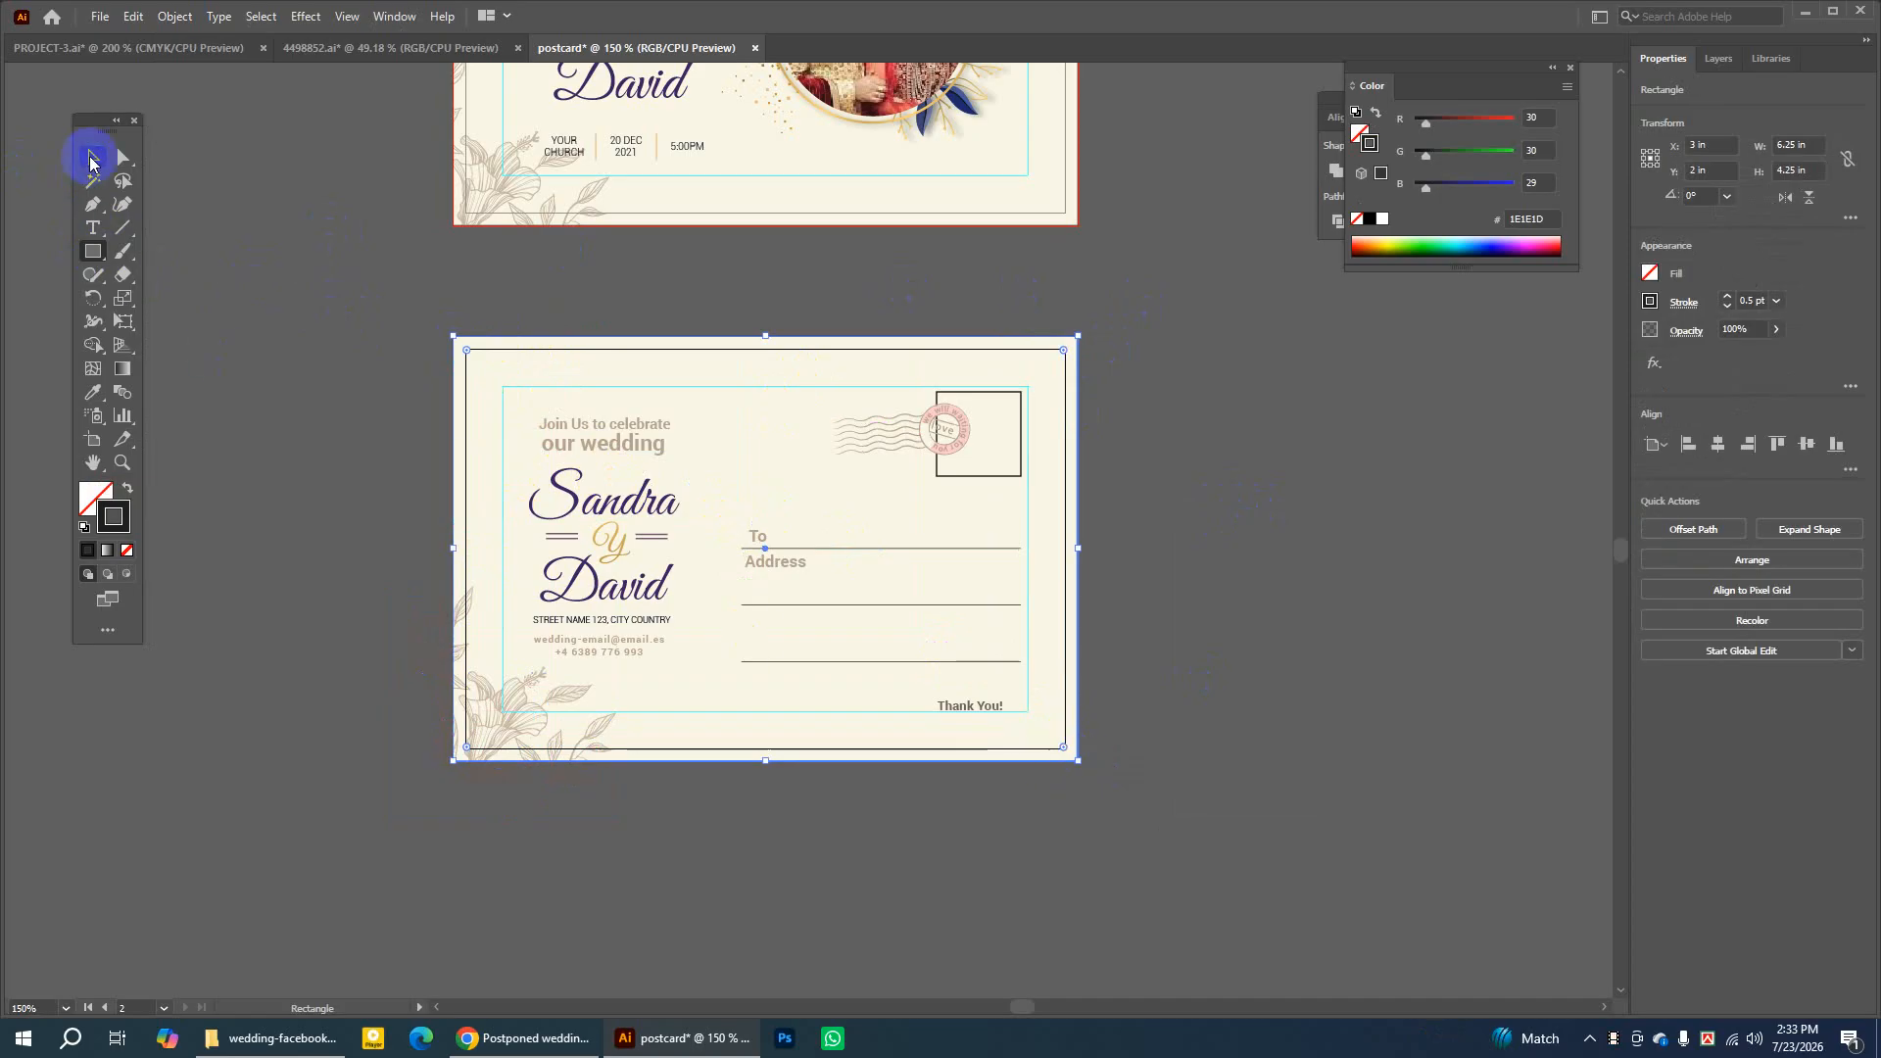
left_click(92, 158)
left_click_drag(438, 363, 1143, 809)
left_click(306, 357)
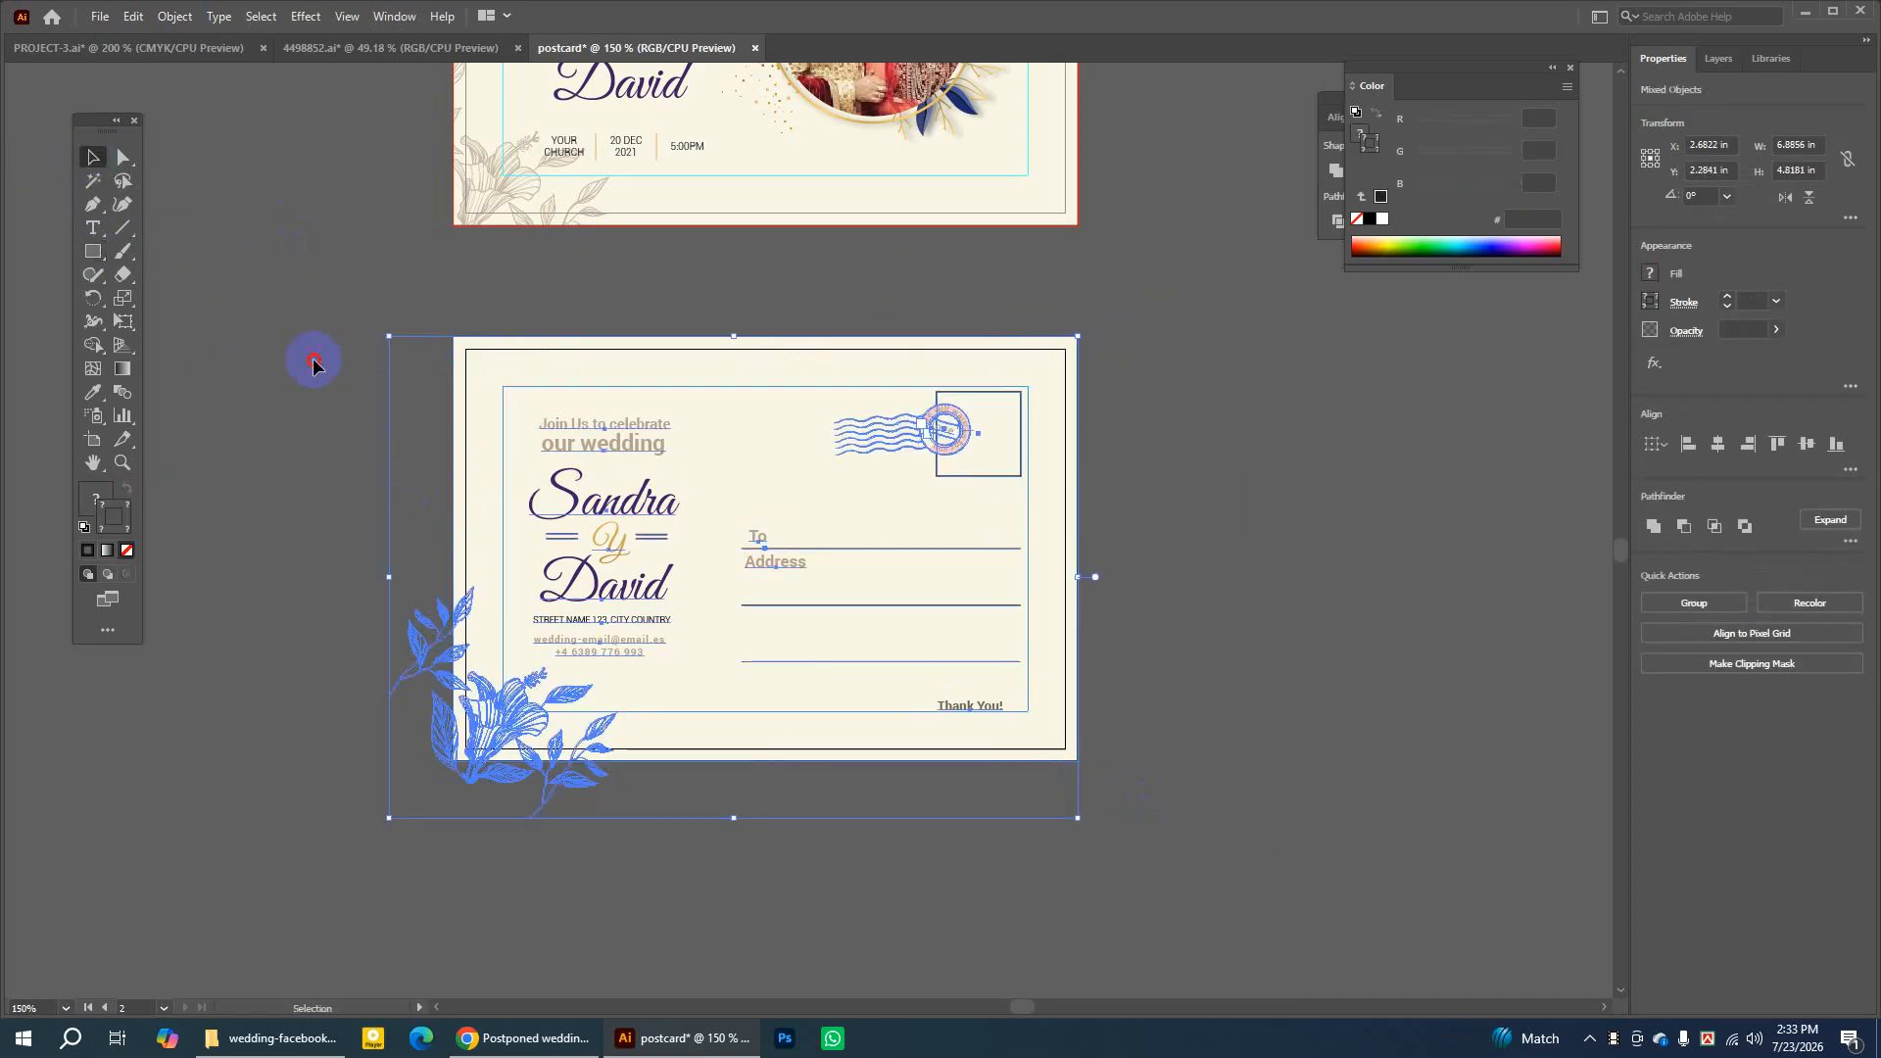
left_click_drag(712, 568, 1221, 833)
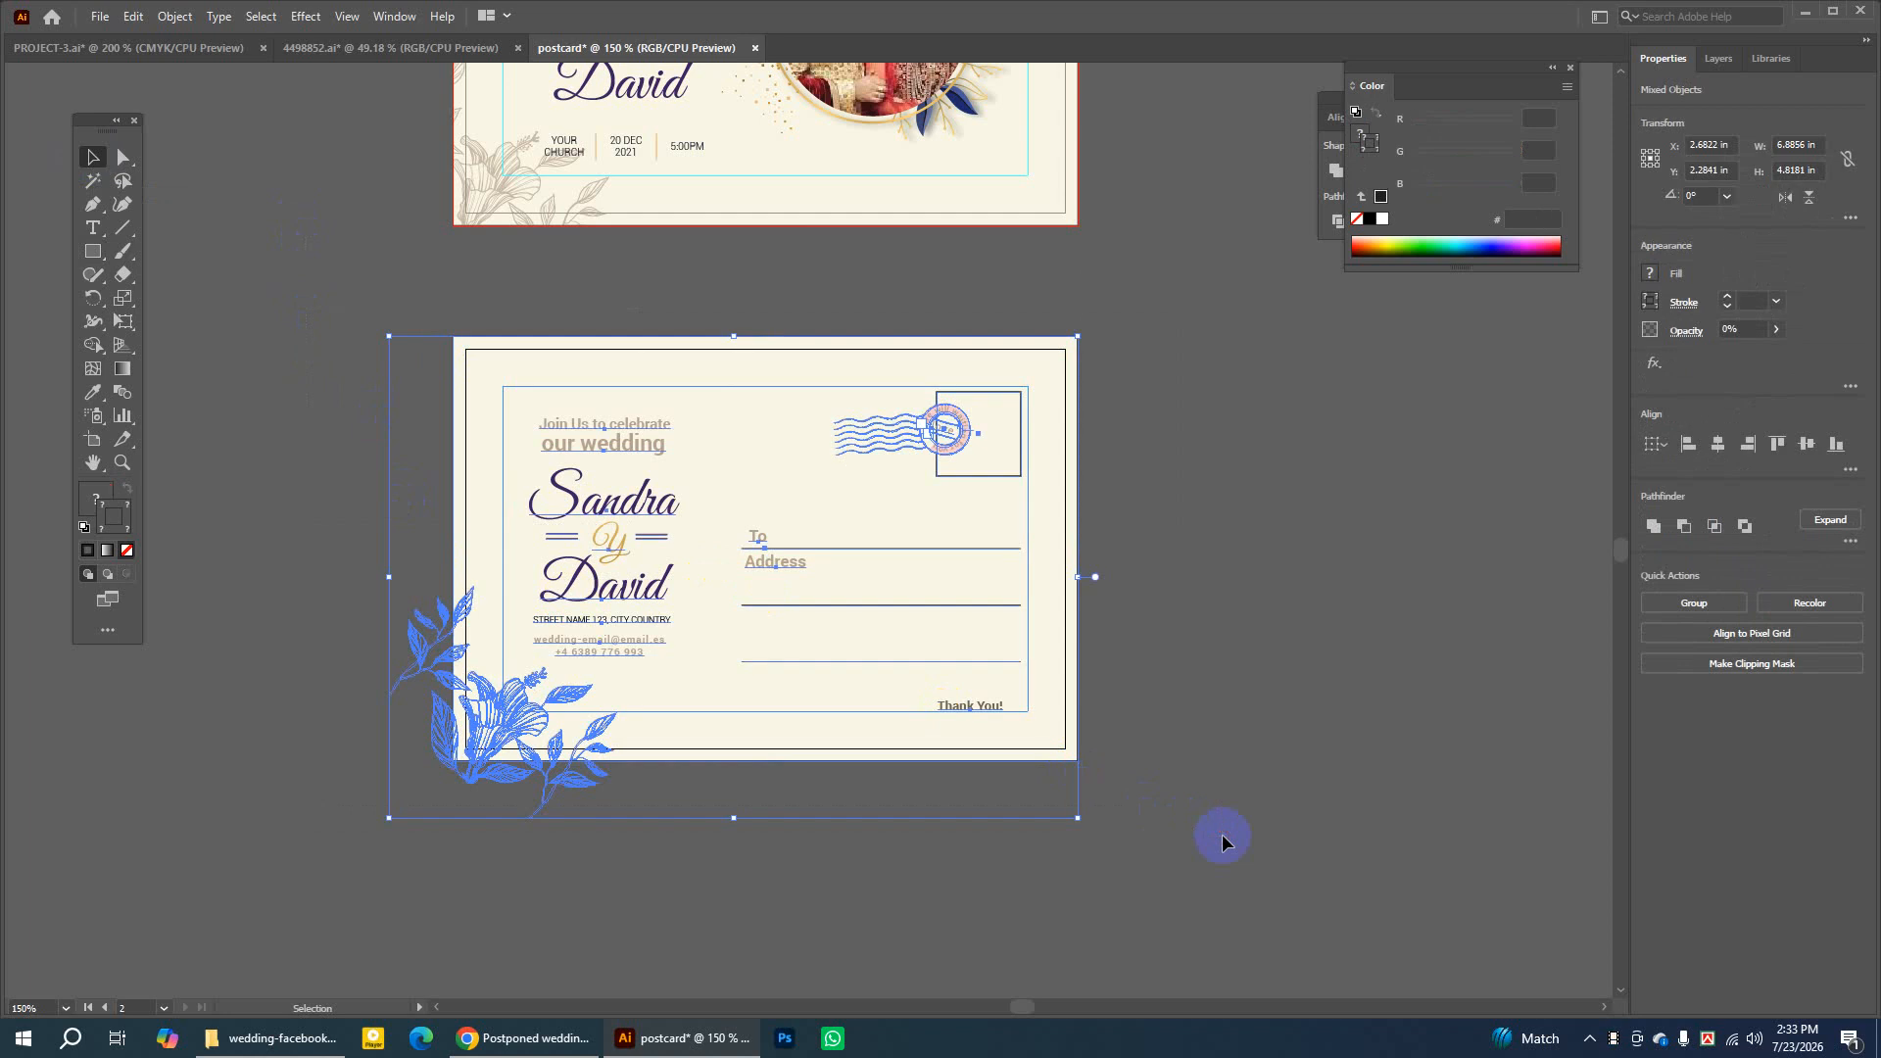
left_click(1254, 736)
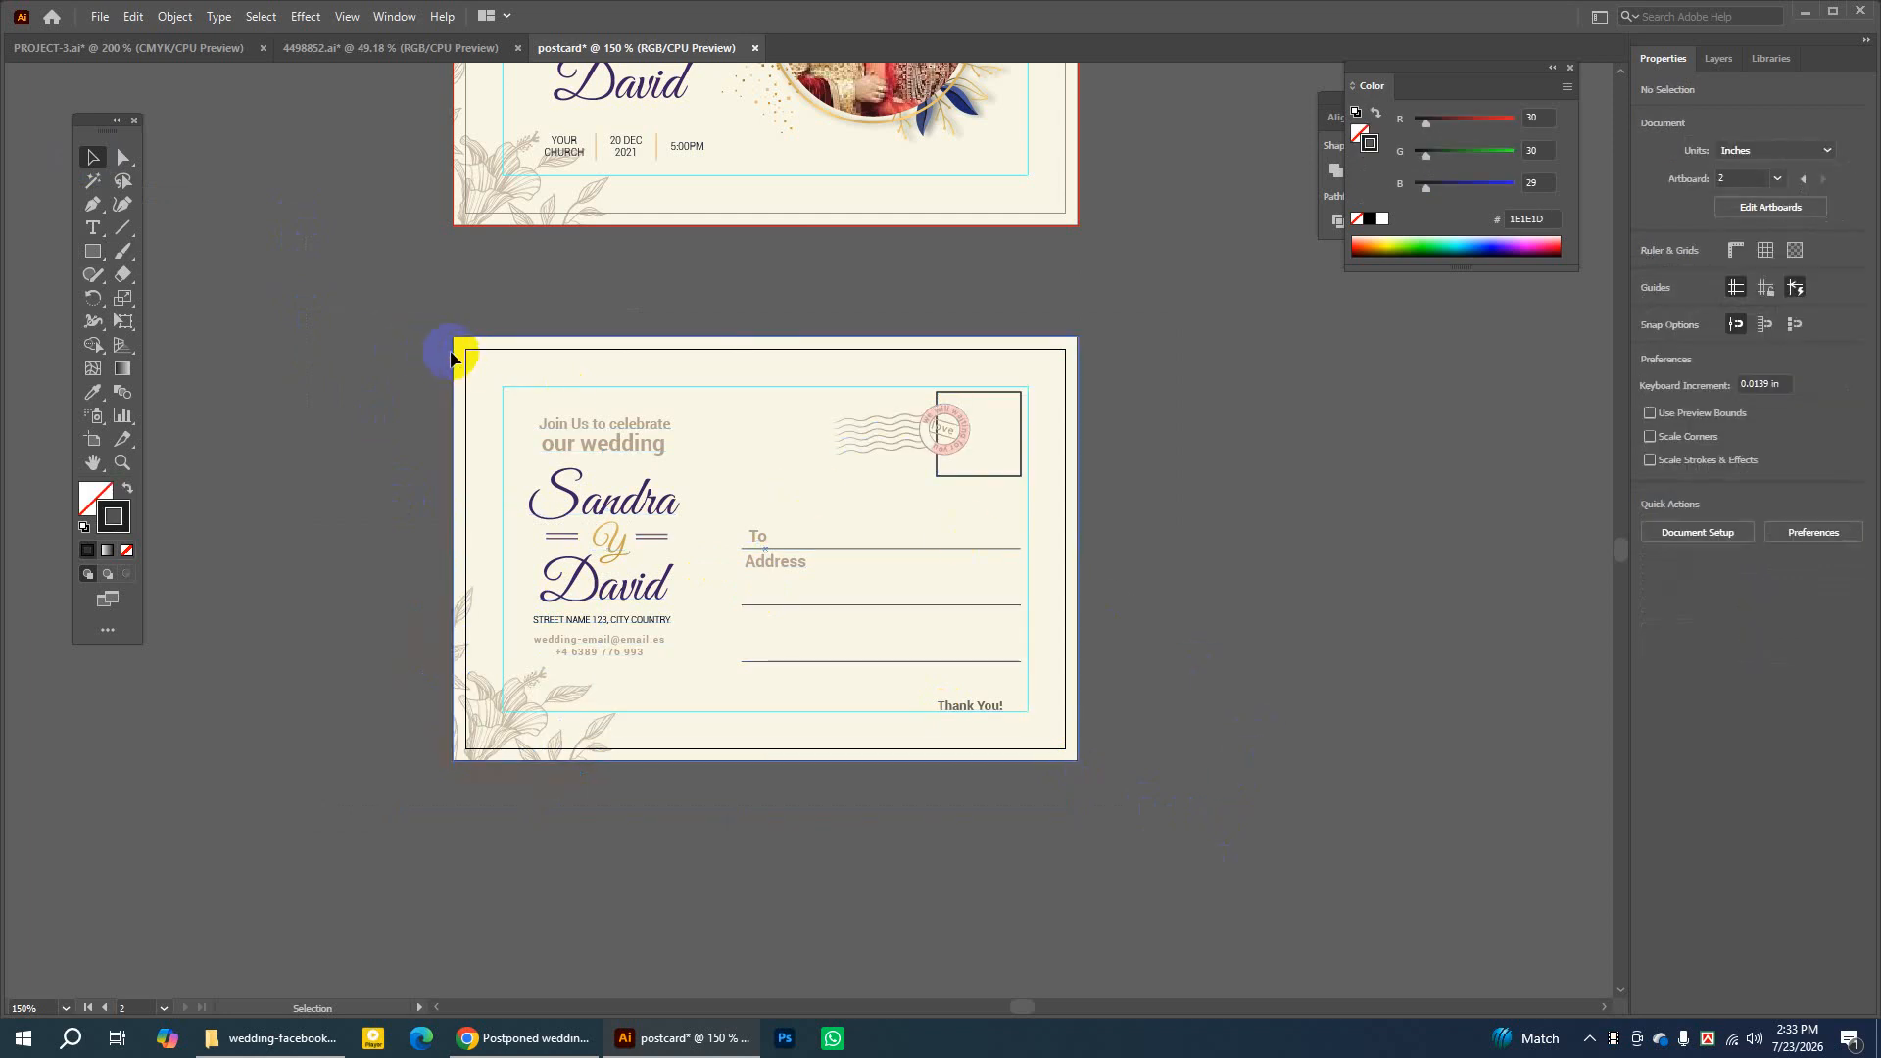
Undo the unfilled rectangle on the back card and the preceding deletion of the tan rectangle
left_click(653, 373)
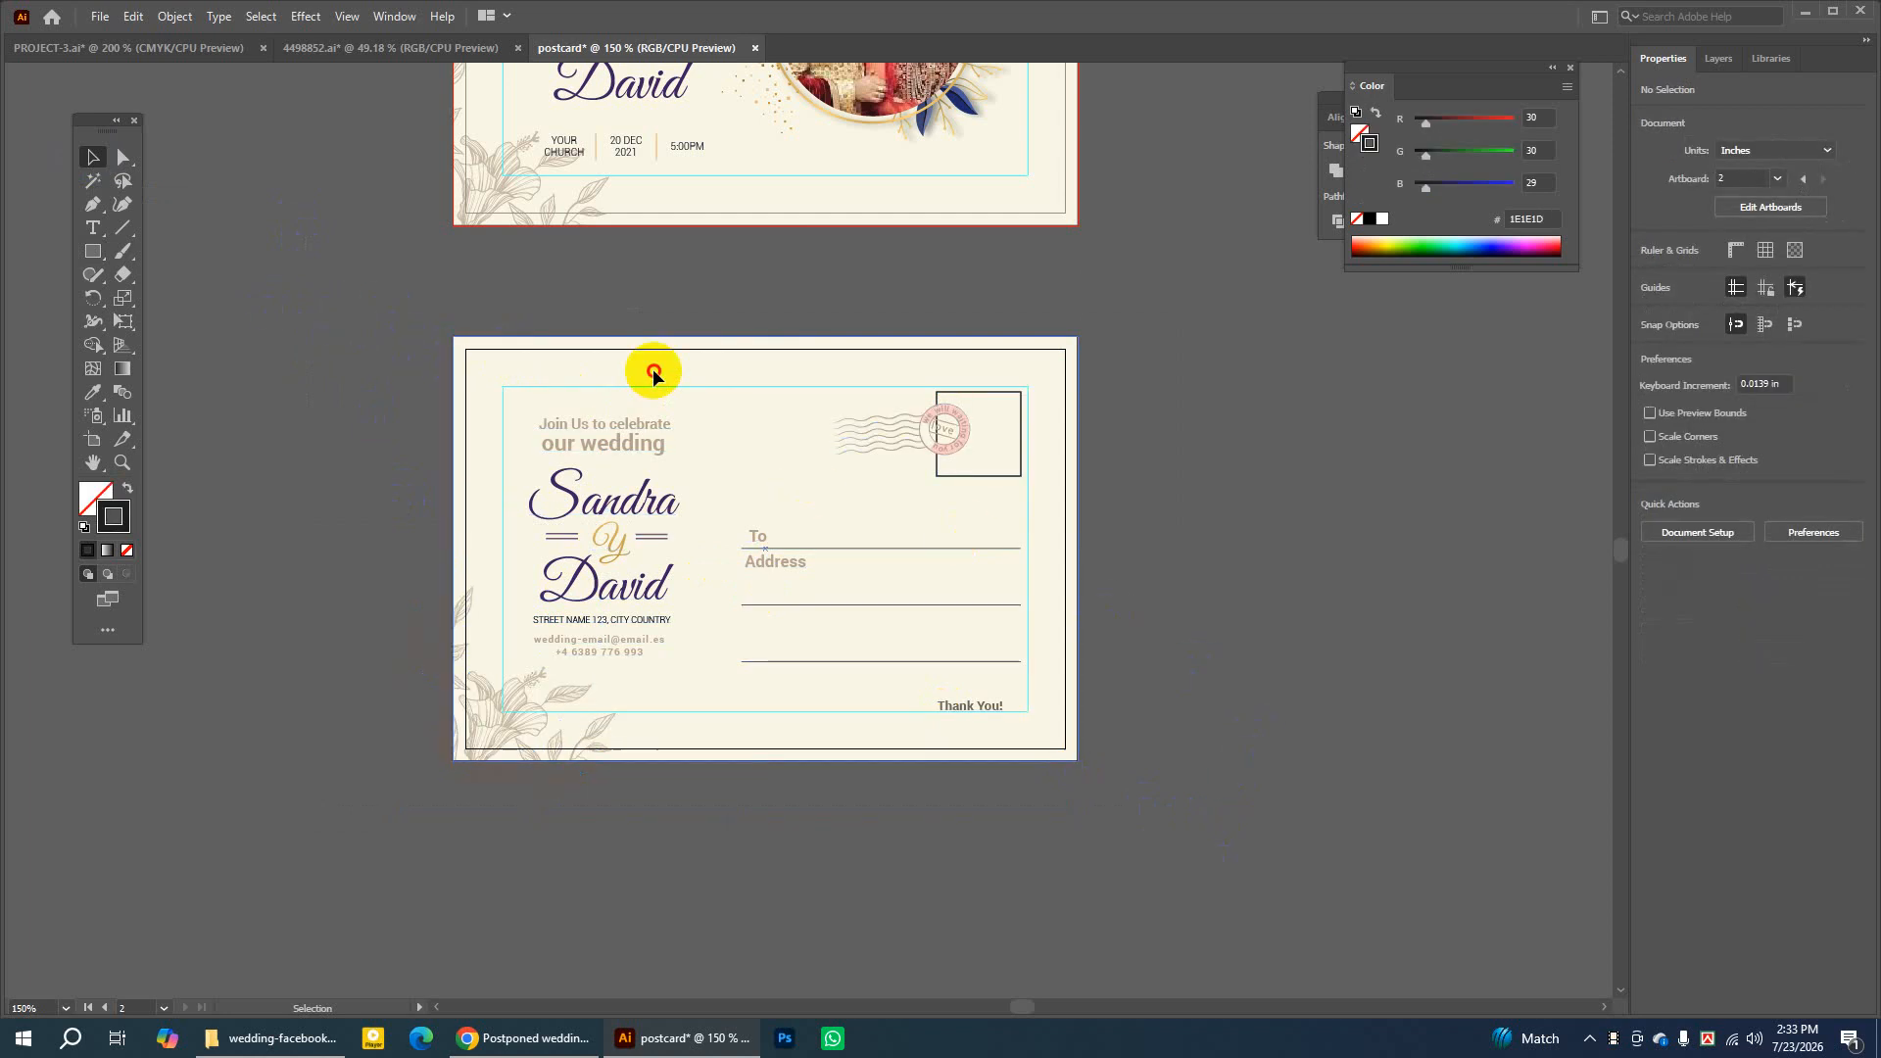
left_click(722, 294)
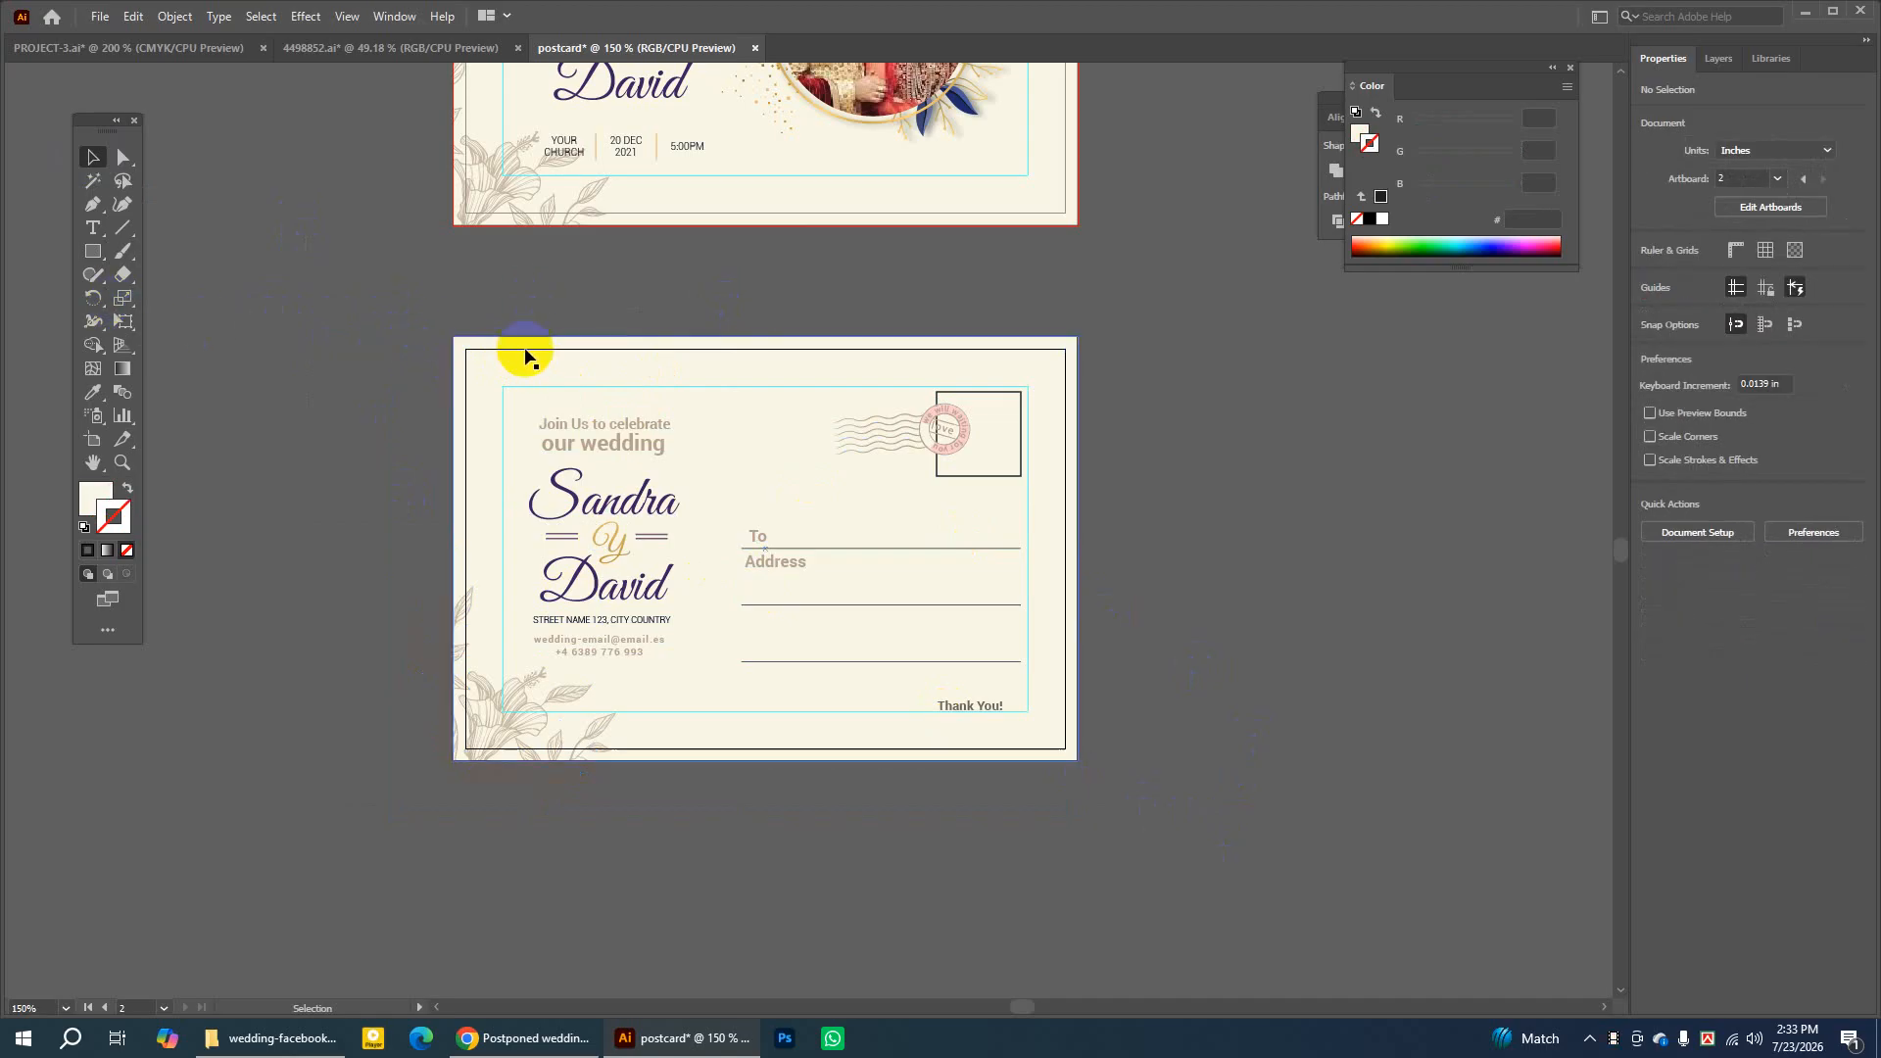
key("a")
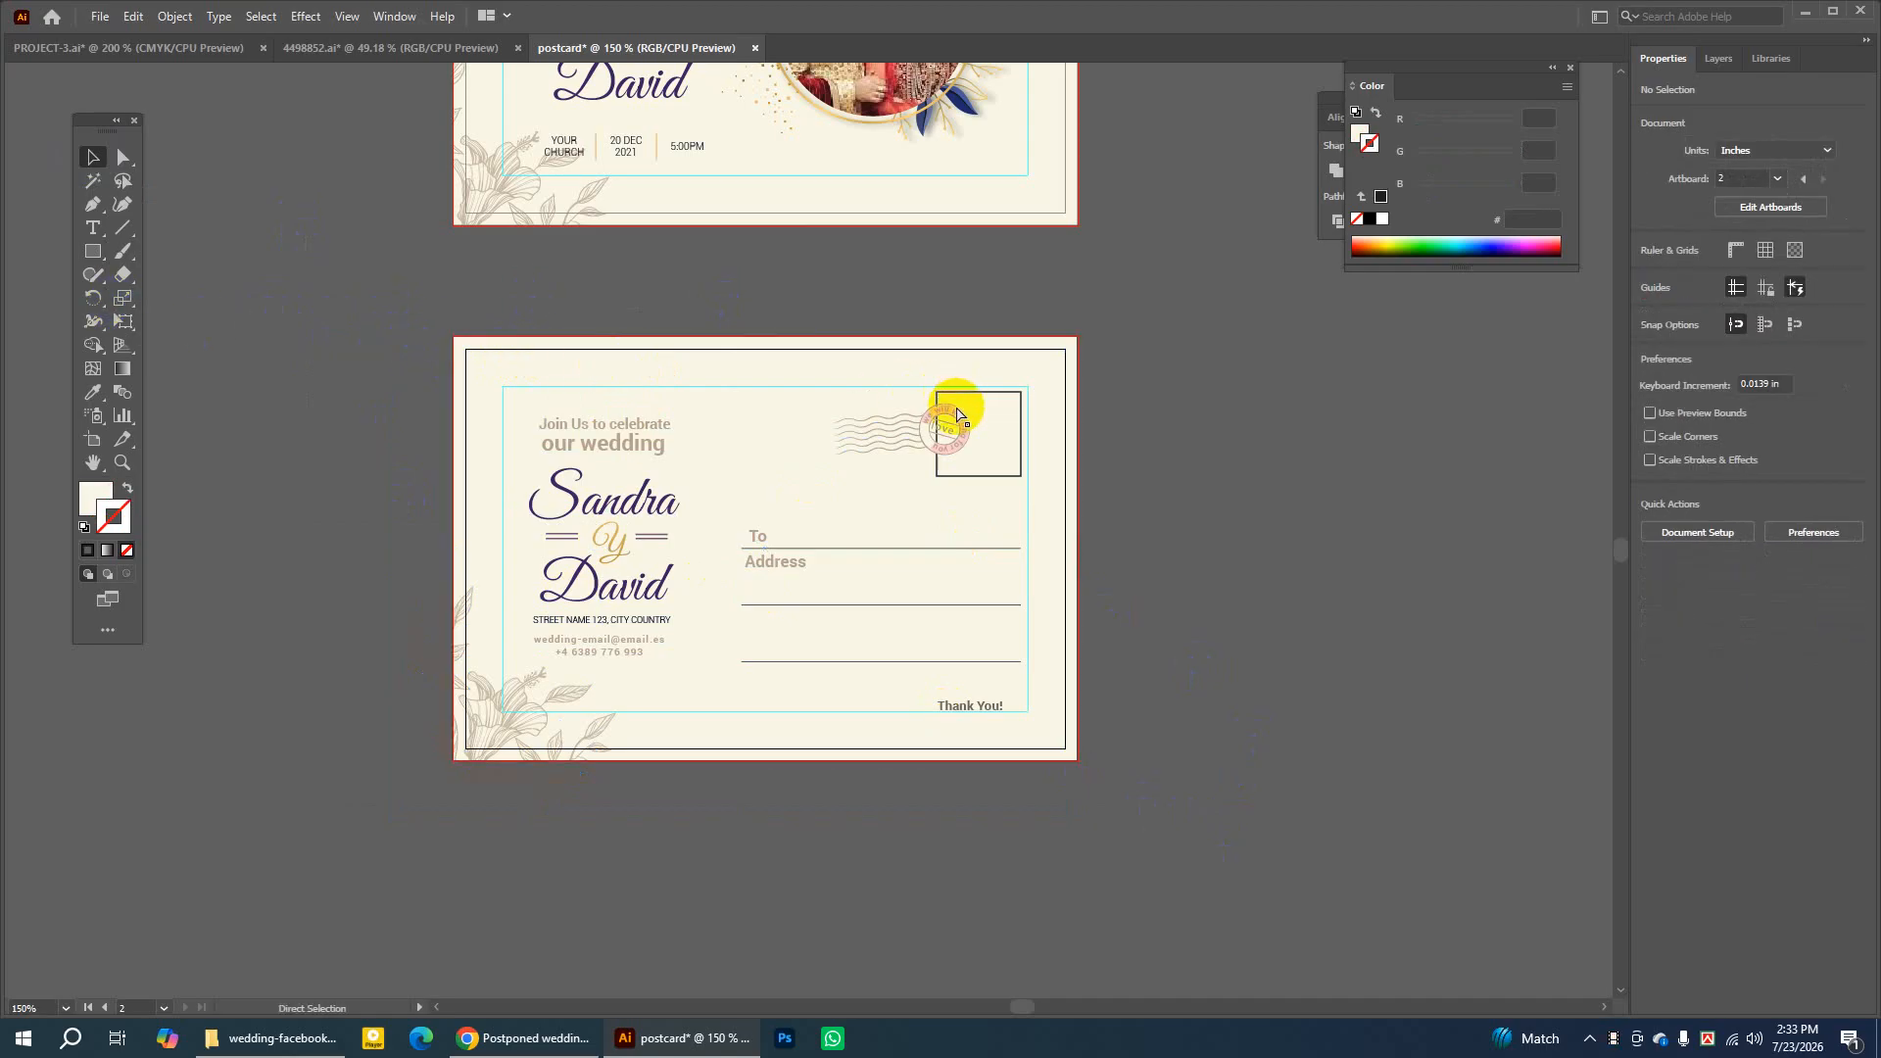
key("ctrl+z")
key("ctrl+z")
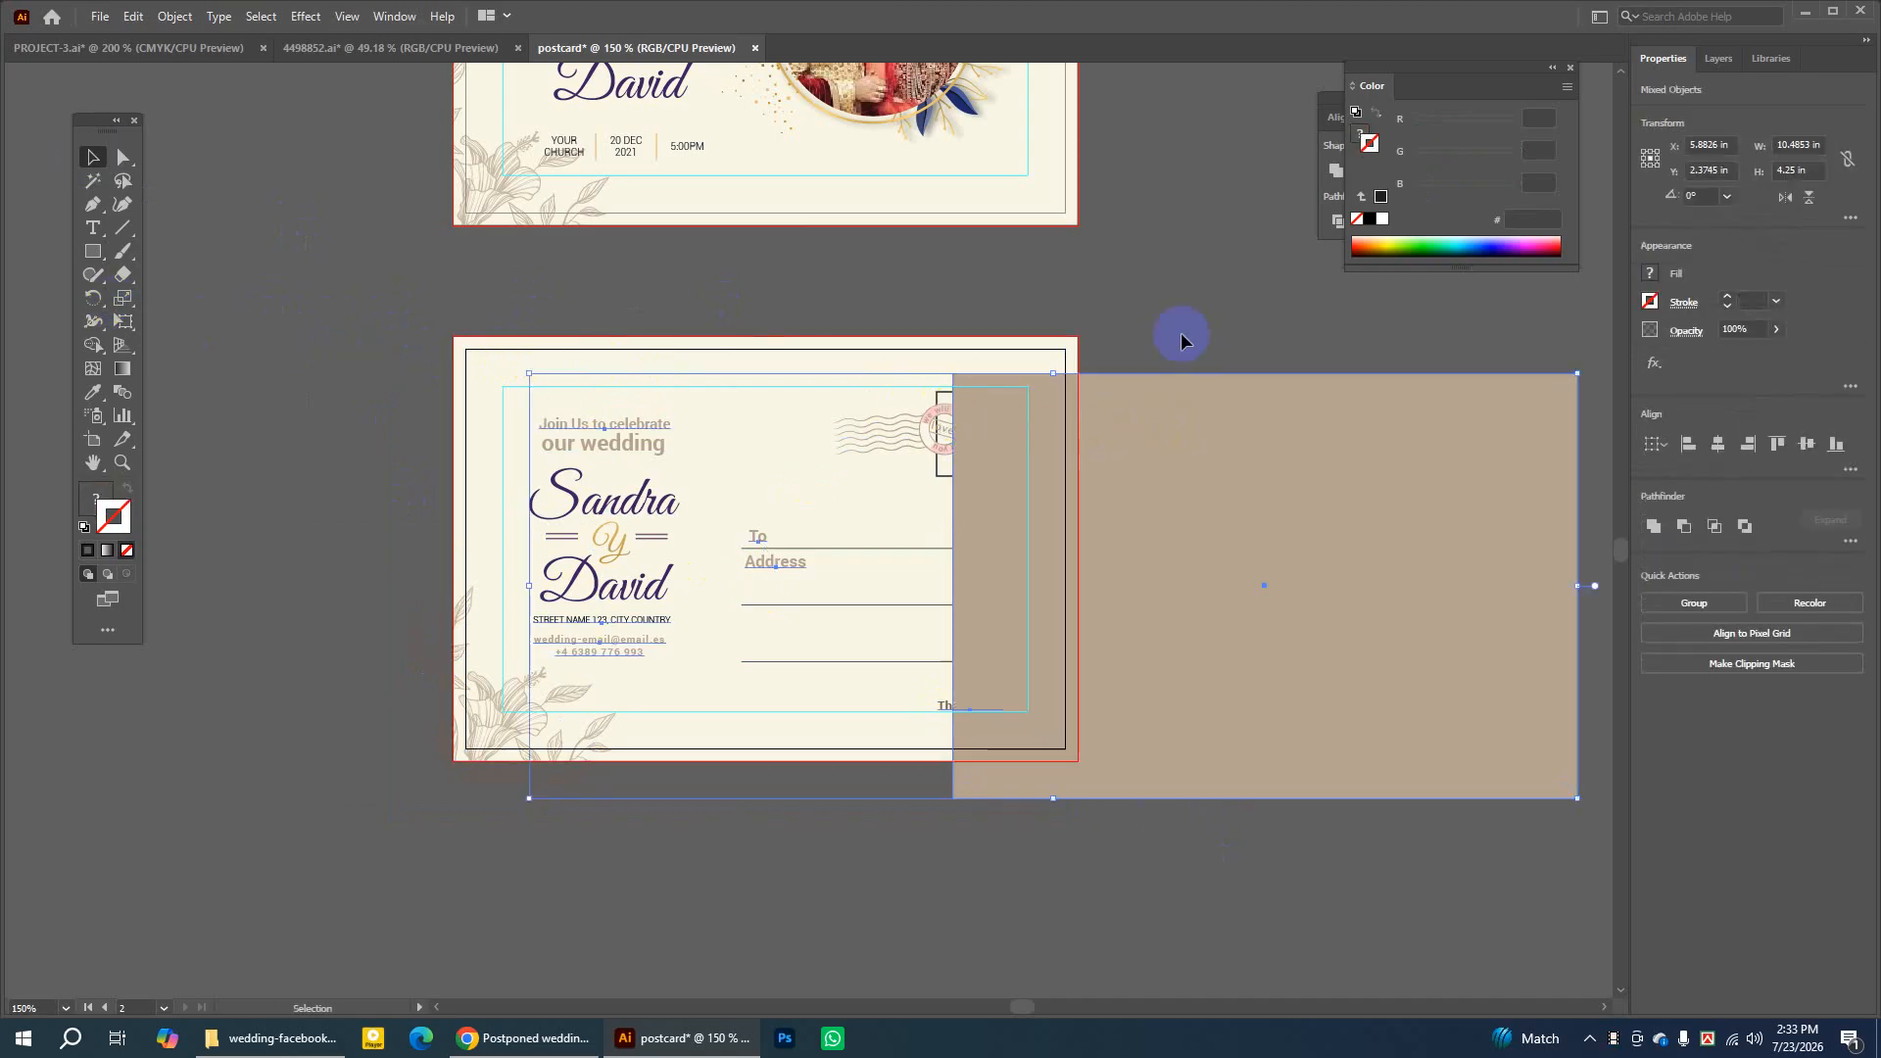
key("ctrl+z")
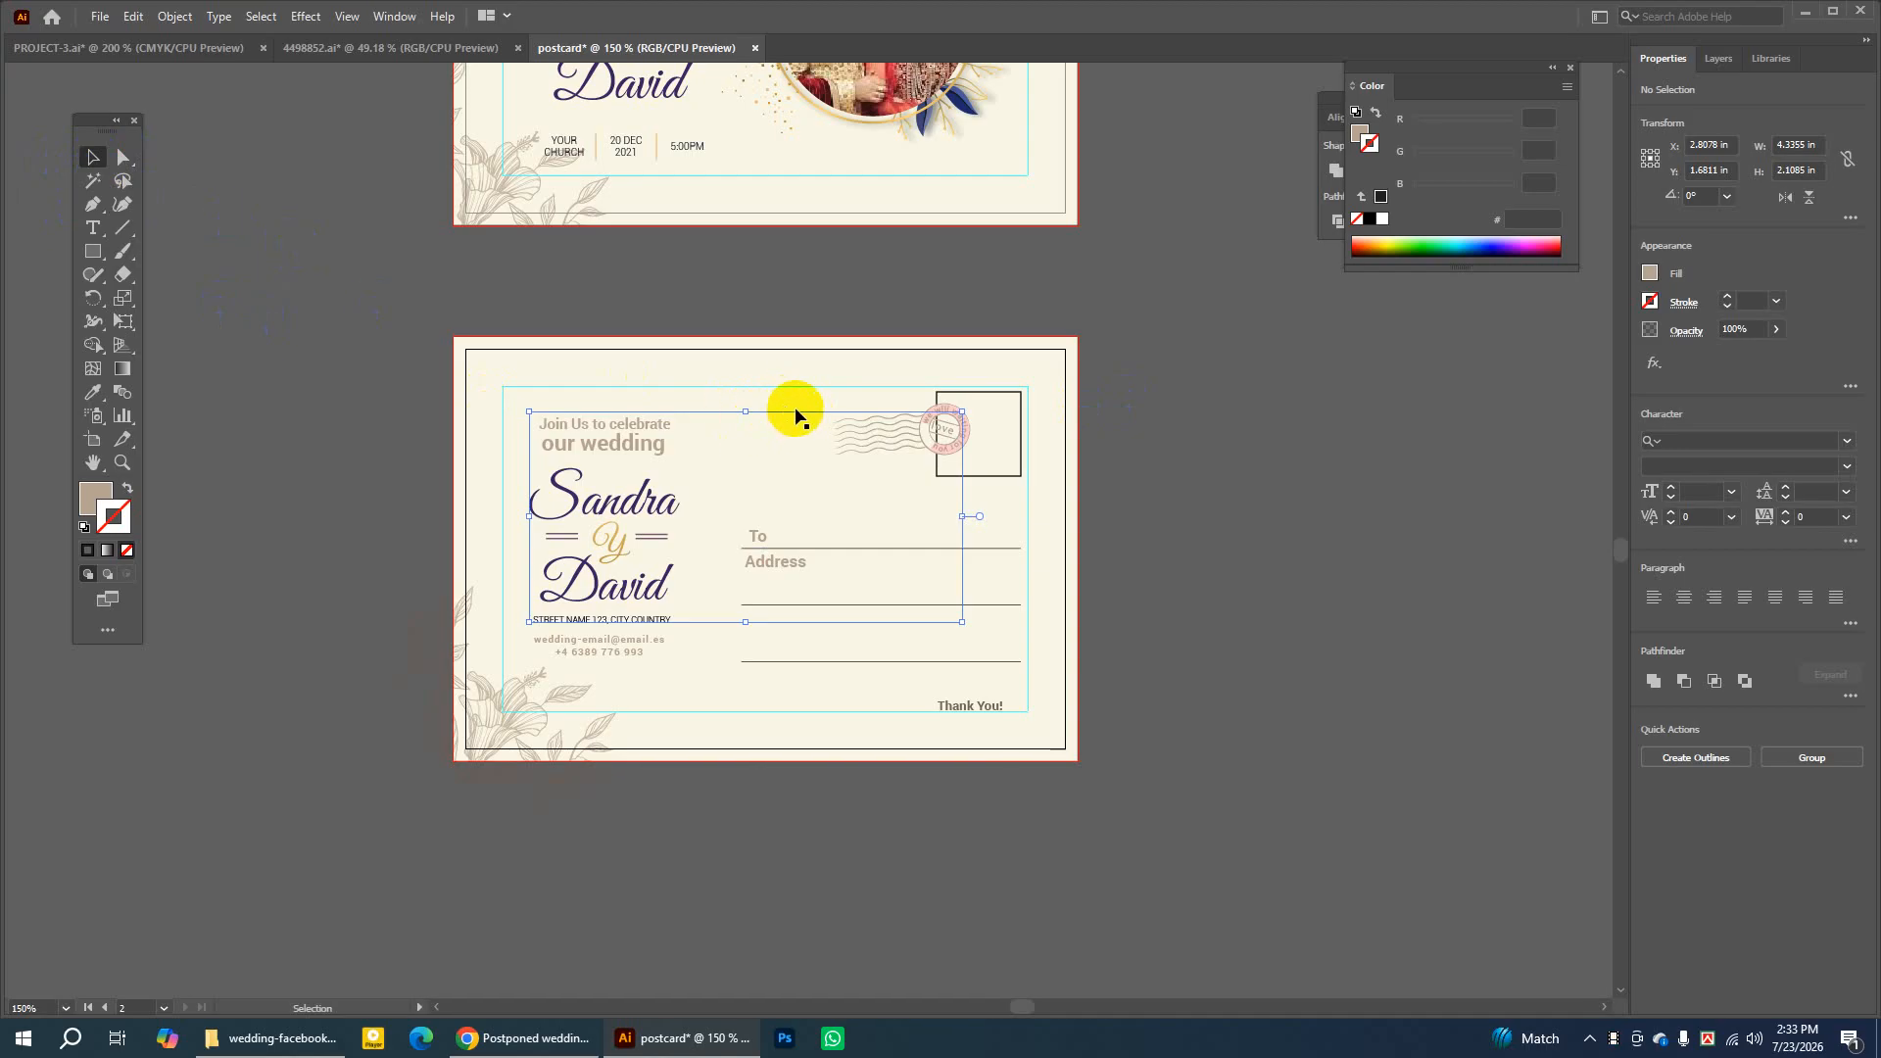
Try moving the inner margin guide sideways off the back card, and undo the move
left_click_drag(784, 416, 1311, 441)
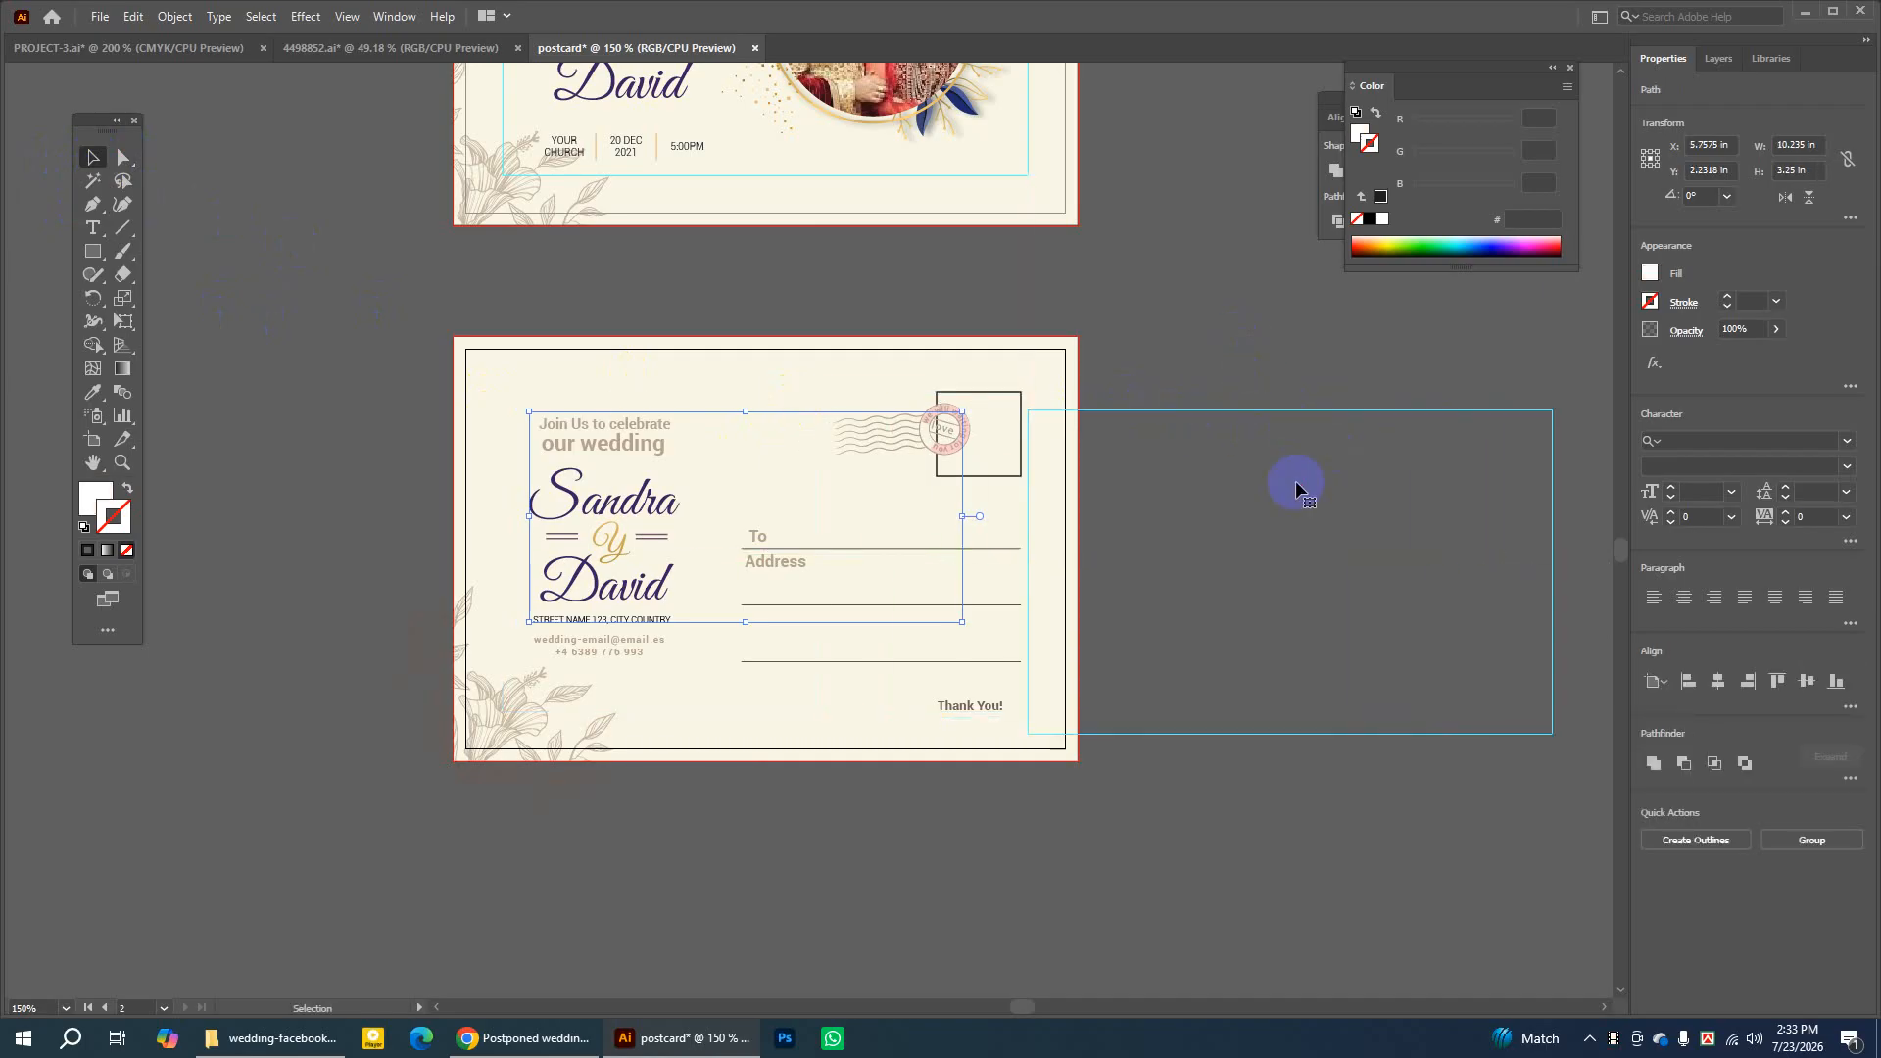
key("ctrl+z")
key("ctrl+z")
key("ctrl+z")
key("ctrl+z")
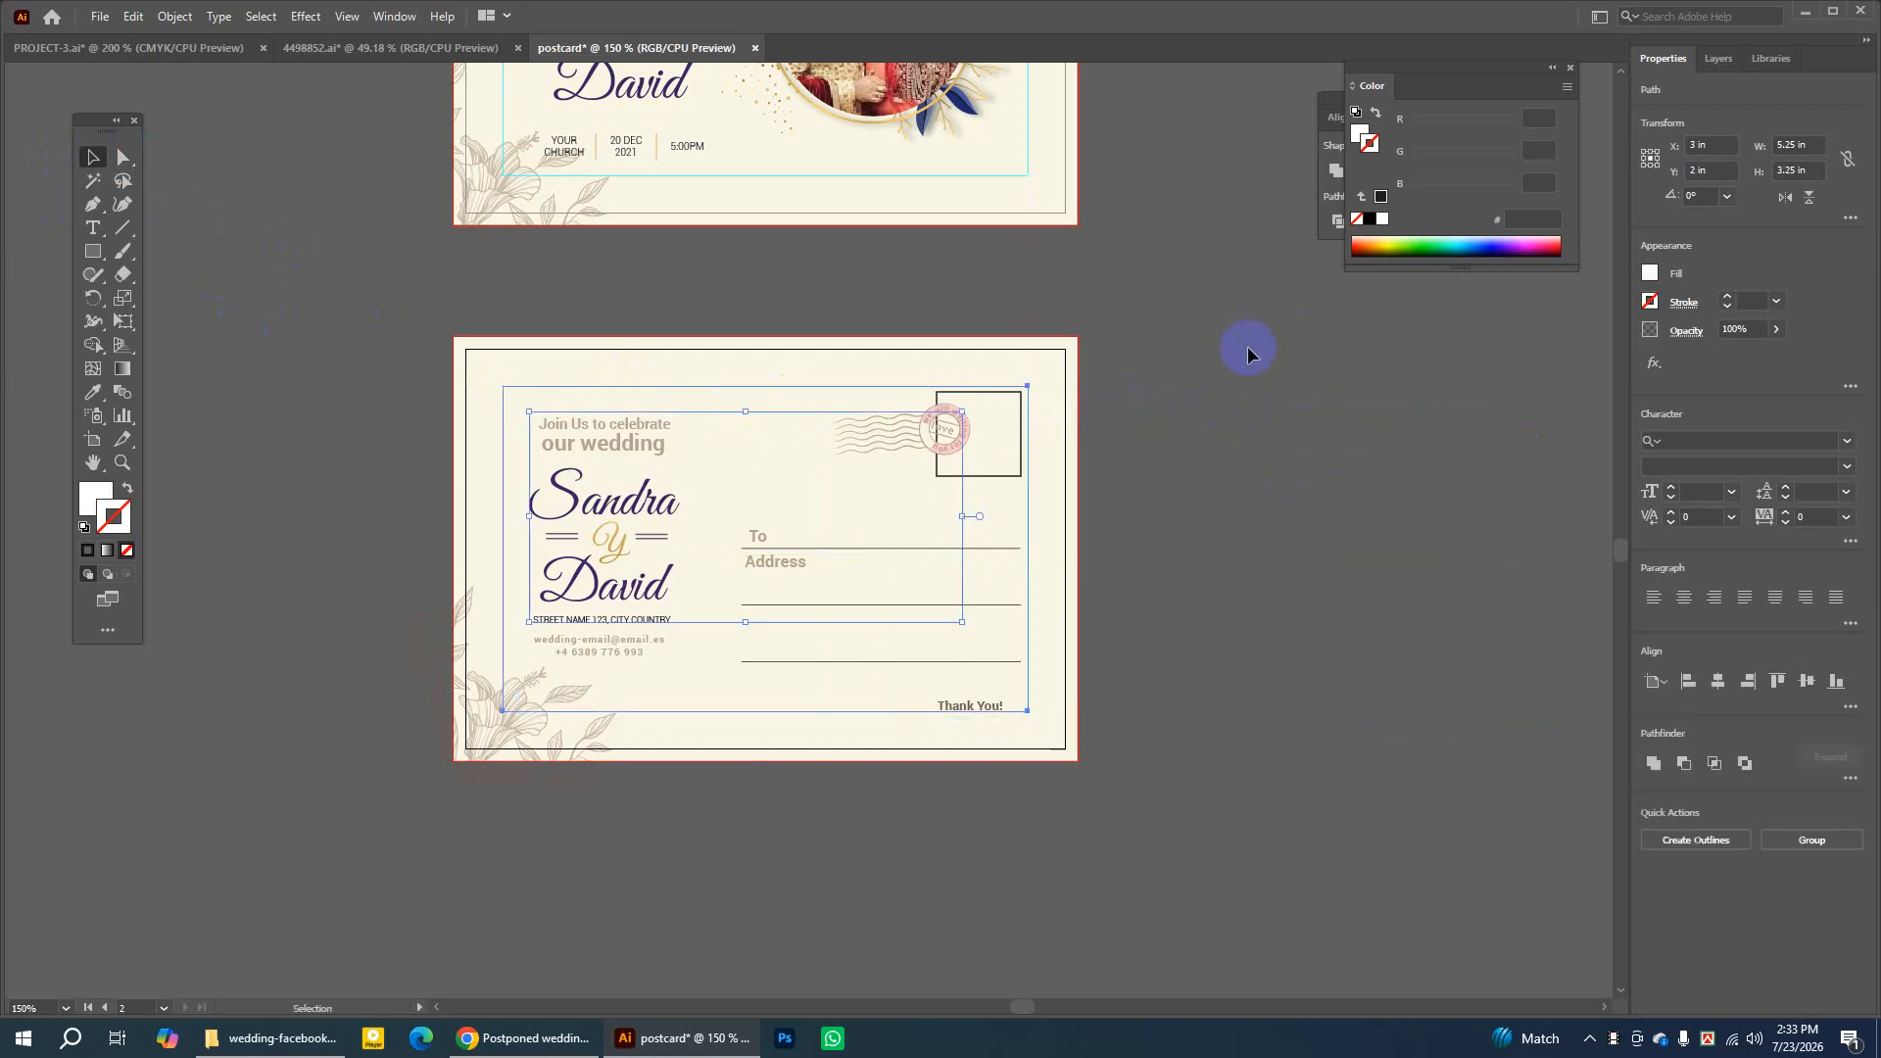
Lock the guides again and select the back card's cream background rectangle
left_click(1143, 398)
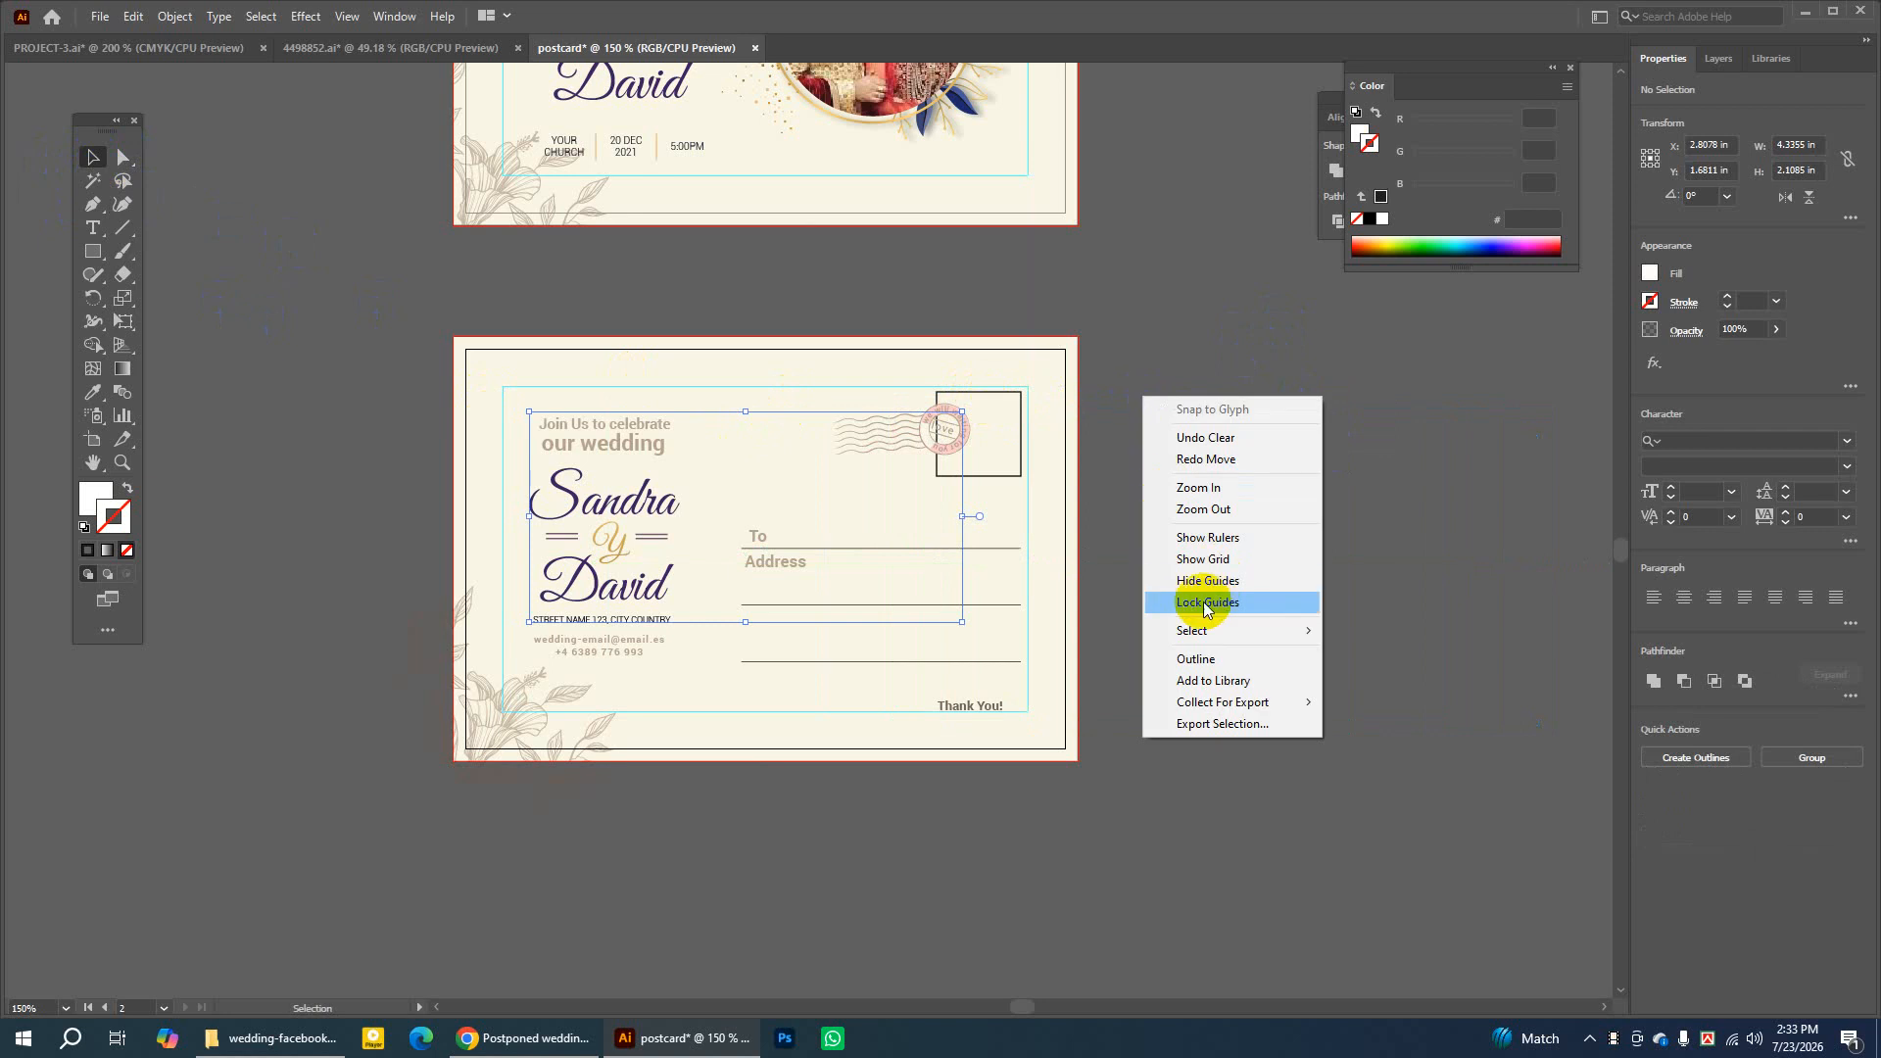
left_click(1203, 608)
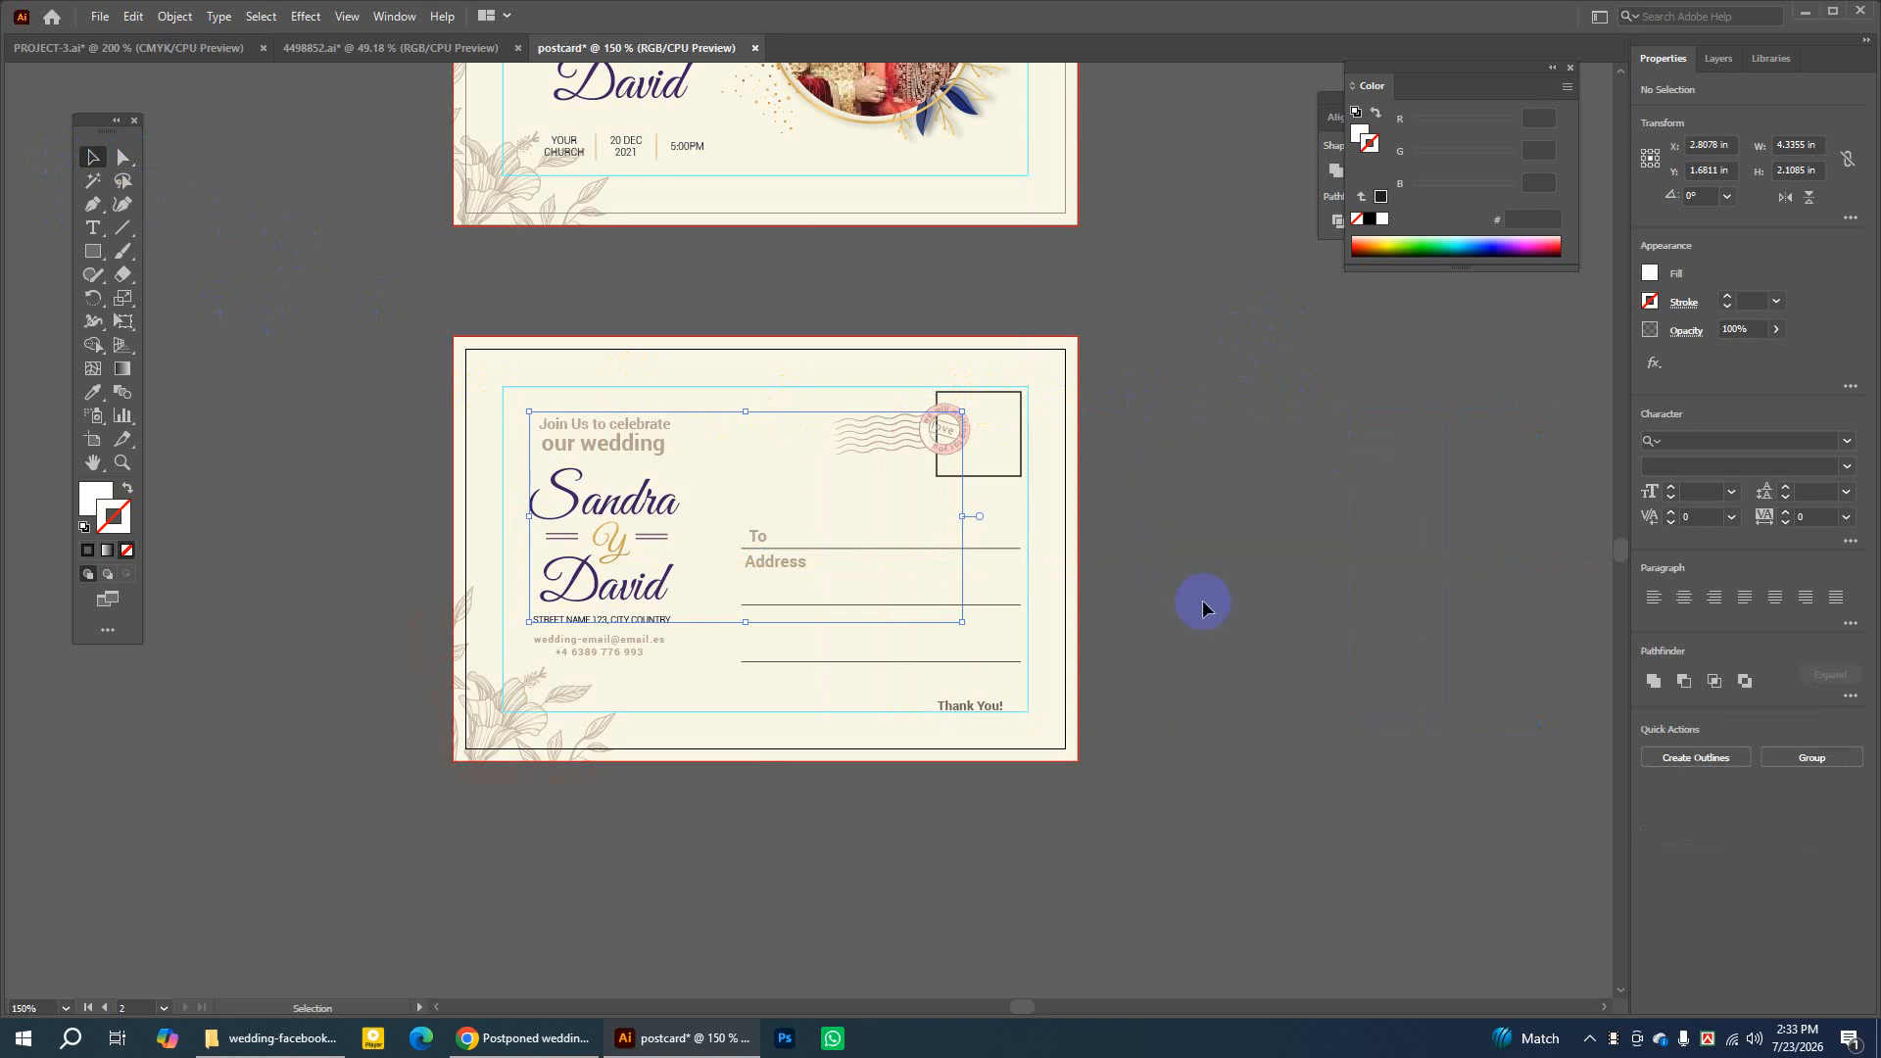
left_click(787, 410)
left_click(784, 384)
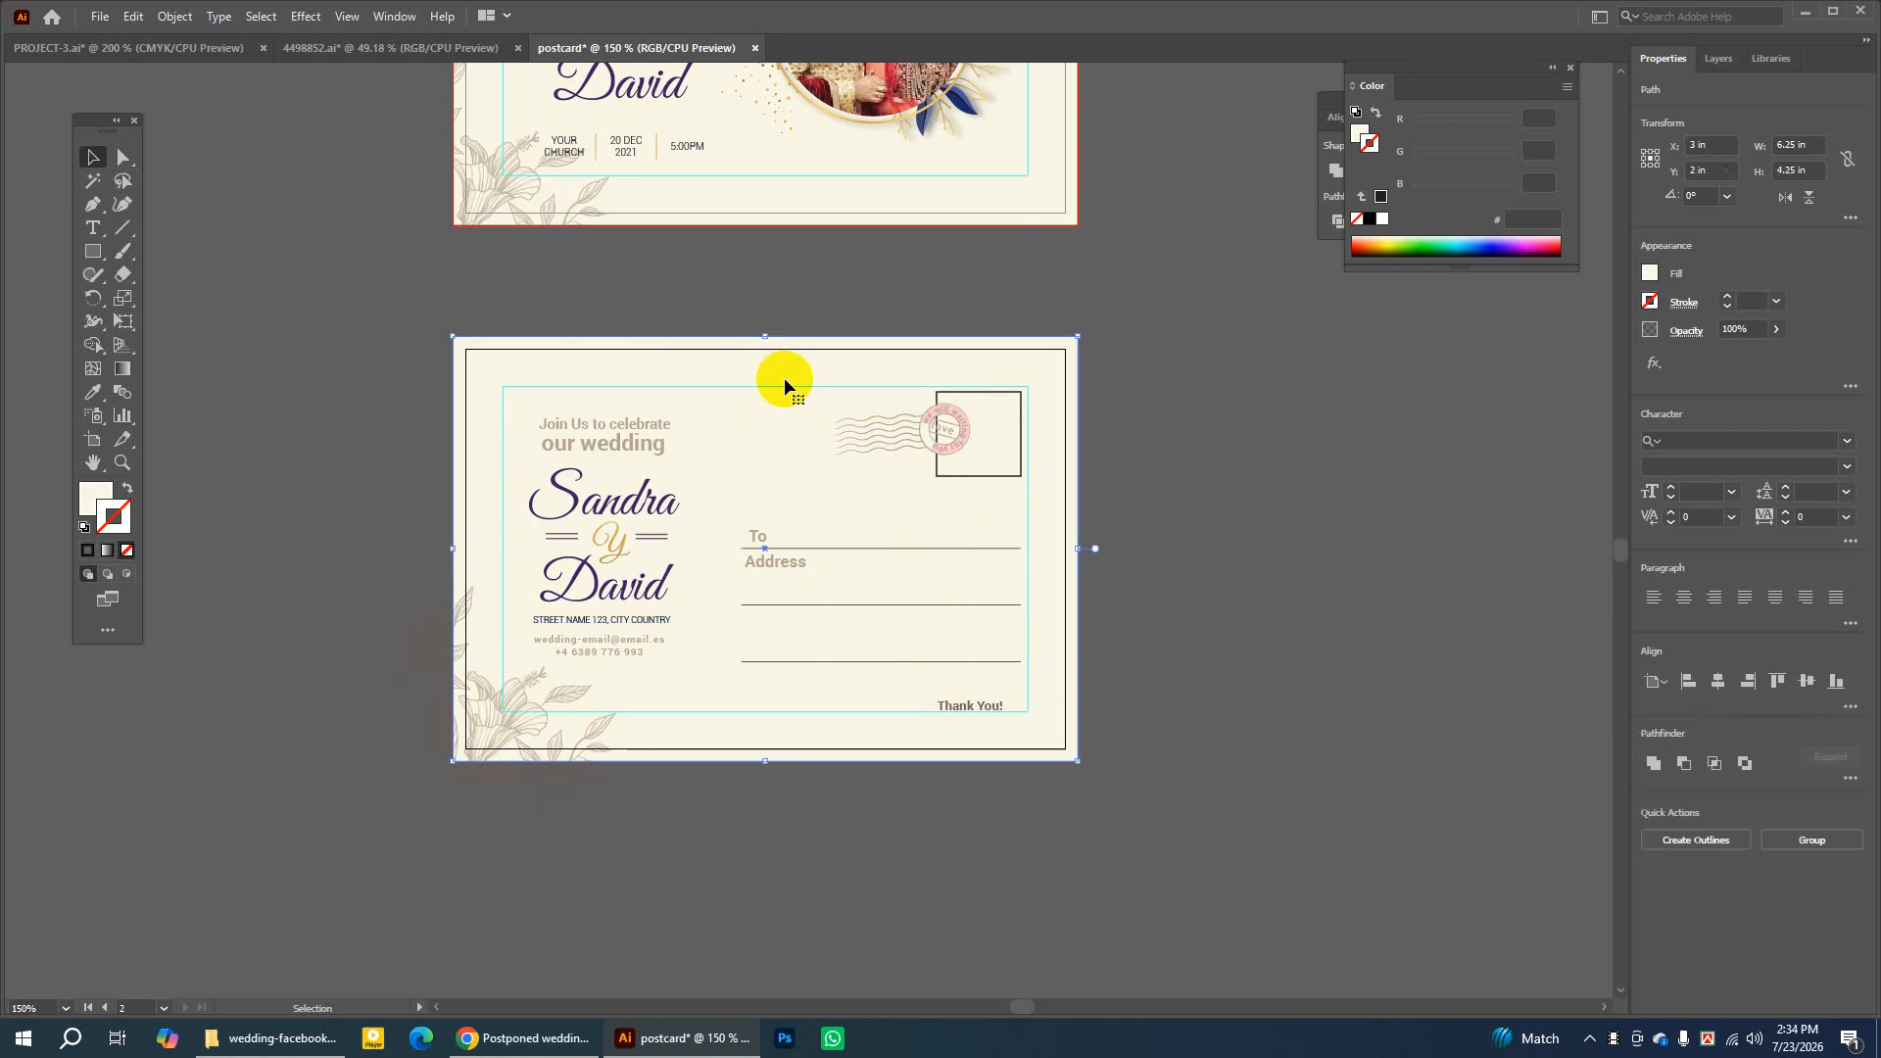
right_click(784, 384)
left_click(801, 673)
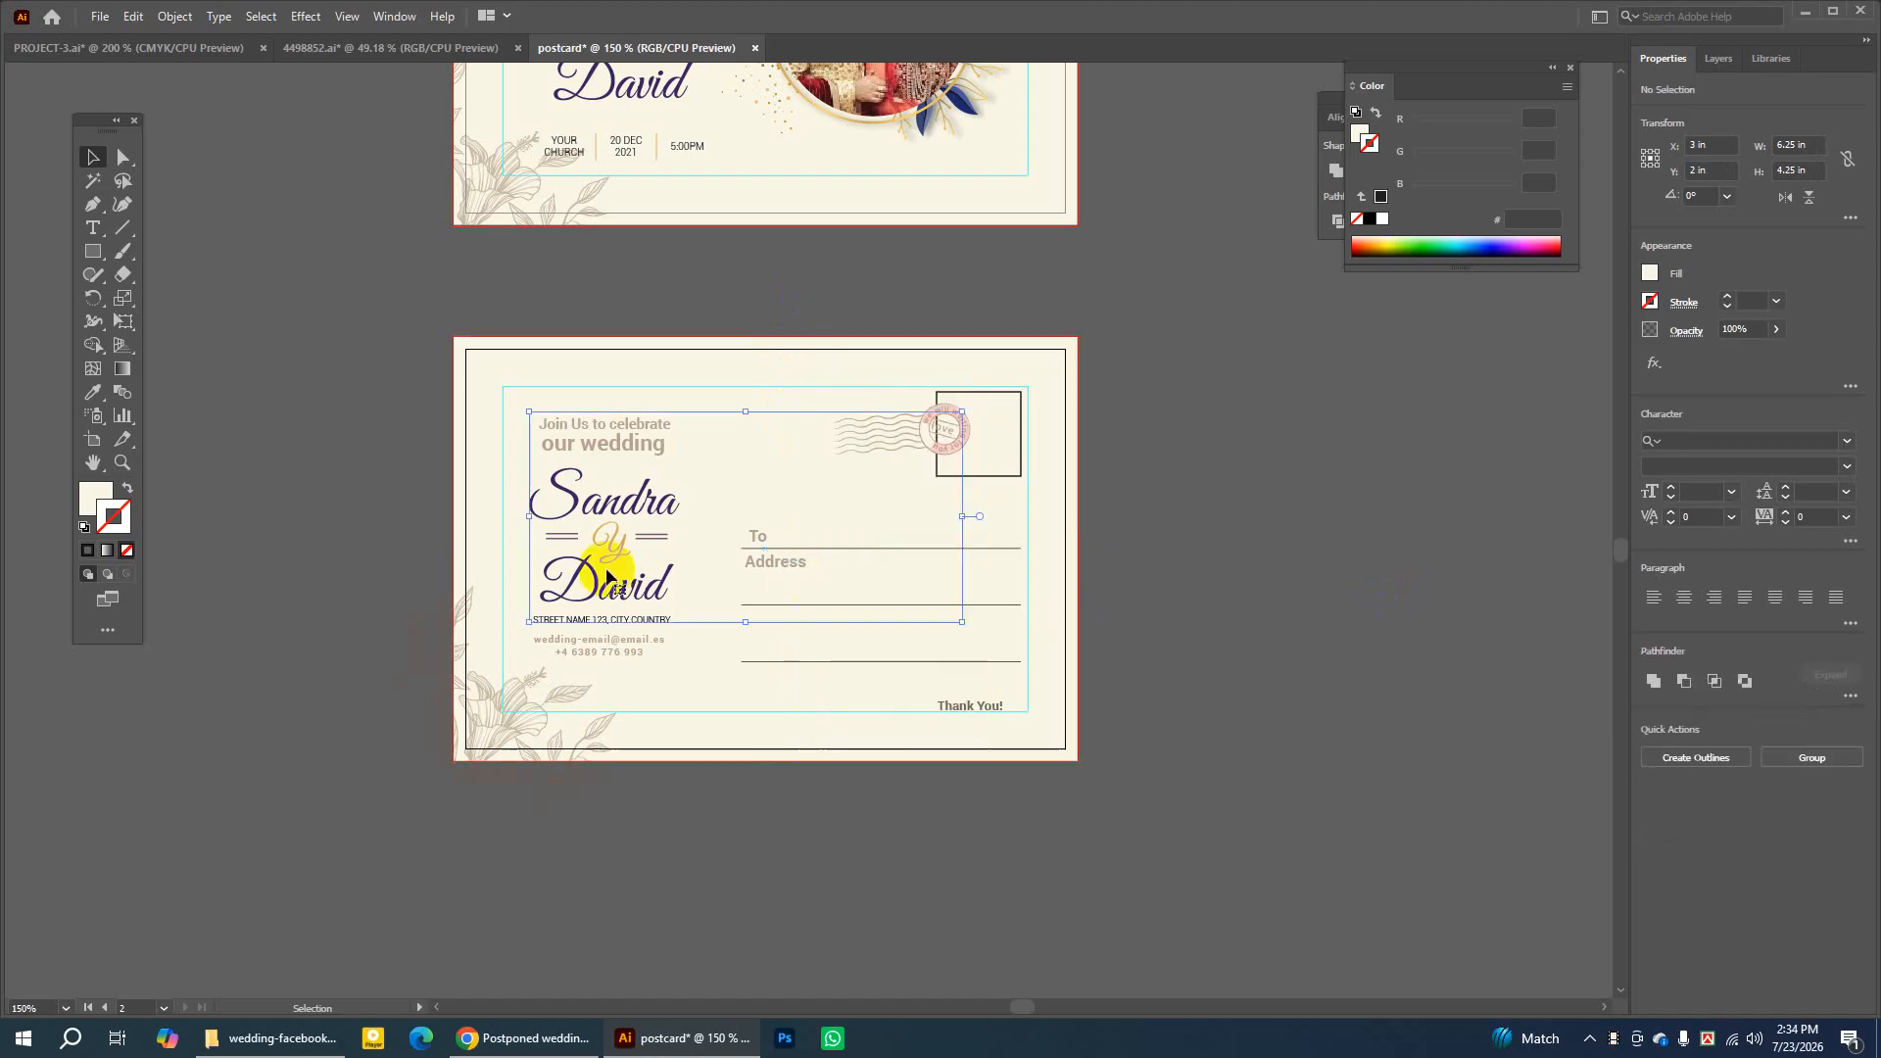
left_click(536, 676)
right_click(536, 676)
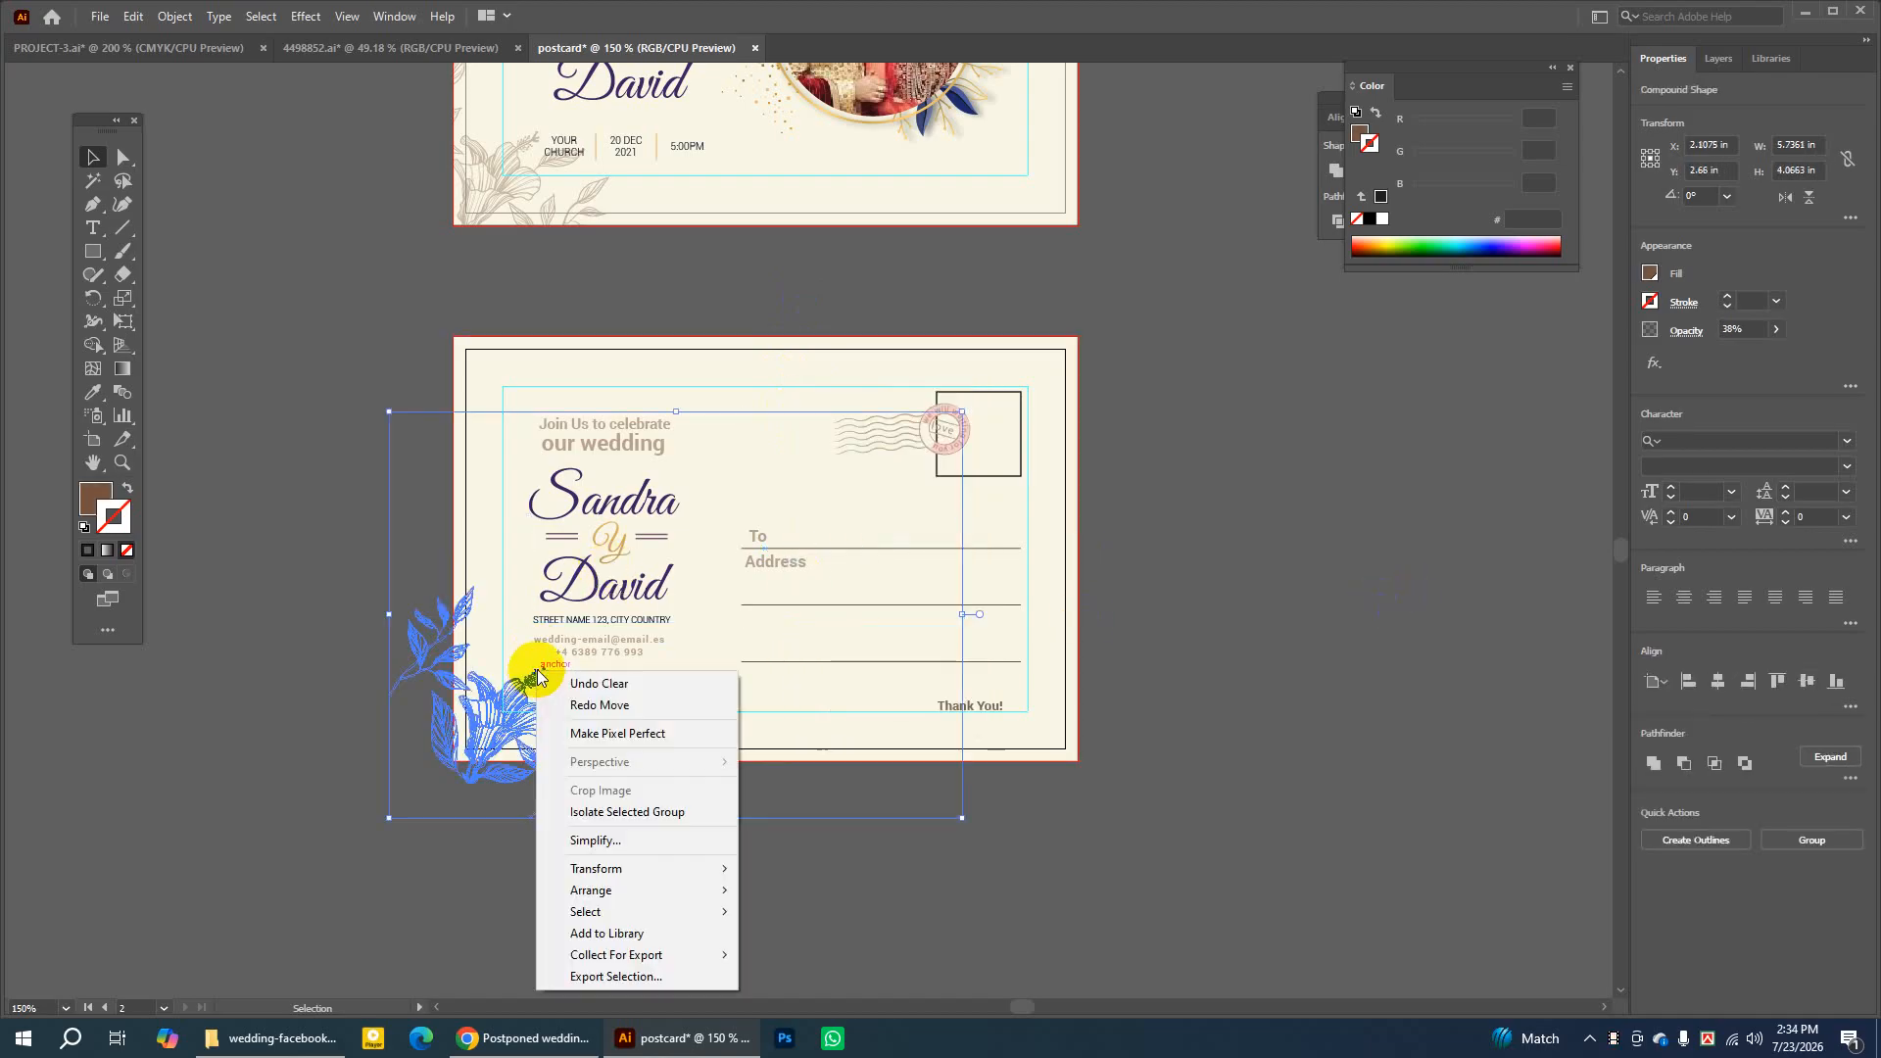
left_click(598, 514)
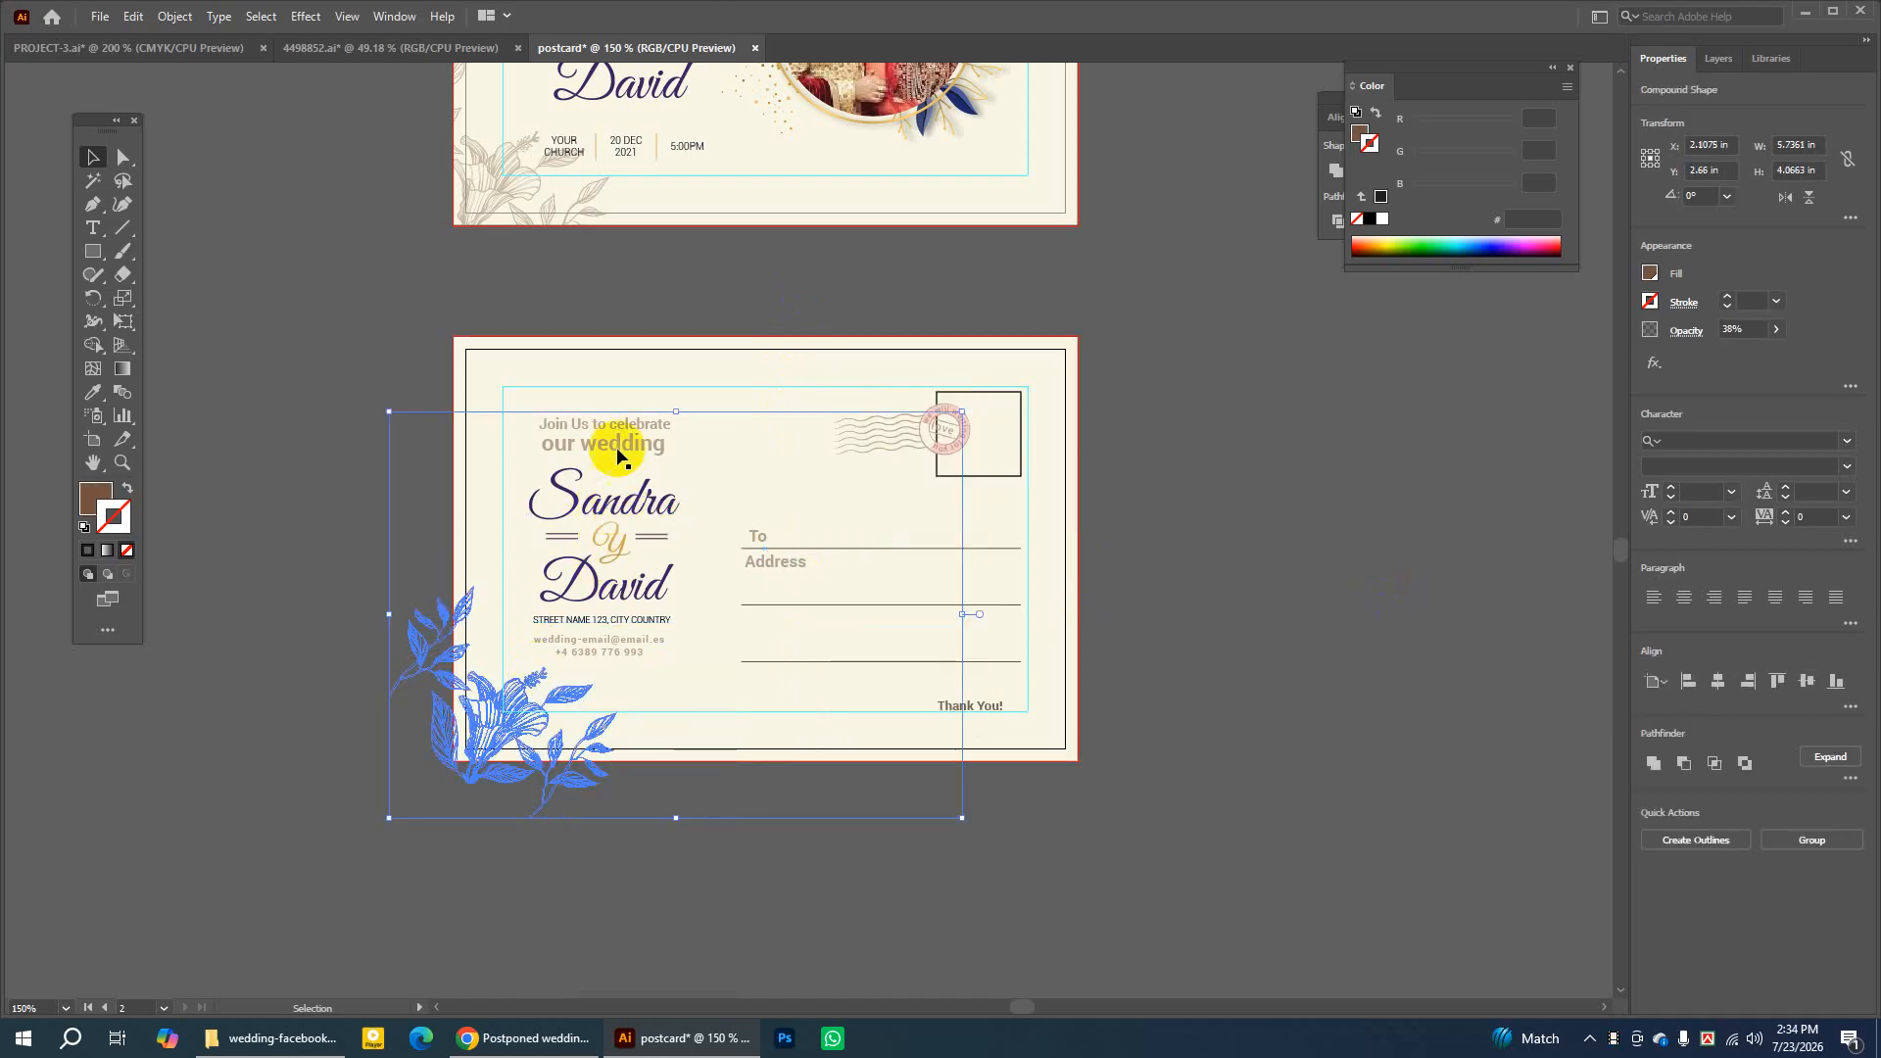
left_click(563, 303)
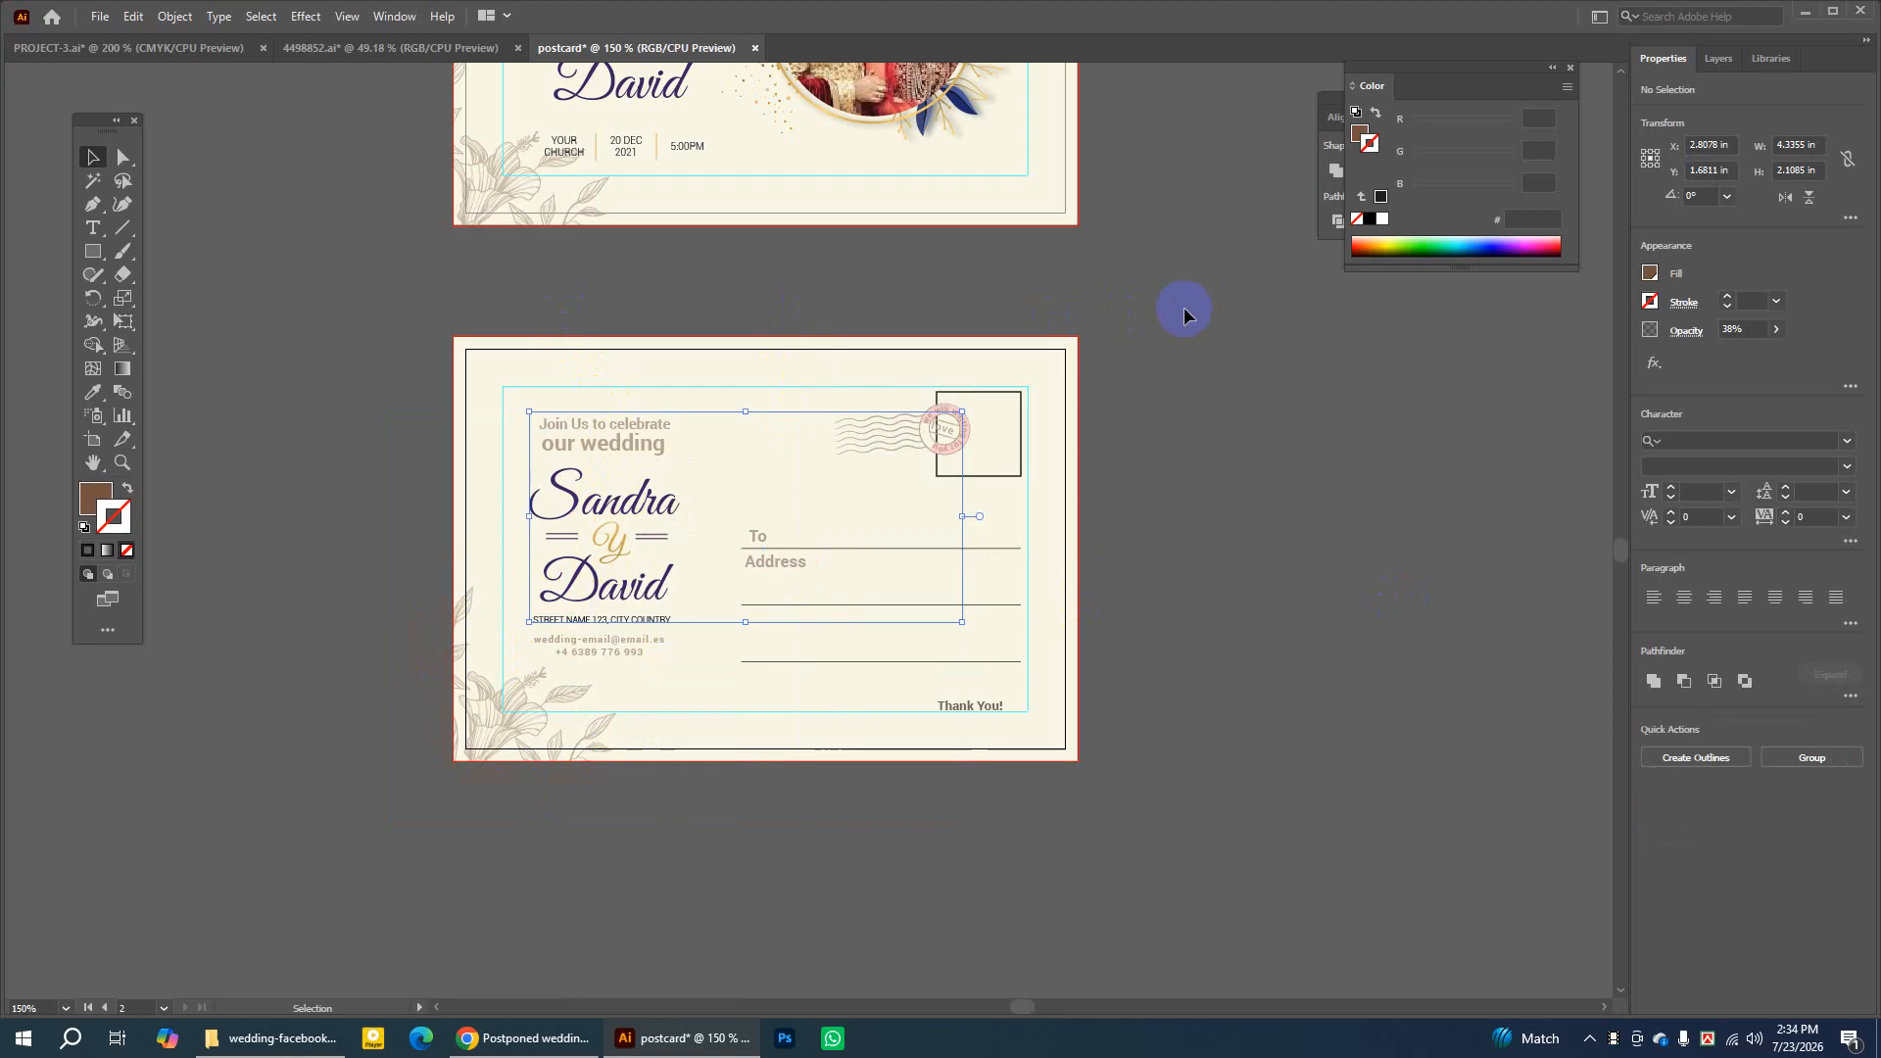
left_click(672, 416)
left_click(649, 306)
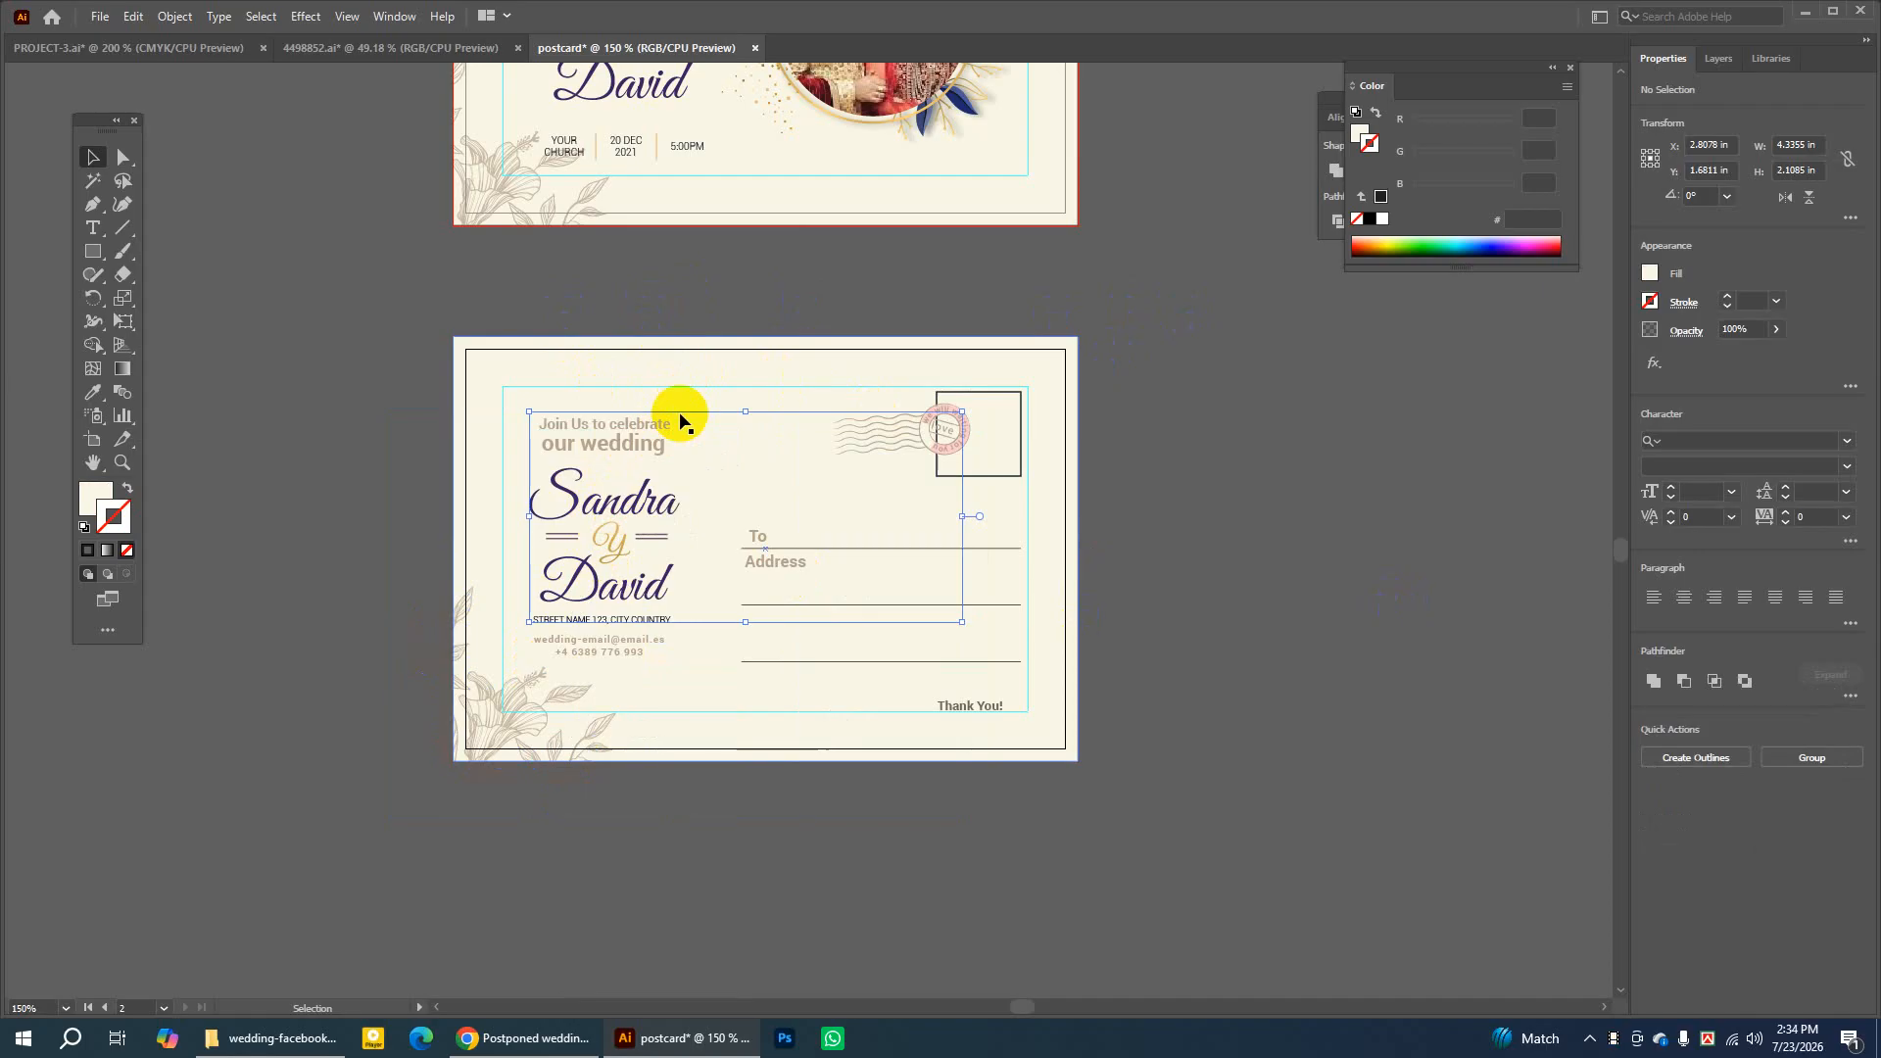
Unlock the guides, try moving the inner margin guide off the back card, and undo the move
right_click(619, 594)
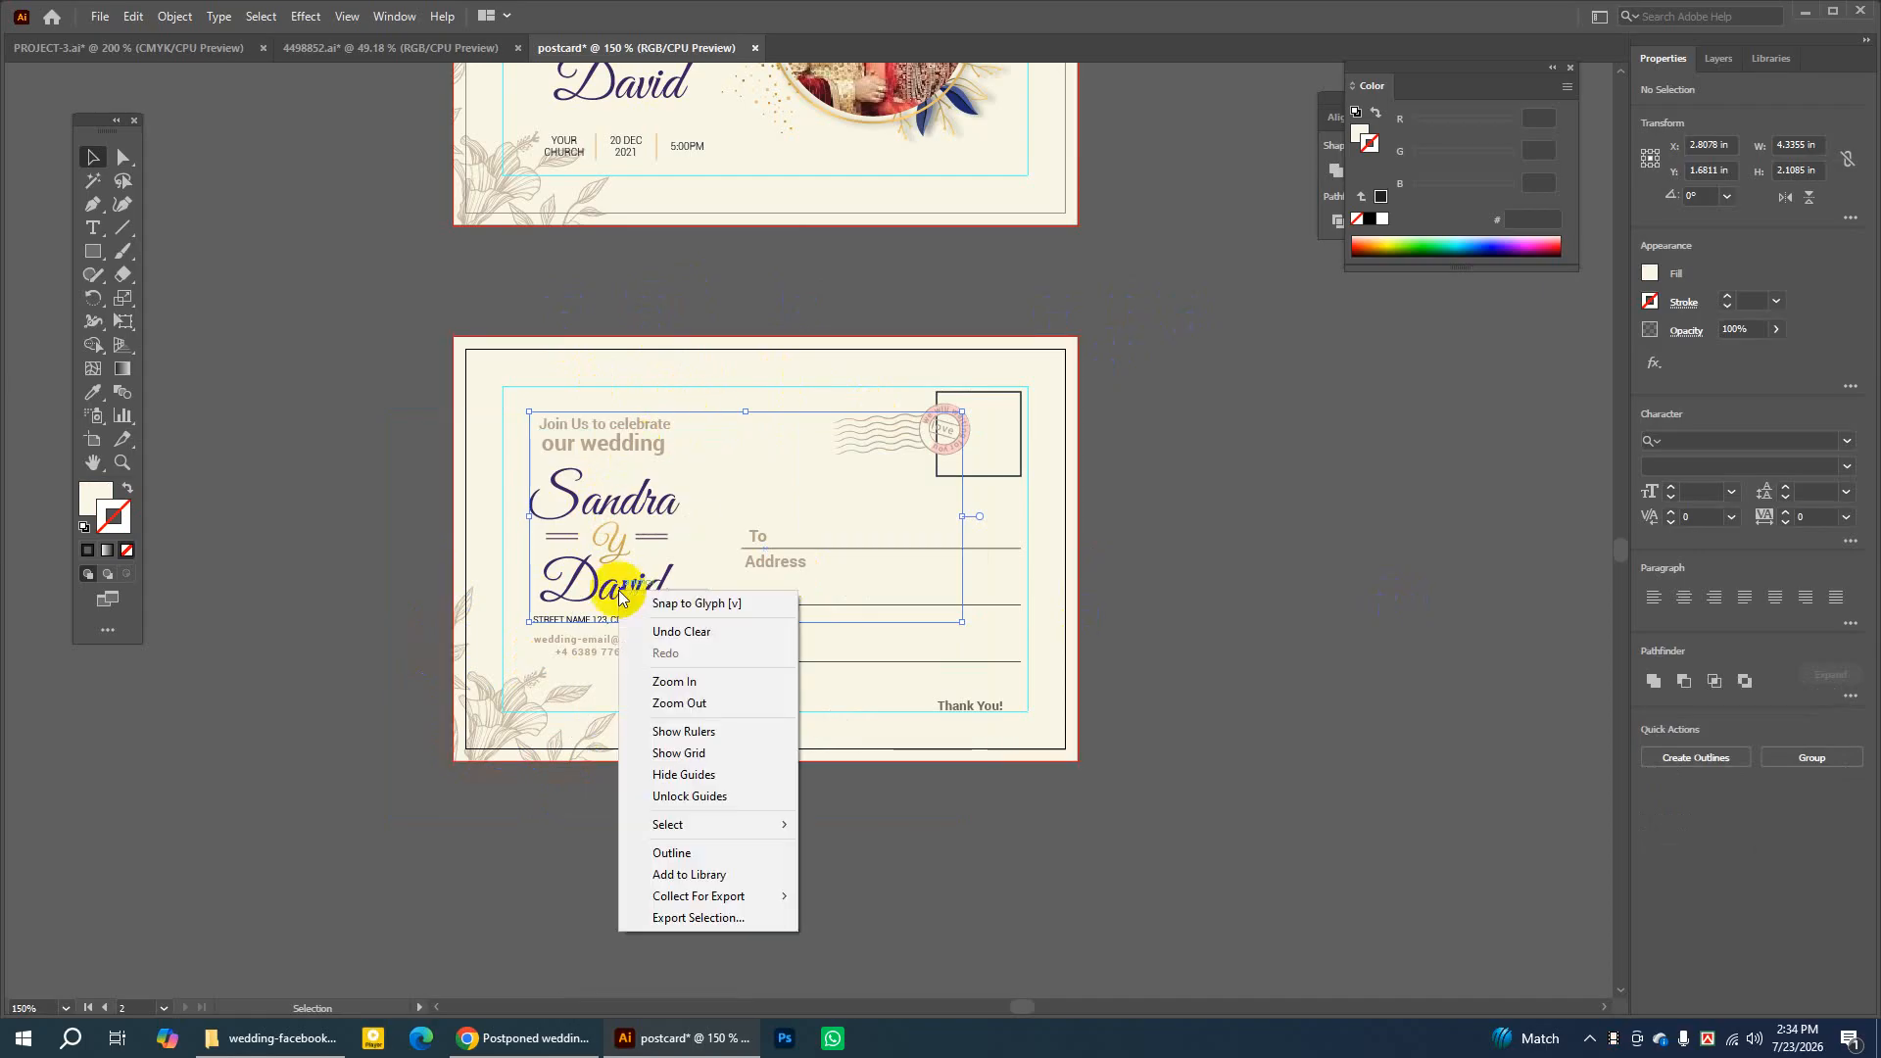
left_click(674, 795)
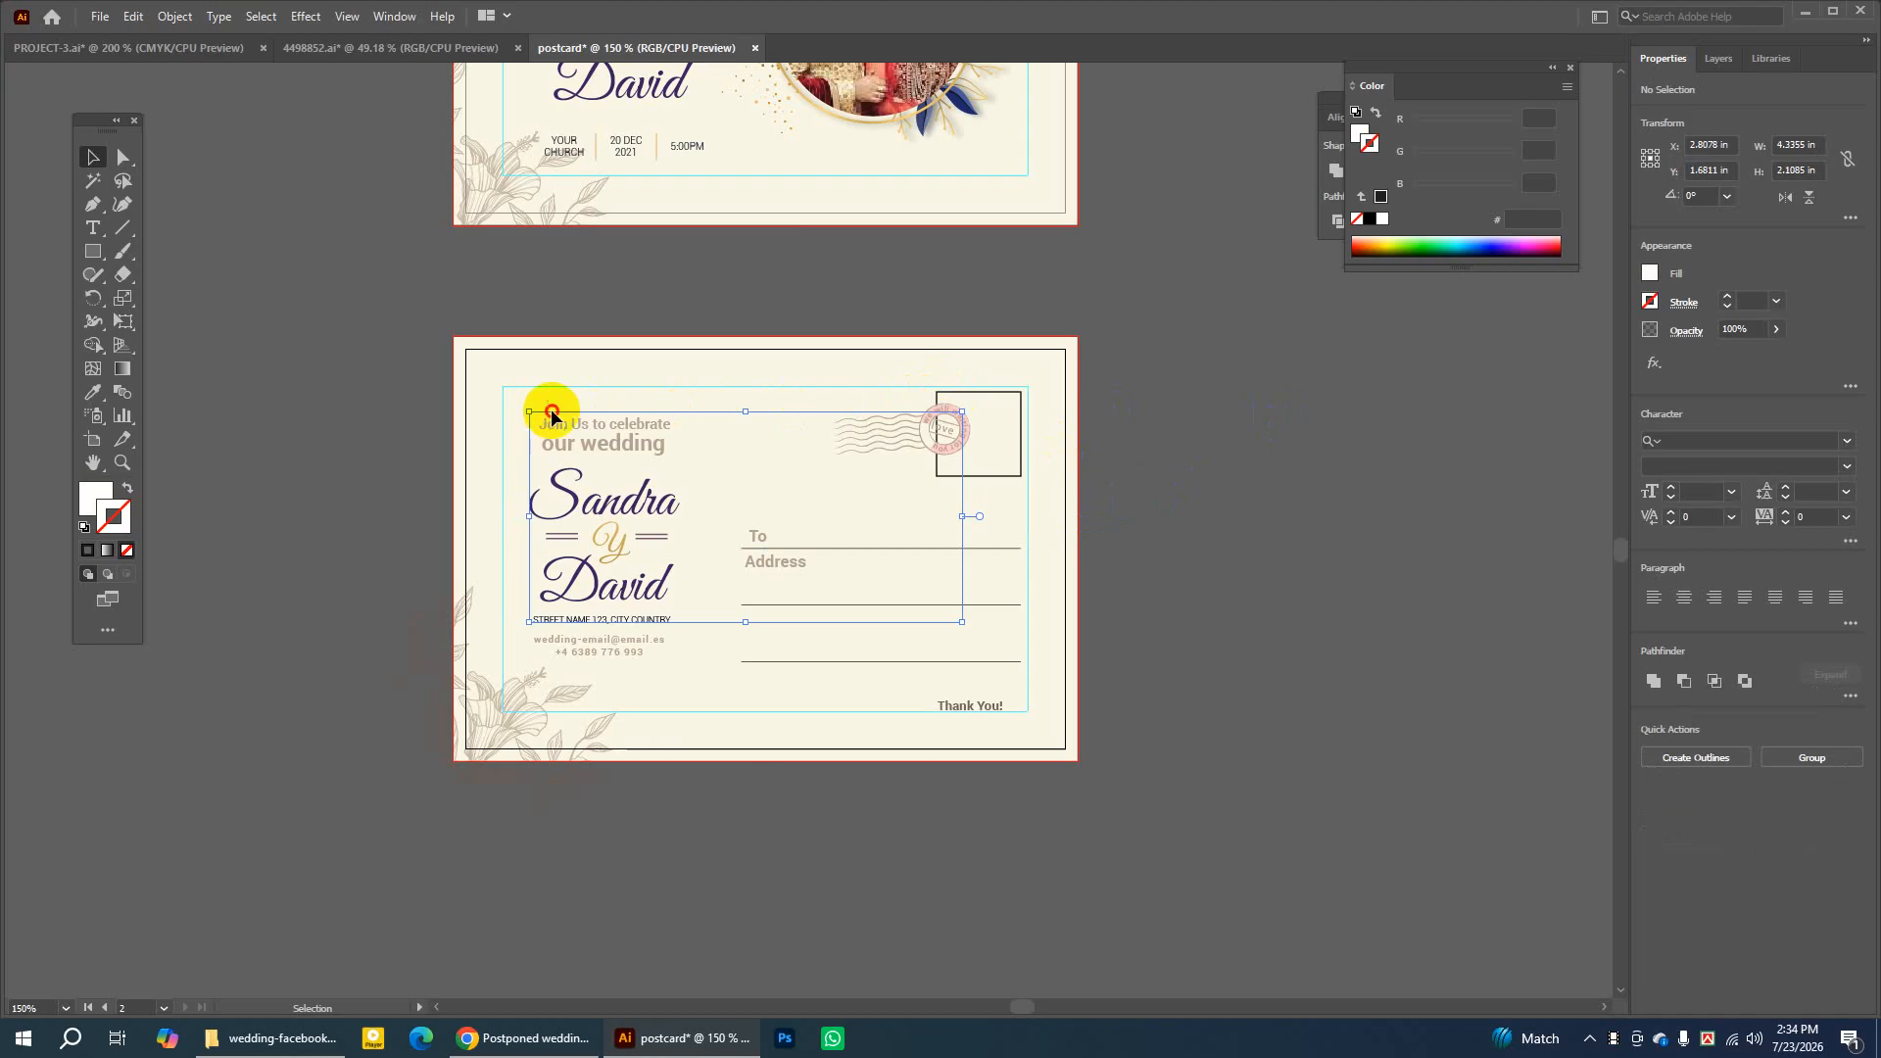
left_click_drag(552, 417, 1190, 496)
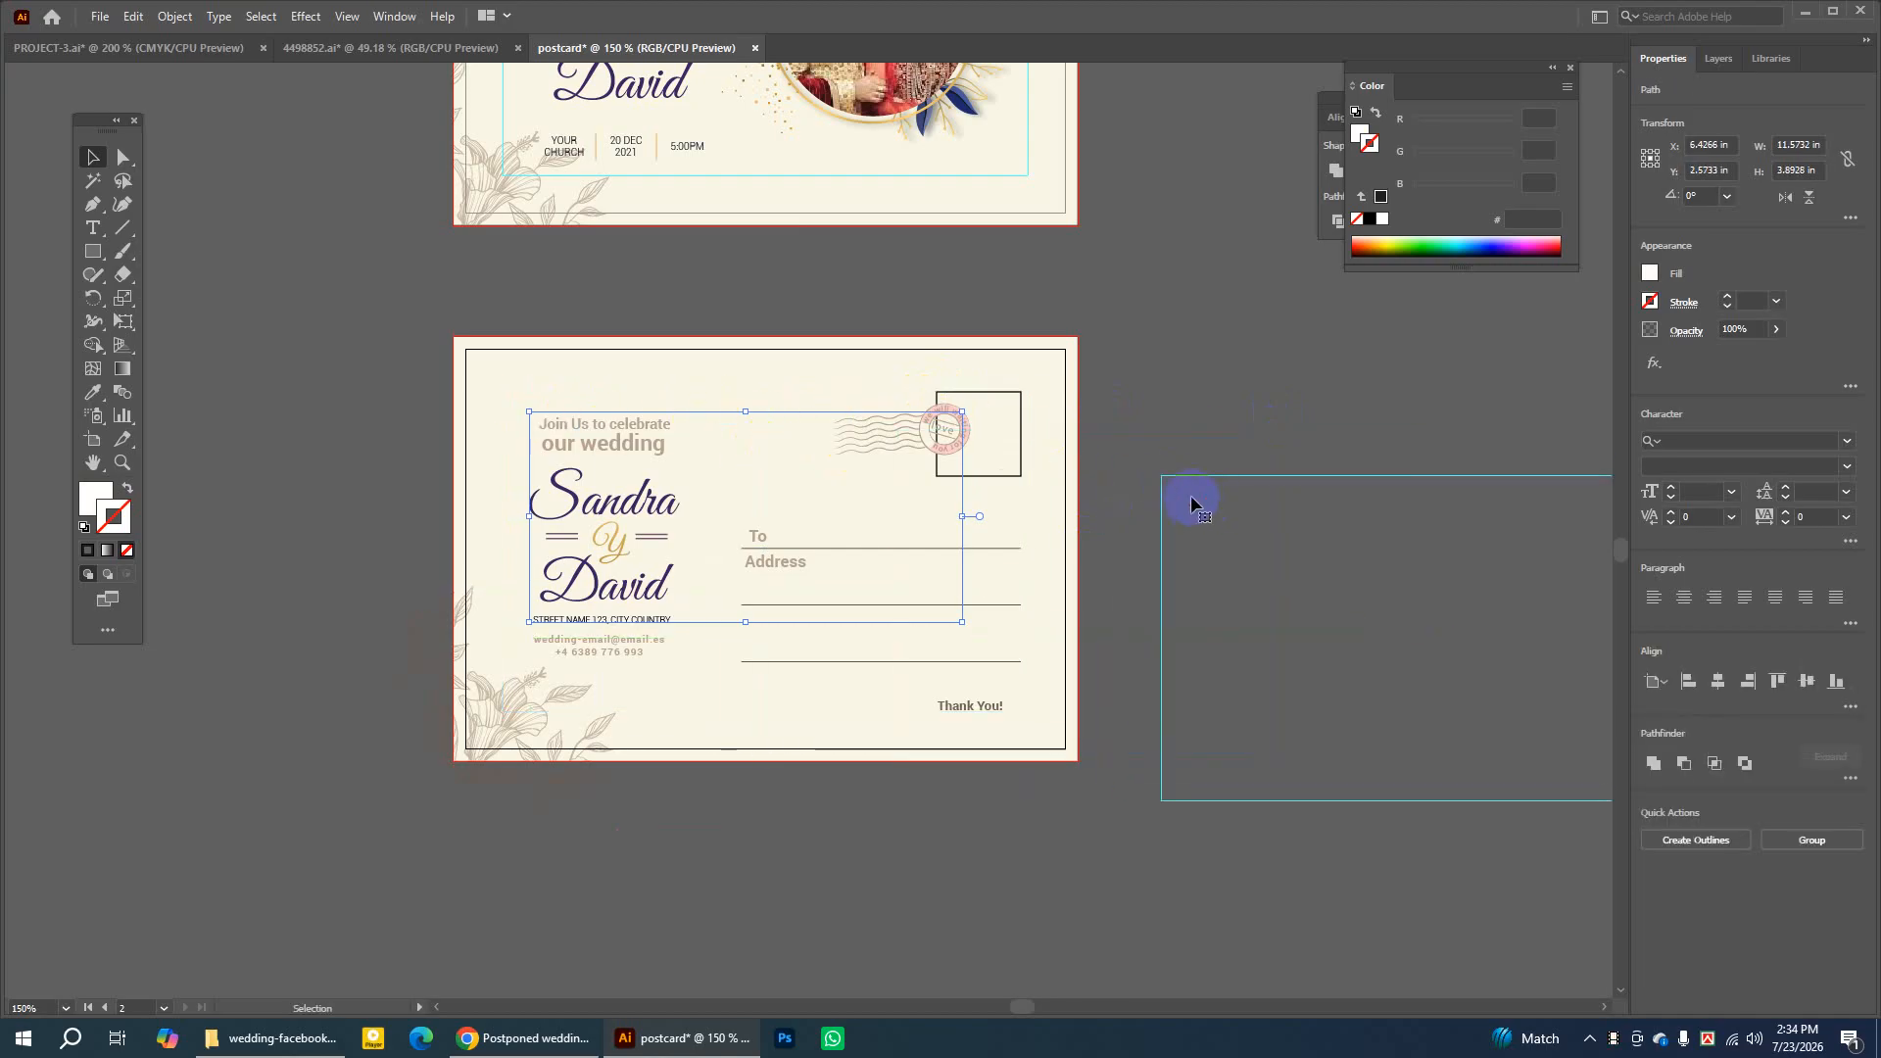
key("ctrl+z")
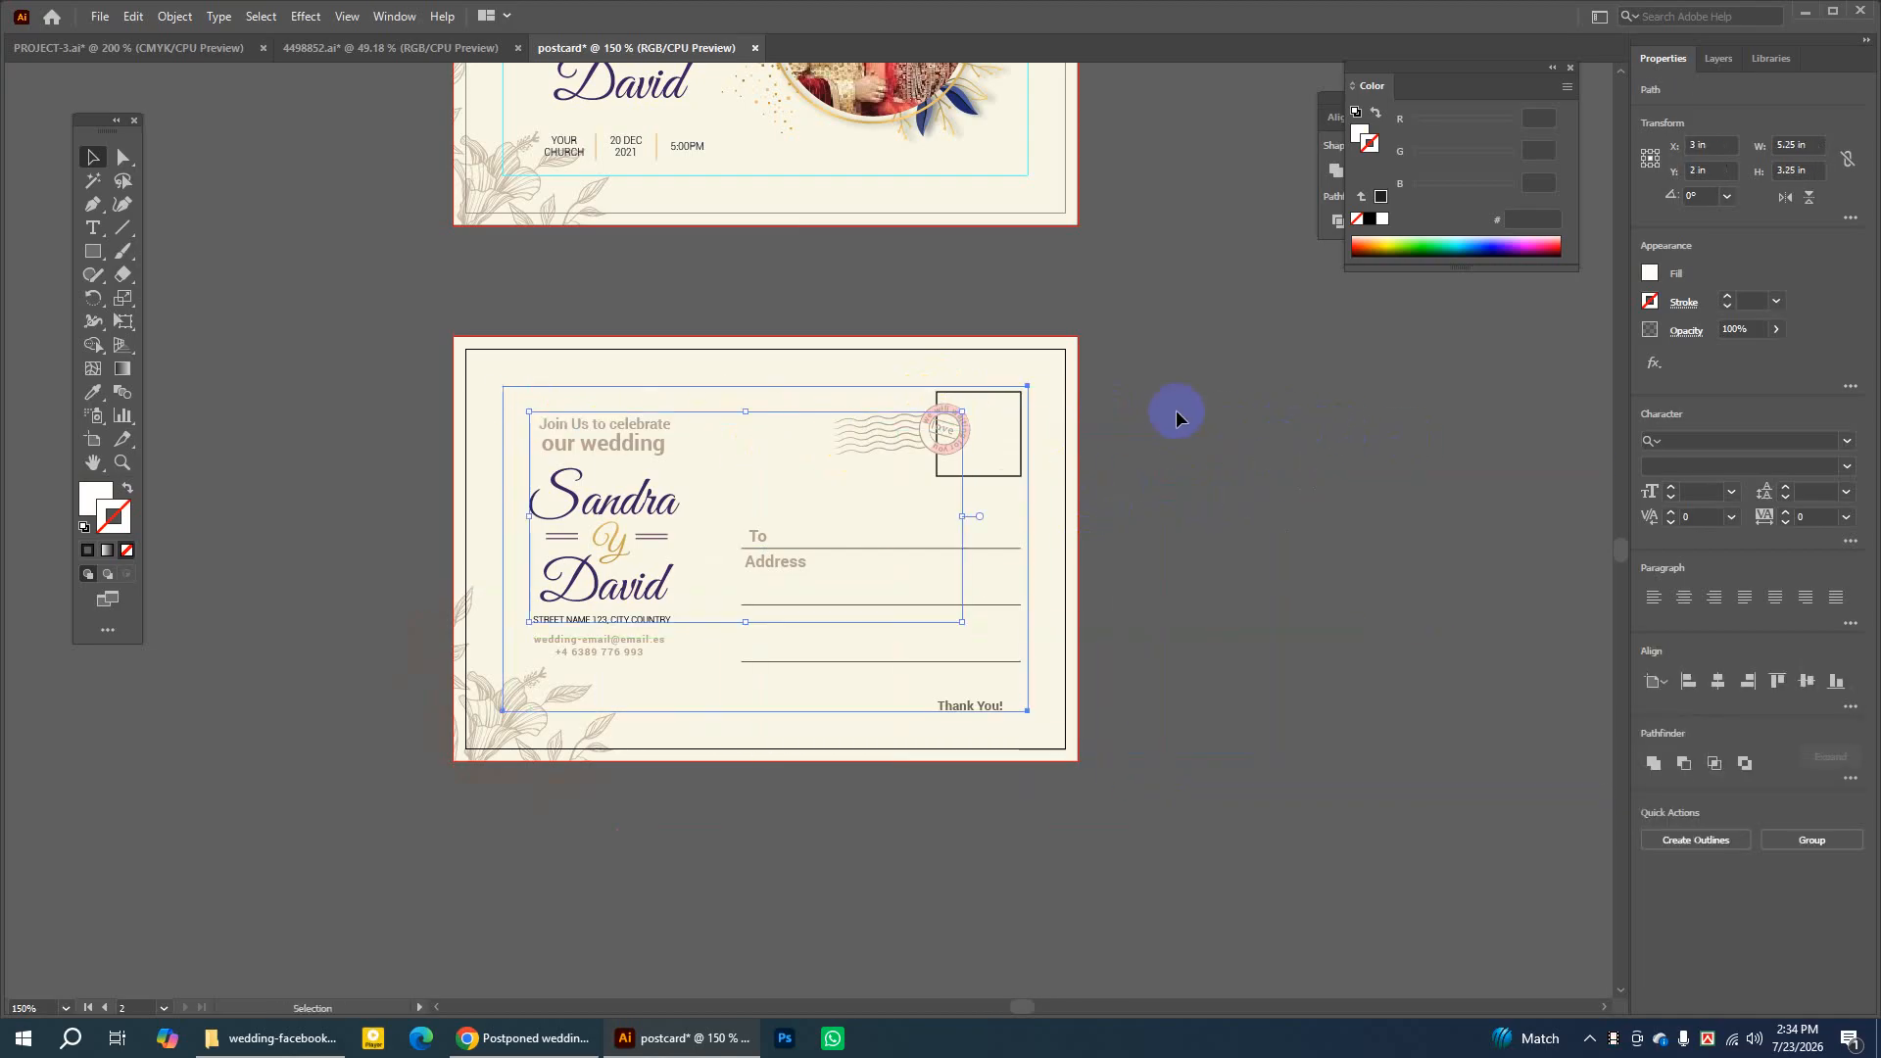
Try releasing the back card's inner margin guide into a regular path, and undo the release
right_click(1176, 418)
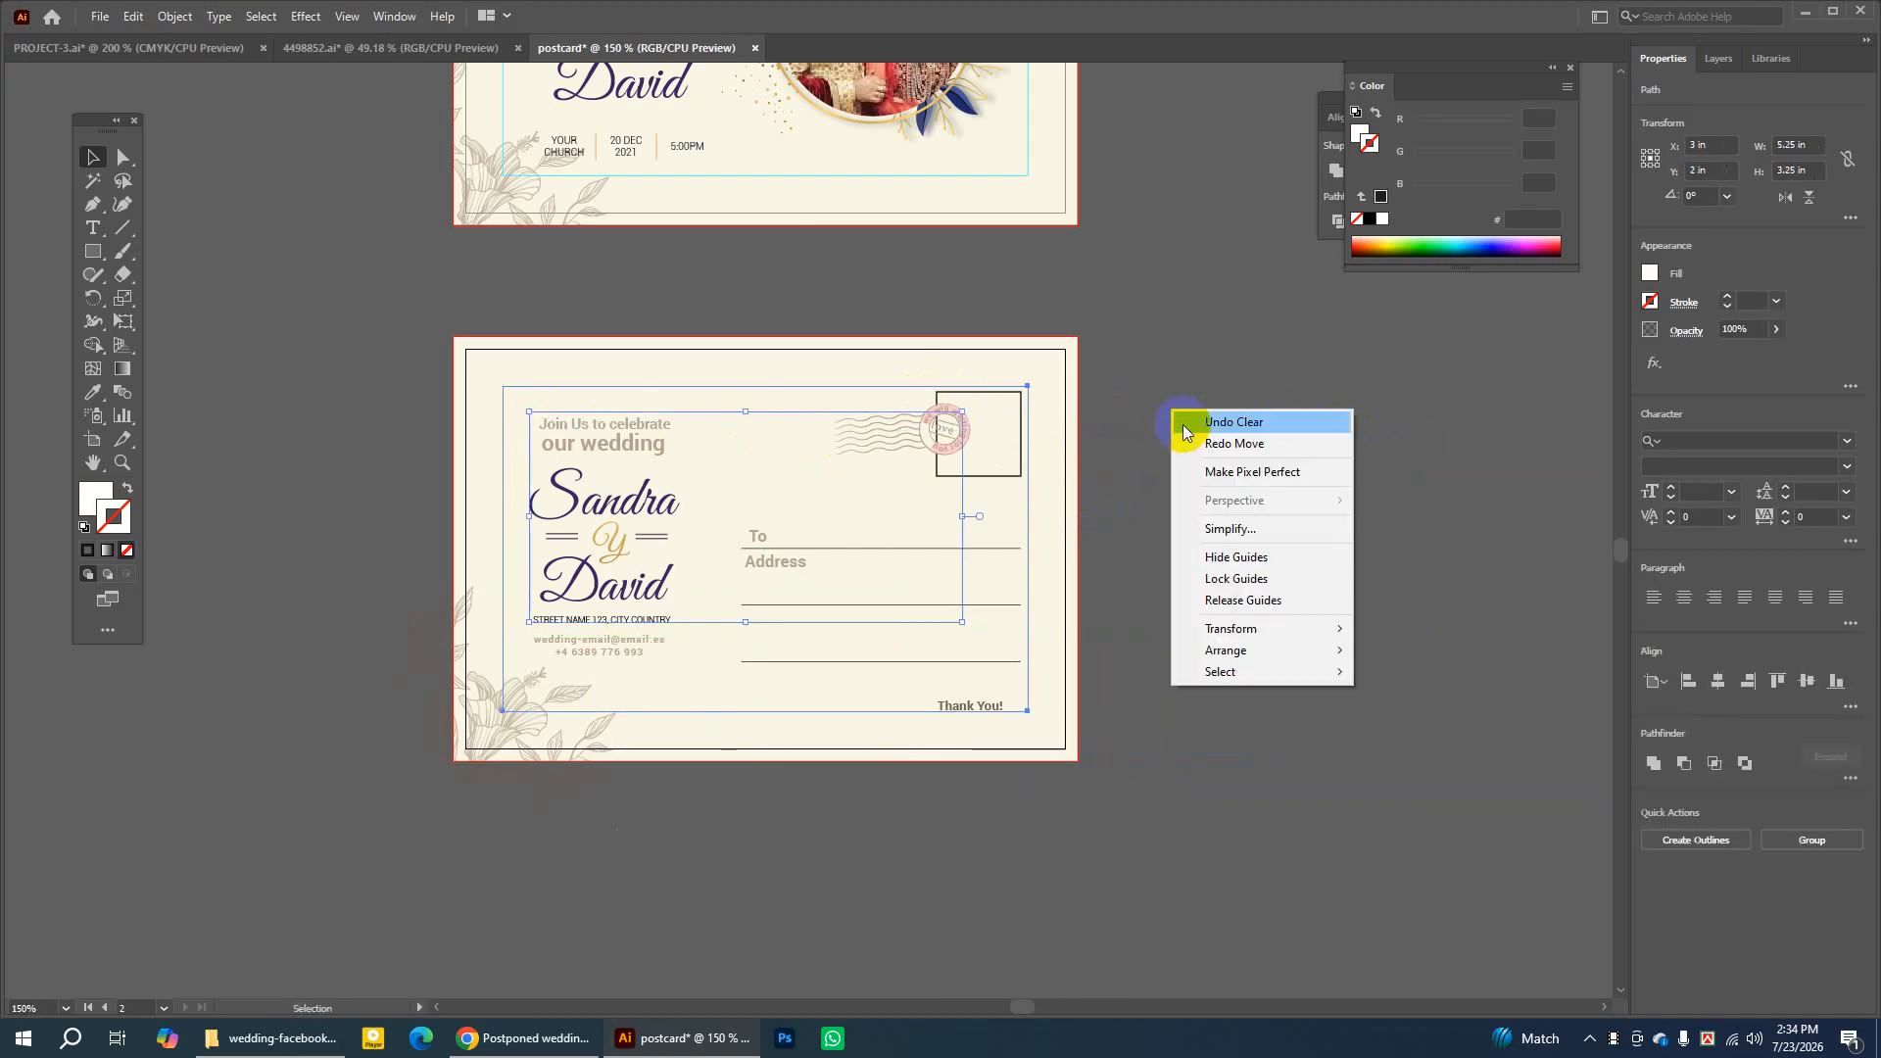
left_click(1224, 602)
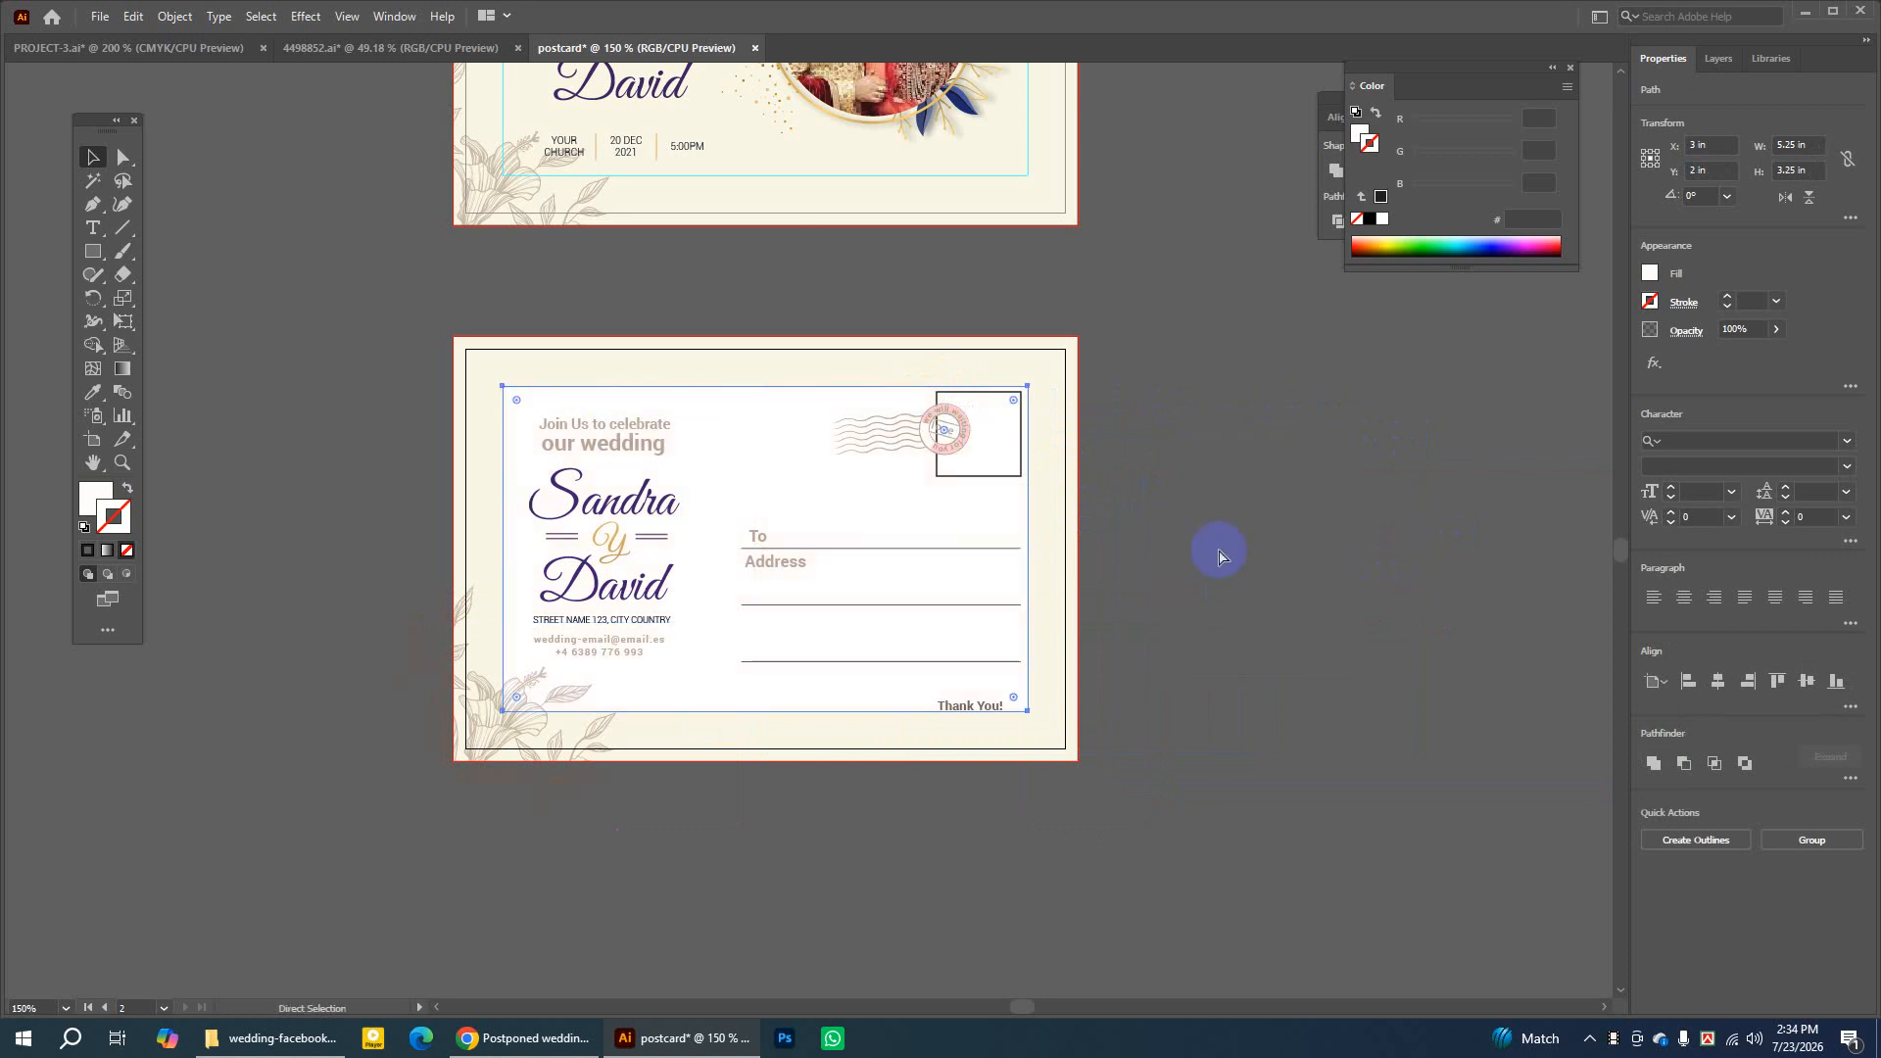
key("ctrl+z")
key("ctrl+z")
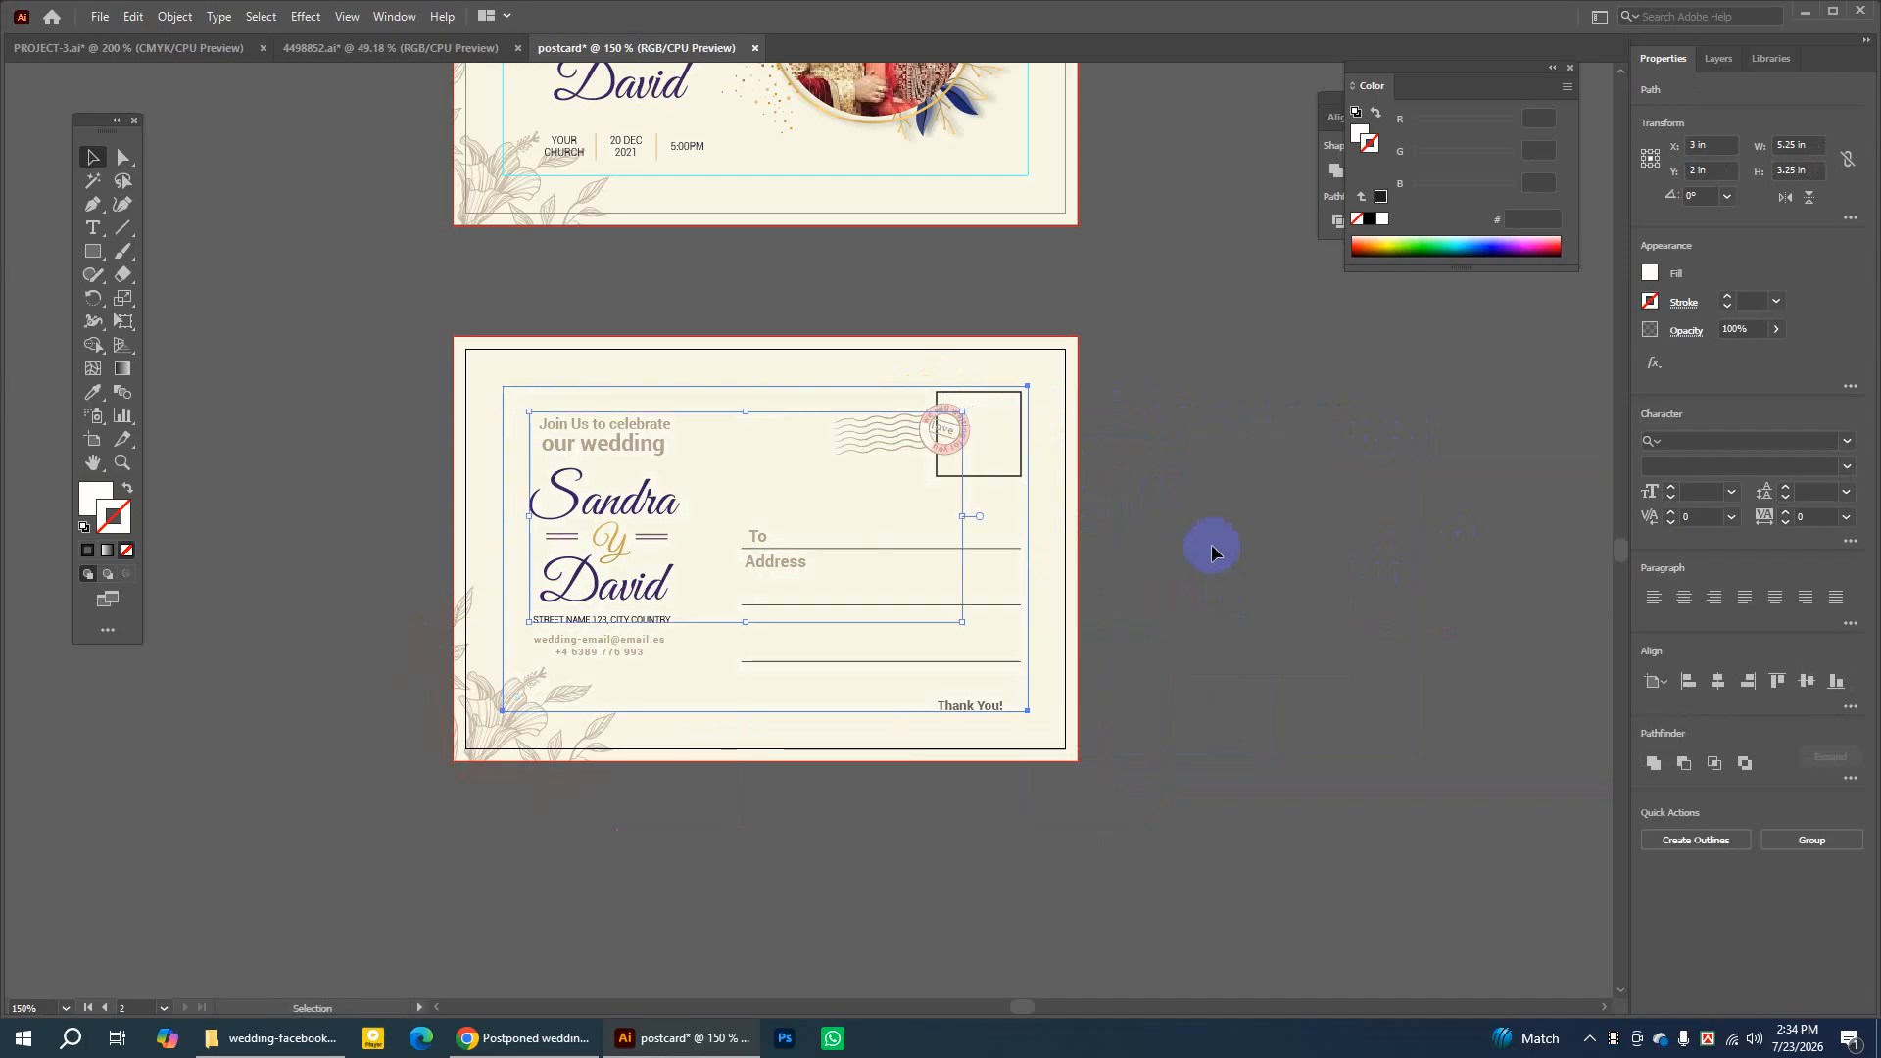
Clear the selection of the inner margin guide and lock the guides again
left_click(1178, 404)
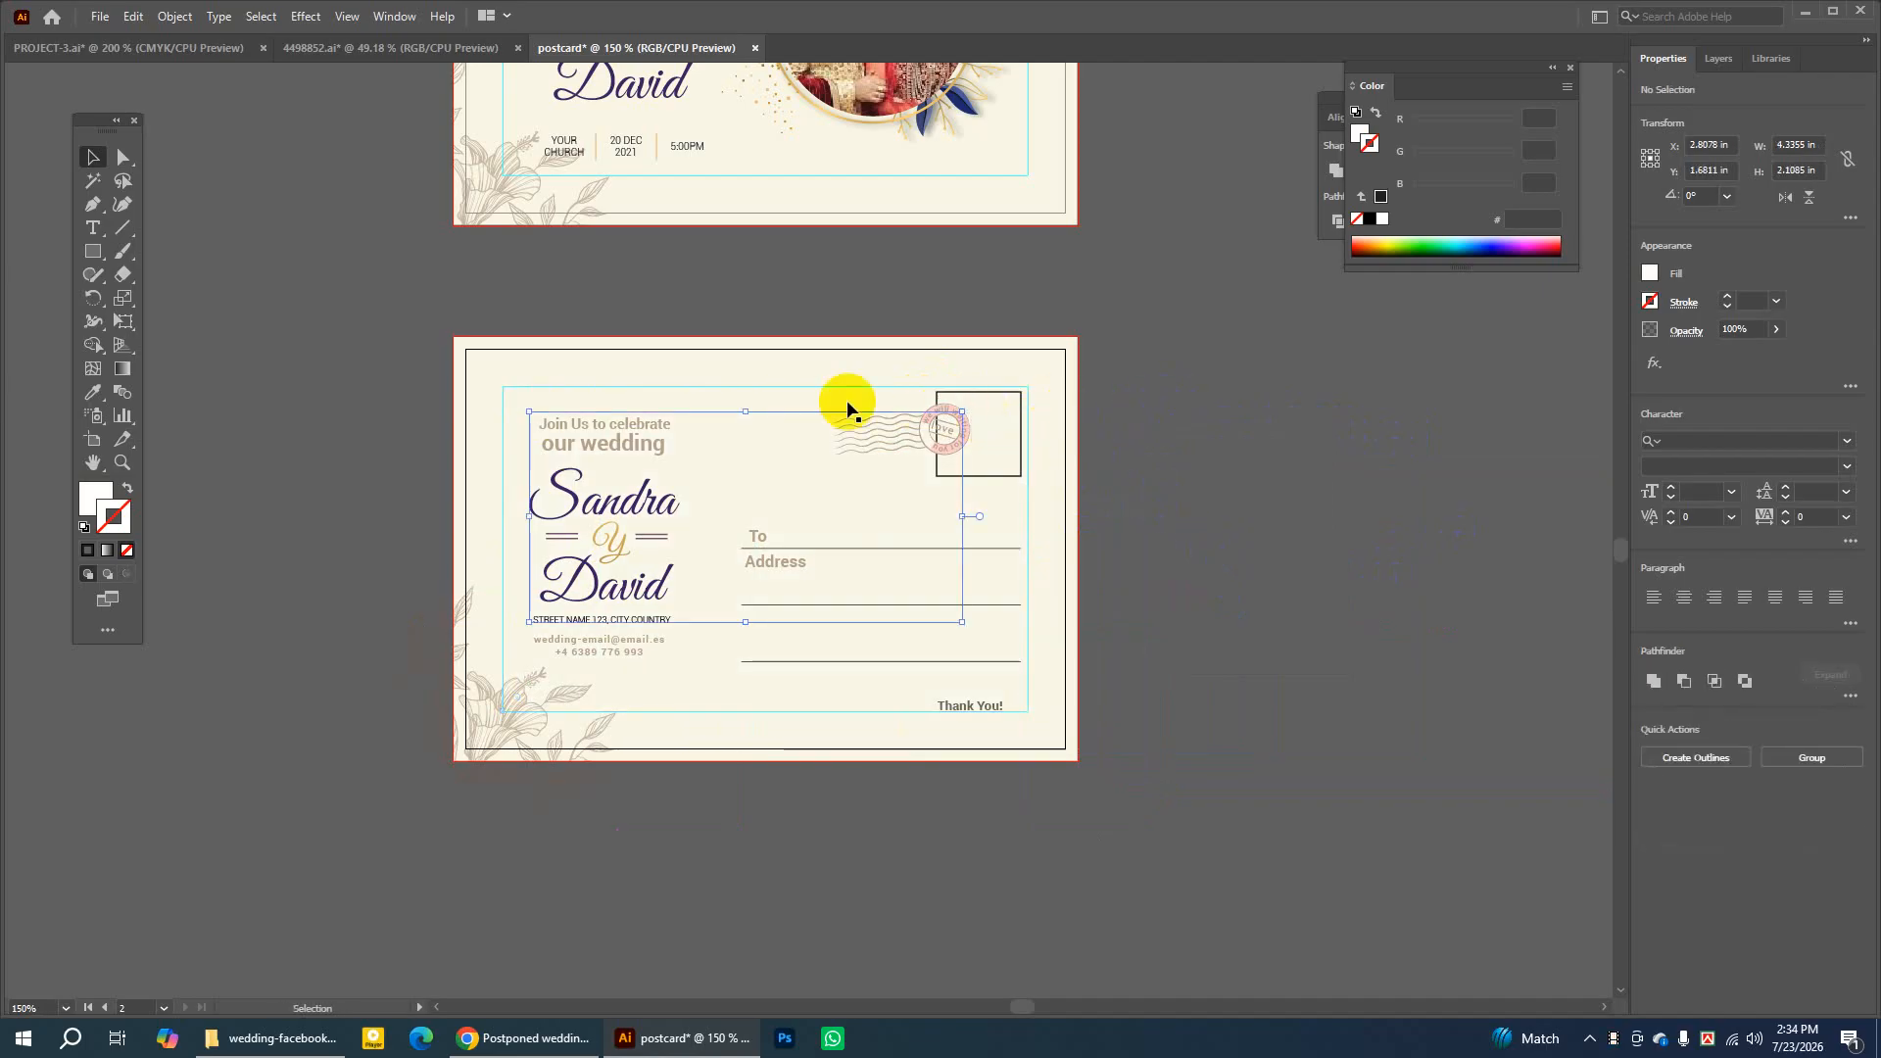
left_click(774, 408)
left_click(1002, 394)
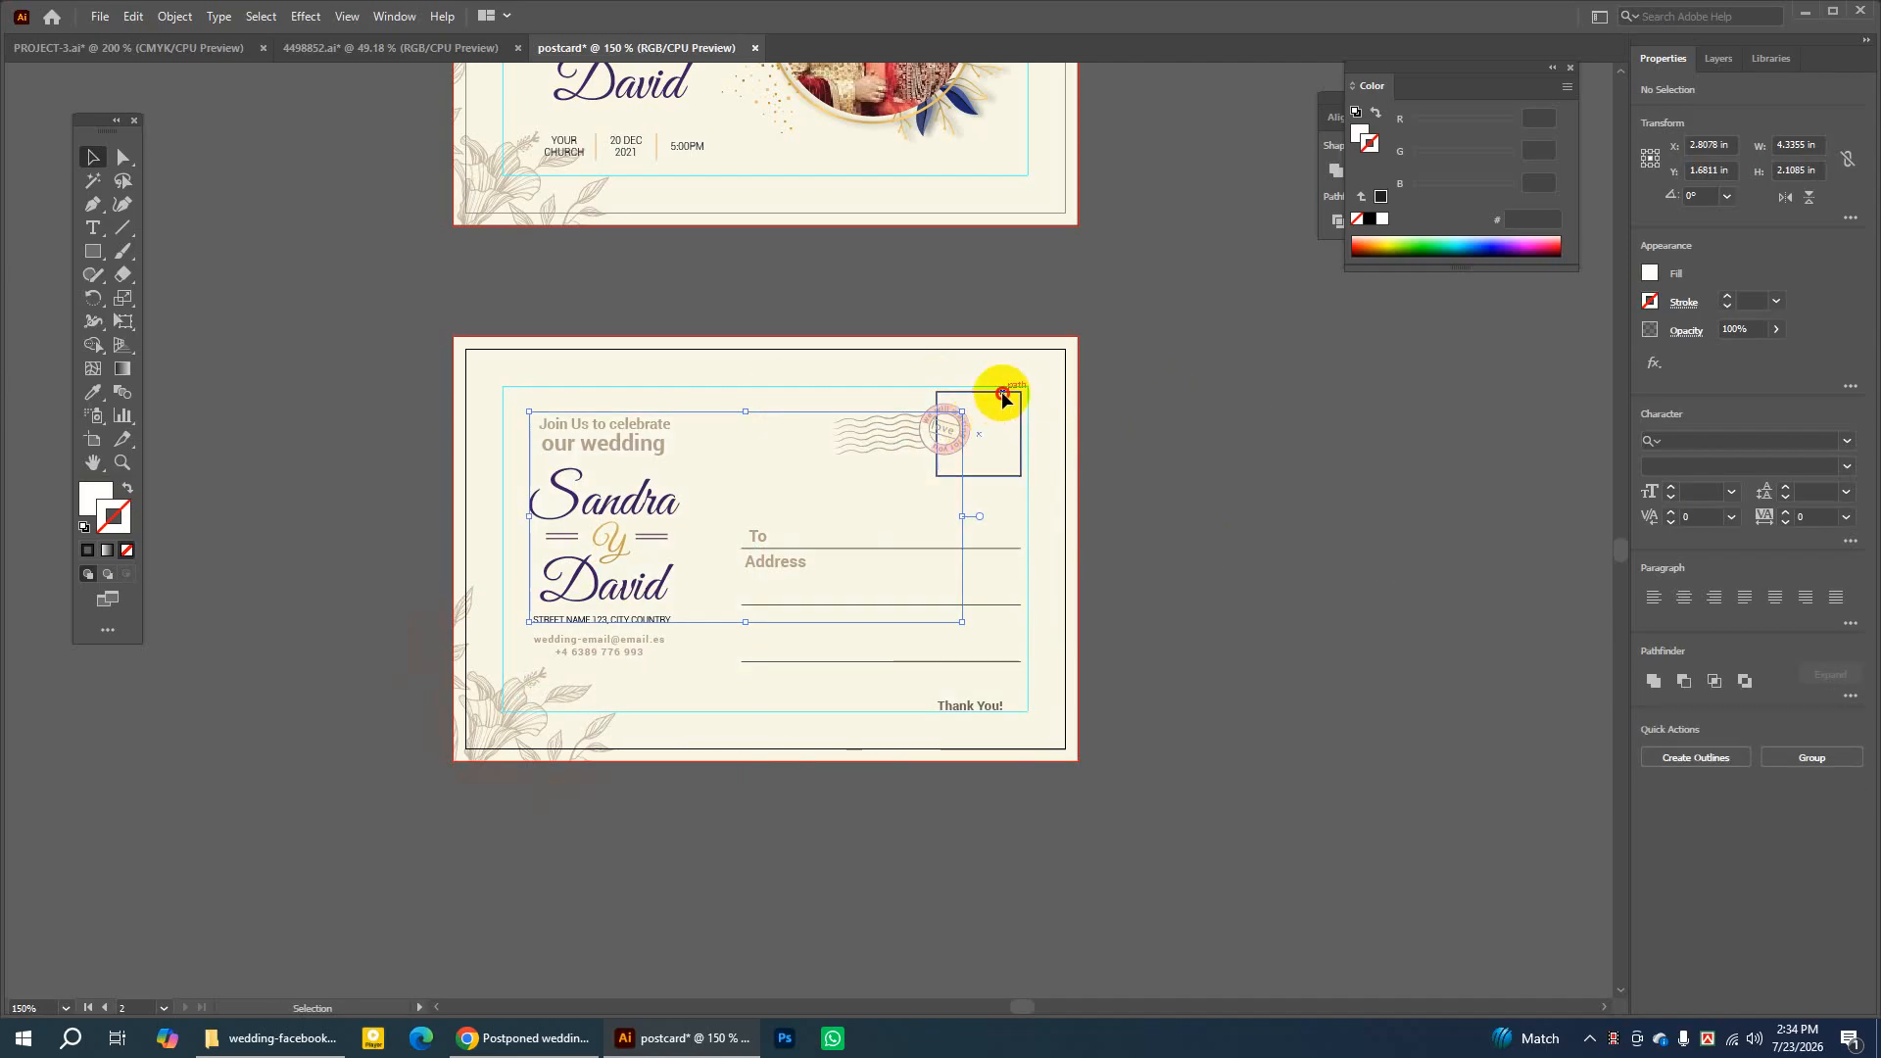
right_click(1203, 392)
left_click(1243, 602)
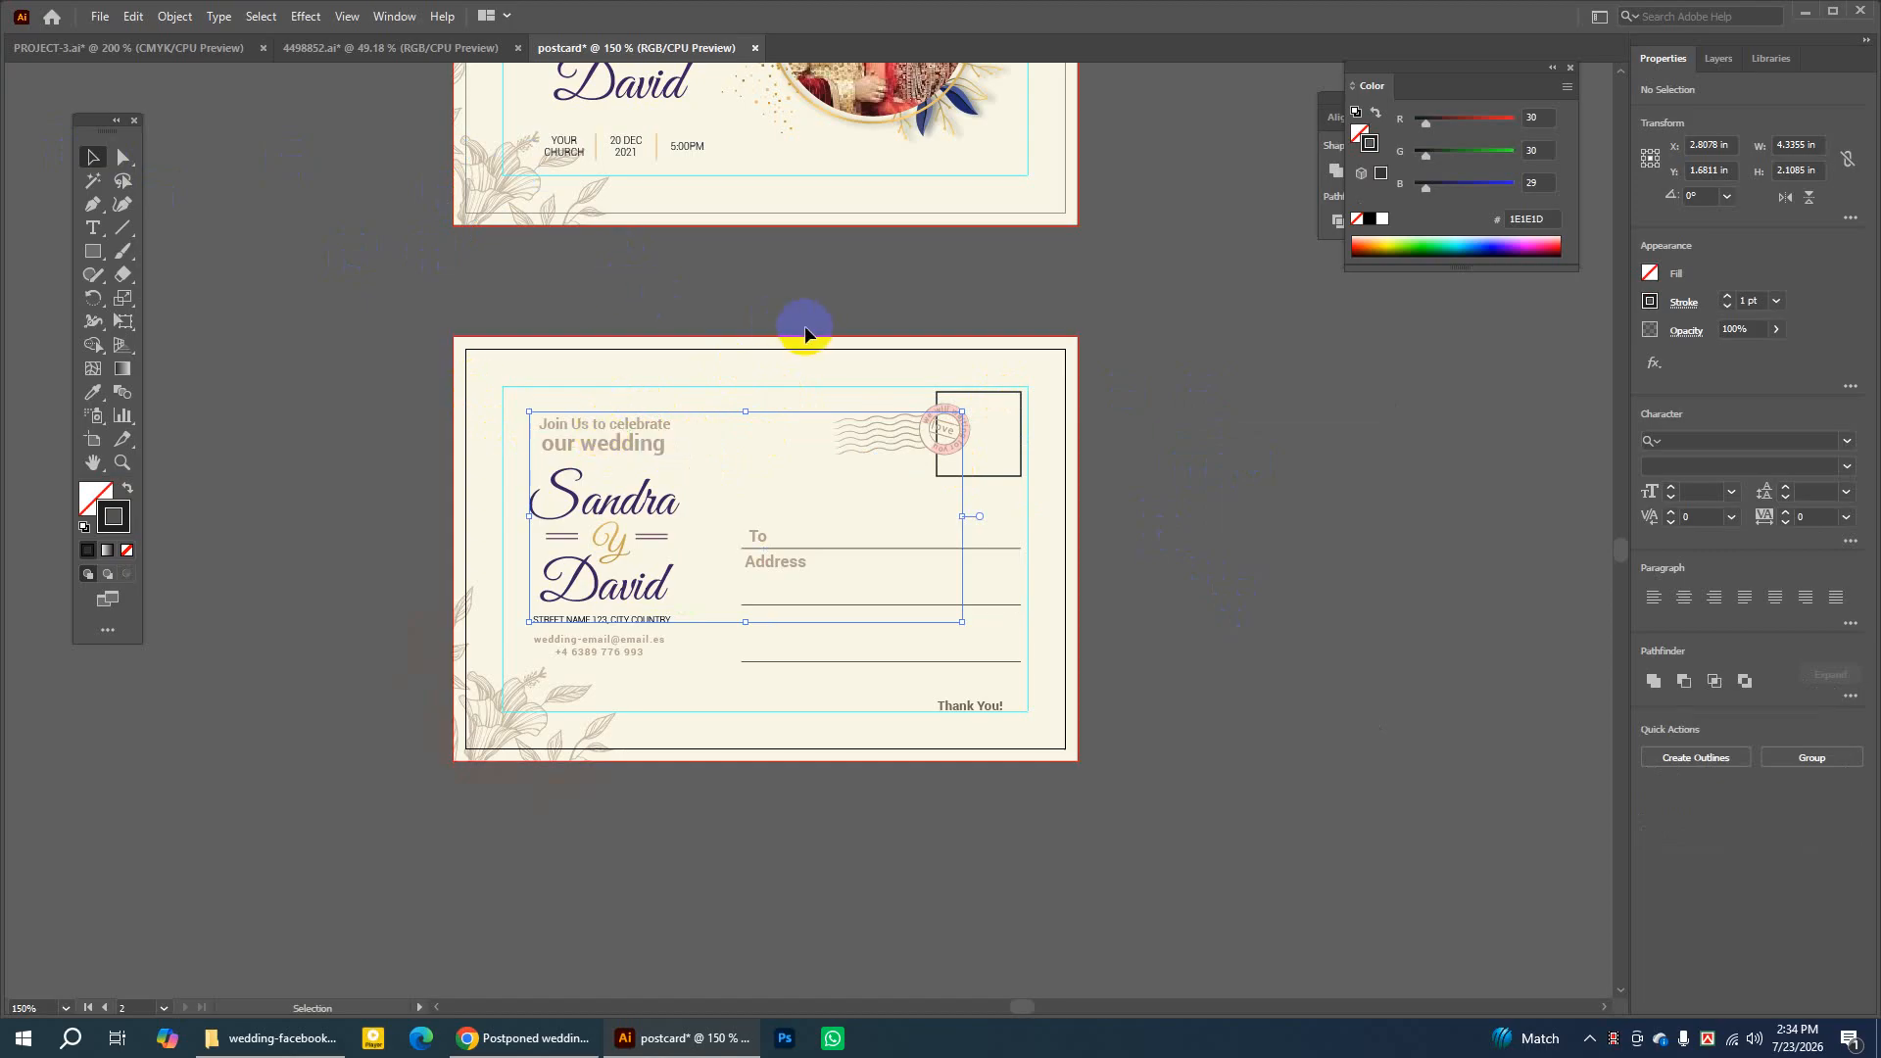
Examine the back card's objects in outline view, selecting all of its artwork, and return to the preview display
key("a")
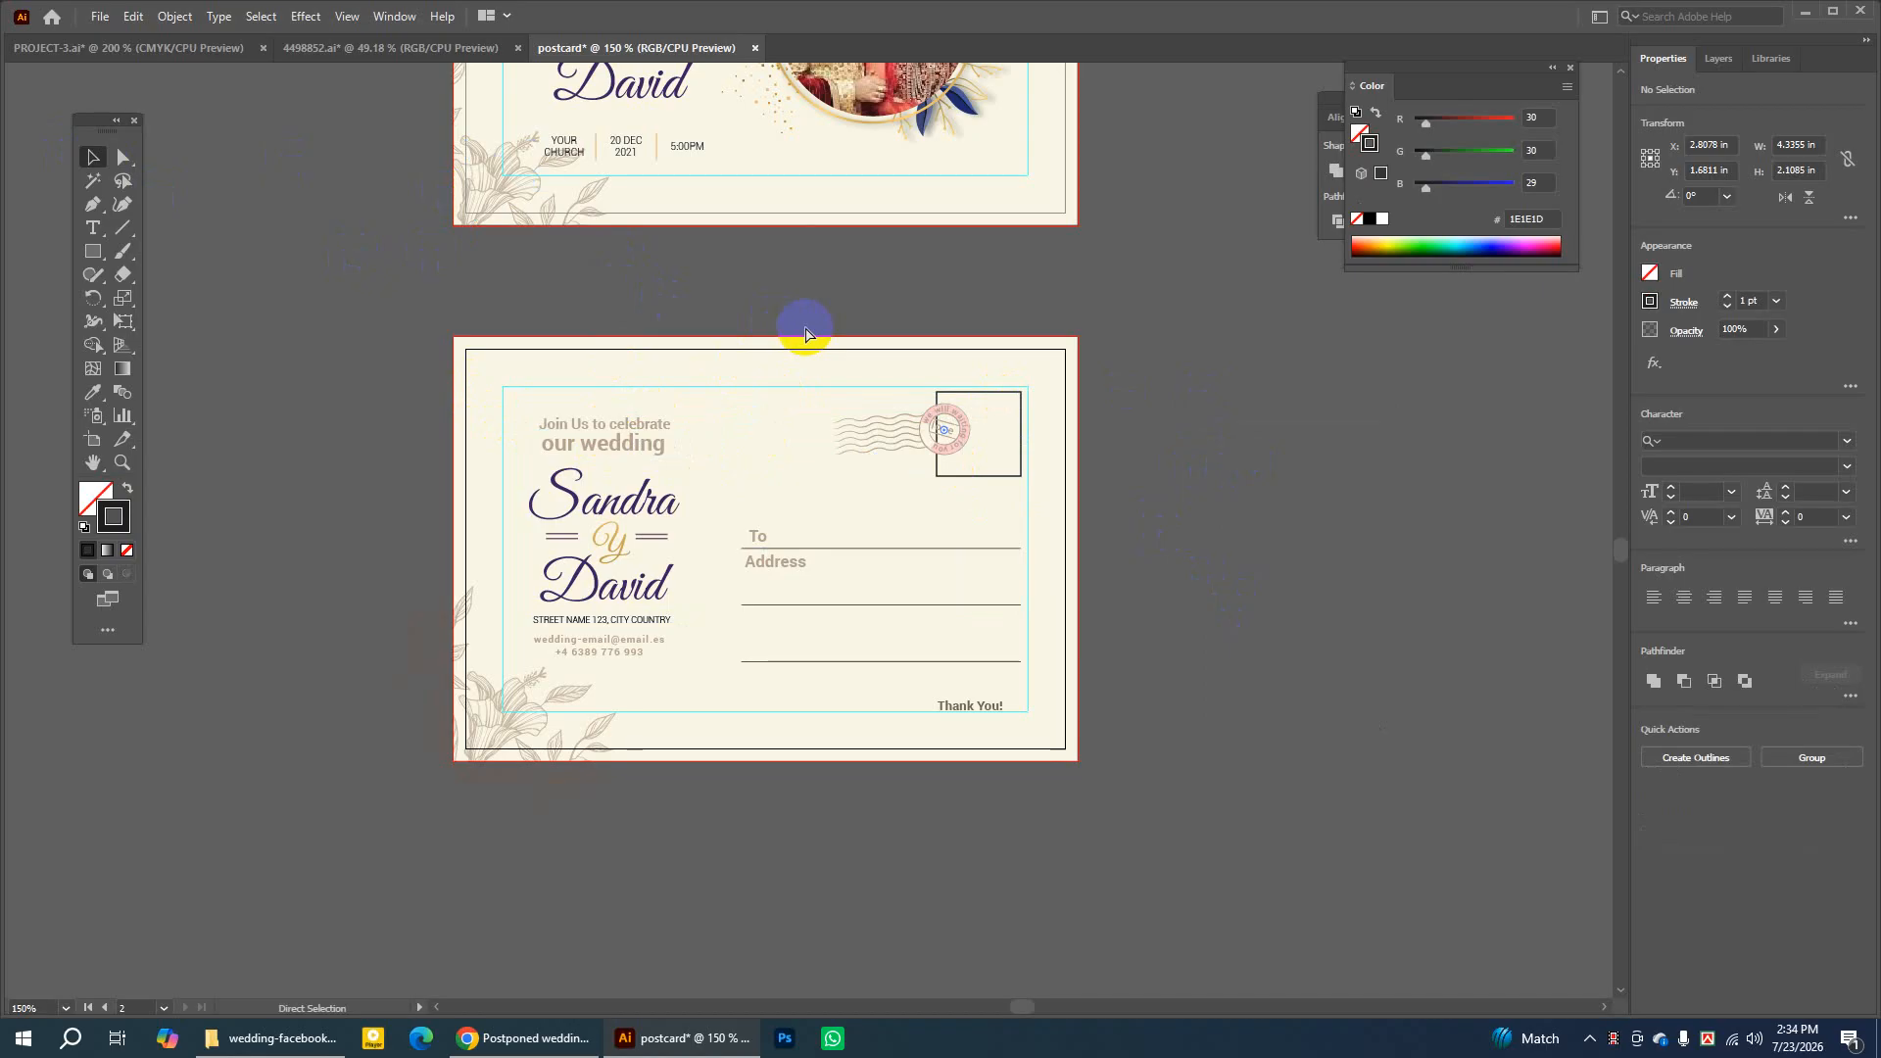
key("ctrl+y")
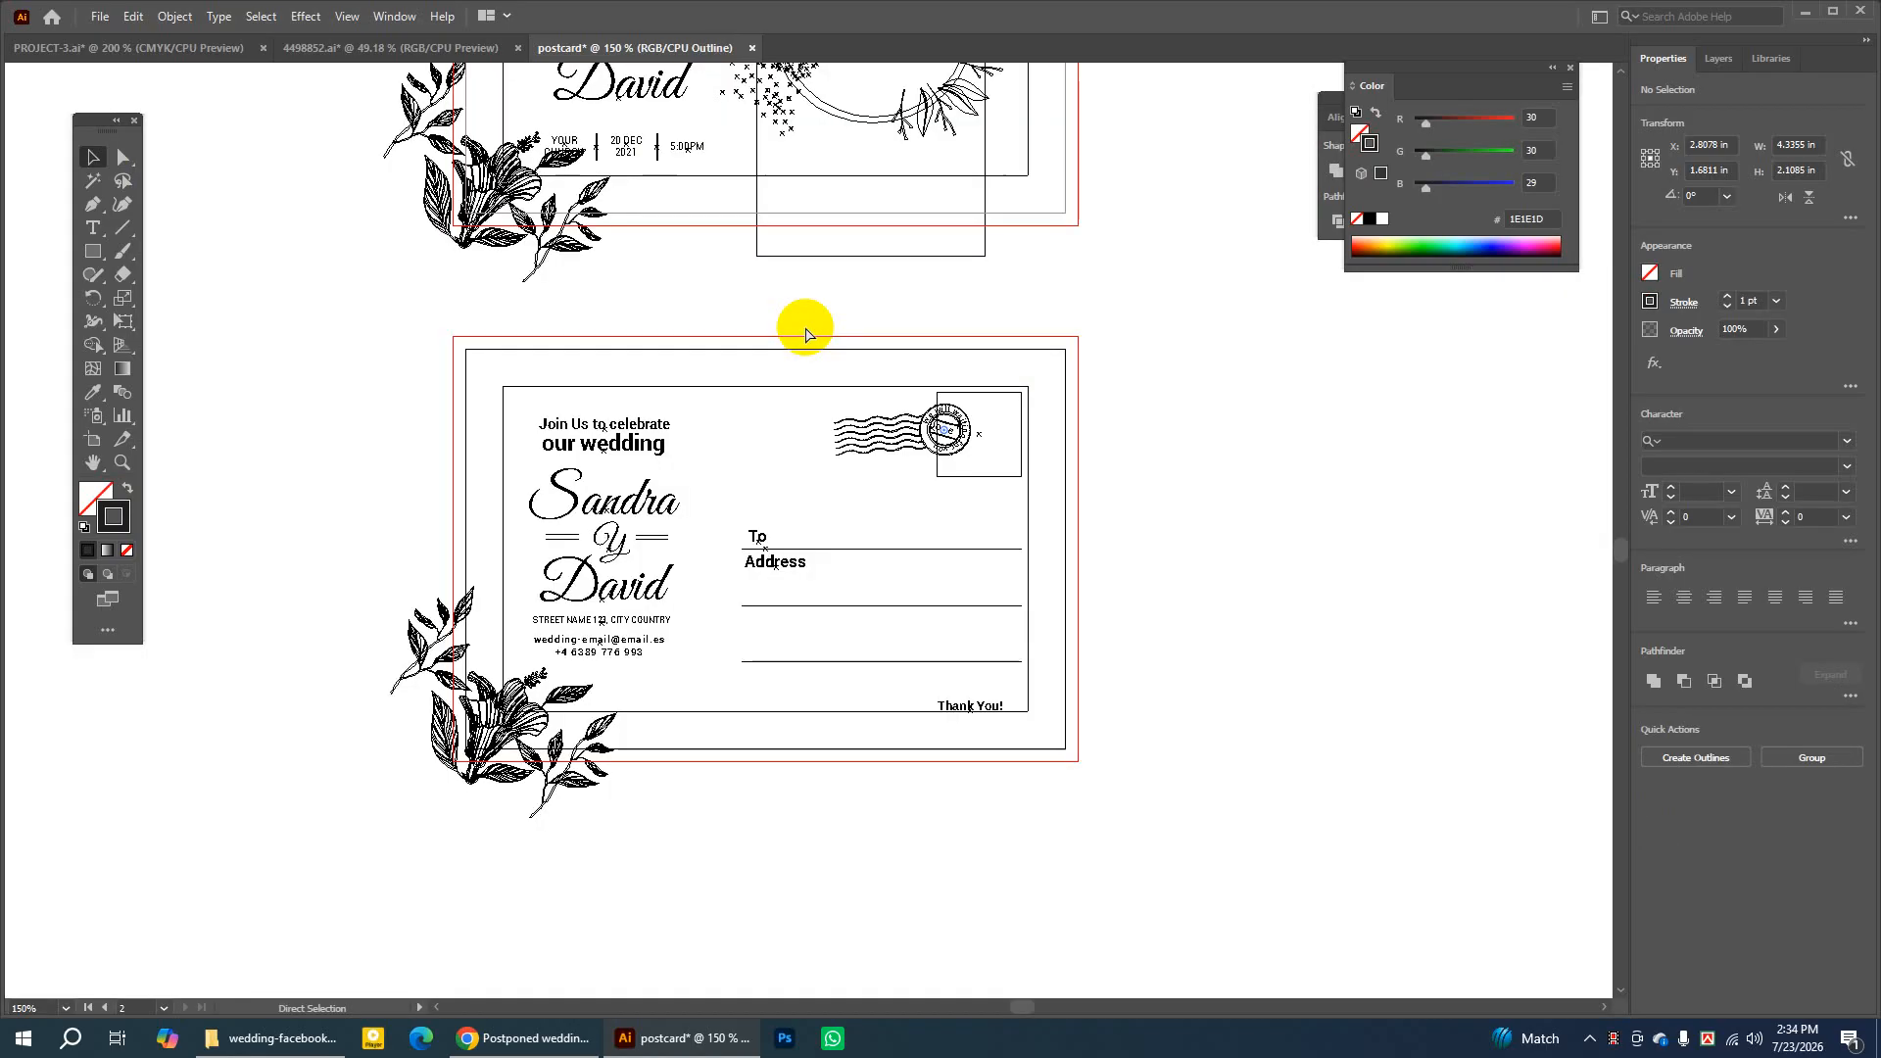
key("v")
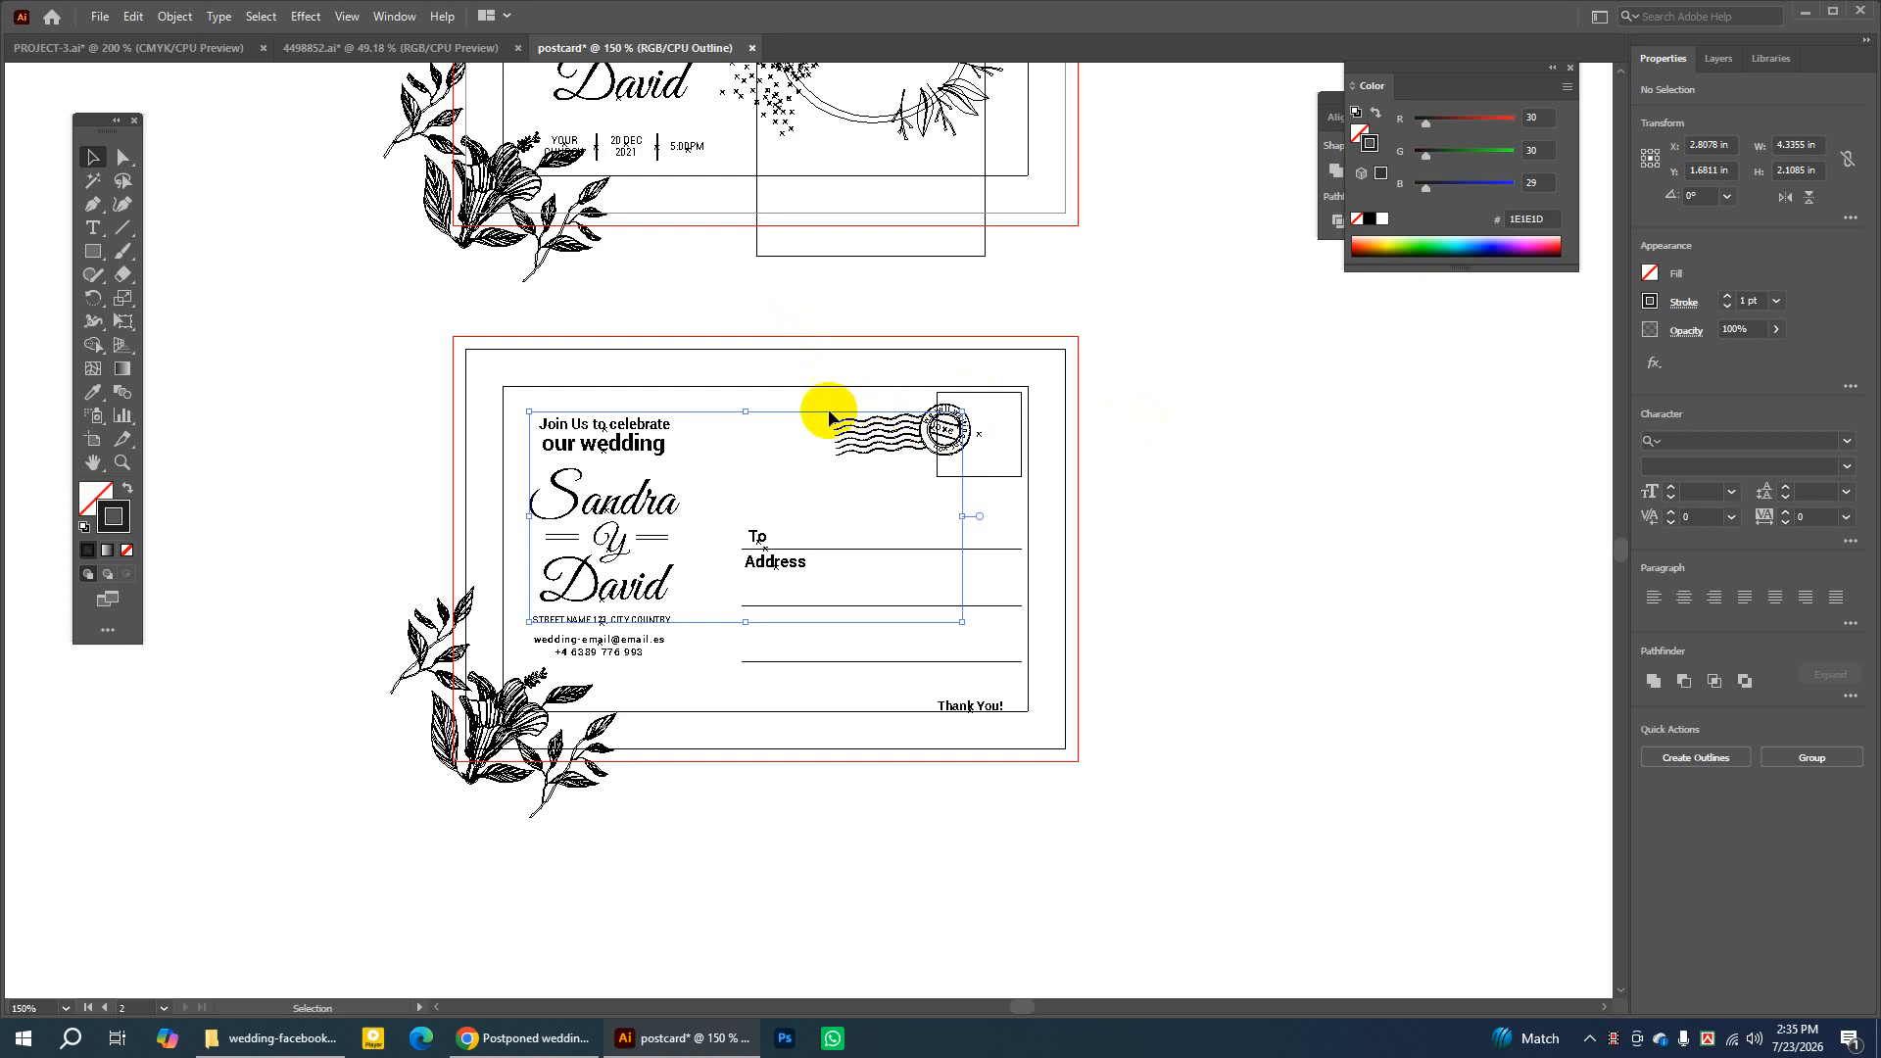
left_click_drag(826, 411, 1252, 505)
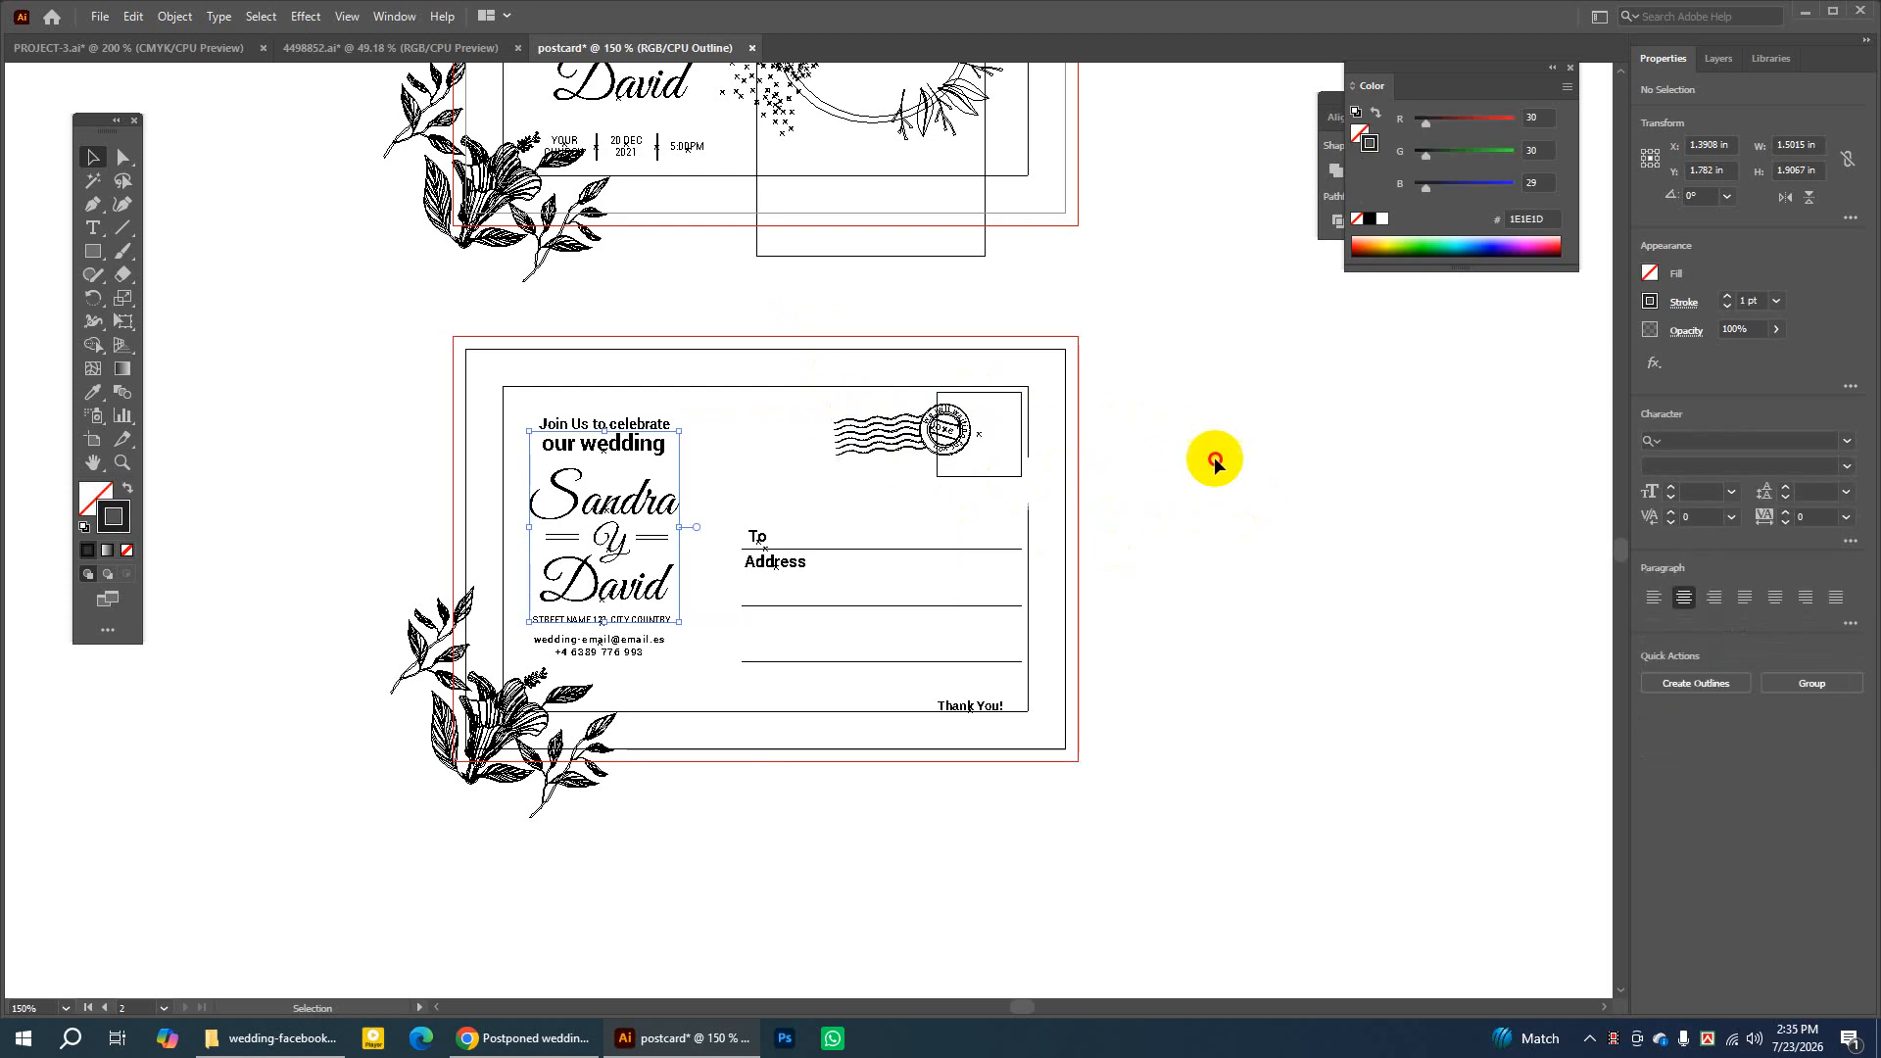
left_click_drag(372, 382, 1347, 837)
right_click(868, 550)
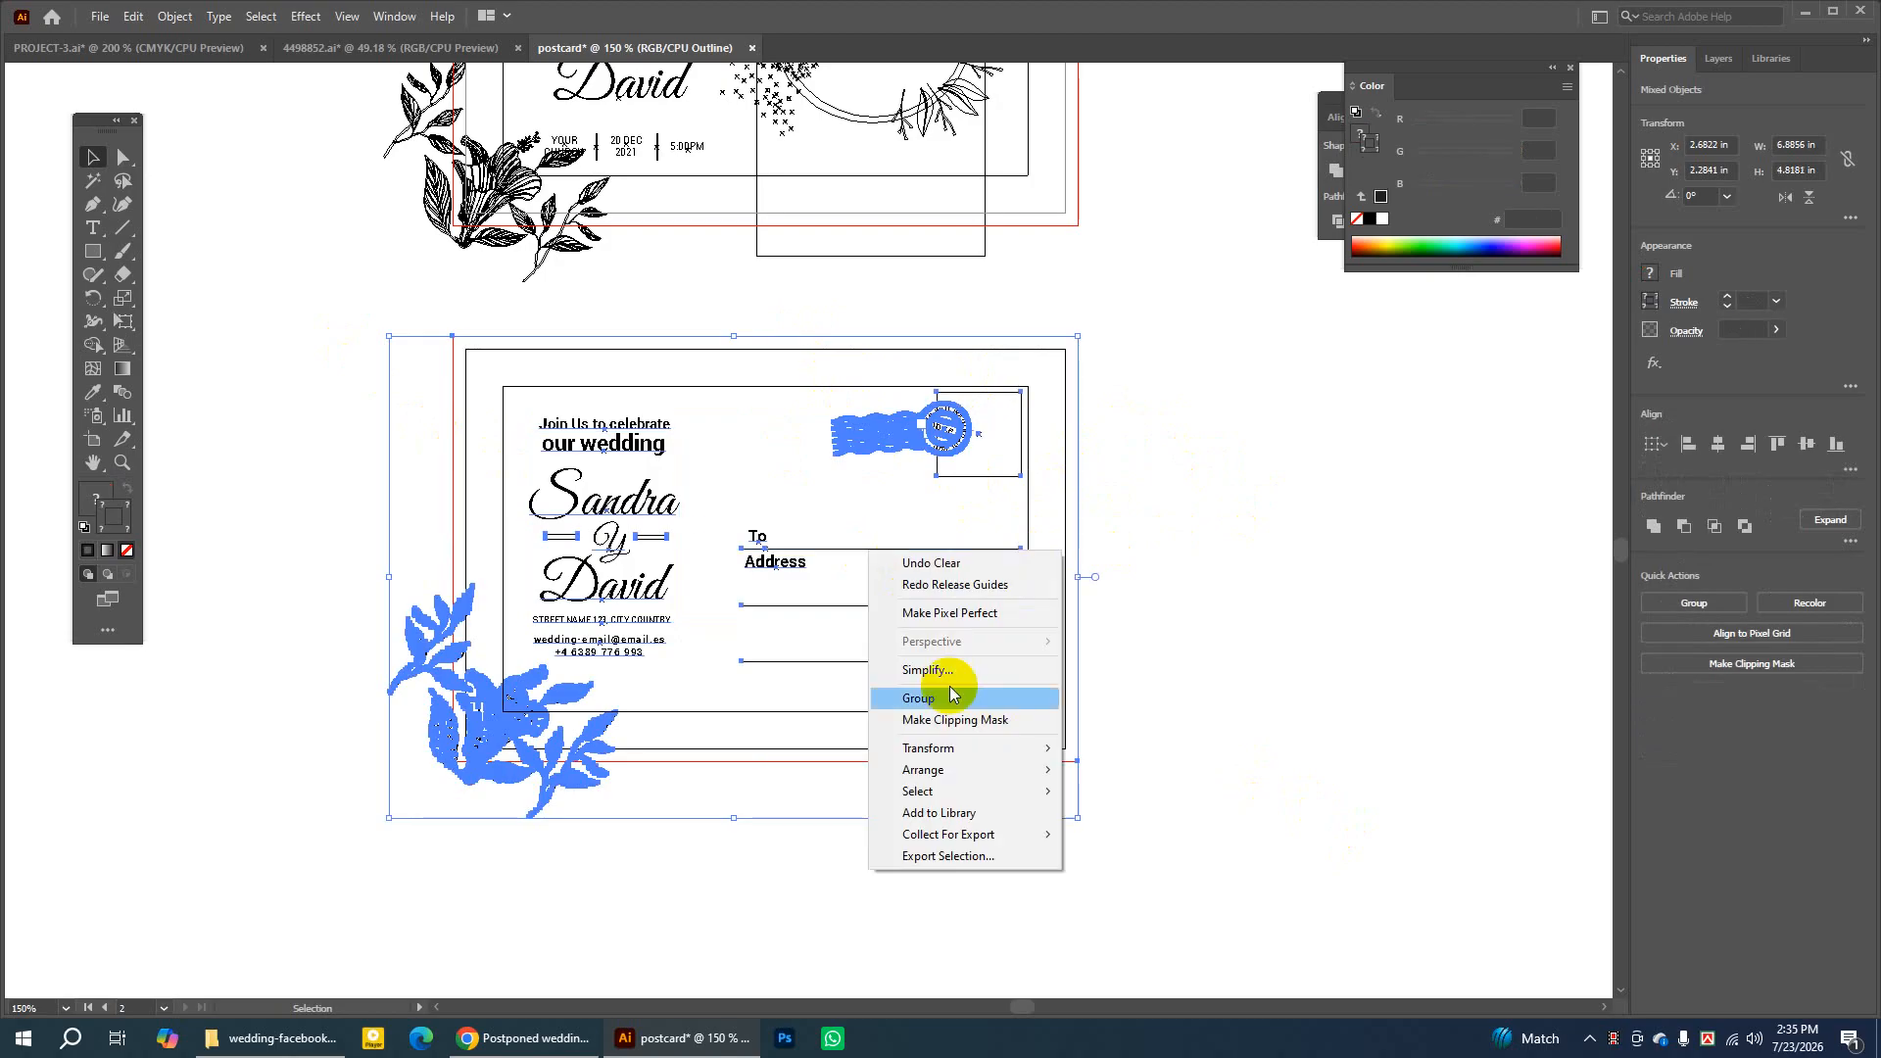
left_click(1396, 594)
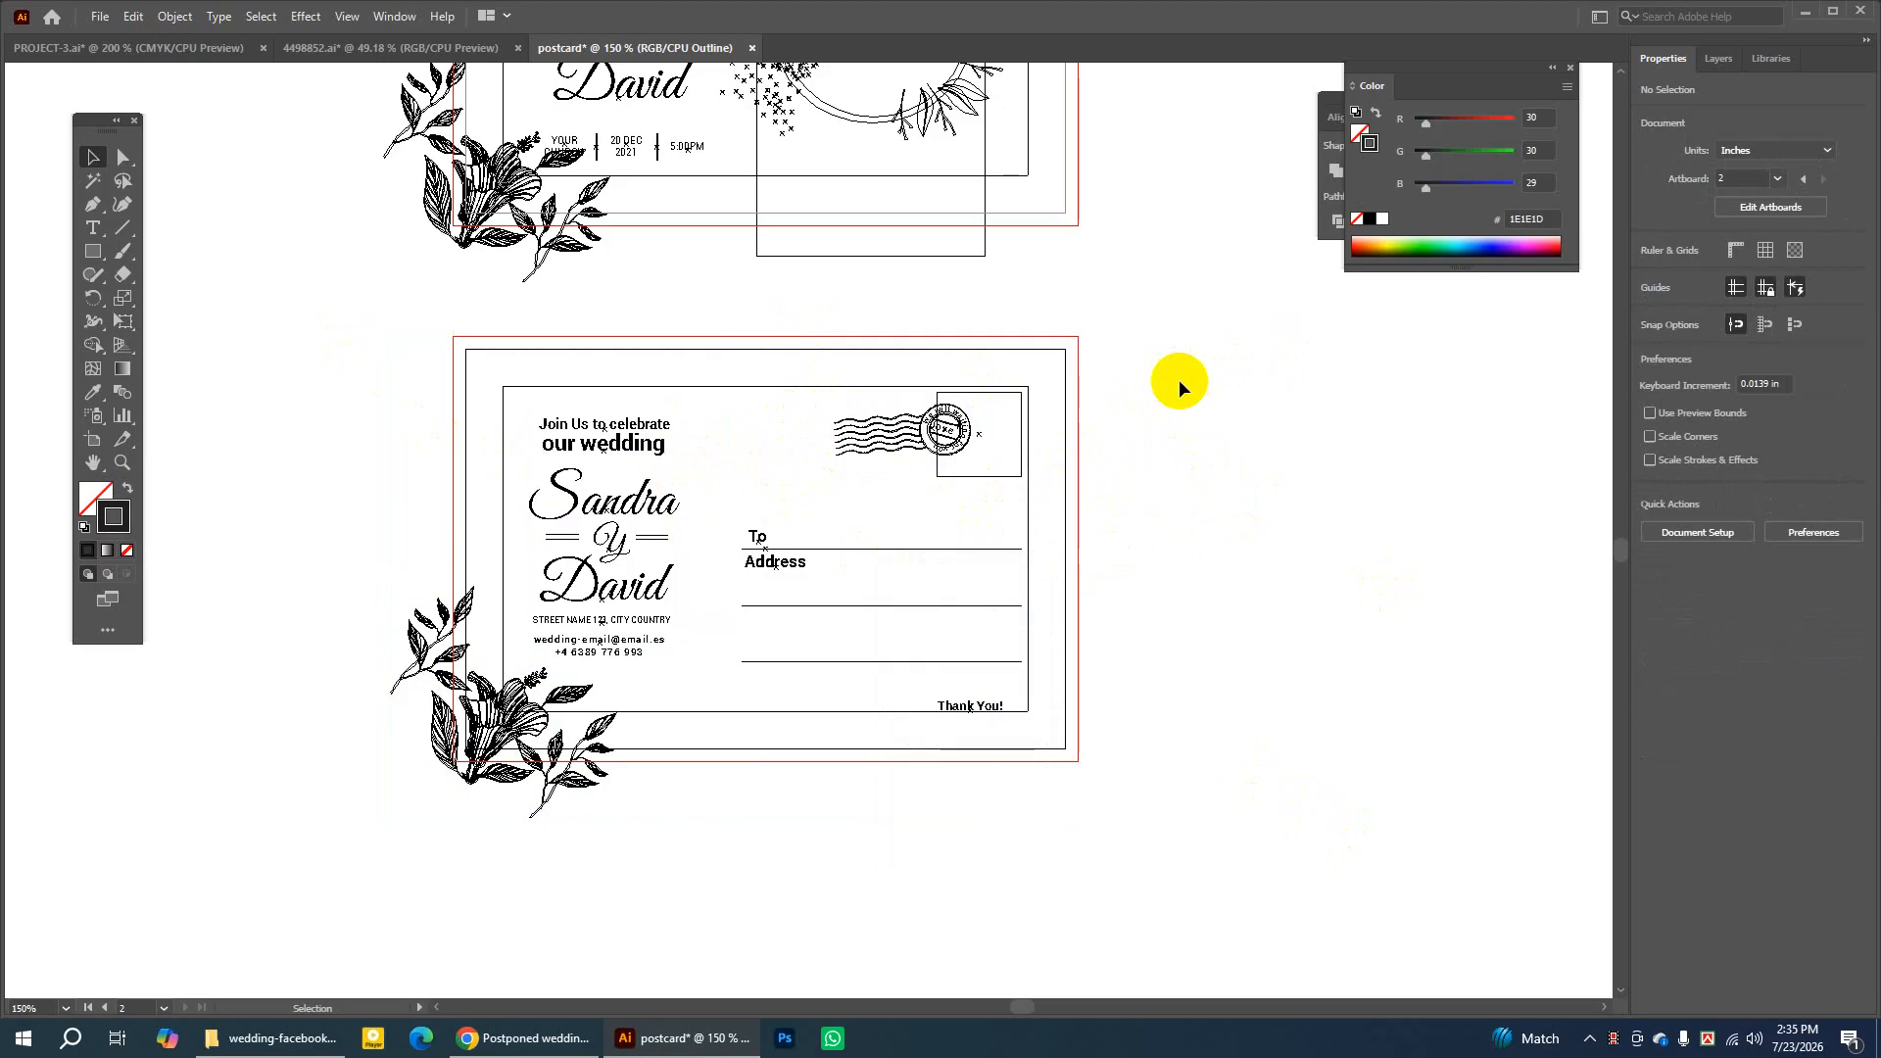
key("ctrl+y")
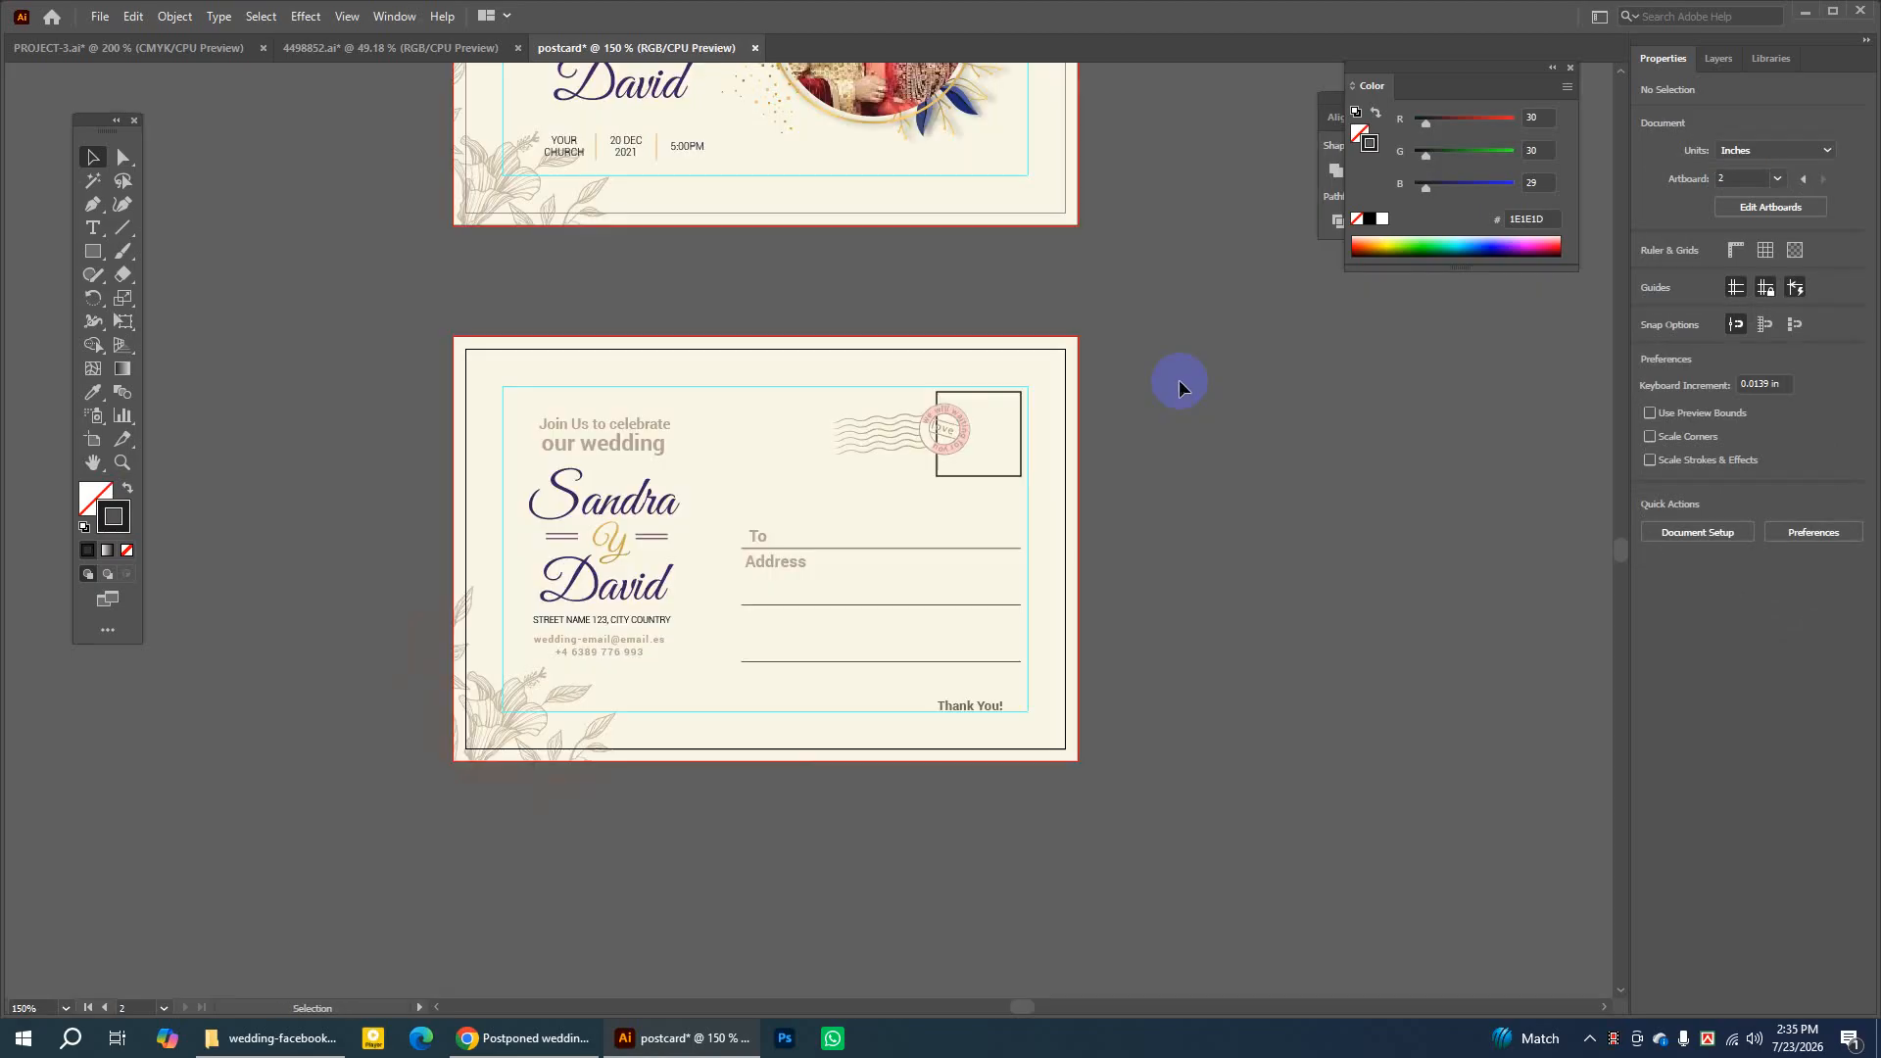
Draw an unfilled 6.25 × 4.25 in rectangle with a 1 pt stroke exactly over the back card
left_click(94, 252)
left_click_drag(453, 337, 1079, 762)
left_click(98, 158)
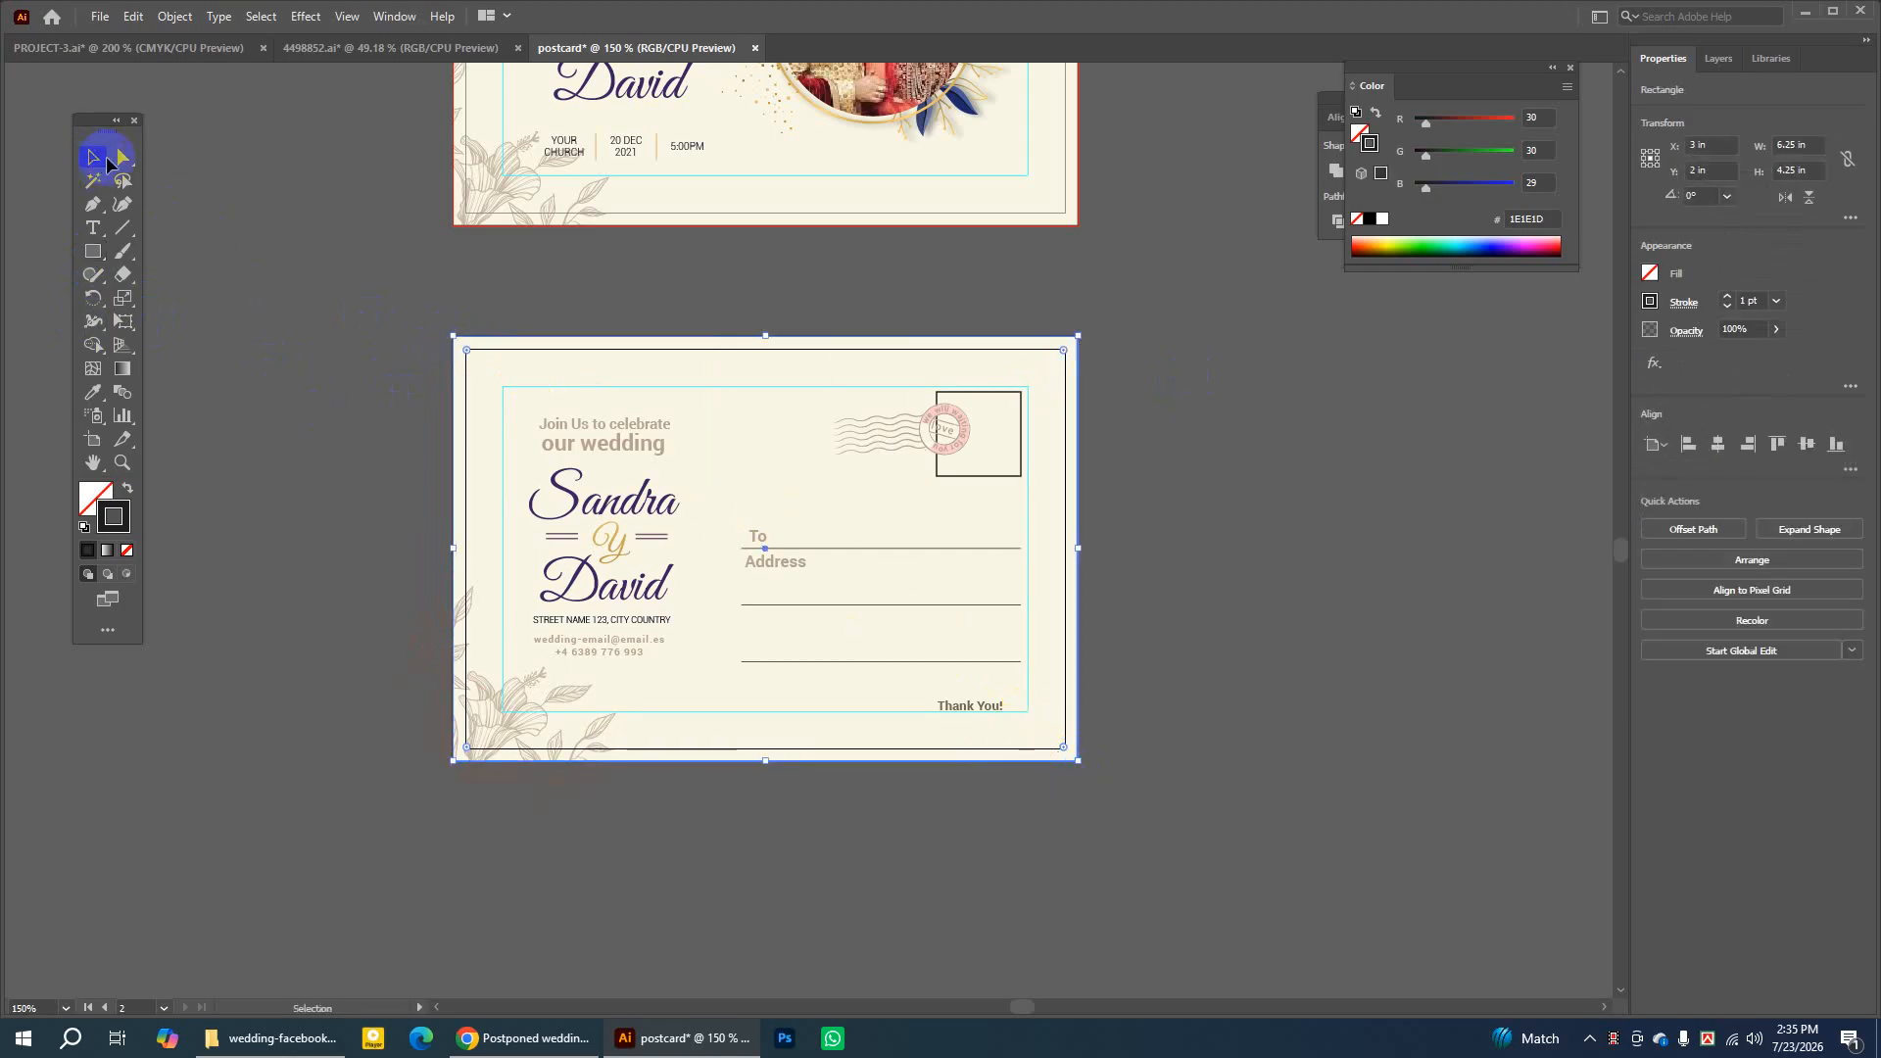
Make a clipping mask from the new rectangle and all the back card's artwork, trimming the overhanging floral corner
left_click_drag(257, 231, 1300, 934)
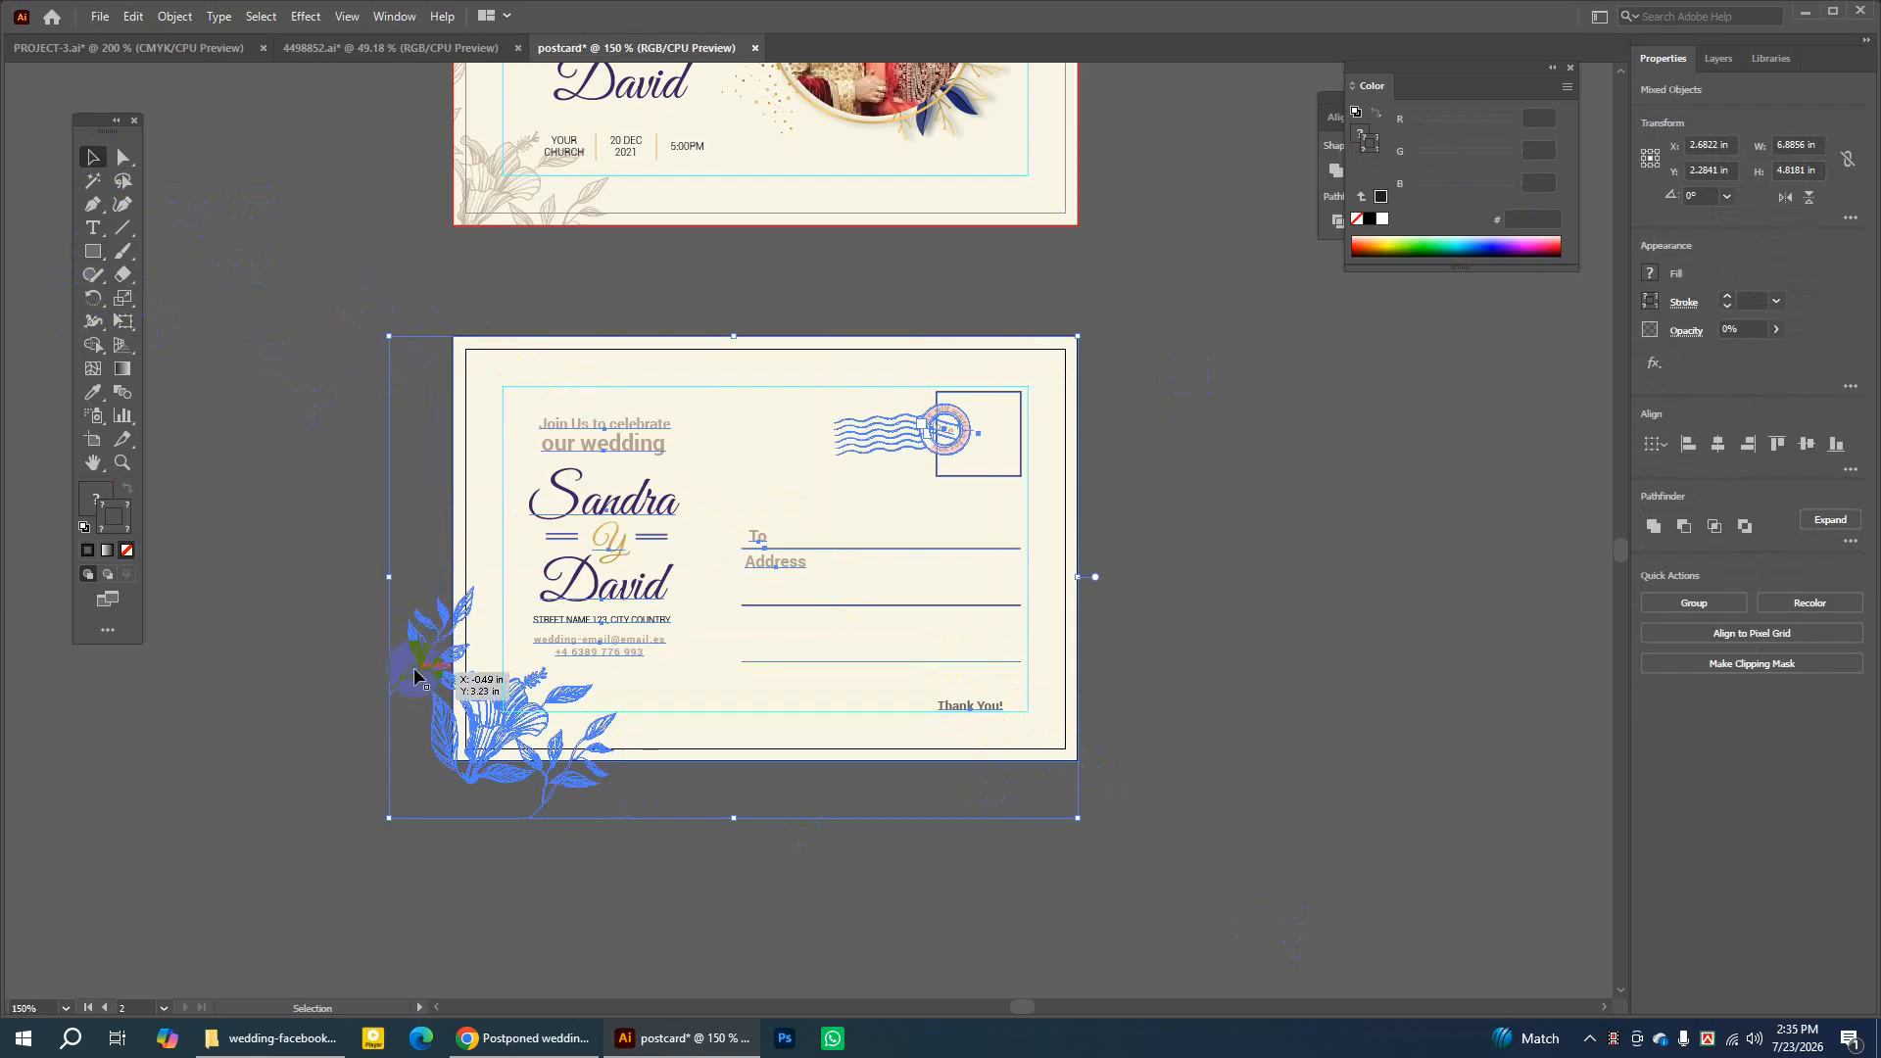
right_click(766, 529)
left_click(874, 695)
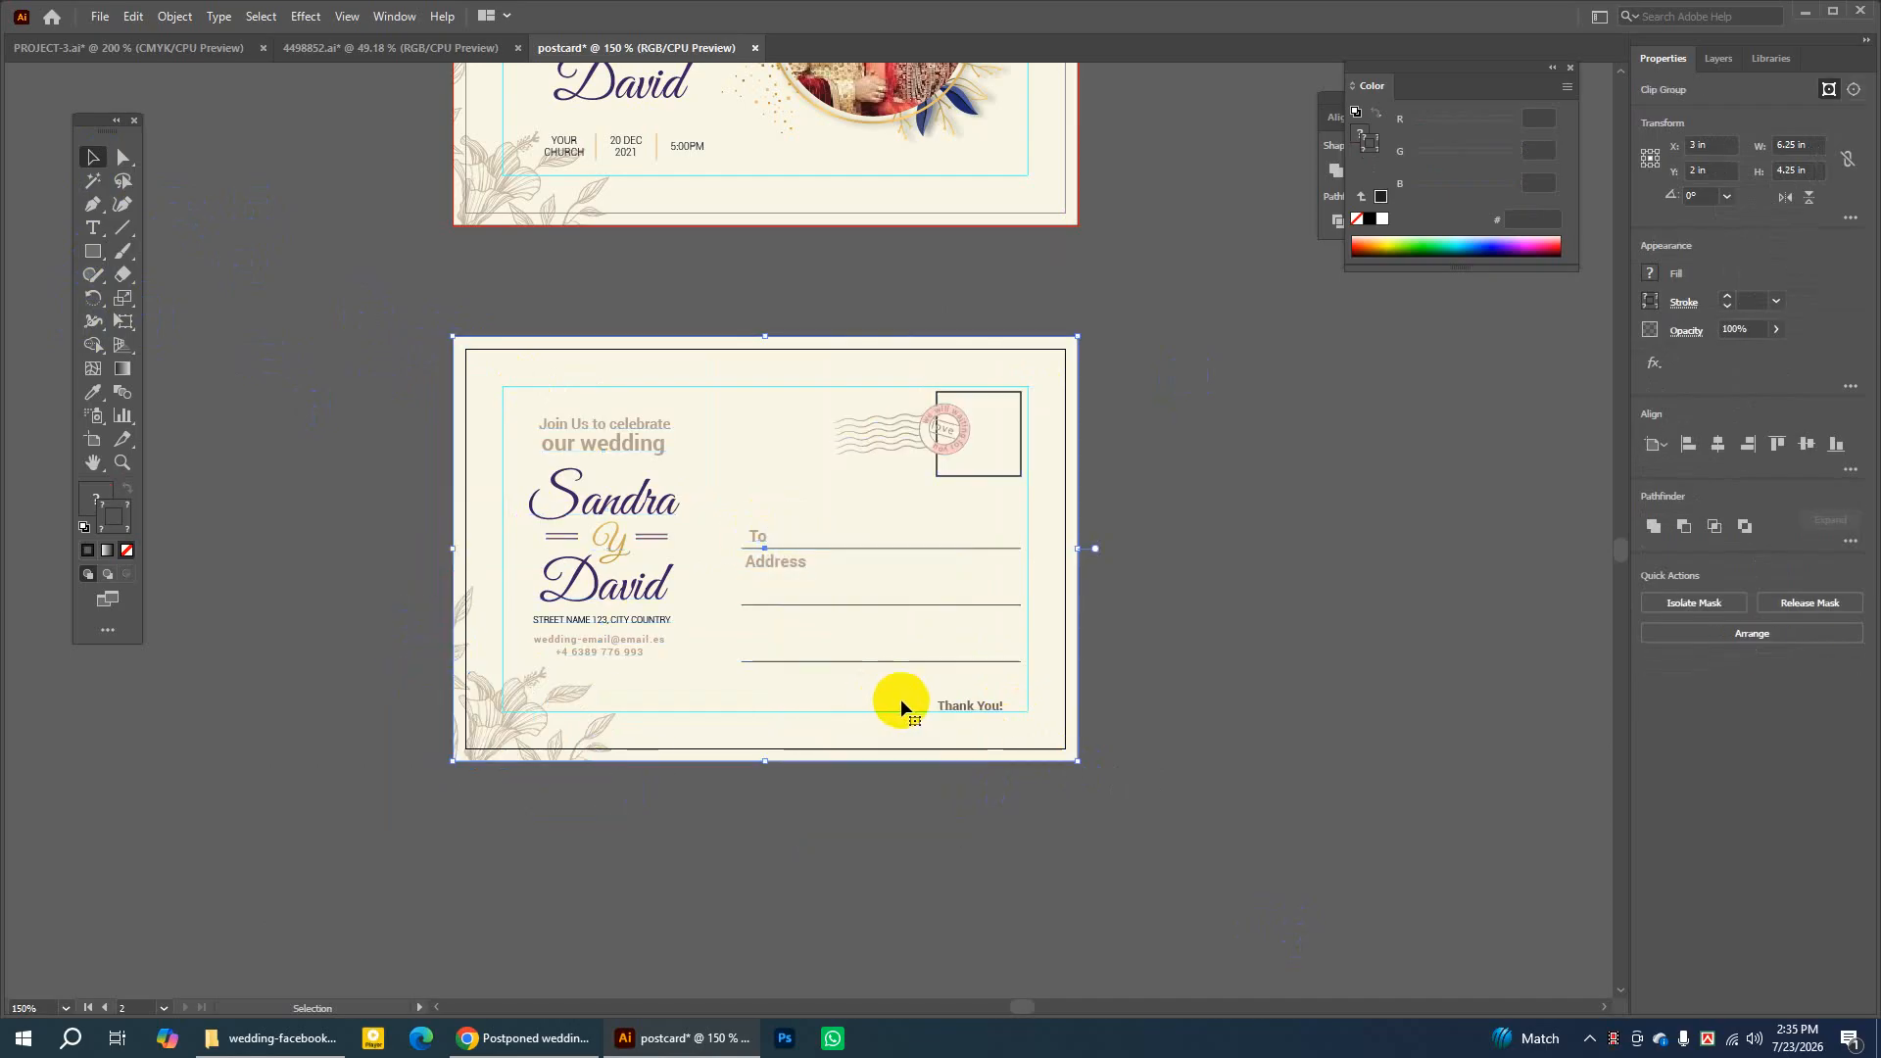
left_click(1190, 462)
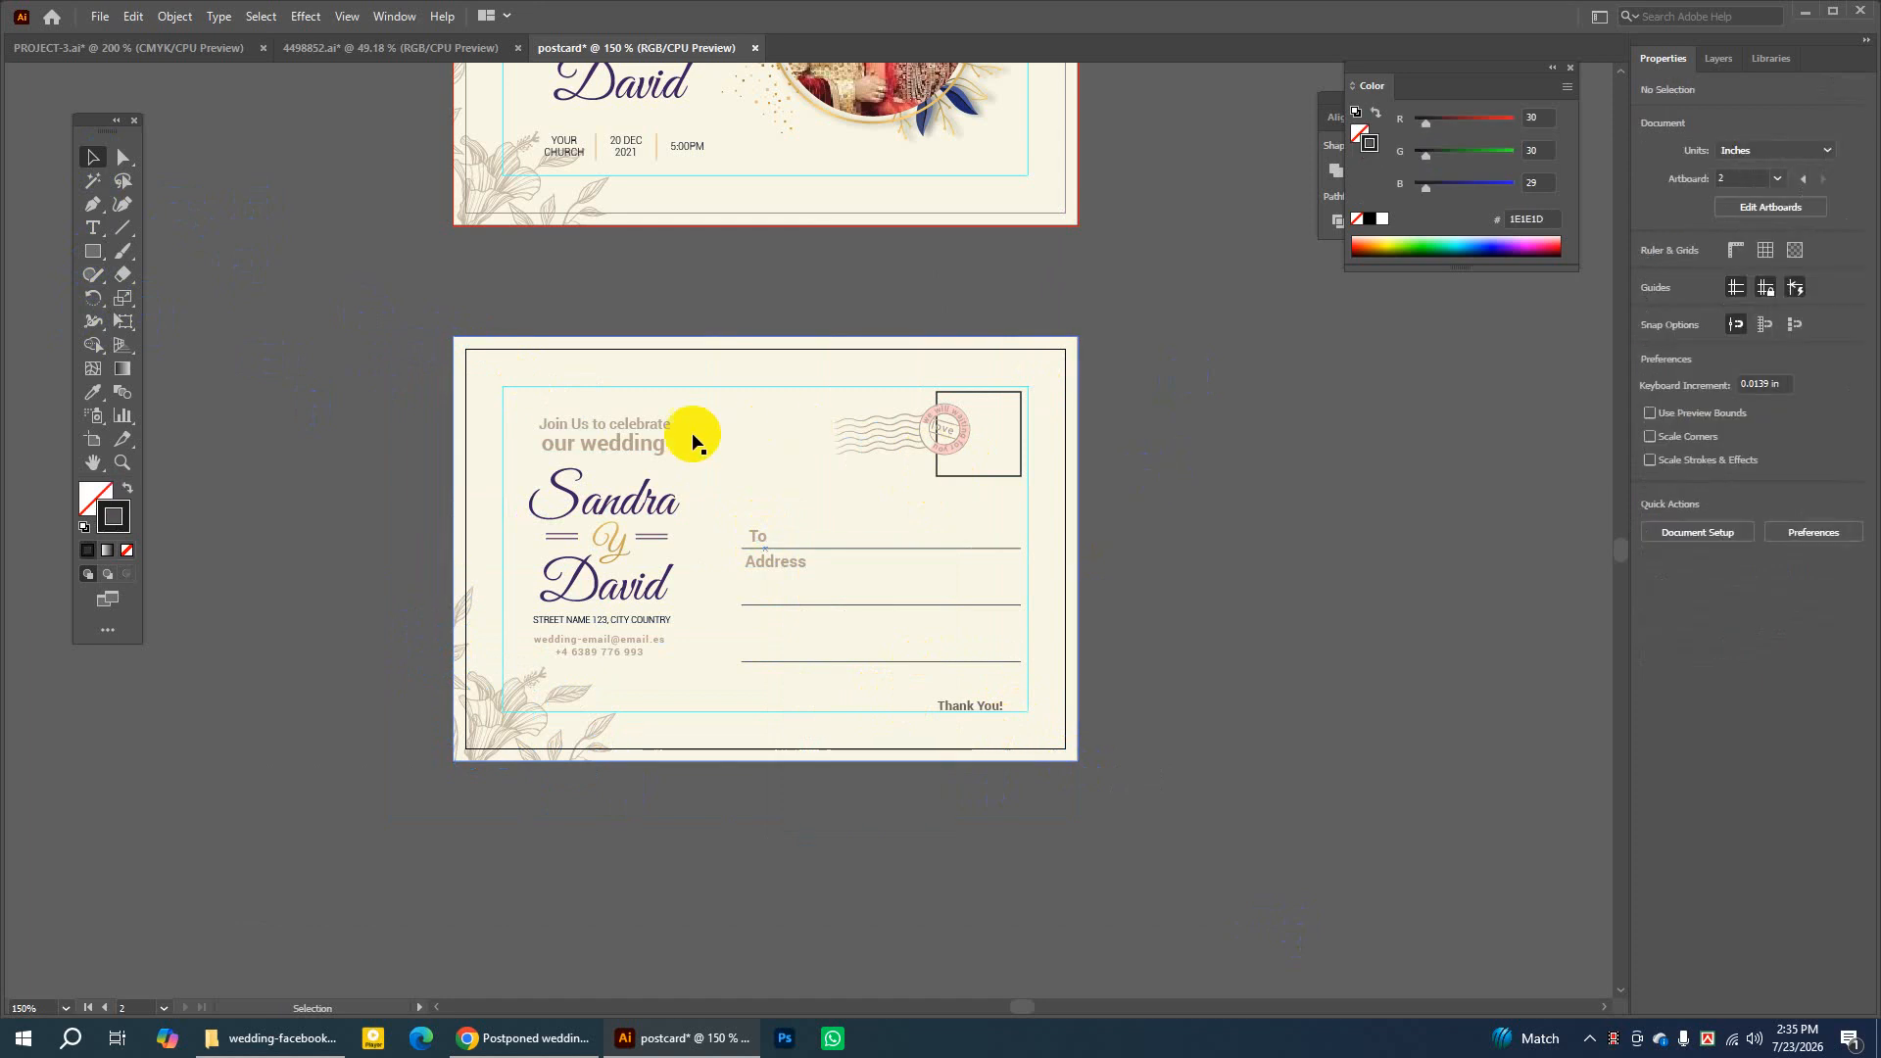
left_click(102, 464)
left_click_drag(638, 336, 786, 428)
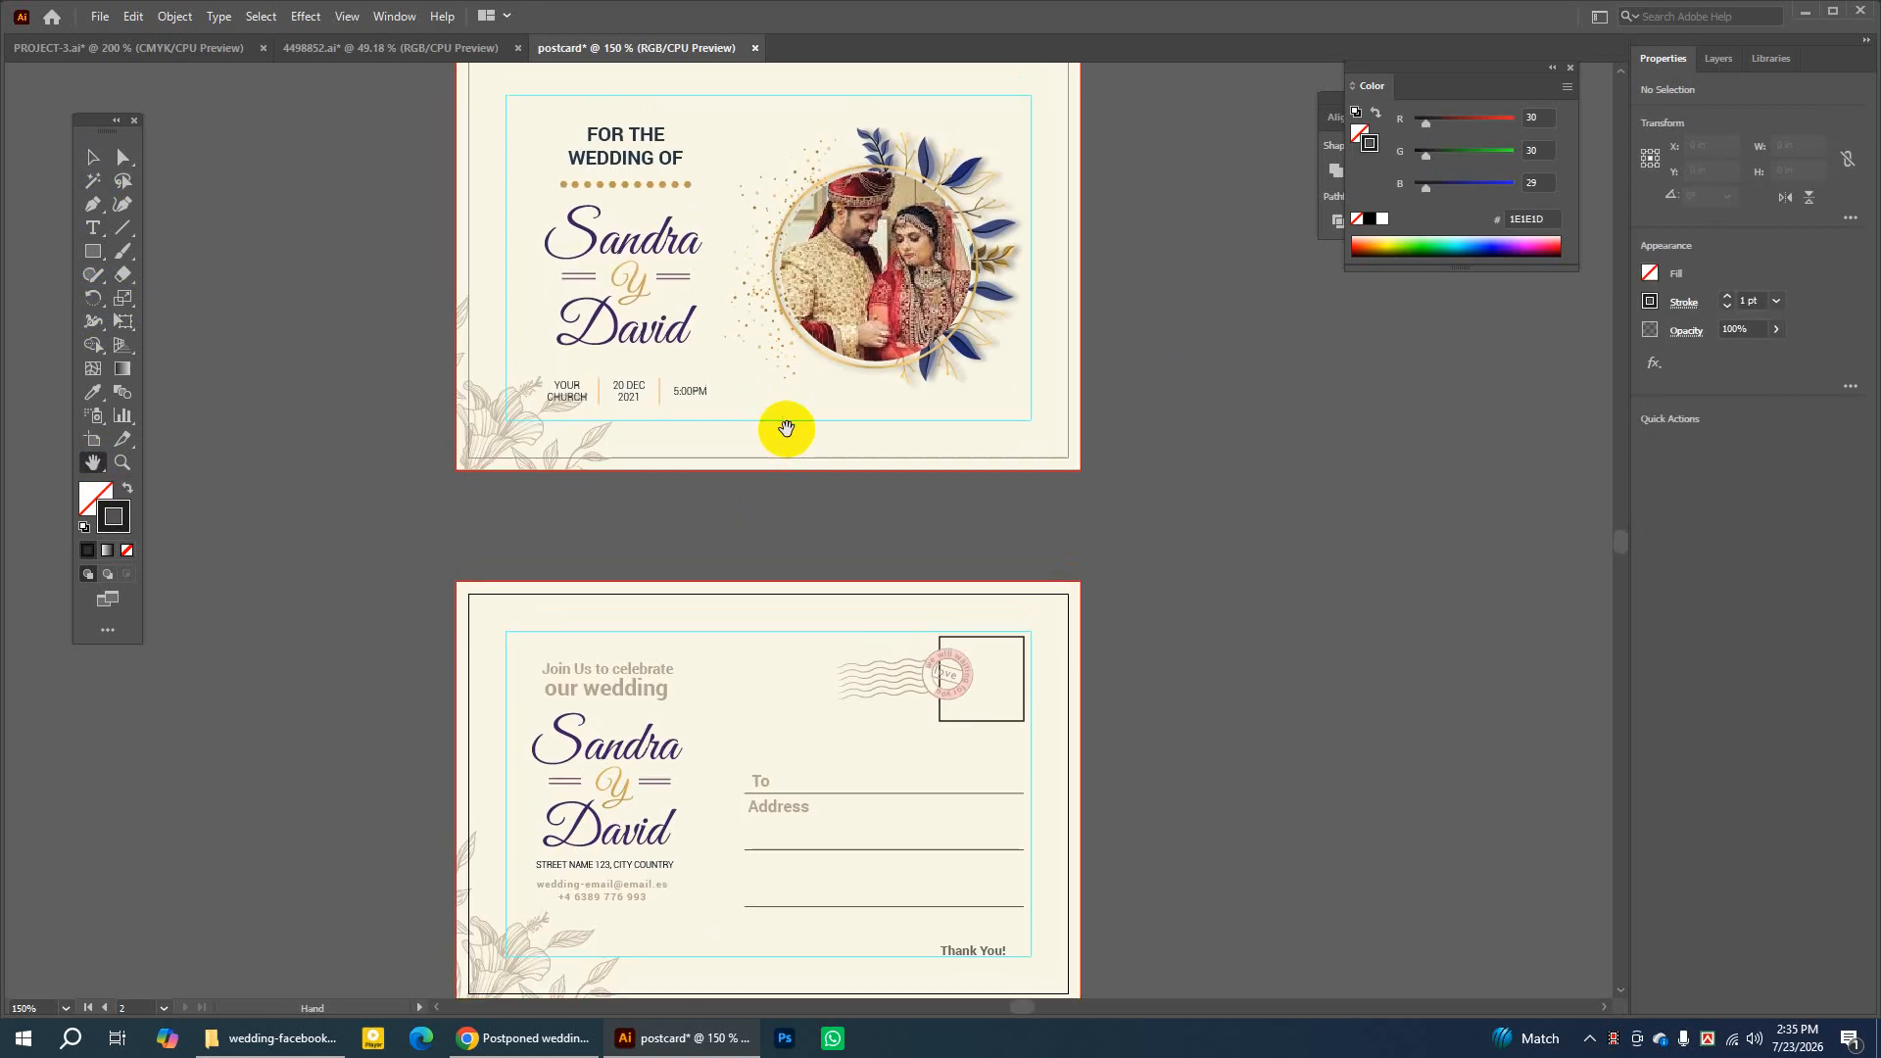
key("ctrl+minus")
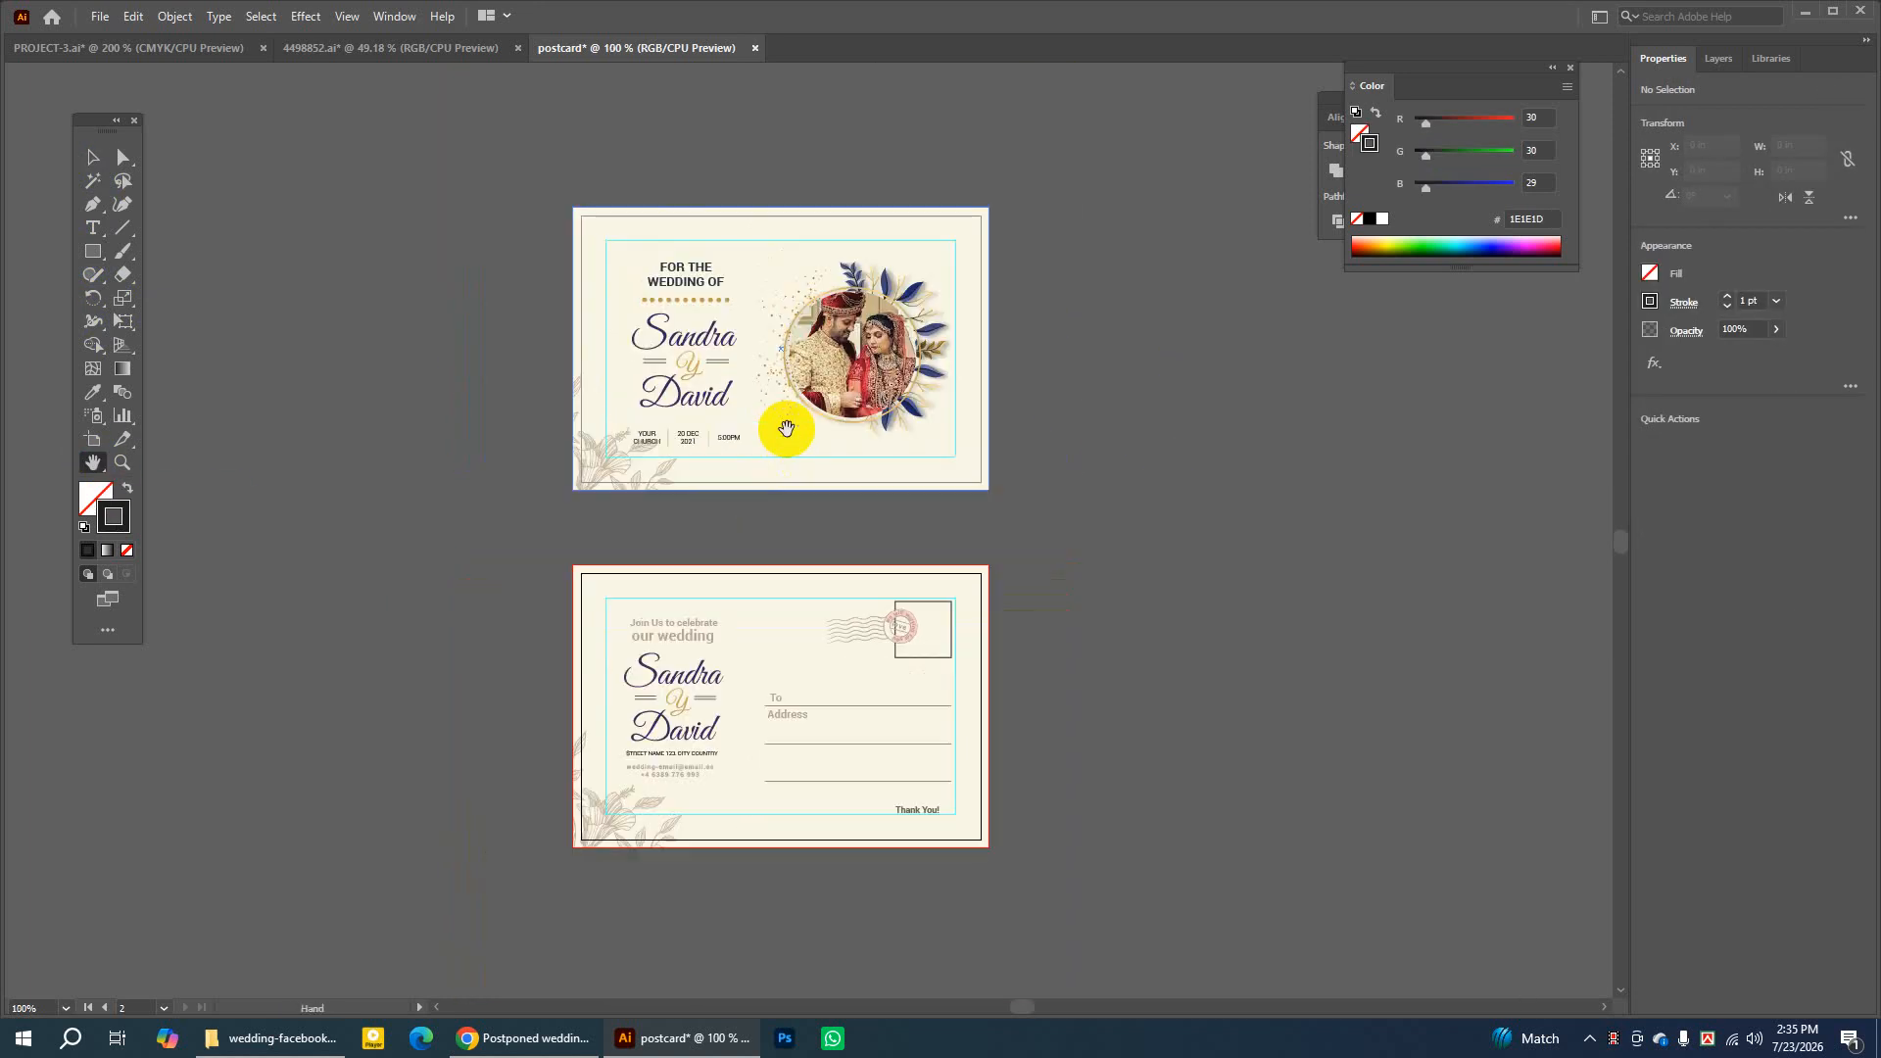